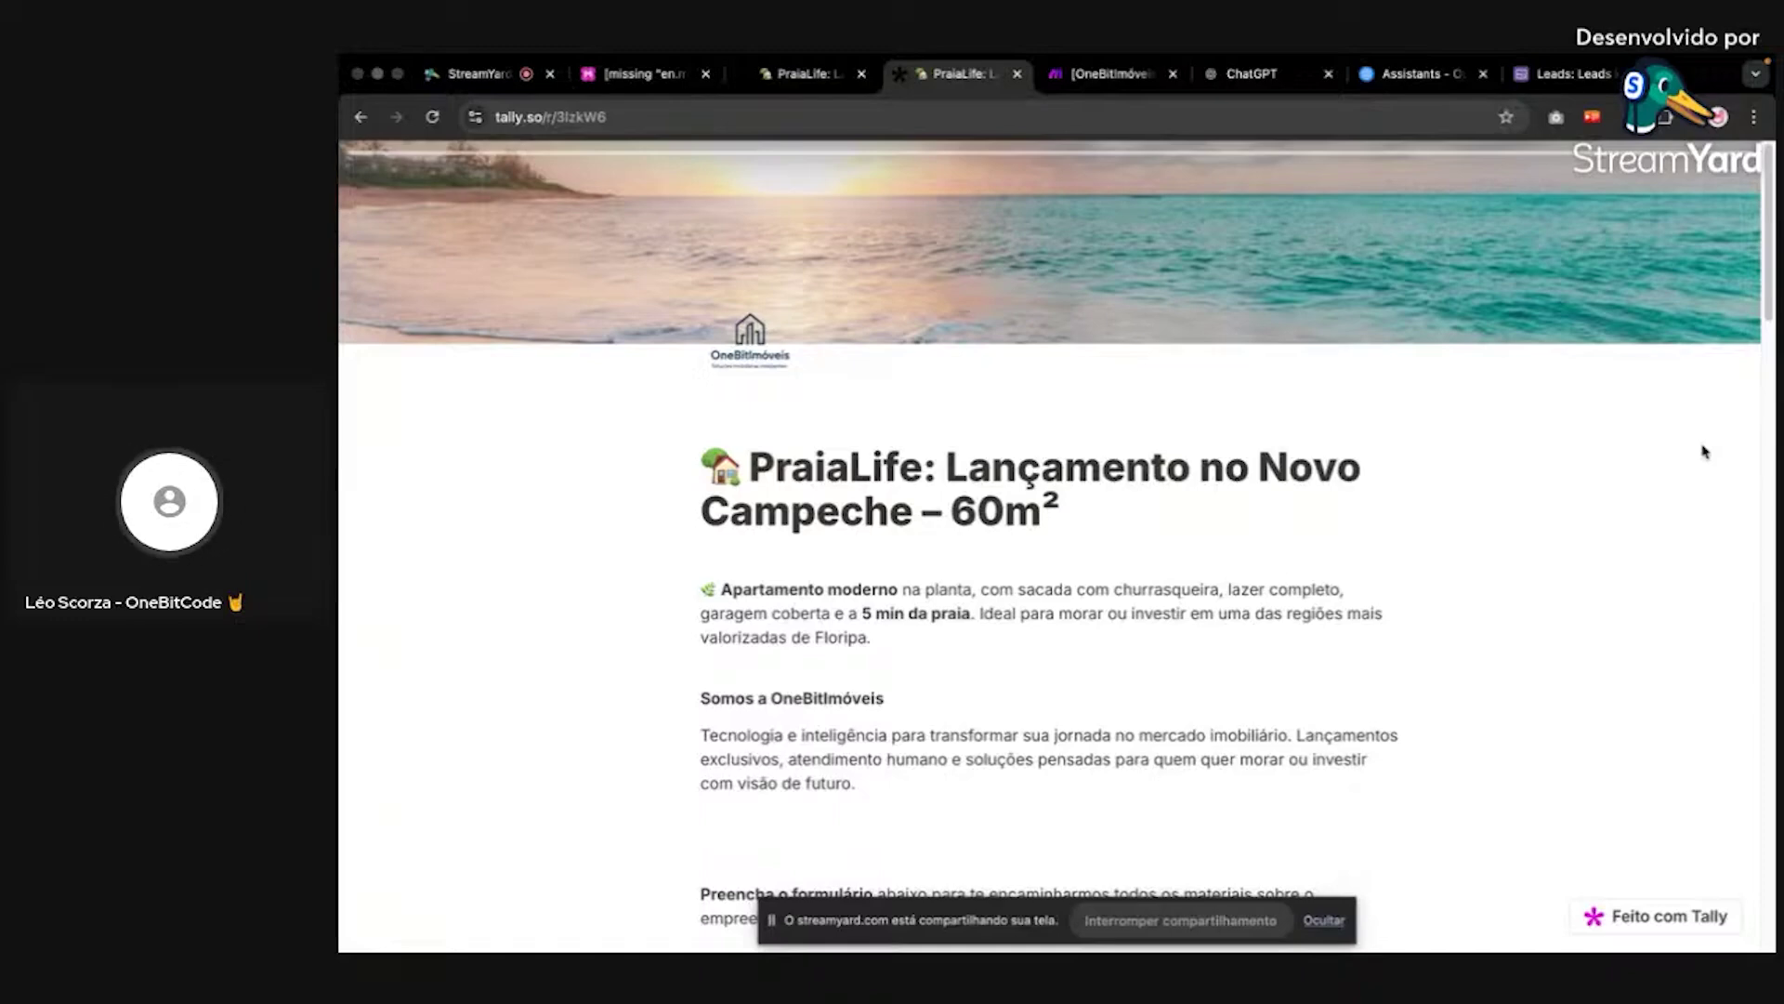
Step: Scroll through the PraiaLife Tally lead form, then switch to the Airtable Leads kanban board
{"action": "scroll", "coordinate": [1609, 388], "scroll_direction": "down", "scroll_amount": 20}
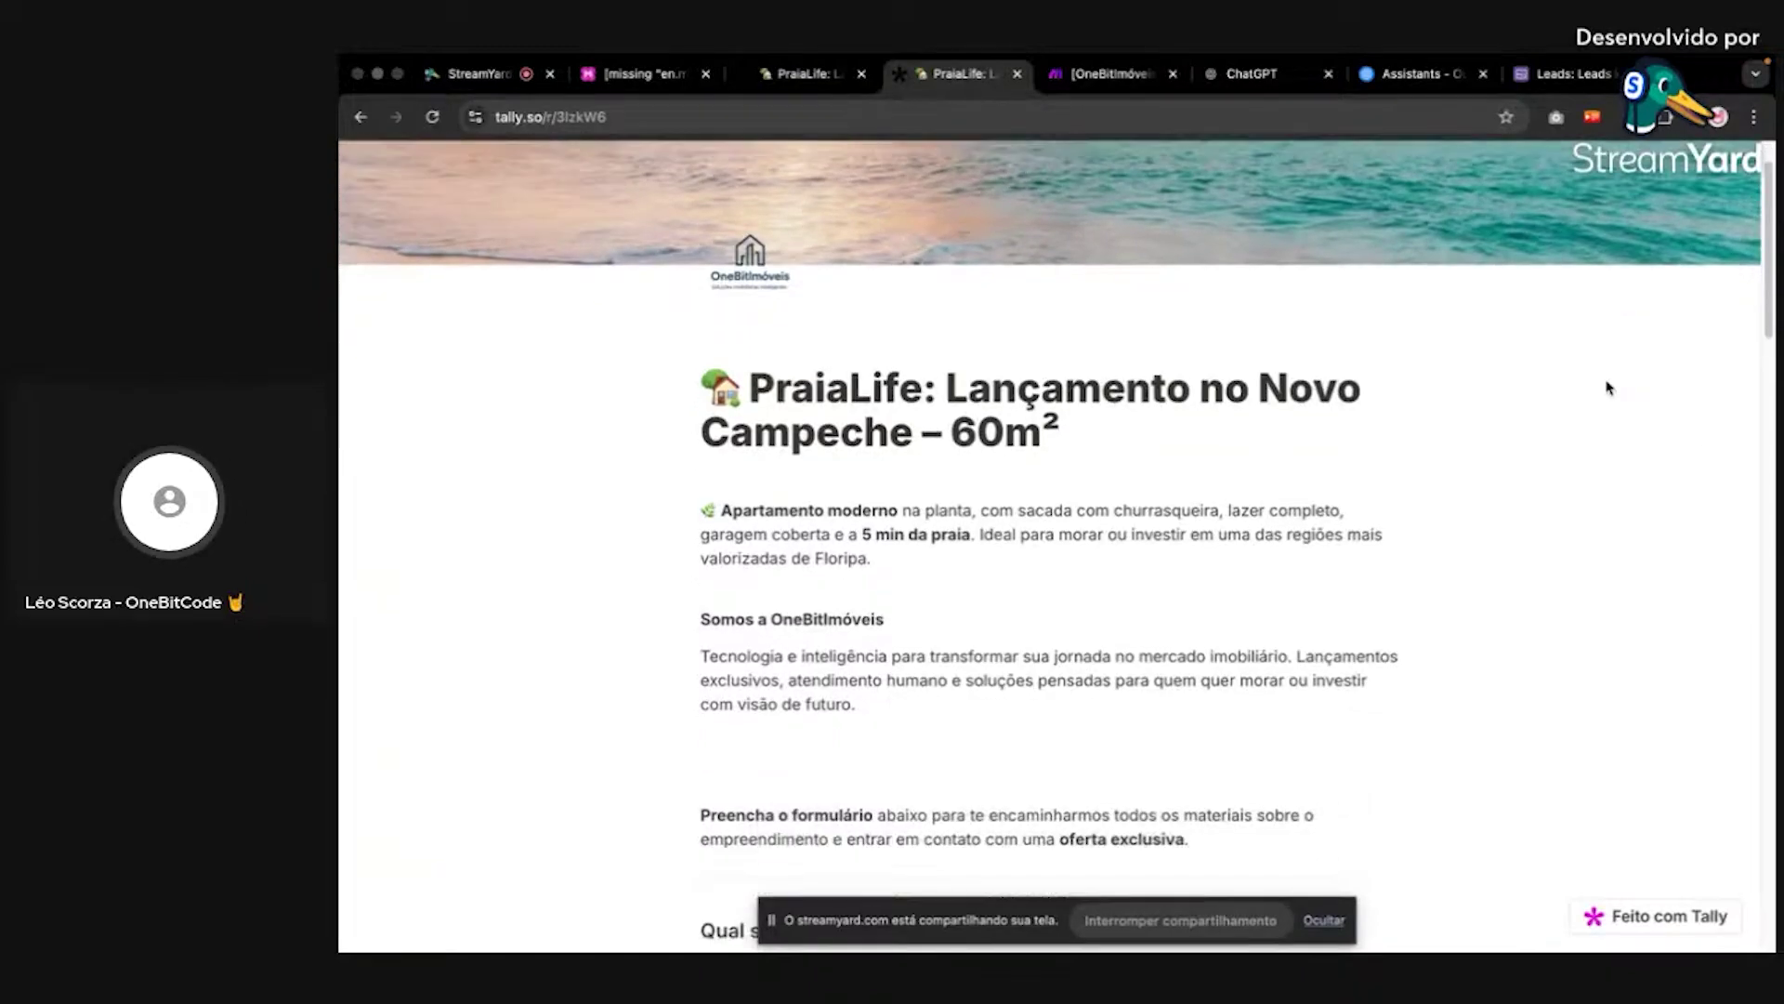
{"action": "scroll", "coordinate": [1609, 388], "scroll_direction": "up", "scroll_amount": 20}
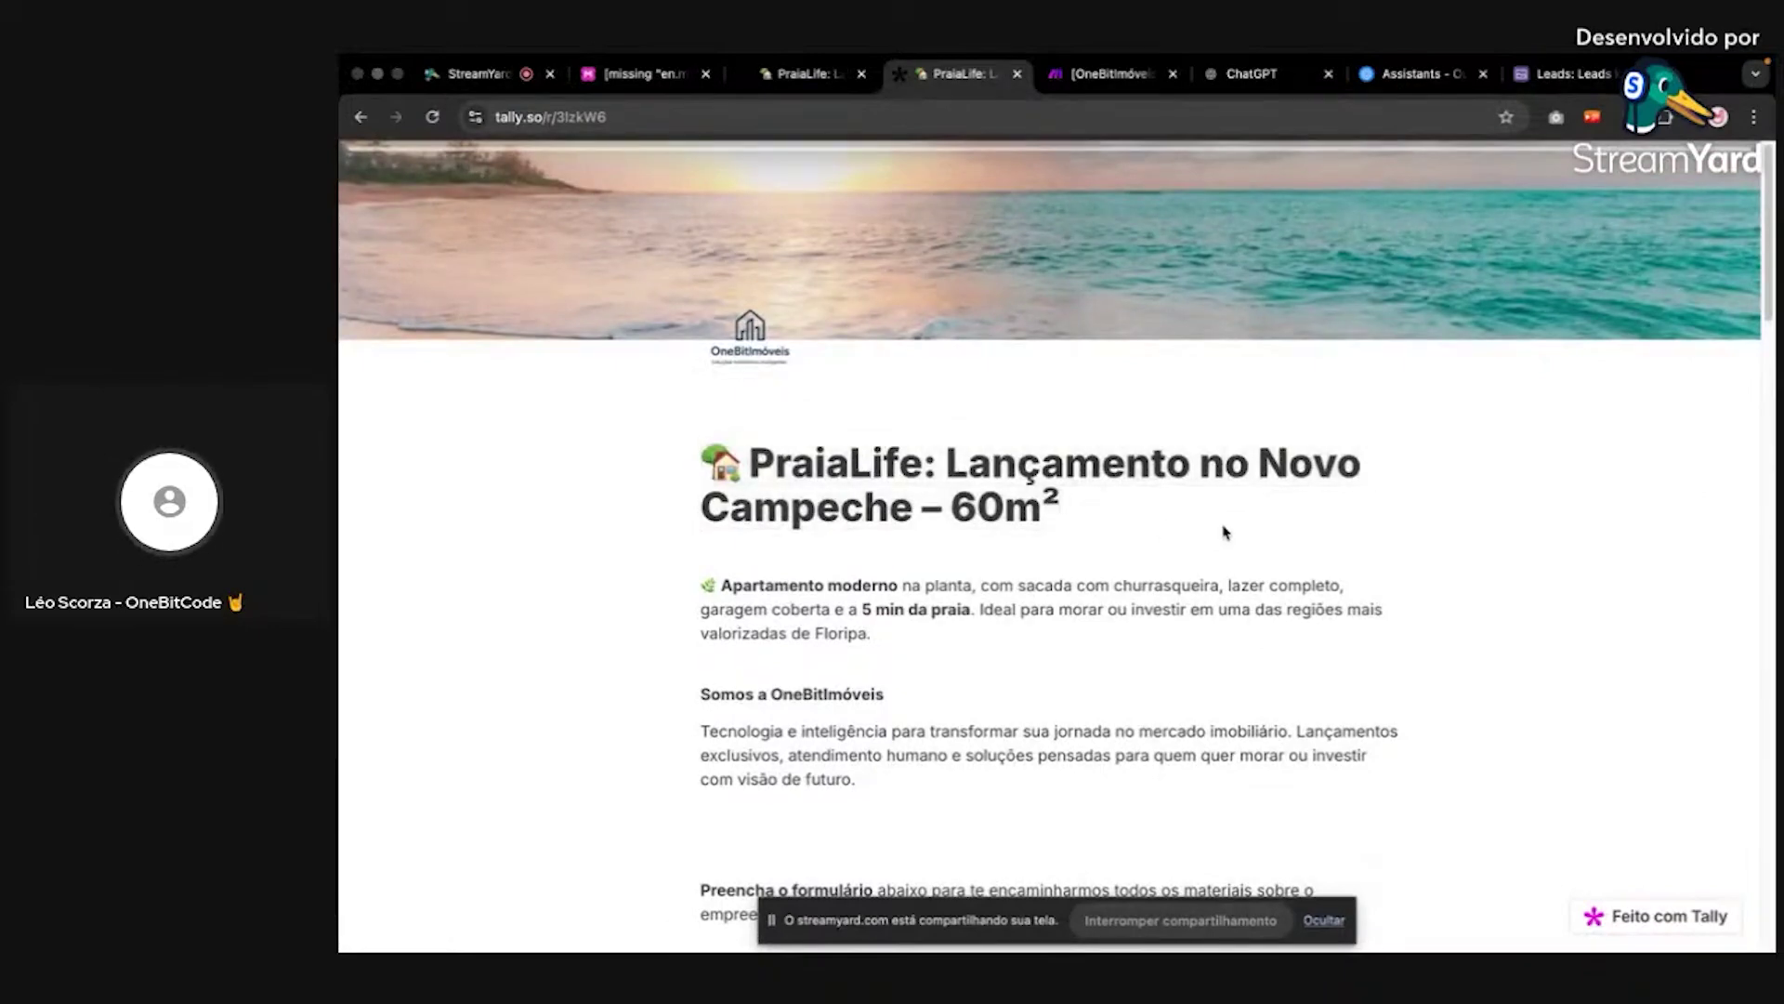
{"action": "scroll", "coordinate": [1224, 532], "scroll_direction": "down", "scroll_amount": 10}
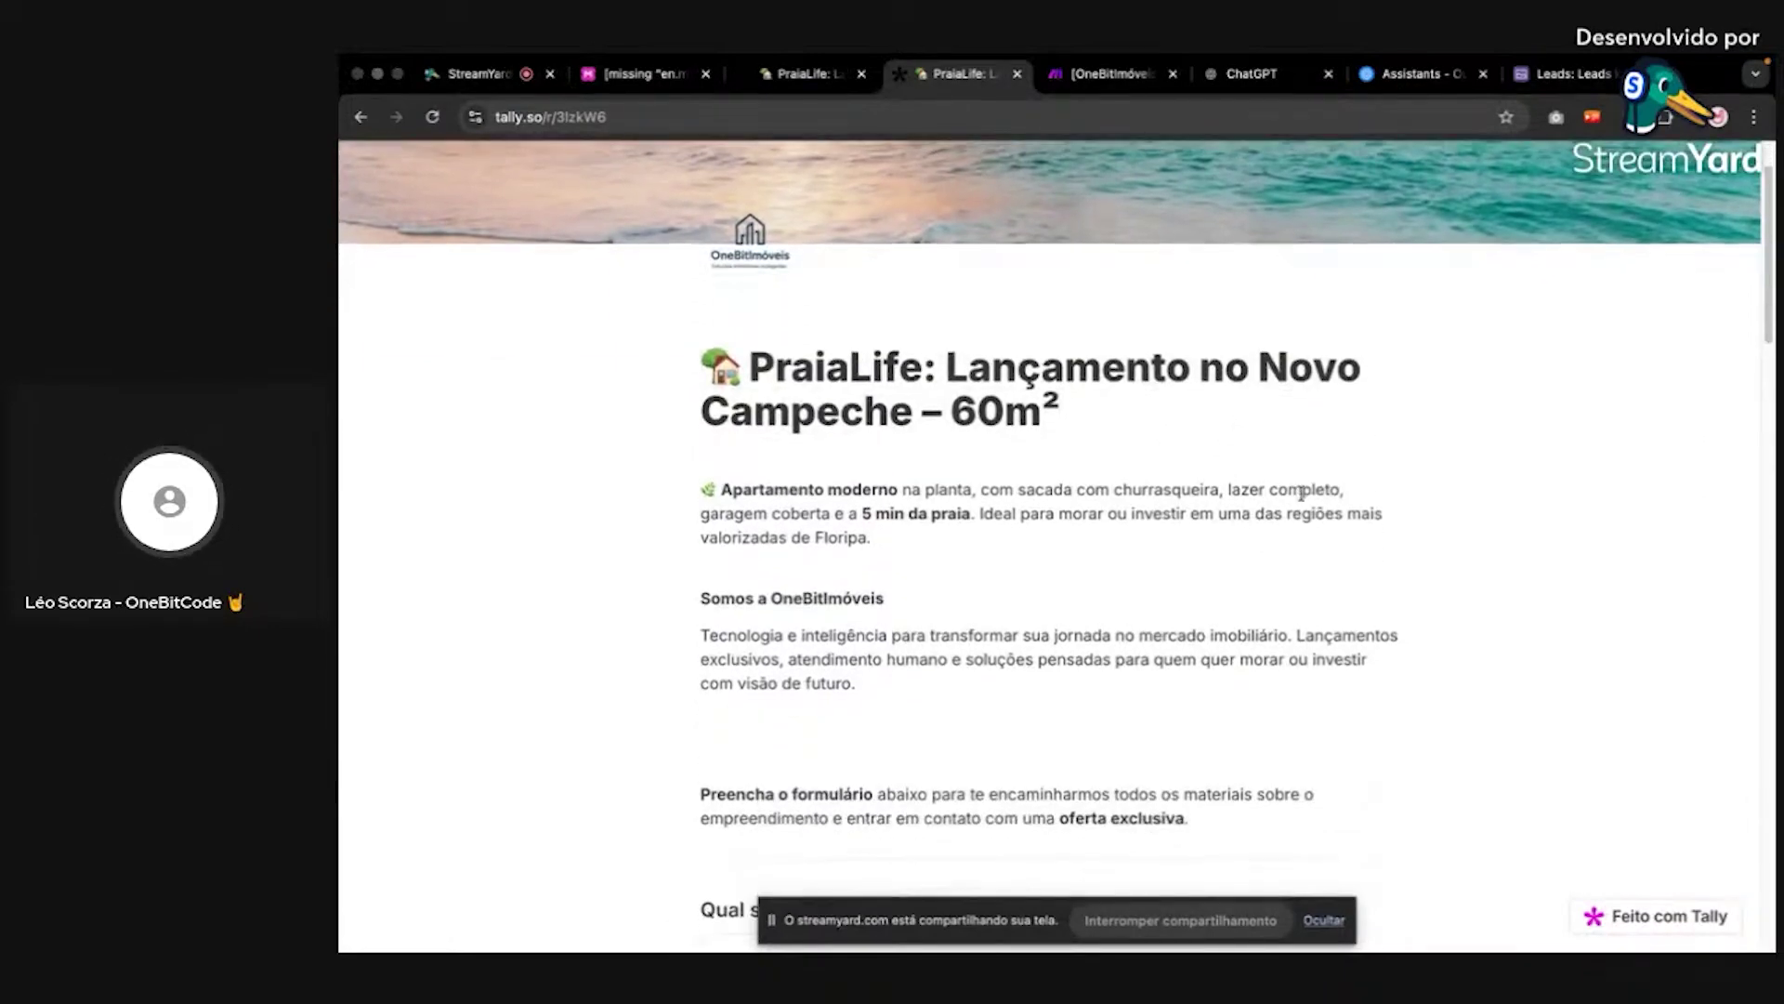
{"action": "scroll", "coordinate": [1385, 456], "scroll_direction": "up", "scroll_amount": 10}
{"action": "scroll", "coordinate": [1384, 458], "scroll_direction": "down", "scroll_amount": 10}
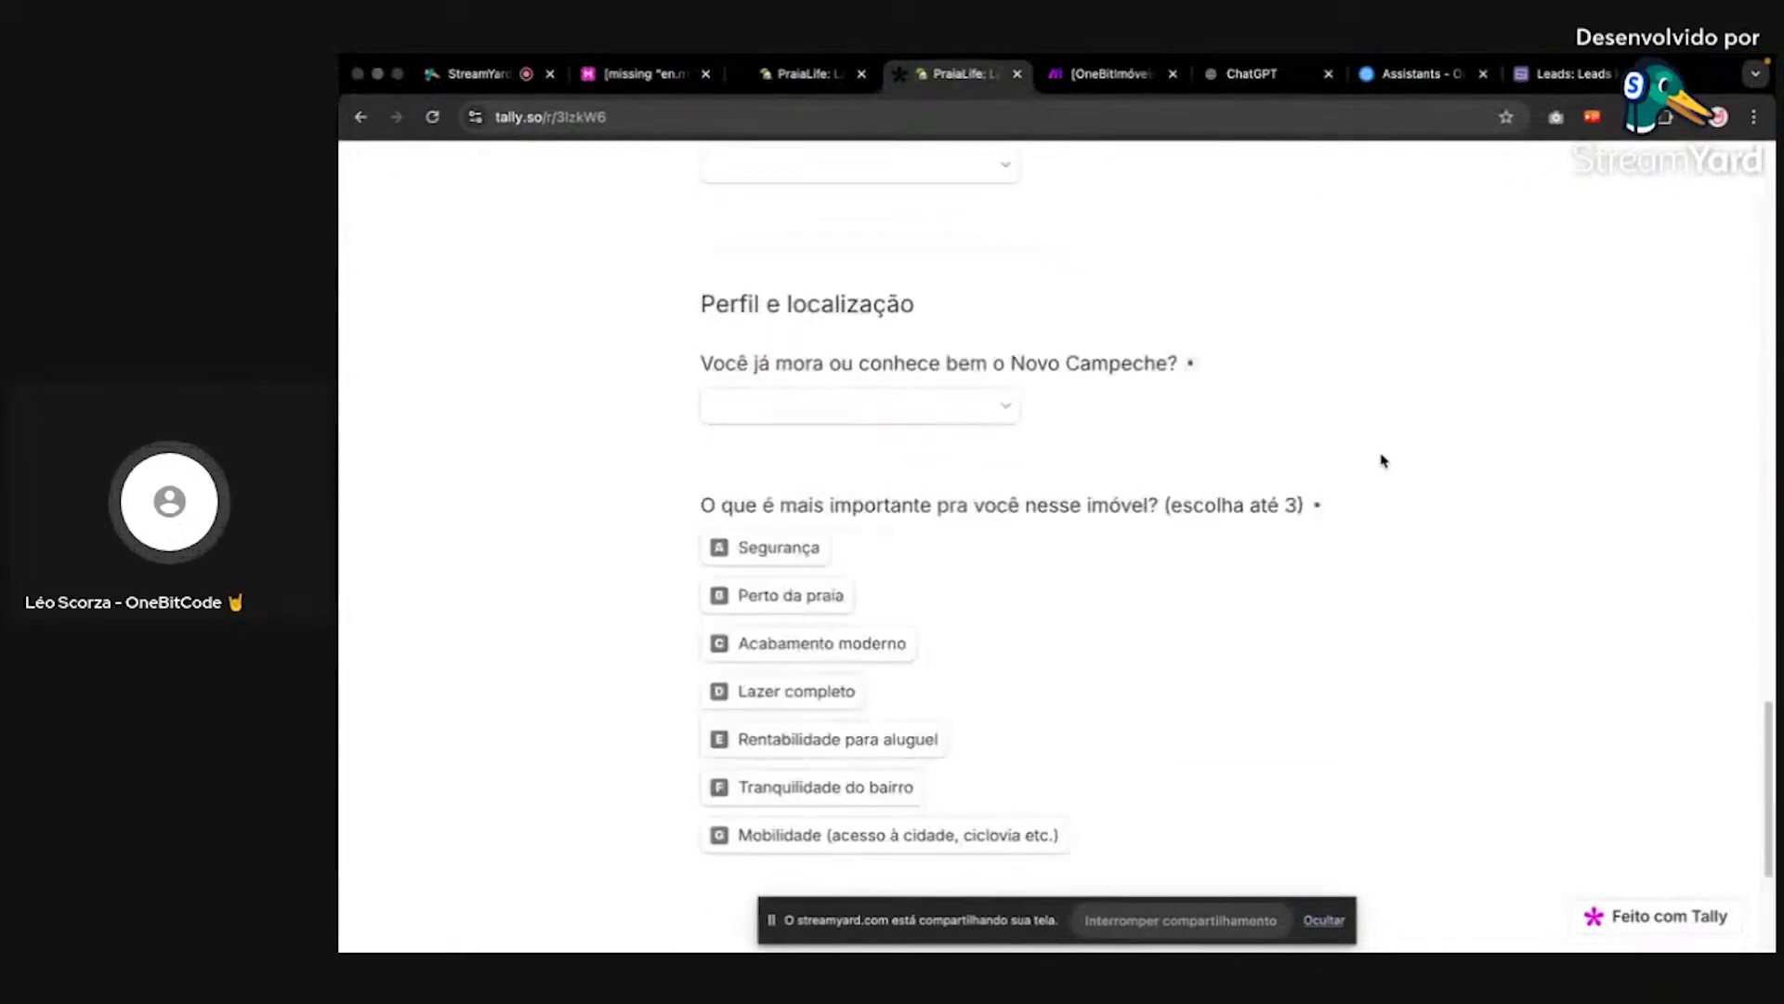
{"action": "scroll", "coordinate": [1384, 458], "scroll_direction": "up", "scroll_amount": 10}
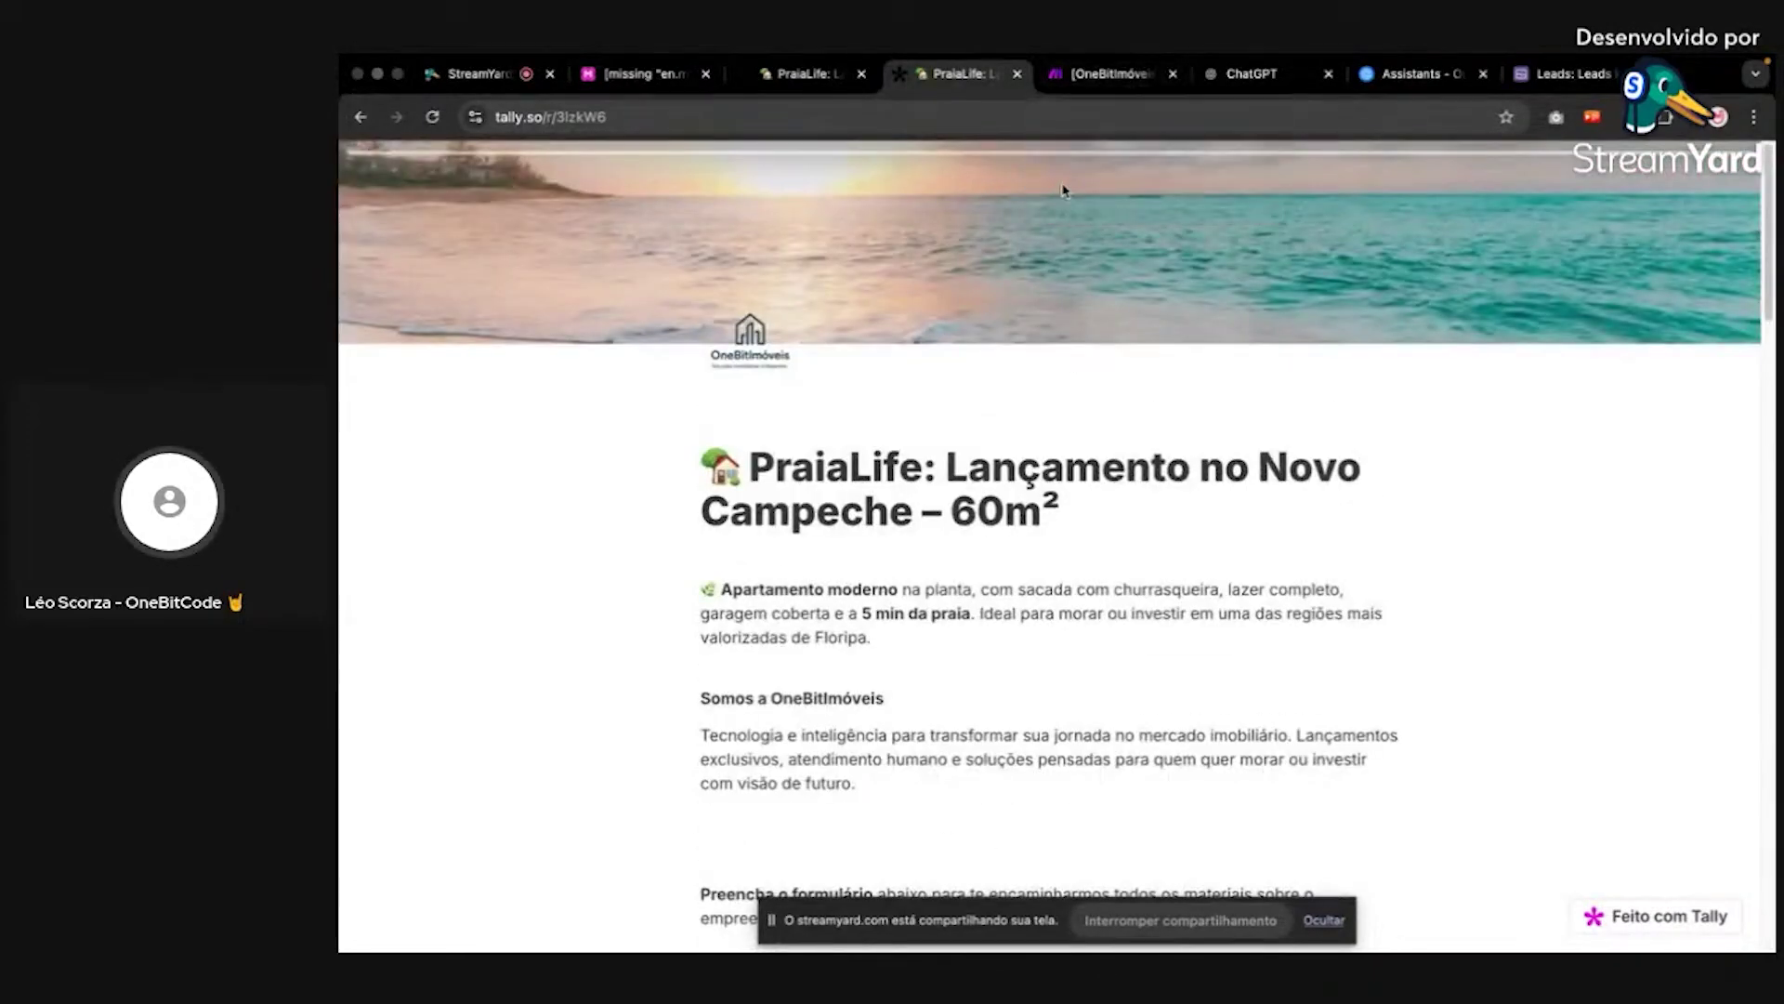
{"action": "left_click", "coordinate": [1571, 74]}
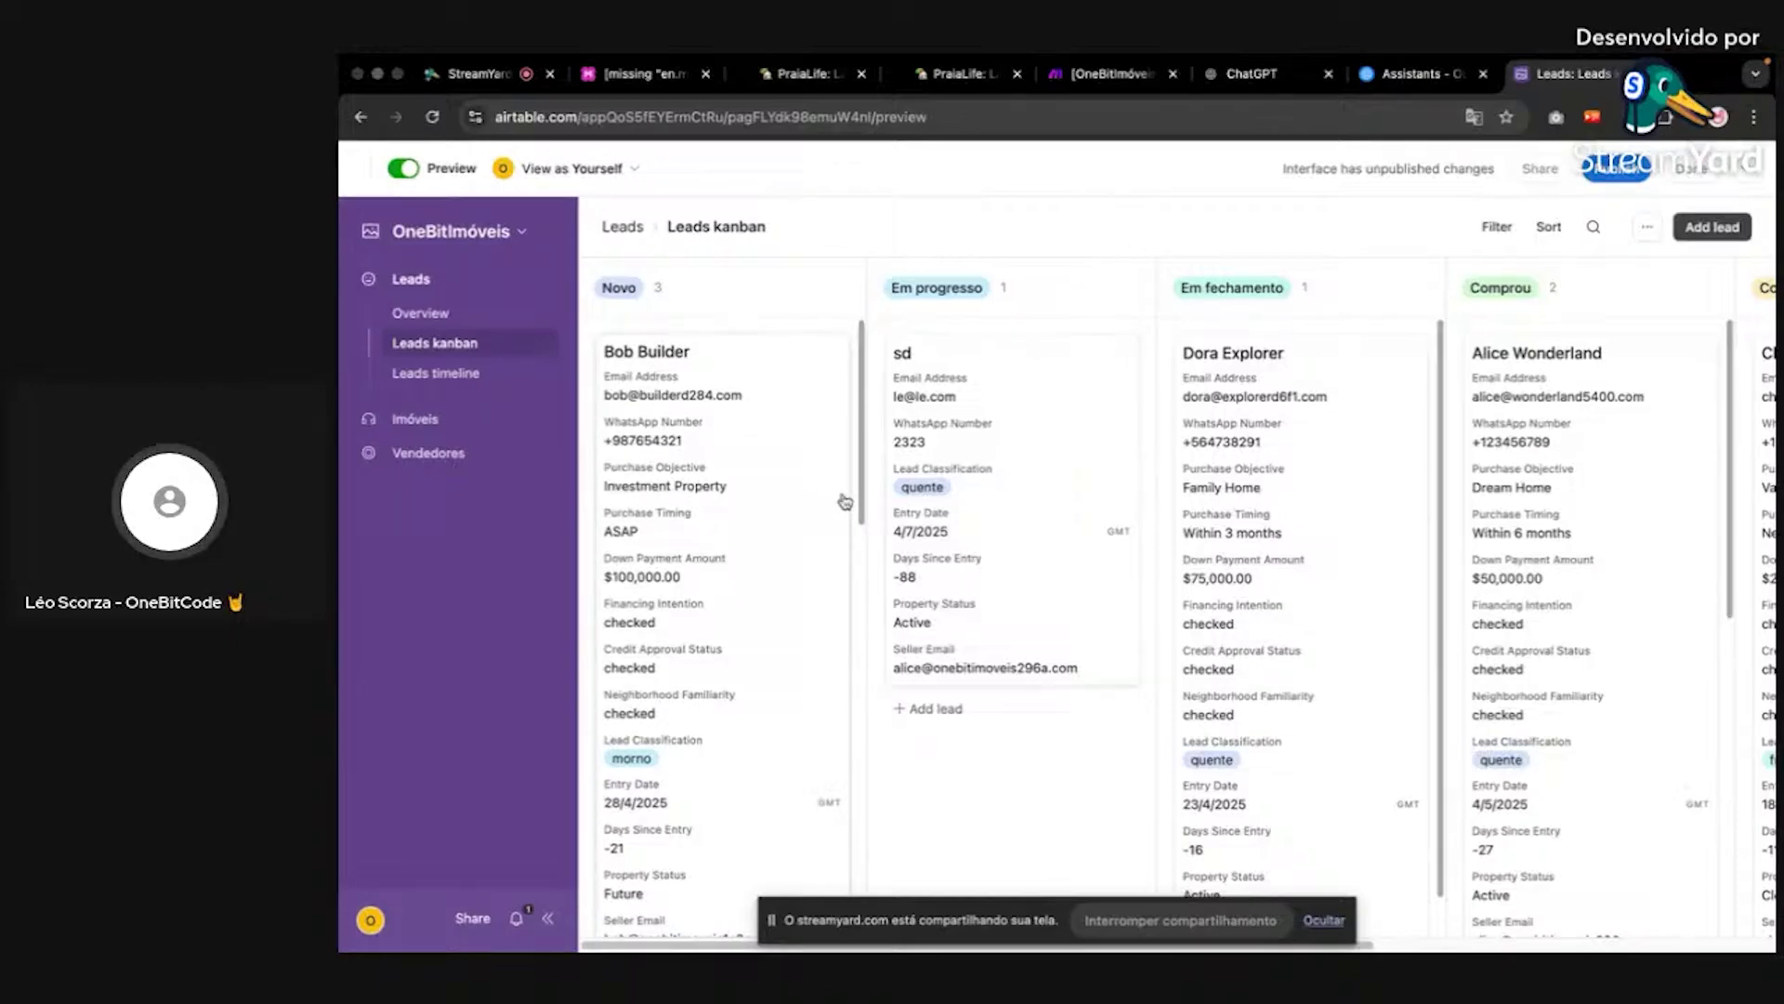
{"action": "scroll", "coordinate": [841, 503], "scroll_direction": "down", "scroll_amount": 5}
{"action": "scroll", "coordinate": [841, 503], "scroll_direction": "up", "scroll_amount": 5}
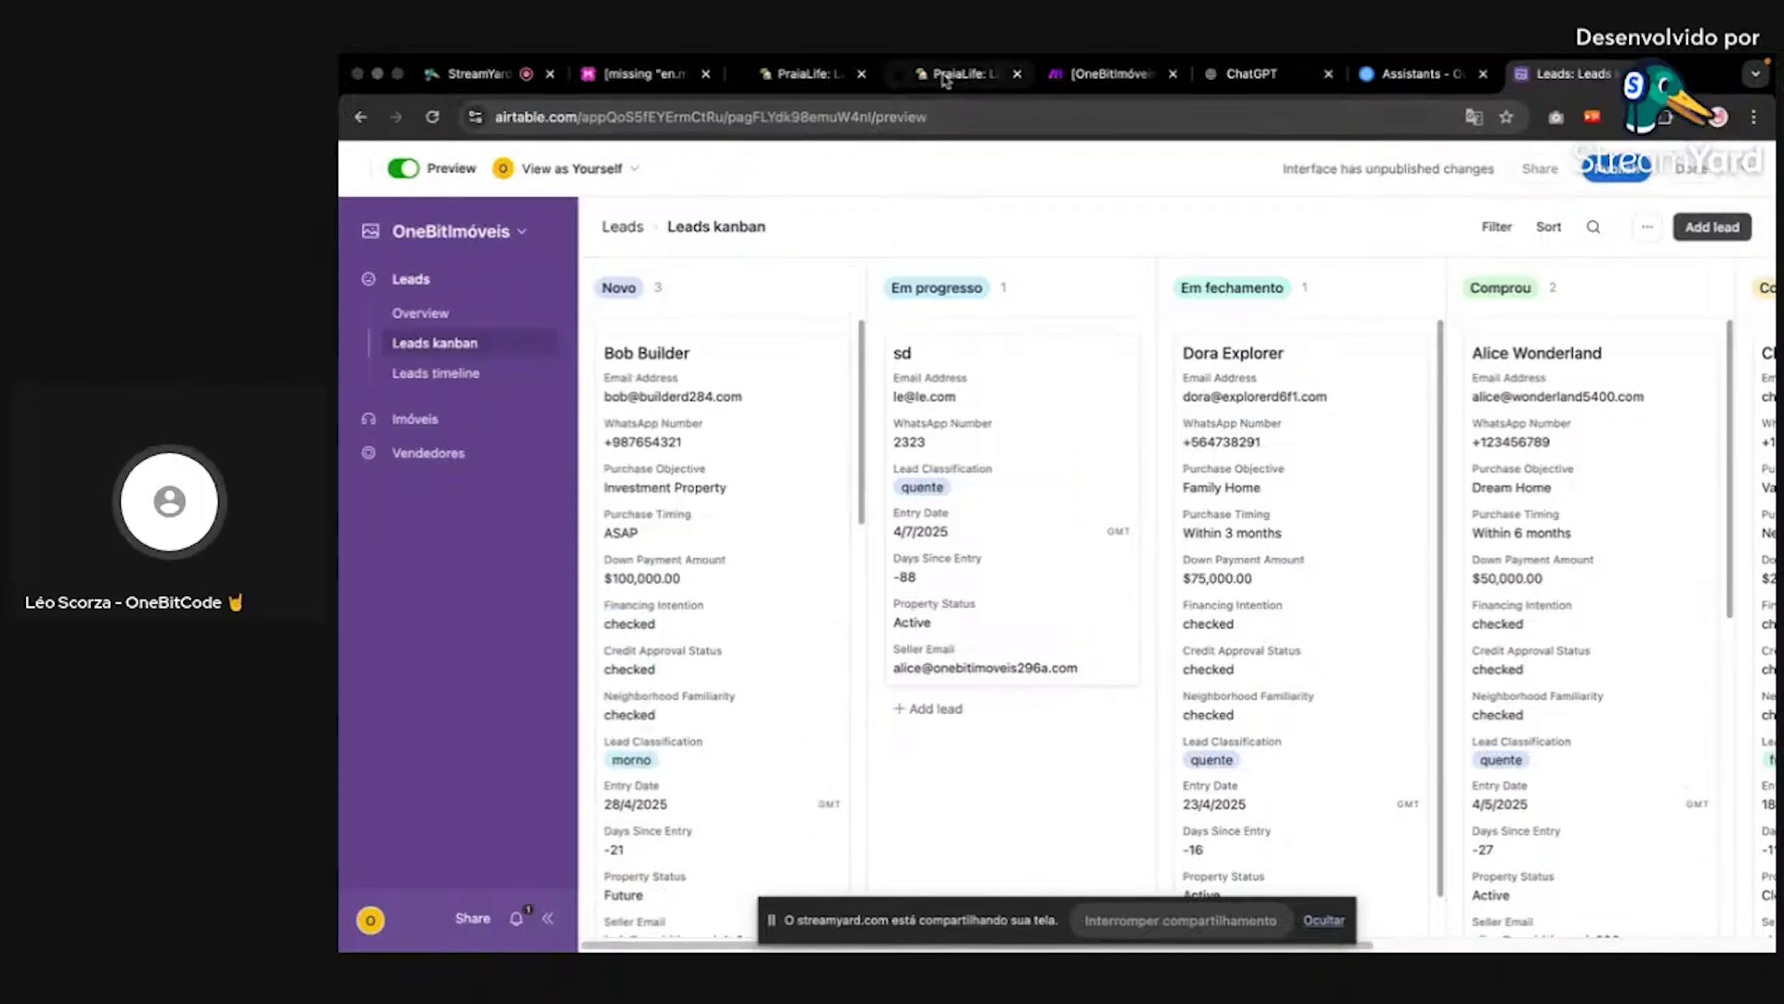
{"action": "left_click", "coordinate": [1110, 73]}
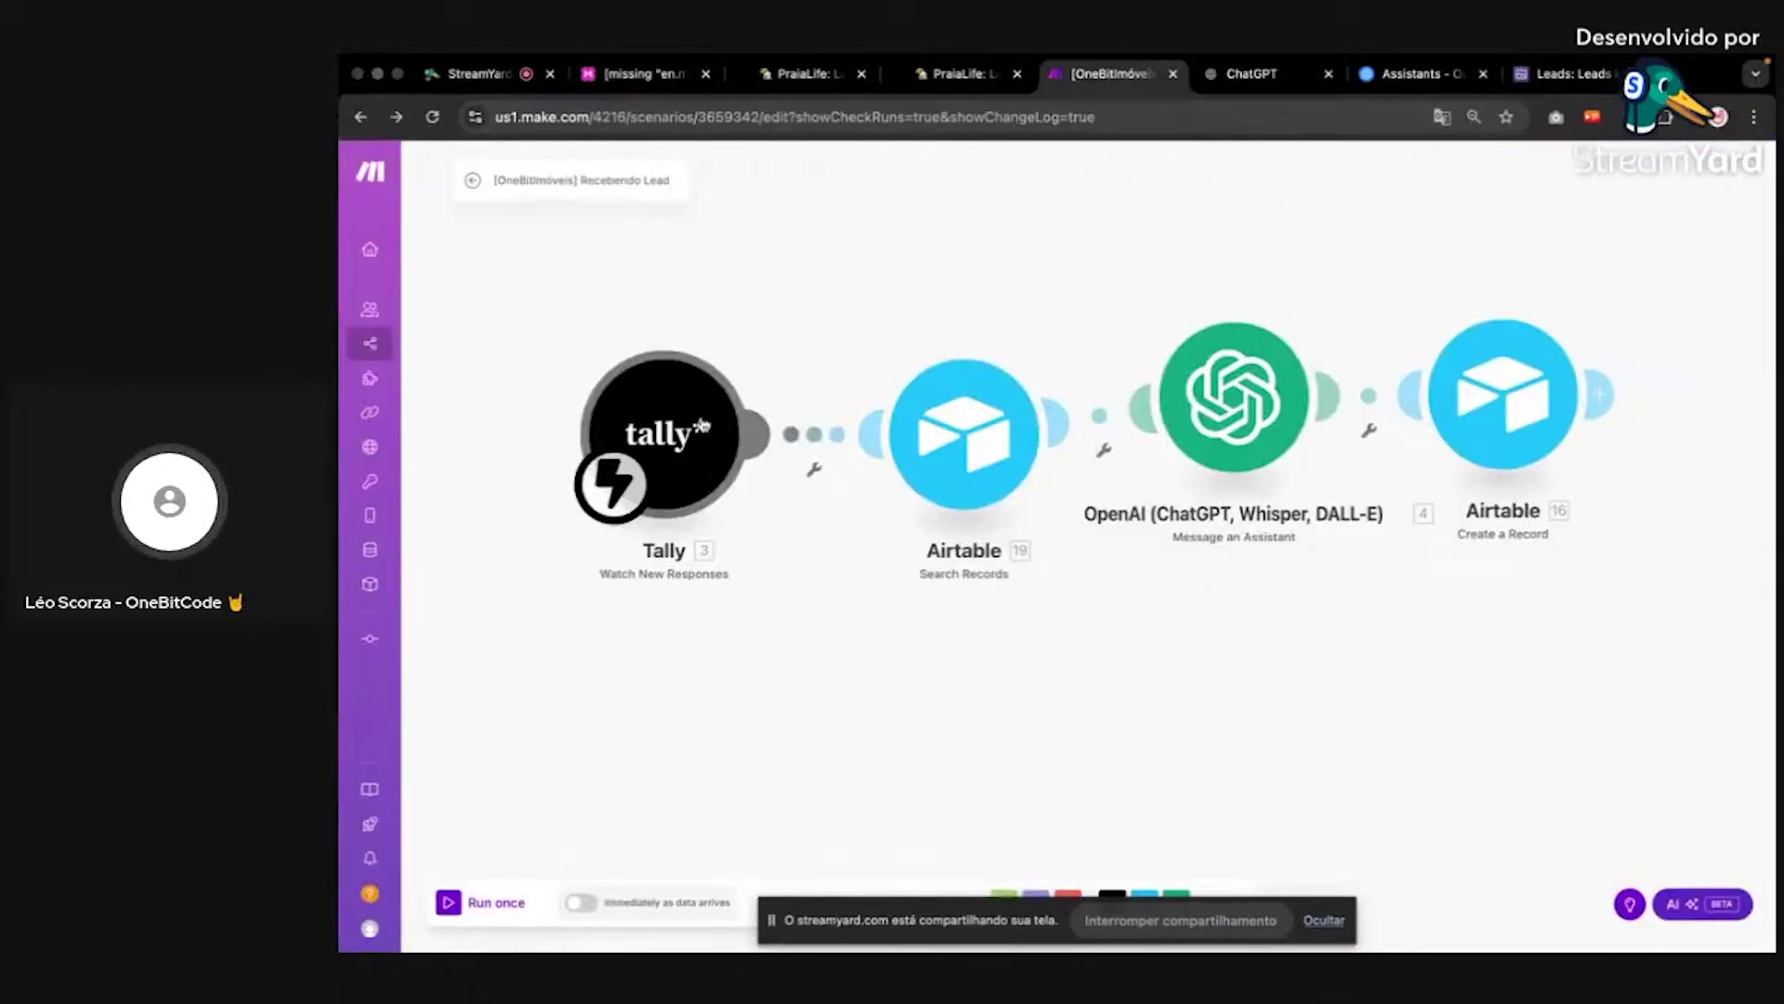
{"action": "left_click", "coordinate": [1280, 411]}
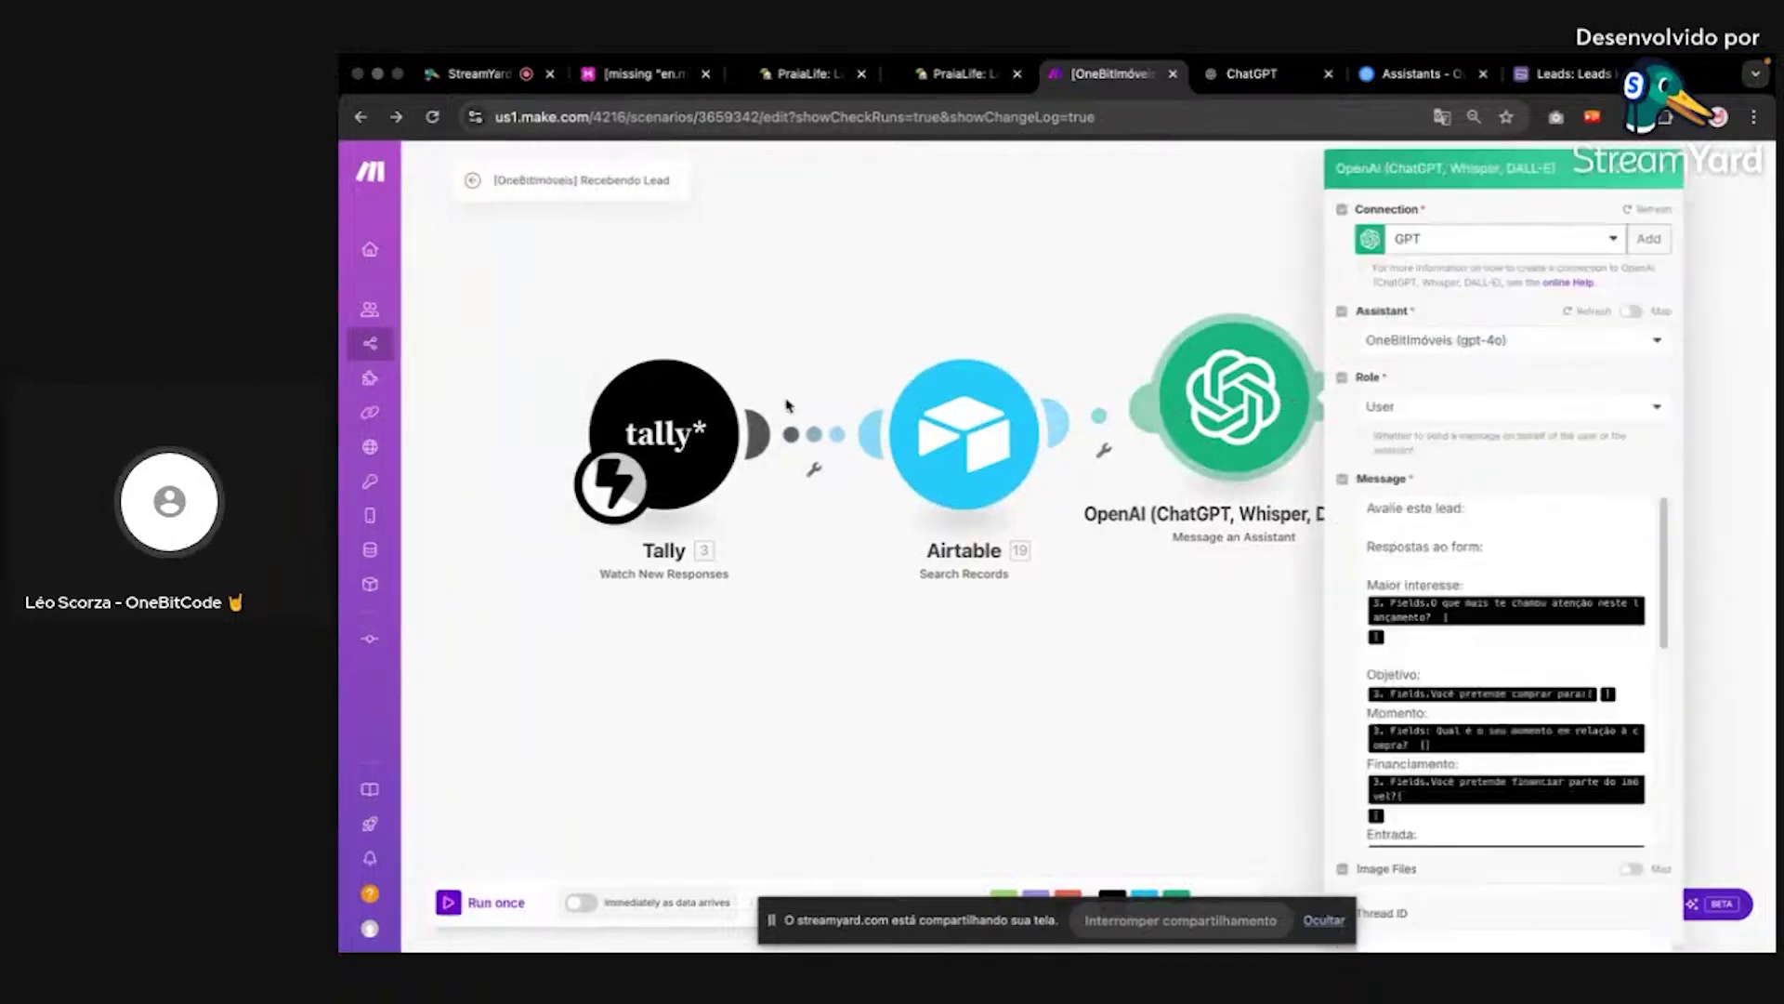
{"action": "left_click", "coordinate": [1030, 253]}
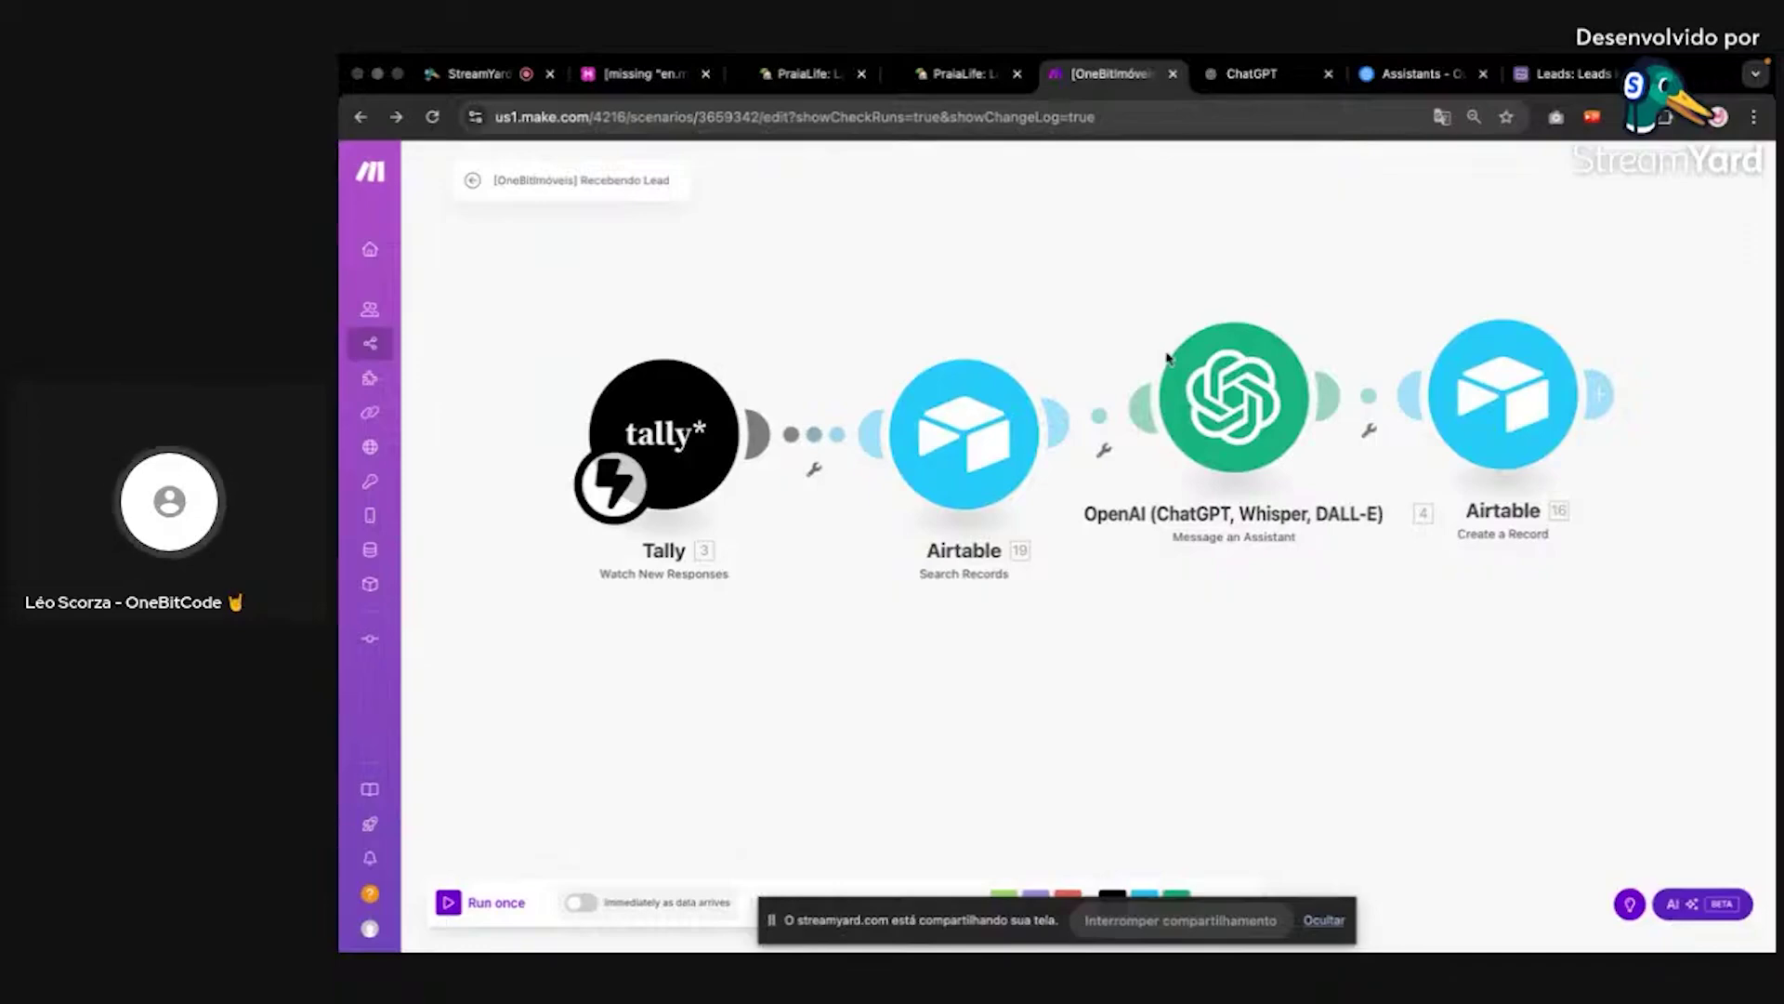
{"action": "left_click", "coordinate": [1566, 74]}
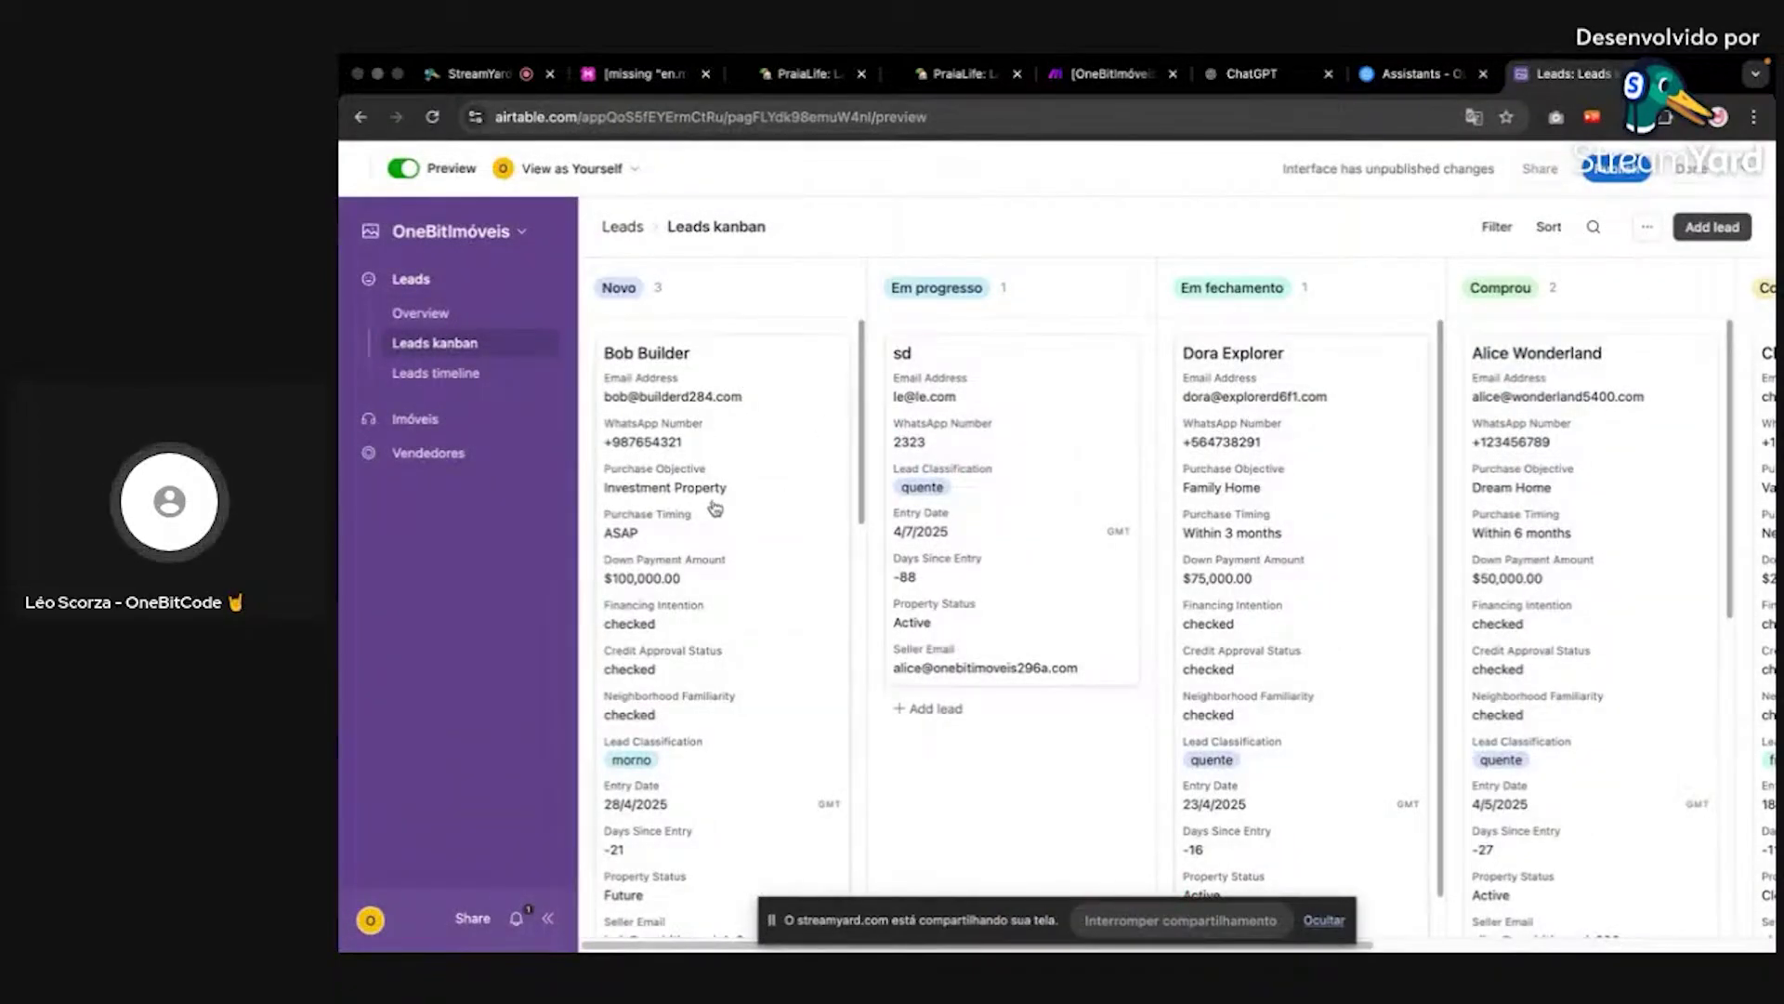
Step: Glance over the PraiaLife form, Make scenario and OpenAI Assistants tabs, returning to the Airtable Leads kanban
{"action": "scroll", "coordinate": [756, 703], "scroll_direction": "down", "scroll_amount": 1}
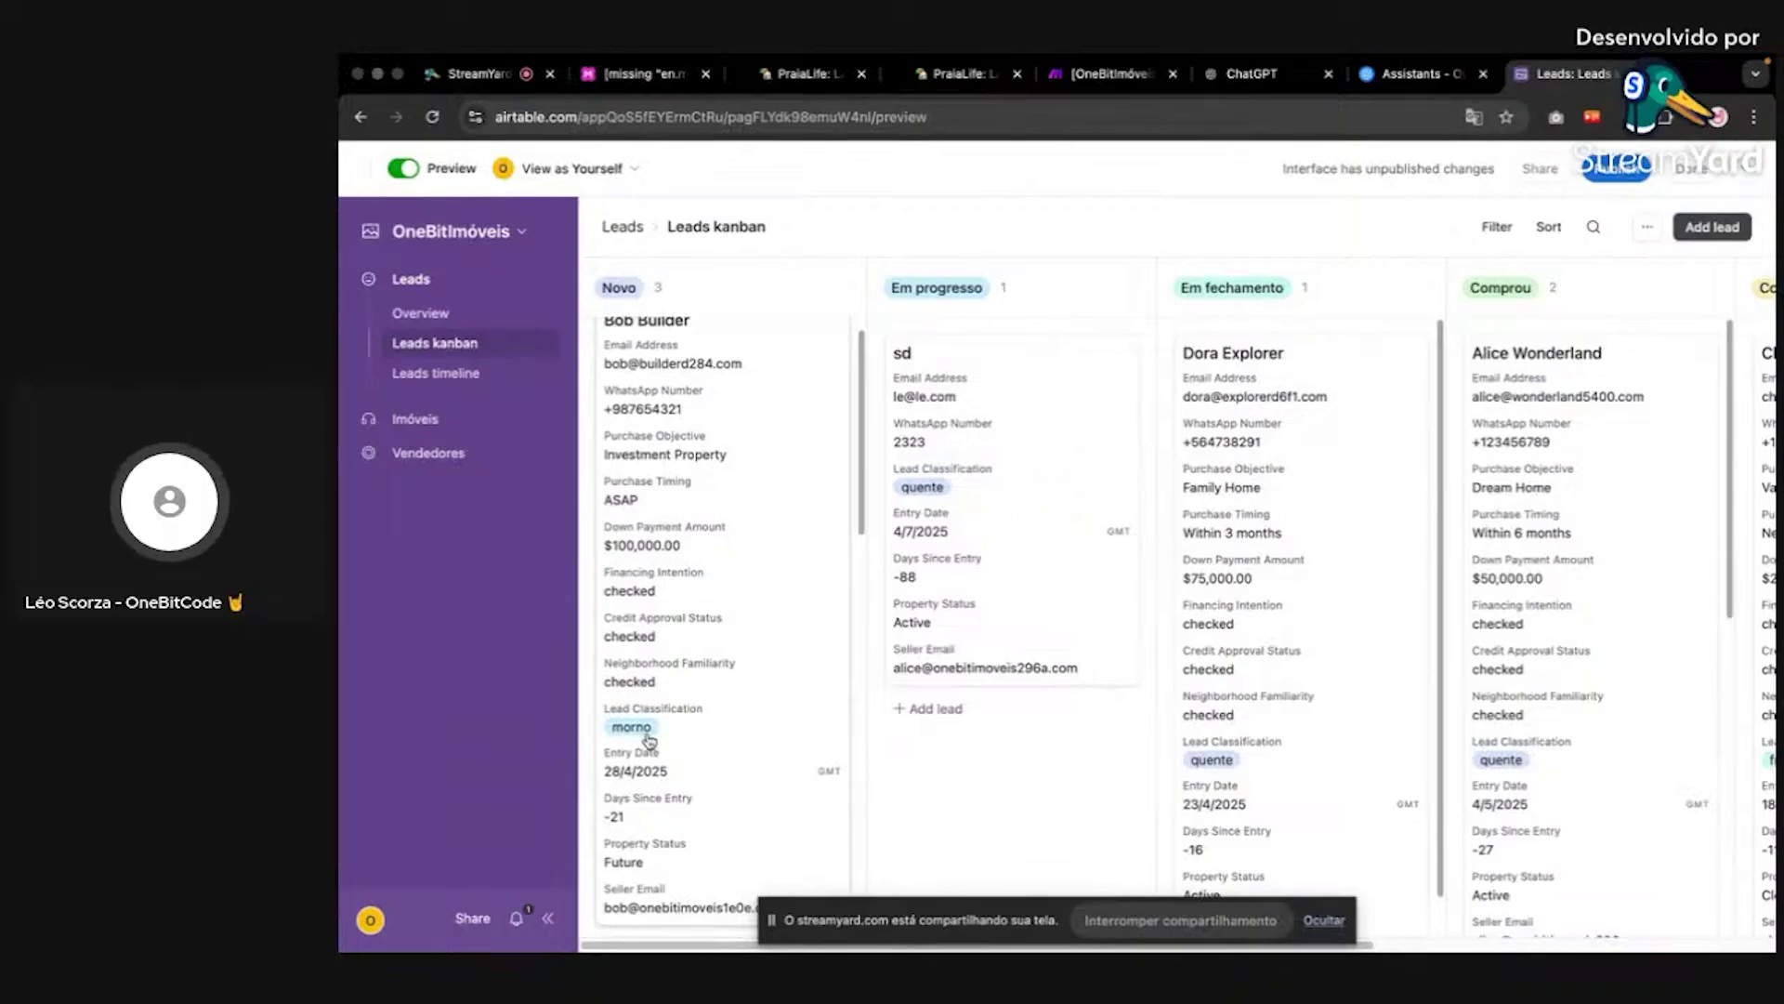
{"action": "scroll", "coordinate": [1301, 706], "scroll_direction": "down", "scroll_amount": 2}
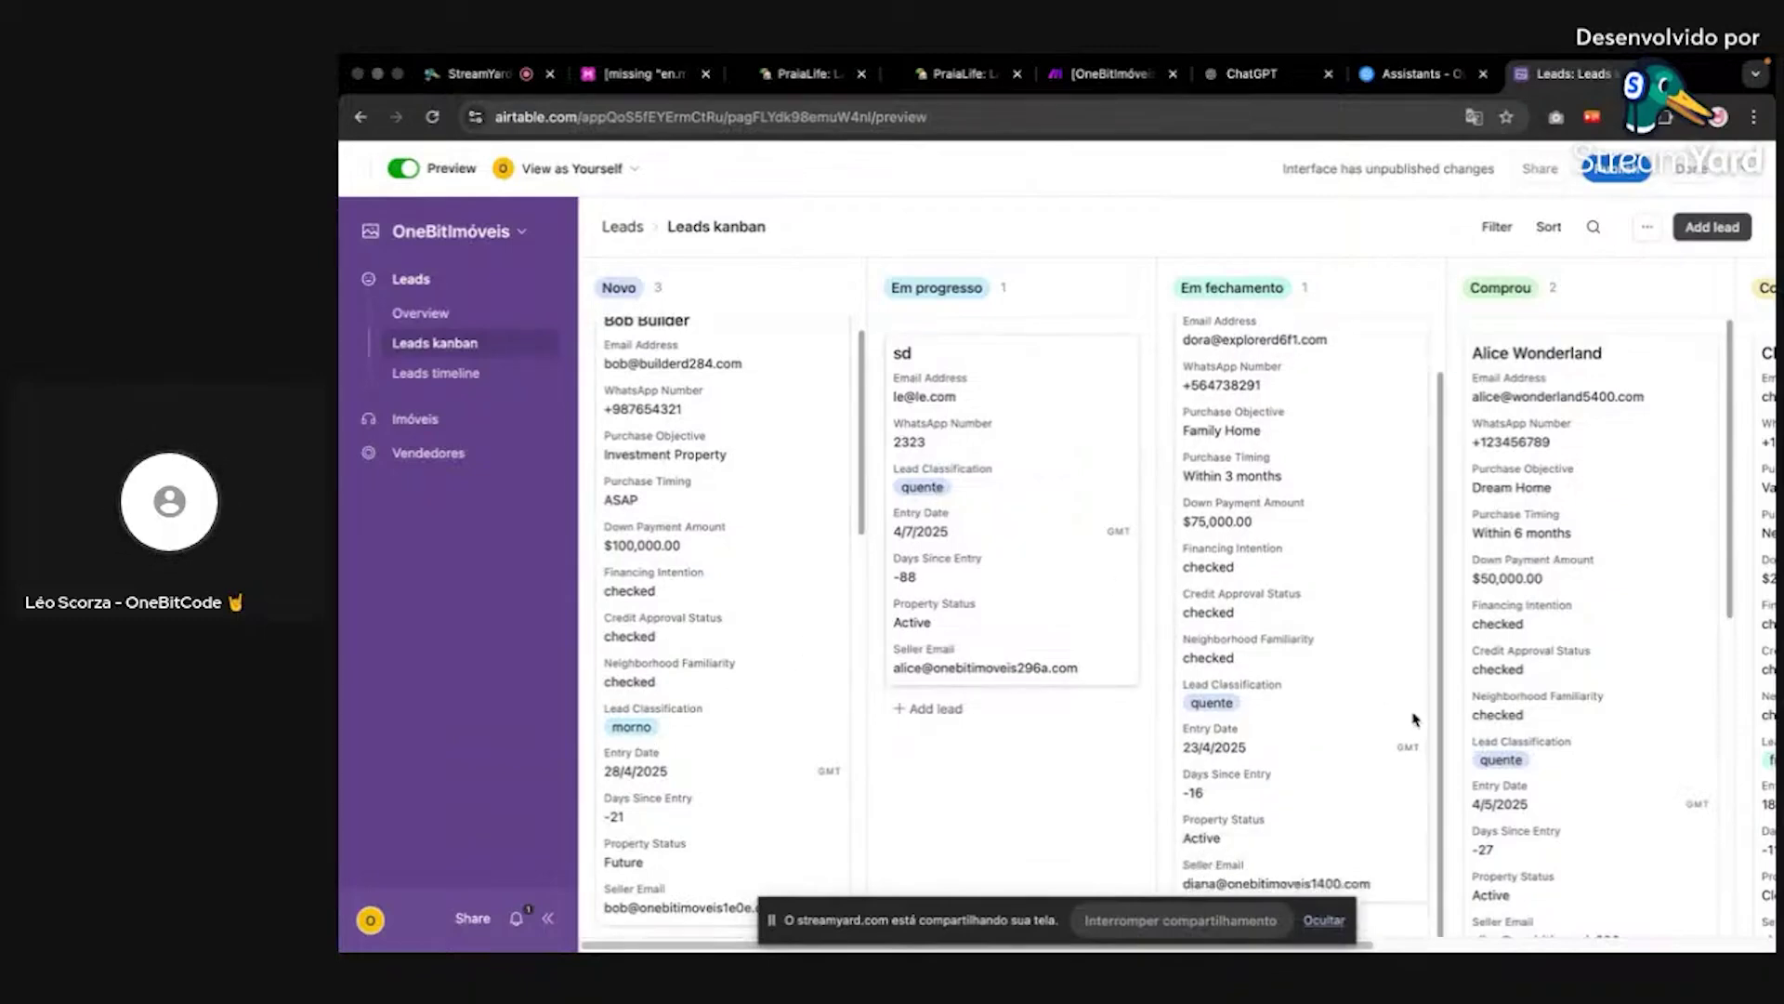
{"action": "scroll", "coordinate": [651, 613], "scroll_direction": "down", "scroll_amount": 10}
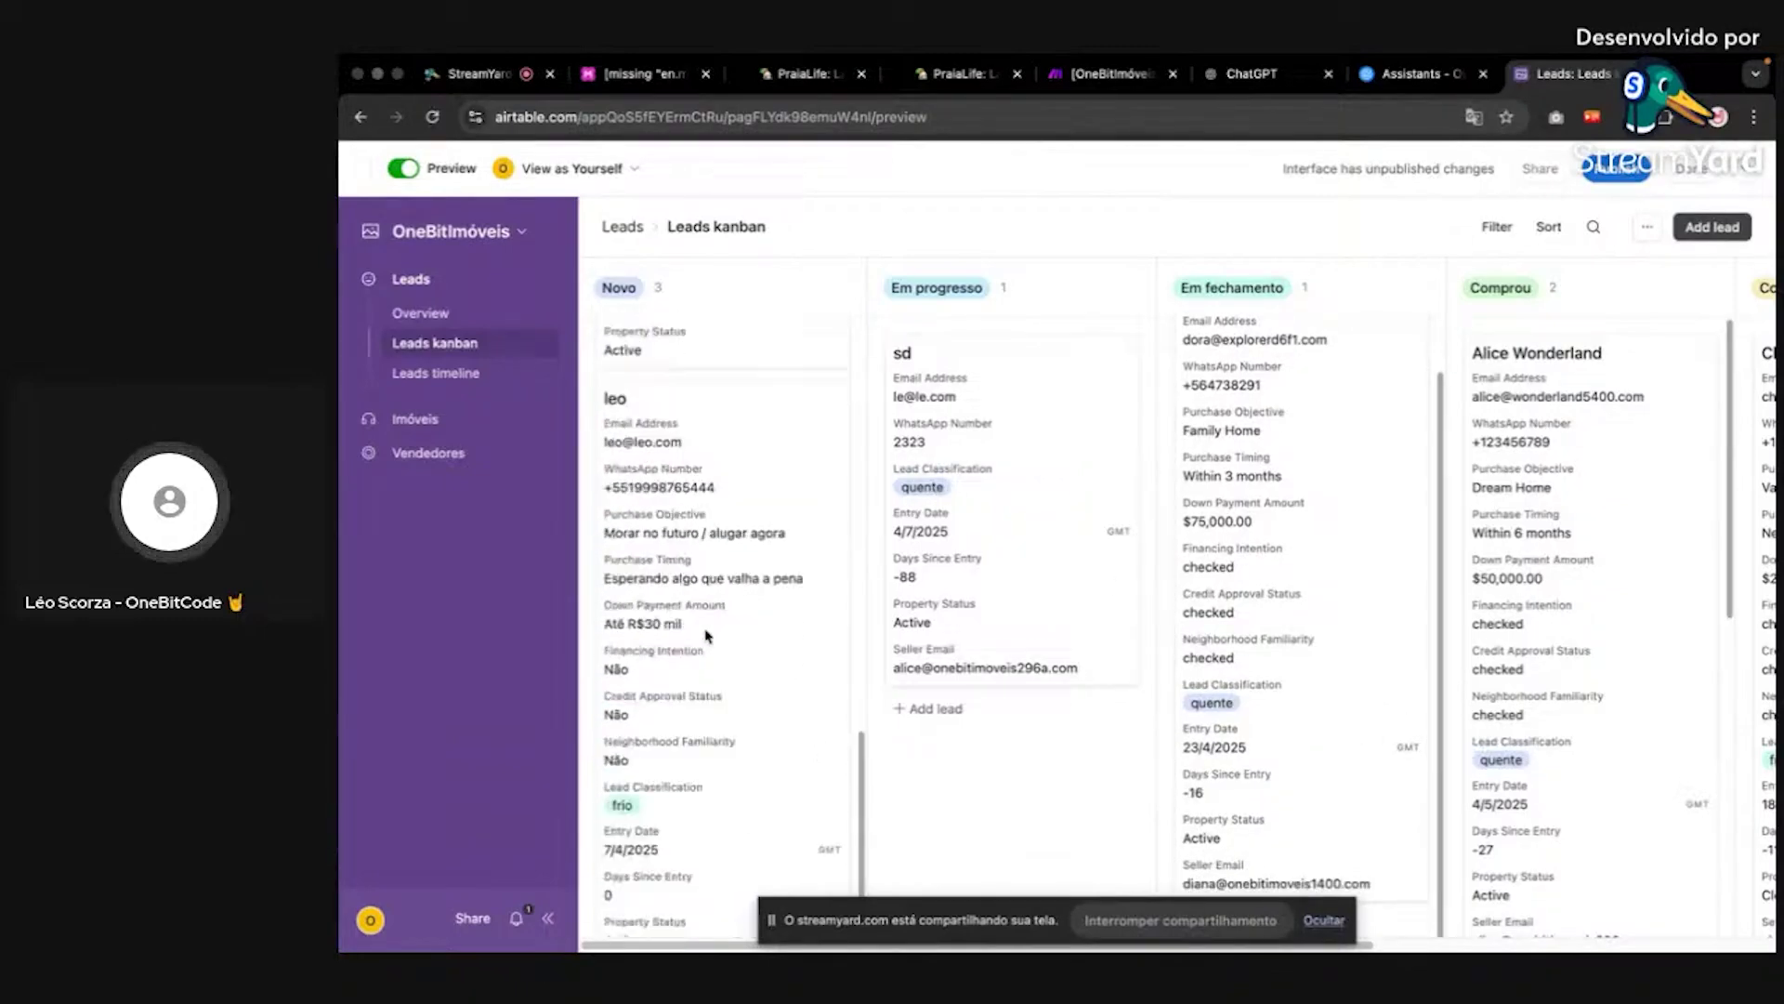
{"action": "scroll", "coordinate": [705, 638], "scroll_direction": "up", "scroll_amount": 15}
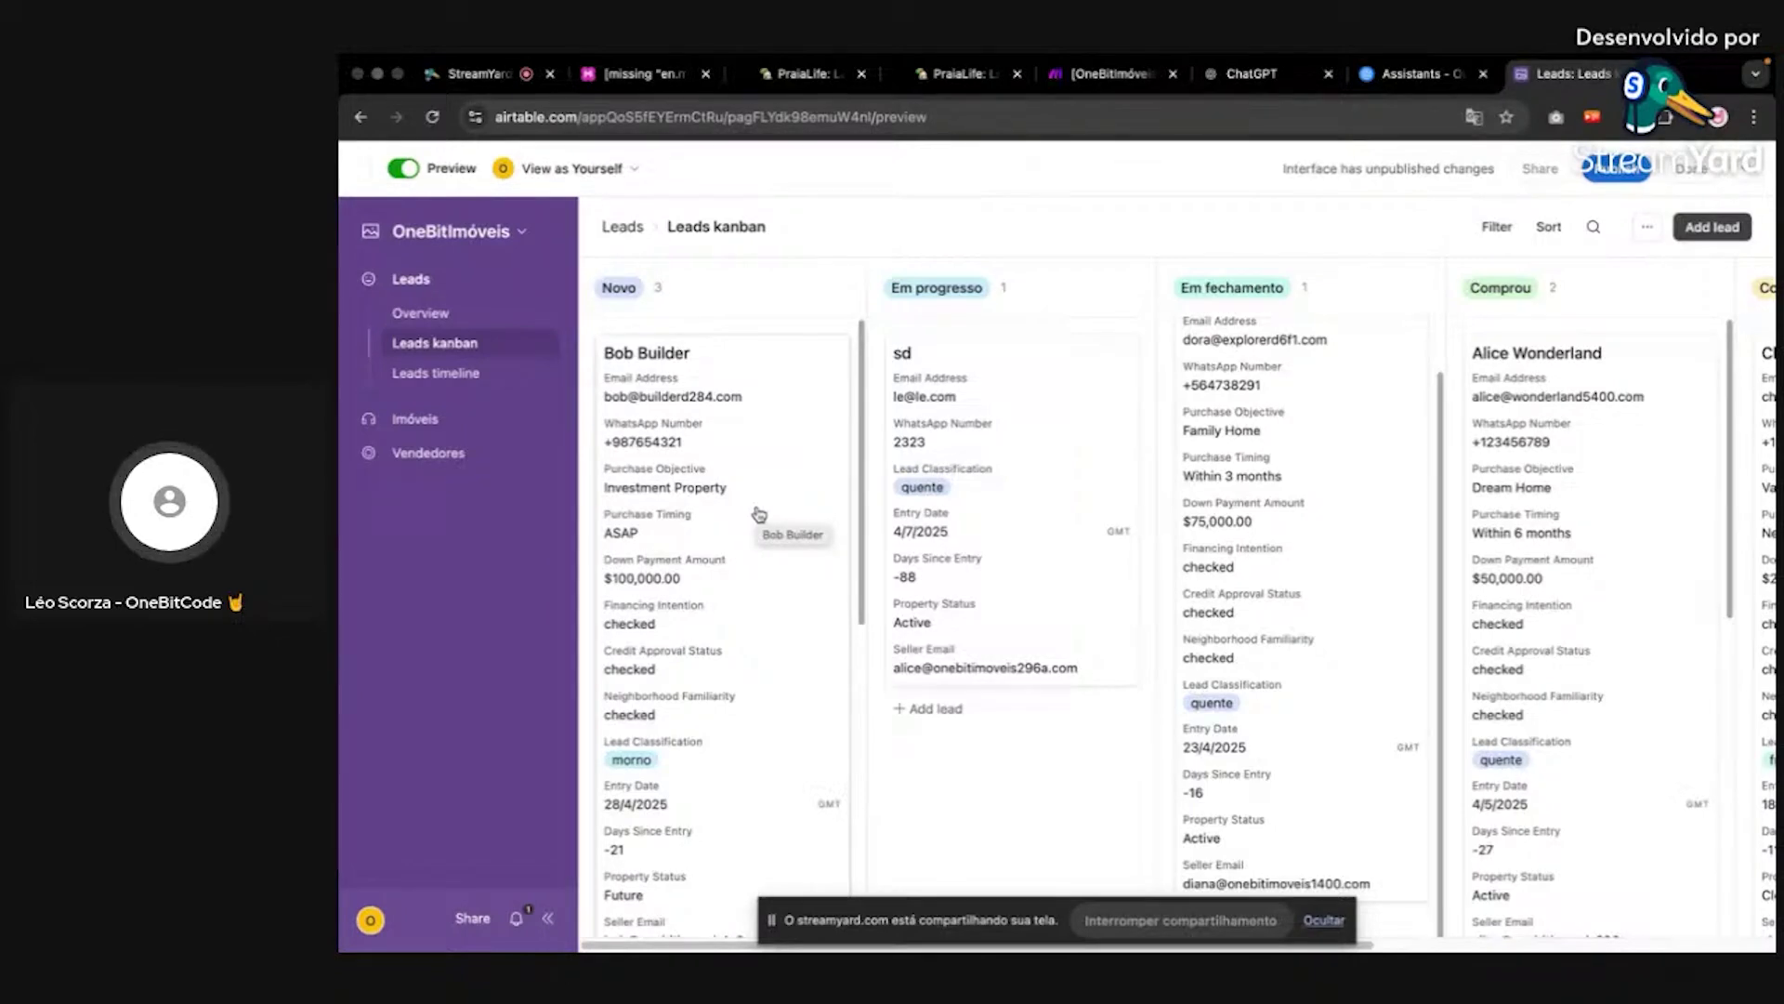
{"action": "left_click", "coordinate": [934, 74]}
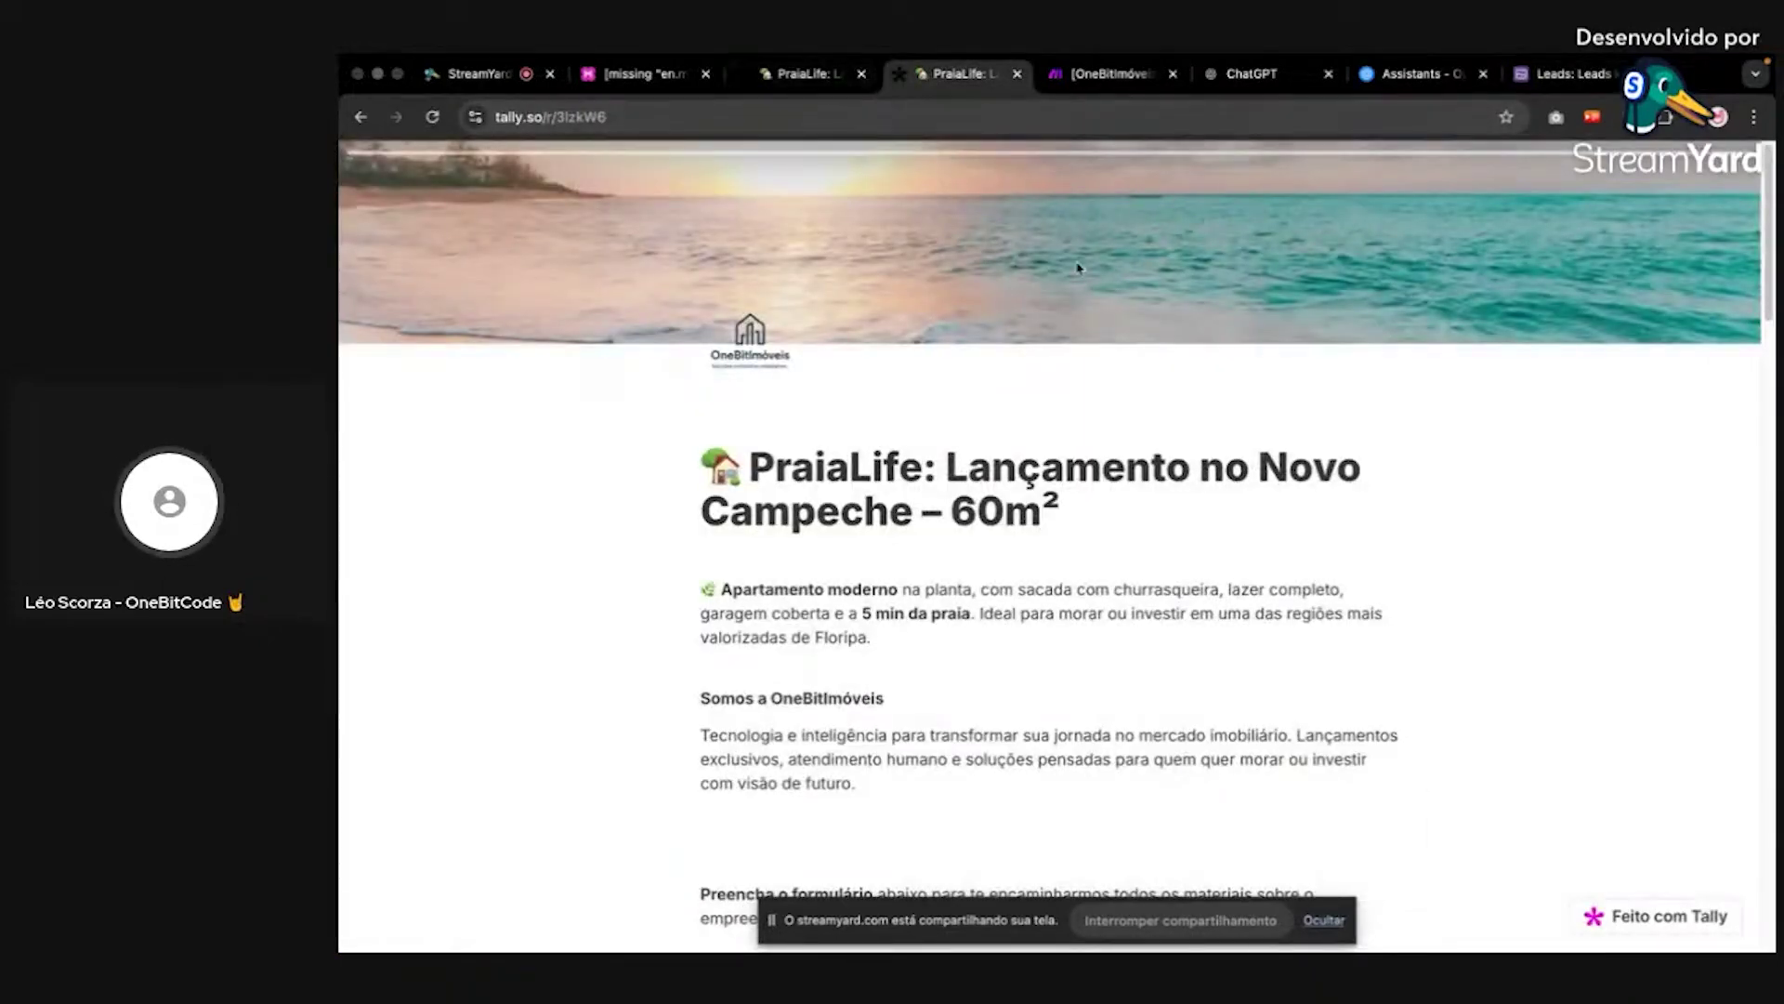
{"action": "left_click", "coordinate": [1115, 73]}
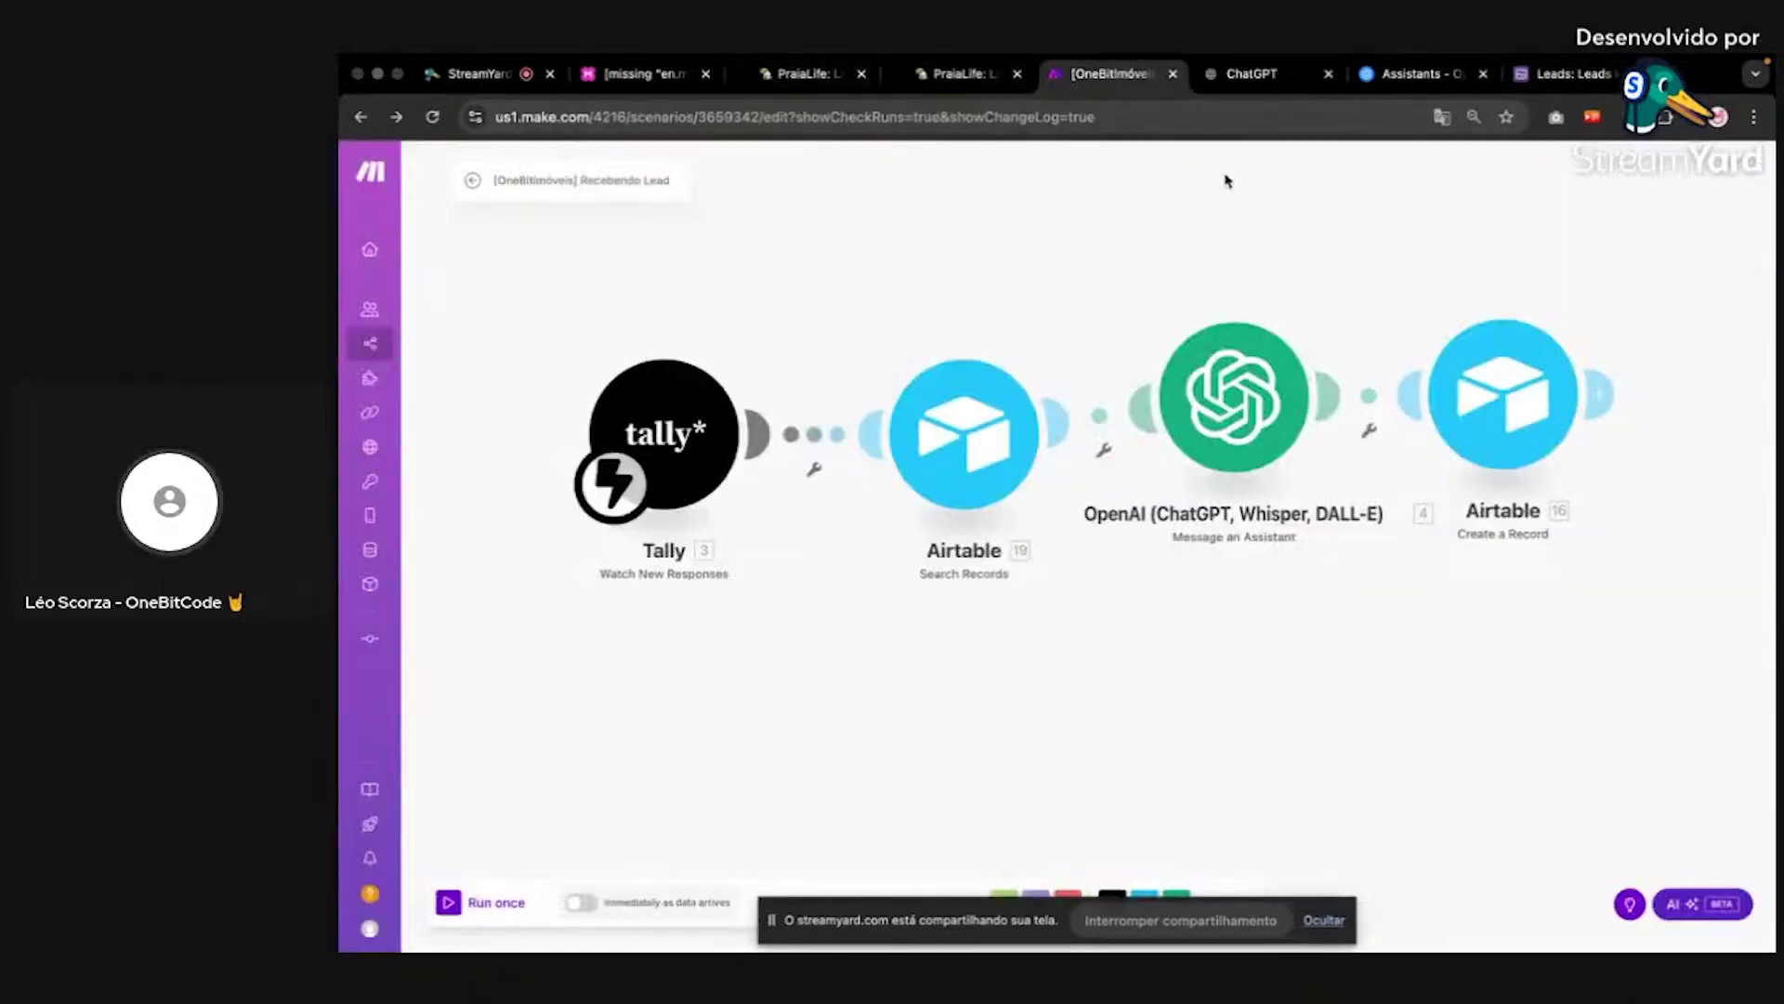
{"action": "left_click", "coordinate": [1394, 79]}
{"action": "left_click", "coordinate": [1548, 79]}
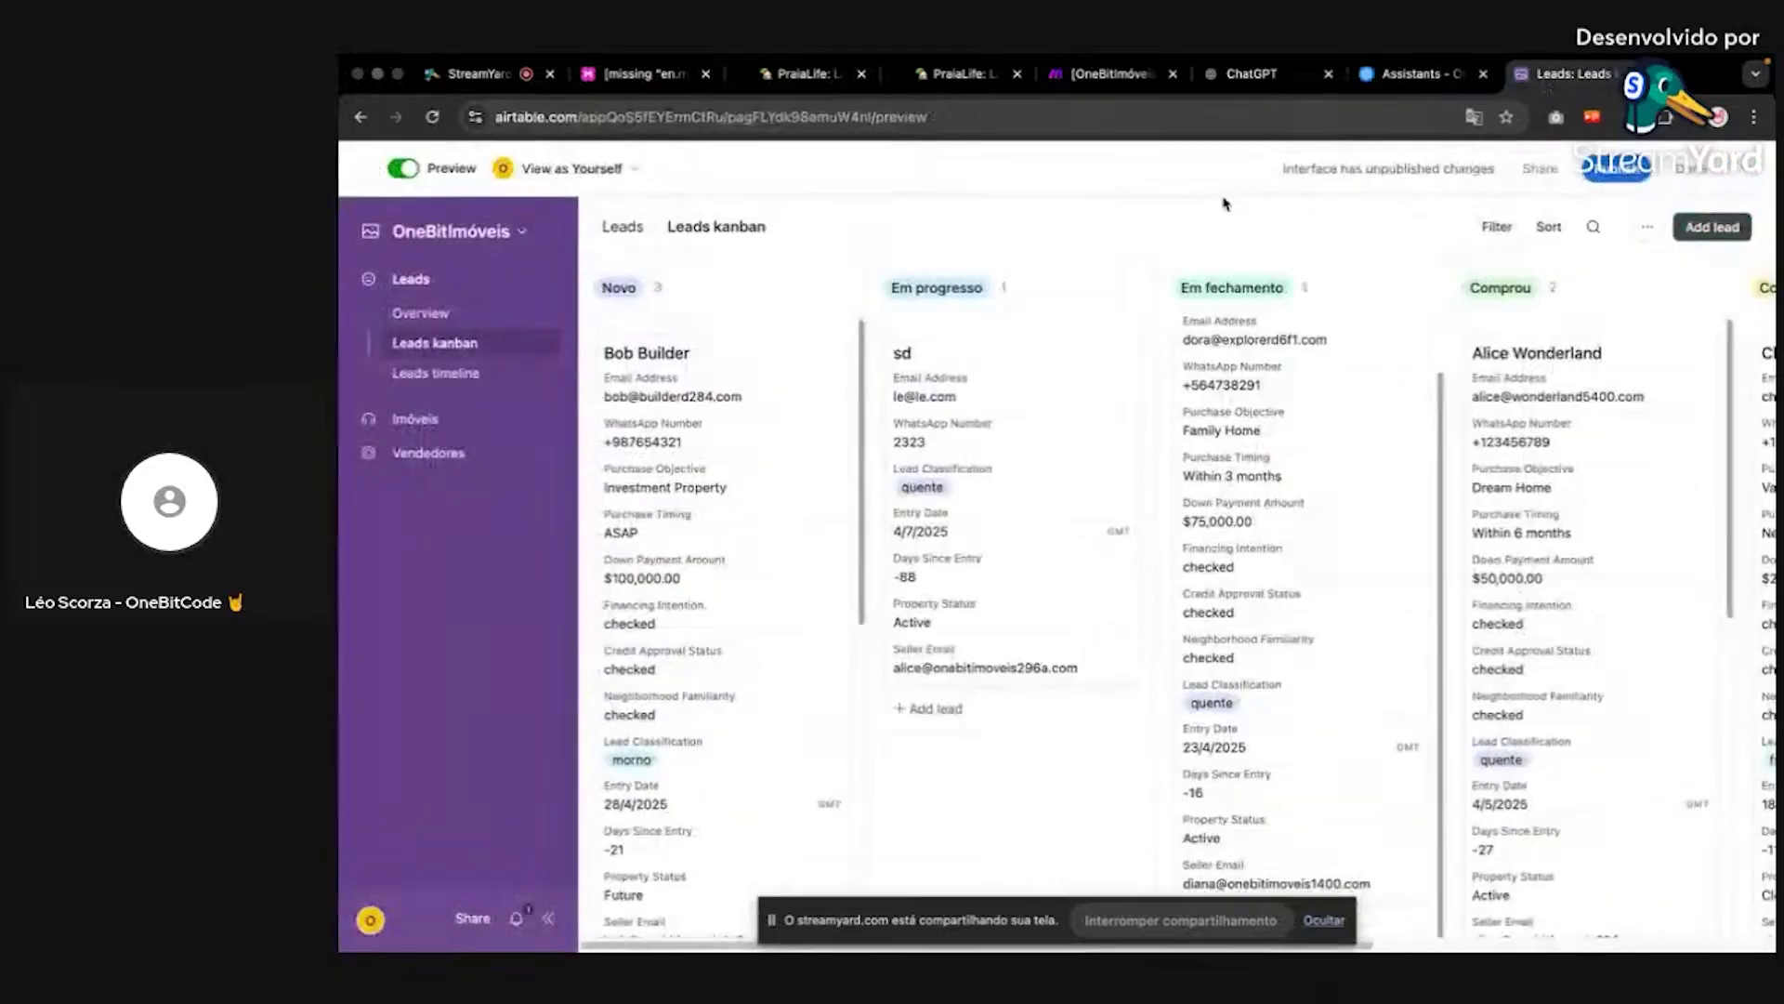
Step: View the Imóveis, Vendedores, Leads overview and Leads kanban pages in the Airtable interface
{"action": "left_click", "coordinate": [469, 418]}
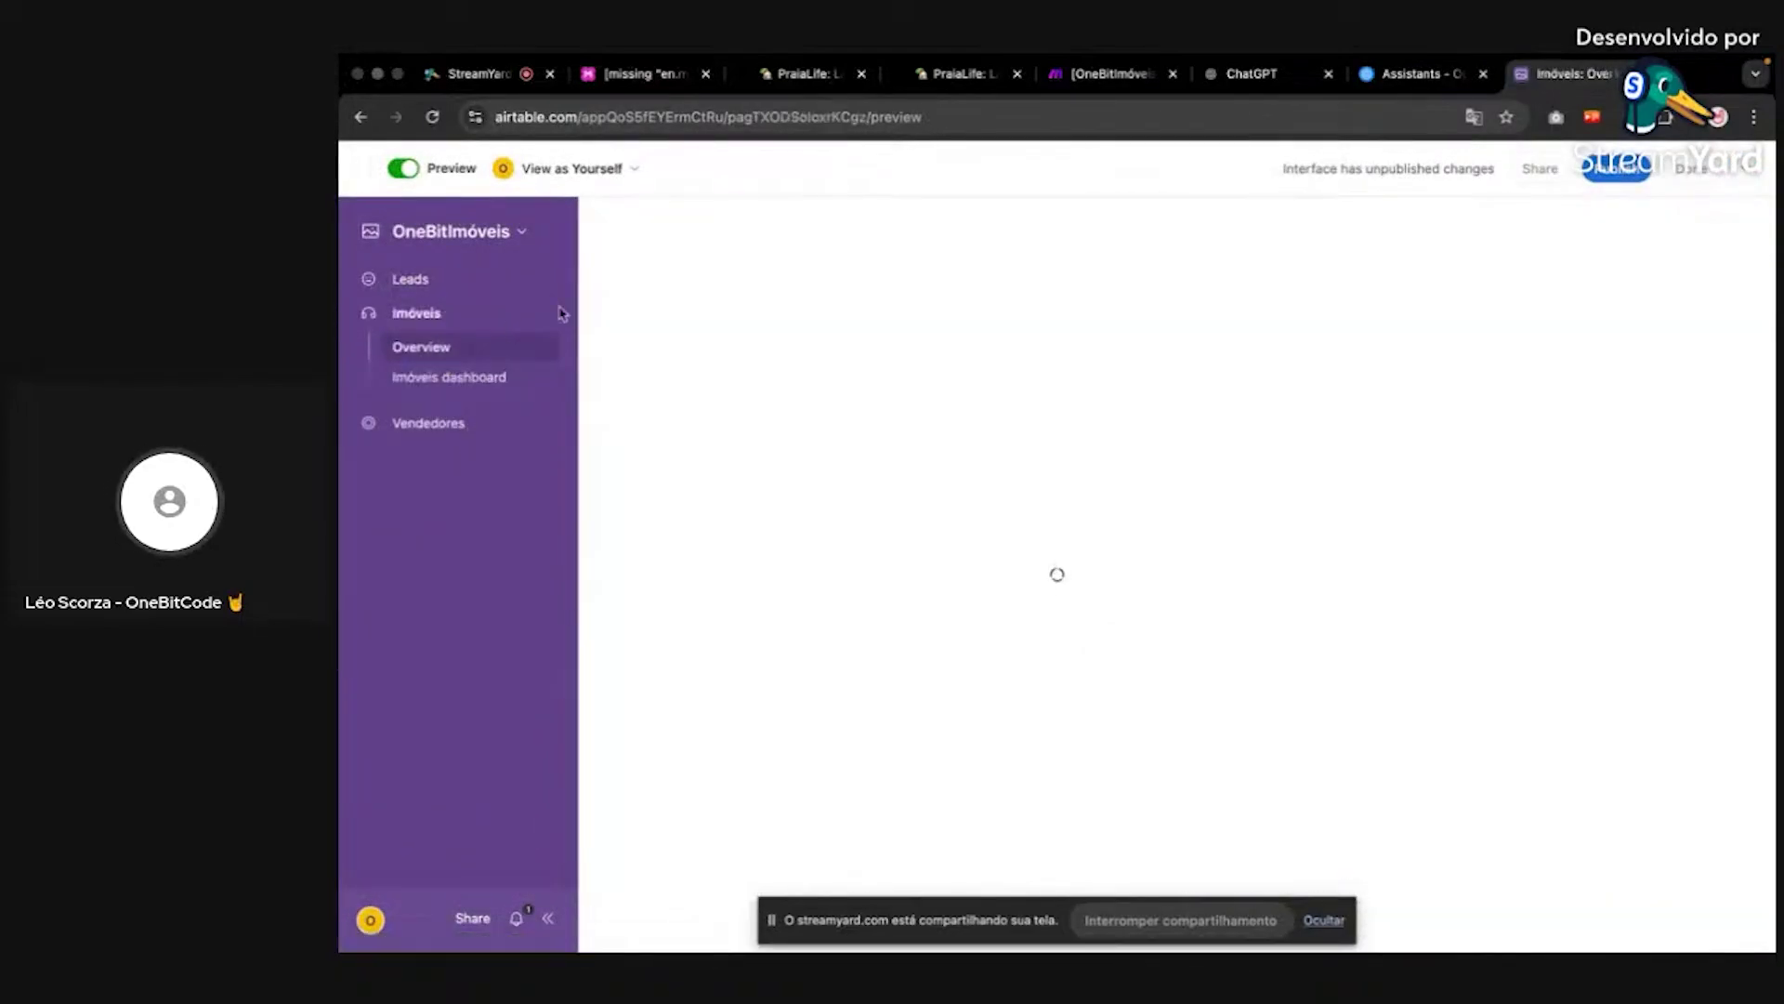
{"action": "left_click", "coordinate": [470, 435]}
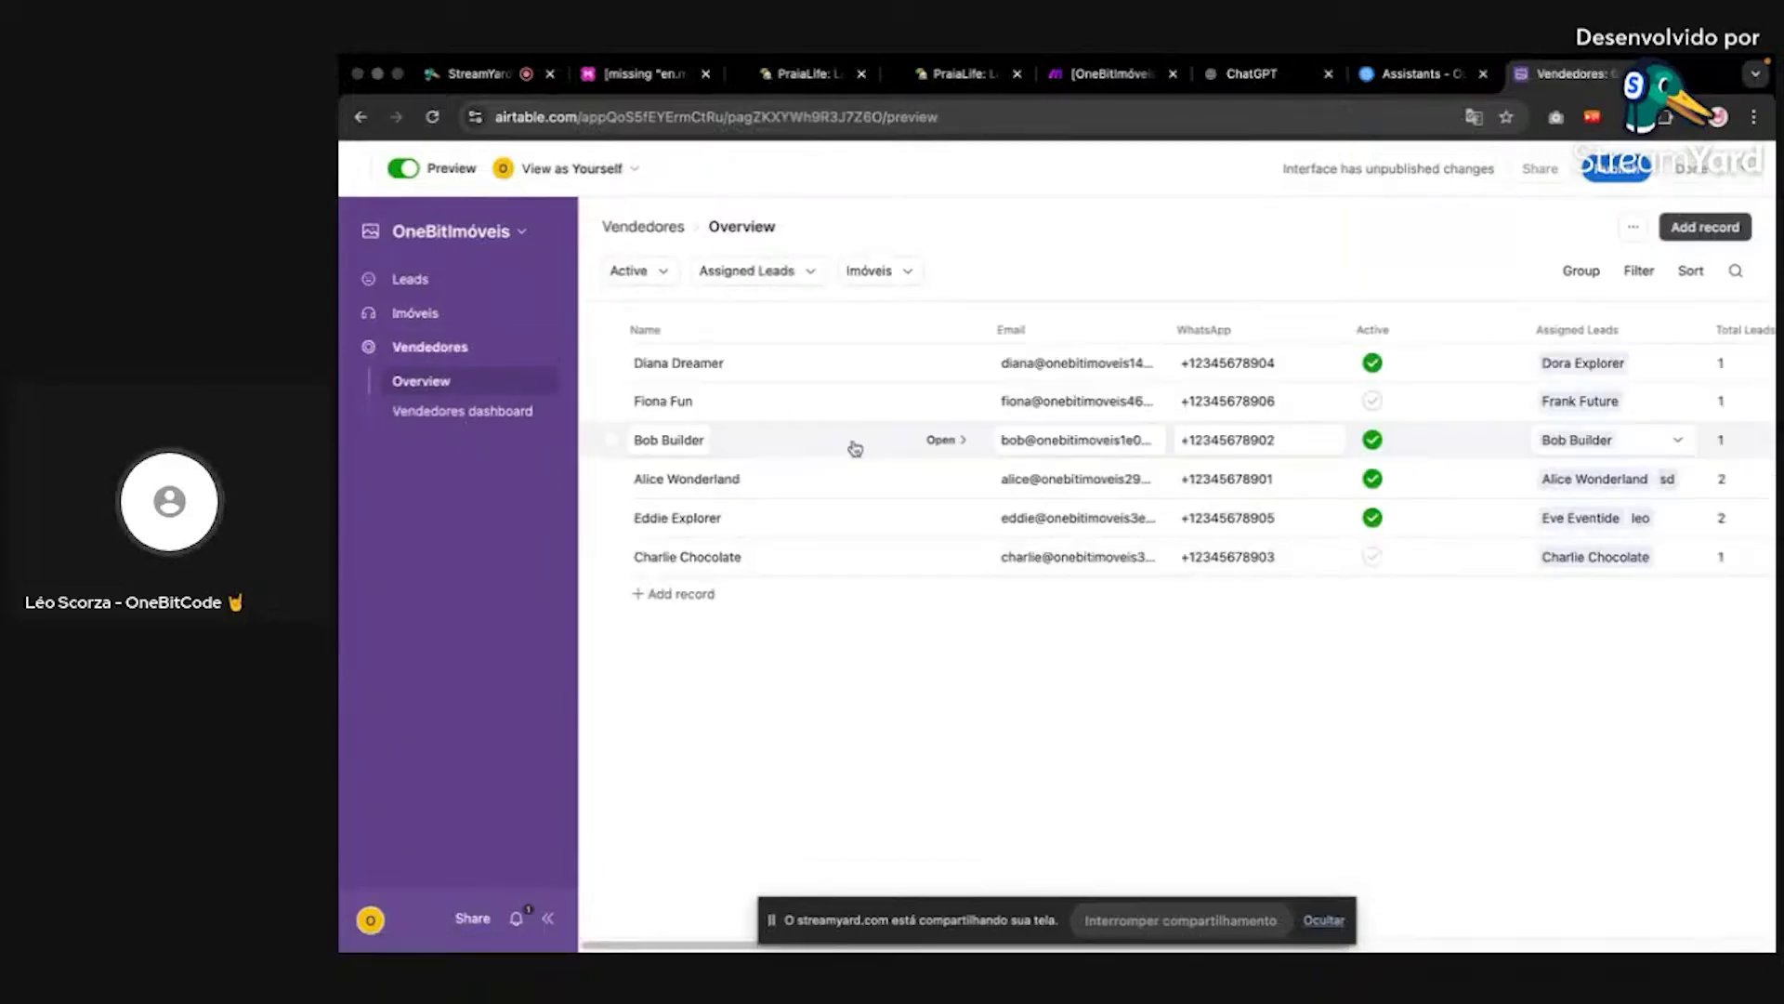
{"action": "left_click", "coordinate": [505, 279]}
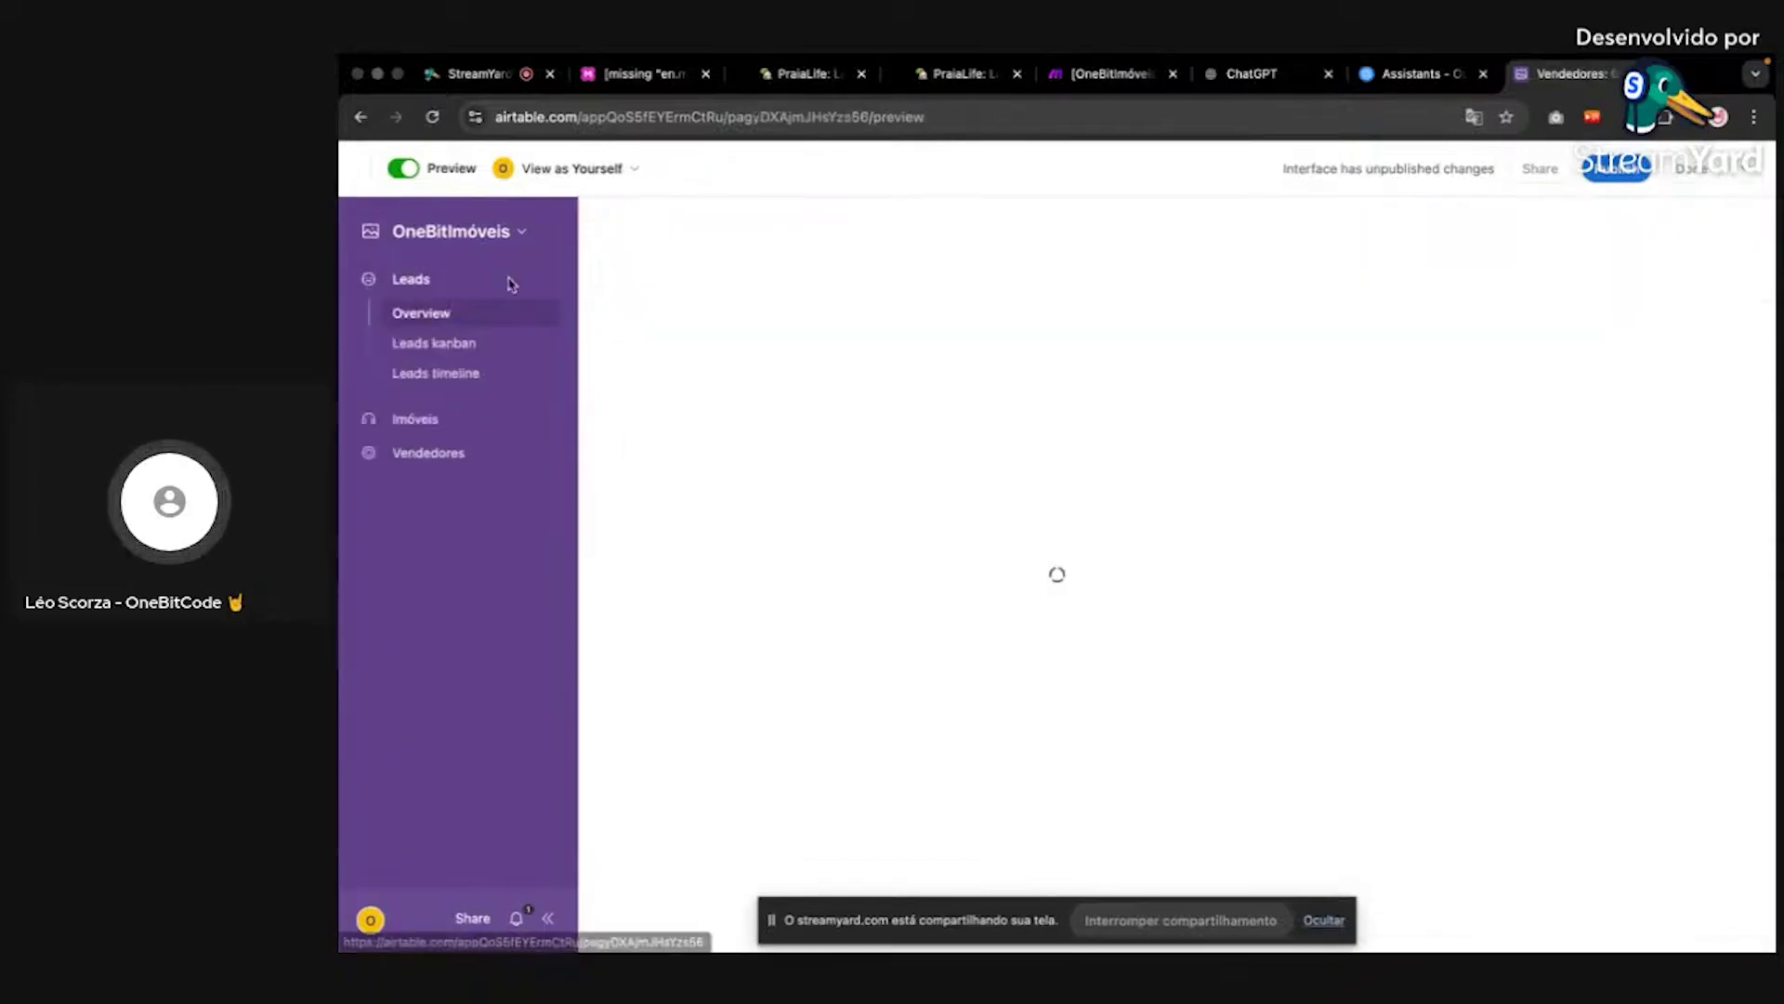
{"action": "left_click", "coordinate": [458, 343]}
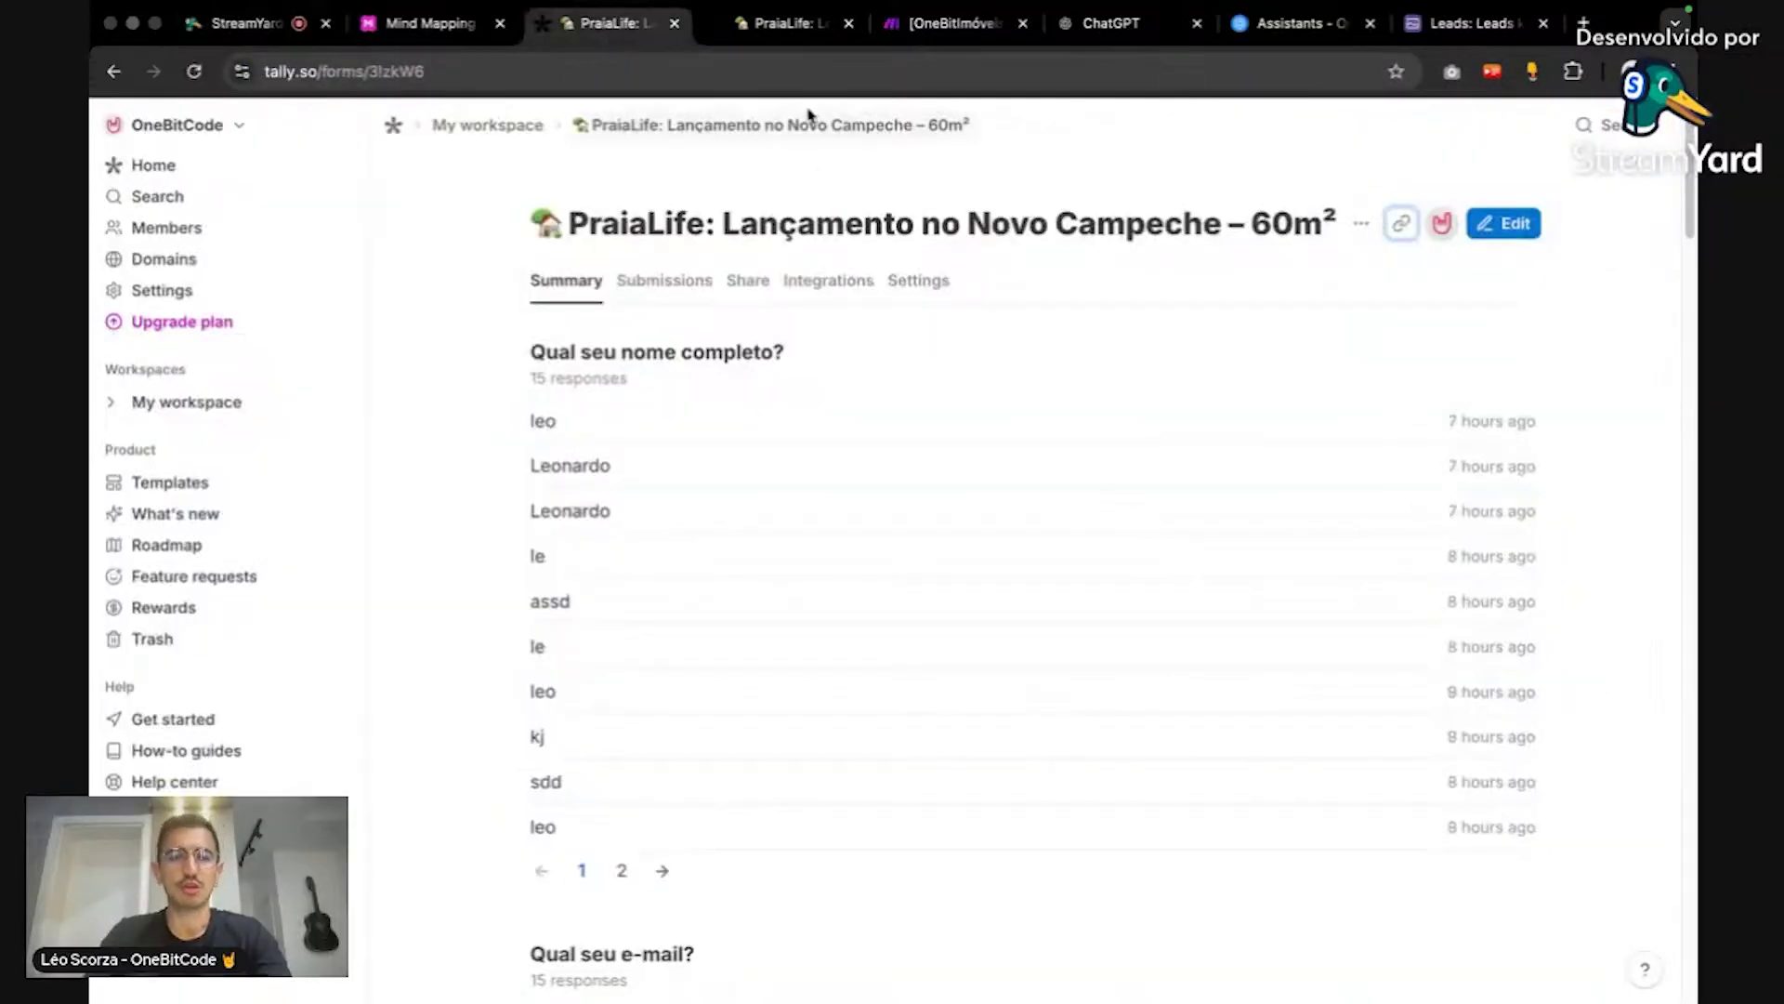
Step: Switch to the public 'Lançamento no Novo Campeche – 60m²' form and scroll through its questions
{"action": "left_click", "coordinate": [801, 23]}
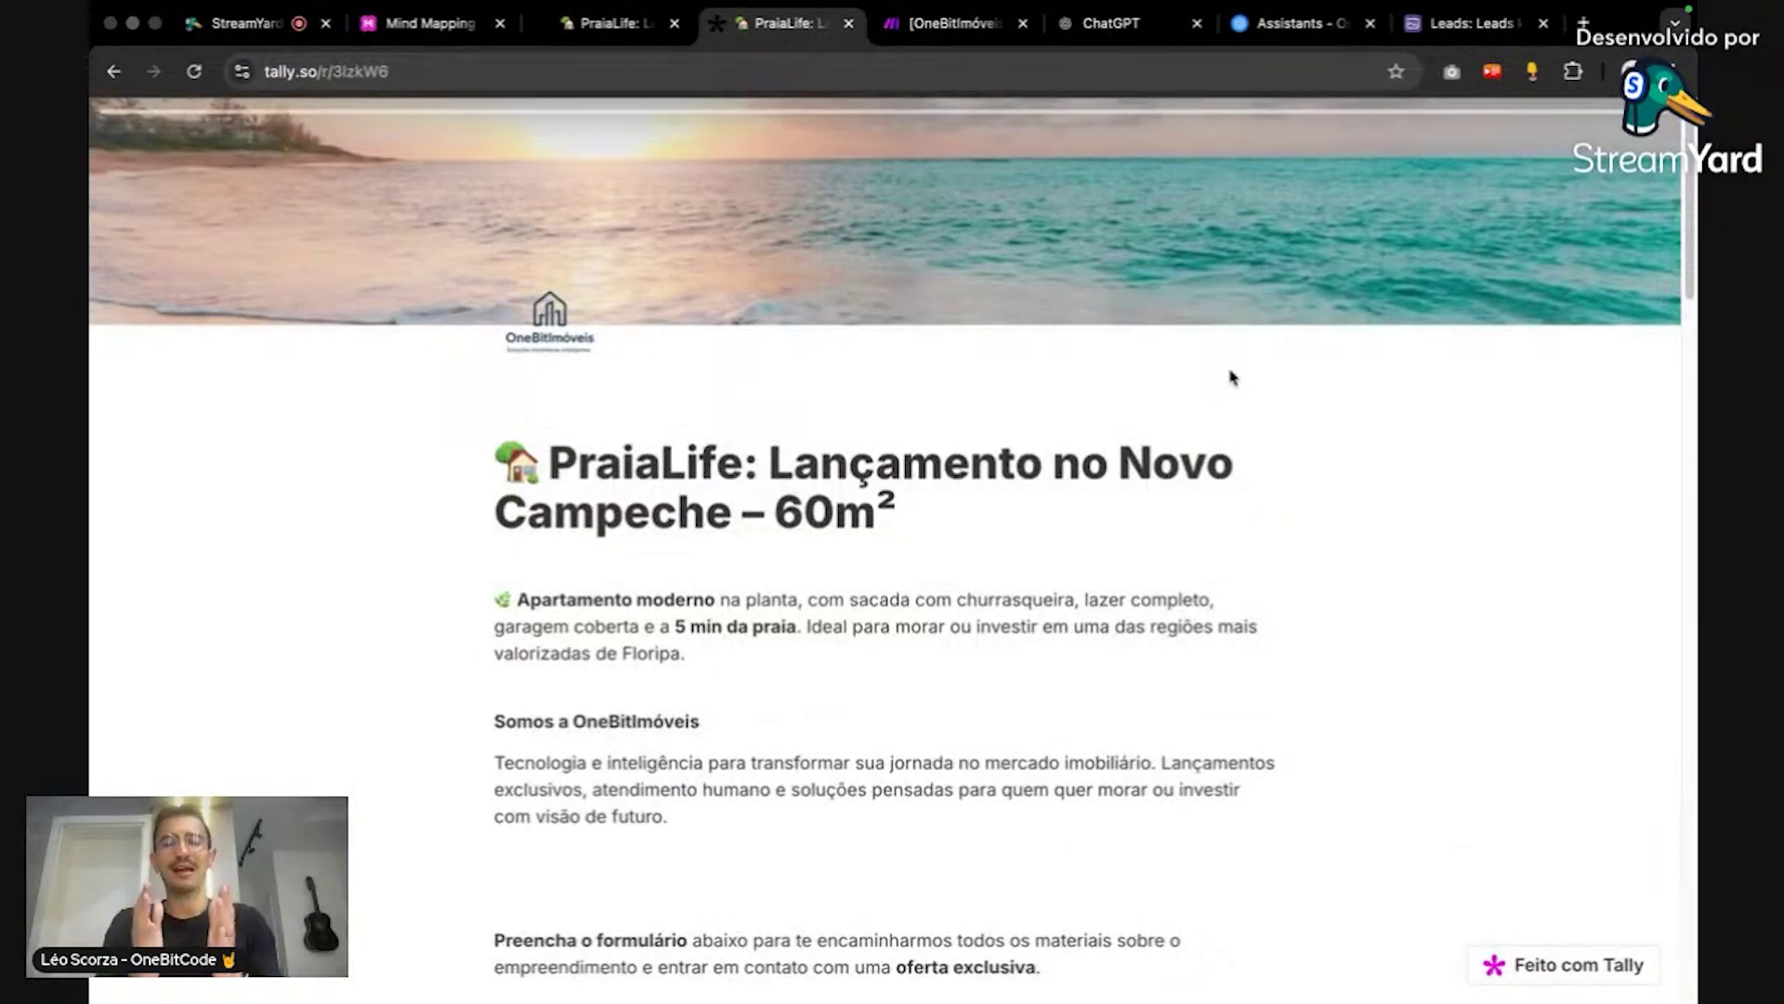
{"action": "scroll", "coordinate": [1195, 402], "scroll_direction": "down", "scroll_amount": 15}
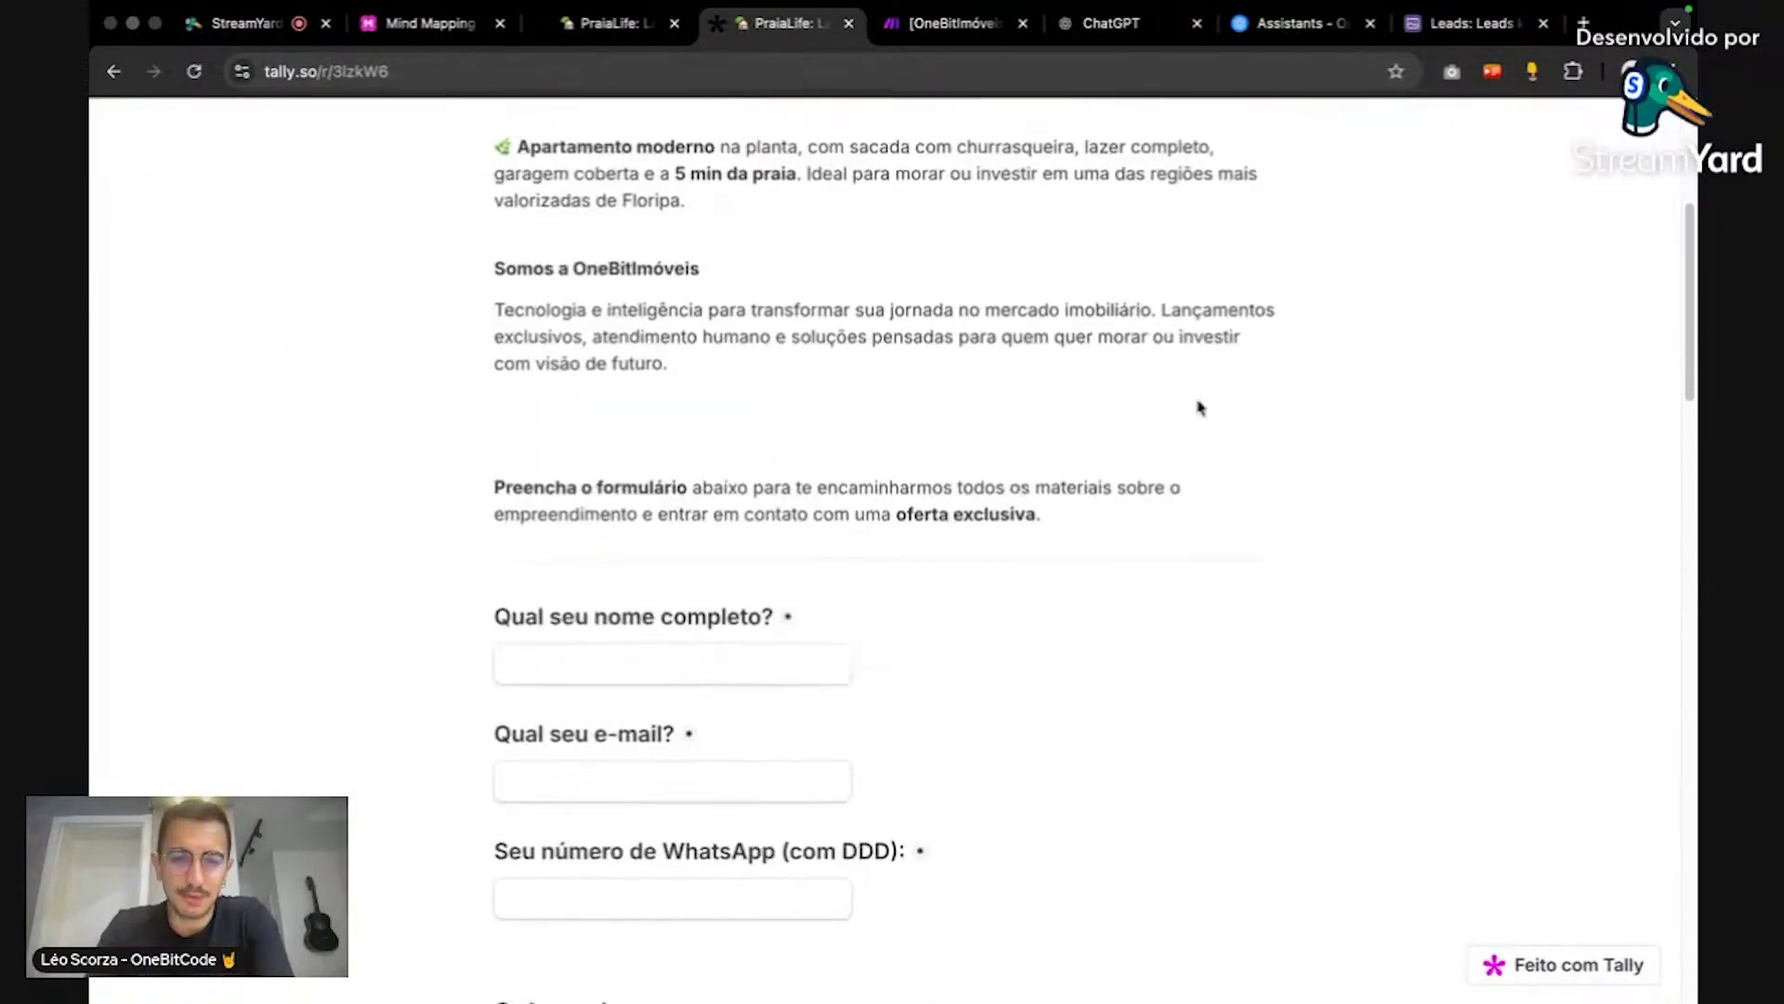
{"action": "scroll", "coordinate": [1199, 407], "scroll_direction": "up", "scroll_amount": 15}
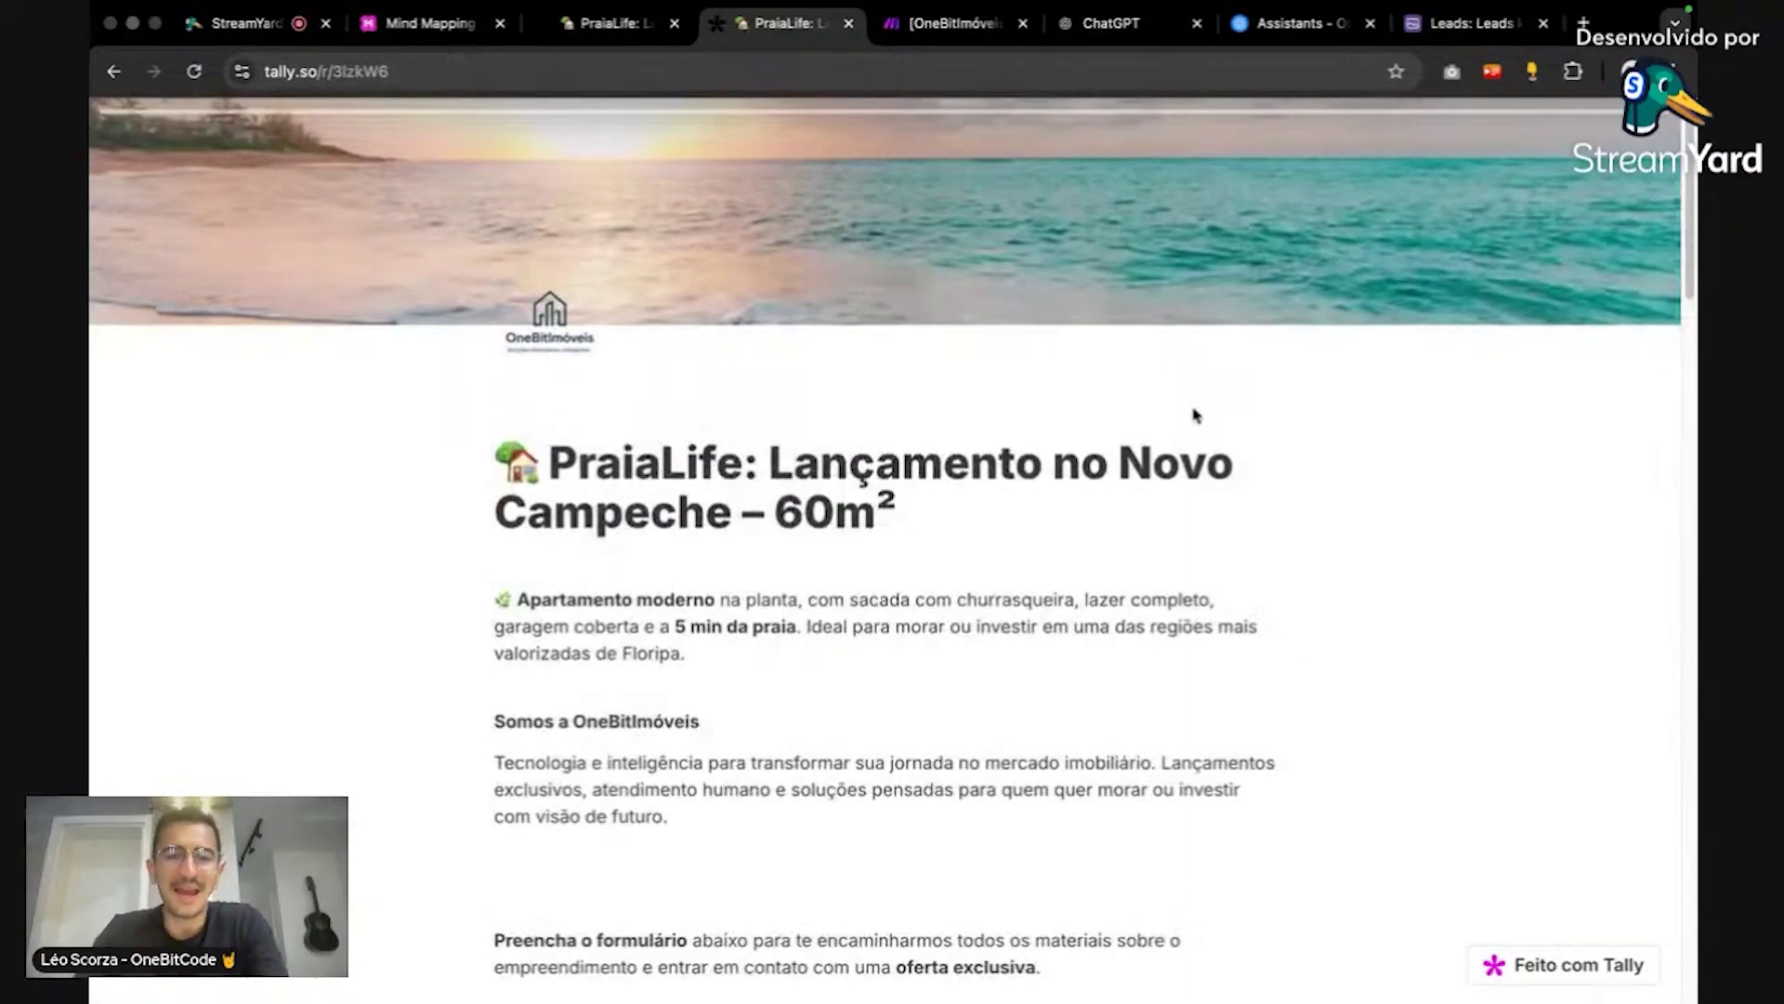
{"action": "scroll", "coordinate": [1208, 409], "scroll_direction": "down", "scroll_amount": 15}
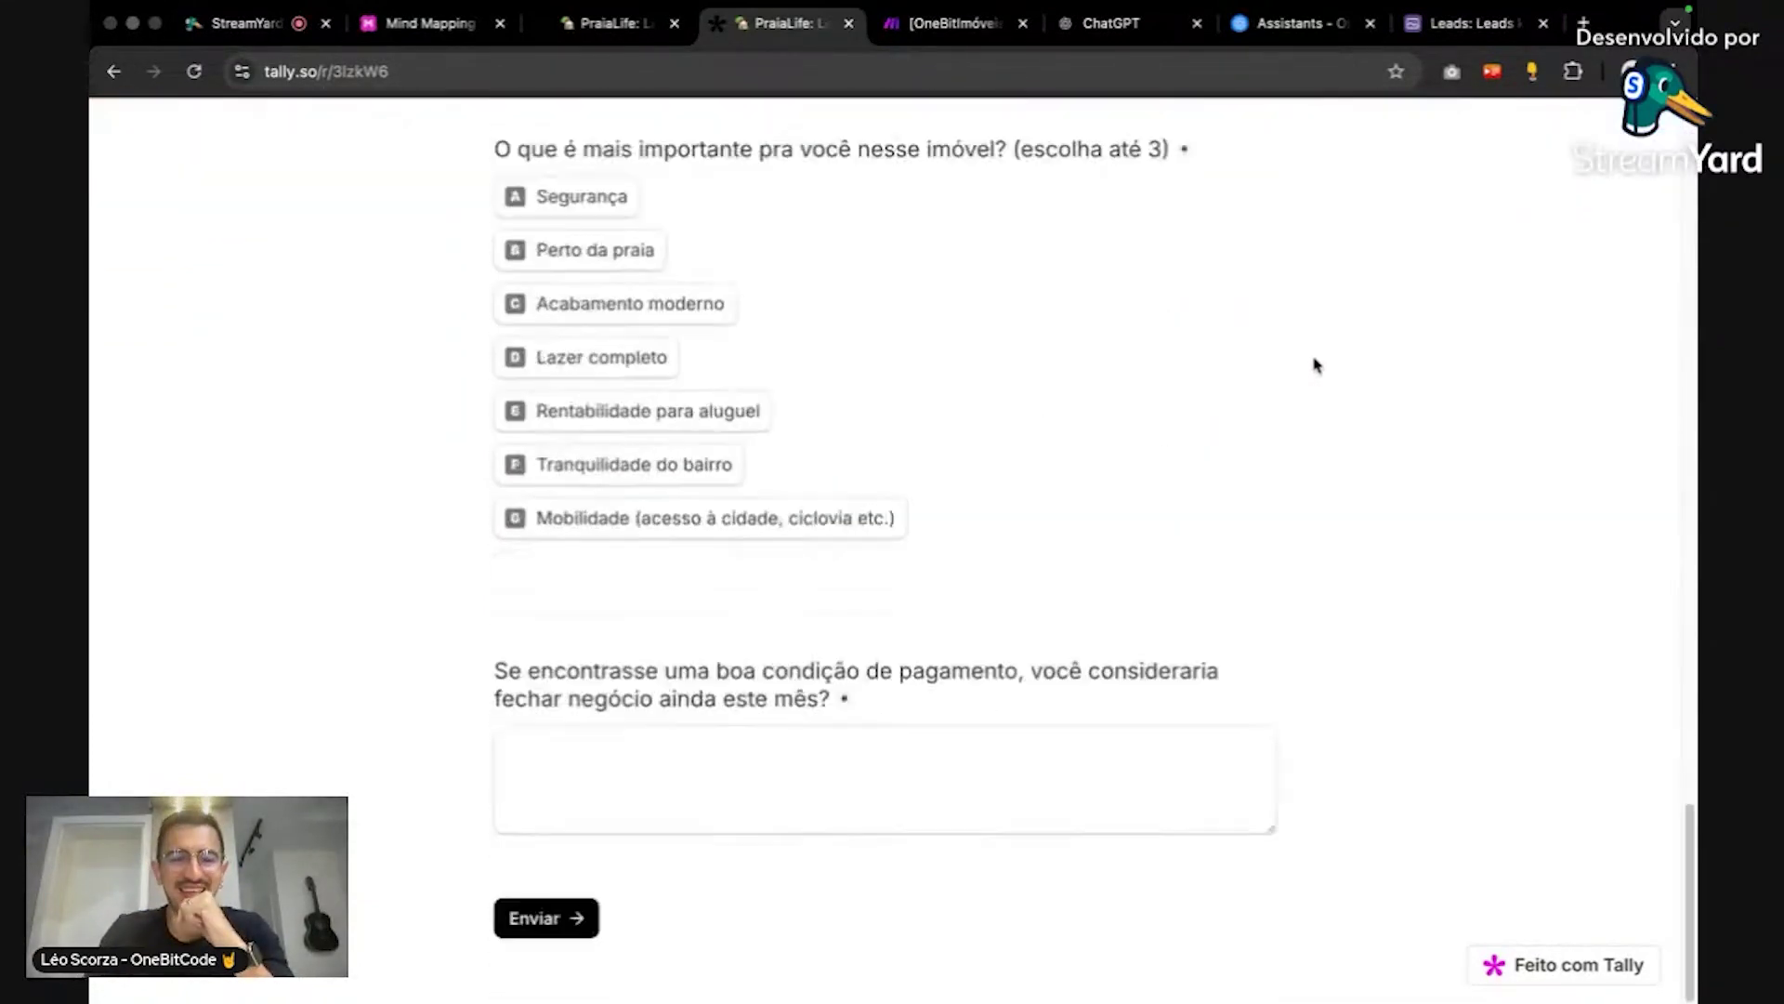
{"action": "scroll", "coordinate": [1301, 381], "scroll_direction": "up", "scroll_amount": 10}
{"action": "scroll", "coordinate": [1284, 395], "scroll_direction": "up", "scroll_amount": 5}
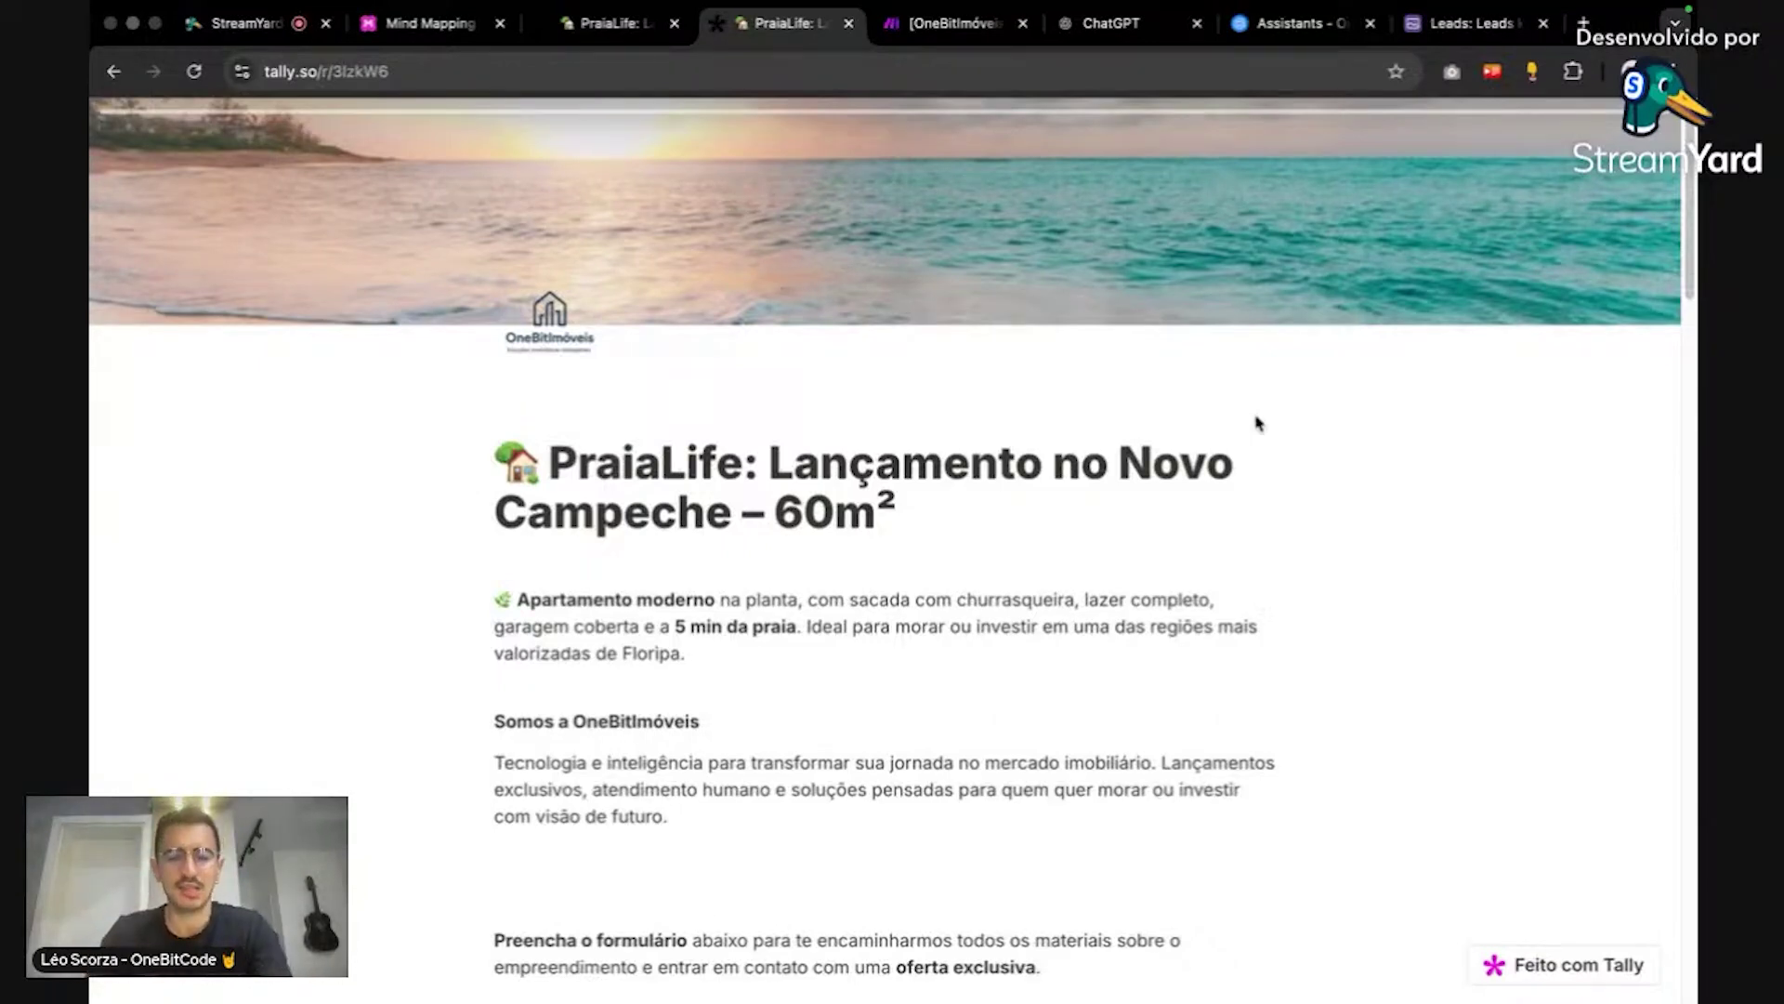
Step: Search the web for 'tally pricing' and open Tally's pricing page
{"action": "key", "text": "ctrl+t"}
{"action": "type", "text": "tally o"}
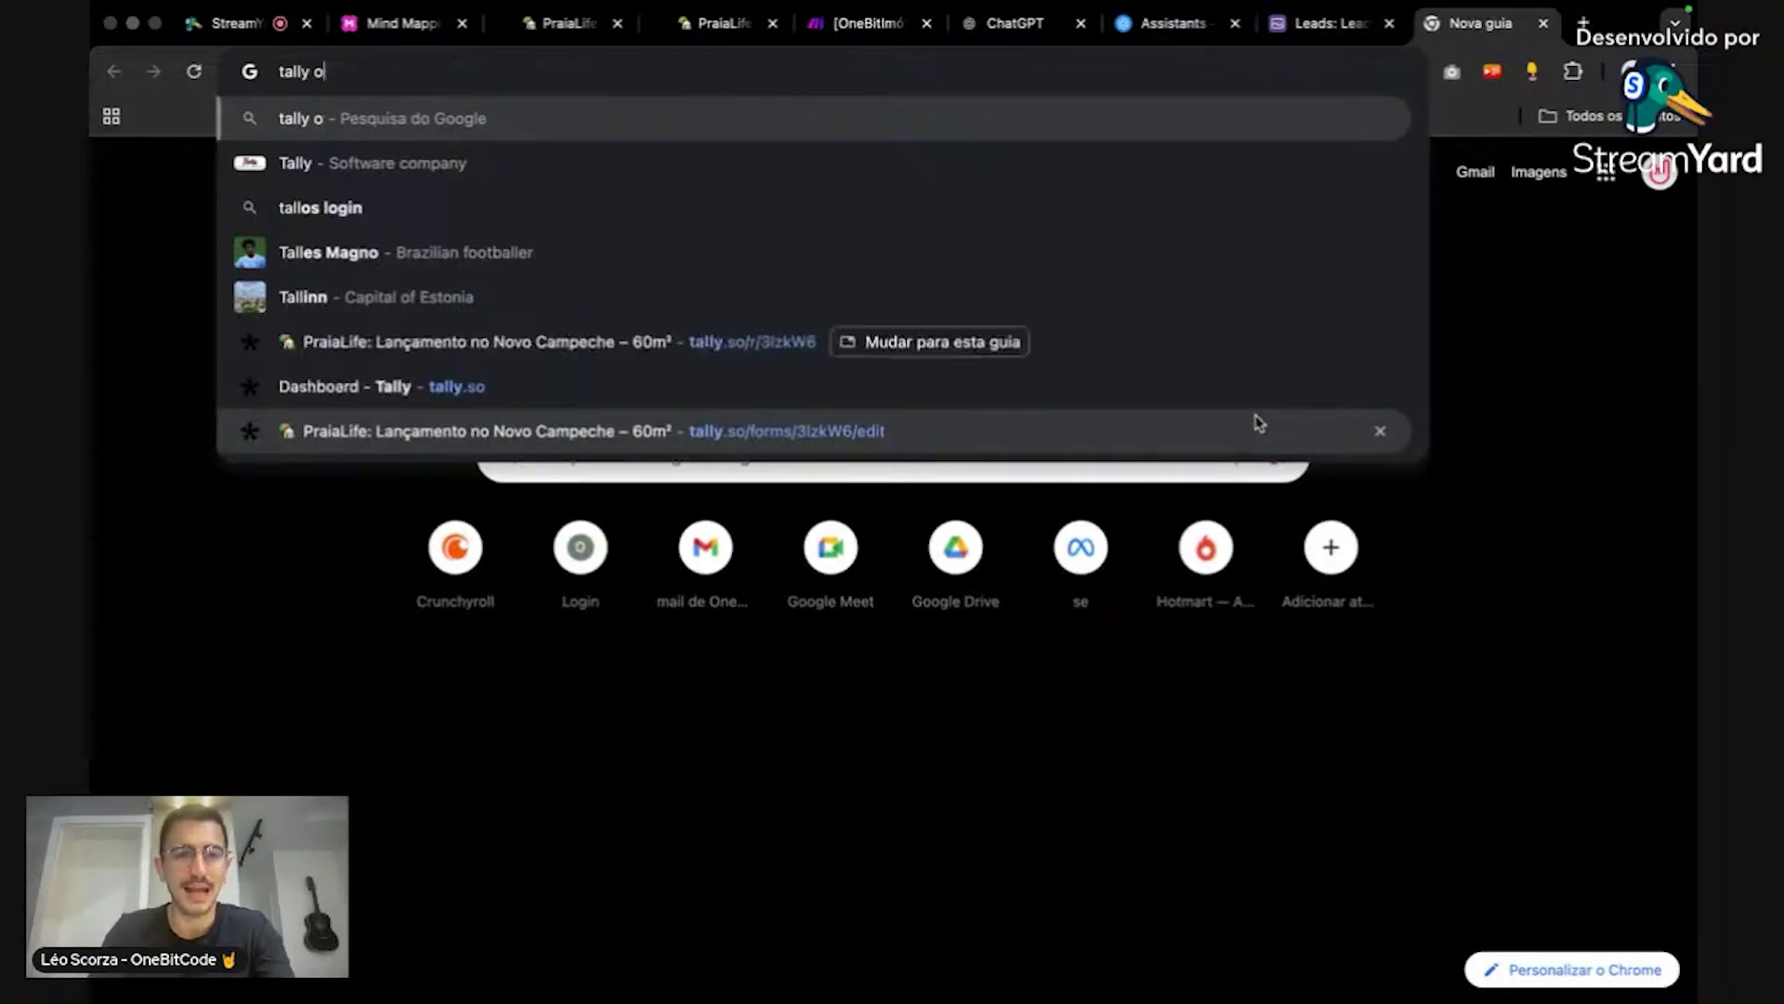
{"action": "key", "text": "BackSpace"}
{"action": "type", "text": "pricing"}
{"action": "key", "text": "Return"}
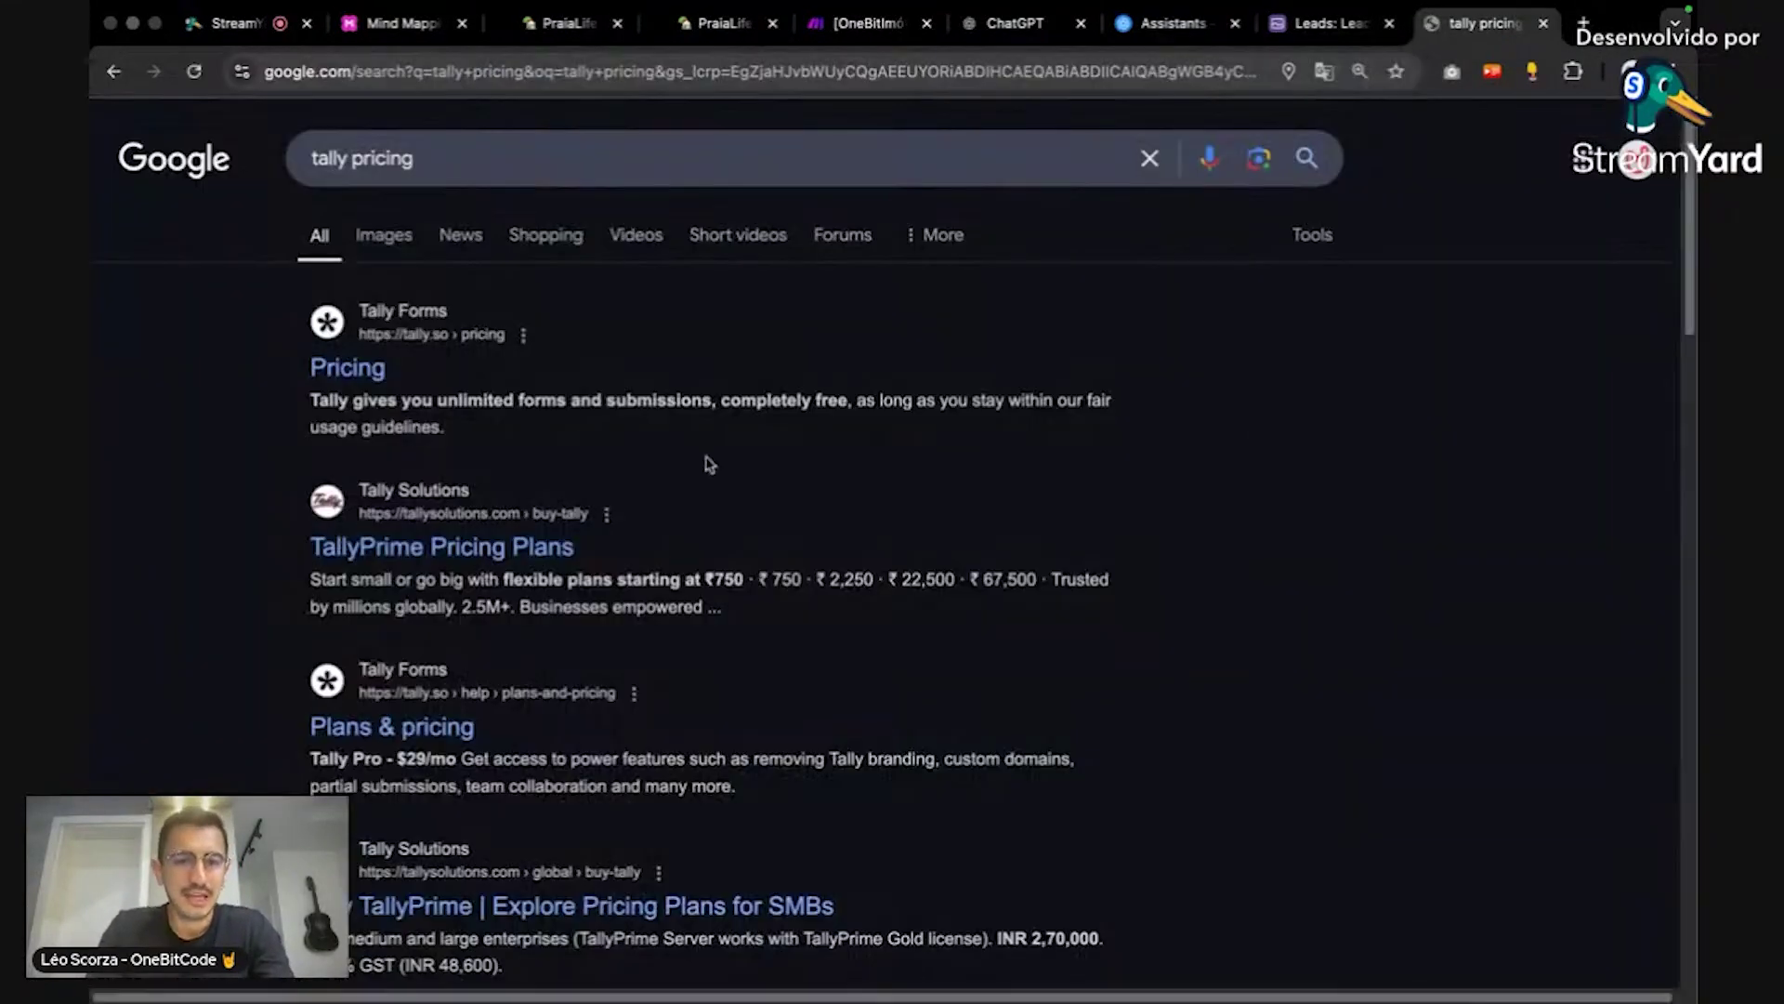
{"action": "left_click", "coordinate": [370, 371]}
Step: Review Tally's plans, including unlimited free forms and submissions, then close the pricing page
{"action": "scroll", "coordinate": [1358, 486], "scroll_direction": "down", "scroll_amount": 5}
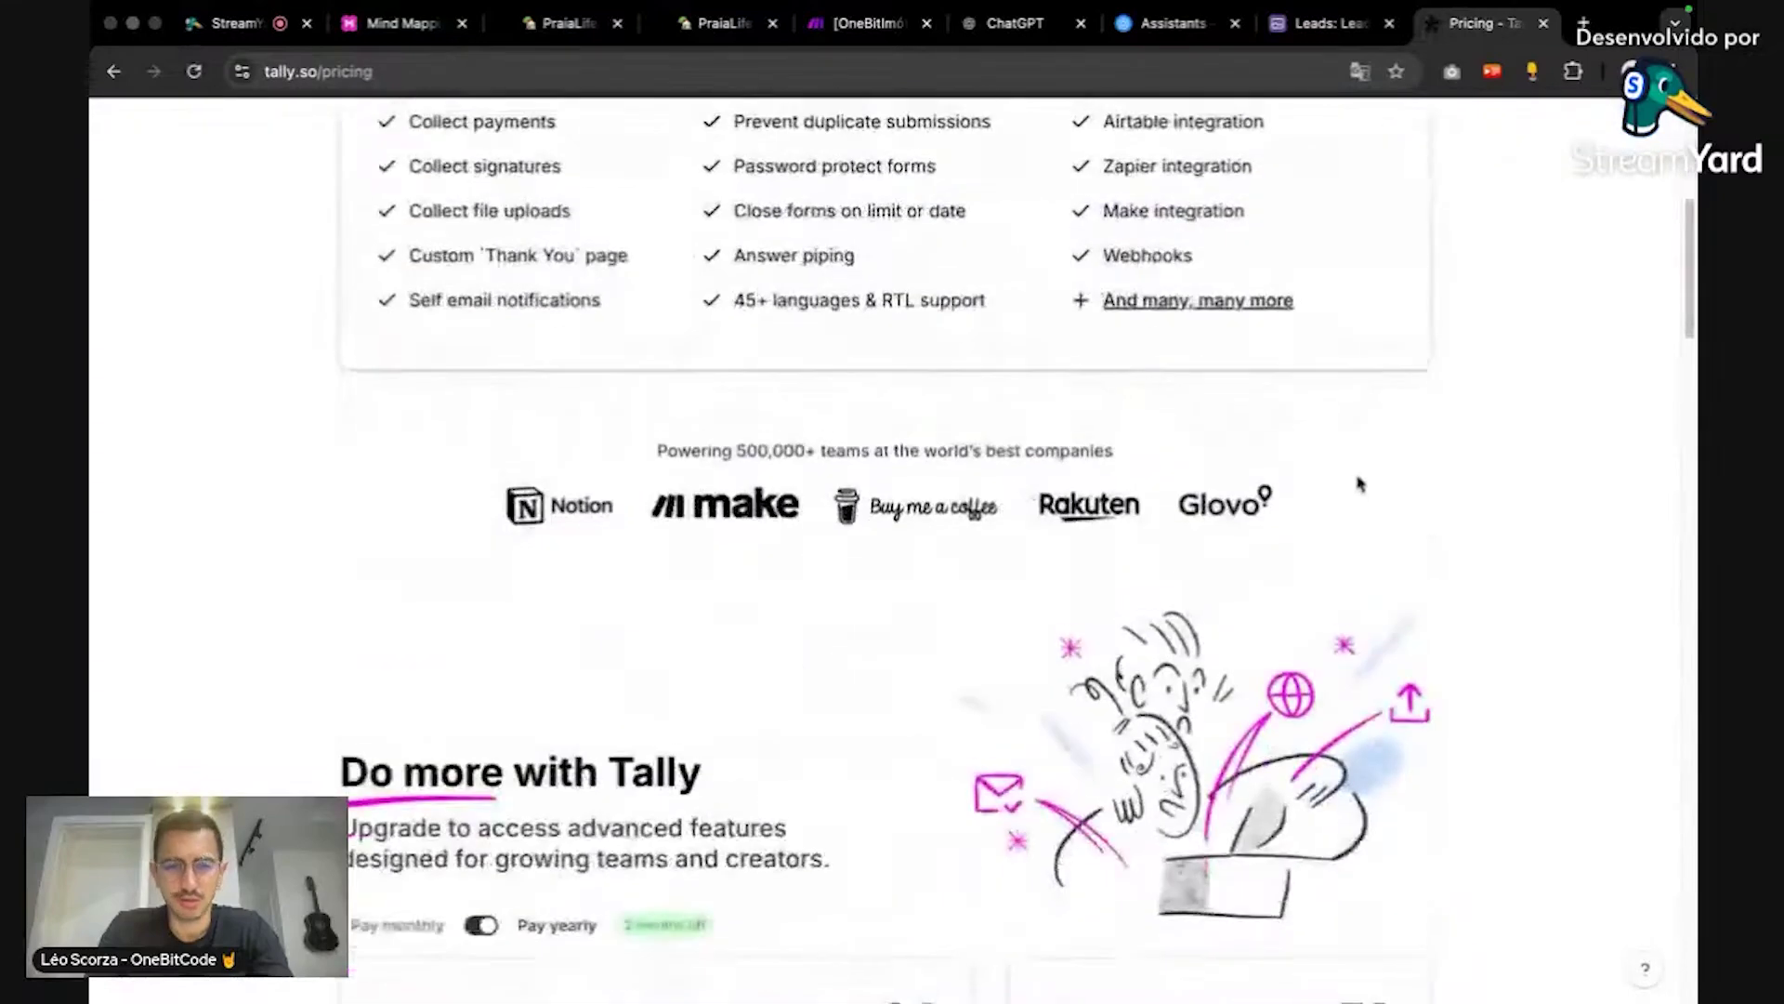
{"action": "scroll", "coordinate": [1358, 486], "scroll_direction": "up", "scroll_amount": 5}
{"action": "scroll", "coordinate": [1358, 486], "scroll_direction": "down", "scroll_amount": 4}
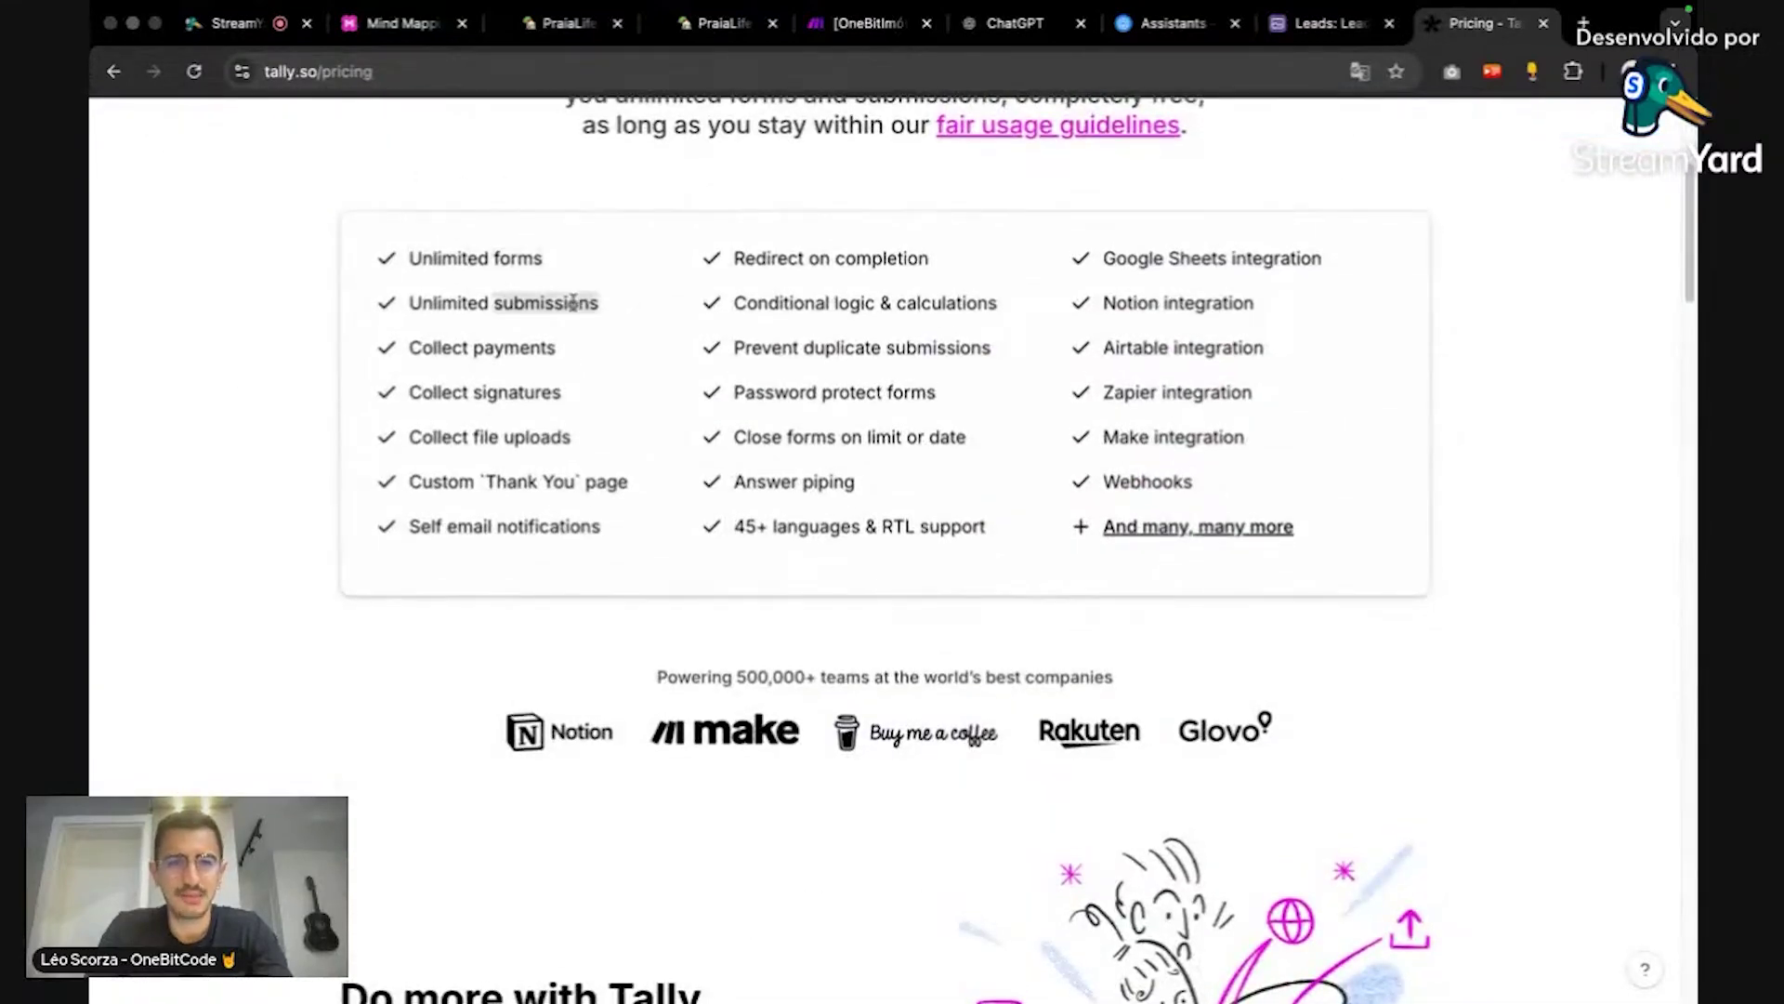
{"action": "scroll", "coordinate": [638, 346], "scroll_direction": "down", "scroll_amount": 11}
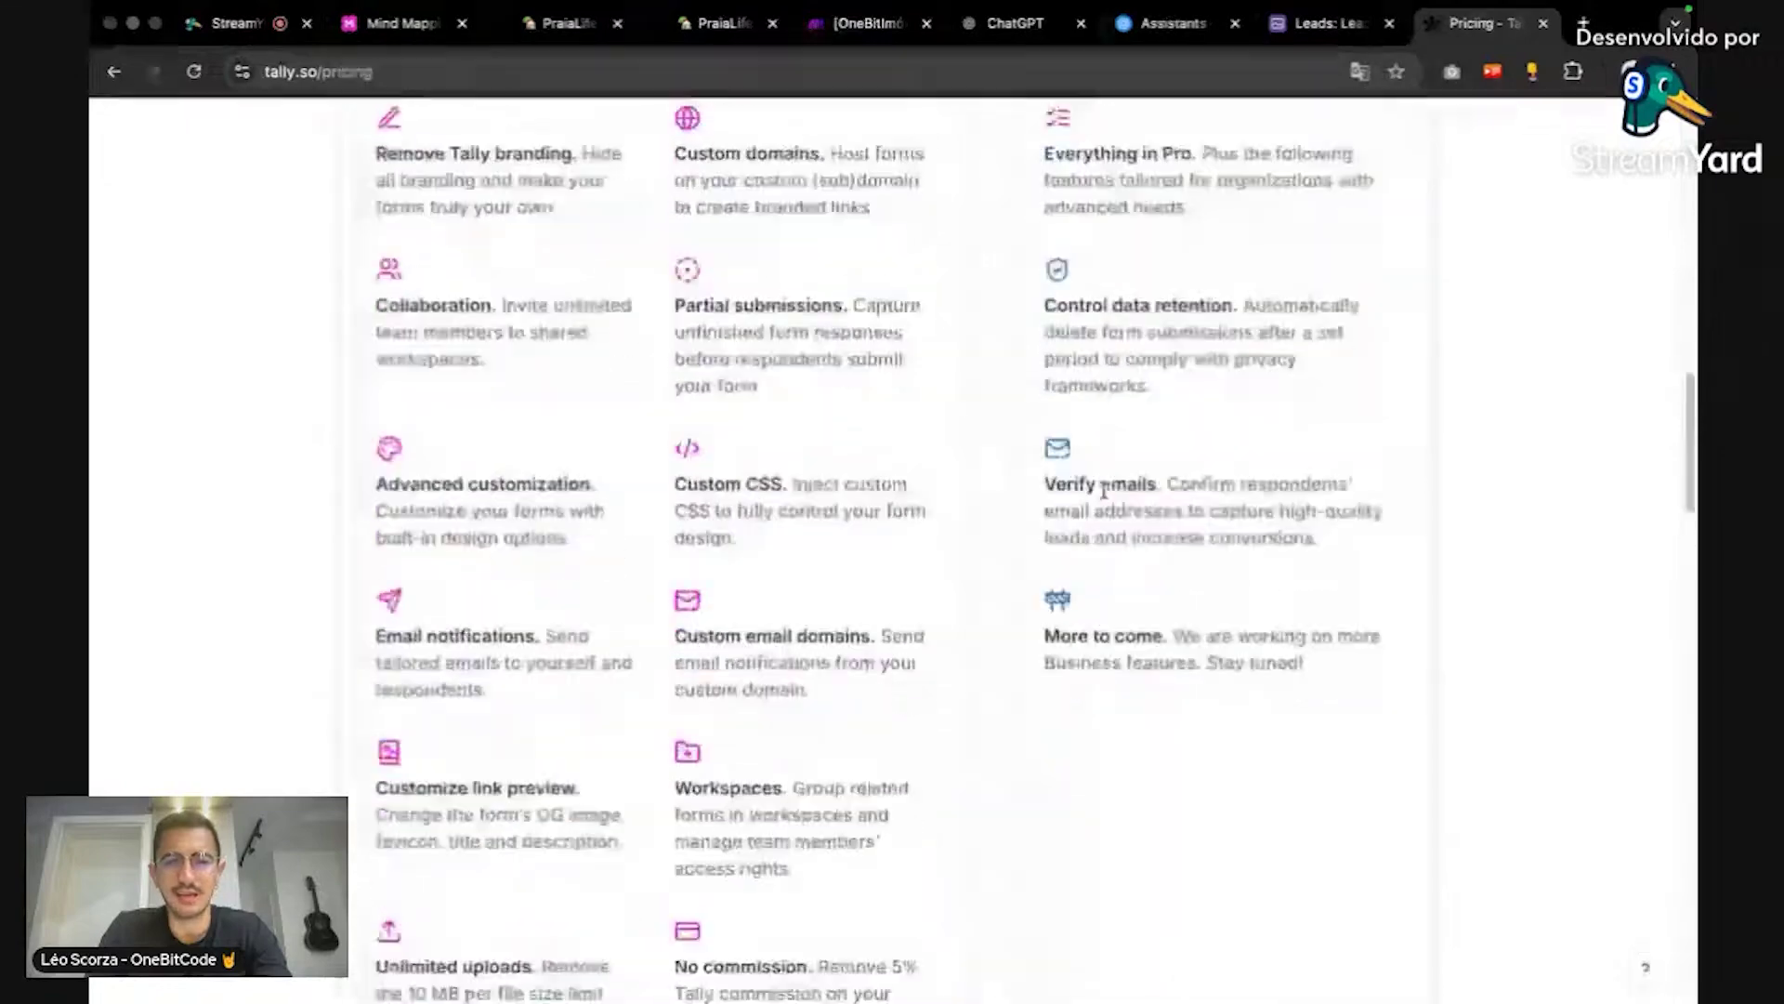
{"action": "scroll", "coordinate": [818, 635], "scroll_direction": "up", "scroll_amount": 5}
{"action": "scroll", "coordinate": [1108, 474], "scroll_direction": "up", "scroll_amount": 10}
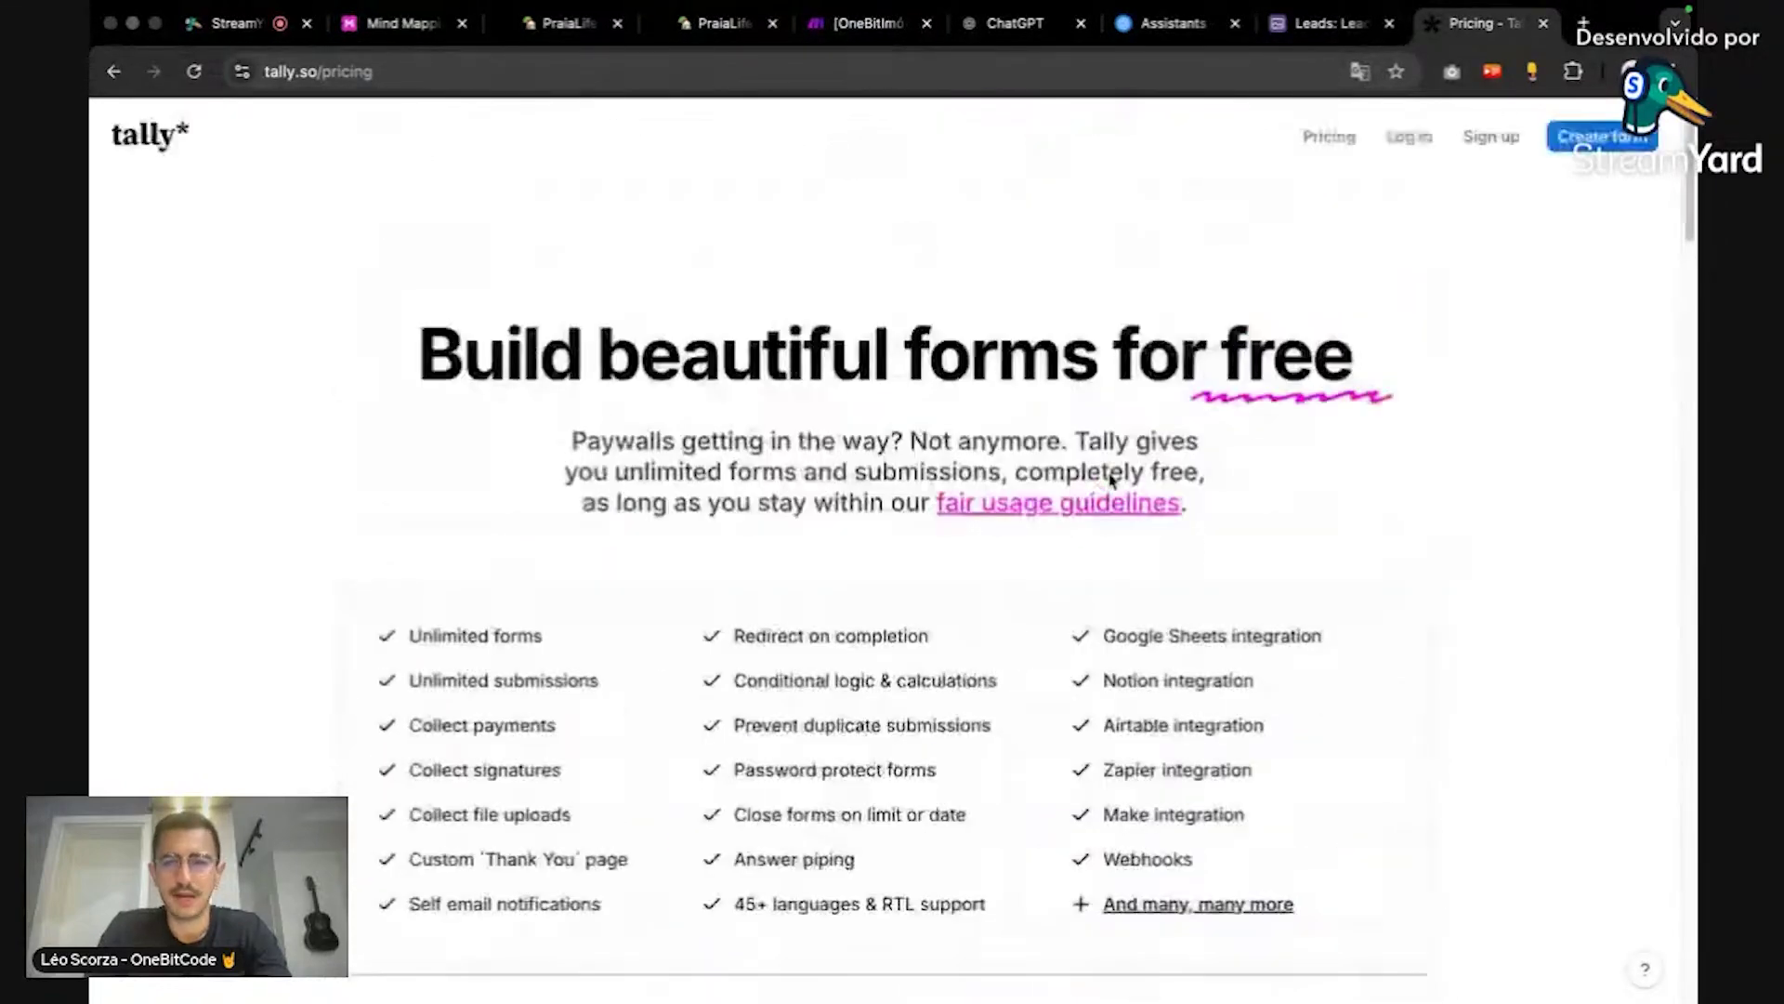
{"action": "key", "text": "ctrl+w"}
Step: Go from the PraiaLife response summary to the Tally home dashboard
{"action": "scroll", "coordinate": [1141, 422], "scroll_direction": "down", "scroll_amount": 15}
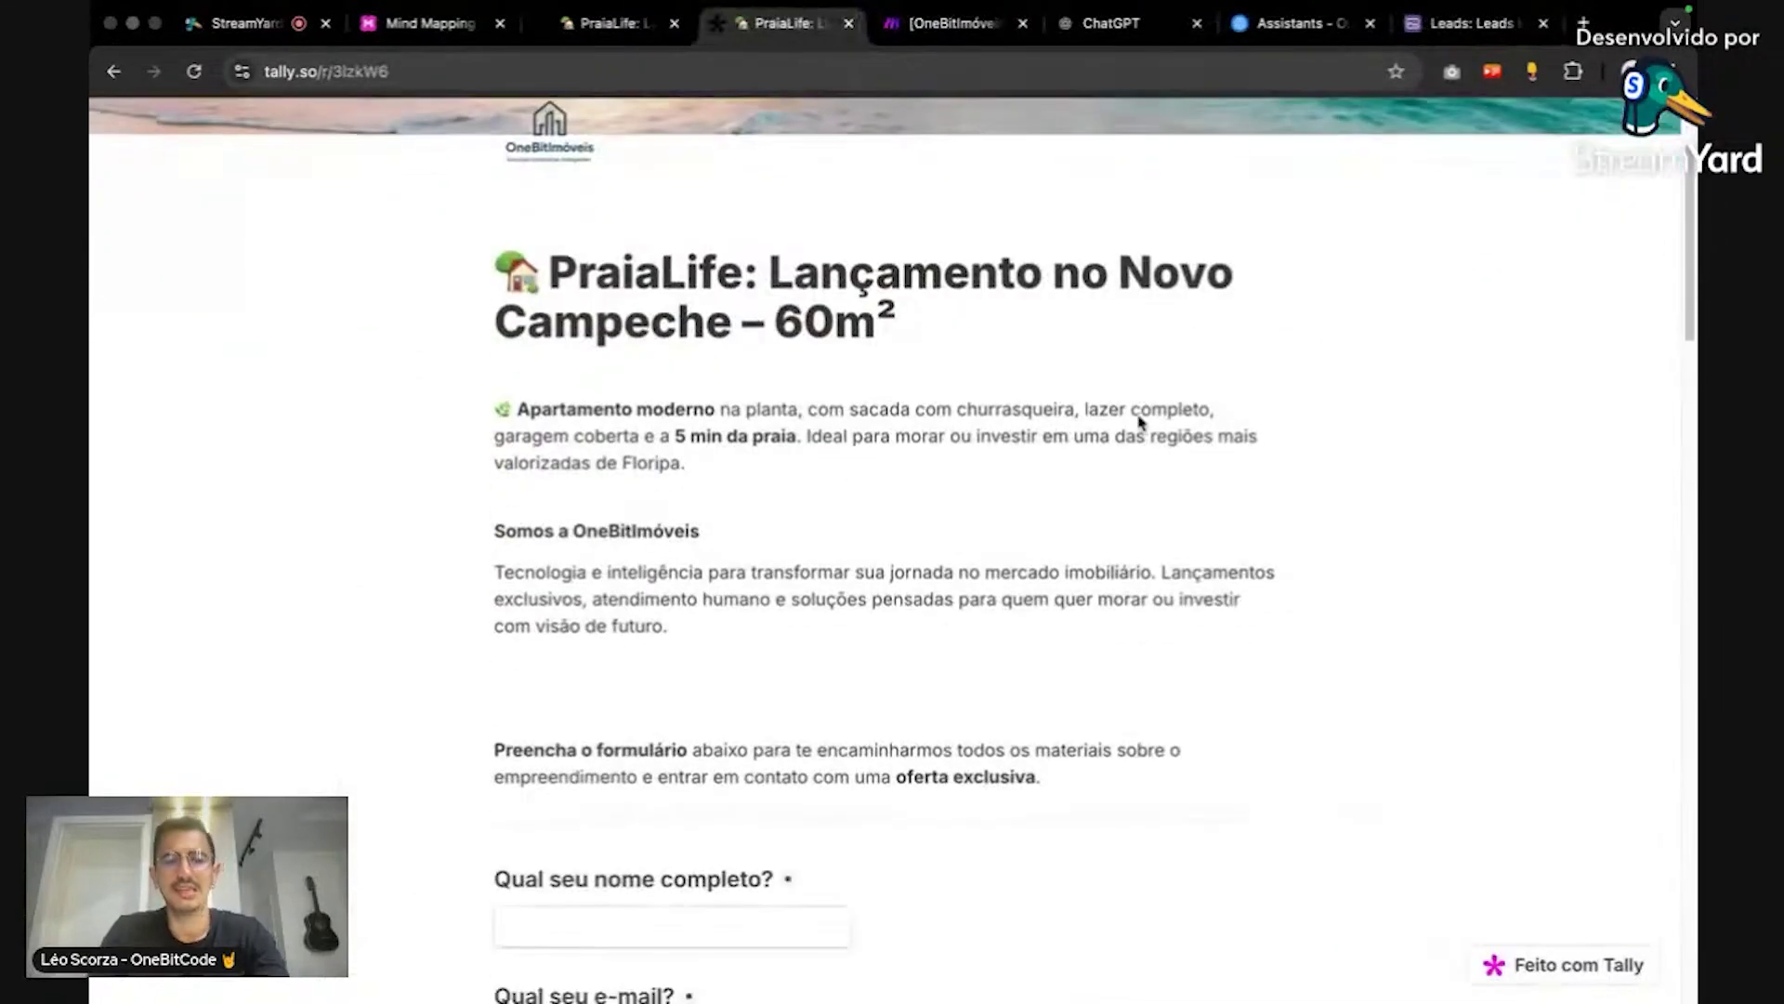
{"action": "scroll", "coordinate": [1136, 429], "scroll_direction": "up", "scroll_amount": 15}
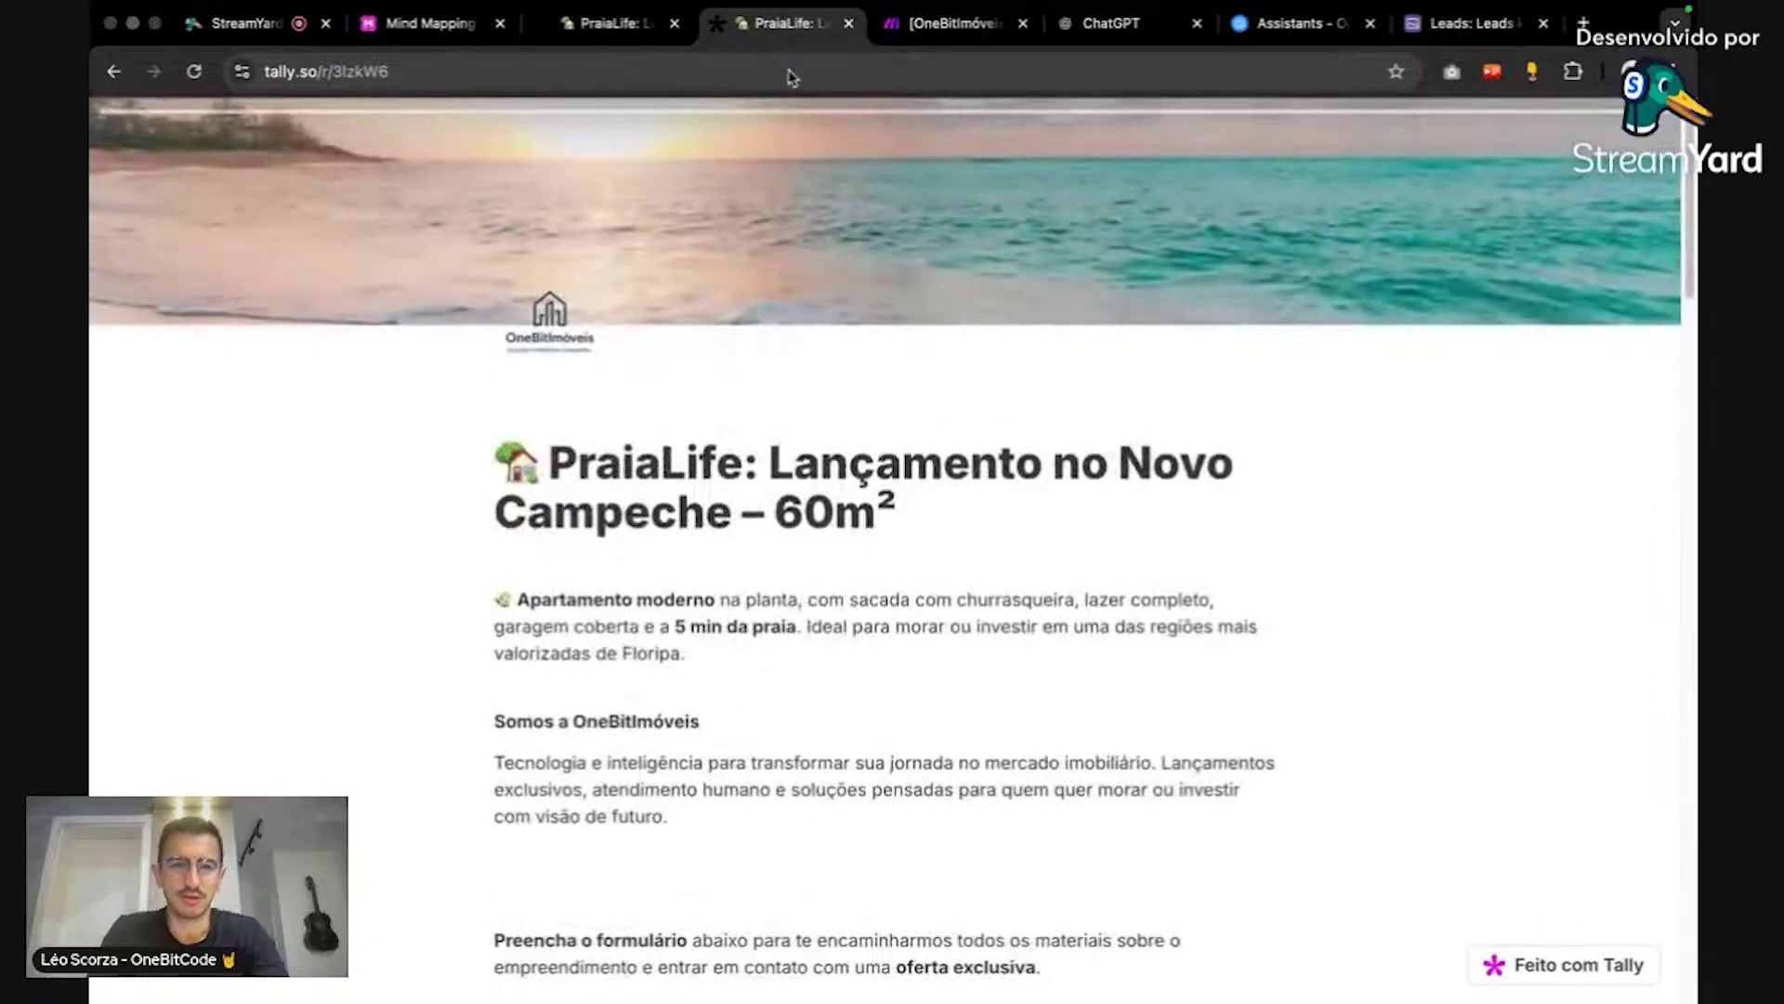
{"action": "left_click", "coordinate": [600, 28]}
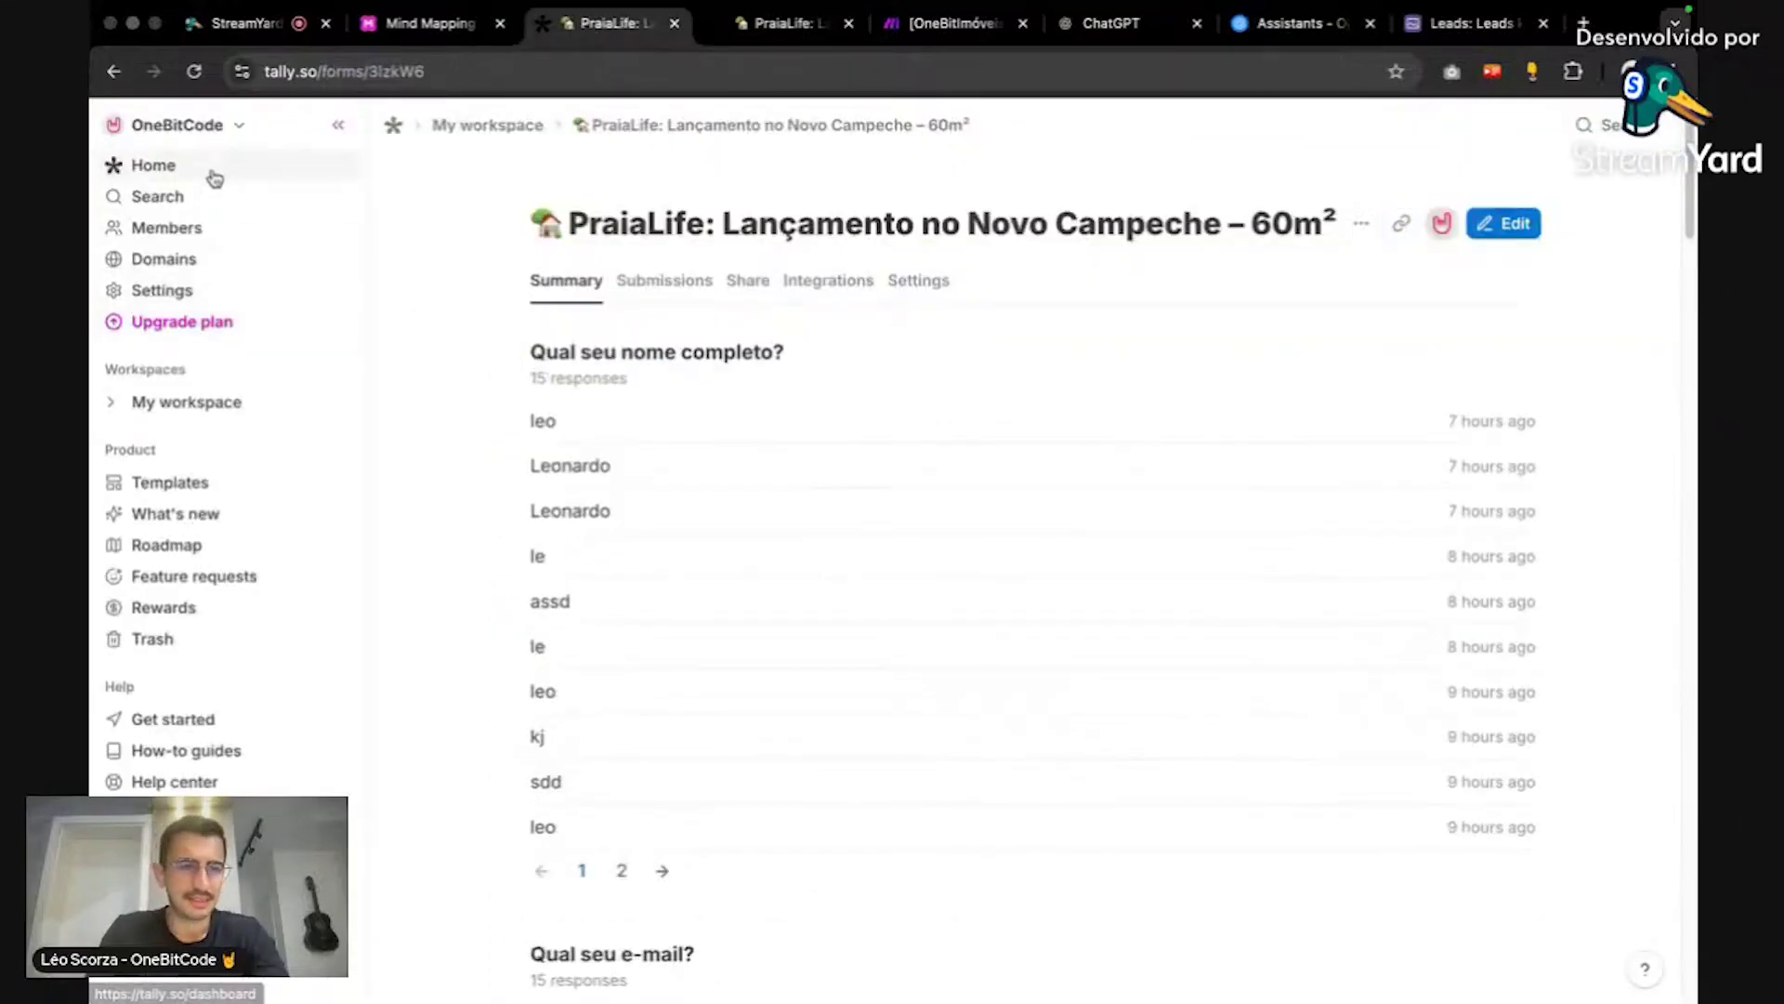
{"action": "left_click", "coordinate": [210, 169]}
{"action": "left_click", "coordinate": [805, 82]}
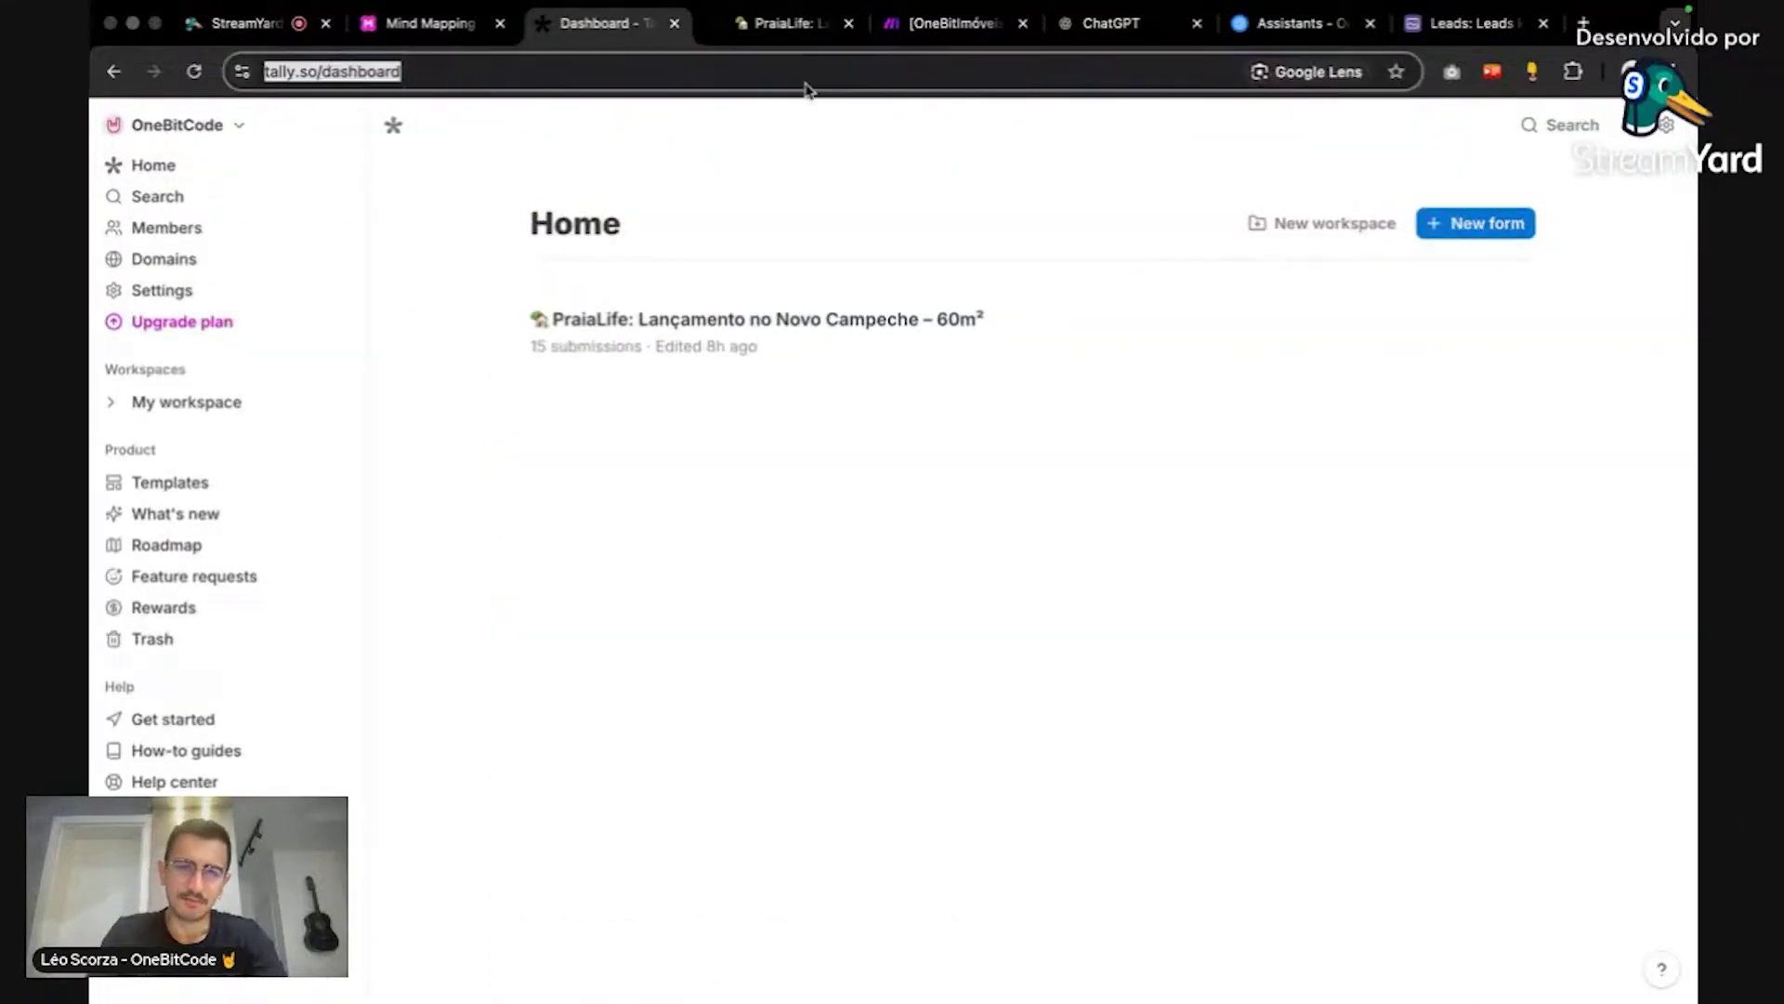
{"action": "key", "text": "Escape"}
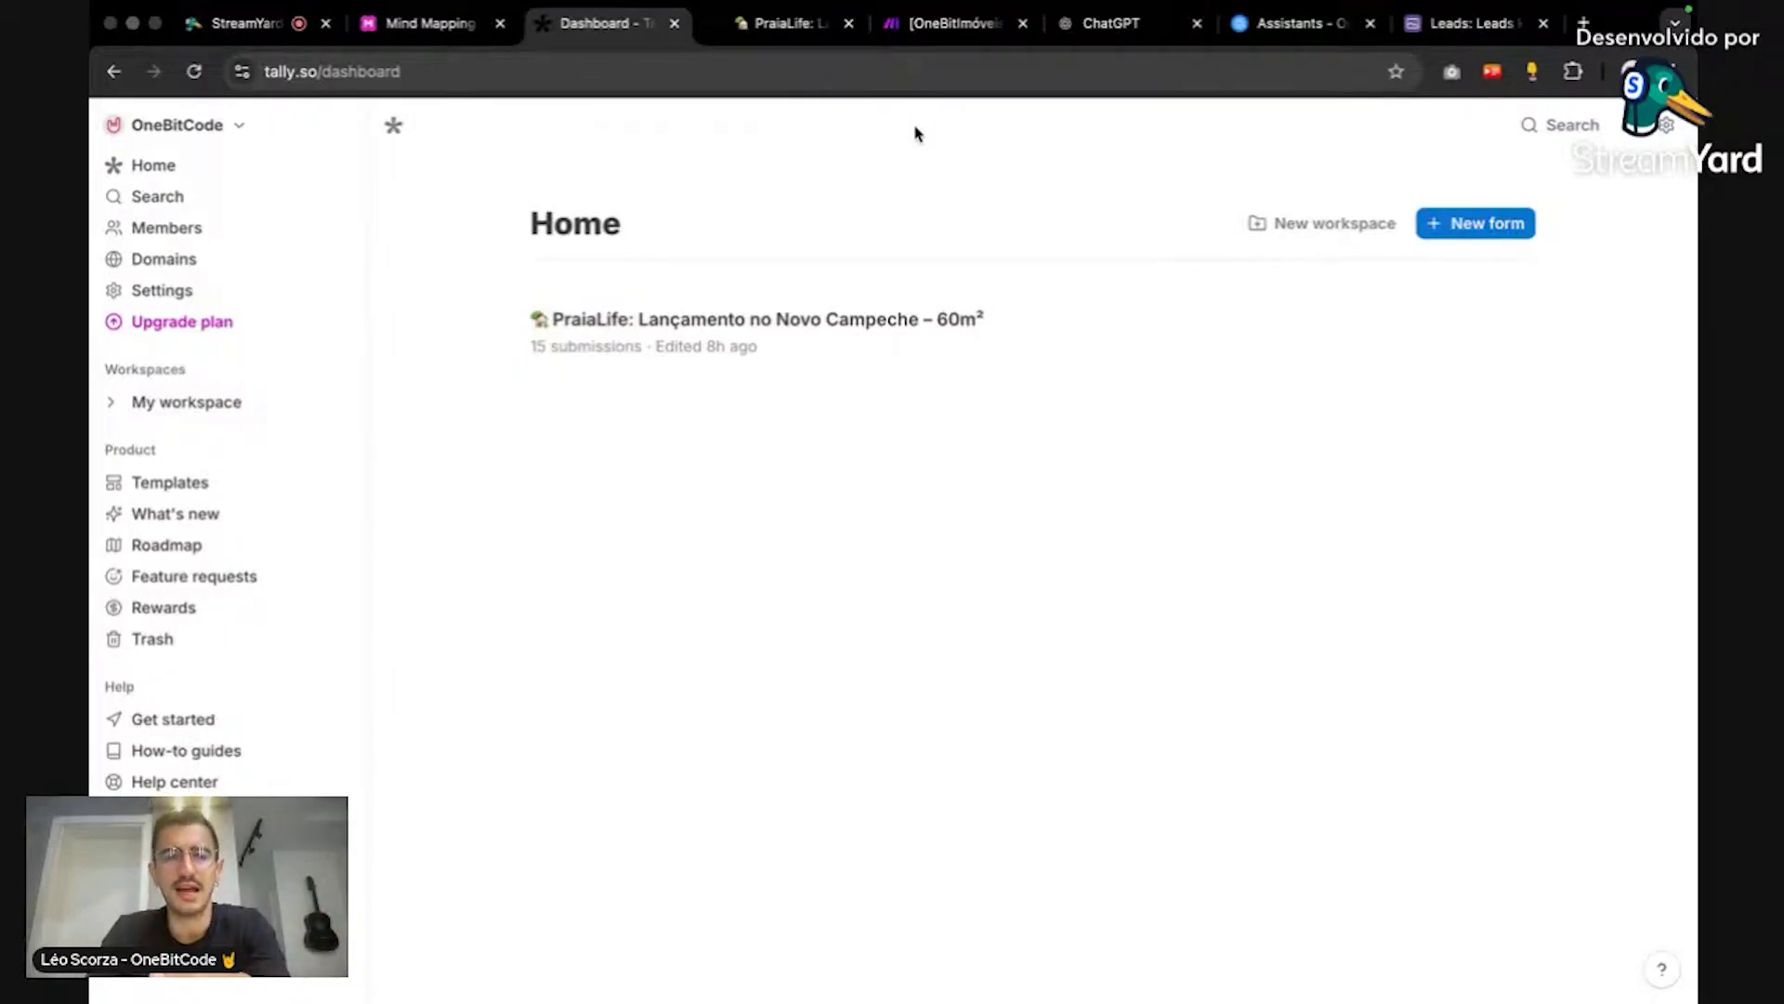
Step: Create a new blank form and view its settings, where Language is English
{"action": "left_click", "coordinate": [1447, 228]}
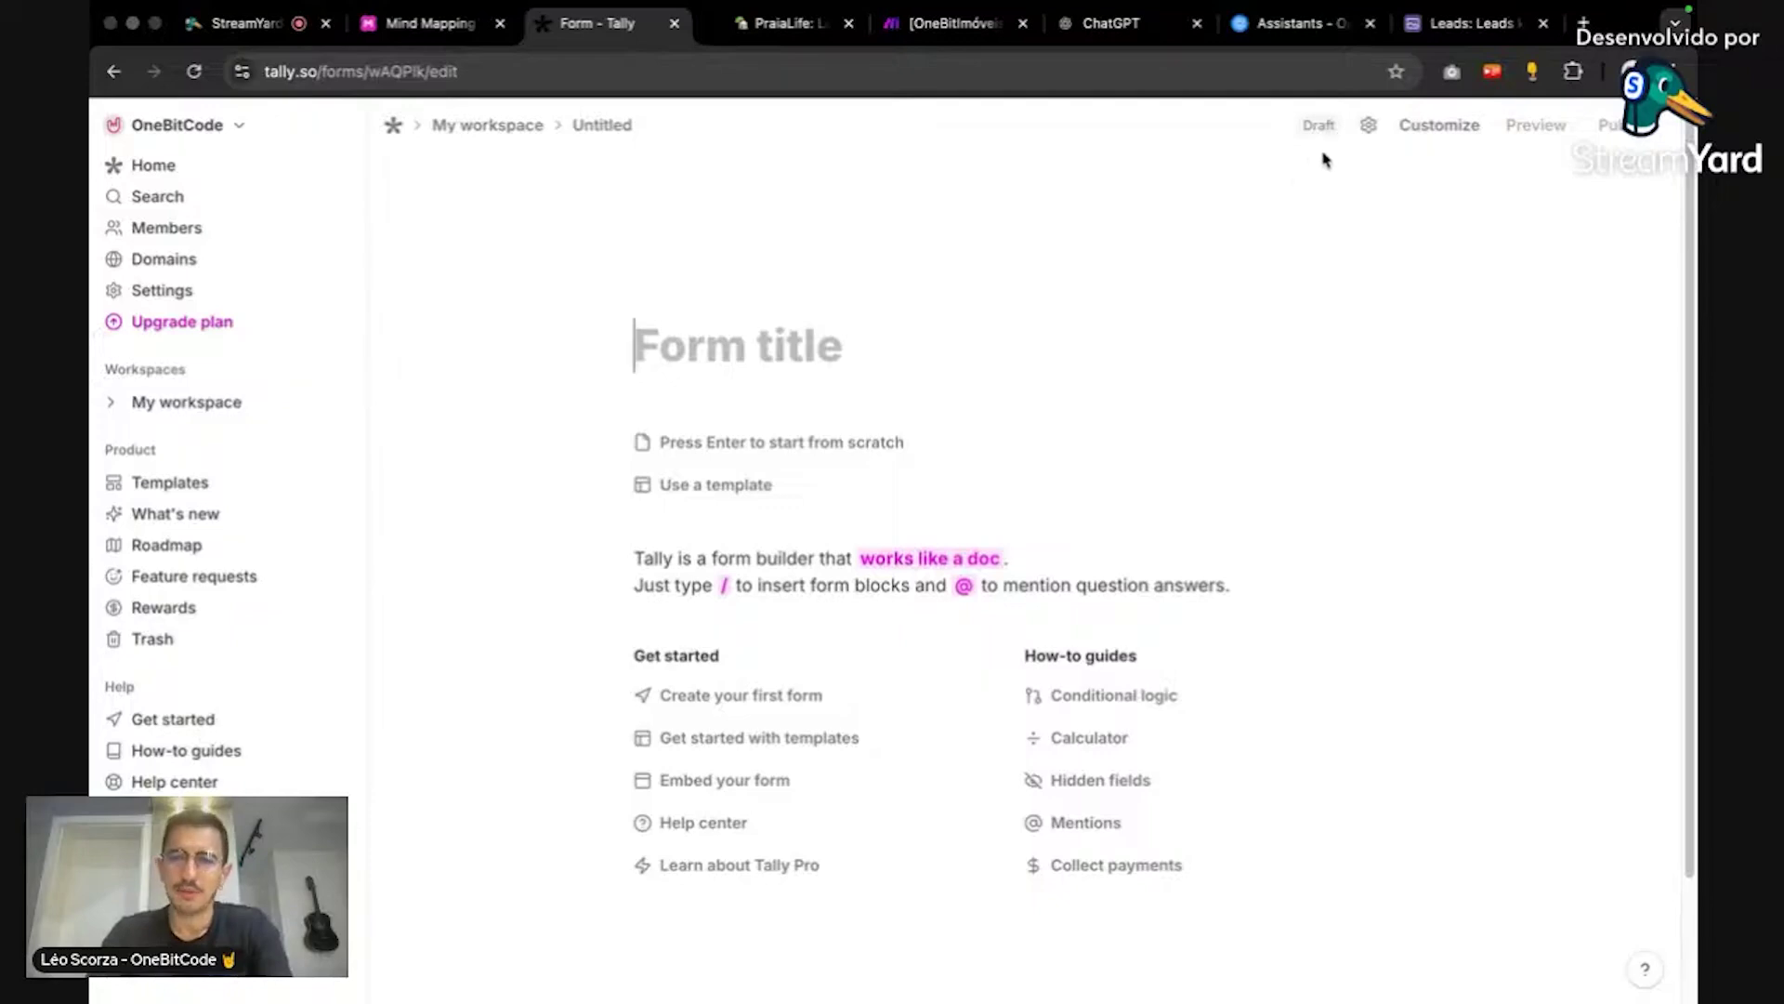
{"action": "left_click", "coordinate": [1365, 129]}
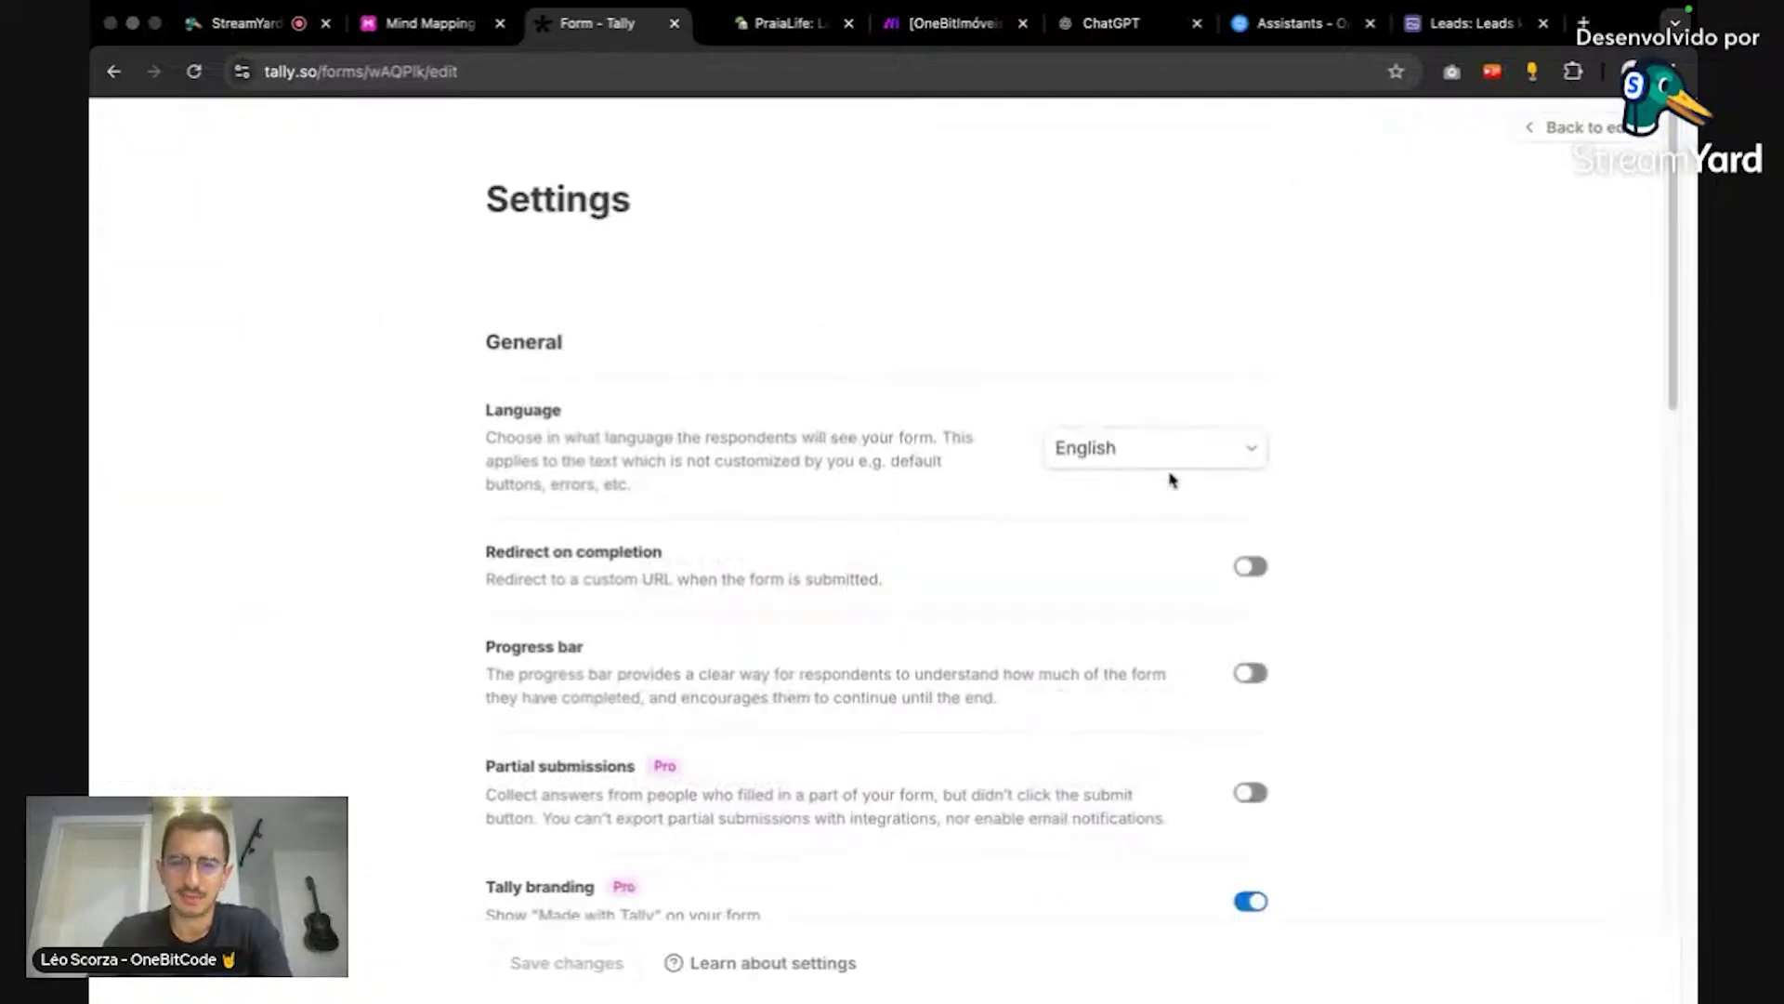
{"action": "scroll", "coordinate": [1246, 482], "scroll_direction": "down", "scroll_amount": 14}
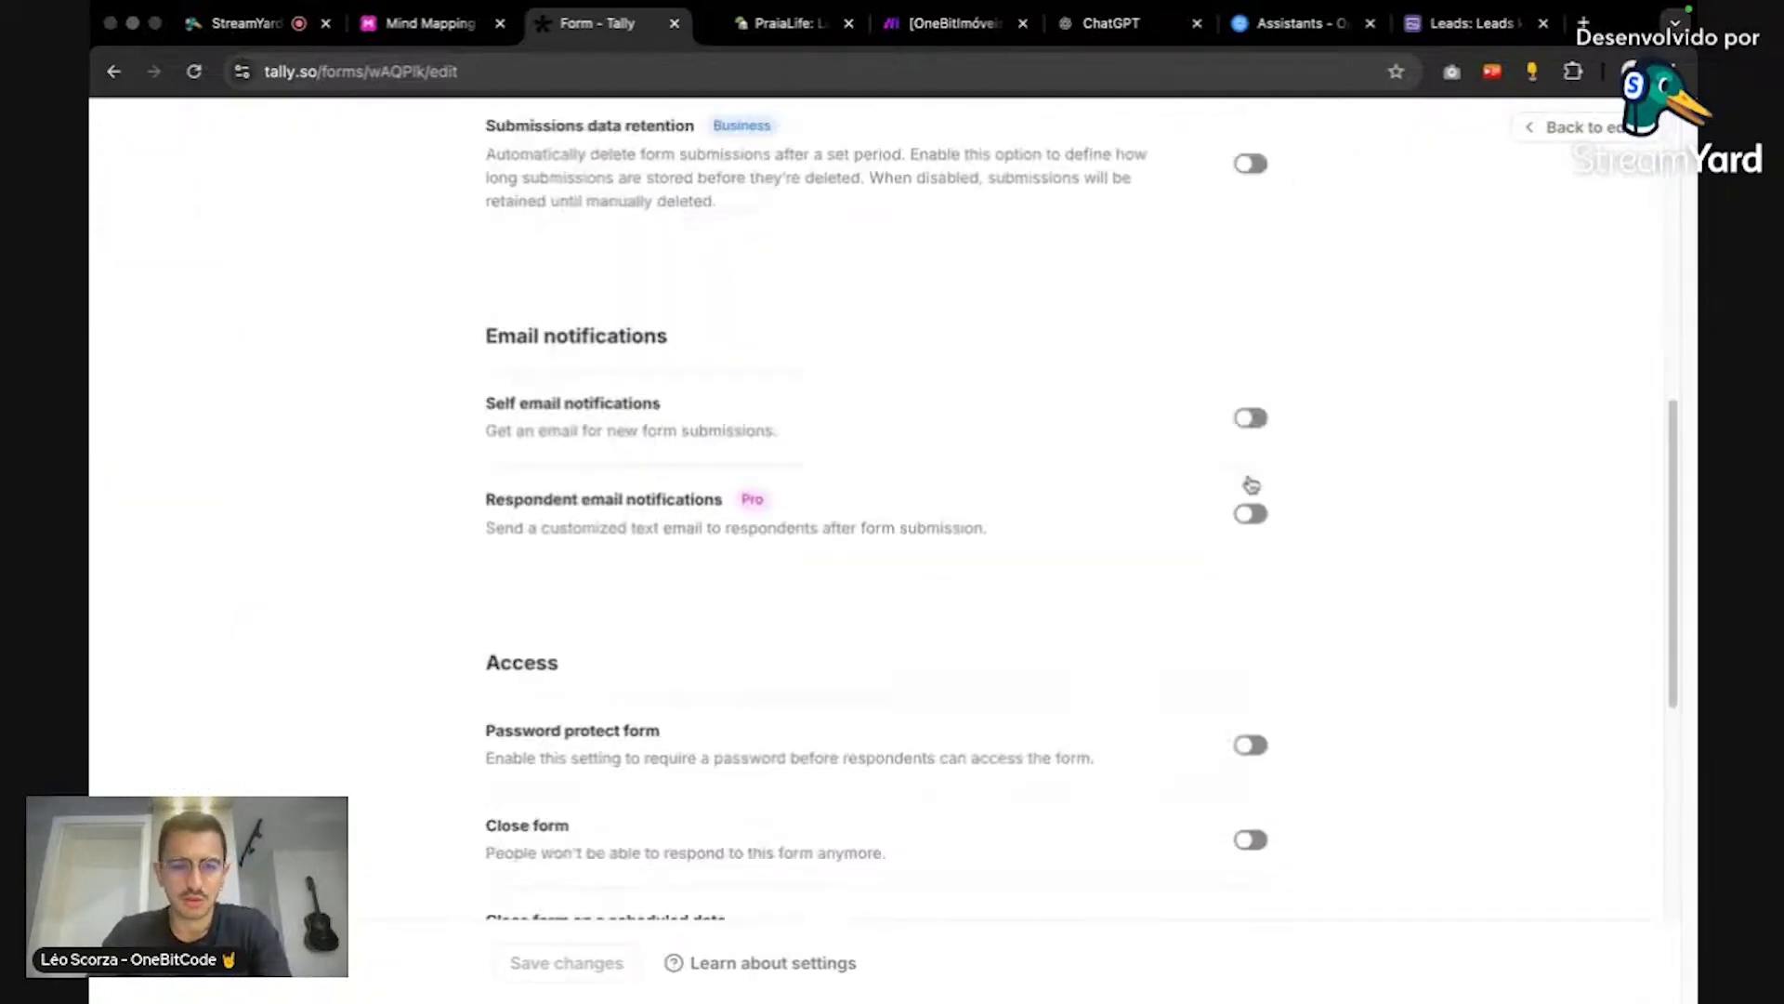
{"action": "scroll", "coordinate": [1246, 483], "scroll_direction": "up", "scroll_amount": 12}
{"action": "scroll", "coordinate": [1250, 491], "scroll_direction": "down", "scroll_amount": 7}
Step: Back in the editor, apply the Dark theme from Customize to the untitled form
{"action": "scroll", "coordinate": [1250, 487], "scroll_direction": "up", "scroll_amount": 9}
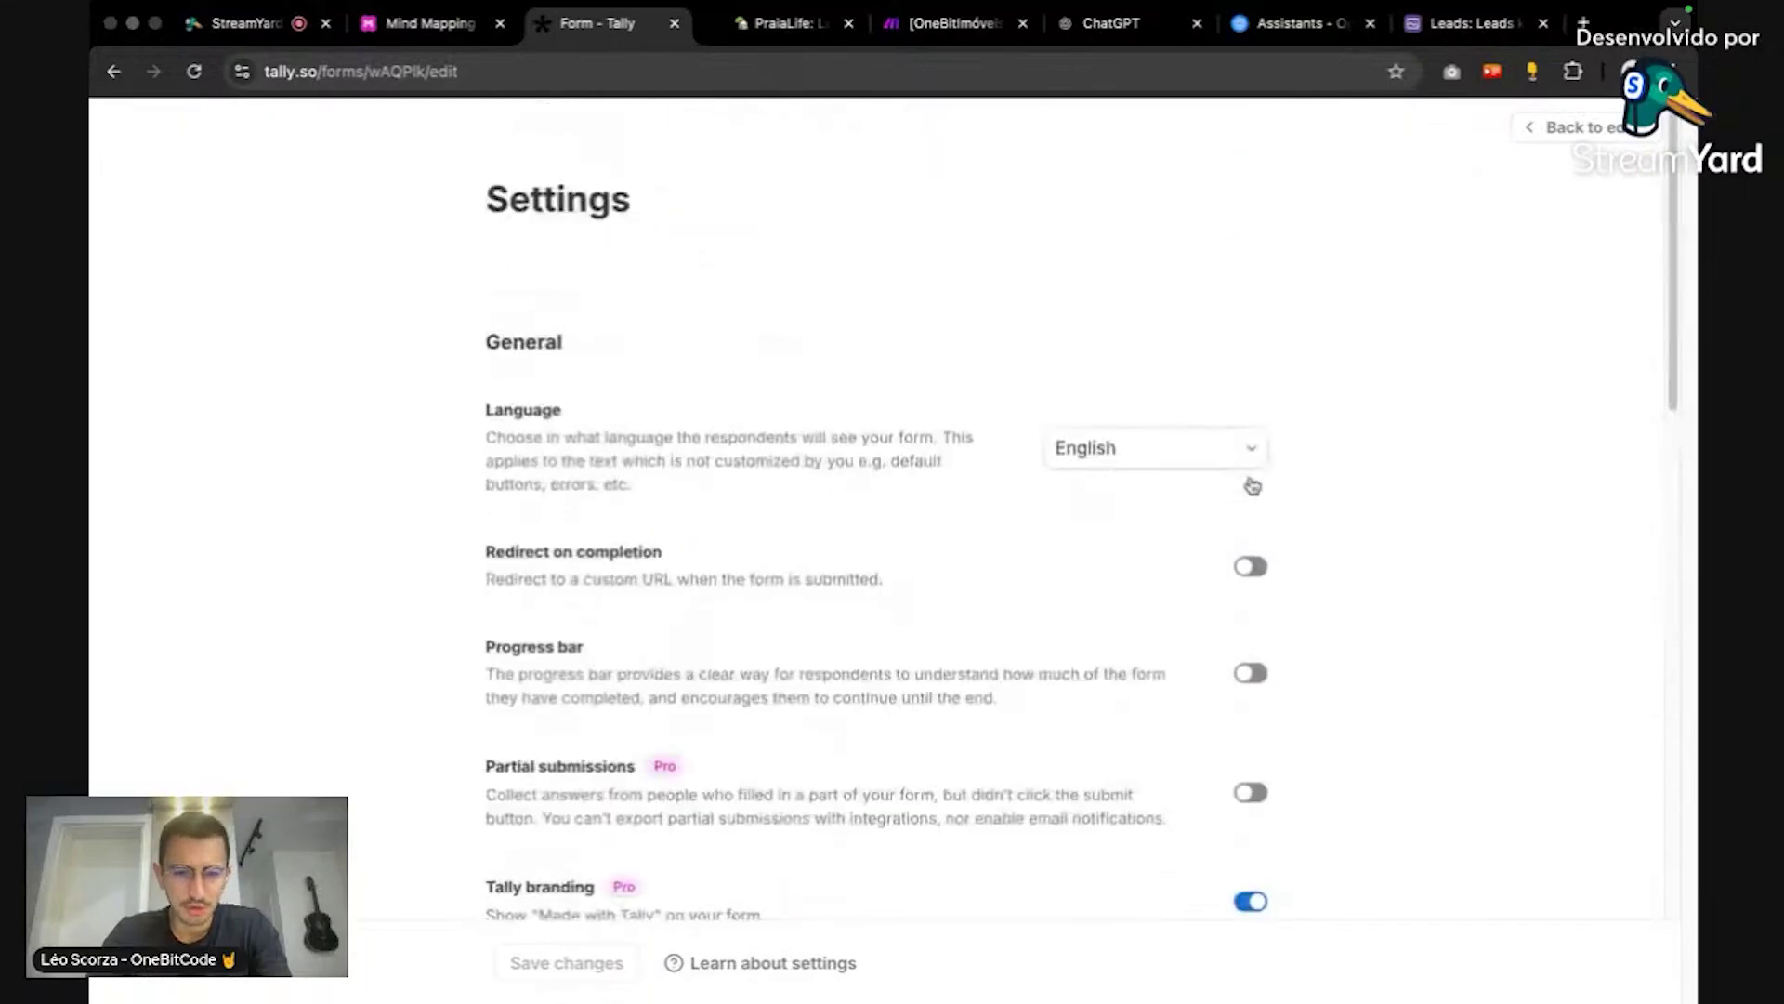
{"action": "left_click", "coordinate": [1532, 130]}
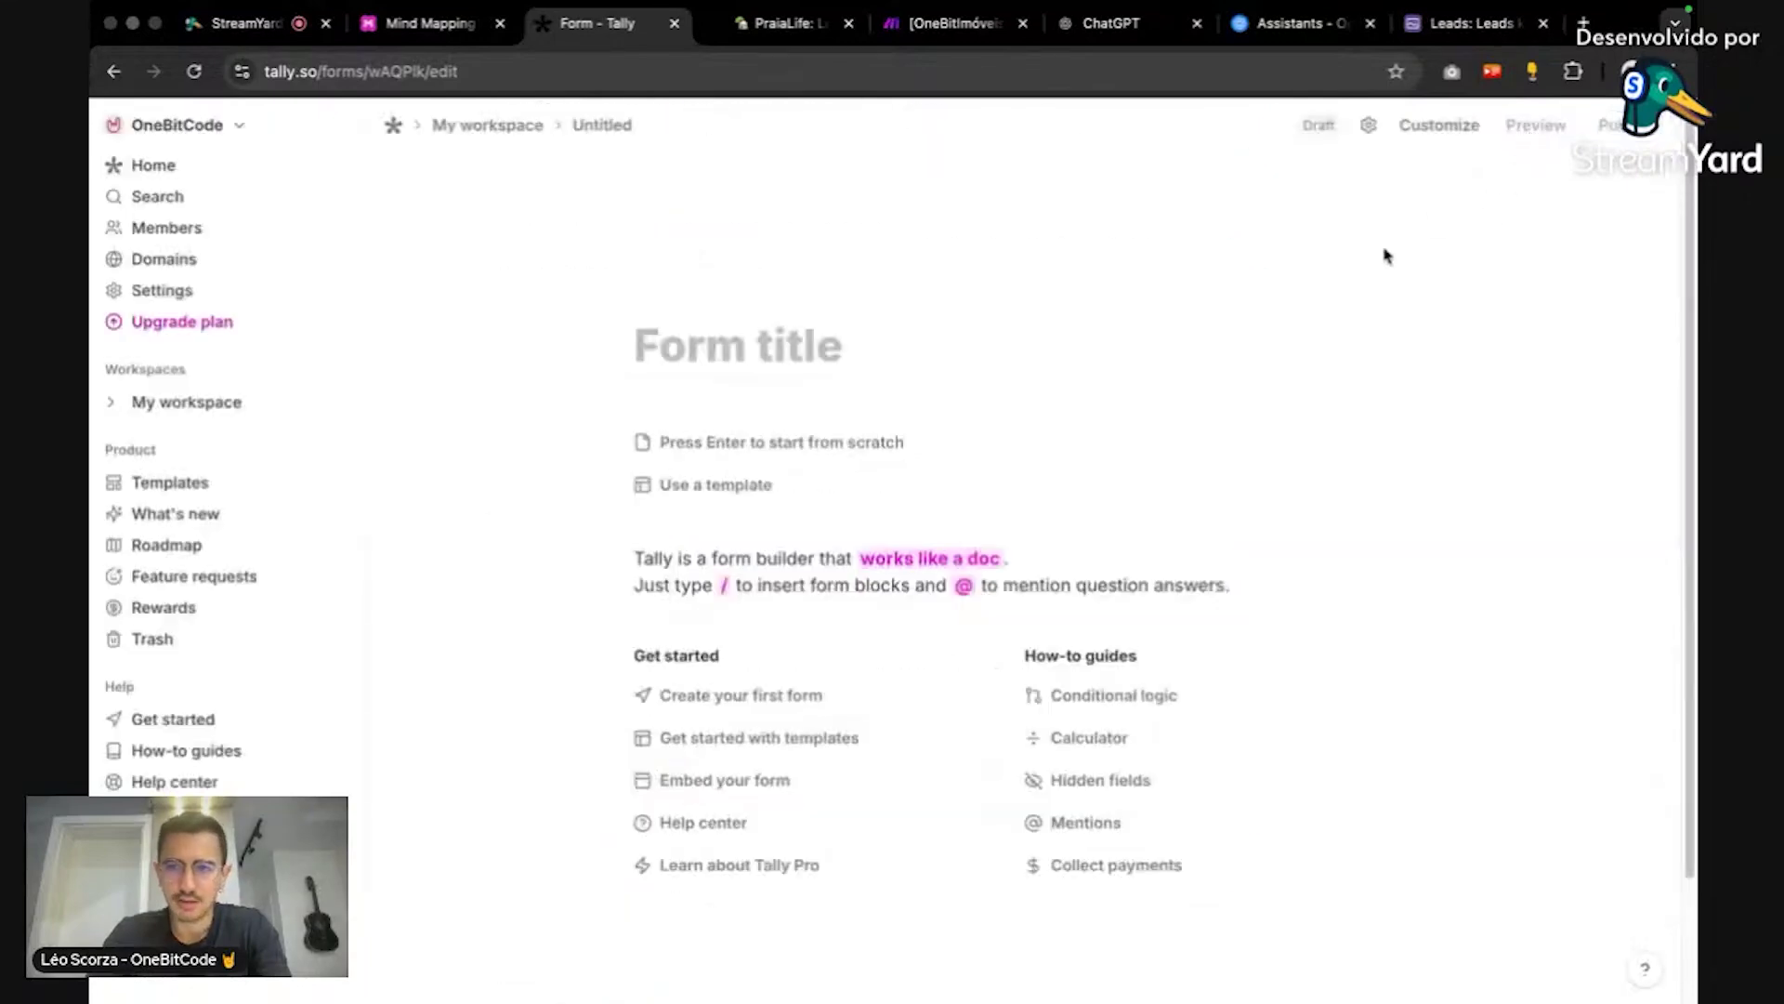
{"action": "left_click", "coordinate": [1434, 125]}
{"action": "left_click", "coordinate": [1501, 208]}
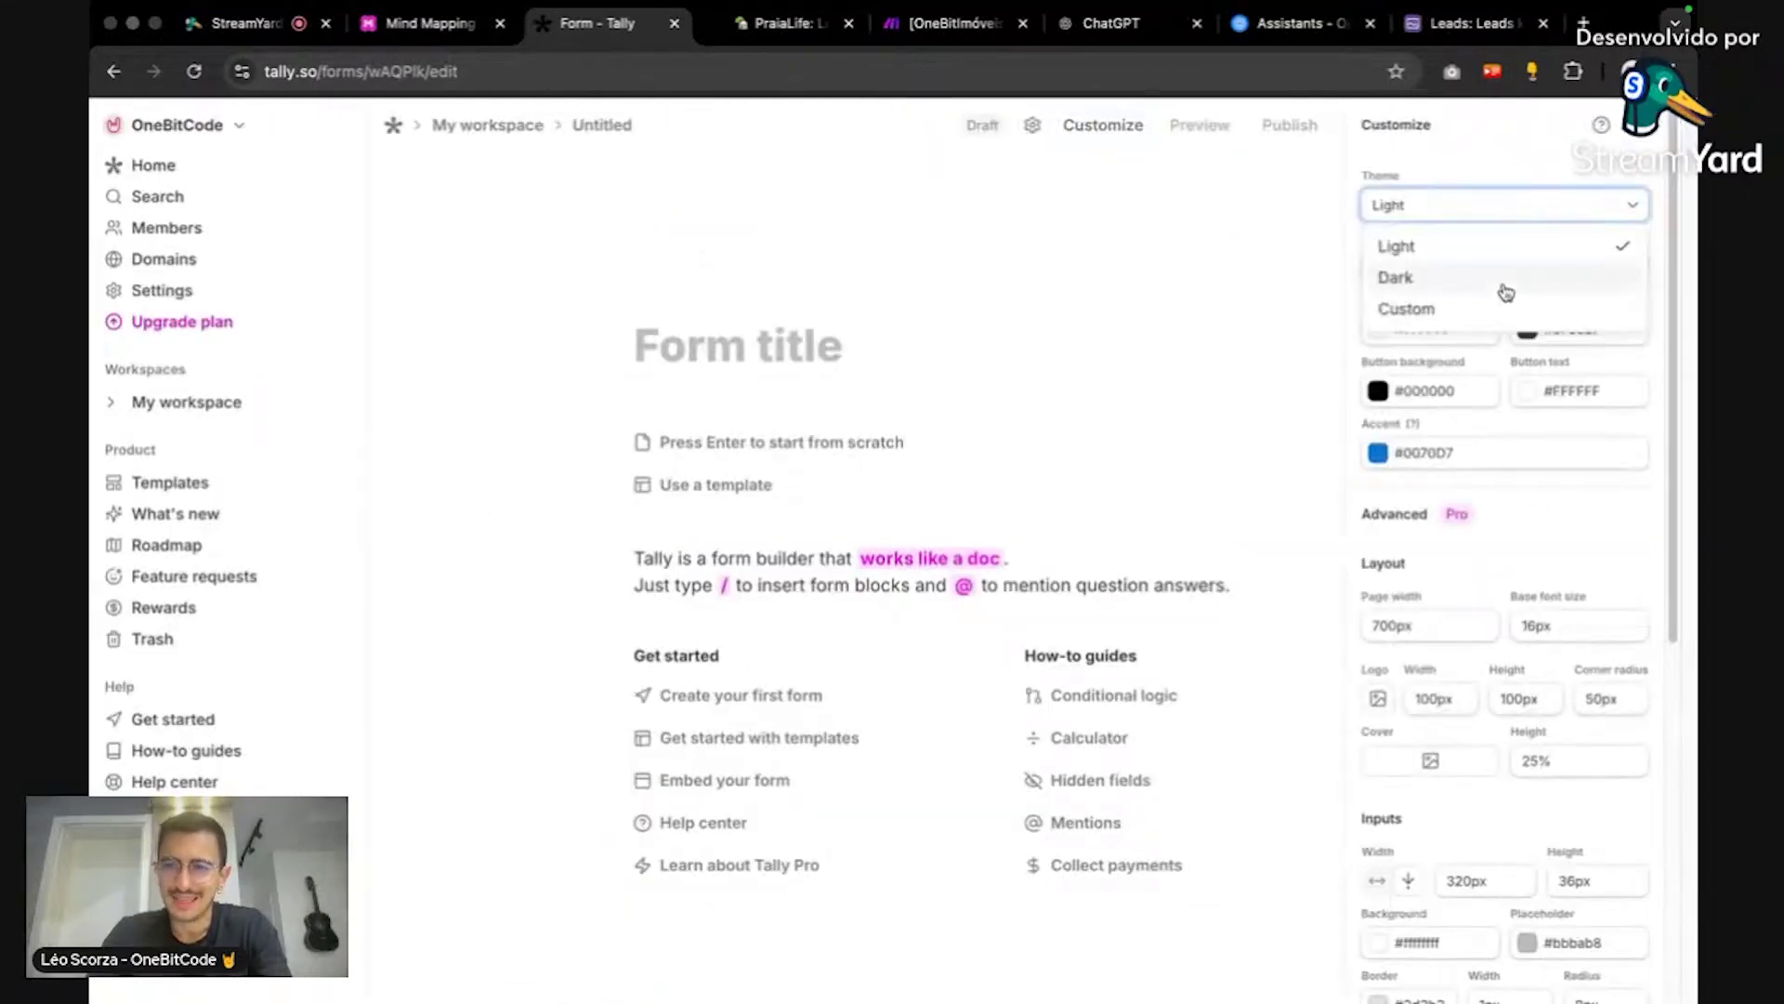
{"action": "left_click", "coordinate": [1498, 275]}
{"action": "left_click", "coordinate": [1625, 132]}
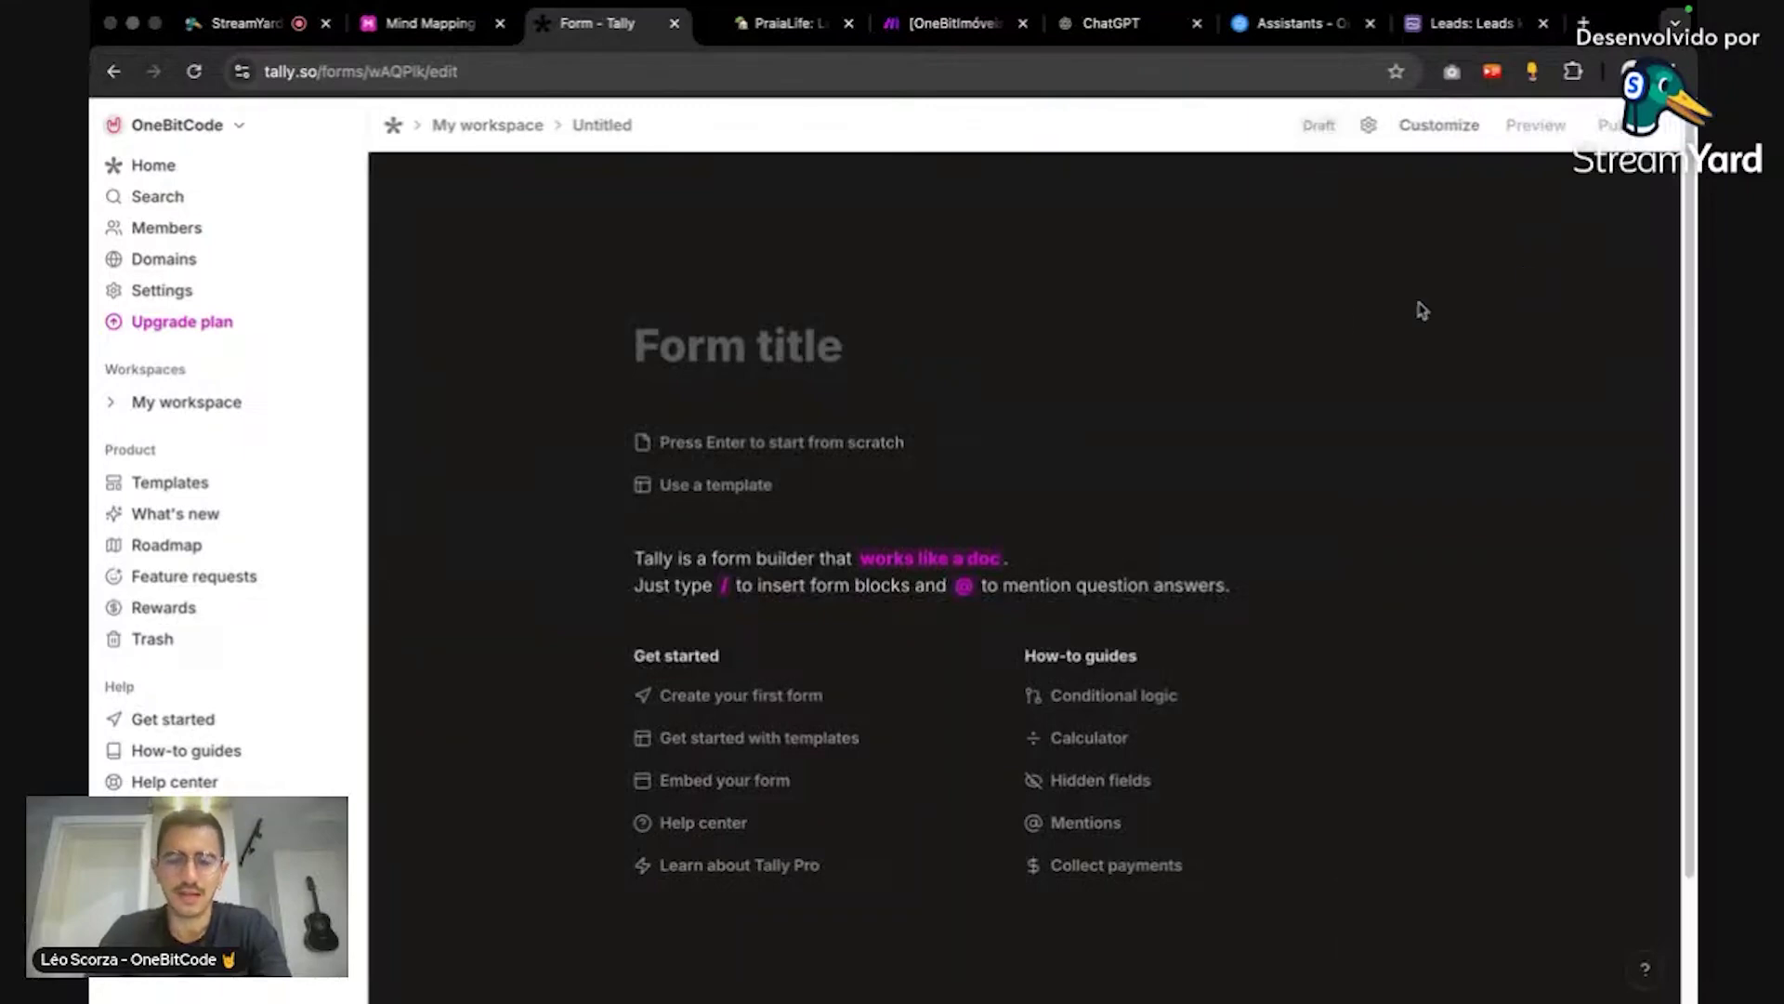
{"action": "scroll", "coordinate": [1330, 323], "scroll_direction": "down", "scroll_amount": 2}
{"action": "left_click", "coordinate": [737, 215]}
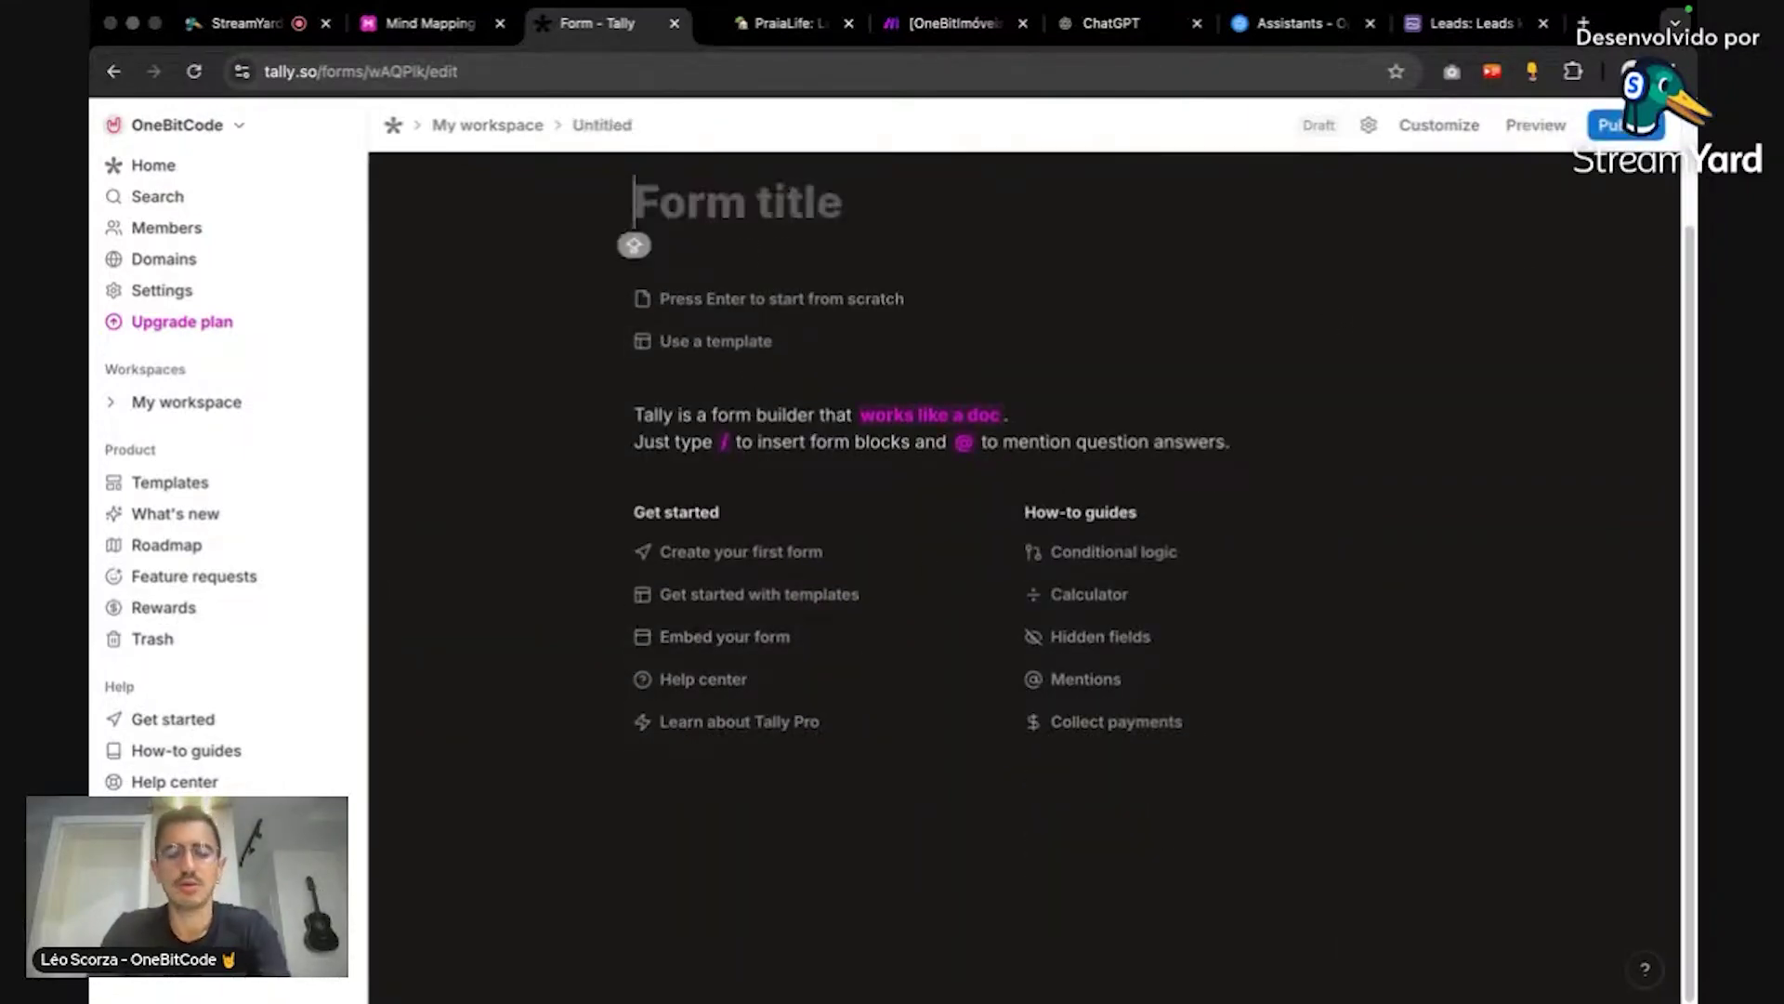
{"action": "scroll", "coordinate": [971, 260], "scroll_direction": "up", "scroll_amount": 2}
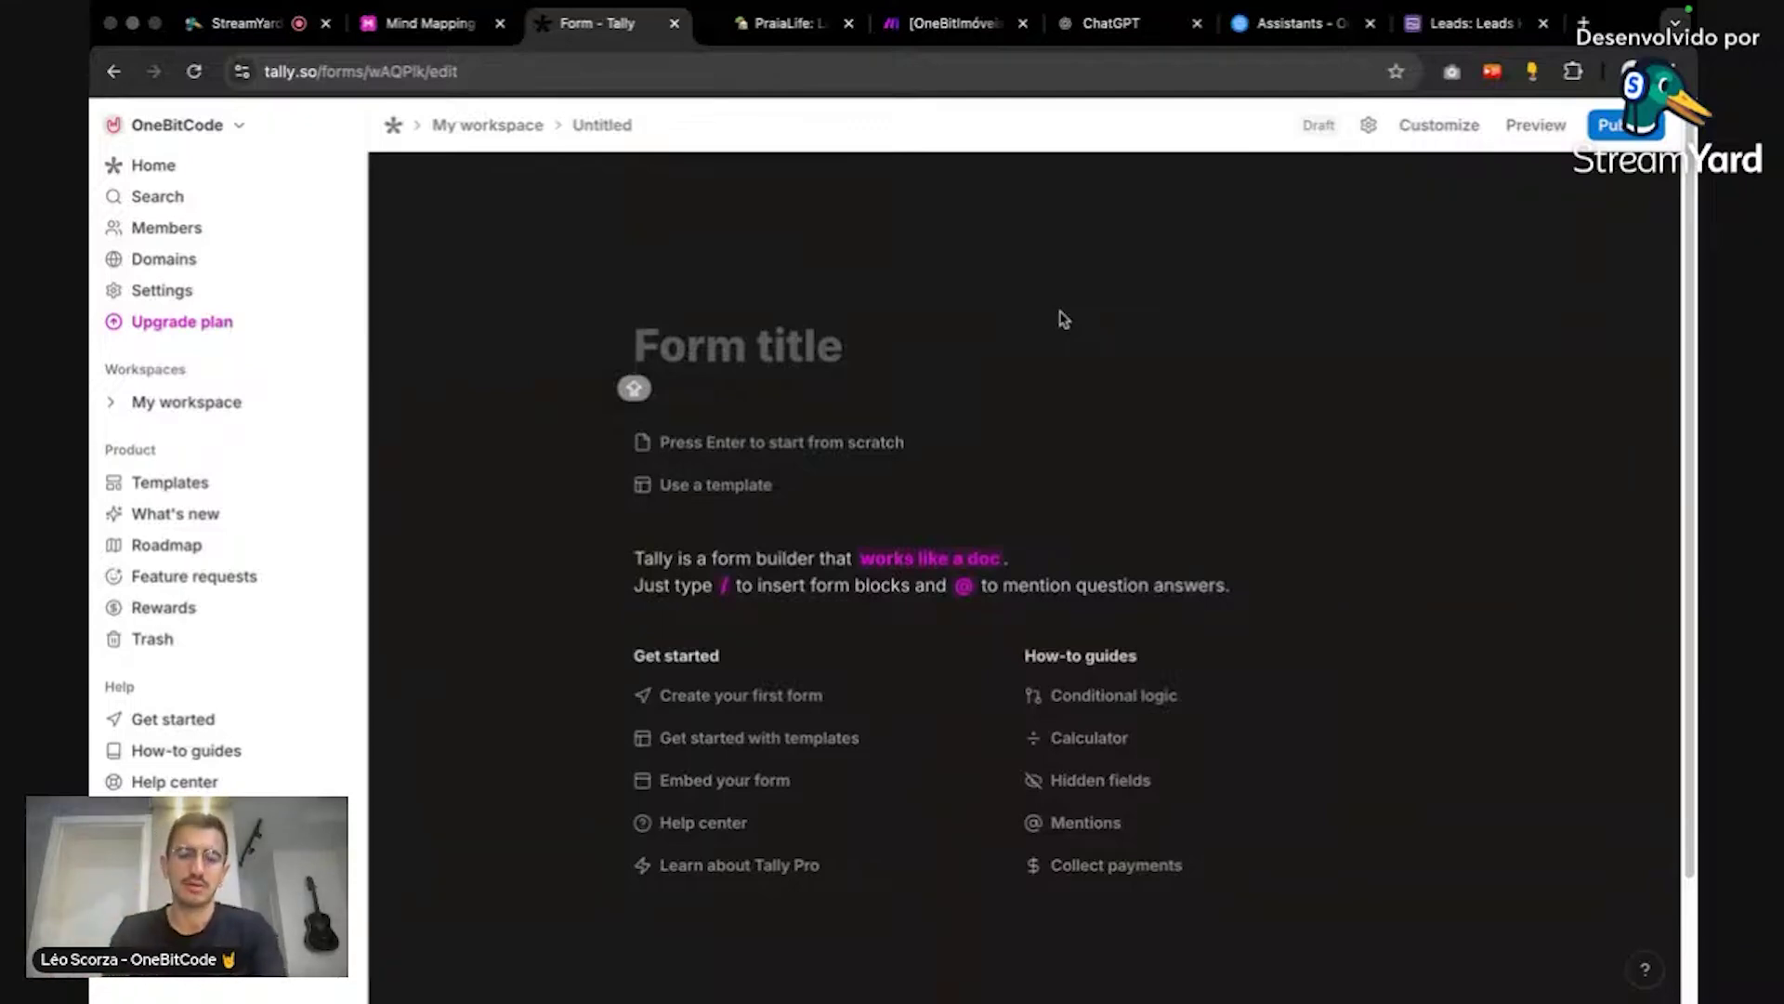
Step: Title the form 'OneBitPraia ....' and add a 'Nome' short-answer question
{"action": "type", "text": "oNE"}
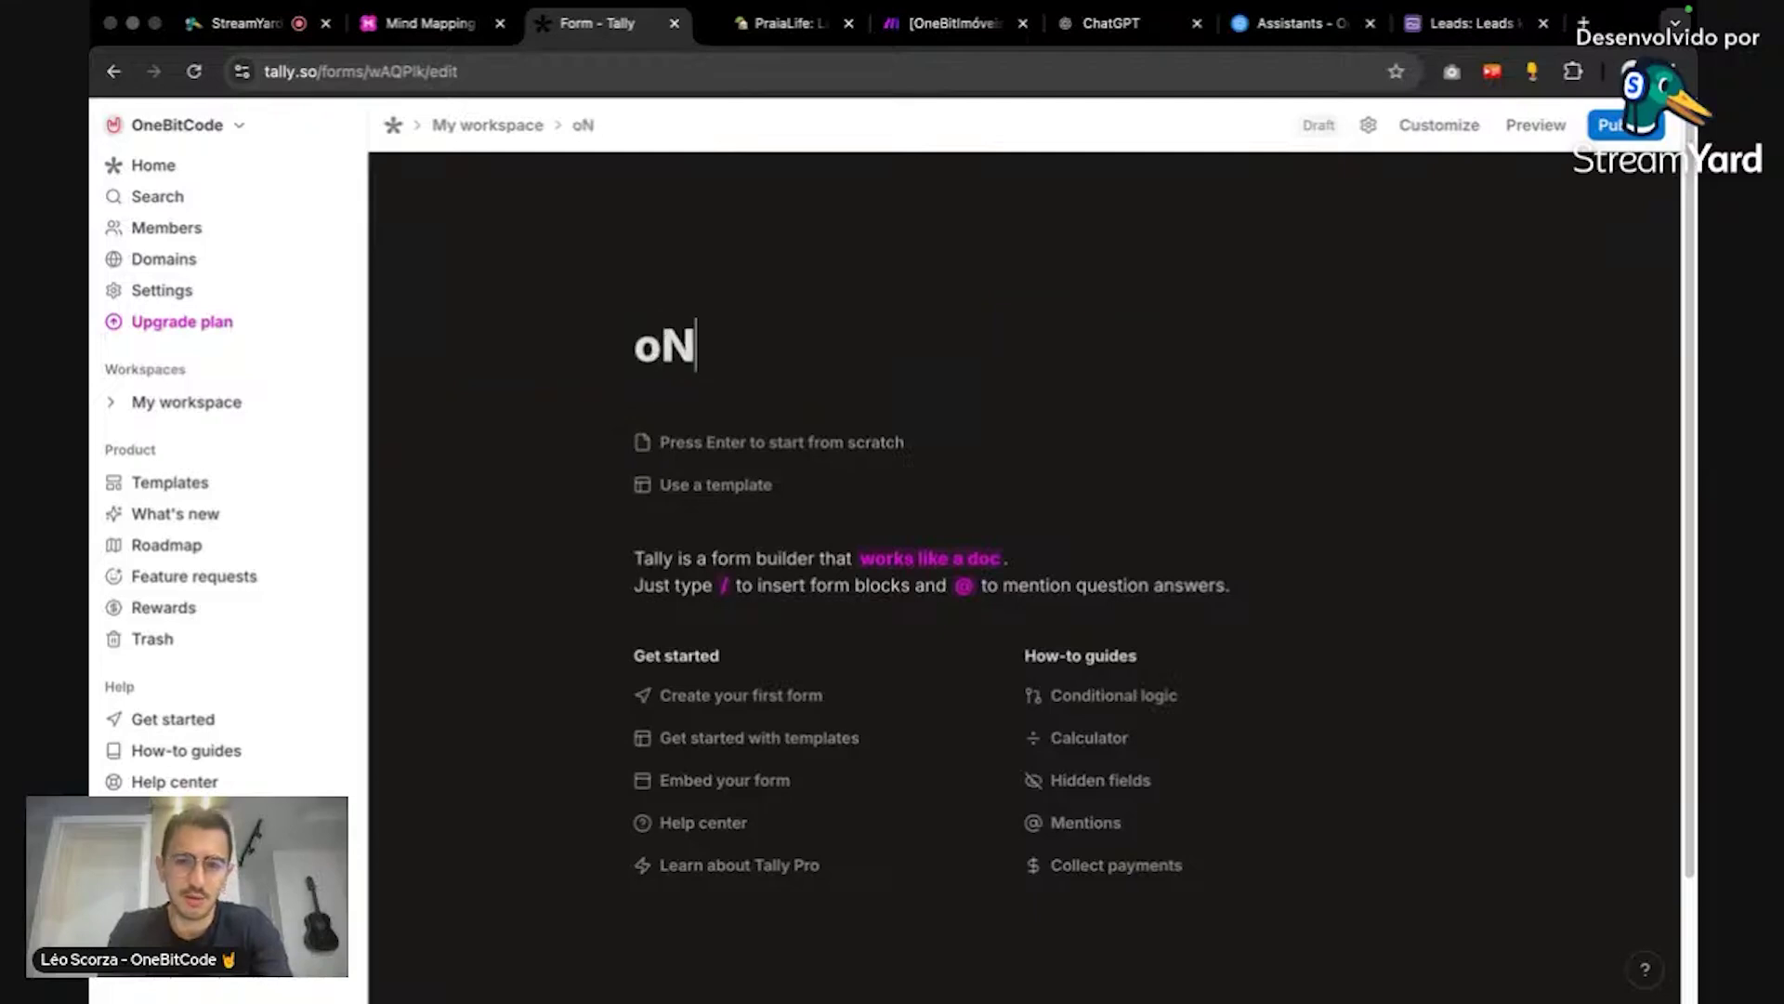
{"action": "key", "text": "BackSpace"}
{"action": "key", "text": "BackSpace"}
{"action": "key", "text": "BackSpace"}
{"action": "type", "text": "One"}
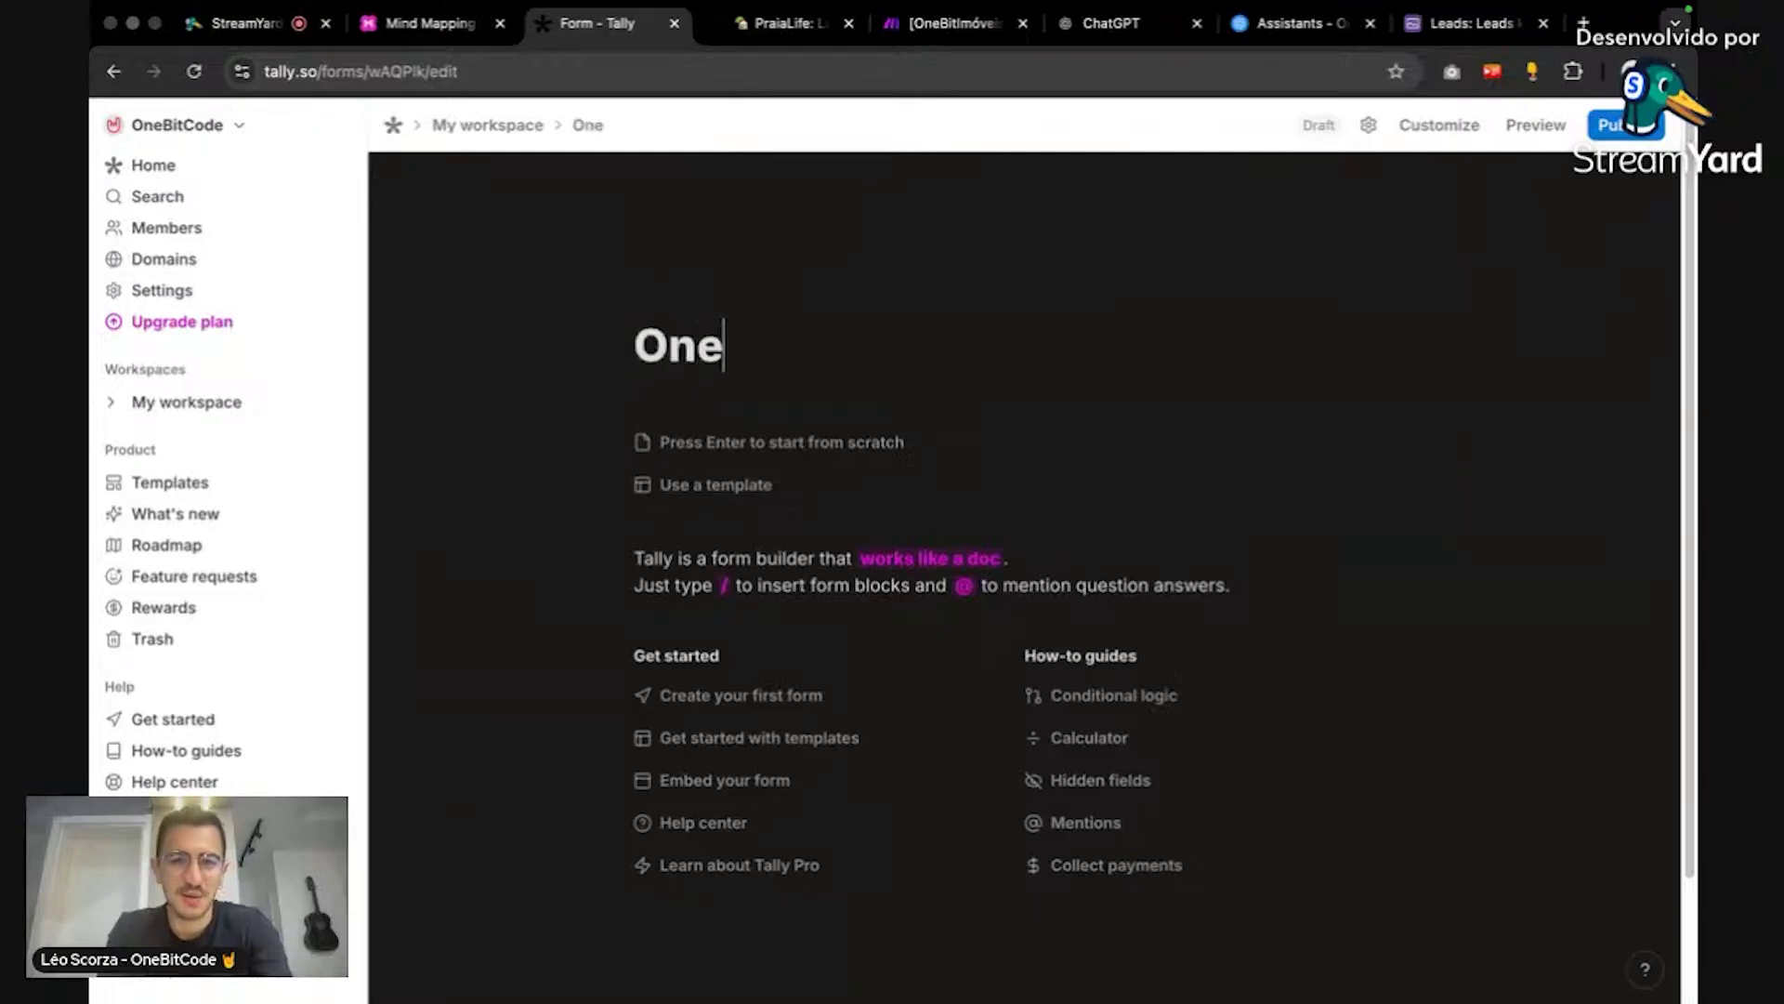
{"action": "type", "text": "BitPraia ...."}
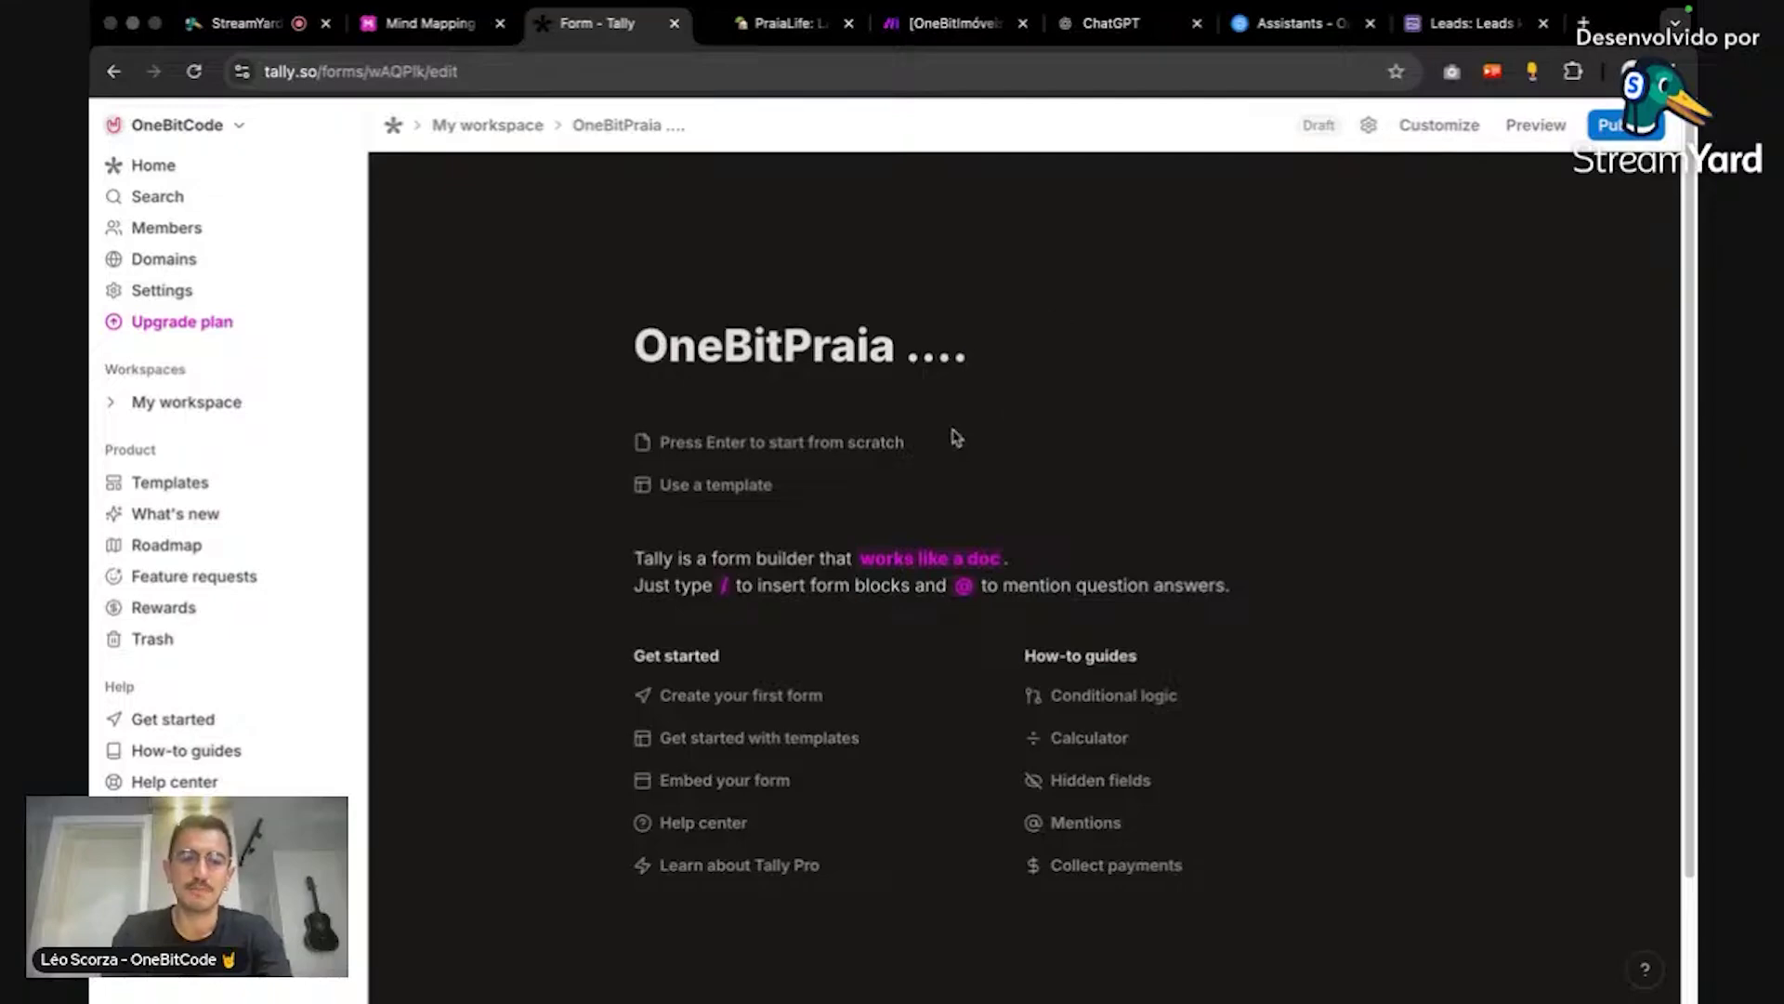
{"action": "left_click", "coordinate": [833, 433]}
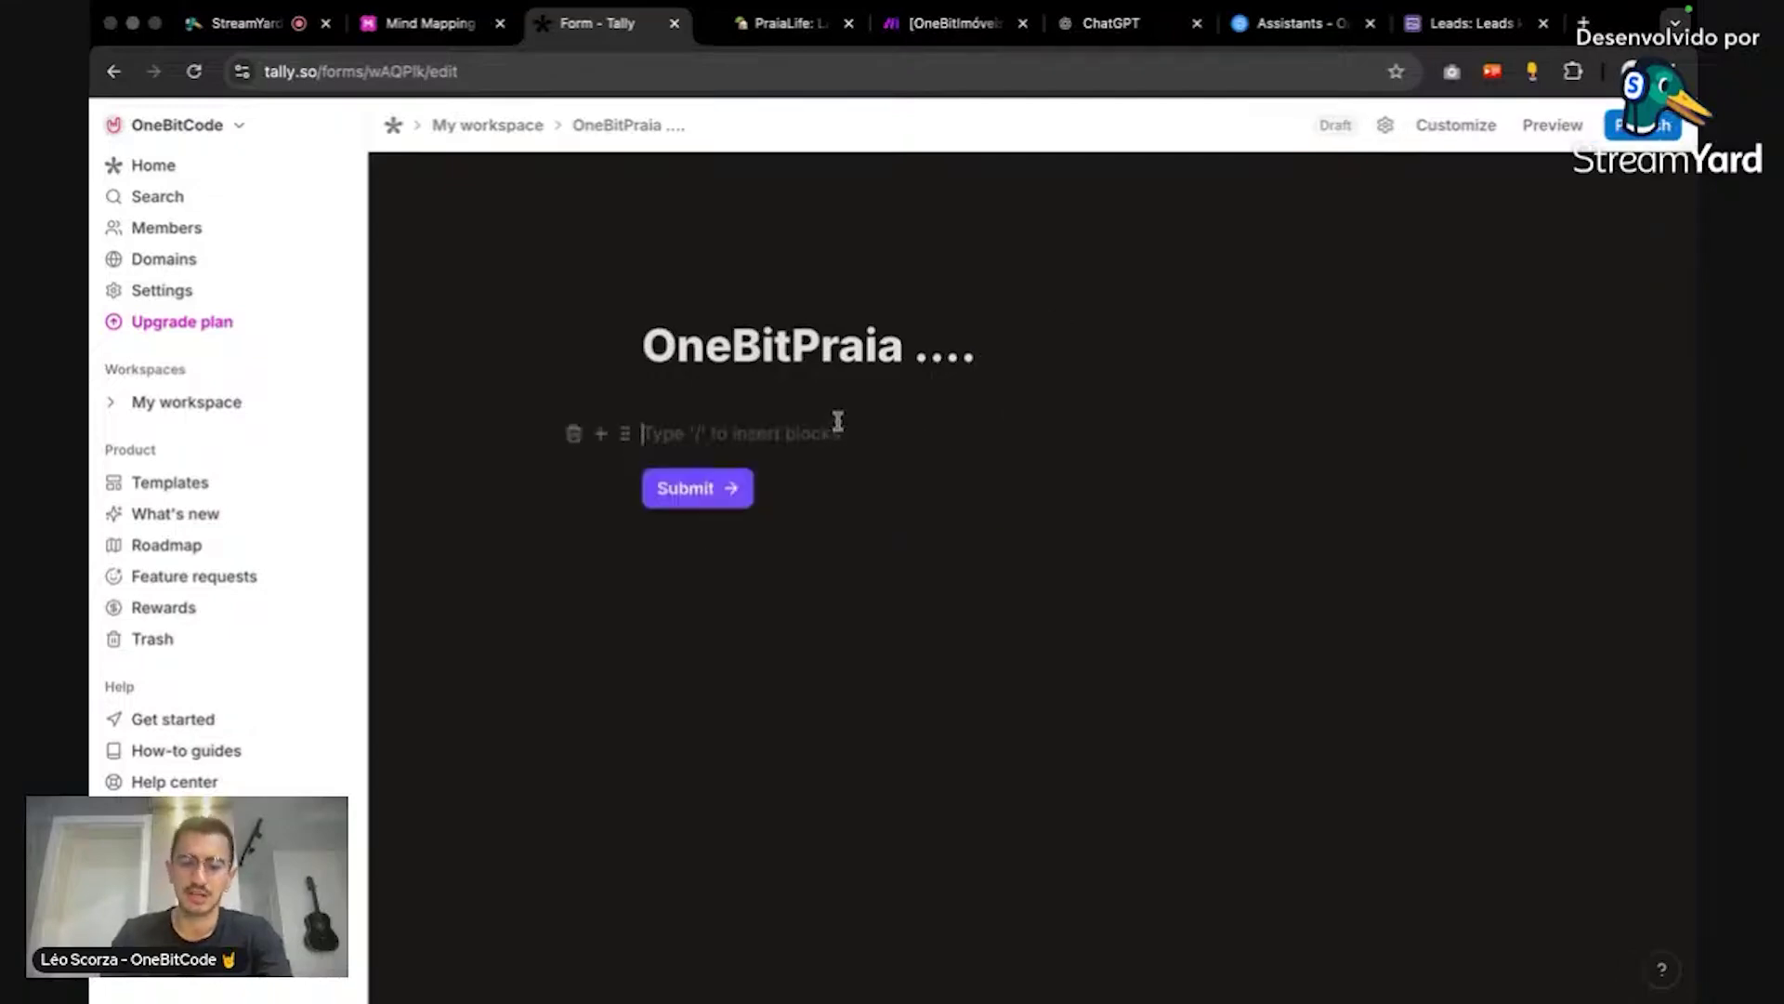
{"action": "type", "text": "/"}
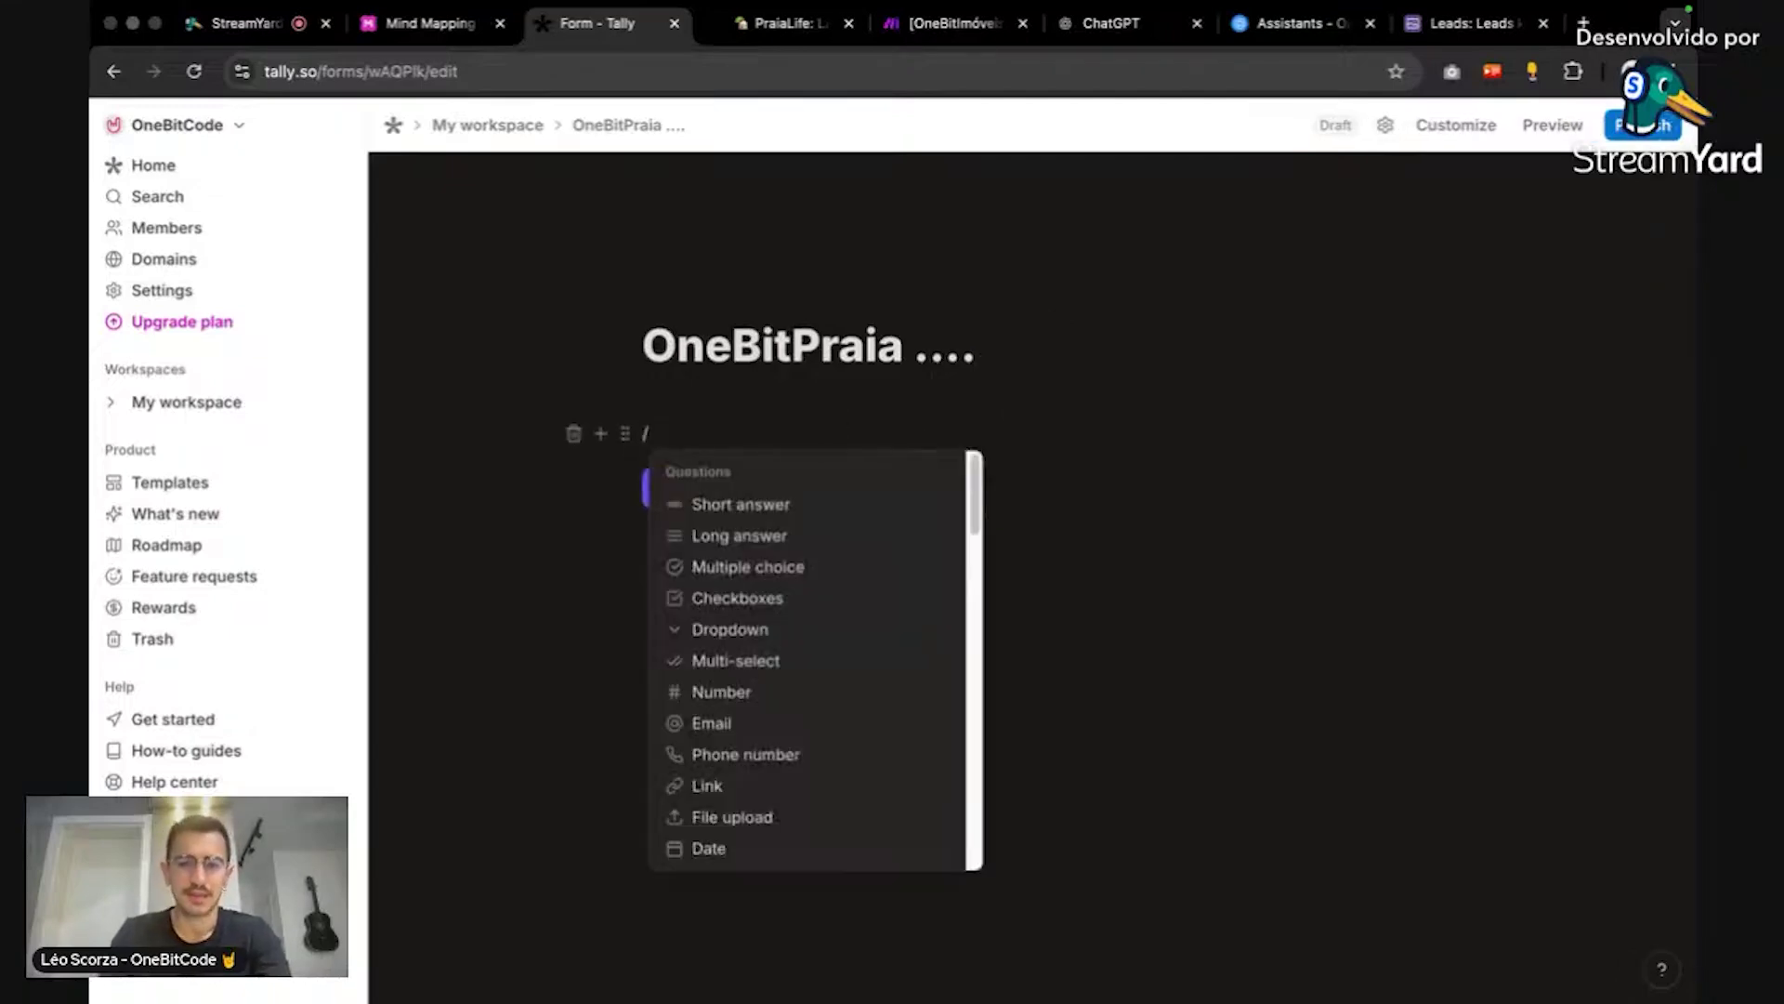
{"action": "left_click", "coordinate": [828, 506]}
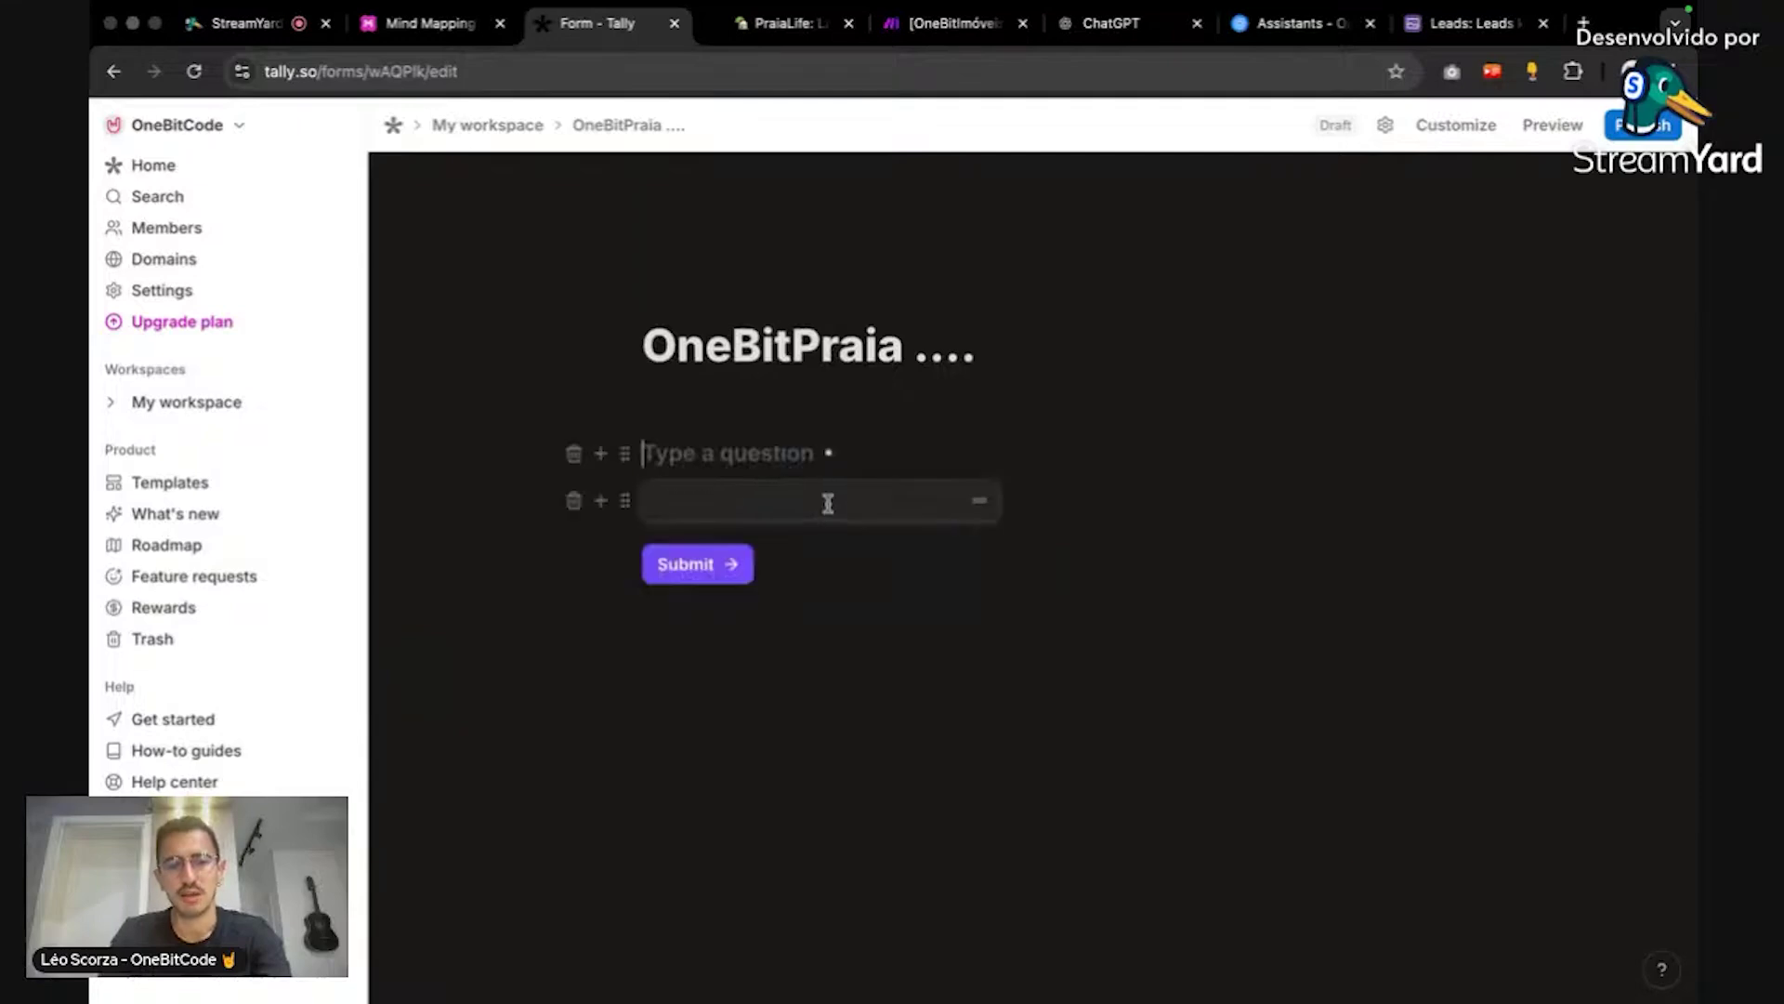
{"action": "type", "text": "N"}
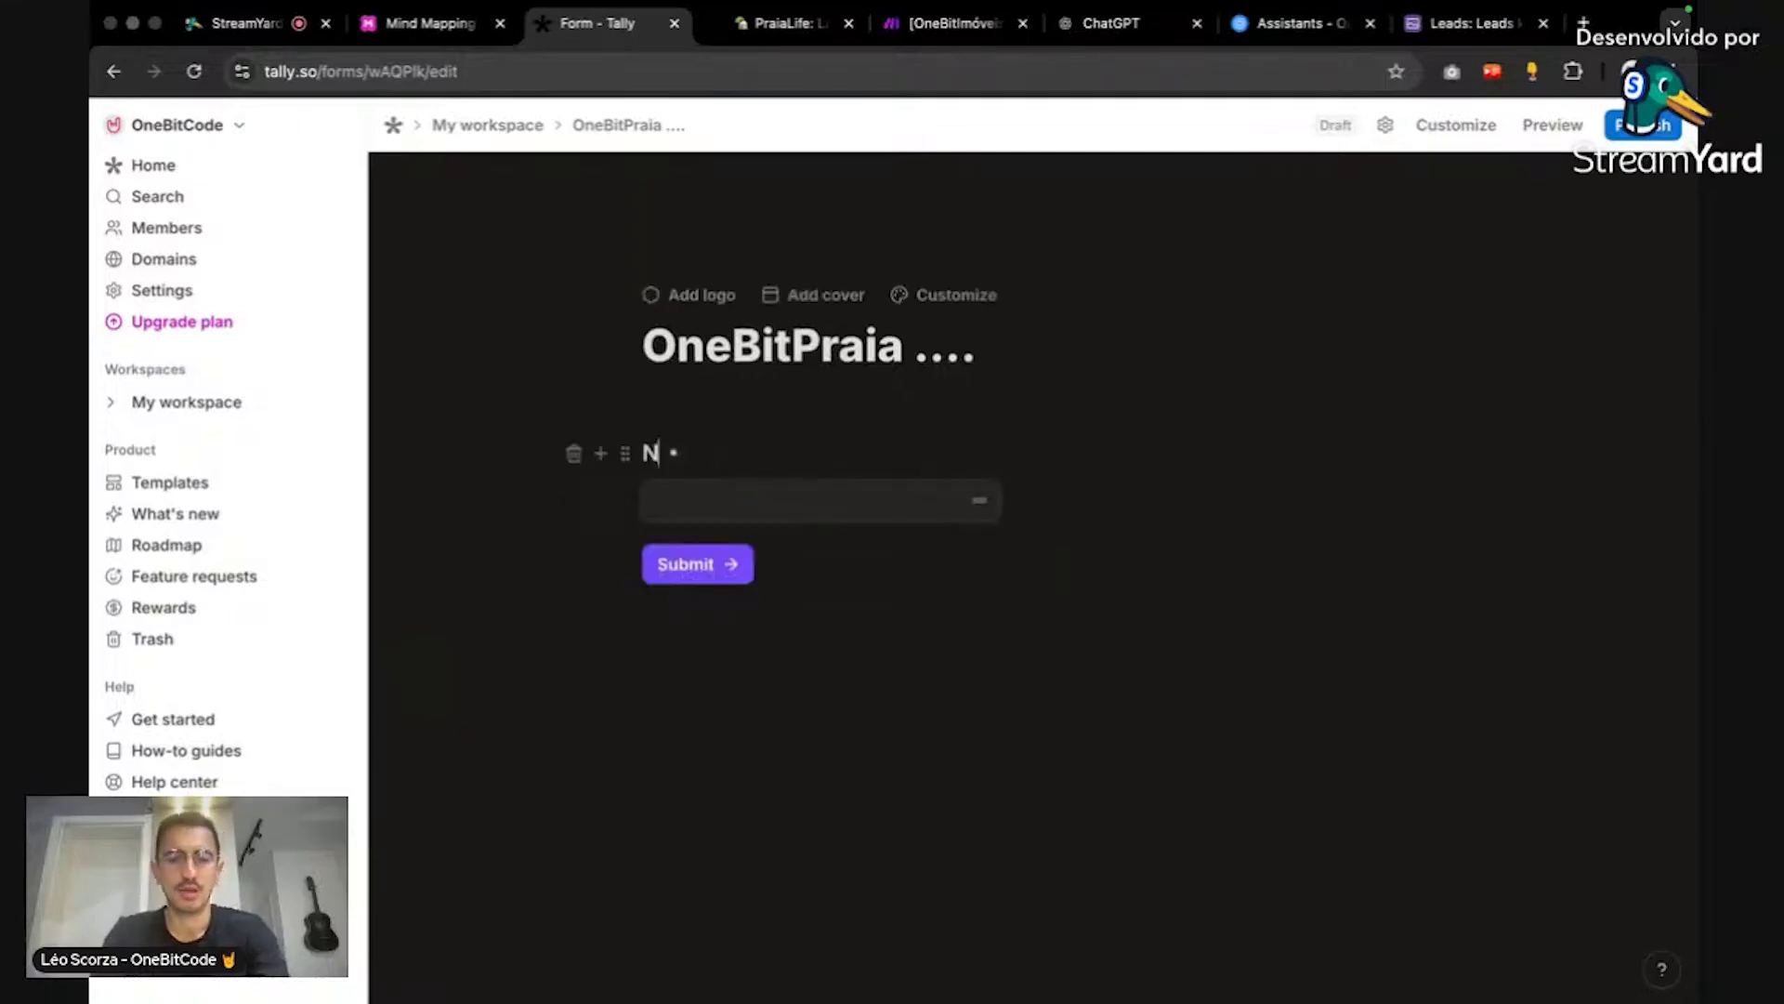
{"action": "type", "text": "ome"}
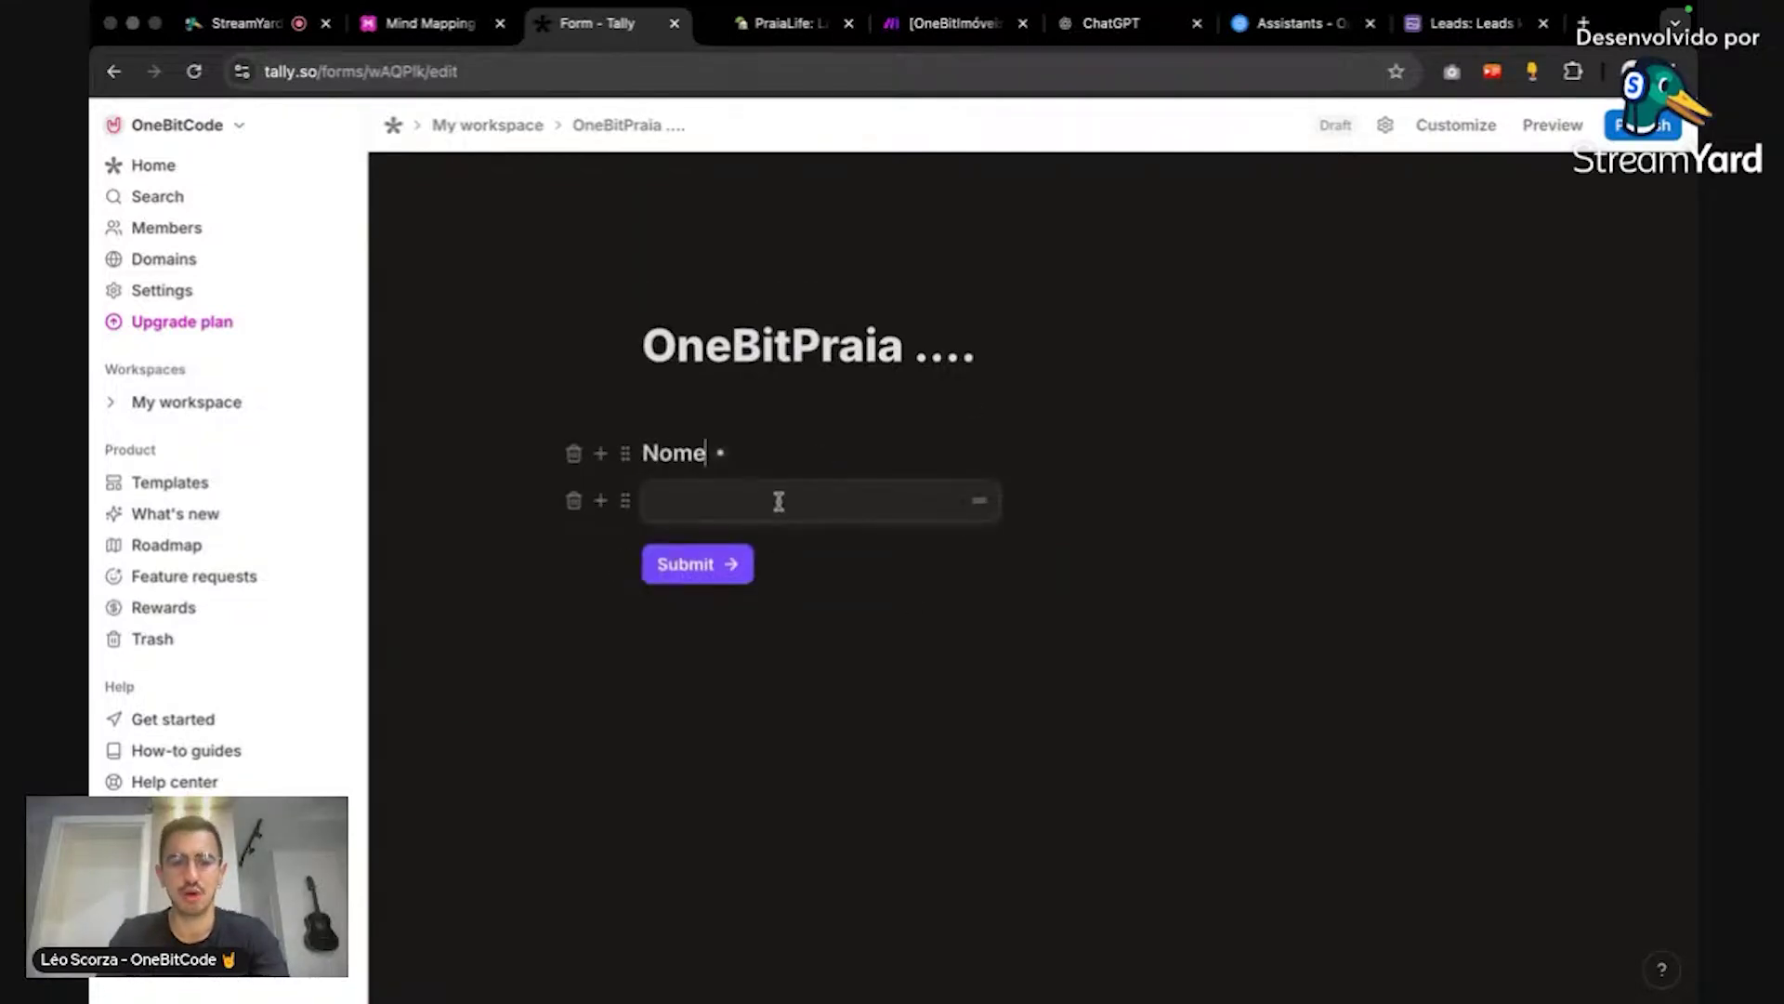
Step: Add an 'Email' question below Nome using the /email block
{"action": "left_click", "coordinate": [805, 550]}
{"action": "type", "text": "/"}
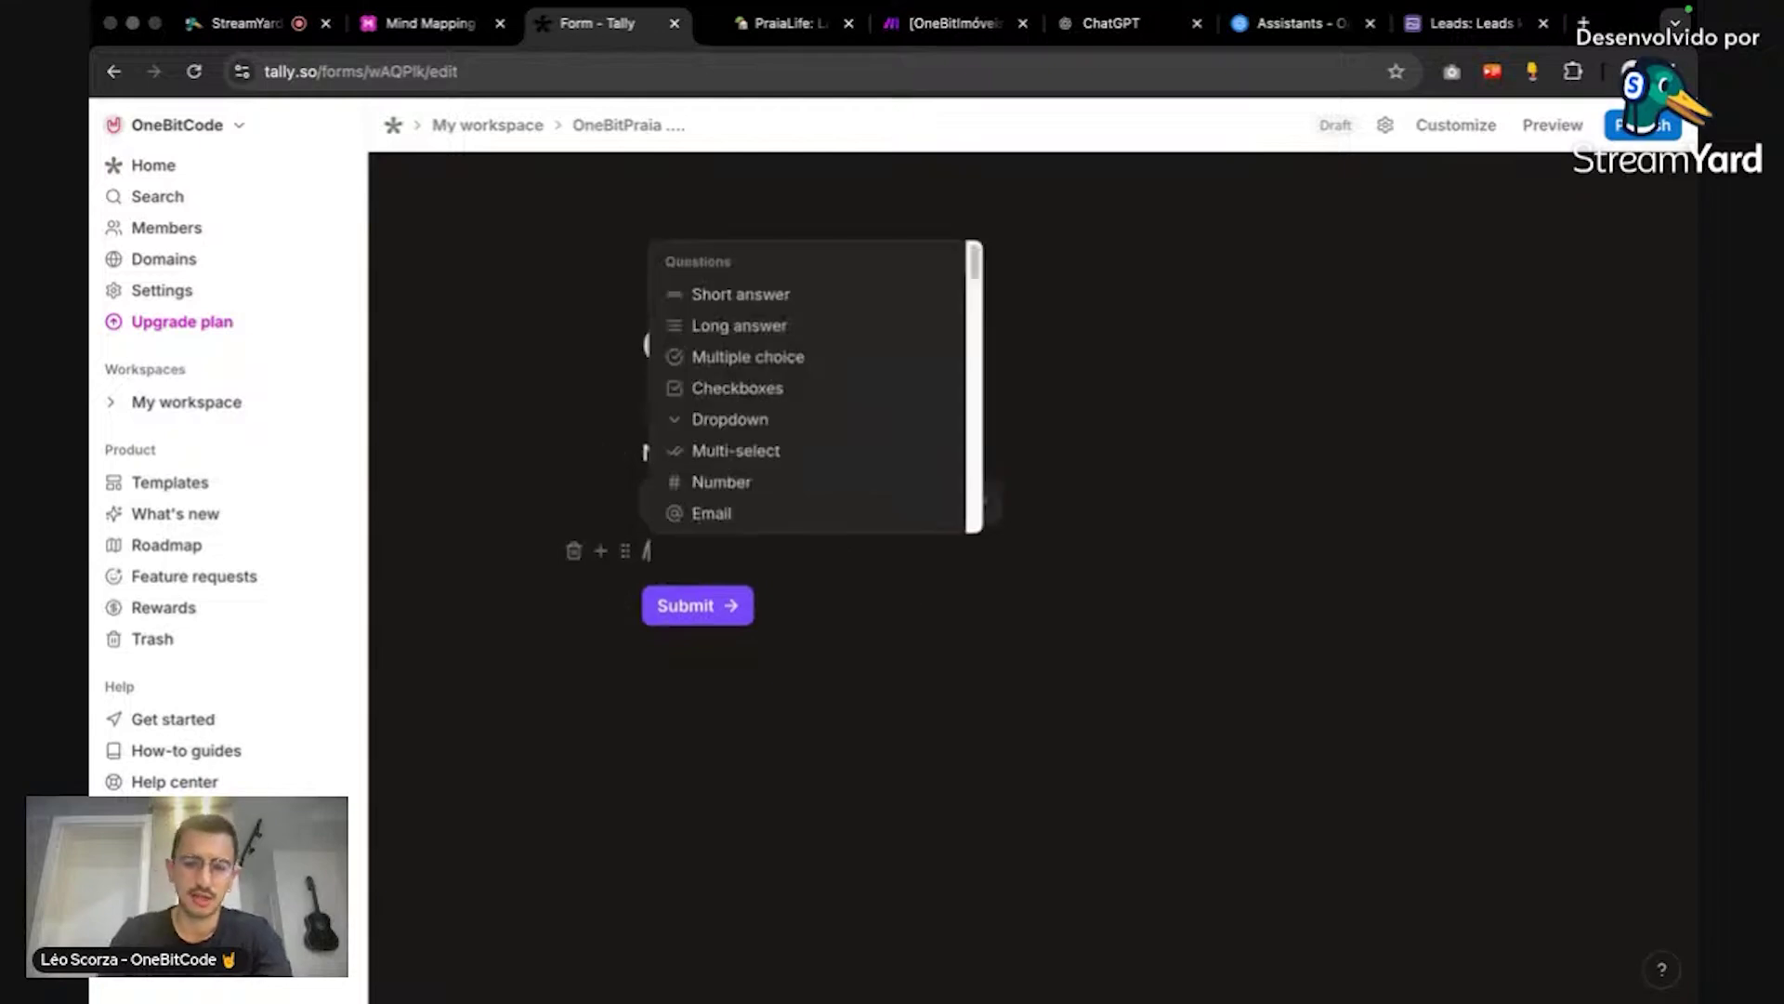
{"action": "type", "text": "ema"}
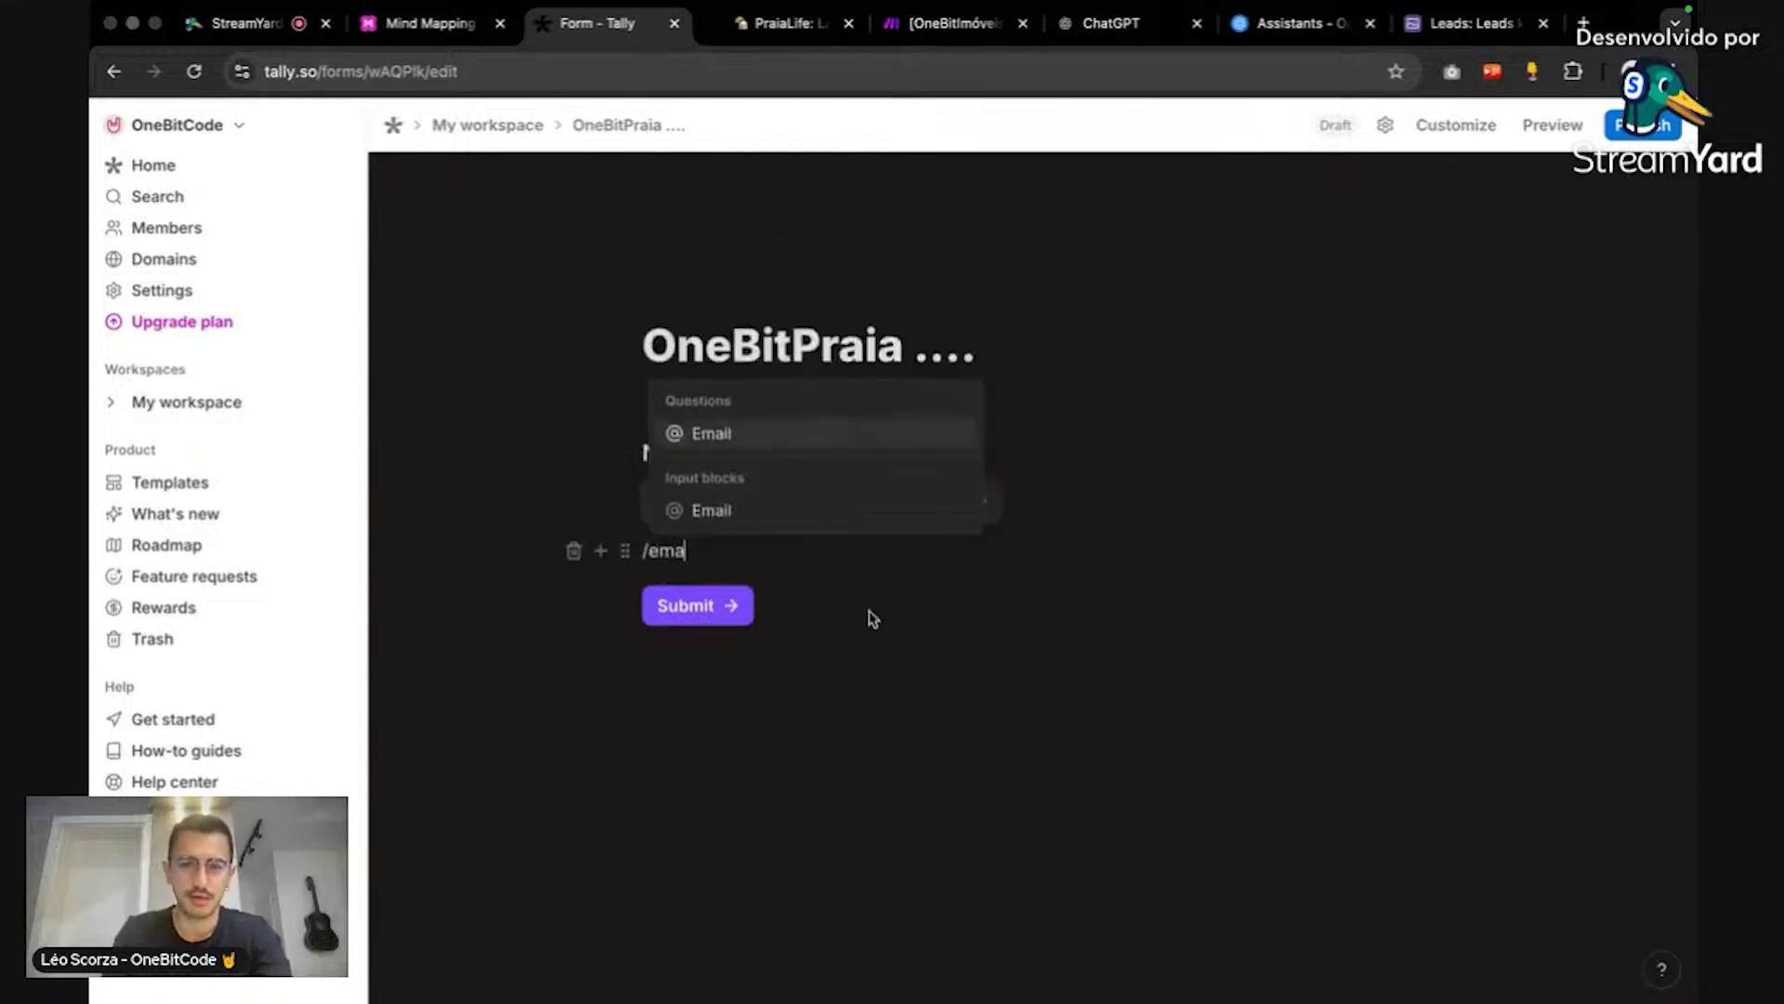
{"action": "left_click", "coordinate": [870, 426]}
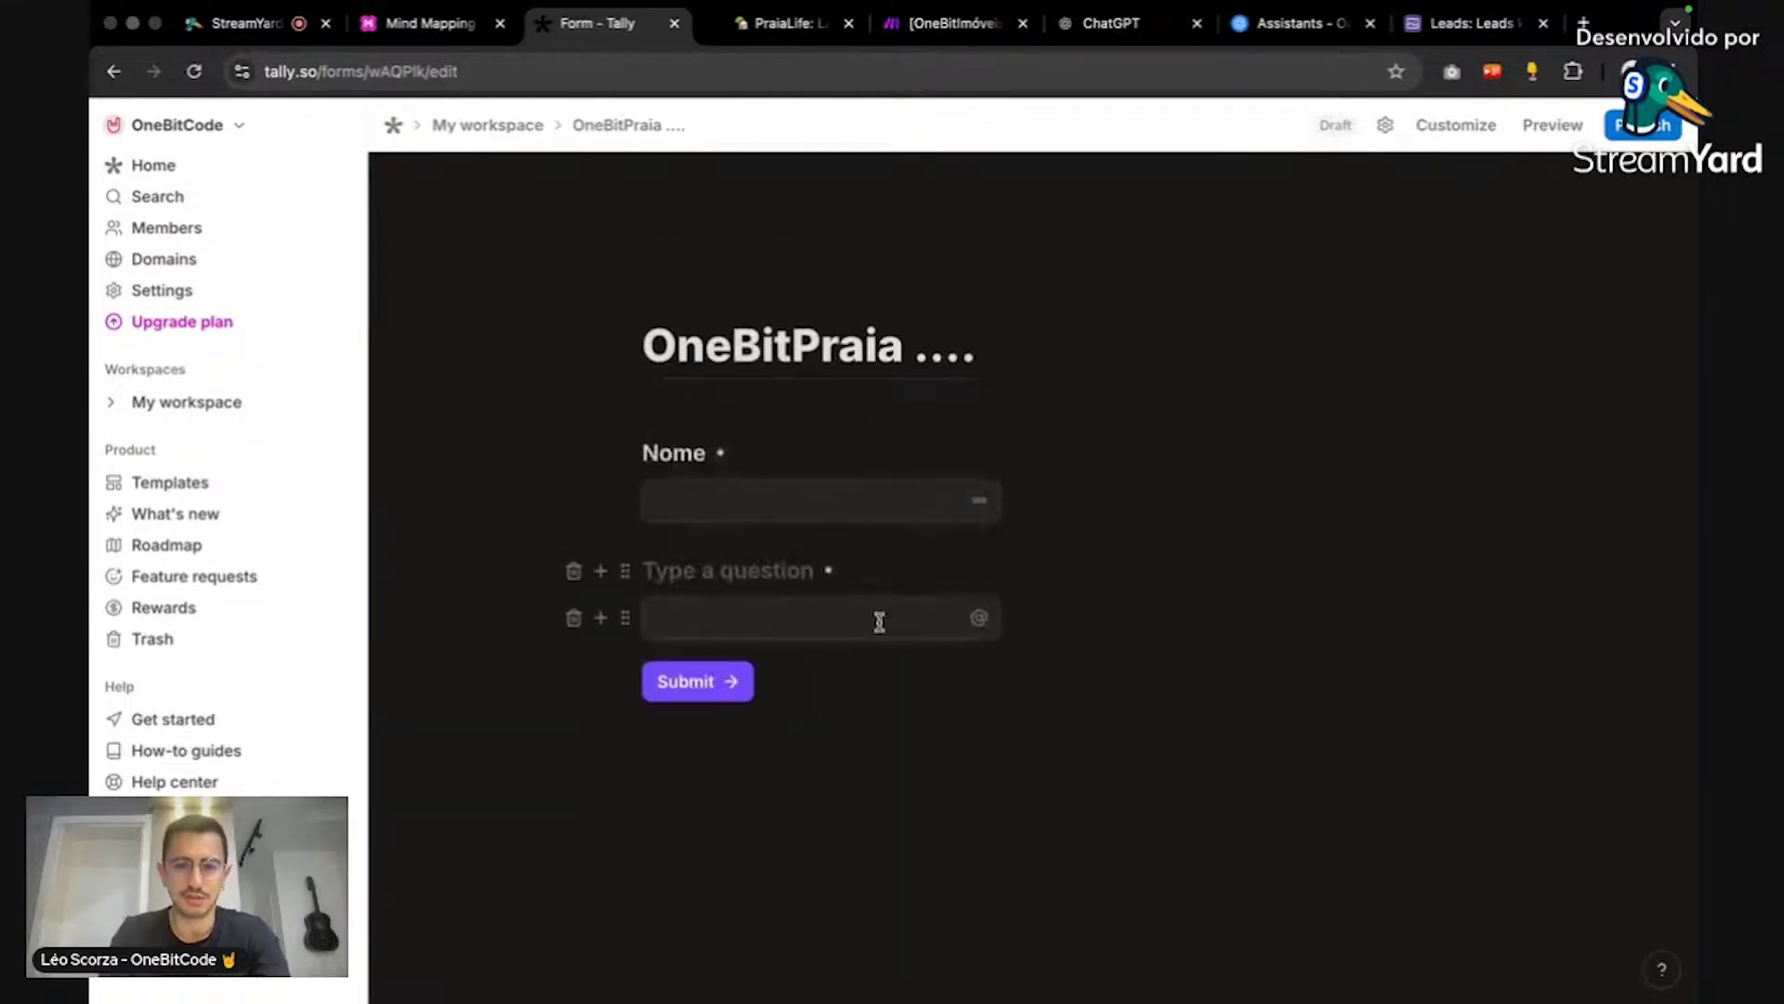
{"action": "type", "text": "Email"}
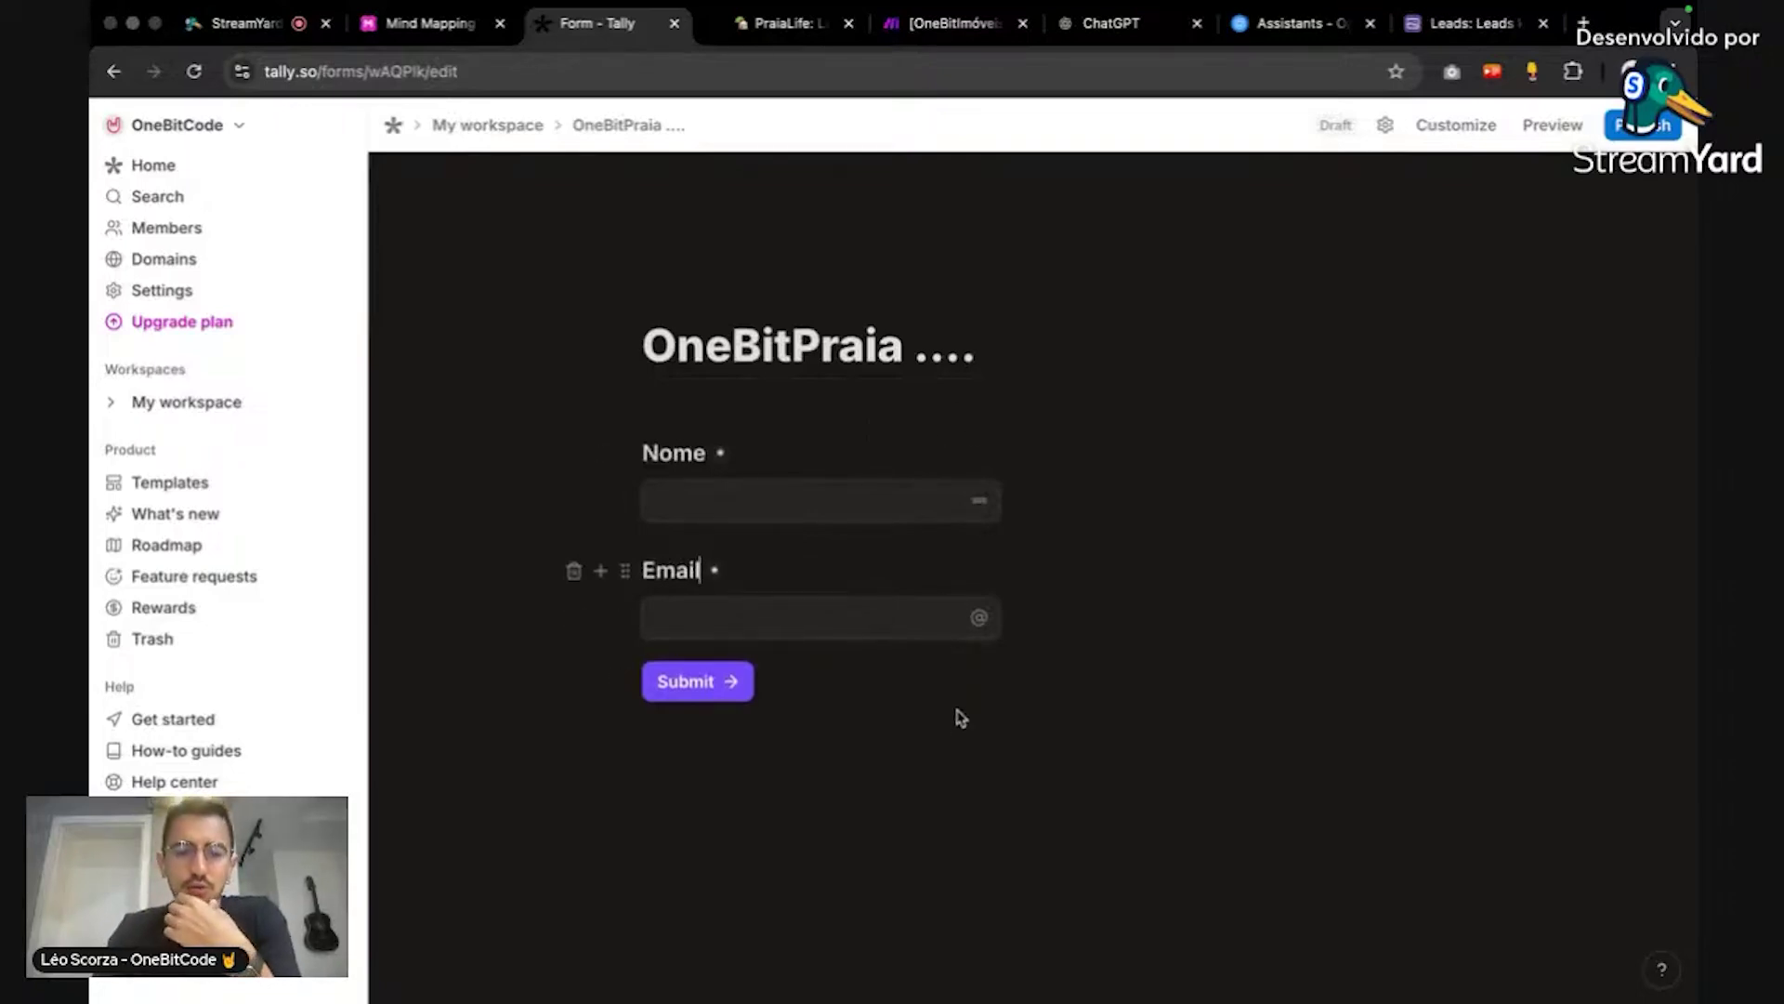
Step: Publish the OneBitPraia form and look over its available integrations
{"action": "left_click", "coordinate": [1626, 135]}
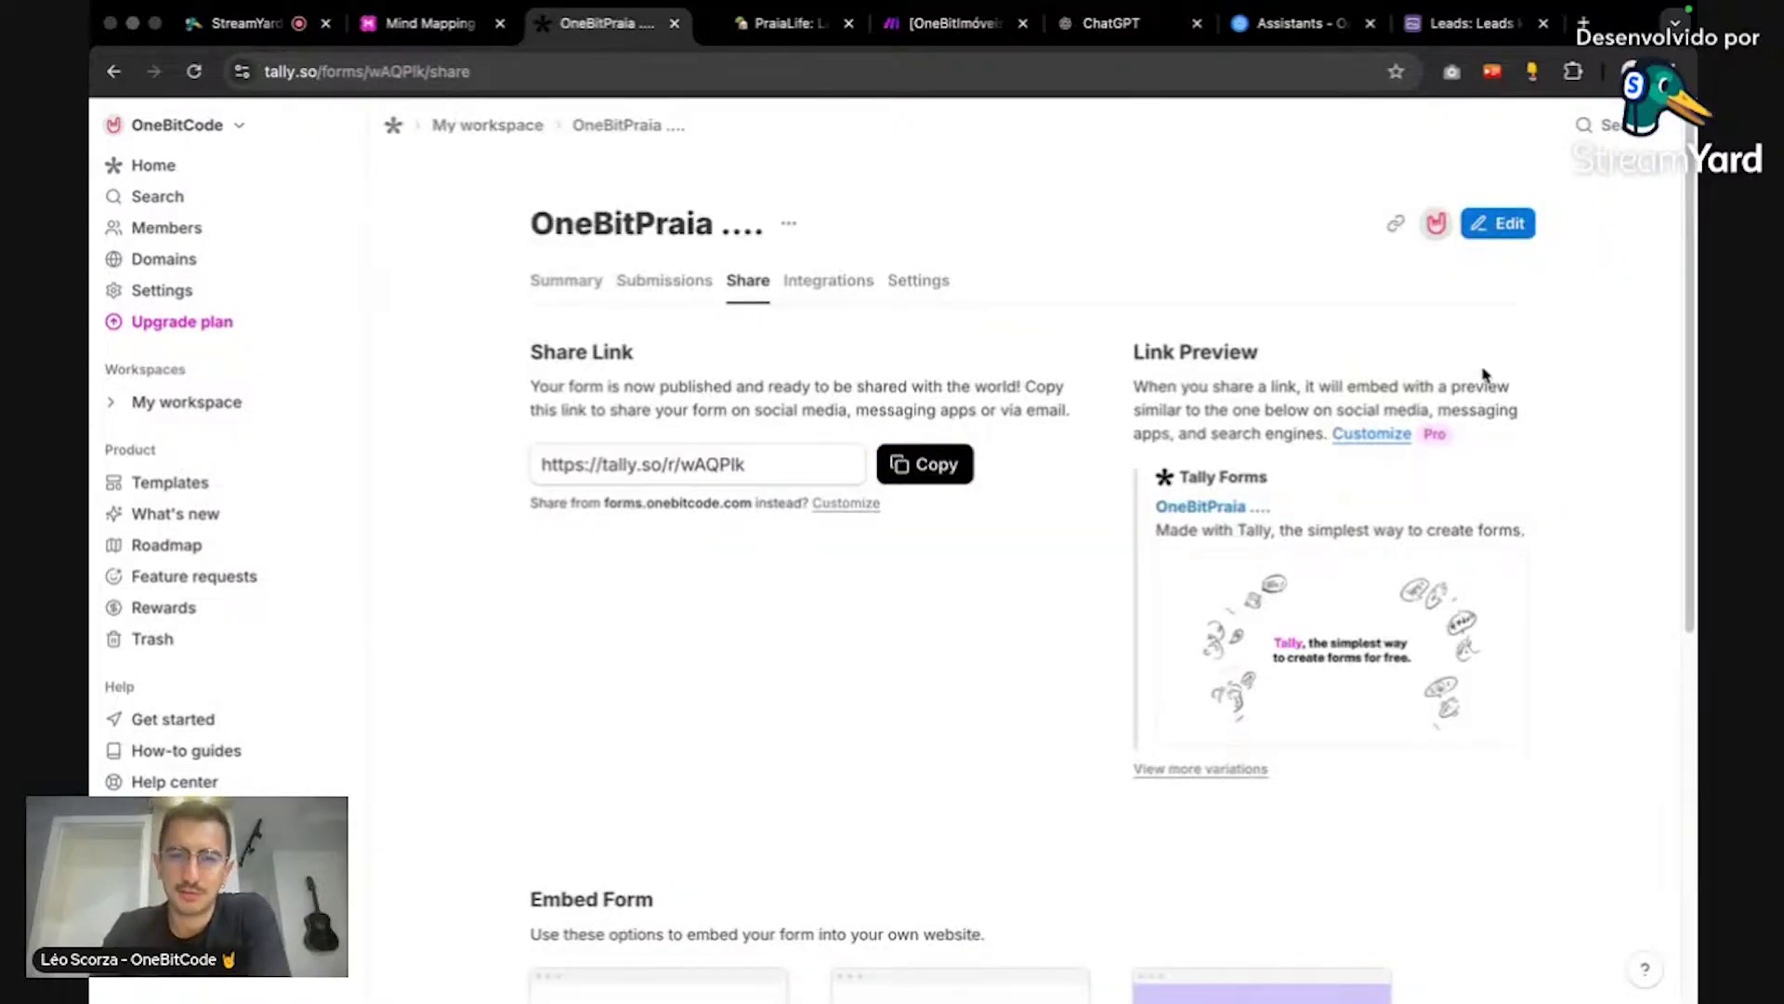
{"action": "left_click", "coordinate": [834, 282]}
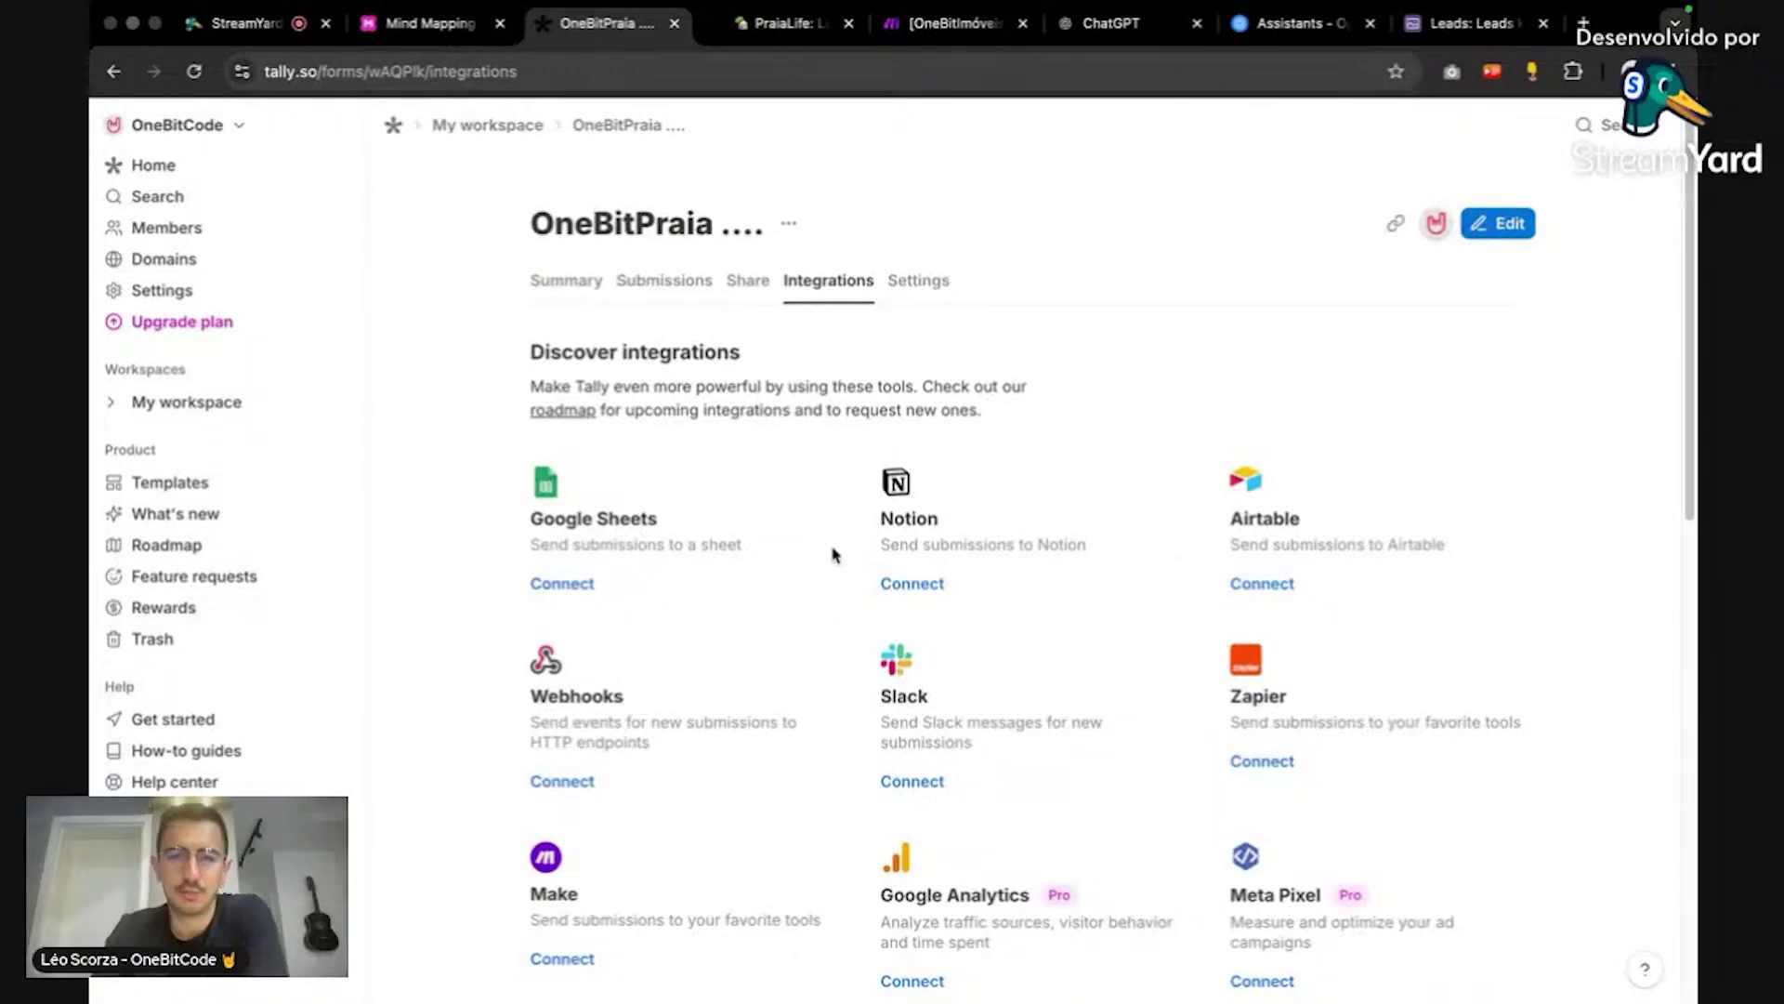
{"action": "left_click", "coordinate": [918, 281]}
Step: Set the form language to Portuguese (Brazil) and turn on the progress bar
{"action": "left_click", "coordinate": [1474, 462]}
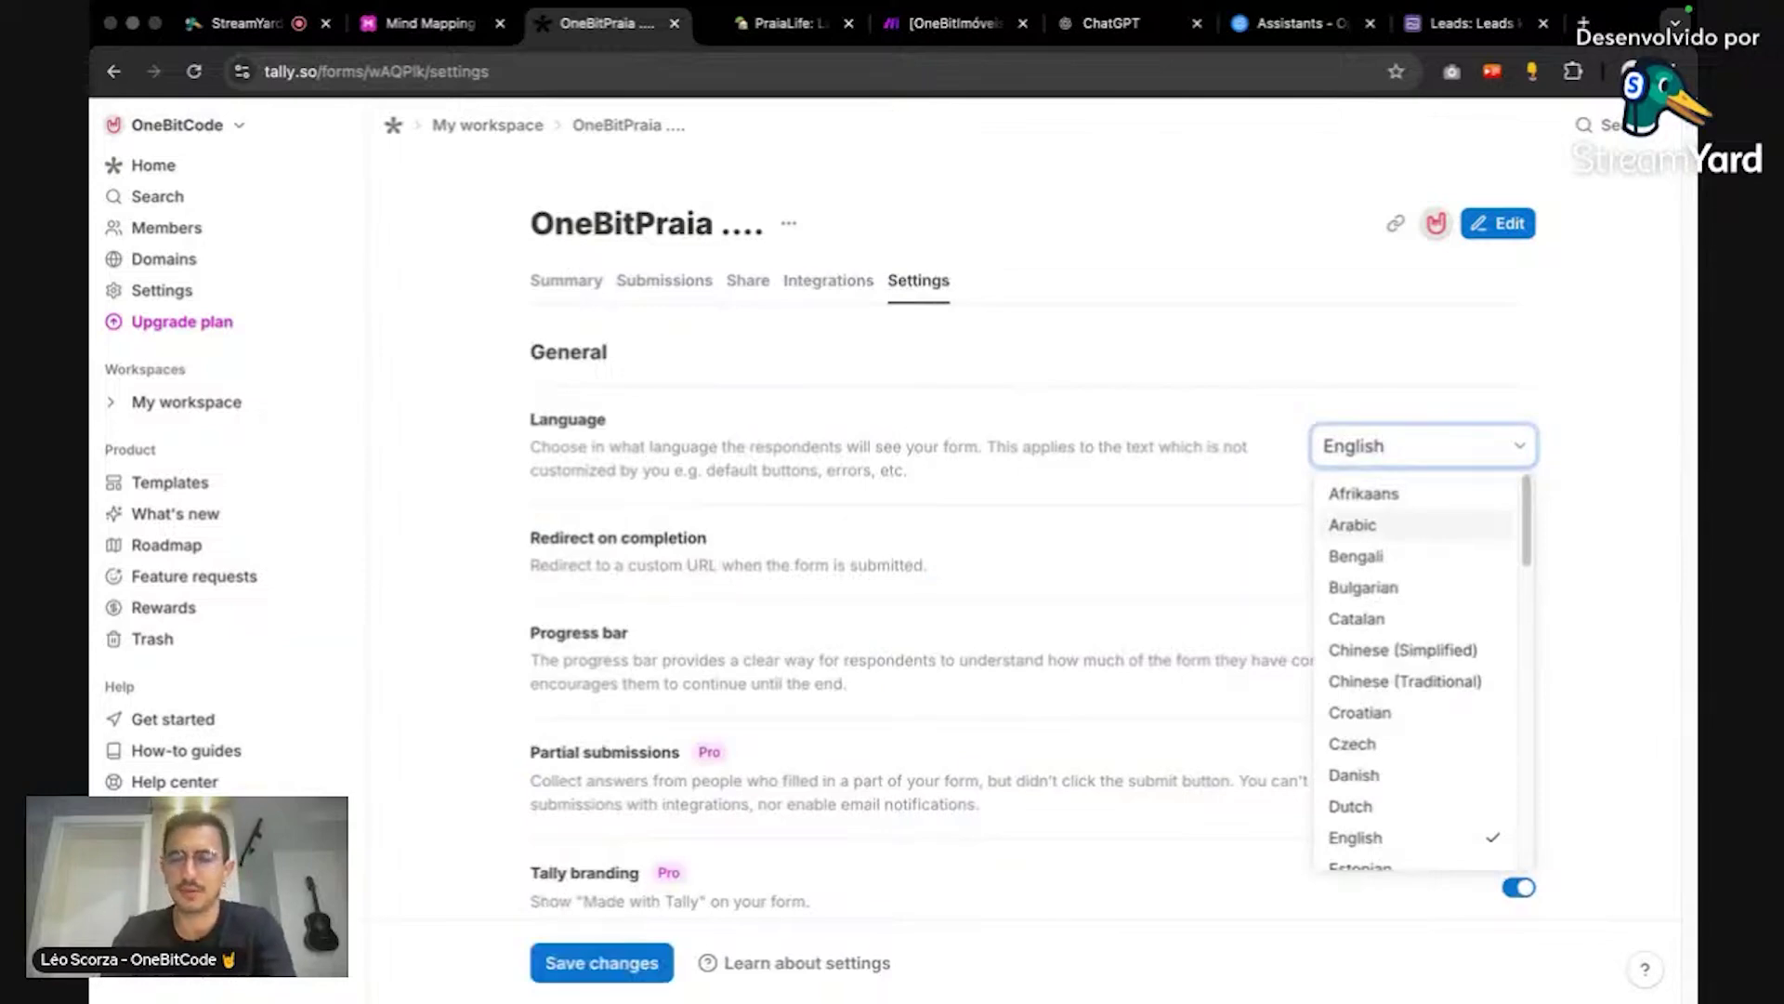
{"action": "scroll", "coordinate": [1450, 595], "scroll_direction": "down", "scroll_amount": 10}
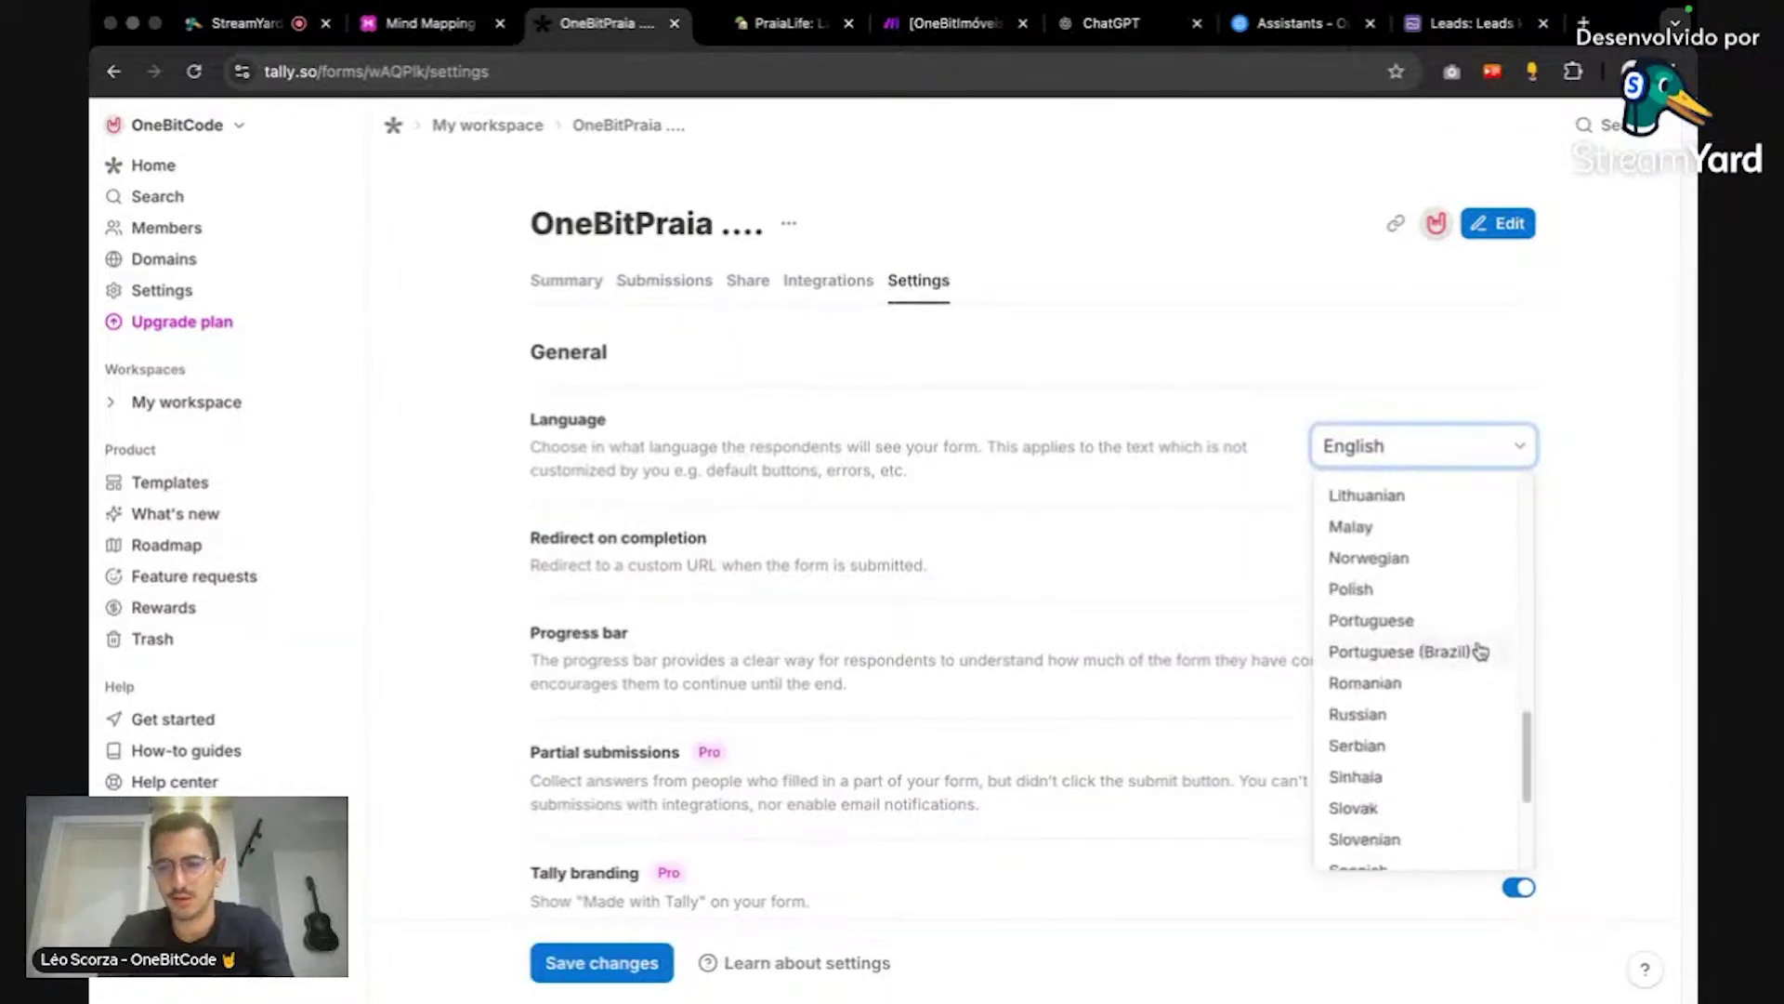
{"action": "left_click", "coordinate": [1479, 652]}
{"action": "scroll", "coordinate": [1636, 487], "scroll_direction": "down", "scroll_amount": 1}
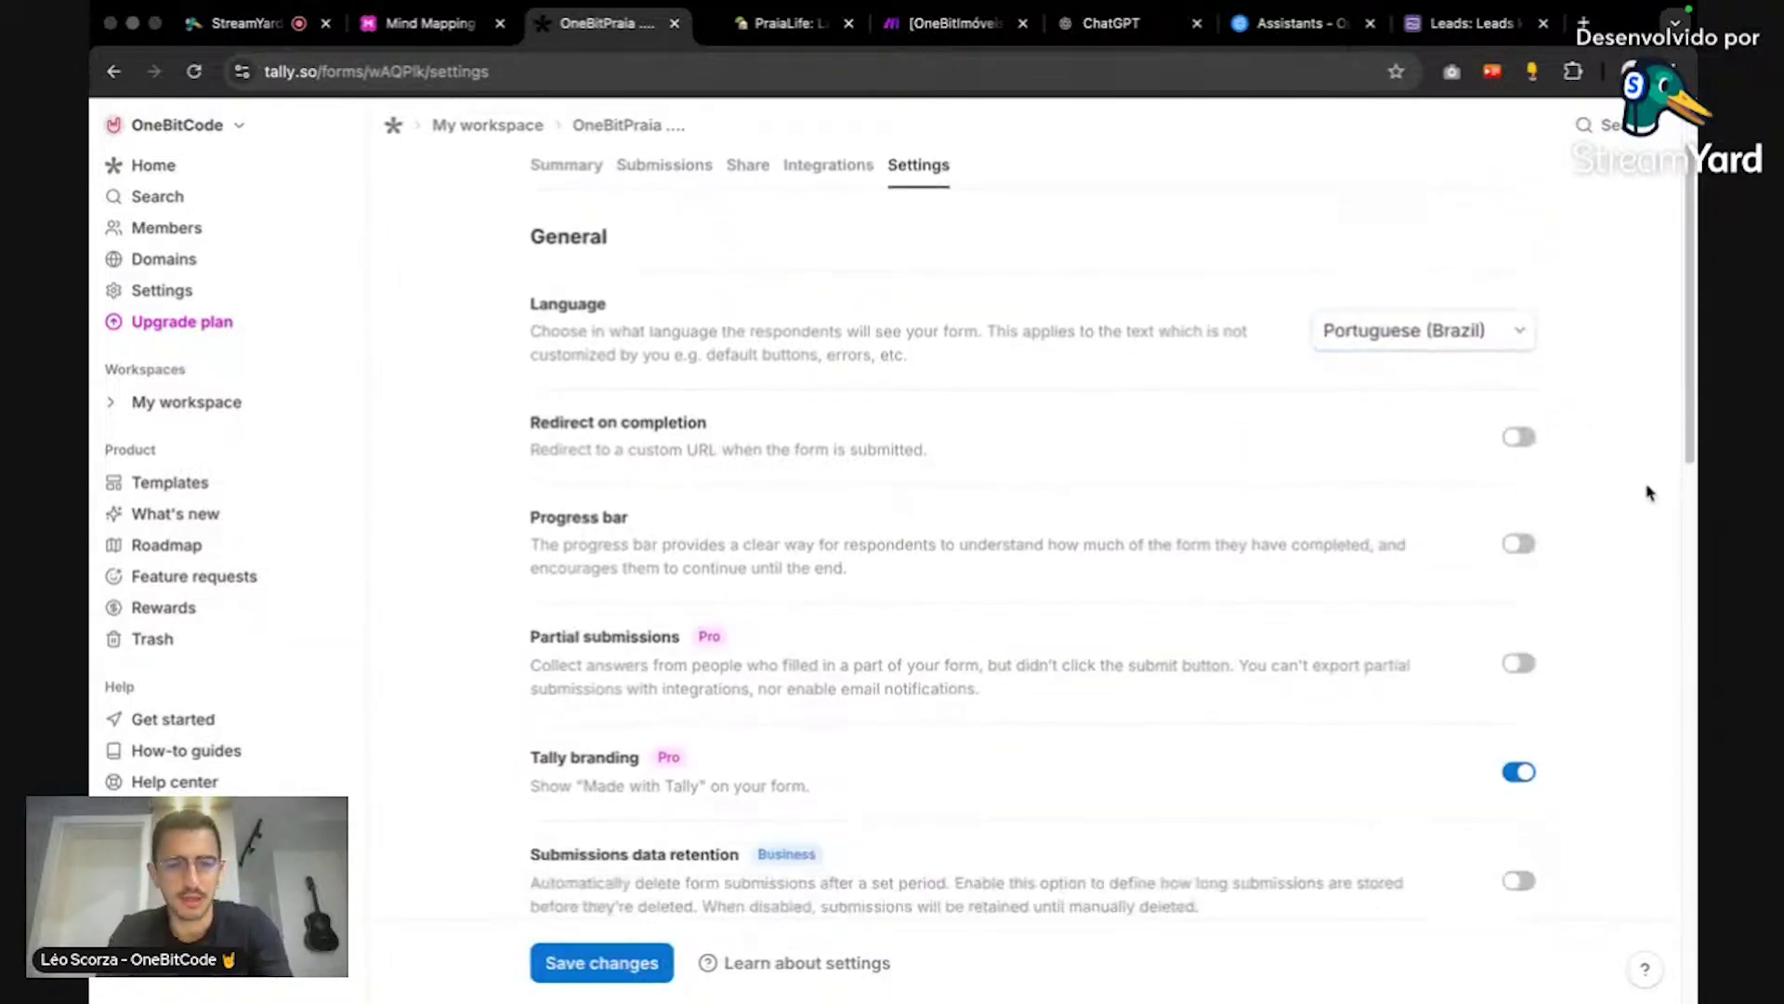
{"action": "scroll", "coordinate": [1518, 462], "scroll_direction": "down", "scroll_amount": 1}
{"action": "left_click", "coordinate": [1519, 474]}
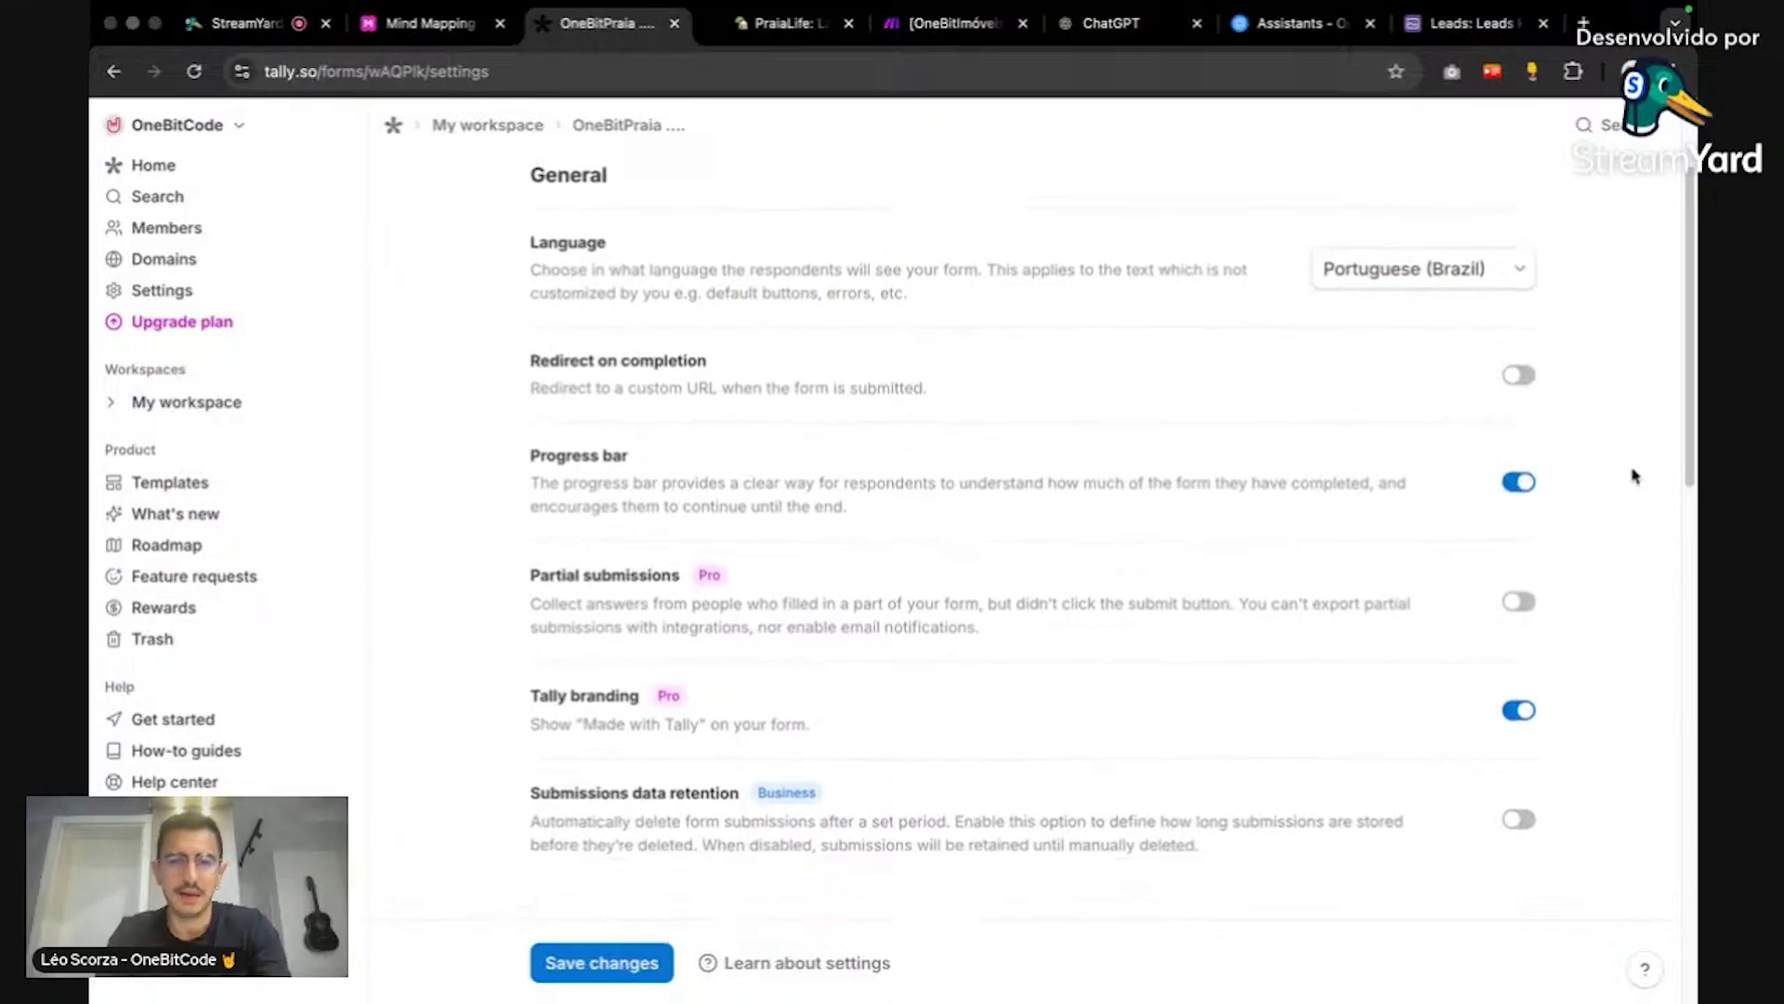
Step: Toggle self email notifications on and off, leaving them switched off
{"action": "scroll", "coordinate": [1635, 477], "scroll_direction": "down", "scroll_amount": 6}
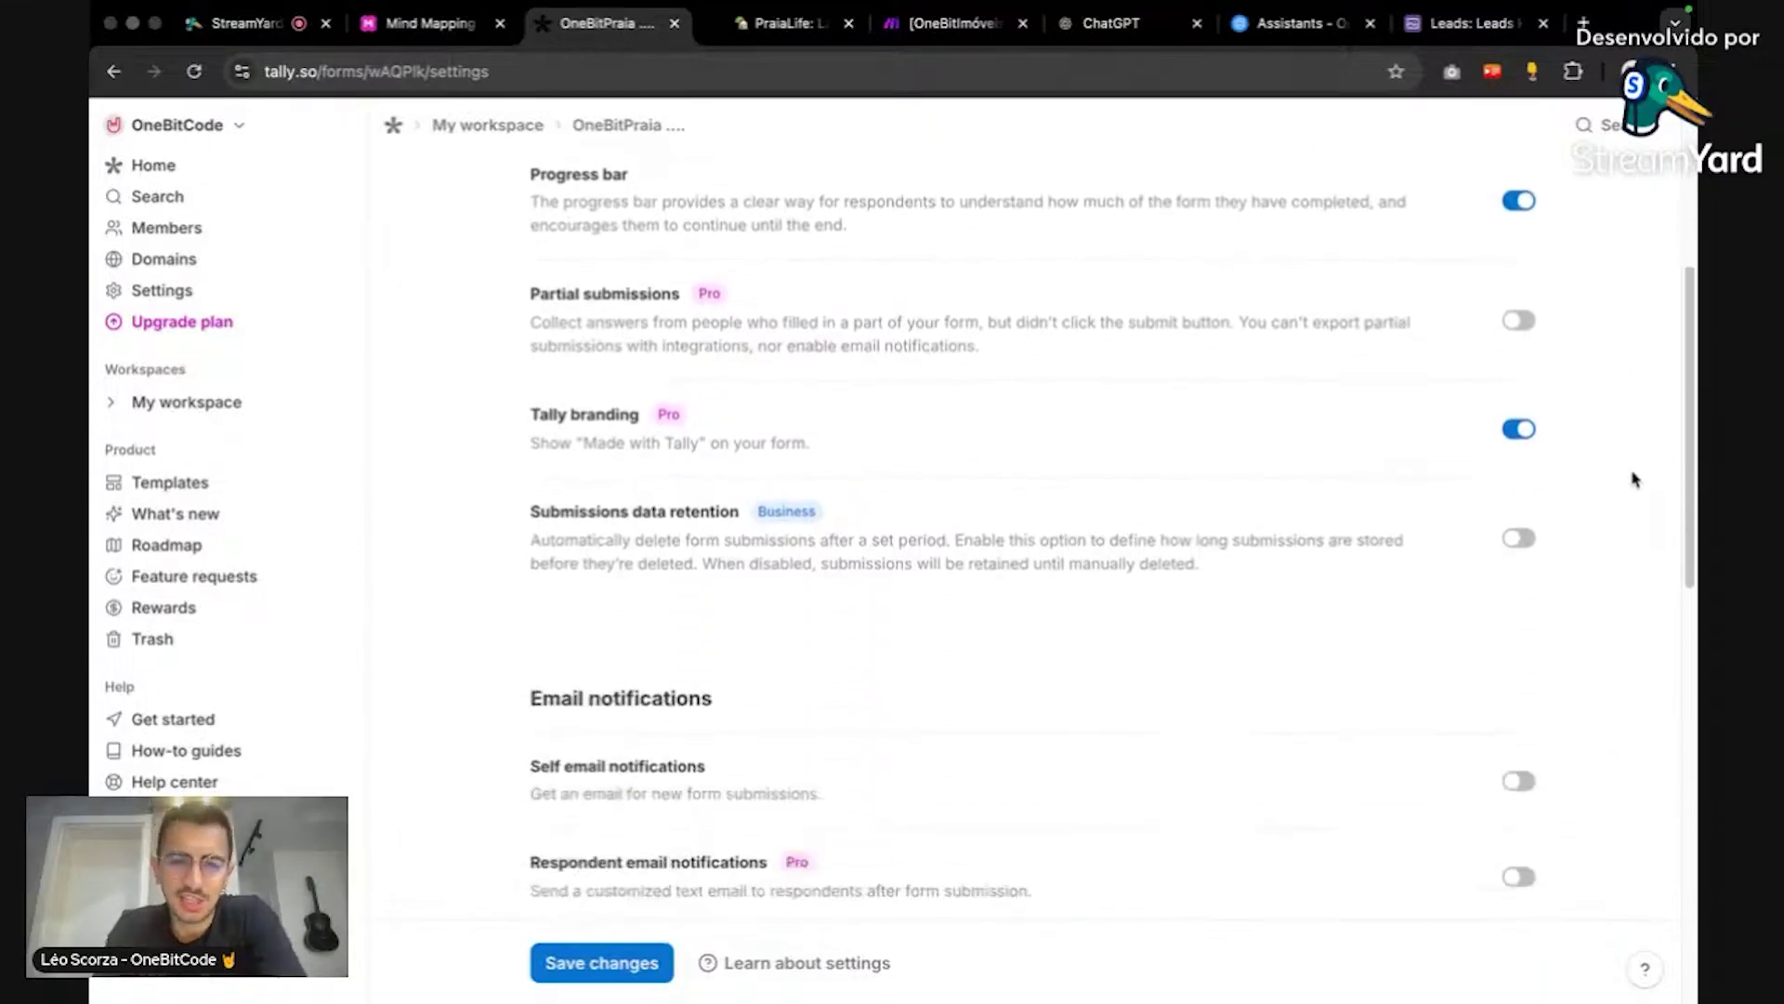
{"action": "left_click", "coordinate": [1520, 479]}
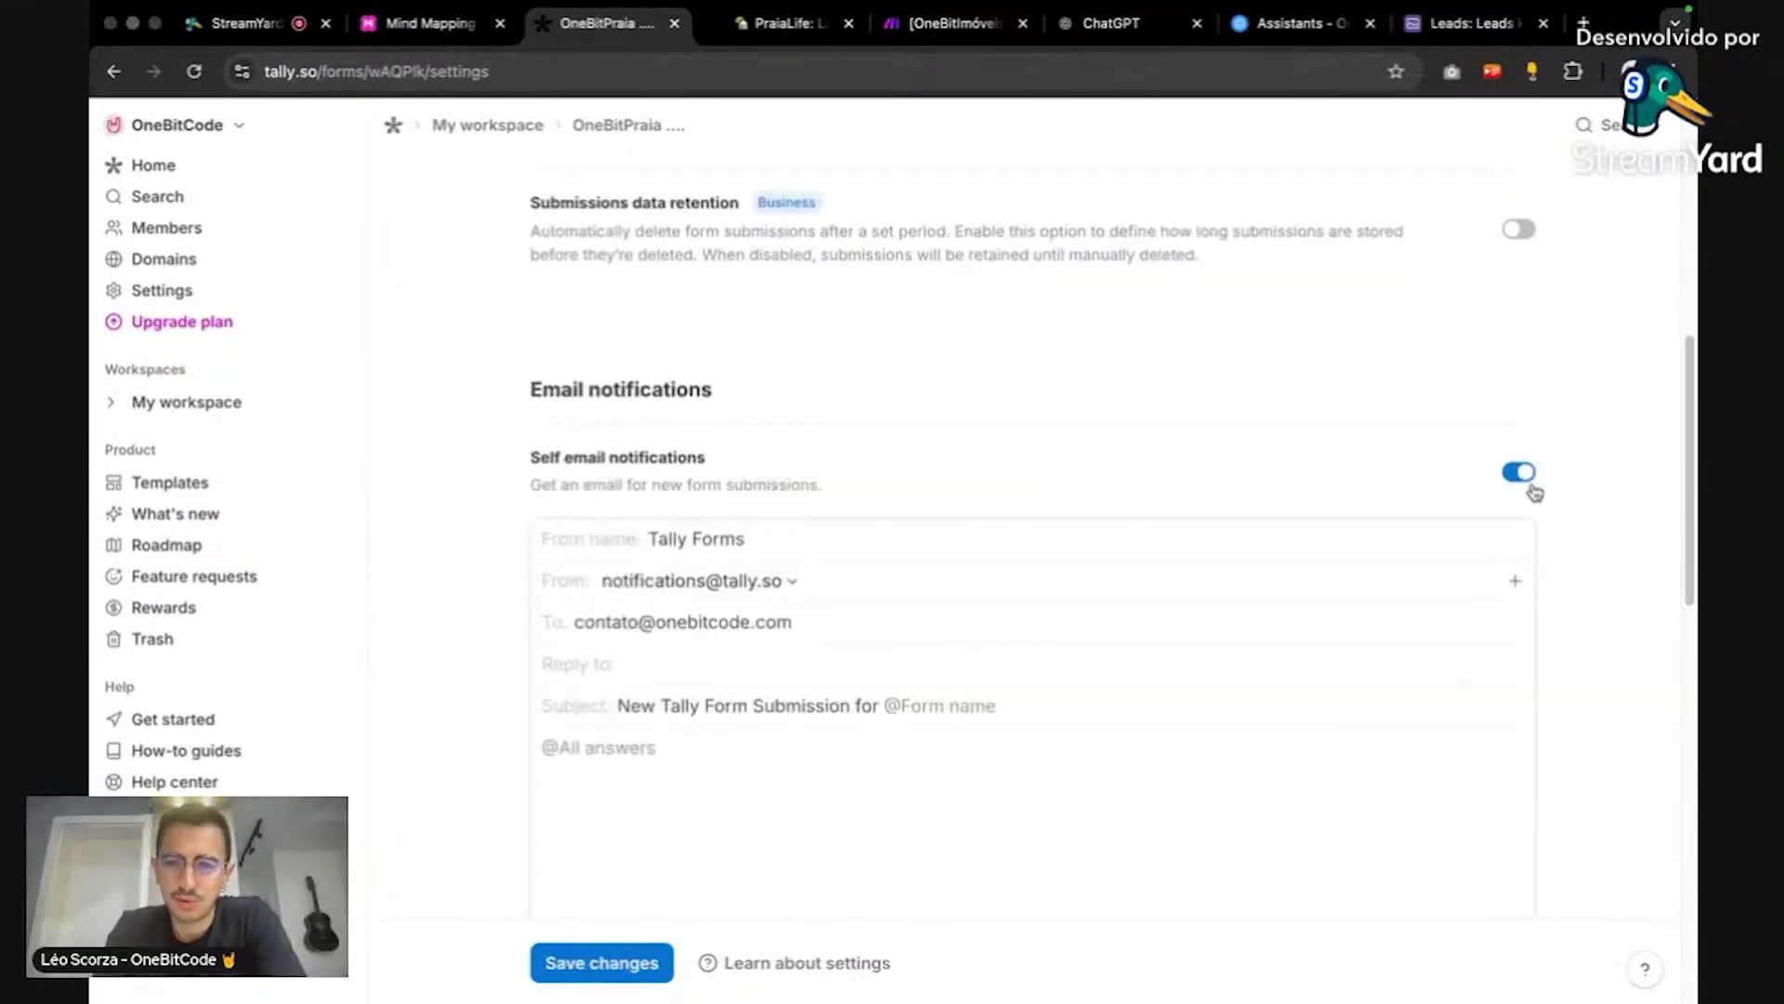
{"action": "left_click", "coordinate": [1508, 483]}
{"action": "left_click", "coordinate": [1511, 479]}
{"action": "left_click", "coordinate": [1512, 477]}
{"action": "scroll", "coordinate": [1574, 450], "scroll_direction": "down", "scroll_amount": 6}
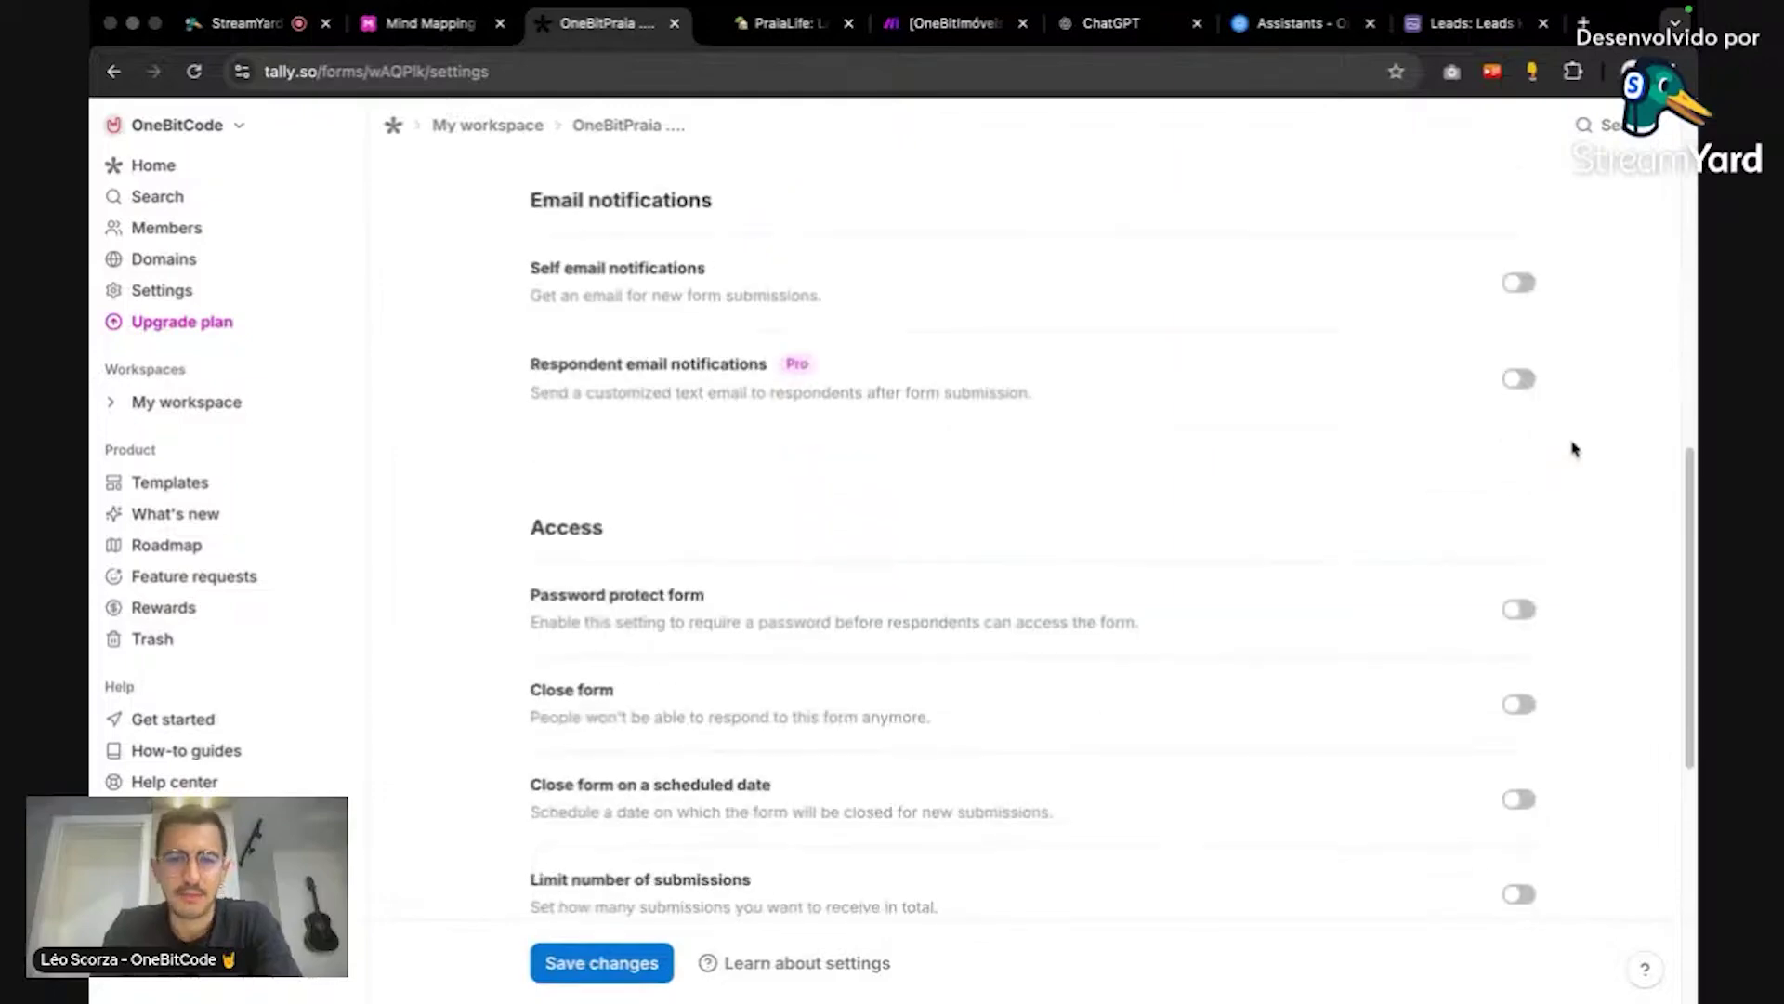
{"action": "scroll", "coordinate": [1574, 450], "scroll_direction": "down", "scroll_amount": 2}
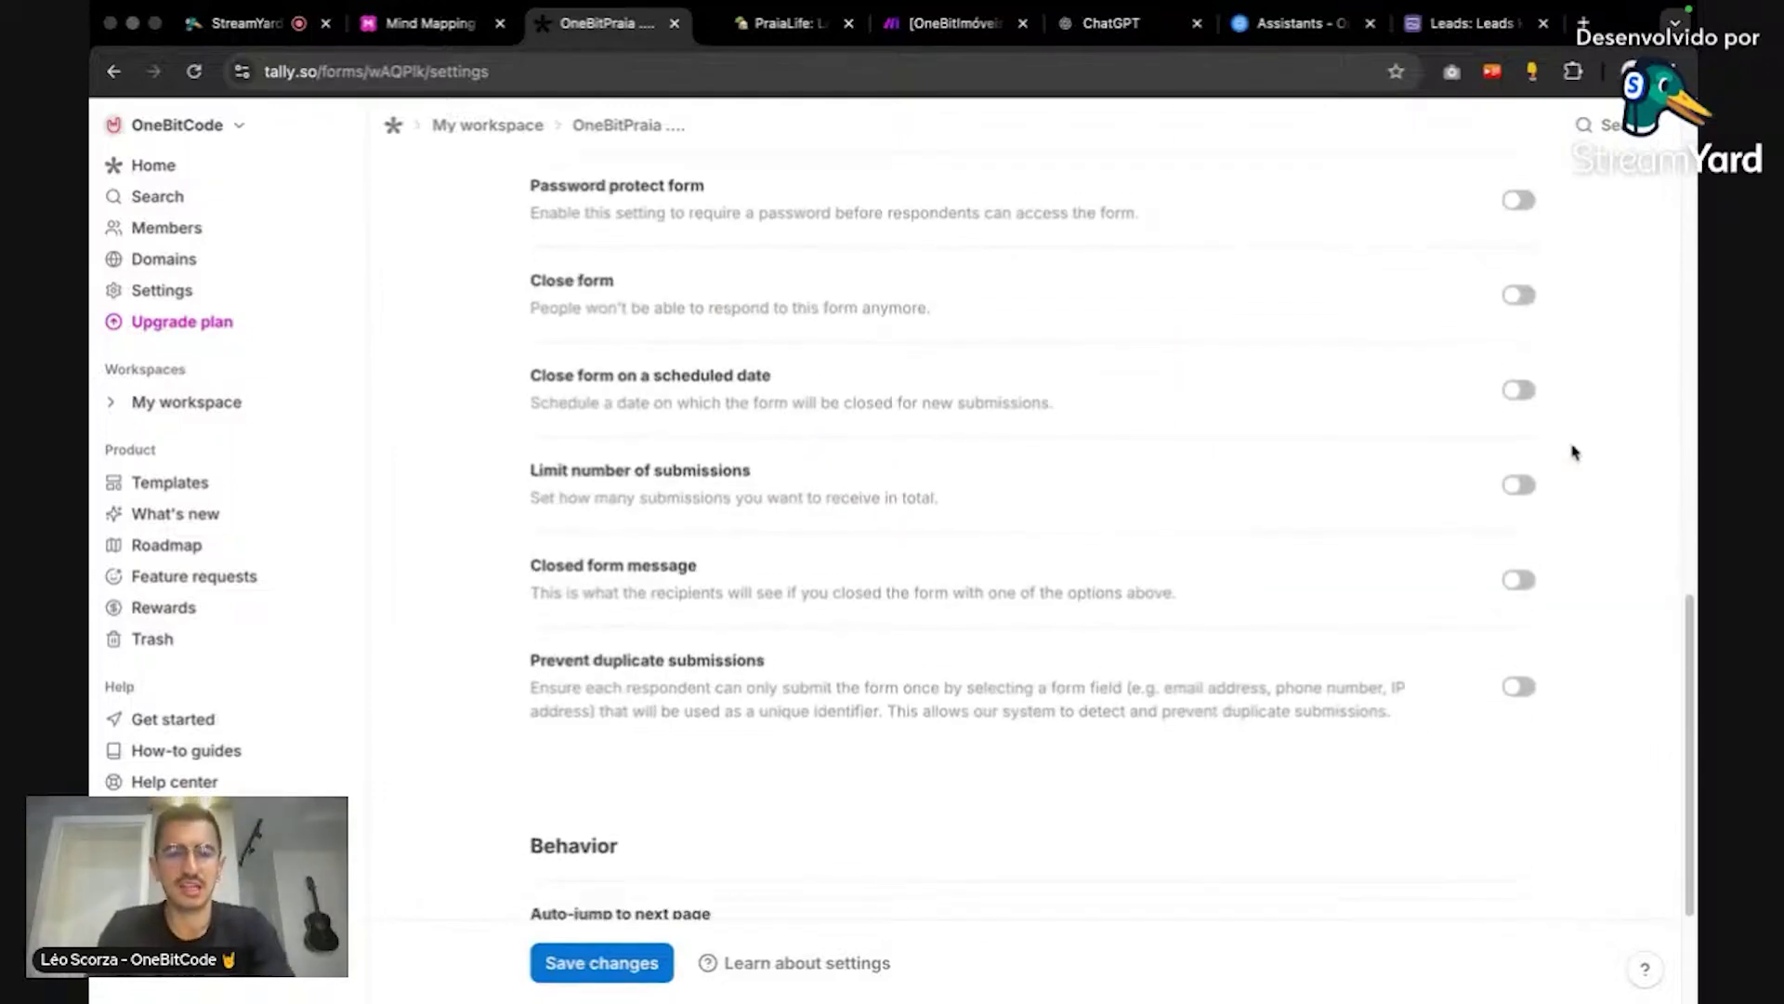
{"action": "scroll", "coordinate": [1556, 562], "scroll_direction": "up", "scroll_amount": 15}
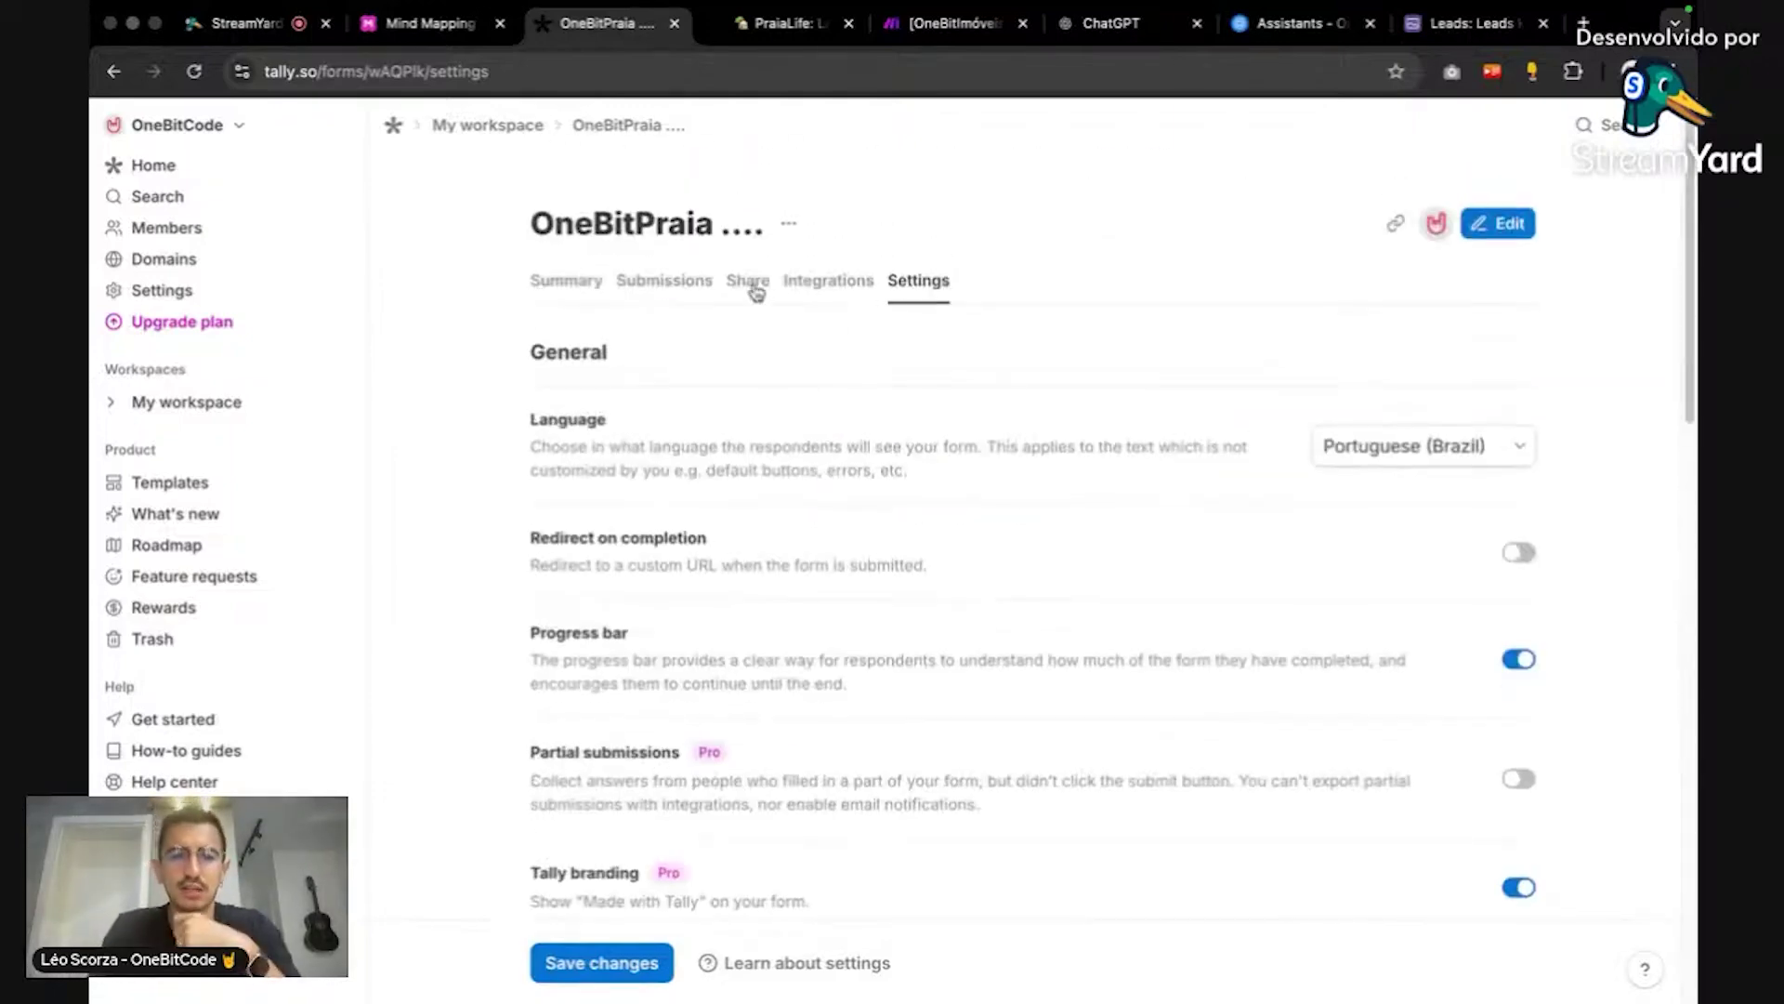
Step: Check the empty submissions, copy the OneBitPraia link, preview the live form, then return Home
{"action": "left_click", "coordinate": [664, 282]}
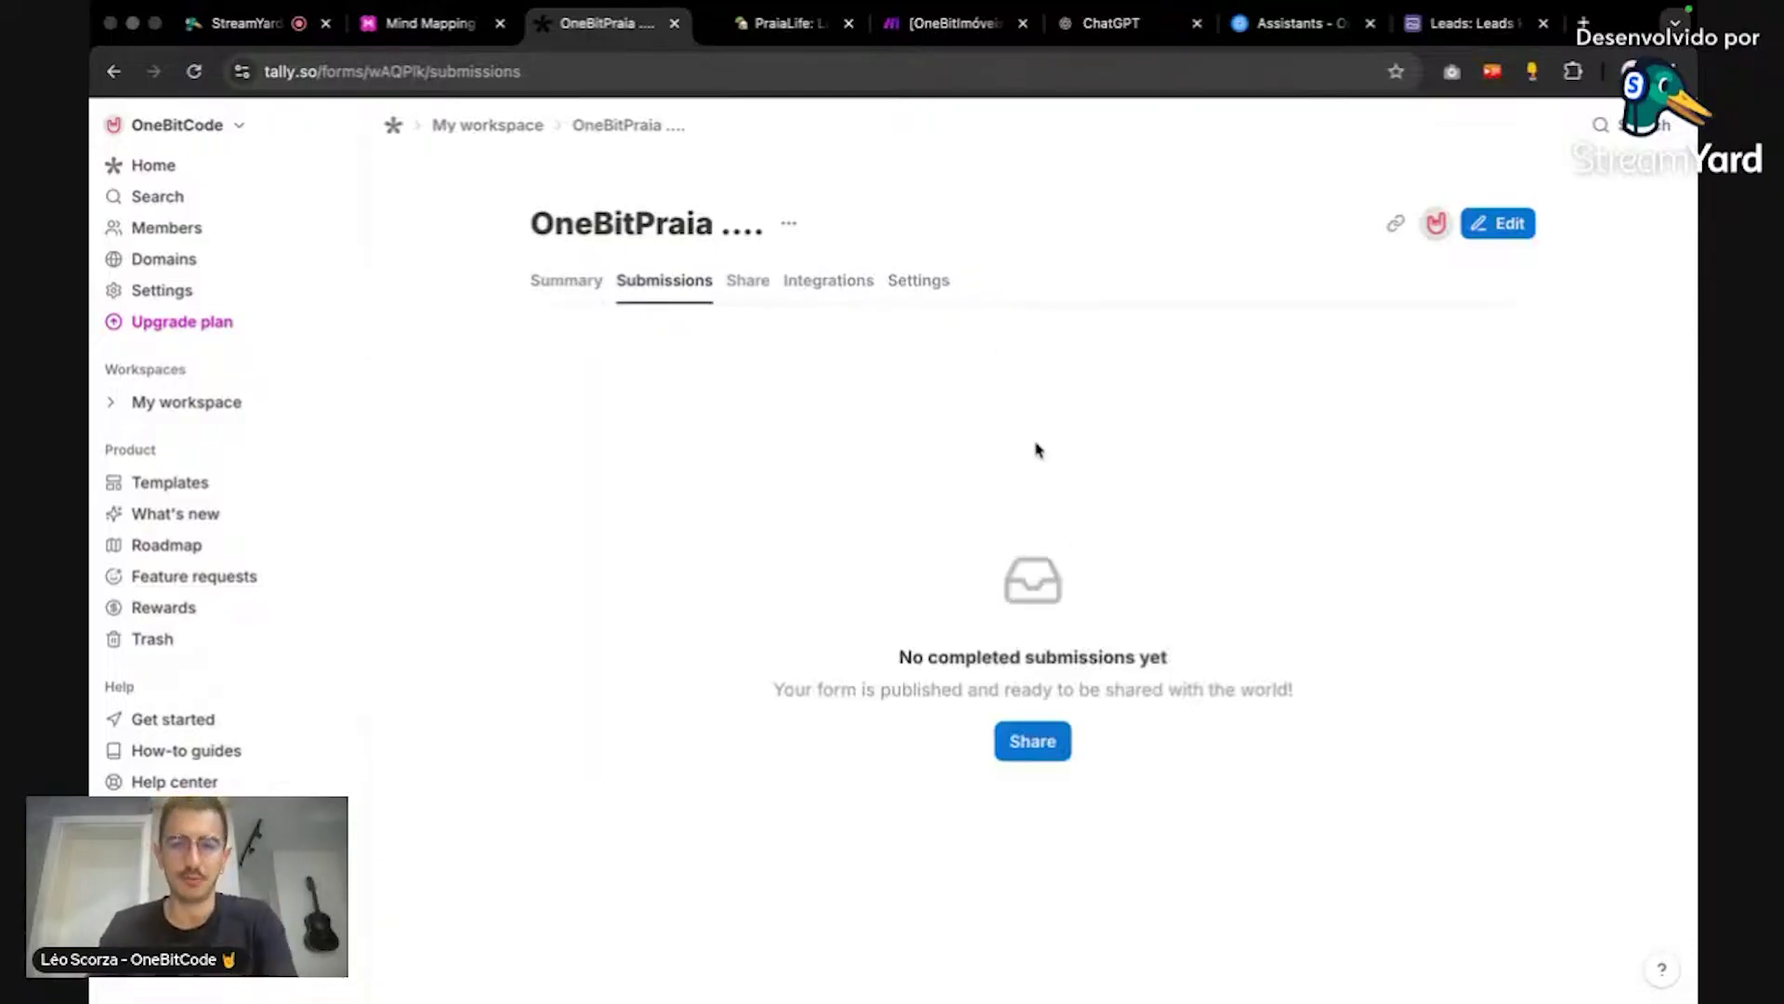
{"action": "left_click", "coordinate": [918, 280]}
{"action": "left_click", "coordinate": [1395, 223]}
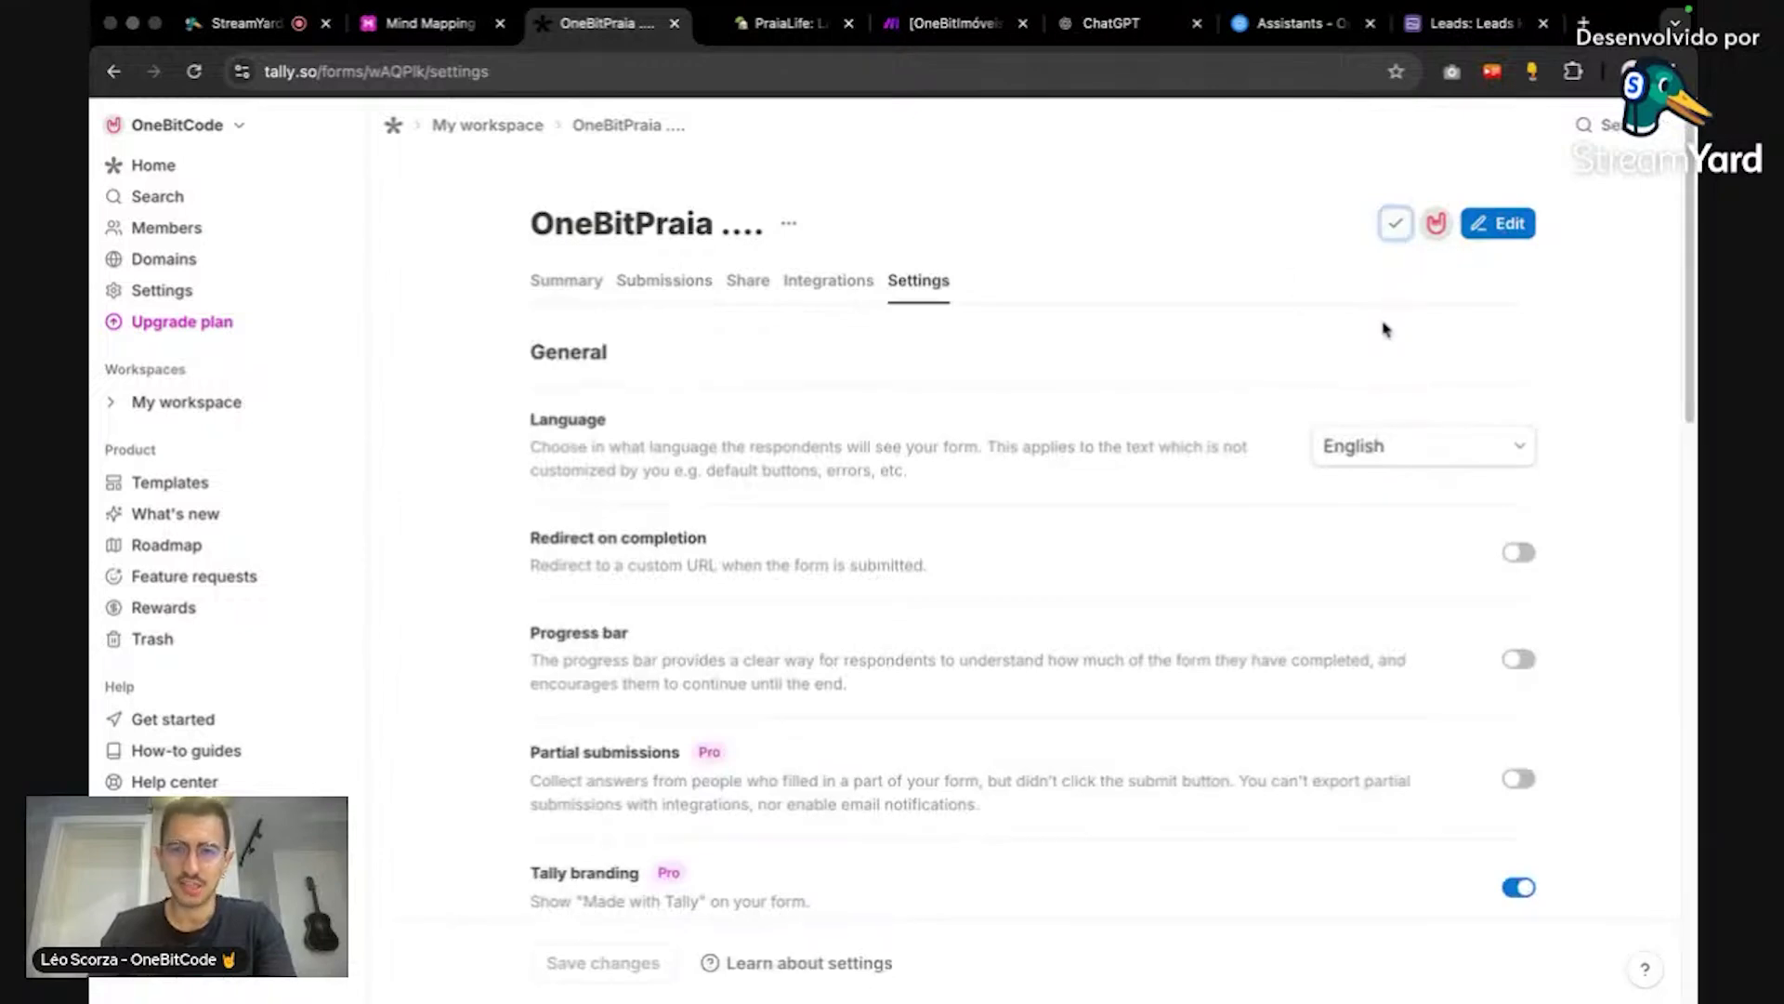
{"action": "key", "text": "ctrl+t"}
{"action": "key", "text": "ctrl+v"}
{"action": "key", "text": "Return"}
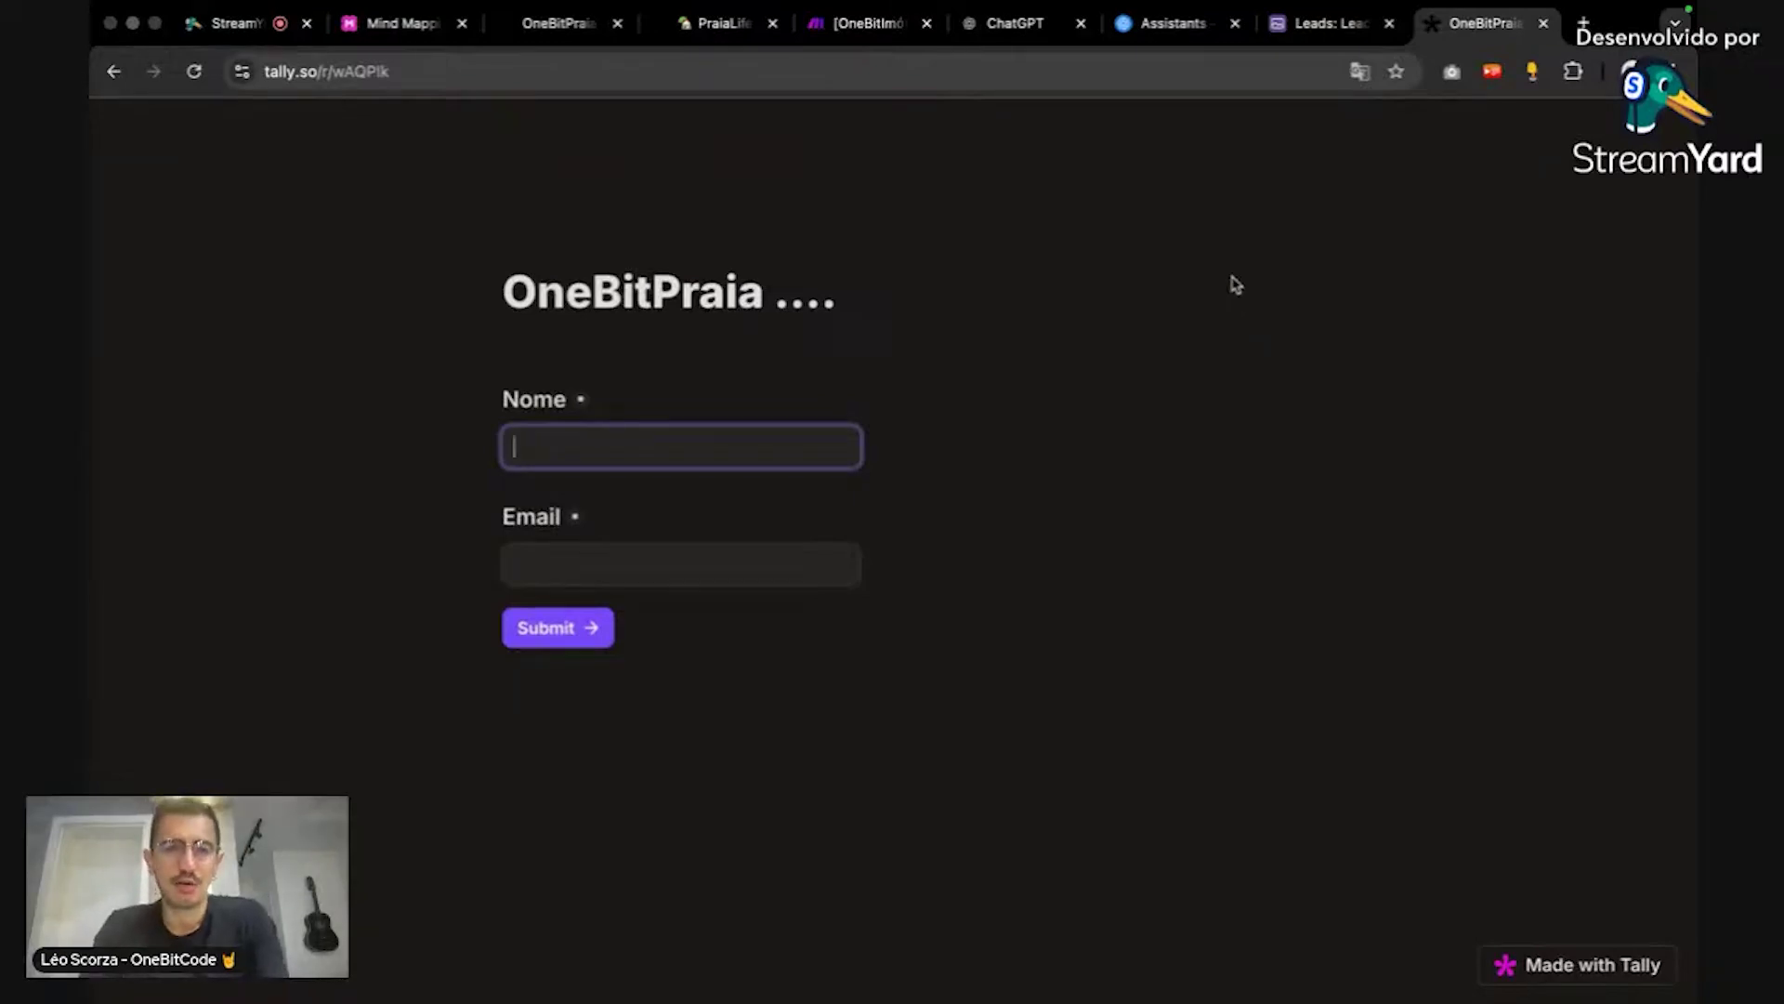
{"action": "key", "text": "ctrl+w"}
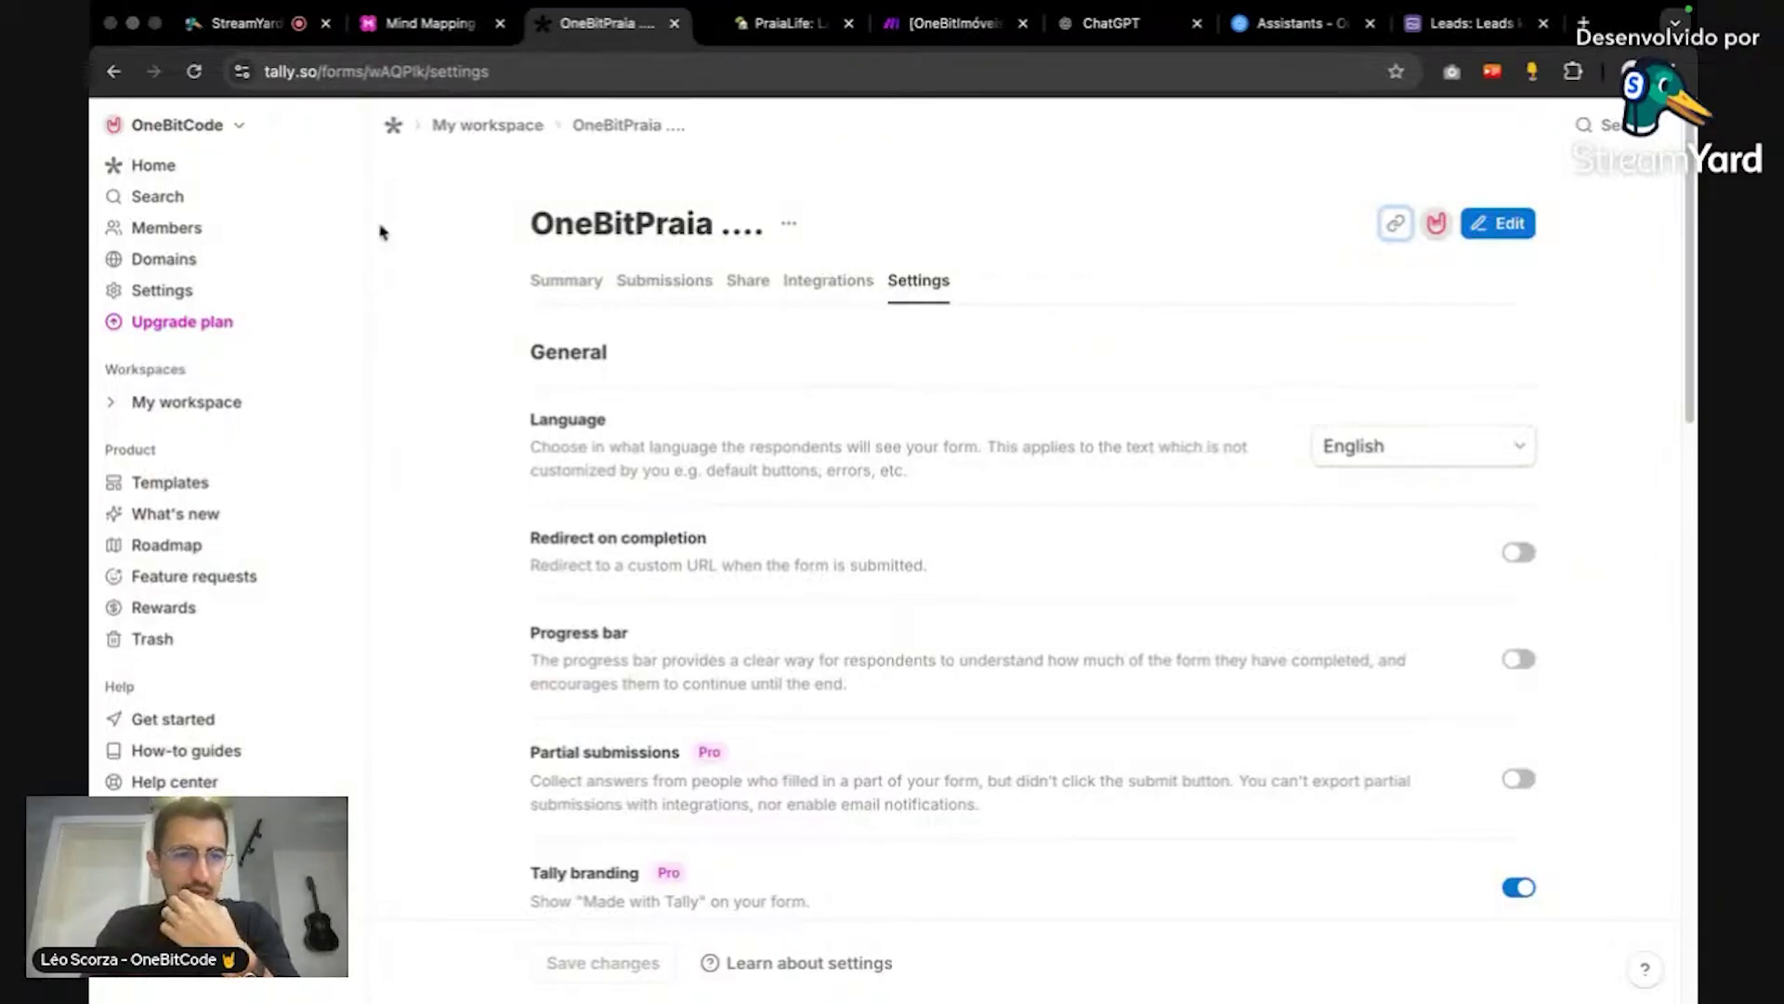
{"action": "left_click", "coordinate": [154, 165]}
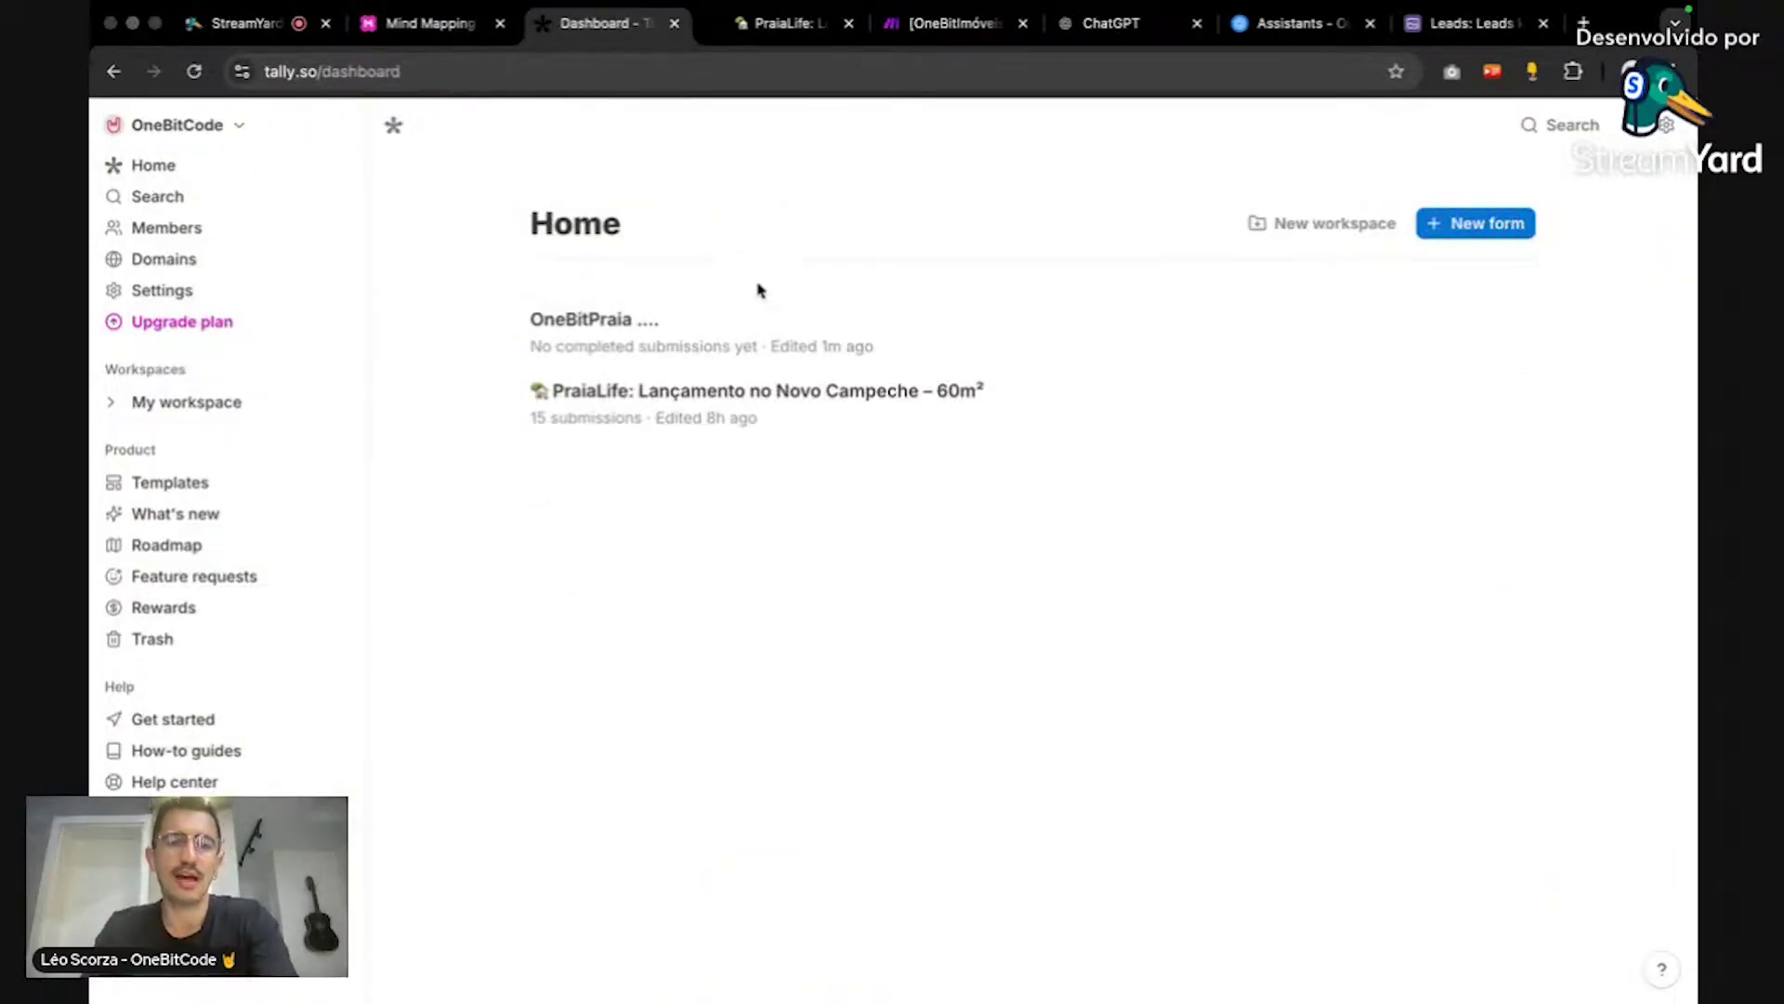
Step: Open the PraiaLife Novo Campeche form from Home in the editor
{"action": "left_click", "coordinate": [757, 336]}
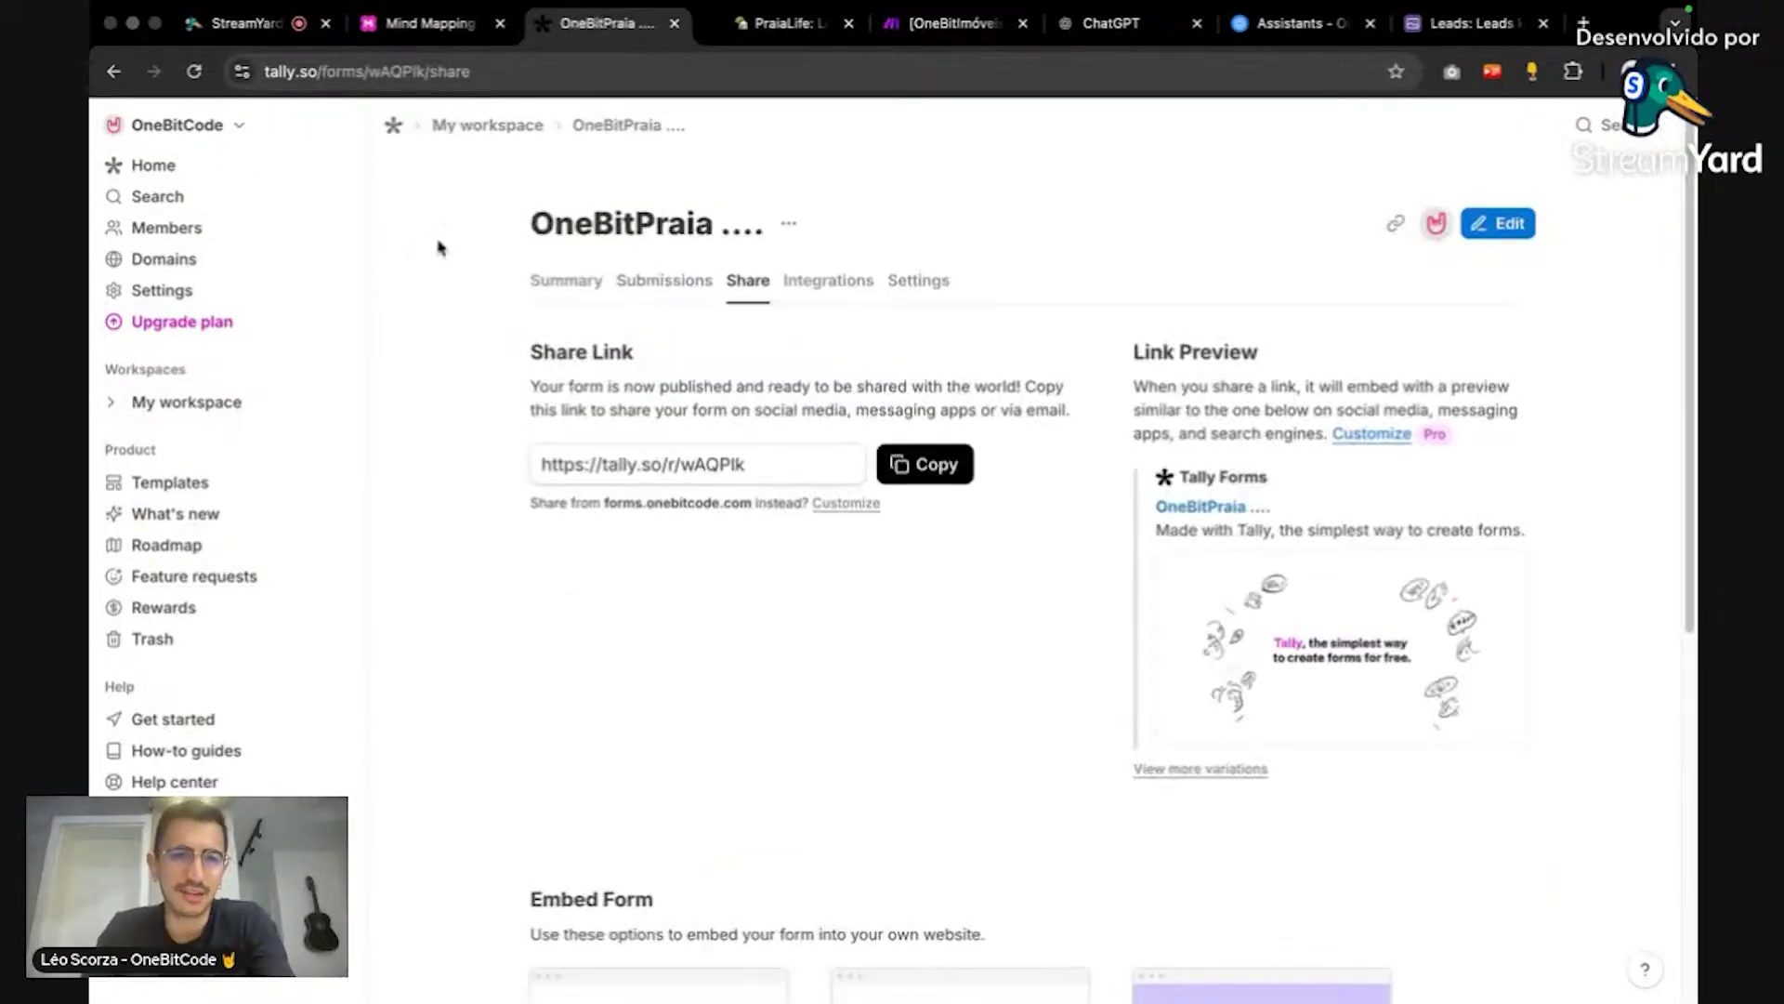
{"action": "left_click", "coordinate": [244, 169]}
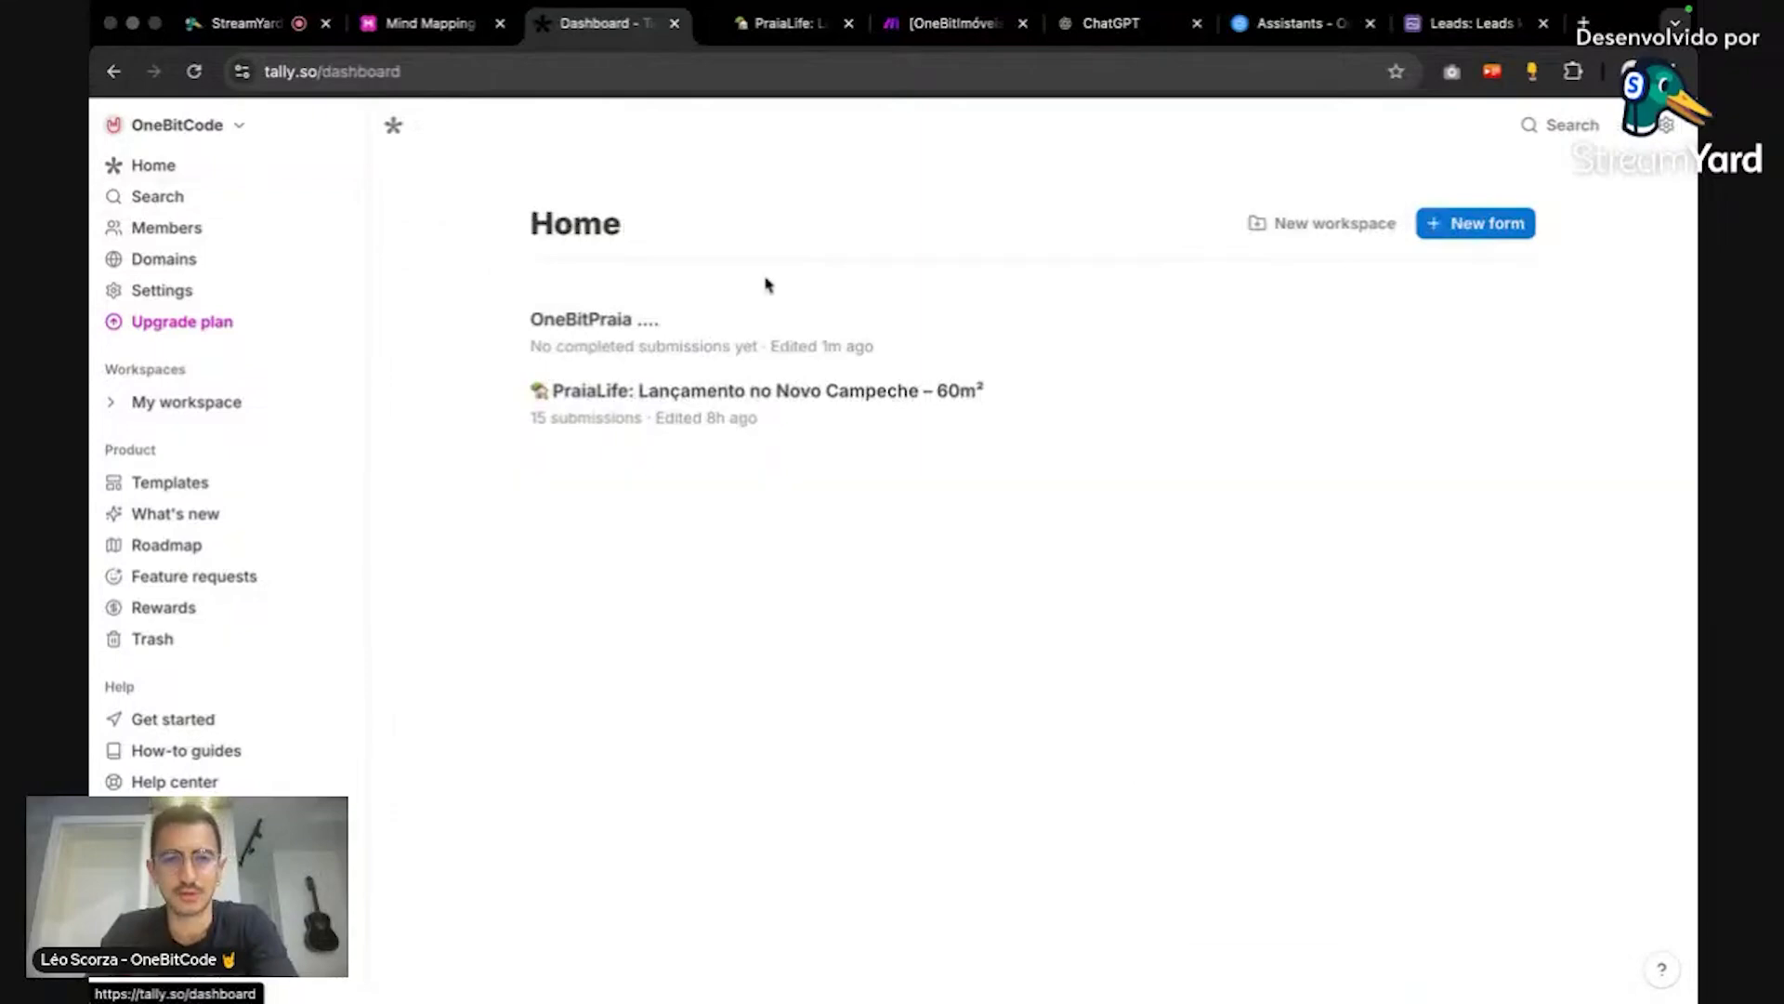
{"action": "left_click", "coordinate": [821, 382]}
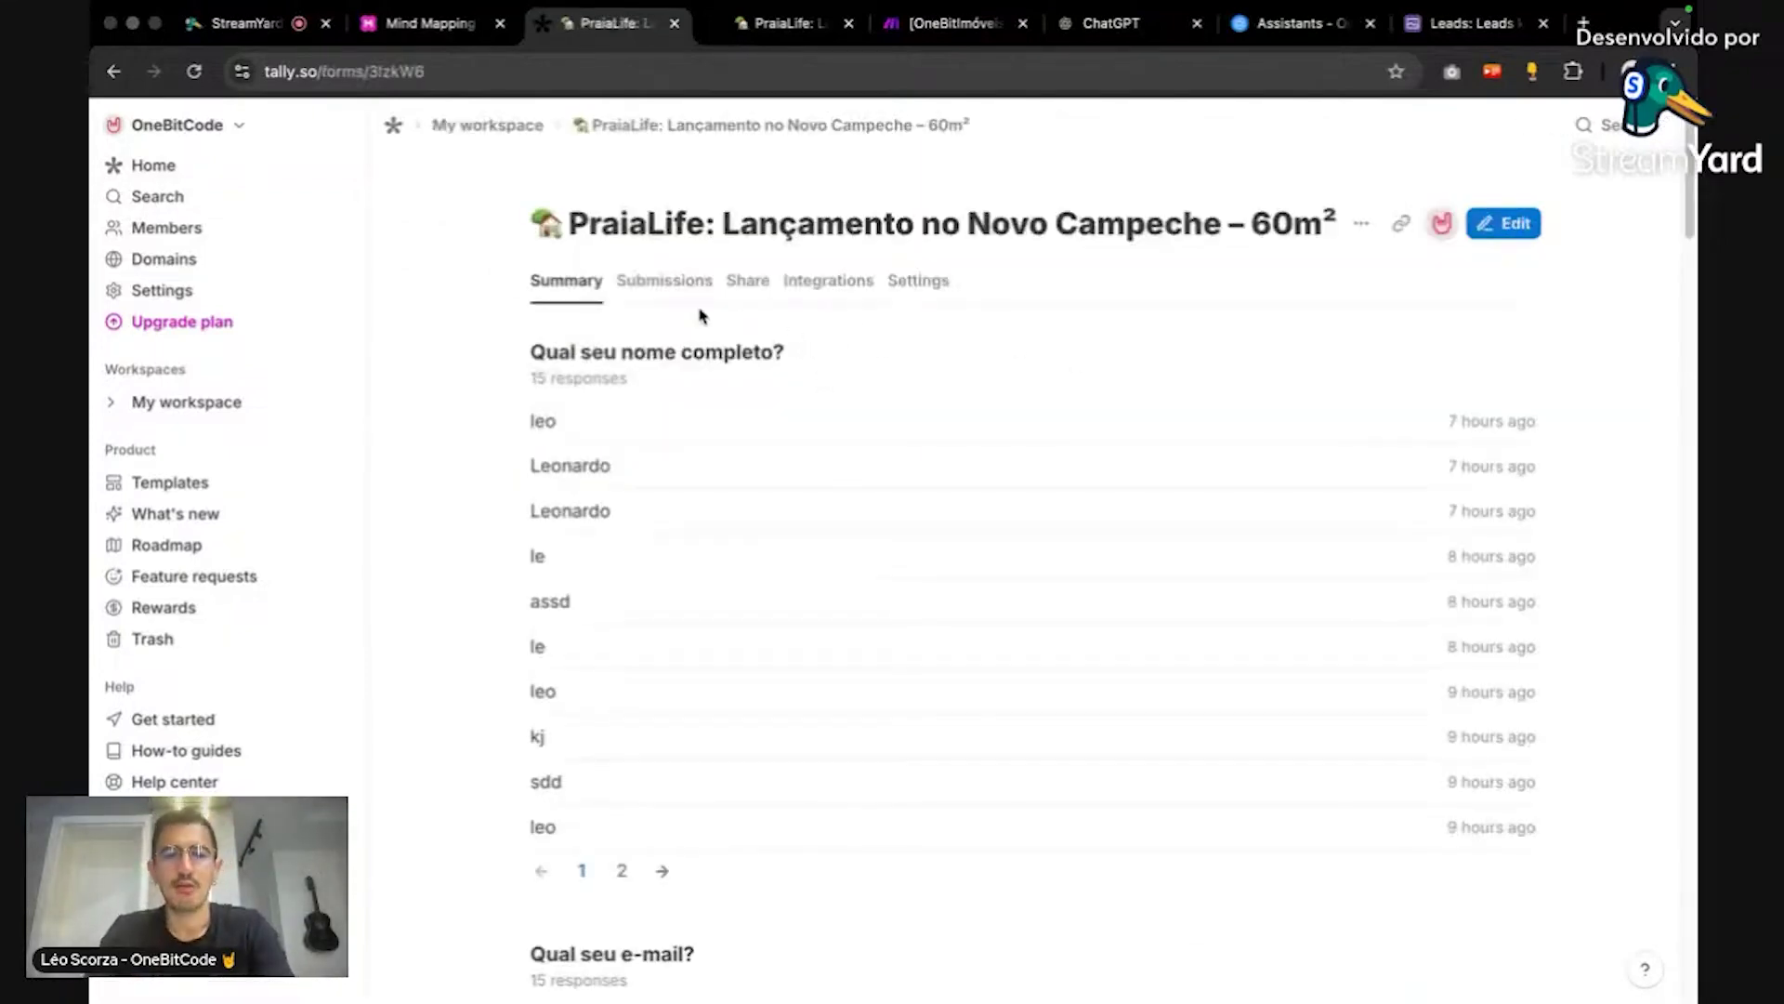
{"action": "left_click", "coordinate": [1503, 224]}
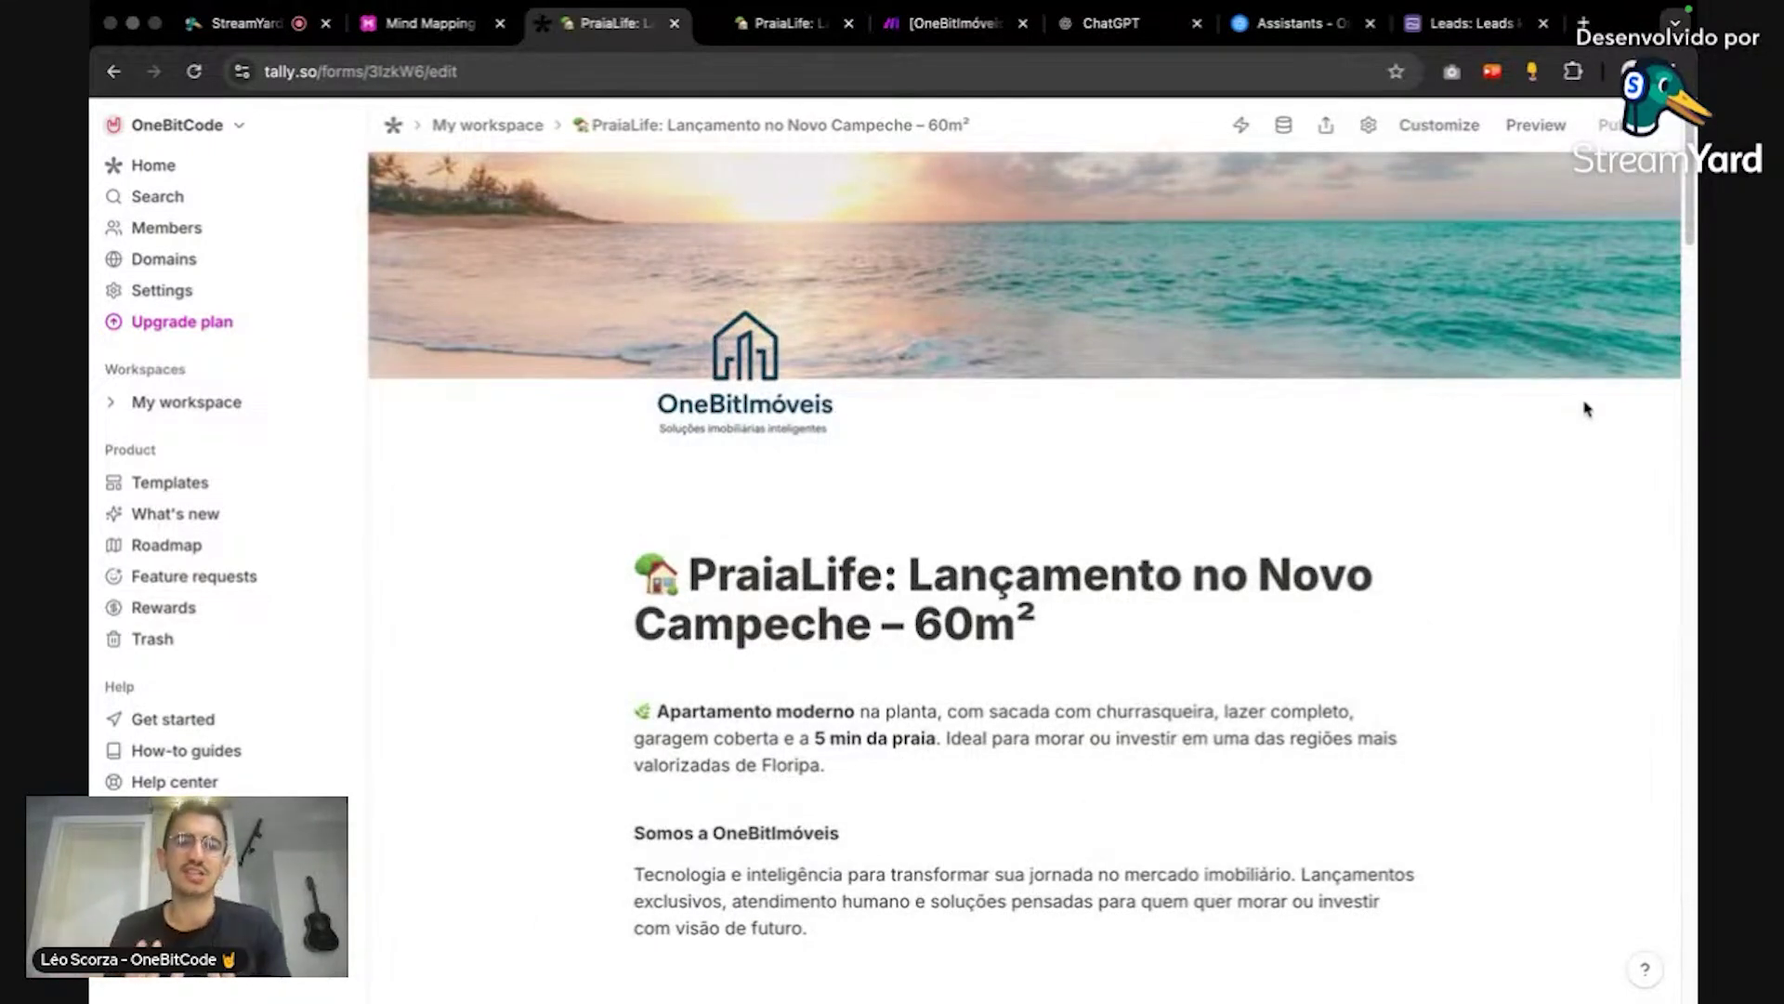
Step: Scroll through the form's title, description and 'Sobre o lançamento' questions
{"action": "scroll", "coordinate": [1458, 569], "scroll_direction": "down", "scroll_amount": 3}
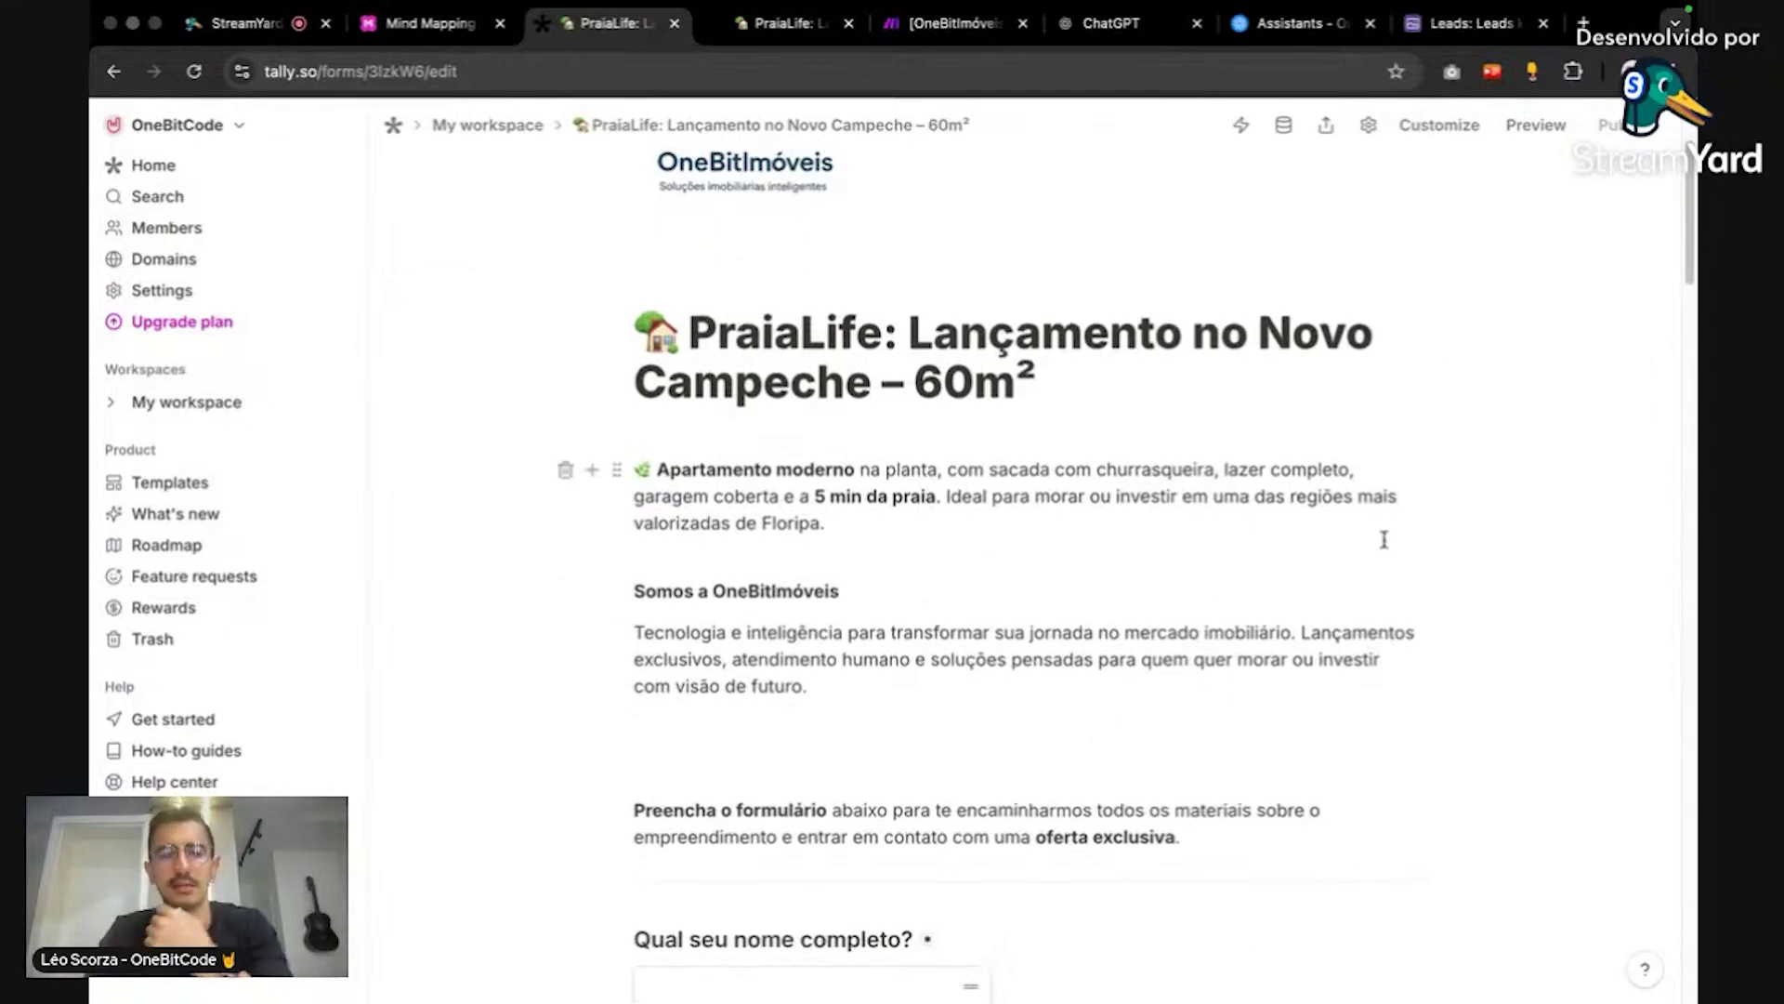
{"action": "scroll", "coordinate": [1382, 534], "scroll_direction": "down", "scroll_amount": 1}
{"action": "triple_click", "coordinate": [1022, 362]}
{"action": "left_click", "coordinate": [1112, 395]}
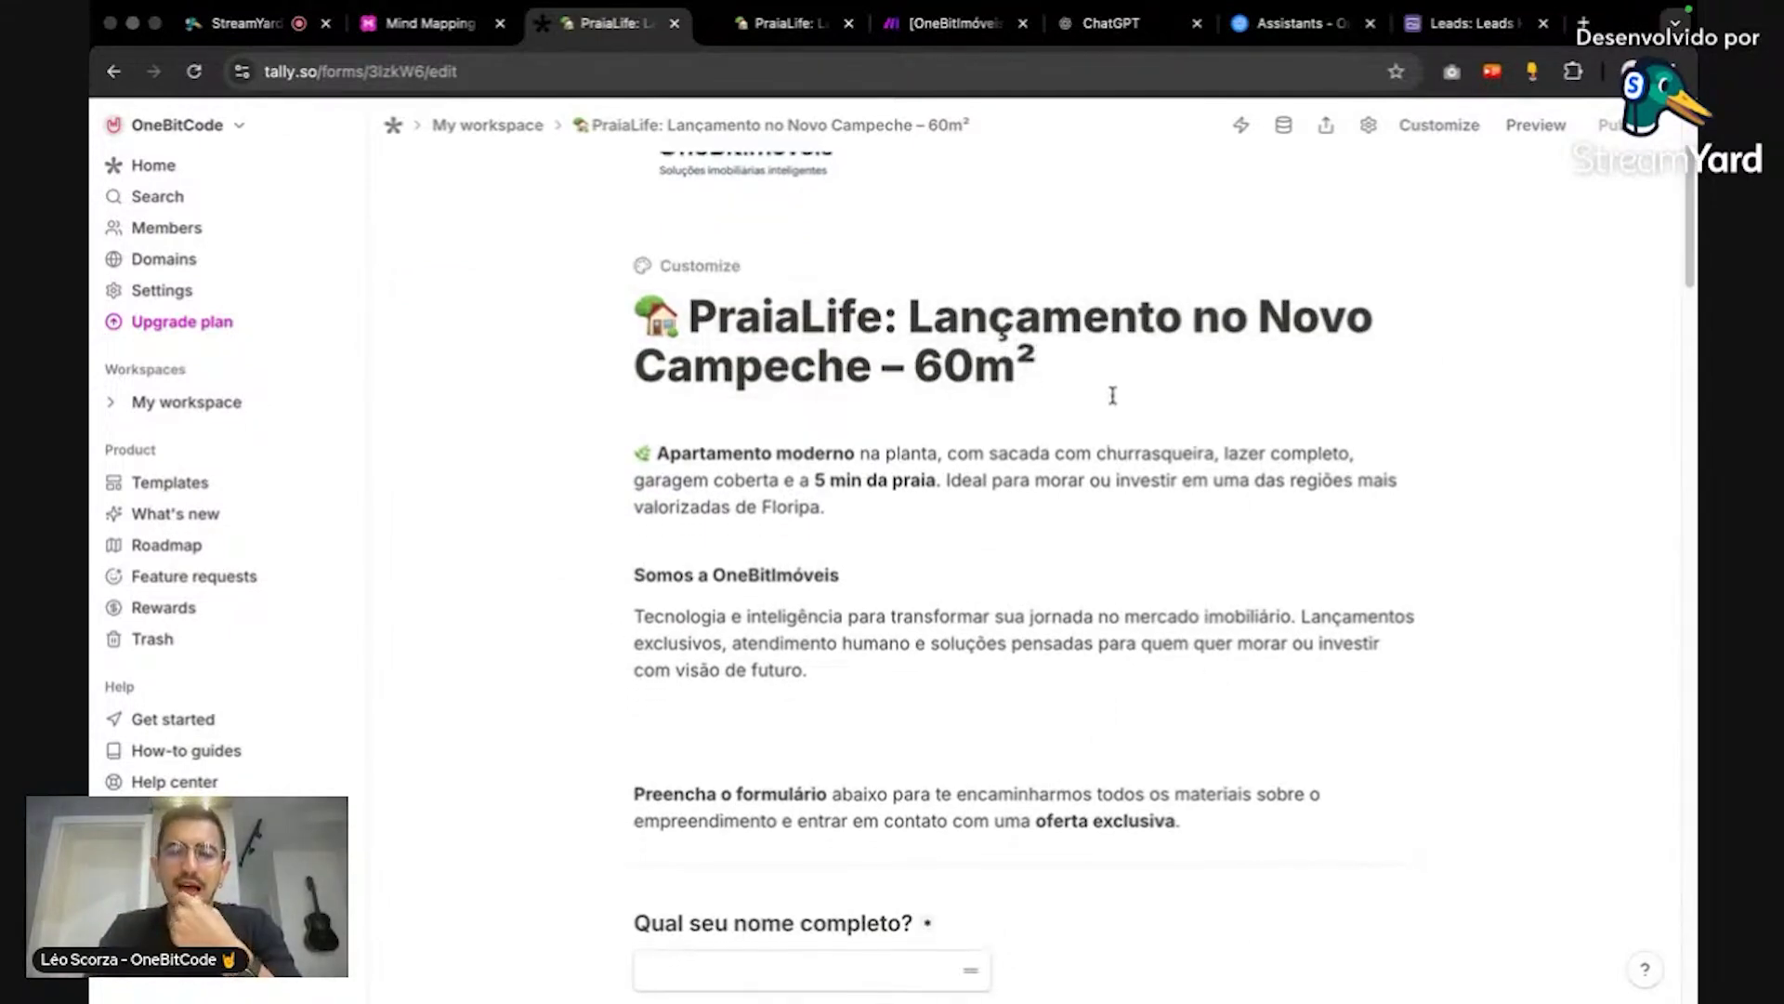
{"action": "scroll", "coordinate": [1111, 394], "scroll_direction": "down", "scroll_amount": 1}
{"action": "triple_click", "coordinate": [1043, 446]}
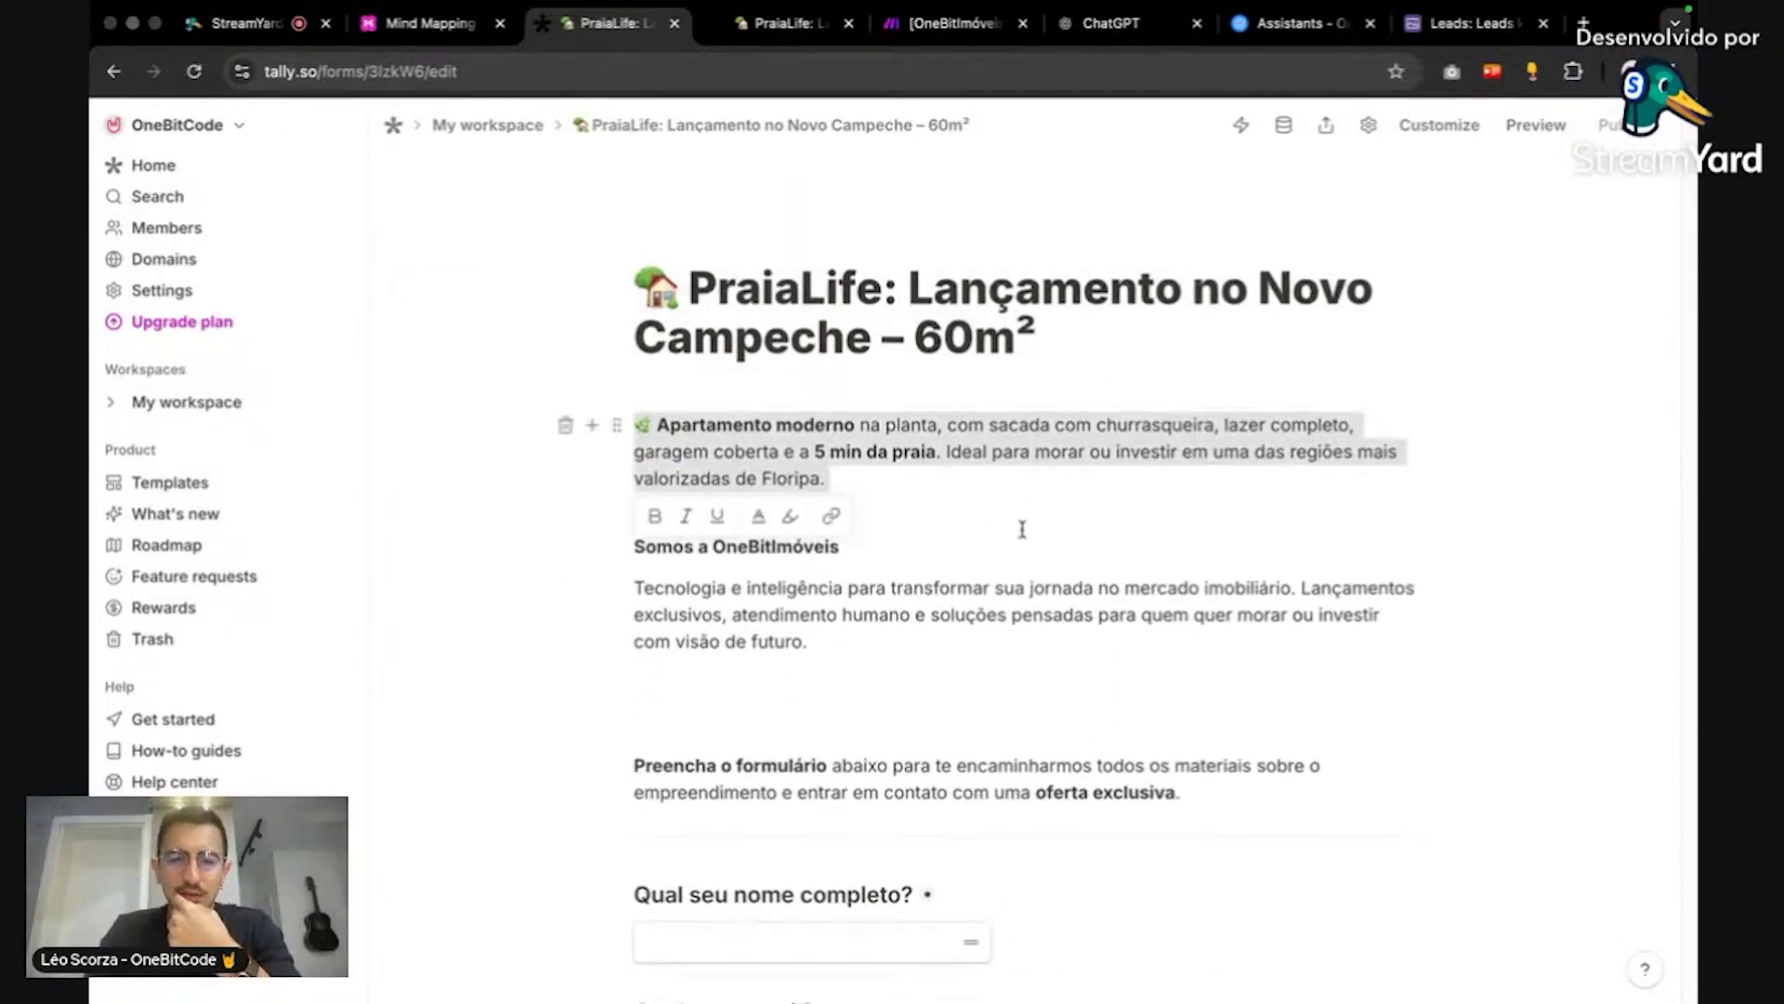
{"action": "left_click", "coordinate": [1188, 590]}
{"action": "scroll", "coordinate": [1188, 590], "scroll_direction": "down", "scroll_amount": 5}
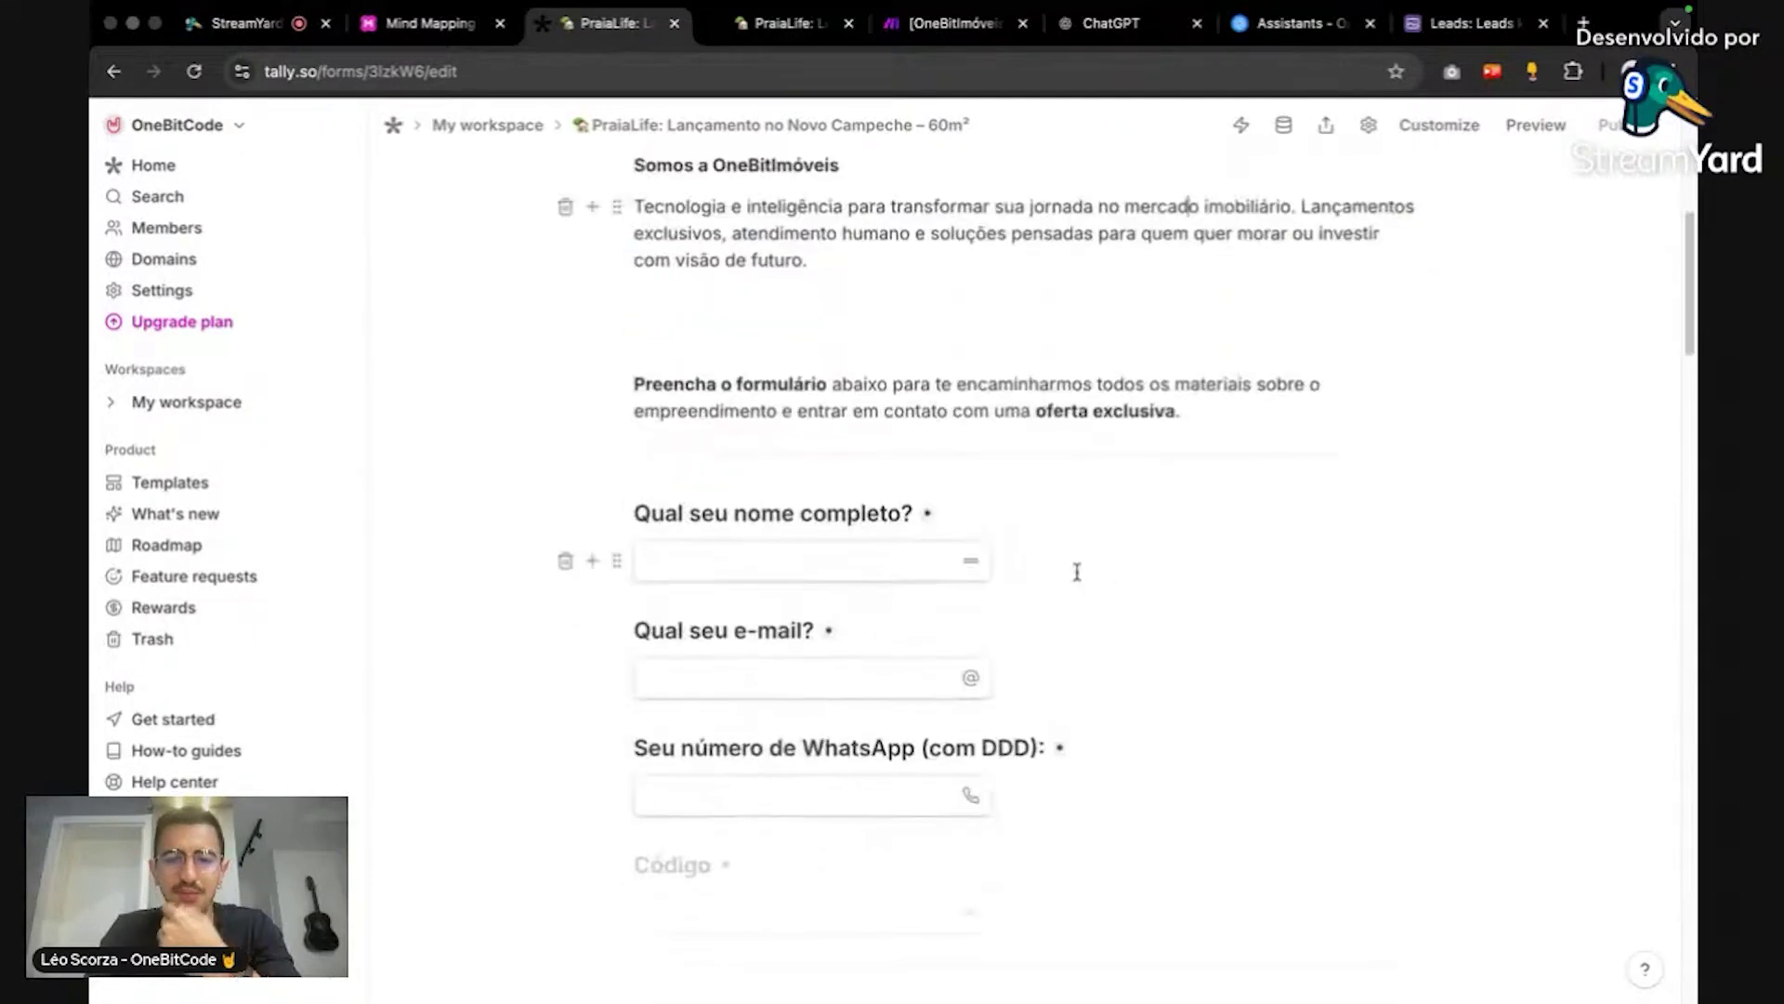
{"action": "scroll", "coordinate": [1078, 581], "scroll_direction": "down", "scroll_amount": 10}
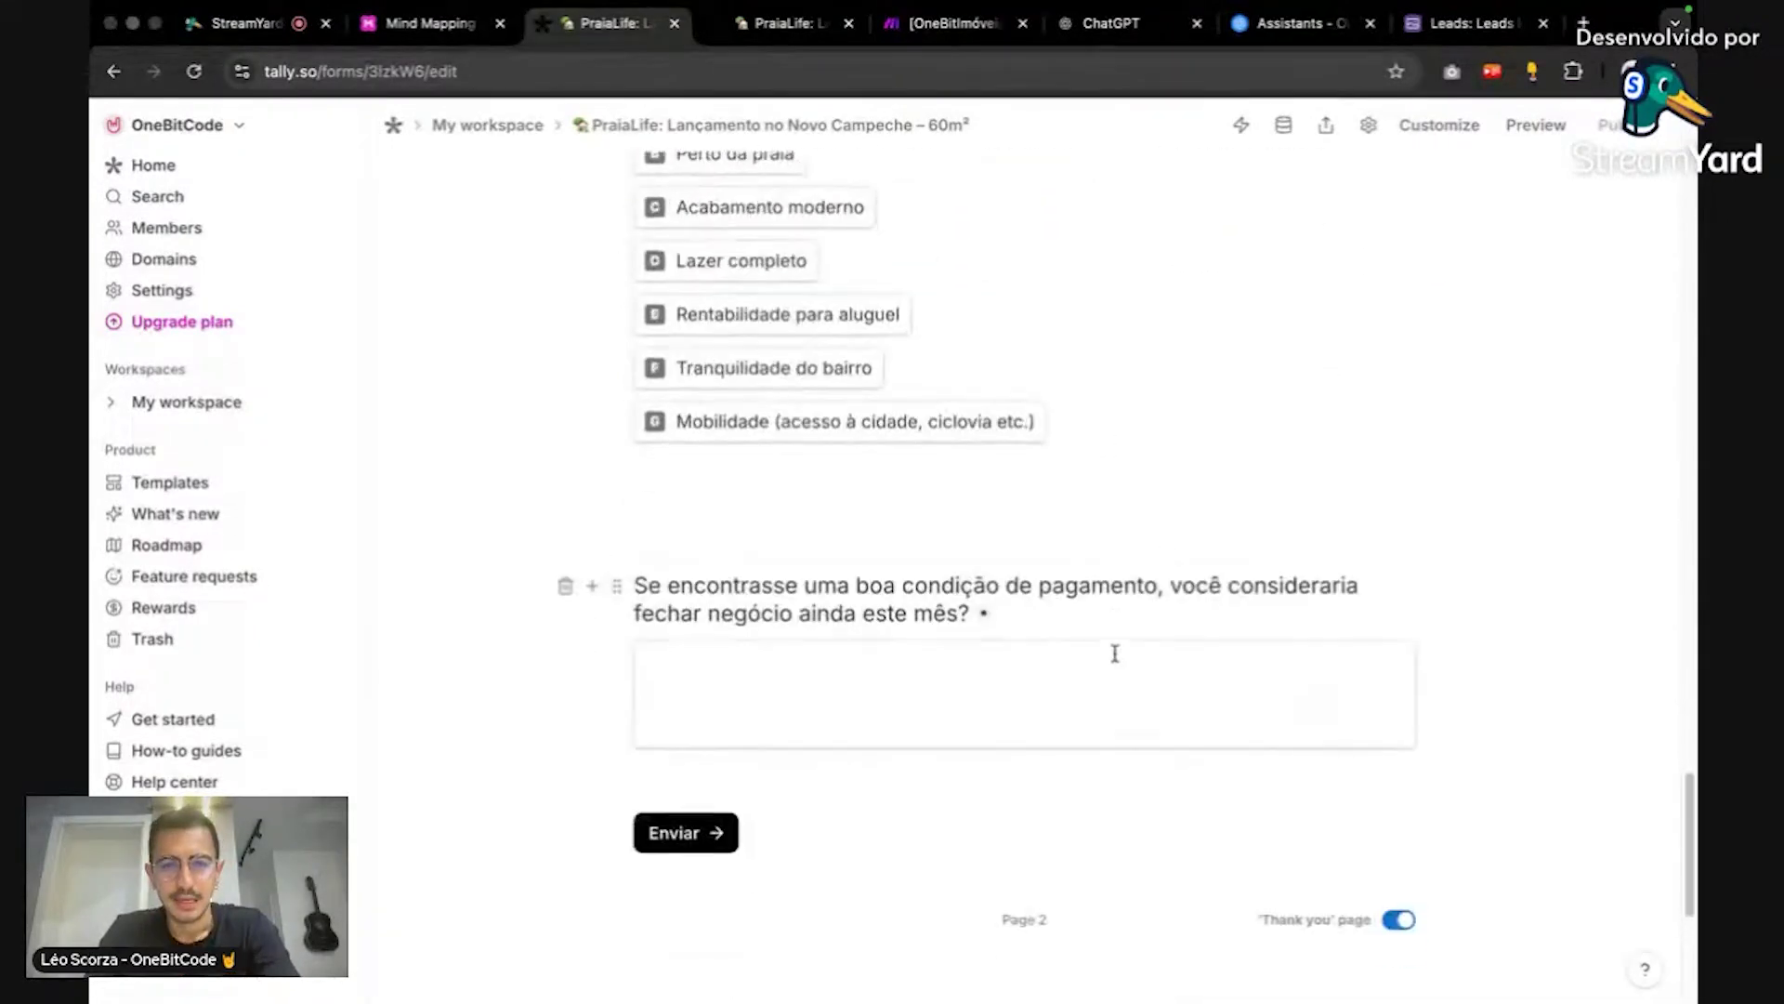
{"action": "scroll", "coordinate": [1115, 645], "scroll_direction": "up", "scroll_amount": 12}
{"action": "scroll", "coordinate": [1402, 618], "scroll_direction": "down", "scroll_amount": 5}
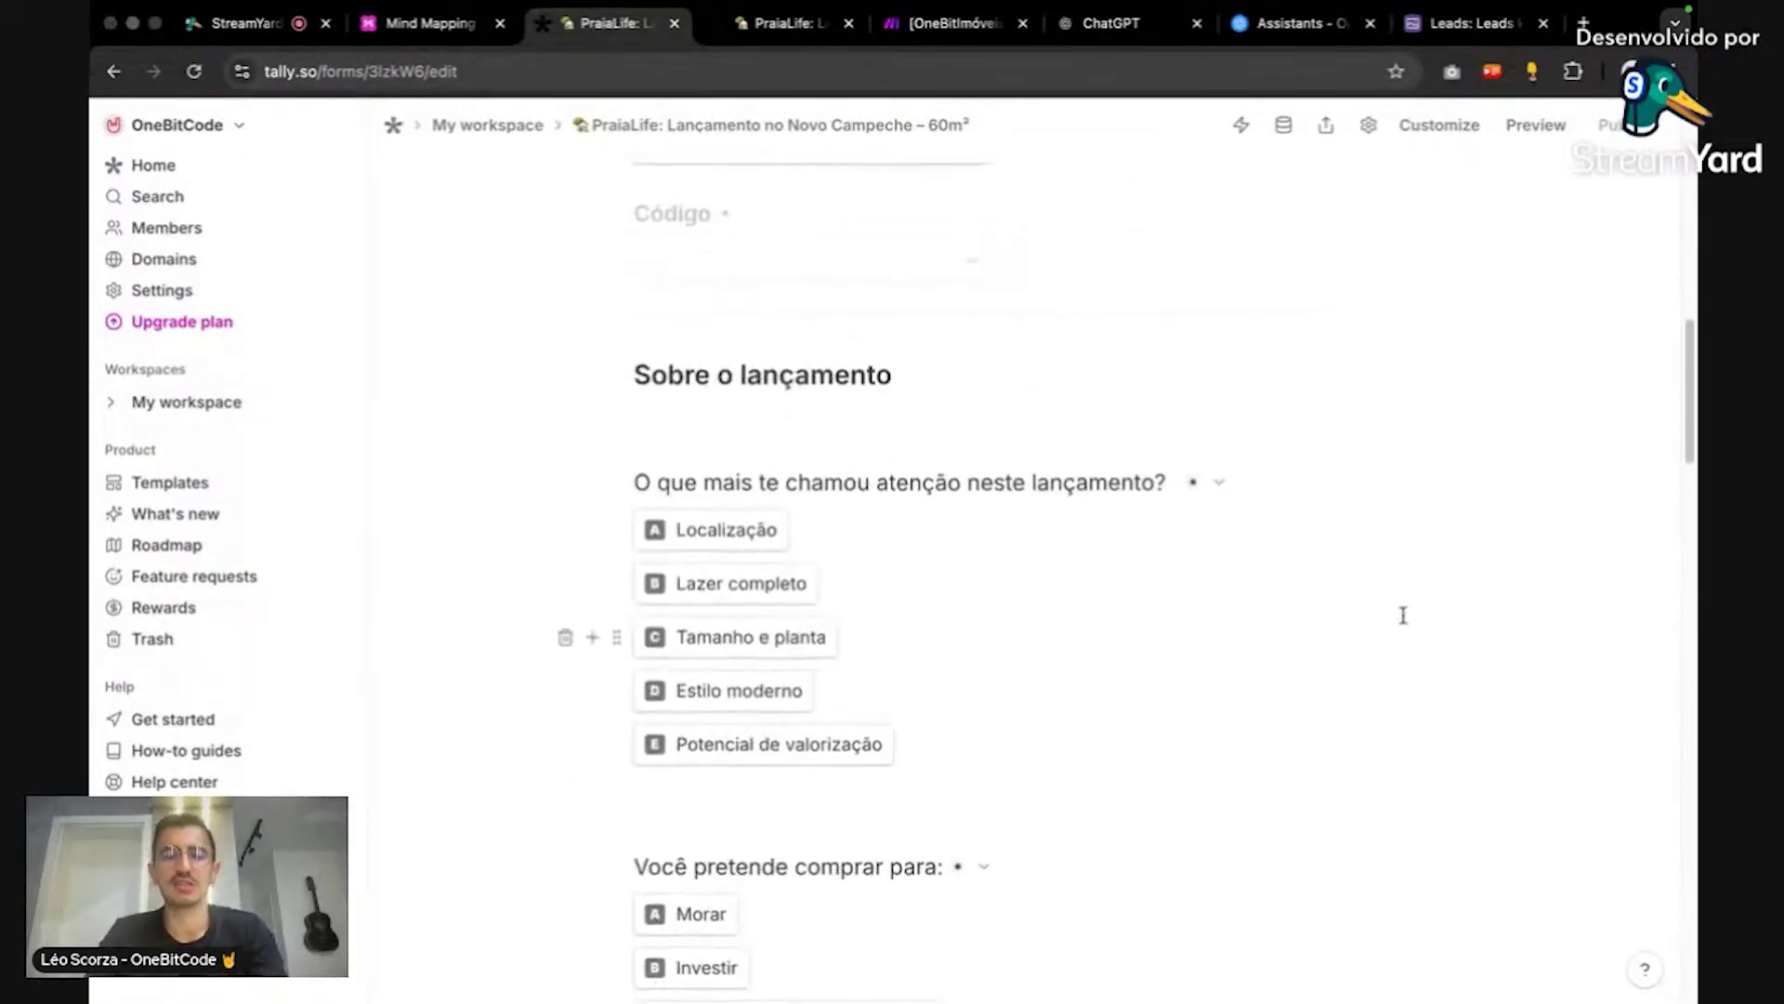
{"action": "scroll", "coordinate": [1403, 616], "scroll_direction": "up", "scroll_amount": 1}
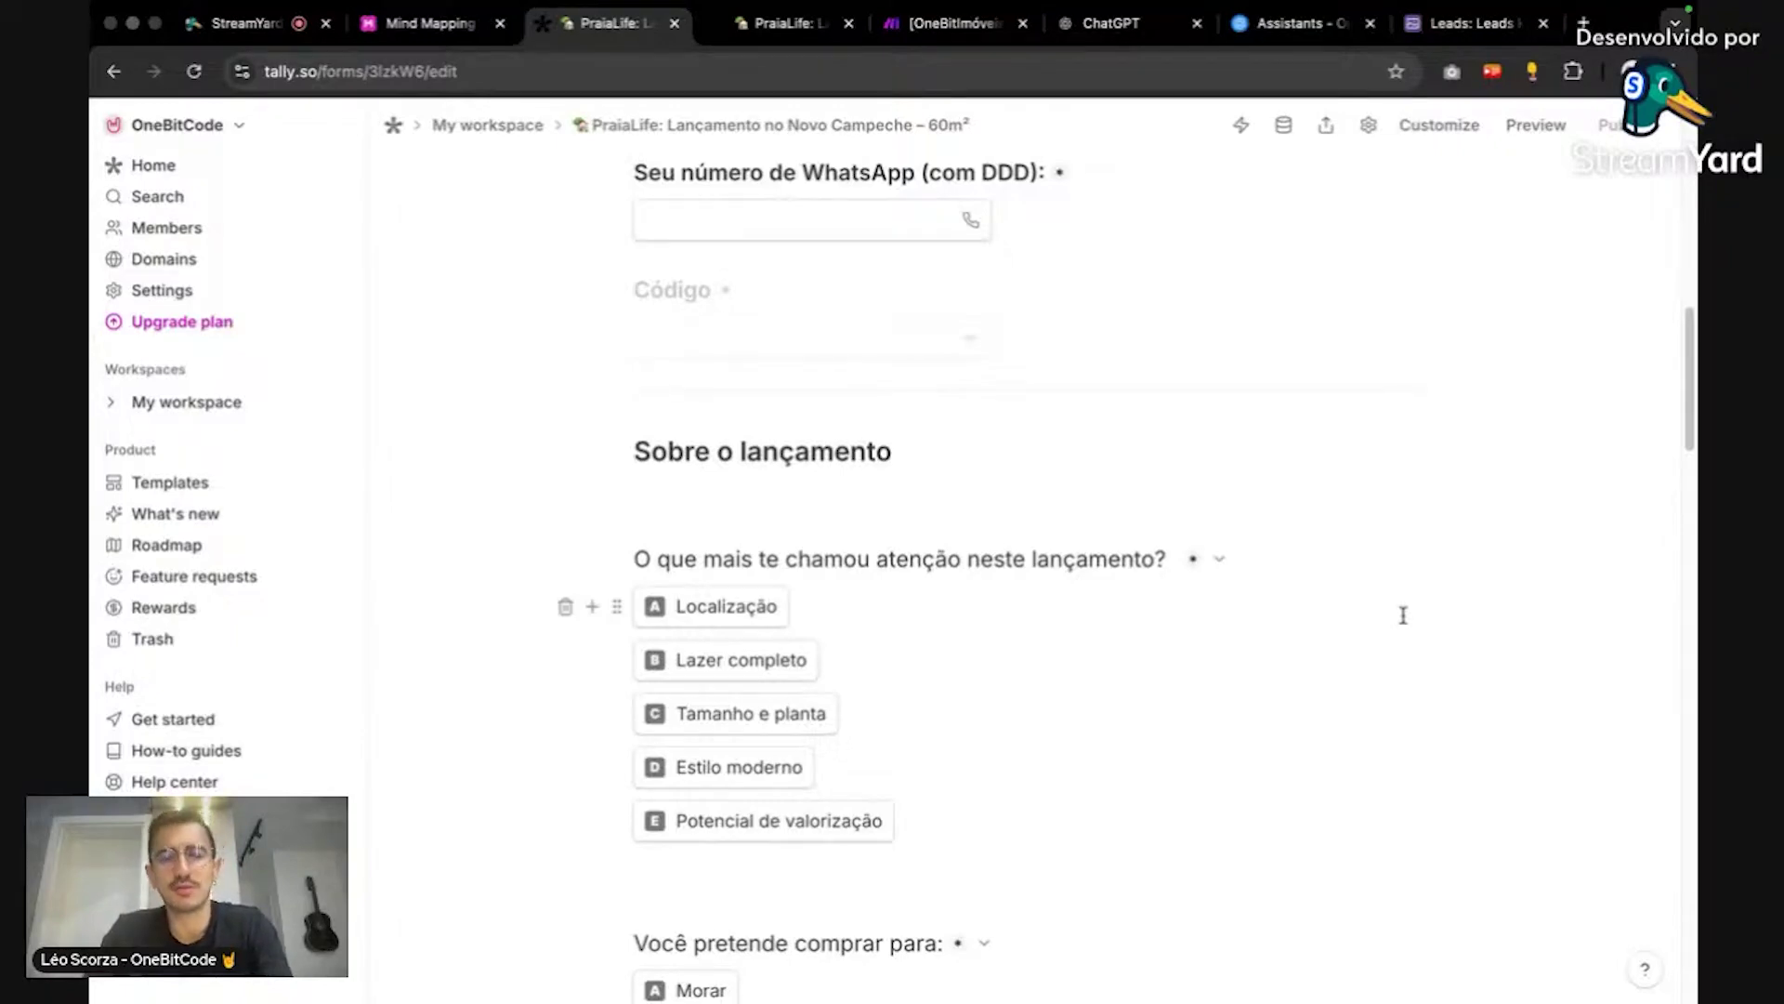
Step: Ask ChatGPT for a sample off-plan Florianópolis property description plus lead-form fields rating leads quente, morno or frio
{"action": "left_click", "coordinate": [1111, 23]}
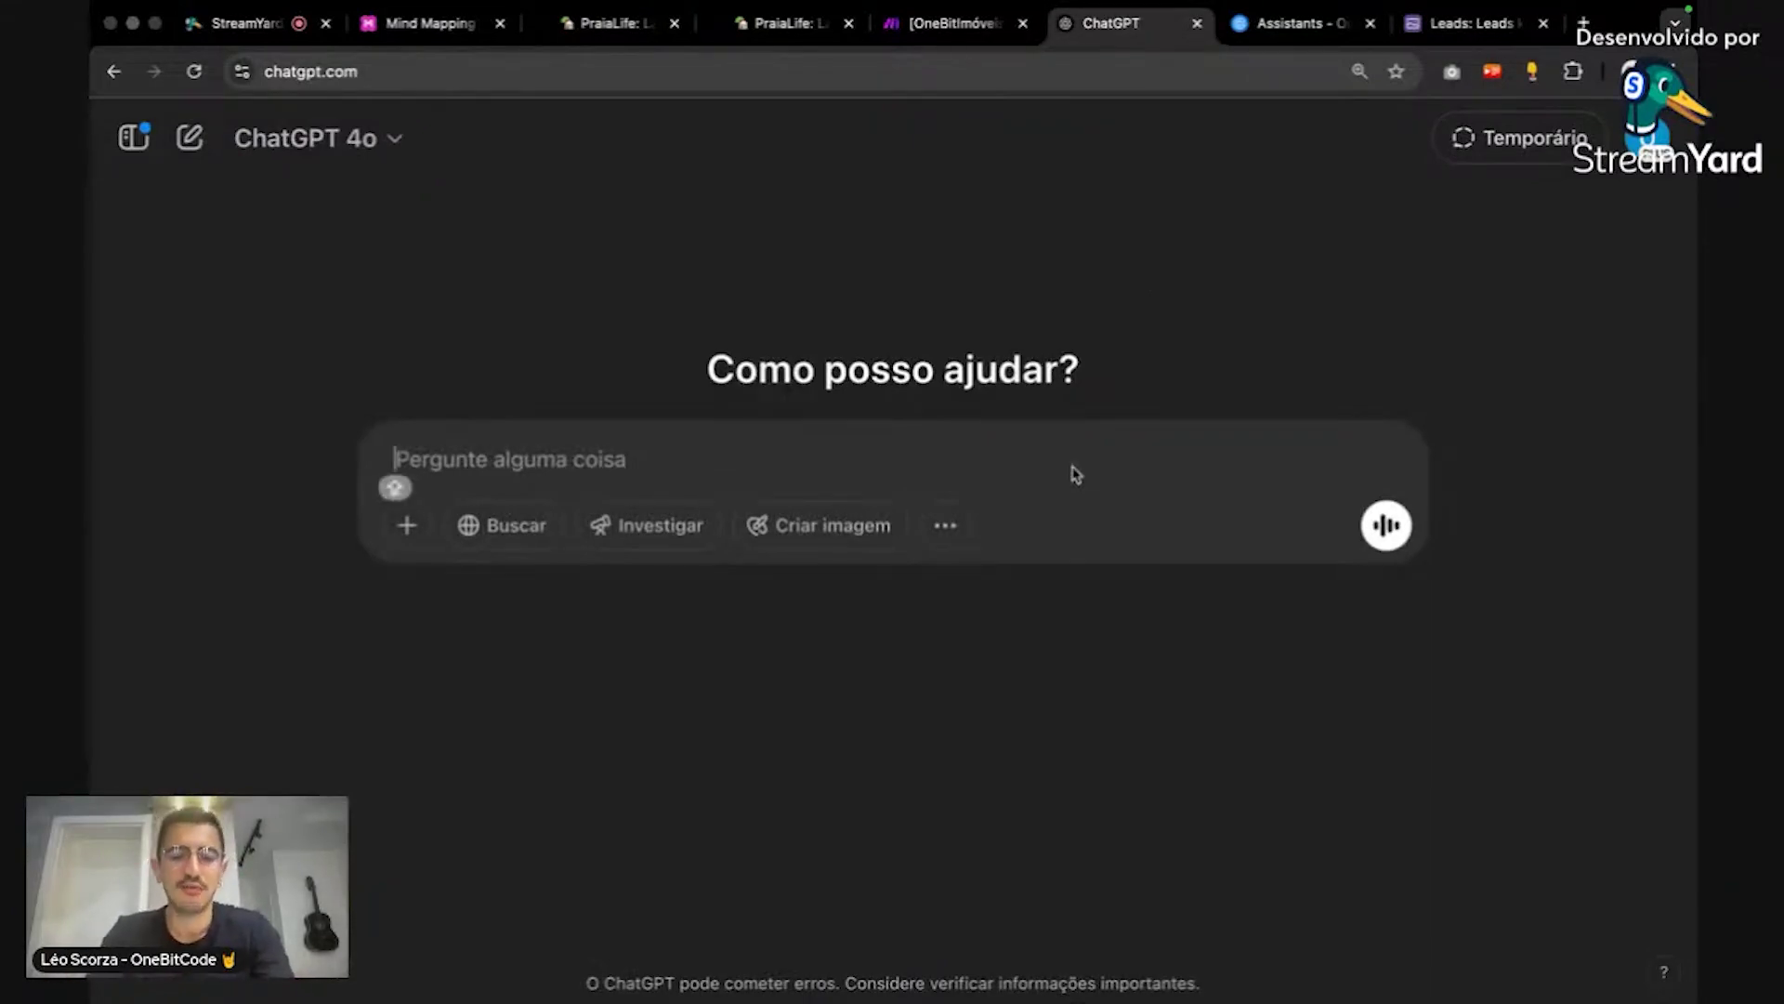
{"action": "type", "text": "Crie u"}
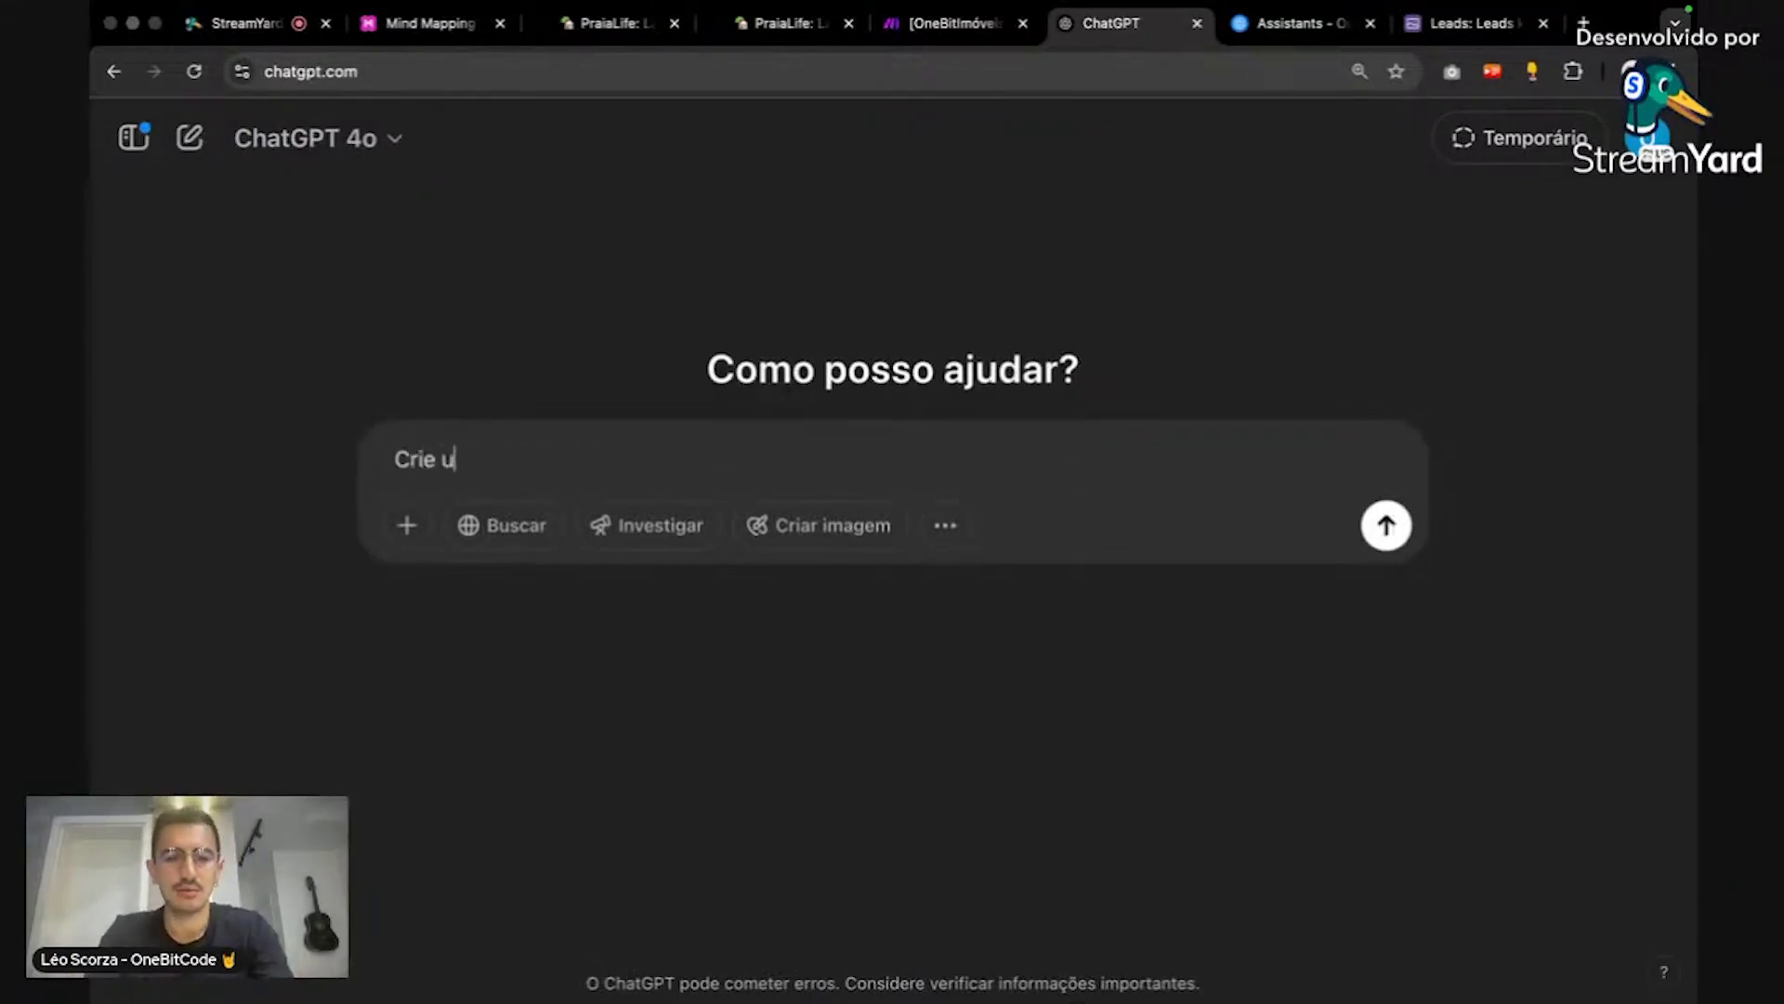
{"action": "type", "text": "m exmplo de"}
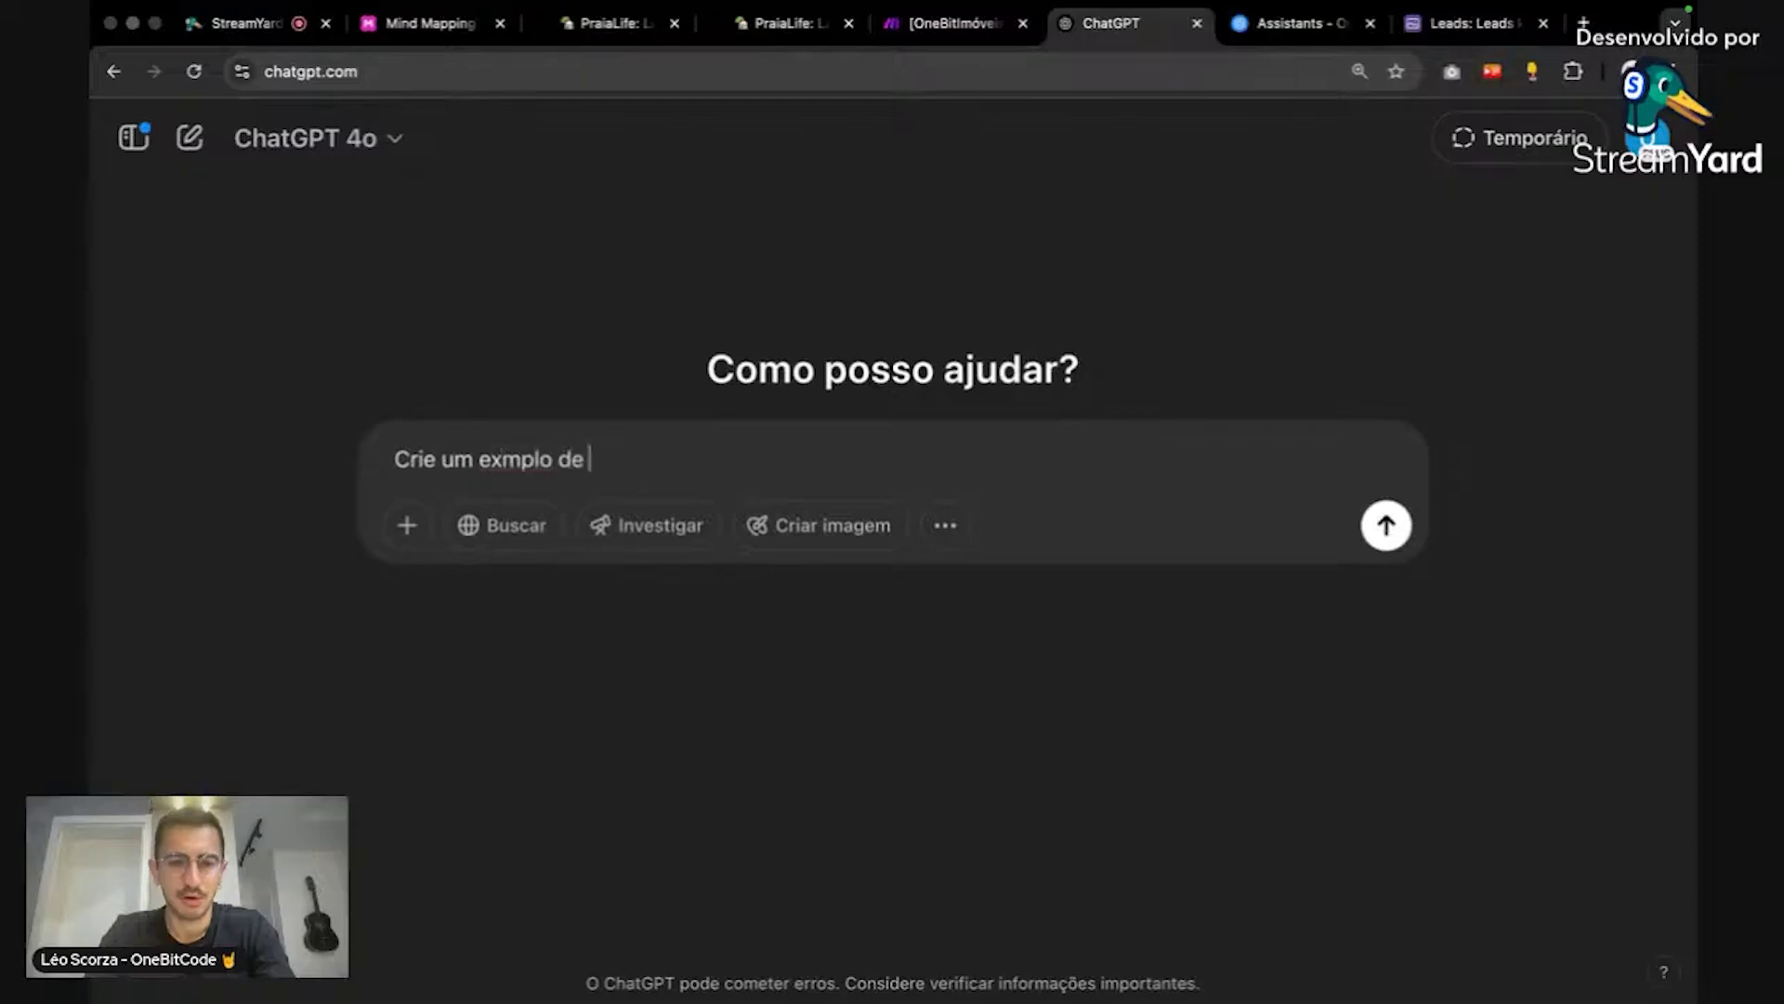
{"action": "type", "text": " imóvel que vai ser lan"}
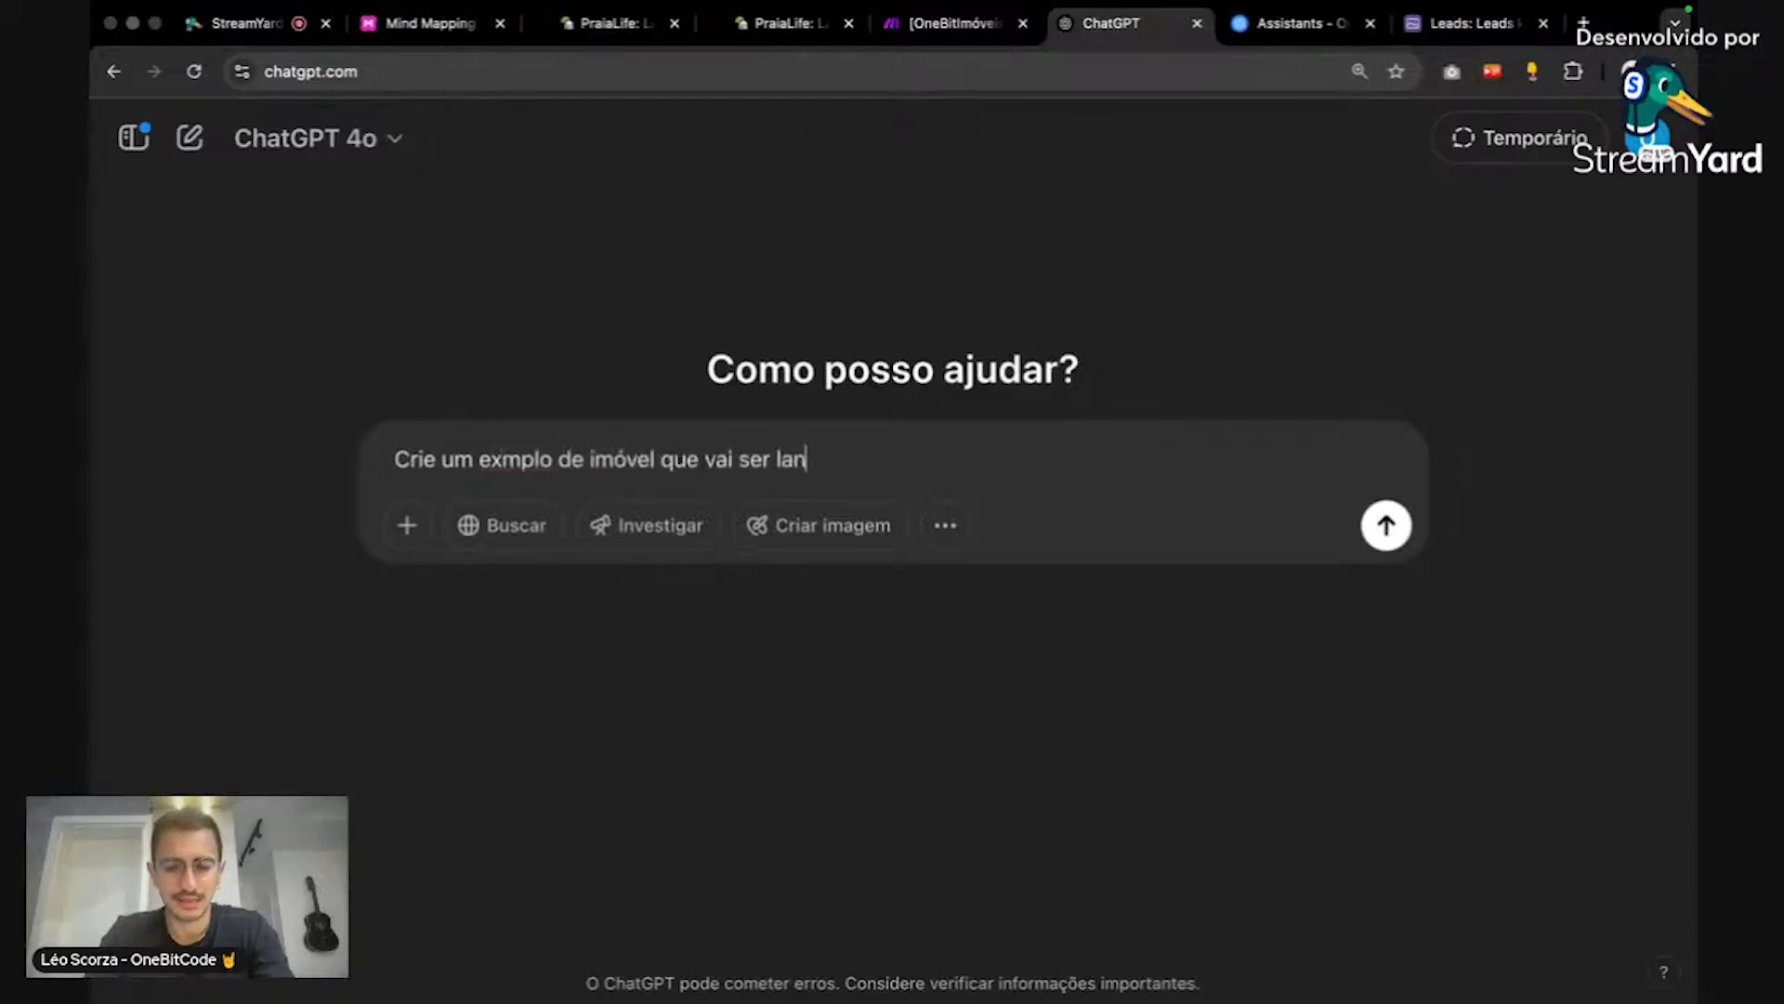
{"action": "type", "text": "çado na plan"}
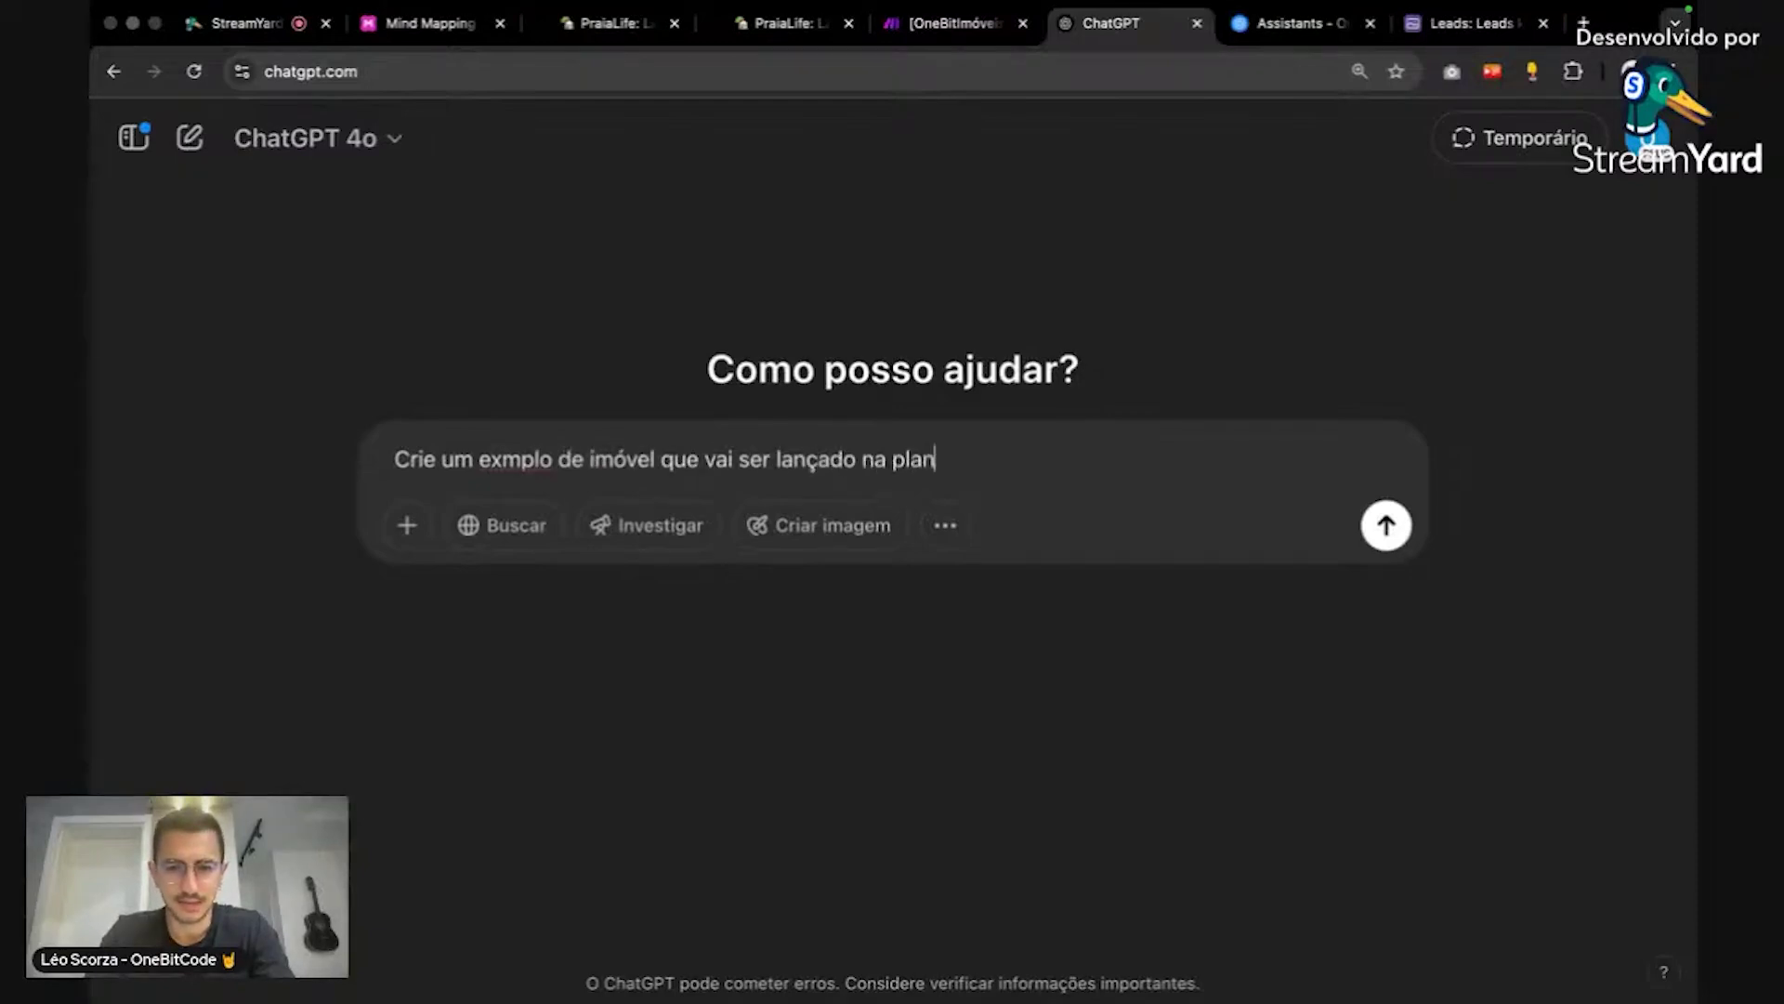
{"action": "type", "text": "ta em floriano"}
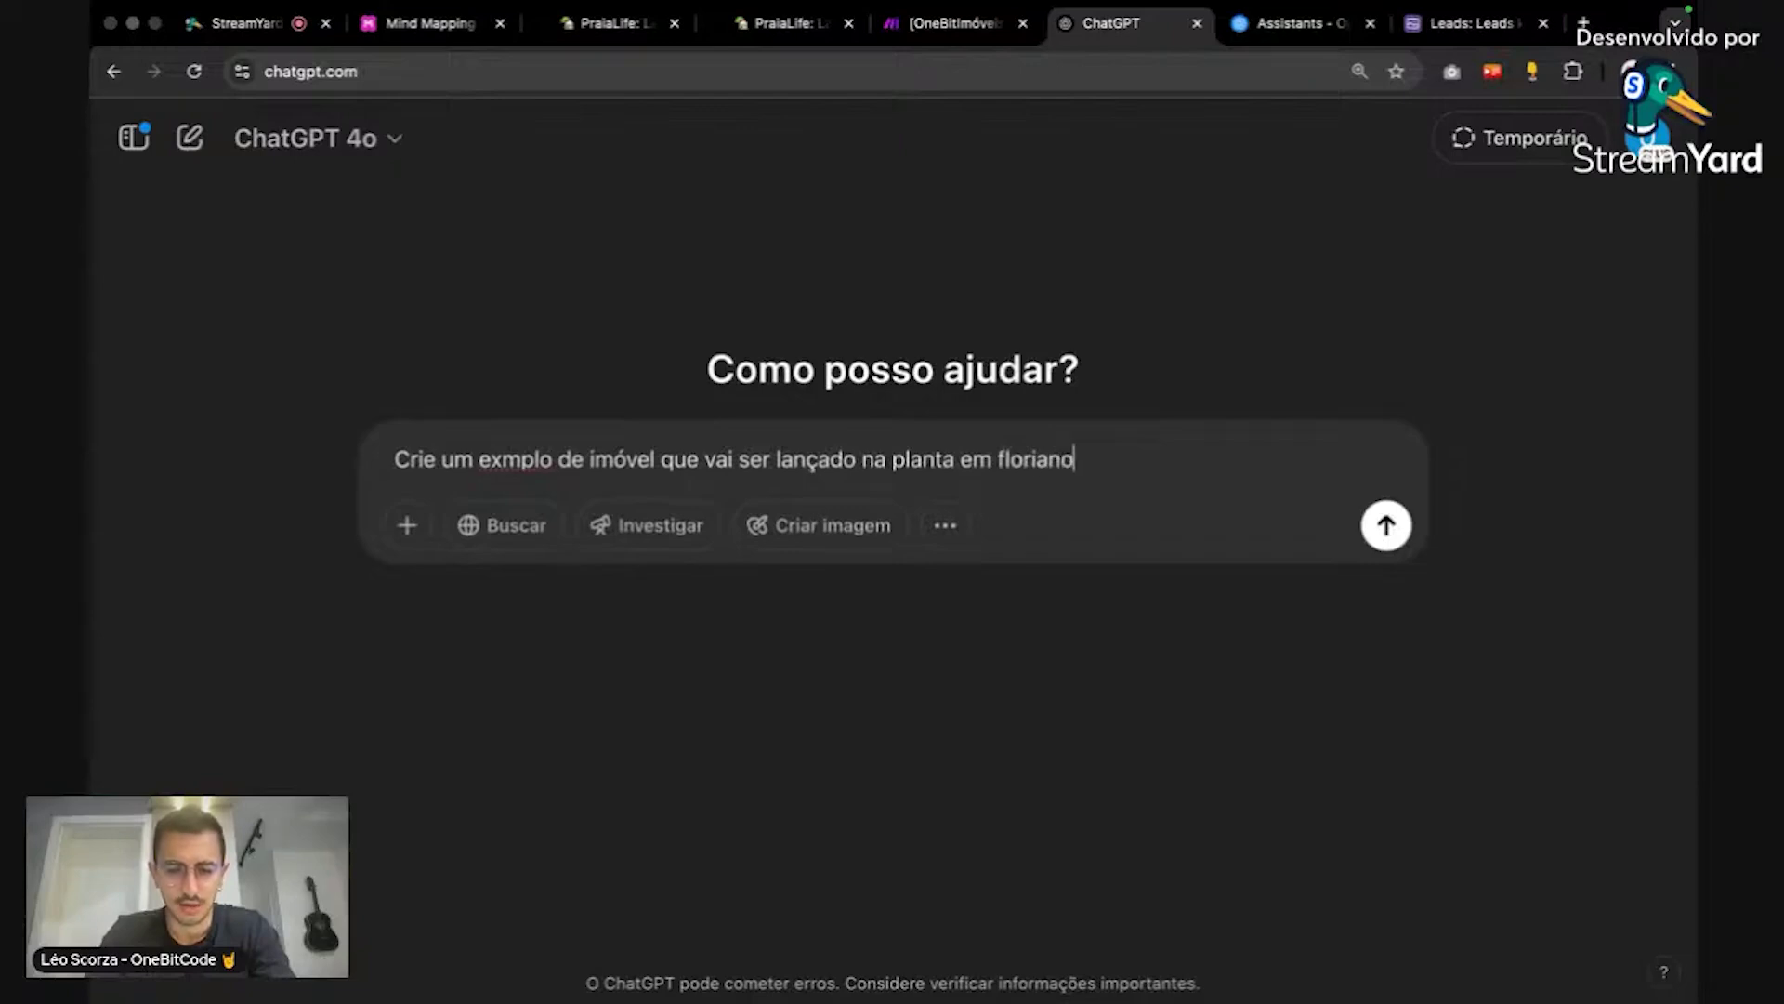
{"action": "type", "text": "polis, crie a des"}
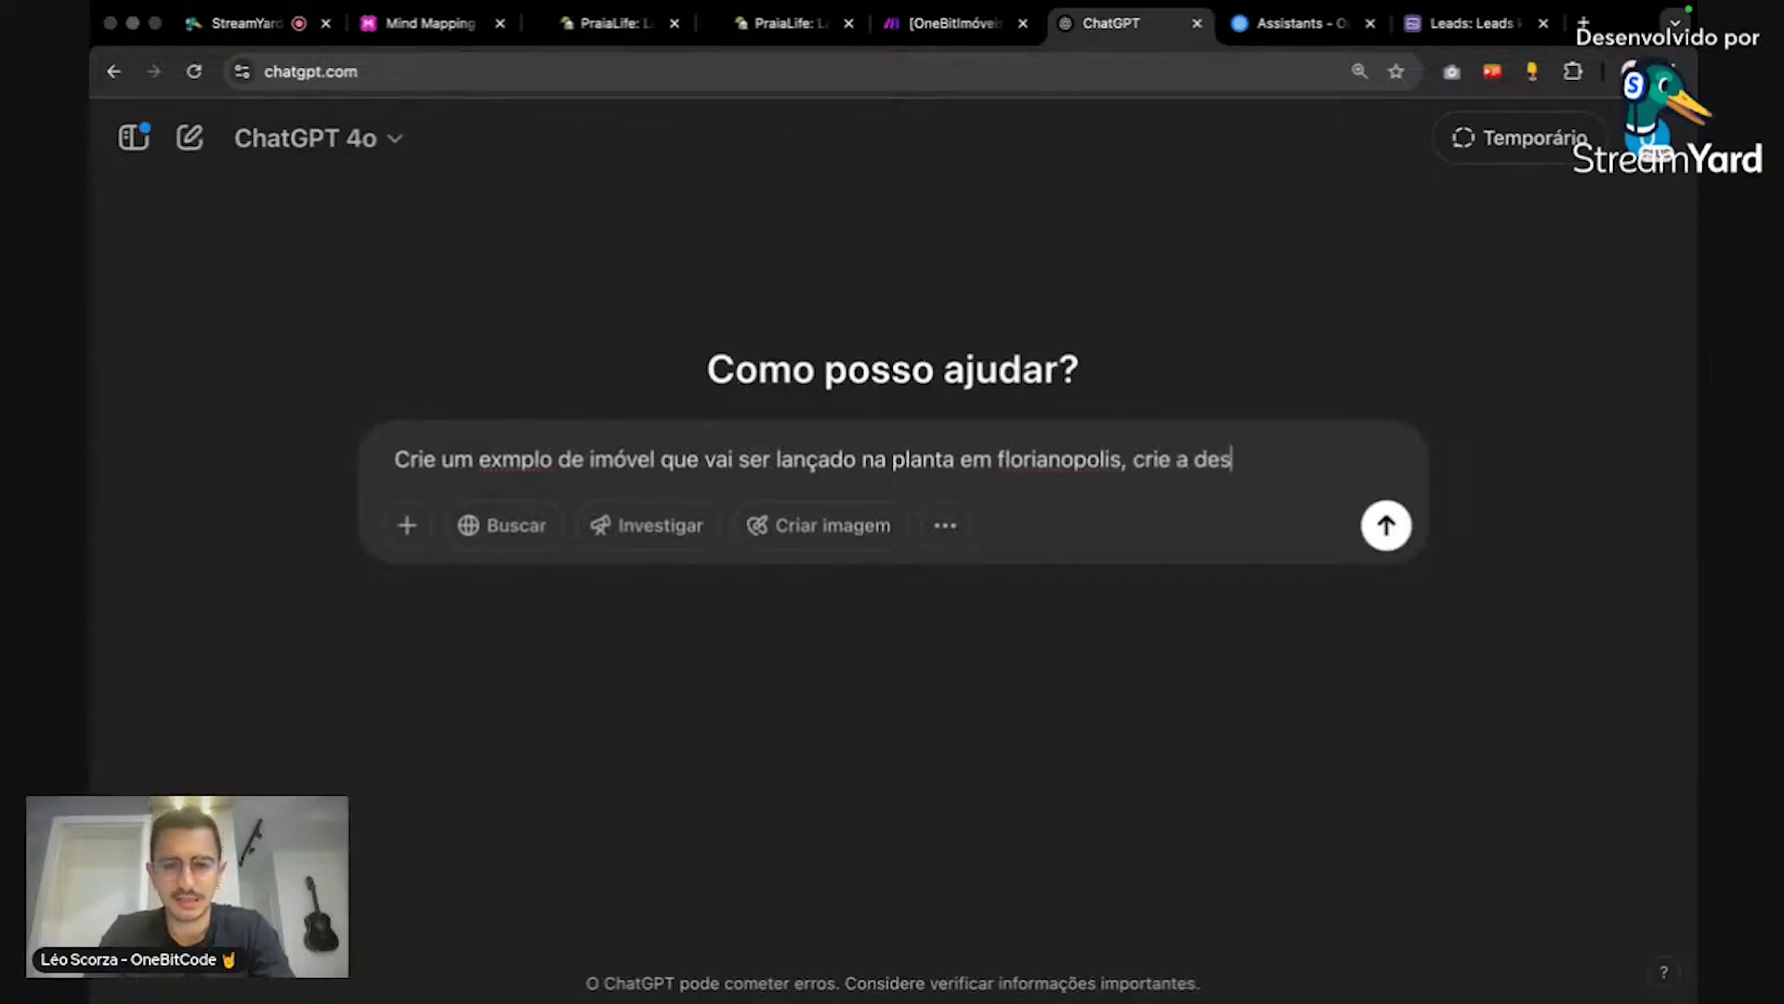
{"action": "type", "text": "crição "}
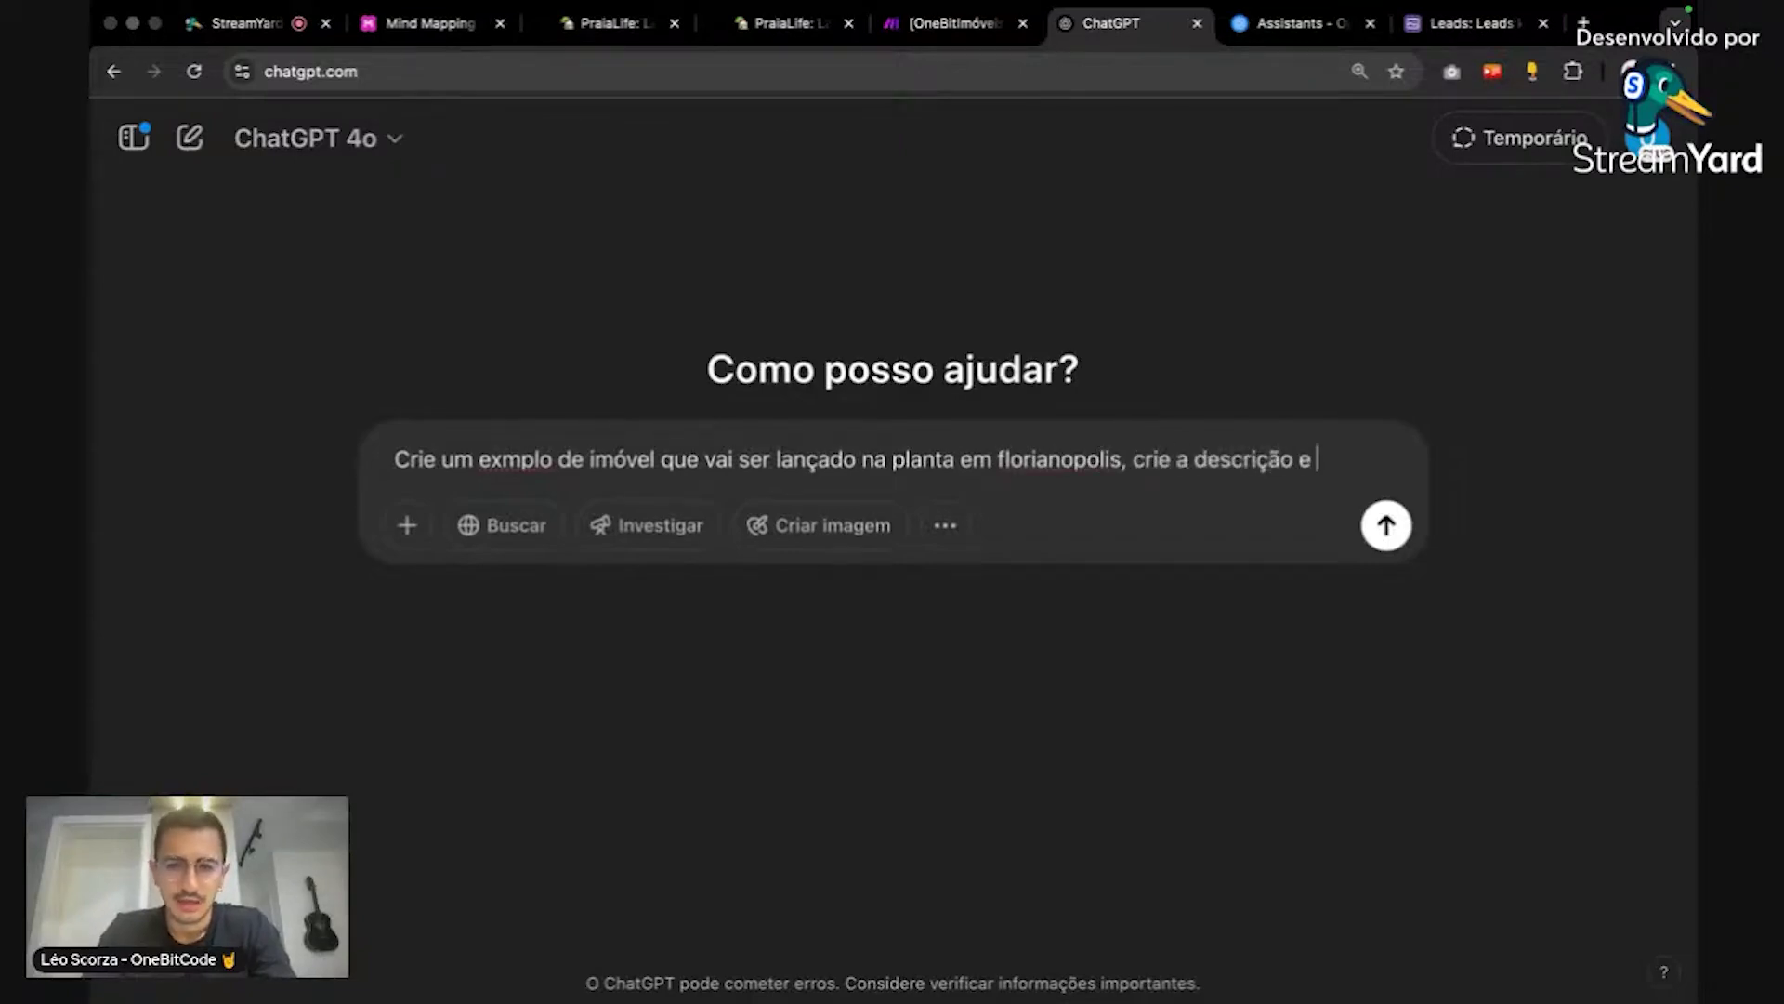
{"action": "type", "text": "e os campos para "}
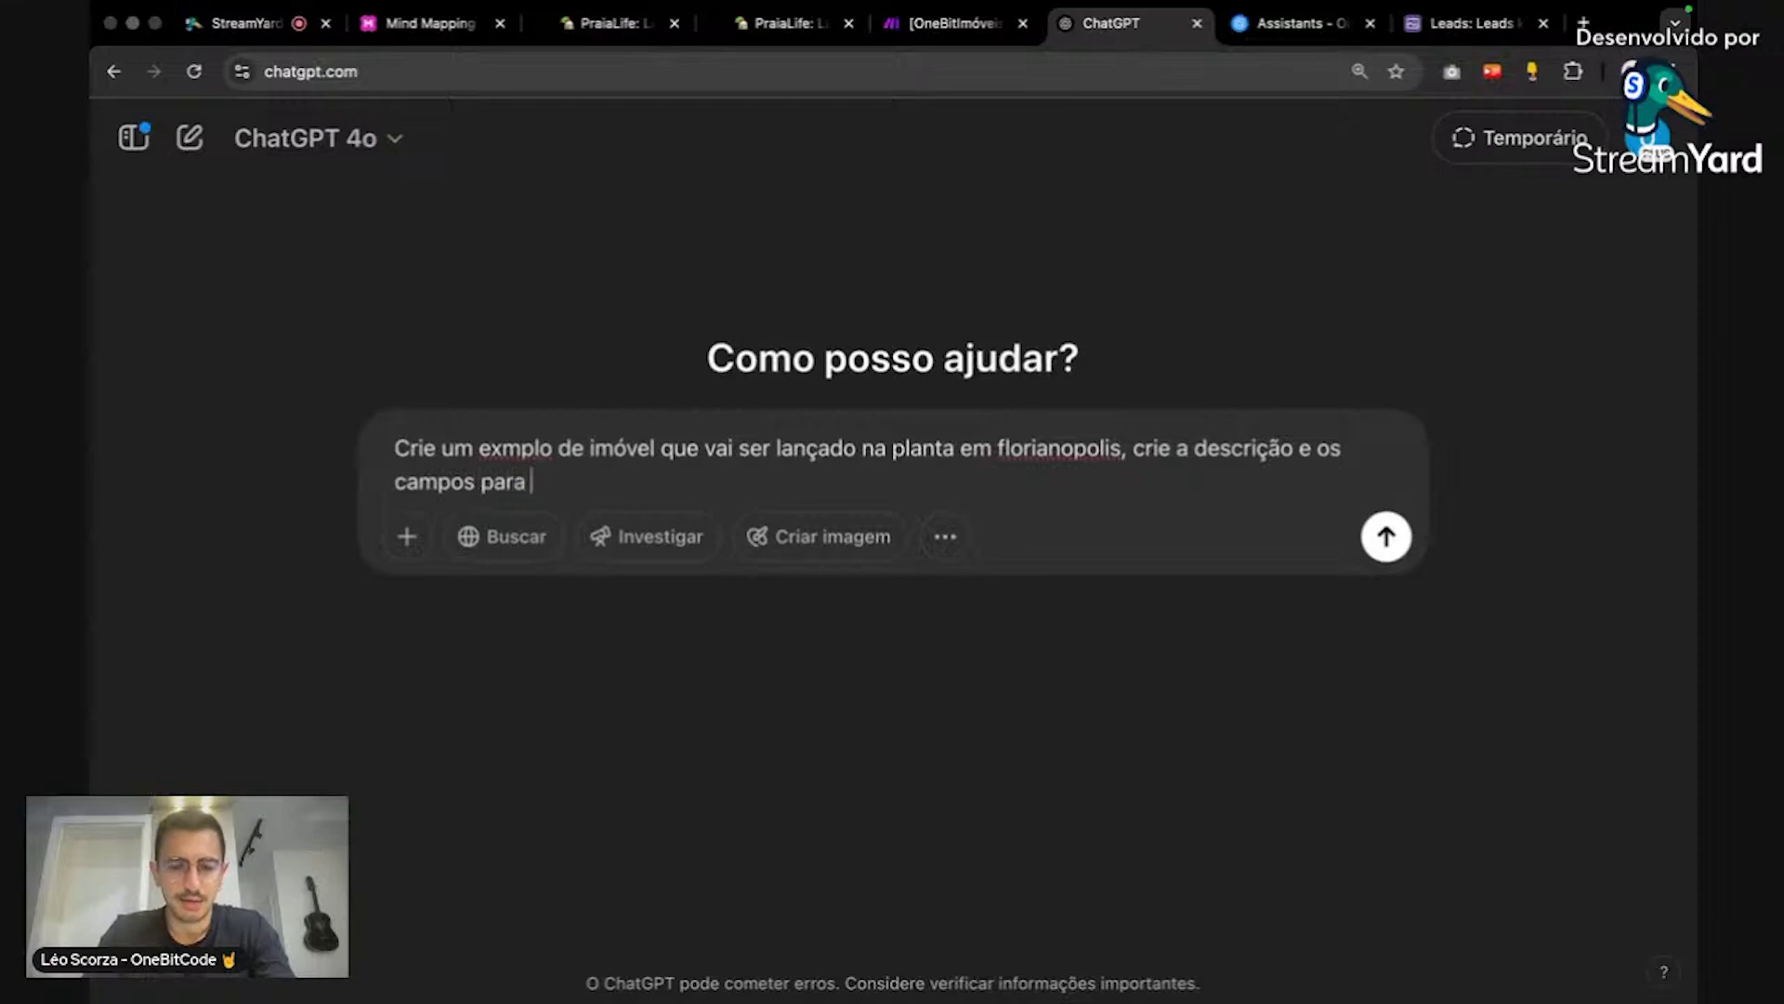
{"action": "type", "text": "um formulário de "}
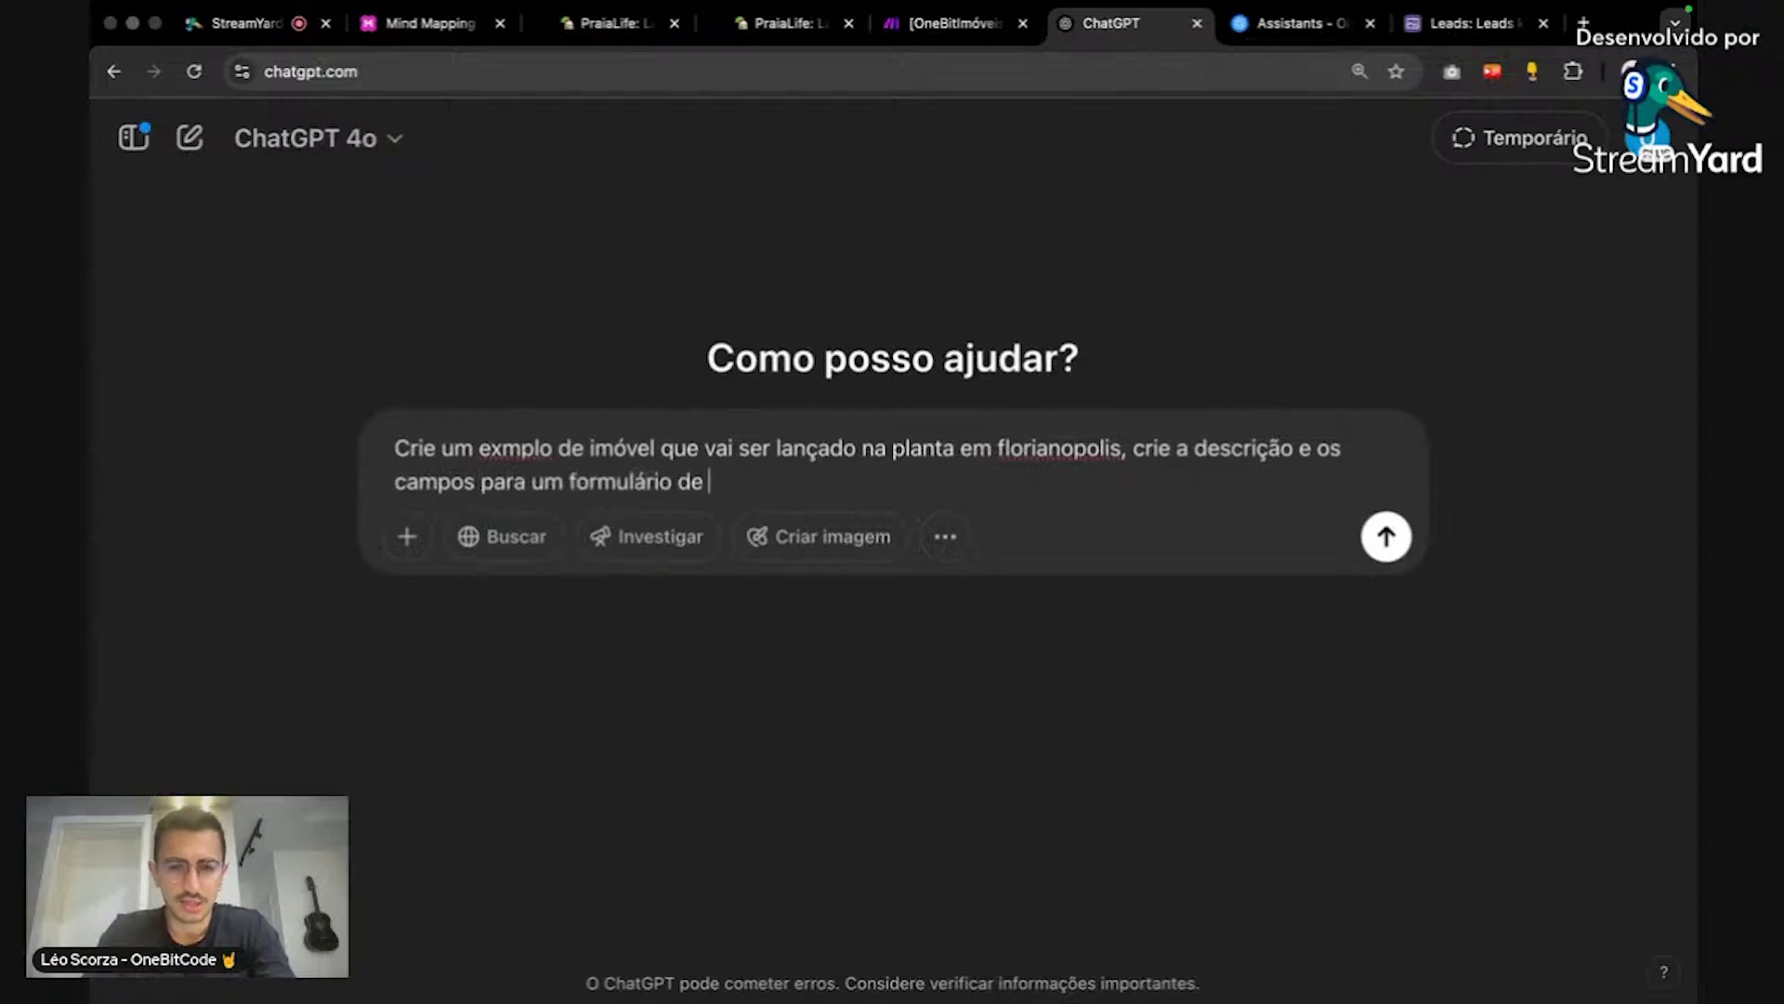
{"action": "type", "text": "captura de interes"}
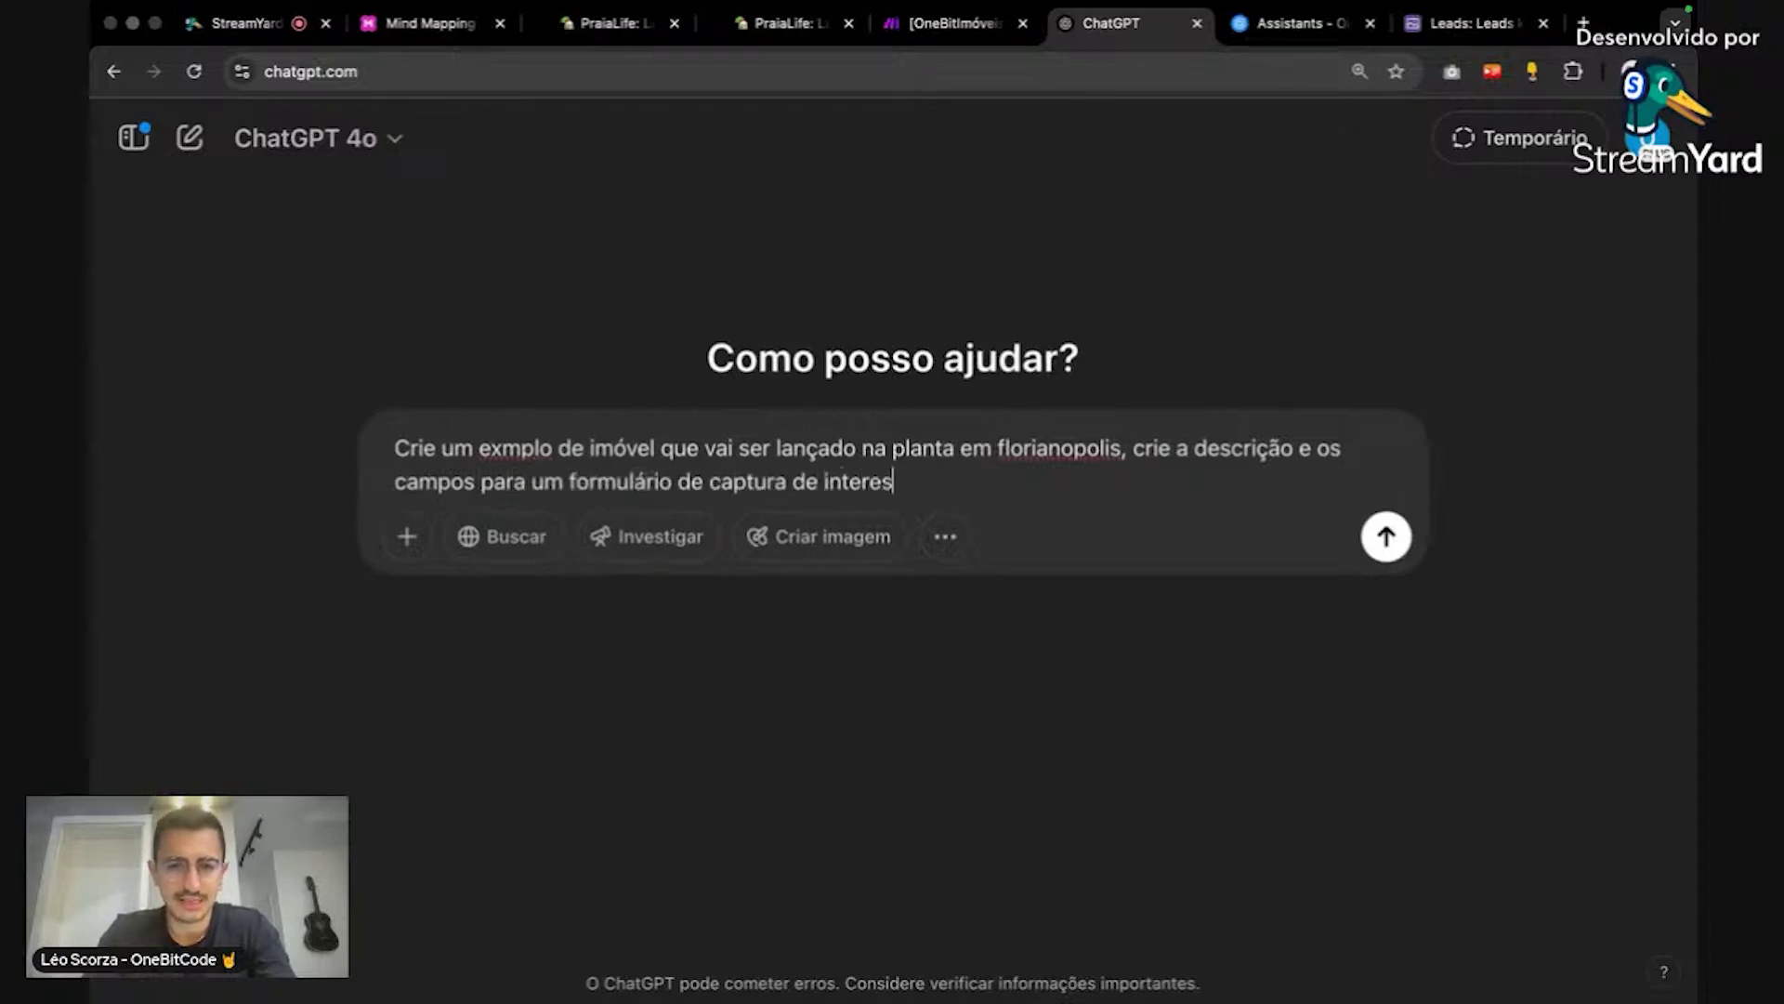
{"action": "type", "text": "sados nesse im"}
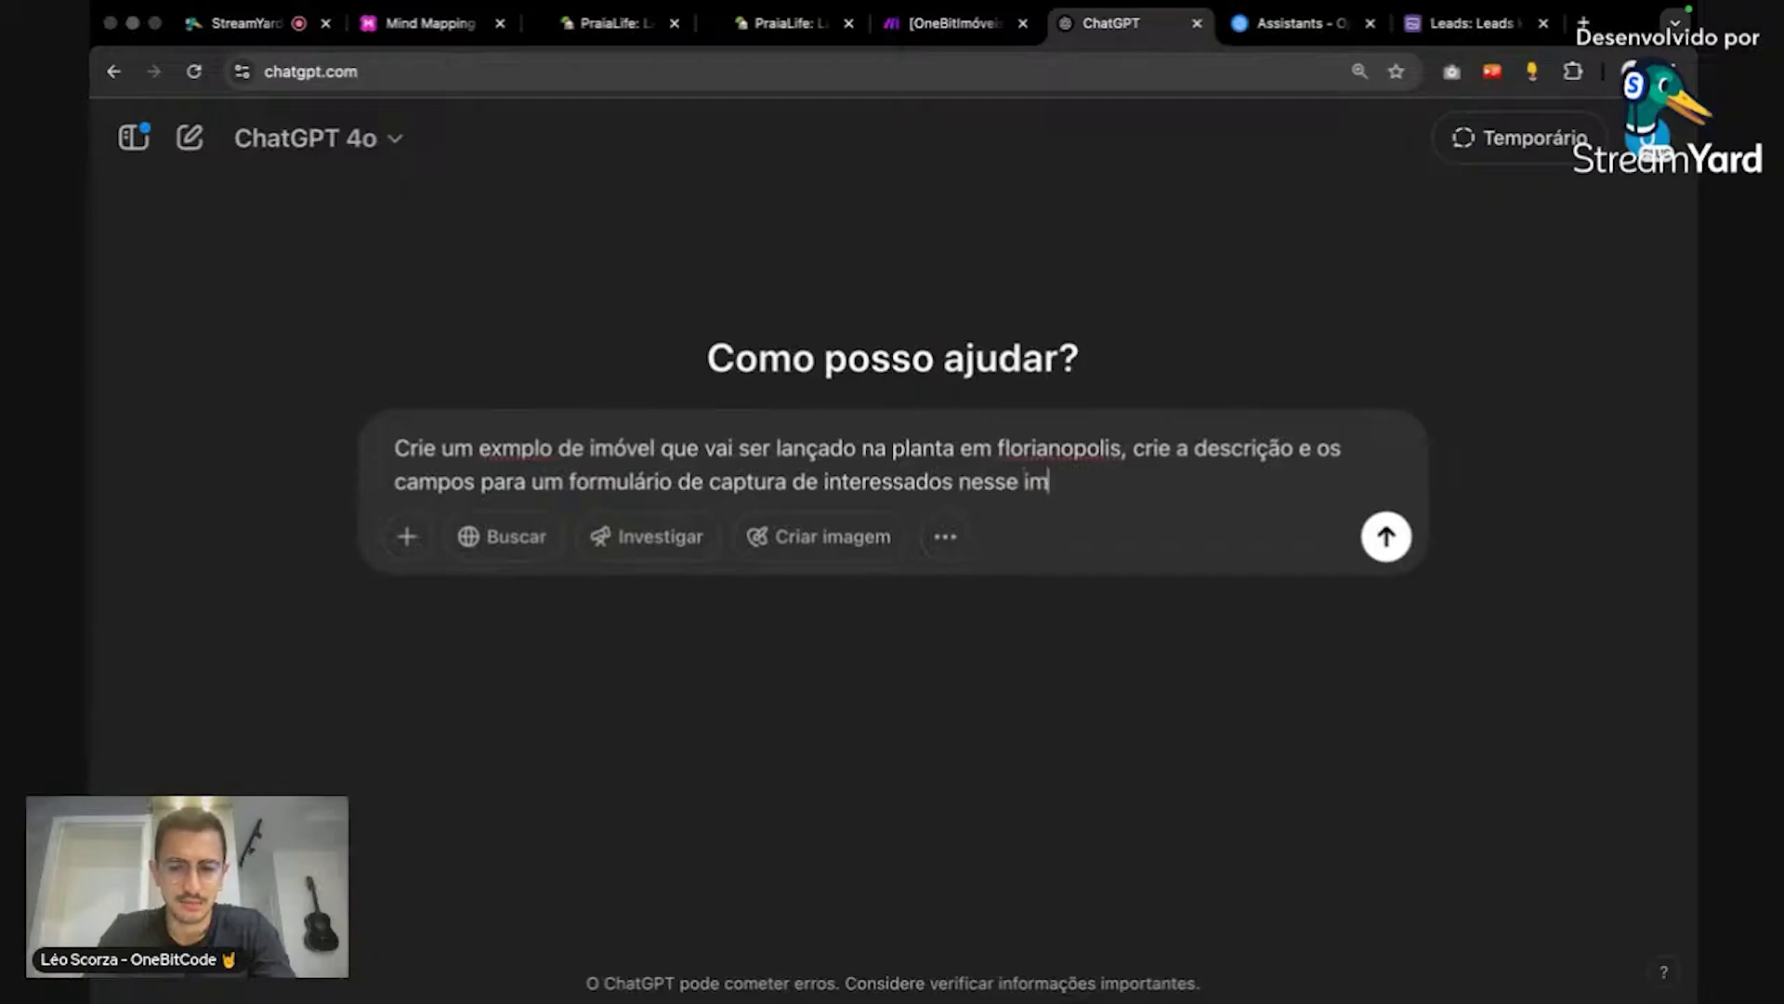
{"action": "type", "text": "óvel (esses c"}
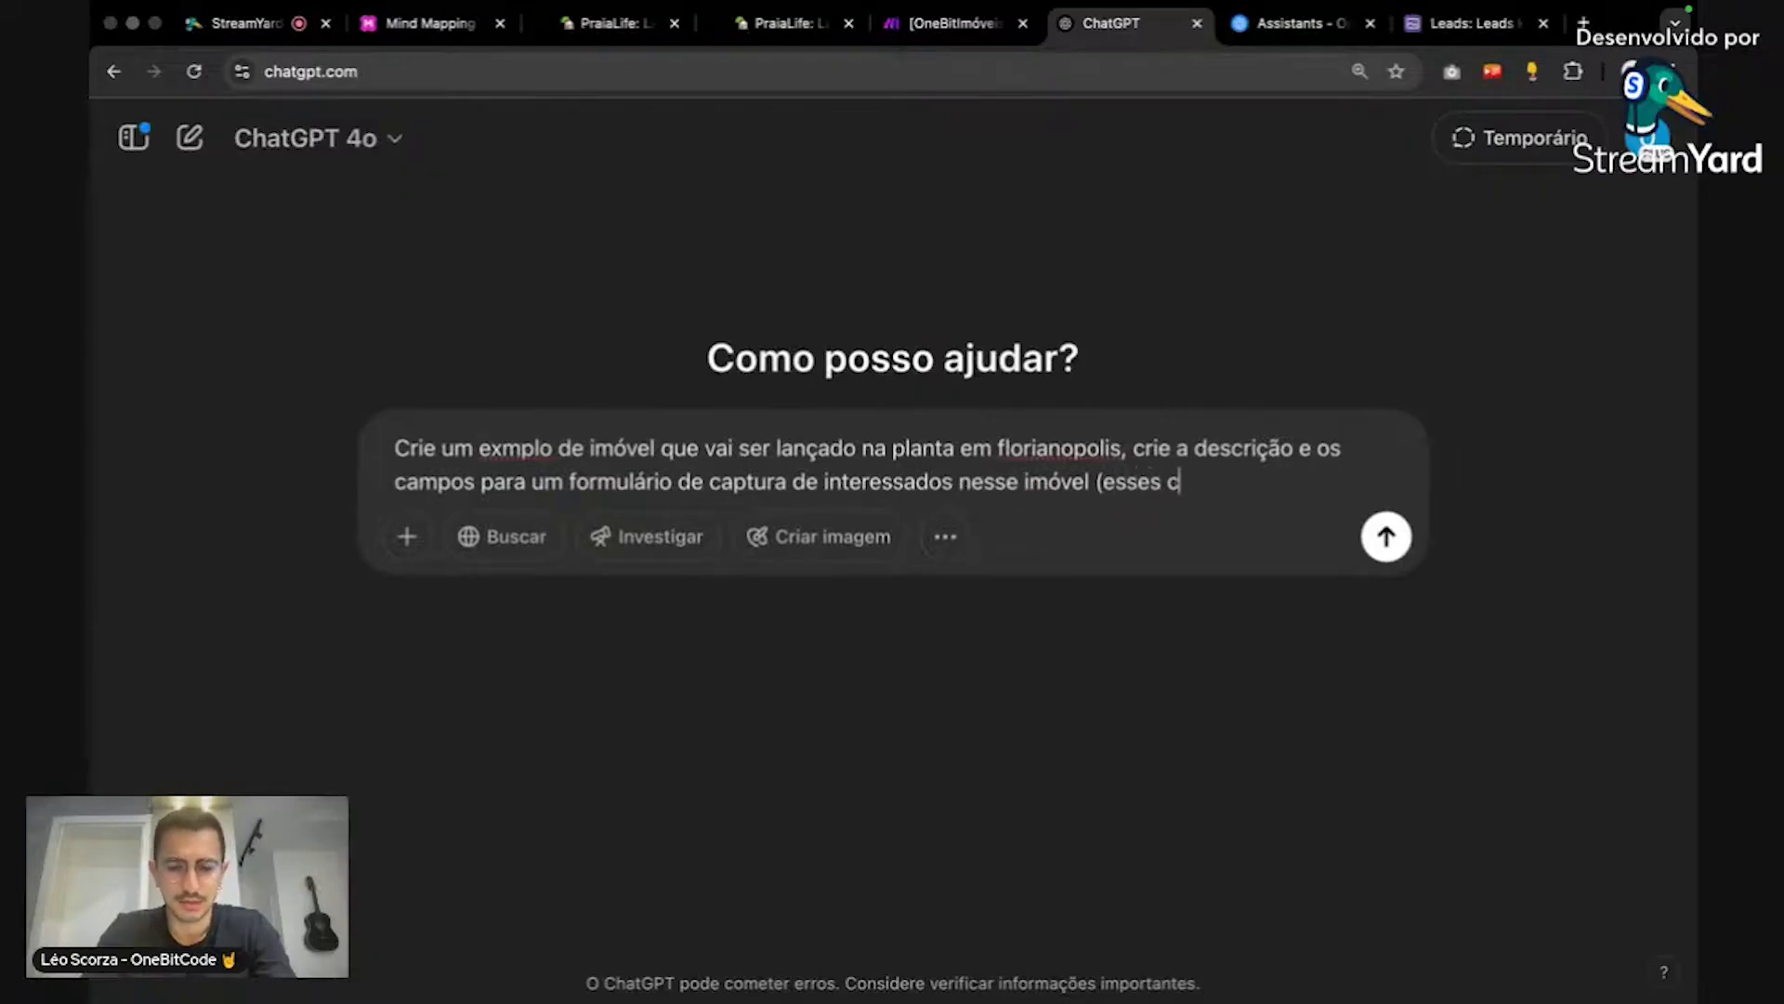
{"action": "type", "text": "ampos devem me "}
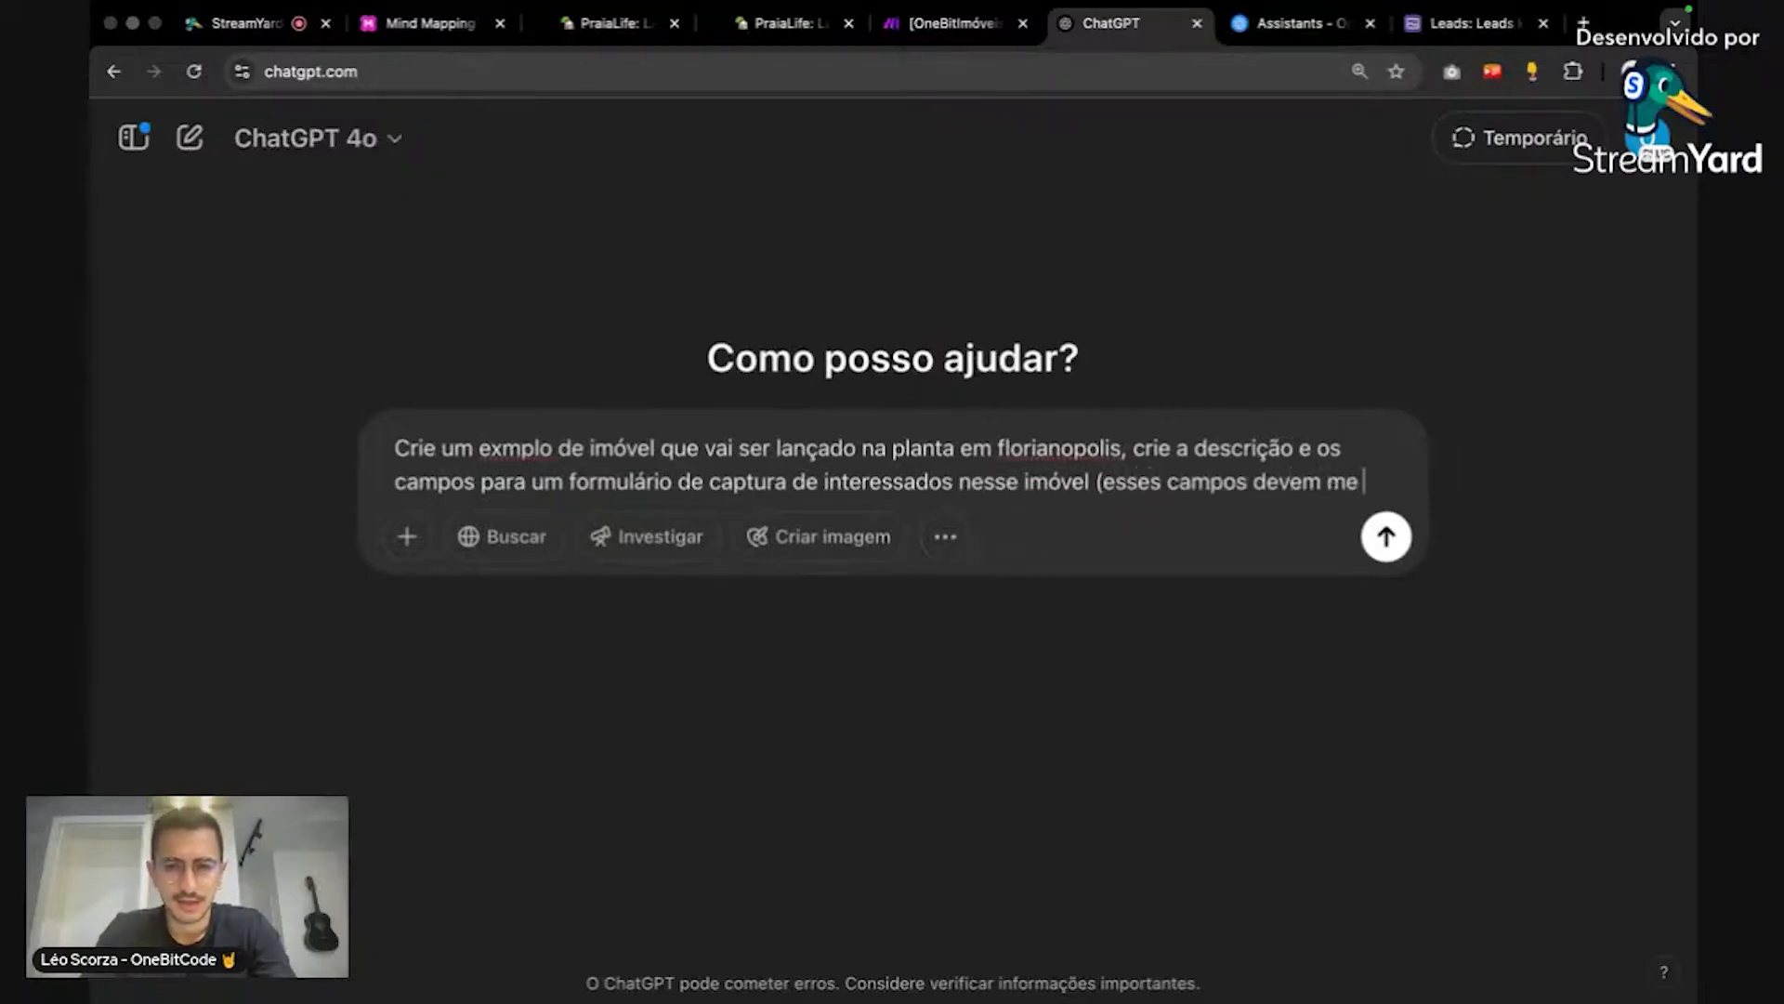
{"action": "type", "text": "ajudar a identifi"}
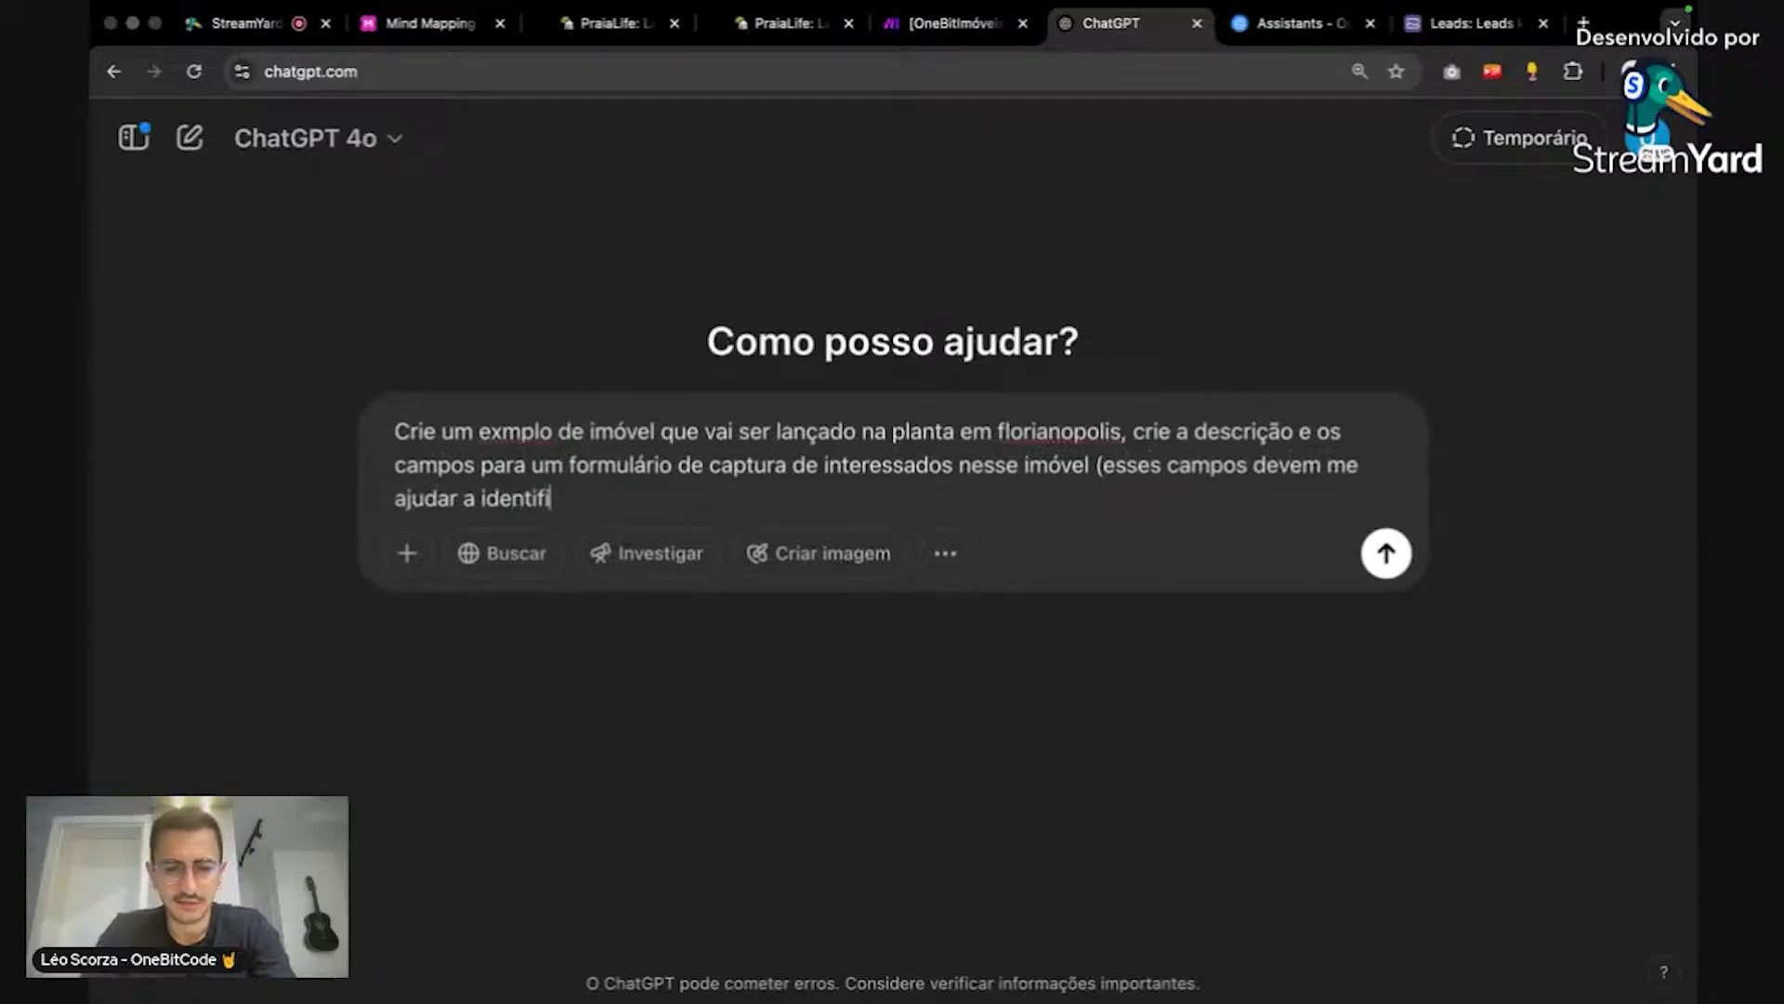
{"action": "type", "text": "car se o lead é quente, morno ou"}
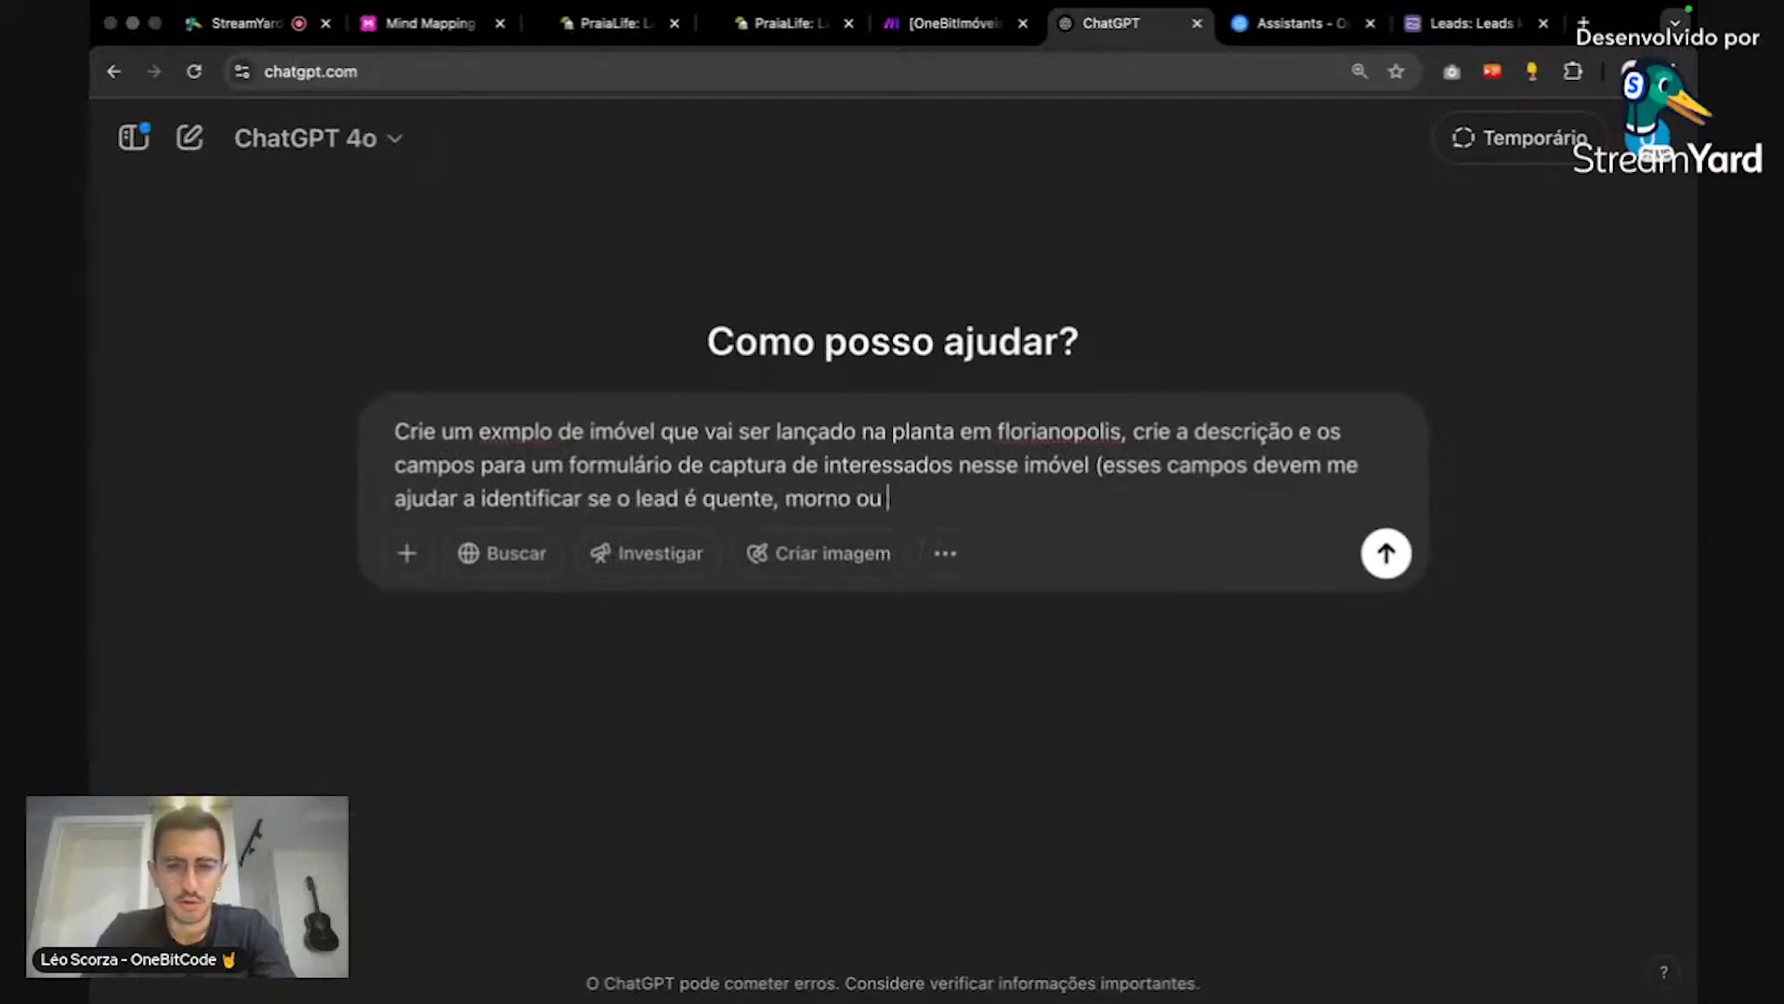
{"action": "type", "text": " frio)/"}
{"action": "key", "text": "Return"}
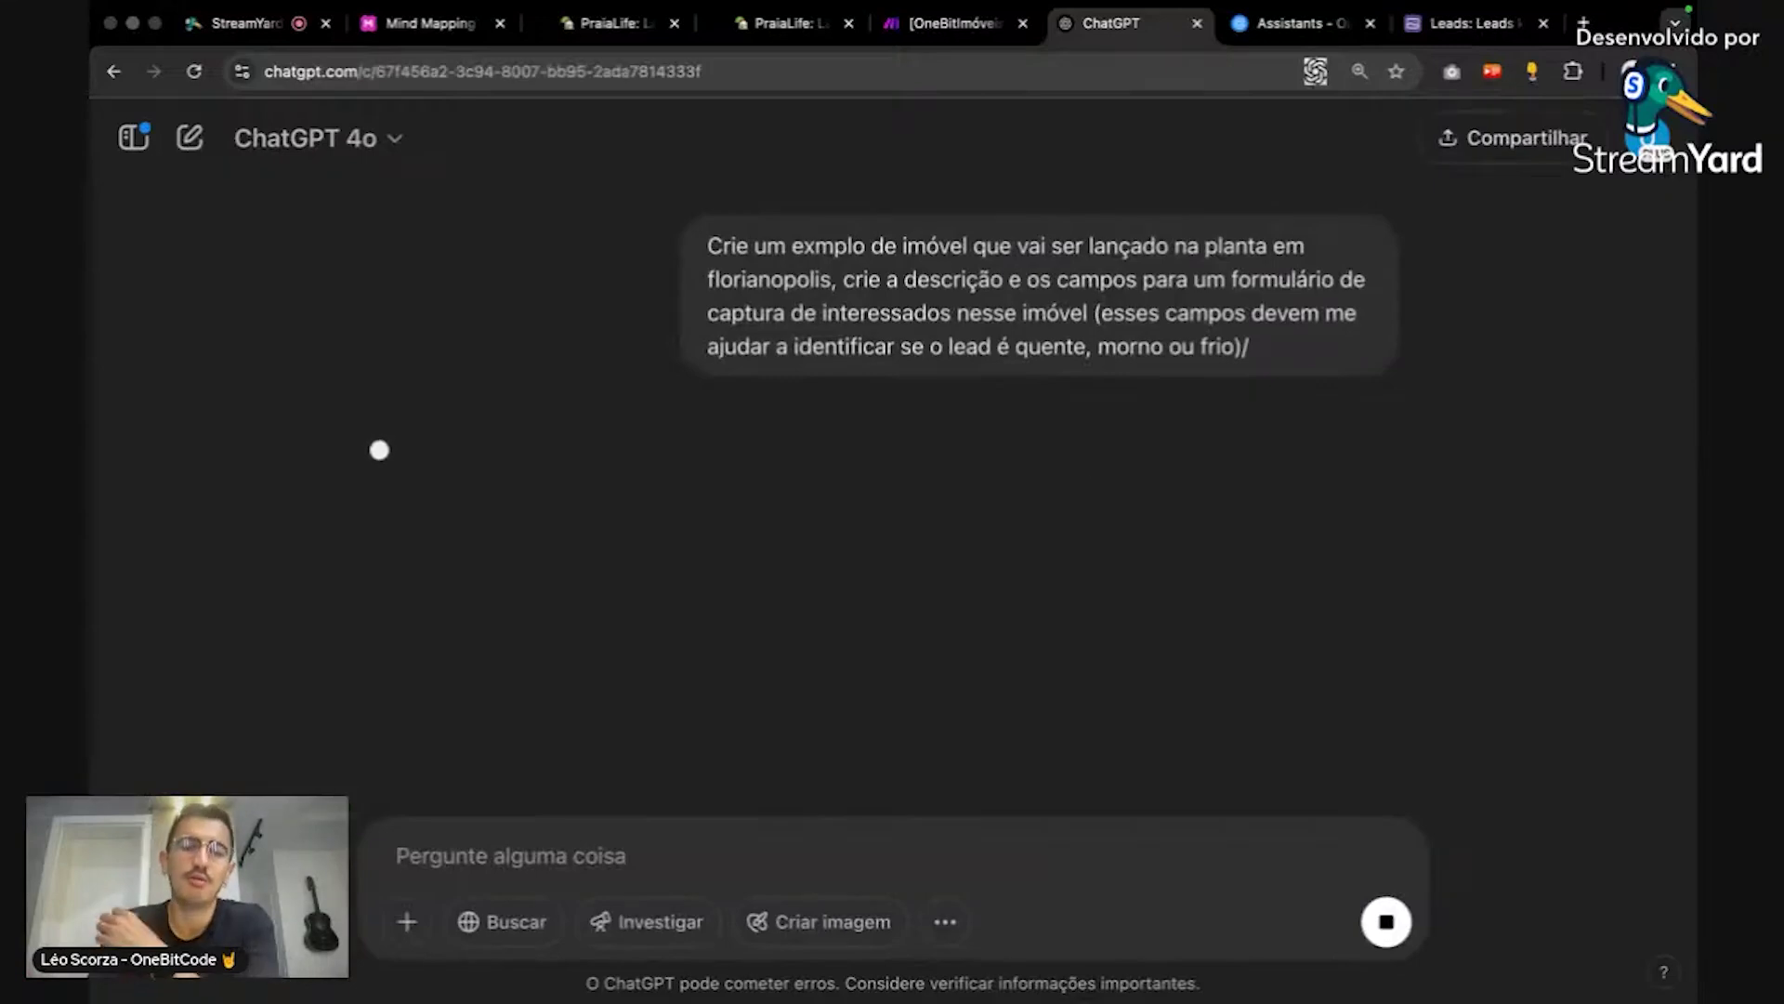
Step: Scroll through ChatGPT's reply with nine form questions and Quente/Morno/Frio lead criteria
{"action": "scroll", "coordinate": [1253, 432], "scroll_direction": "down", "scroll_amount": 2}
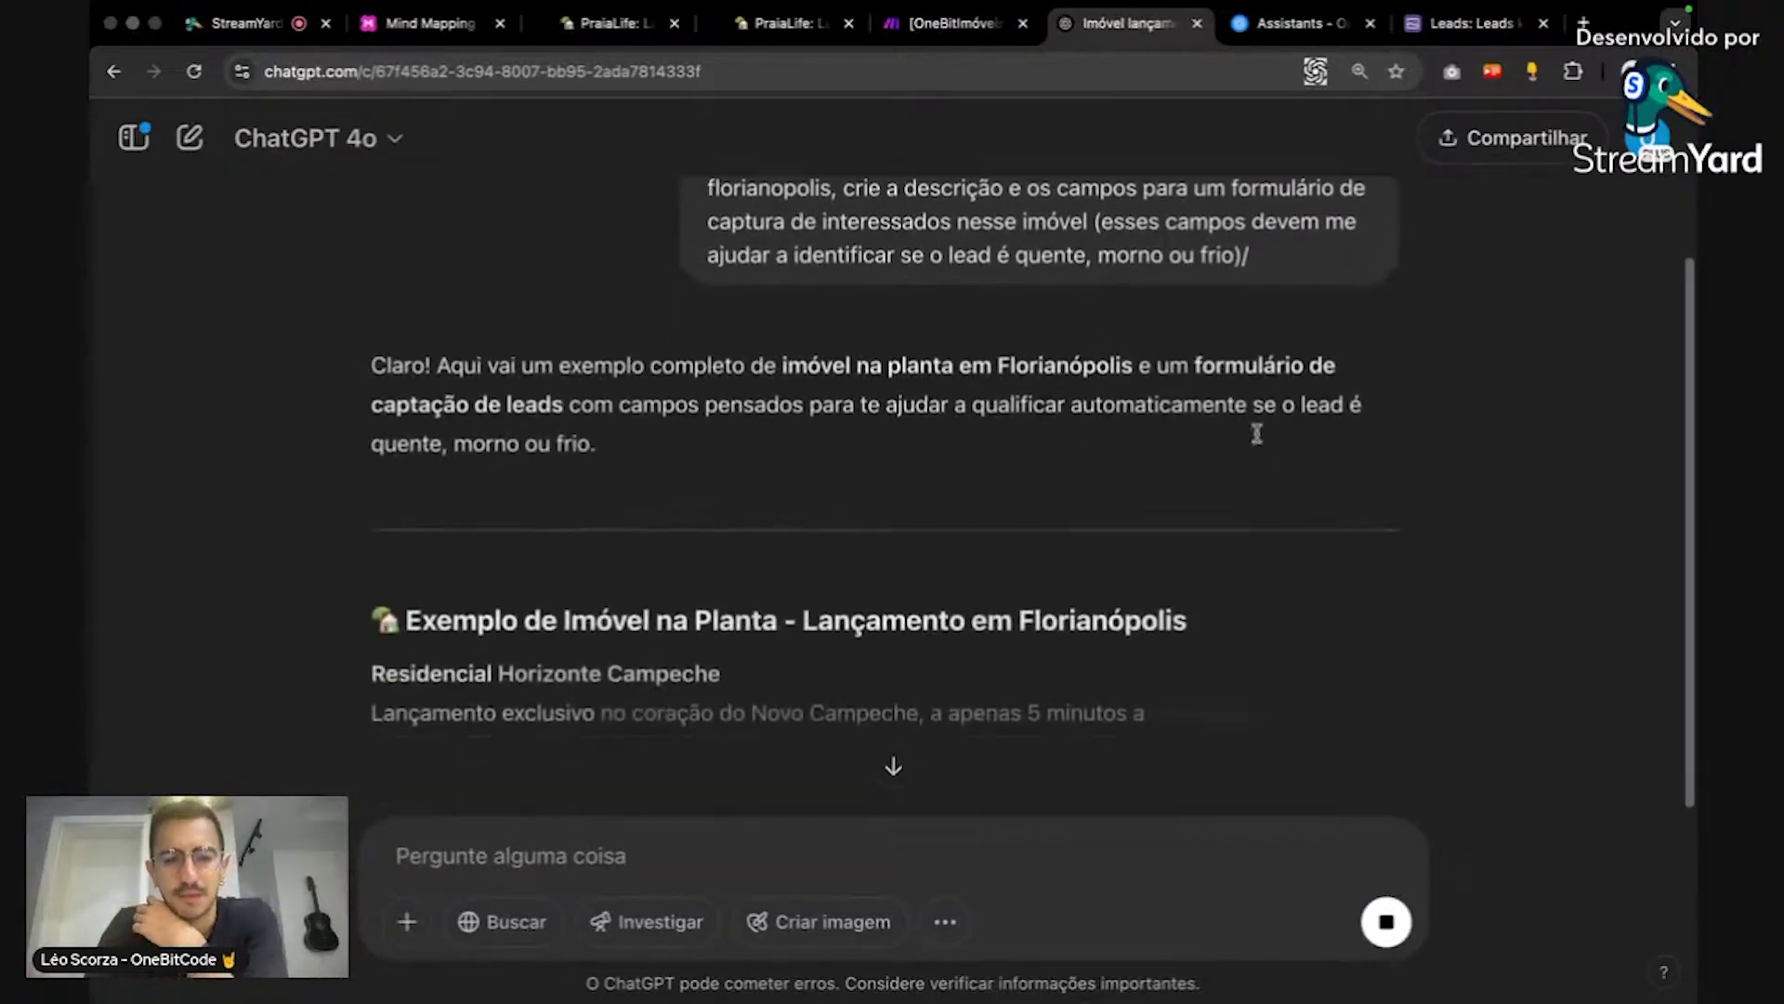
{"action": "scroll", "coordinate": [1259, 440], "scroll_direction": "up", "scroll_amount": 1}
{"action": "scroll", "coordinate": [1068, 566], "scroll_direction": "down", "scroll_amount": 2}
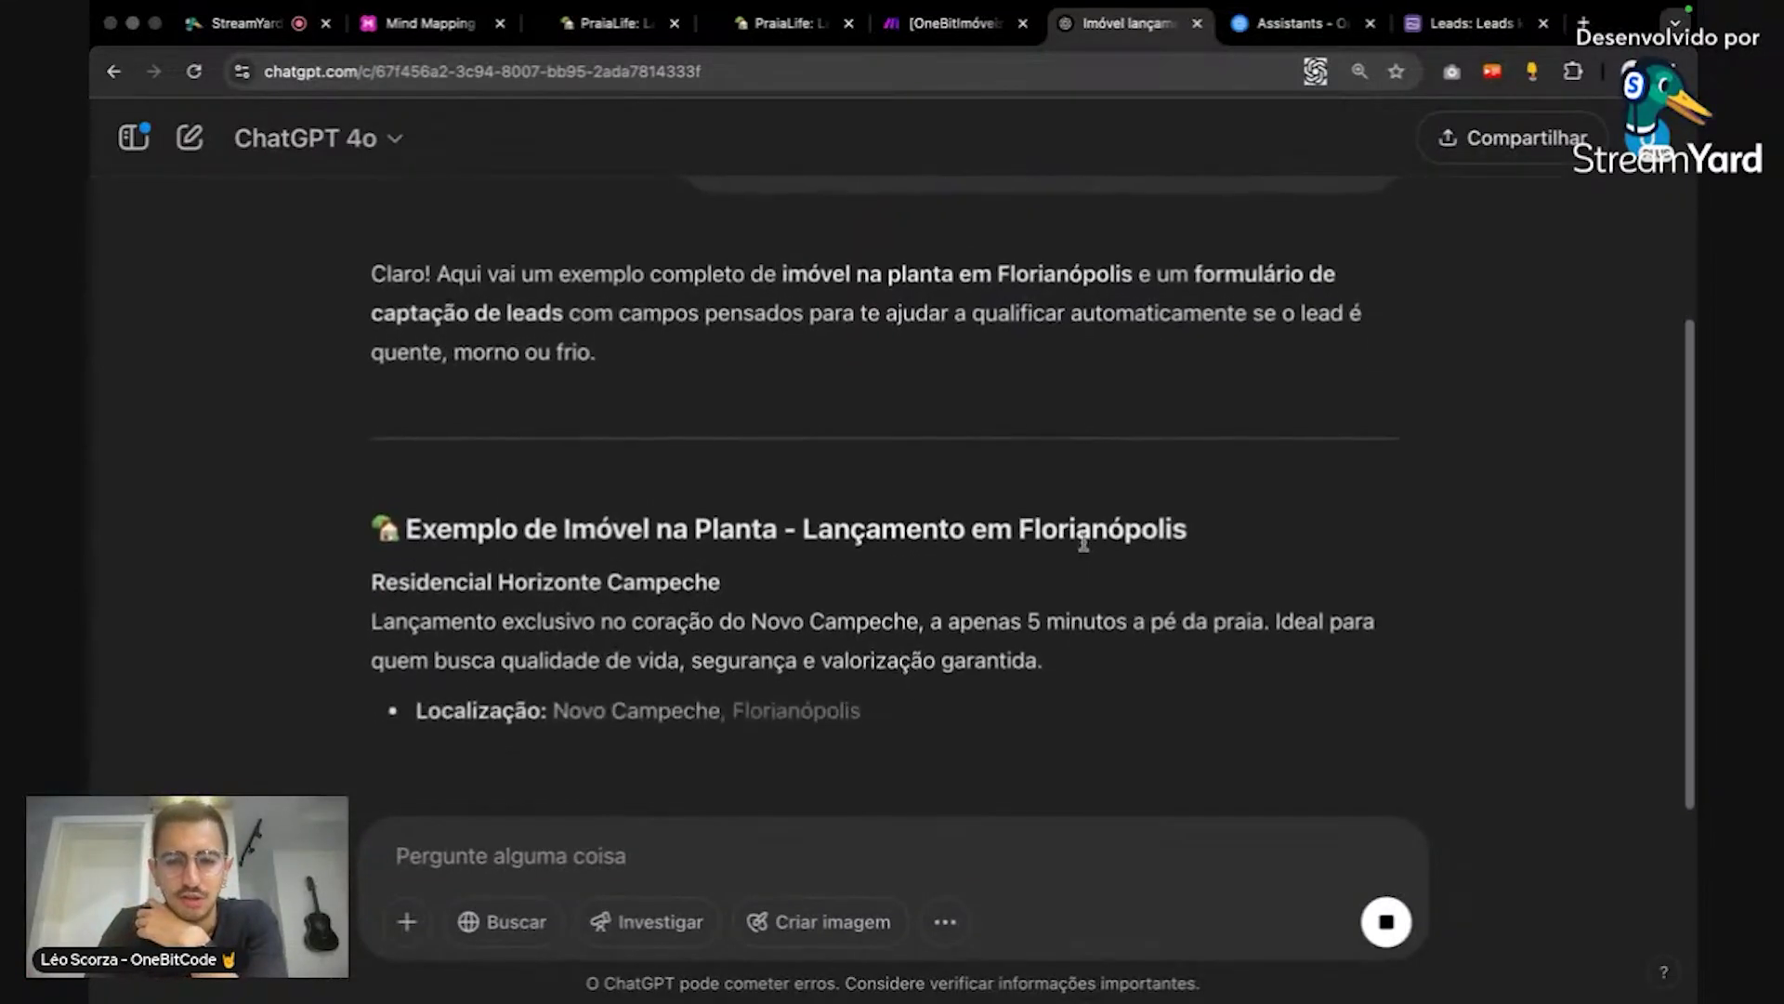
{"action": "scroll", "coordinate": [1103, 527], "scroll_direction": "down", "scroll_amount": 2}
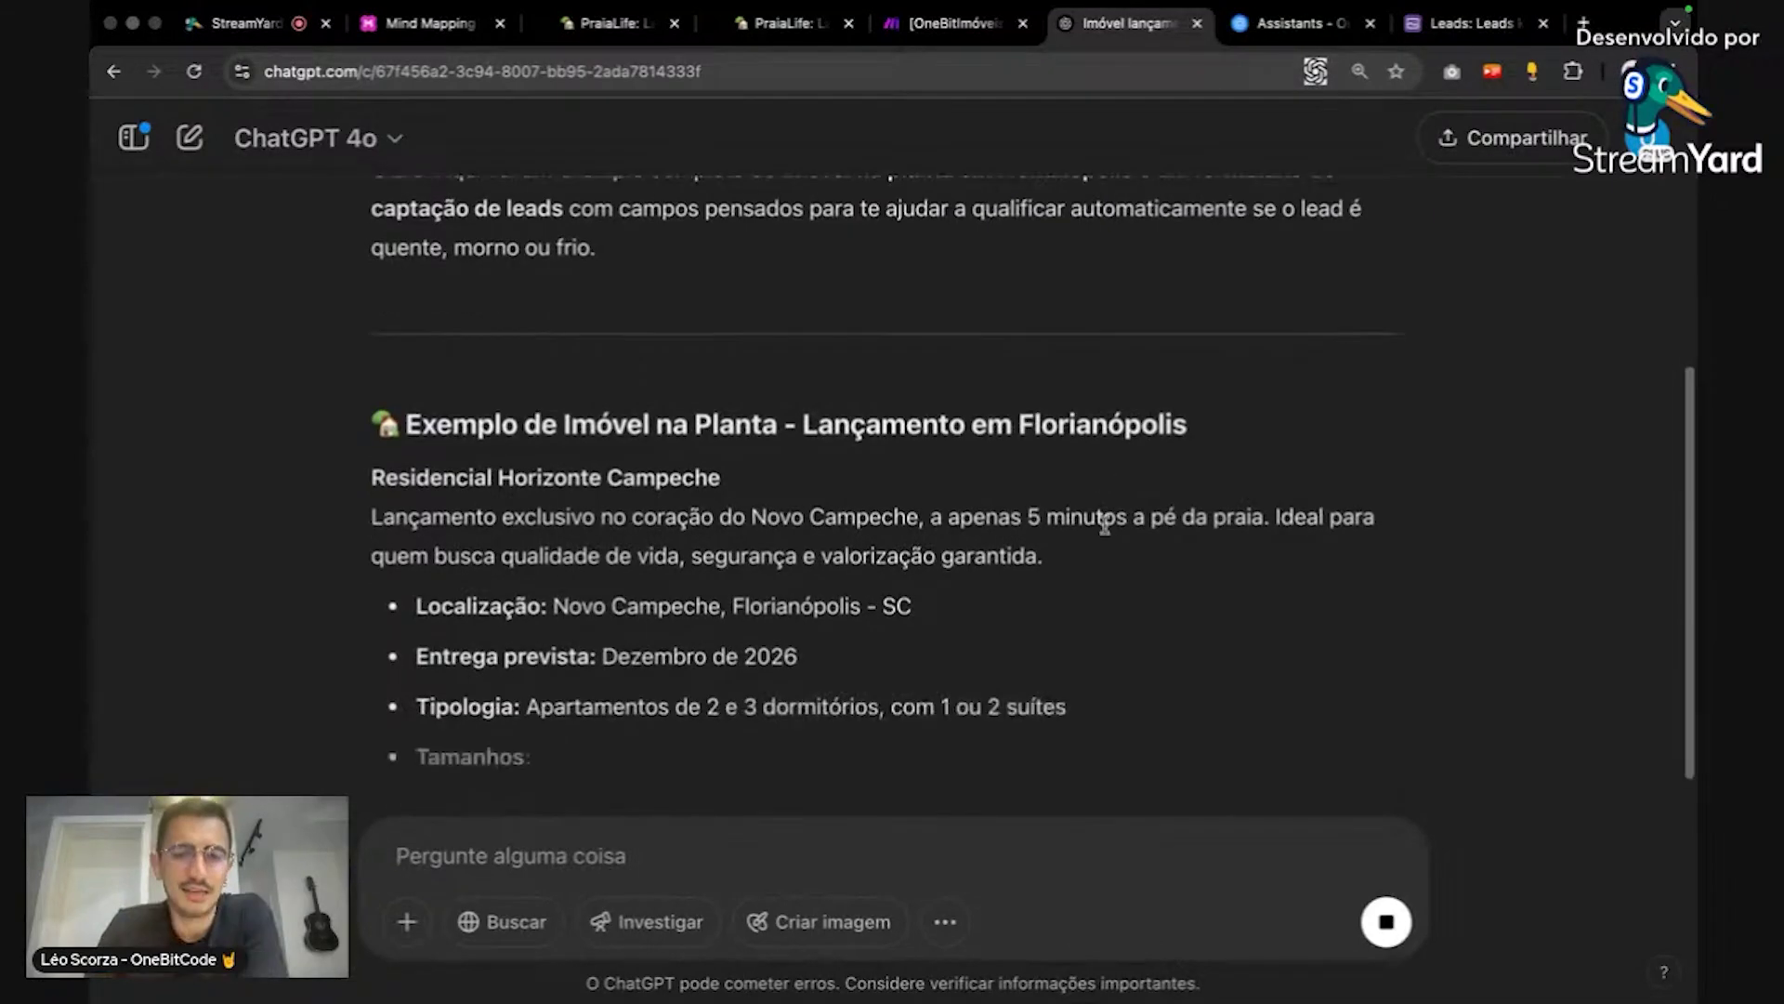
{"action": "scroll", "coordinate": [1106, 528], "scroll_direction": "down", "scroll_amount": 2}
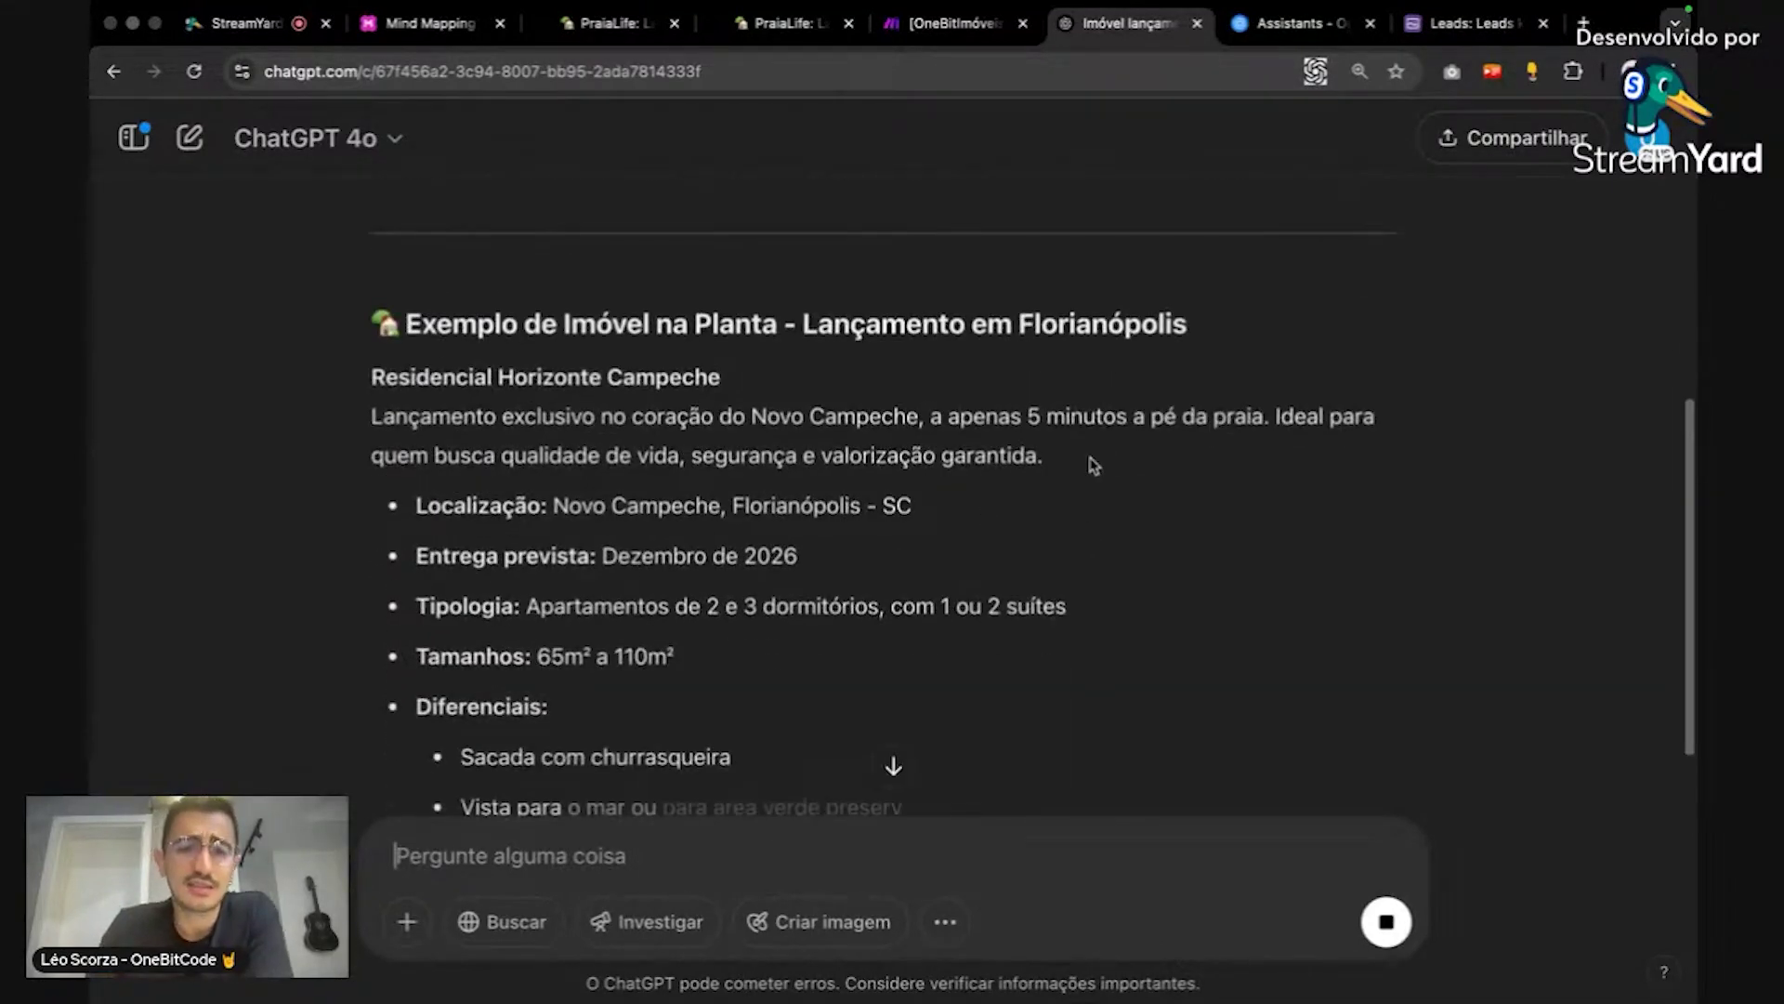
{"action": "scroll", "coordinate": [1106, 465], "scroll_direction": "down", "scroll_amount": 1}
{"action": "scroll", "coordinate": [1115, 465], "scroll_direction": "down", "scroll_amount": 2}
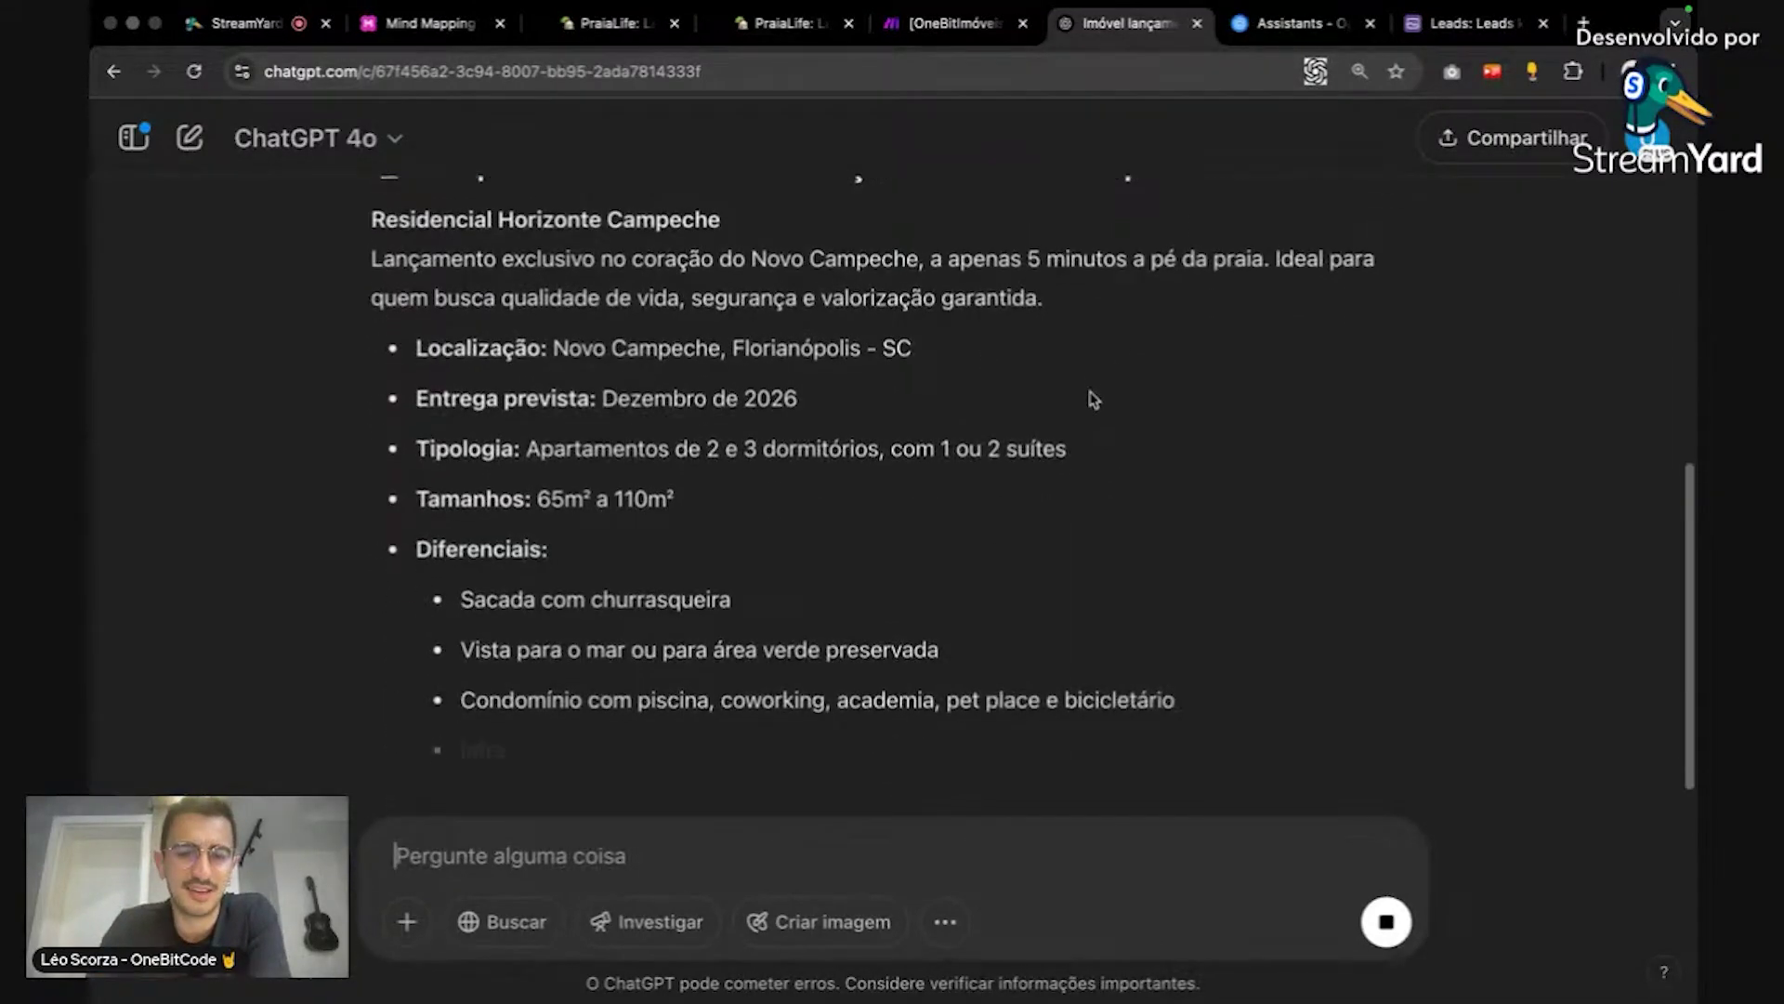
{"action": "scroll", "coordinate": [1097, 392], "scroll_direction": "down", "scroll_amount": 1}
{"action": "scroll", "coordinate": [1111, 382], "scroll_direction": "down", "scroll_amount": 6}
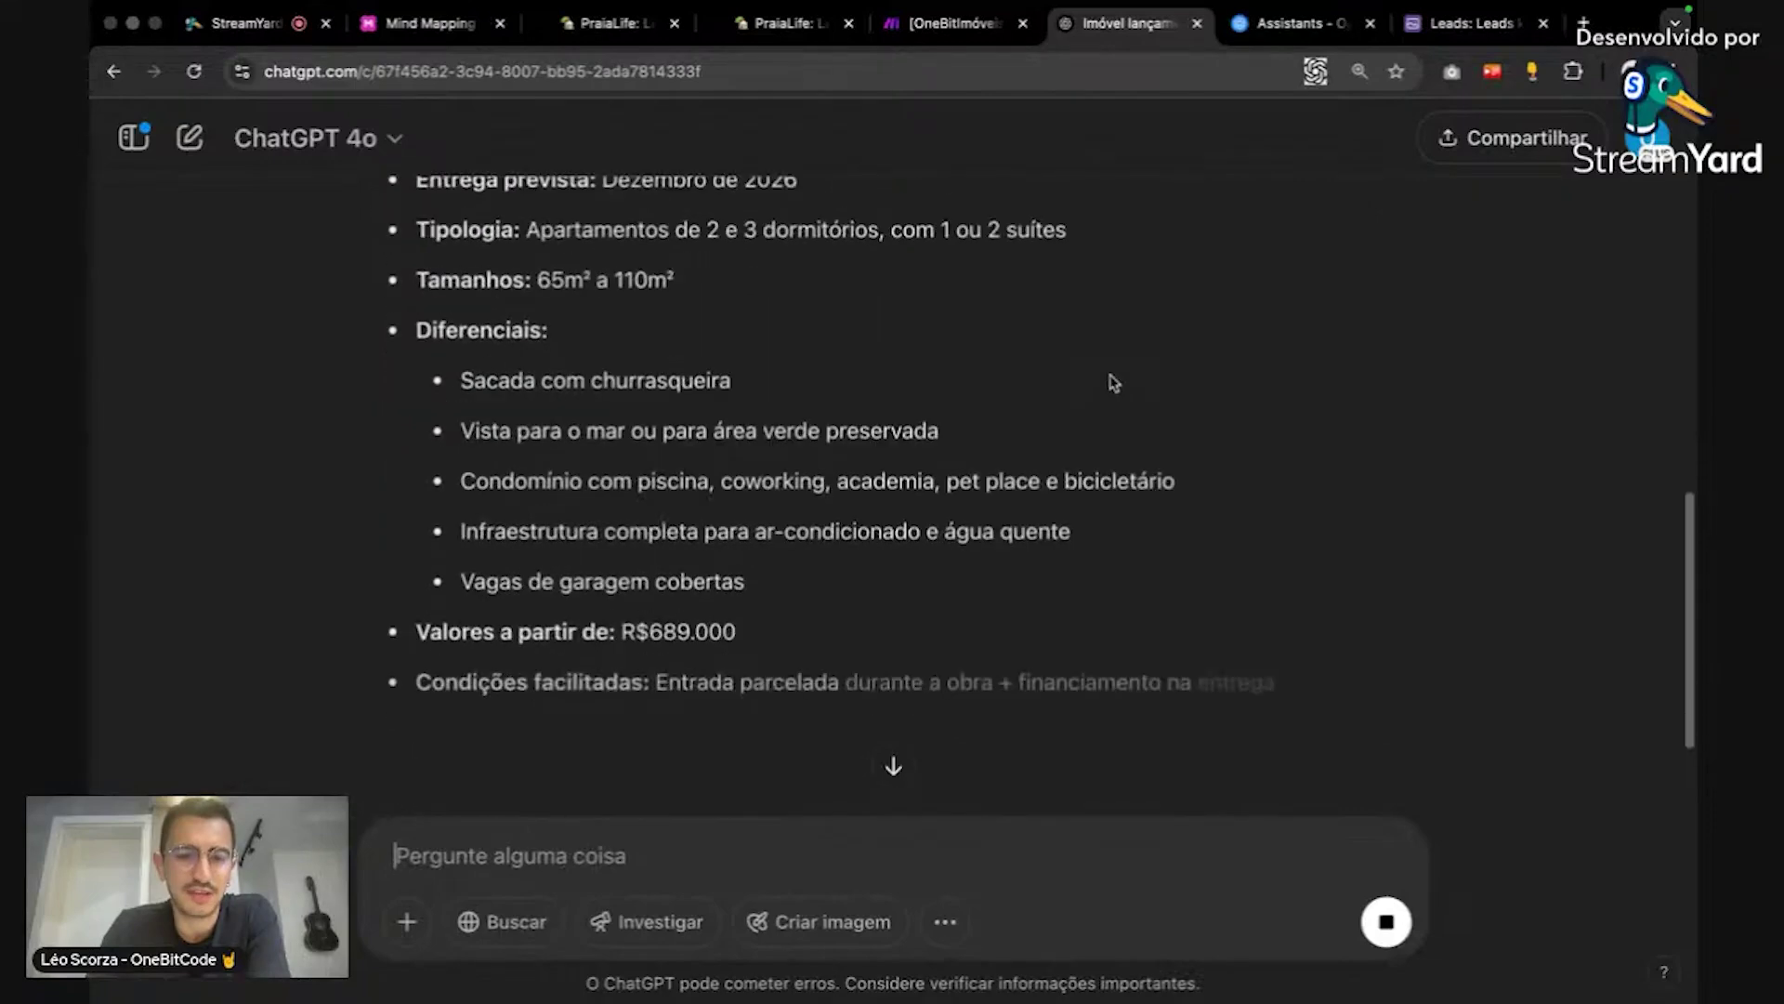
{"action": "scroll", "coordinate": [1114, 382], "scroll_direction": "down", "scroll_amount": 7}
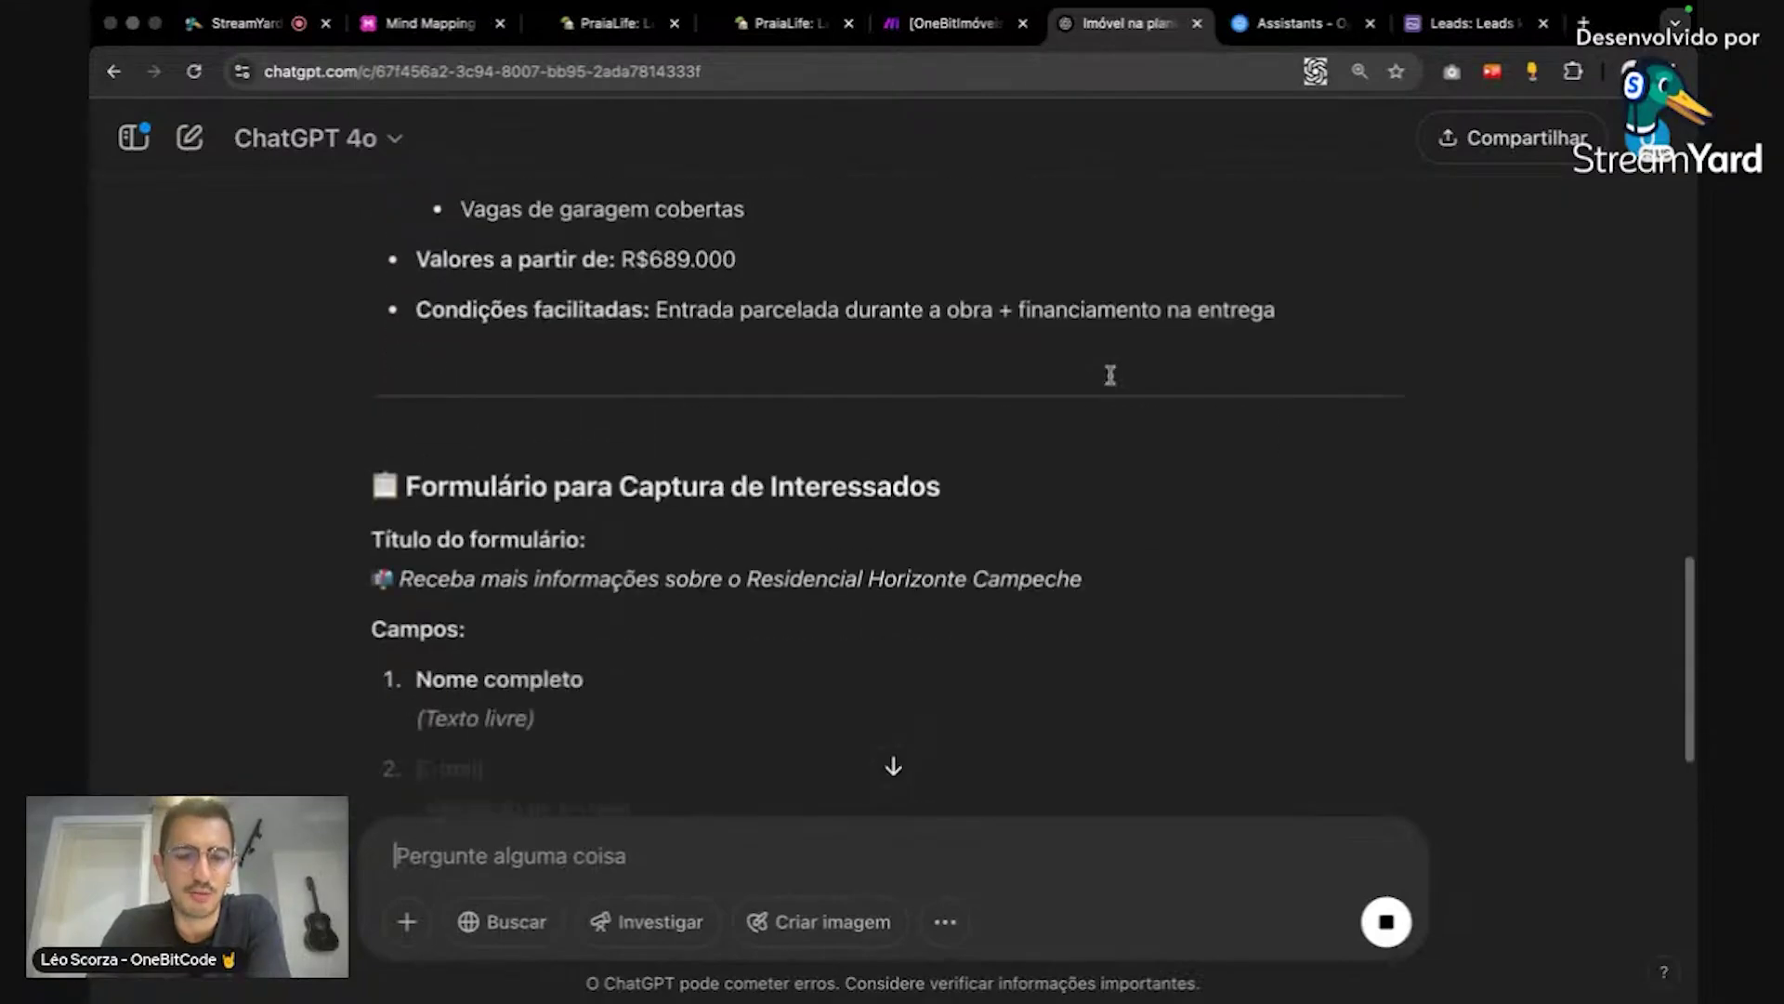
{"action": "scroll", "coordinate": [1114, 382], "scroll_direction": "down", "scroll_amount": 1}
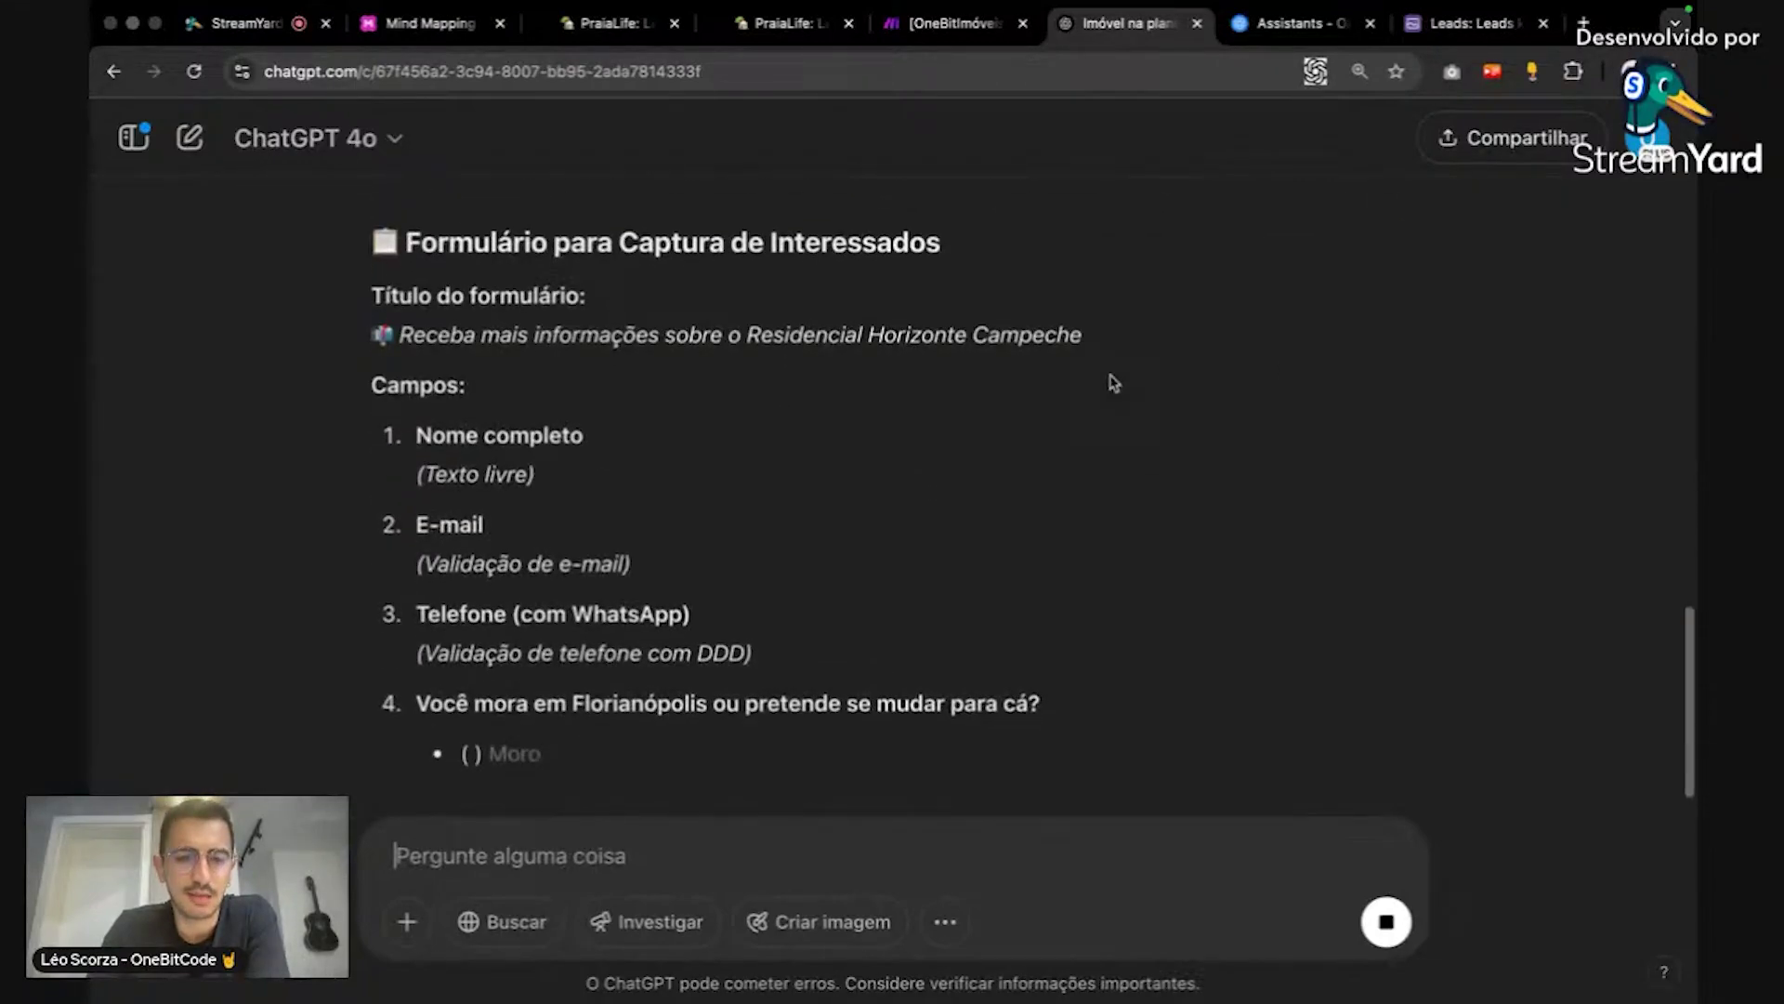
{"action": "scroll", "coordinate": [1114, 382], "scroll_direction": "down", "scroll_amount": 2}
{"action": "scroll", "coordinate": [1197, 383], "scroll_direction": "down", "scroll_amount": 8}
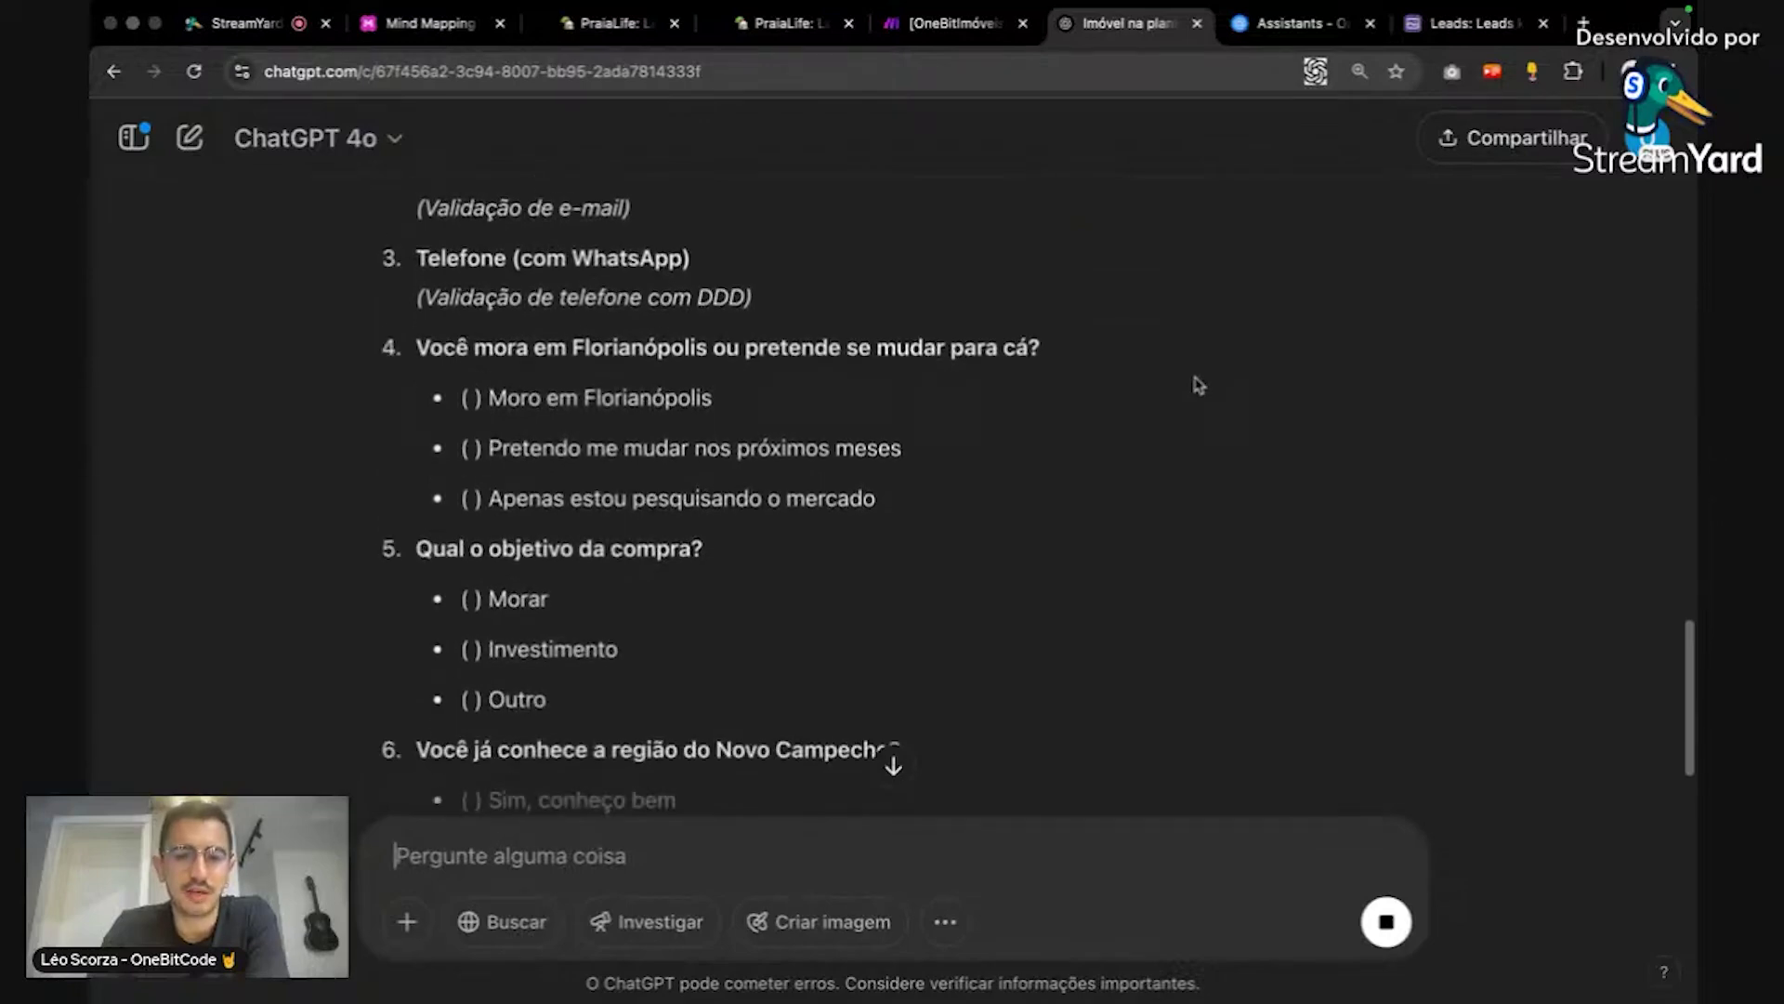
{"action": "scroll", "coordinate": [1199, 385], "scroll_direction": "down", "scroll_amount": 4}
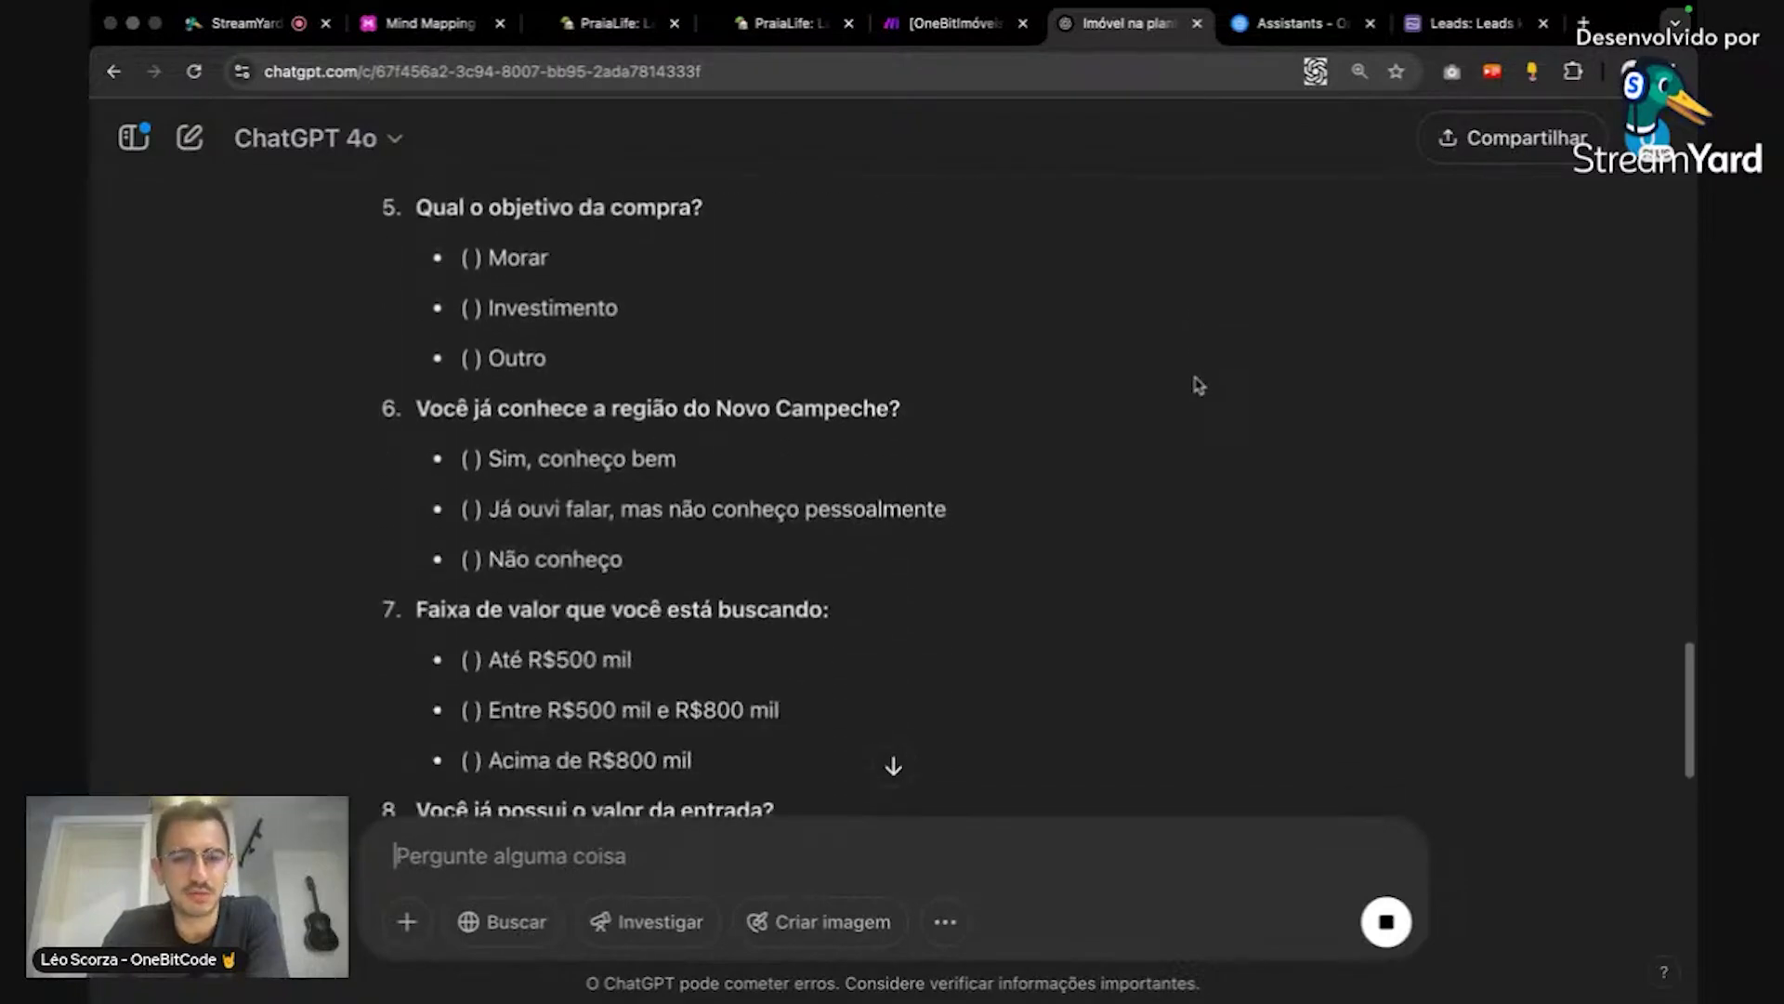
{"action": "scroll", "coordinate": [1198, 385], "scroll_direction": "down", "scroll_amount": 4}
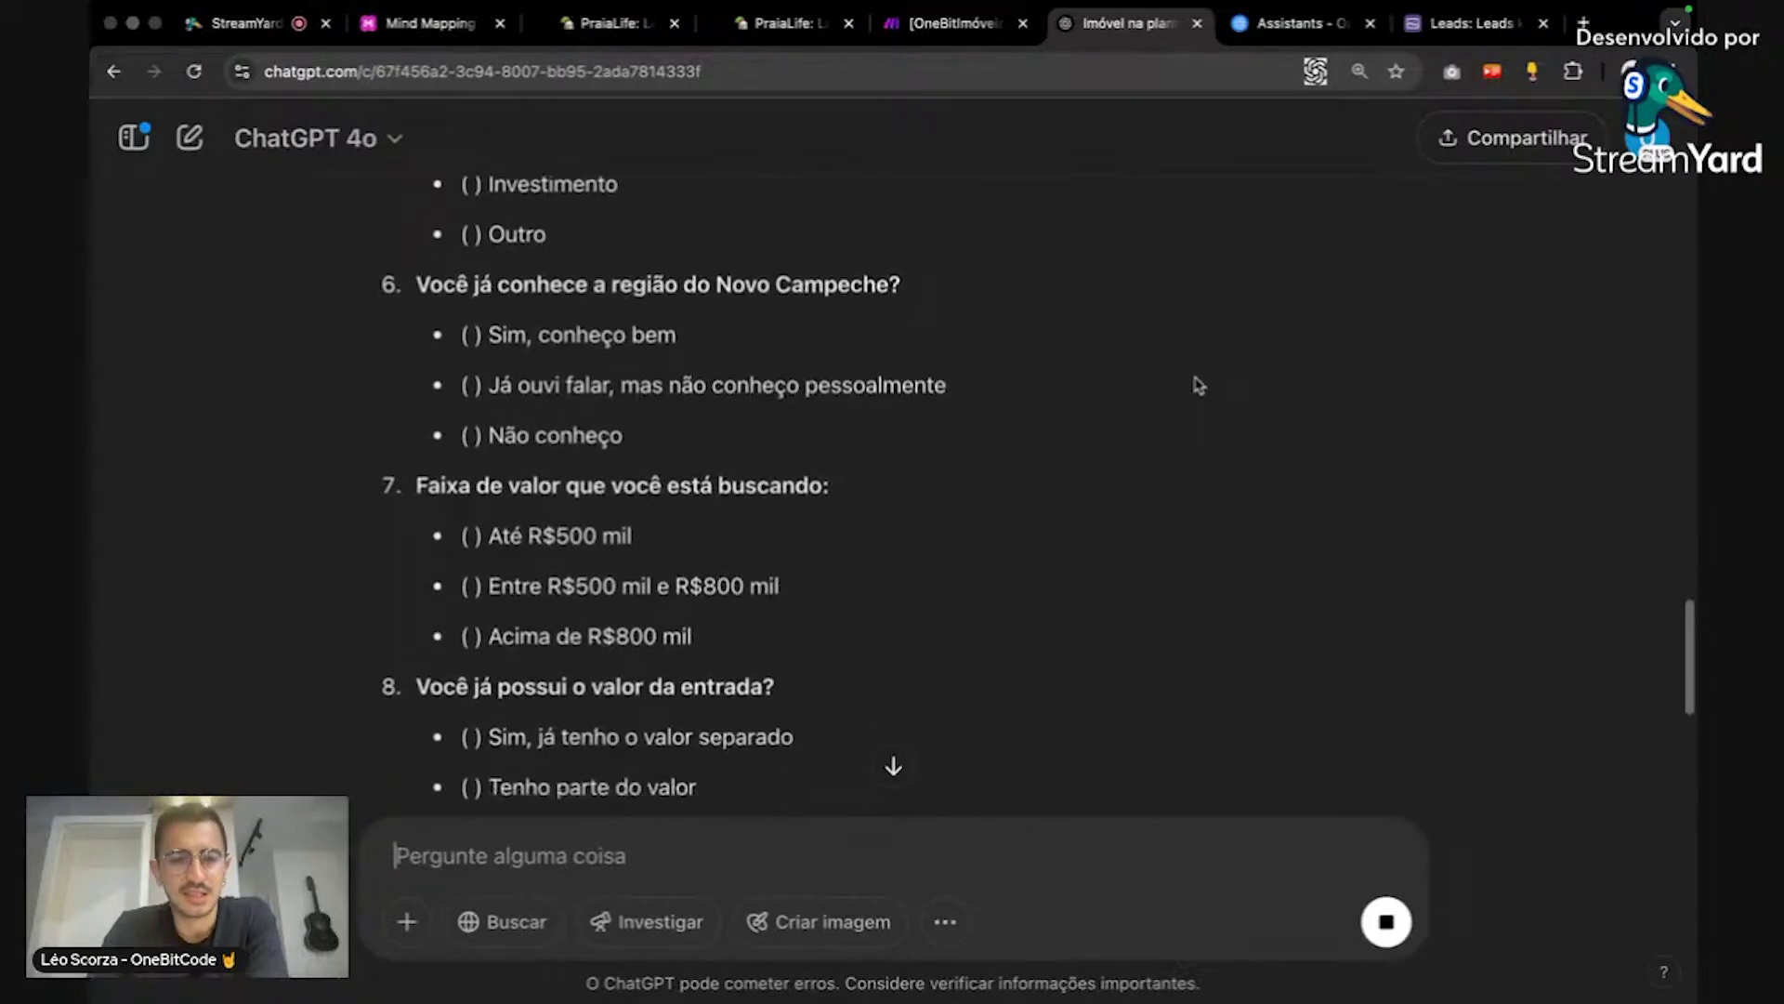
{"action": "scroll", "coordinate": [1199, 385], "scroll_direction": "down", "scroll_amount": 10}
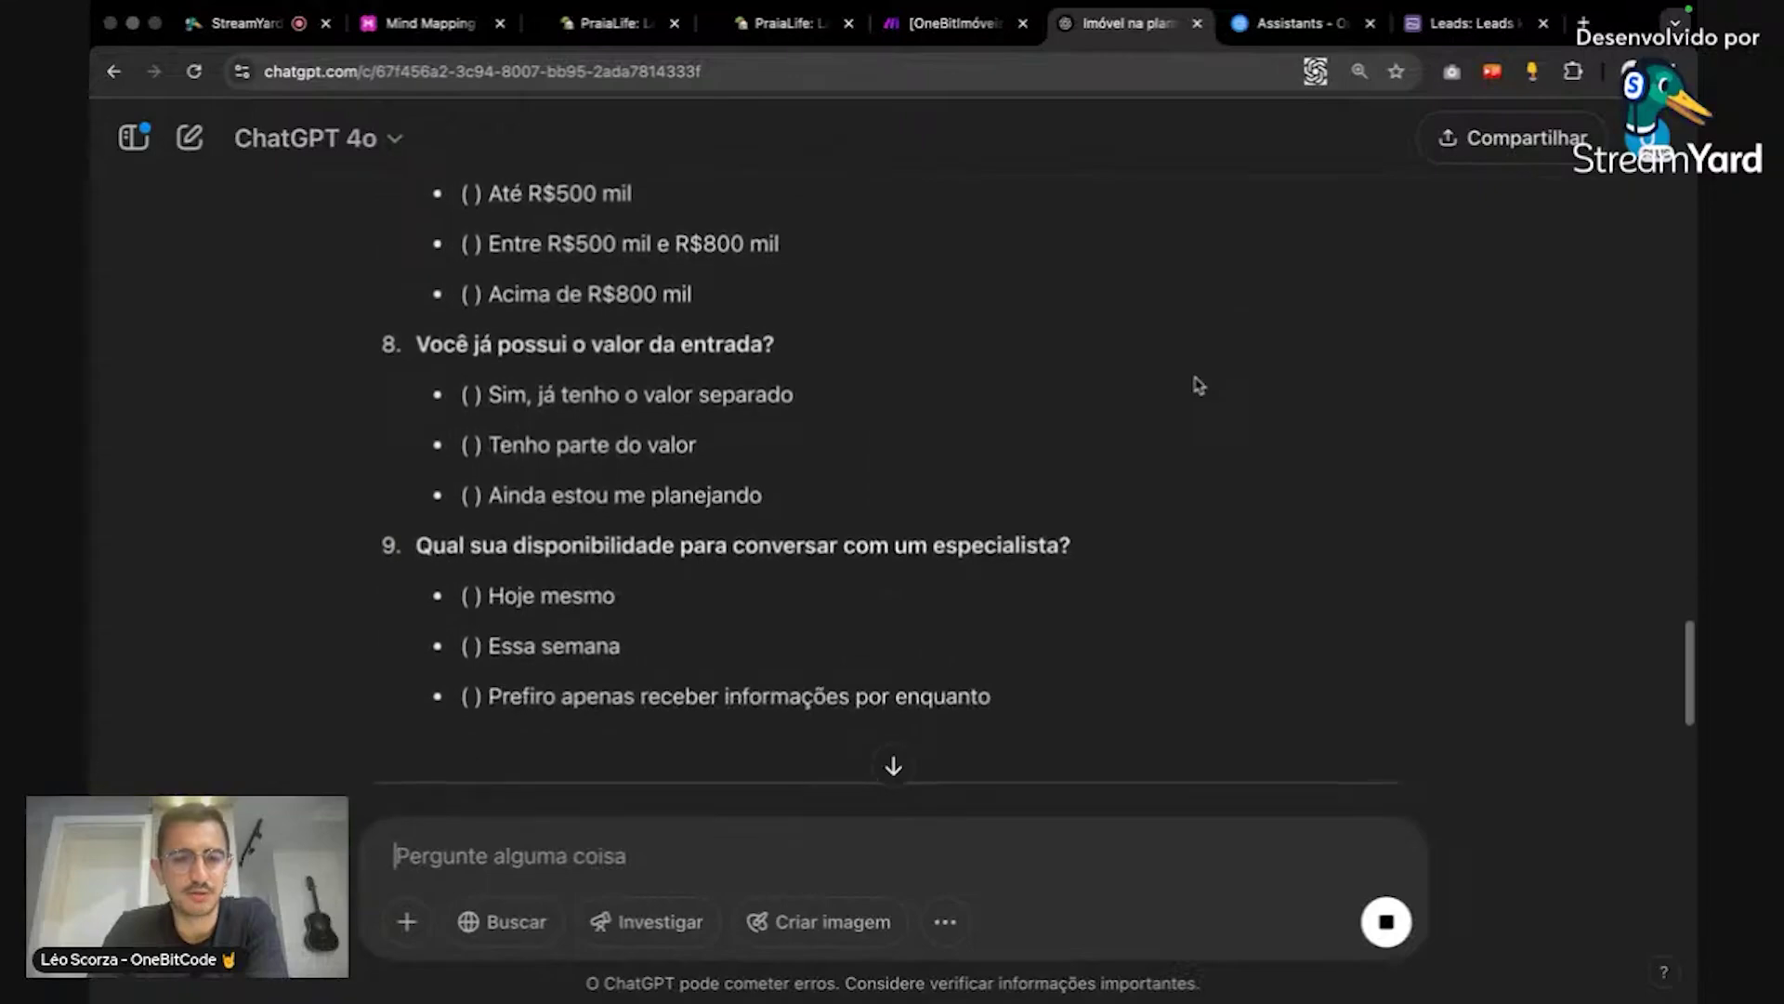
{"action": "scroll", "coordinate": [1199, 385], "scroll_direction": "down", "scroll_amount": 14}
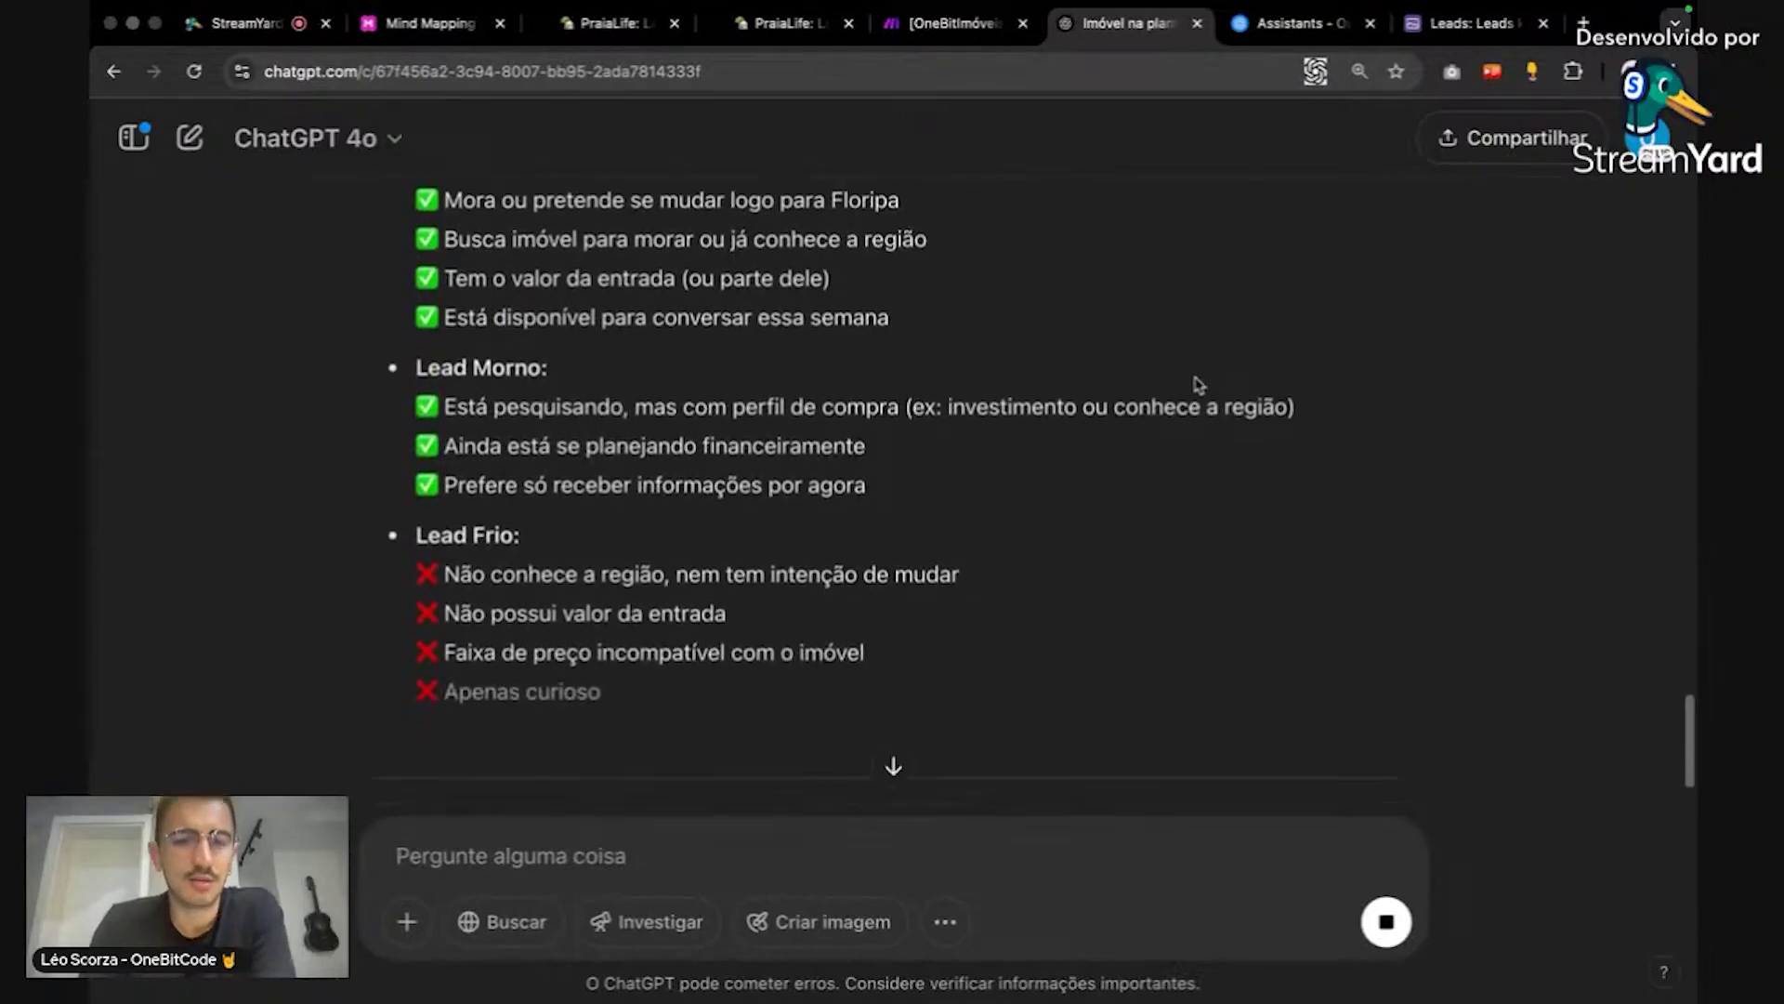
{"action": "scroll", "coordinate": [591, 296], "scroll_direction": "up", "scroll_amount": 2}
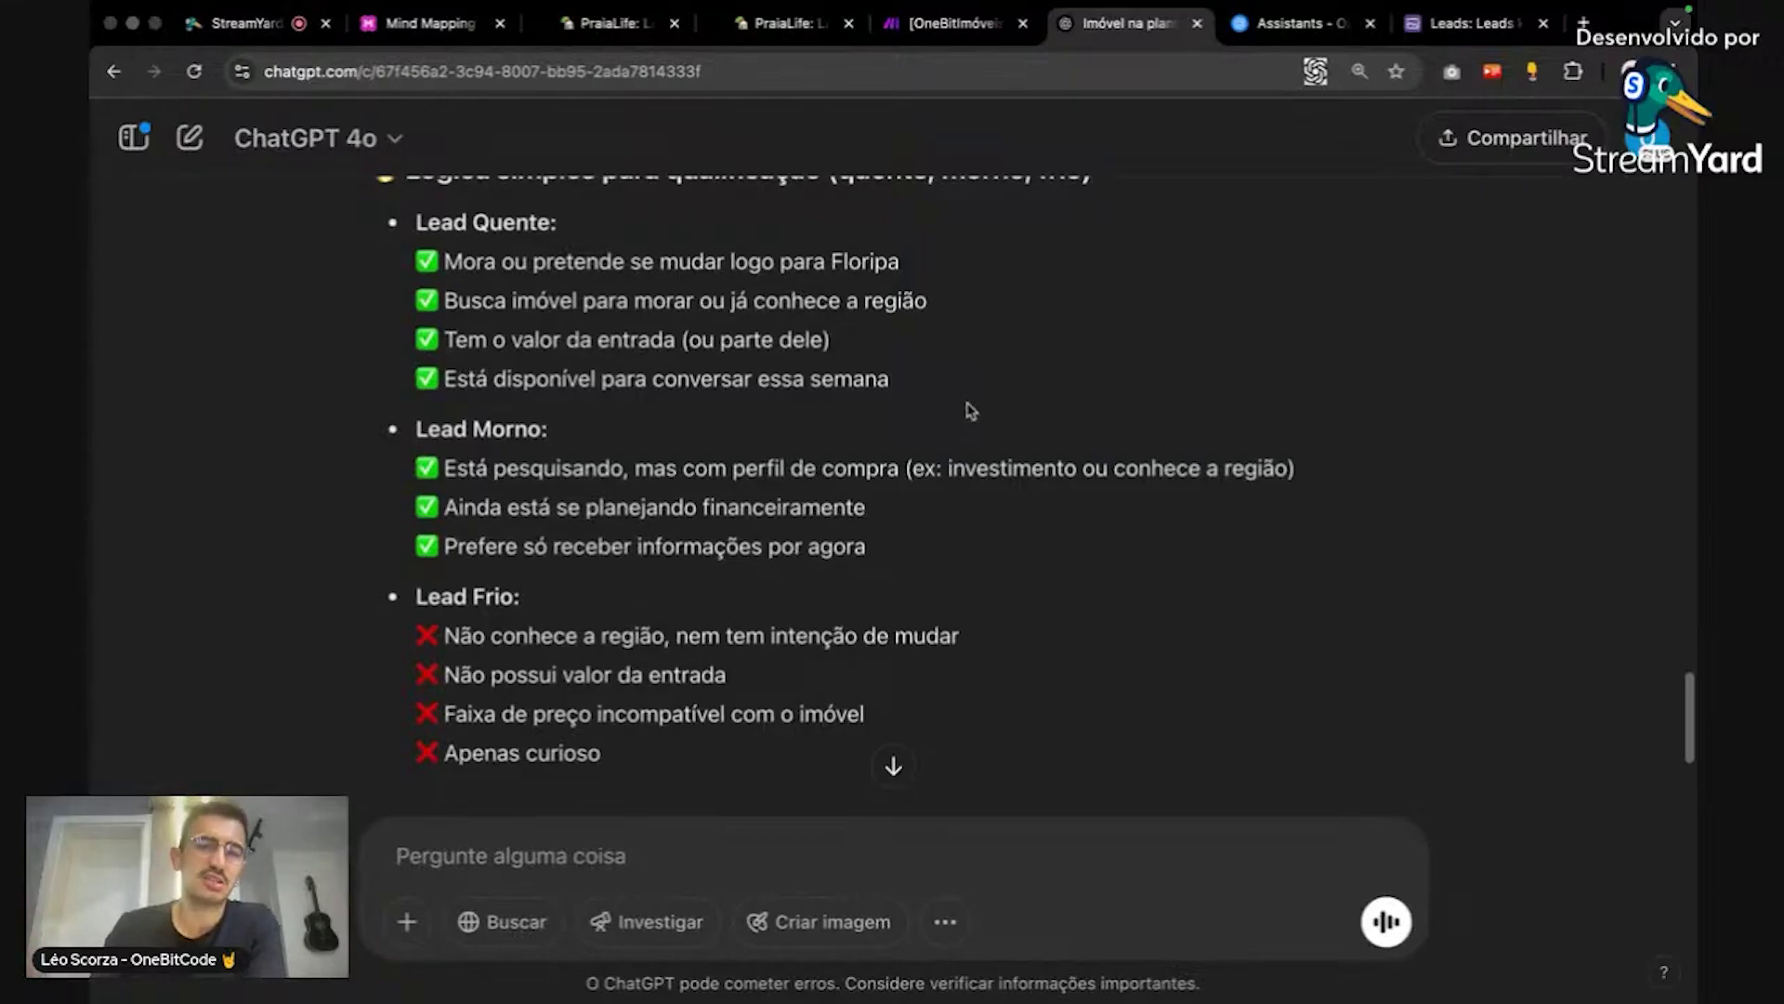
{"action": "scroll", "coordinate": [1013, 418], "scroll_direction": "down", "scroll_amount": 7}
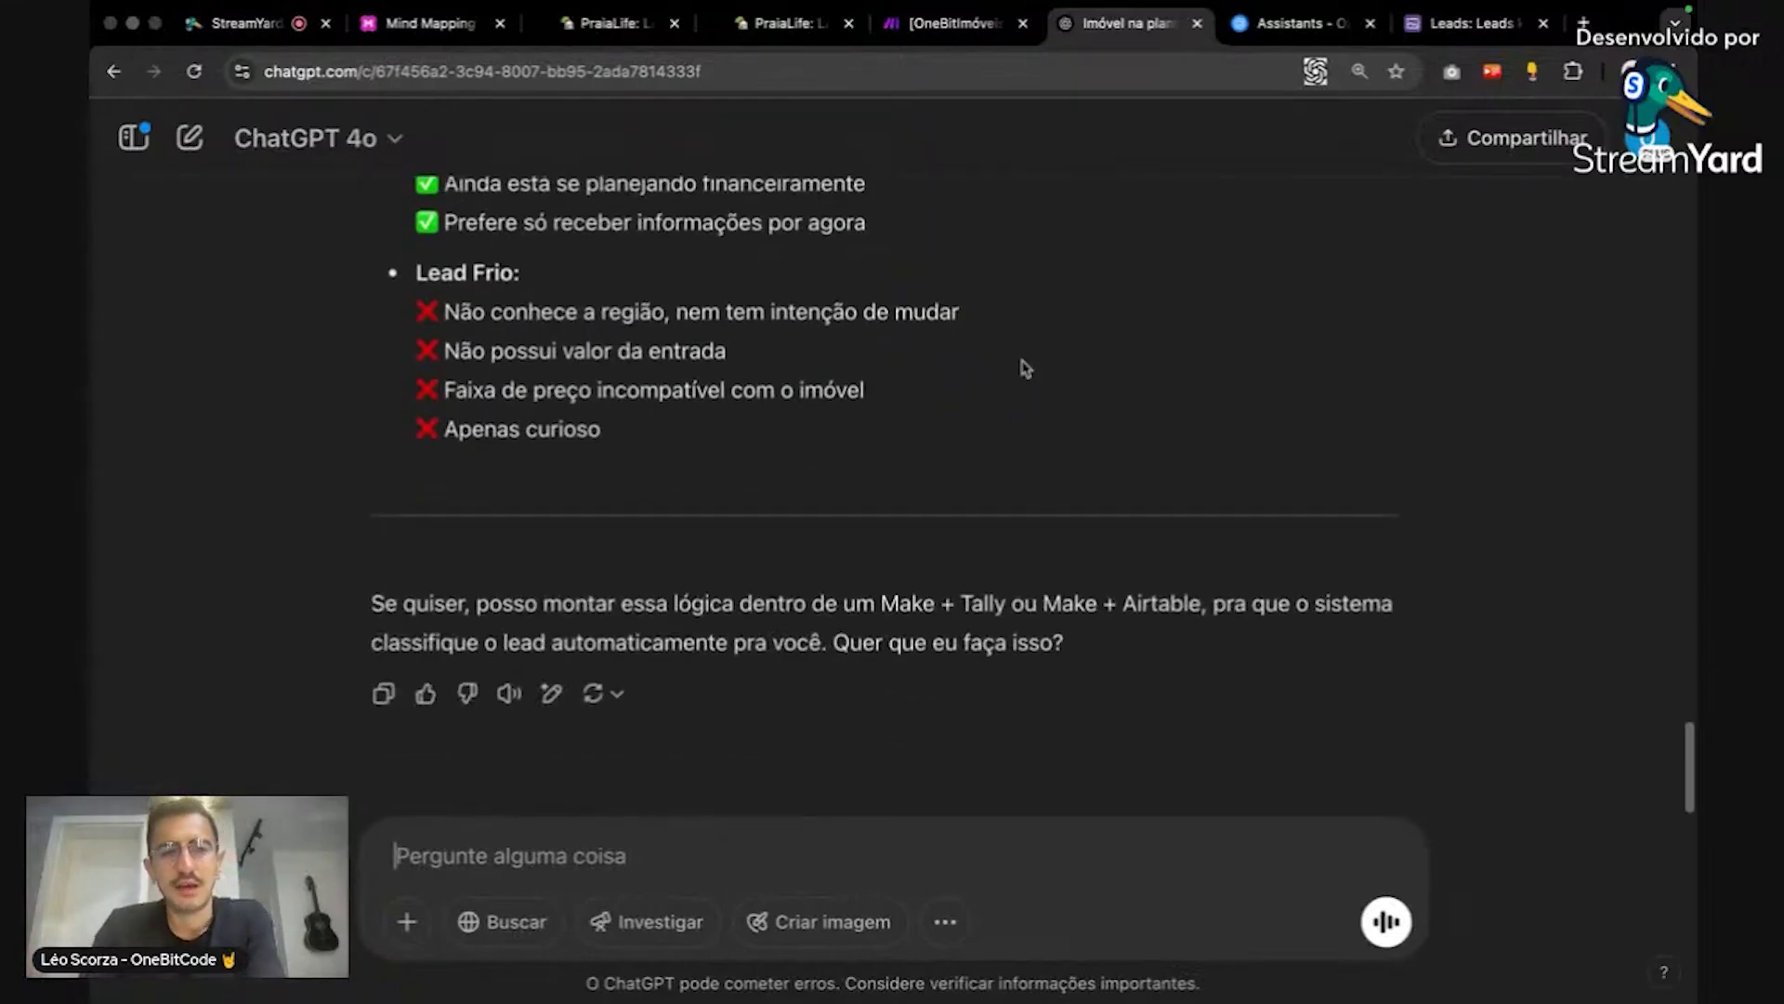
{"action": "scroll", "coordinate": [1022, 371], "scroll_direction": "up", "scroll_amount": 12}
Step: Look over the PraiaLife form's questions in Tally's editor down to the thank-you page, then return to ChatGPT
{"action": "left_click", "coordinate": [737, 37]}
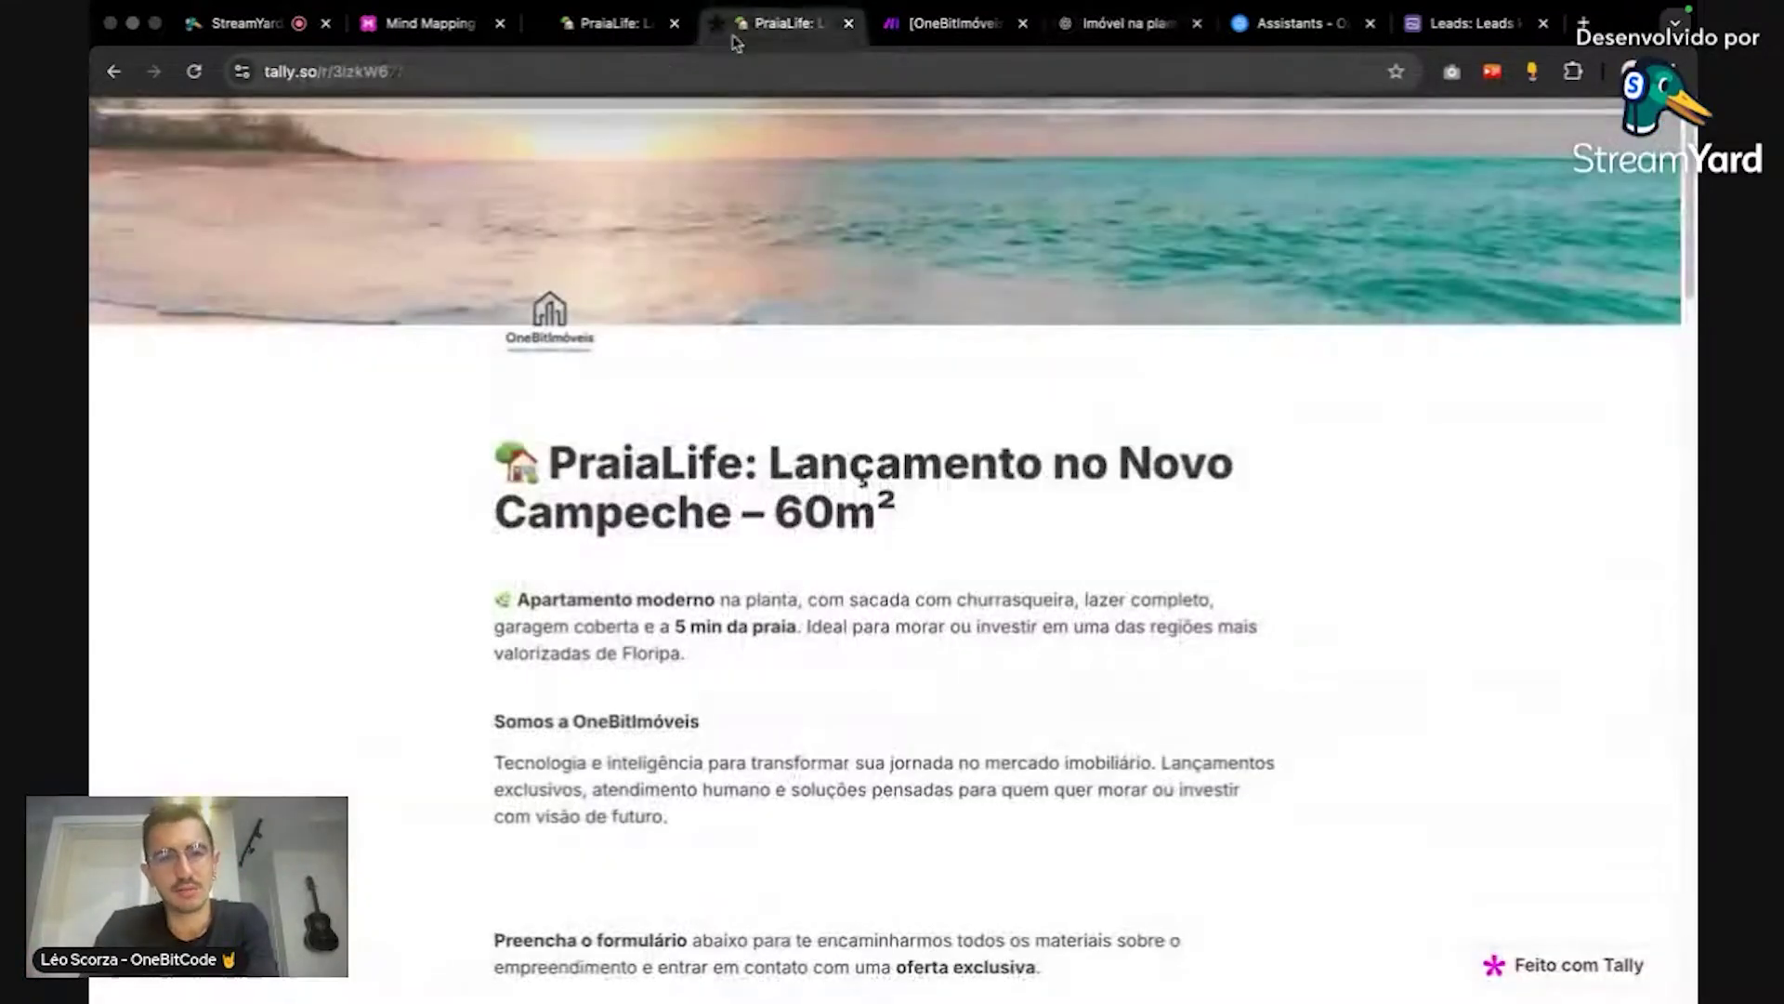
{"action": "left_click", "coordinate": [635, 43]}
{"action": "scroll", "coordinate": [1177, 431], "scroll_direction": "down", "scroll_amount": 10}
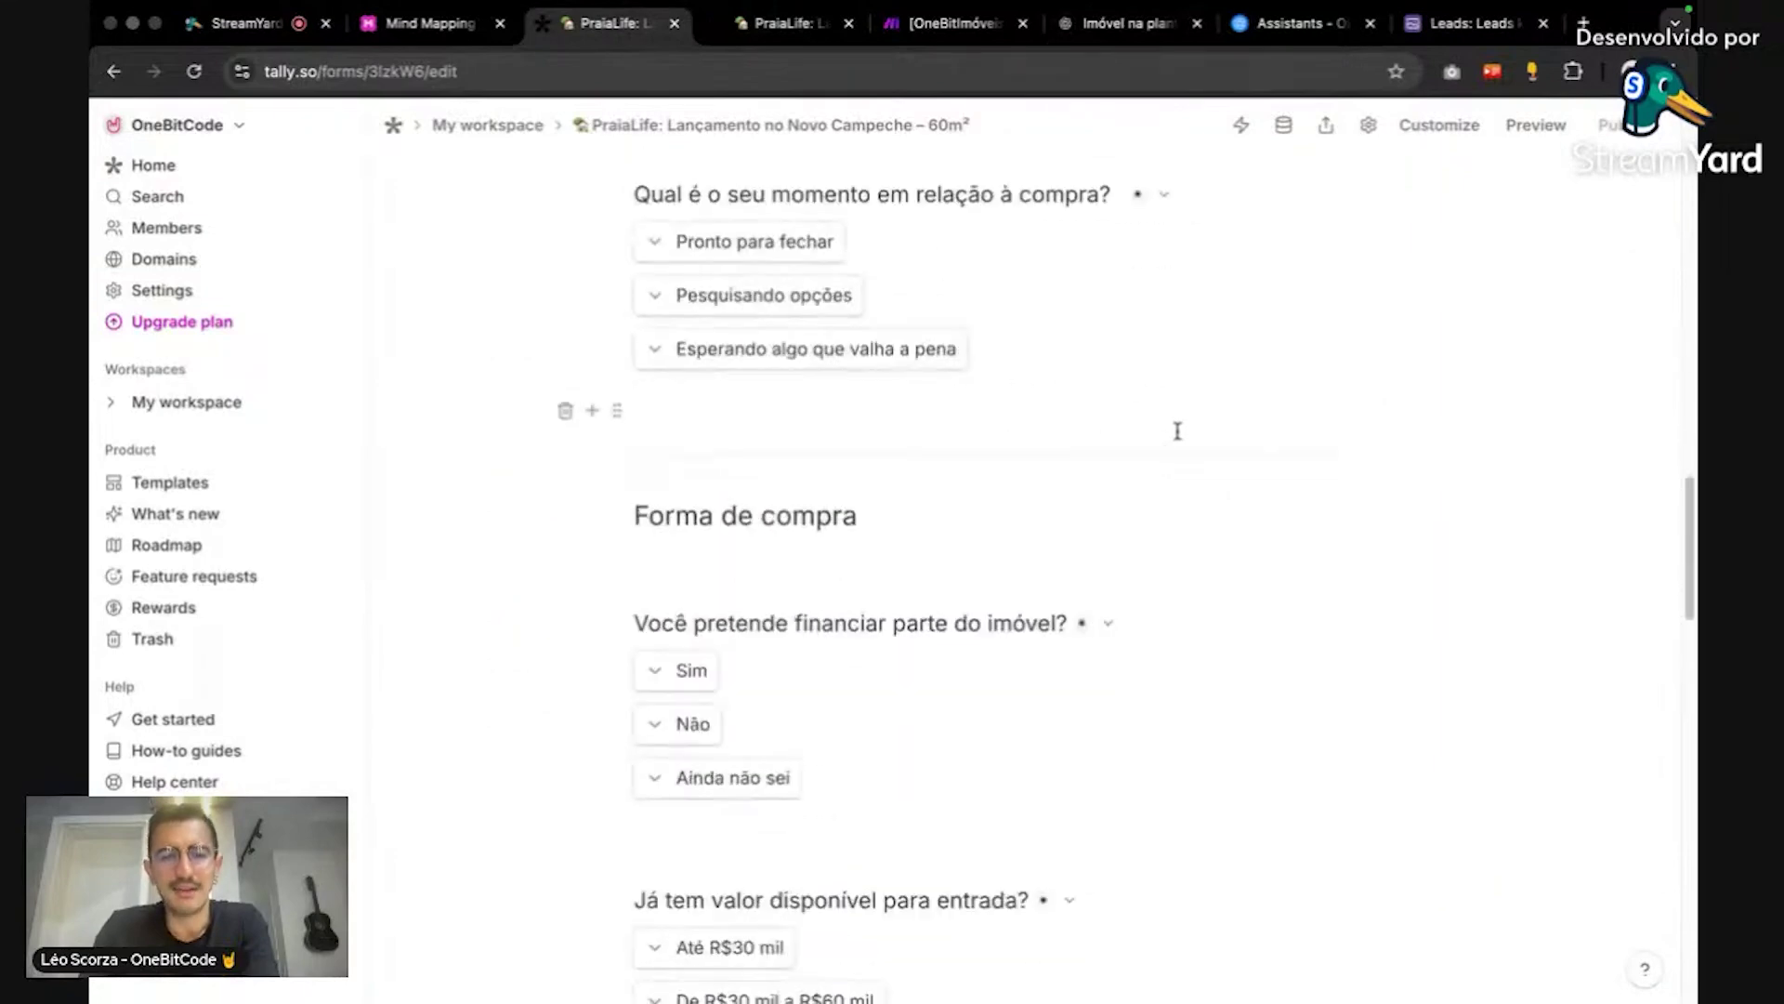
{"action": "scroll", "coordinate": [1178, 431], "scroll_direction": "down", "scroll_amount": 15}
{"action": "scroll", "coordinate": [1178, 437], "scroll_direction": "up", "scroll_amount": 20}
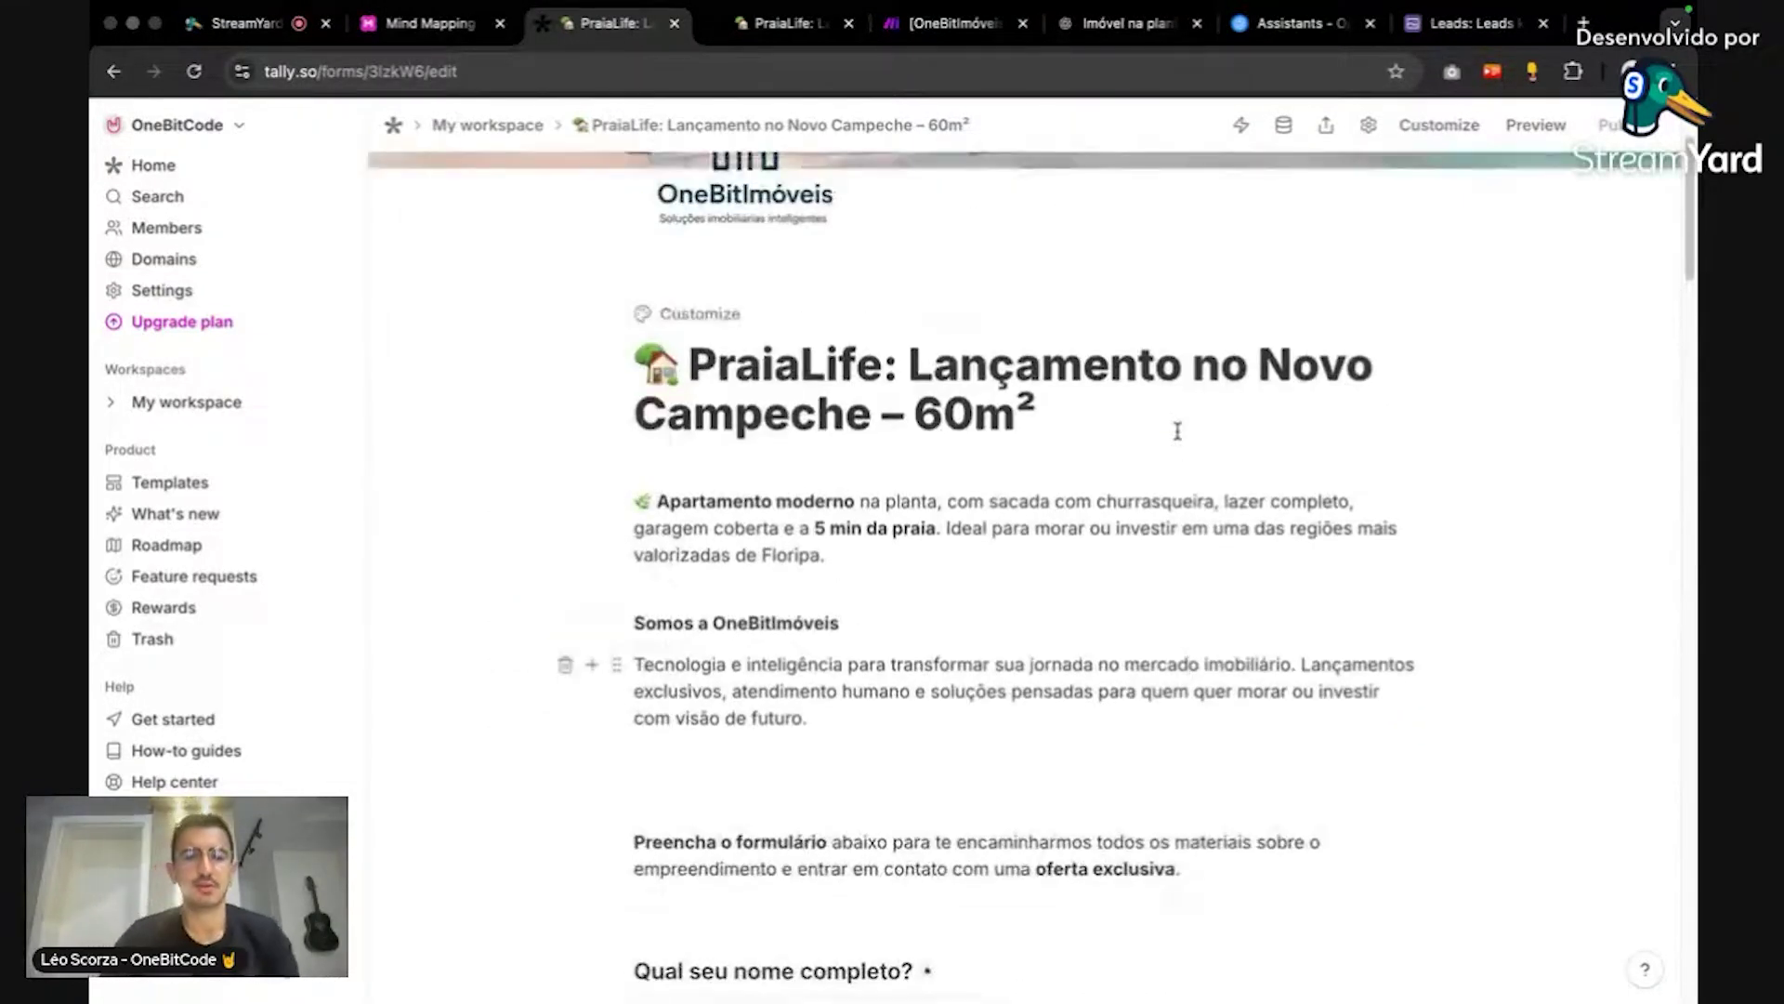
{"action": "scroll", "coordinate": [1177, 431], "scroll_direction": "up", "scroll_amount": 5}
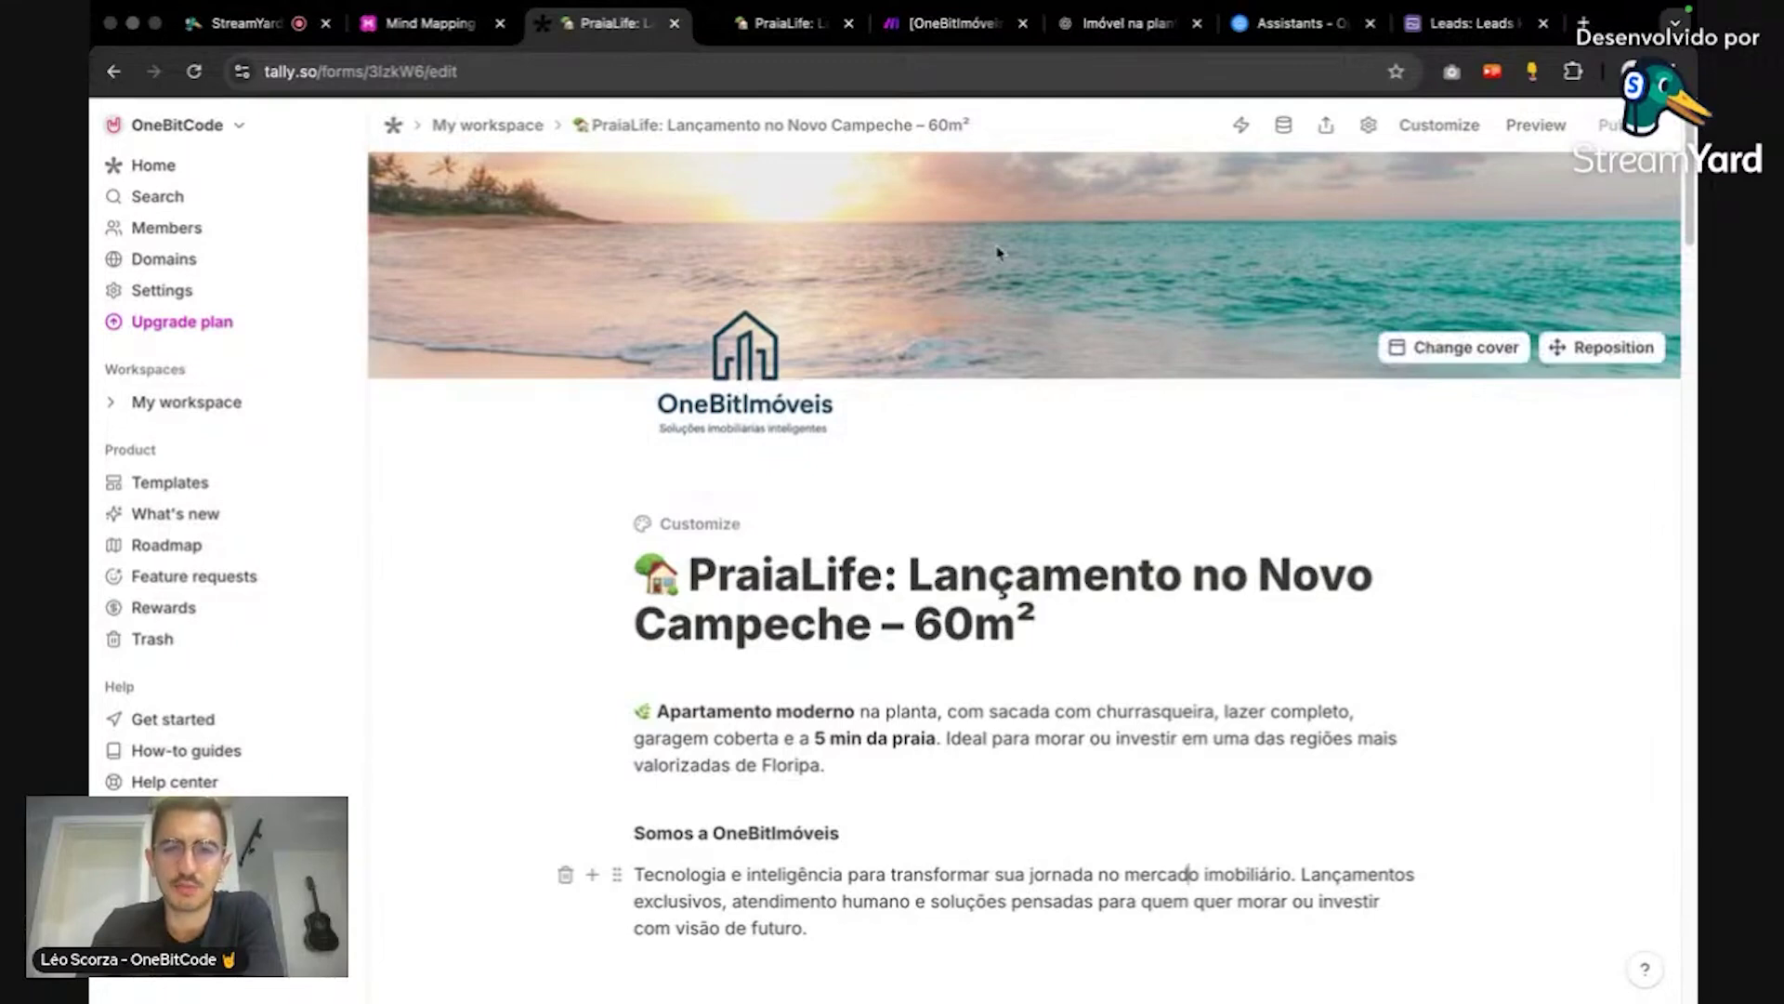
{"action": "left_click", "coordinate": [1127, 23]}
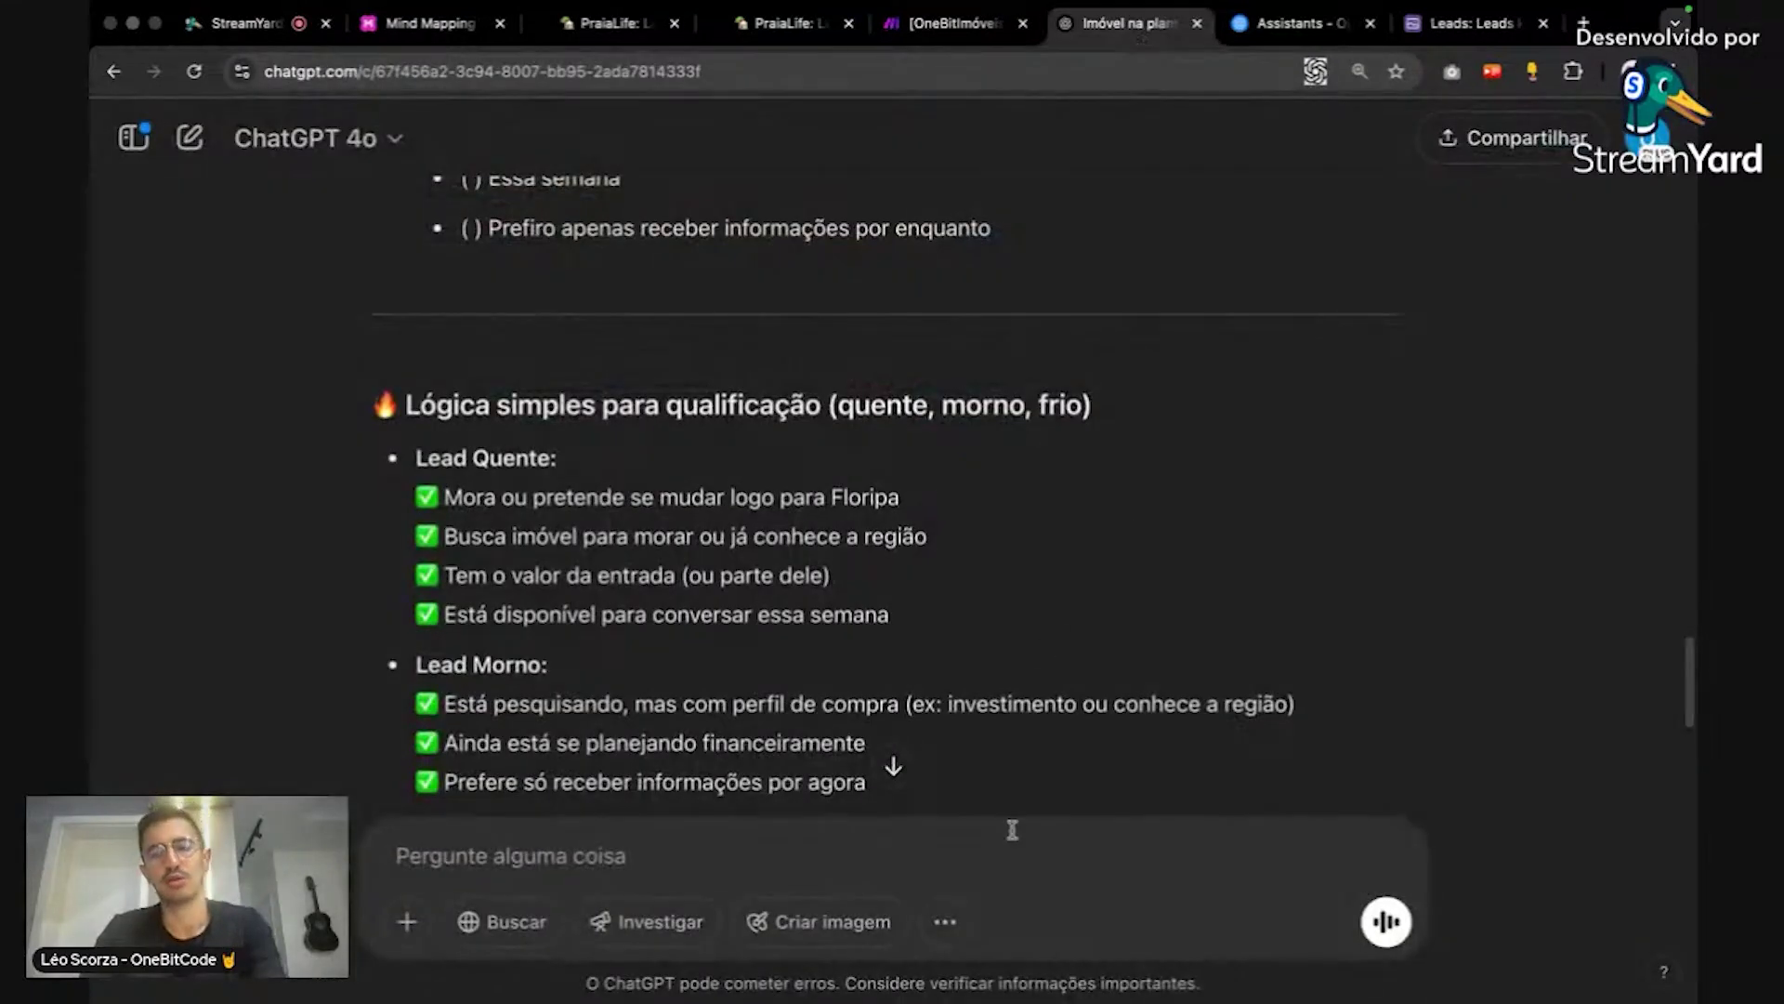
Step: Ask ChatGPT to draw a logo for the beach real-estate agency 'onebitpraia'
{"action": "type", "text": "desenhe "}
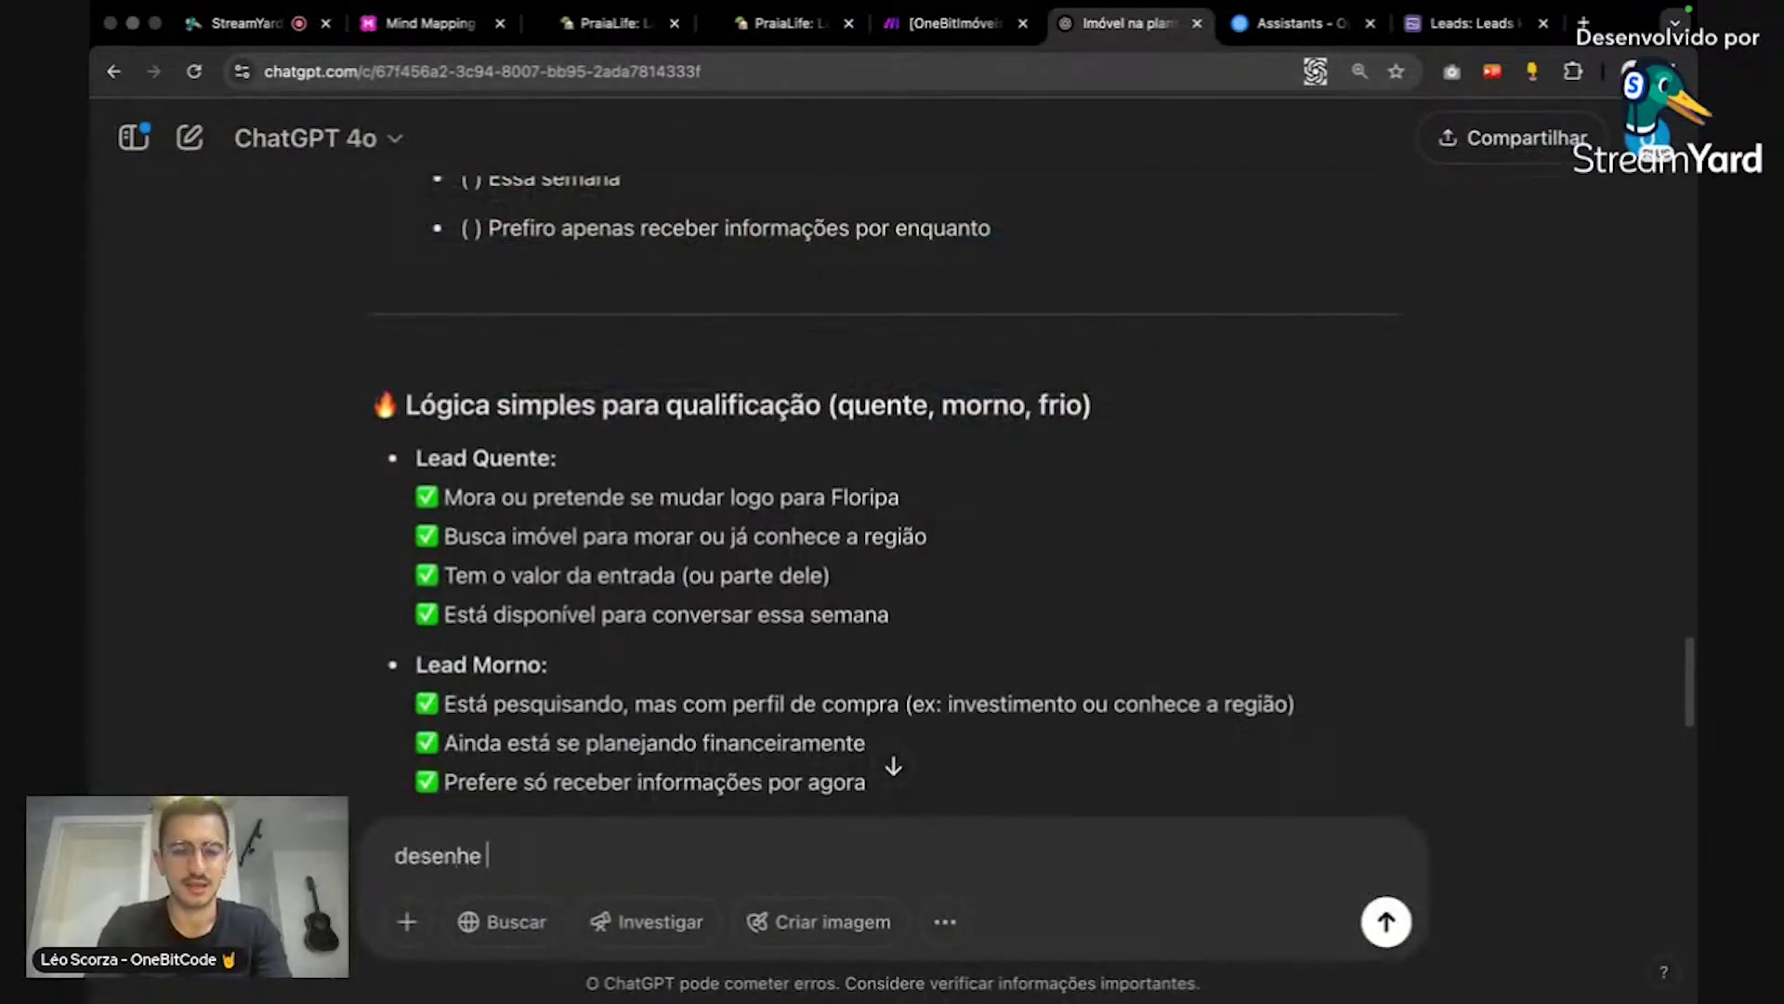
{"action": "type", "text": "um logo para a min"}
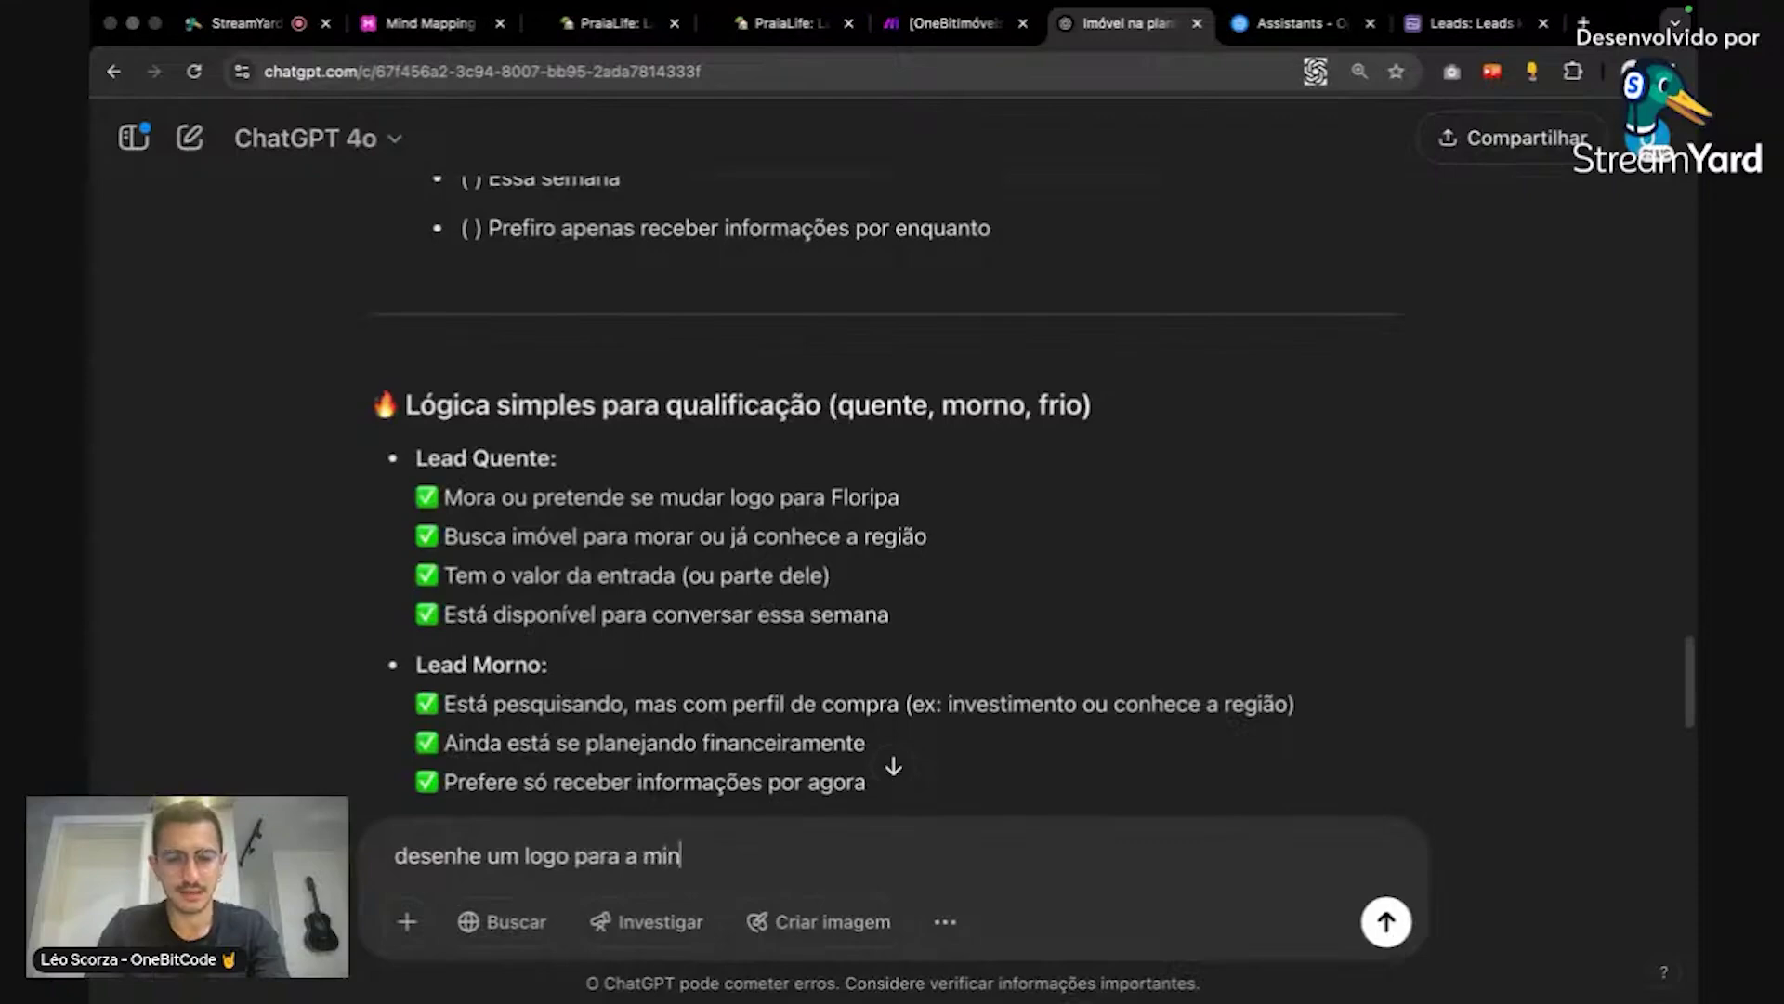
{"action": "type", "text": "ha imobiliari"}
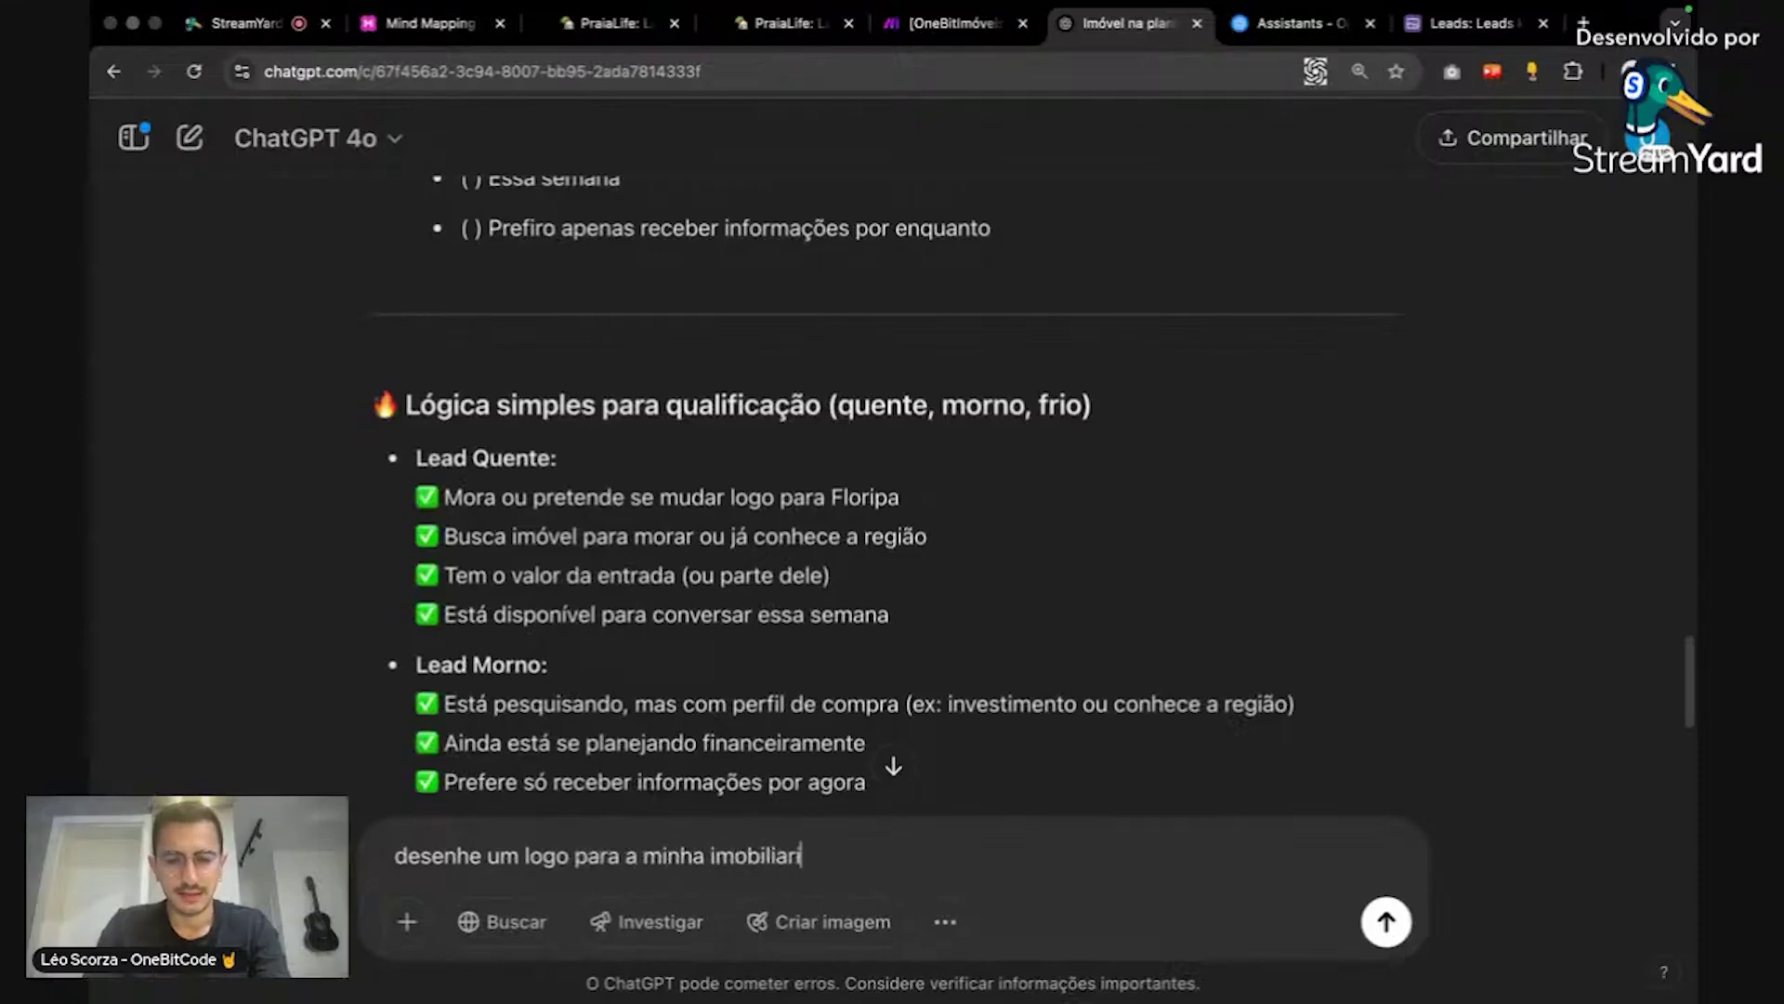
{"action": "type", "text": "a praiana"}
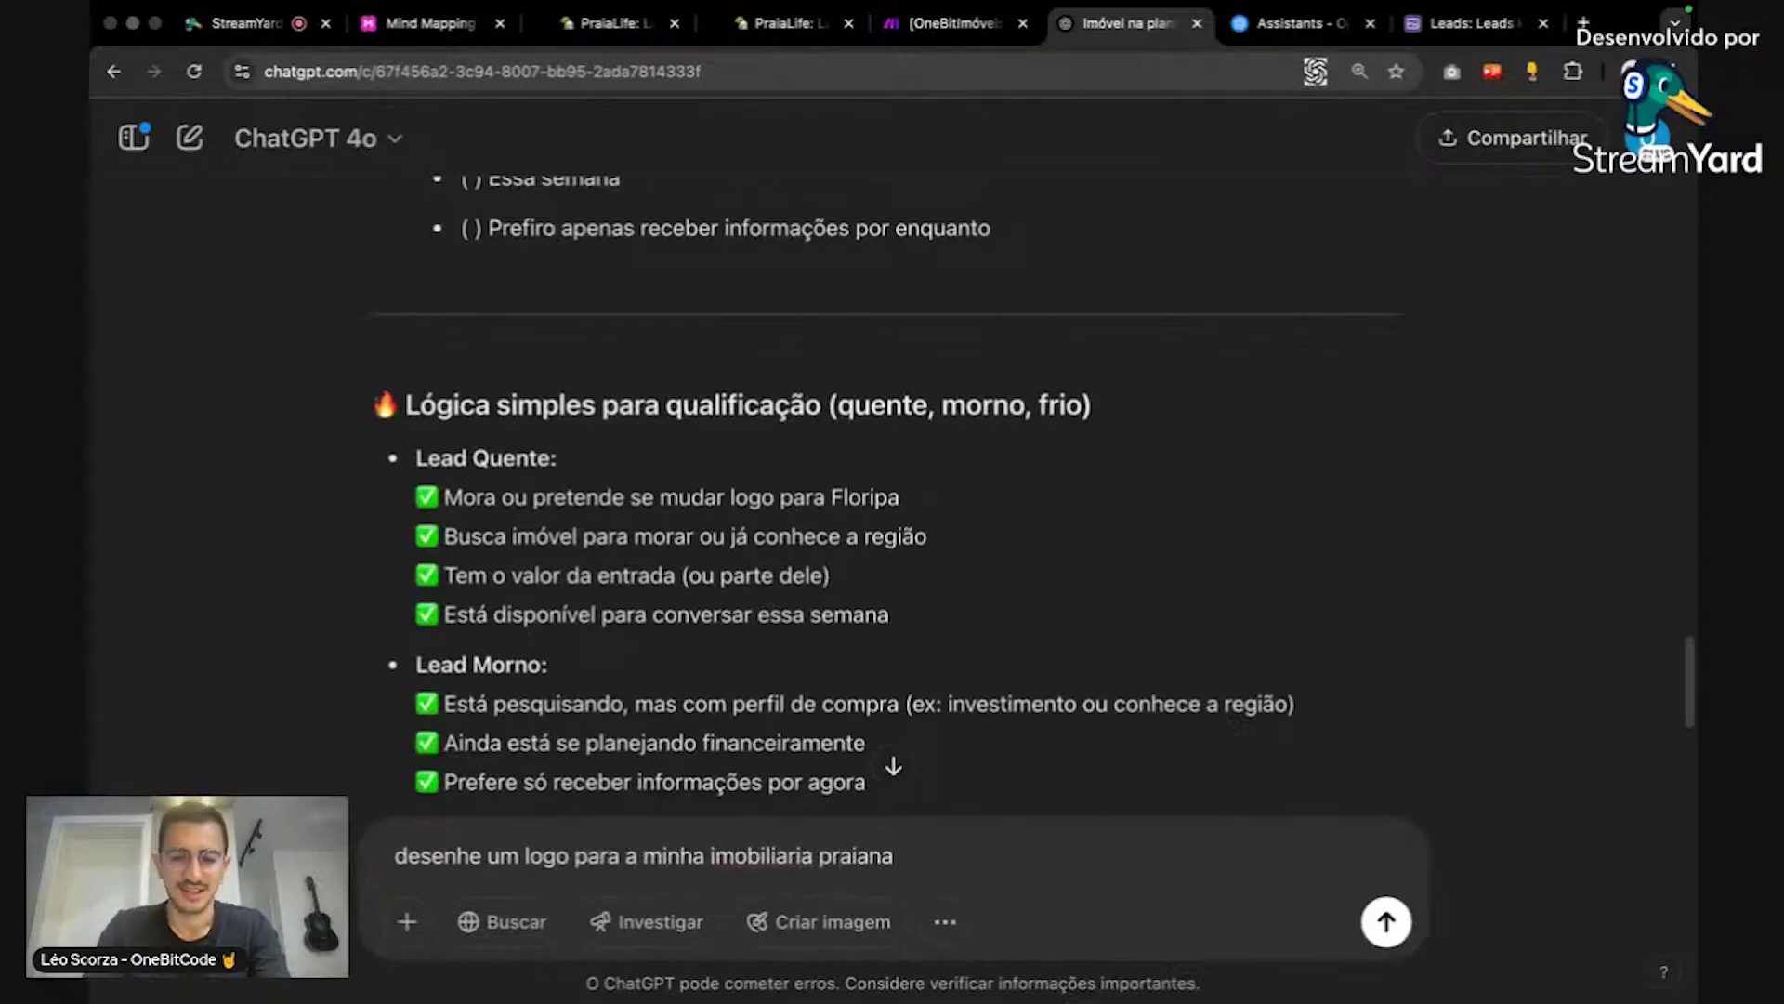
{"action": "type", "text": " (onebitpraia"}
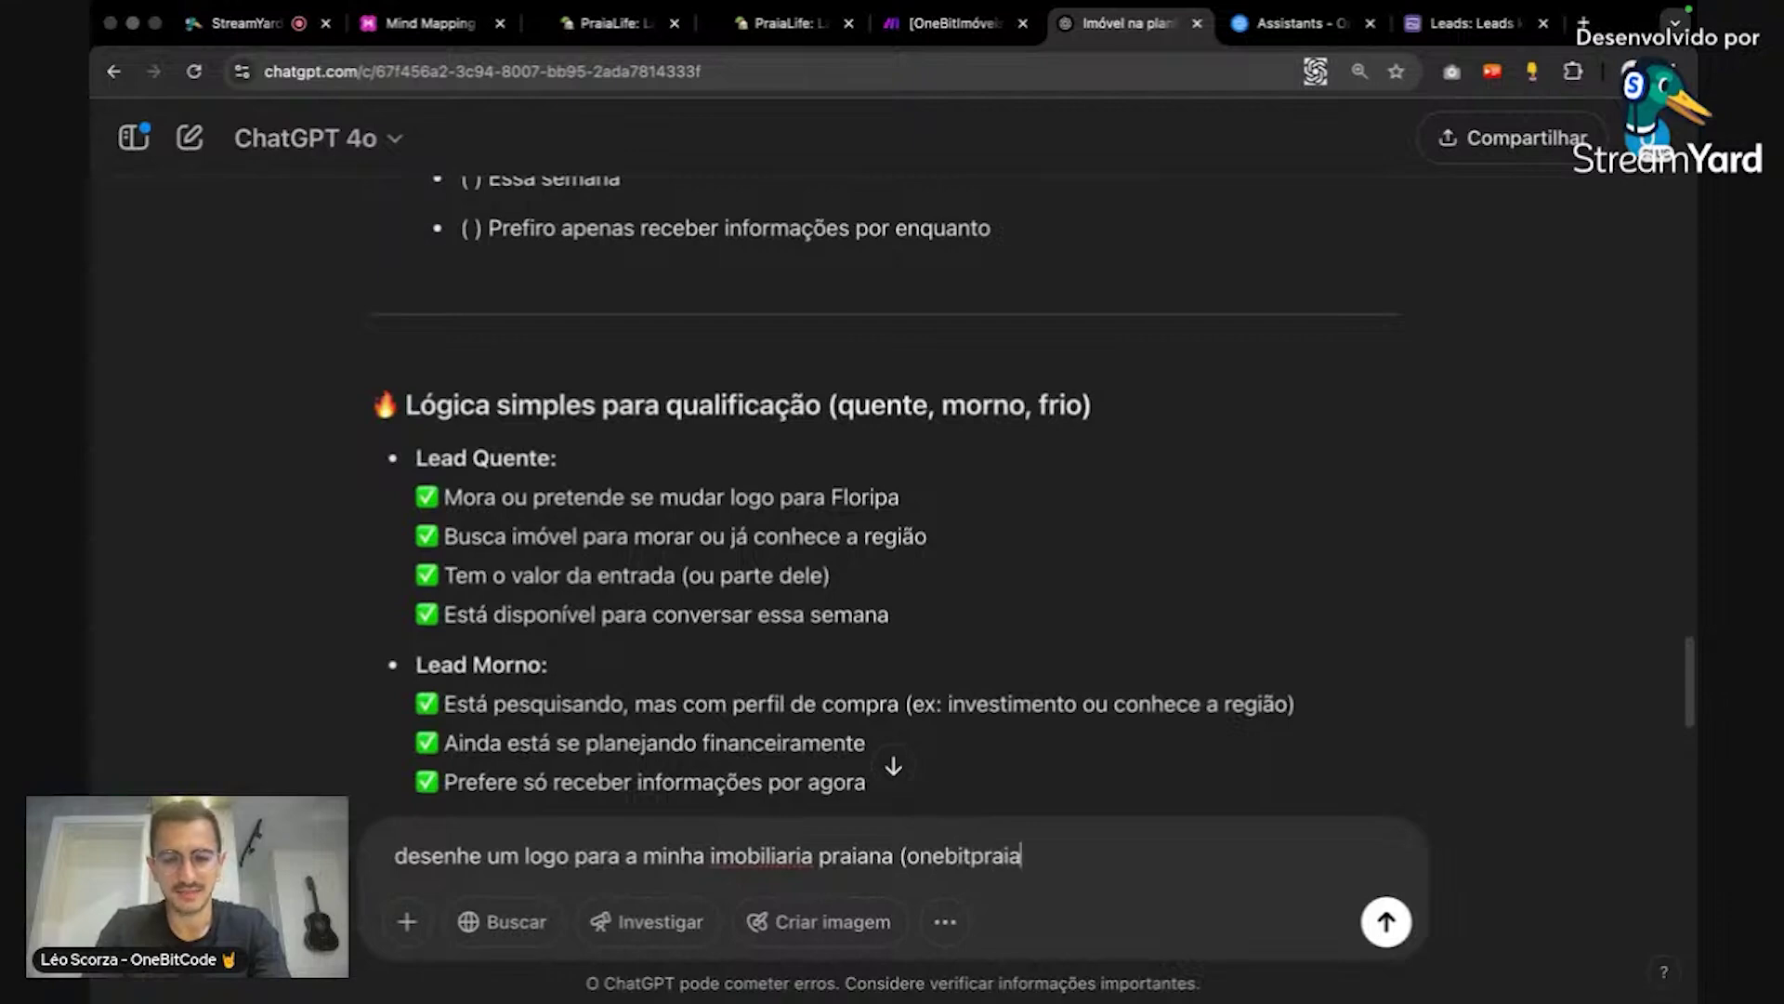
{"action": "type", "text": ")"}
{"action": "key", "text": "Return"}
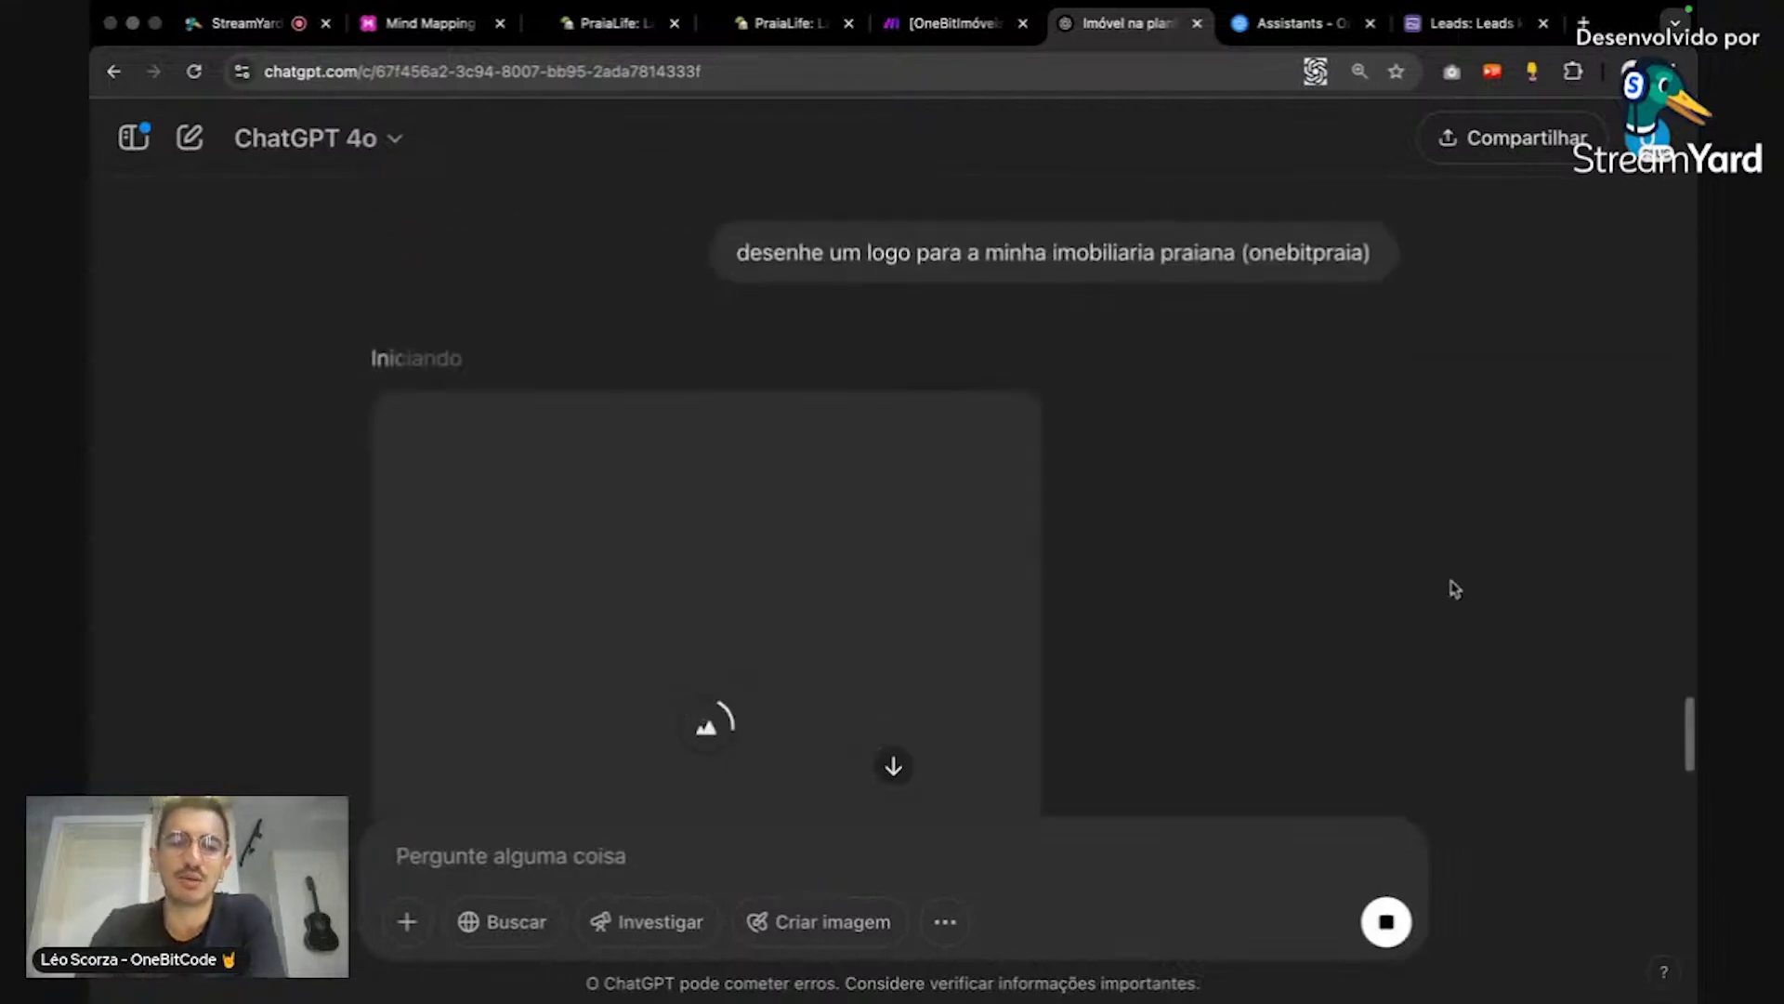
{"action": "scroll", "coordinate": [1456, 589], "scroll_direction": "down", "scroll_amount": 3}
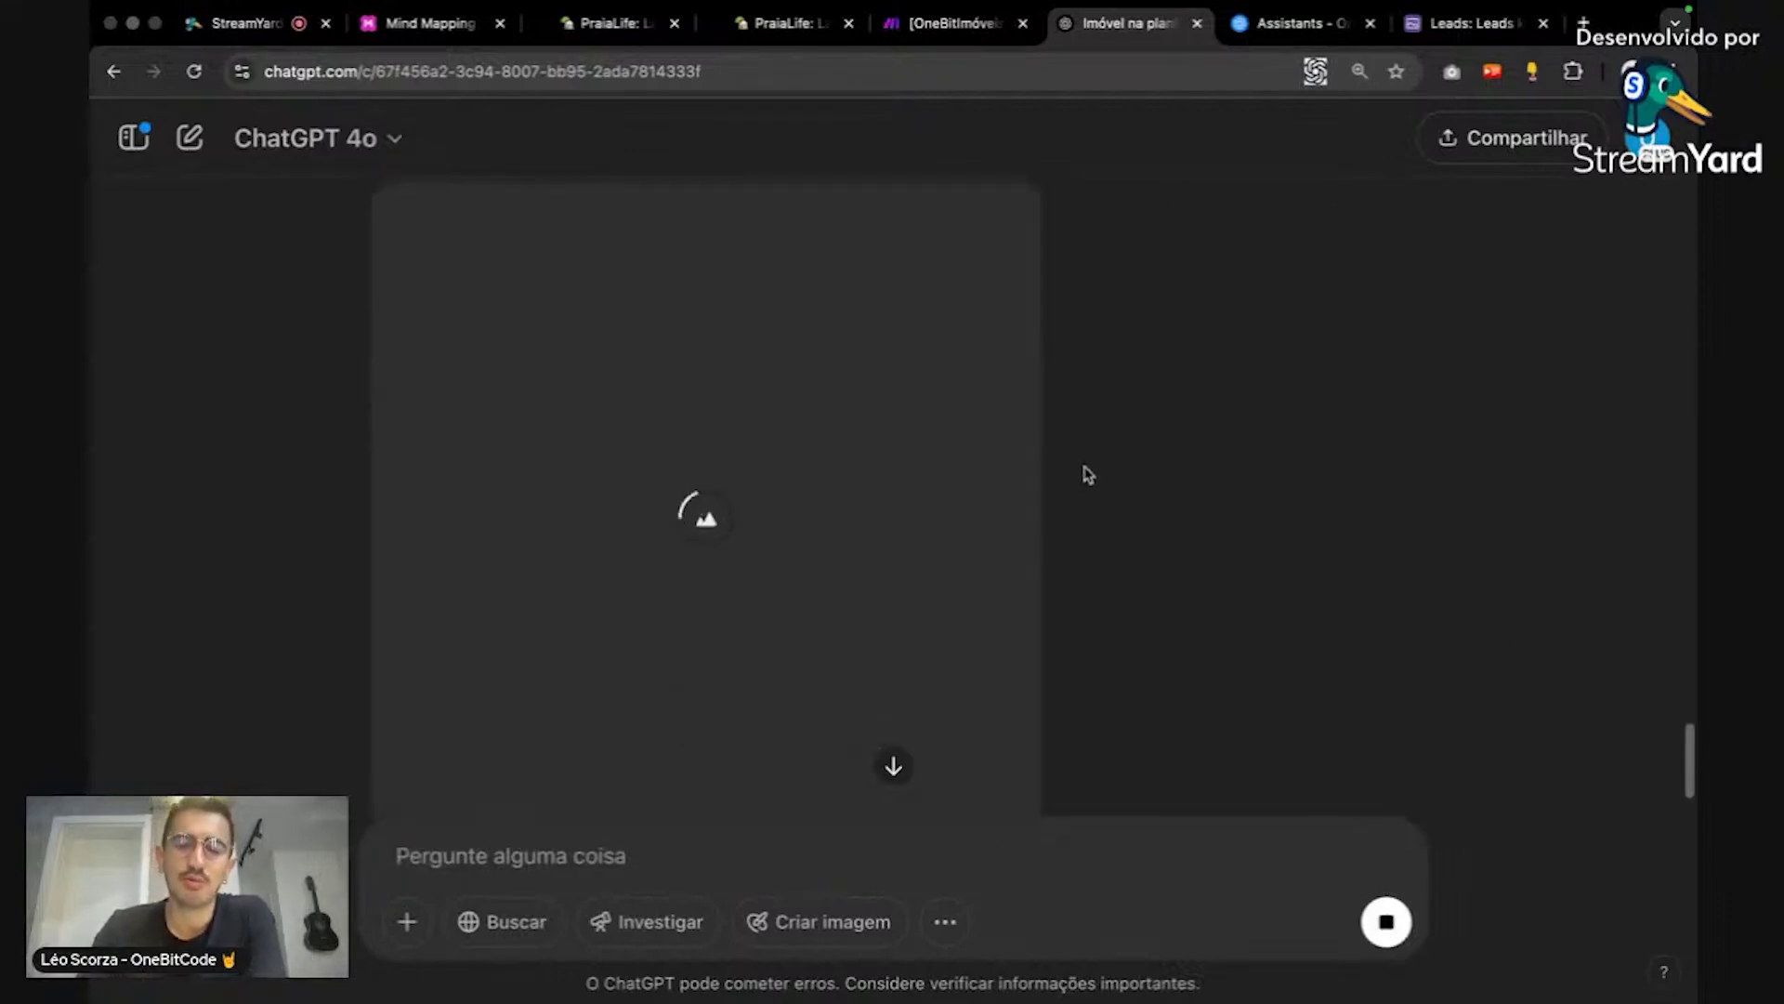
Step: Open remove.bg in a new tab, then close it again
{"action": "key", "text": "ctrl+t"}
{"action": "type", "text": "rem"}
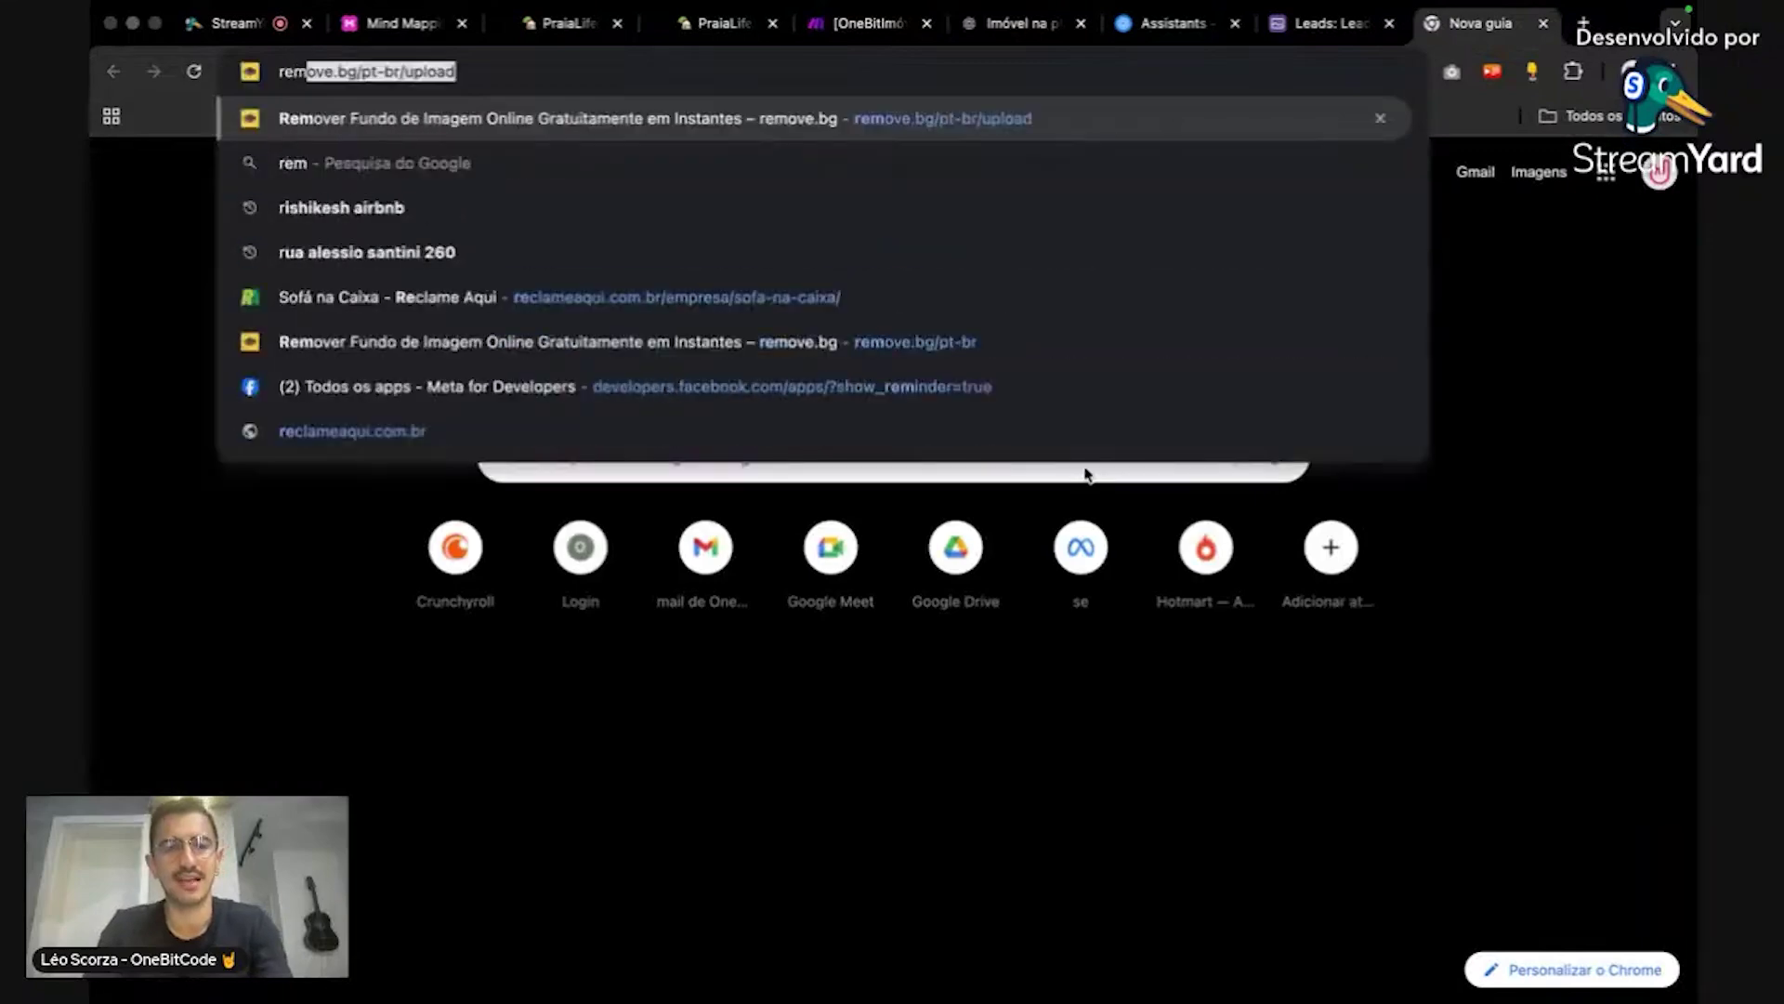
{"action": "type", "text": "ove"}
{"action": "key", "text": "Return"}
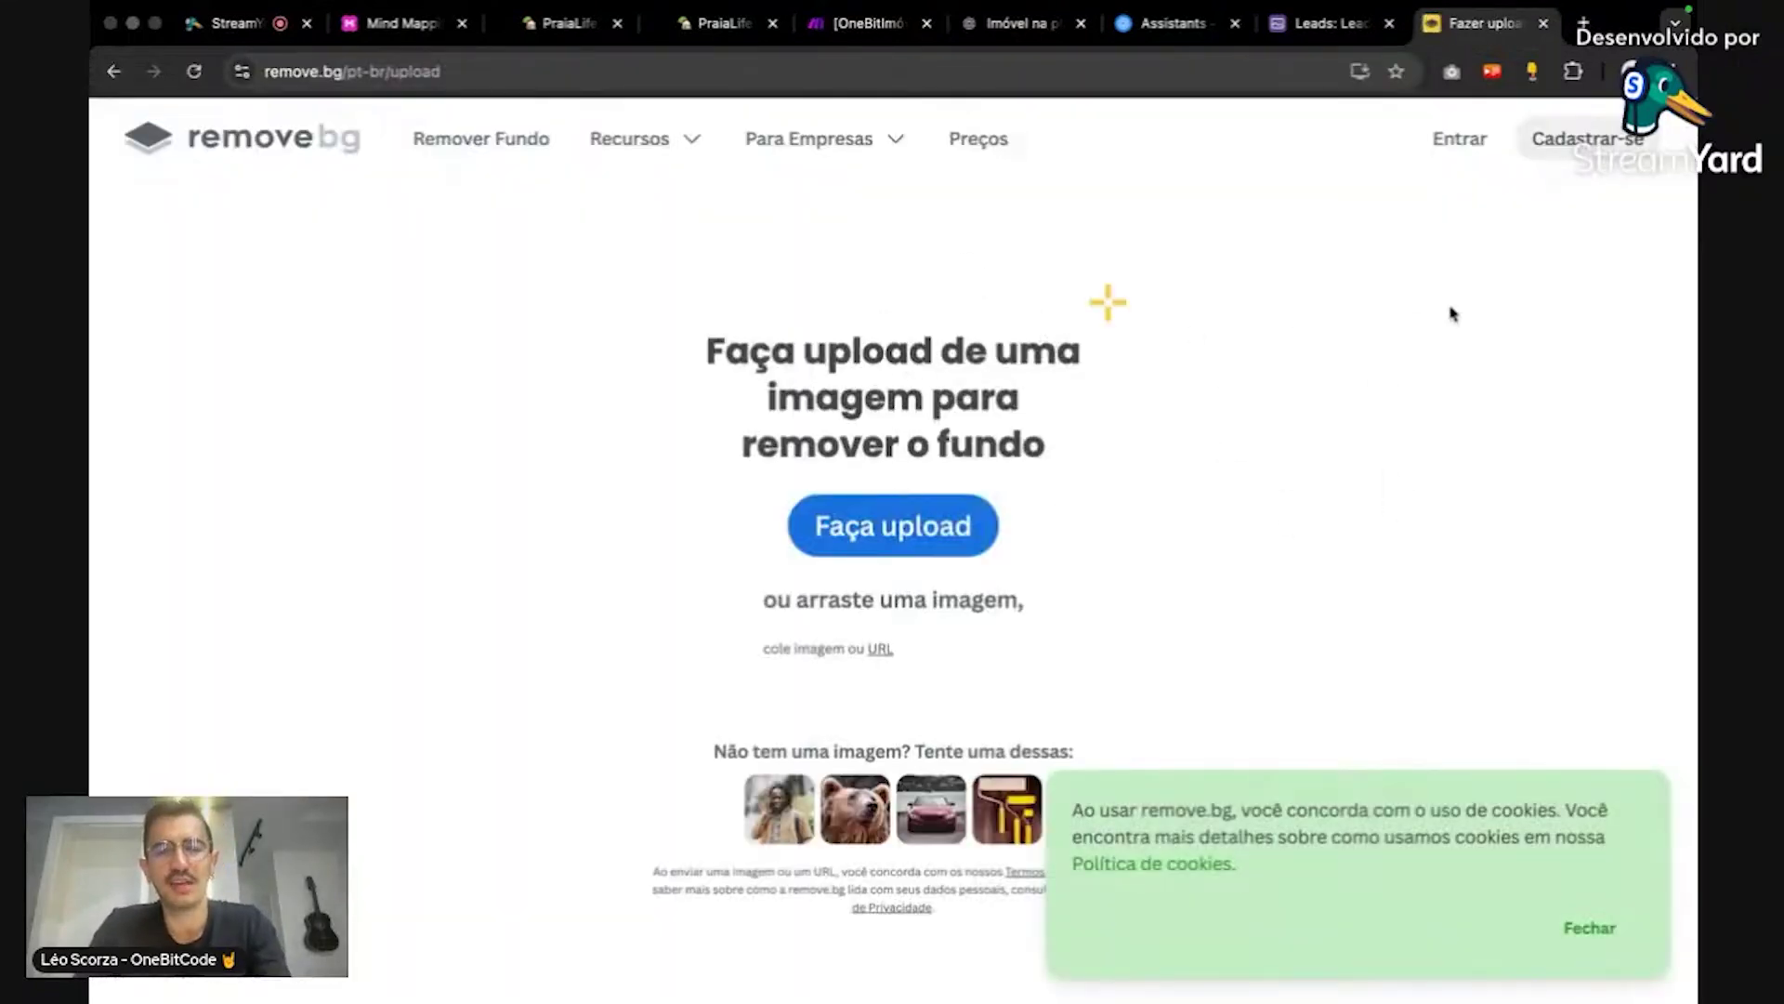
{"action": "key", "text": "super+w"}
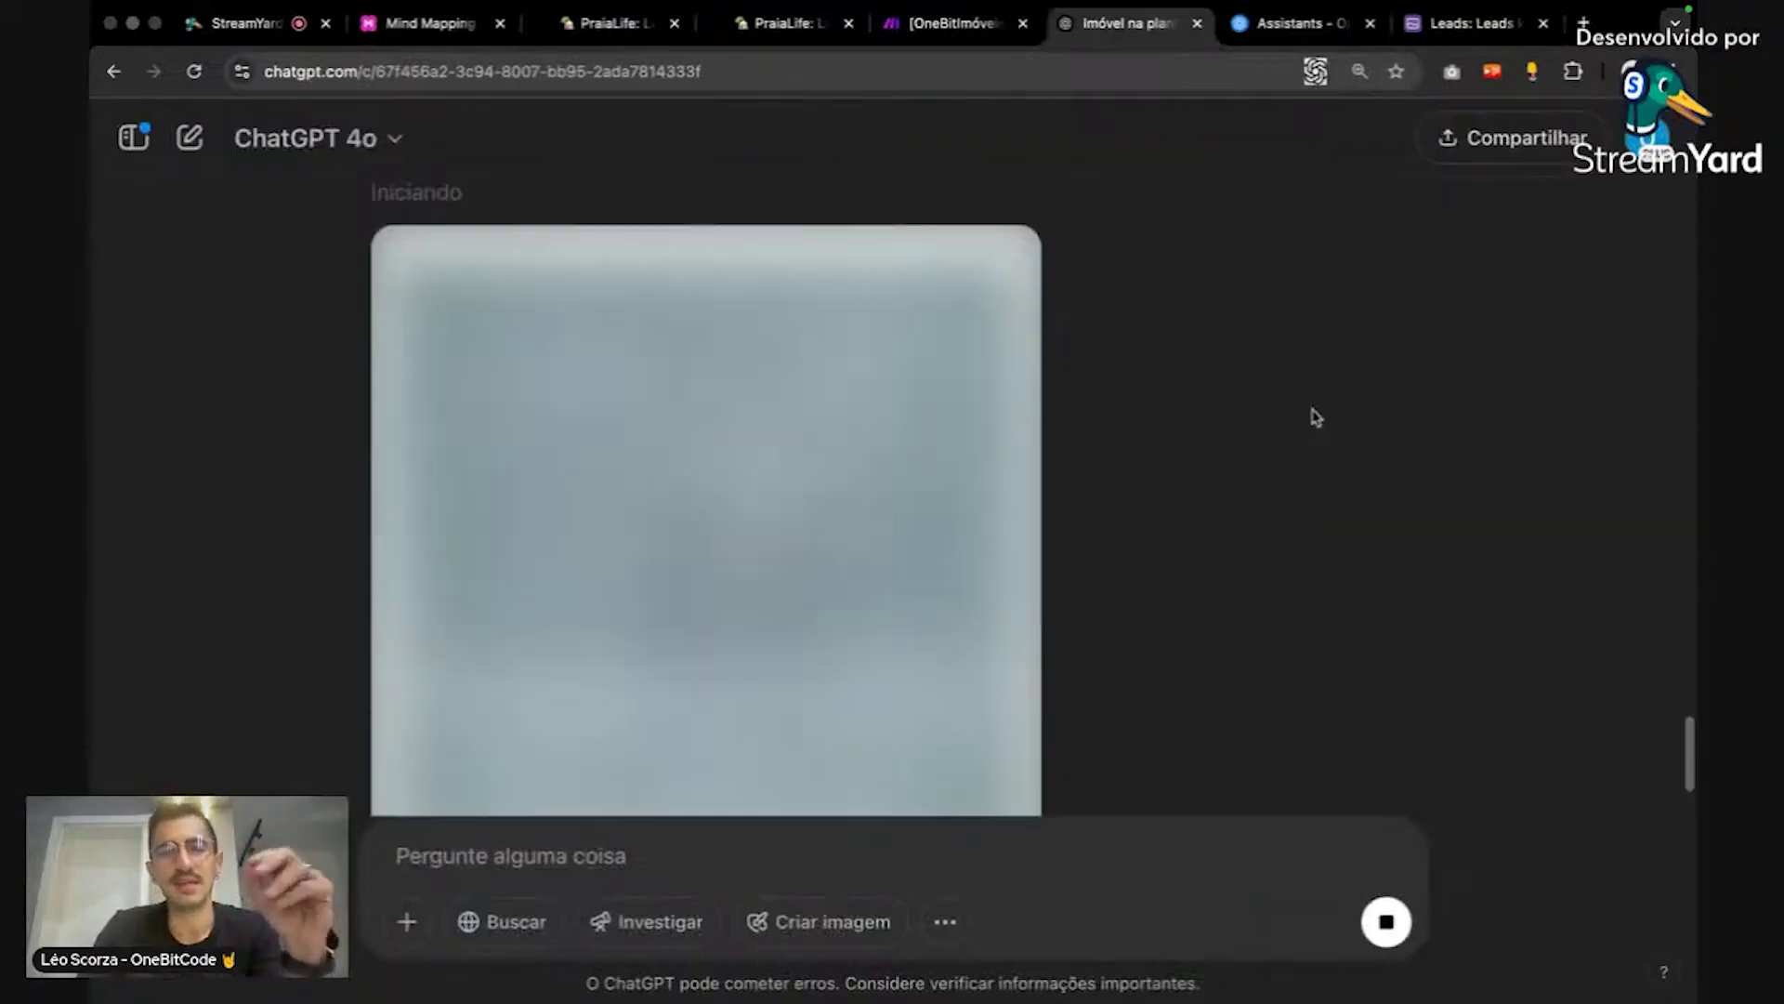
Step: Check the still-generating logo in ChatGPT, then return to the PraiaLife form in Tally's editor
{"action": "scroll", "coordinate": [1311, 427], "scroll_direction": "down", "scroll_amount": 5}
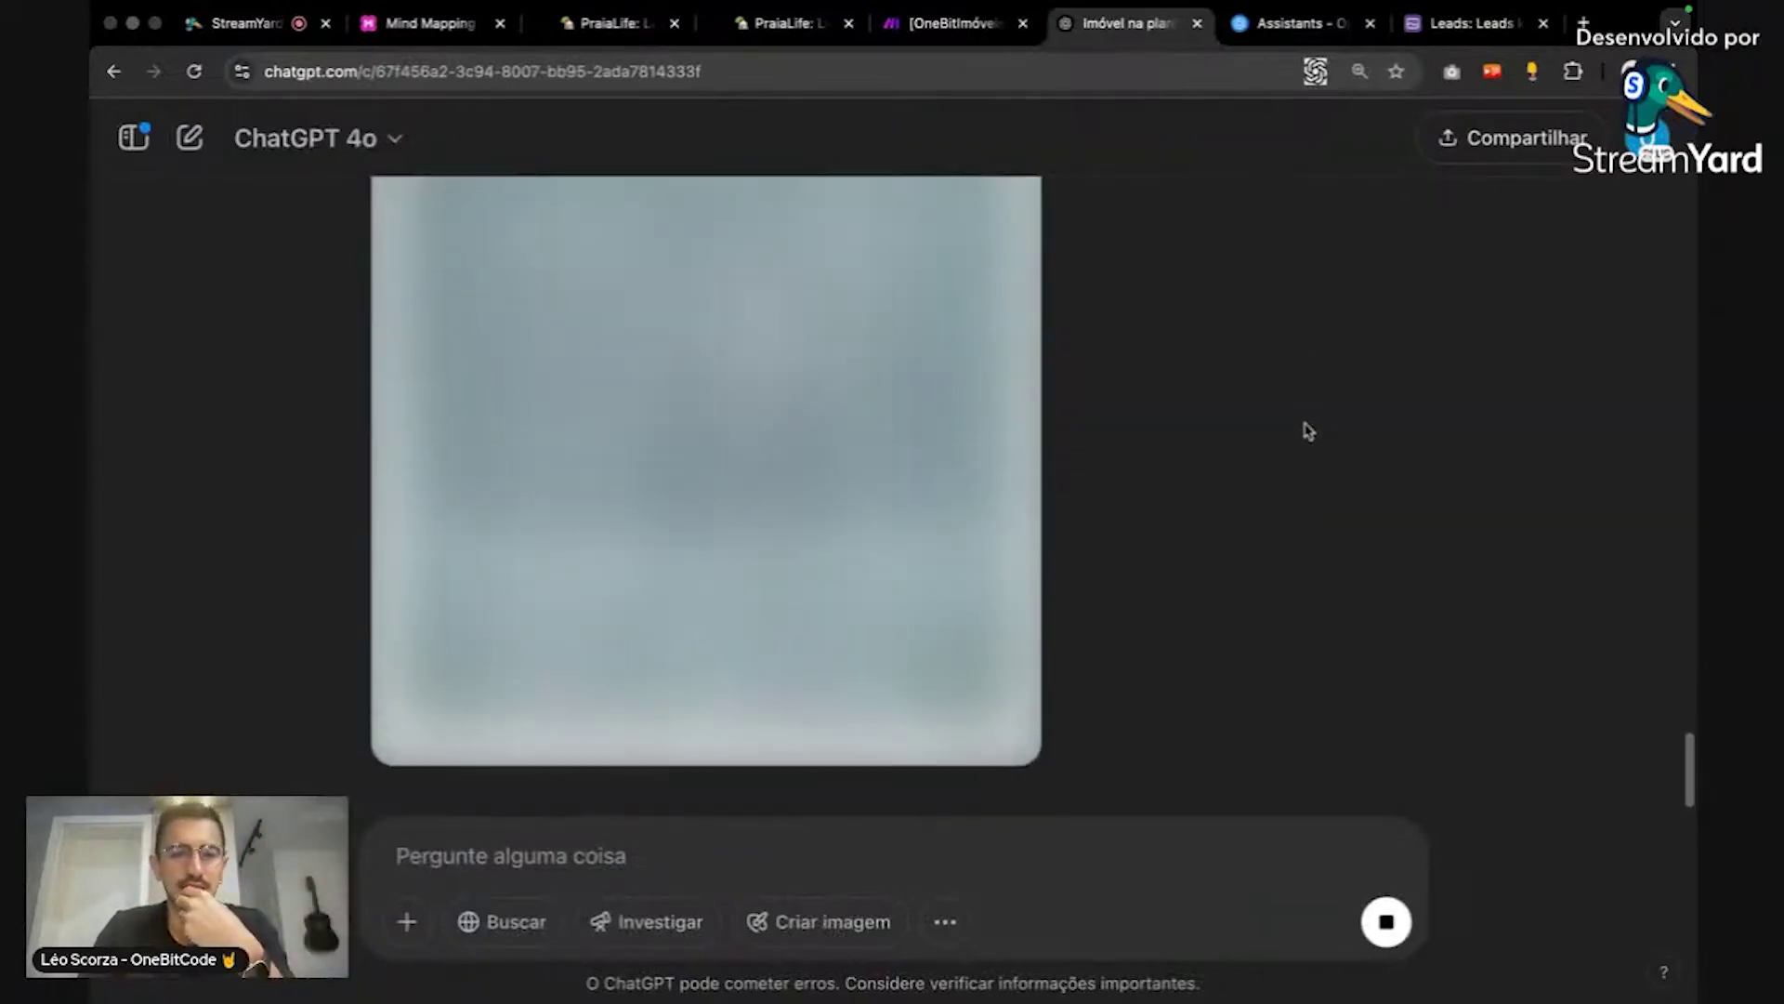
{"action": "scroll", "coordinate": [1306, 433], "scroll_direction": "up", "scroll_amount": 7}
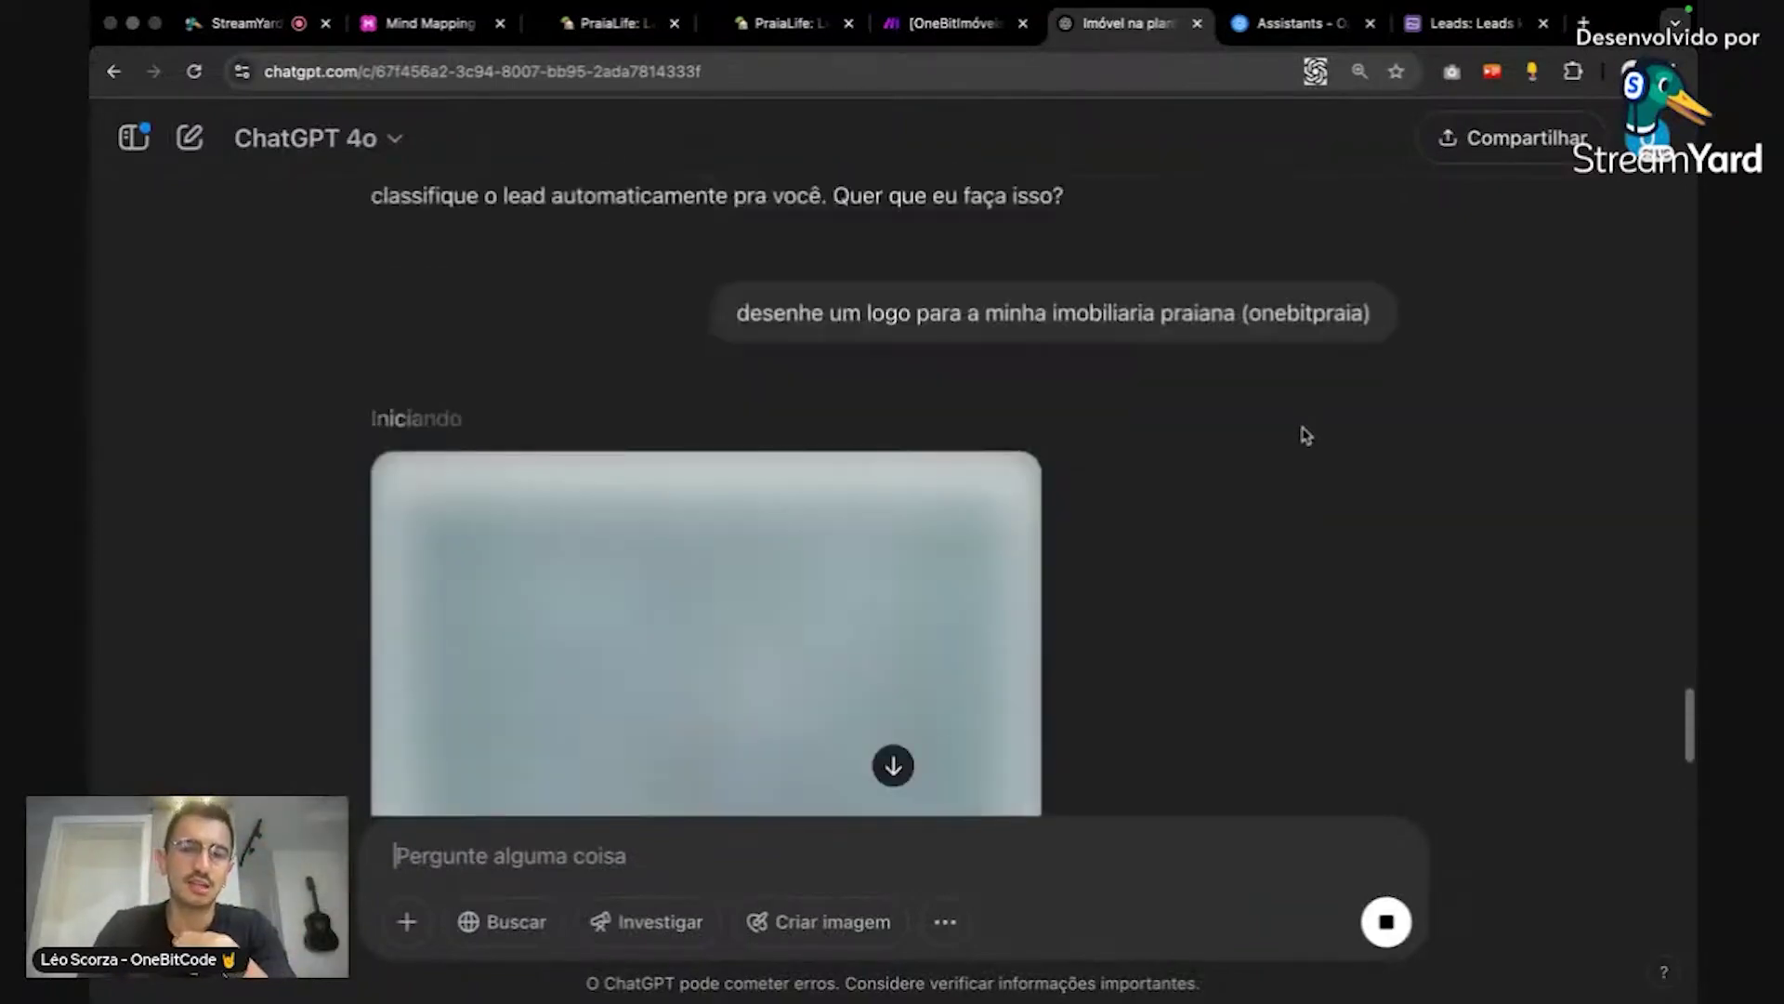
{"action": "scroll", "coordinate": [1307, 436], "scroll_direction": "down", "scroll_amount": 3}
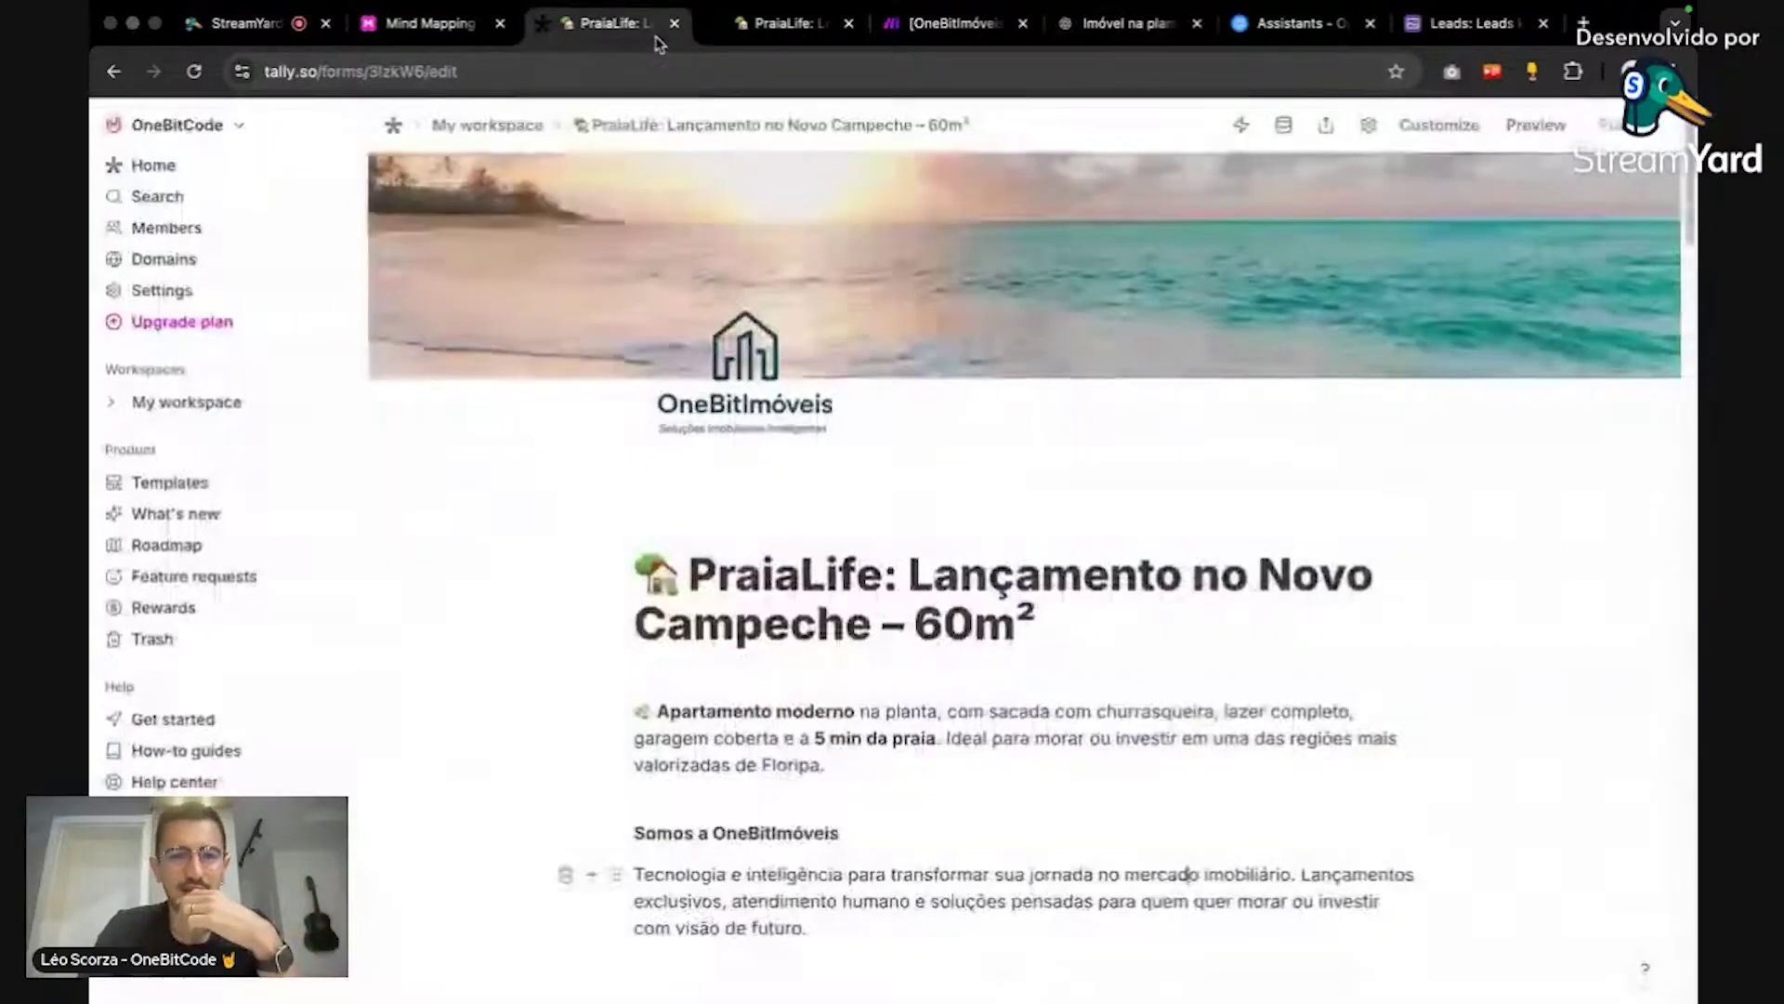
{"action": "left_click", "coordinate": [615, 23]}
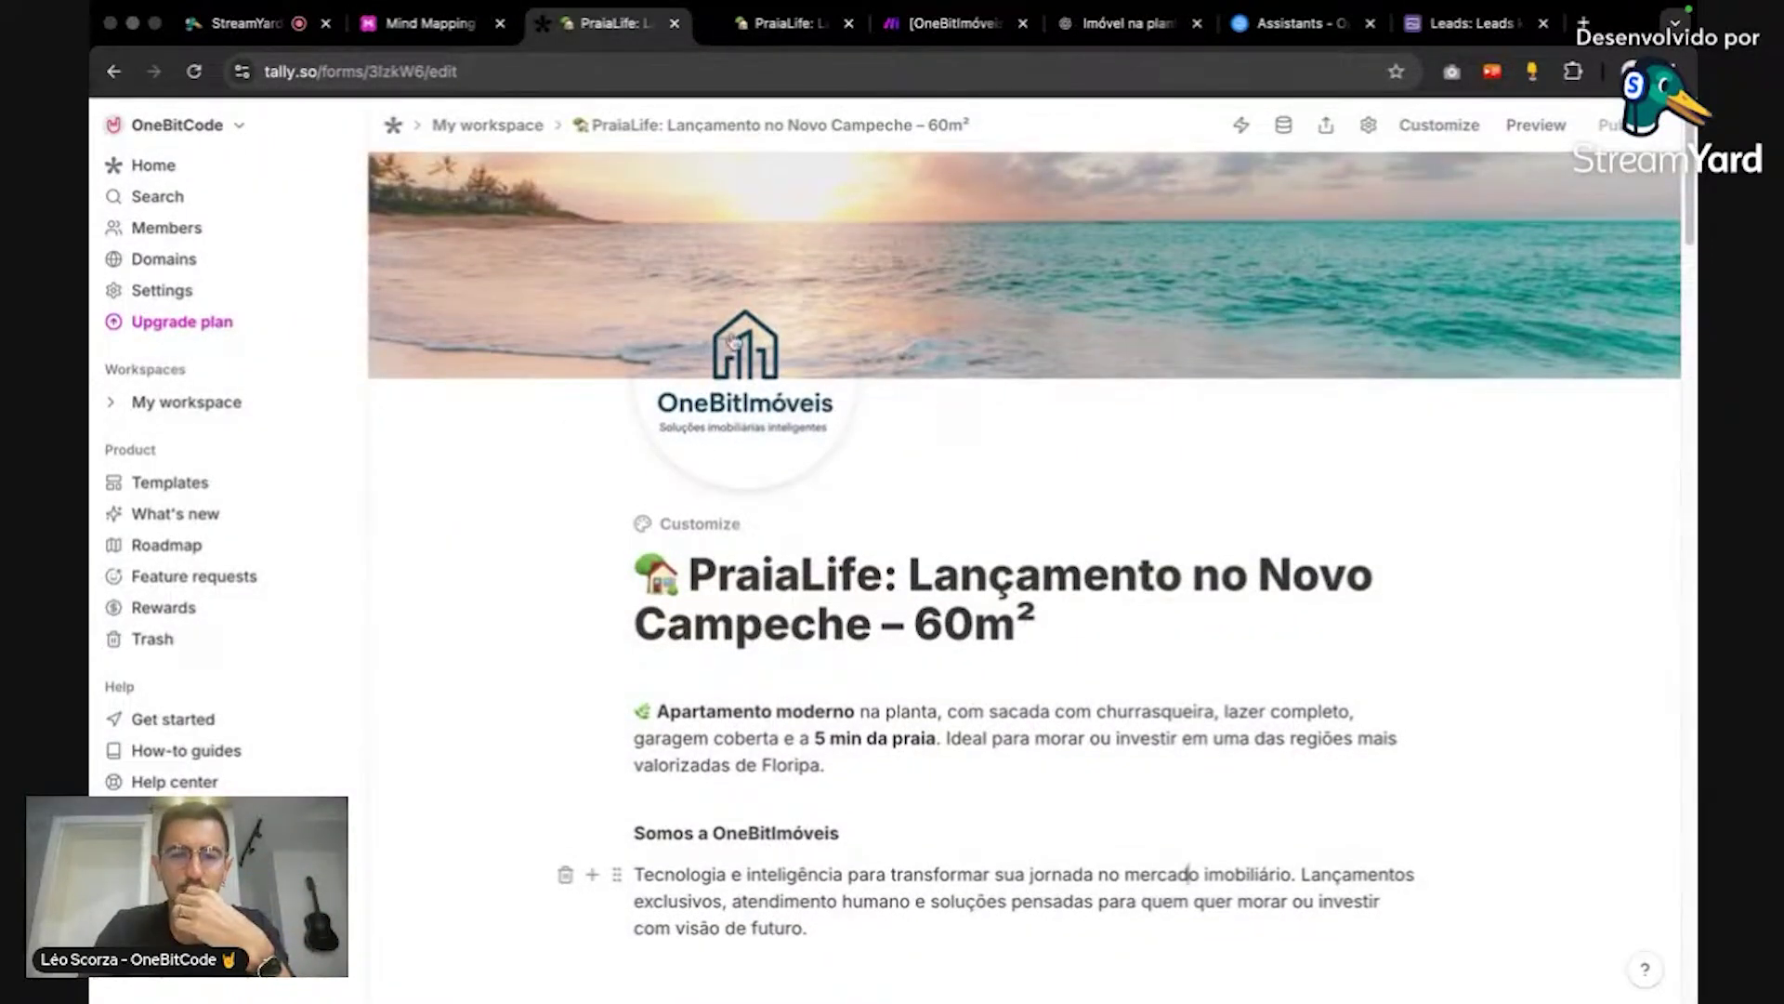
{"action": "scroll", "coordinate": [1358, 439], "scroll_direction": "down", "scroll_amount": 15}
{"action": "scroll", "coordinate": [1362, 429], "scroll_direction": "down", "scroll_amount": 5}
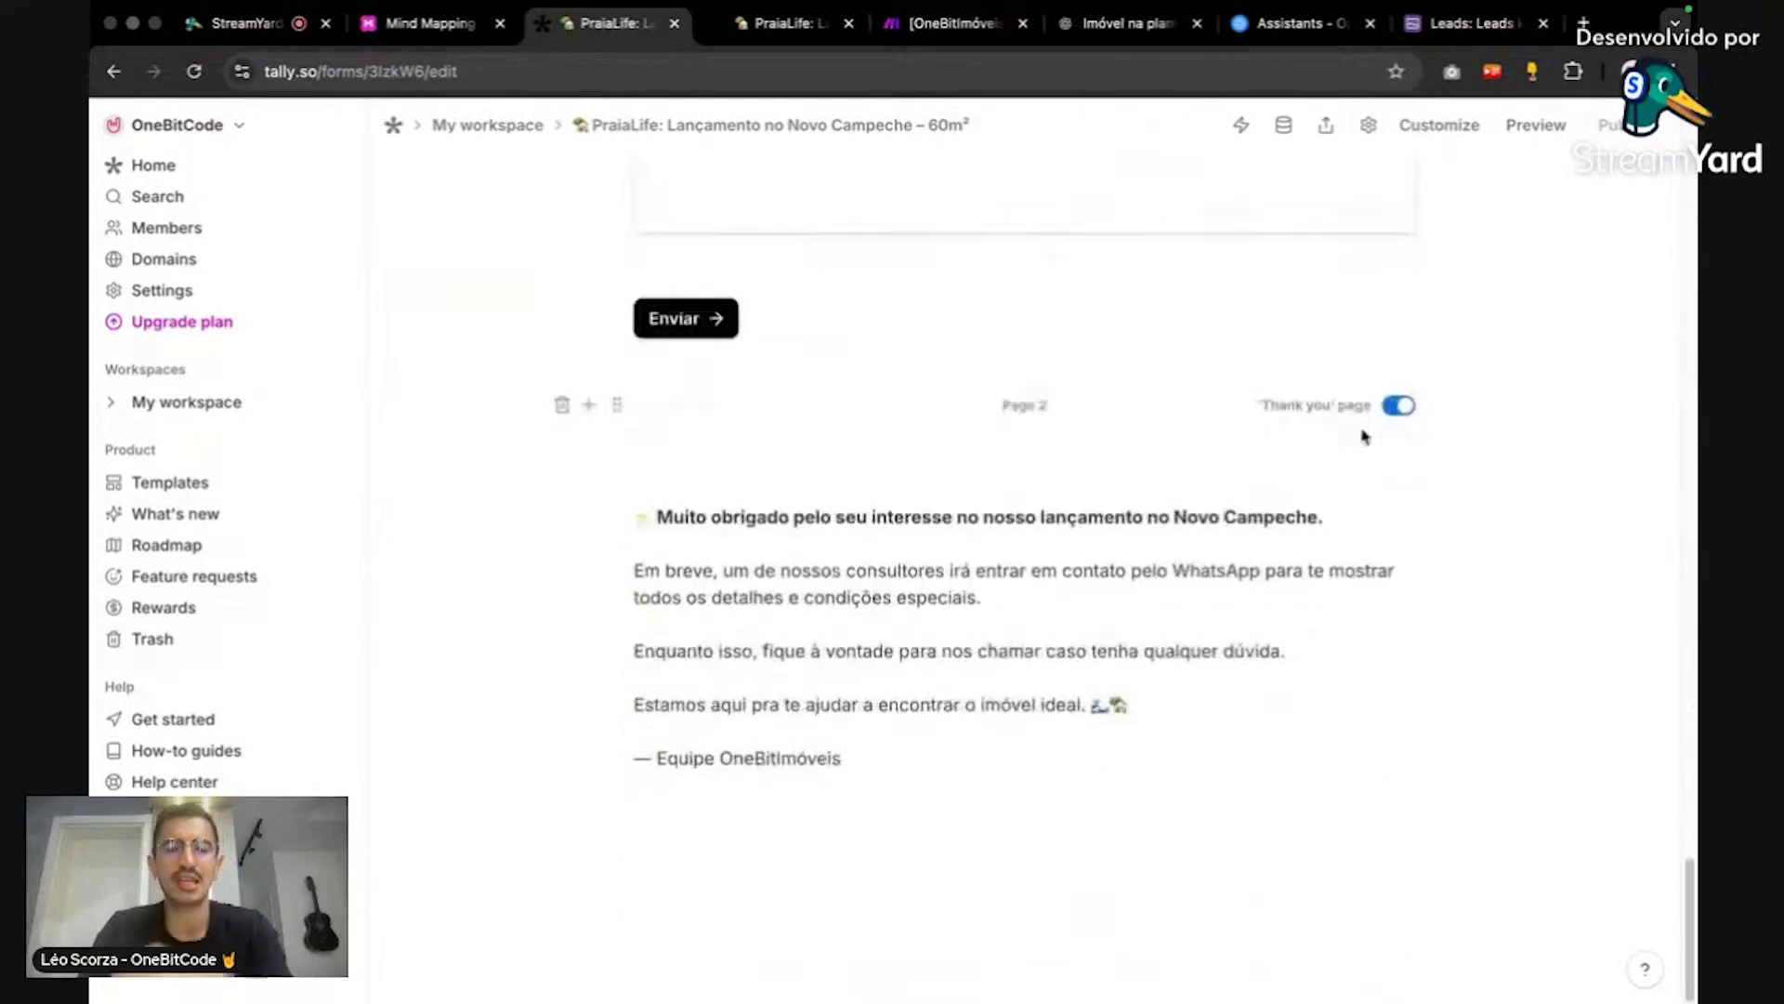
{"action": "scroll", "coordinate": [1363, 430], "scroll_direction": "up", "scroll_amount": 15}
{"action": "scroll", "coordinate": [1328, 490], "scroll_direction": "up", "scroll_amount": 20}
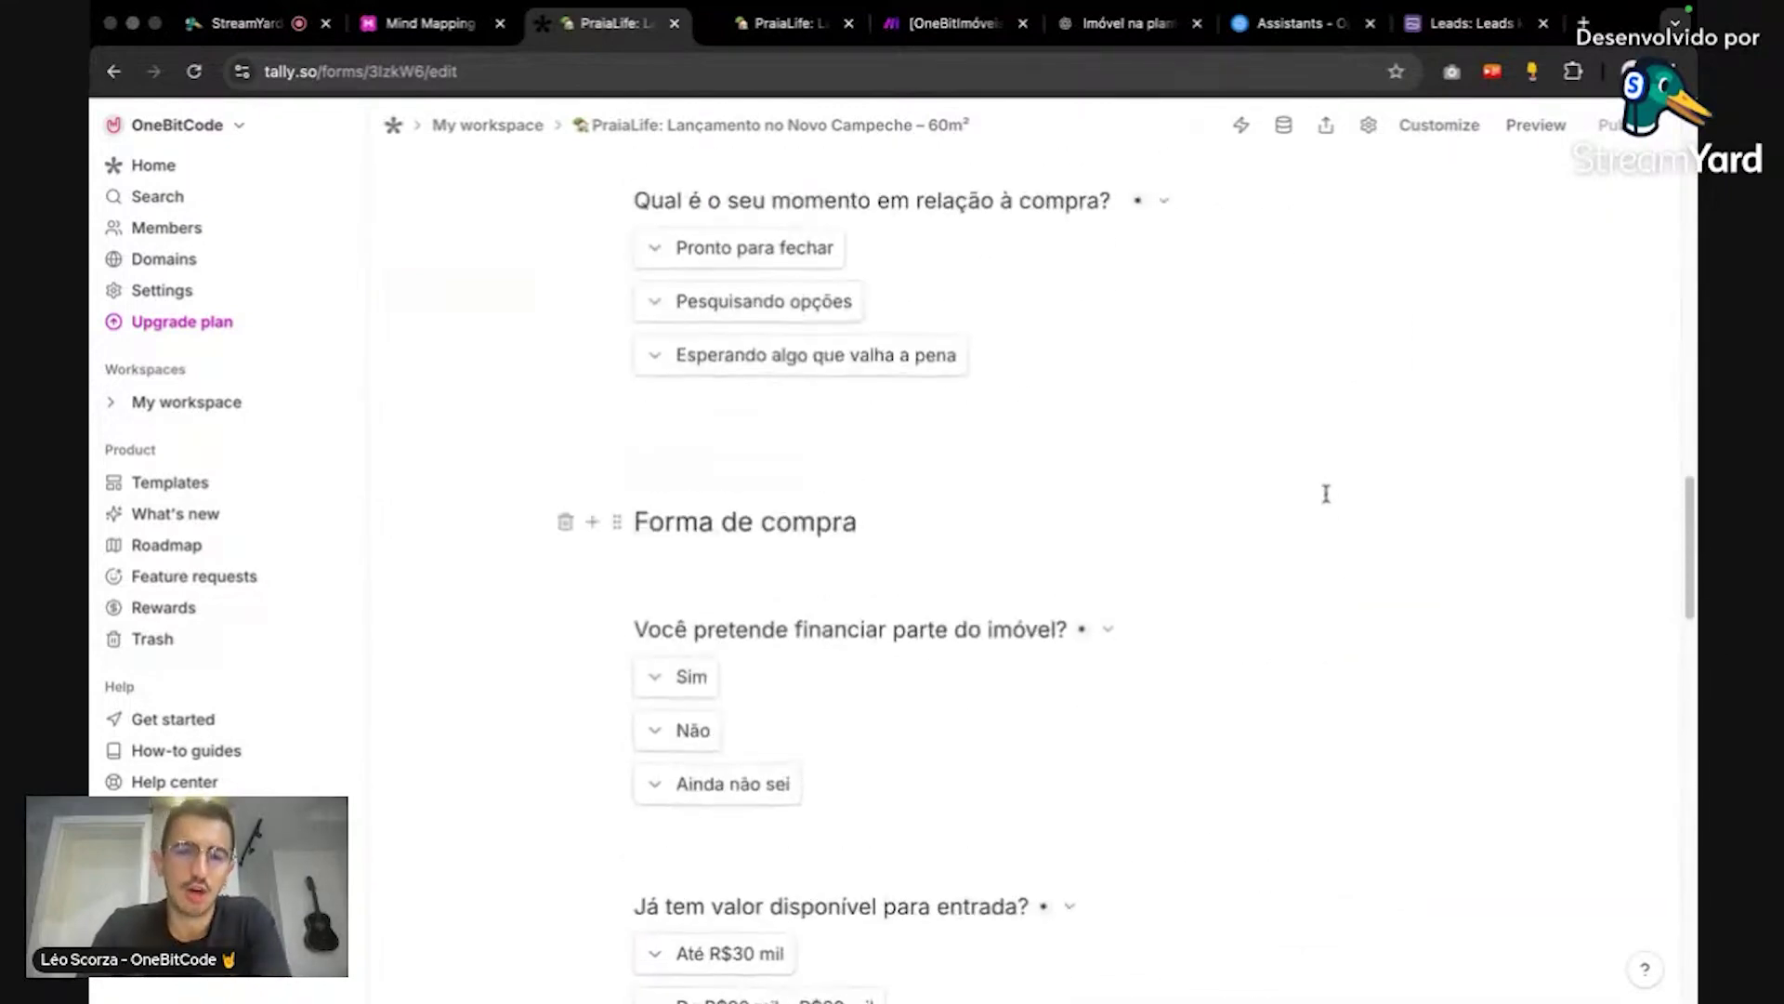
{"action": "scroll", "coordinate": [1325, 494], "scroll_direction": "up", "scroll_amount": 5}
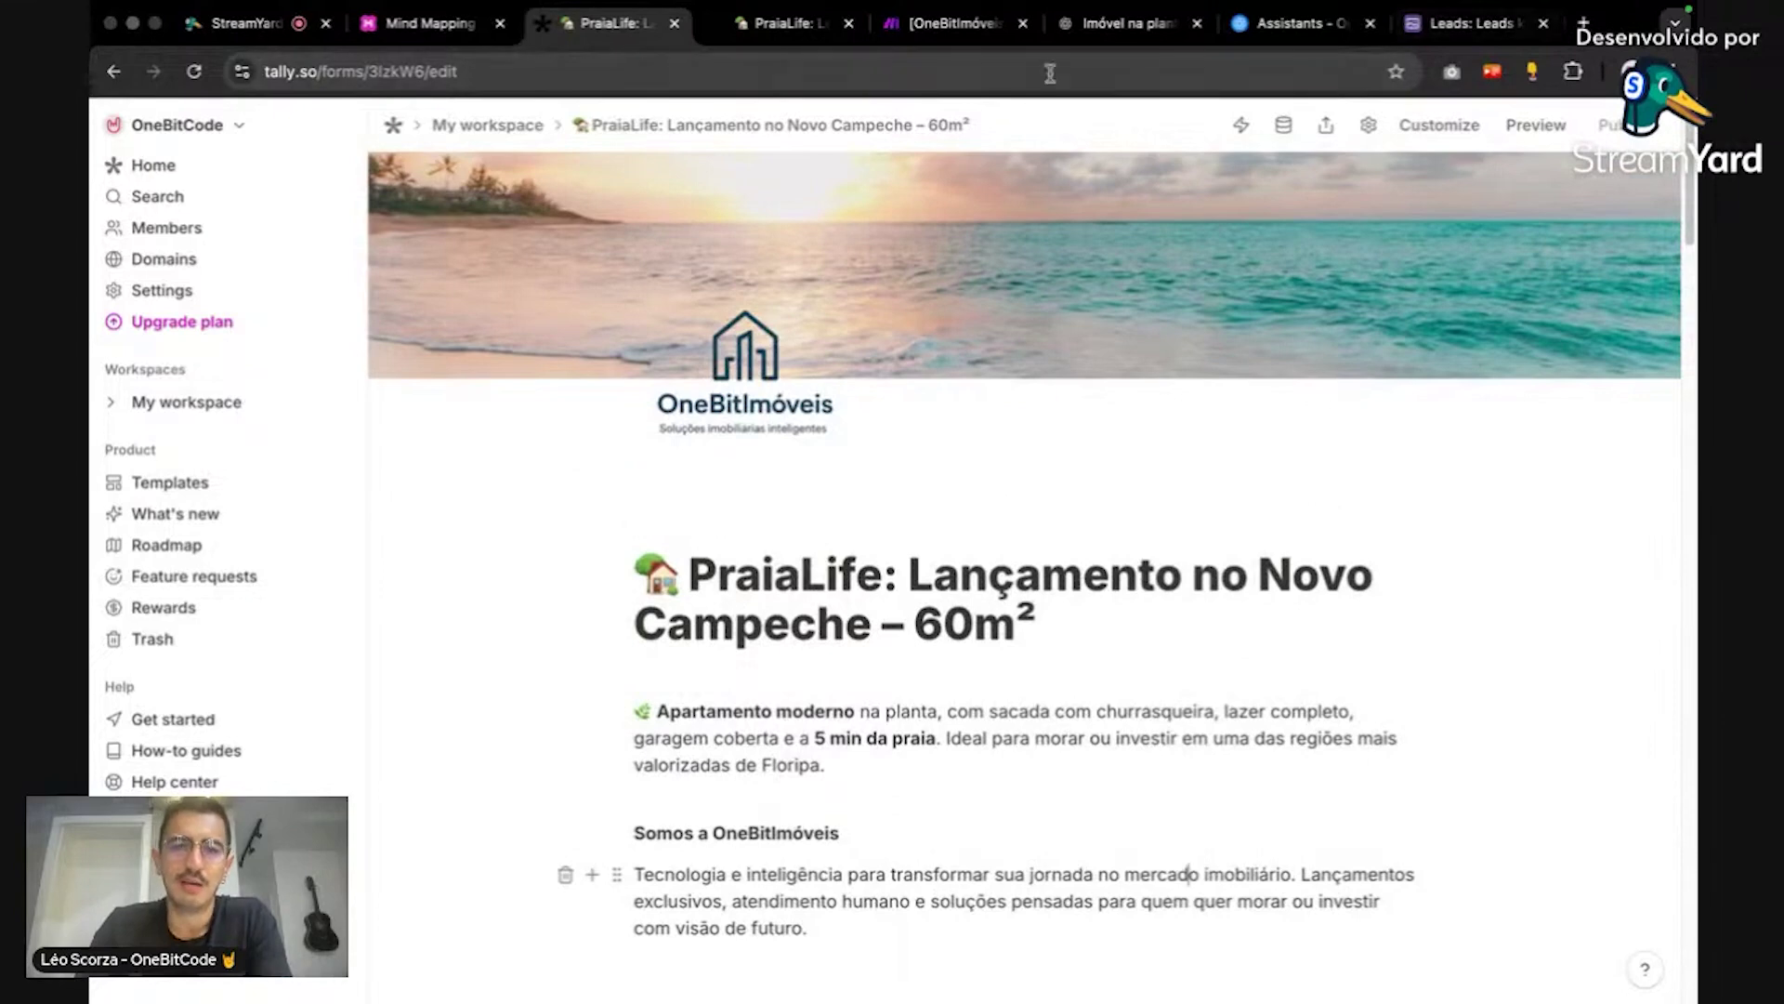
{"action": "left_click", "coordinate": [1125, 23]}
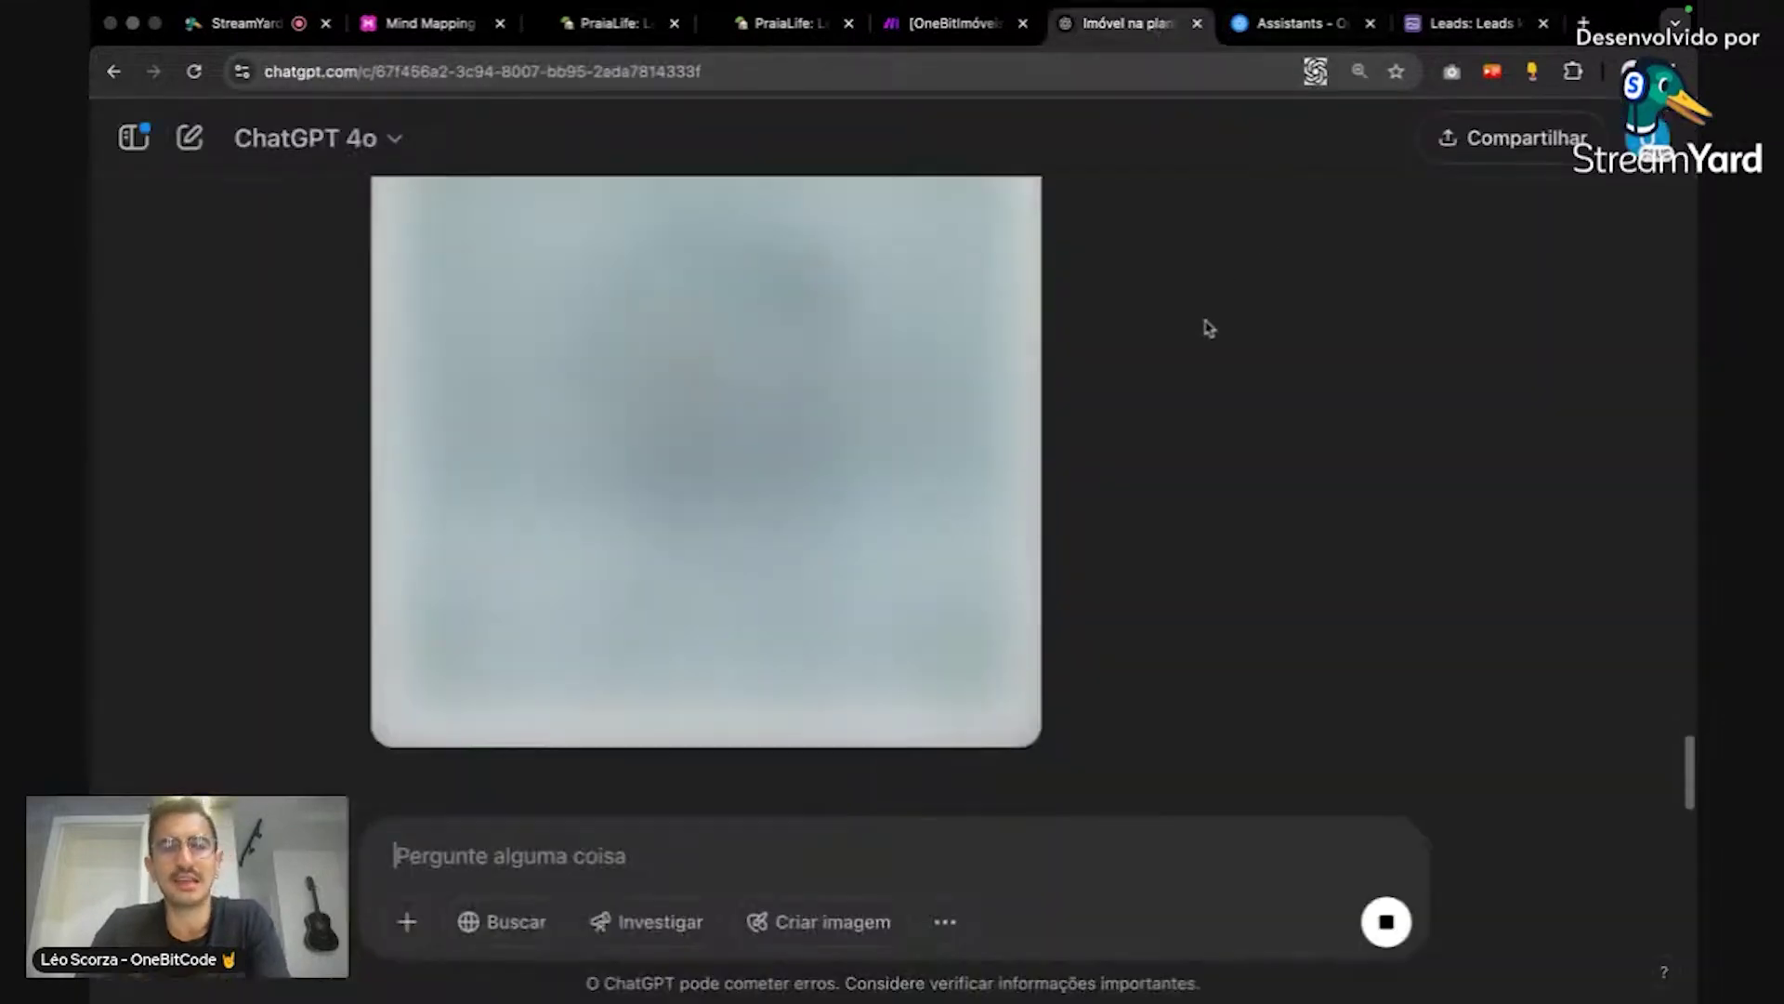
{"action": "left_click", "coordinate": [547, 39]}
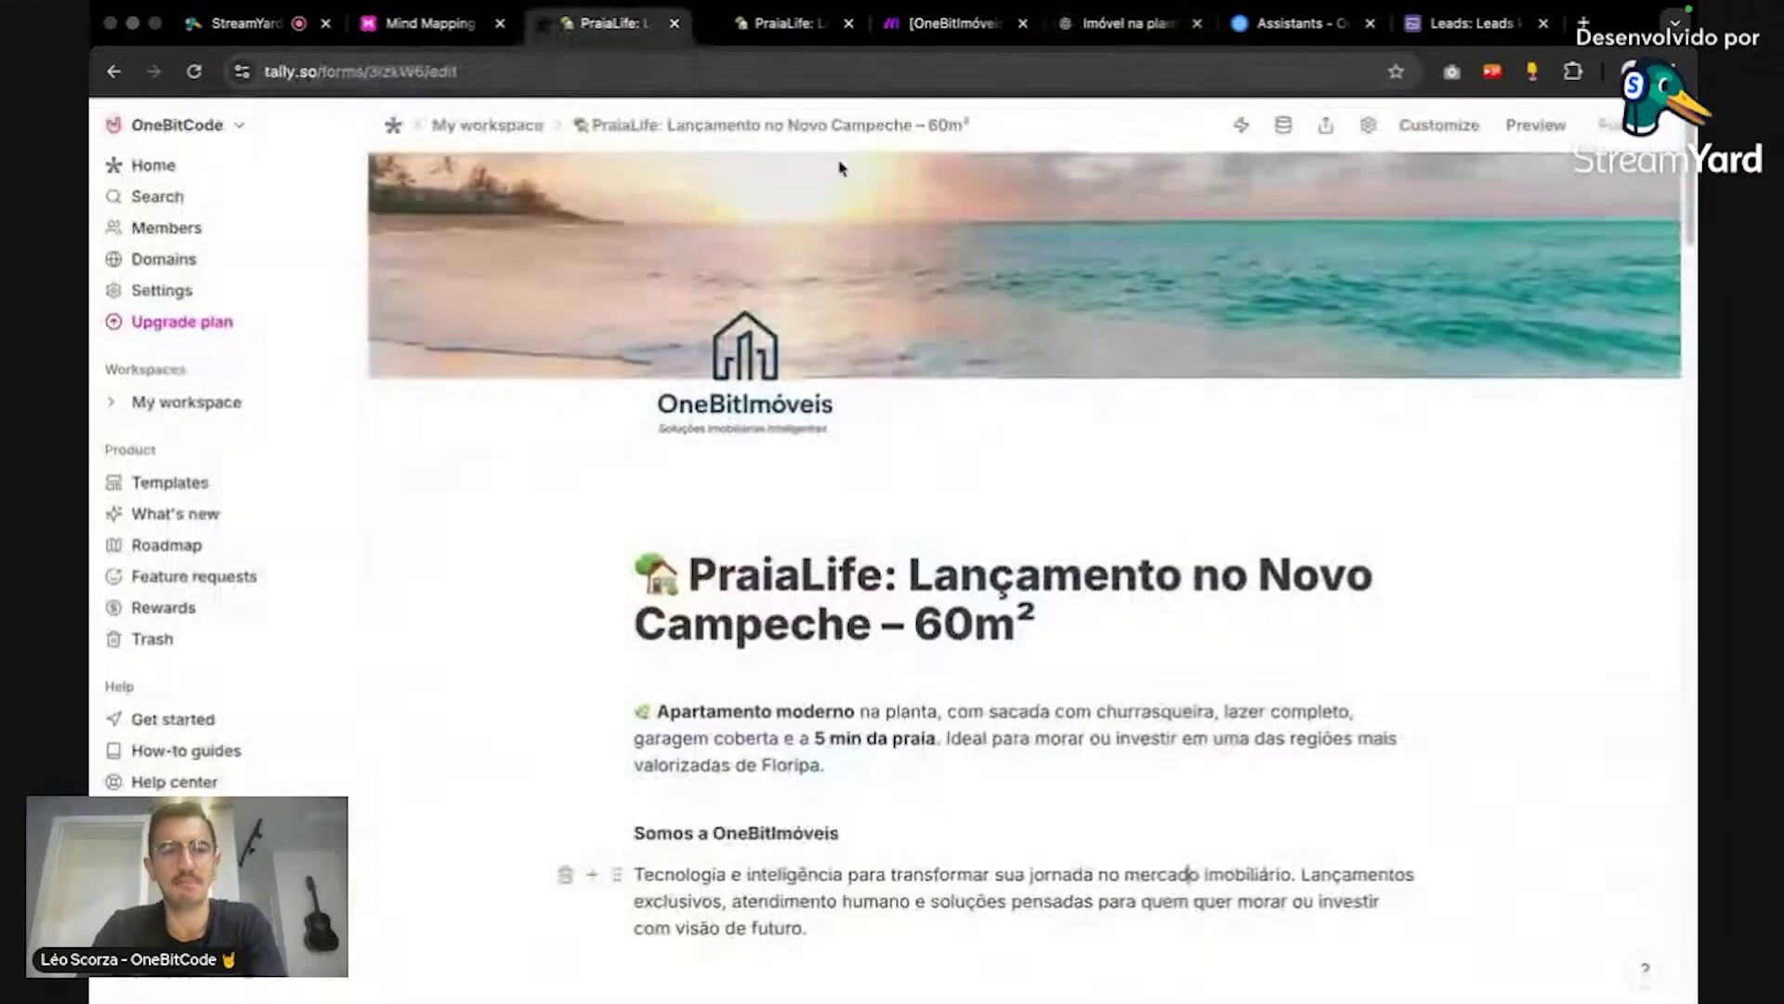
{"action": "scroll", "coordinate": [1268, 395], "scroll_direction": "down", "scroll_amount": 5}
{"action": "scroll", "coordinate": [1272, 382], "scroll_direction": "down", "scroll_amount": 10}
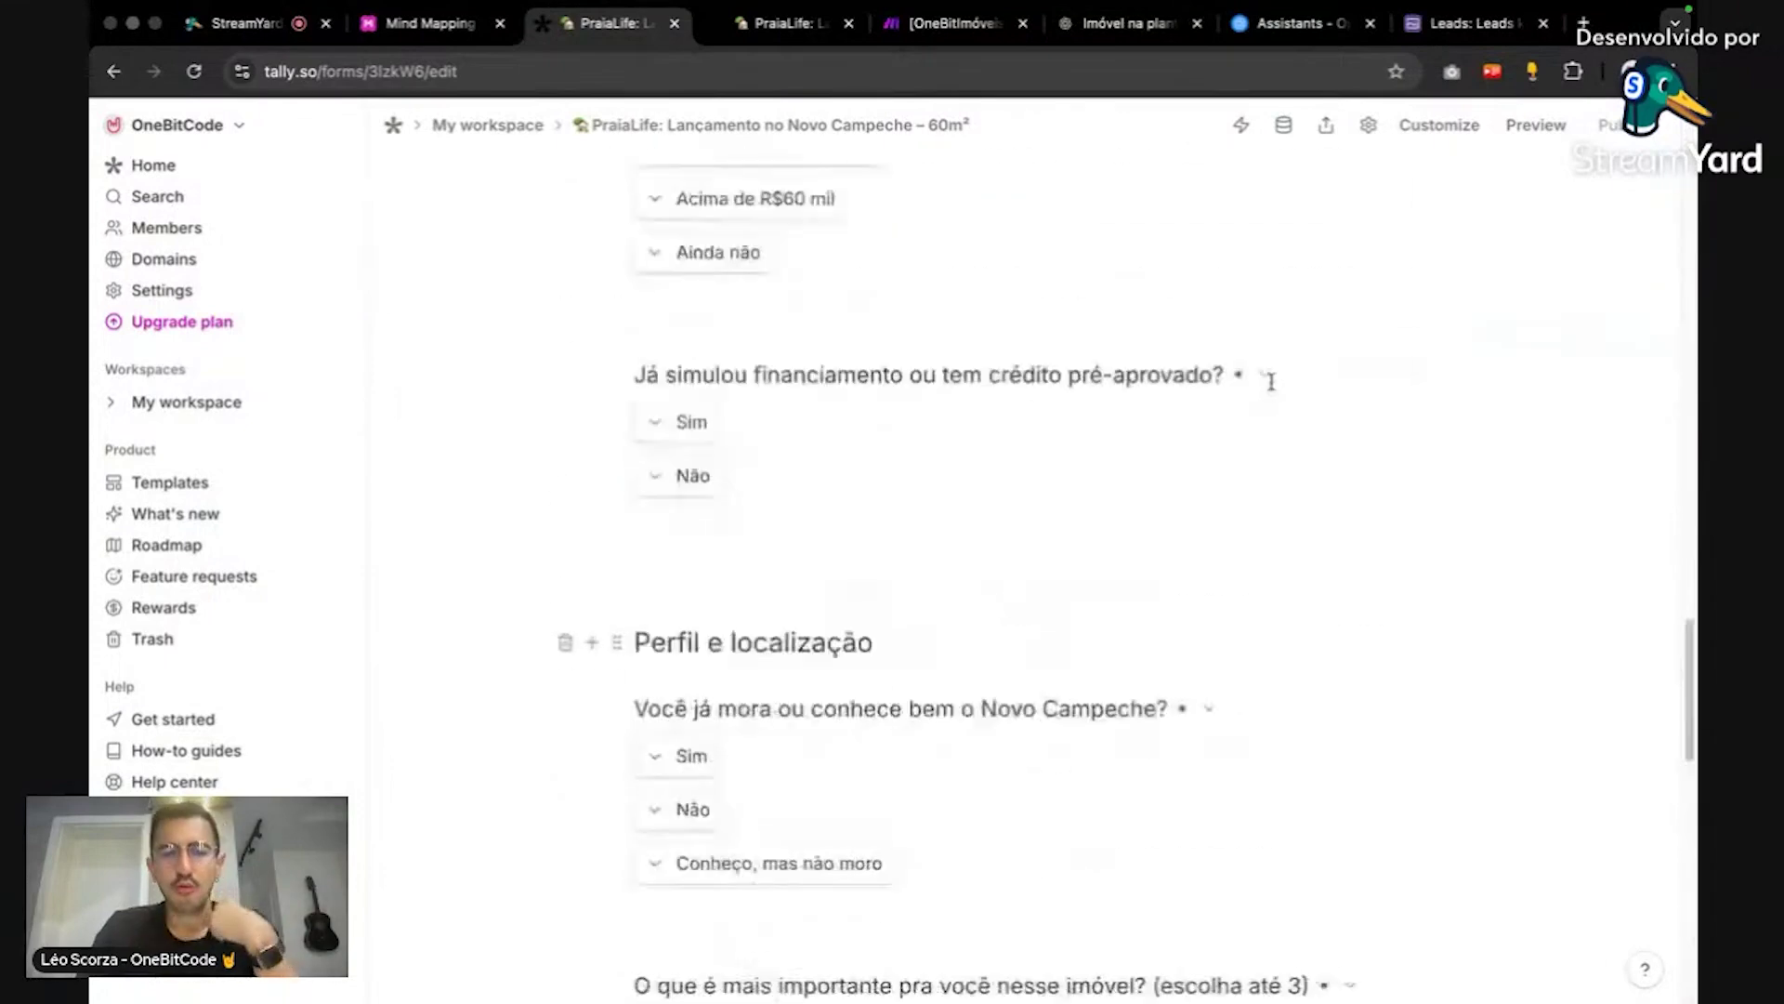
{"action": "scroll", "coordinate": [1269, 376], "scroll_direction": "up", "scroll_amount": 15}
{"action": "scroll", "coordinate": [1264, 391], "scroll_direction": "up", "scroll_amount": 8}
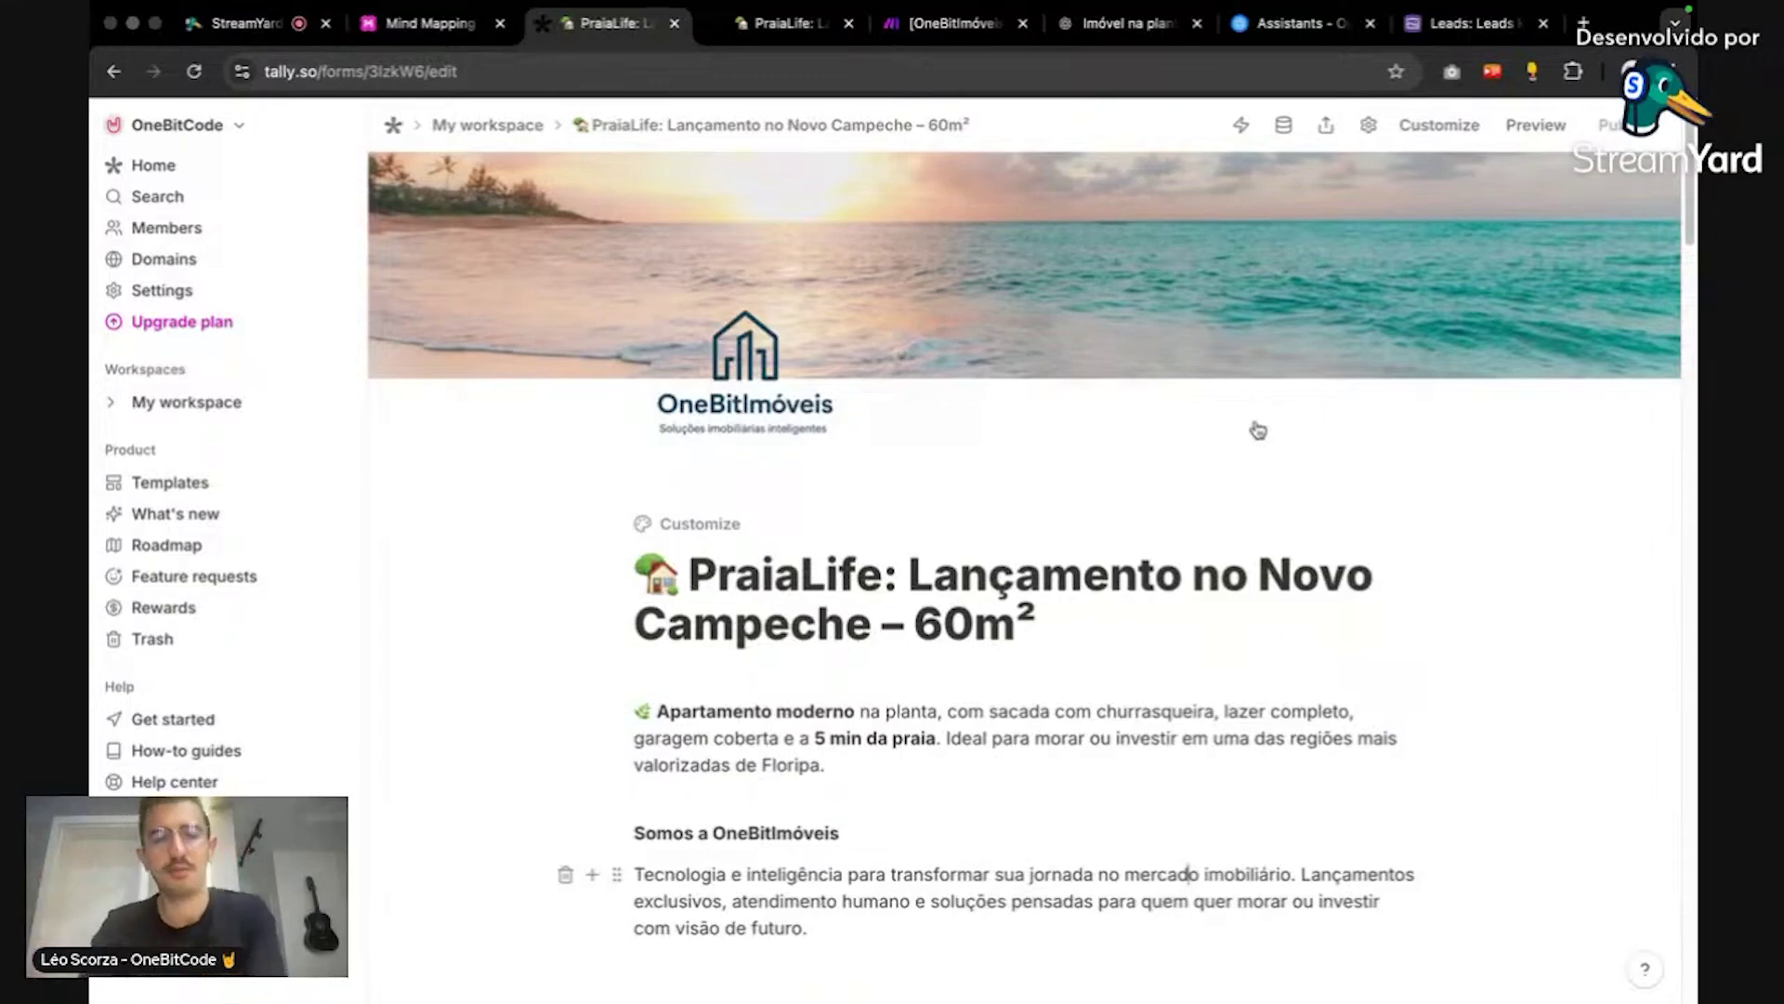
{"action": "scroll", "coordinate": [1418, 430], "scroll_direction": "down", "scroll_amount": 3}
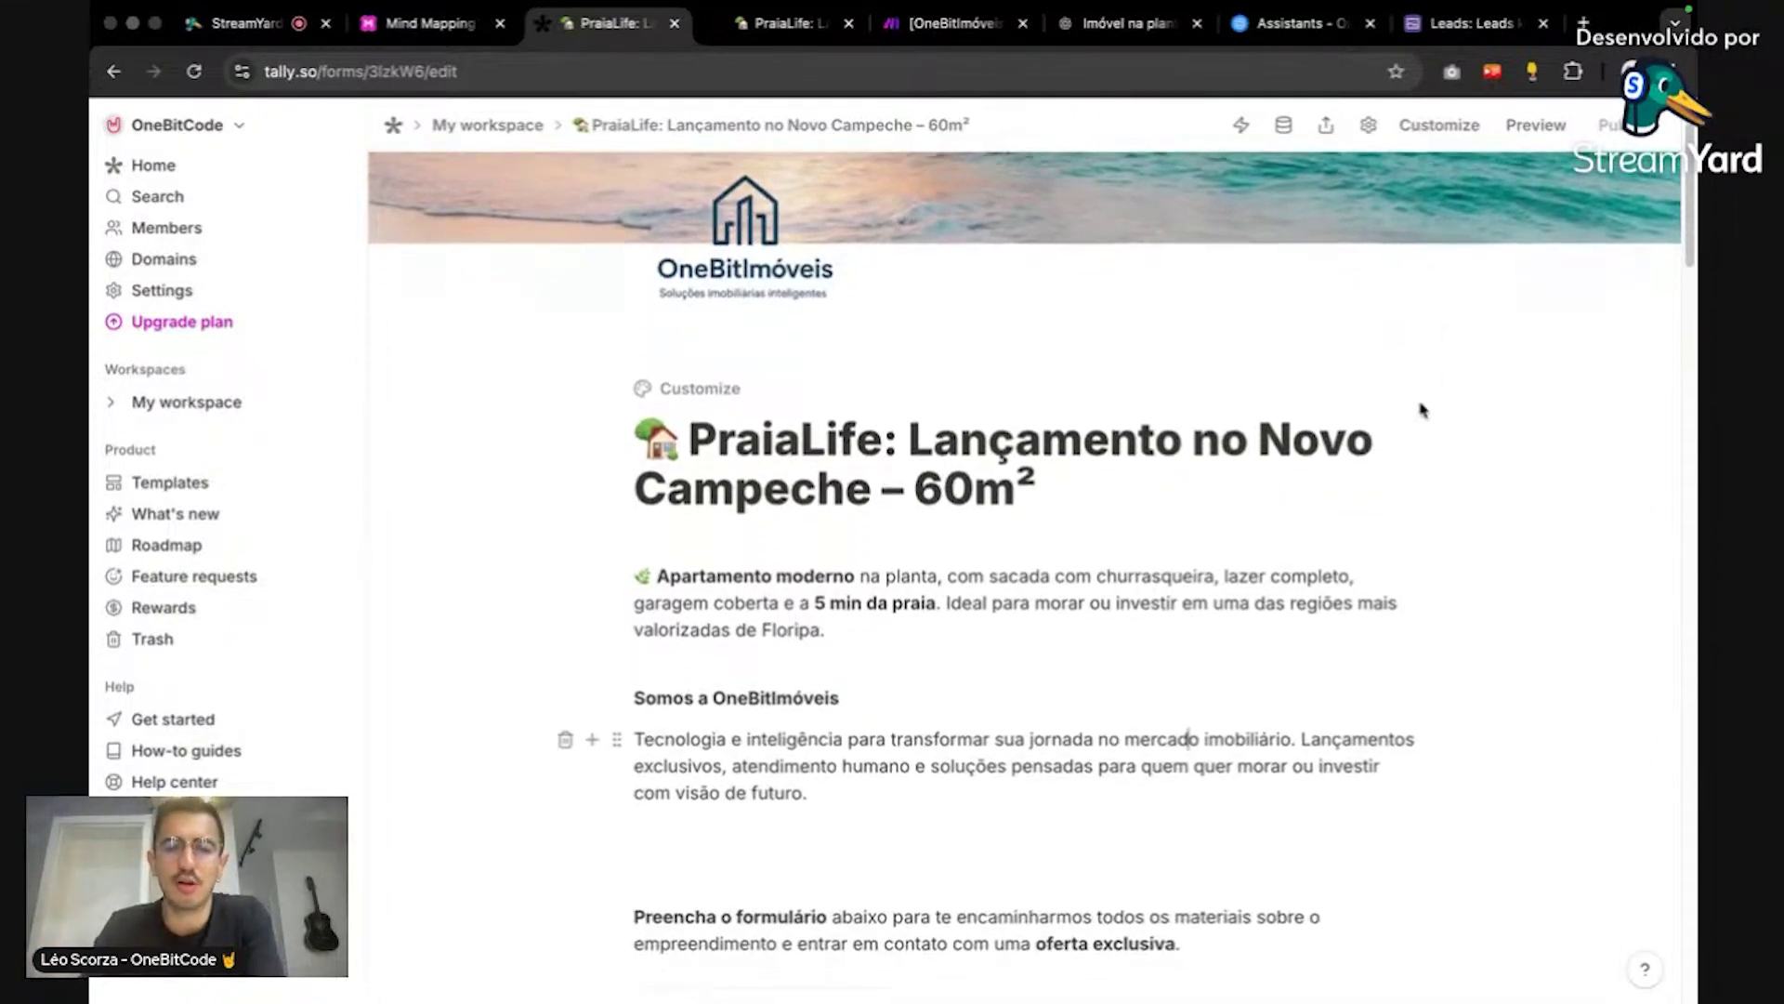
{"action": "scroll", "coordinate": [1419, 410], "scroll_direction": "down", "scroll_amount": 1}
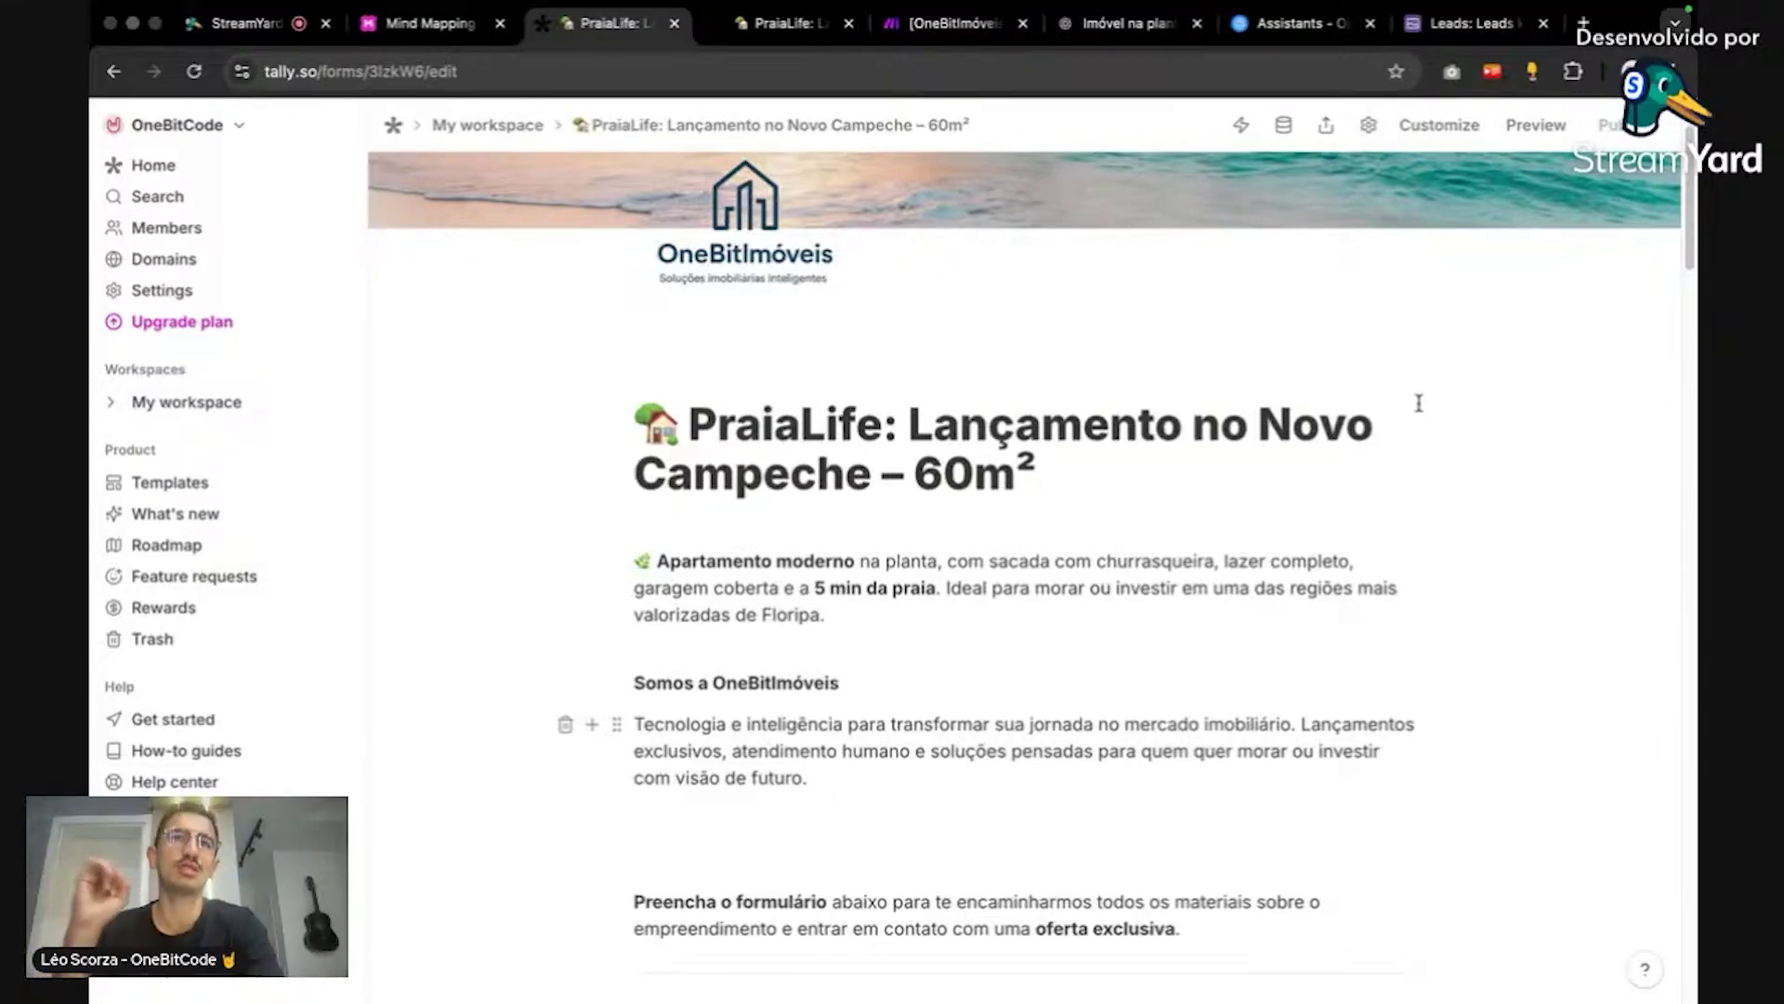
{"action": "scroll", "coordinate": [1534, 439], "scroll_direction": "down", "scroll_amount": 12}
{"action": "scroll", "coordinate": [1450, 471], "scroll_direction": "up", "scroll_amount": 5}
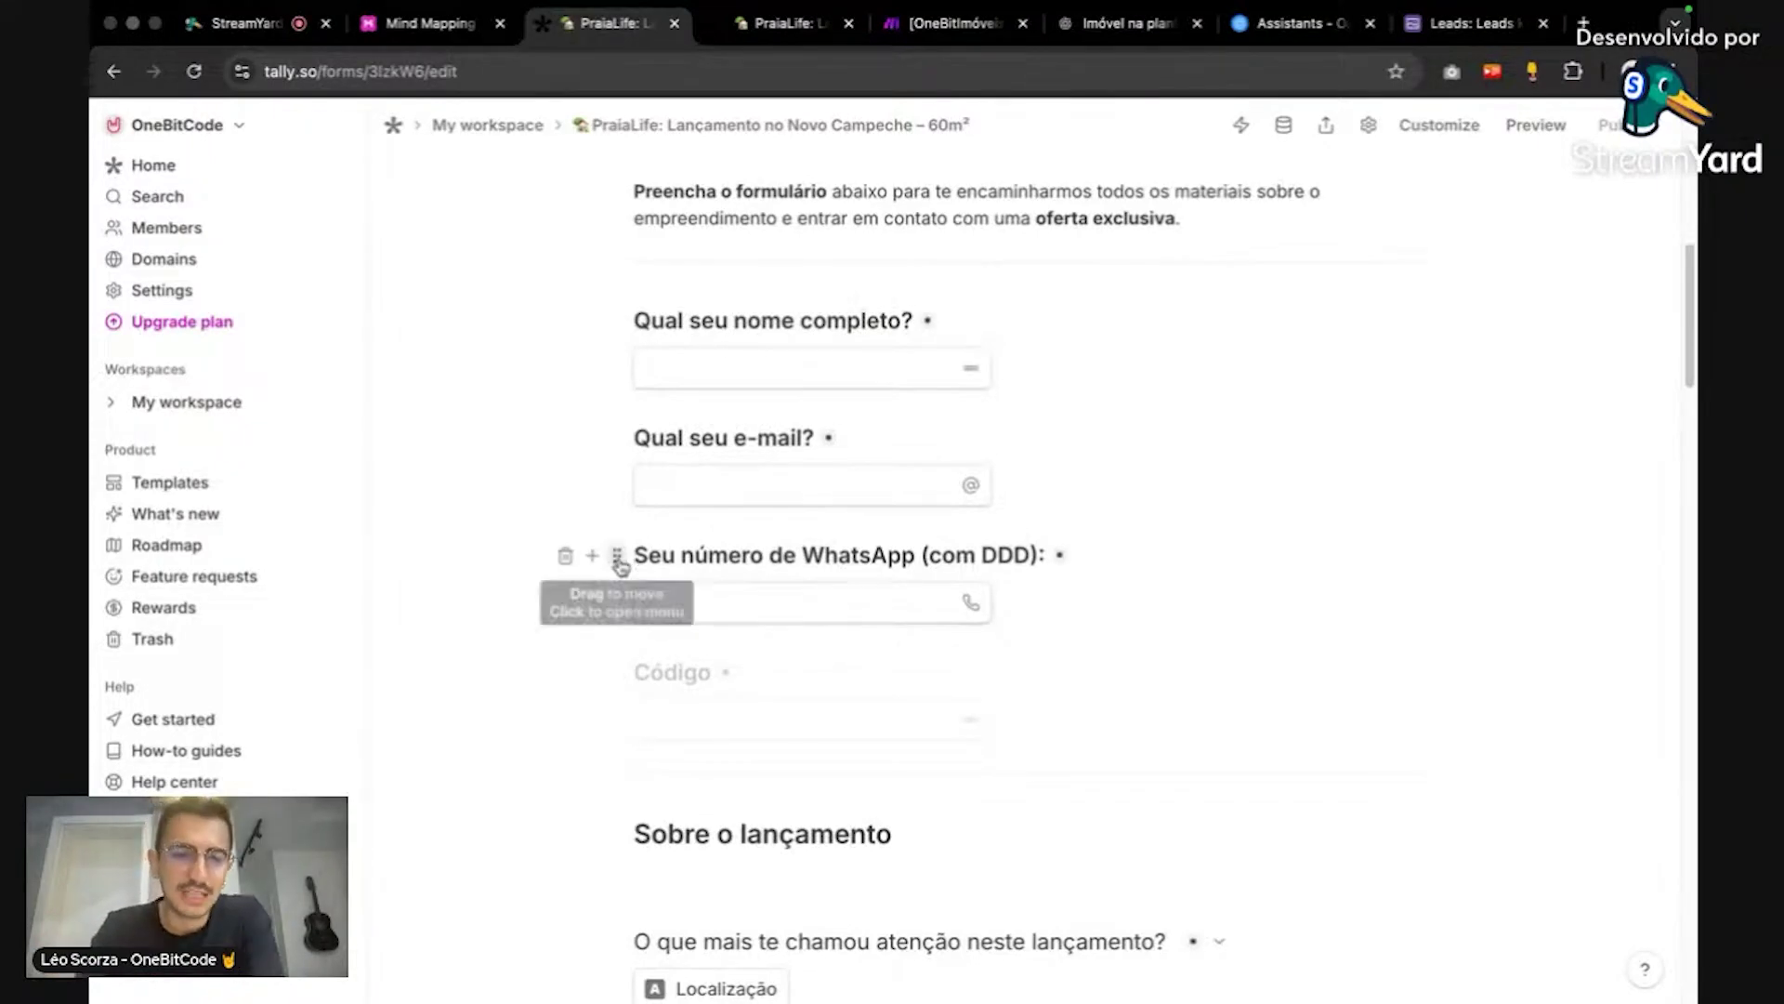
Step: Inspect the WhatsApp question's settings and the Código question's default answer SSV001
{"action": "left_click", "coordinate": [617, 555]}
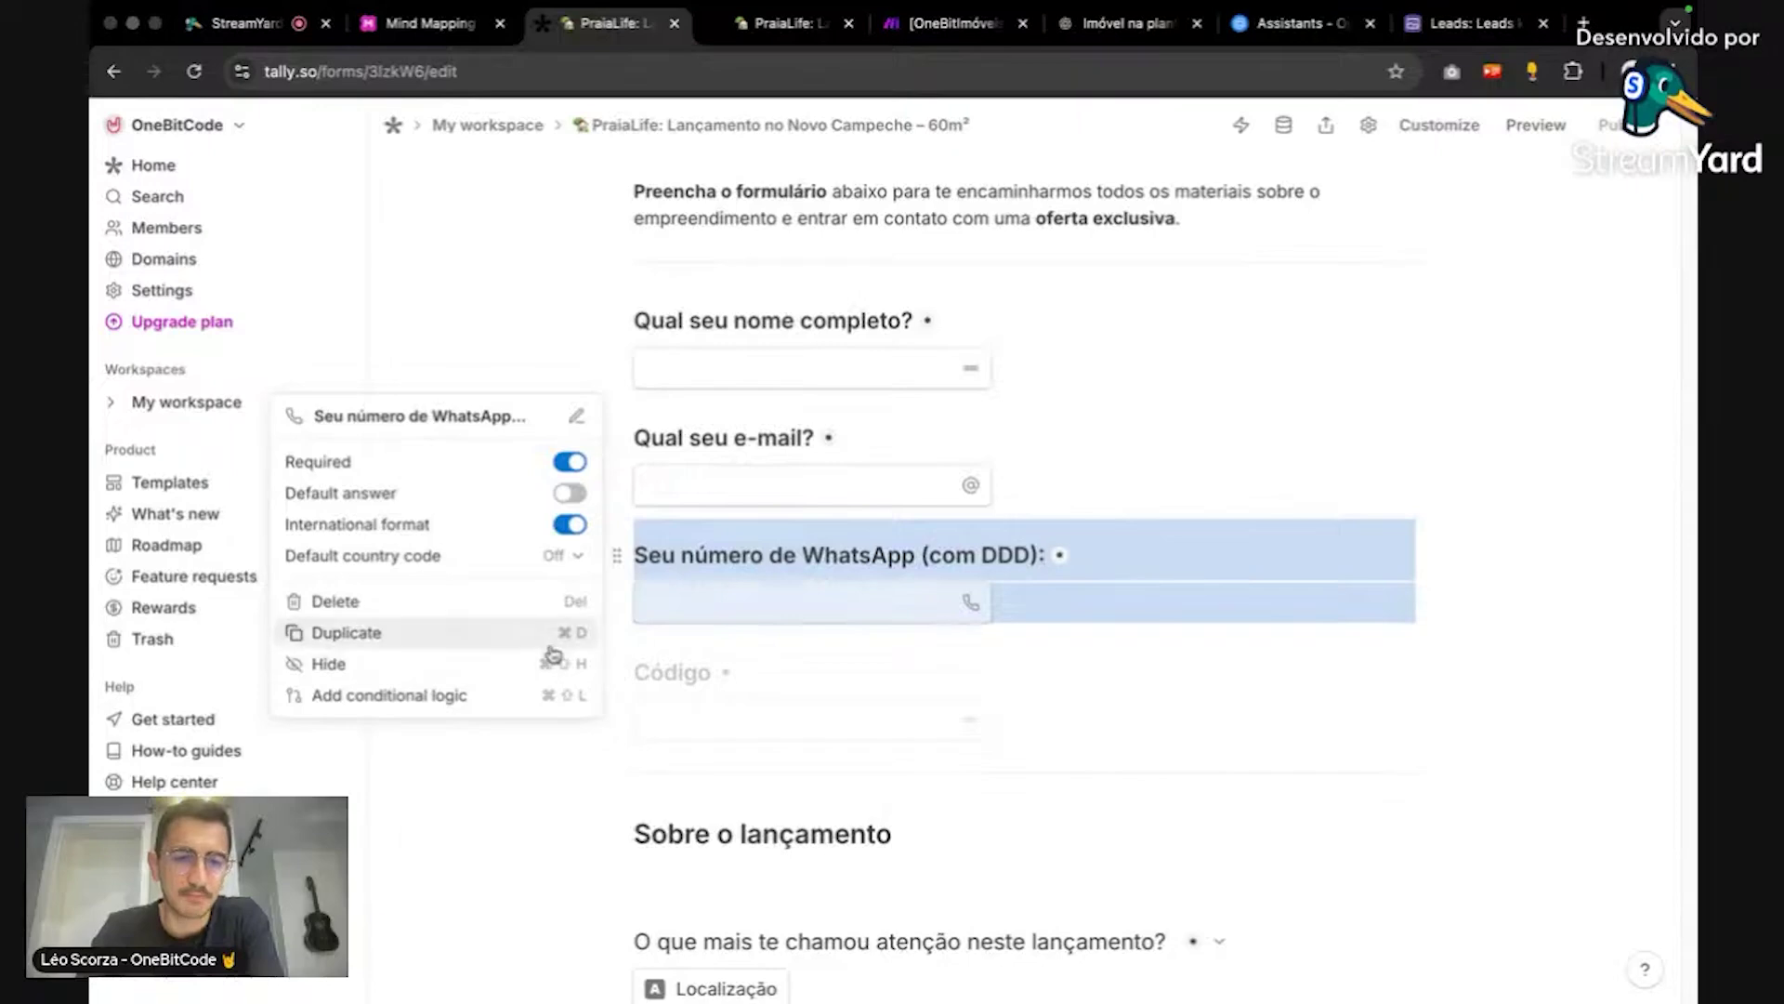
{"action": "left_click", "coordinate": [964, 728]}
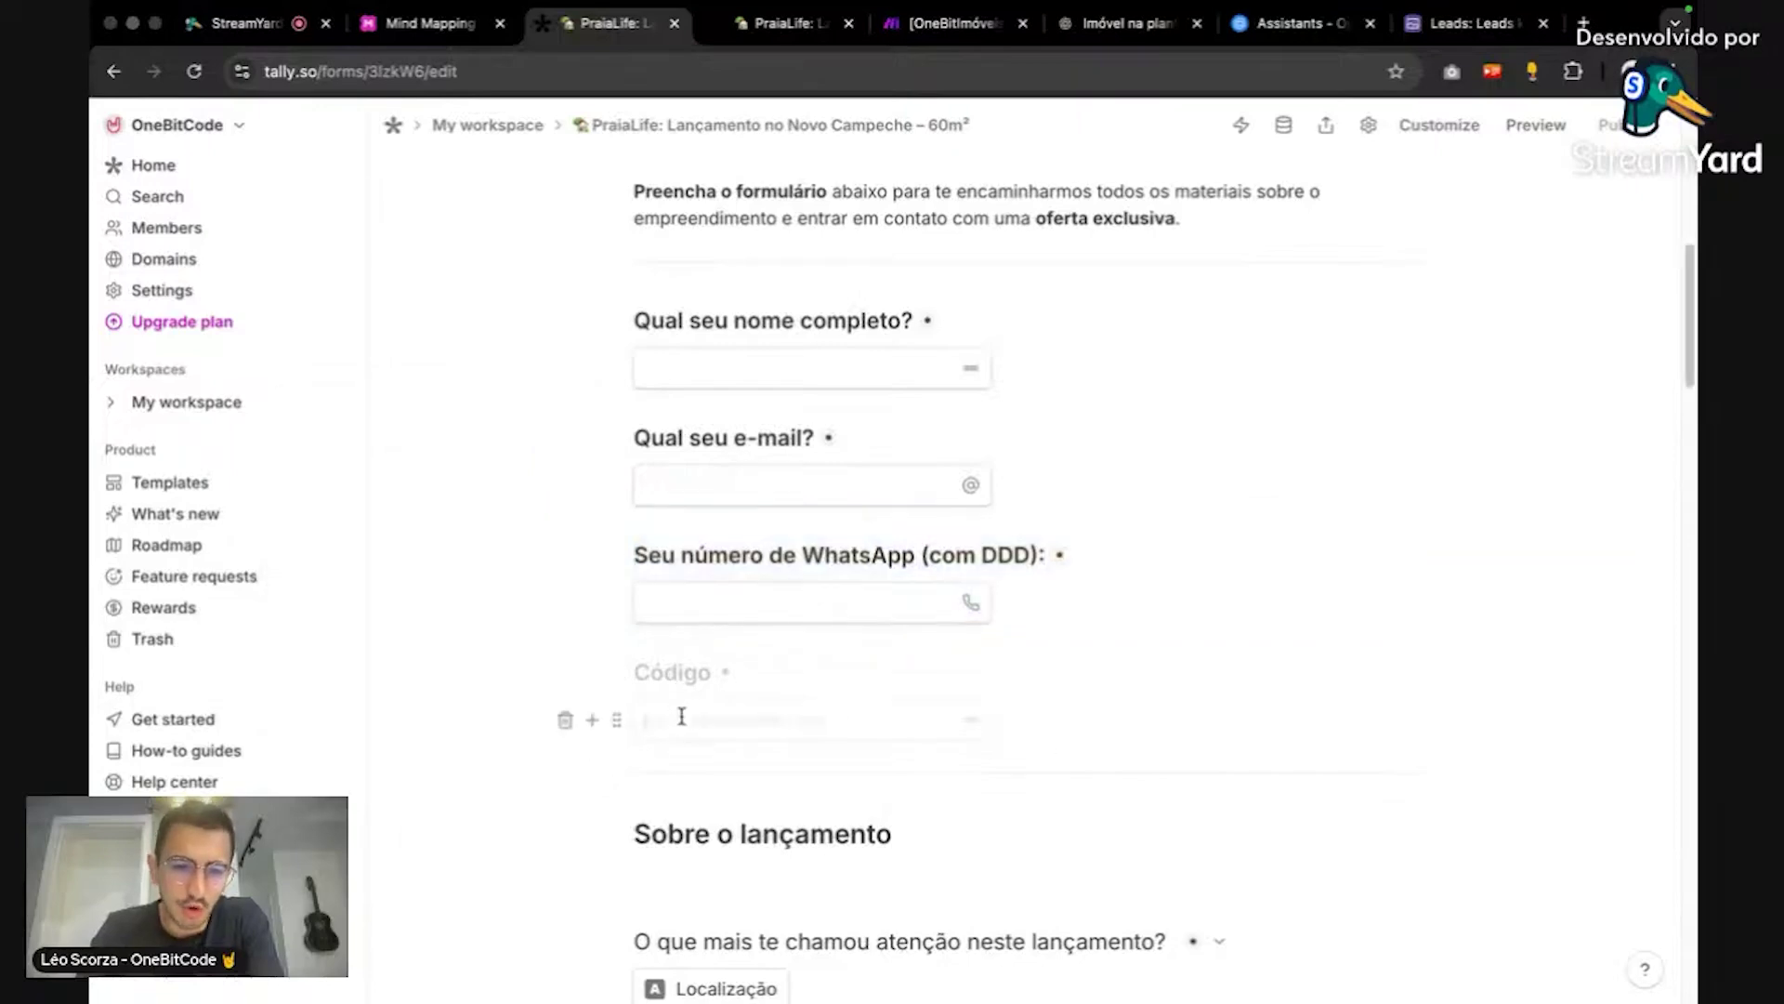
{"action": "left_click", "coordinate": [621, 720]}
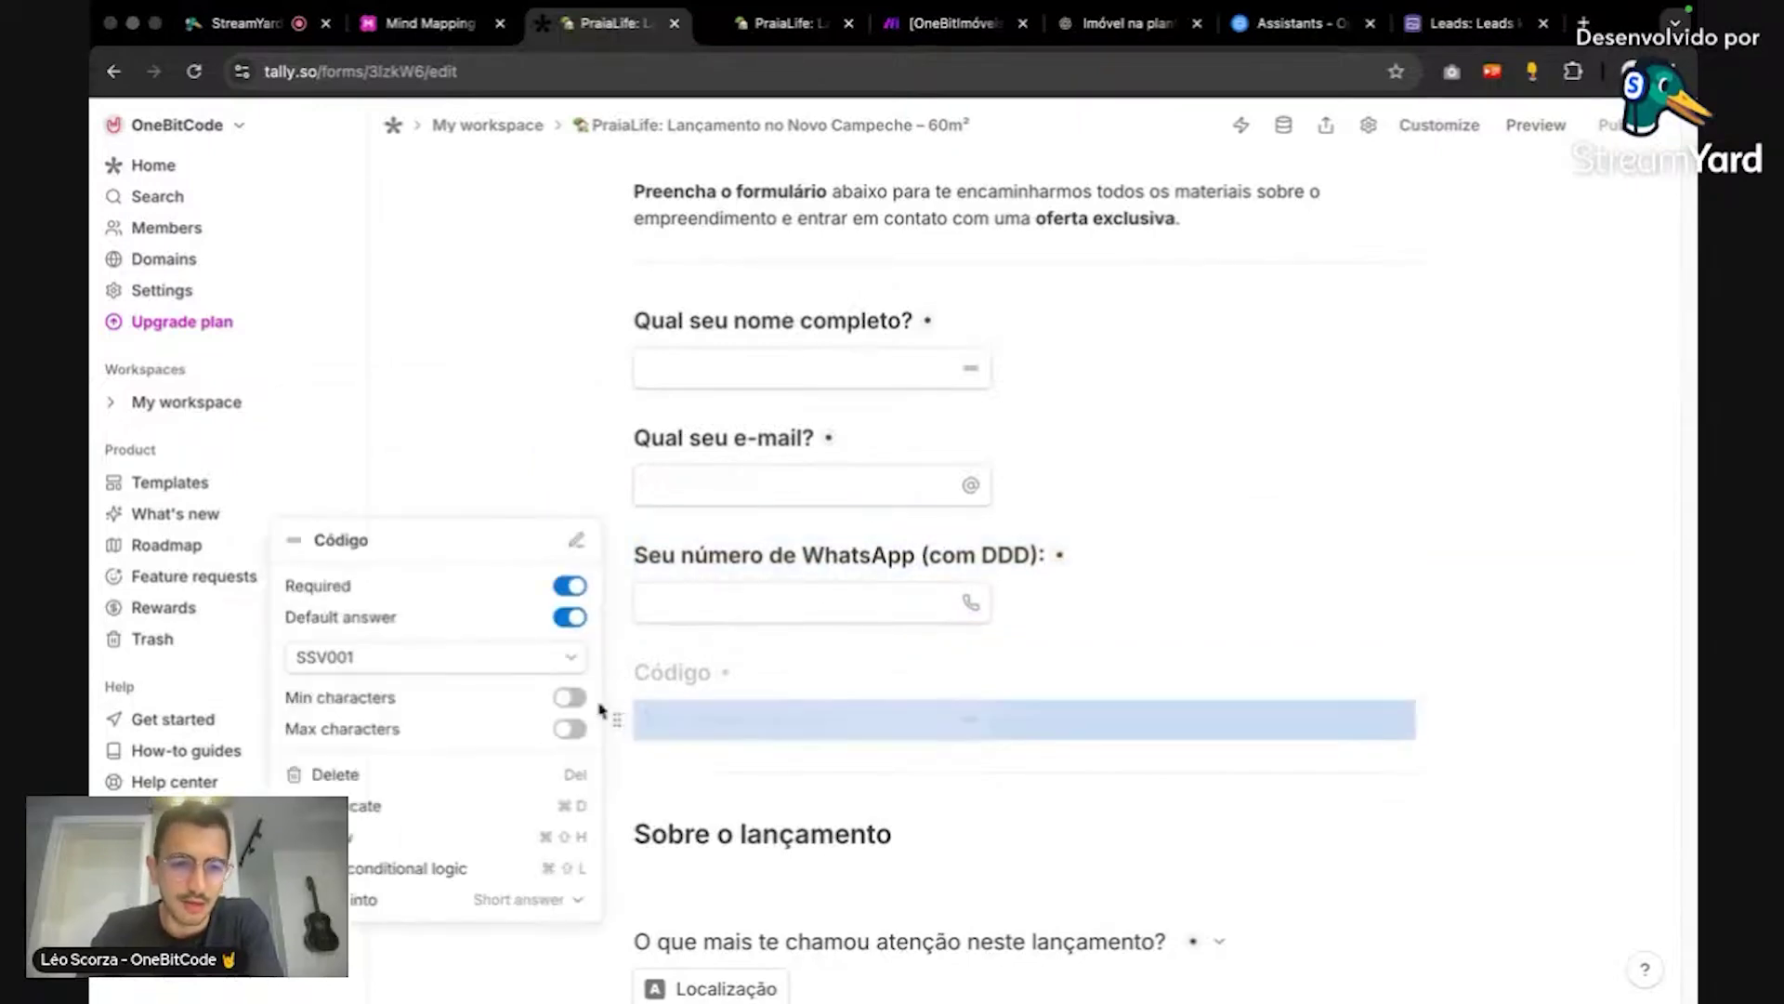
{"action": "double_click", "coordinate": [463, 660]}
{"action": "left_click", "coordinate": [463, 659]}
{"action": "double_click", "coordinate": [466, 659]}
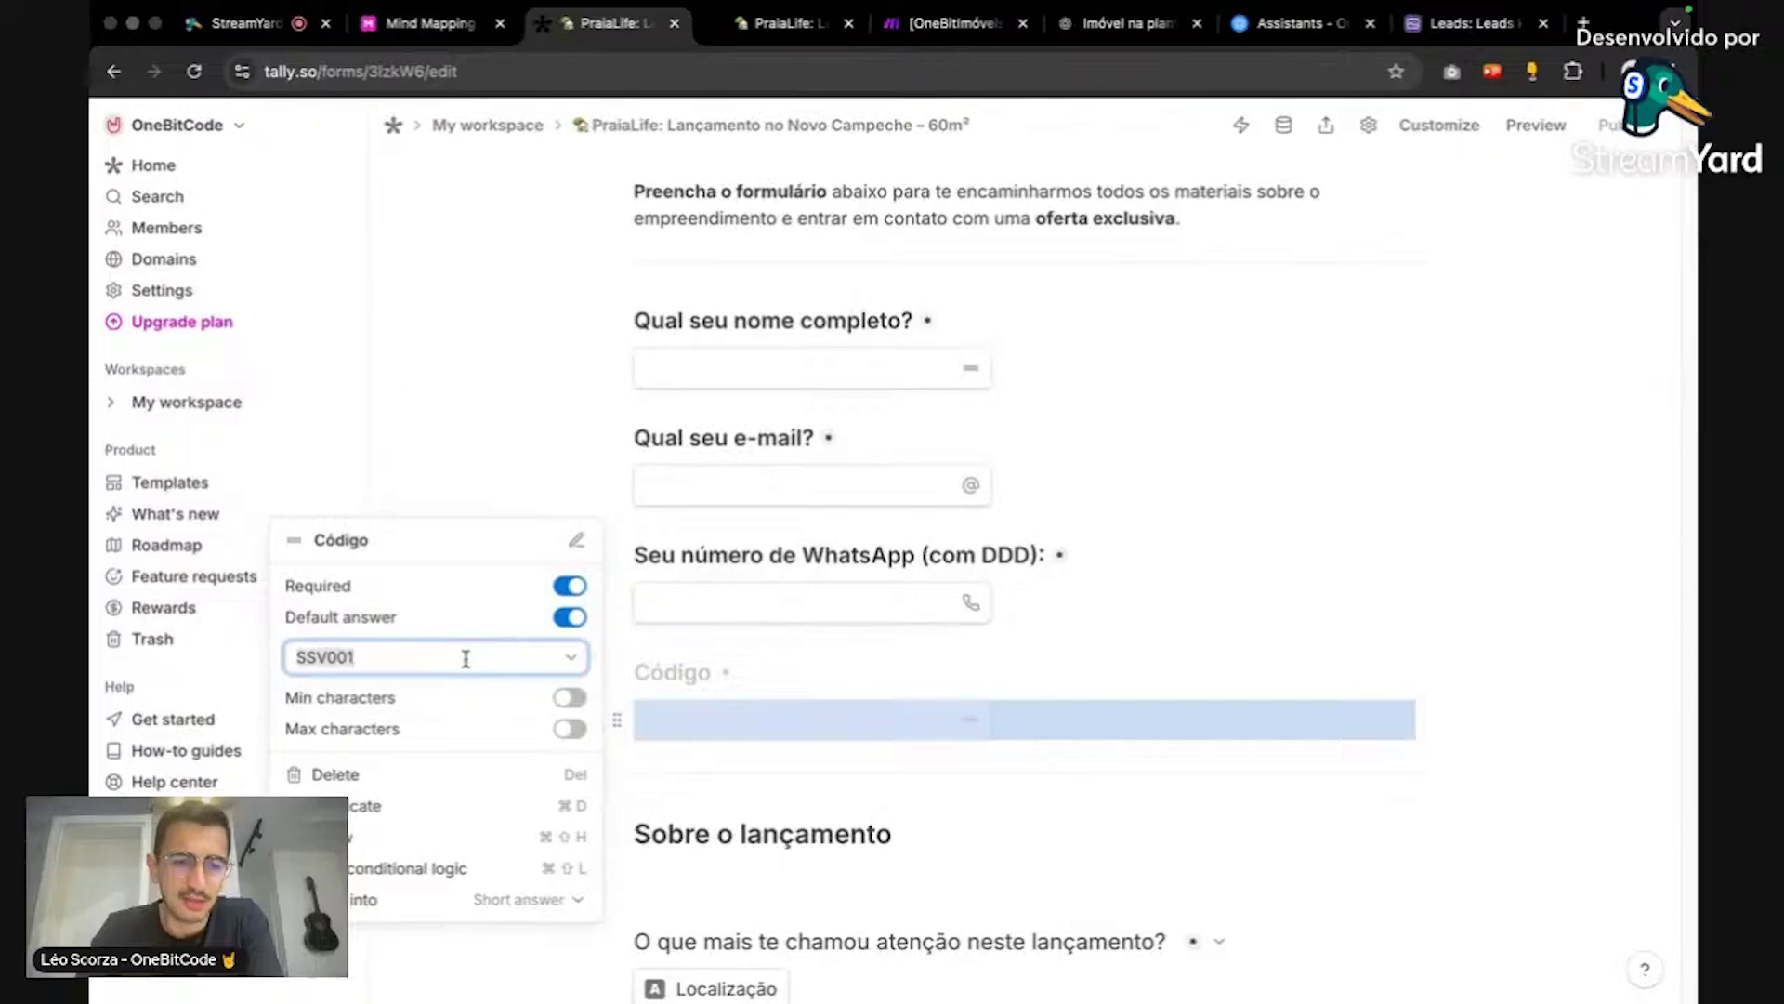
{"action": "left_click", "coordinate": [666, 705]}
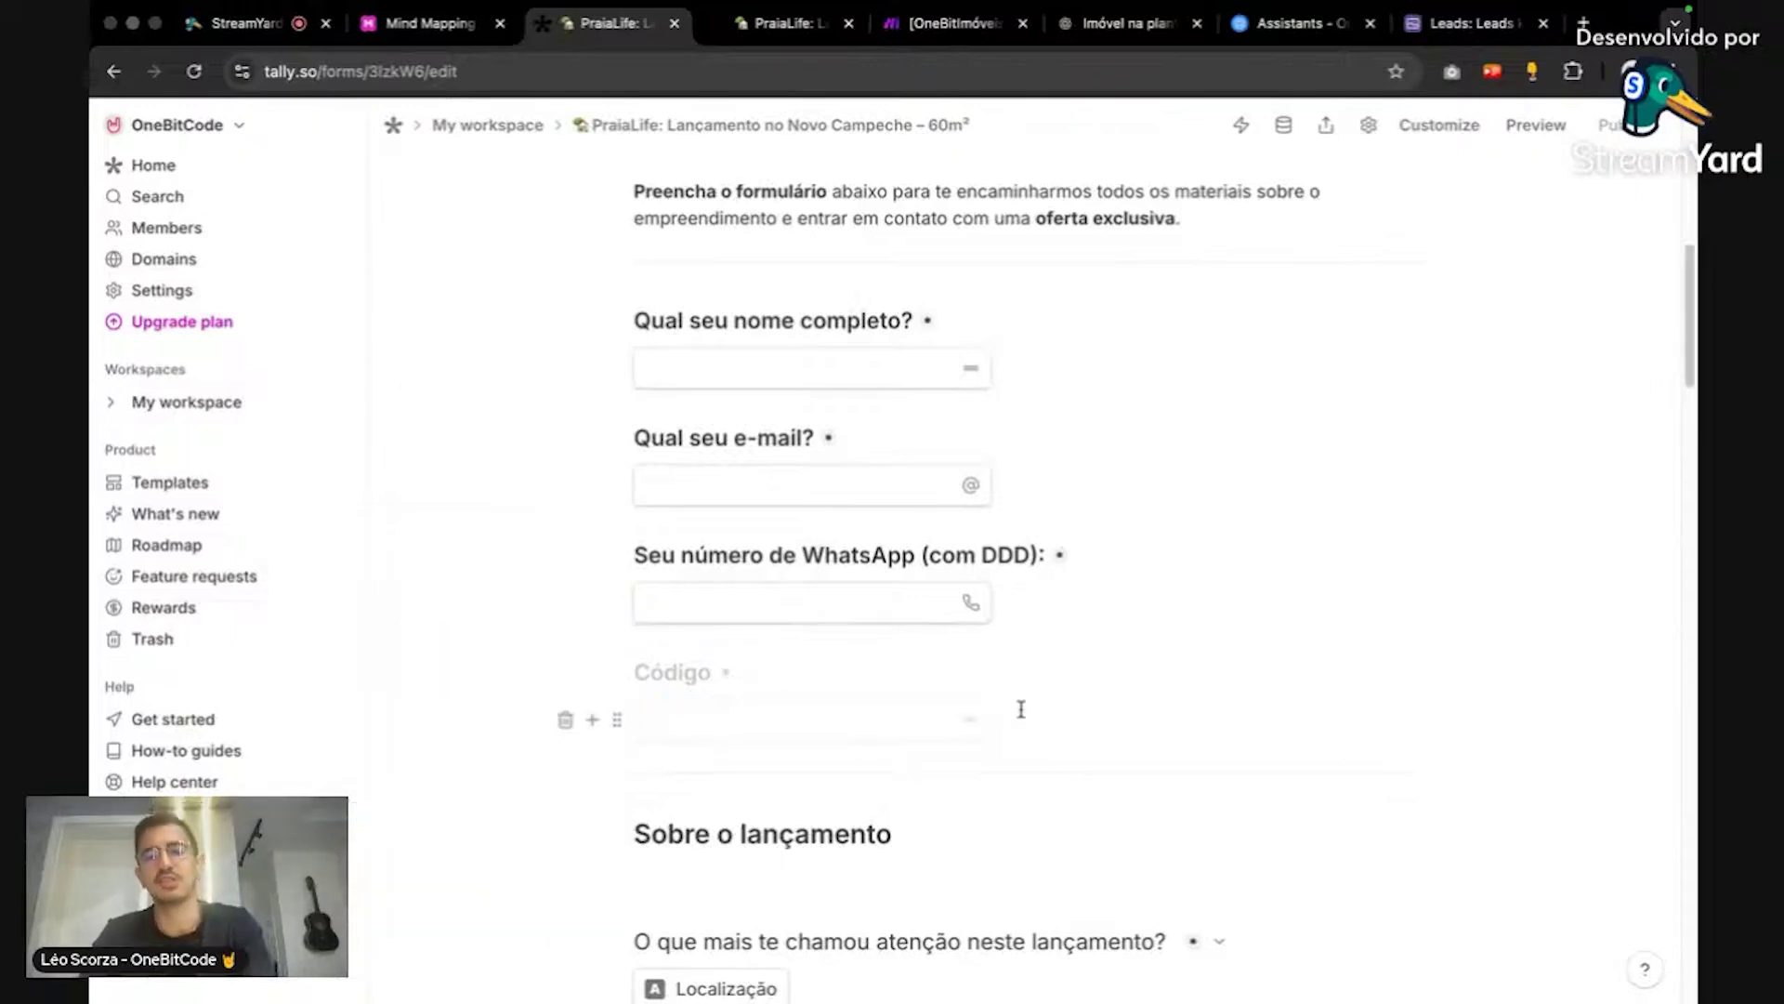
{"action": "scroll", "coordinate": [1095, 687], "scroll_direction": "up", "scroll_amount": 8}
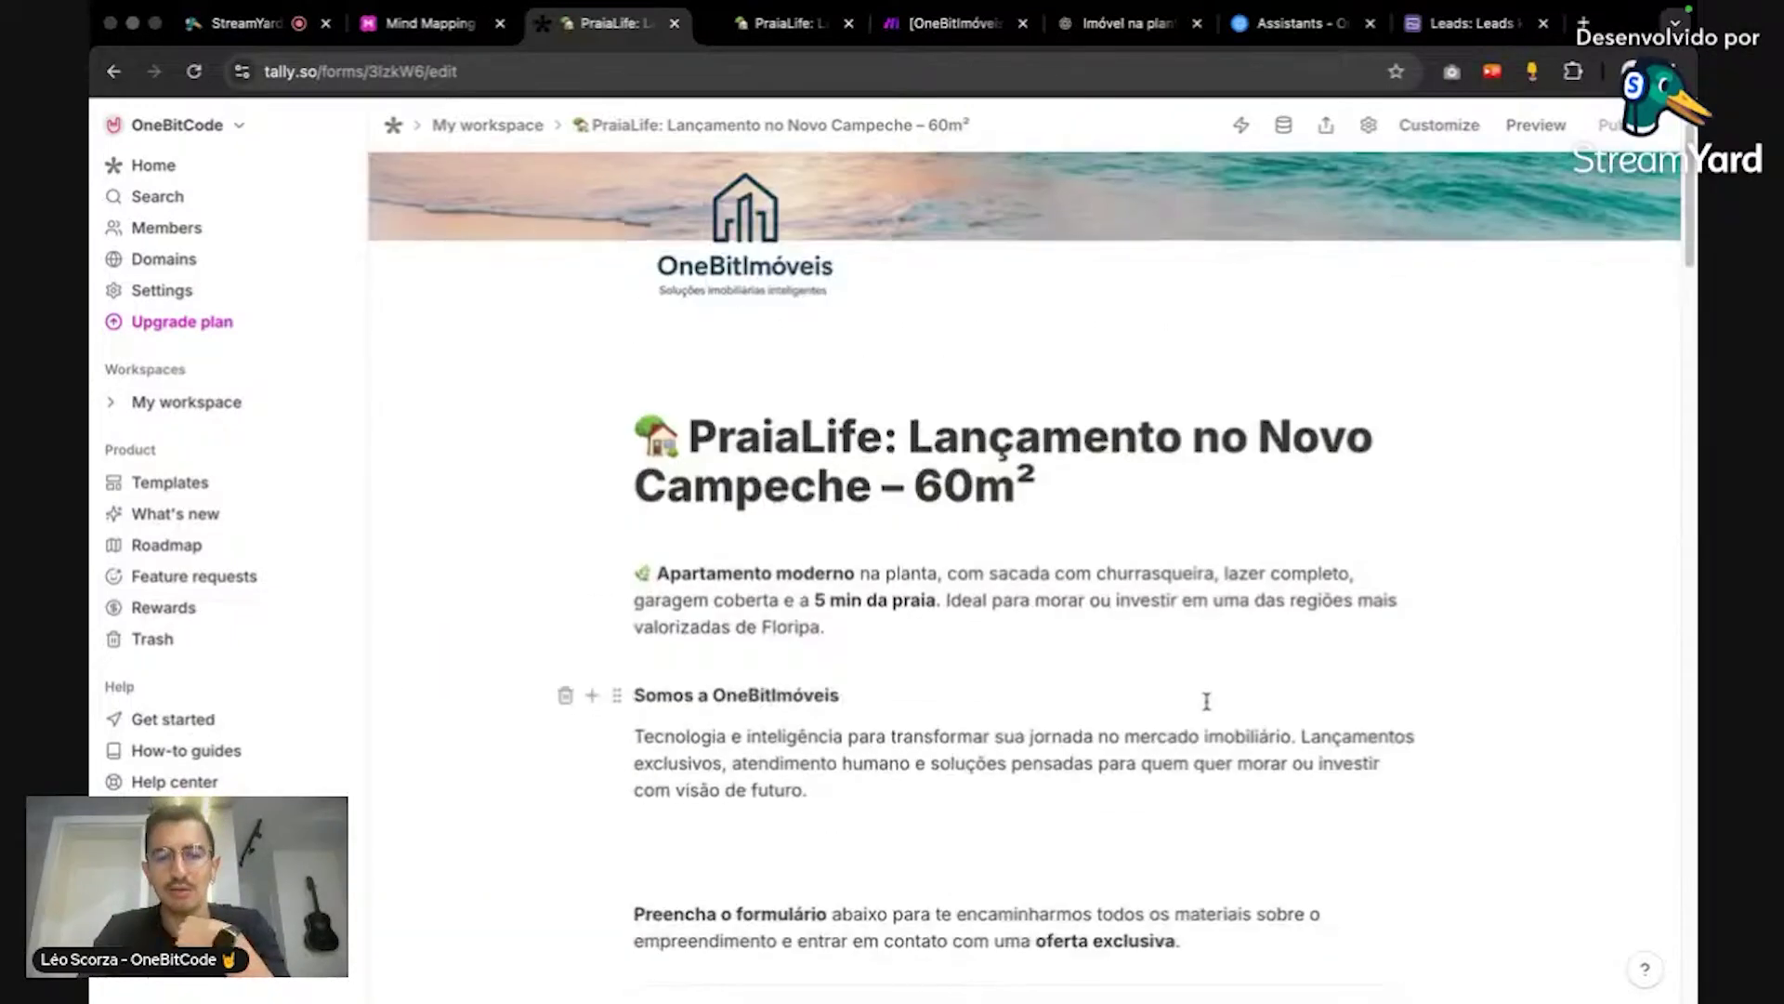
{"action": "scroll", "coordinate": [1206, 699], "scroll_direction": "down", "scroll_amount": 15}
{"action": "scroll", "coordinate": [1206, 699], "scroll_direction": "down", "scroll_amount": 20}
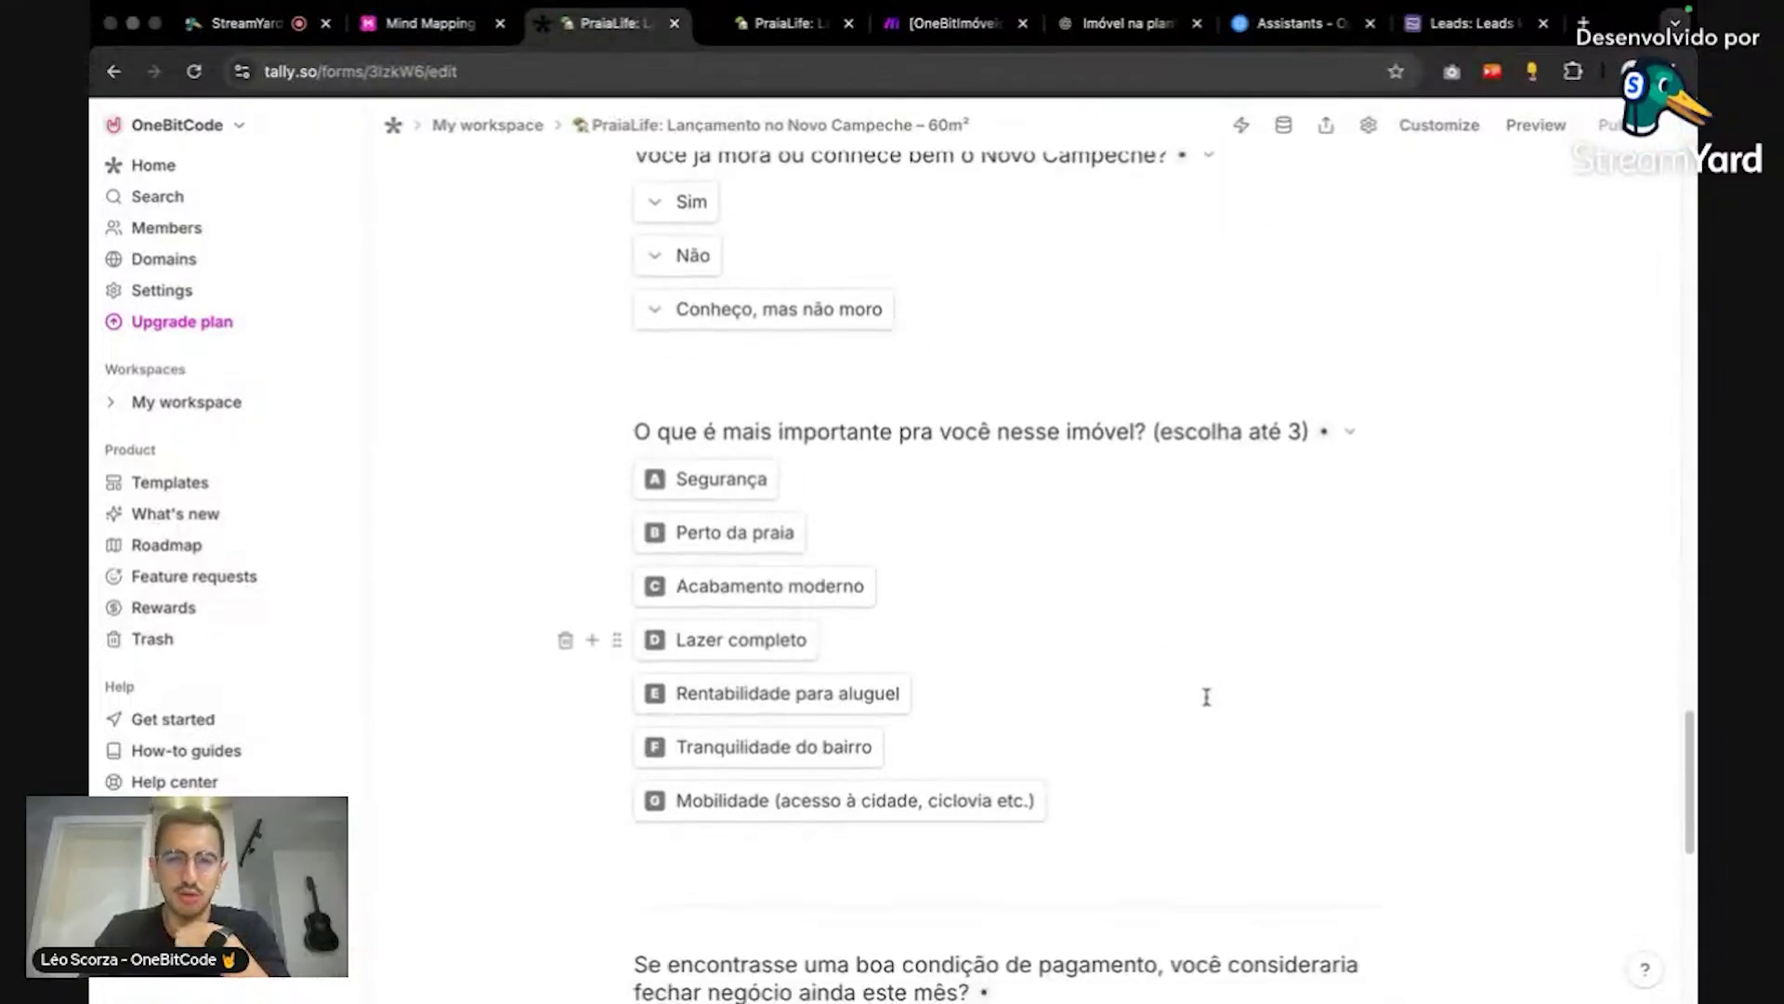
{"action": "scroll", "coordinate": [1207, 697], "scroll_direction": "up", "scroll_amount": 20}
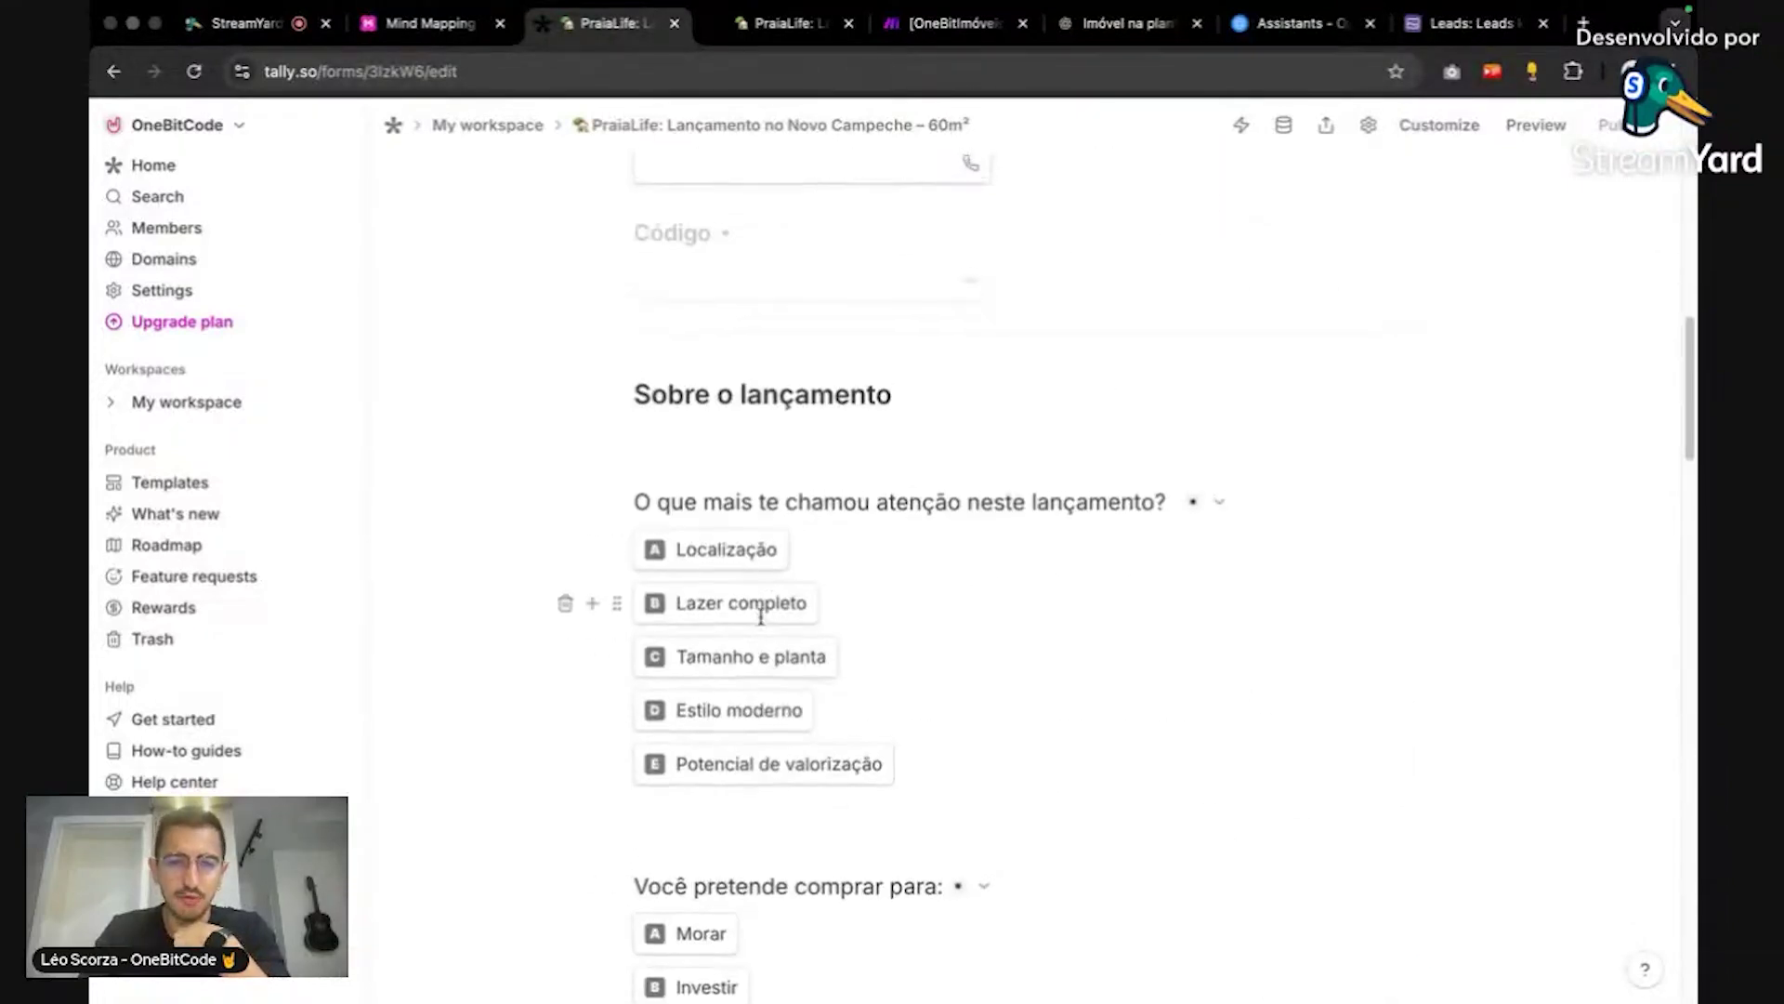
{"action": "scroll", "coordinate": [983, 518], "scroll_direction": "up", "scroll_amount": 2}
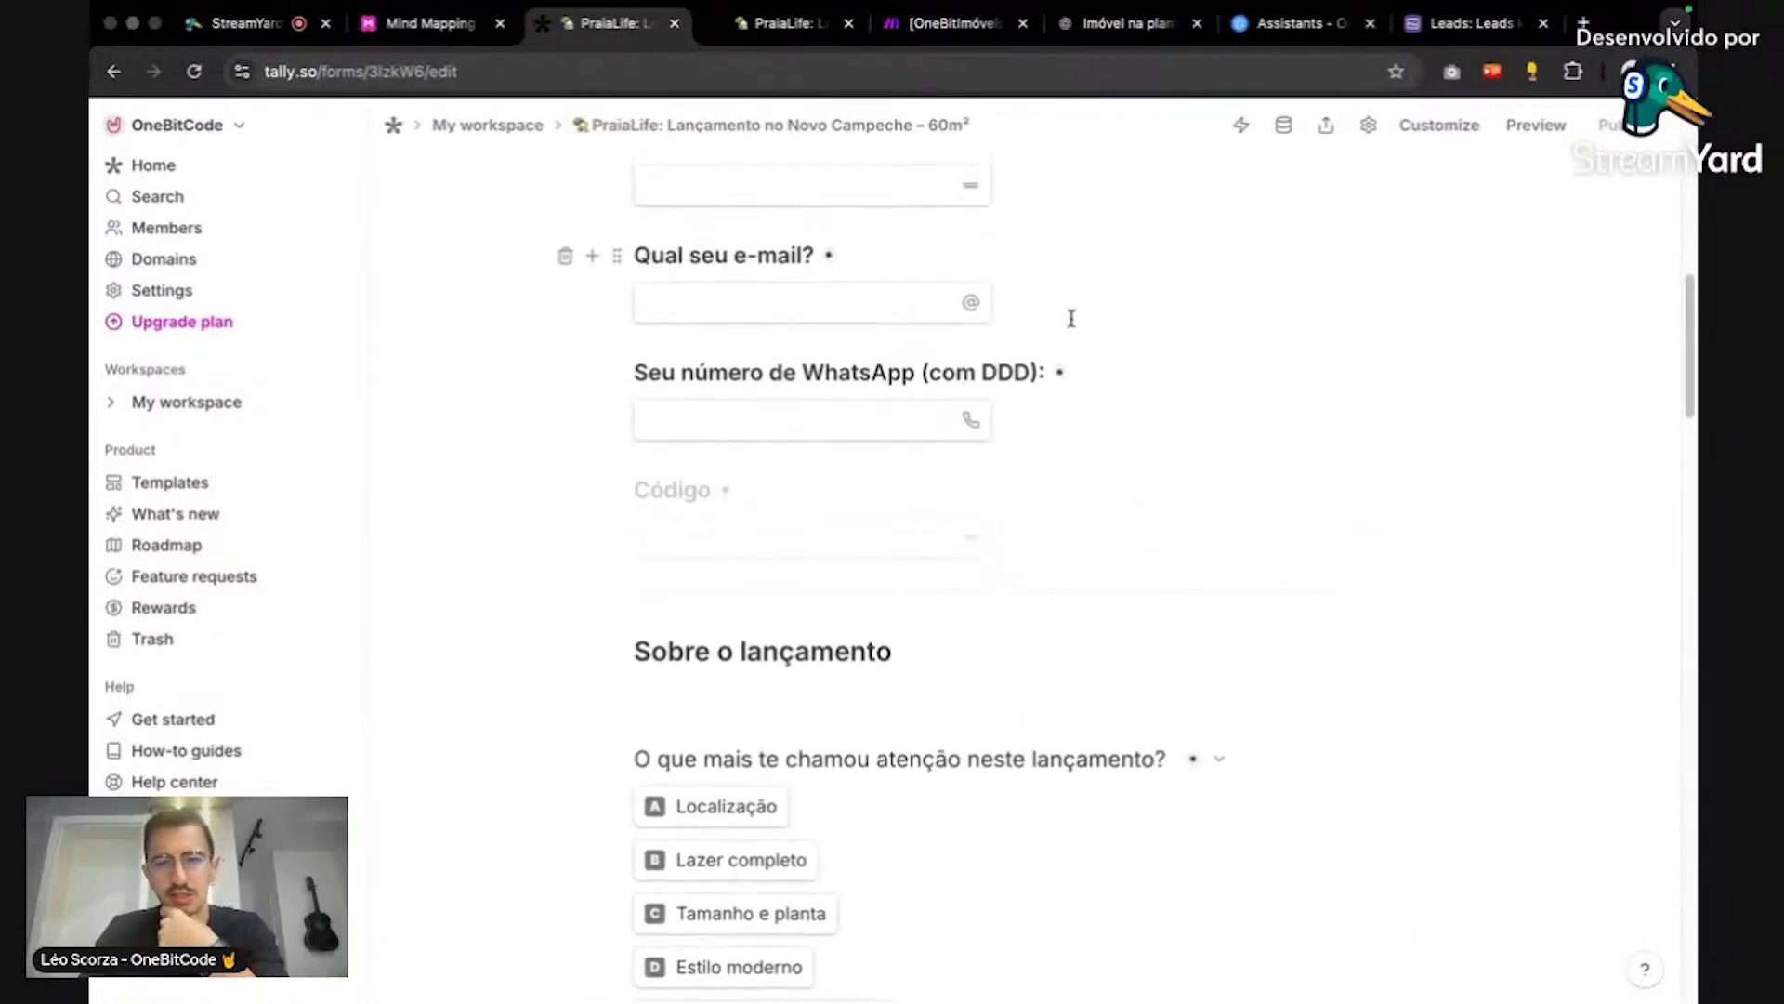
{"action": "scroll", "coordinate": [840, 509], "scroll_direction": "up", "scroll_amount": 10}
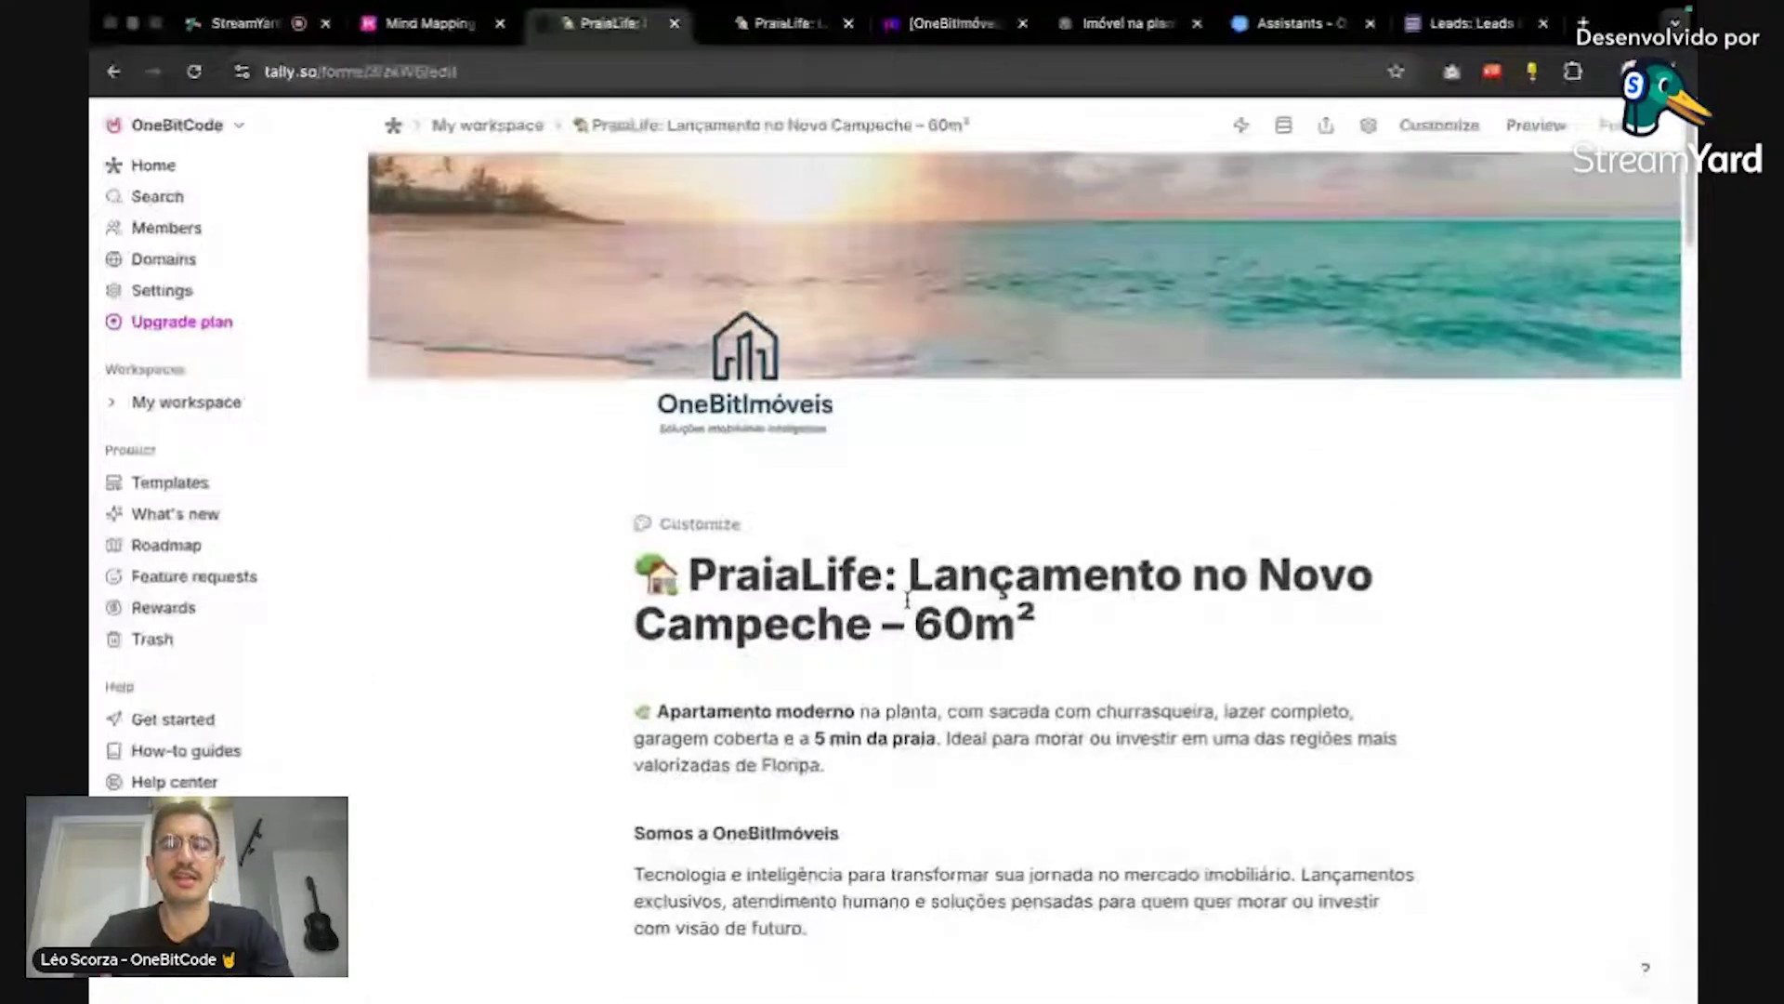
Step: Download the finished OnebitPraia logo image from ChatGPT
{"action": "left_click", "coordinate": [1126, 24]}
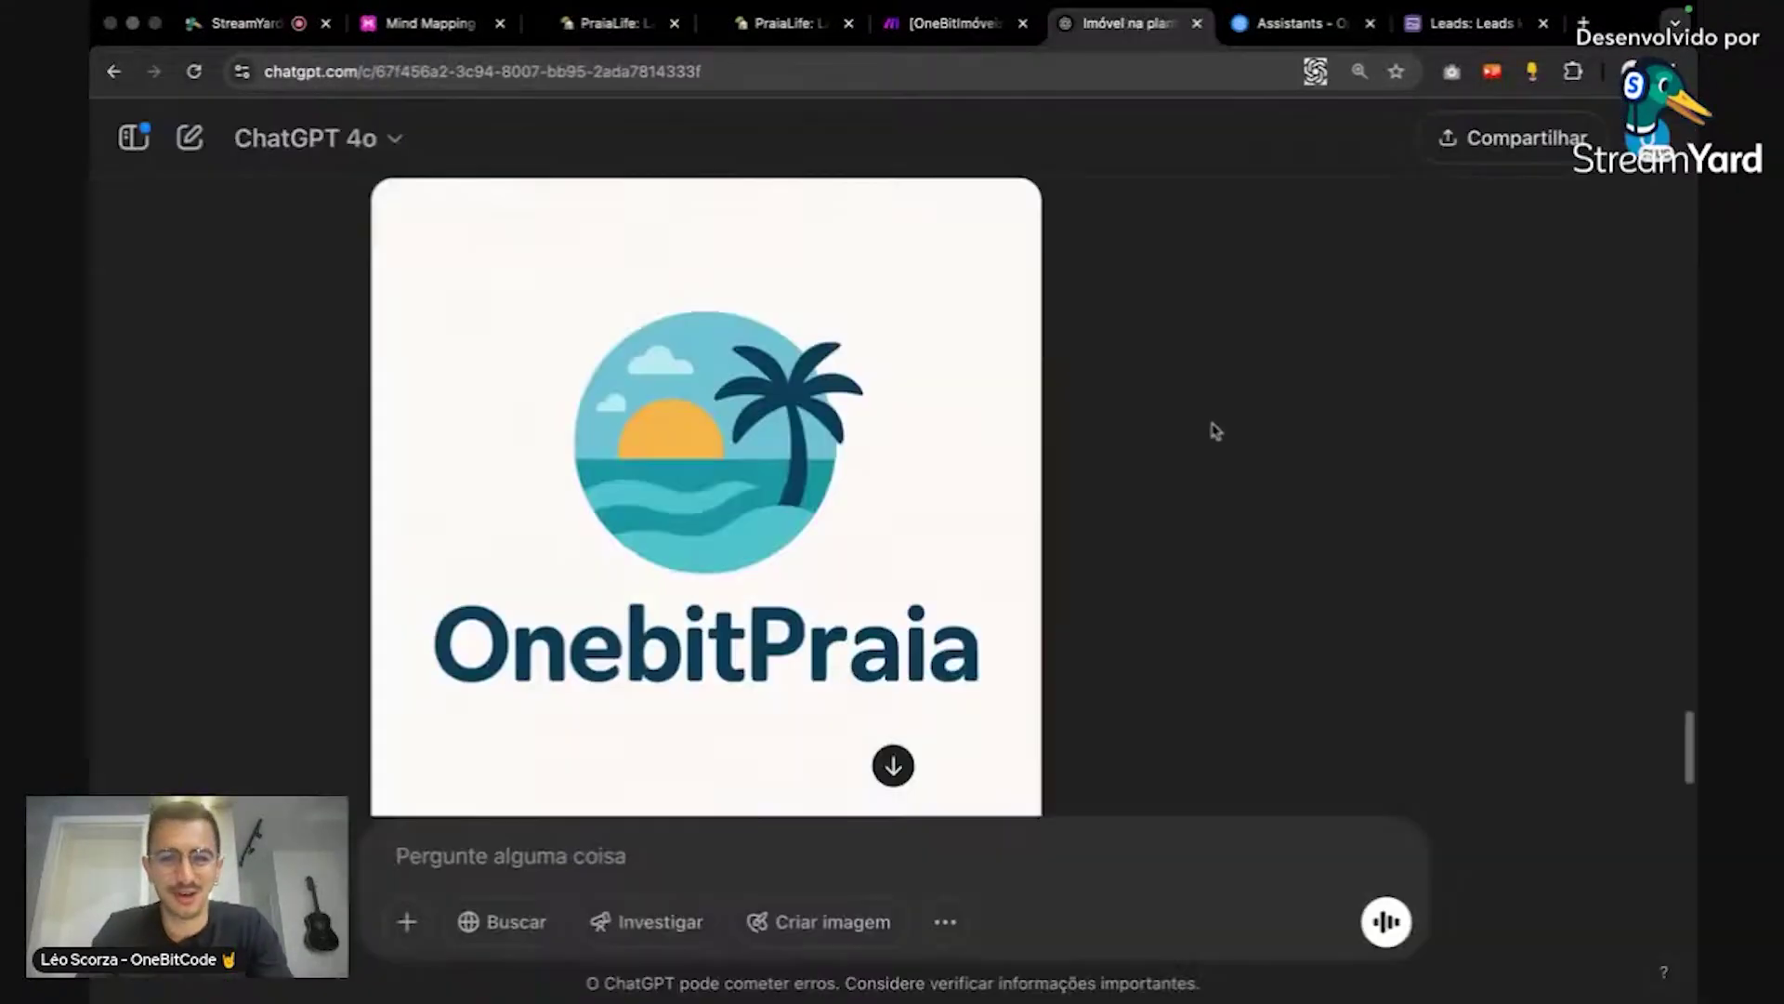
{"action": "scroll", "coordinate": [1212, 431], "scroll_direction": "down", "scroll_amount": 1}
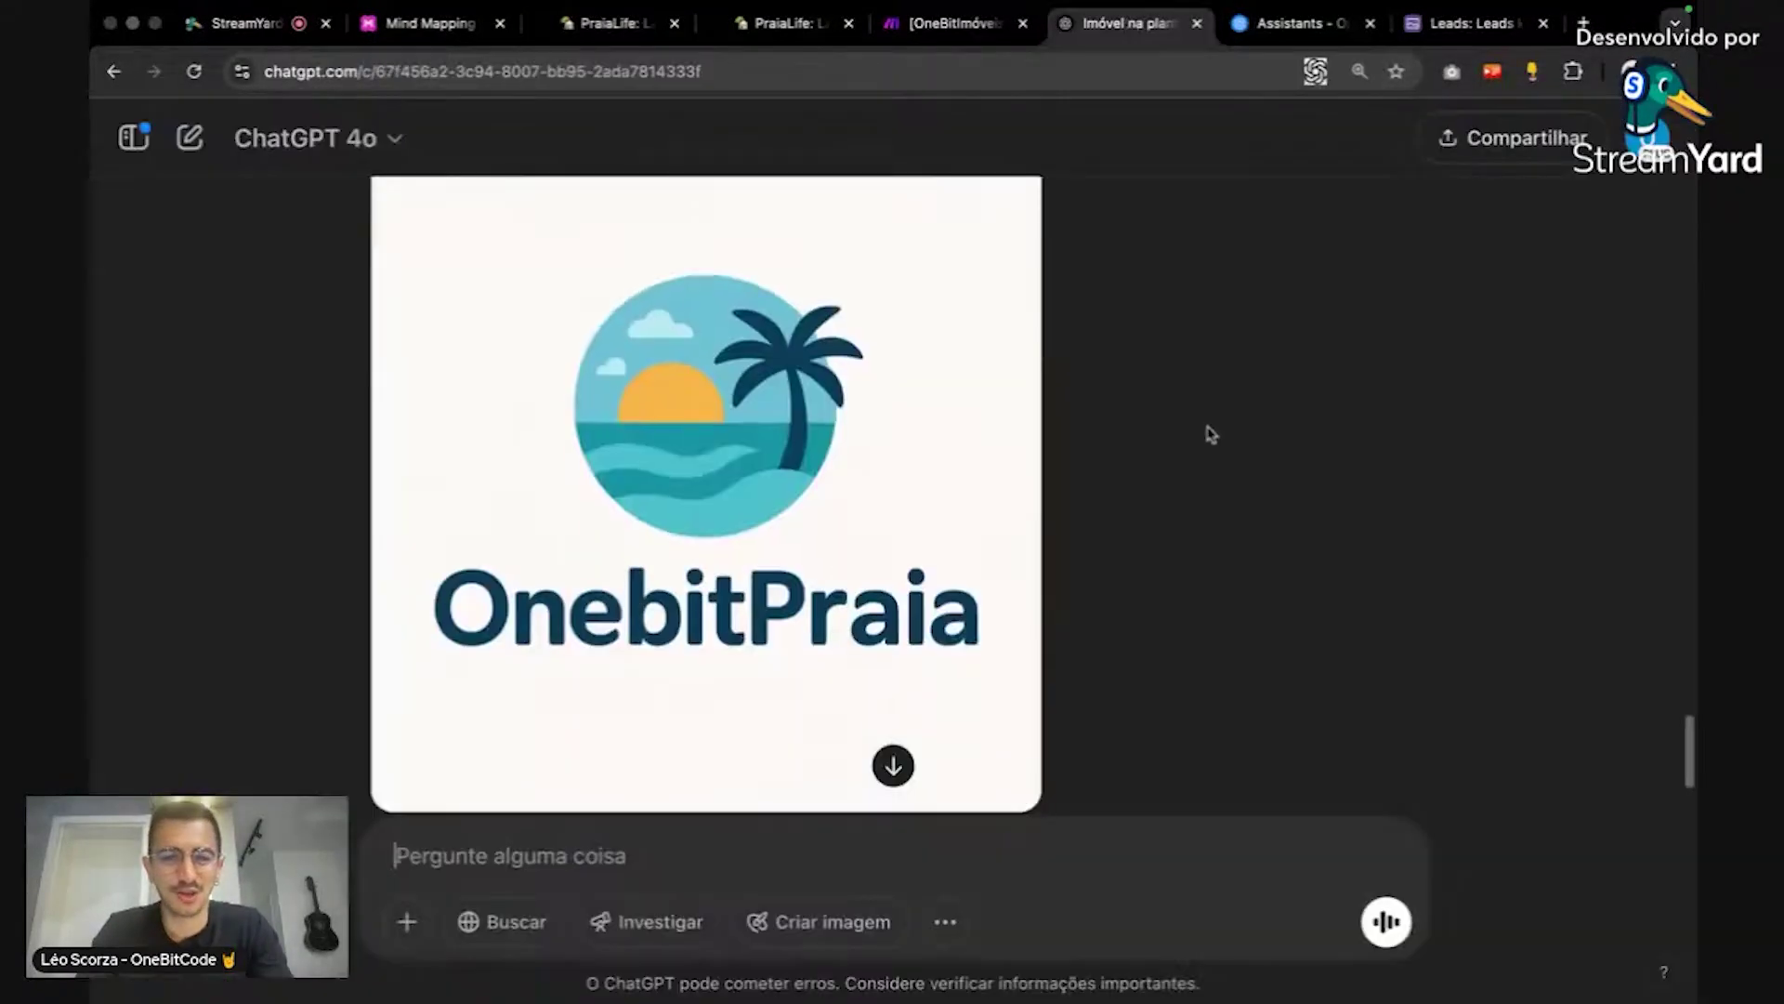
{"action": "left_click", "coordinate": [977, 531]}
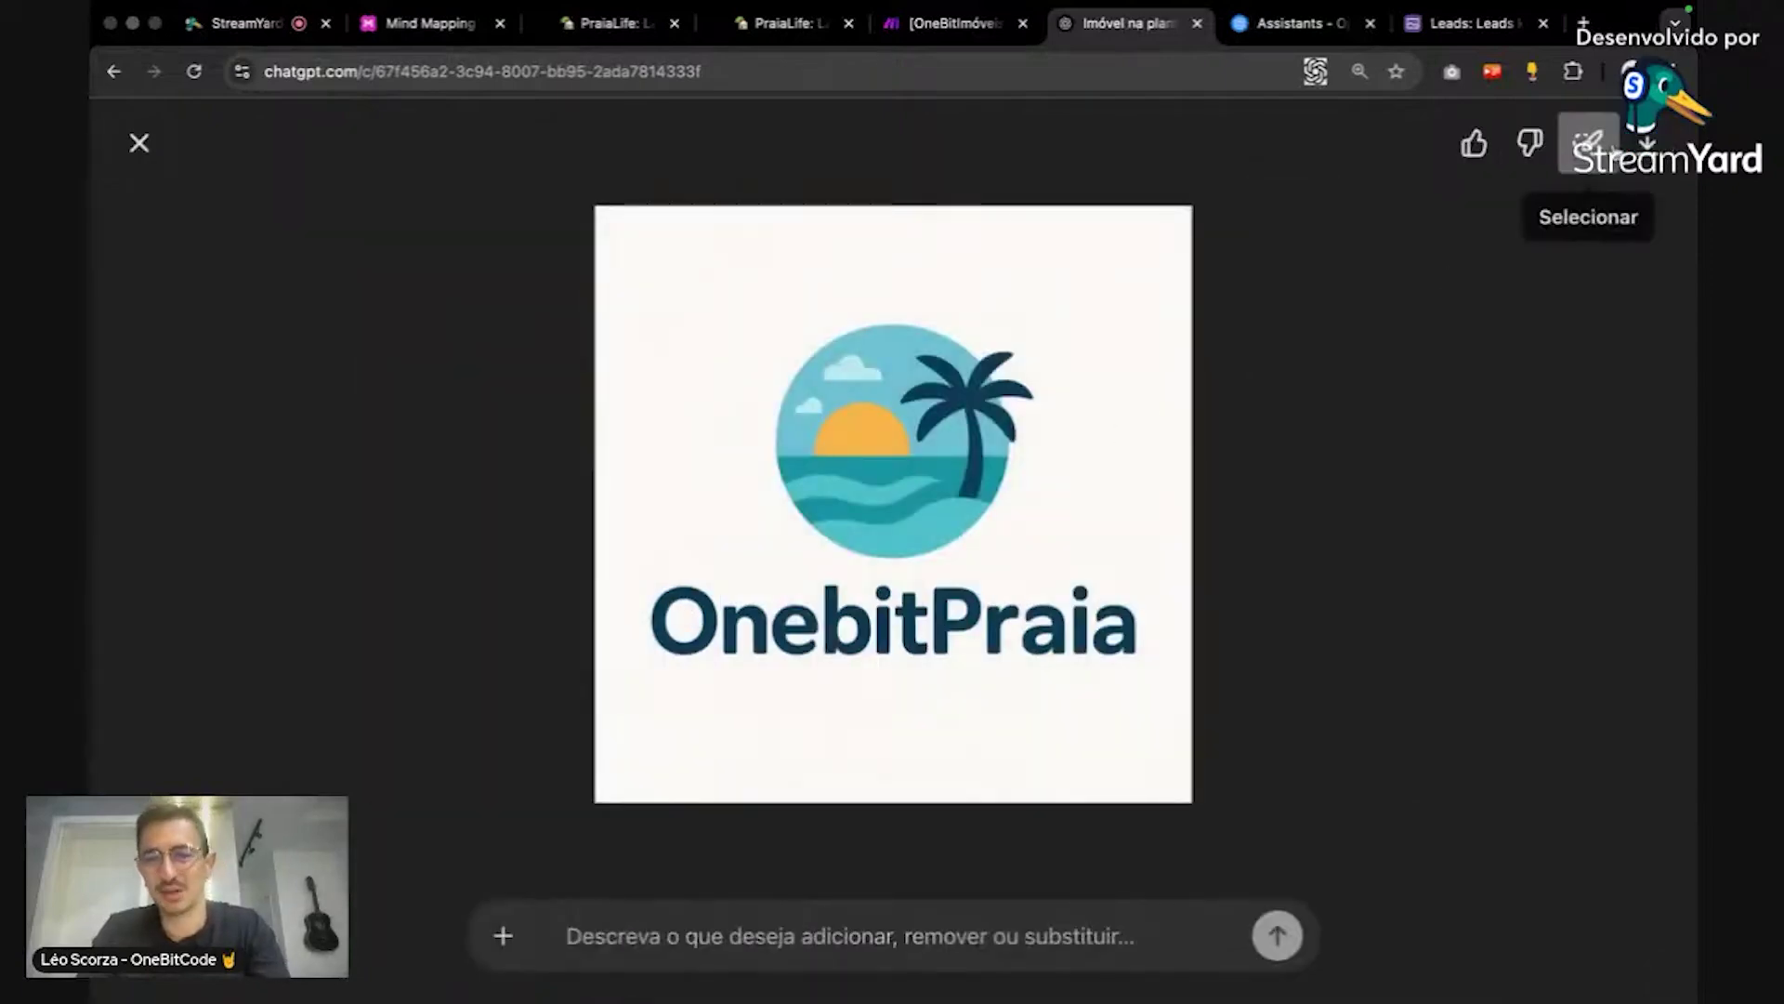
{"action": "left_click", "coordinate": [1647, 144]}
{"action": "left_click", "coordinate": [1426, 363]}
Step: Strip the OnebitPraia logo's background on remove.bg and download the free 500 × 500 preview
{"action": "key", "text": "ctrl+t"}
{"action": "type", "text": "r"}
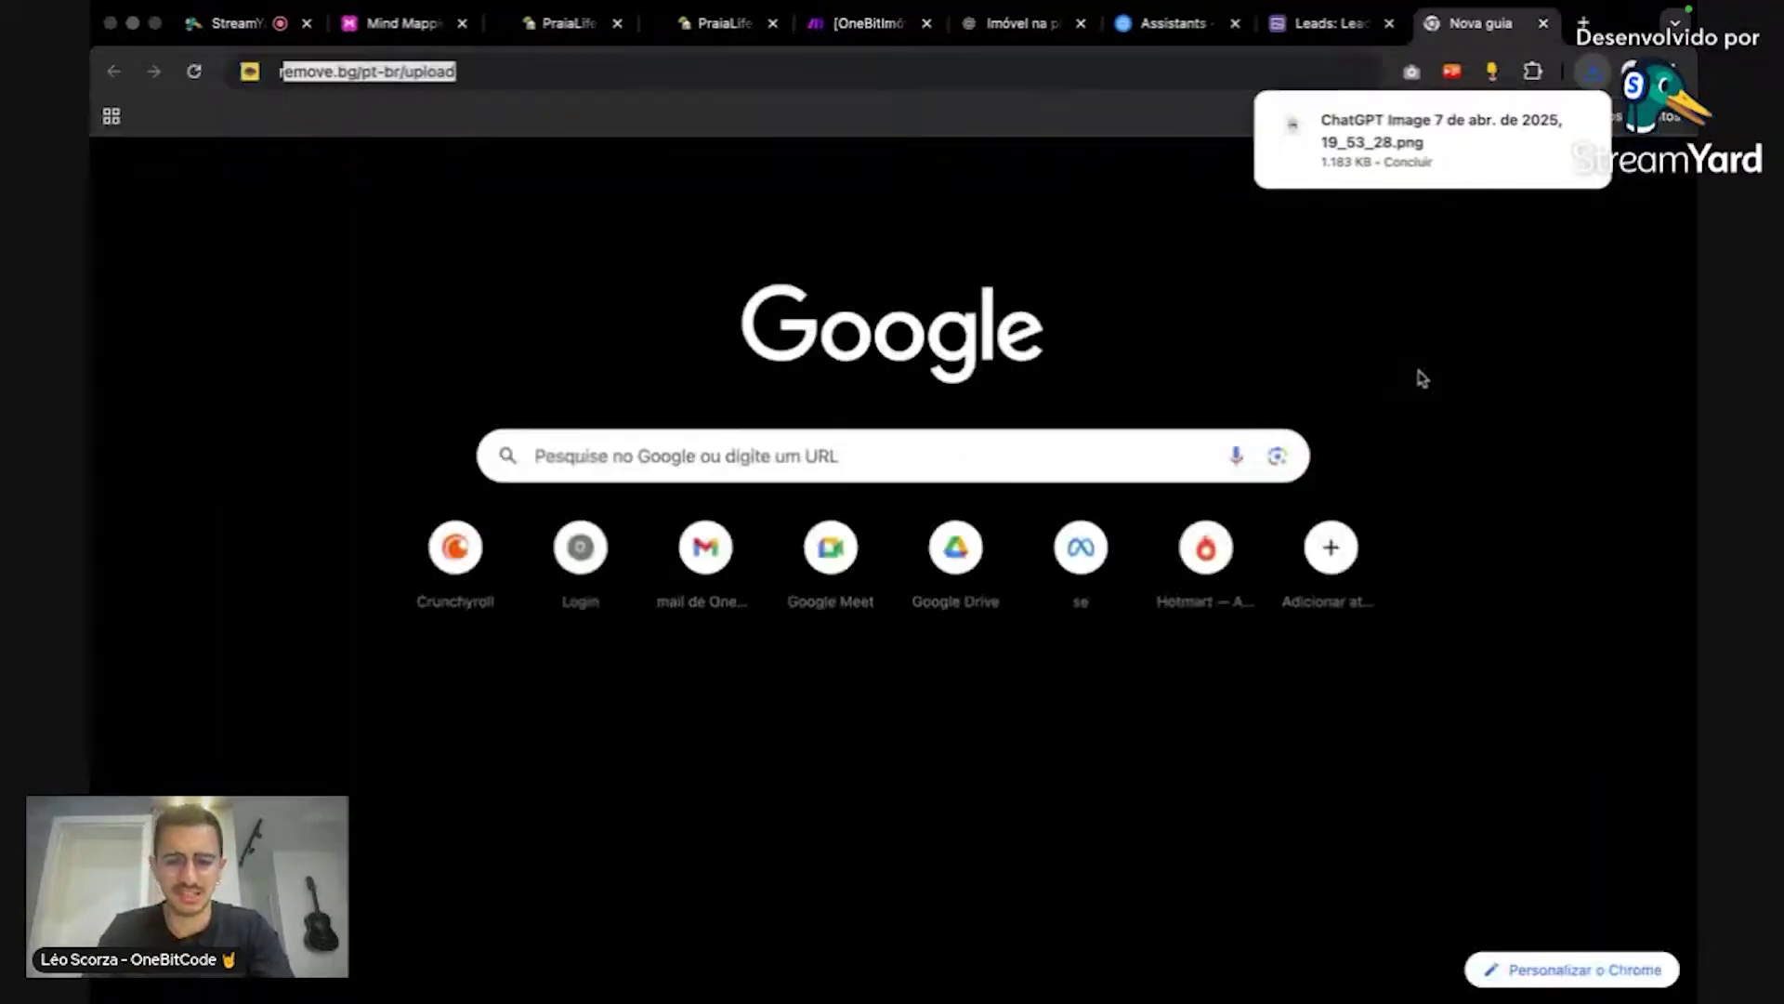
{"action": "type", "text": "em"}
{"action": "key", "text": "Return"}
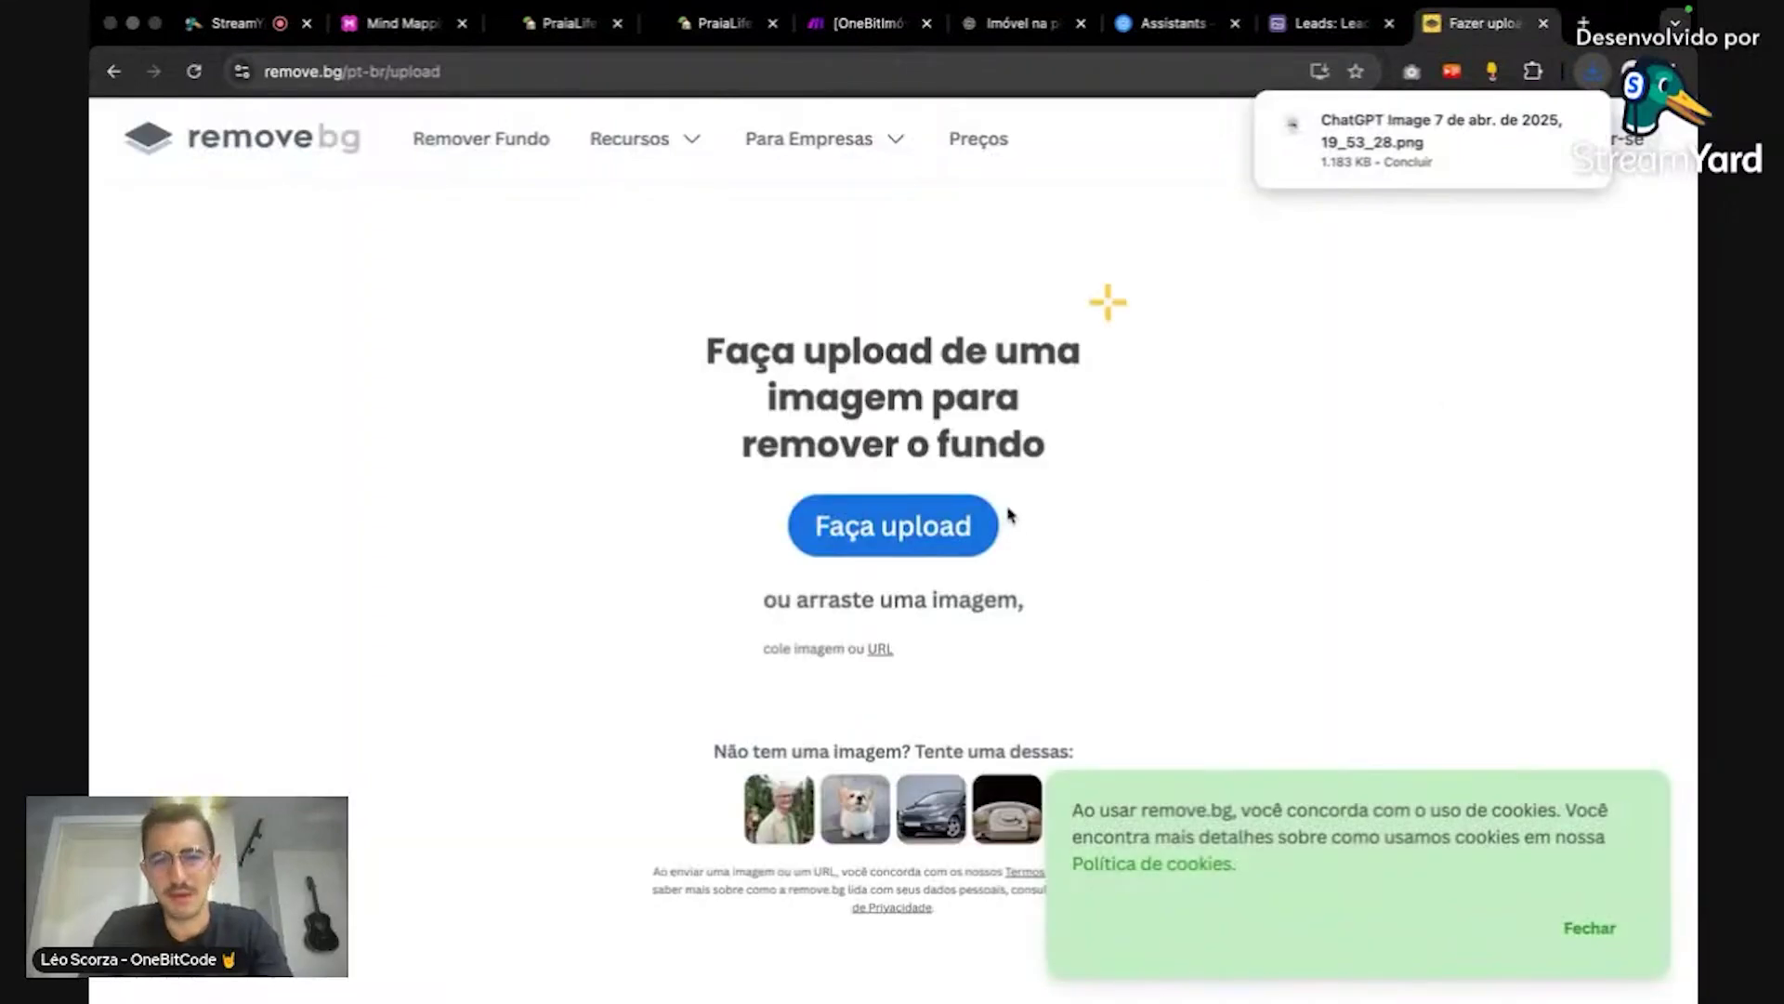
{"action": "left_click", "coordinate": [952, 522]}
{"action": "double_click", "coordinate": [648, 333]}
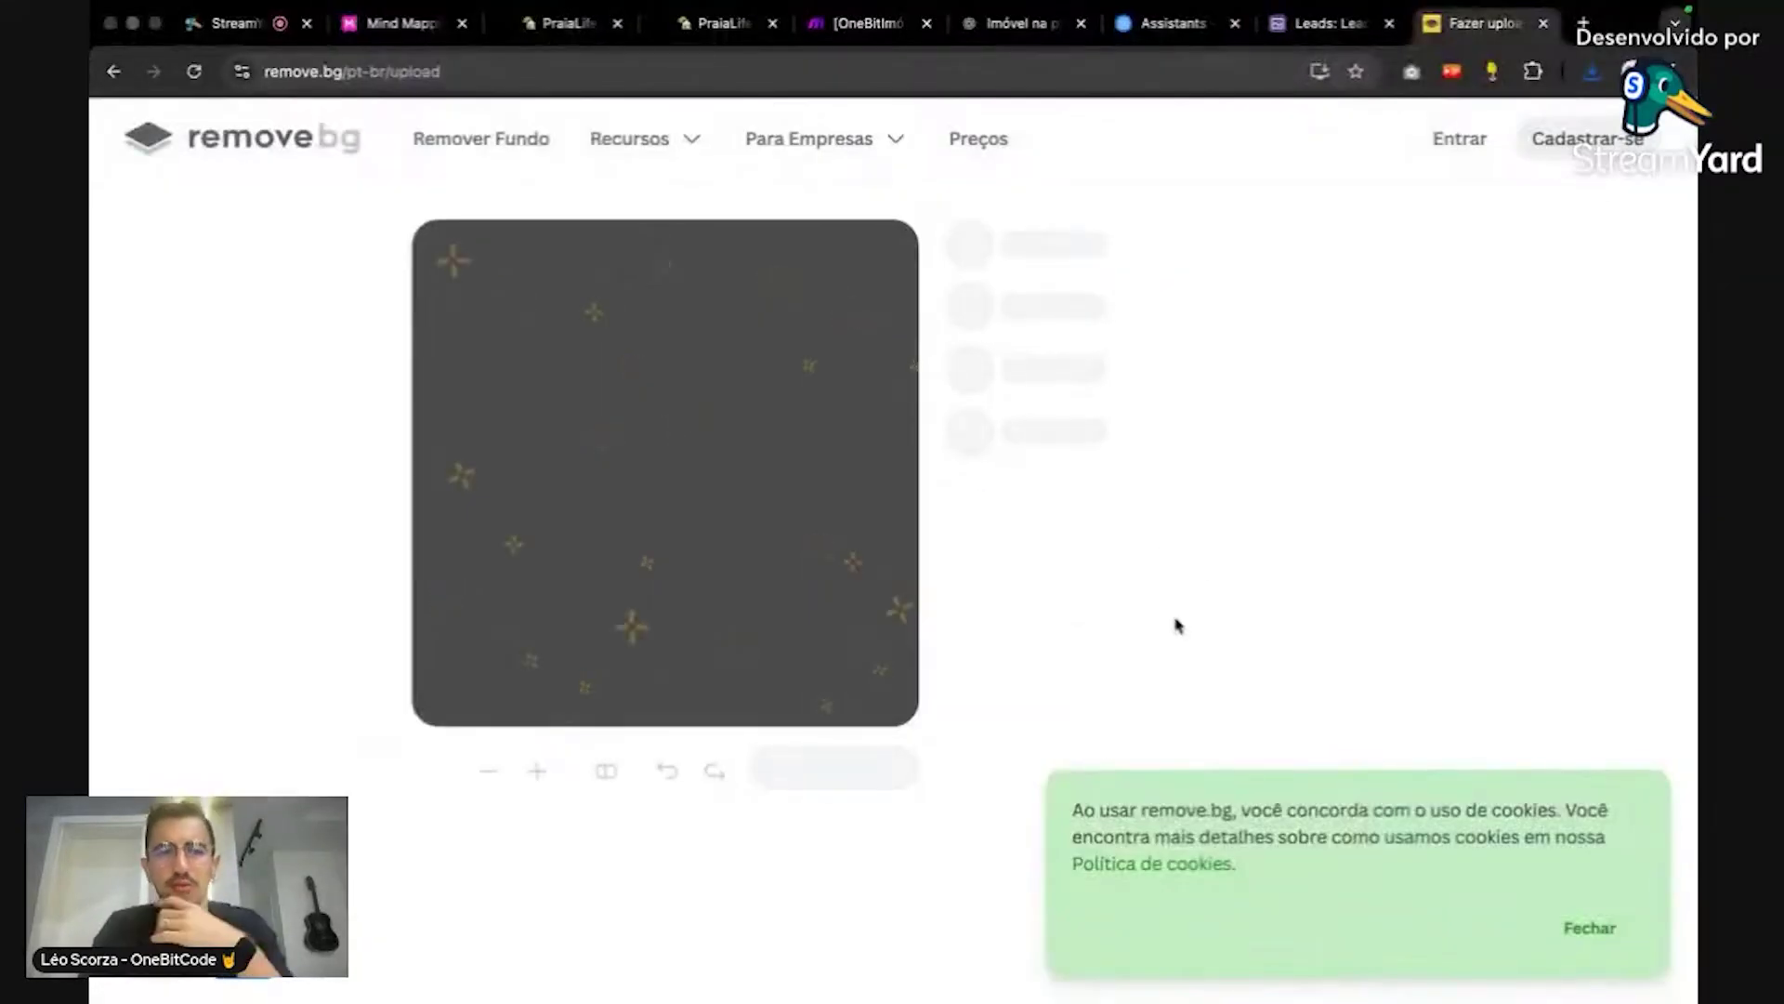
{"action": "left_click", "coordinate": [832, 779]}
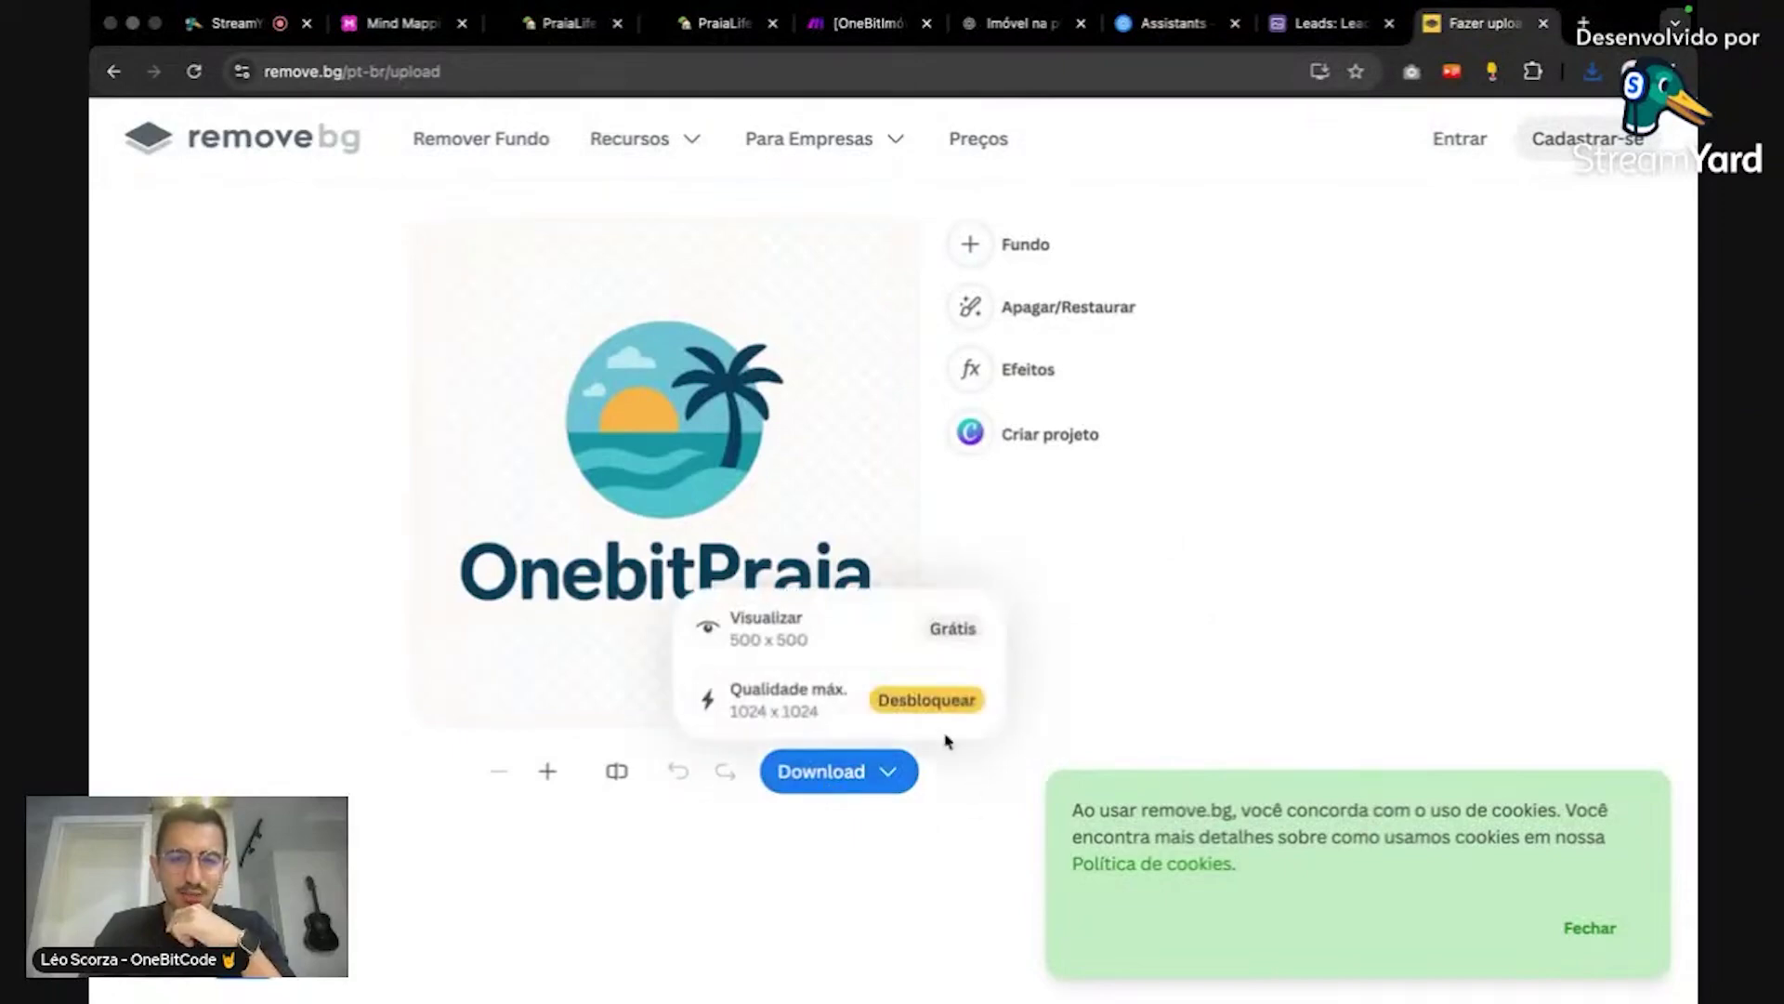
{"action": "left_click", "coordinate": [852, 638]}
{"action": "left_click", "coordinate": [558, 24]}
Step: Upload the downloaded OnebitPraia image as the PraiaLife form's new logo
{"action": "left_click", "coordinate": [725, 382]}
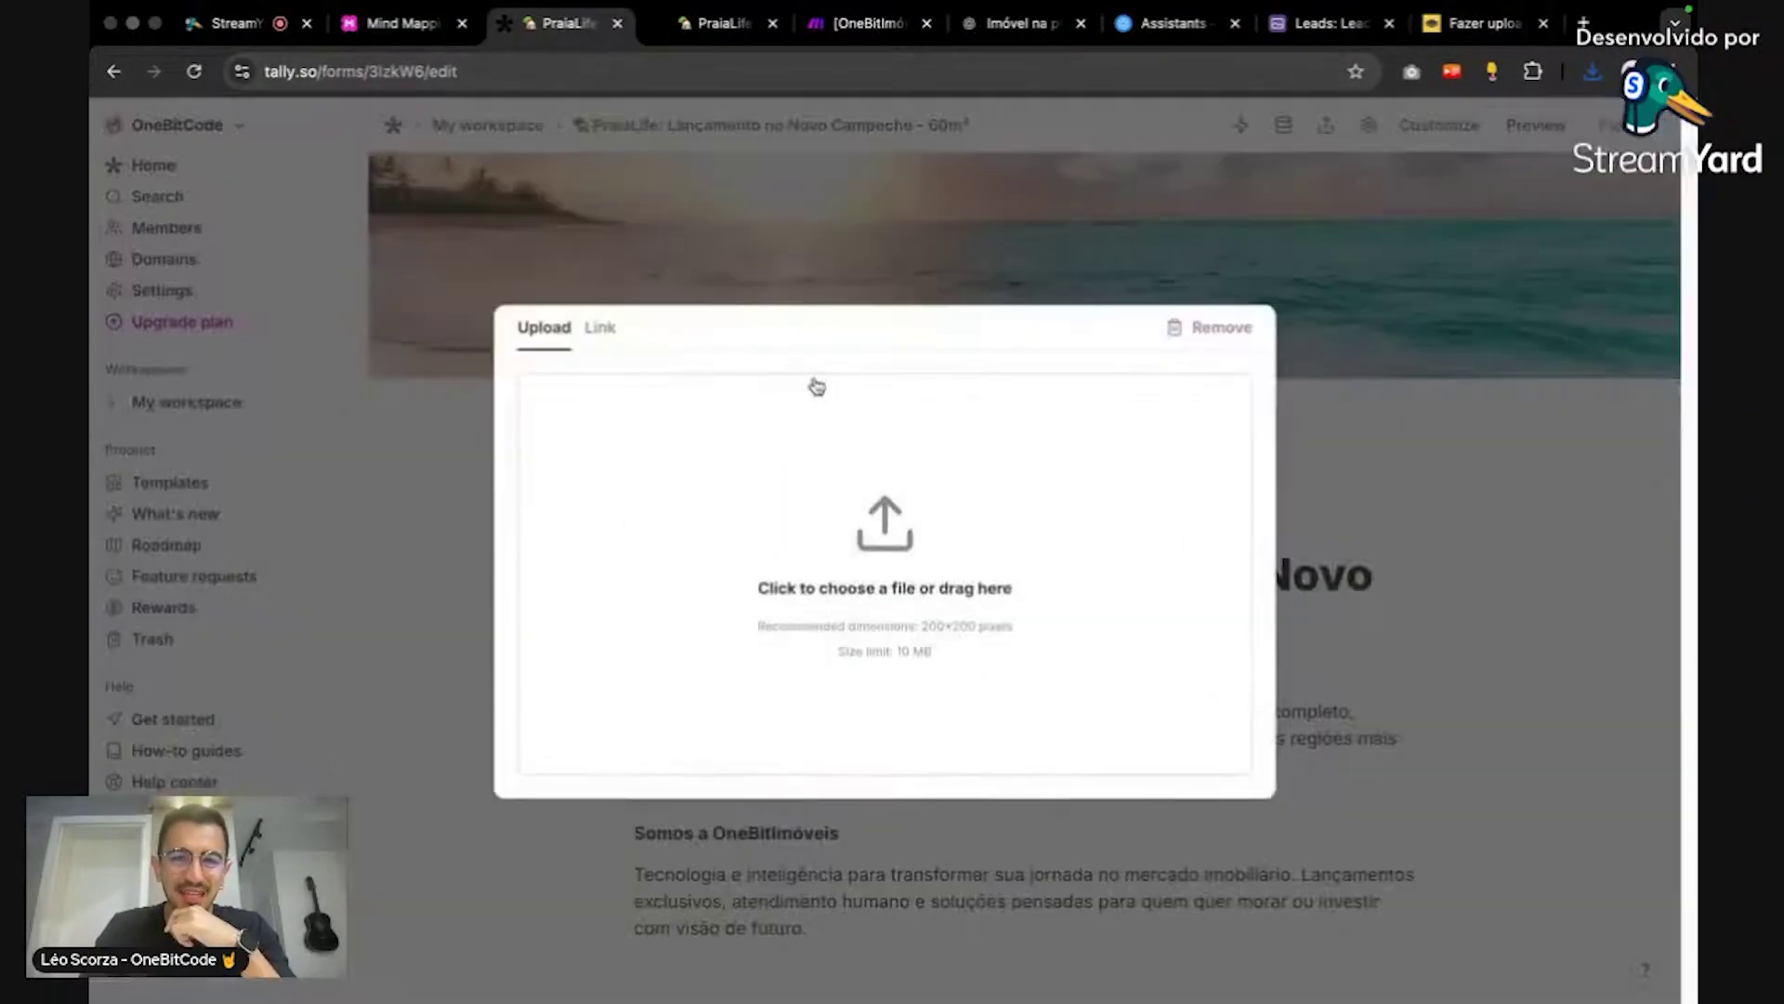
{"action": "left_click", "coordinate": [887, 516]}
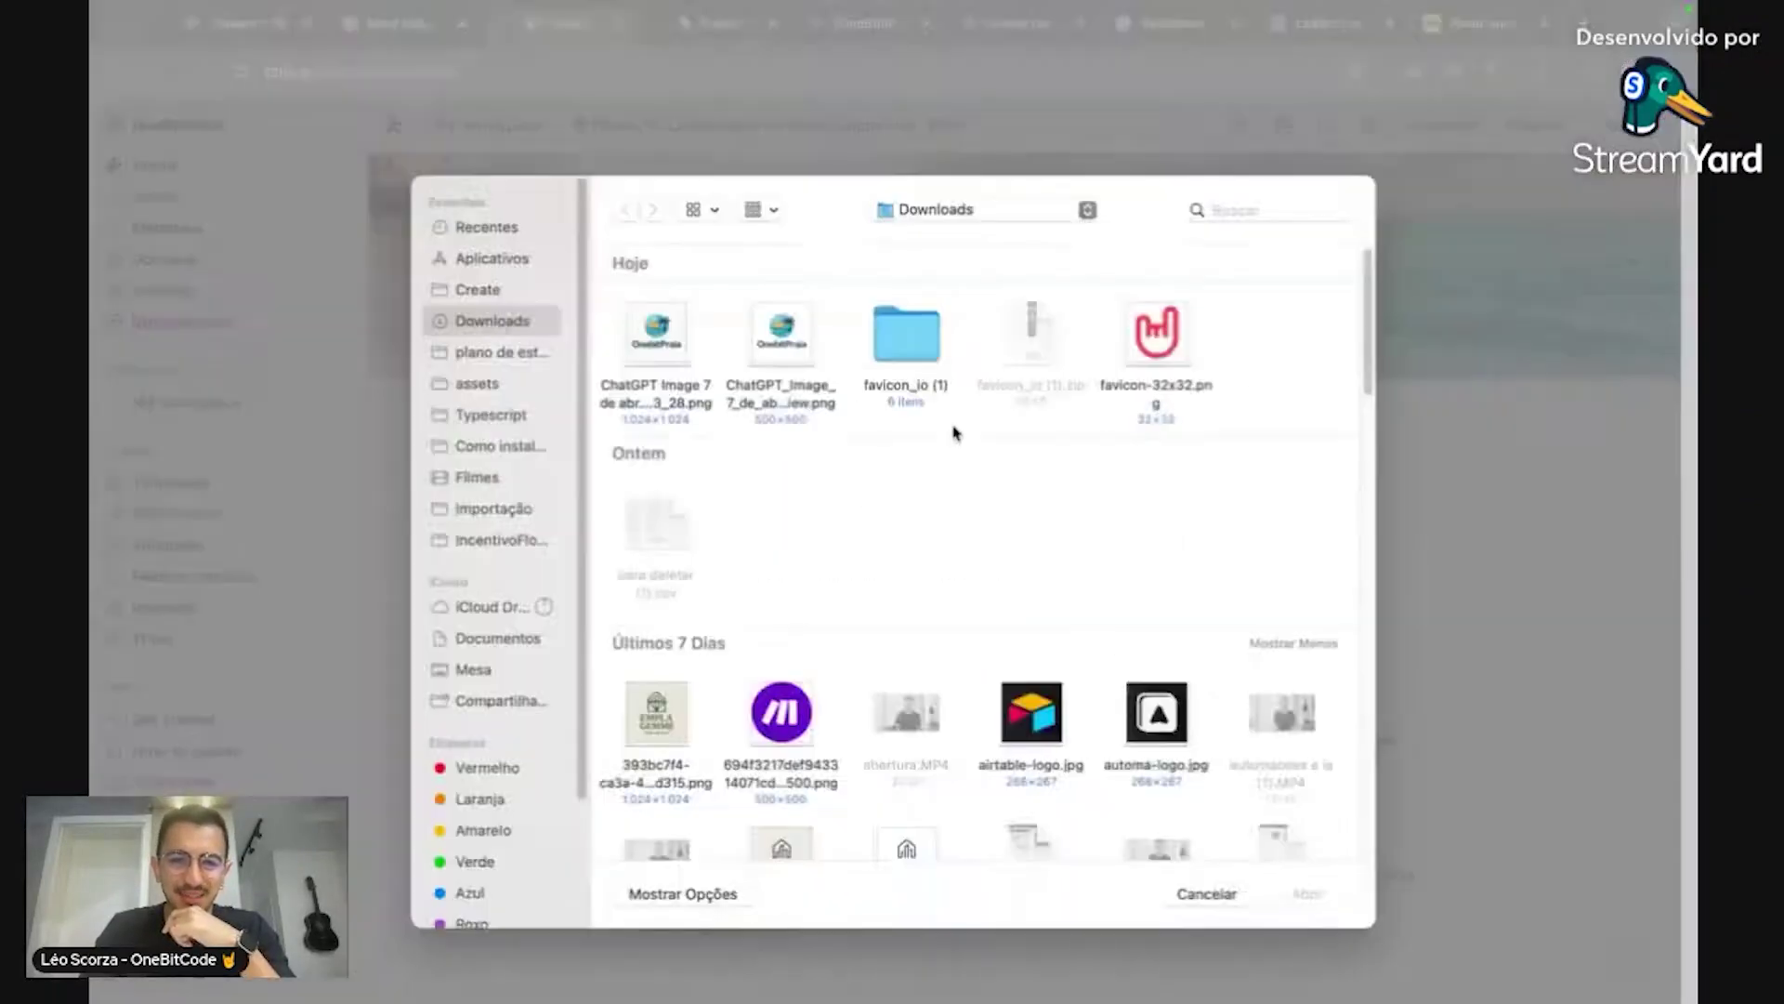
{"action": "double_click", "coordinate": [658, 331]}
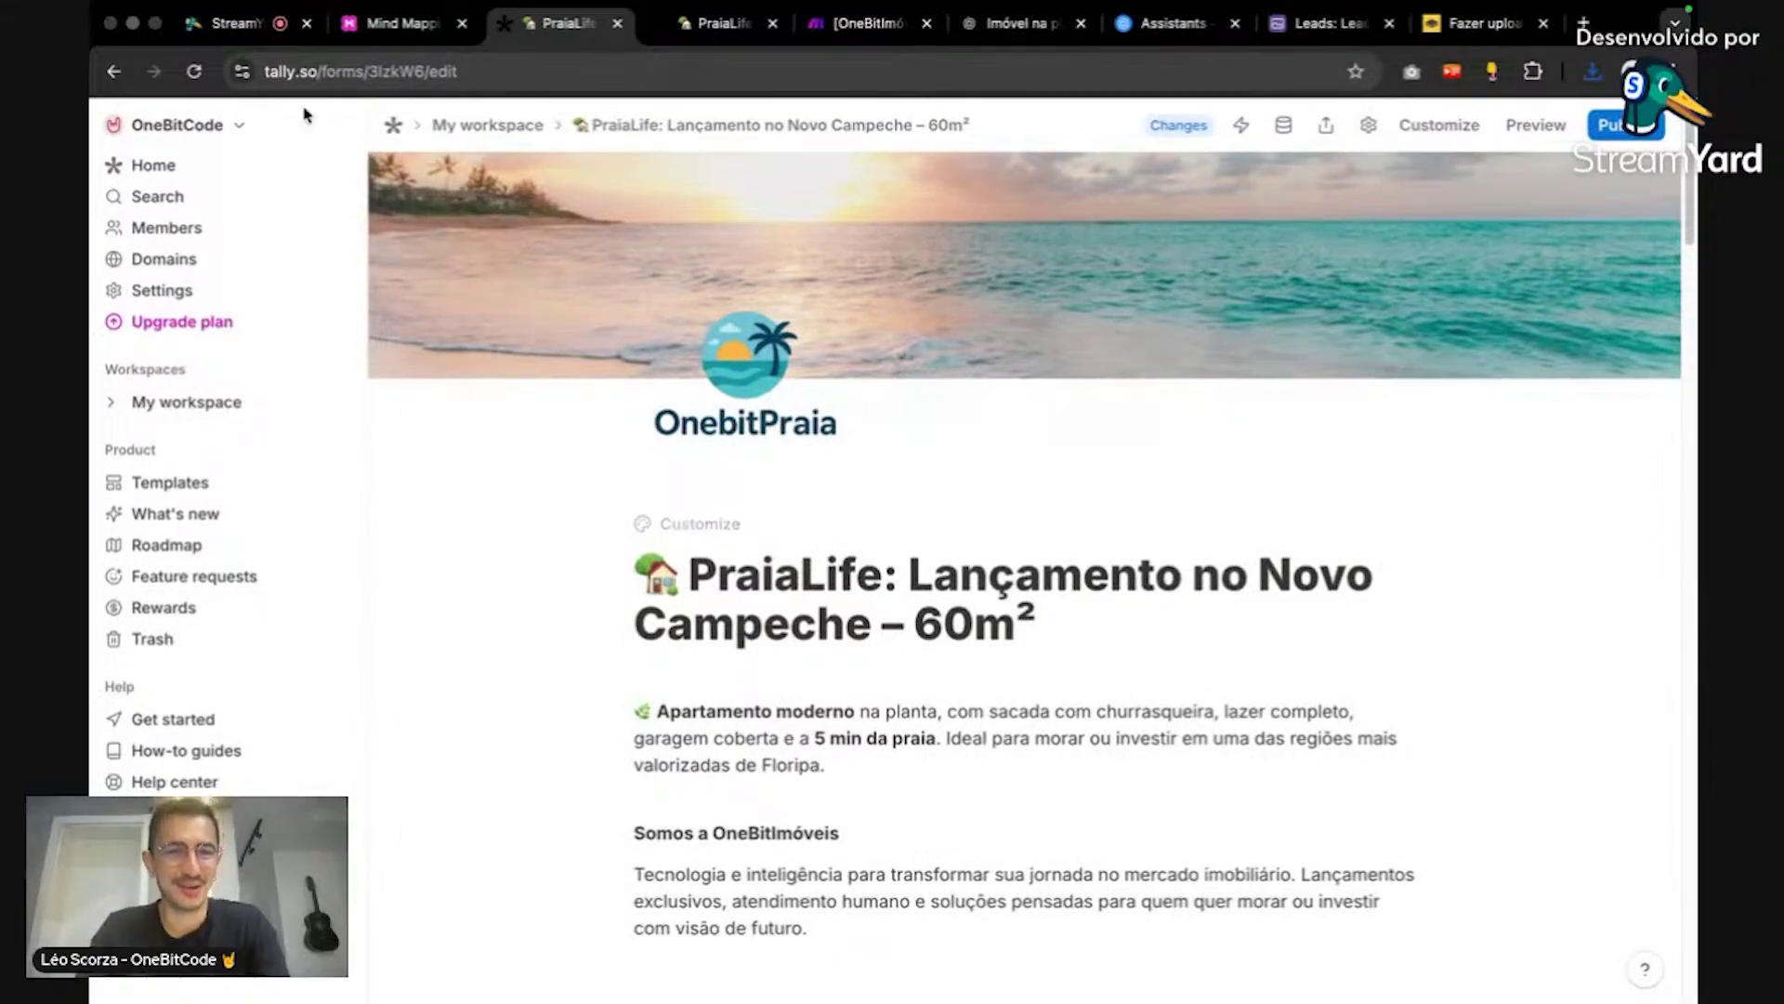
{"action": "key", "text": "super+1"}
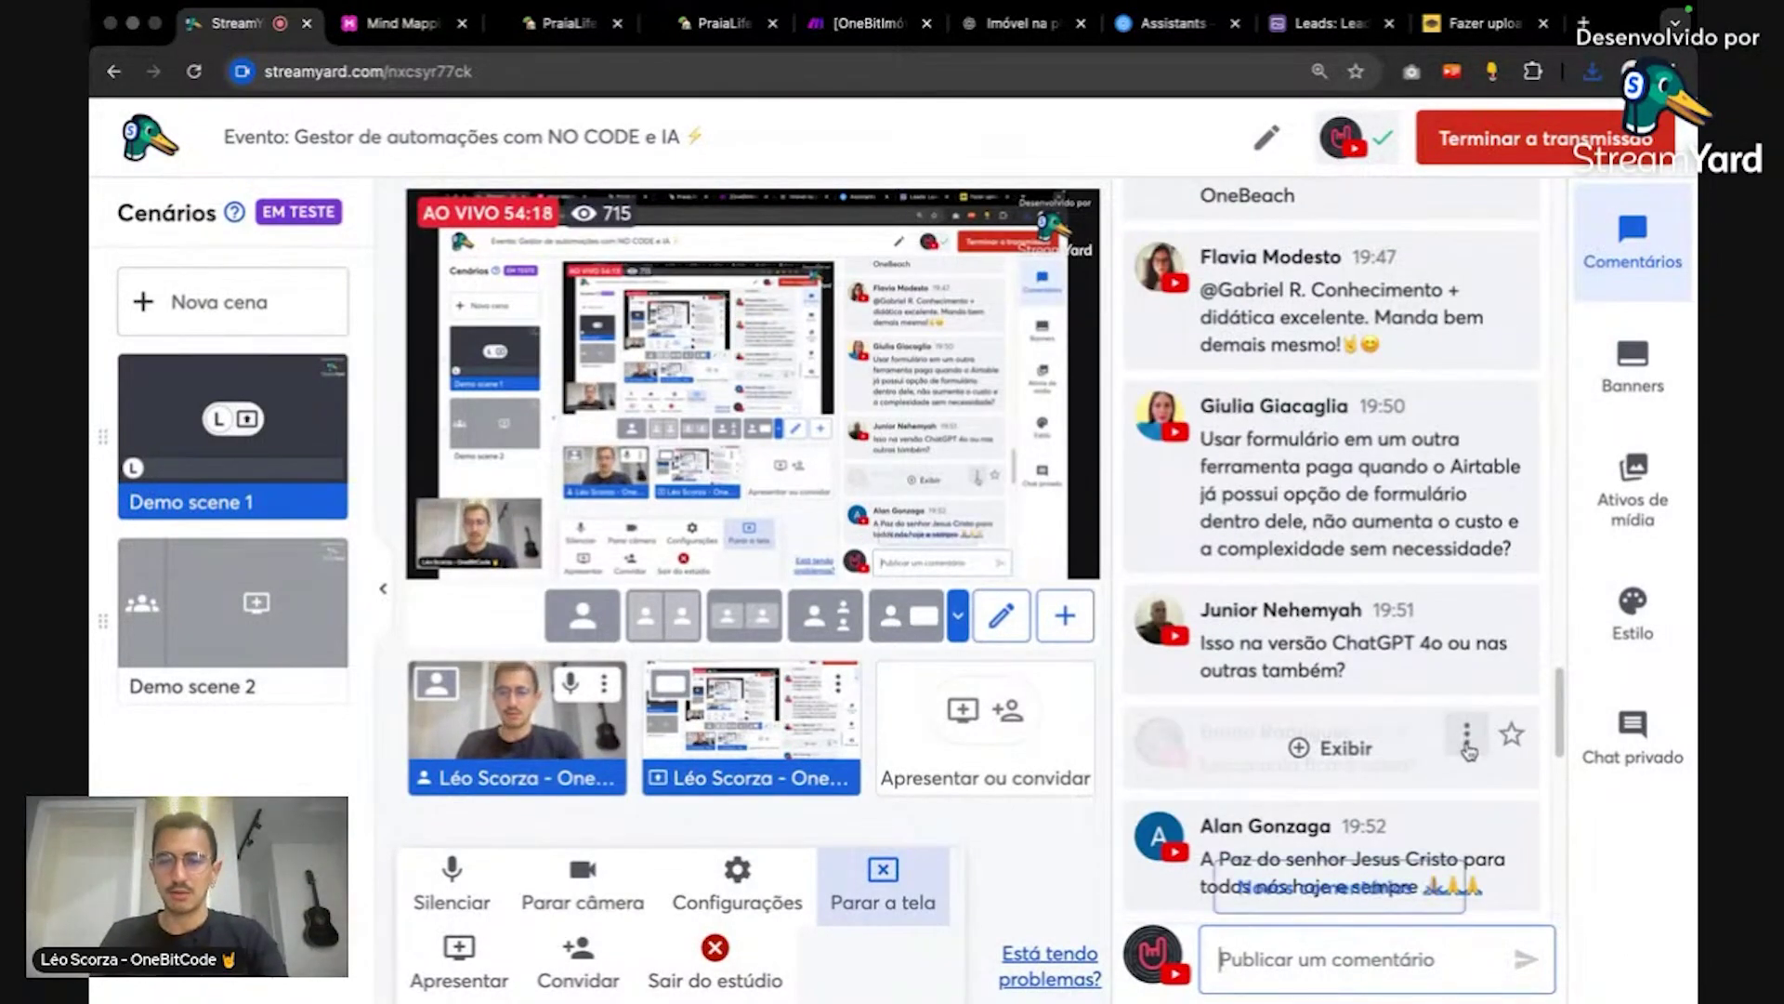
Step: Reveal the hidden viewer comment in the StreamYard live studio
{"action": "left_click", "coordinate": [1338, 748]}
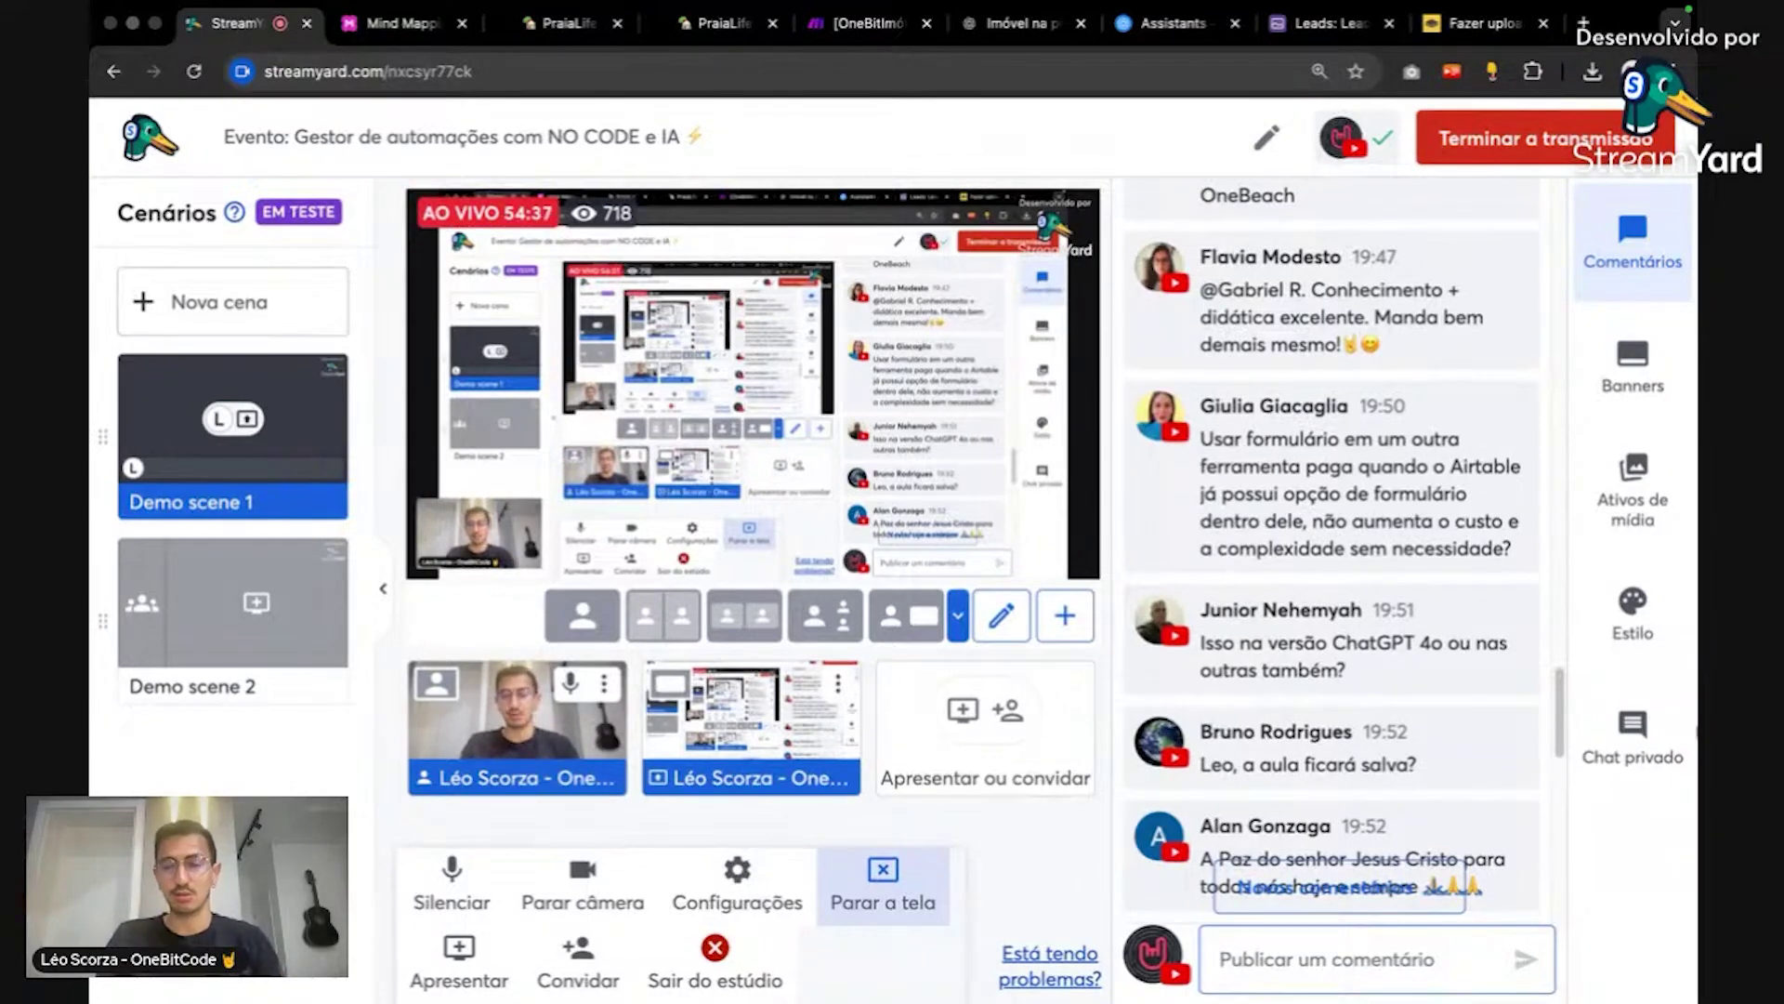
{"action": "scroll", "coordinate": [1492, 799], "scroll_direction": "up", "scroll_amount": 10}
{"action": "scroll", "coordinate": [1491, 799], "scroll_direction": "down", "scroll_amount": 20}
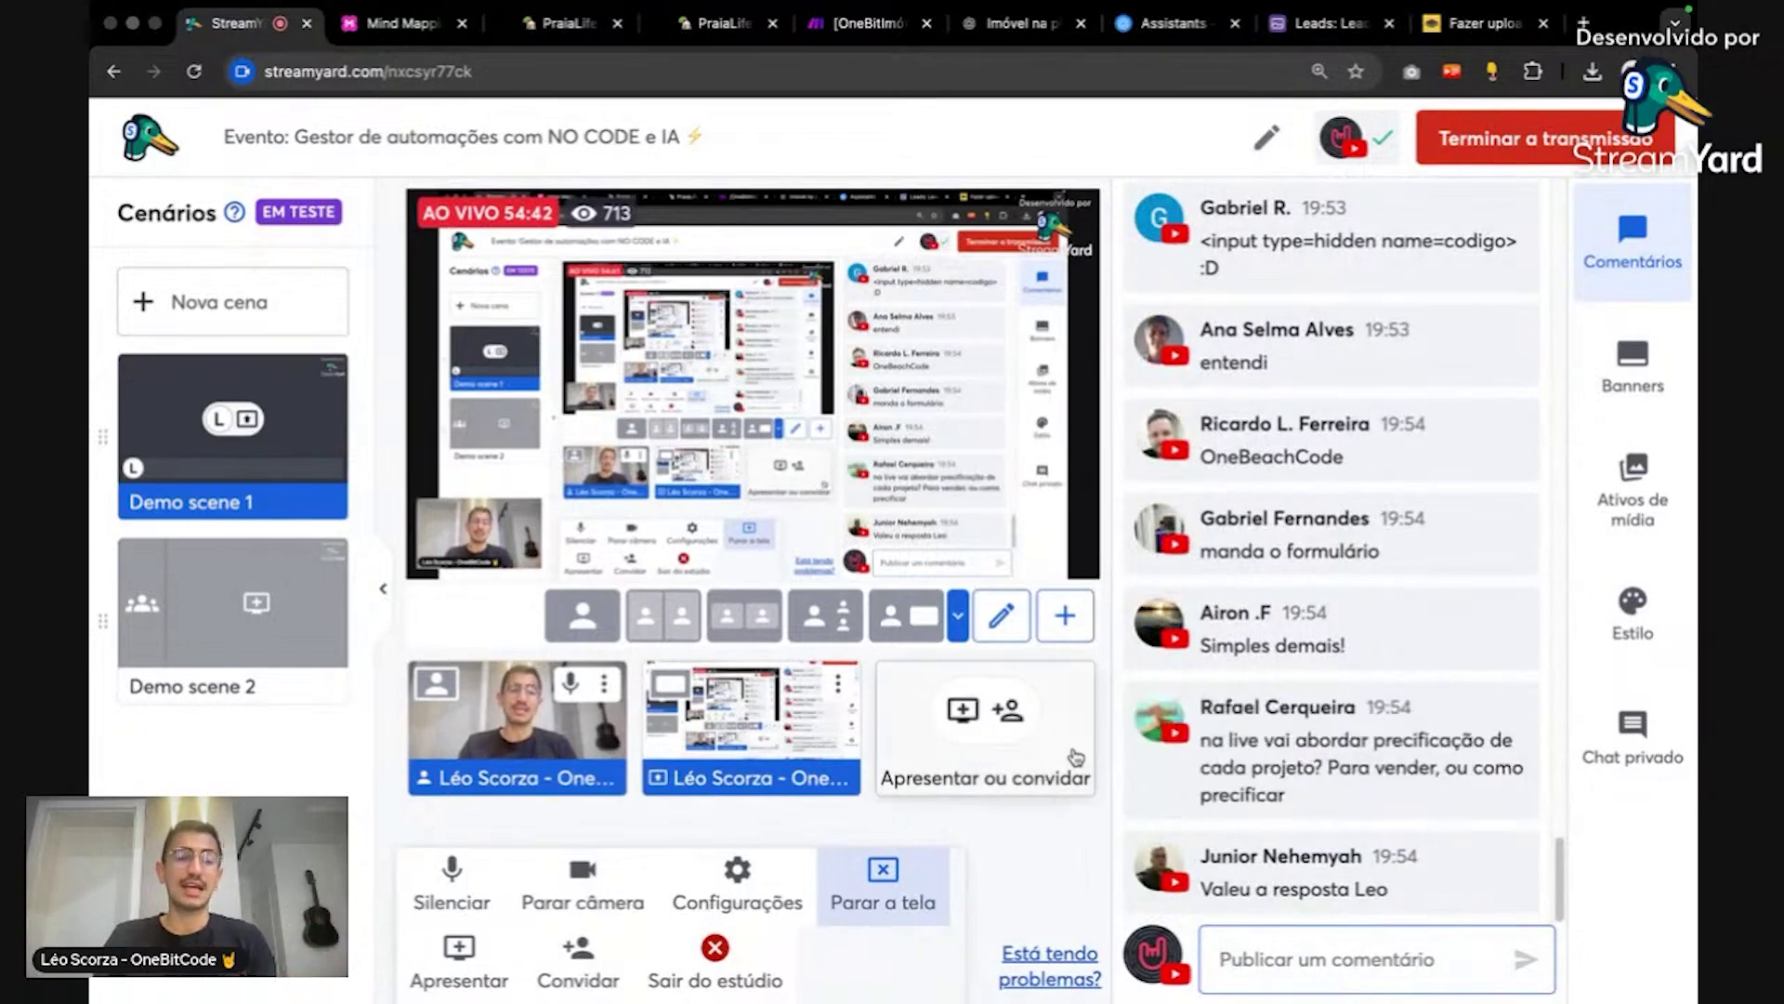
{"action": "mouse_move", "coordinate": [1126, 735]}
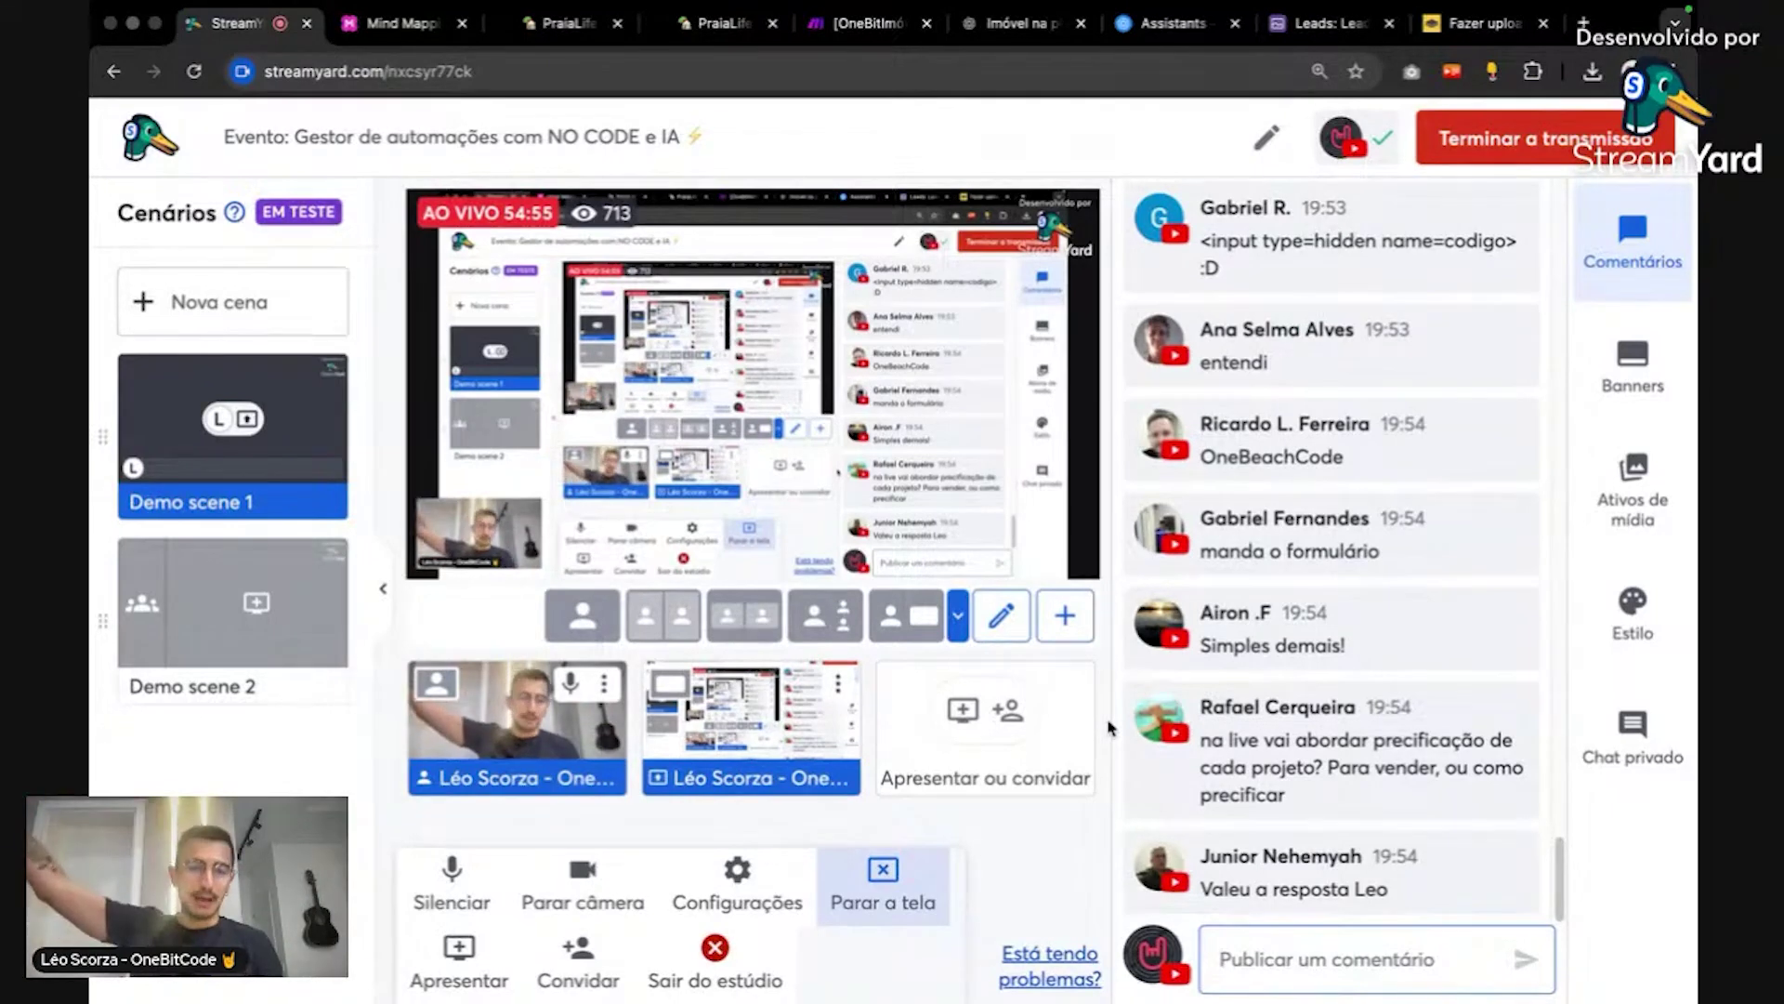
{"action": "mouse_move", "coordinate": [1462, 616]}
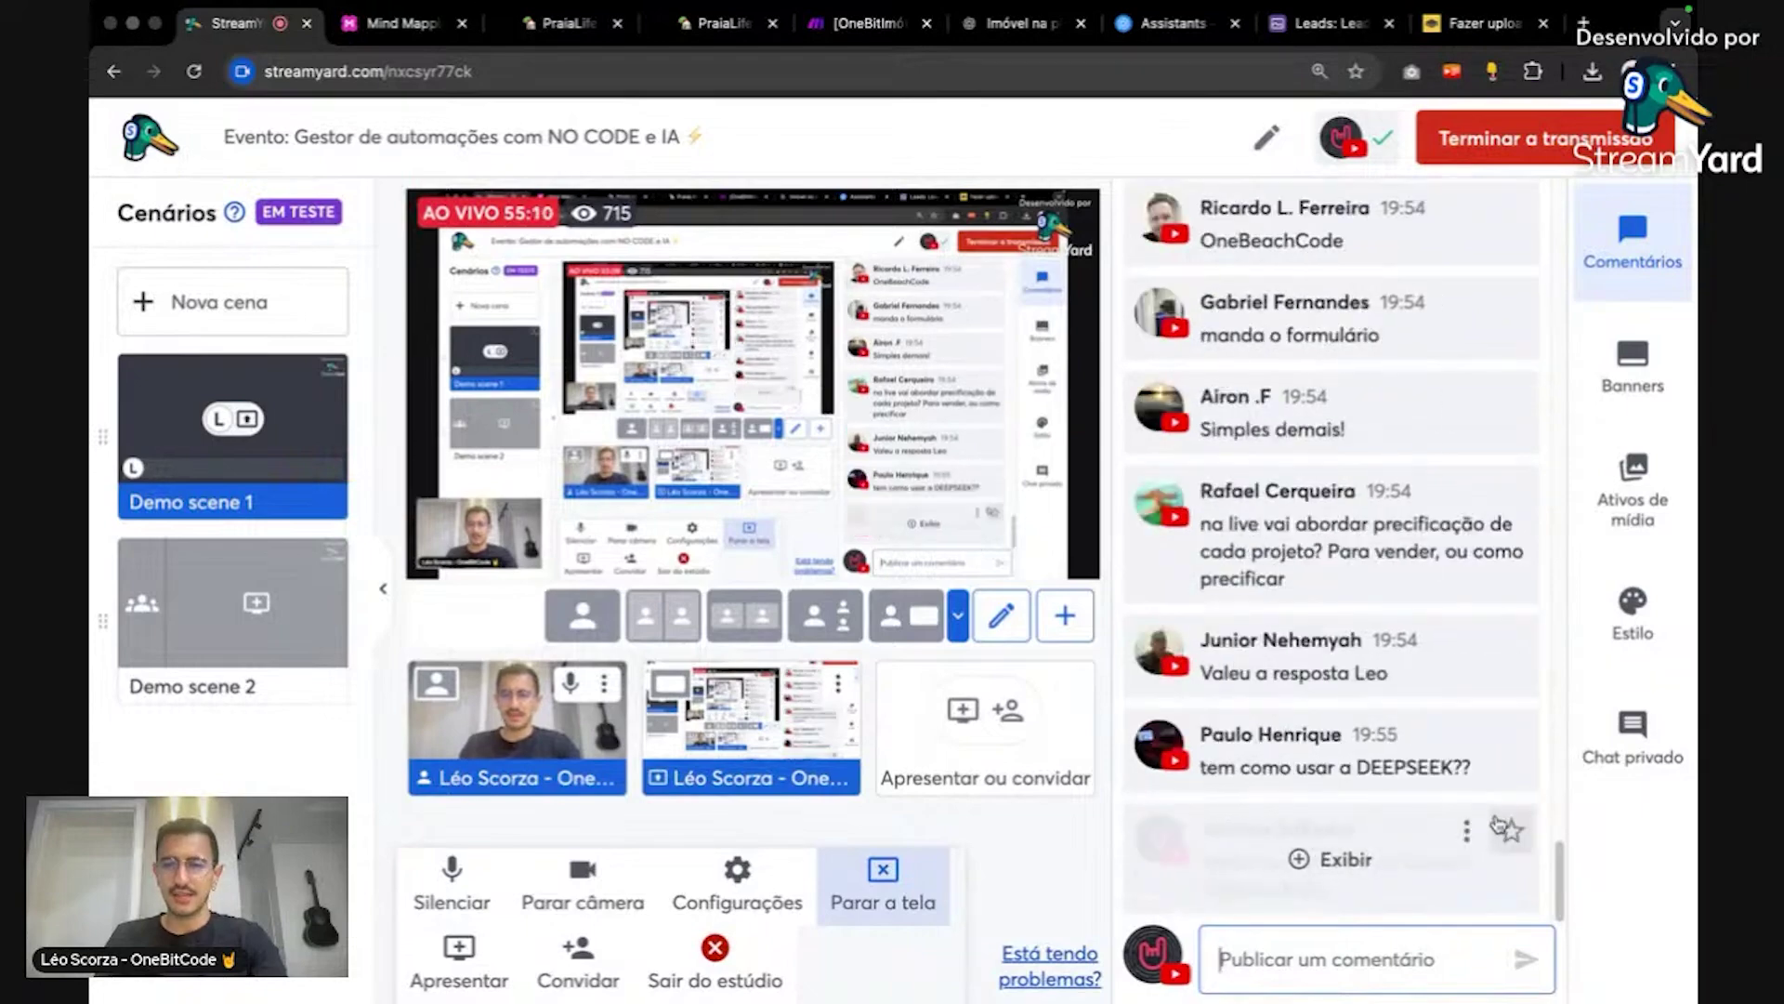
Step: Return to the PraiaLife Tally editor and scroll through the questions back to the banner
{"action": "left_click", "coordinate": [556, 23]}
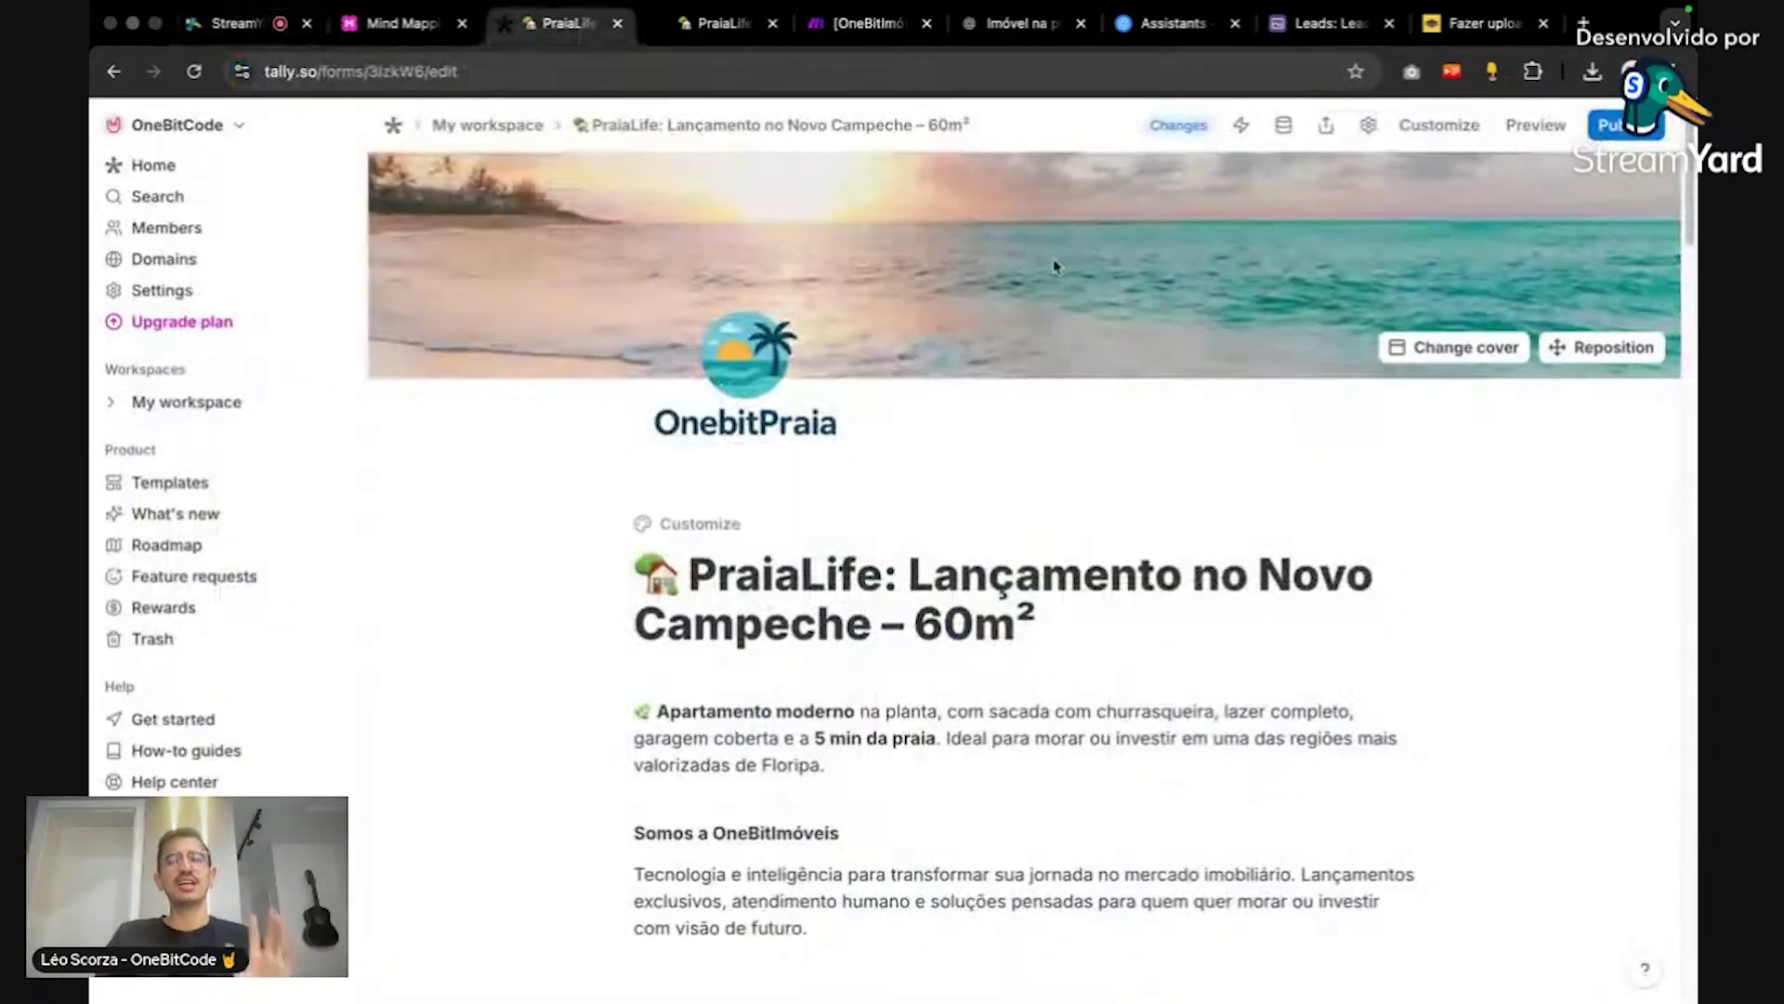
{"action": "scroll", "coordinate": [1282, 511], "scroll_direction": "down", "scroll_amount": 6}
{"action": "scroll", "coordinate": [1306, 521], "scroll_direction": "down", "scroll_amount": 10}
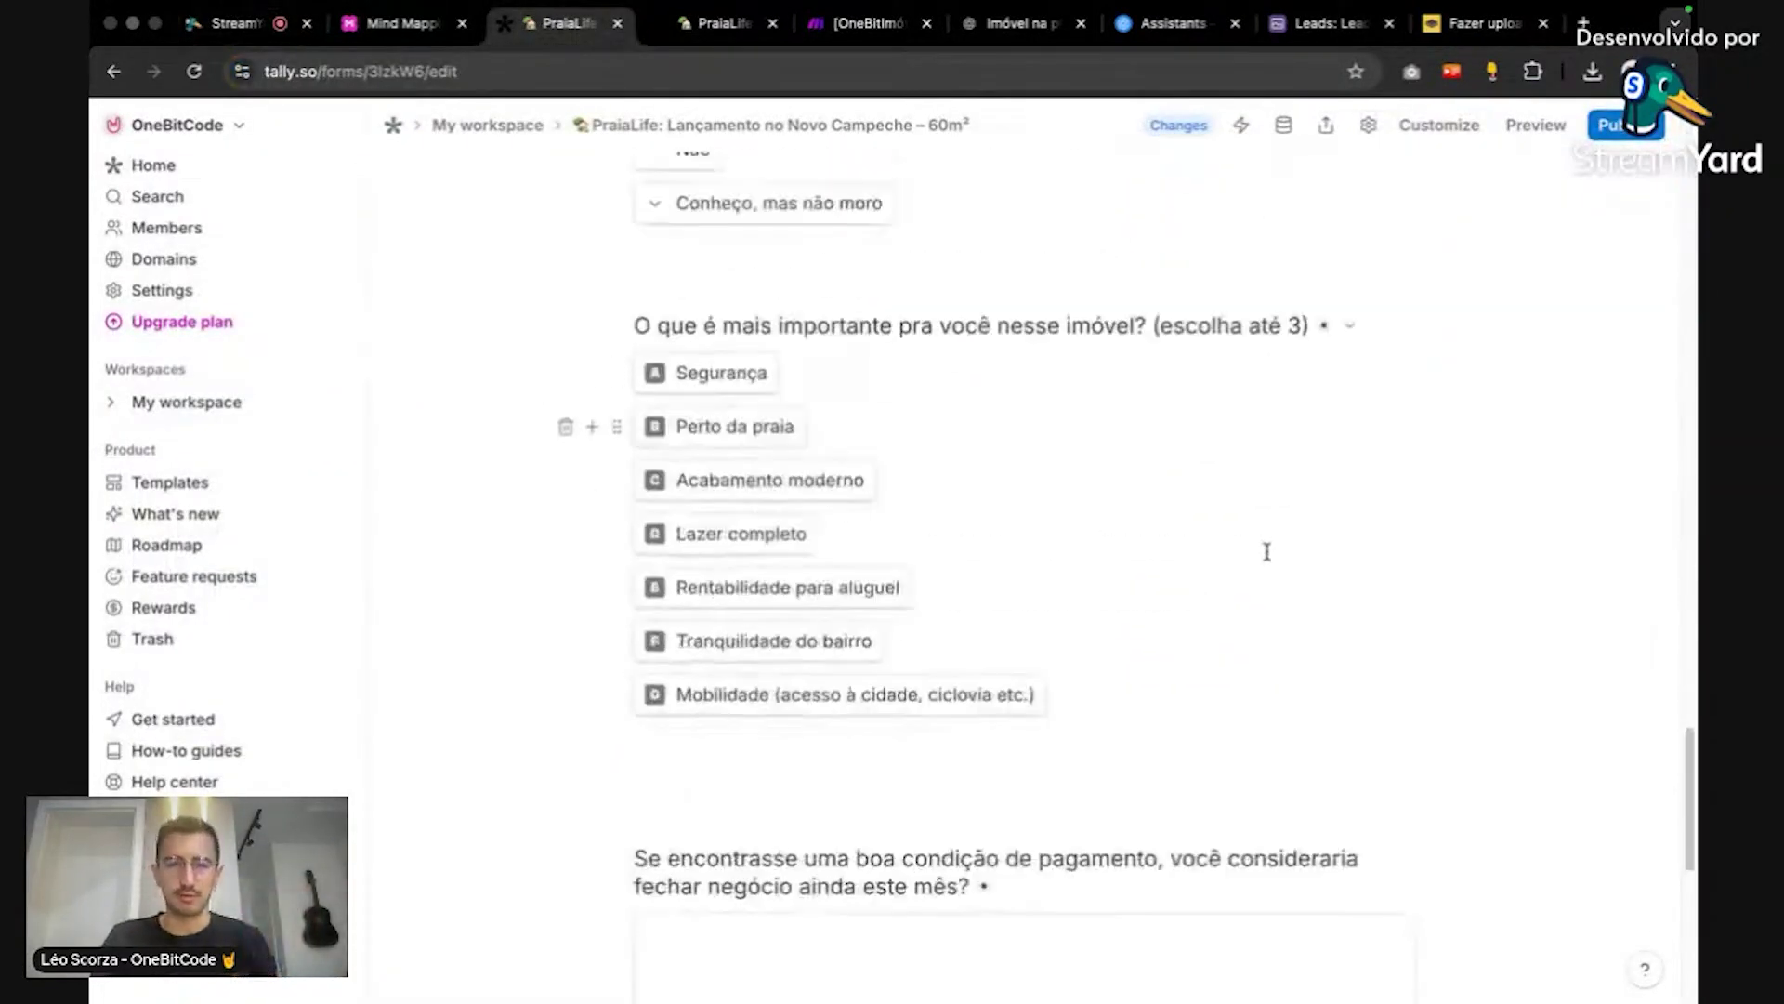
{"action": "scroll", "coordinate": [1267, 549], "scroll_direction": "up", "scroll_amount": 15}
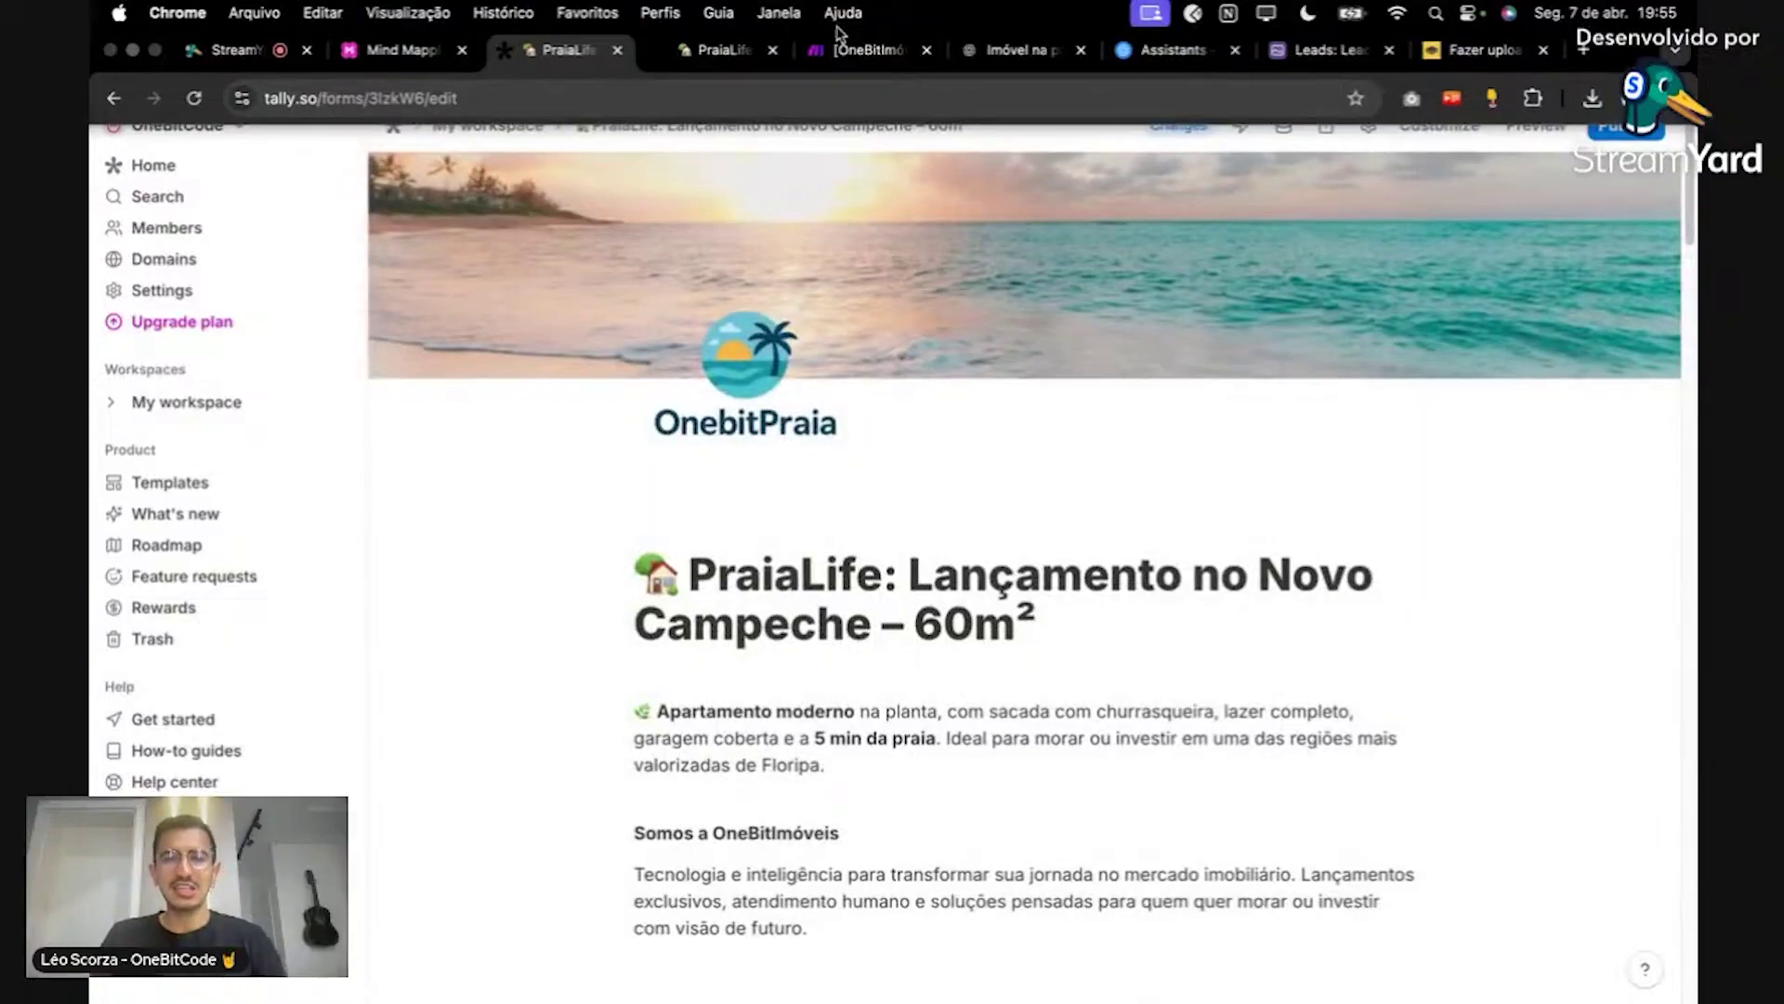
Step: Go to make.com in a new tab and log in to the Make account
{"action": "key", "text": "super+t"}
{"action": "type", "text": "make.c"}
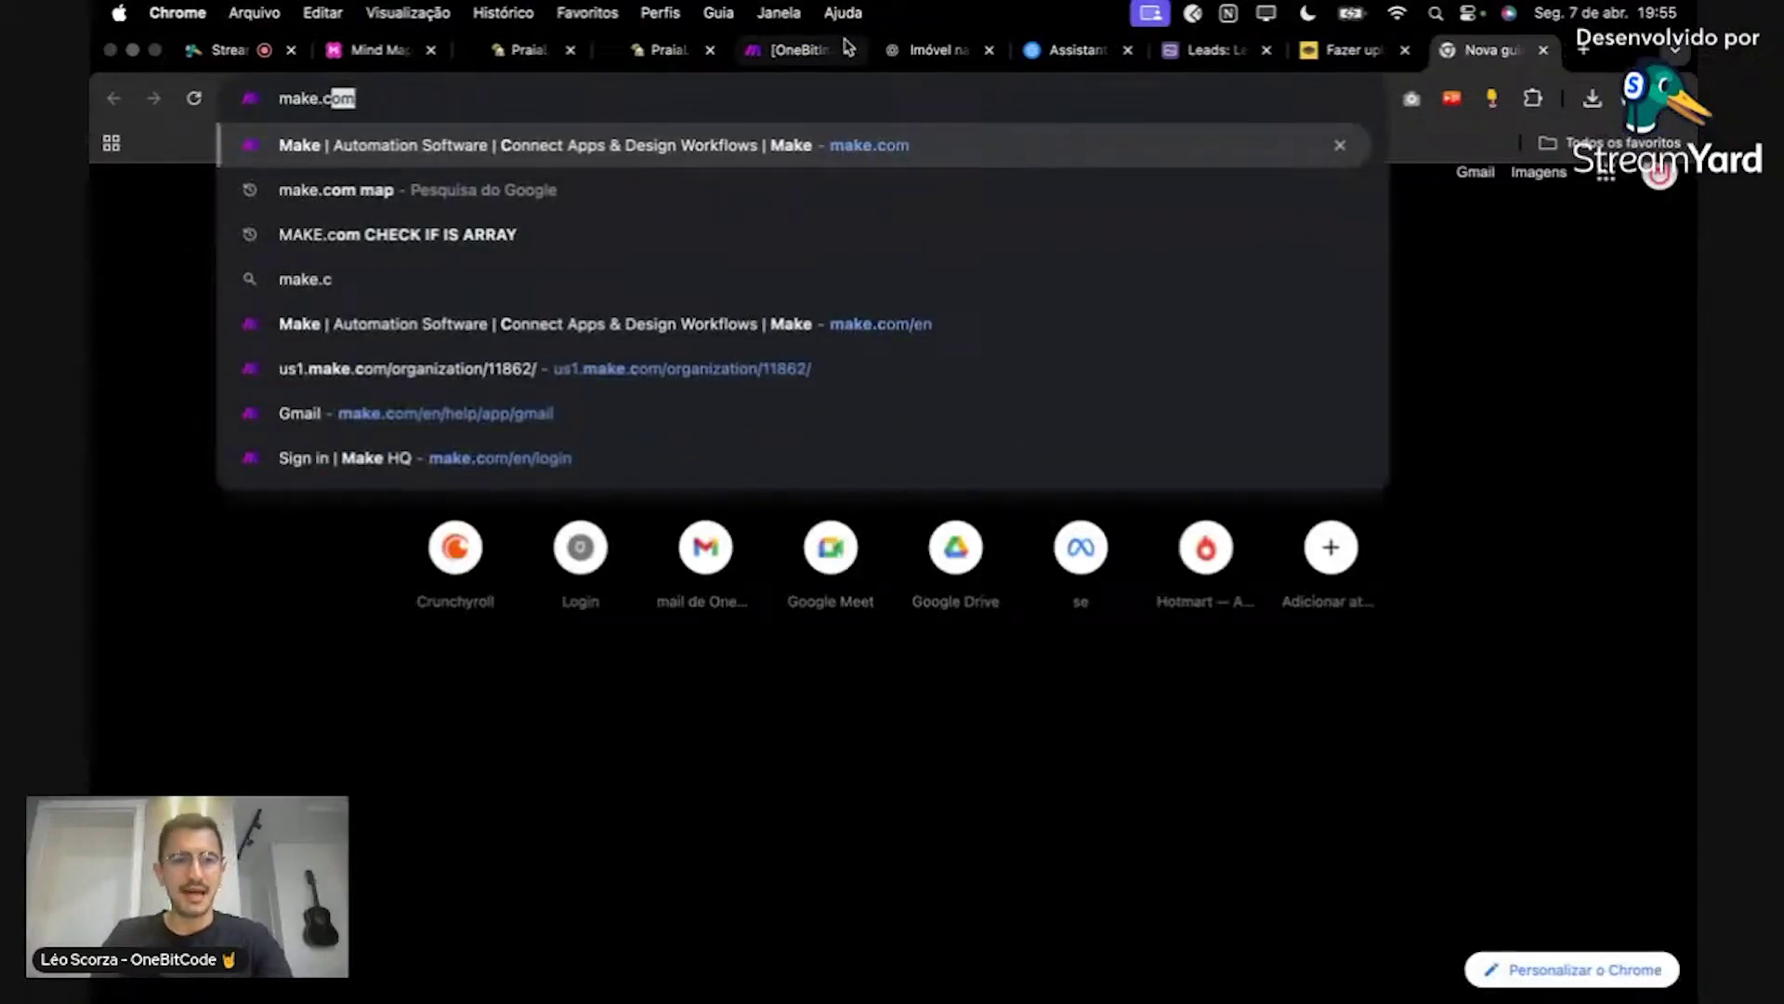
{"action": "key", "text": "Return"}
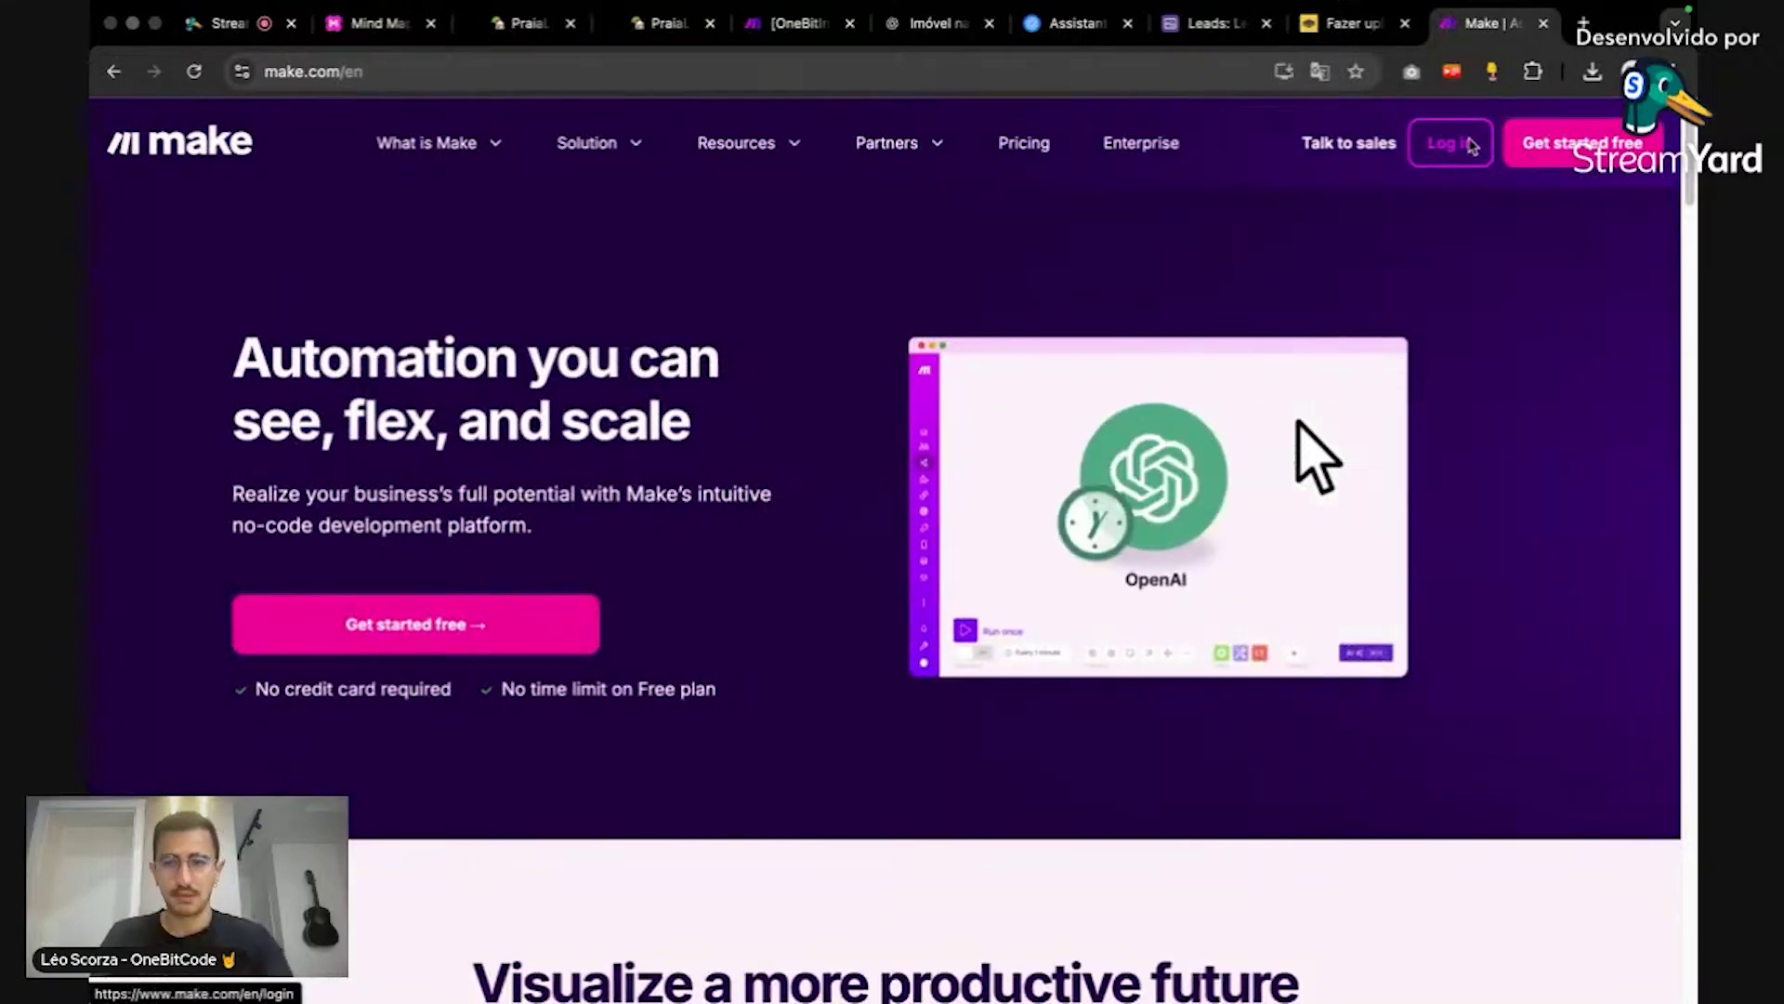
{"action": "left_click", "coordinate": [1459, 160]}
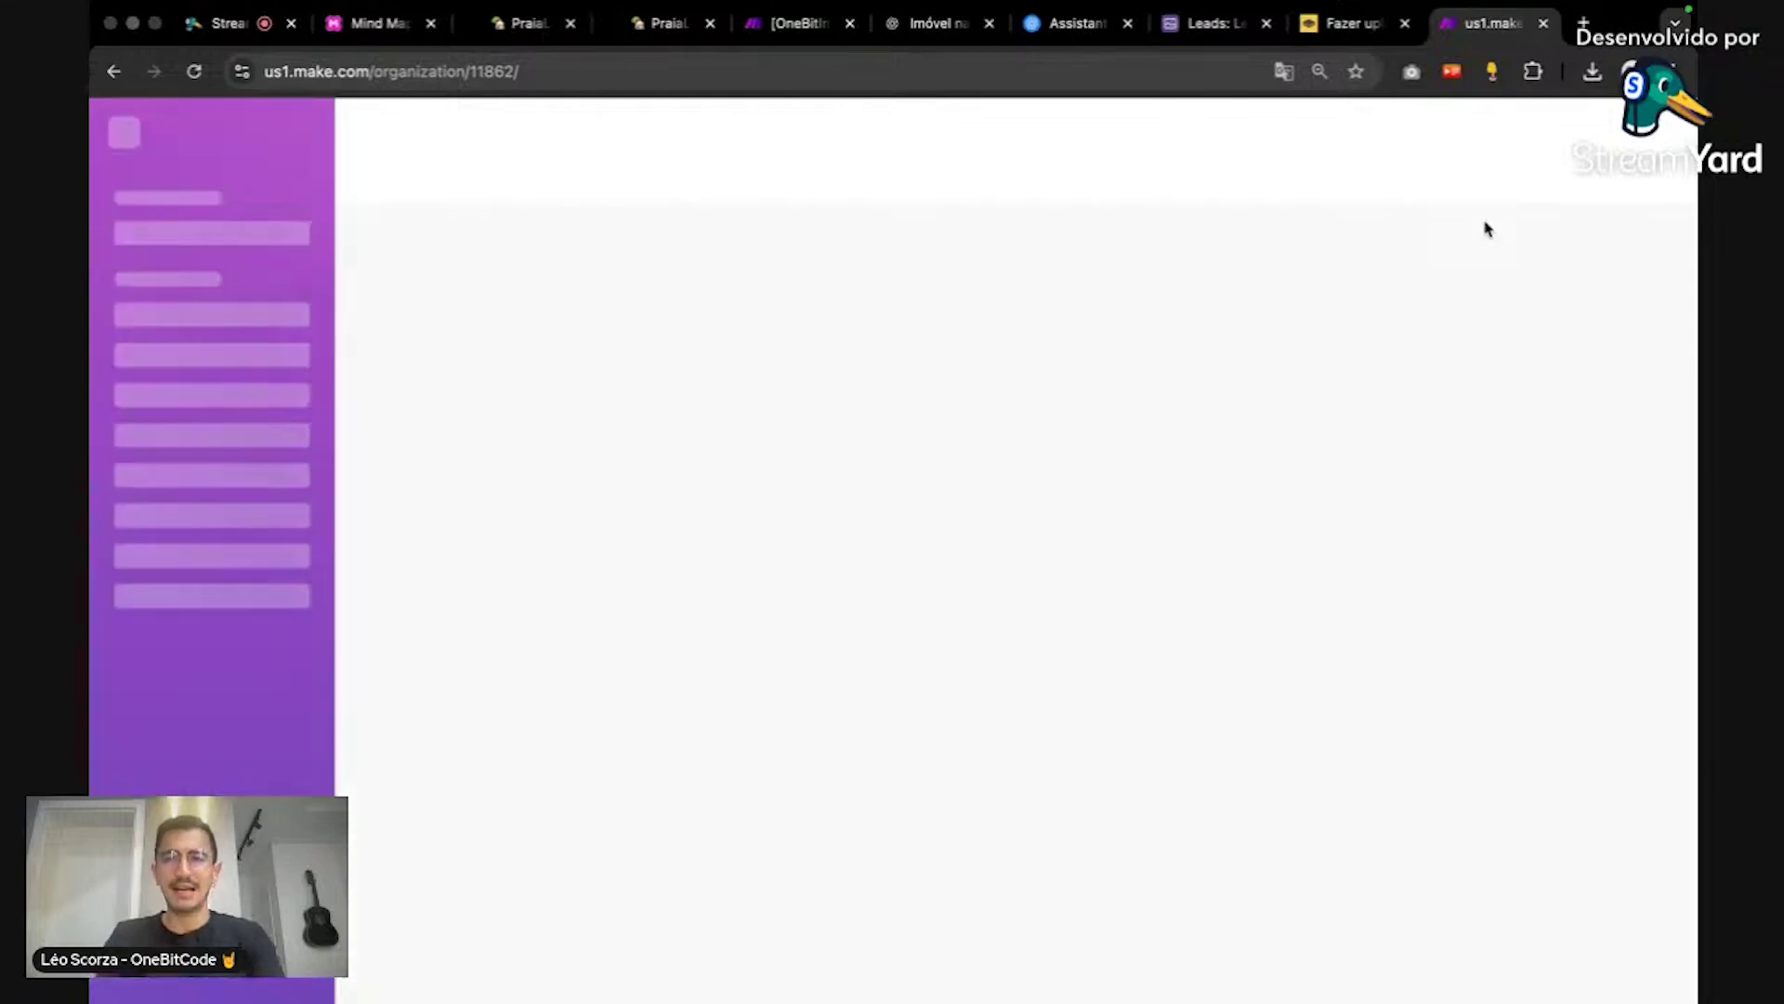
Step: Search Google for 'make pricing' and open Make's sponsored pricing page
{"action": "key", "text": "super+t"}
{"action": "type", "text": "make"}
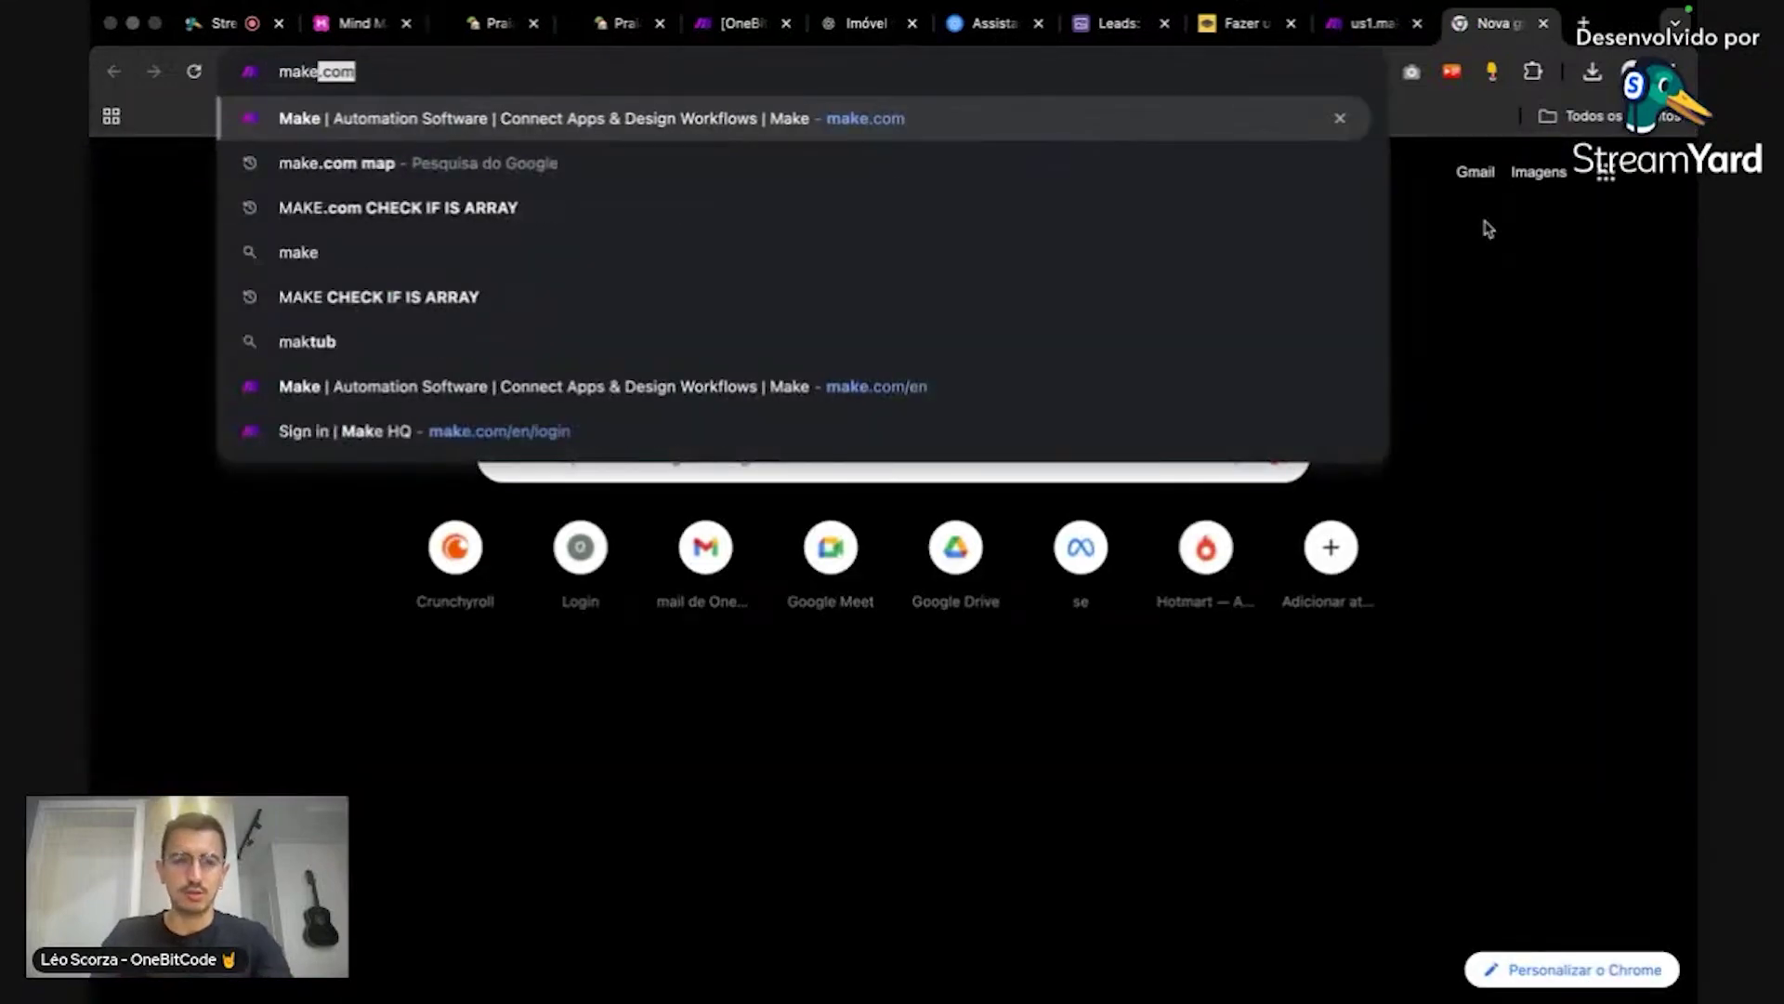
{"action": "type", "text": " prici"}
{"action": "key", "text": "Return"}
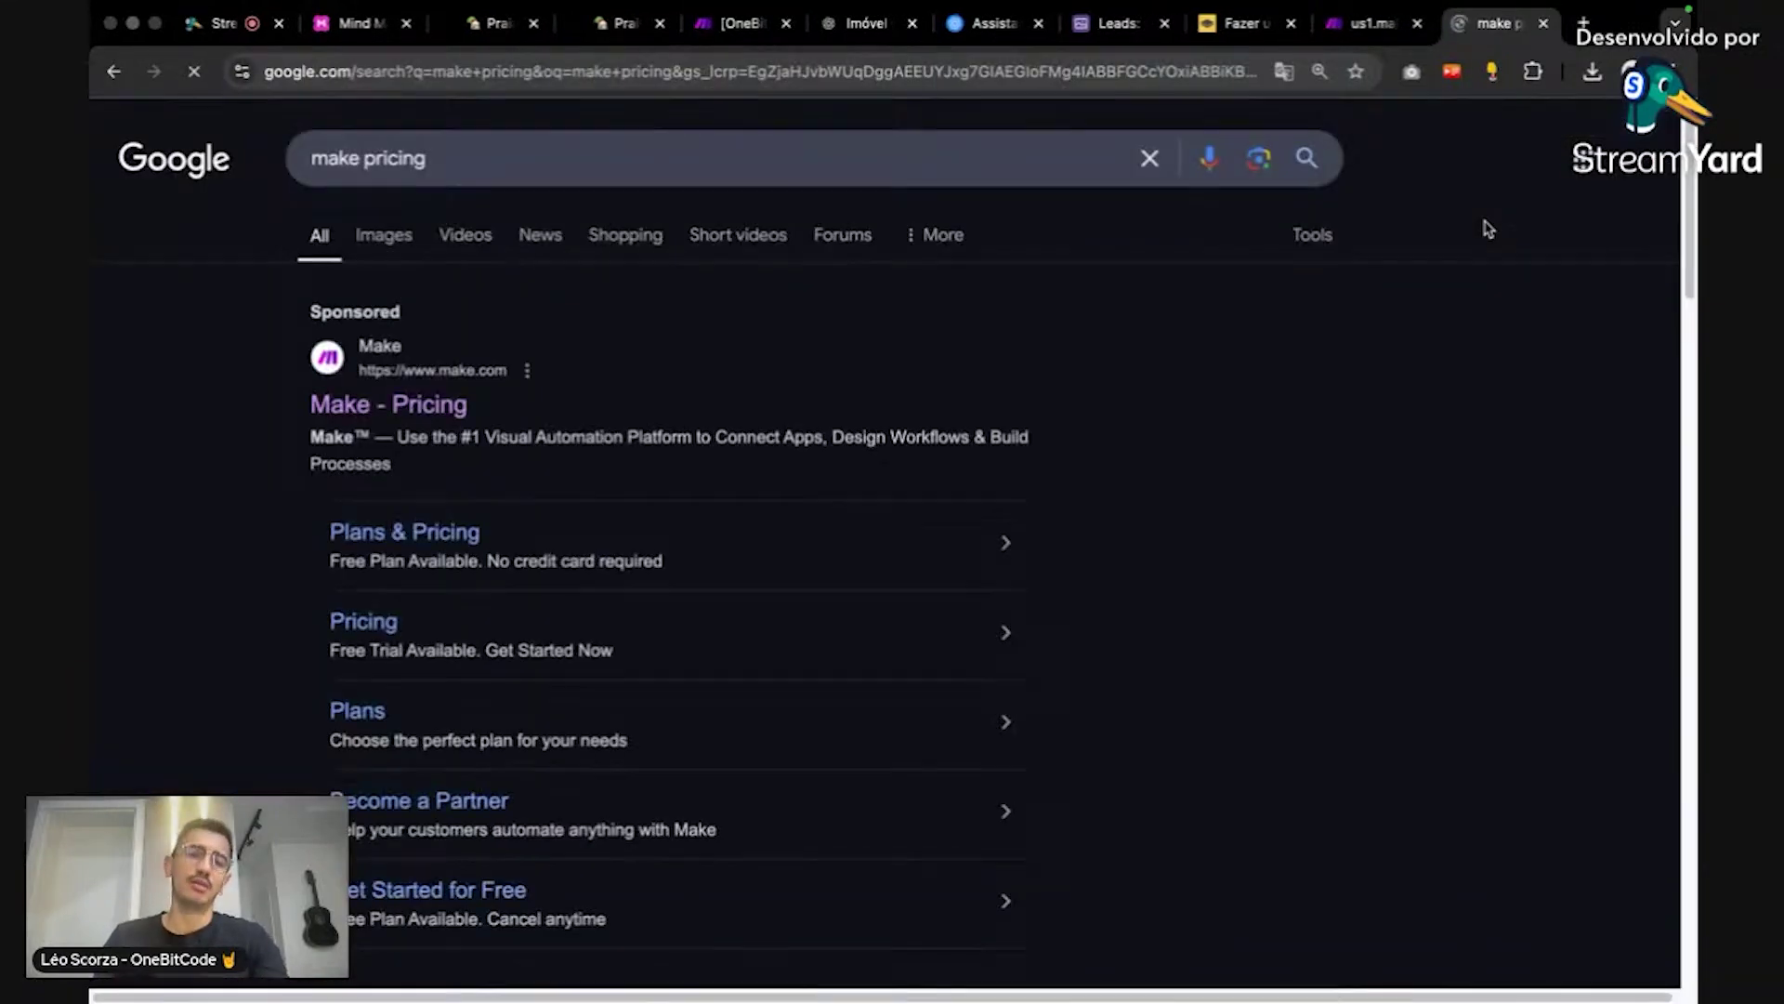
{"action": "left_click", "coordinate": [466, 403]}
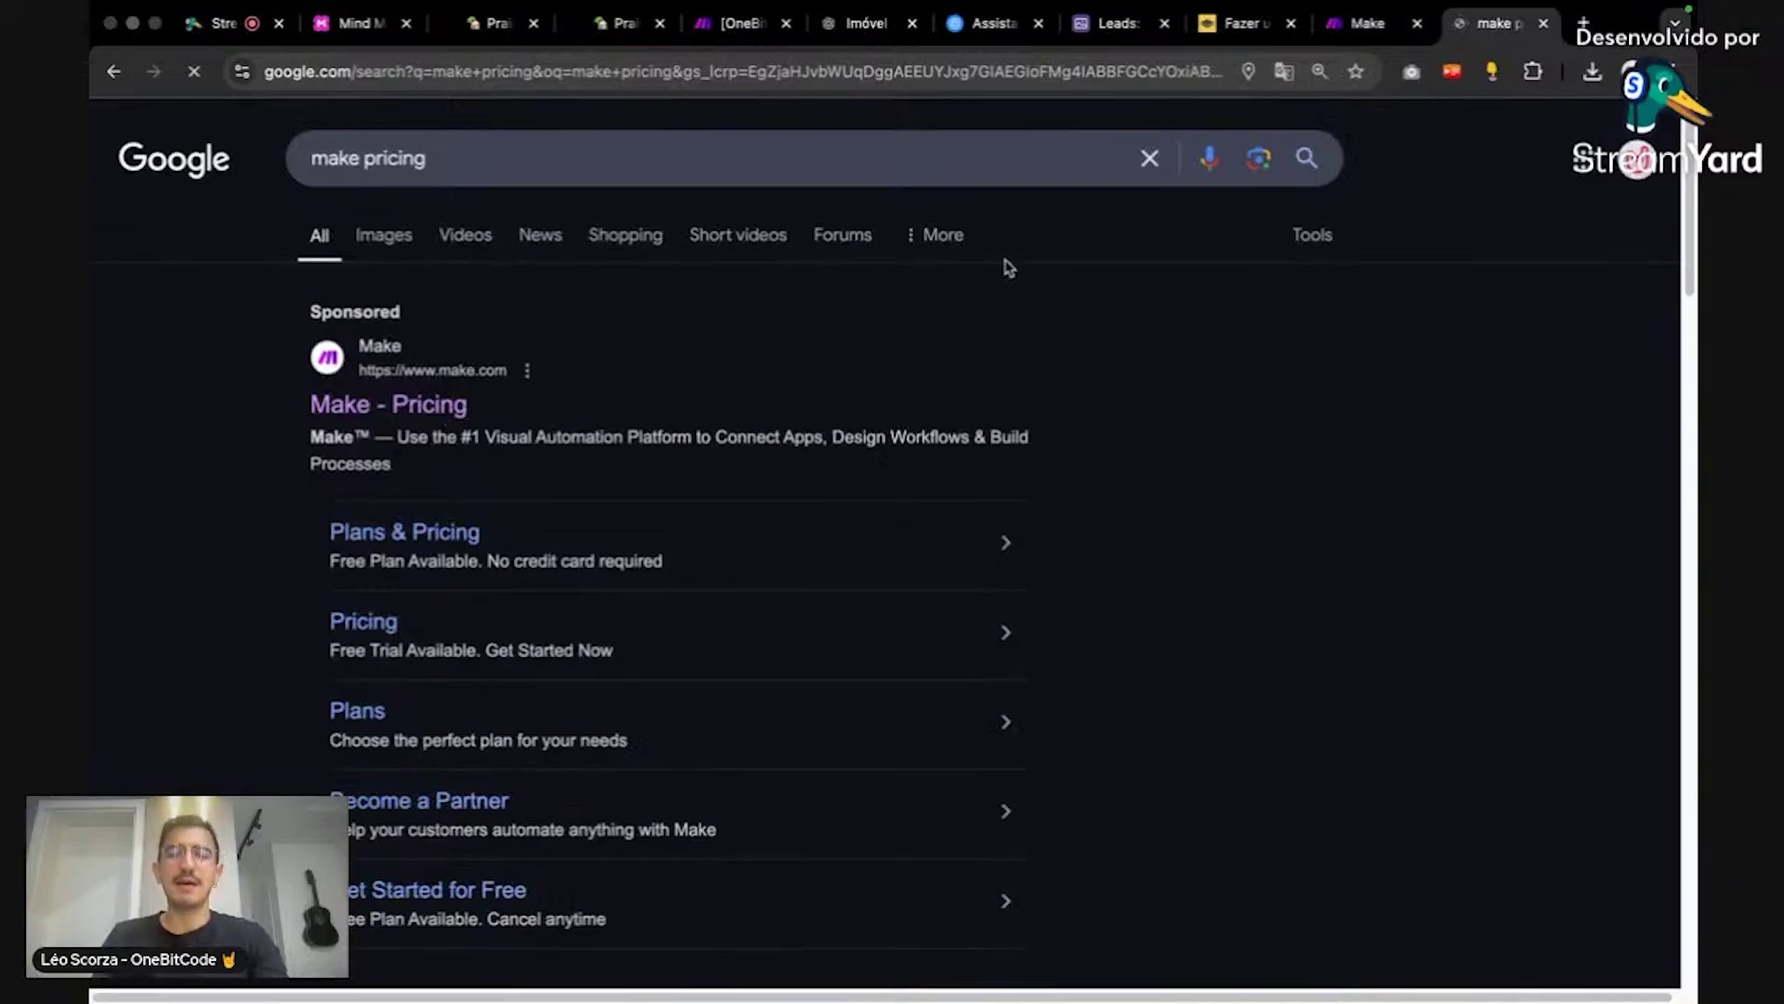
{"action": "scroll", "coordinate": [1310, 278], "scroll_direction": "down", "scroll_amount": 3}
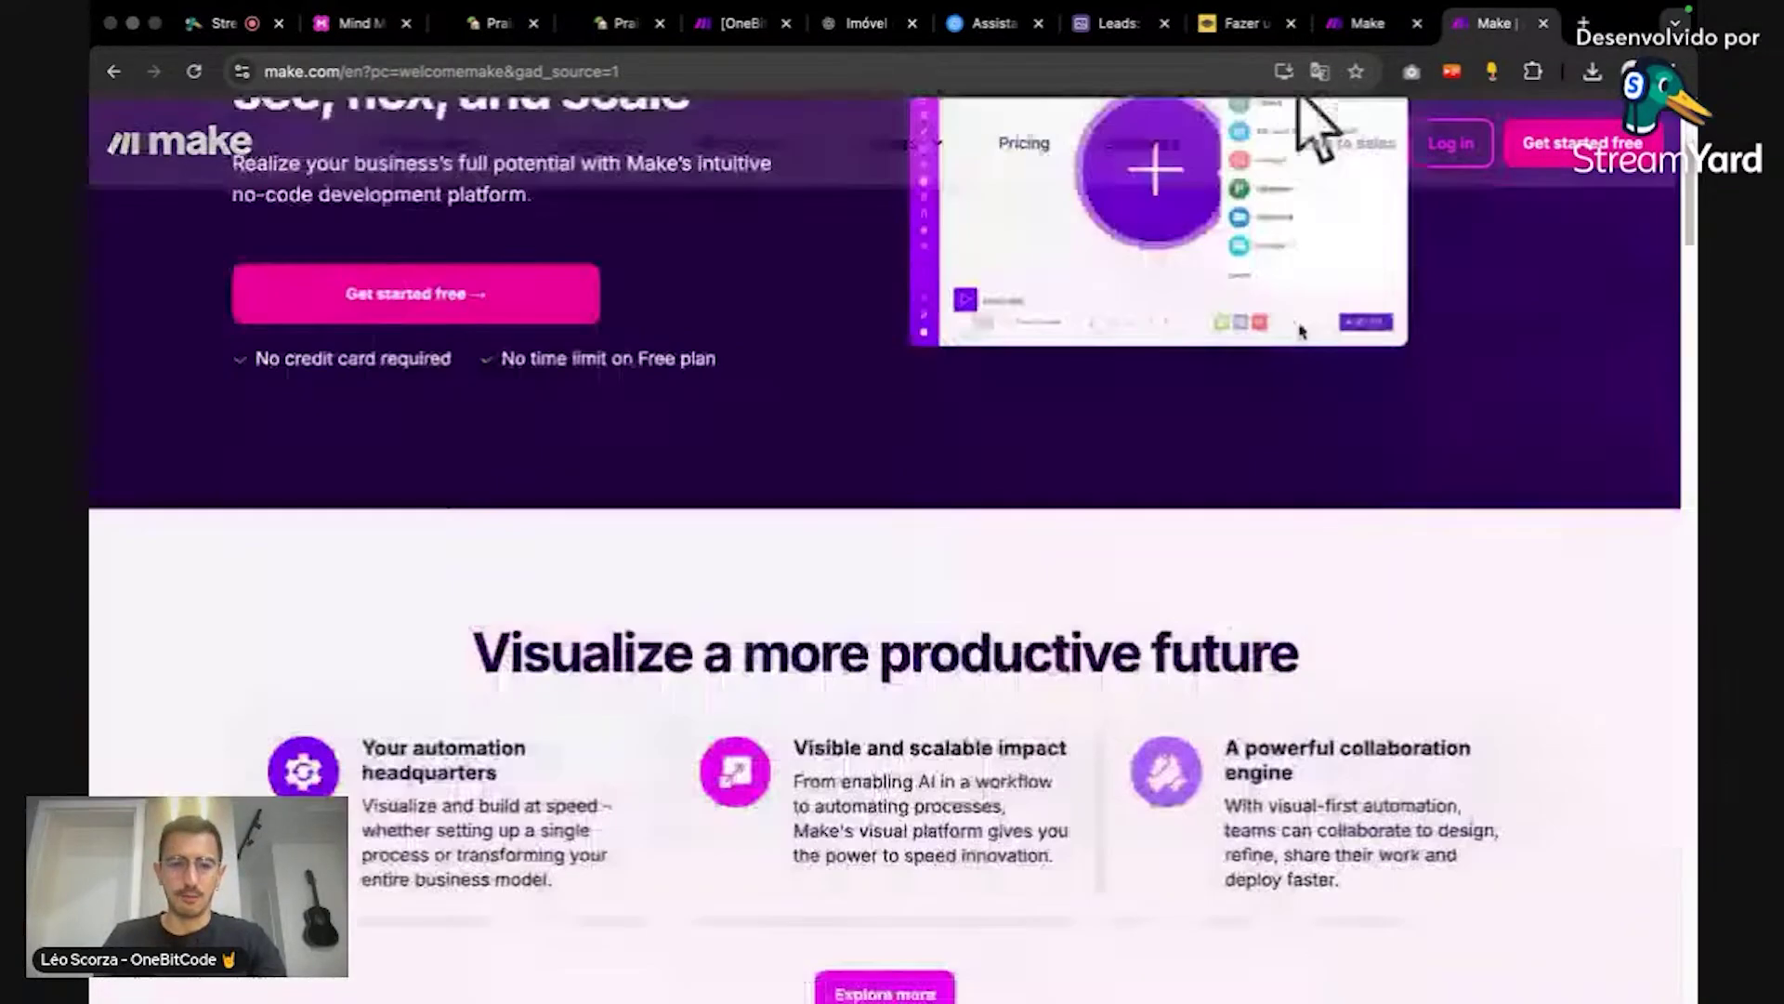
{"action": "scroll", "coordinate": [1292, 307], "scroll_direction": "up", "scroll_amount": 3}
Step: Look over Make's plan prices and the Core plan's Ops/month tiers, then close the pricing page
{"action": "left_click", "coordinate": [1027, 149]}
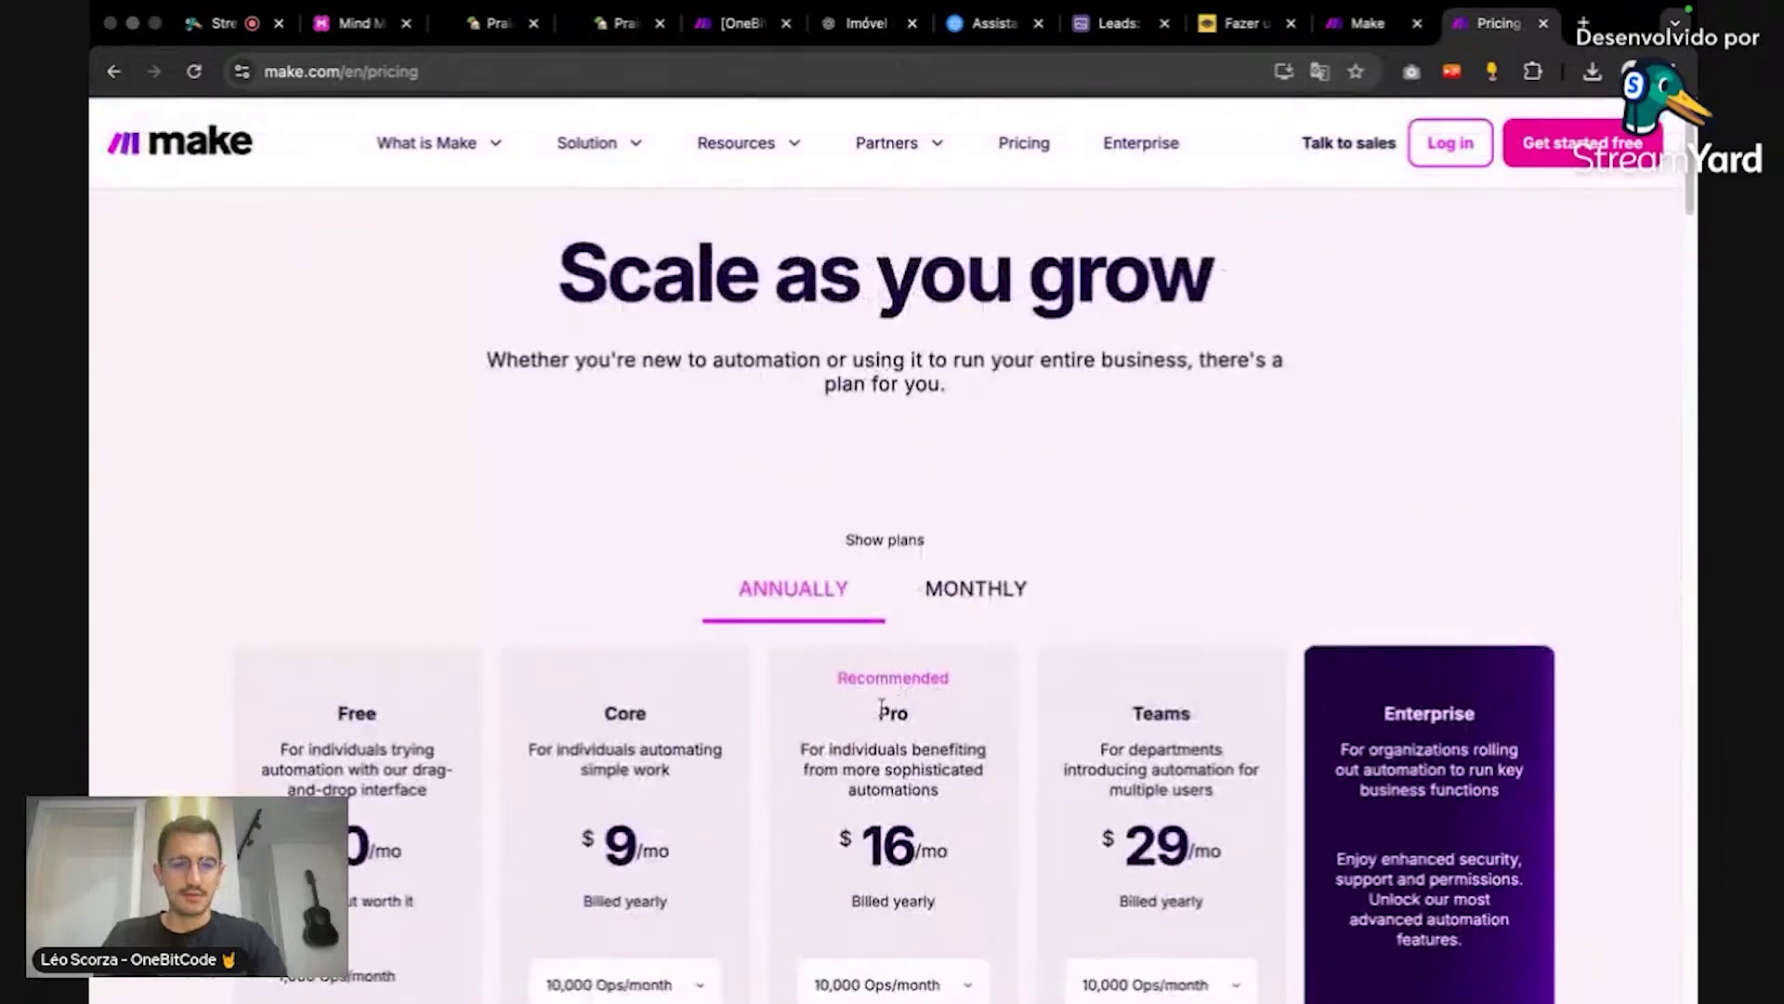
{"action": "scroll", "coordinate": [721, 728], "scroll_direction": "down", "scroll_amount": 5}
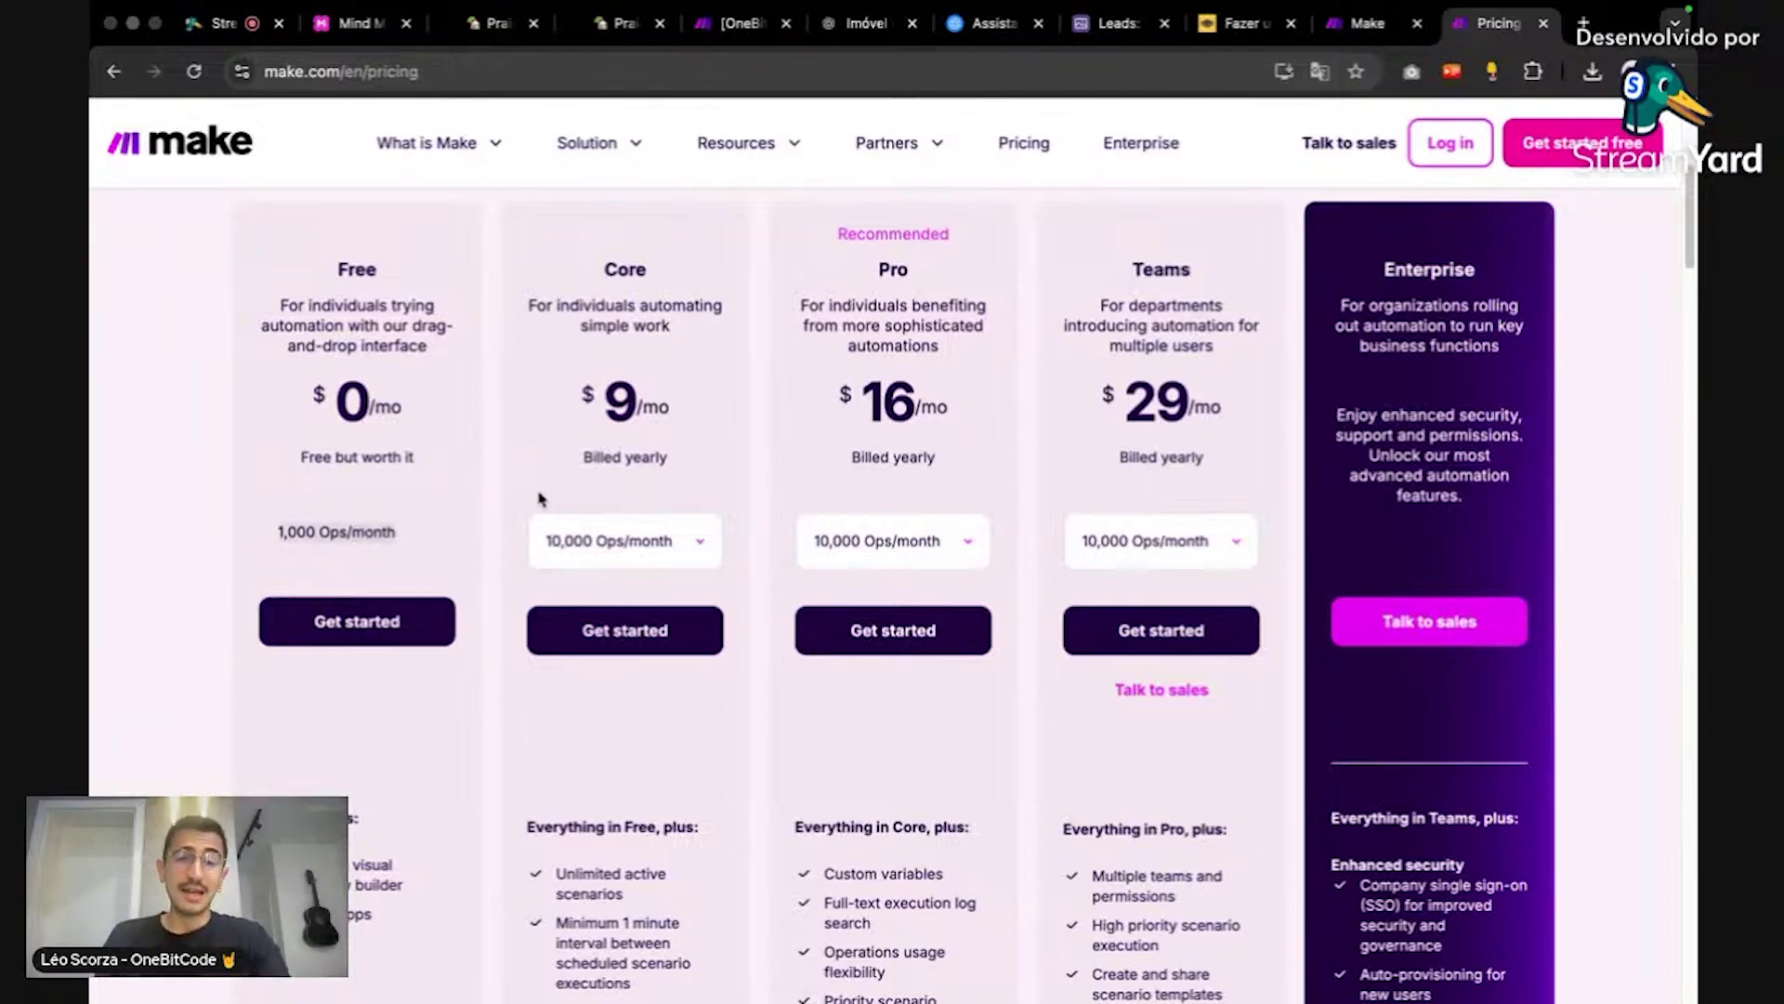
{"action": "left_click", "coordinate": [613, 542]}
{"action": "left_click", "coordinate": [630, 531]}
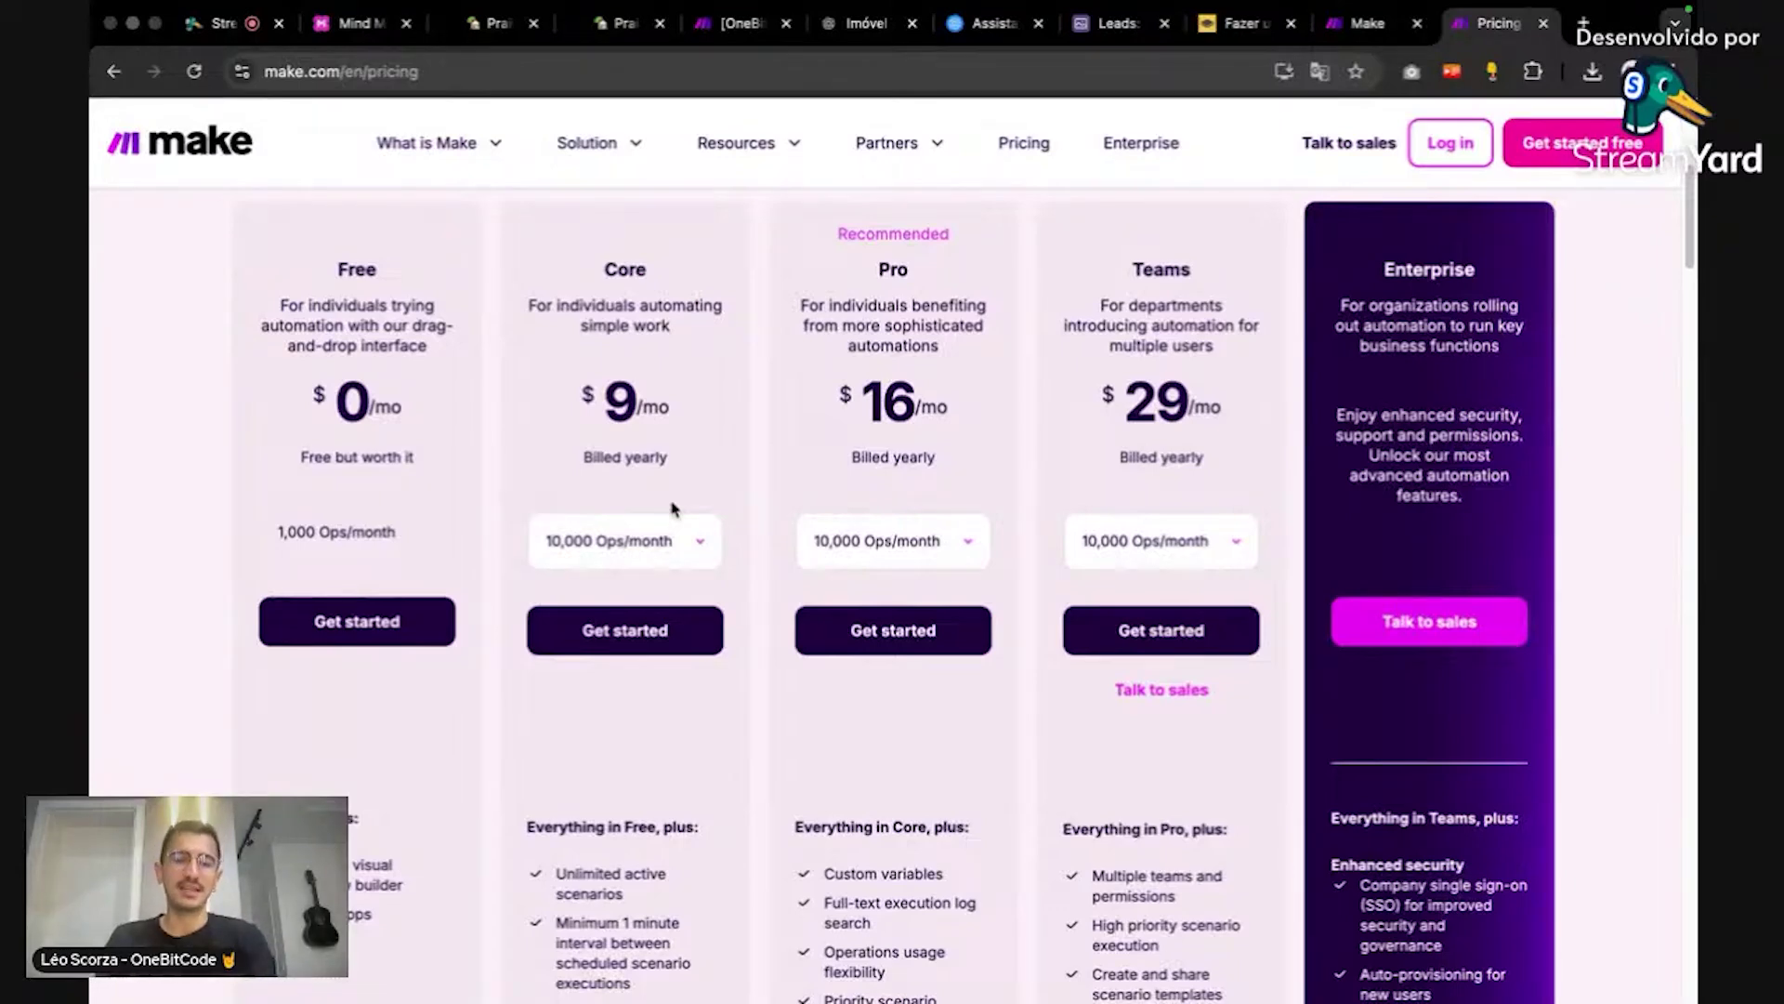
{"action": "left_click", "coordinate": [669, 521]}
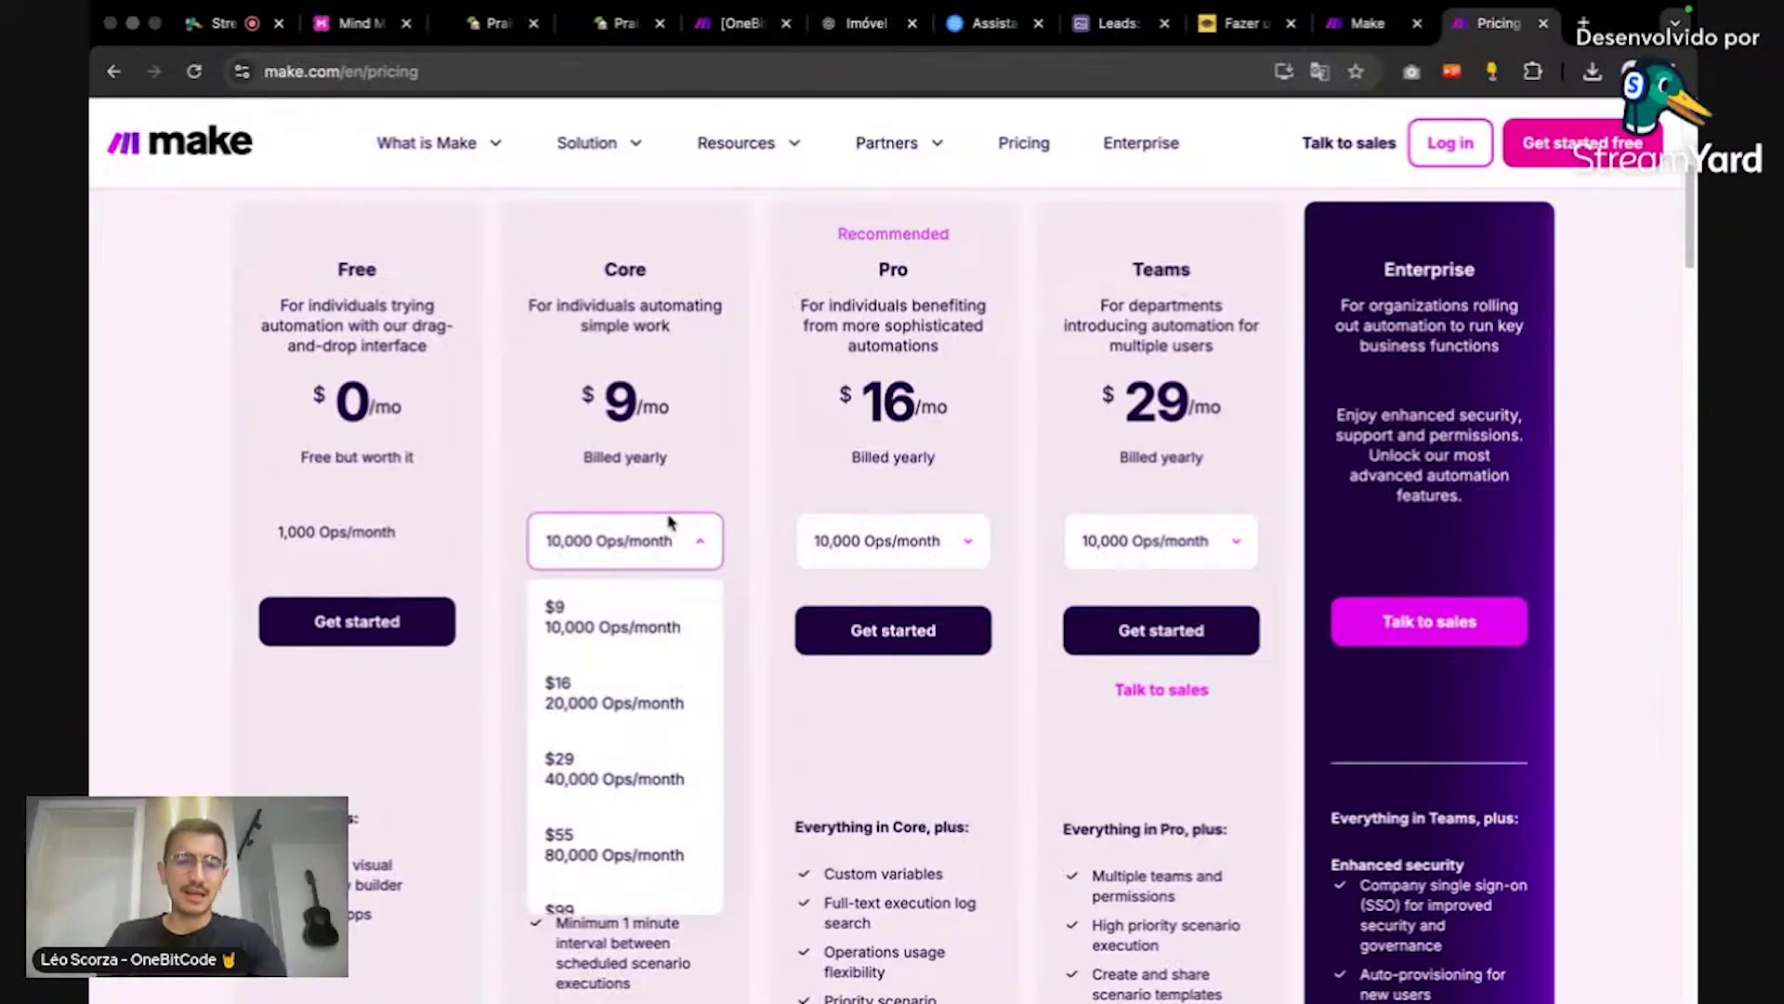
{"action": "left_click", "coordinate": [669, 521]}
{"action": "scroll", "coordinate": [669, 456], "scroll_direction": "up", "scroll_amount": 2}
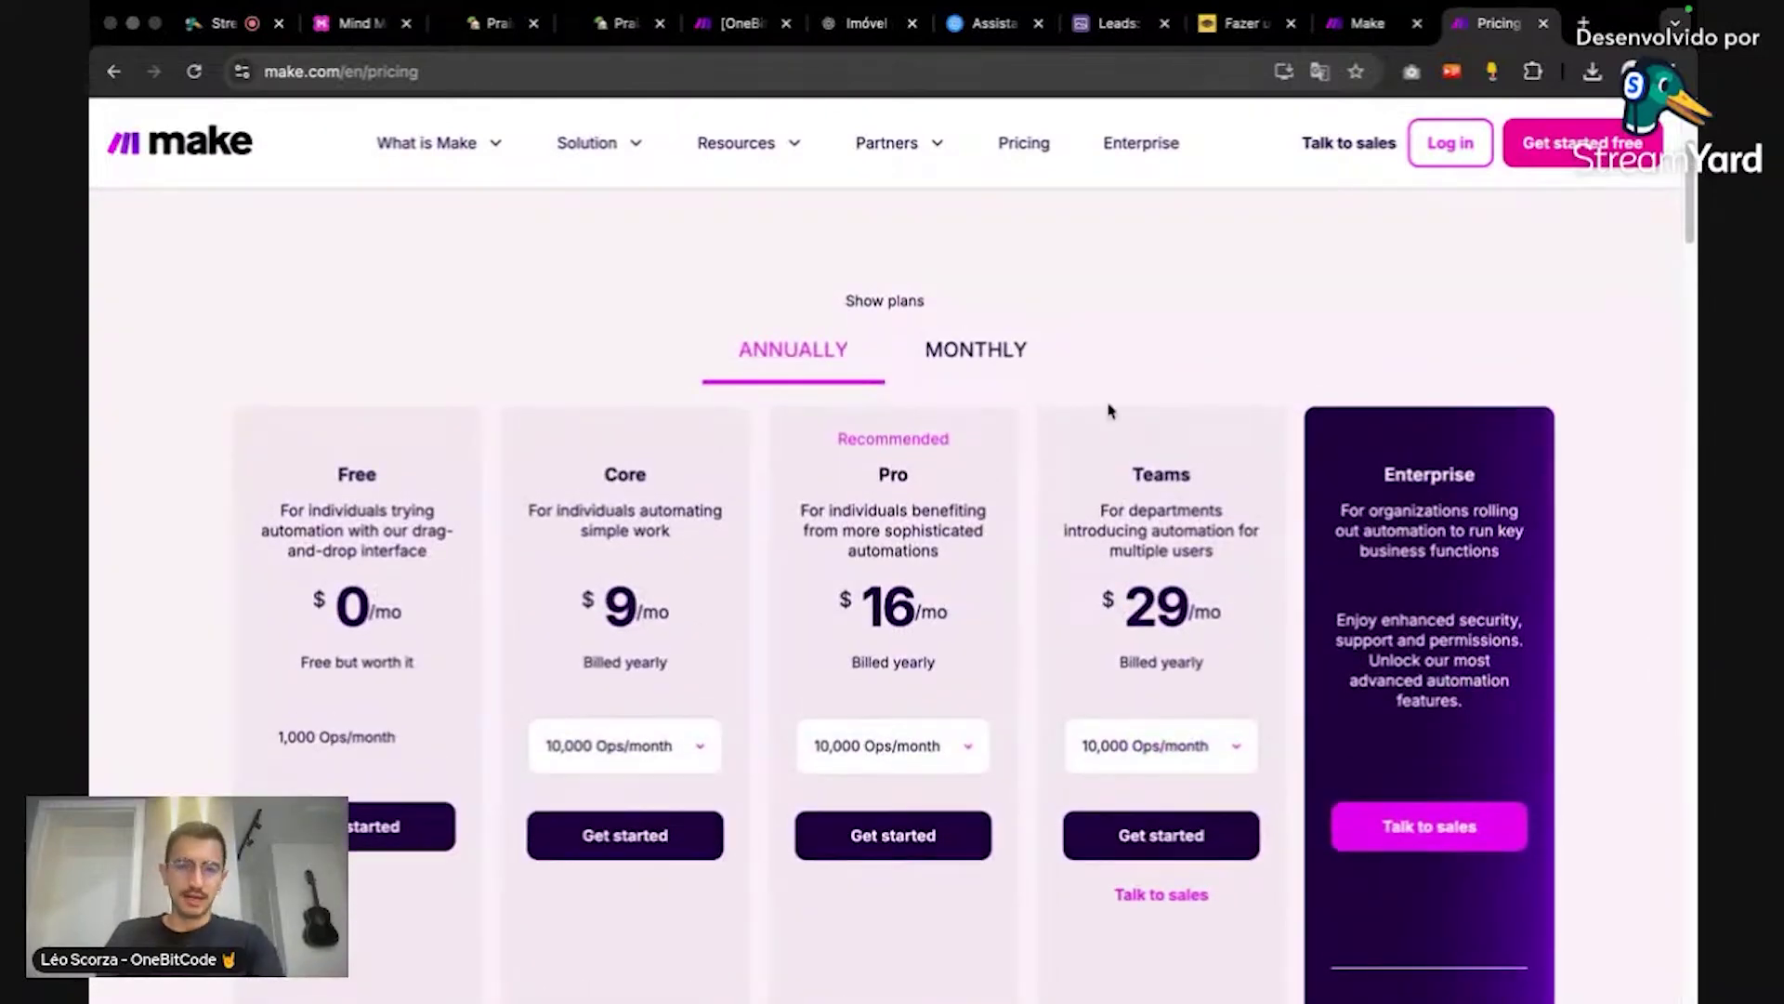
{"action": "scroll", "coordinate": [1228, 304], "scroll_direction": "up", "scroll_amount": 4}
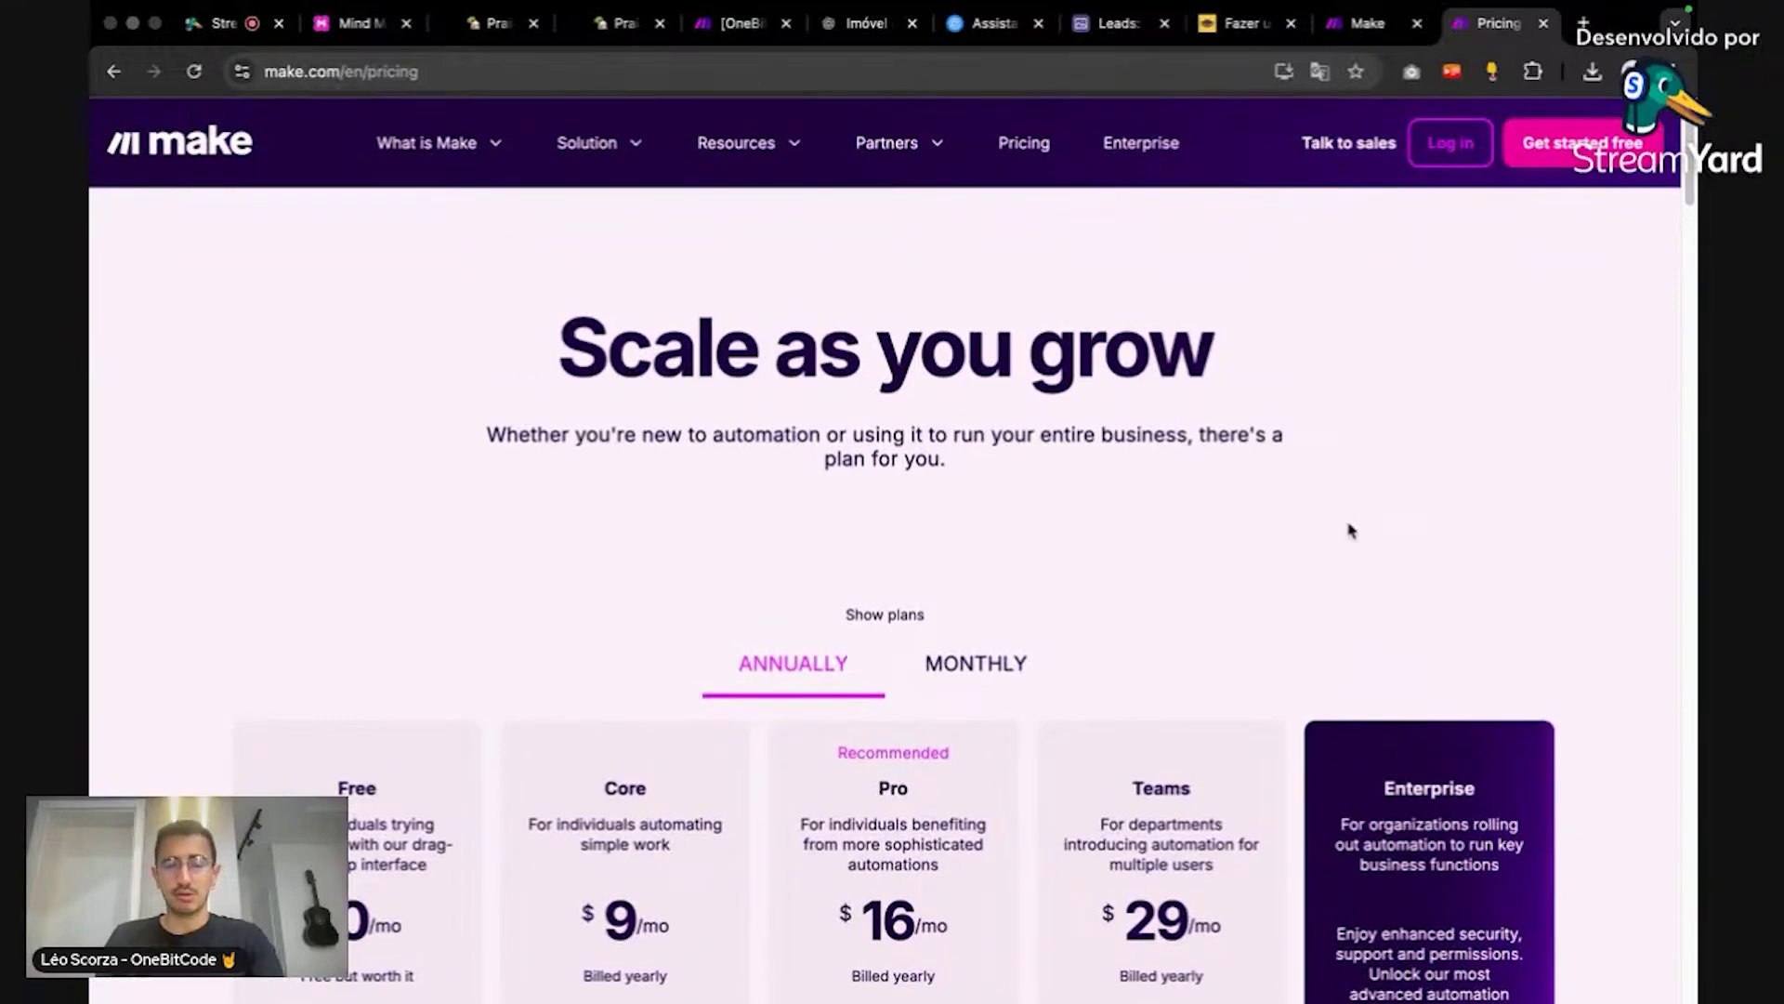
{"action": "key", "text": "super+w"}
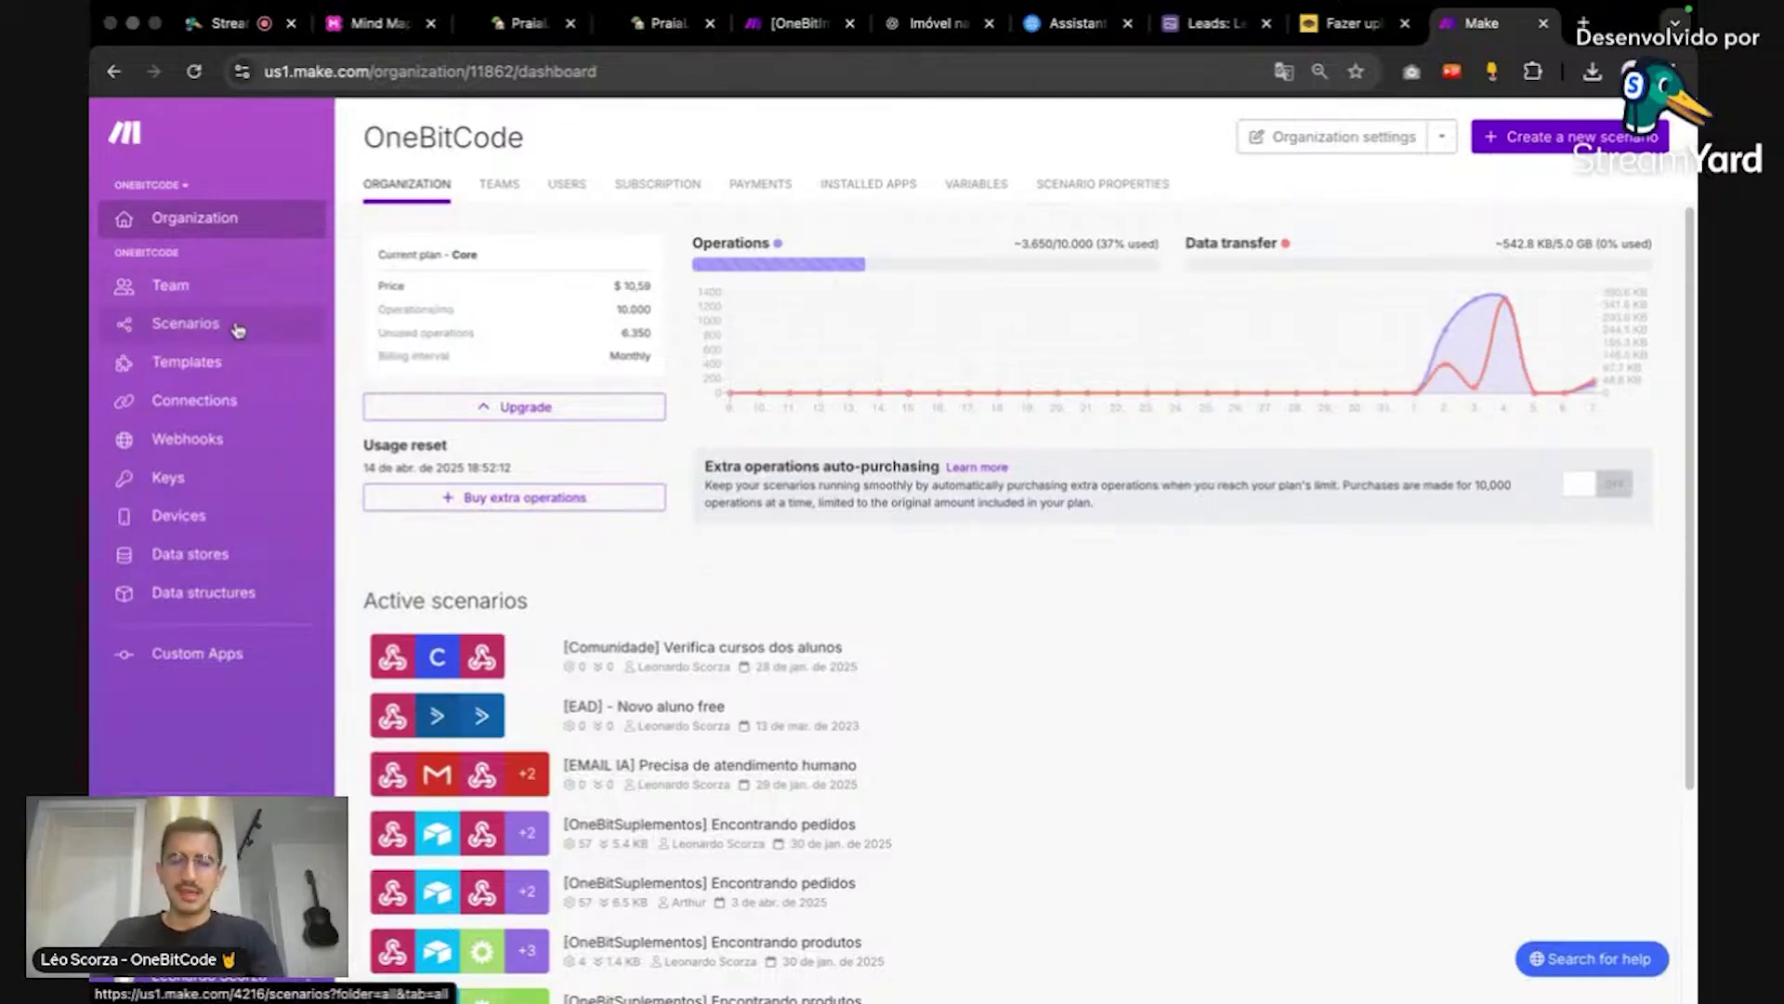
Step: Reset zoom to 100% and look over the Recebendo Lead scenario's modules from the Scenarios list
{"action": "key", "text": "super+plus"}
{"action": "key", "text": "super+plus"}
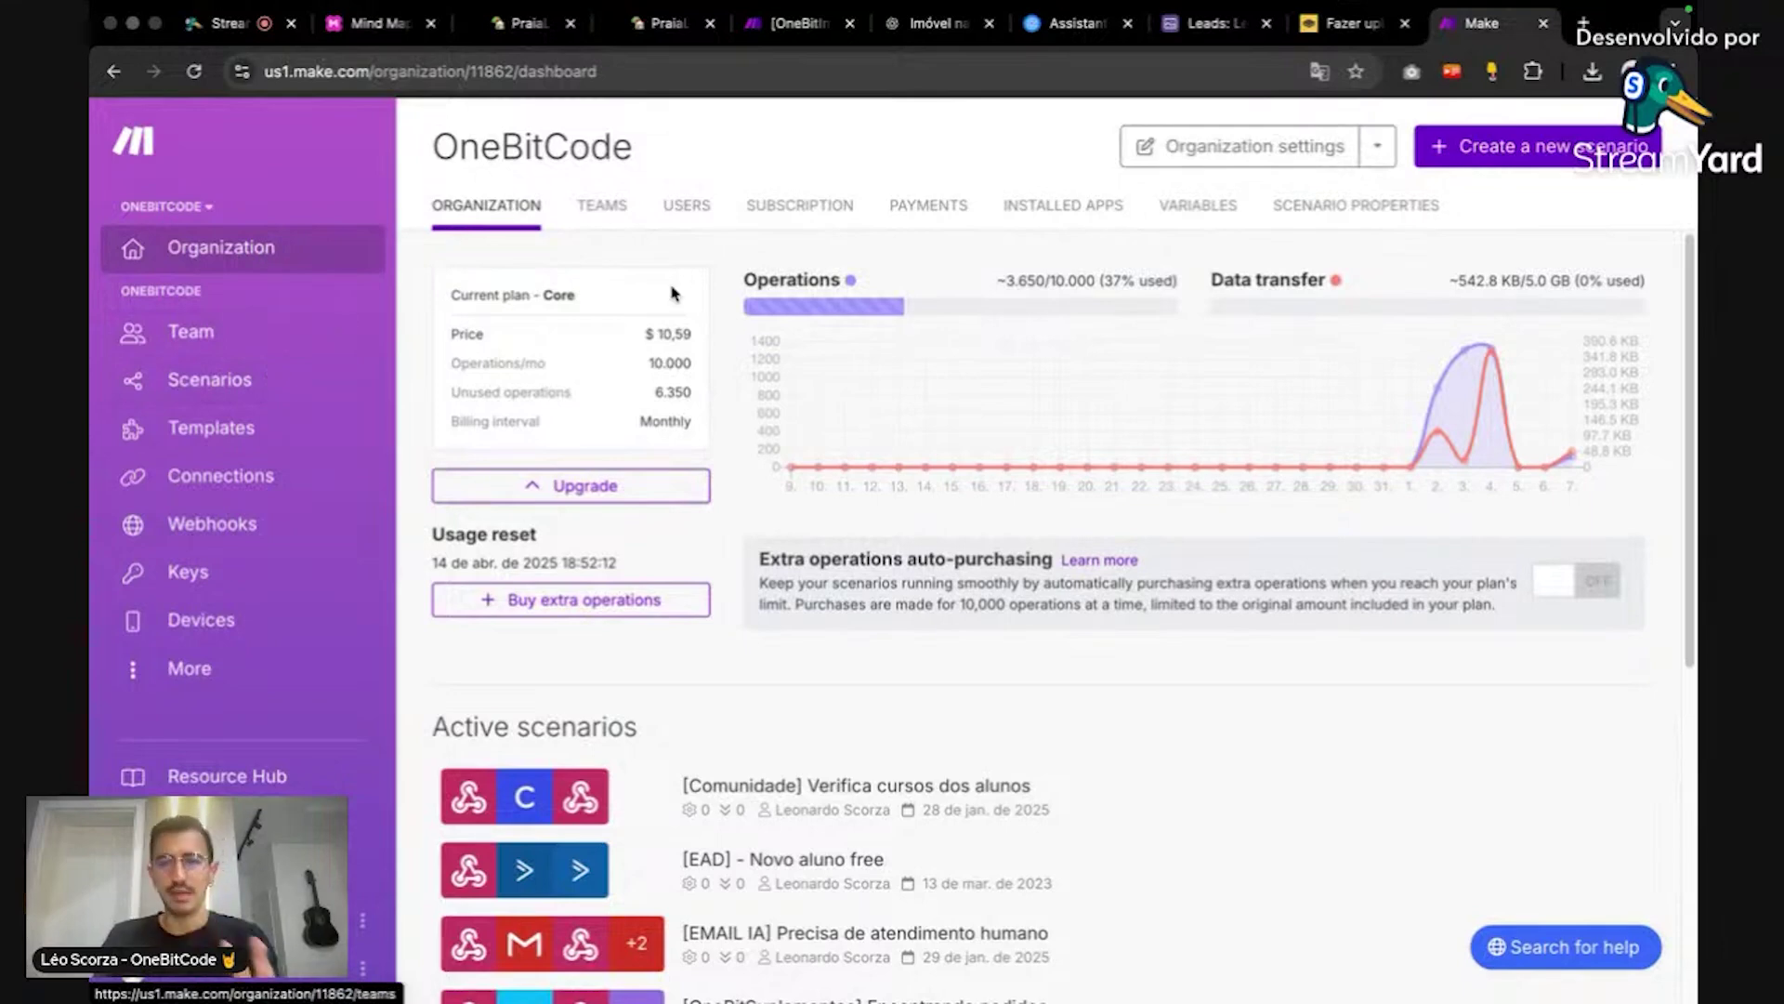
{"action": "left_click", "coordinate": [326, 388]}
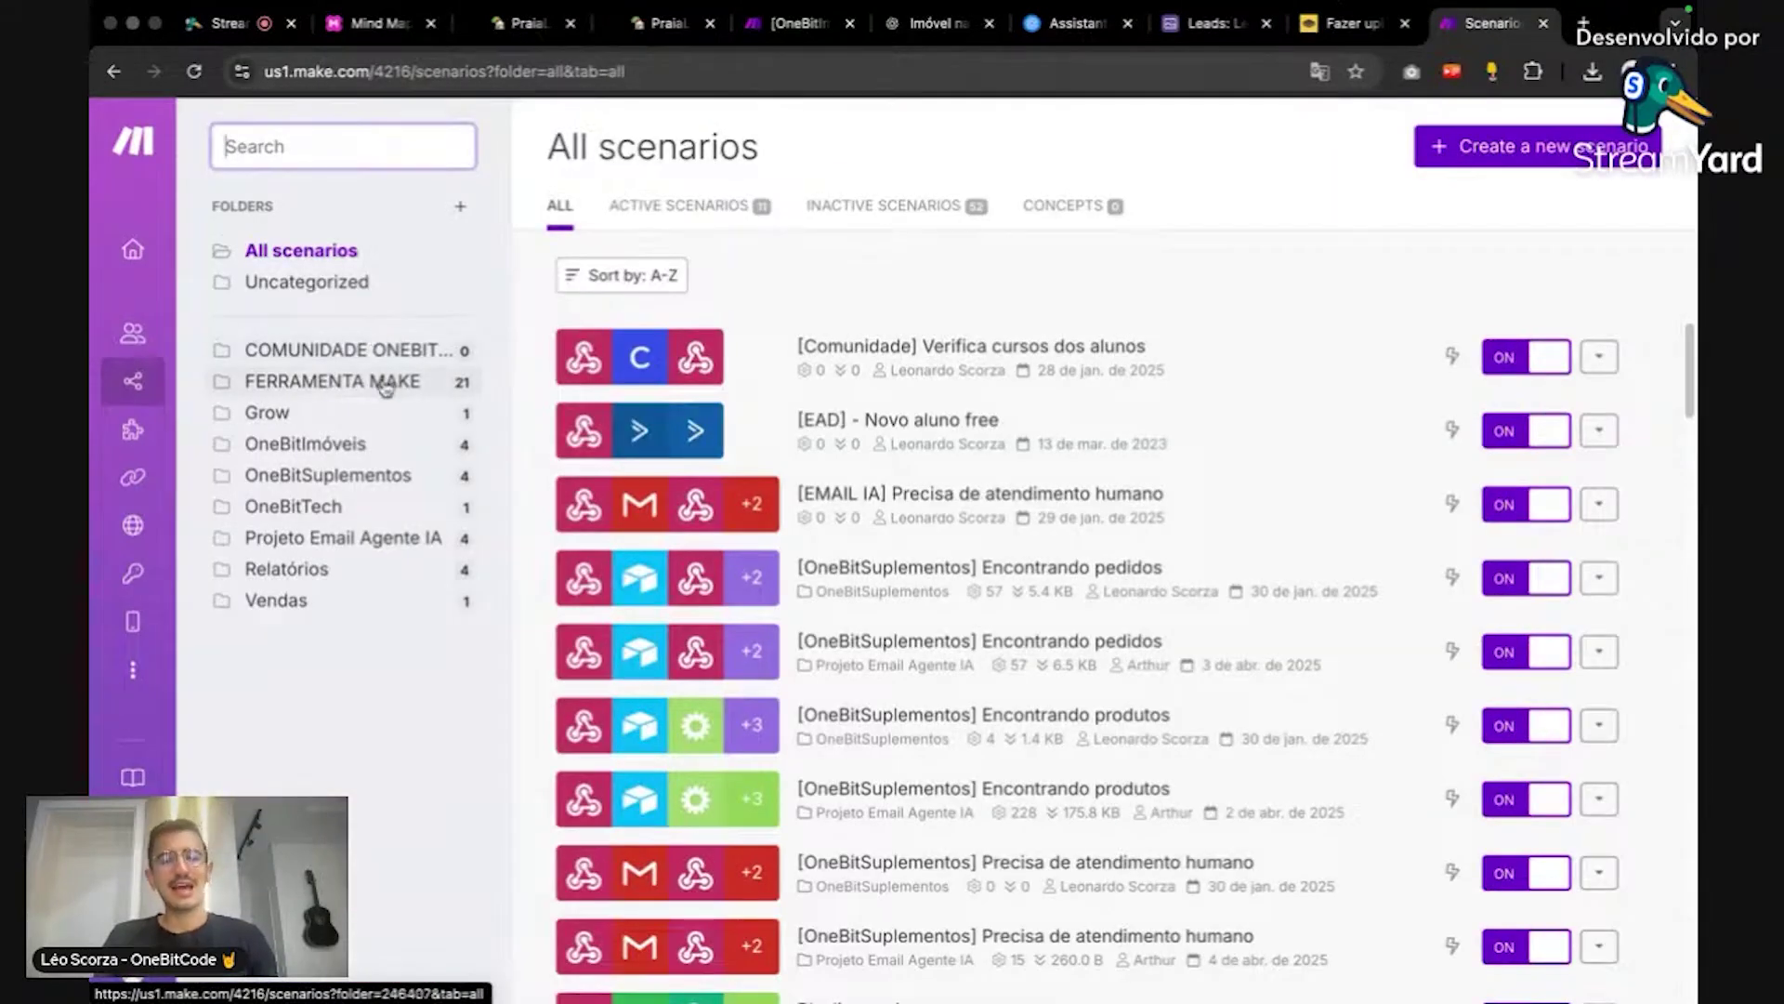
{"action": "left_click", "coordinate": [780, 25]}
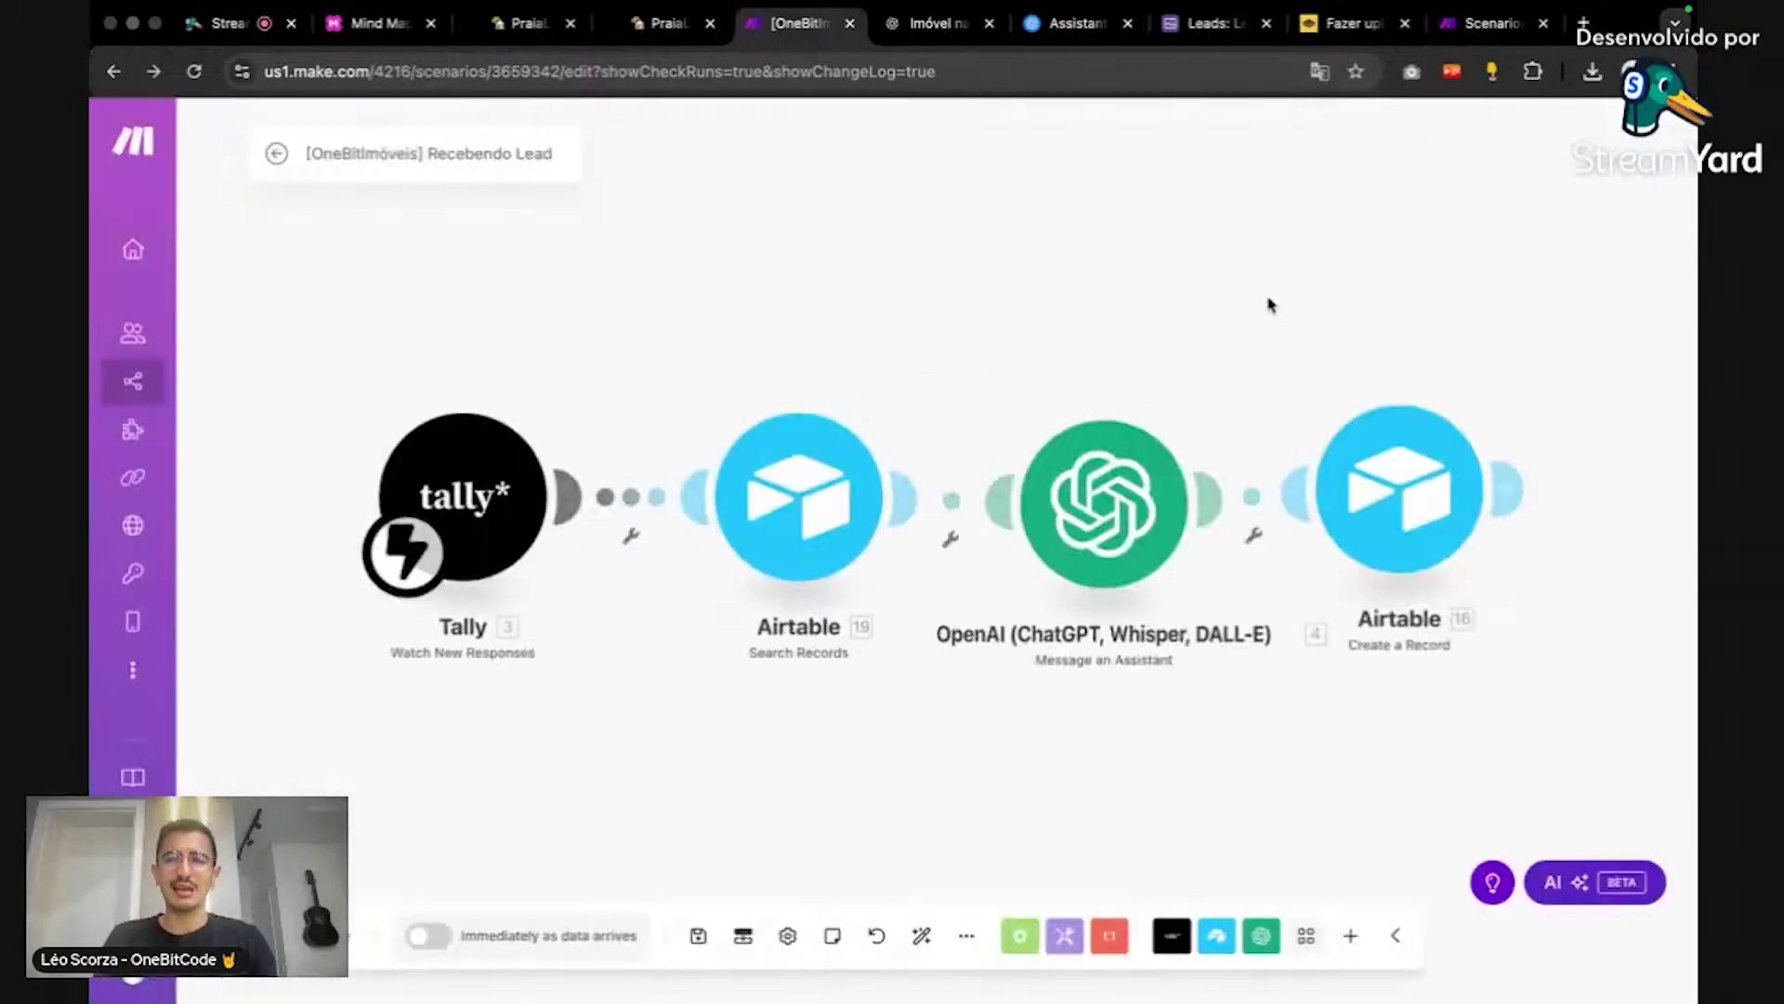
{"action": "left_click", "coordinate": [1477, 25]}
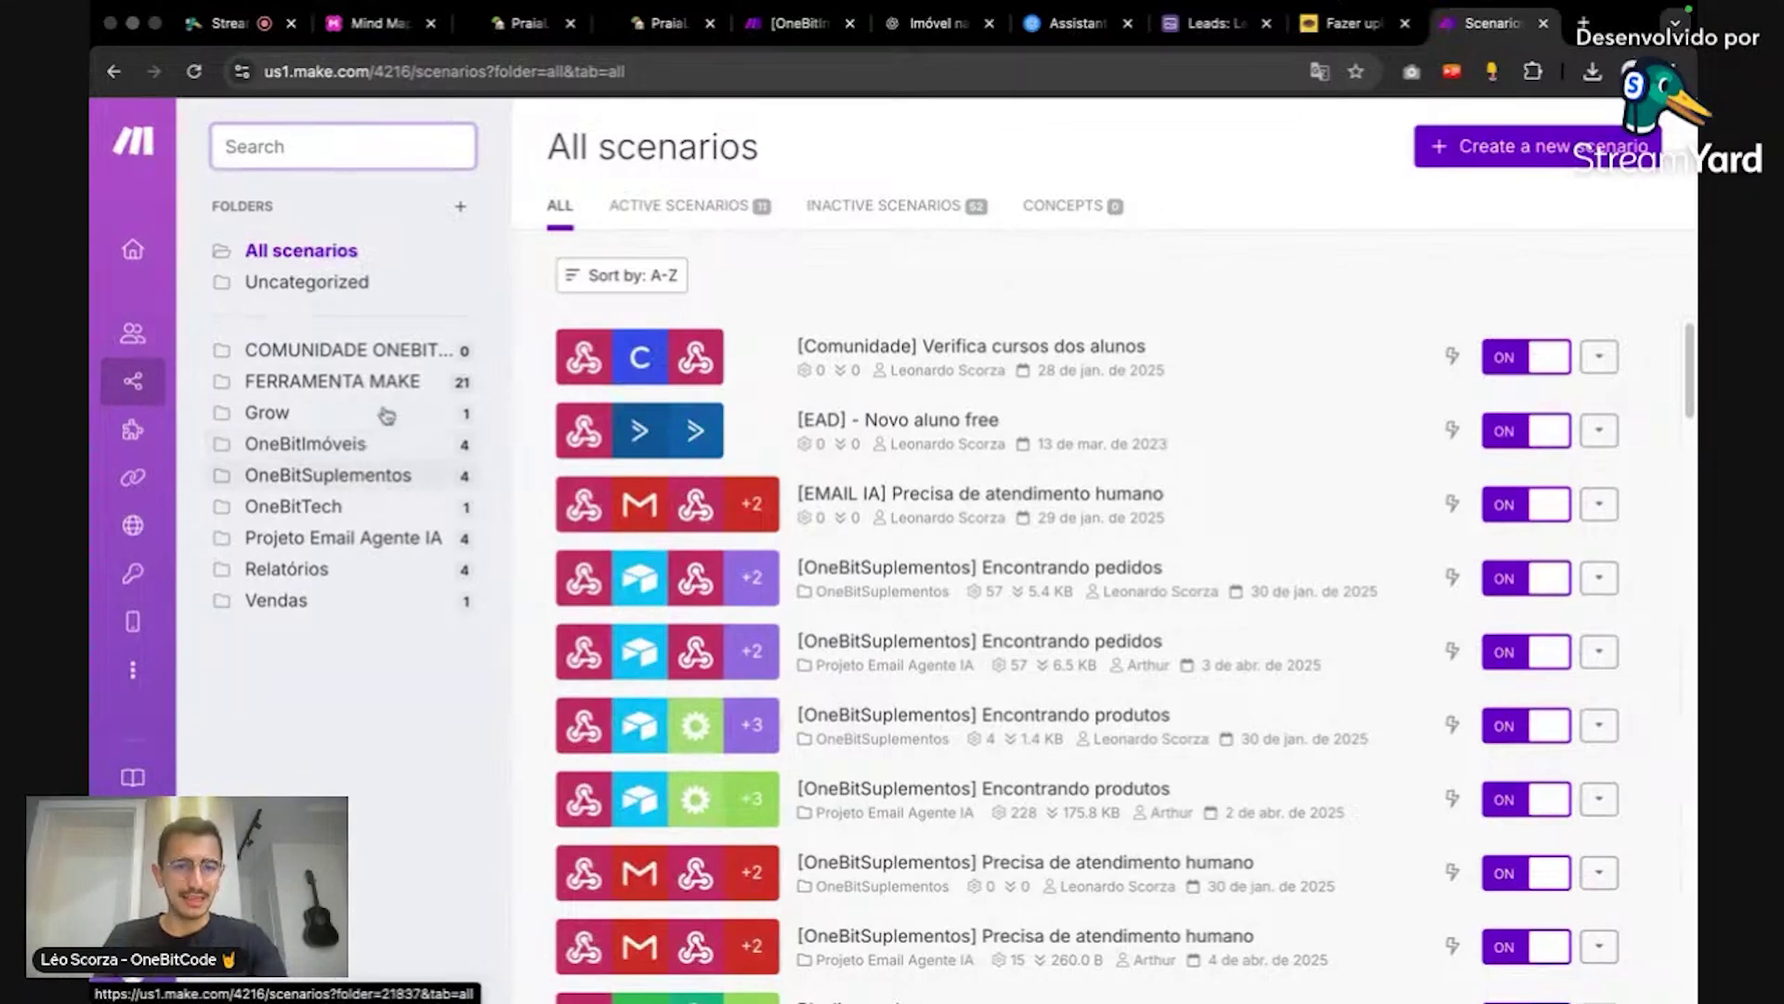
Step: Open the OneBitImóveis folder and recheck the Recebendo Lead Tally-to-Airtable flow
{"action": "left_click", "coordinate": [381, 442]}
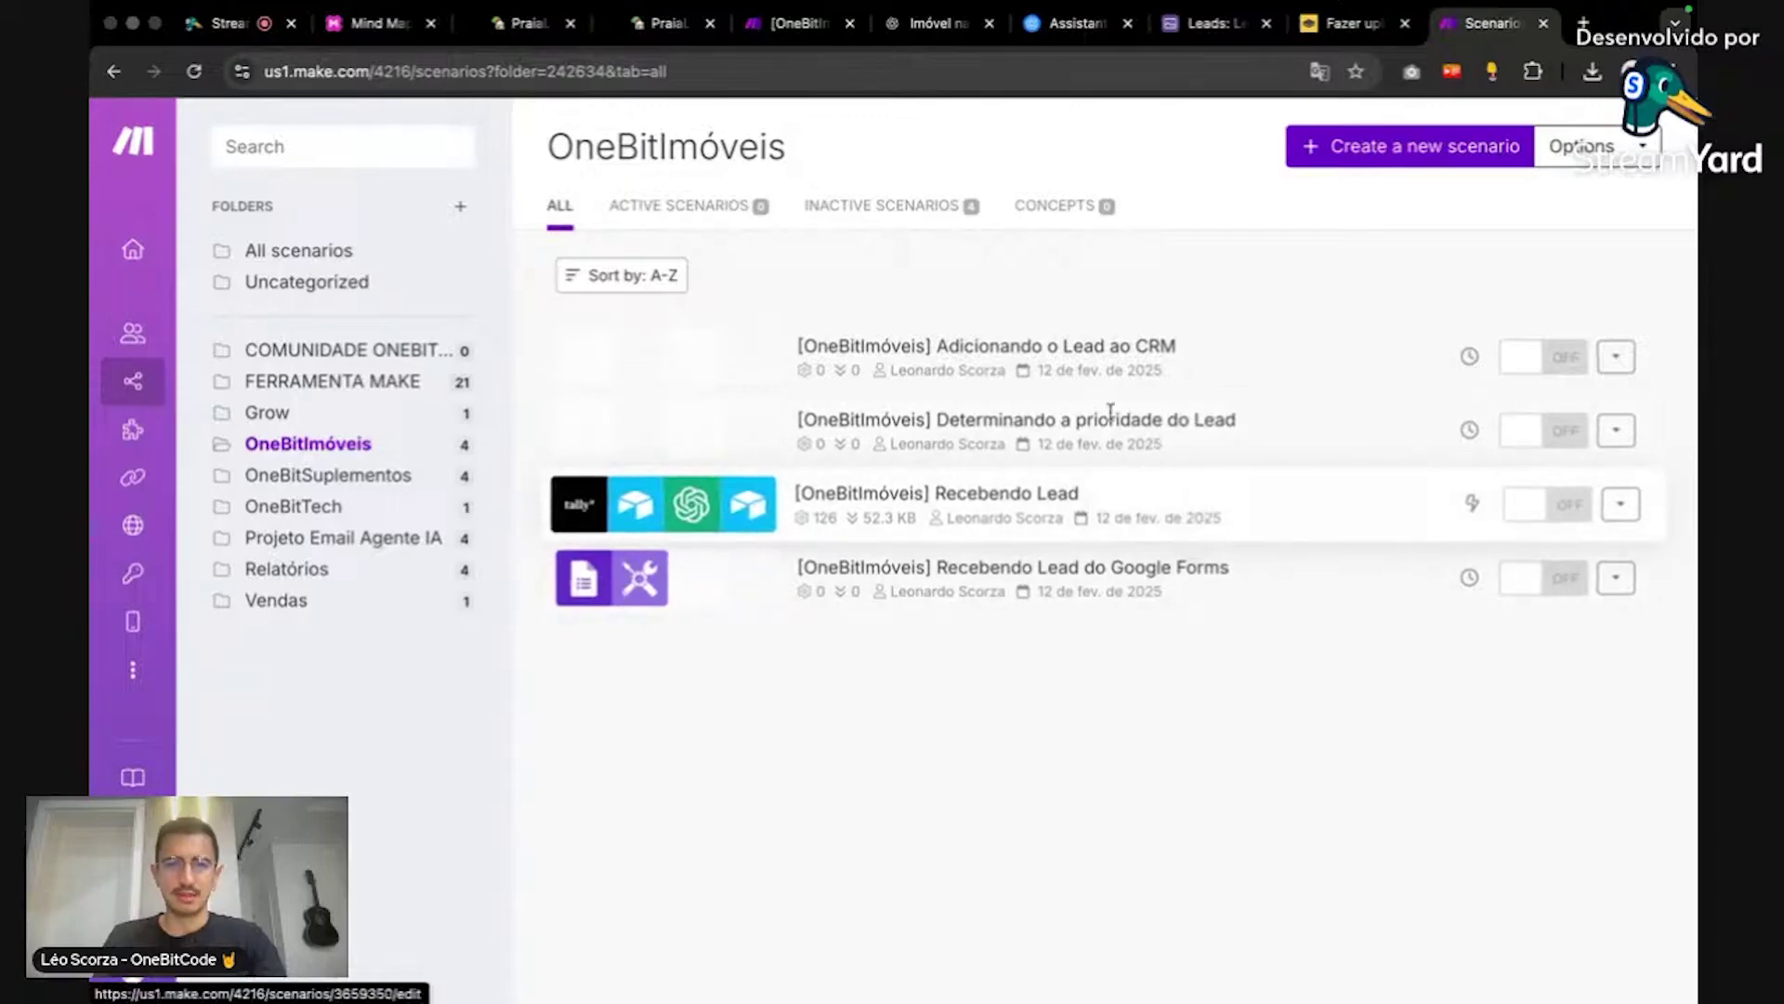
{"action": "left_click", "coordinate": [797, 24]}
{"action": "mouse_move", "coordinate": [1104, 266]}
{"action": "left_mouse_down"}
{"action": "mouse_move", "coordinate": [1155, 251]}
{"action": "mouse_move", "coordinate": [1082, 253]}
{"action": "left_mouse_up"}
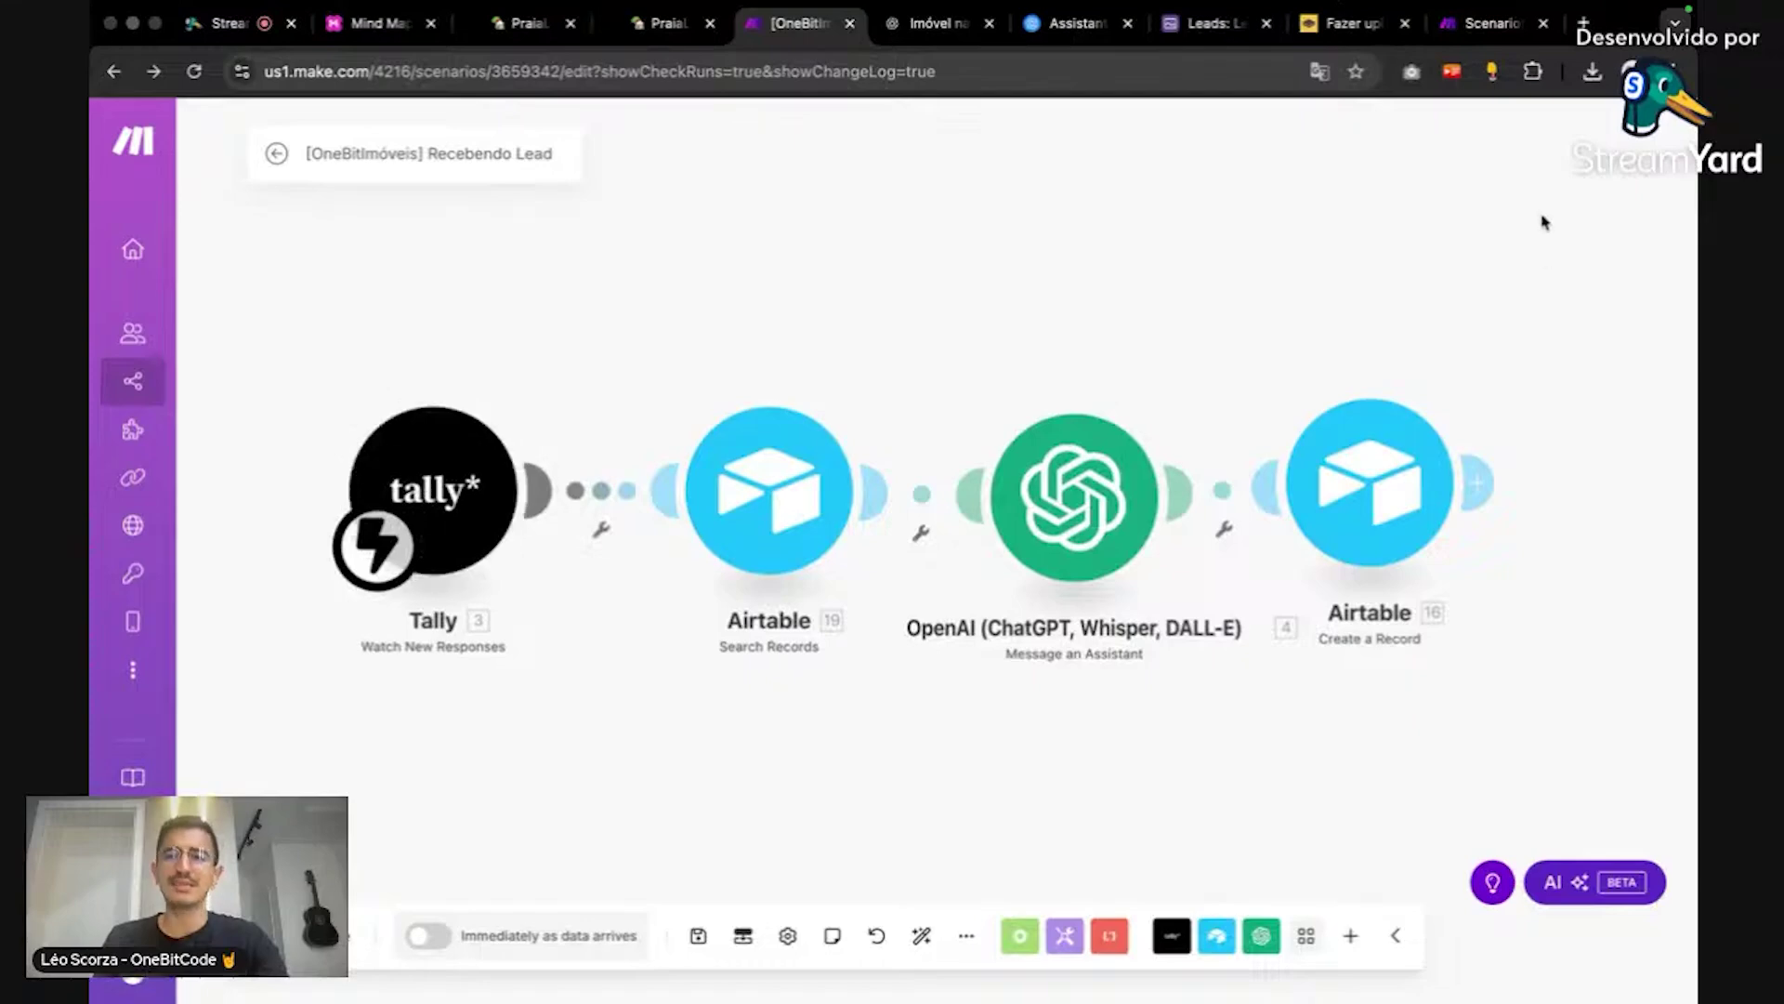
{"action": "left_click", "coordinate": [1466, 23]}
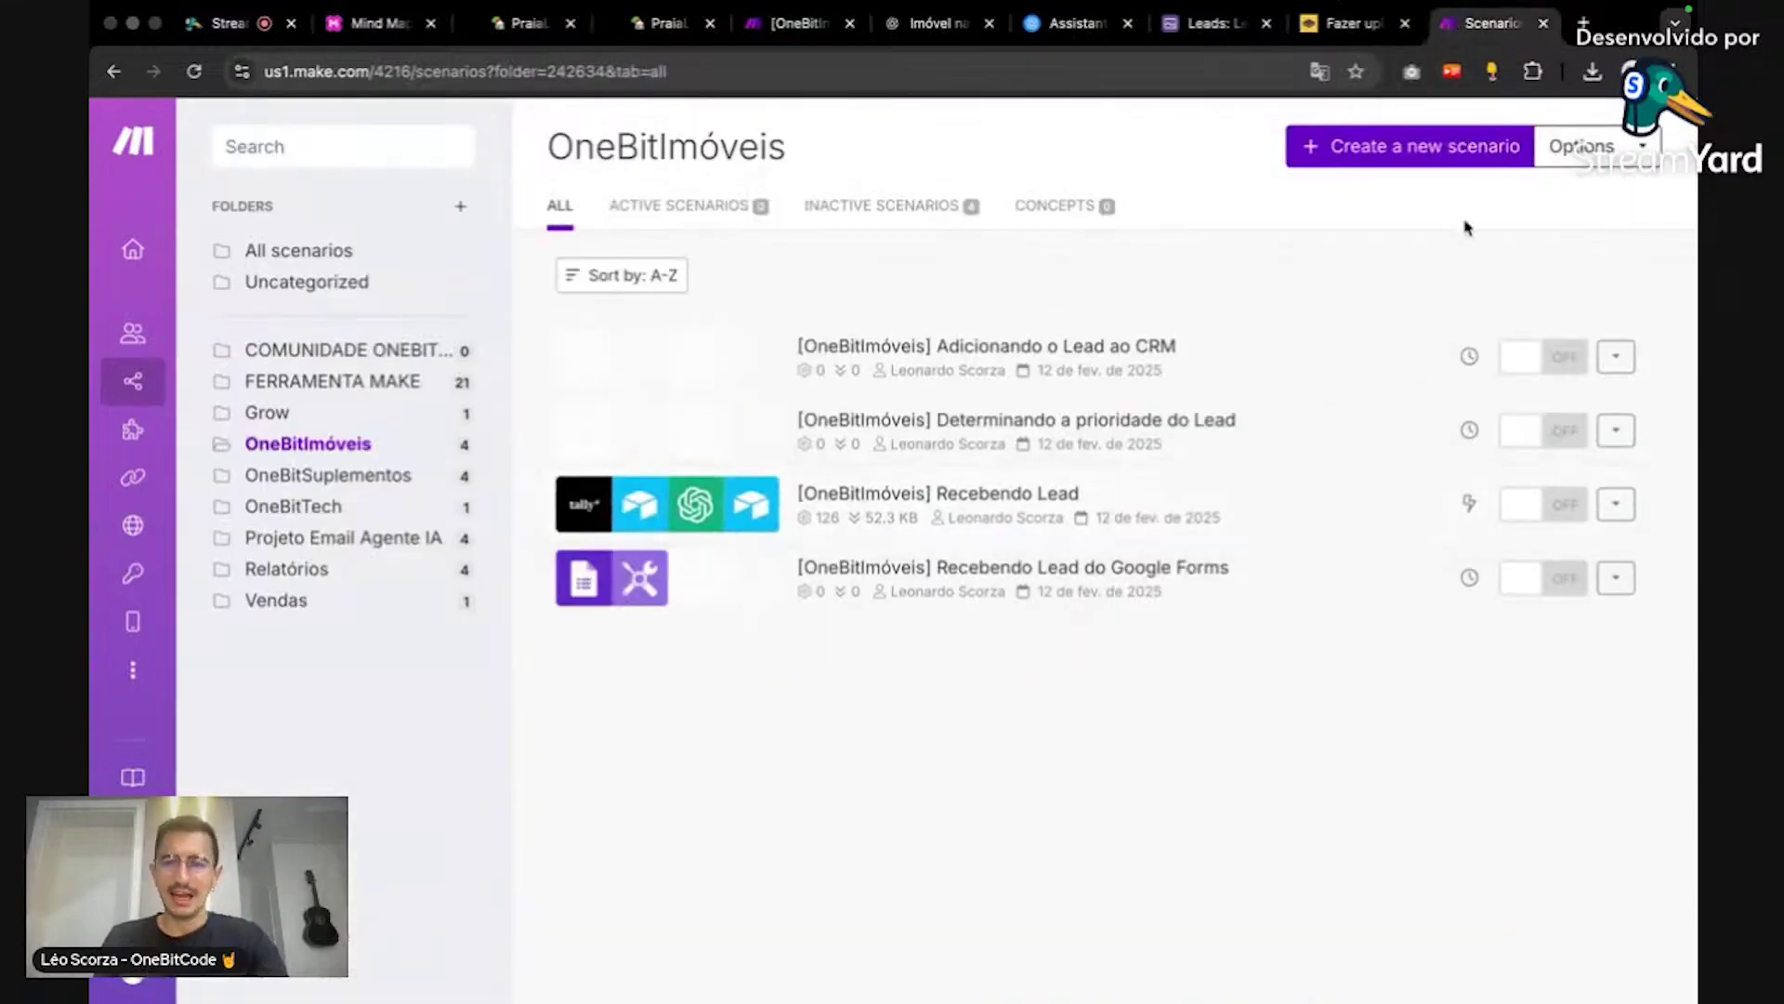
Step: Create a new scenario in the folder titled '[OneBeachImóveis] Captura de lead'
{"action": "left_click", "coordinate": [1463, 154]}
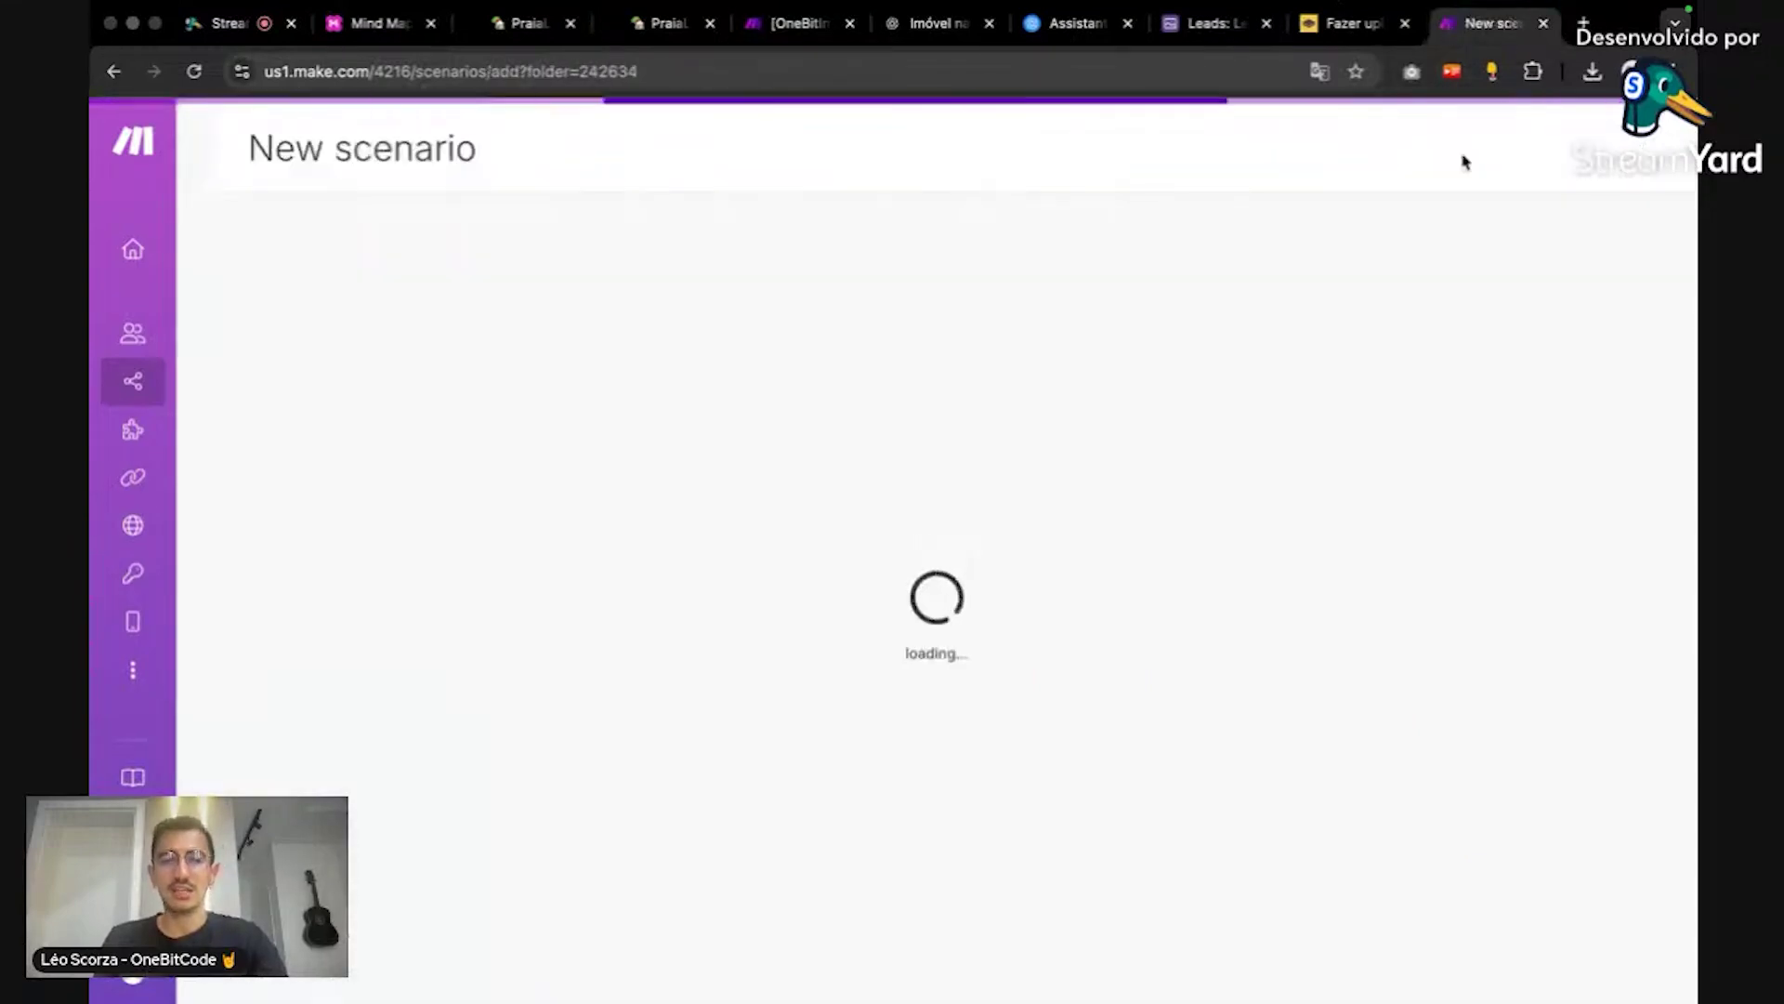
{"action": "left_click", "coordinate": [376, 160]}
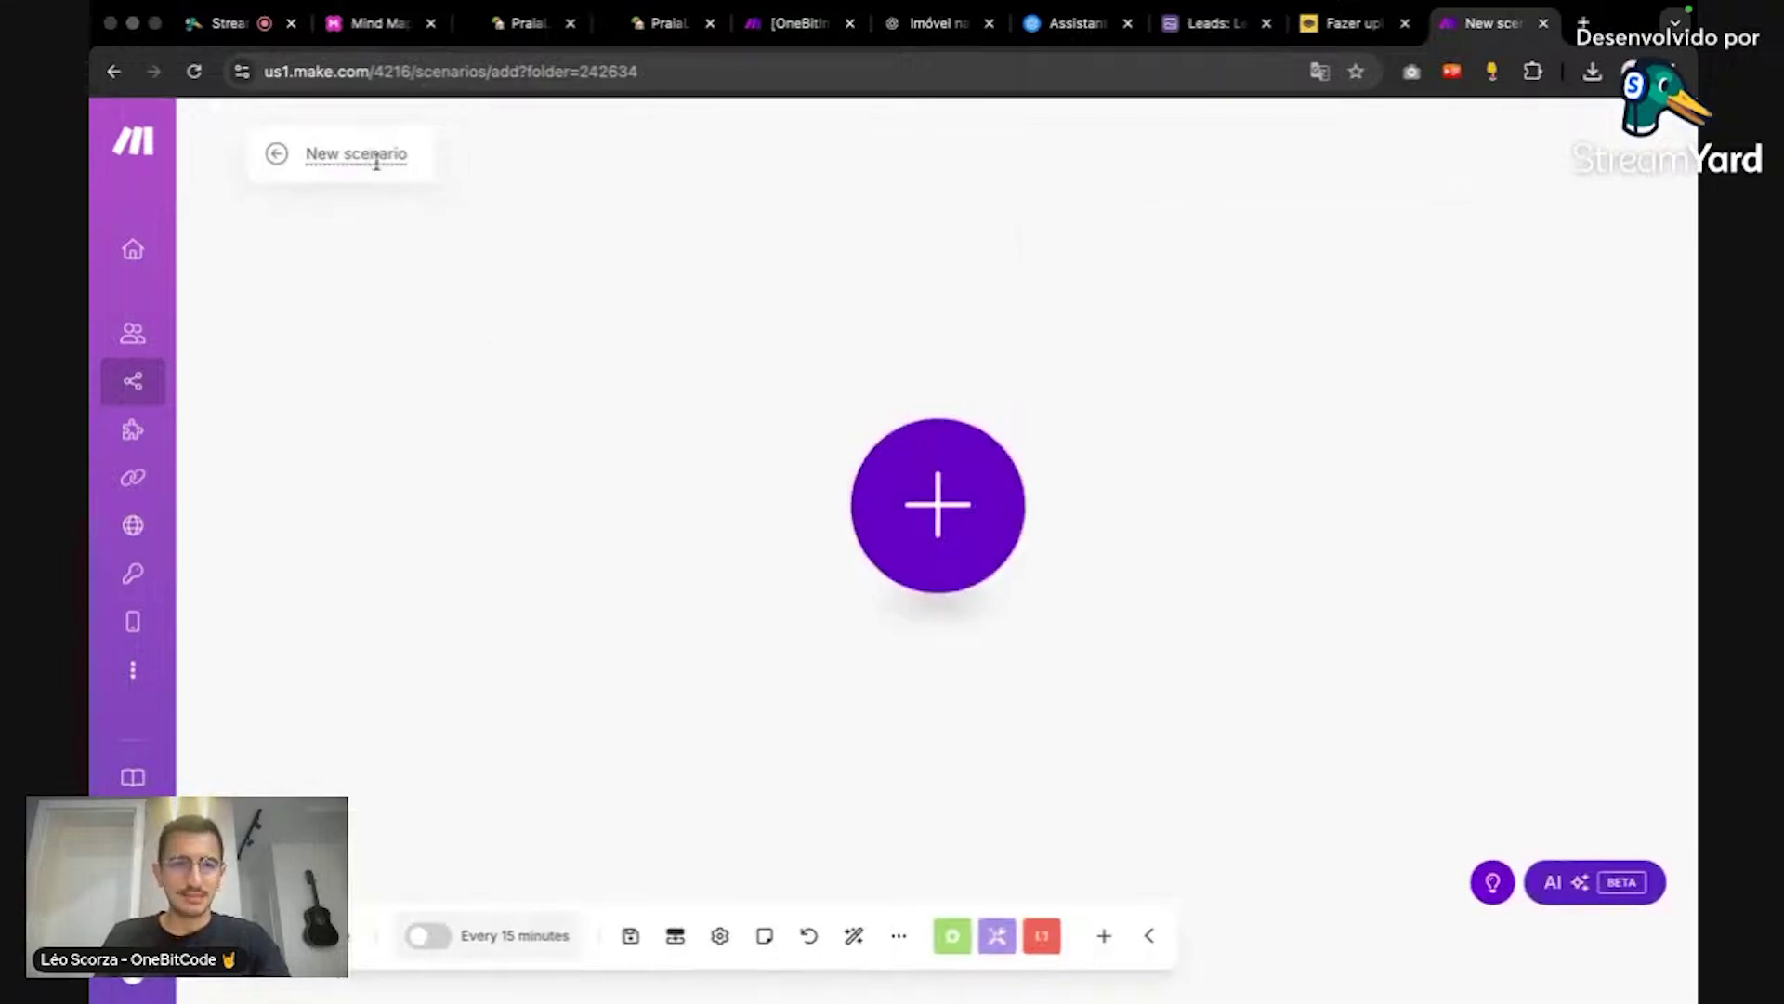
{"action": "triple_click", "coordinate": [377, 160]}
{"action": "key", "text": "BackSpace"}
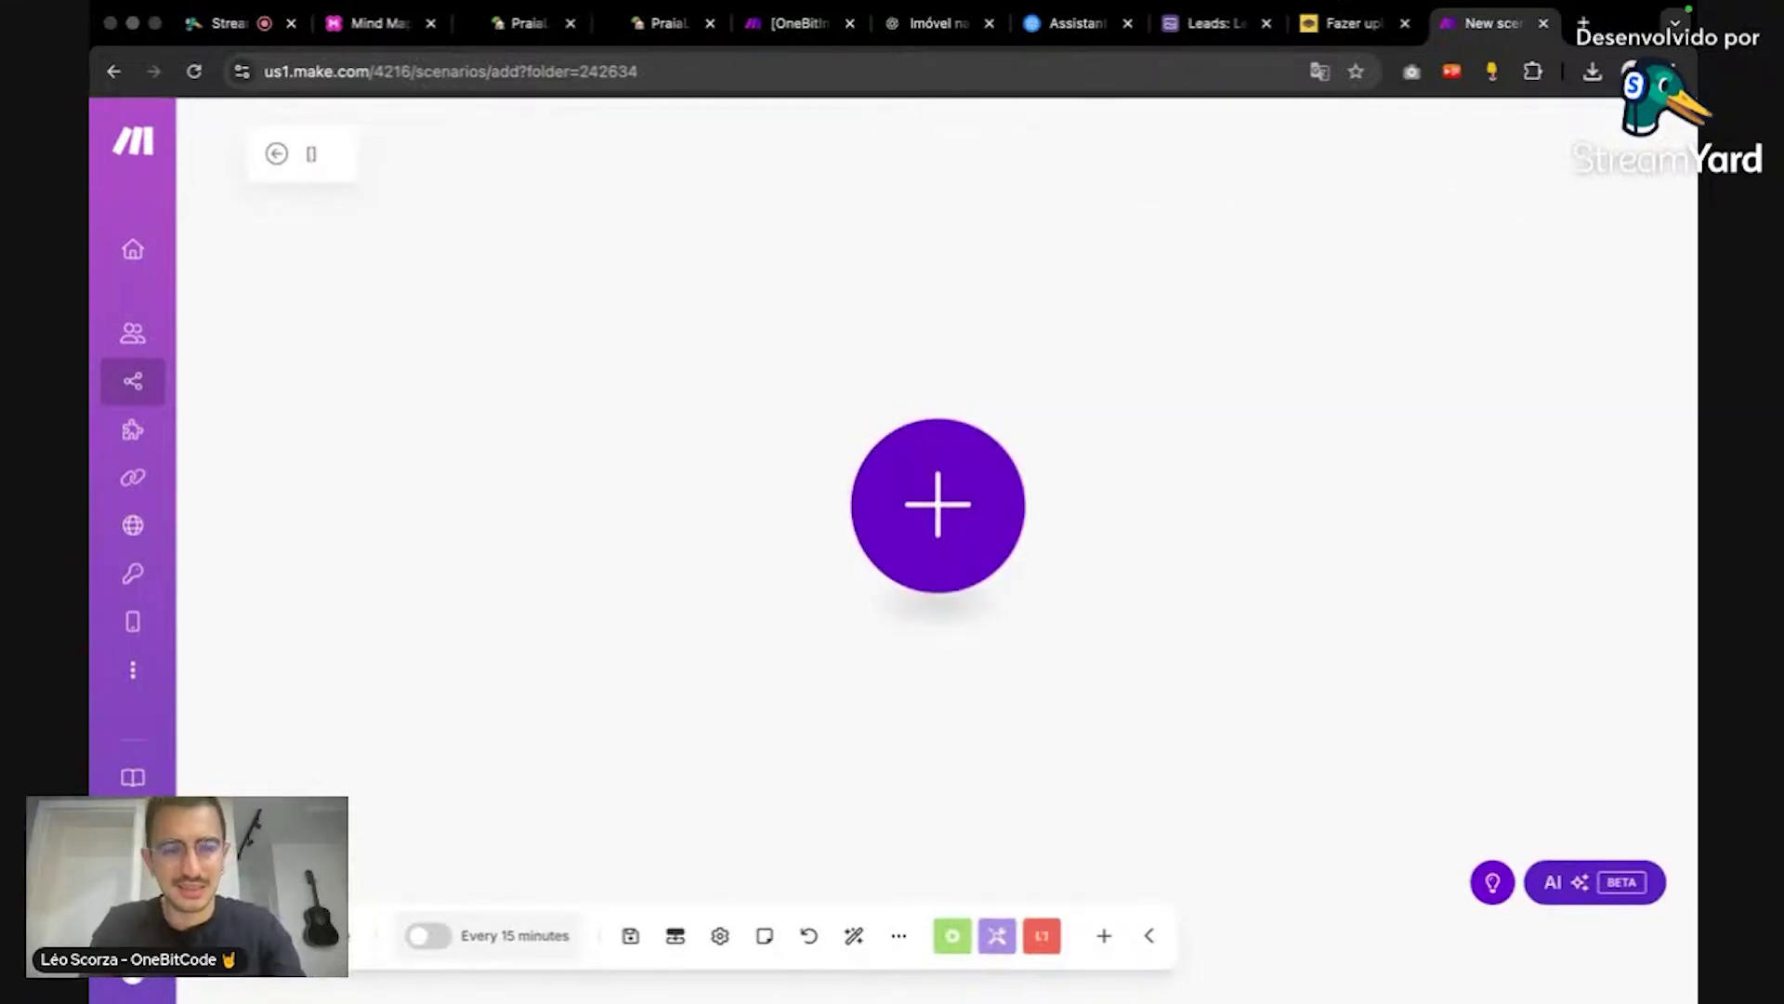
{"action": "type", "text": "["}
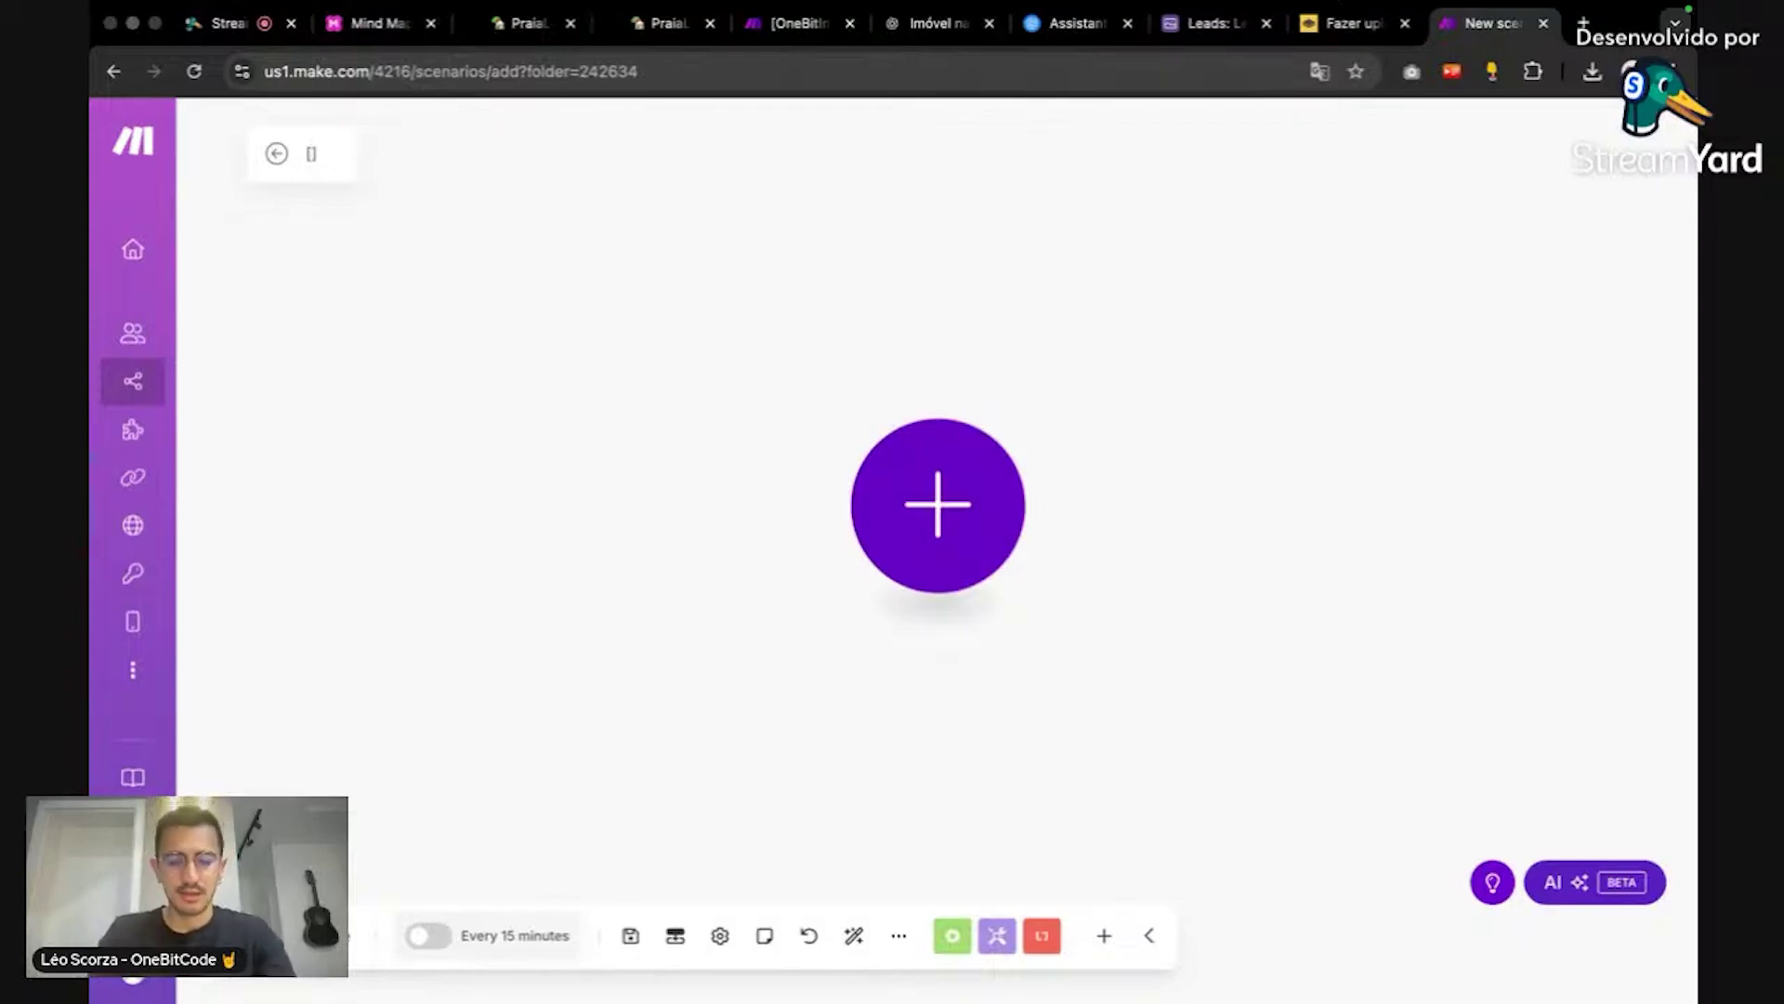
{"action": "type", "text": "OneBeach"}
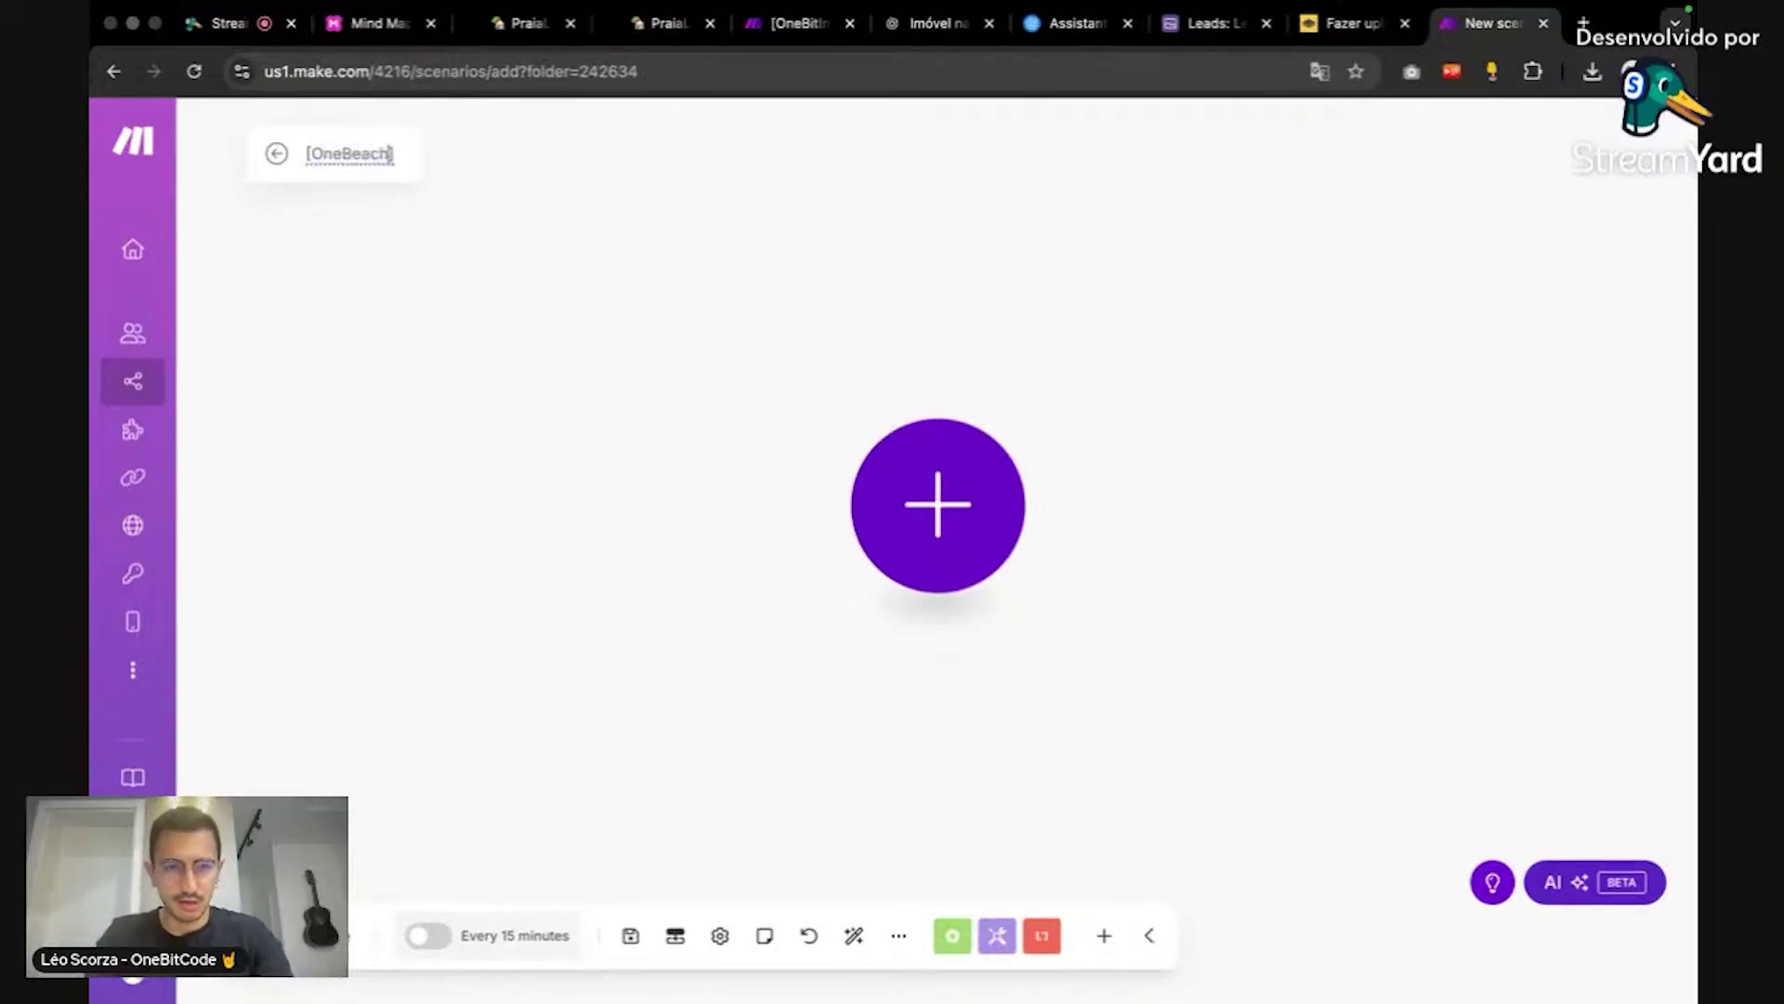
{"action": "type", "text": "imóvel"}
{"action": "type", "text": "s"}
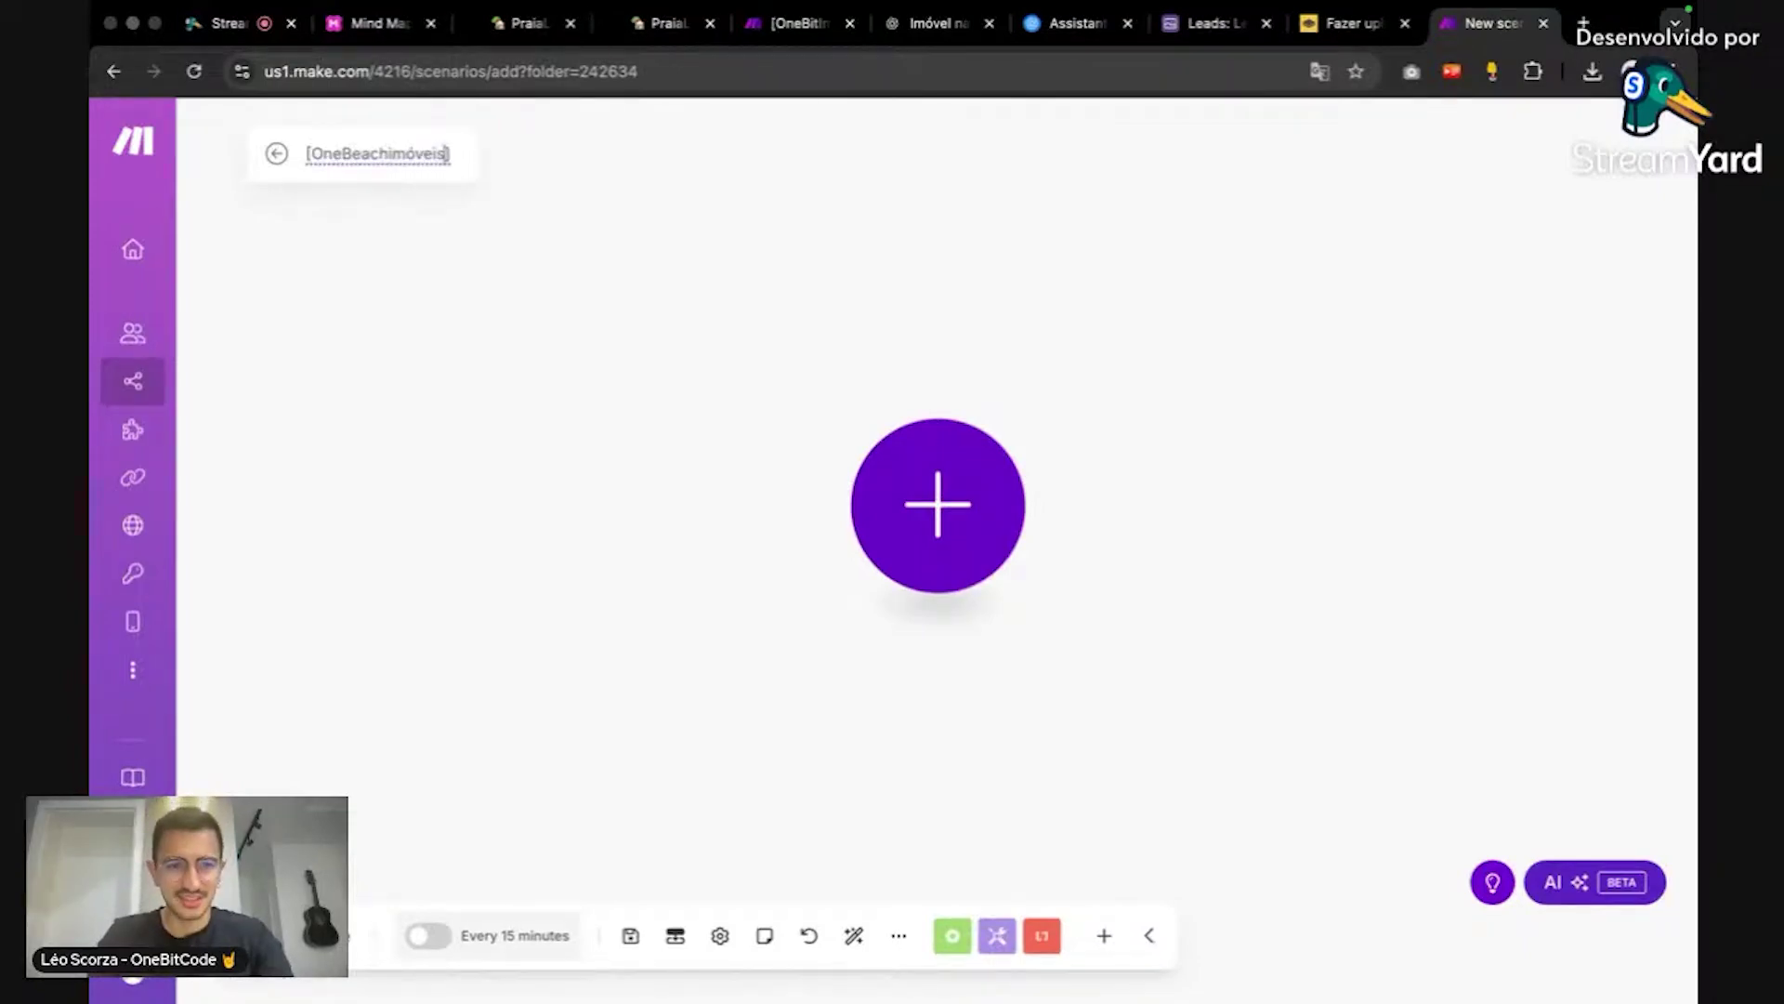
{"action": "type", "text": "] Captura de lead"}
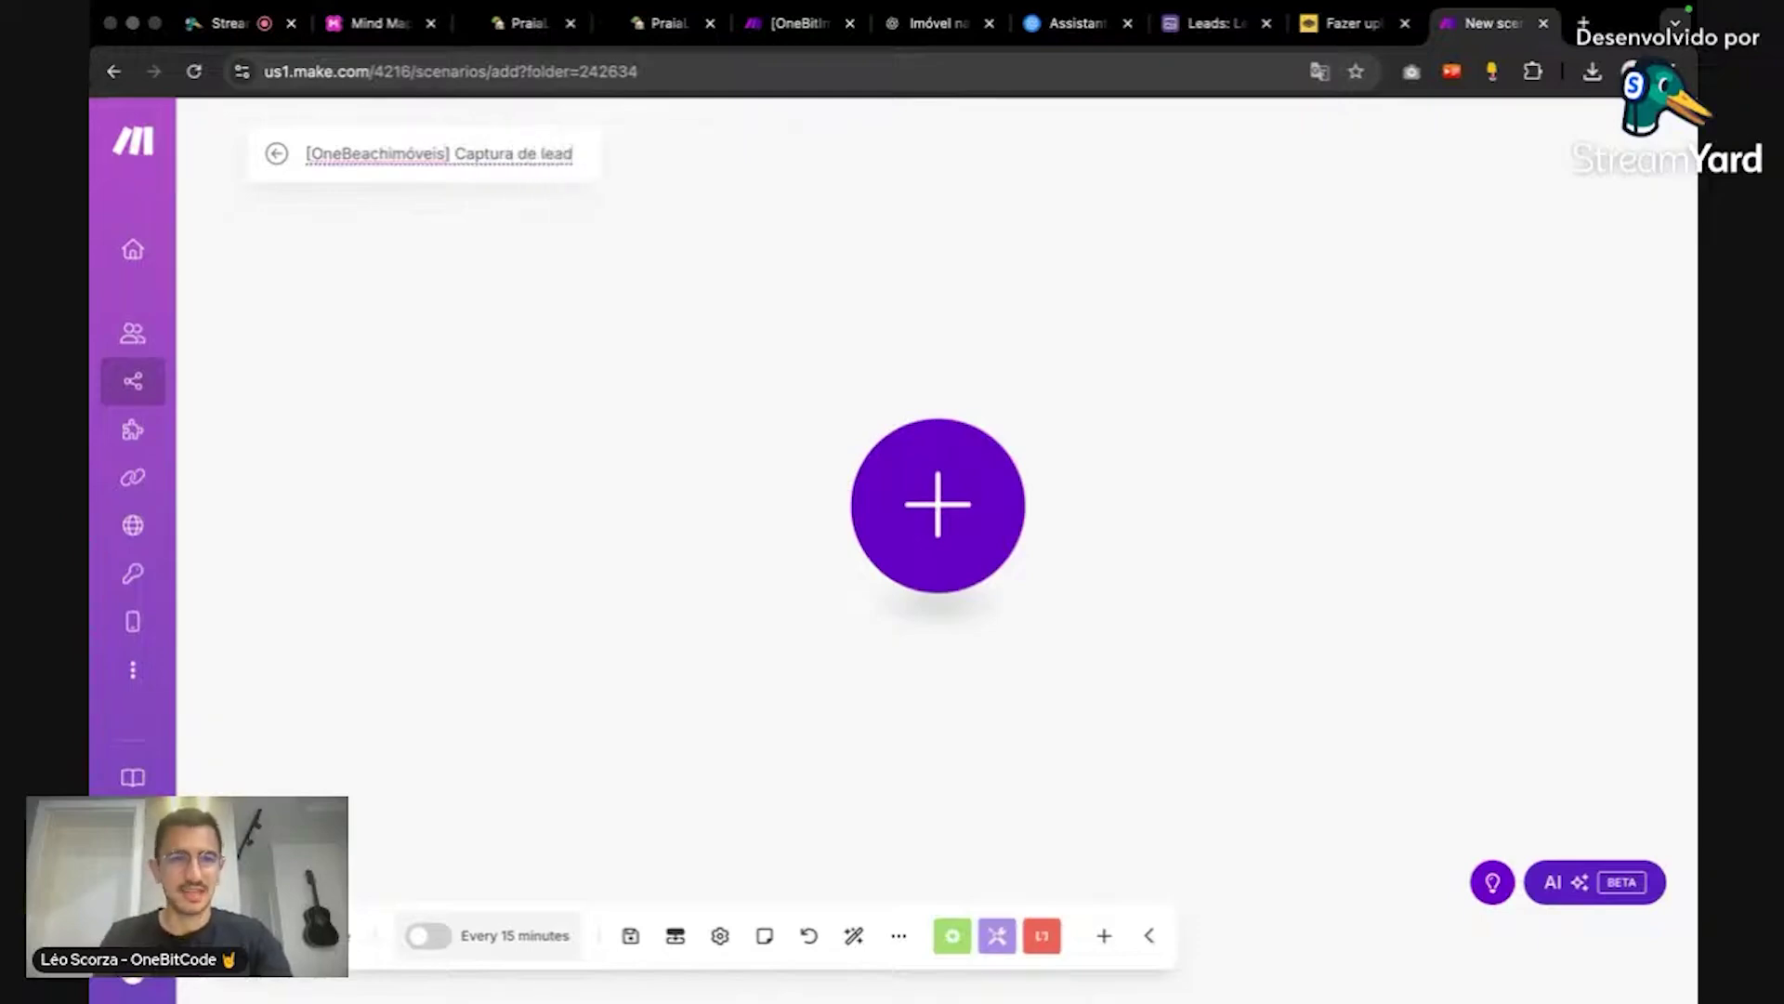
{"action": "key", "text": "Return"}
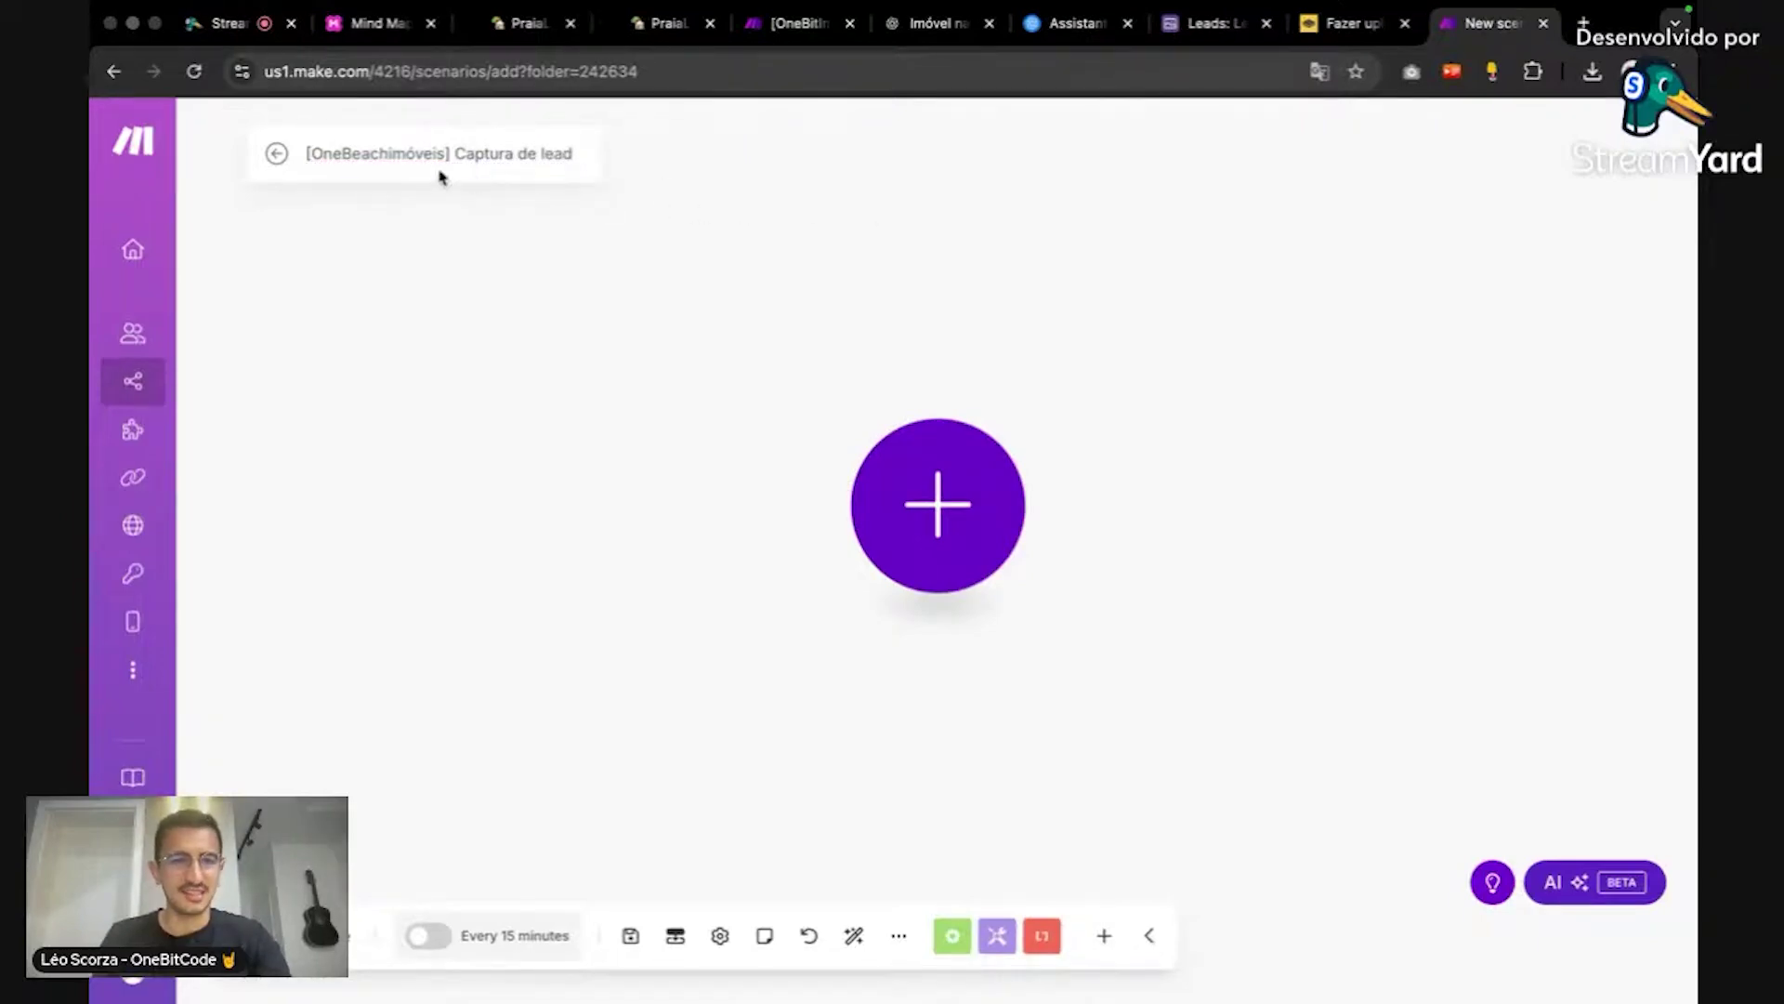
{"action": "left_click", "coordinate": [391, 153]}
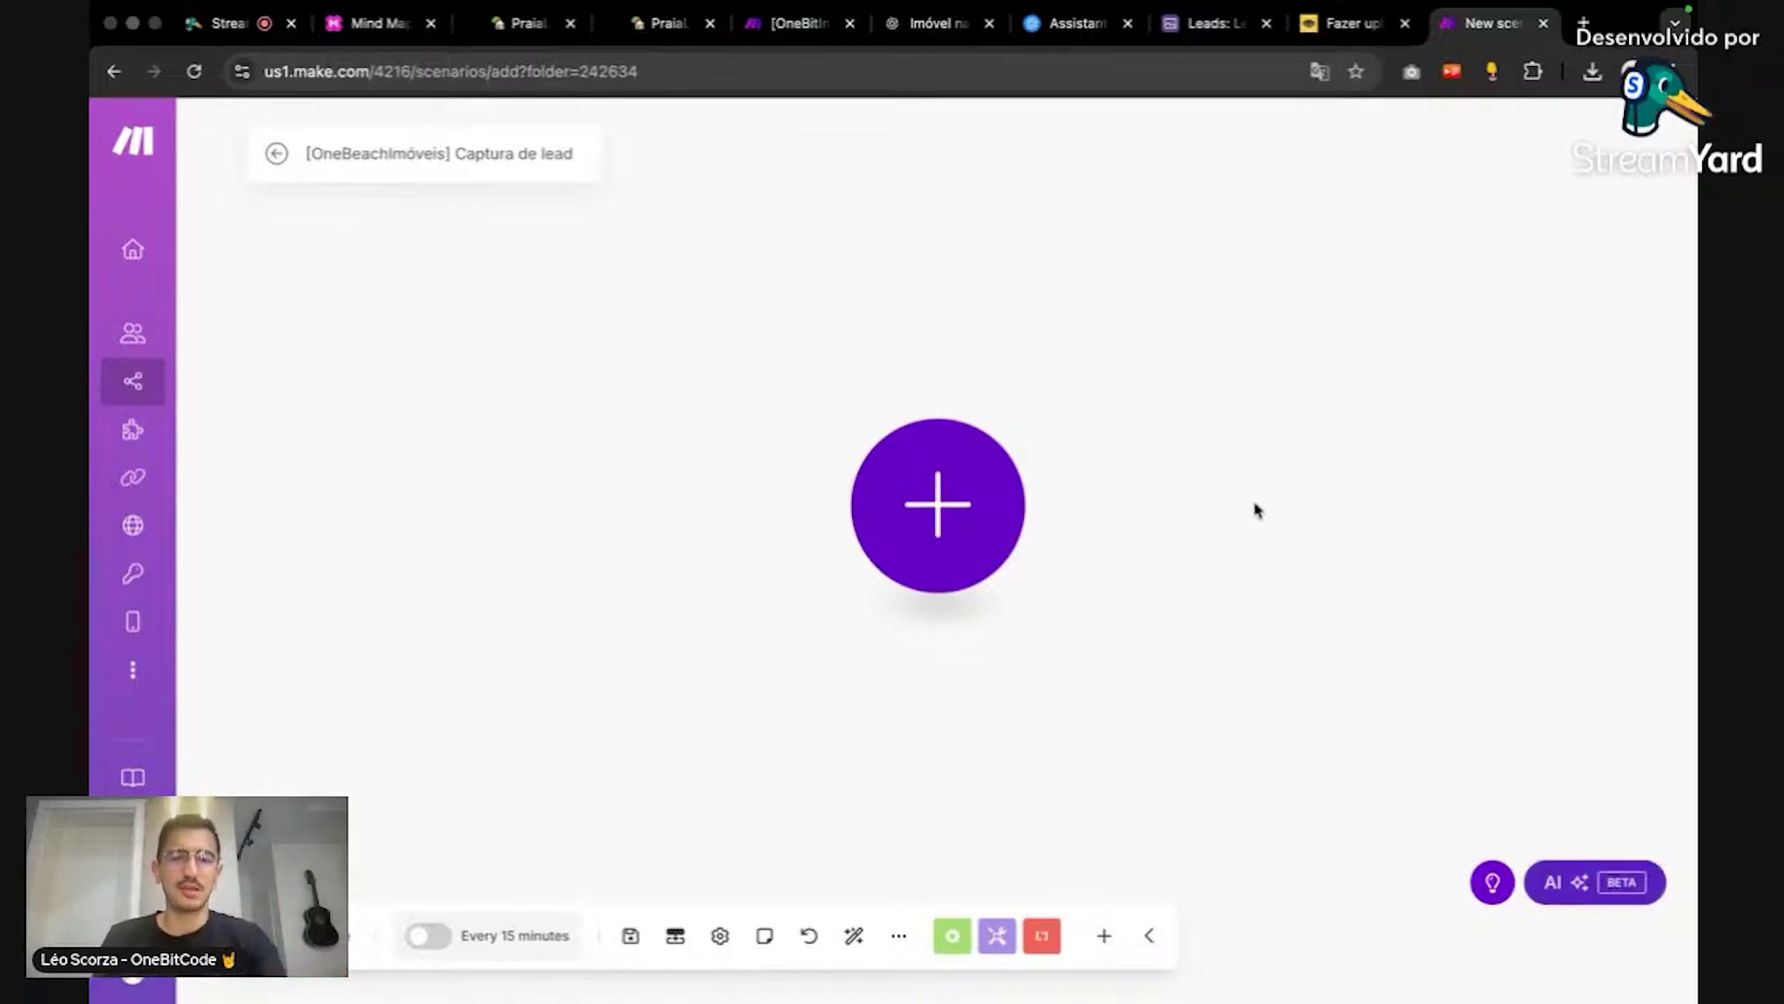
{"action": "left_click", "coordinate": [972, 504]}
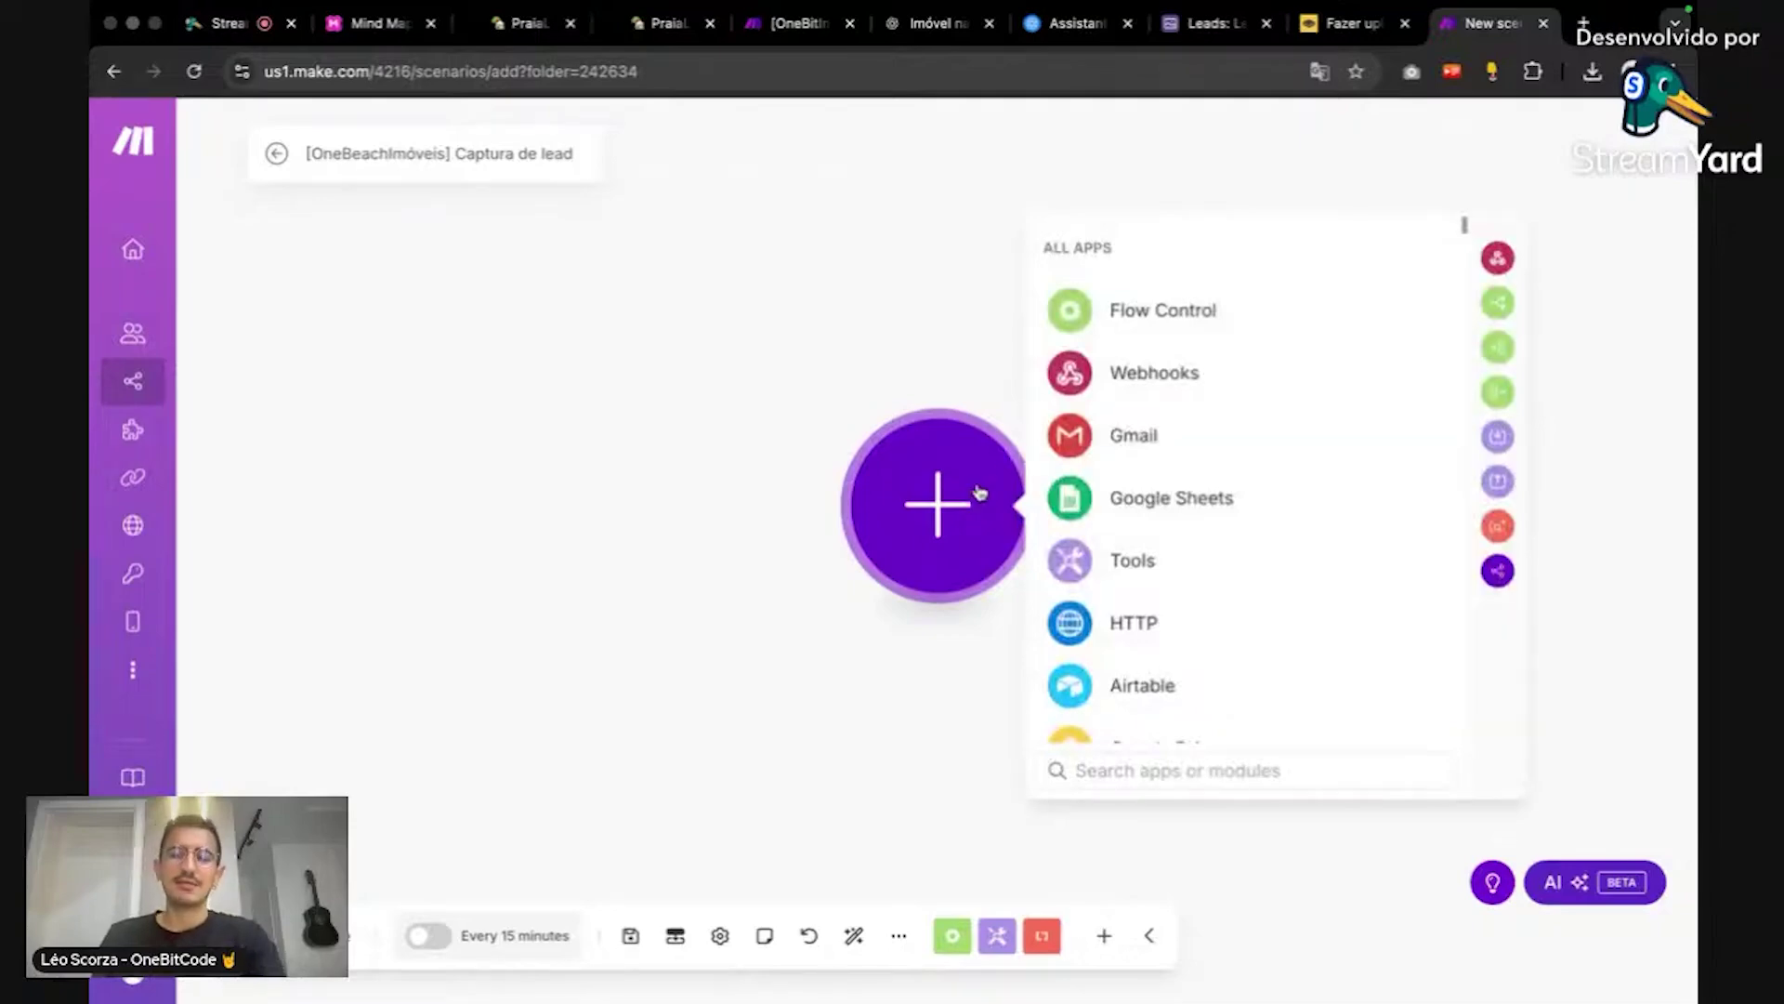
{"action": "scroll", "coordinate": [1247, 465], "scroll_direction": "down", "scroll_amount": 5}
{"action": "scroll", "coordinate": [1349, 506], "scroll_direction": "down", "scroll_amount": 10}
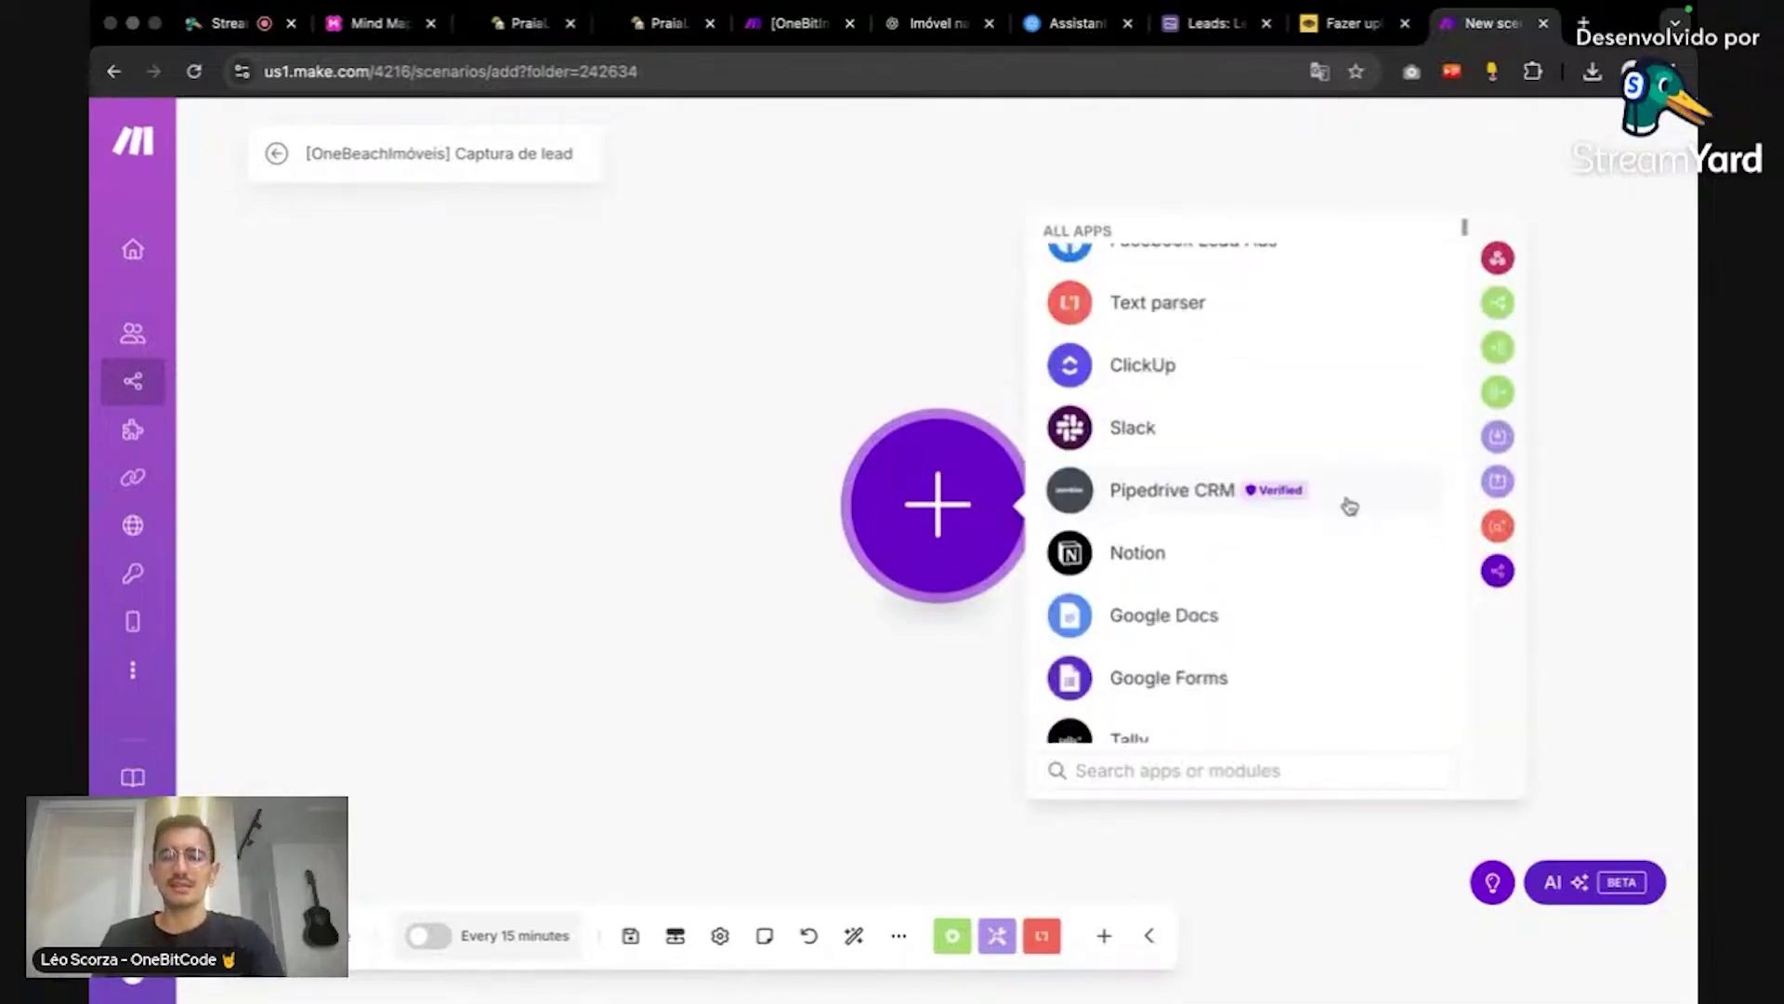
{"action": "scroll", "coordinate": [1320, 456], "scroll_direction": "up", "scroll_amount": 1}
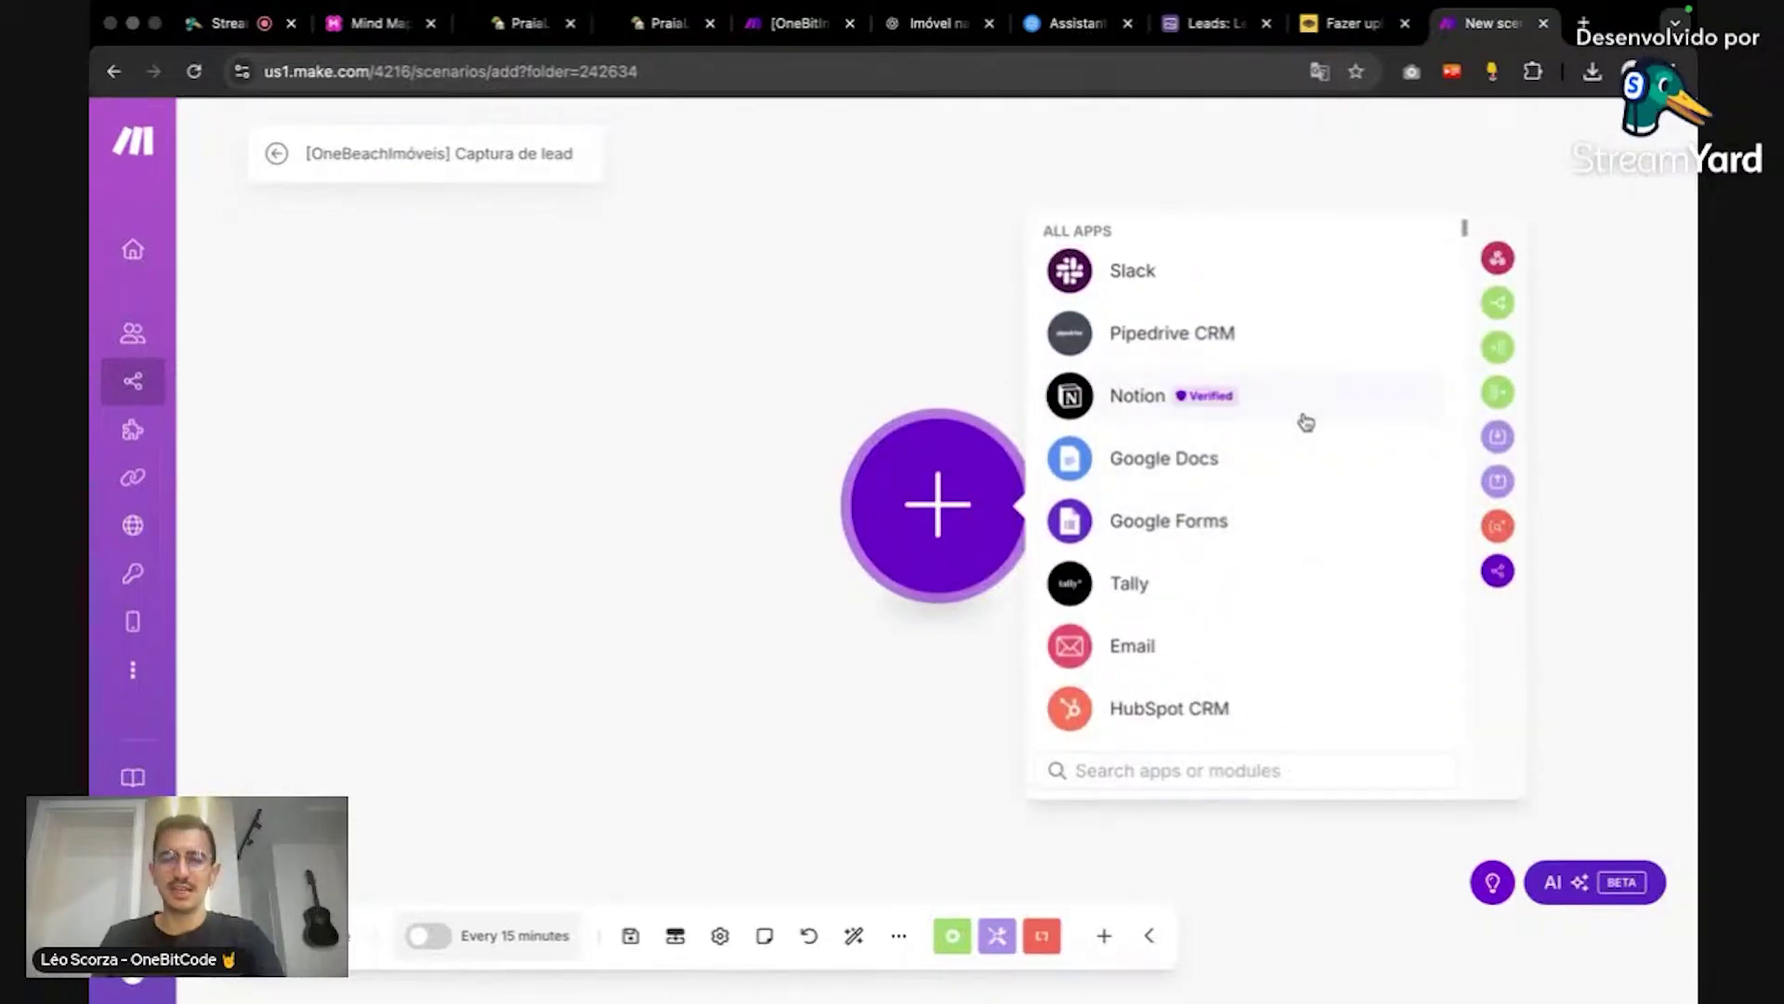
{"action": "scroll", "coordinate": [1317, 493], "scroll_direction": "down", "scroll_amount": 2}
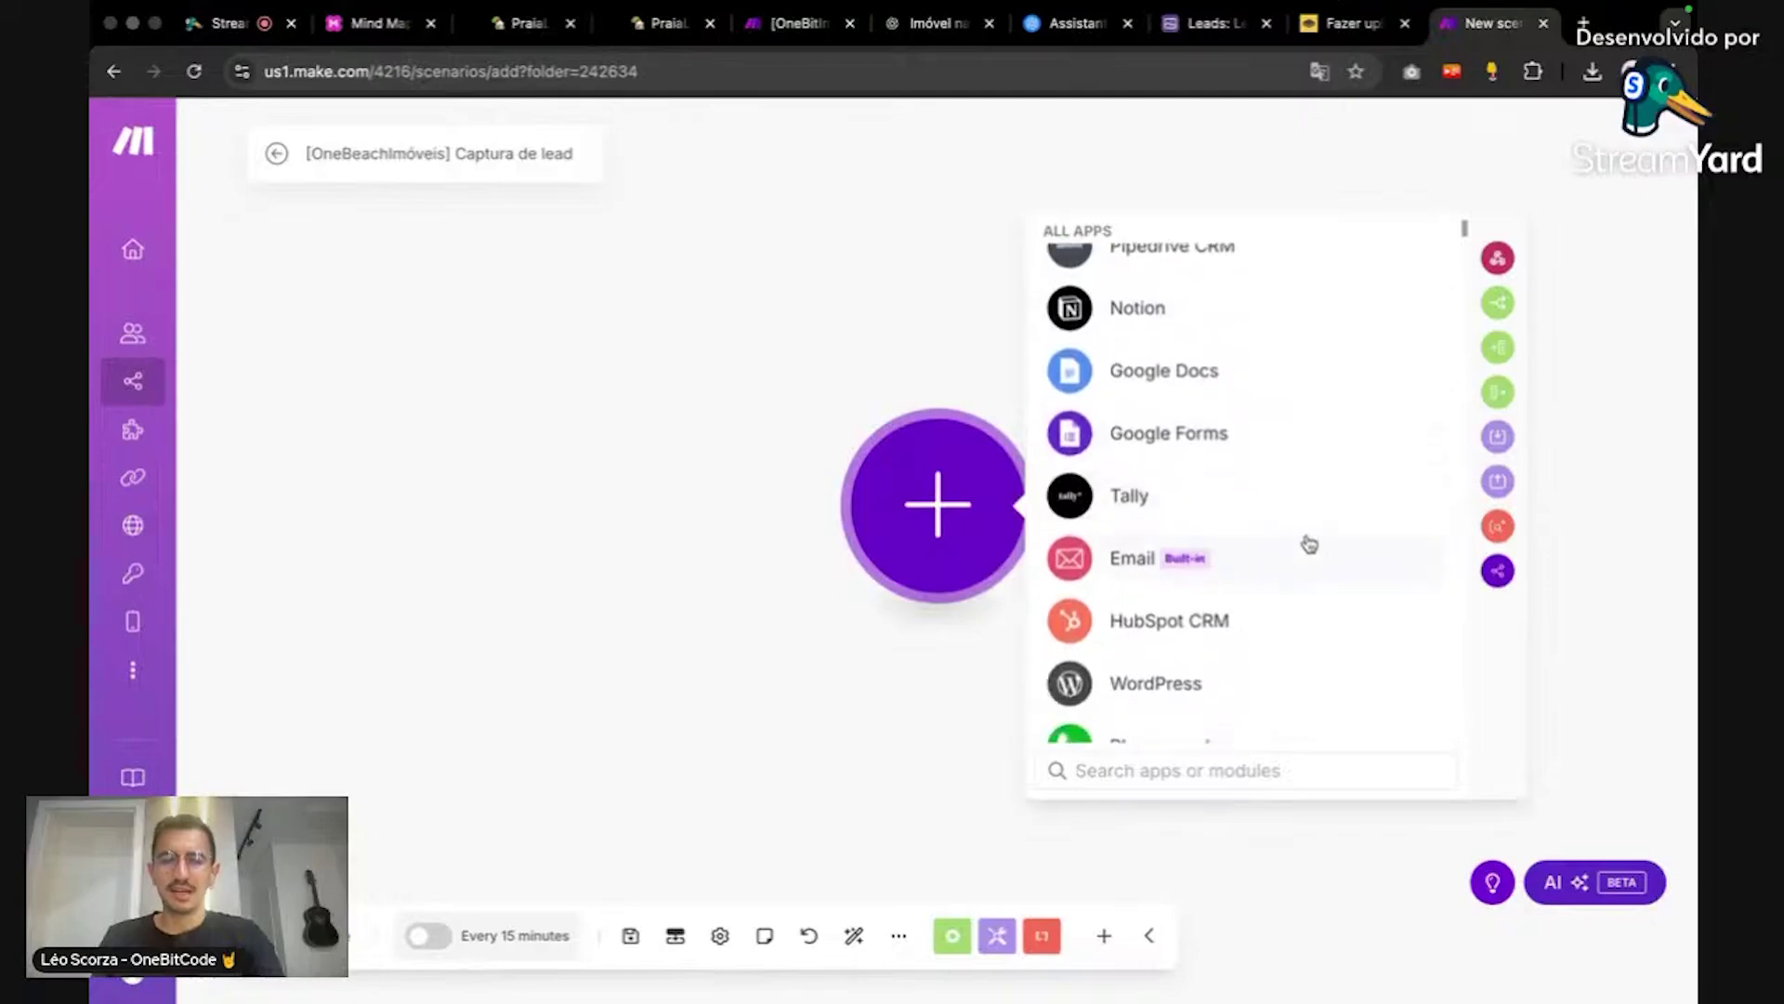
{"action": "scroll", "coordinate": [1286, 518], "scroll_direction": "down", "scroll_amount": 3}
{"action": "scroll", "coordinate": [1375, 546], "scroll_direction": "down", "scroll_amount": 2}
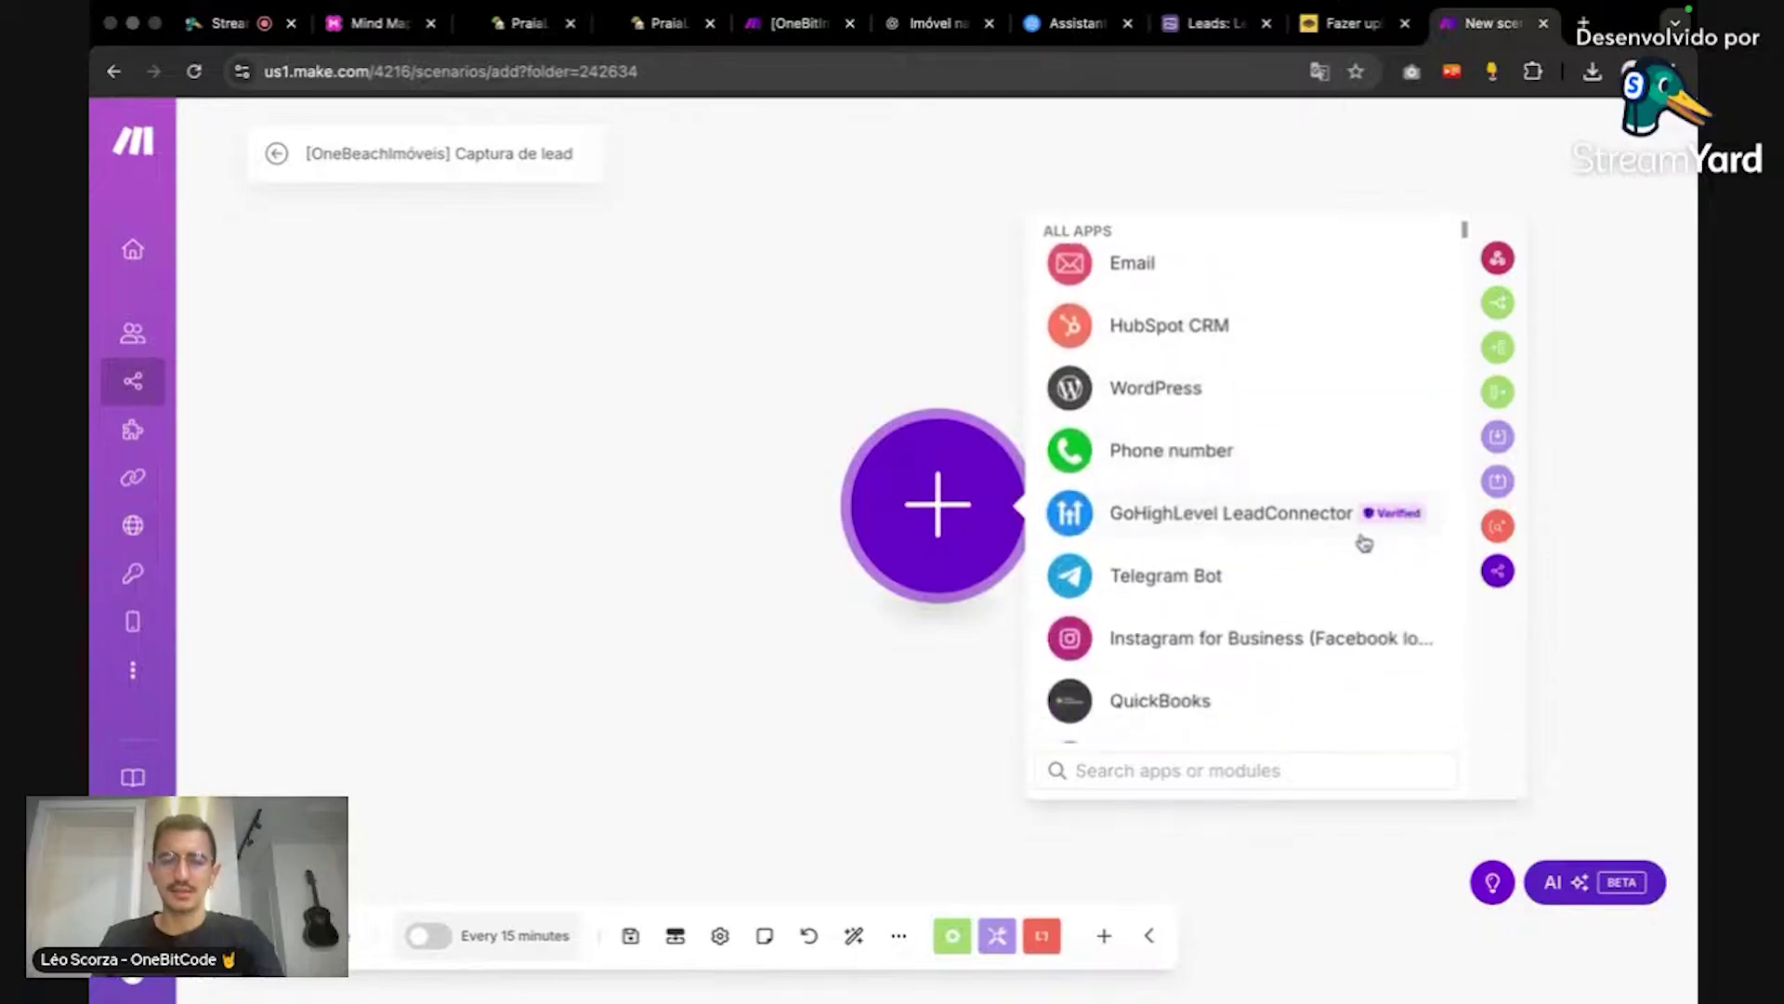
{"action": "scroll", "coordinate": [1357, 534], "scroll_direction": "down", "scroll_amount": 5}
{"action": "scroll", "coordinate": [1258, 347], "scroll_direction": "up", "scroll_amount": 2}
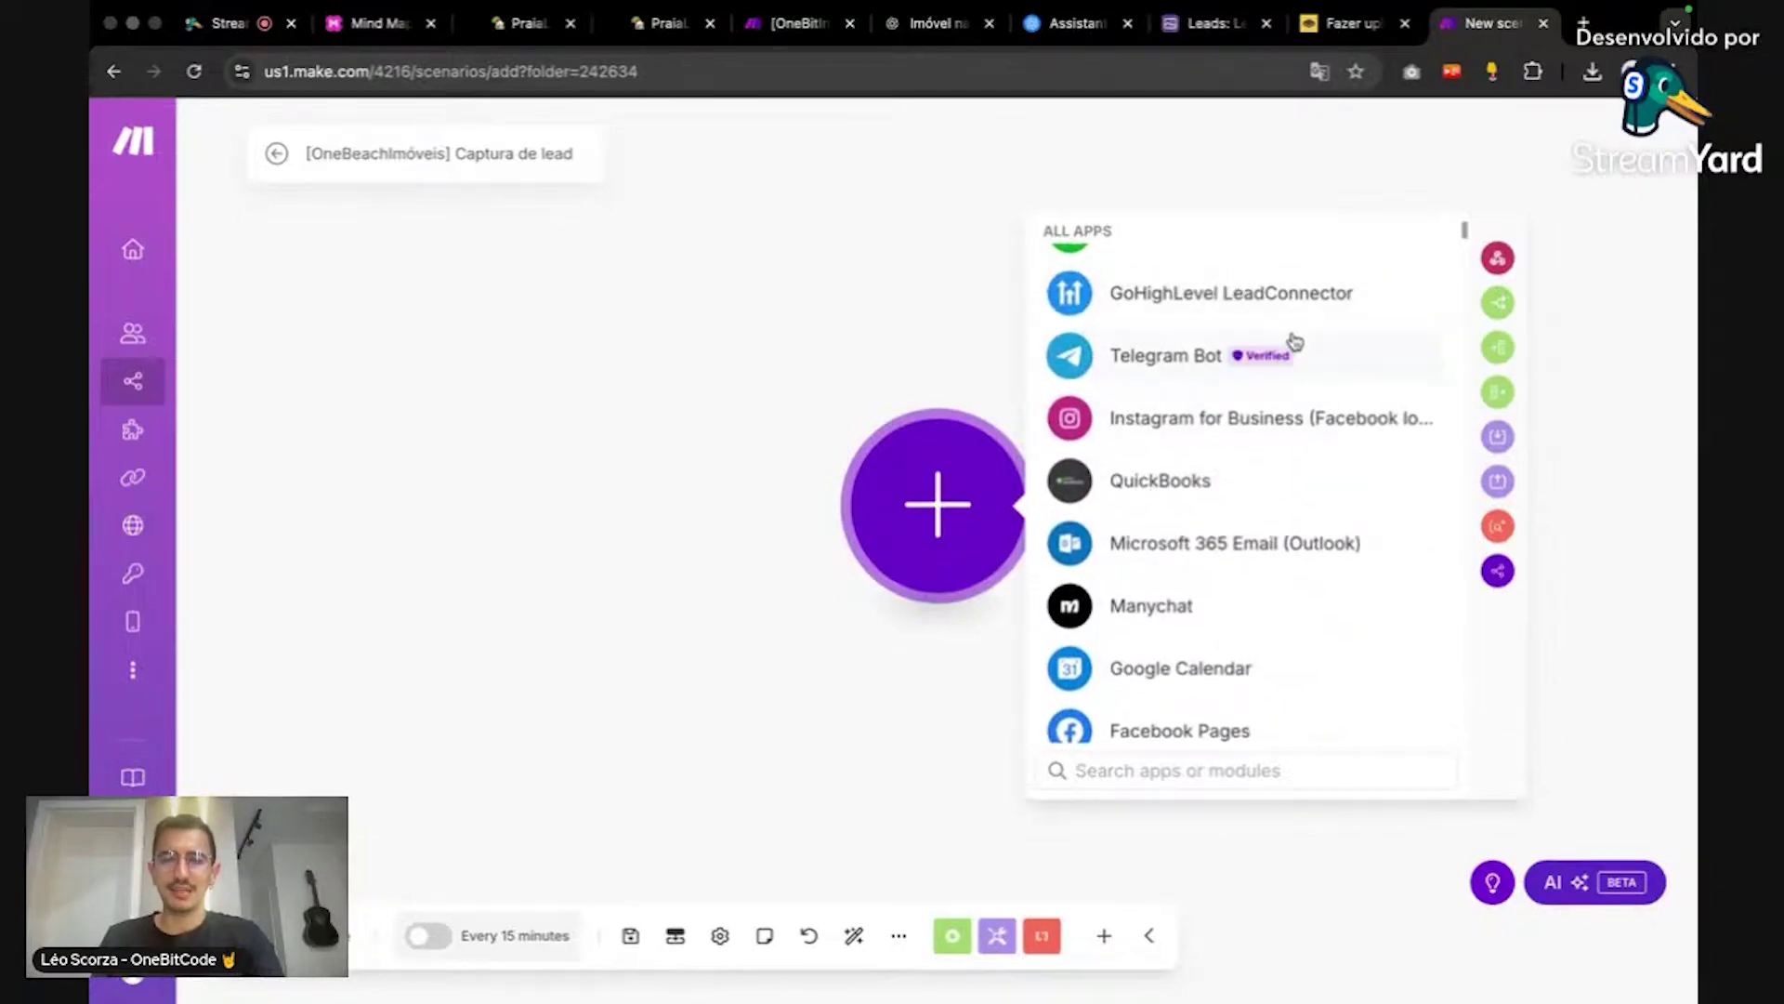
{"action": "scroll", "coordinate": [1336, 465], "scroll_direction": "down", "scroll_amount": 4}
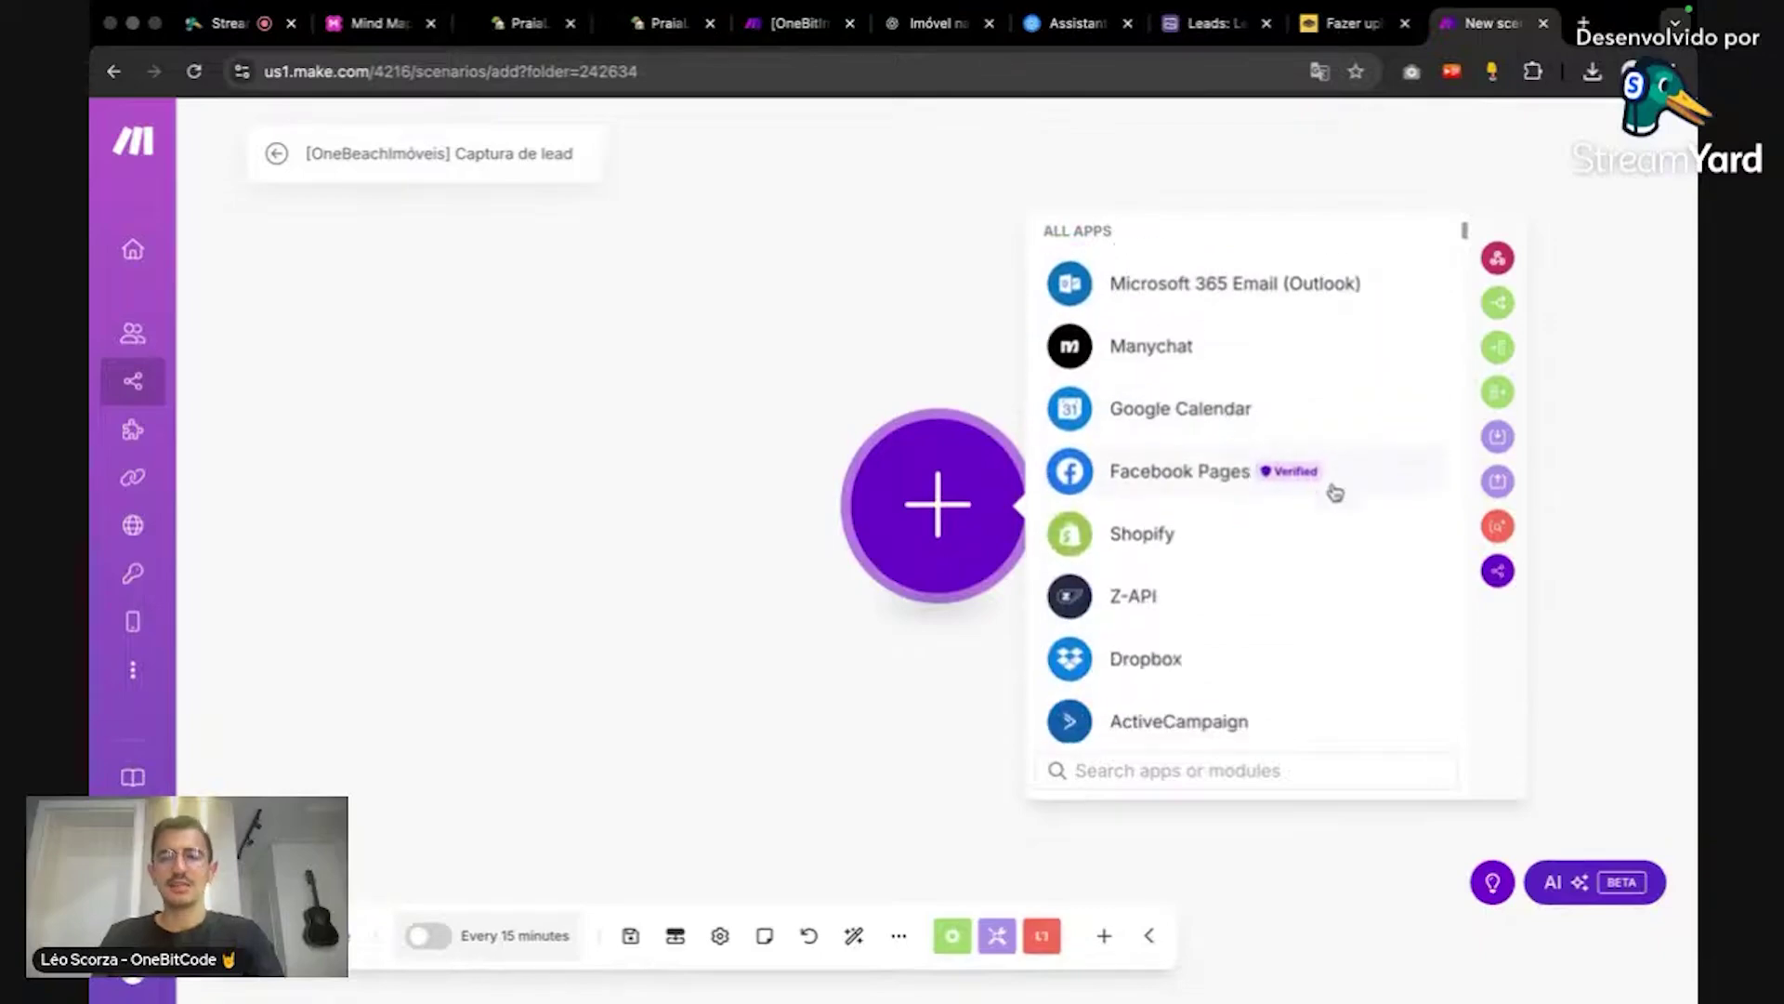
{"action": "scroll", "coordinate": [1354, 521], "scroll_direction": "down", "scroll_amount": 5}
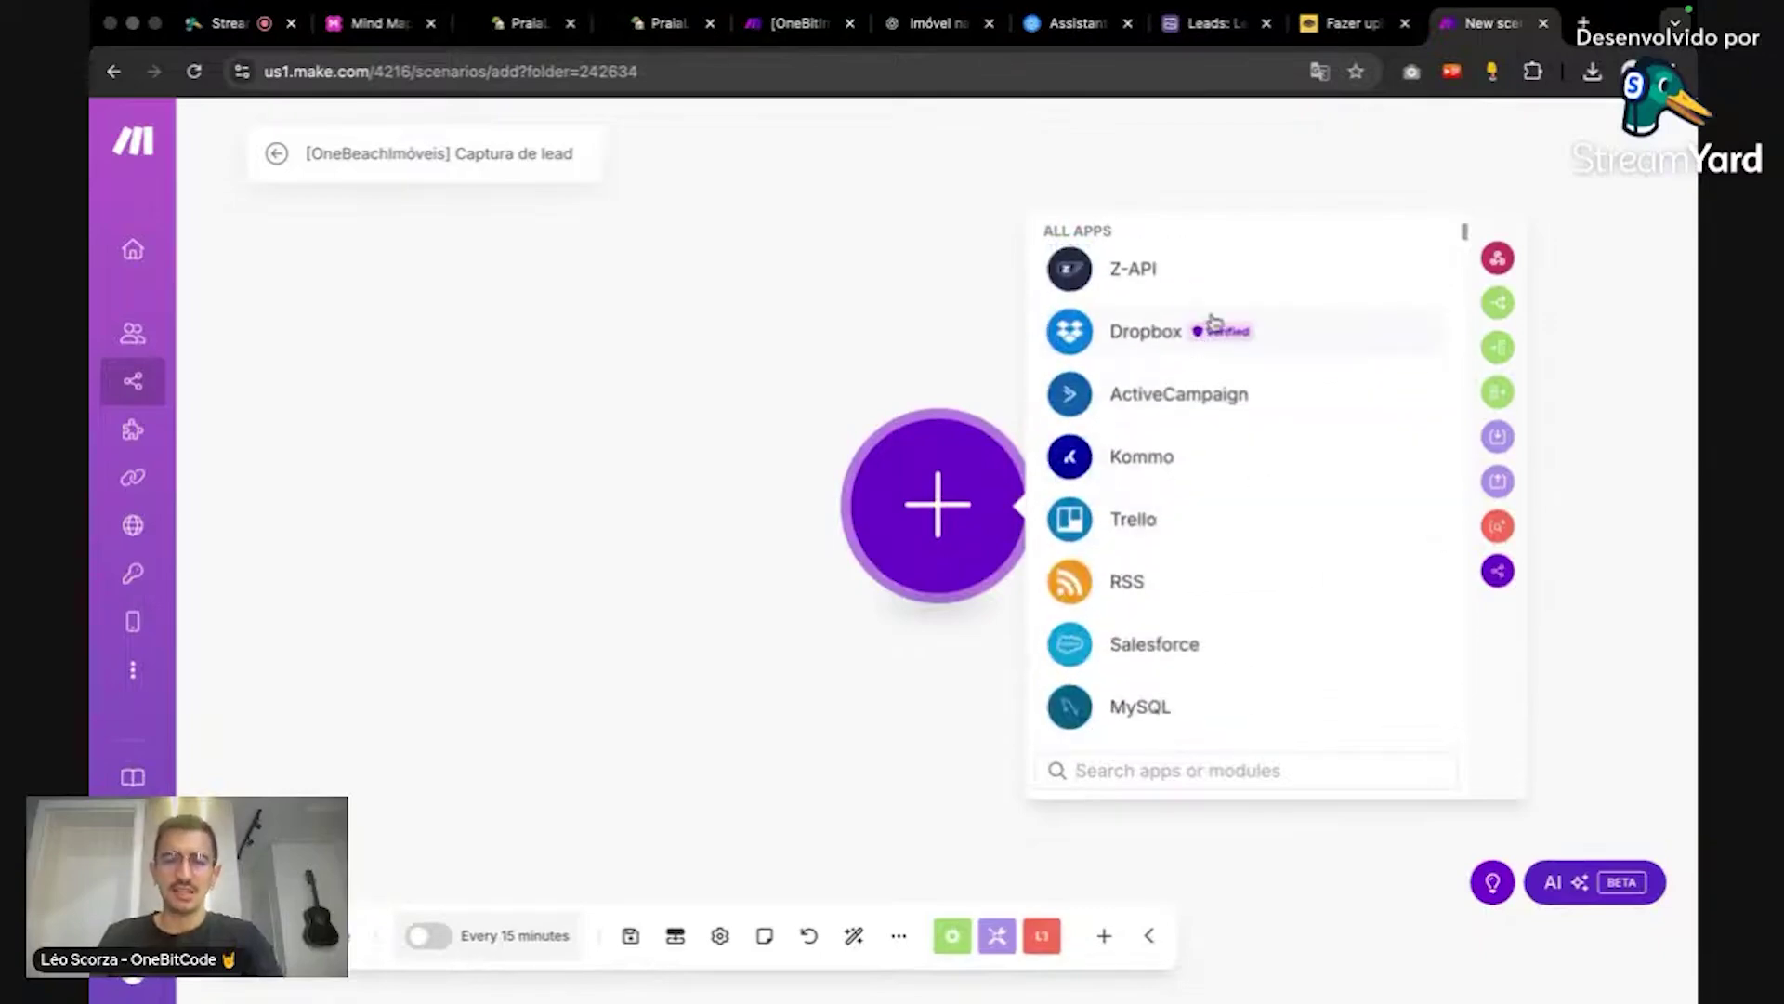
{"action": "scroll", "coordinate": [1333, 494], "scroll_direction": "down", "scroll_amount": 1}
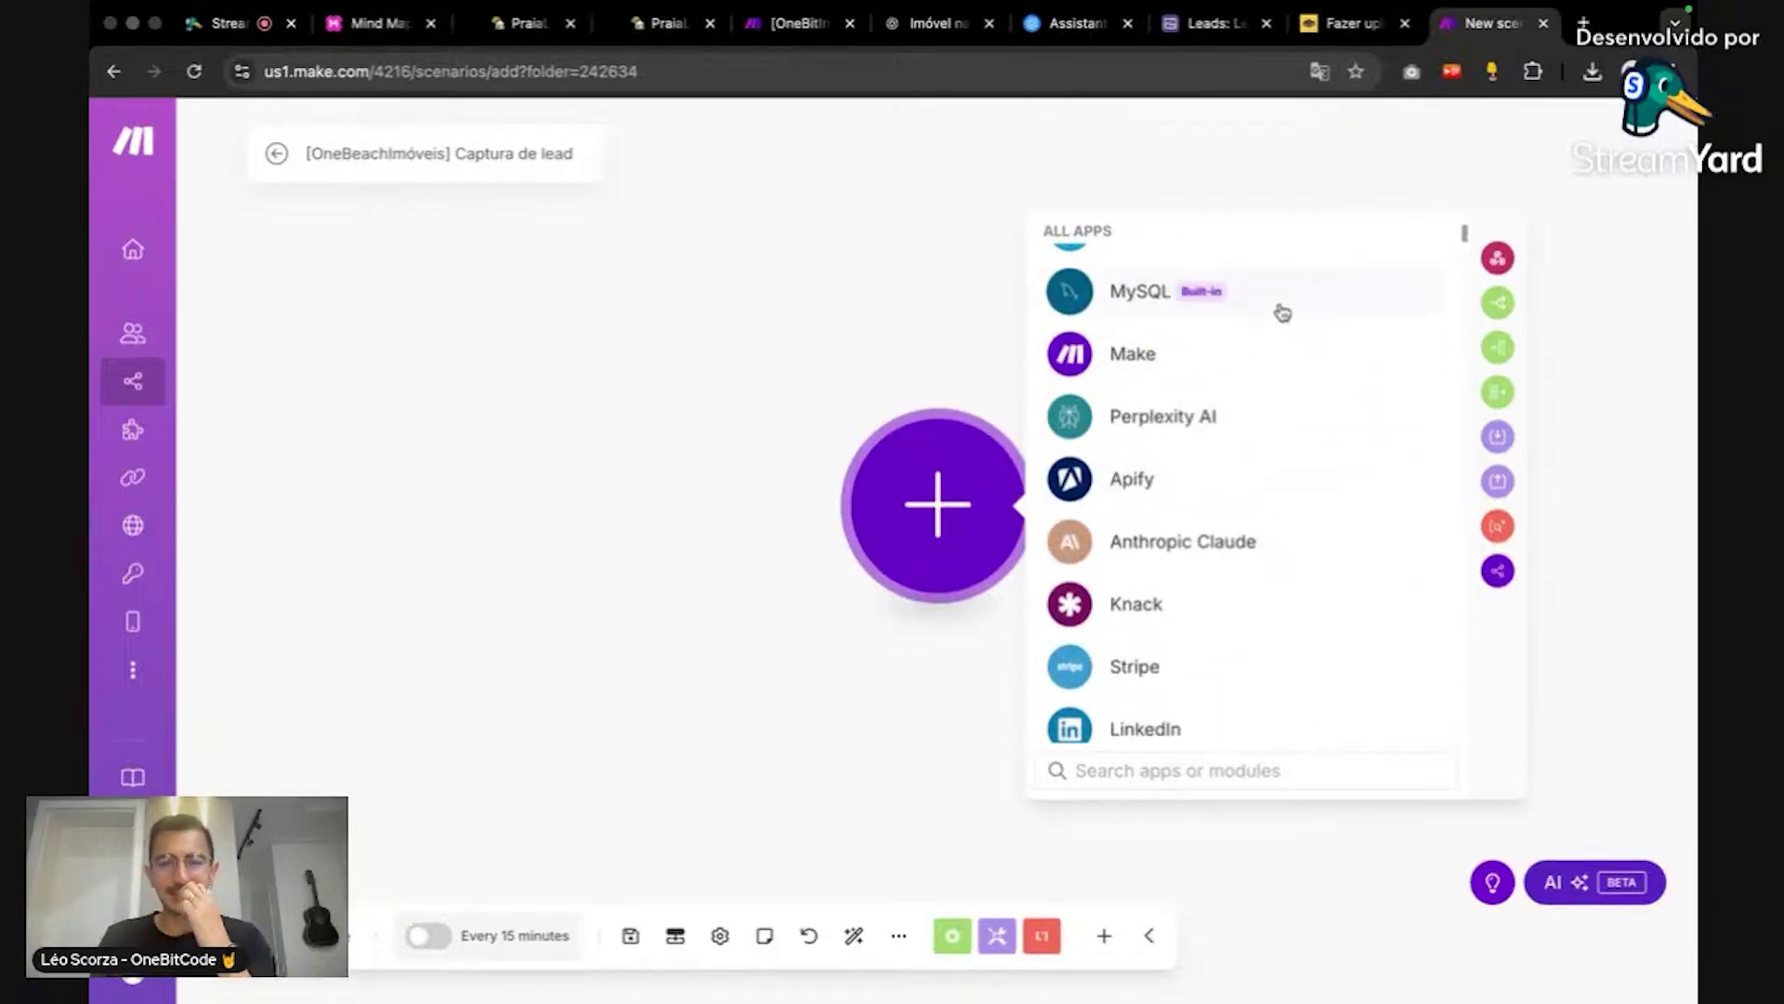
{"action": "scroll", "coordinate": [1310, 423], "scroll_direction": "up", "scroll_amount": 1}
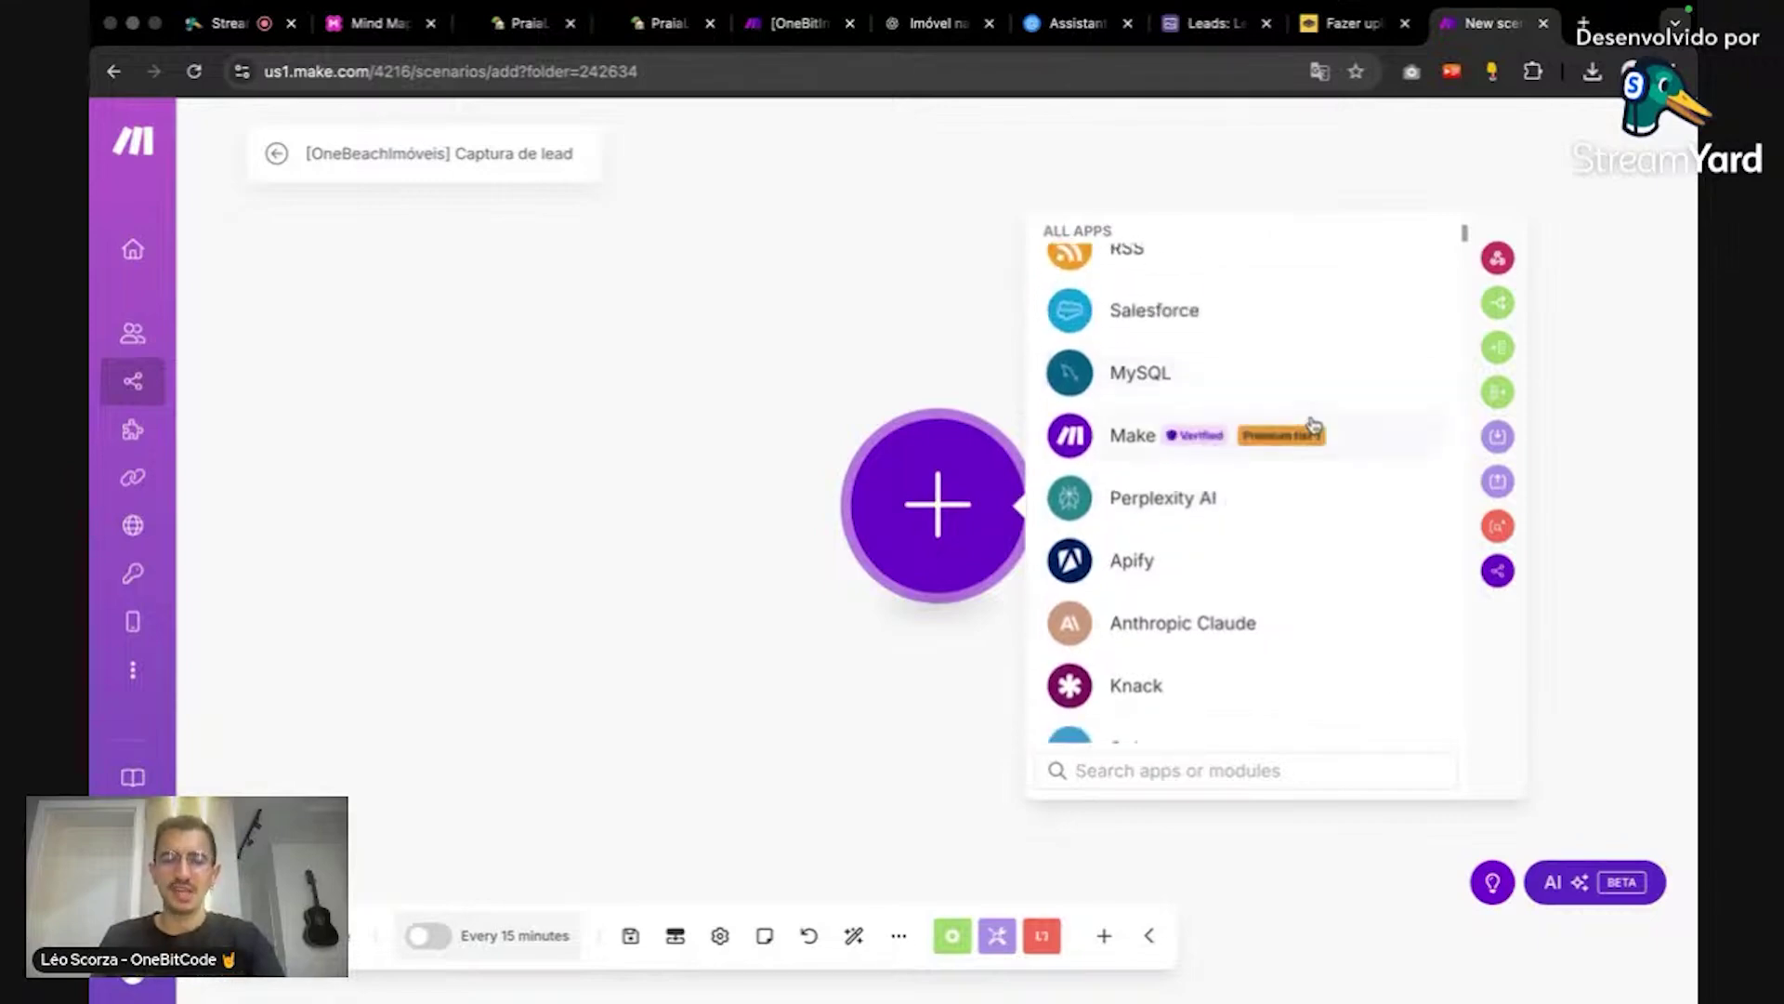
{"action": "scroll", "coordinate": [1315, 418], "scroll_direction": "down", "scroll_amount": 10}
{"action": "scroll", "coordinate": [1301, 534], "scroll_direction": "down", "scroll_amount": 20}
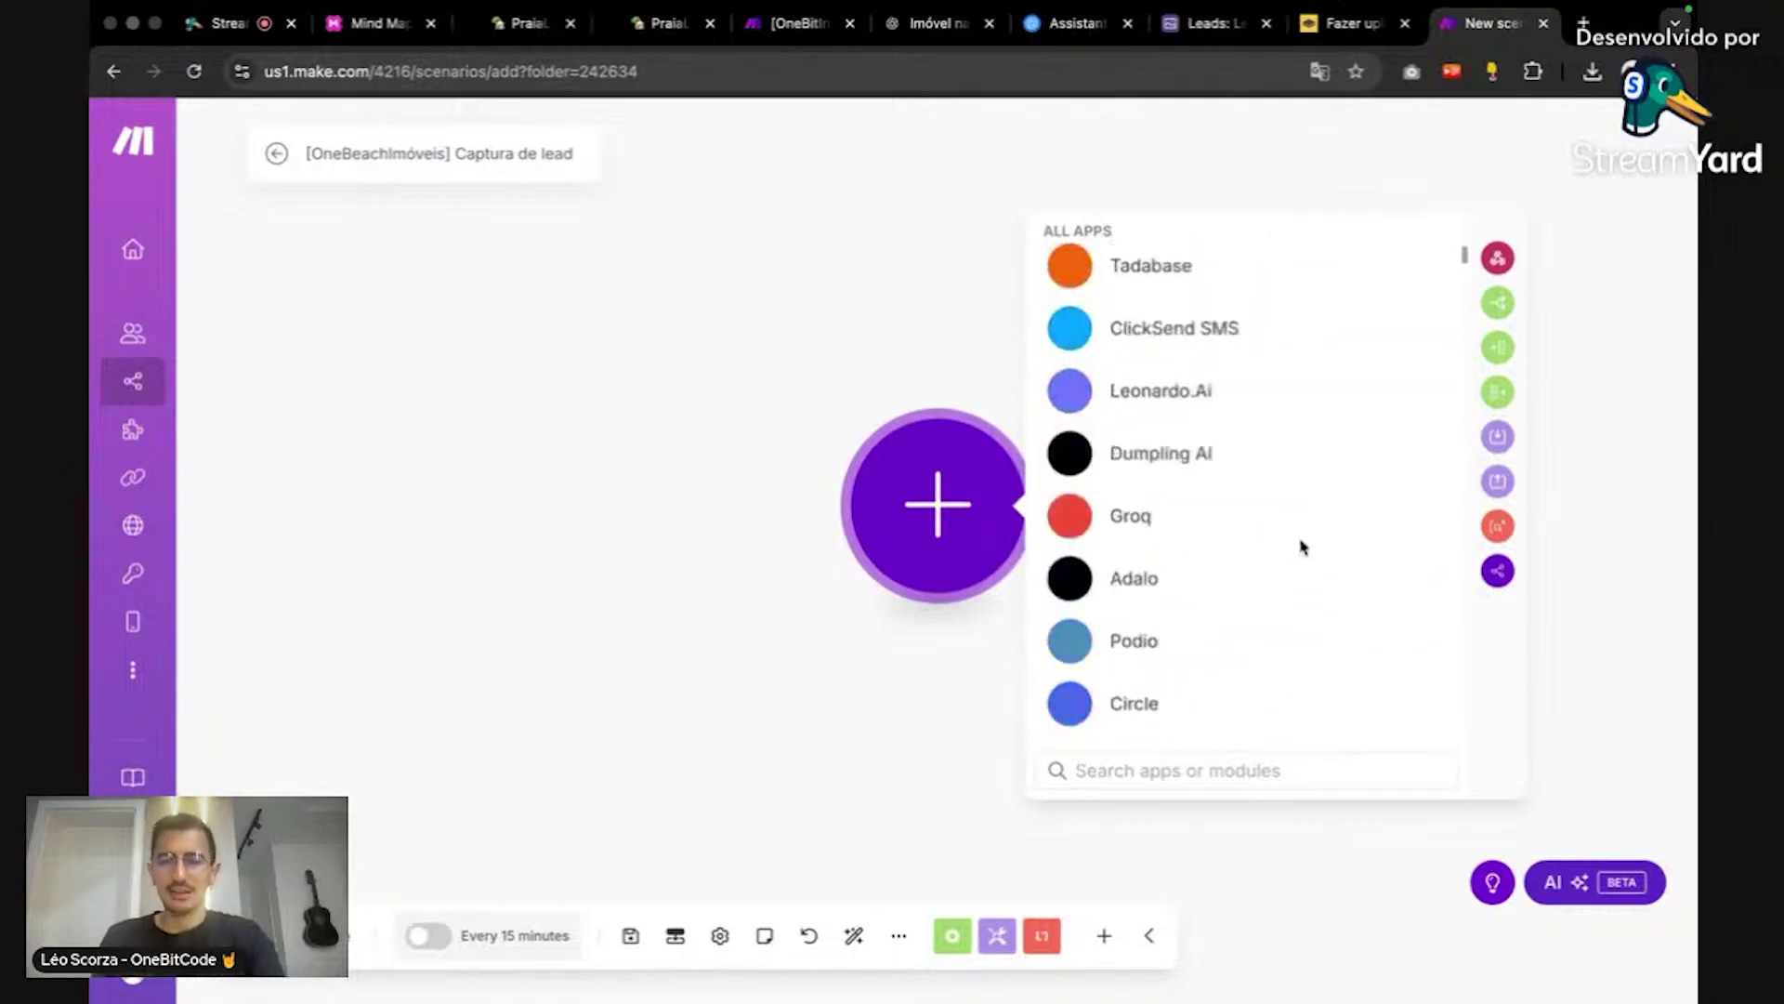
{"action": "scroll", "coordinate": [1292, 536], "scroll_direction": "down", "scroll_amount": 20}
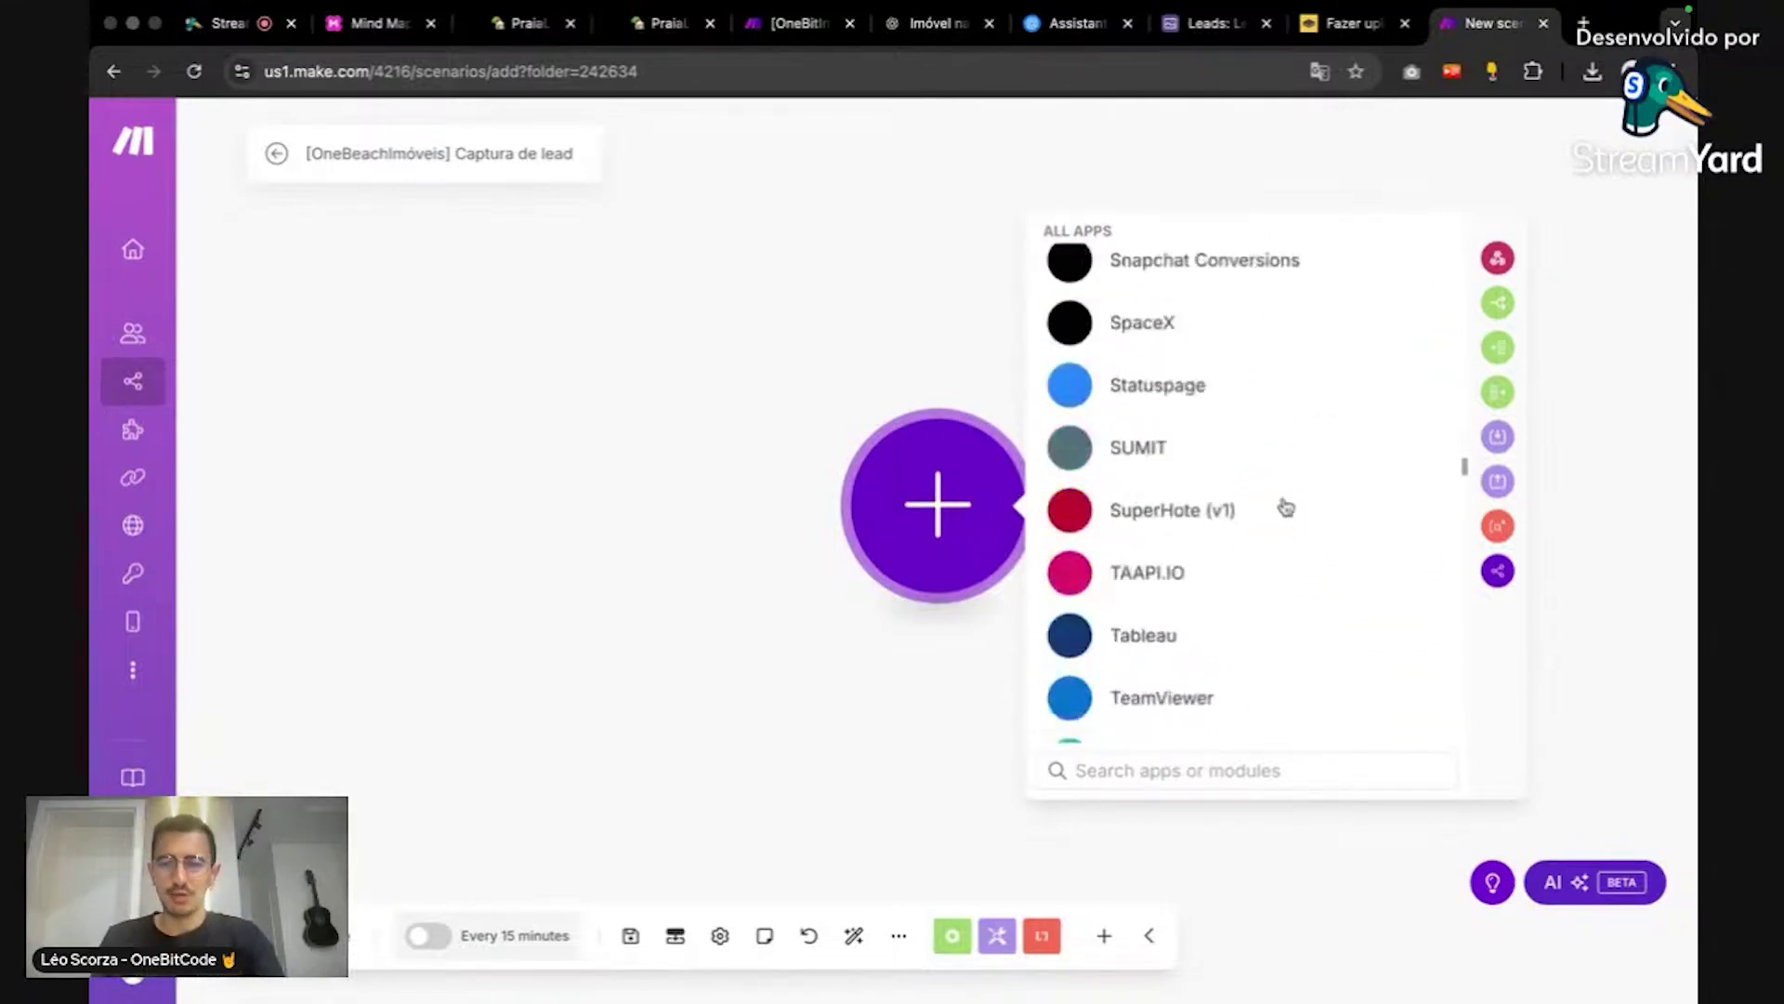
{"action": "scroll", "coordinate": [1293, 537], "scroll_direction": "down", "scroll_amount": 20}
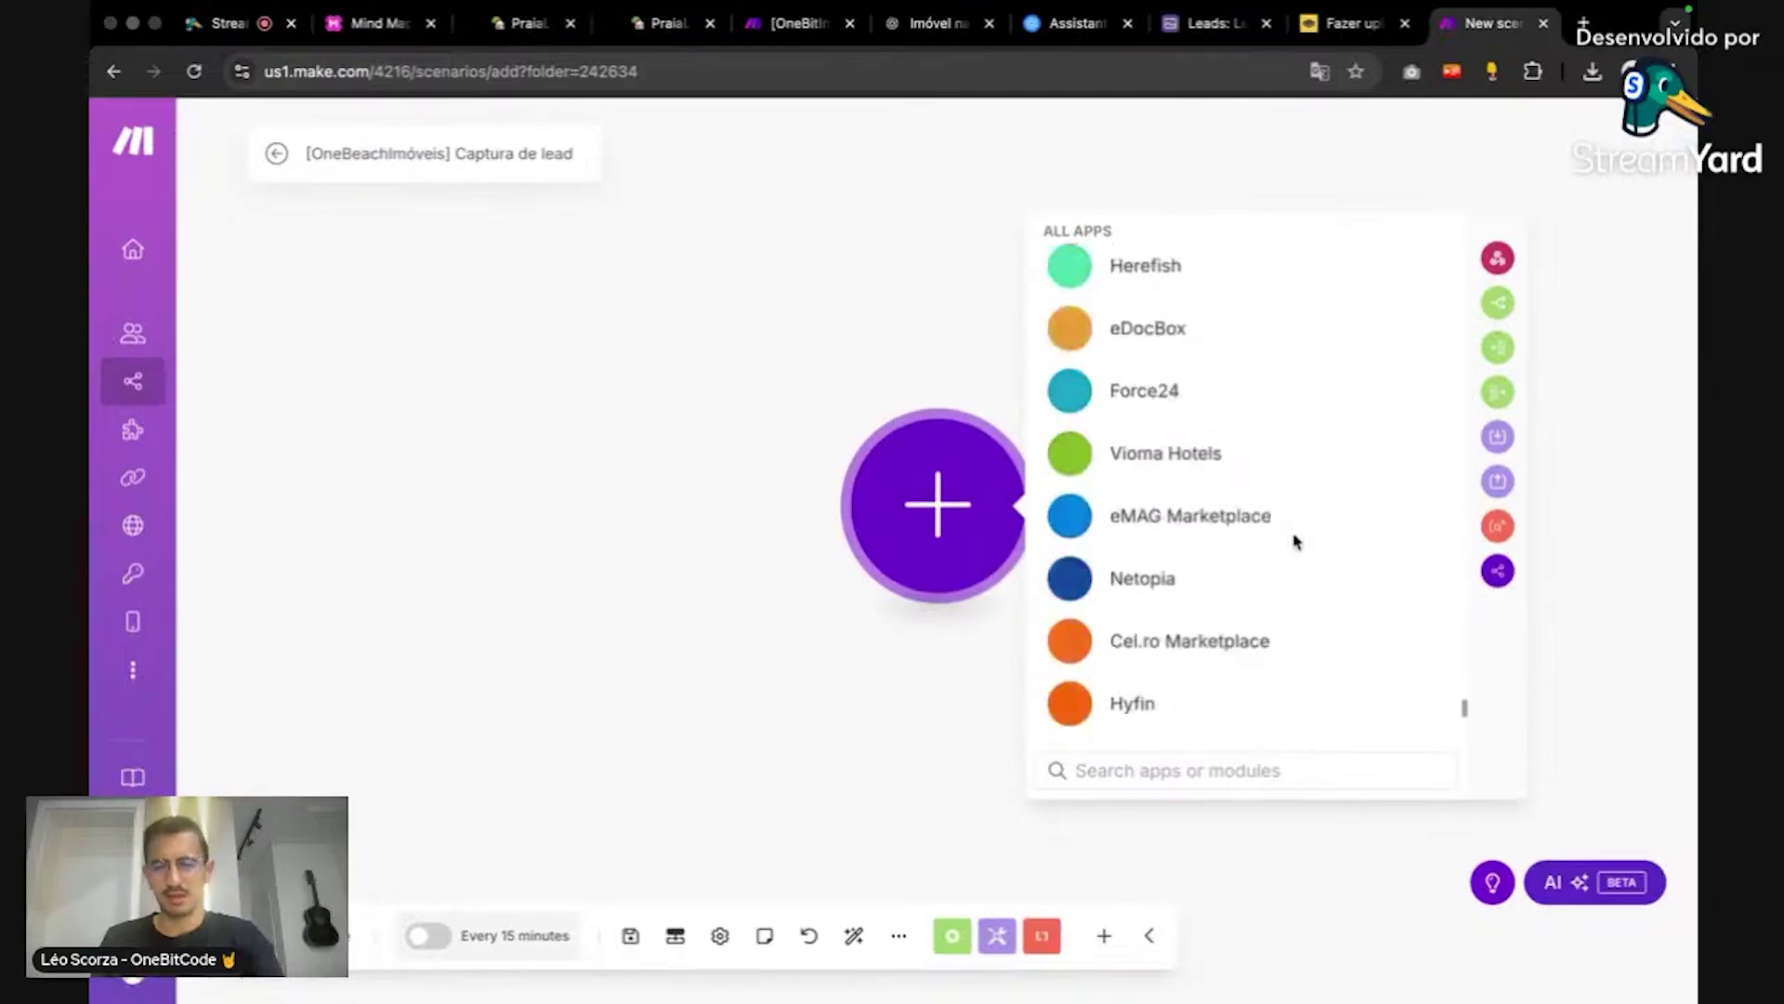
{"action": "scroll", "coordinate": [966, 385], "scroll_direction": "down", "scroll_amount": 3}
{"action": "left_click", "coordinate": [962, 327]}
{"action": "scroll", "coordinate": [1067, 446], "scroll_direction": "up", "scroll_amount": 3}
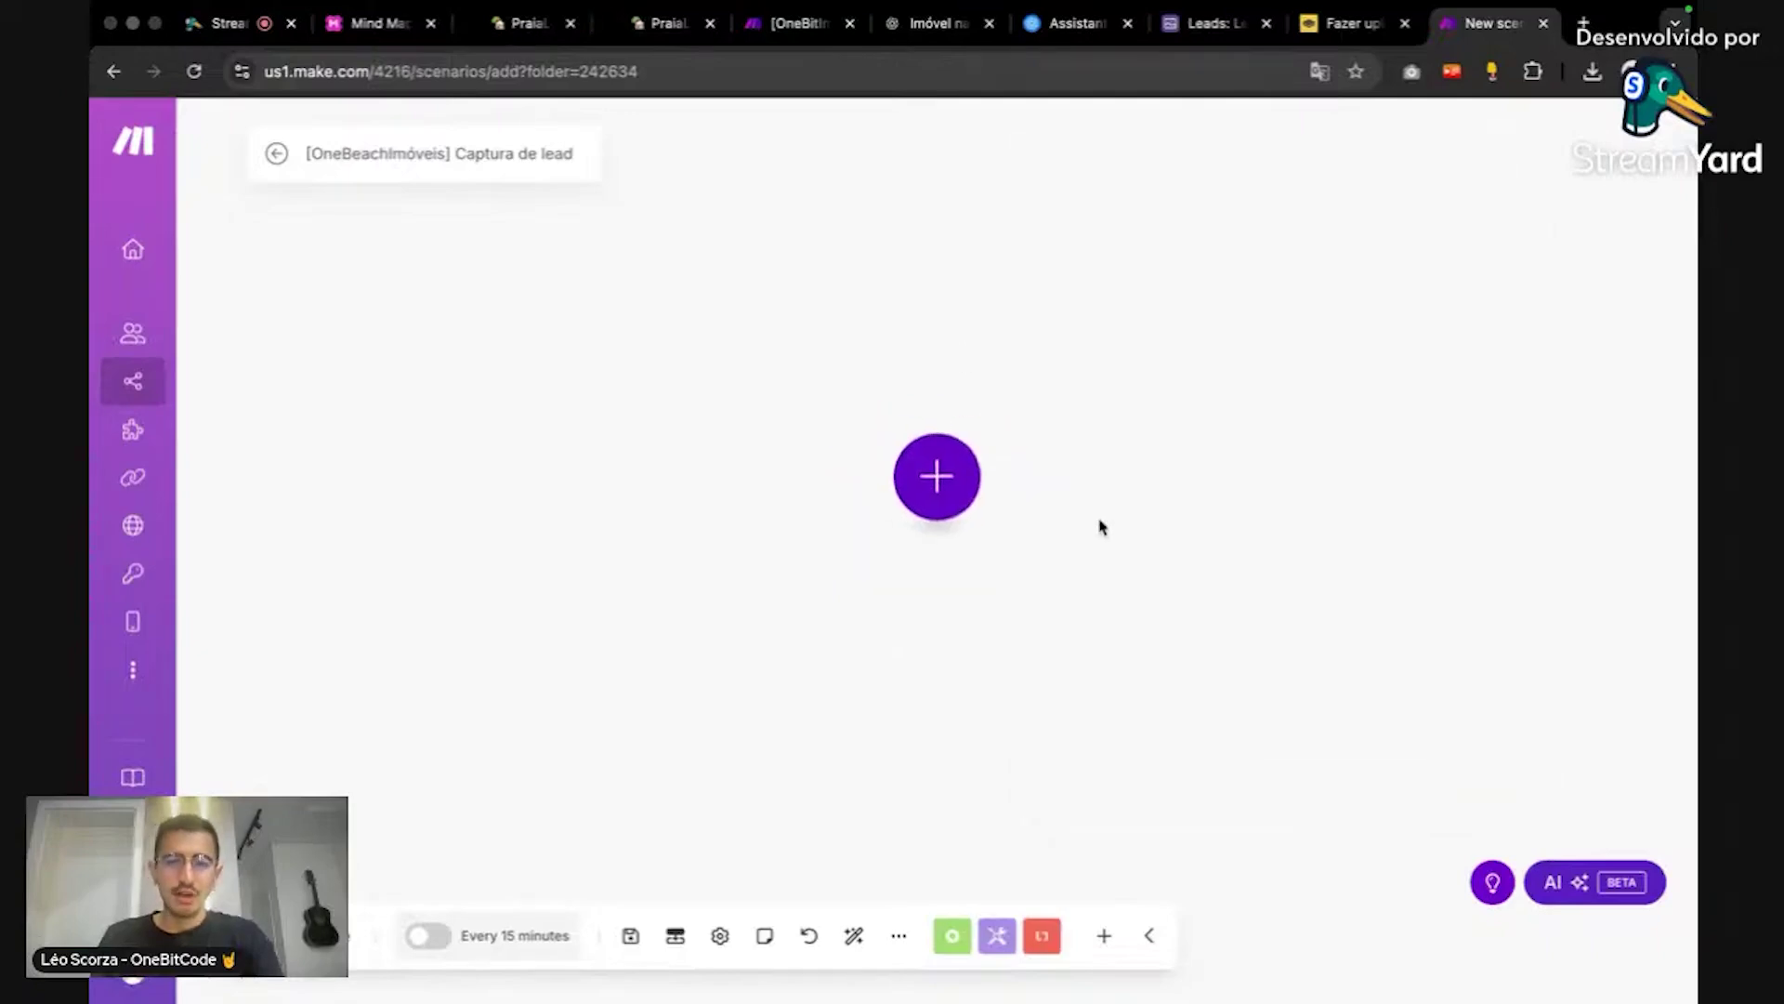
Step: Add the Tally Watch New Responses trigger to the empty scenario canvas
{"action": "left_click", "coordinate": [948, 479]}
{"action": "scroll", "coordinate": [1202, 510], "scroll_direction": "down", "scroll_amount": 2}
{"action": "scroll", "coordinate": [1204, 510], "scroll_direction": "up", "scroll_amount": 2}
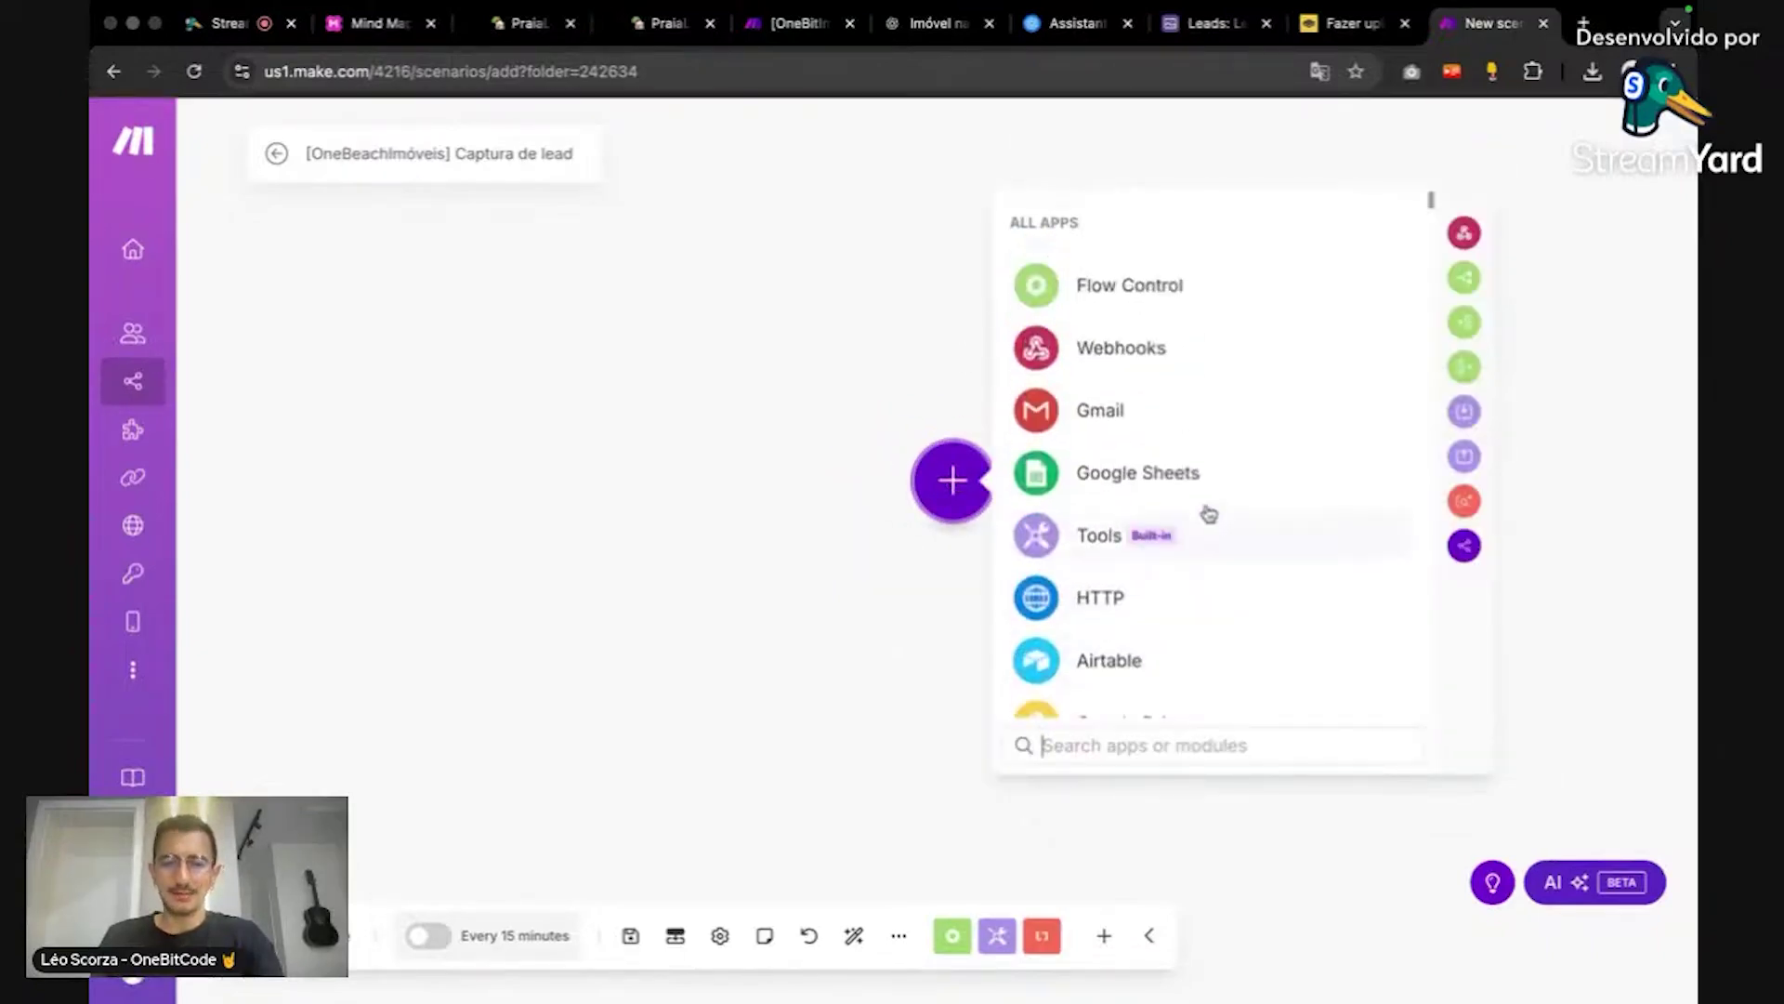
{"action": "scroll", "coordinate": [1206, 510], "scroll_direction": "down", "scroll_amount": 2}
{"action": "type", "text": "Tally"}
{"action": "left_click", "coordinate": [1134, 226]}
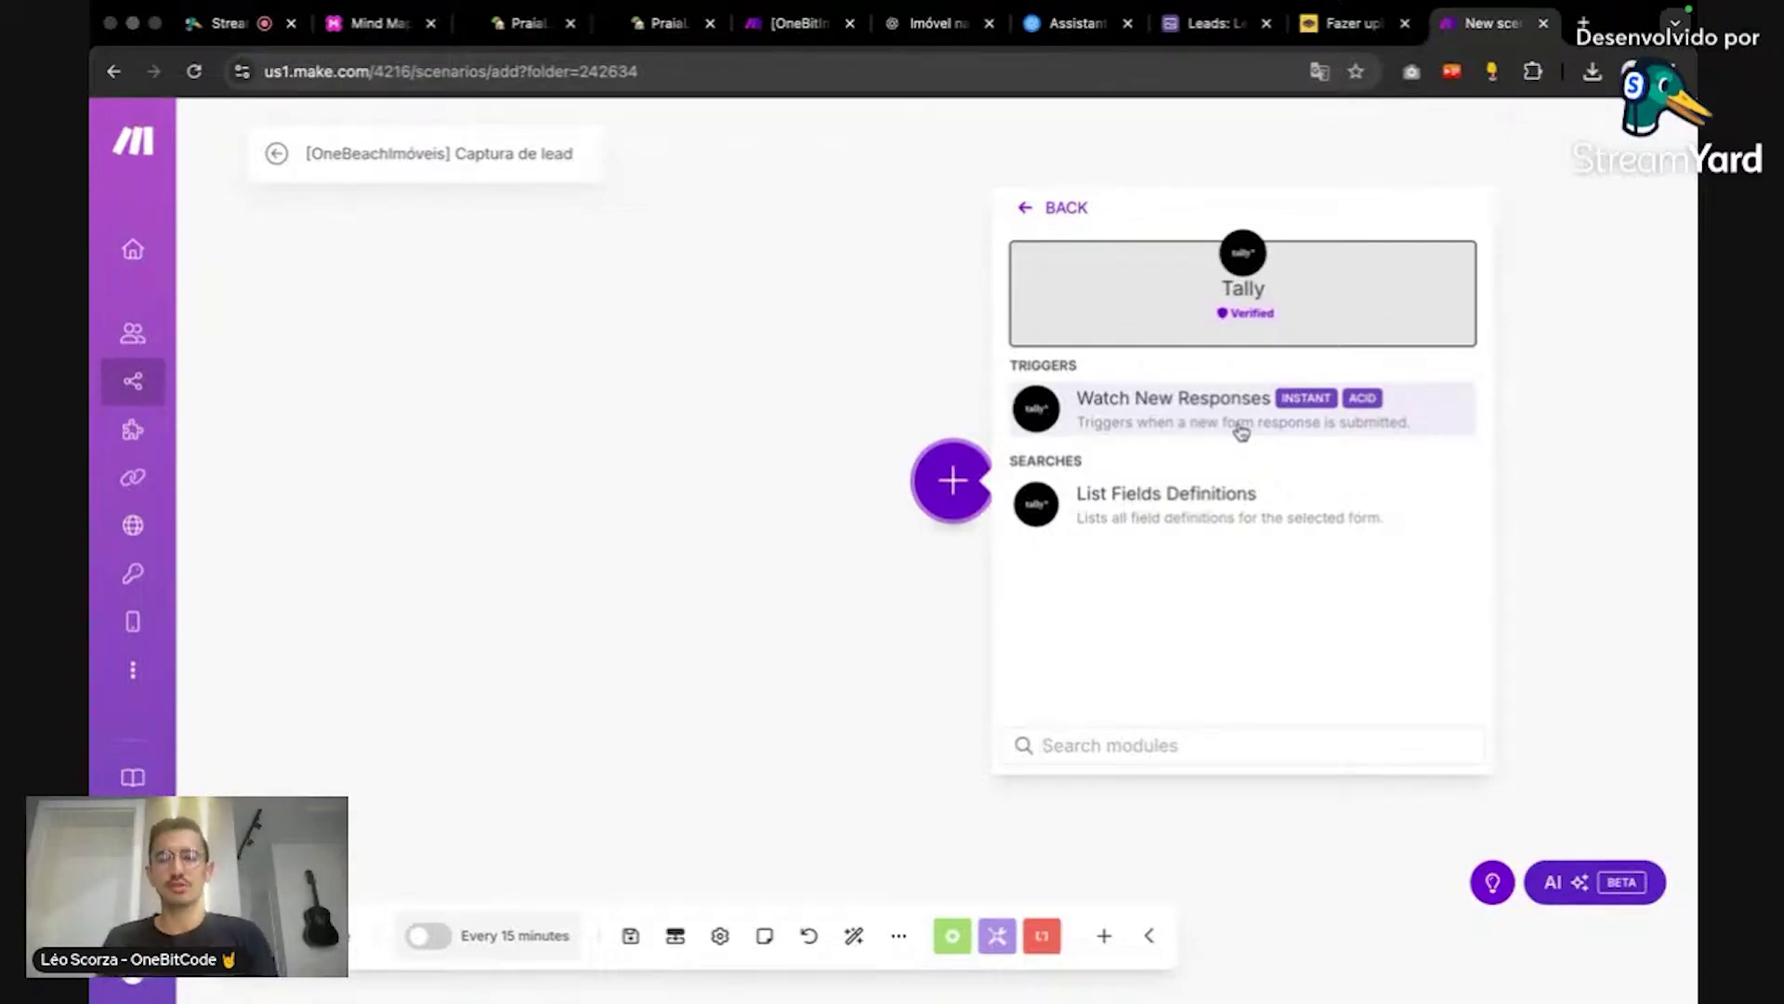
{"action": "left_click", "coordinate": [1242, 430]}
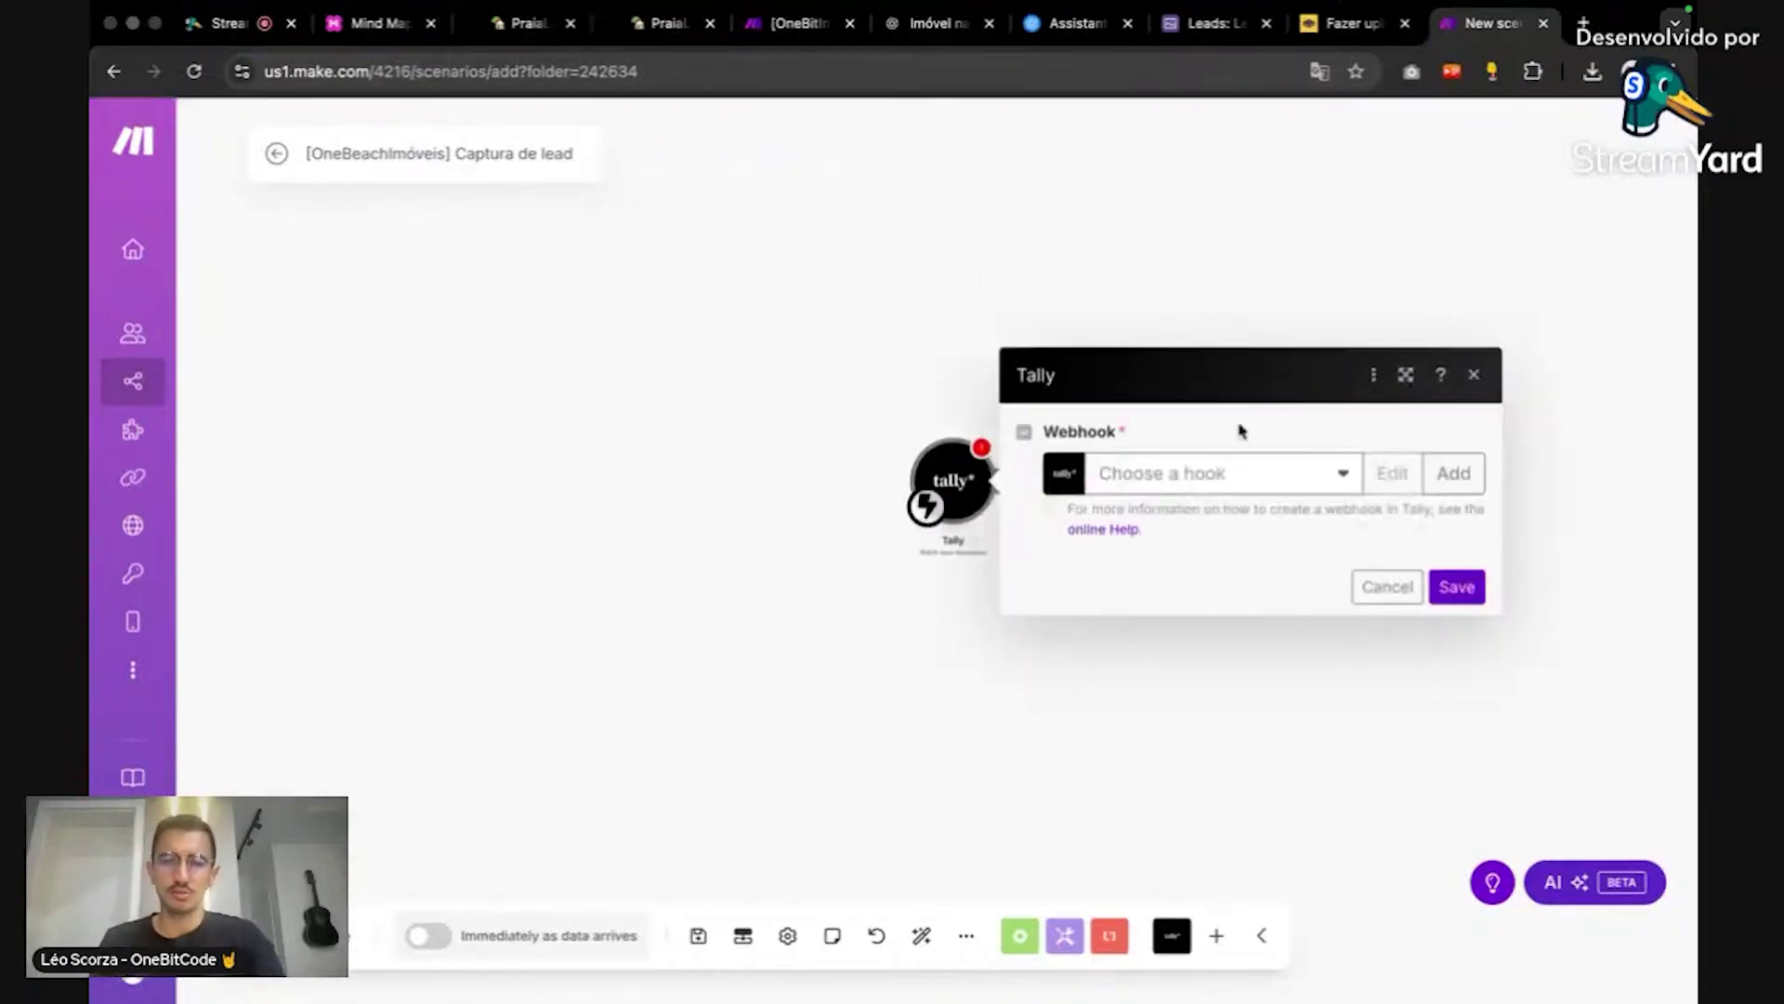
Step: Start creating a new webhook for the Tally trigger
{"action": "left_click", "coordinate": [1455, 473]}
{"action": "left_click", "coordinate": [1297, 679]}
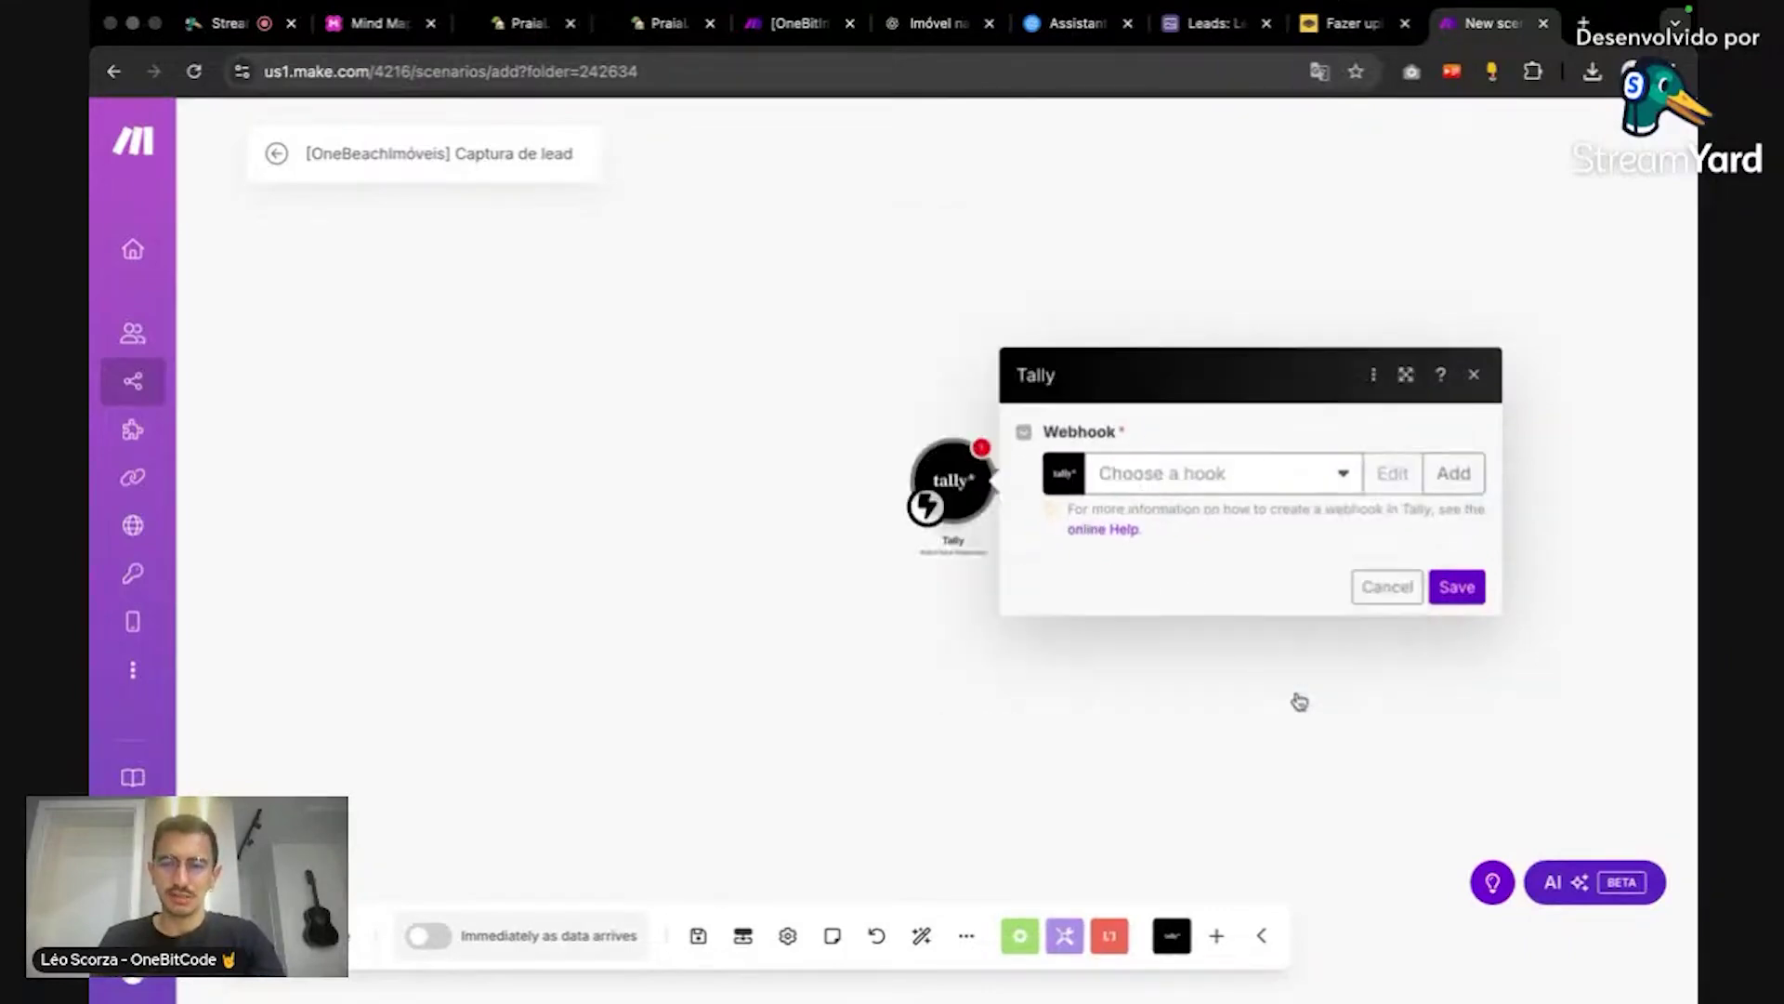
{"action": "left_click", "coordinate": [1429, 472]}
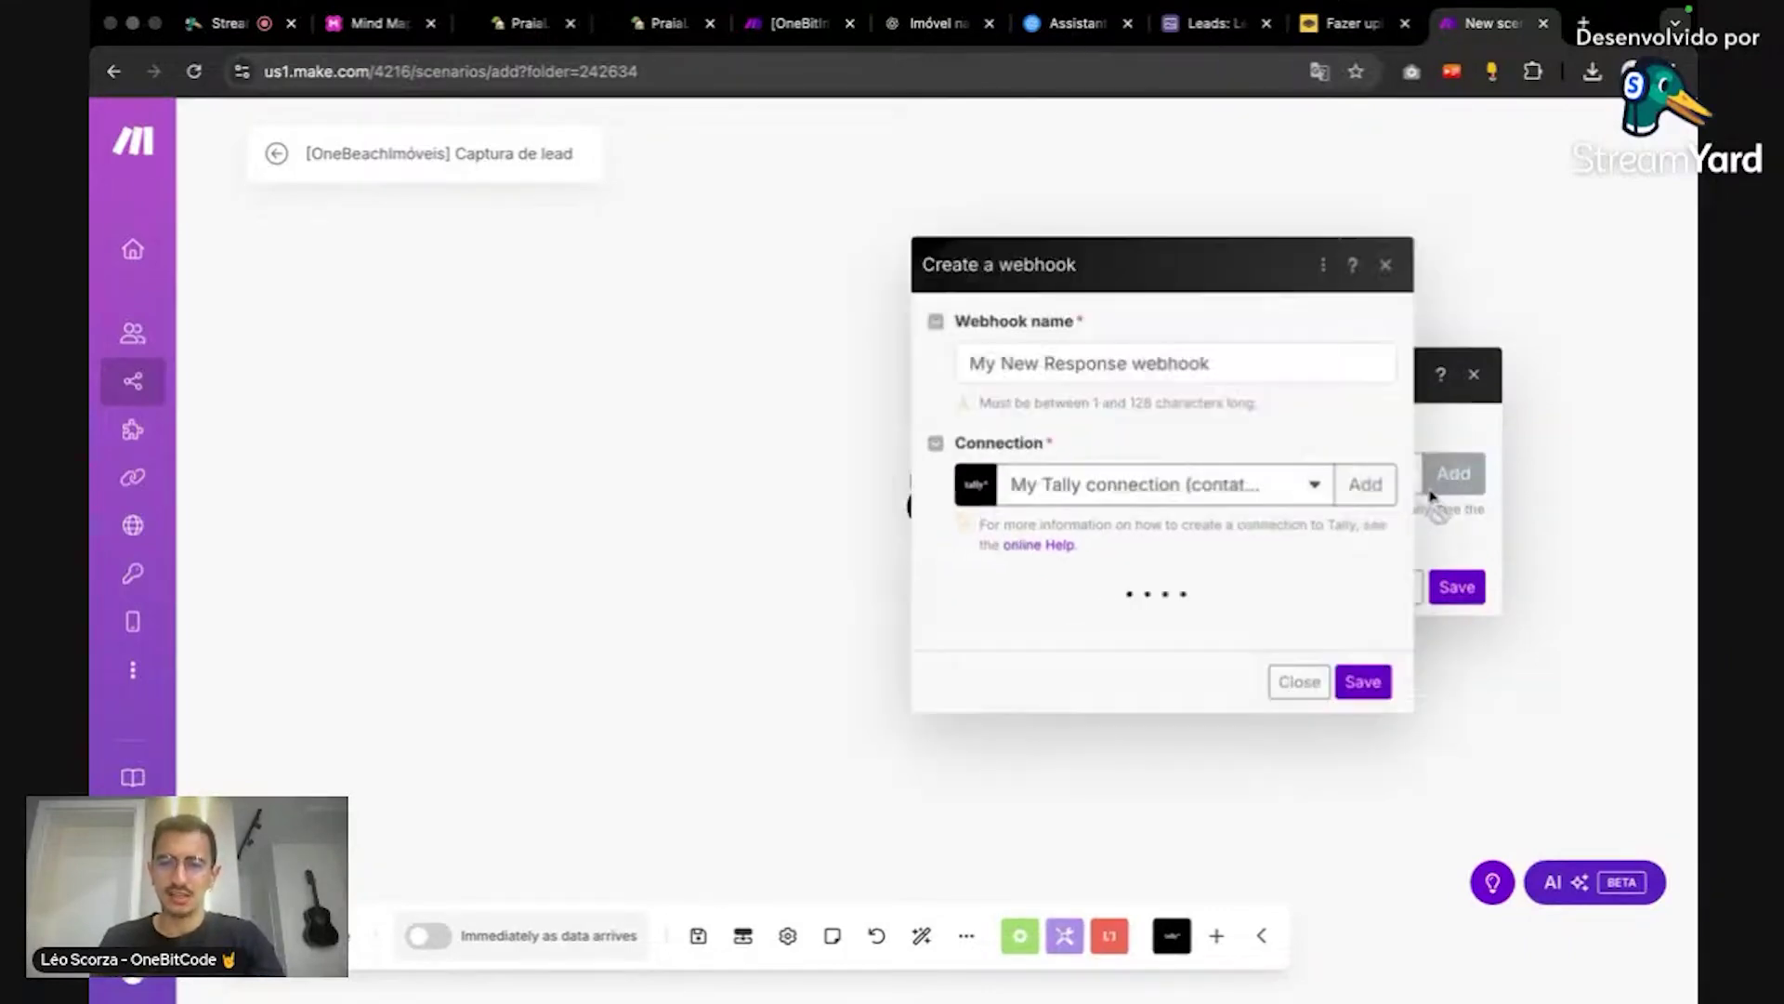
Step: Create 'My Tally connection' and accept Make's access on the Tally authorization page
{"action": "left_click", "coordinate": [1267, 480]}
{"action": "left_click", "coordinate": [1271, 479]}
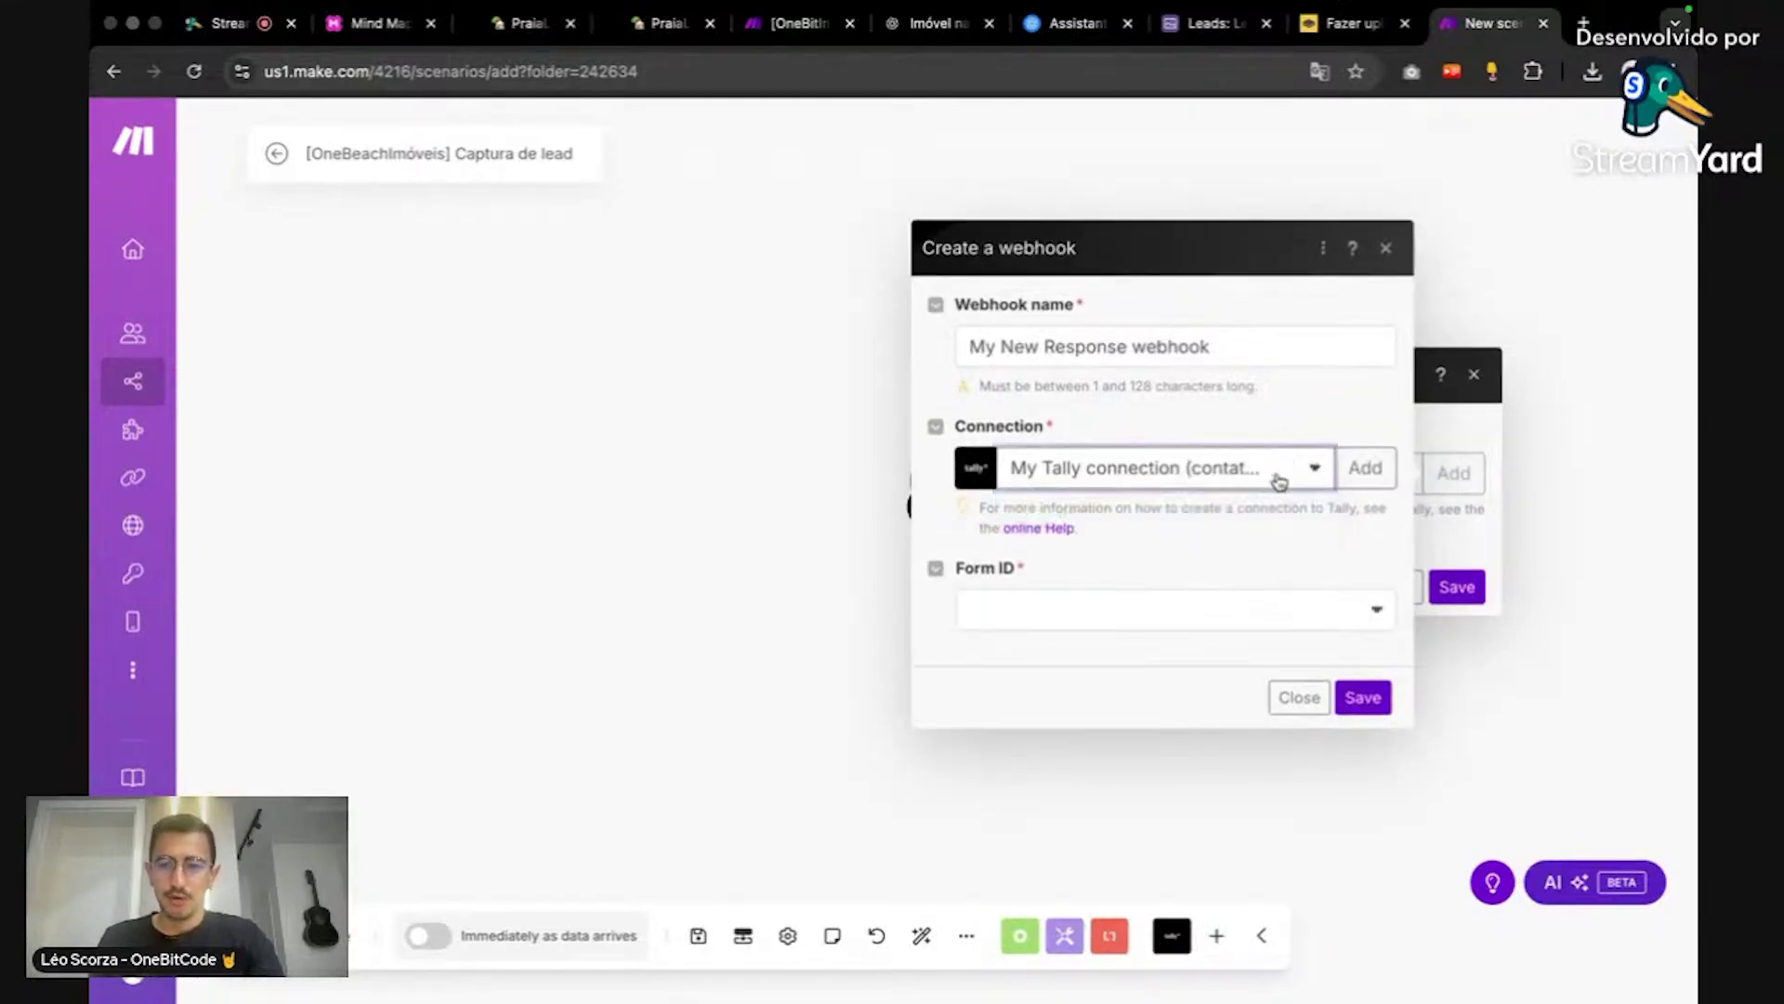
{"action": "left_click", "coordinate": [1374, 472]}
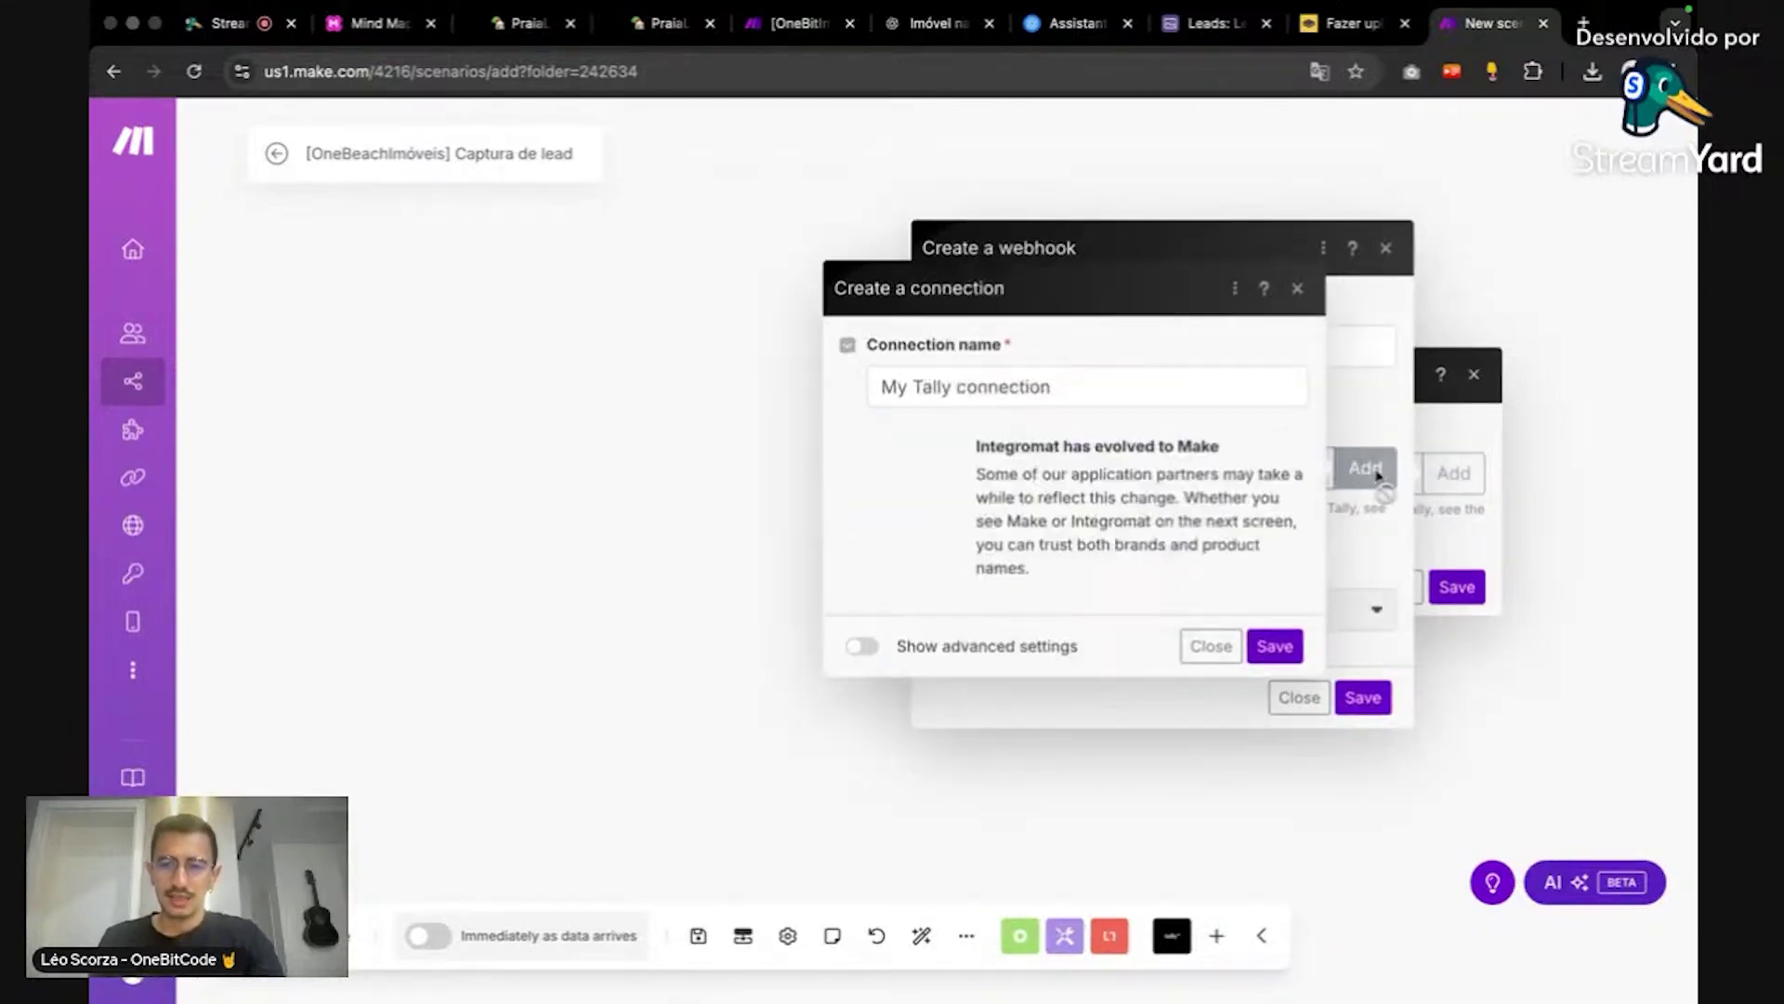
{"action": "left_click", "coordinate": [1254, 637]}
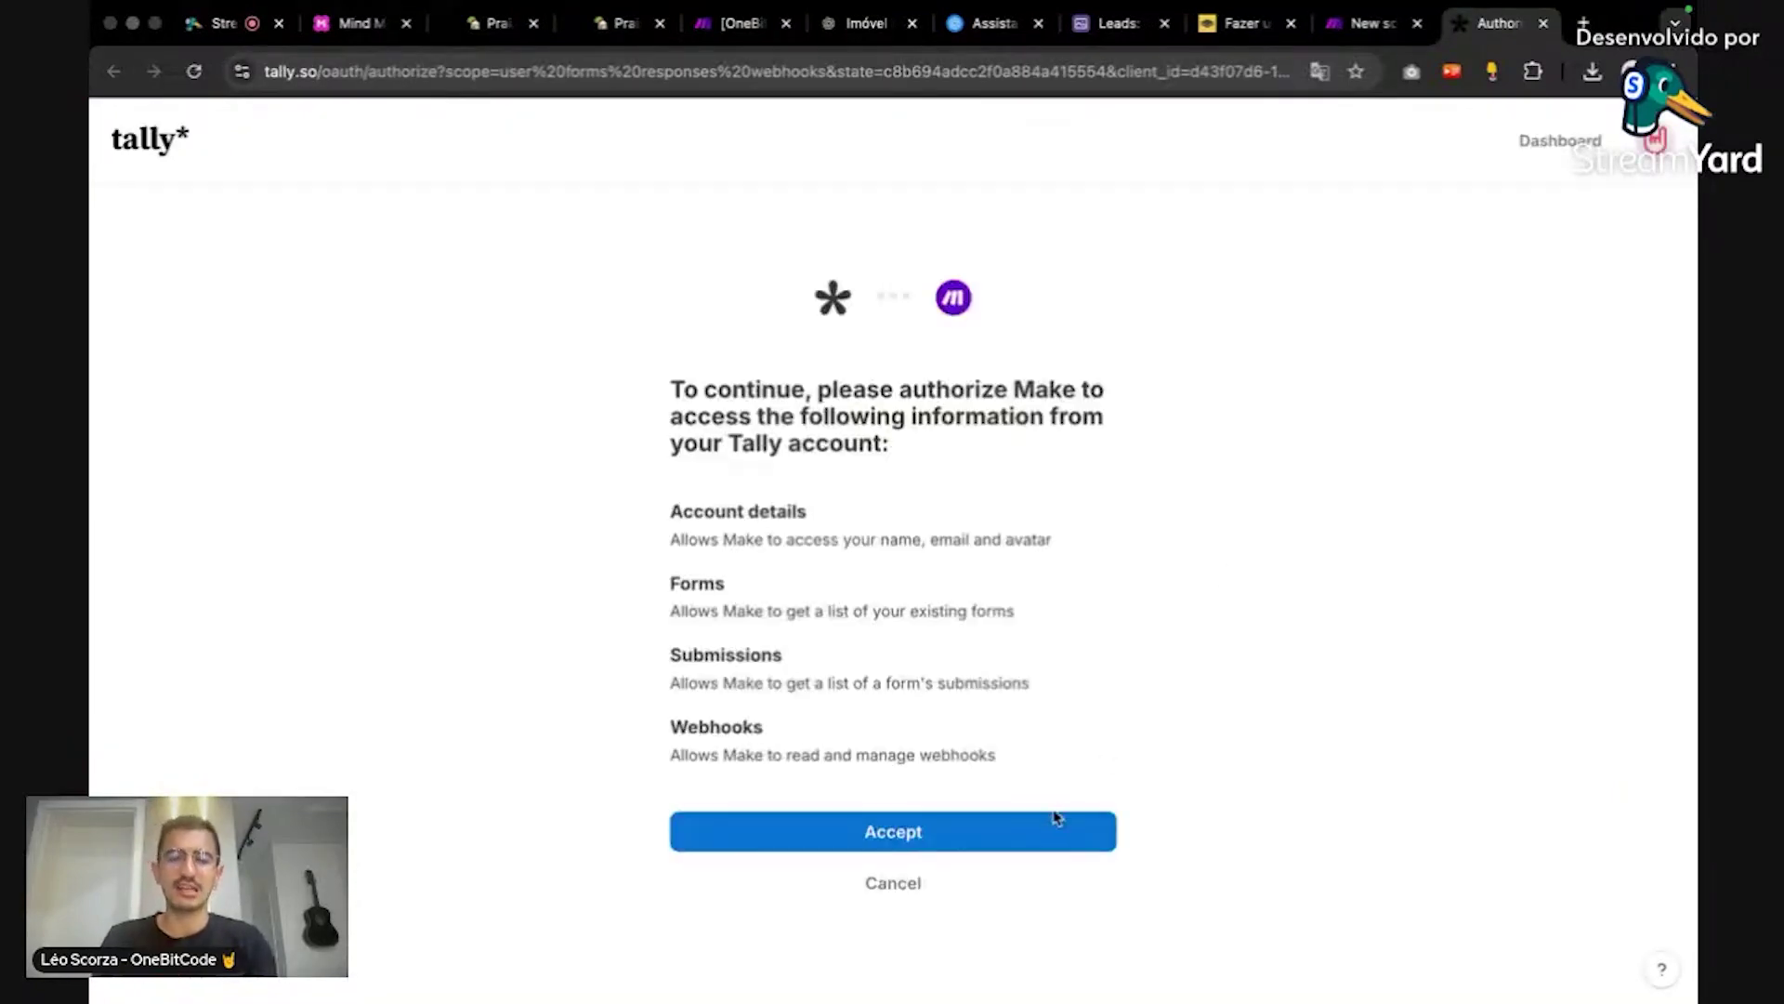
{"action": "left_click", "coordinate": [1051, 825]}
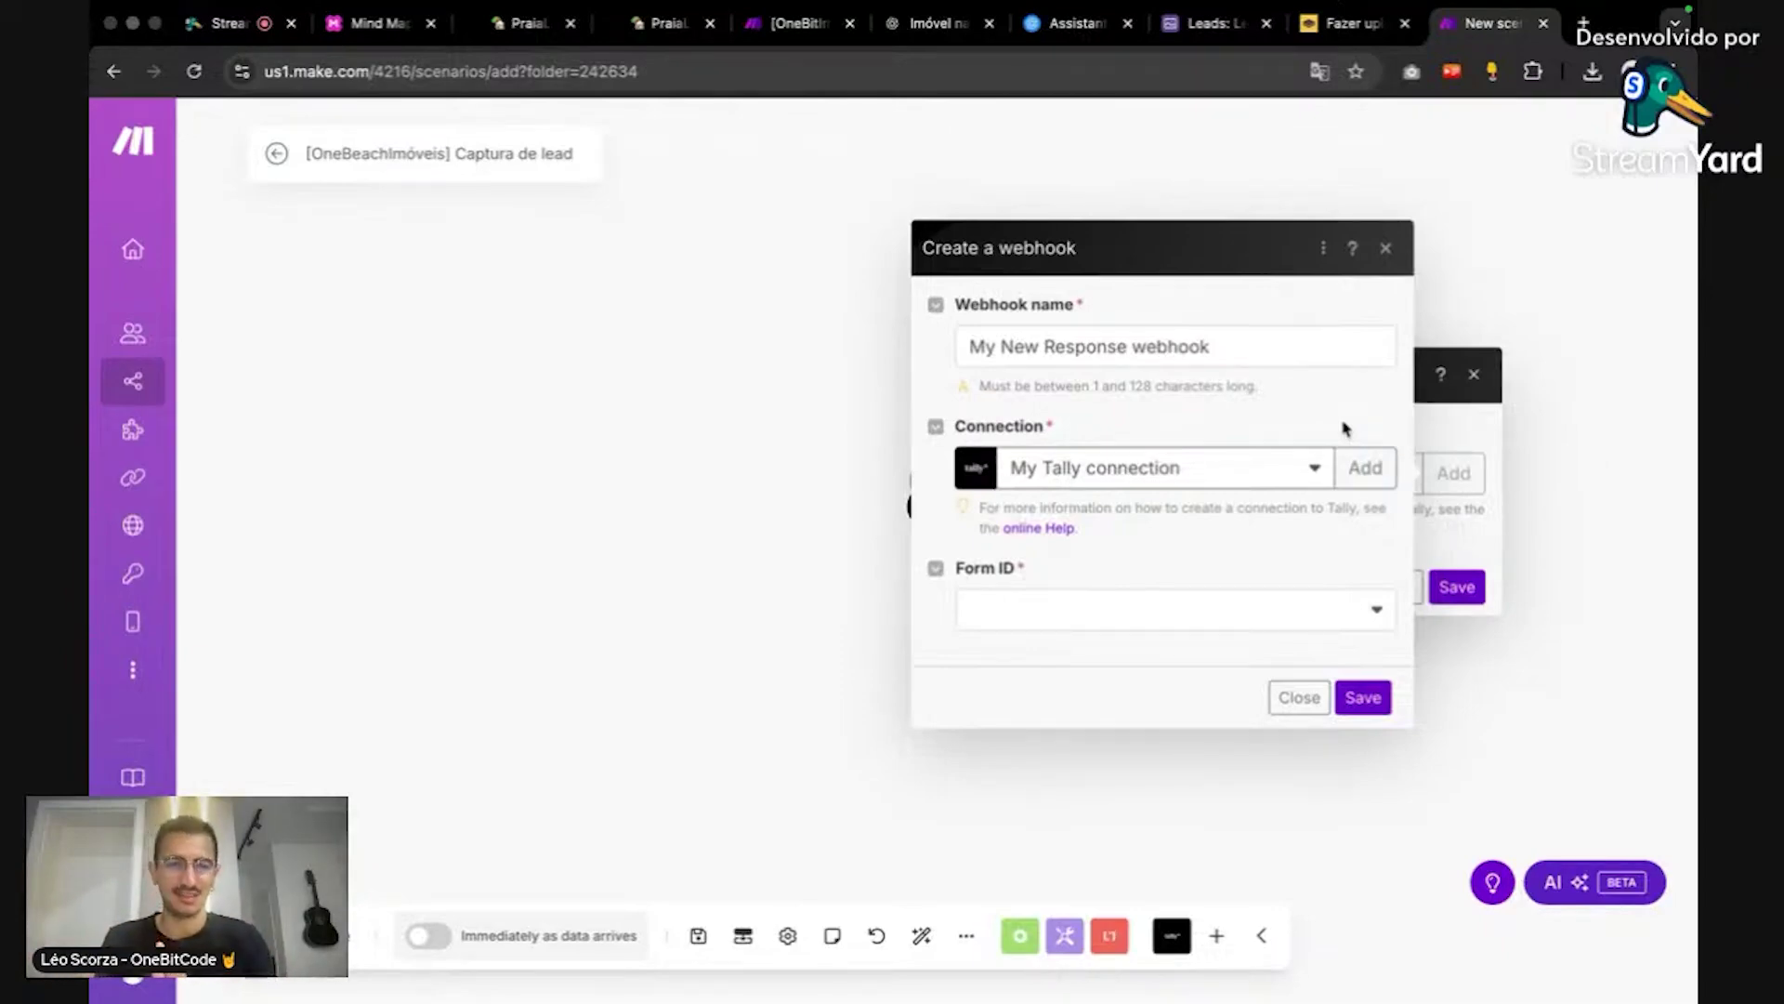
Step: Point the webhook at the PraiaLife Novo Campeche form and save the webhook and trigger
{"action": "left_click", "coordinate": [1285, 613]}
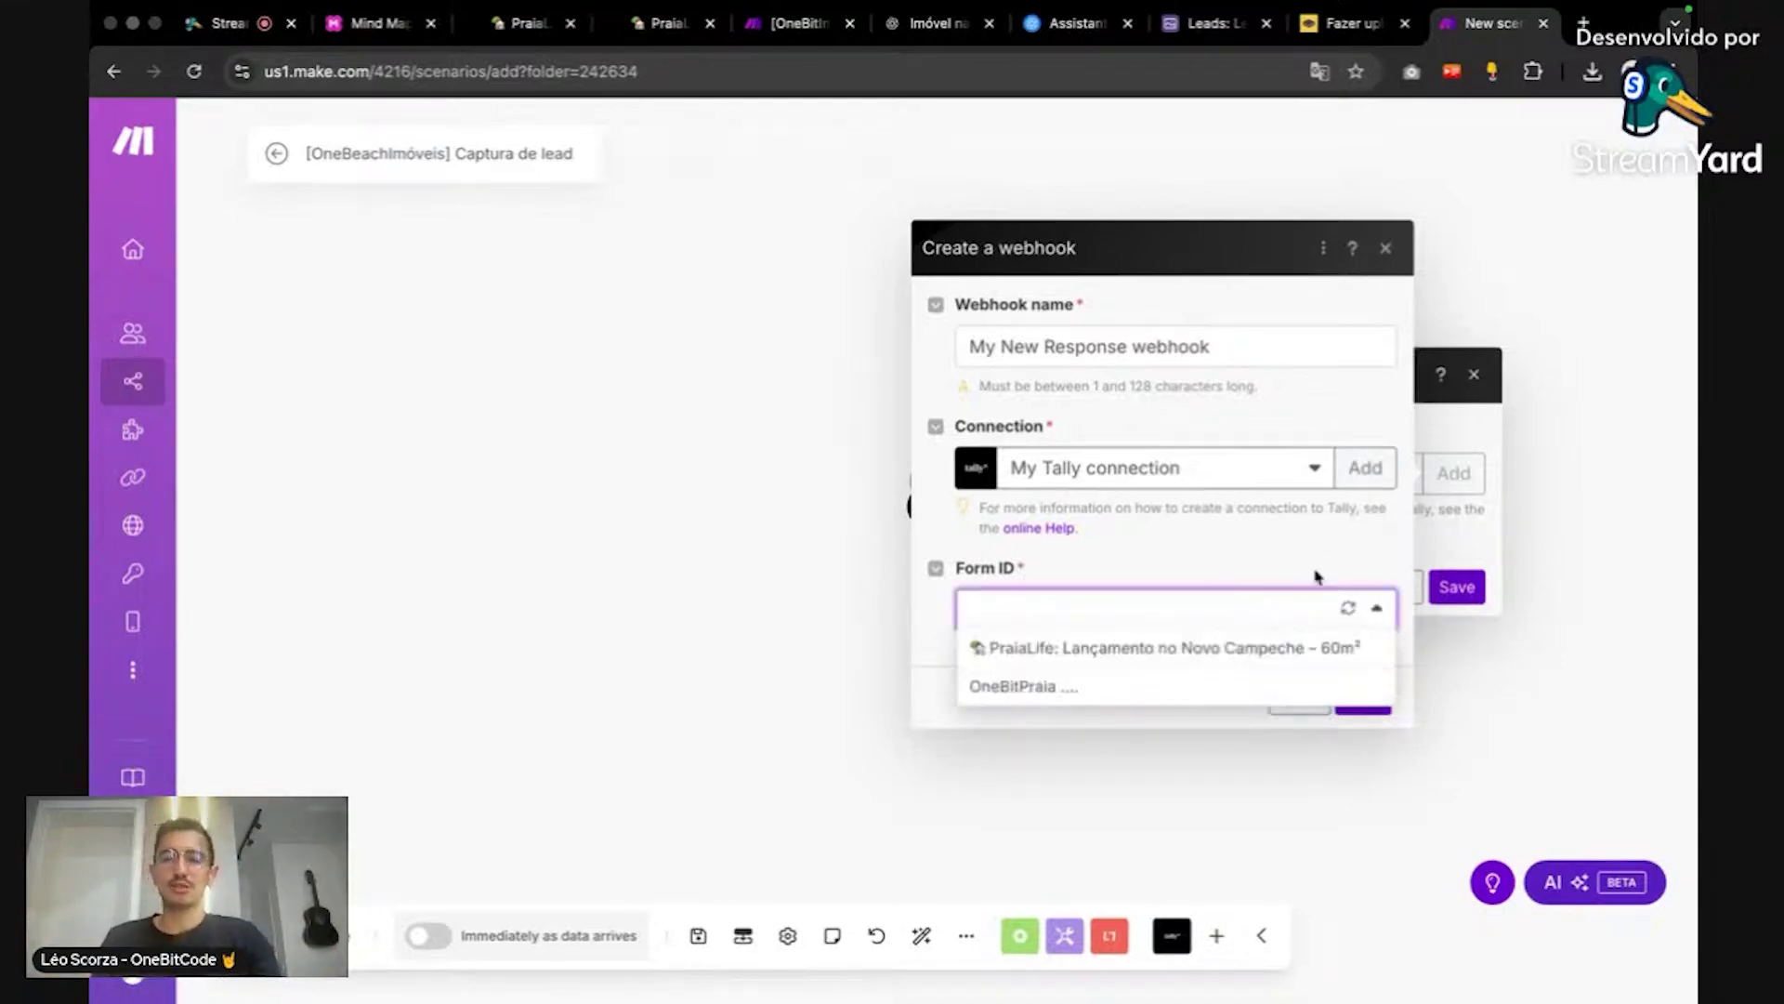
{"action": "left_click", "coordinate": [1269, 648]}
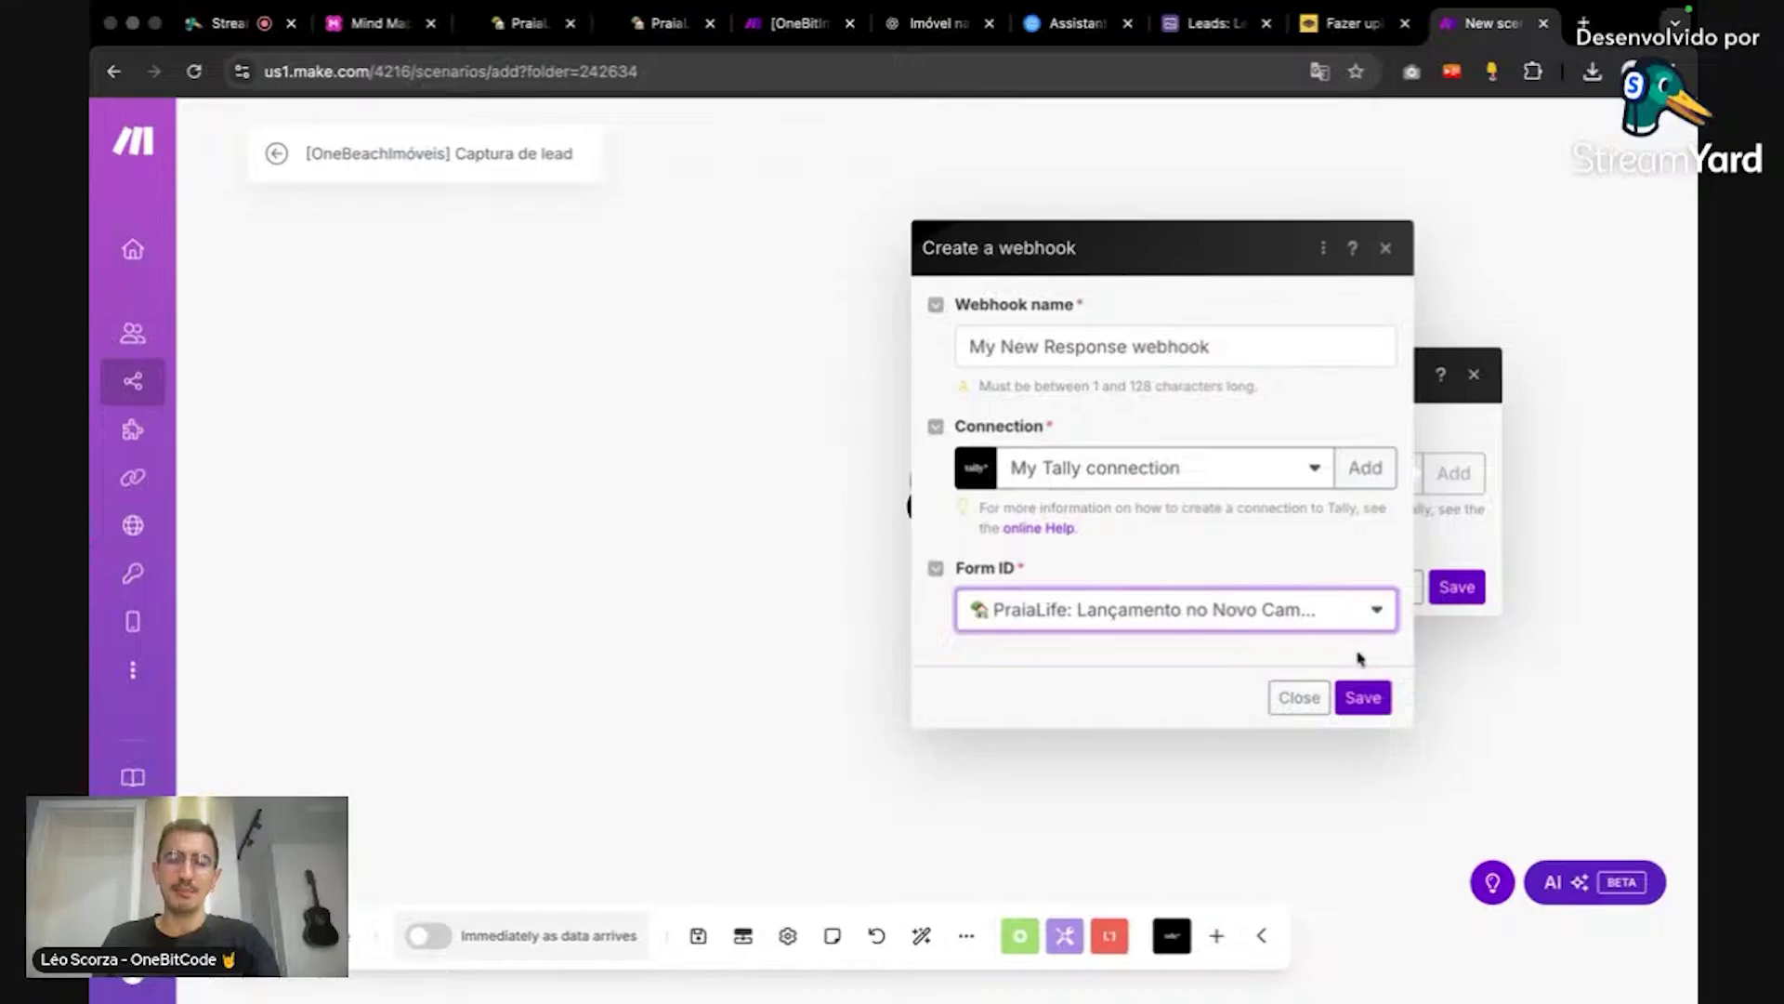
{"action": "left_click", "coordinate": [1362, 699]}
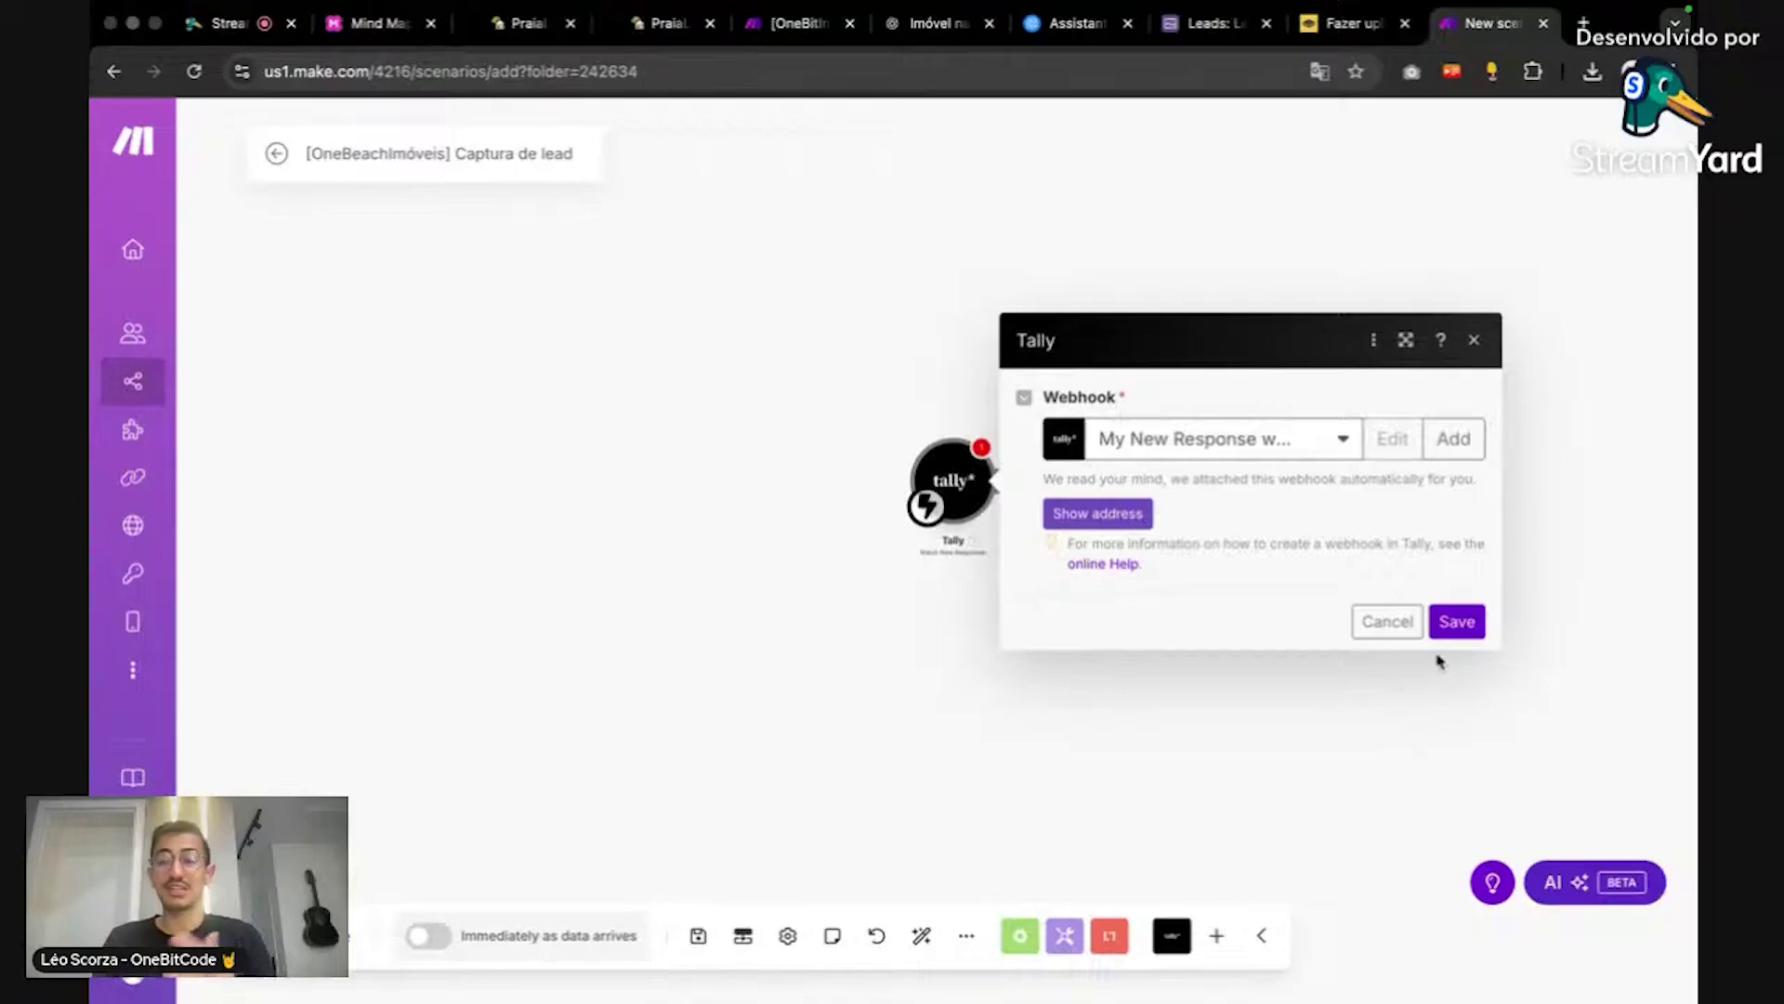
{"action": "left_click", "coordinate": [1457, 622]}
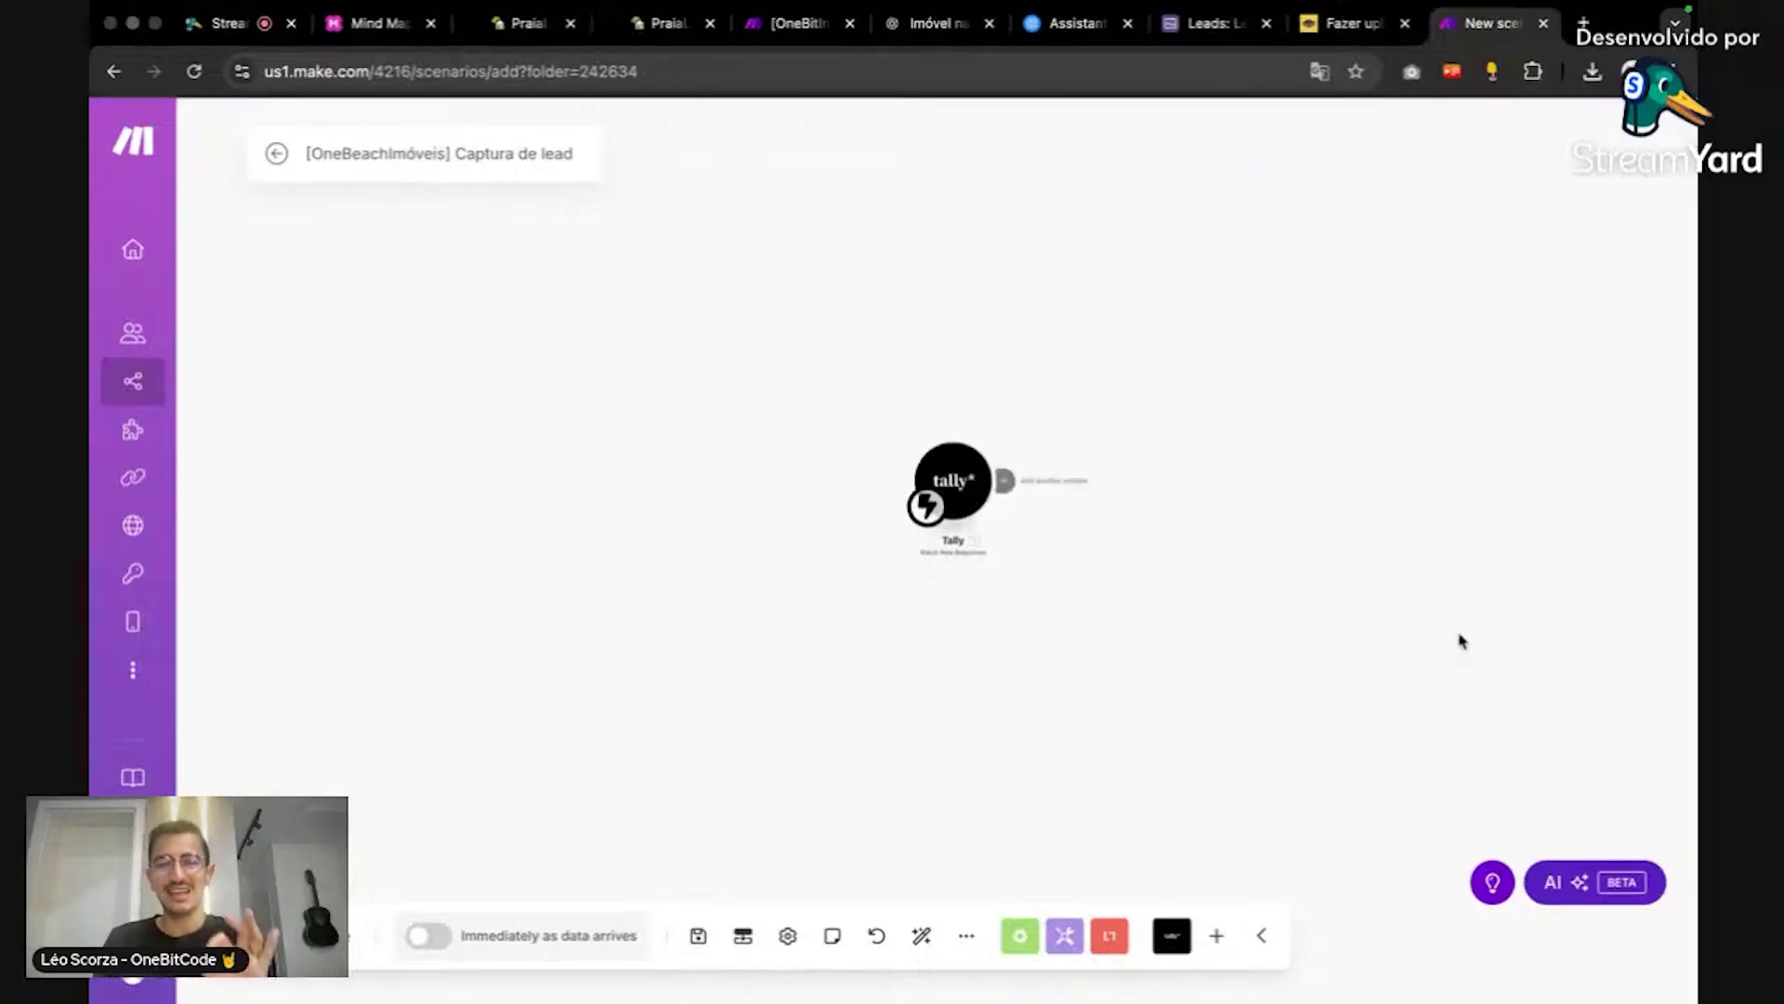
{"action": "left_click", "coordinate": [1097, 533]}
Step: Run '[OneBeachImóveis] Captura de lead' once so the Tally trigger waits for data
{"action": "left_click", "coordinate": [1048, 406]}
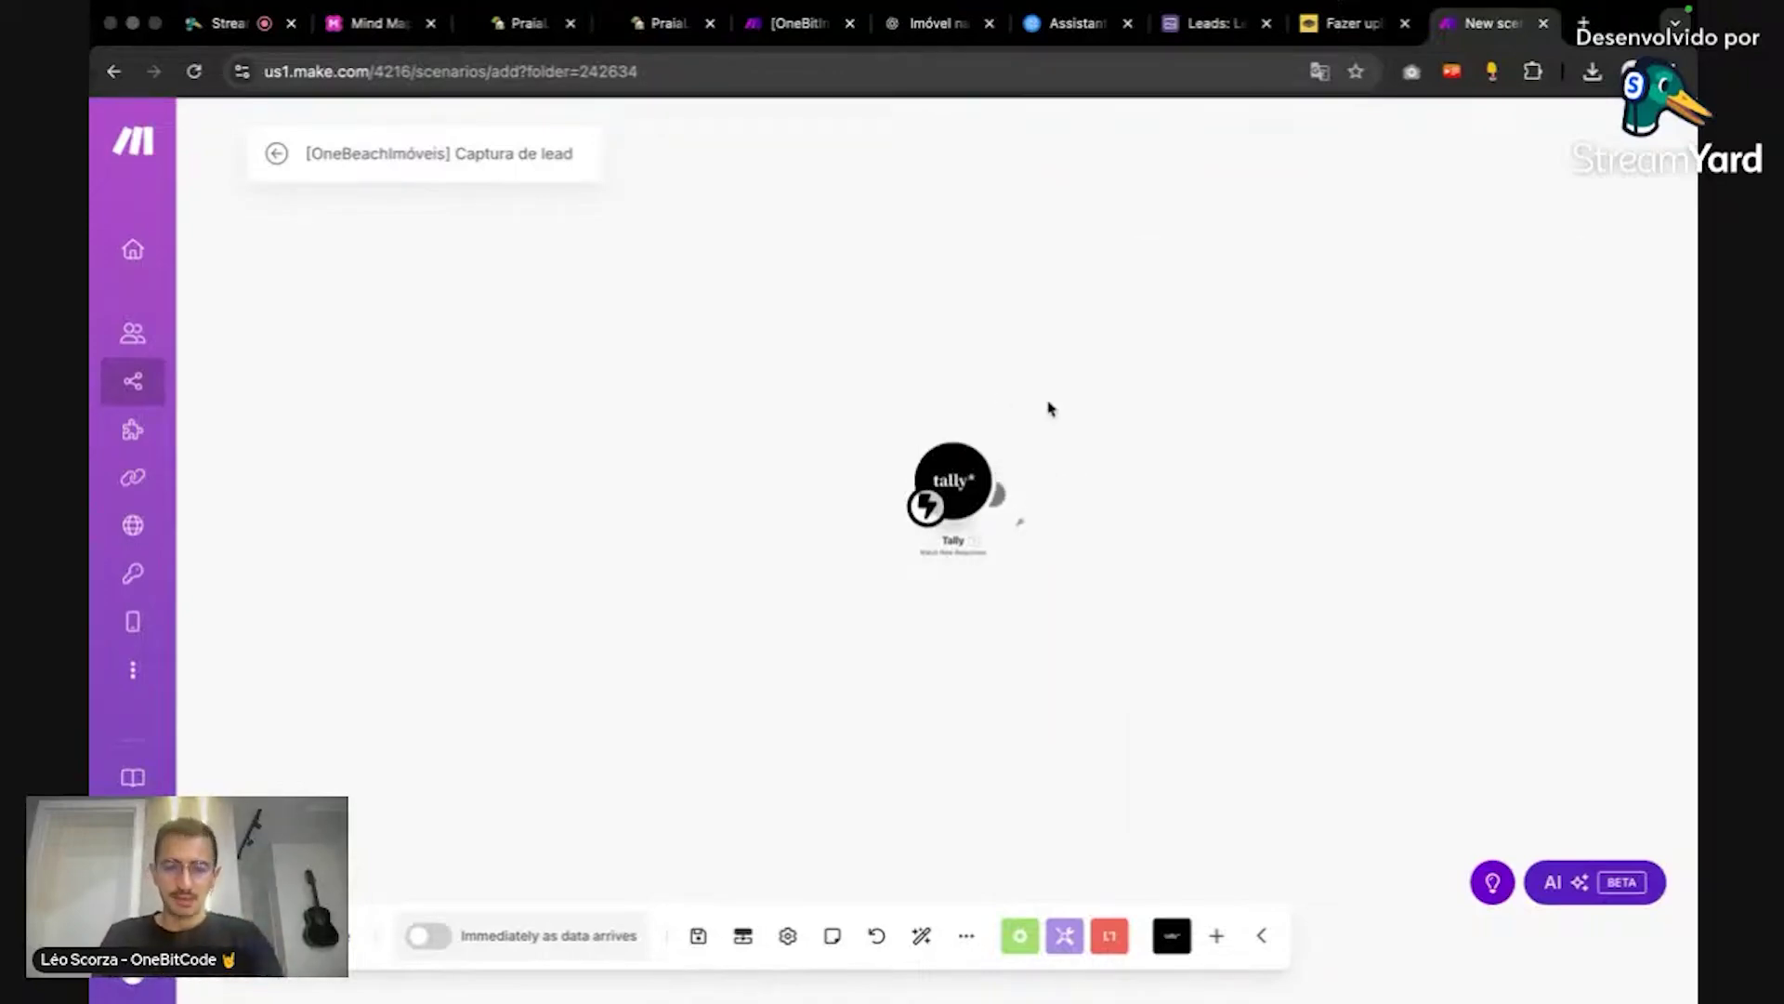
{"action": "scroll", "coordinate": [1068, 558], "scroll_direction": "up", "scroll_amount": 1}
{"action": "scroll", "coordinate": [1069, 557], "scroll_direction": "up", "scroll_amount": 1}
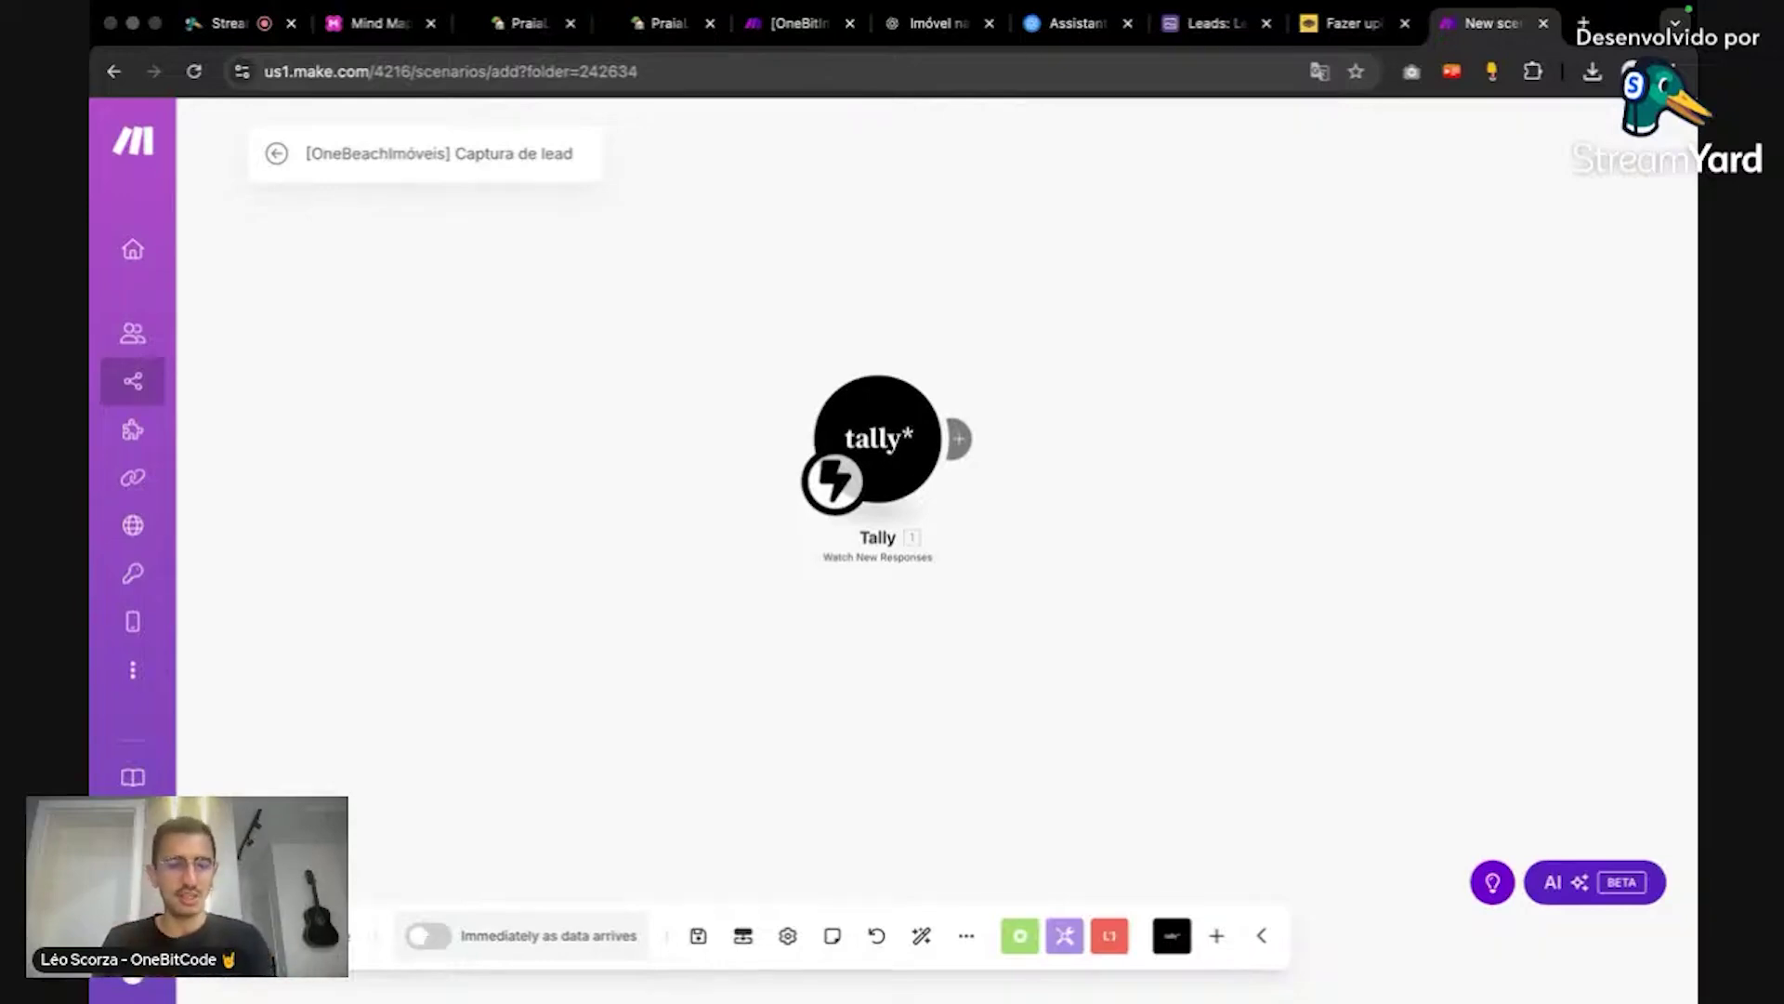
{"action": "left_click", "coordinate": [284, 936]}
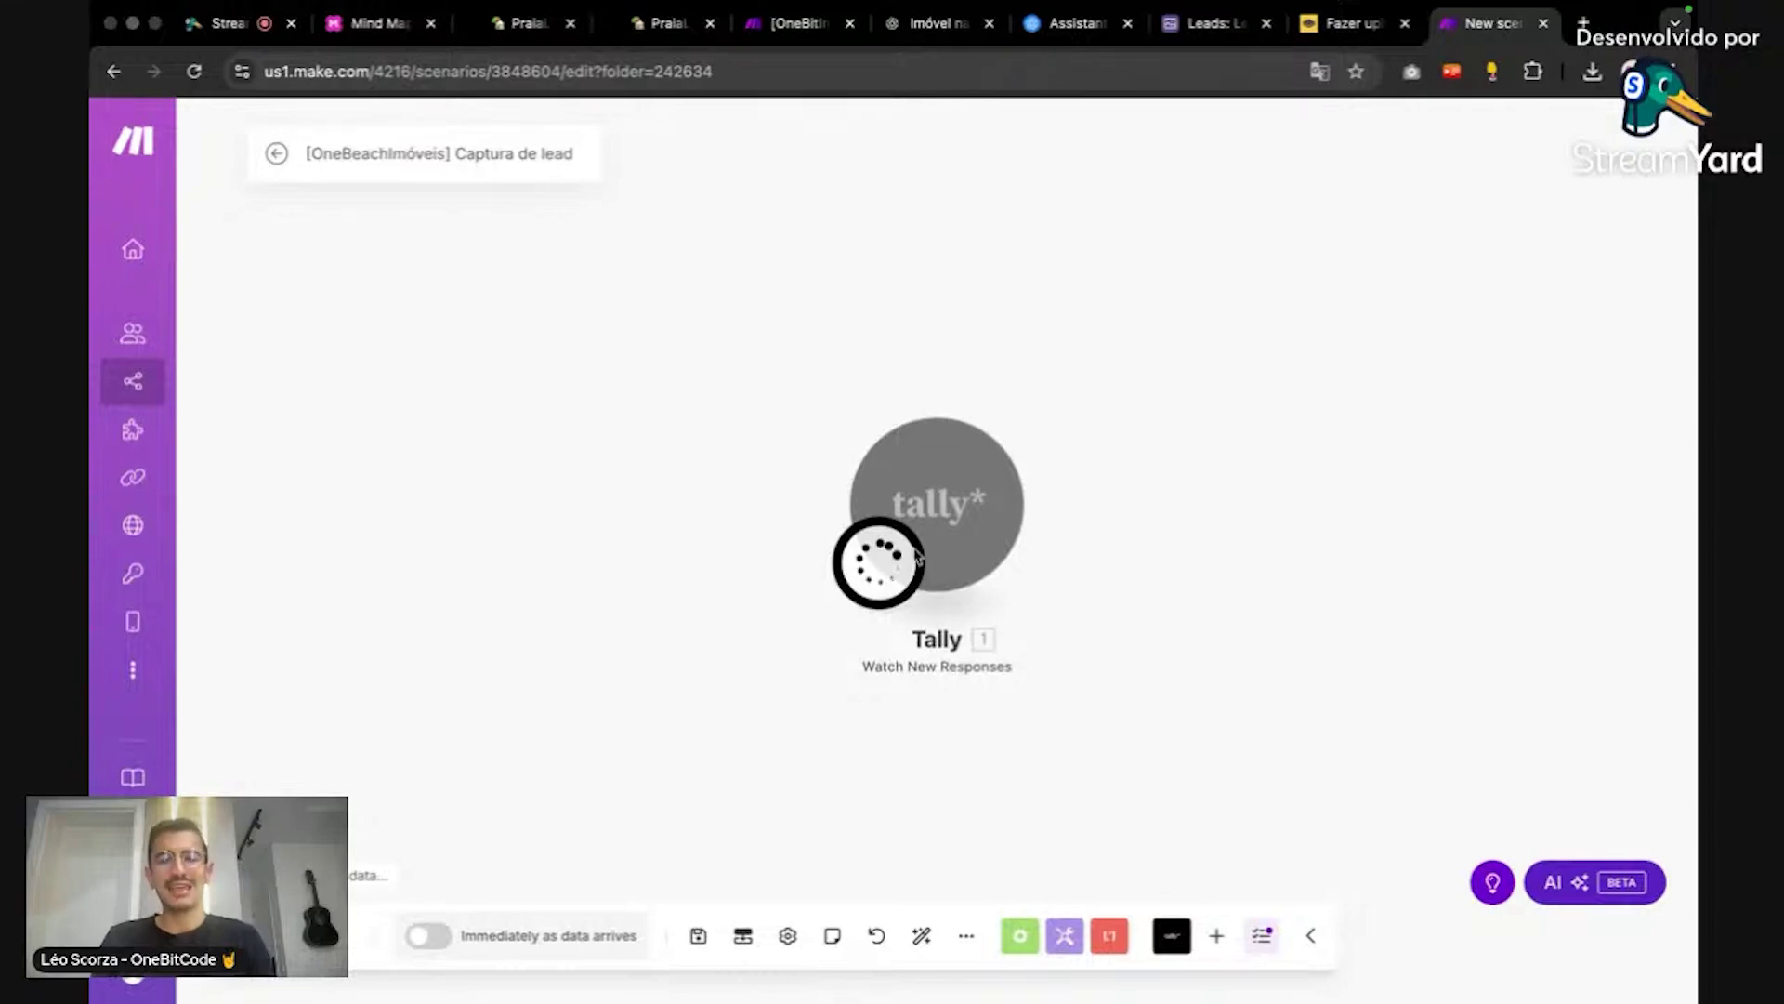
Step: Reload and close the public PraiaLife form page, returning to the Tally editor
{"action": "left_click", "coordinate": [534, 23]}
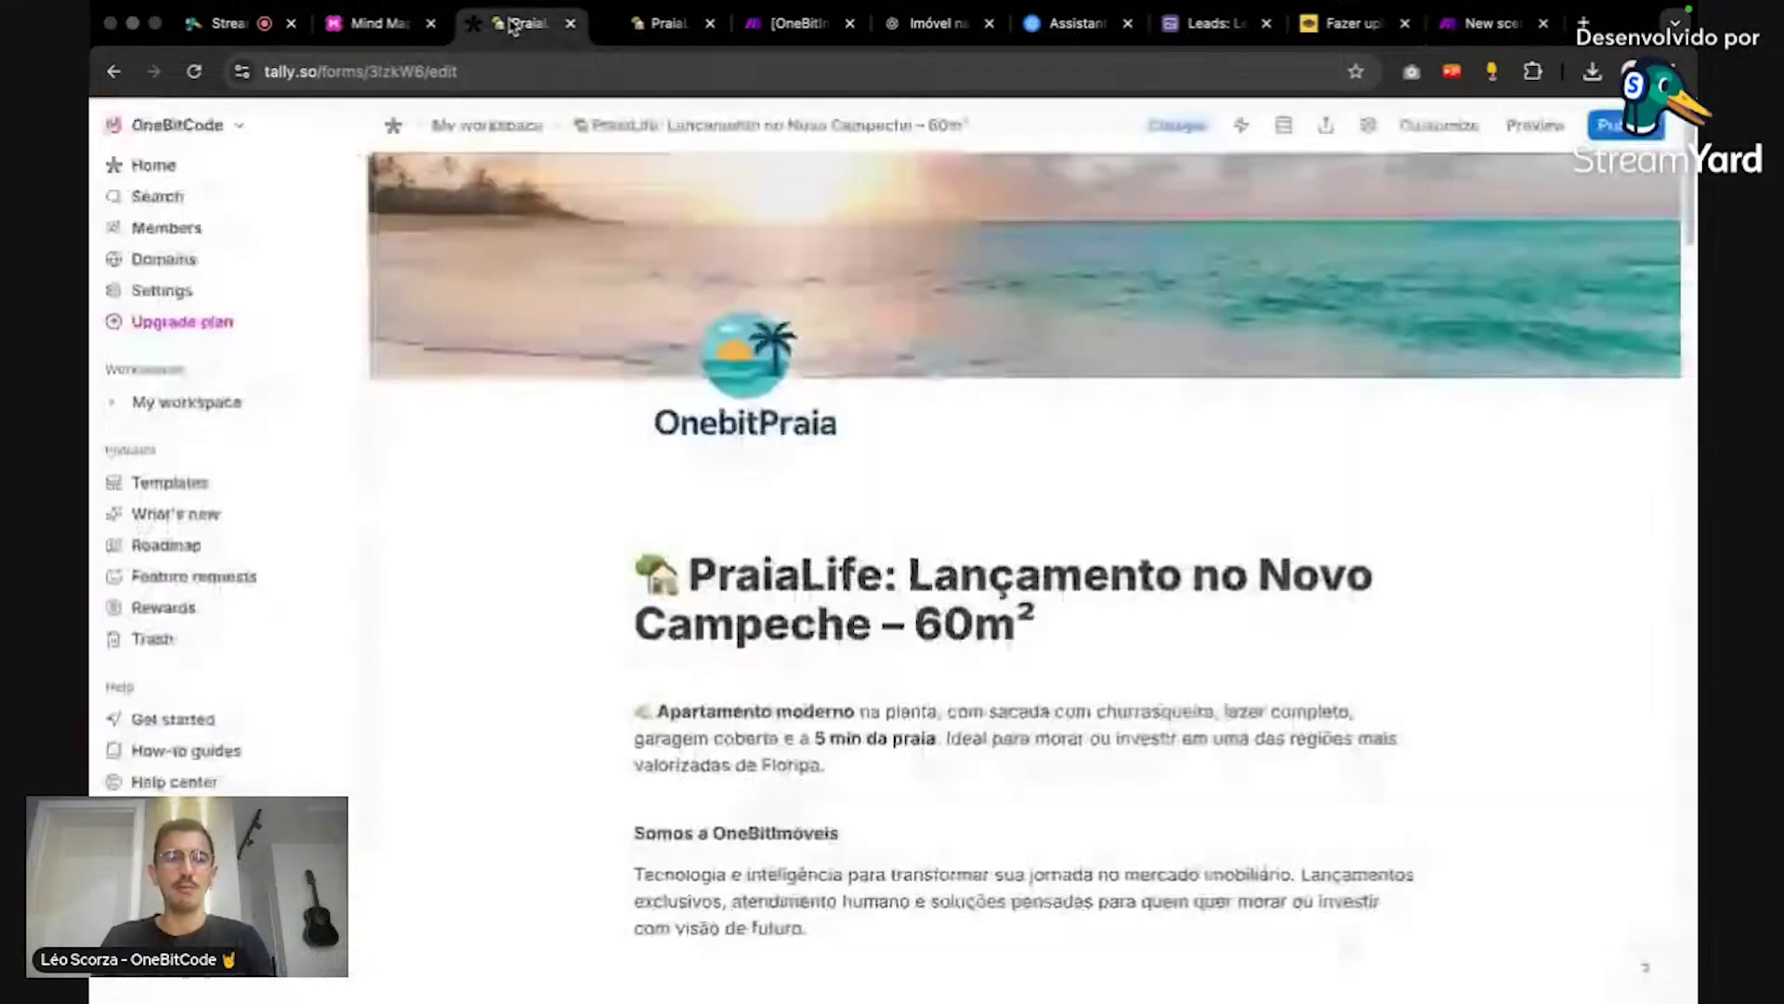
{"action": "left_click", "coordinate": [634, 23]}
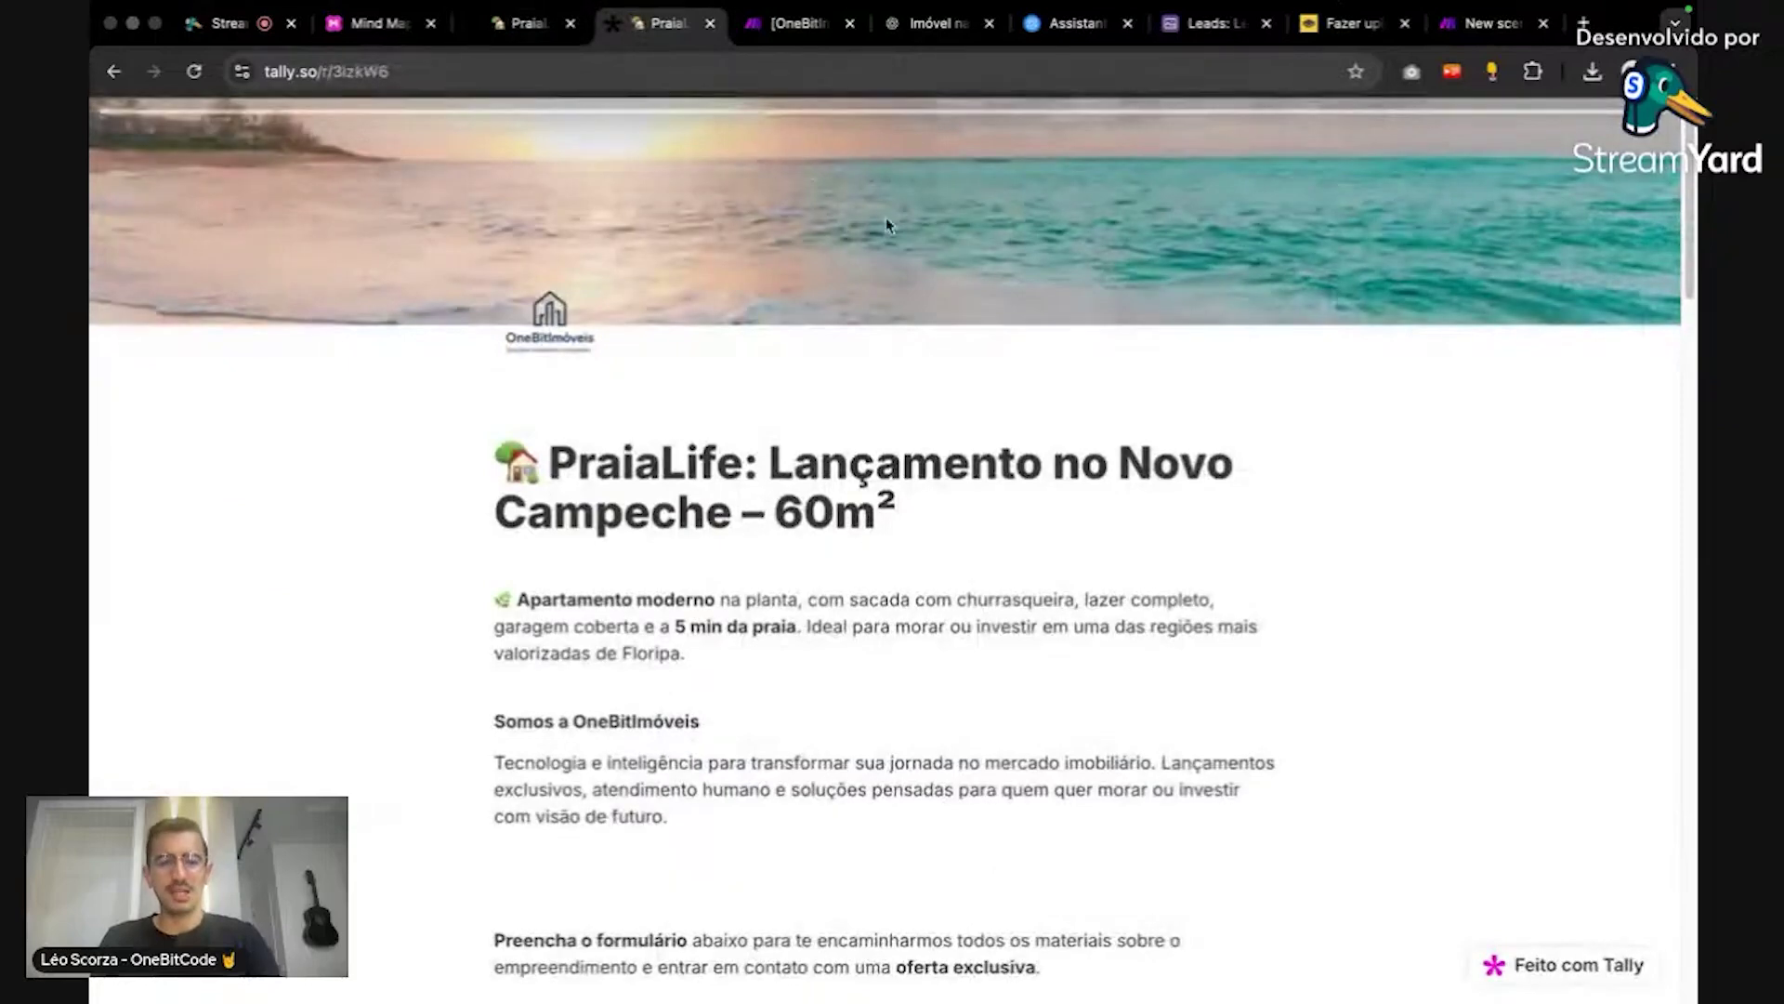
{"action": "key", "text": "super+r"}
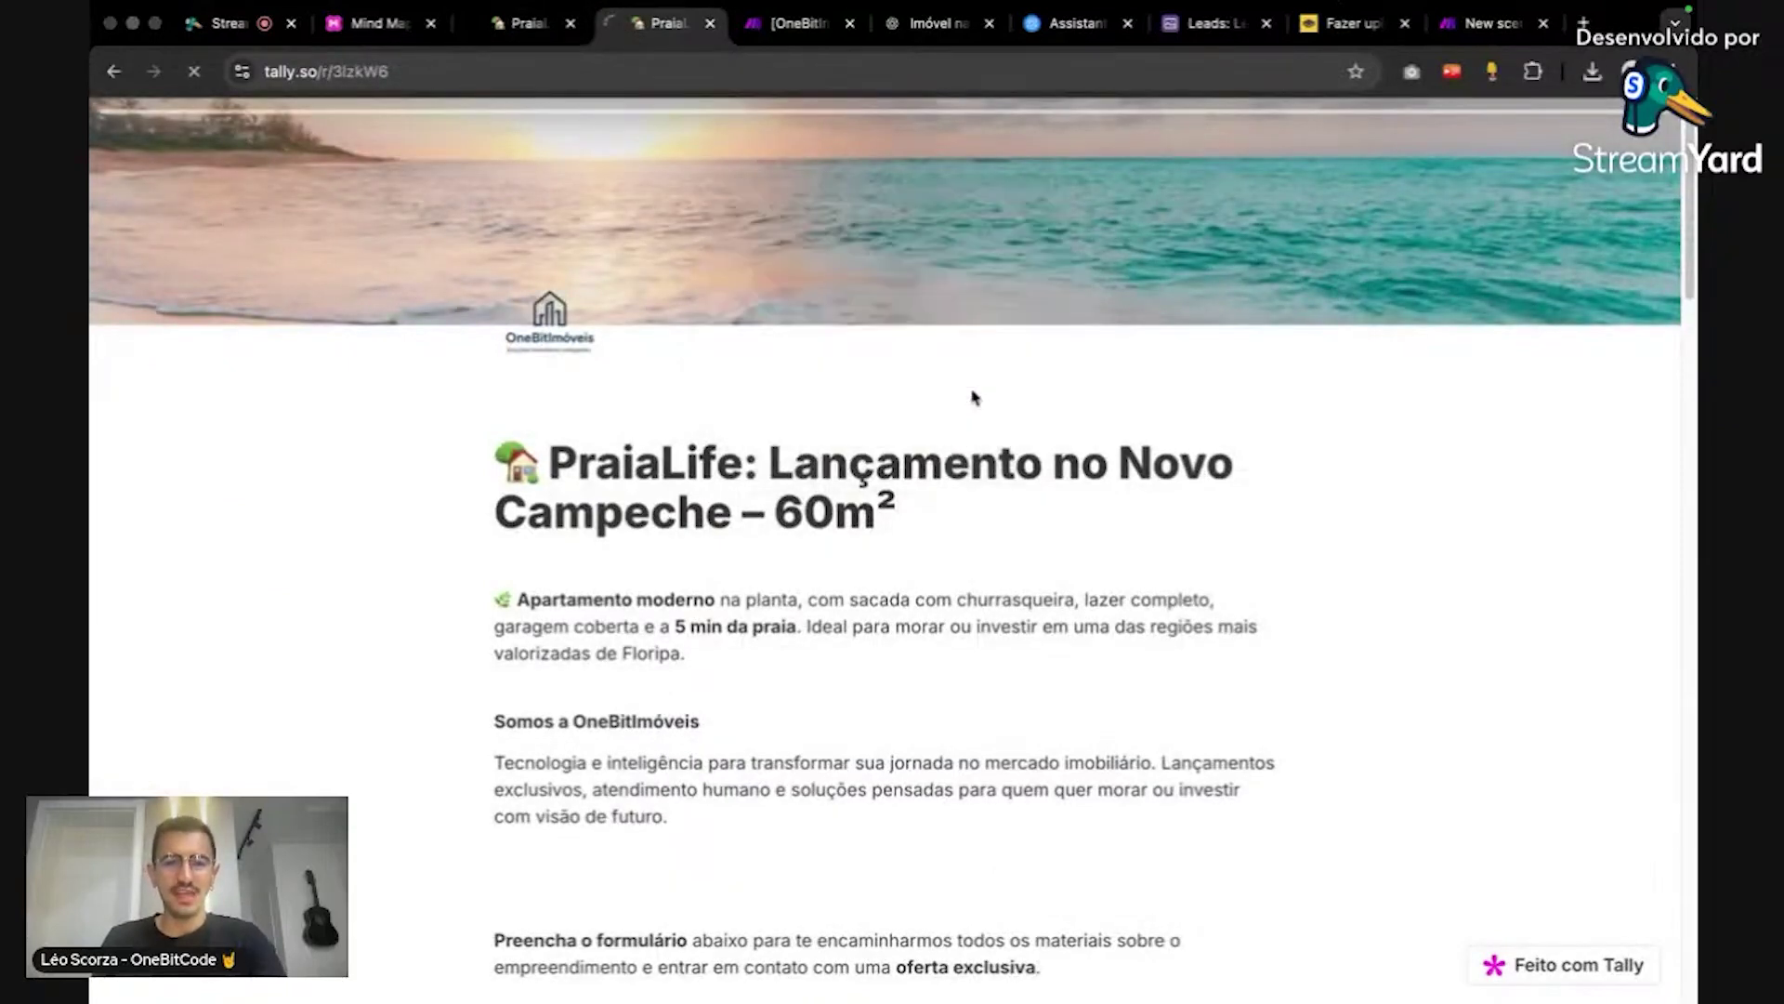
{"action": "left_click", "coordinate": [973, 397]}
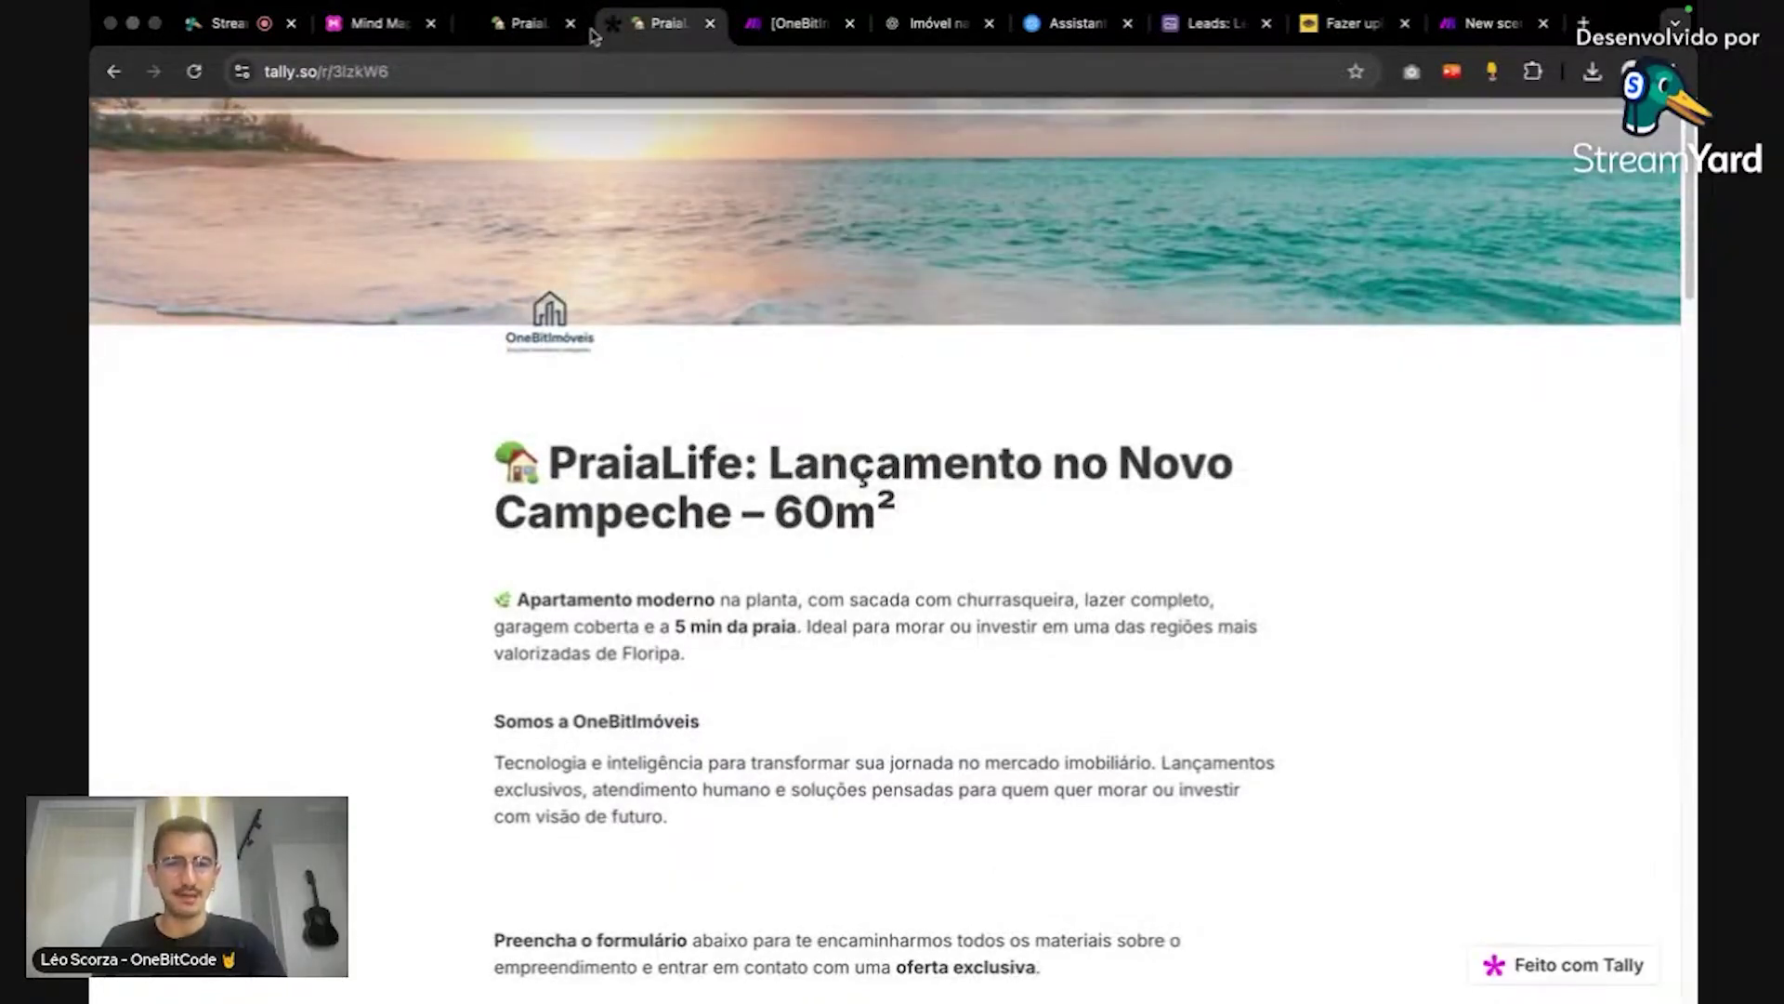
{"action": "key", "text": "super+w"}
{"action": "left_click", "coordinate": [552, 25]}
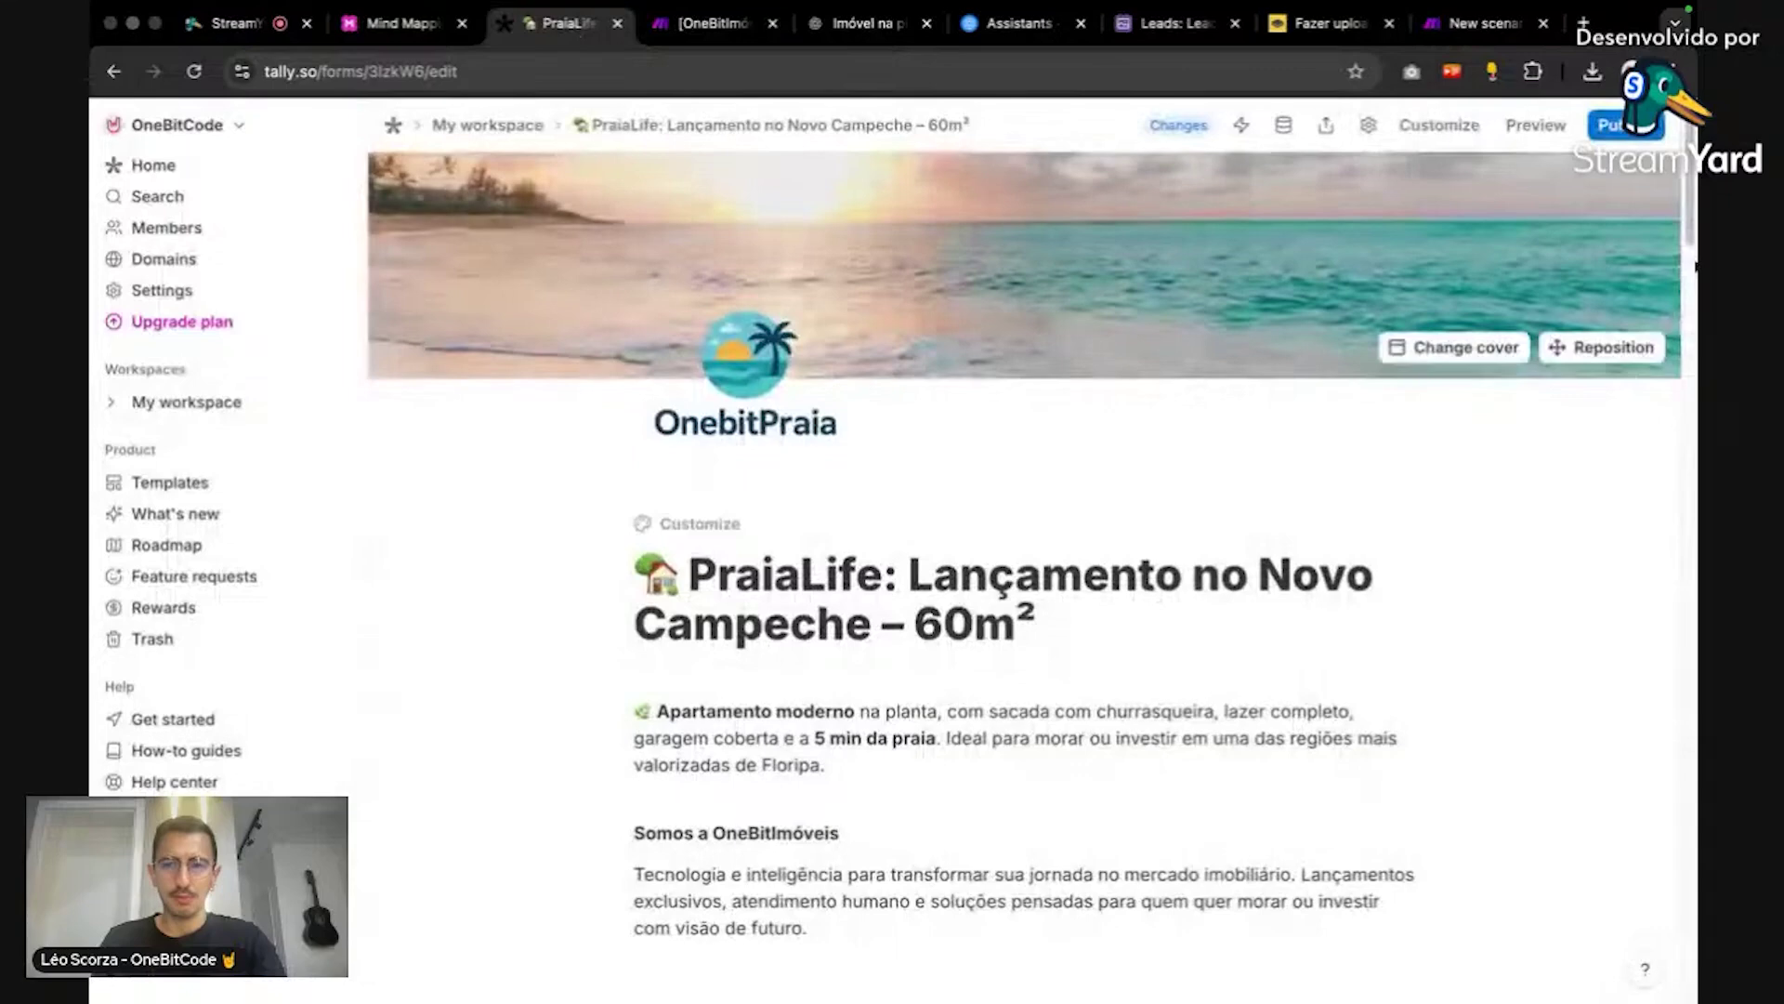
Step: Publish the latest PraiaLife form changes and preview the form
{"action": "left_click", "coordinate": [1610, 119]}
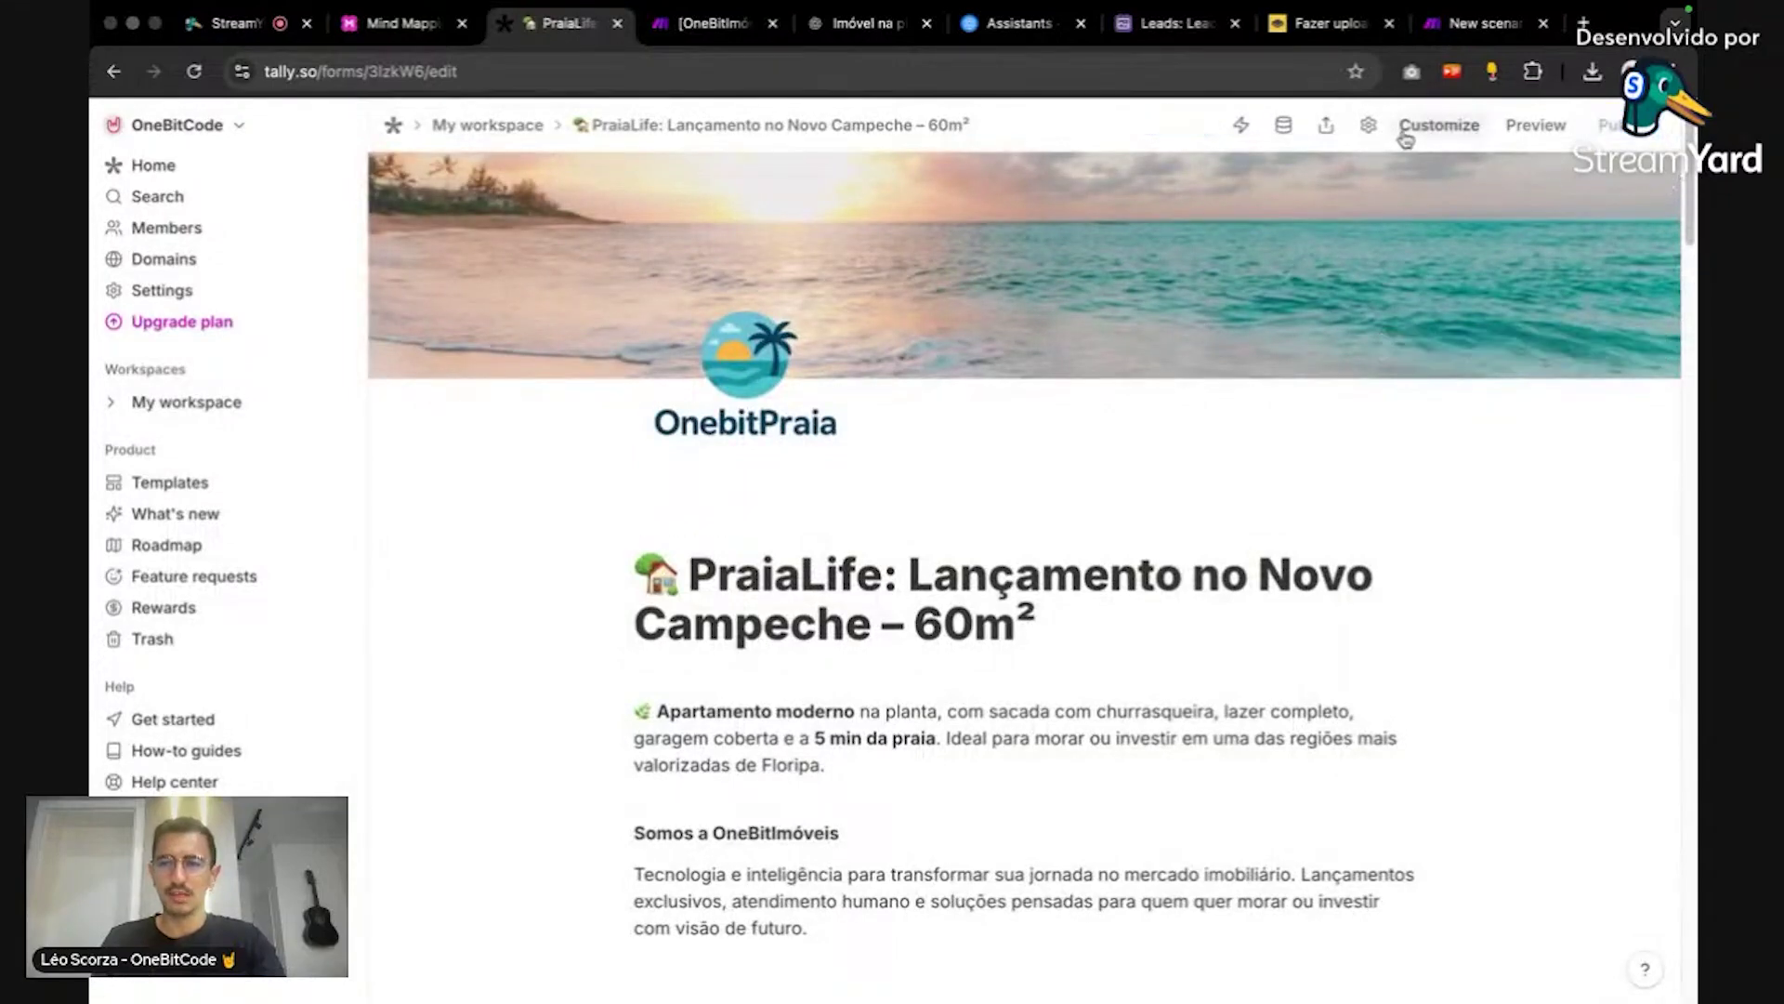
{"action": "left_click", "coordinate": [1549, 127]}
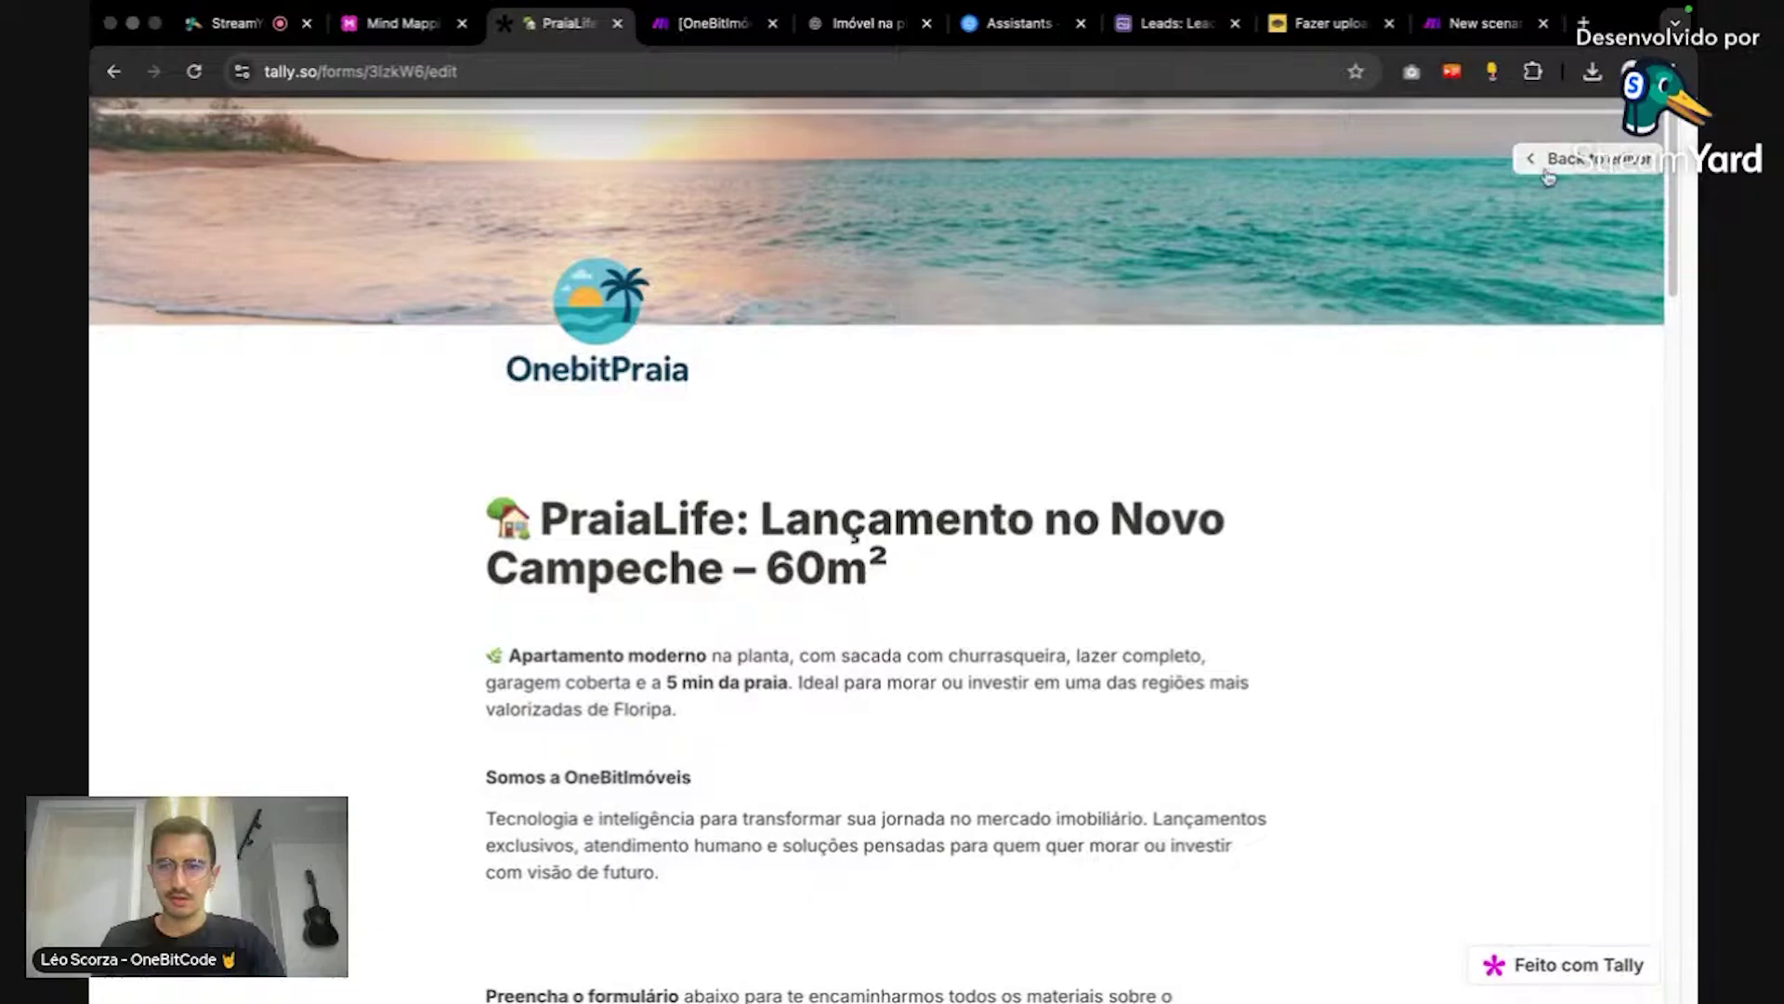
{"action": "left_click", "coordinate": [1570, 158]}
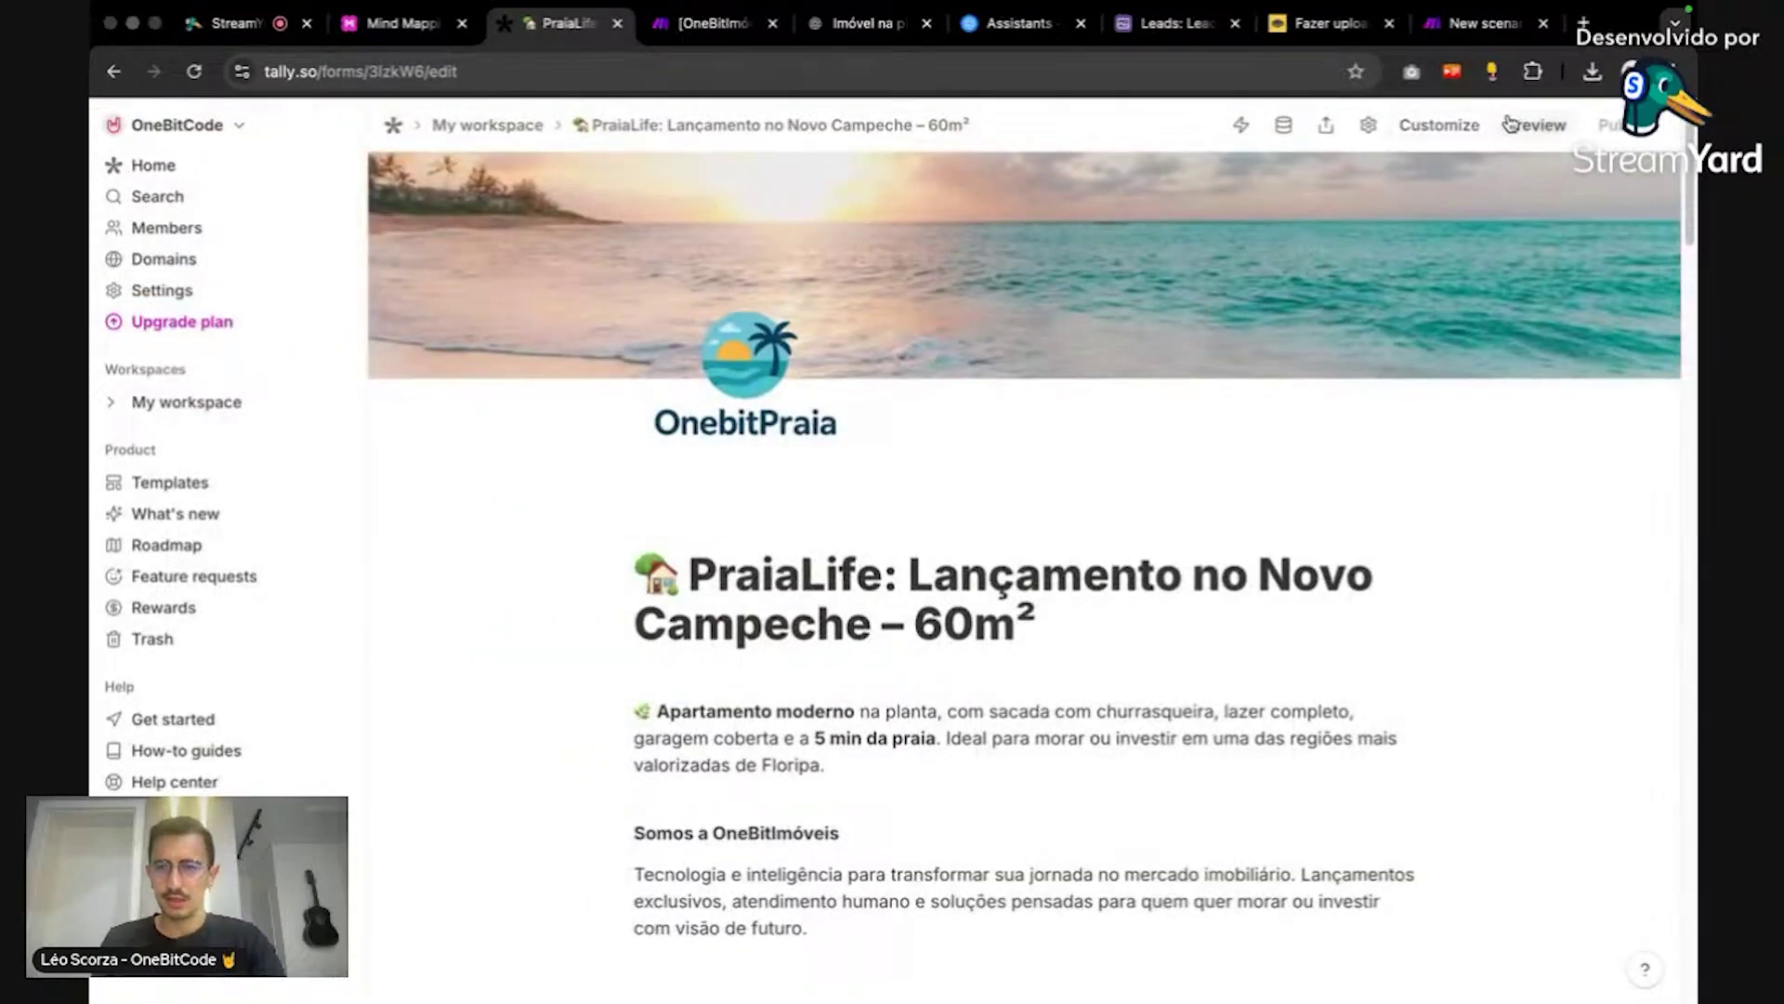
{"action": "mouse_move", "coordinate": [1597, 261]}
{"action": "scroll", "coordinate": [1565, 438], "scroll_direction": "down", "scroll_amount": 1}
{"action": "scroll", "coordinate": [1565, 437], "scroll_direction": "up", "scroll_amount": 1}
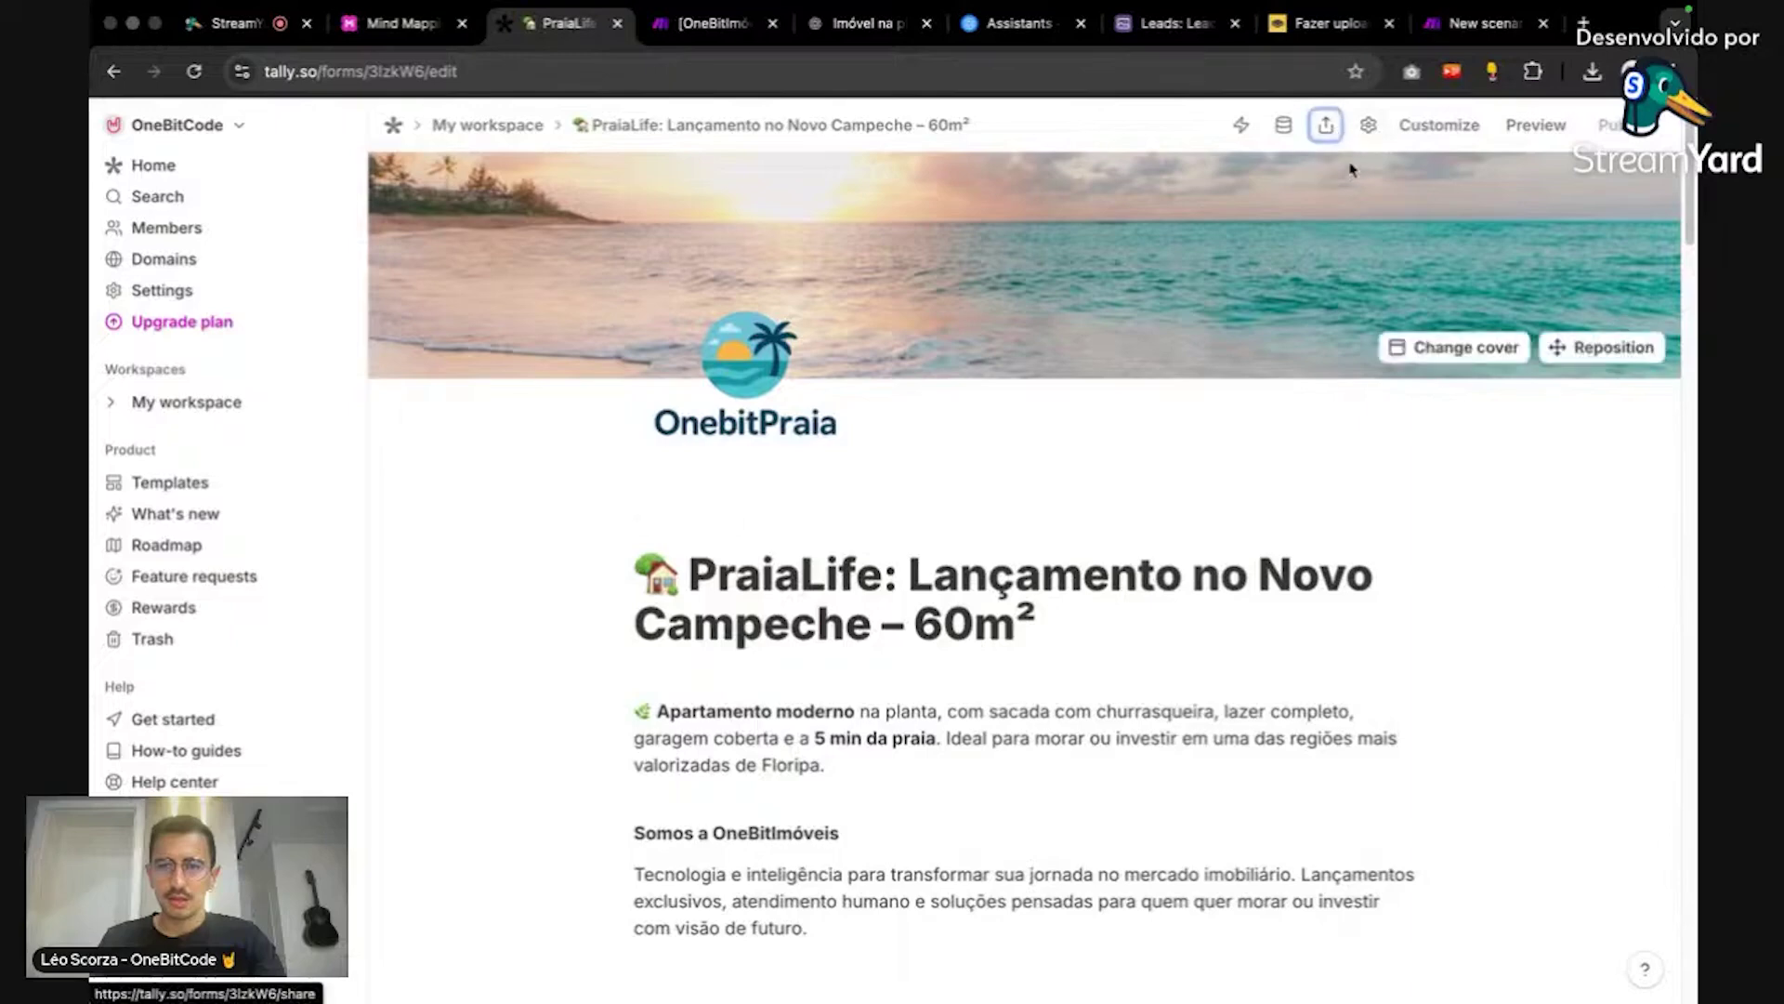
Step: Copy the form's public share link and load it in a new browser tab
{"action": "left_click", "coordinate": [1326, 125]}
{"action": "left_click", "coordinate": [961, 462]}
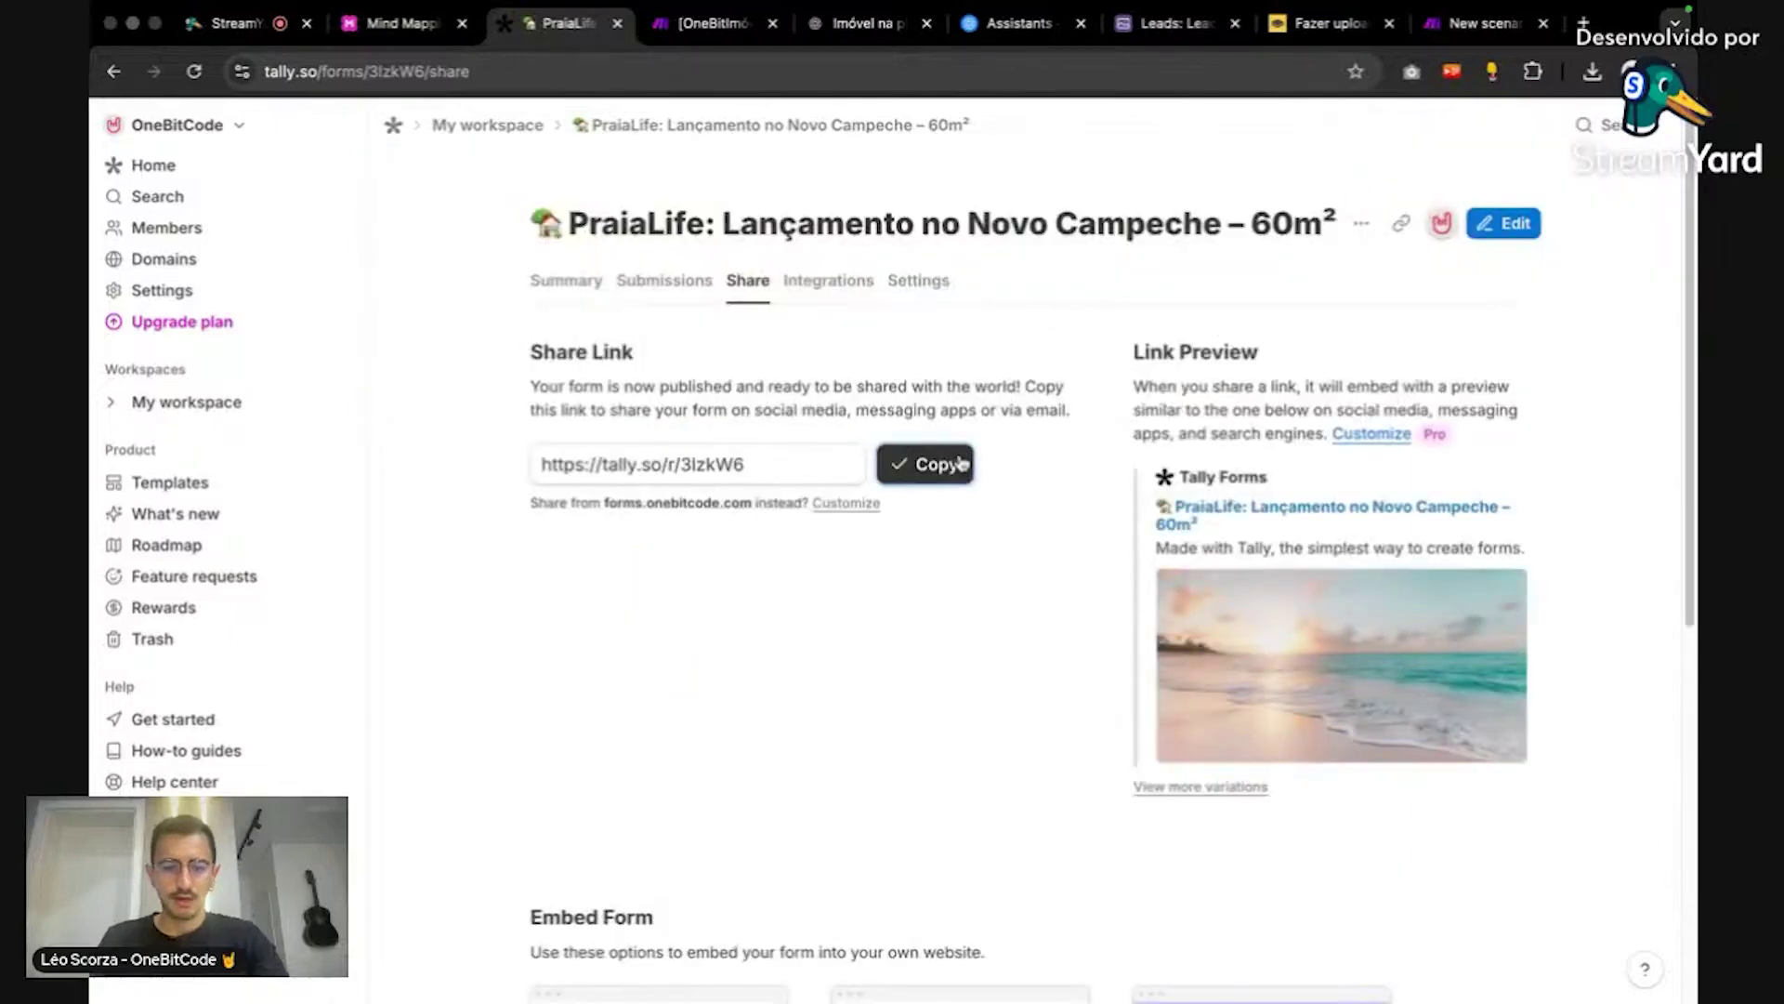
{"action": "key", "text": "ctrl+t"}
{"action": "key", "text": "ctrl+v"}
{"action": "key", "text": "Return"}
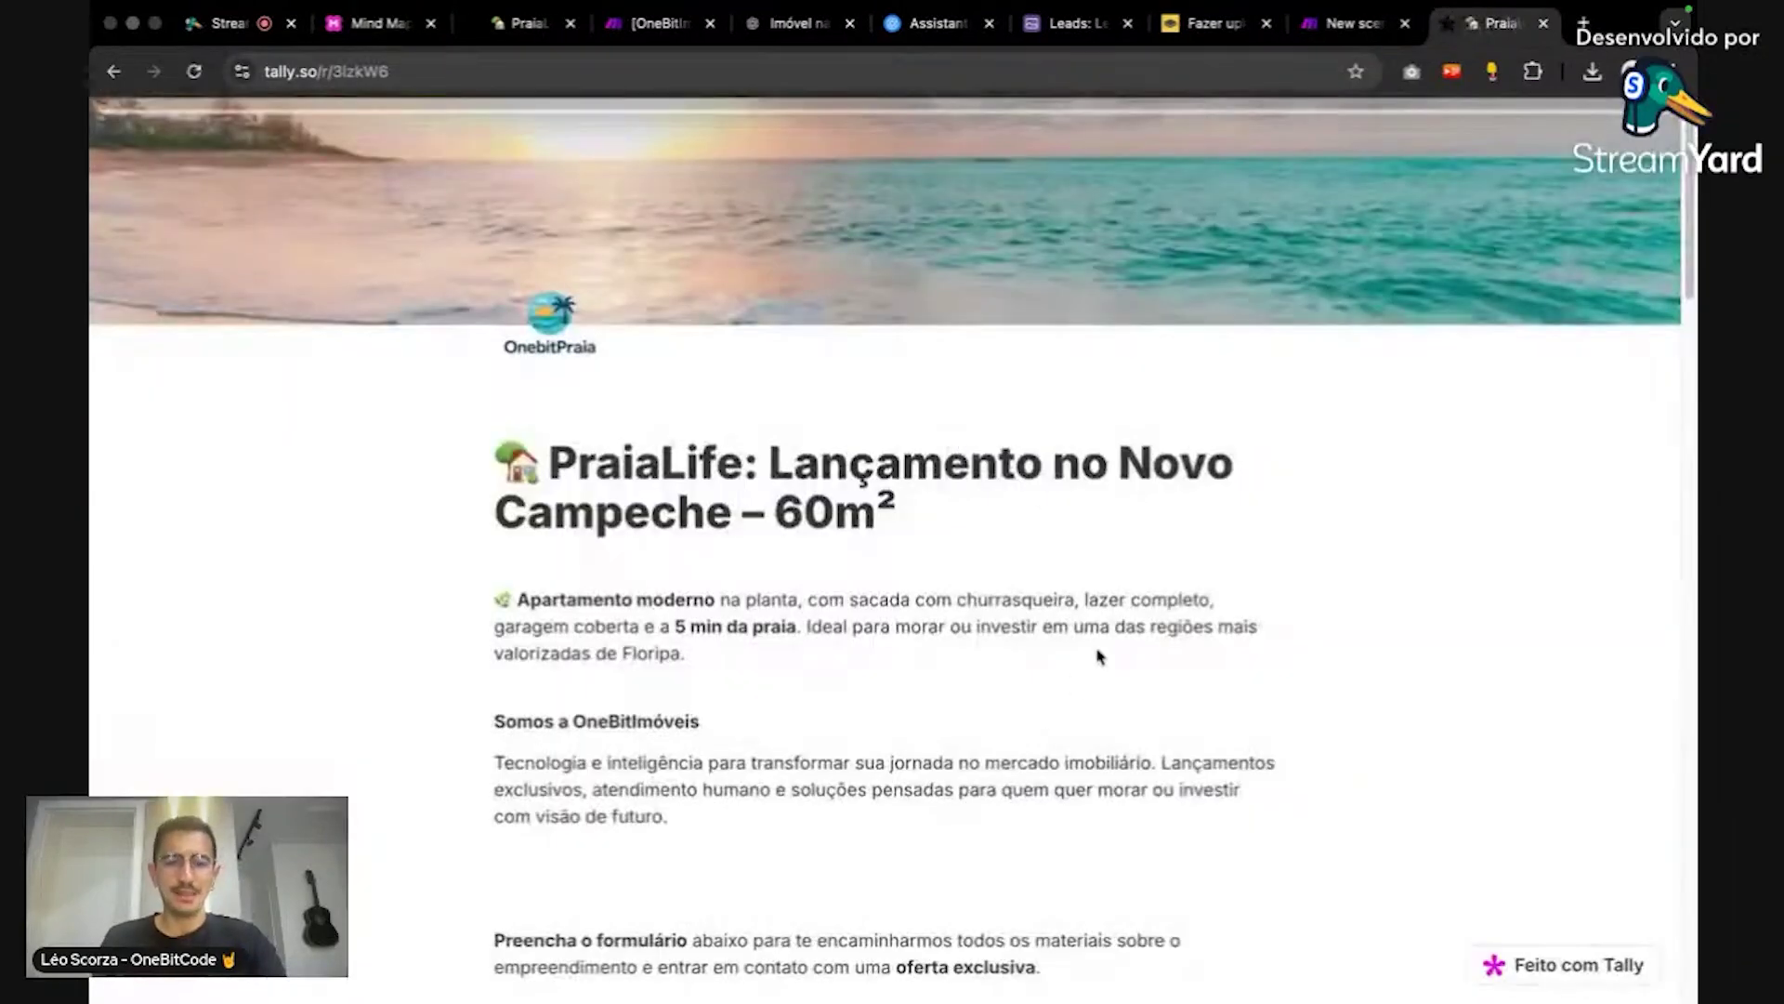
Step: Fill in the lead's full name, e-mail and WhatsApp number on the PraiaLife form
{"action": "scroll", "coordinate": [1097, 657], "scroll_direction": "down", "scroll_amount": 6}
{"action": "left_click", "coordinate": [781, 575]}
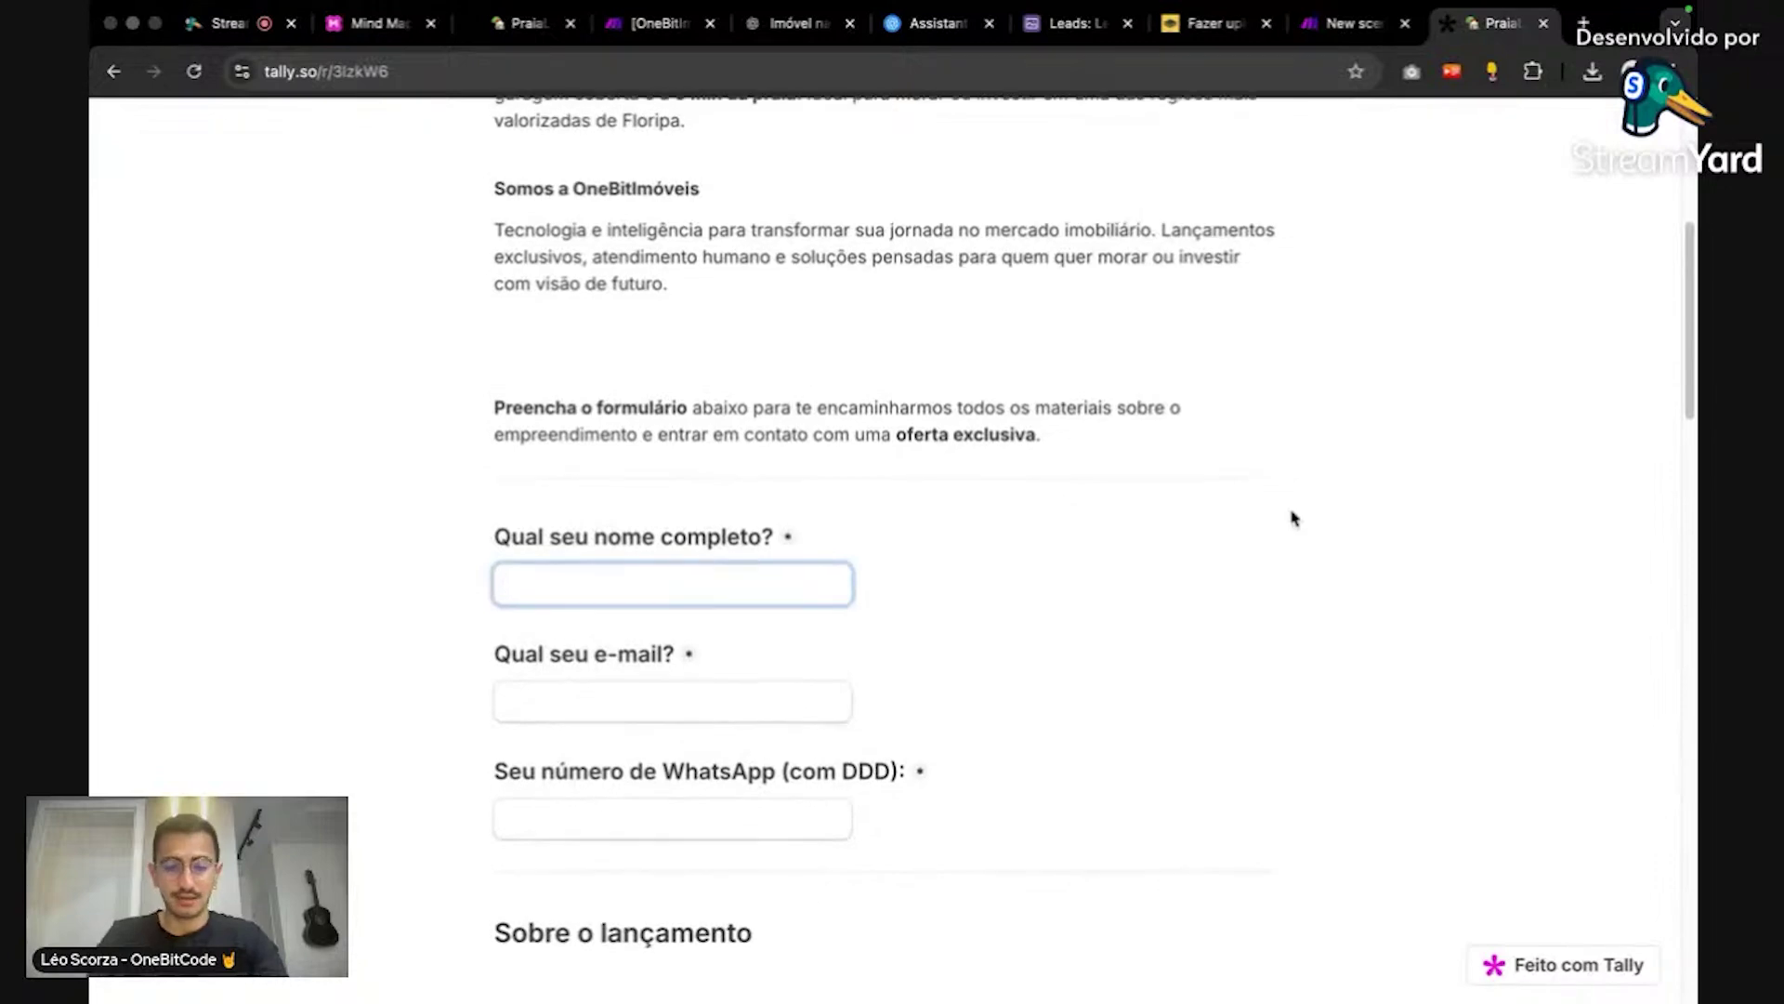
{"action": "type", "text": "le"}
{"action": "type", "text": "sdsd"}
{"action": "left_click", "coordinate": [672, 700]}
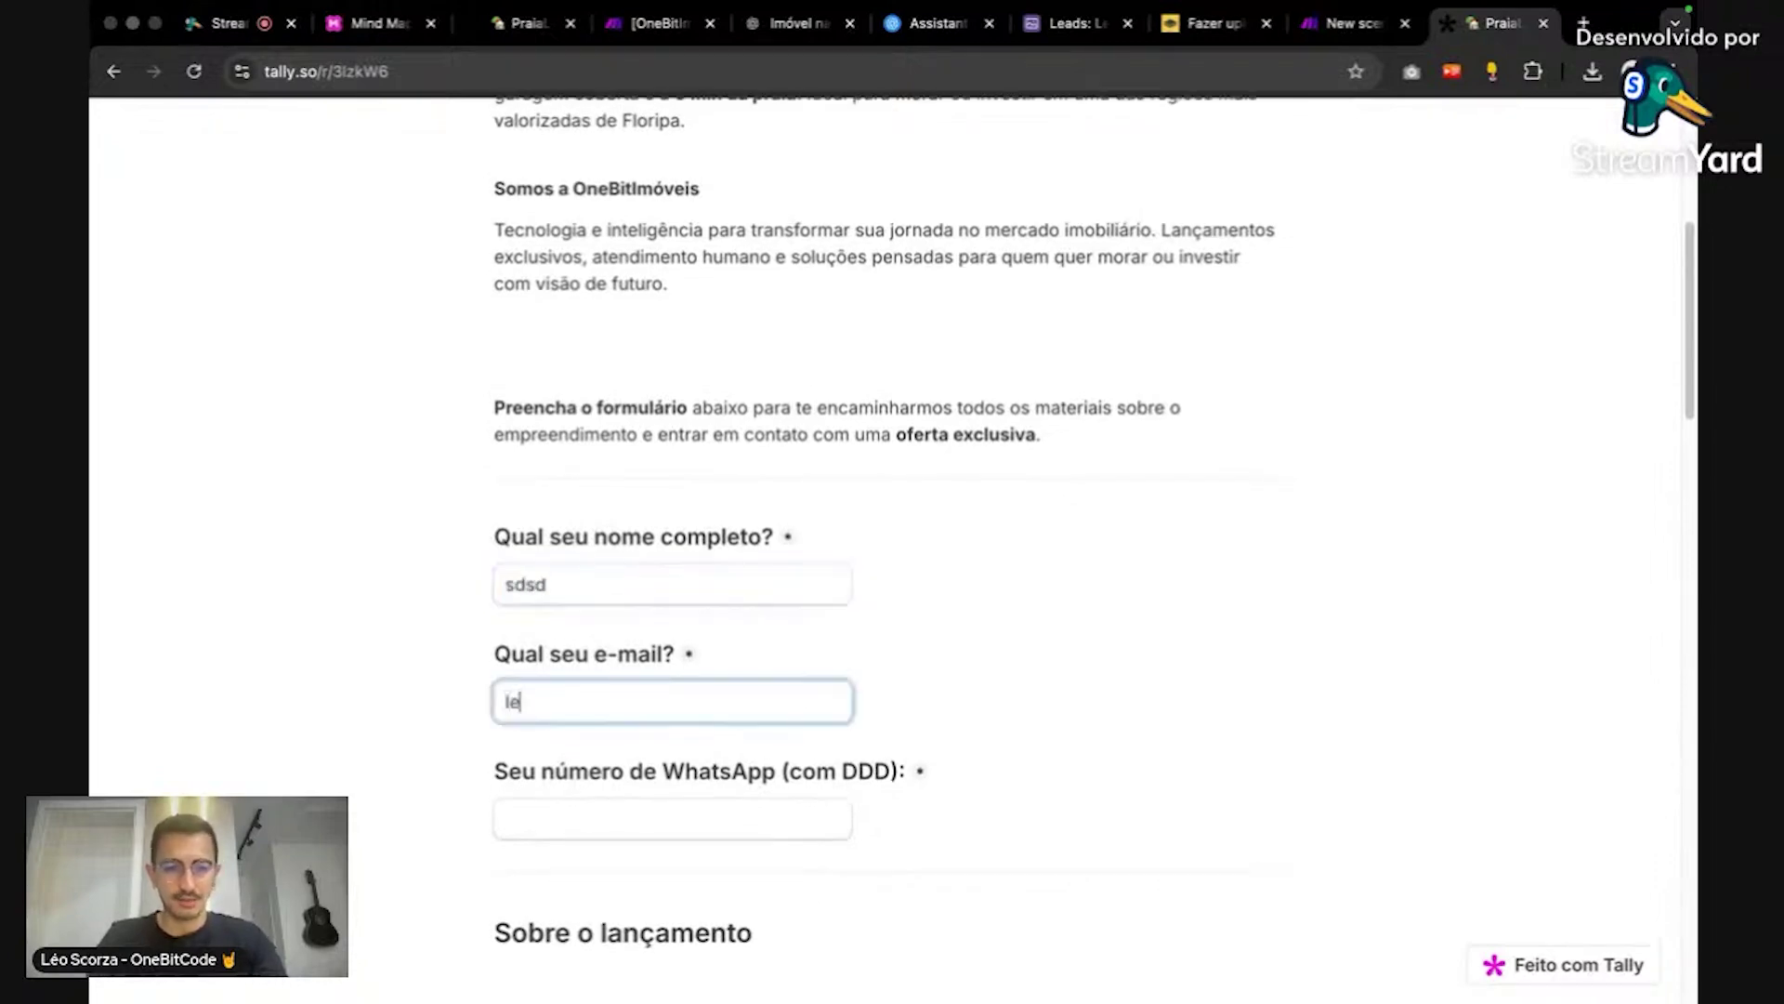
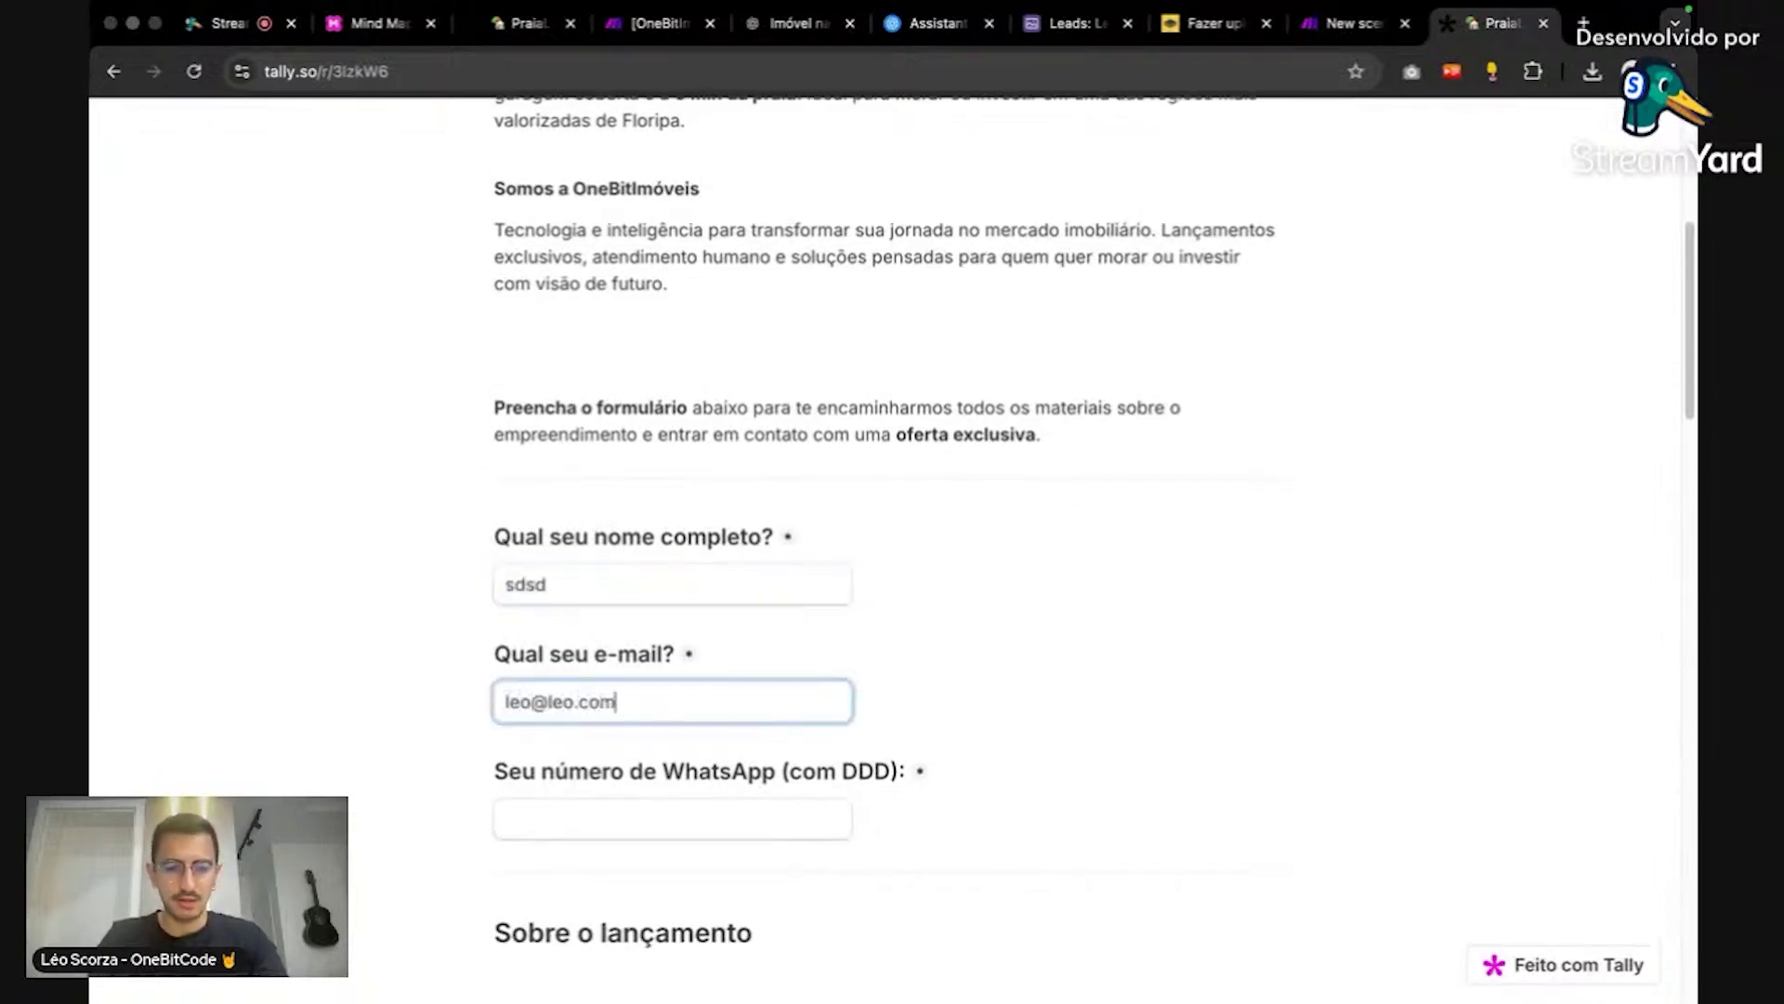
{"action": "key", "text": "Tab"}
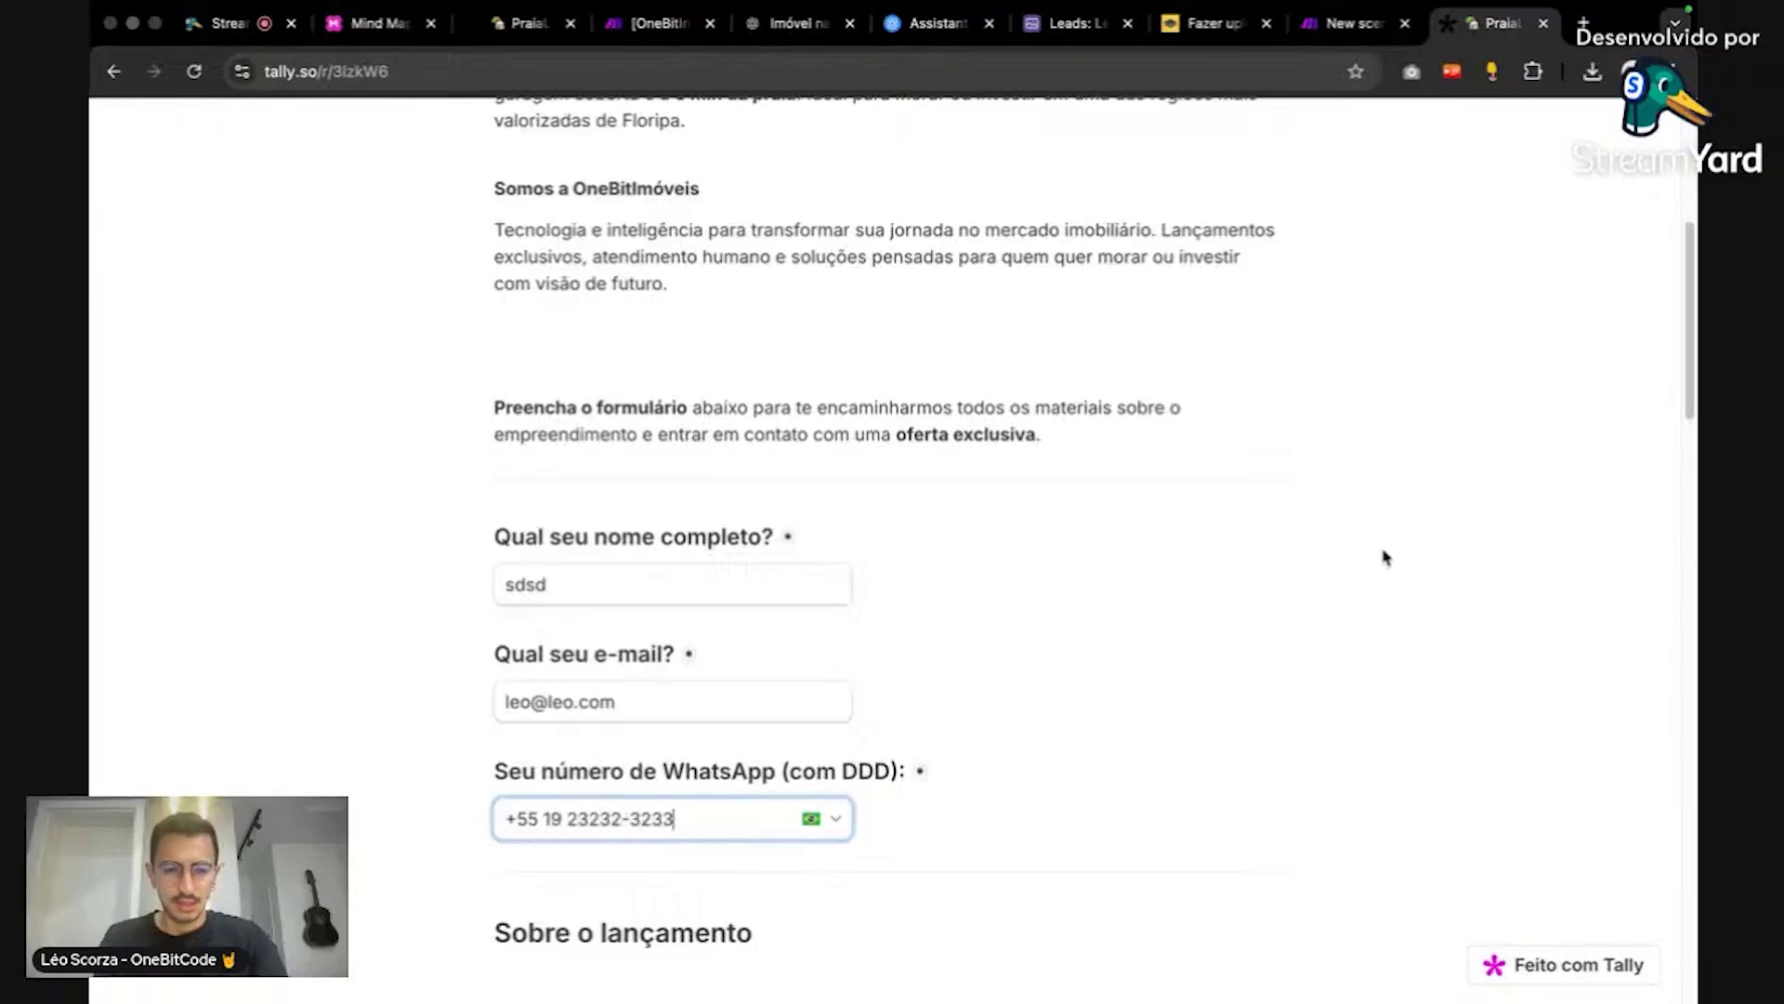
Step: Answer Lazer completo, Investir, Pesquisando opções, financing Sim and down payment Ainda não
{"action": "scroll", "coordinate": [1383, 555], "scroll_direction": "down", "scroll_amount": 3}
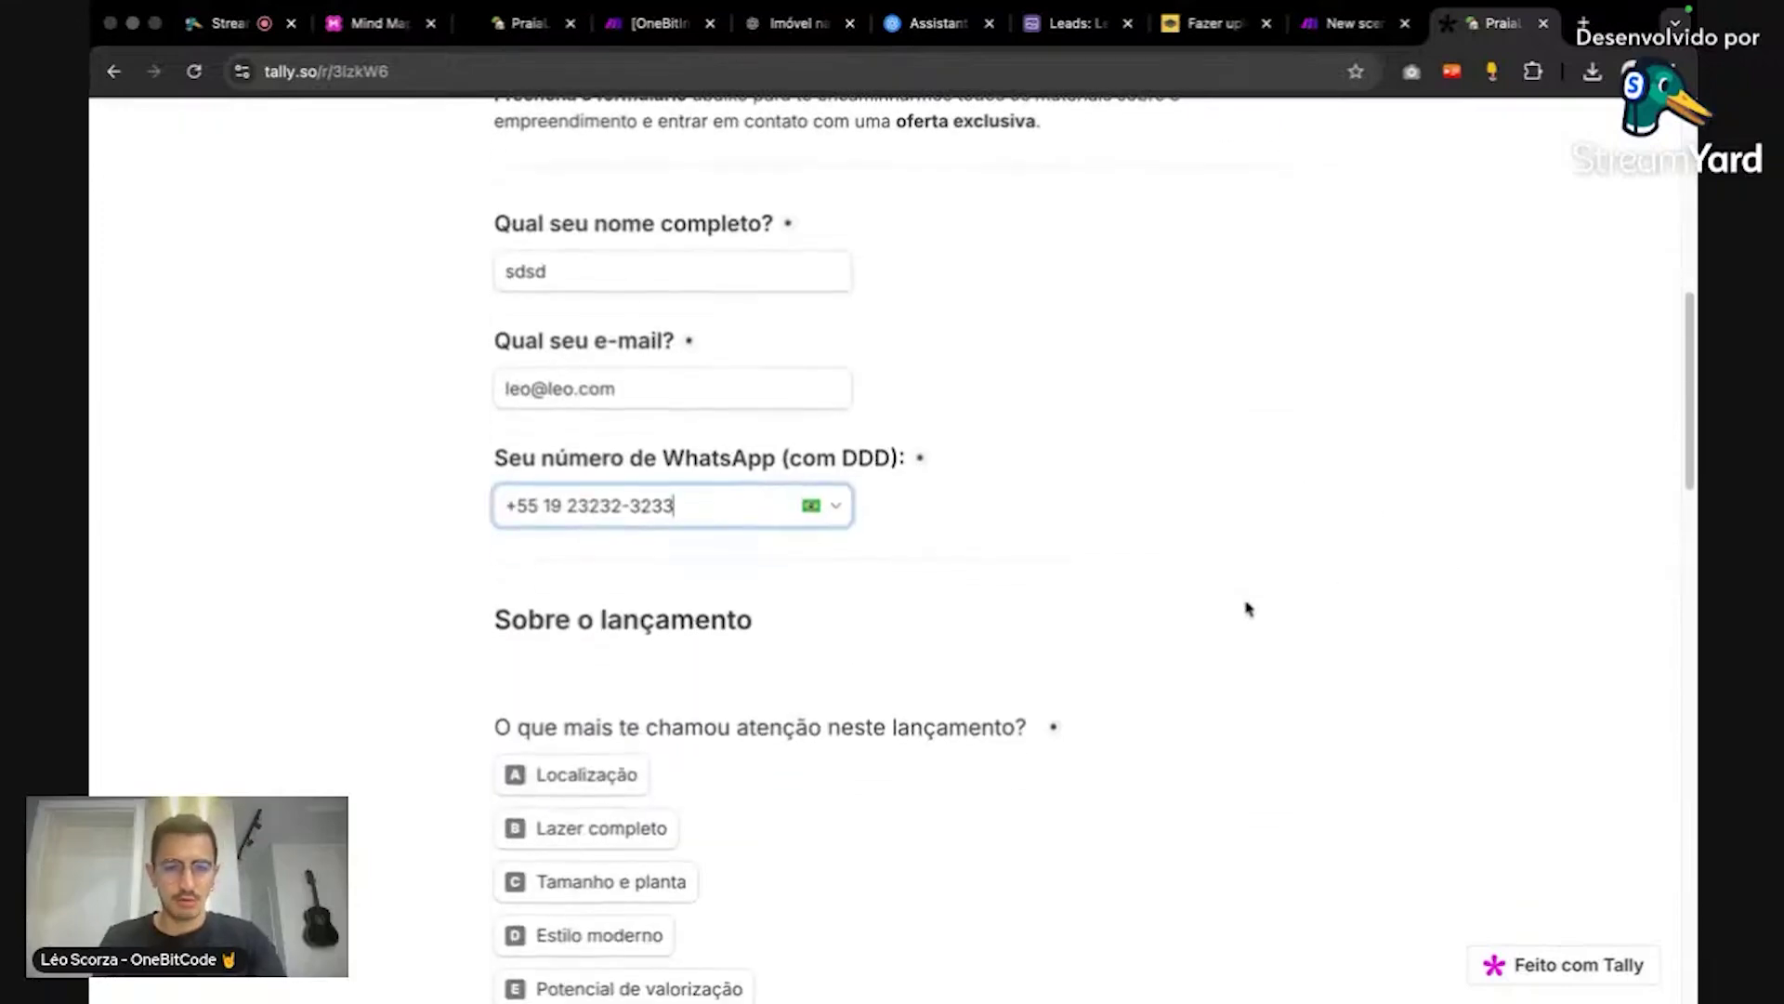
{"action": "scroll", "coordinate": [930, 650], "scroll_direction": "down", "scroll_amount": 2}
{"action": "left_click", "coordinate": [671, 686]}
{"action": "scroll", "coordinate": [672, 670], "scroll_direction": "down", "scroll_amount": 5}
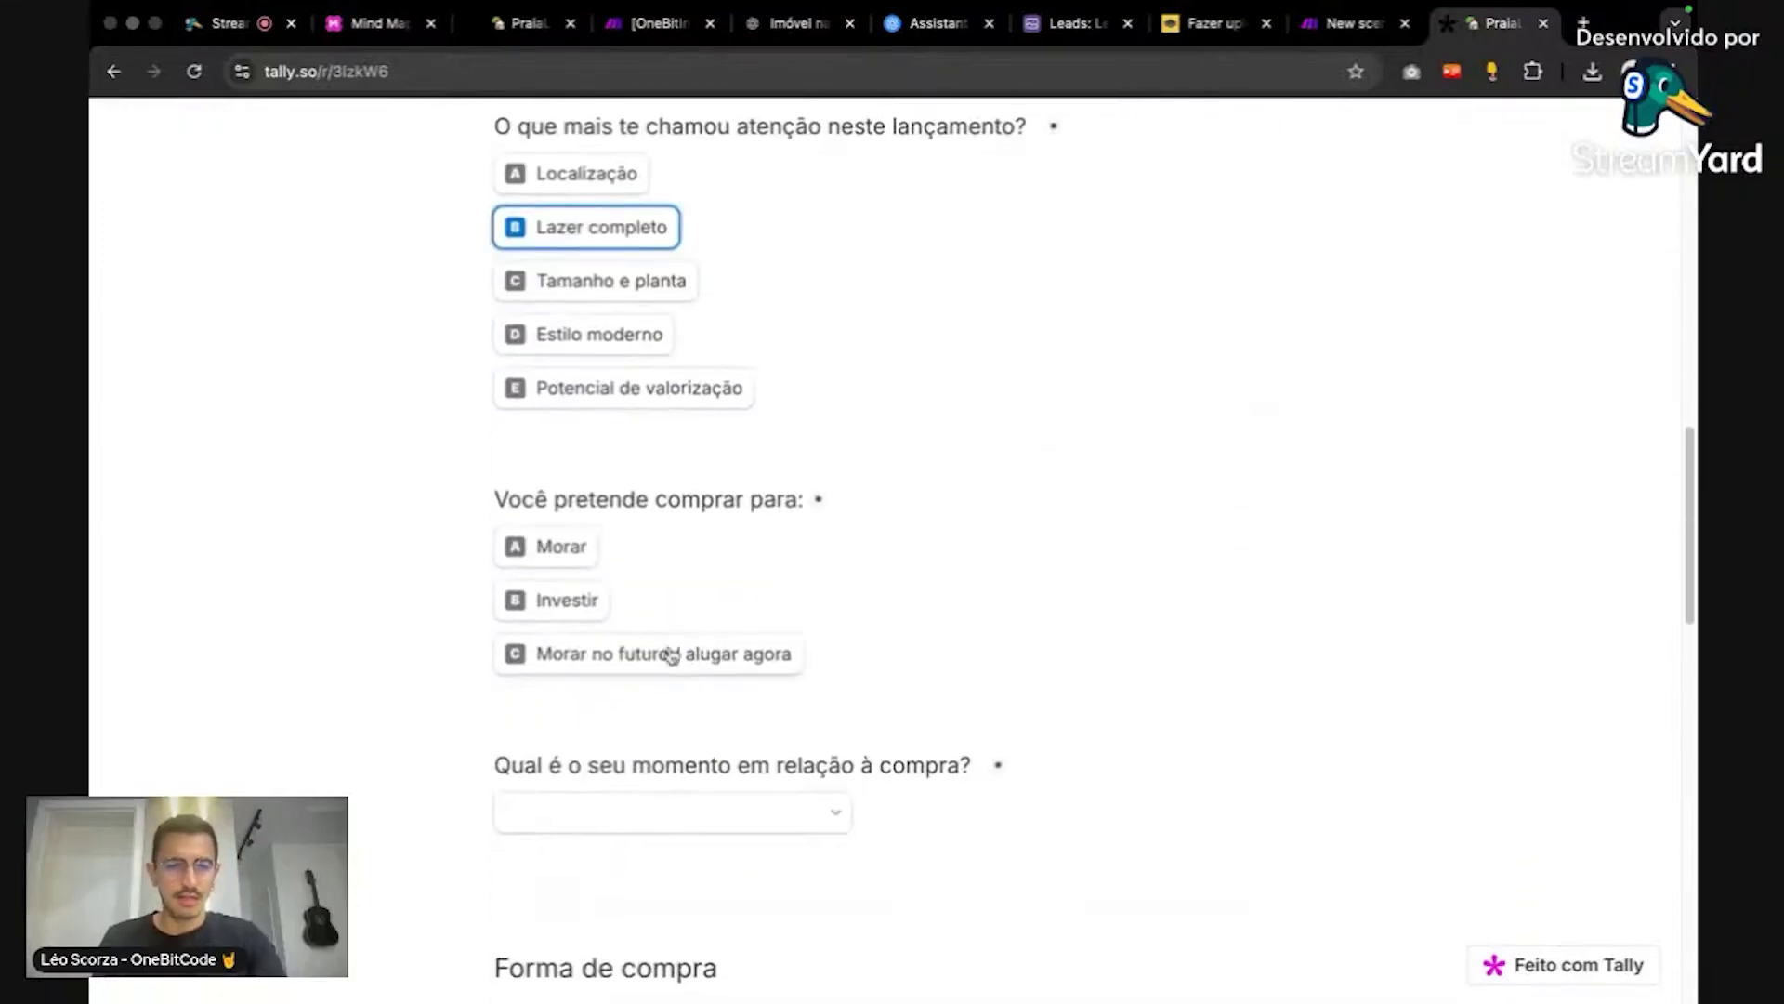
{"action": "left_click", "coordinate": [558, 599]}
{"action": "left_click", "coordinate": [638, 812]}
{"action": "left_click", "coordinate": [662, 887]}
{"action": "scroll", "coordinate": [972, 796], "scroll_direction": "down", "scroll_amount": 4}
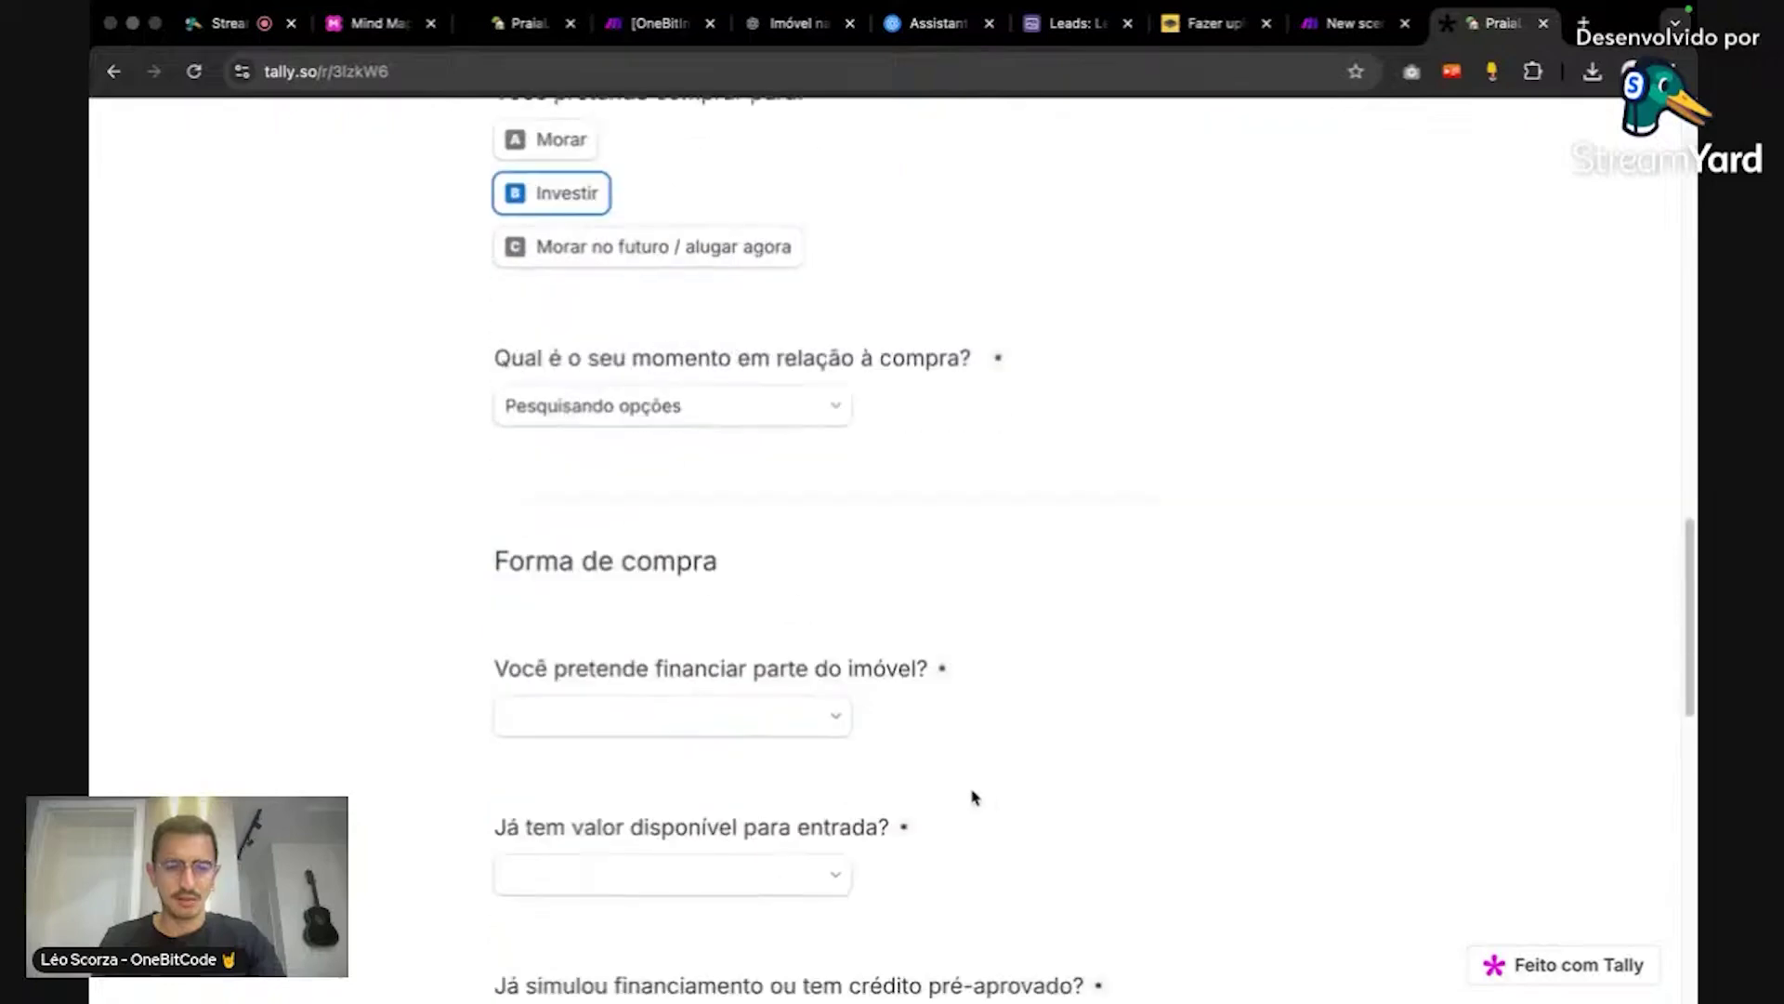
{"action": "left_click", "coordinate": [697, 715]}
{"action": "left_click", "coordinate": [697, 762]}
{"action": "left_click", "coordinate": [721, 874]}
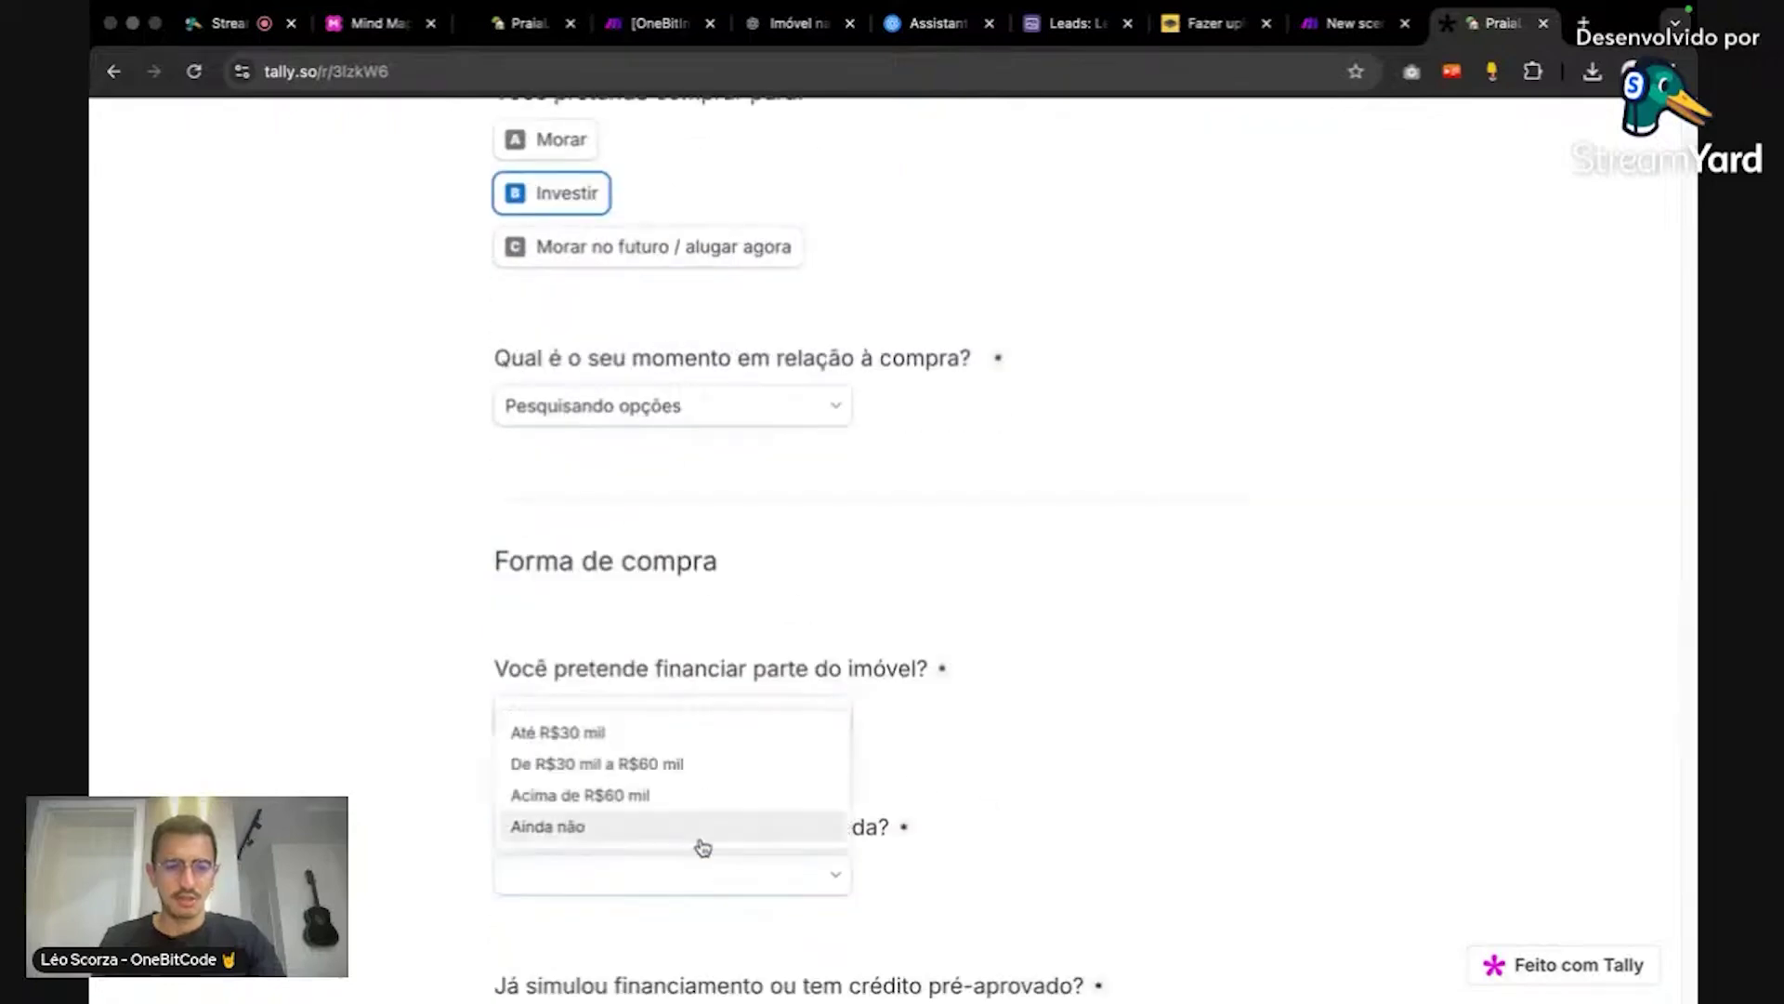
{"action": "left_click", "coordinate": [706, 825]}
Step: Answer Sim to simulated financing, 'Conheço, mas não moro', and mark Acabamento moderno important
{"action": "scroll", "coordinate": [757, 743], "scroll_direction": "down", "scroll_amount": 5}
{"action": "left_click", "coordinate": [720, 625]}
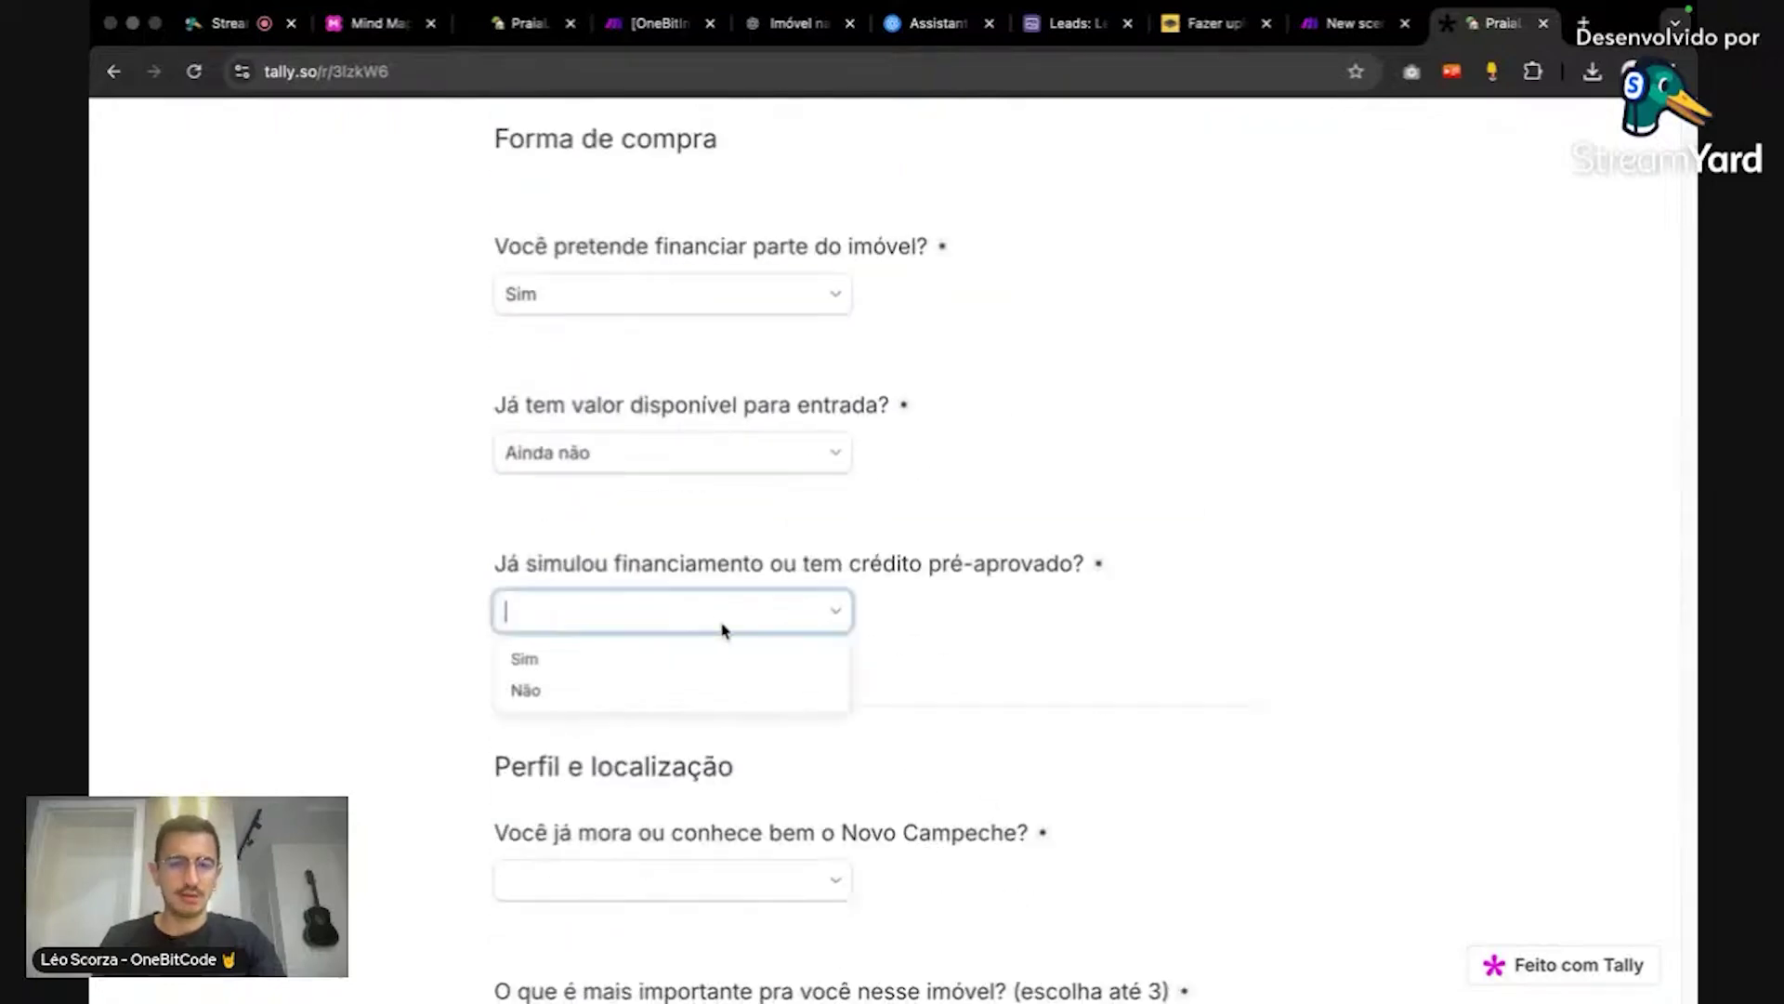
{"action": "left_click", "coordinate": [717, 655]}
{"action": "left_click", "coordinate": [726, 883]}
{"action": "left_click", "coordinate": [734, 832]}
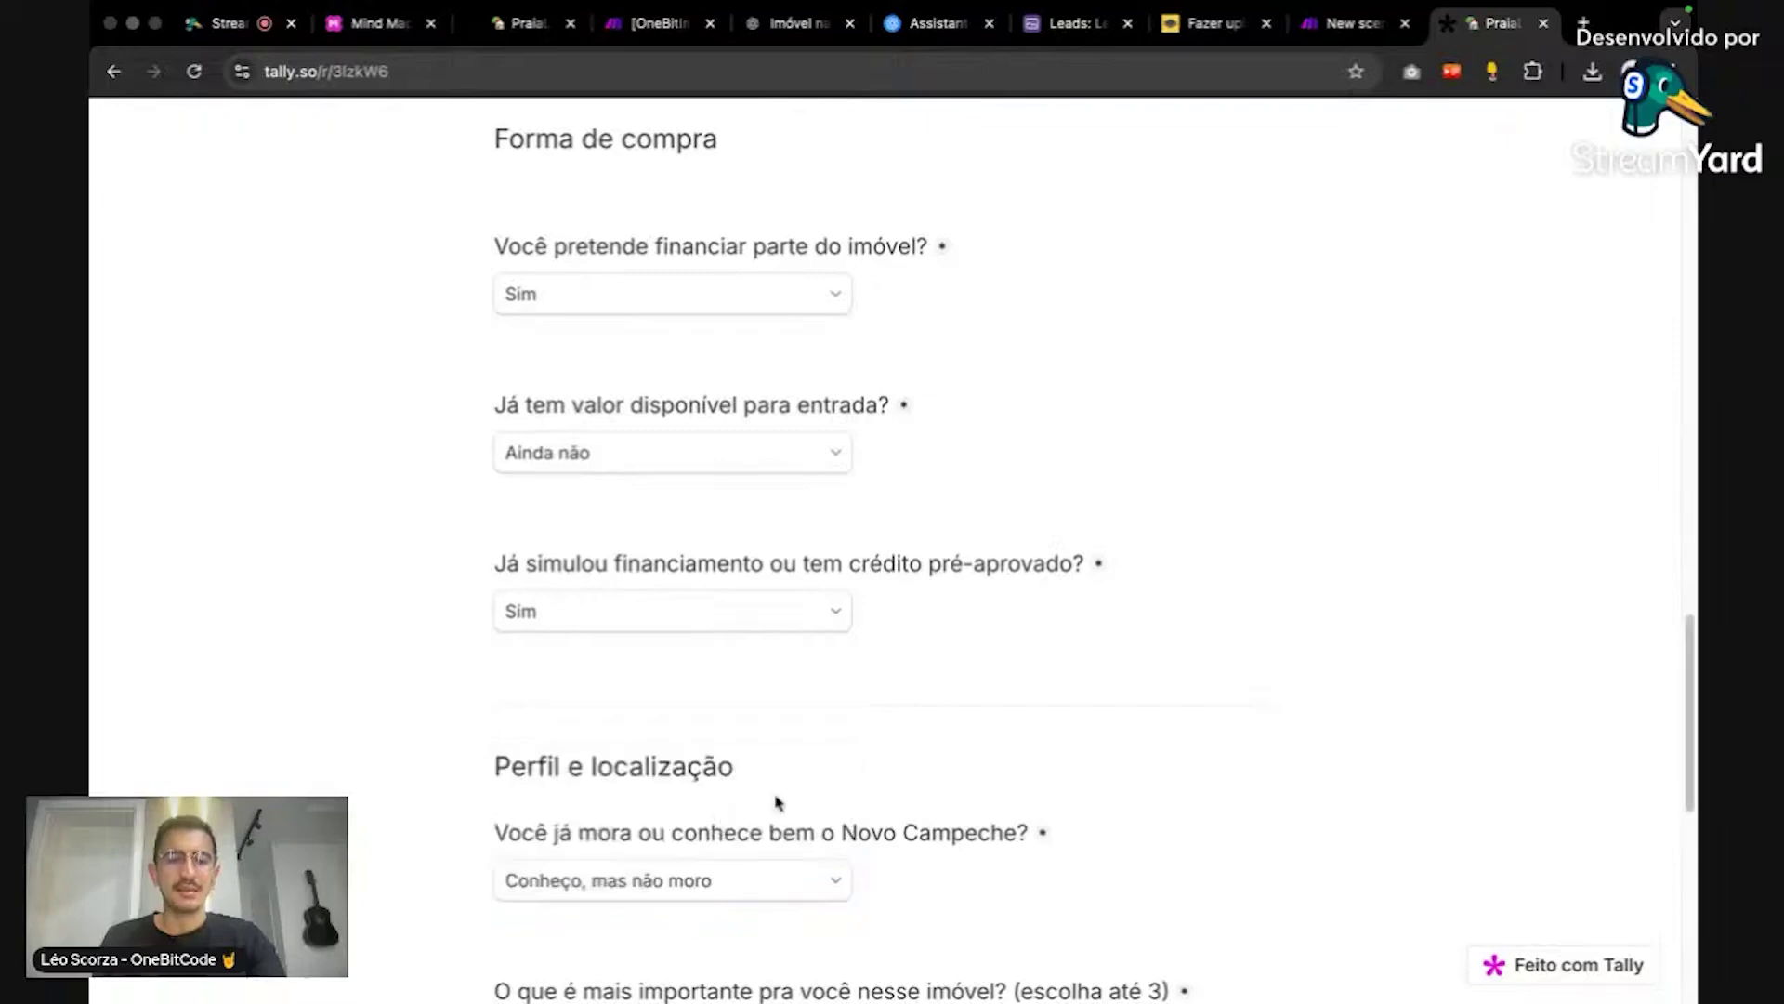
{"action": "scroll", "coordinate": [948, 716], "scroll_direction": "down", "scroll_amount": 5}
{"action": "left_click", "coordinate": [605, 681]}
{"action": "scroll", "coordinate": [1044, 661], "scroll_direction": "down", "scroll_amount": 4}
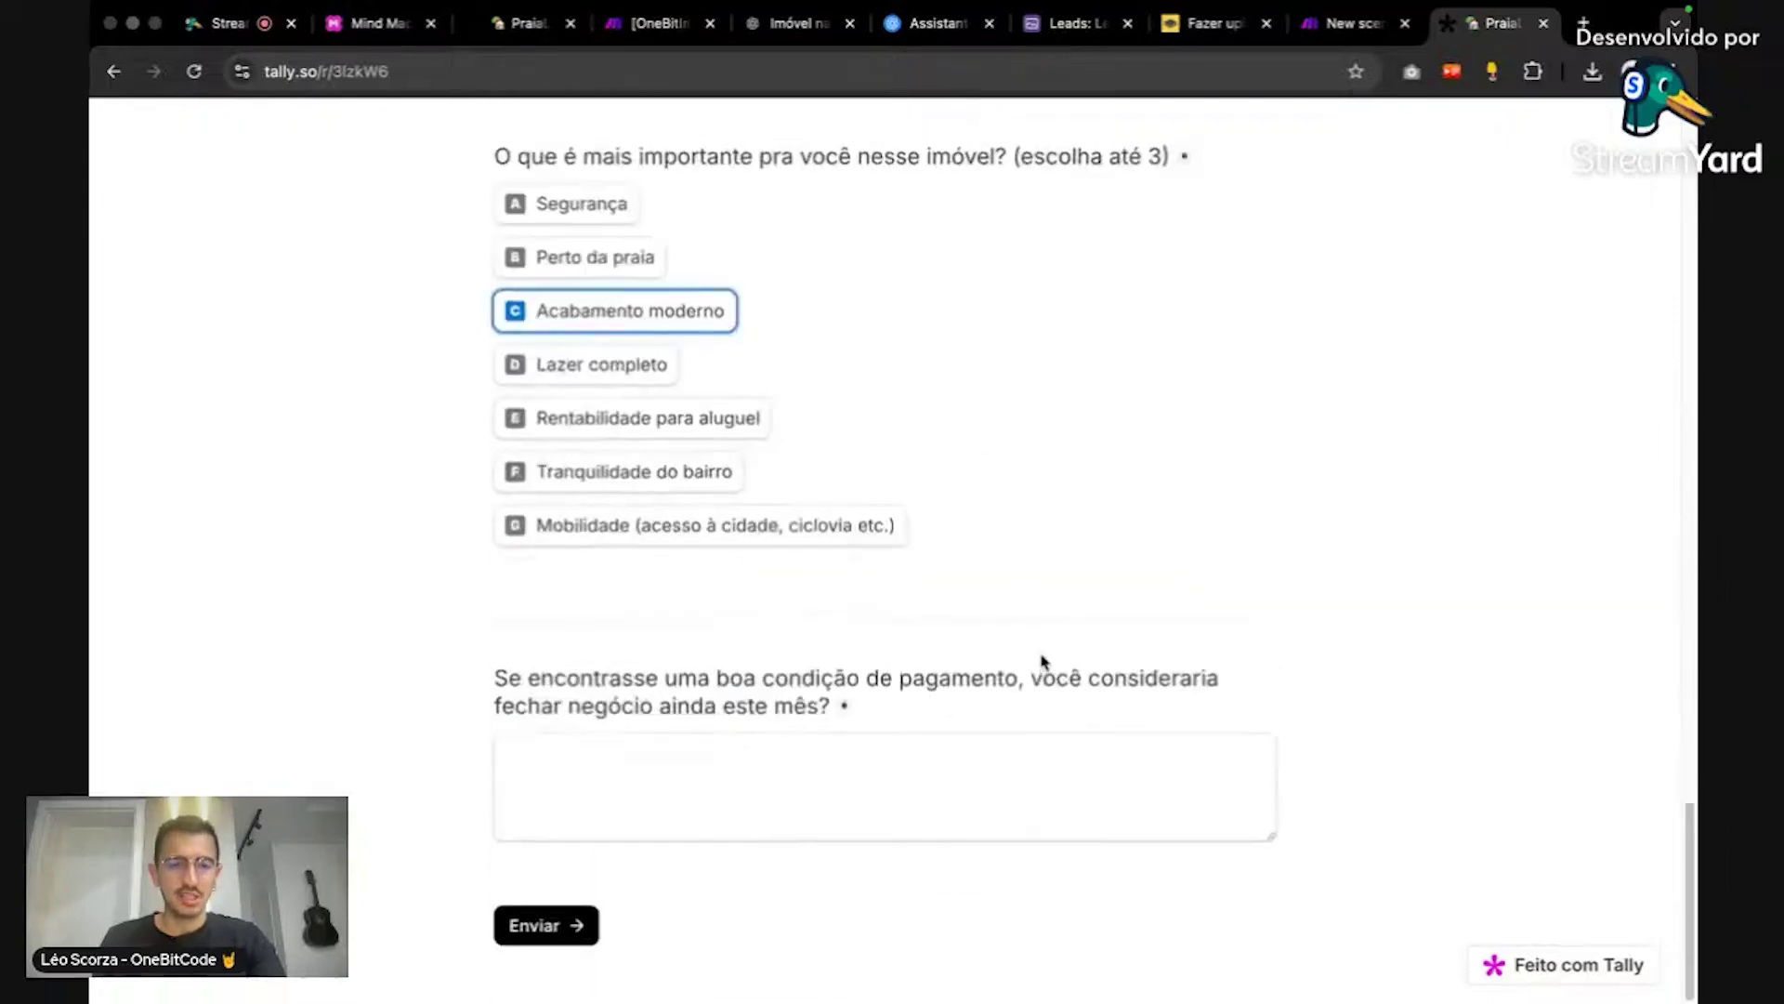
Step: Enter 'ssd' as the payment condition and submit the form to reach the thank-you message
{"action": "left_click", "coordinate": [845, 793]}
{"action": "type", "text": "ssd"}
{"action": "left_click", "coordinate": [556, 900]}
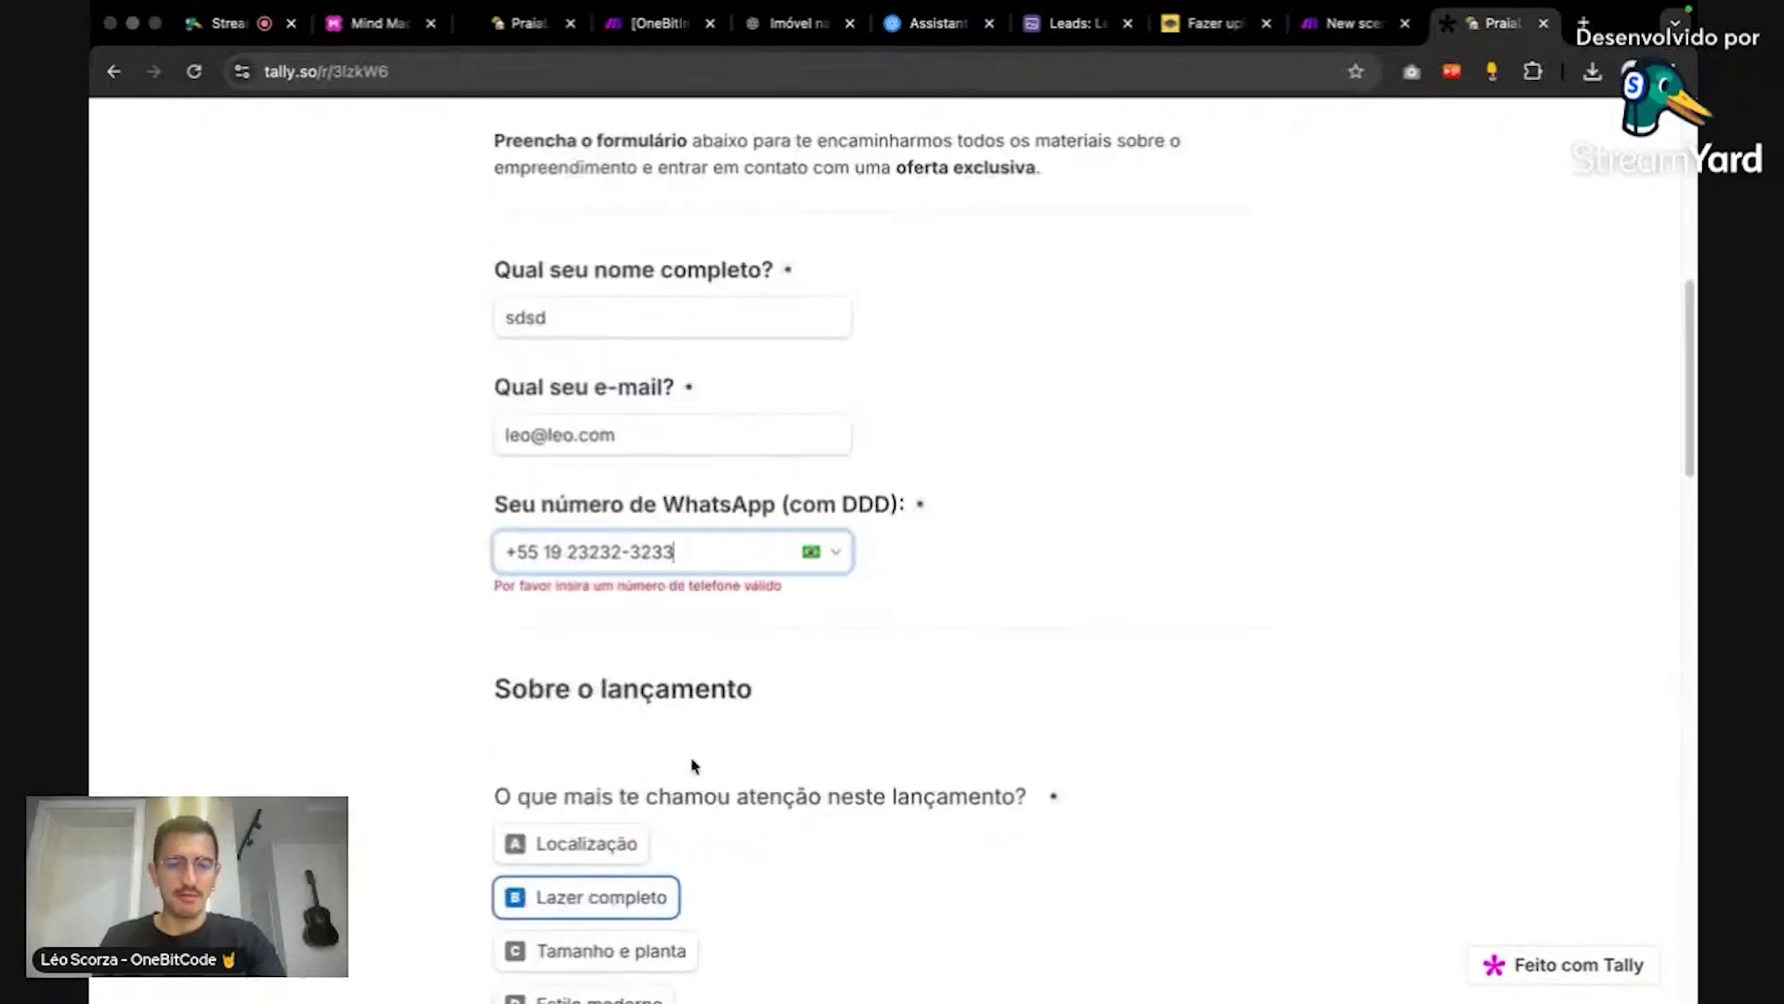
{"action": "scroll", "coordinate": [765, 586], "scroll_direction": "down", "scroll_amount": 15}
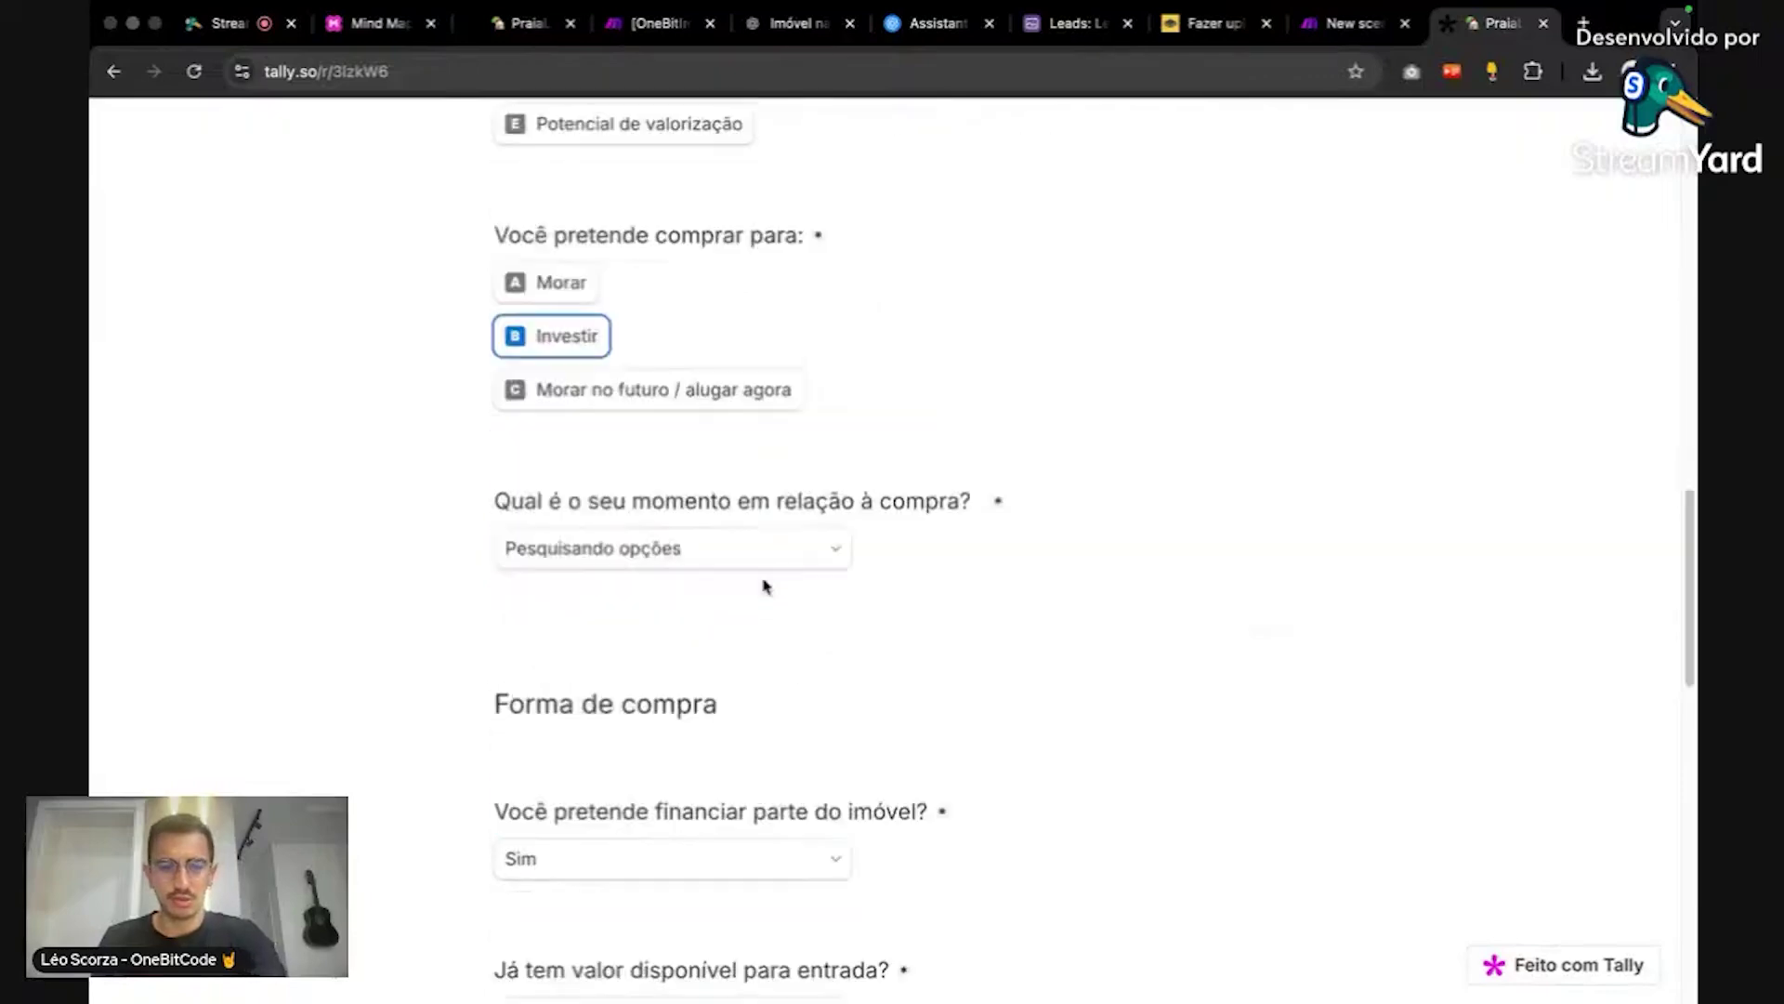
{"action": "left_click", "coordinate": [550, 913]}
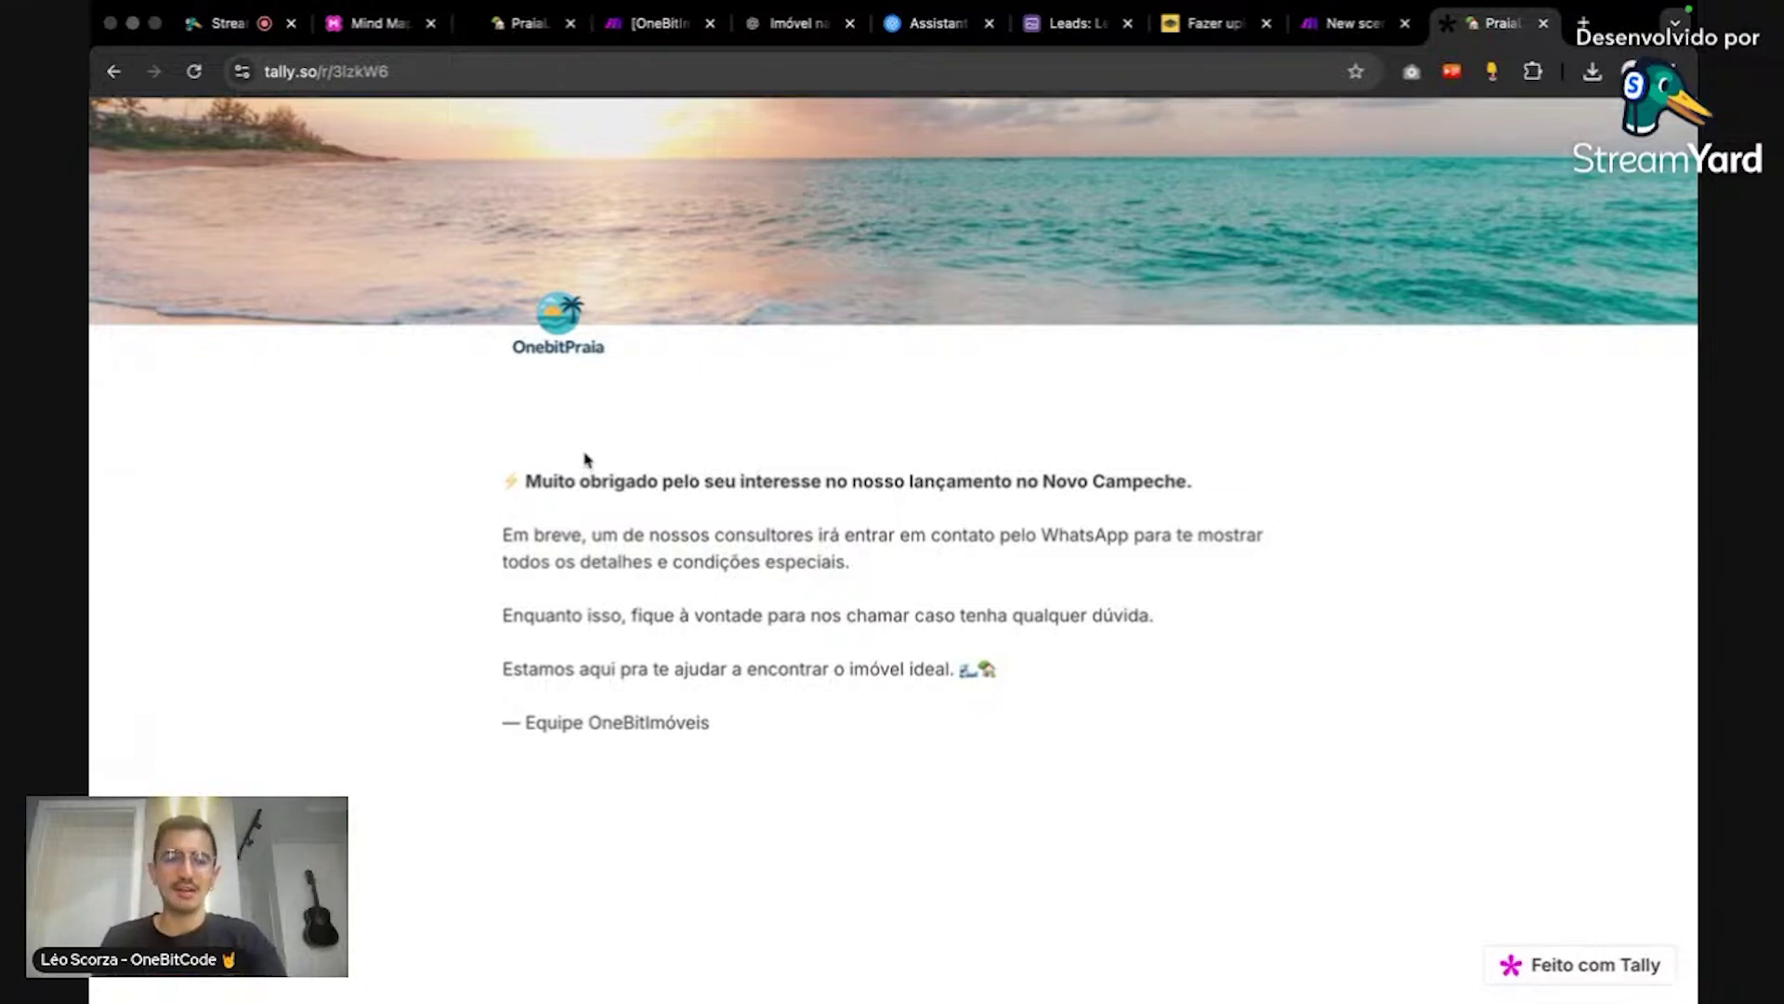
{"action": "left_click_drag", "start_coordinate": [492, 483], "coordinate": [856, 757]}
{"action": "left_click", "coordinate": [857, 760]}
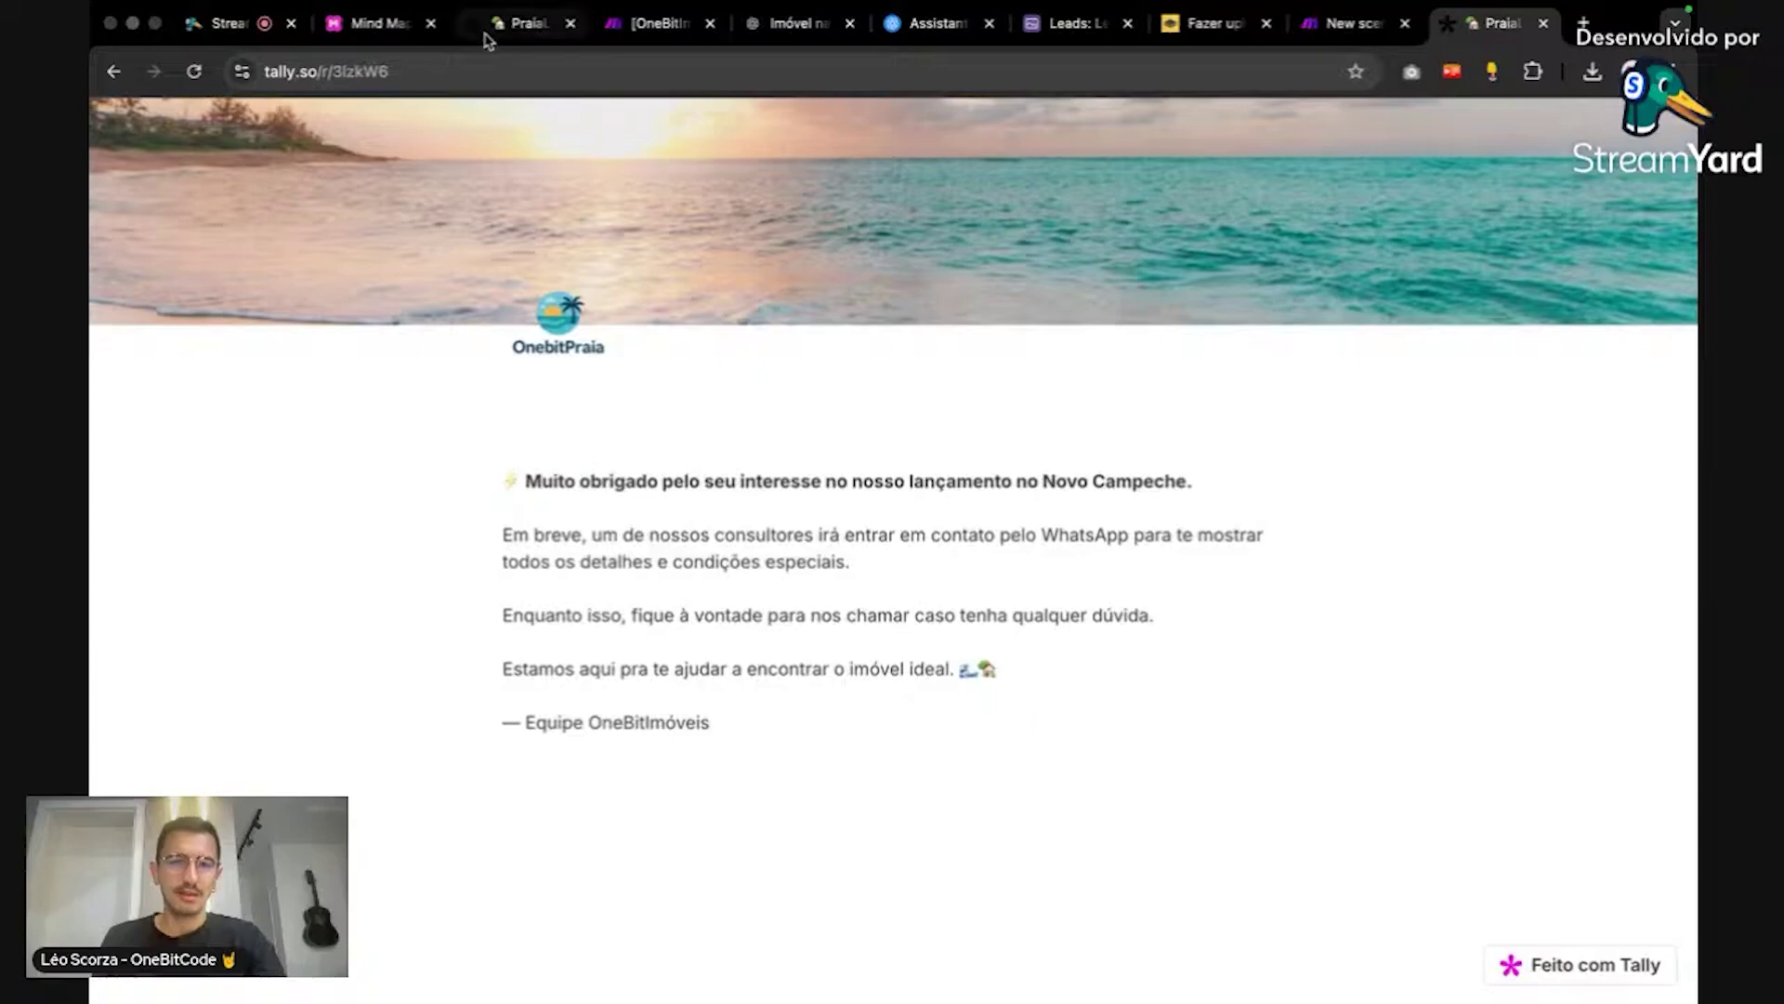
{"action": "left_click", "coordinate": [526, 23]}
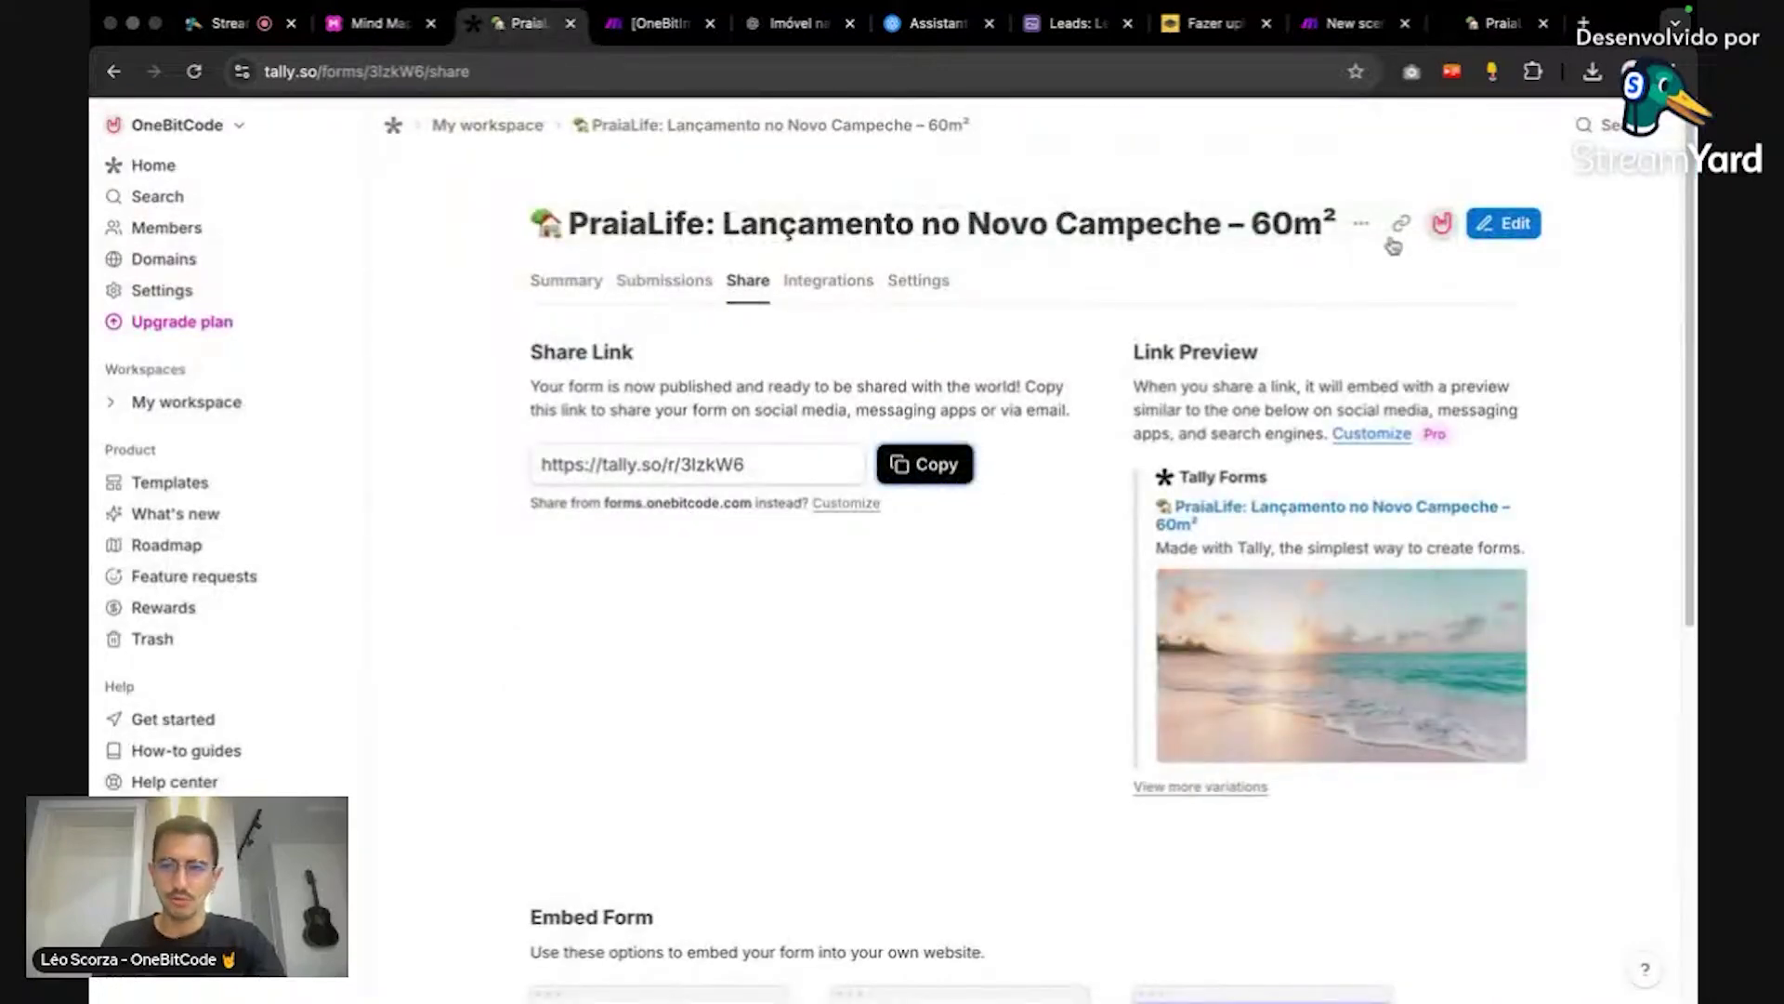
{"action": "left_click", "coordinate": [1504, 223]}
{"action": "scroll", "coordinate": [966, 427], "scroll_direction": "down", "scroll_amount": 20}
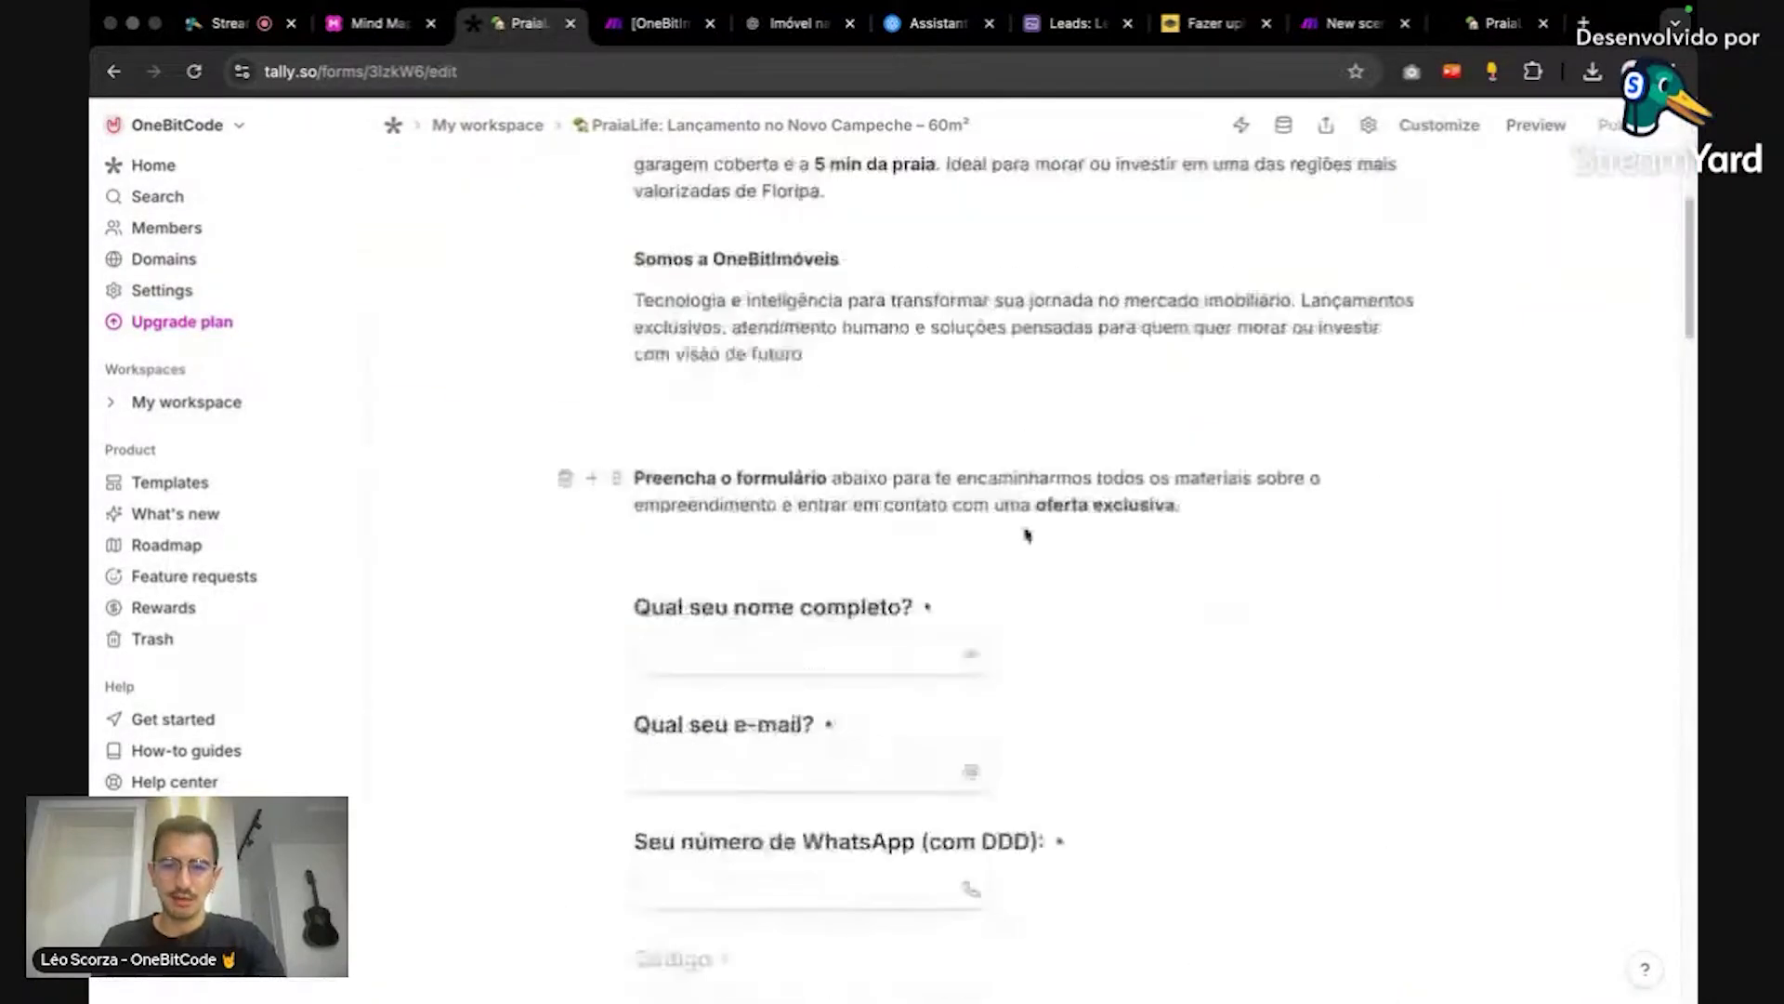
{"action": "scroll", "coordinate": [967, 418], "scroll_direction": "up", "scroll_amount": 1}
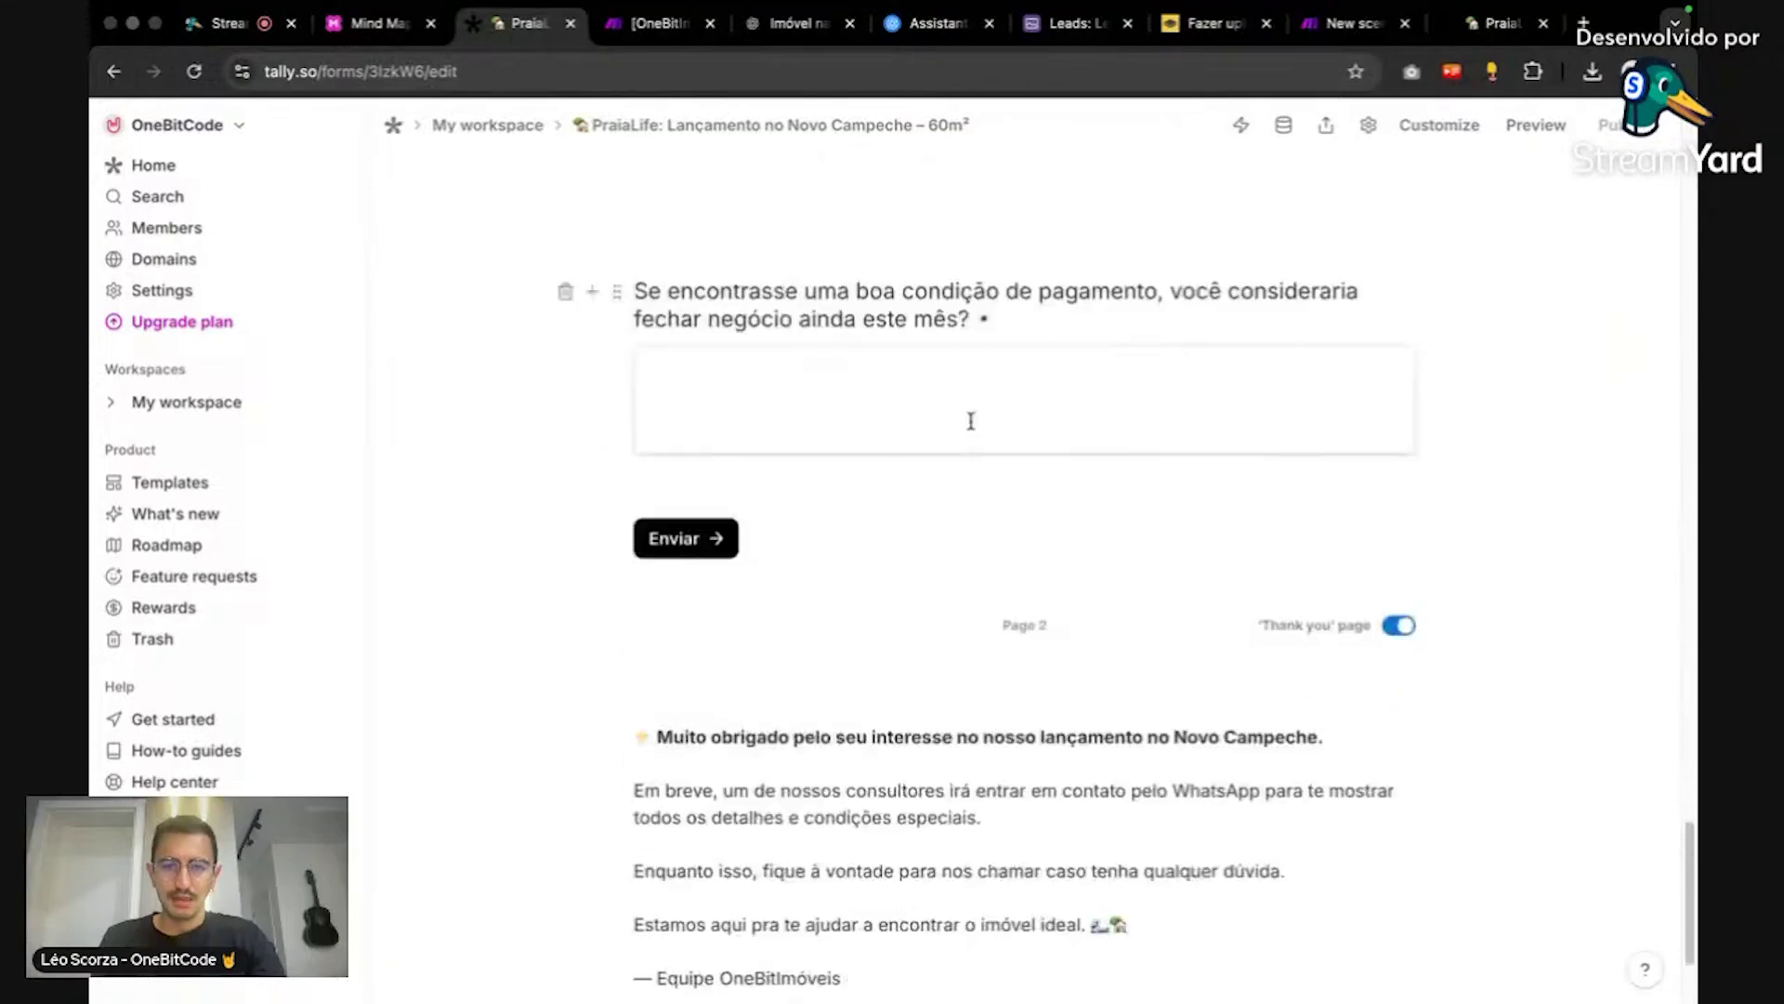
{"action": "scroll", "coordinate": [886, 530], "scroll_direction": "down", "scroll_amount": 3}
{"action": "left_click", "coordinate": [814, 452]}
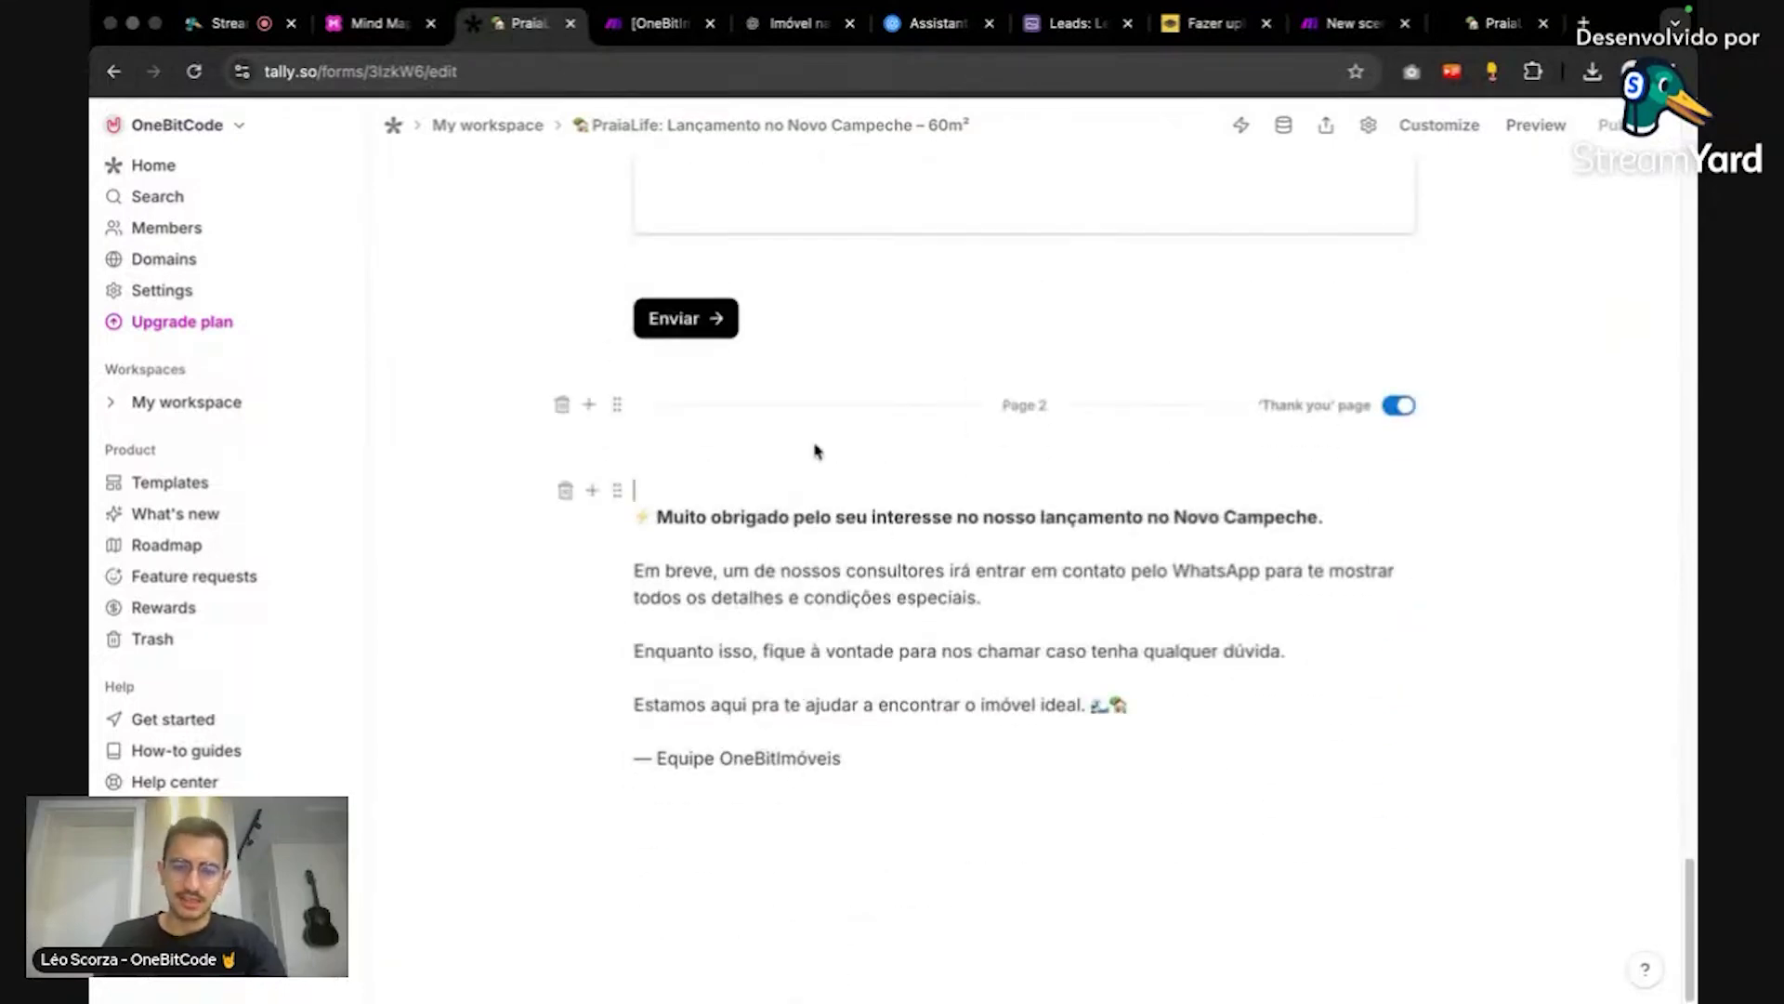
{"action": "type", "text": "/"}
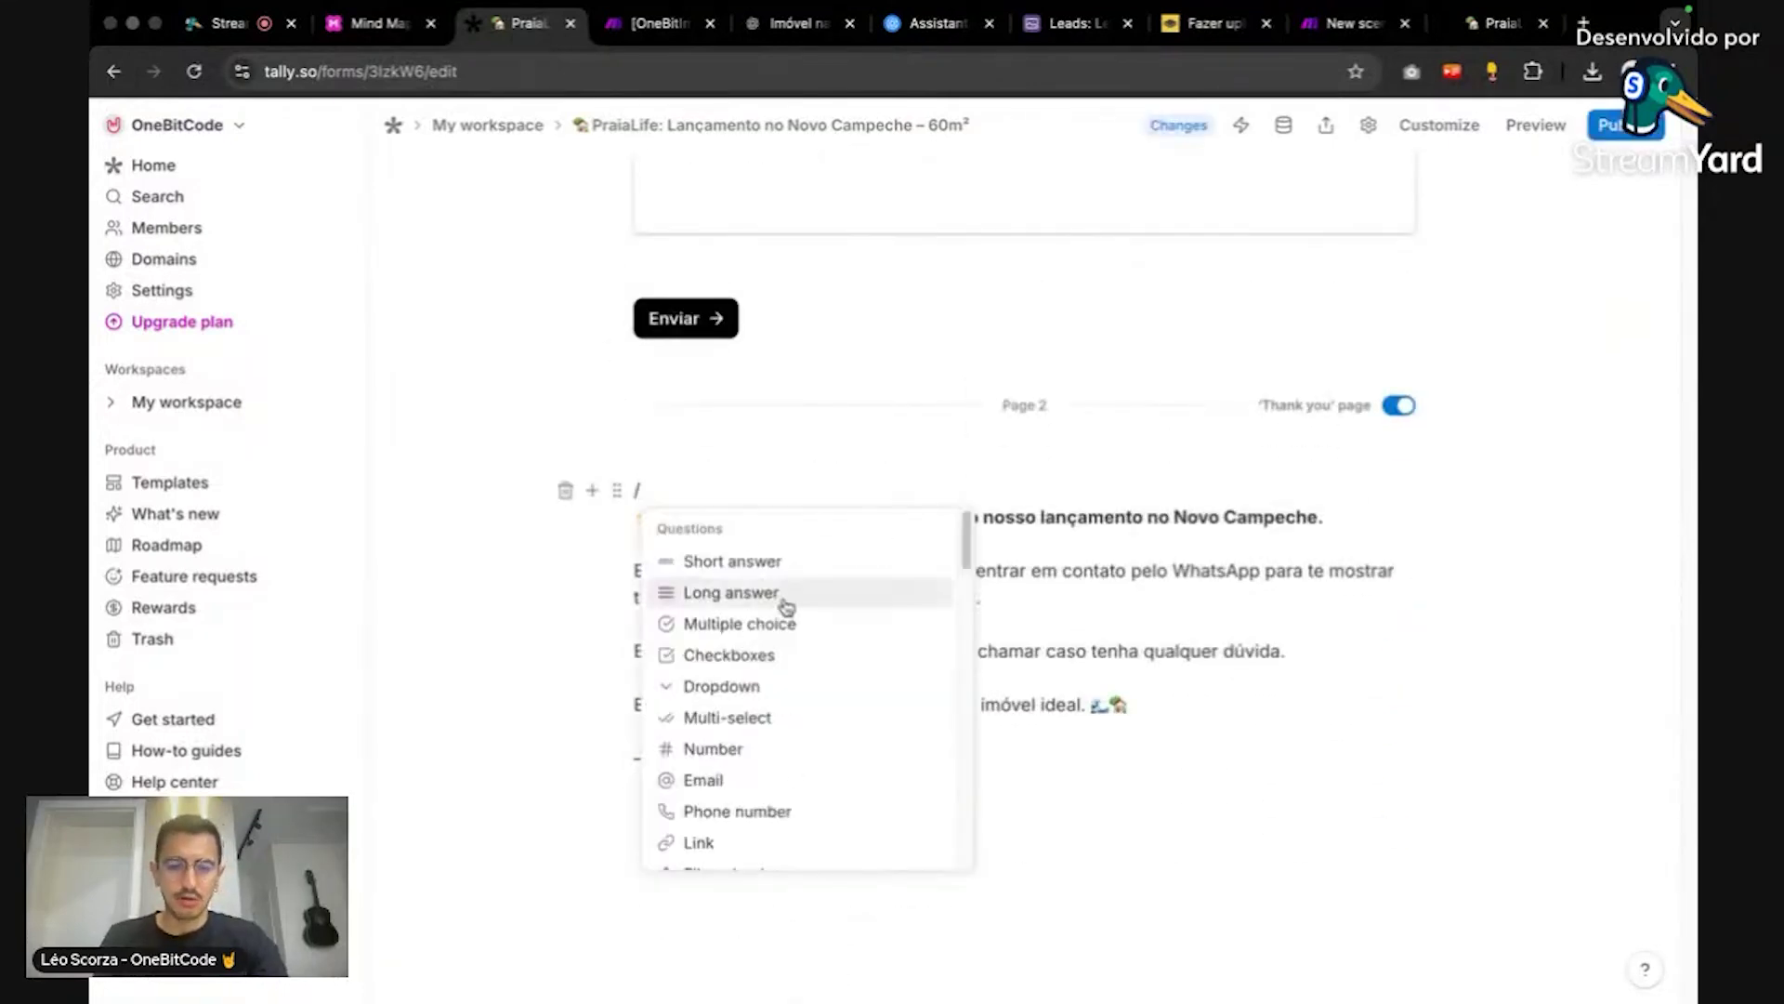
{"action": "type", "text": "th"}
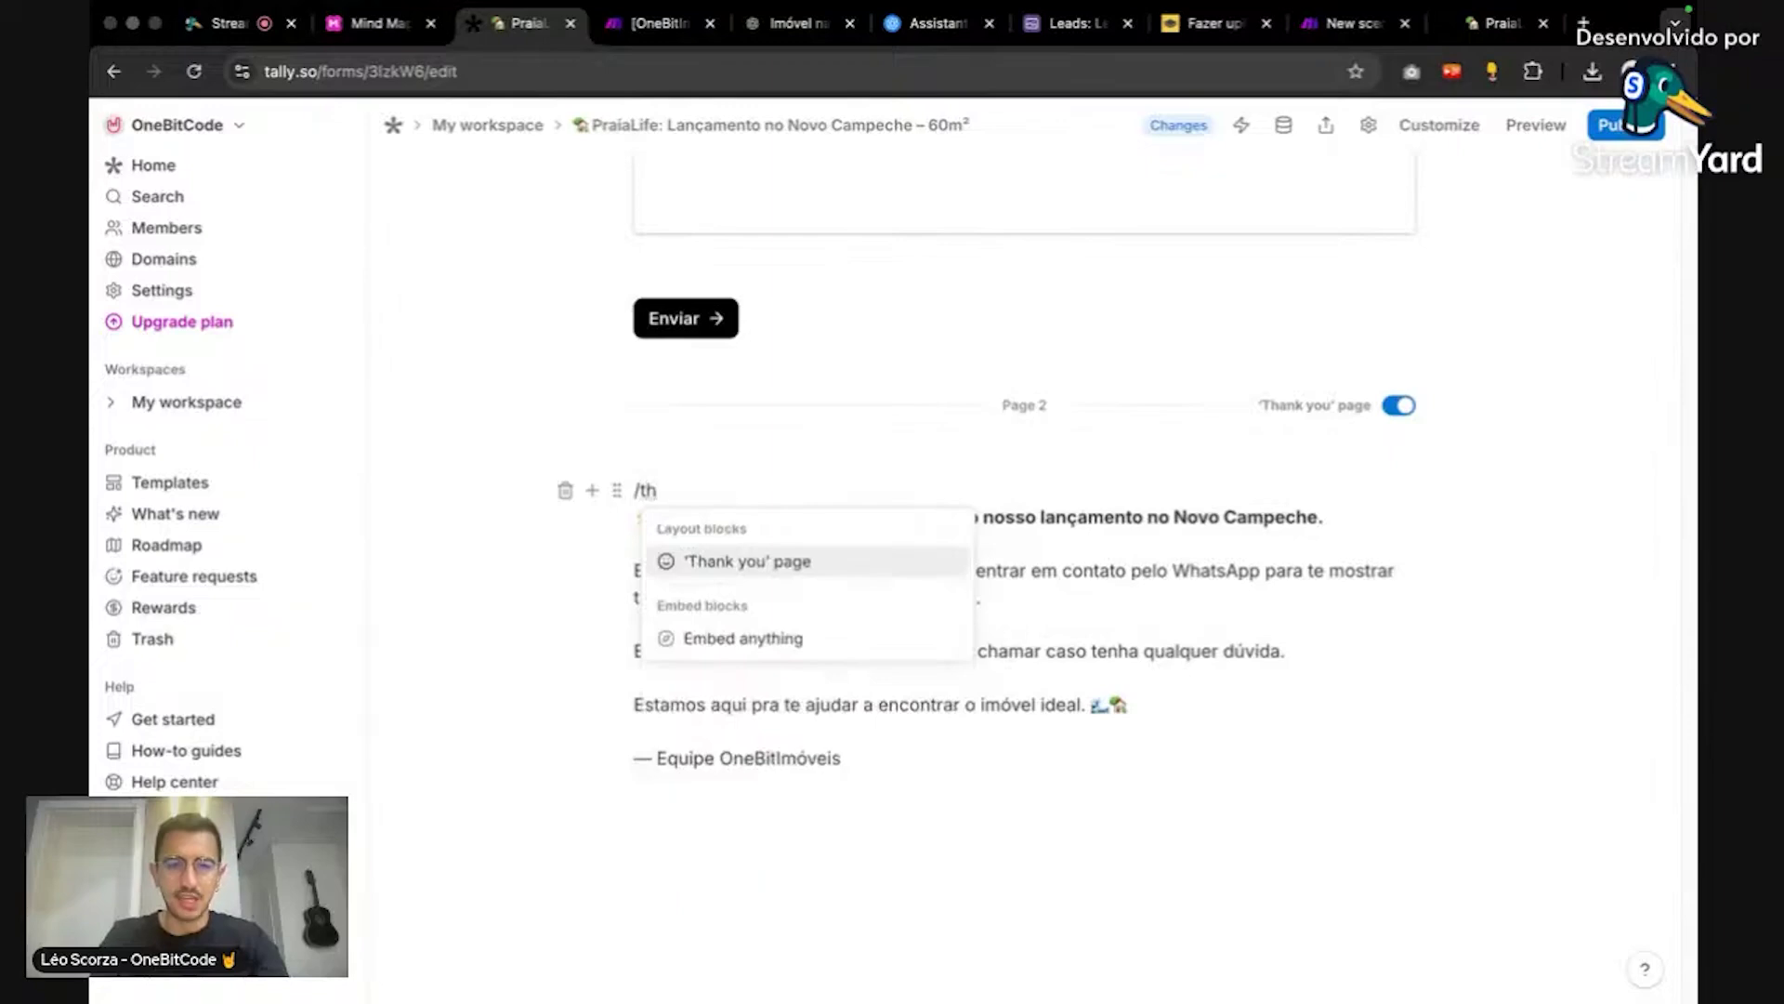
{"action": "key", "text": "BackSpace"}
{"action": "key", "text": "BackSpace"}
{"action": "key", "text": "BackSpace"}
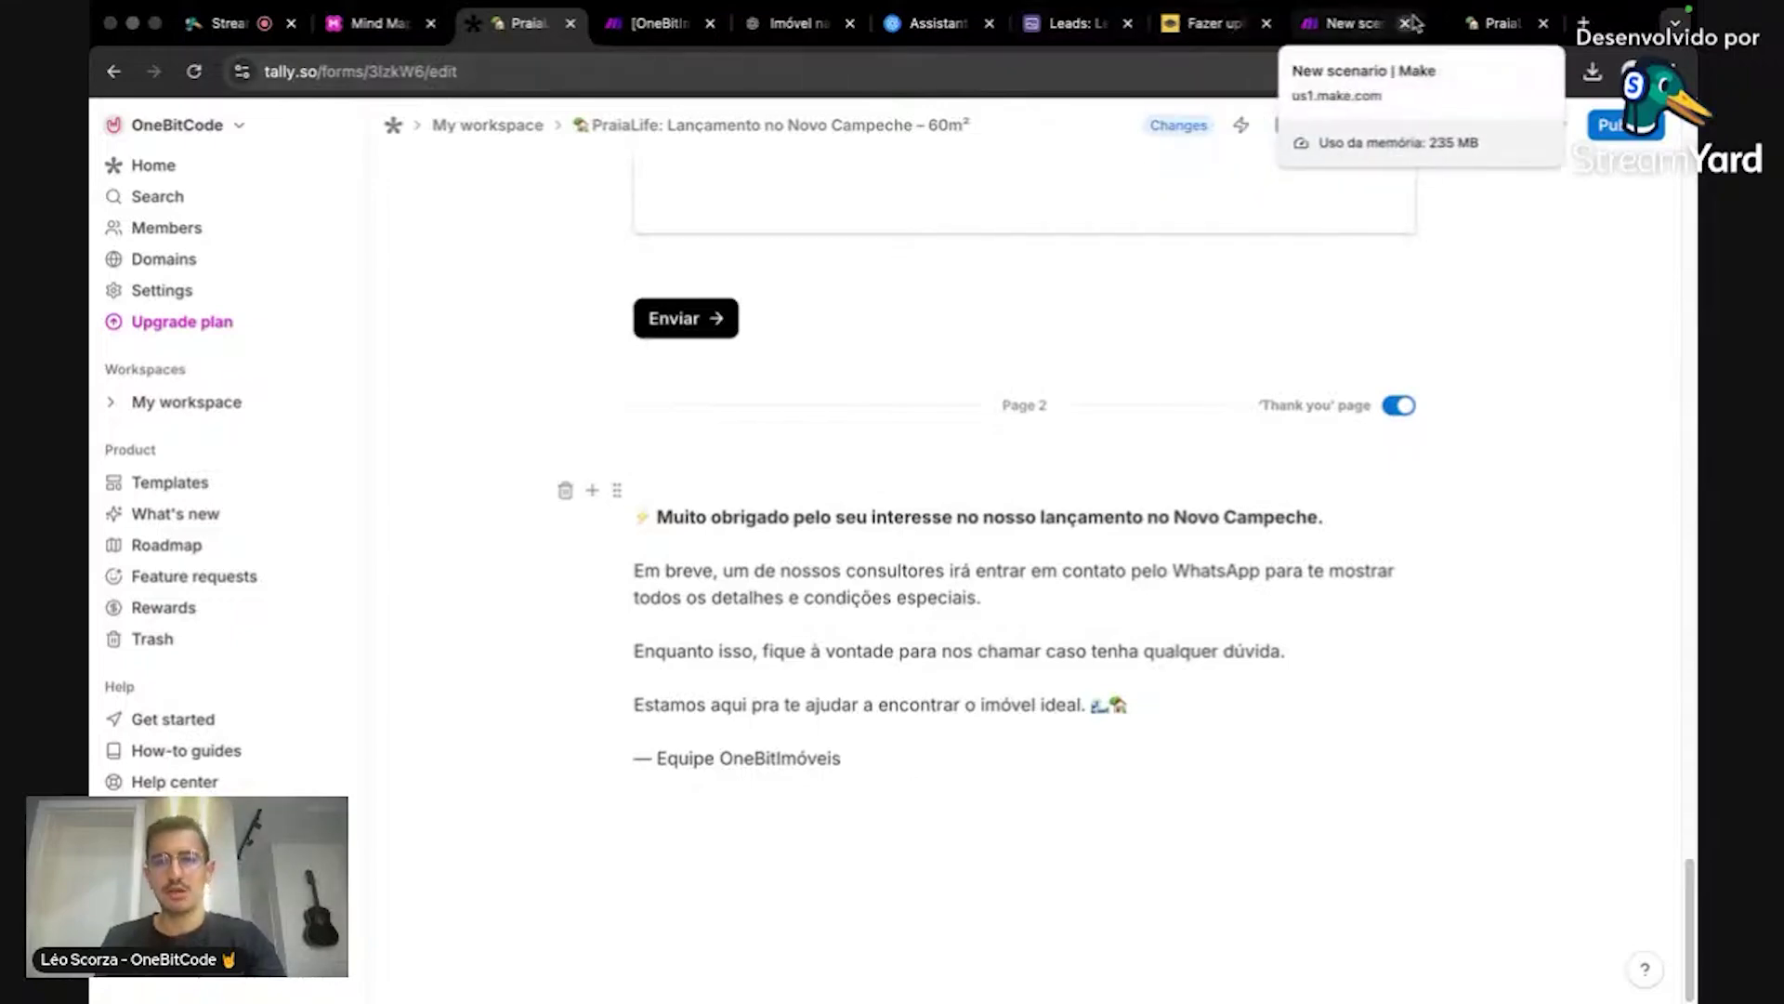
{"action": "left_click", "coordinate": [1477, 25]}
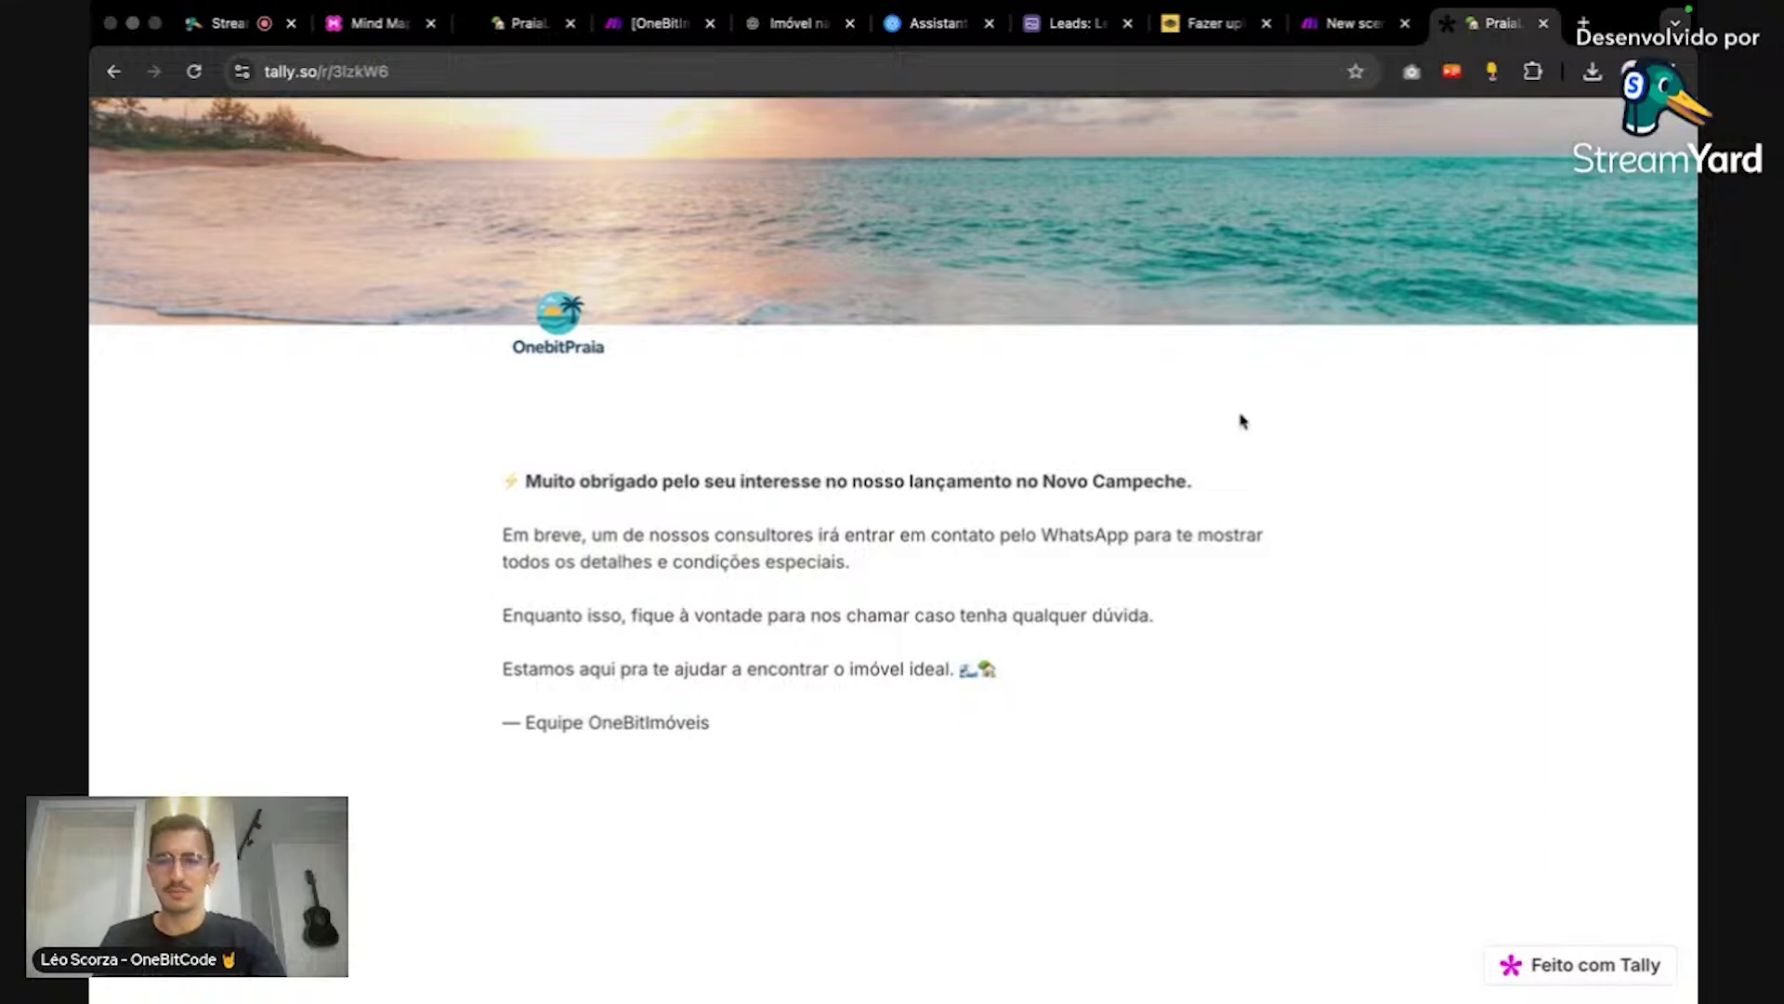
{"action": "left_click", "coordinate": [1318, 39]}
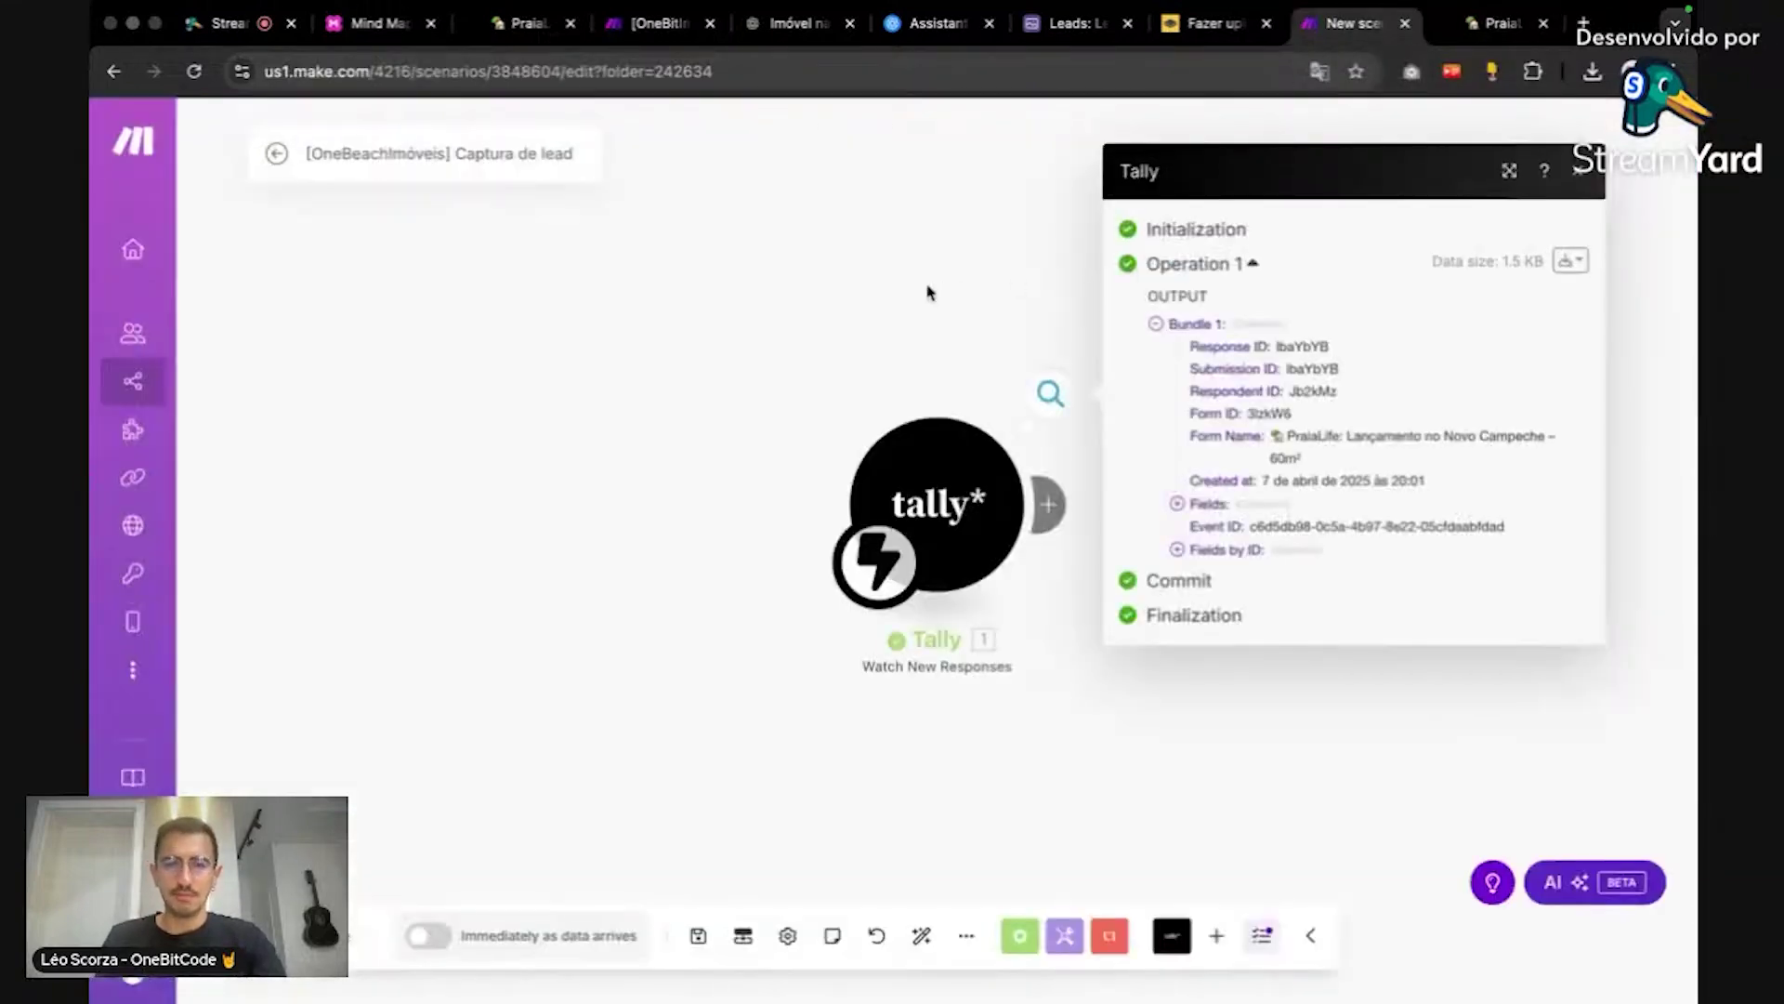
Step: Glance at the Recebendo Lead scenario, then open the Tally trigger's received output
{"action": "left_click", "coordinate": [674, 25]}
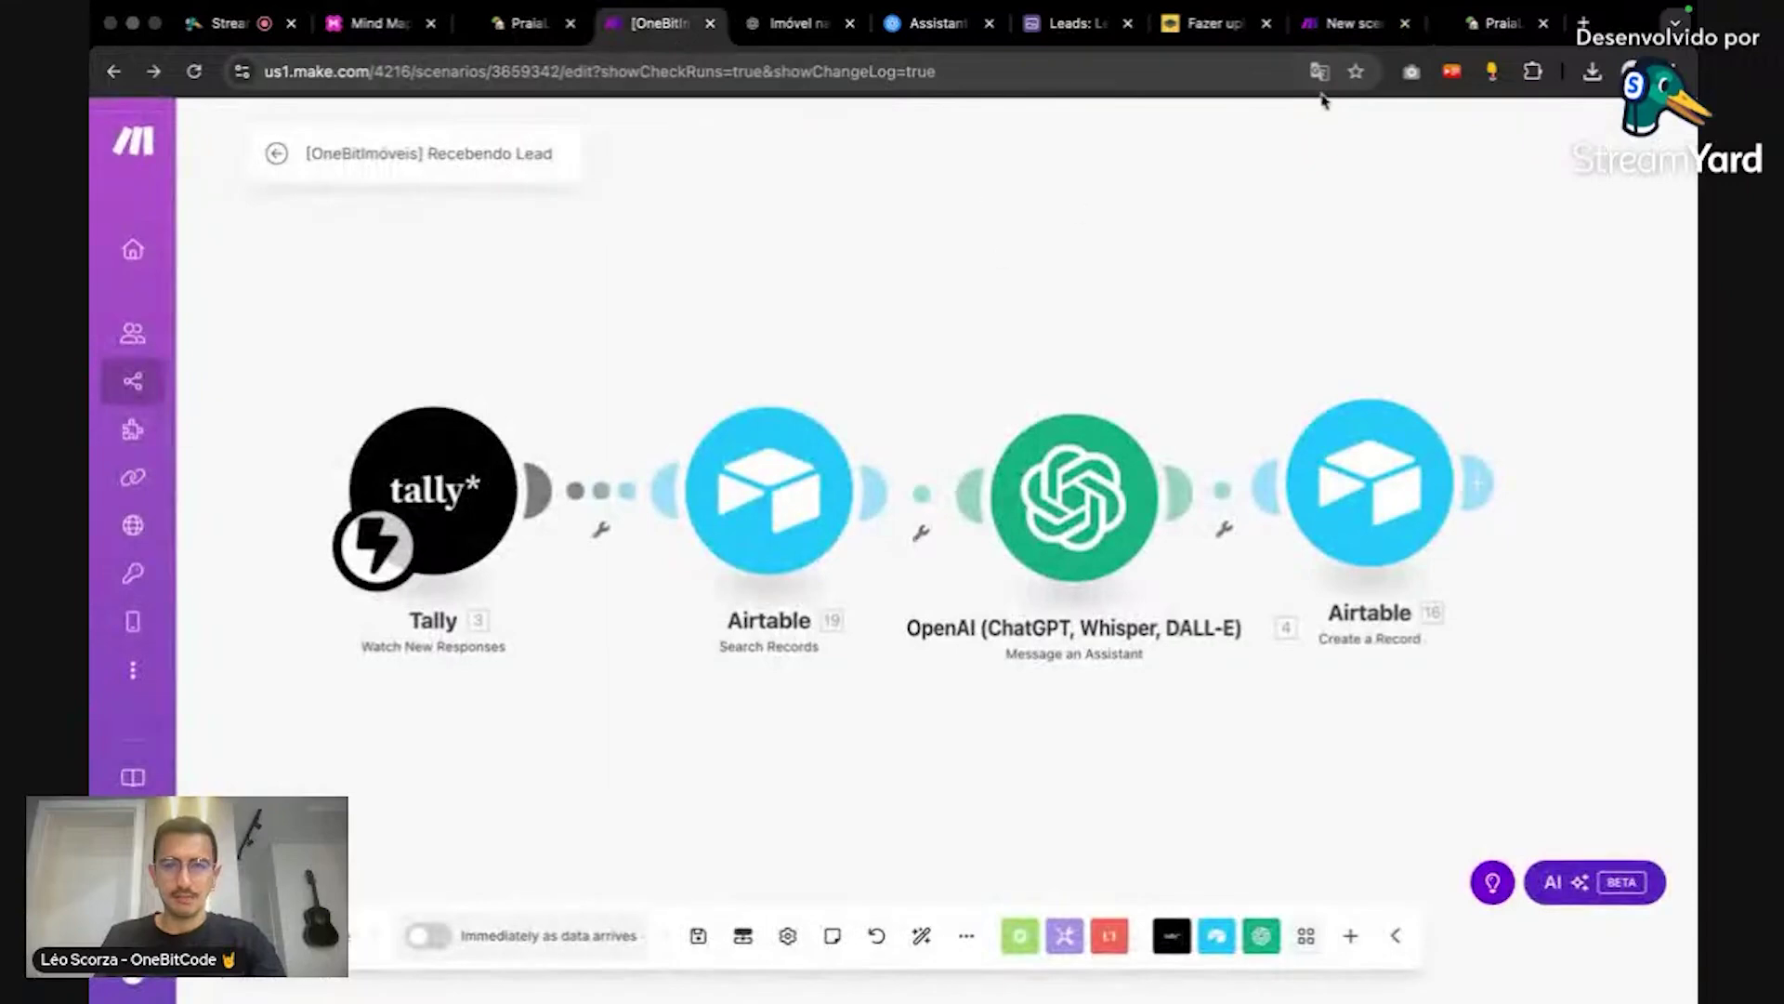
{"action": "left_click", "coordinate": [1352, 23]}
{"action": "left_click", "coordinate": [920, 334]}
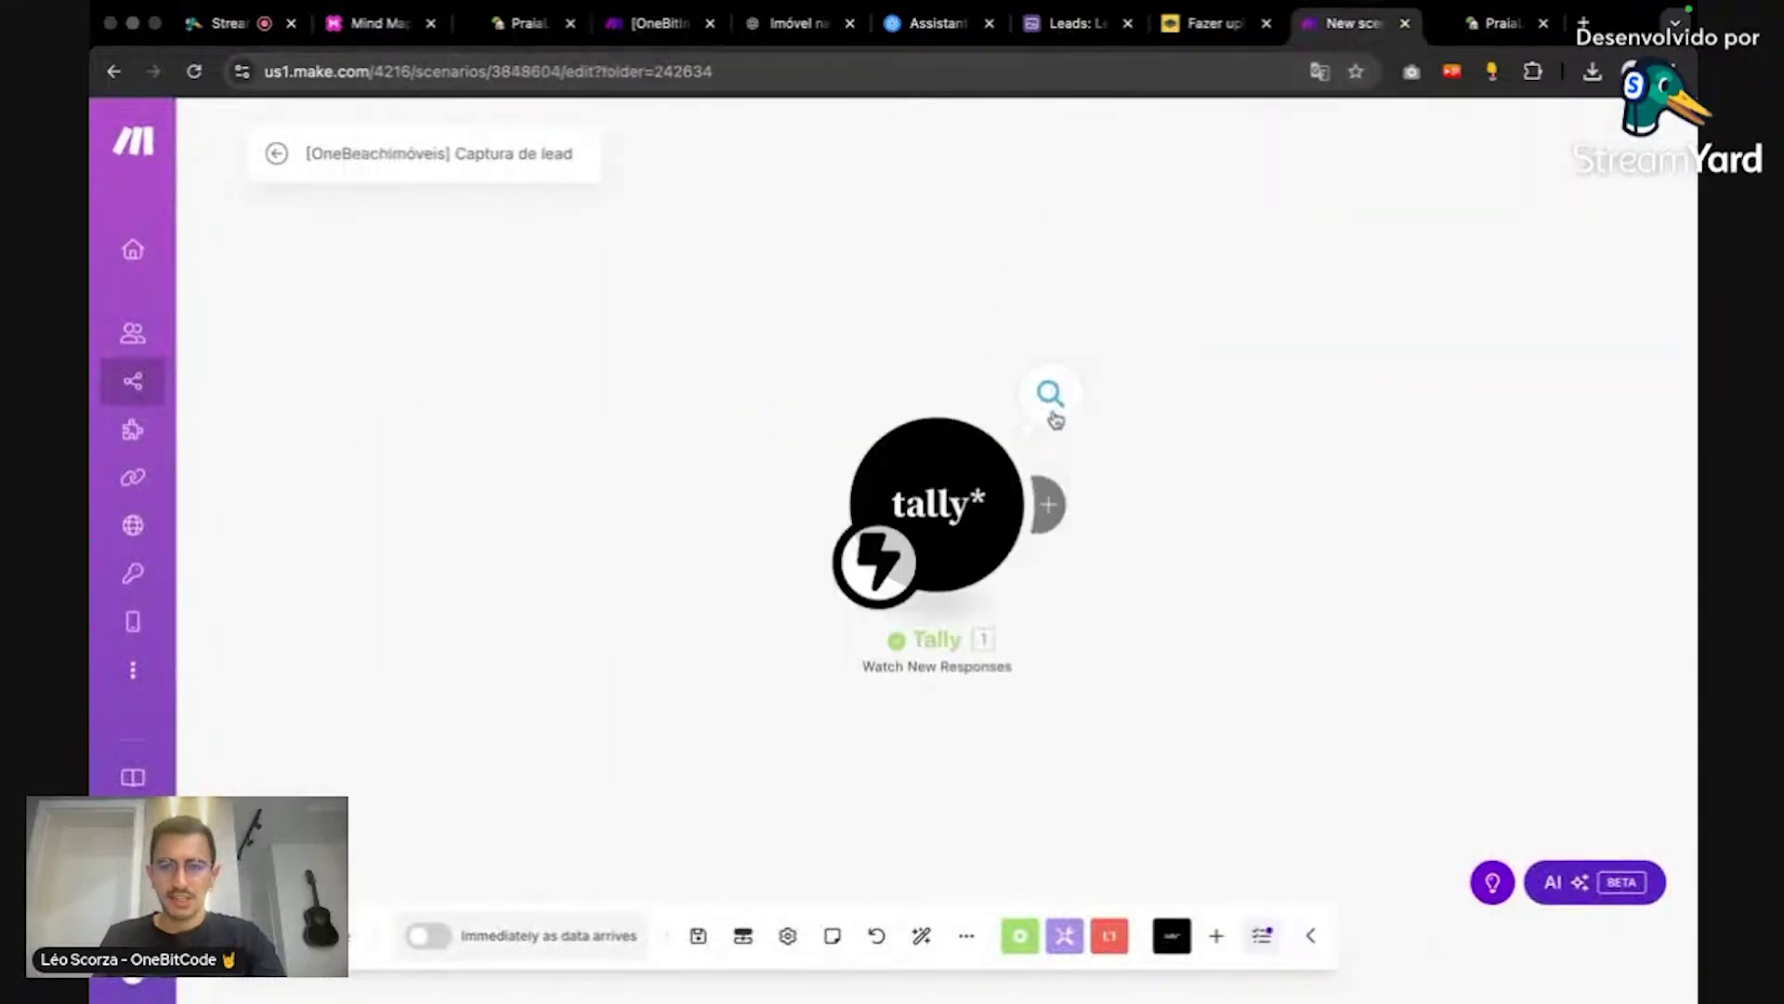
{"action": "left_click", "coordinate": [1064, 407]}
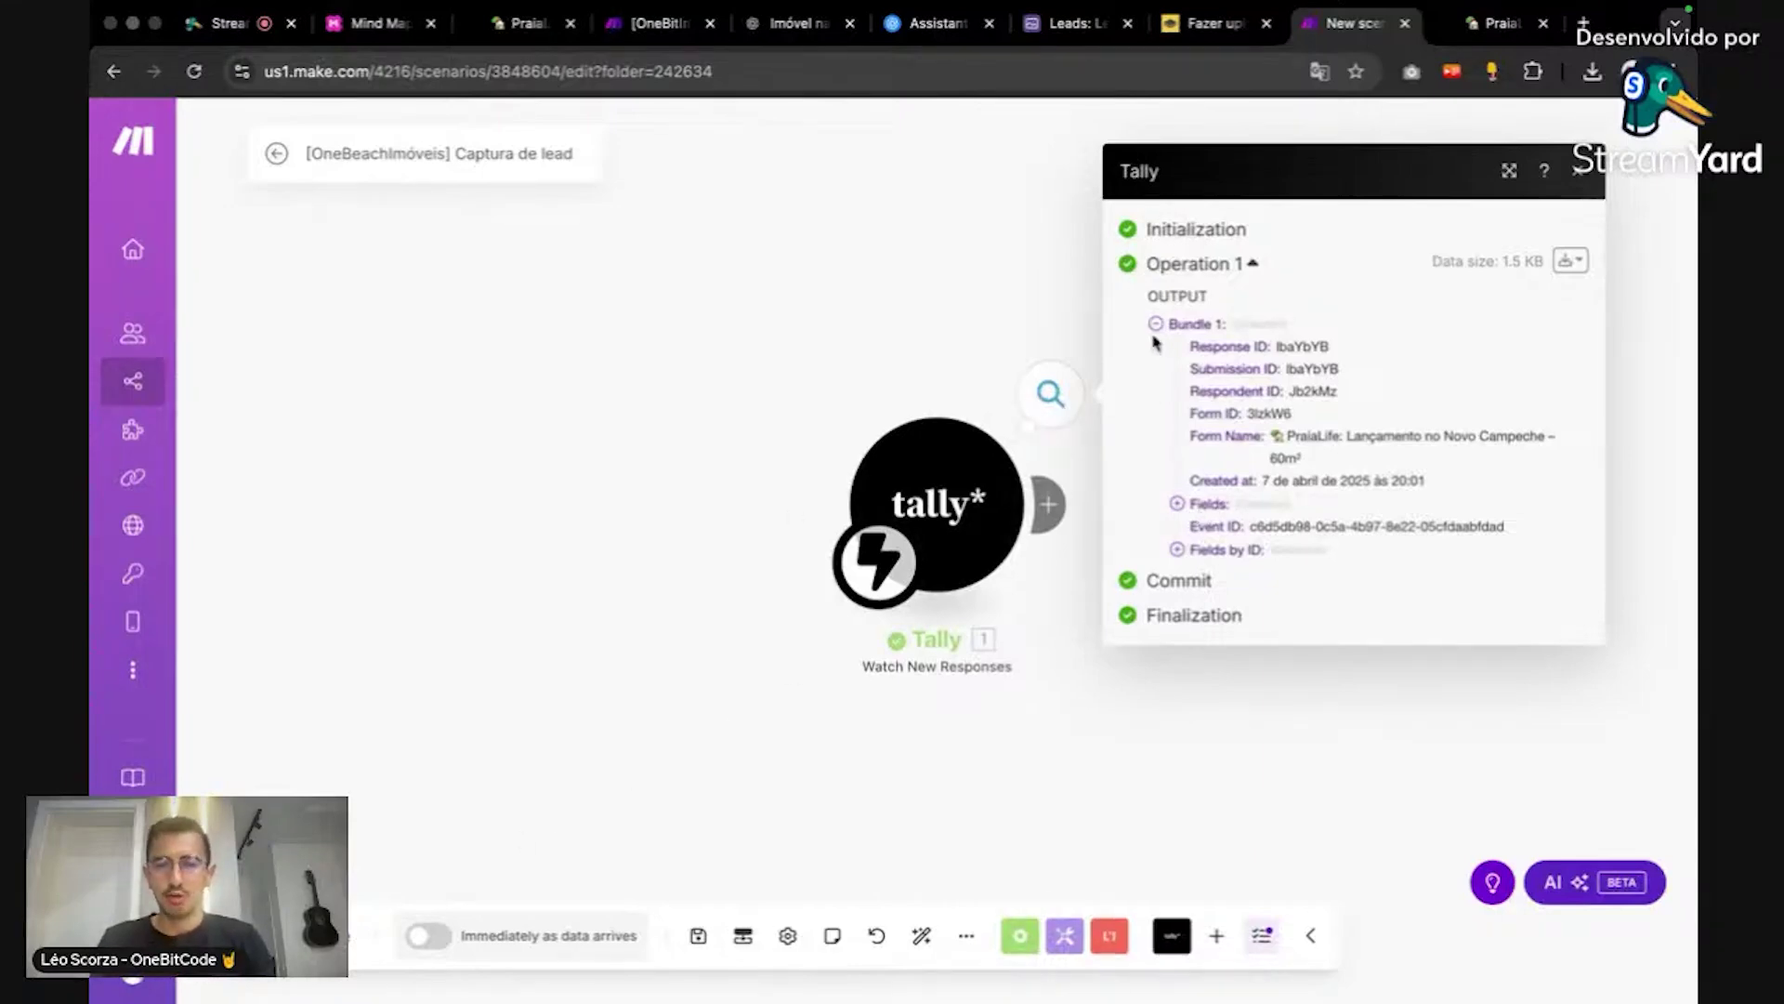
Step: Expand the Fields answers for attention, purchase purpose and buyer stage, then return to StreamYard
{"action": "double_click", "coordinate": [1187, 299]}
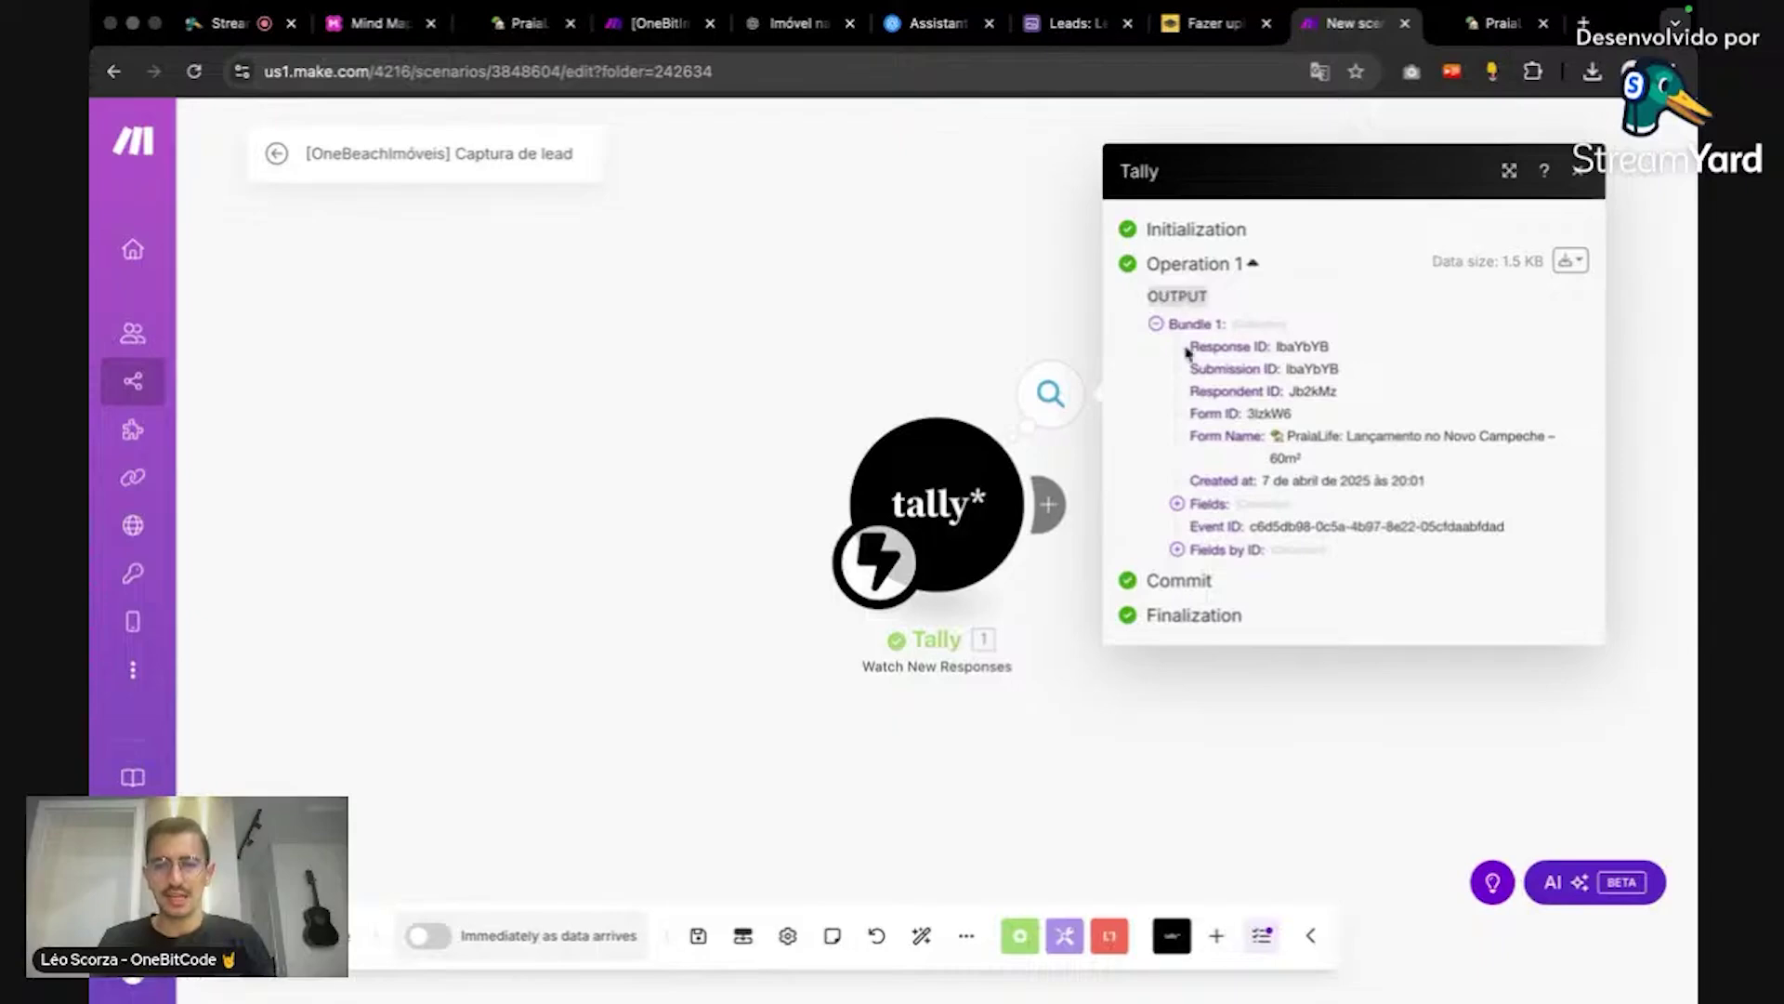
{"action": "left_click", "coordinate": [1186, 504]}
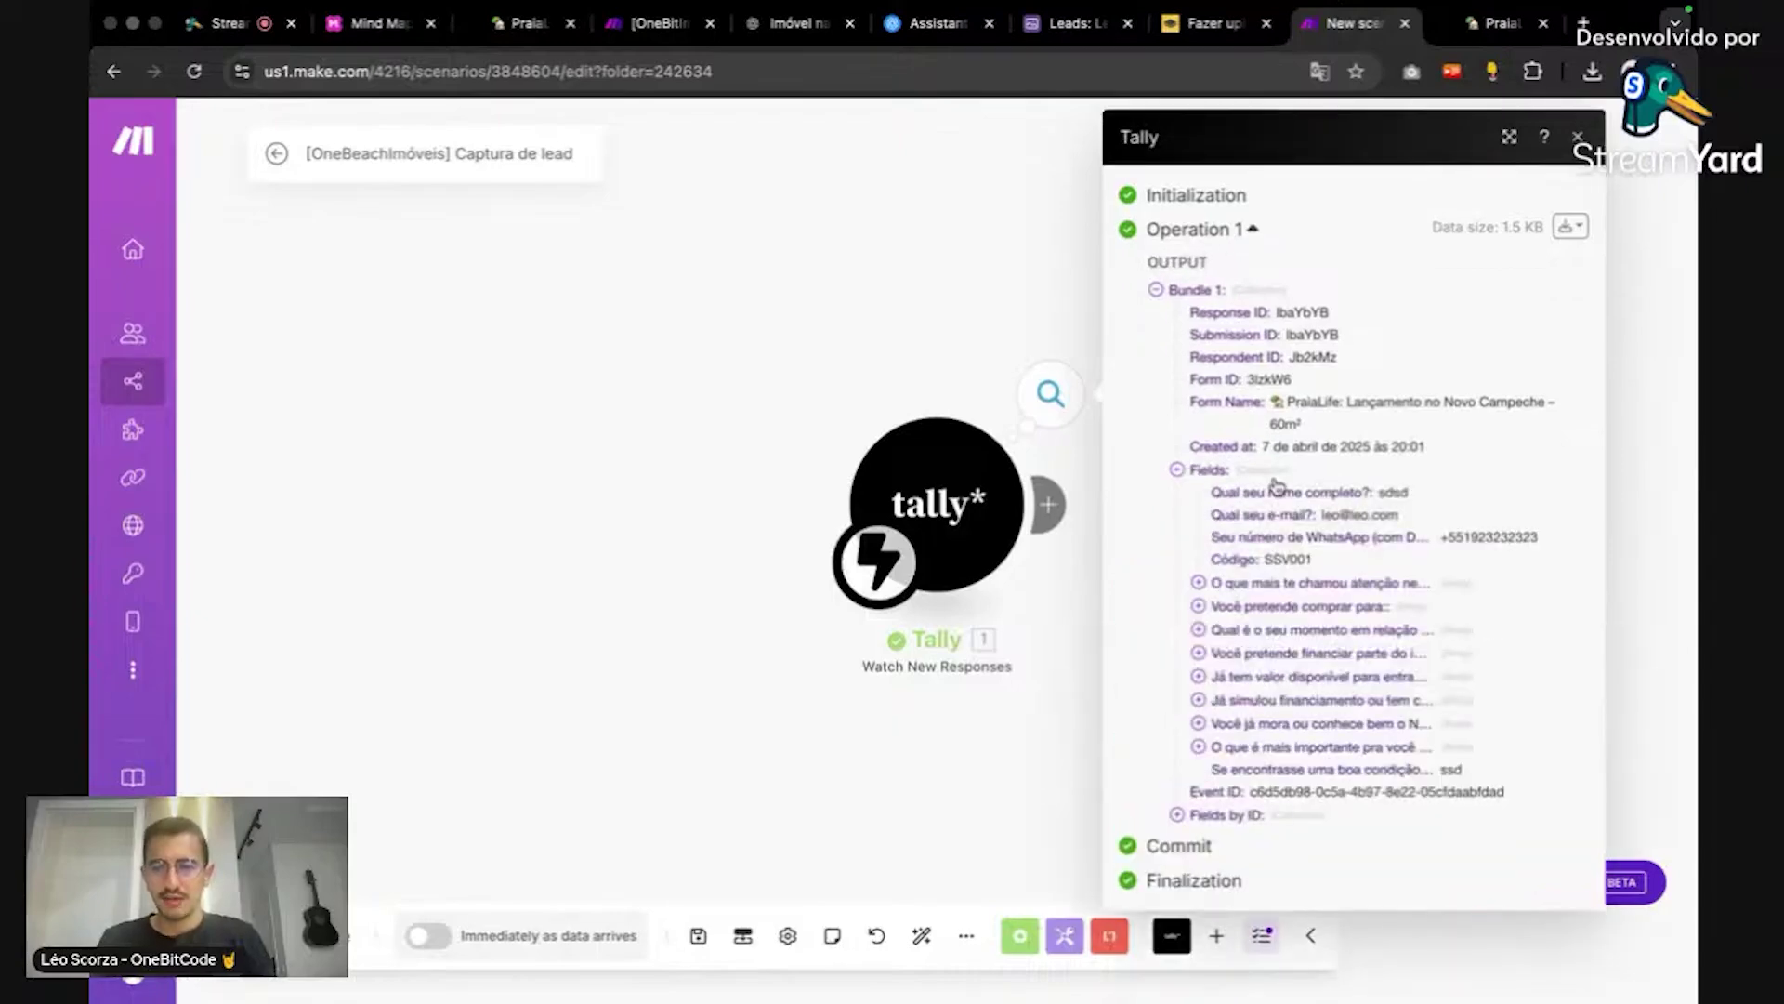
{"action": "left_click", "coordinate": [1198, 582]}
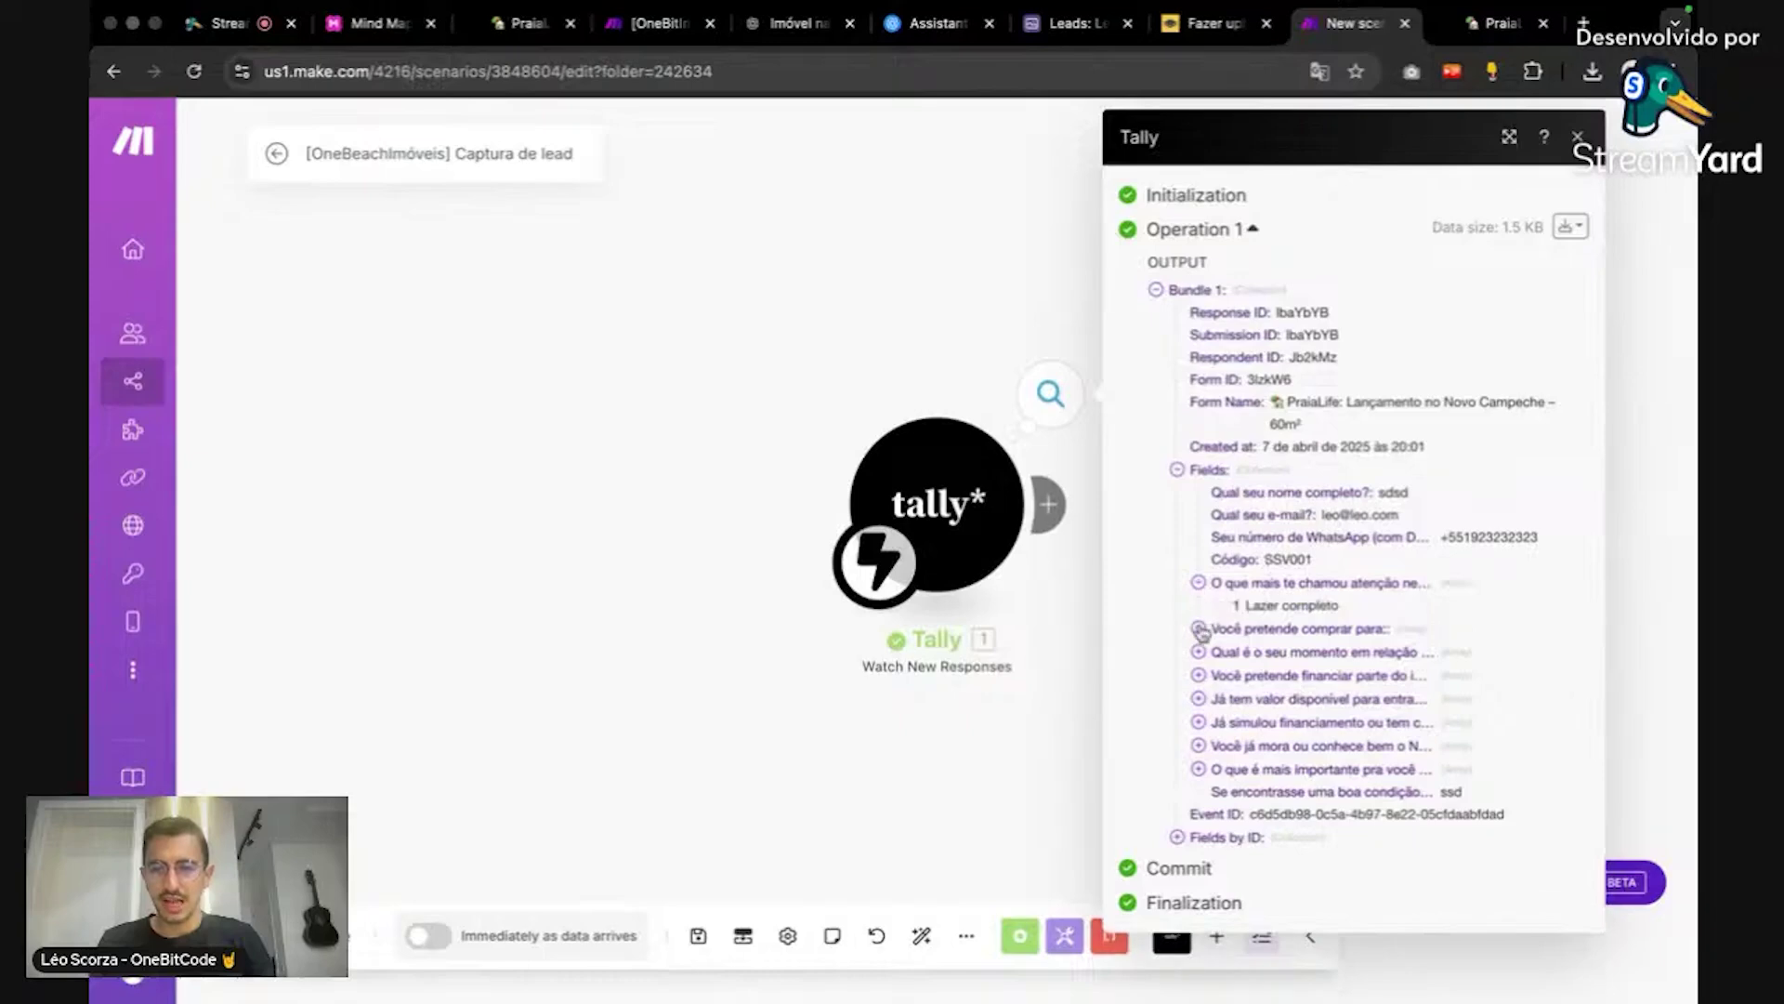
{"action": "left_click", "coordinate": [1199, 628]}
{"action": "left_click", "coordinate": [1199, 674]}
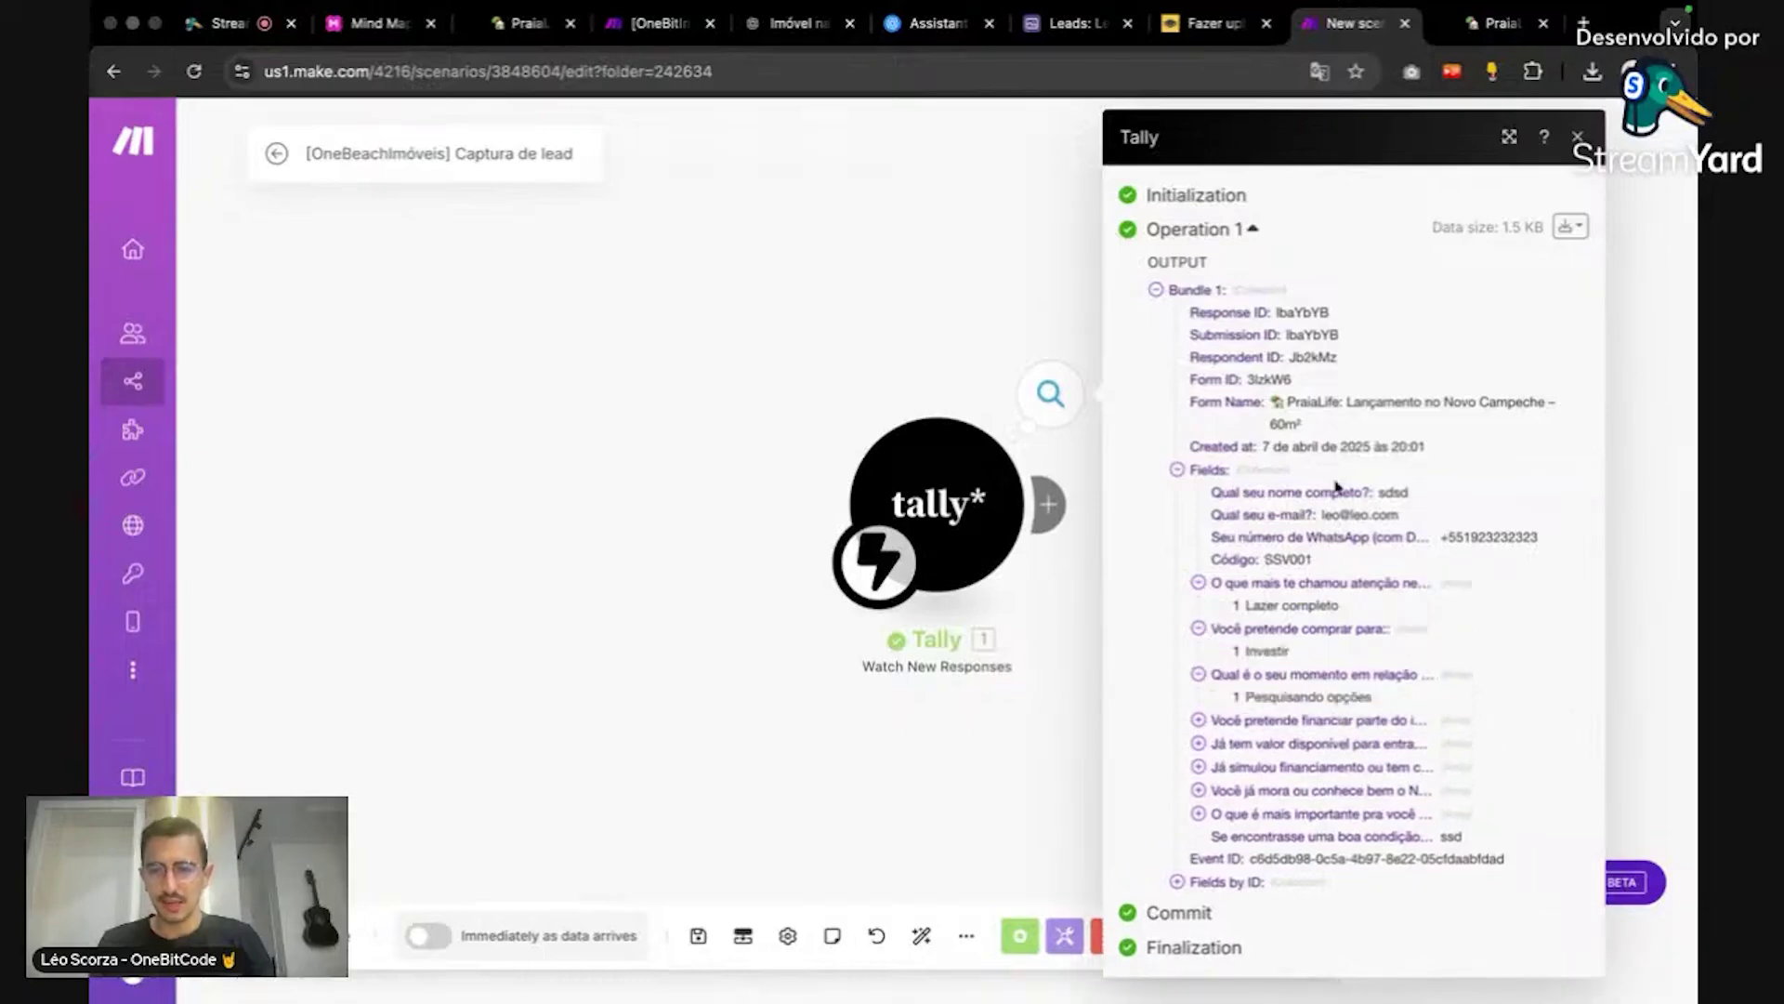
{"action": "left_click", "coordinate": [1050, 334]}
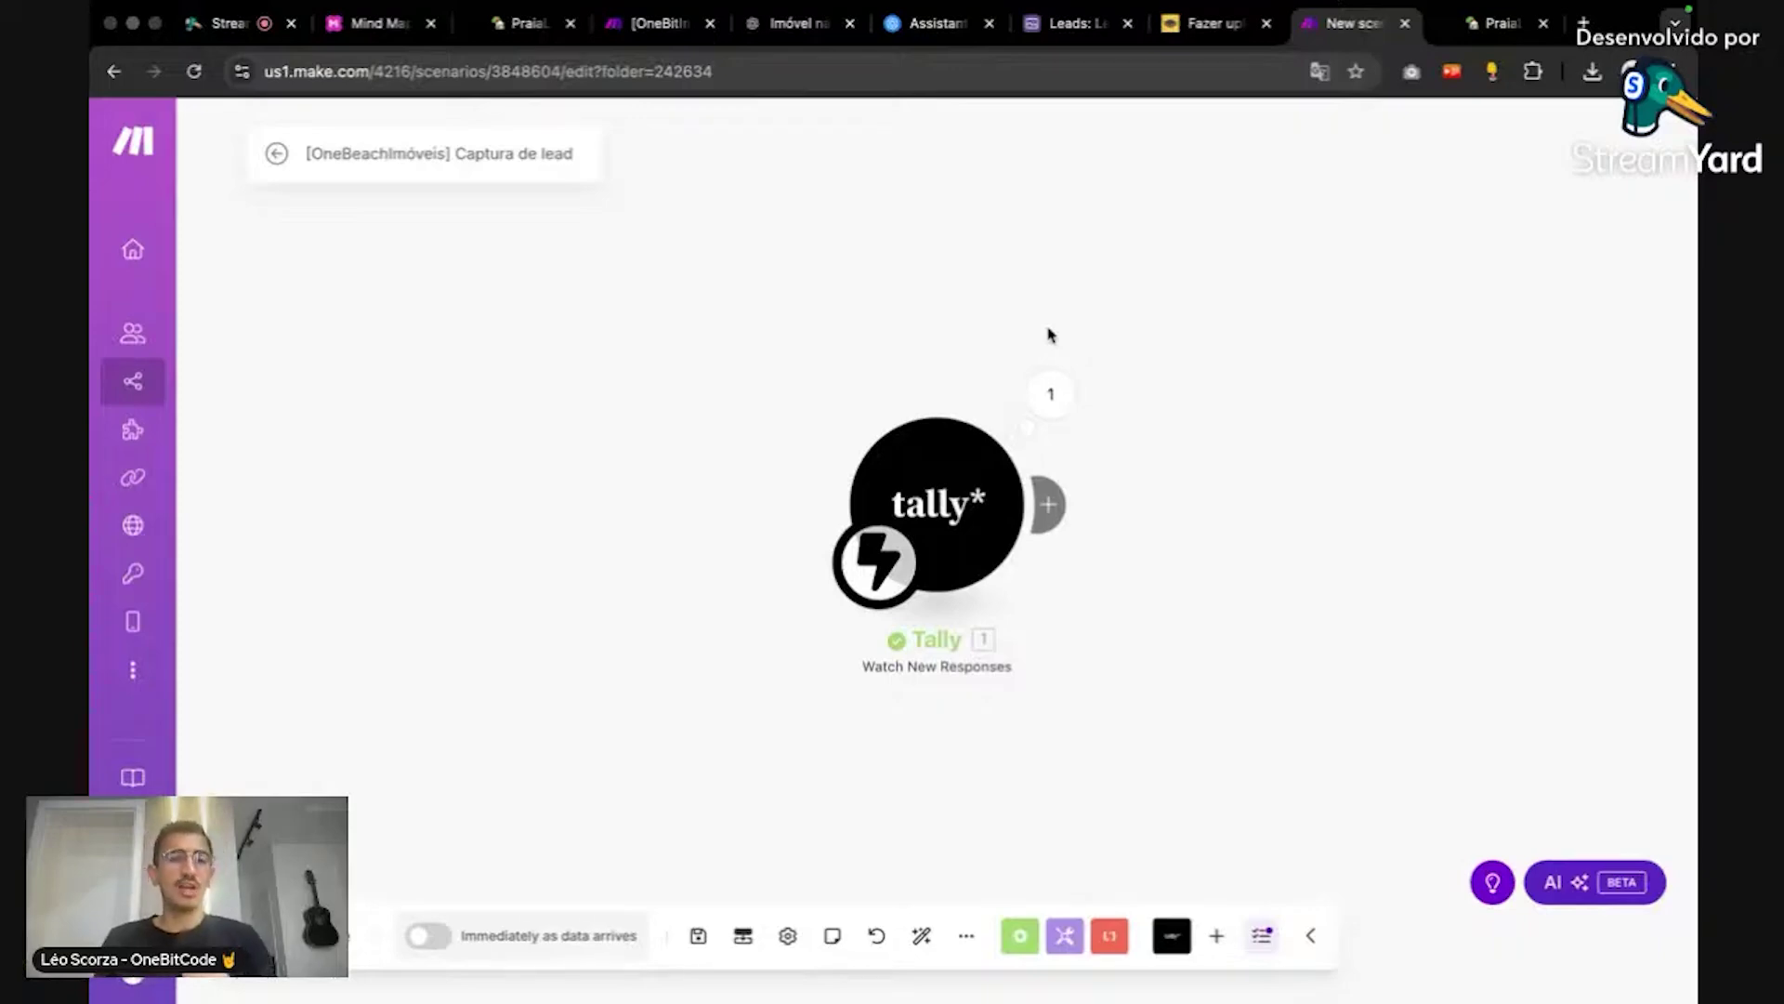
{"action": "left_click", "coordinate": [243, 23]}
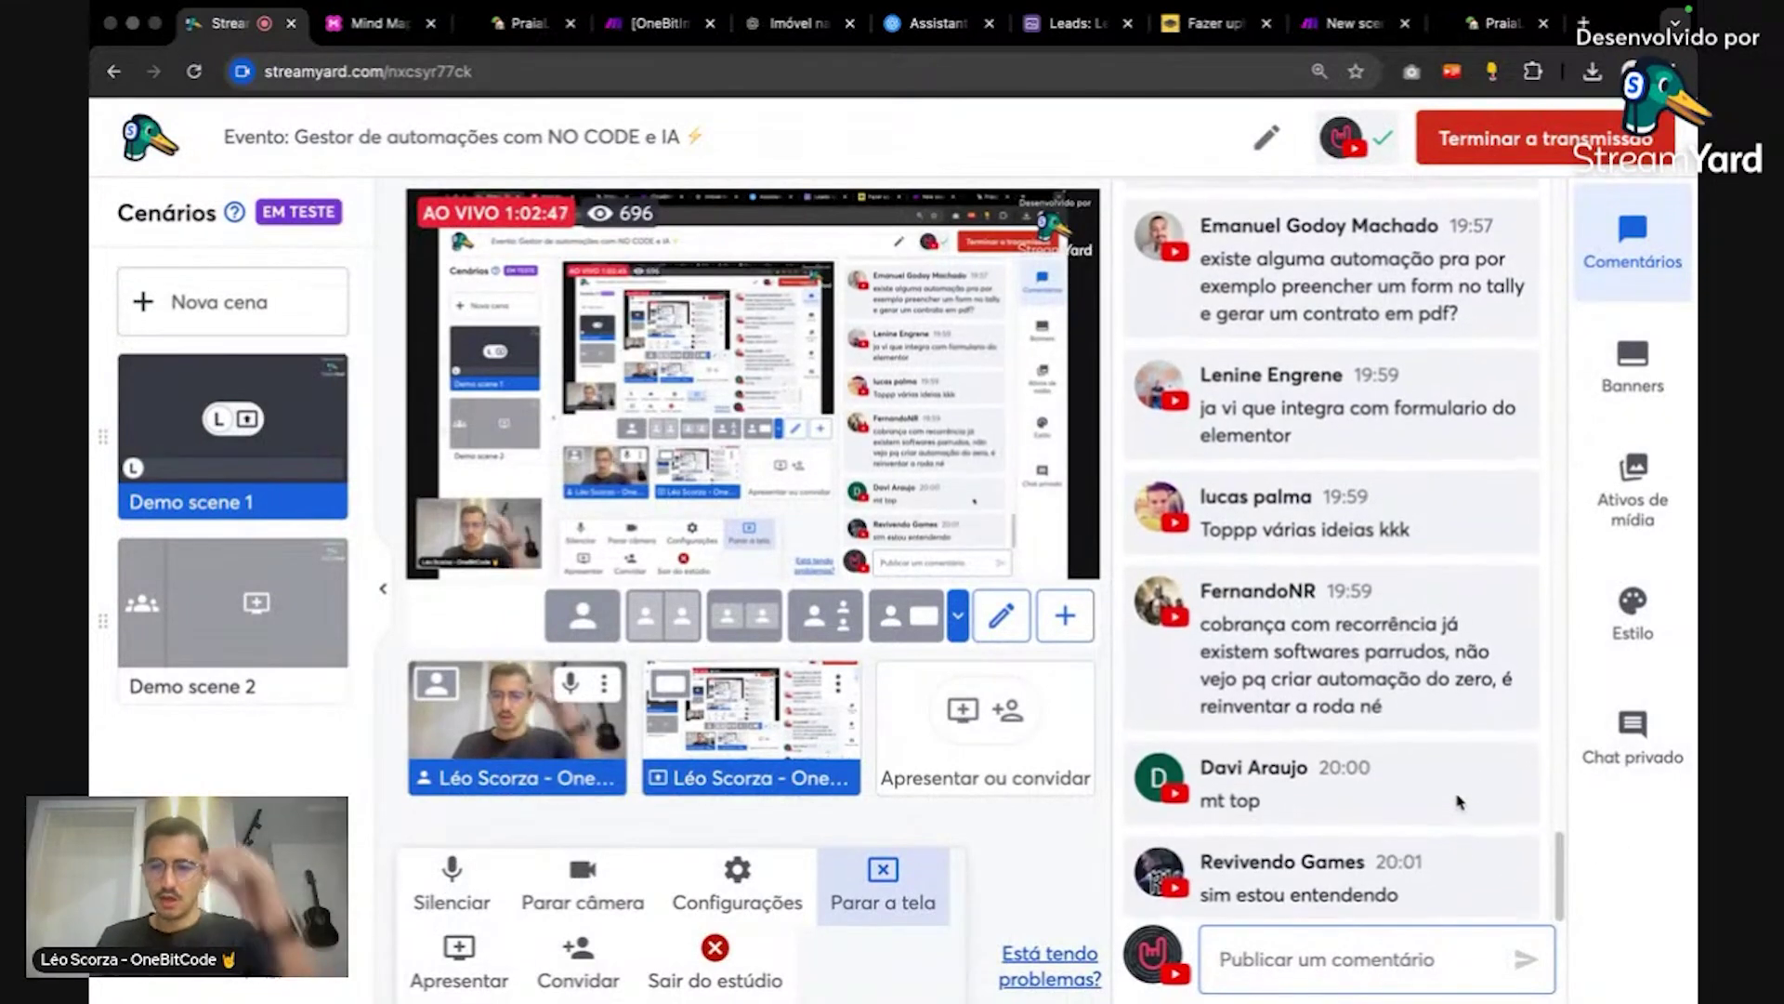
{"action": "mouse_move", "coordinate": [1460, 802]}
{"action": "mouse_move", "coordinate": [1473, 883]}
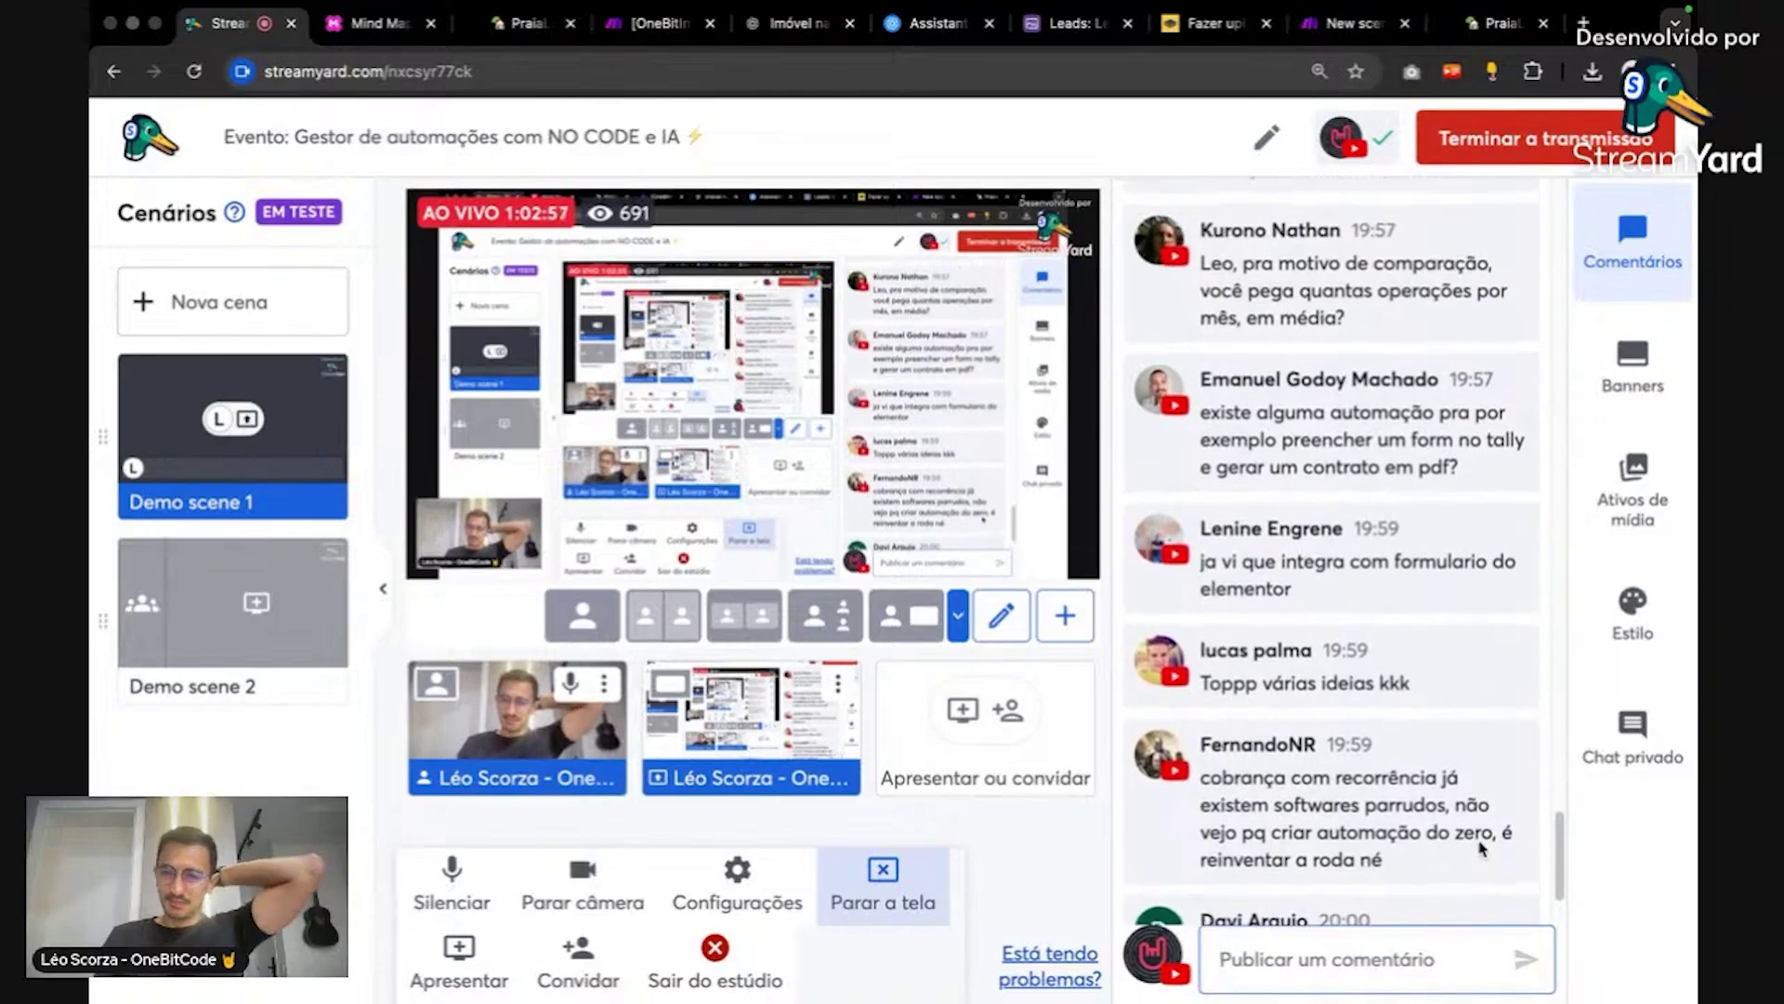
{"action": "scroll", "coordinate": [1483, 848], "scroll_direction": "up", "scroll_amount": 2}
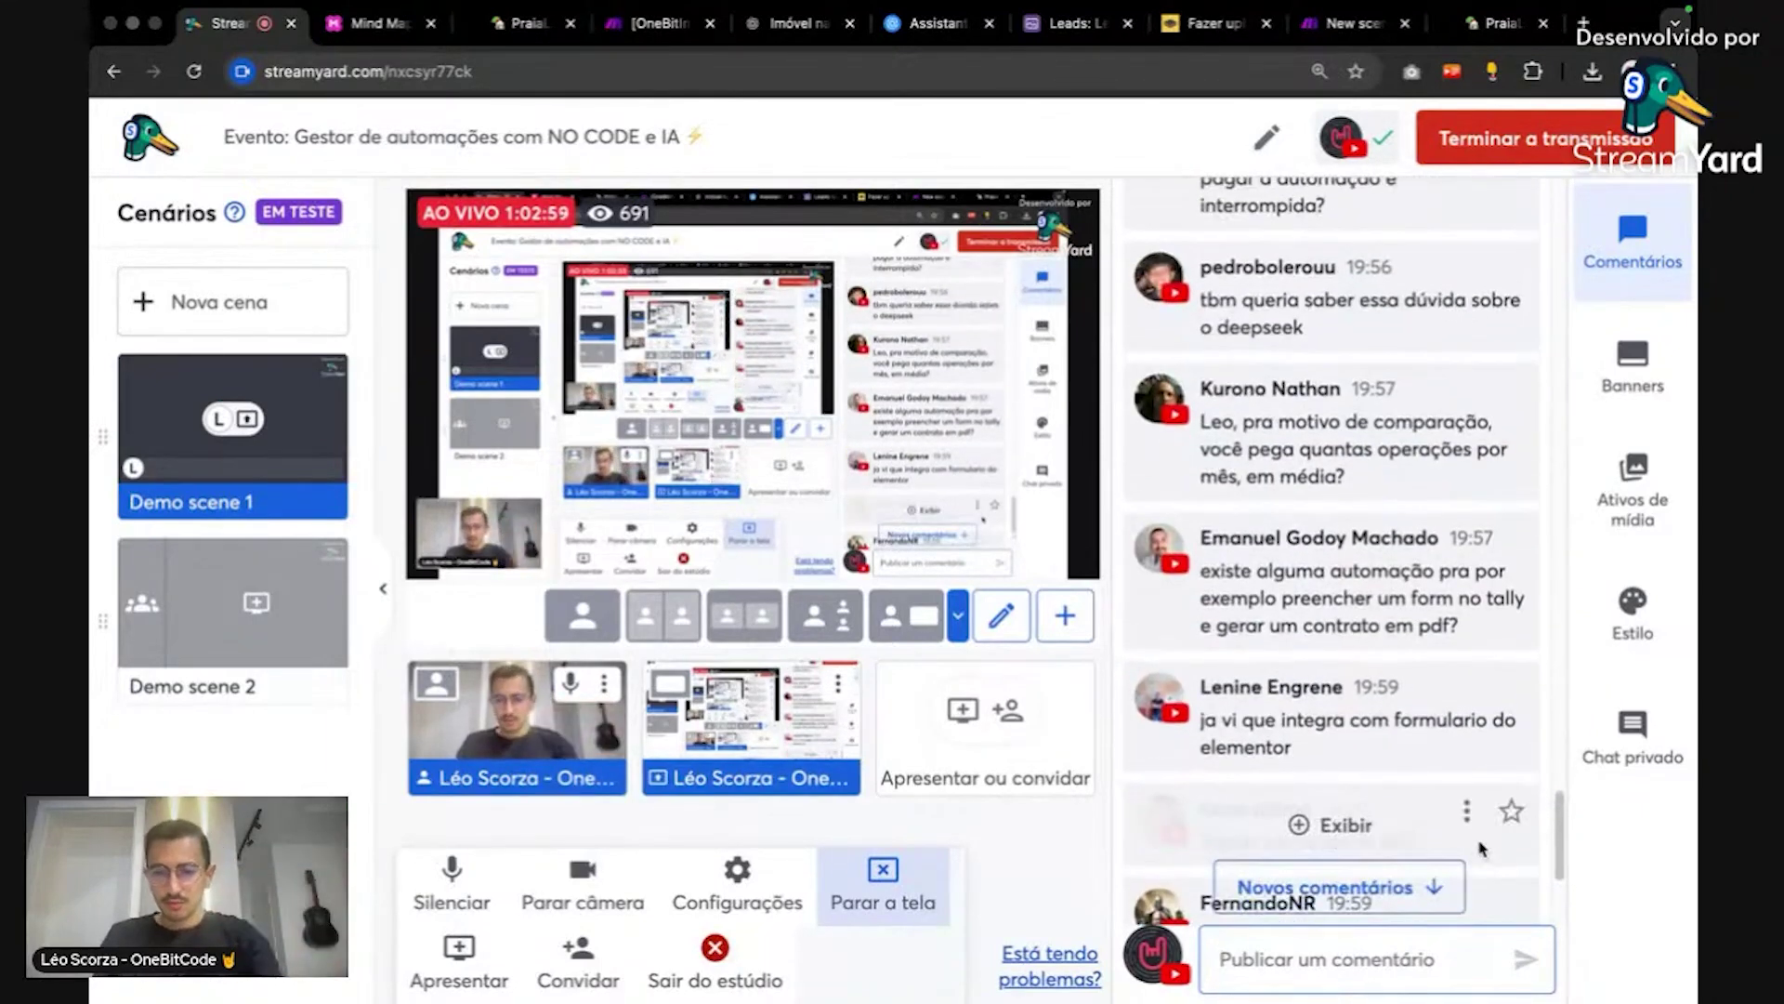
{"action": "scroll", "coordinate": [1482, 849], "scroll_direction": "up", "scroll_amount": 1}
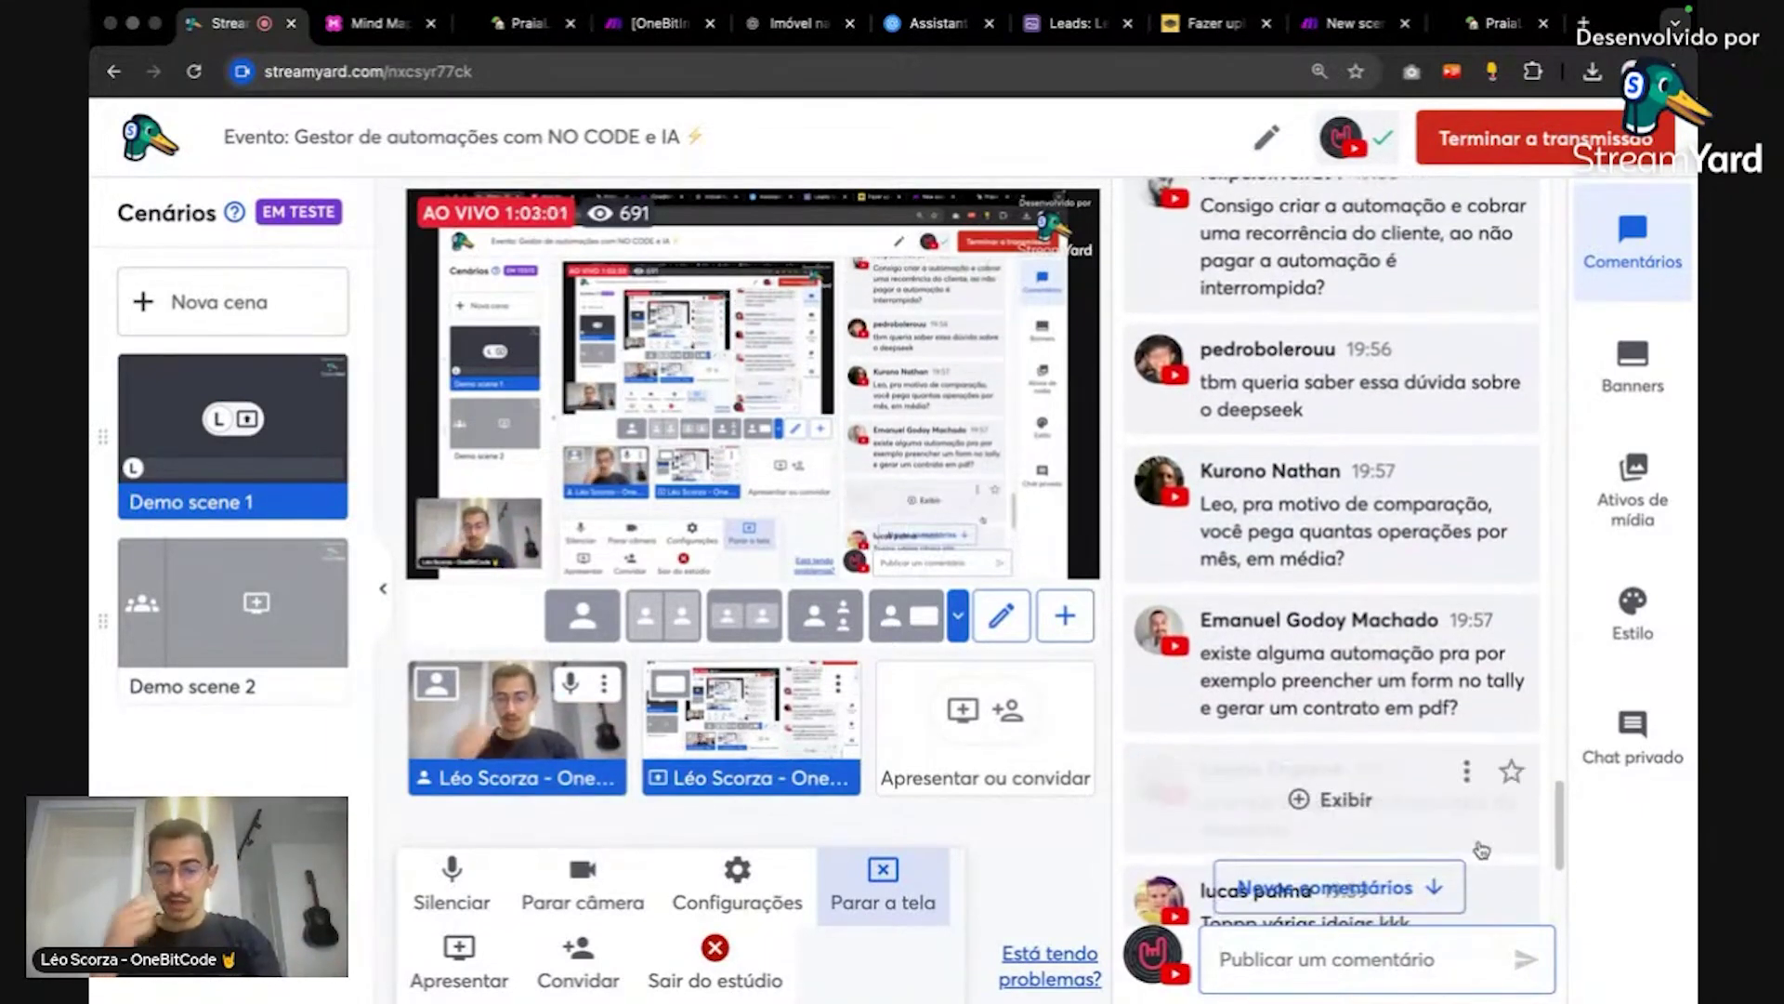
{"action": "scroll", "coordinate": [1483, 849], "scroll_direction": "up", "scroll_amount": 1}
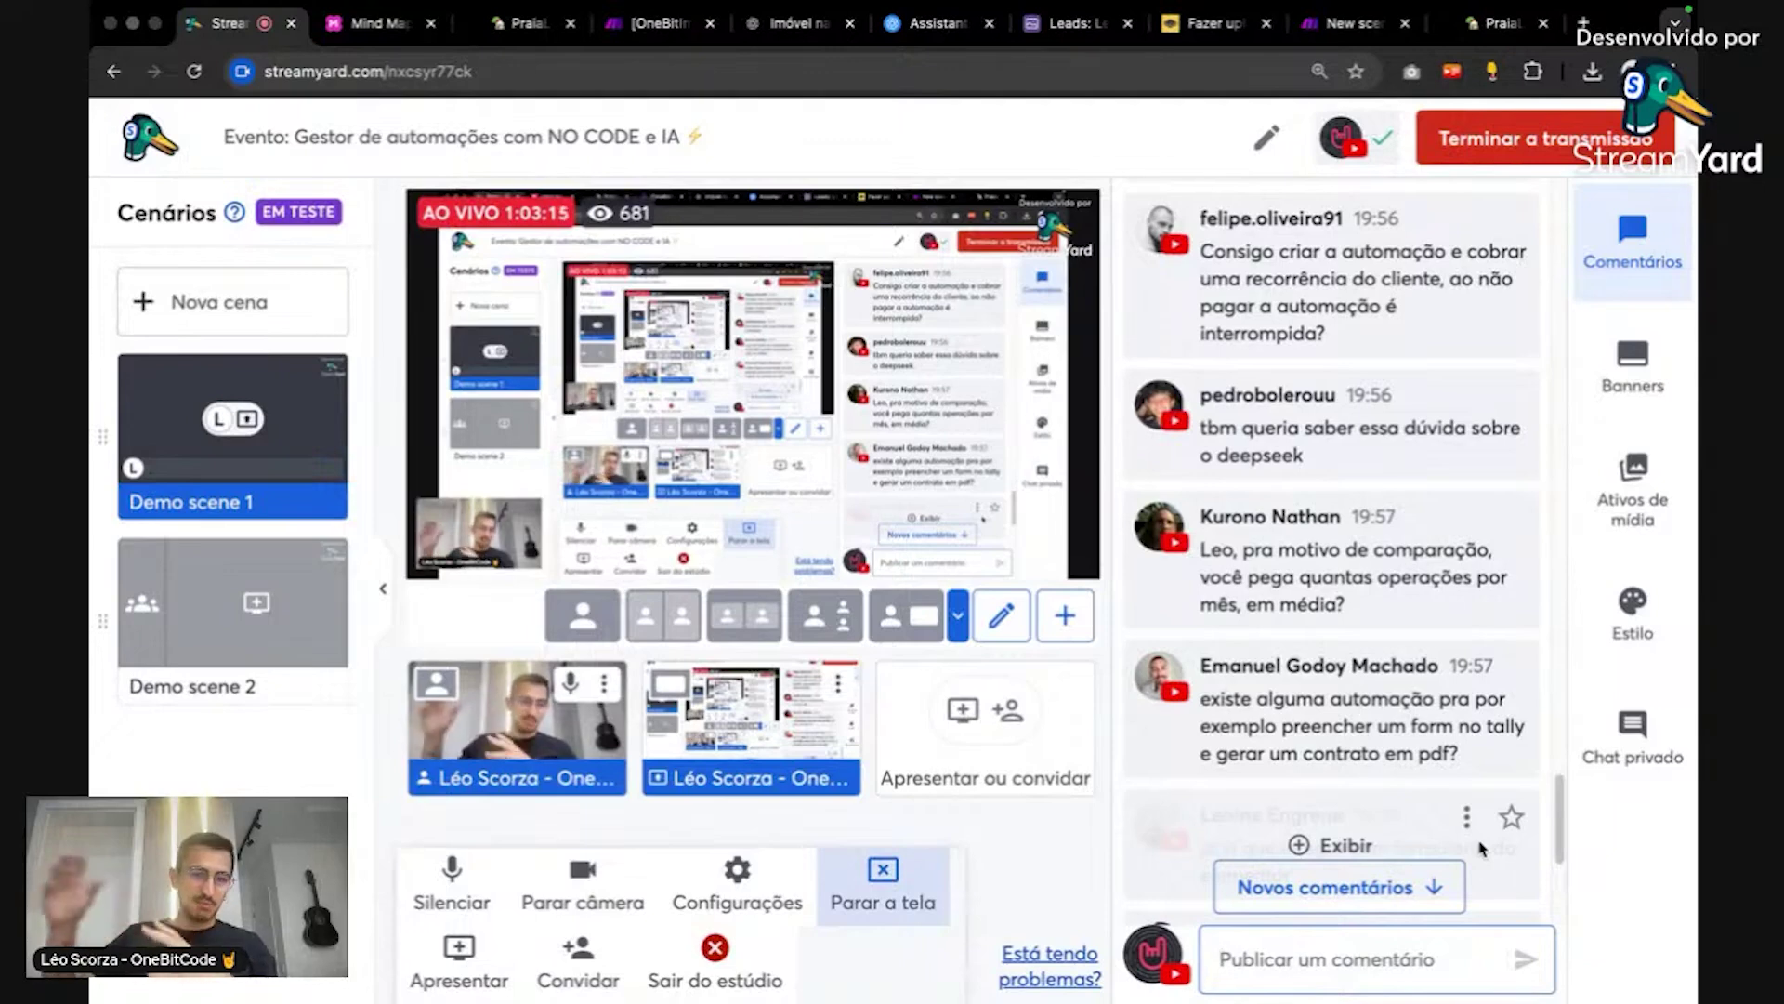
{"action": "scroll", "coordinate": [1510, 727], "scroll_direction": "up", "scroll_amount": 1}
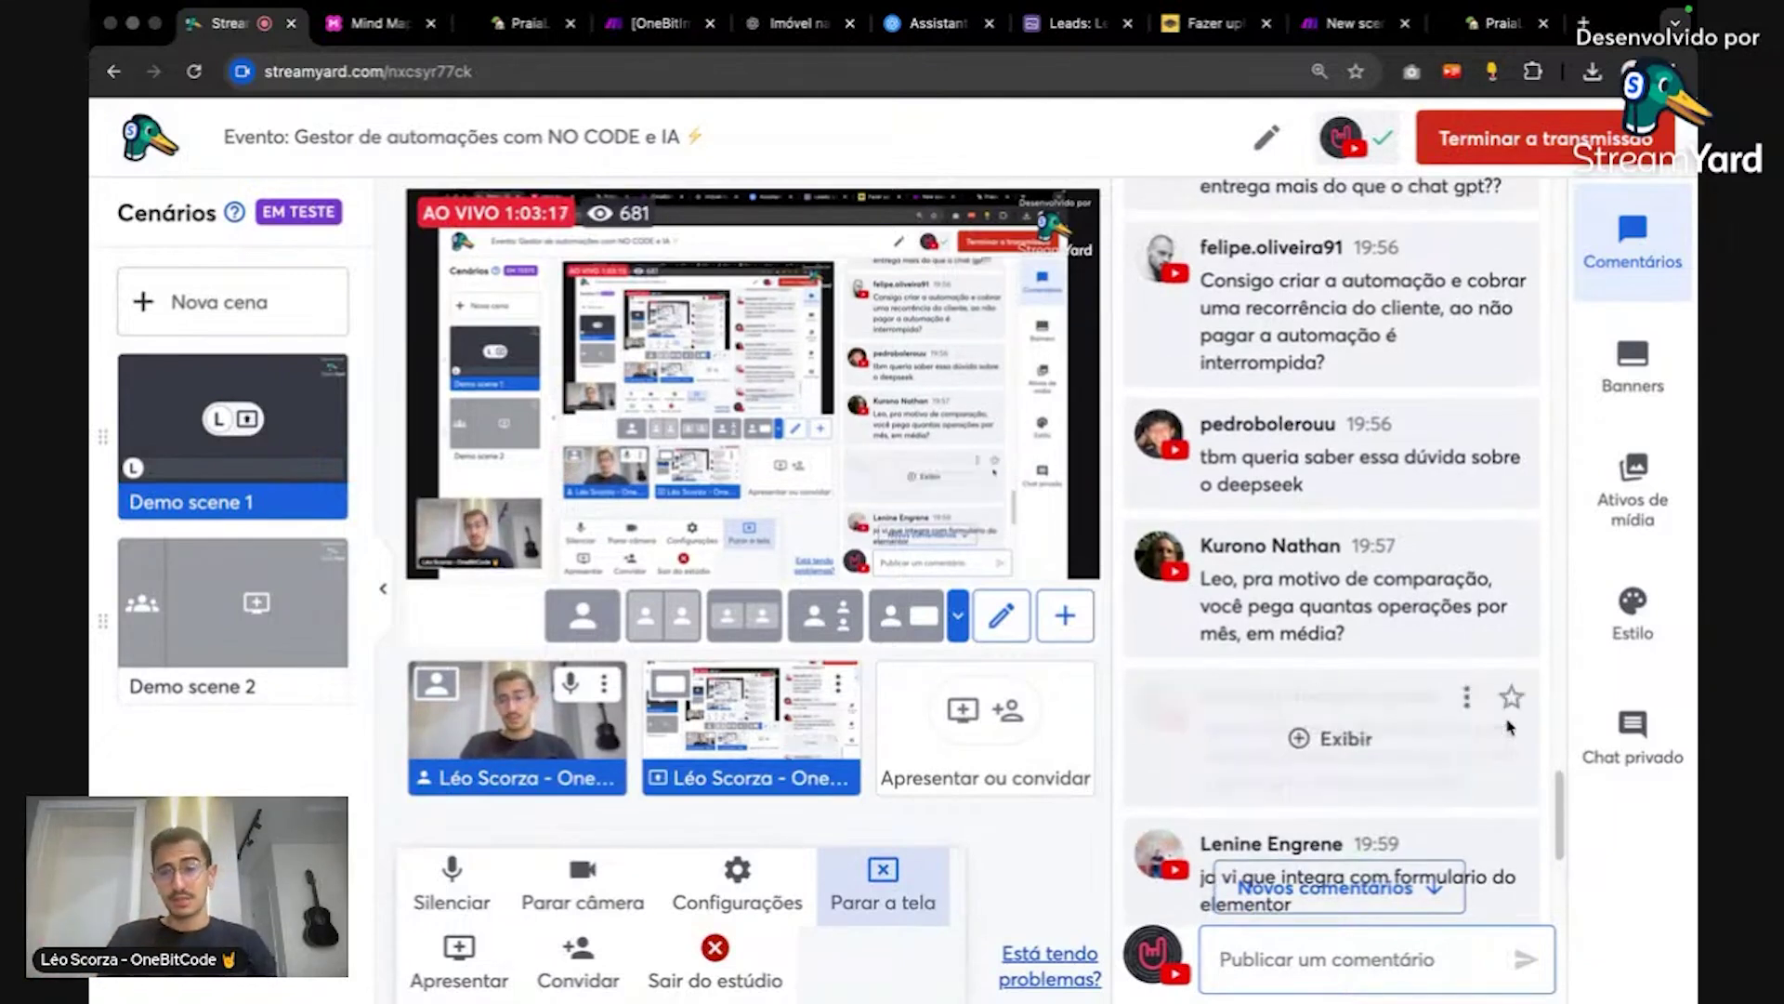
{"action": "scroll", "coordinate": [1510, 726], "scroll_direction": "up", "scroll_amount": 3}
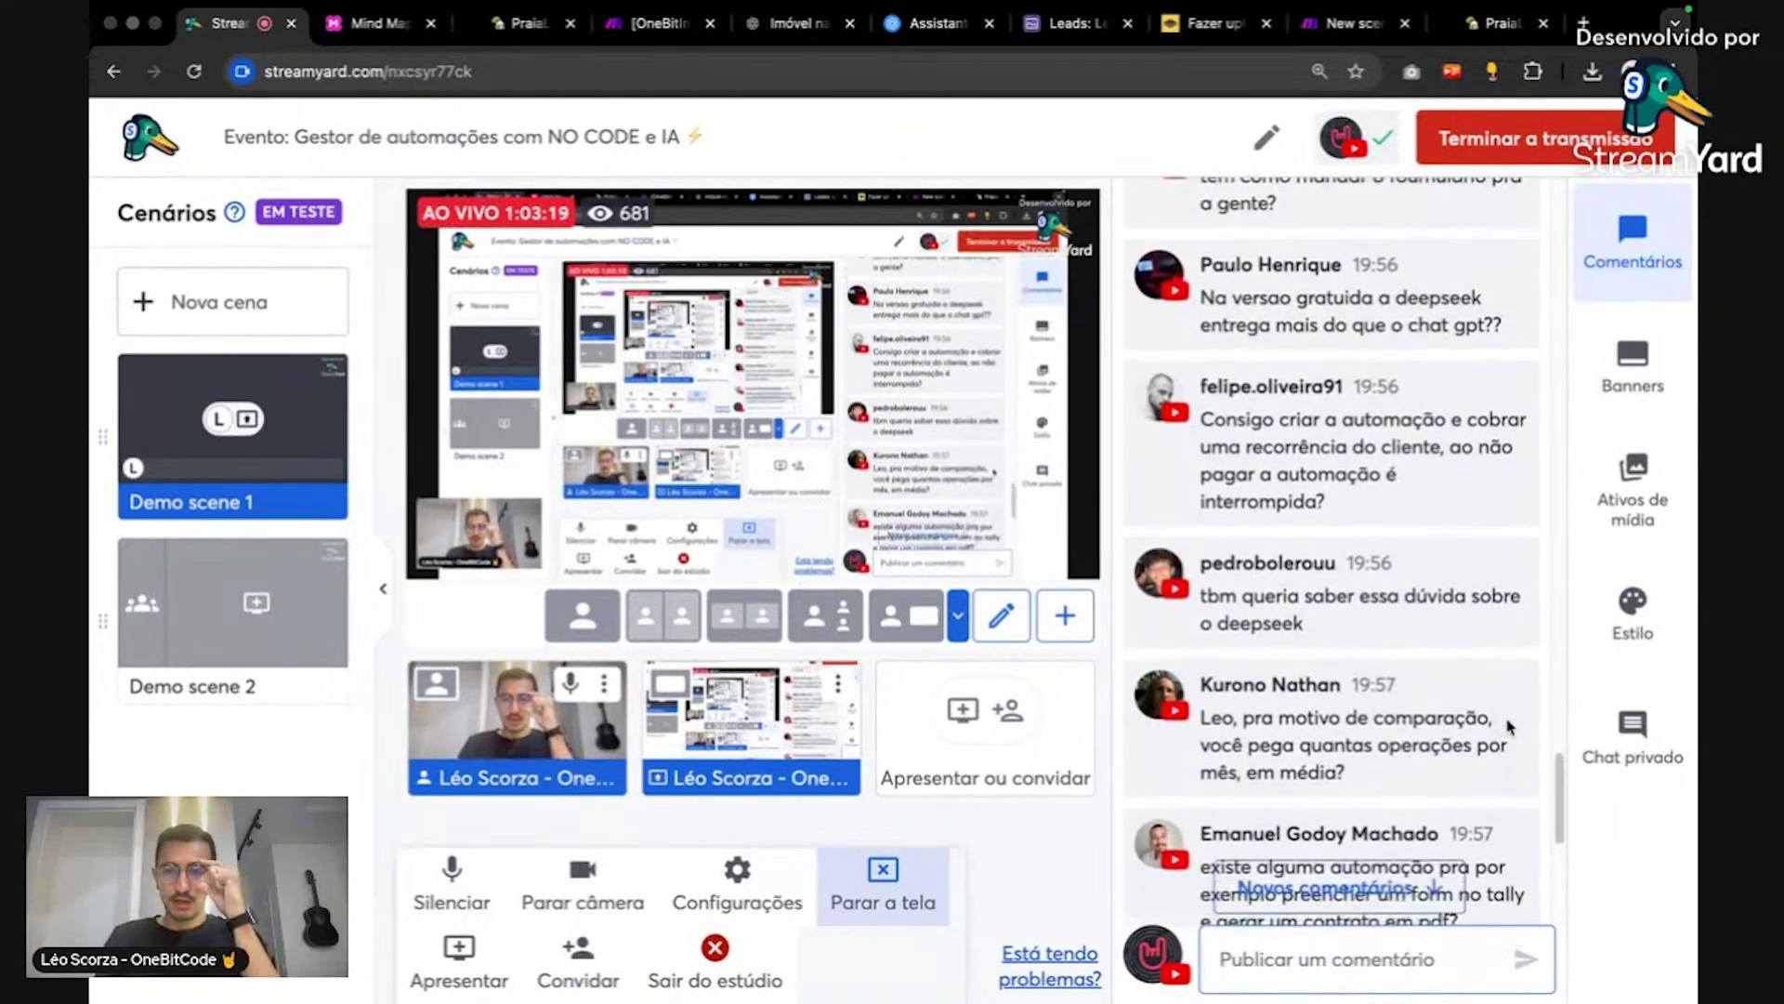
{"action": "scroll", "coordinate": [1510, 726], "scroll_direction": "up", "scroll_amount": 1}
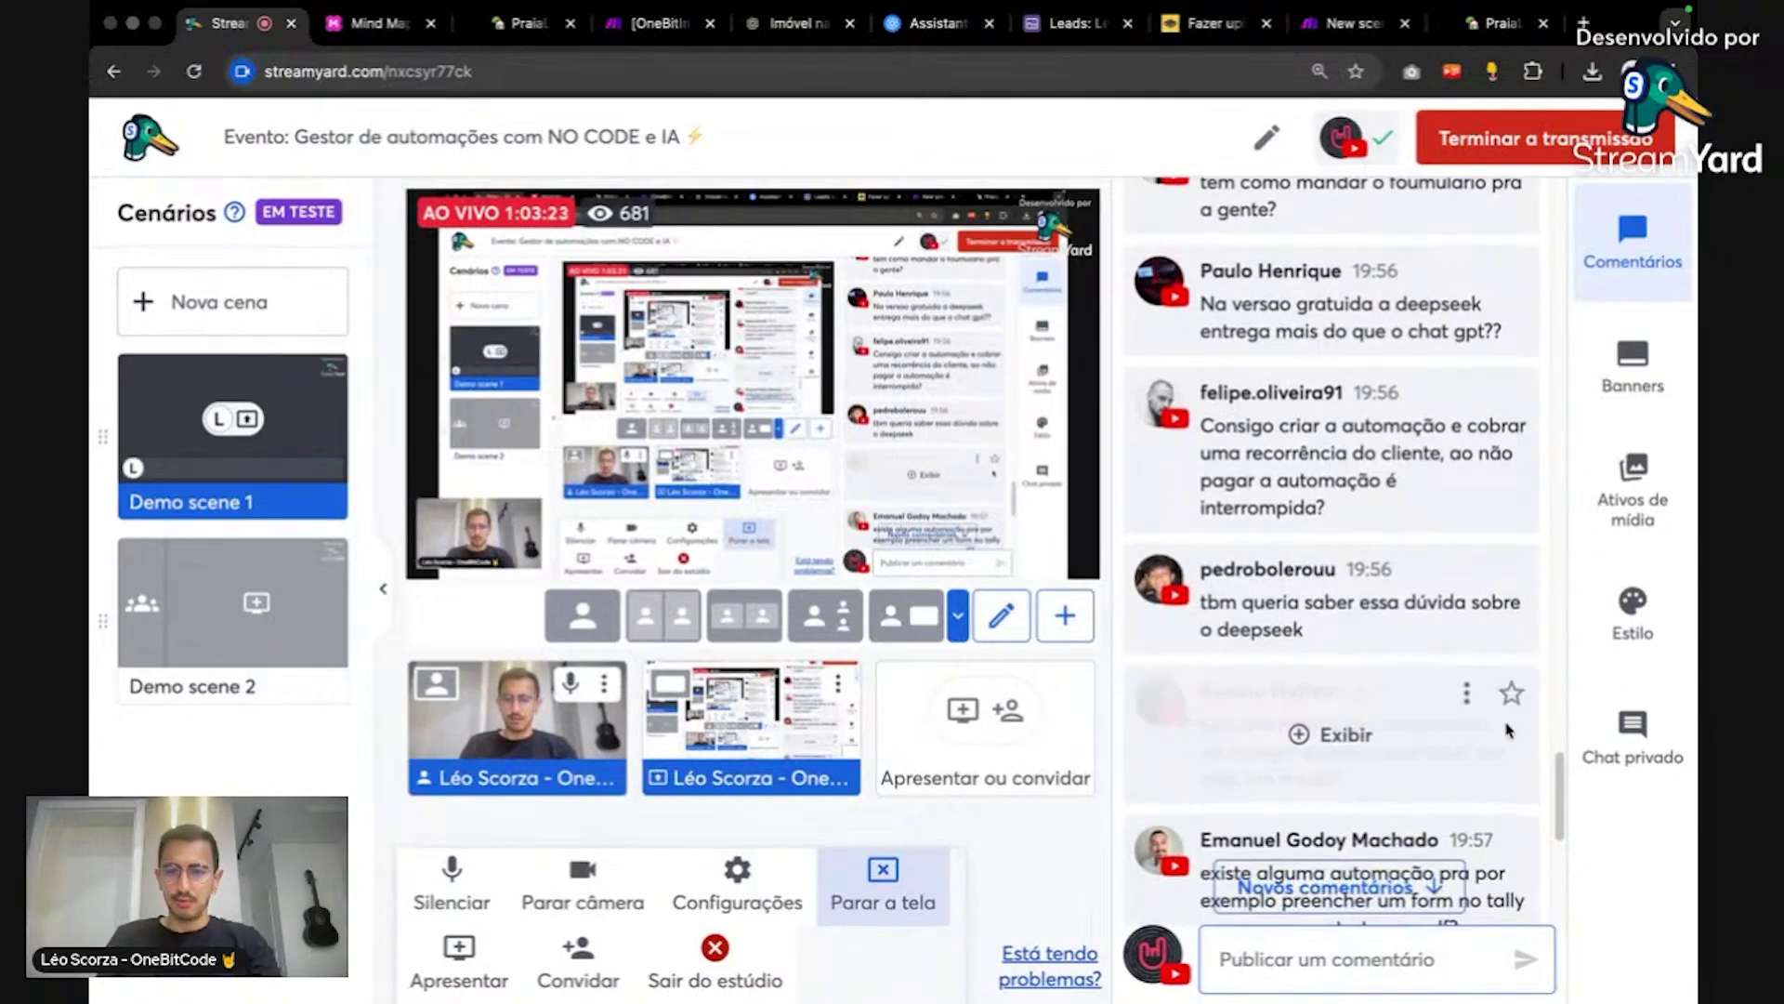
{"action": "scroll", "coordinate": [1510, 732], "scroll_direction": "up", "scroll_amount": 1}
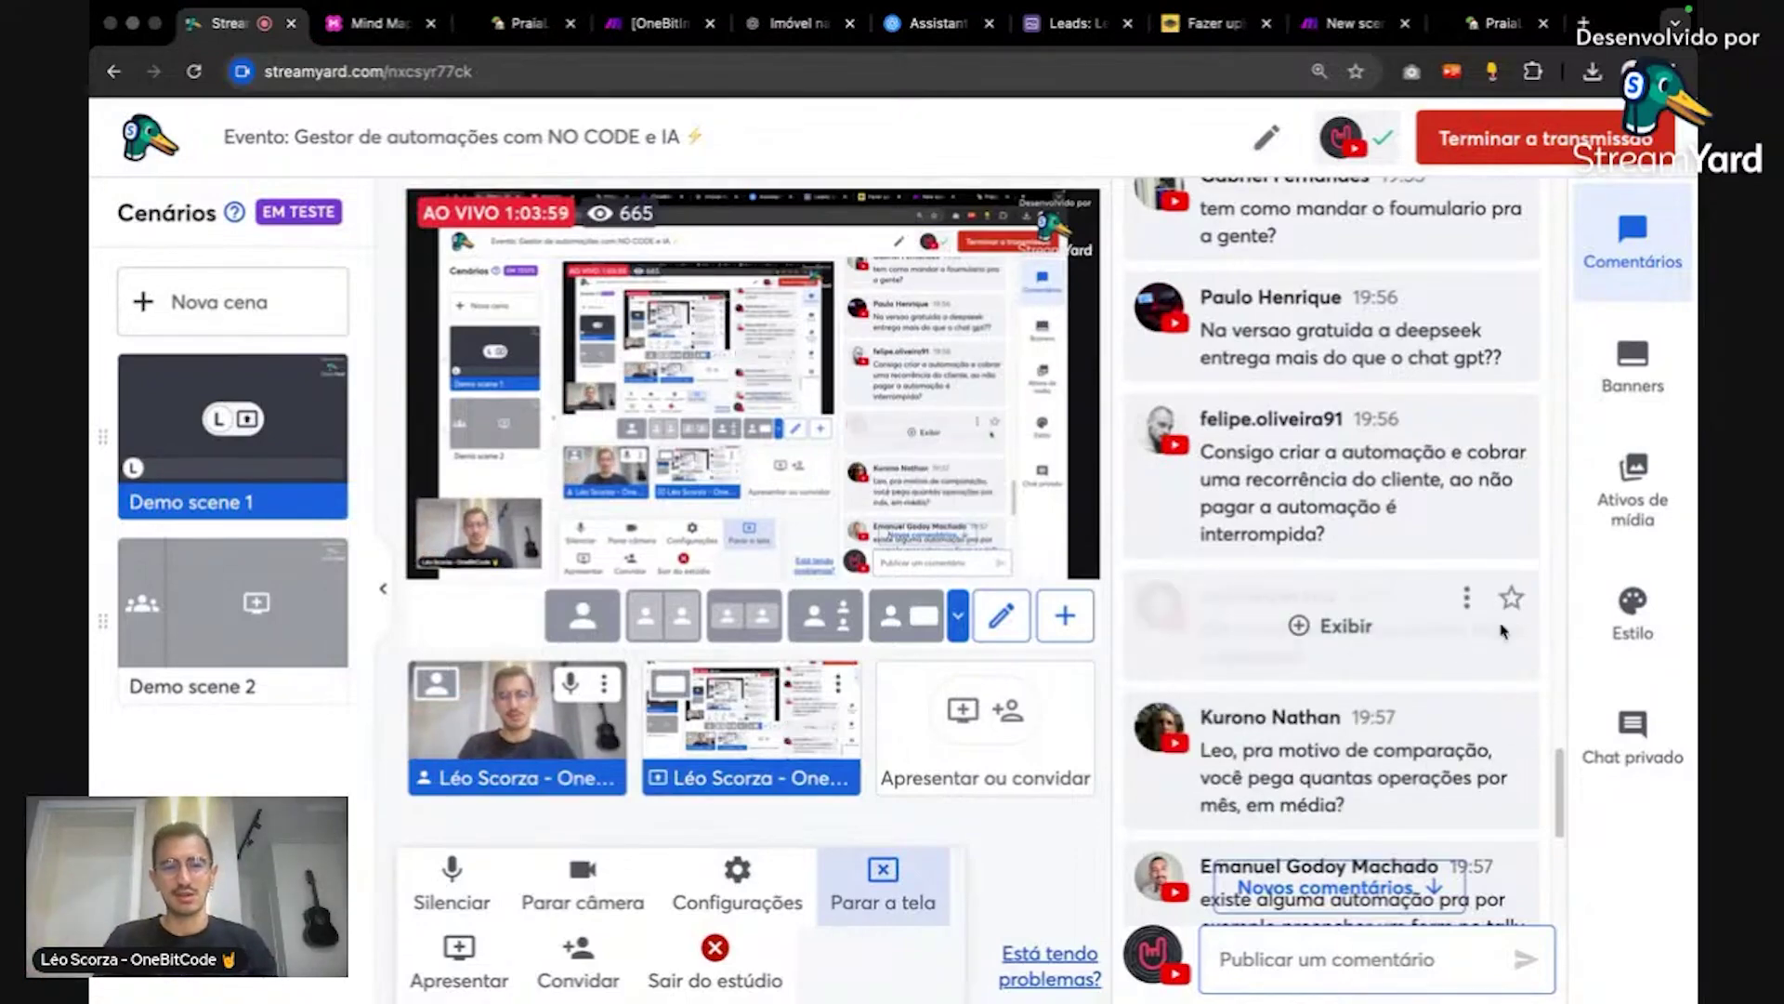
{"action": "scroll", "coordinate": [1469, 604], "scroll_direction": "down", "scroll_amount": 10}
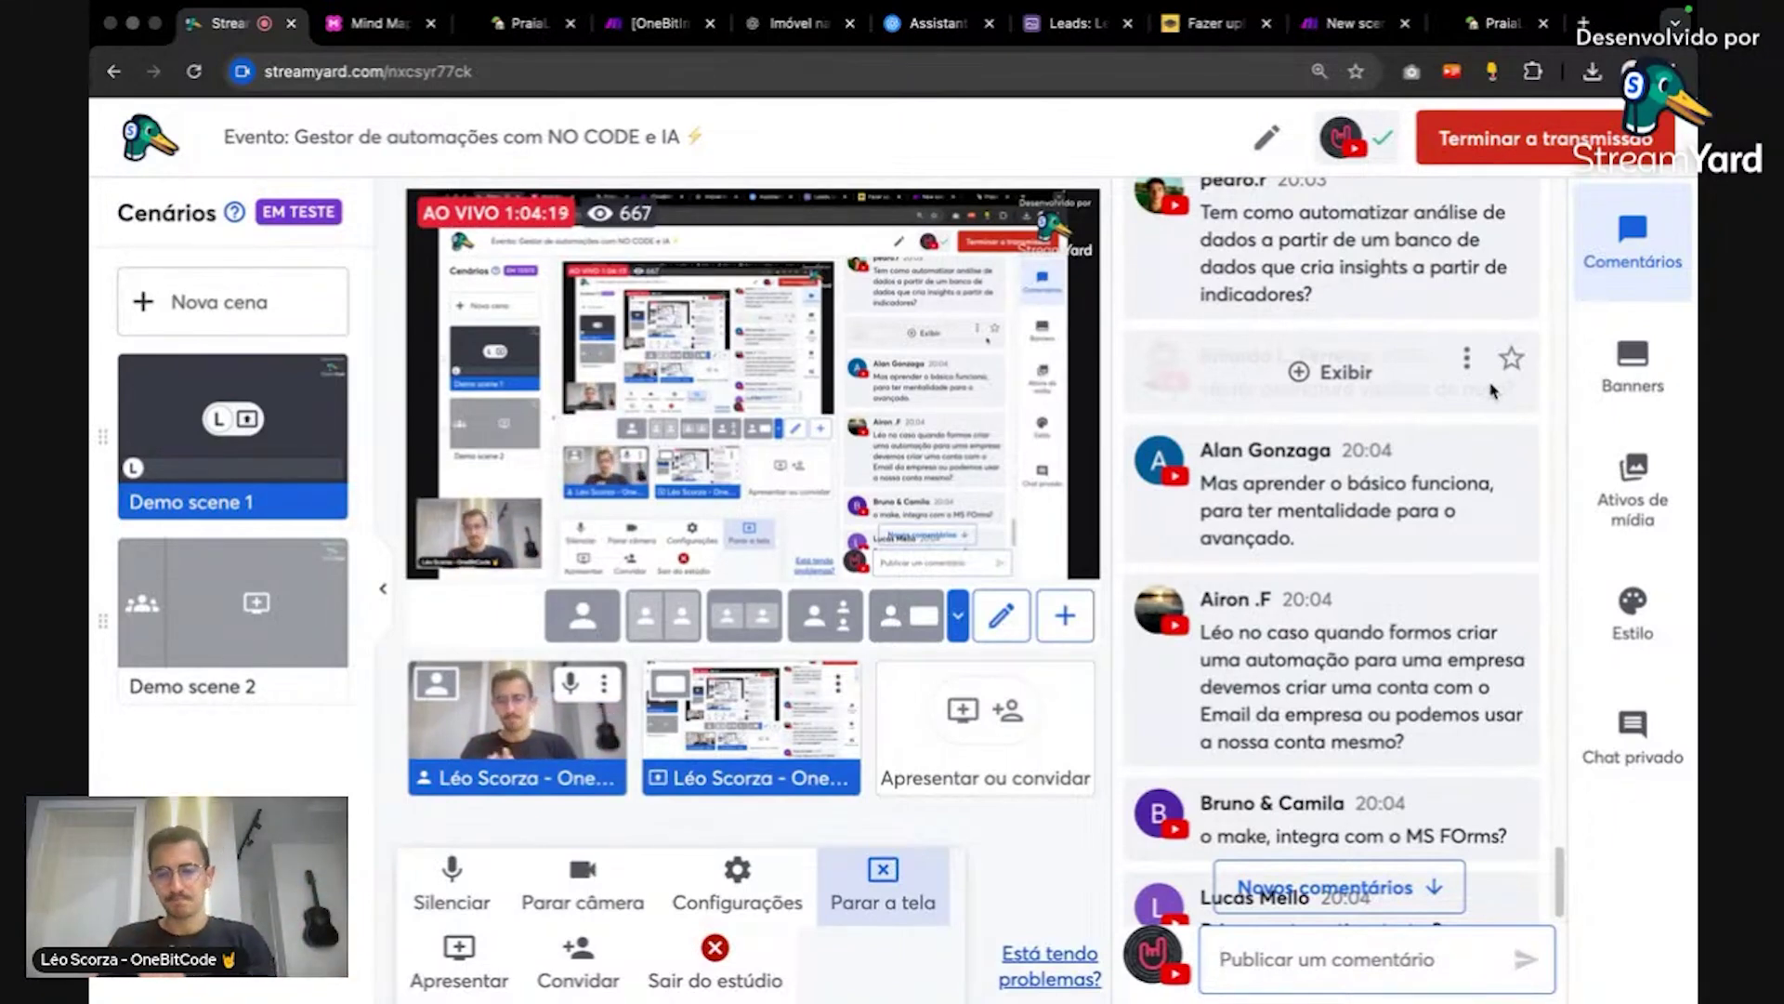
{"action": "scroll", "coordinate": [1506, 542], "scroll_direction": "down", "scroll_amount": 3}
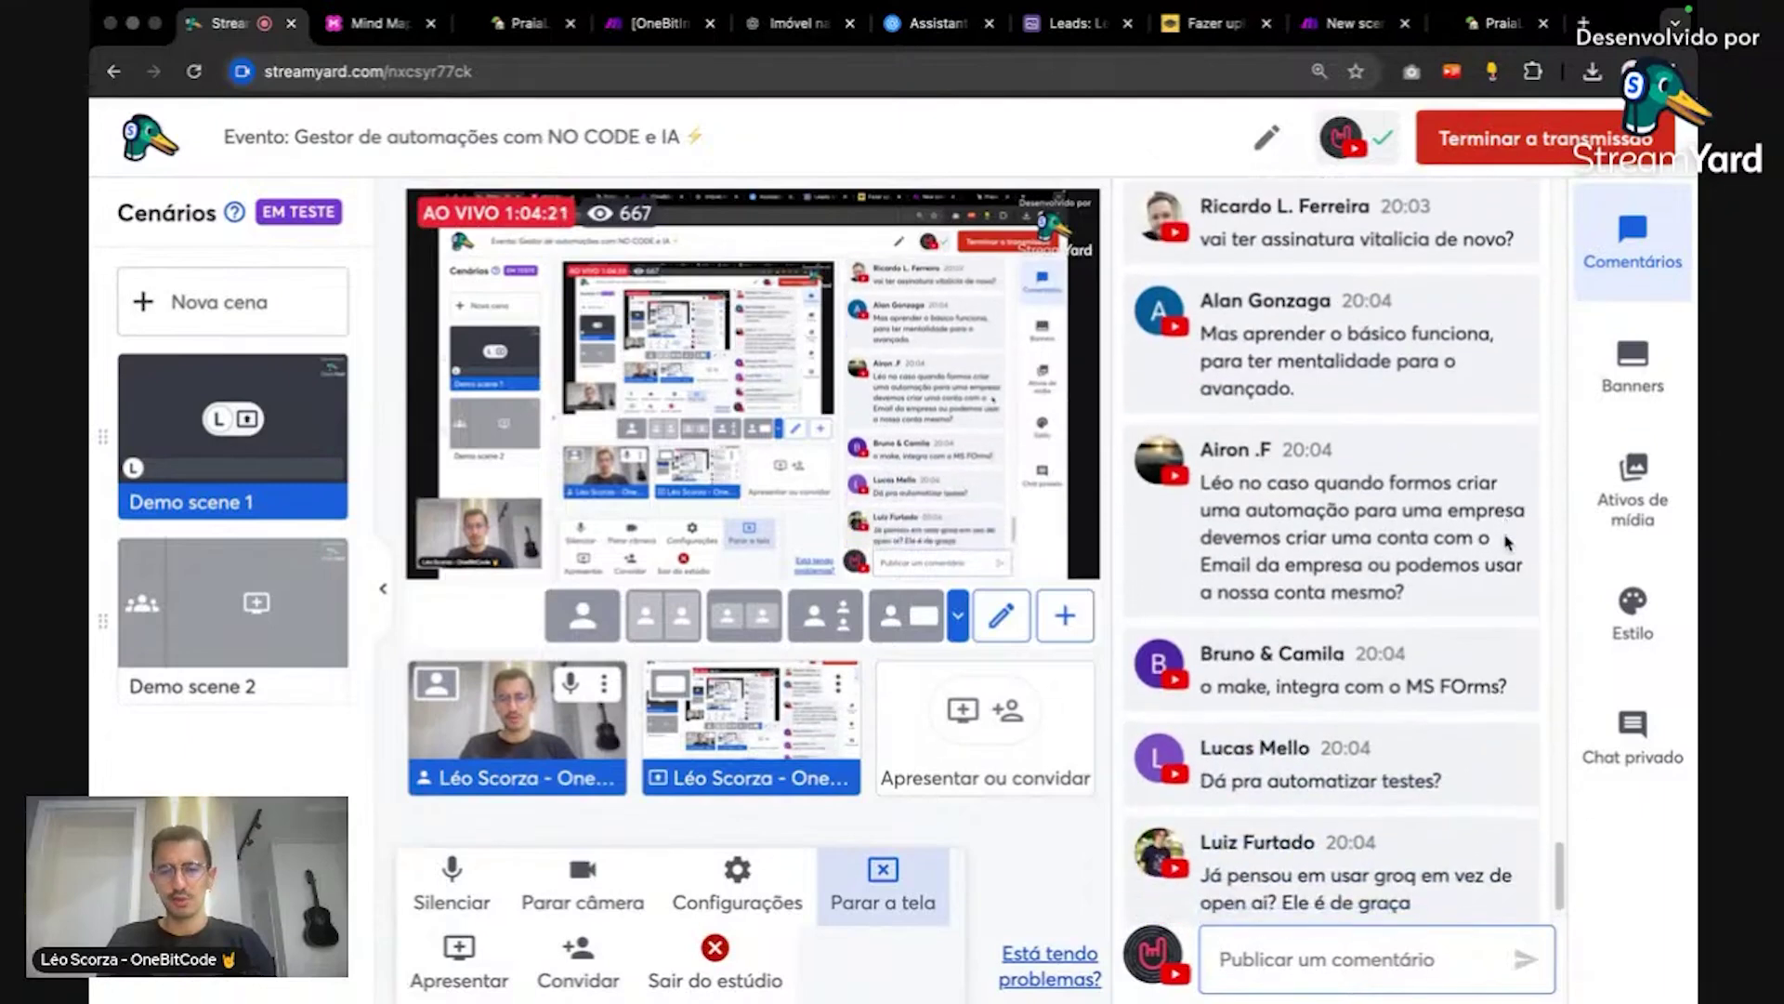
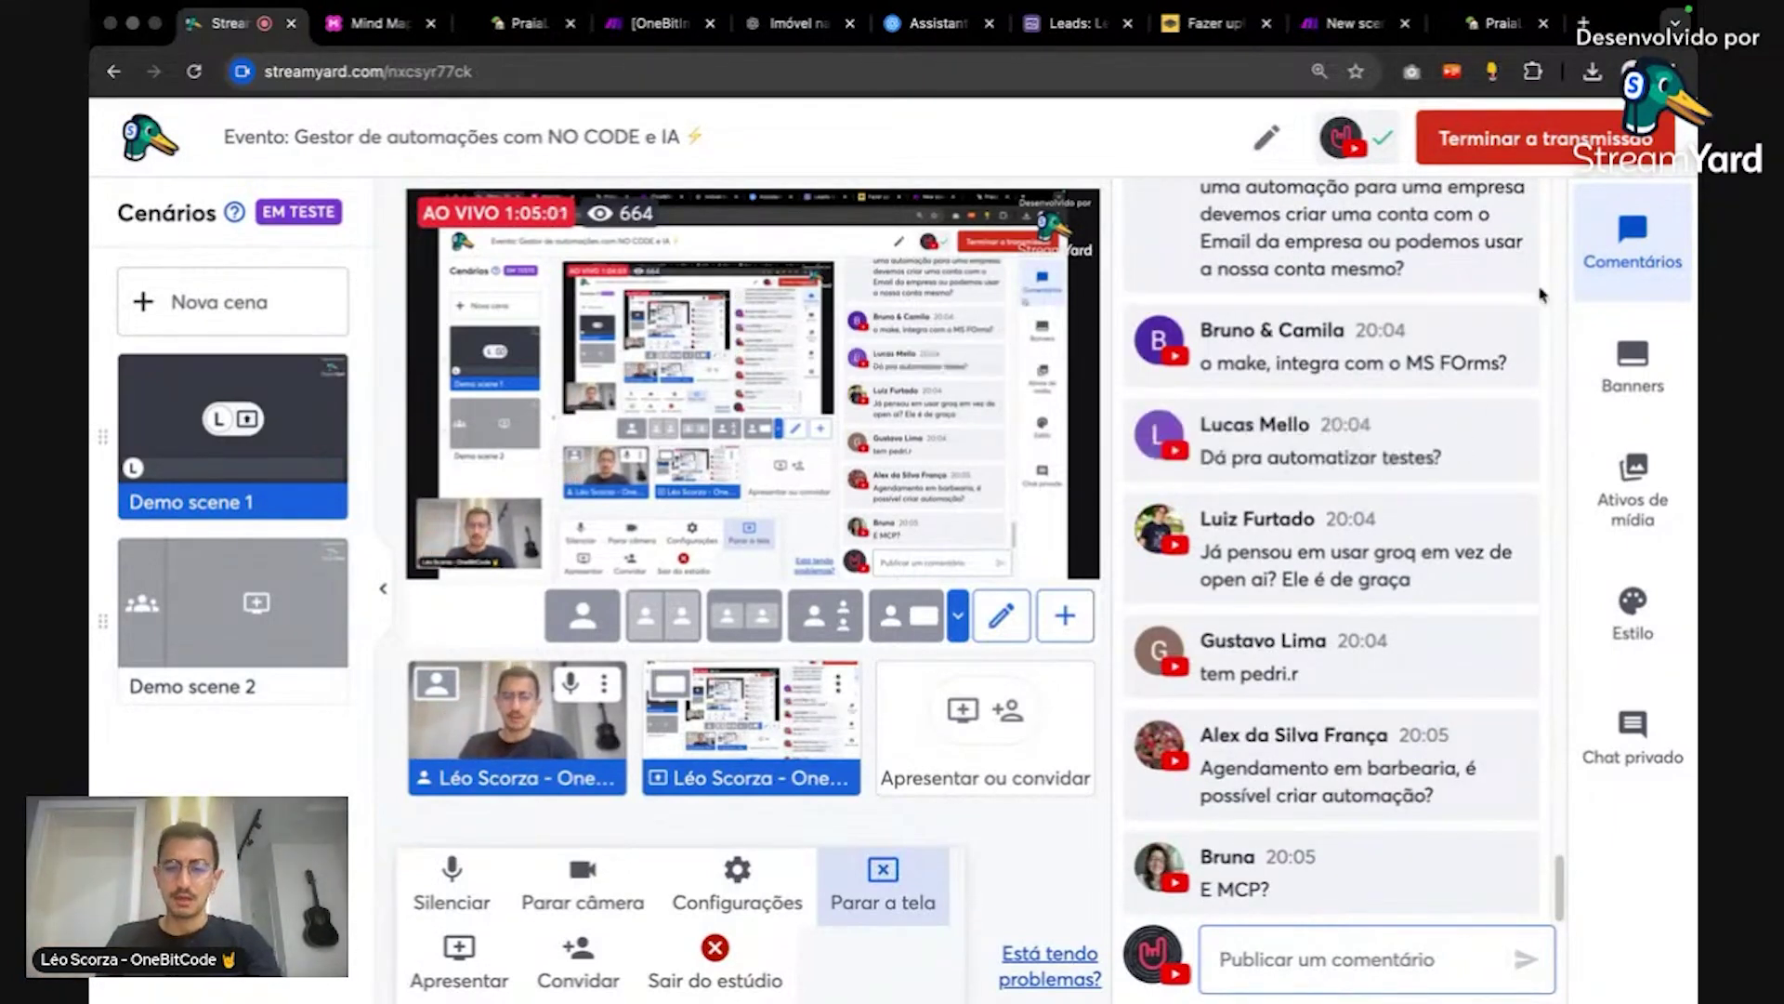
Step: Leave the StreamYard studio for the Make scenario tab in Chrome
{"action": "left_click", "coordinate": [537, 54]}
Step: Move the Tally lead-capture scenario tab beside the other Make scenario, then view the Airtable Leads kanban
{"action": "left_click", "coordinate": [641, 61]}
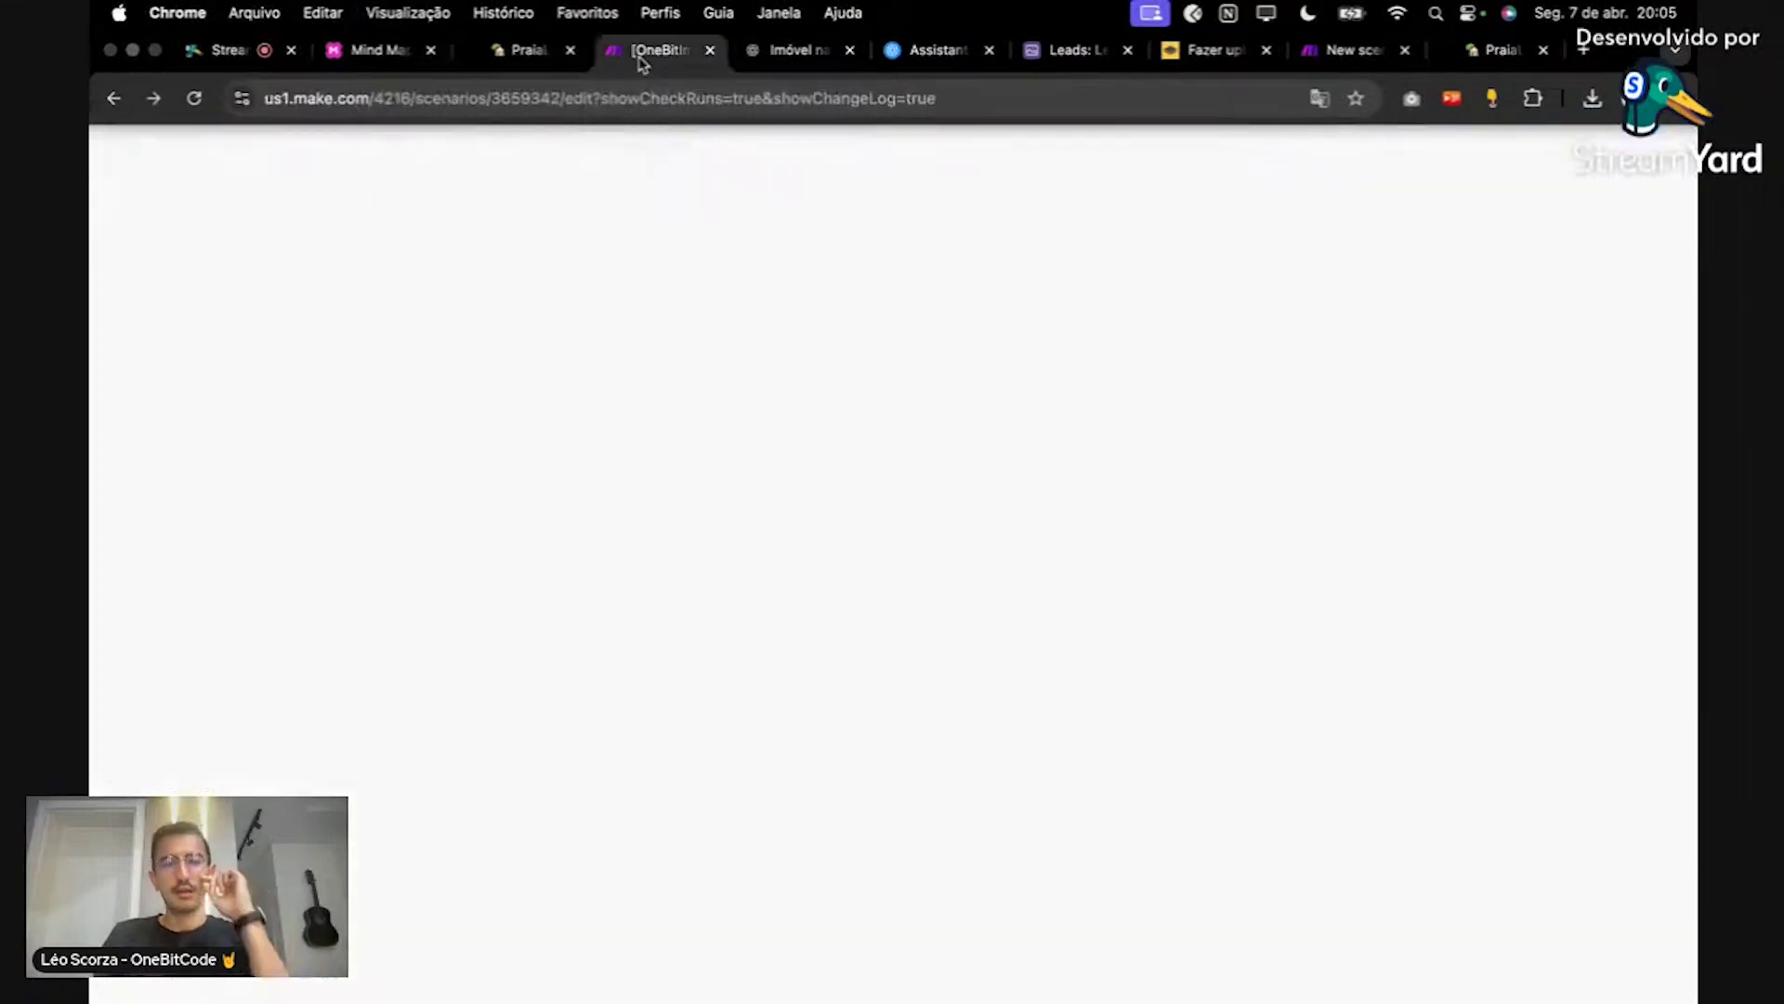
{"action": "left_click", "coordinate": [1353, 72]}
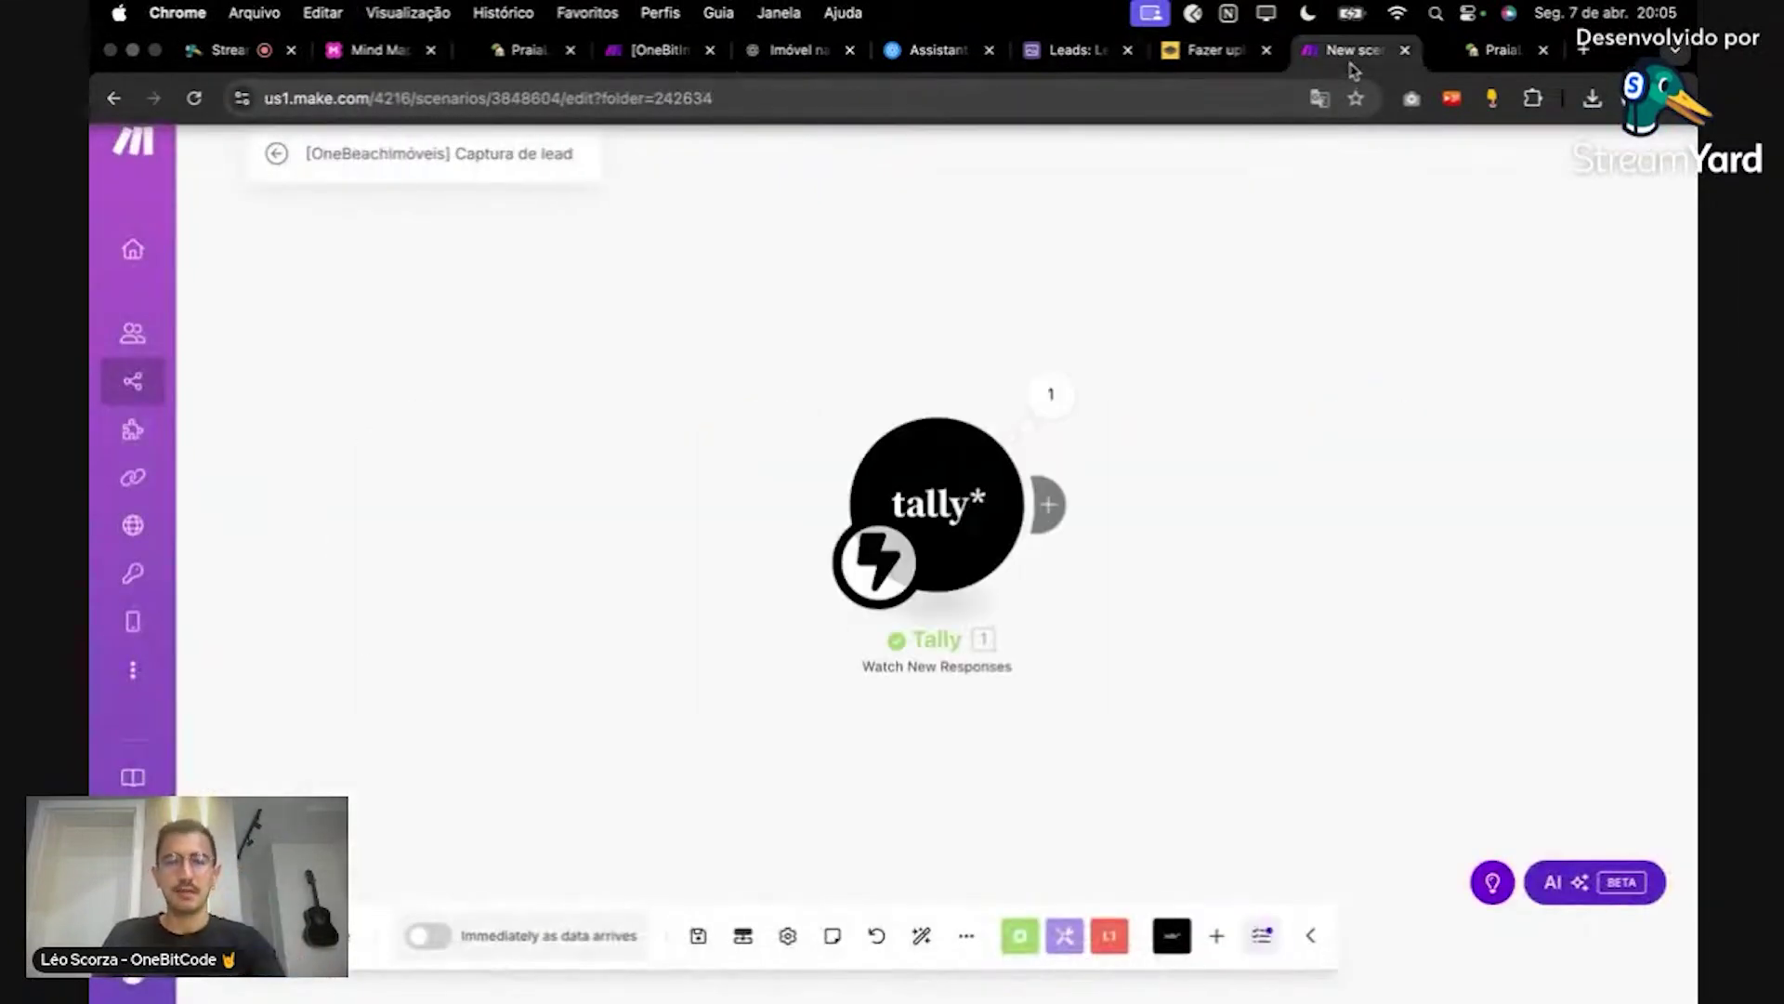
{"action": "left_click_drag", "start_coordinate": [1355, 70], "coordinate": [790, 55]}
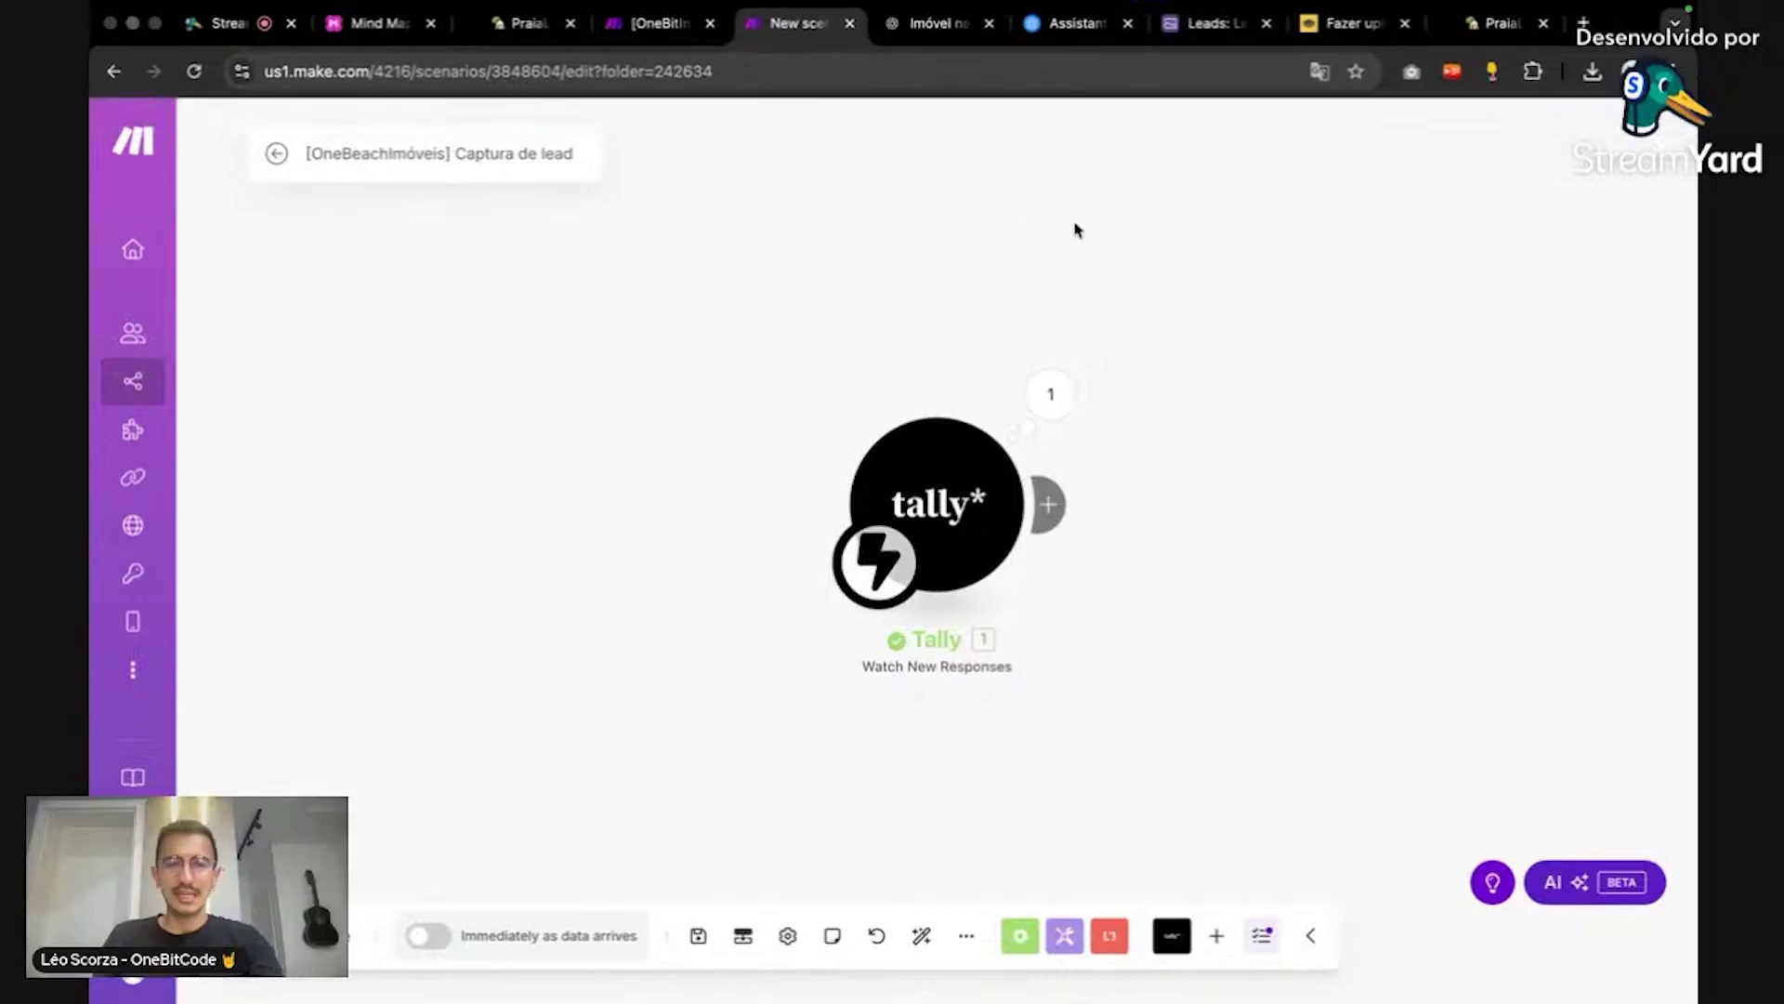
{"action": "left_click", "coordinate": [1227, 25]}
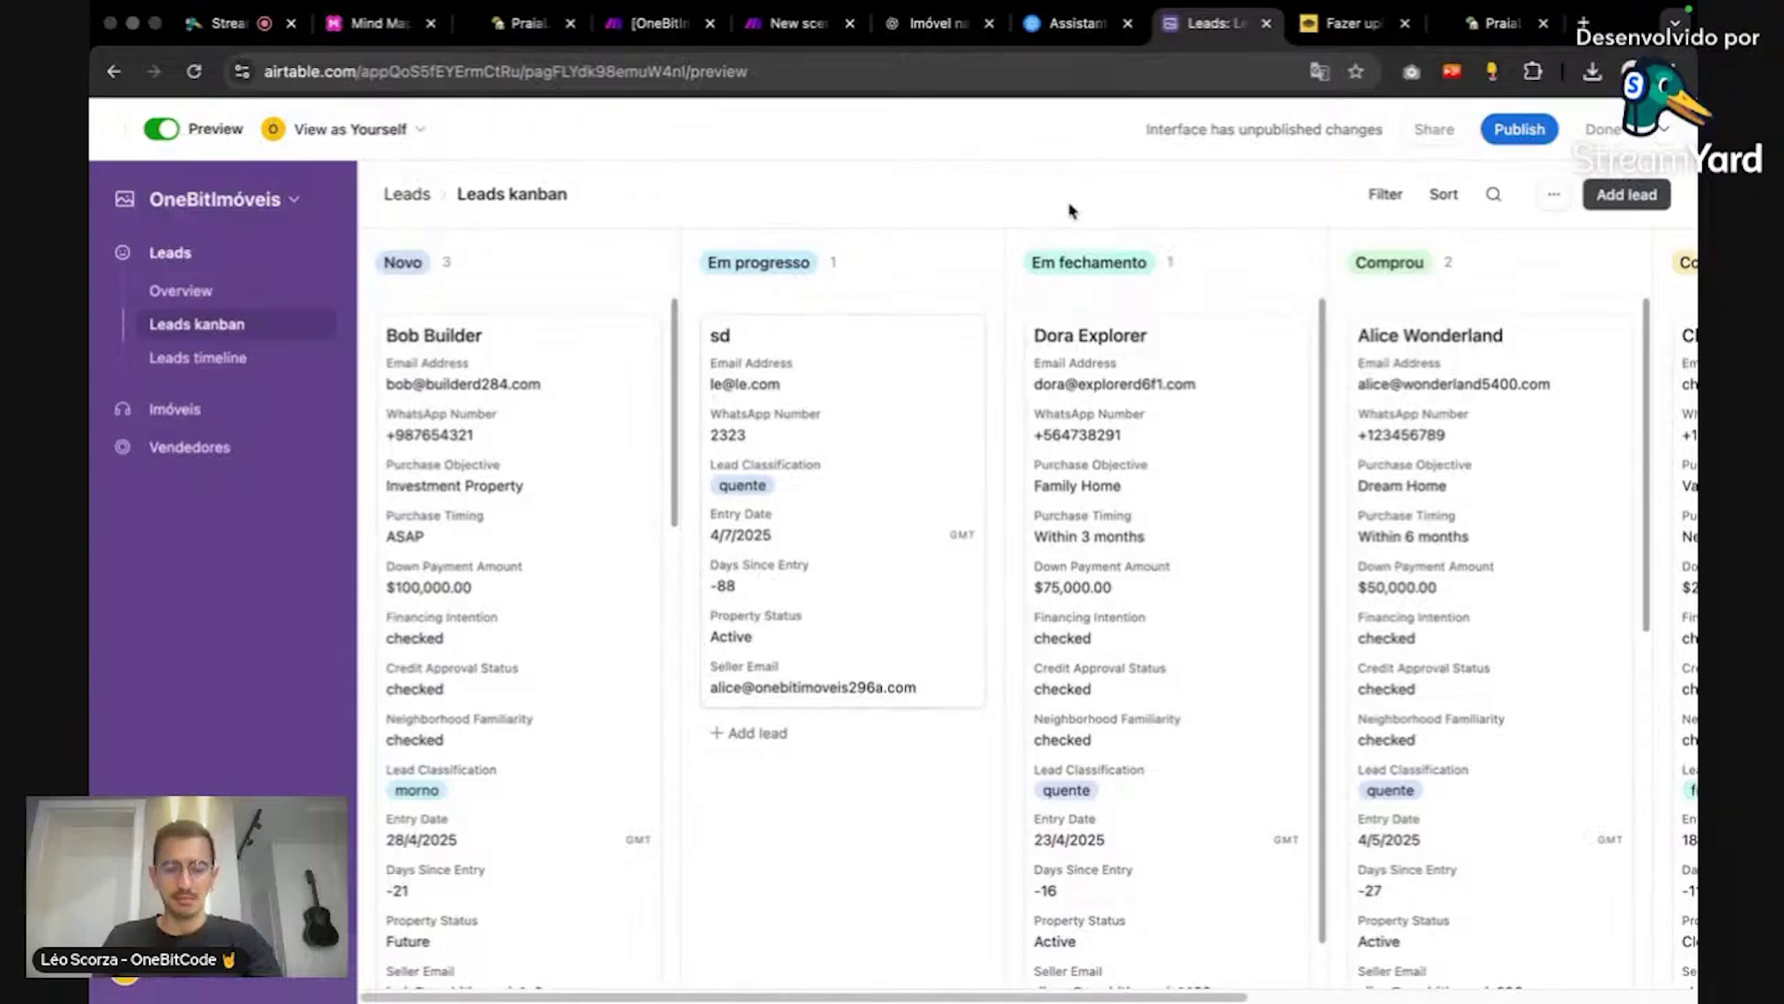
Step: Load airtable.com in a new tab and open the OneBitImóveis base
{"action": "key", "text": "super+t"}
{"action": "type", "text": "airt"}
{"action": "key", "text": "Return"}
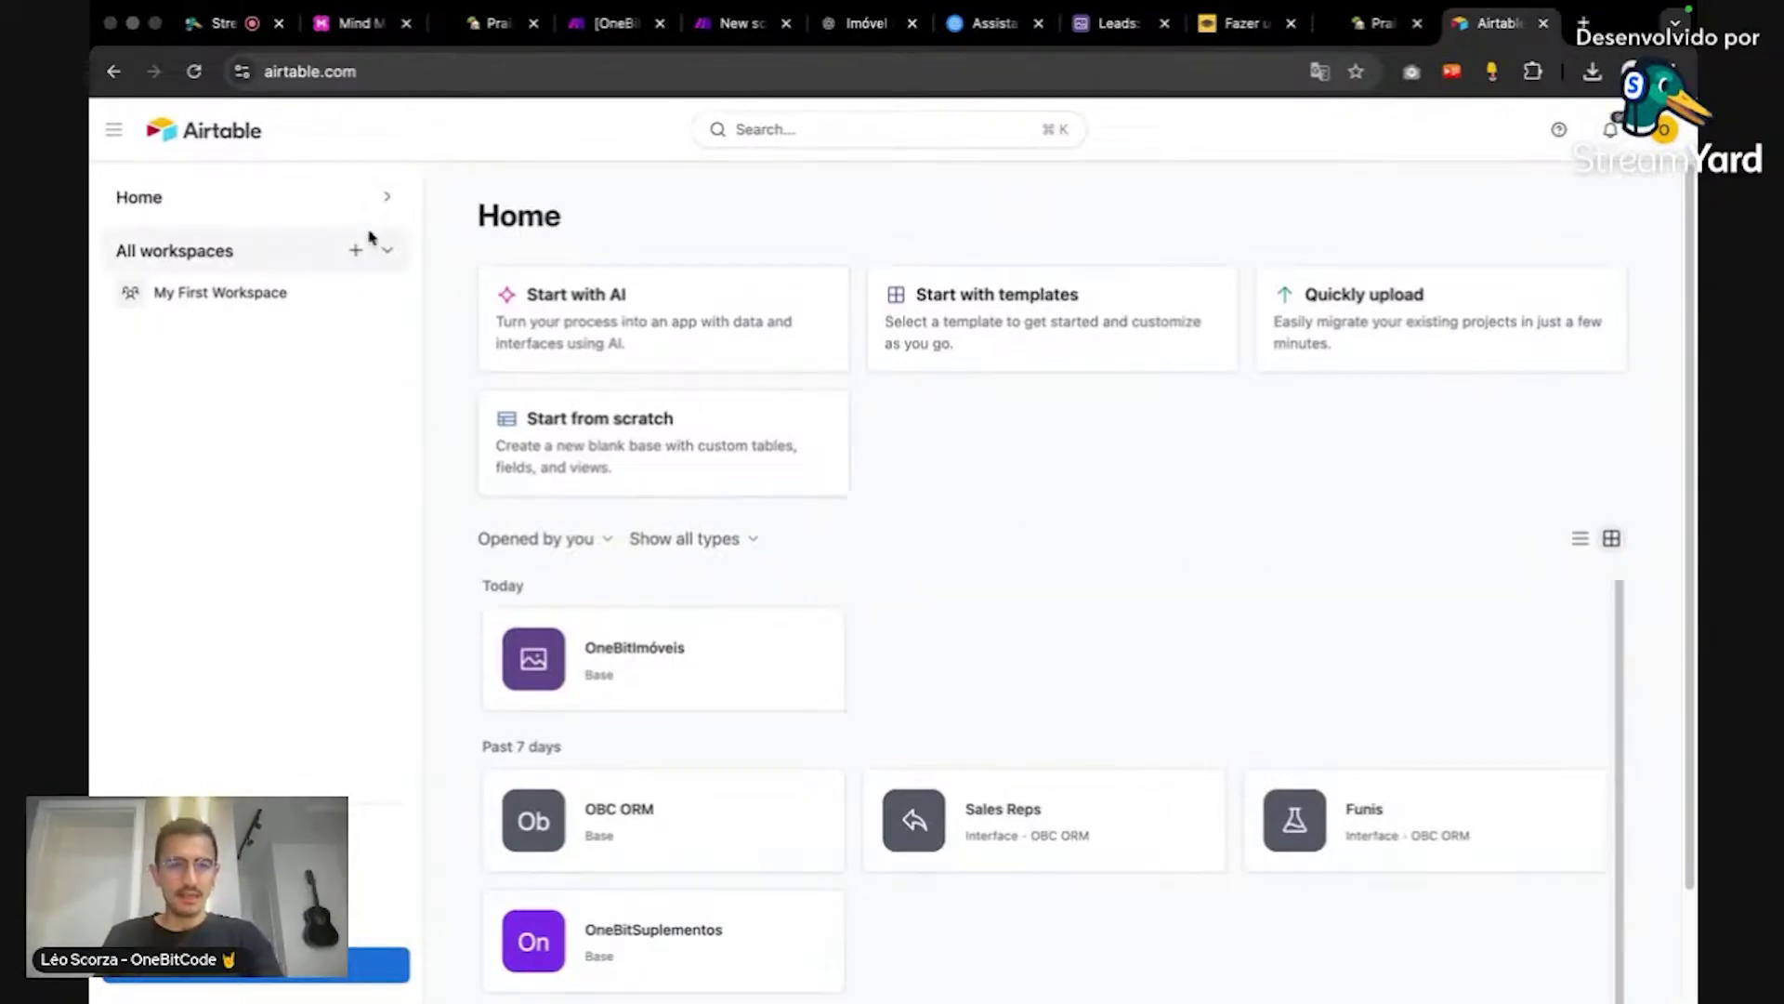
{"action": "scroll", "coordinate": [1296, 520], "scroll_direction": "down", "scroll_amount": 2}
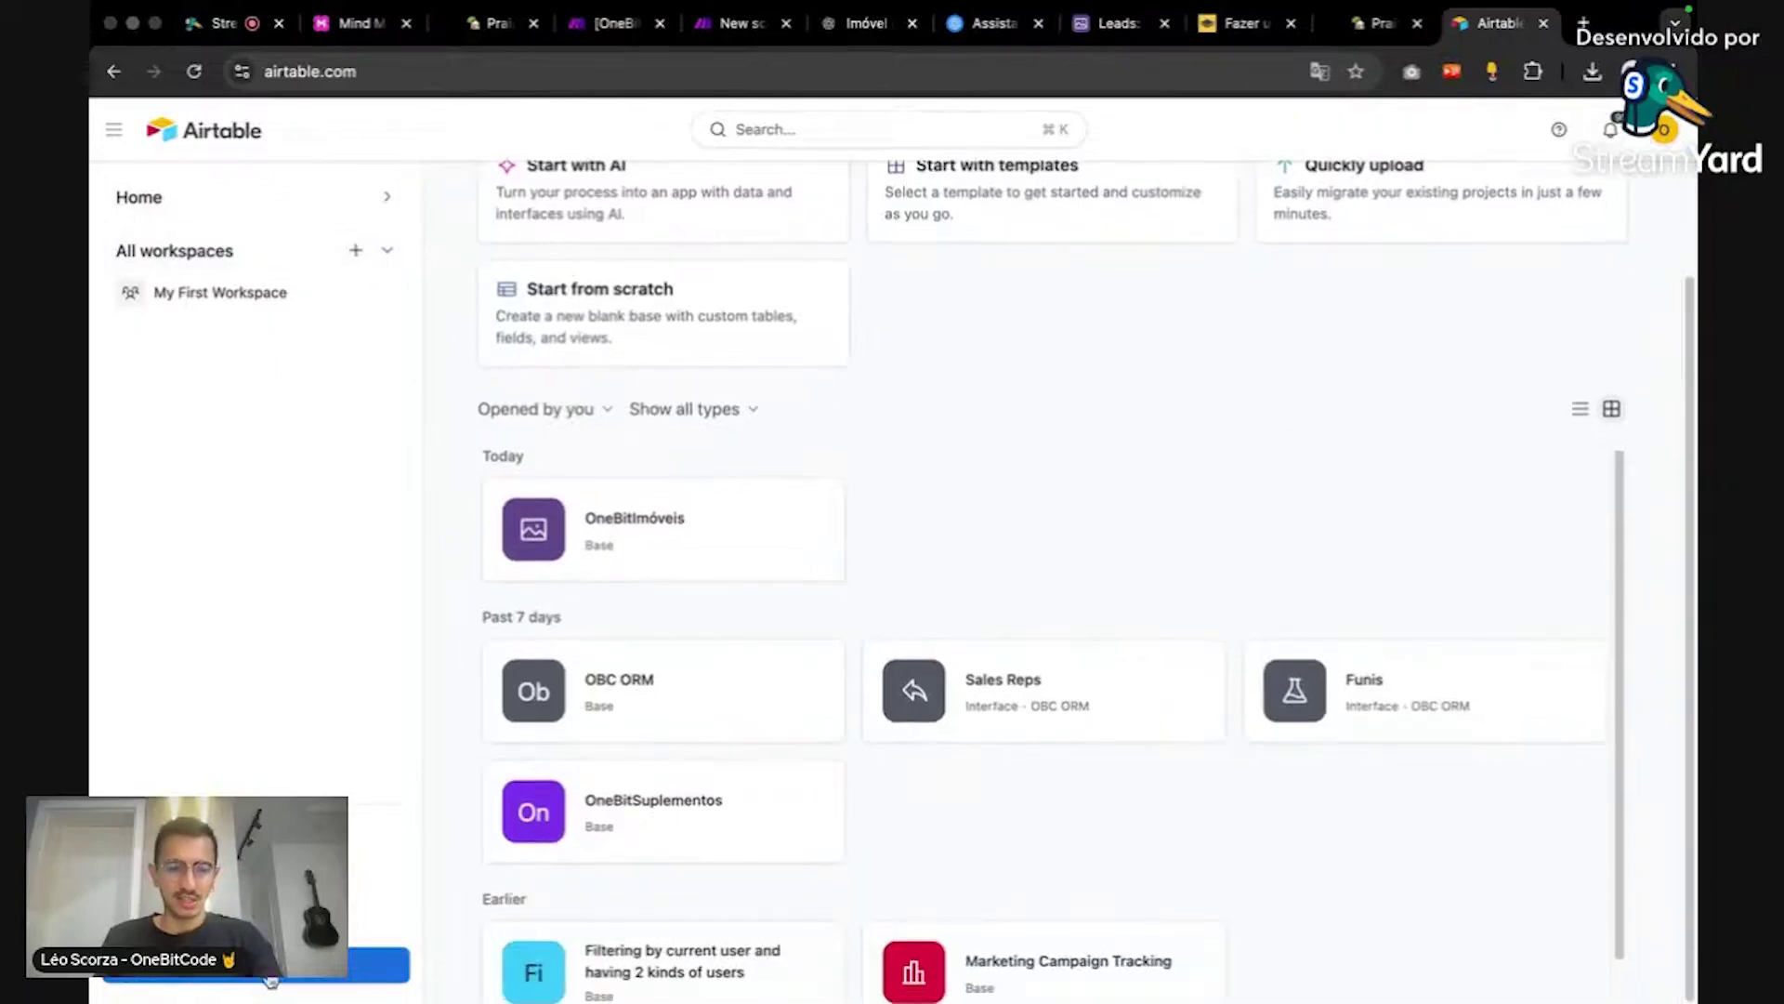
{"action": "left_click", "coordinate": [662, 512]}
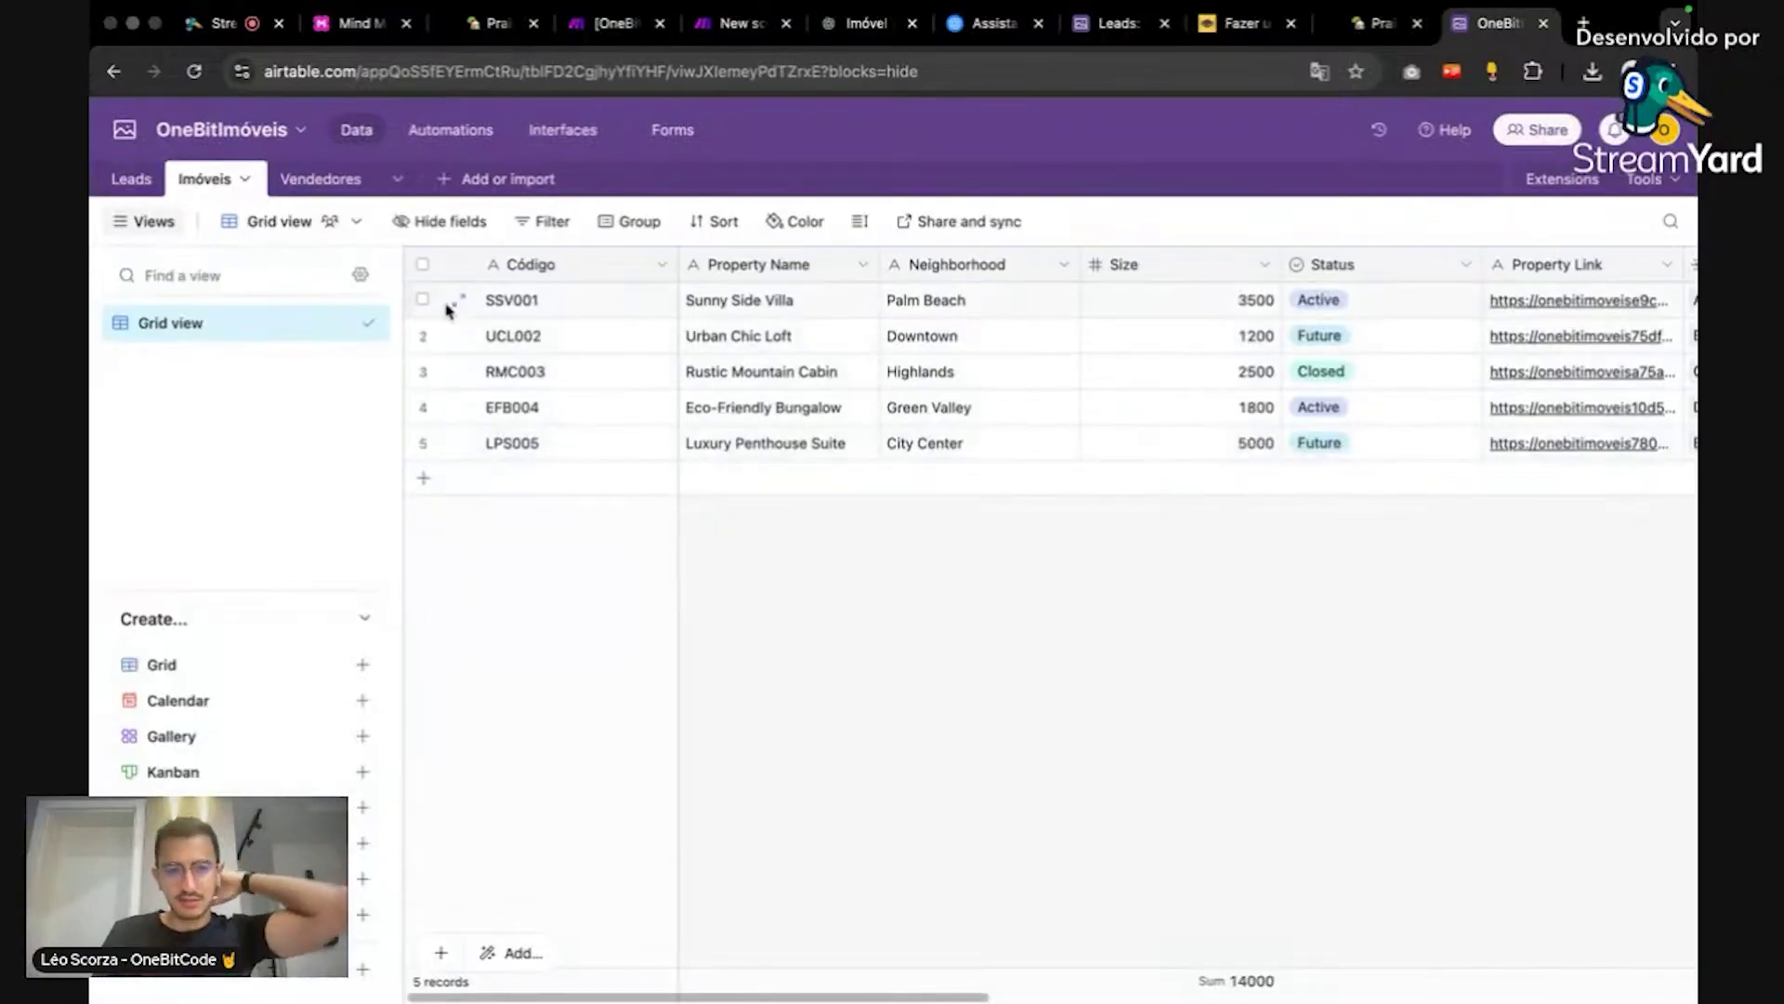
Step: Switch between the Vendedores, Leads and Imóveis tables, scroll the Leads grid, then go back Home
{"action": "left_click", "coordinate": [312, 182]}
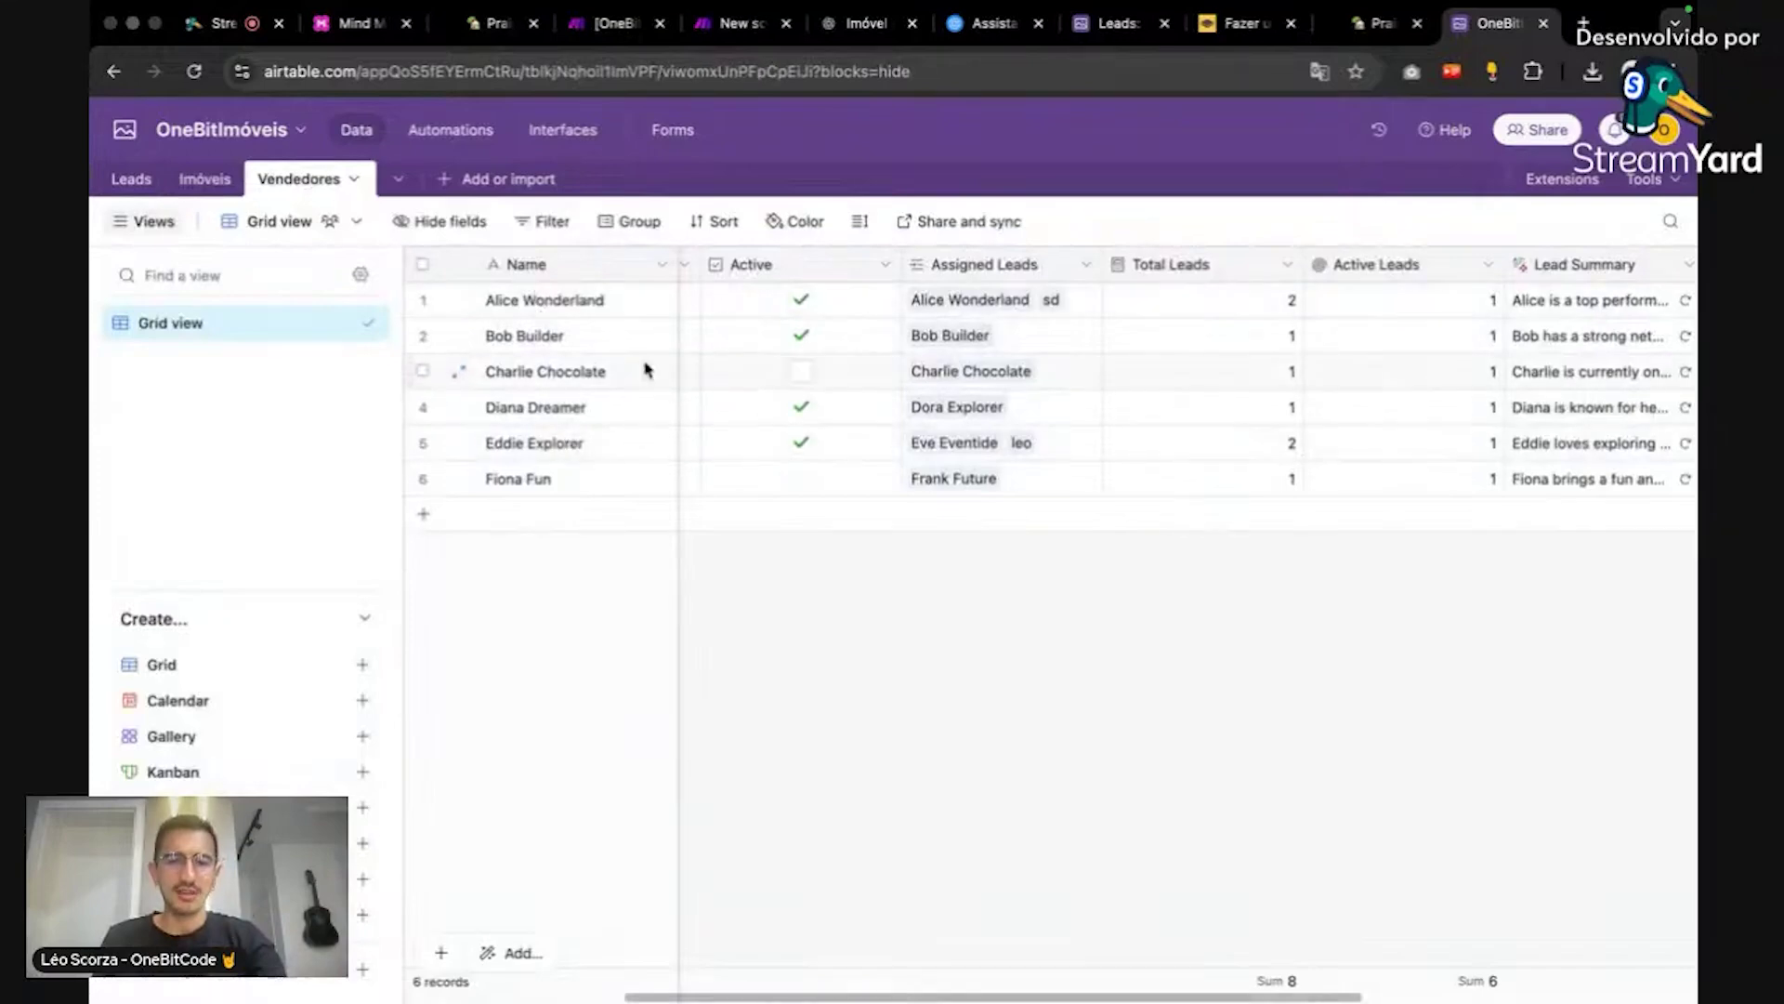
{"action": "left_click", "coordinate": [130, 179]}
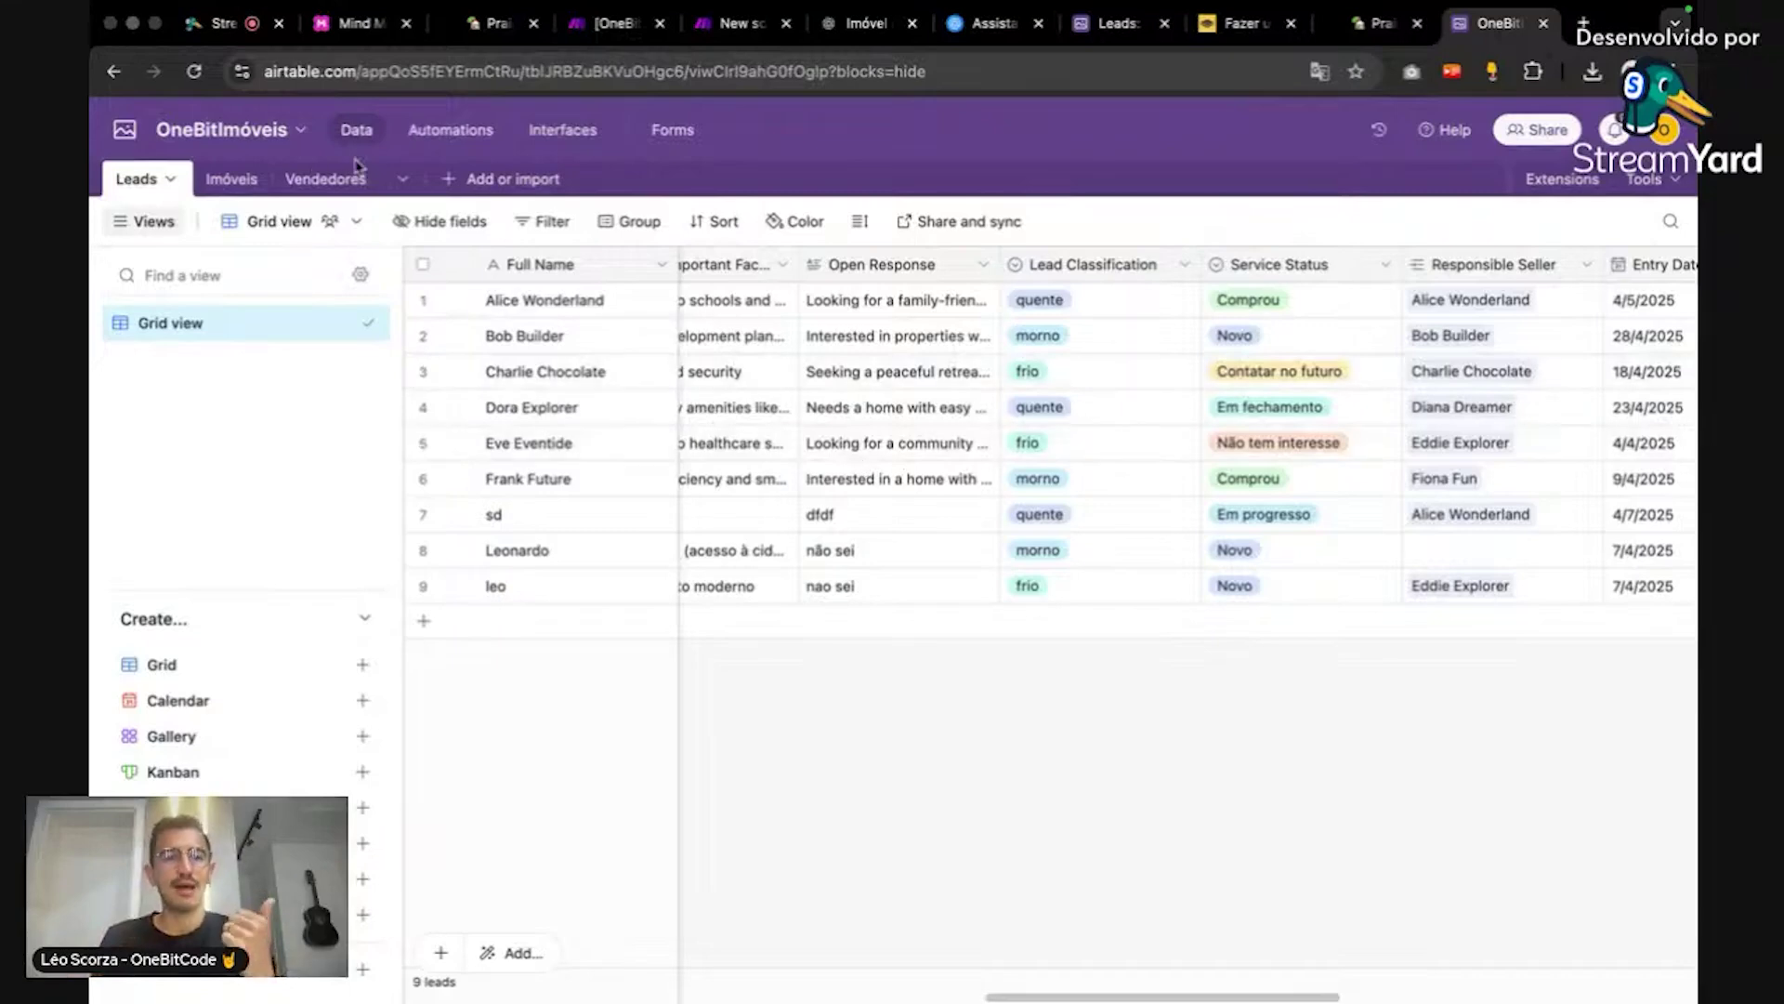
{"action": "left_click", "coordinate": [231, 178]}
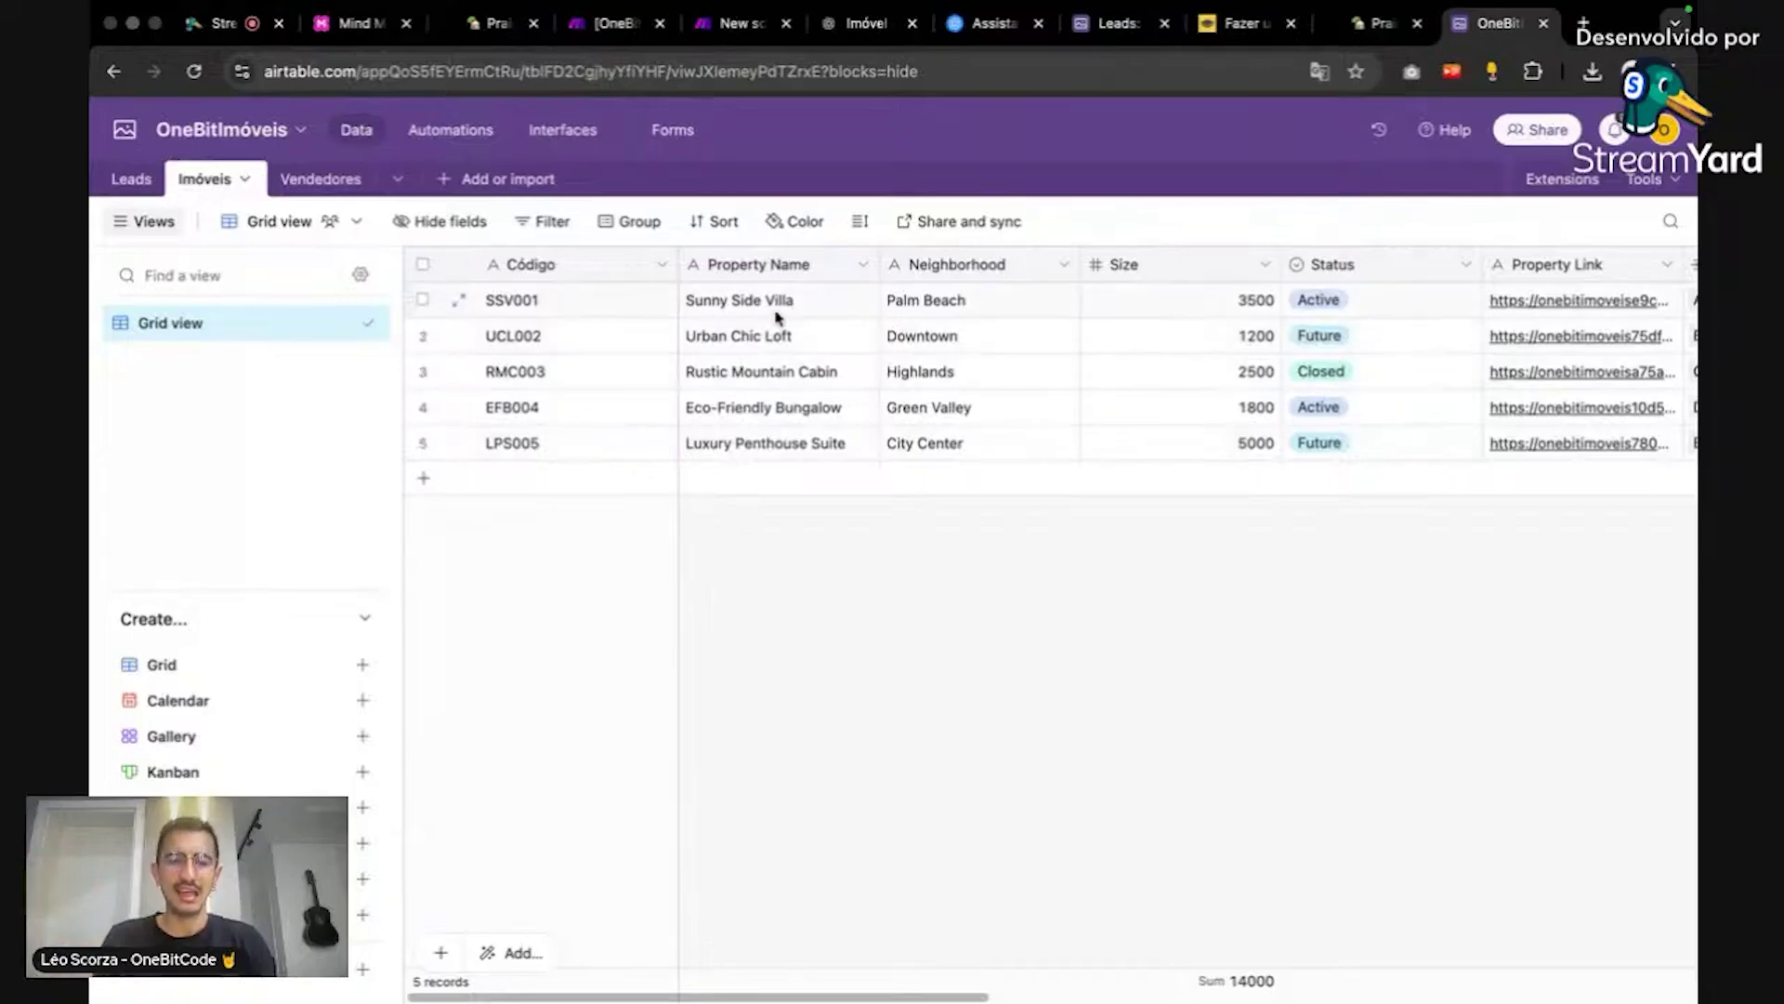
{"action": "left_click", "coordinate": [311, 179]}
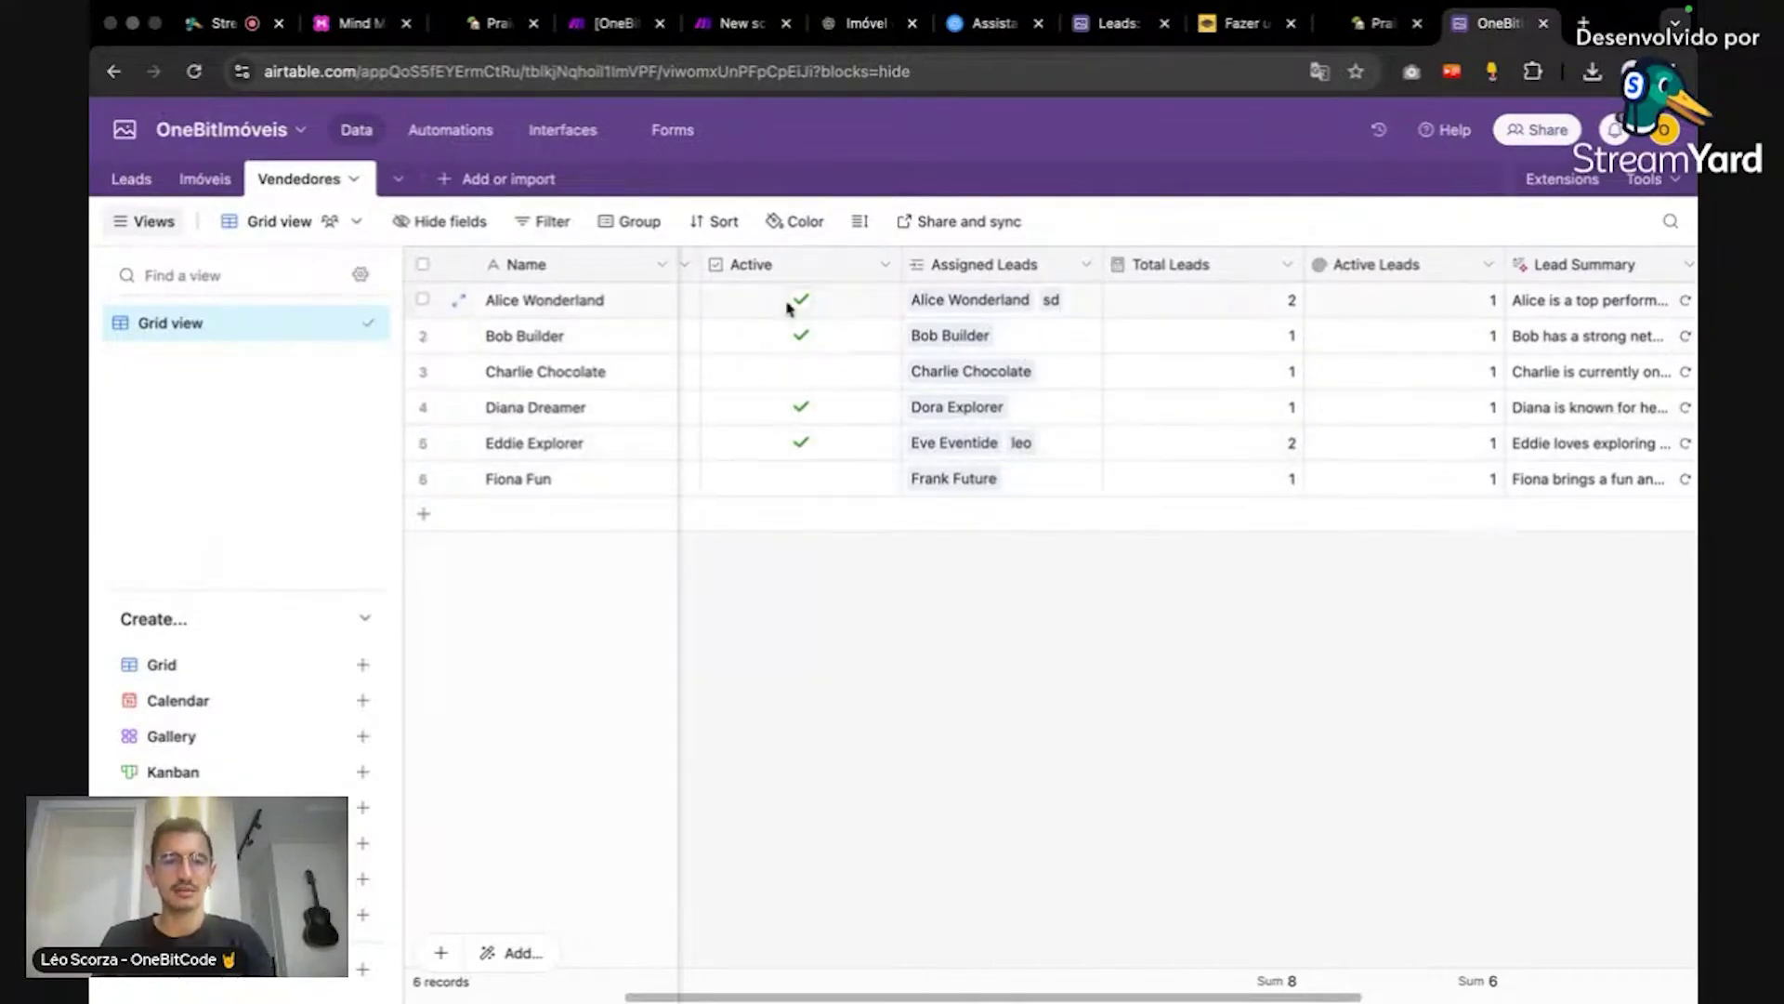
{"action": "left_click", "coordinate": [133, 179]}
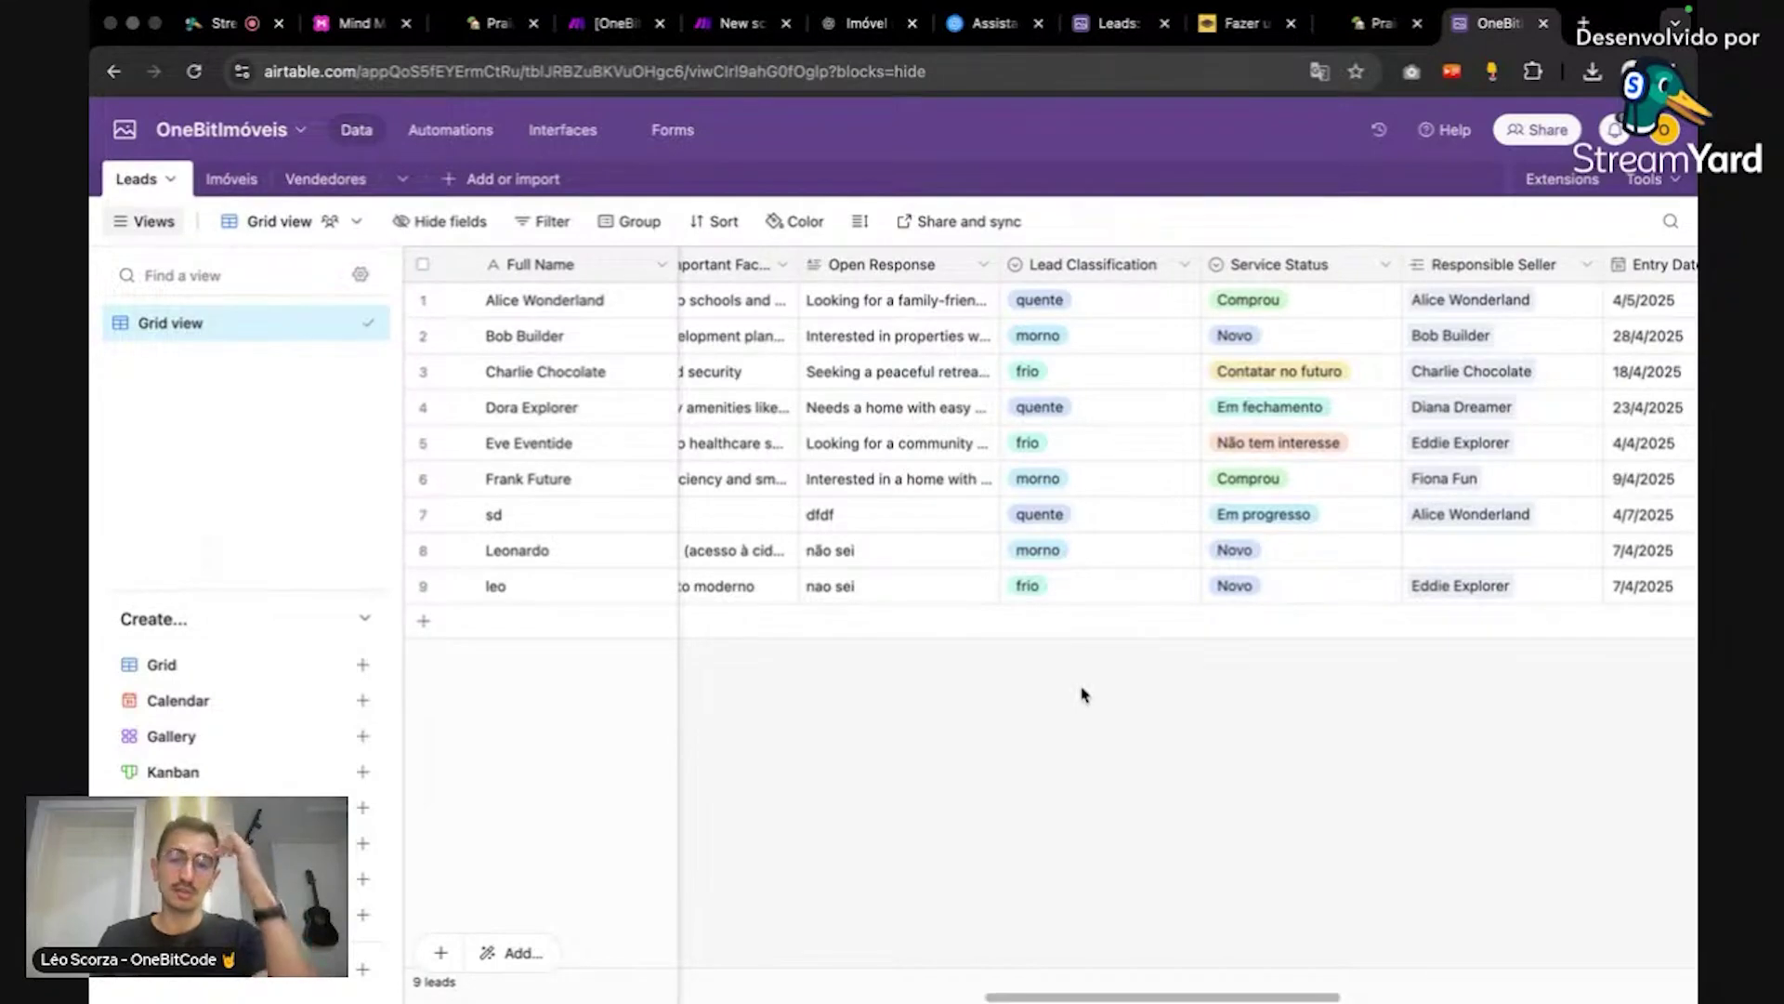
{"action": "left_click", "coordinate": [1003, 992]}
{"action": "left_click_drag", "start_coordinate": [1004, 997], "coordinate": [685, 944]}
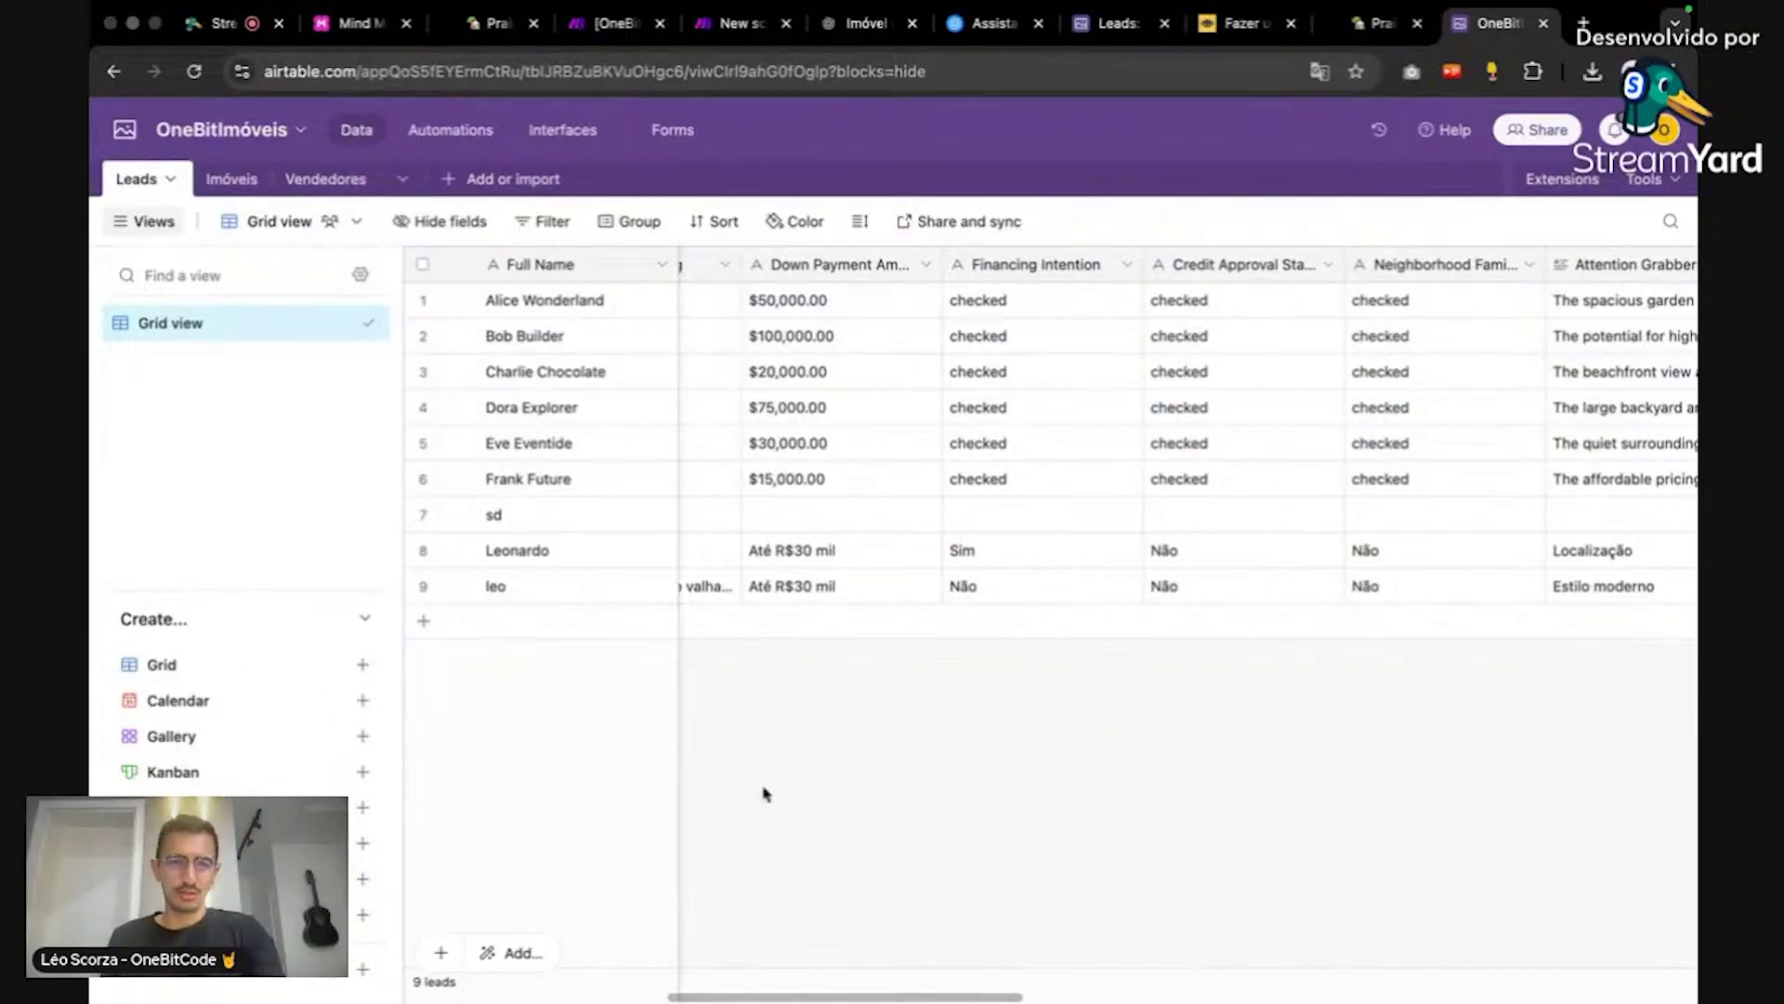
{"action": "left_click", "coordinate": [125, 129]}
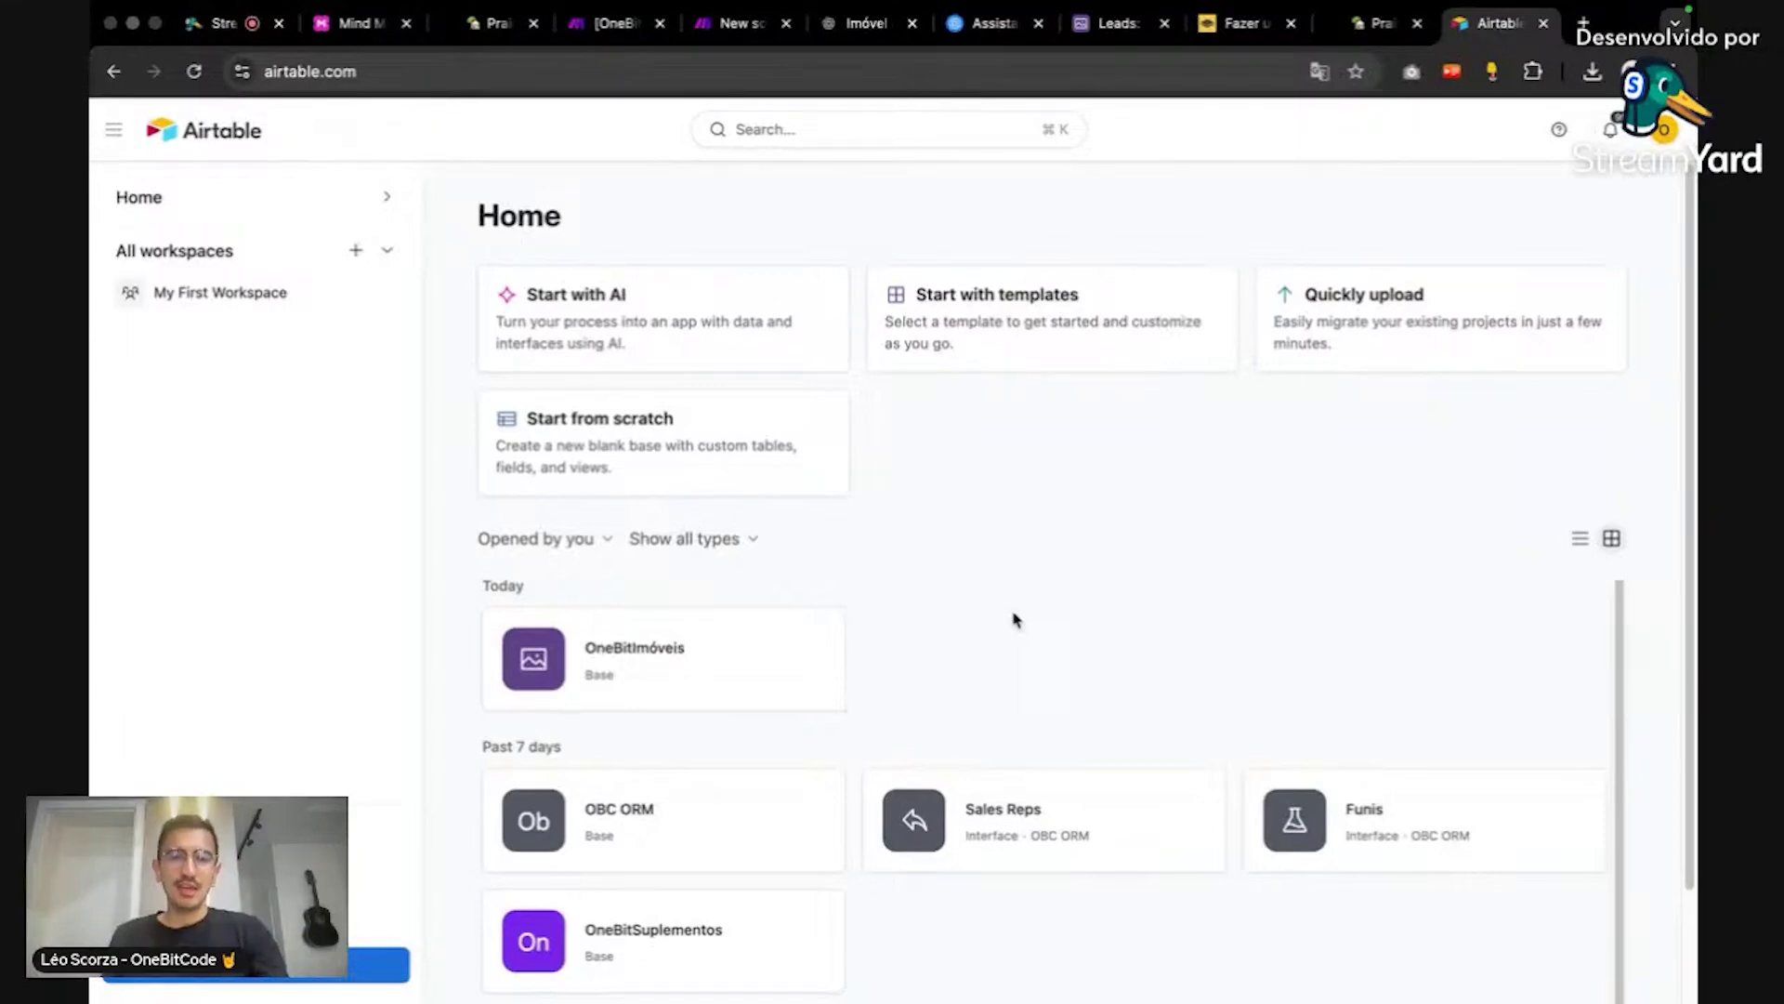
{"action": "scroll", "coordinate": [1015, 619], "scroll_direction": "down", "scroll_amount": 1}
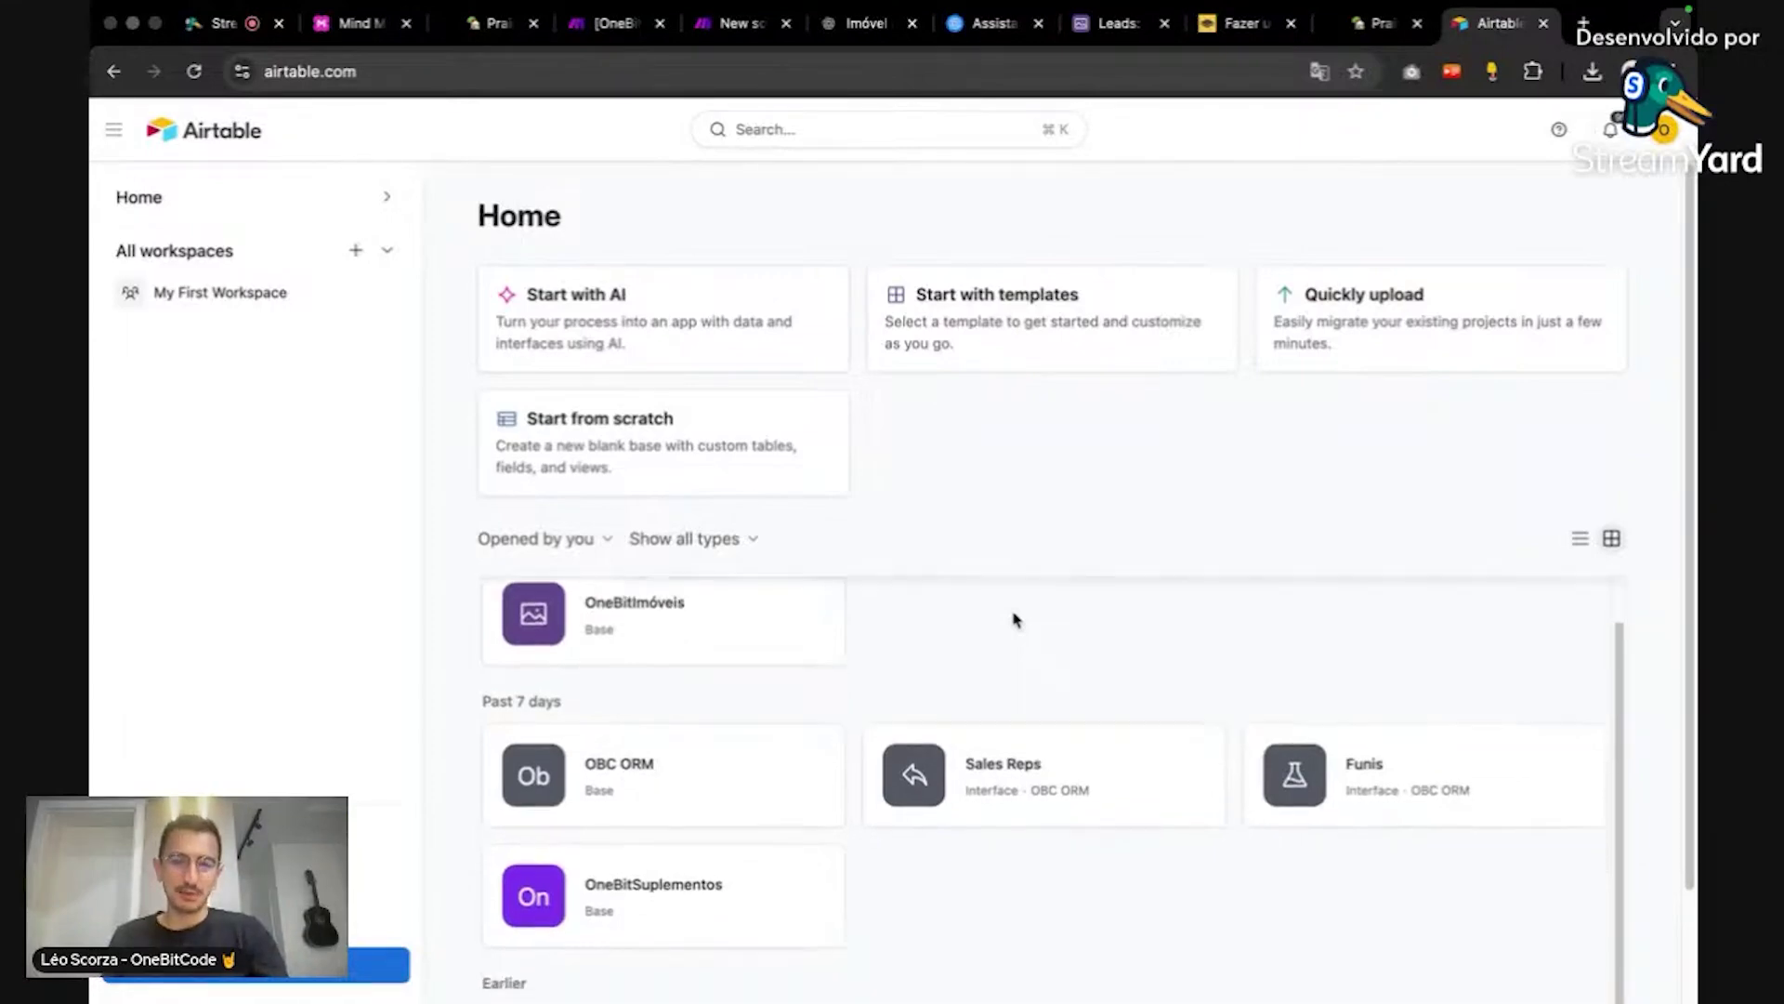
{"action": "scroll", "coordinate": [1016, 619], "scroll_direction": "up", "scroll_amount": 1}
{"action": "left_click", "coordinate": [864, 23]}
{"action": "scroll", "coordinate": [1175, 554], "scroll_direction": "down", "scroll_amount": 3}
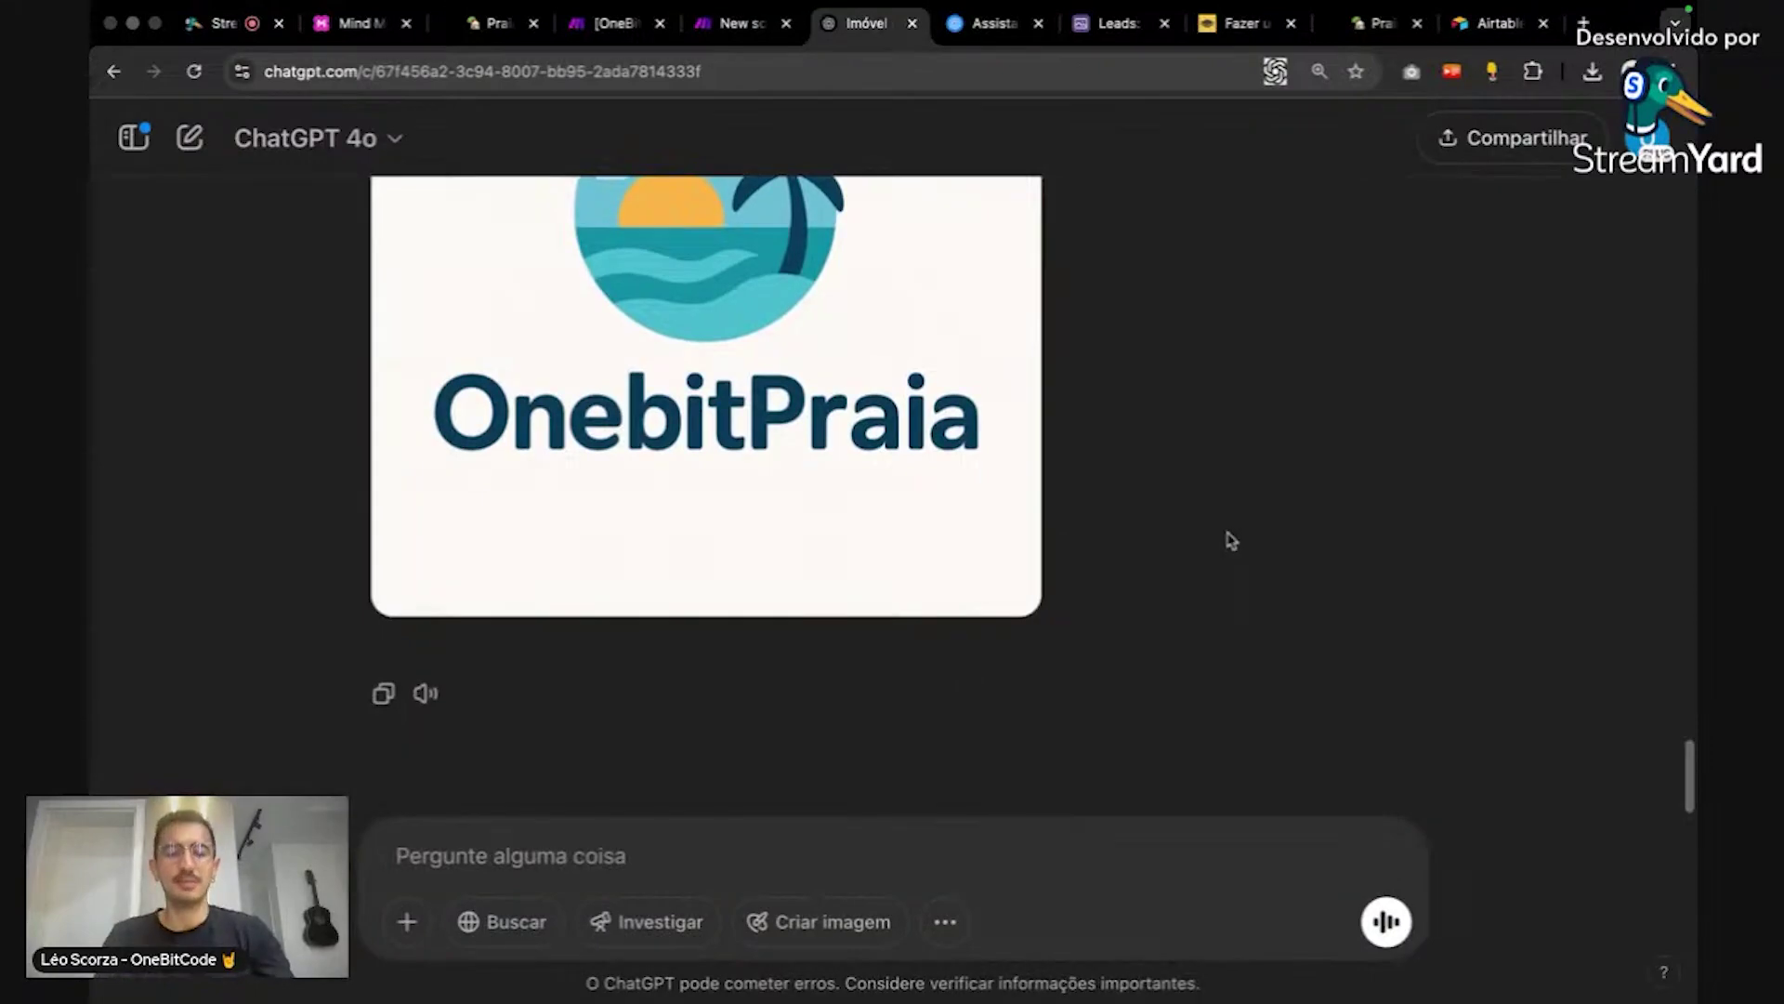
{"action": "left_click", "coordinate": [1071, 864]}
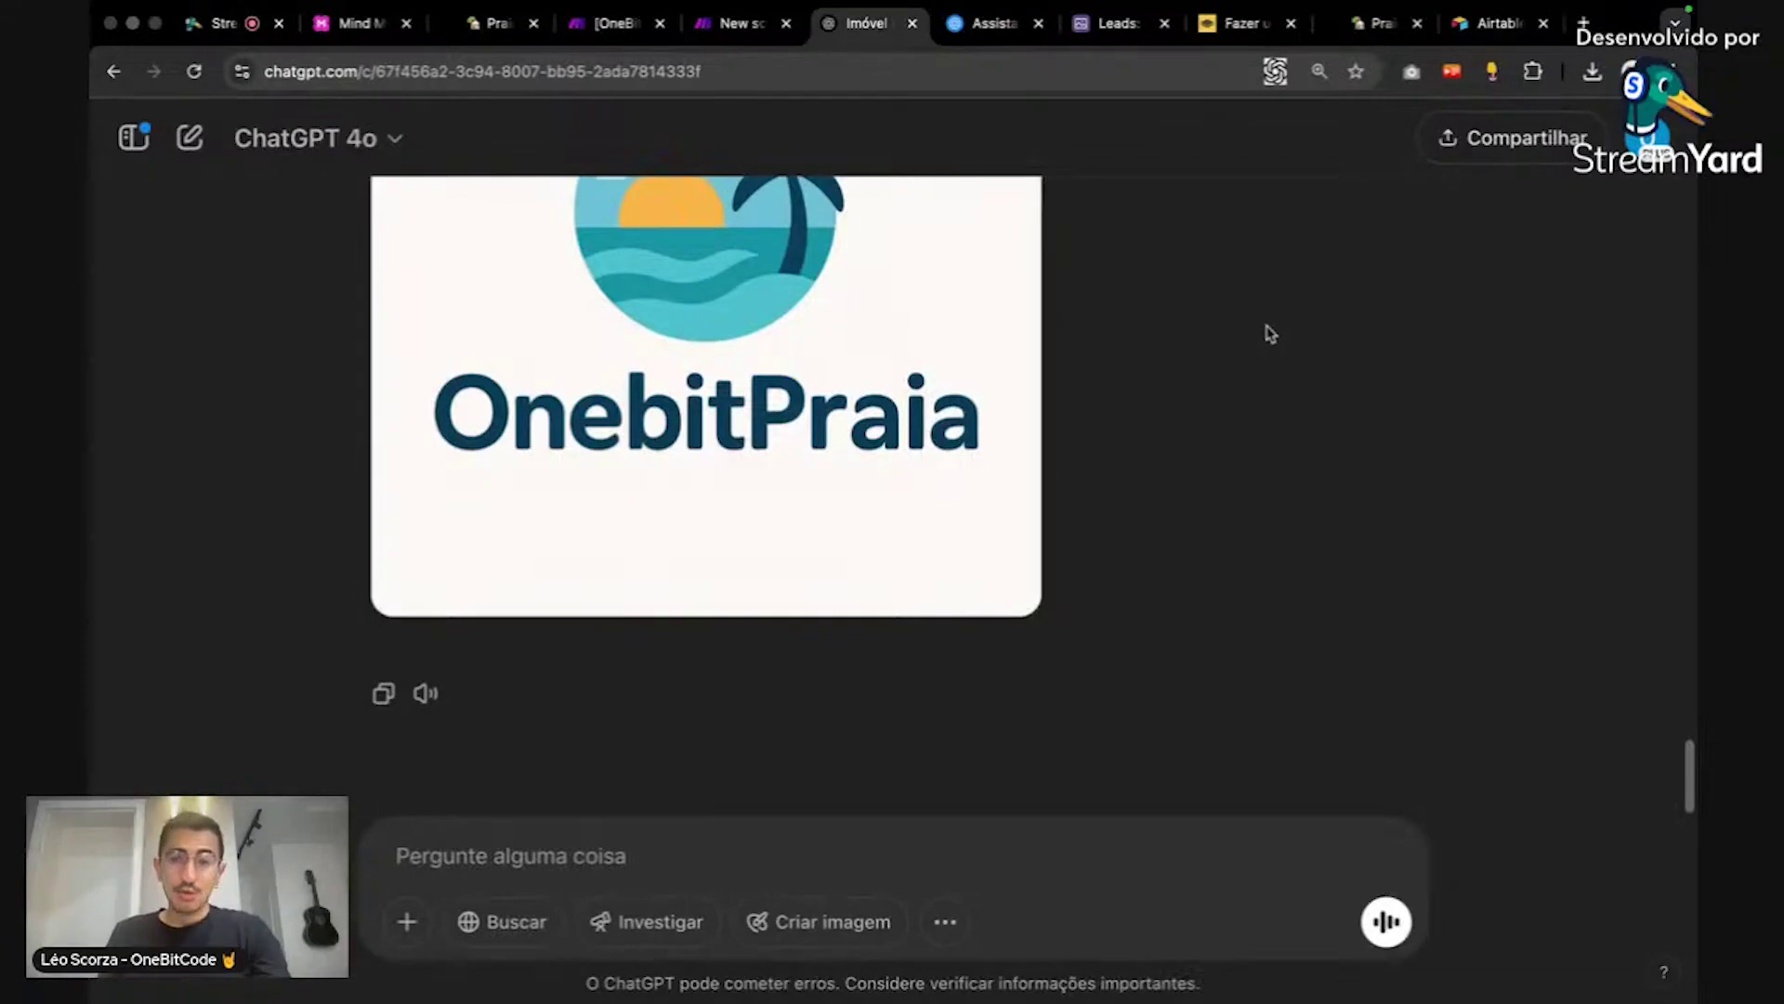
Step: From the Airtable home page, use Create and choose 'Build an app with AI'
{"action": "left_click", "coordinate": [1490, 18]}
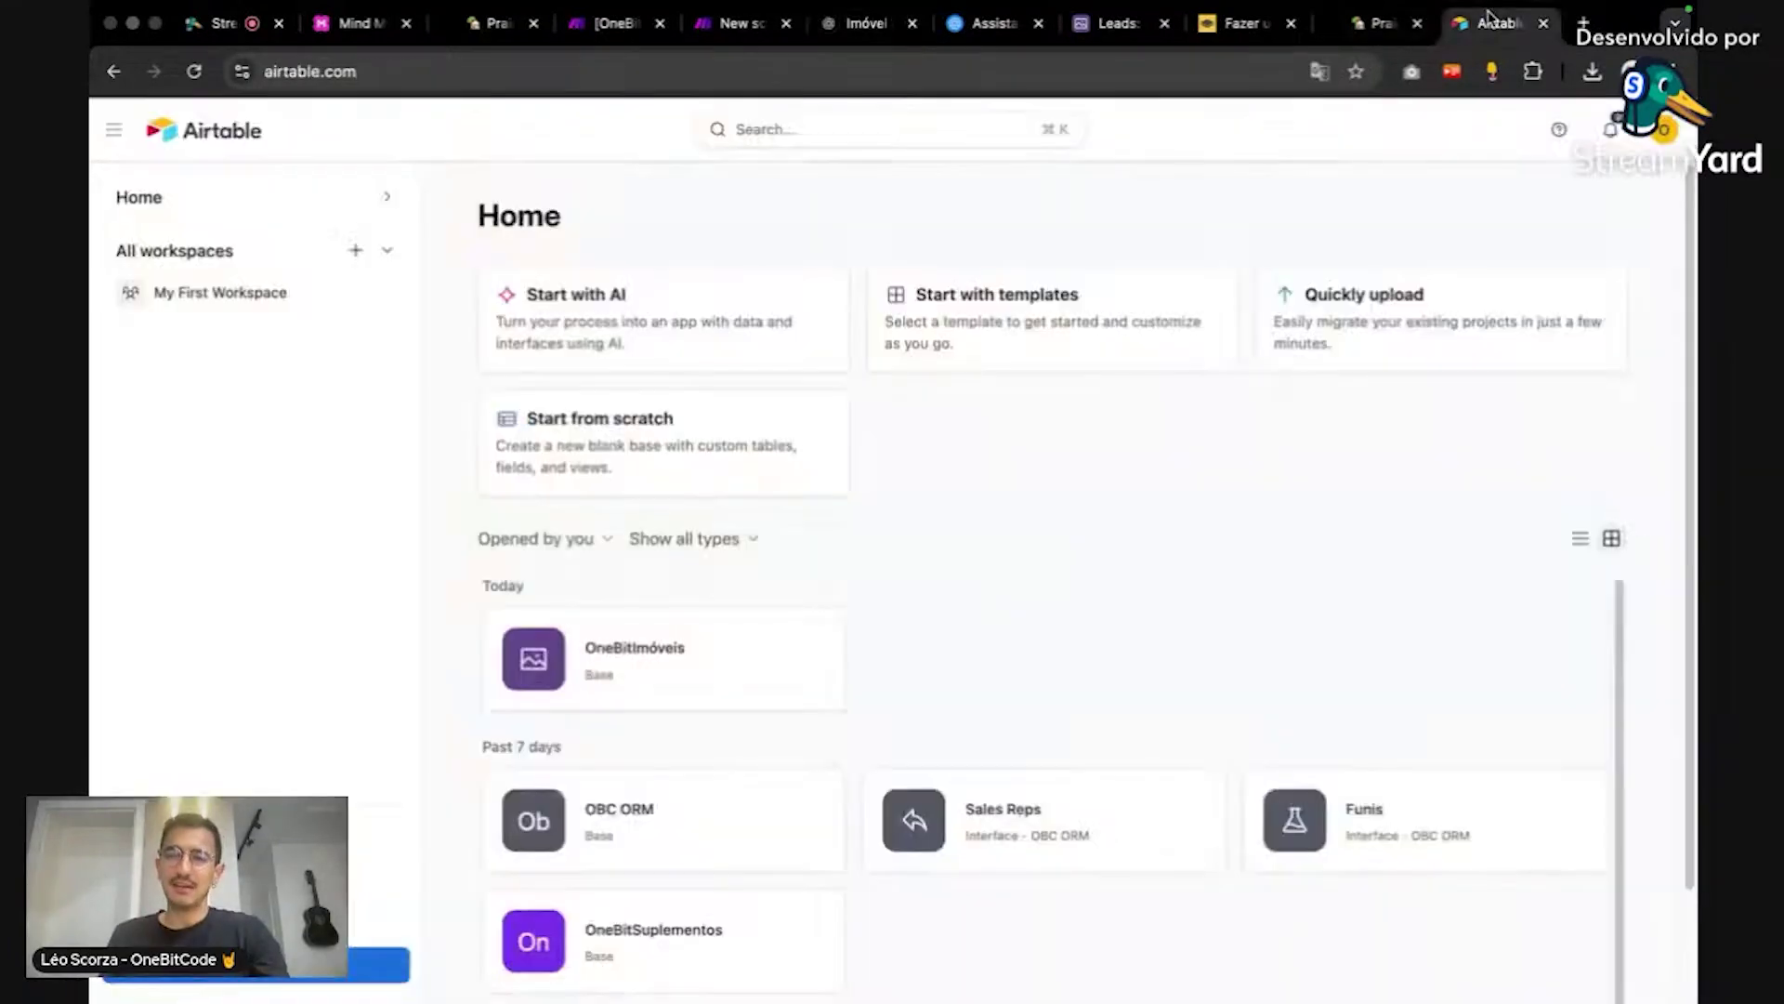
{"action": "left_click", "coordinate": [324, 976]}
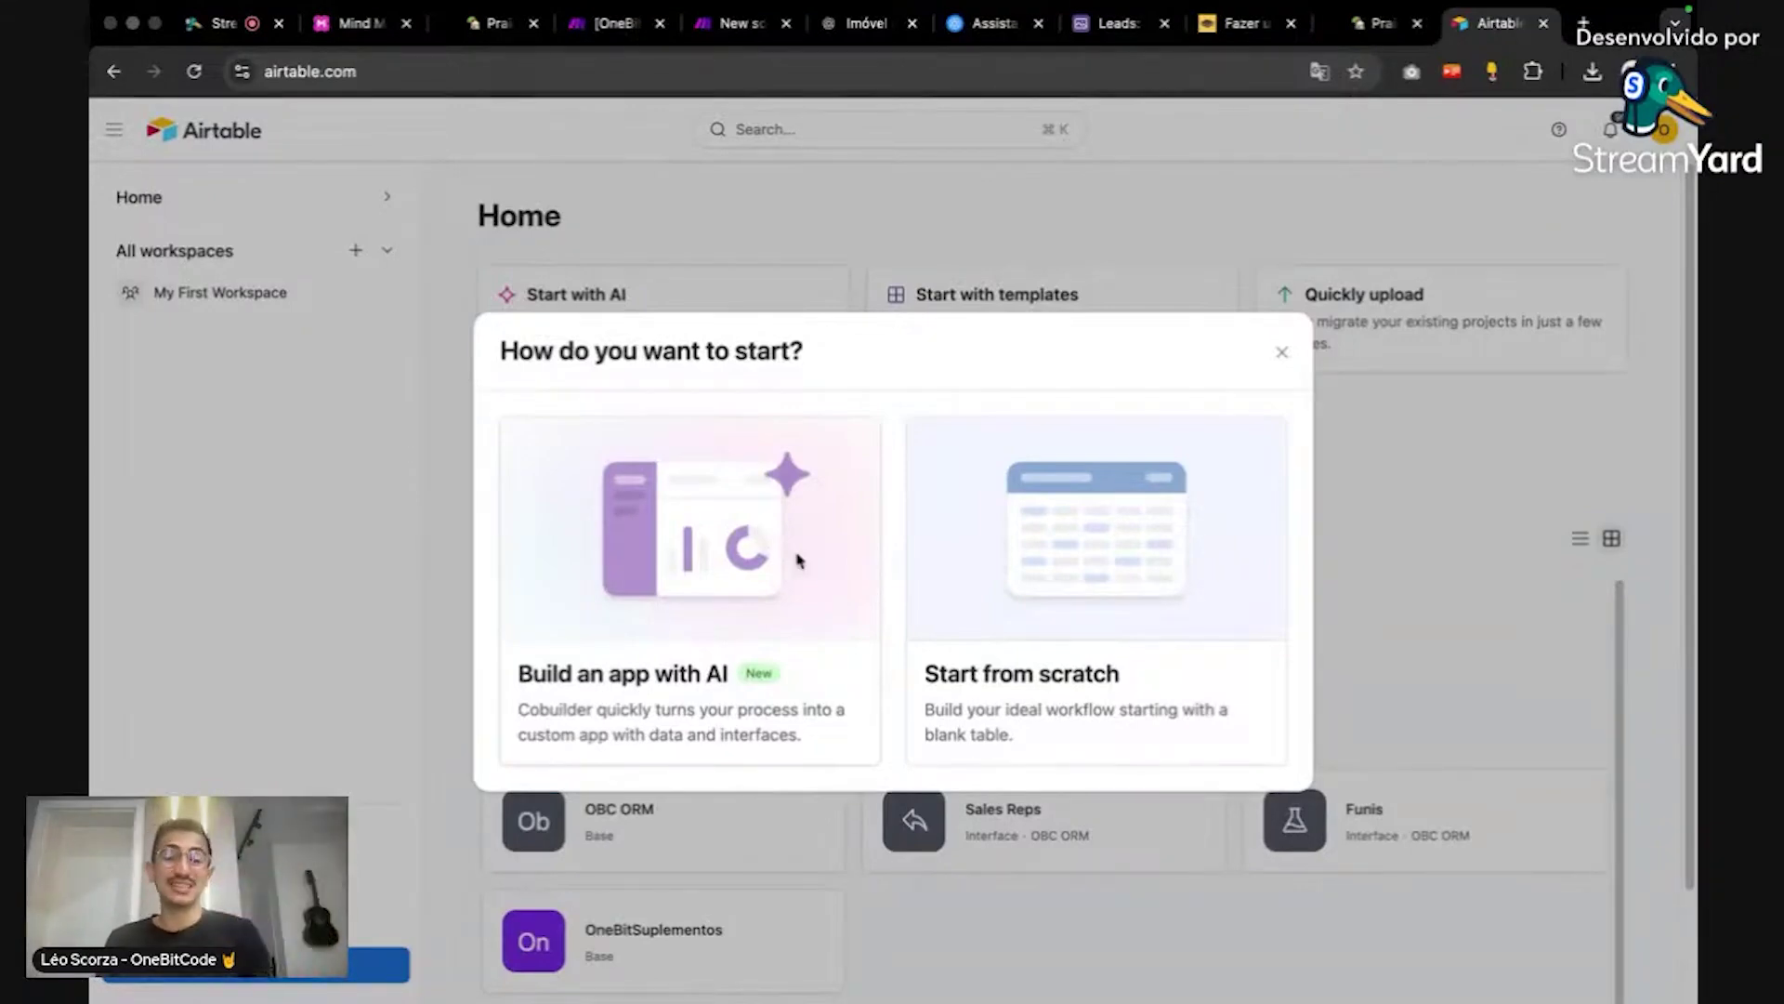
{"action": "left_click", "coordinate": [798, 560]}
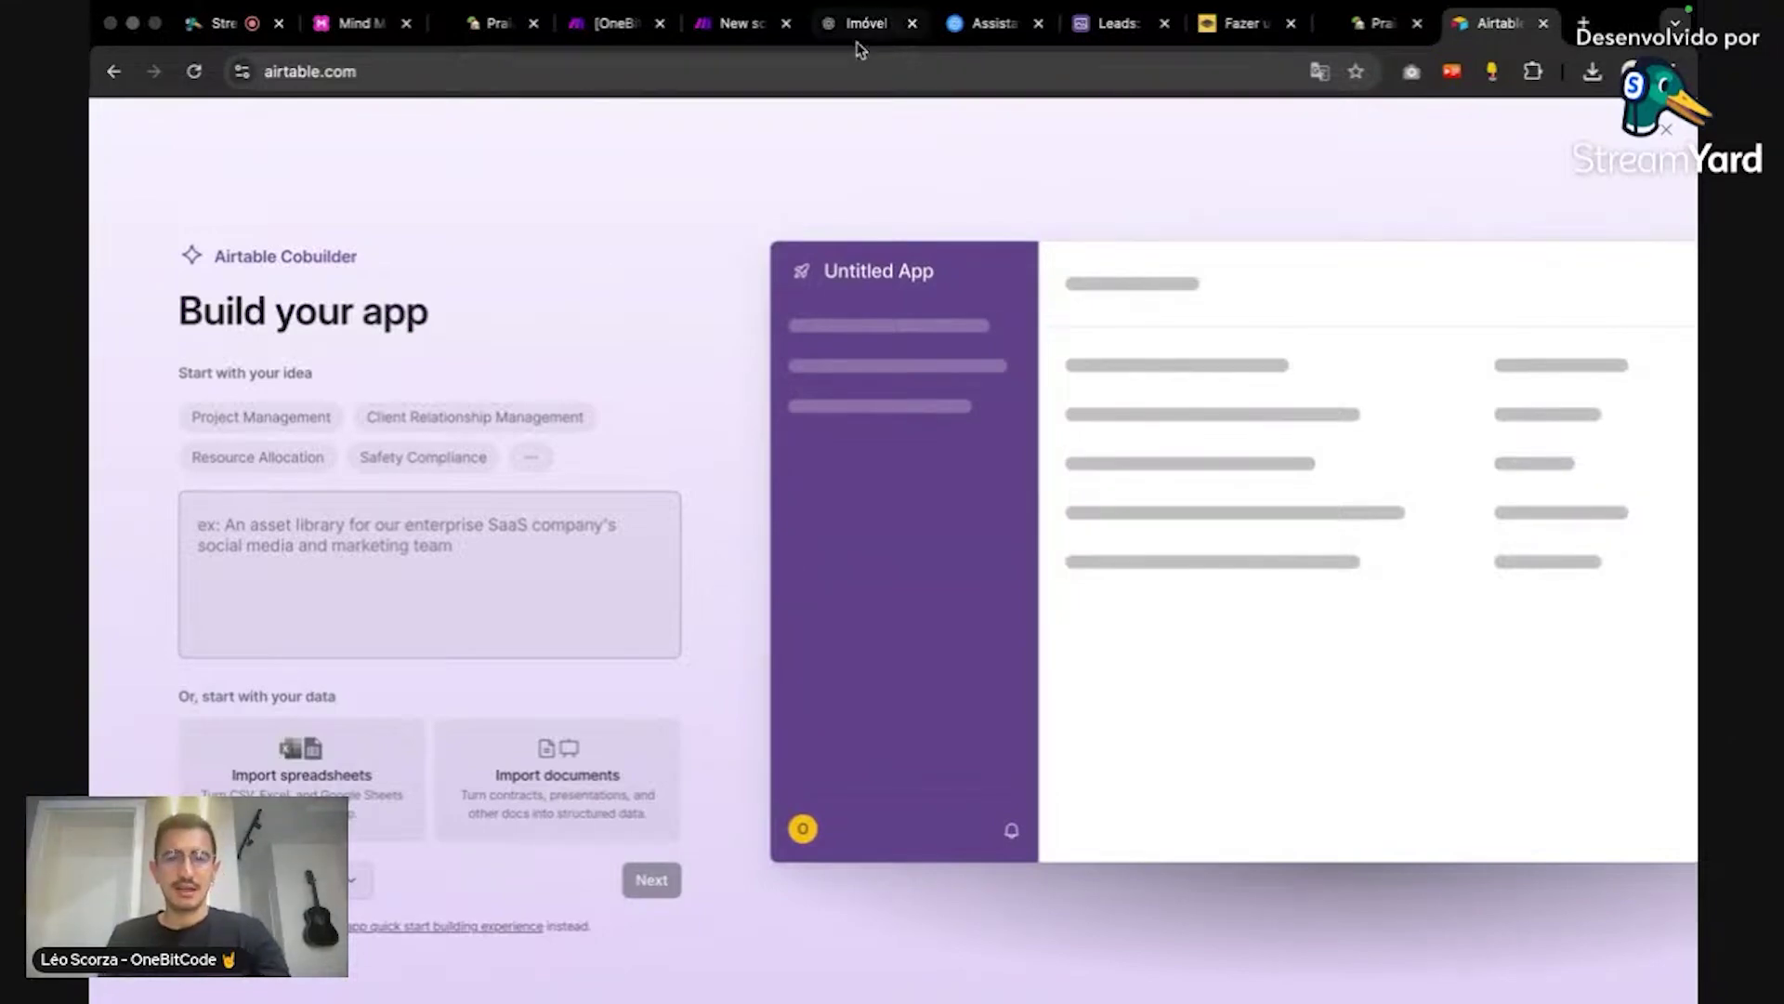
Step: Copy the base-creation prompt from section 2 of the Notion project page, then return to Chrome
{"action": "key", "text": "super+Tab"}
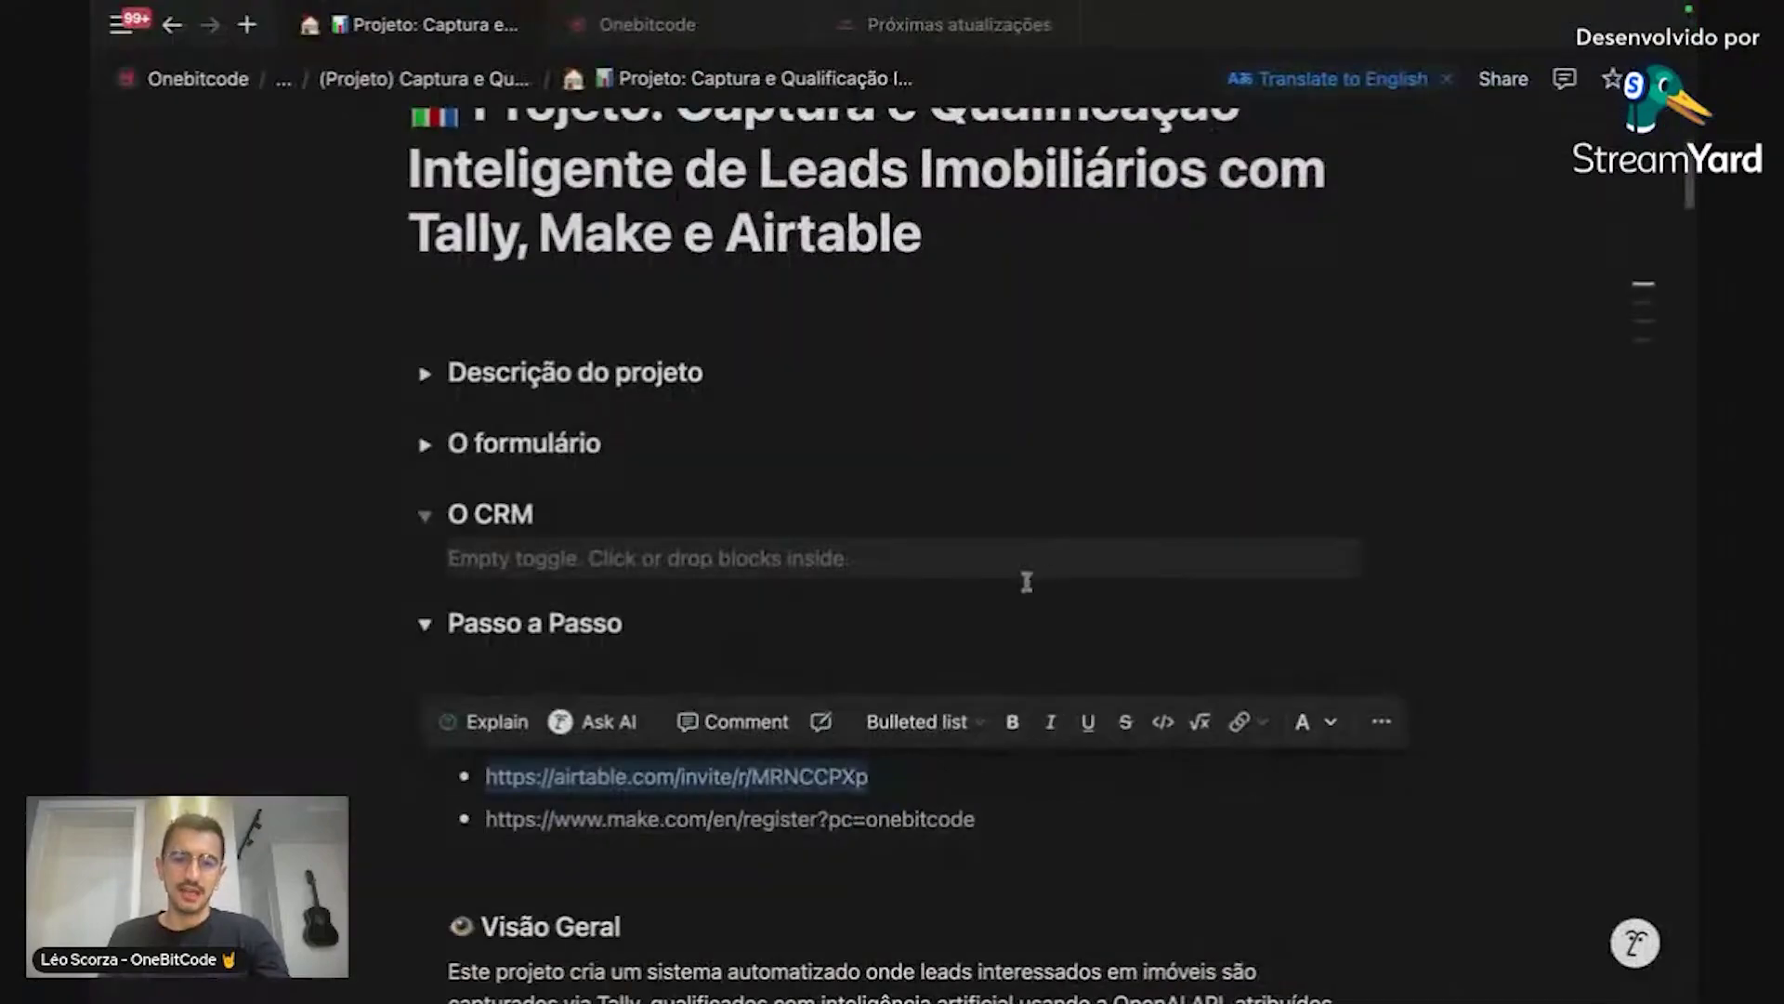
{"action": "scroll", "coordinate": [1022, 572], "scroll_direction": "down", "scroll_amount": 10}
{"action": "scroll", "coordinate": [1012, 557], "scroll_direction": "down", "scroll_amount": 10}
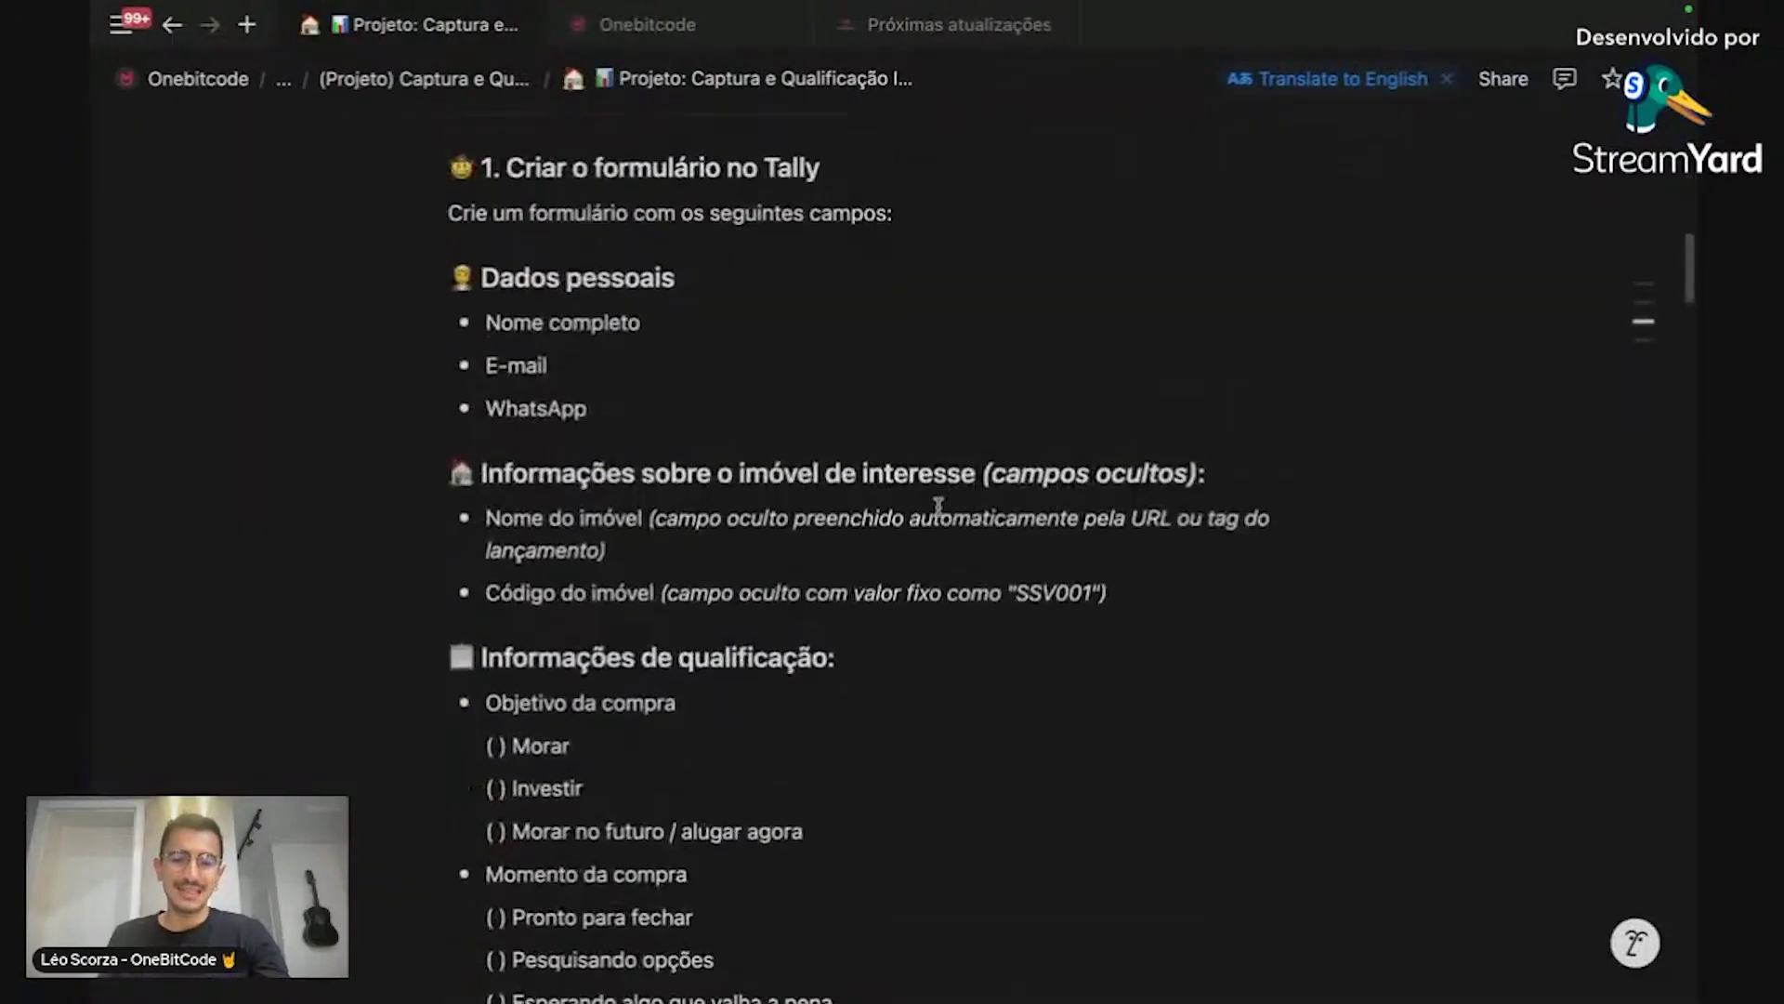
{"action": "left_click", "coordinate": [940, 480]}
{"action": "scroll", "coordinate": [941, 480], "scroll_direction": "down", "scroll_amount": 15}
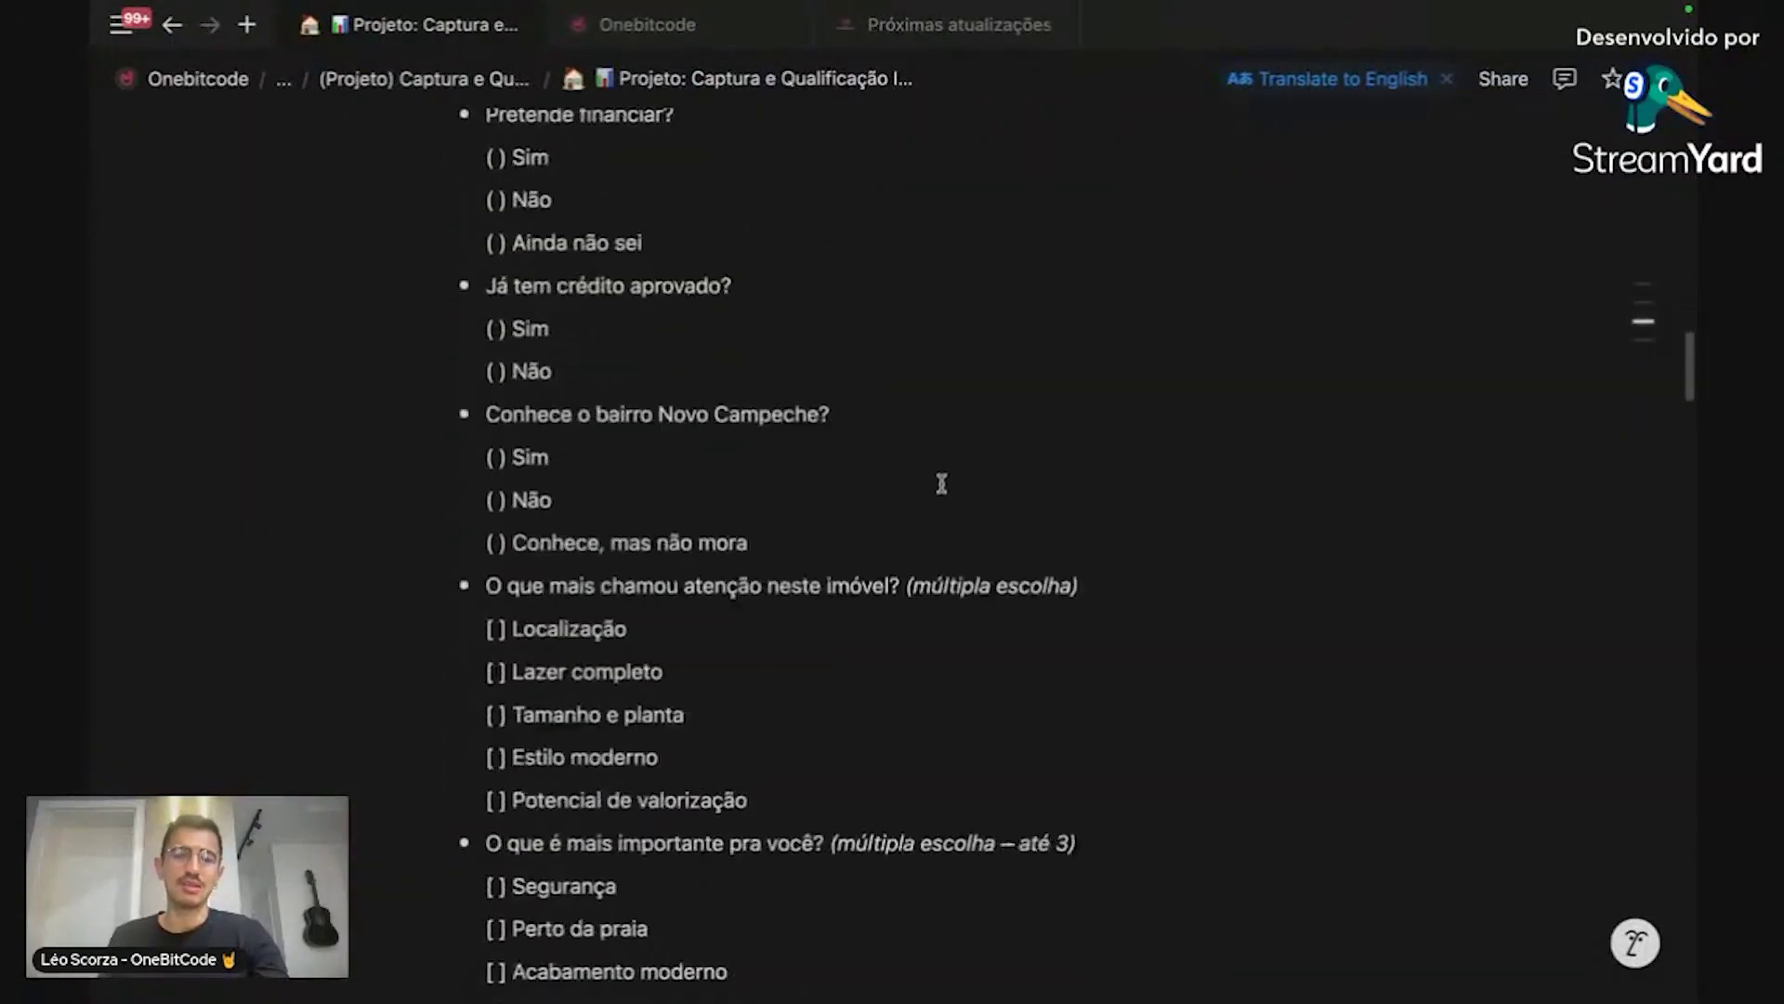
{"action": "scroll", "coordinate": [941, 483], "scroll_direction": "down", "scroll_amount": 6}
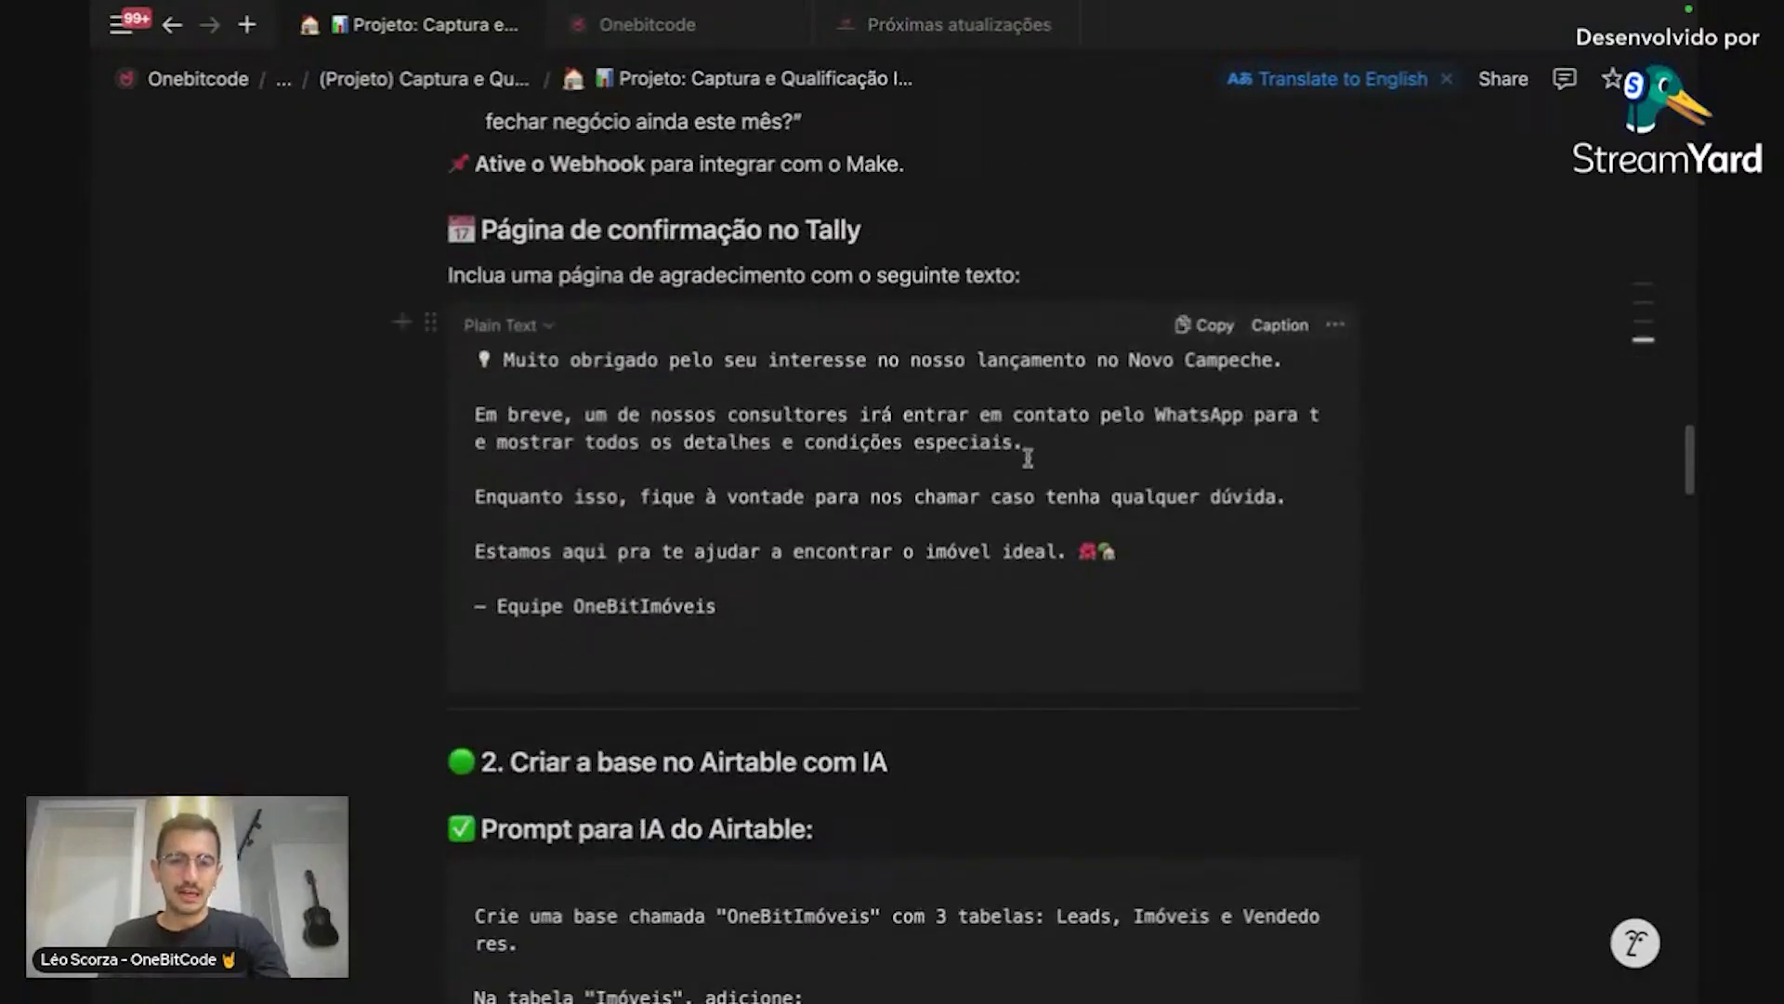
{"action": "scroll", "coordinate": [1068, 446], "scroll_direction": "down", "scroll_amount": 4}
{"action": "scroll", "coordinate": [1028, 457], "scroll_direction": "down", "scroll_amount": 5}
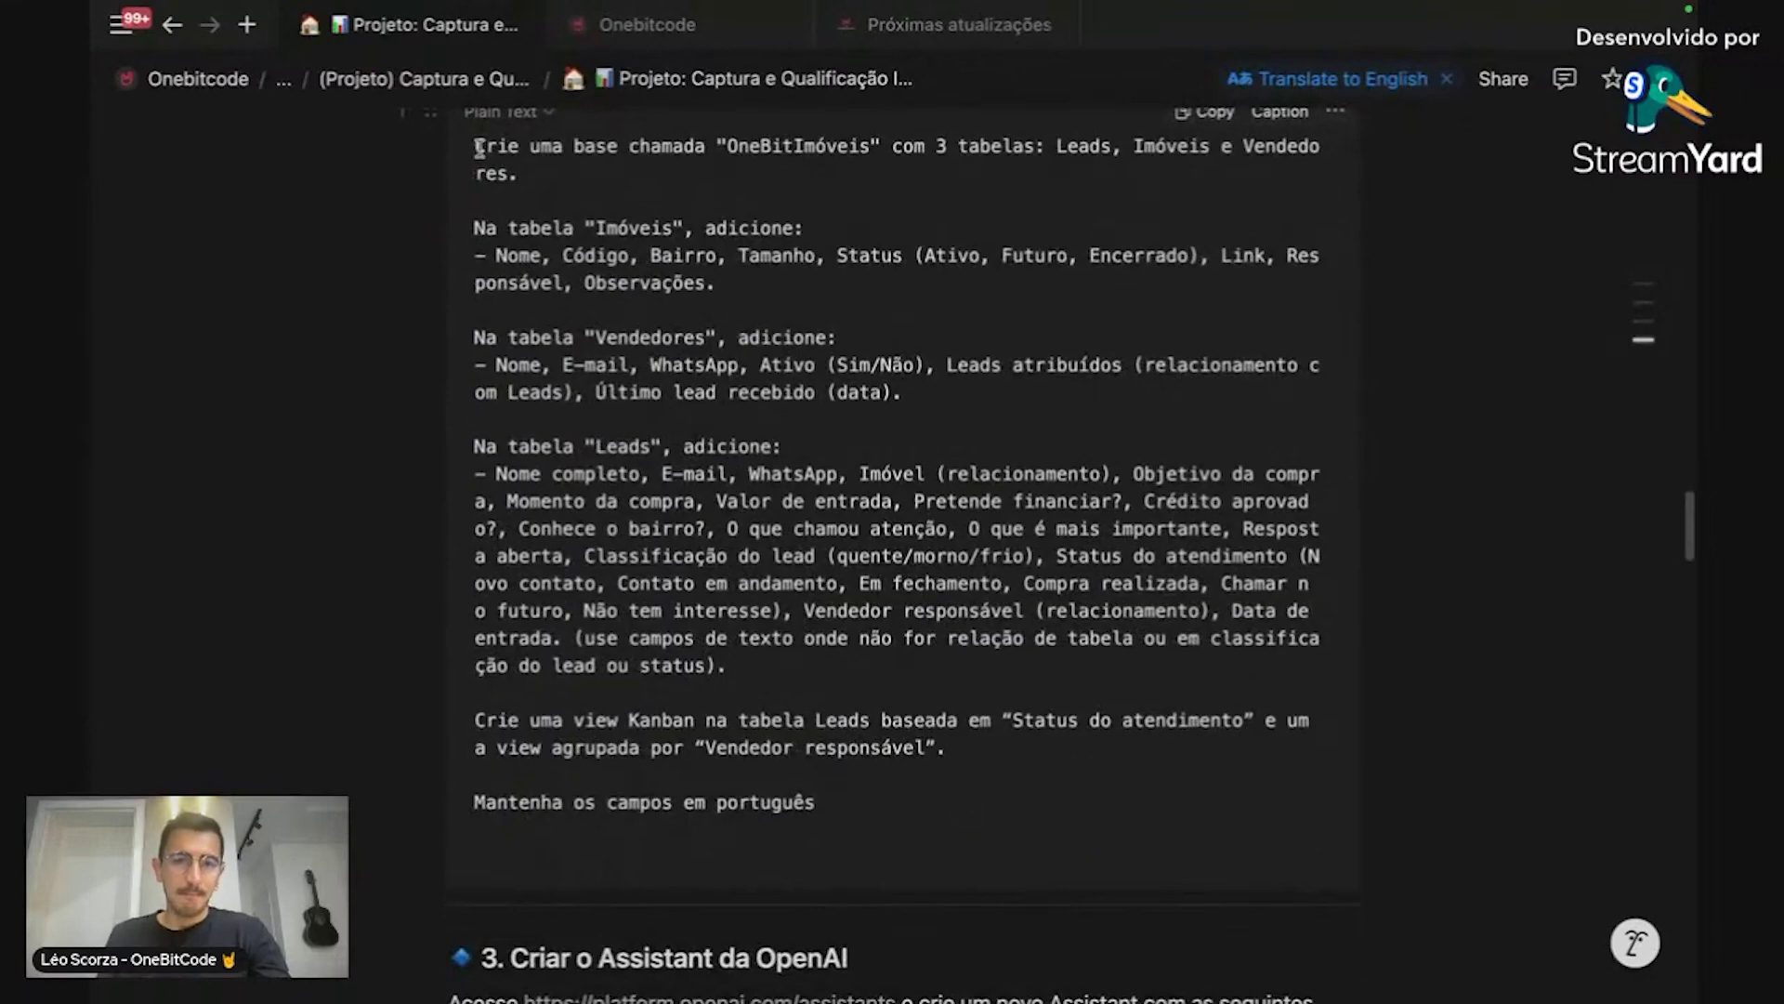
{"action": "left_click_drag", "start_coordinate": [472, 149], "coordinate": [905, 824]}
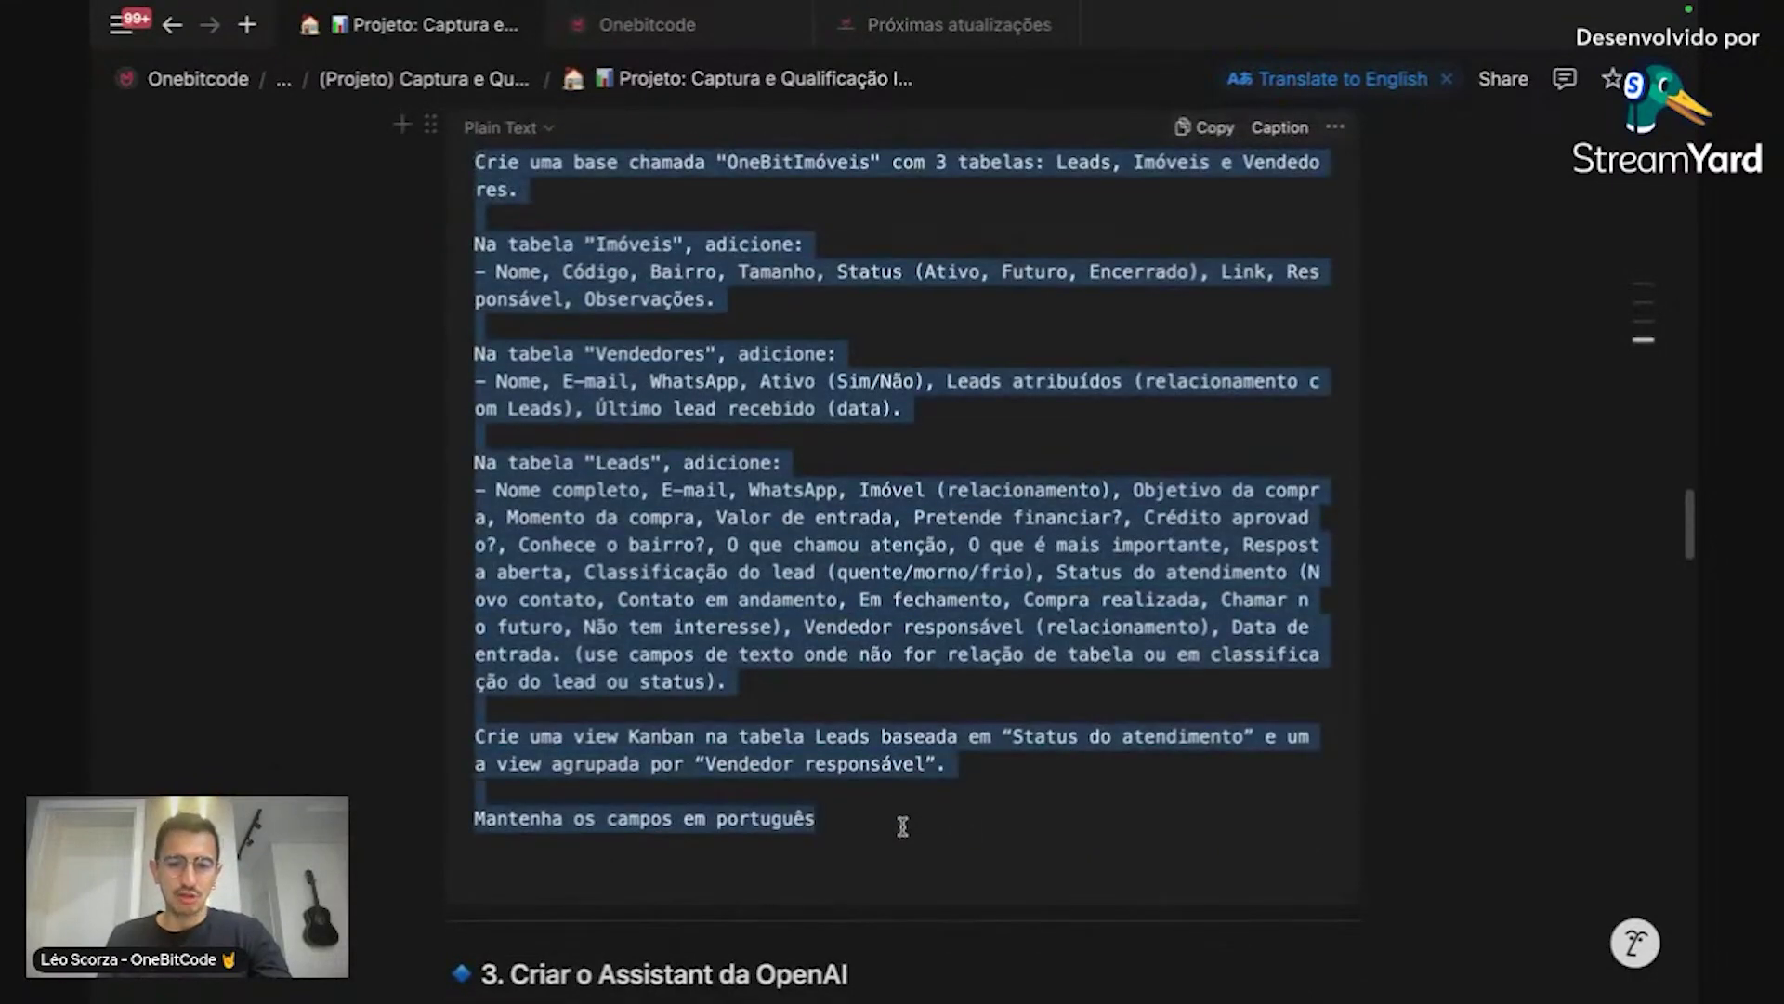
{"action": "key", "text": "super+Tab"}
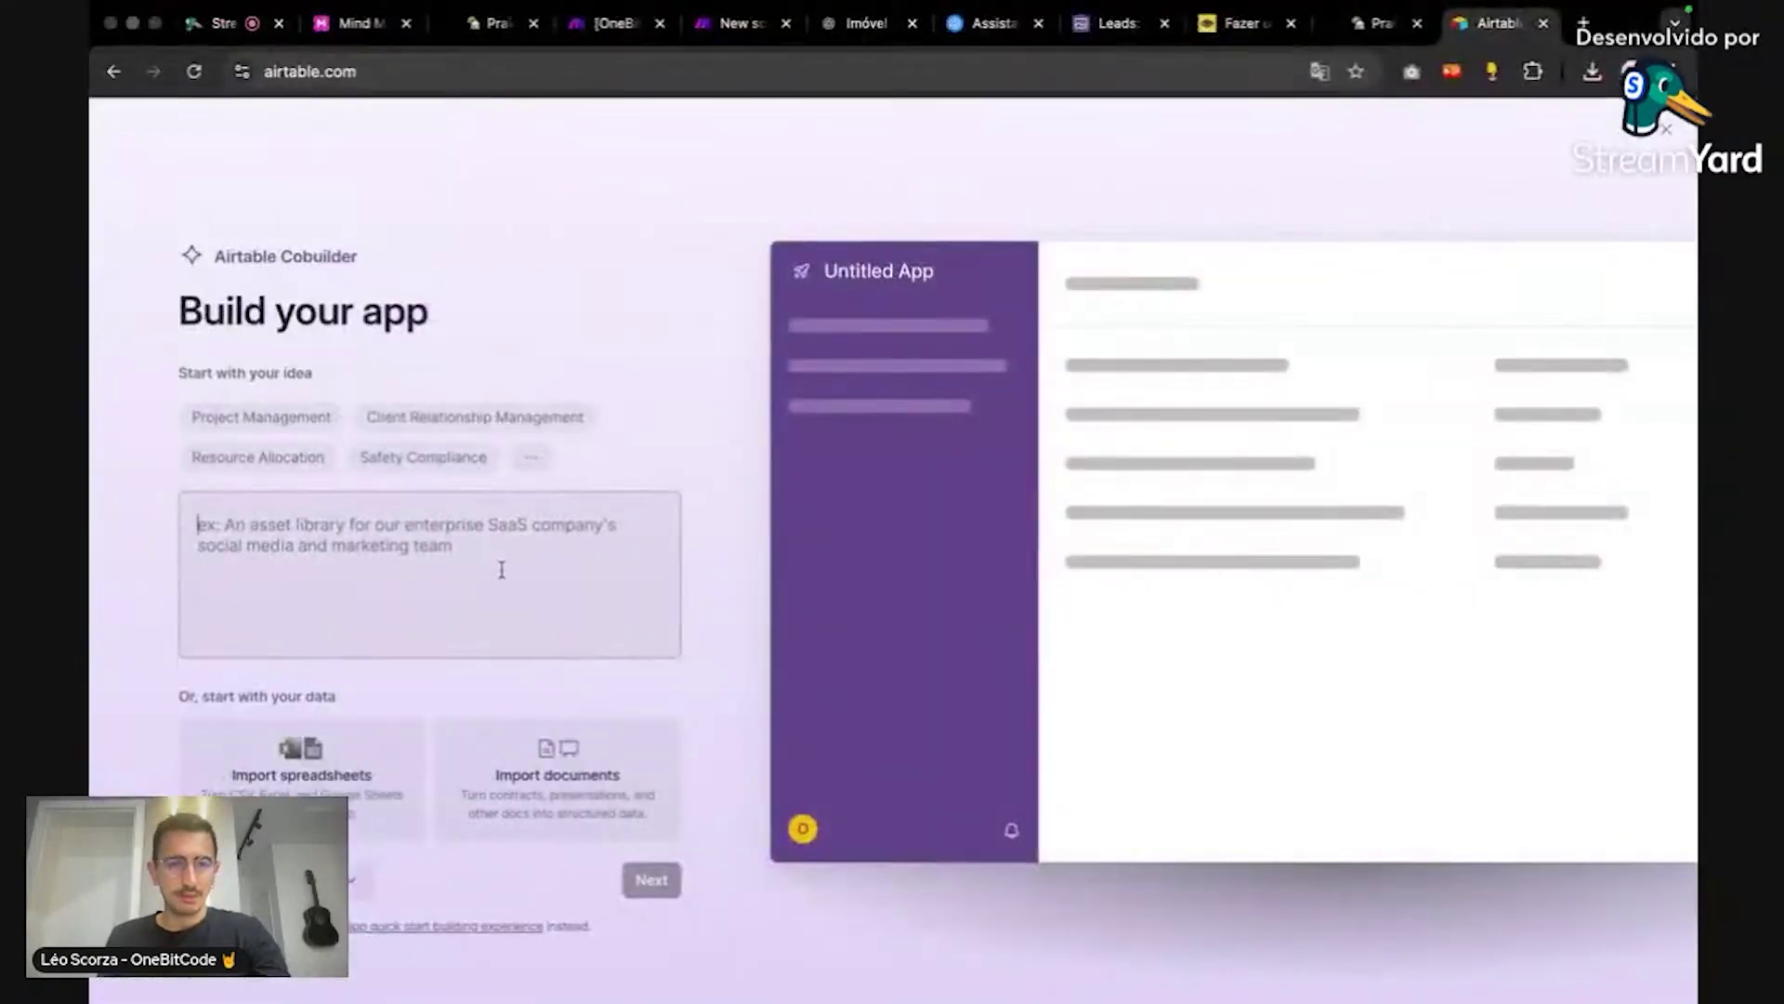
Step: Paste the prompt and zoom the page in for viewers
{"action": "key", "text": "super+v"}
{"action": "scroll", "coordinate": [502, 567], "scroll_direction": "up", "scroll_amount": 5}
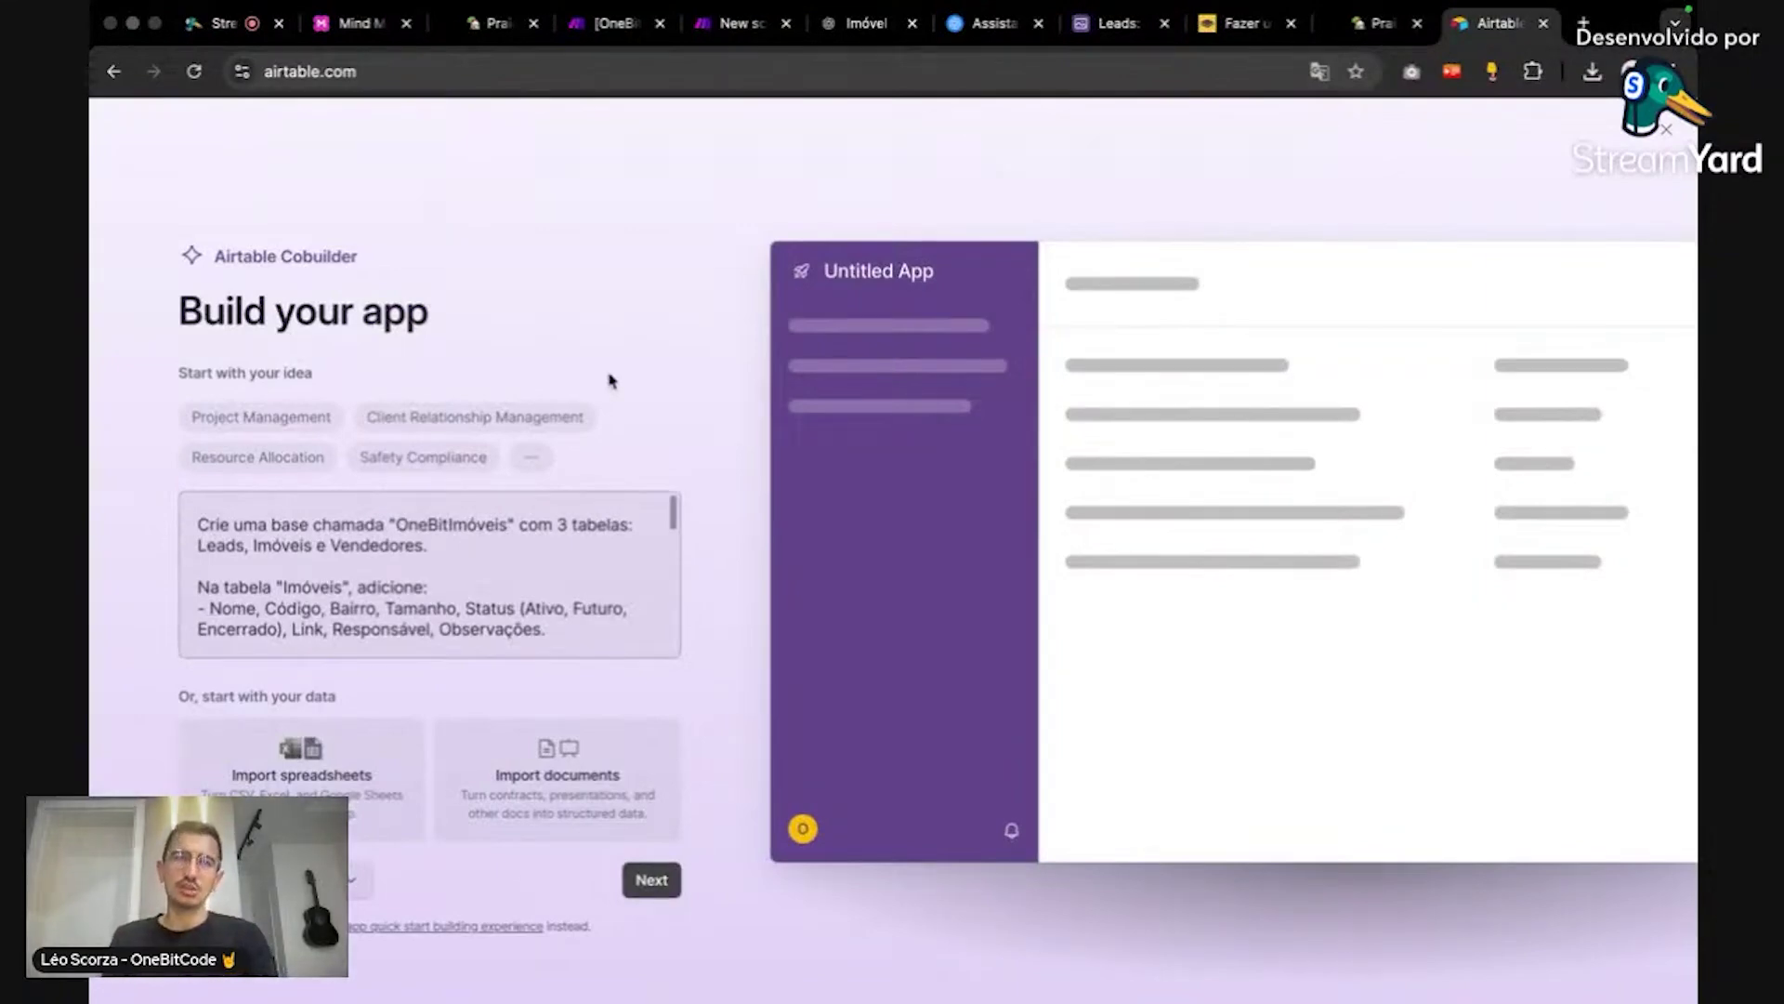
{"action": "key", "text": "super+equal"}
{"action": "key", "text": "super+equal"}
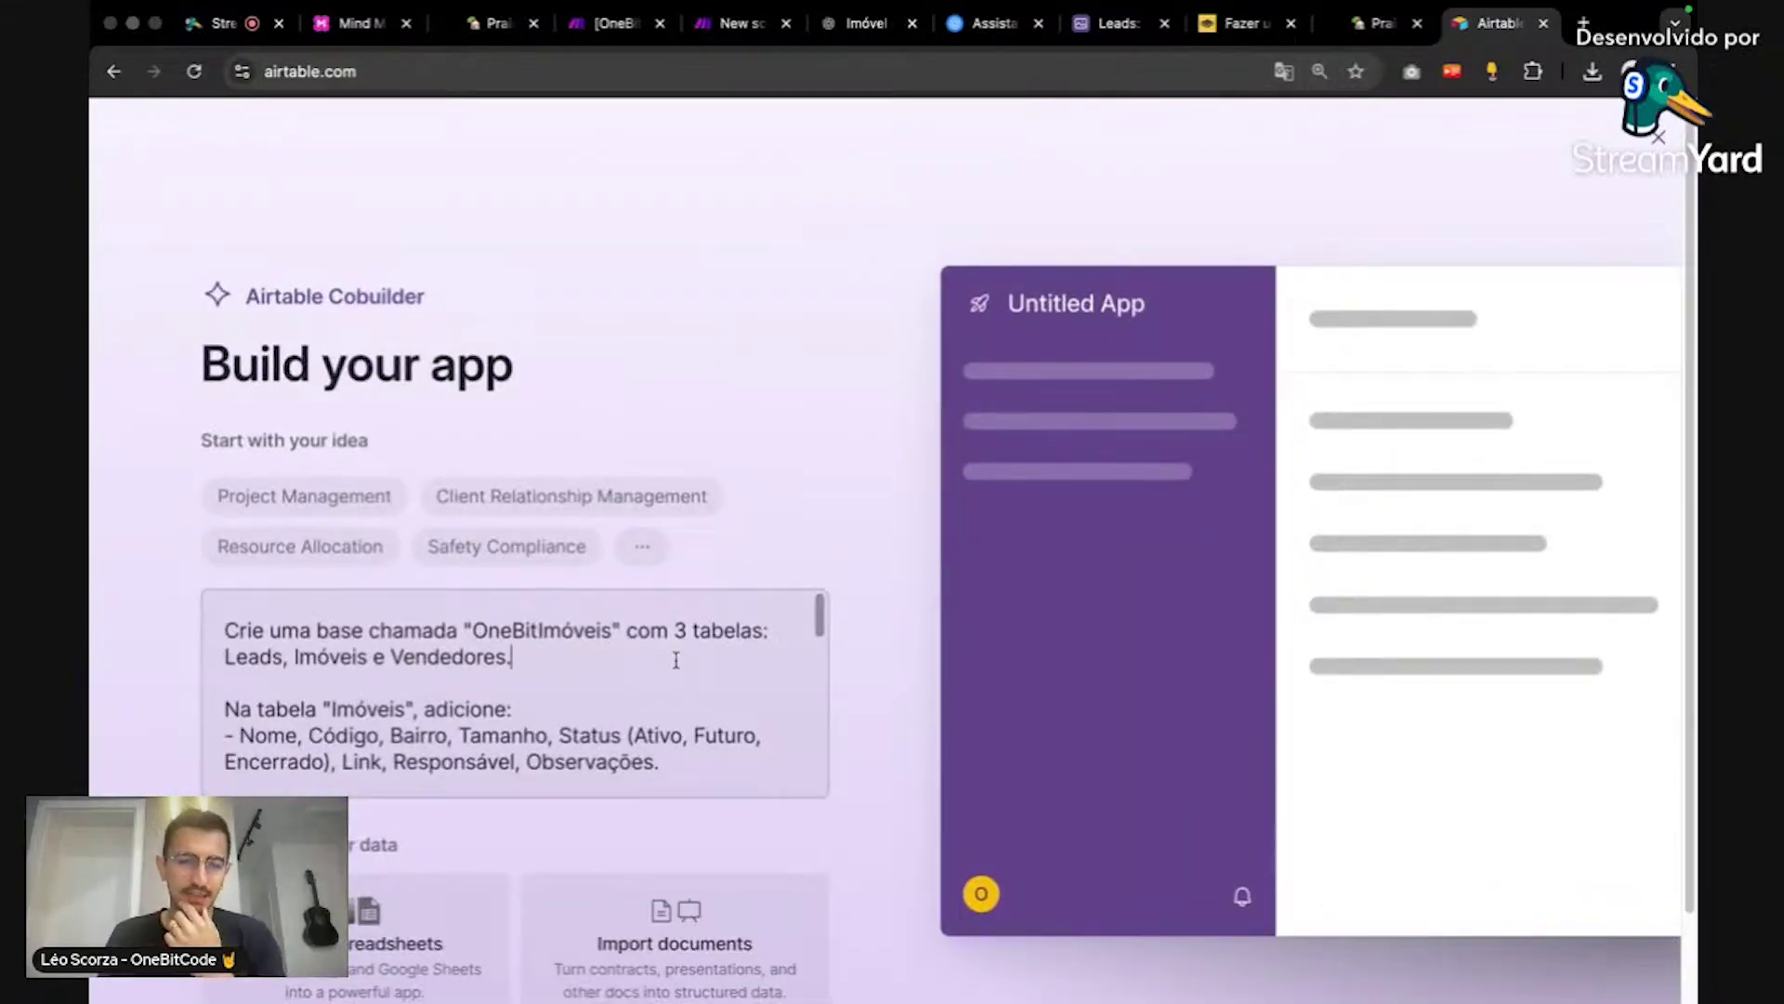
{"action": "left_click", "coordinate": [675, 660]}
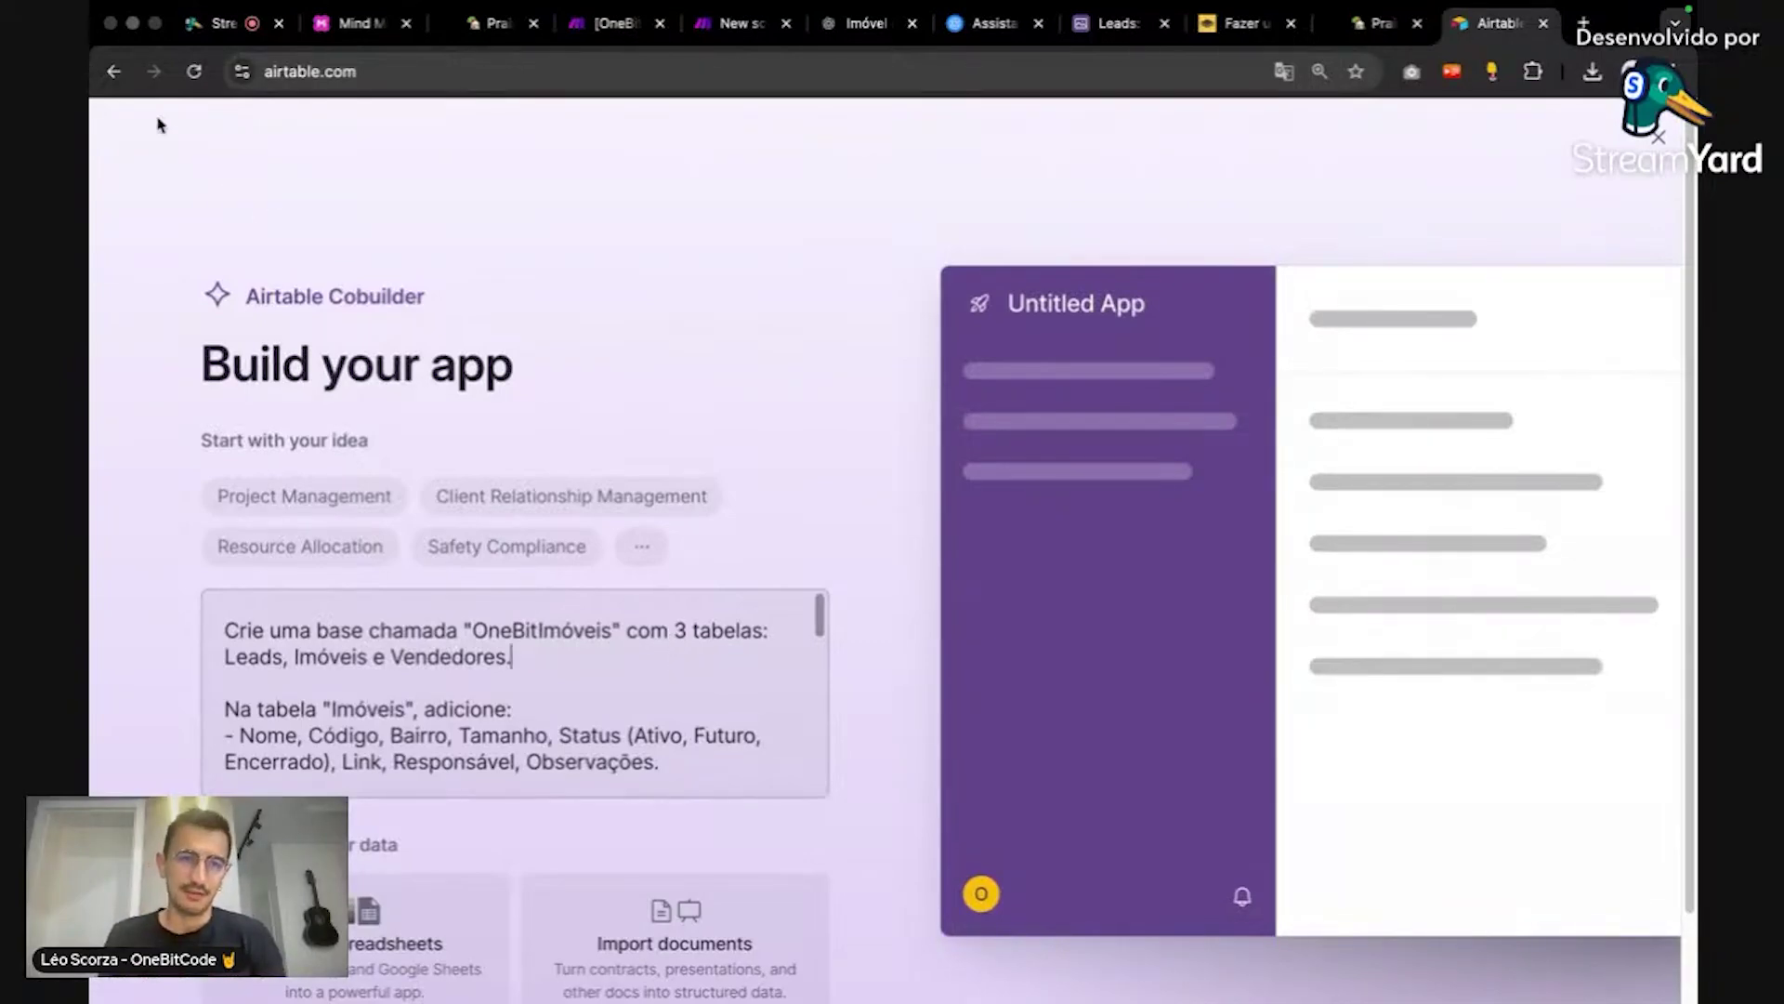
Step: Restart from Airtable Home with Create > 'Build an app with AI' and paste the prompt into the idea box
{"action": "left_click", "coordinate": [113, 73]}
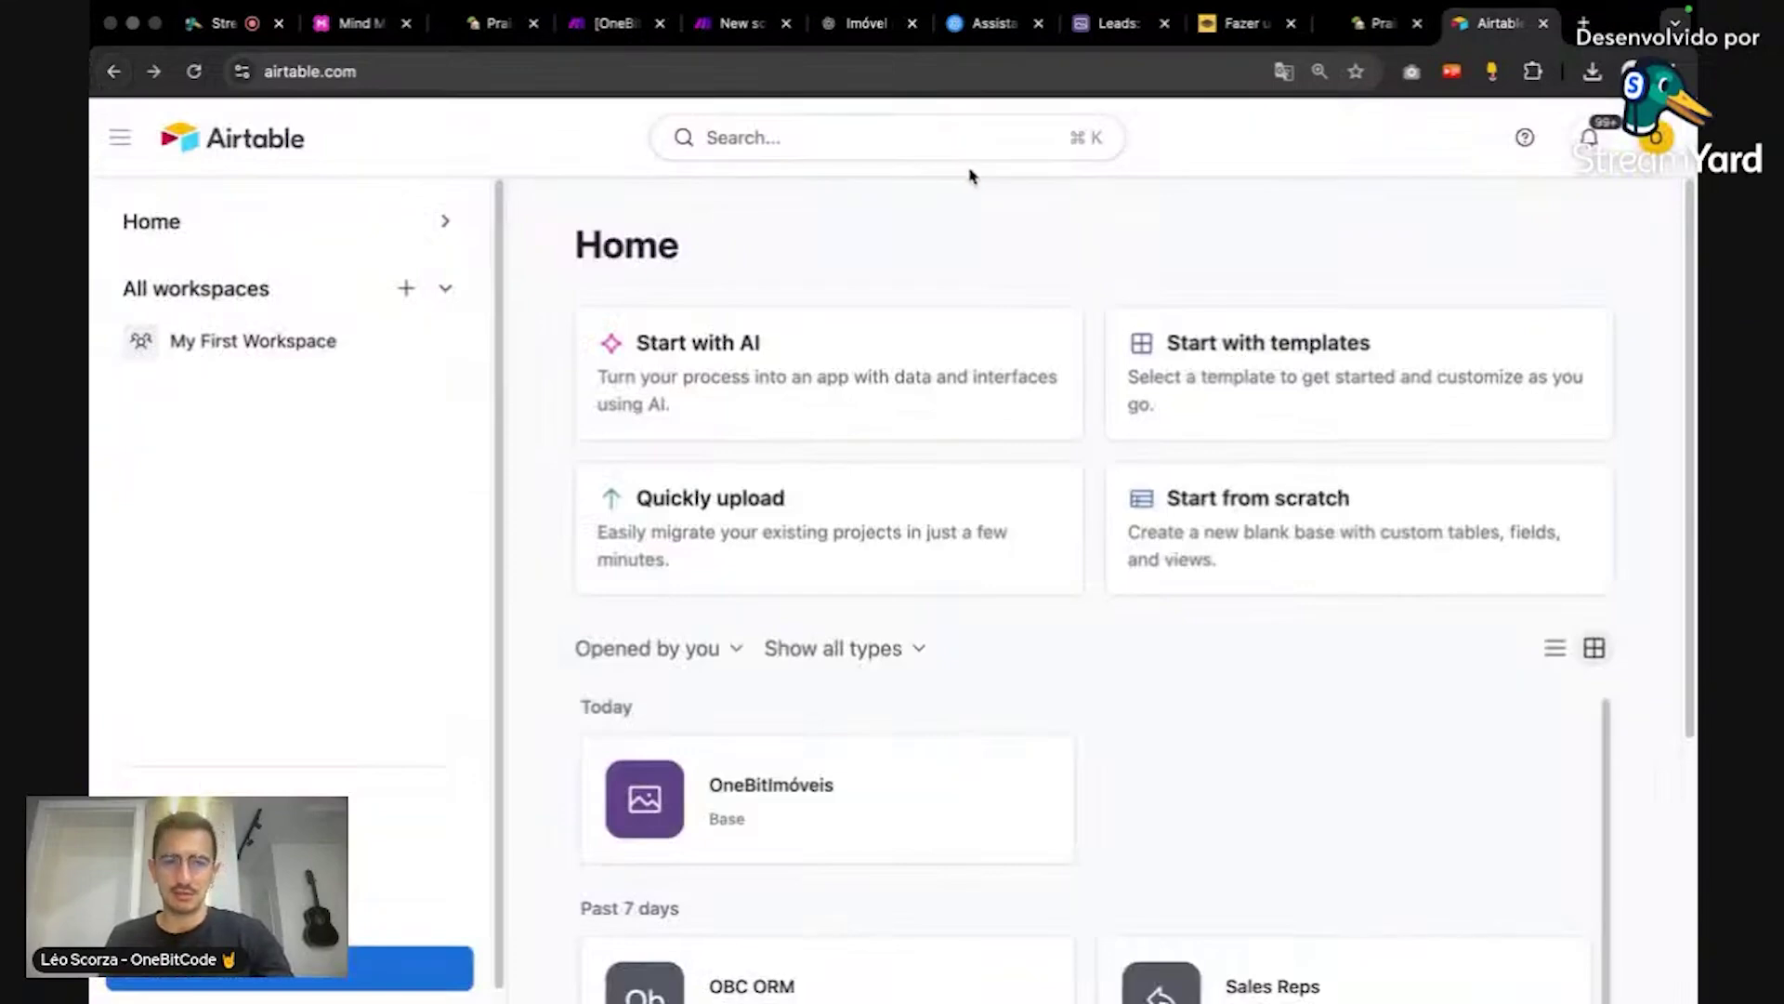
{"action": "left_click", "coordinate": [375, 950]}
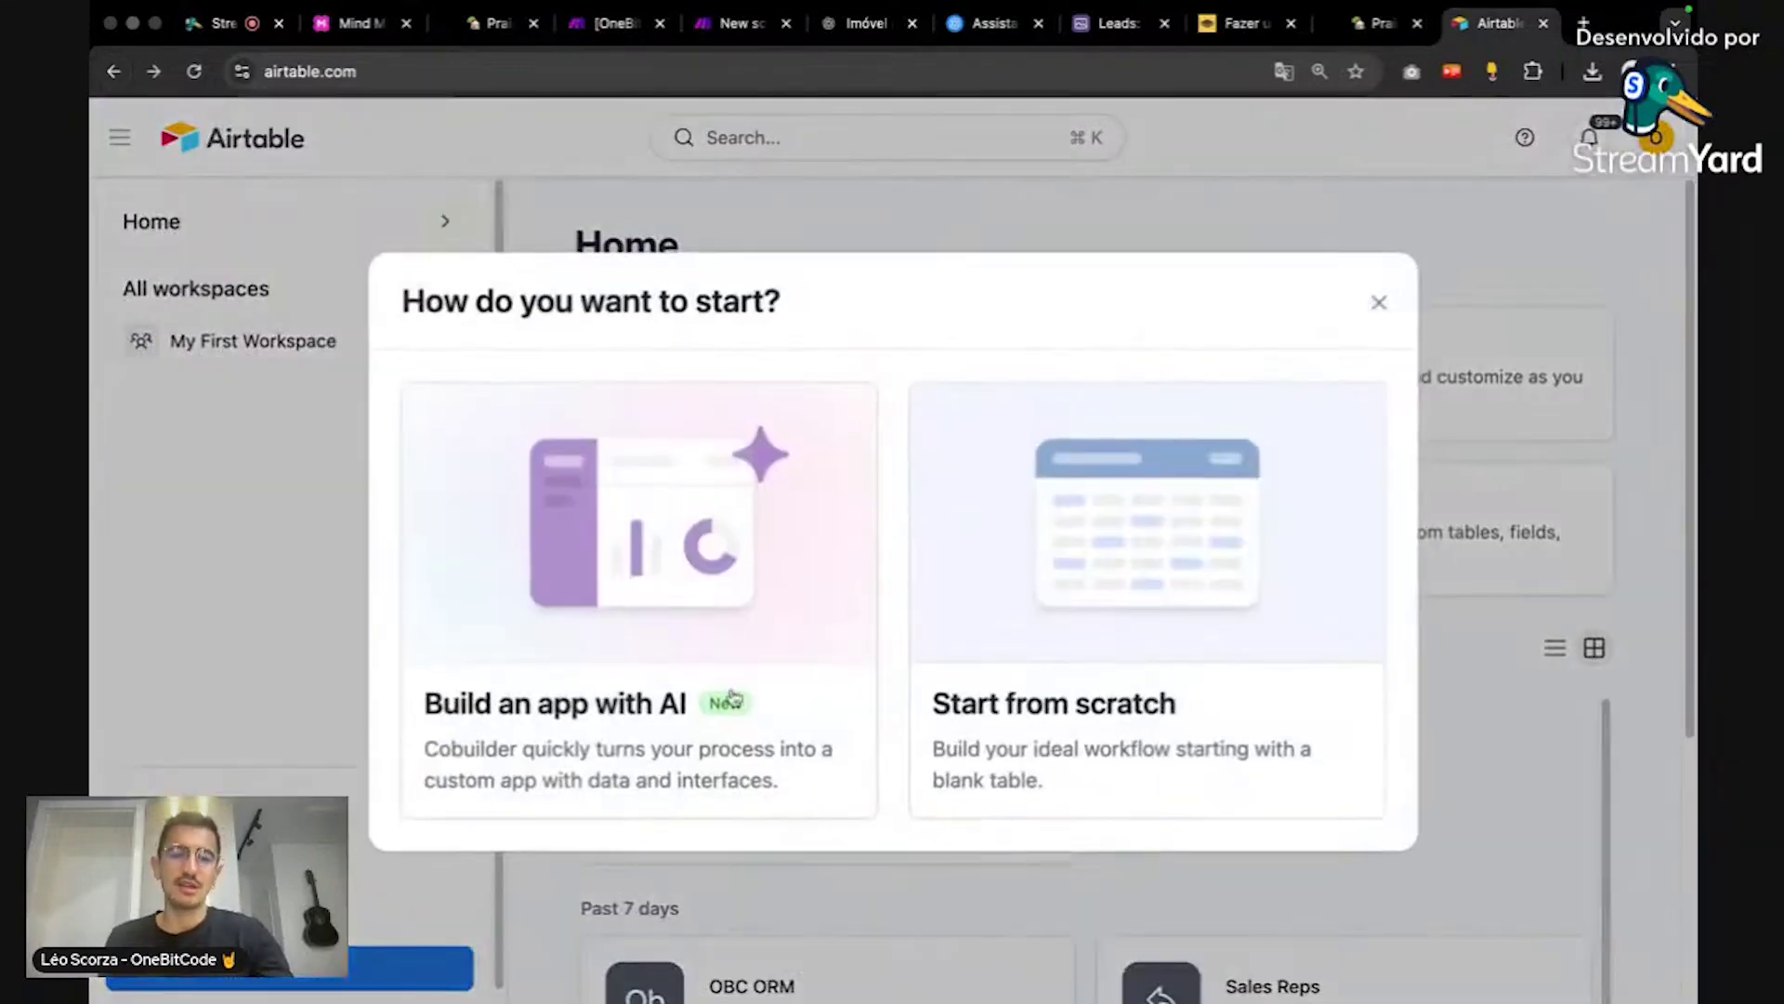
{"action": "left_click", "coordinate": [733, 545]}
{"action": "left_click", "coordinate": [604, 624]}
{"action": "key", "text": "super+v"}
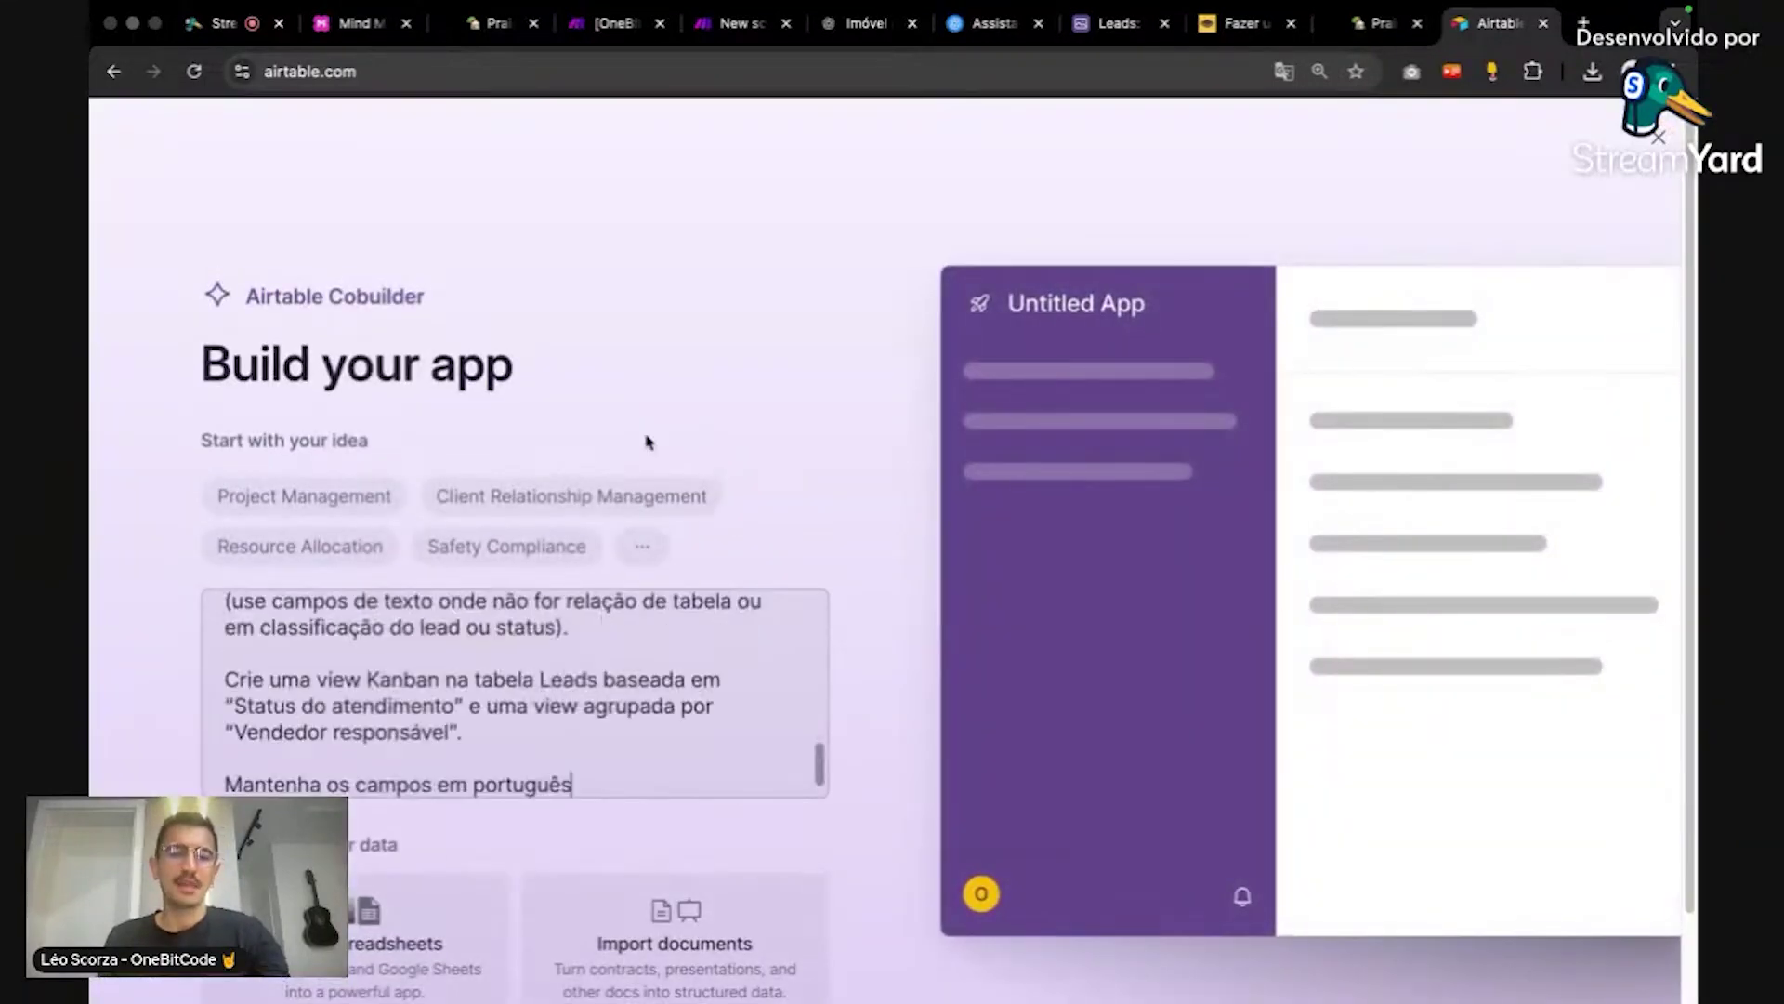
{"action": "scroll", "coordinate": [615, 671], "scroll_direction": "up", "scroll_amount": 10}
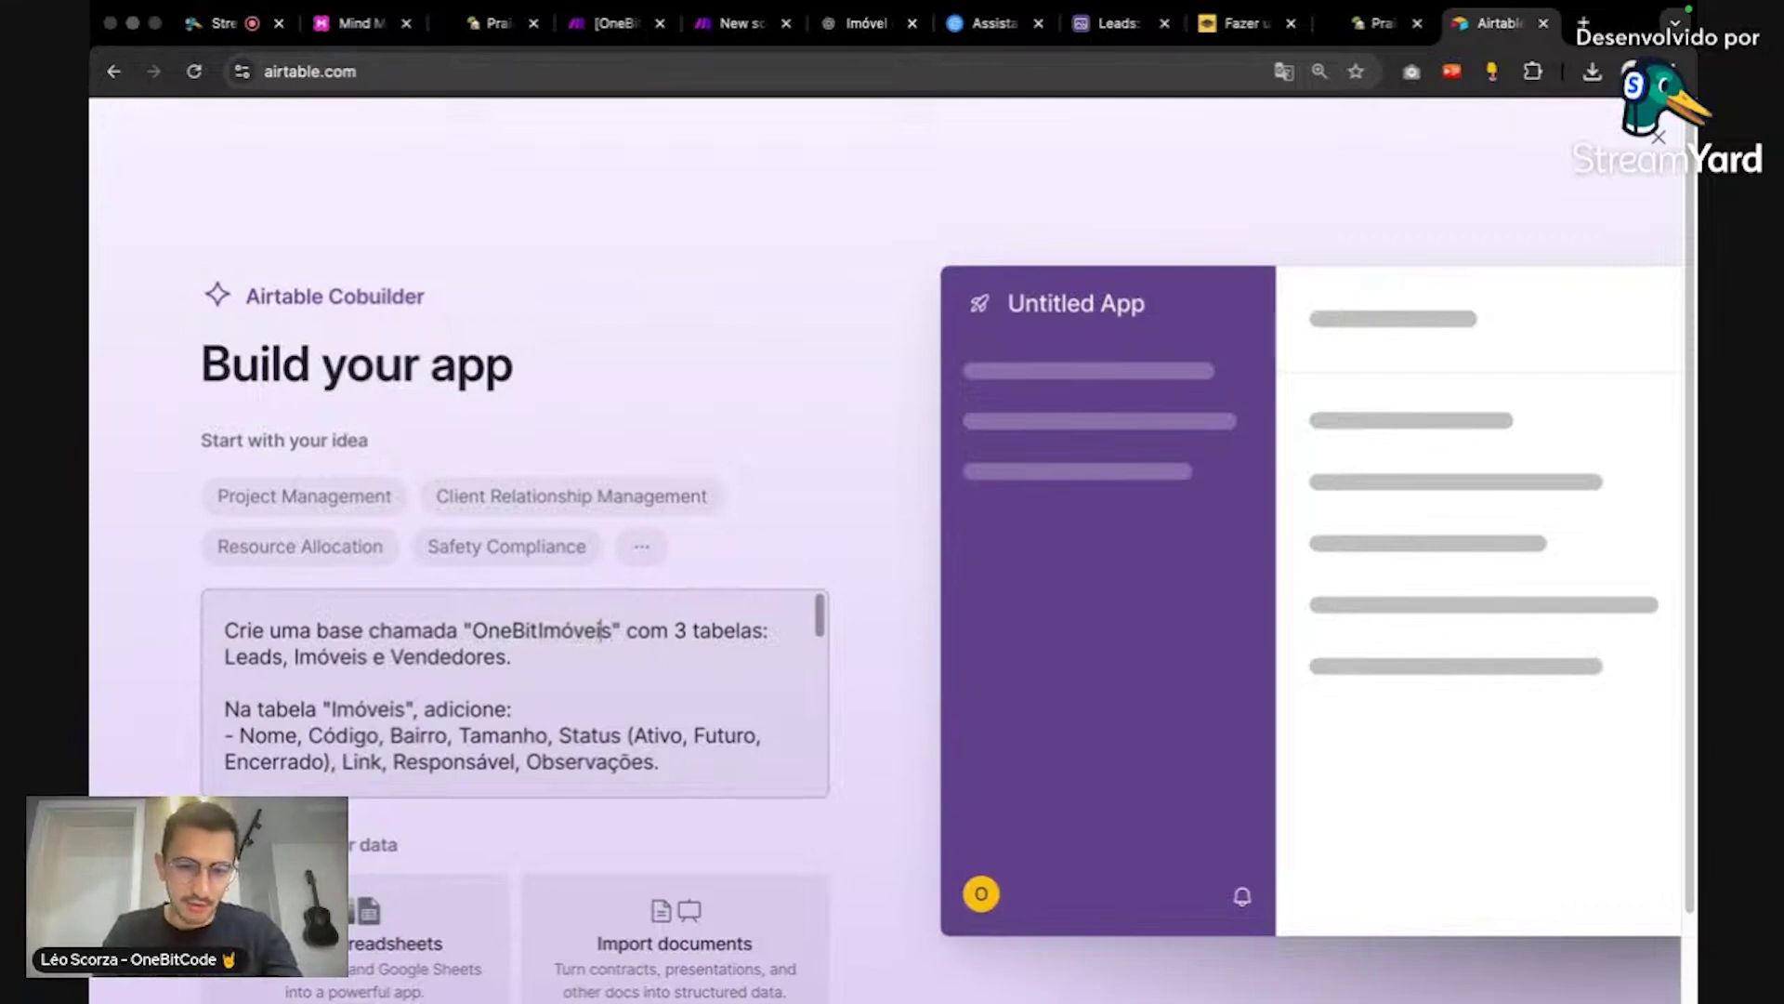
Step: Rename the base in the prompt from OneBitImóveis to OneBeachImóveis
{"action": "key", "text": "Left"}
{"action": "key", "text": "Left"}
{"action": "key", "text": "Left"}
{"action": "key", "text": "Left"}
{"action": "key", "text": "Left"}
{"action": "key", "text": "BackSpace"}
{"action": "key", "text": "BackSpace"}
{"action": "type", "text": "ea"}
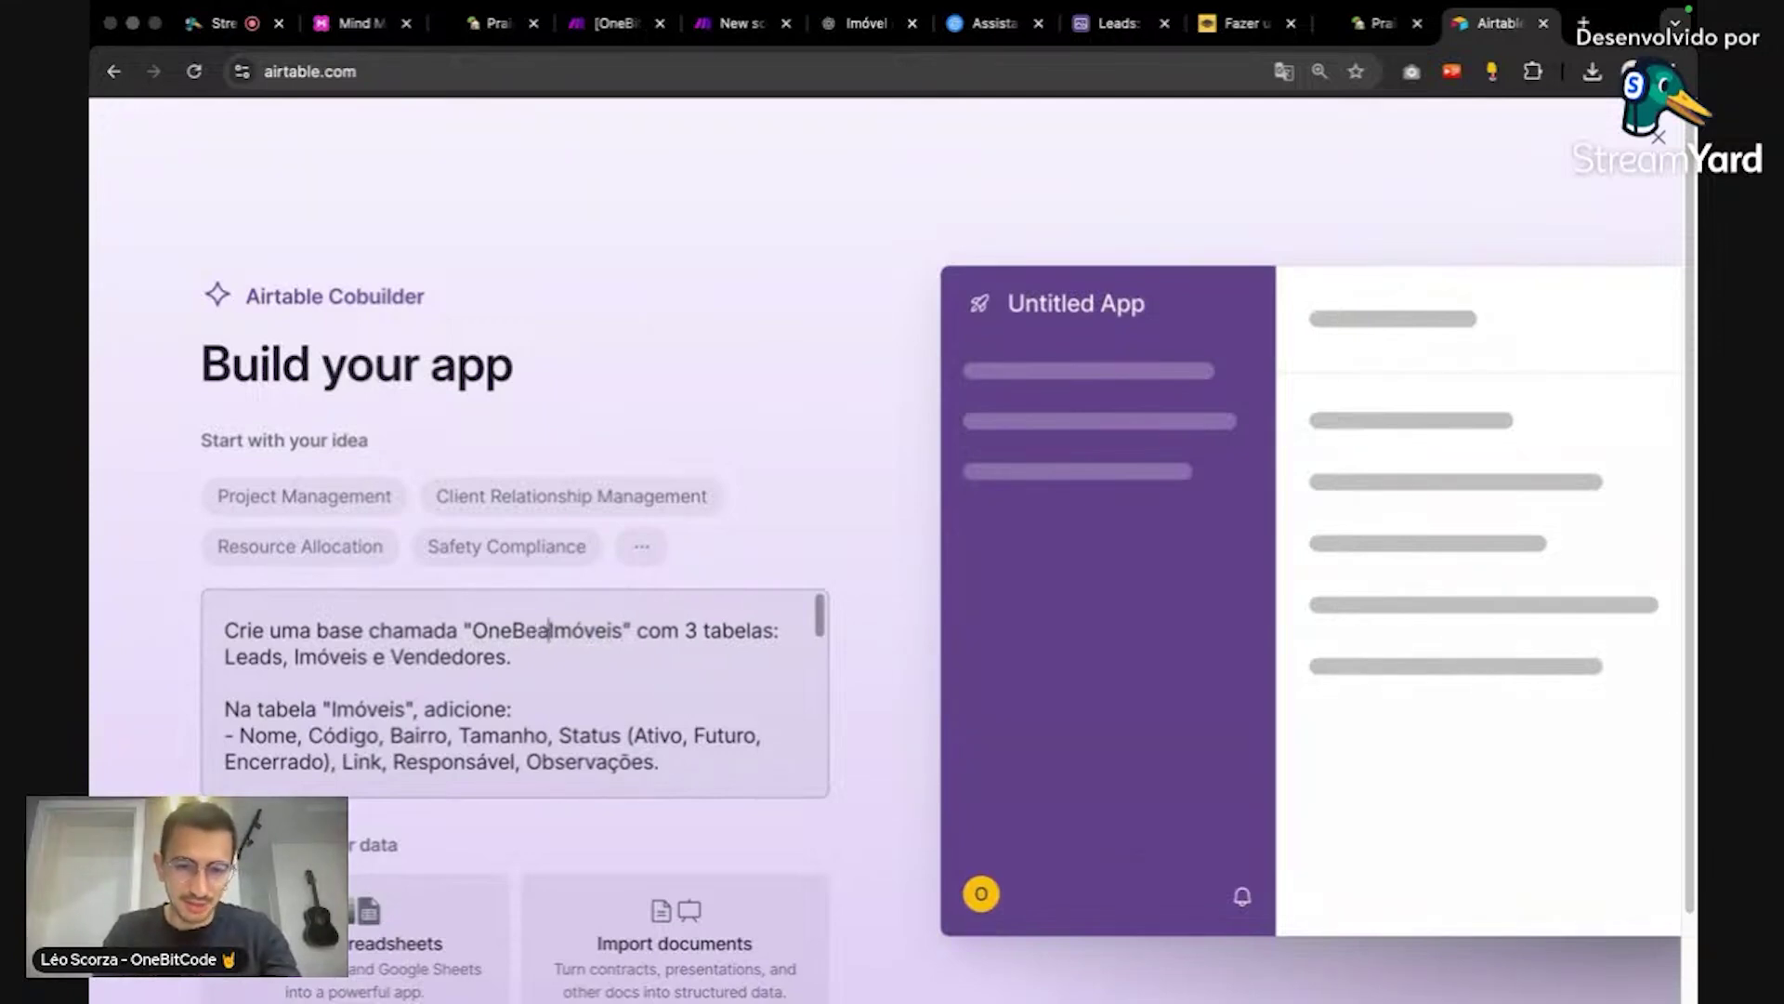
{"action": "type", "text": "cg"}
{"action": "key", "text": "BackSpace"}
{"action": "type", "text": "h"}
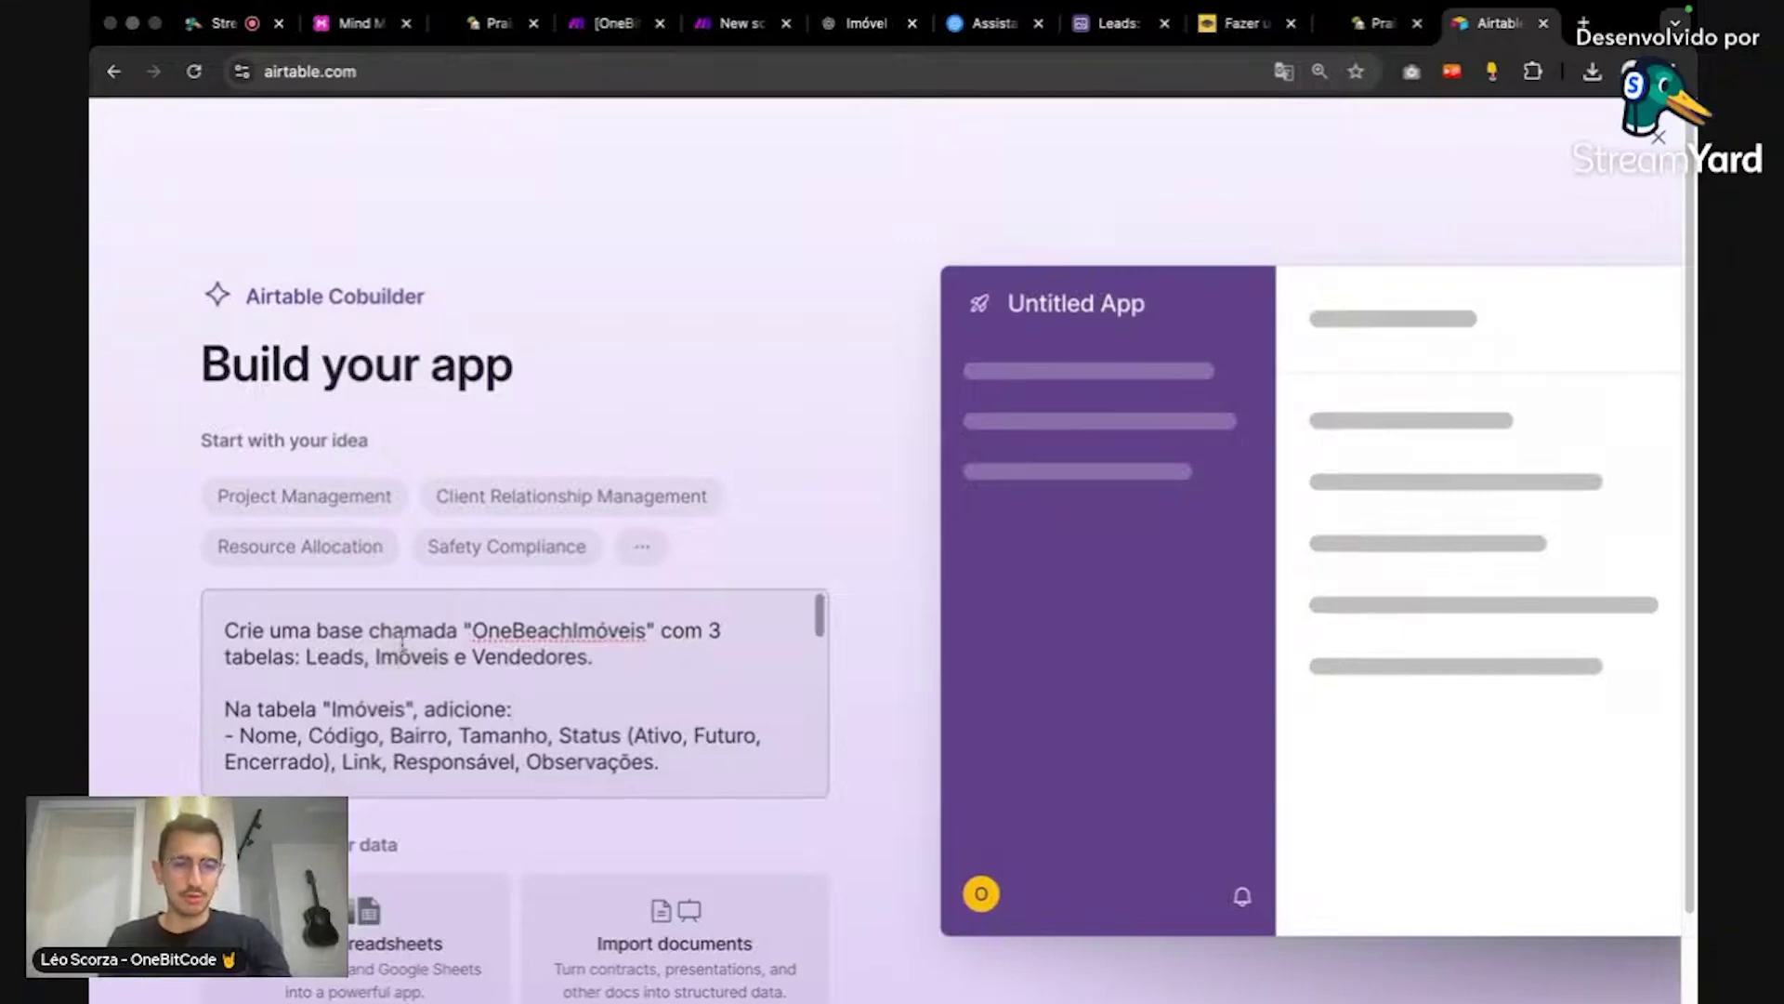
Step: Replace 'Observações.' with 'Descrição.' in the Imóveis table's field list
{"action": "left_click", "coordinate": [650, 676]}
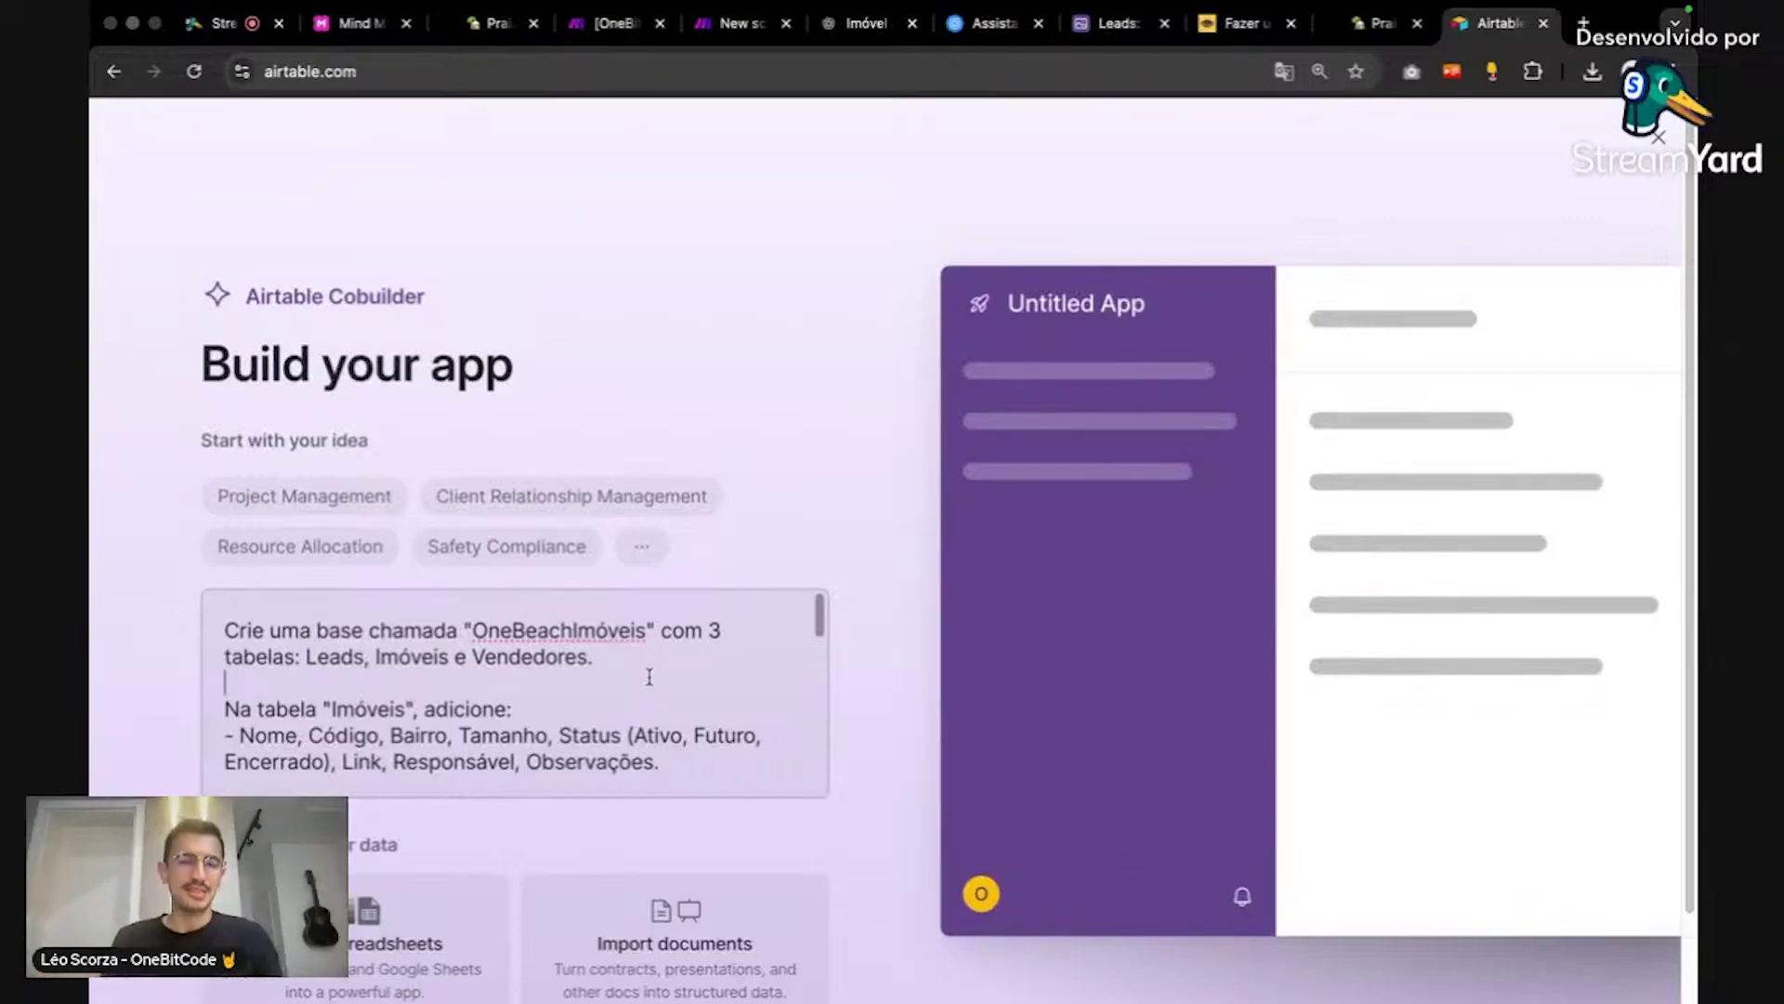
{"action": "scroll", "coordinate": [650, 676], "scroll_direction": "down", "scroll_amount": 1}
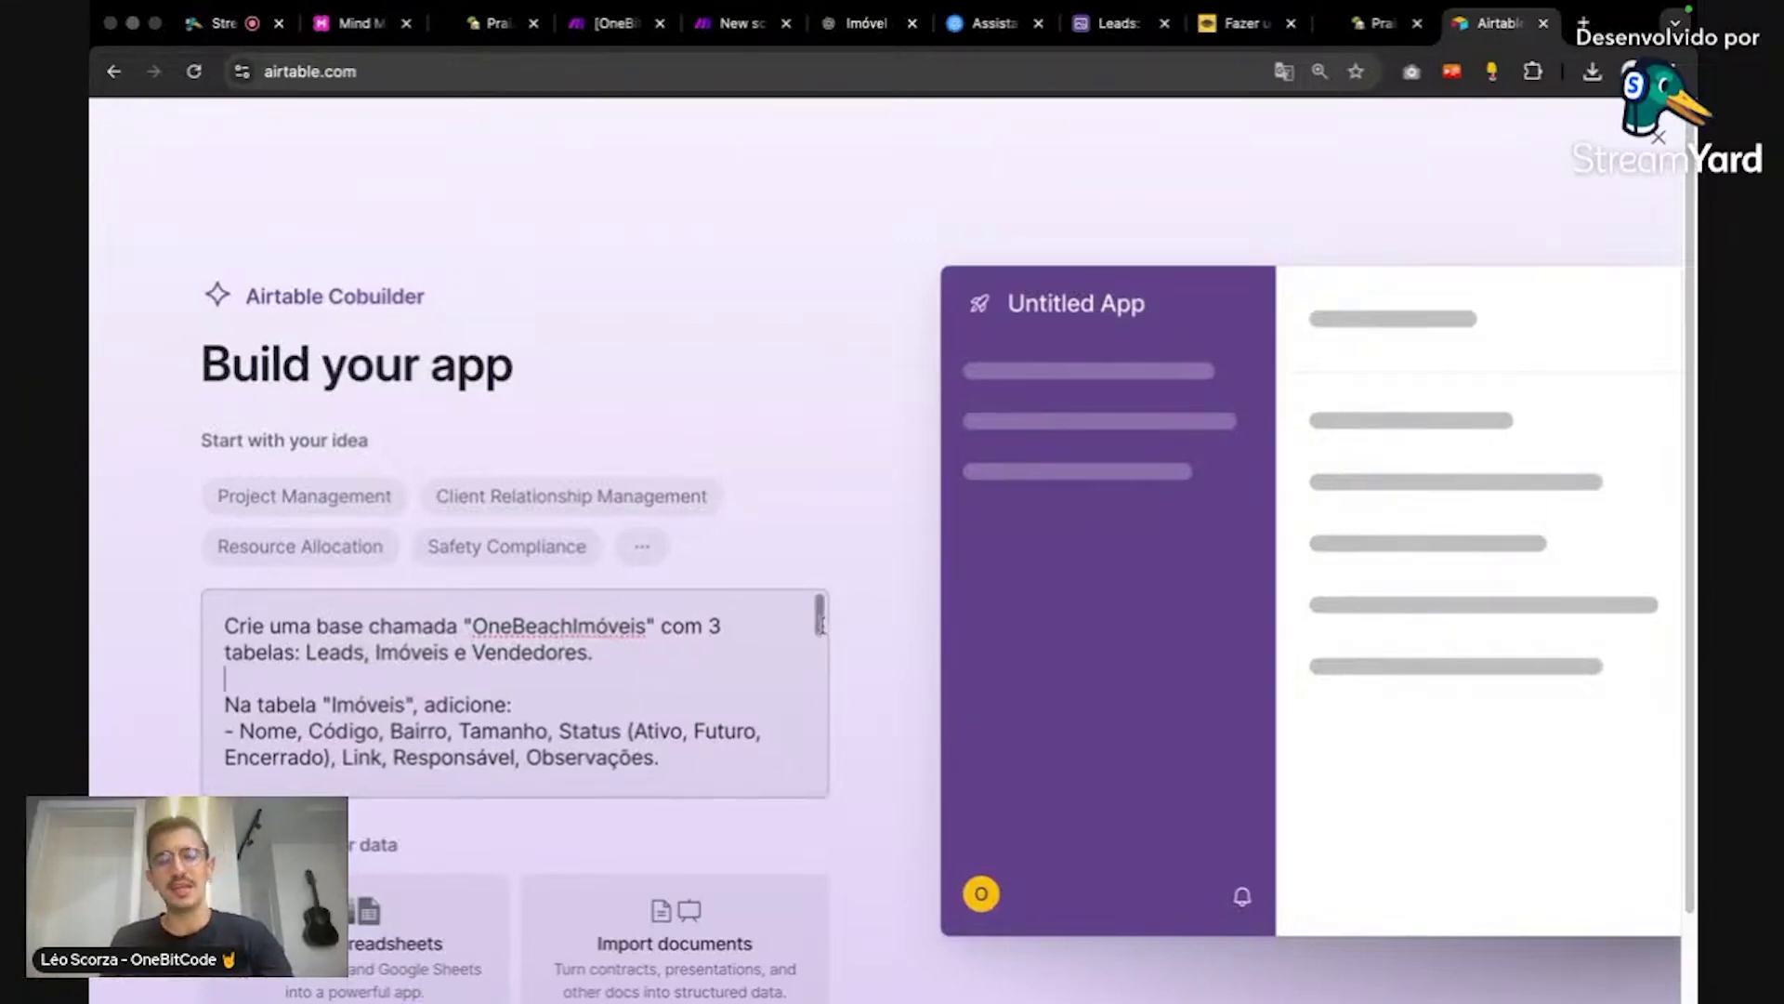
{"action": "scroll", "coordinate": [777, 651], "scroll_direction": "down", "scroll_amount": 1}
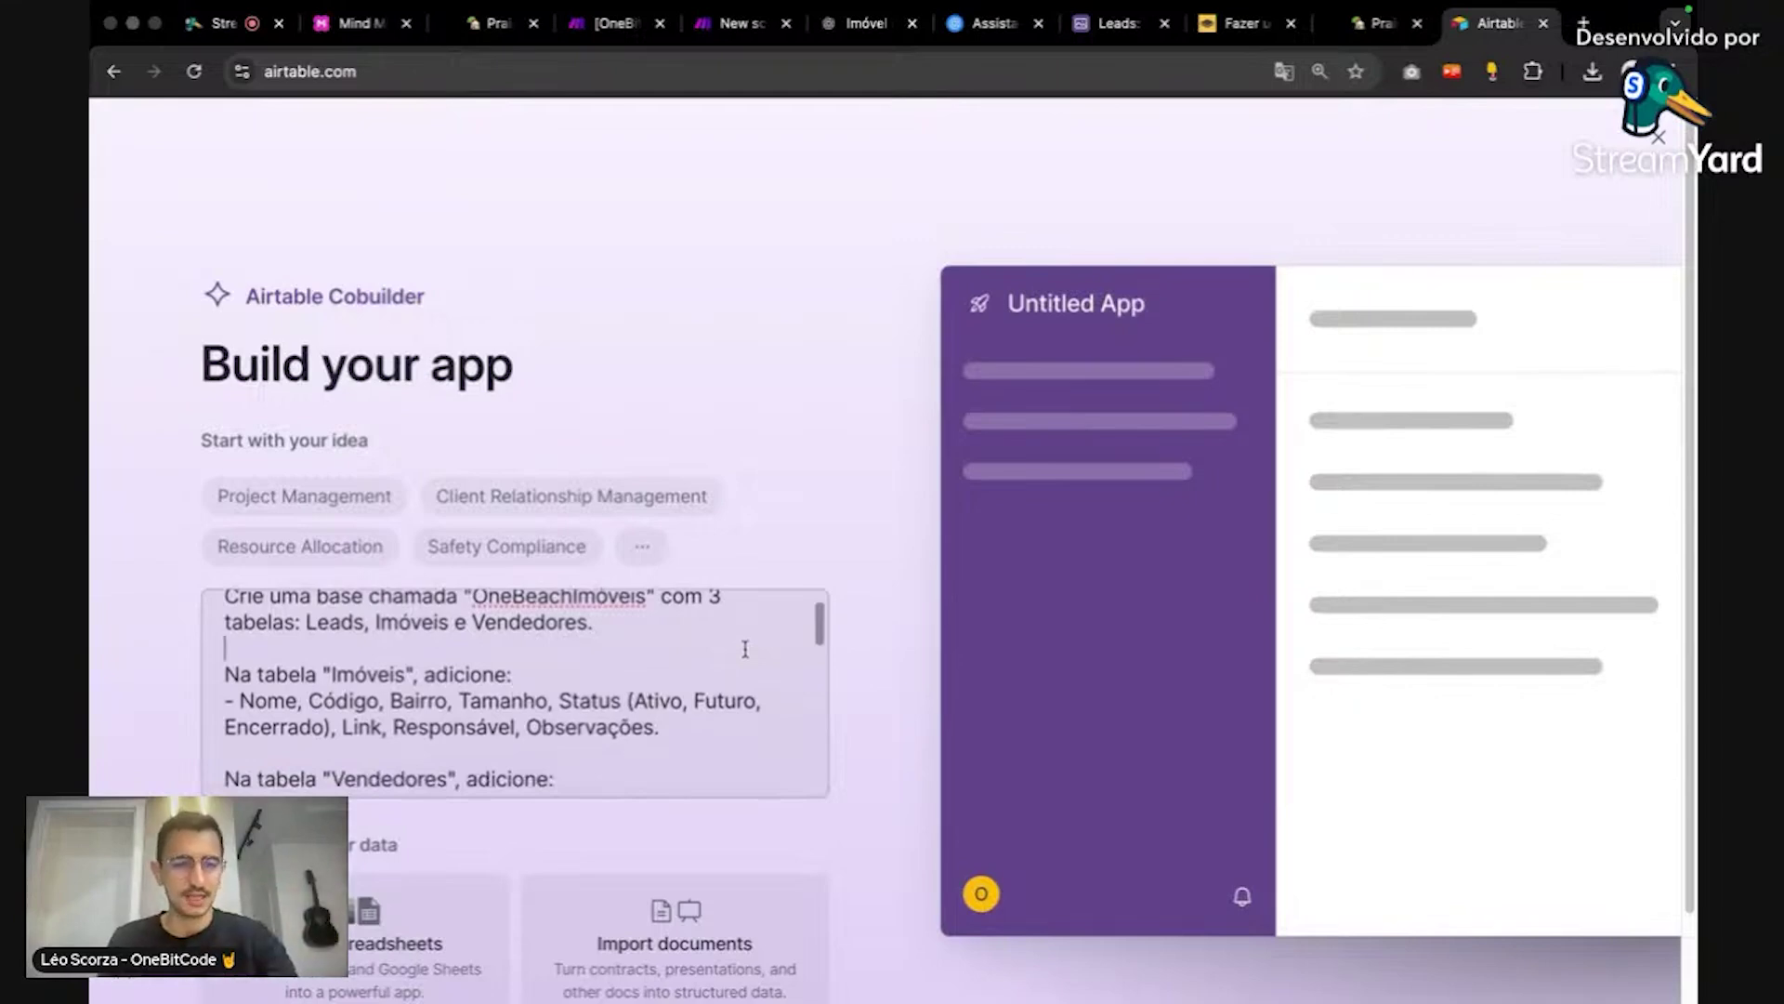
{"action": "scroll", "coordinate": [745, 649], "scroll_direction": "down", "scroll_amount": 1}
{"action": "scroll", "coordinate": [745, 649], "scroll_direction": "down", "scroll_amount": 1}
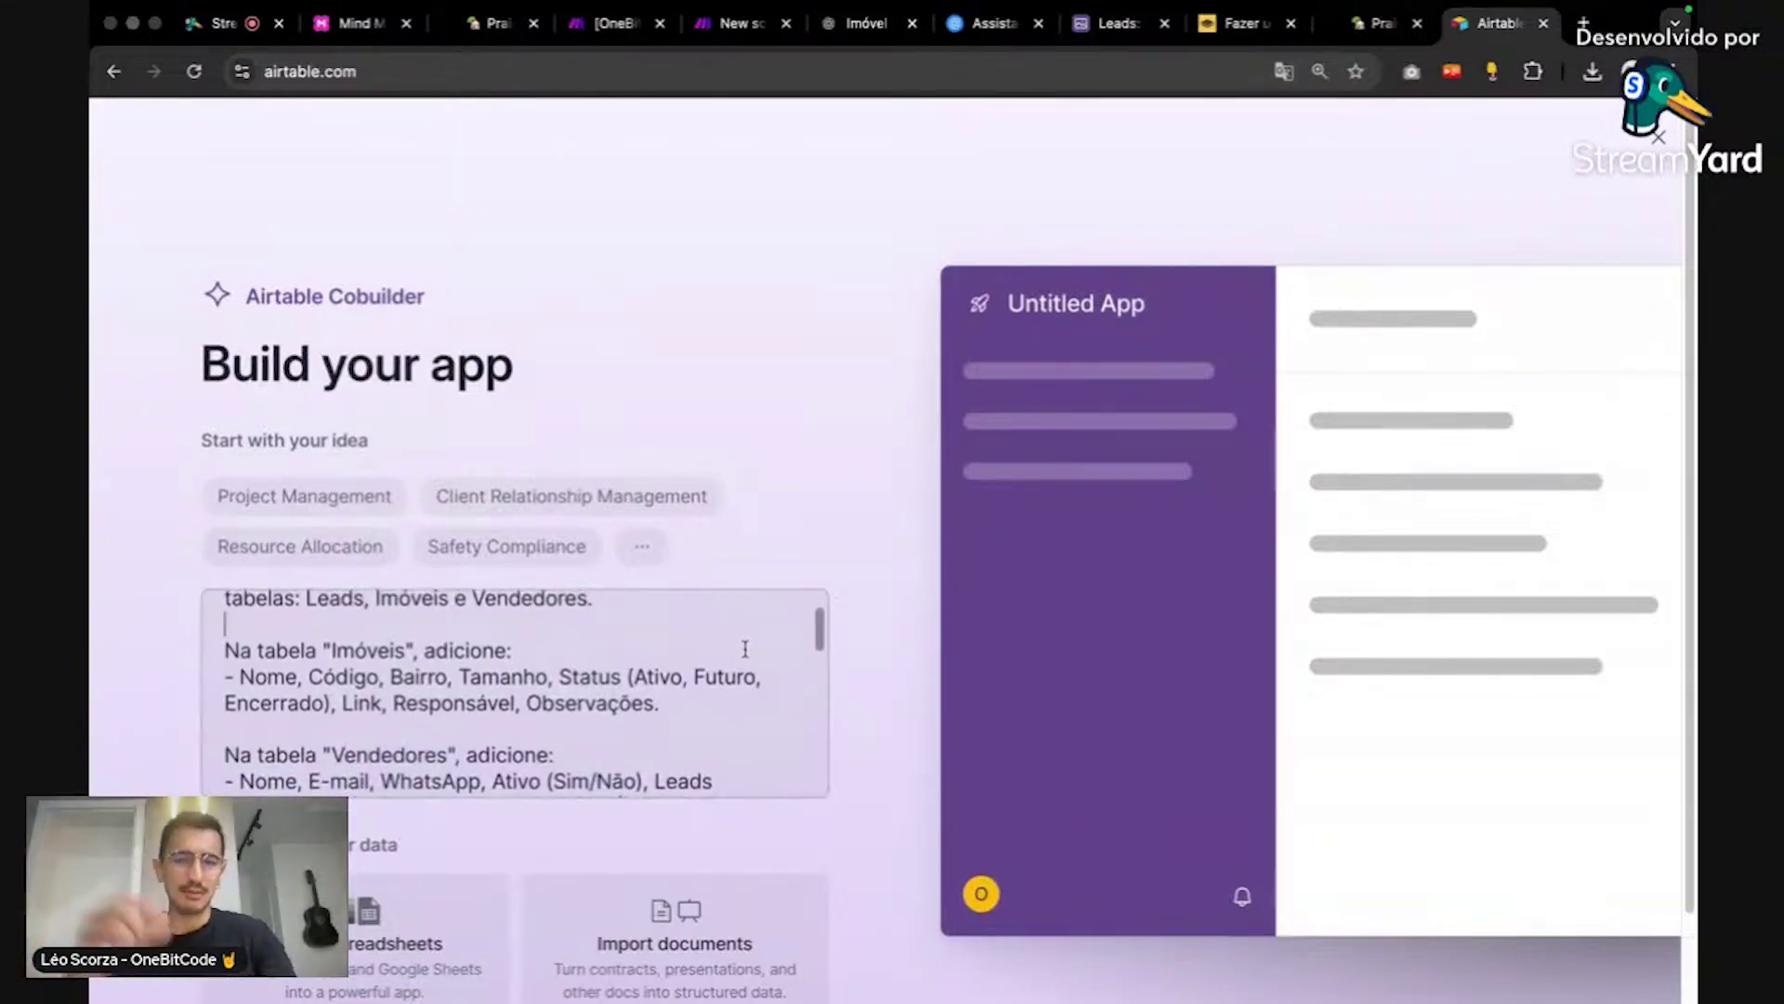
{"action": "scroll", "coordinate": [745, 649], "scroll_direction": "up", "scroll_amount": 3}
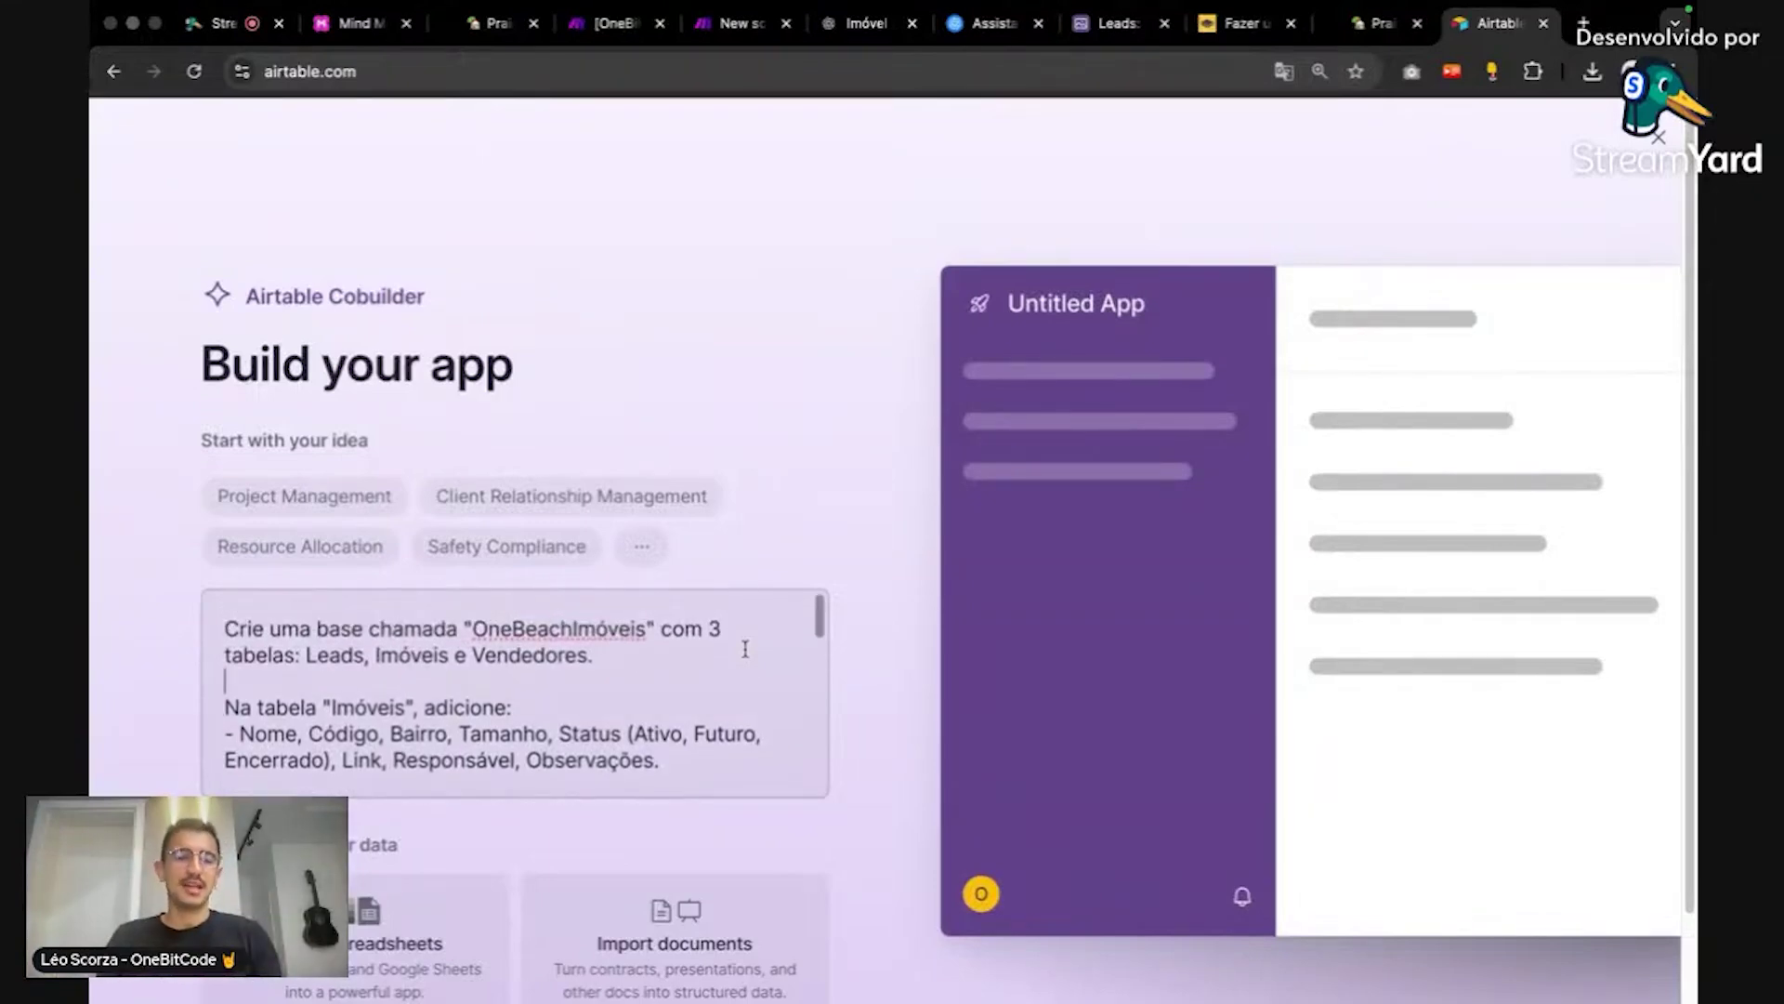
{"action": "scroll", "coordinate": [746, 649], "scroll_direction": "down", "scroll_amount": 3}
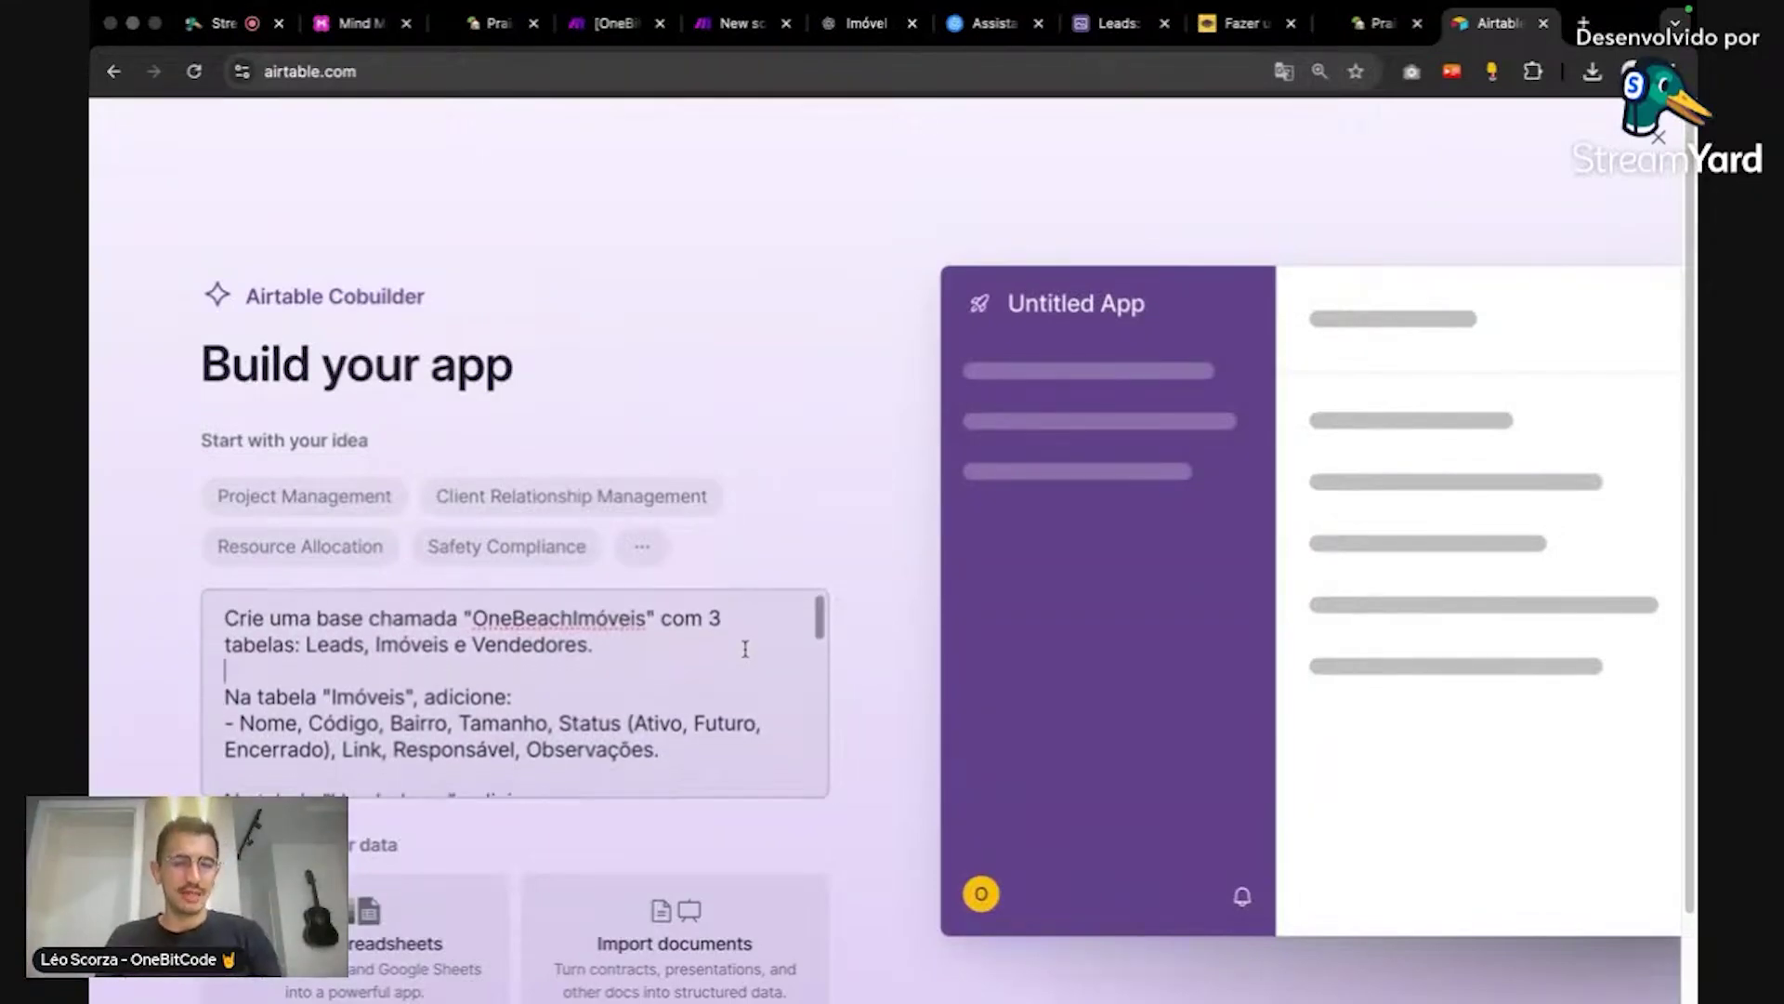
{"action": "scroll", "coordinate": [745, 649], "scroll_direction": "up", "scroll_amount": 2}
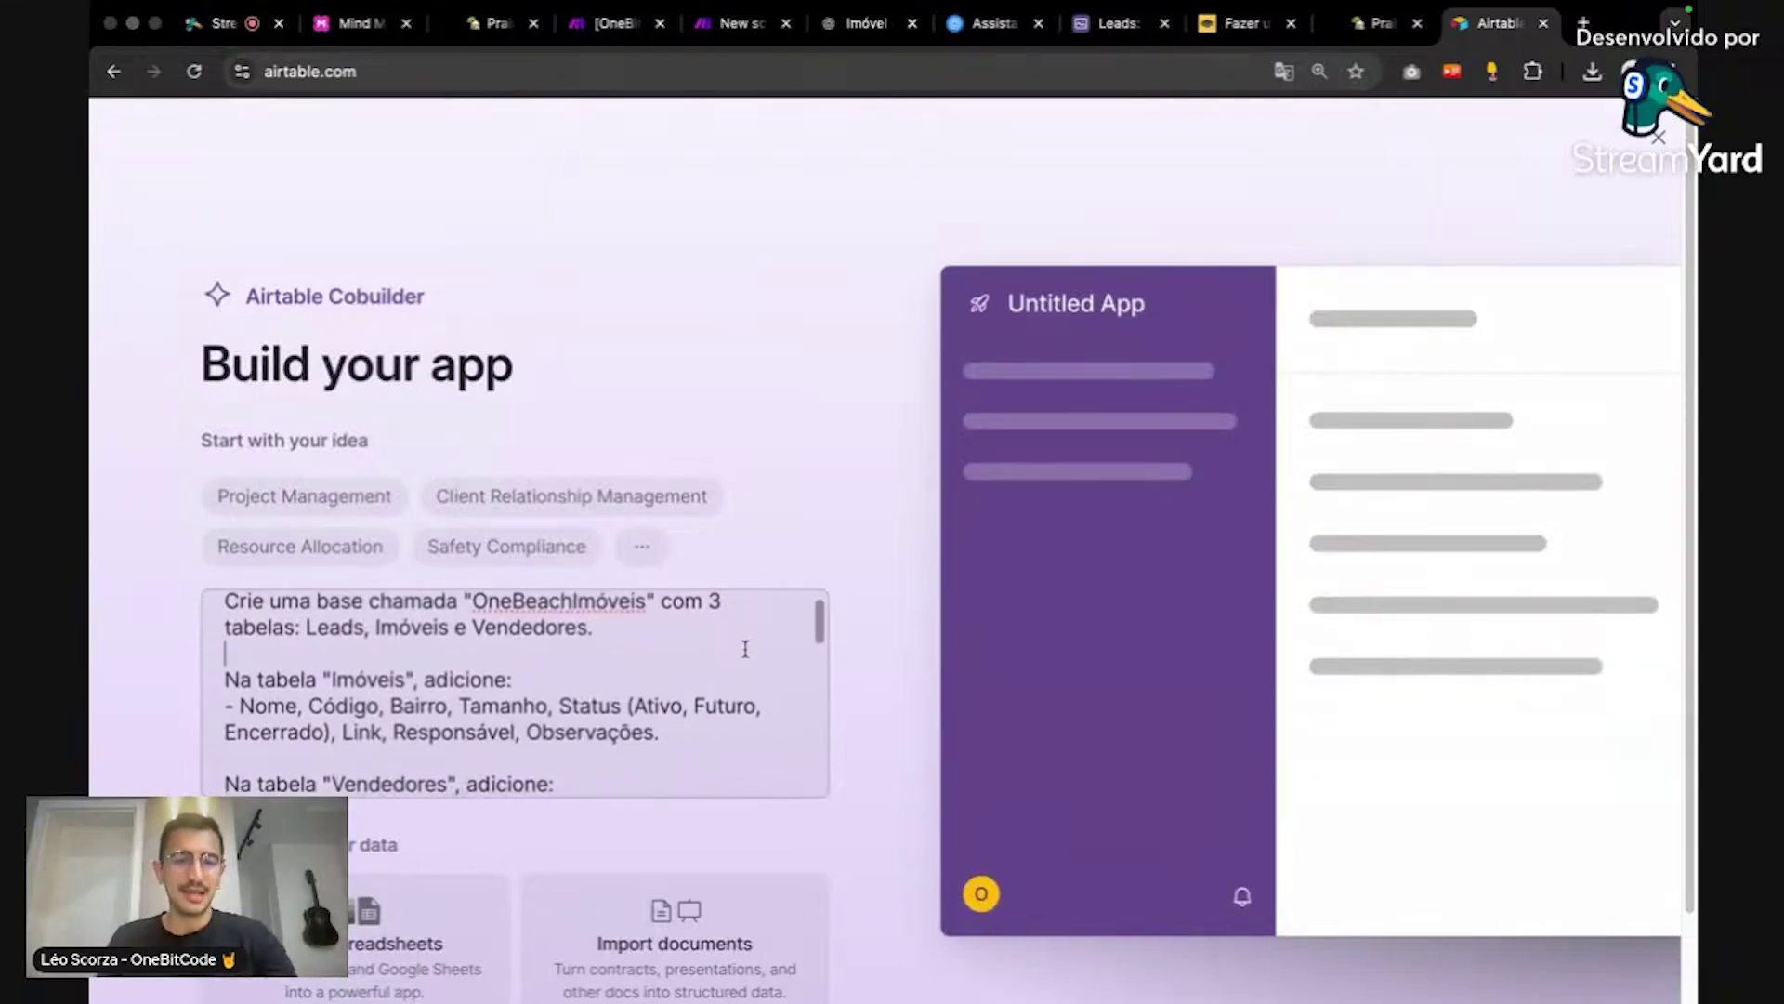
{"action": "scroll", "coordinate": [745, 649], "scroll_direction": "down", "scroll_amount": 2}
{"action": "scroll", "coordinate": [746, 649], "scroll_direction": "up", "scroll_amount": 1}
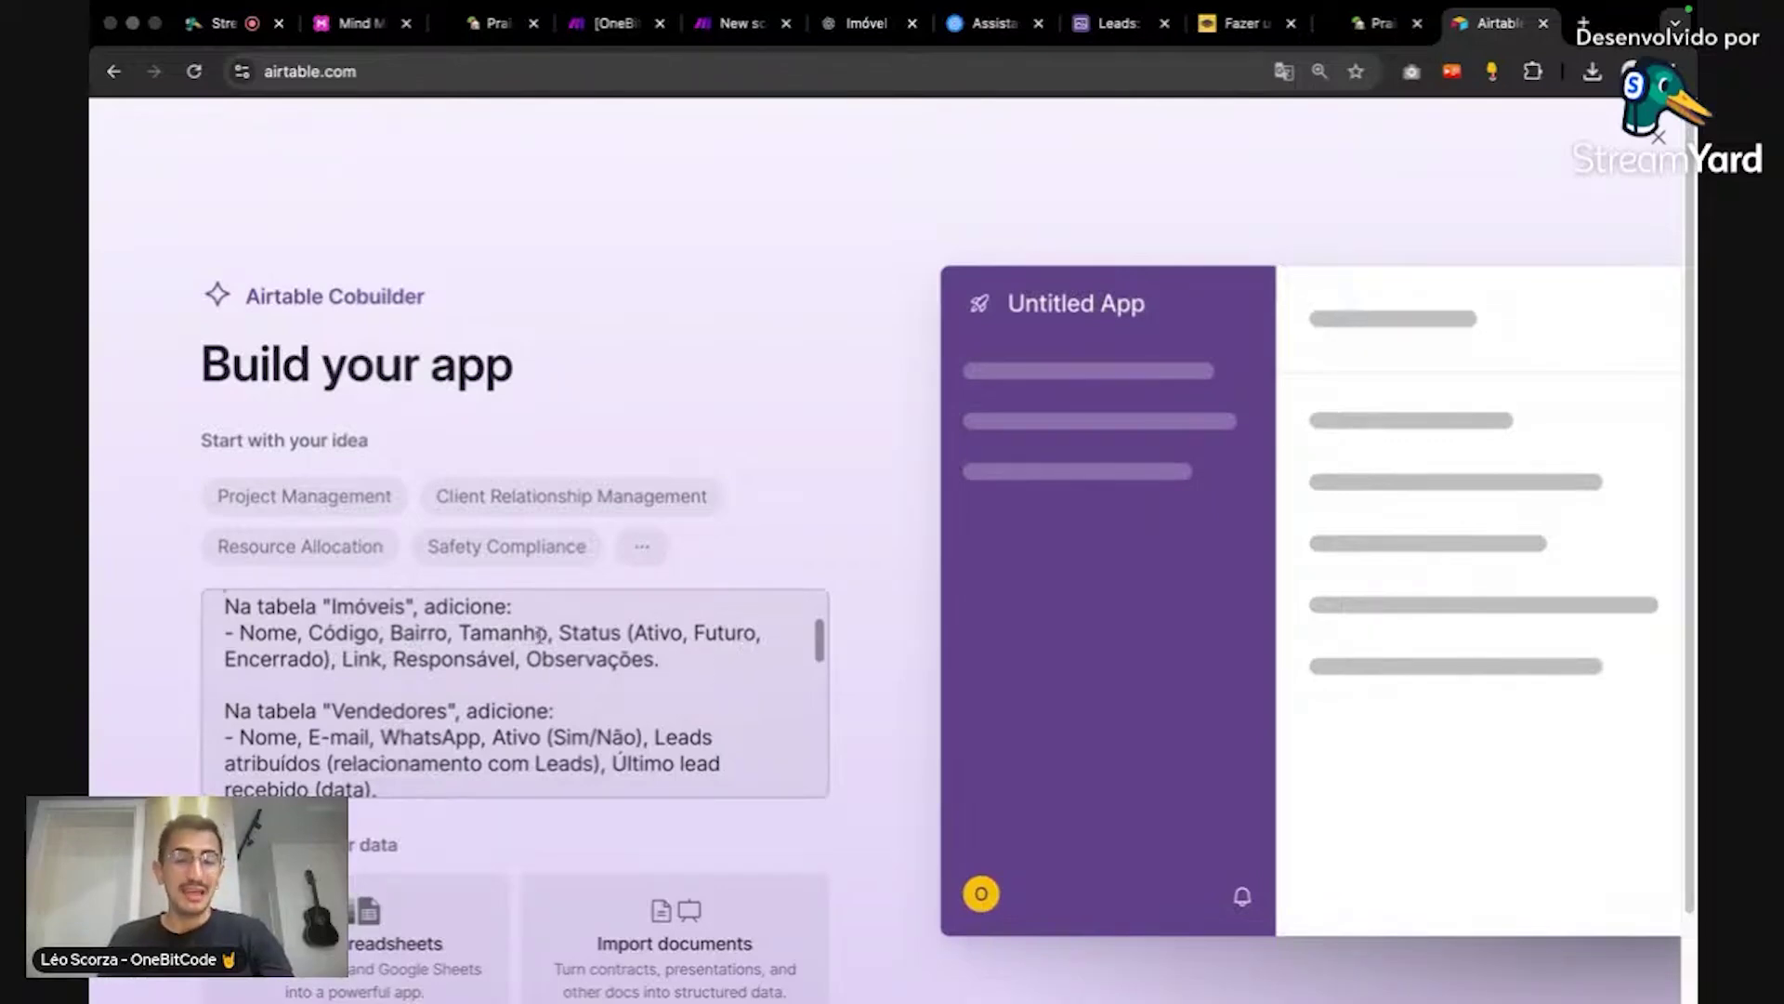
{"action": "key", "text": "BackSpace"}
{"action": "key", "text": "BackSpace"}
{"action": "key", "text": "BackSpace"}
{"action": "key", "text": "BackSpace"}
{"action": "key", "text": "BackSpace"}
{"action": "key", "text": "BackSpace"}
{"action": "key", "text": "BackSpace"}
{"action": "key", "text": "BackSpace"}
{"action": "key", "text": "BackSpace"}
{"action": "key", "text": "BackSpace"}
{"action": "key", "text": "BackSpace"}
{"action": "key", "text": "BackSpace"}
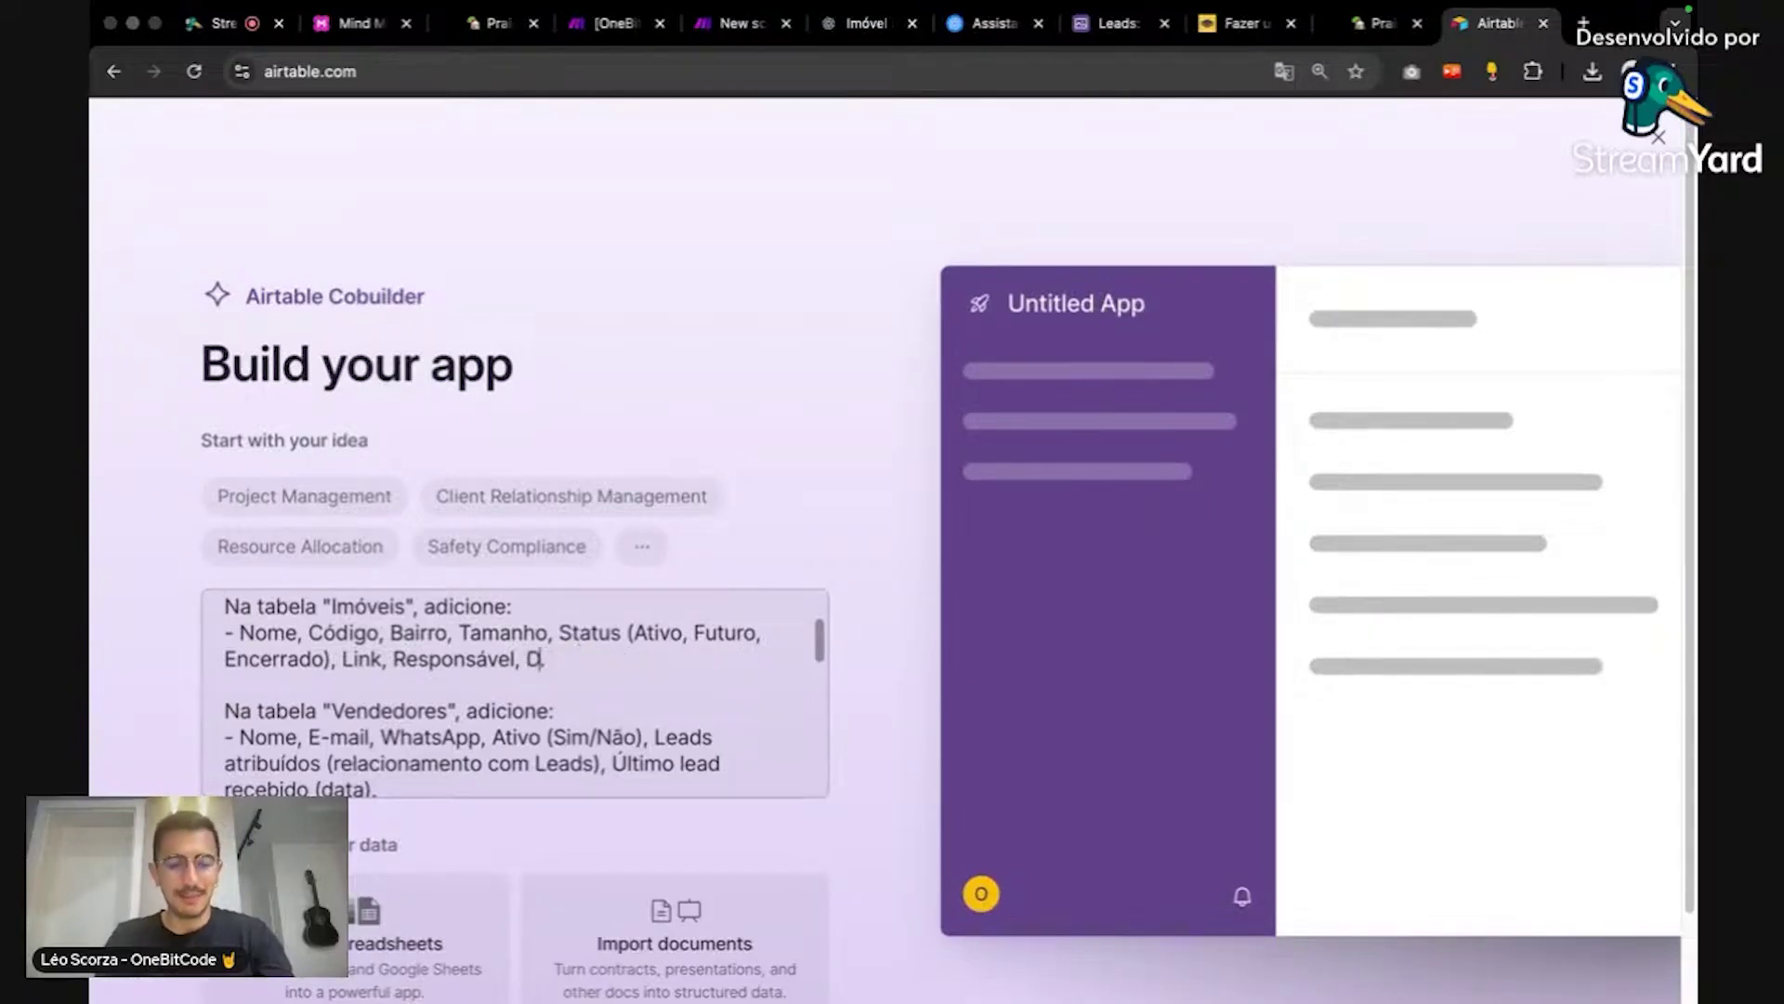
{"action": "type", "text": "Descri"}
{"action": "type", "text": "ção."}
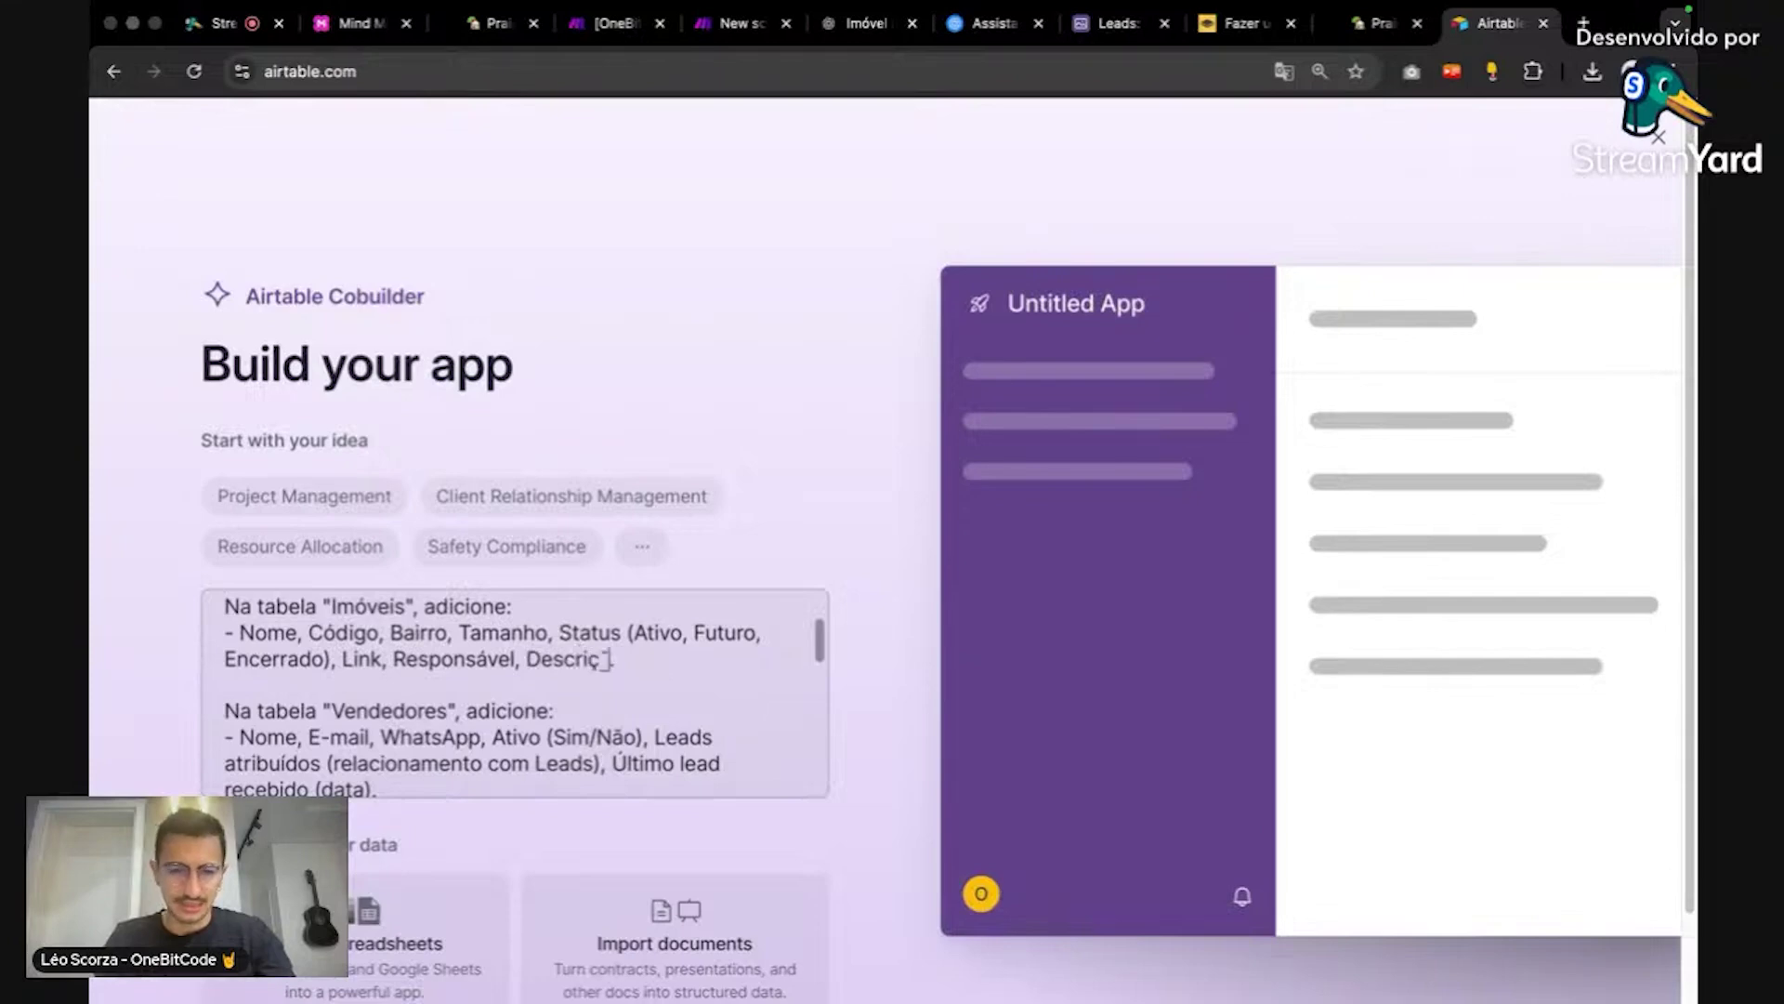
Step: Read through the rest of the prompt, down to the Leads fields and Kanban view
{"action": "scroll", "coordinate": [622, 651], "scroll_direction": "down", "scroll_amount": 2}
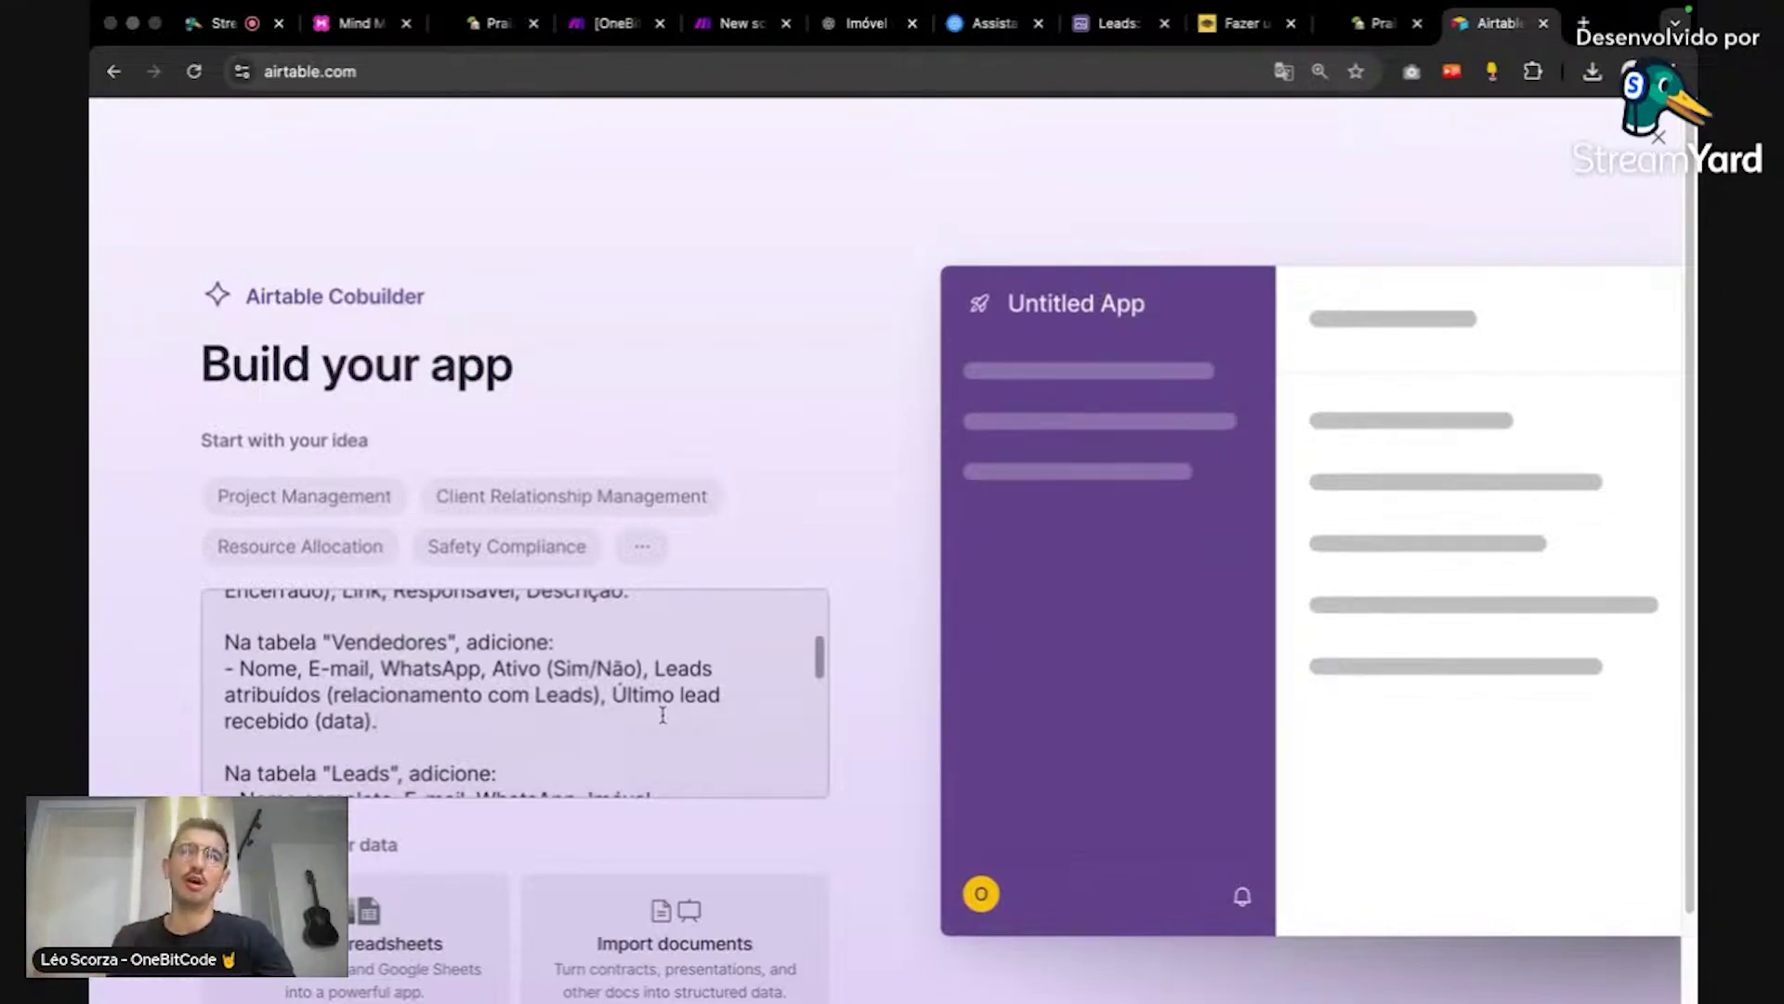
{"action": "scroll", "coordinate": [657, 727], "scroll_direction": "down", "scroll_amount": 5}
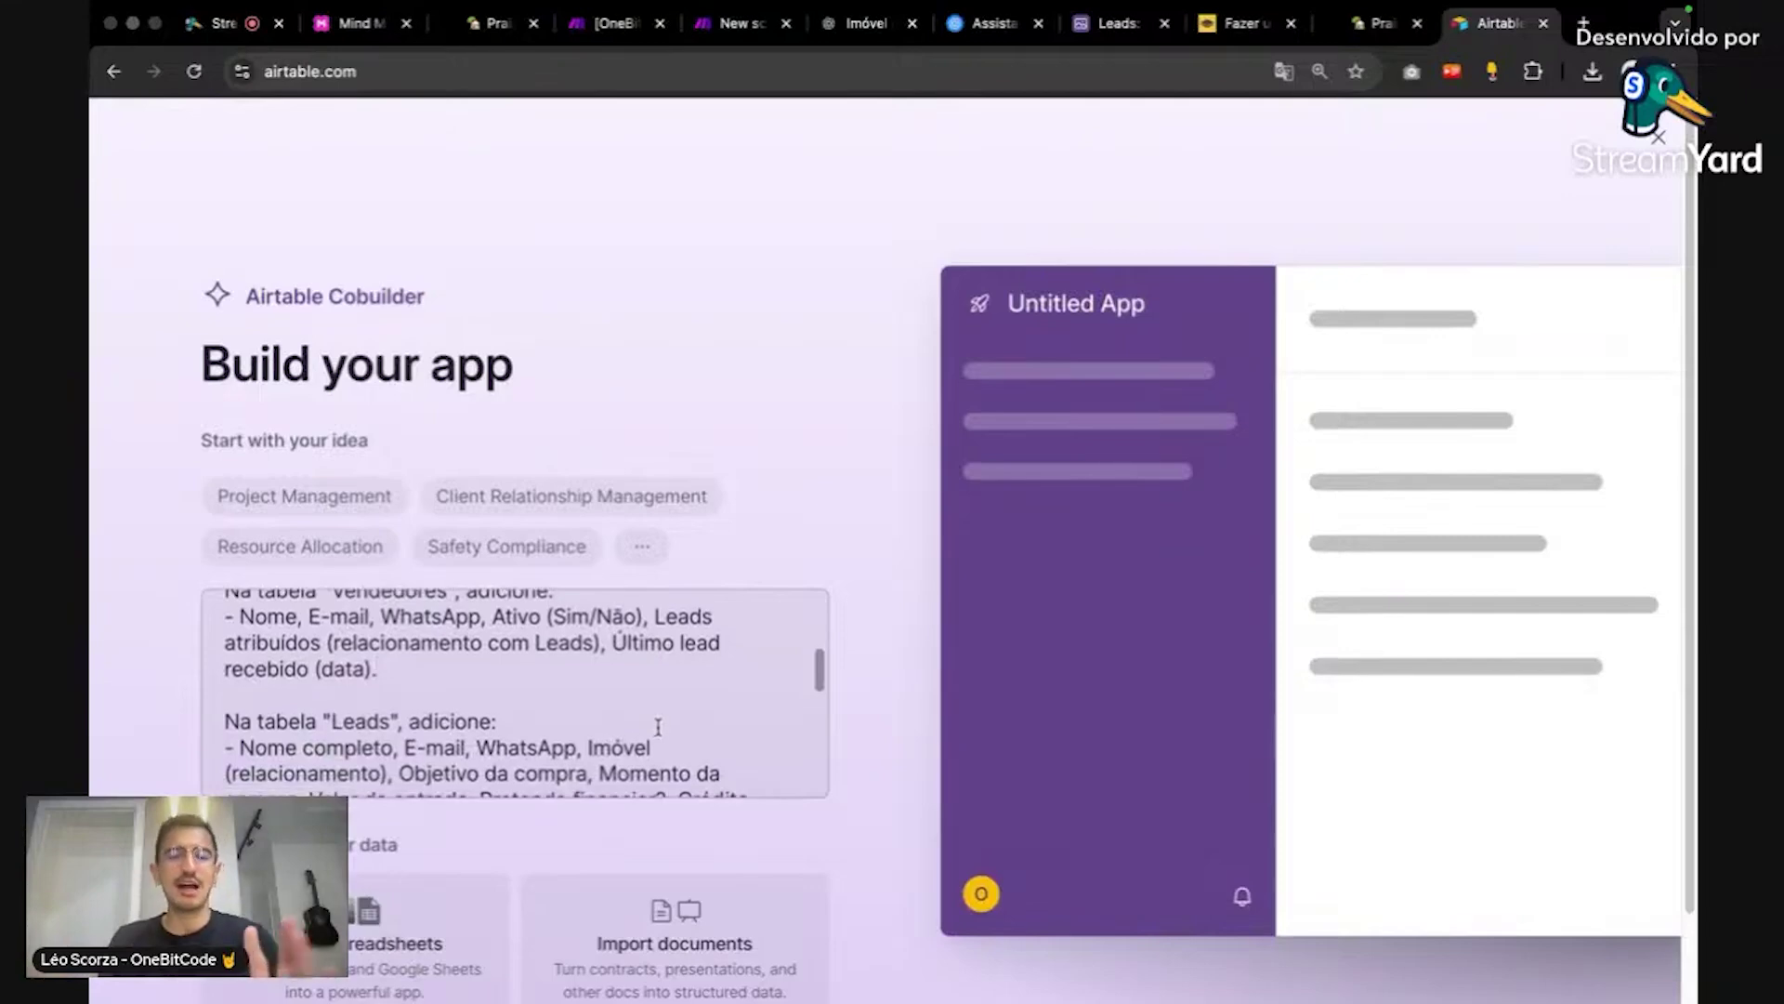
{"action": "scroll", "coordinate": [670, 706], "scroll_direction": "up", "scroll_amount": 3}
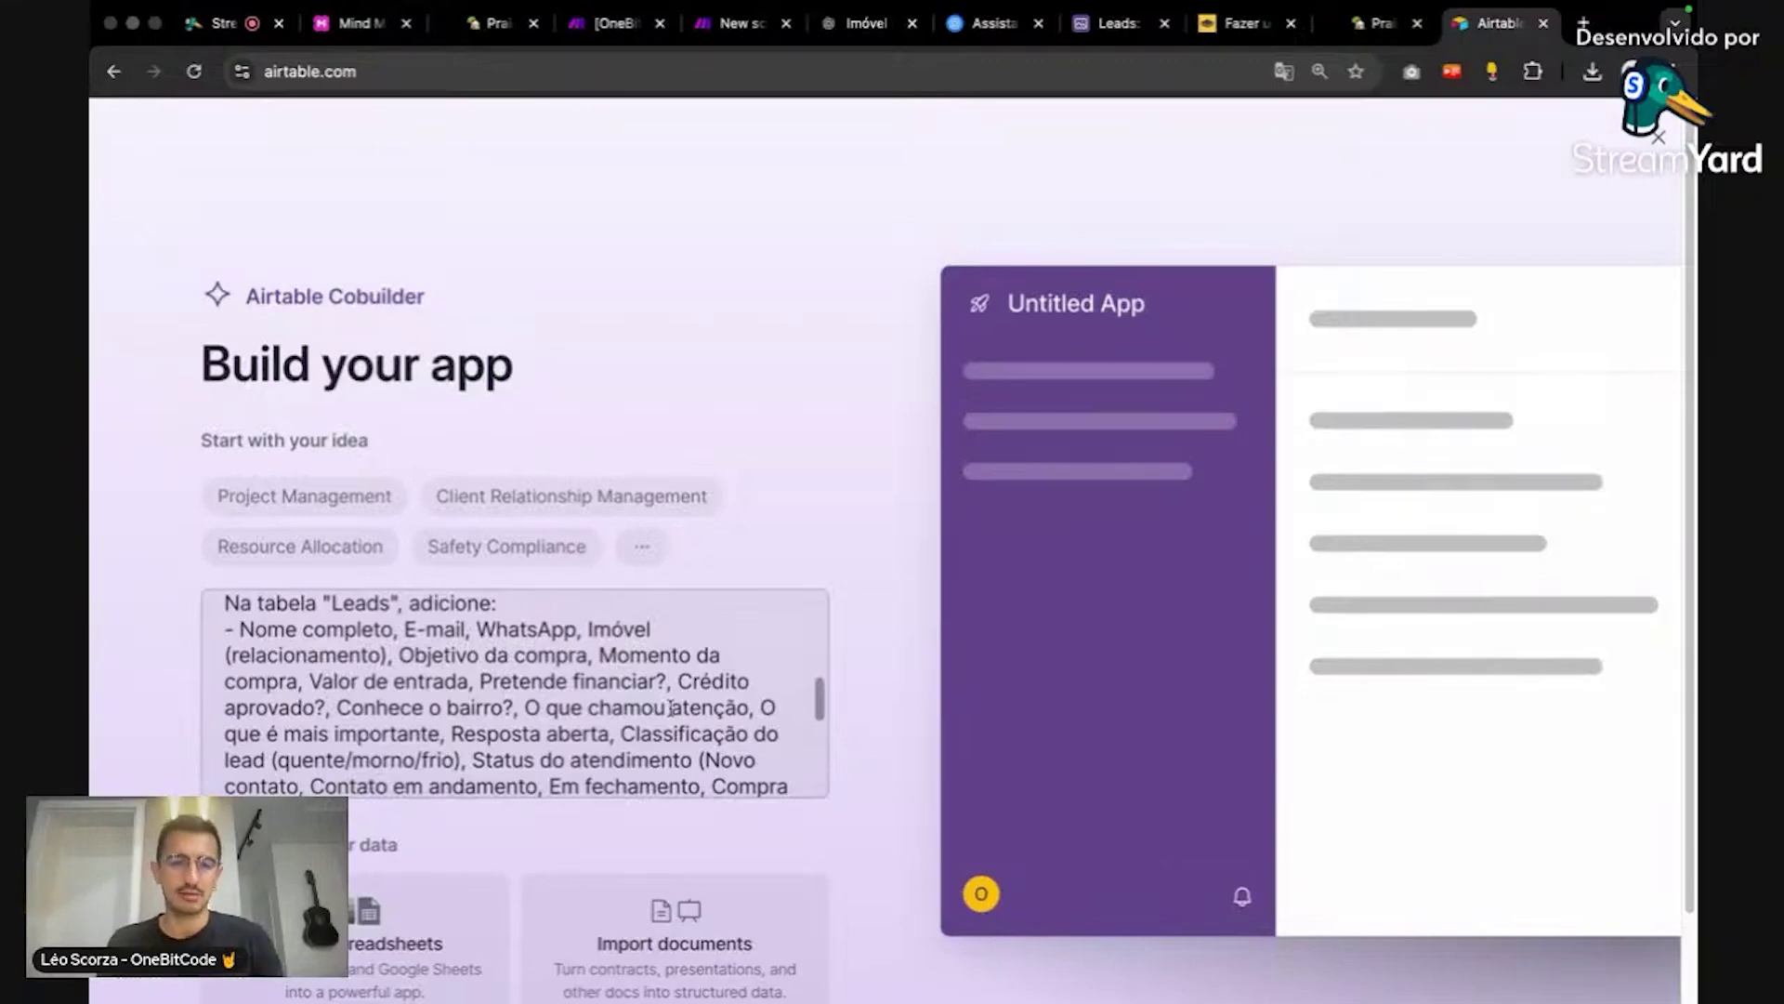
{"action": "scroll", "coordinate": [671, 708], "scroll_direction": "down", "scroll_amount": 1}
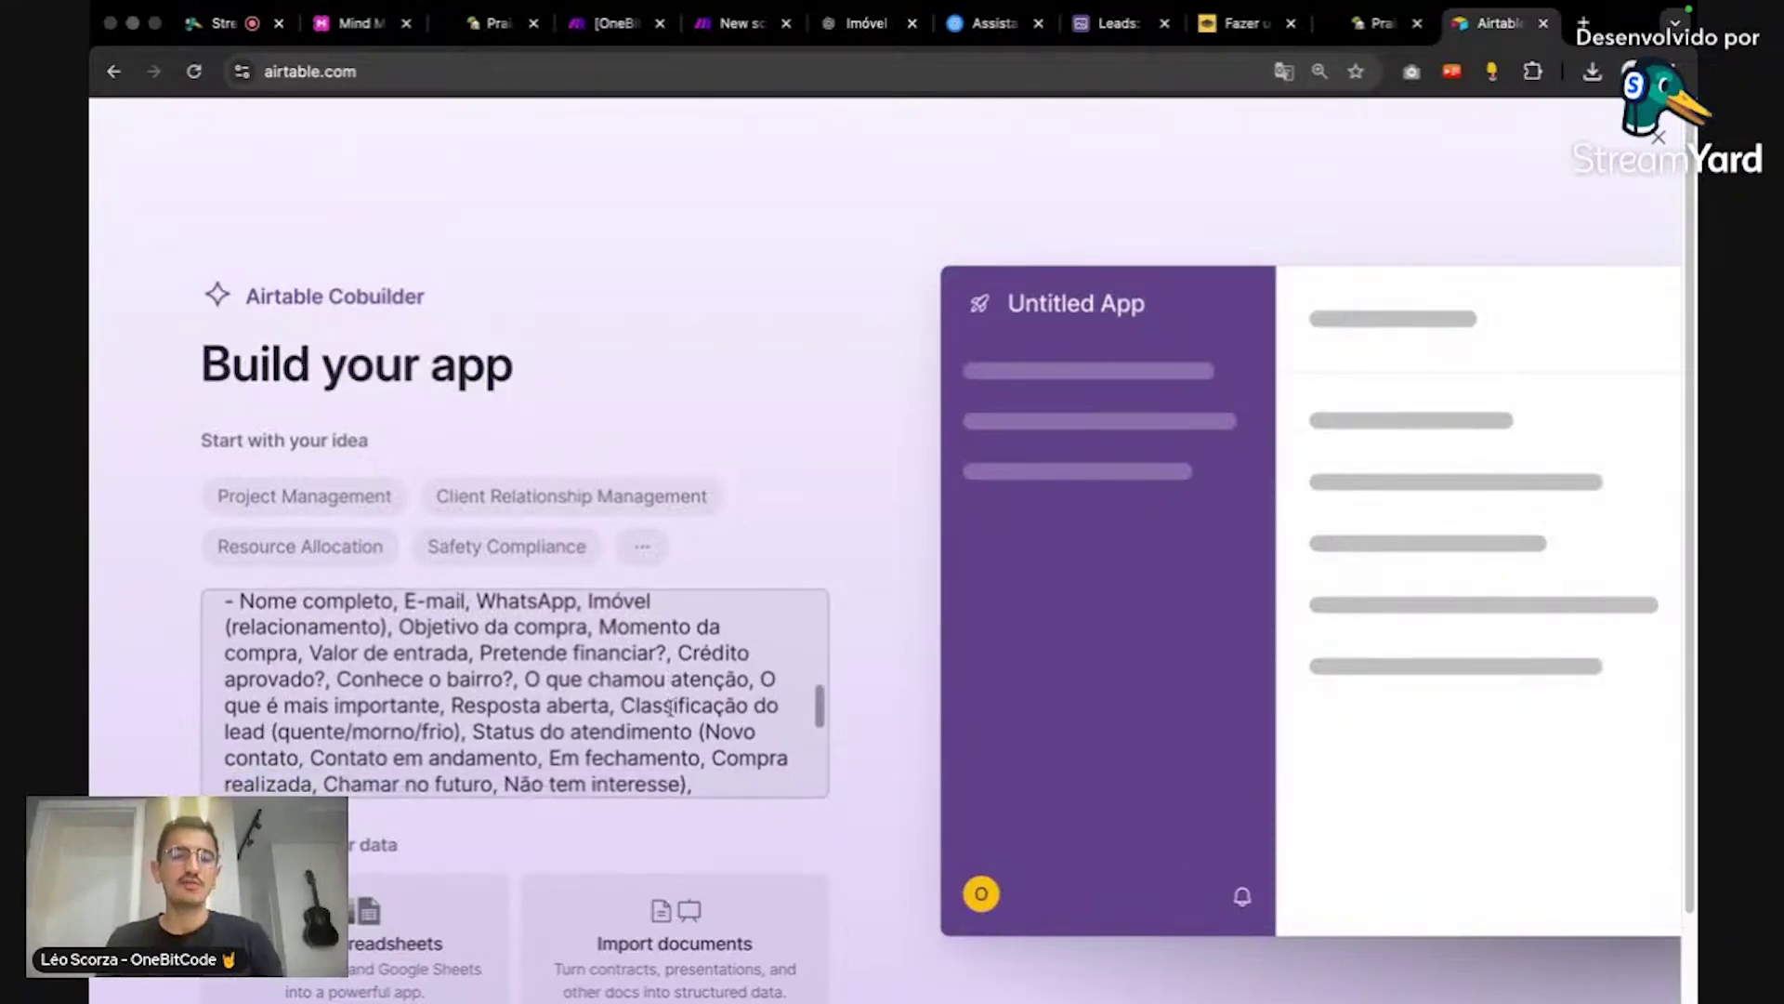
{"action": "scroll", "coordinate": [671, 708], "scroll_direction": "down", "scroll_amount": 1}
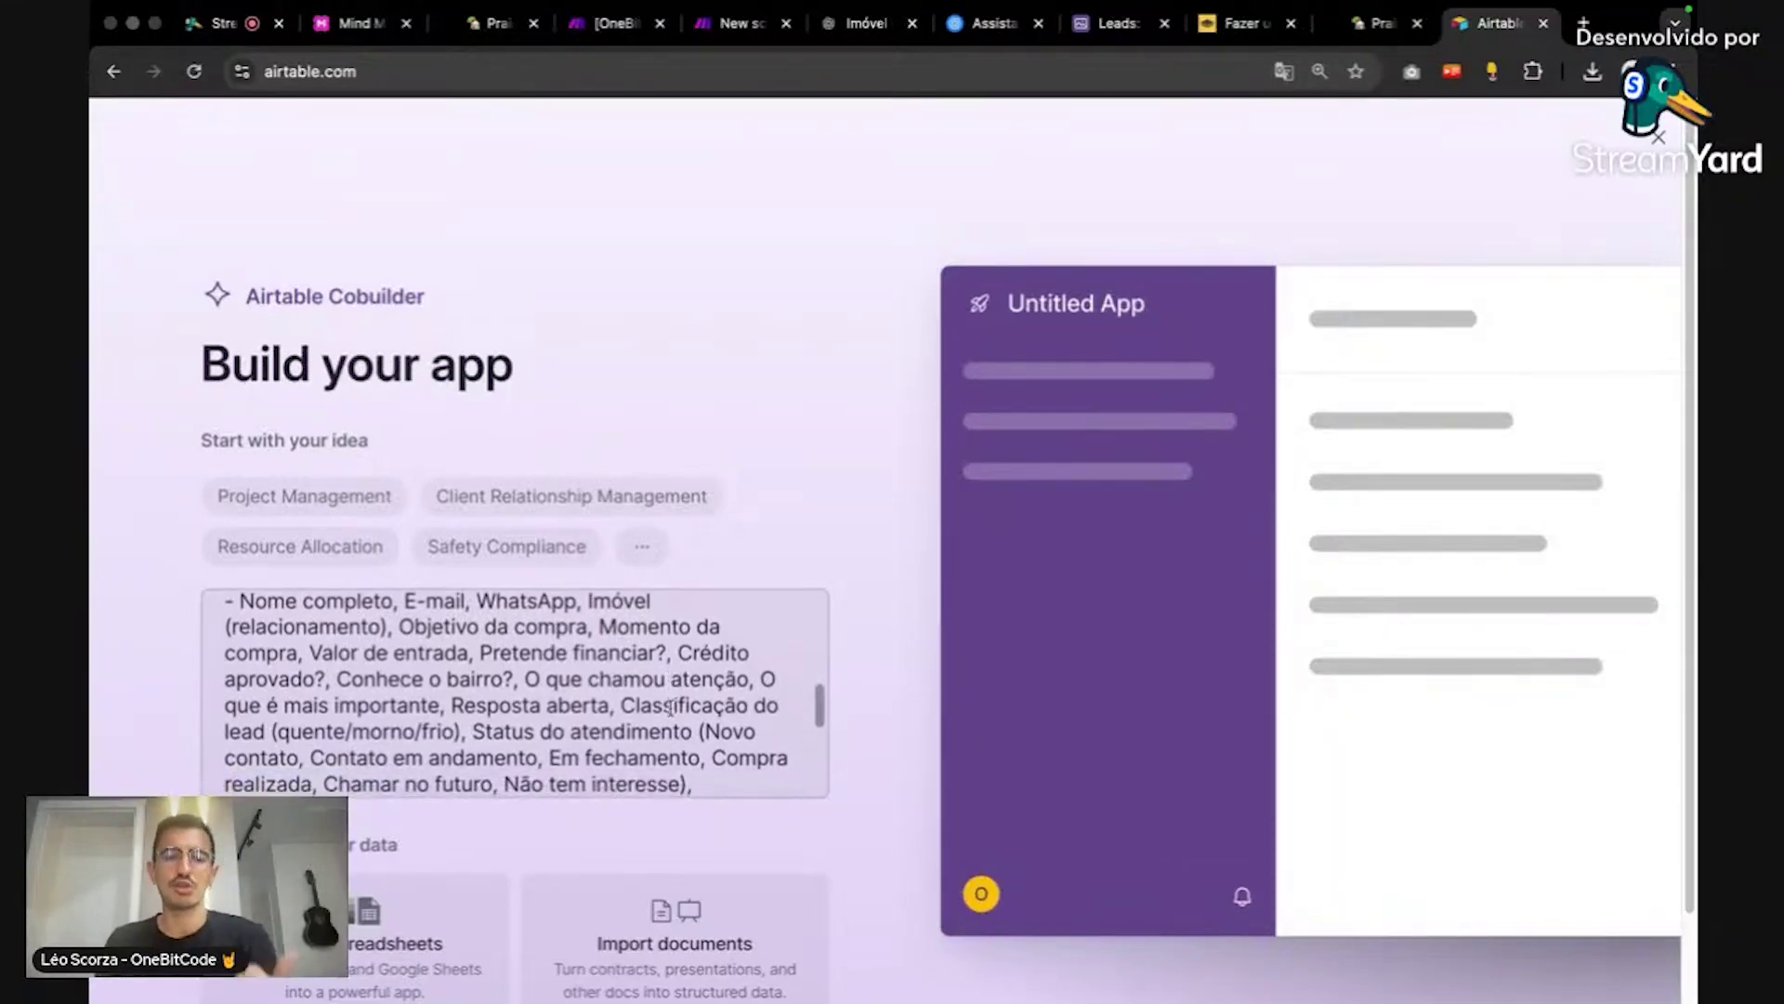
{"action": "scroll", "coordinate": [670, 707], "scroll_direction": "down", "scroll_amount": 1}
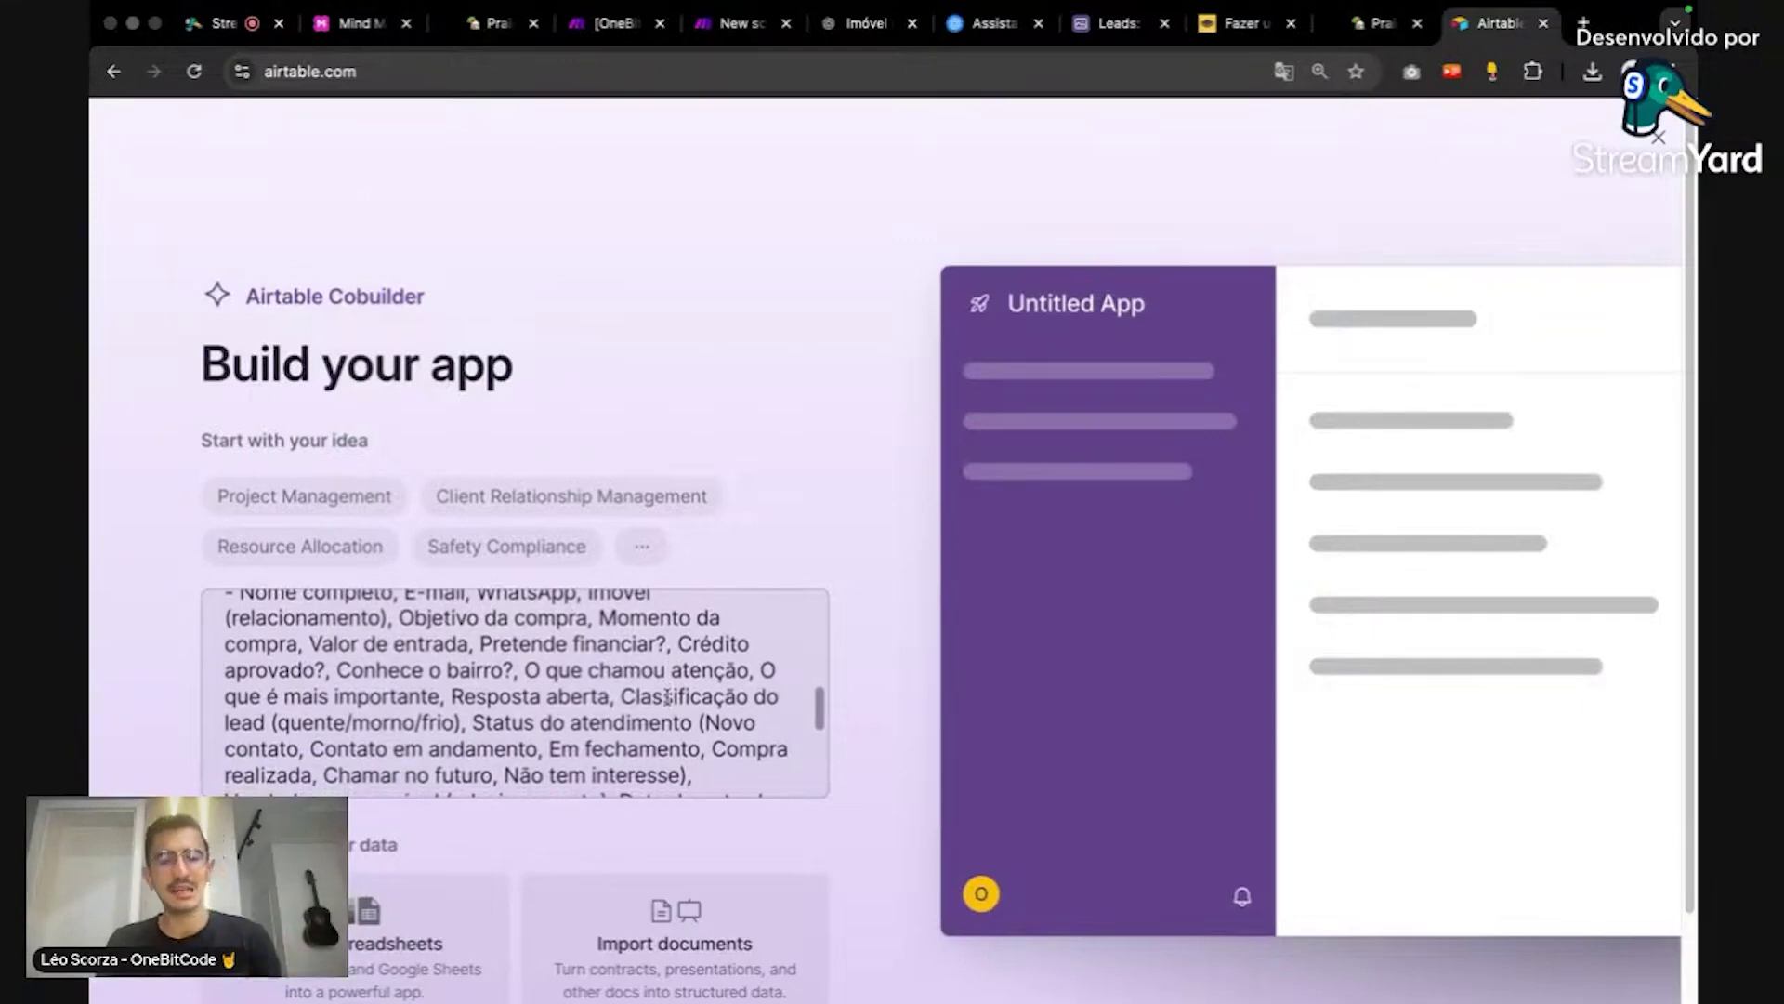
{"action": "scroll", "coordinate": [667, 697], "scroll_direction": "down", "scroll_amount": 1}
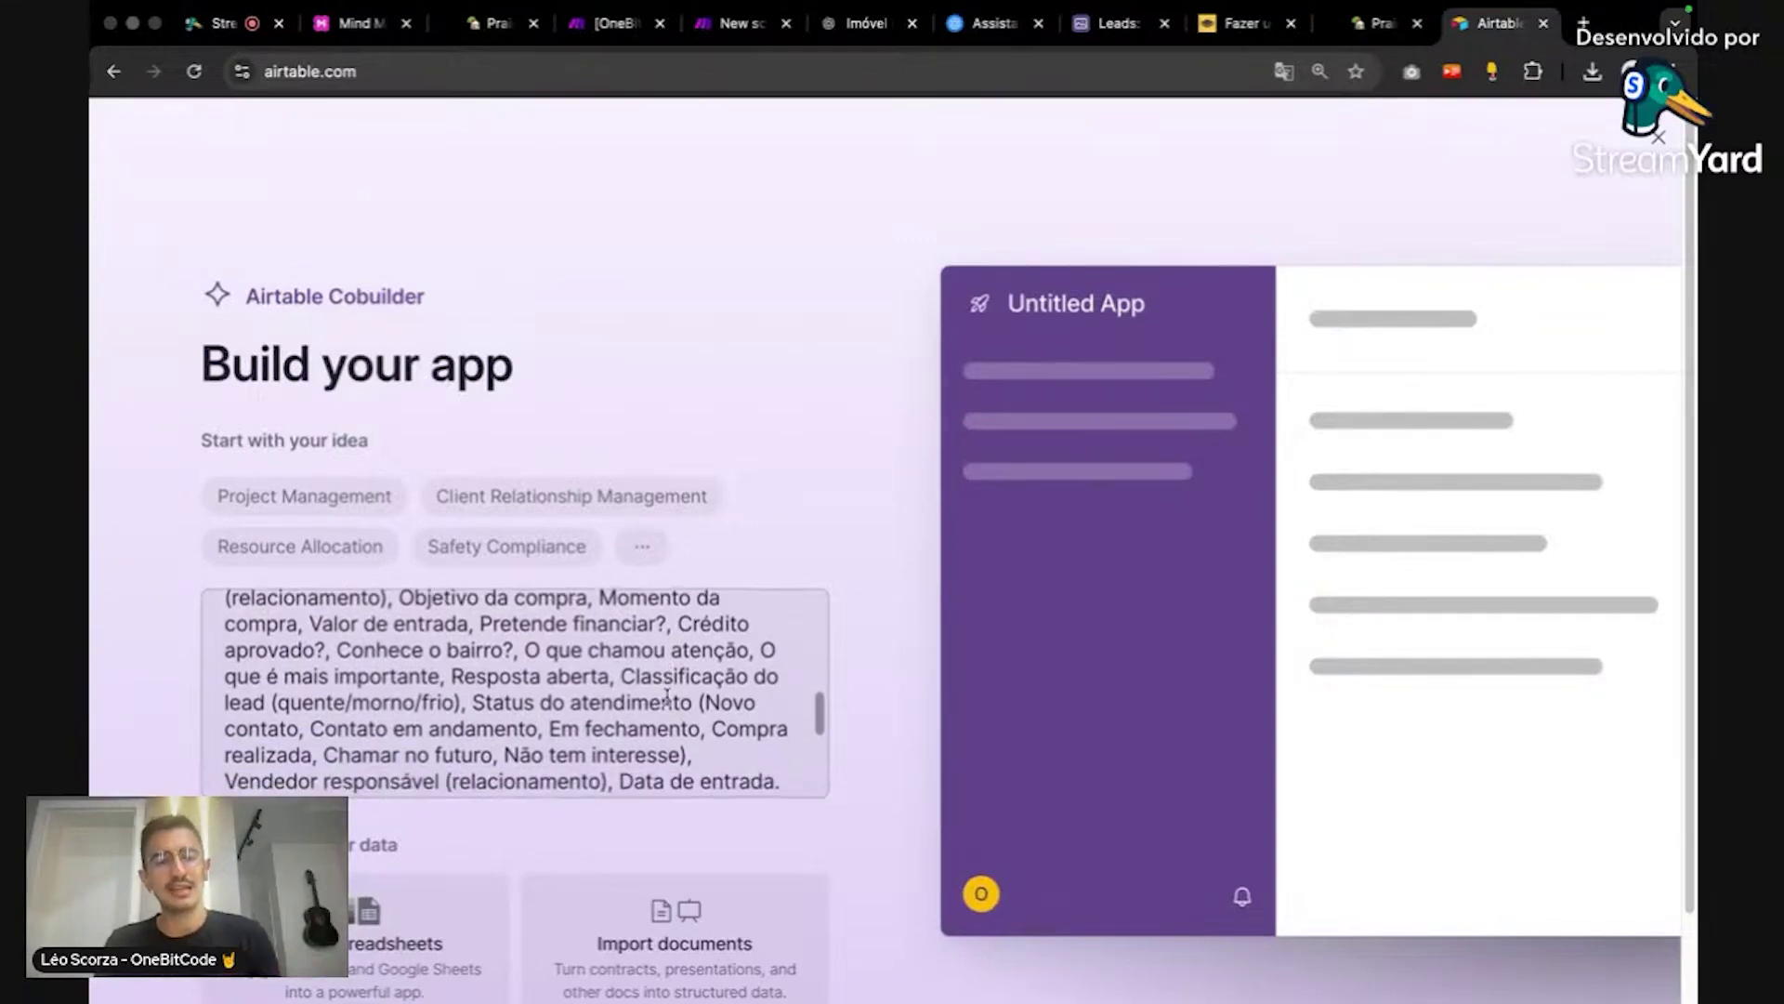
{"action": "scroll", "coordinate": [667, 697], "scroll_direction": "down", "scroll_amount": 1}
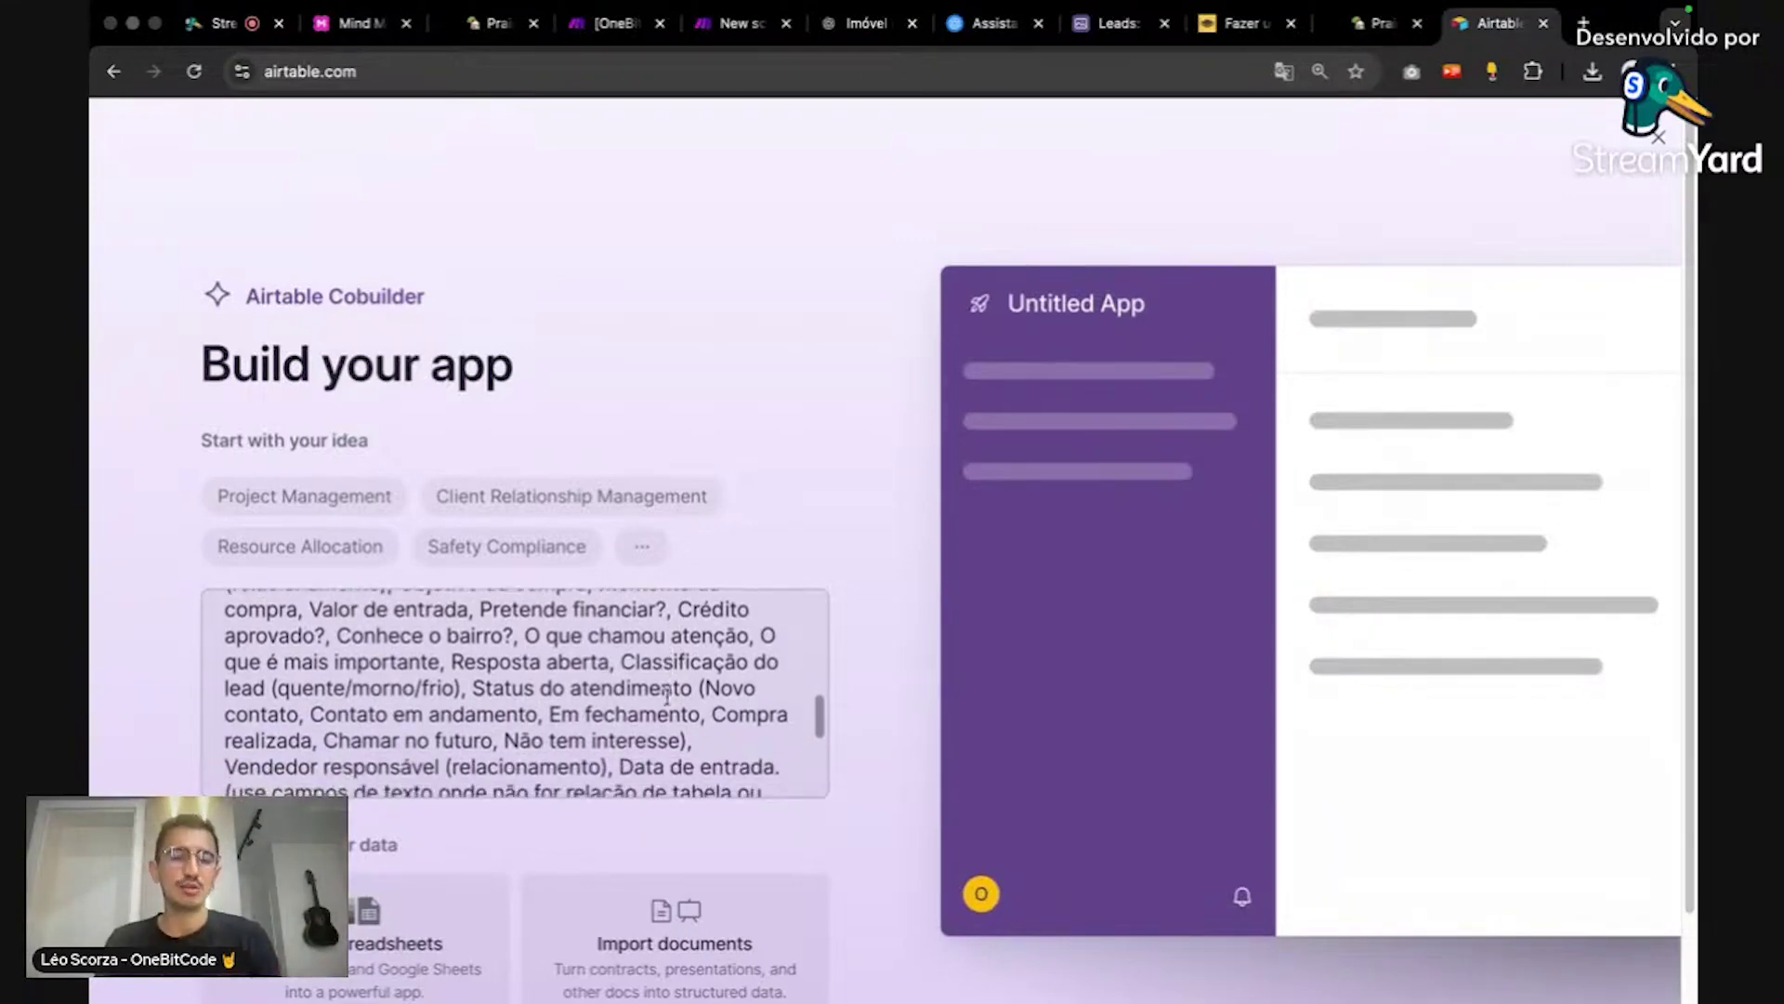
{"action": "scroll", "coordinate": [667, 697], "scroll_direction": "down", "scroll_amount": 1}
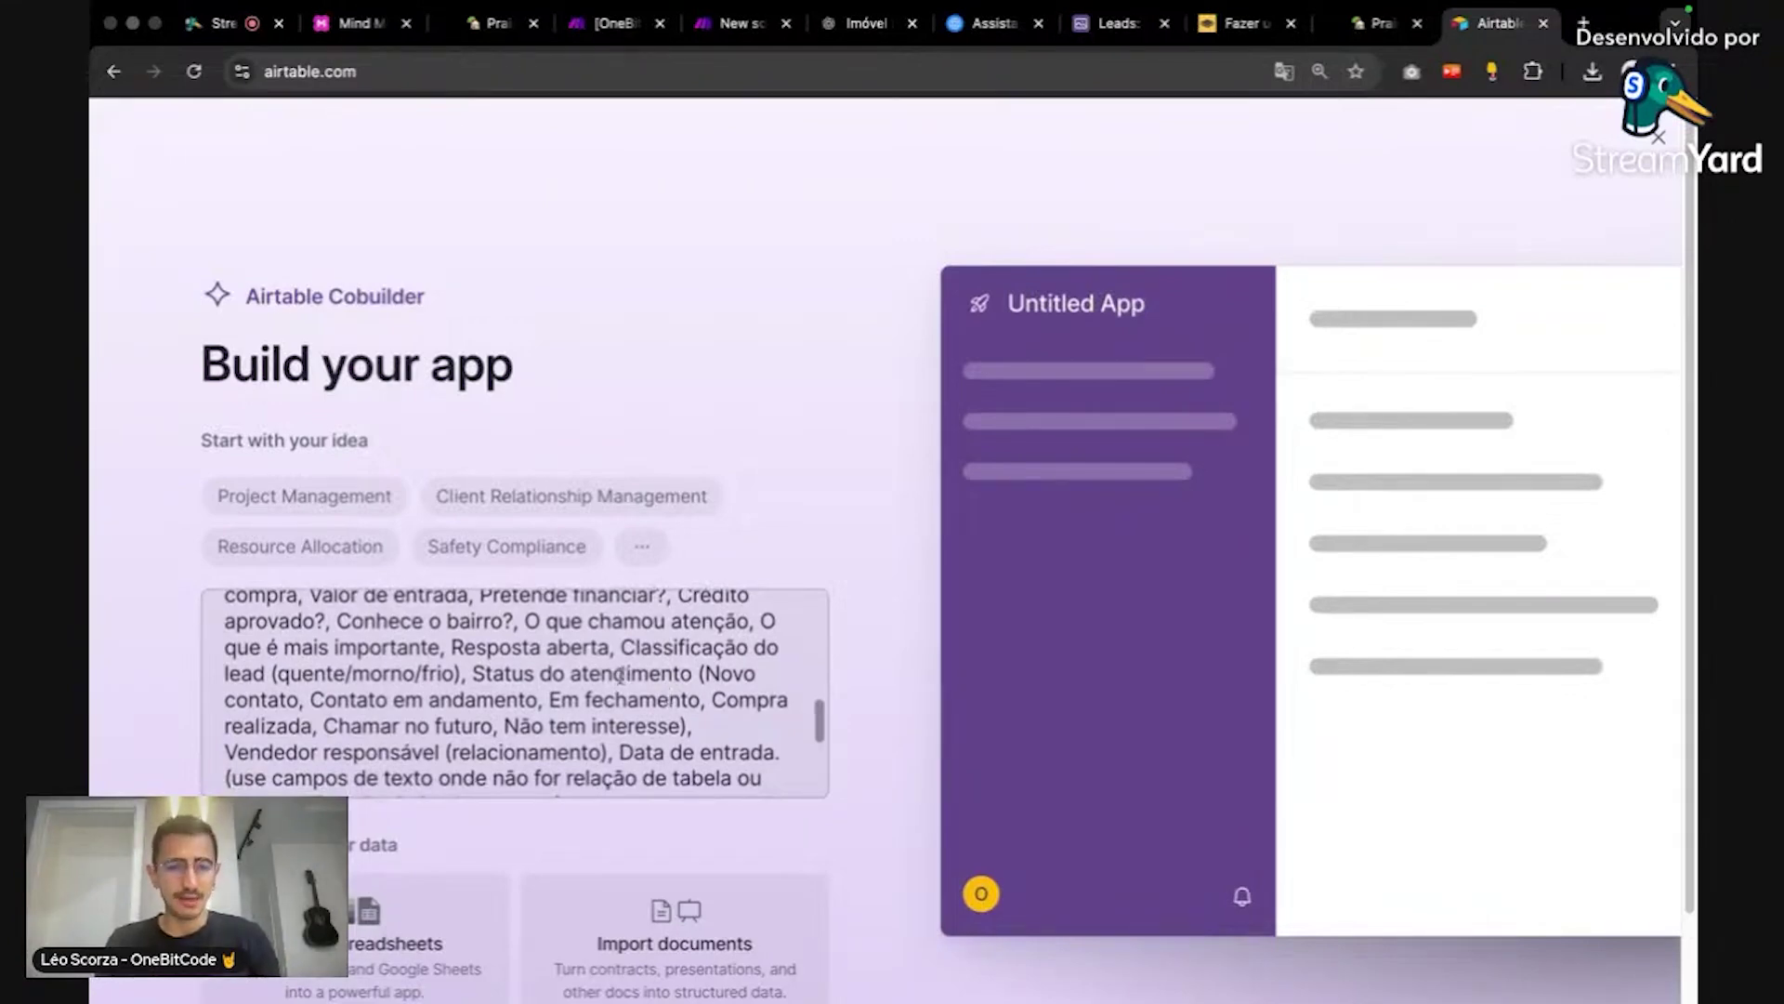
{"action": "scroll", "coordinate": [720, 711], "scroll_direction": "down", "scroll_amount": 1}
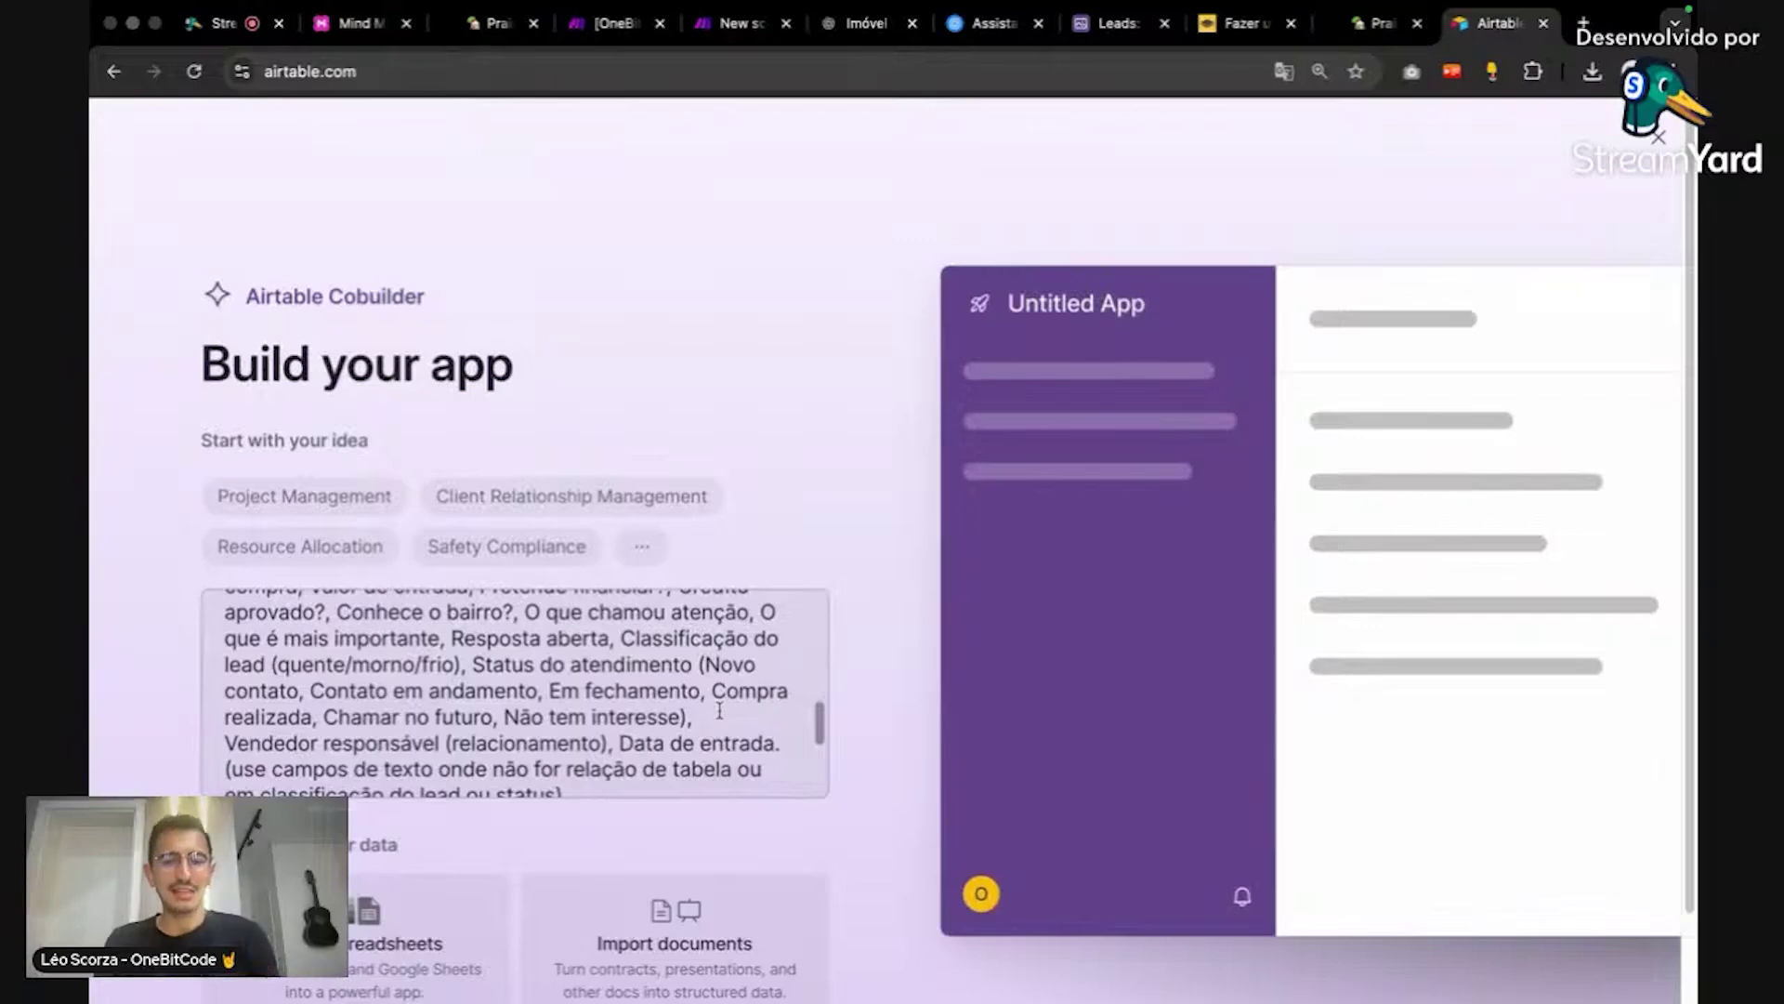
{"action": "scroll", "coordinate": [721, 715], "scroll_direction": "down", "scroll_amount": 1}
{"action": "scroll", "coordinate": [722, 720], "scroll_direction": "down", "scroll_amount": 1}
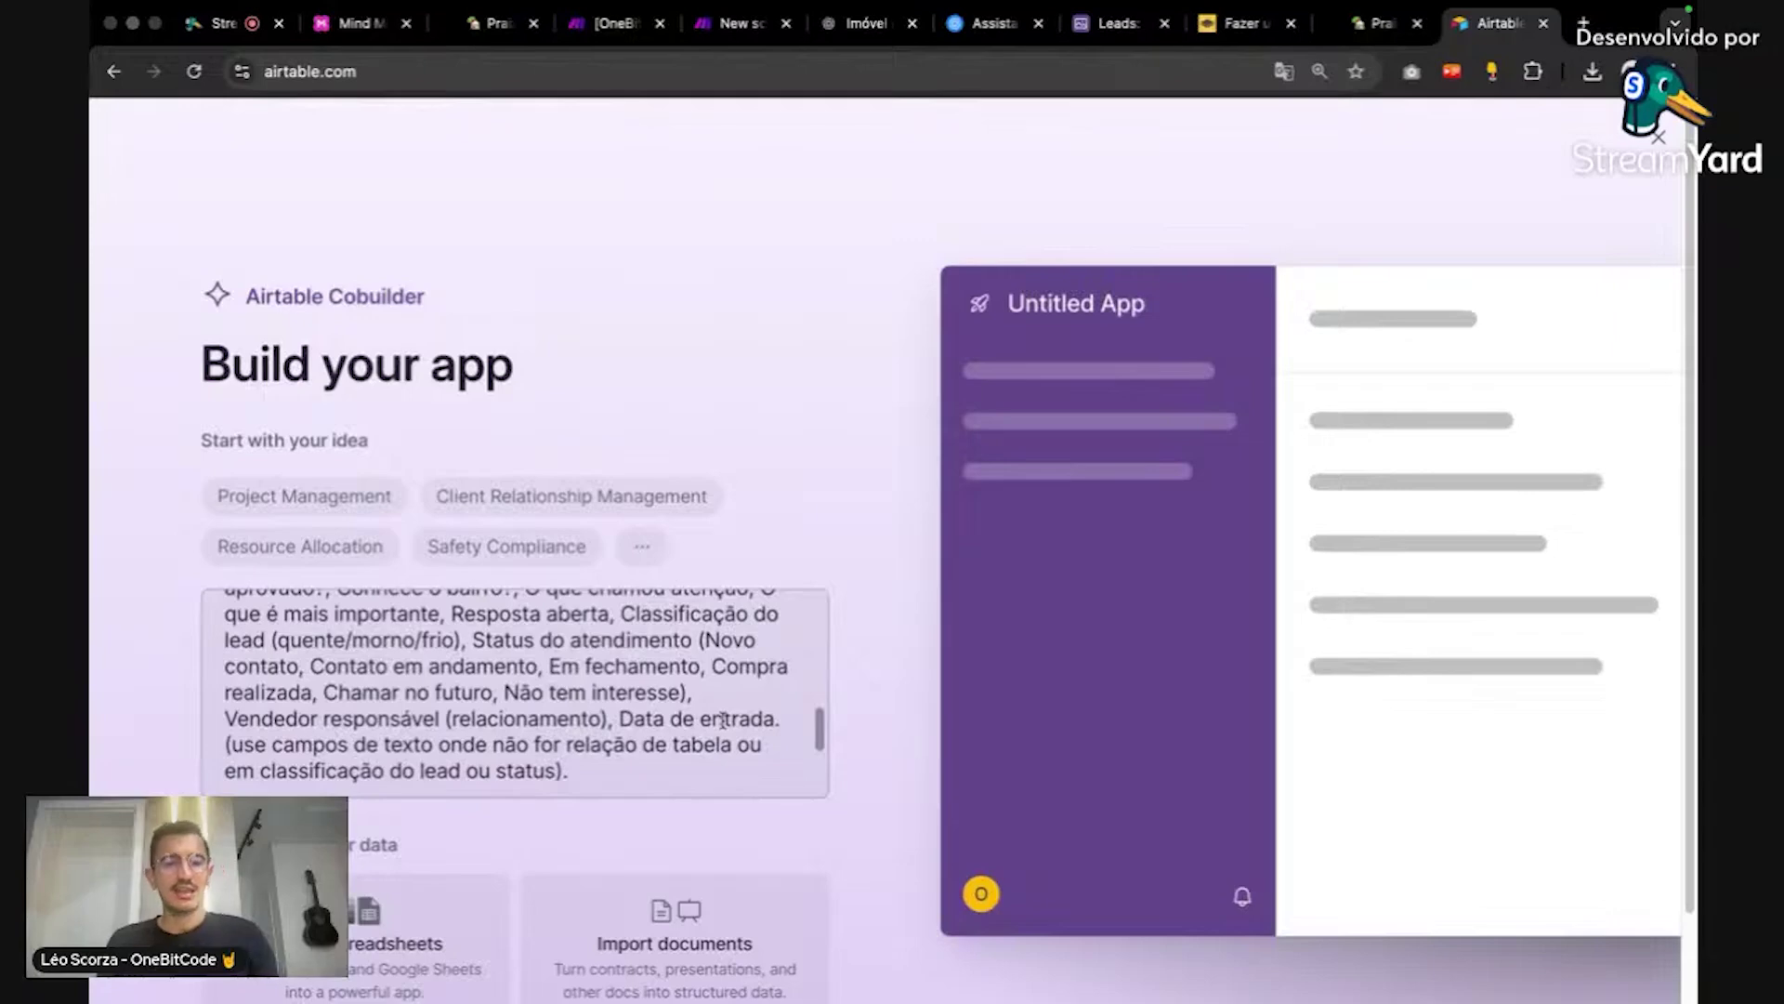
{"action": "scroll", "coordinate": [722, 720], "scroll_direction": "down", "scroll_amount": 1}
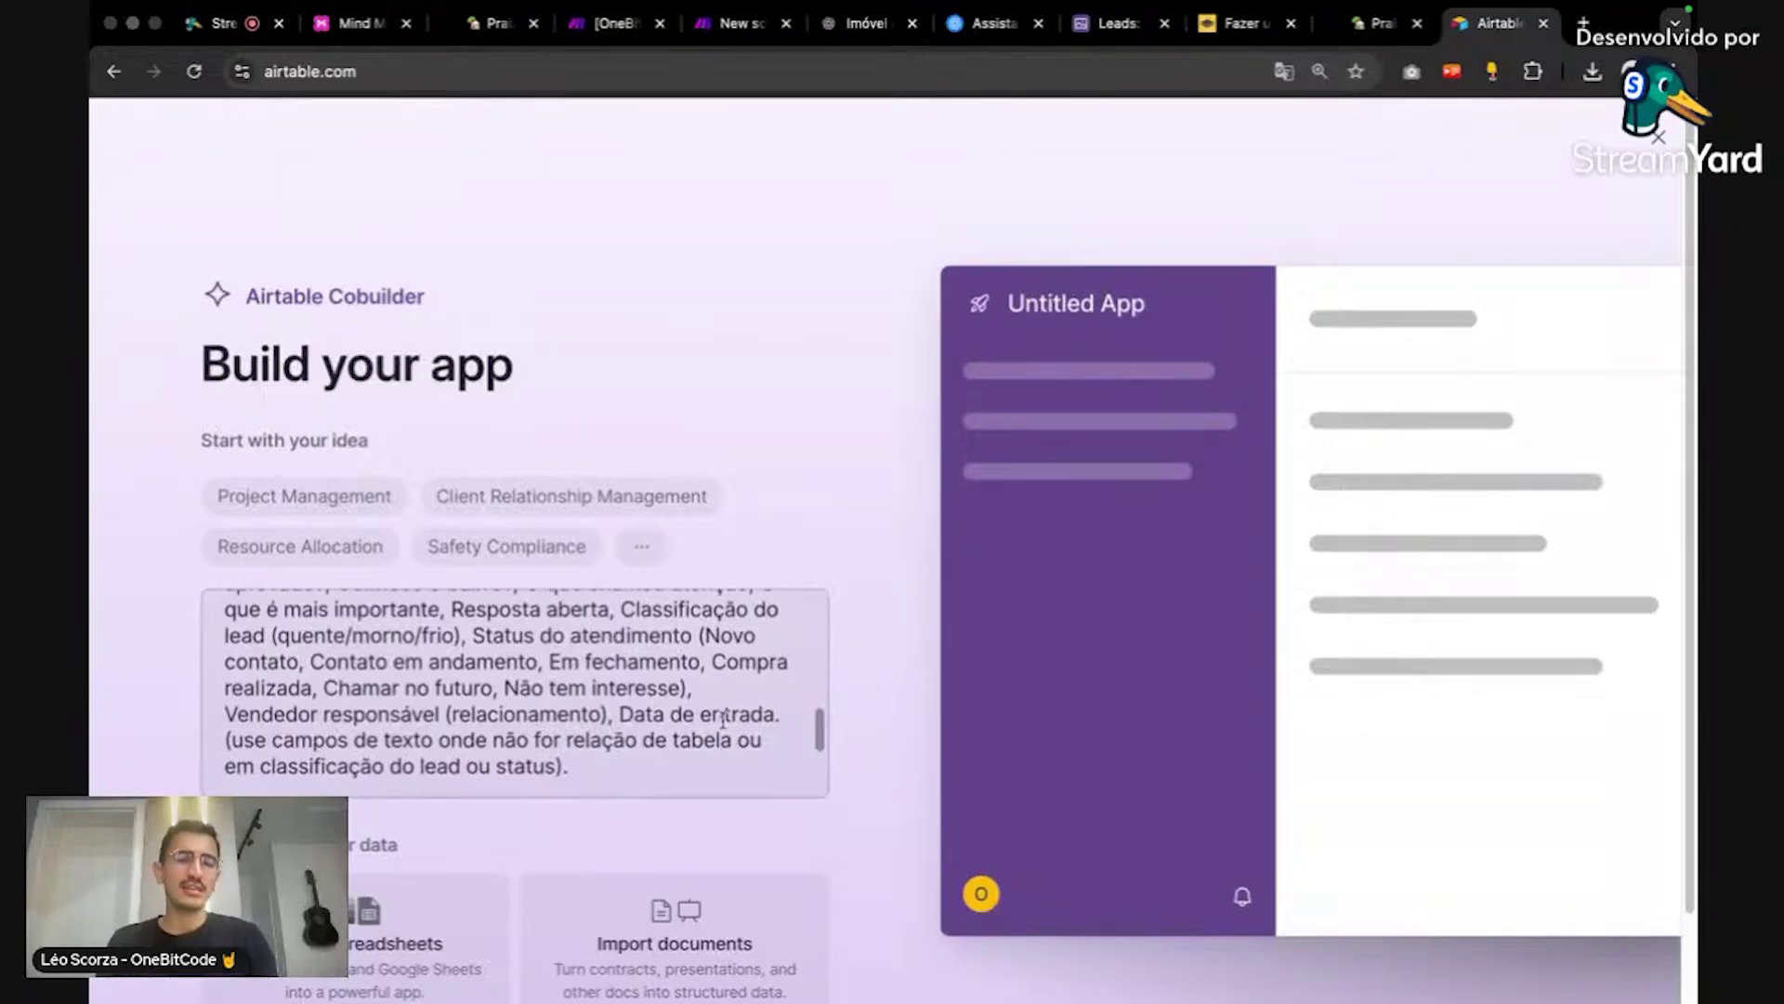
{"action": "scroll", "coordinate": [722, 720], "scroll_direction": "down", "scroll_amount": 1}
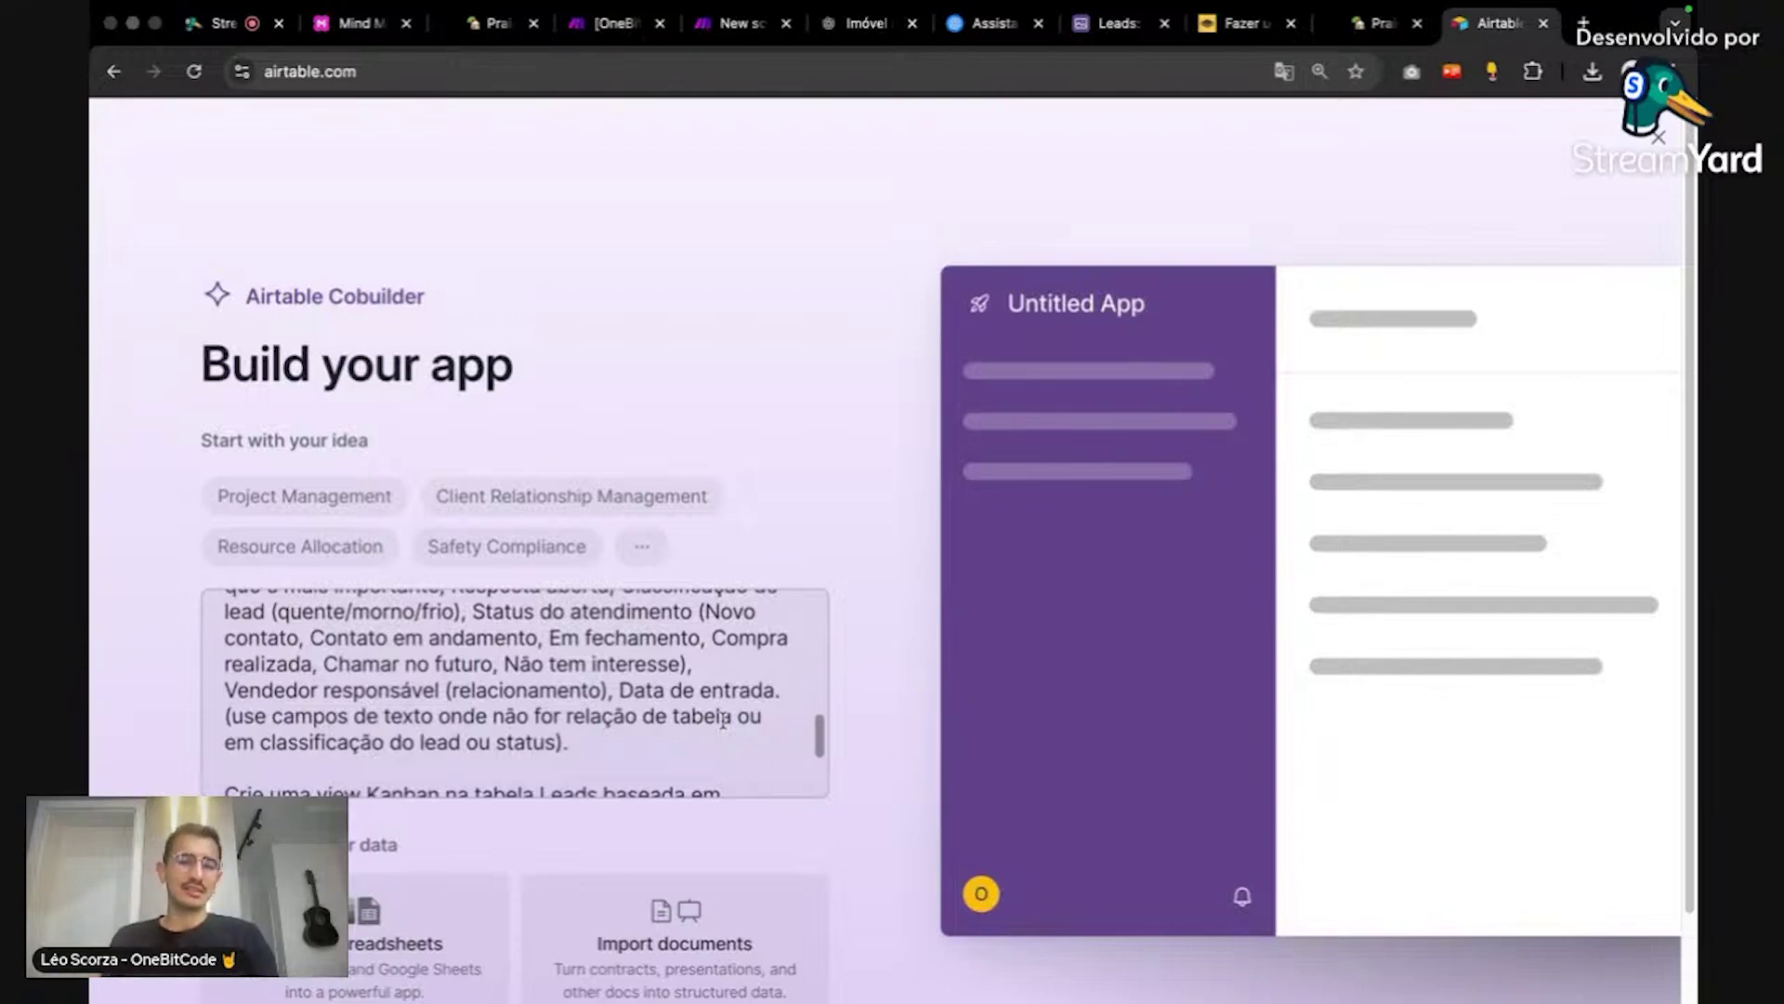
{"action": "scroll", "coordinate": [723, 720], "scroll_direction": "down", "scroll_amount": 1}
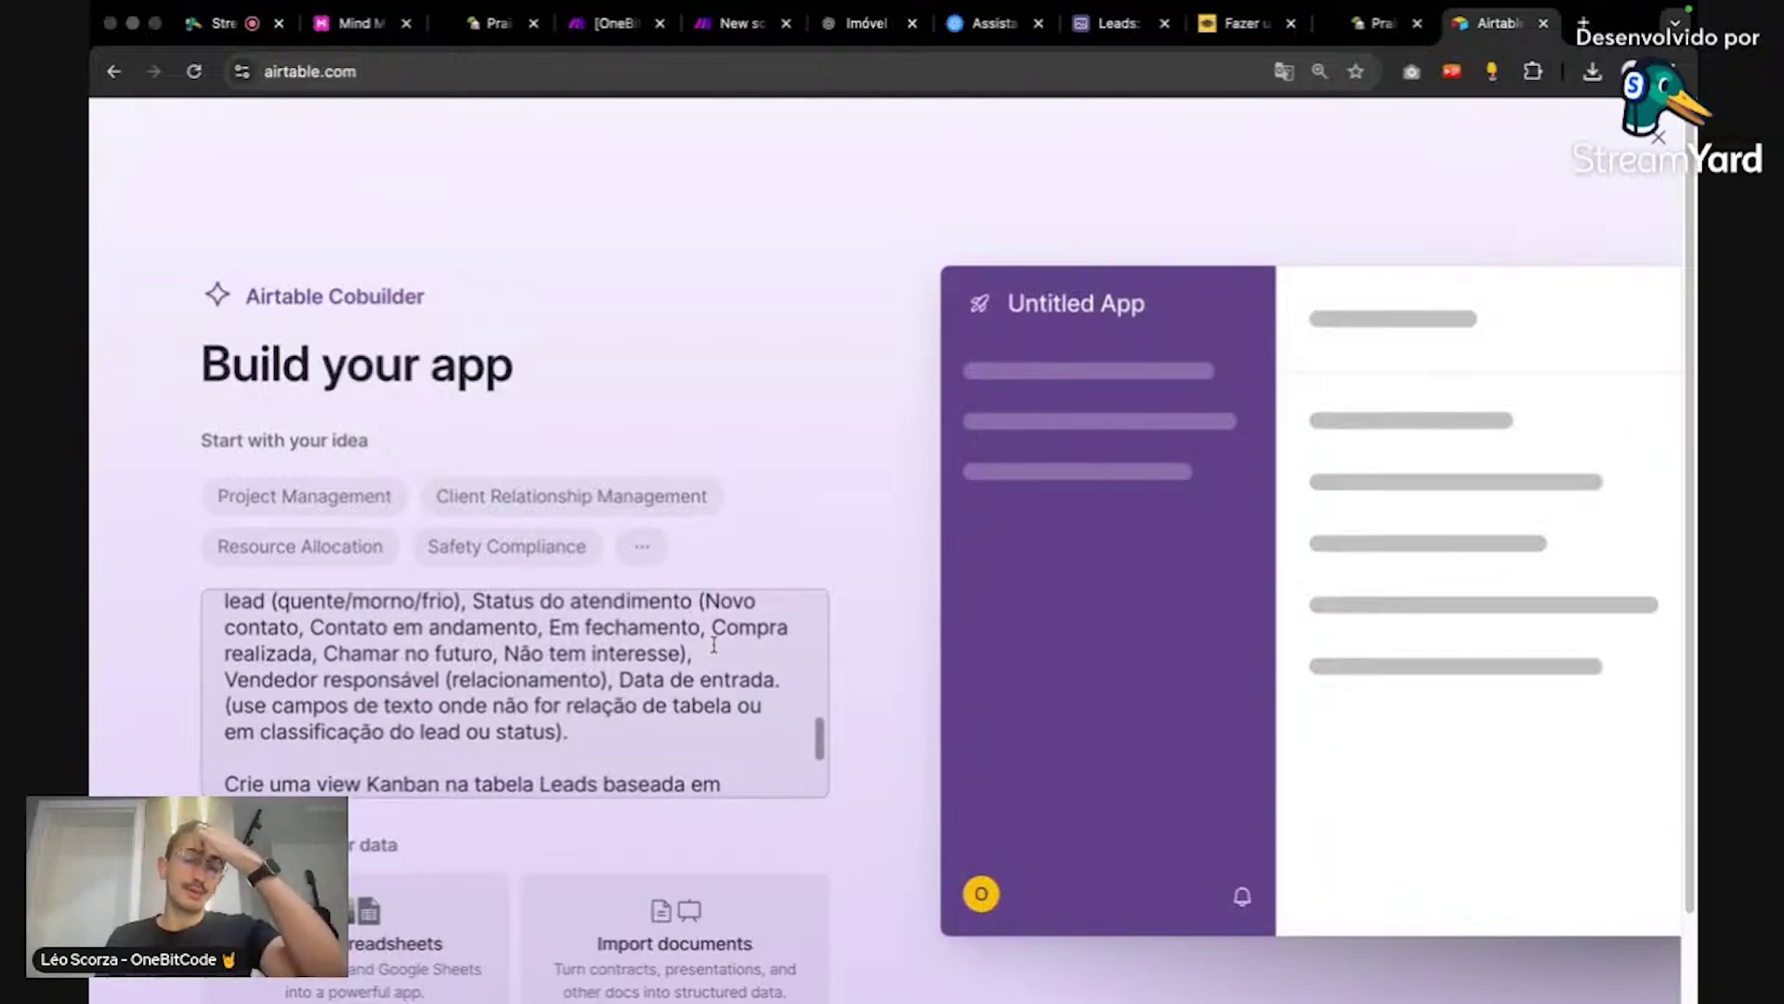
{"action": "scroll", "coordinate": [715, 672], "scroll_direction": "up", "scroll_amount": 1}
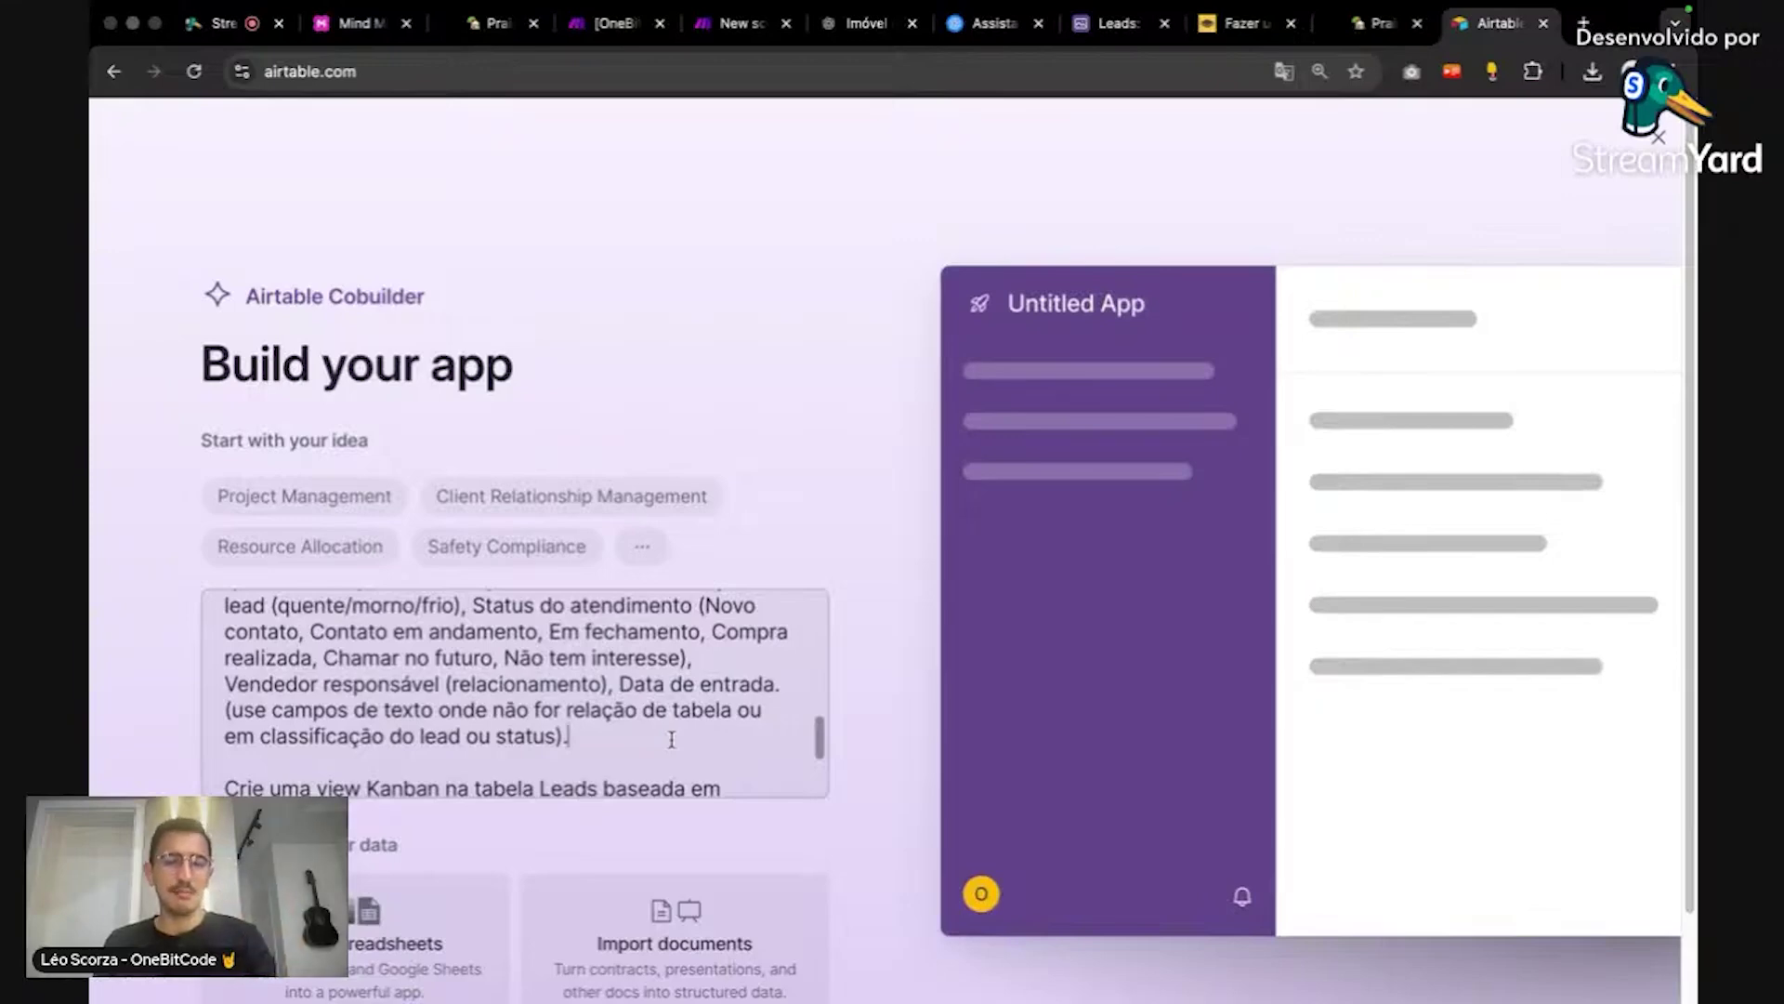
Step: Insert 'Kanban' before 'agrupada' in the Vendedor responsável view line of the prompt
{"action": "scroll", "coordinate": [671, 739], "scroll_direction": "down", "scroll_amount": 1}
{"action": "scroll", "coordinate": [670, 739], "scroll_direction": "down", "scroll_amount": 5}
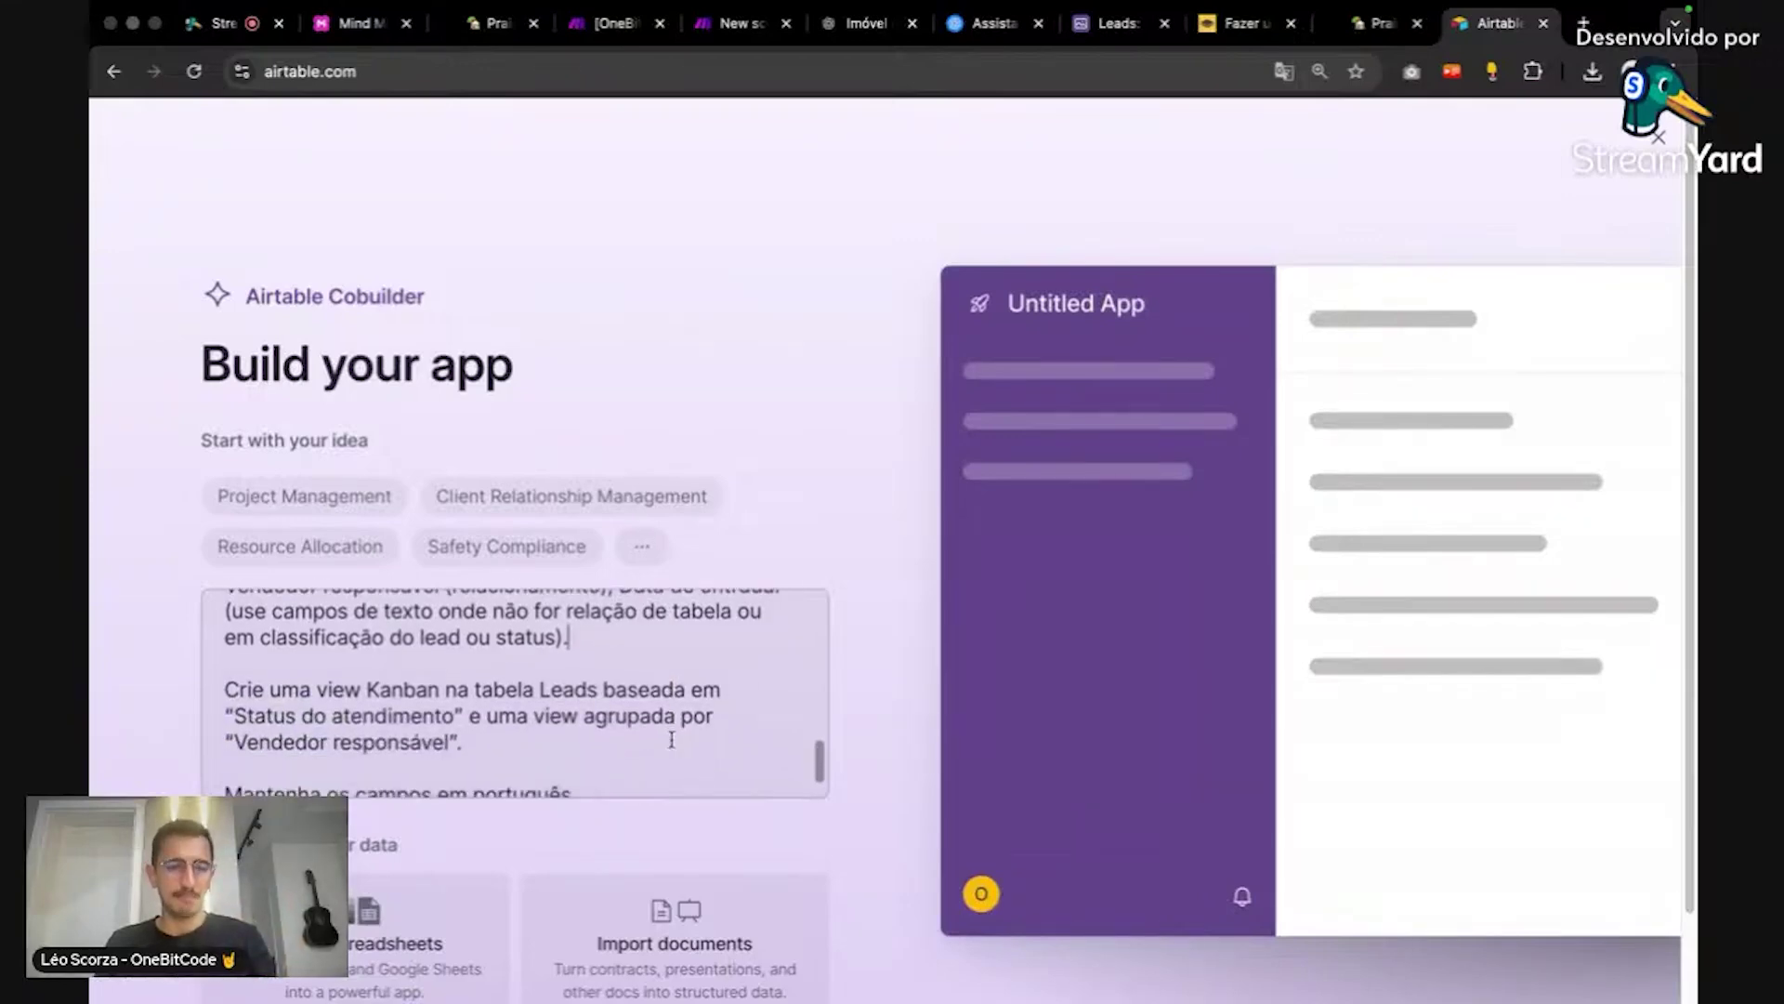
{"action": "scroll", "coordinate": [671, 739], "scroll_direction": "down", "scroll_amount": 2}
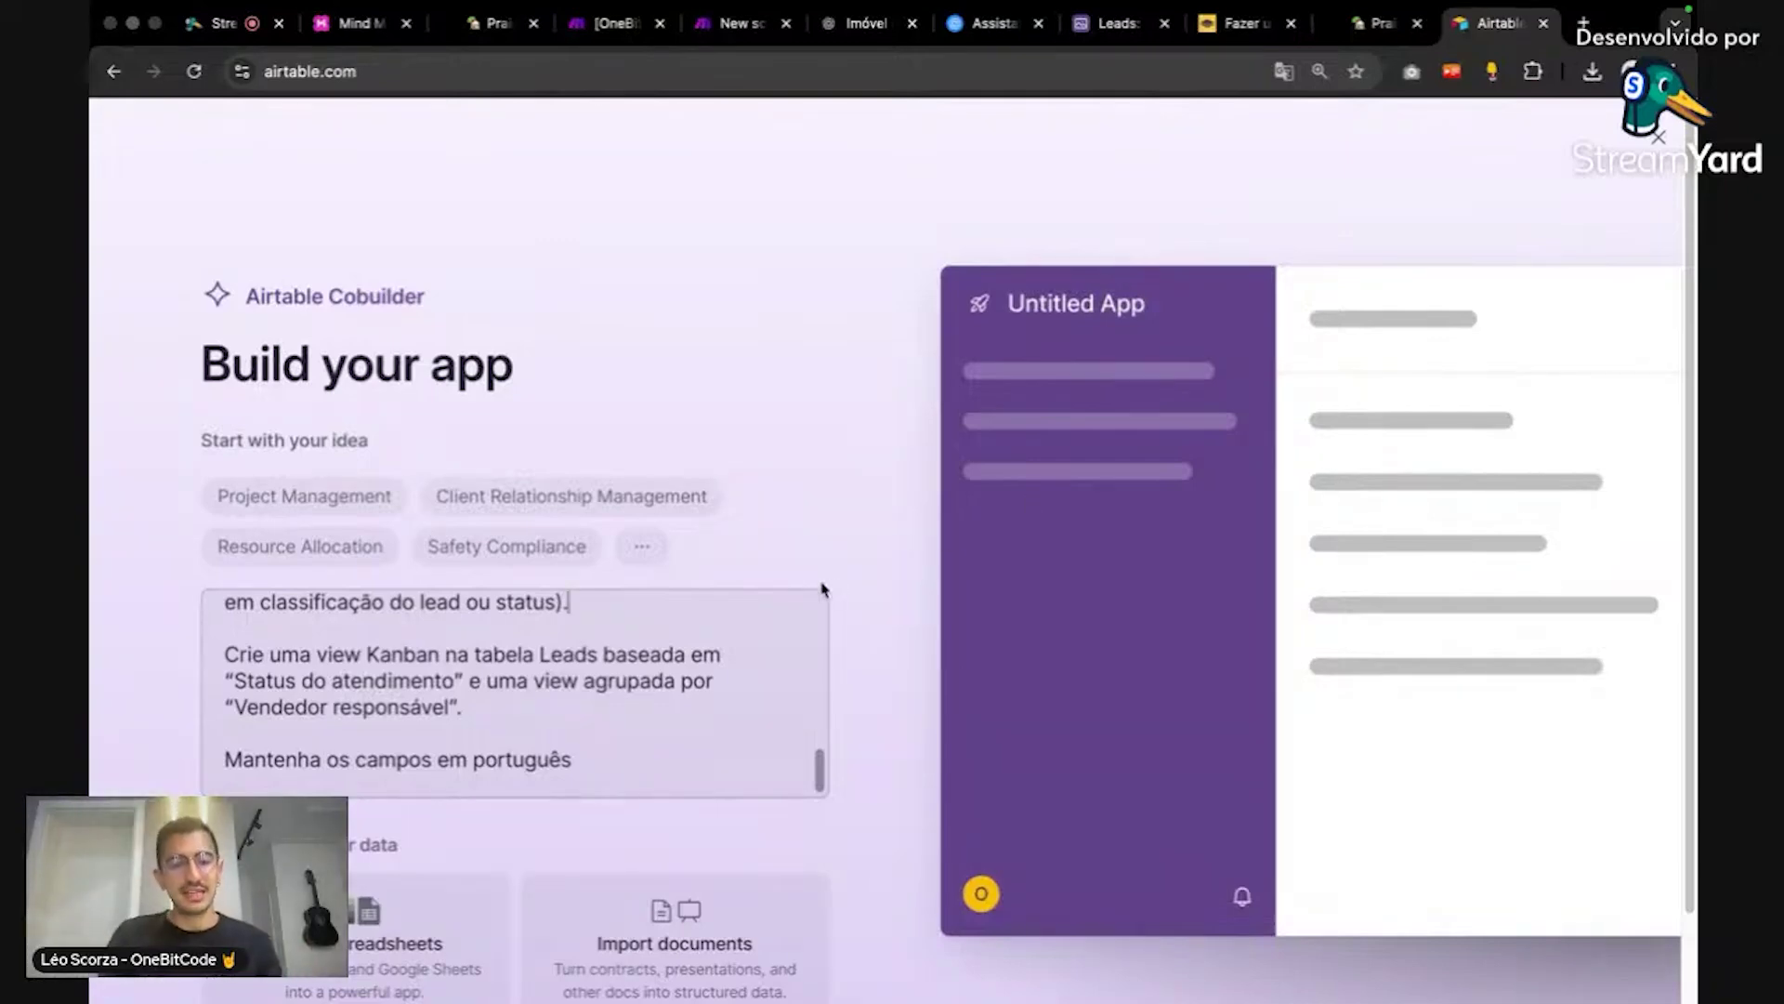
{"action": "scroll", "coordinate": [736, 660], "scroll_direction": "down", "scroll_amount": 1}
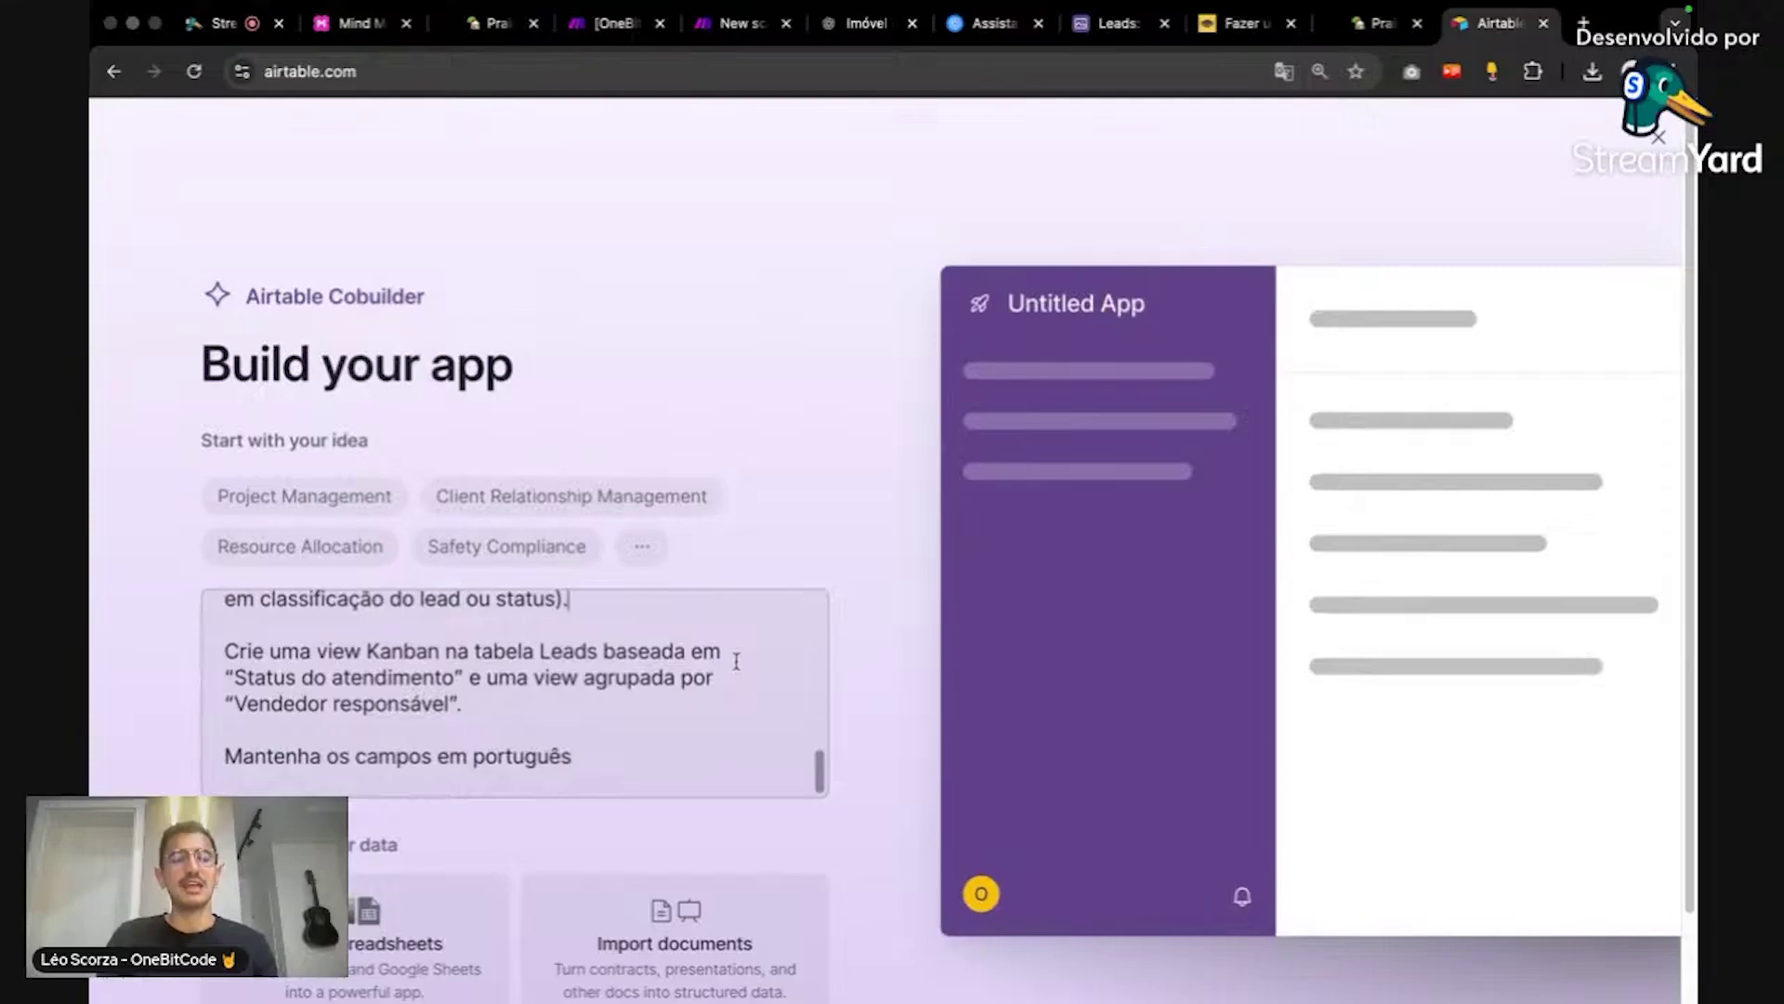
{"action": "left_click", "coordinate": [580, 676]}
{"action": "type", "text": "Kanban"}
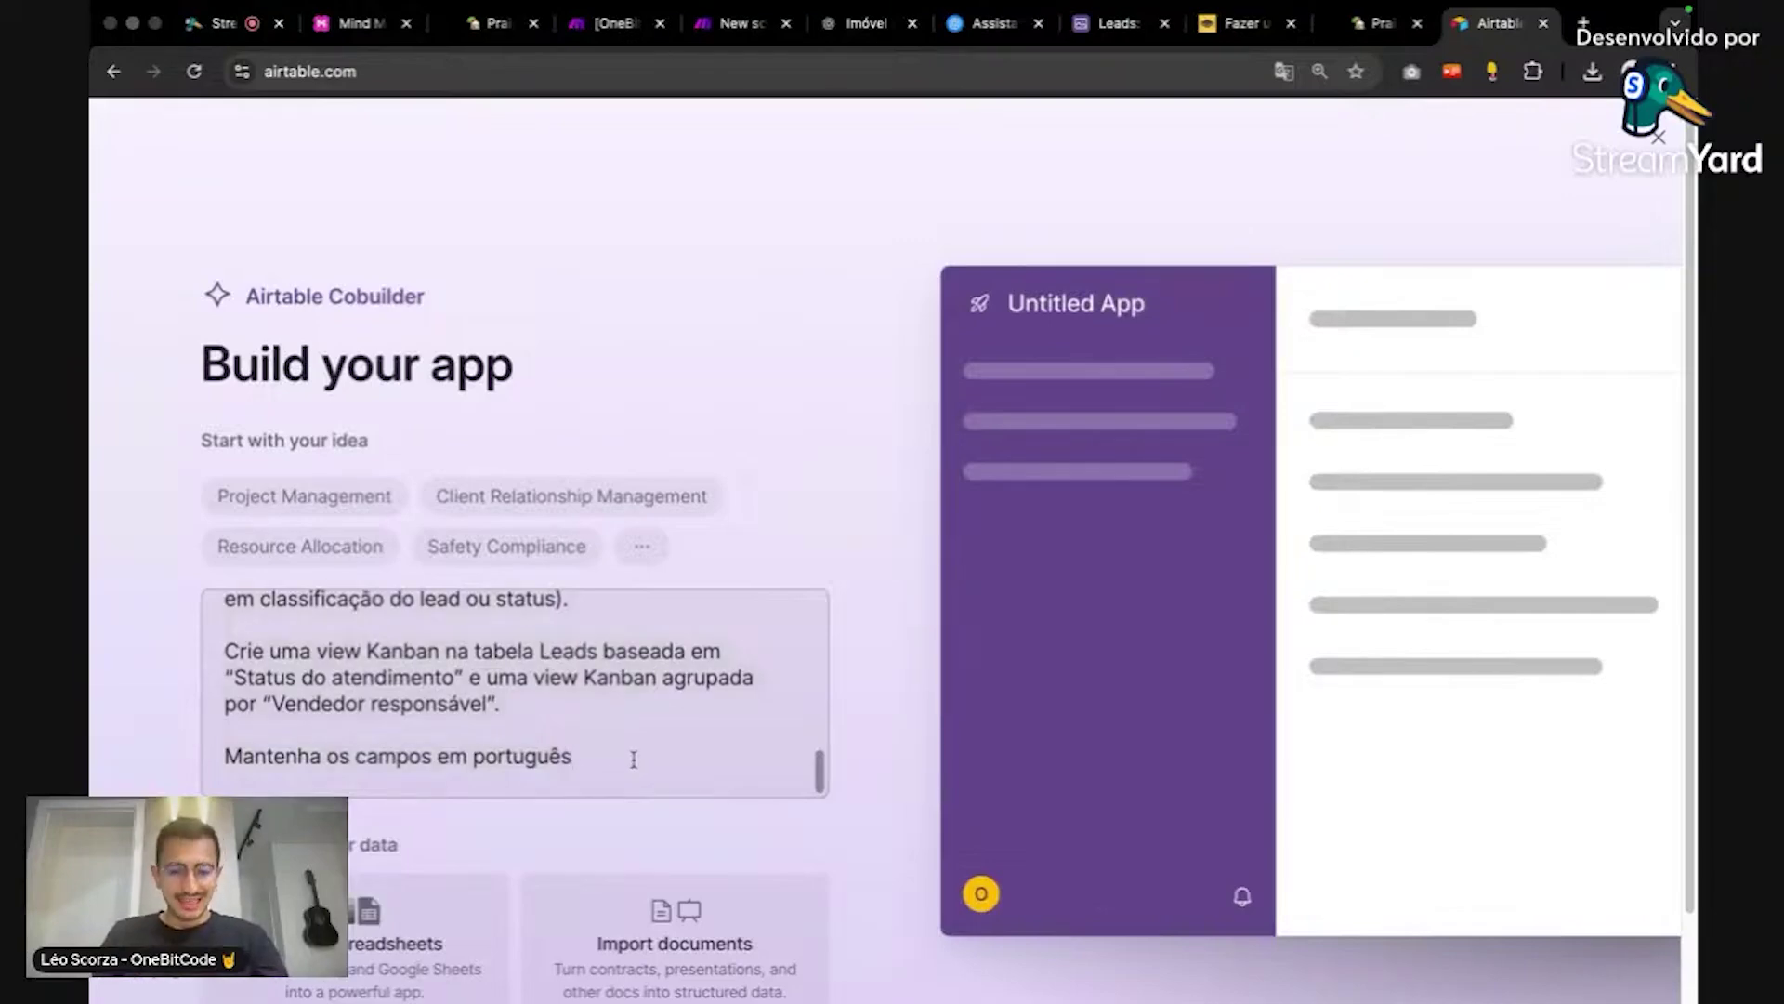
{"action": "scroll", "coordinate": [889, 678], "scroll_direction": "down", "scroll_amount": 2}
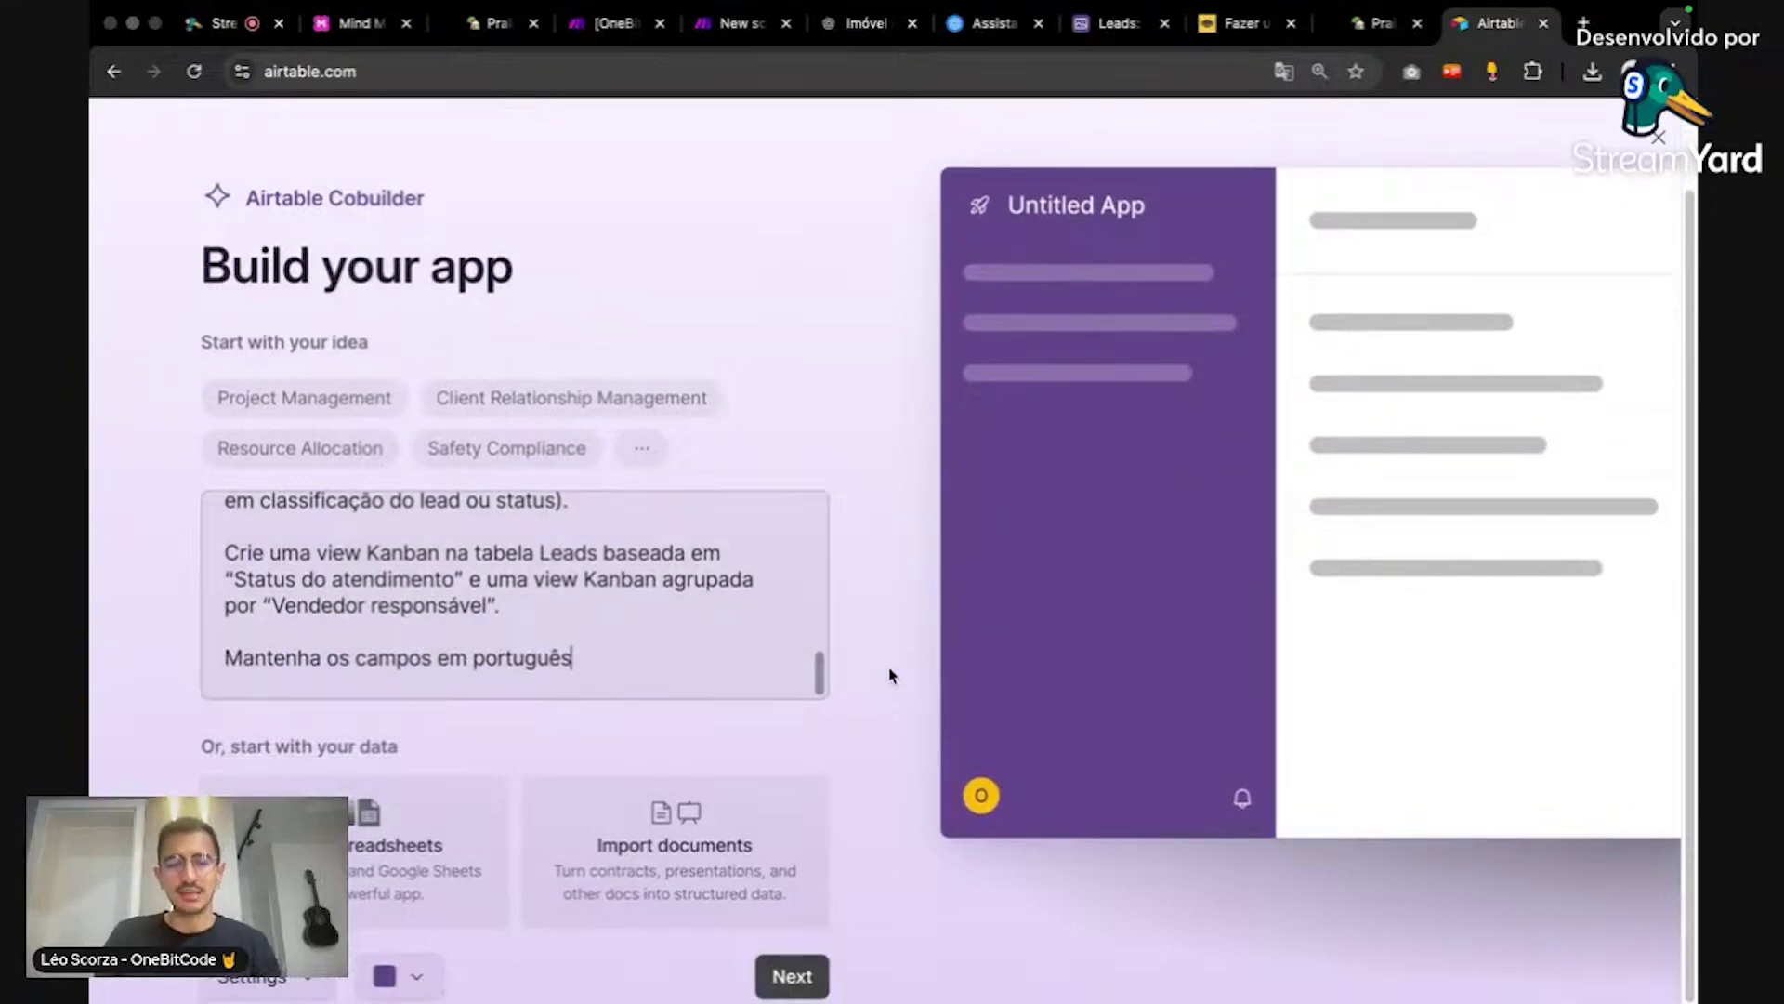
Step: Set the app colour to light grey, generate OneBeachImóveis with Next, and return to StreamYard
{"action": "left_click", "coordinate": [404, 975]}
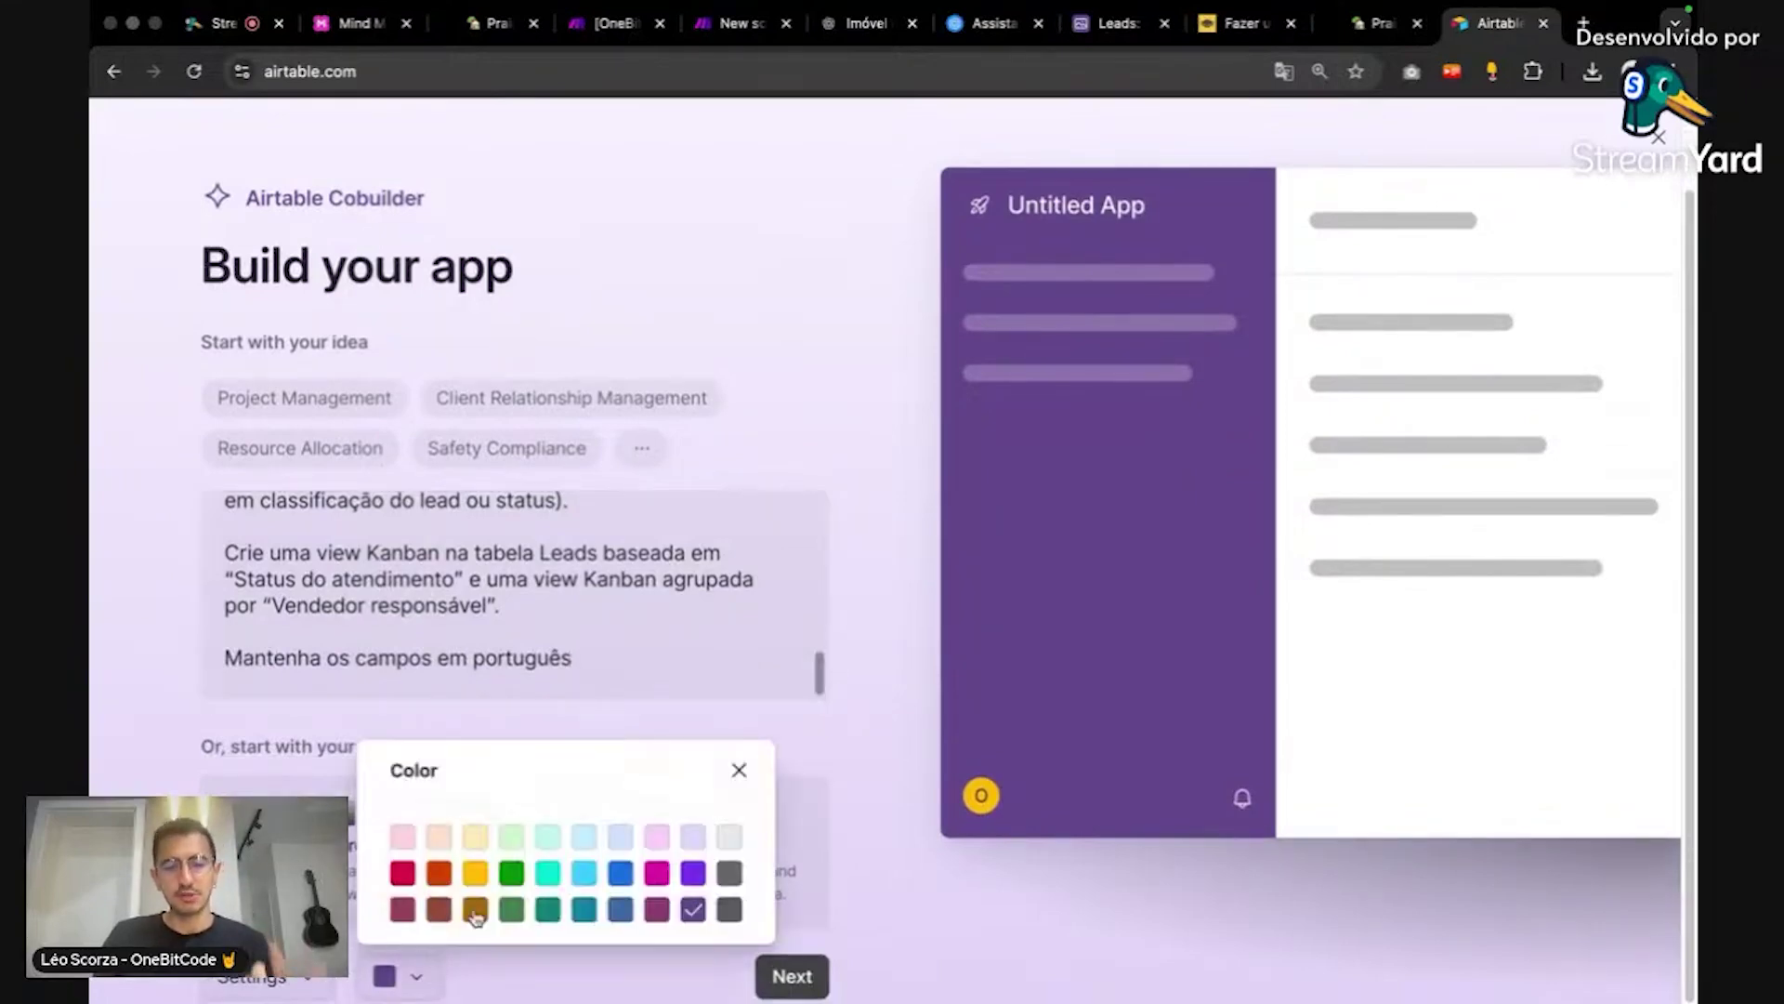
{"action": "left_click", "coordinate": [734, 910]}
{"action": "left_click", "coordinate": [903, 887]}
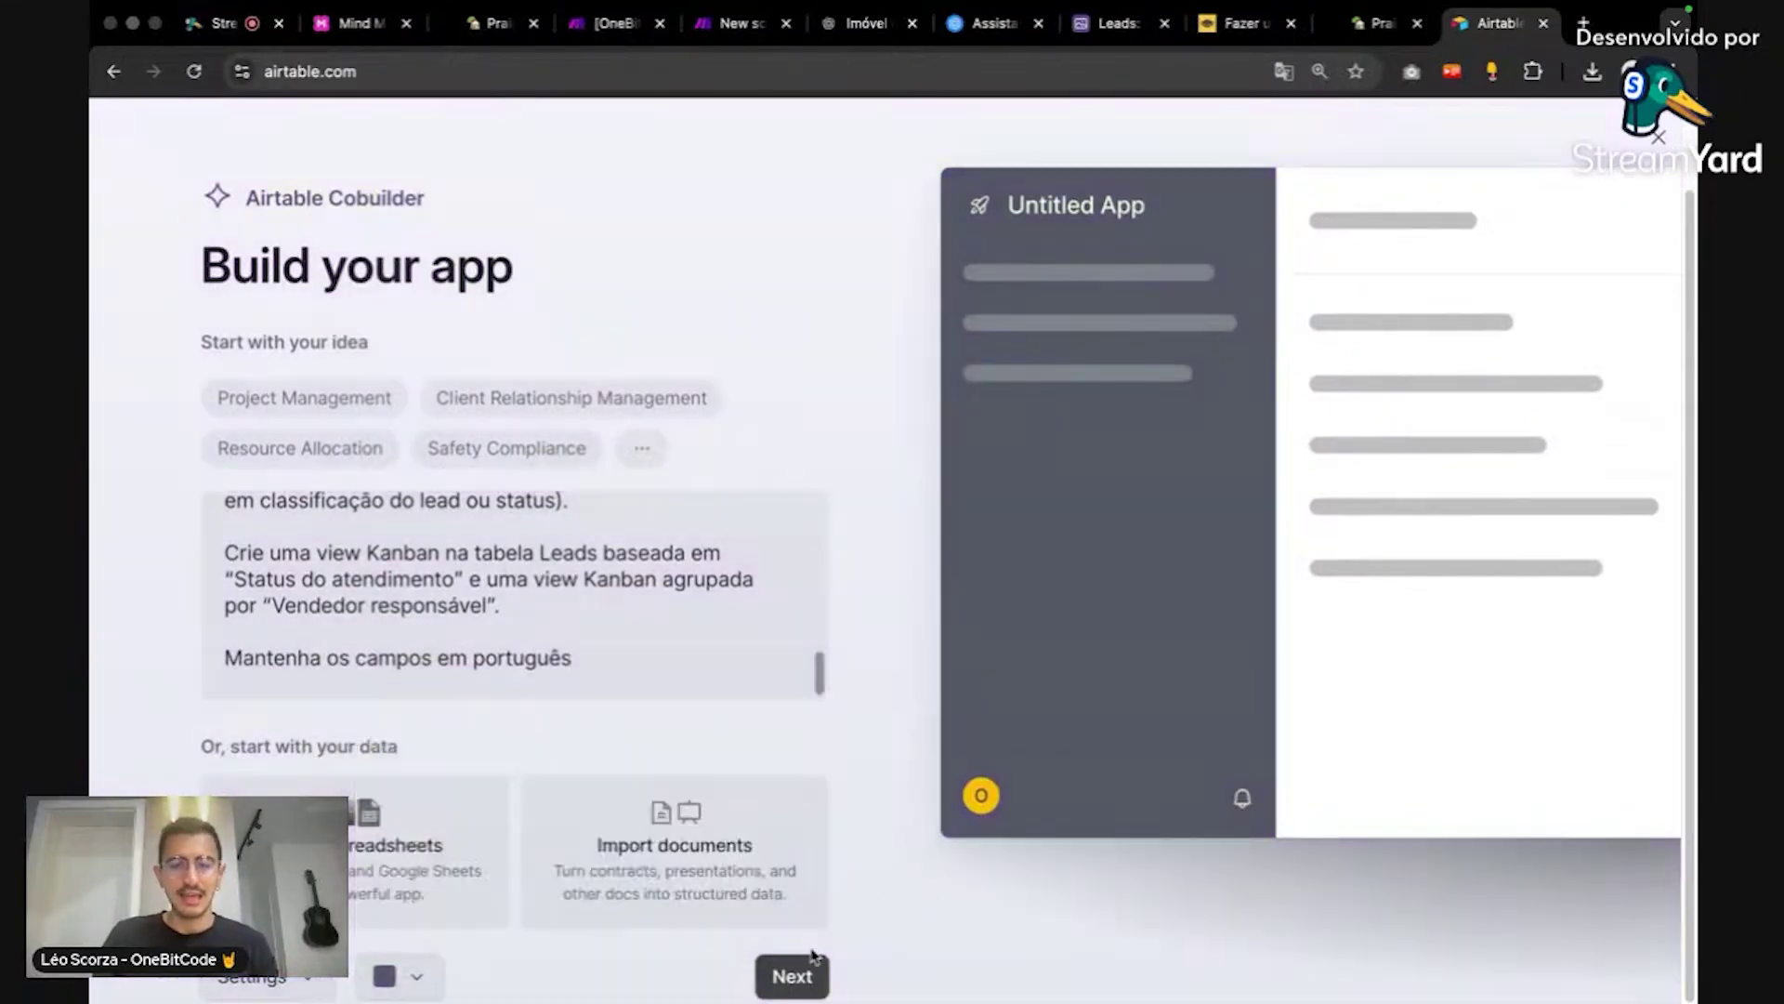
{"action": "left_click", "coordinate": [429, 981]}
{"action": "left_click", "coordinate": [727, 838]}
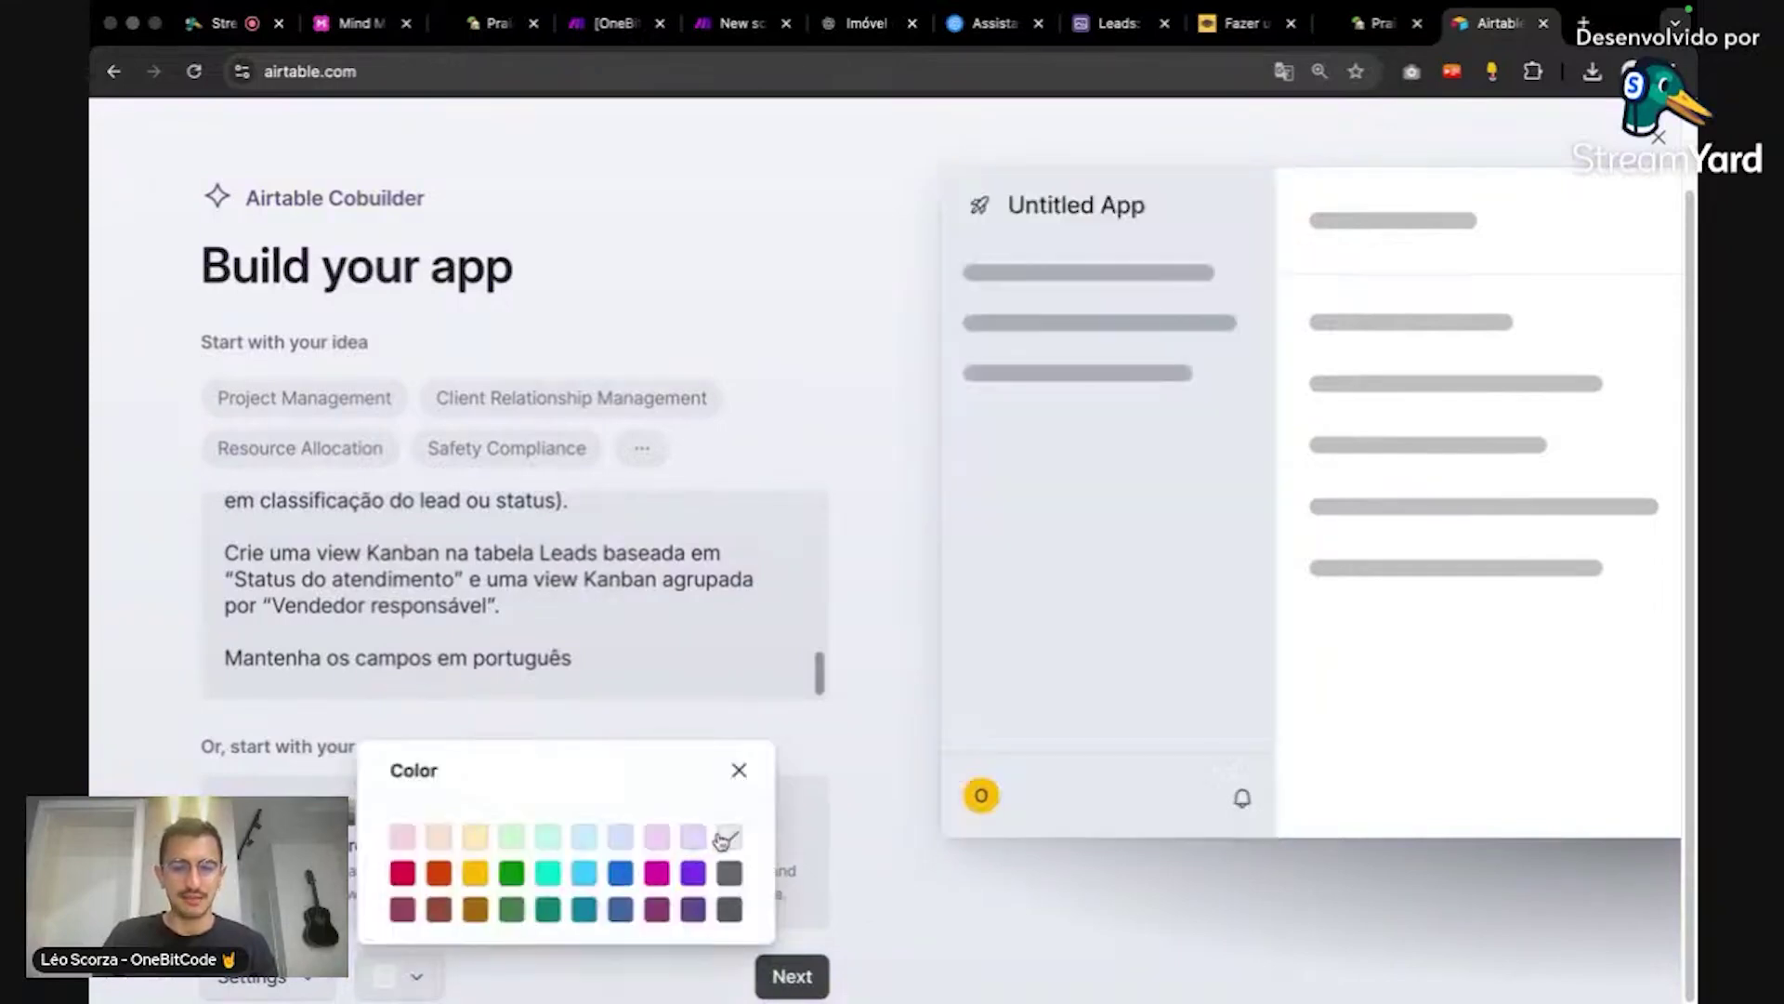
{"action": "left_click", "coordinate": [847, 981]}
{"action": "left_click", "coordinate": [813, 978]}
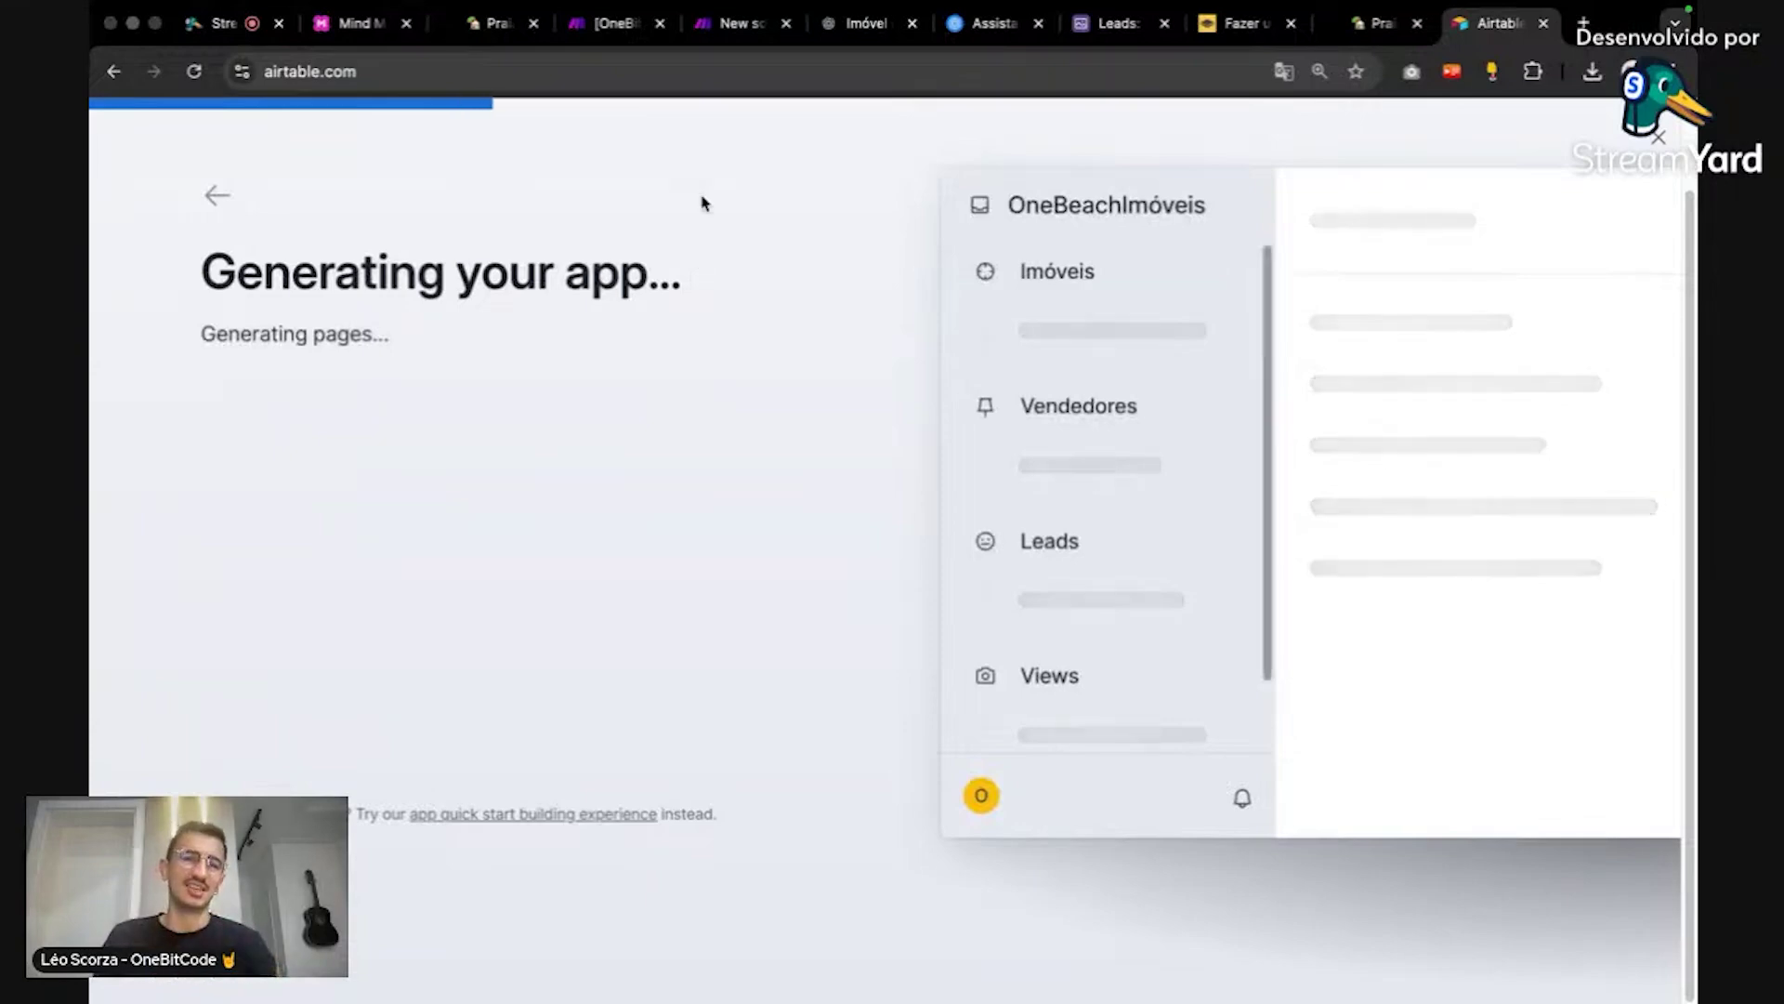
{"action": "left_click", "coordinate": [223, 23]}
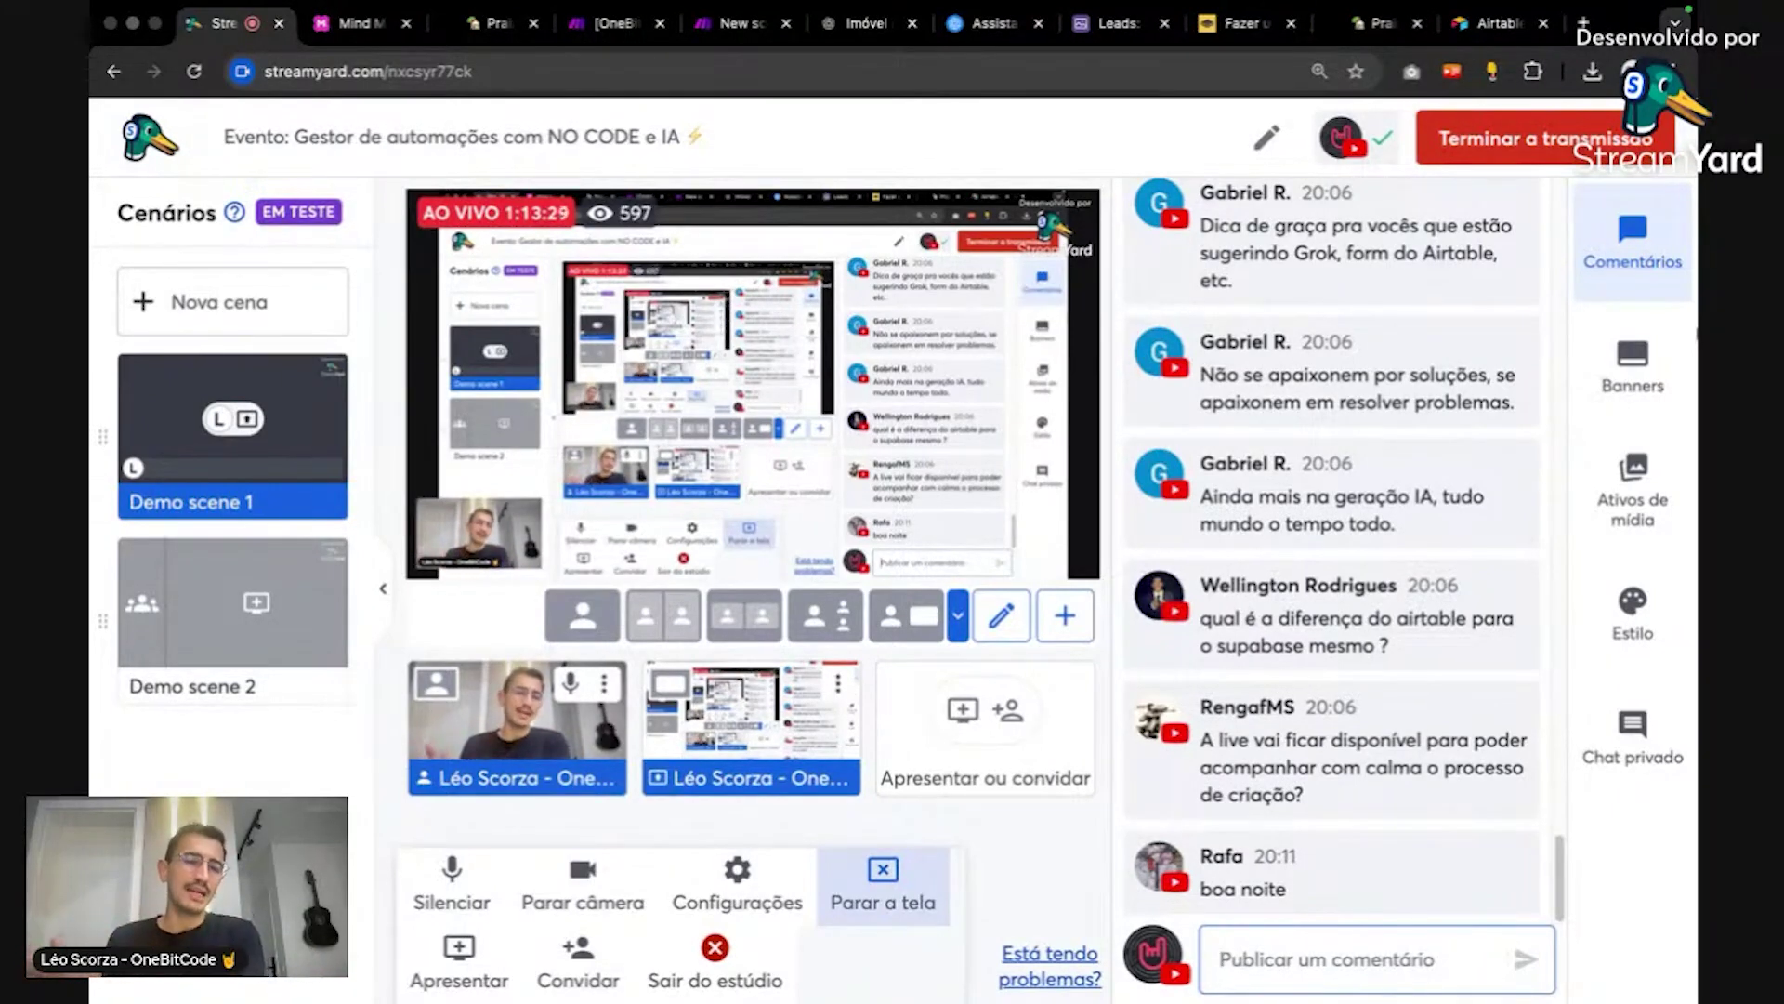
Step: Scroll through the StreamYard live chat comments to read the newer viewer messages up to 20:14
{"action": "scroll", "coordinate": [1454, 831], "scroll_direction": "up", "scroll_amount": 5}
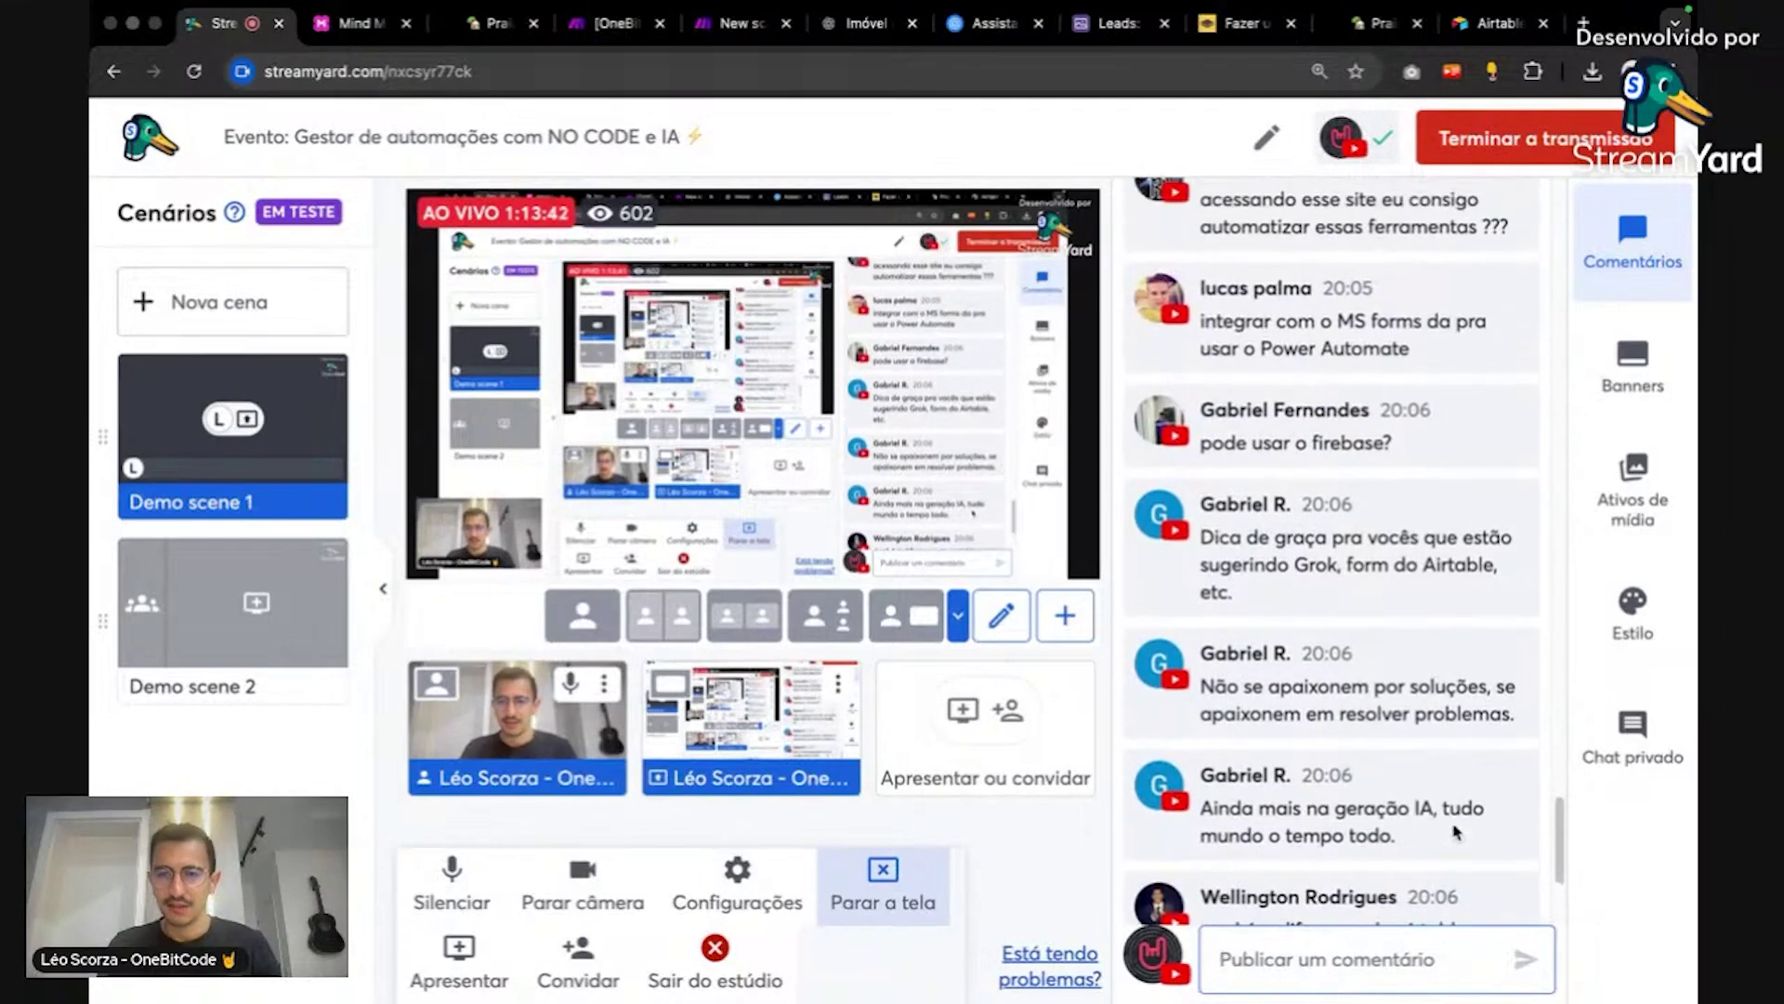
{"action": "mouse_move", "coordinate": [1456, 833]}
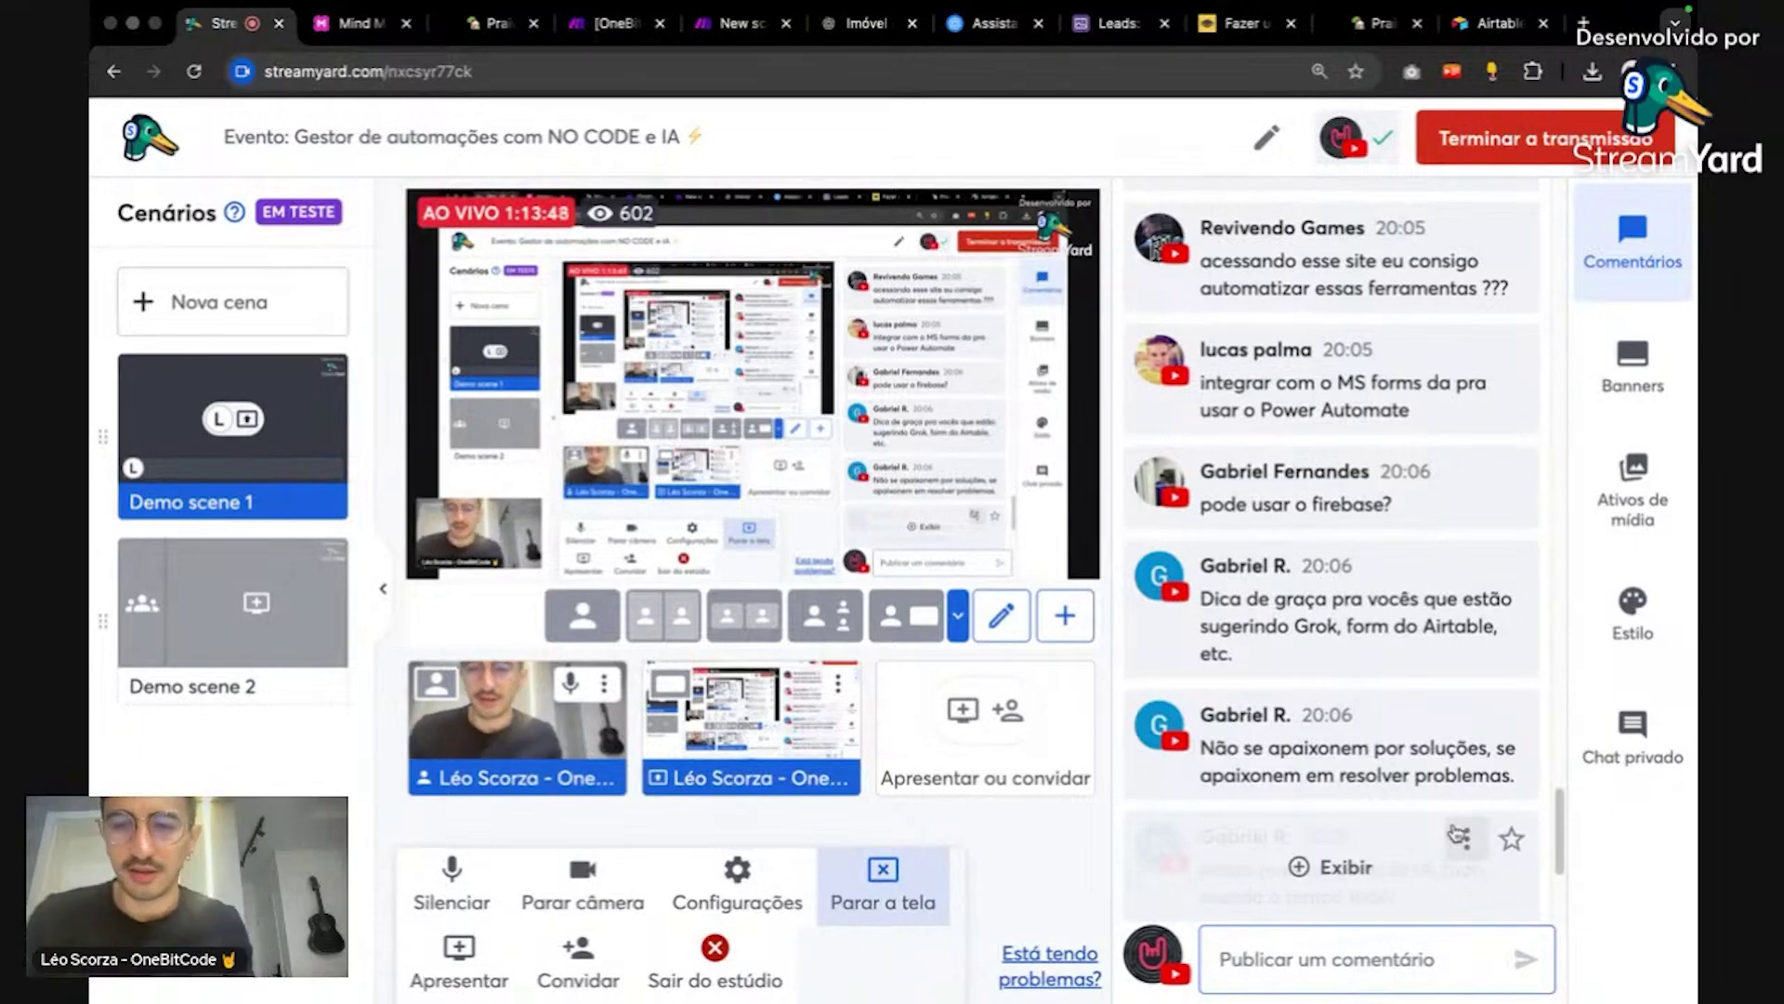
{"action": "scroll", "coordinate": [1466, 390], "scroll_direction": "down", "scroll_amount": 2}
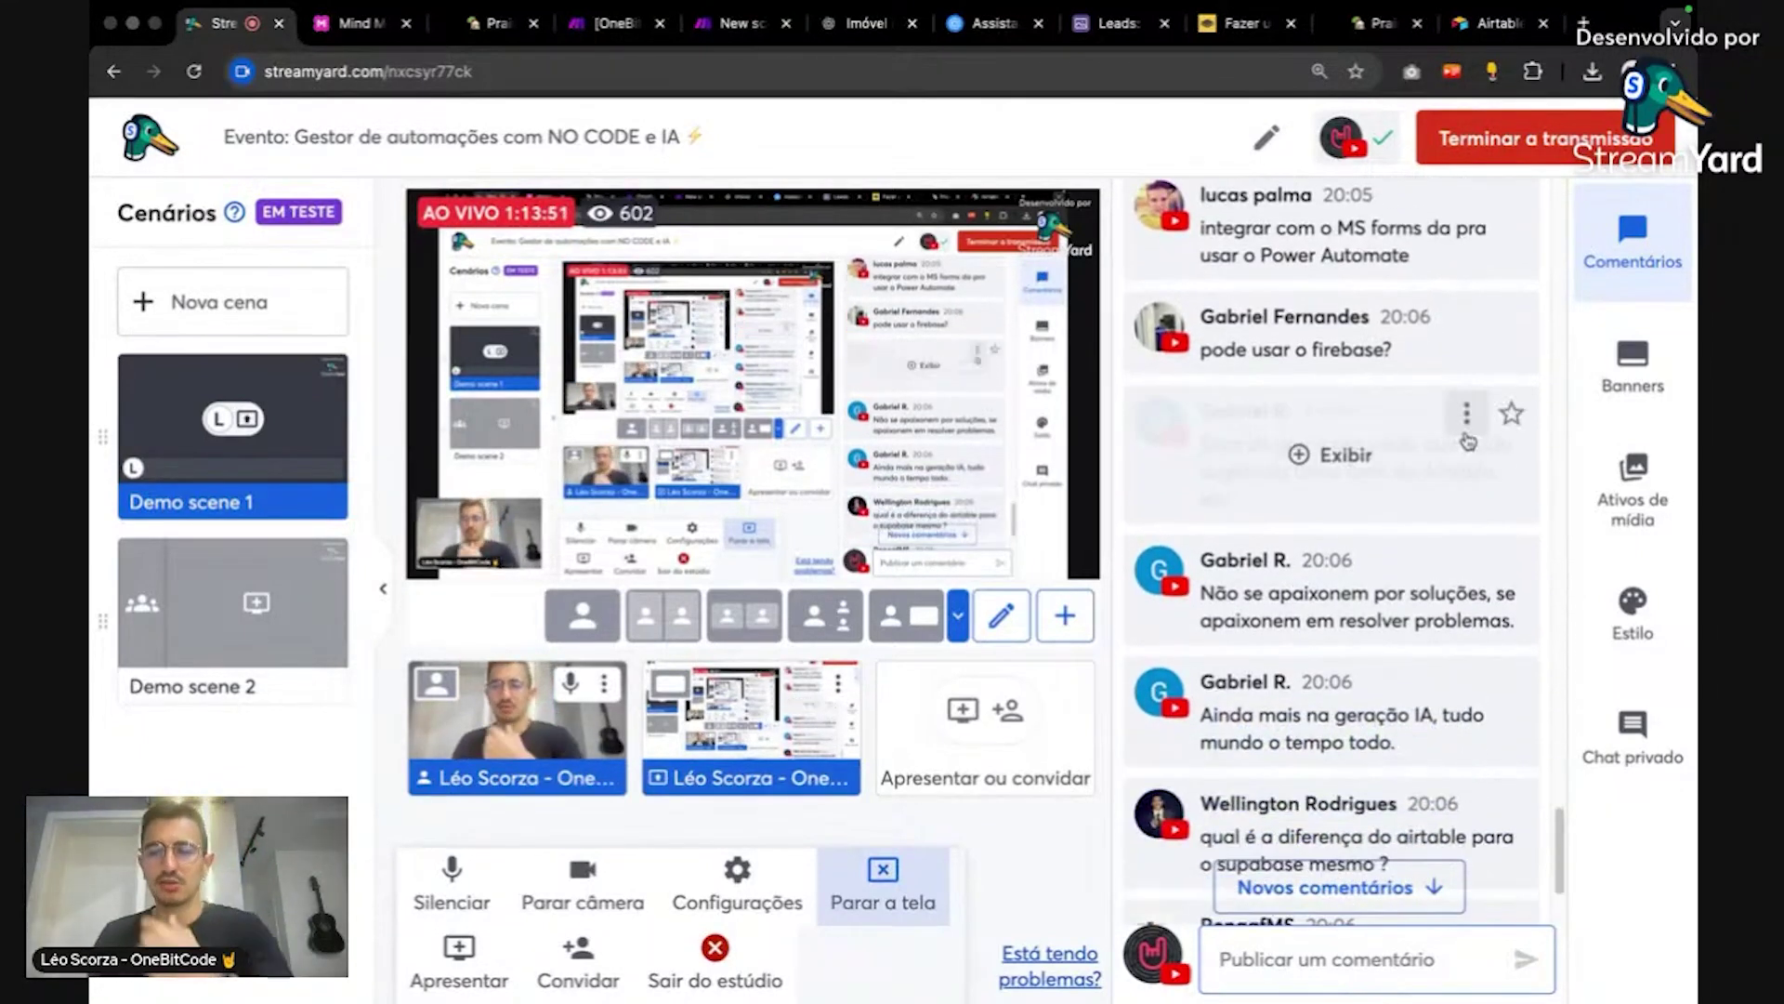
{"action": "mouse_move", "coordinate": [1426, 641]}
{"action": "scroll", "coordinate": [1427, 641], "scroll_direction": "up", "scroll_amount": 3}
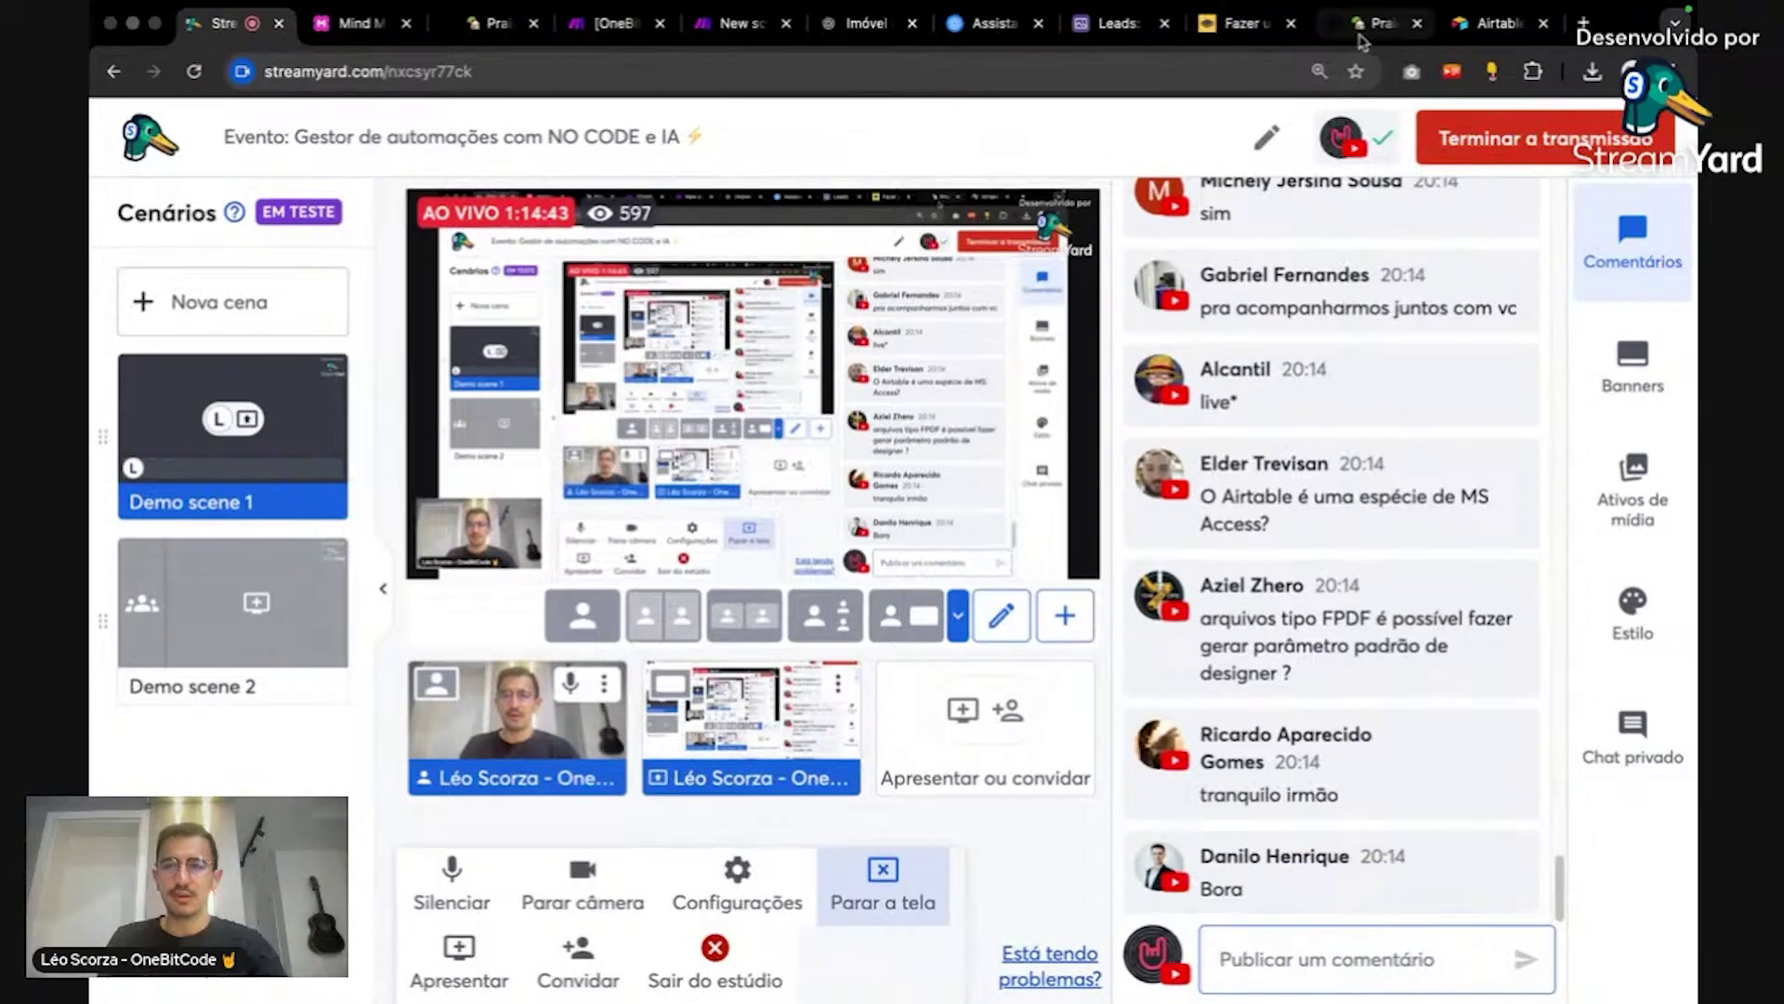
Step: Back in the Cobuilder draft, preview the Imóveis dashboard and the Vendedores overview and dashboard pages
{"action": "left_click", "coordinate": [1139, 31]}
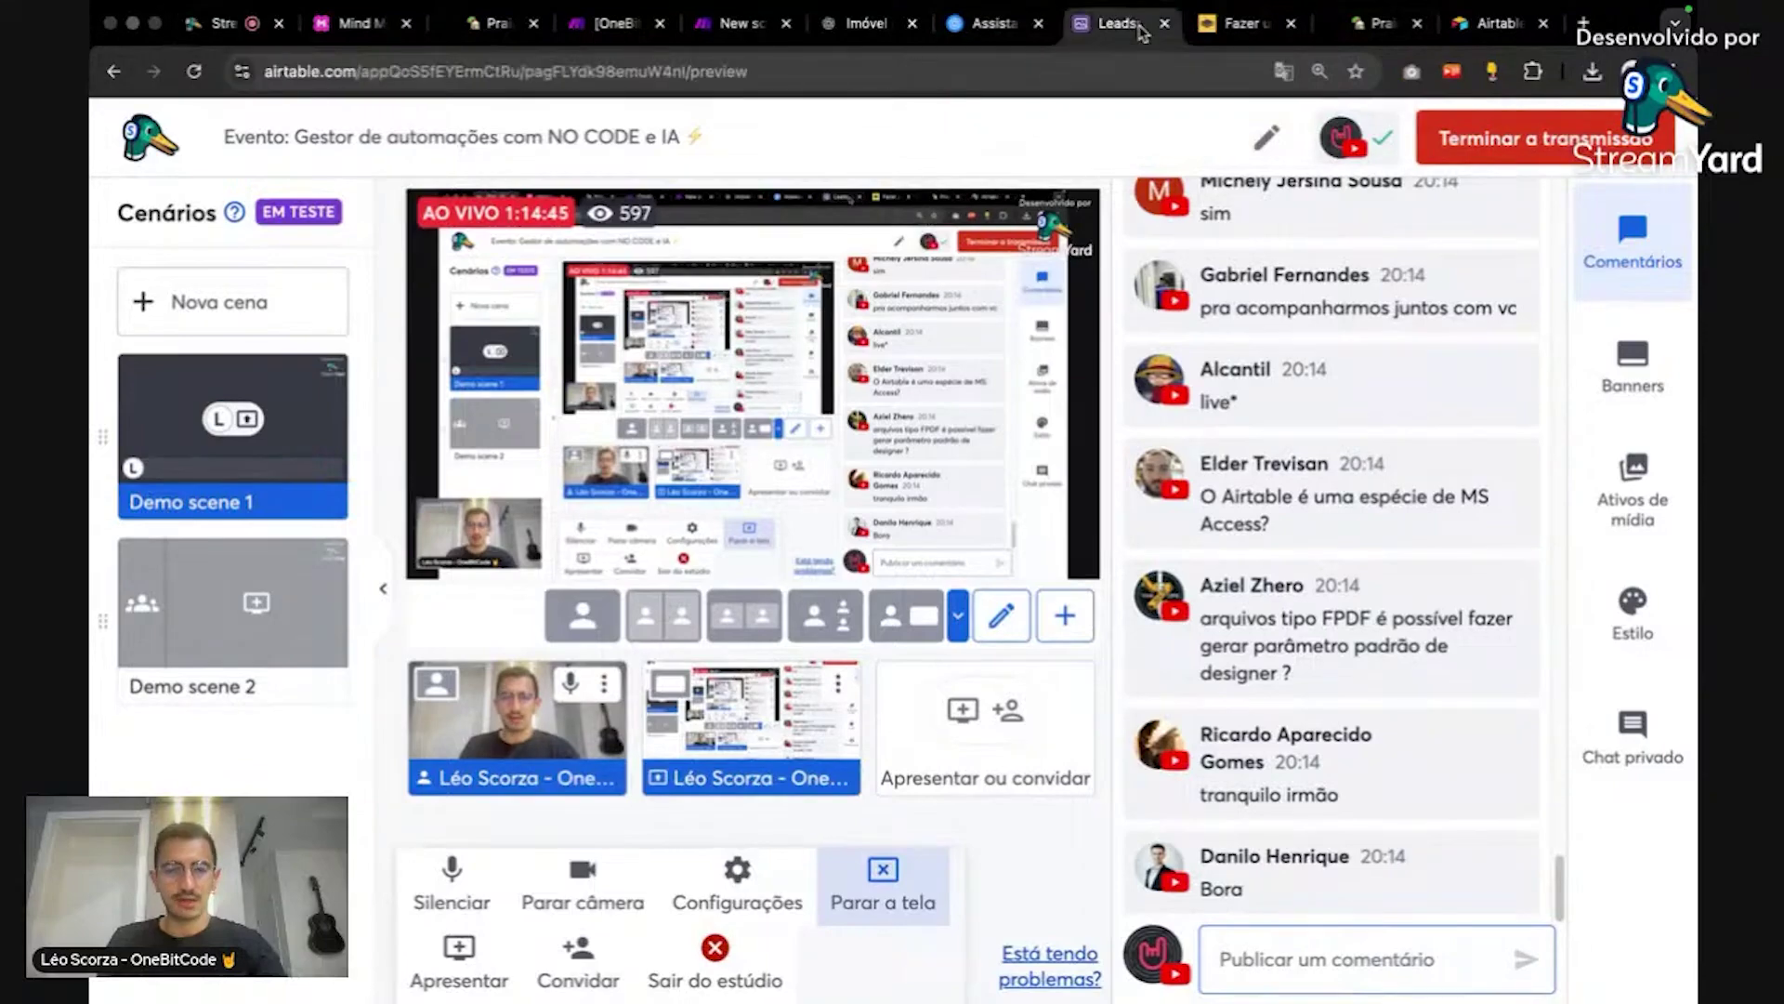
{"action": "left_click", "coordinate": [1480, 26]}
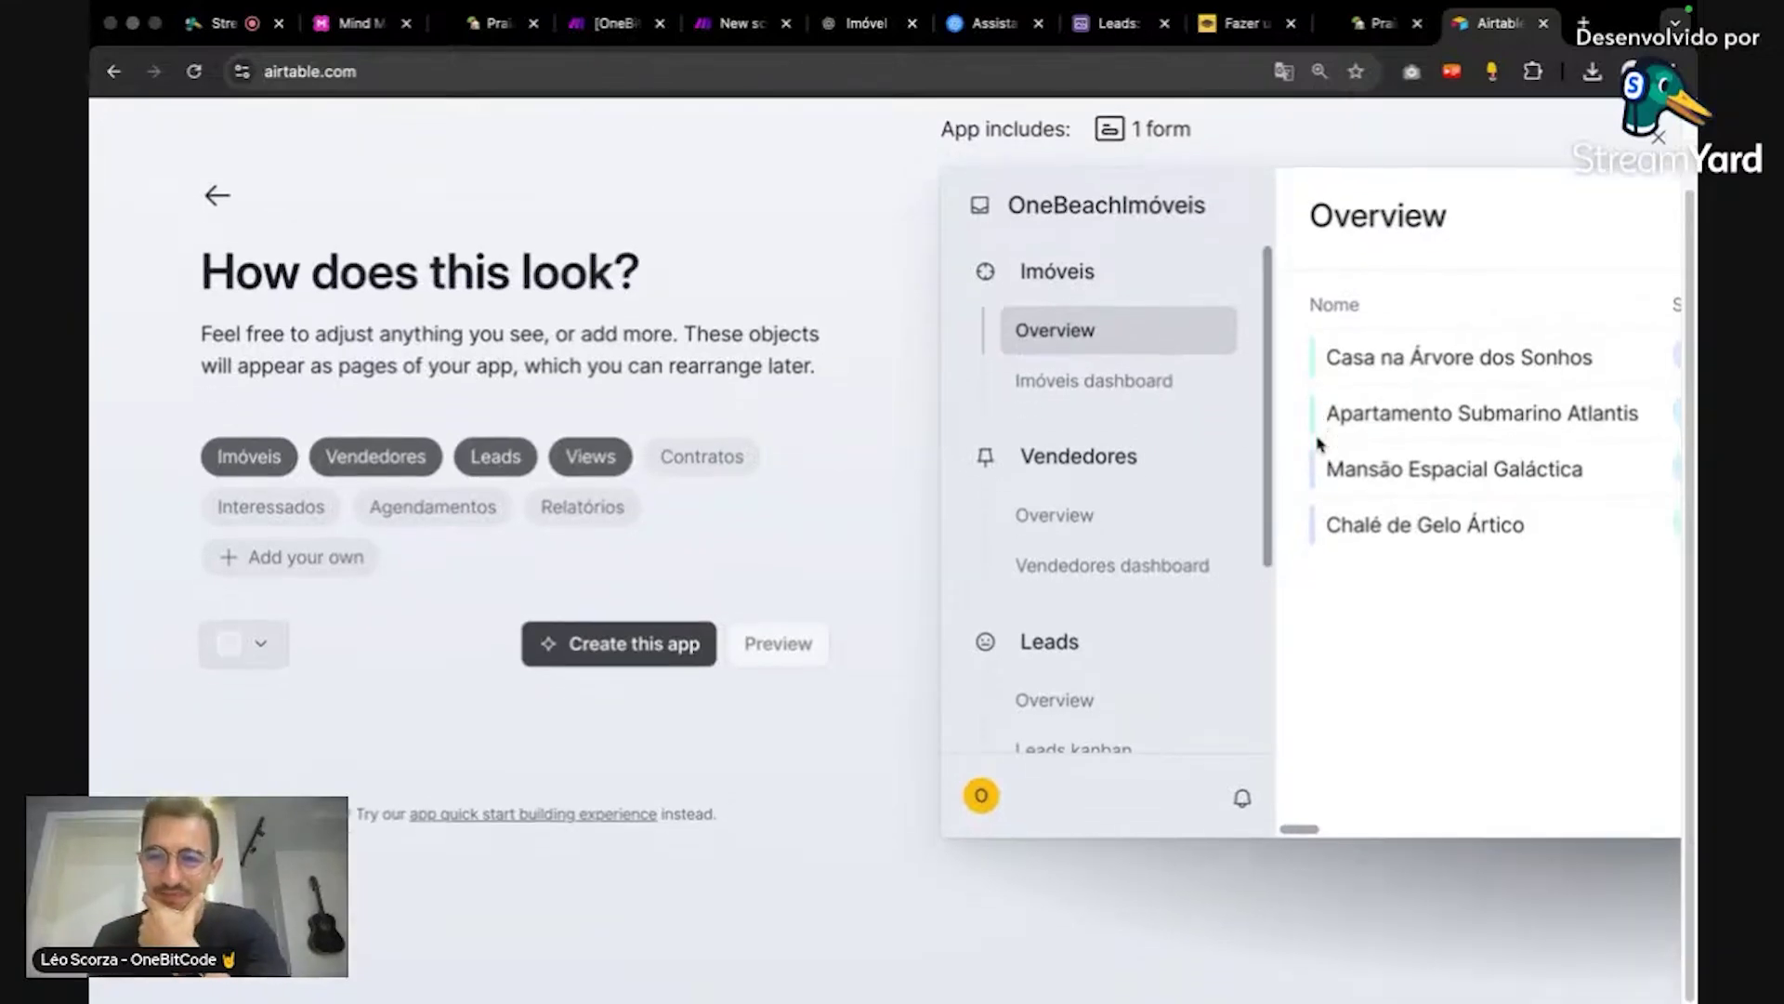
{"action": "scroll", "coordinate": [1174, 415], "scroll_direction": "down", "scroll_amount": 1}
{"action": "left_click", "coordinate": [1149, 389]}
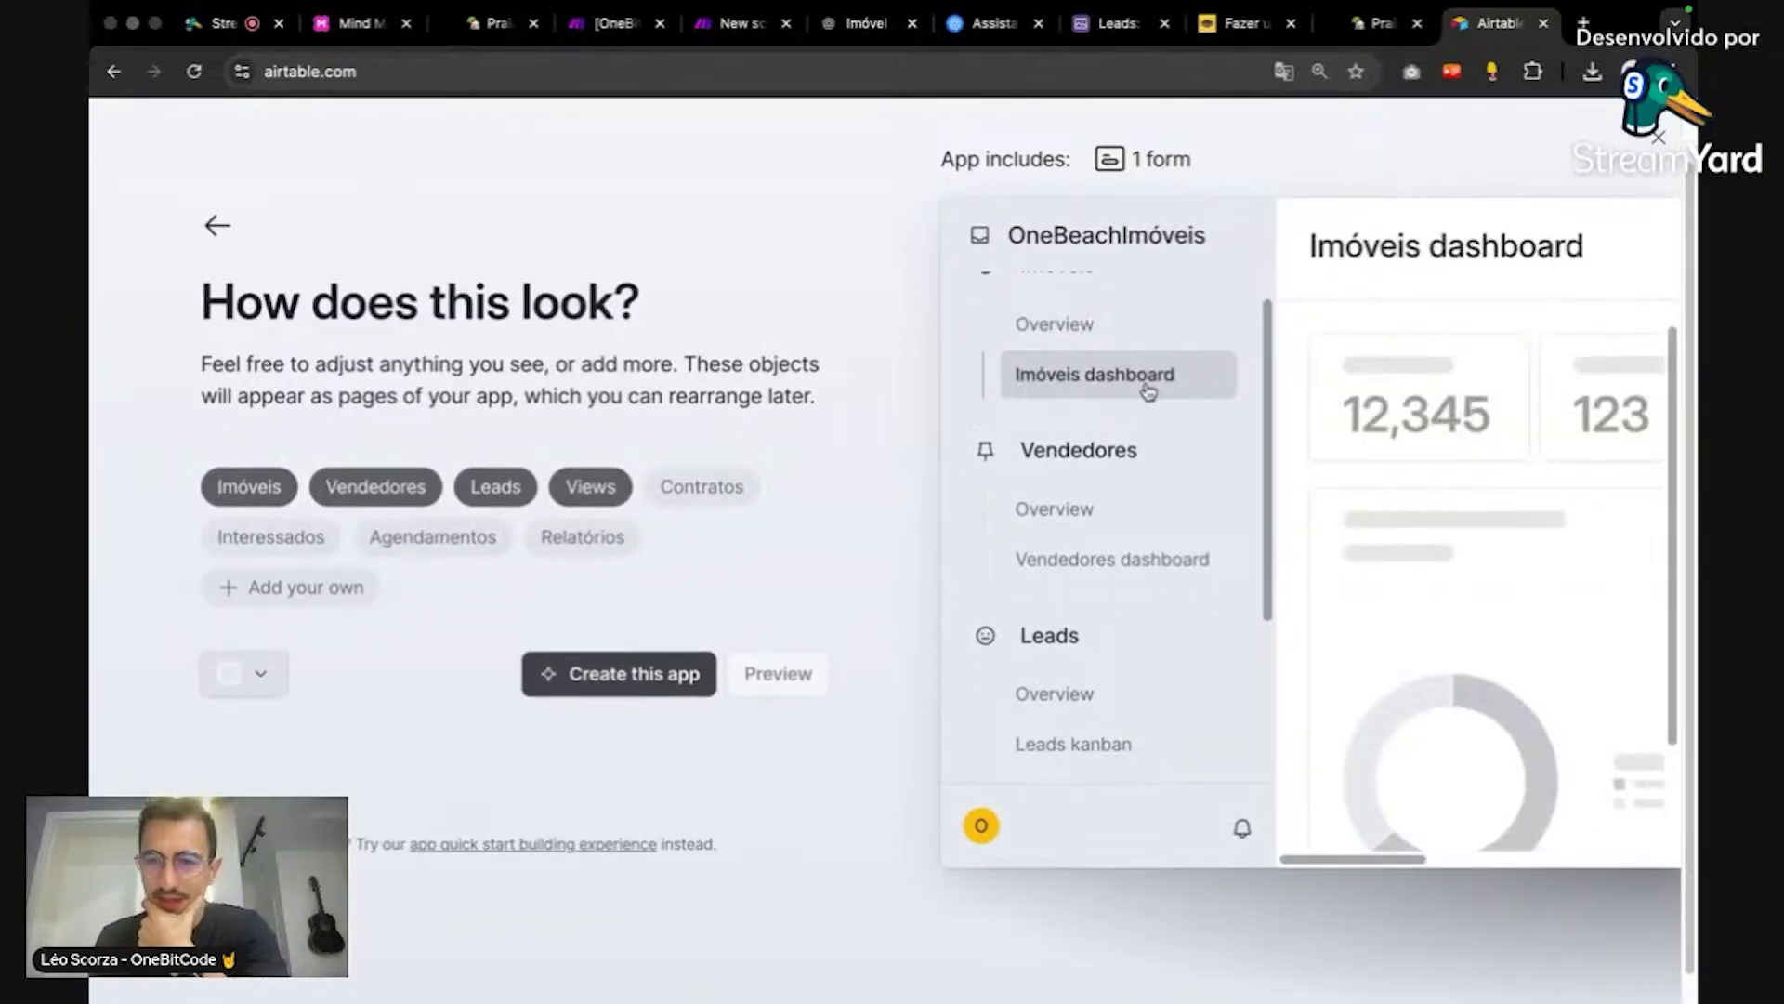
{"action": "left_click", "coordinate": [1113, 511]}
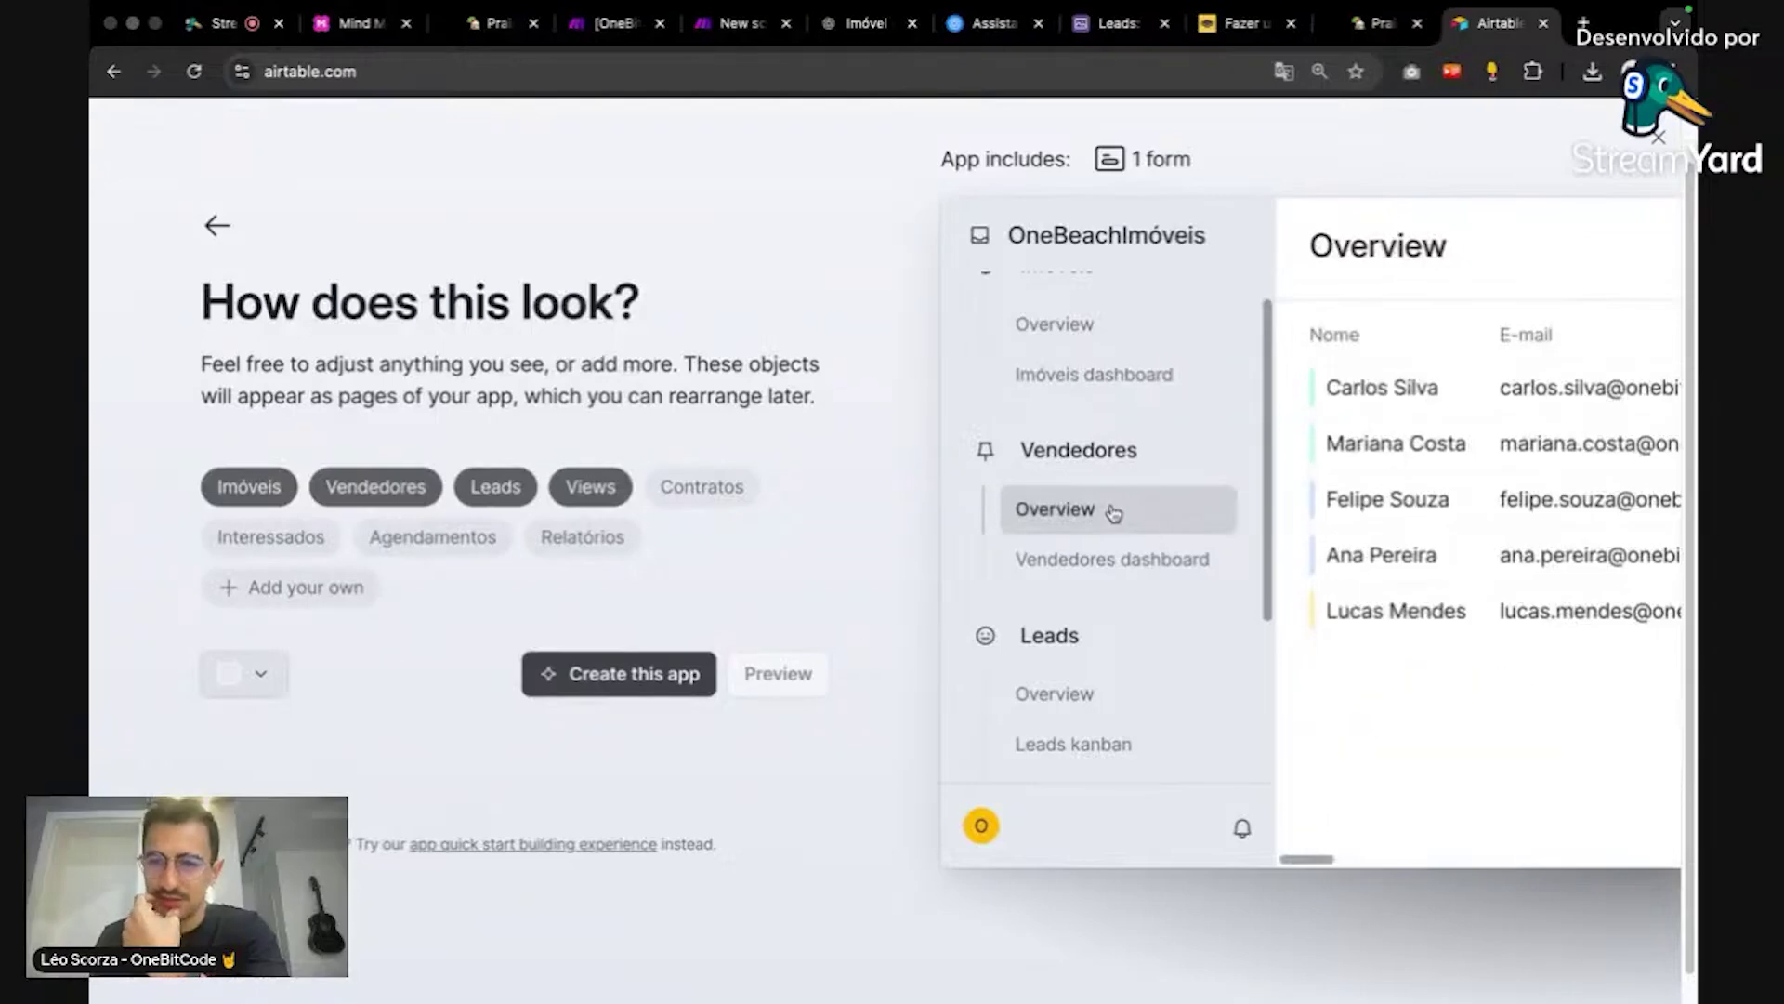
{"action": "left_click", "coordinate": [1138, 559]}
Step: Preview the Leads overview table, the Leads kanban board, and the second Leads kanban grouped by seller
{"action": "scroll", "coordinate": [1063, 618], "scroll_direction": "down", "scroll_amount": 2}
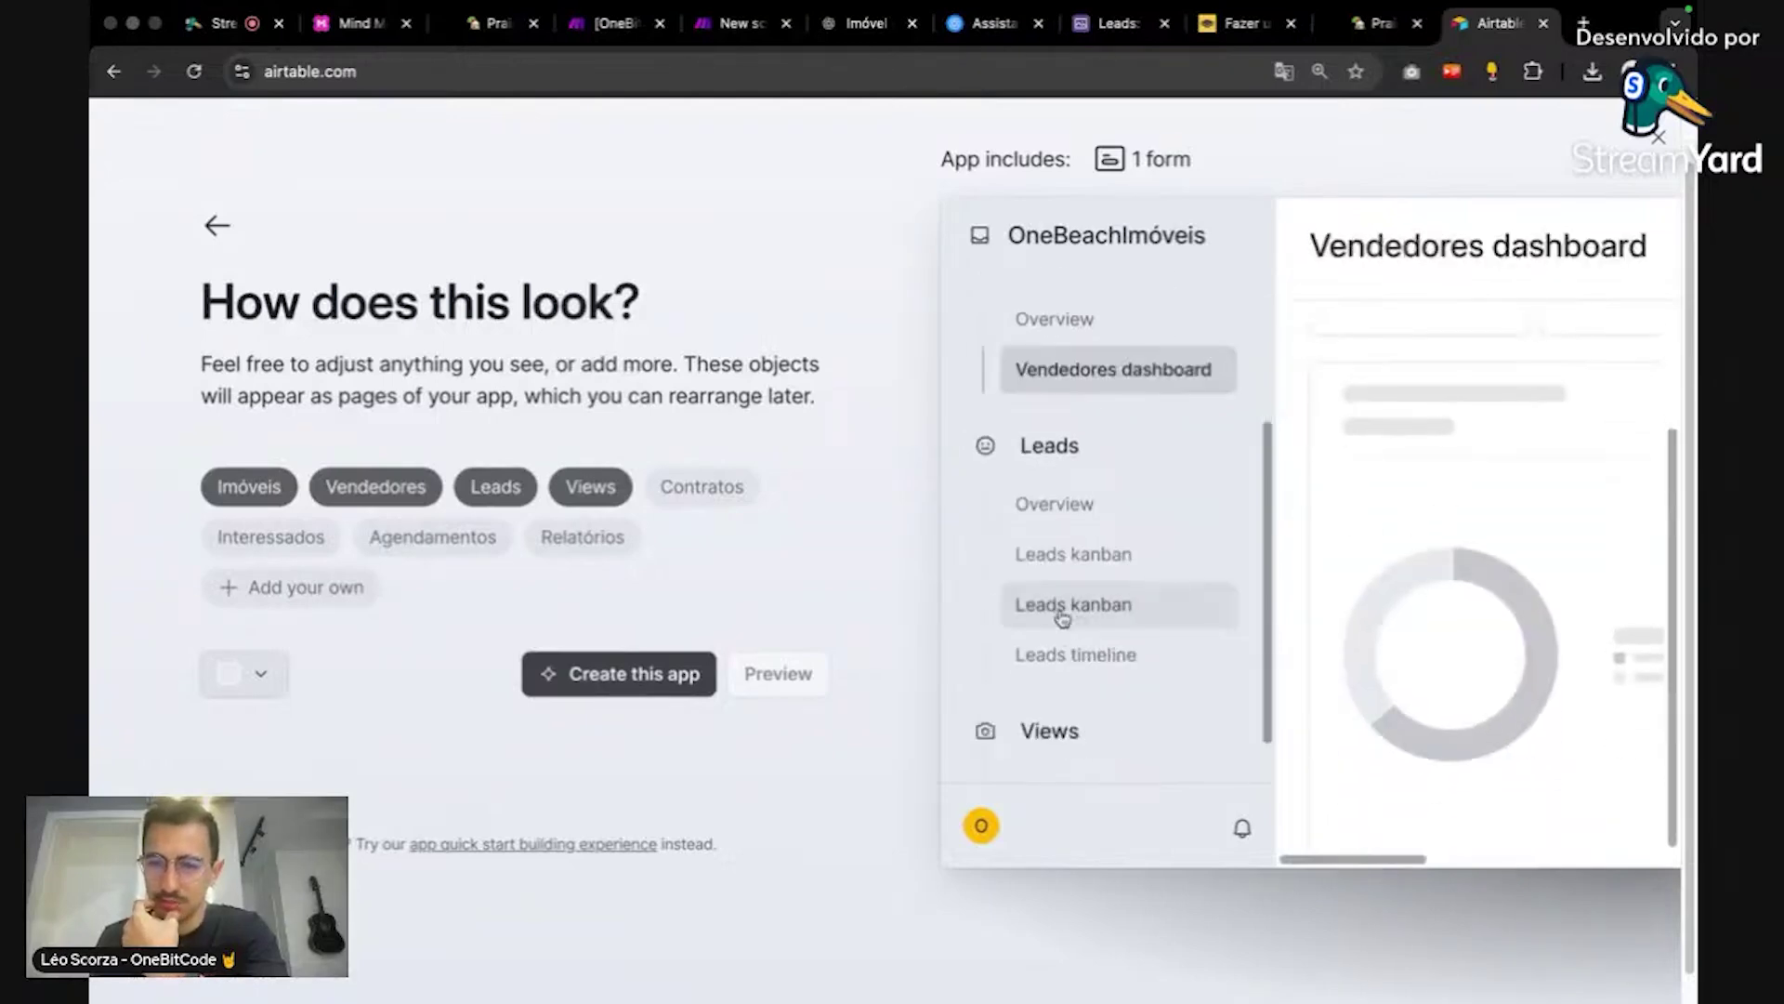
{"action": "left_click", "coordinate": [1086, 508]}
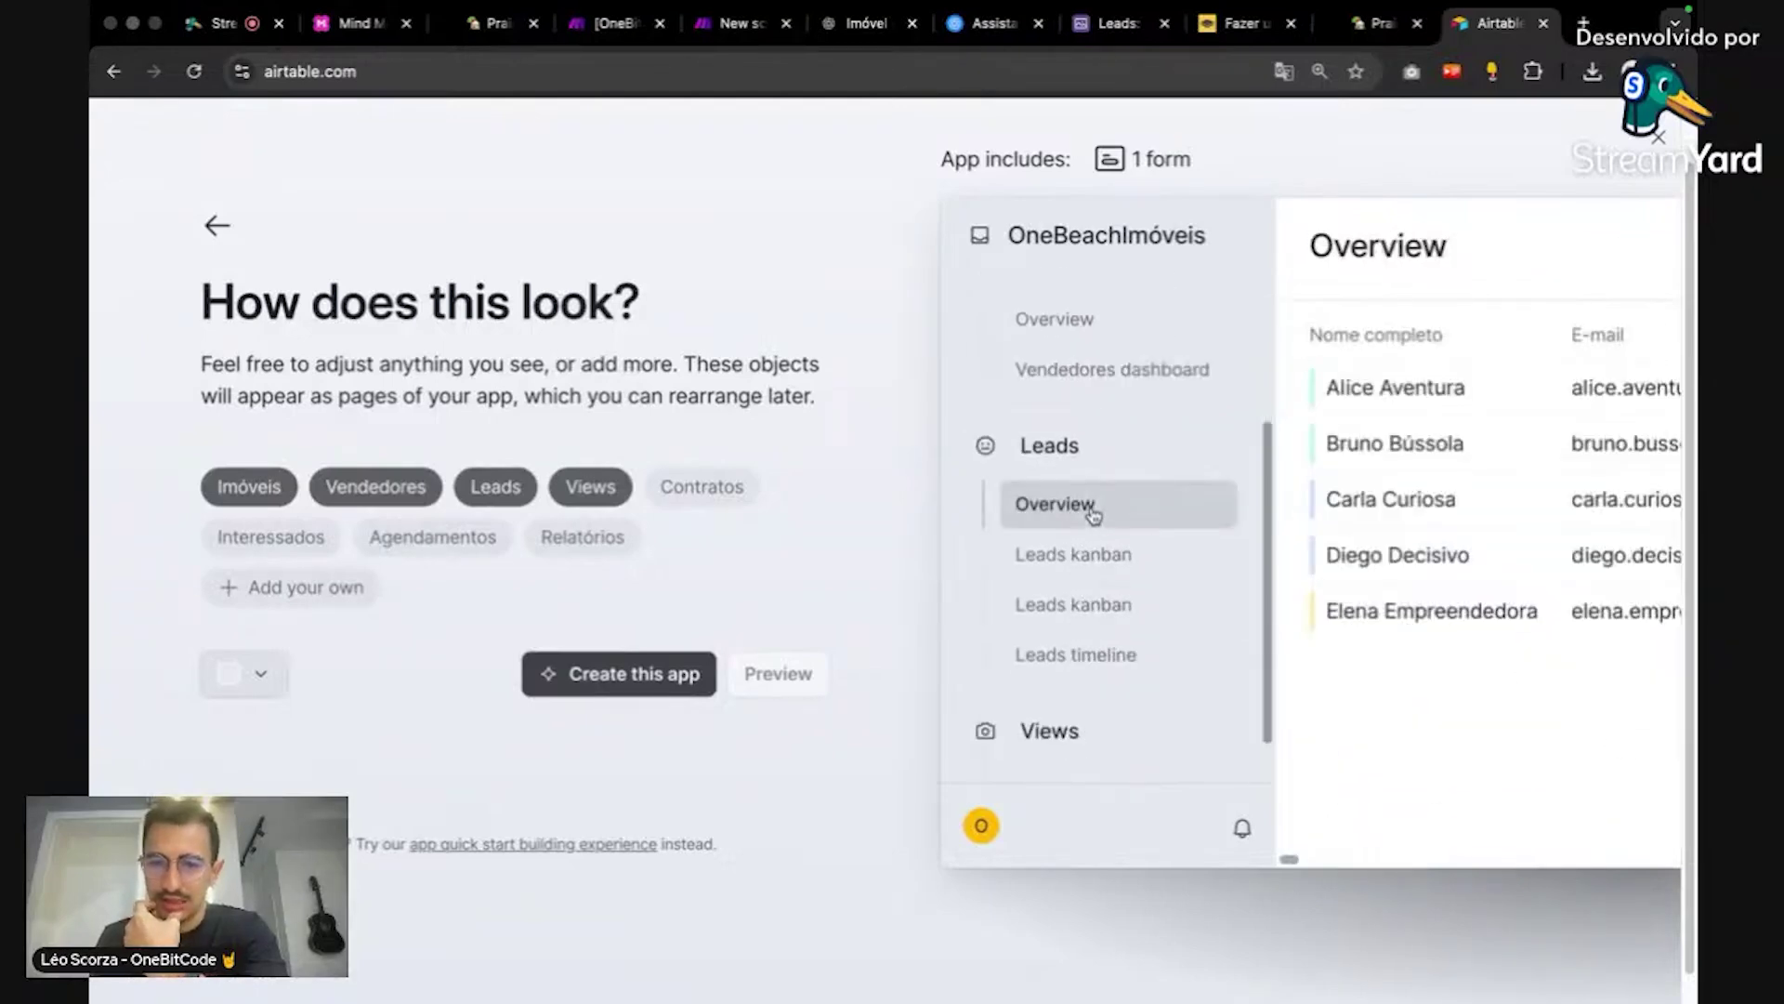
{"action": "left_click", "coordinate": [1176, 552]}
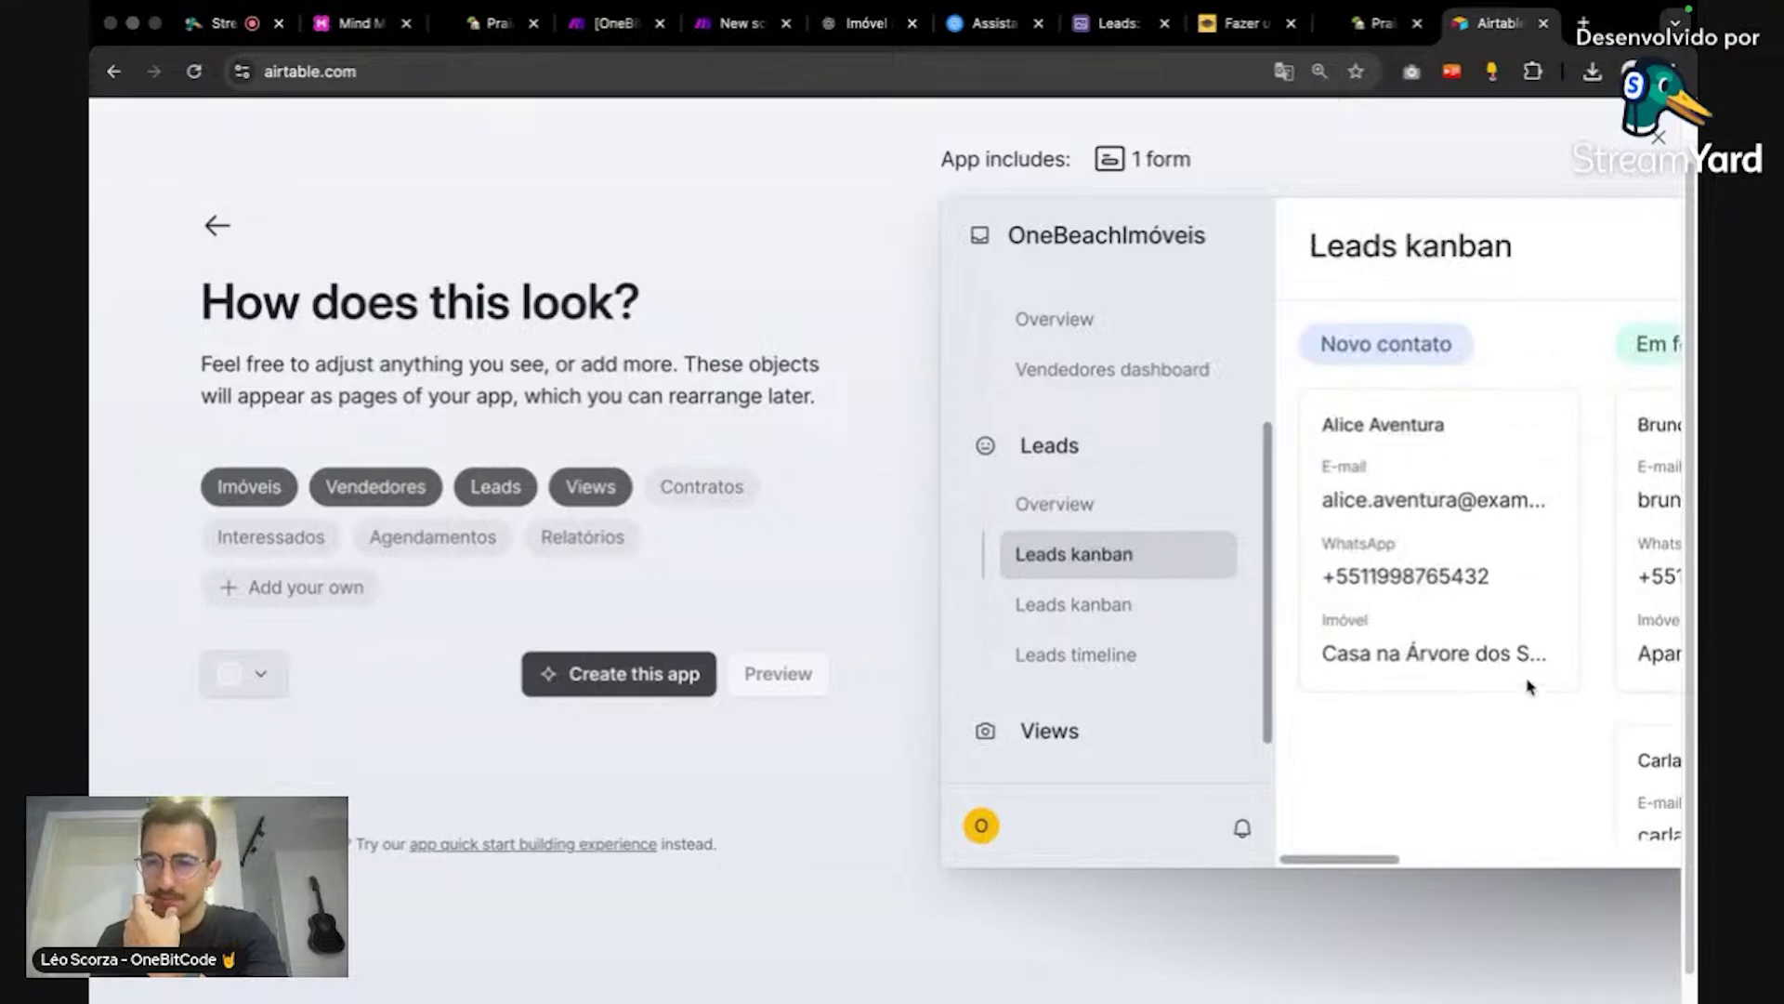
{"action": "left_click_drag", "start_coordinate": [1382, 855], "coordinate": [1493, 851]}
{"action": "key", "text": "super+equal"}
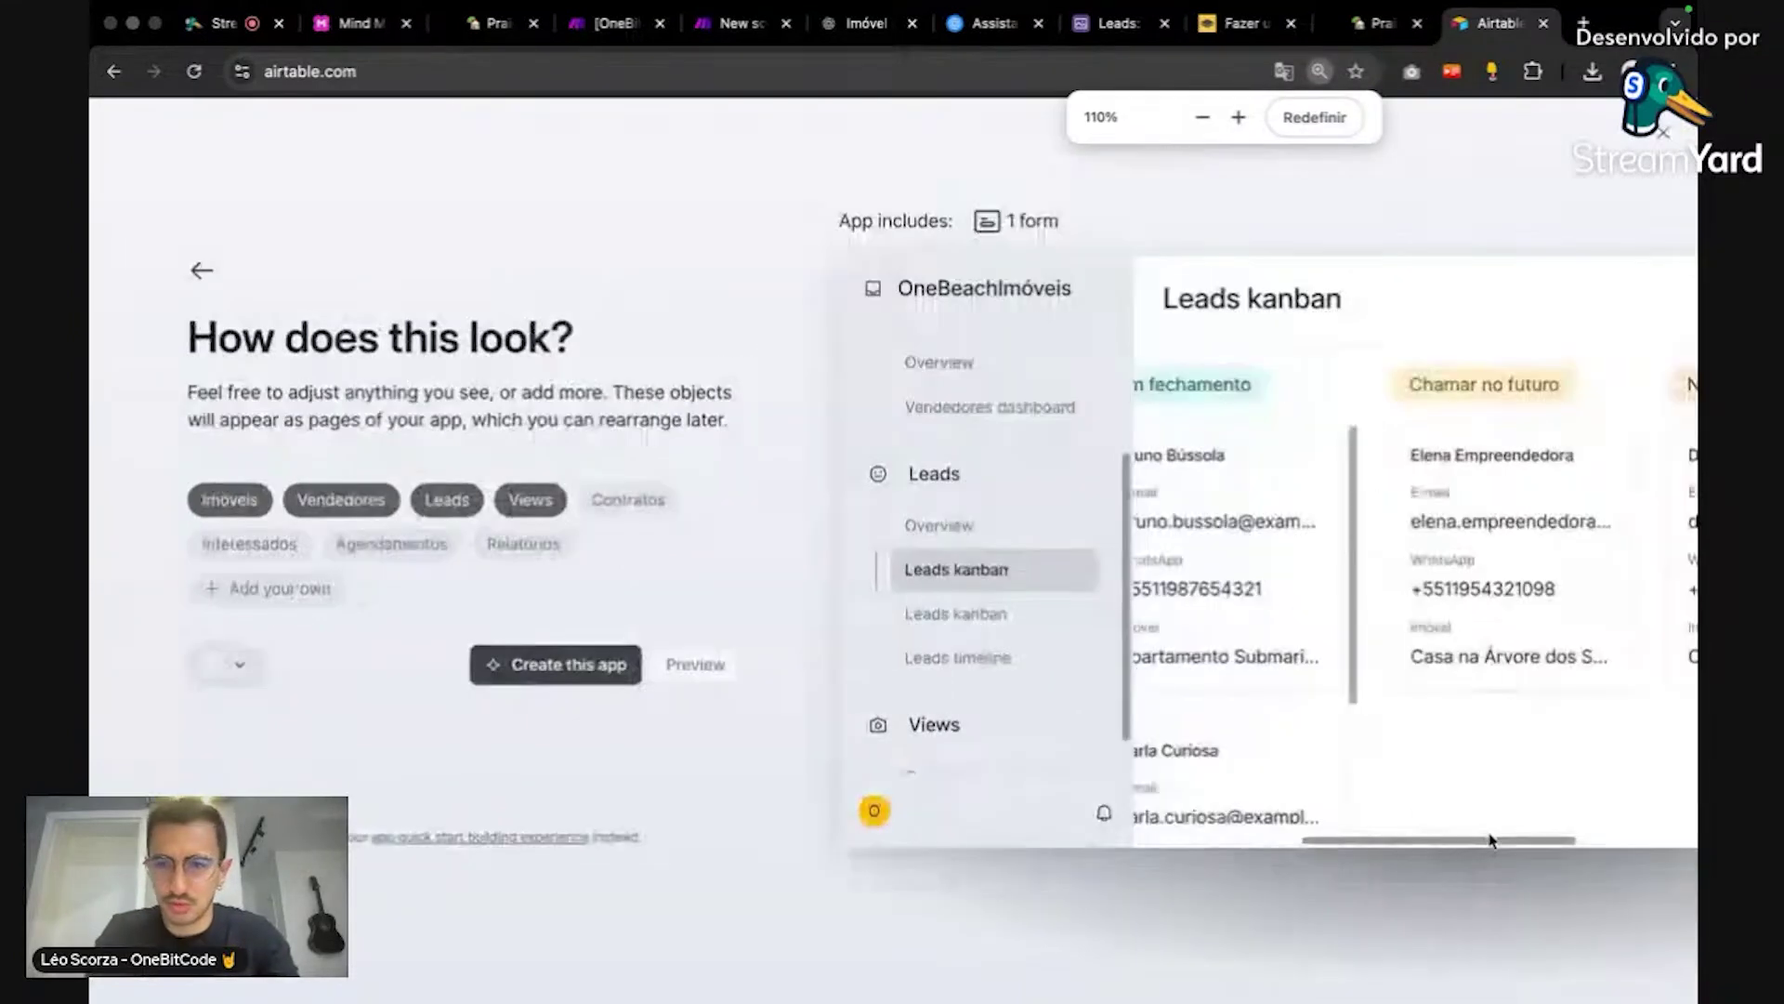
{"action": "key", "text": "super+minus"}
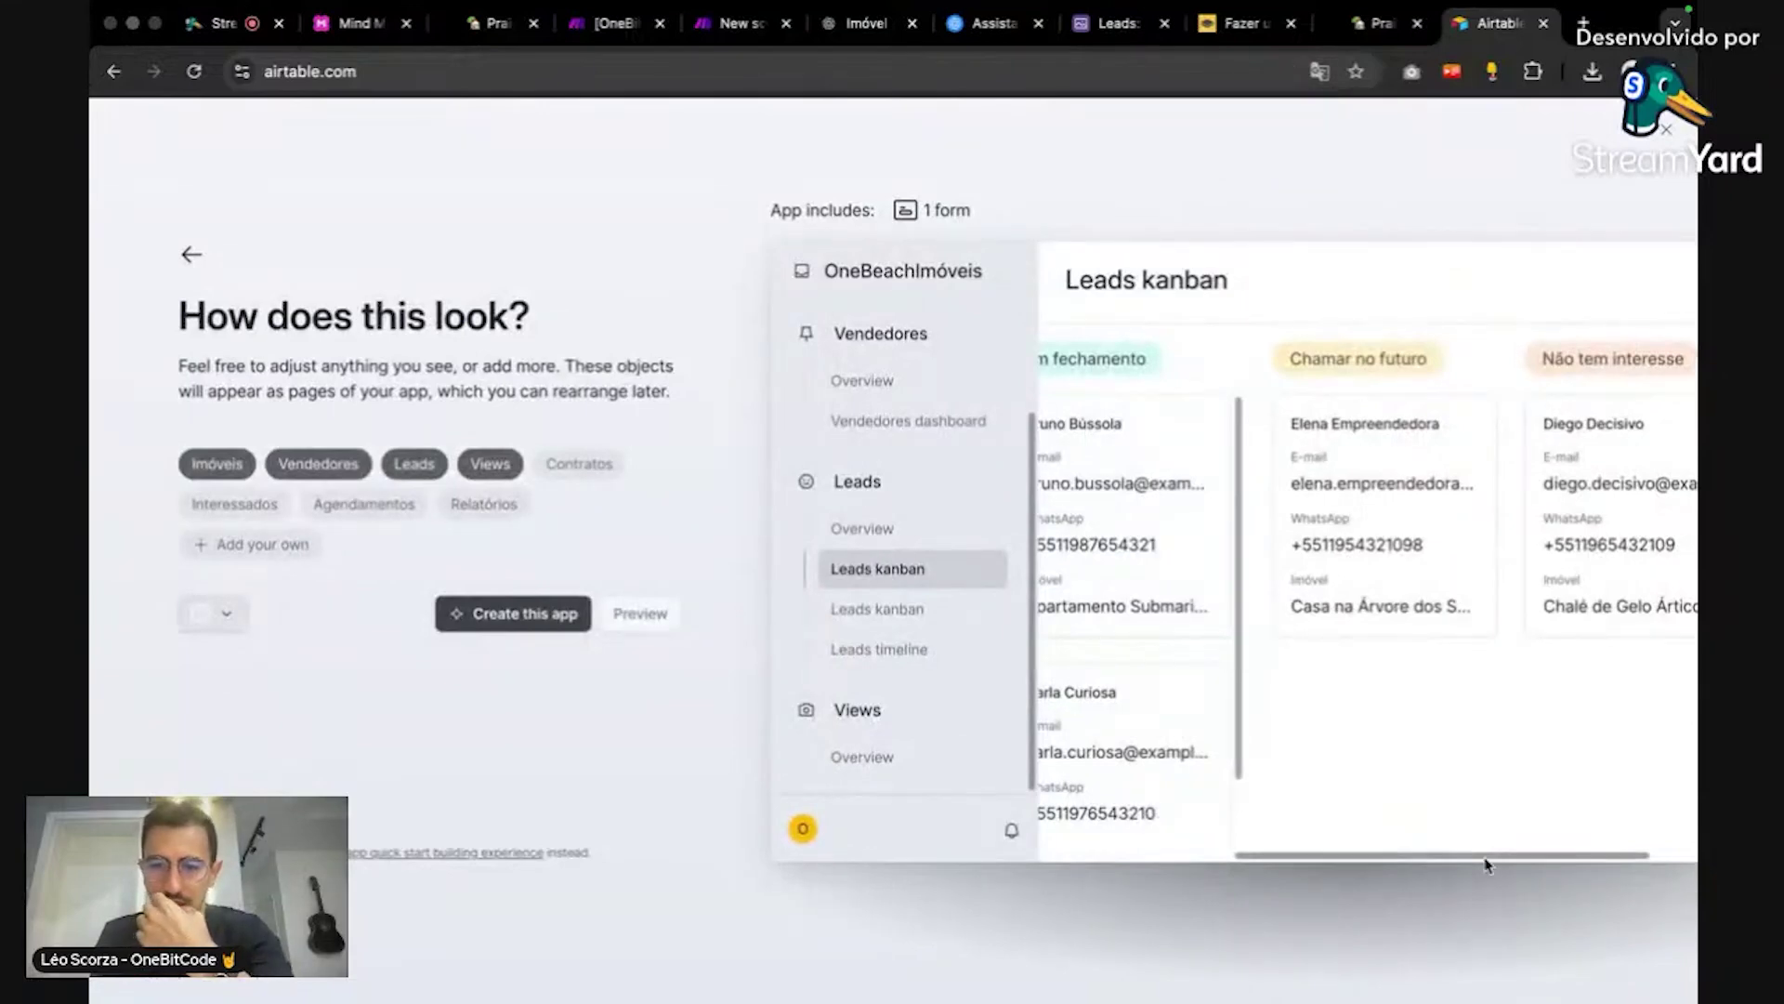
{"action": "left_click_drag", "start_coordinate": [1486, 860], "coordinate": [1301, 846]}
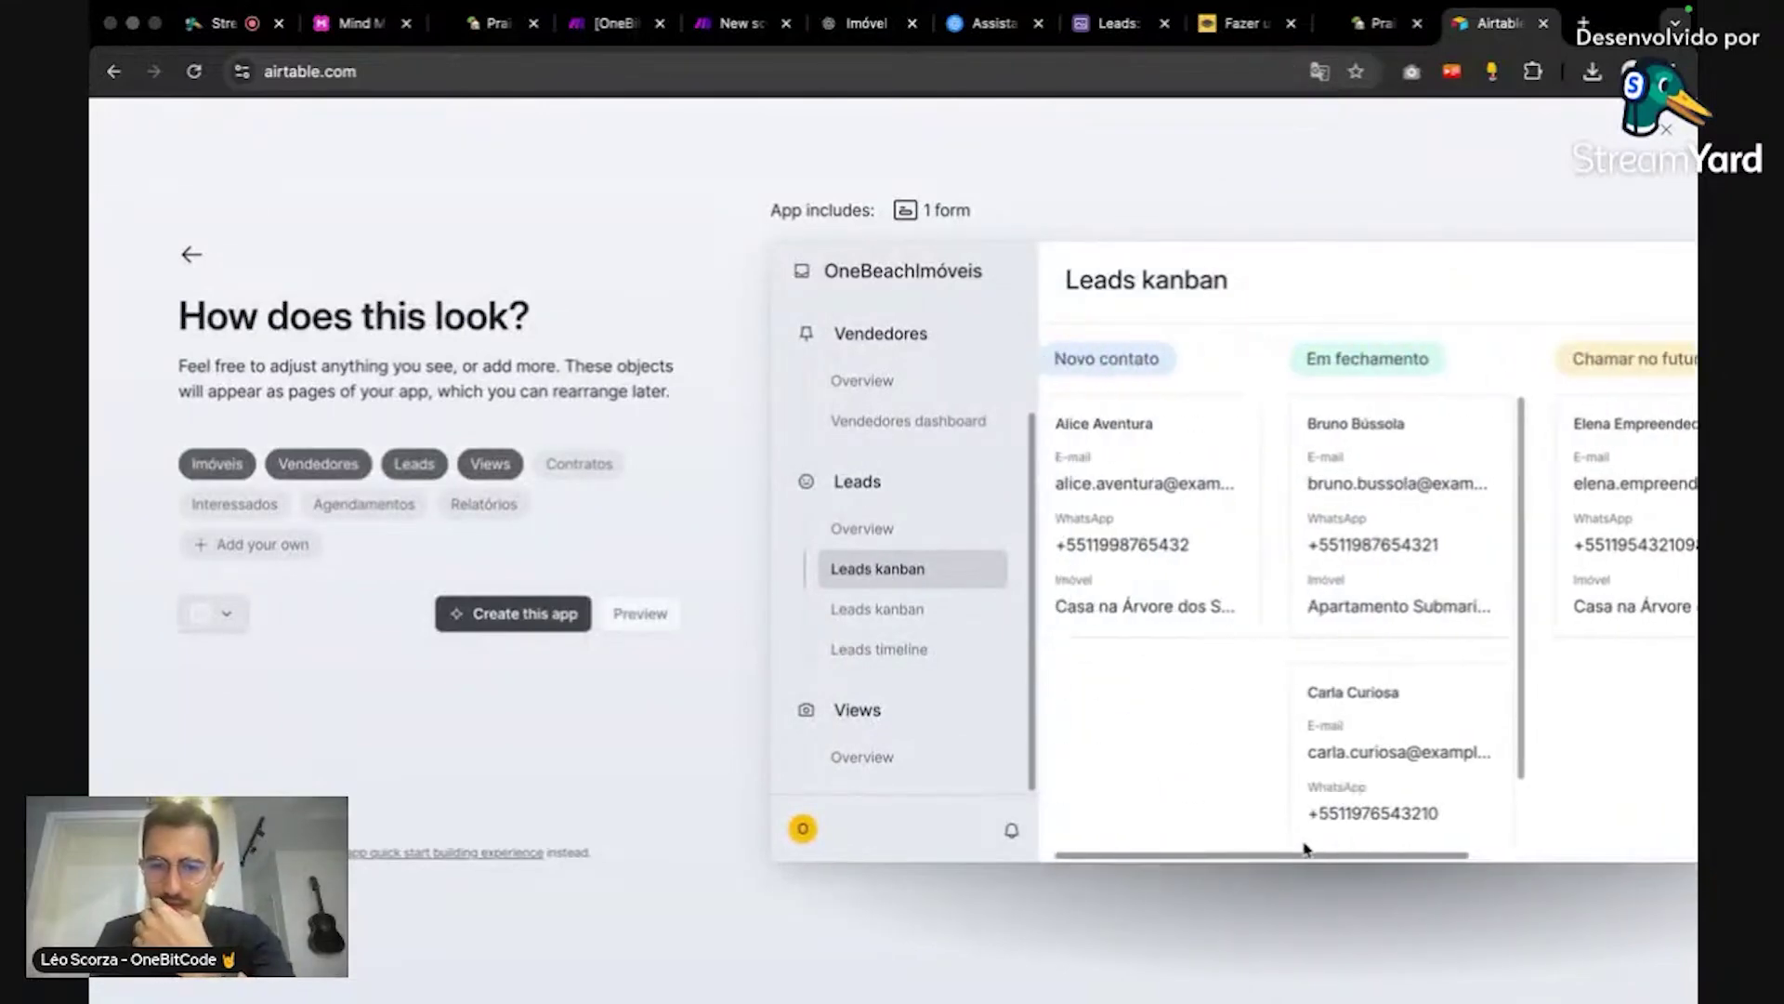
{"action": "left_click", "coordinate": [914, 609]}
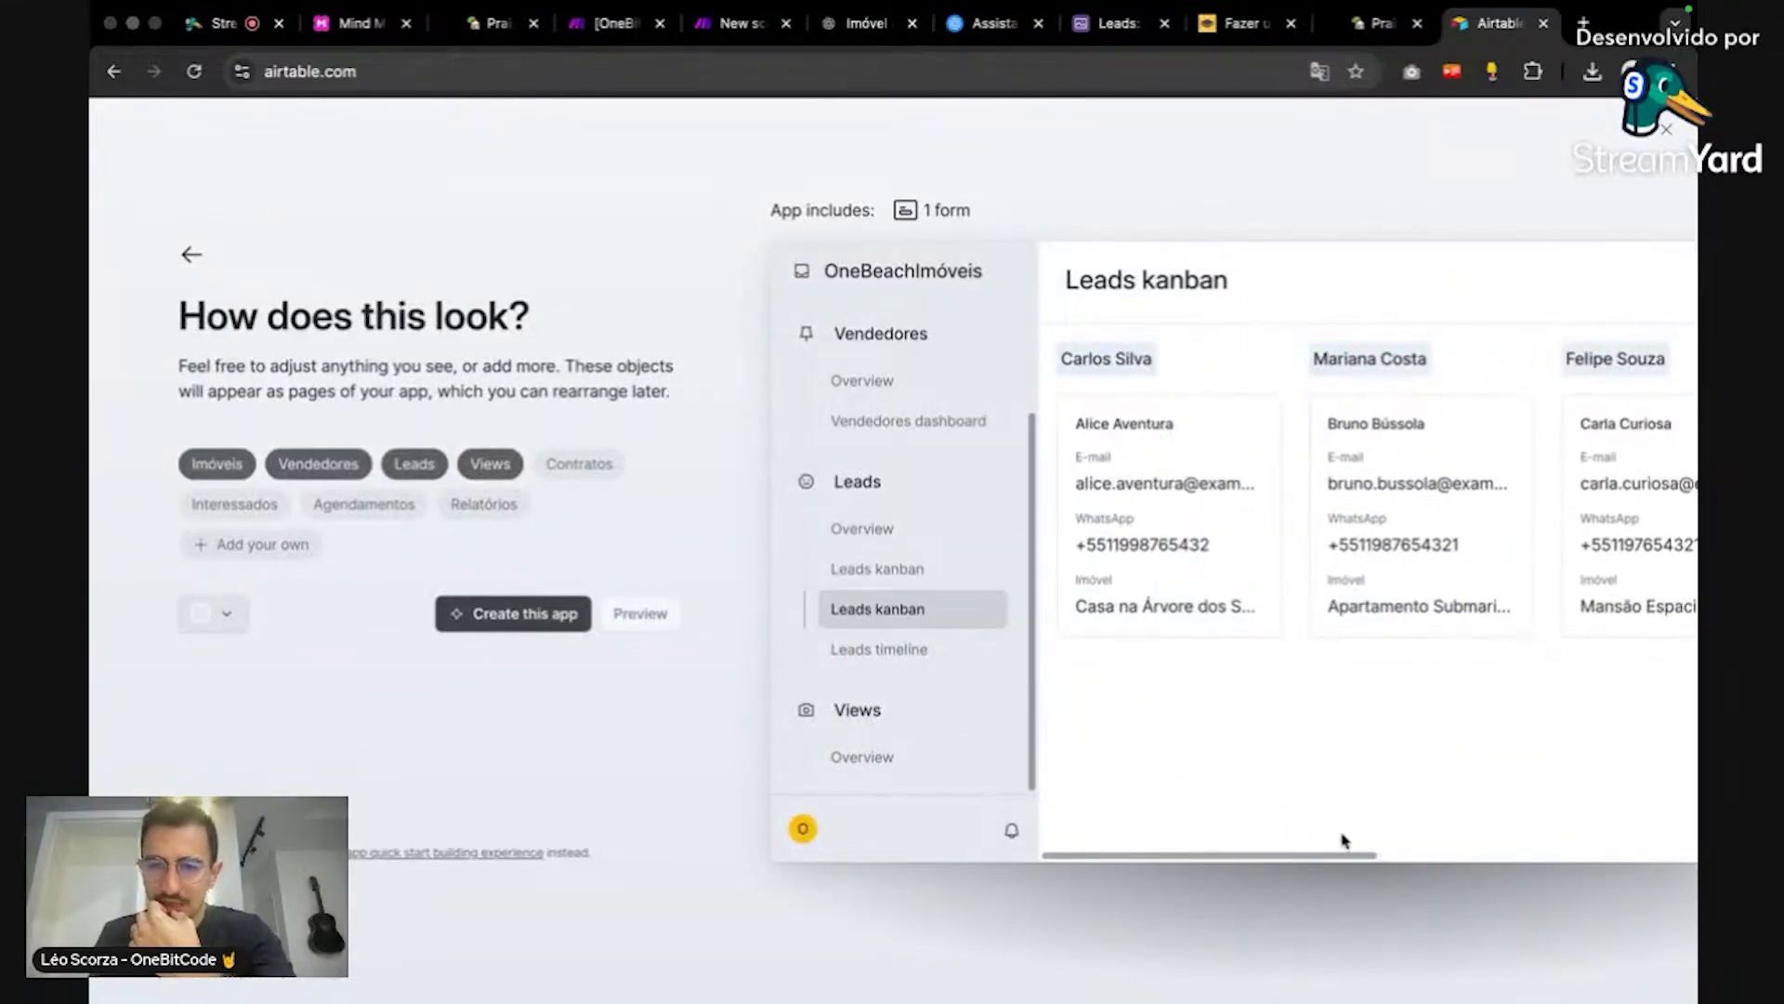
Step: Preview the Leads timeline and the Views Overview listing the five Kanban views on Leads
{"action": "left_click_drag", "start_coordinate": [1350, 857], "coordinate": [1286, 846]}
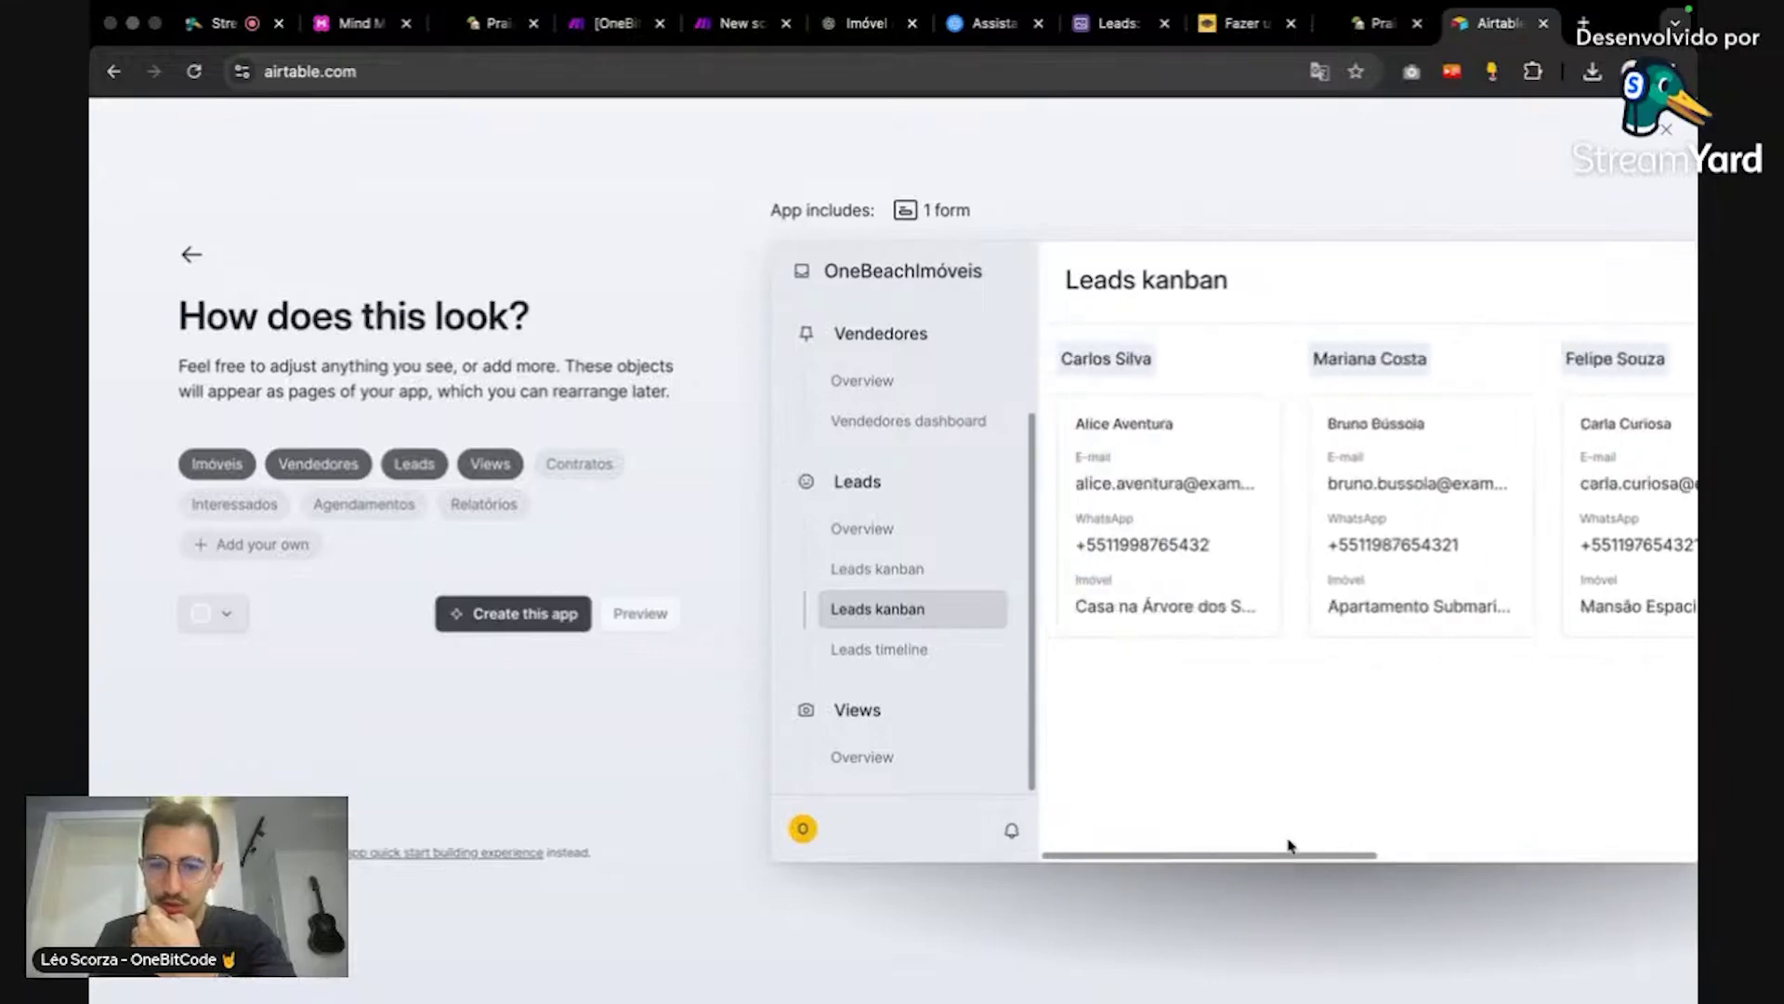
{"action": "left_click", "coordinate": [927, 655]}
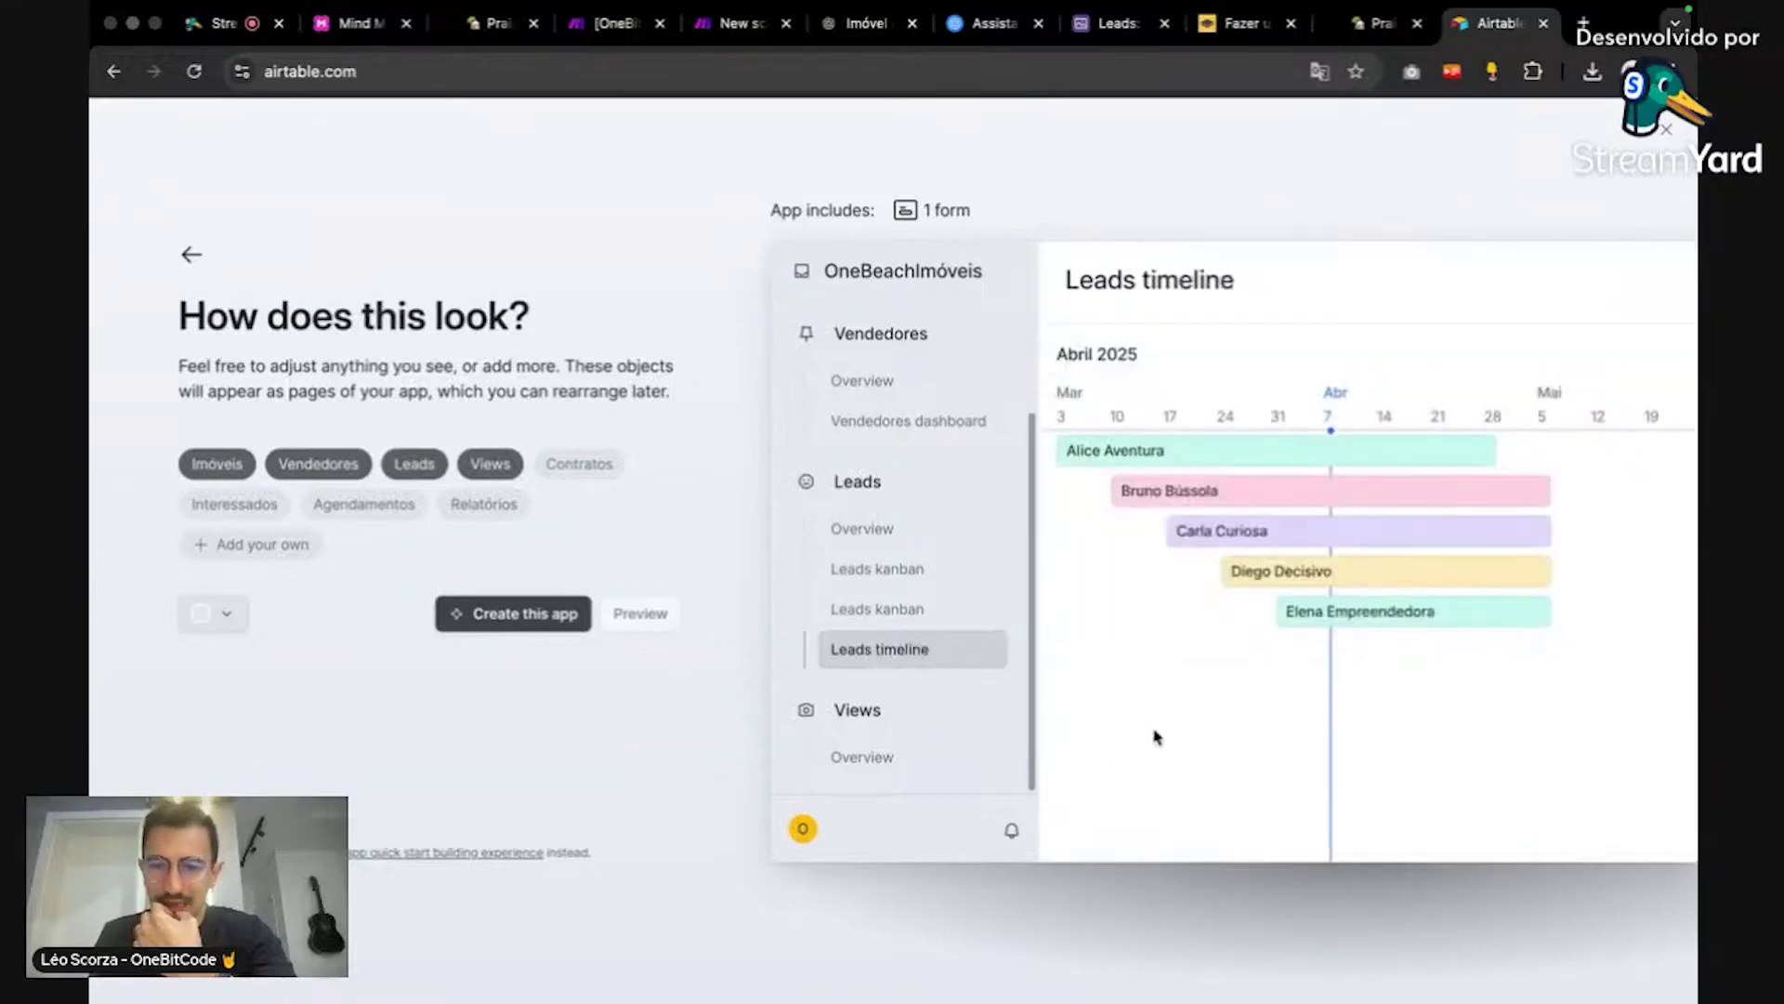
{"action": "left_click", "coordinate": [909, 754]}
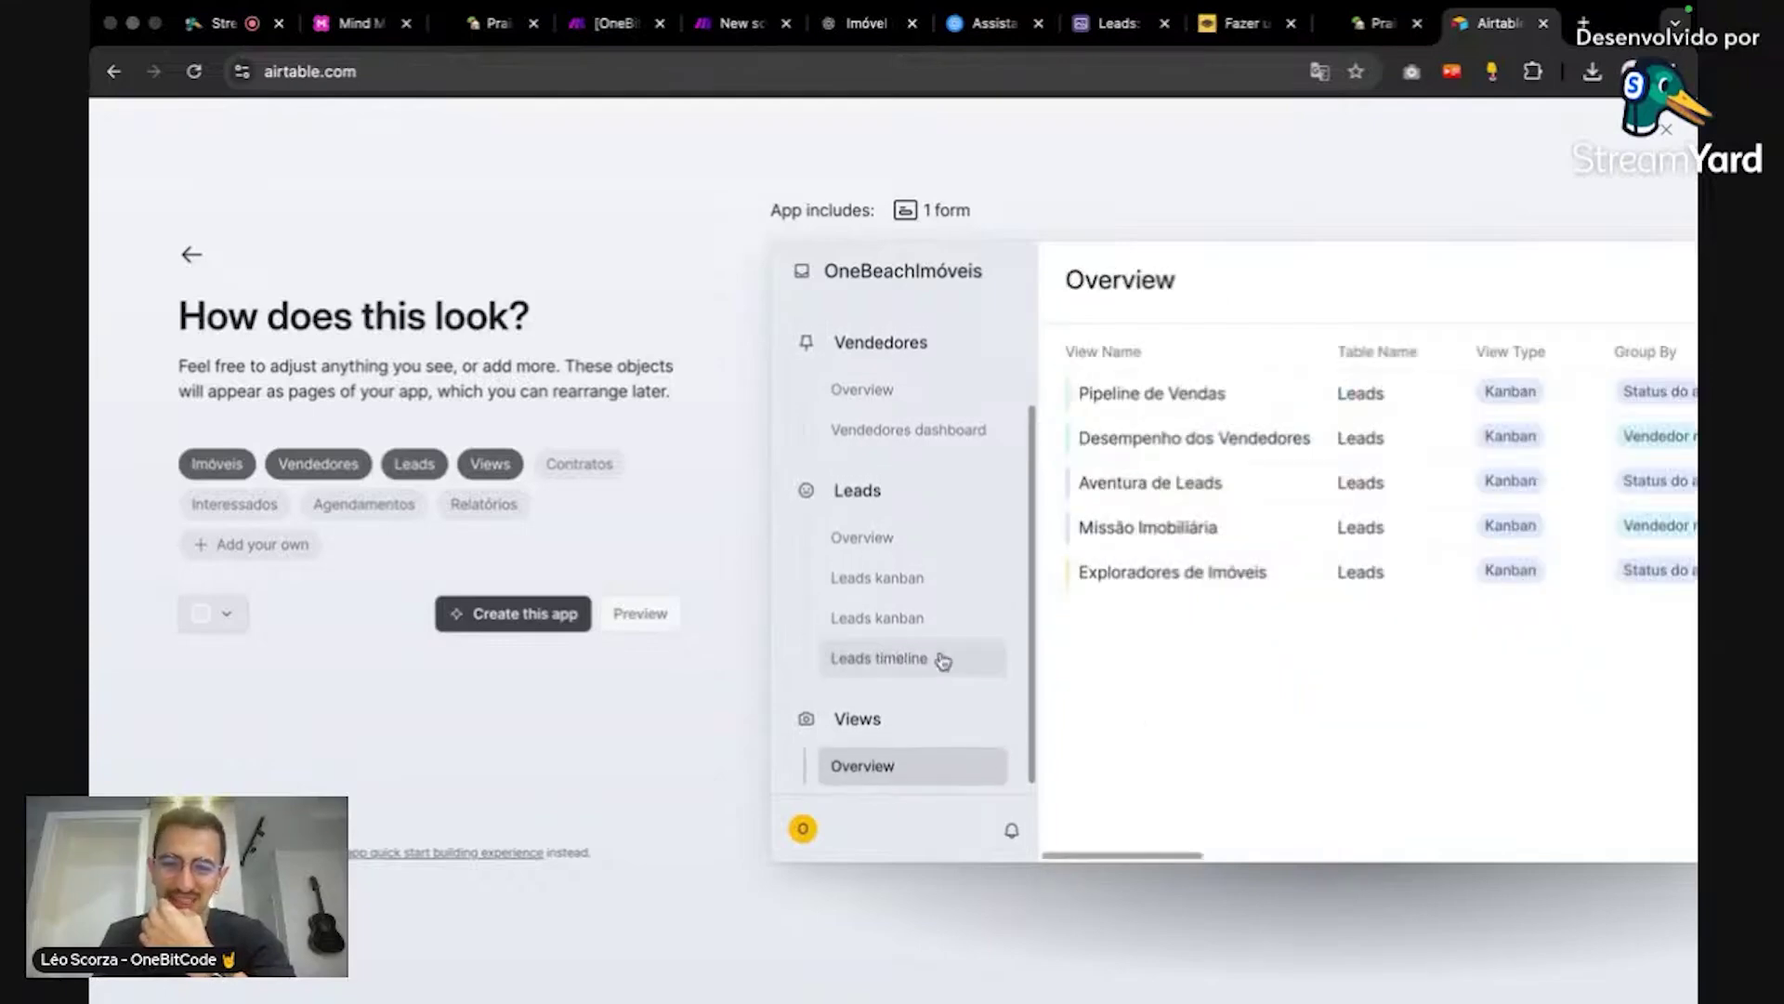
{"action": "scroll", "coordinate": [943, 655], "scroll_direction": "down", "scroll_amount": 1}
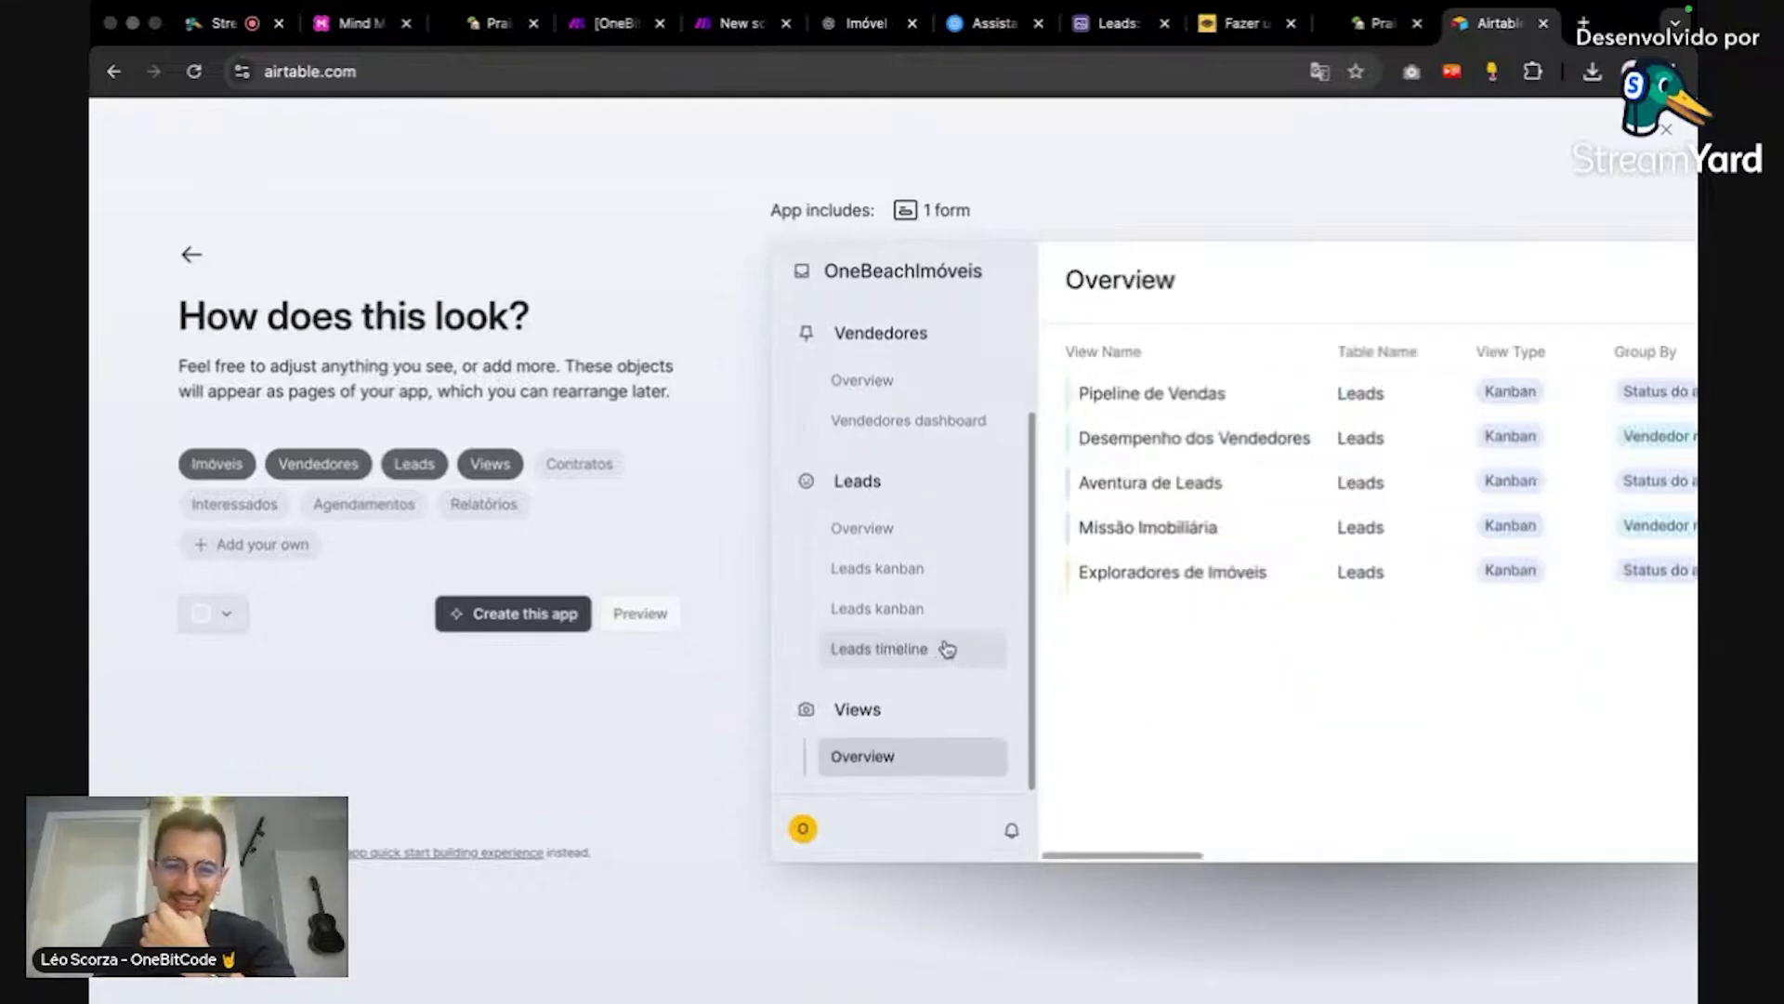
Step: Create the OneBeachImóveis app from the Cobuilder draft
{"action": "left_click", "coordinate": [525, 615]}
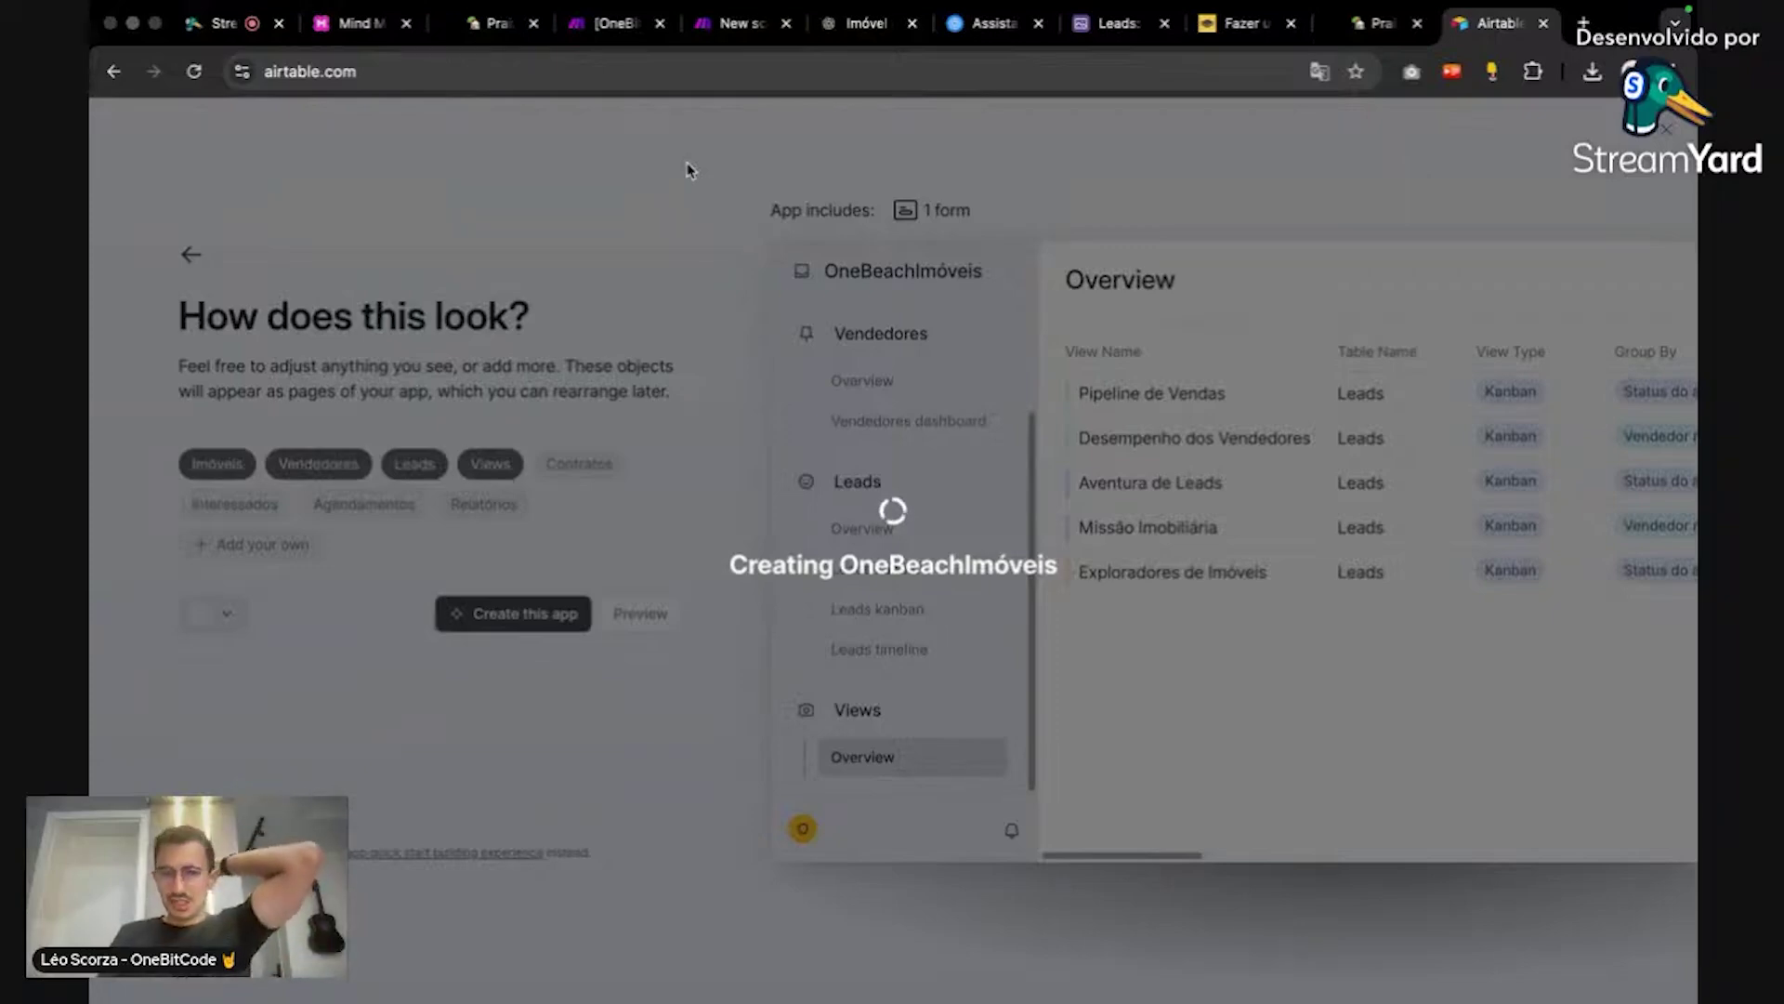
Step: Switch to the OneBi… Make scenario tab
{"action": "left_click", "coordinate": [617, 24]}
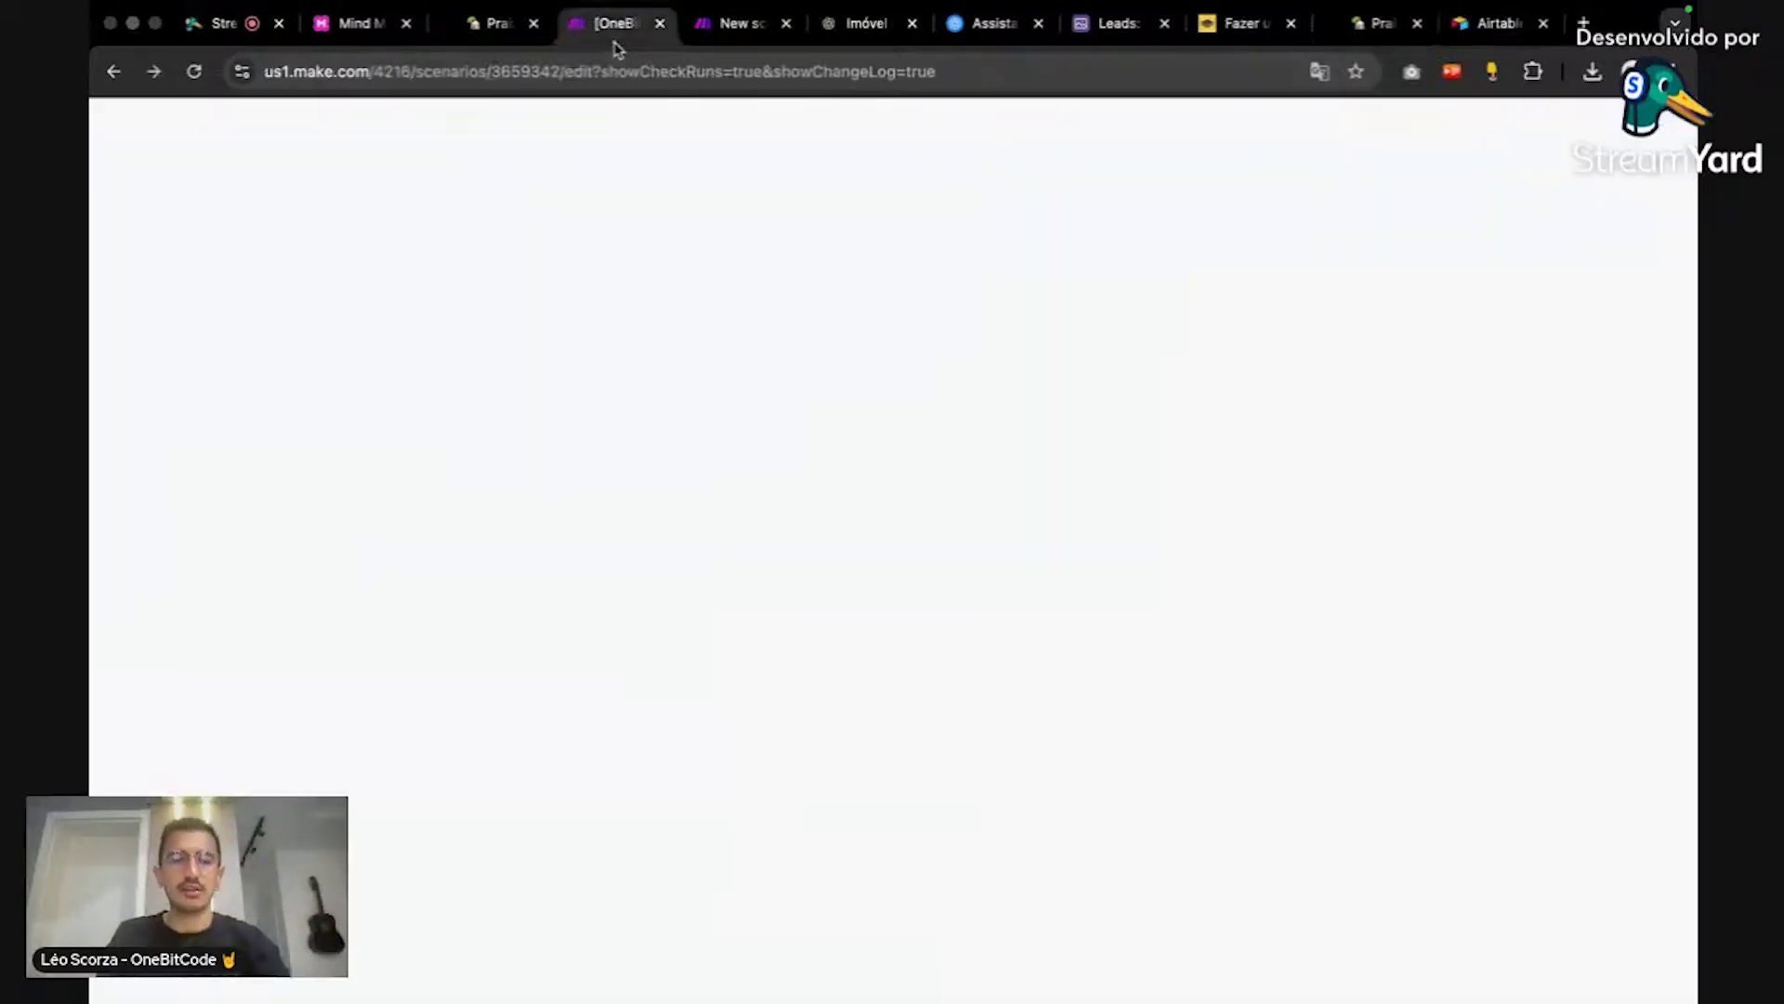
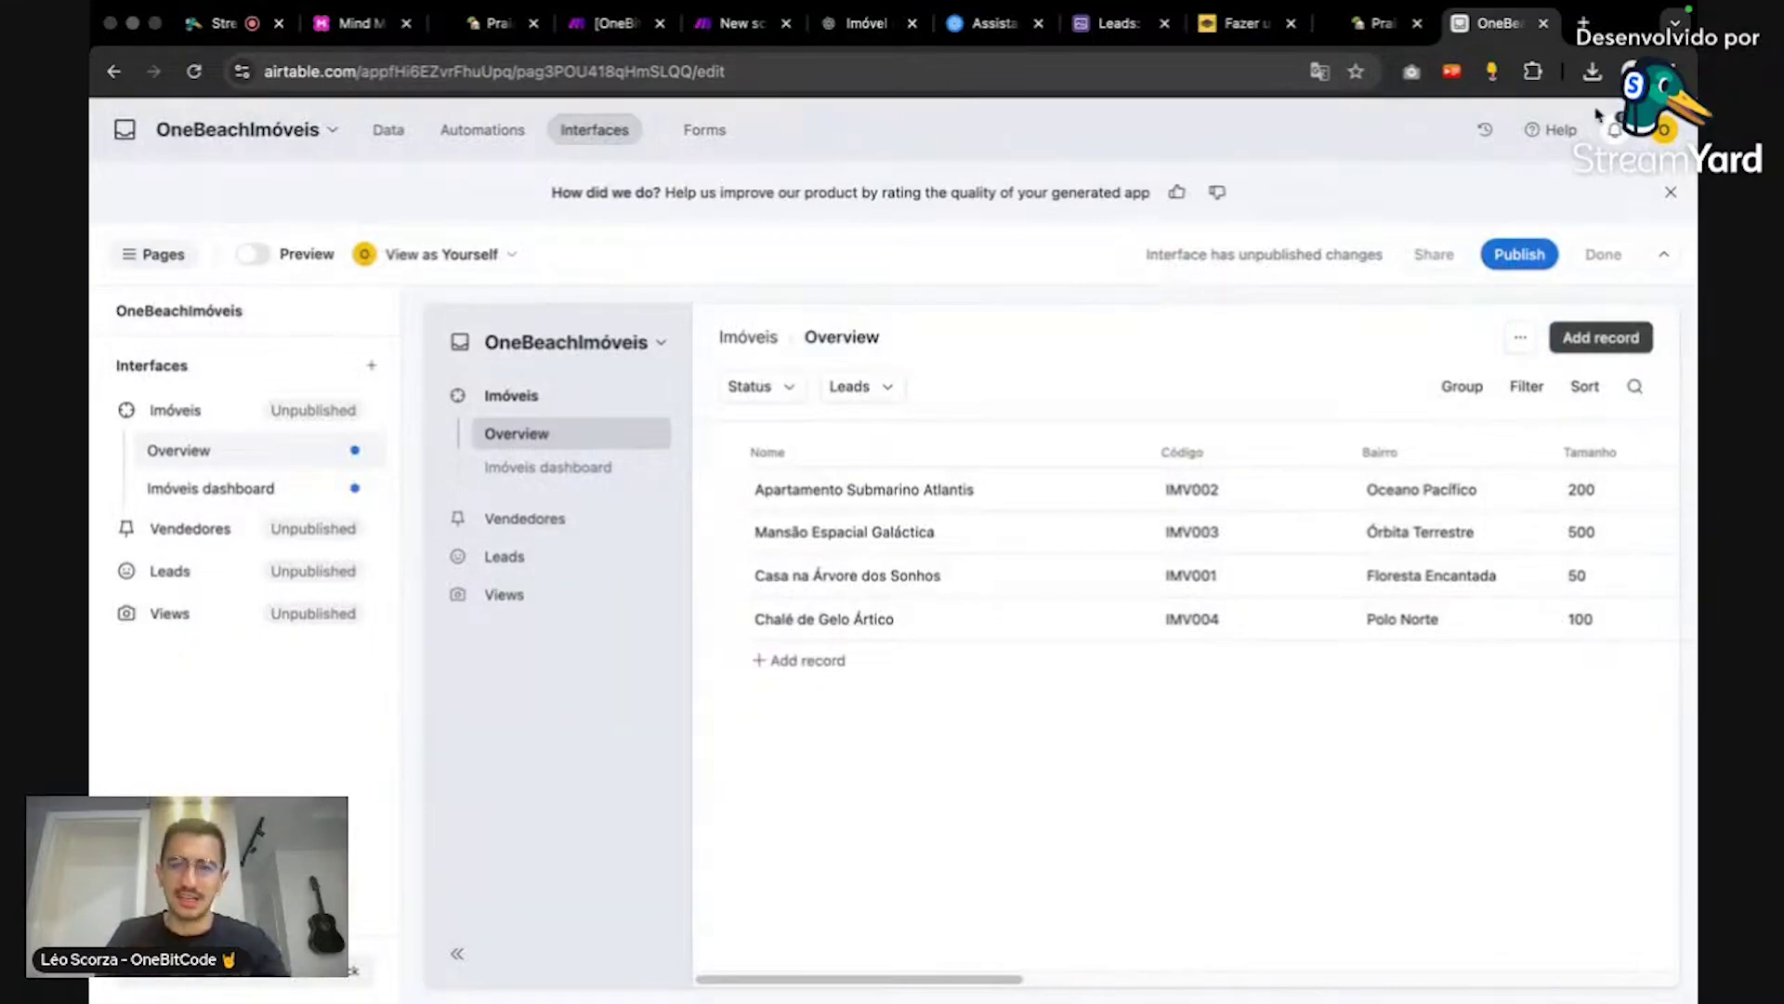
Step: Dismiss the feedback banner and open the Imóveis table data, checking the IMV001 code
{"action": "left_click", "coordinate": [1676, 190]}
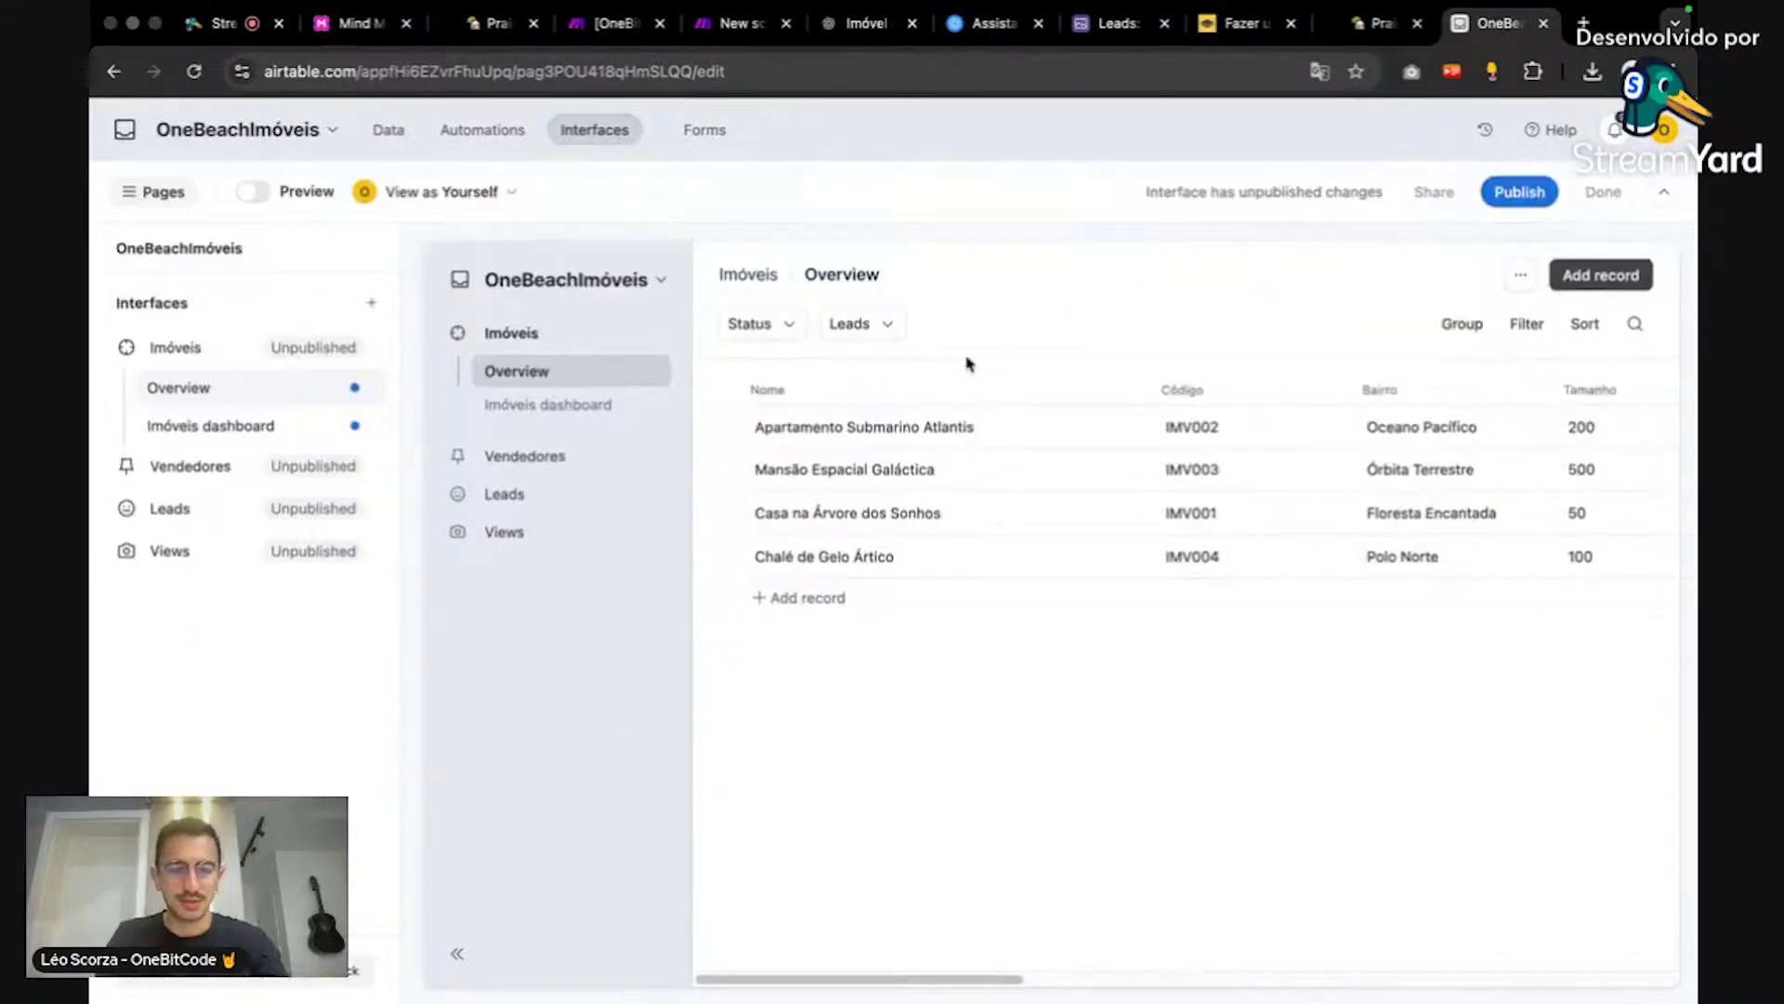
{"action": "left_click", "coordinate": [394, 133]}
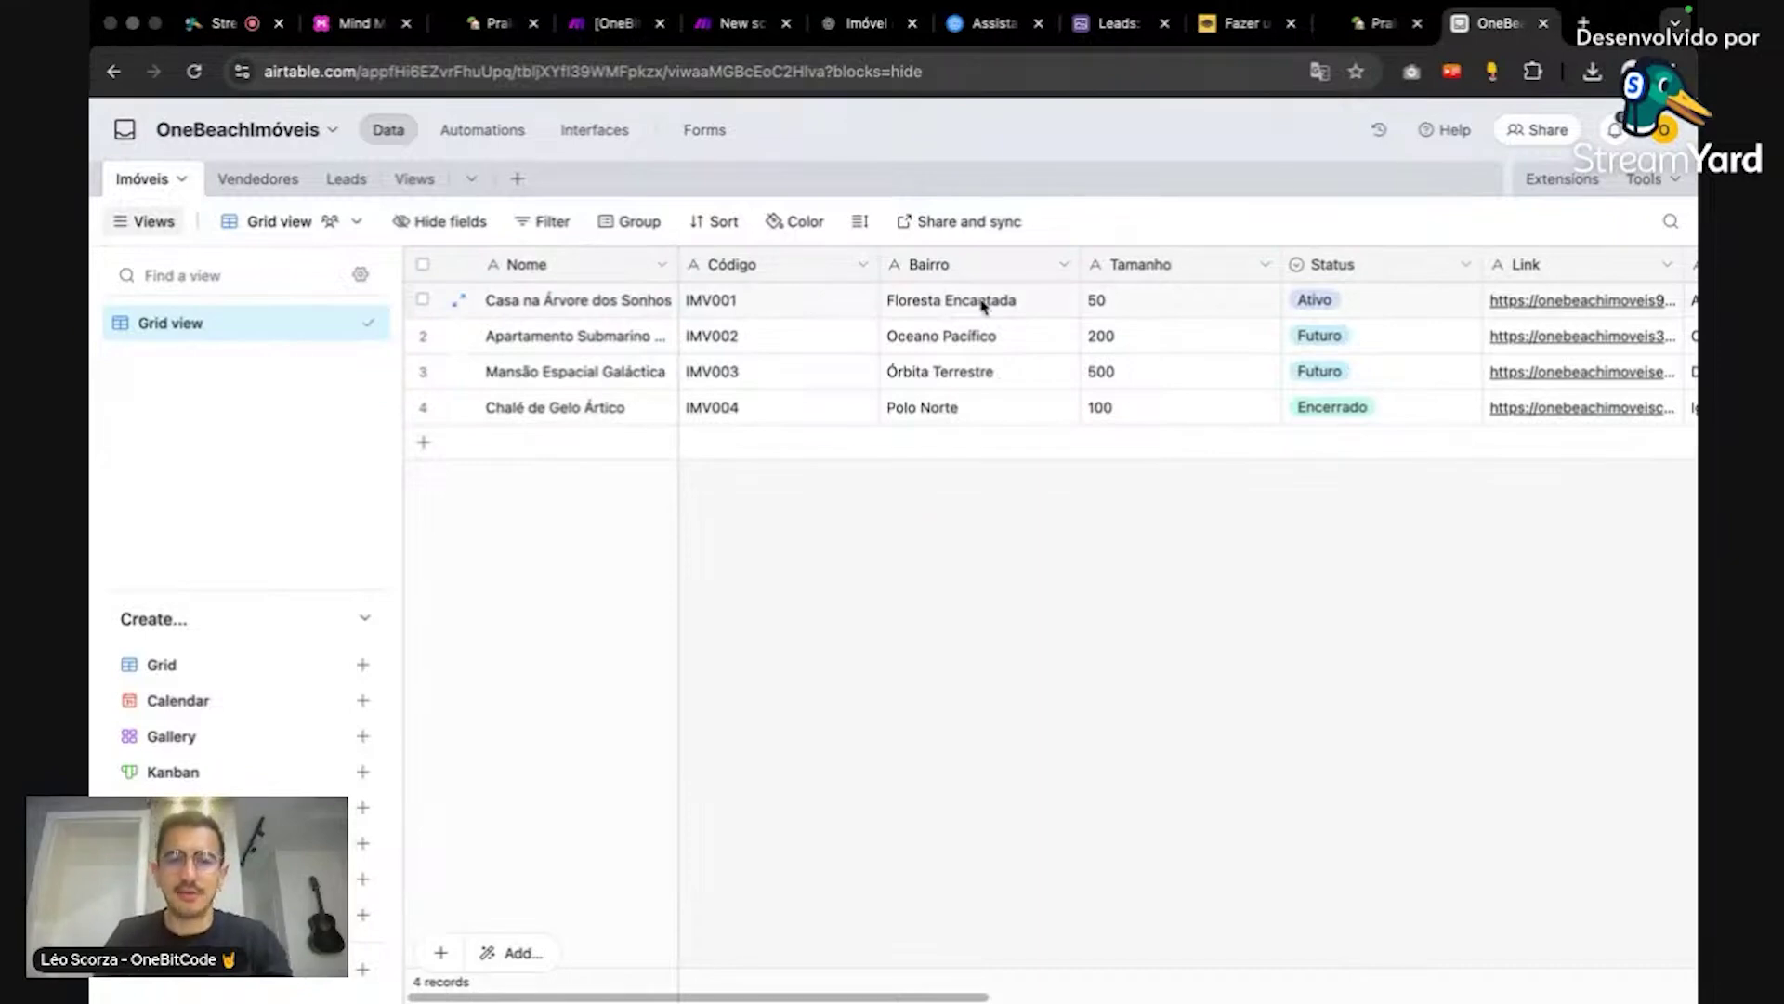
{"action": "double_click", "coordinate": [819, 302]}
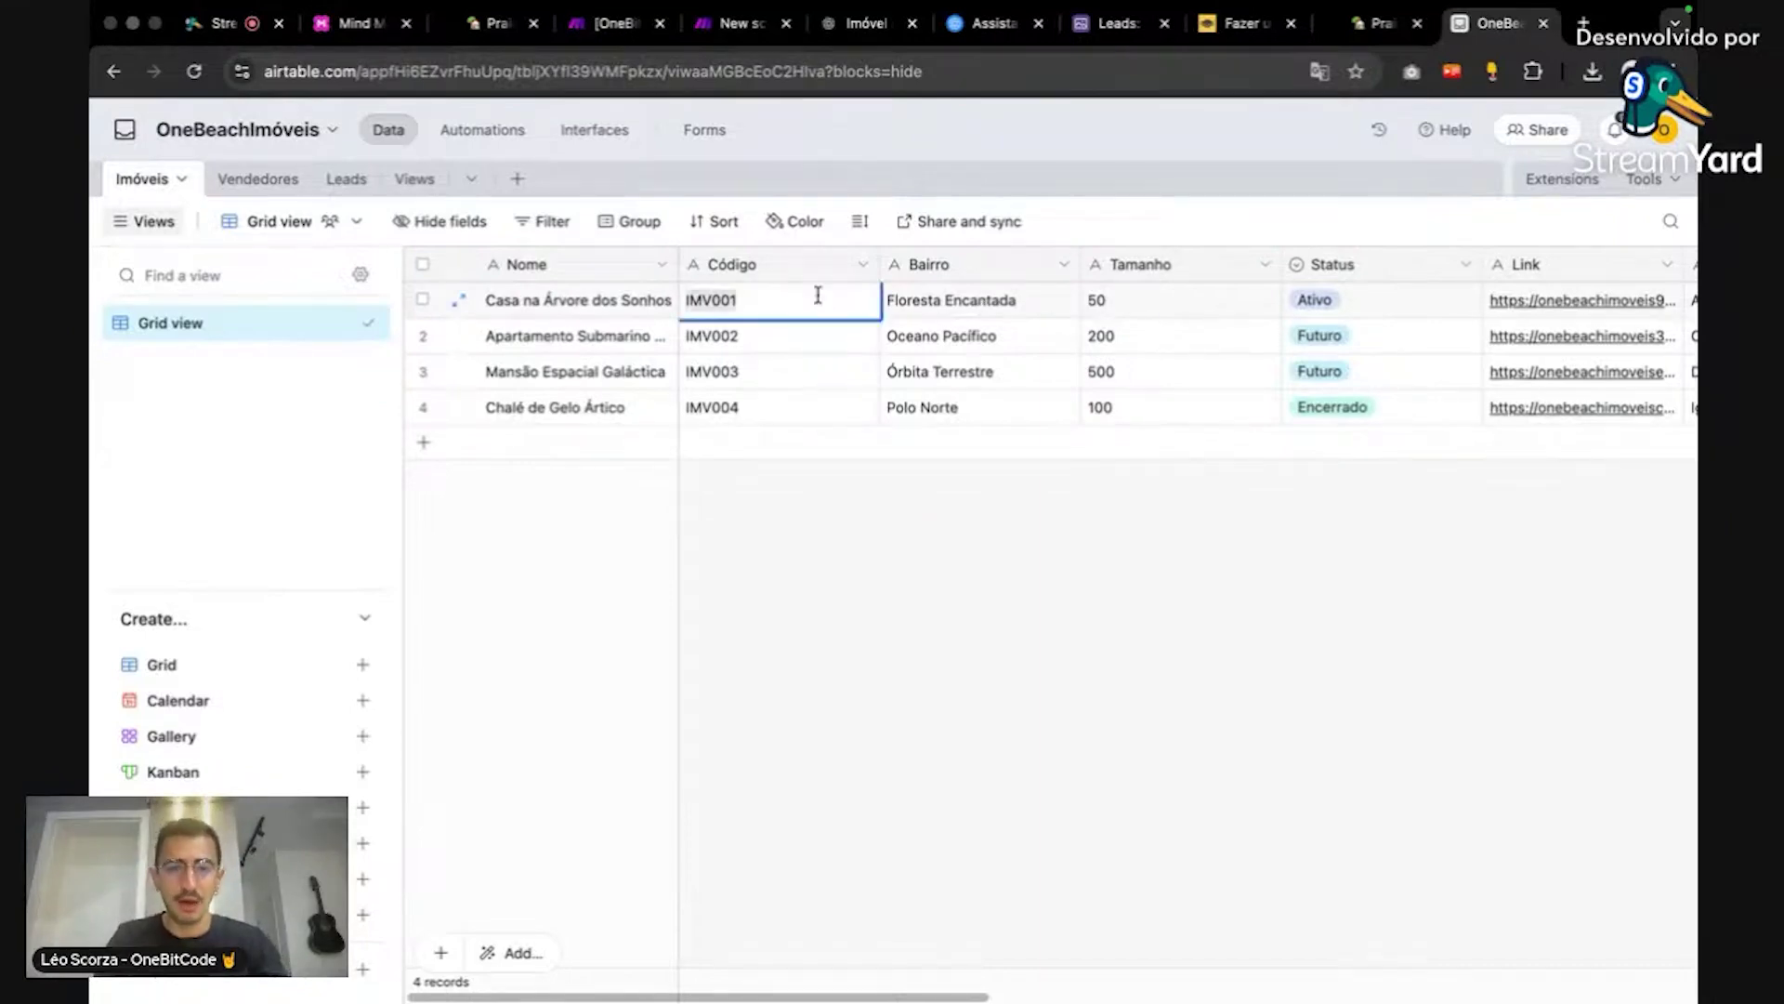
{"action": "left_click", "coordinate": [908, 467]}
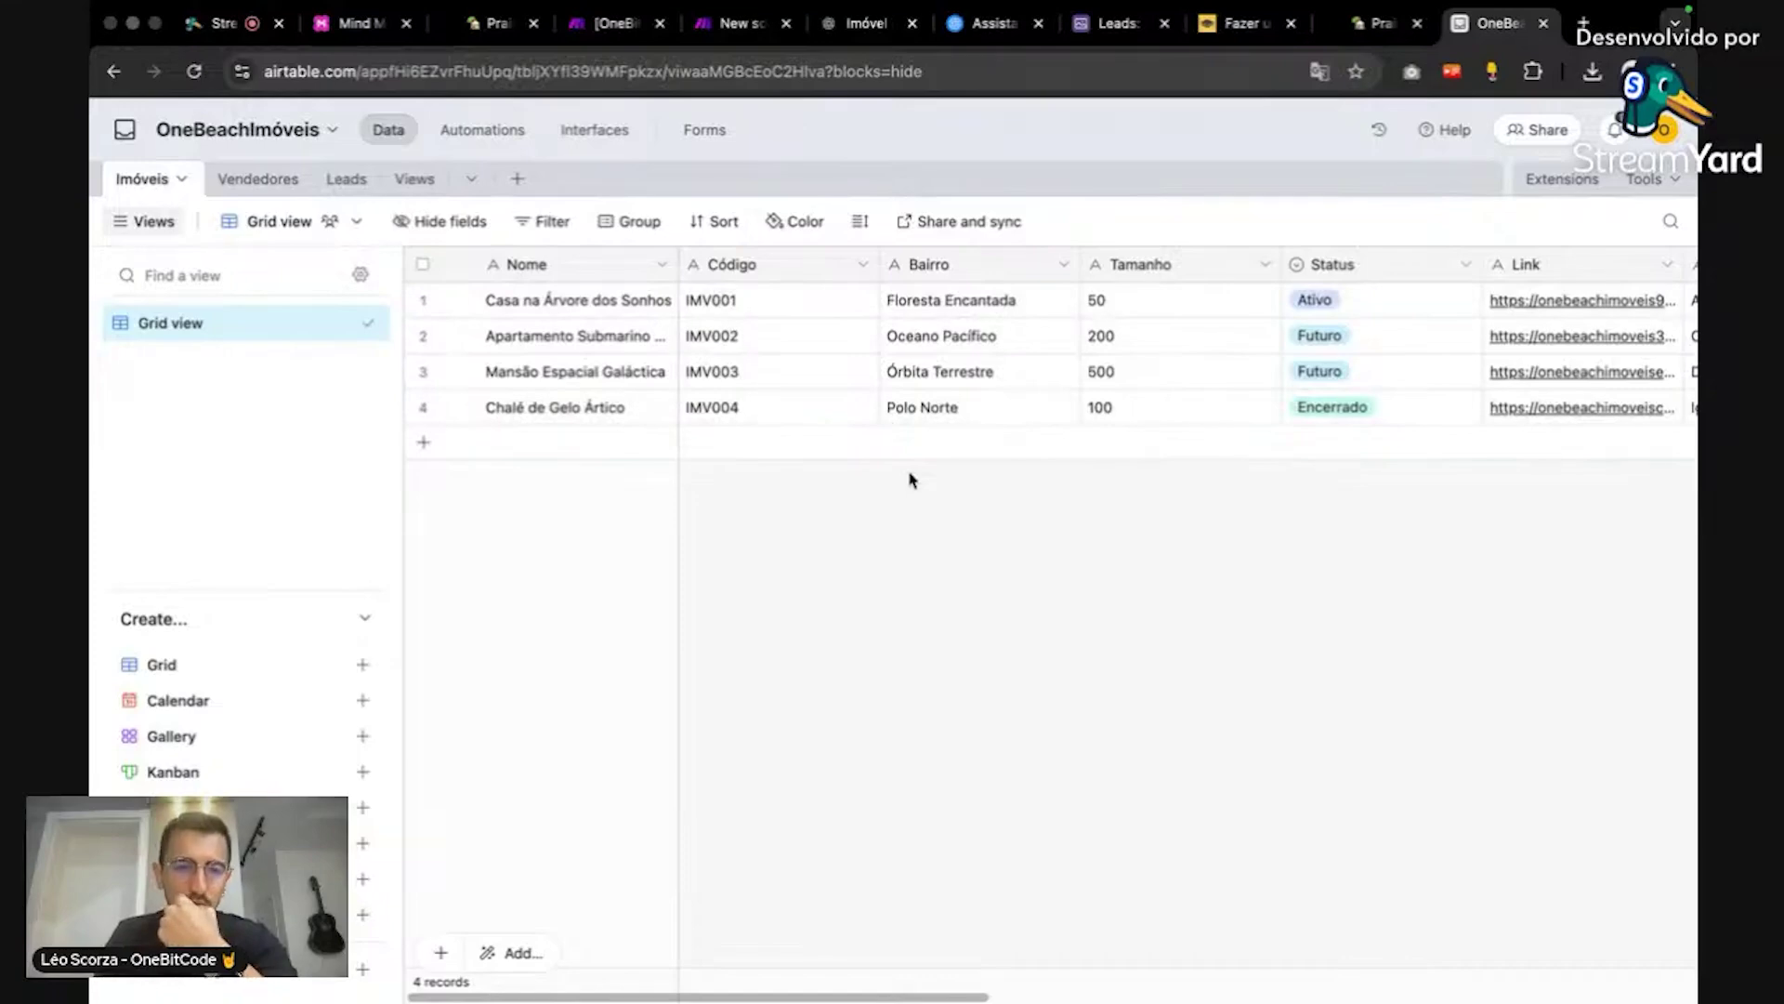
Step: Add a blank fifth record to Imóveis, then switch to the Tally form editor
{"action": "left_click", "coordinate": [609, 452]}
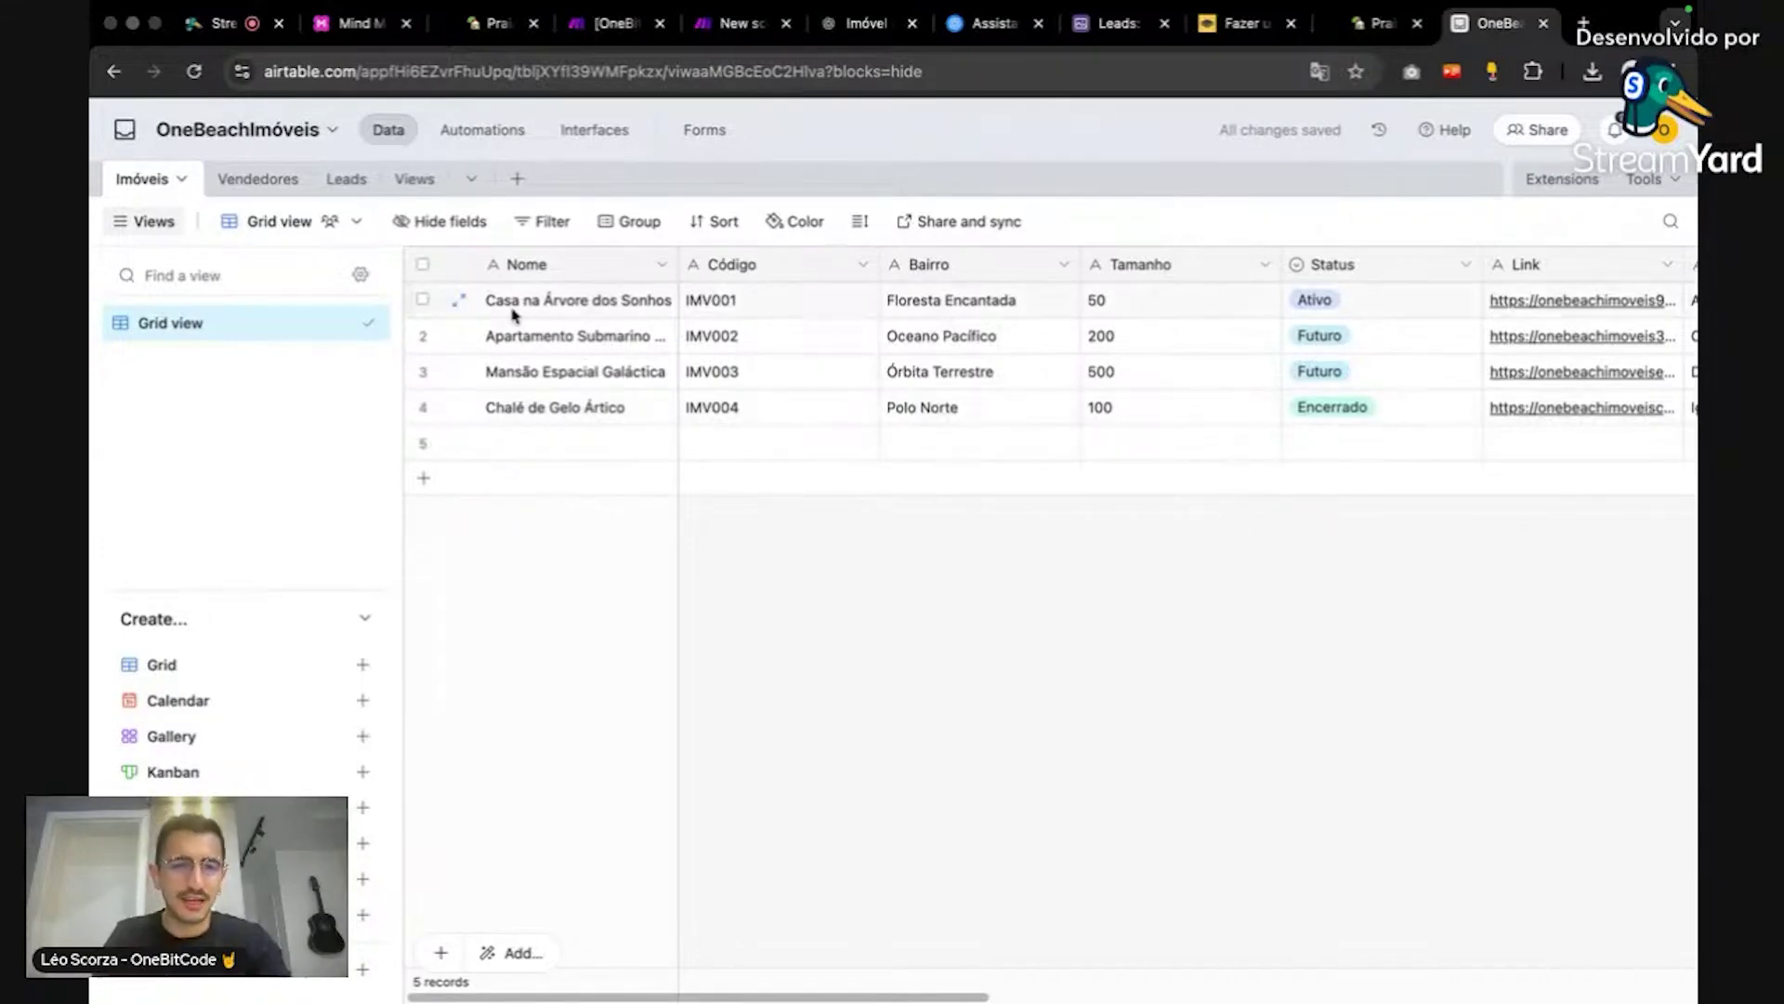
{"action": "left_click", "coordinate": [720, 303]}
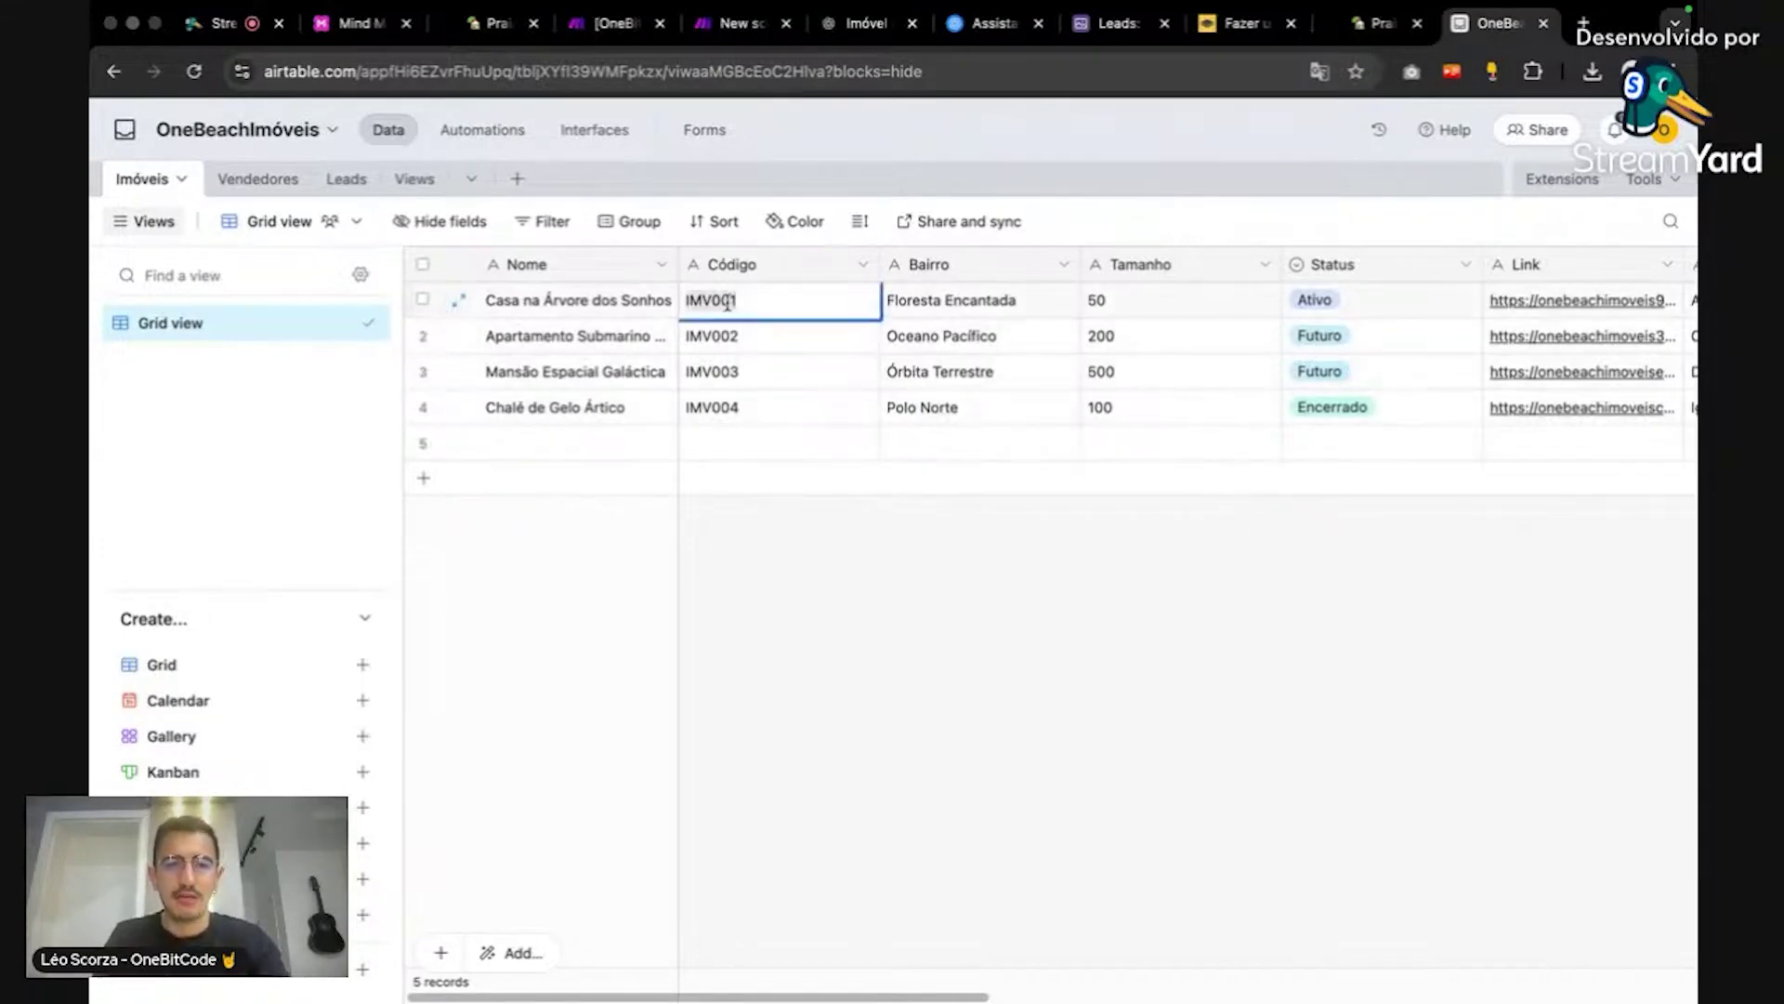
{"action": "left_click", "coordinate": [867, 555]}
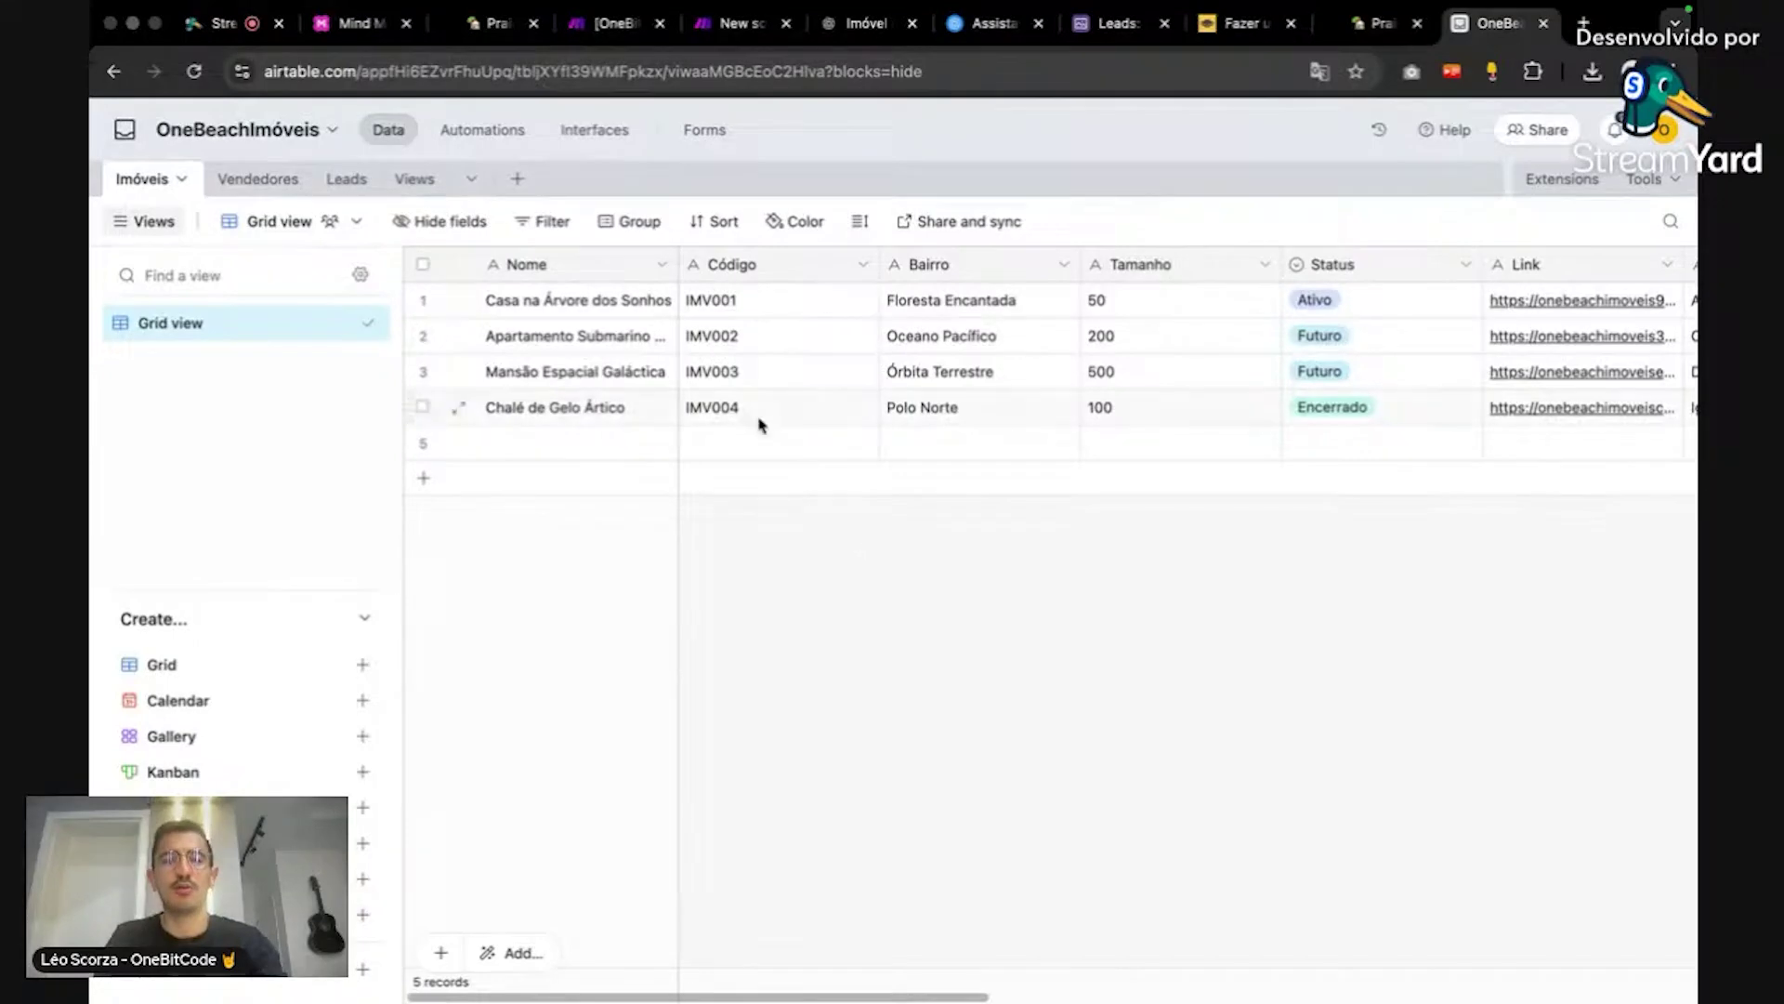
{"action": "left_click", "coordinate": [497, 28]}
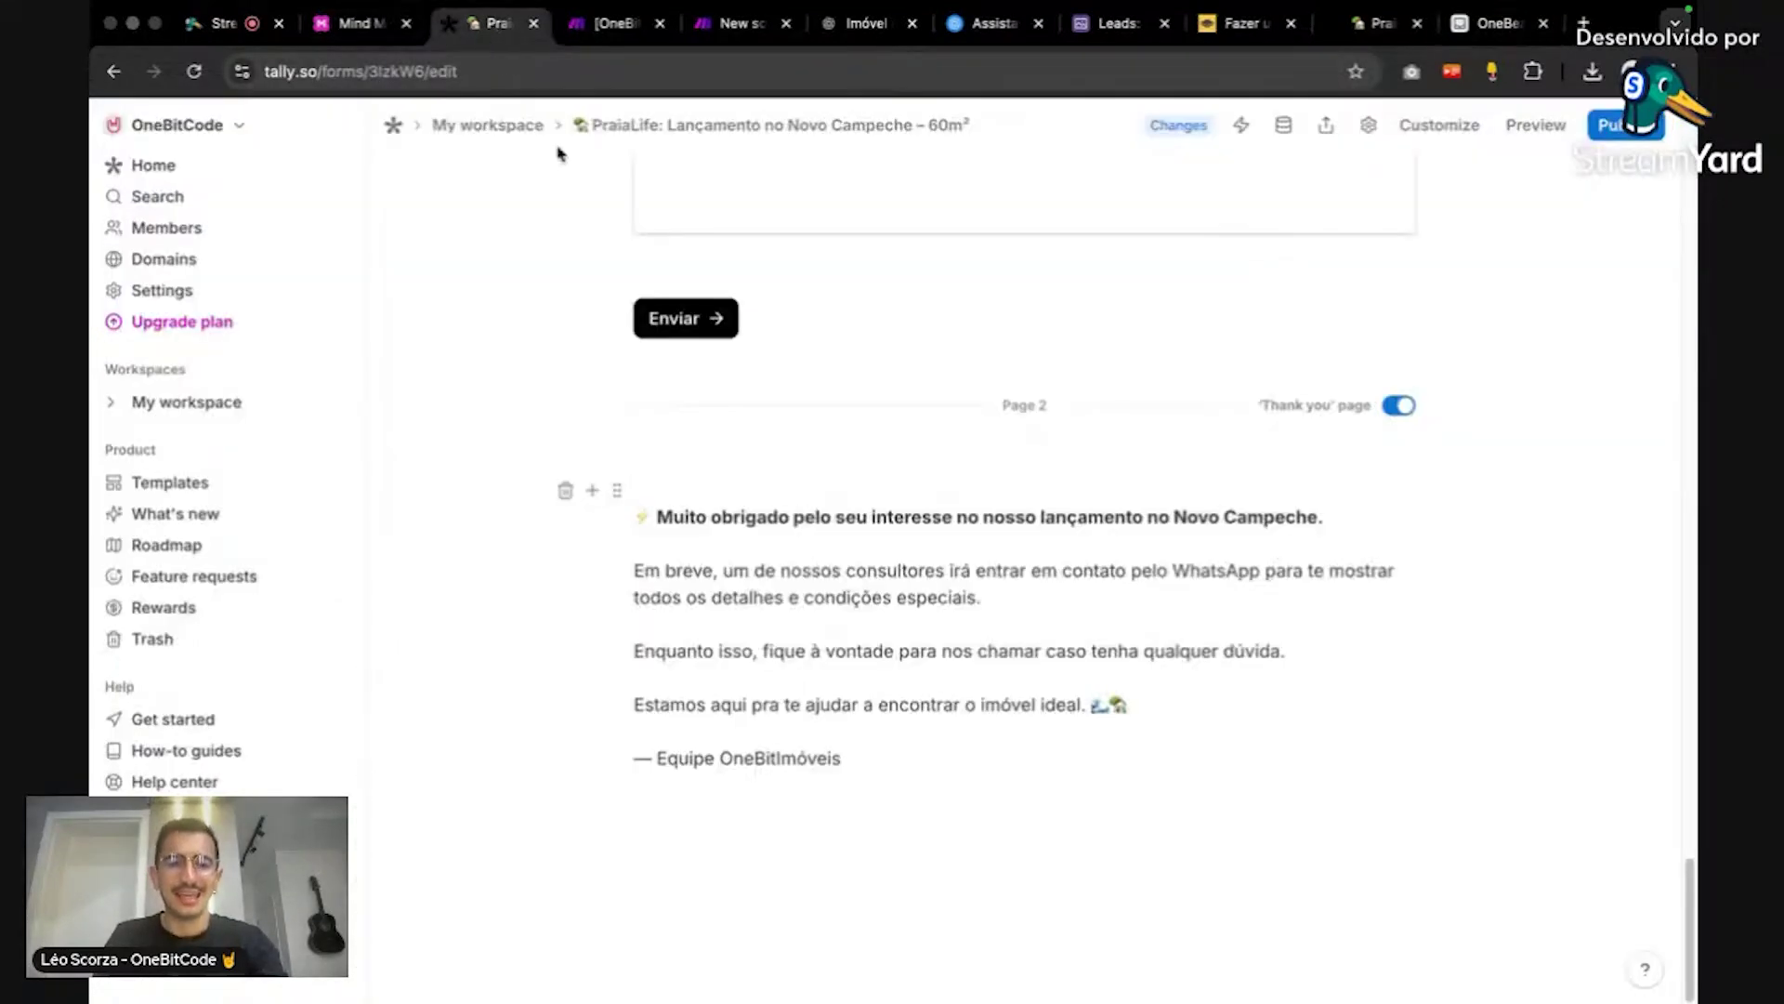
Step: Change the Código question's default answer from SSV001 to IMV001
{"action": "scroll", "coordinate": [900, 643], "scroll_direction": "up", "scroll_amount": 20}
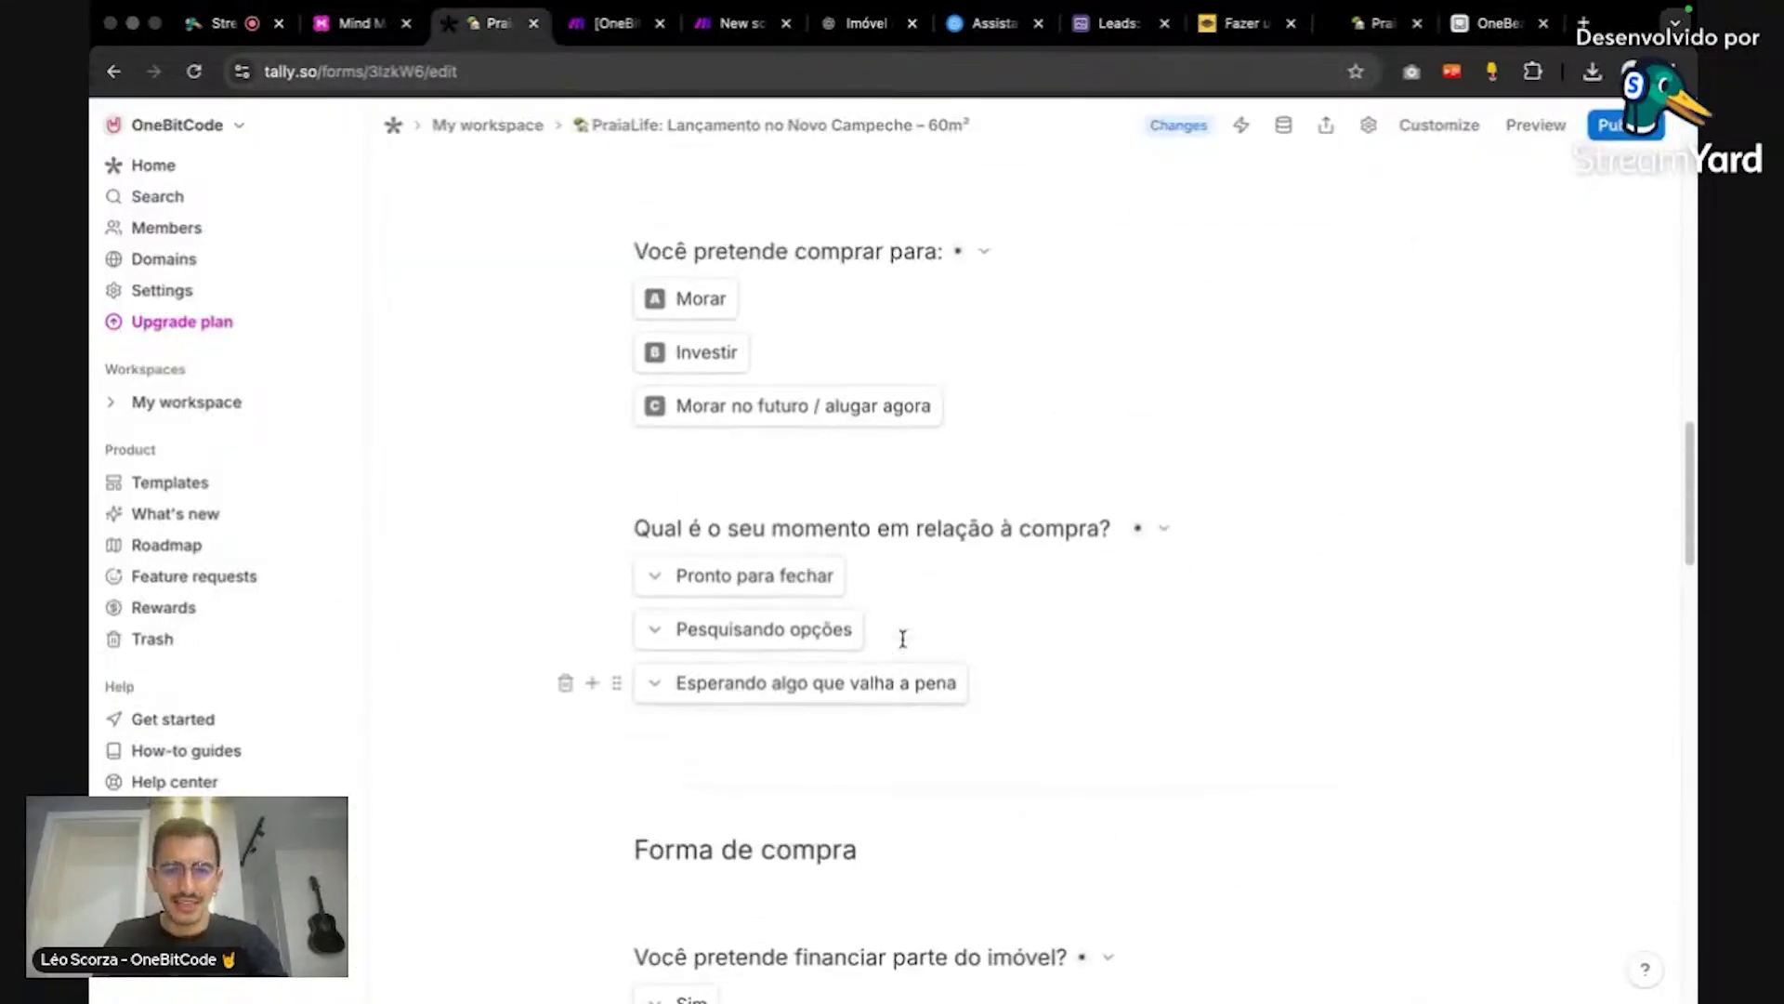
{"action": "scroll", "coordinate": [903, 639], "scroll_direction": "up", "scroll_amount": 10}
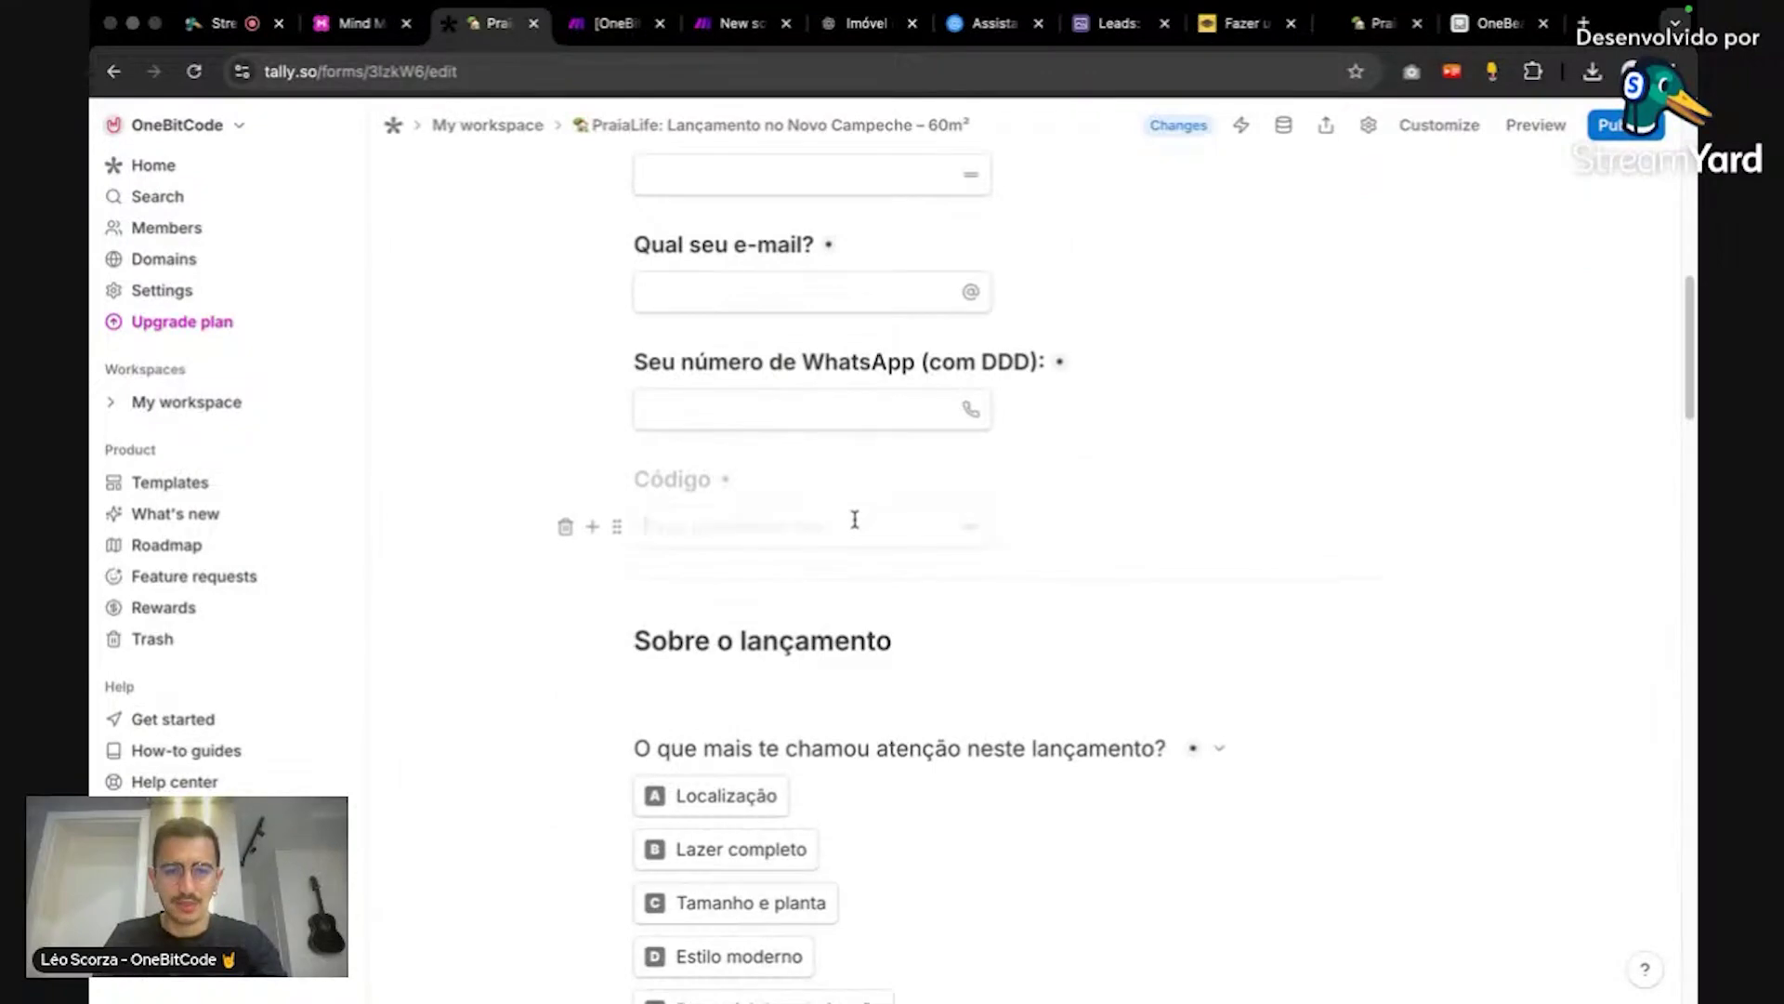
{"action": "left_click", "coordinate": [617, 528]}
{"action": "left_click", "coordinate": [478, 461]}
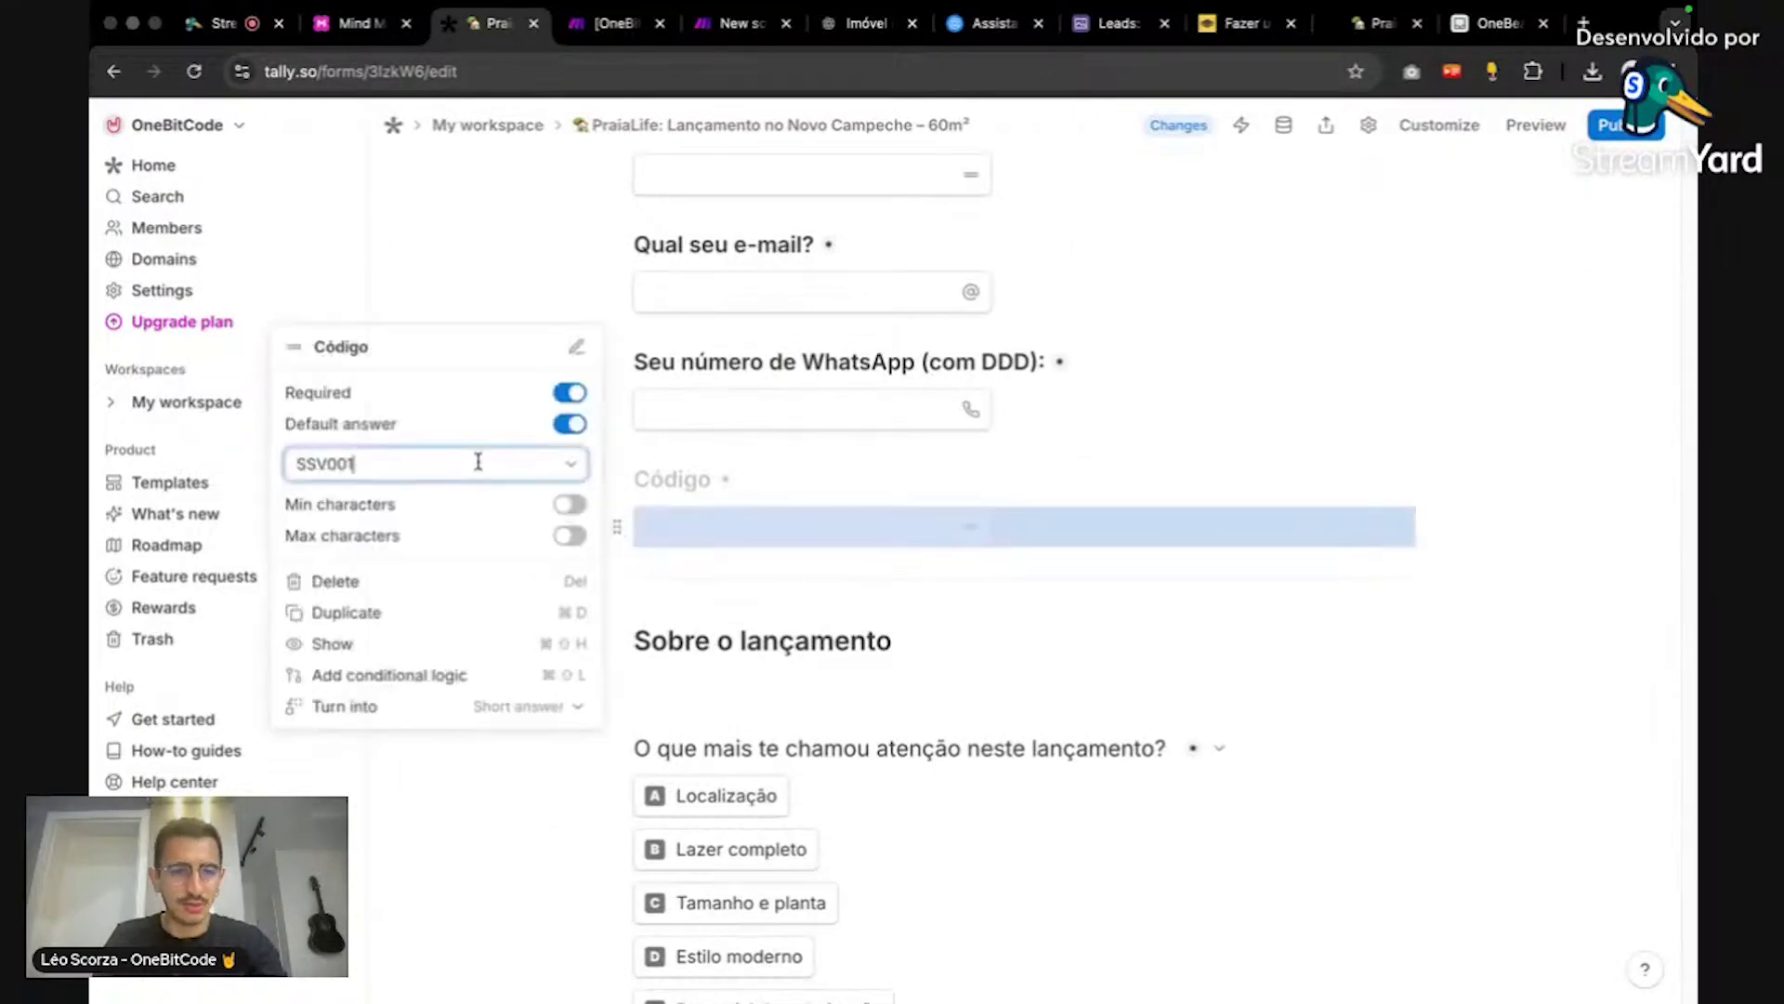
{"action": "key", "text": "super+a"}
{"action": "type", "text": "IMV001"}
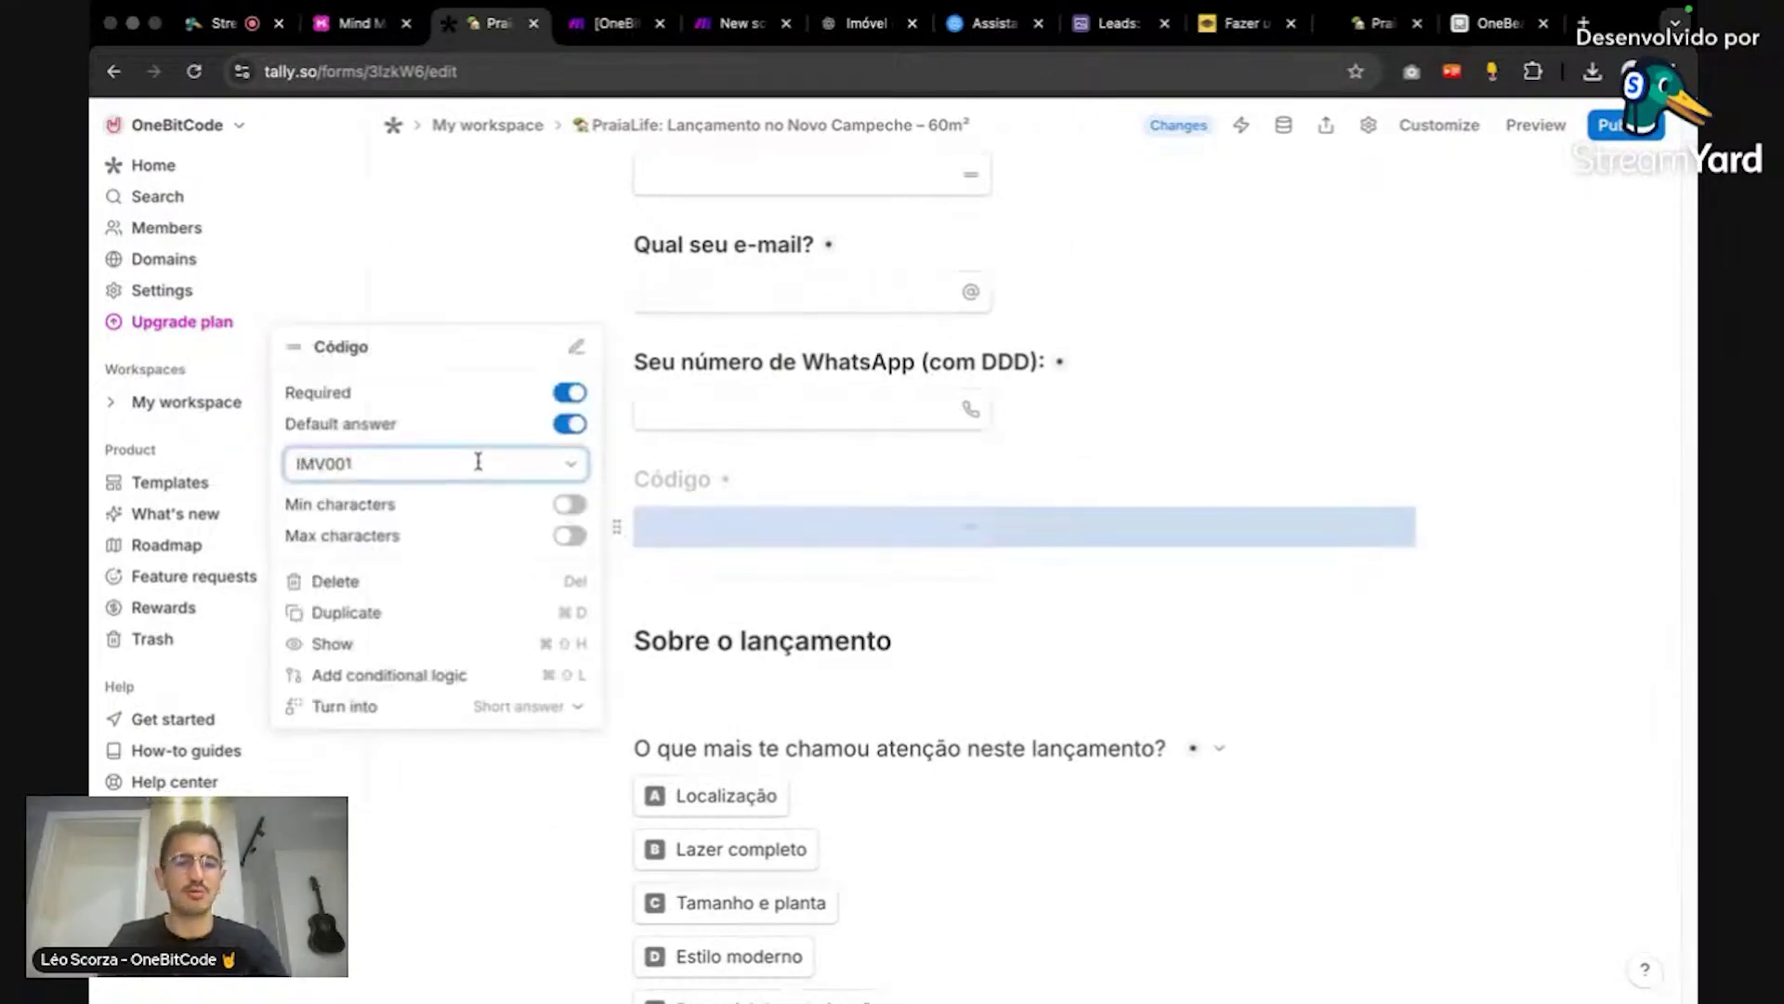
{"action": "left_click", "coordinate": [1110, 353]}
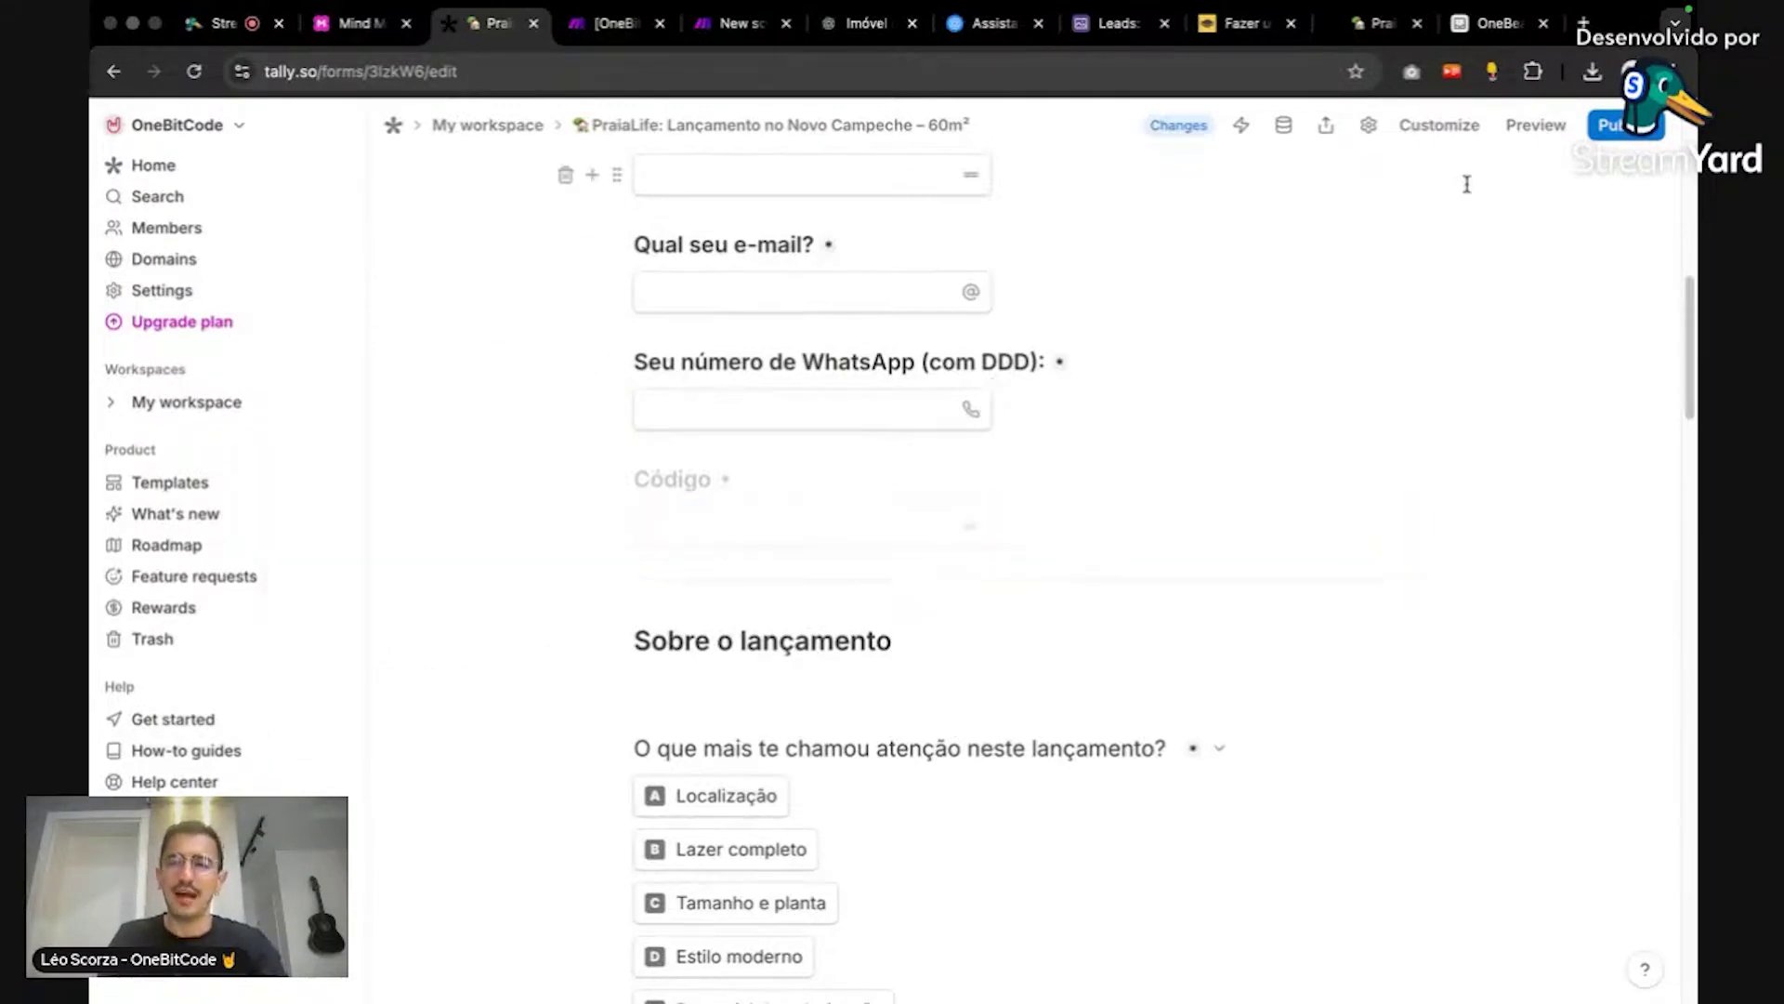
Step: Publish the form, review the live PraiaLife form, and return to Airtable
{"action": "left_click", "coordinate": [1621, 125]}
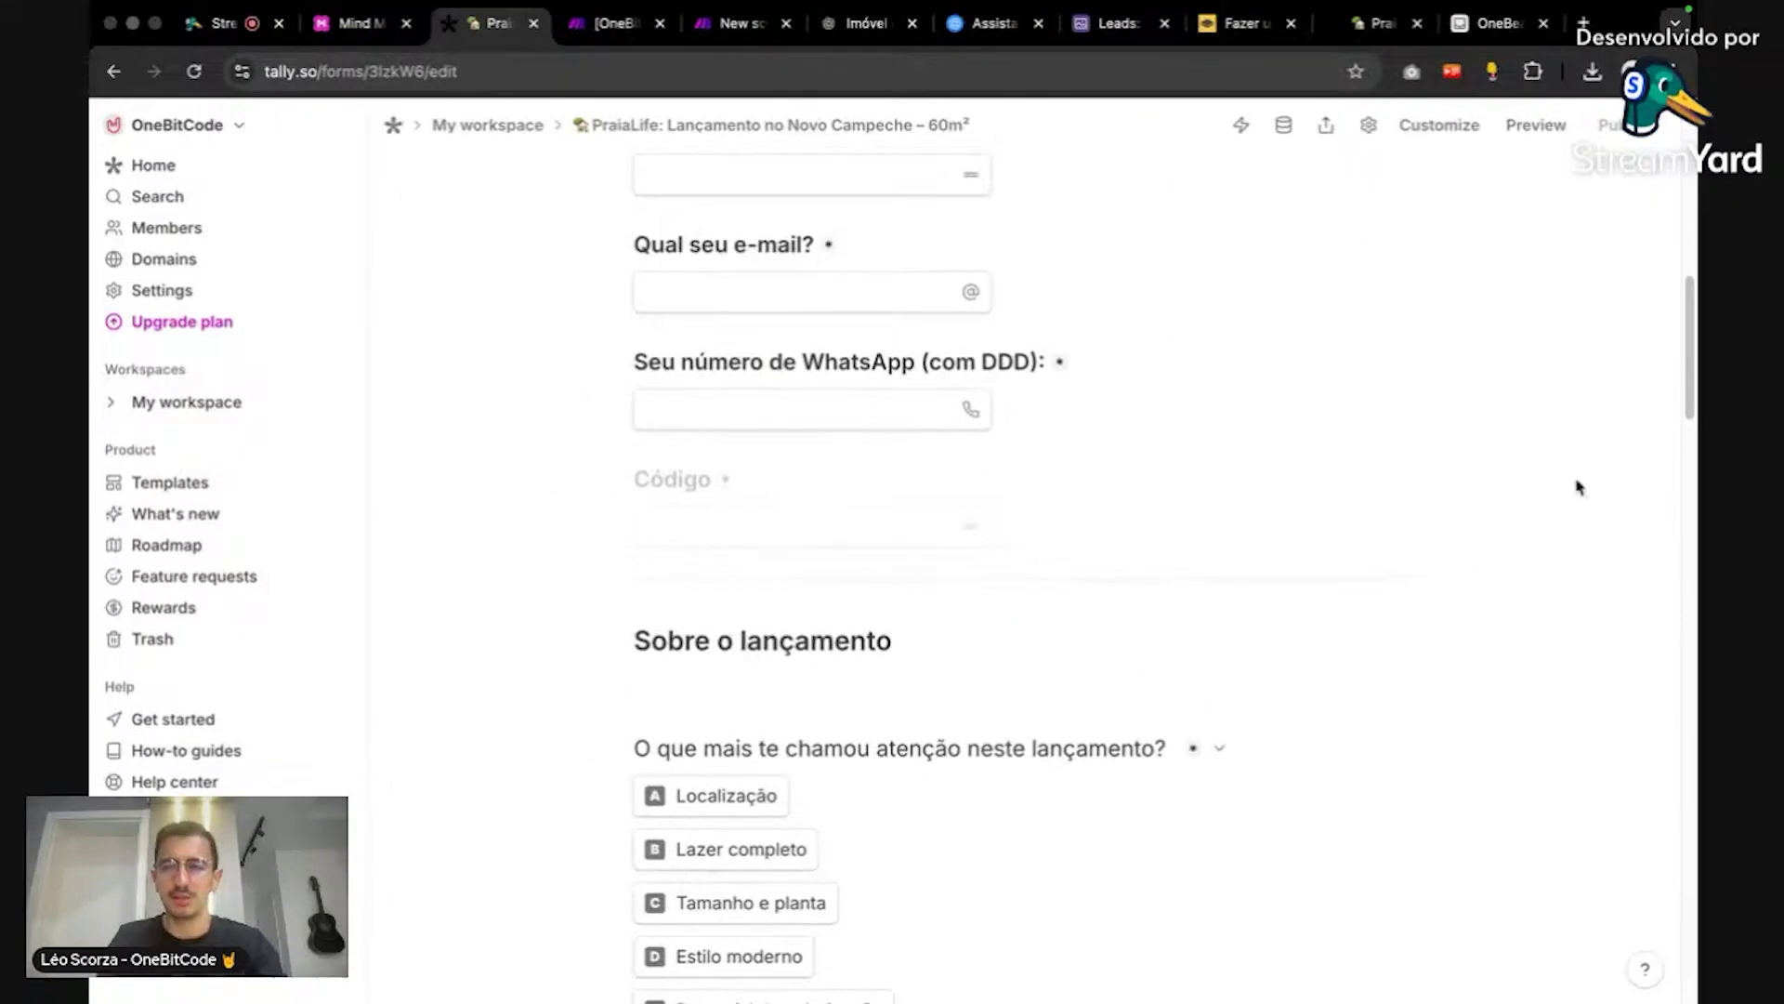
{"action": "scroll", "coordinate": [1578, 486], "scroll_direction": "down", "scroll_amount": 1}
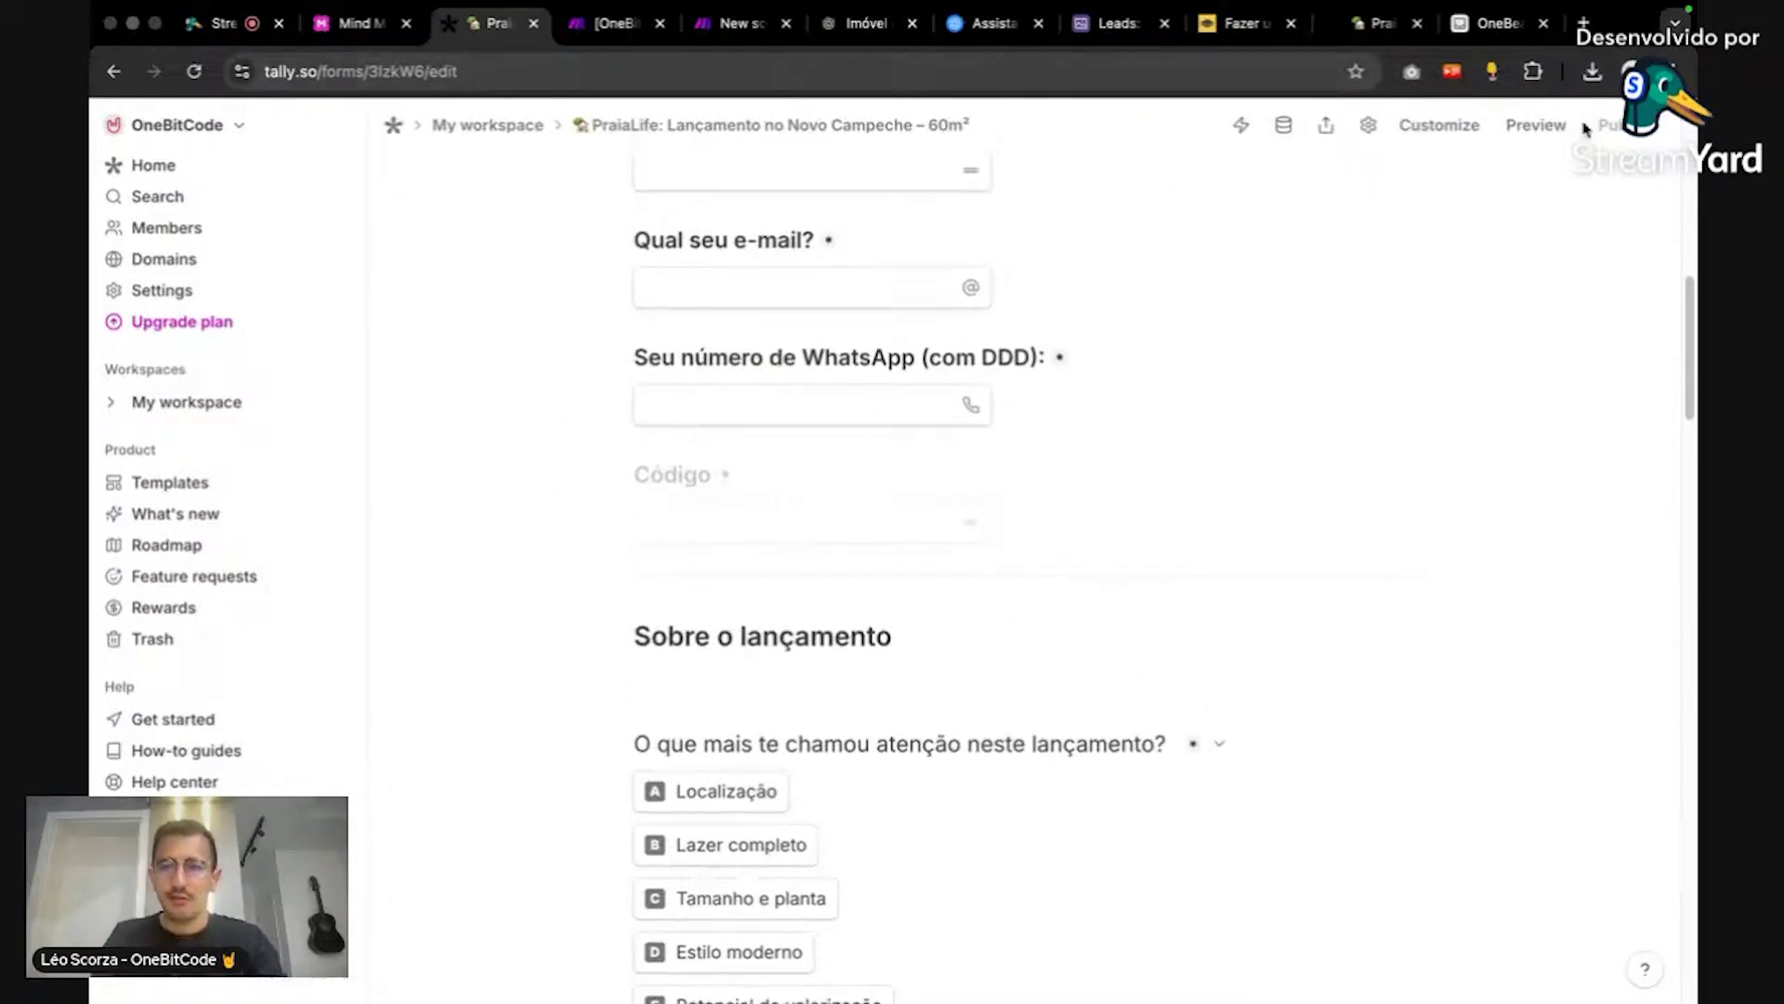
{"action": "left_click", "coordinate": [1380, 23]}
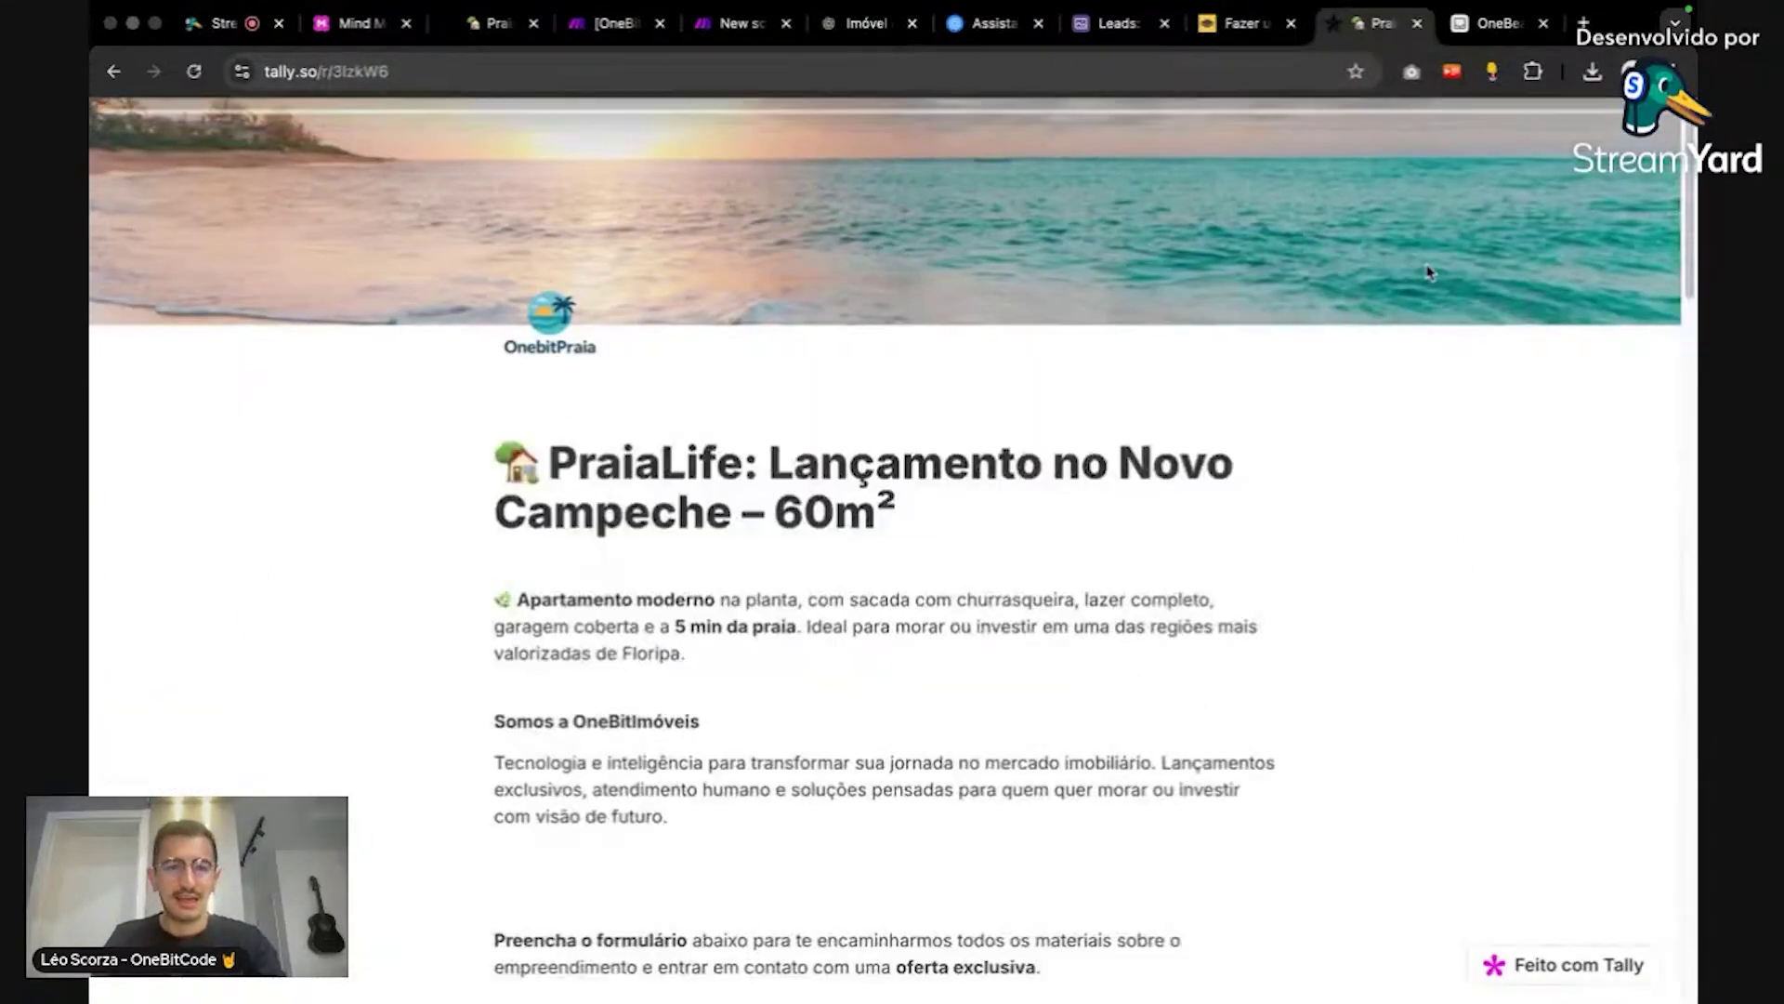
{"action": "scroll", "coordinate": [1472, 474], "scroll_direction": "down", "scroll_amount": 10}
{"action": "scroll", "coordinate": [1476, 499], "scroll_direction": "up", "scroll_amount": 5}
{"action": "scroll", "coordinate": [1476, 499], "scroll_direction": "up", "scroll_amount": 6}
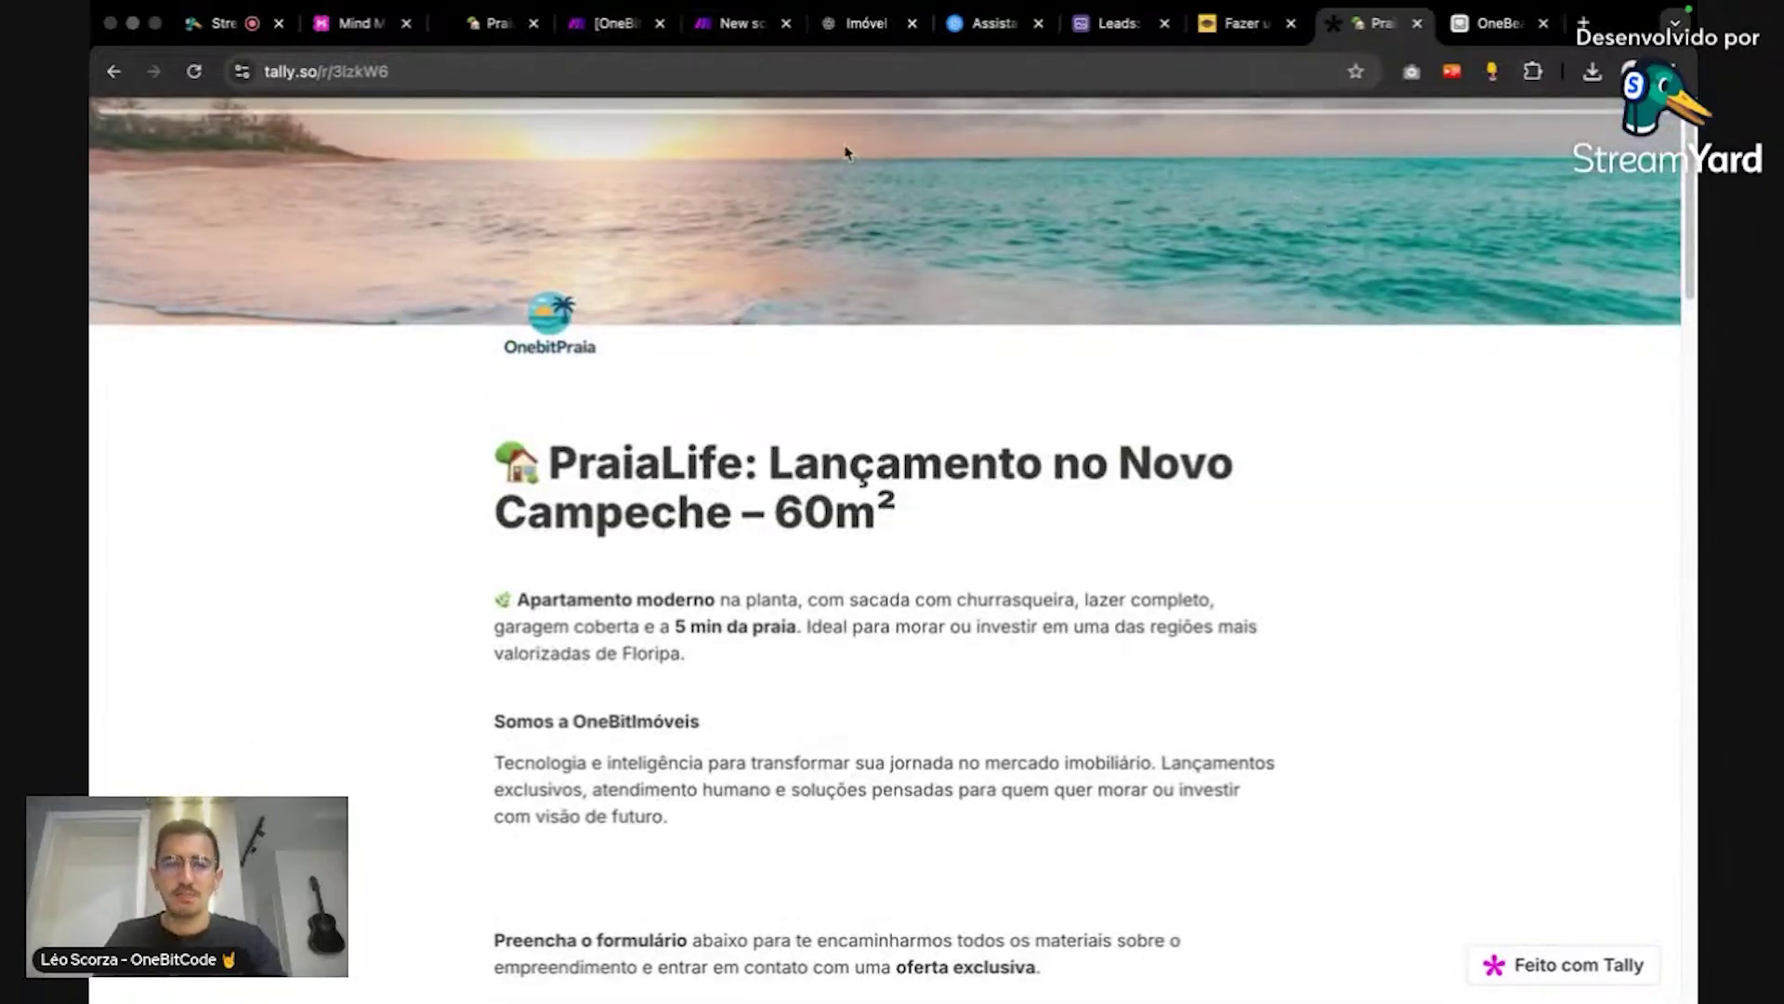
{"action": "left_click", "coordinate": [1485, 28]}
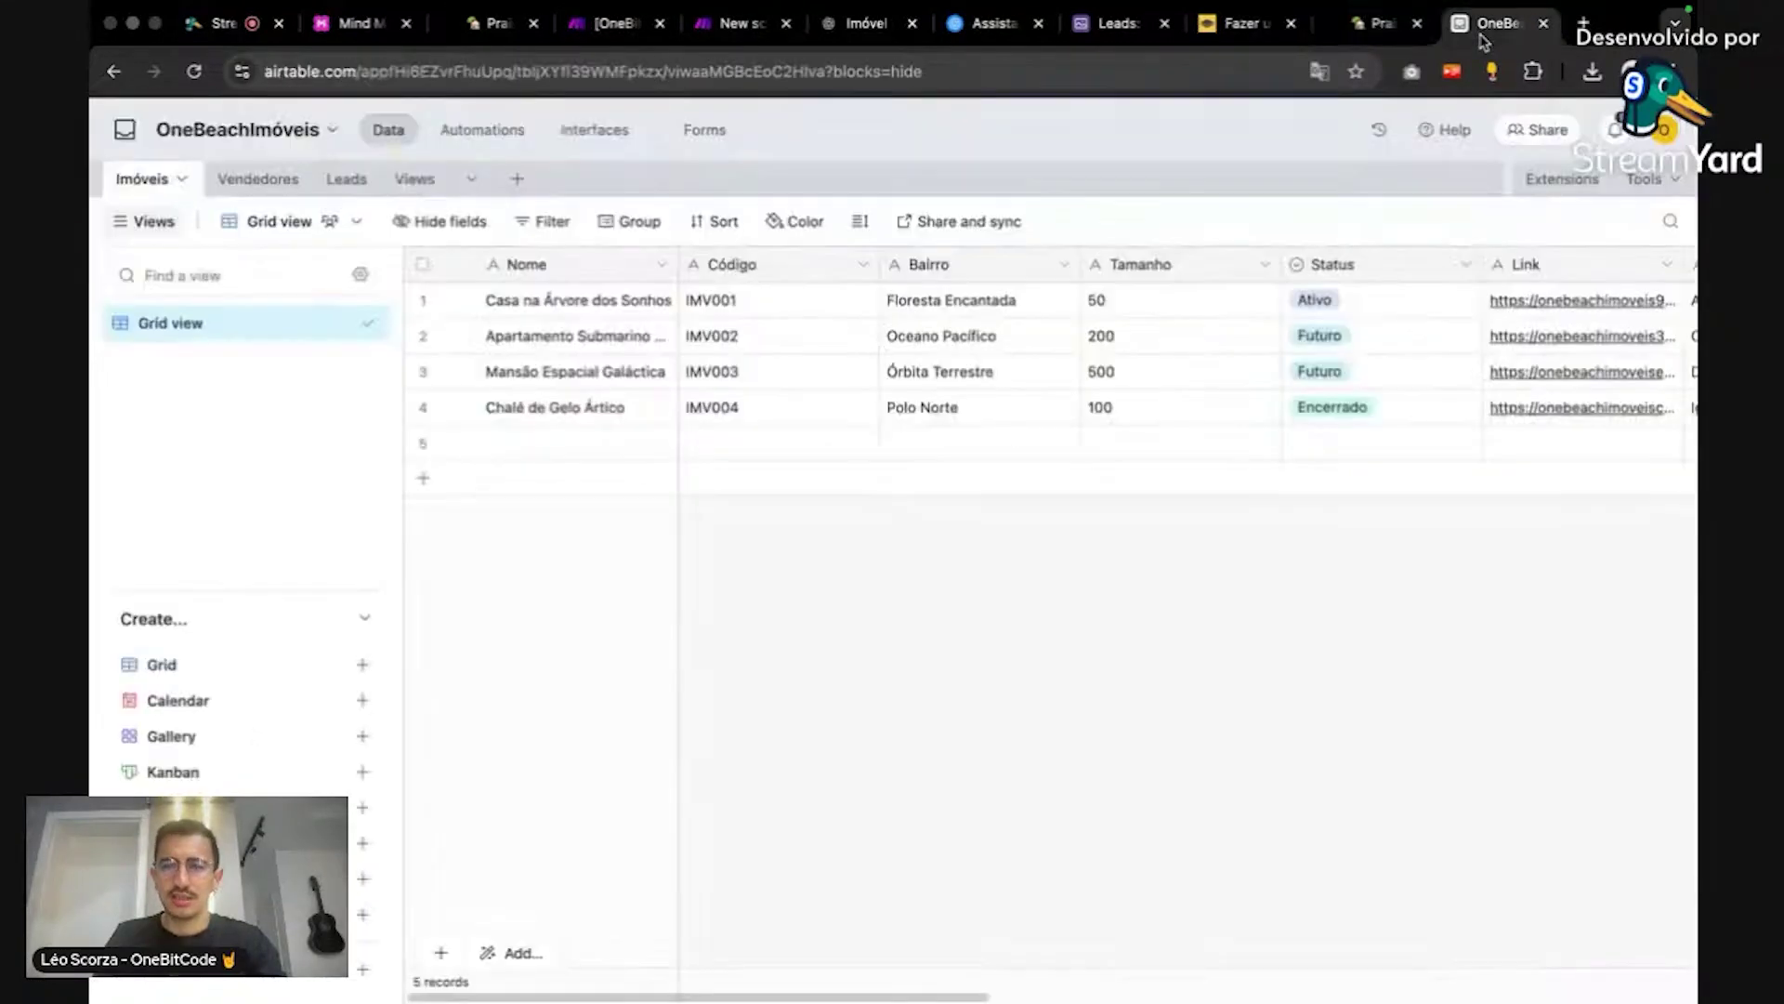
Step: Add an Airtable Search Records module after the Tally trigger, found by searching 'air'
{"action": "left_click", "coordinate": [697, 41]}
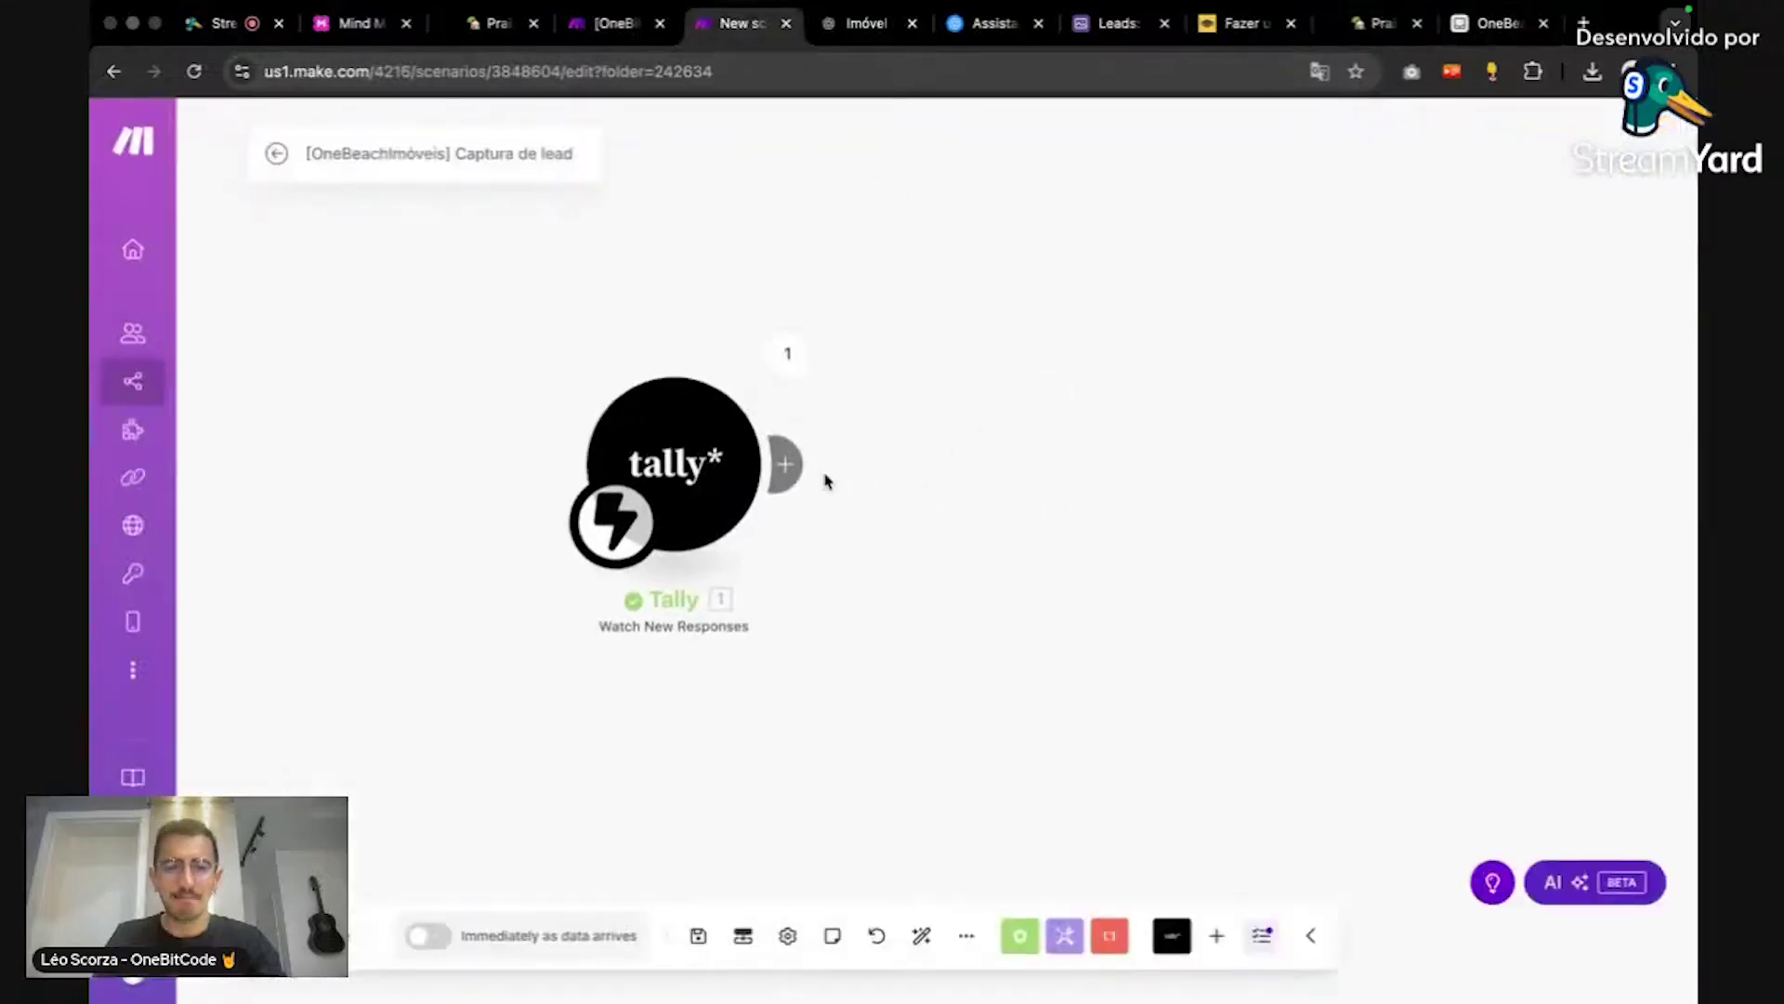
{"action": "left_click", "coordinate": [792, 474]}
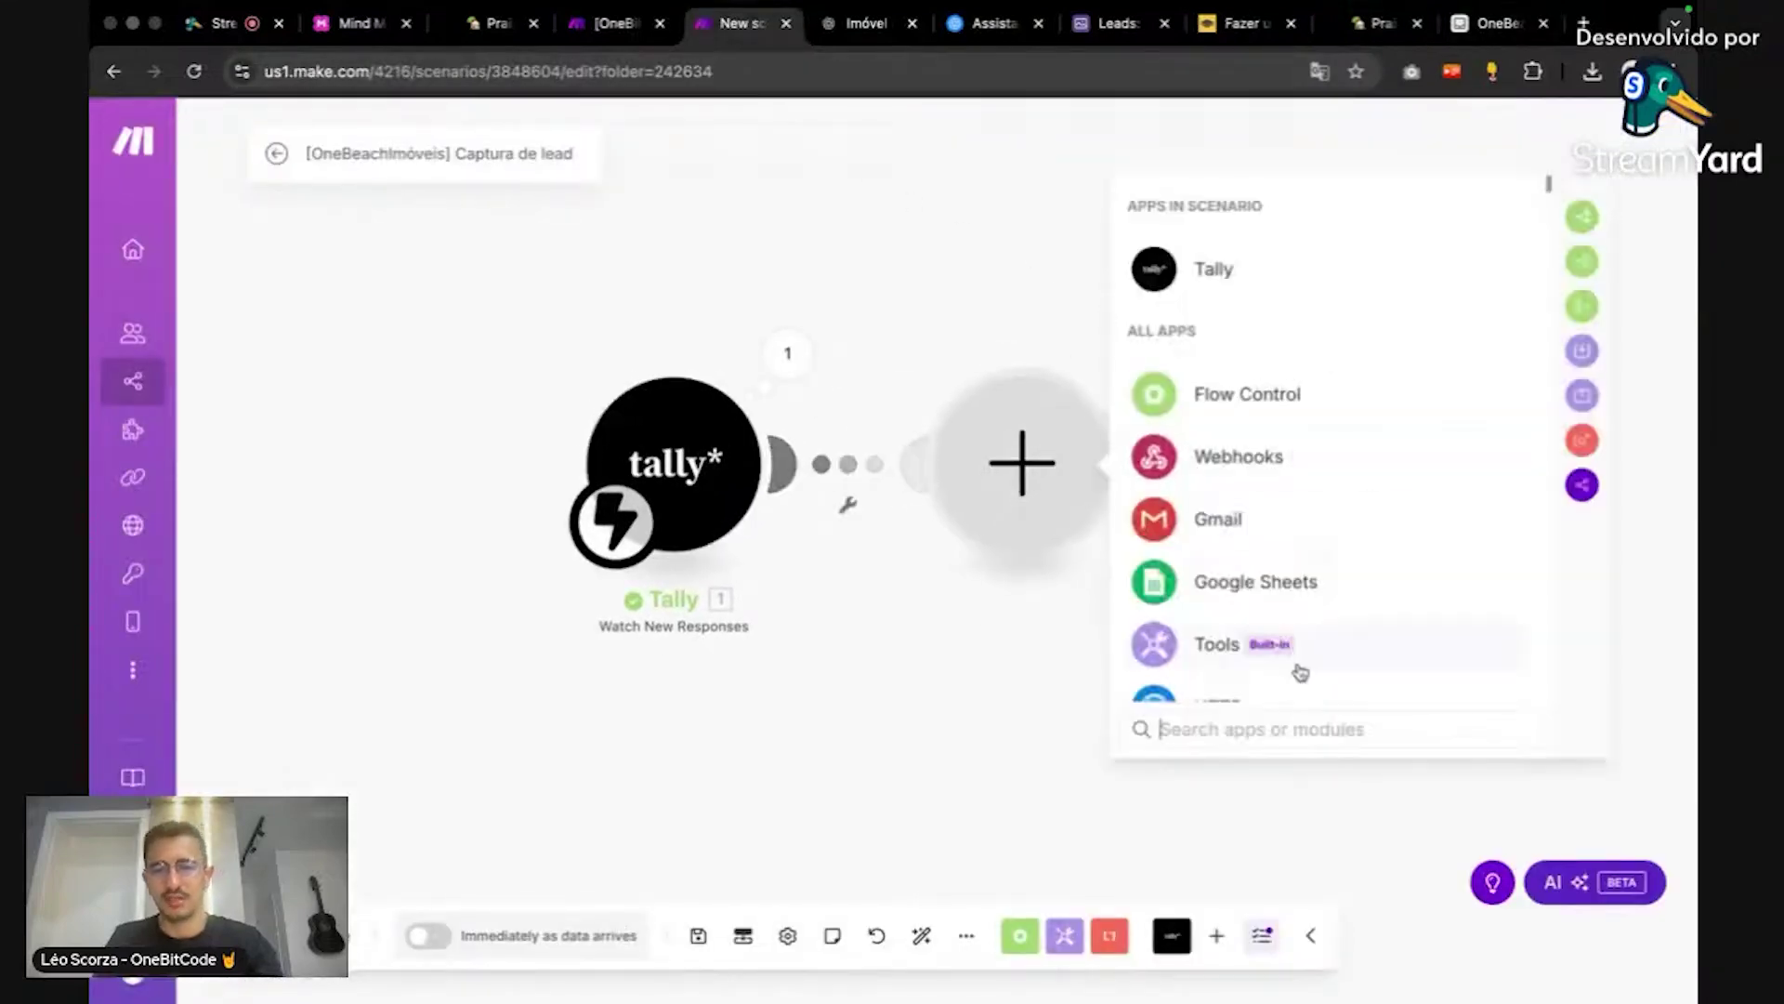
{"action": "type", "text": "air"}
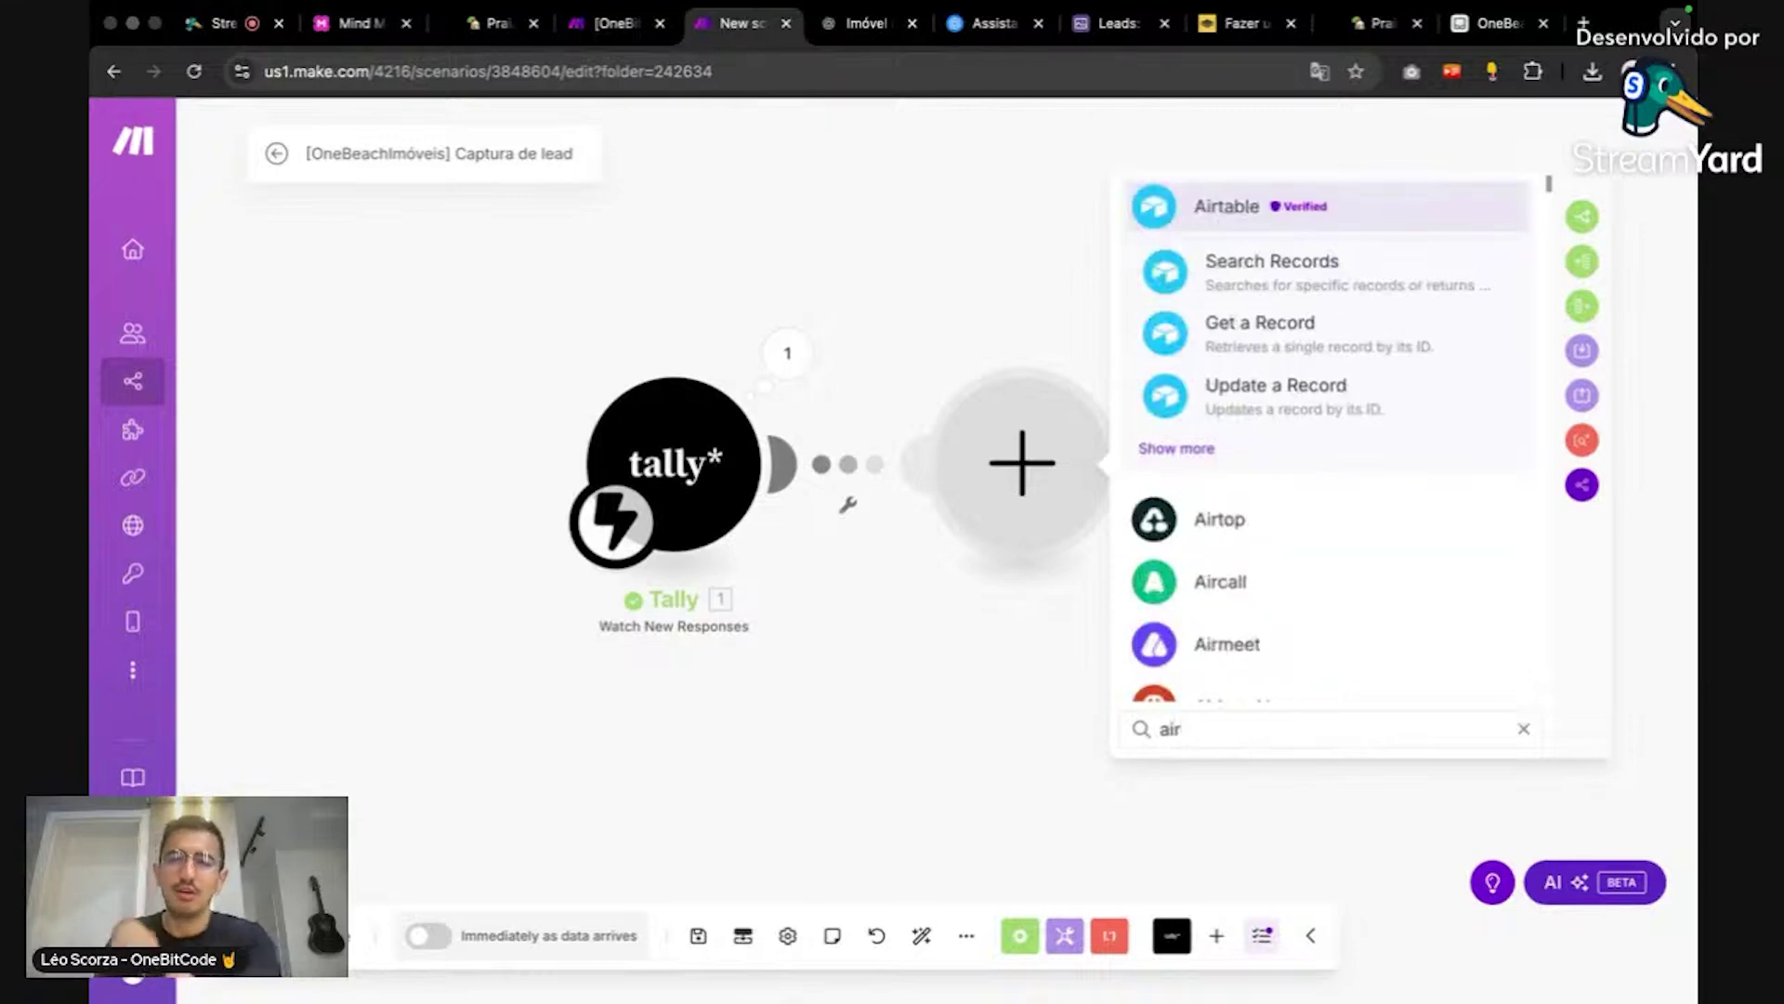
{"action": "left_click", "coordinate": [1339, 228]}
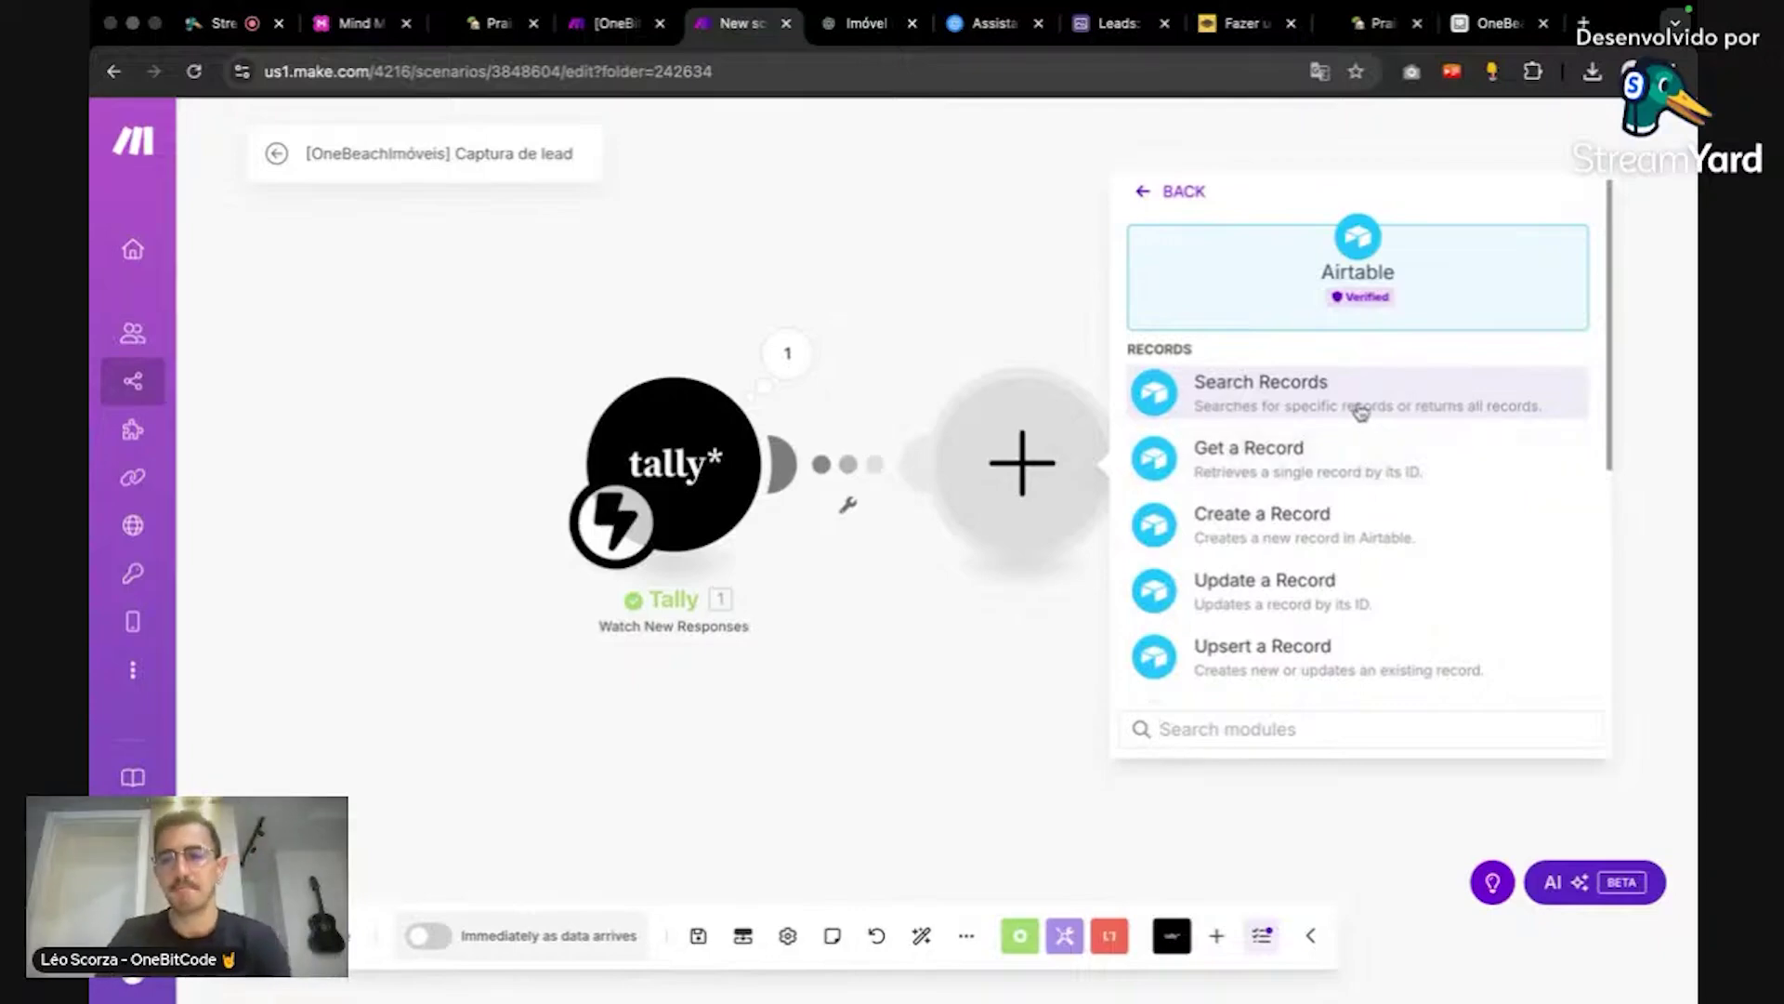
{"action": "left_click", "coordinate": [1359, 410]}
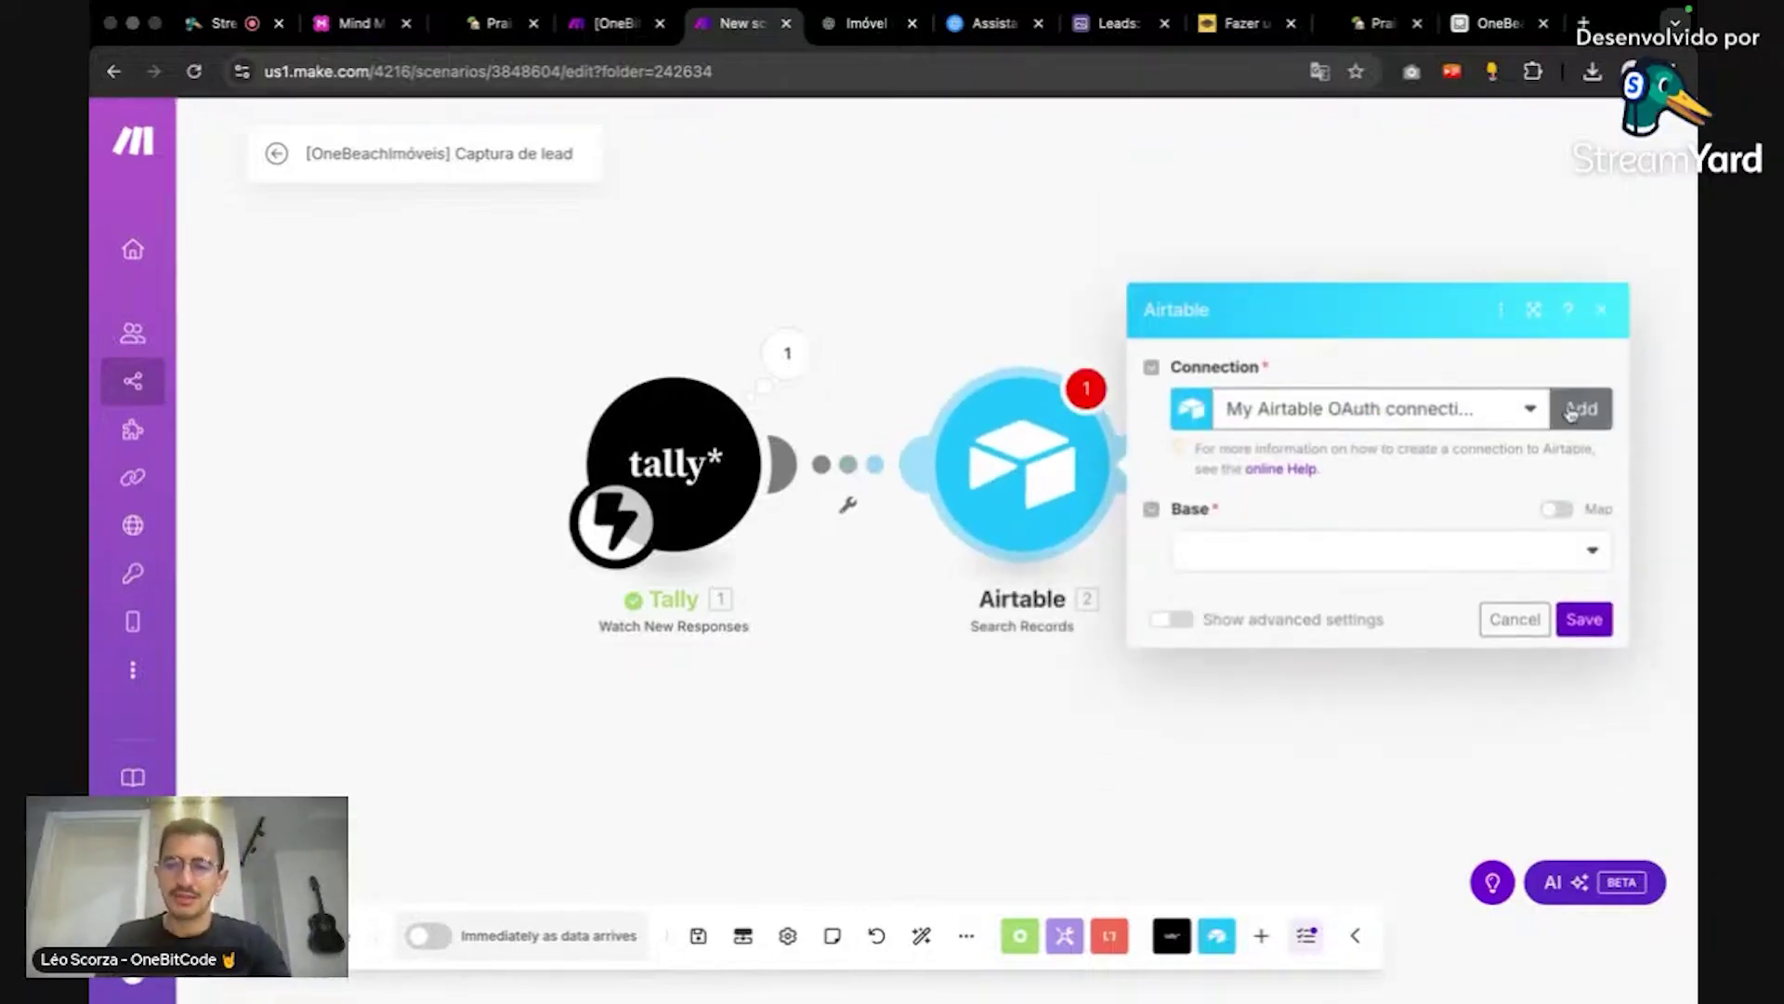
Step: Create a new Airtable connection of type Airtable OAuth and save it for authorization
{"action": "left_click", "coordinate": [1530, 409]}
{"action": "left_click", "coordinate": [1529, 409]}
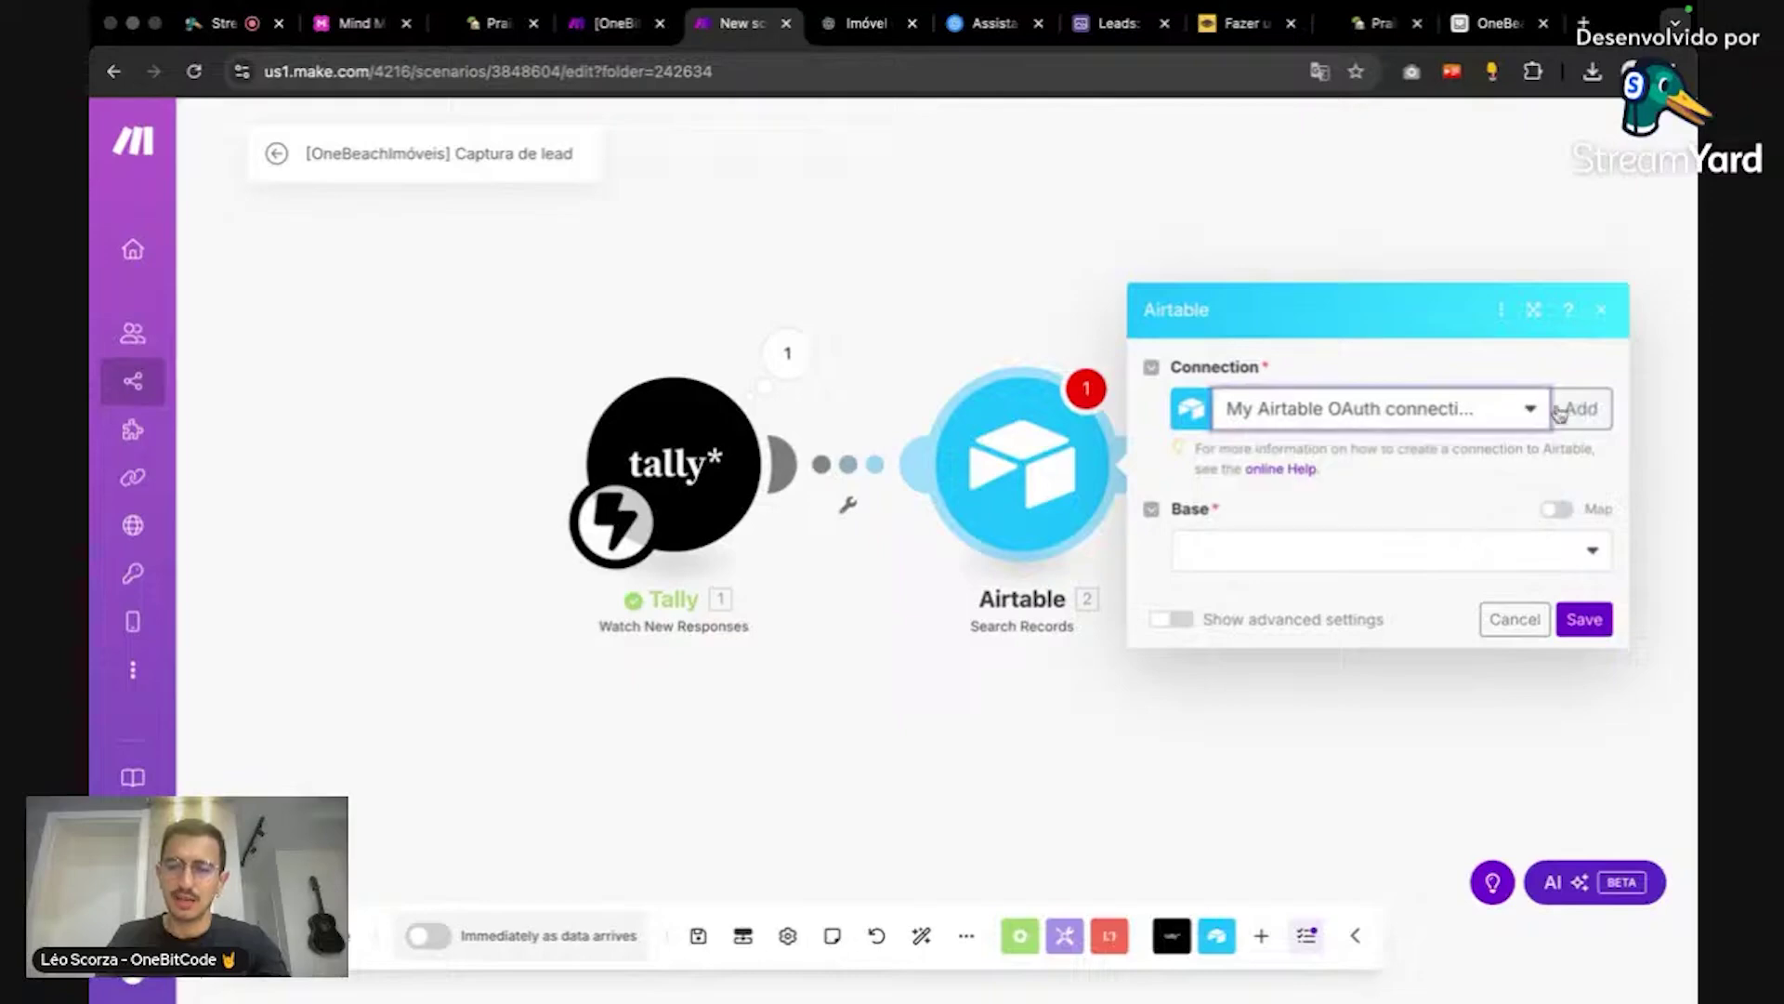
{"action": "left_click", "coordinate": [1577, 408]}
{"action": "left_click", "coordinate": [1411, 424]}
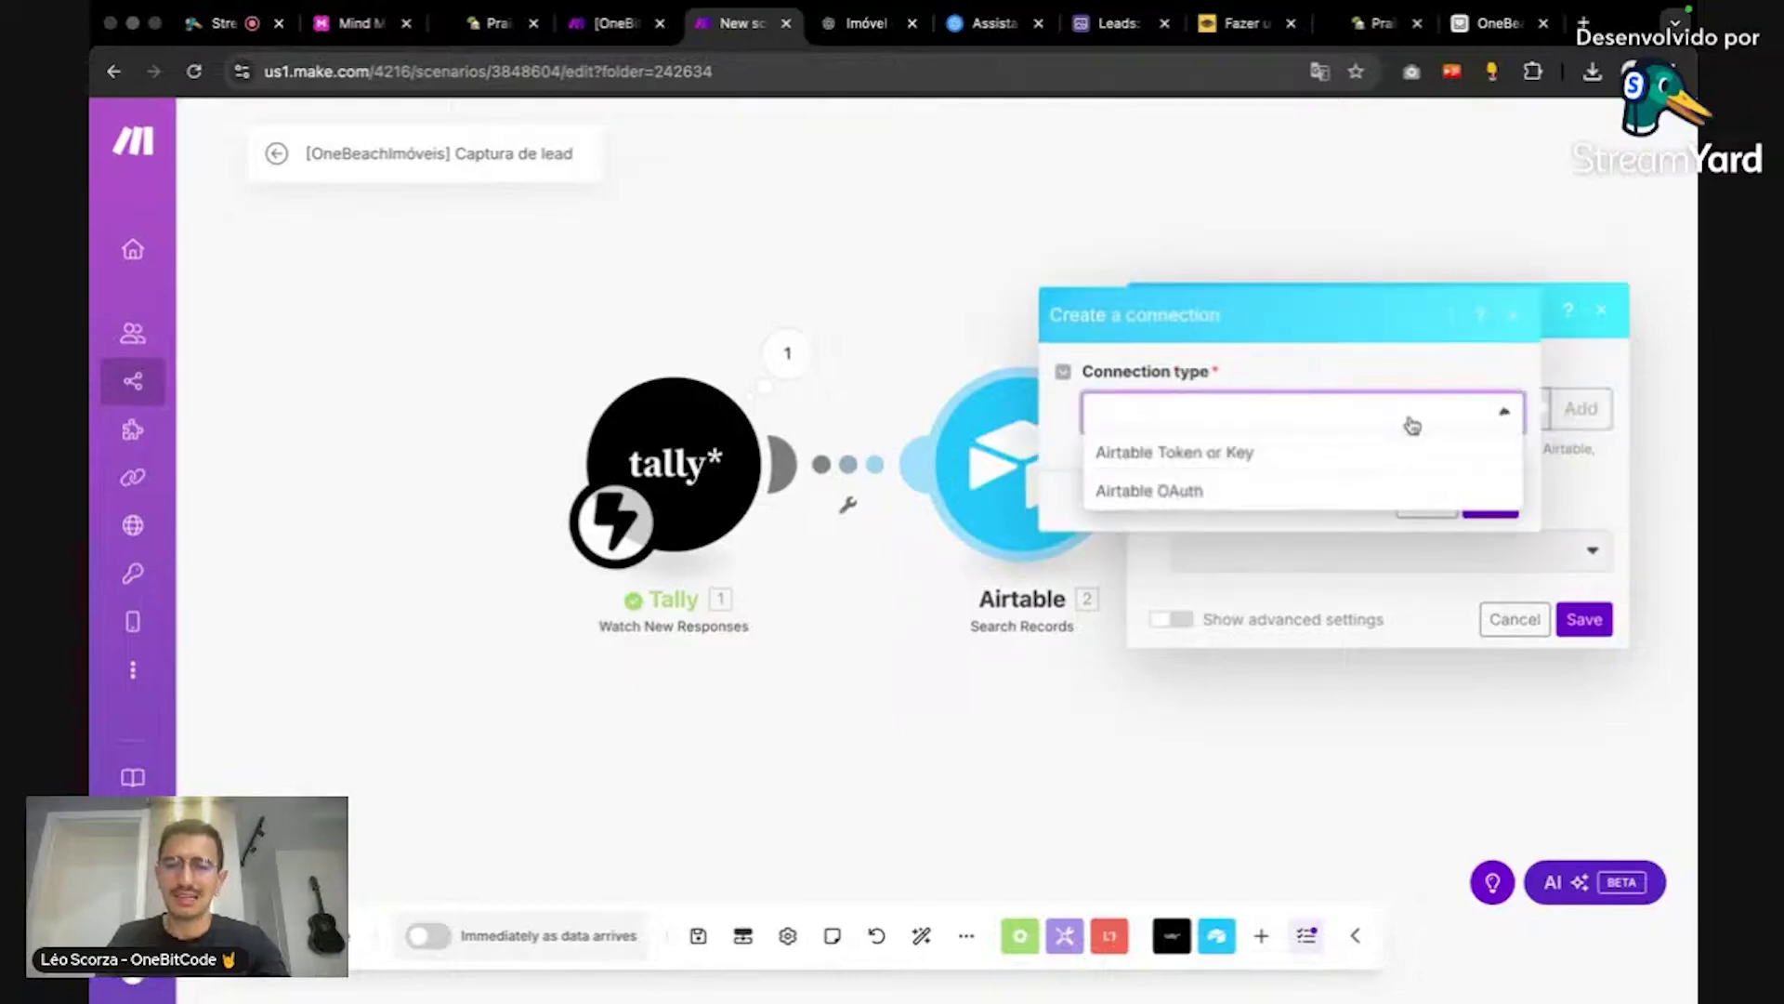
{"action": "left_click", "coordinate": [1364, 460]}
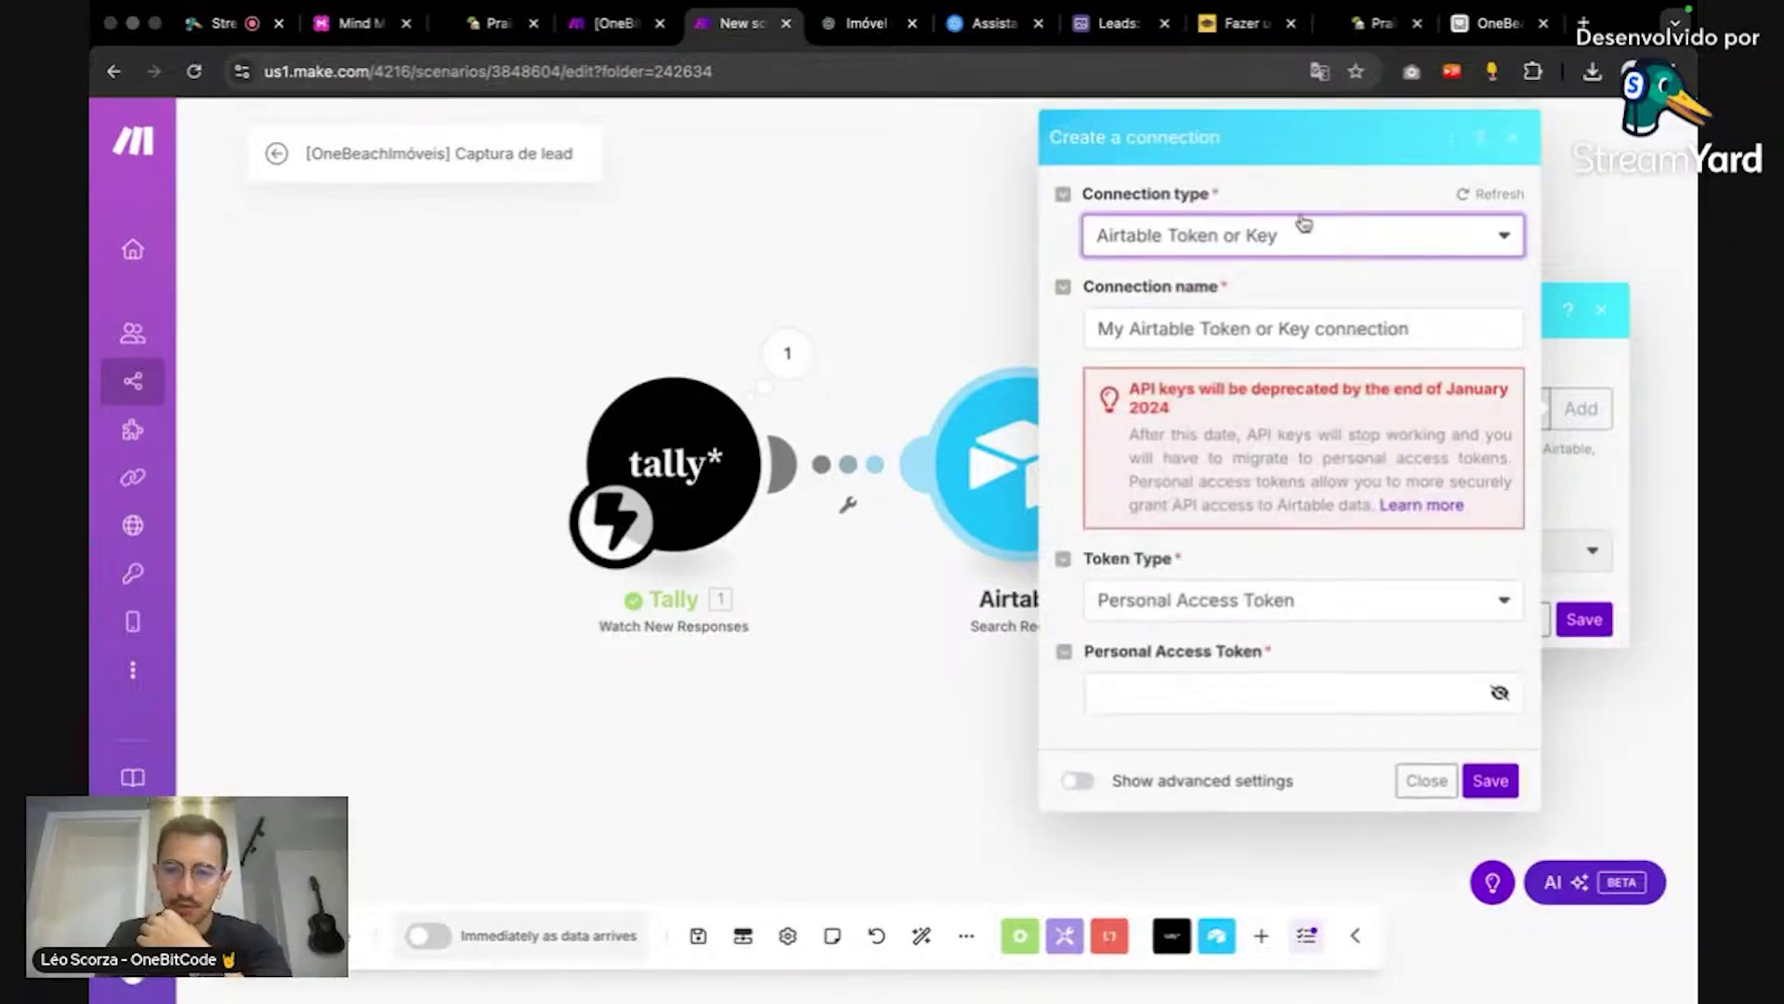
{"action": "left_click", "coordinate": [1320, 238]}
{"action": "left_click", "coordinate": [1314, 314]}
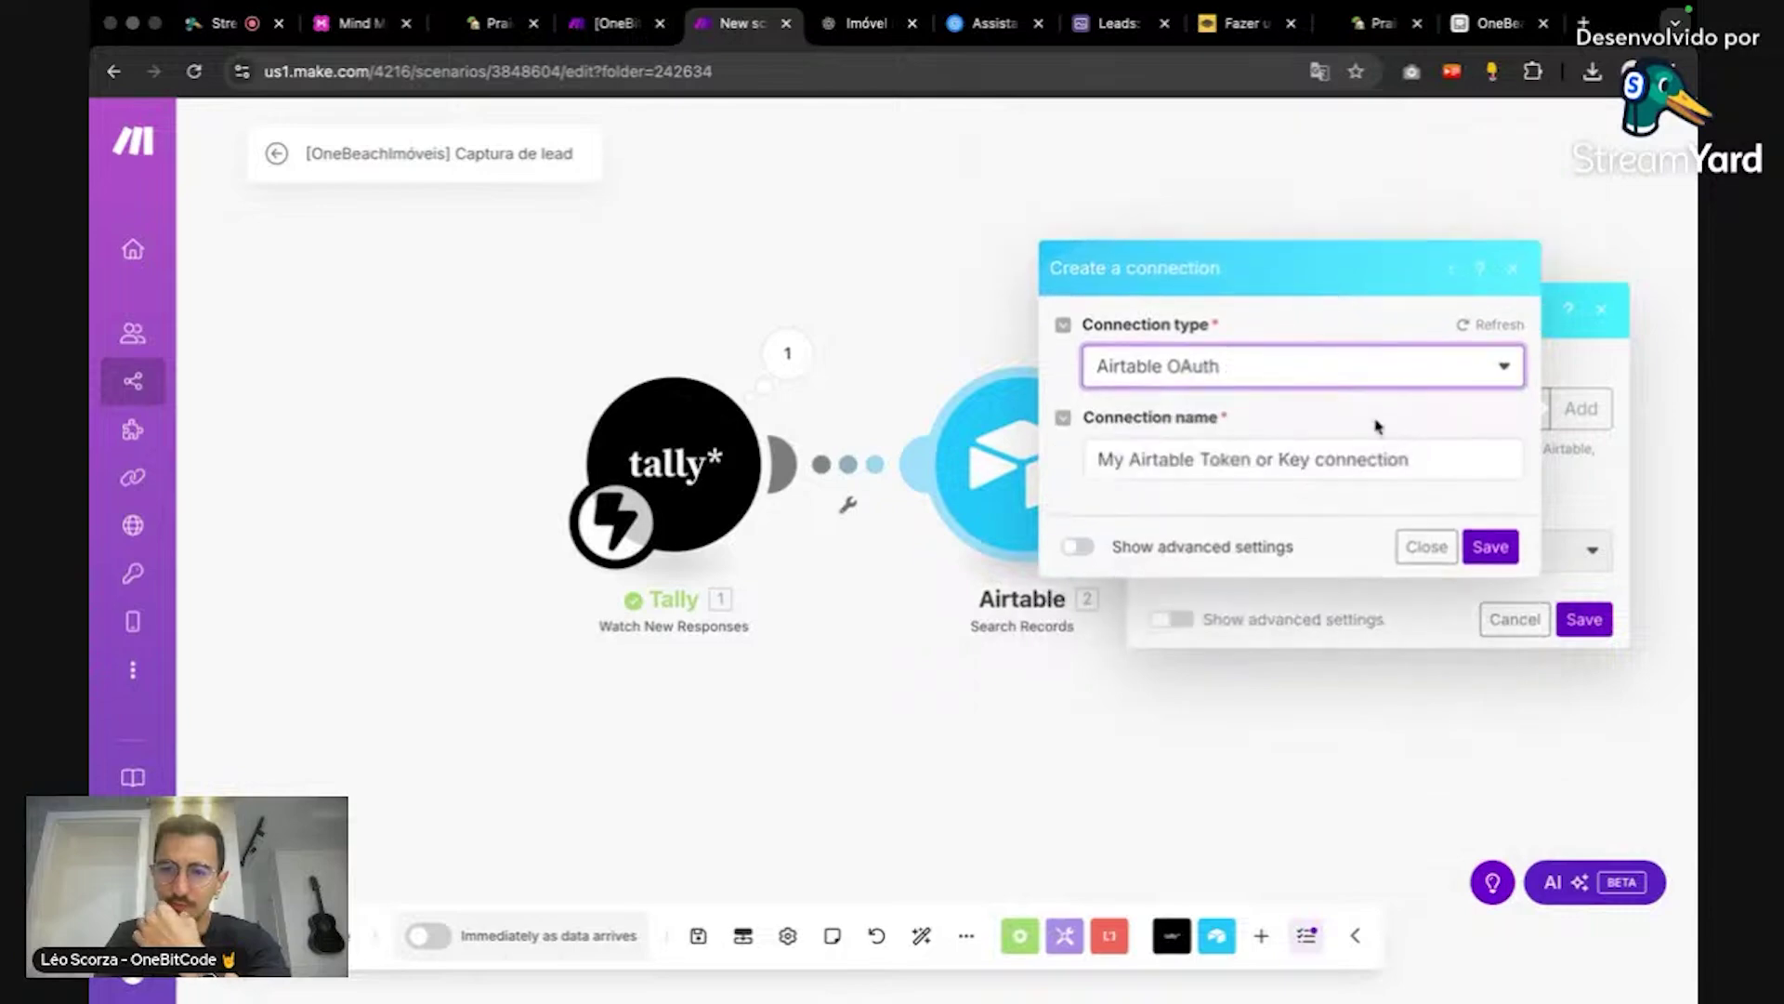
{"action": "left_click", "coordinate": [1487, 546]}
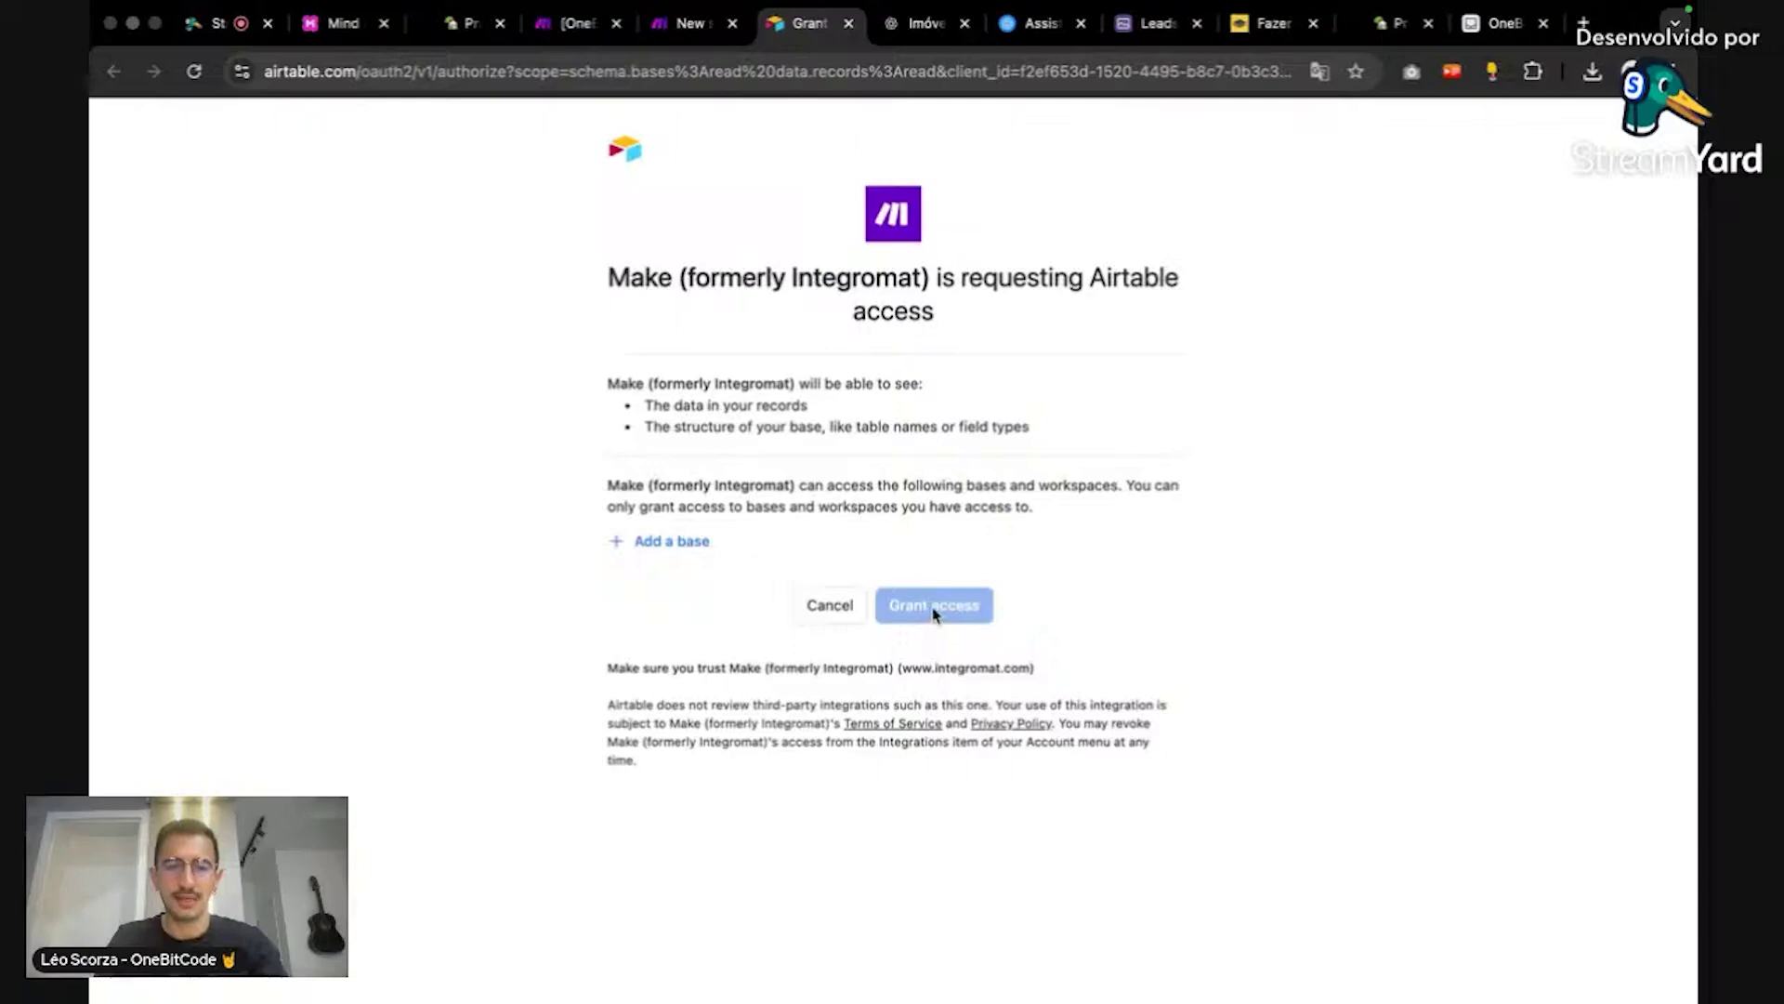
Step: Grant Make access to 'All current and future bases' on Airtable's authorization page
{"action": "left_click", "coordinate": [690, 541]}
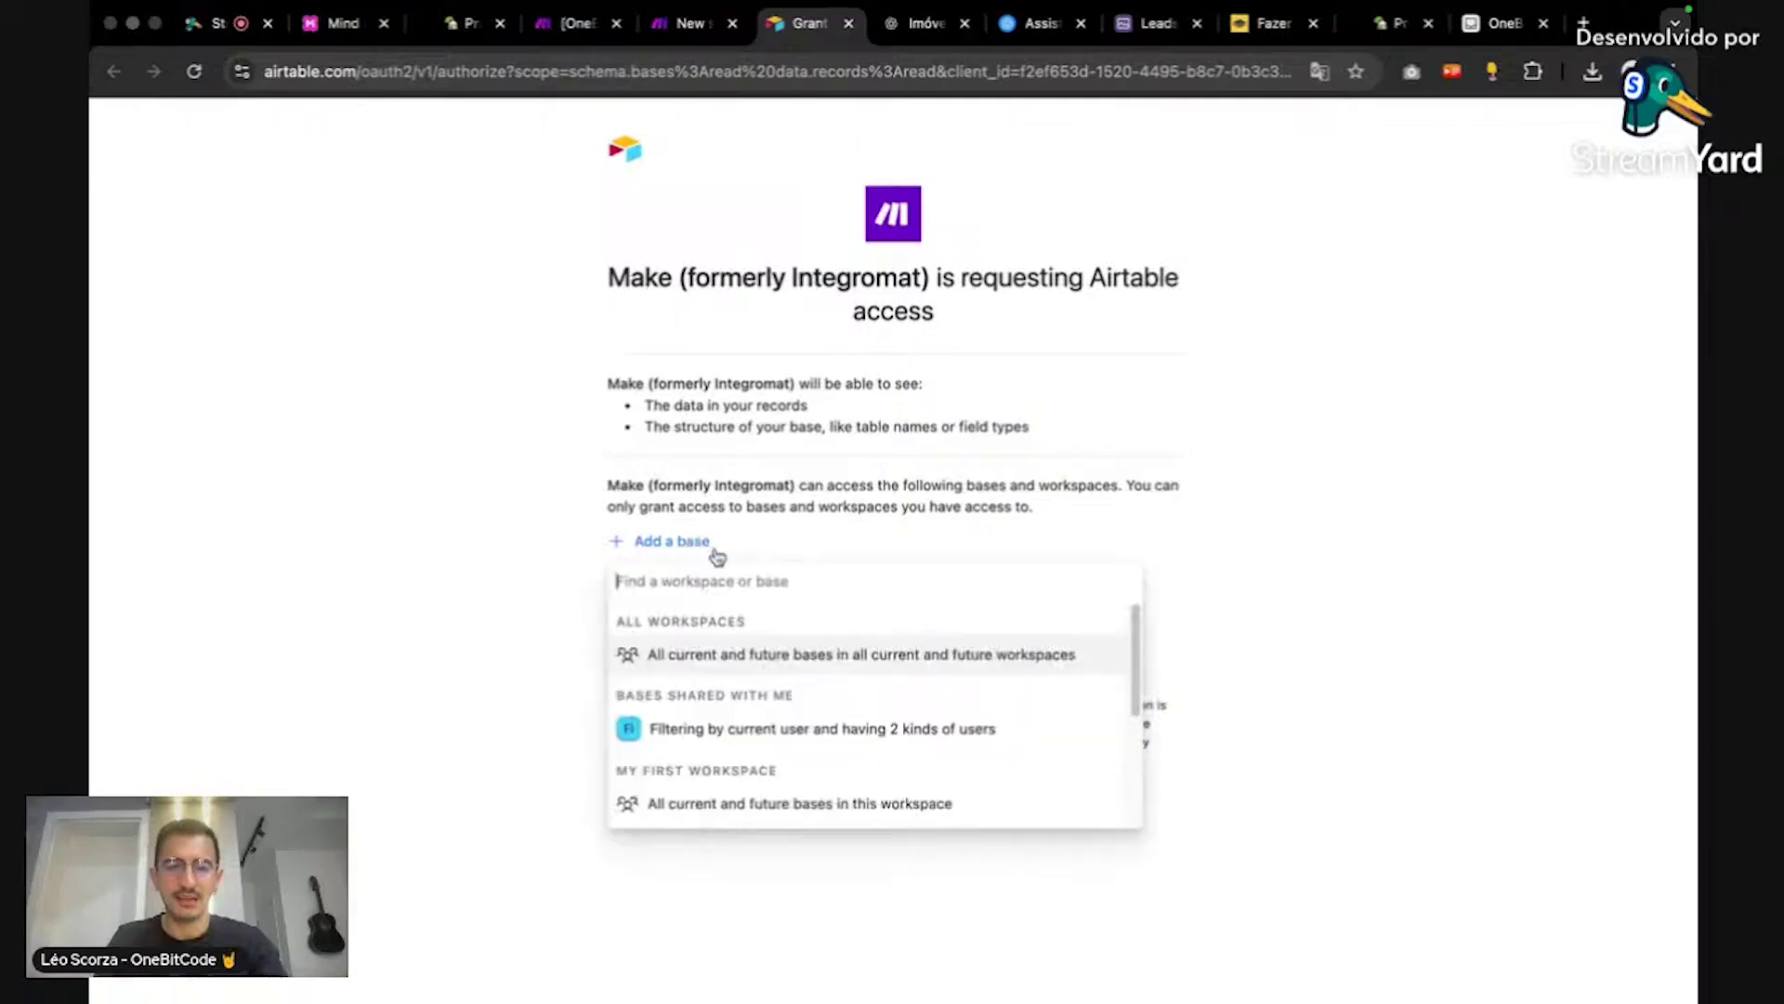
{"action": "left_click", "coordinate": [730, 664]}
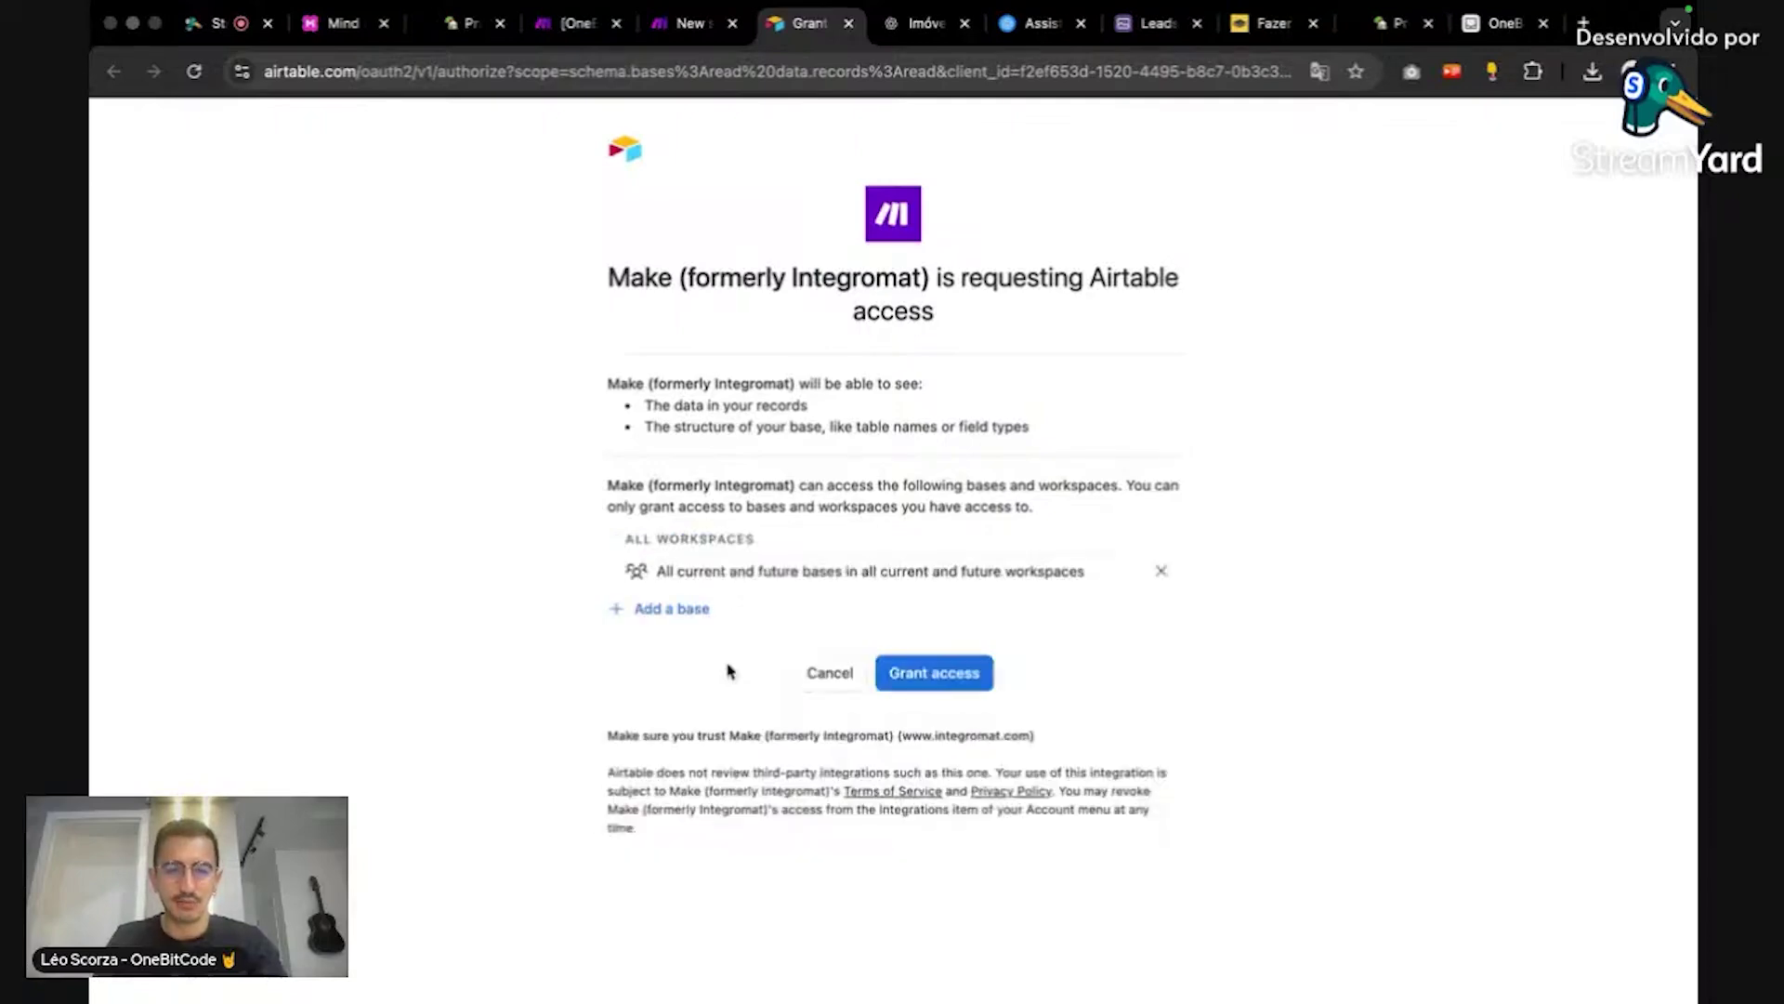
{"action": "left_click", "coordinate": [979, 680]}
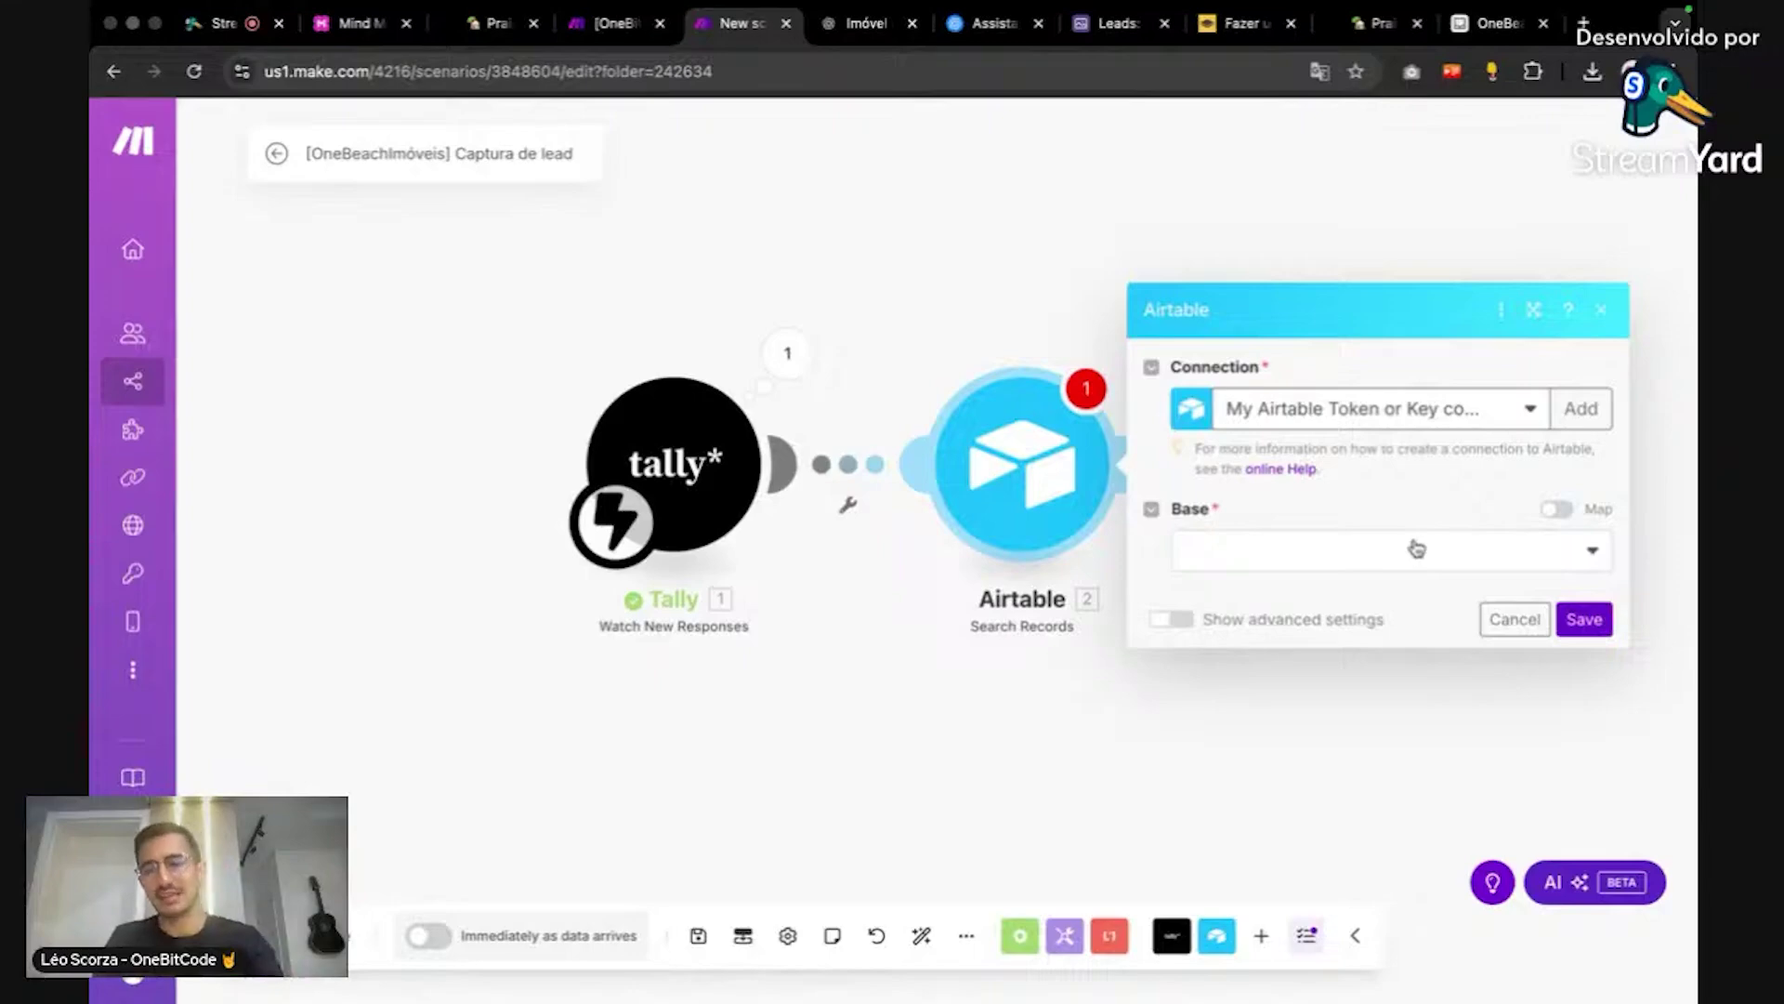
Step: Select the OneBeachImóveis base and Imóveis table, then review the module's fields
{"action": "left_click", "coordinate": [1416, 548]}
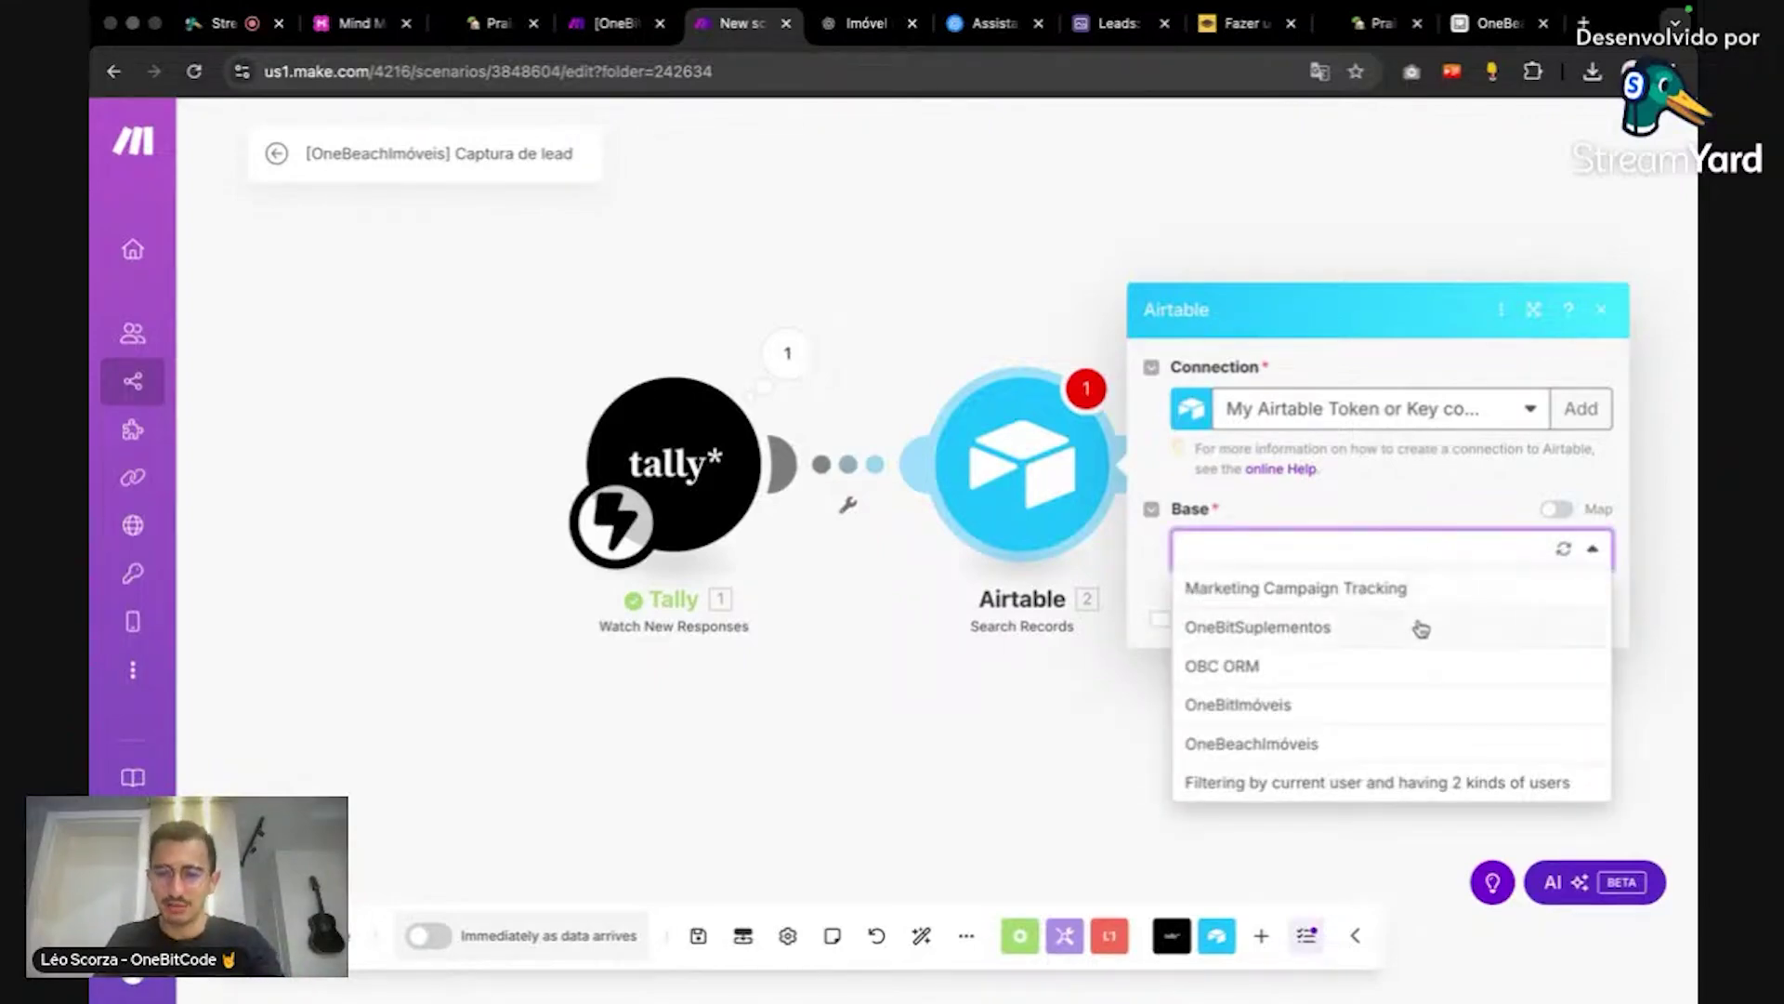
{"action": "left_click", "coordinate": [1450, 749]}
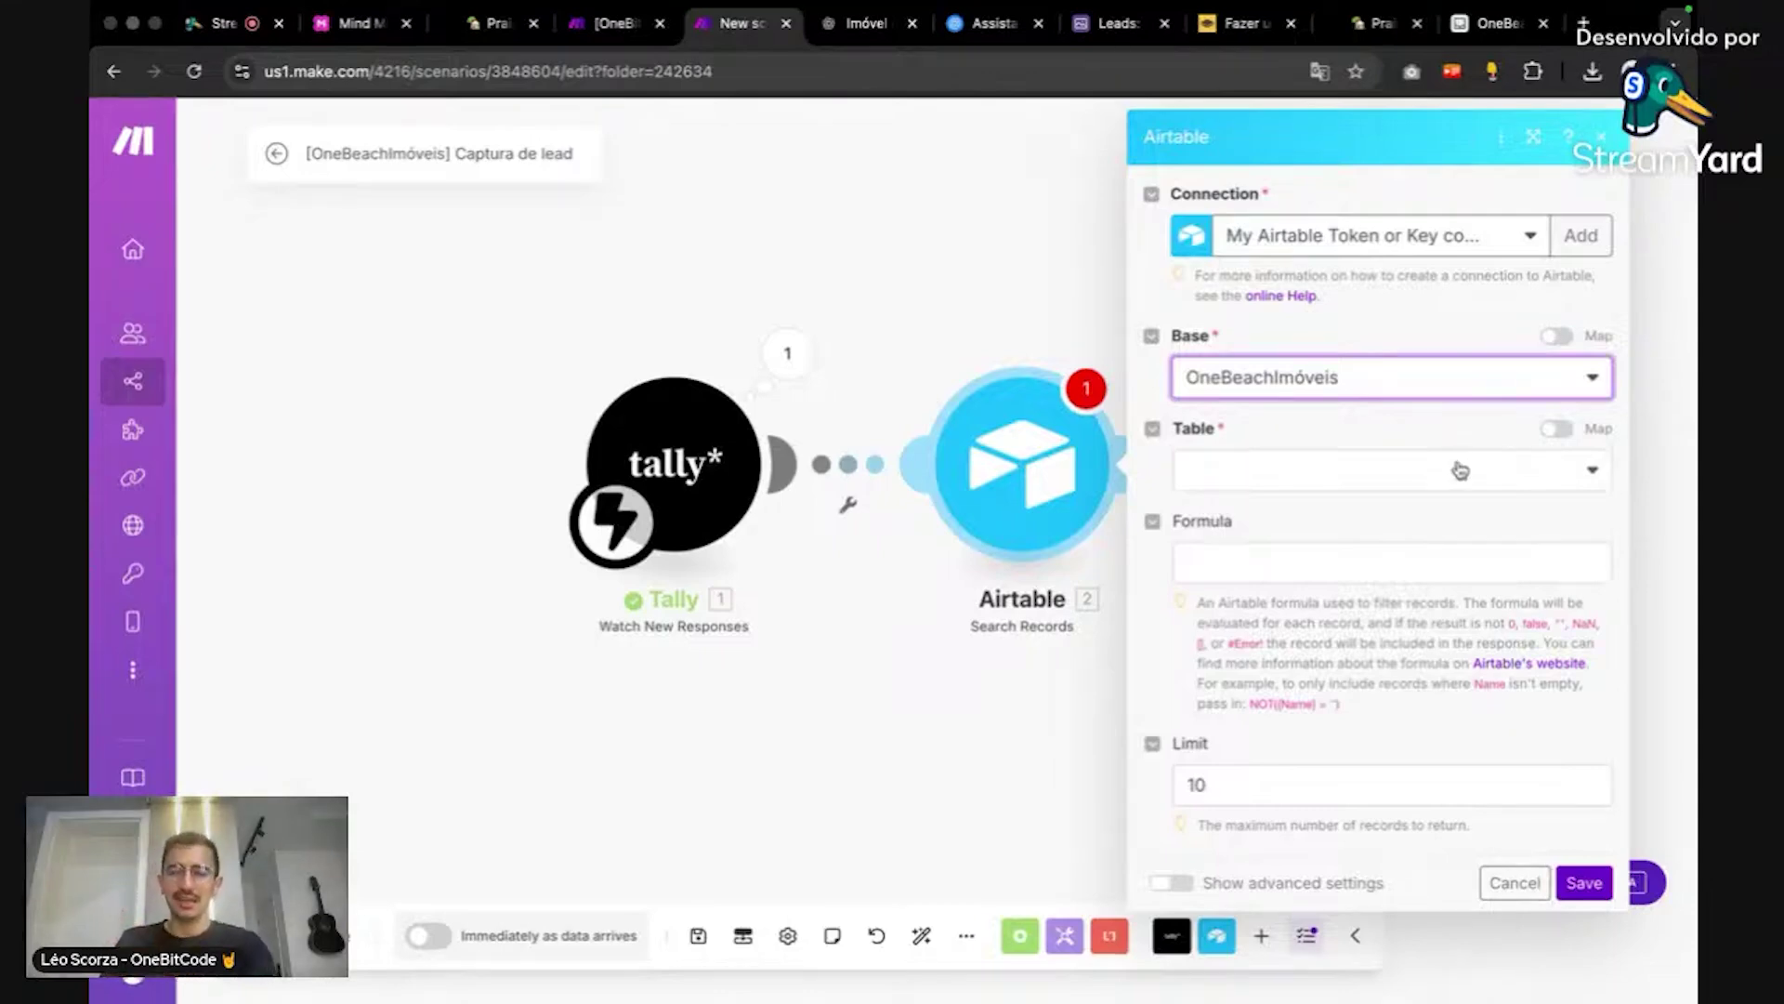
{"action": "left_click", "coordinate": [1458, 471]}
{"action": "left_click", "coordinate": [1402, 510]}
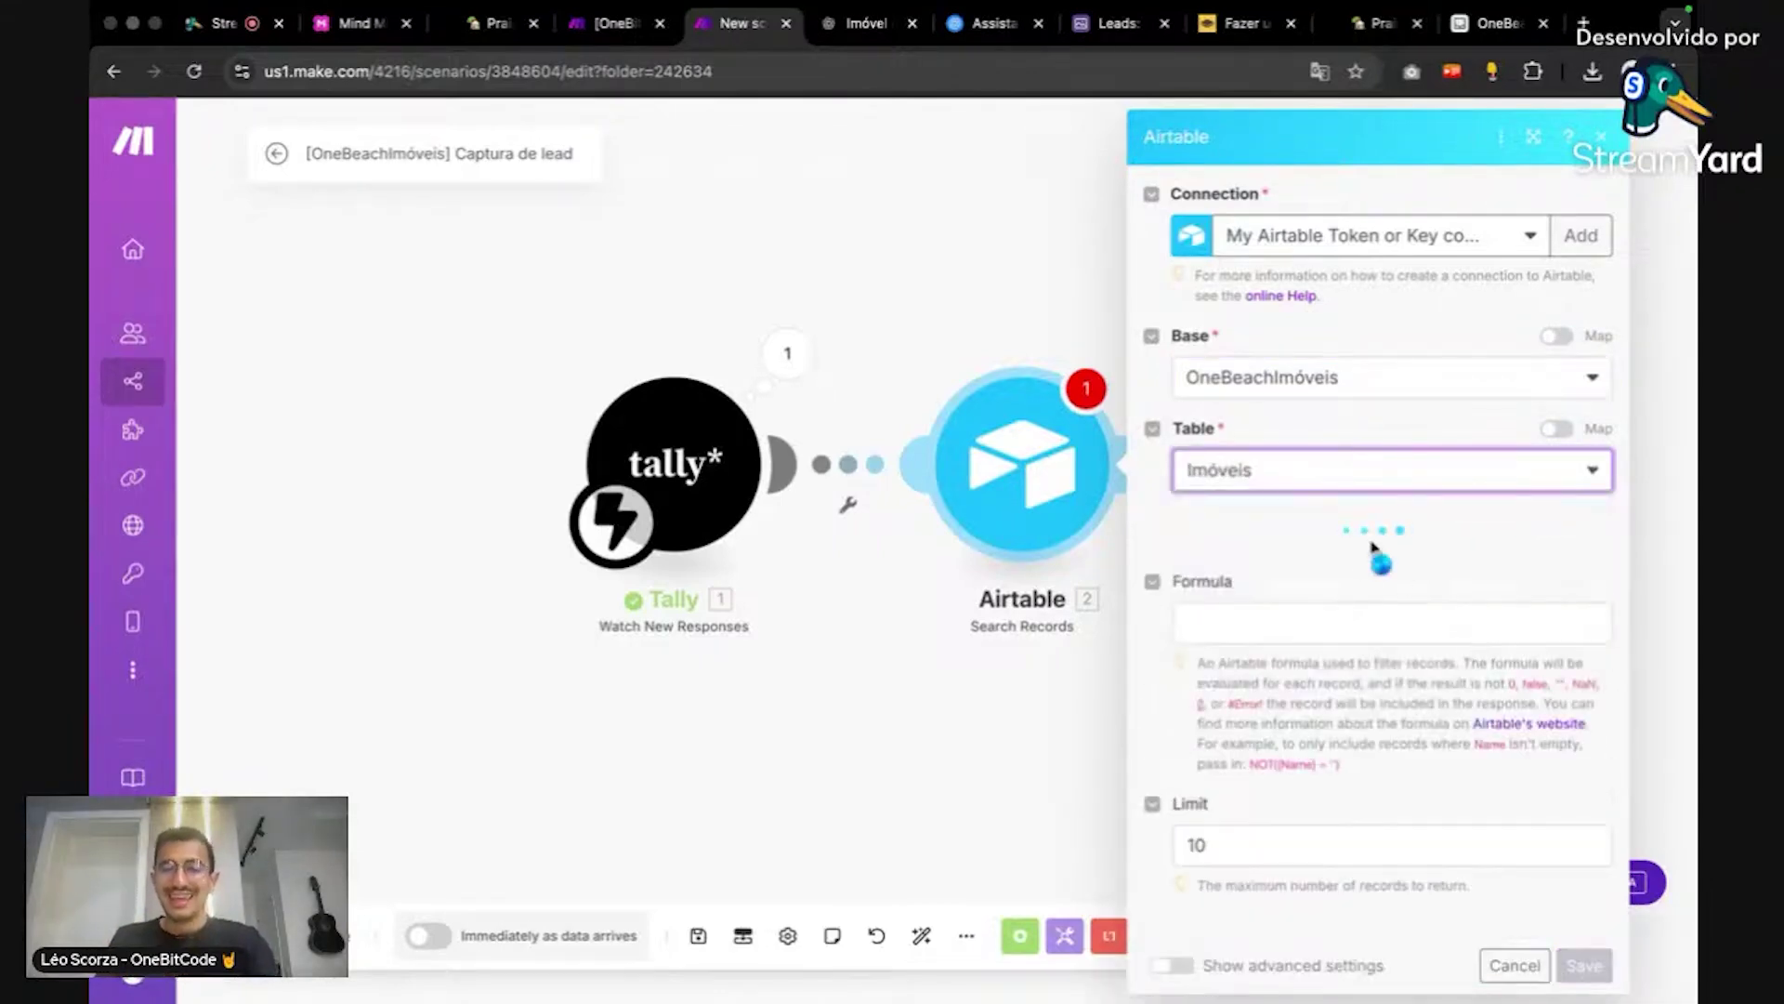
{"action": "scroll", "coordinate": [1373, 548], "scroll_direction": "down", "scroll_amount": 2}
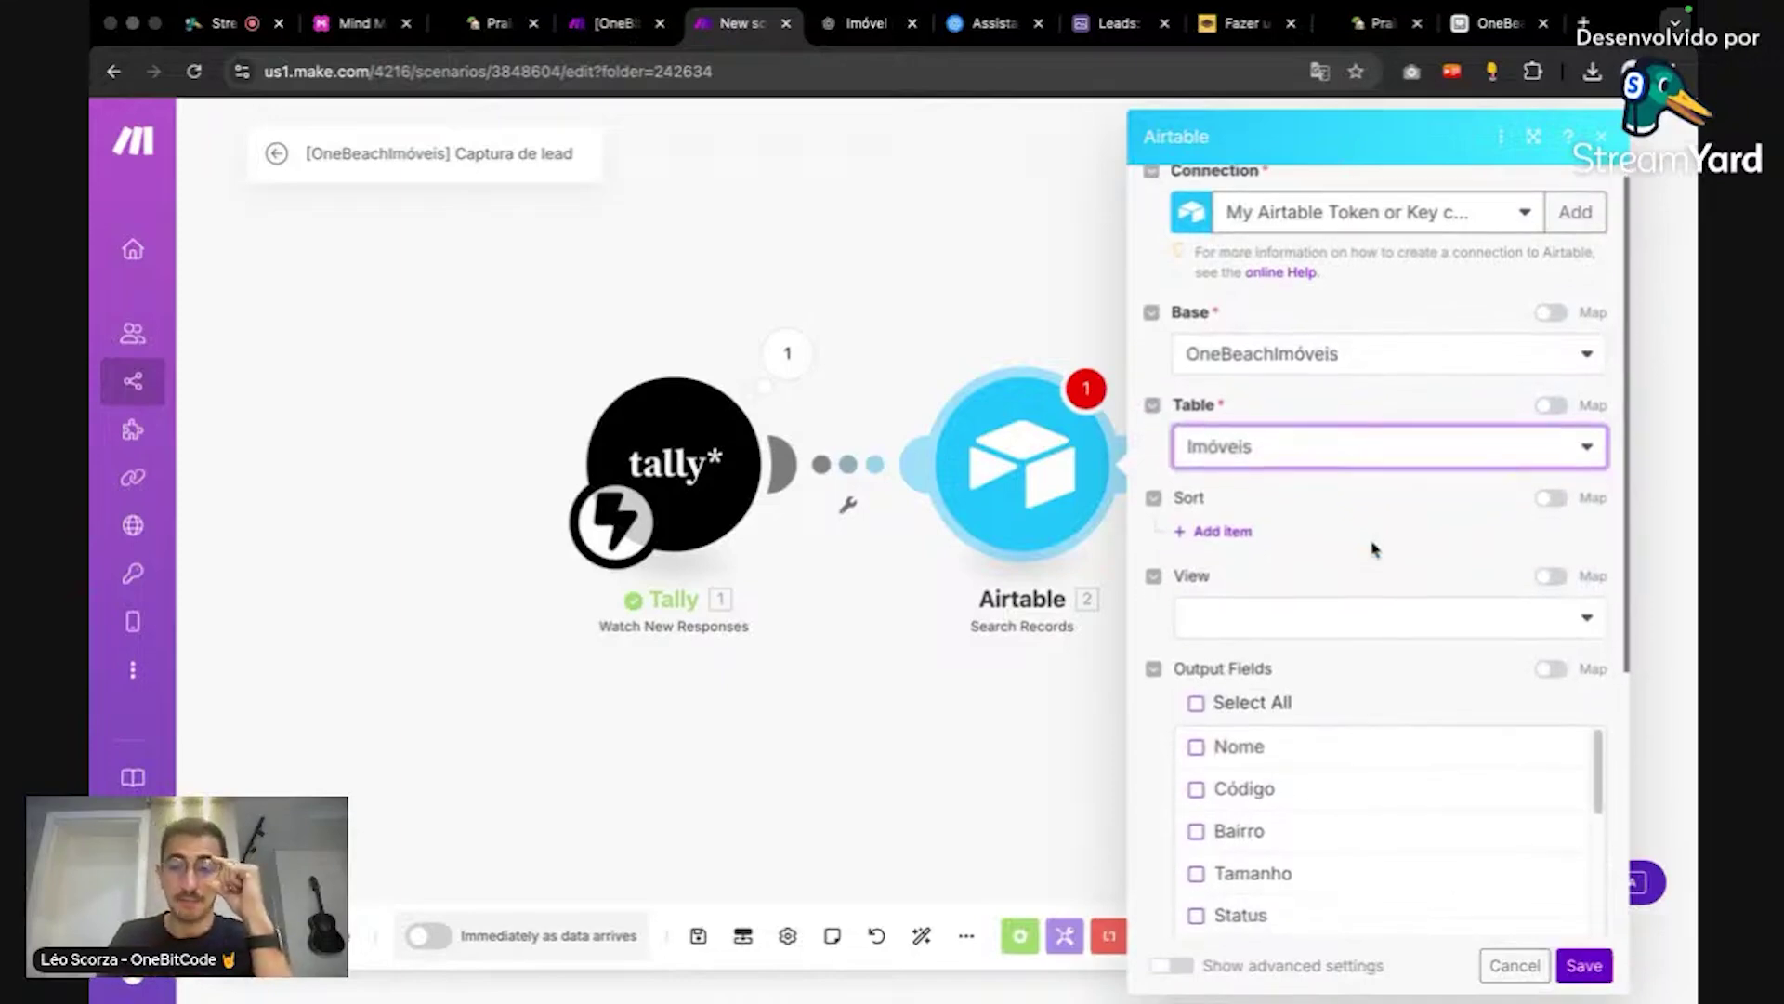
{"action": "scroll", "coordinate": [1374, 549], "scroll_direction": "down", "scroll_amount": 2}
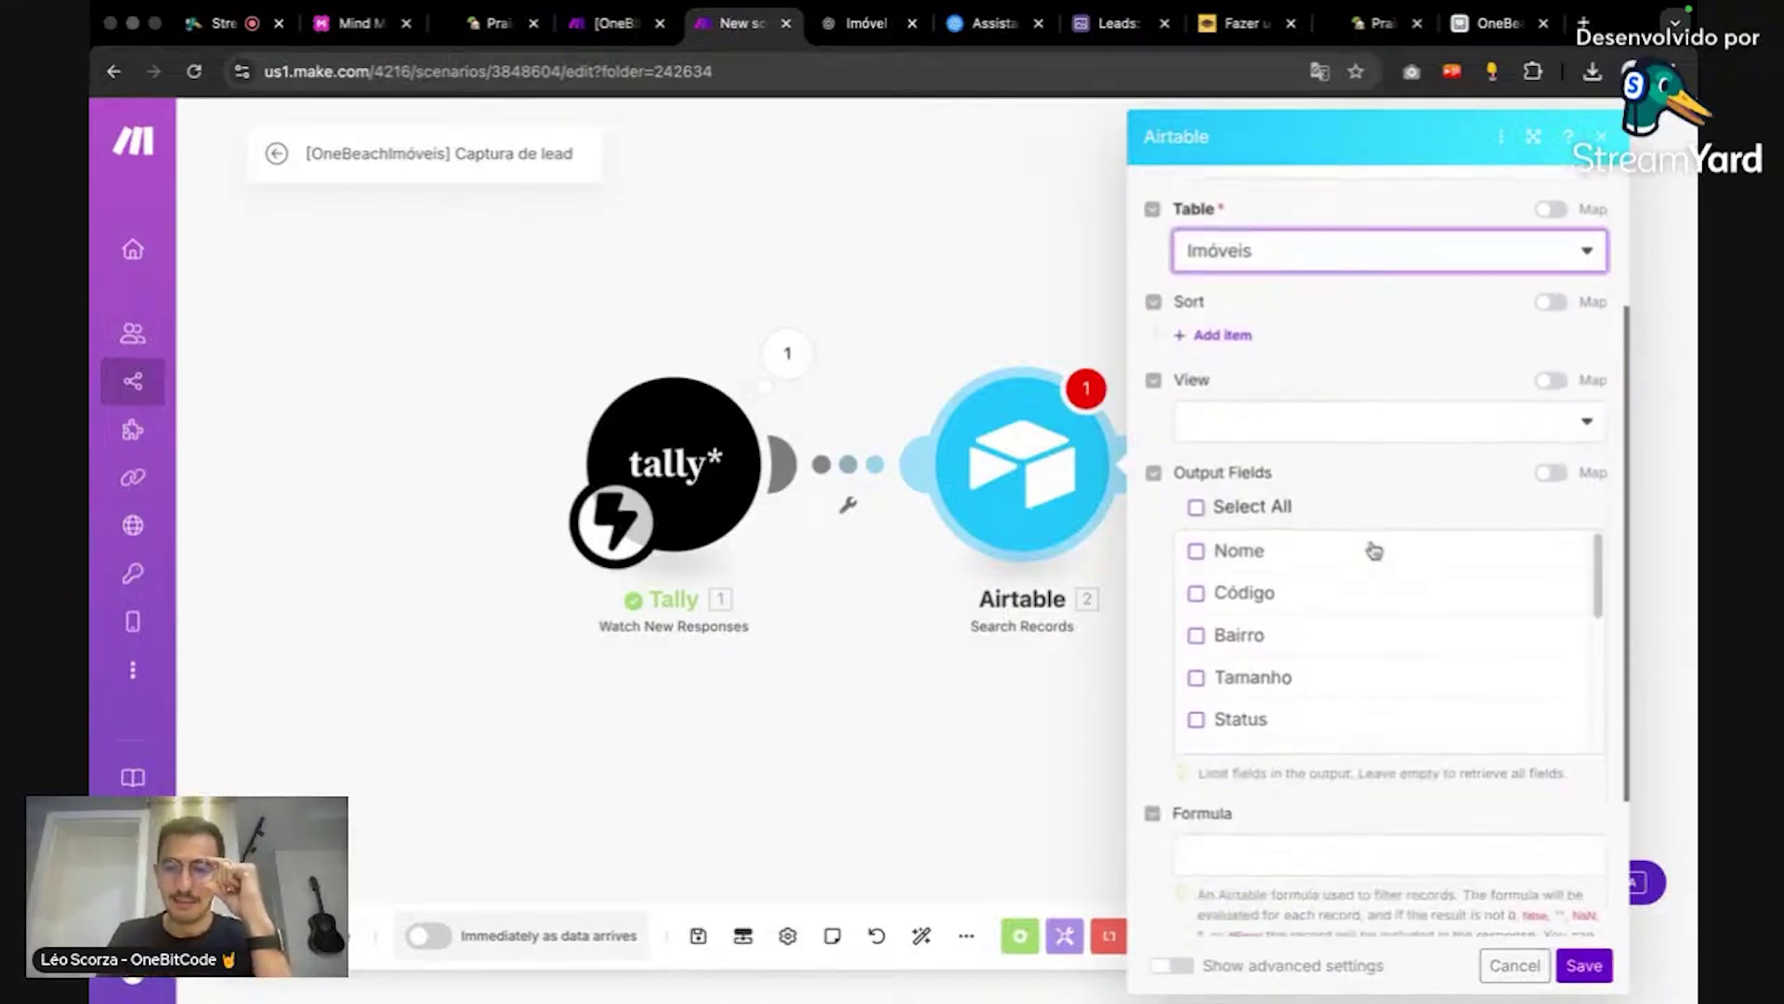
{"action": "scroll", "coordinate": [1374, 548], "scroll_direction": "up", "scroll_amount": 3}
{"action": "scroll", "coordinate": [1373, 549], "scroll_direction": "down", "scroll_amount": 2}
{"action": "scroll", "coordinate": [1373, 548], "scroll_direction": "down", "scroll_amount": 3}
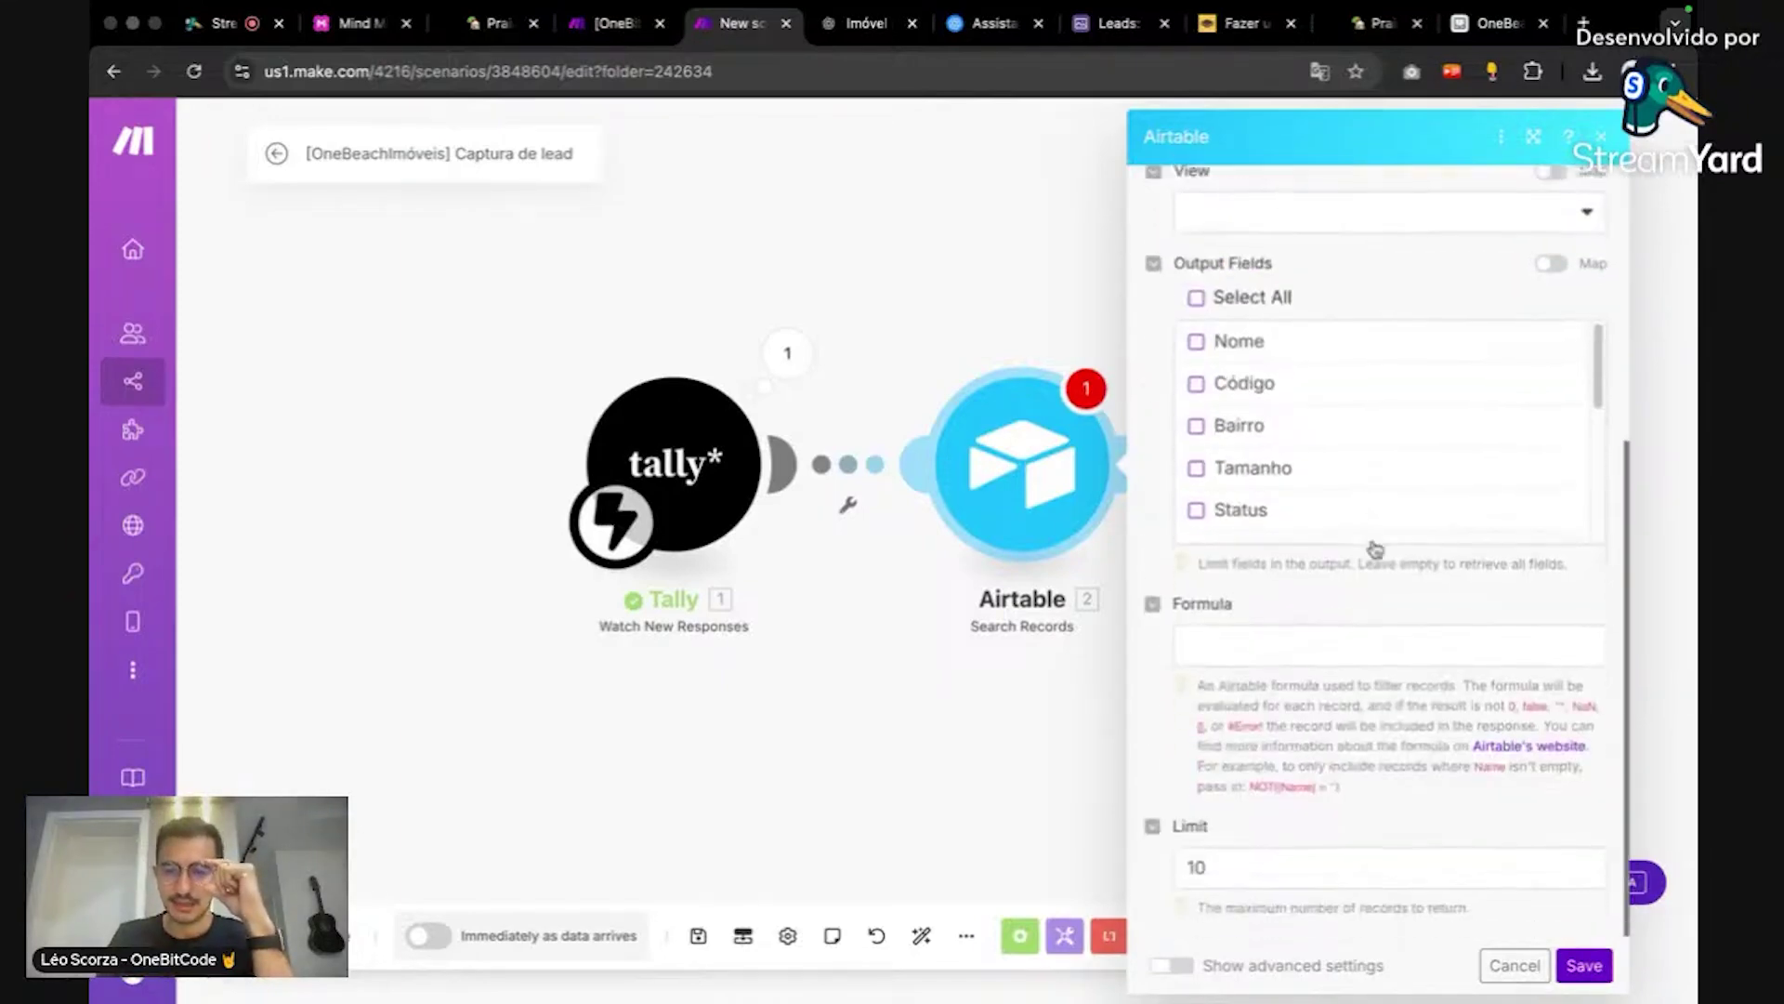
{"action": "scroll", "coordinate": [1374, 548], "scroll_direction": "up", "scroll_amount": 4}
{"action": "scroll", "coordinate": [1374, 548], "scroll_direction": "down", "scroll_amount": 1}
{"action": "scroll", "coordinate": [1375, 550], "scroll_direction": "down", "scroll_amount": 3}
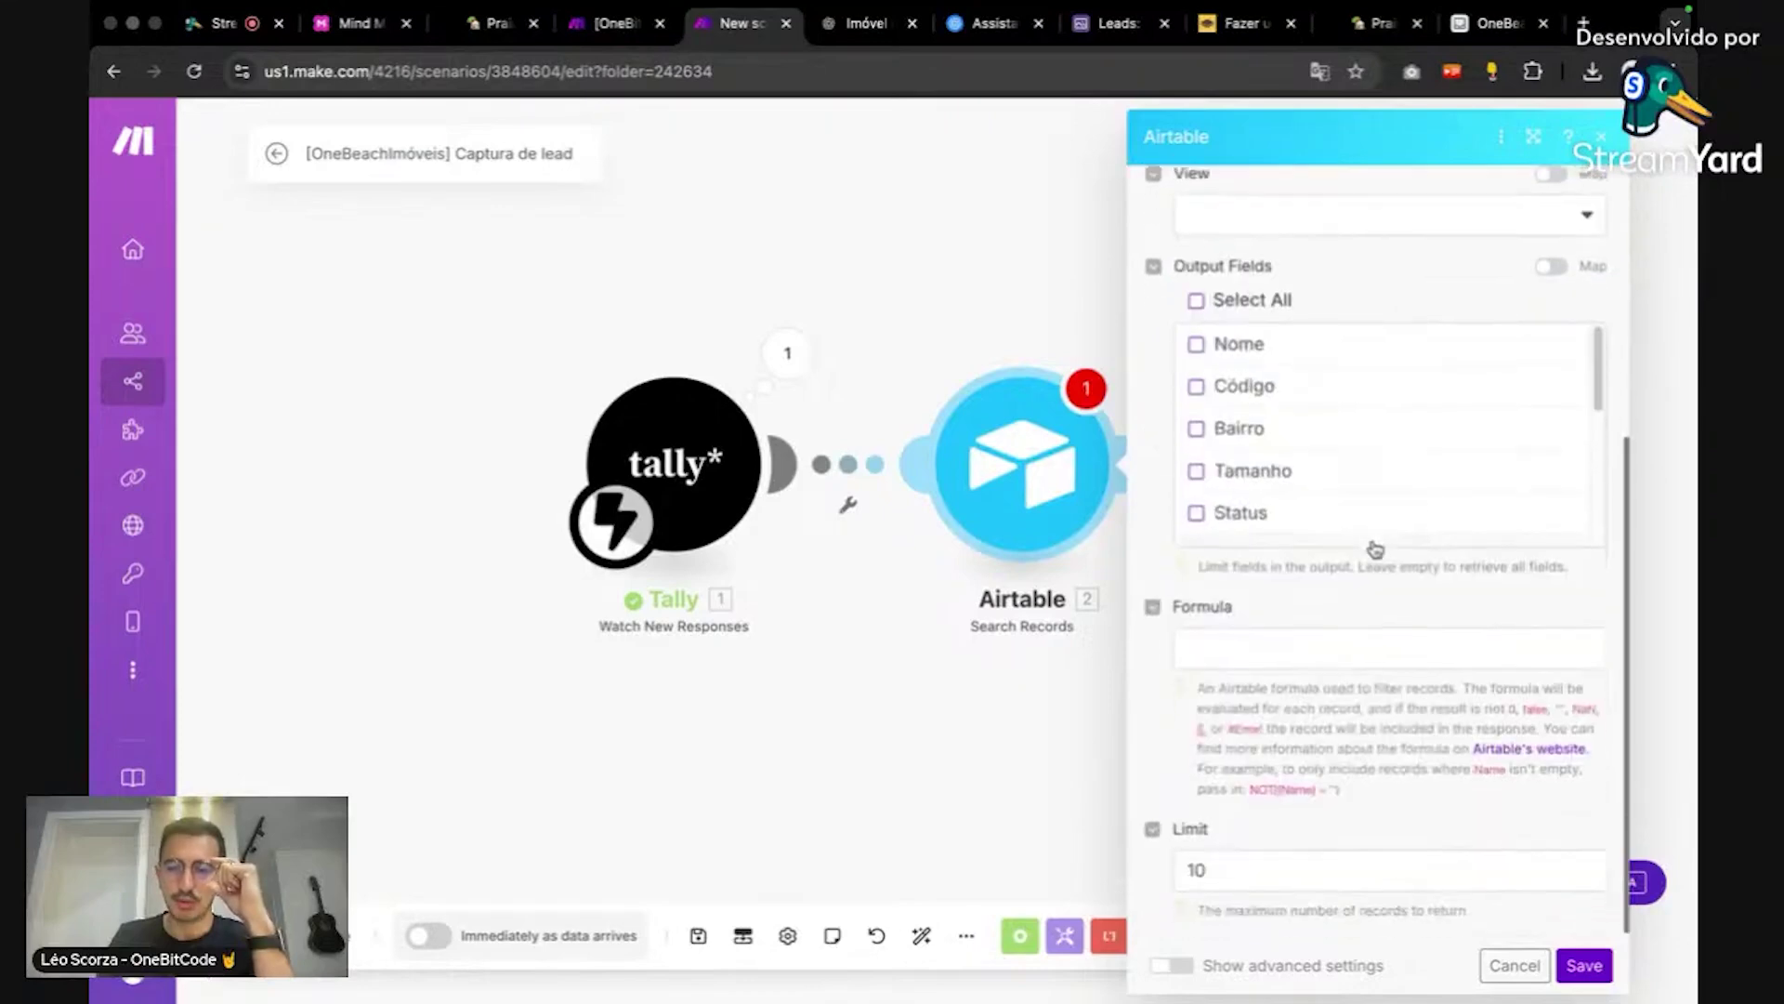
Step: Type a test IMV001 into the search formula, then clear it again
{"action": "left_click", "coordinate": [1352, 628]}
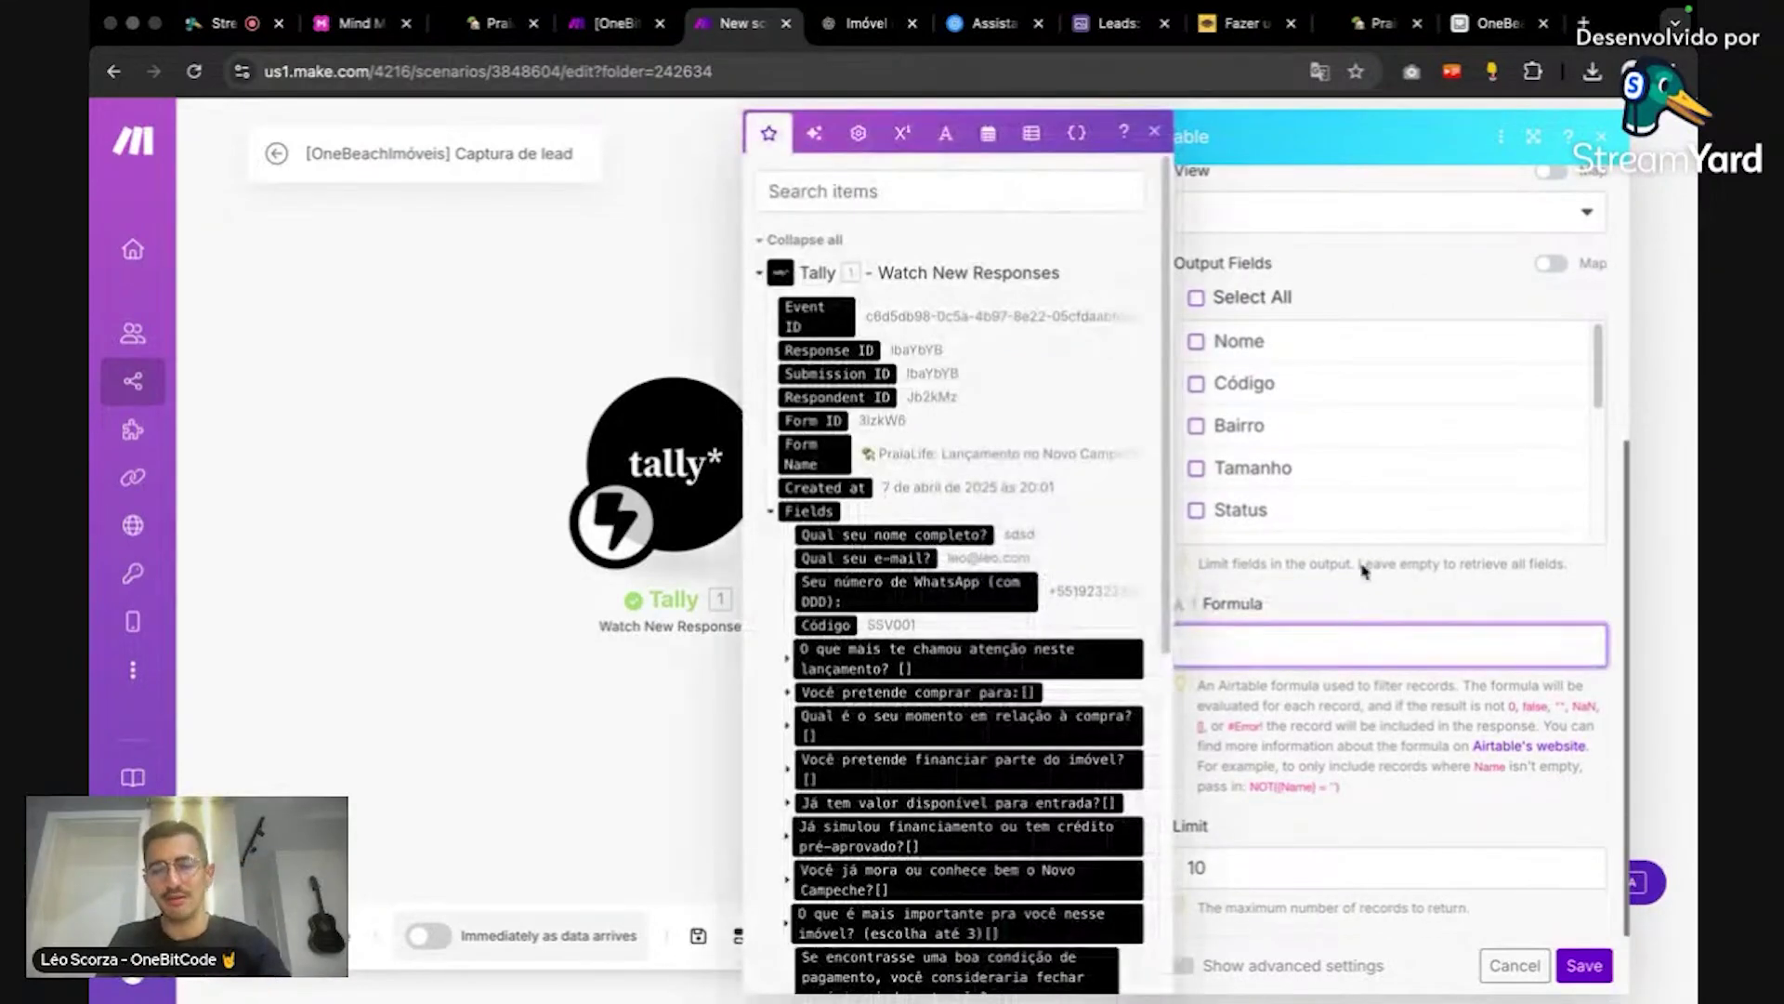
{"action": "type", "text": "IMV001"}
{"action": "key", "text": "ctrl+a"}
{"action": "key", "text": "BackSpace"}
{"action": "left_click", "coordinate": [1364, 604]}
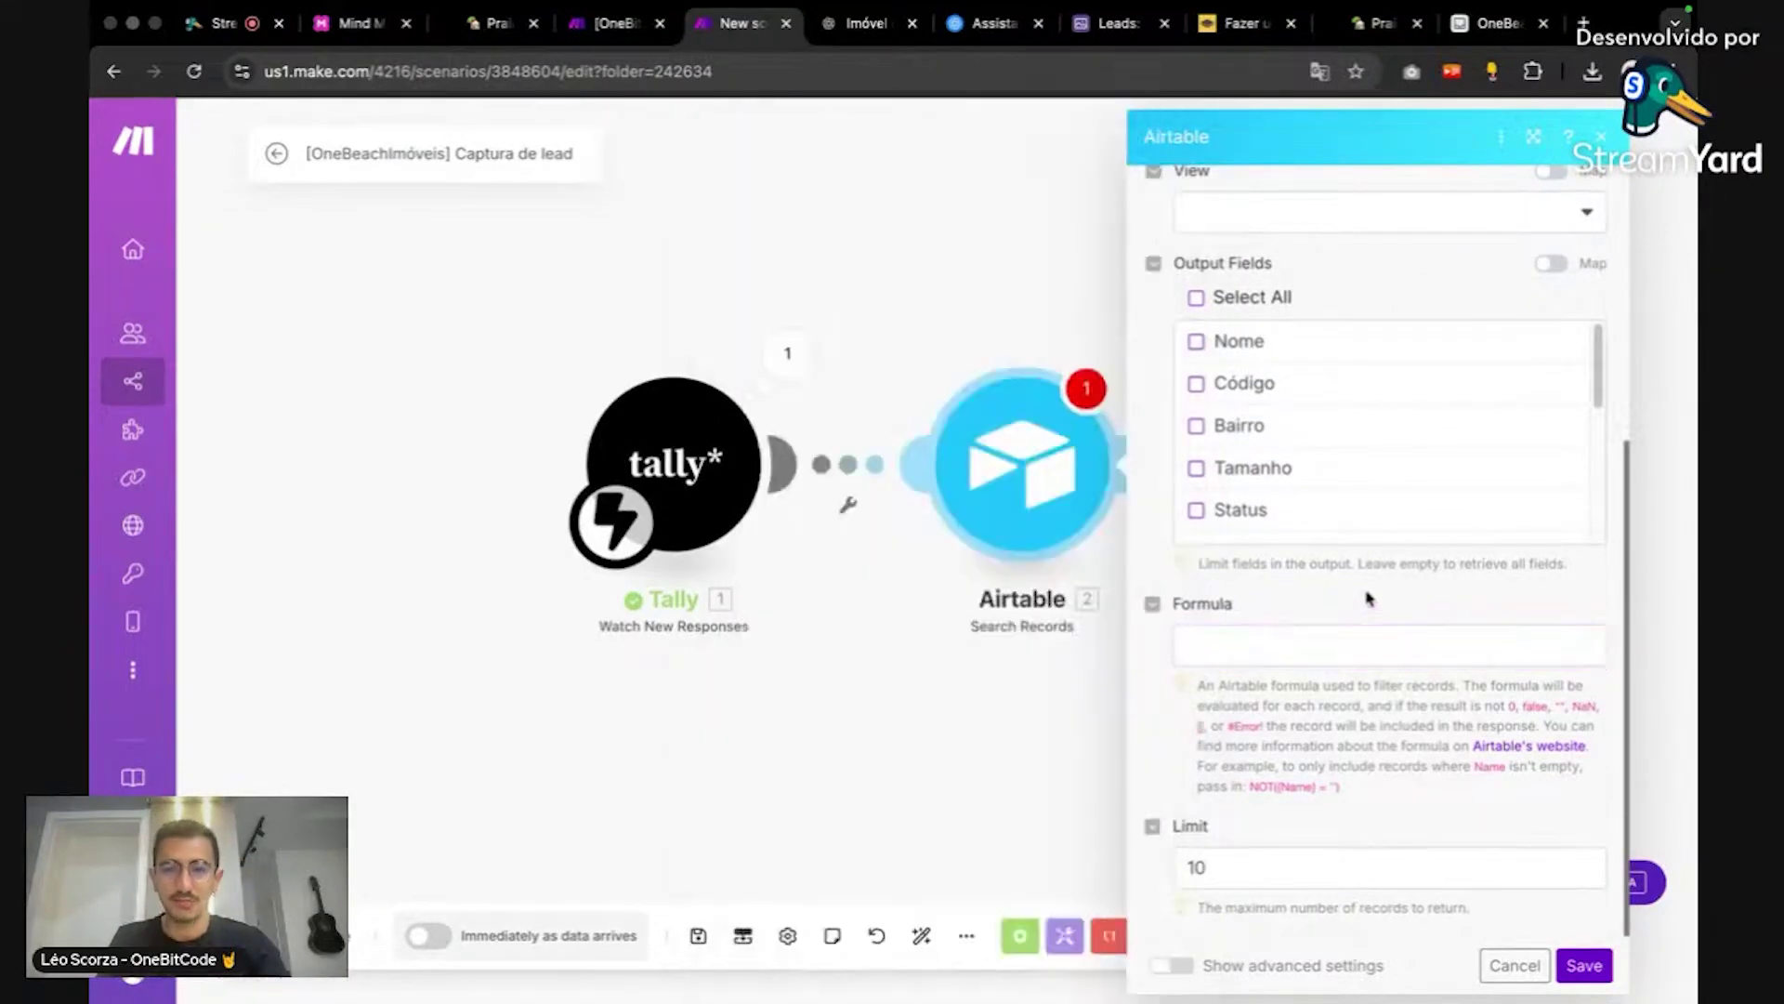
Step: Compare with the Search Records settings in the Recebendo Lead scenario, then return
{"action": "left_click", "coordinate": [613, 24]}
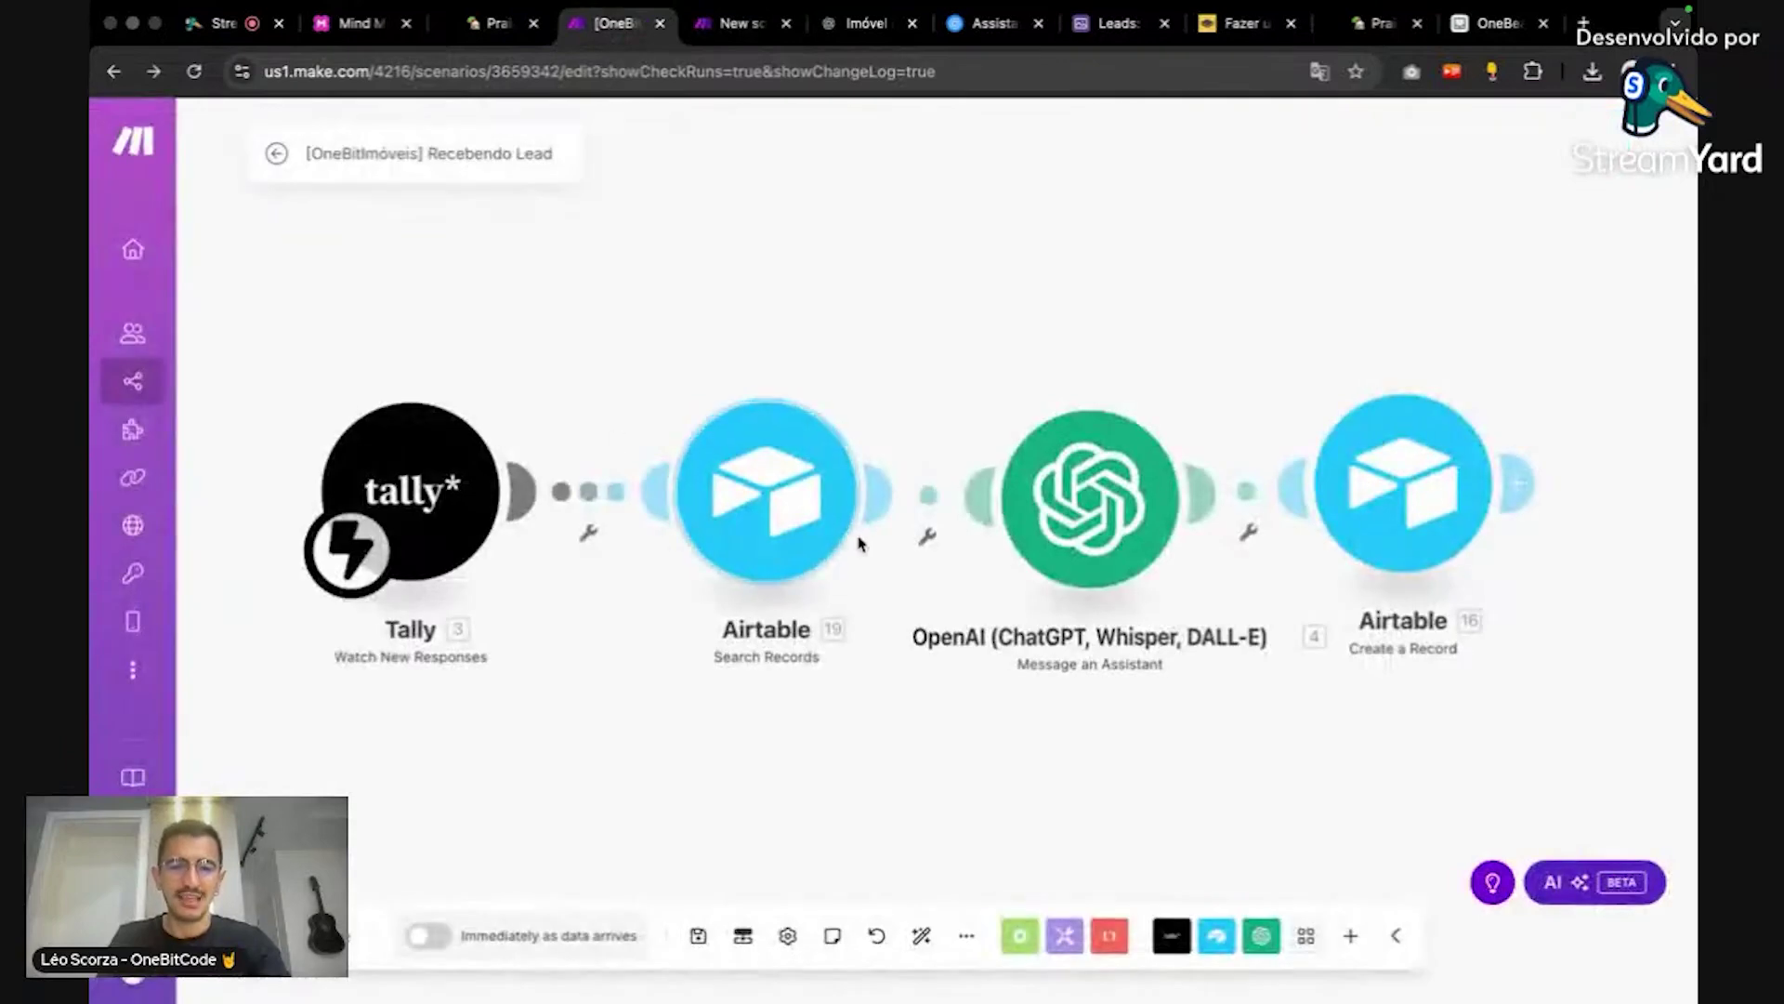
{"action": "left_click", "coordinate": [767, 508]}
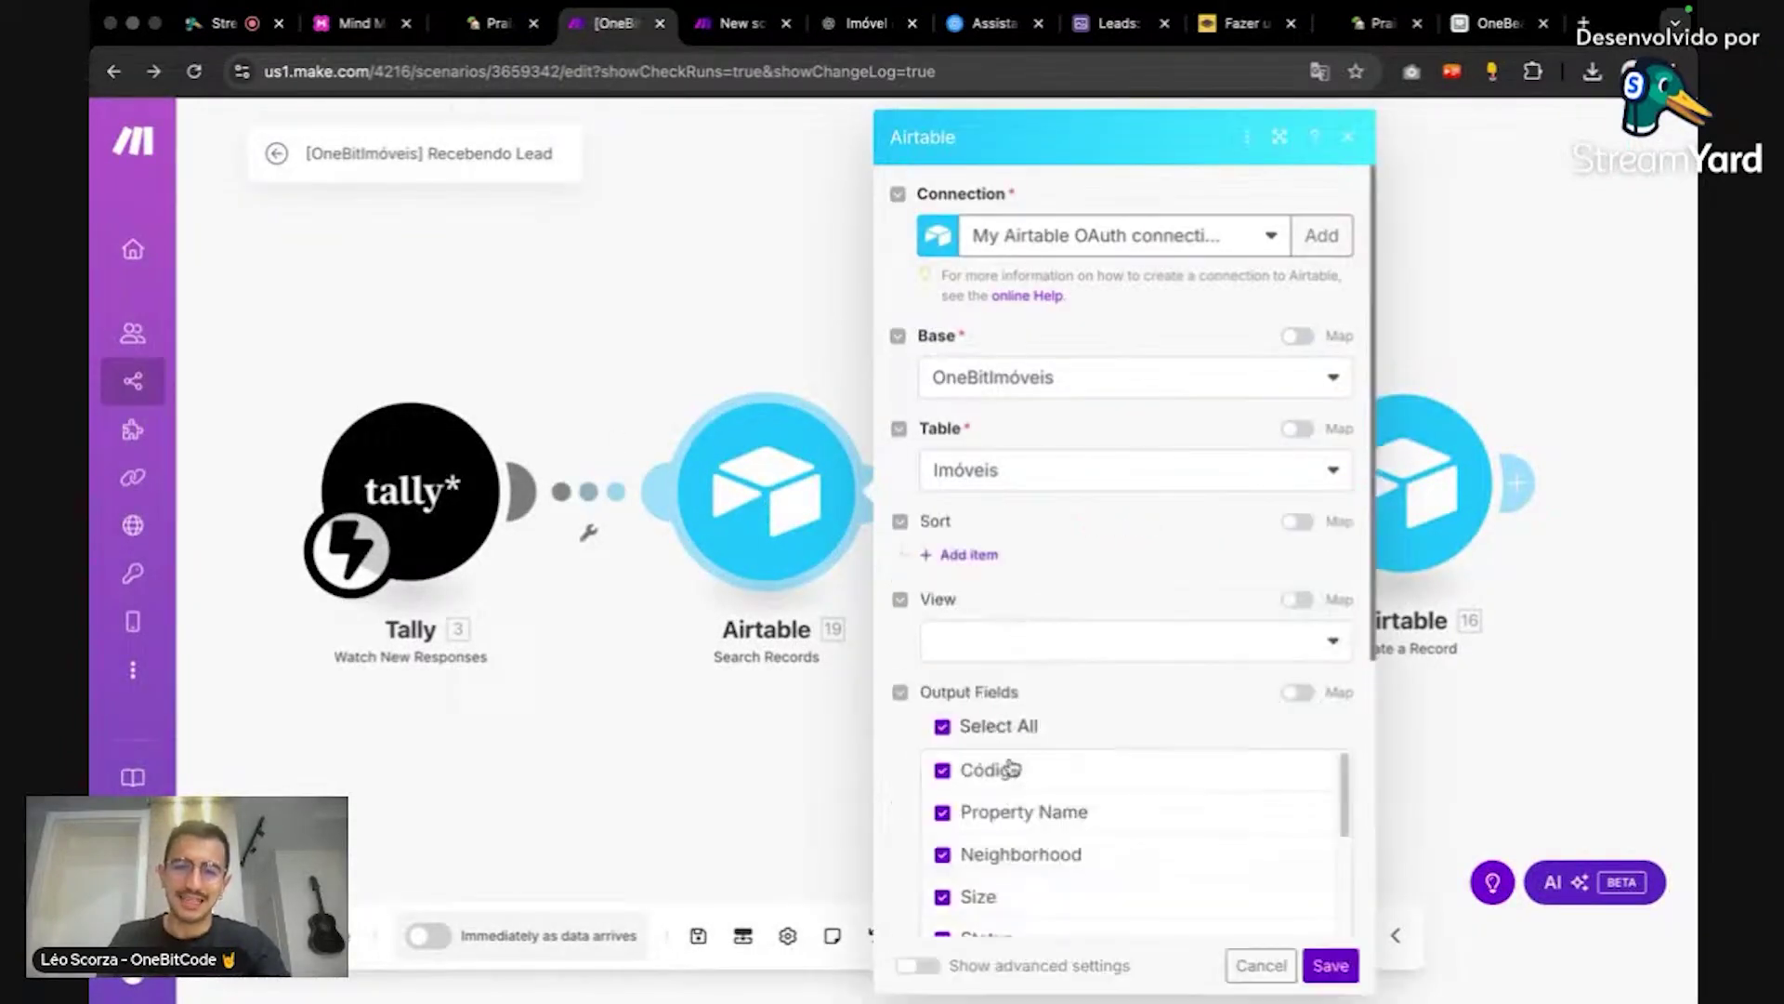
{"action": "scroll", "coordinate": [1036, 723], "scroll_direction": "down", "scroll_amount": 2}
{"action": "scroll", "coordinate": [1036, 723], "scroll_direction": "down", "scroll_amount": 3}
{"action": "left_click_drag", "start_coordinate": [1024, 878], "coordinate": [925, 883]}
{"action": "key", "text": "Escape"}
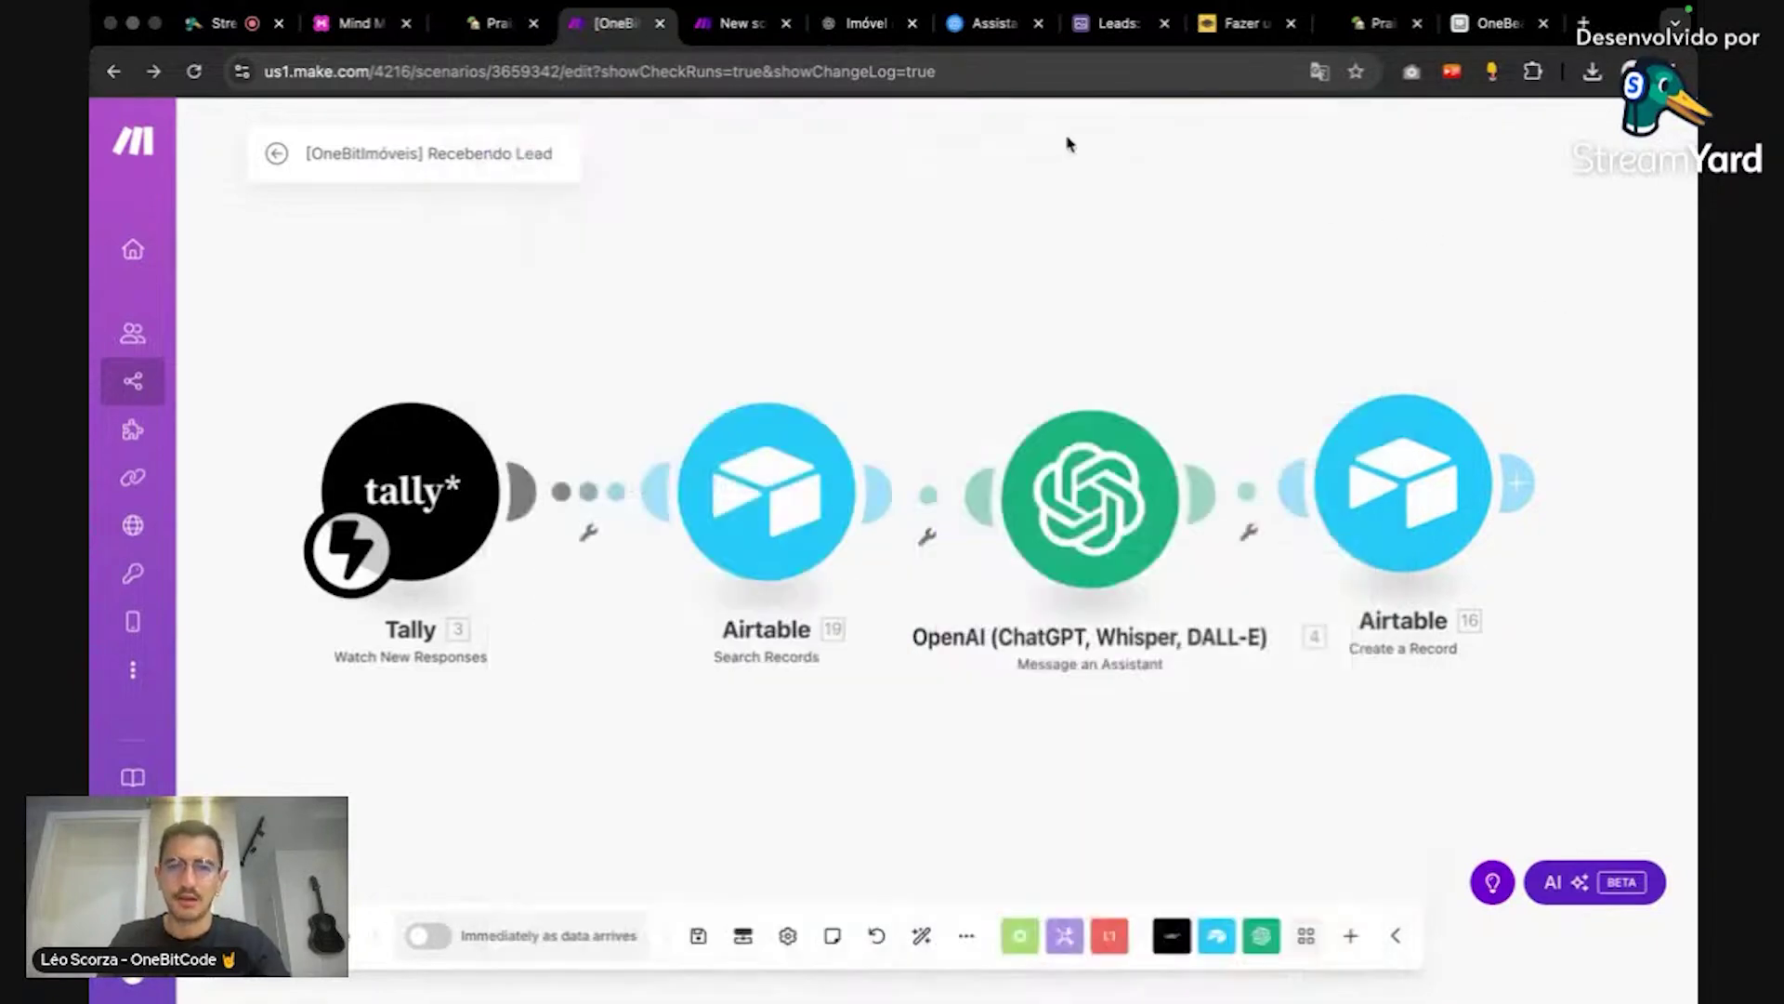
{"action": "left_click", "coordinate": [744, 24]}
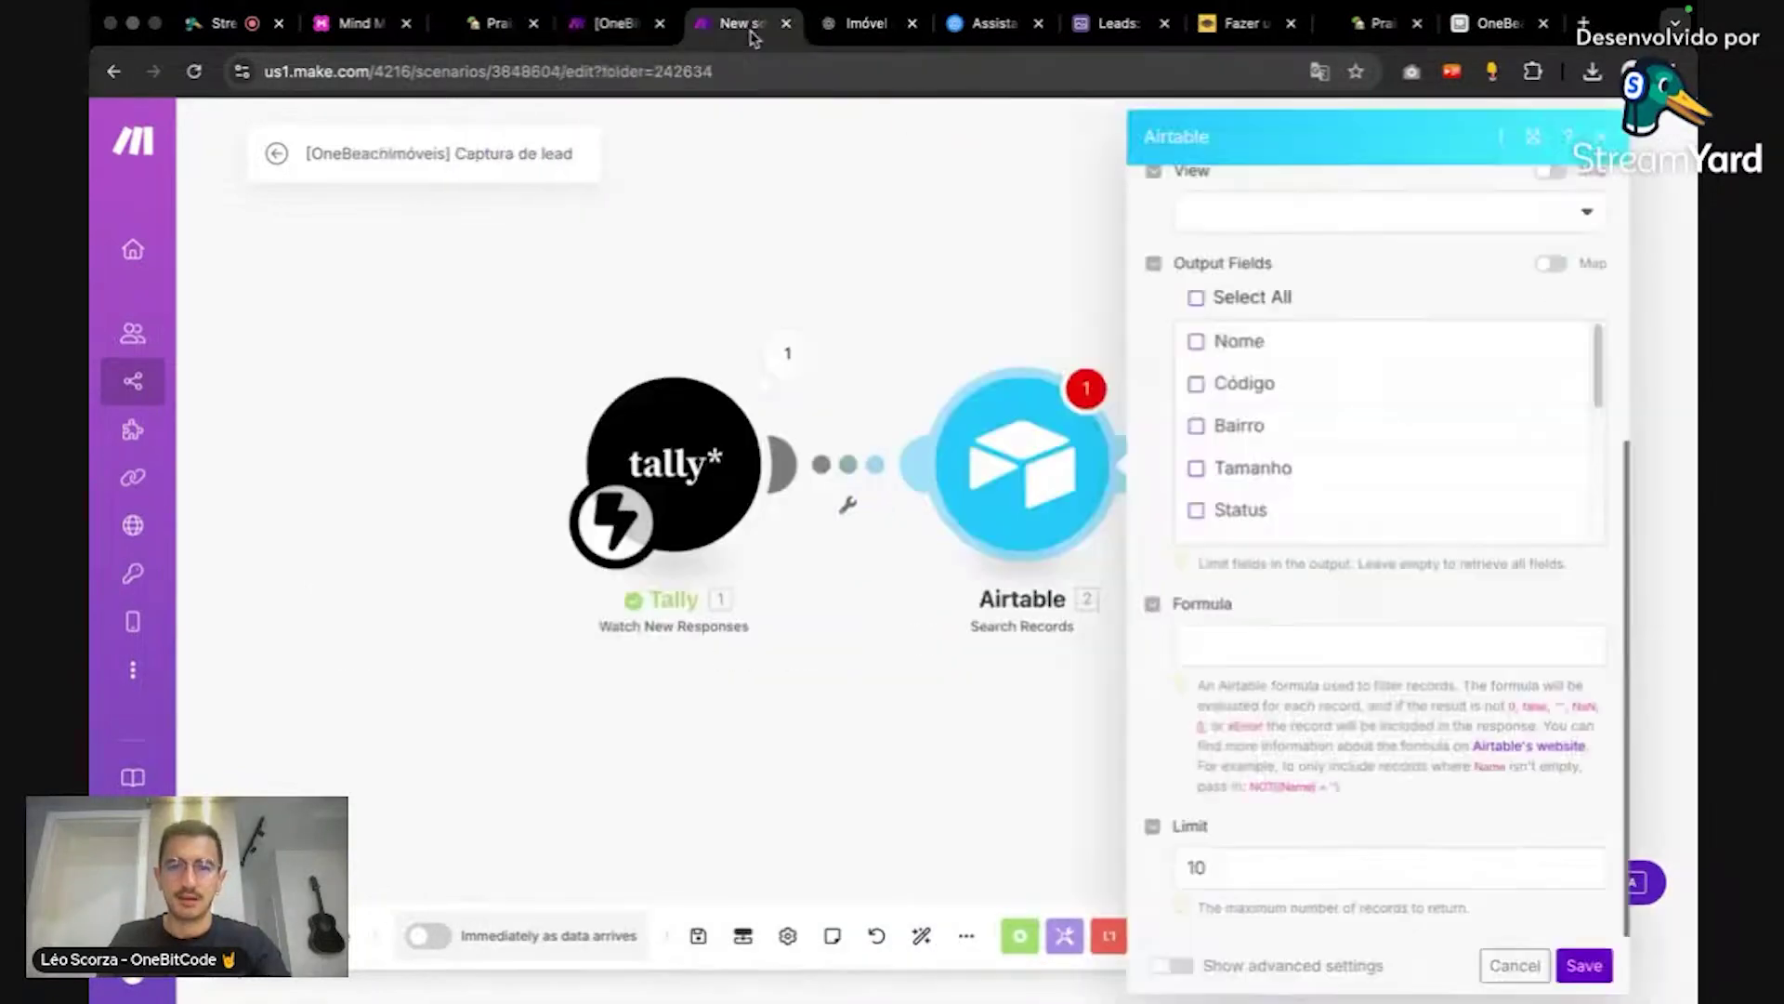
Step: Enter {Código} = in the Search Records formula field
{"action": "left_click", "coordinate": [1340, 641]}
{"action": "left_click", "coordinate": [1400, 582]}
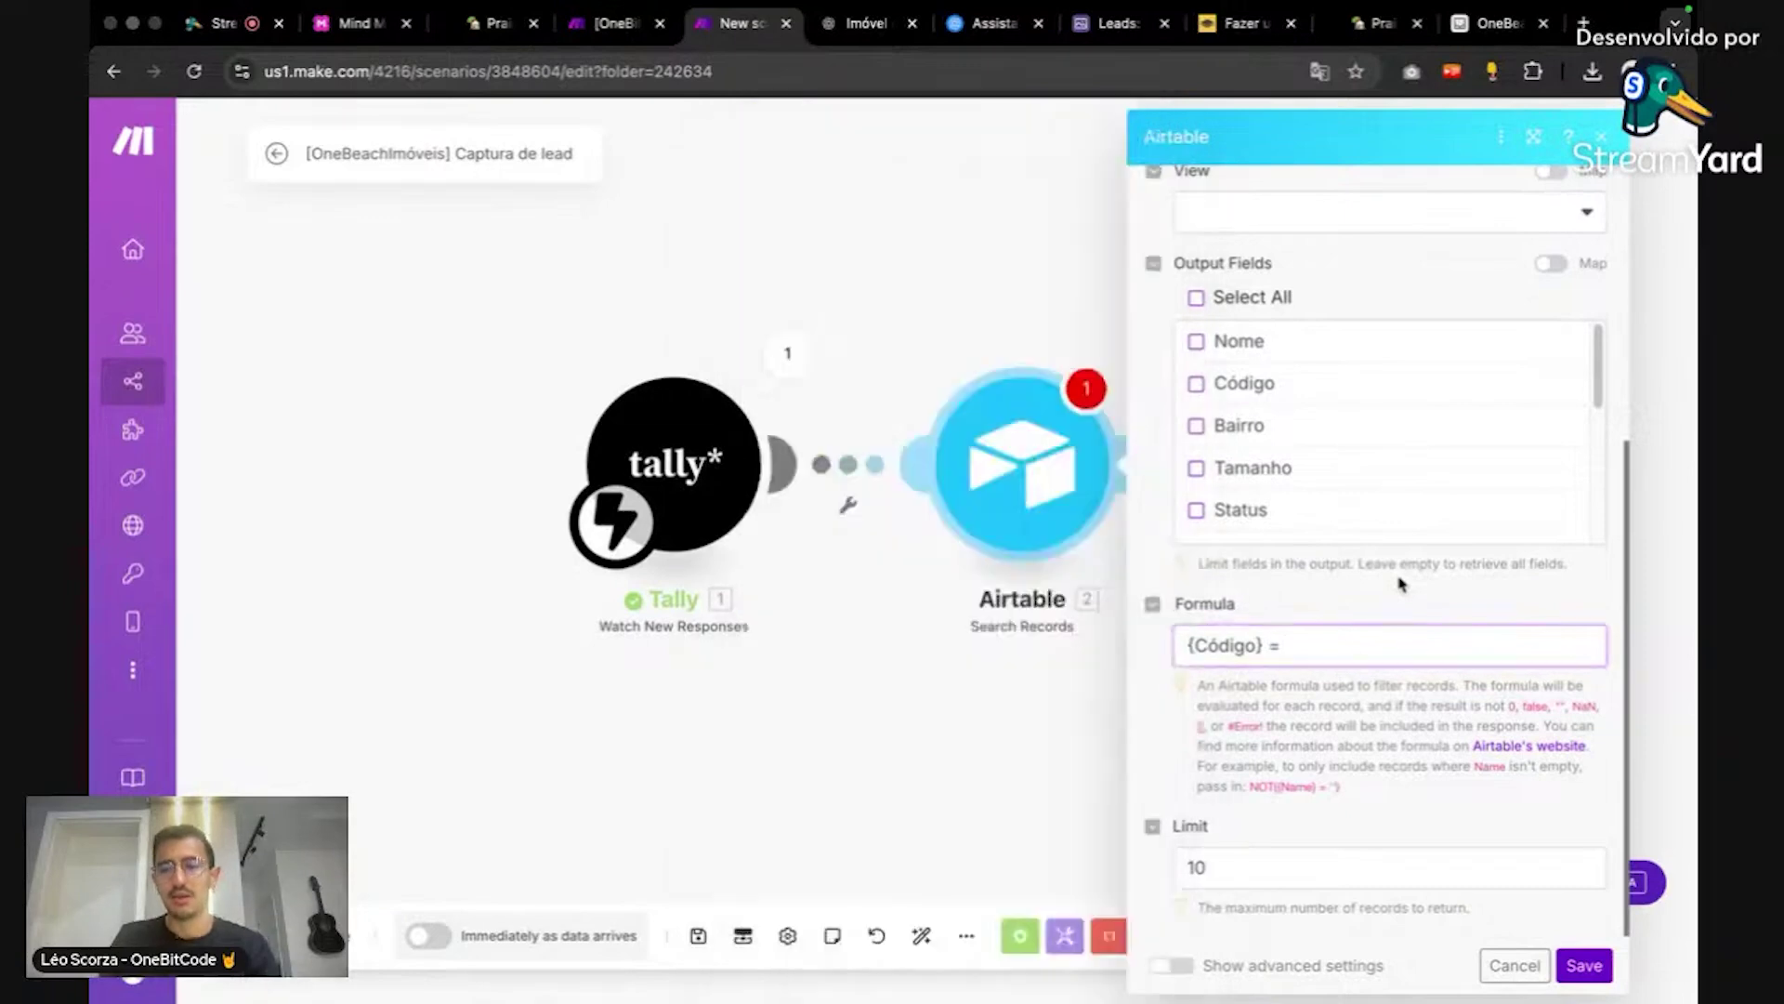
{"action": "left_click", "coordinate": [1342, 641]}
{"action": "left_click", "coordinate": [1367, 593]}
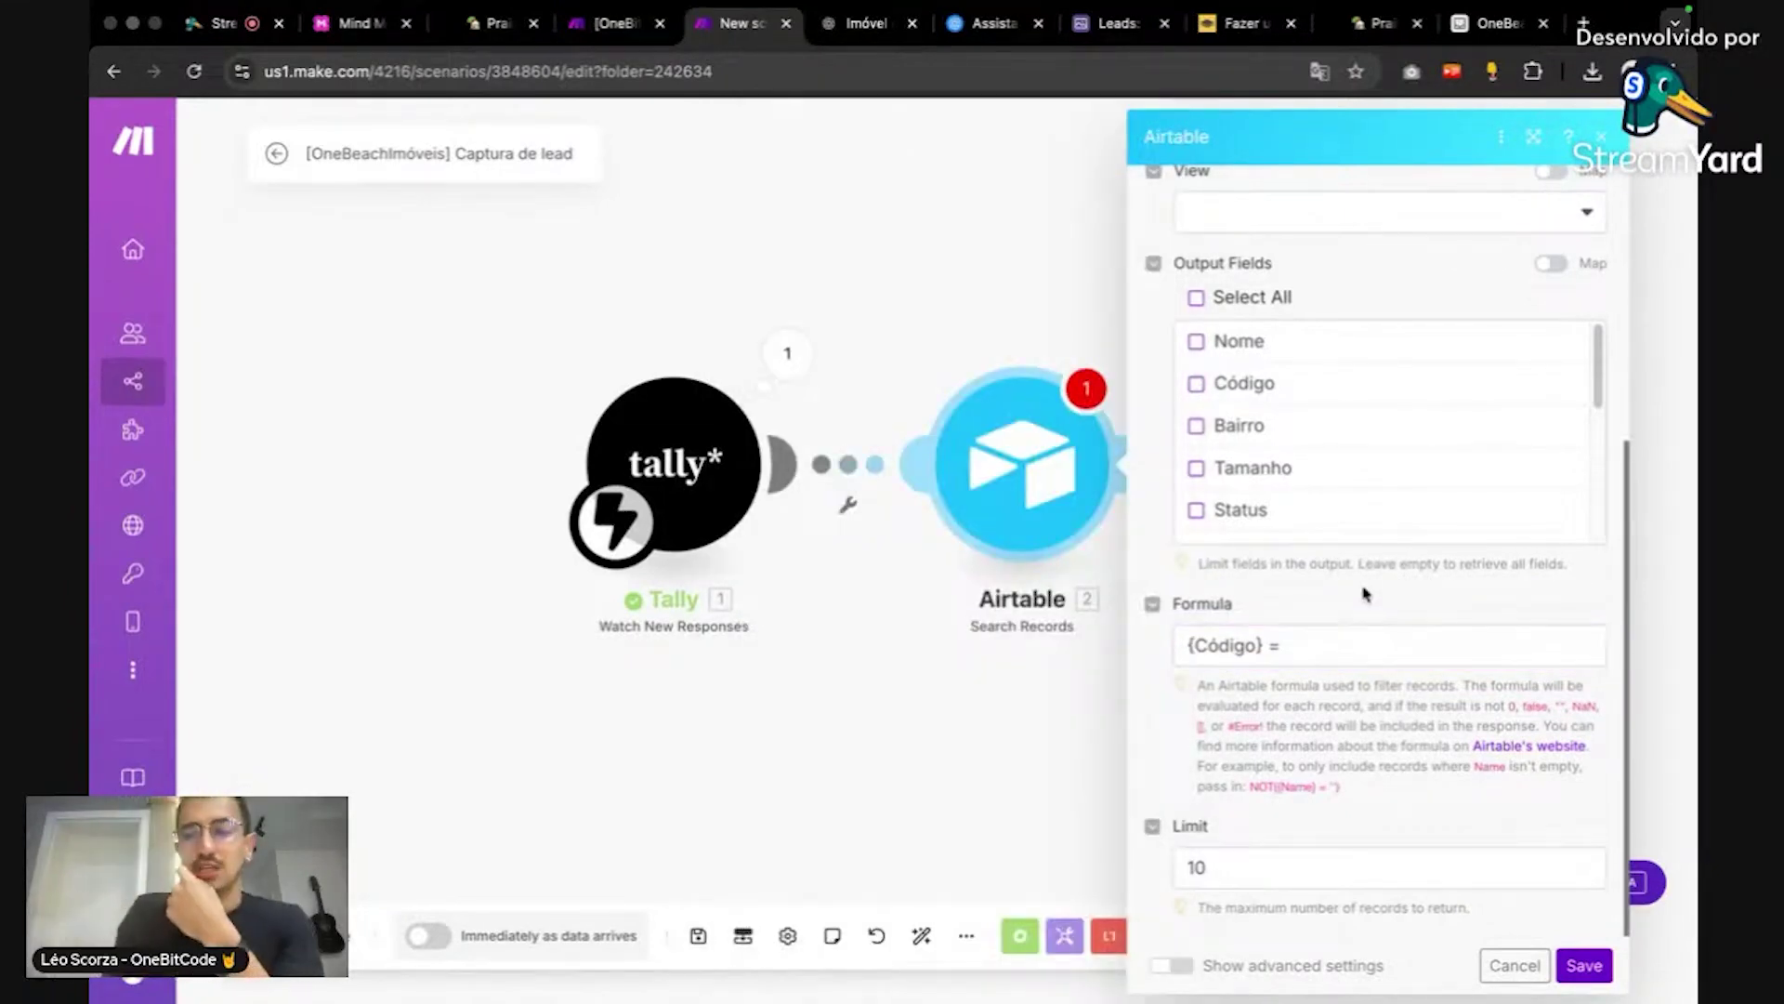
{"action": "scroll", "coordinate": [1366, 594], "scroll_direction": "up", "scroll_amount": 5}
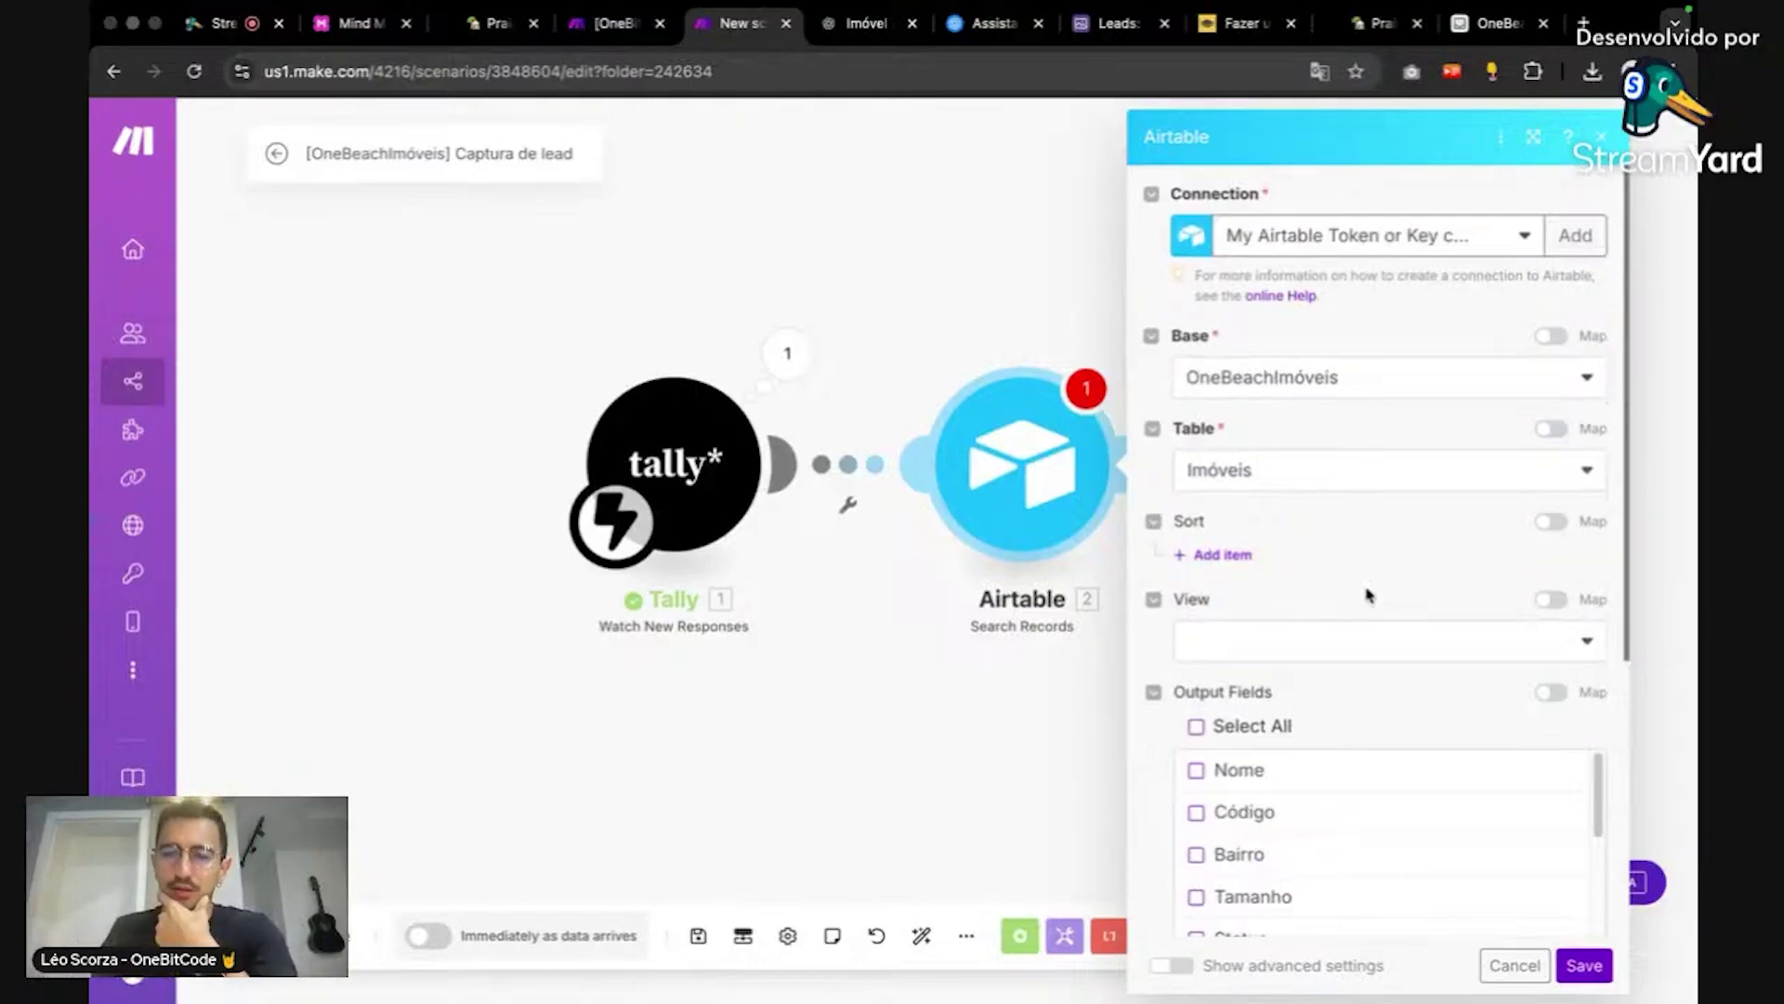
{"action": "scroll", "coordinate": [1375, 558], "scroll_direction": "down", "scroll_amount": 5}
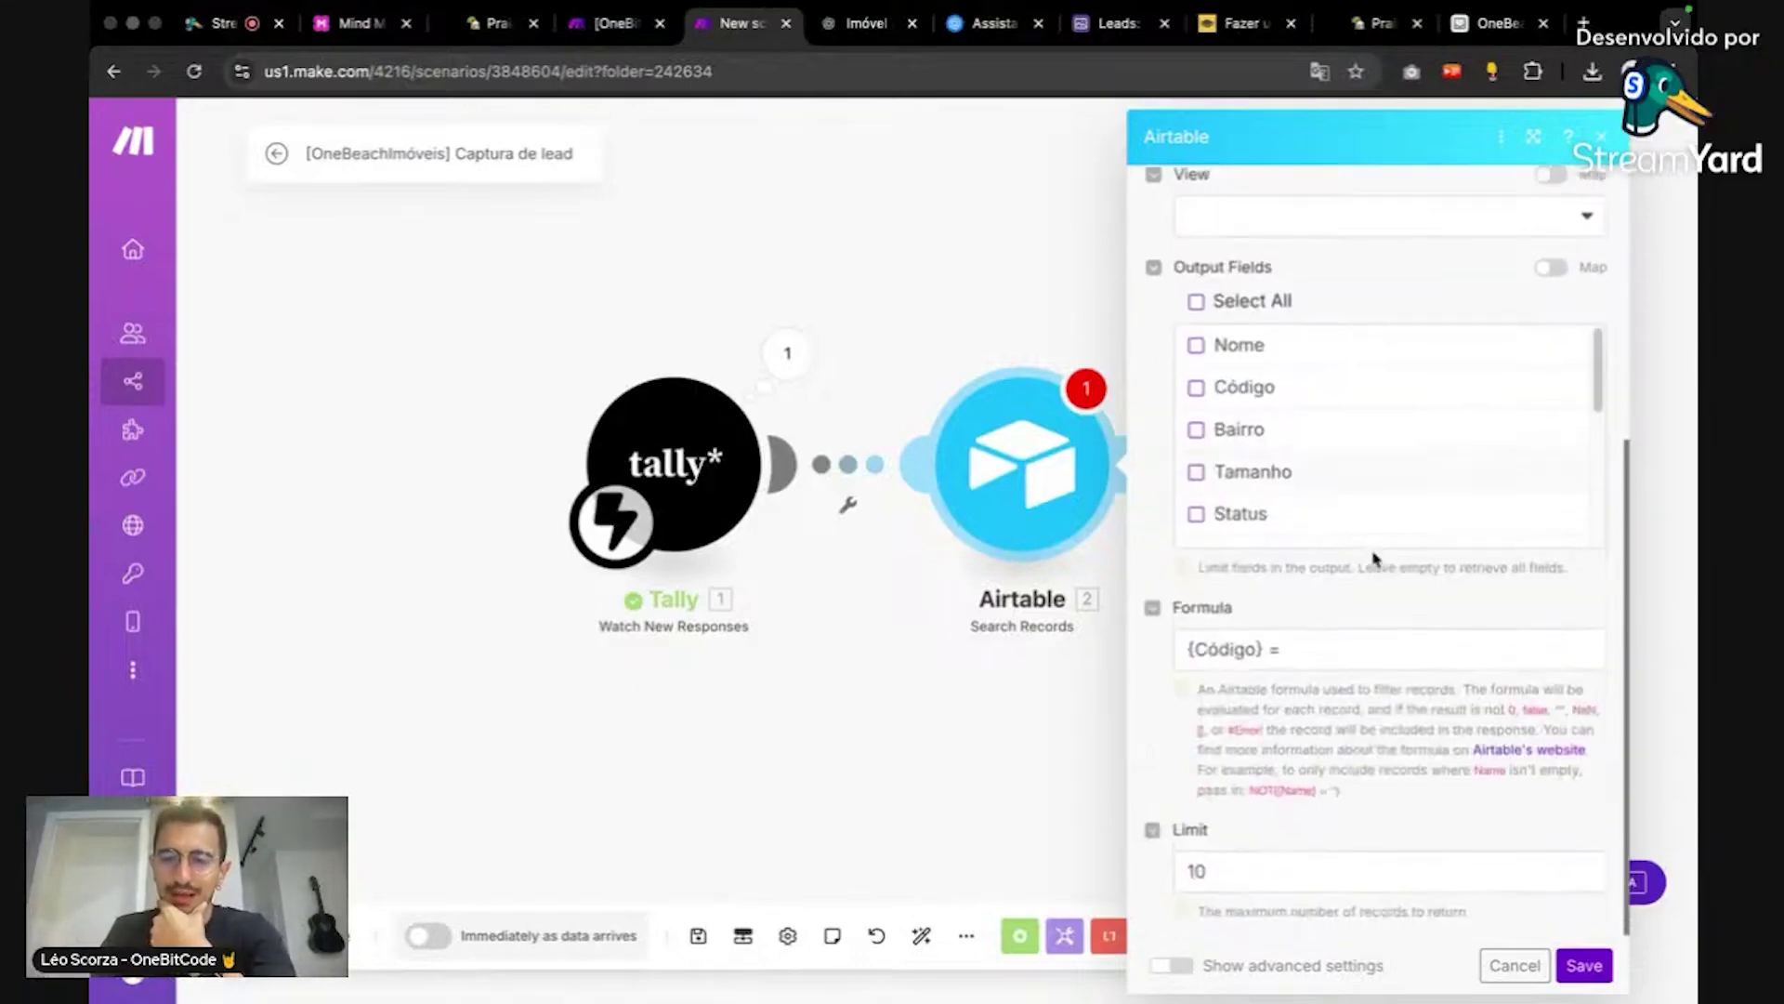
Step: Look for Tally's Código item to map, then check the Tally form and Airtable codes
{"action": "left_click", "coordinate": [1220, 650]}
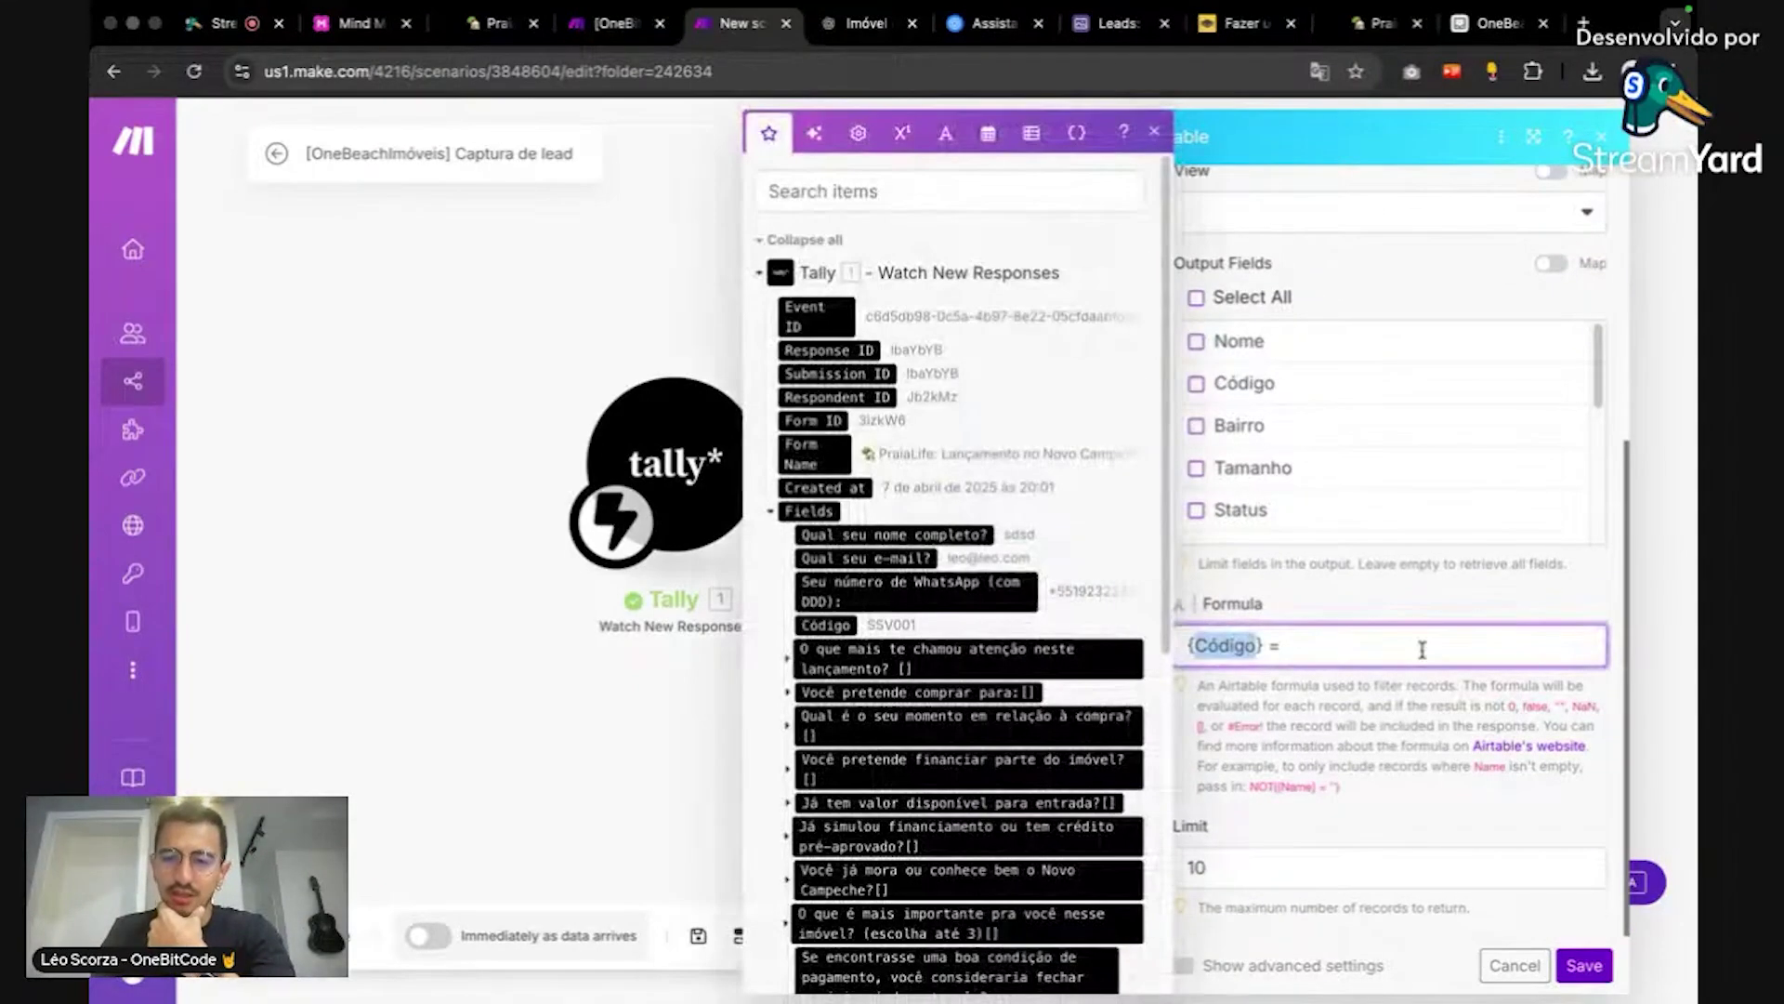
{"action": "left_click", "coordinate": [1416, 581]}
{"action": "left_click", "coordinate": [1394, 26]}
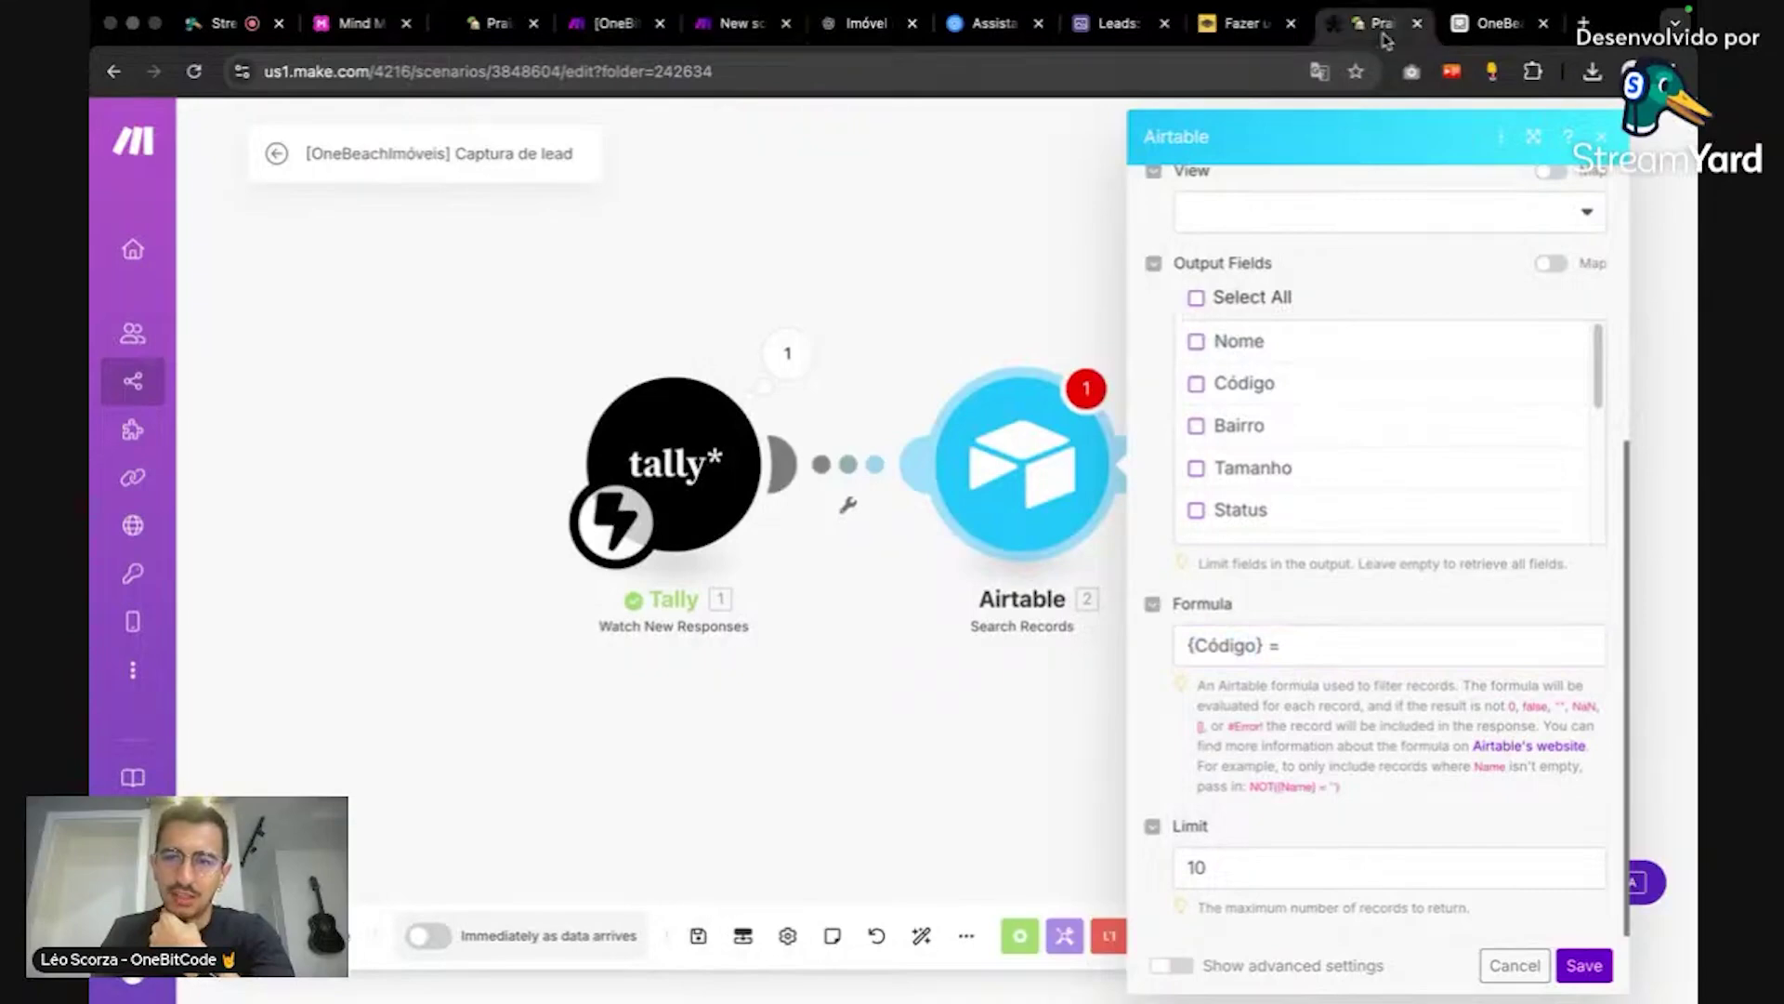
{"action": "left_click", "coordinate": [1487, 28]}
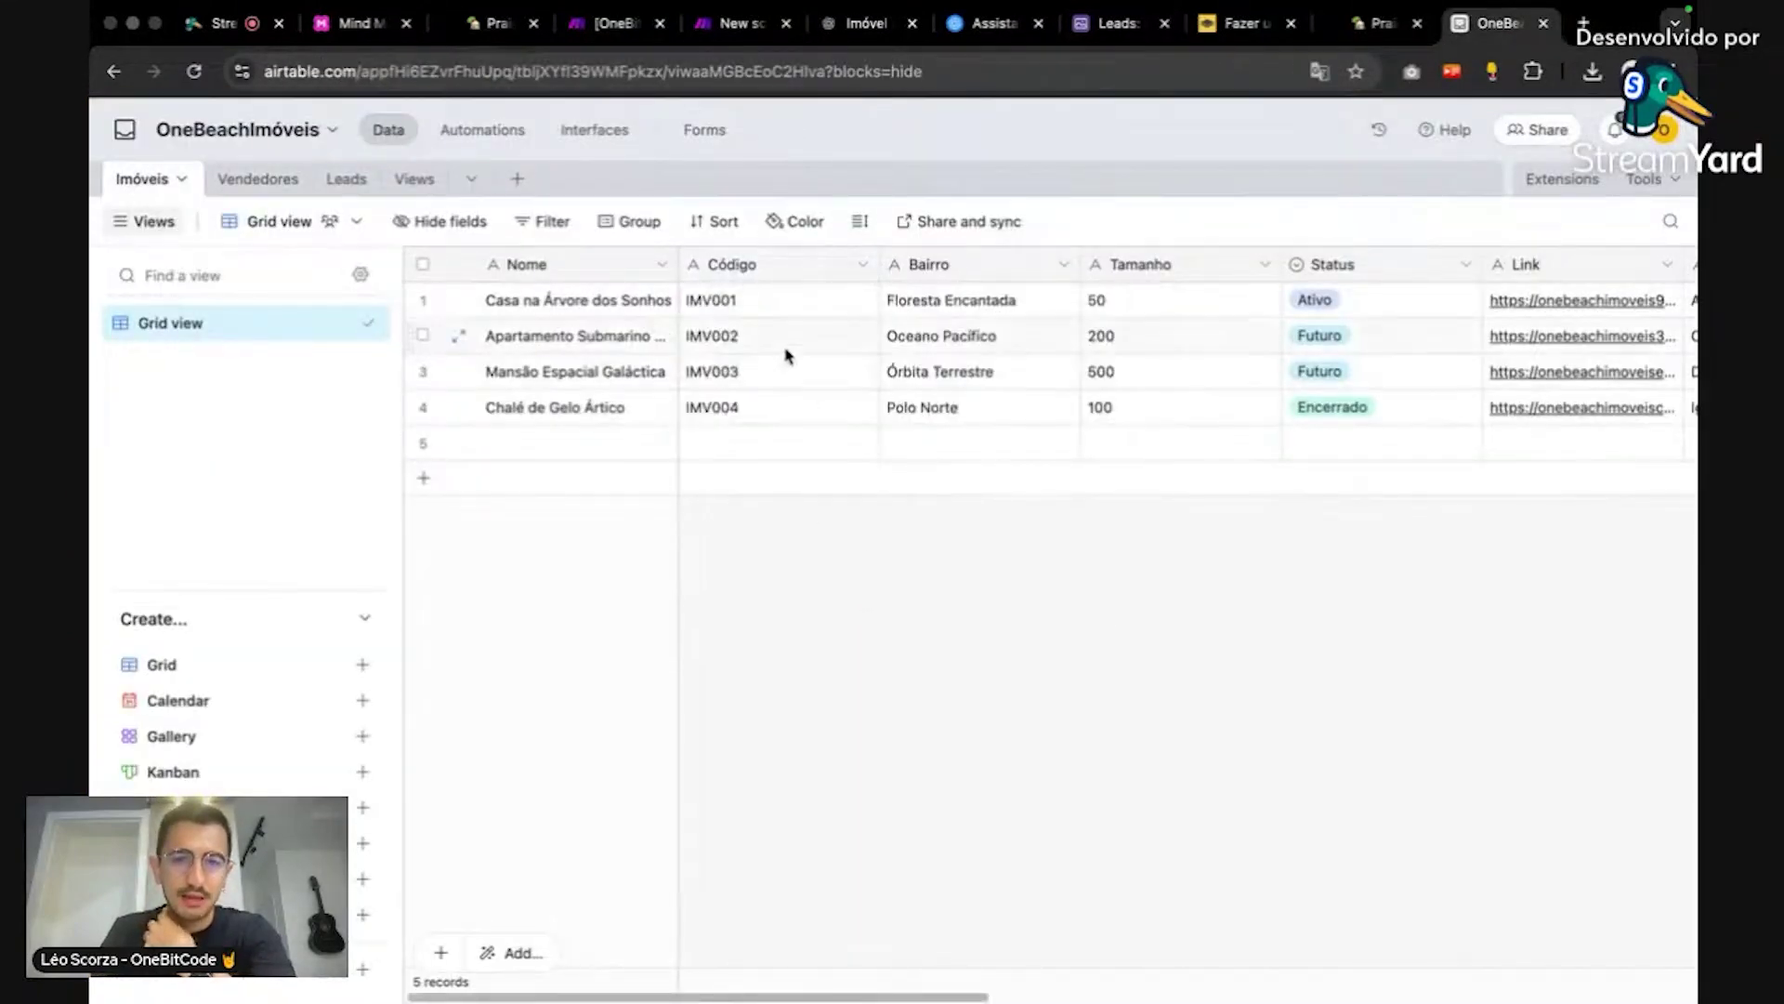
{"action": "left_click", "coordinate": [722, 302]}
{"action": "left_click", "coordinate": [887, 606]}
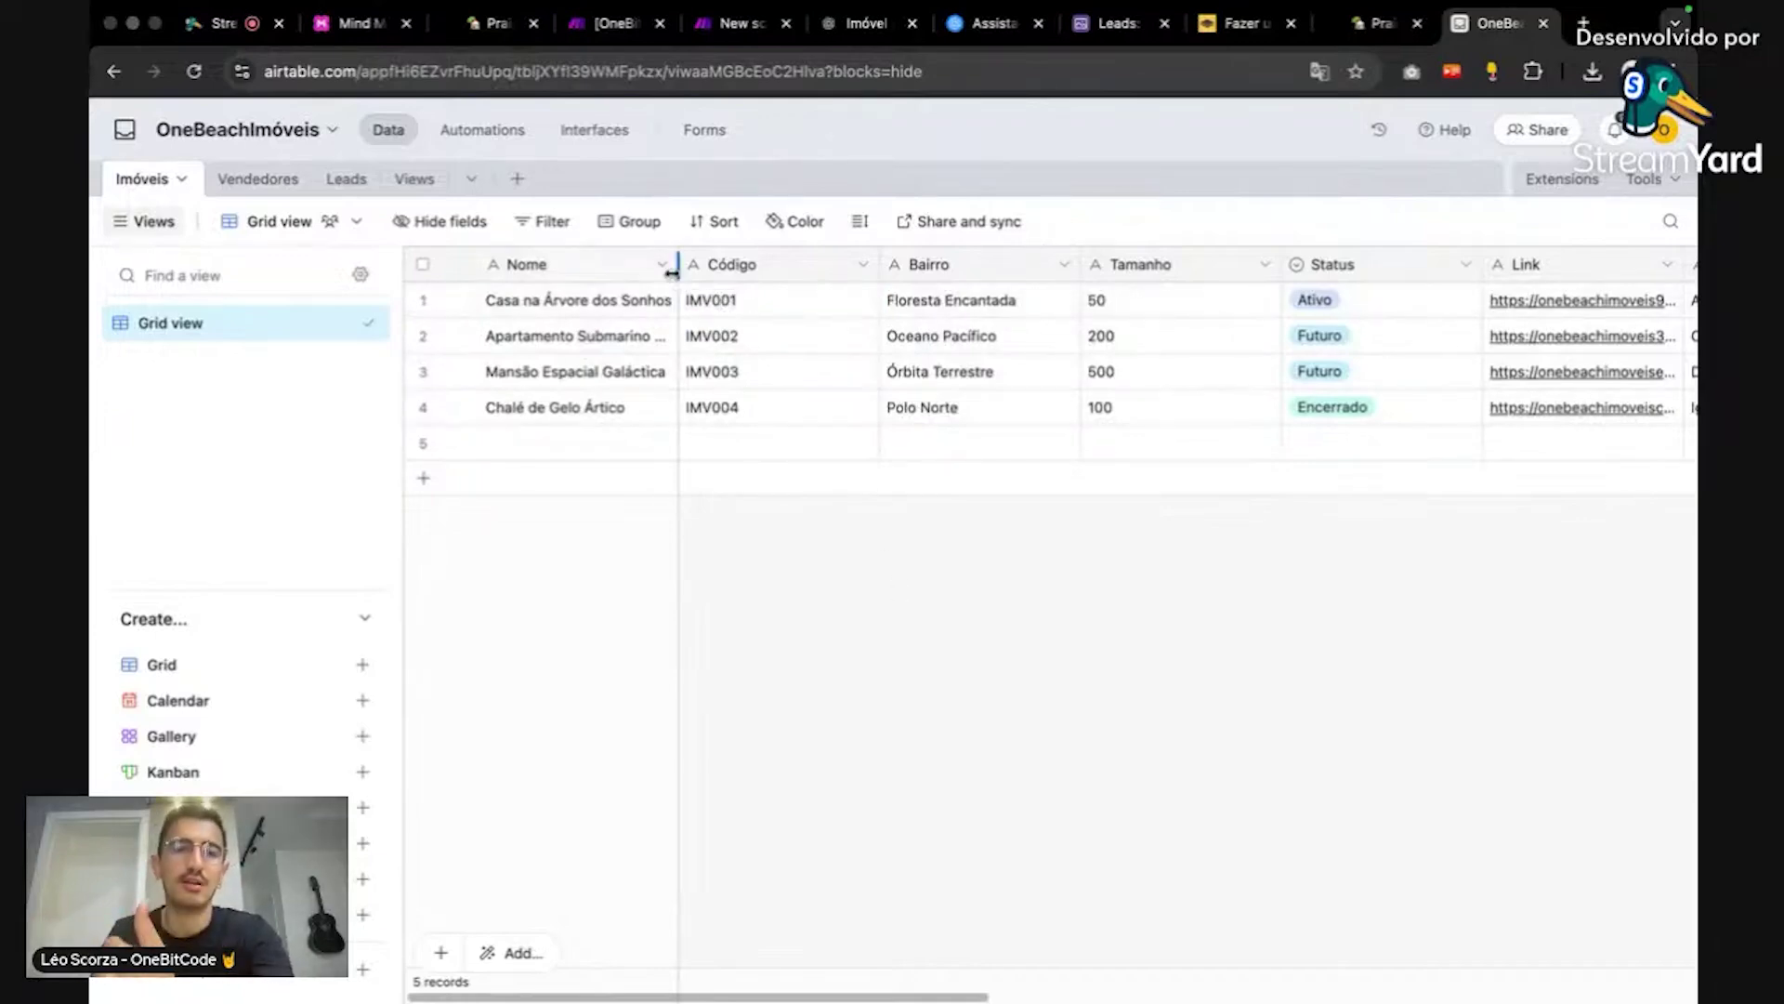
{"action": "left_click", "coordinate": [362, 28]}
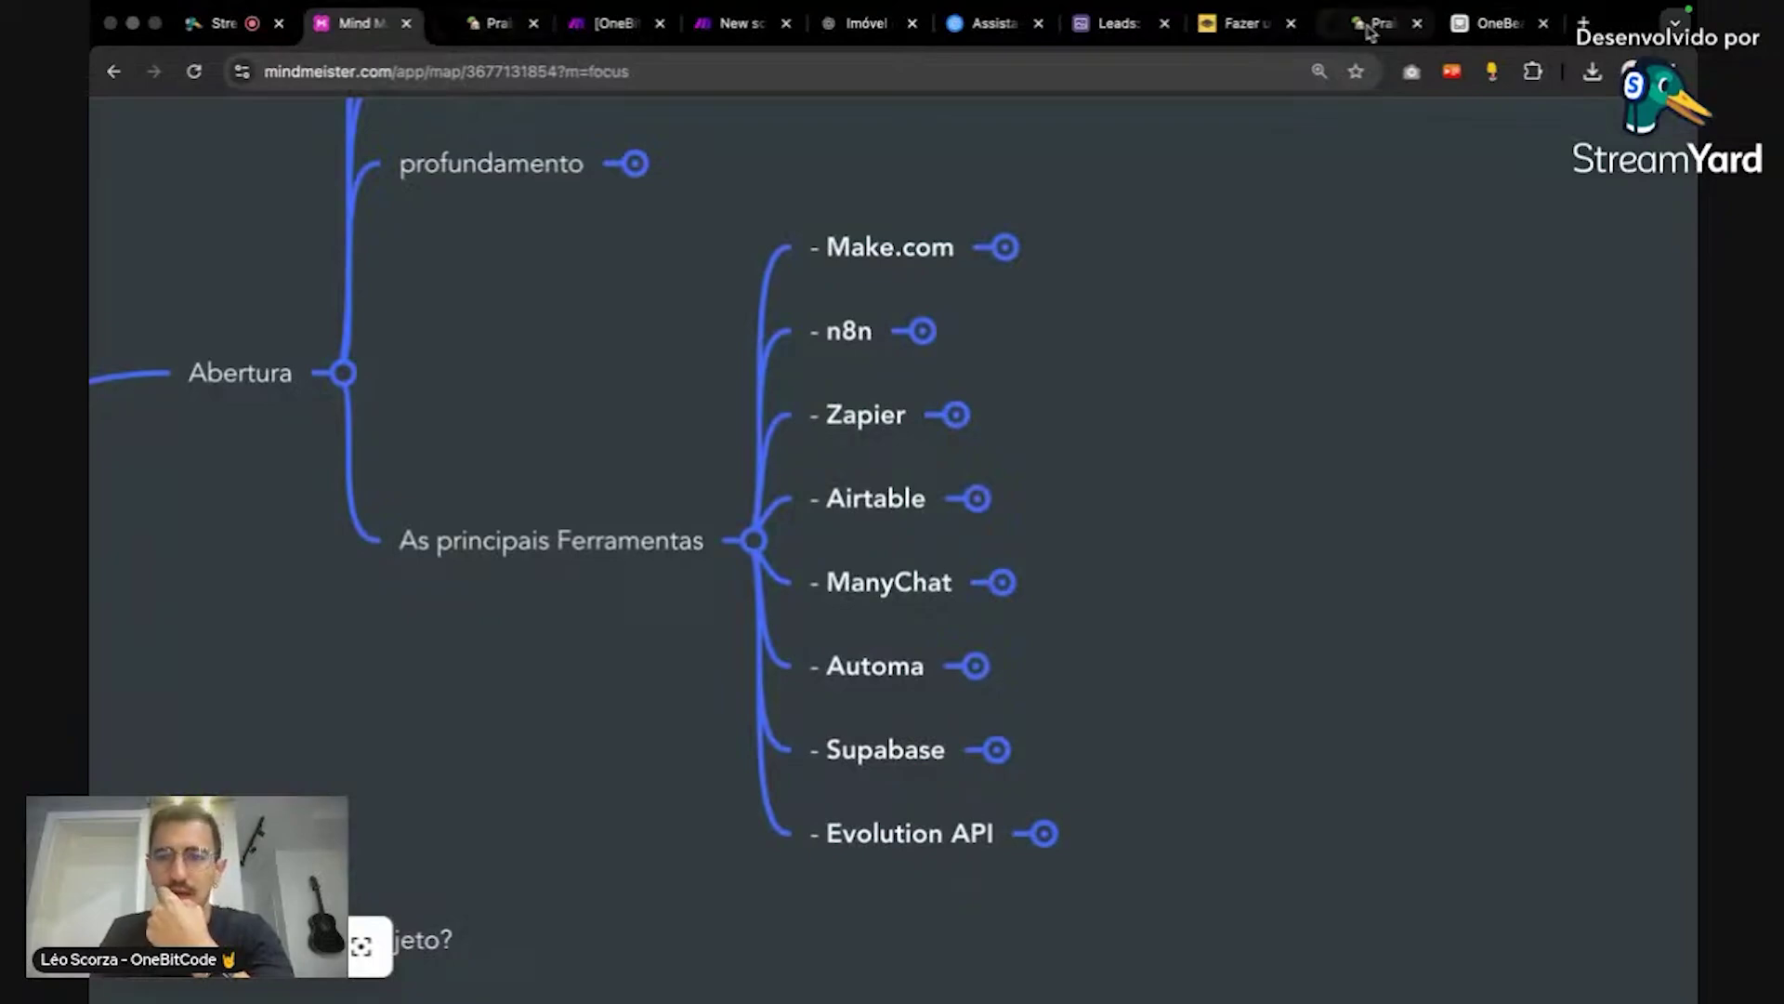
Step: Close the Search Records settings and inspect the Tally trigger's Bundle 1 output
{"action": "left_click", "coordinate": [737, 28]}
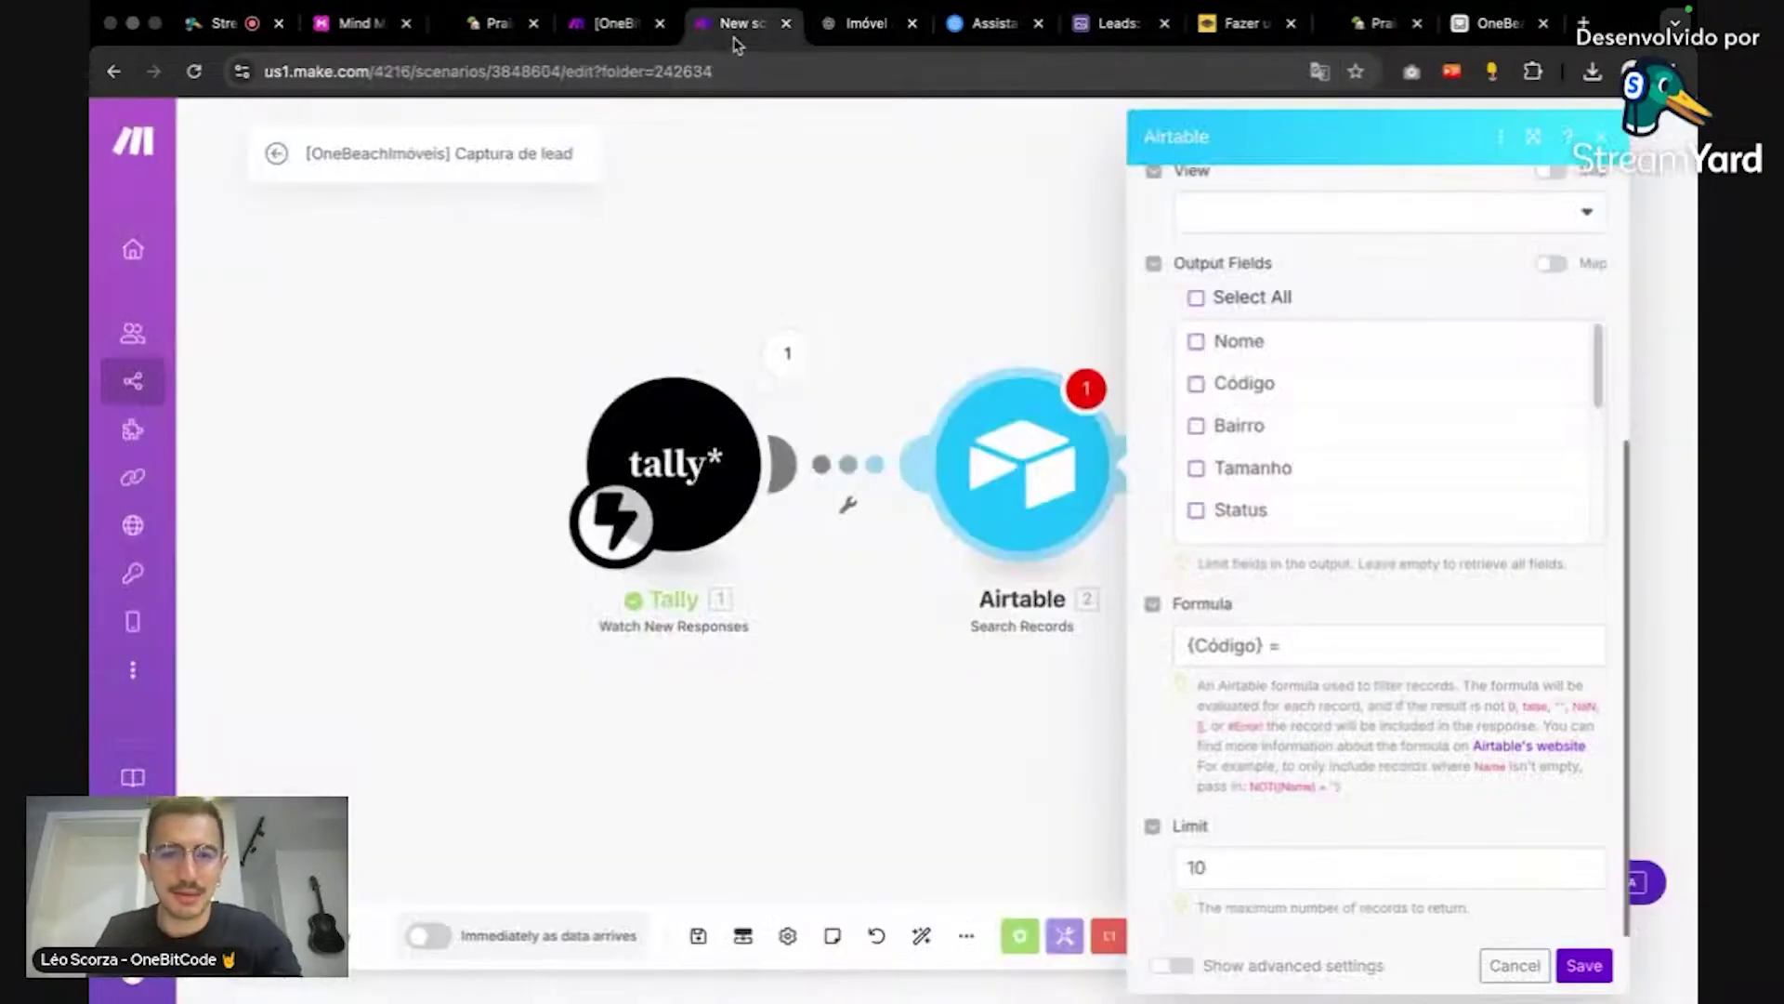
{"action": "left_click", "coordinate": [1462, 654]}
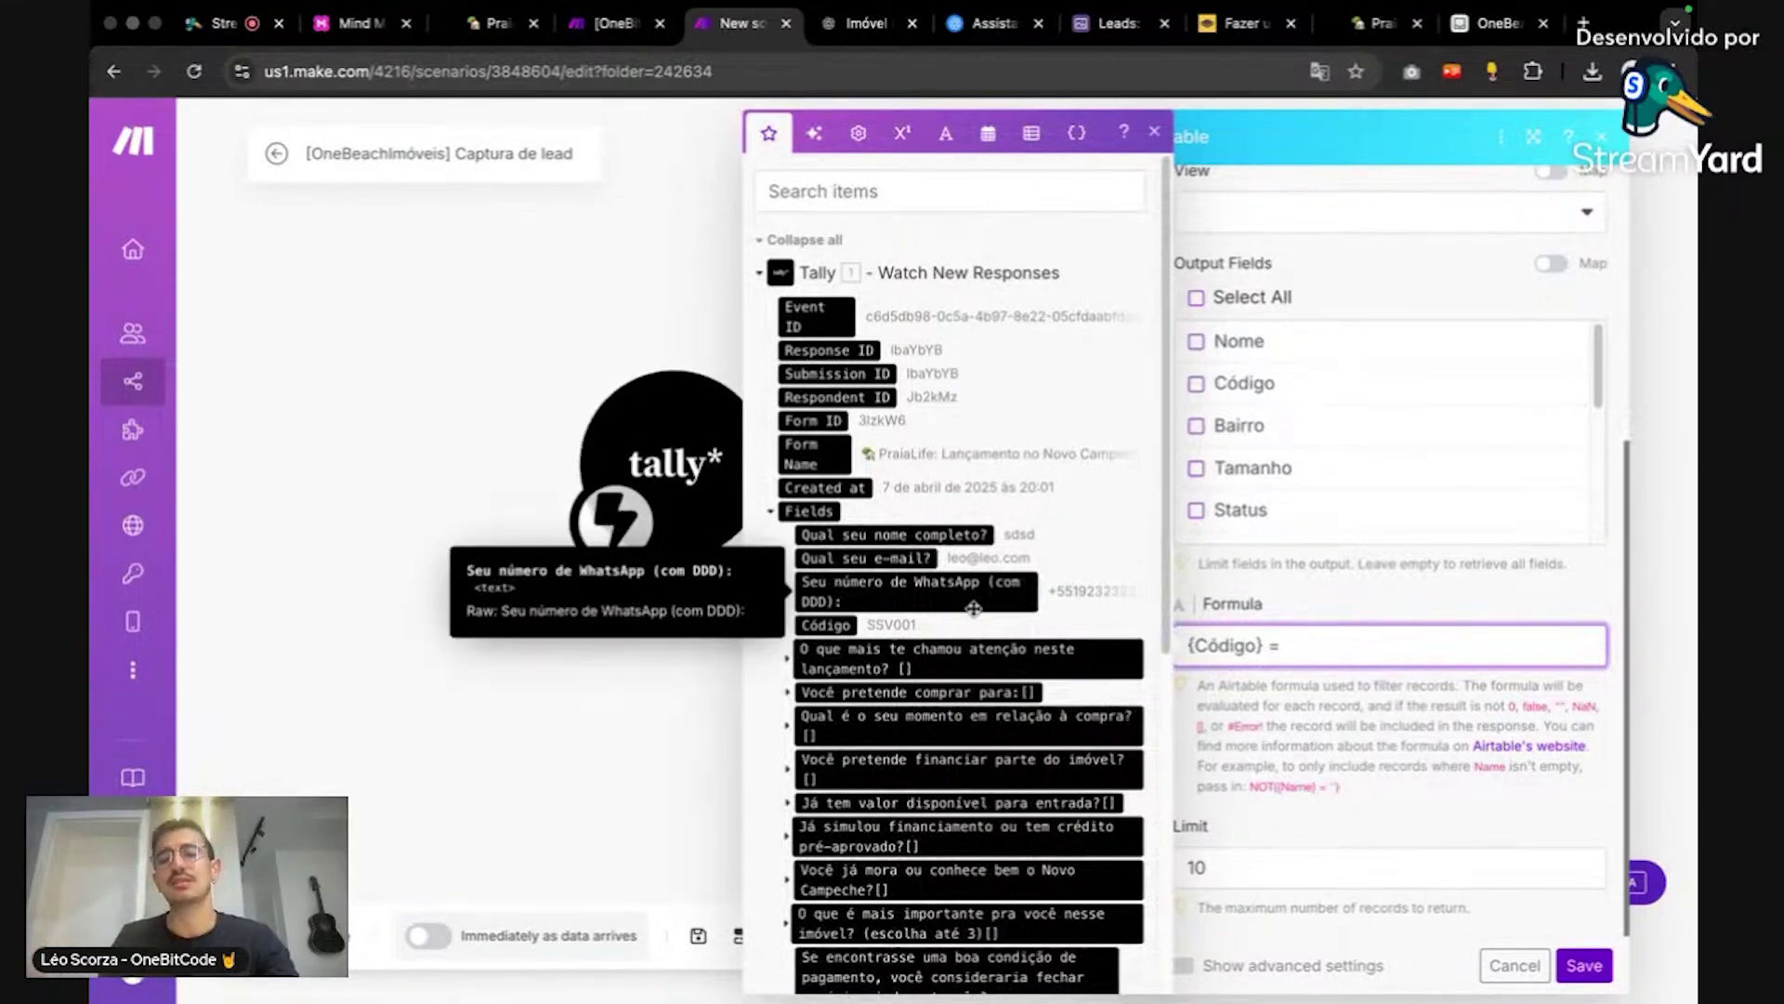
{"action": "left_click", "coordinate": [518, 336]}
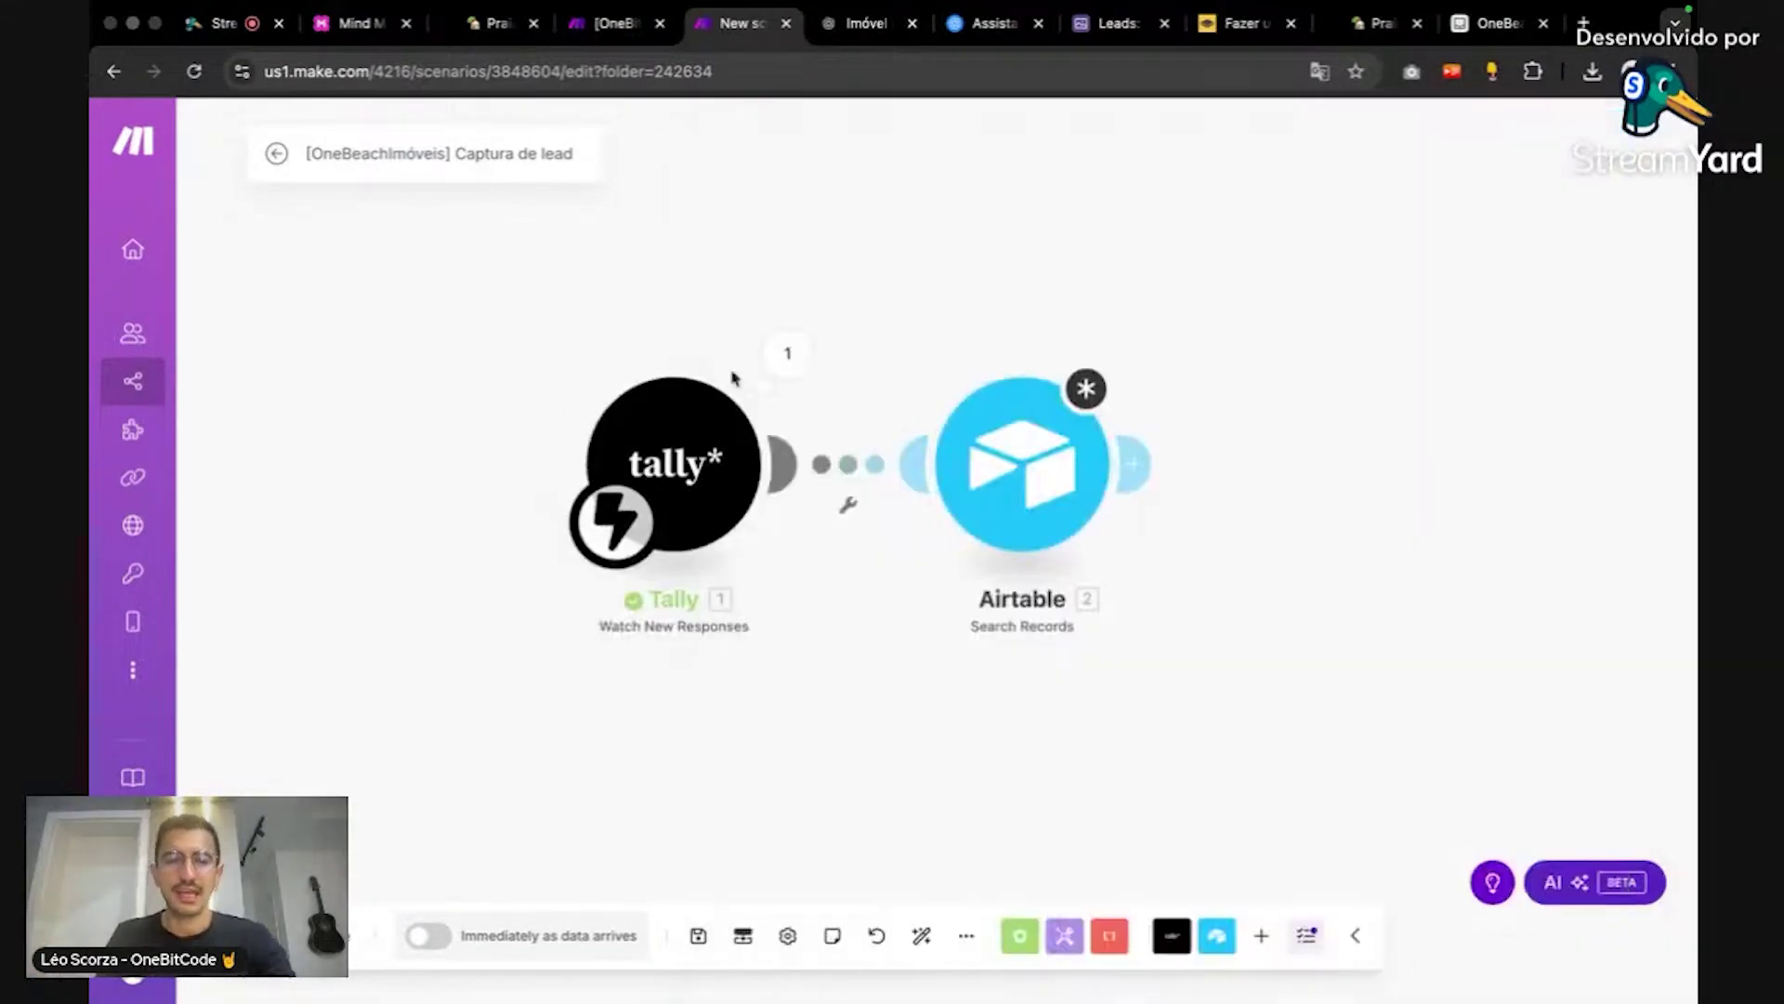
{"action": "left_click", "coordinate": [786, 355]}
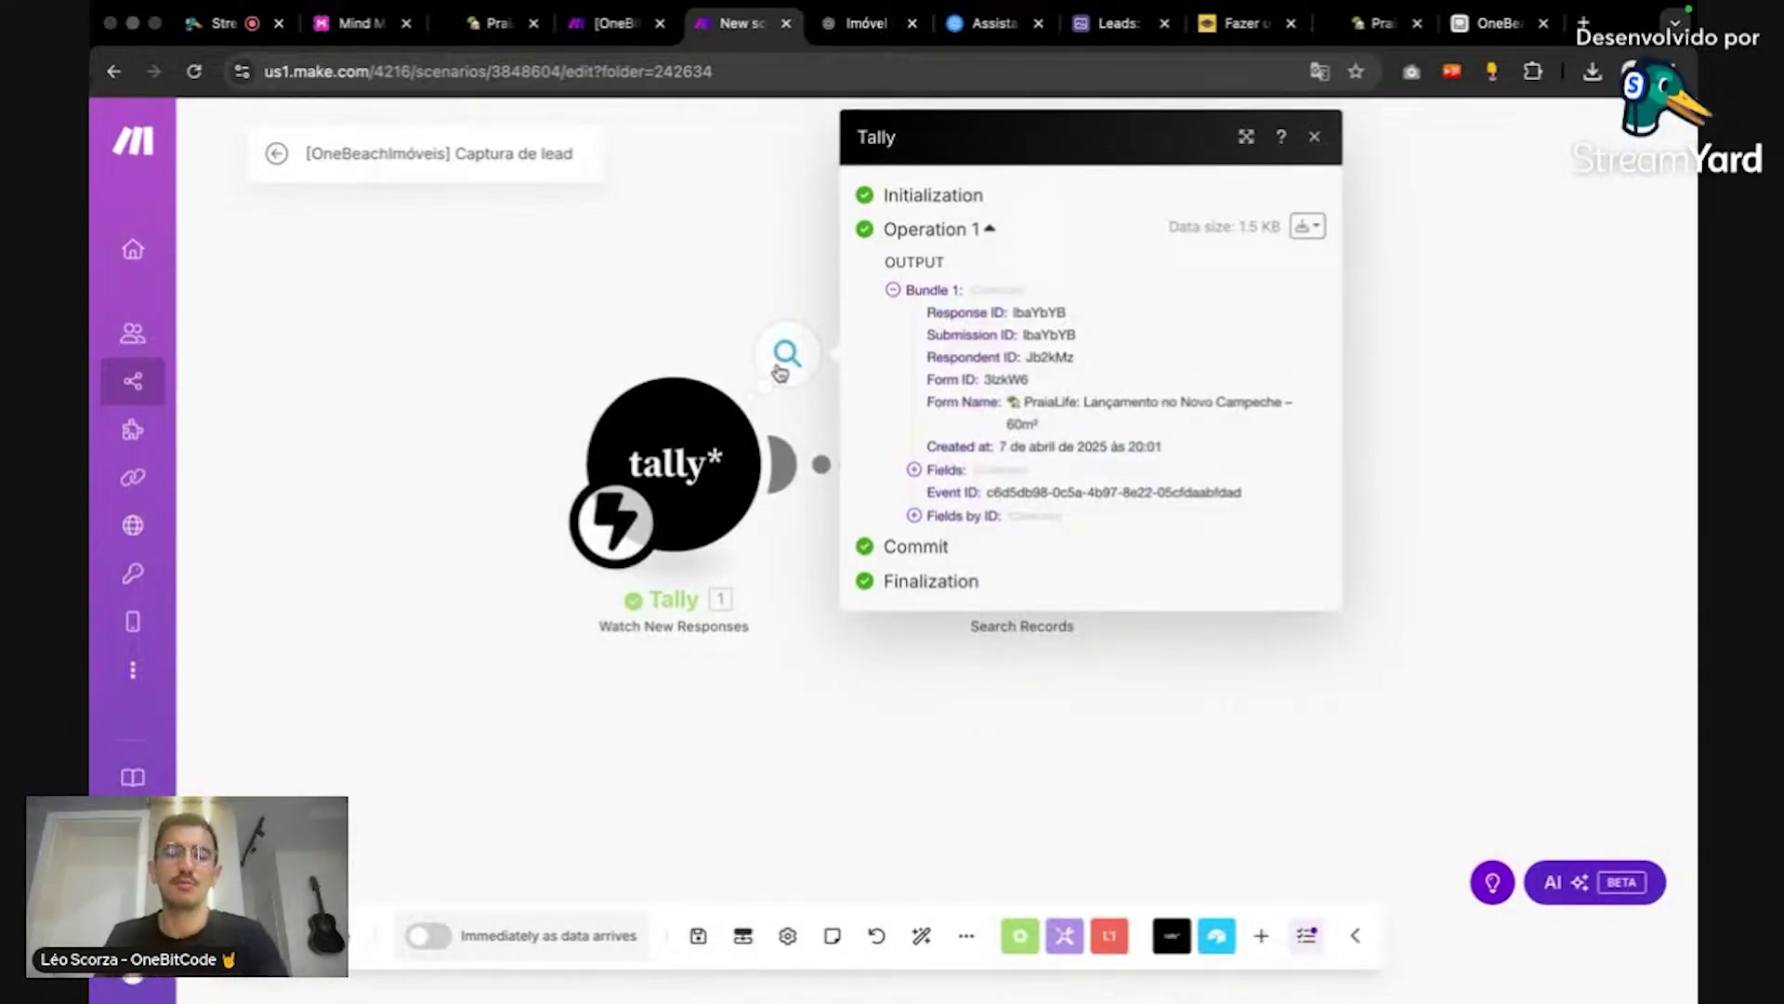
{"action": "left_click", "coordinate": [783, 305]}
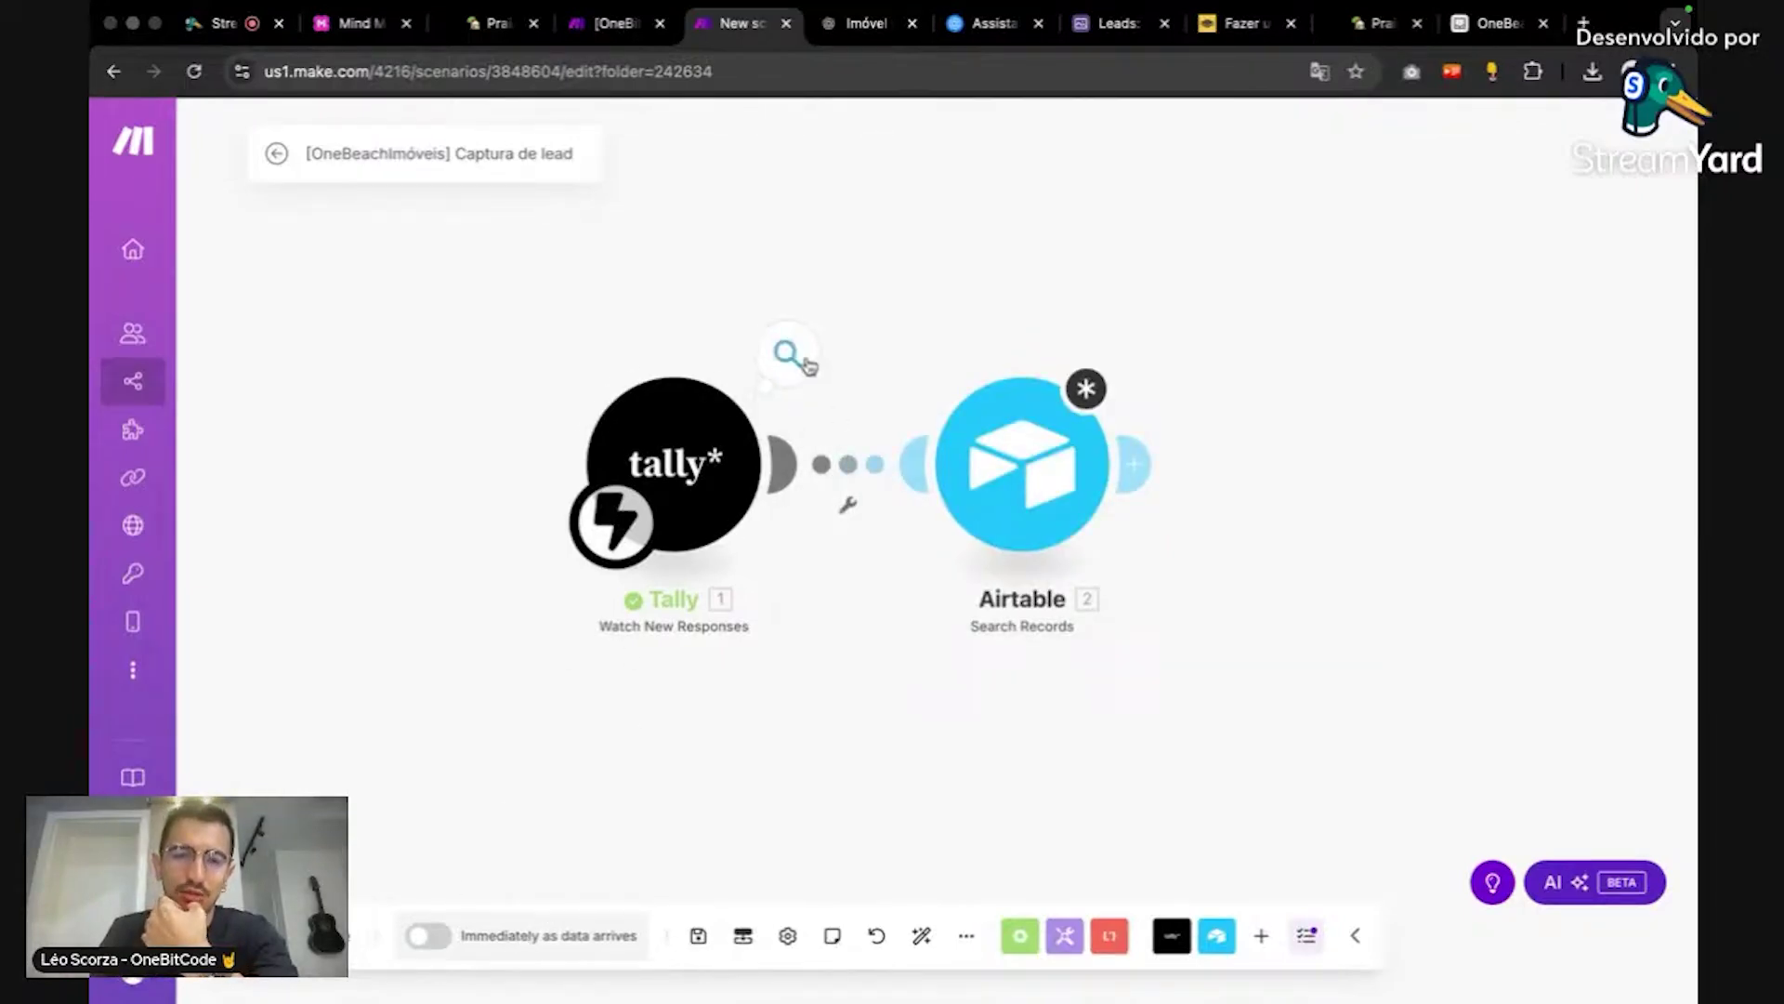
{"action": "left_click", "coordinate": [805, 363]}
{"action": "left_click", "coordinate": [722, 251]}
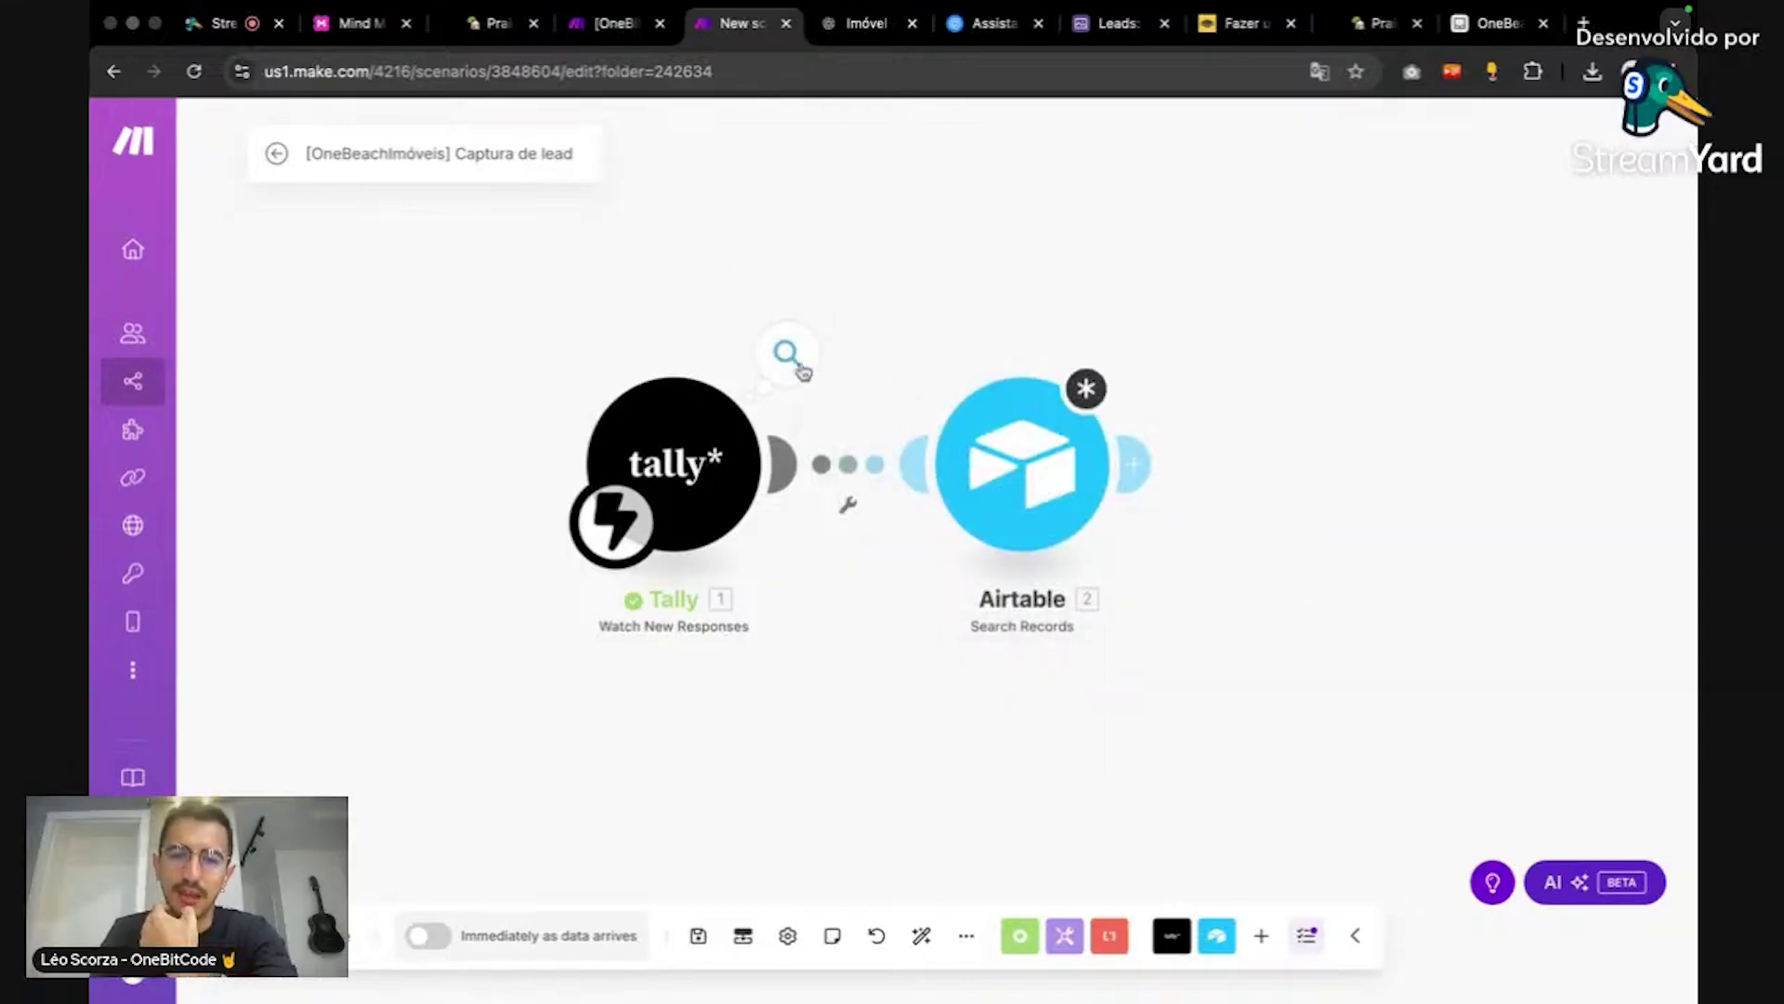
{"action": "left_click", "coordinate": [995, 443]}
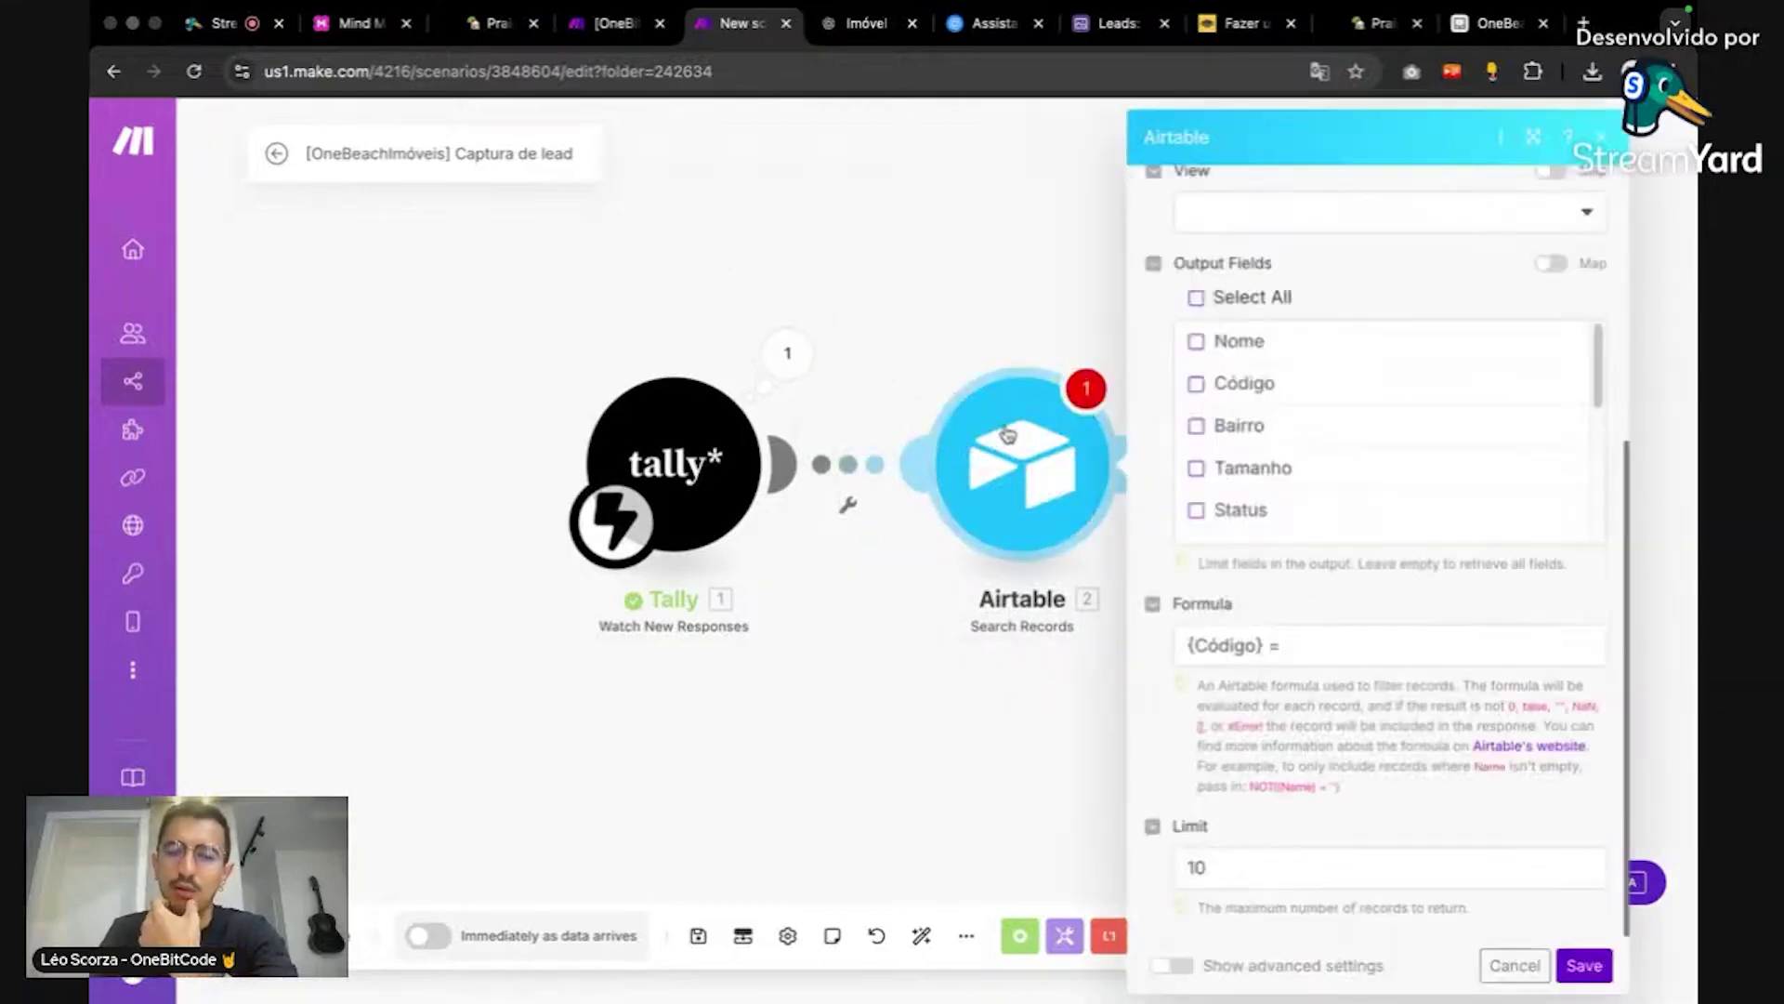
Step: Map the Tally Fields: Código answer into the formula after {Código} =
{"action": "left_click", "coordinate": [1392, 641]}
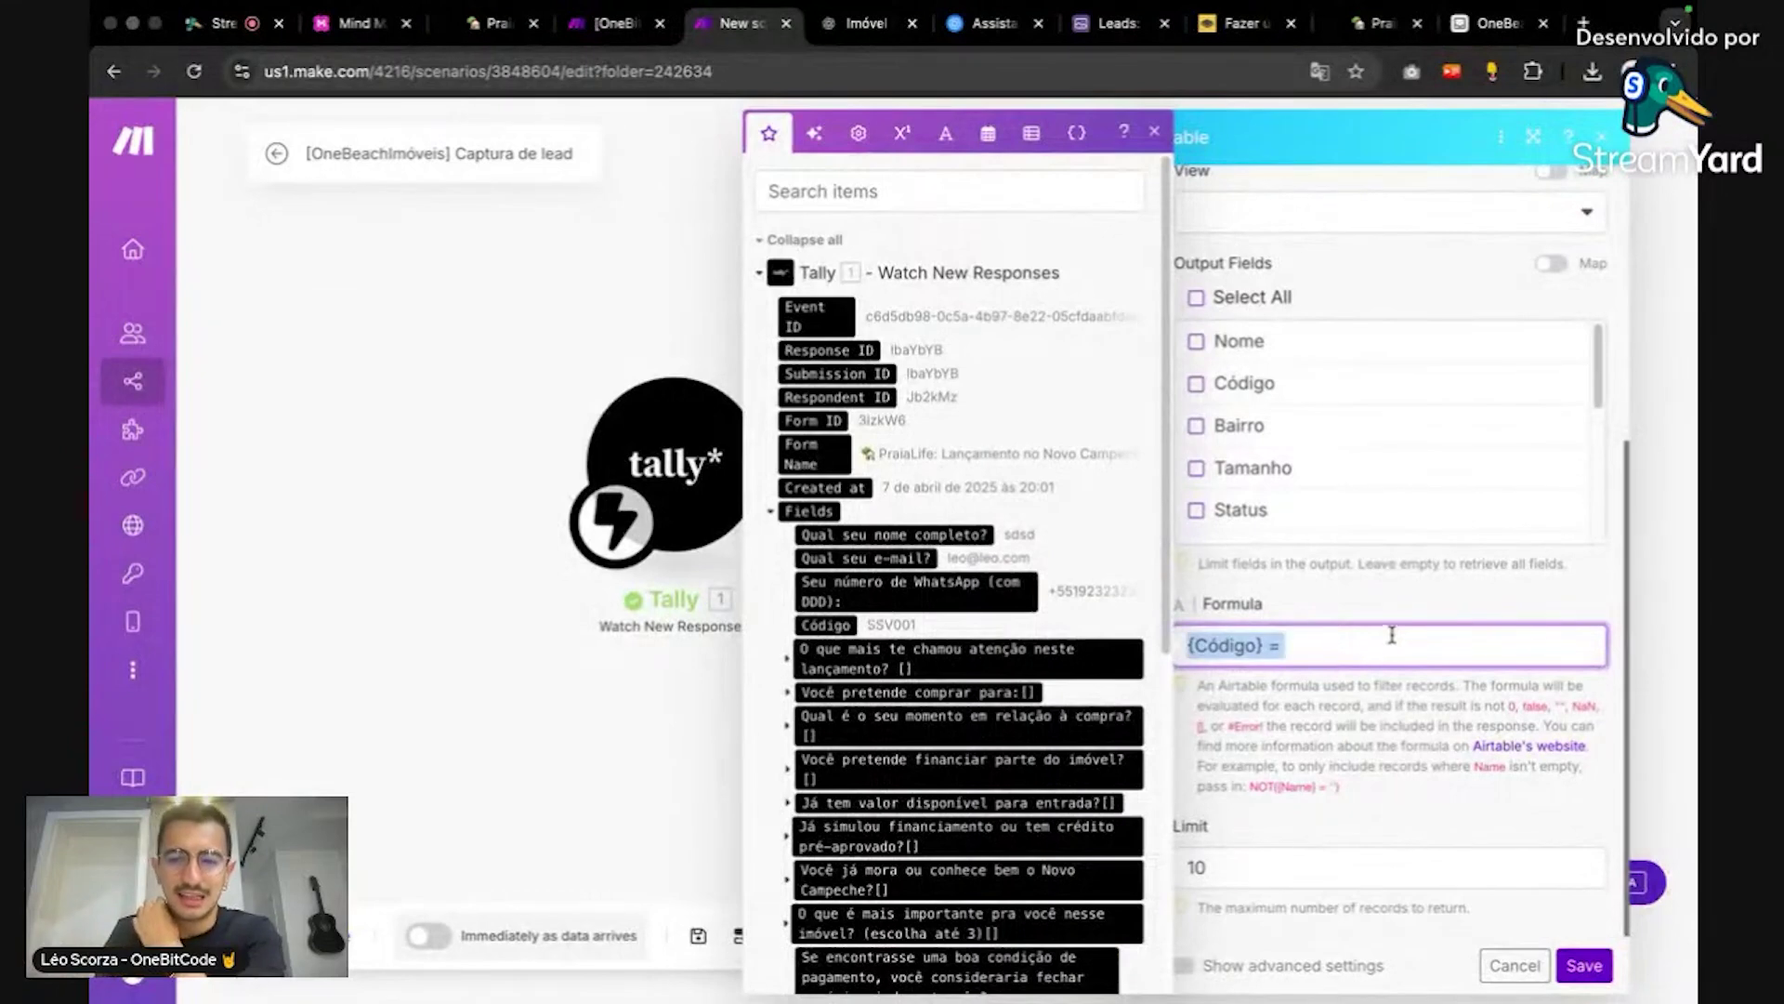
{"action": "left_click", "coordinate": [1355, 656]}
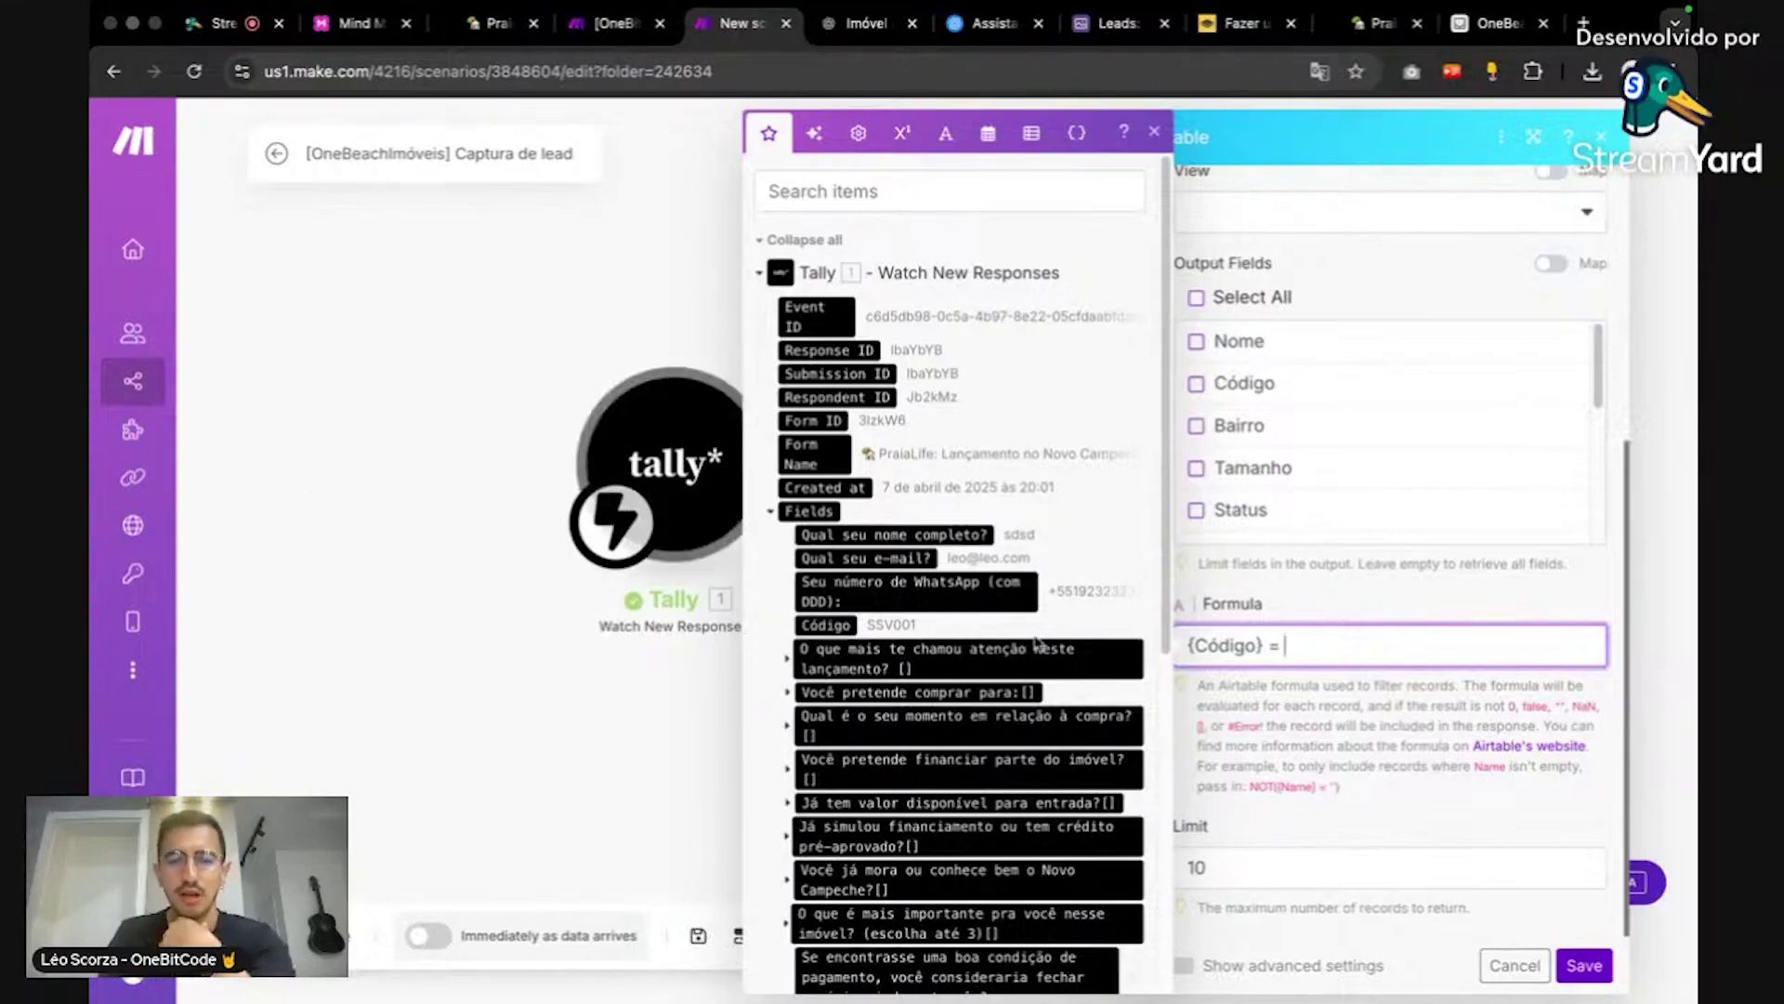
{"action": "left_click", "coordinate": [832, 624]}
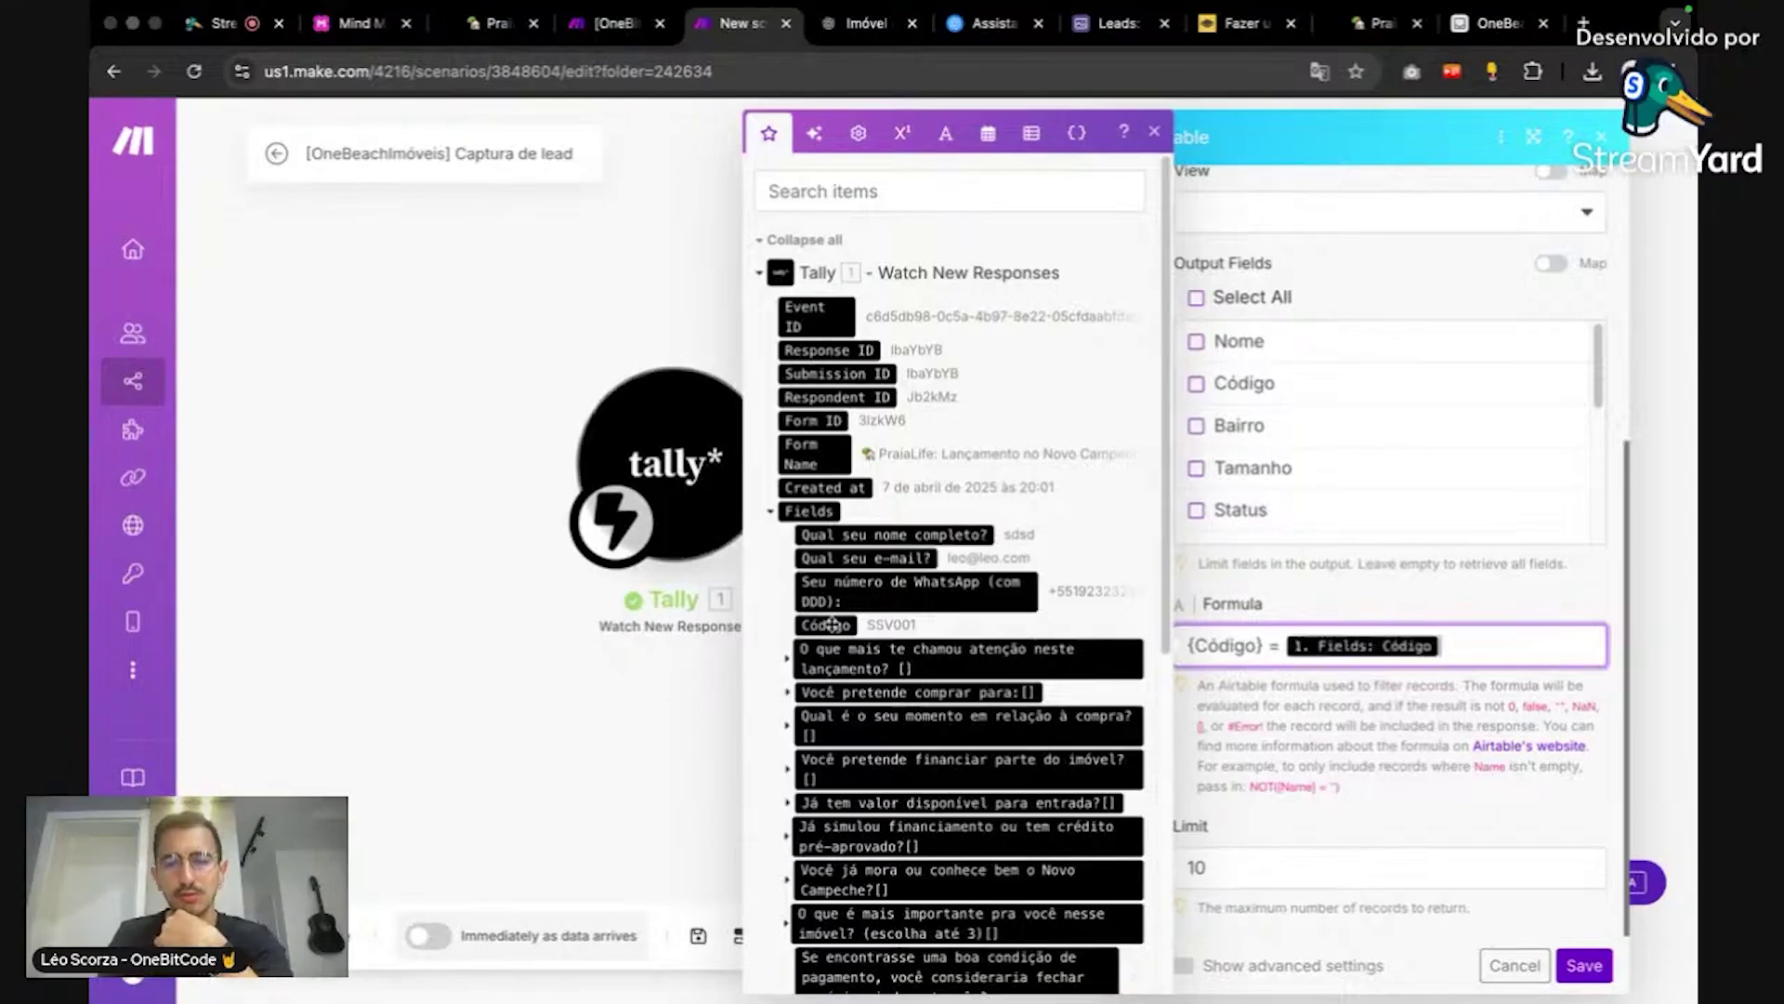
{"action": "left_click", "coordinate": [1213, 602]}
{"action": "left_click_drag", "start_coordinate": [1260, 641], "coordinate": [1191, 648]}
{"action": "scroll", "coordinate": [1298, 402], "scroll_direction": "up", "scroll_amount": 5}
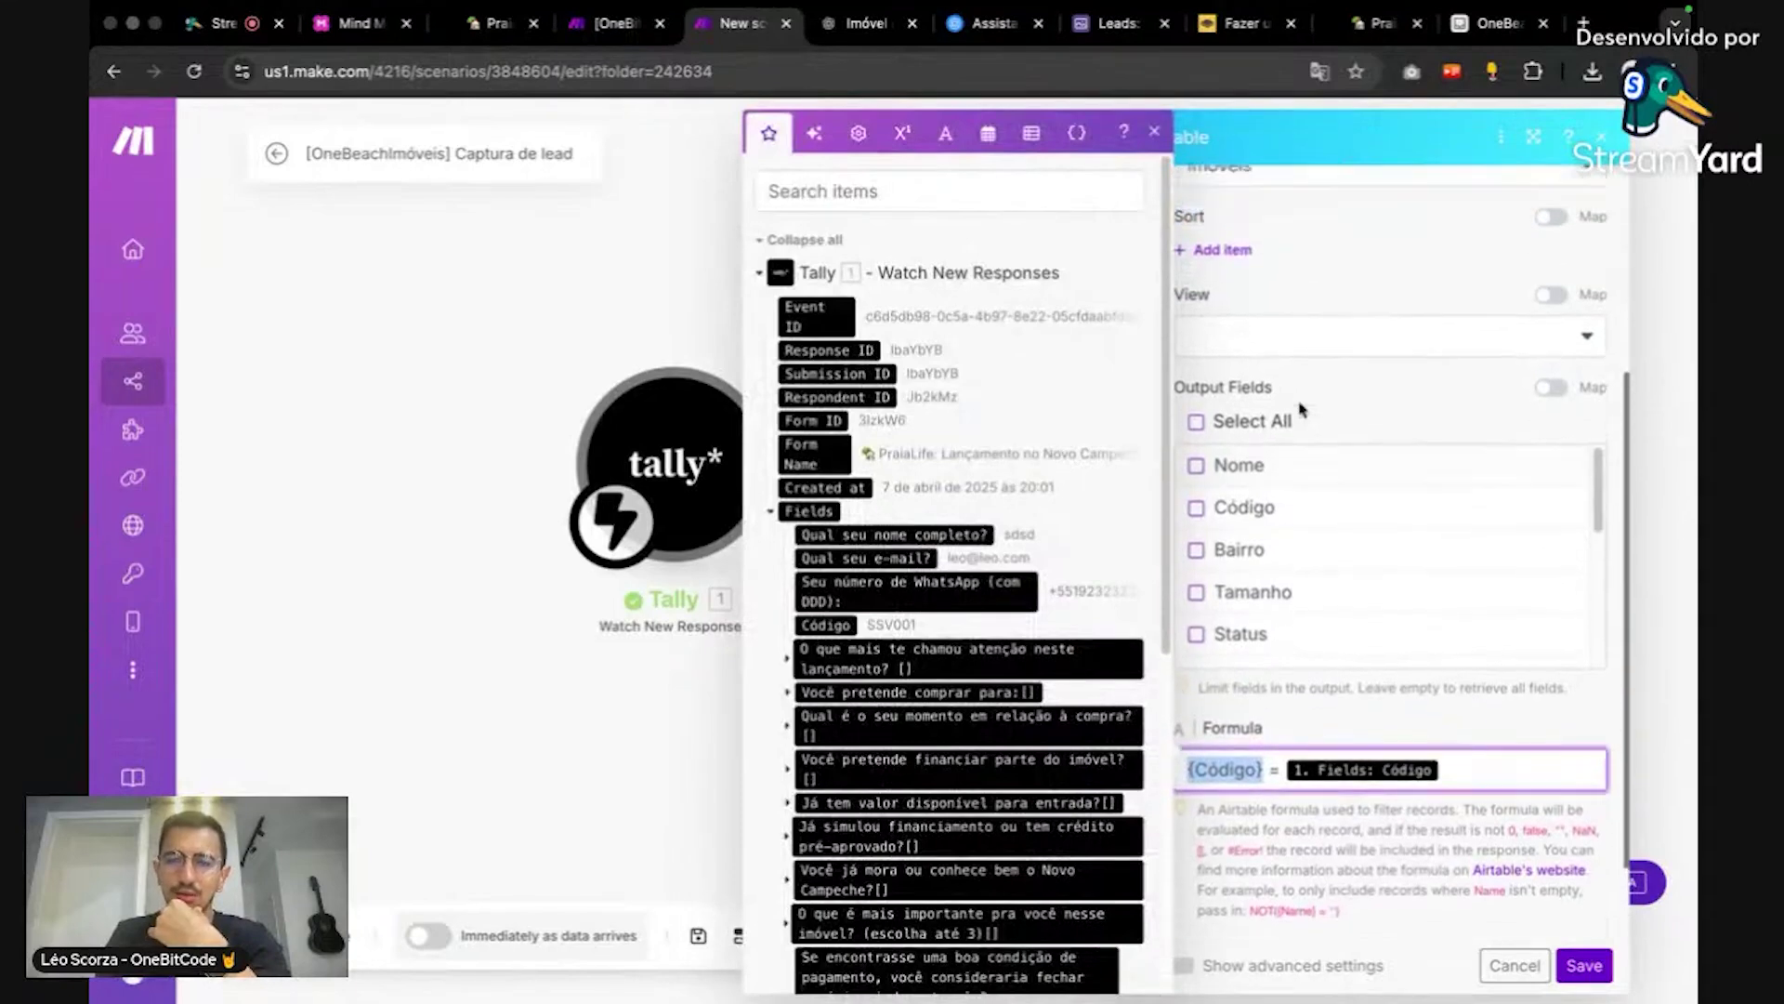
{"action": "scroll", "coordinate": [1291, 529], "scroll_direction": "down", "scroll_amount": 5}
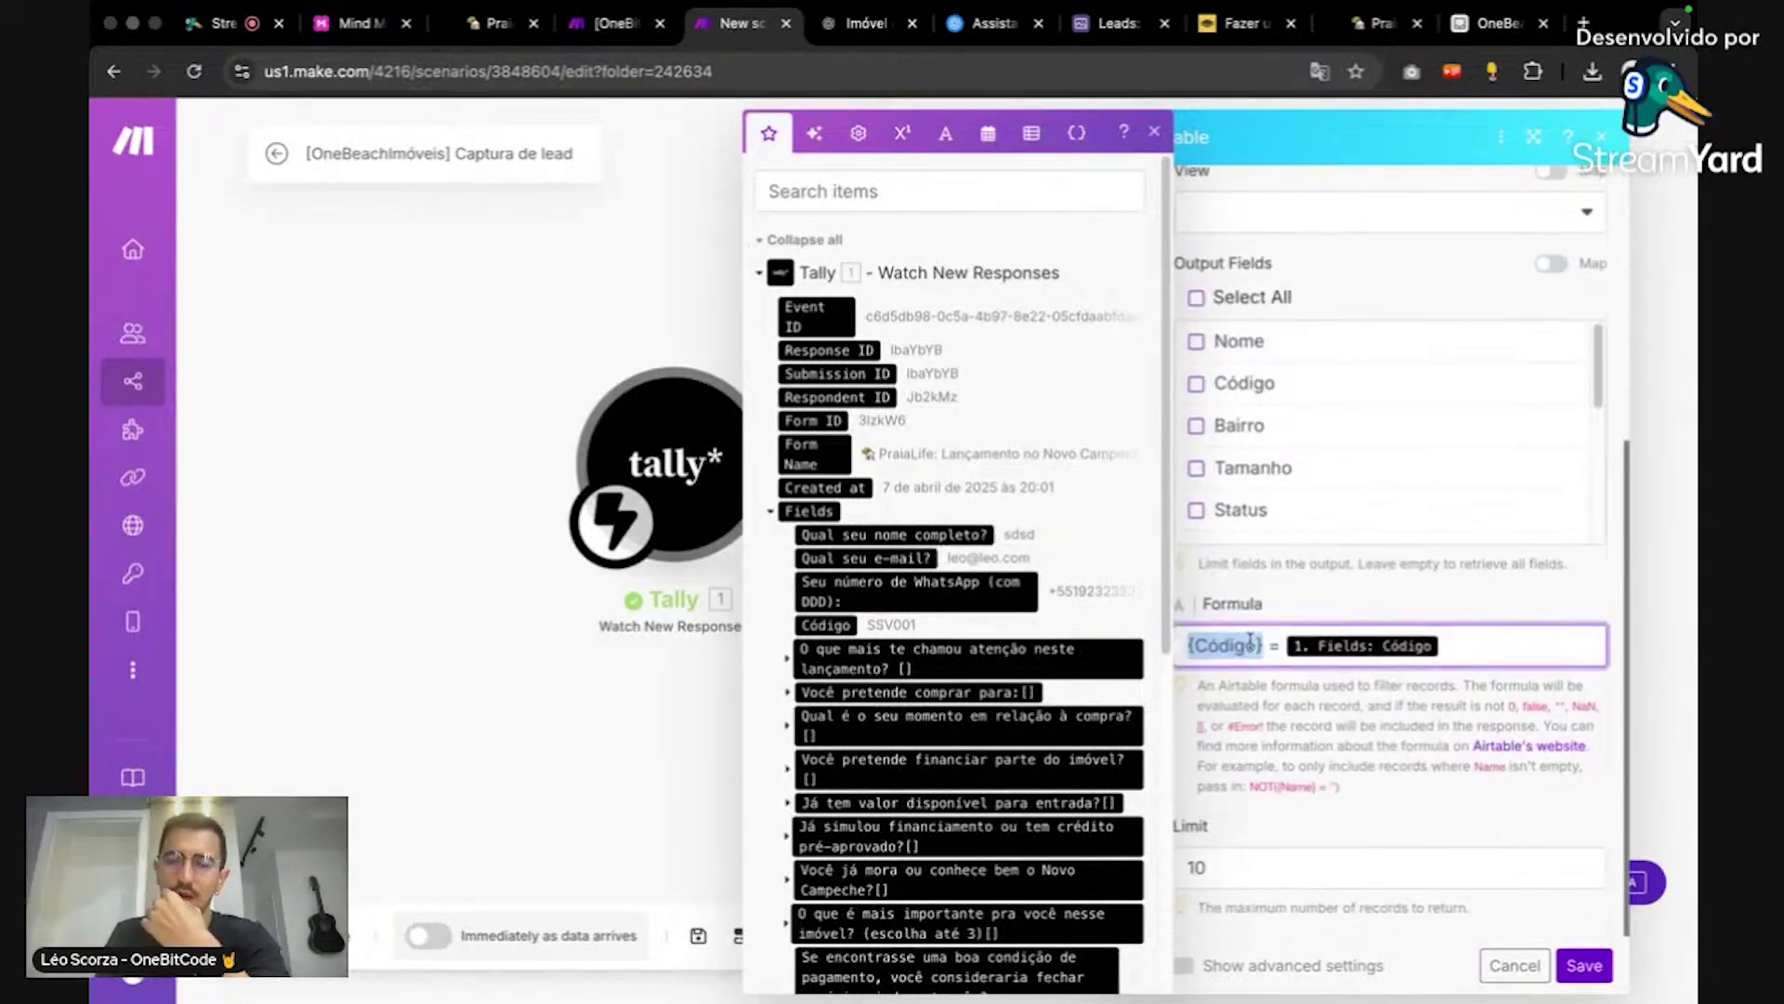
{"action": "double_click", "coordinate": [1248, 643]}
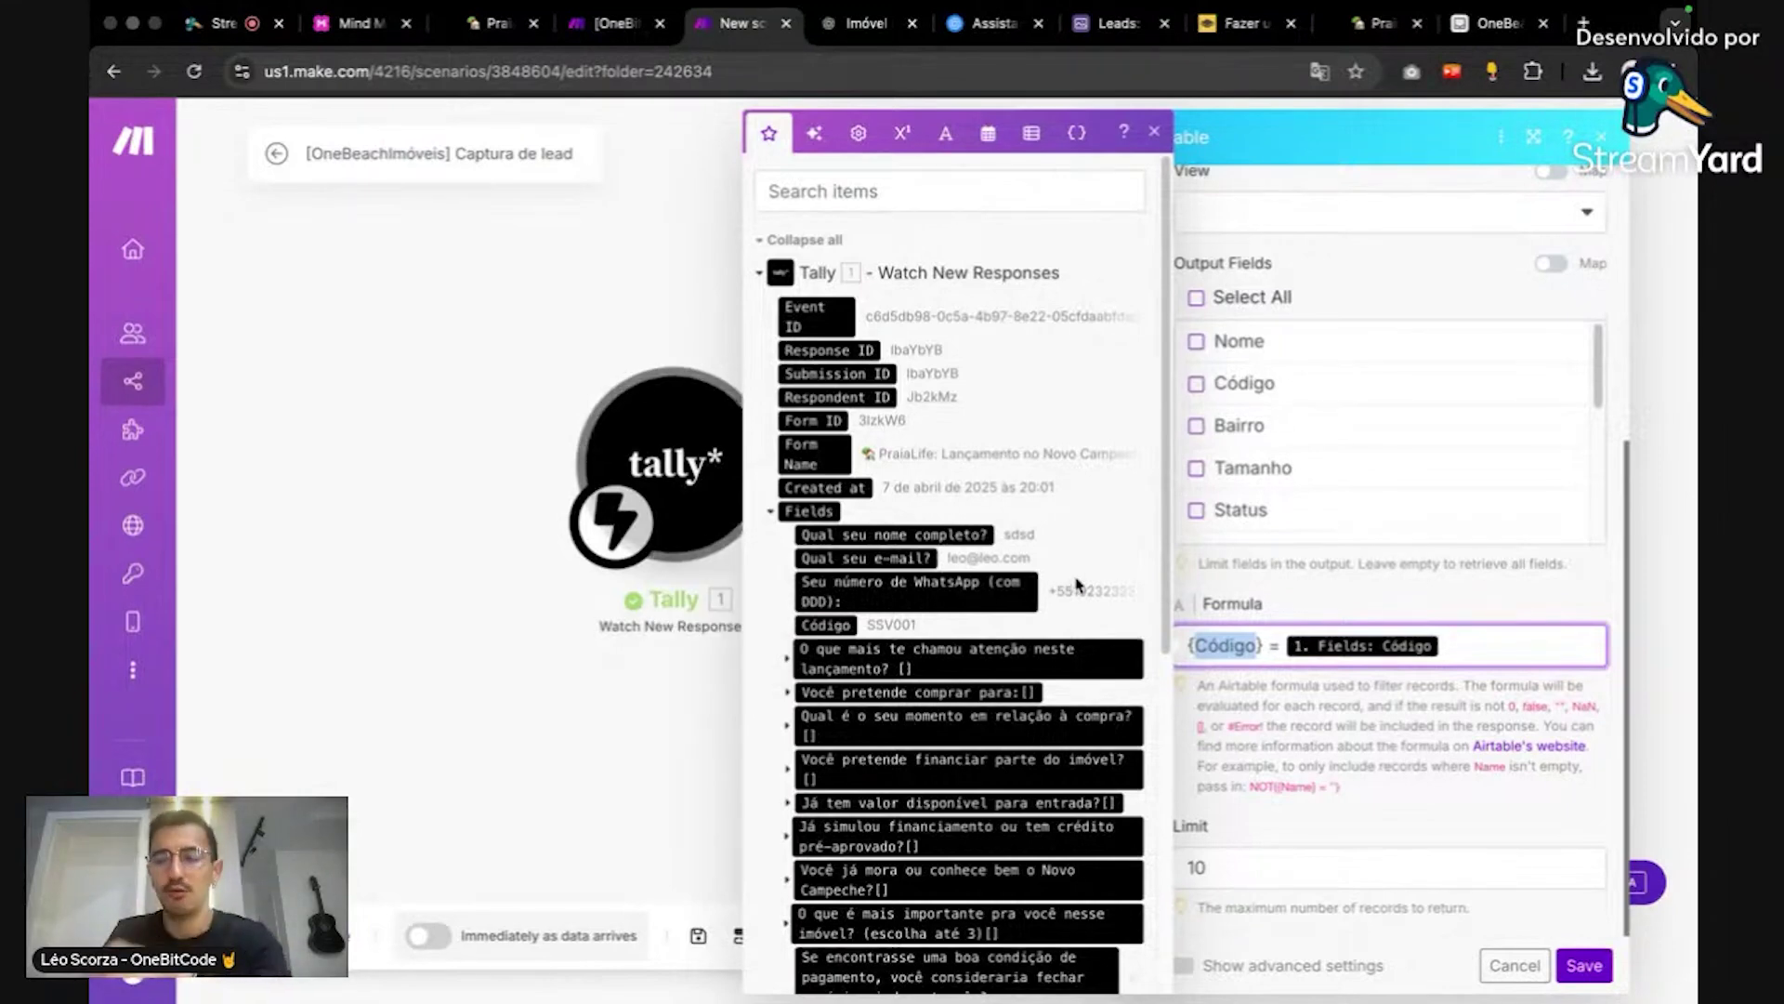
{"action": "left_click", "coordinate": [1285, 600]}
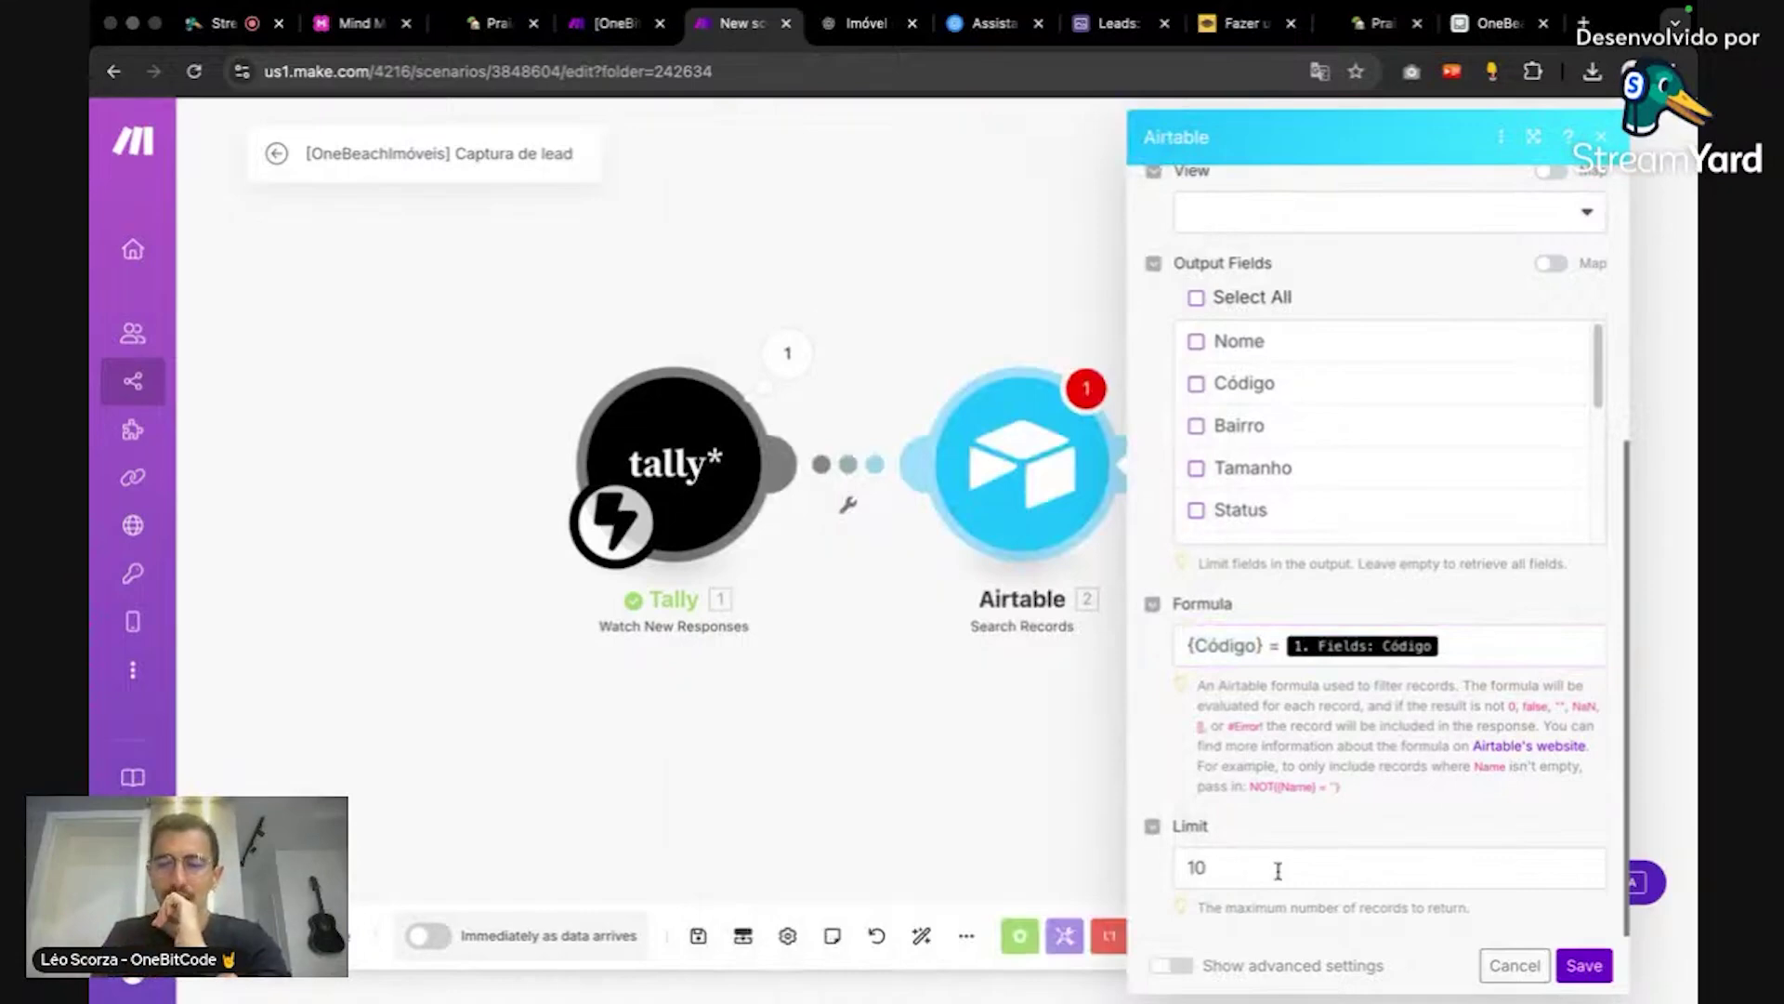
Step: Set the search Limit to 1 and select all Output Fields
{"action": "left_click", "coordinate": [1278, 870]}
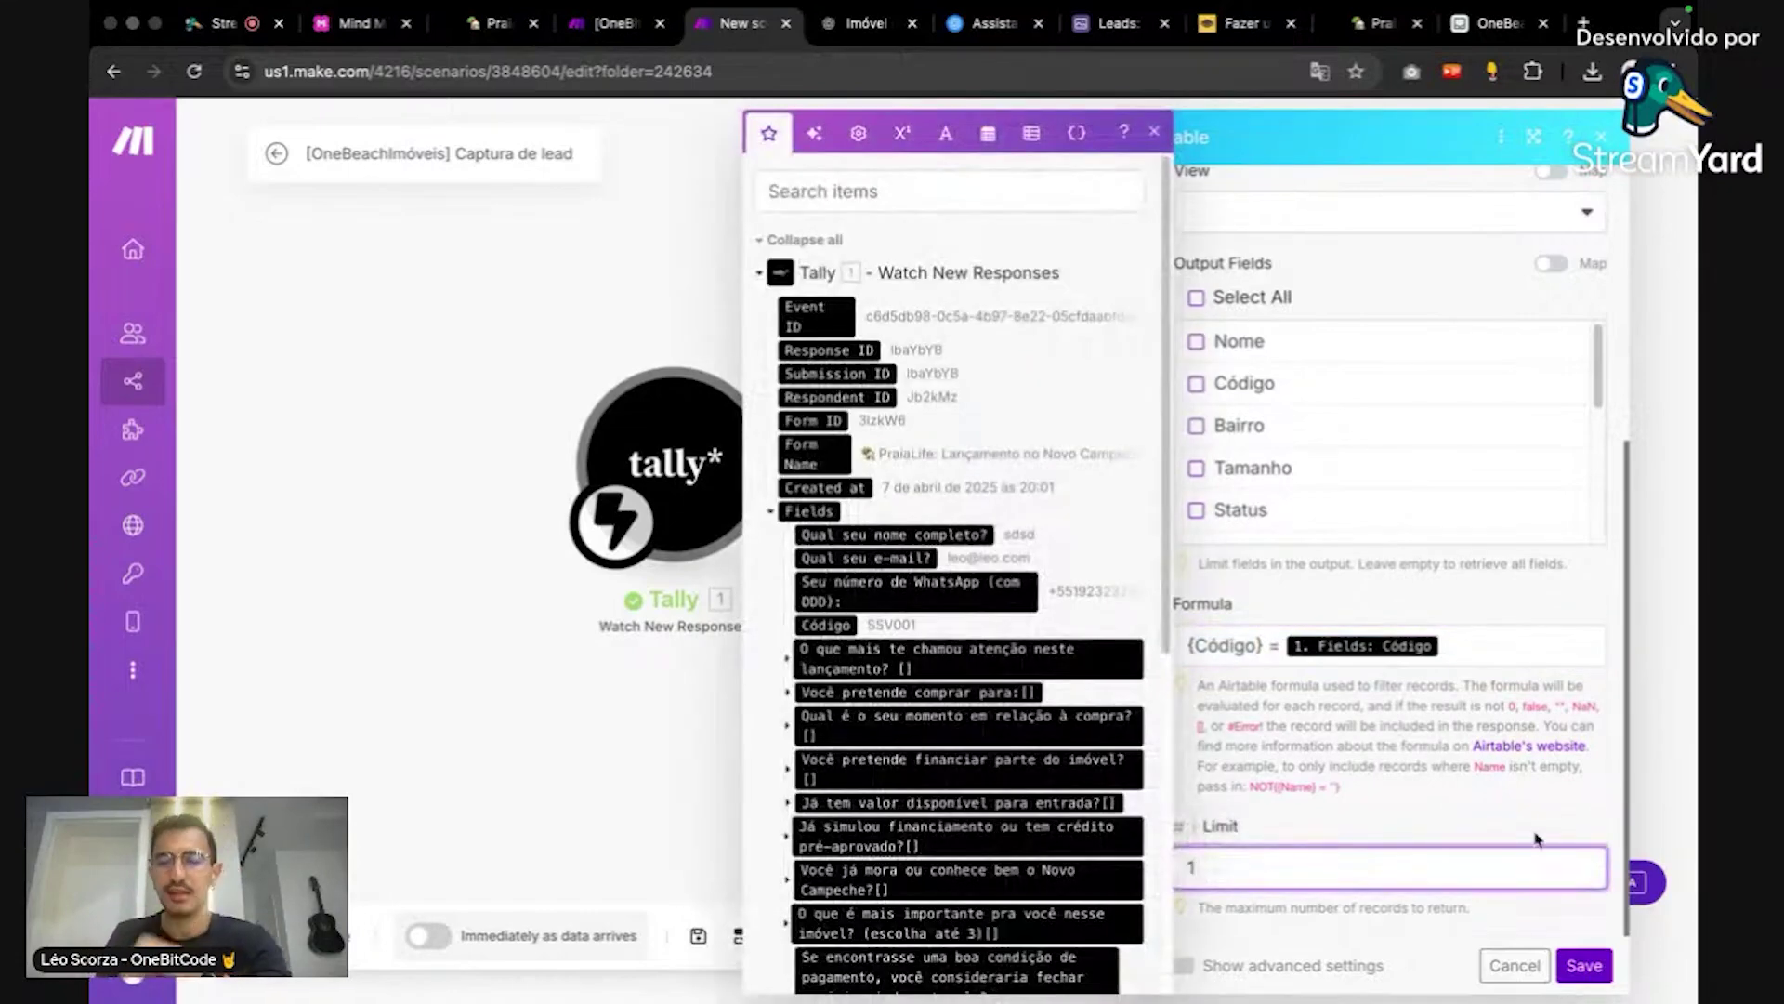
{"action": "left_click", "coordinate": [1501, 818]}
{"action": "scroll", "coordinate": [1432, 823], "scroll_direction": "up", "scroll_amount": 5}
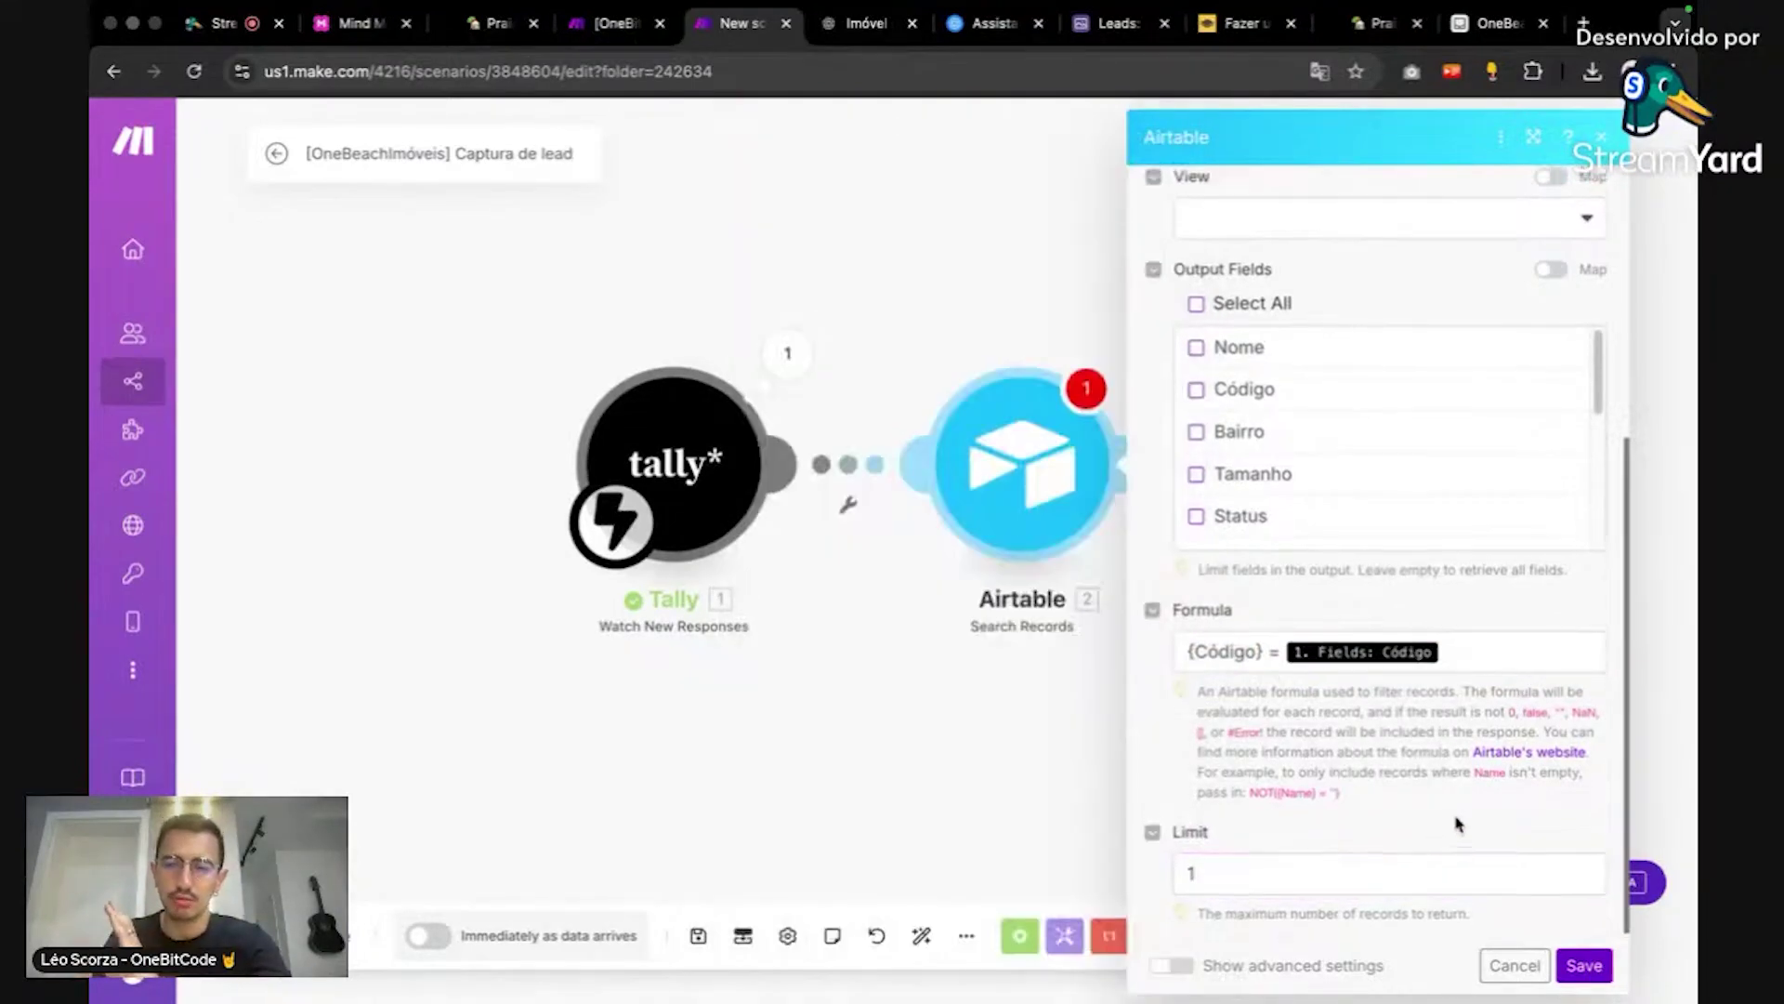
{"action": "scroll", "coordinate": [1334, 630], "scroll_direction": "down", "scroll_amount": 3}
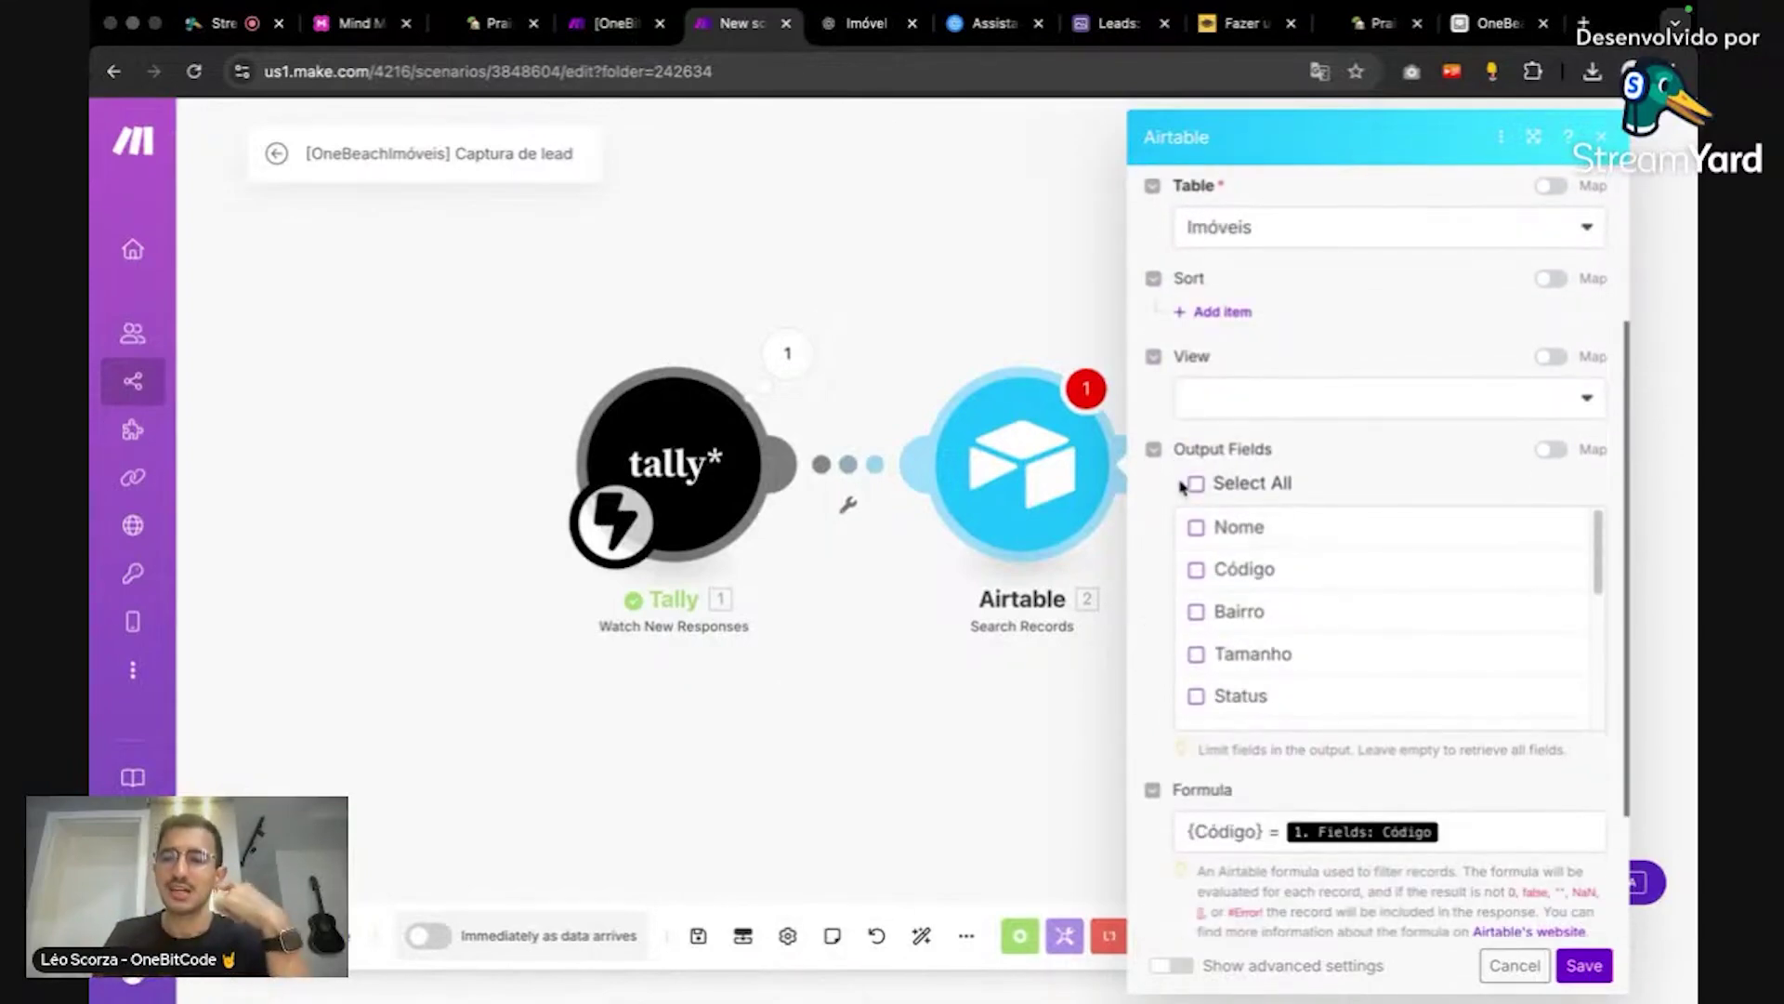
{"action": "left_click", "coordinate": [1197, 484]}
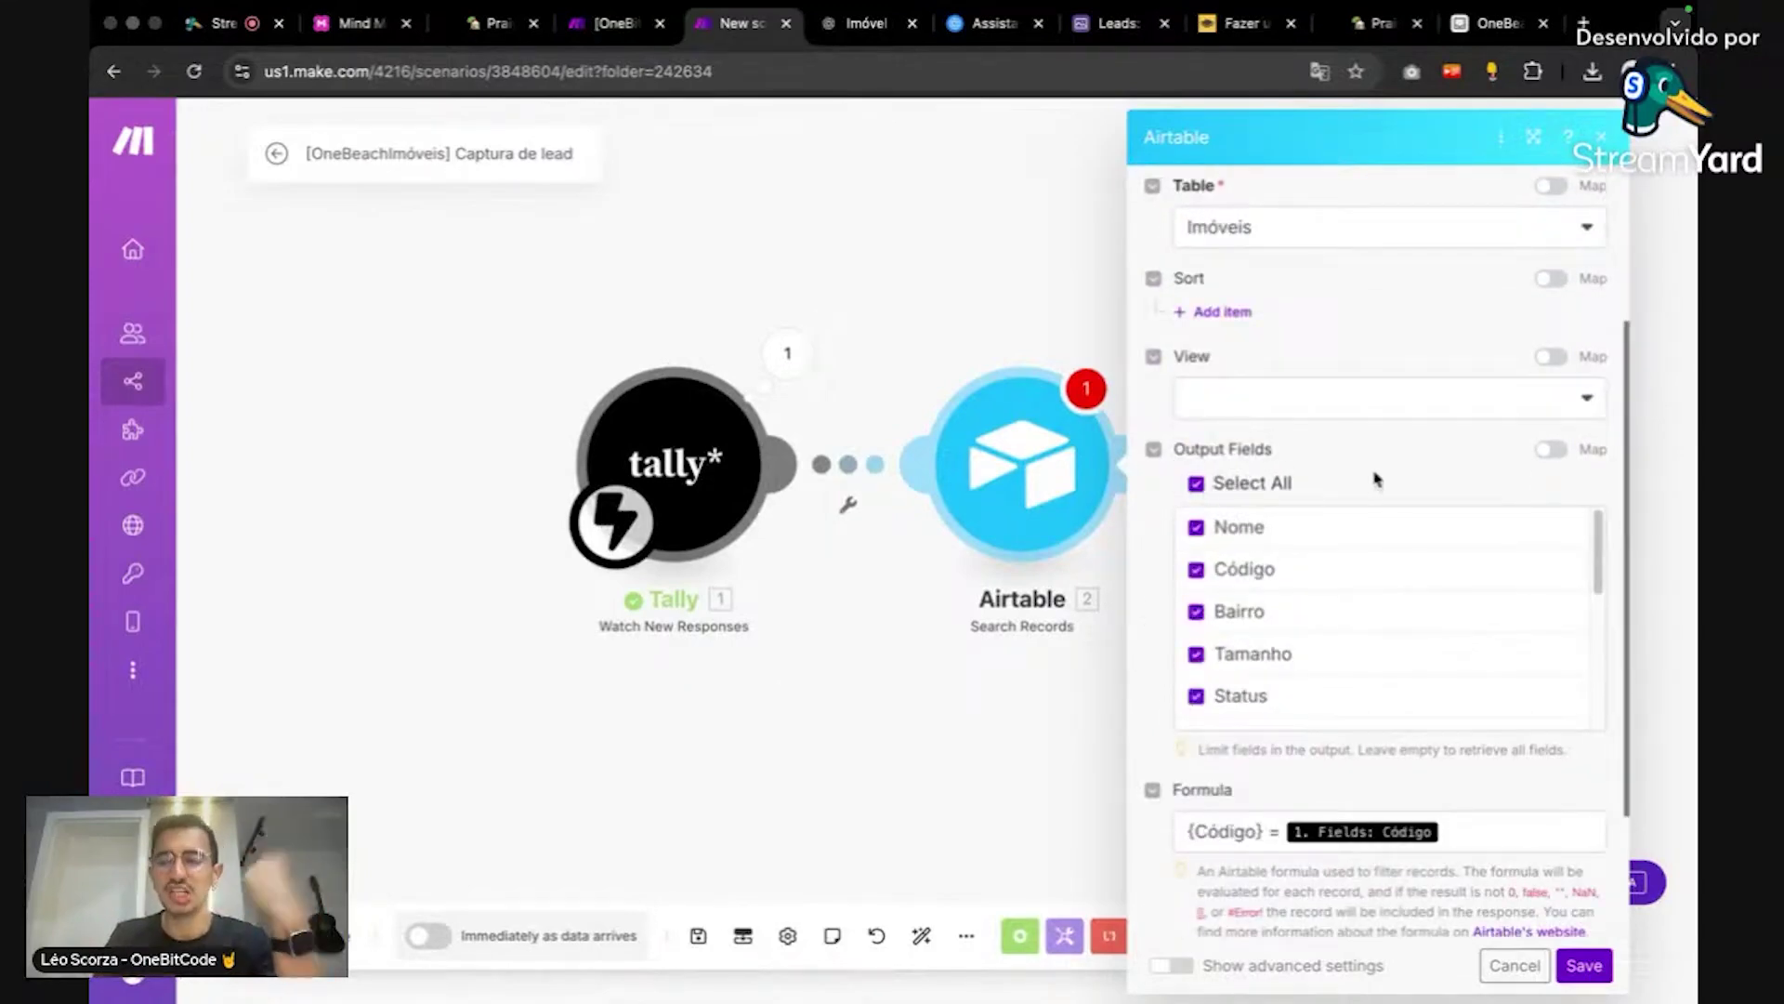
{"action": "scroll", "coordinate": [1376, 480], "scroll_direction": "up", "scroll_amount": 3}
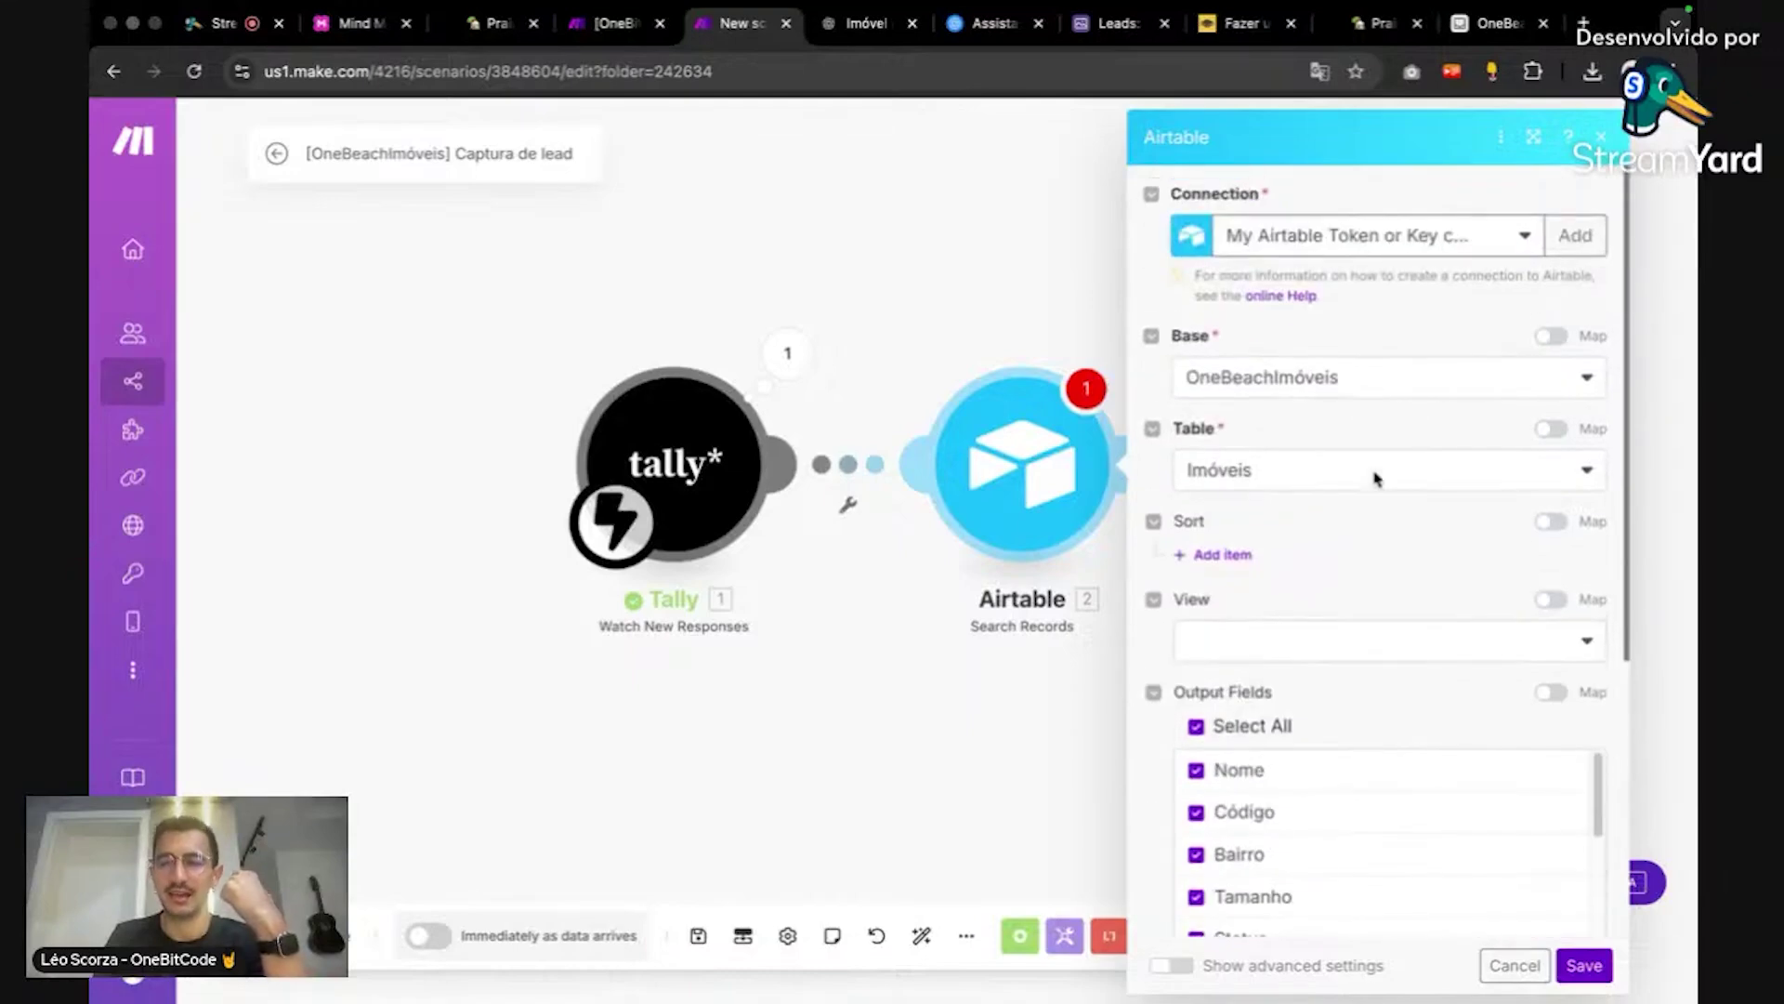
{"action": "scroll", "coordinate": [1376, 475], "scroll_direction": "down", "scroll_amount": 2}
{"action": "scroll", "coordinate": [1374, 725], "scroll_direction": "down", "scroll_amount": 5}
{"action": "scroll", "coordinate": [1375, 725], "scroll_direction": "up", "scroll_amount": 5}
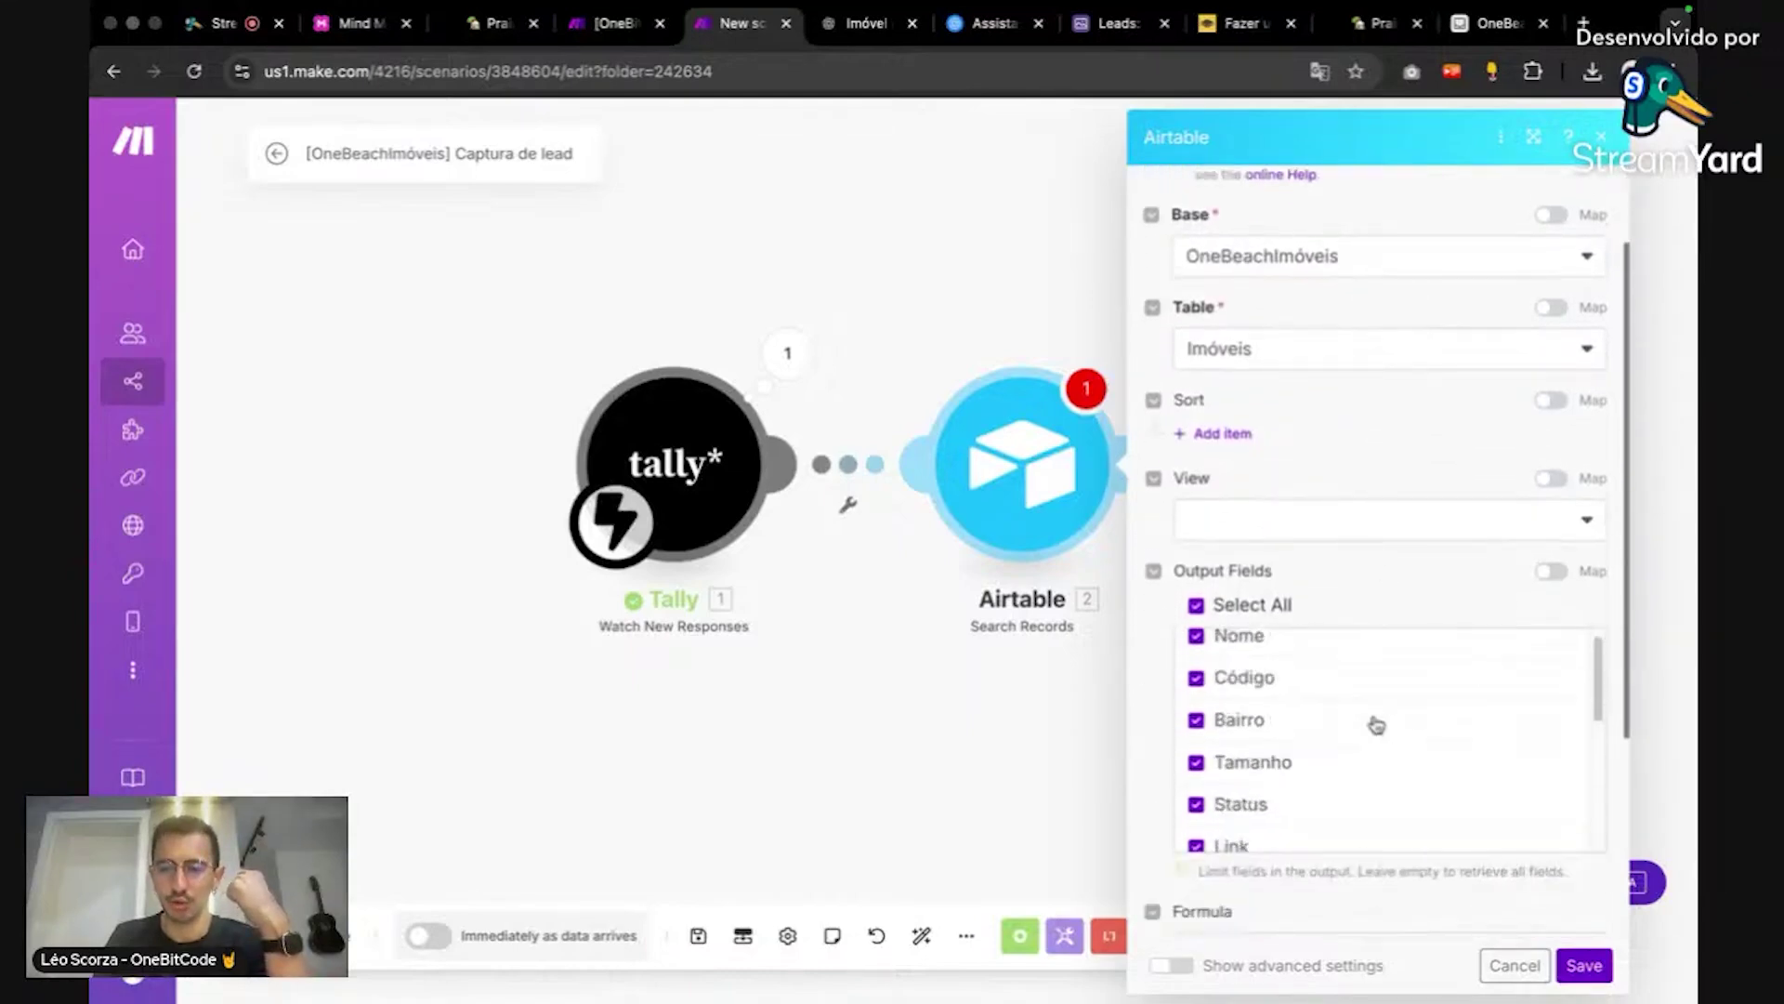
{"action": "scroll", "coordinate": [1385, 614], "scroll_direction": "down", "scroll_amount": 1}
{"action": "scroll", "coordinate": [1404, 701], "scroll_direction": "down", "scroll_amount": 3}
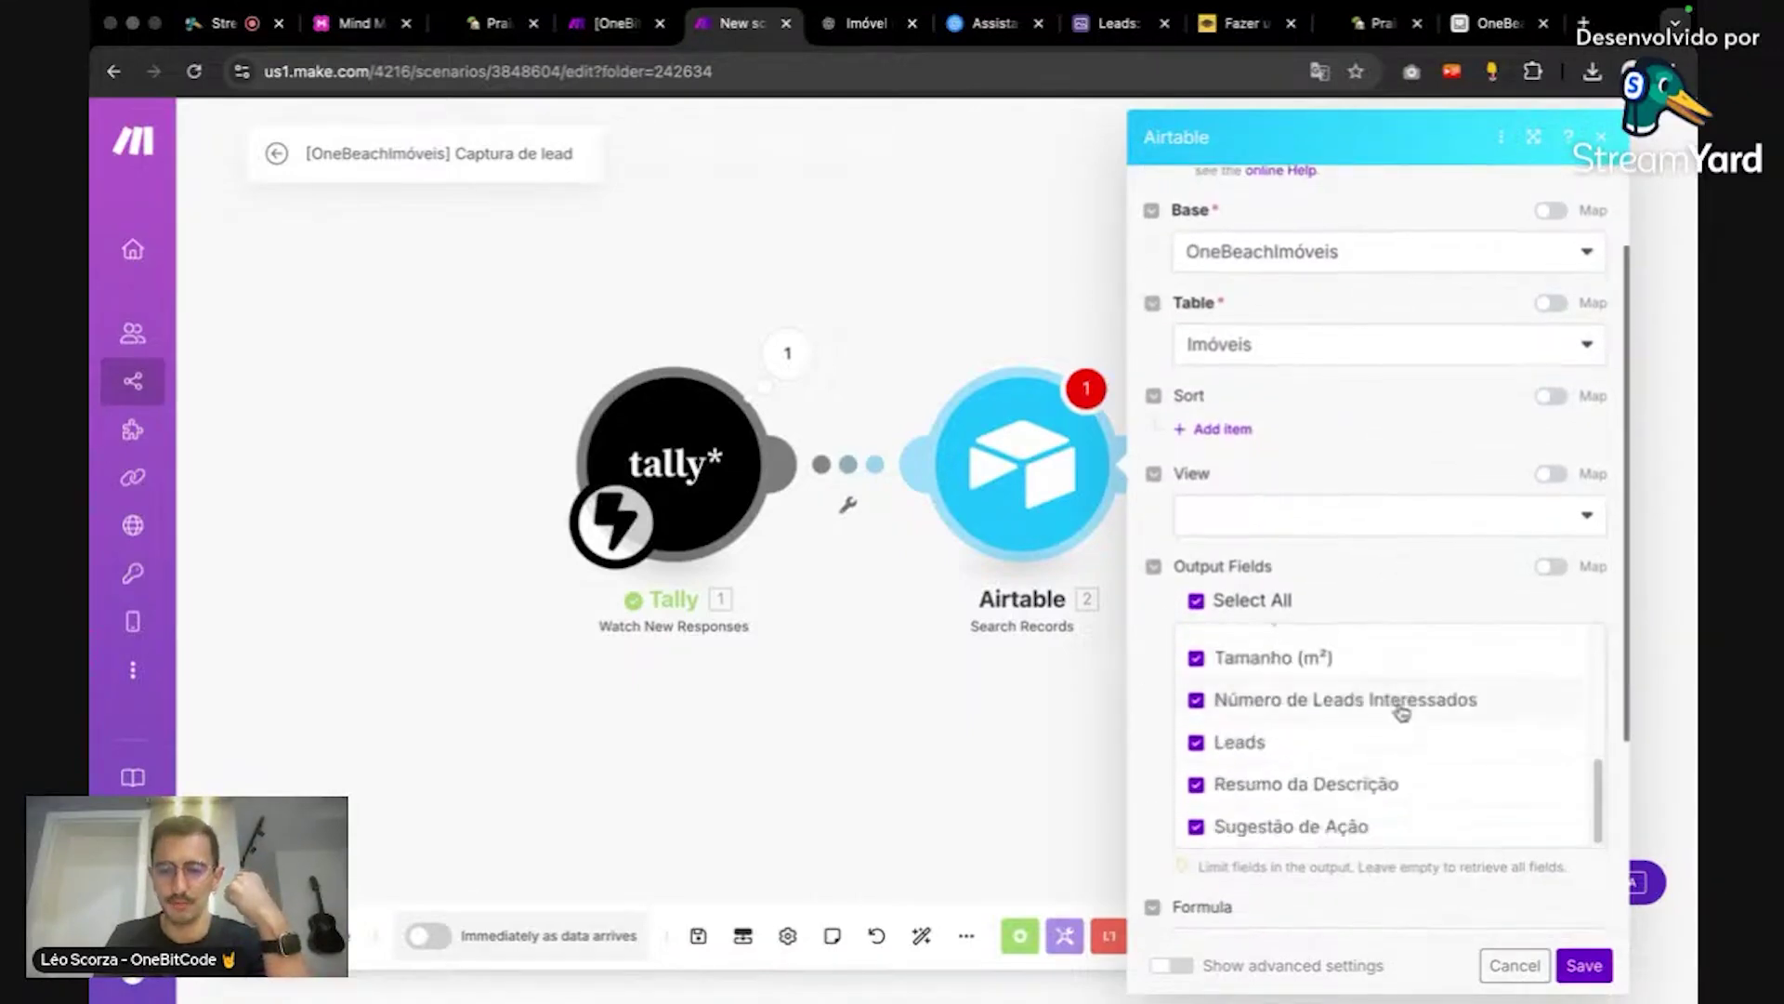
Step: Save the search settings, run the scenario once, and reload the Tally lead form
{"action": "left_click", "coordinate": [1583, 969]}
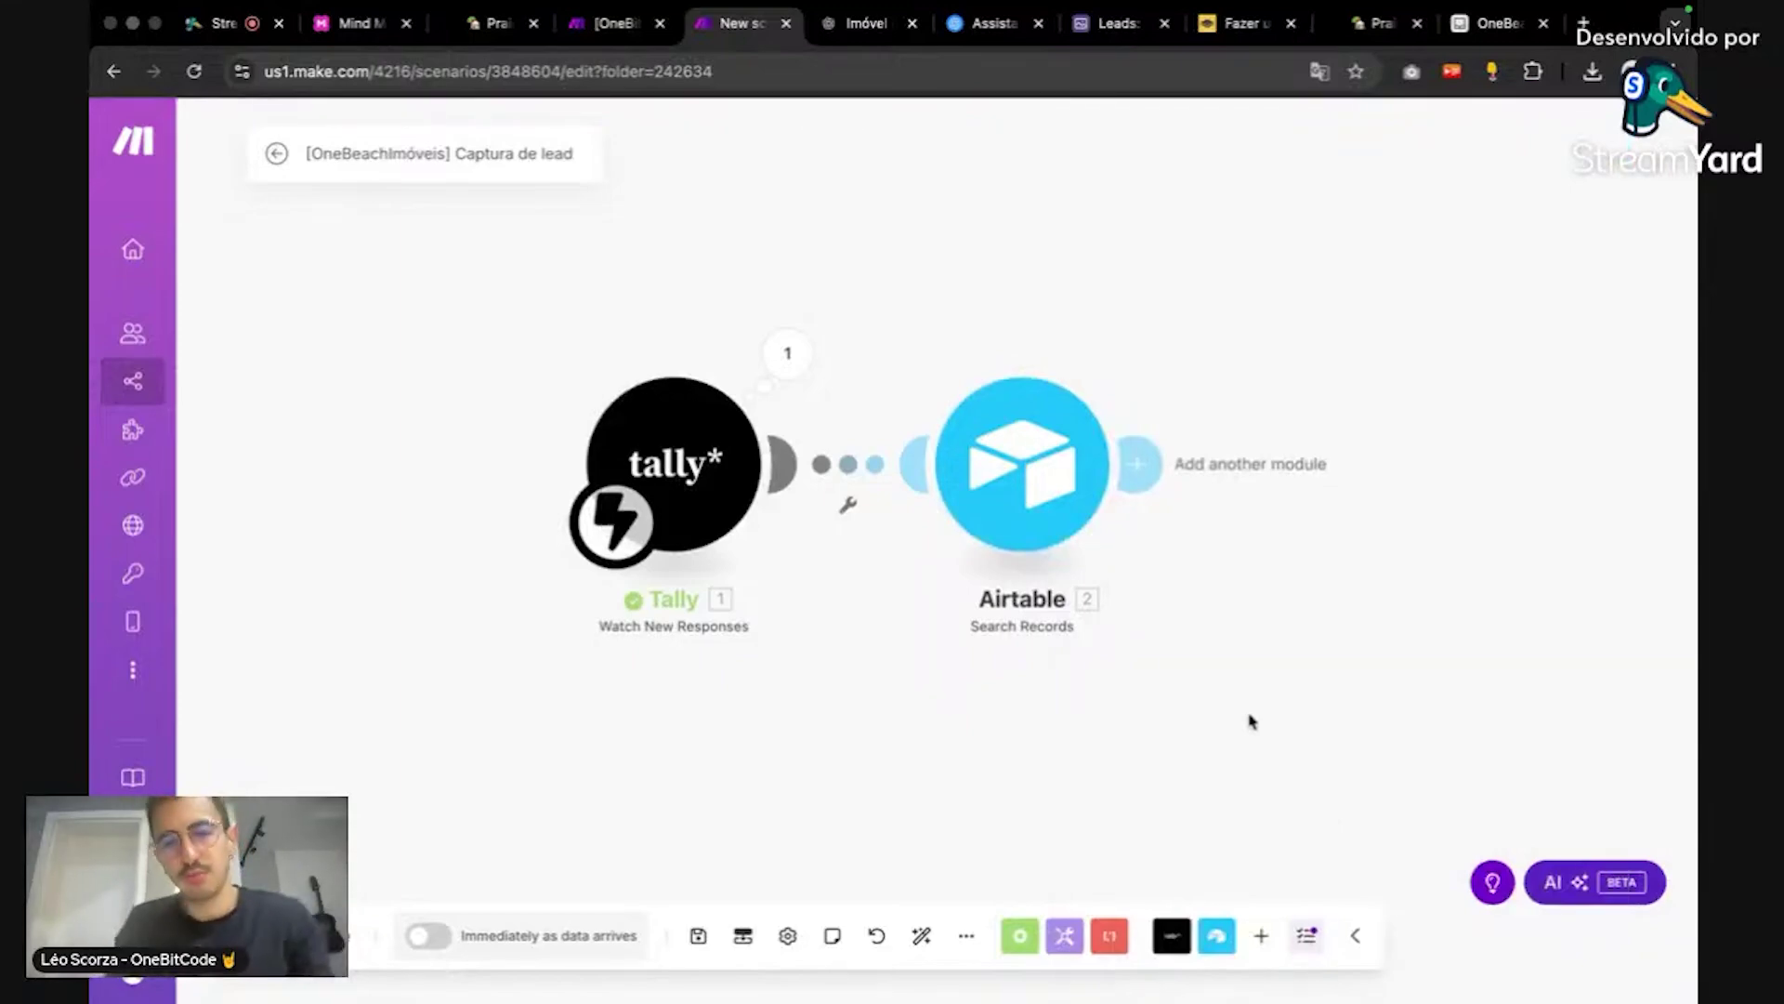
{"action": "left_click", "coordinate": [312, 934]}
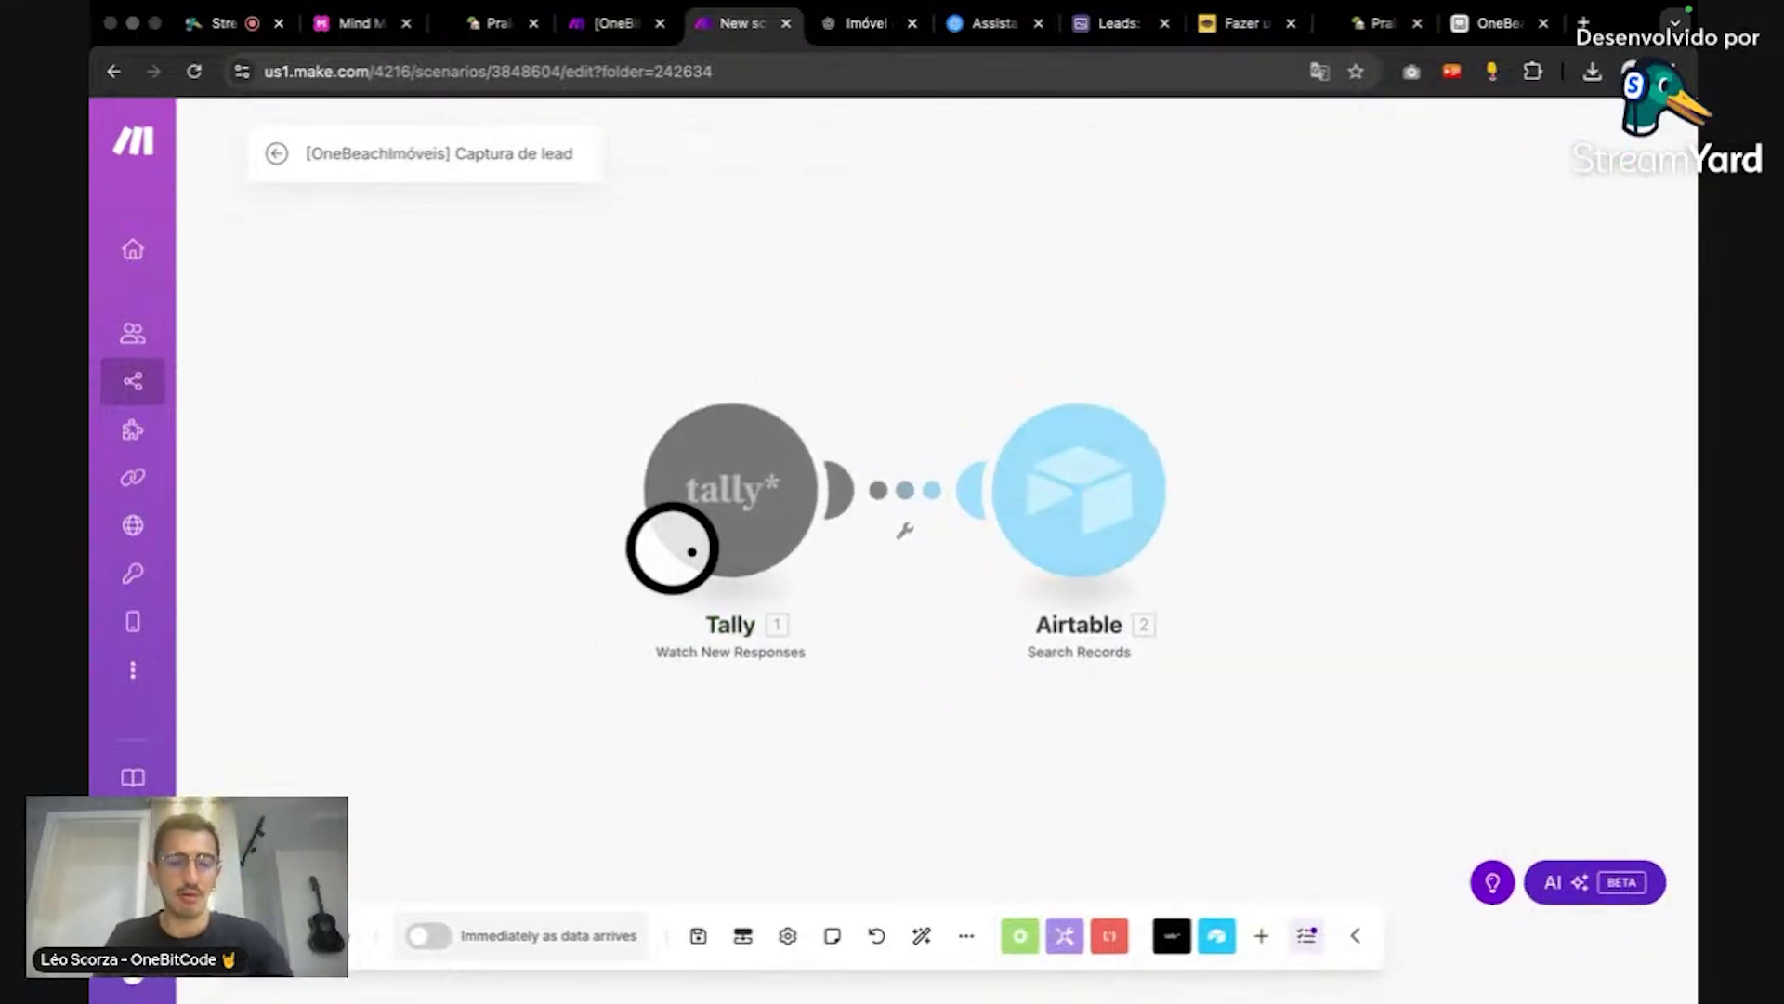
{"action": "left_click", "coordinate": [1373, 24]}
{"action": "key", "text": "super+r"}
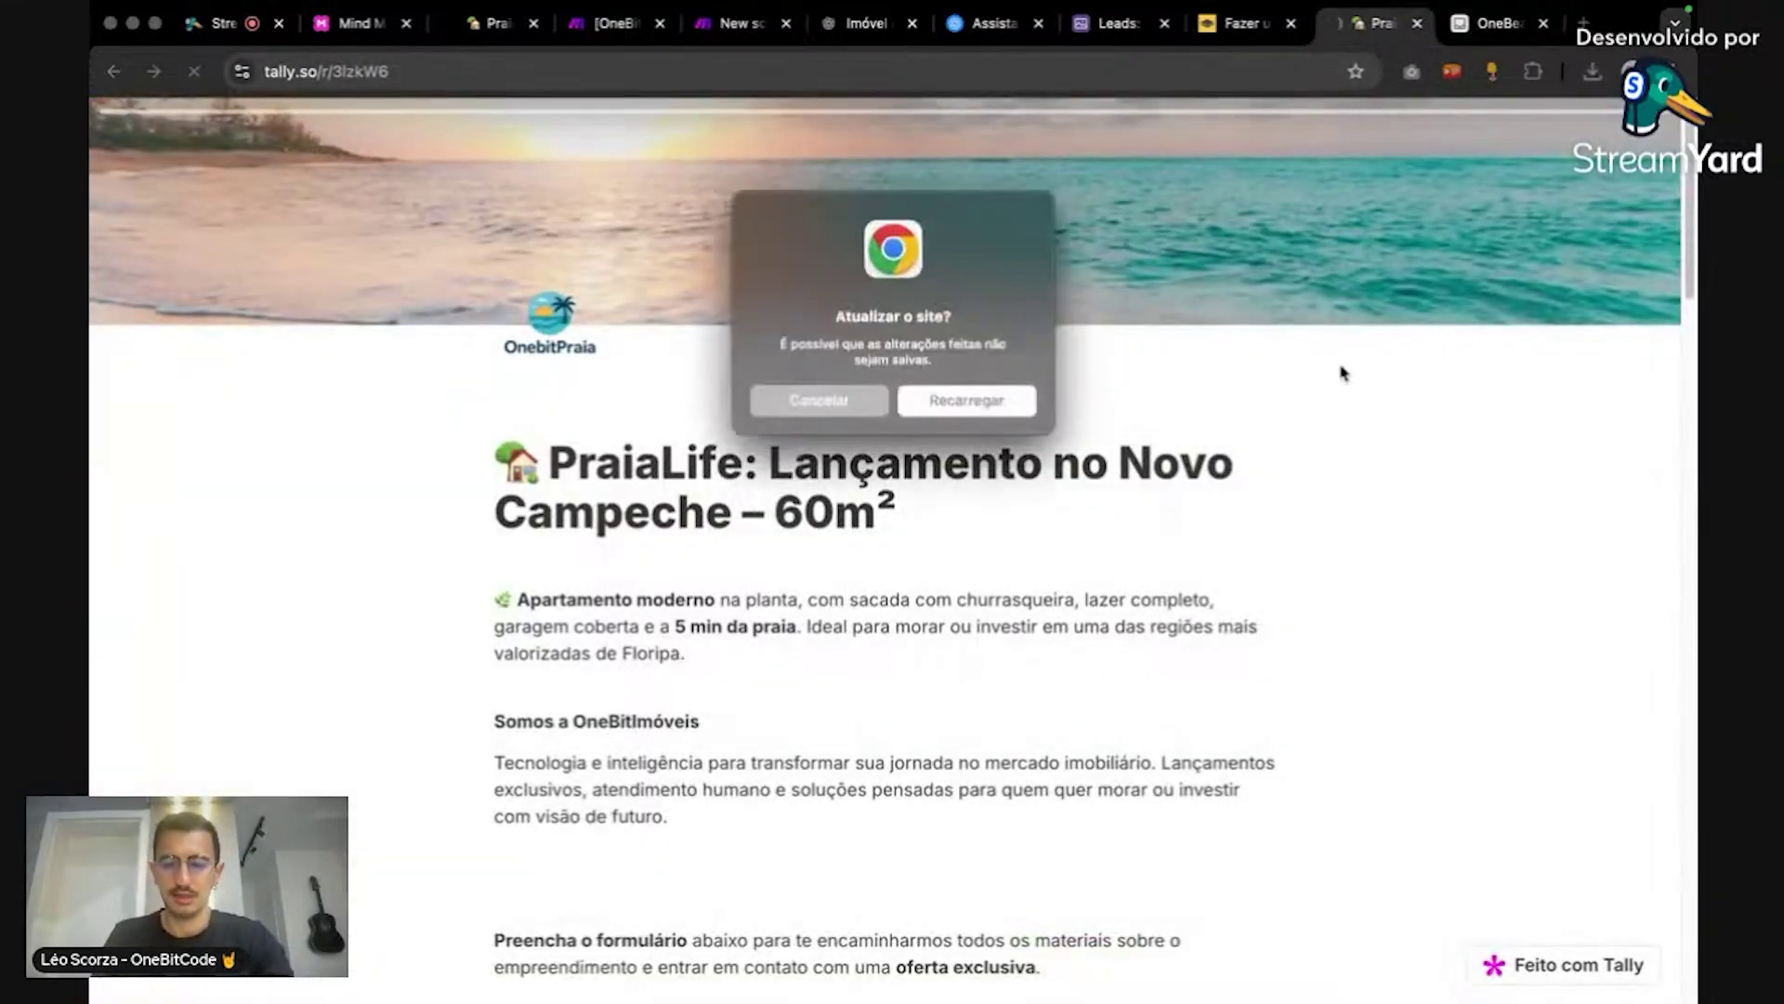
Step: Reload the Tally form and enter a test full name, e-mail and WhatsApp number
{"action": "key", "text": "Return"}
{"action": "scroll", "coordinate": [1271, 465], "scroll_direction": "down", "scroll_amount": 6}
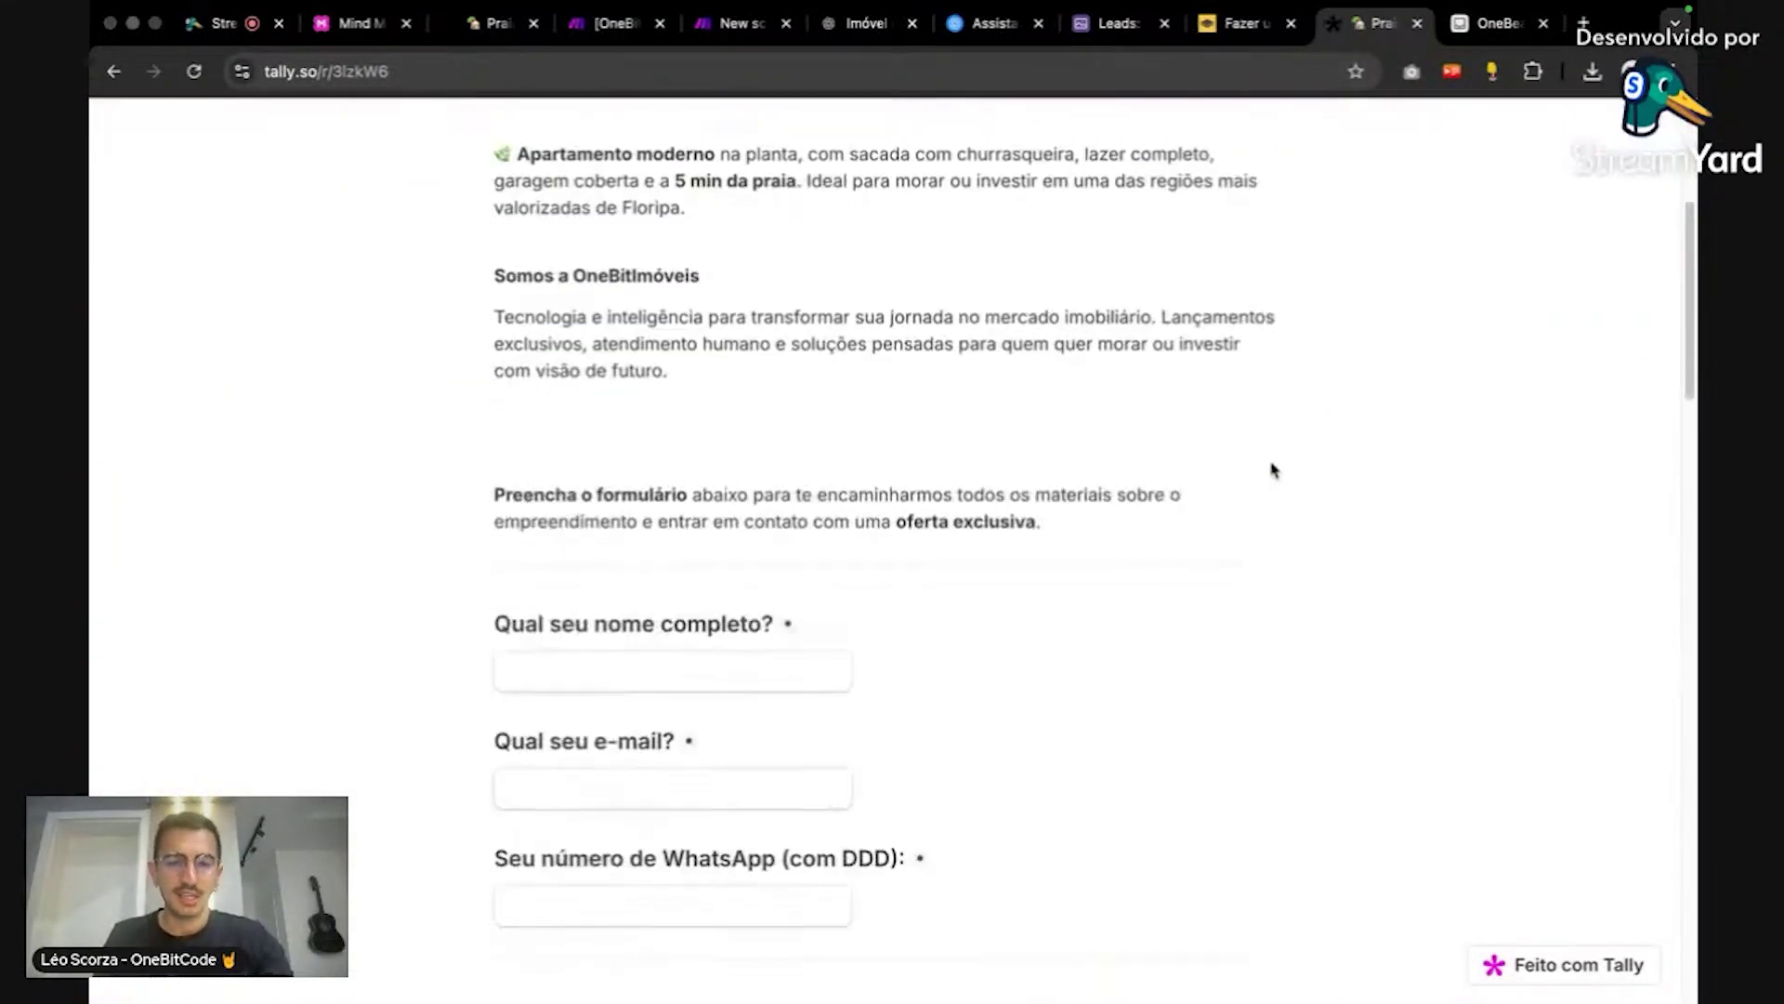
{"action": "left_click", "coordinate": [761, 586]}
{"action": "type", "text": "dsdsd"}
{"action": "left_click", "coordinate": [694, 692]}
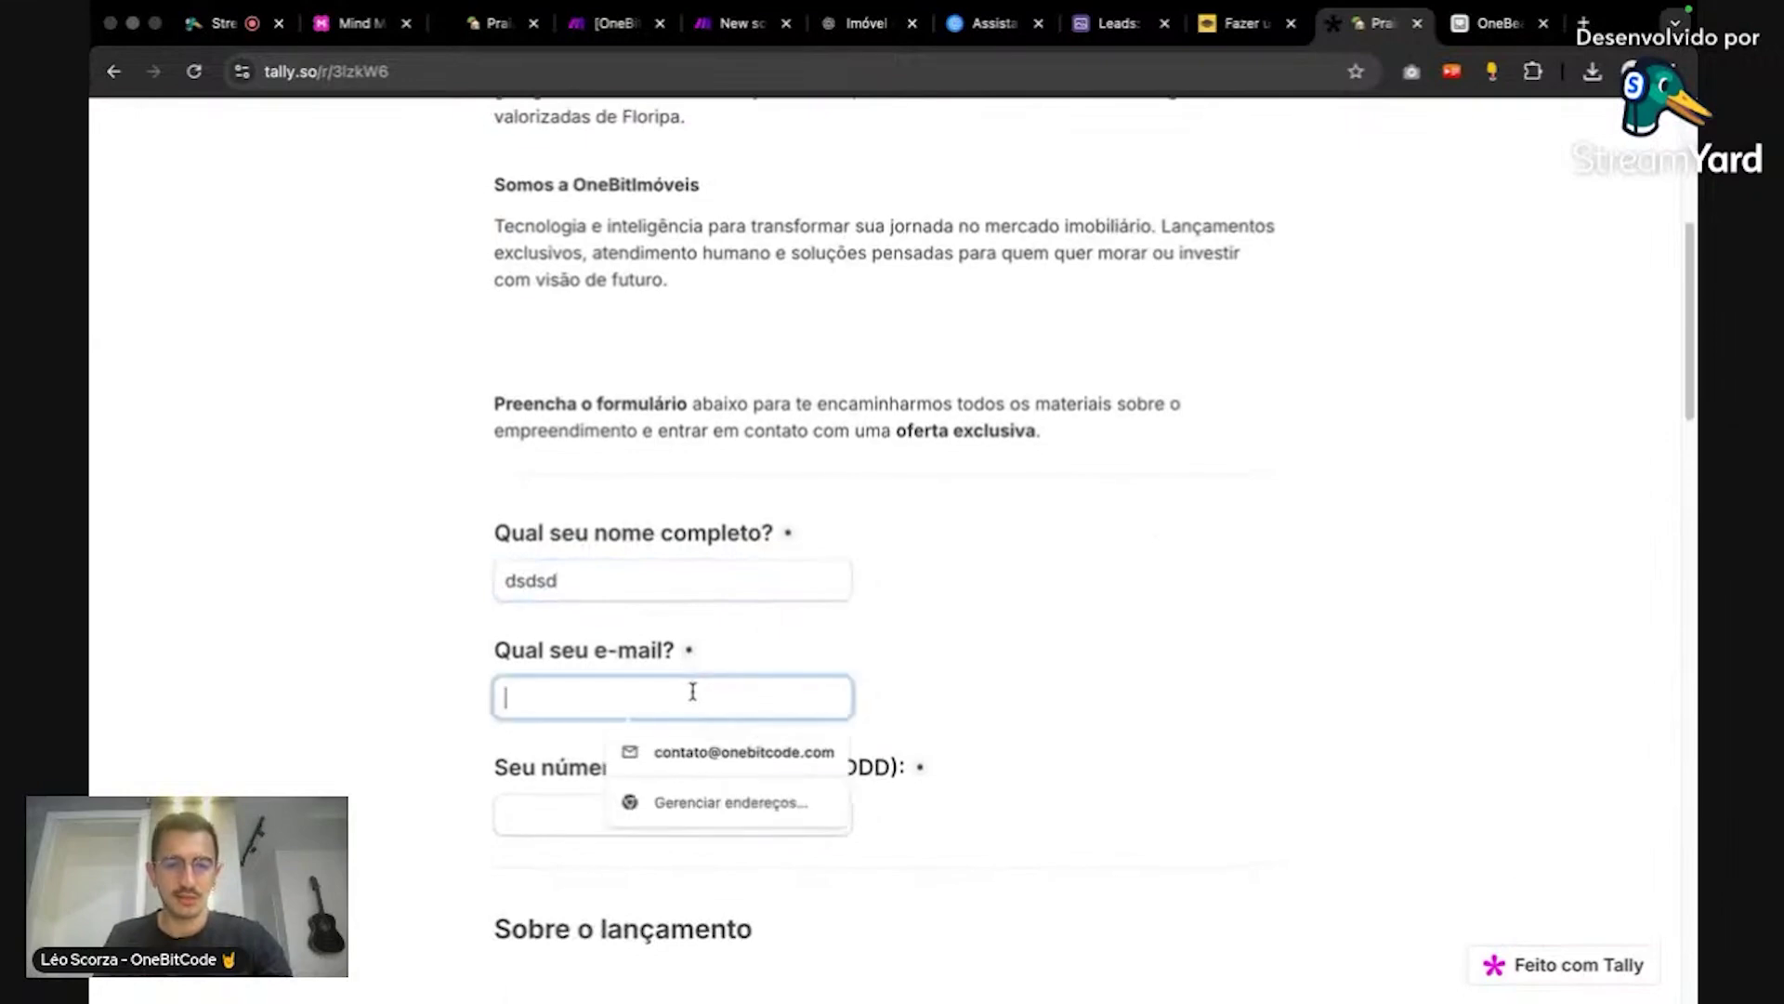
{"action": "type", "text": "asa@sass.com"}
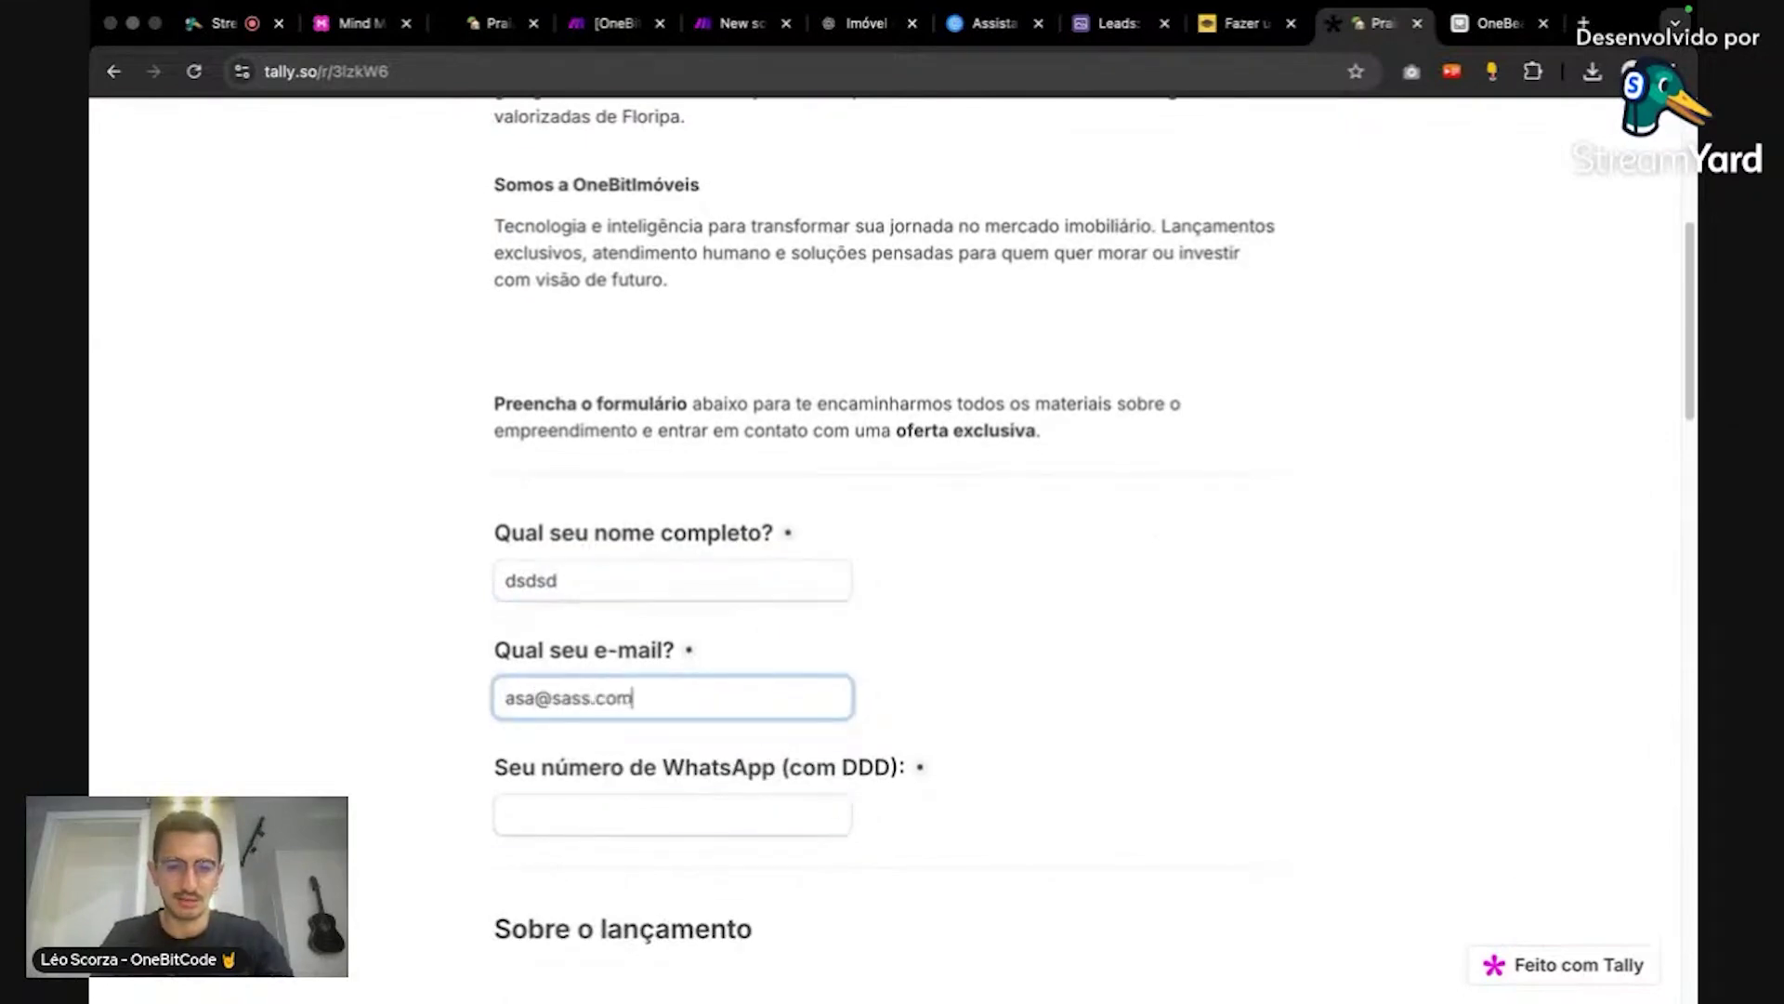
{"action": "left_click", "coordinate": [650, 815]}
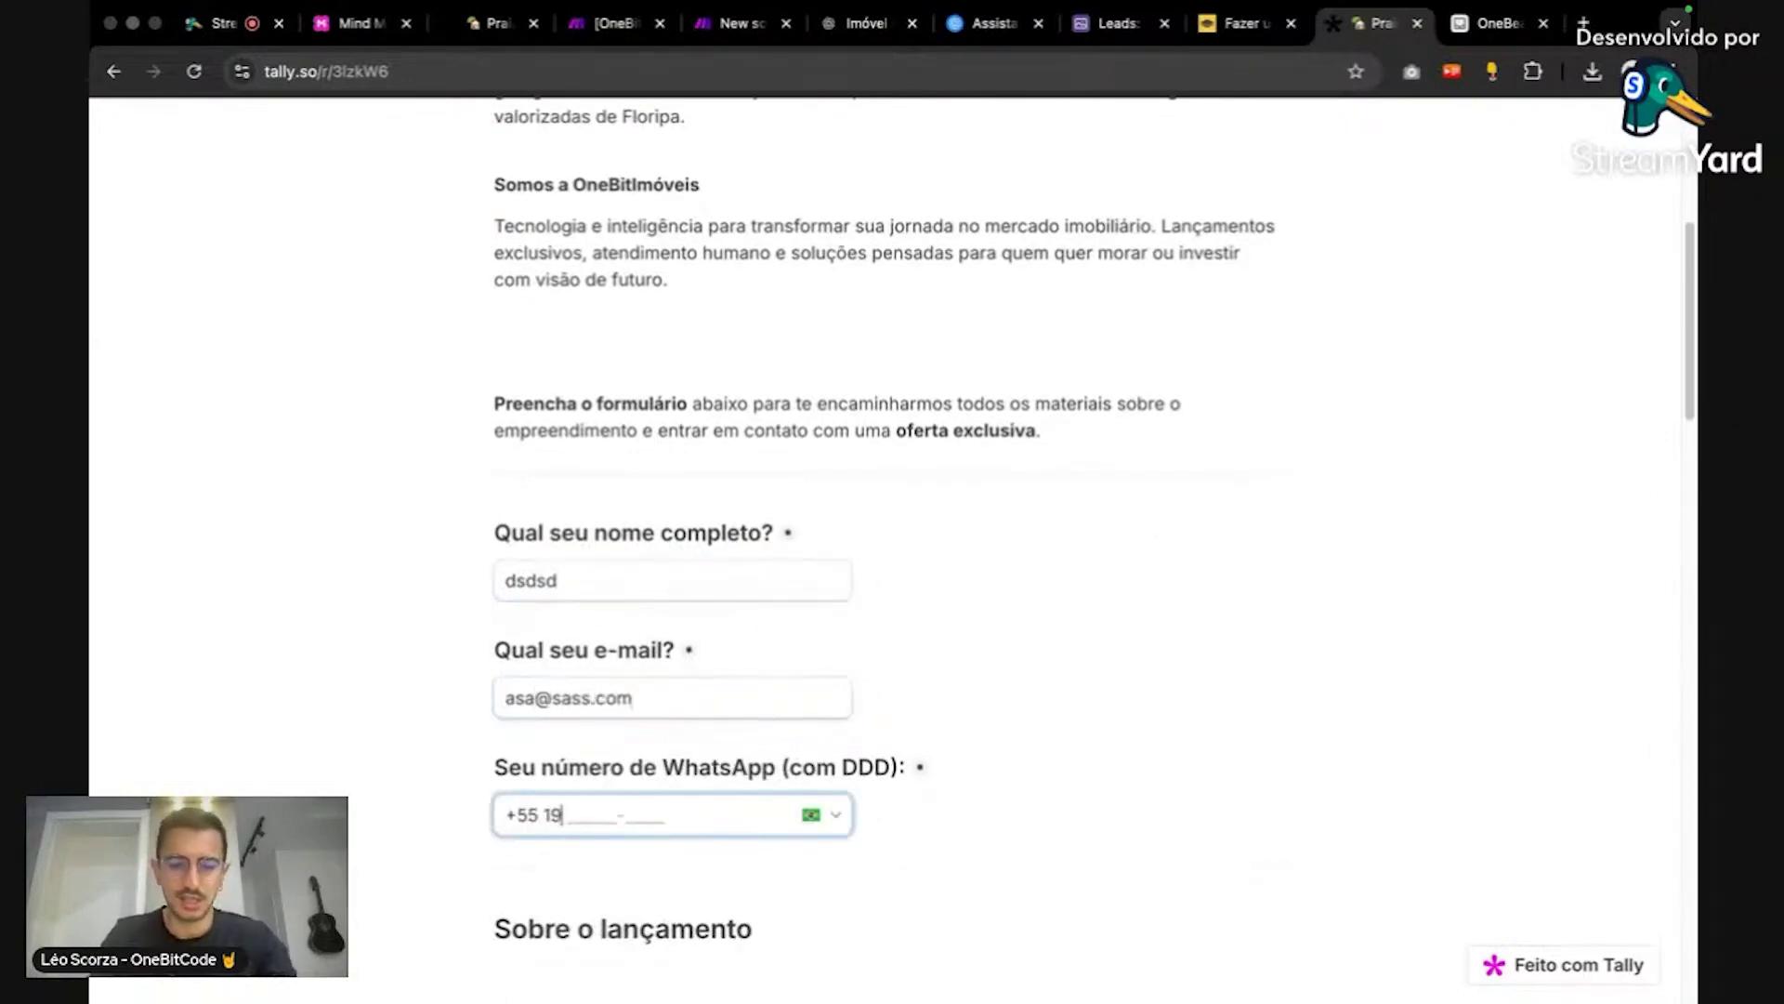
Step: Choose Tamanho e planta, Morar as purpose, and Pronto para fechar as buying moment
{"action": "scroll", "coordinate": [577, 474], "scroll_direction": "down", "scroll_amount": 8}
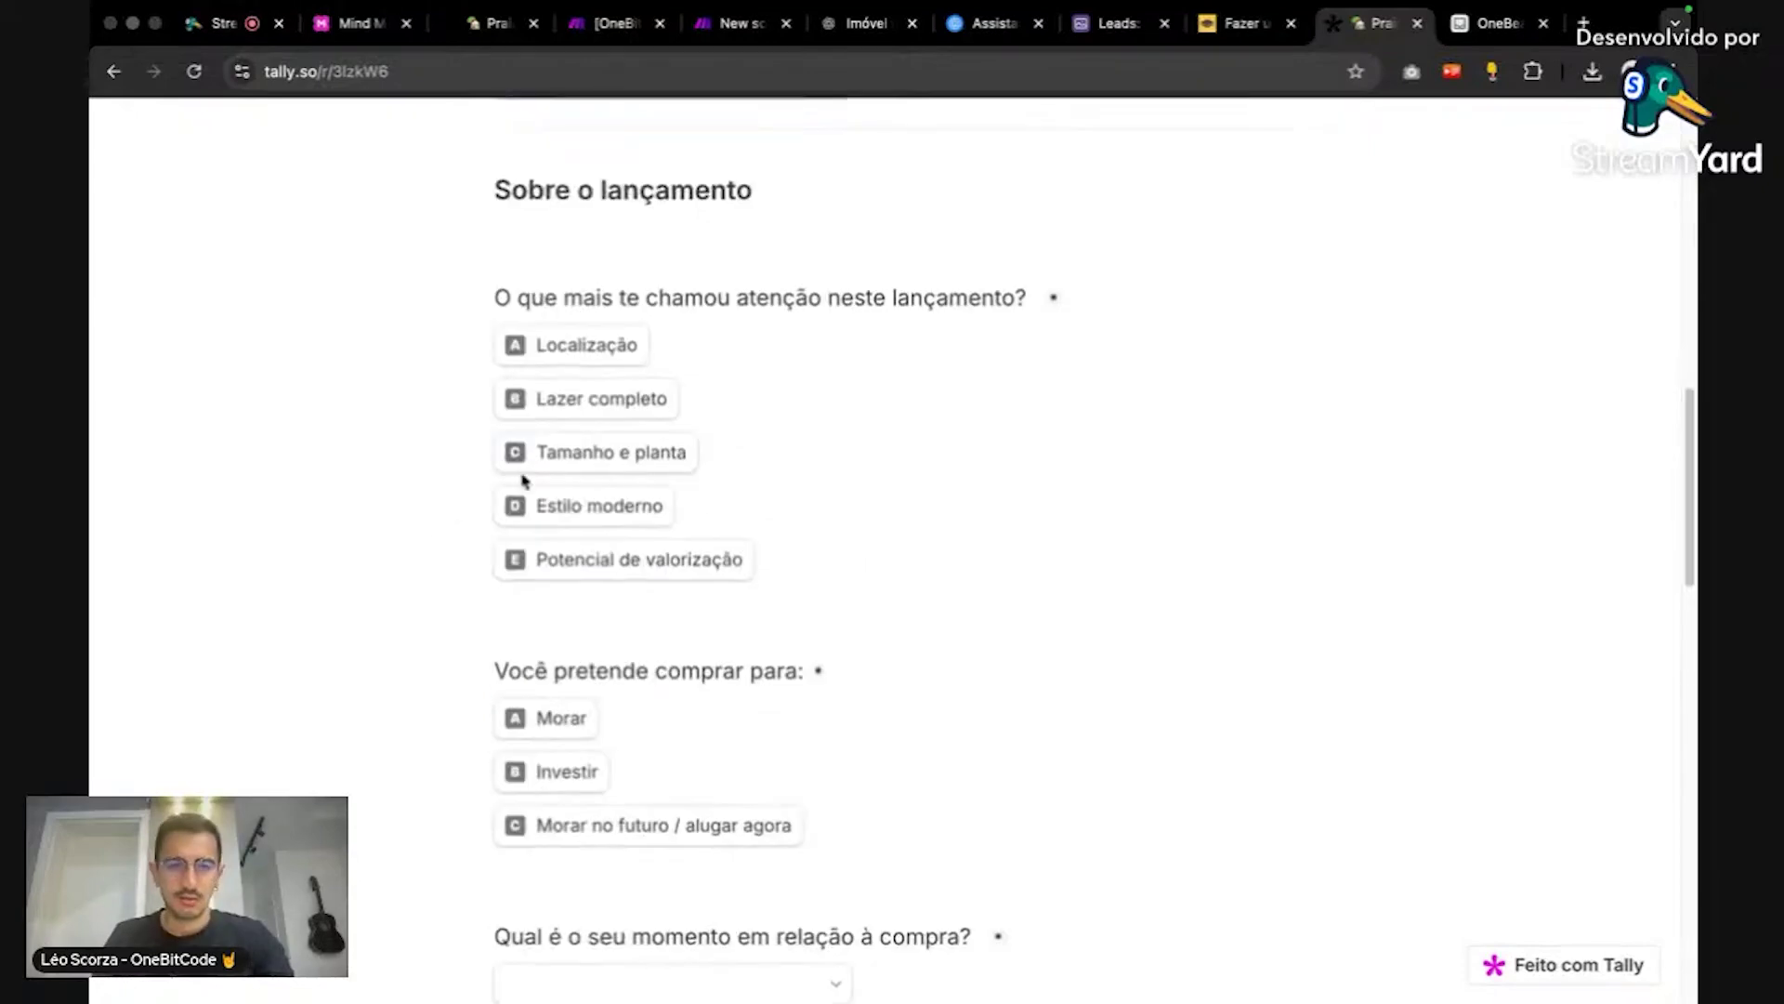
{"action": "left_click", "coordinate": [577, 455]}
{"action": "left_click", "coordinate": [542, 729]}
{"action": "scroll", "coordinate": [768, 873], "scroll_direction": "down", "scroll_amount": 3}
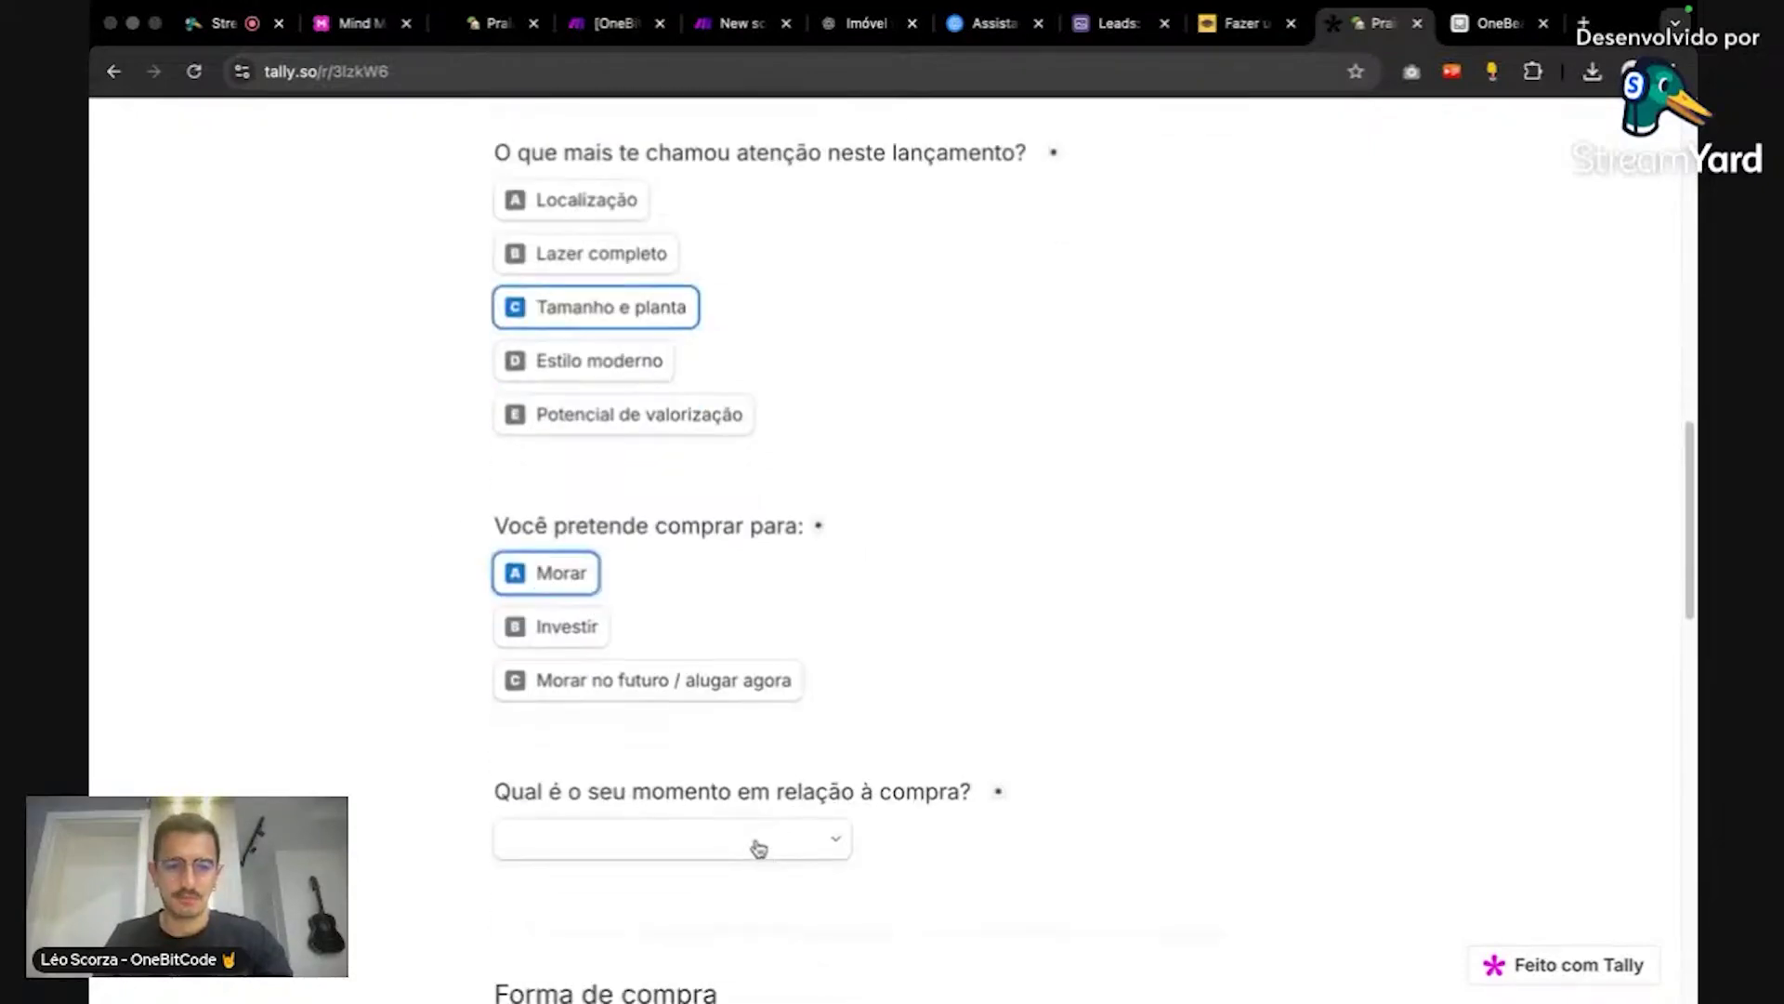
{"action": "left_click", "coordinate": [759, 848]}
{"action": "left_click", "coordinate": [737, 894]}
Step: Adjust the WhatsApp number's digits and attempt to submit the form
{"action": "scroll", "coordinate": [930, 892], "scroll_direction": "down", "scroll_amount": 15}
{"action": "scroll", "coordinate": [734, 681], "scroll_direction": "up", "scroll_amount": 8}
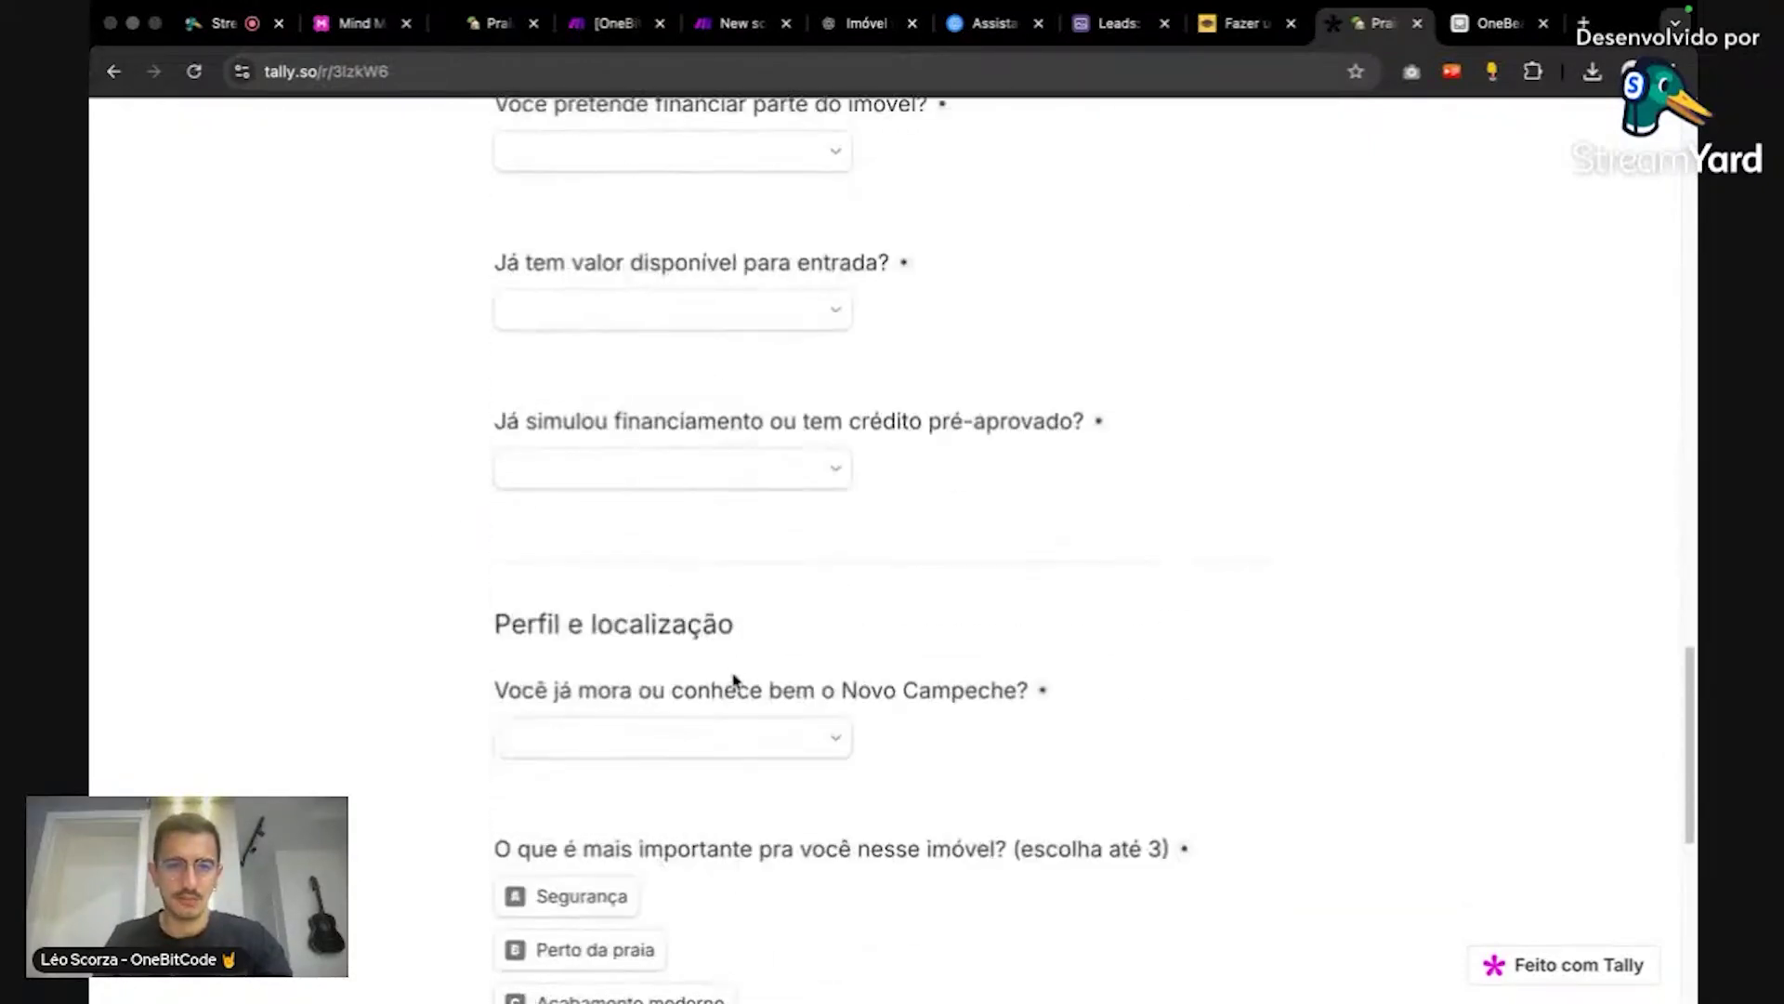
{"action": "scroll", "coordinate": [716, 539], "scroll_direction": "up", "scroll_amount": 4}
{"action": "scroll", "coordinate": [730, 502], "scroll_direction": "up", "scroll_amount": 20}
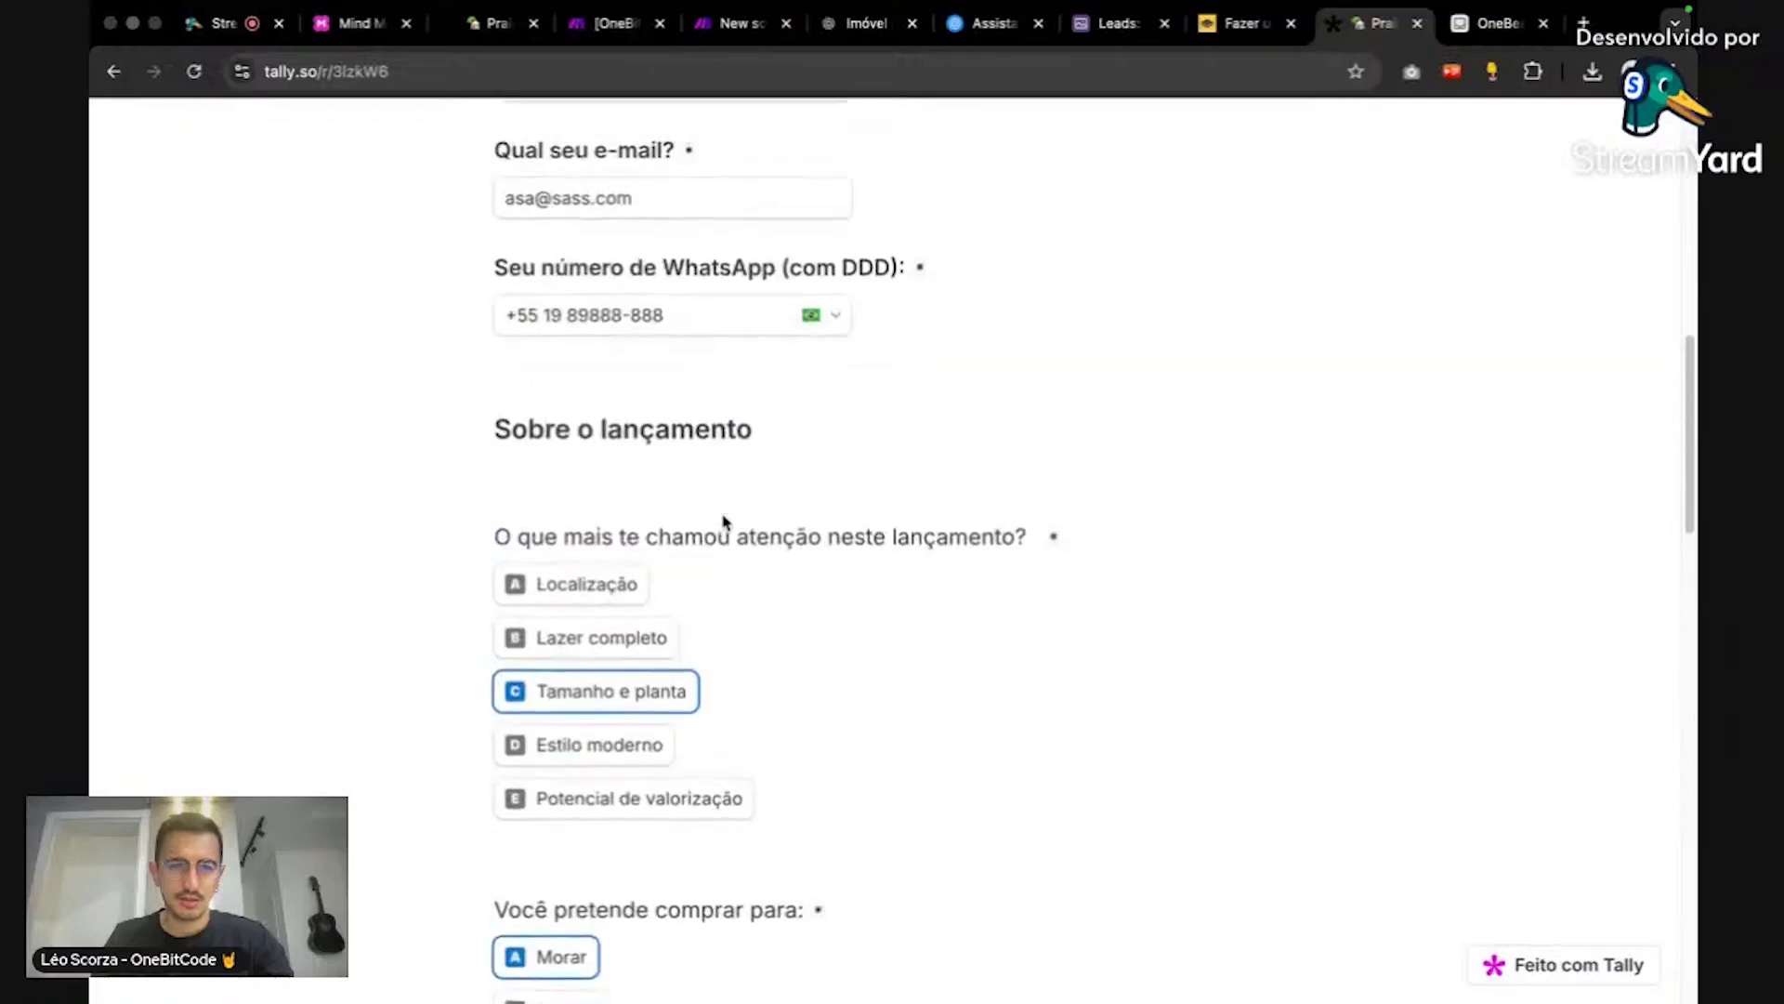
{"action": "scroll", "coordinate": [724, 520], "scroll_direction": "up", "scroll_amount": 1}
{"action": "left_click", "coordinate": [697, 426]}
{"action": "type", "text": "2"}
{"action": "scroll", "coordinate": [728, 466], "scroll_direction": "down", "scroll_amount": 15}
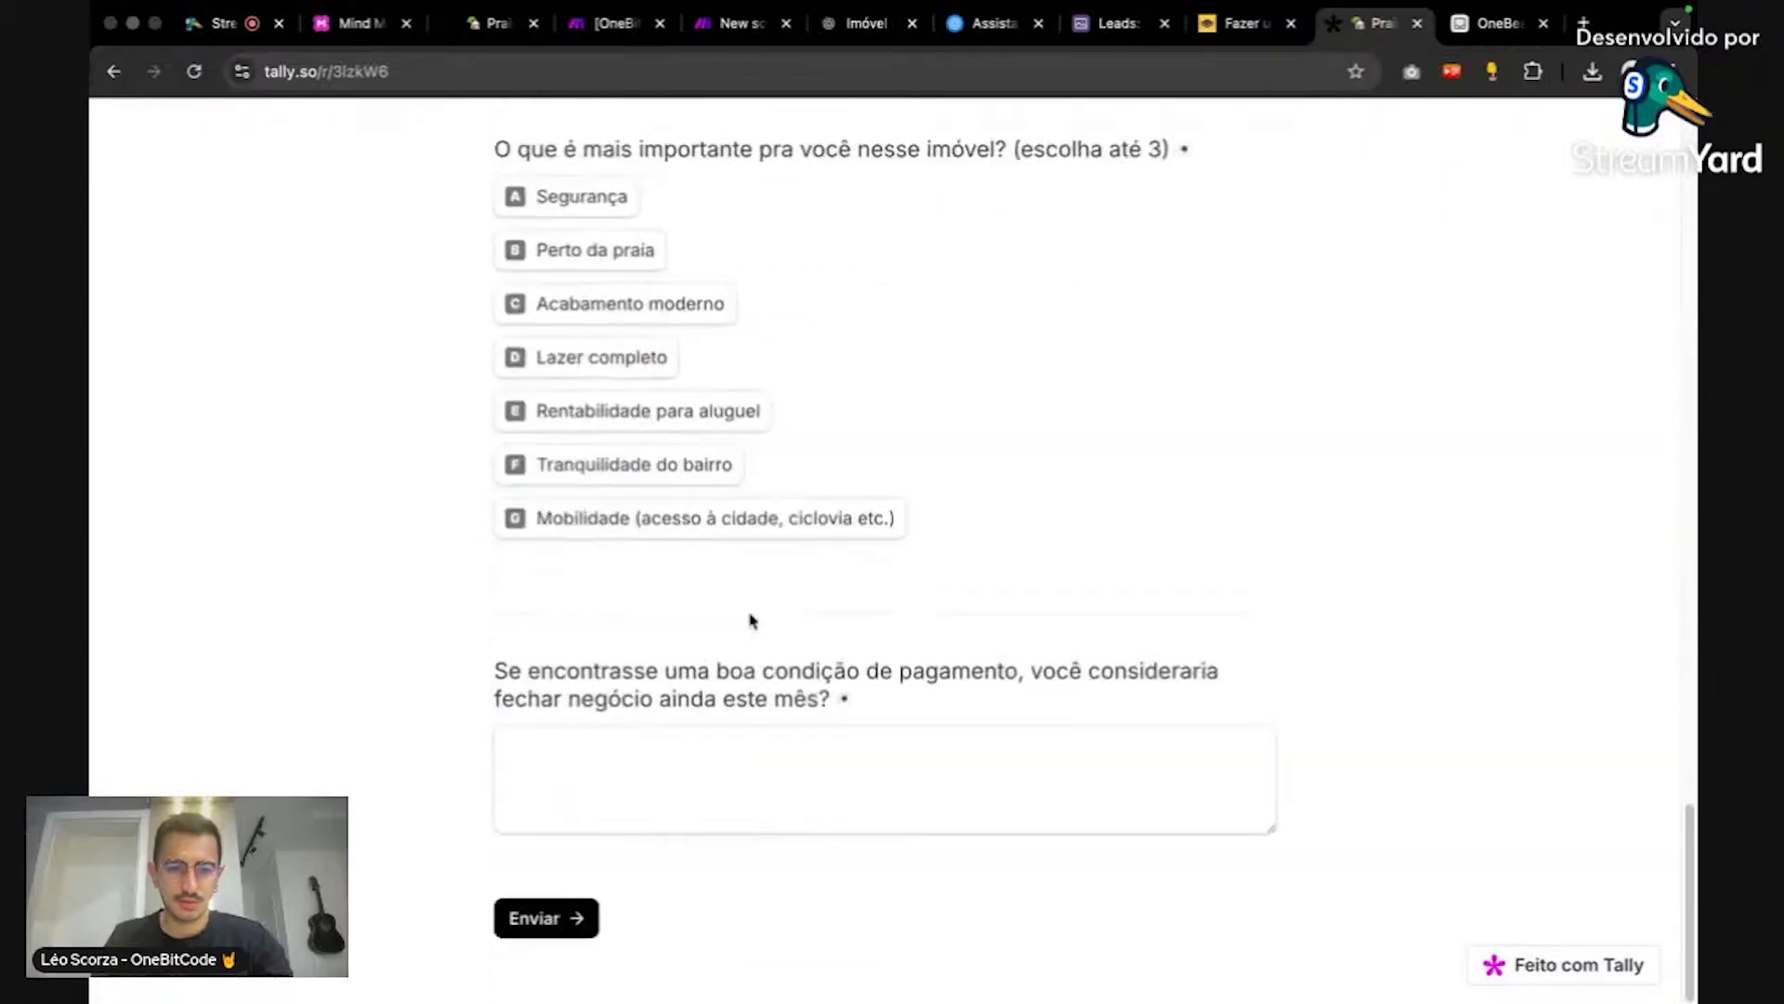
{"action": "left_click", "coordinate": [558, 922]}
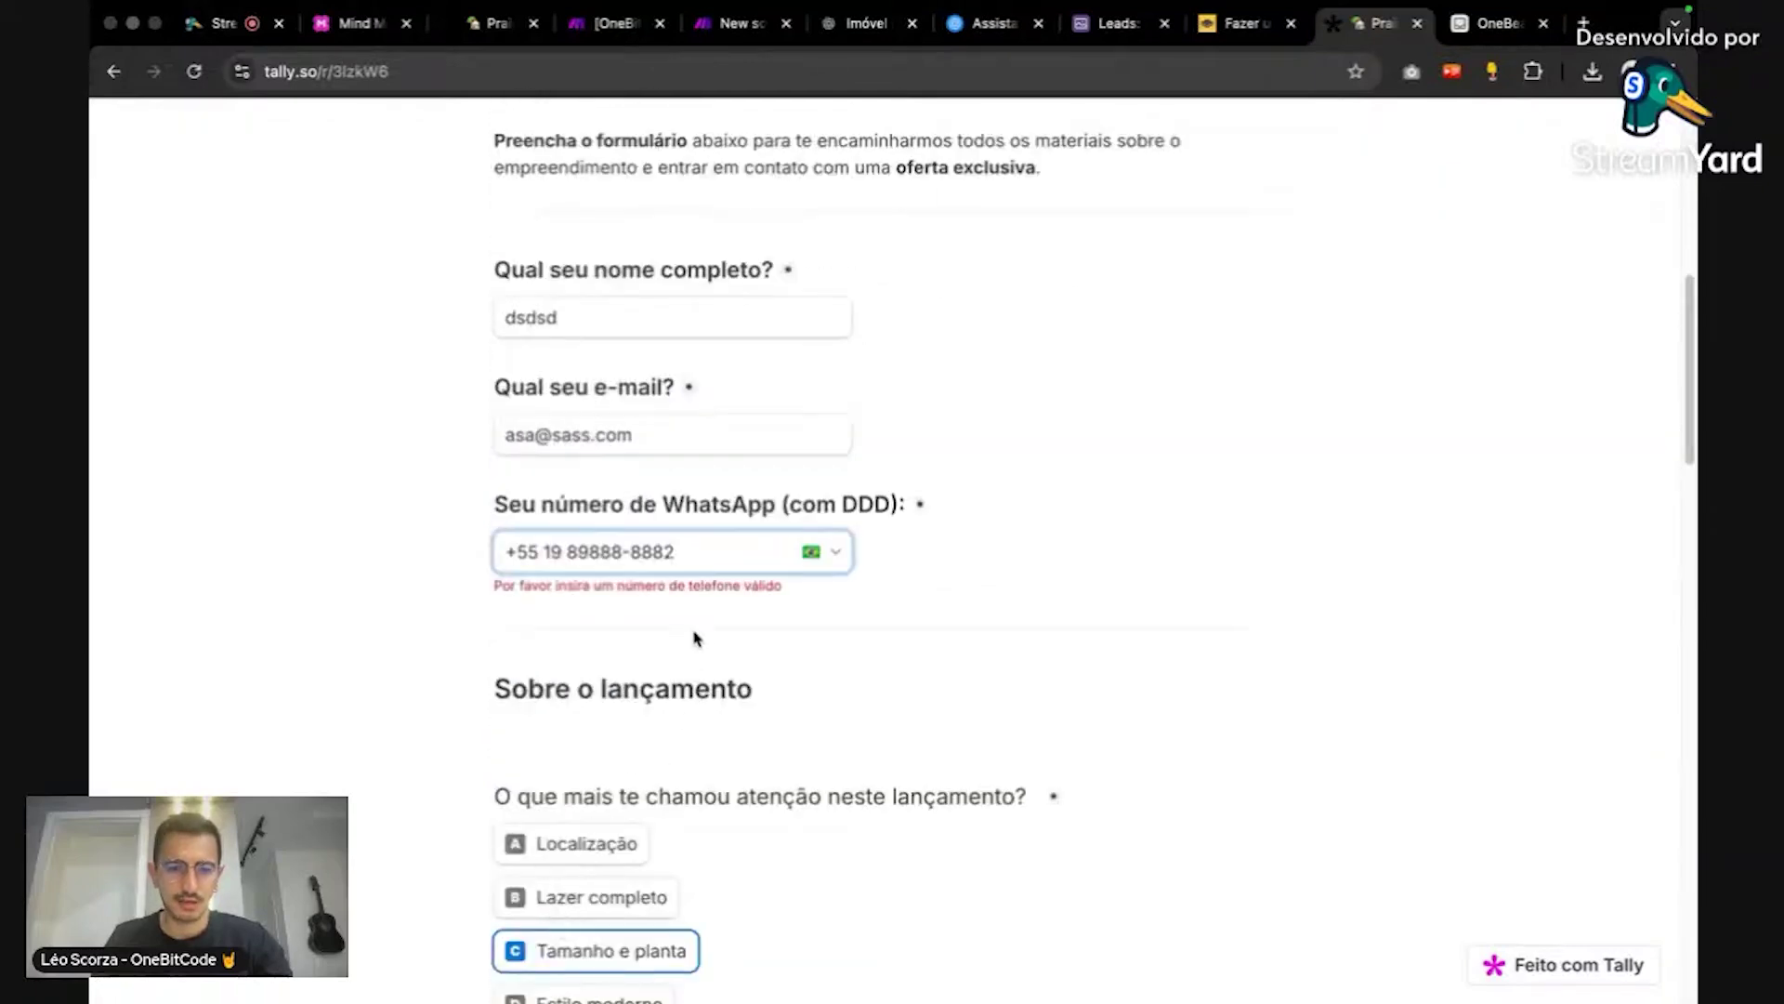
{"action": "key", "text": "BackSpace"}
{"action": "scroll", "coordinate": [962, 506], "scroll_direction": "down", "scroll_amount": 15}
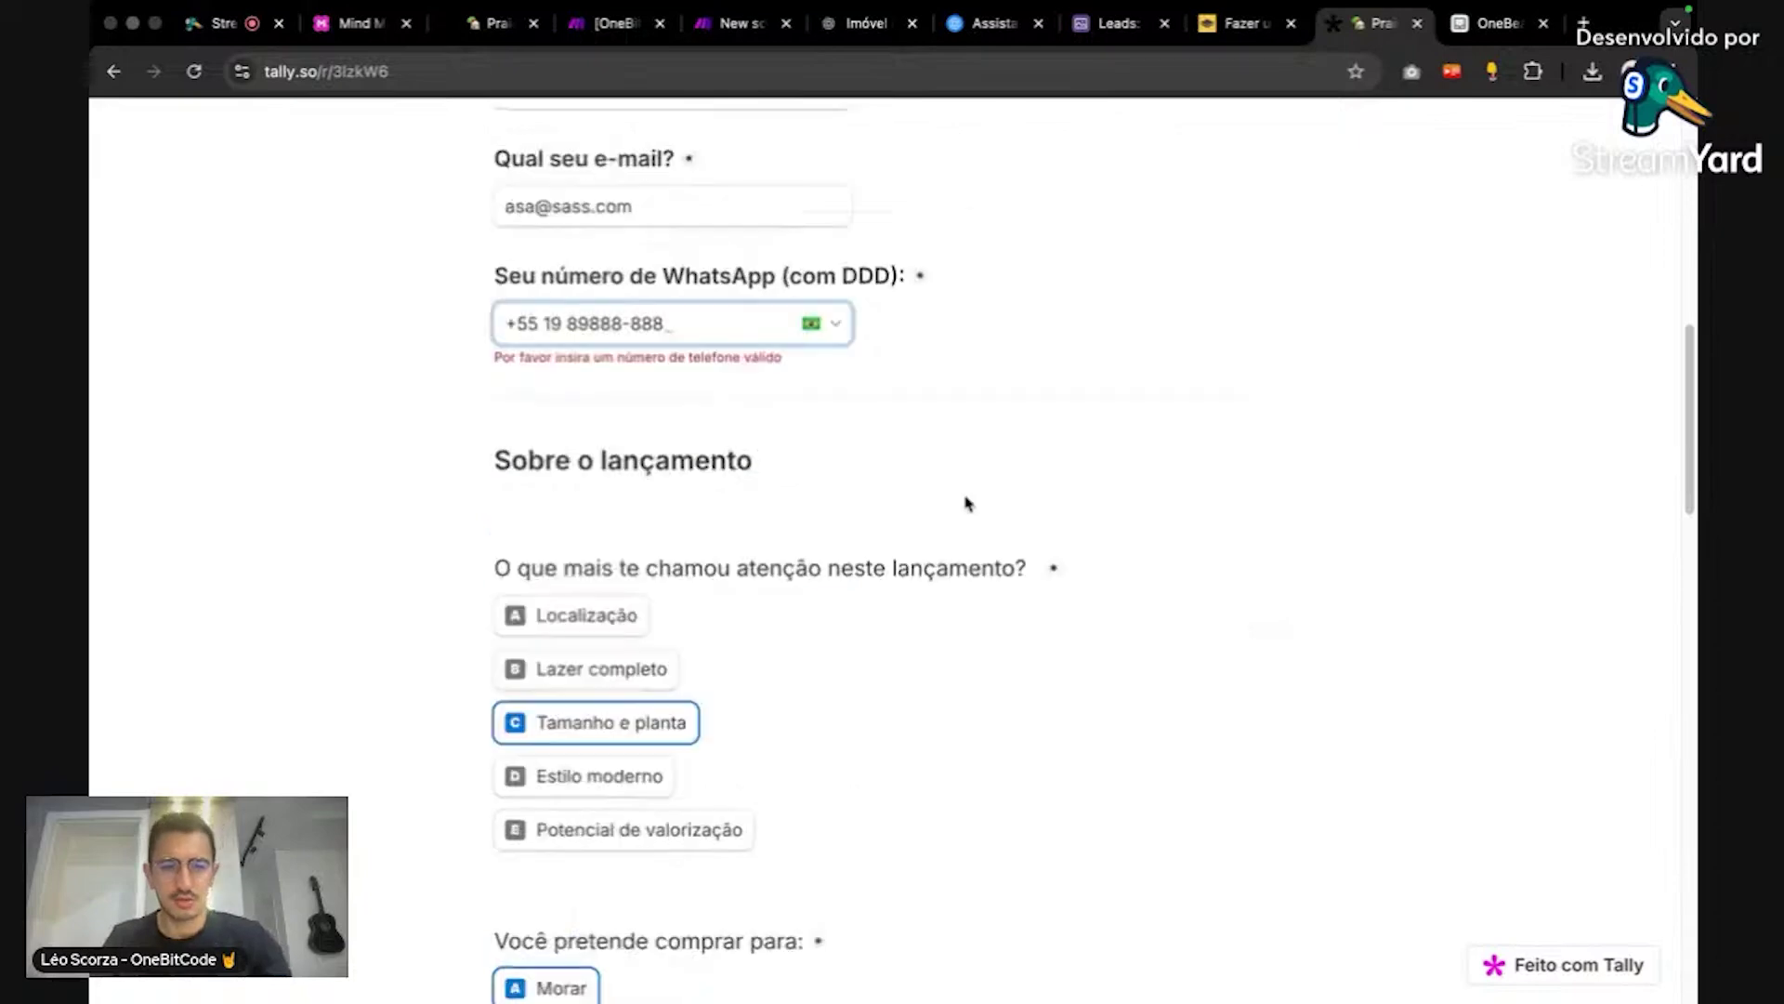
{"action": "left_click", "coordinate": [572, 929]}
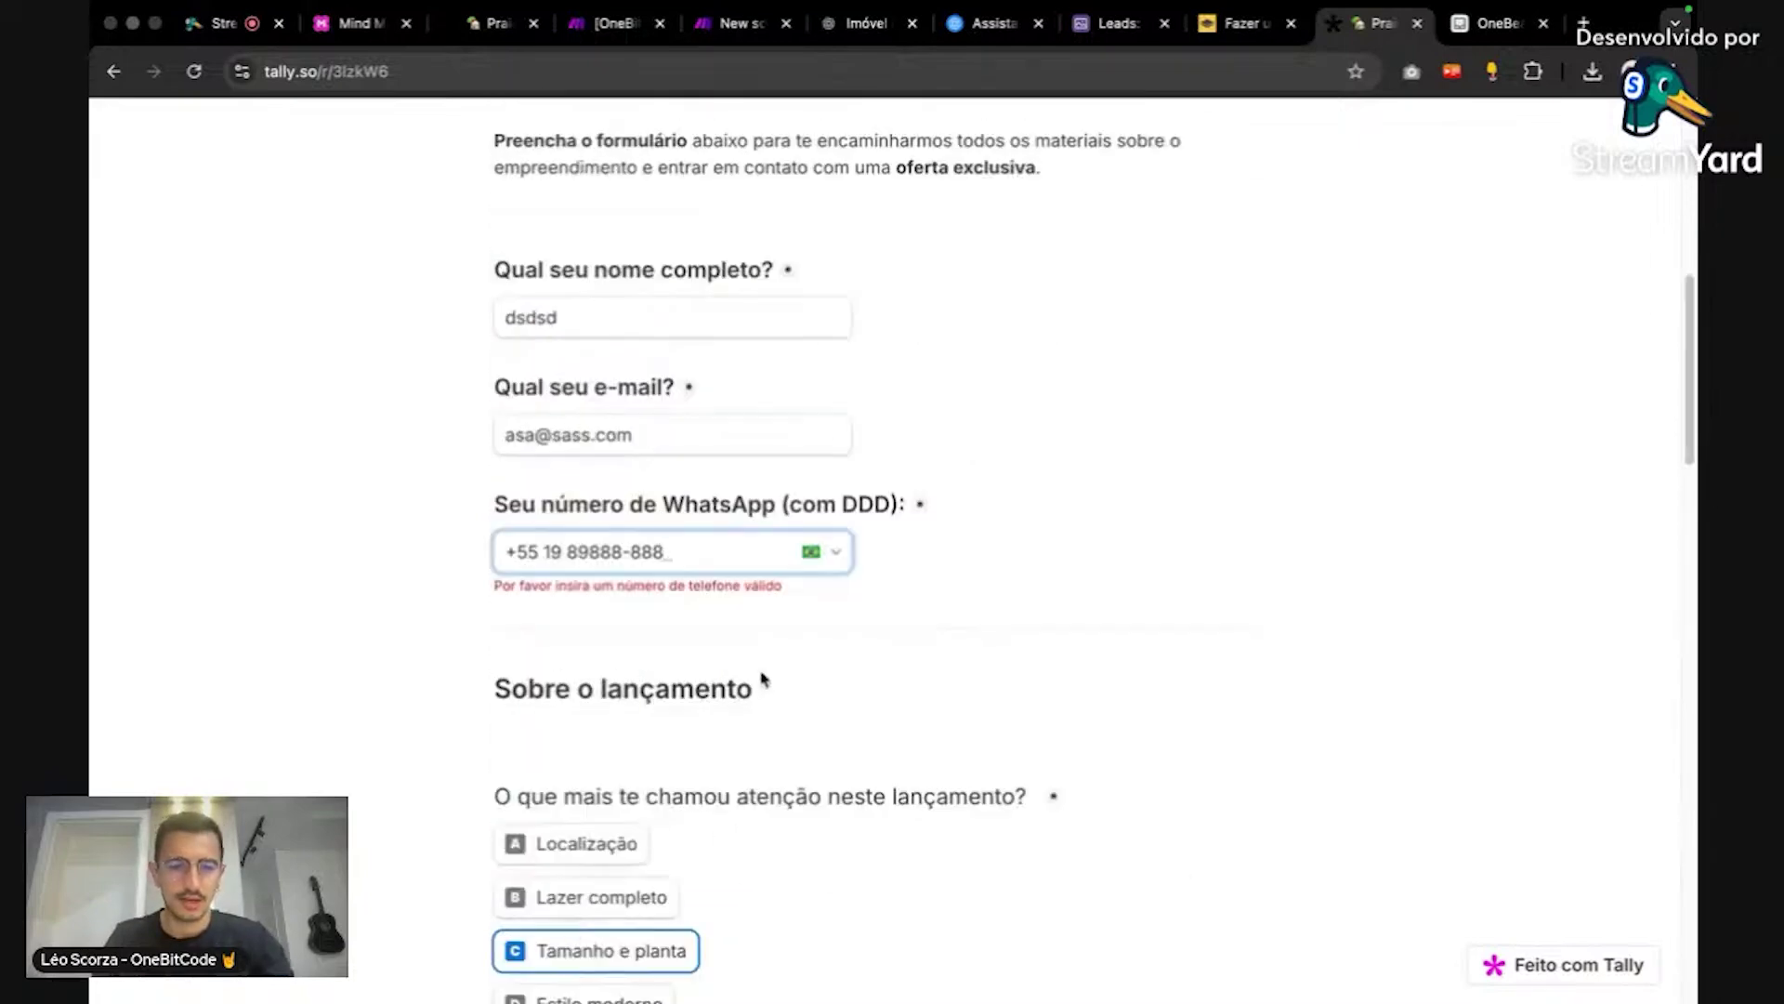
Step: Answer 'não' for payment condition, pick Tranquilidade do bairro, and Sim to knowing Novo Campeche
{"action": "scroll", "coordinate": [760, 683], "scroll_direction": "down", "scroll_amount": 15}
{"action": "left_click", "coordinate": [718, 785]}
{"action": "type", "text": "não"}
{"action": "left_click", "coordinate": [623, 419]}
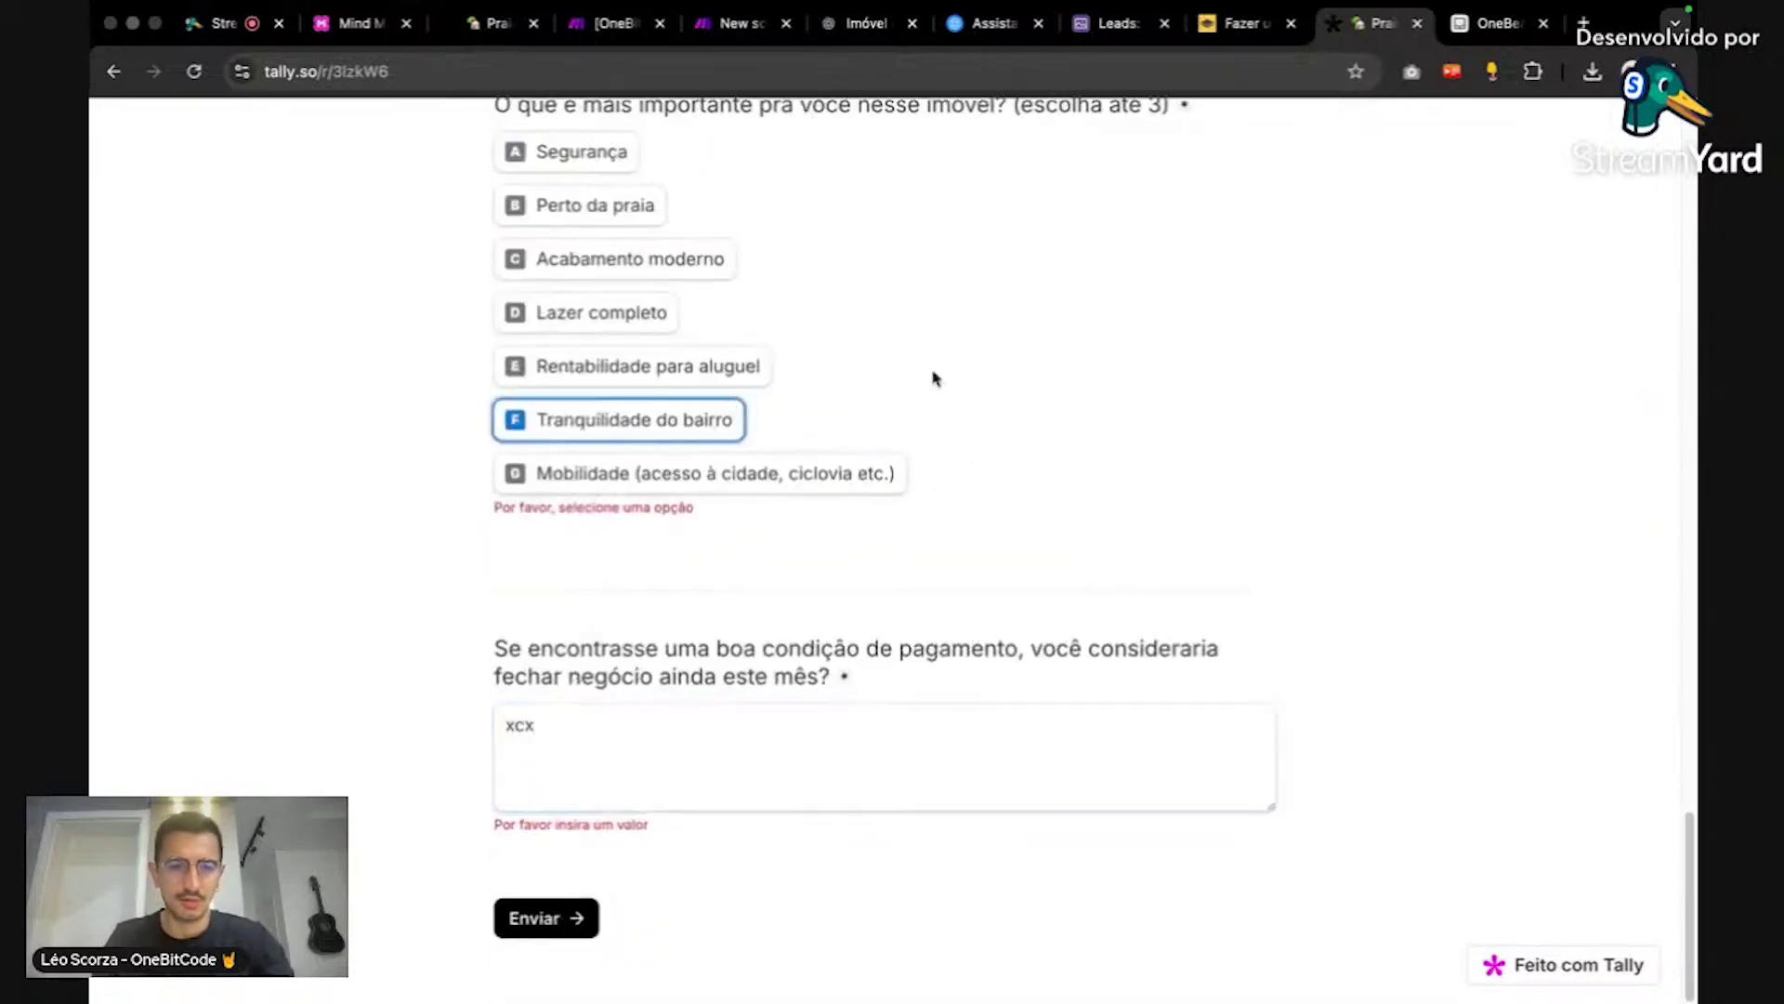
{"action": "scroll", "coordinate": [822, 454], "scroll_direction": "up", "scroll_amount": 4}
{"action": "left_click", "coordinate": [651, 395]}
{"action": "left_click", "coordinate": [651, 418]}
Step: Answer Não to financing simulation, Até R$30 mil down payment, and Não to financing part
{"action": "scroll", "coordinate": [651, 418], "scroll_direction": "up", "scroll_amount": 3}
{"action": "left_click", "coordinate": [707, 414]}
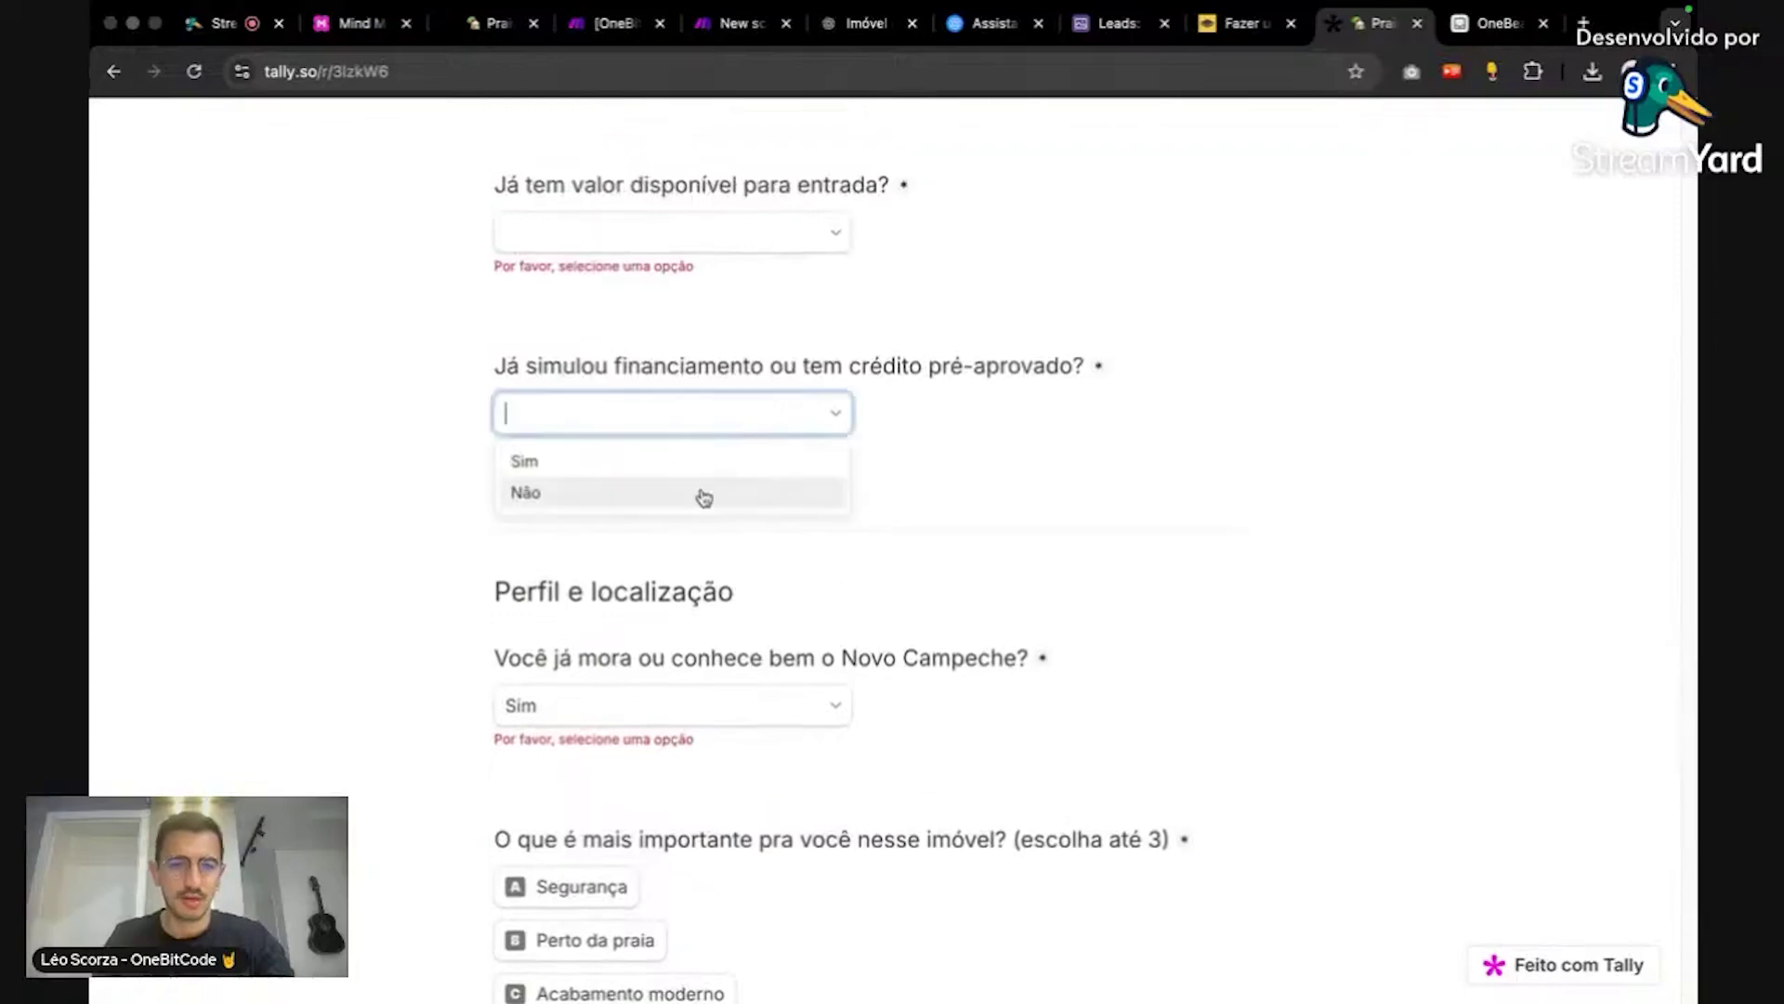
{"action": "left_click", "coordinate": [700, 493]}
{"action": "left_click", "coordinate": [716, 232]}
{"action": "left_click", "coordinate": [721, 279]}
{"action": "scroll", "coordinate": [743, 465], "scroll_direction": "up", "scroll_amount": 5}
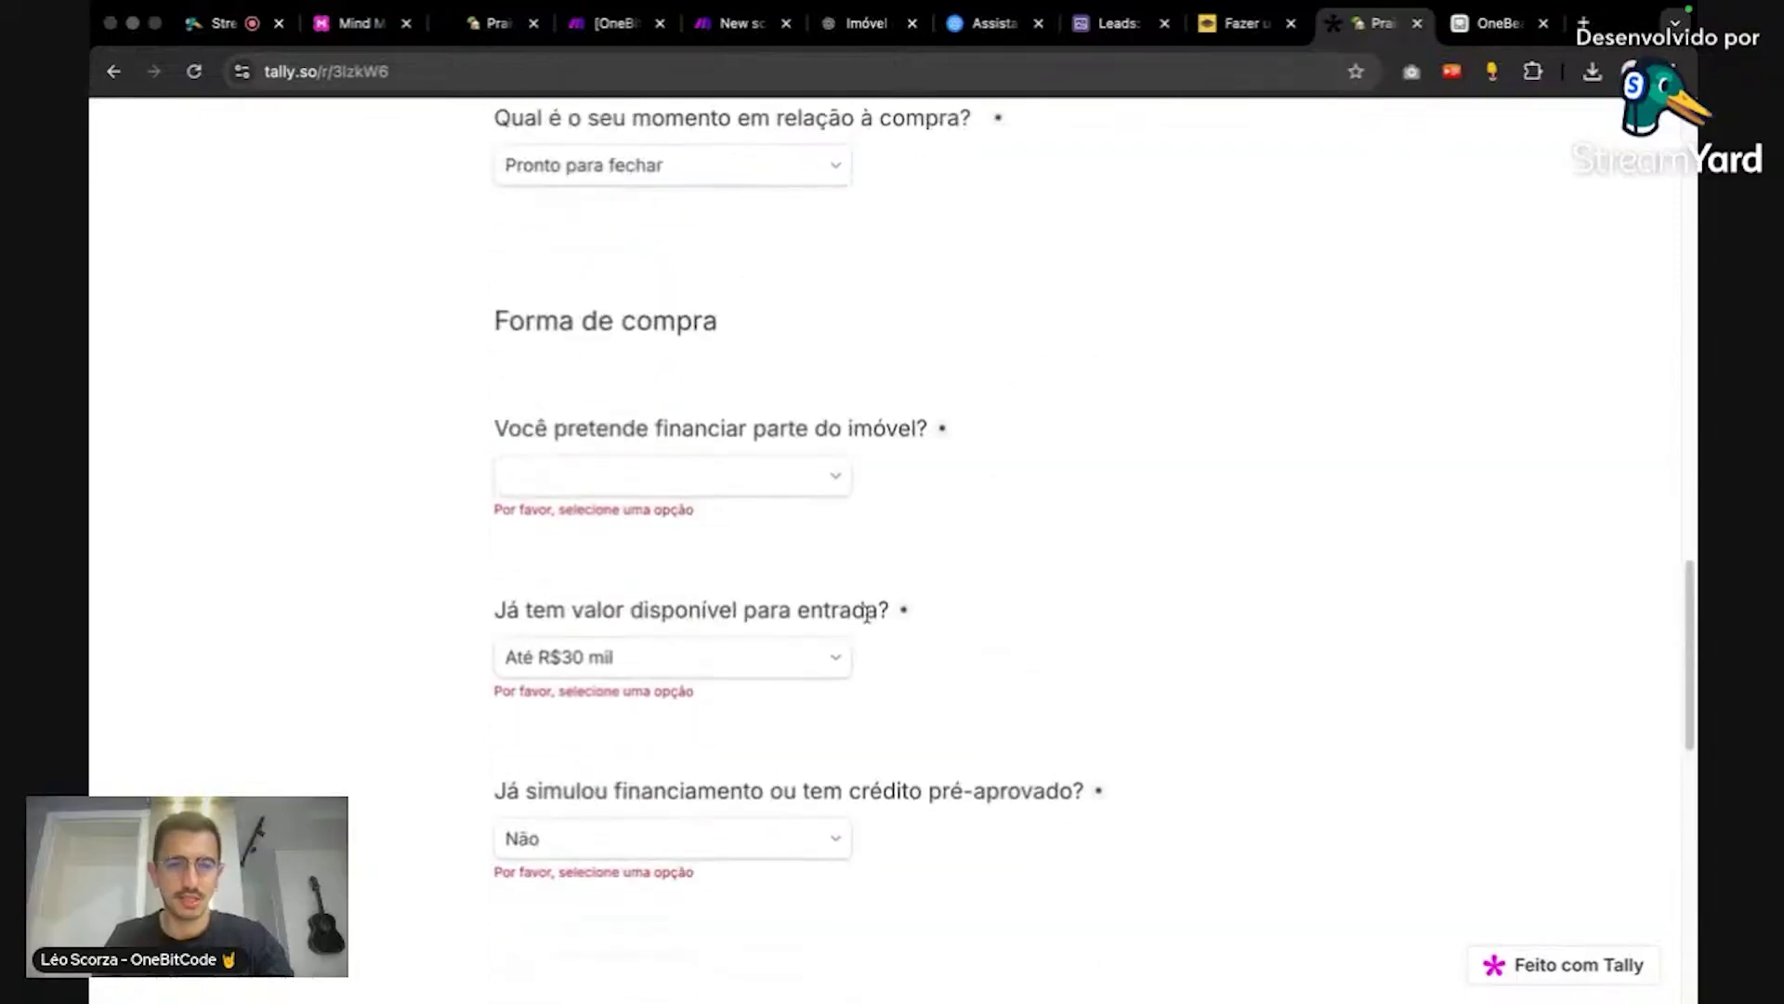
{"action": "left_click", "coordinate": [749, 489]}
{"action": "left_click", "coordinate": [729, 555]}
Step: Replace the last digits of the WhatsApp number with new ones
{"action": "scroll", "coordinate": [1099, 465], "scroll_direction": "up", "scroll_amount": 7}
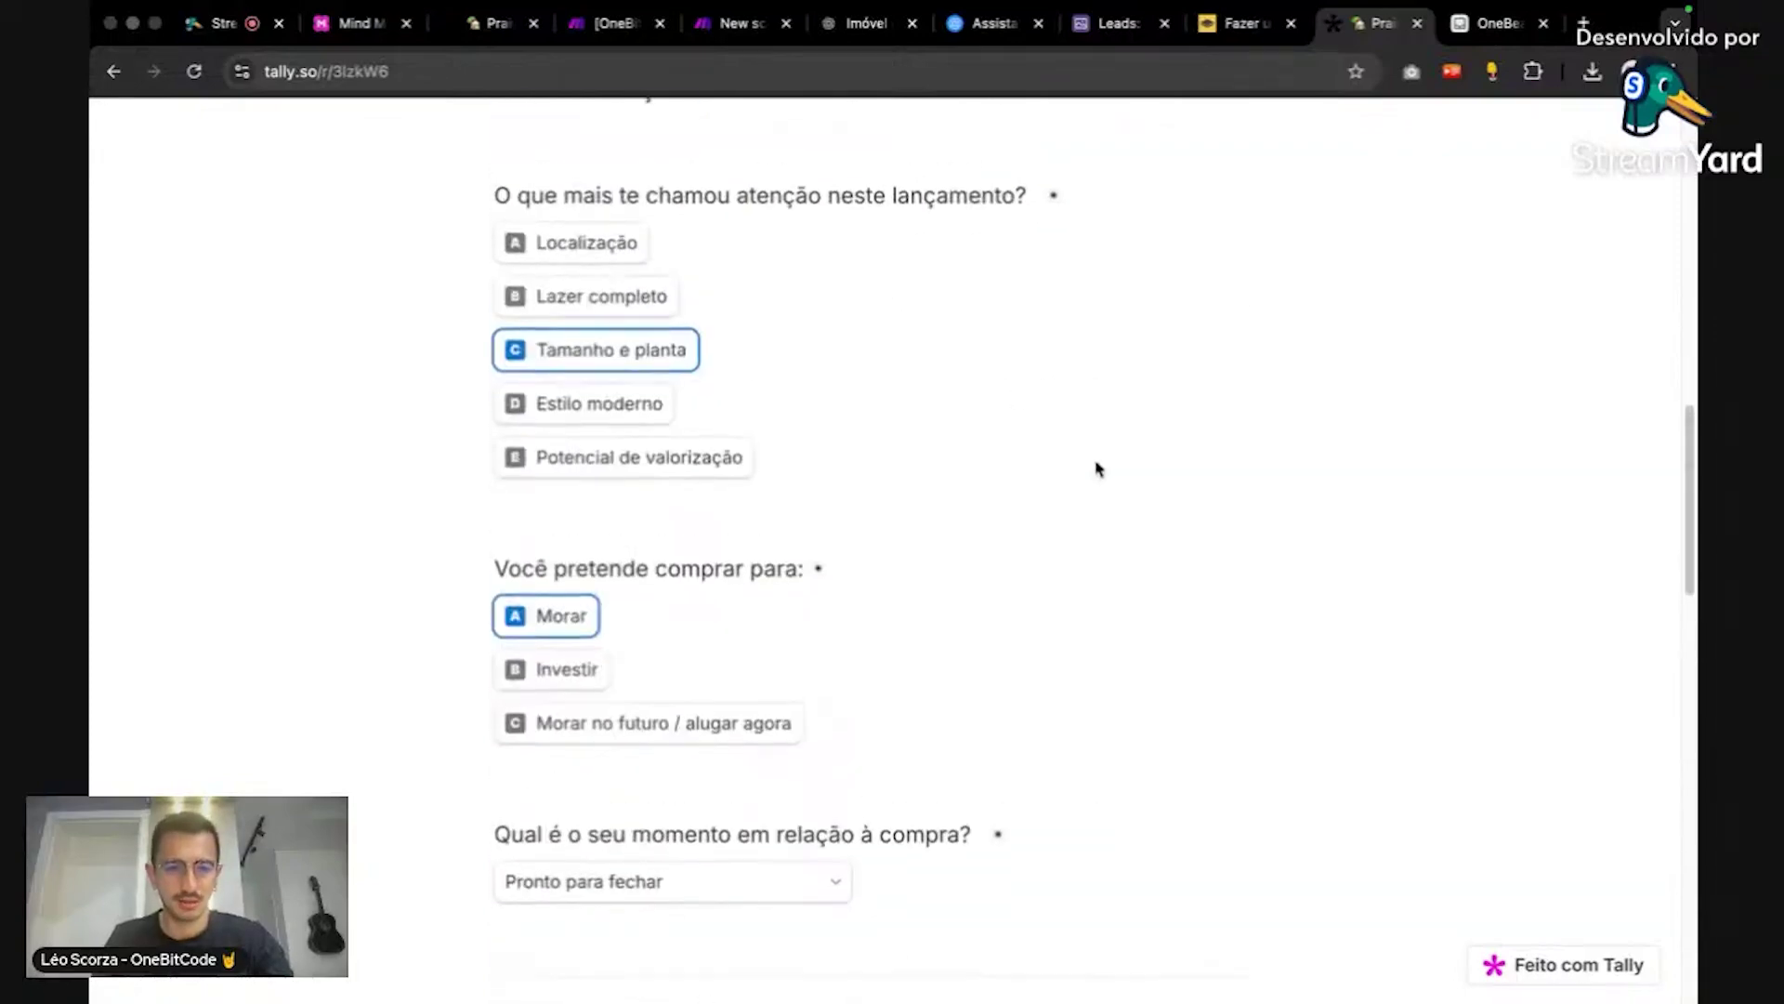
{"action": "scroll", "coordinate": [1088, 483], "scroll_direction": "down", "scroll_amount": 2}
{"action": "scroll", "coordinate": [1078, 492], "scroll_direction": "down", "scroll_amount": 7}
{"action": "scroll", "coordinate": [1078, 493], "scroll_direction": "up", "scroll_amount": 10}
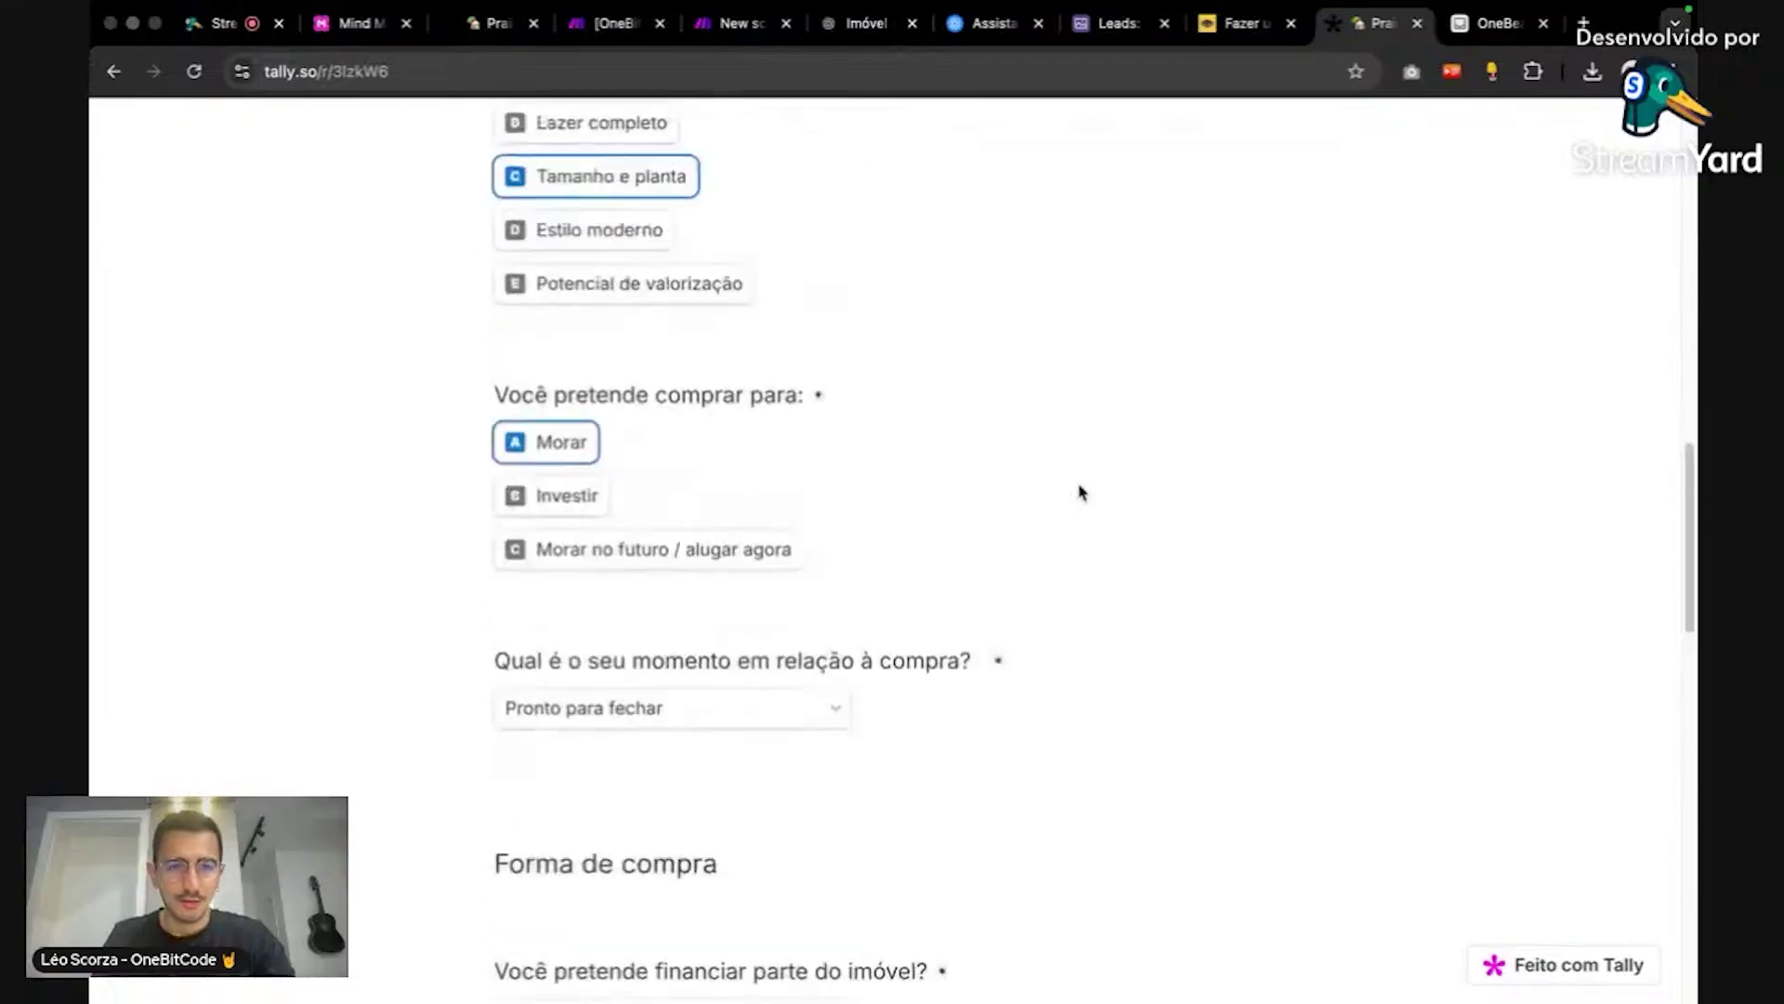
{"action": "scroll", "coordinate": [1078, 492], "scroll_direction": "up", "scroll_amount": 5}
{"action": "left_click", "coordinate": [602, 552]}
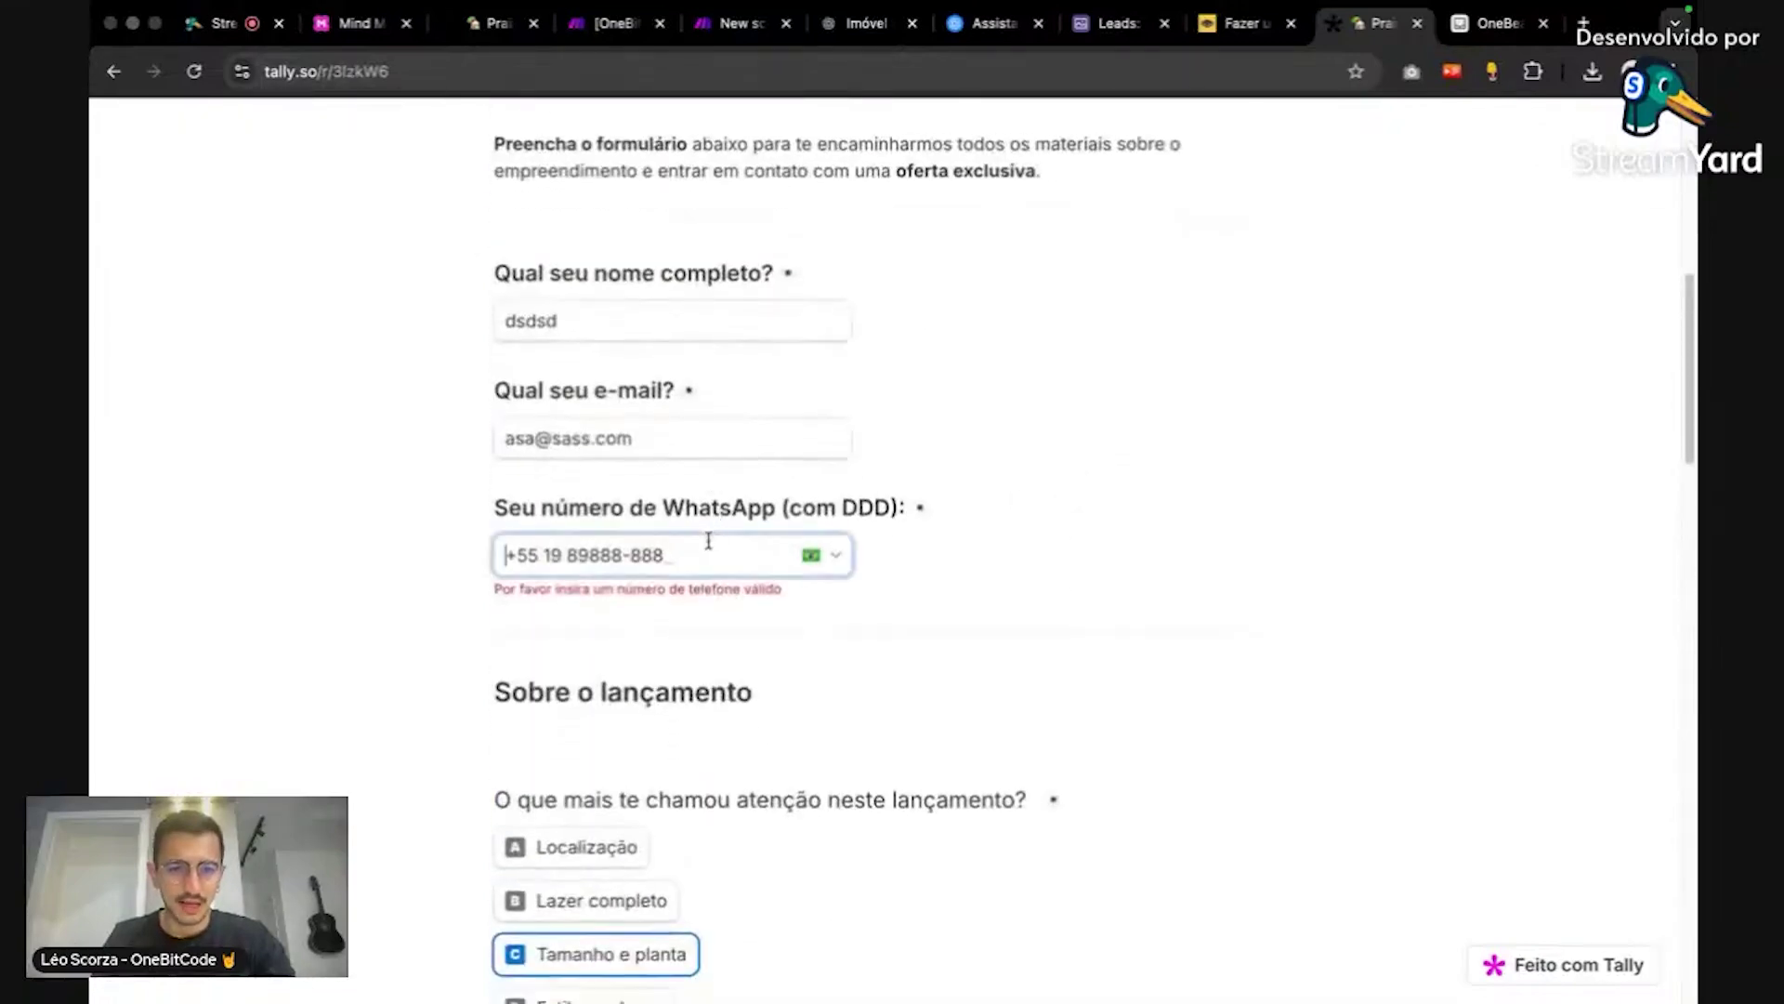
{"action": "left_click", "coordinate": [608, 553]}
{"action": "left_click_drag", "start_coordinate": [584, 555], "coordinate": [677, 558]}
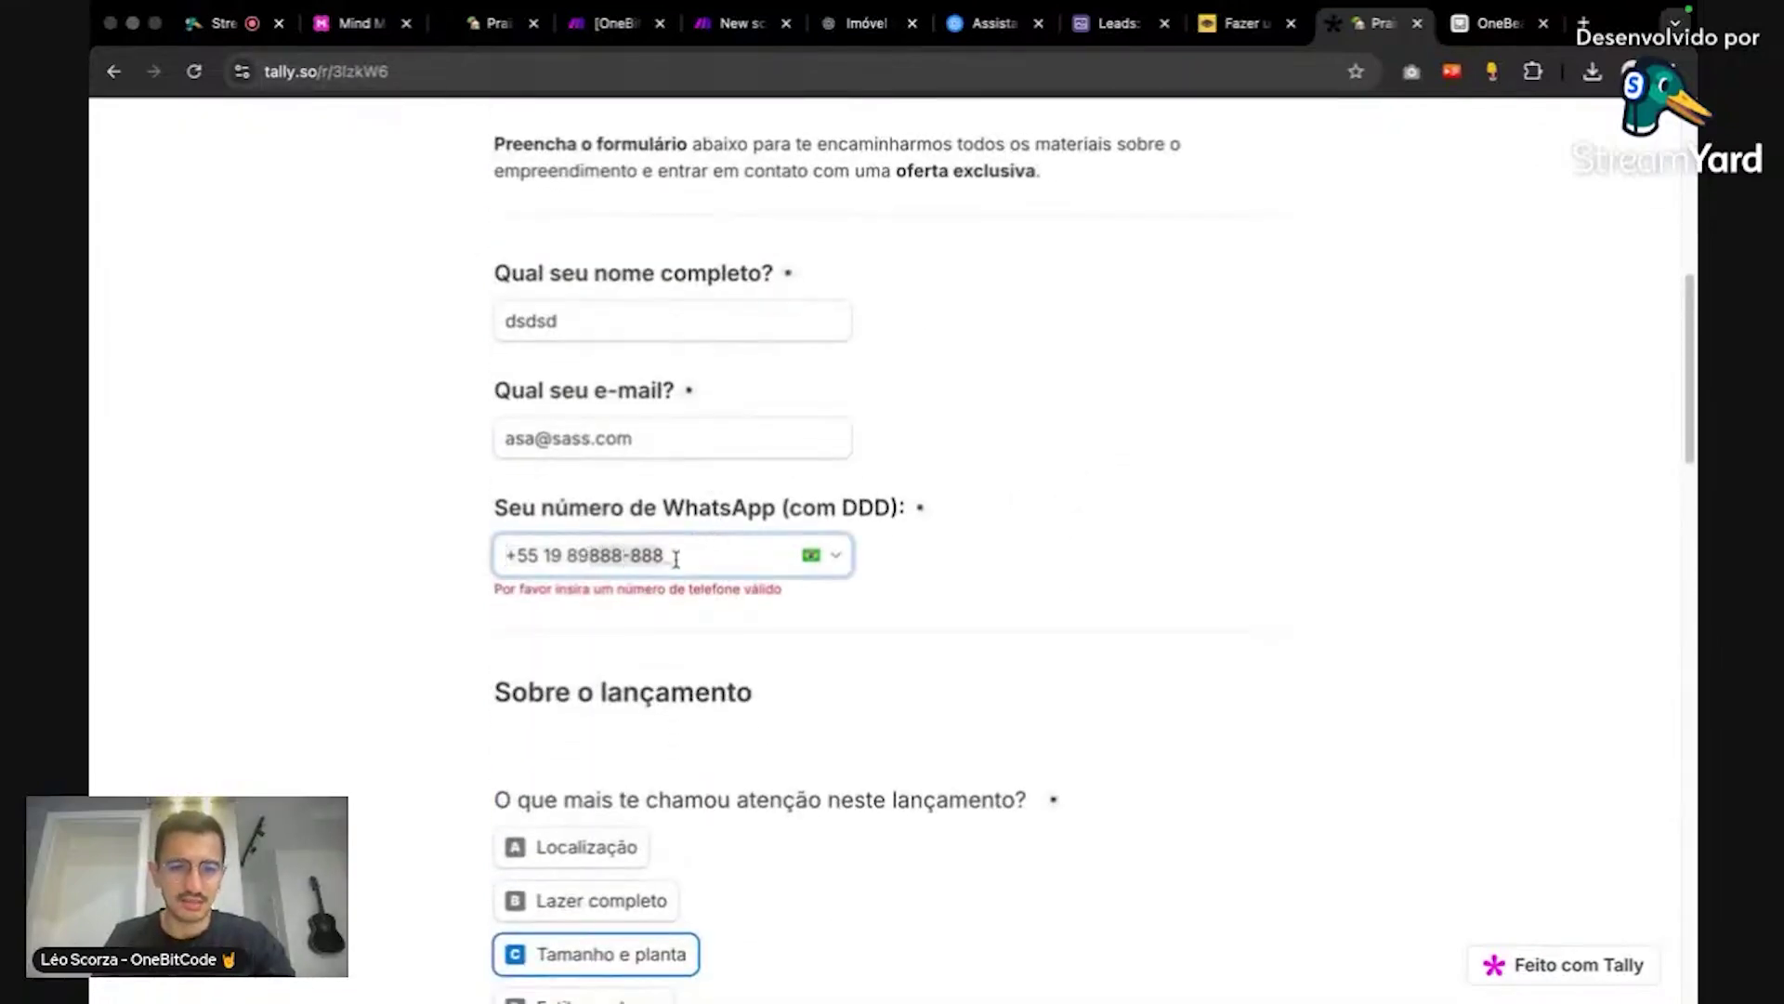
{"action": "type", "text": "3213211"}
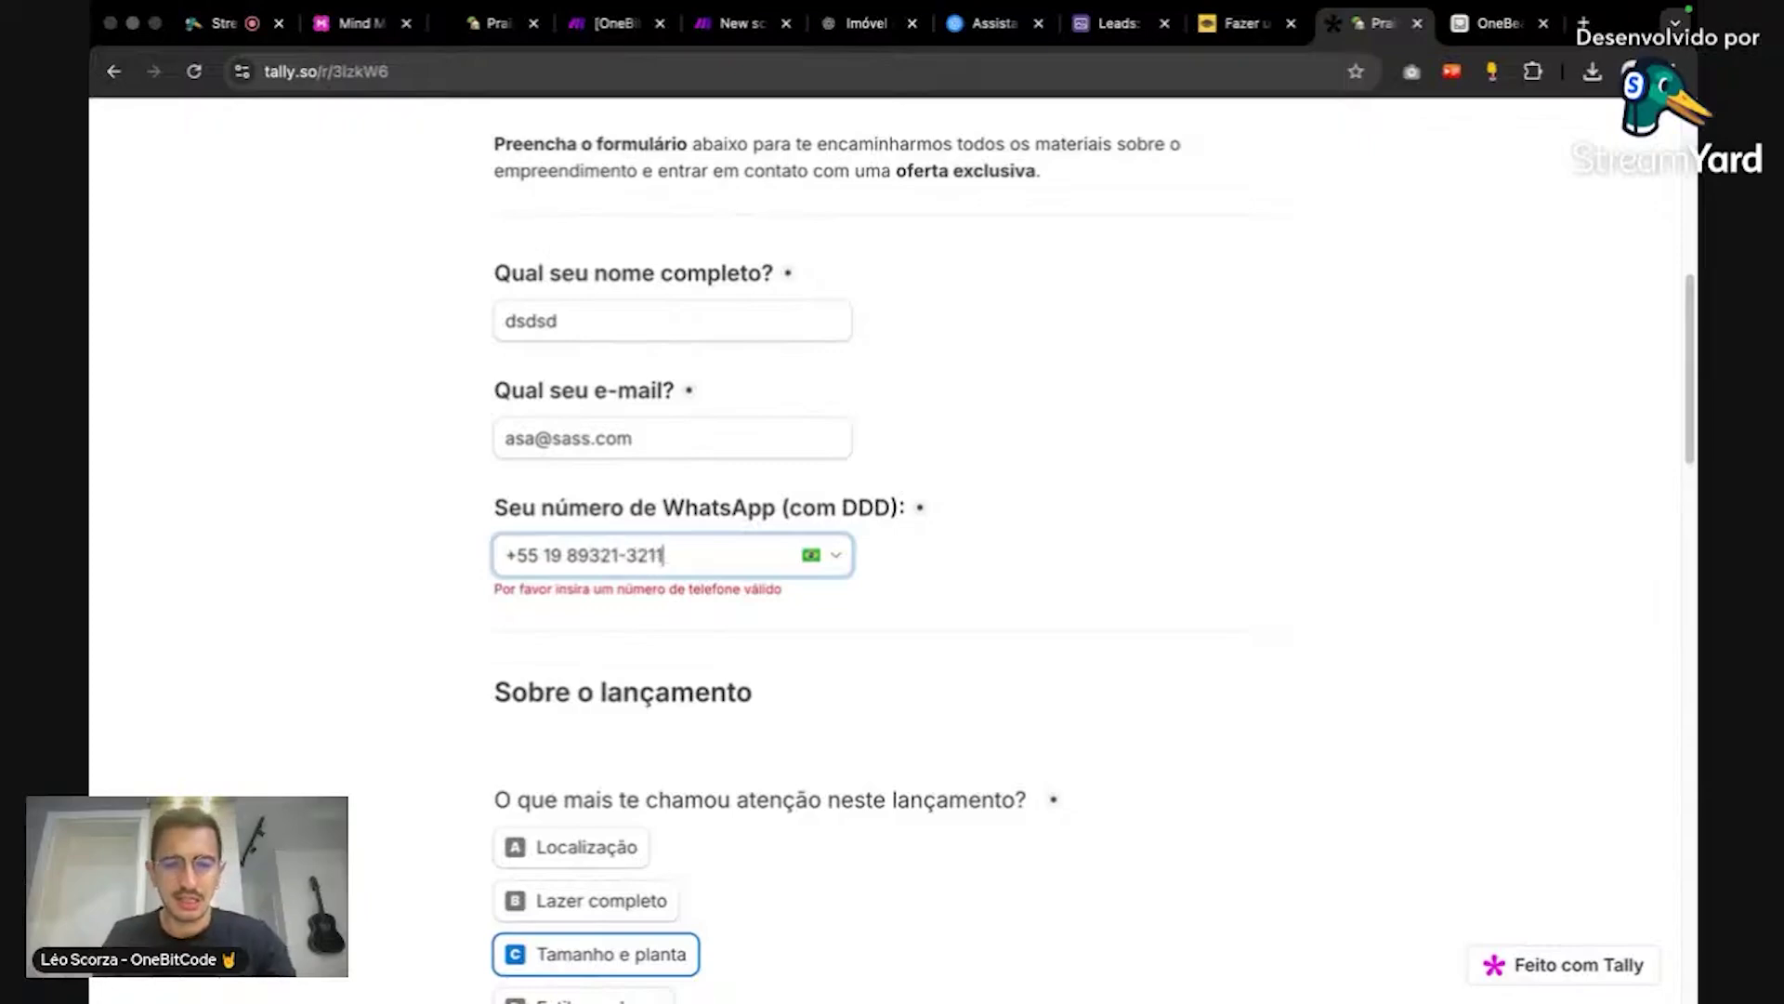
Step: Correct the phone number's trailing digits until it validates and submit the form
{"action": "scroll", "coordinate": [999, 563], "scroll_direction": "down", "scroll_amount": 10}
{"action": "left_click", "coordinate": [555, 906]}
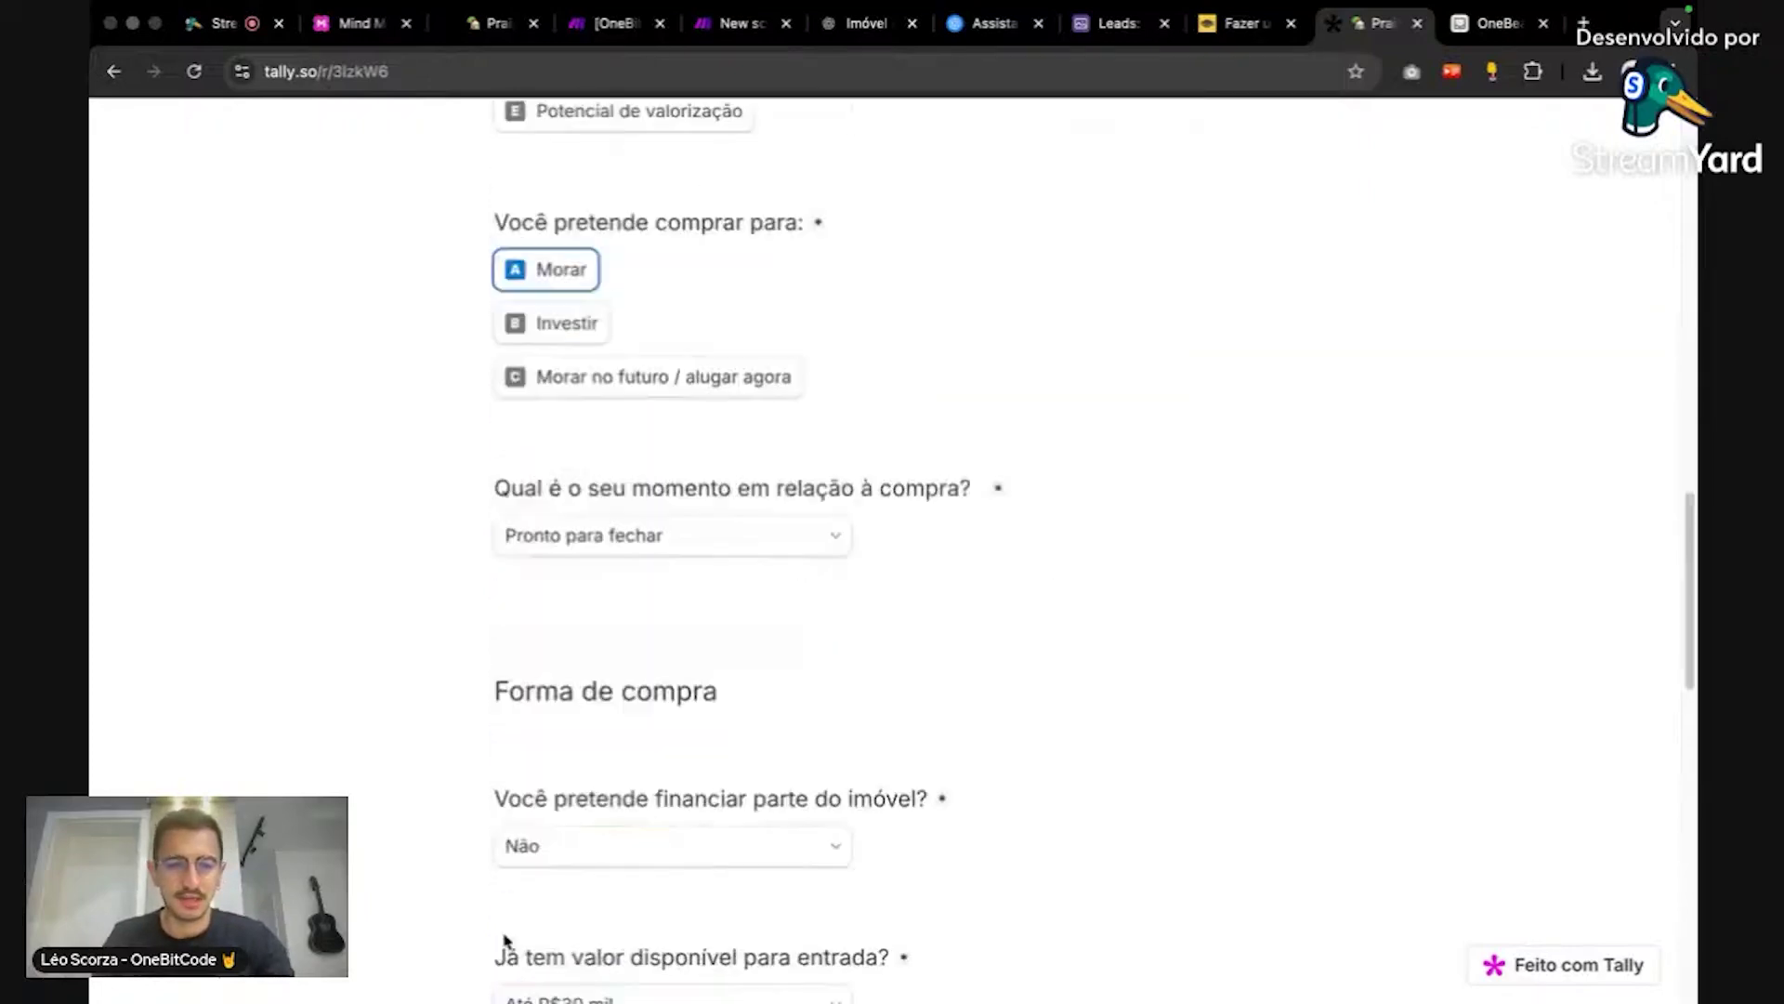
{"action": "left_click", "coordinate": [573, 917]}
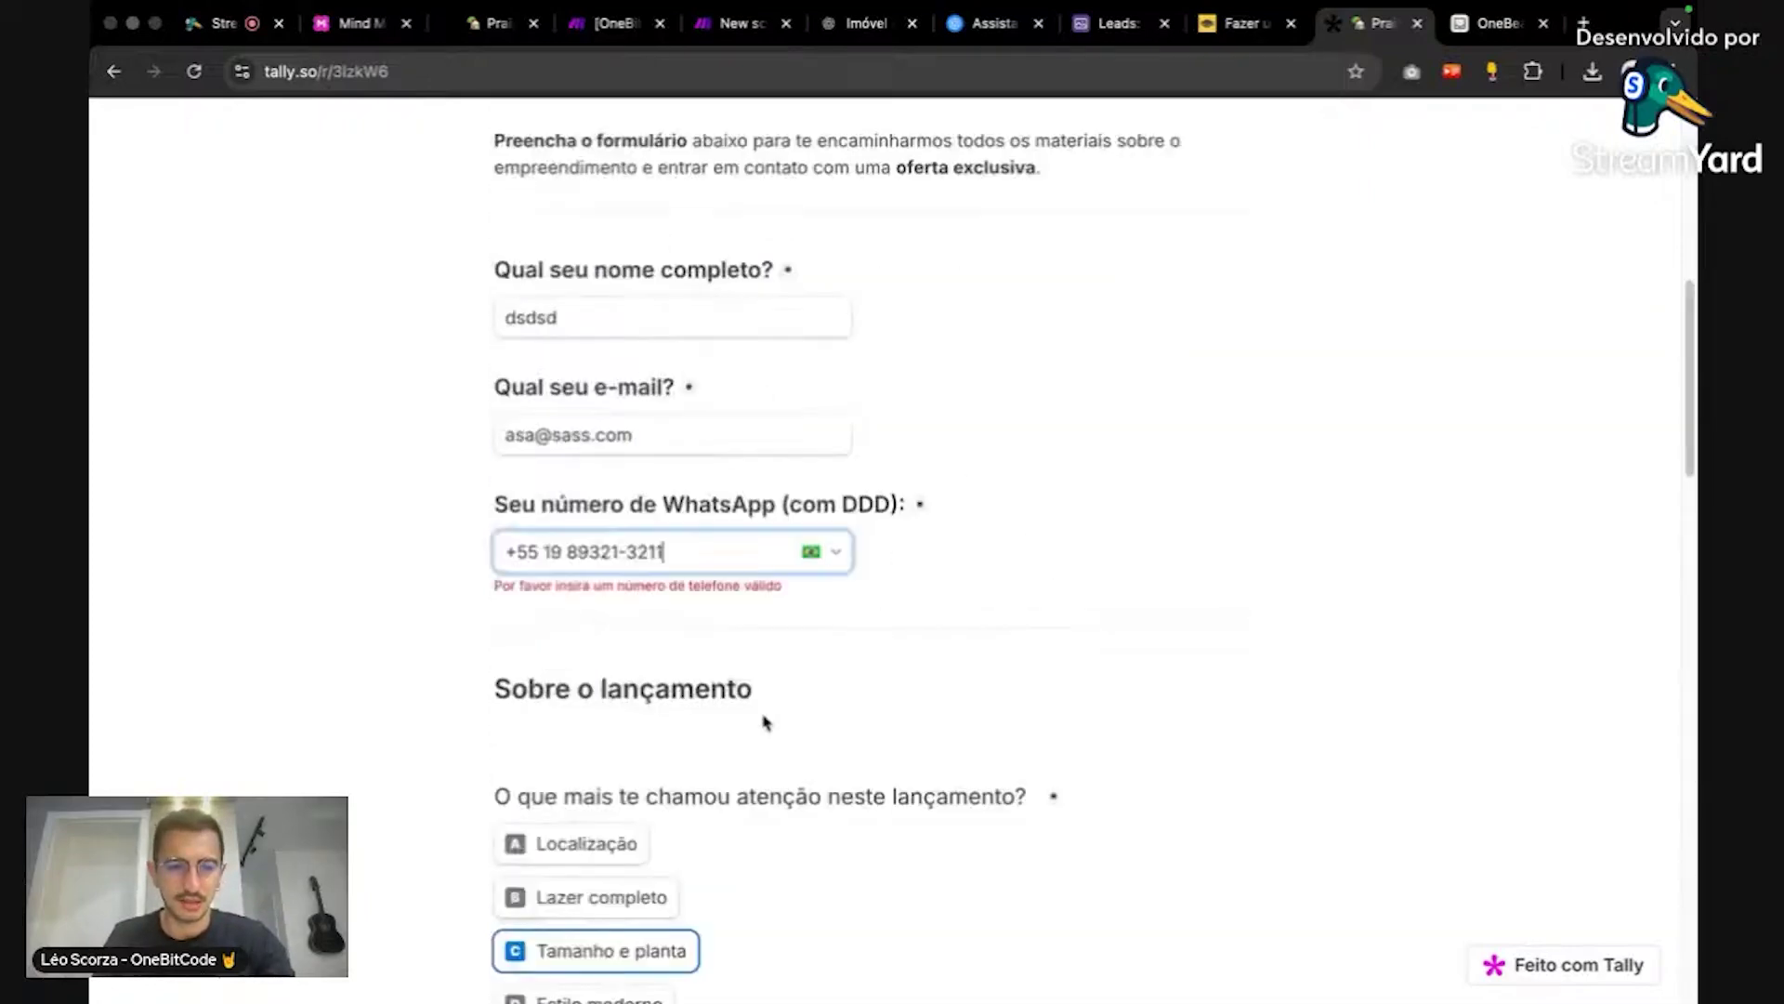
{"action": "key", "text": "BackSpace"}
{"action": "key", "text": "BackSpace"}
{"action": "key", "text": "BackSpace"}
{"action": "key", "text": "BackSpace"}
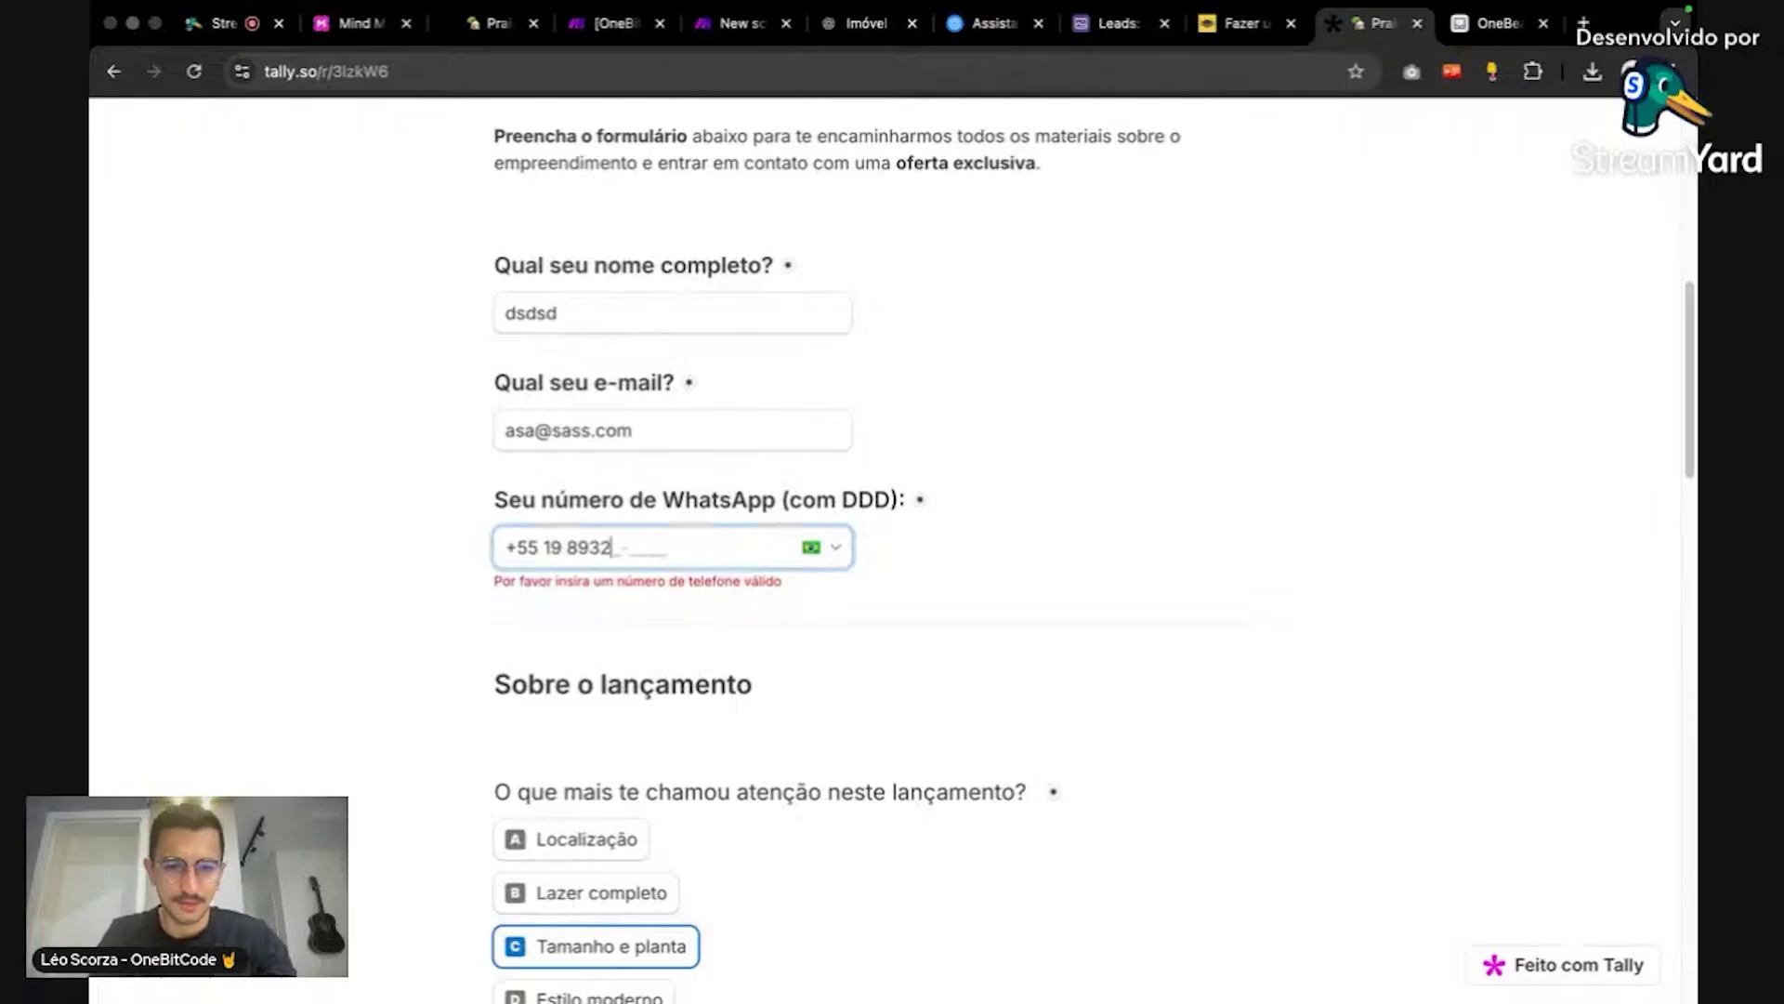
{"action": "type", "text": "909"}
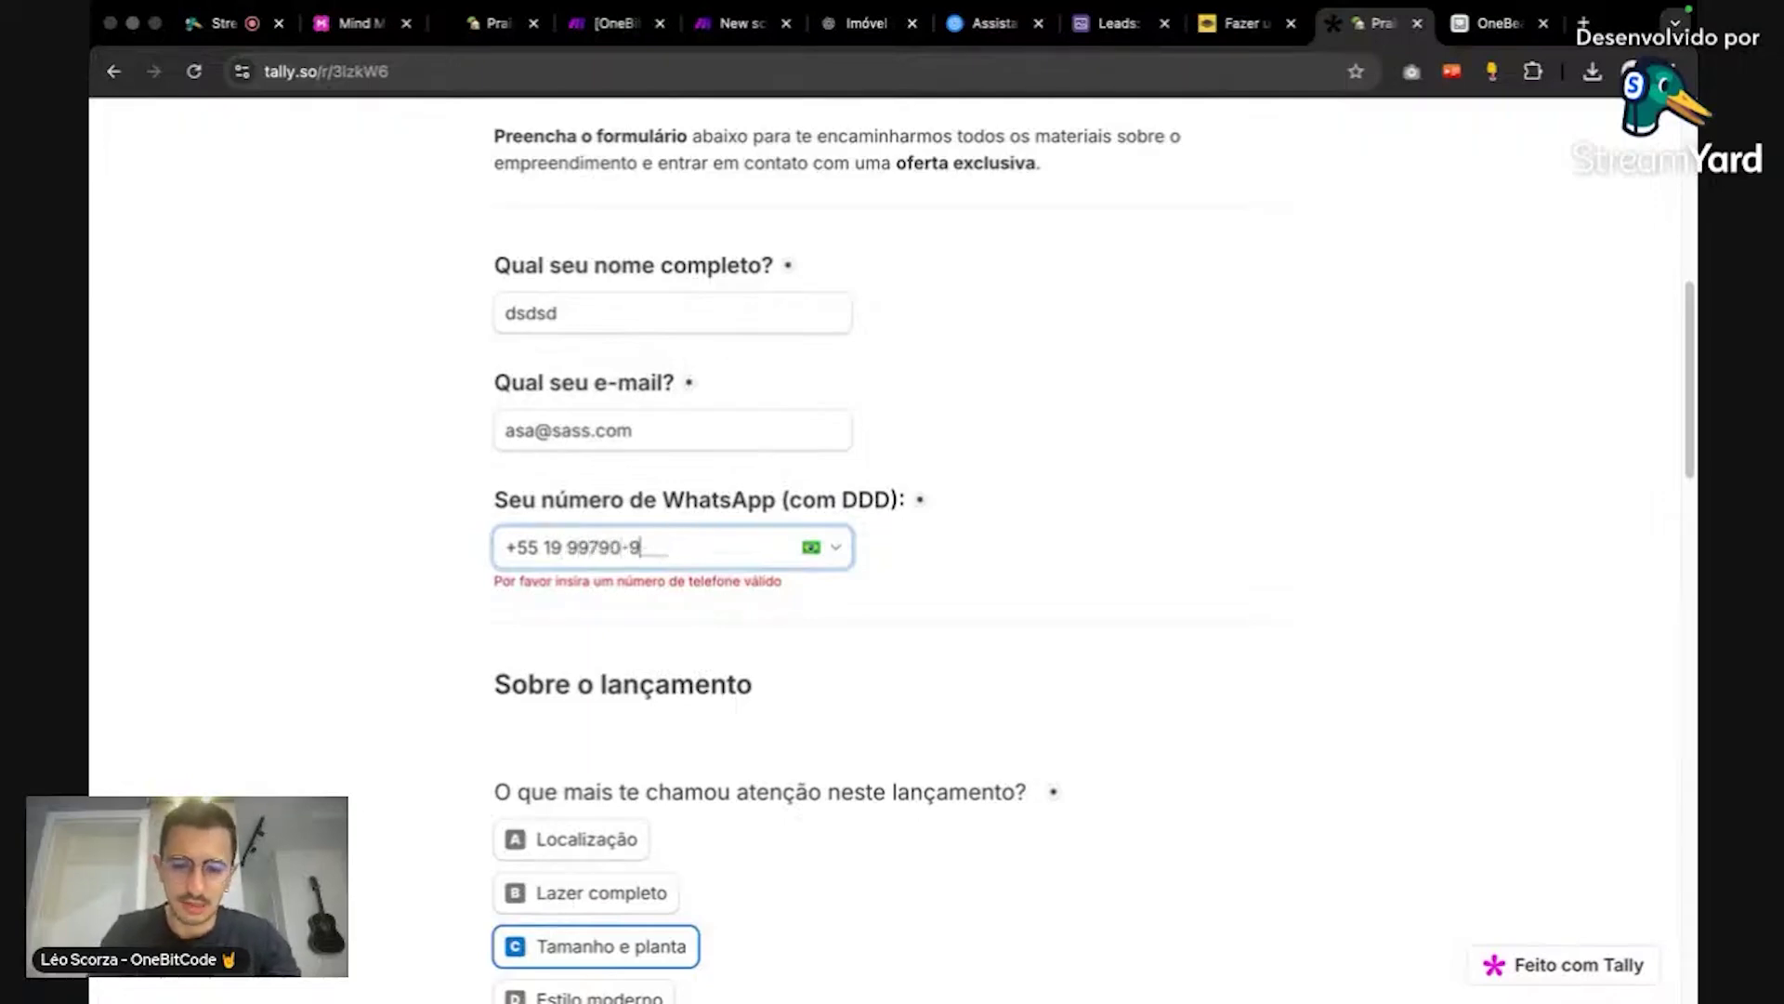
{"action": "scroll", "coordinate": [952, 480], "scroll_direction": "down", "scroll_amount": 20}
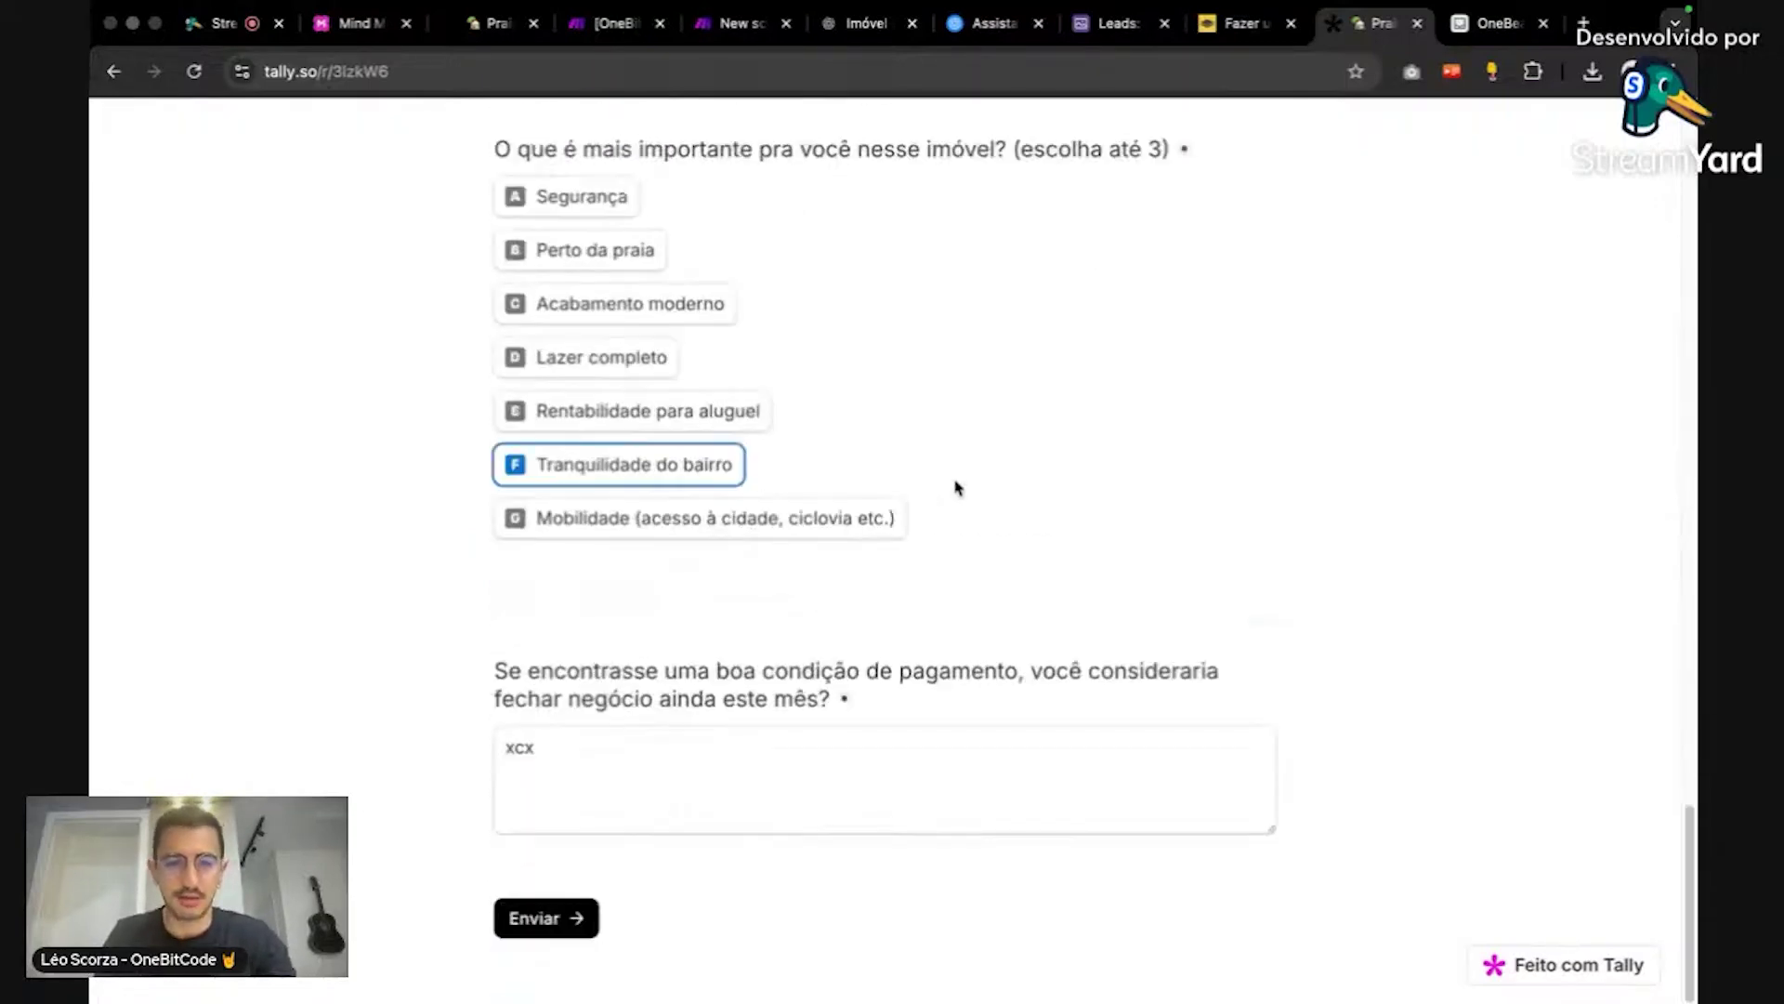
{"action": "left_click", "coordinate": [563, 916]}
{"action": "scroll", "coordinate": [816, 617], "scroll_direction": "down", "scroll_amount": 15}
{"action": "key", "text": "Return"}
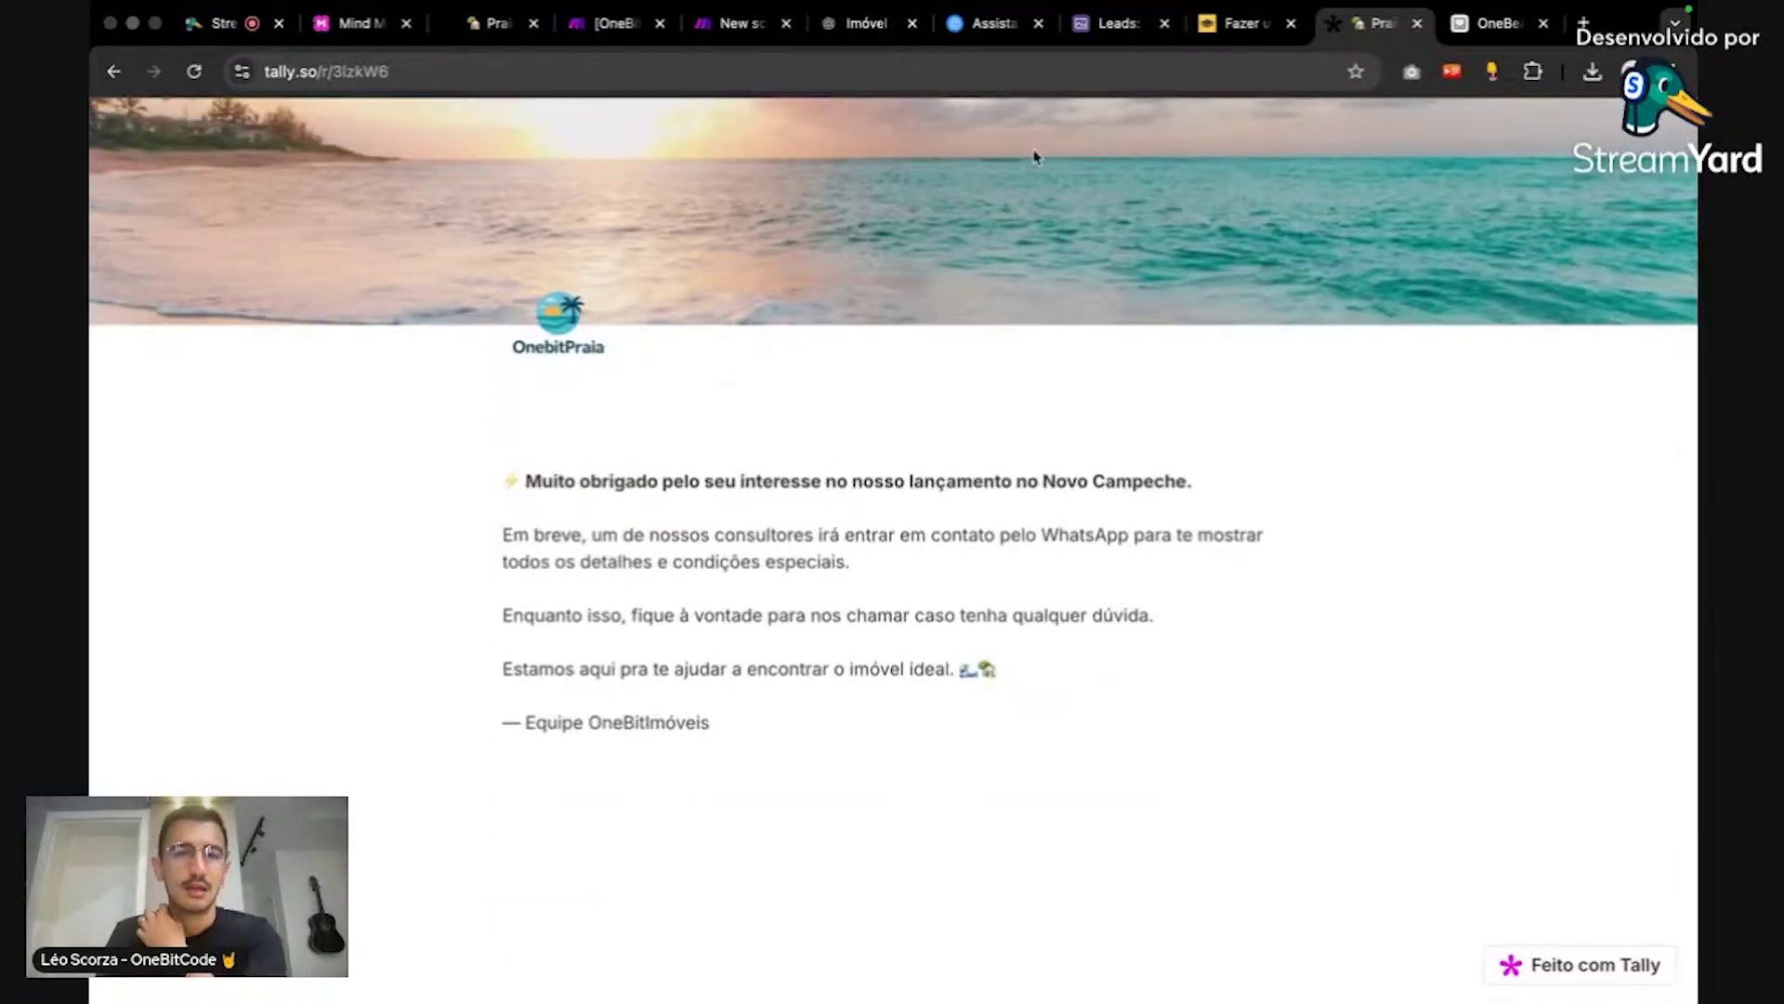
{"action": "left_click", "coordinate": [749, 37]}
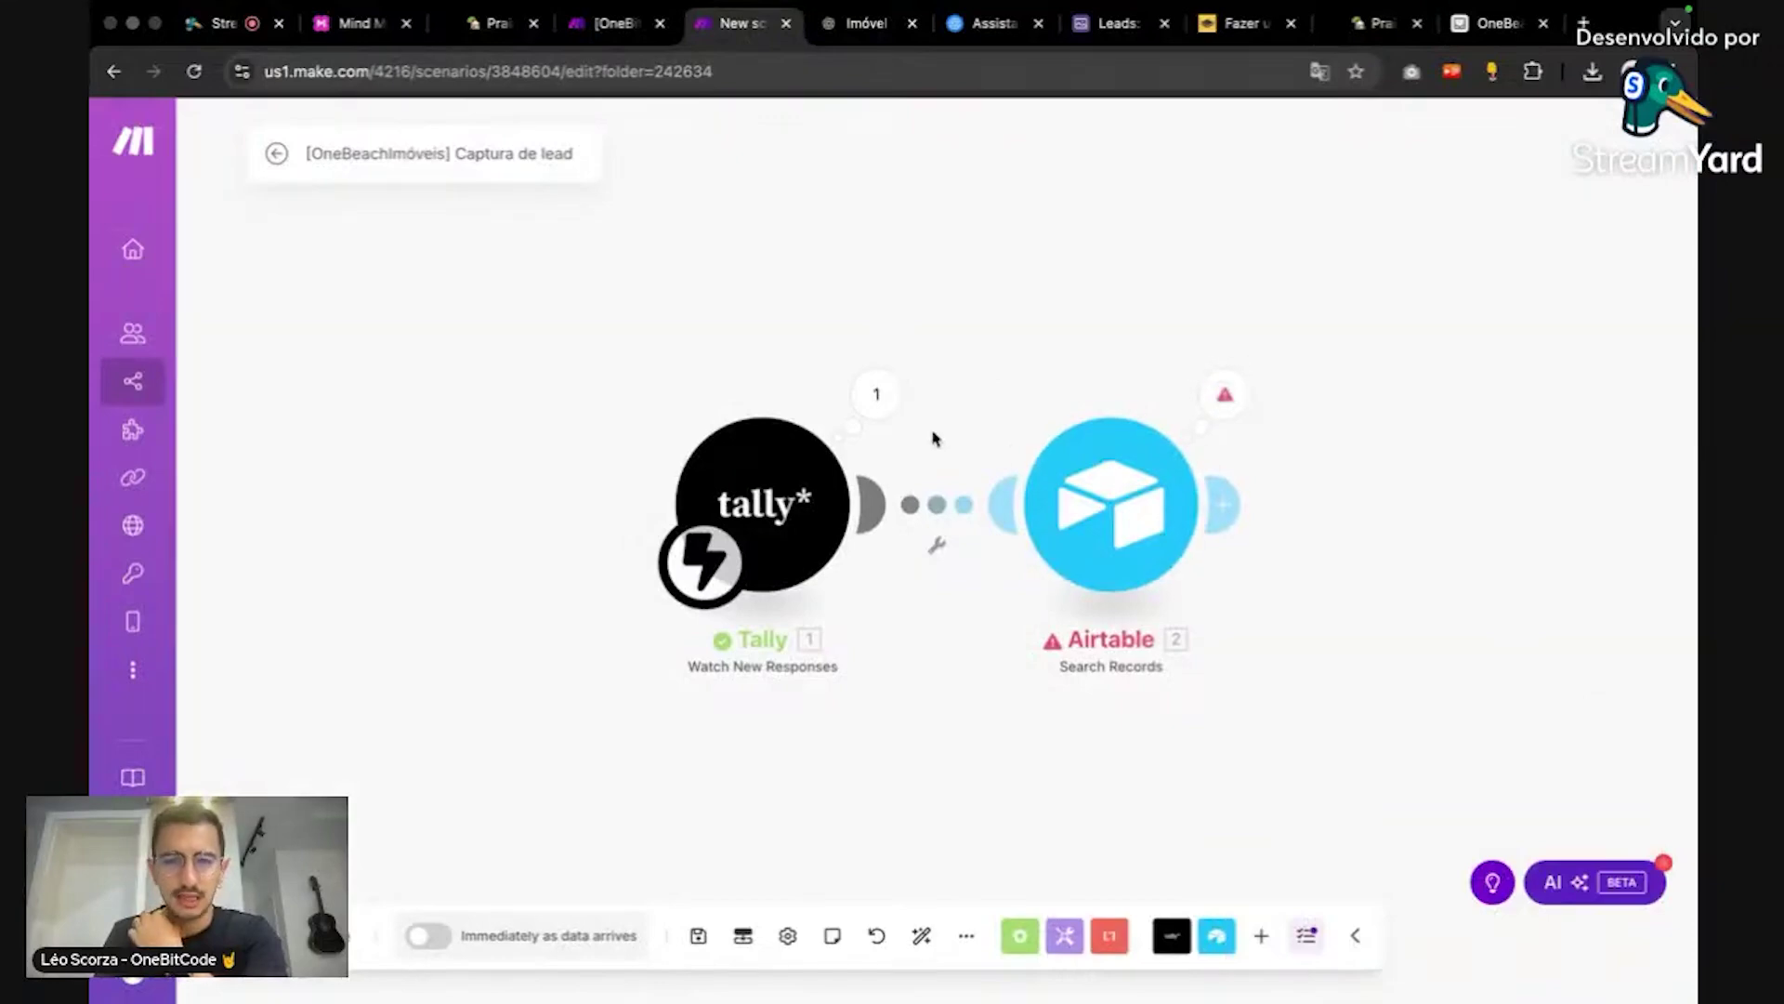
{"action": "left_click", "coordinate": [898, 415]}
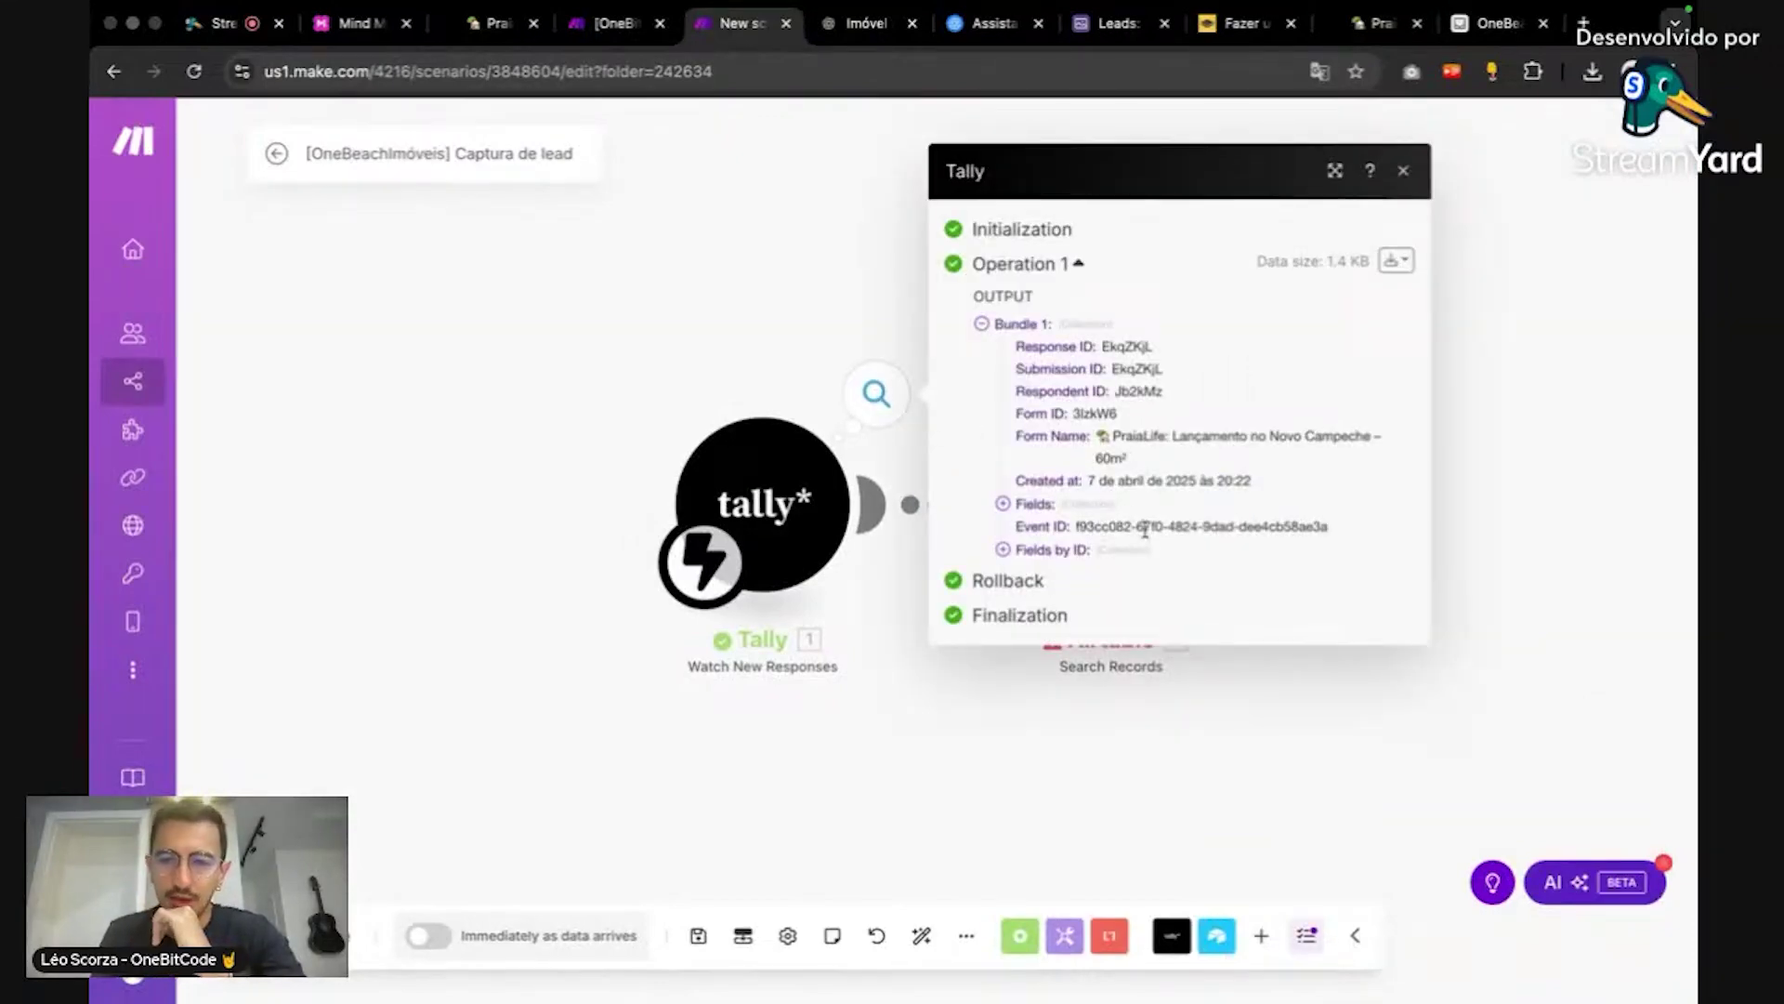
{"action": "left_click", "coordinate": [1001, 502]}
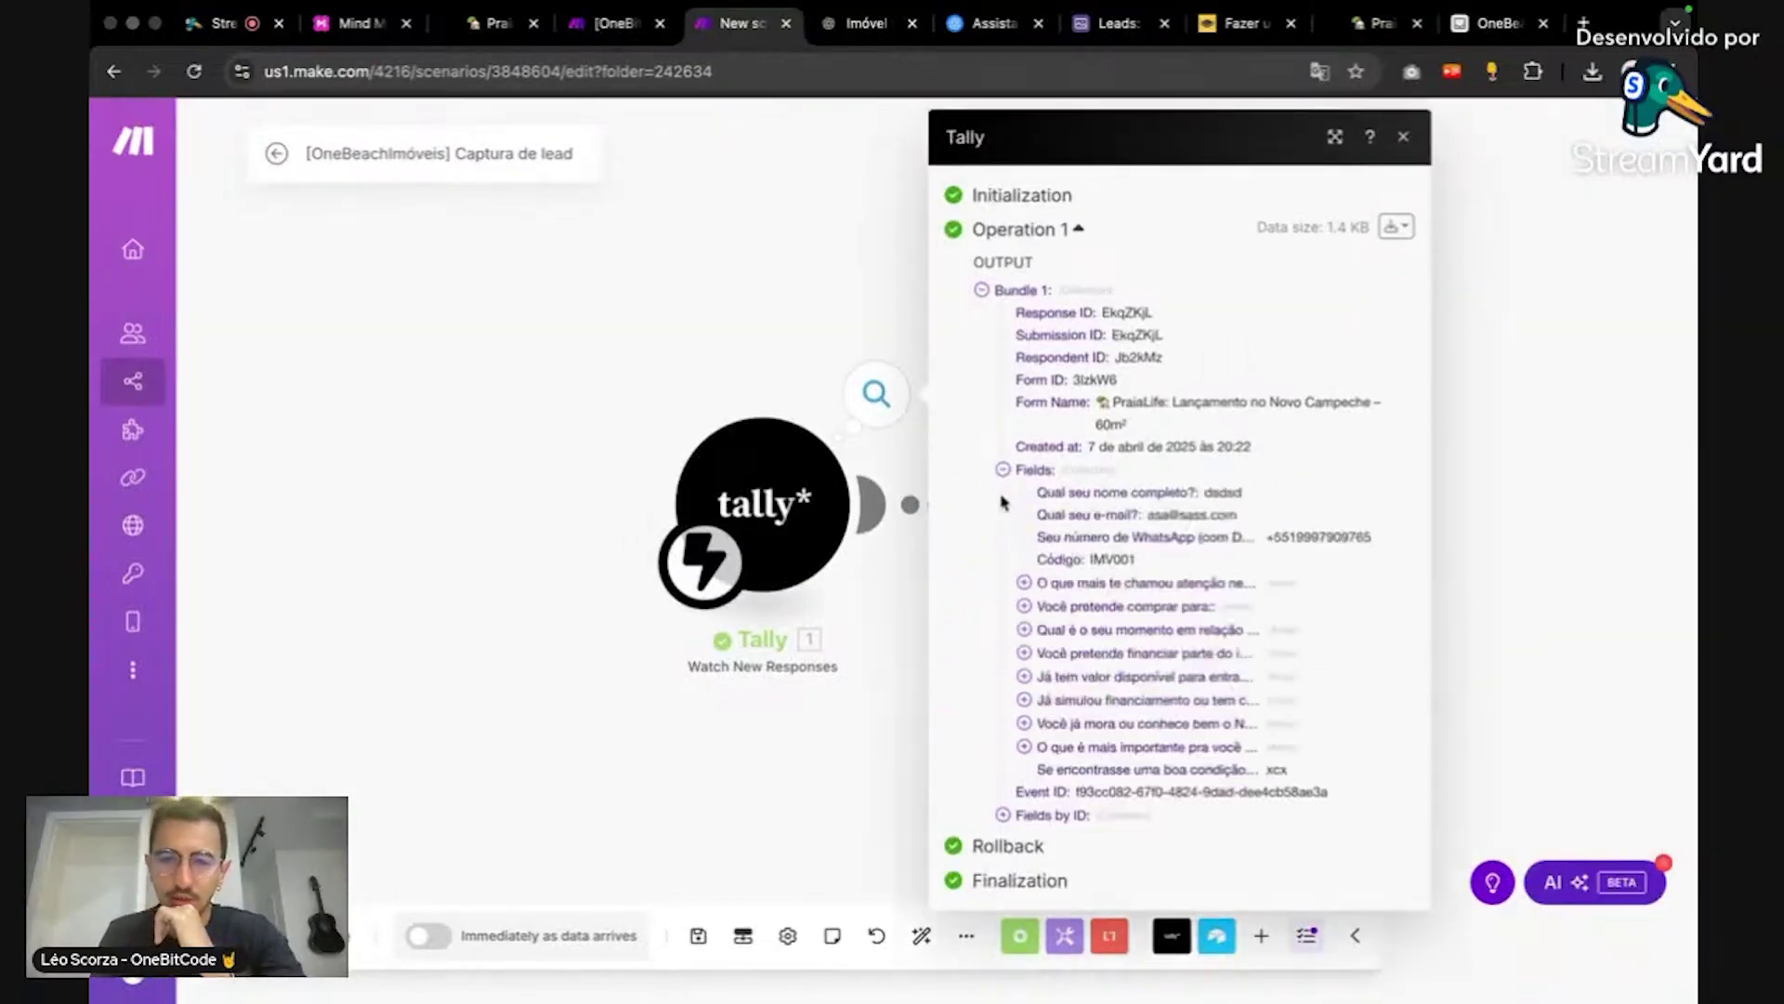
{"action": "double_click", "coordinate": [1115, 556]}
{"action": "left_click", "coordinate": [1522, 365]}
{"action": "left_click", "coordinate": [1221, 398]}
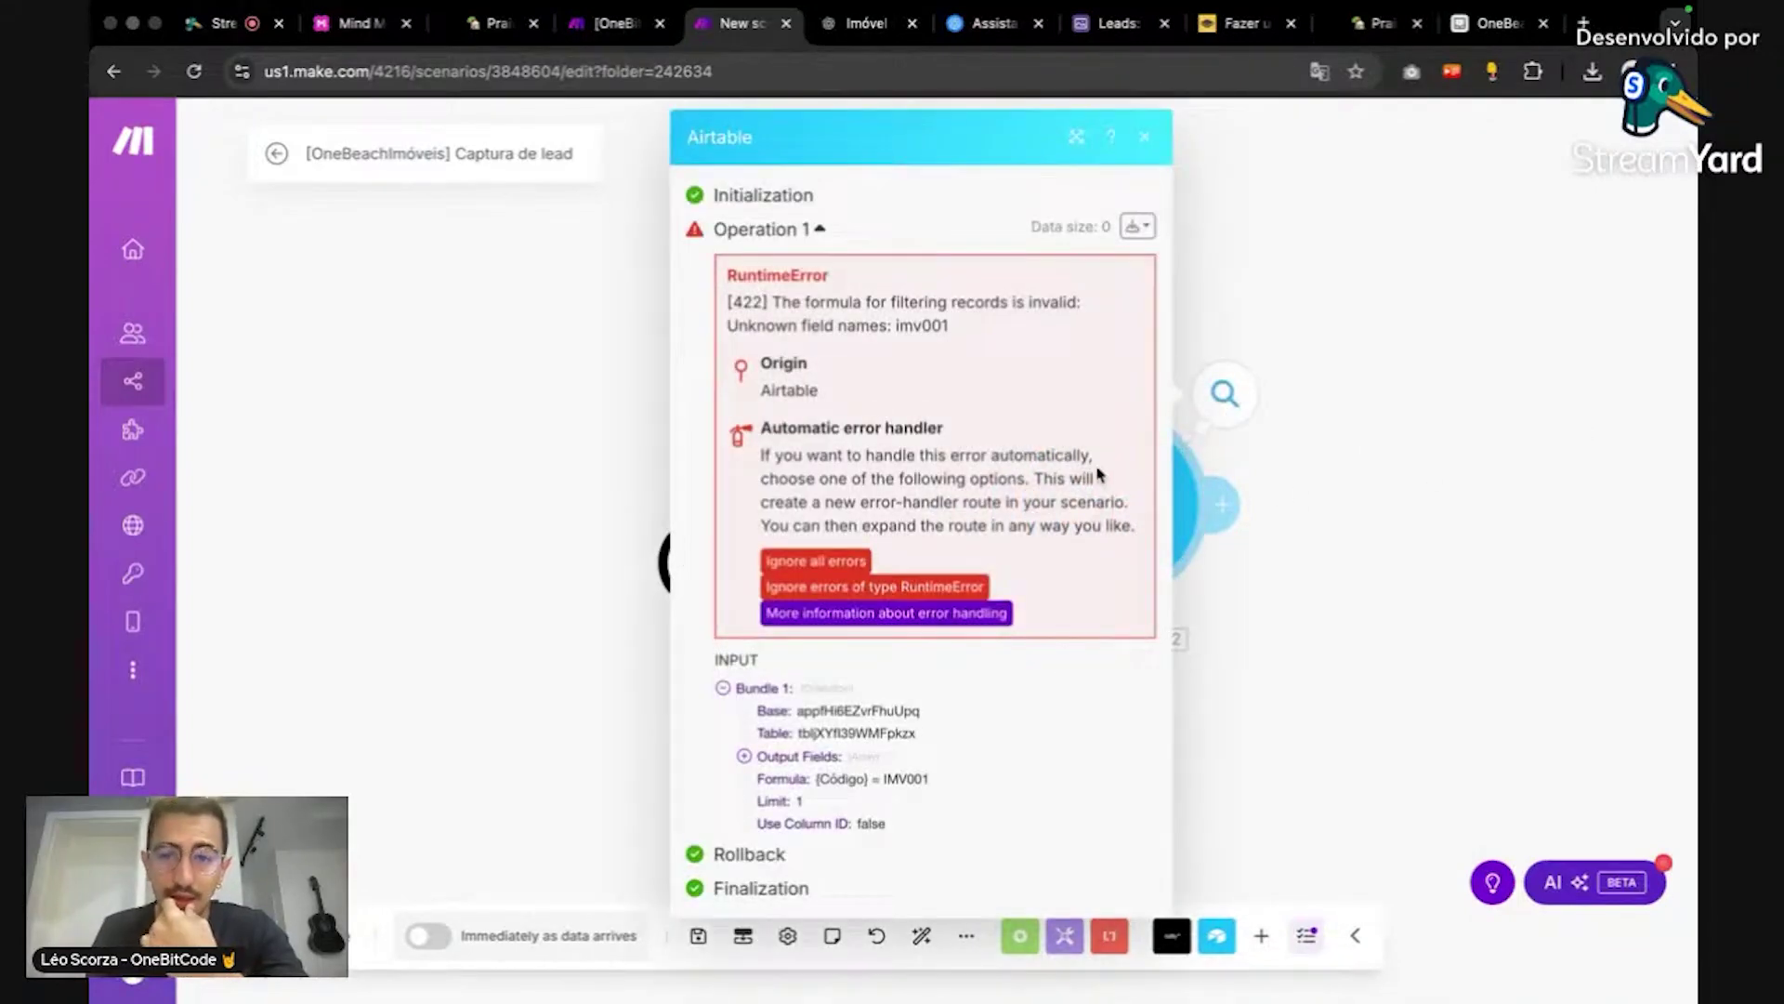
{"action": "double_click", "coordinate": [921, 322]}
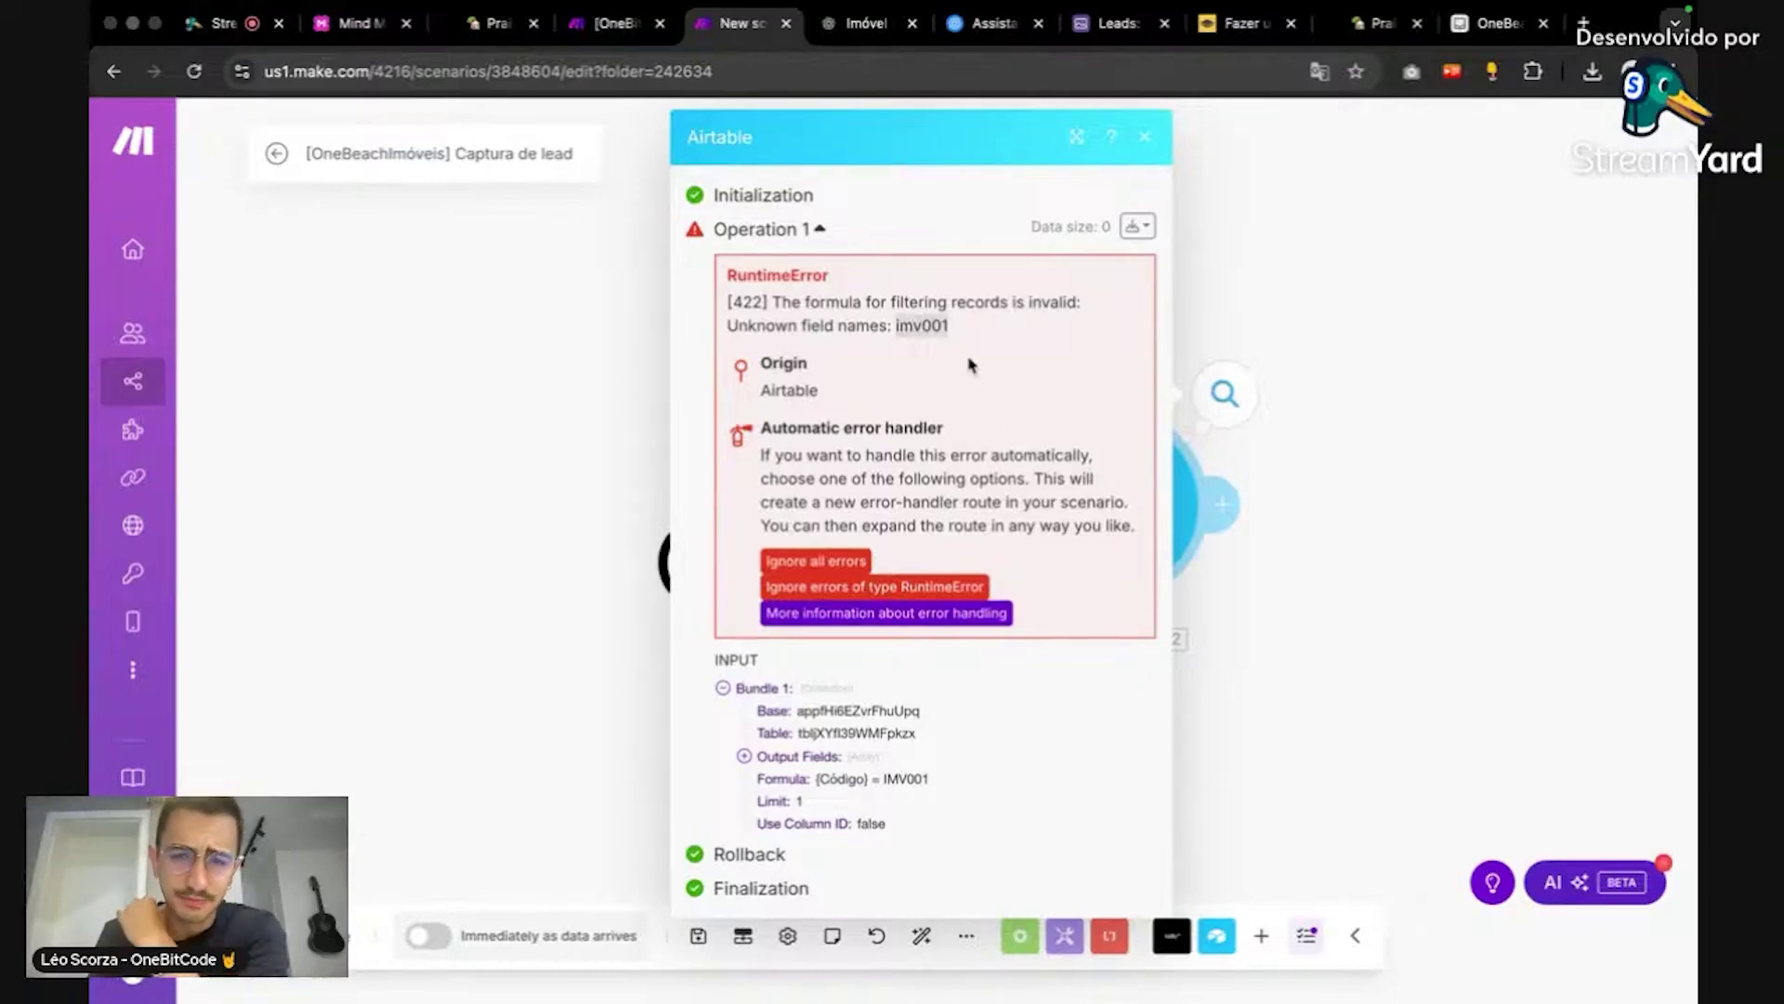
{"action": "left_click", "coordinate": [1301, 293]}
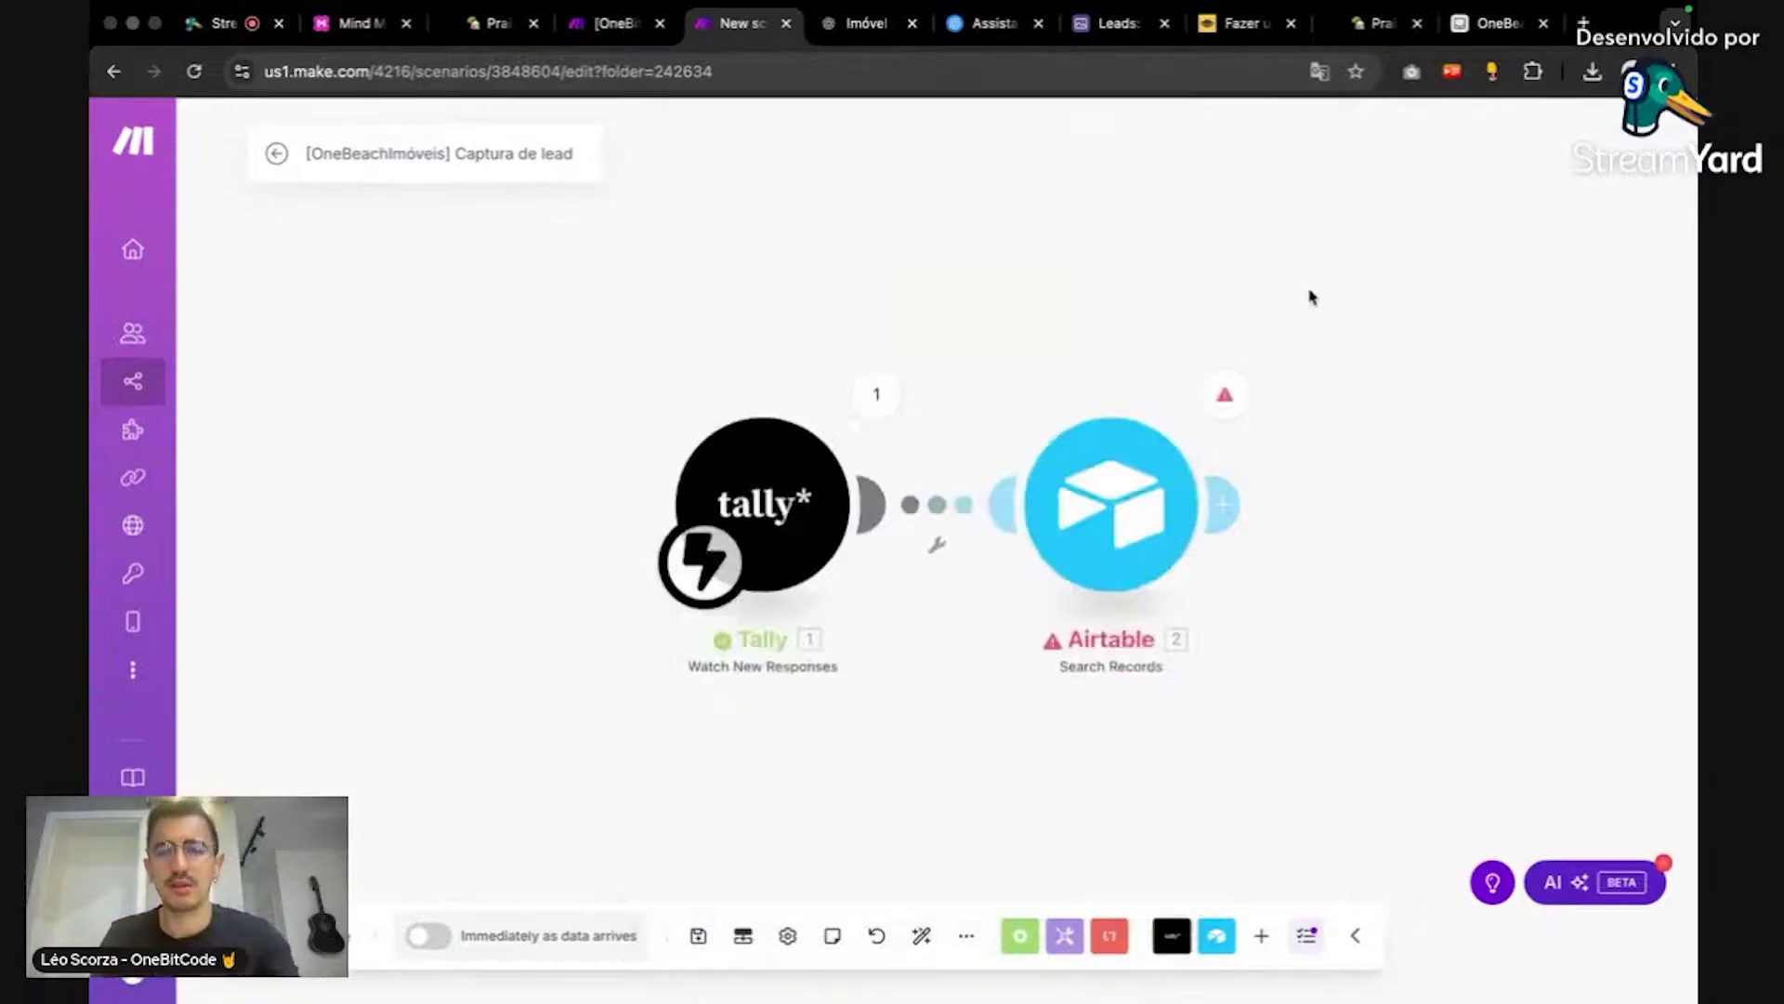
Step: Compare the Captura de lead Airtable Search Records formula with the Recebendo Lead scenario's
{"action": "left_click", "coordinate": [1105, 511]}
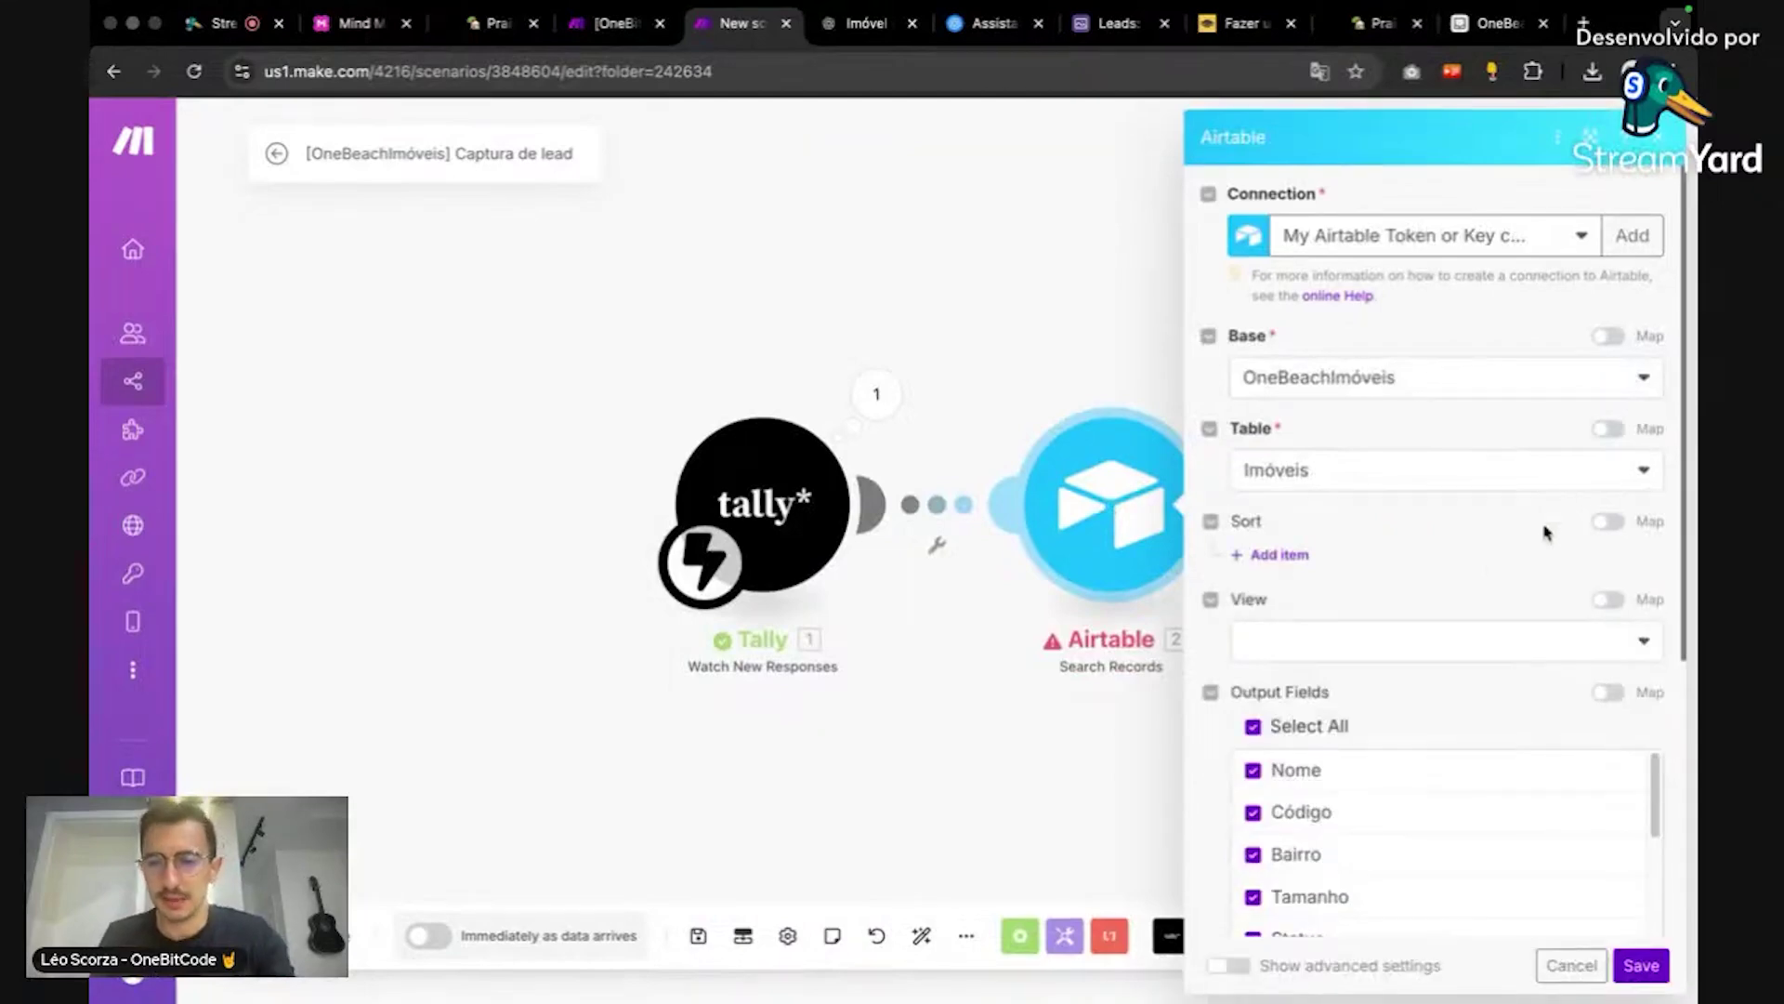
{"action": "scroll", "coordinate": [1487, 537], "scroll_direction": "down", "scroll_amount": 5}
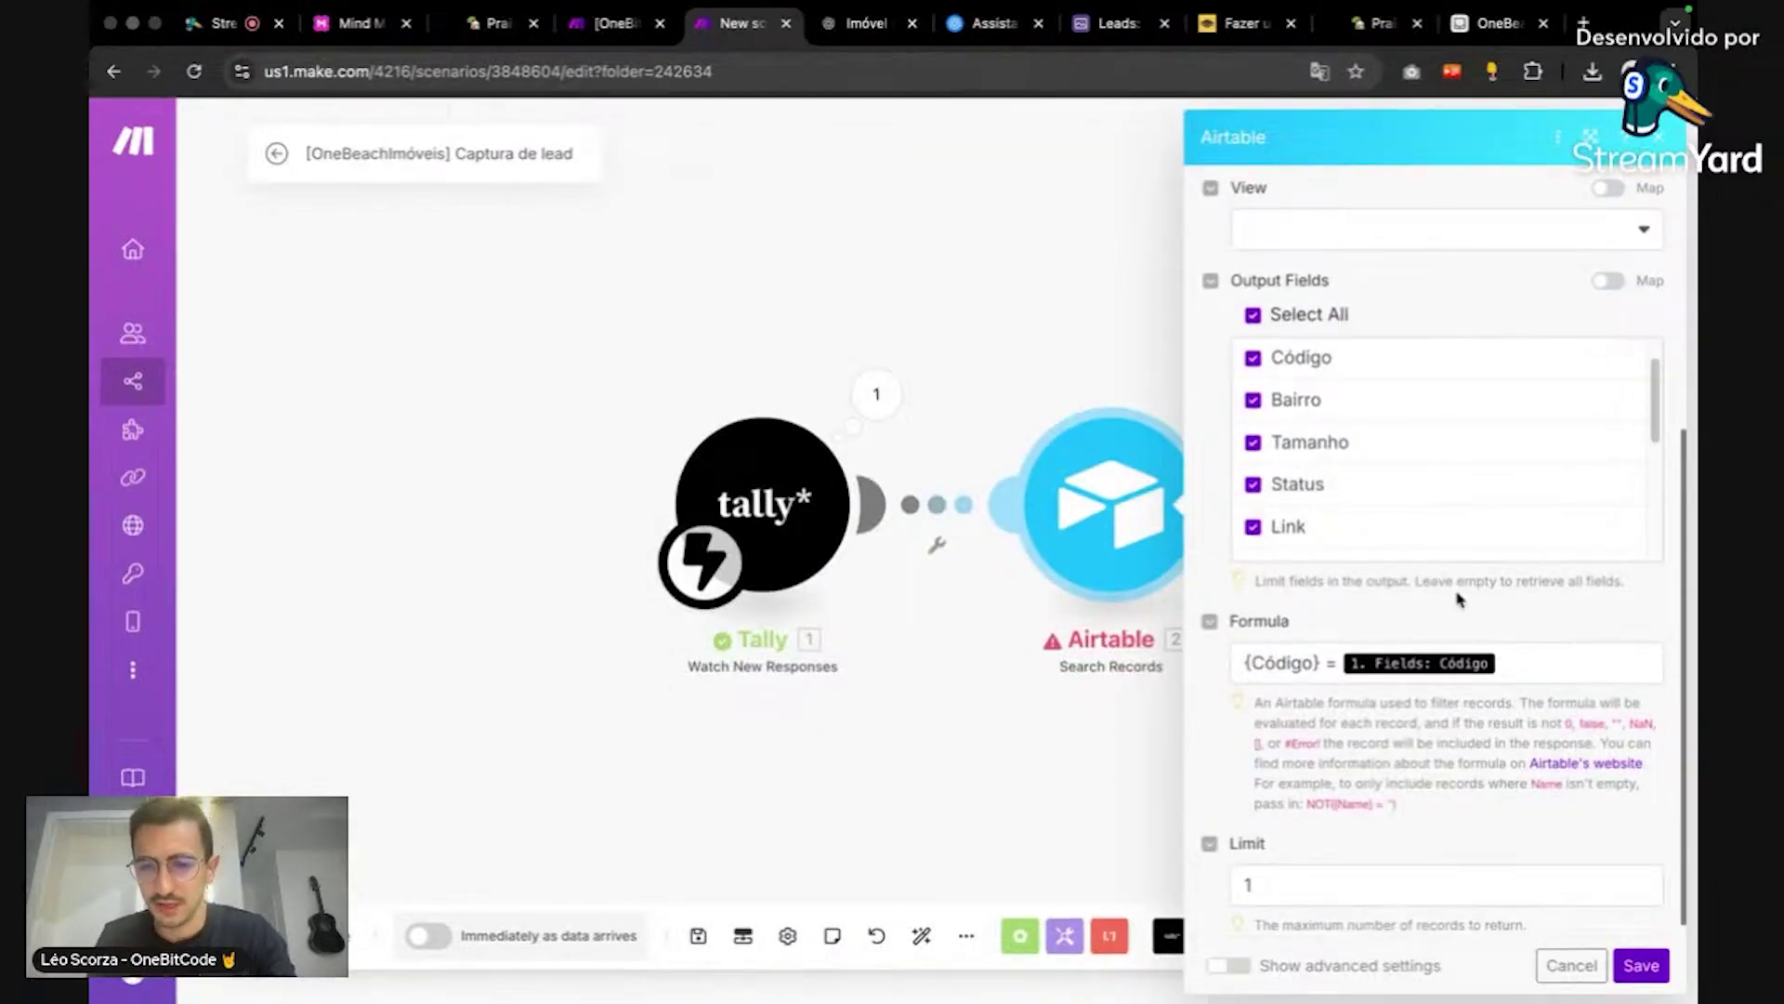
{"action": "left_click", "coordinate": [617, 24]}
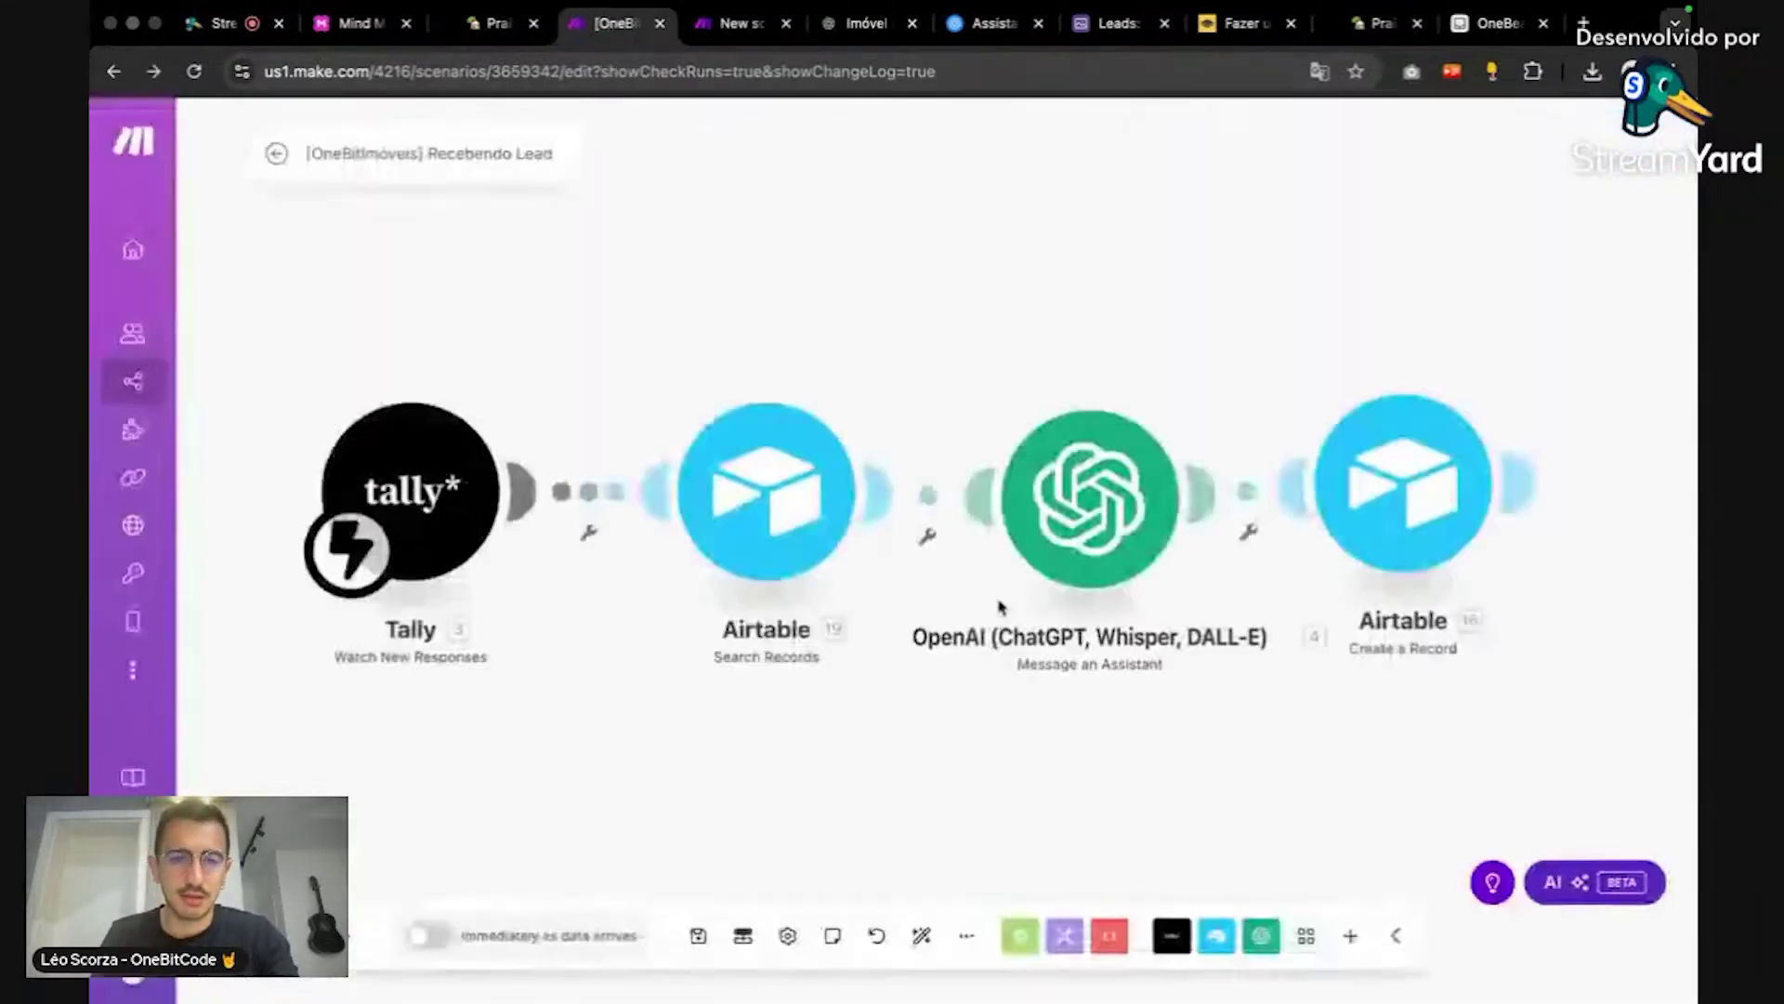
{"action": "left_click", "coordinate": [767, 518]}
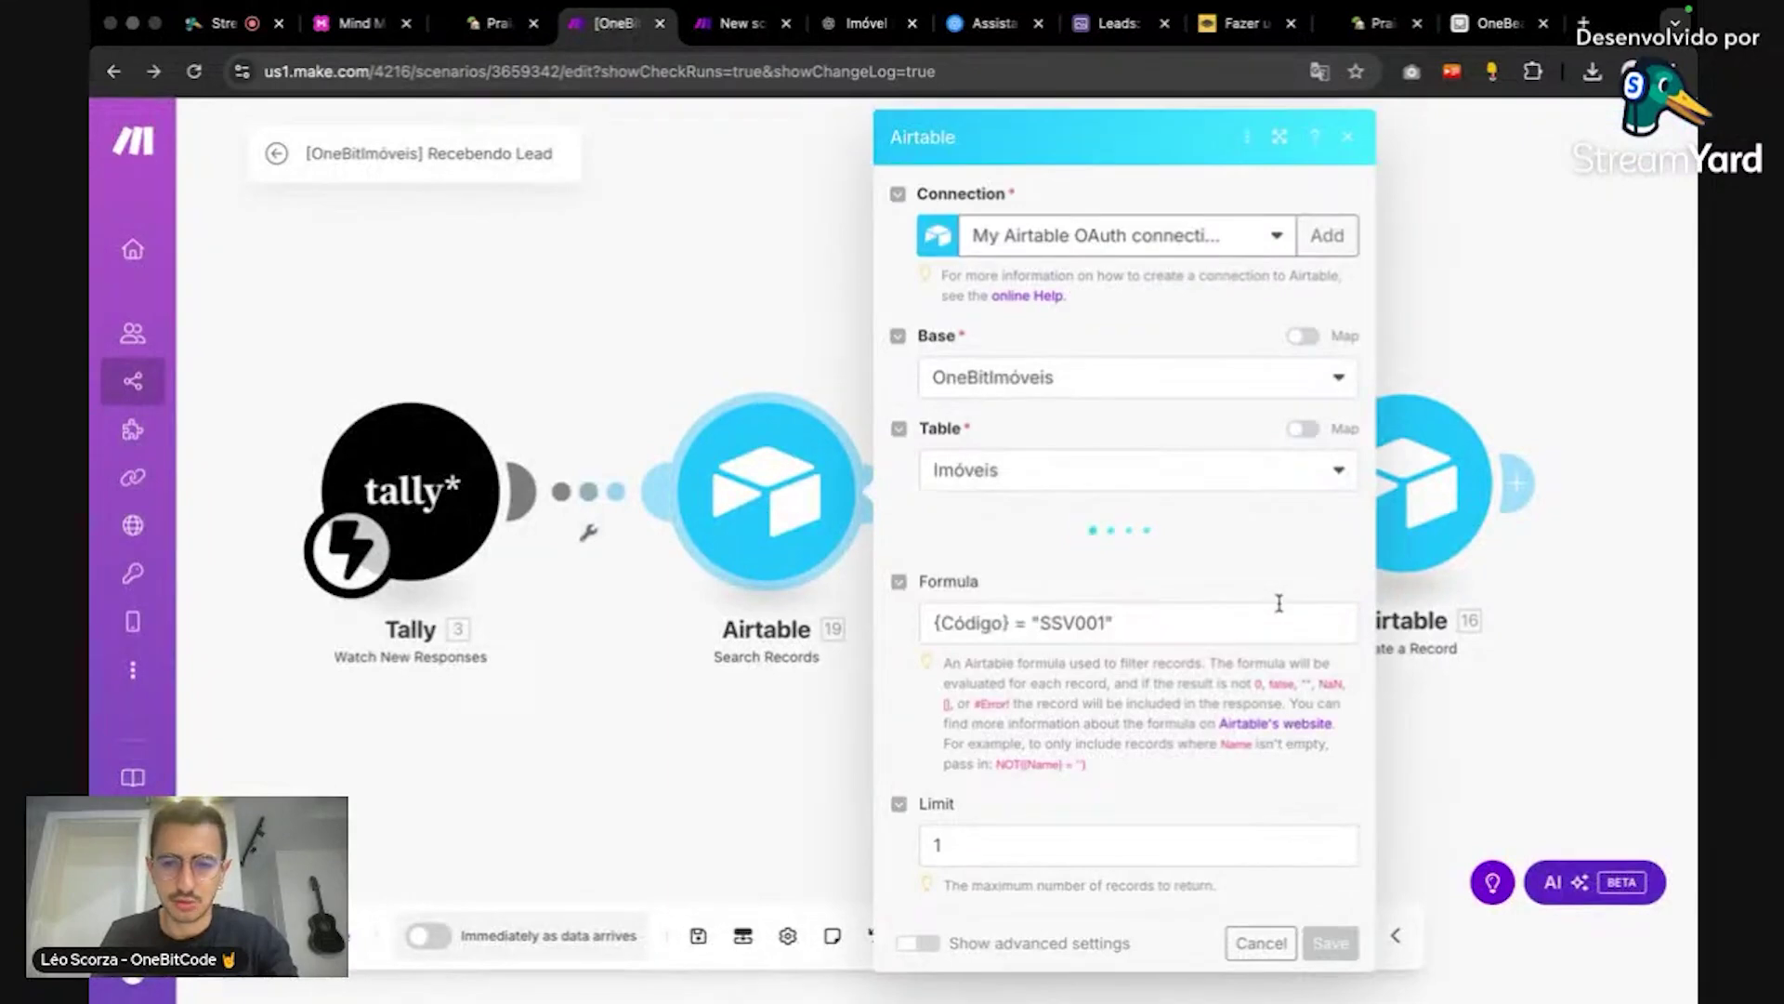
{"action": "scroll", "coordinate": [1174, 511], "scroll_direction": "down", "scroll_amount": 6}
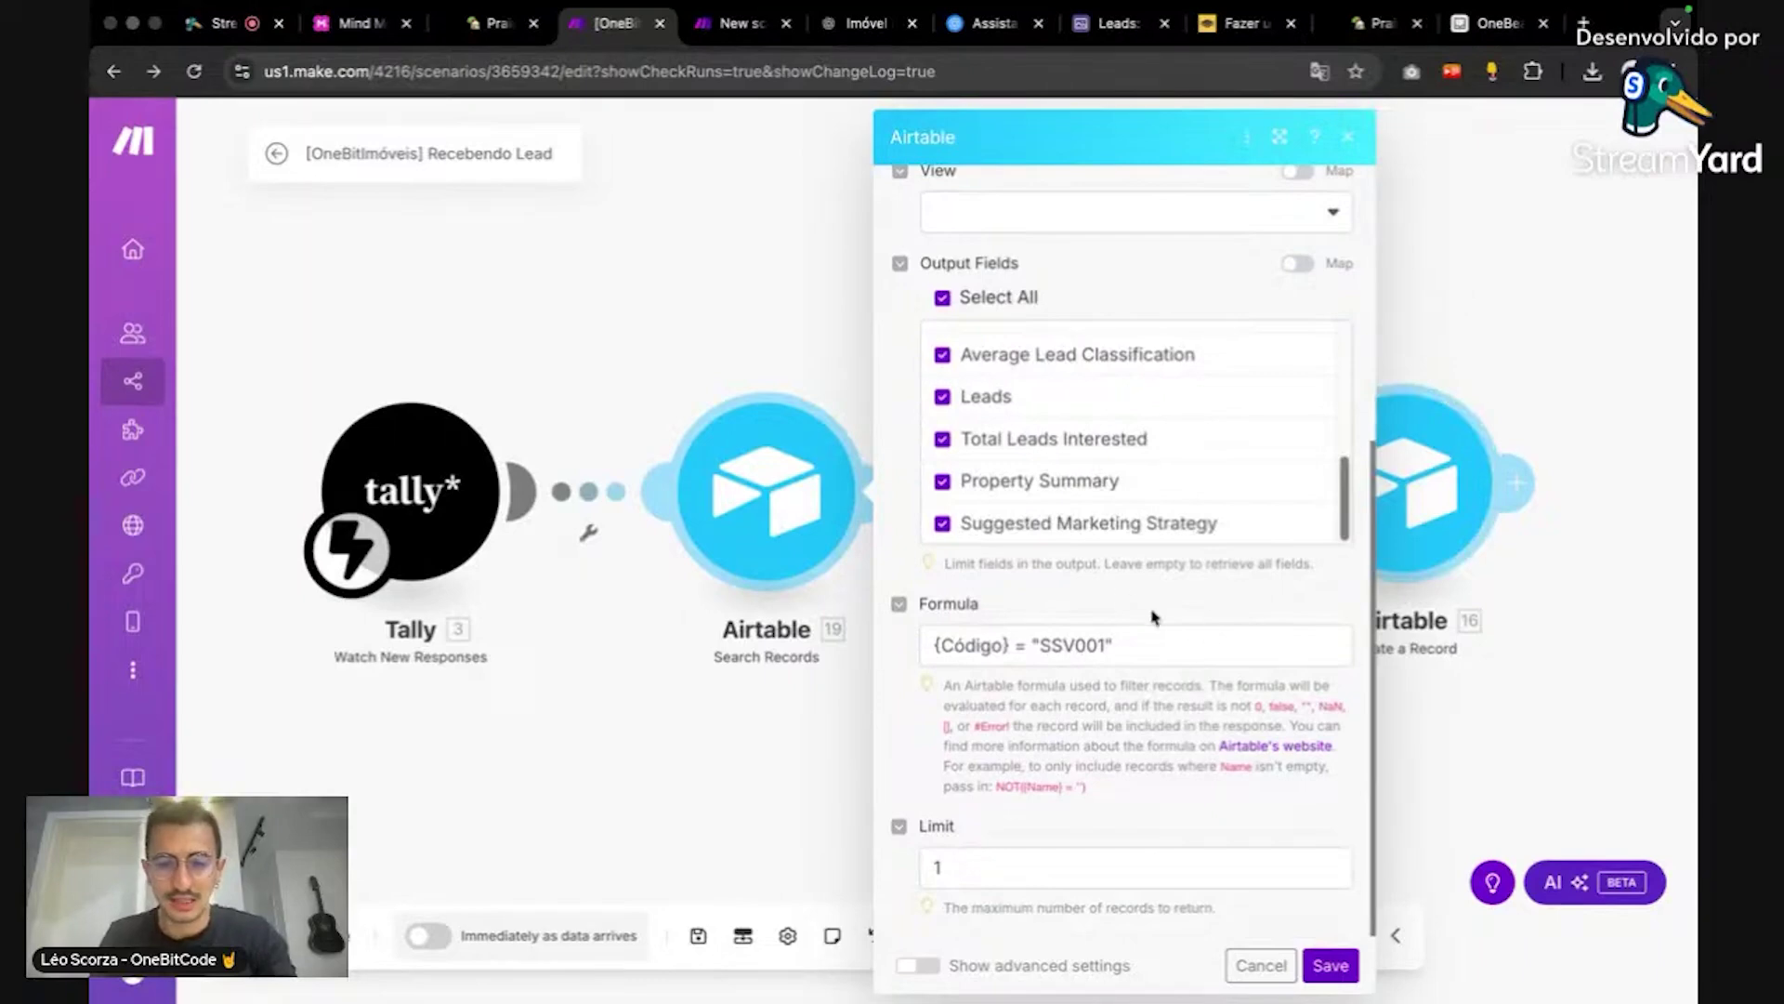
{"action": "left_click", "coordinate": [1474, 316]}
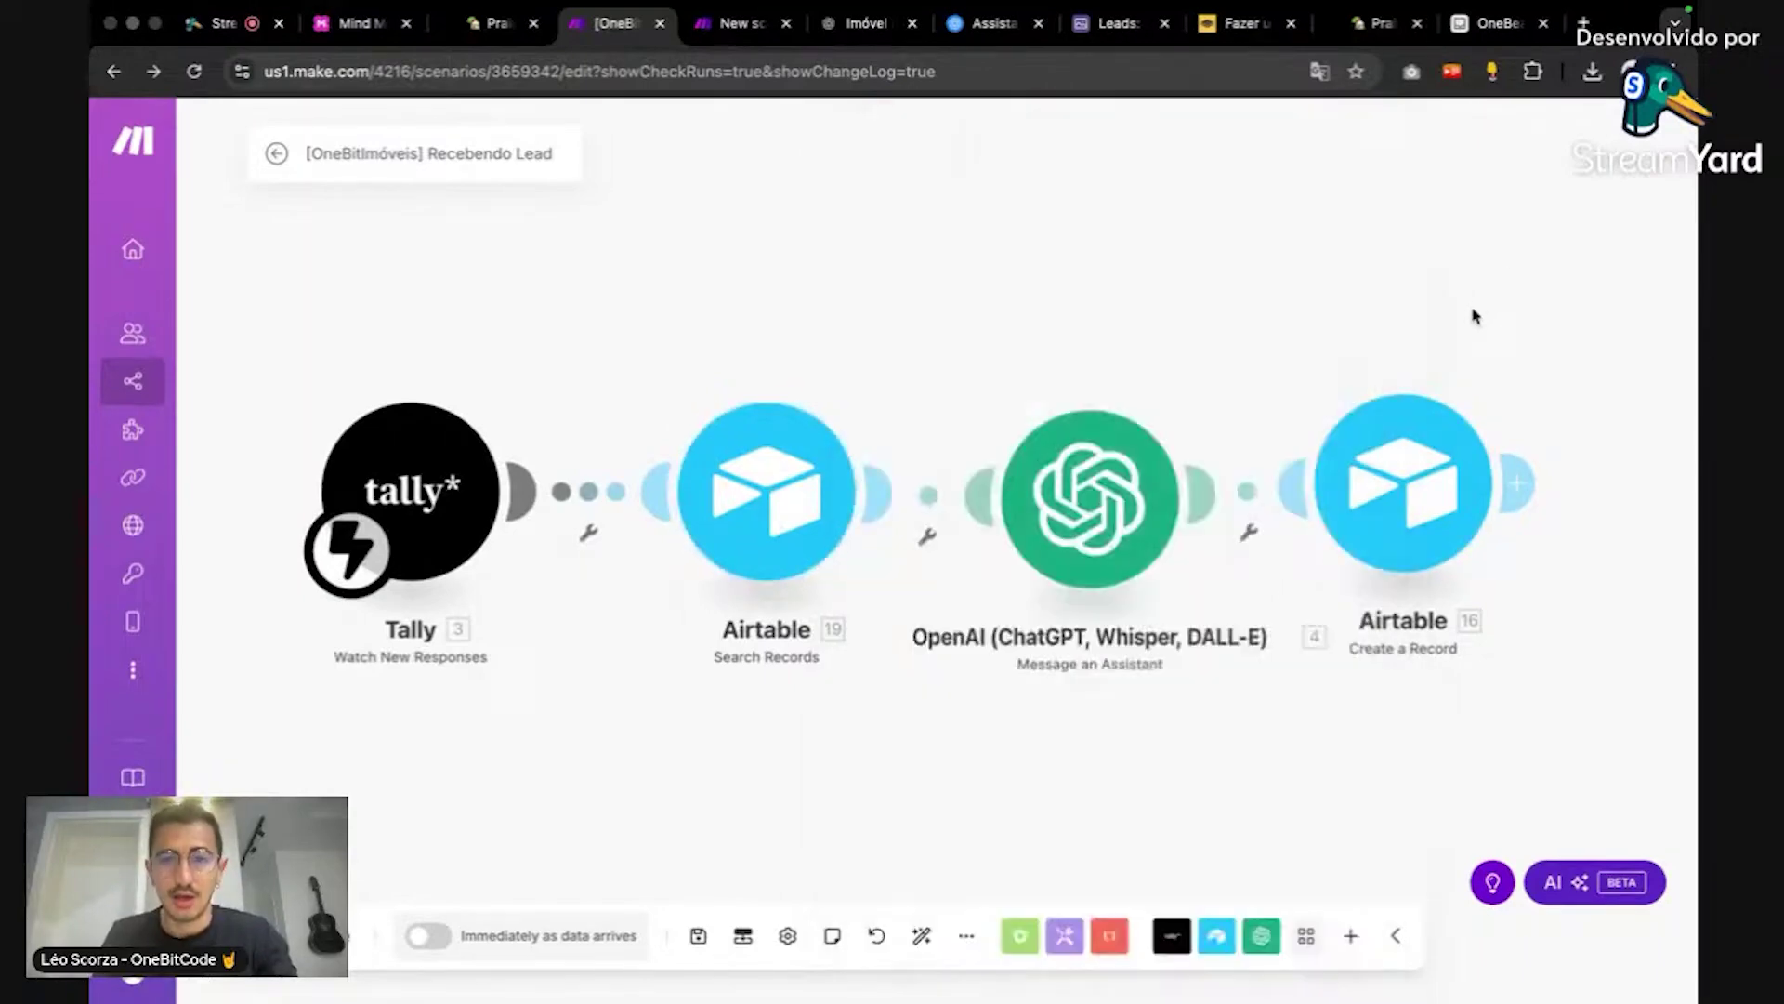
{"action": "left_click", "coordinate": [738, 22]}
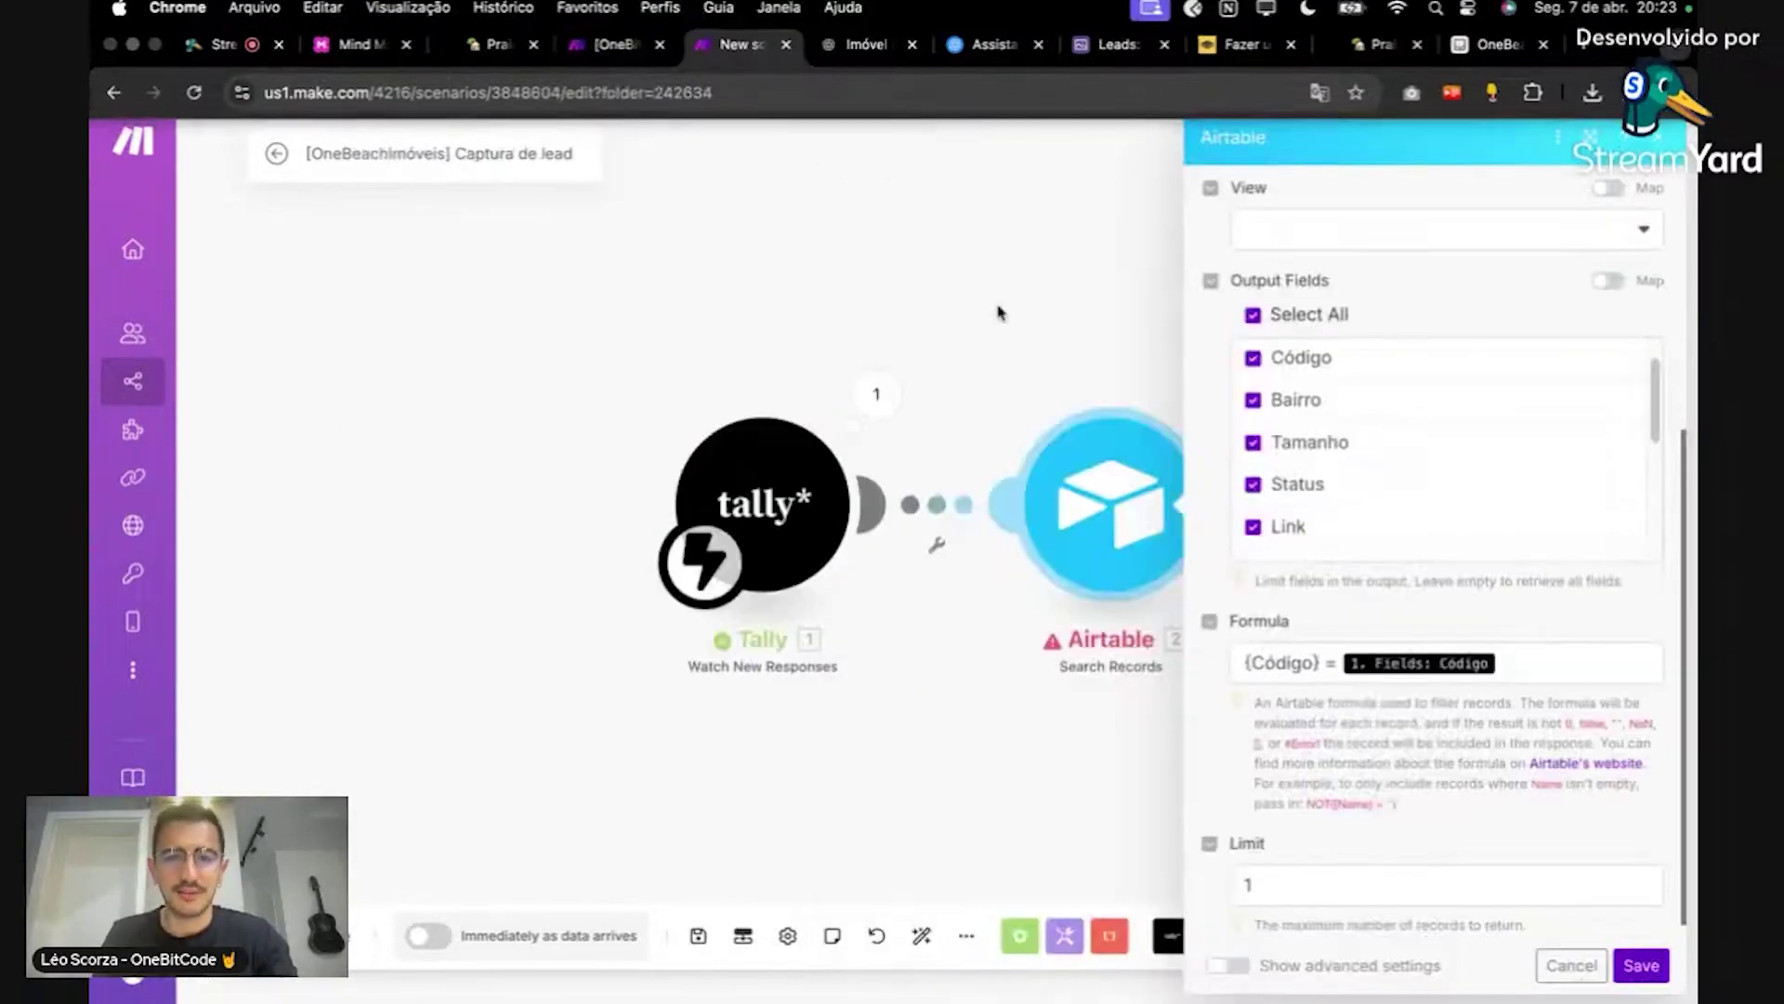
Step: Remove the mapped Código value from the formula and copy IMV001 from the Airtable property table
{"action": "left_click", "coordinate": [1561, 665]}
{"action": "key", "text": "BackSpace"}
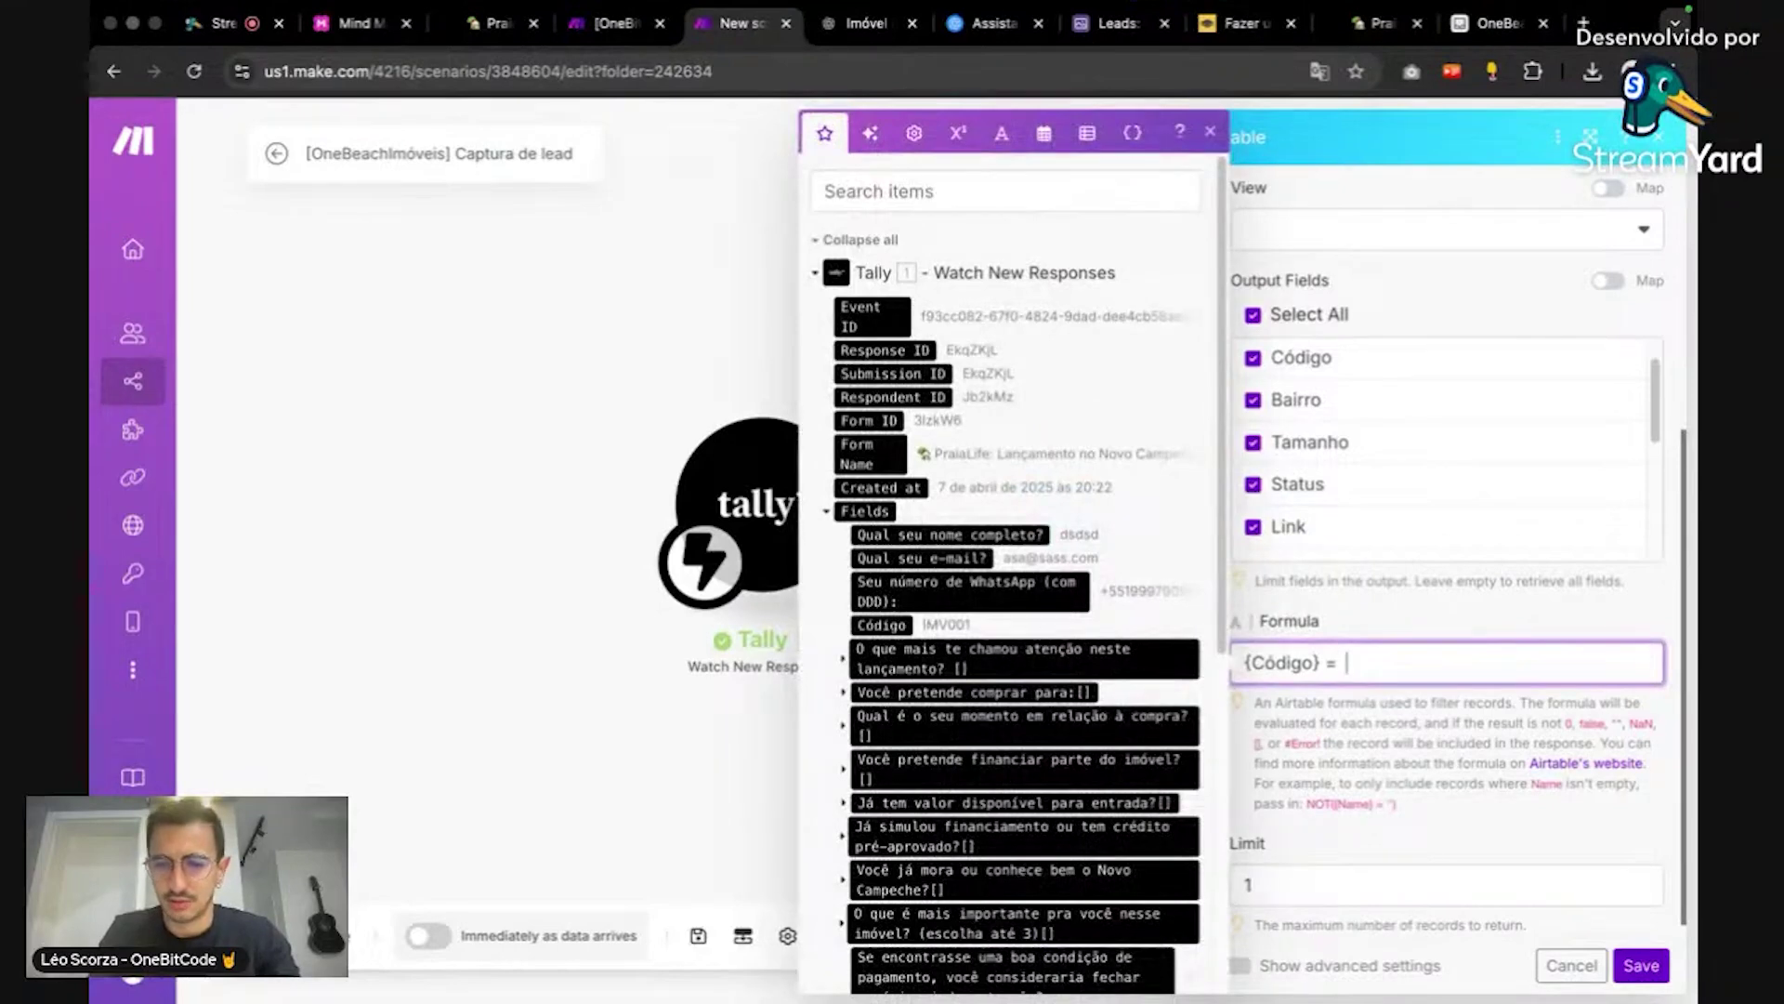
{"action": "type", "text": "{Código} ="}
{"action": "key", "text": "super+z"}
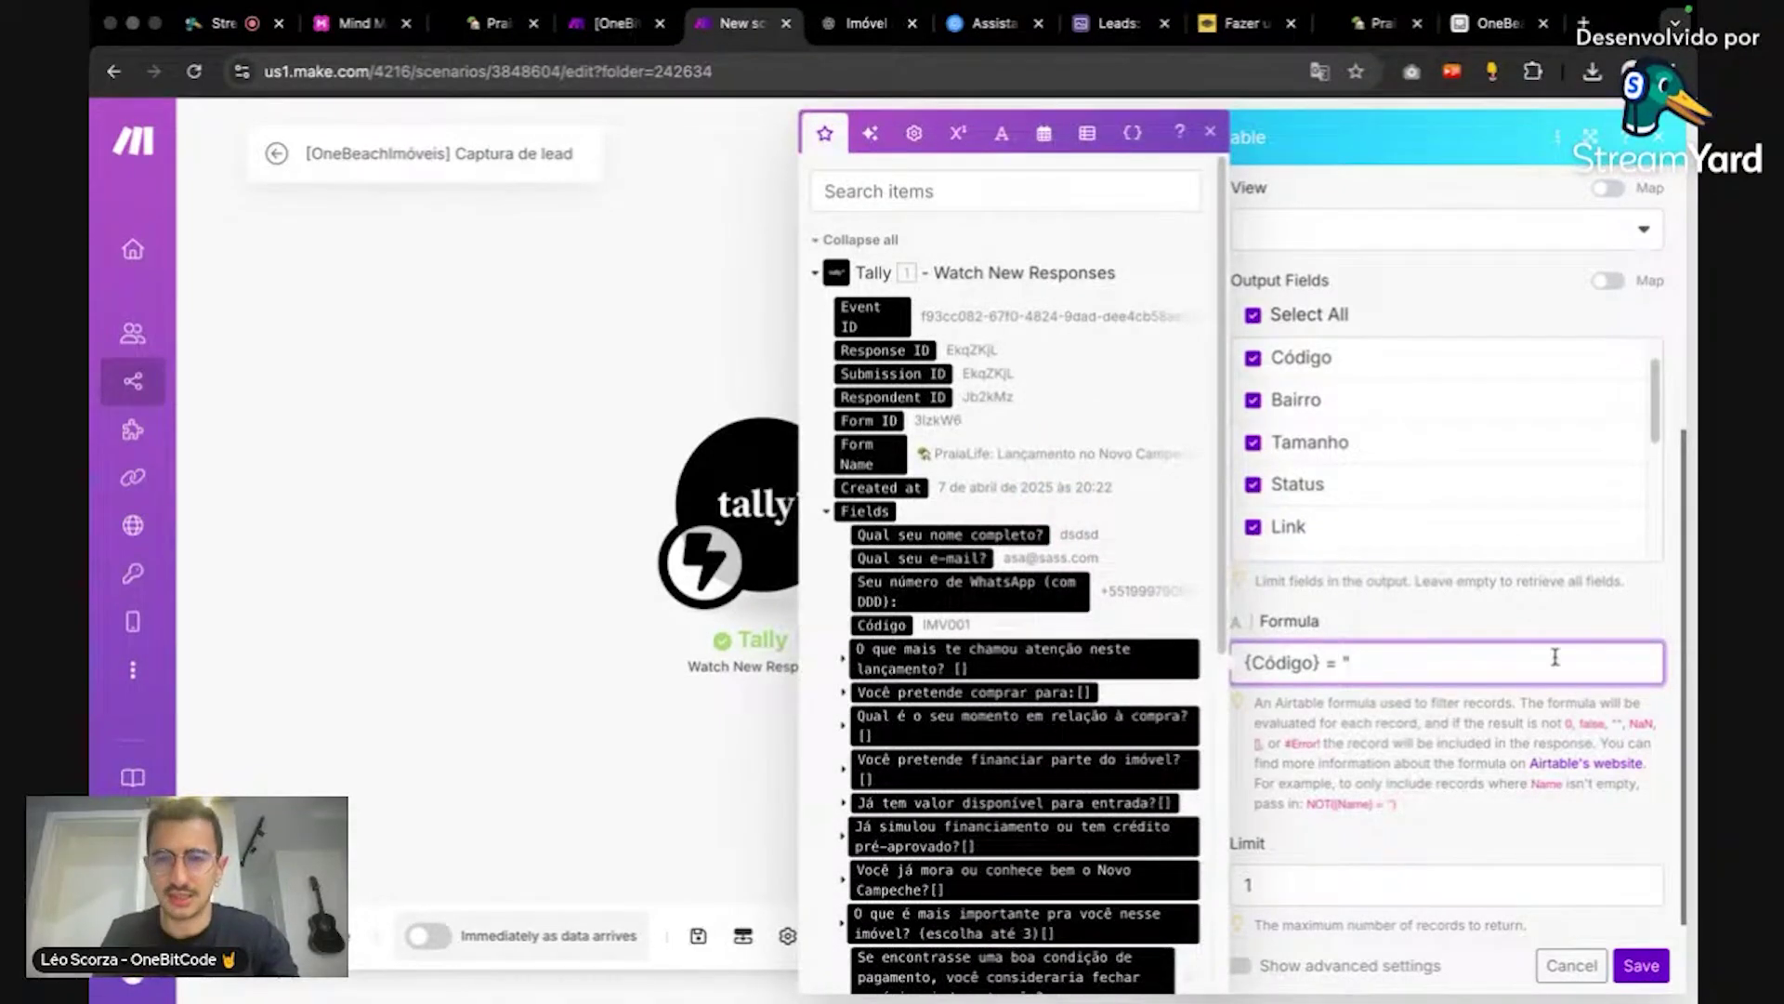
{"action": "left_click", "coordinate": [1371, 22]}
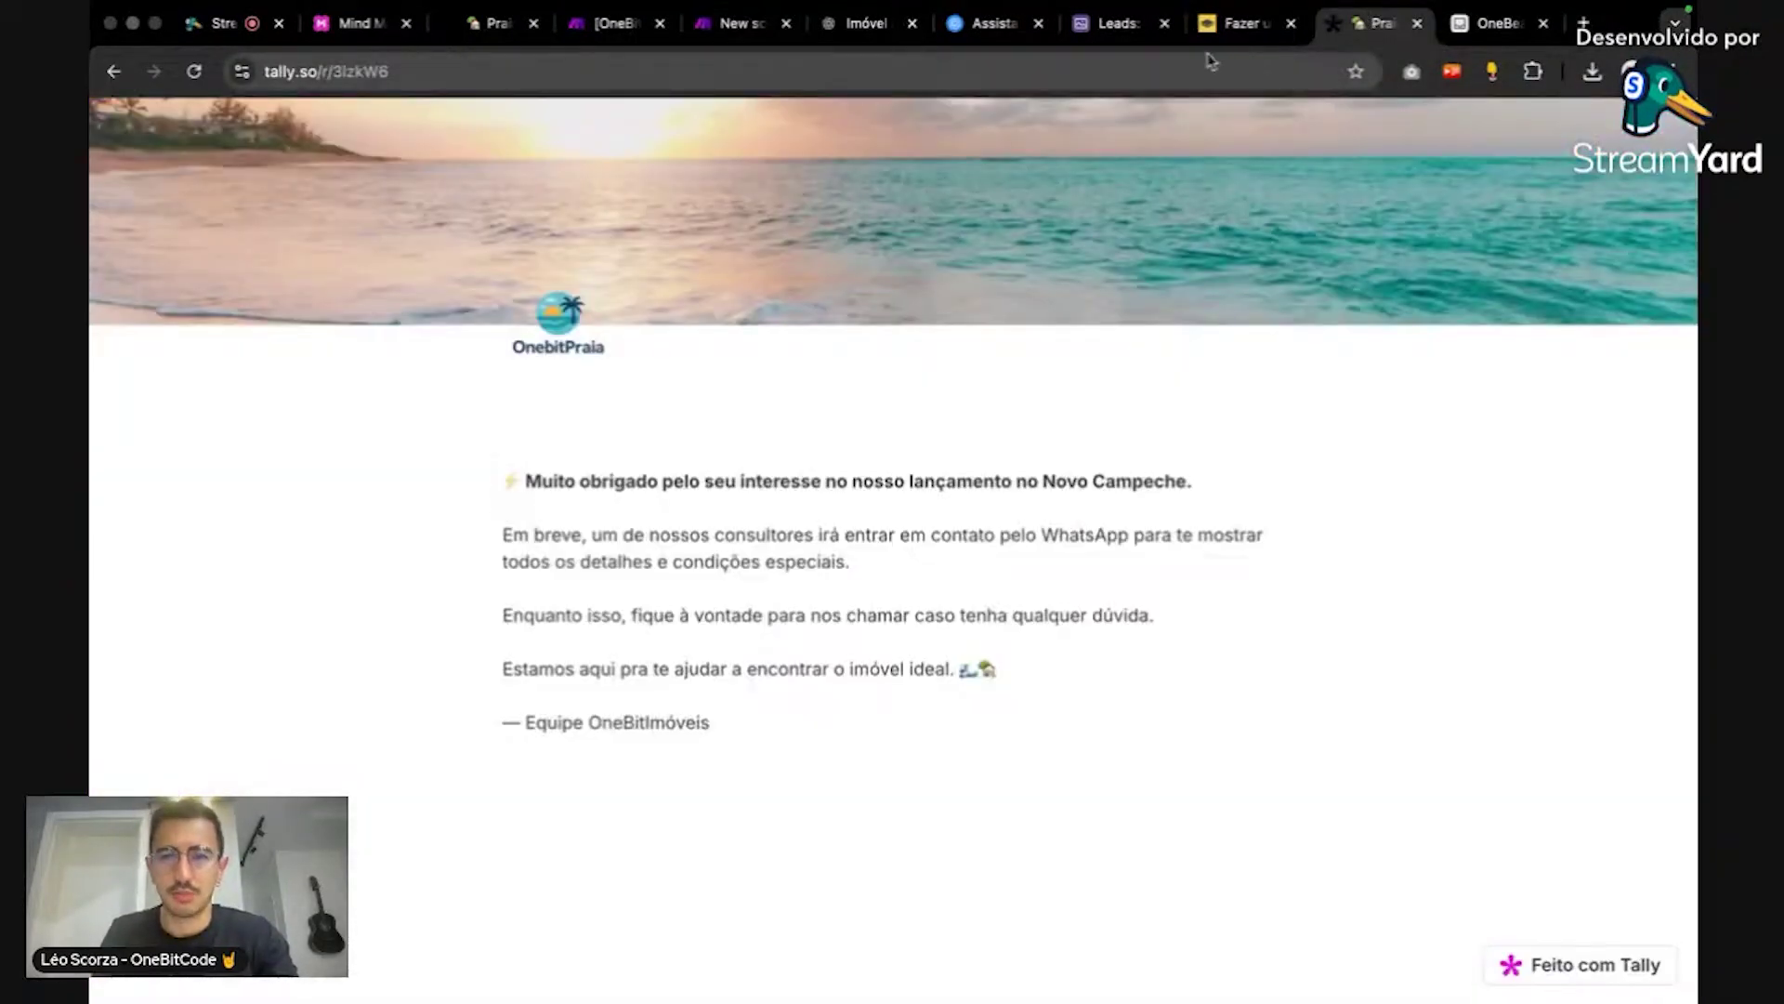
{"action": "left_click", "coordinate": [1120, 22]}
{"action": "left_click", "coordinate": [1473, 22]}
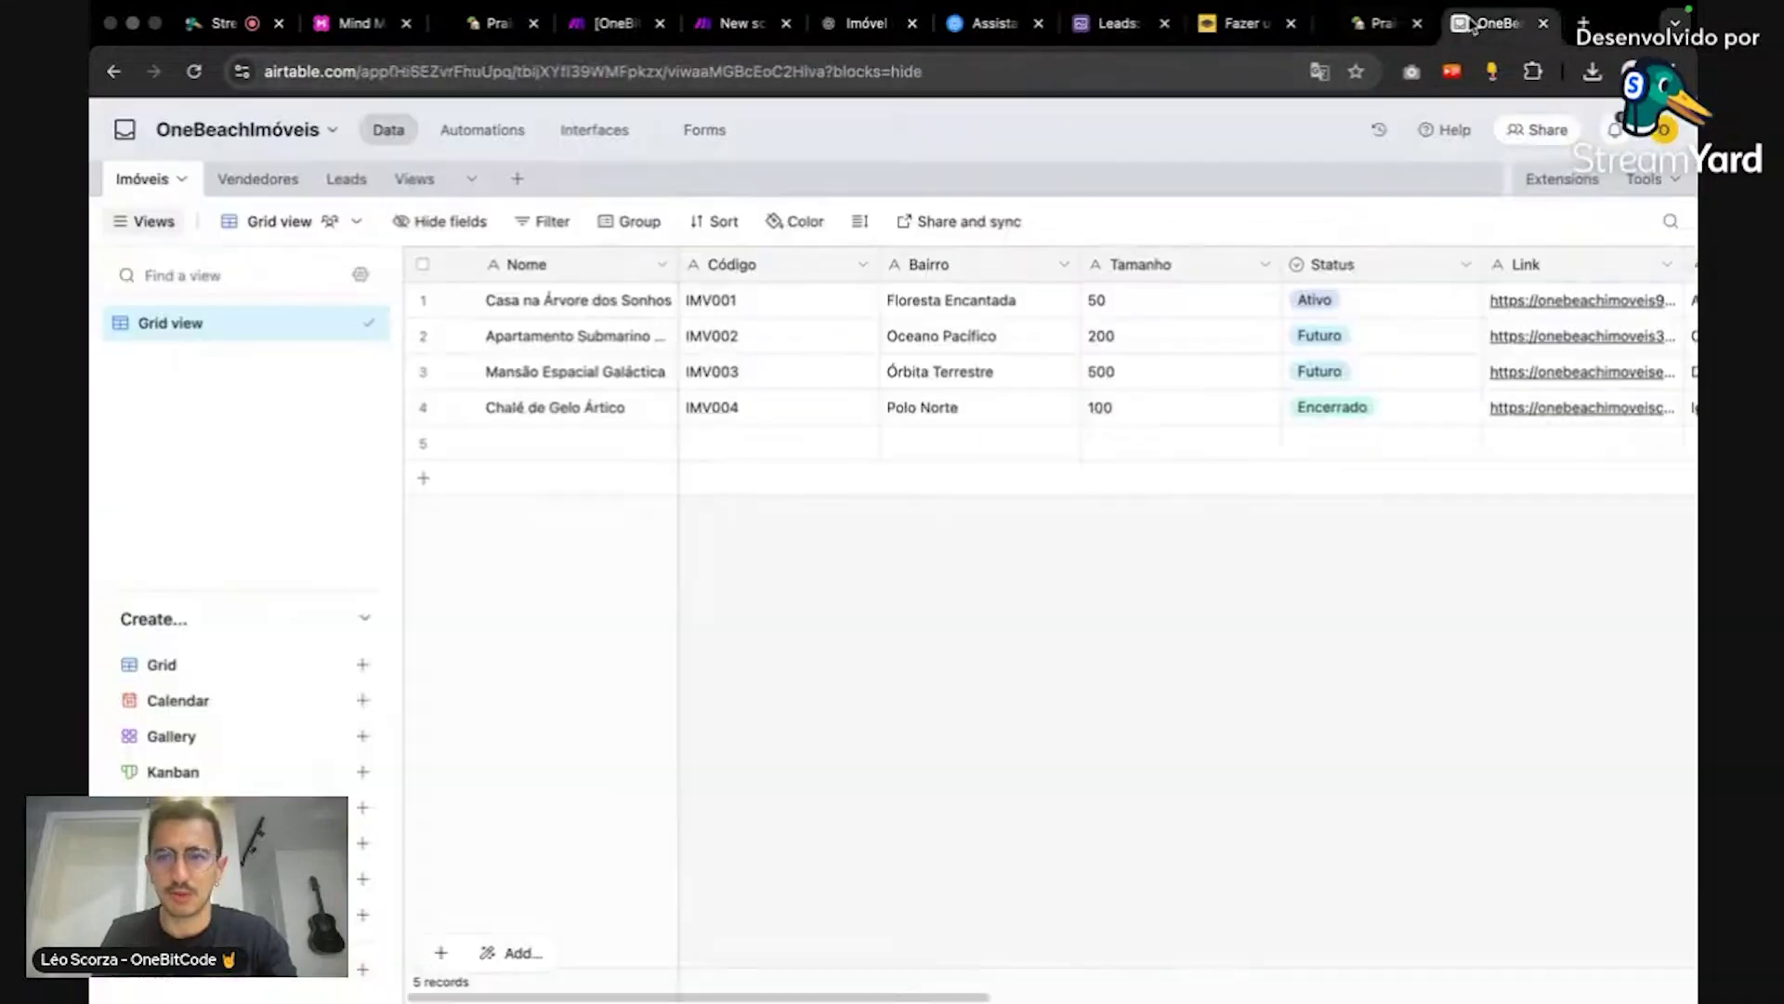
{"action": "left_click", "coordinate": [748, 311]}
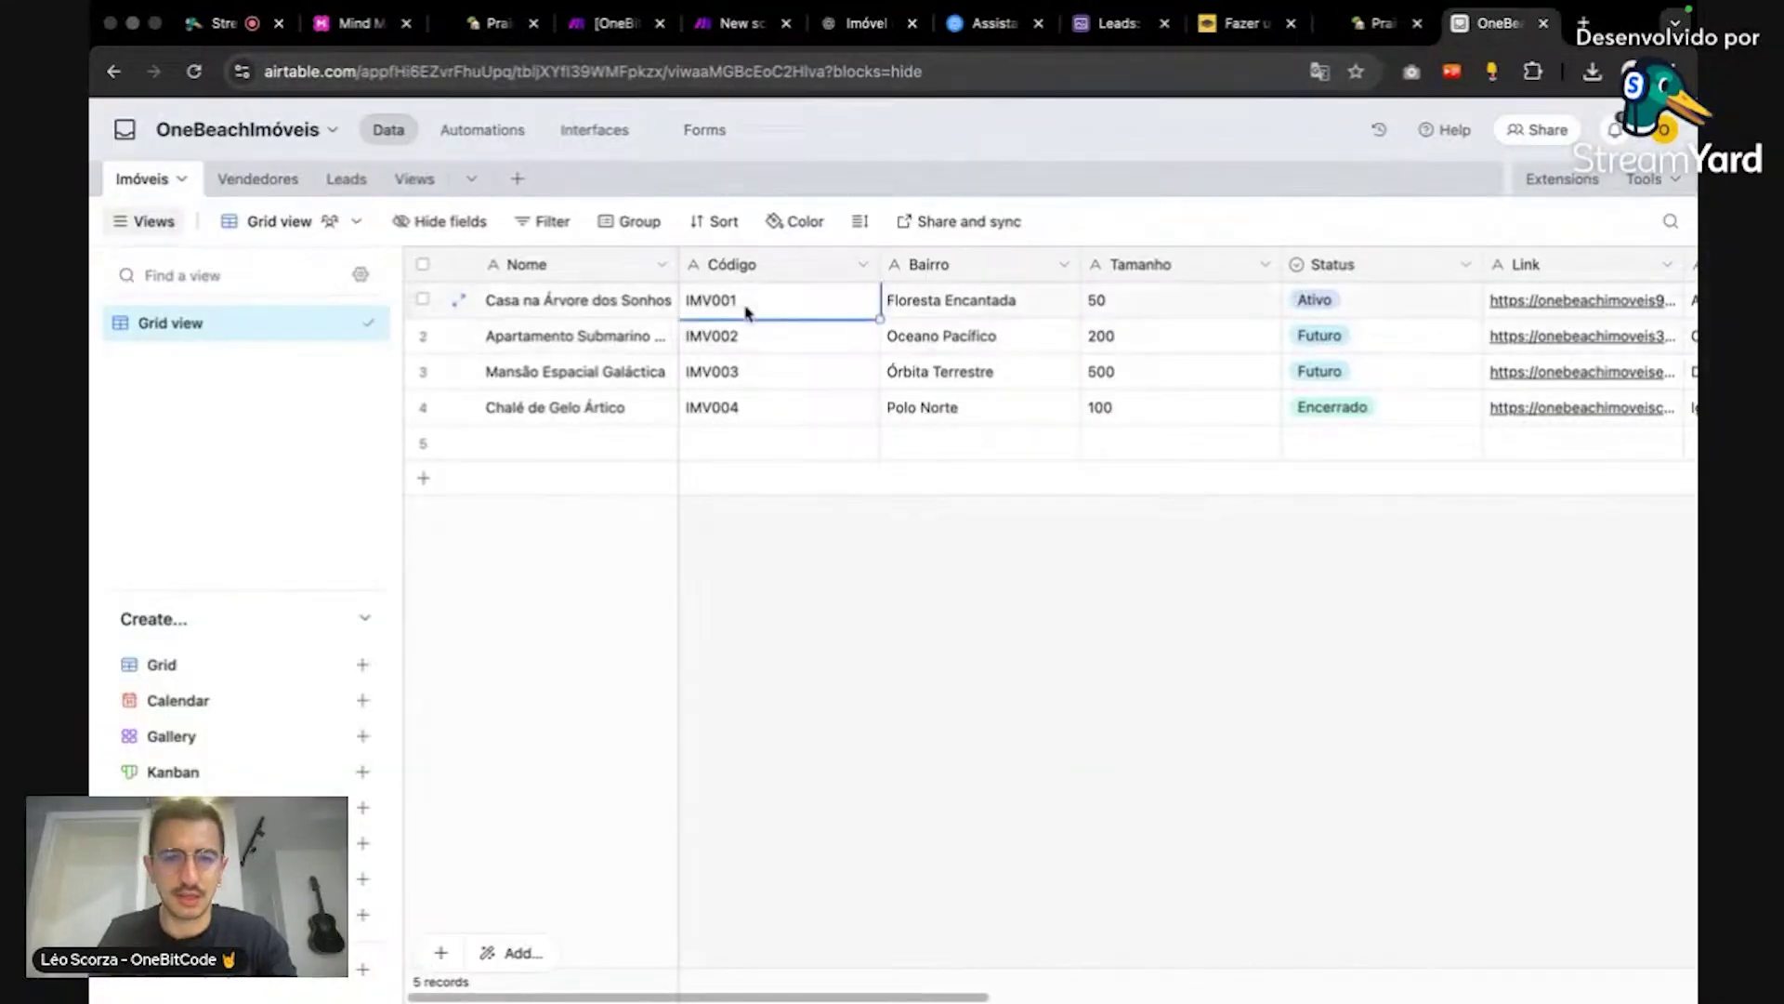
{"action": "left_click", "coordinate": [725, 299]}
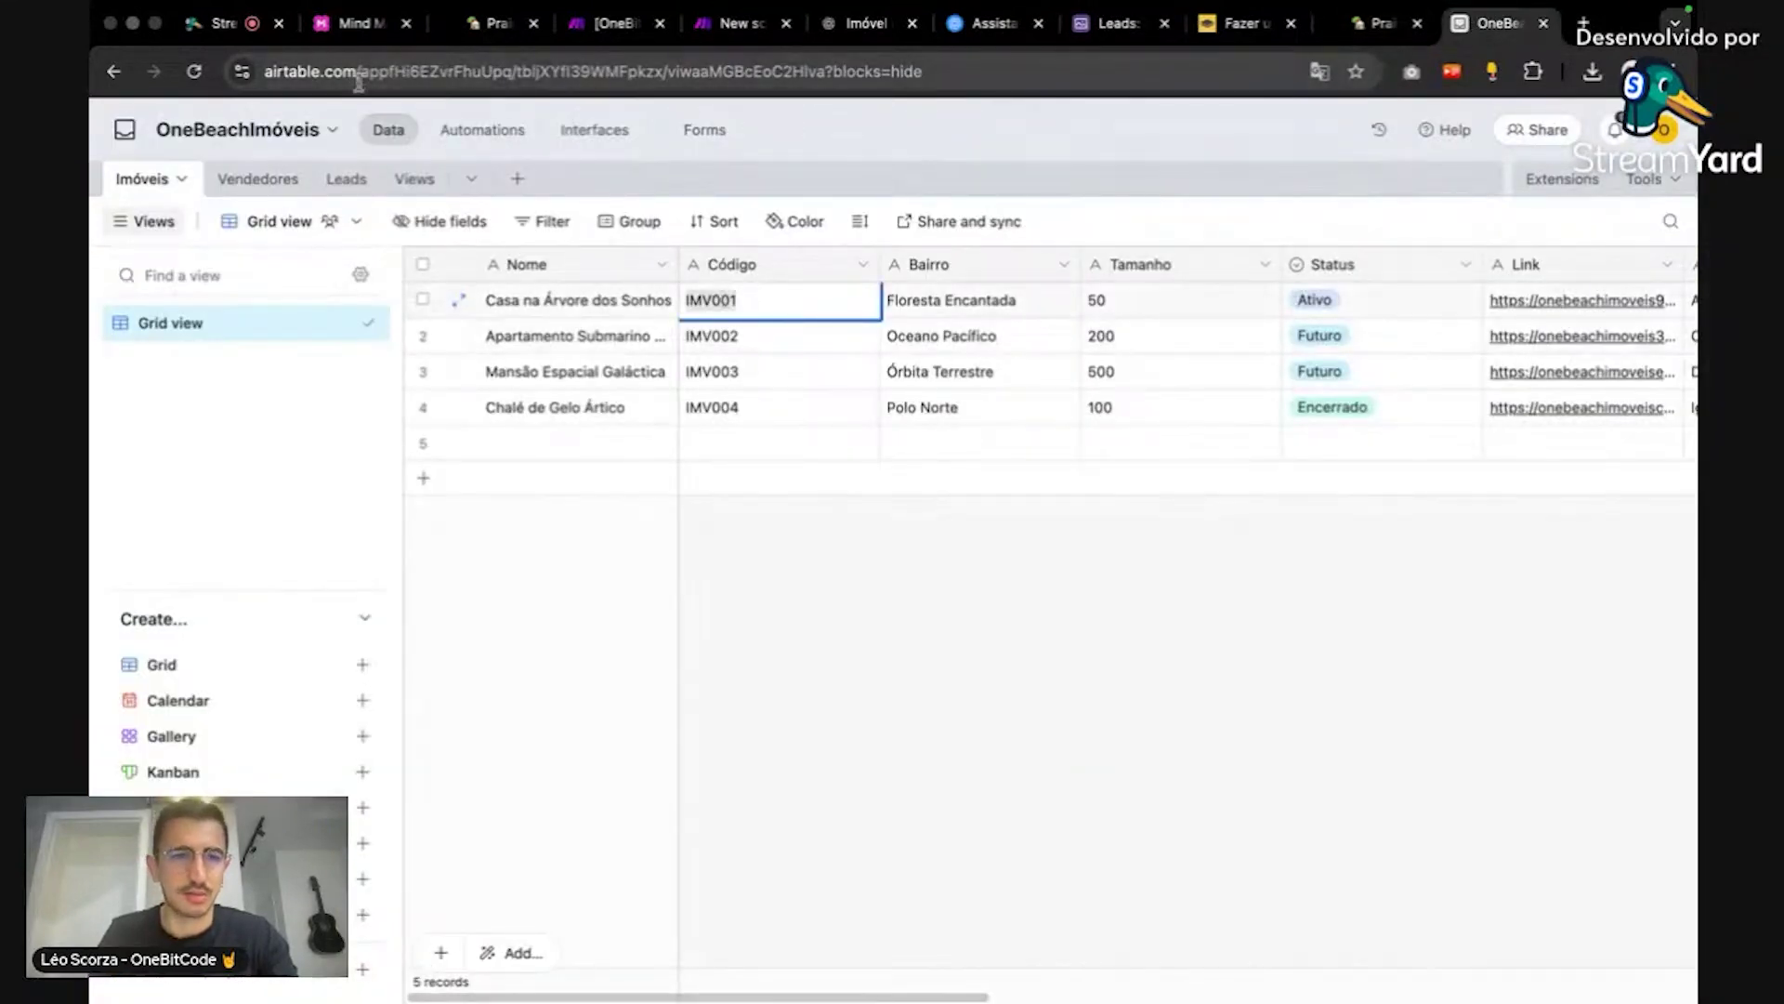
Step: Paste IMV001 so the formula reads {Código} = "IMV001" and save the module
{"action": "left_click", "coordinate": [362, 23]}
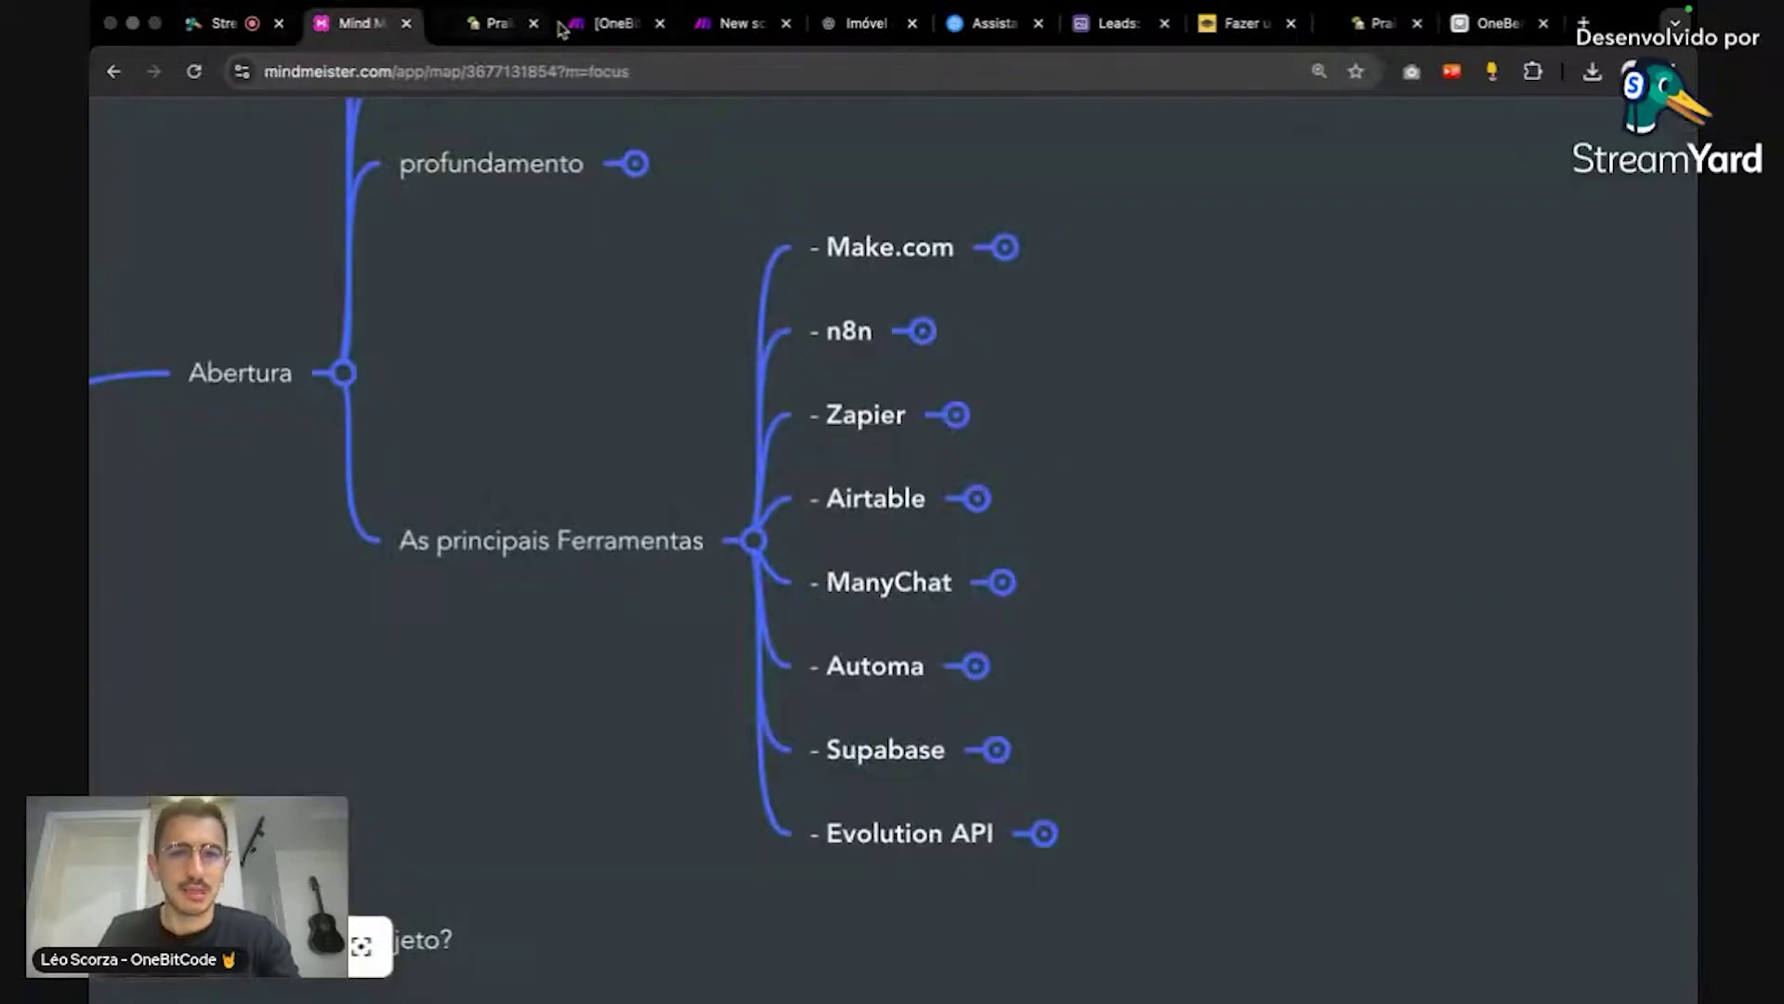
{"action": "left_click", "coordinate": [739, 23]}
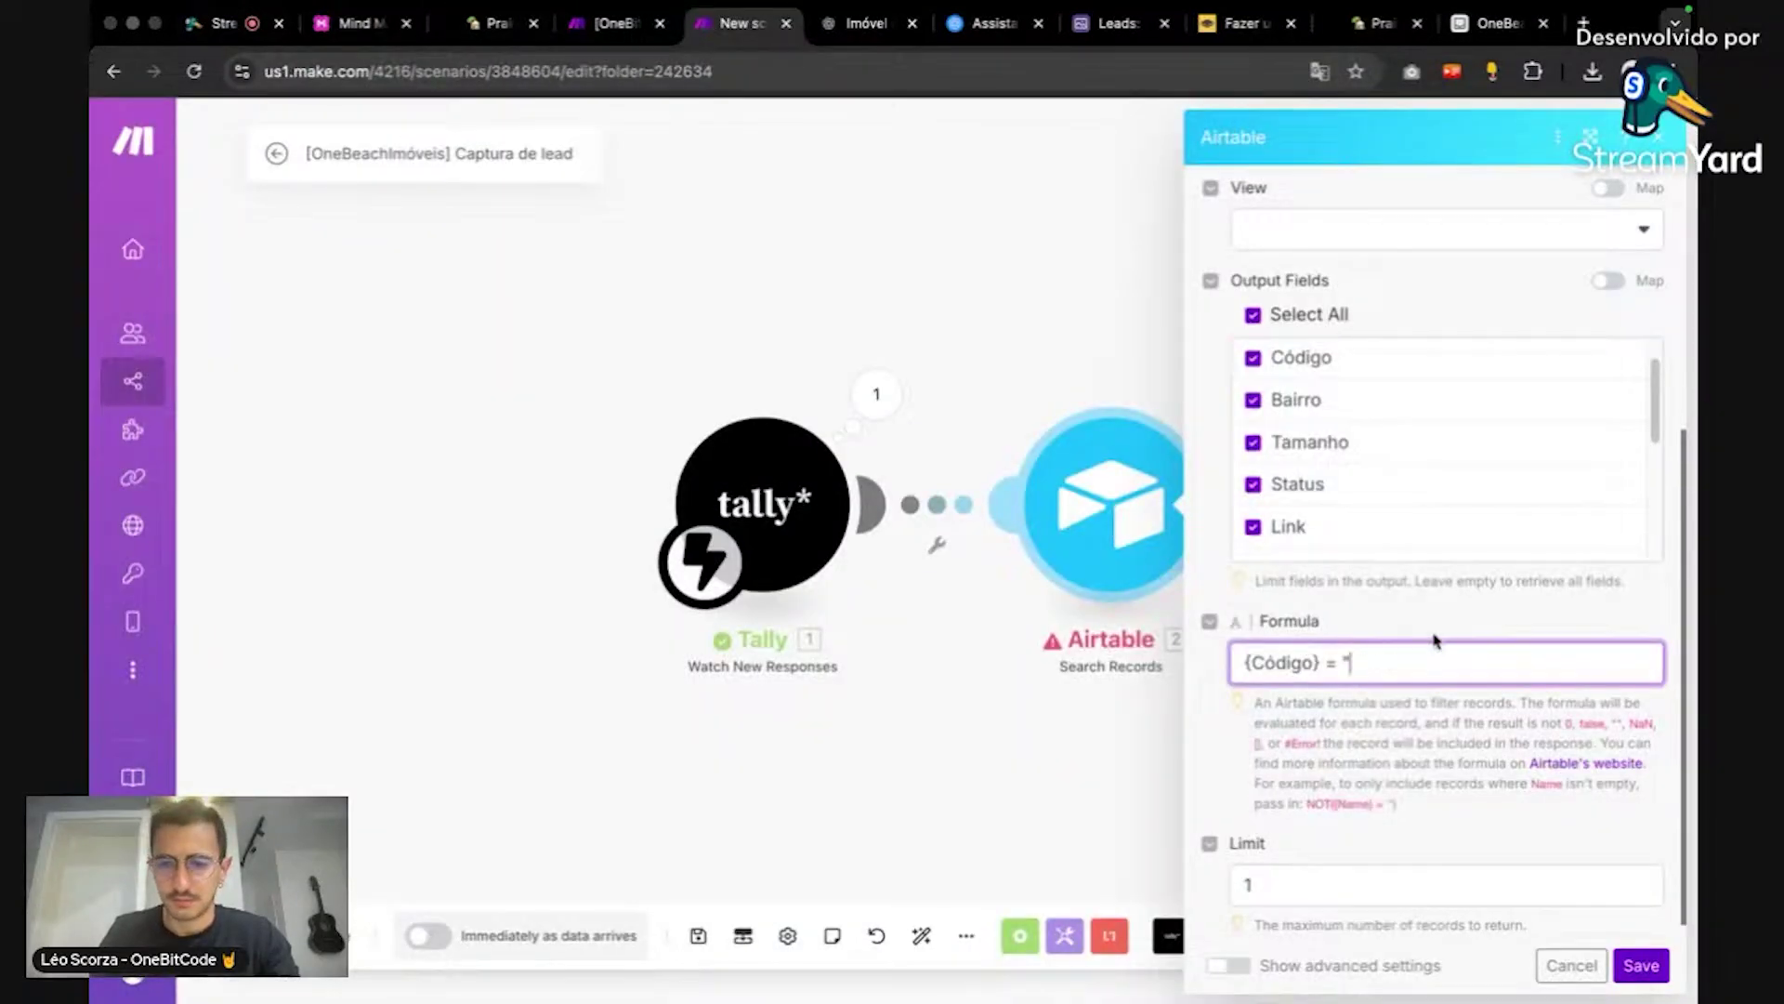
{"action": "type", "text": "IMV001"}
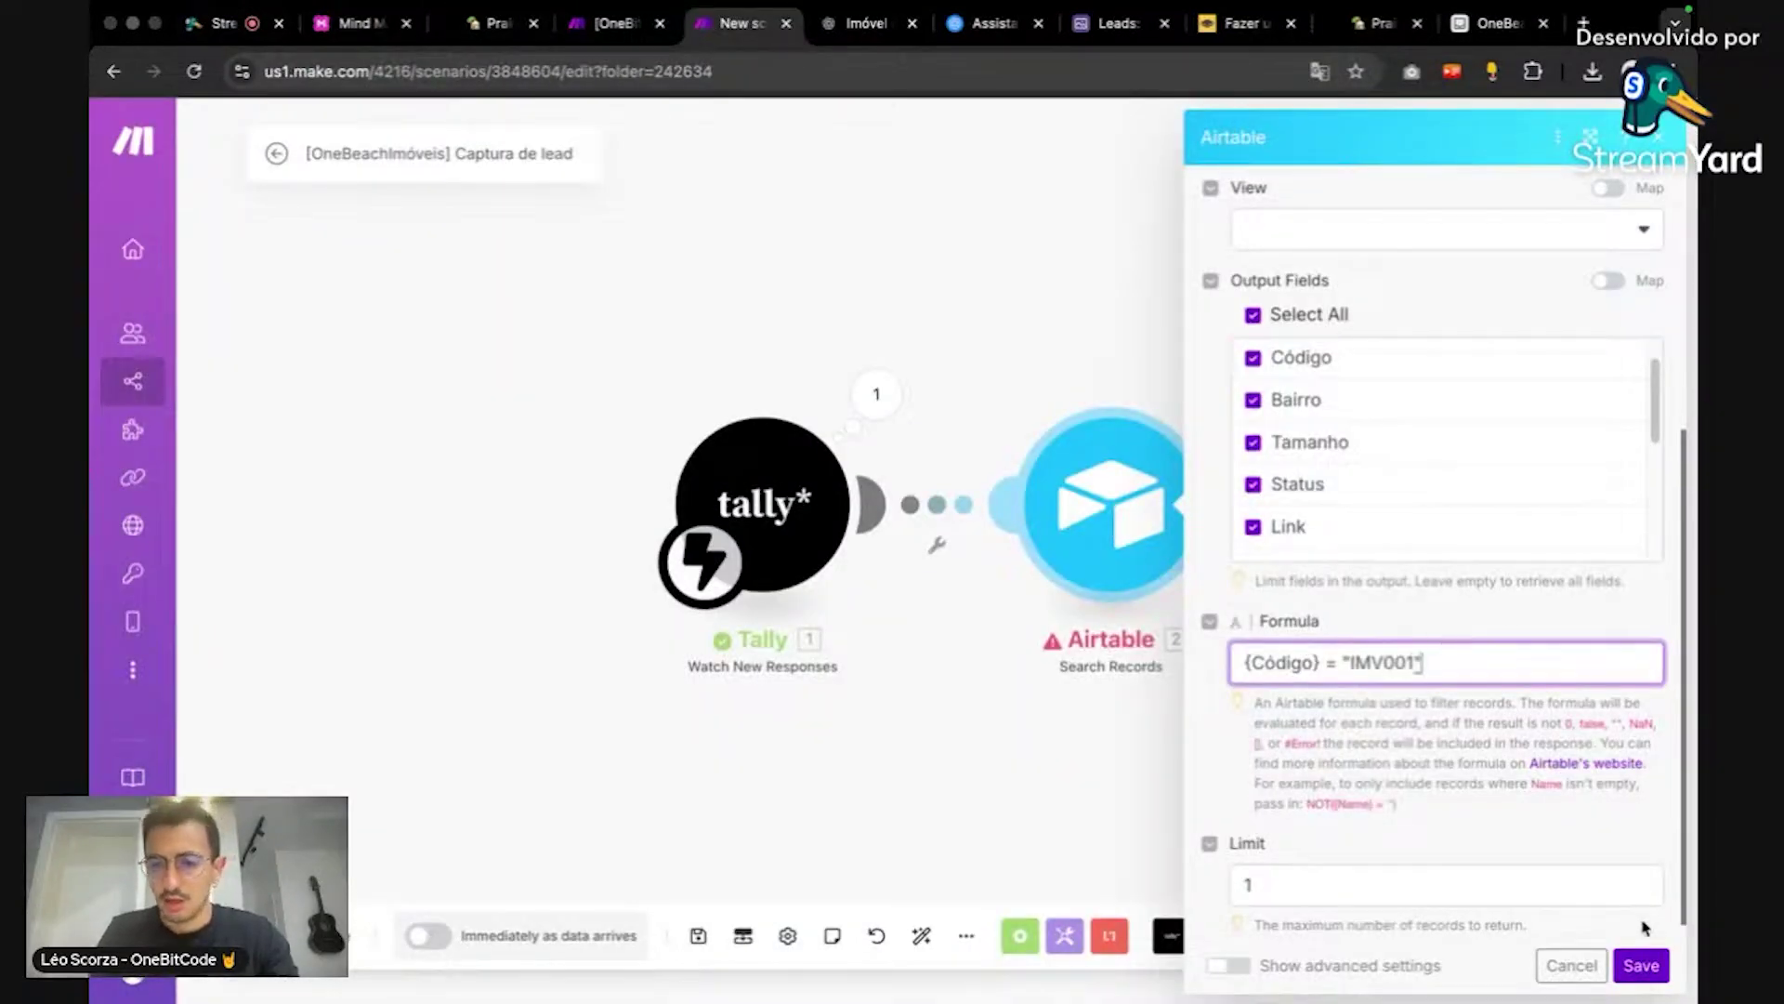
{"action": "left_click", "coordinate": [1641, 965]}
{"action": "left_click_drag", "start_coordinate": [1554, 785], "coordinate": [1243, 705]}
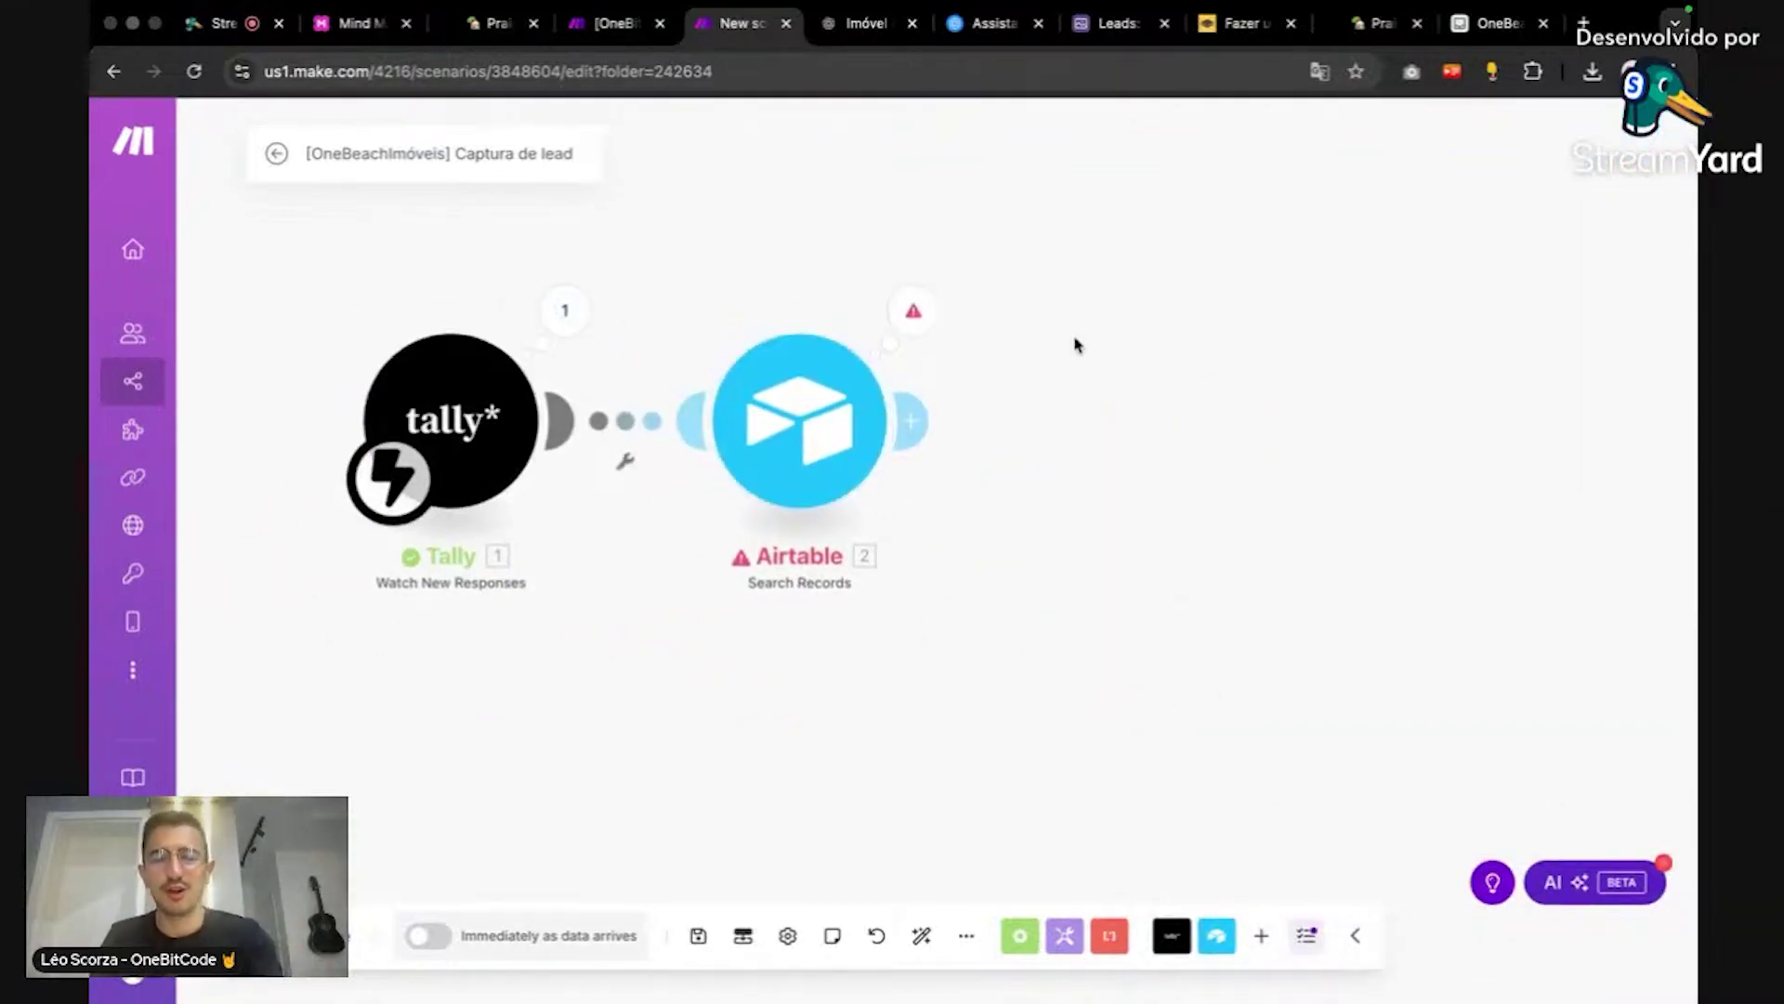
{"action": "left_click_drag", "start_coordinate": [1178, 437], "coordinate": [1309, 445]}
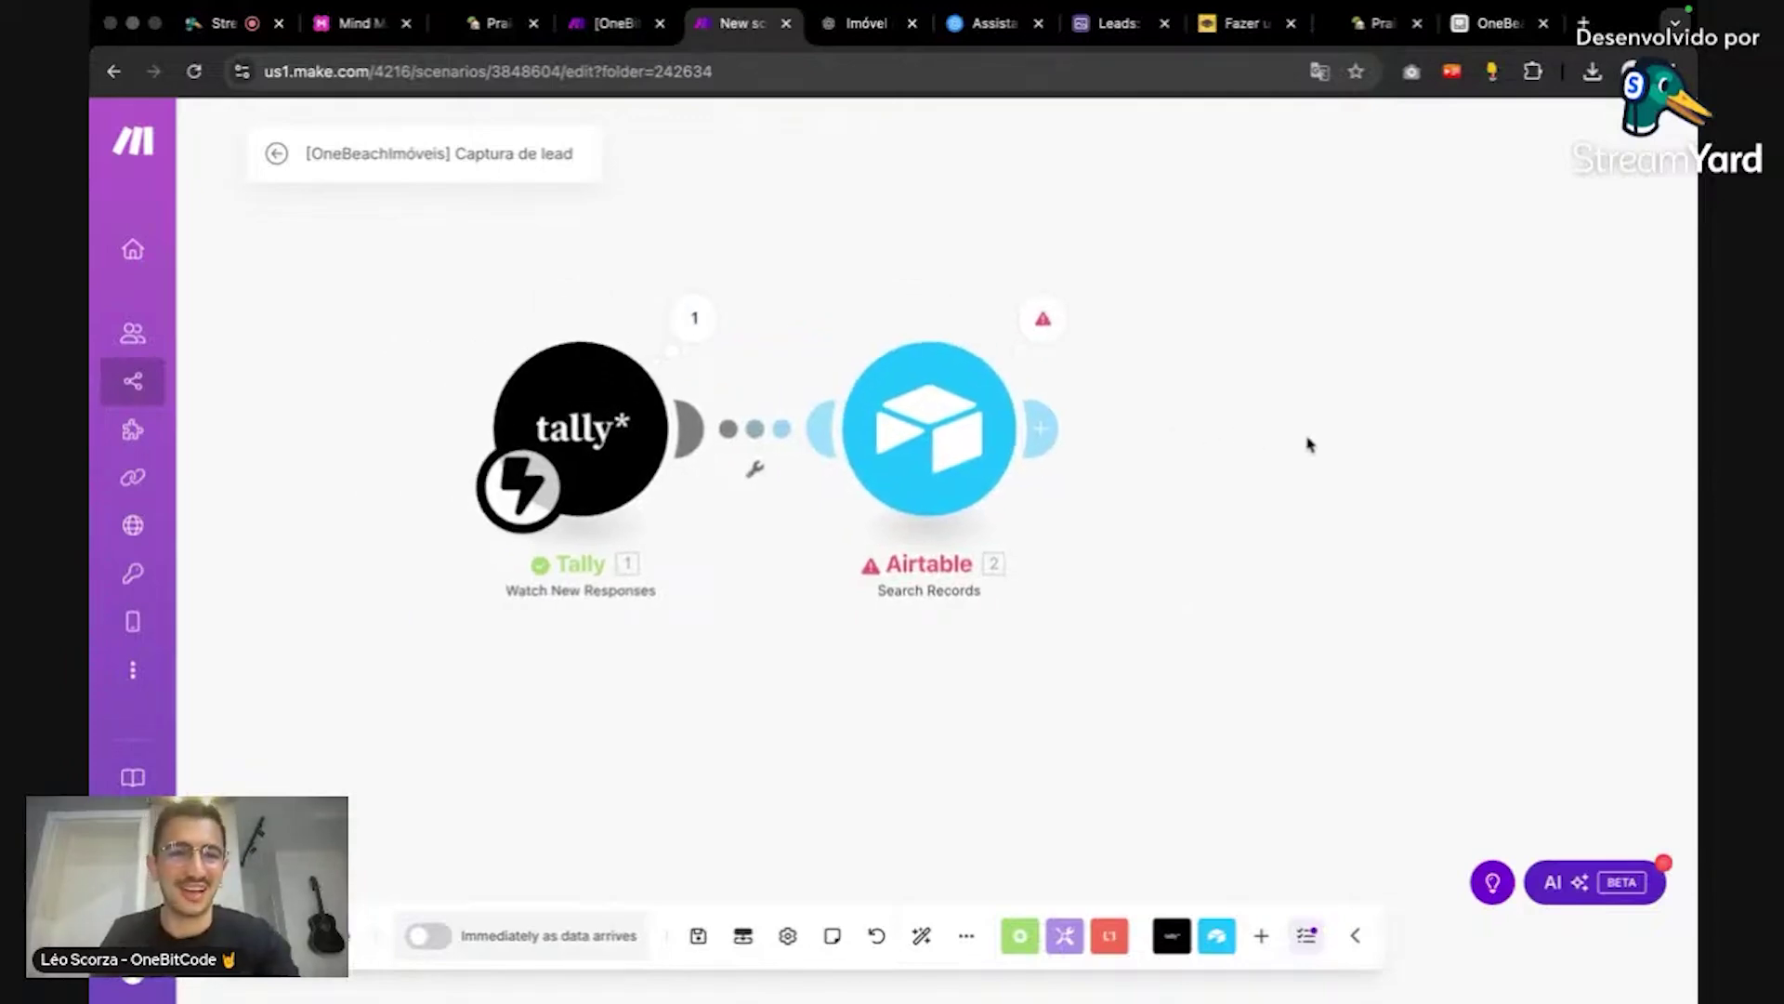
Step: Unhide the viewer's hidden StreamYard comment with Exibir, then return to the Make scenario
{"action": "left_click", "coordinate": [223, 23]}
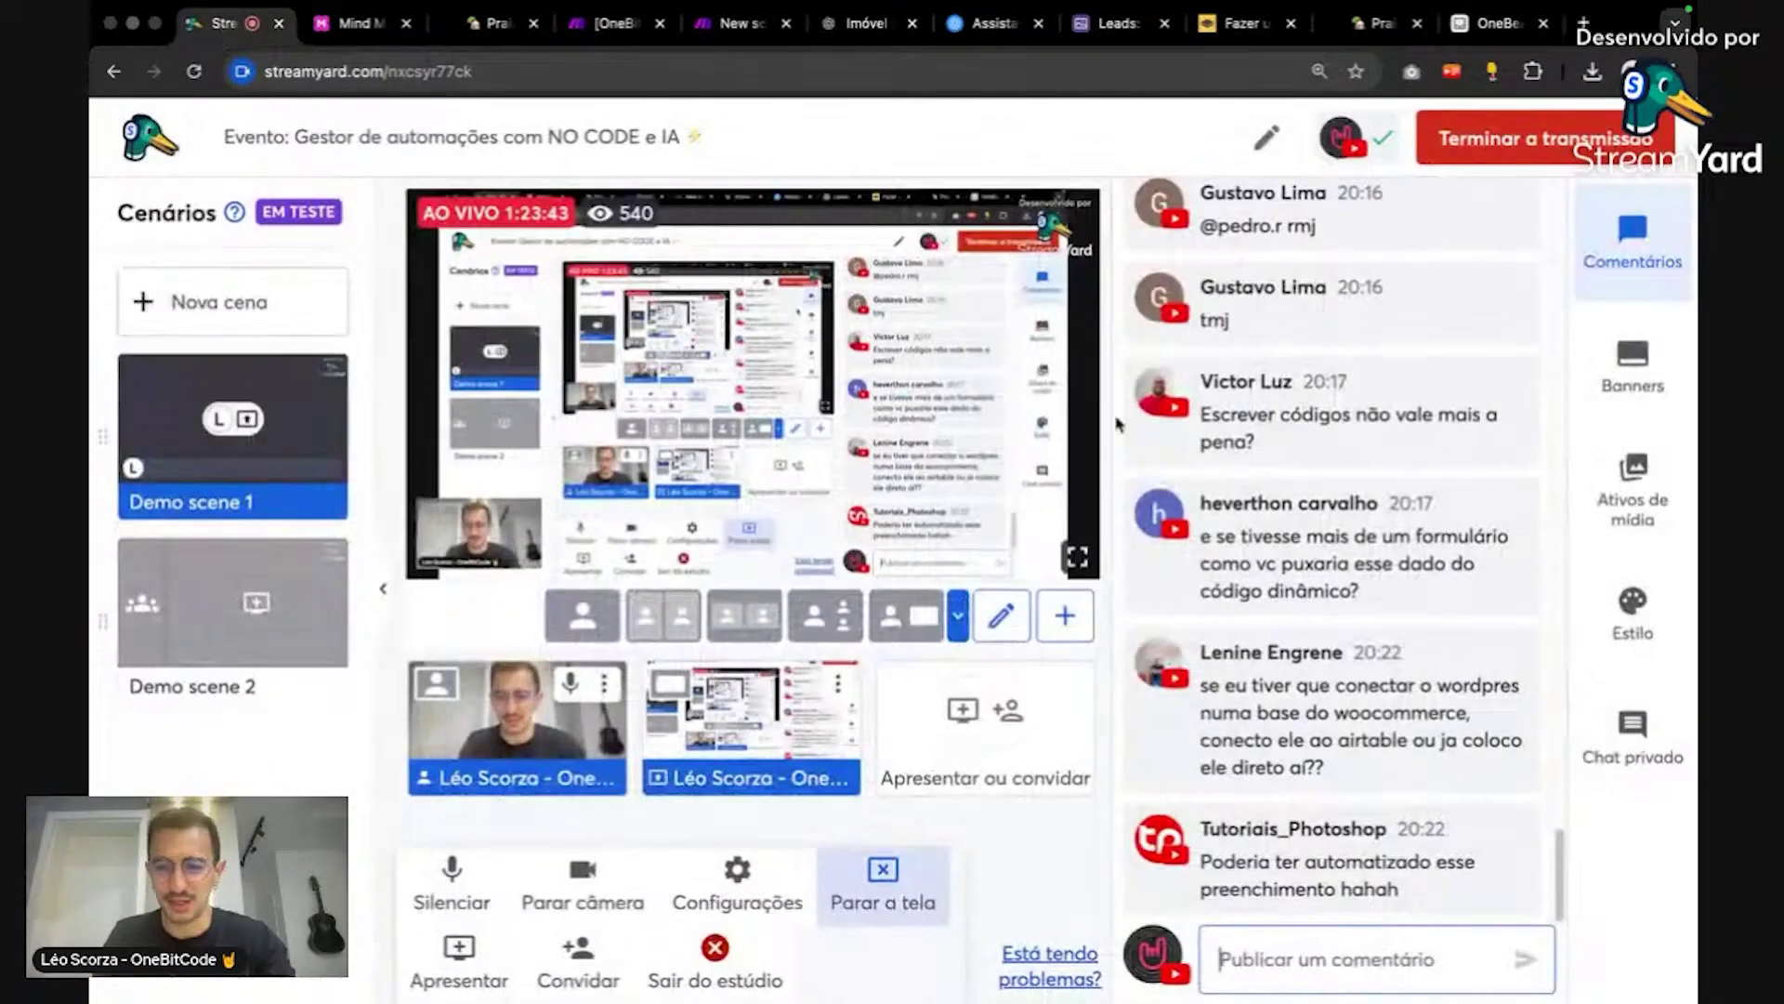
{"action": "scroll", "coordinate": [1487, 481], "scroll_direction": "down", "scroll_amount": 3}
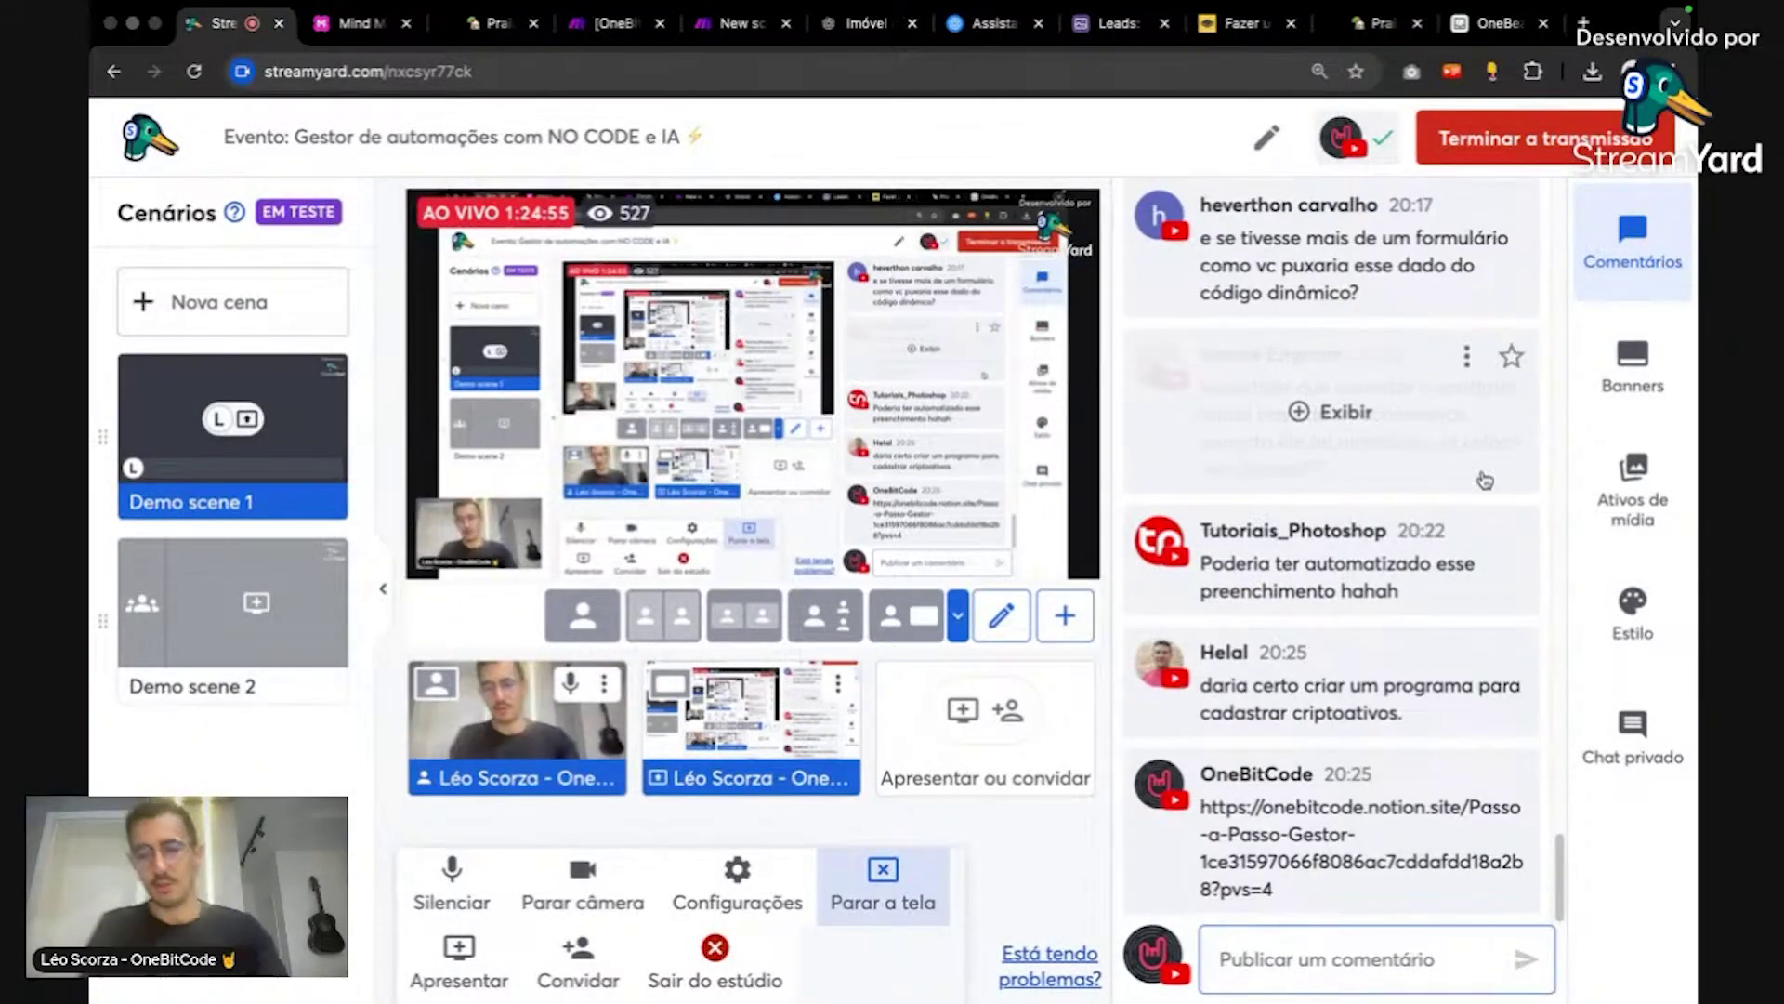
{"action": "scroll", "coordinate": [1468, 801], "scroll_direction": "up", "scroll_amount": 1}
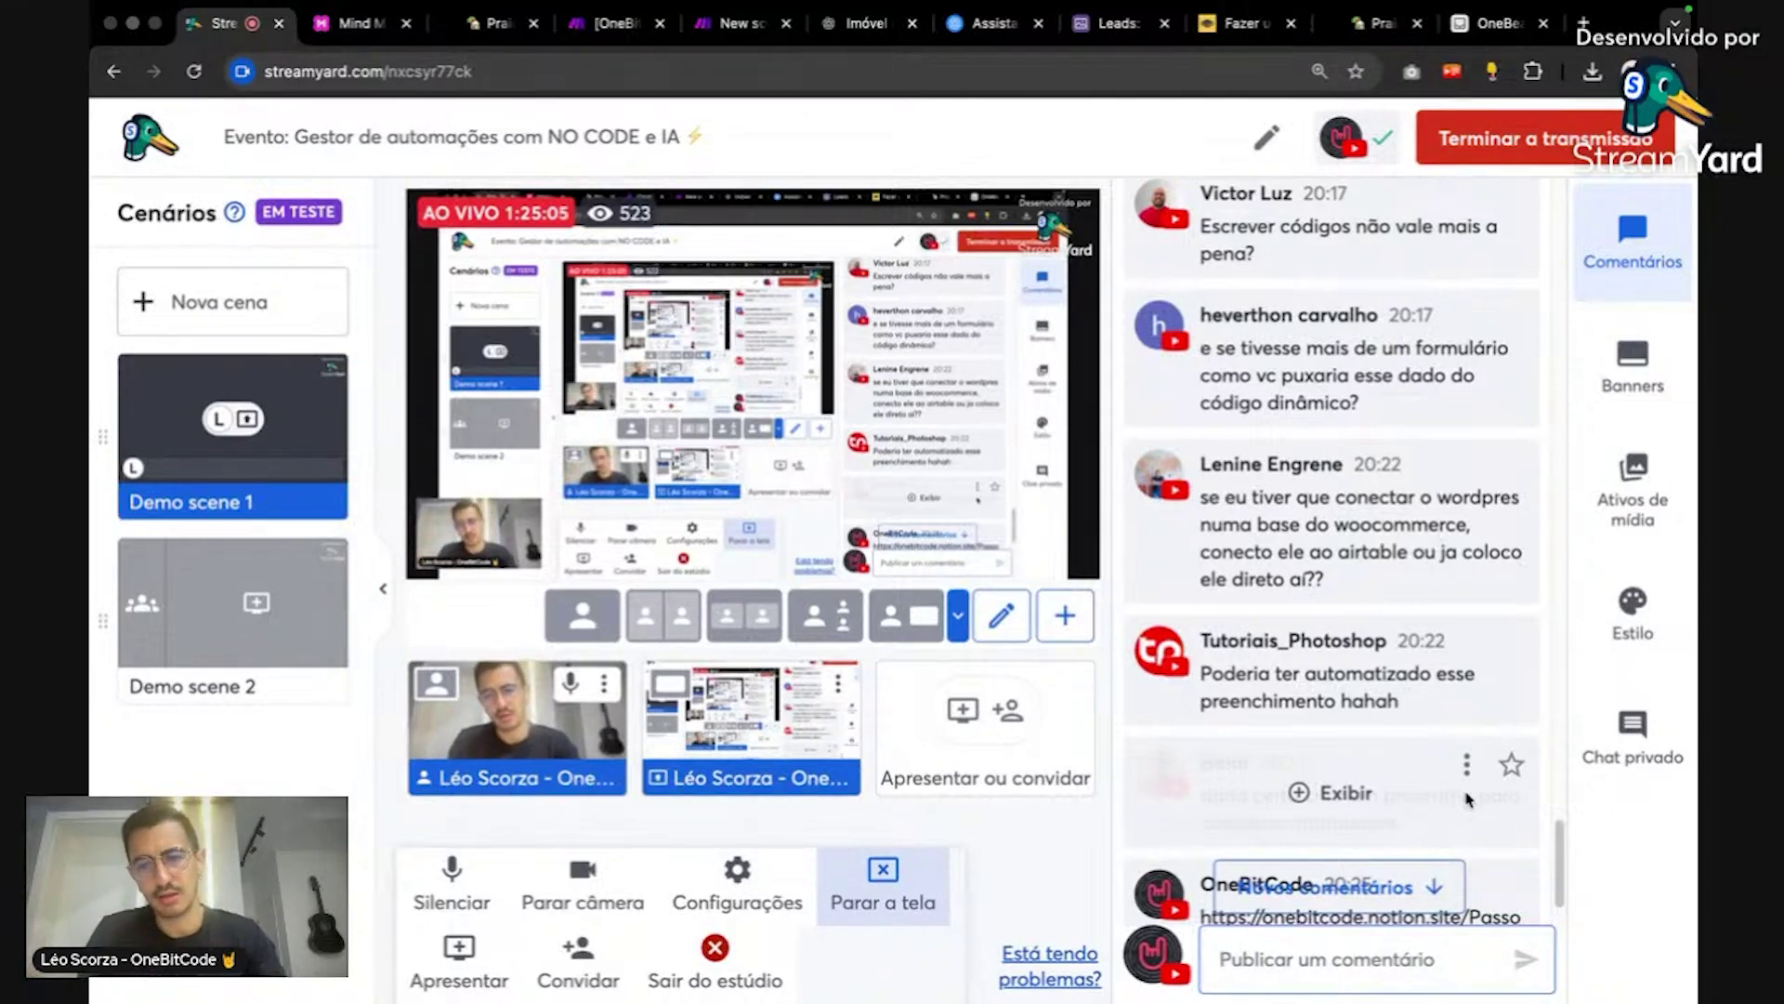
{"action": "left_click", "coordinate": [1468, 799]}
{"action": "scroll", "coordinate": [1468, 800], "scroll_direction": "down", "scroll_amount": 2}
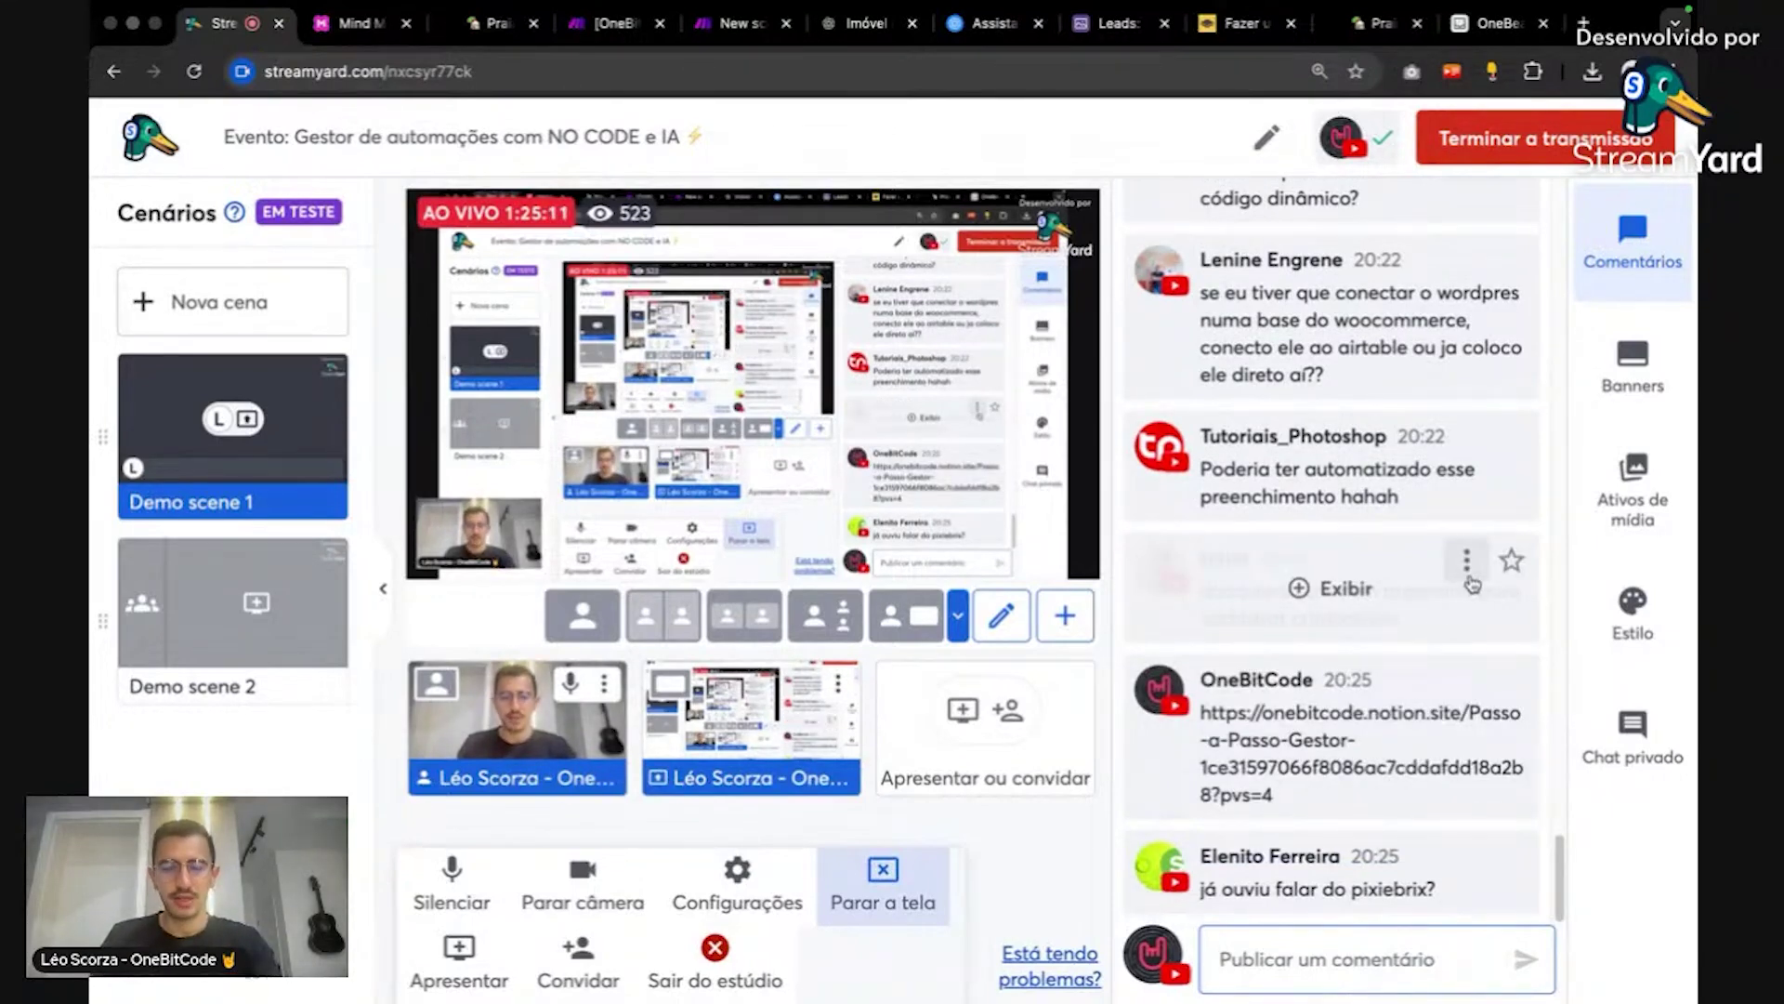
{"action": "left_click", "coordinate": [718, 26]}
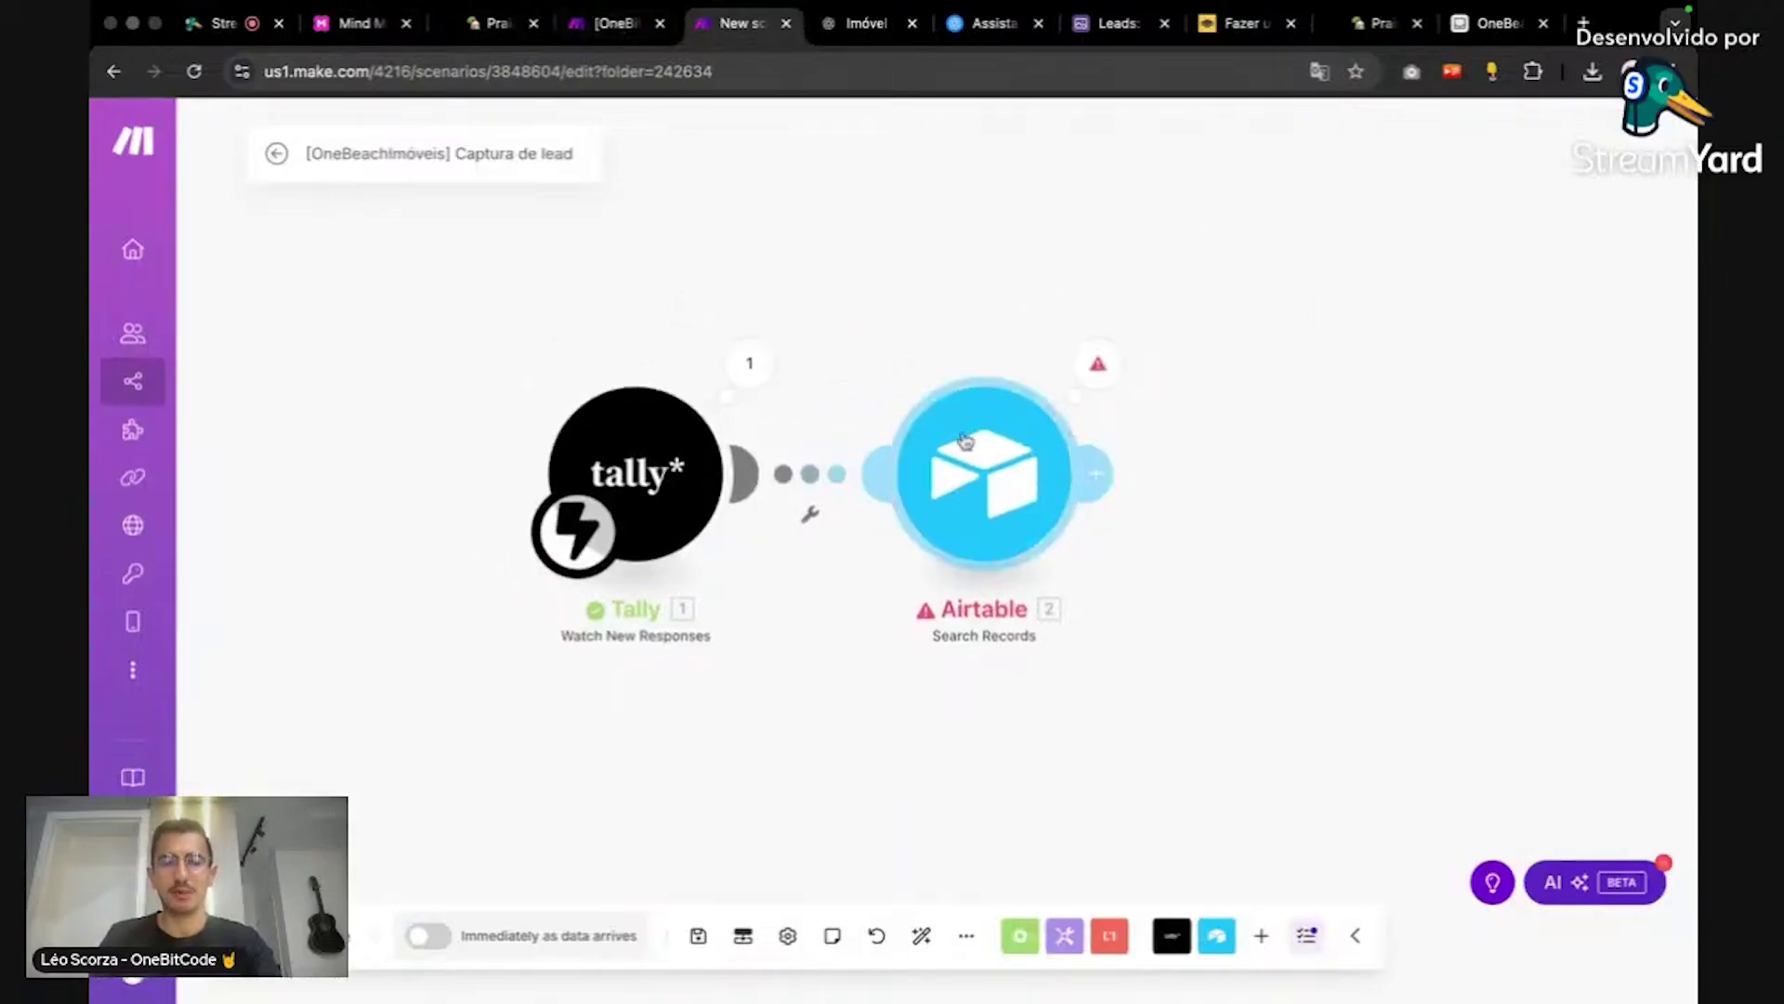
Step: Add an OpenAI Message an Assistant module after Airtable Search Records via an 'ope' search
{"action": "left_click_drag", "start_coordinate": [1270, 455], "coordinate": [1048, 455]}
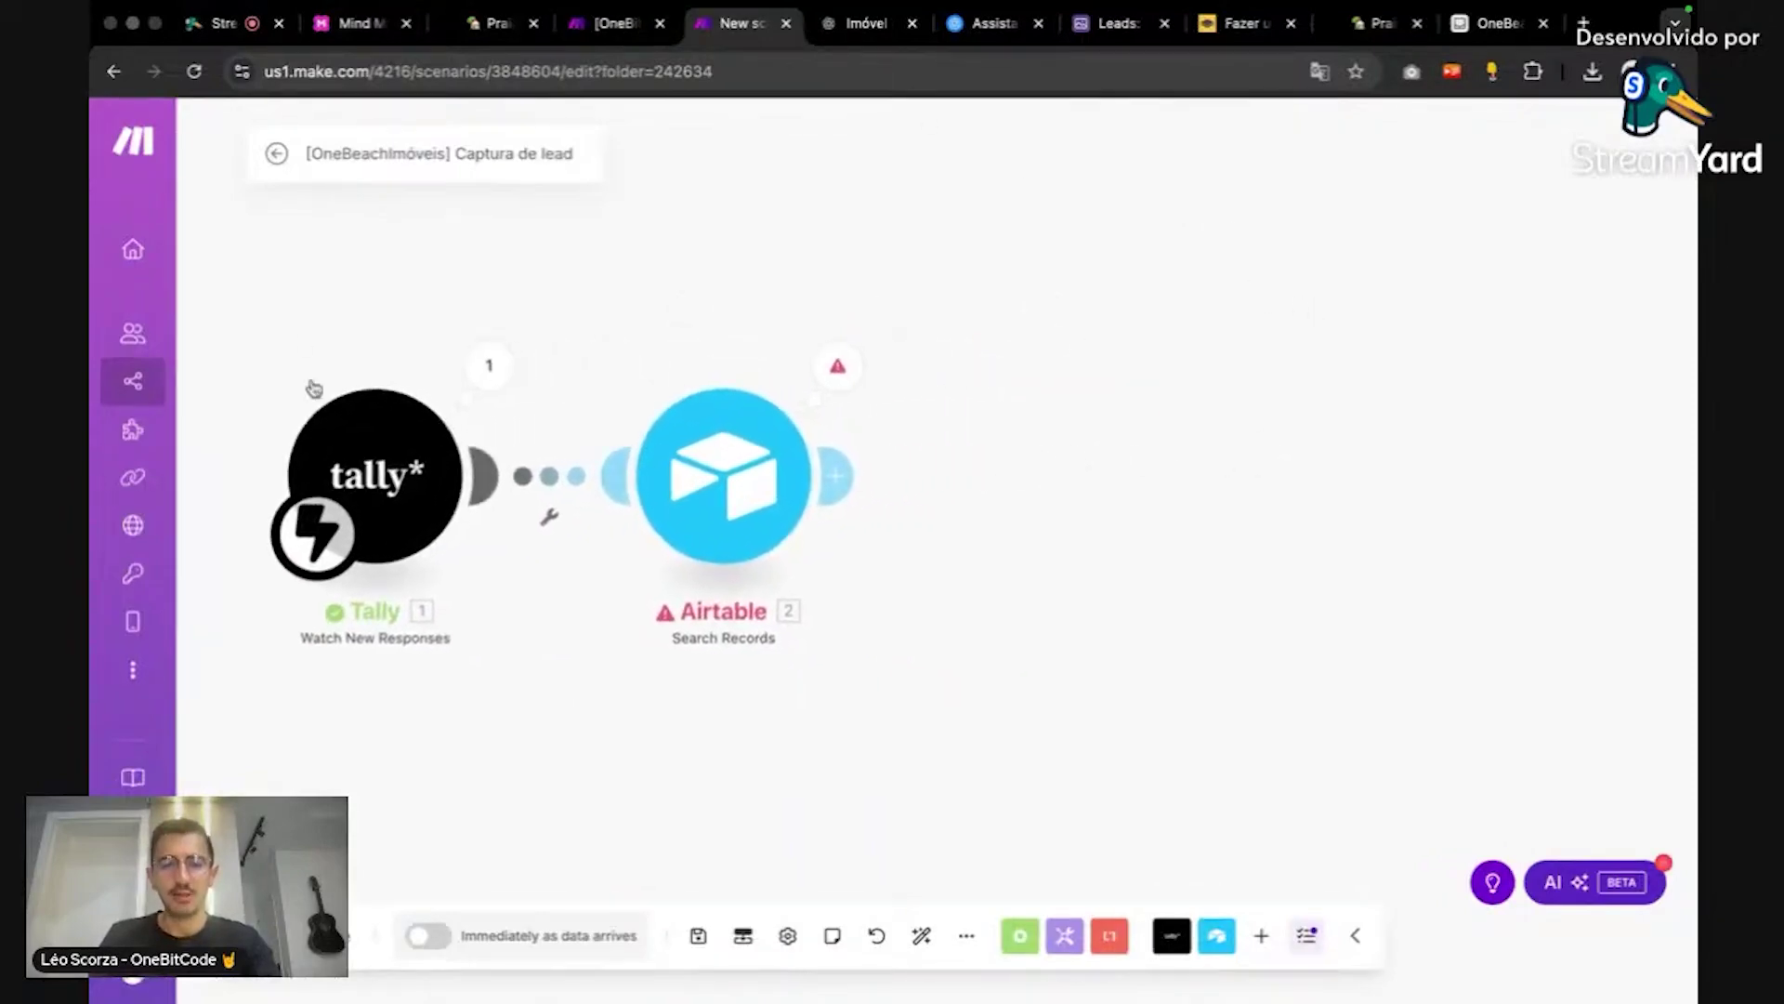
{"action": "left_click", "coordinate": [839, 474]}
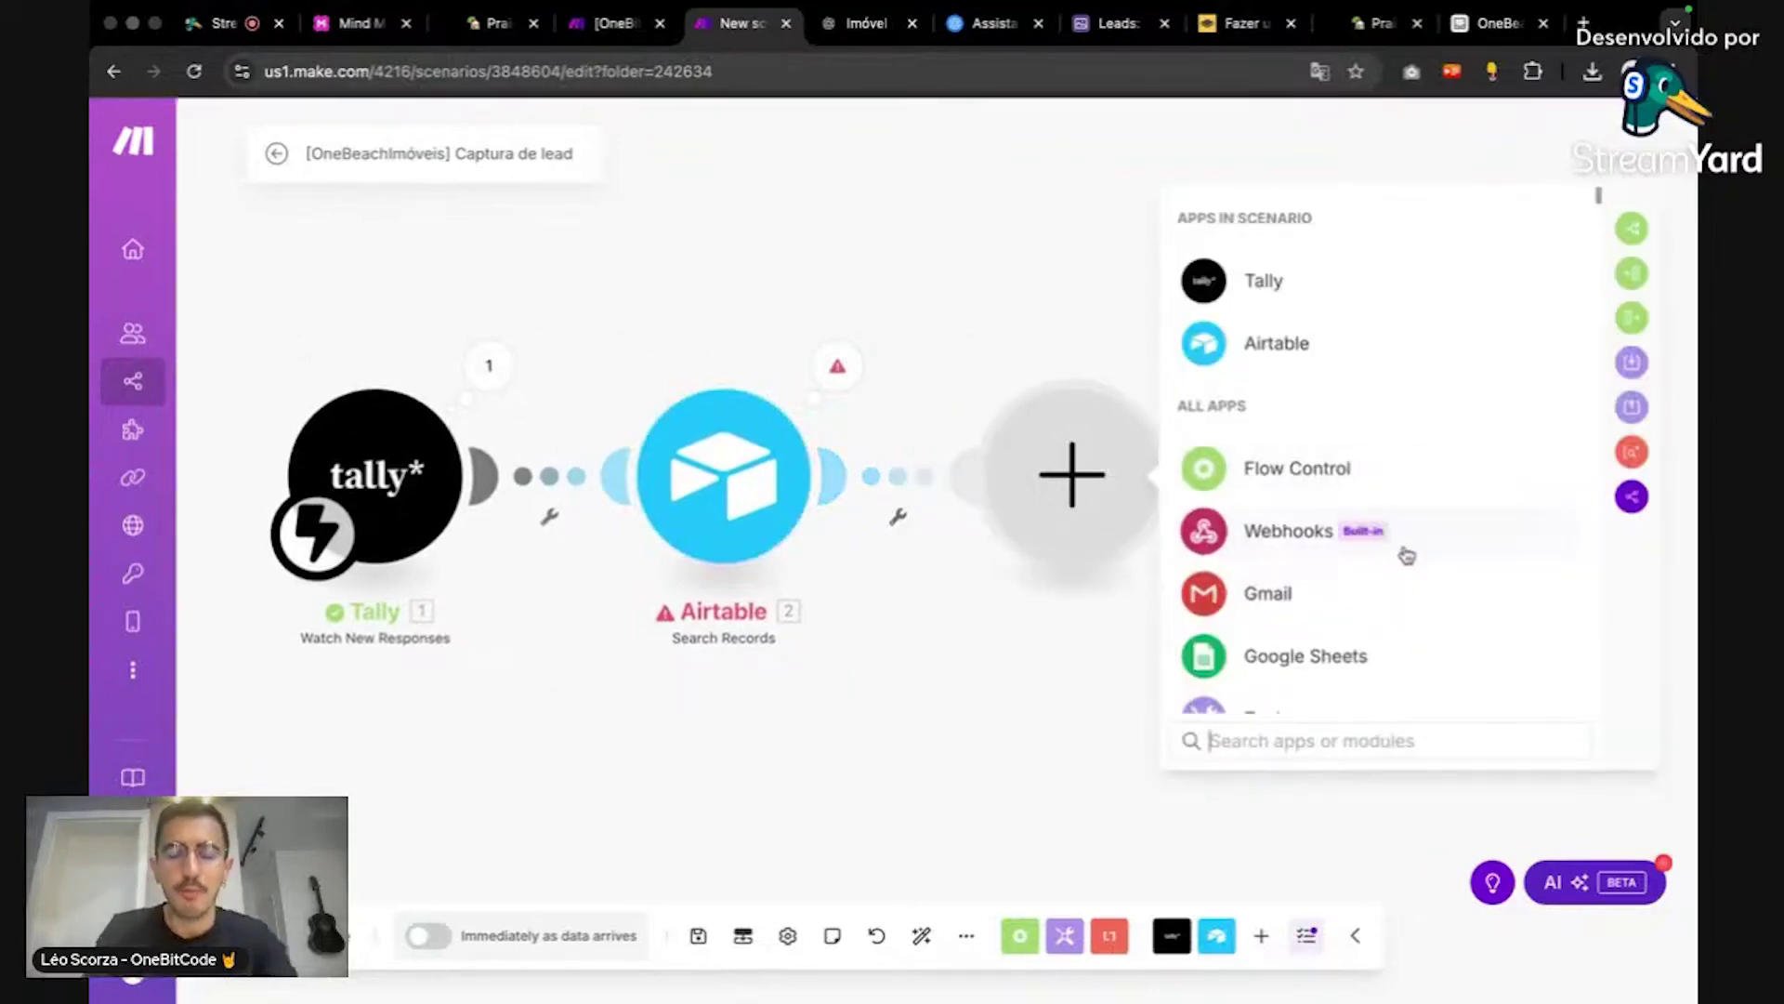
{"action": "type", "text": "ope"}
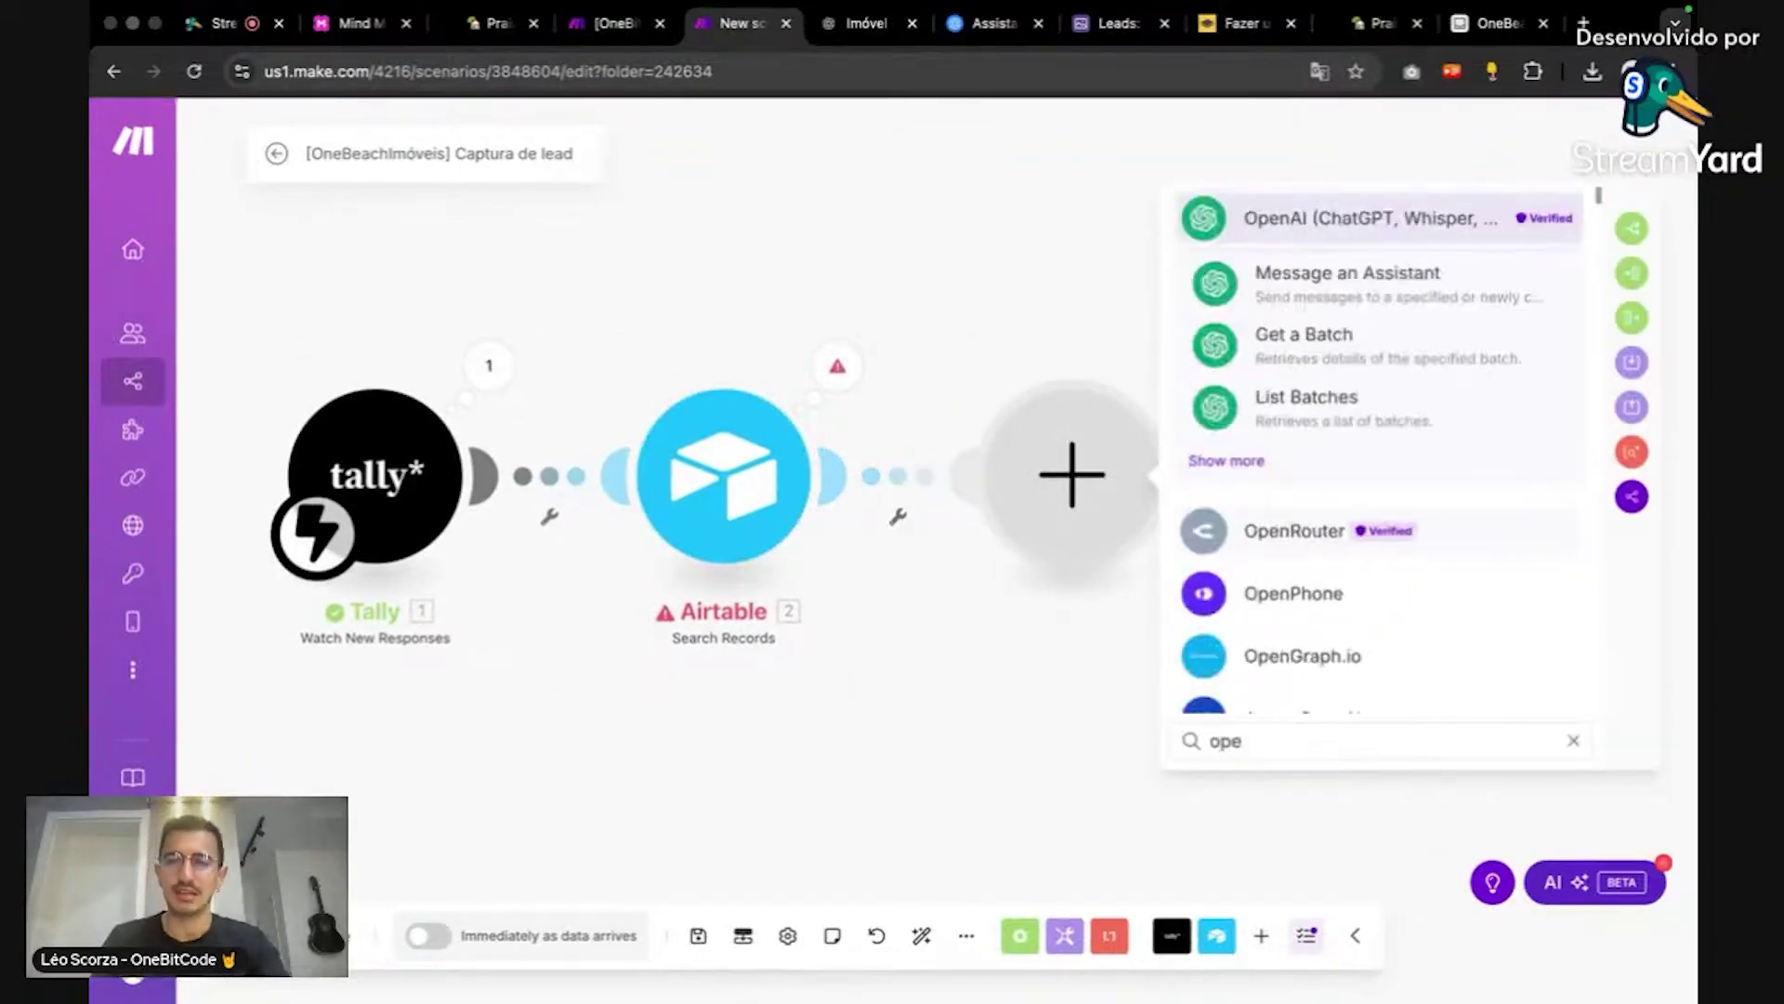
{"action": "left_click", "coordinate": [1357, 273]}
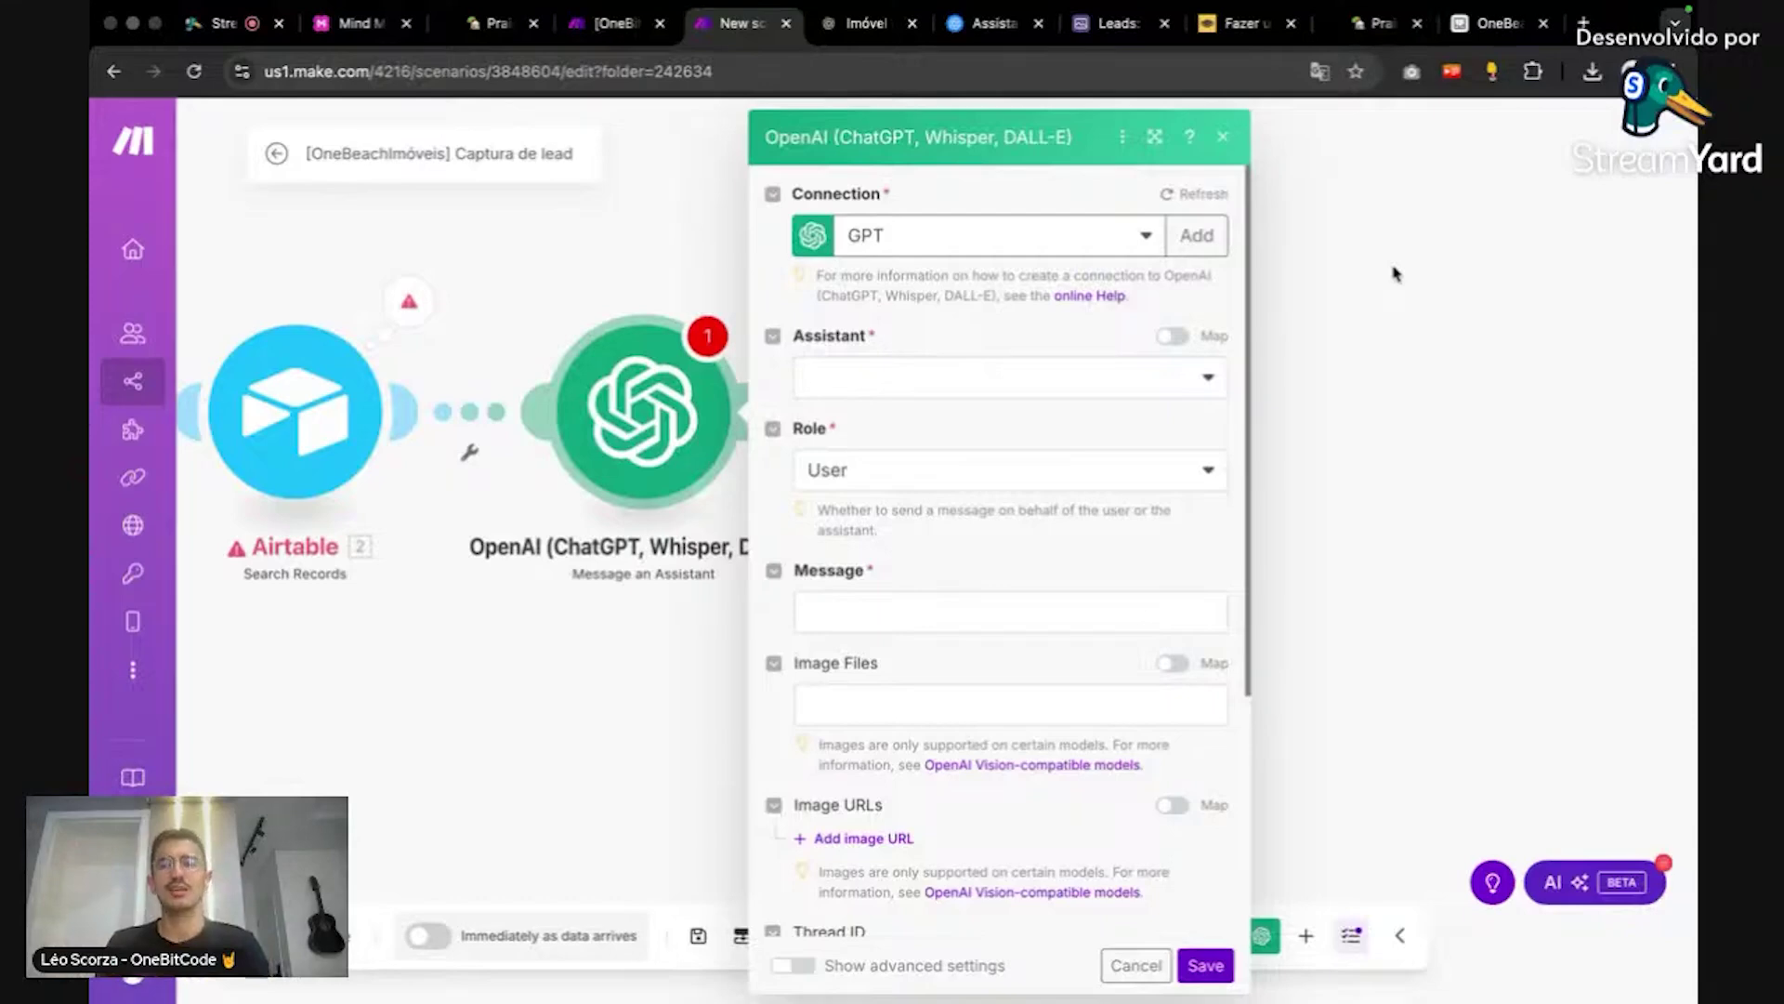
{"action": "left_click", "coordinate": [994, 25]}
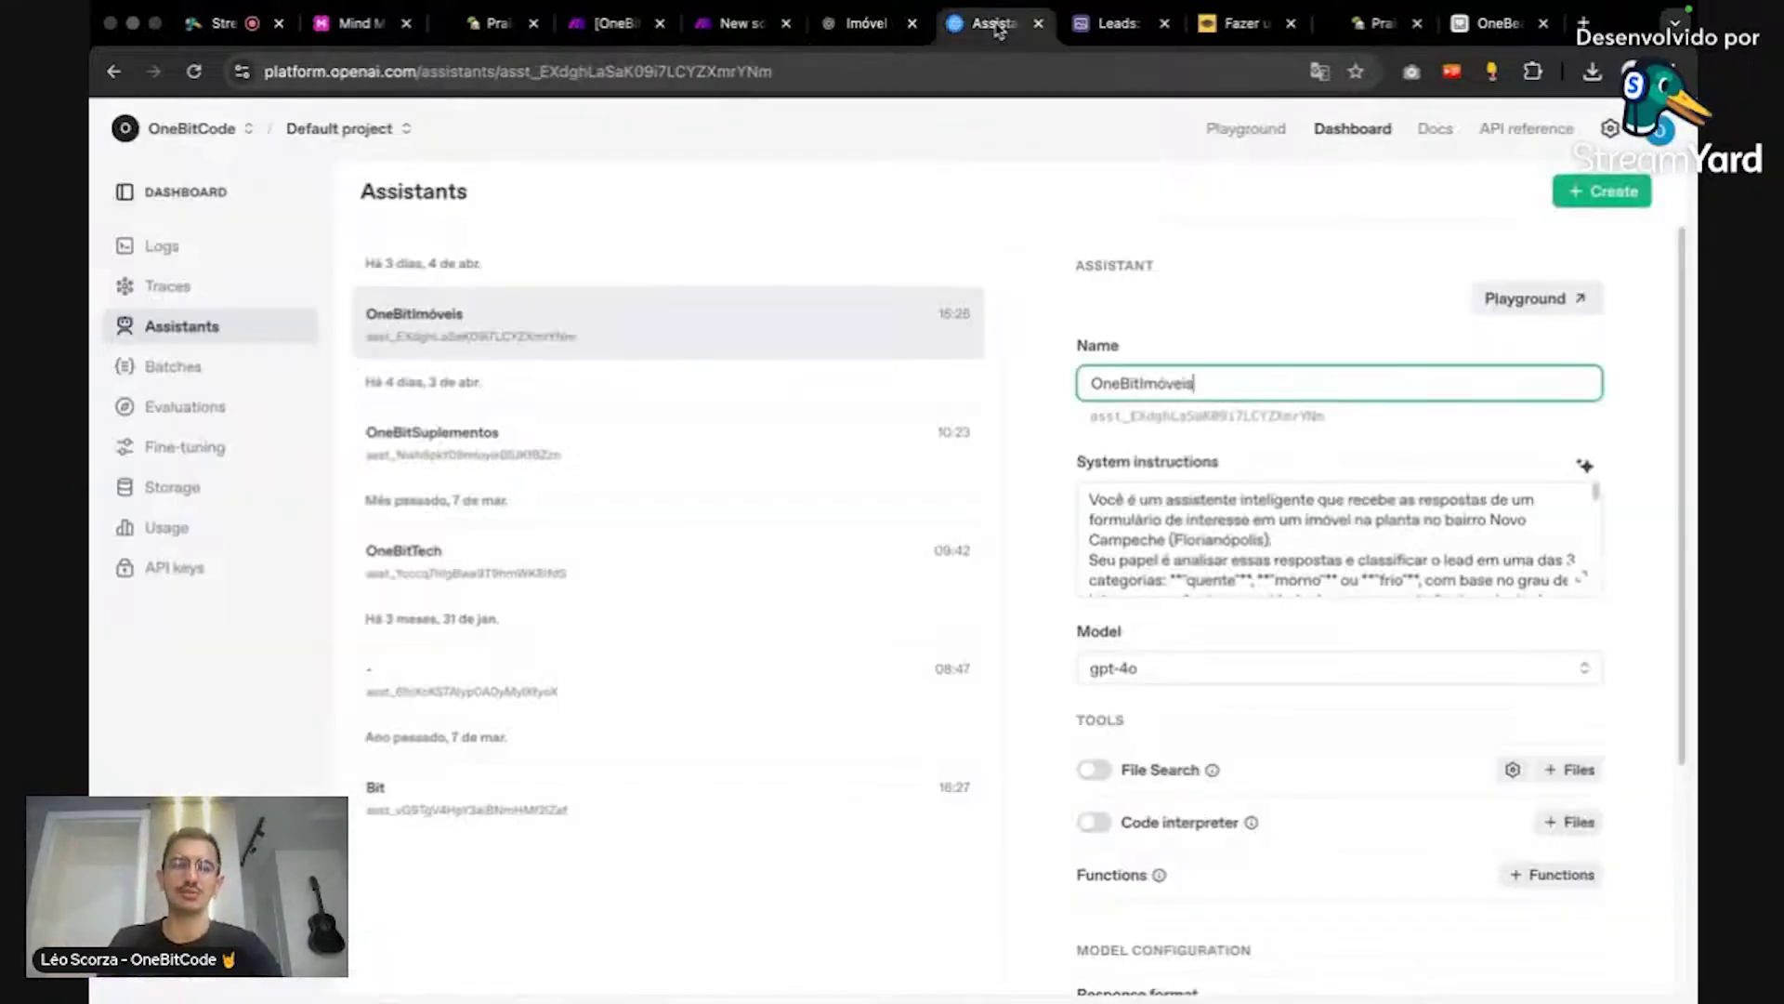
{"action": "left_click_drag", "start_coordinate": [470, 72], "coordinate": [229, 85]}
{"action": "key", "text": "super+c"}
{"action": "left_click", "coordinate": [617, 28]}
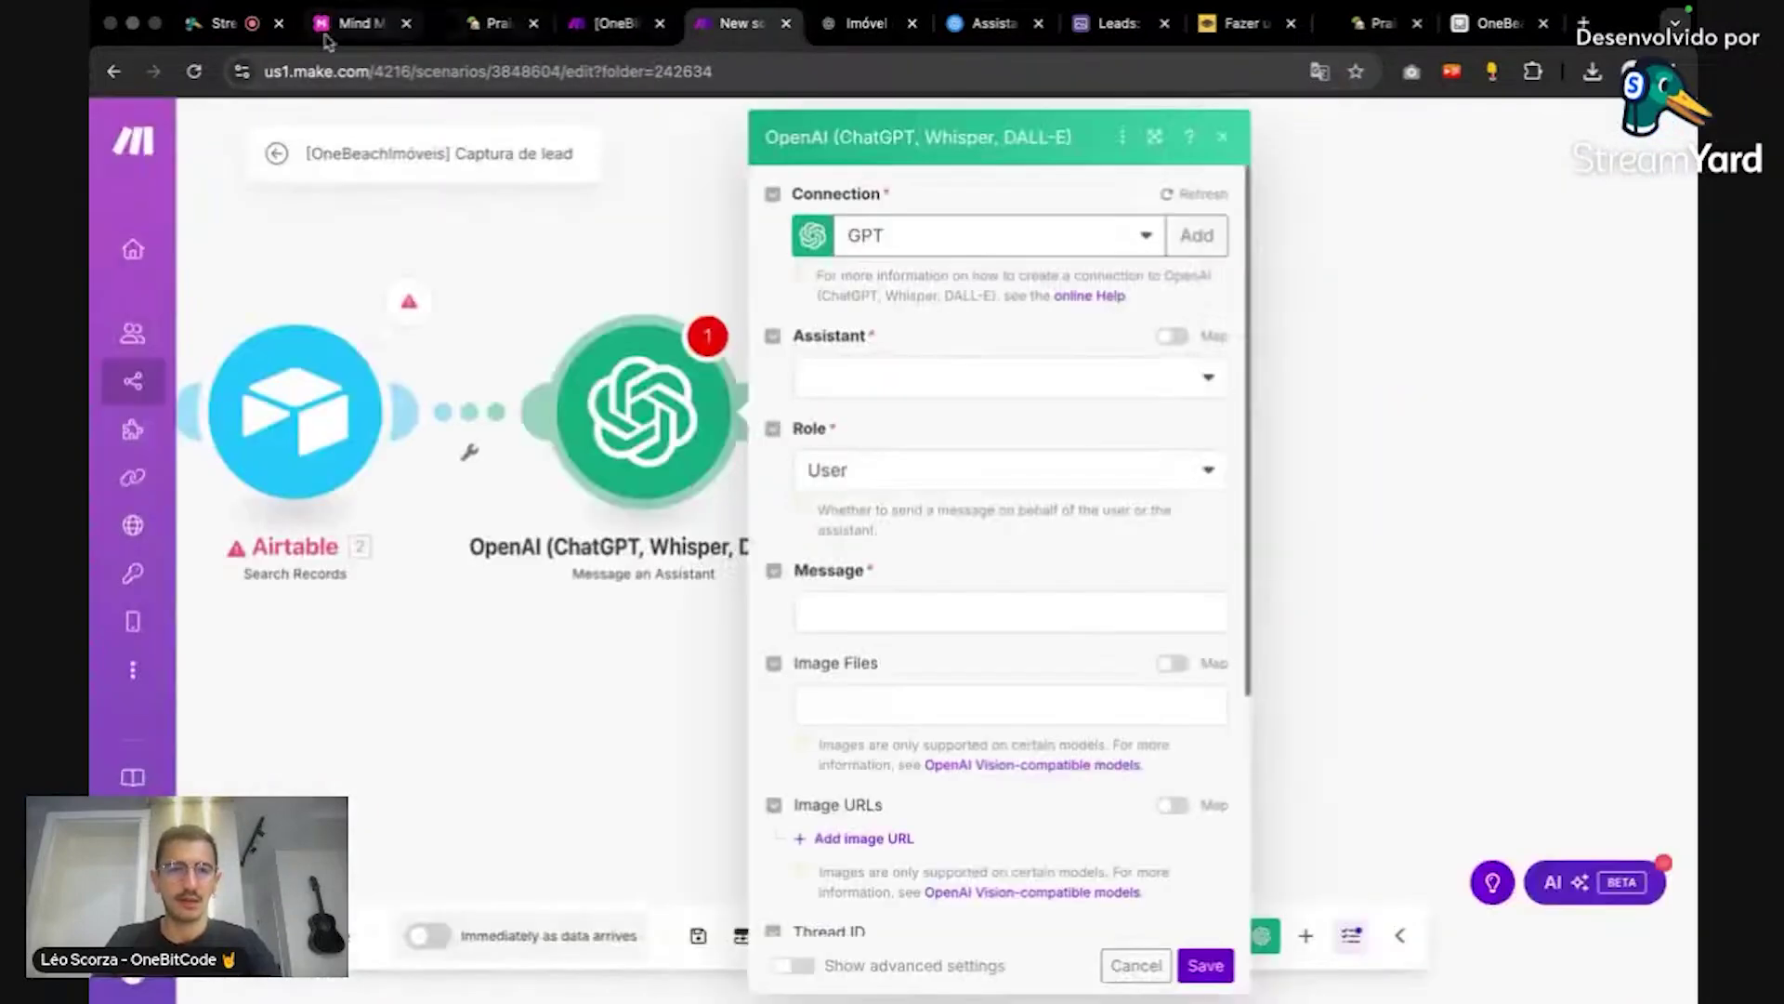
{"action": "left_click", "coordinate": [212, 37]}
{"action": "key", "text": "super+v"}
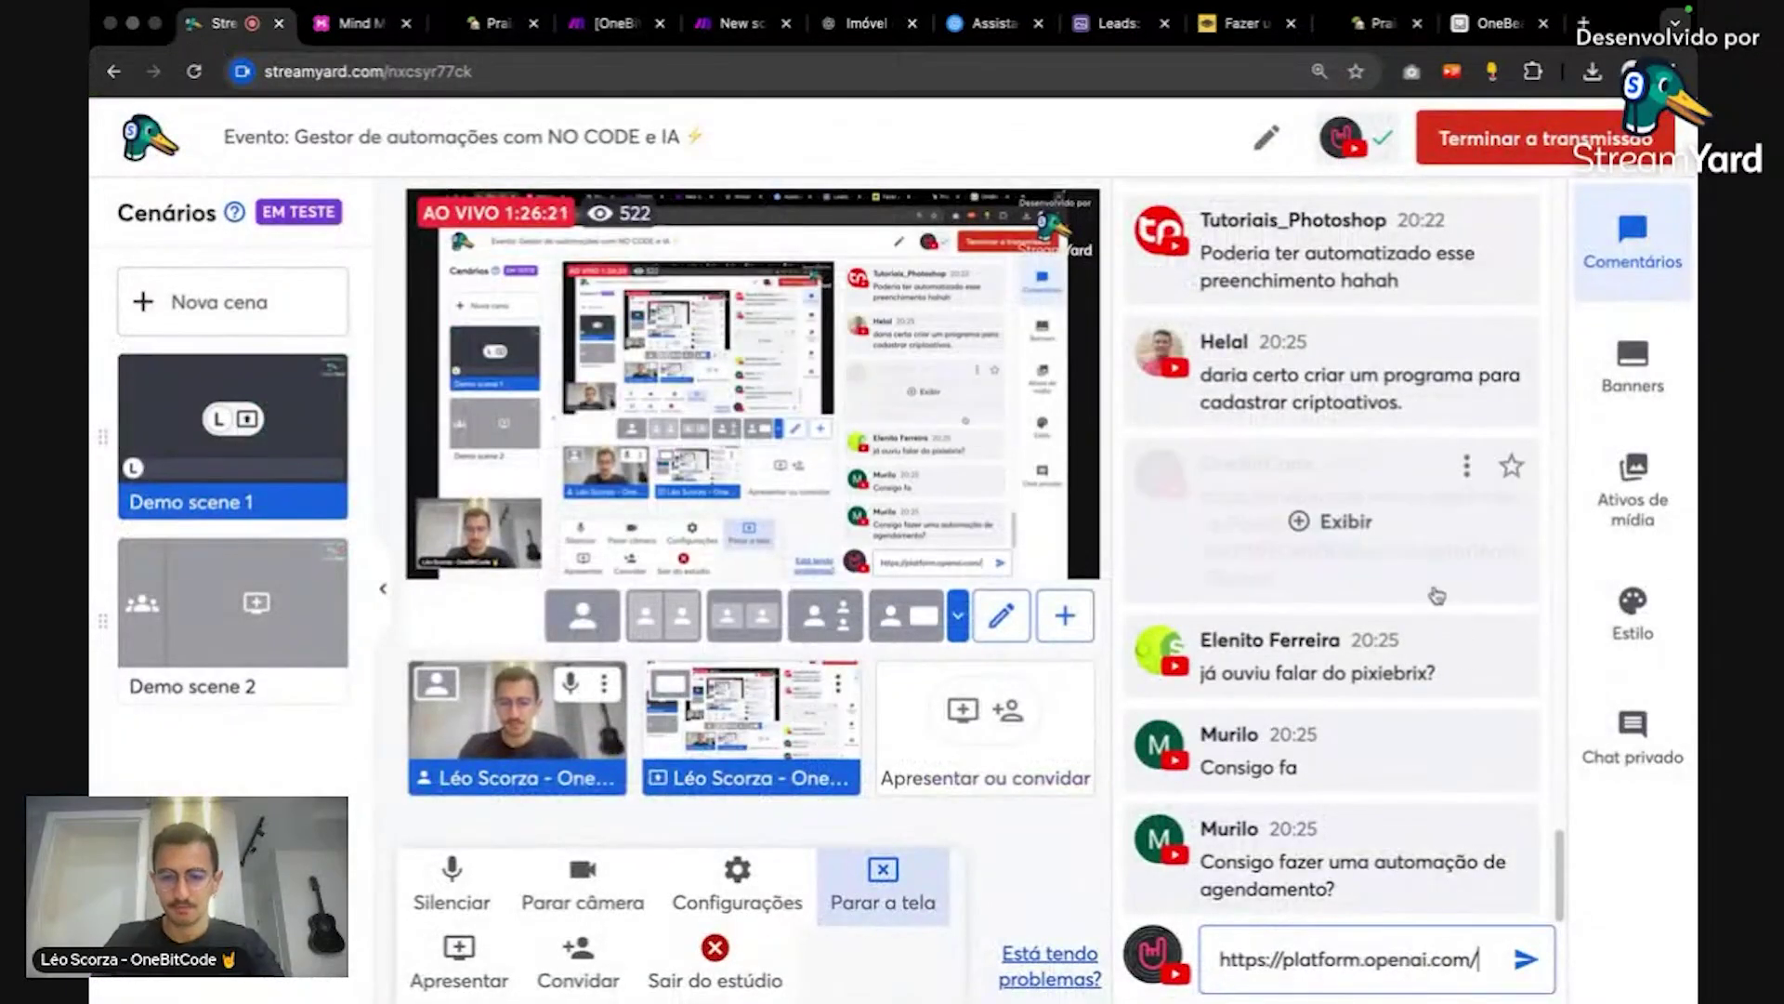
{"action": "key", "text": "BackSpace"}
{"action": "key", "text": "Return"}
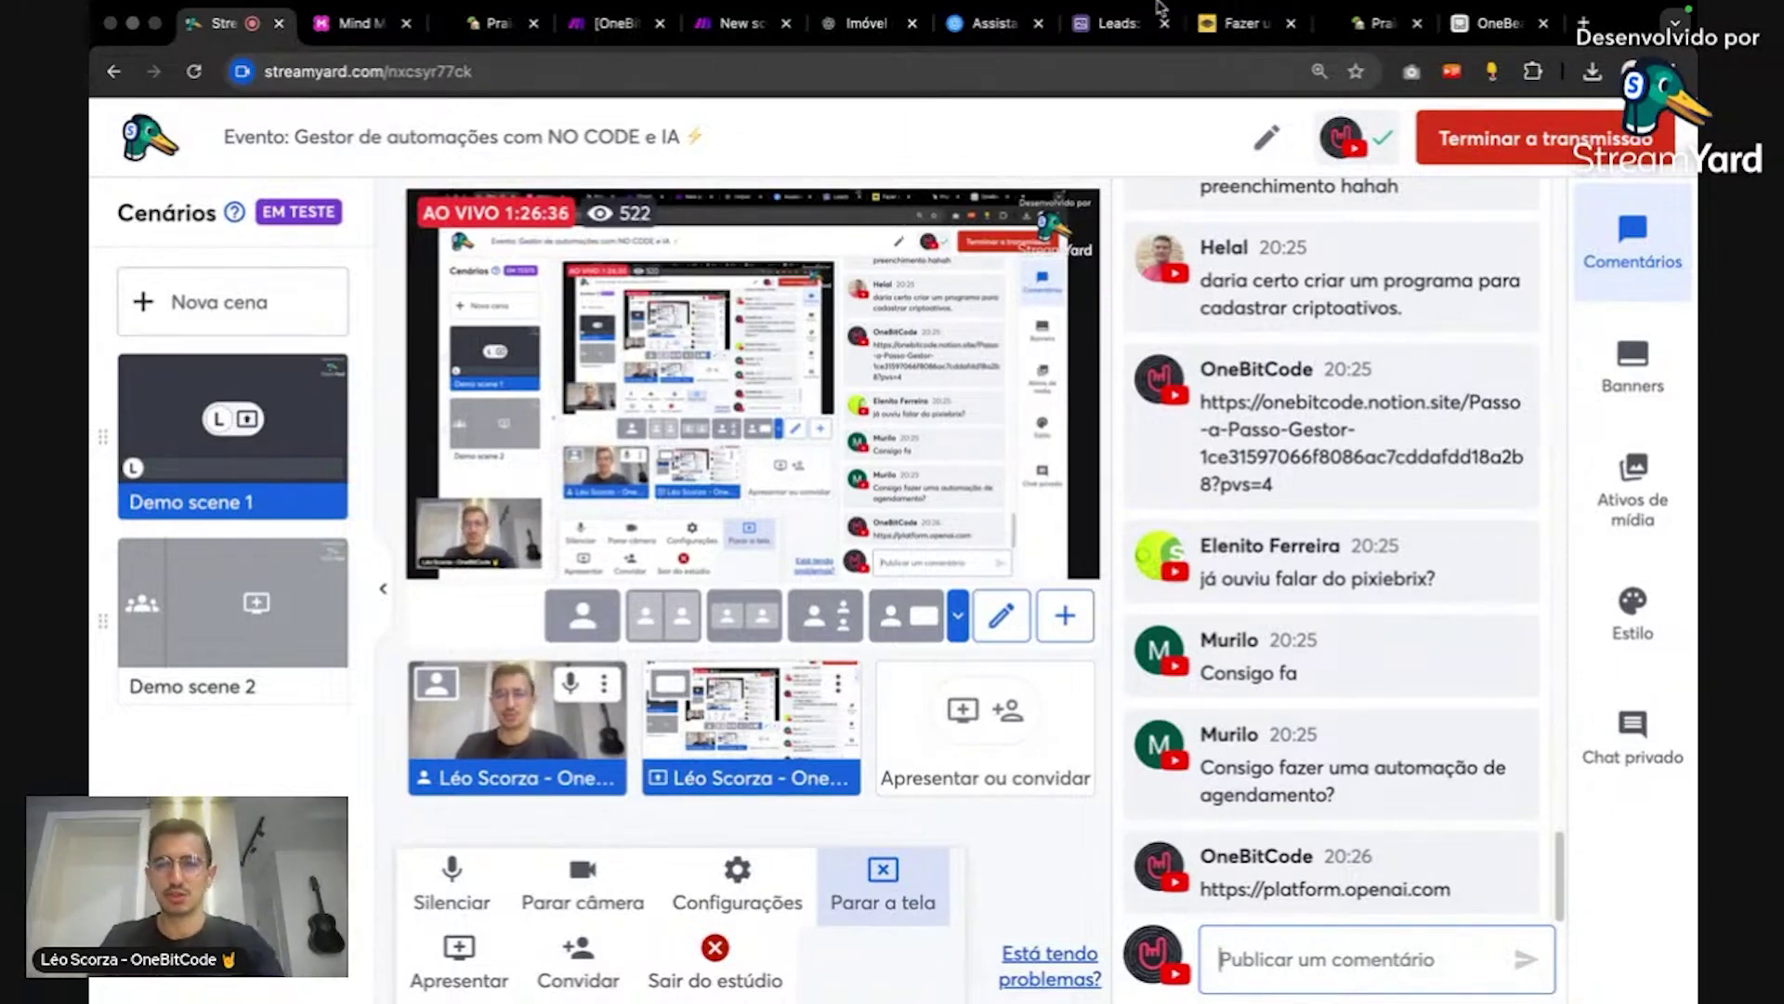
{"action": "mouse_move", "coordinate": [1183, 74]}
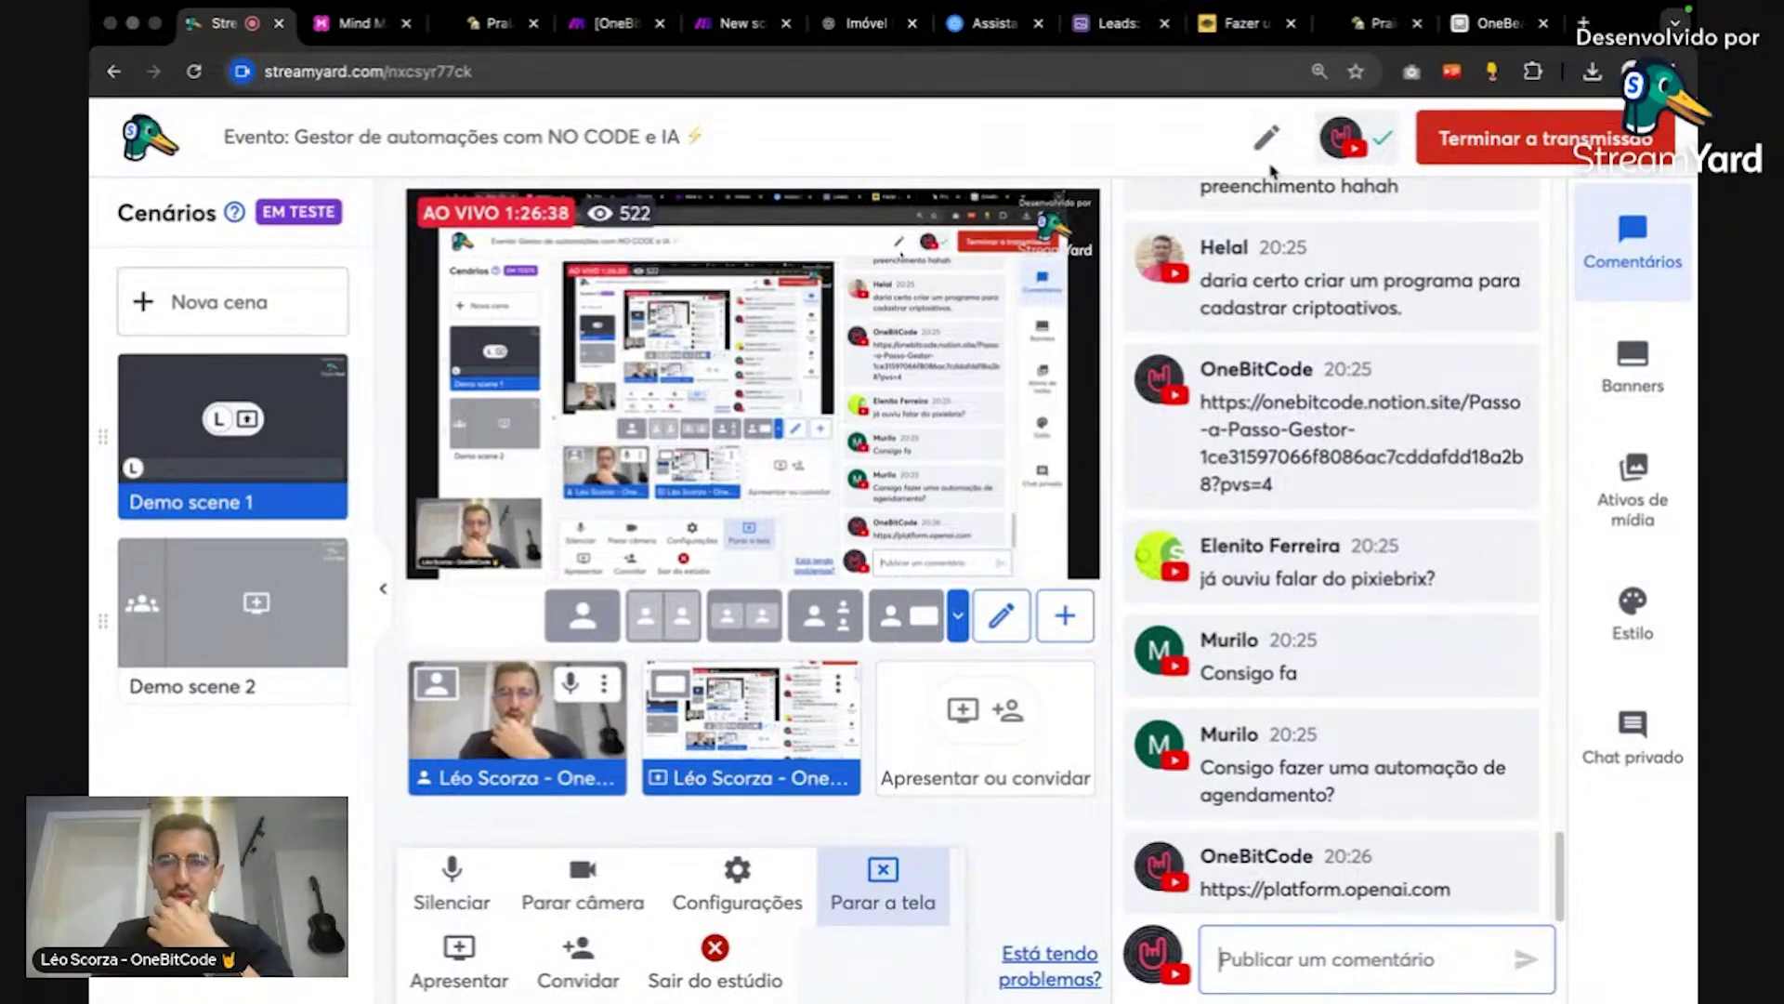
{"action": "left_click", "coordinate": [992, 23]}
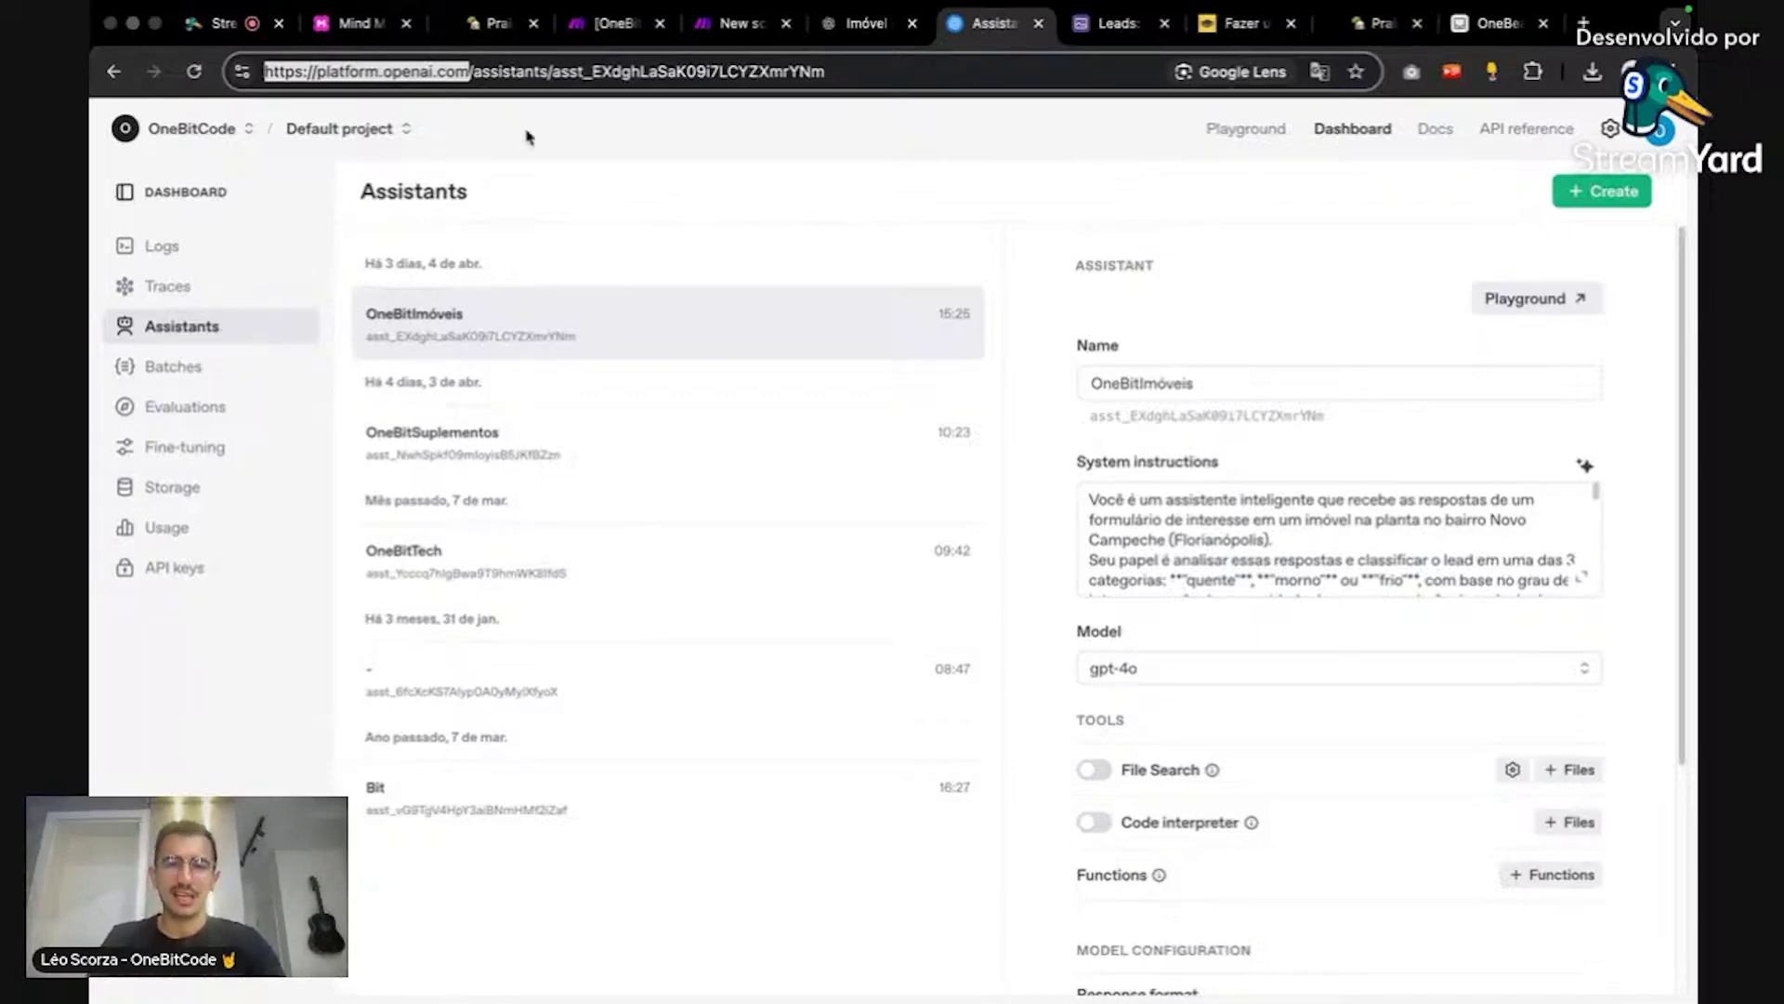
Step: Create a gpt-4o assistant named OneBeachPraia and place the cursor in its System instructions
{"action": "left_click", "coordinate": [1358, 139]}
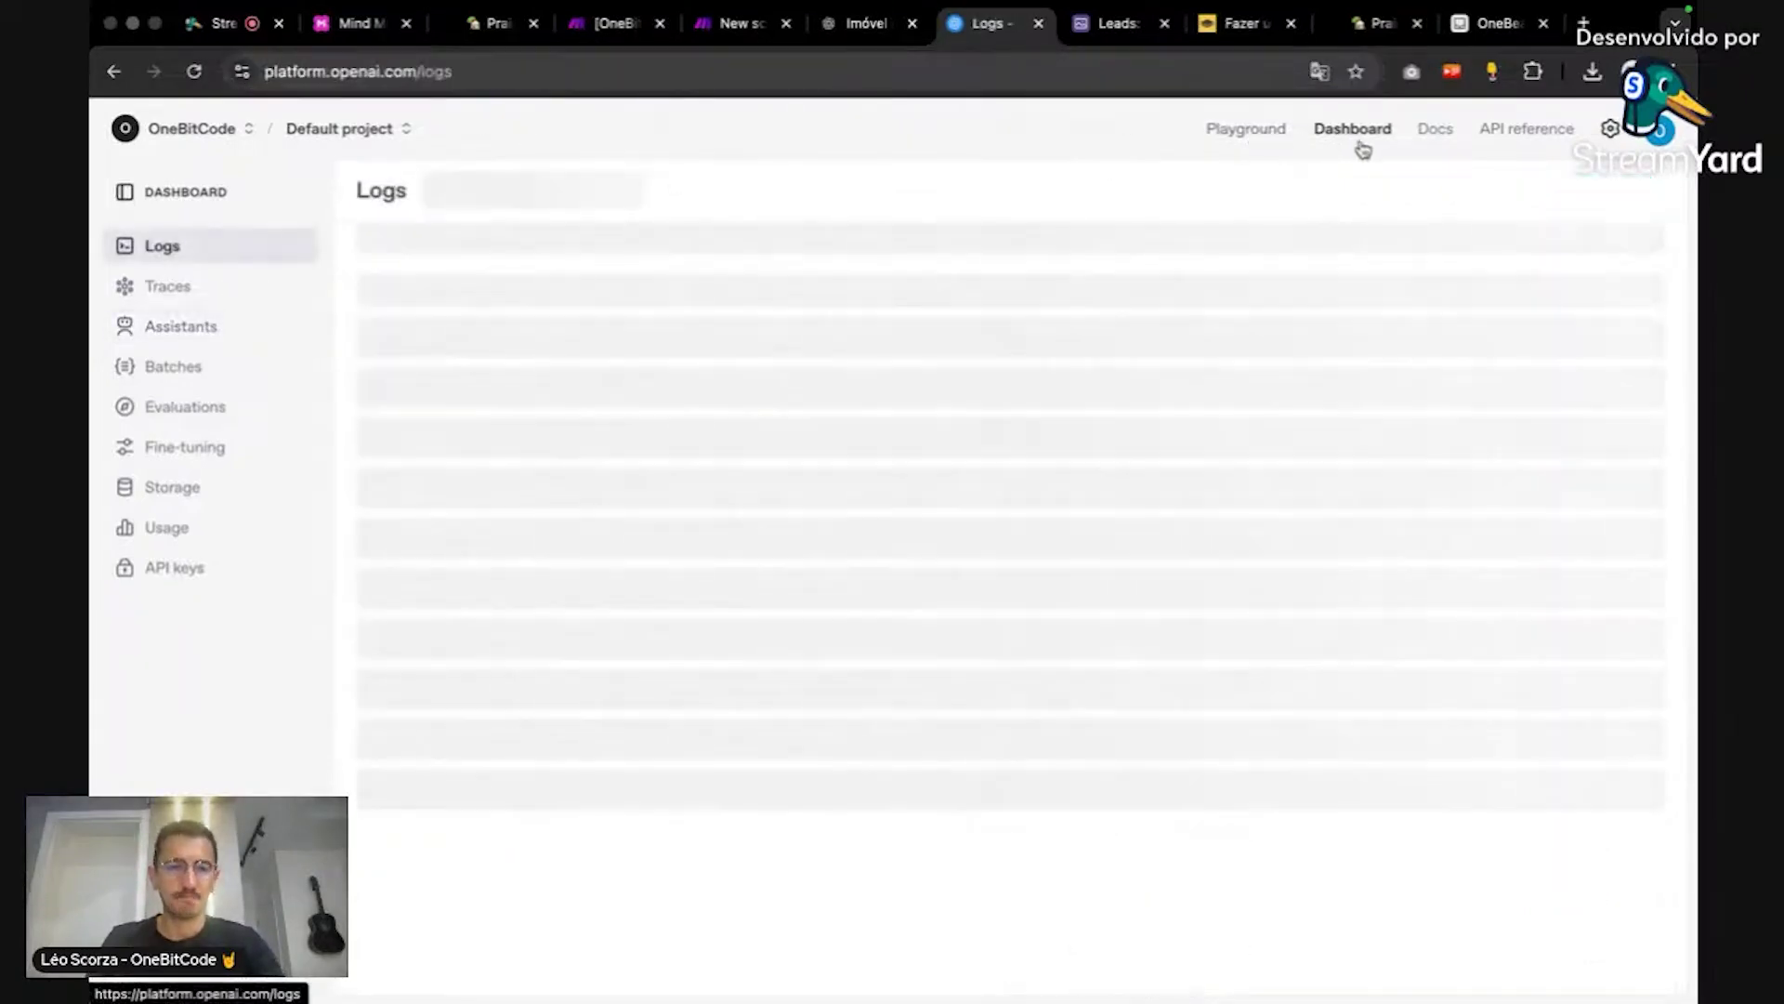
{"action": "left_click", "coordinate": [214, 340]}
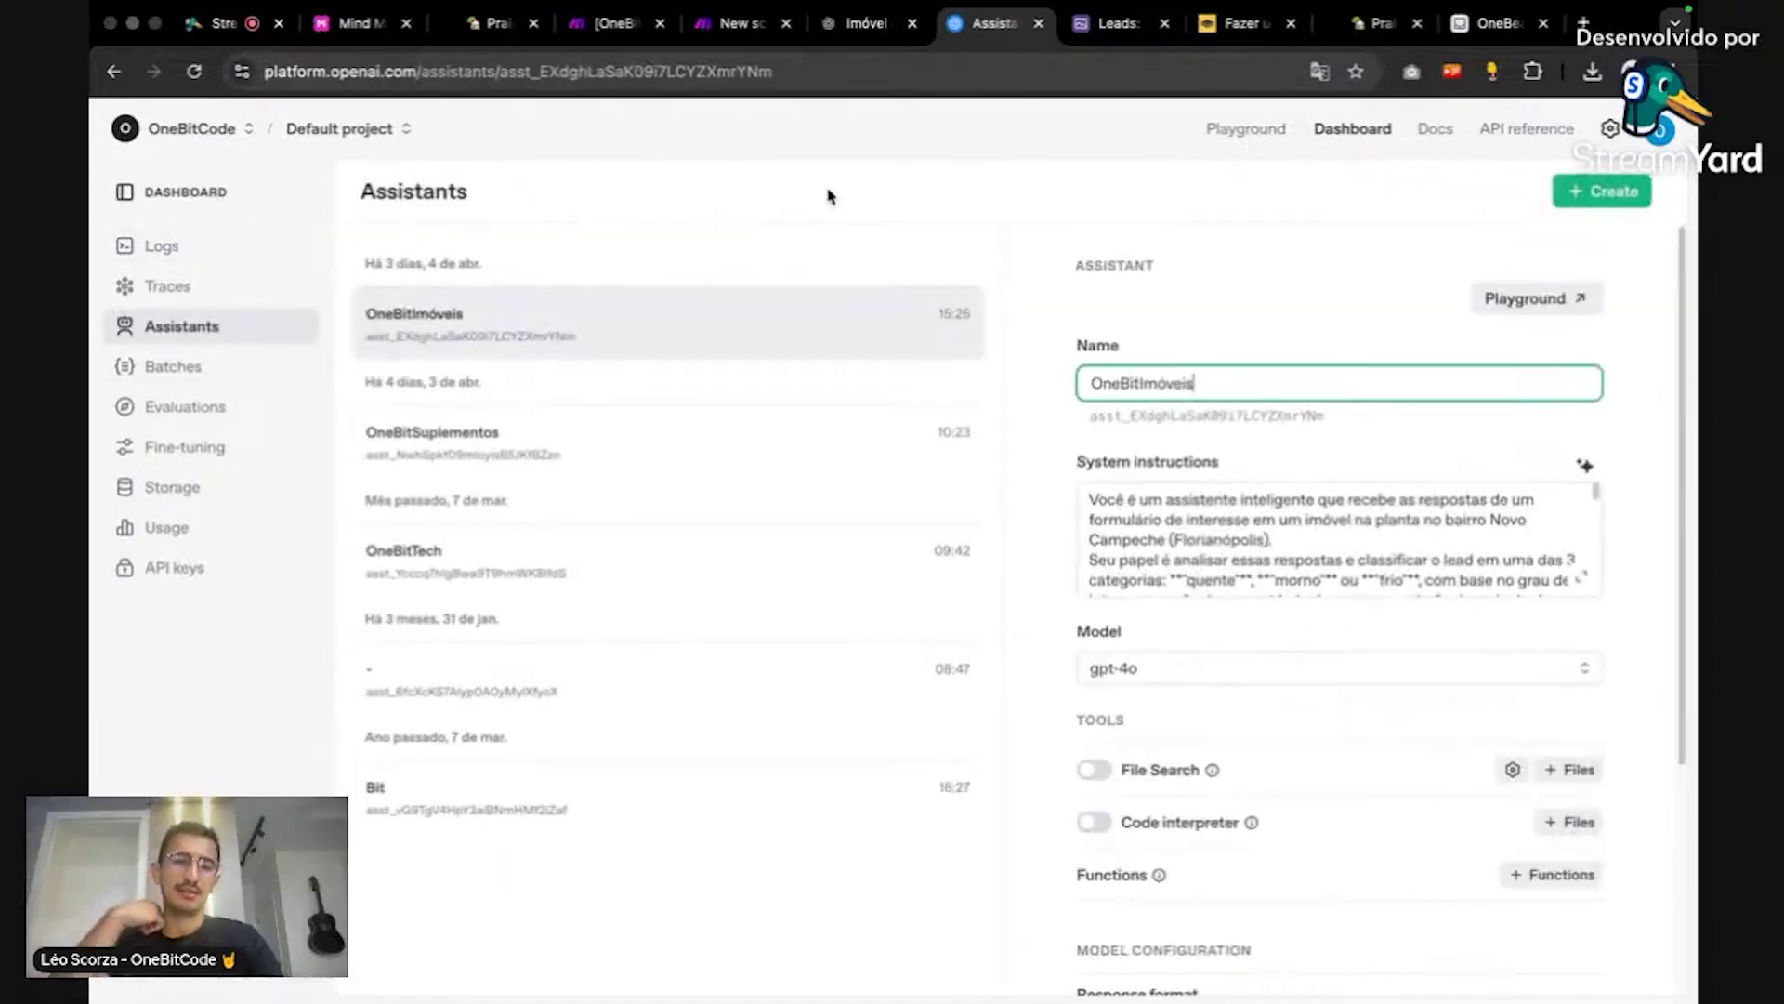
{"action": "left_click", "coordinate": [1597, 191]}
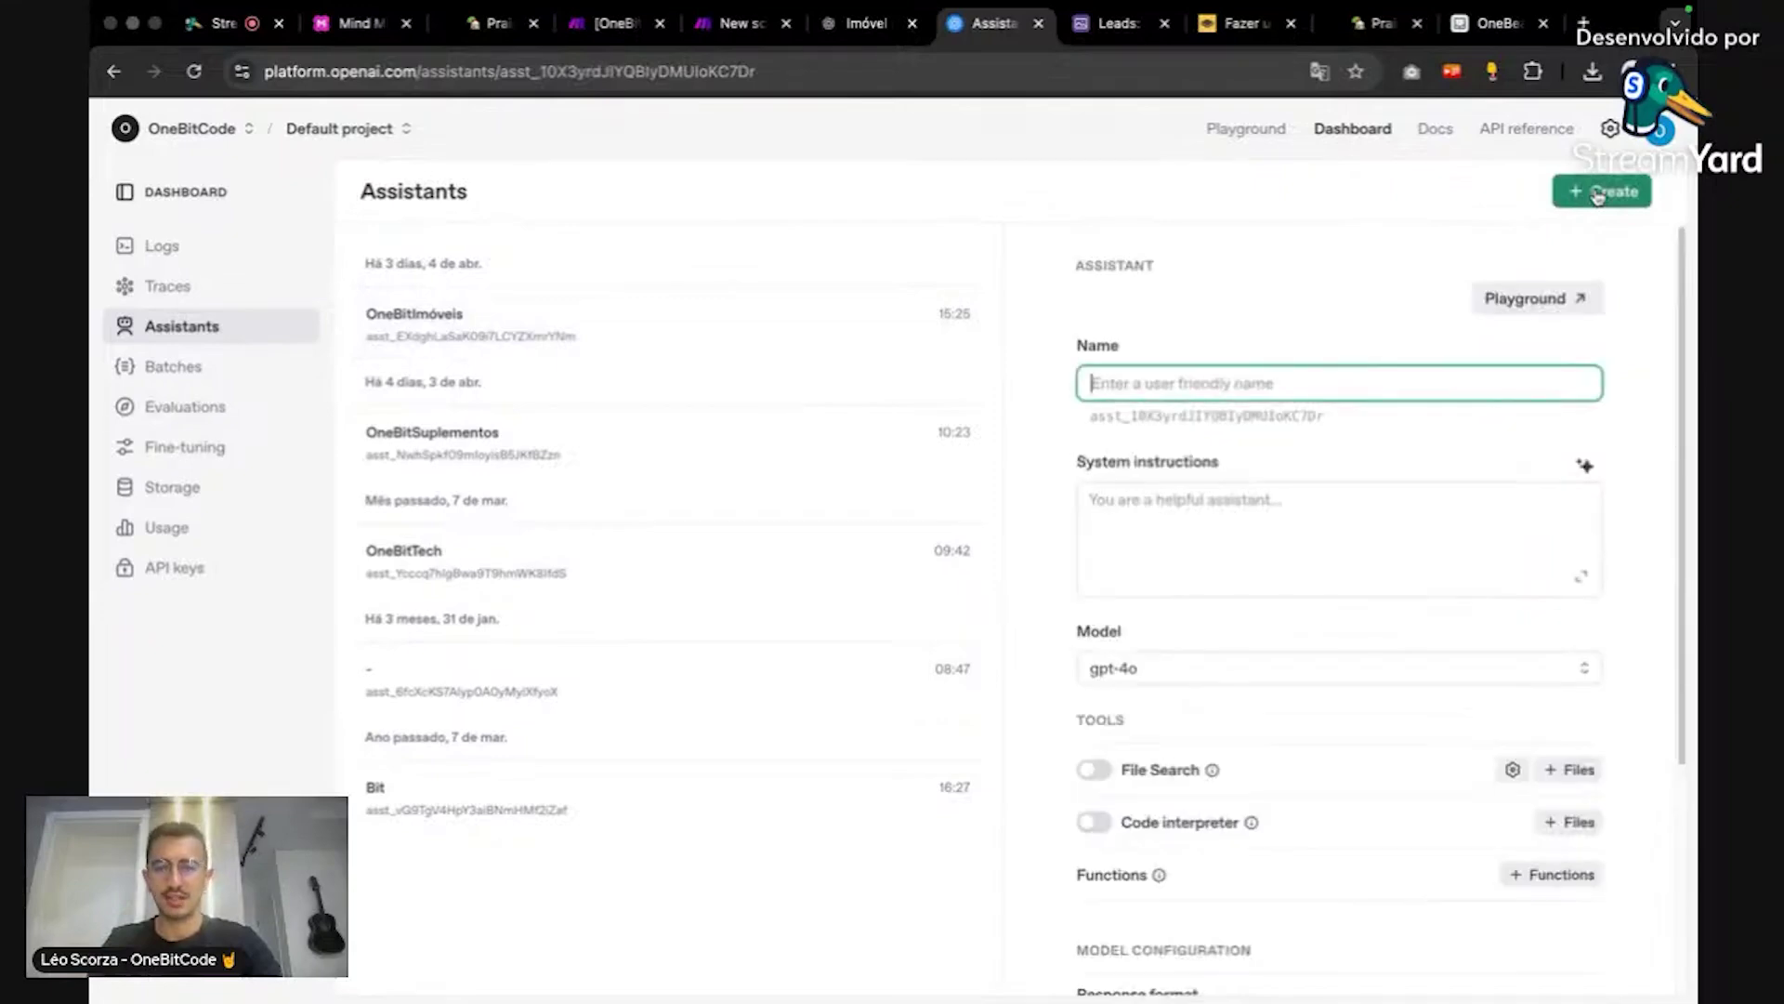
{"action": "type", "text": "OneBe"}
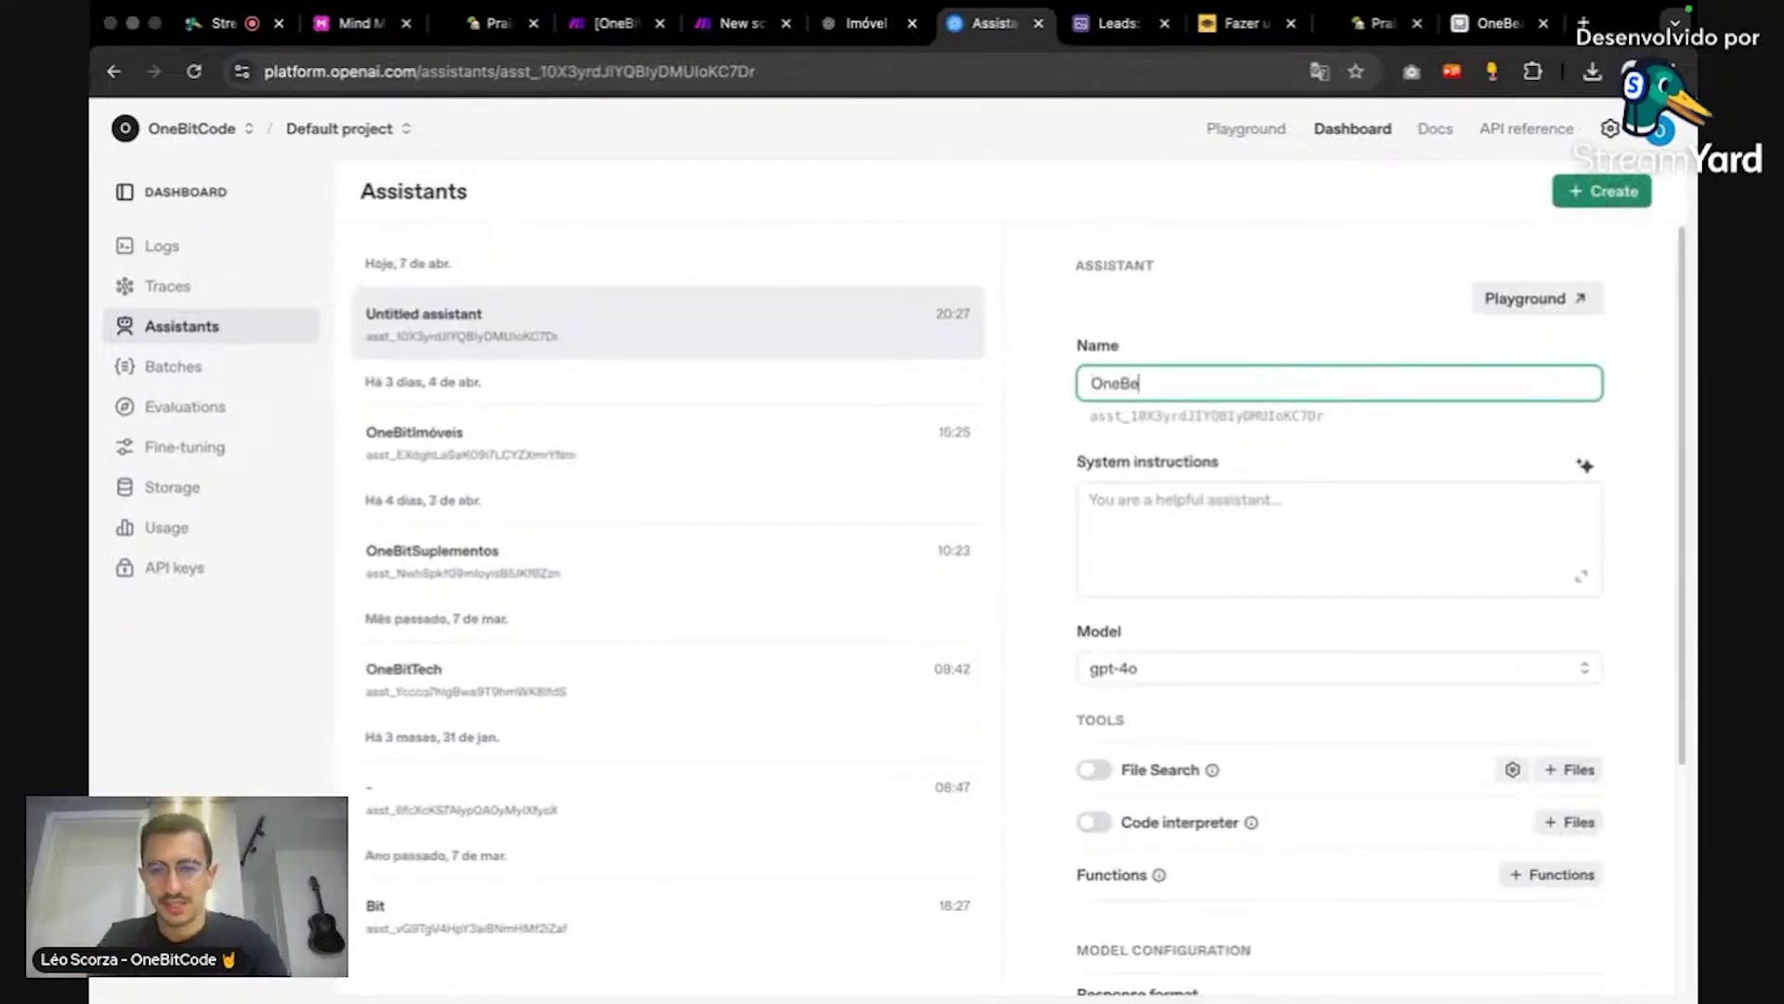
{"action": "type", "text": "ach"}
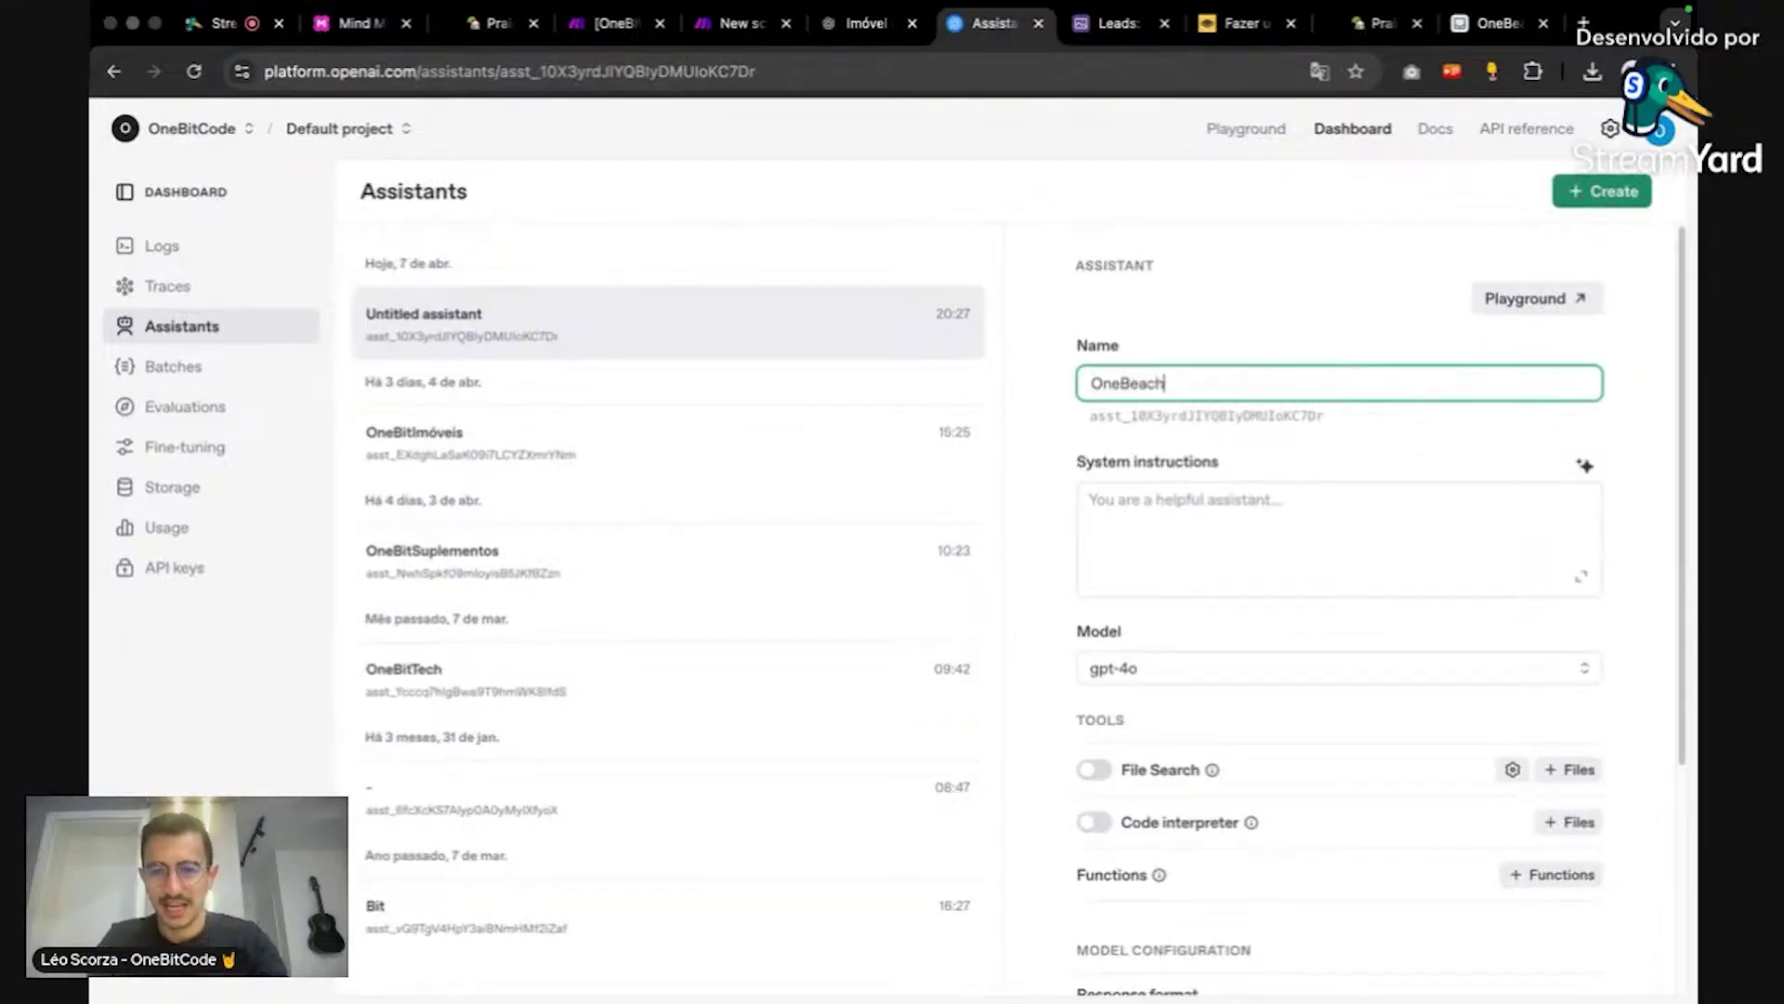
{"action": "type", "text": "Praia"}
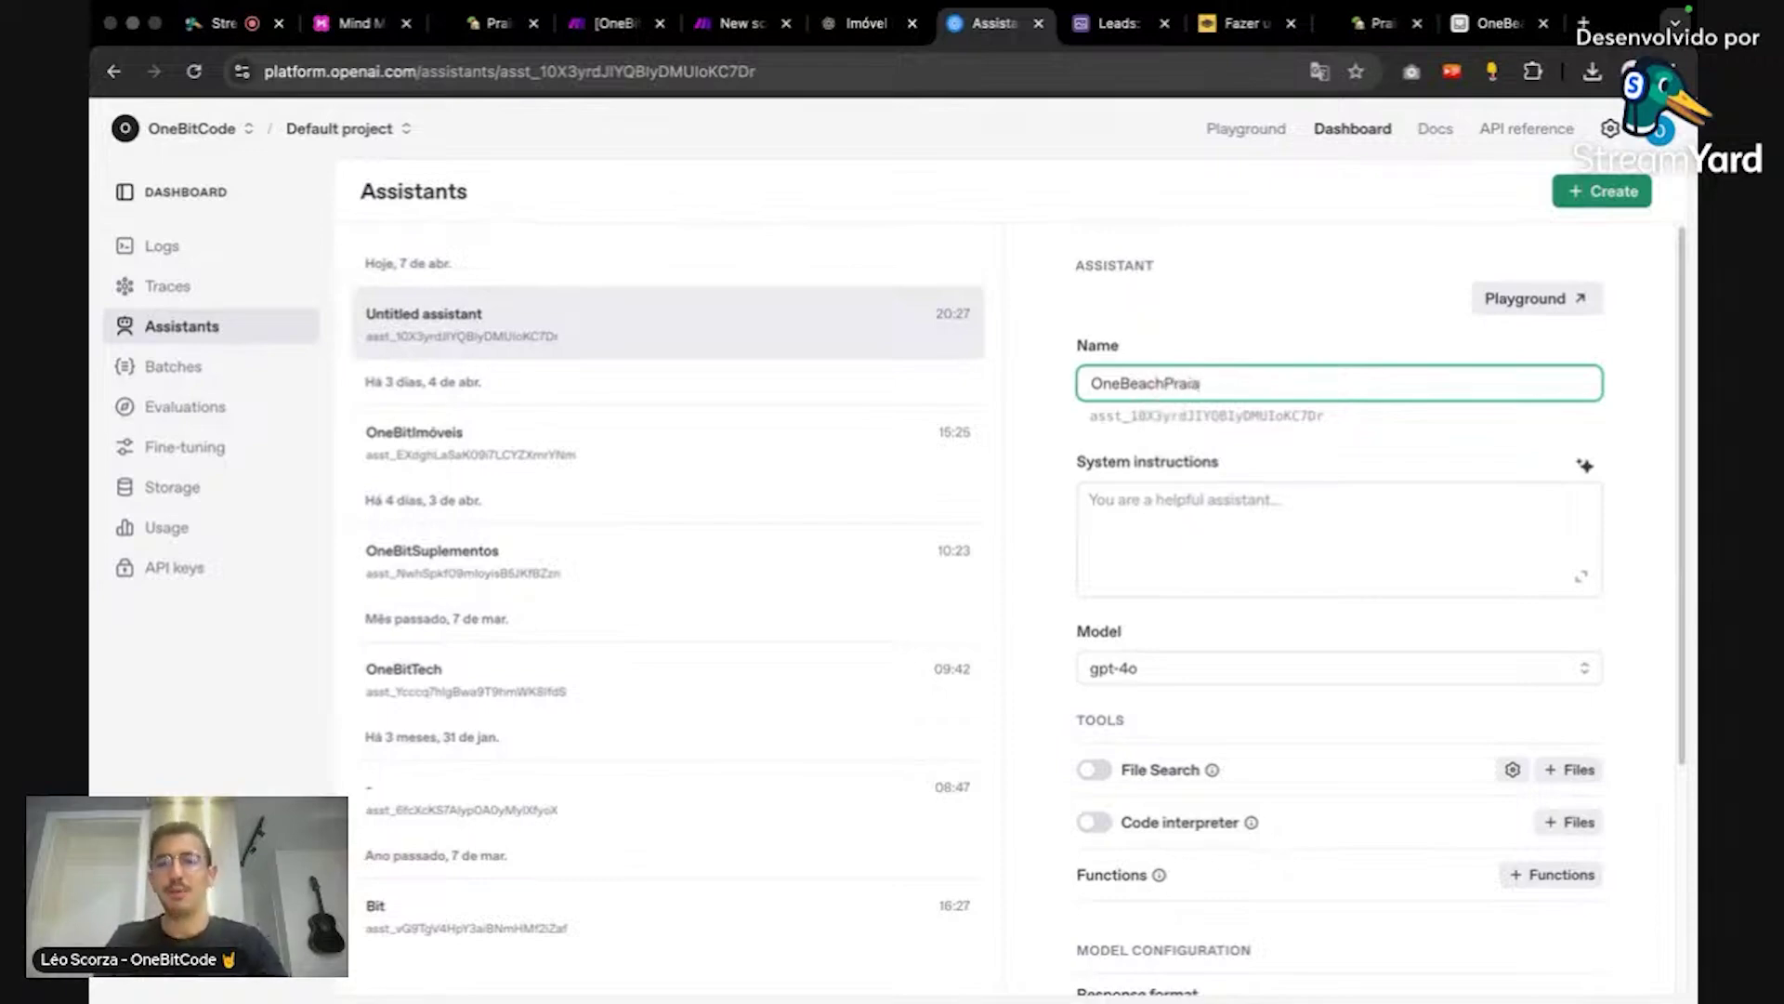
{"action": "left_click", "coordinate": [1347, 205]}
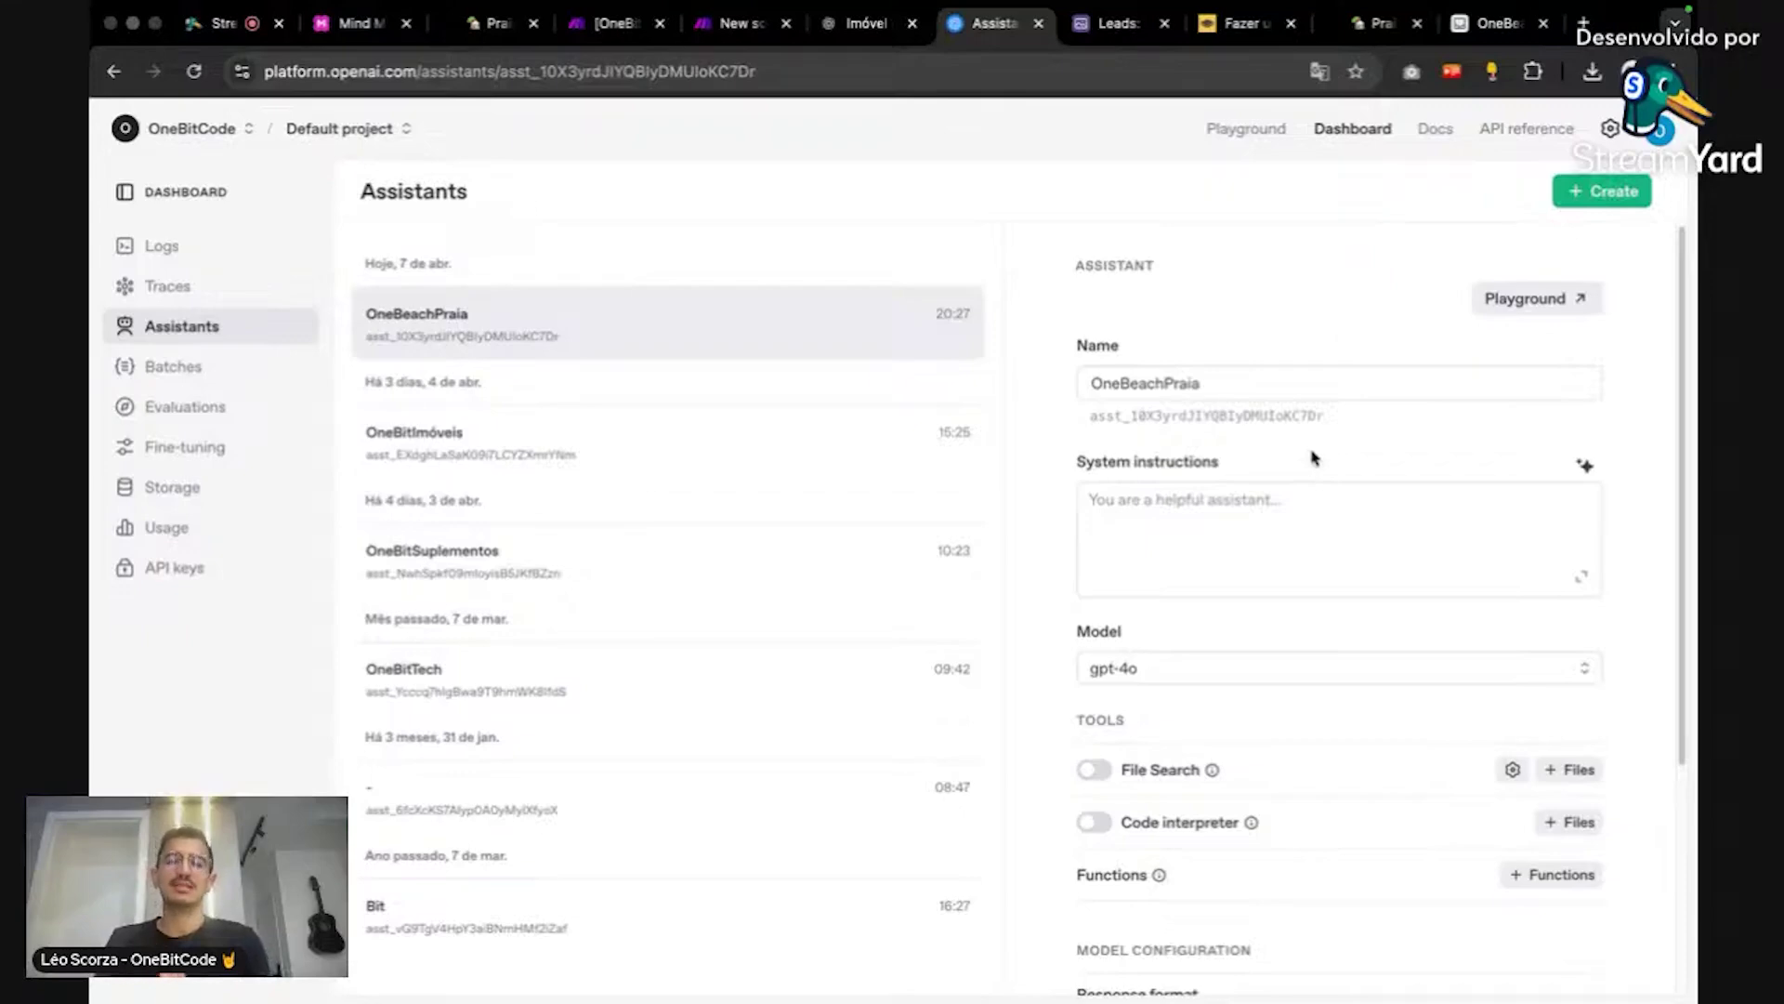
{"action": "left_click", "coordinate": [1303, 512]}
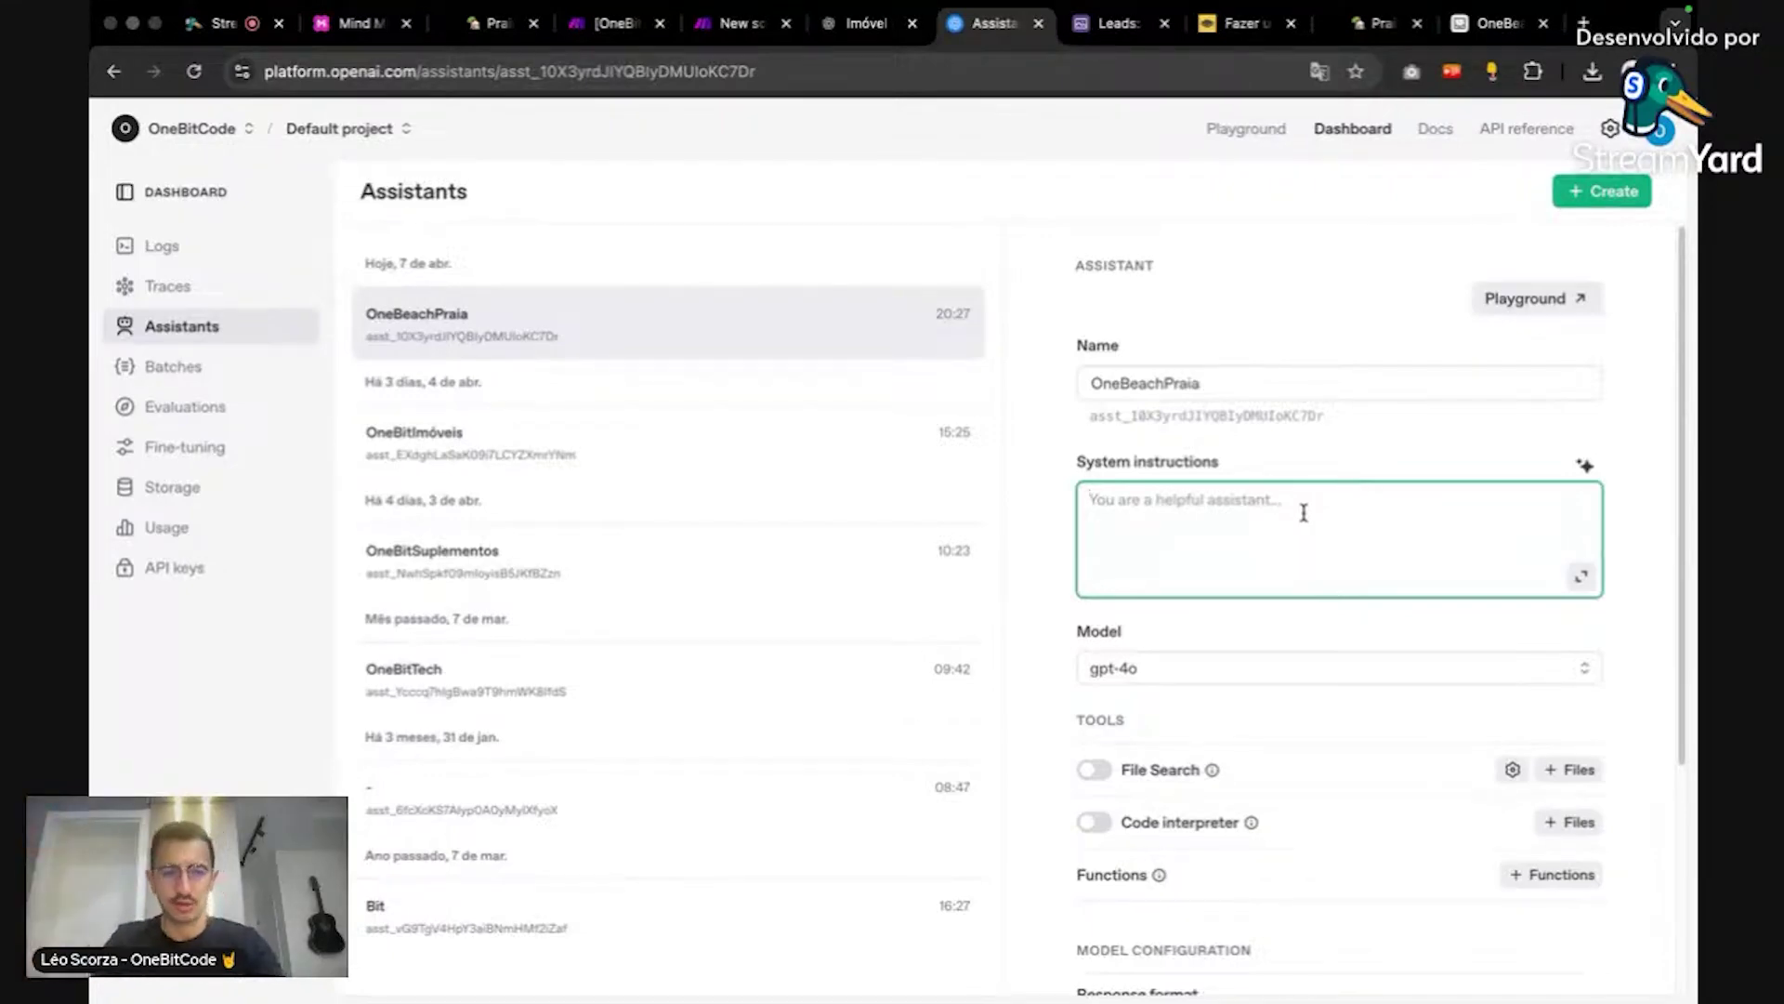
Step: Copy OneBitImóveis' system instructions and paste them into OneBeachPraia's System instructions
{"action": "left_click", "coordinate": [845, 450]}
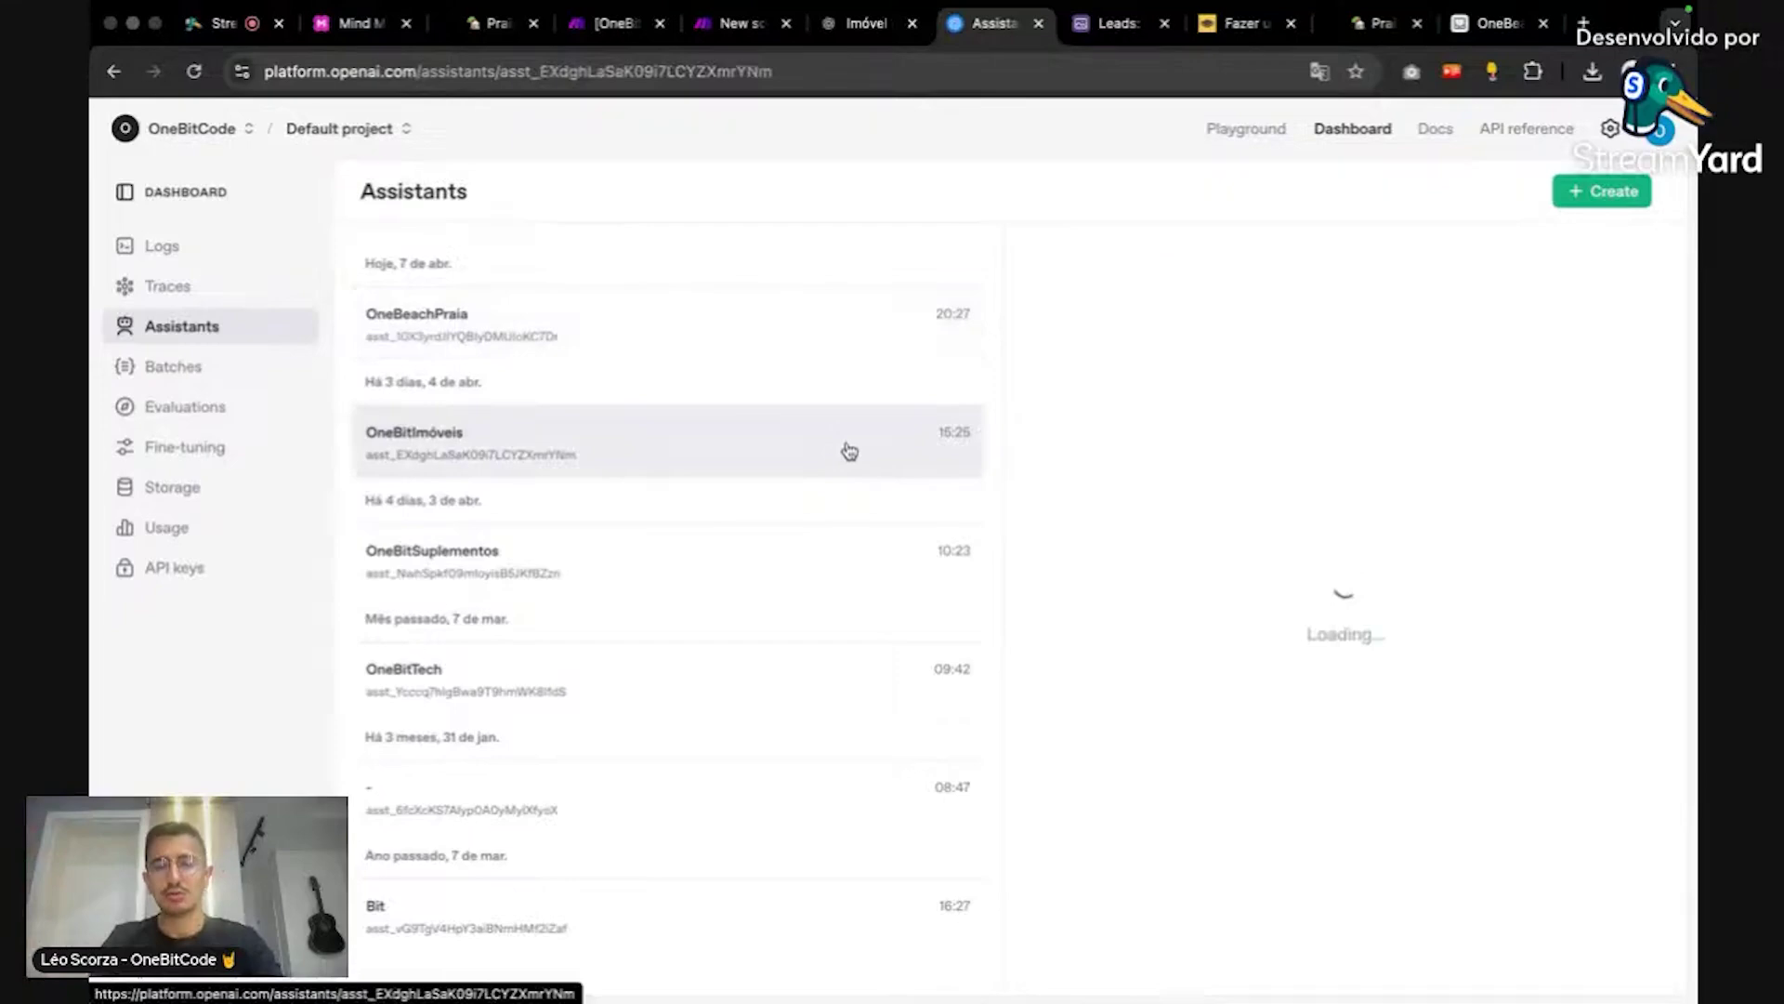
{"action": "left_click", "coordinate": [1389, 560]}
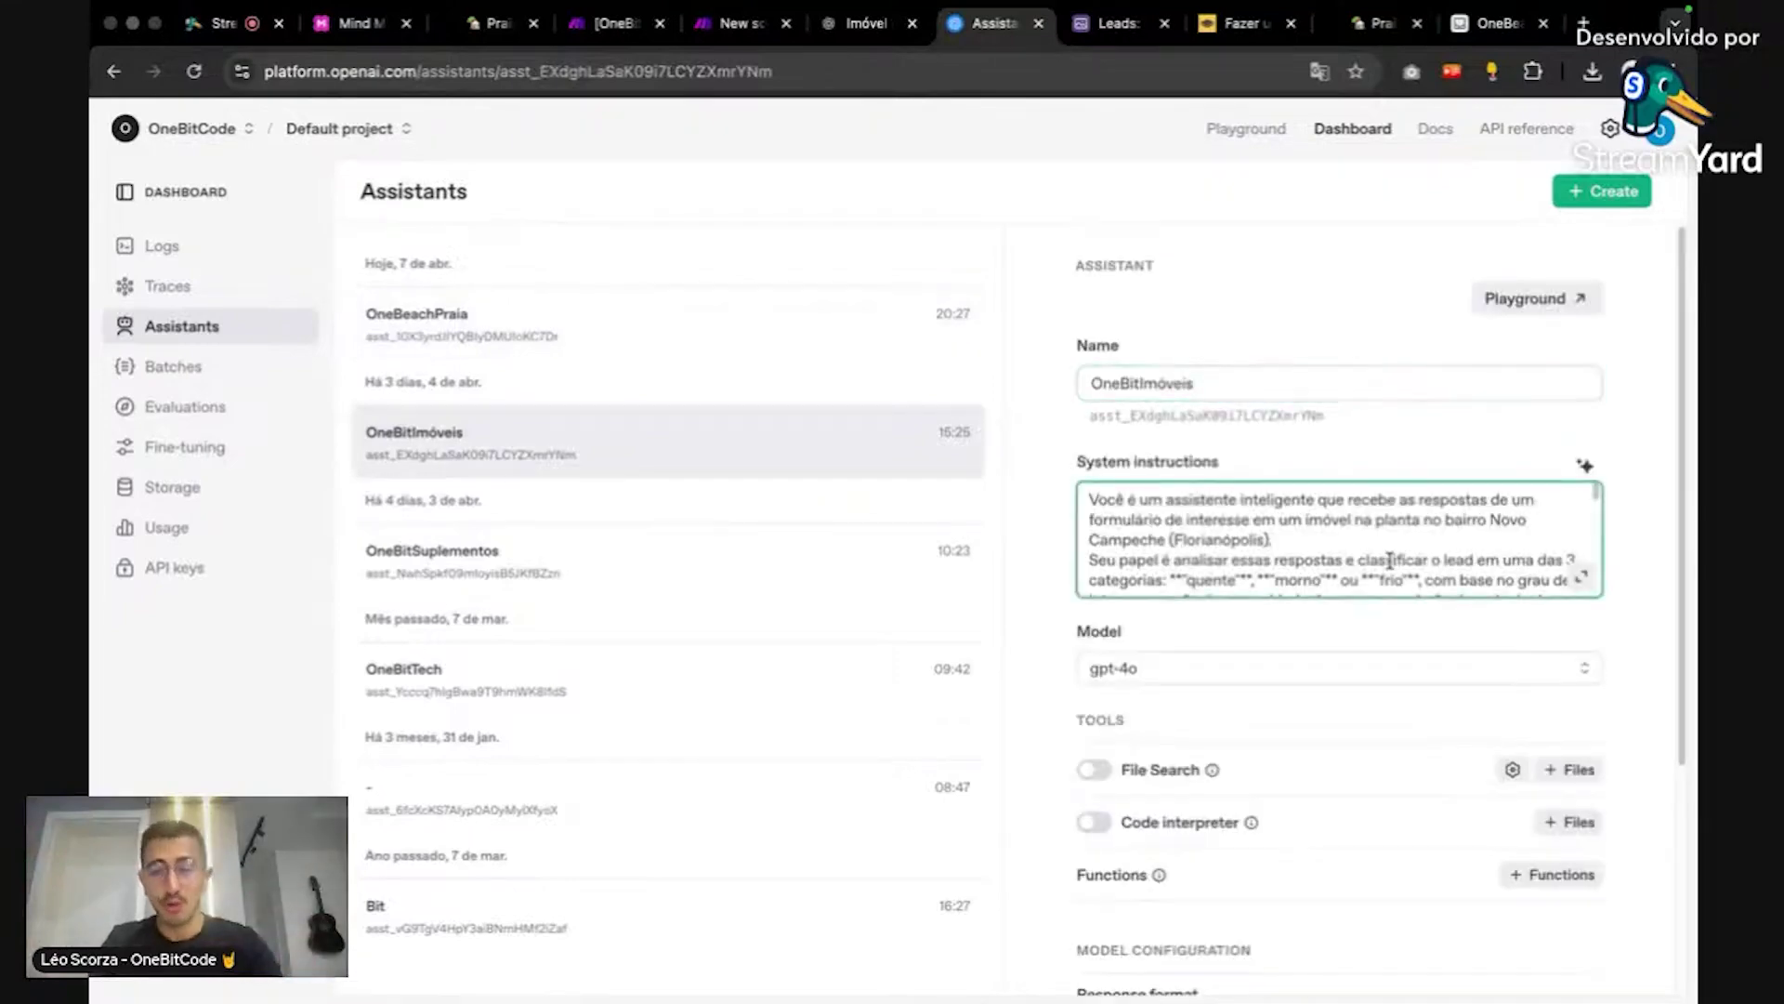
{"action": "left_click", "coordinate": [748, 316]}
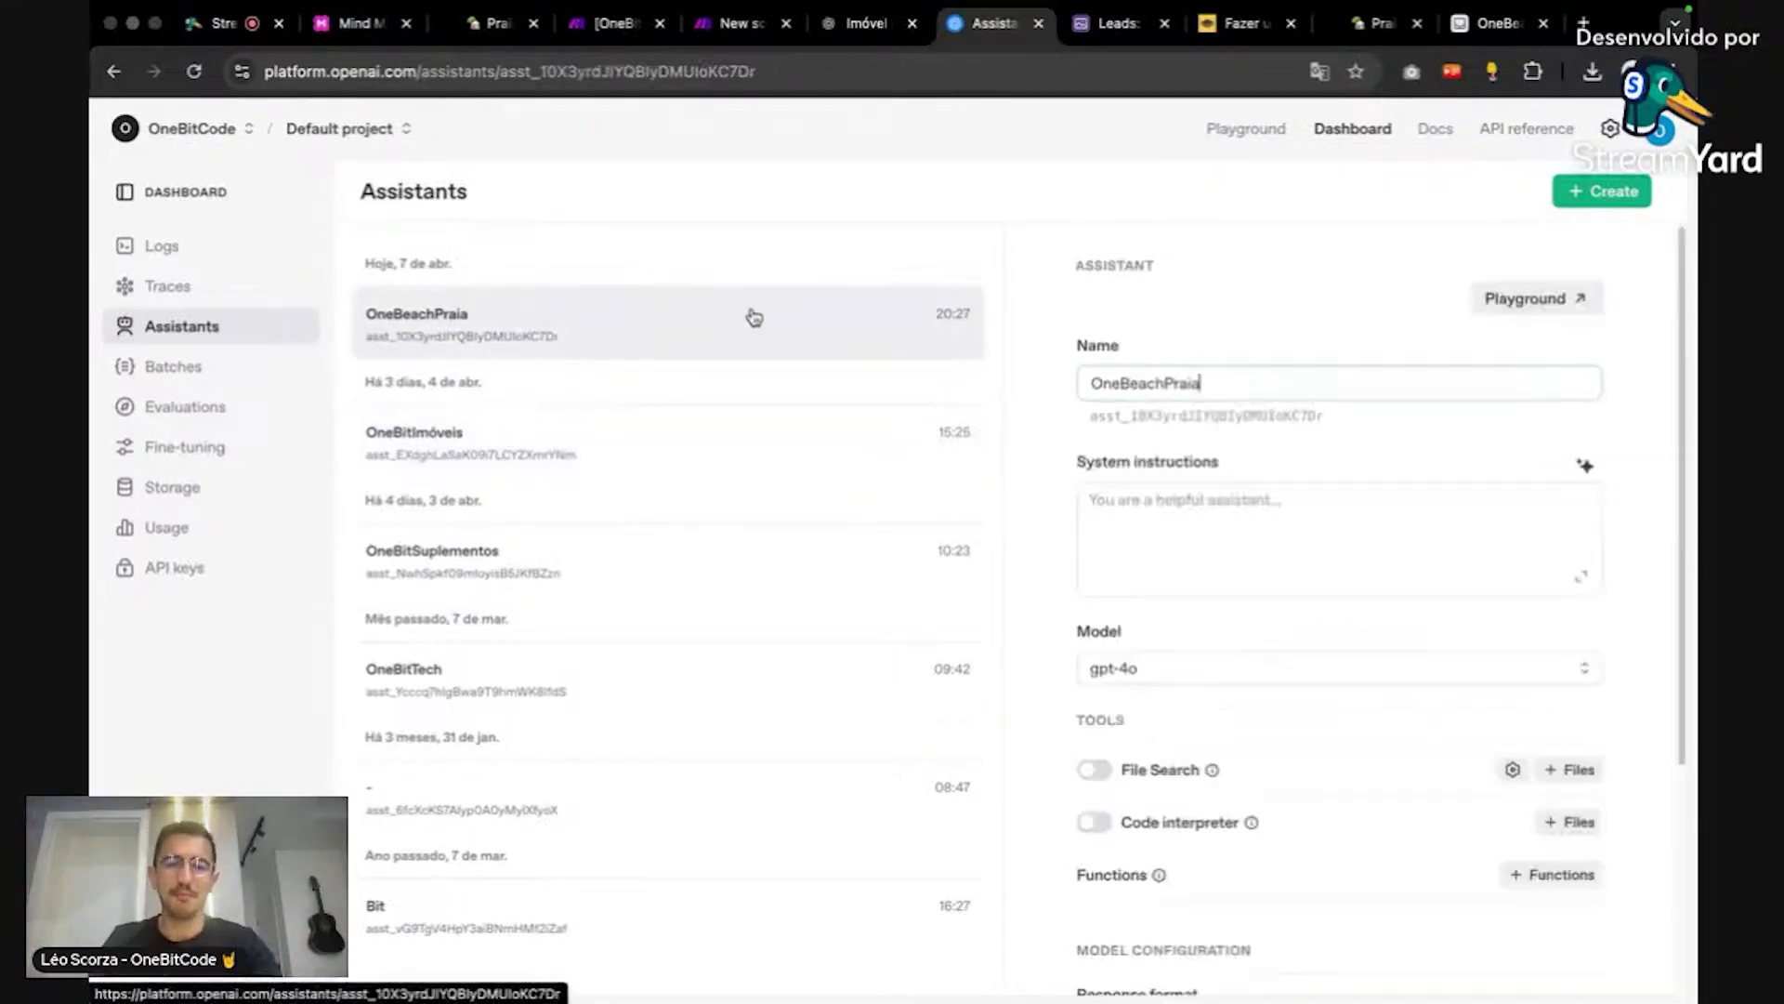
{"action": "left_click", "coordinate": [1366, 499]}
{"action": "key", "text": "super+v"}
{"action": "scroll", "coordinate": [1368, 527], "scroll_direction": "up", "scroll_amount": 5}
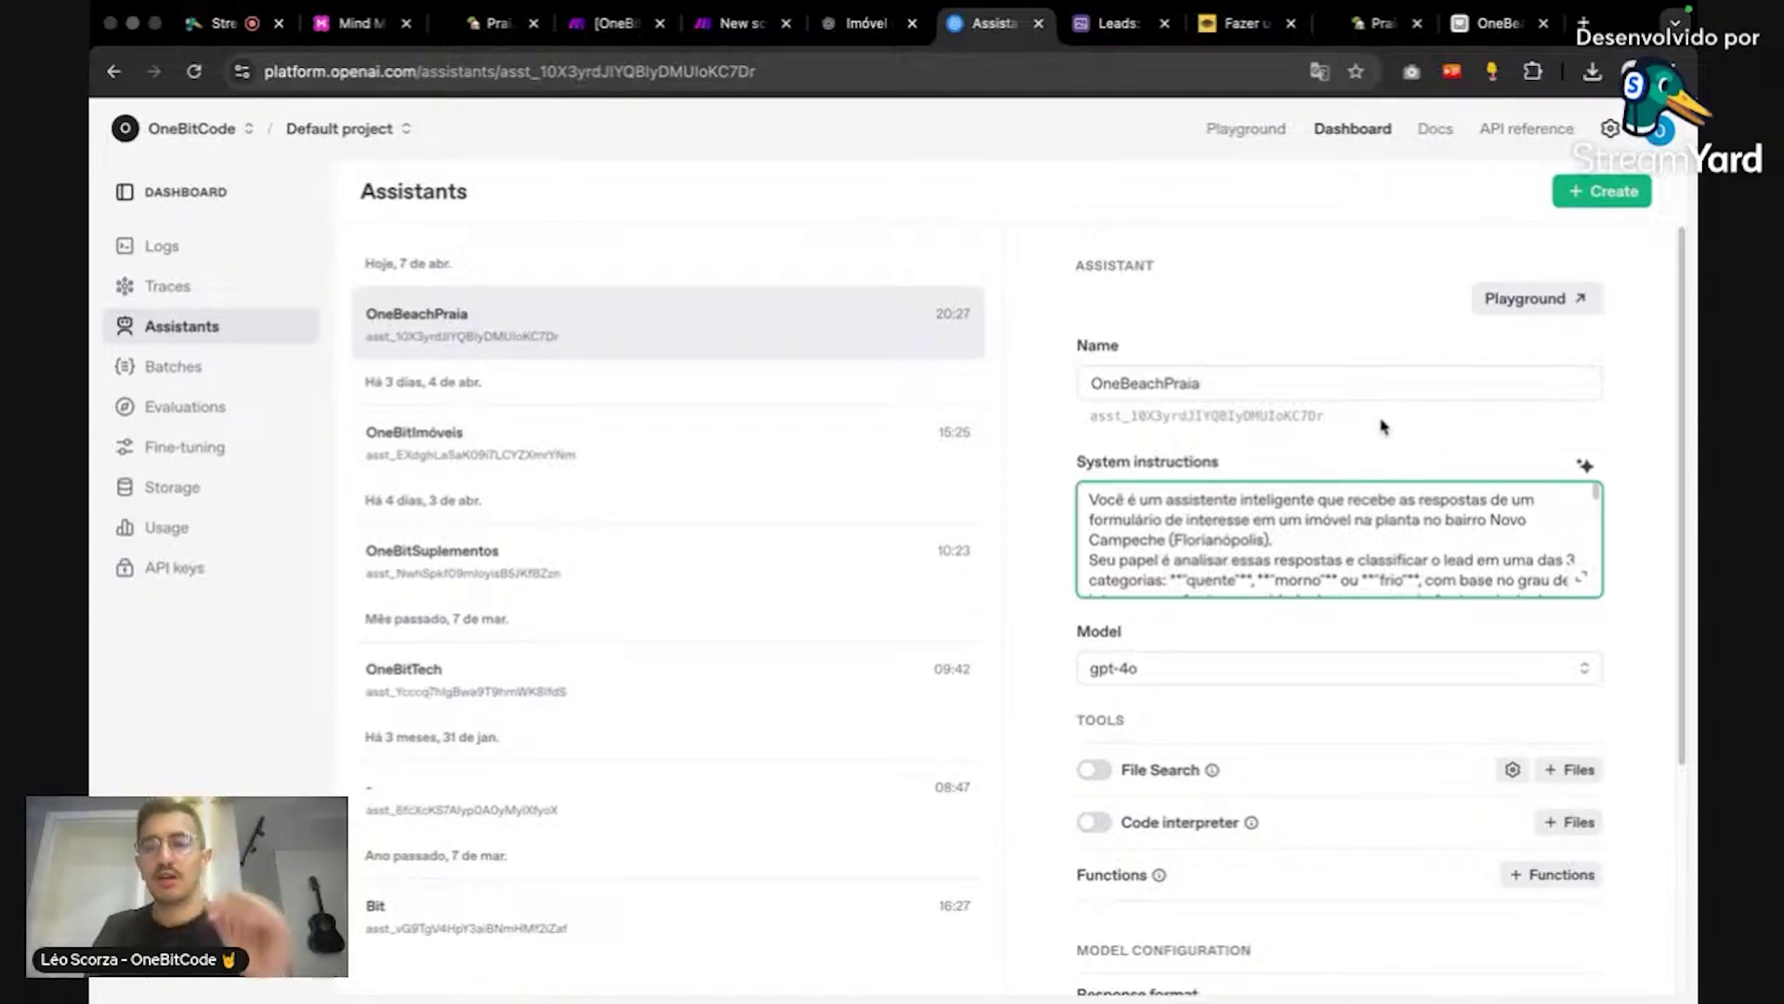
{"action": "scroll", "coordinate": [1503, 581], "scroll_direction": "down", "scroll_amount": 1}
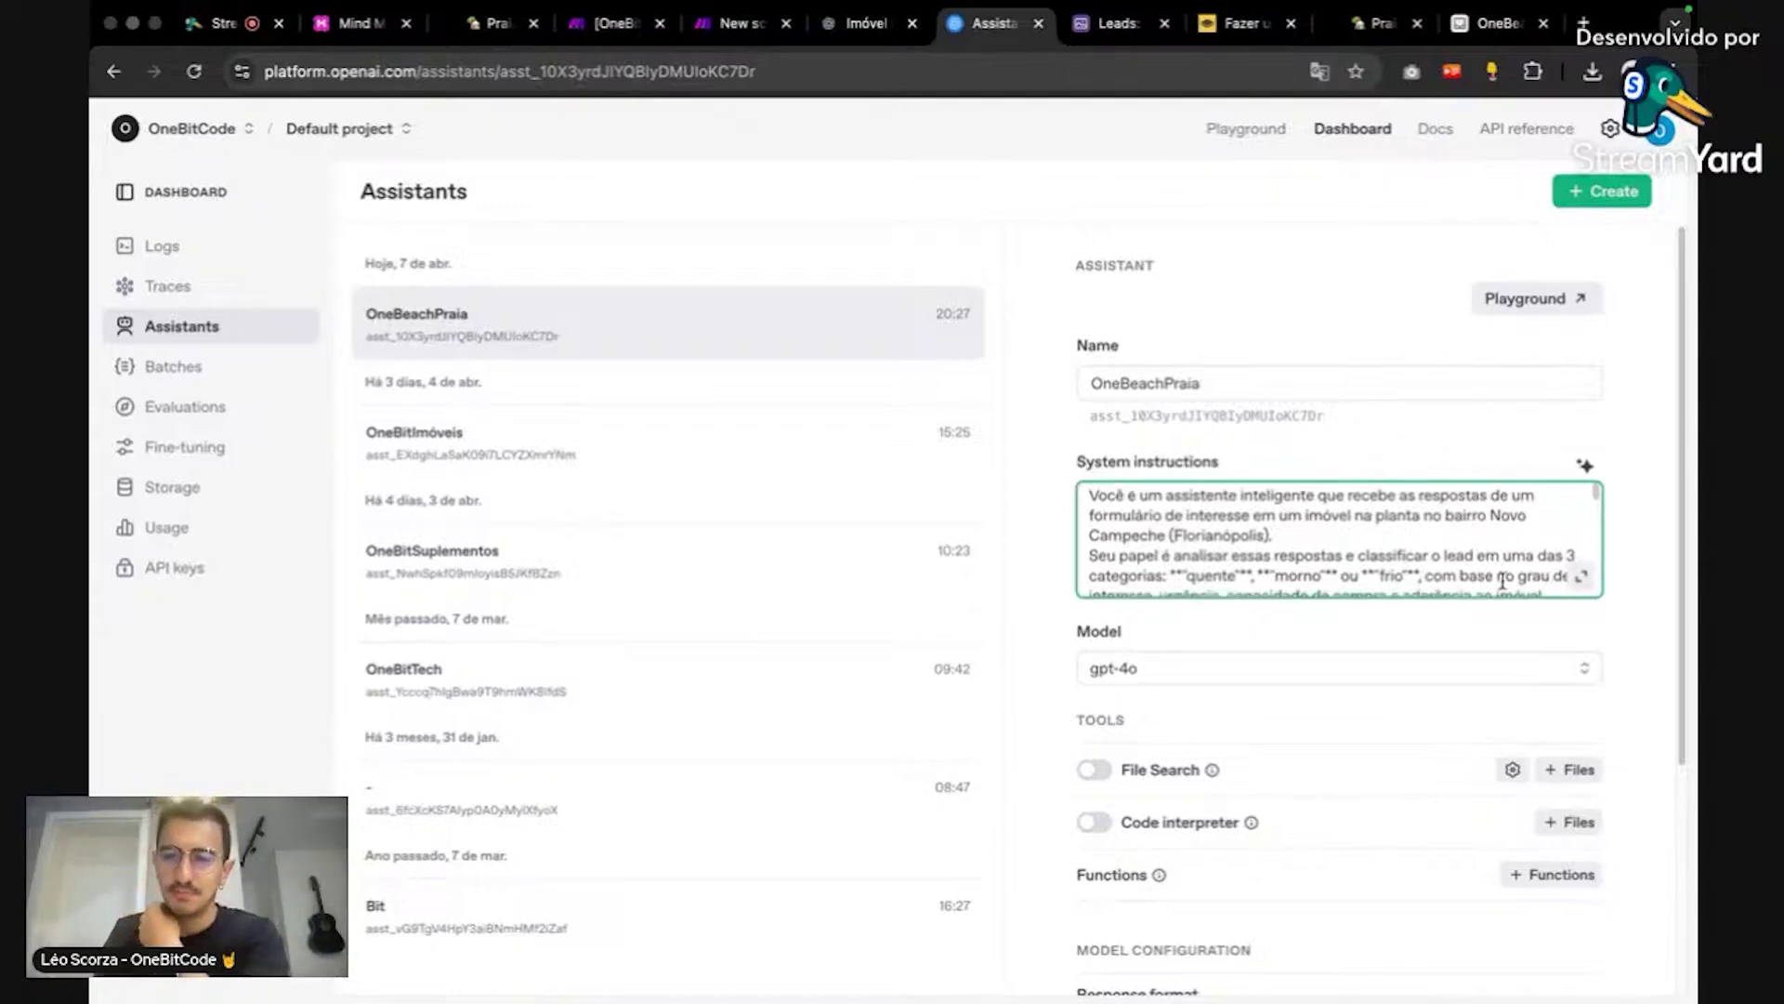
Step: Replace the Novo Campeche location phrase in the prompt with 'e os dados do imóvel.'
{"action": "key", "text": "ctrl+plus"}
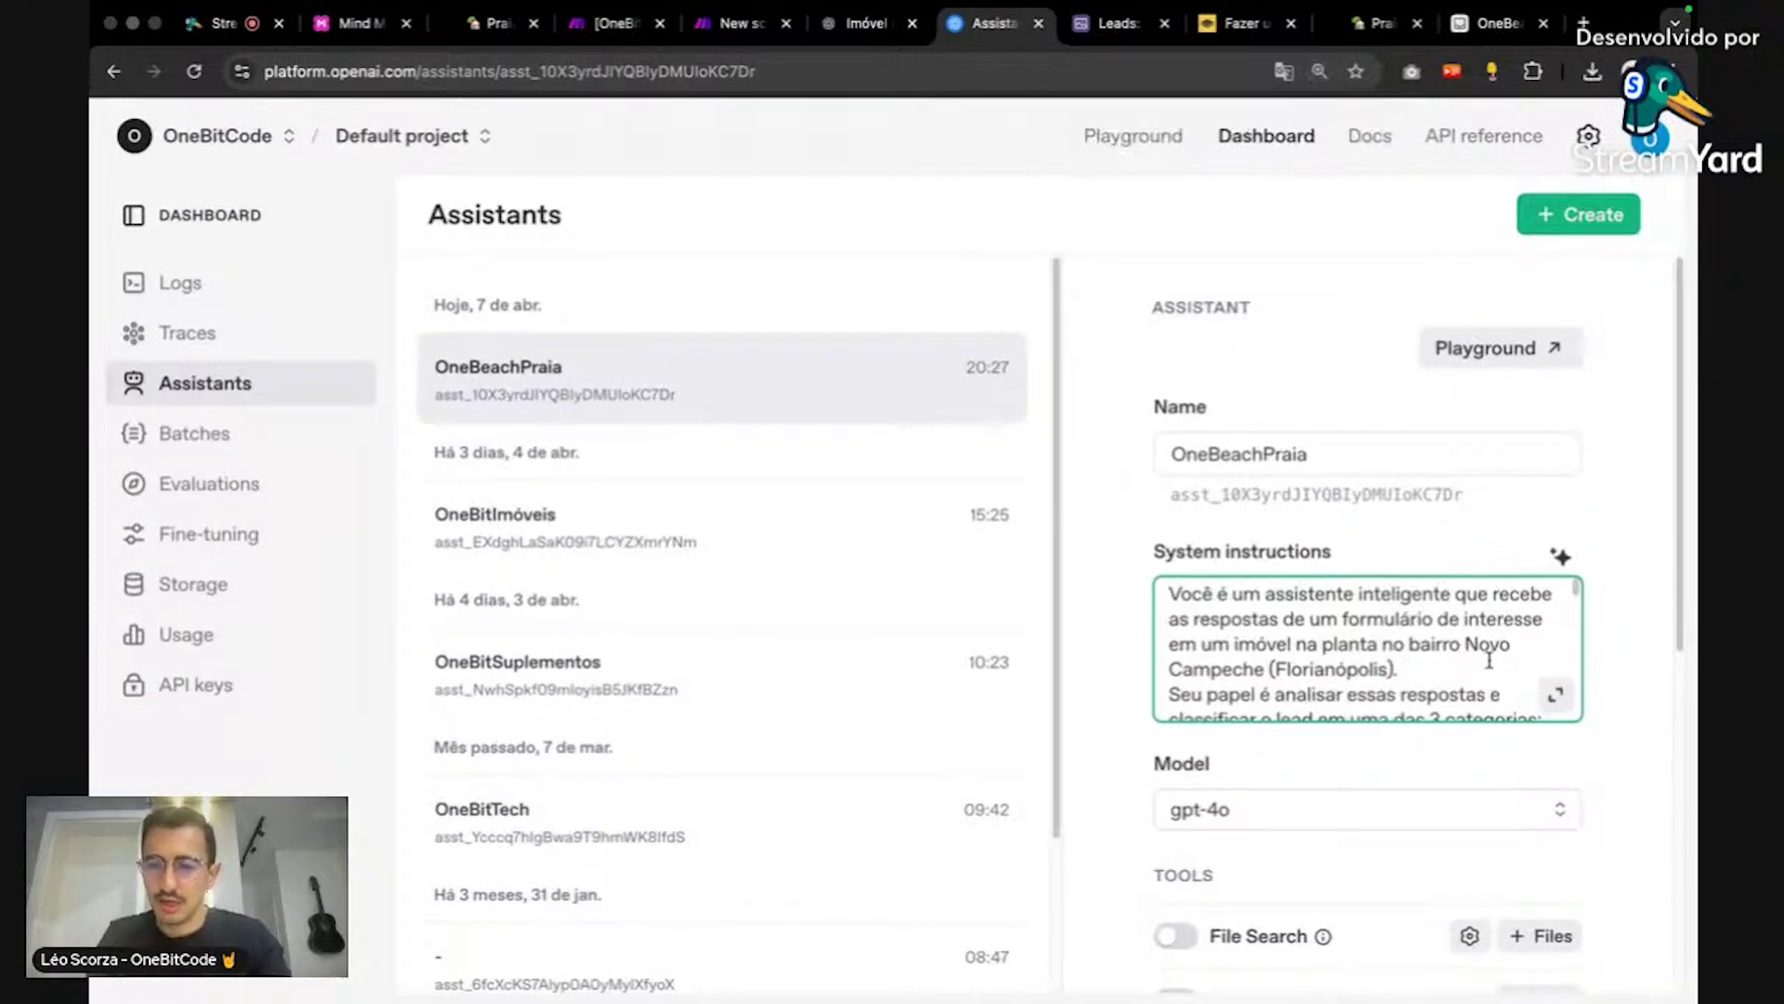
{"action": "scroll", "coordinate": [1489, 659], "scroll_direction": "down", "scroll_amount": 1}
{"action": "scroll", "coordinate": [1489, 659], "scroll_direction": "down", "scroll_amount": 1}
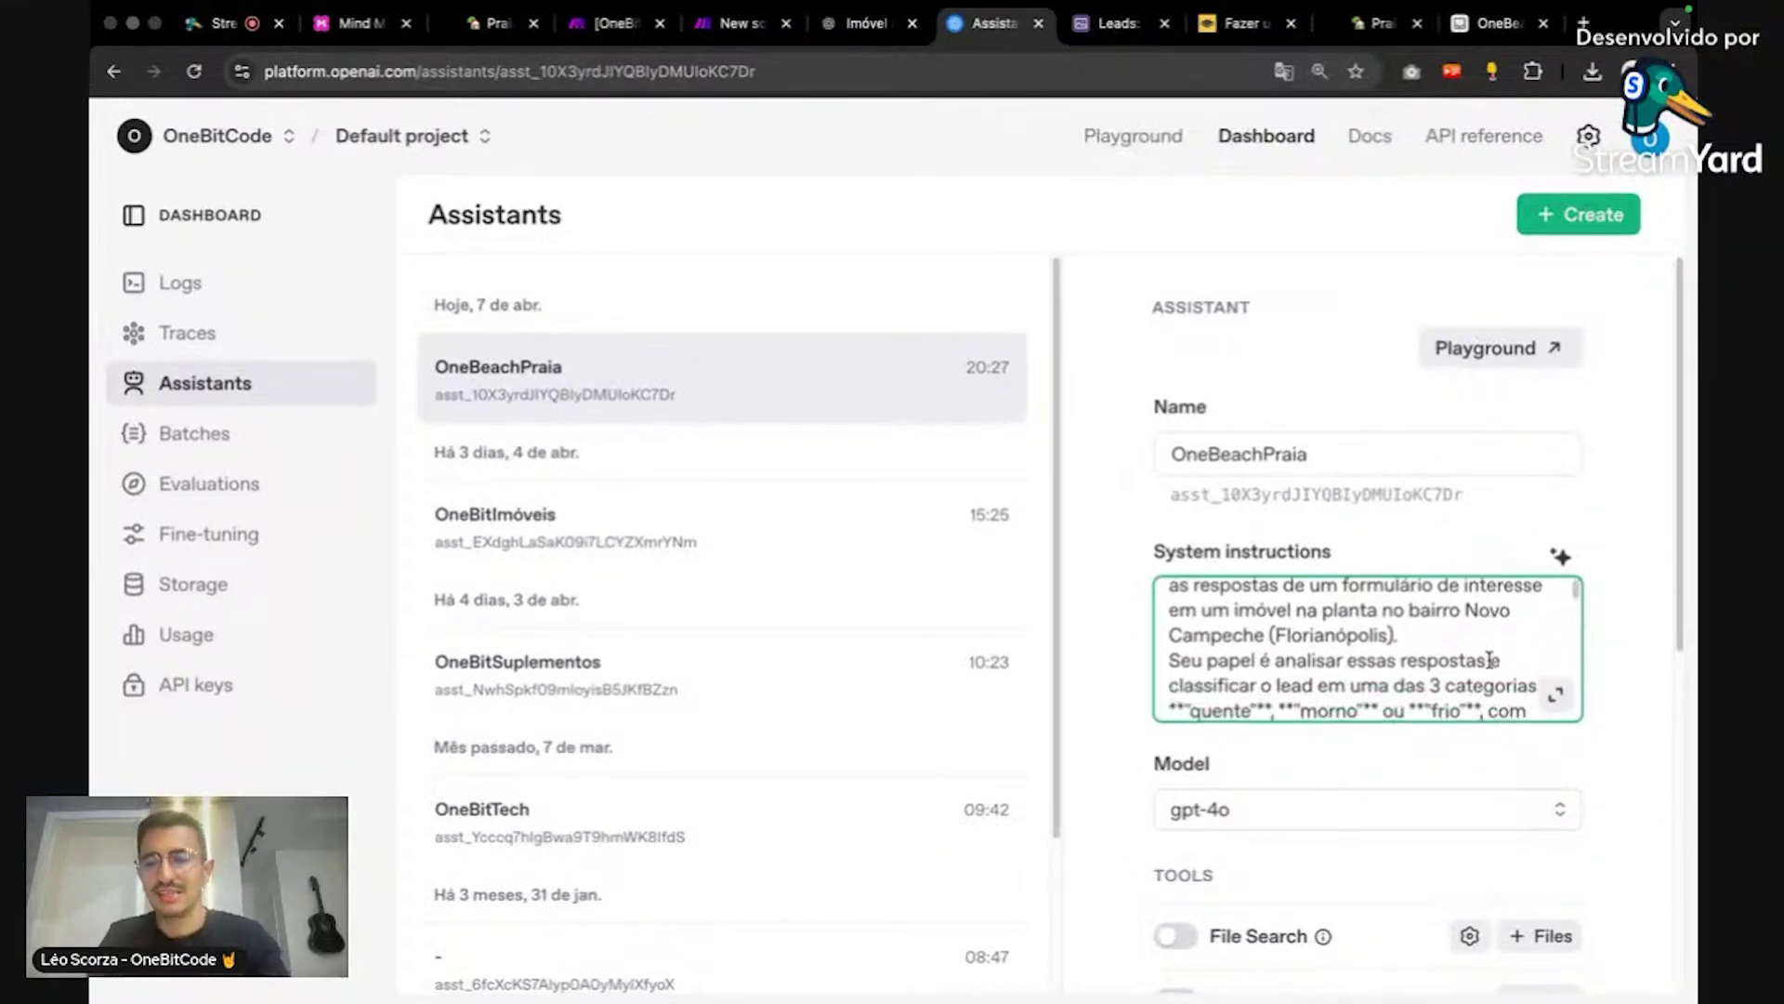
{"action": "scroll", "coordinate": [1490, 660], "scroll_direction": "down", "scroll_amount": 3}
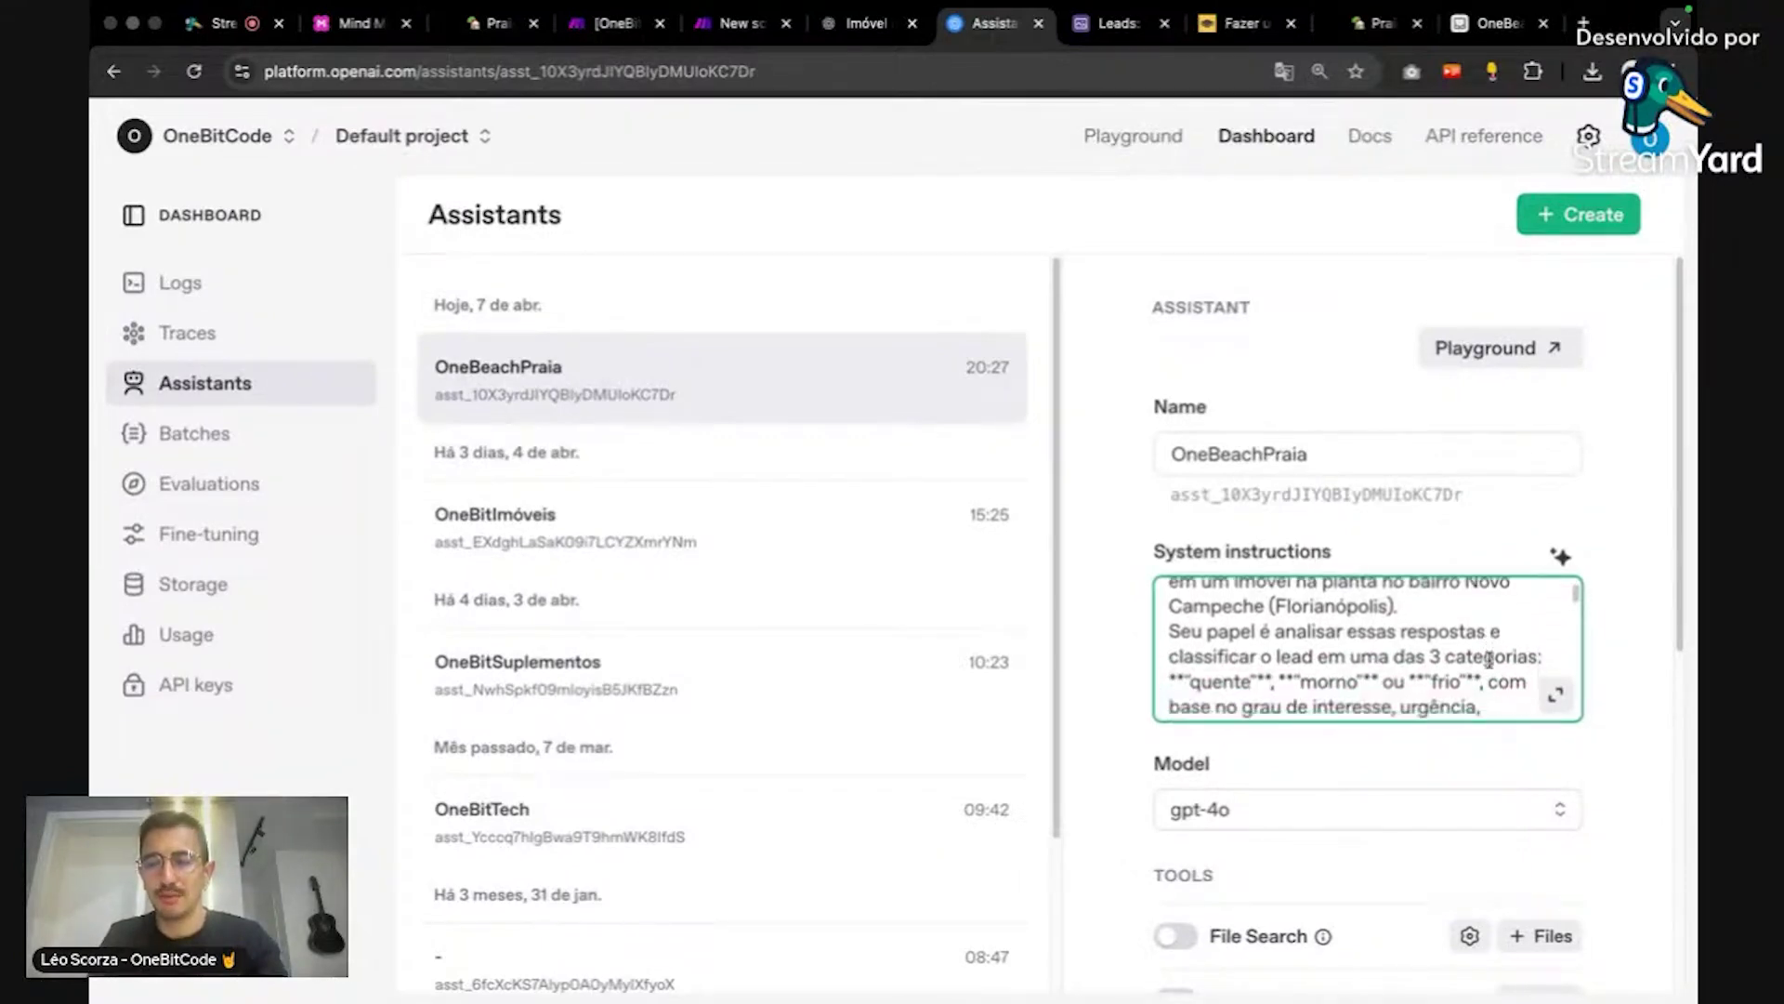
{"action": "scroll", "coordinate": [1490, 660], "scroll_direction": "up", "scroll_amount": 2}
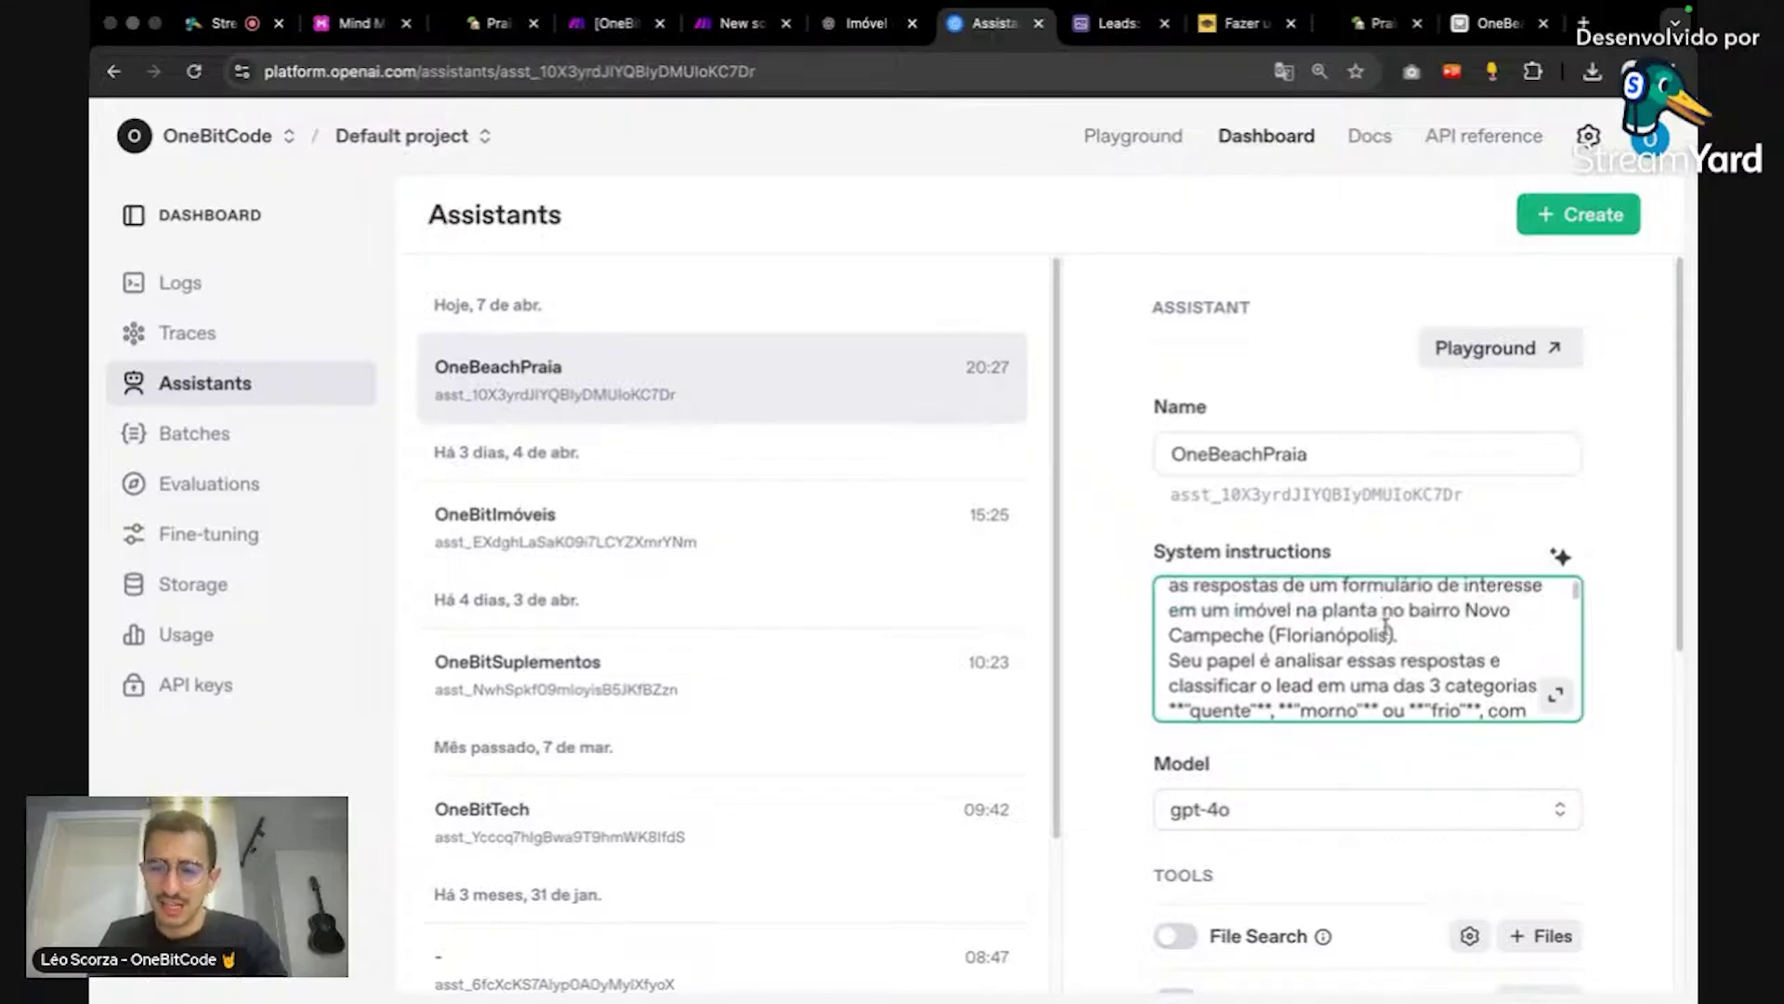
{"action": "left_click_drag", "start_coordinate": [1393, 635], "coordinate": [1290, 609]}
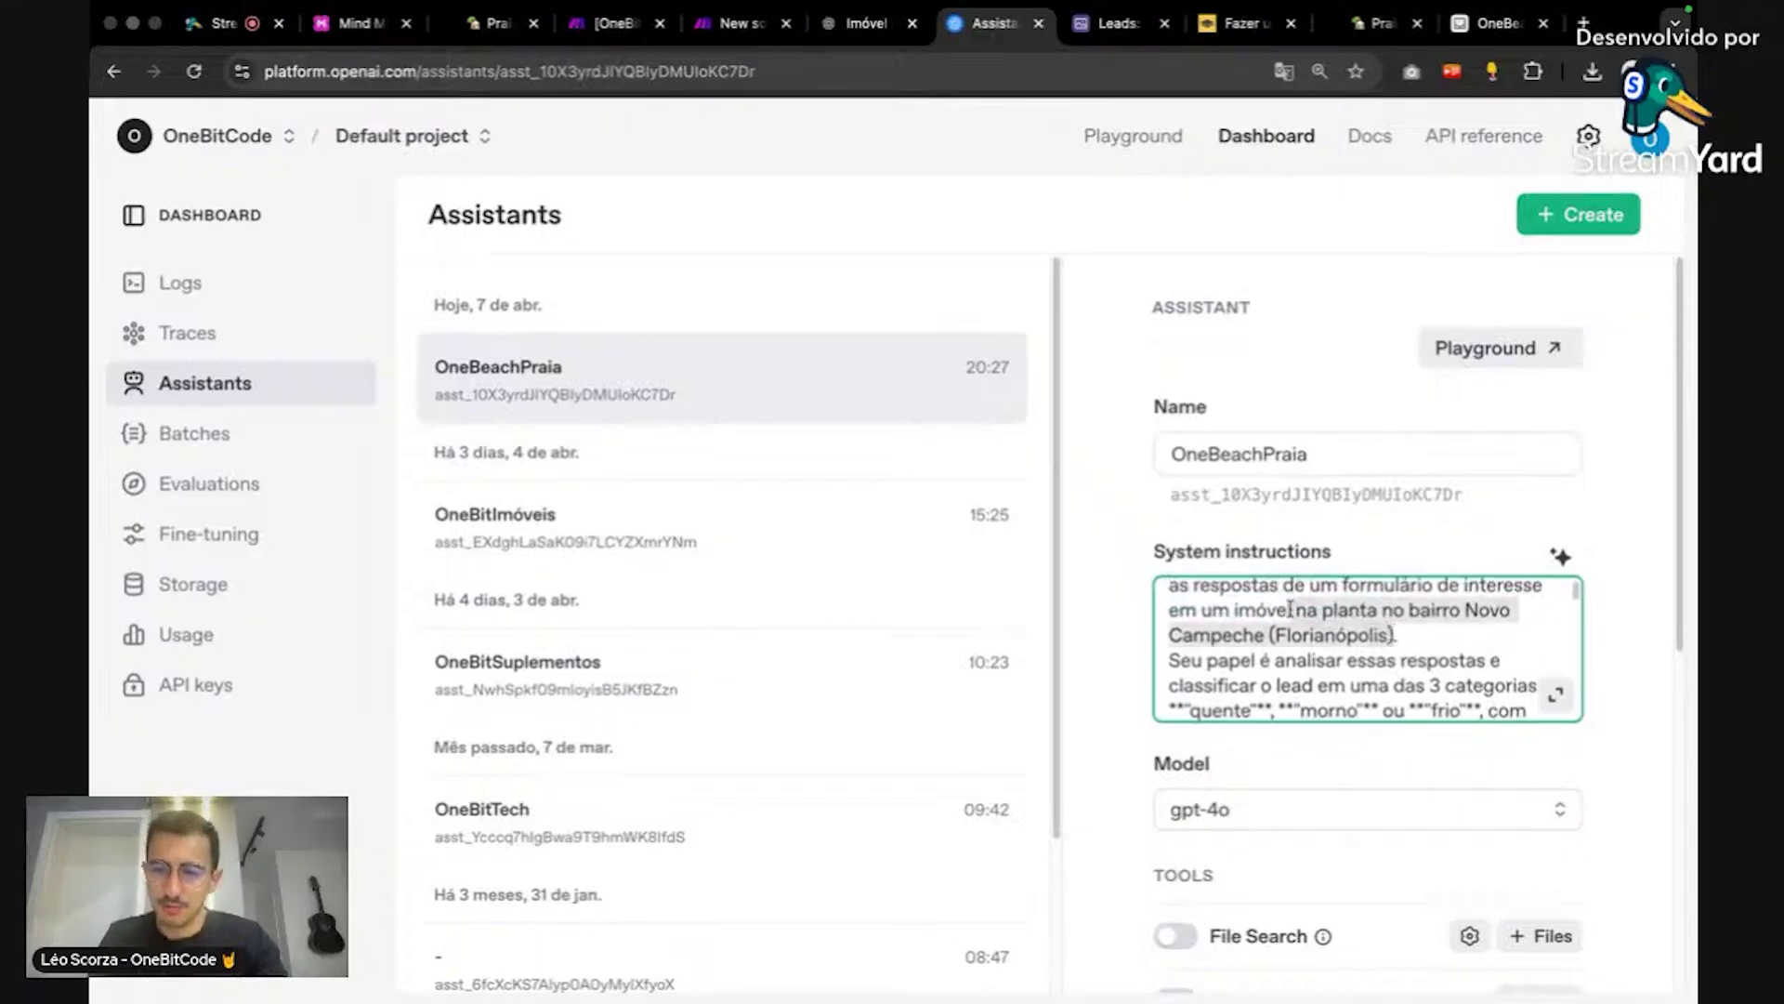
{"action": "key", "text": "BackSpace"}
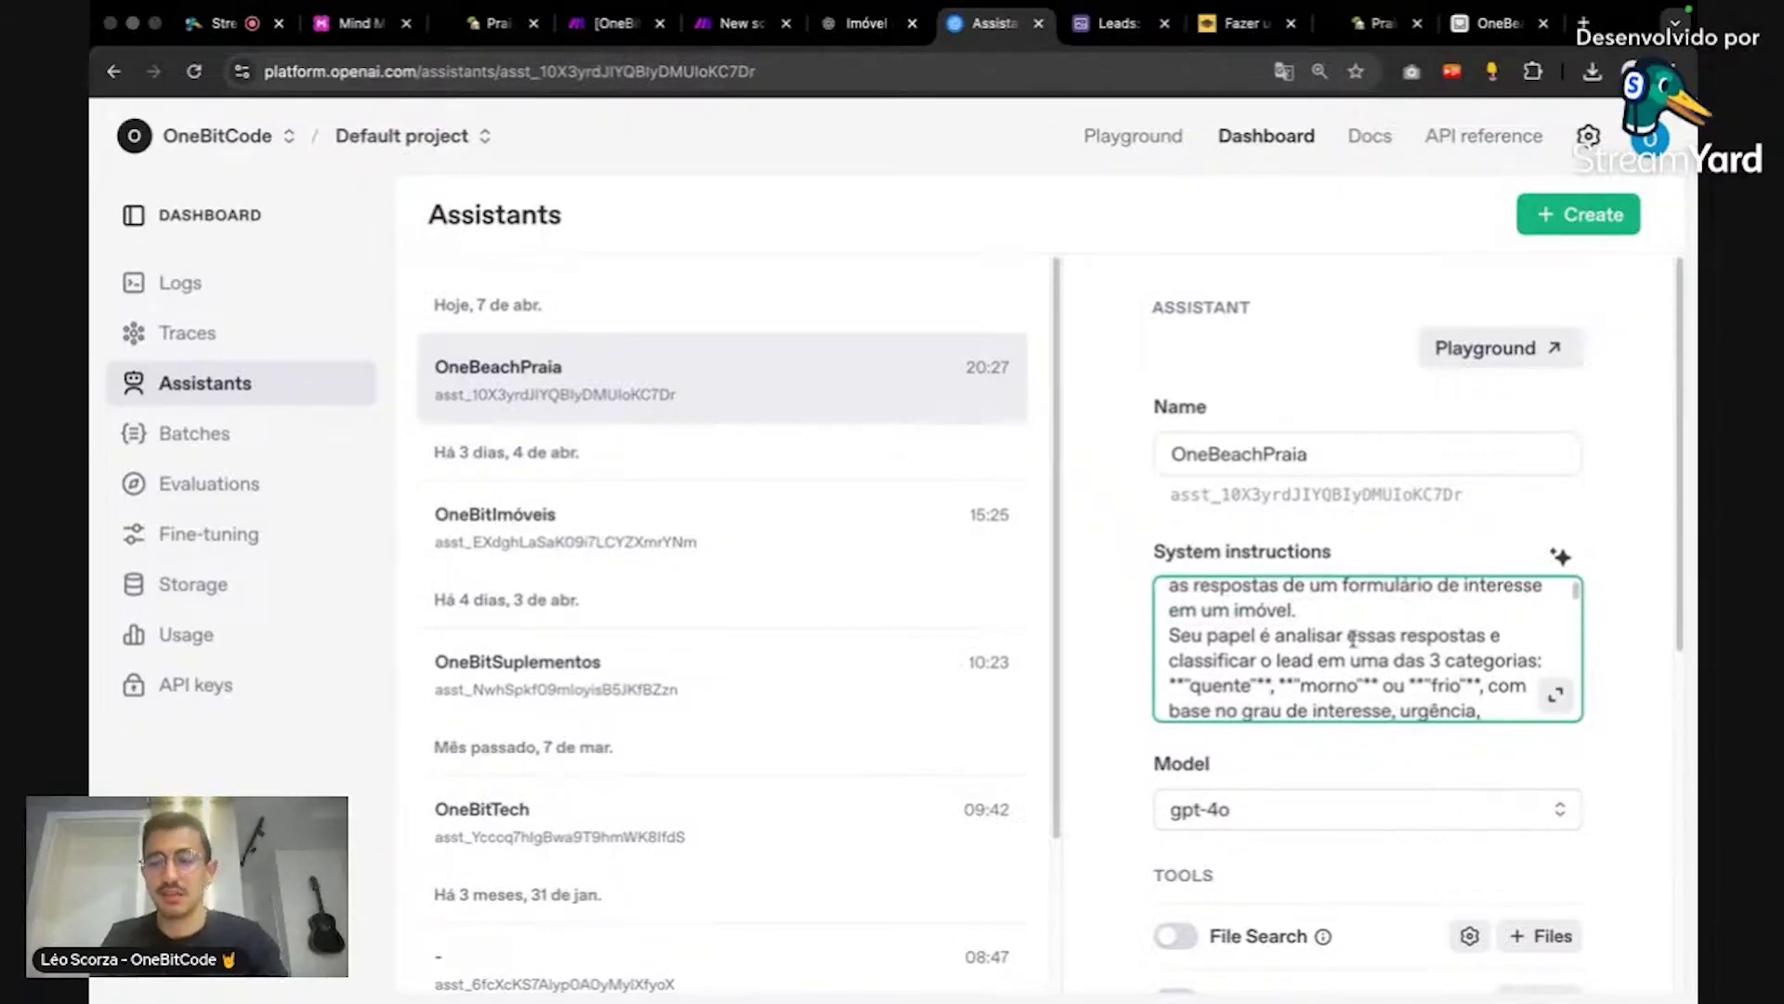
{"action": "type", "text": "e os da"}
{"action": "type", "text": "dos do "}
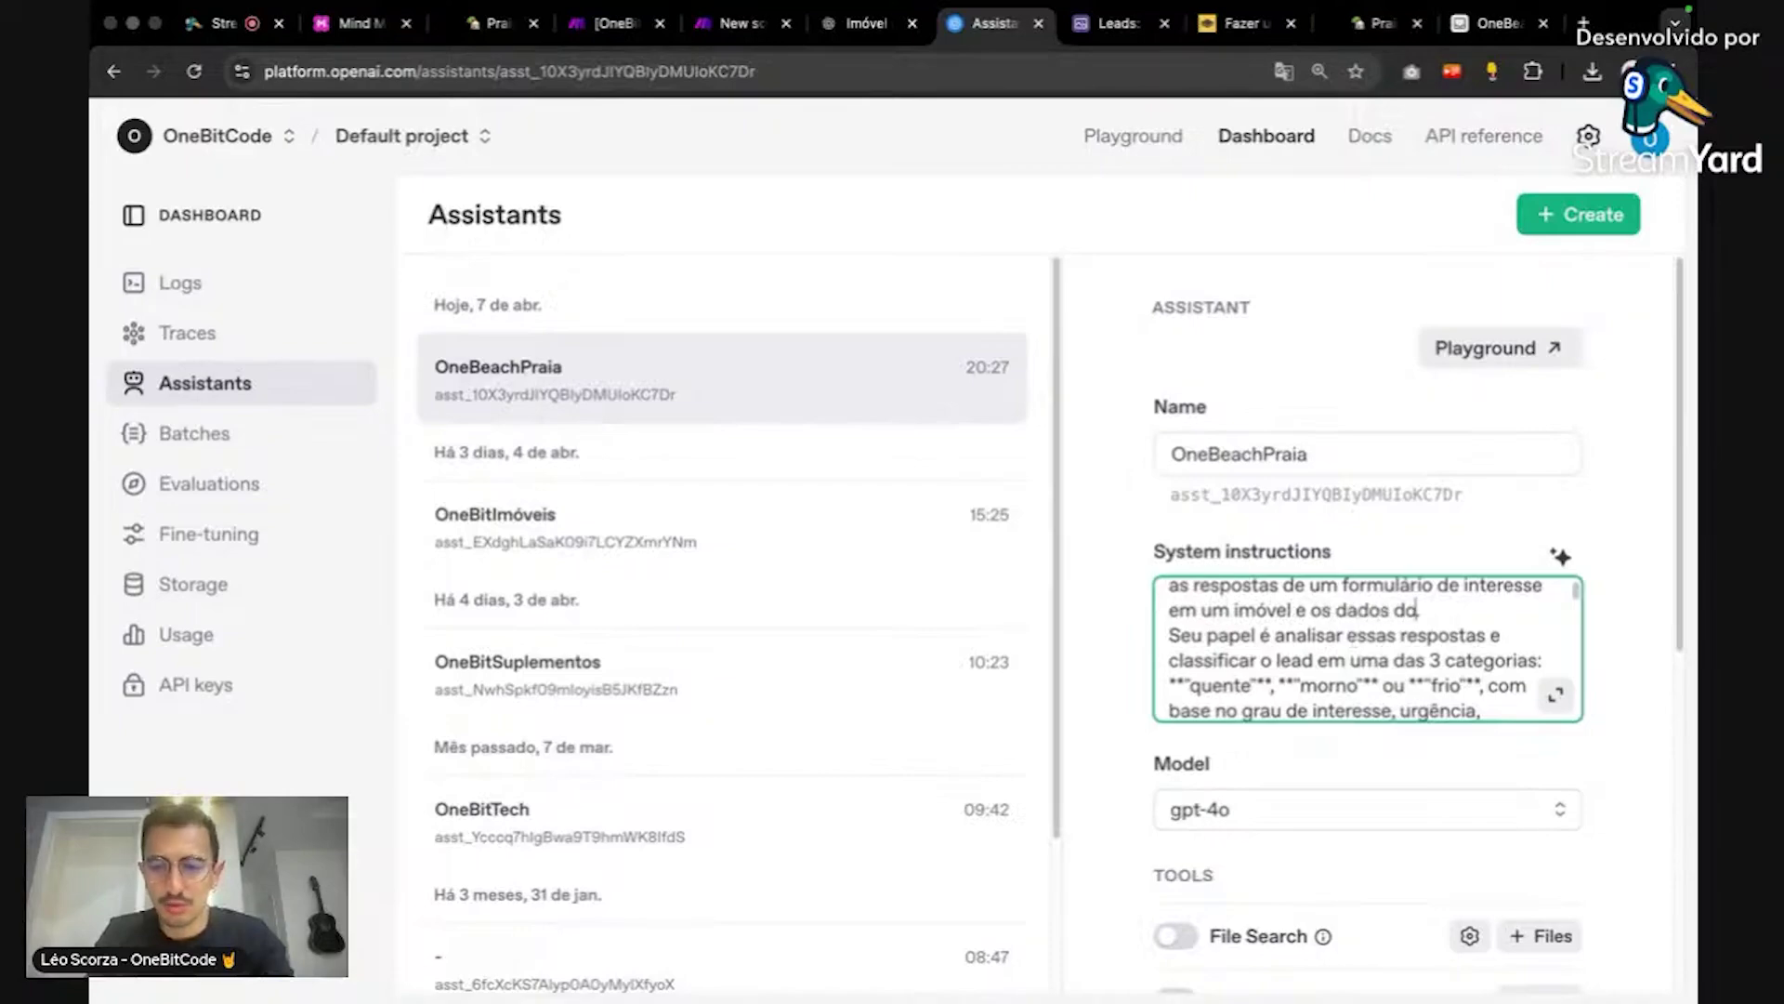
{"action": "type", "text": "imóvel."}
{"action": "key", "text": "super+Tab"}
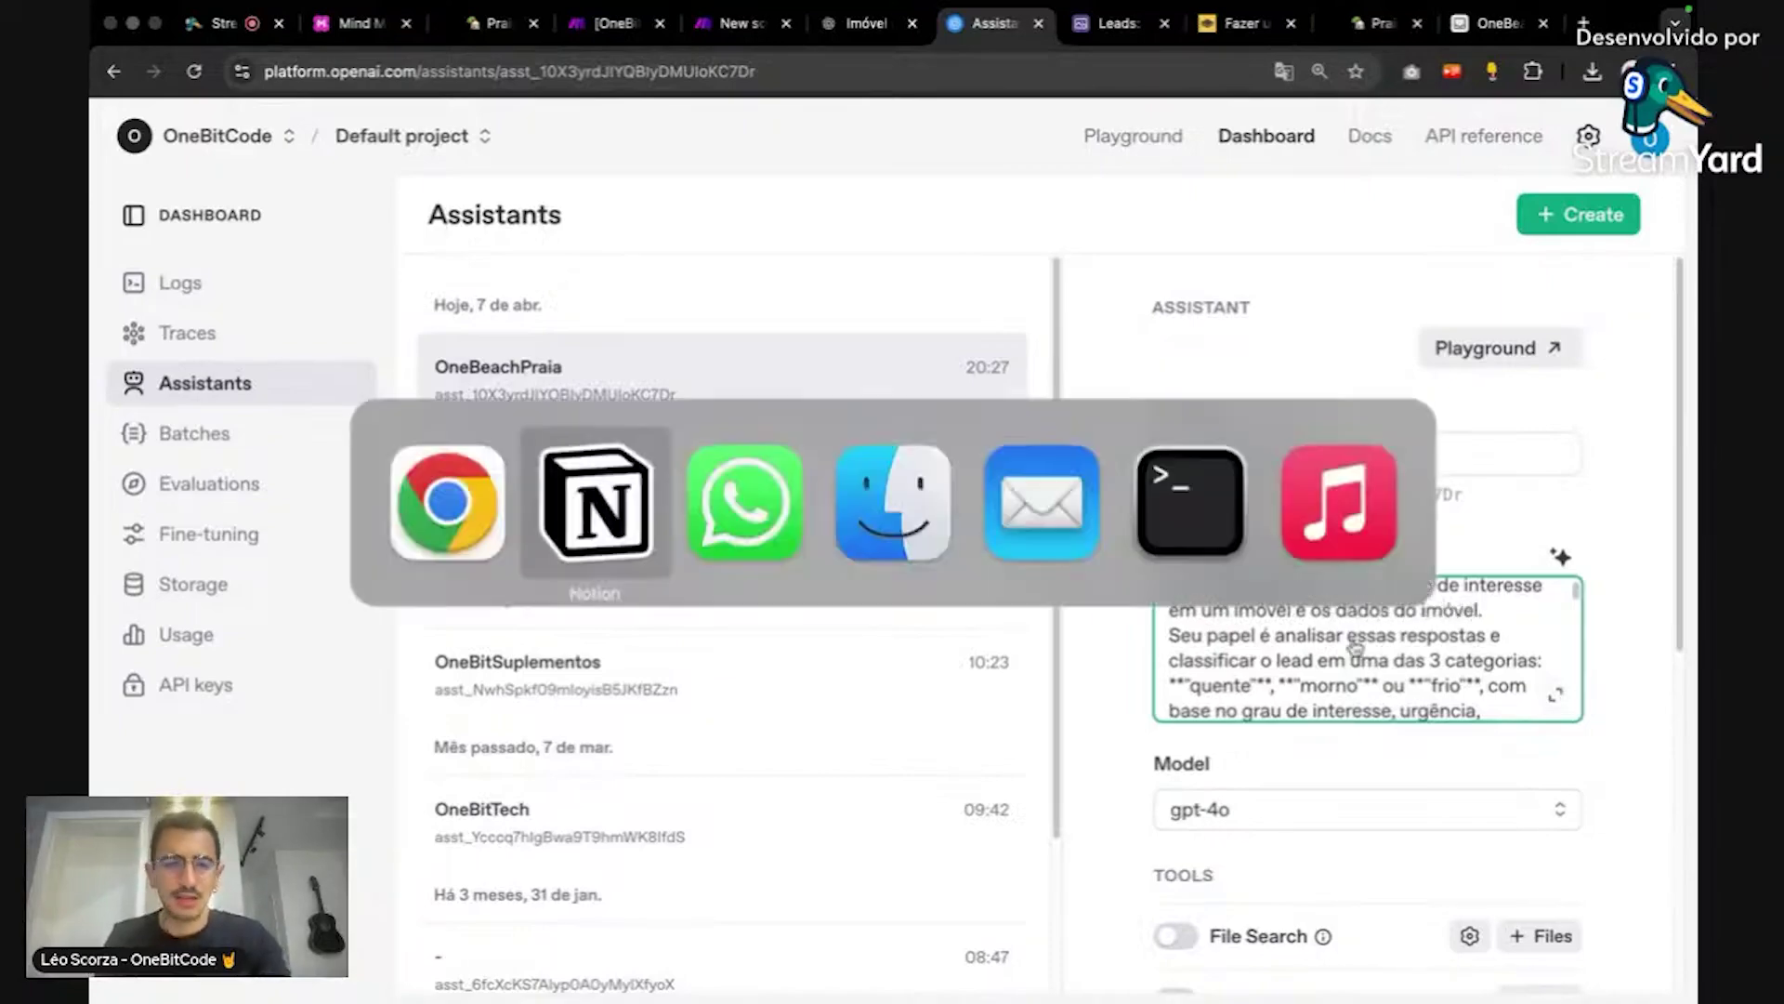
Step: Select and copy the section-3 'Criar o Assistant da OpenAI' prompt from the Notion guide
{"action": "scroll", "coordinate": [1130, 675], "scroll_direction": "up", "scroll_amount": 15}
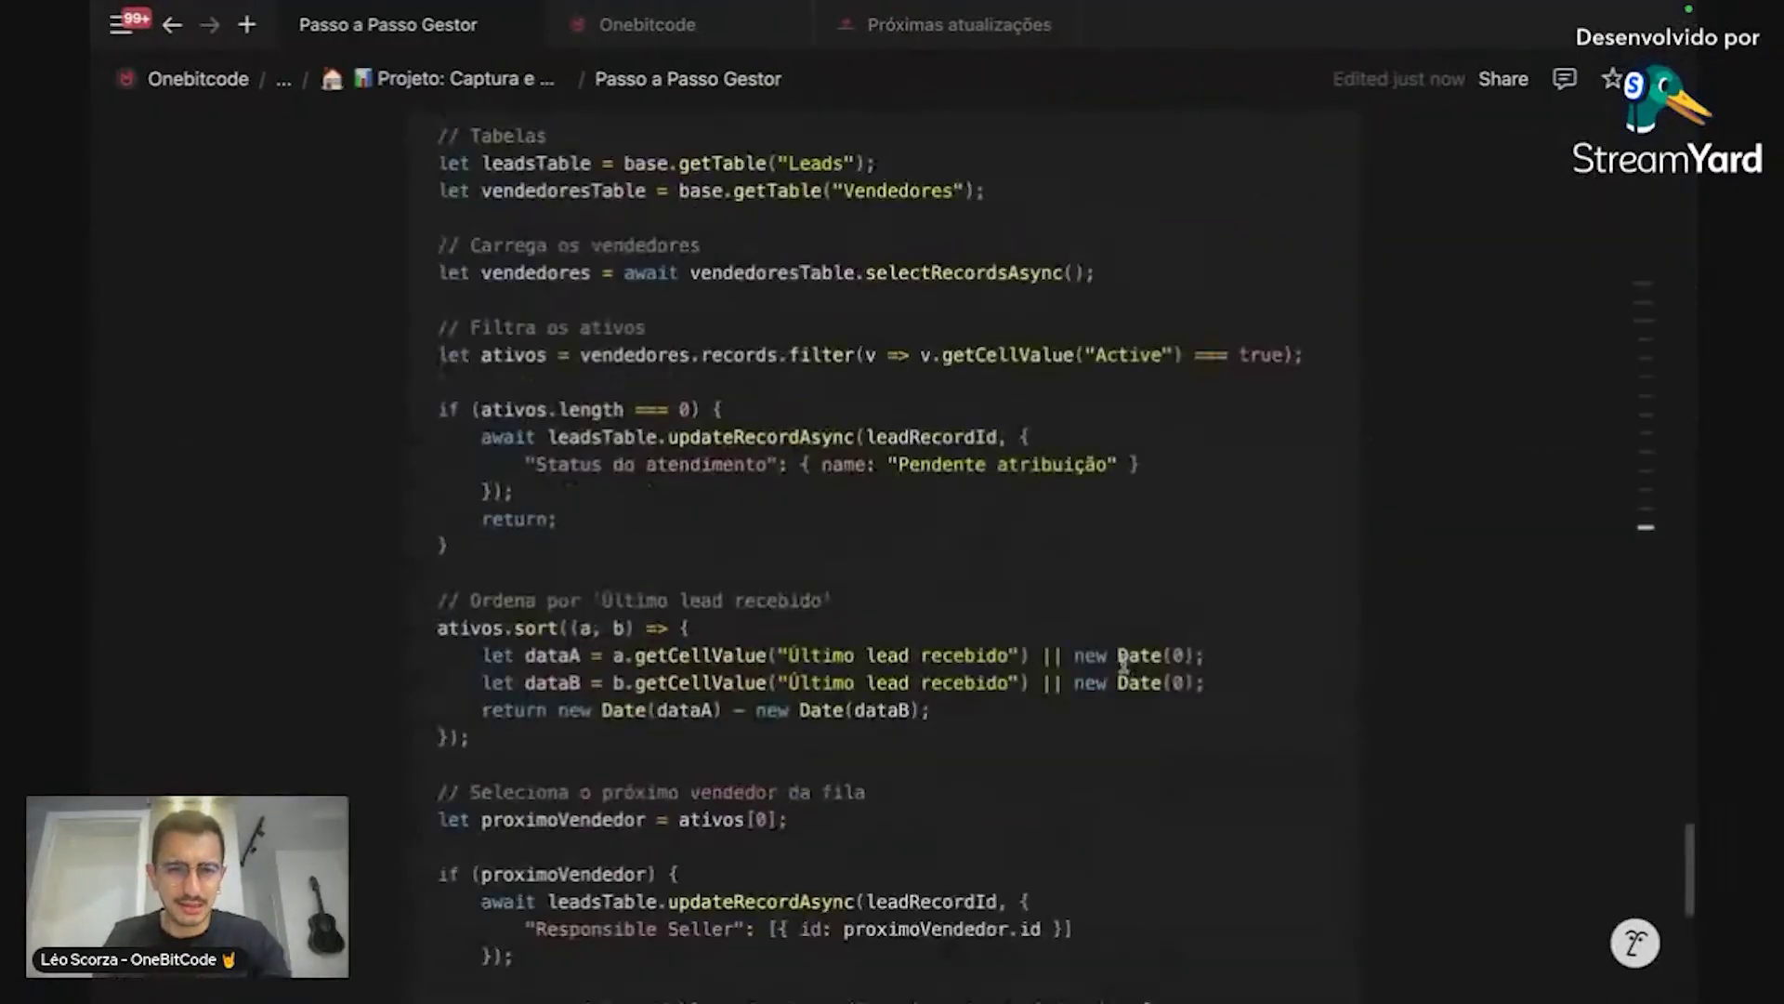
{"action": "scroll", "coordinate": [1130, 675], "scroll_direction": "up", "scroll_amount": 15}
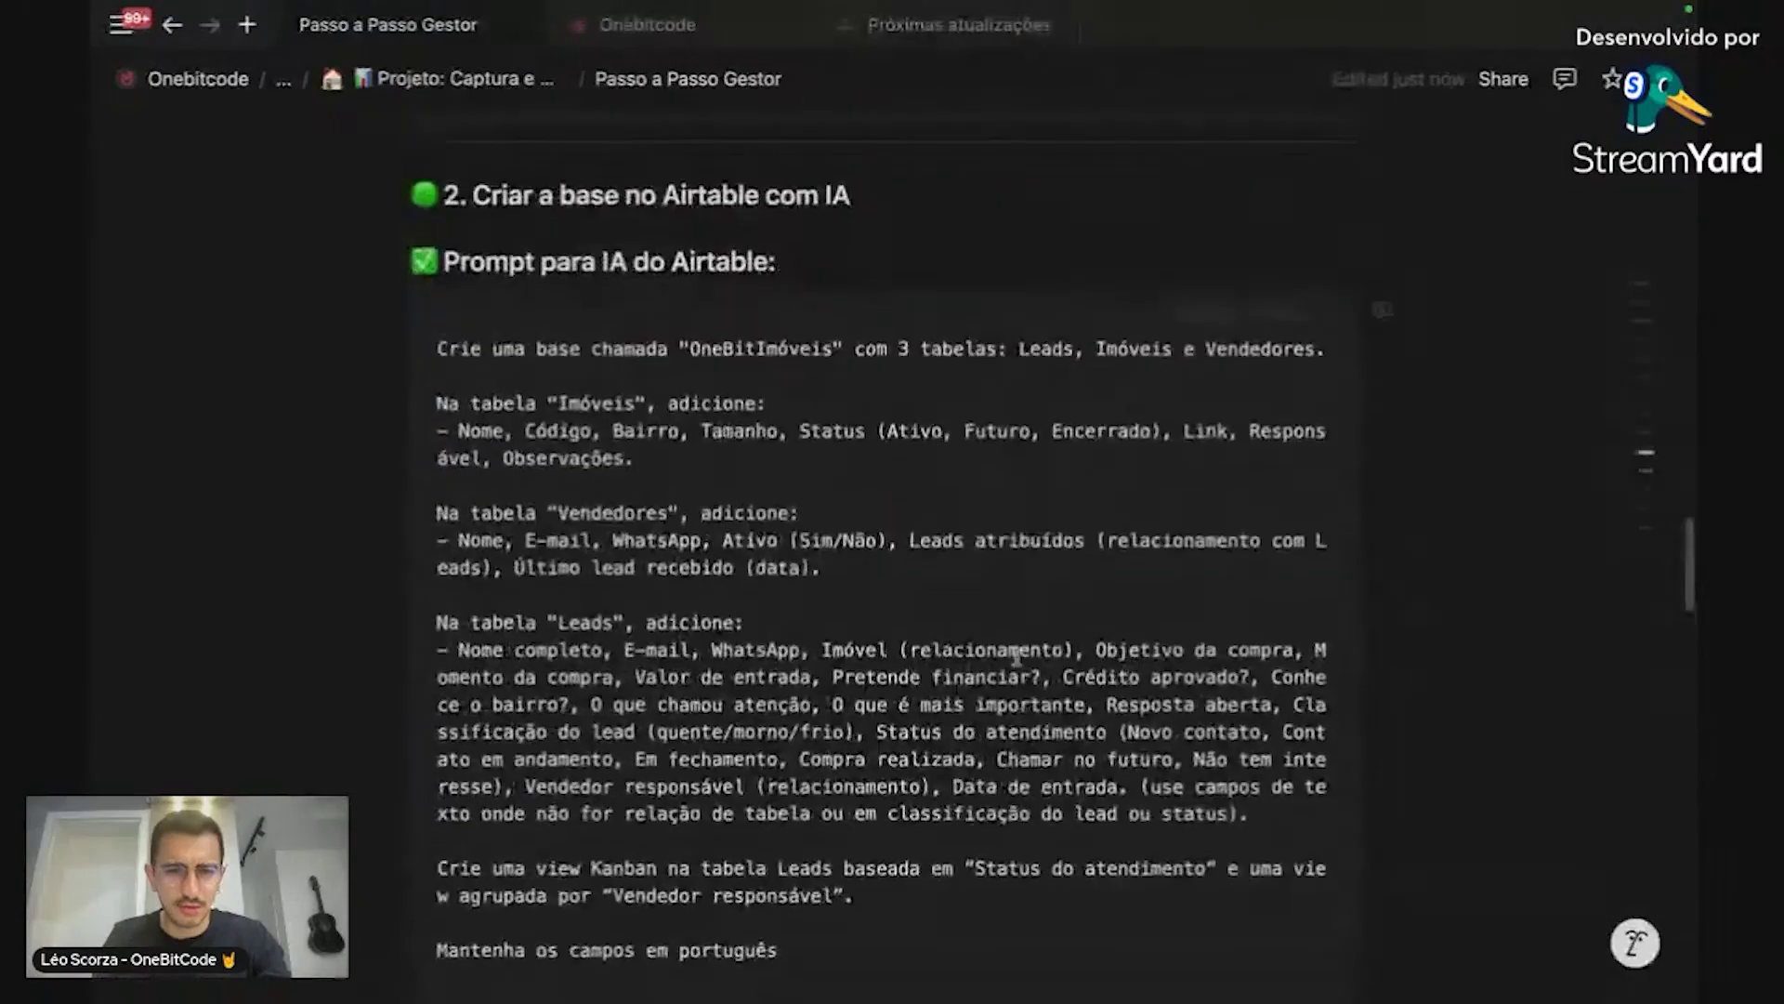
{"action": "scroll", "coordinate": [601, 423], "scroll_direction": "up", "scroll_amount": 6}
{"action": "scroll", "coordinate": [654, 423], "scroll_direction": "down", "scroll_amount": 13}
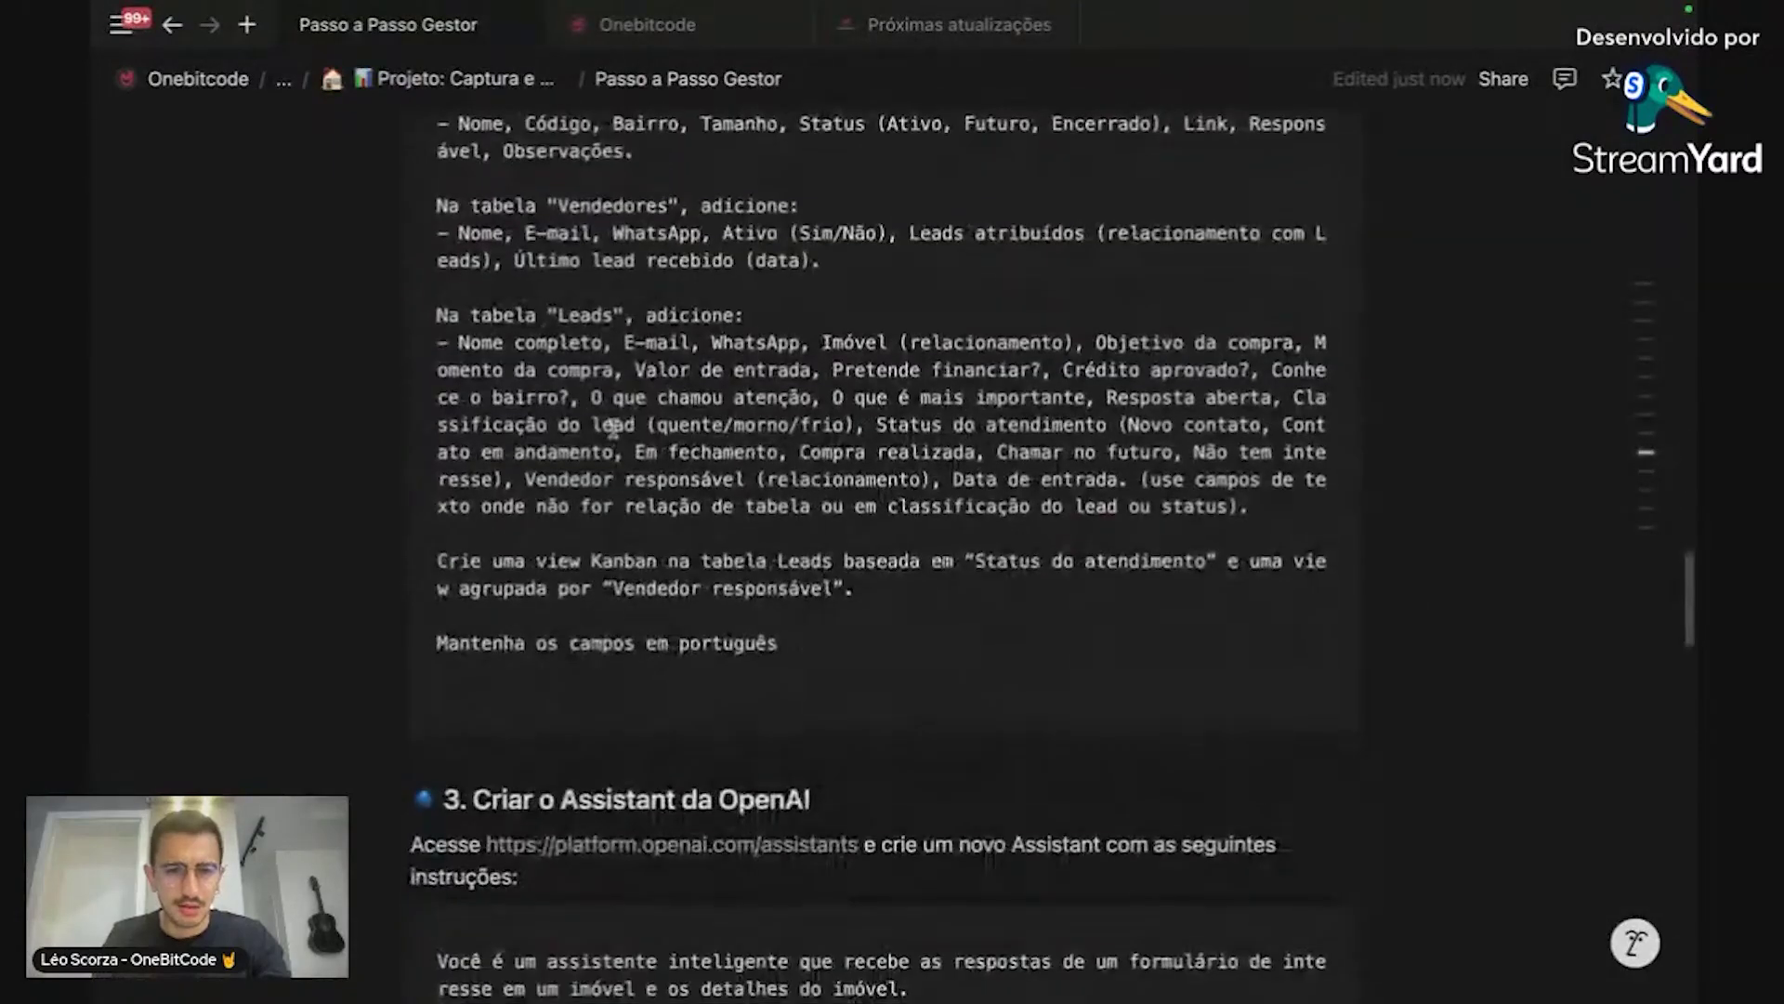
{"action": "scroll", "coordinate": [653, 422], "scroll_direction": "down", "scroll_amount": 3}
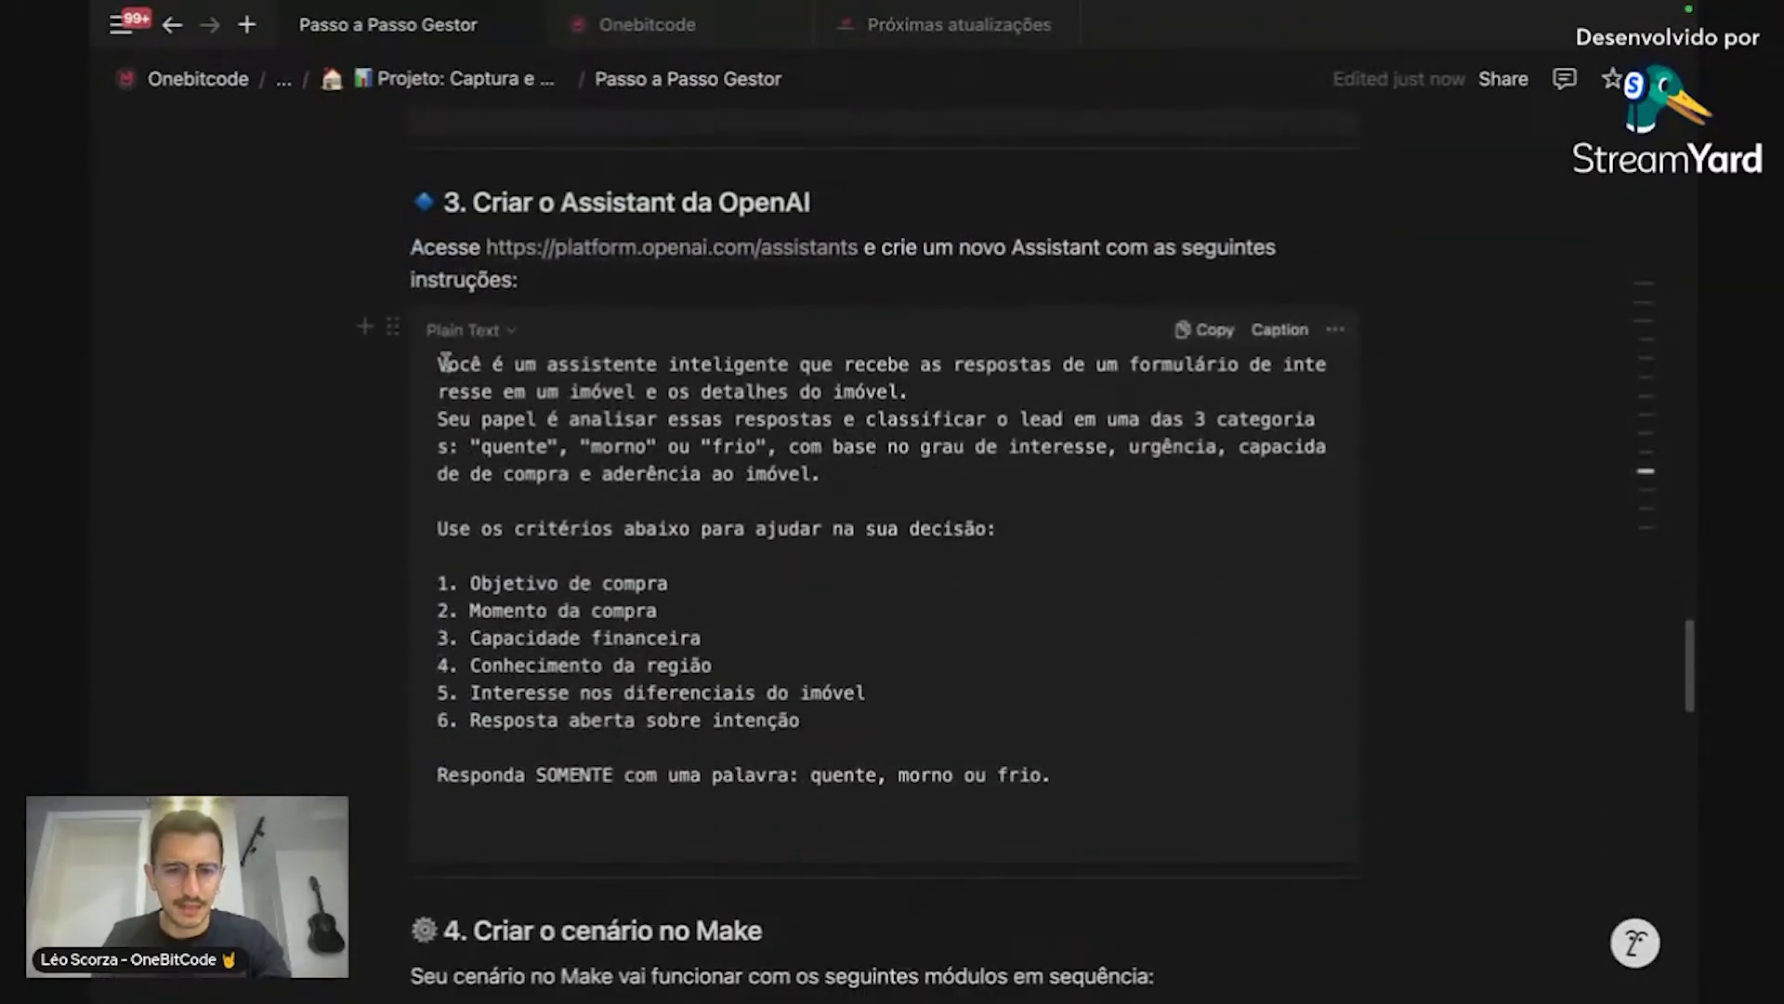
{"action": "left_click_drag", "start_coordinate": [444, 362], "coordinate": [1095, 772]}
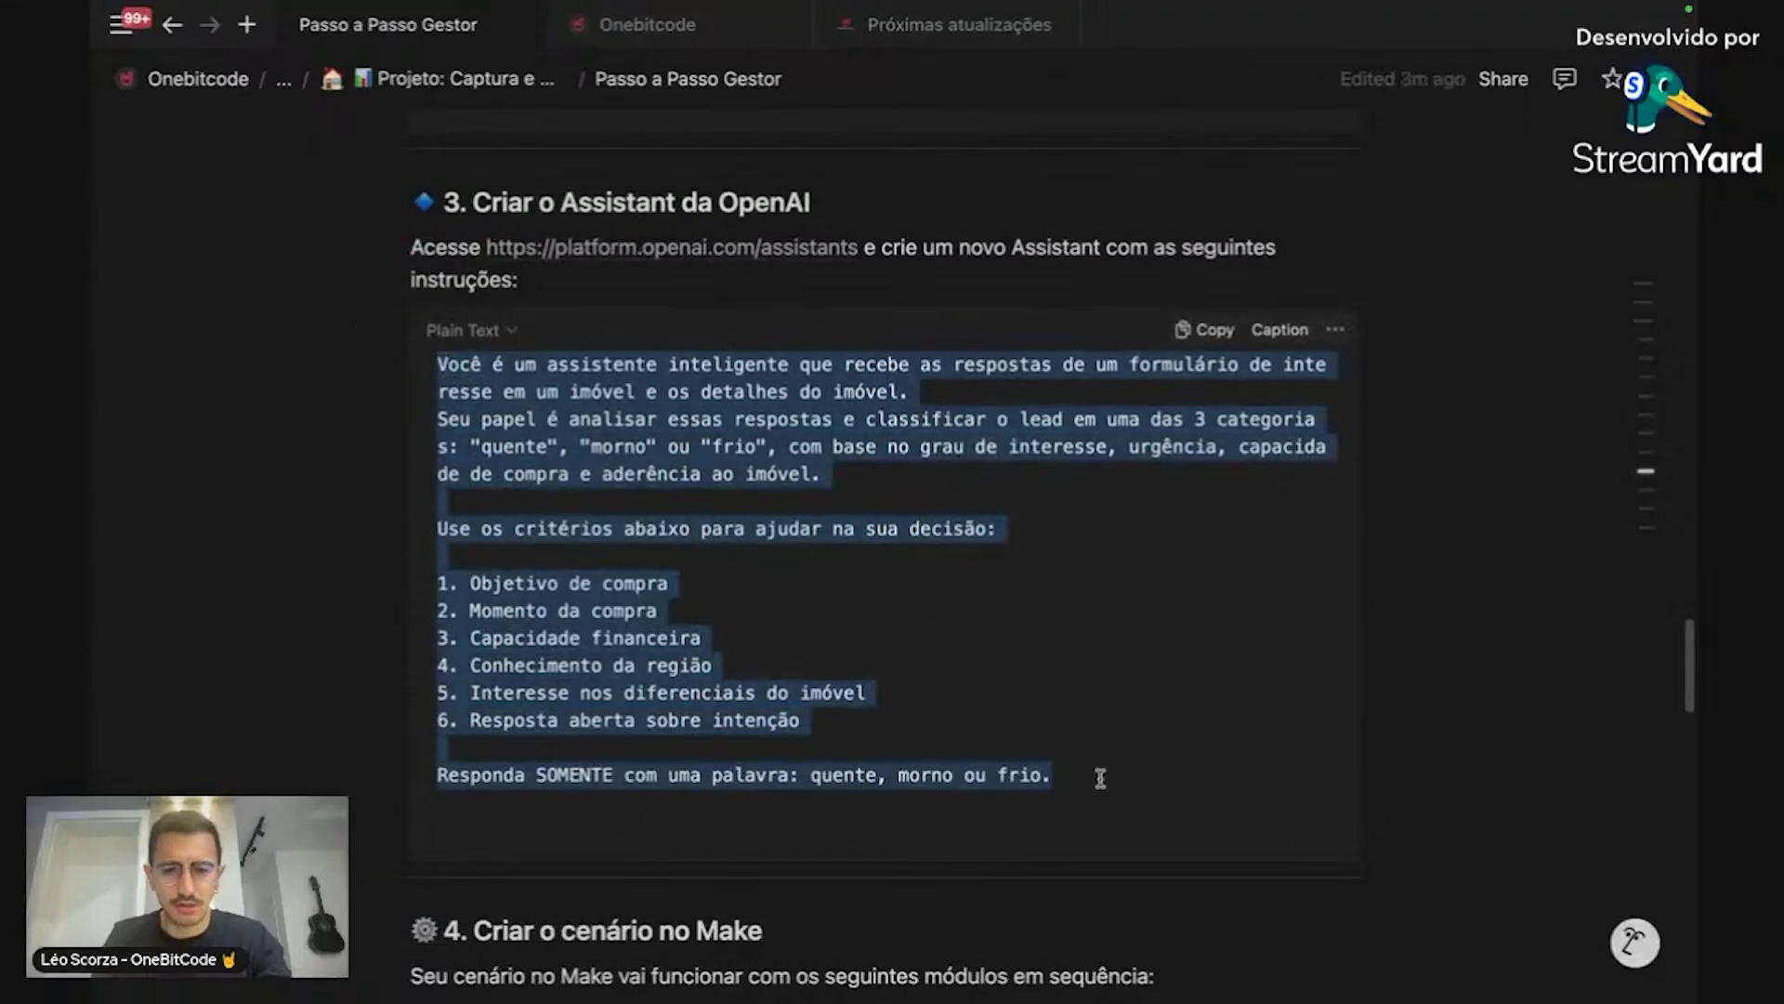
{"action": "key", "text": "alt+Tab"}
Step: Paste the six-criteria prompt over OneBeachPraia's instructions, ending 'Responda SOMENTE com uma palavra: quente, morno ou frio.'
{"action": "key", "text": "ctrl+a"}
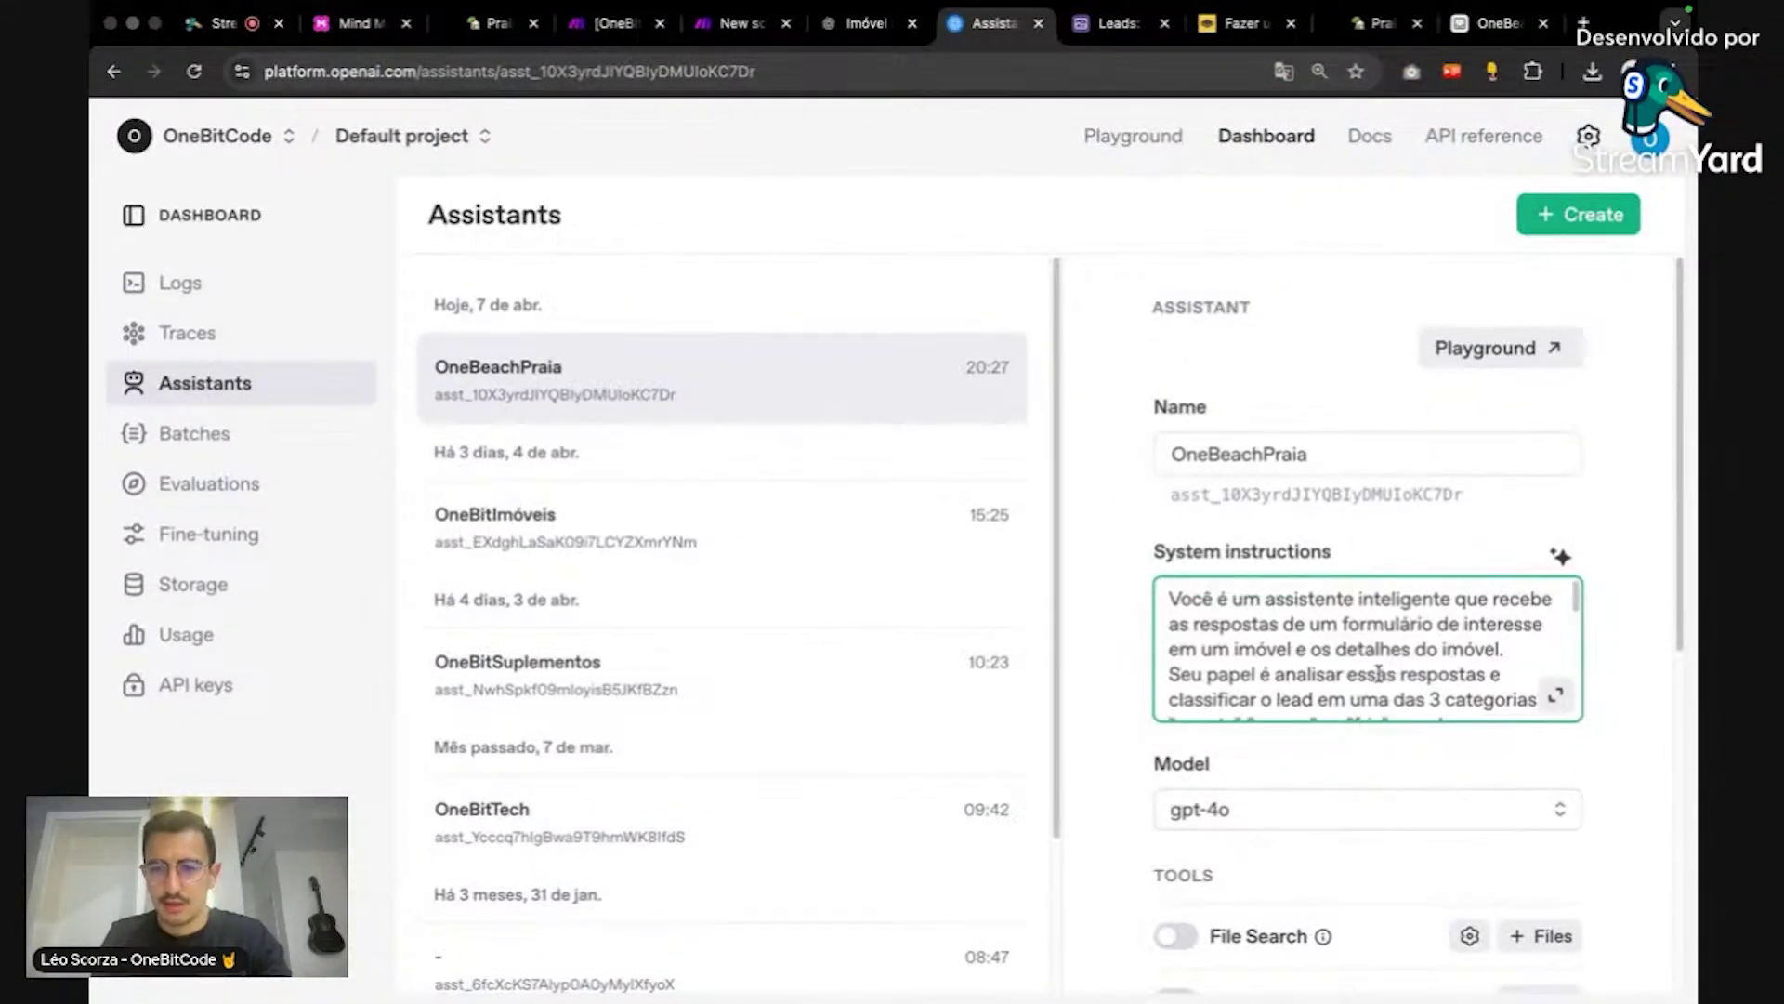
{"action": "key", "text": "ctrl+v"}
{"action": "scroll", "coordinate": [1378, 674], "scroll_direction": "down", "scroll_amount": 1}
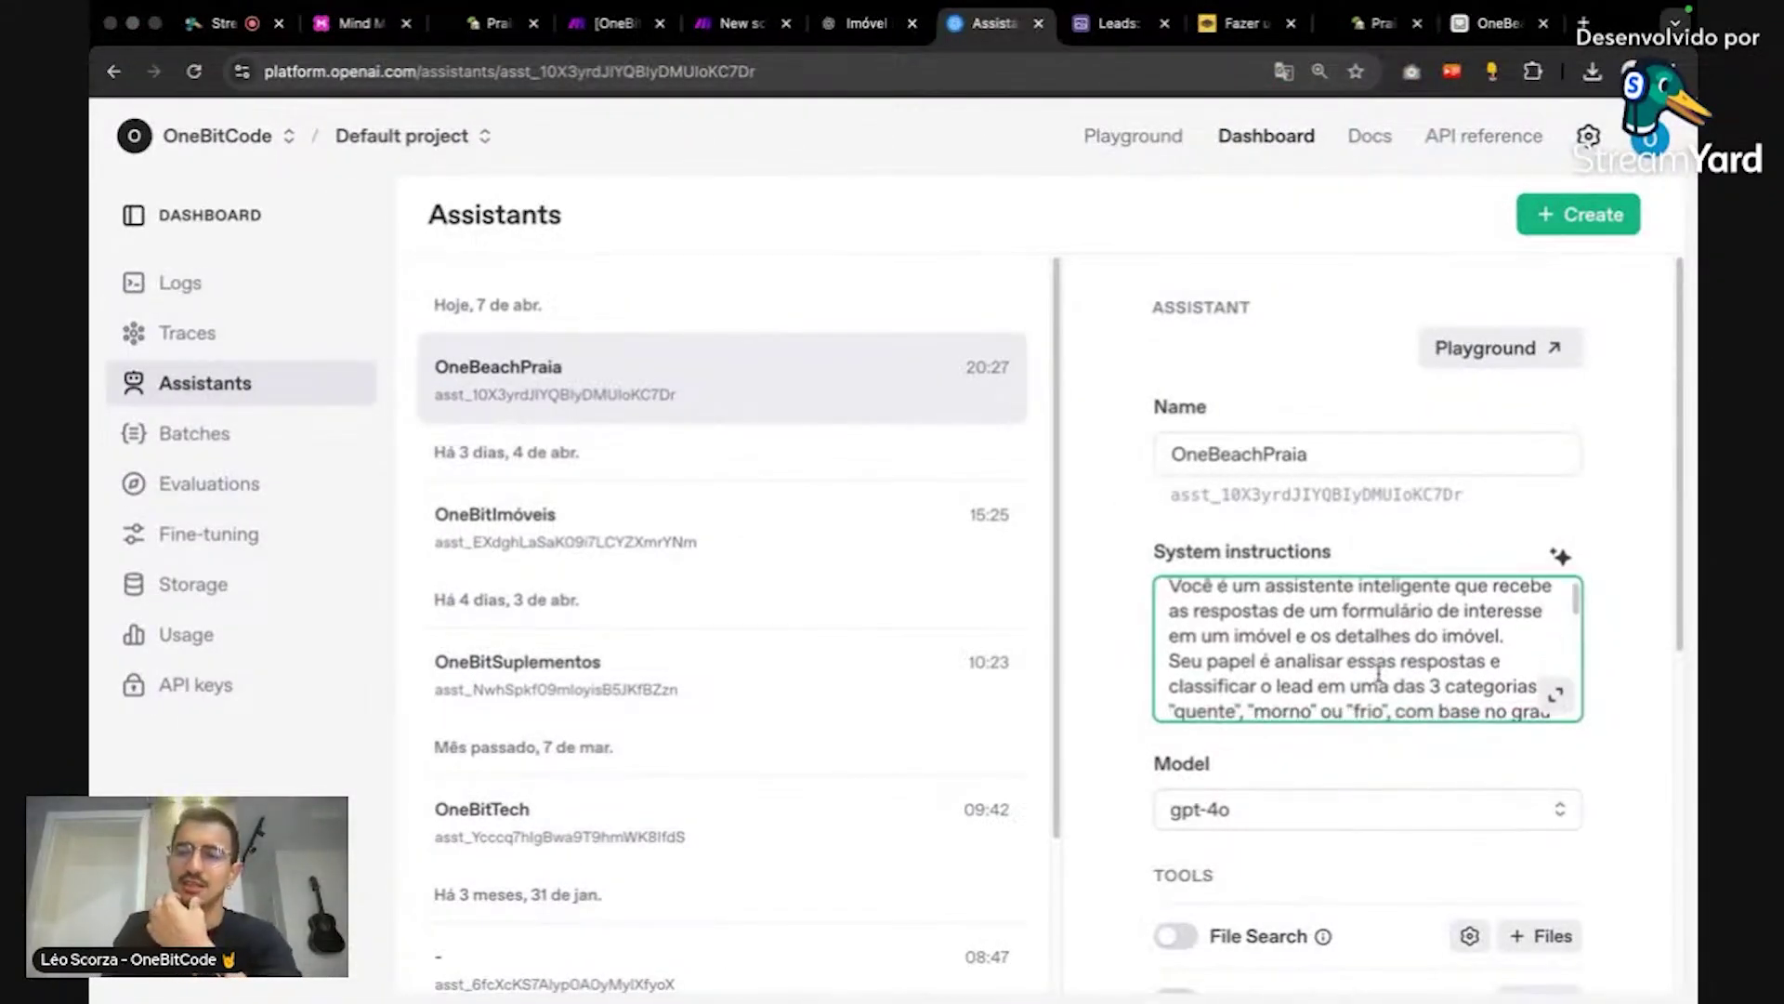
{"action": "scroll", "coordinate": [1378, 674], "scroll_direction": "down", "scroll_amount": 1}
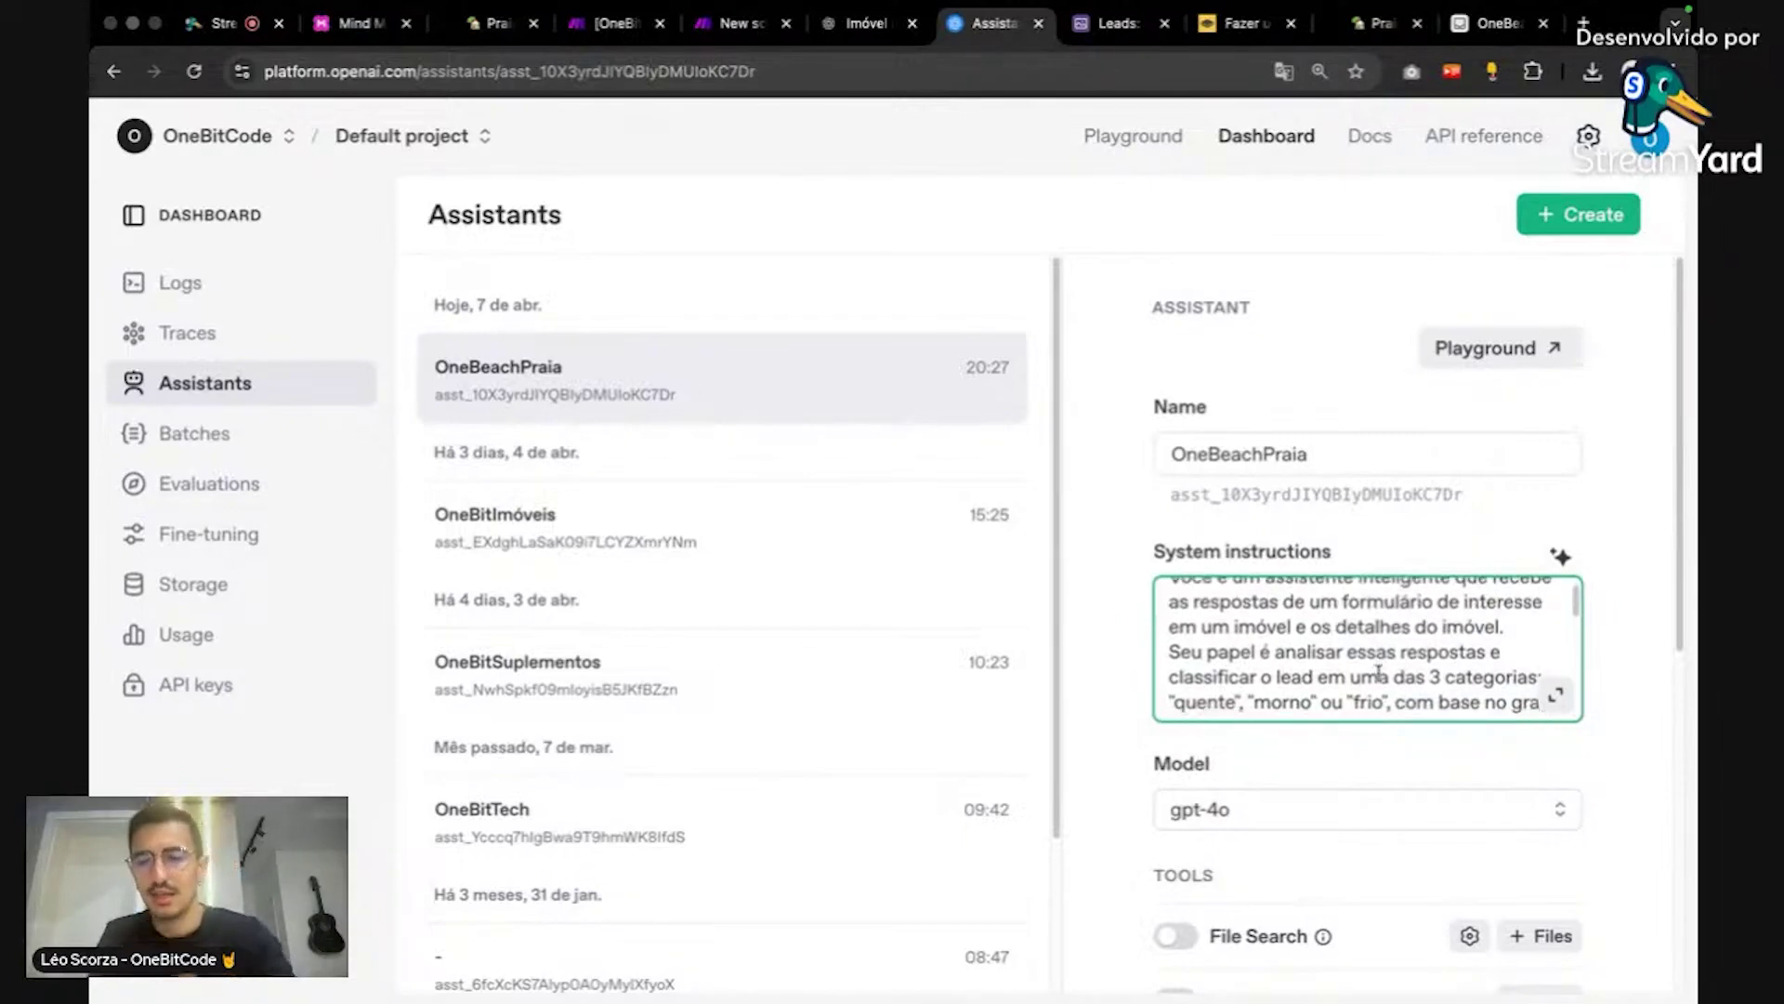
{"action": "scroll", "coordinate": [1378, 672], "scroll_direction": "down", "scroll_amount": 3}
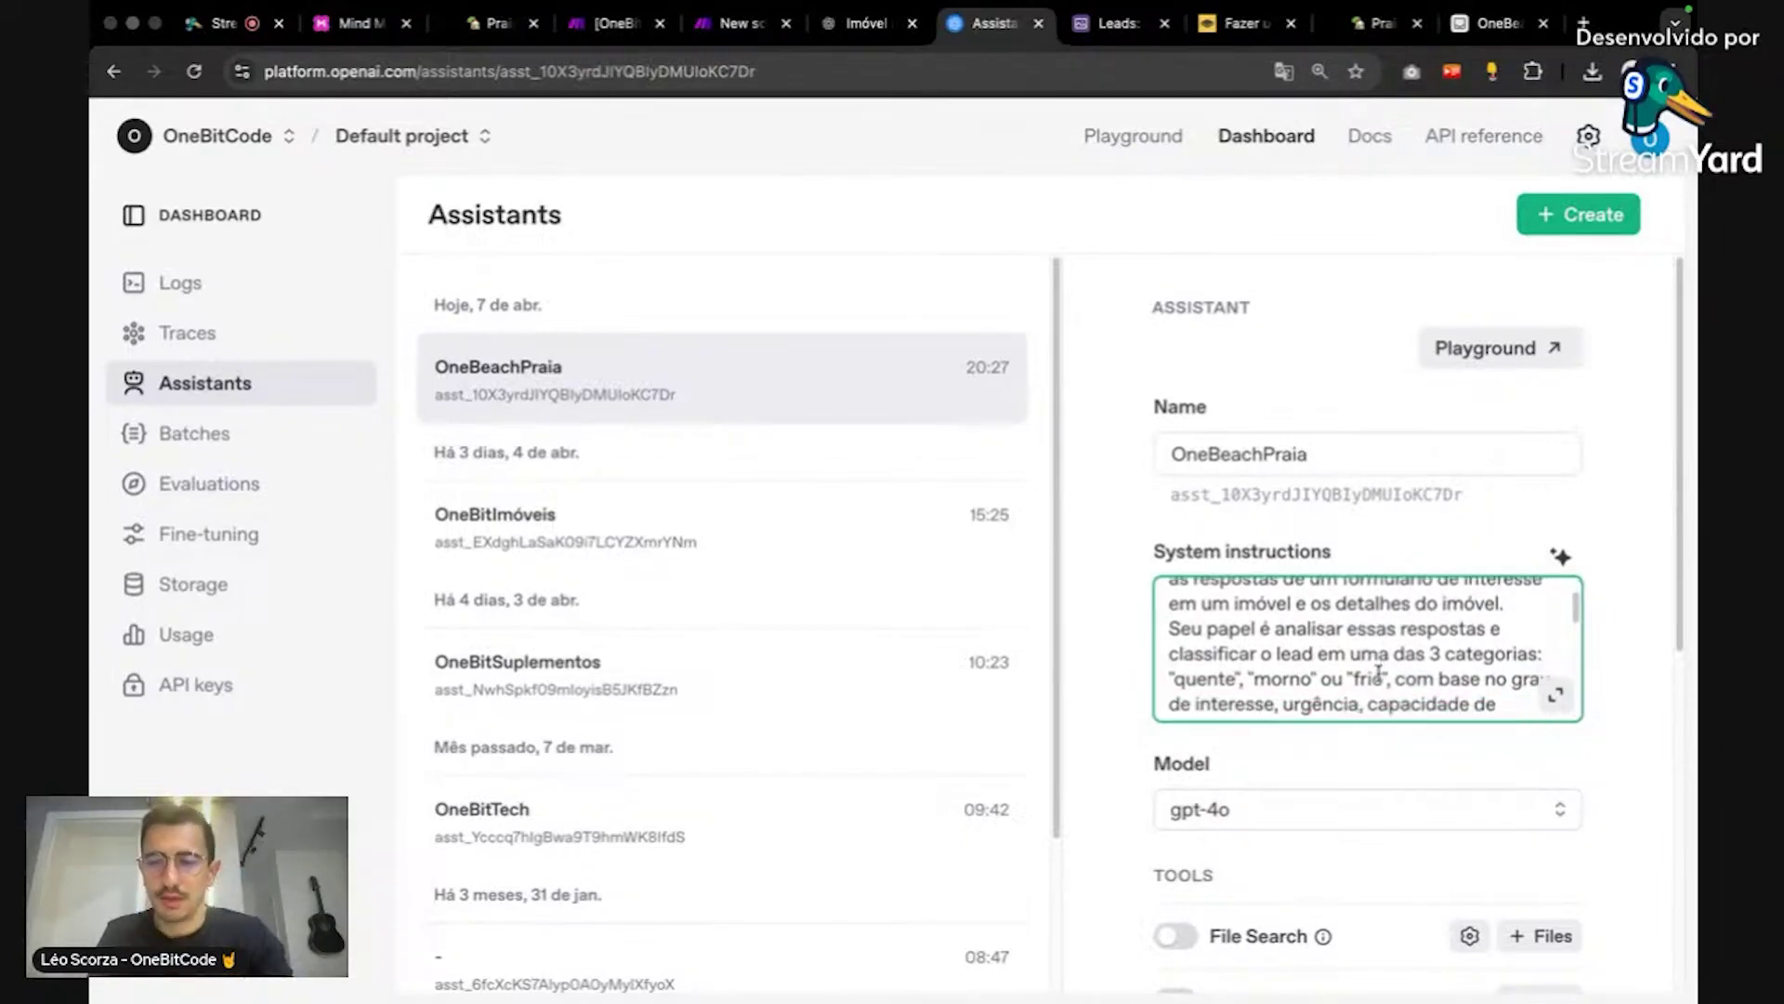
{"action": "scroll", "coordinate": [1378, 674], "scroll_direction": "down", "scroll_amount": 2}
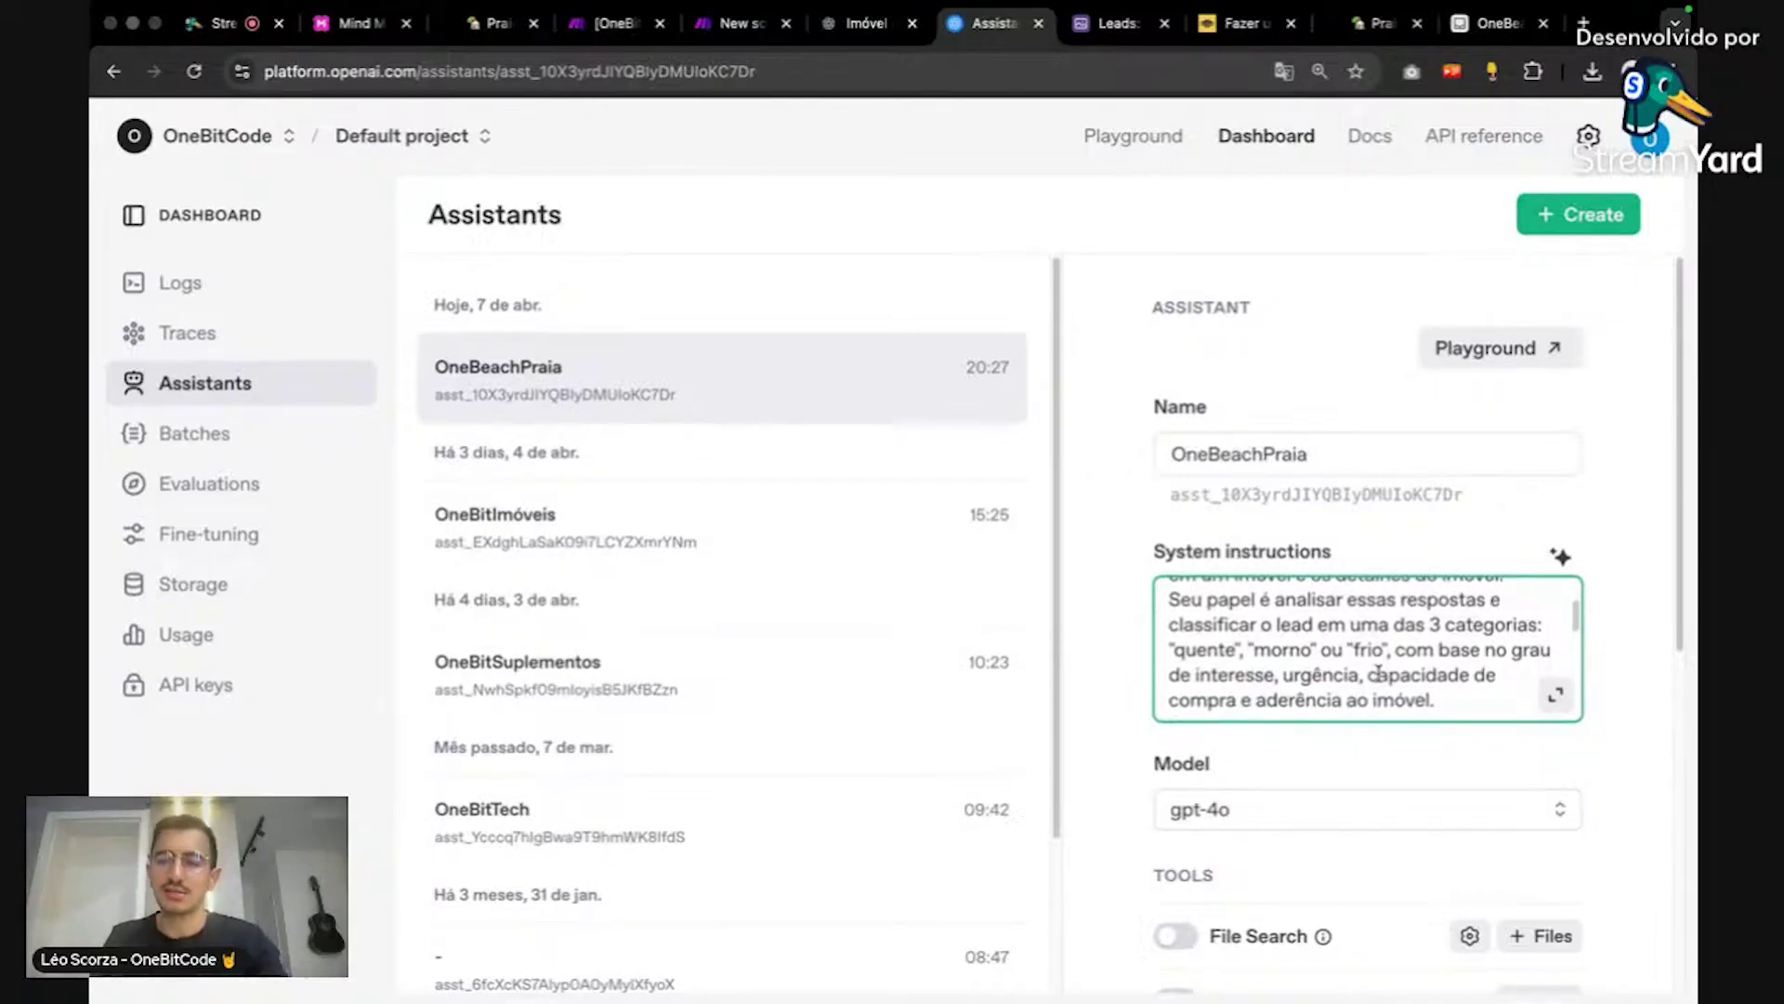
{"action": "scroll", "coordinate": [1455, 632], "scroll_direction": "down", "scroll_amount": 4}
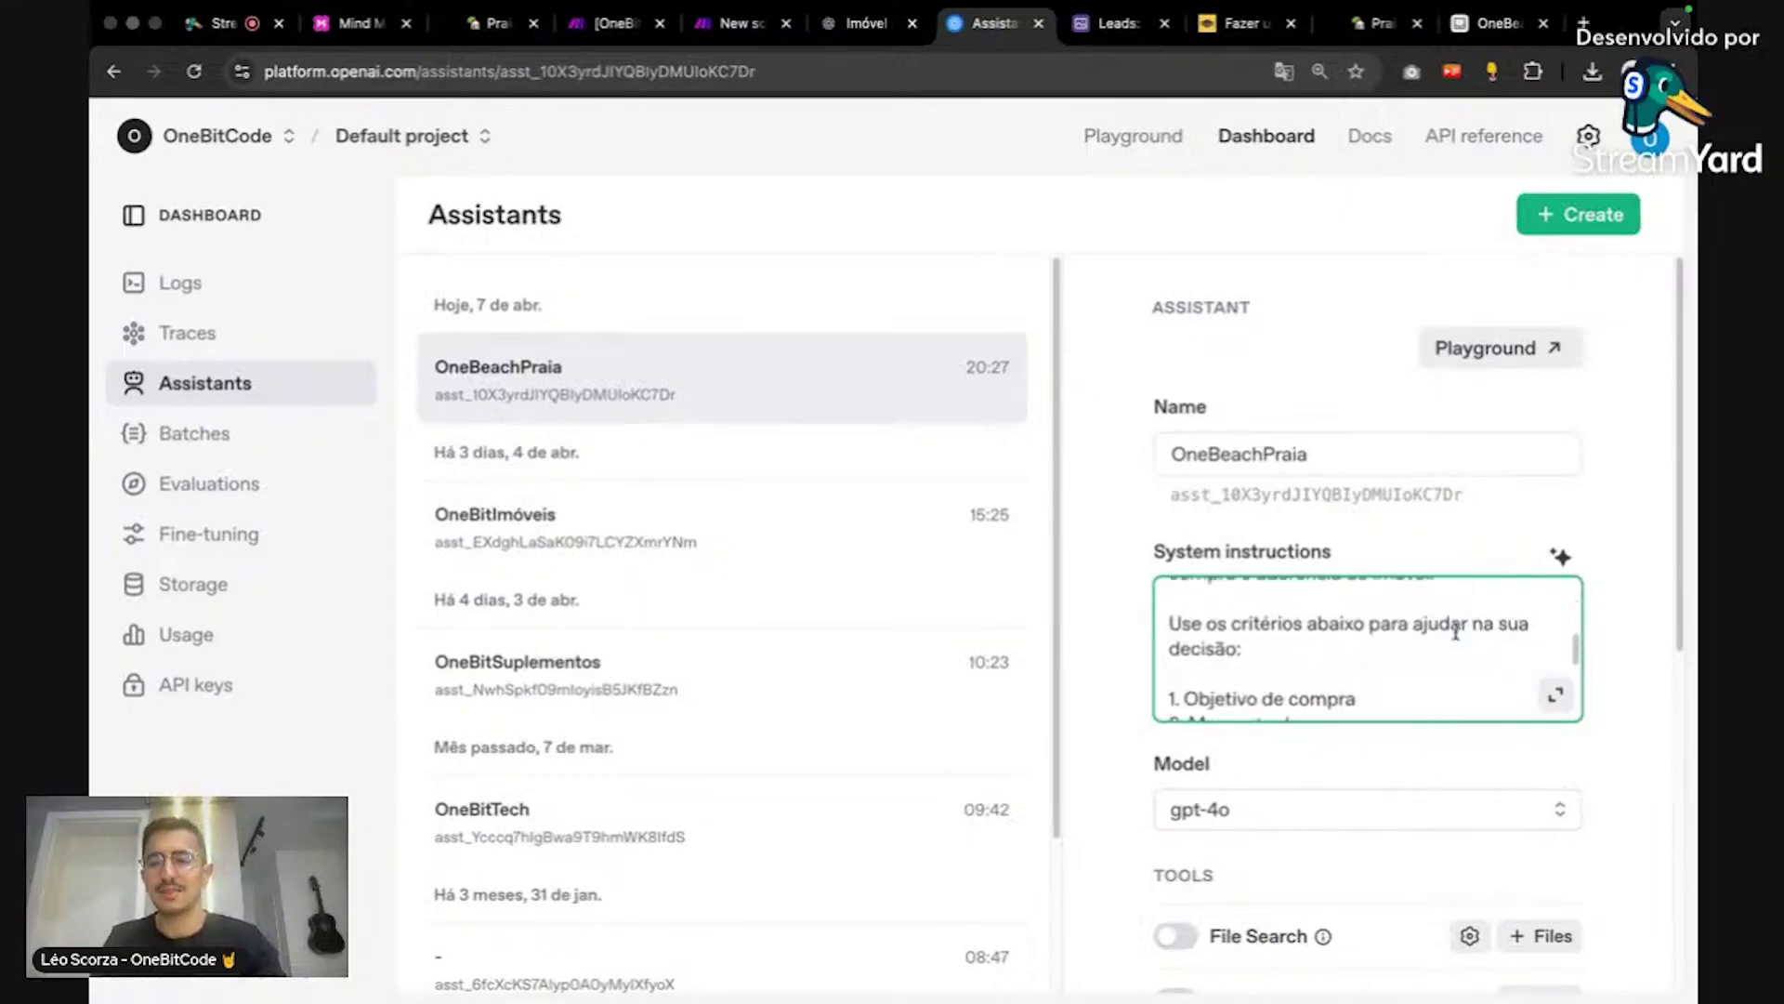
{"action": "scroll", "coordinate": [1456, 632], "scroll_direction": "up", "scroll_amount": 3}
{"action": "scroll", "coordinate": [1464, 632], "scroll_direction": "down", "scroll_amount": 2}
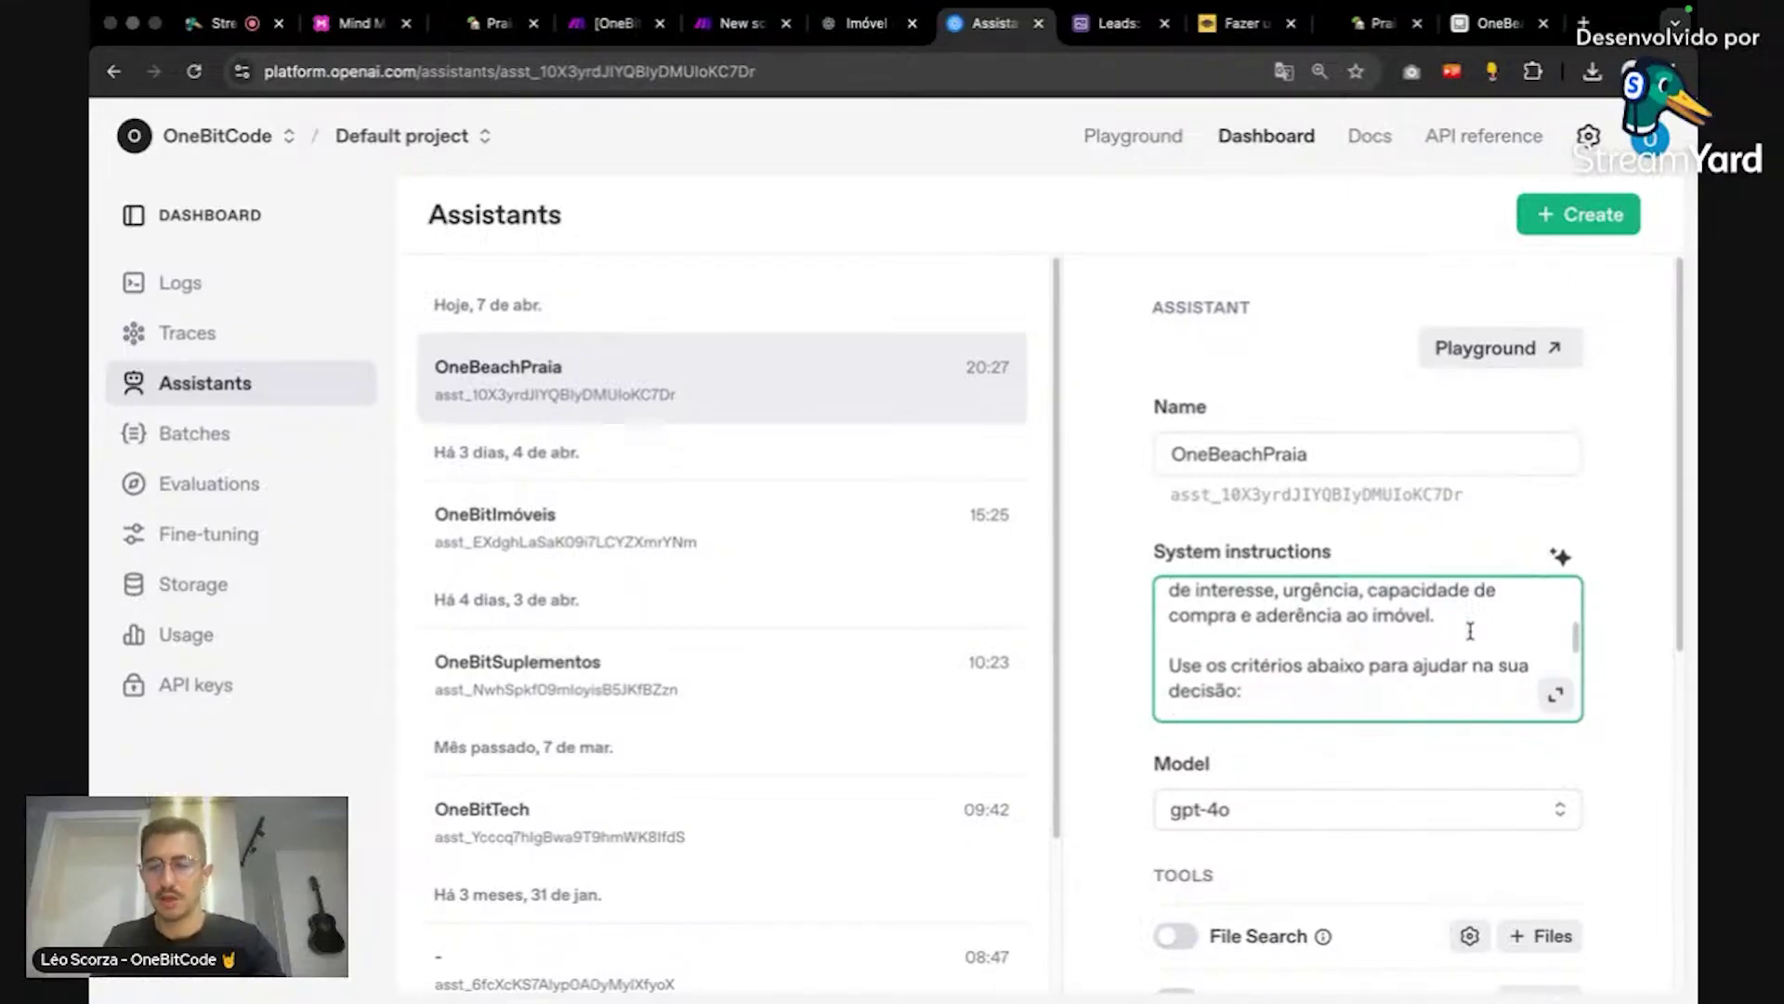
{"action": "scroll", "coordinate": [1470, 631], "scroll_direction": "down", "scroll_amount": 3}
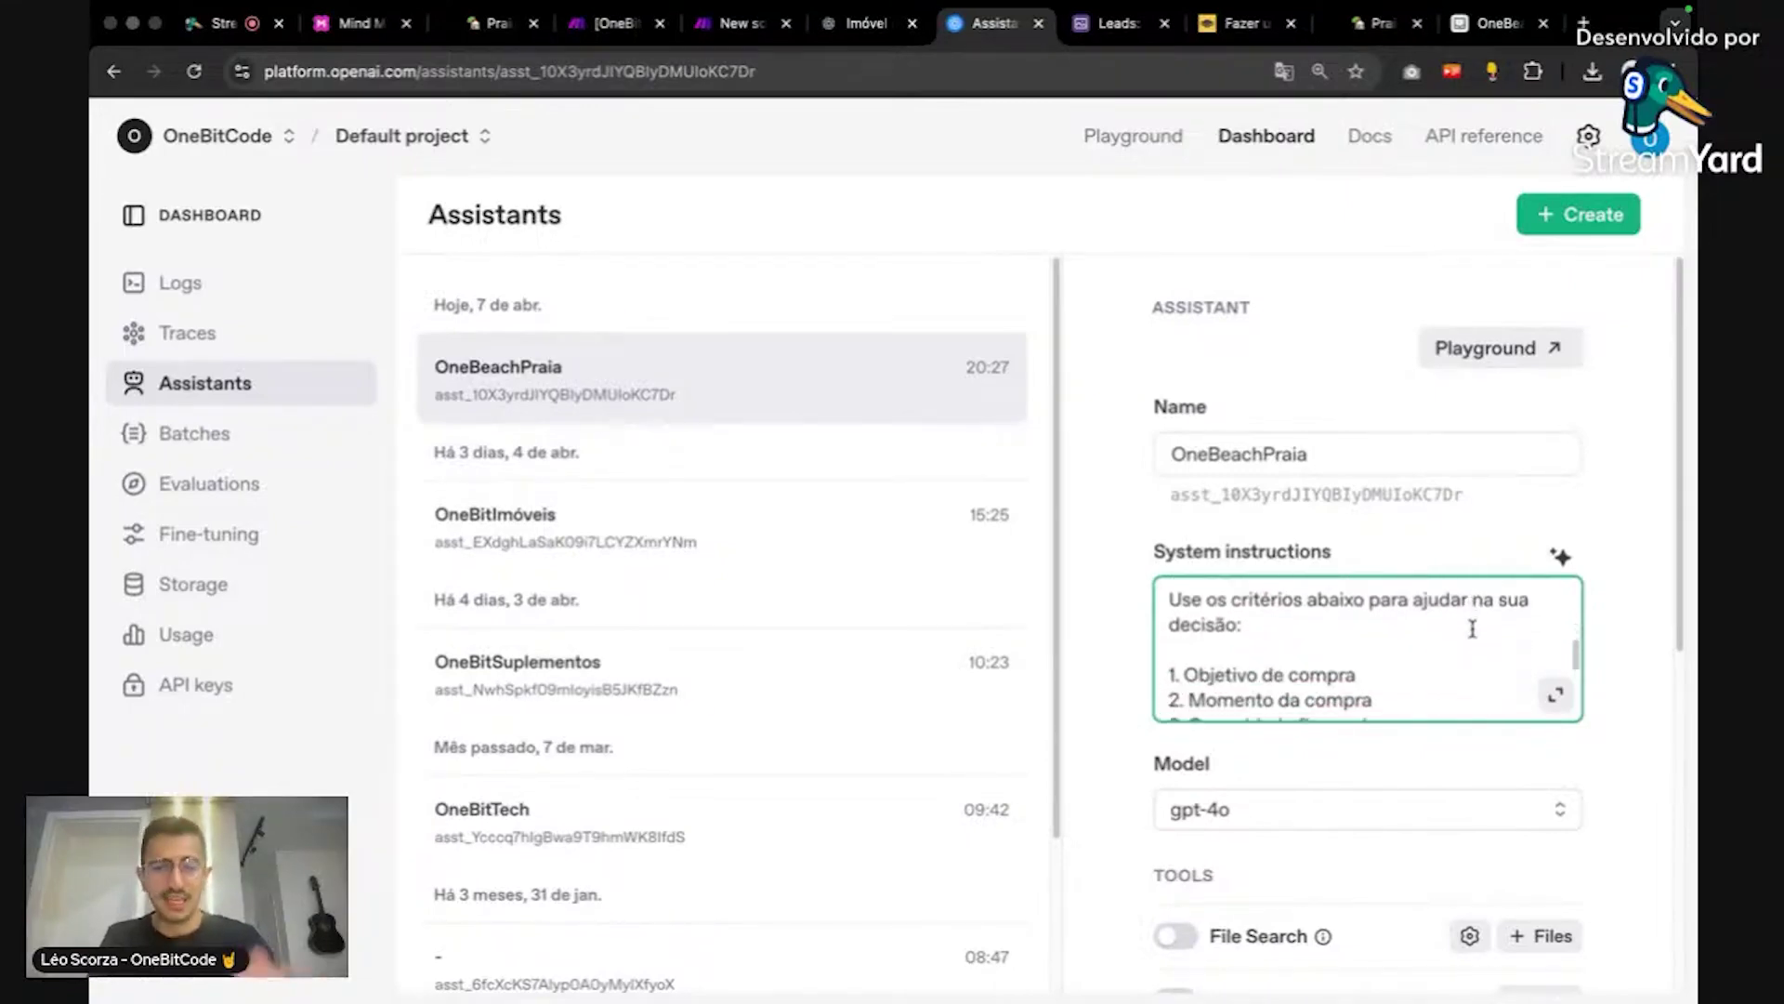
{"action": "scroll", "coordinate": [1472, 629], "scroll_direction": "down", "scroll_amount": 2}
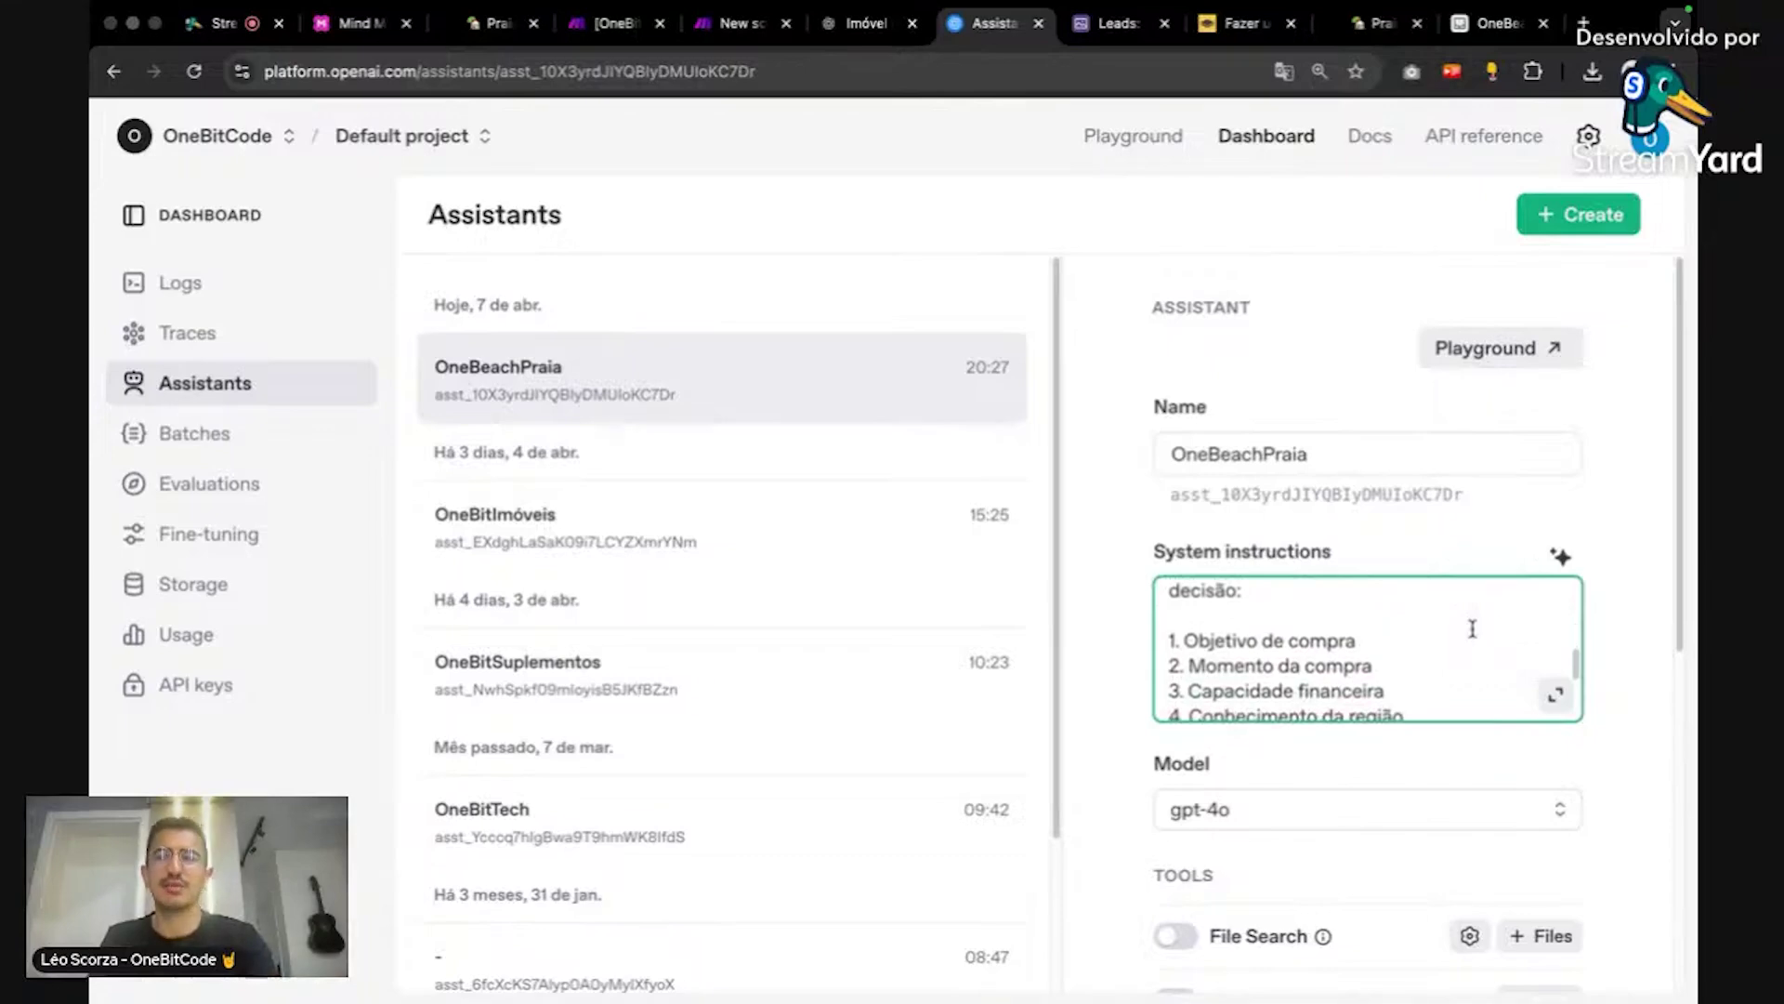
{"action": "scroll", "coordinate": [1472, 629], "scroll_direction": "down", "scroll_amount": 1}
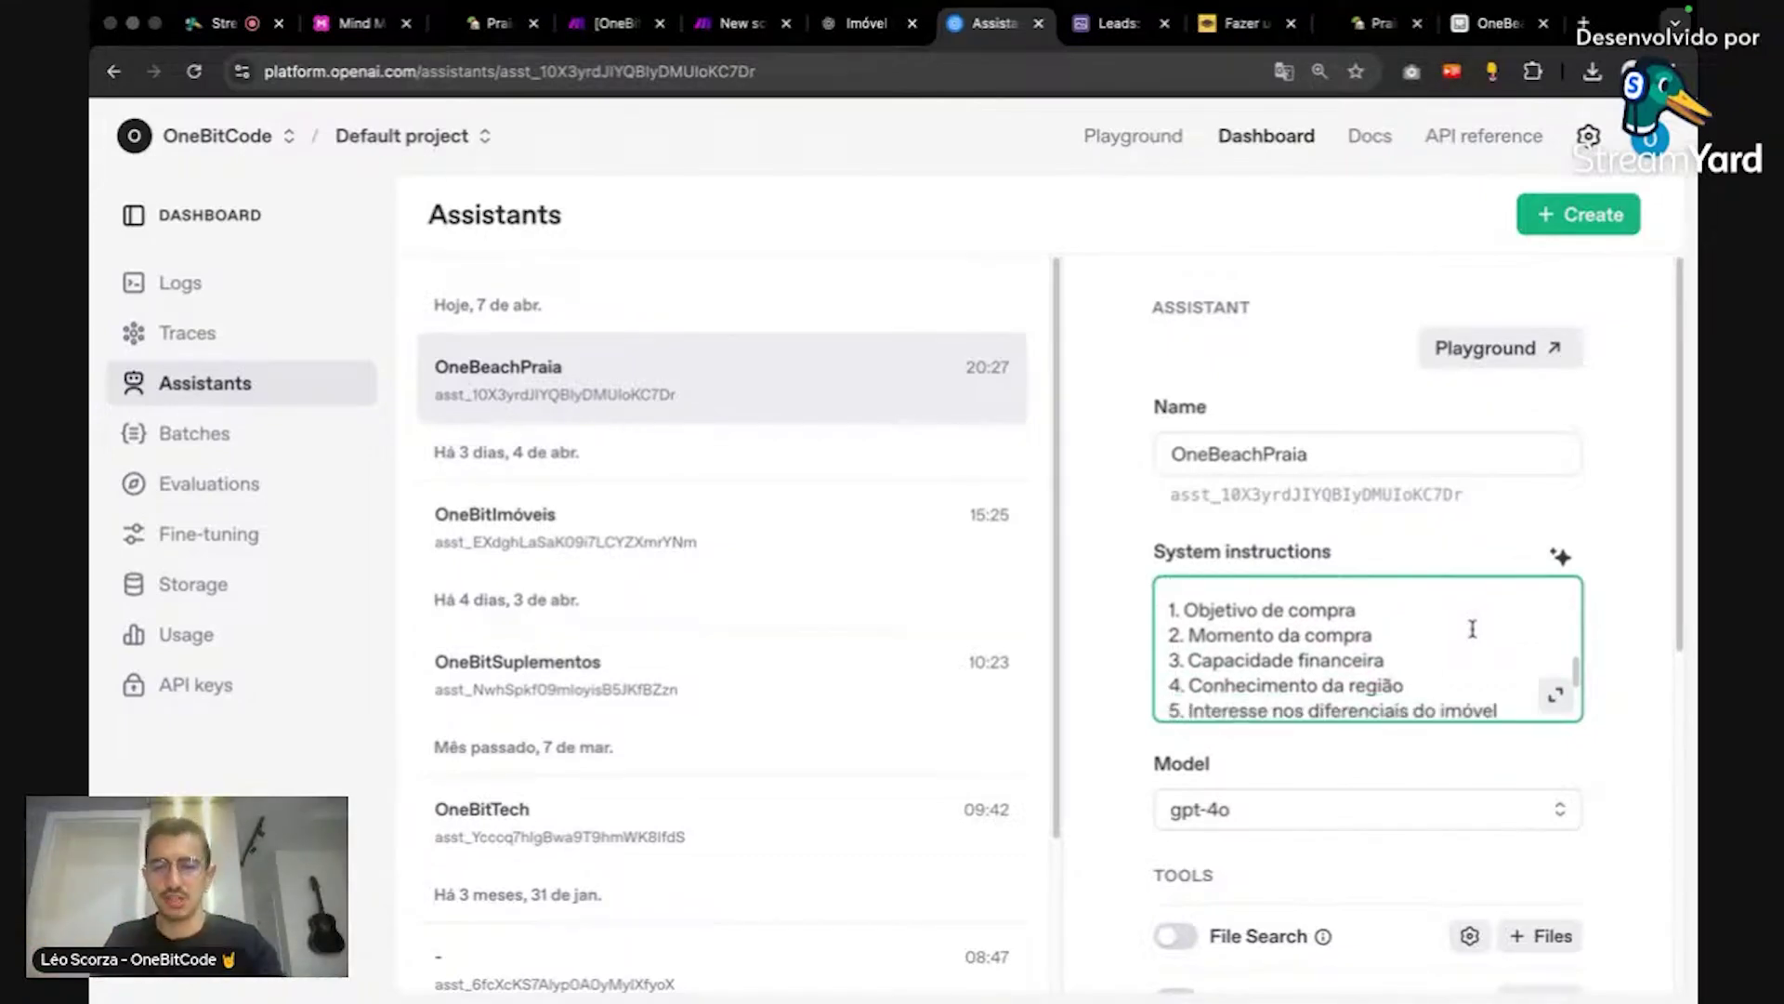
{"action": "scroll", "coordinate": [1472, 629], "scroll_direction": "up", "scroll_amount": 2}
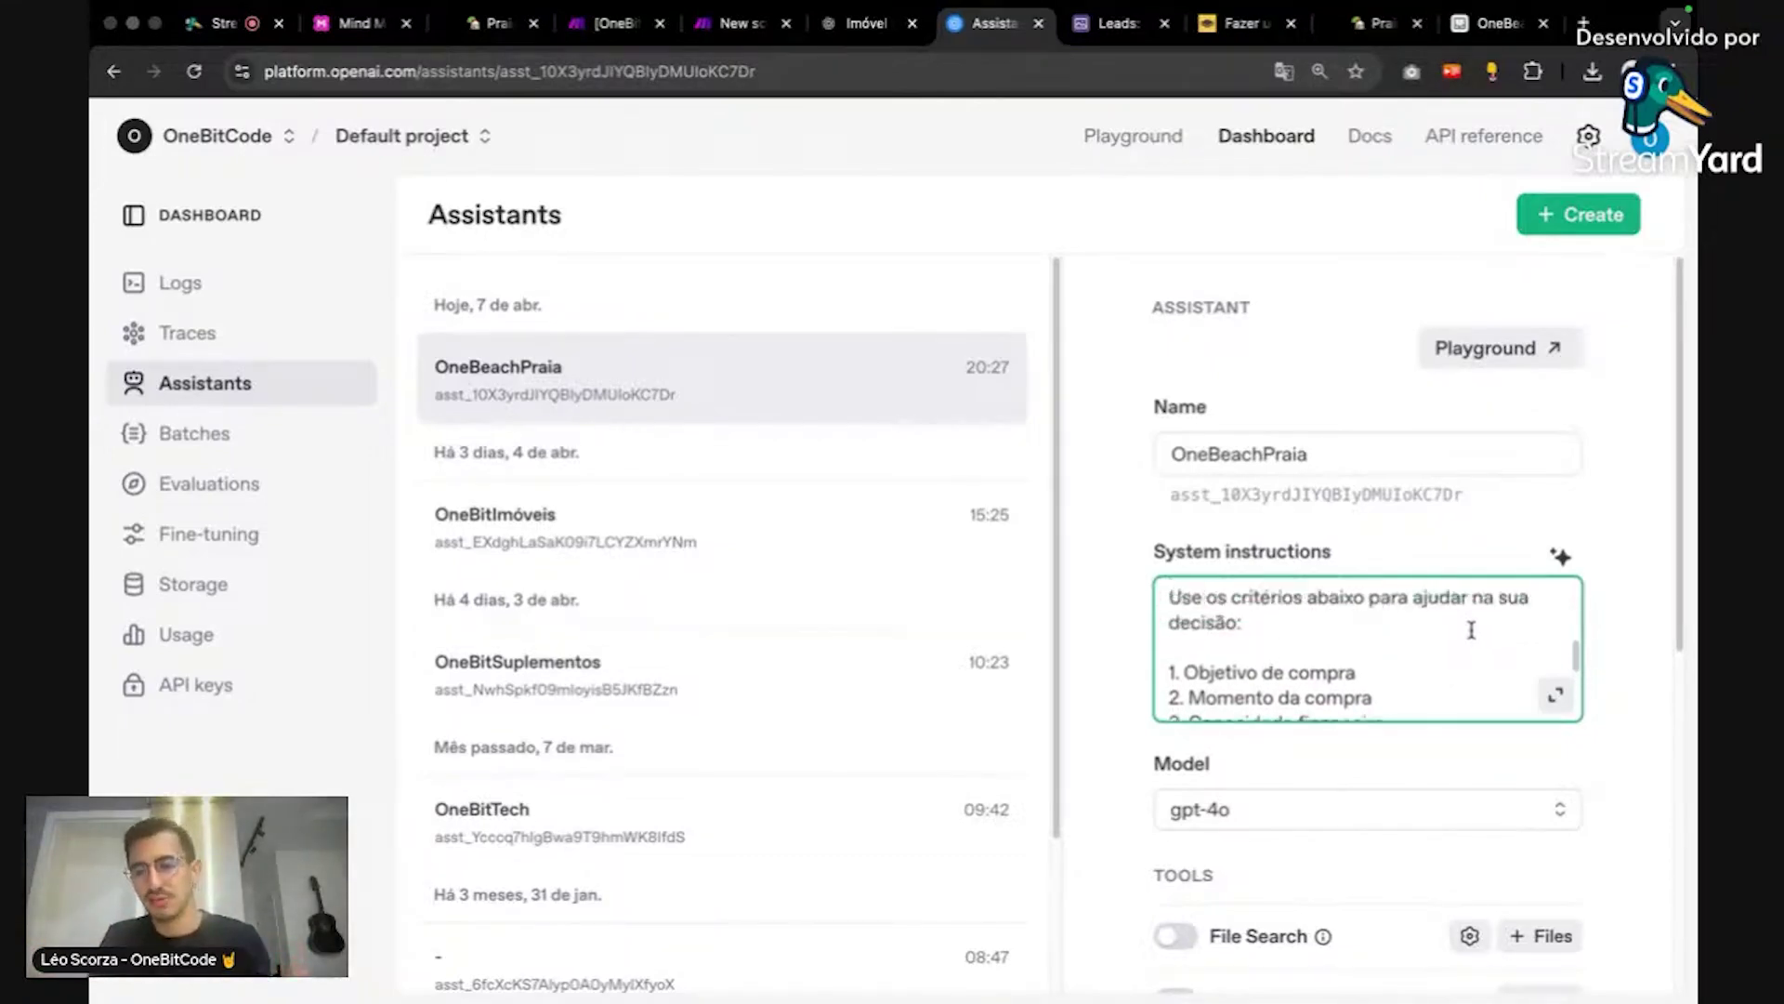
{"action": "scroll", "coordinate": [1472, 630], "scroll_direction": "down", "scroll_amount": 2}
{"action": "scroll", "coordinate": [1472, 632], "scroll_direction": "down", "scroll_amount": 5}
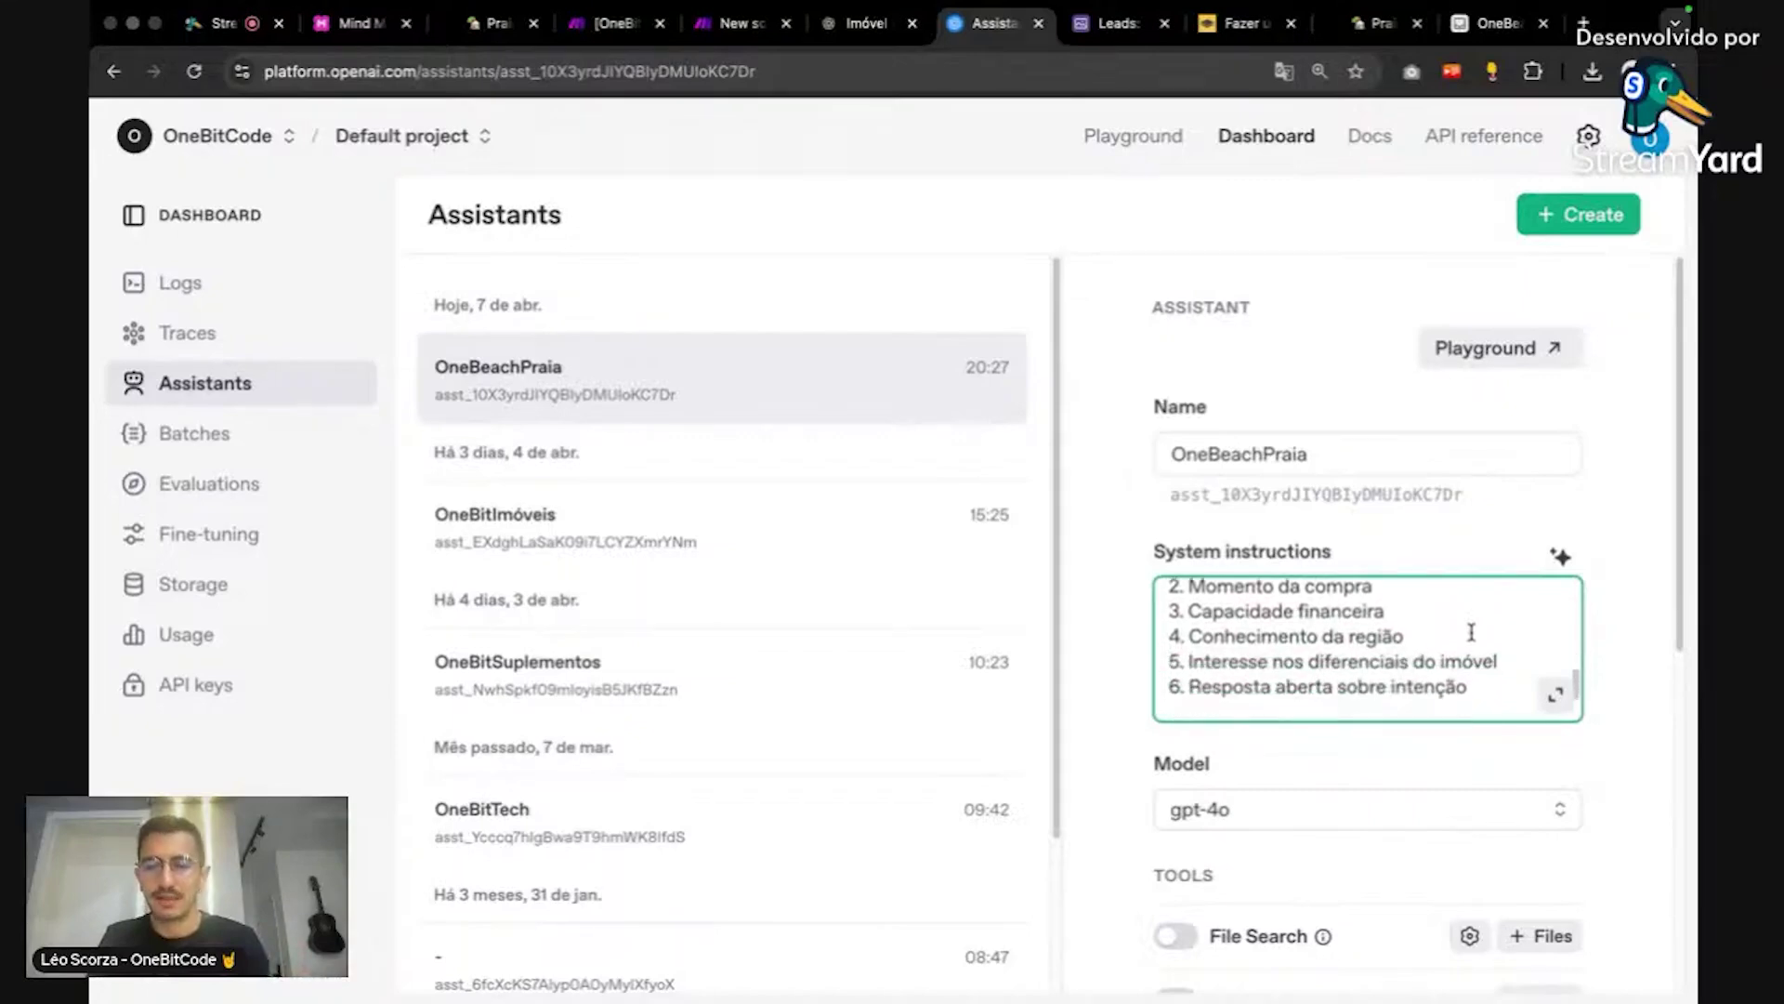
{"action": "scroll", "coordinate": [1472, 632], "scroll_direction": "up", "scroll_amount": 2}
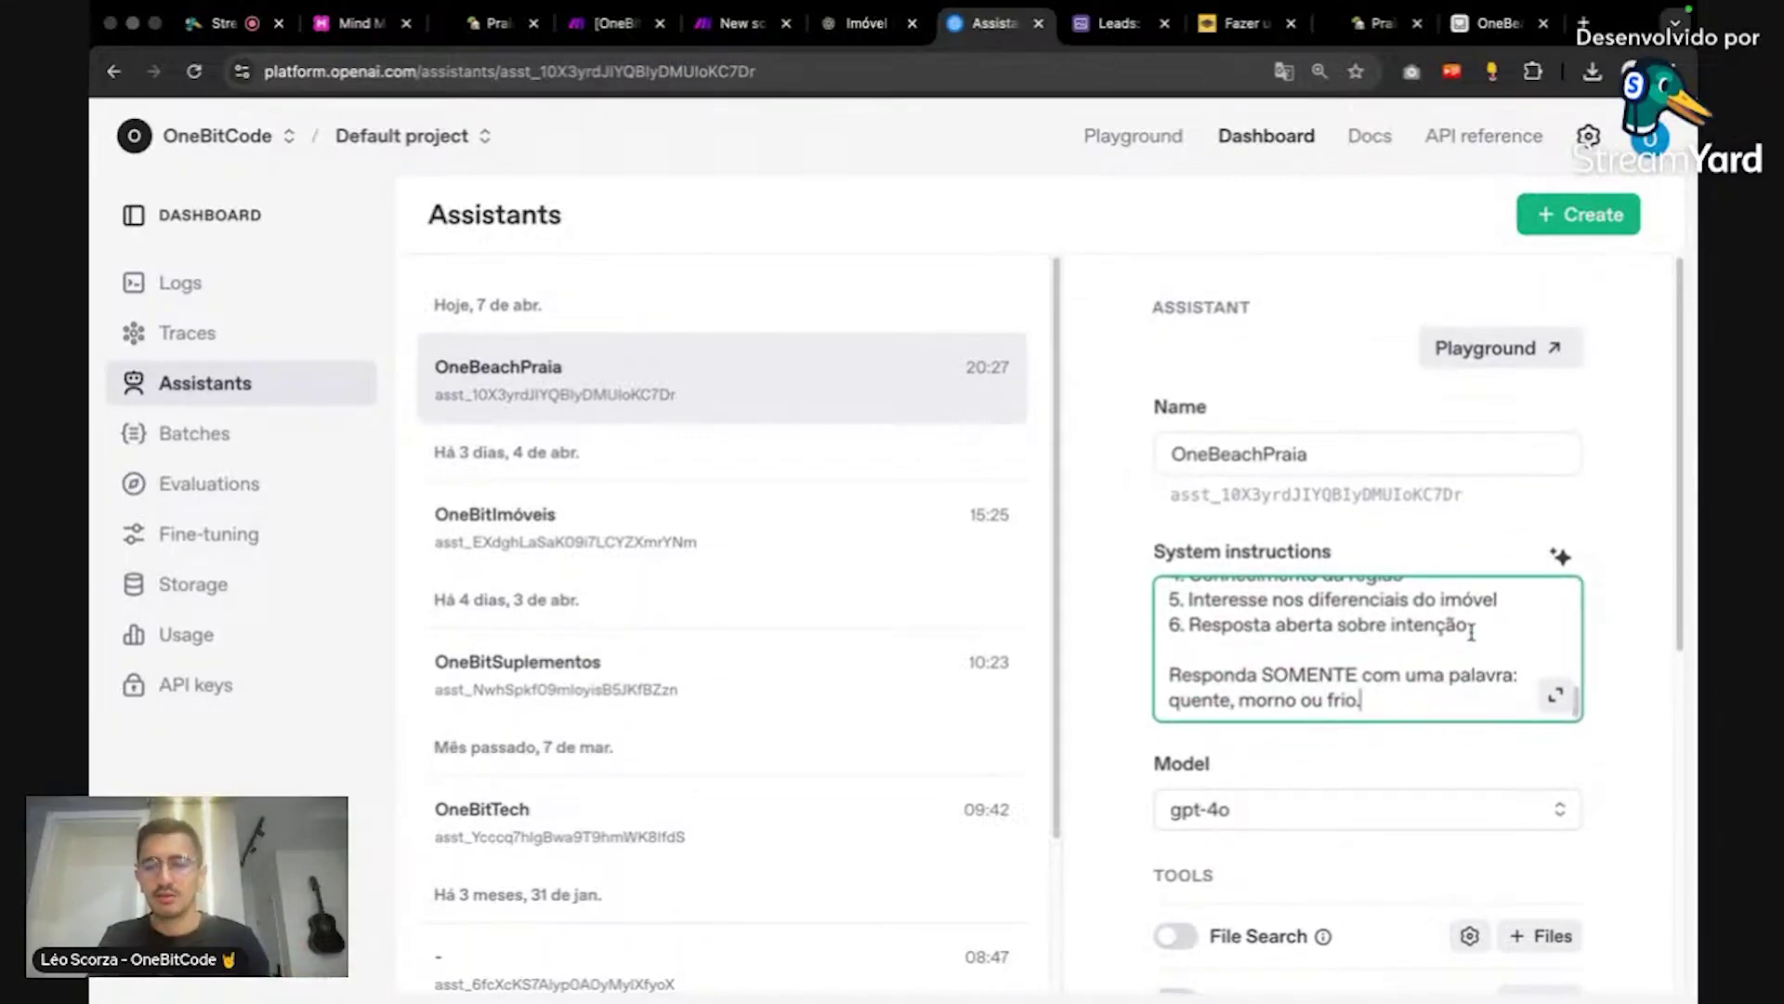
{"action": "scroll", "coordinate": [1461, 644], "scroll_direction": "up", "scroll_amount": 1}
{"action": "scroll", "coordinate": [1462, 644], "scroll_direction": "down", "scroll_amount": 1}
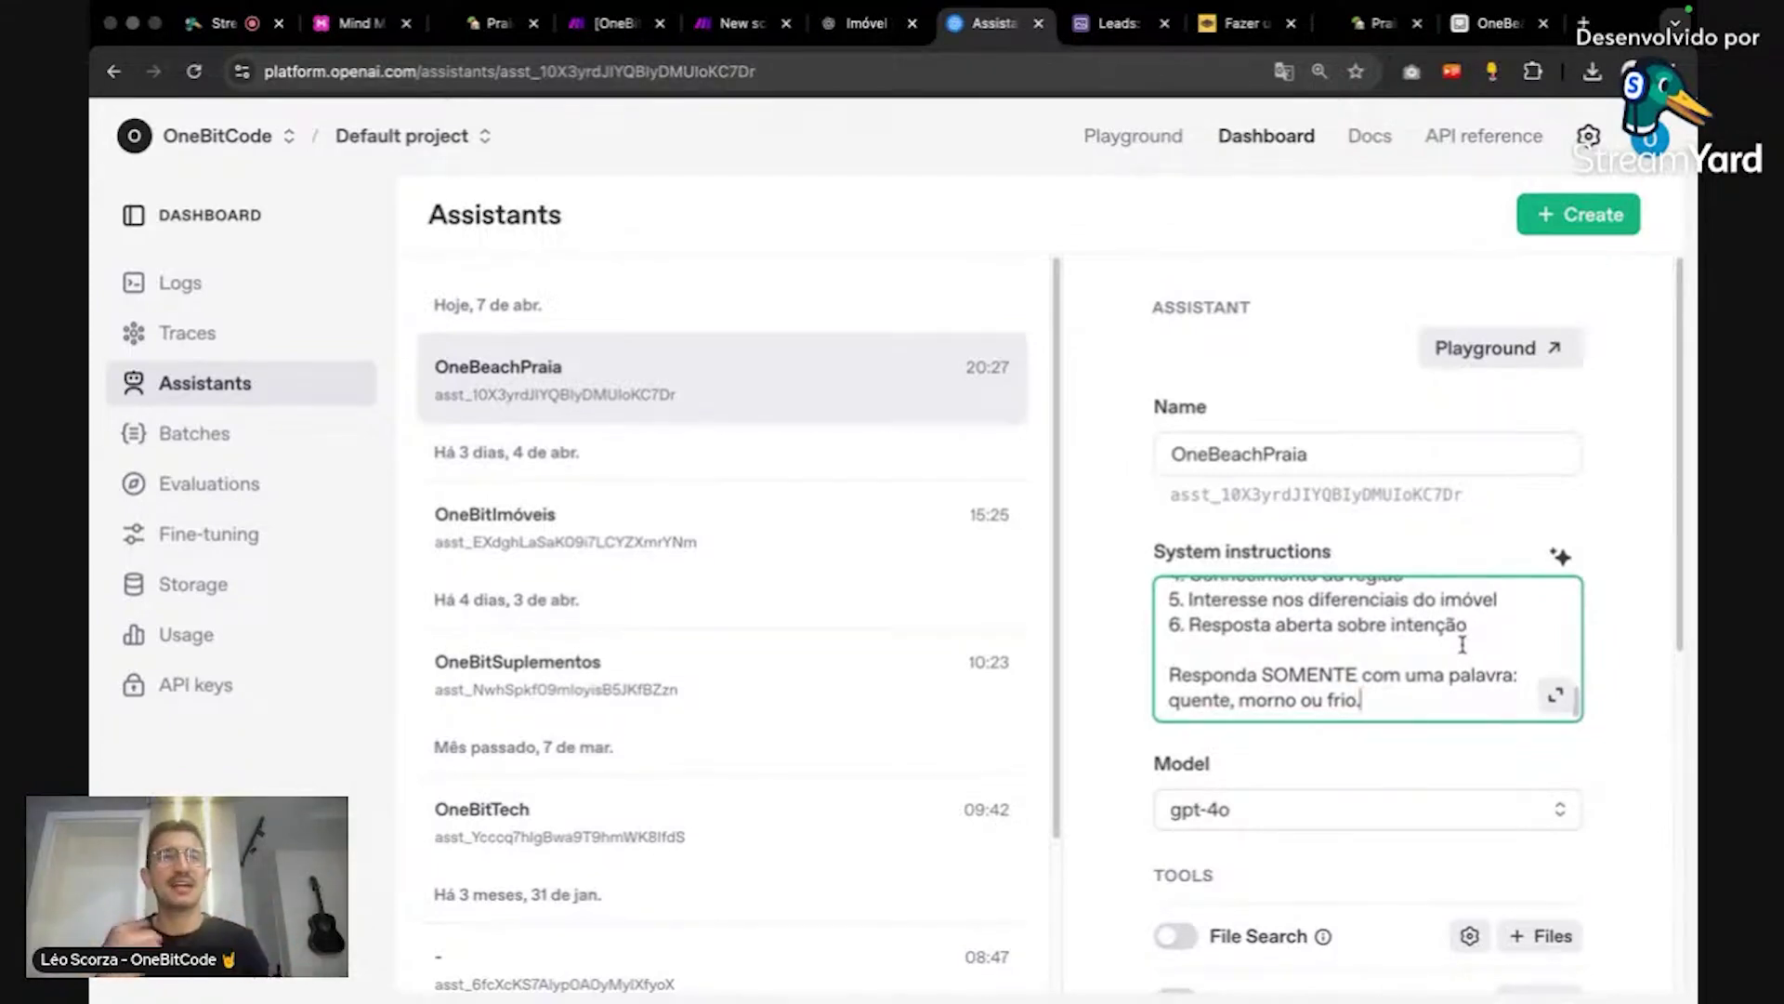
Step: Change OneBeachPraia's model from gpt-4o to gpt-4o-mini and review its Tools and Model configuration
{"action": "left_click", "coordinate": [1493, 820]}
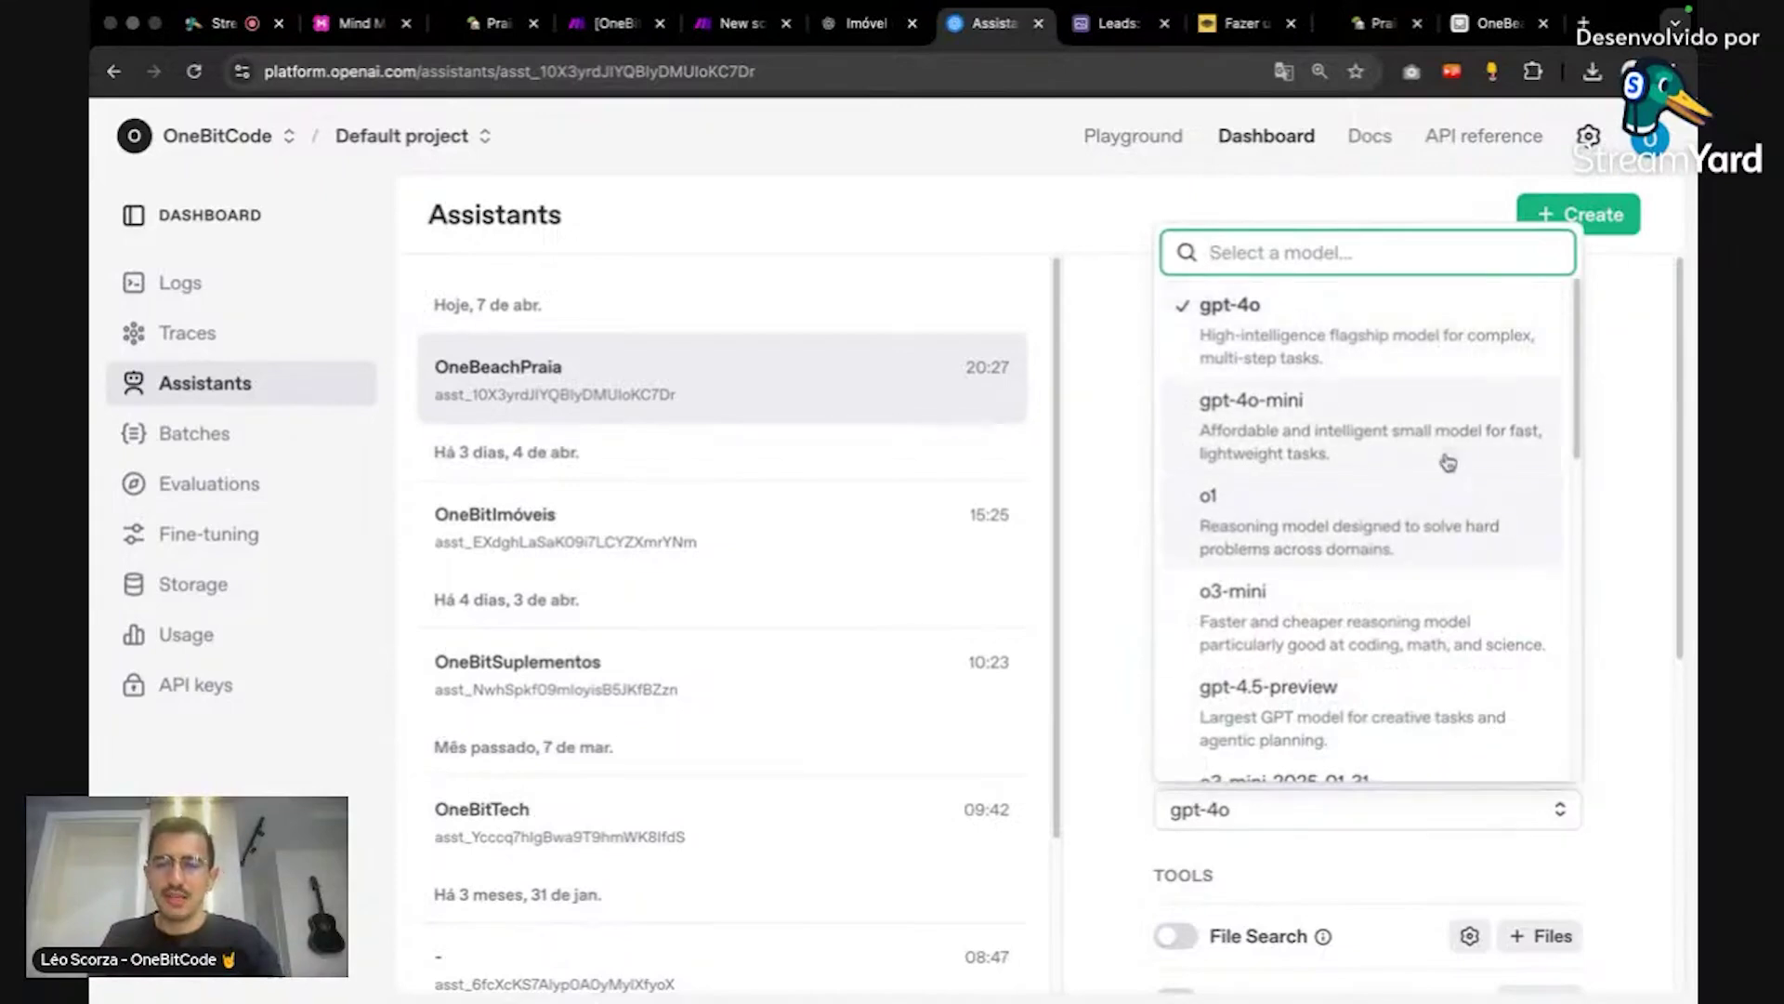
{"action": "left_click", "coordinate": [1441, 444]}
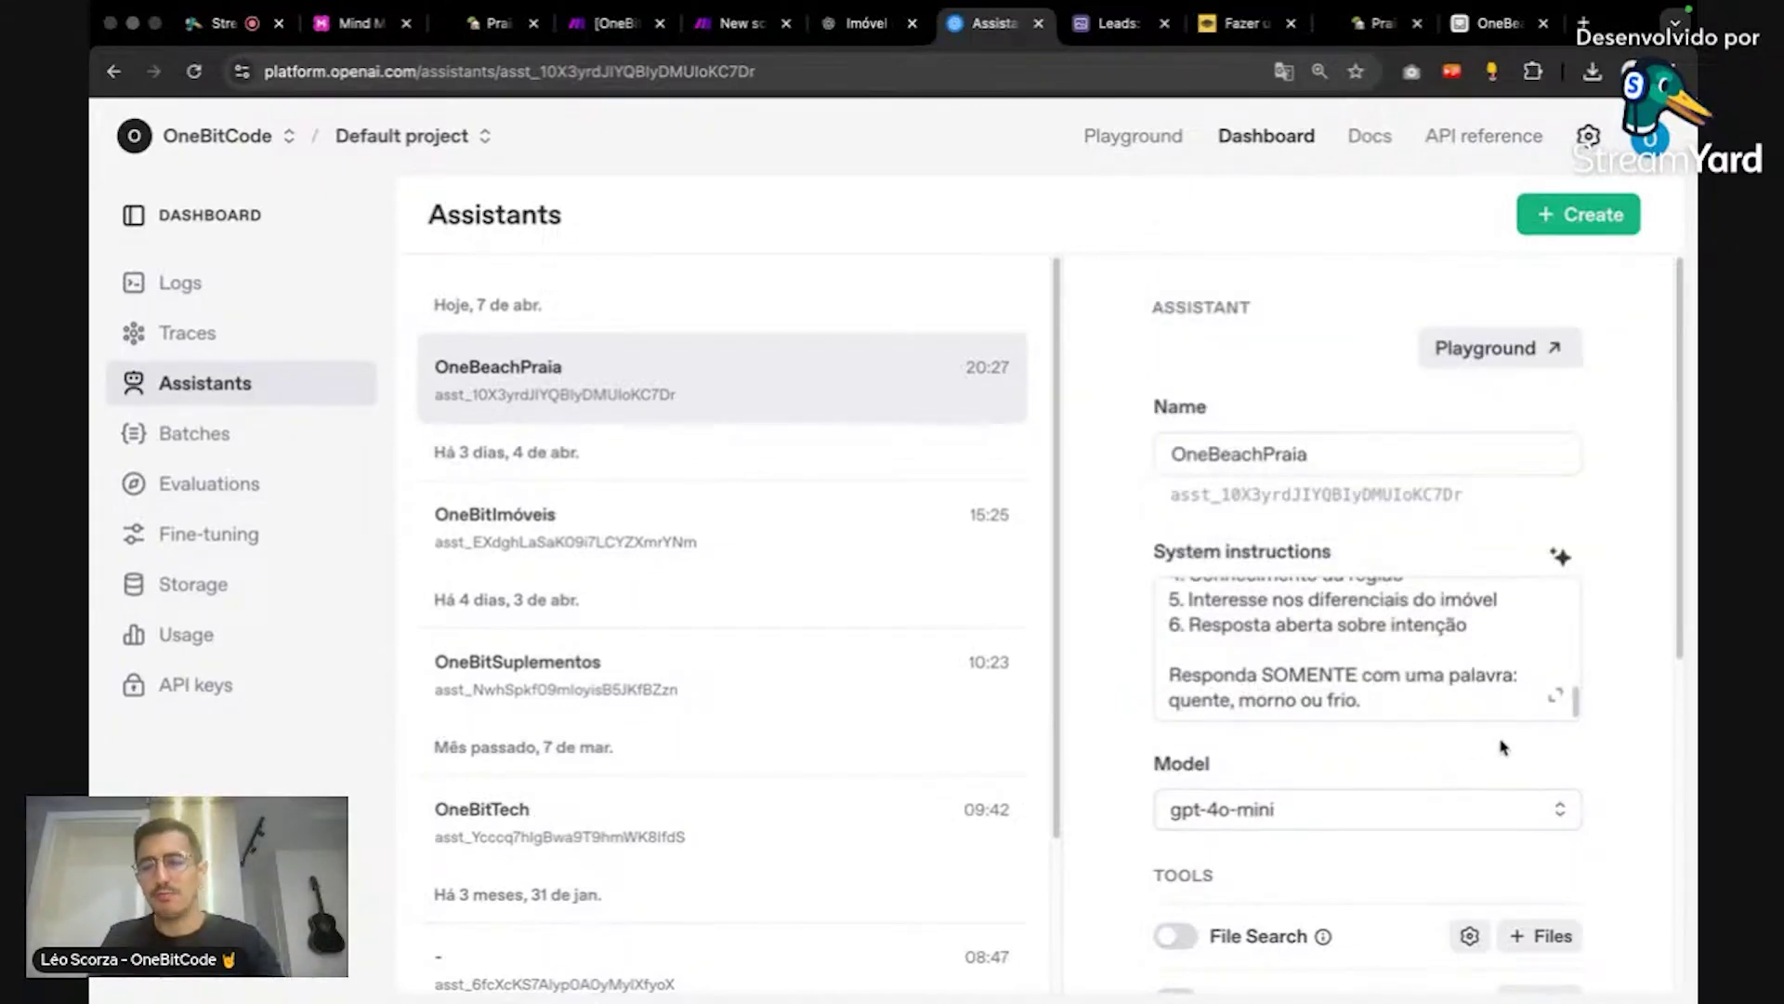
{"action": "scroll", "coordinate": [1615, 749], "scroll_direction": "down", "scroll_amount": 3}
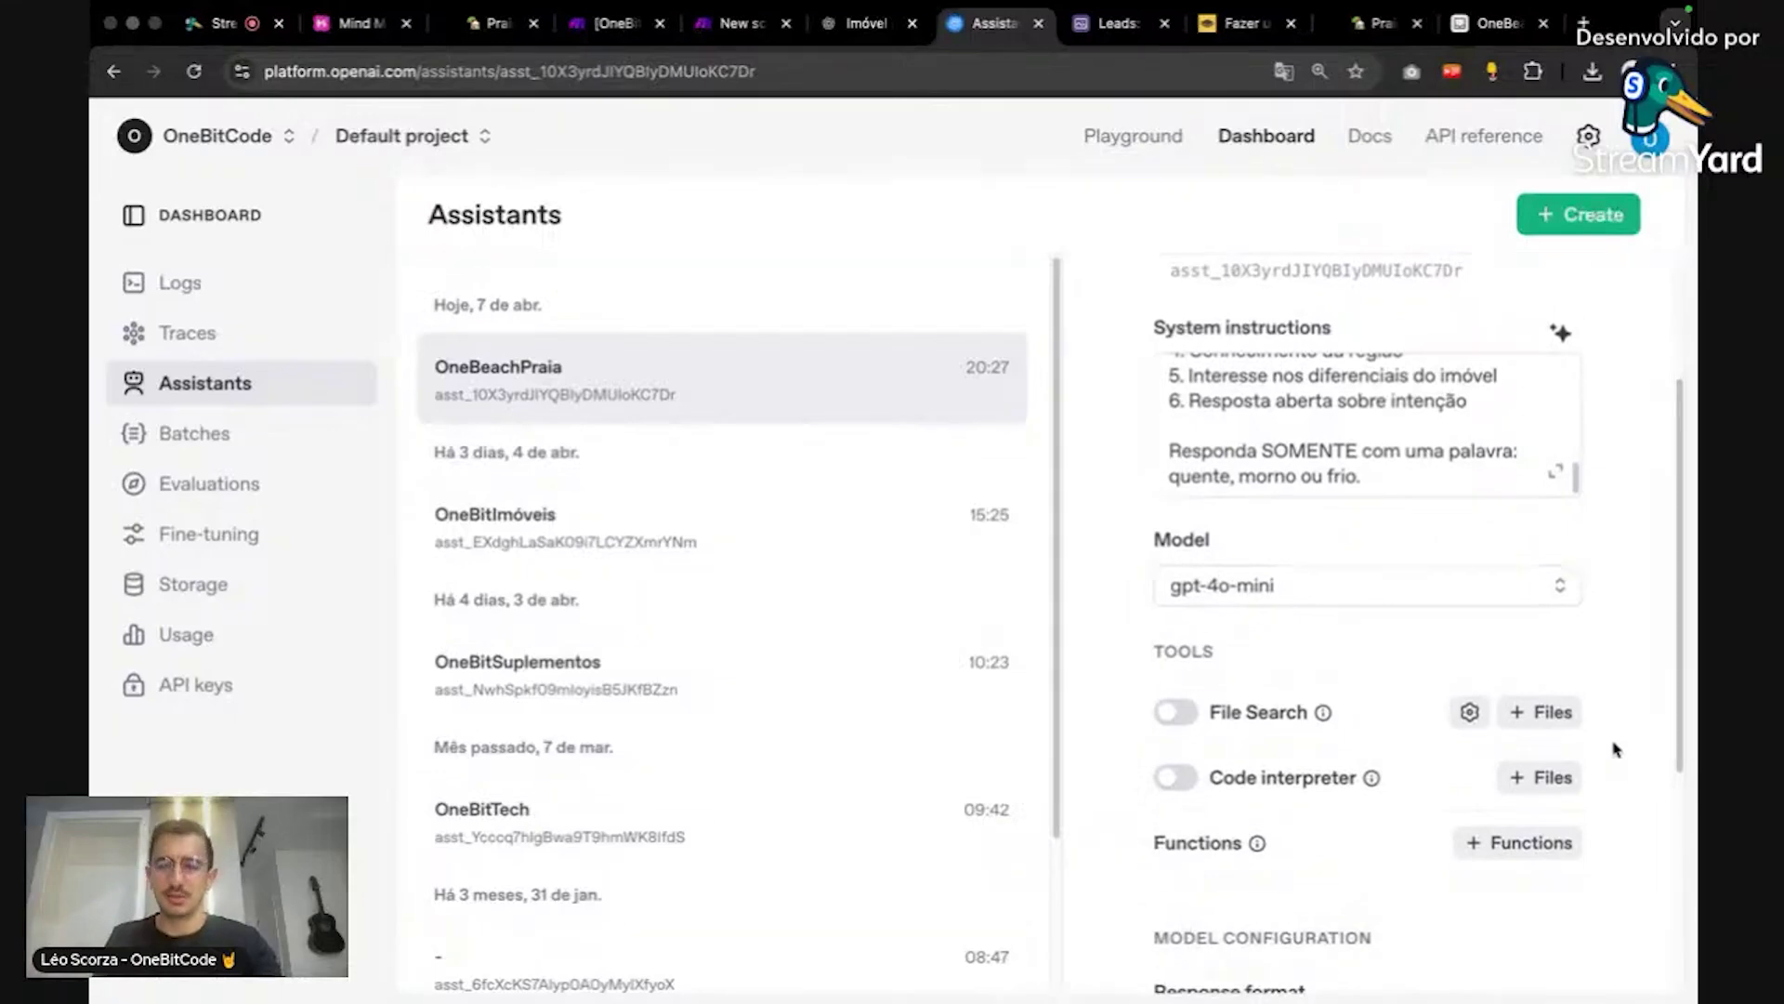
{"action": "scroll", "coordinate": [1613, 749], "scroll_direction": "down", "scroll_amount": 1}
{"action": "scroll", "coordinate": [1604, 725], "scroll_direction": "down", "scroll_amount": 1}
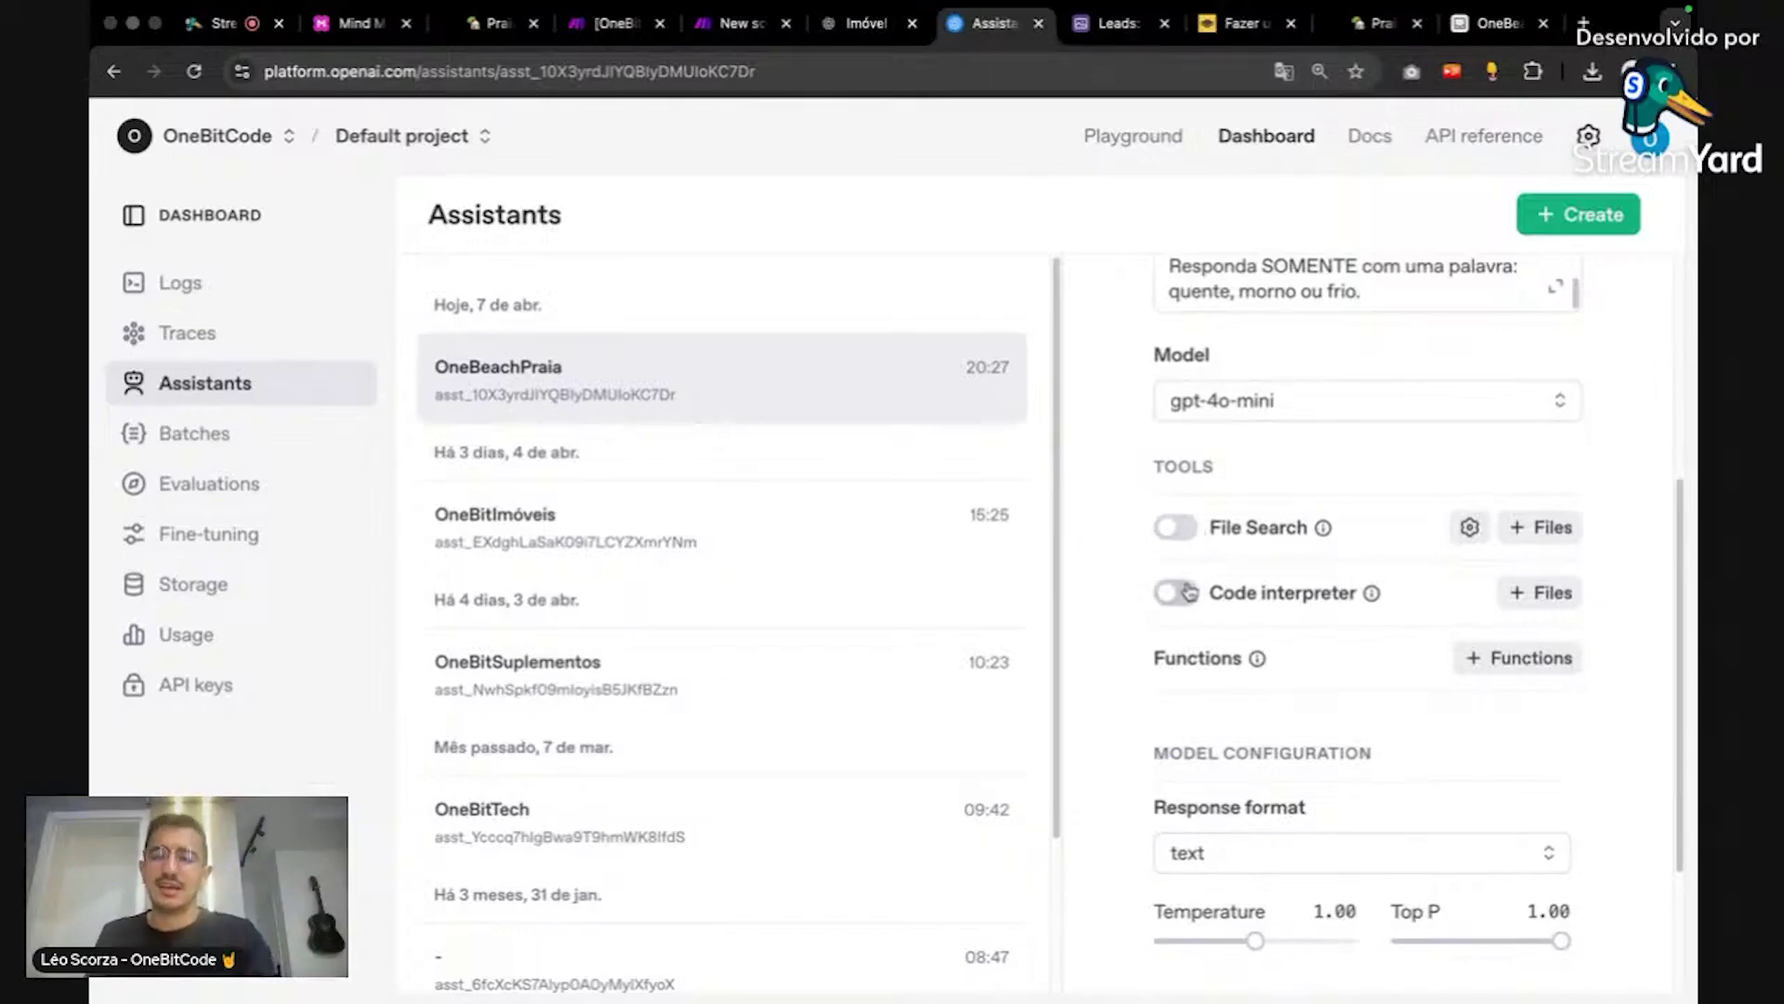
{"action": "scroll", "coordinate": [1385, 665], "scroll_direction": "down", "scroll_amount": 2}
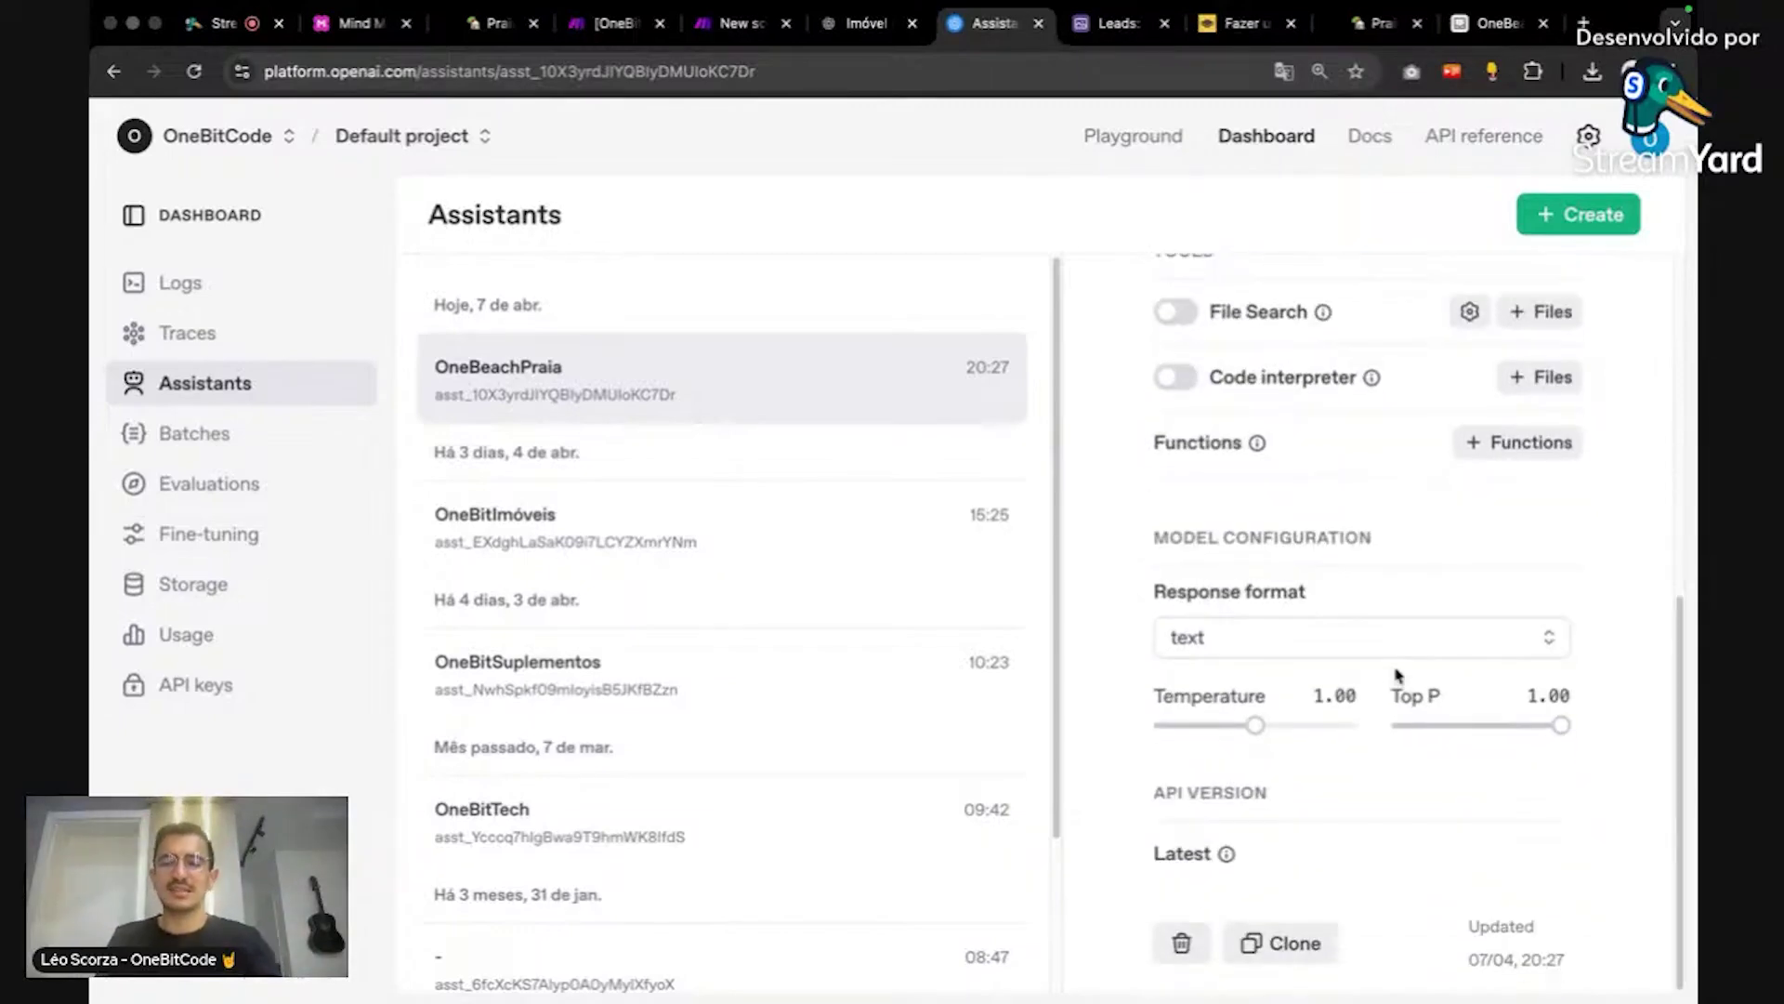
{"action": "scroll", "coordinate": [1380, 548], "scroll_direction": "up", "scroll_amount": 6}
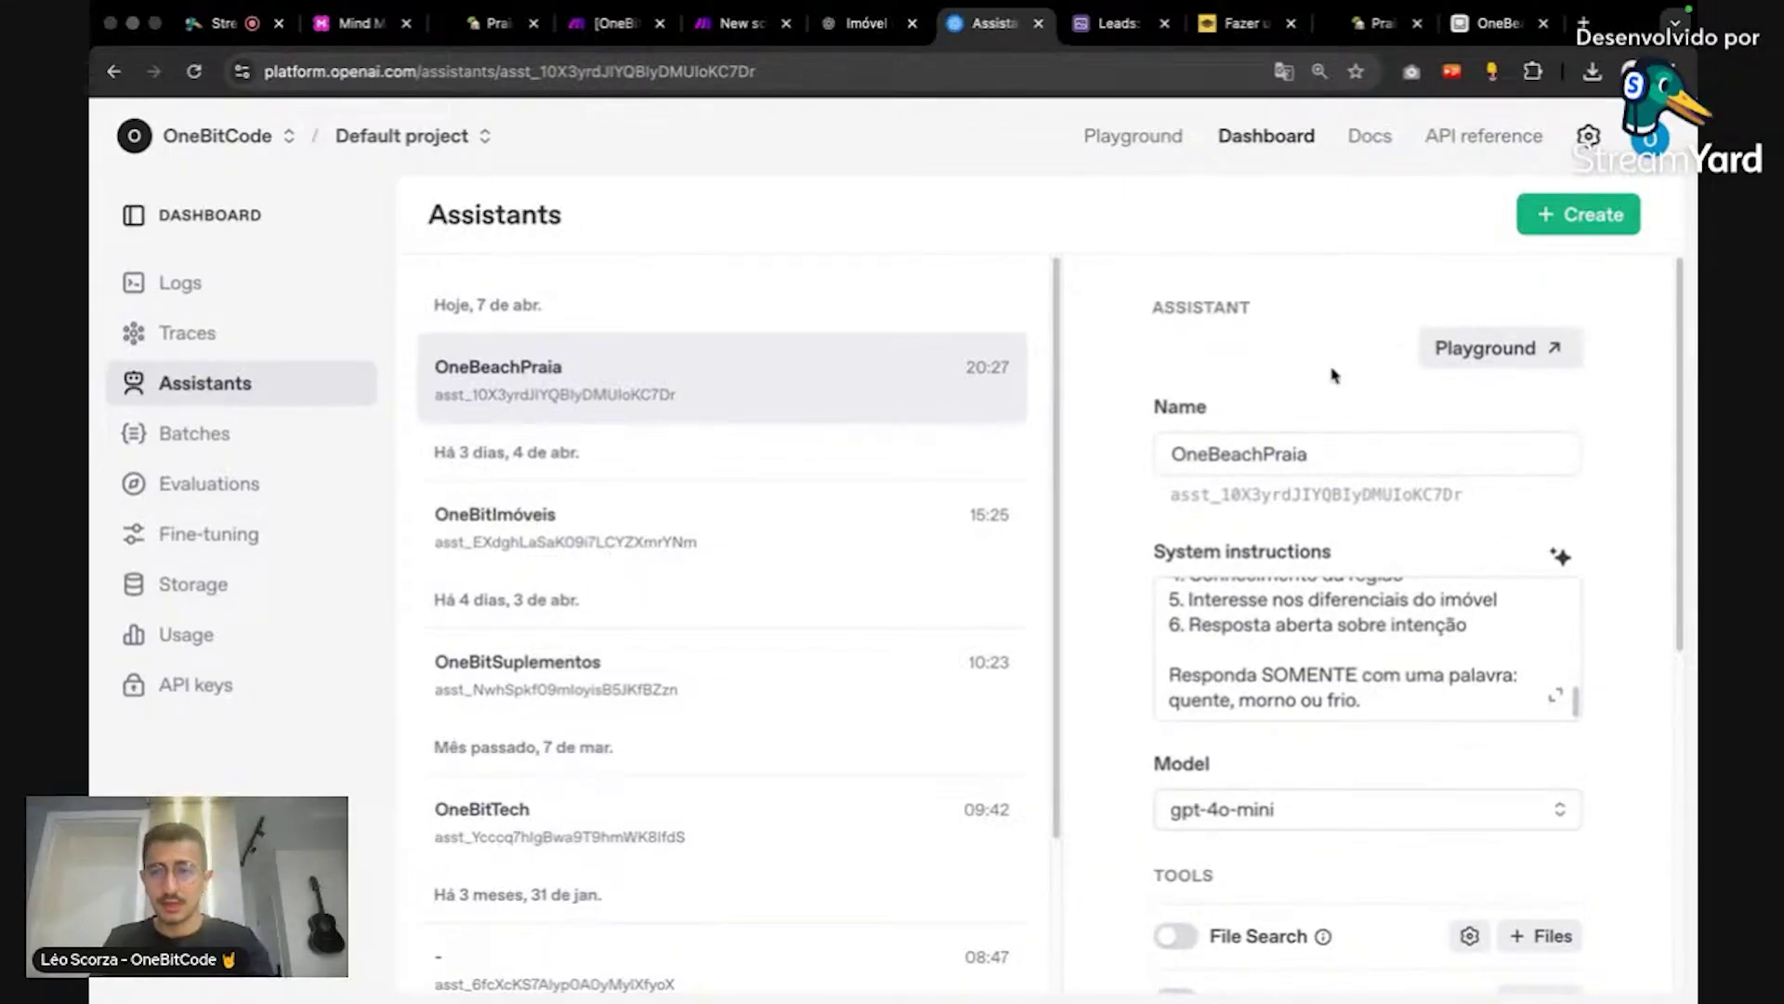
{"action": "scroll", "coordinate": [1417, 330], "scroll_direction": "down", "scroll_amount": 6}
{"action": "scroll", "coordinate": [1417, 333], "scroll_direction": "up", "scroll_amount": 6}
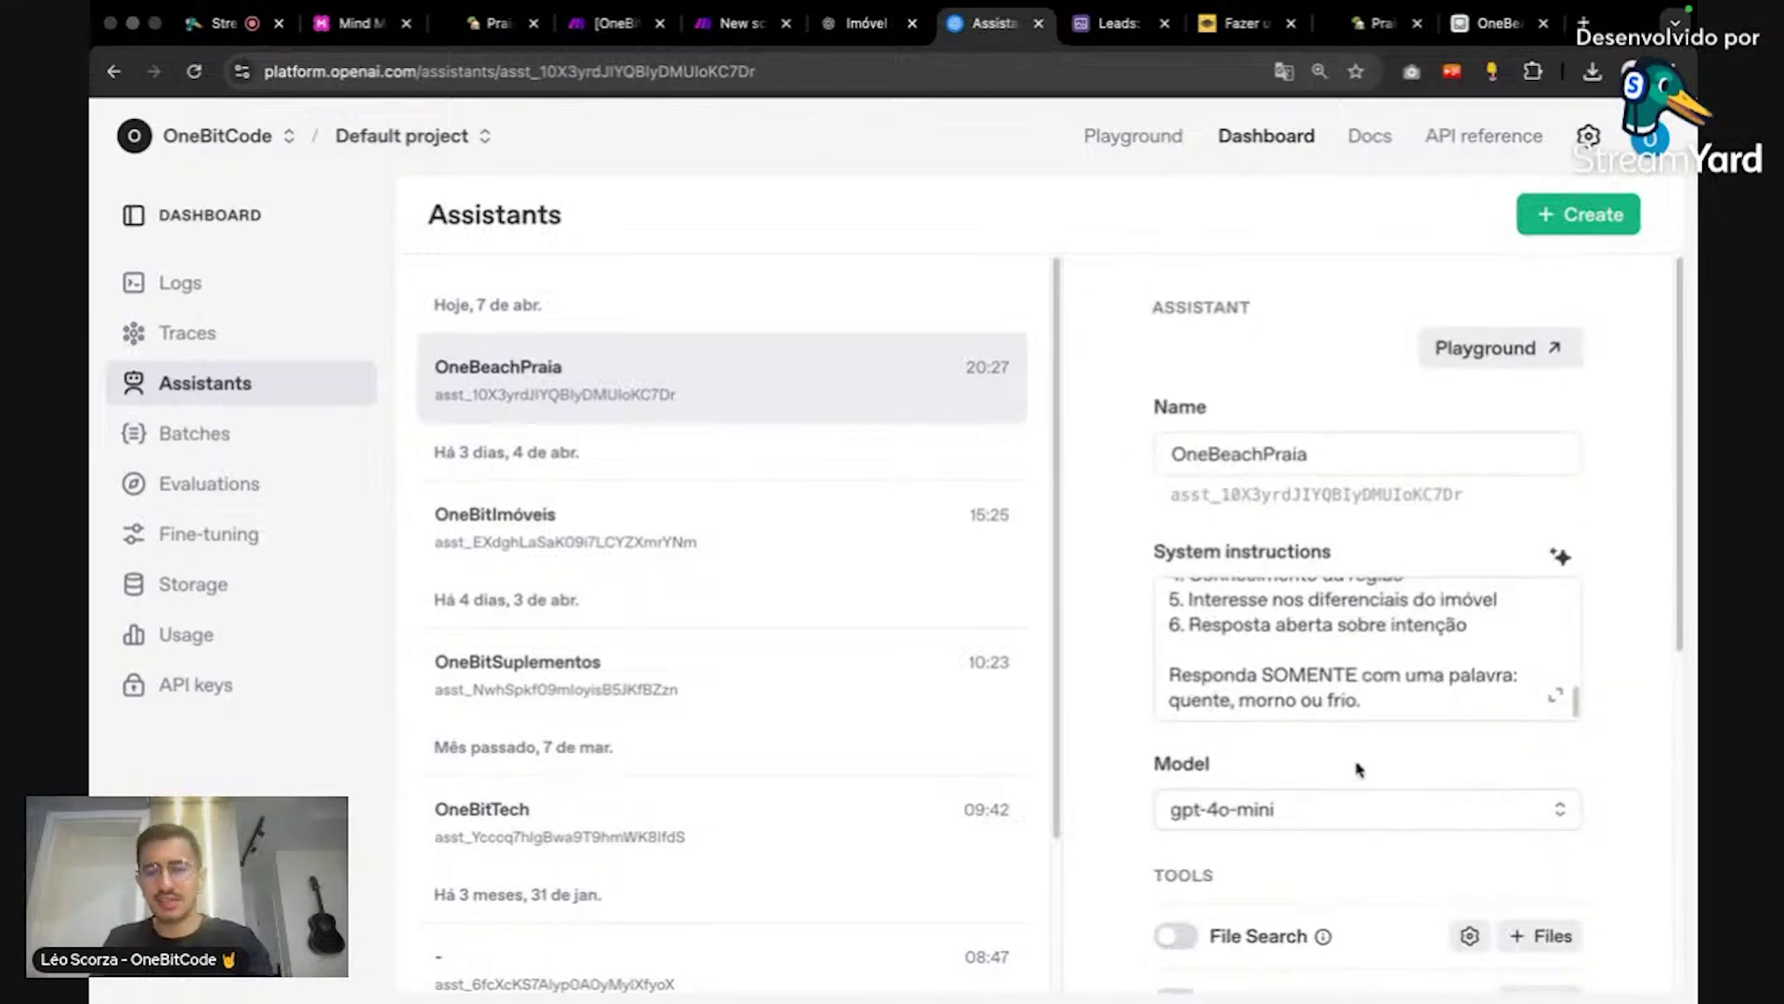
{"action": "left_click", "coordinate": [743, 24]}
Step: Refresh the Assistant list, select OneBeachPraia (gpt-4o-mini) and keep the message role as User
{"action": "left_click", "coordinate": [1032, 378]}
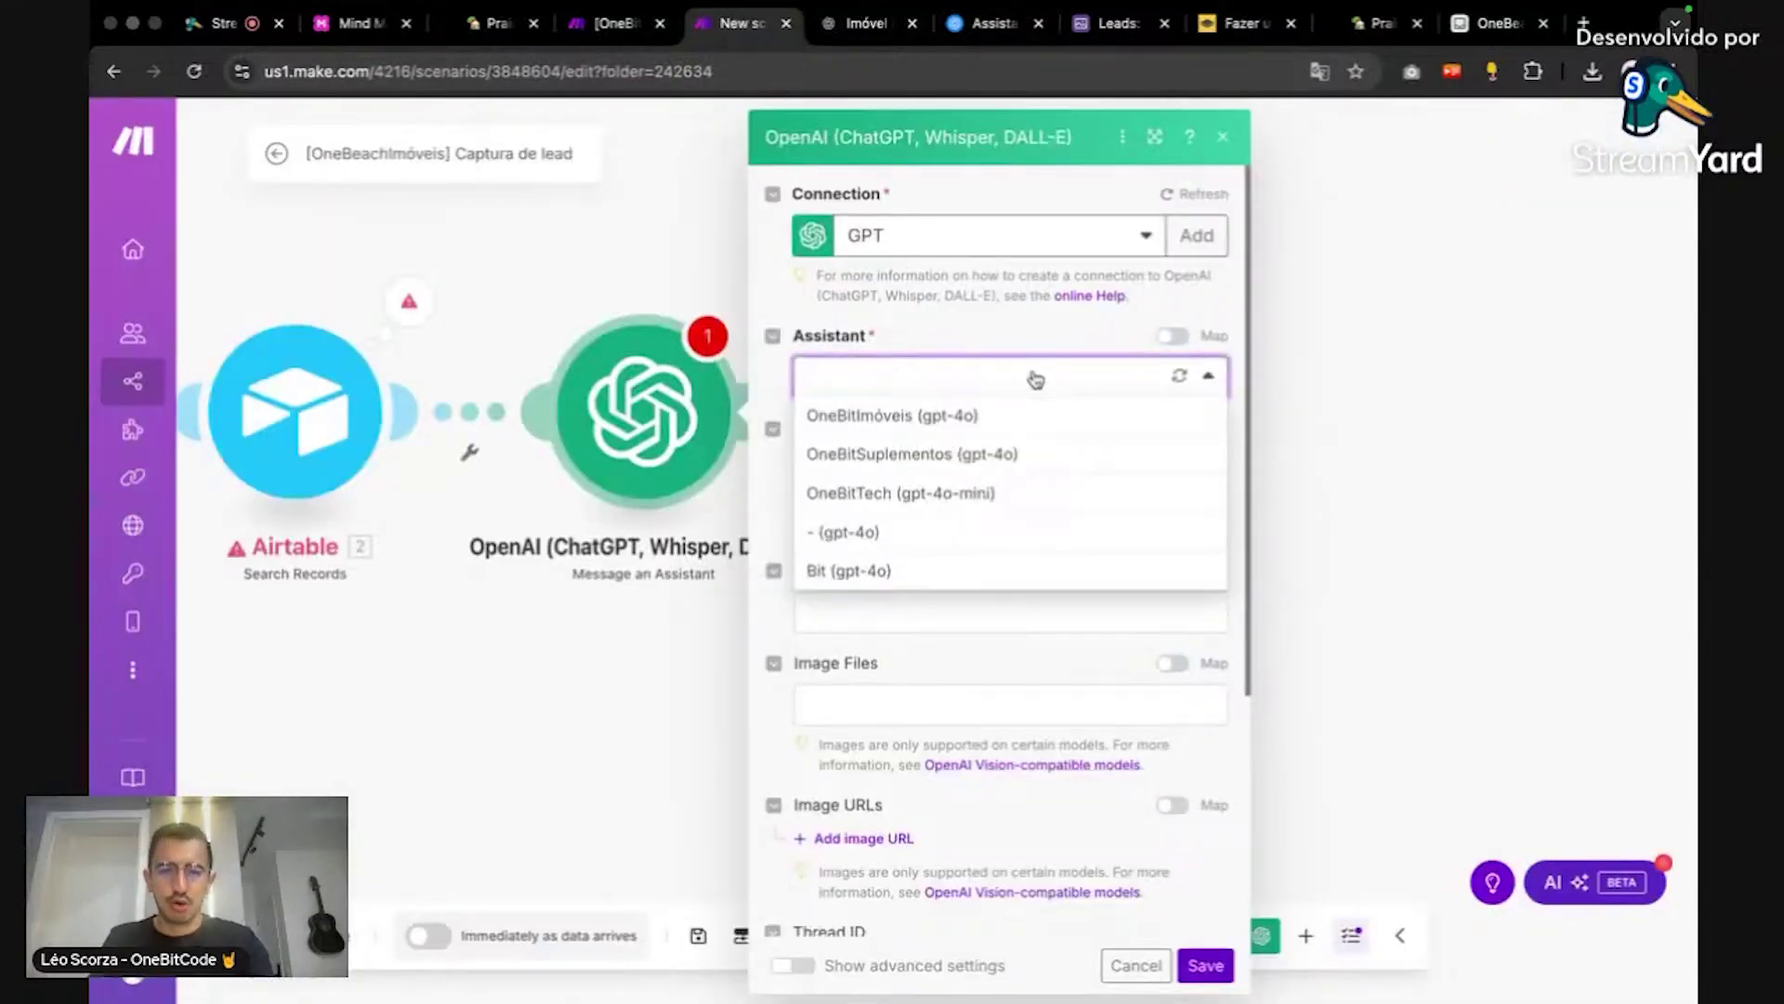
{"action": "left_click", "coordinate": [1179, 377]}
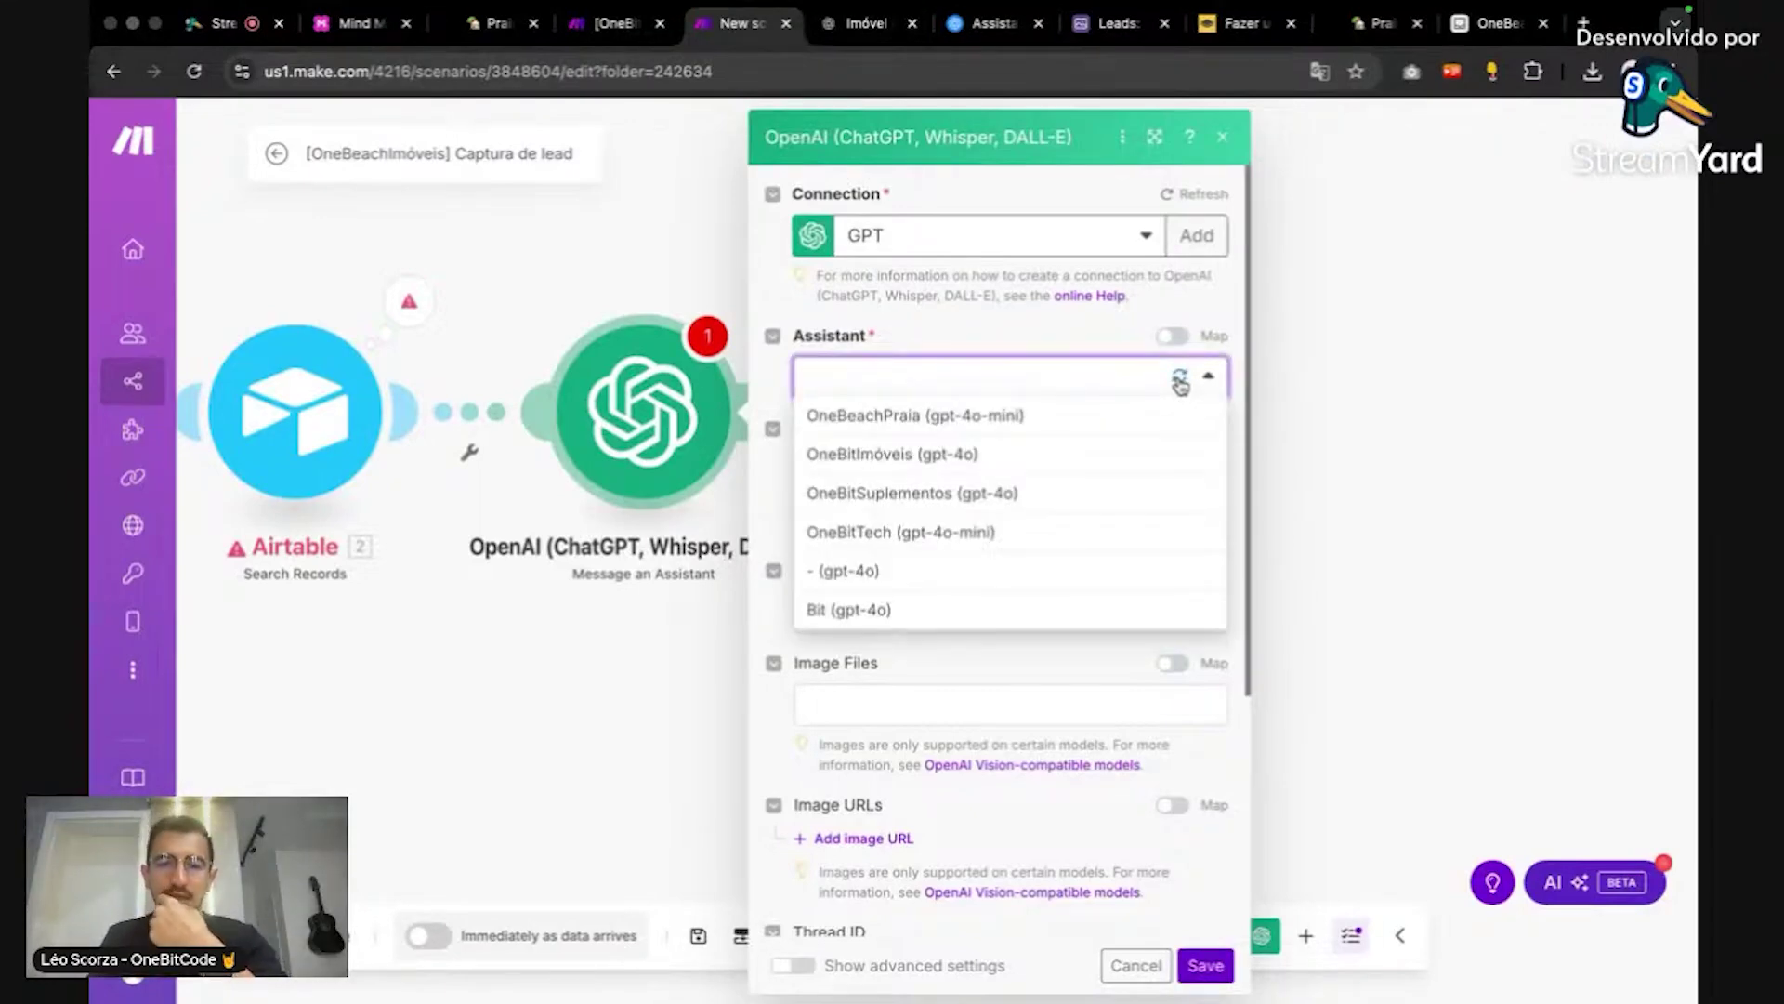
{"action": "left_click", "coordinate": [1153, 411]}
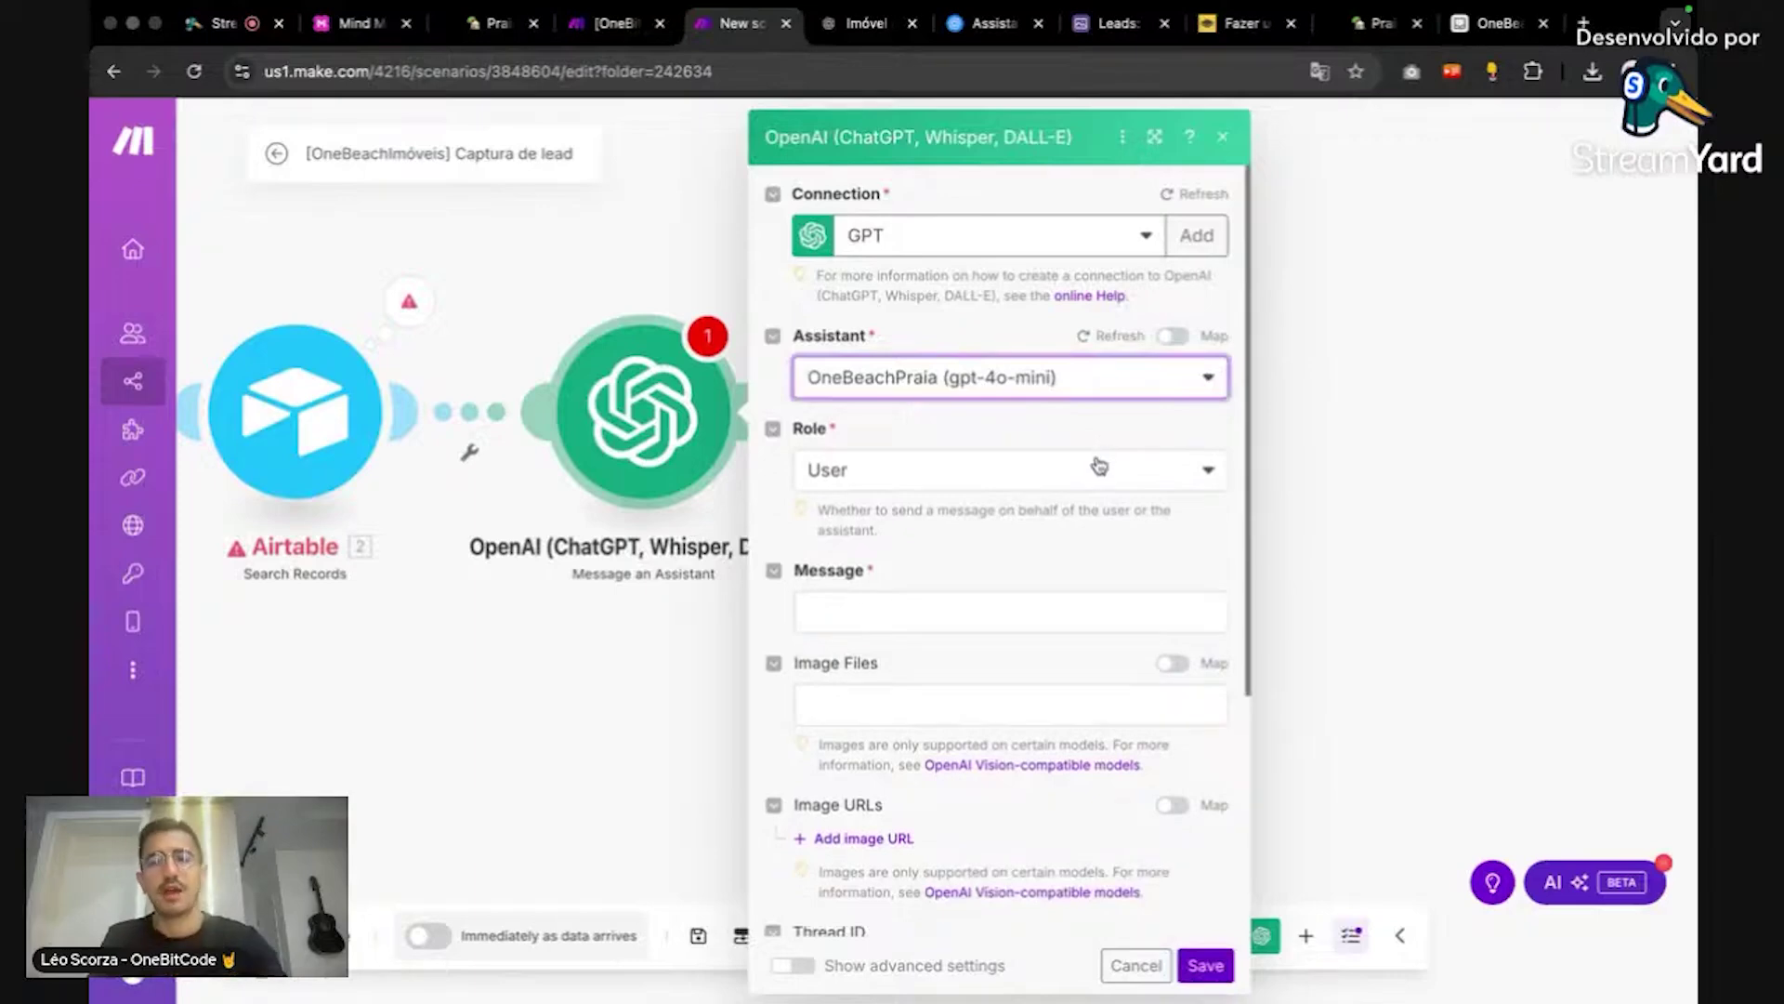
{"action": "left_click", "coordinate": [1099, 465]}
{"action": "left_click", "coordinate": [1099, 466]}
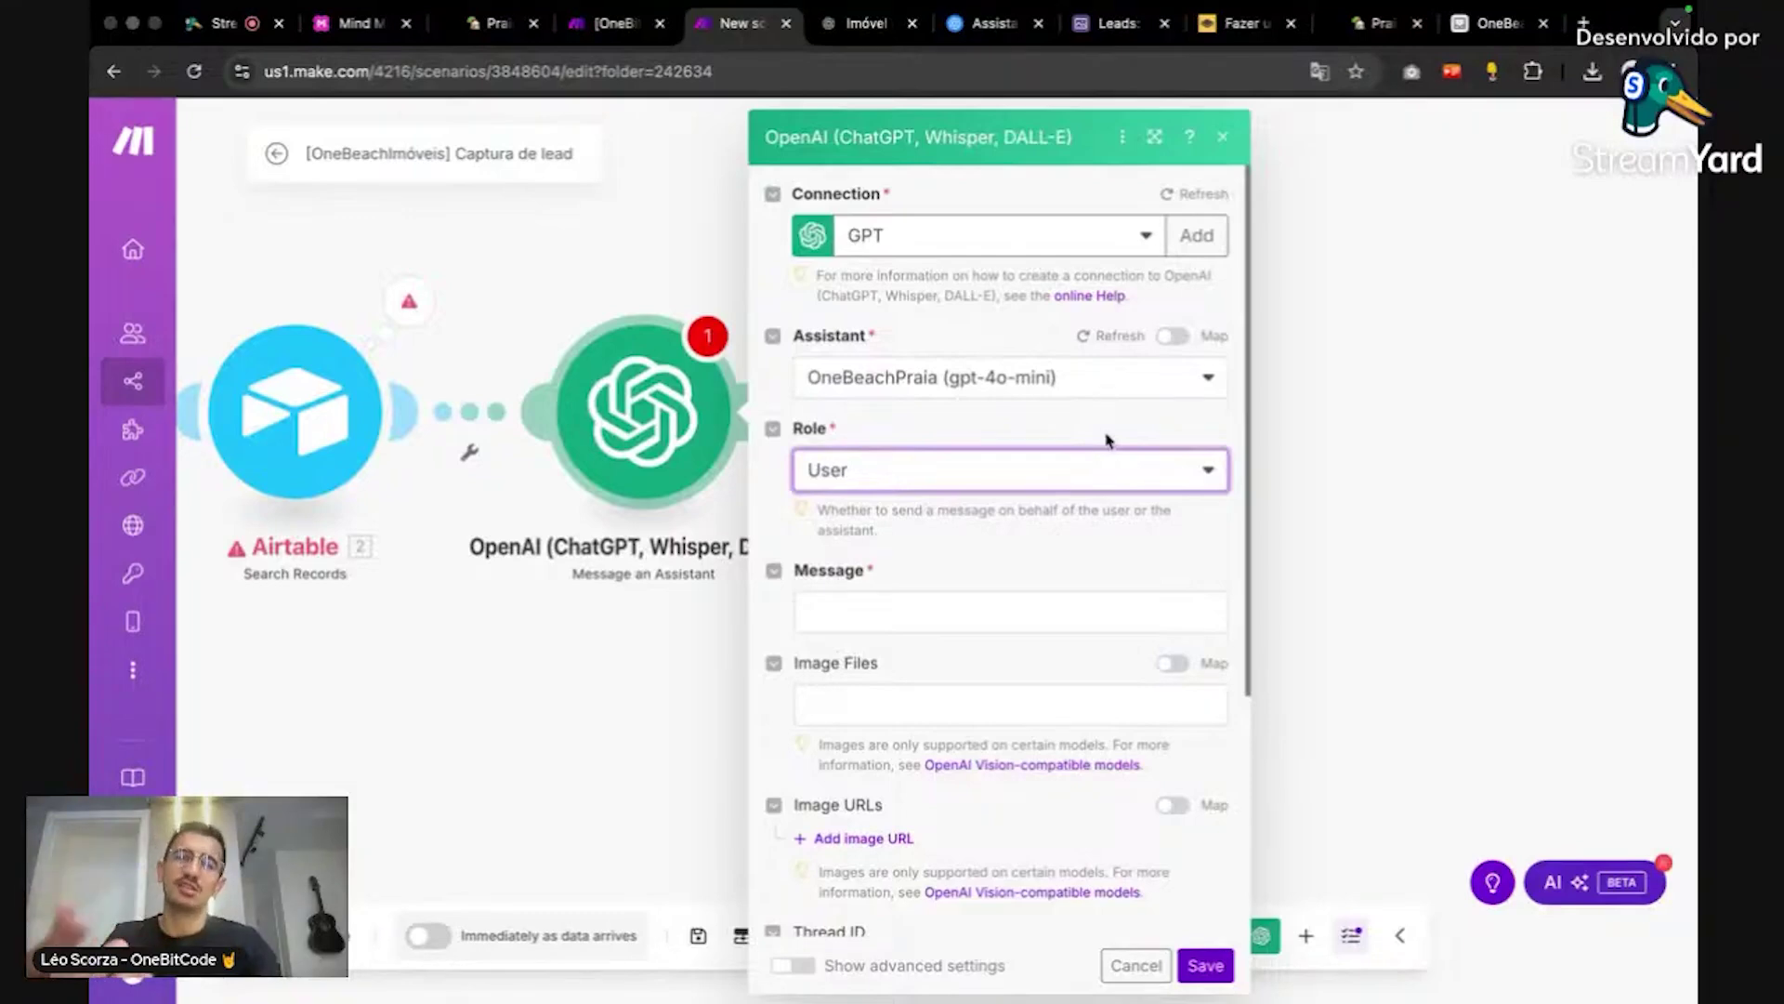
Step: Scroll to the module's Message field, leaving it empty for now
{"action": "left_click", "coordinate": [1065, 421]}
{"action": "scroll", "coordinate": [1064, 418], "scroll_direction": "down", "scroll_amount": 3}
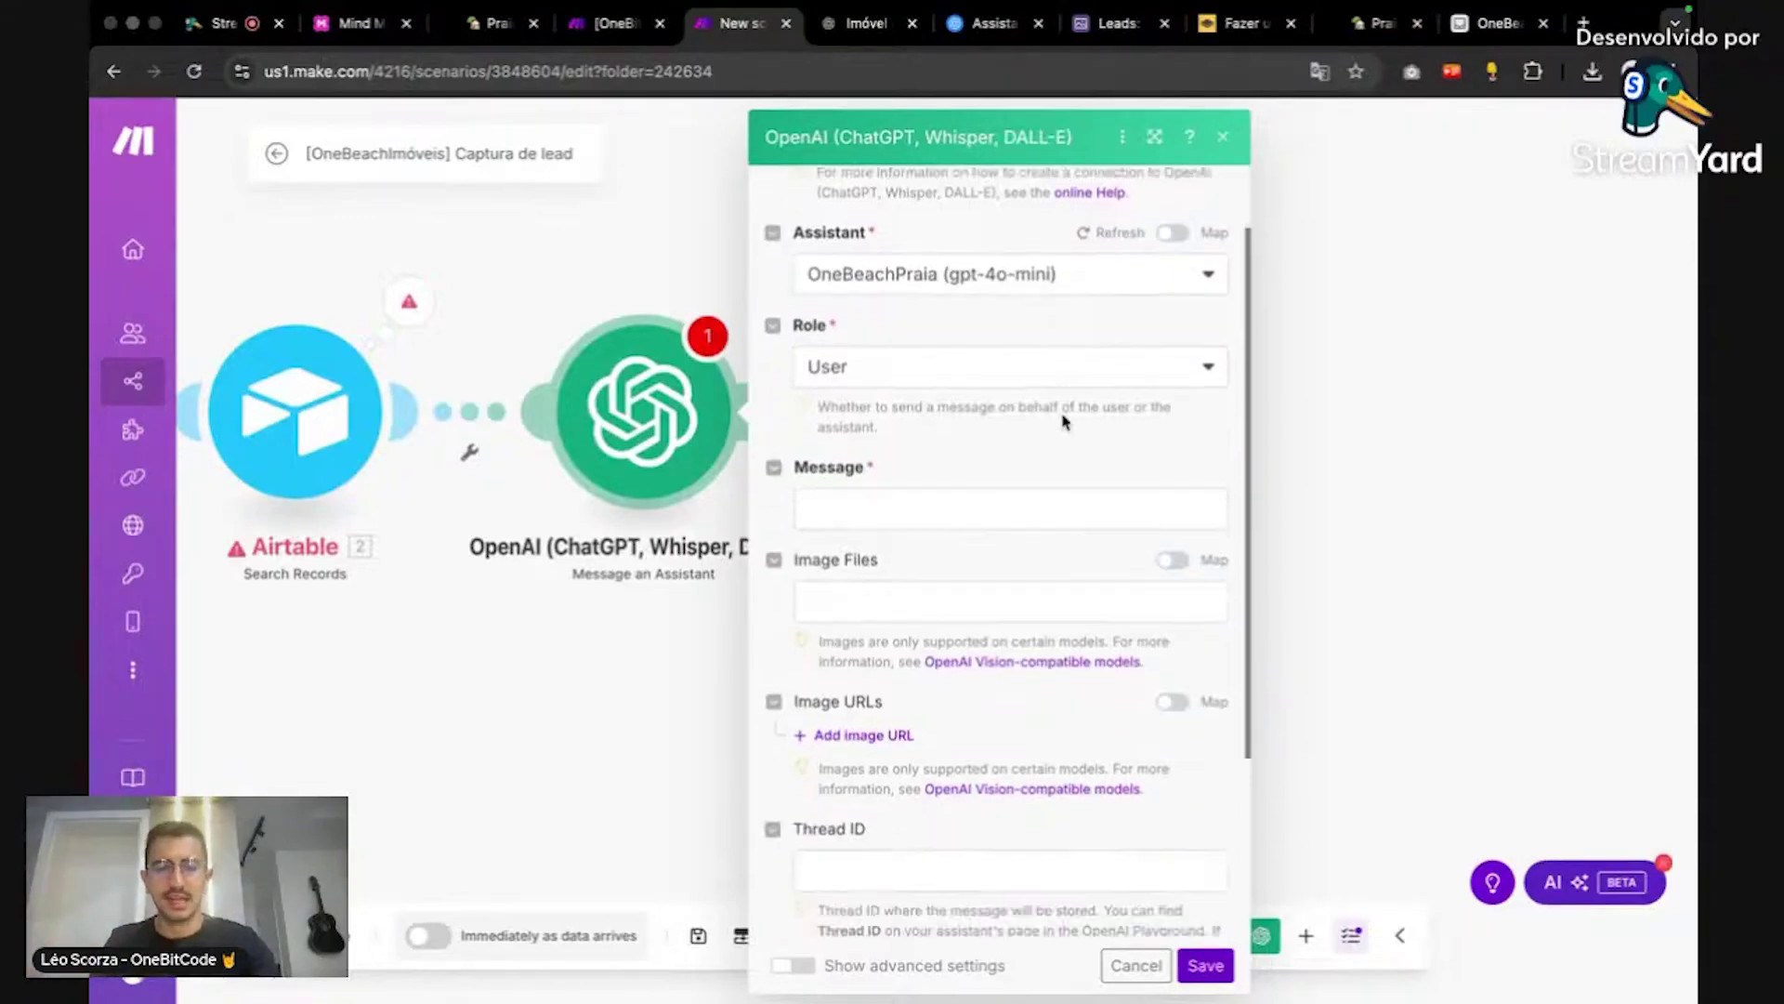
{"action": "left_click", "coordinate": [1047, 476]}
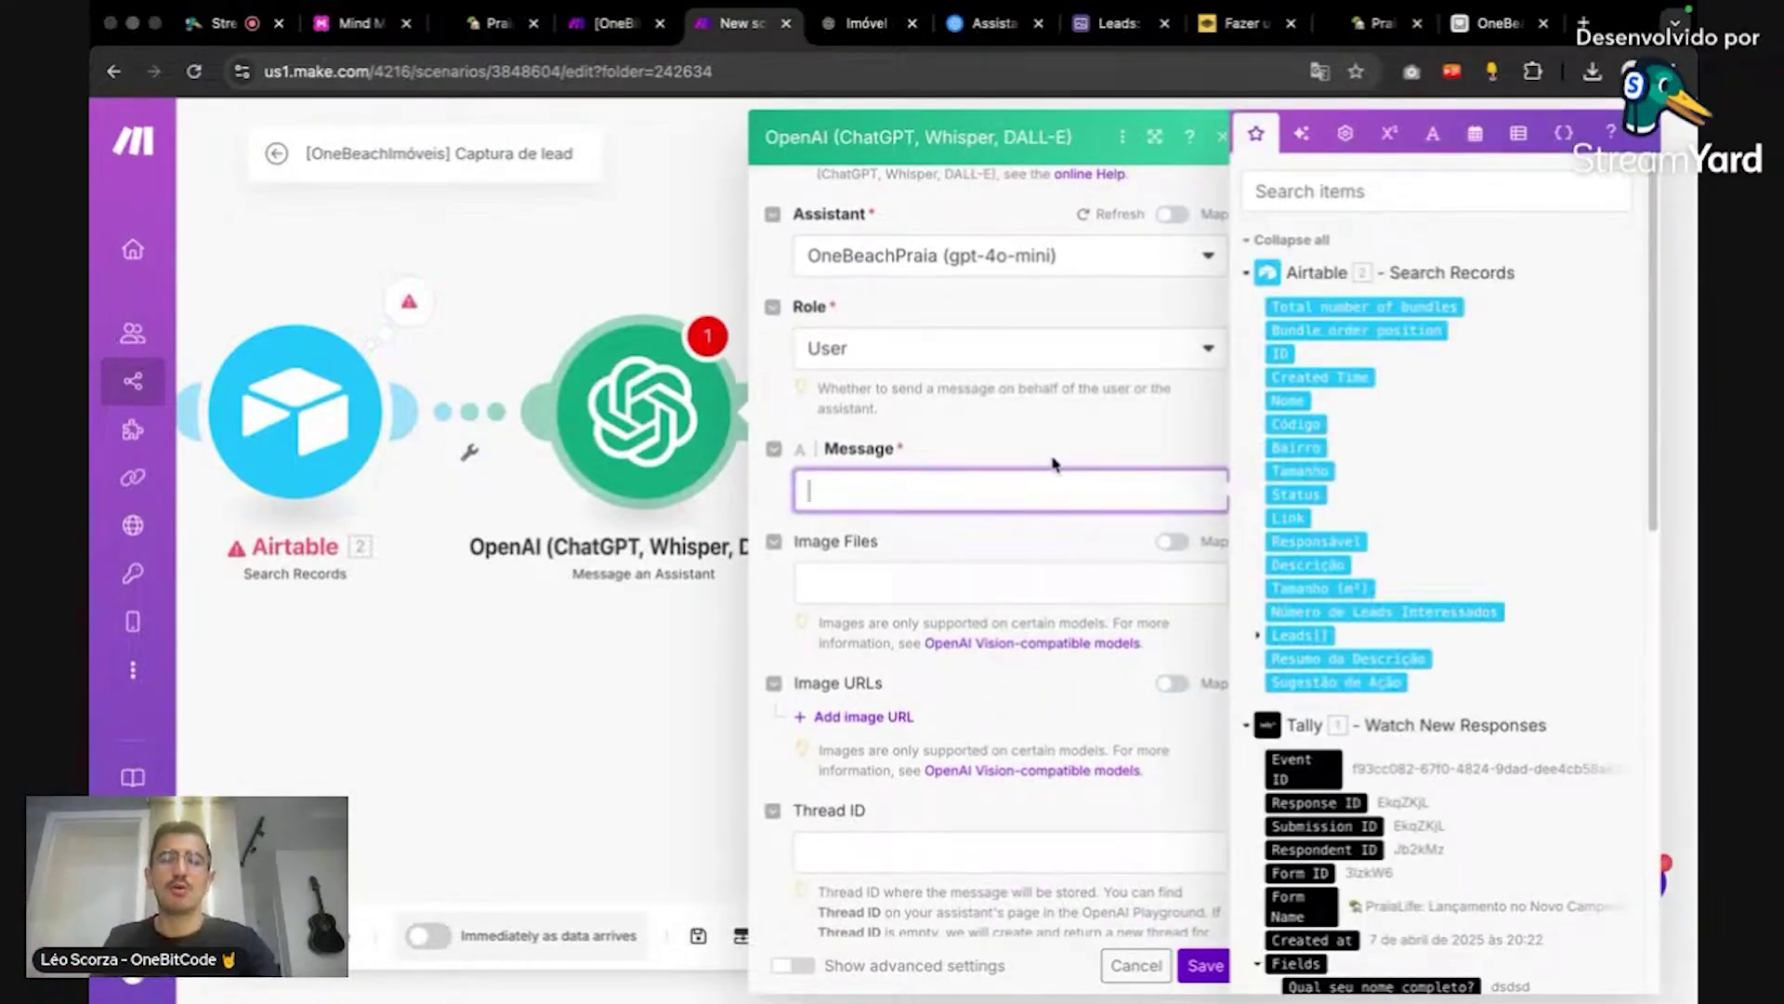
{"action": "left_click", "coordinate": [1055, 460]}
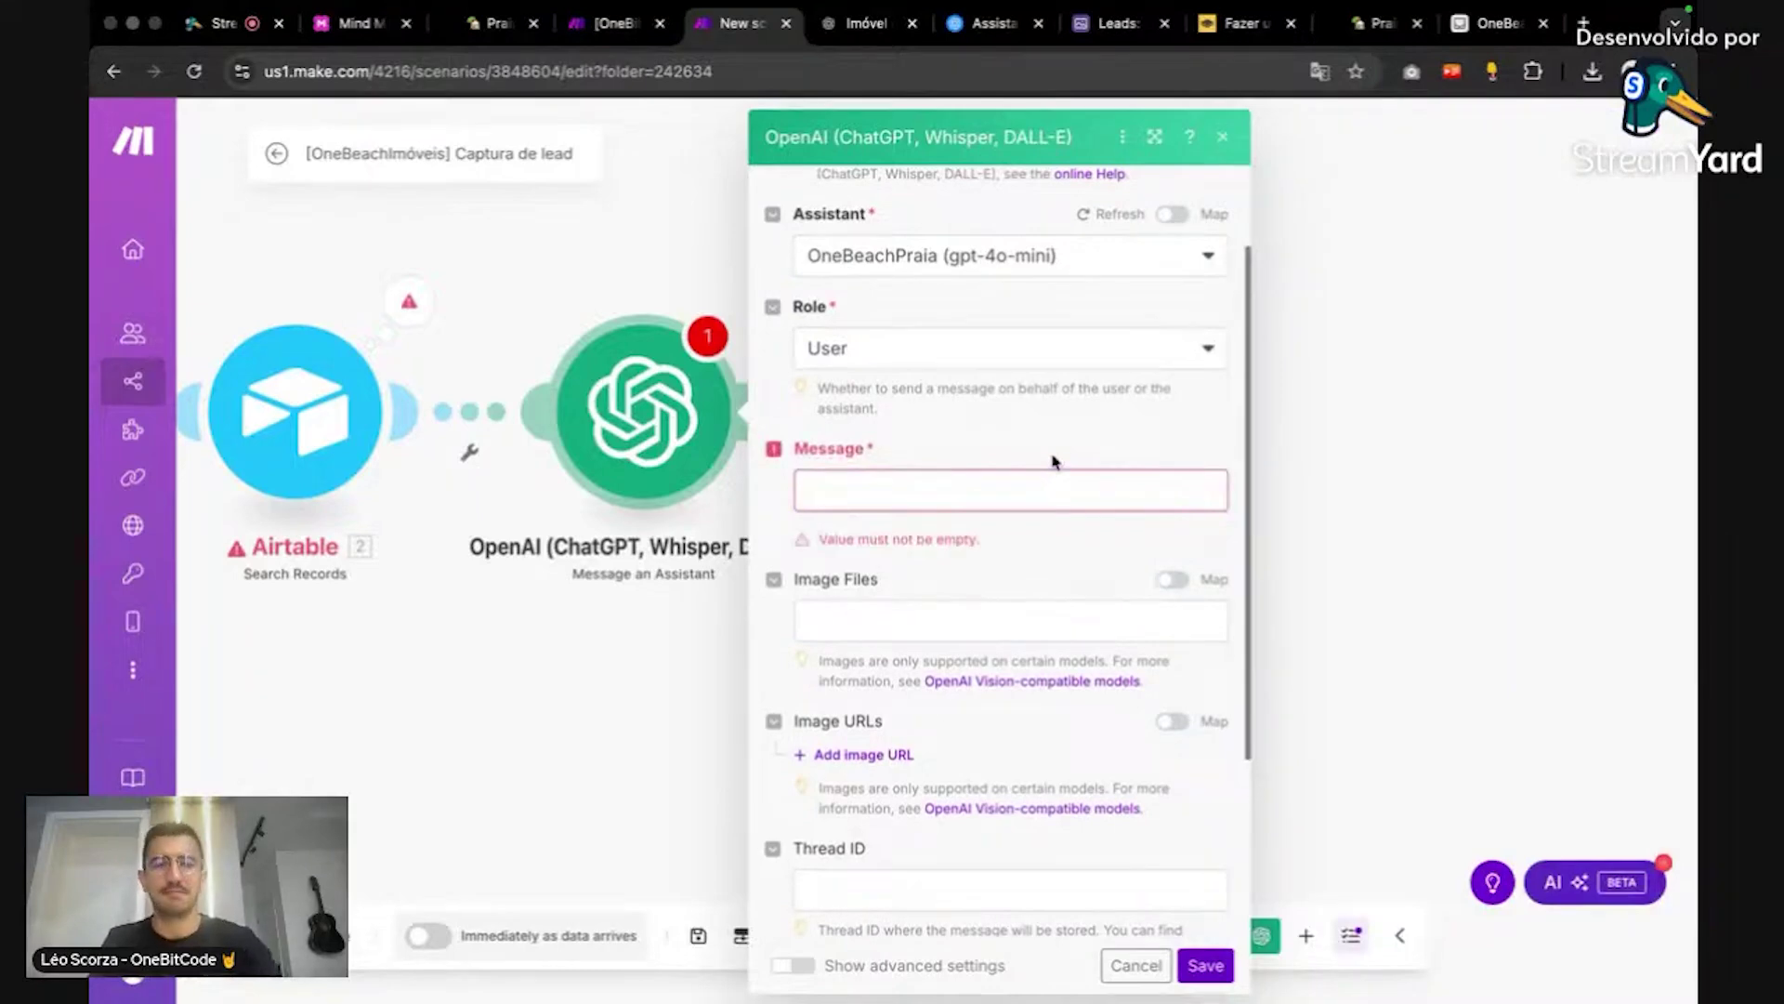
{"action": "scroll", "coordinate": [1143, 412], "scroll_direction": "down", "scroll_amount": 1}
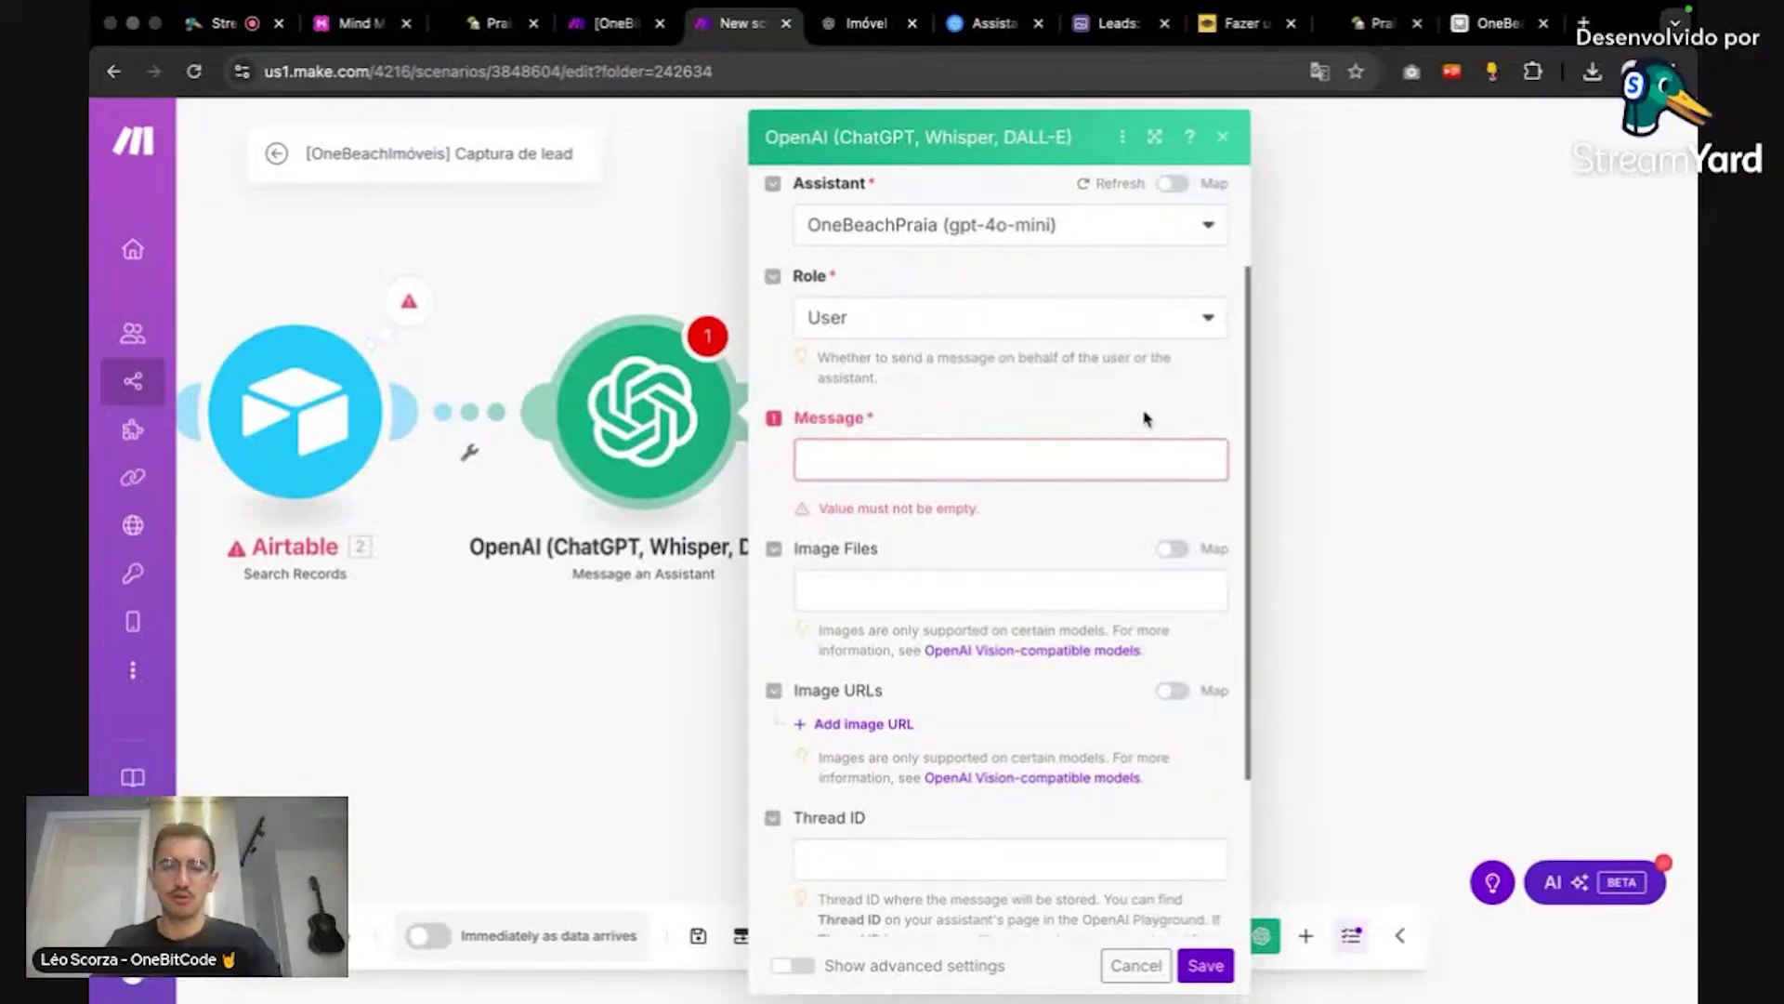
Step: Copy the whole lead-evaluation Message from the Recebendo Lead scenario's OpenAI module
{"action": "left_click", "coordinate": [623, 24]}
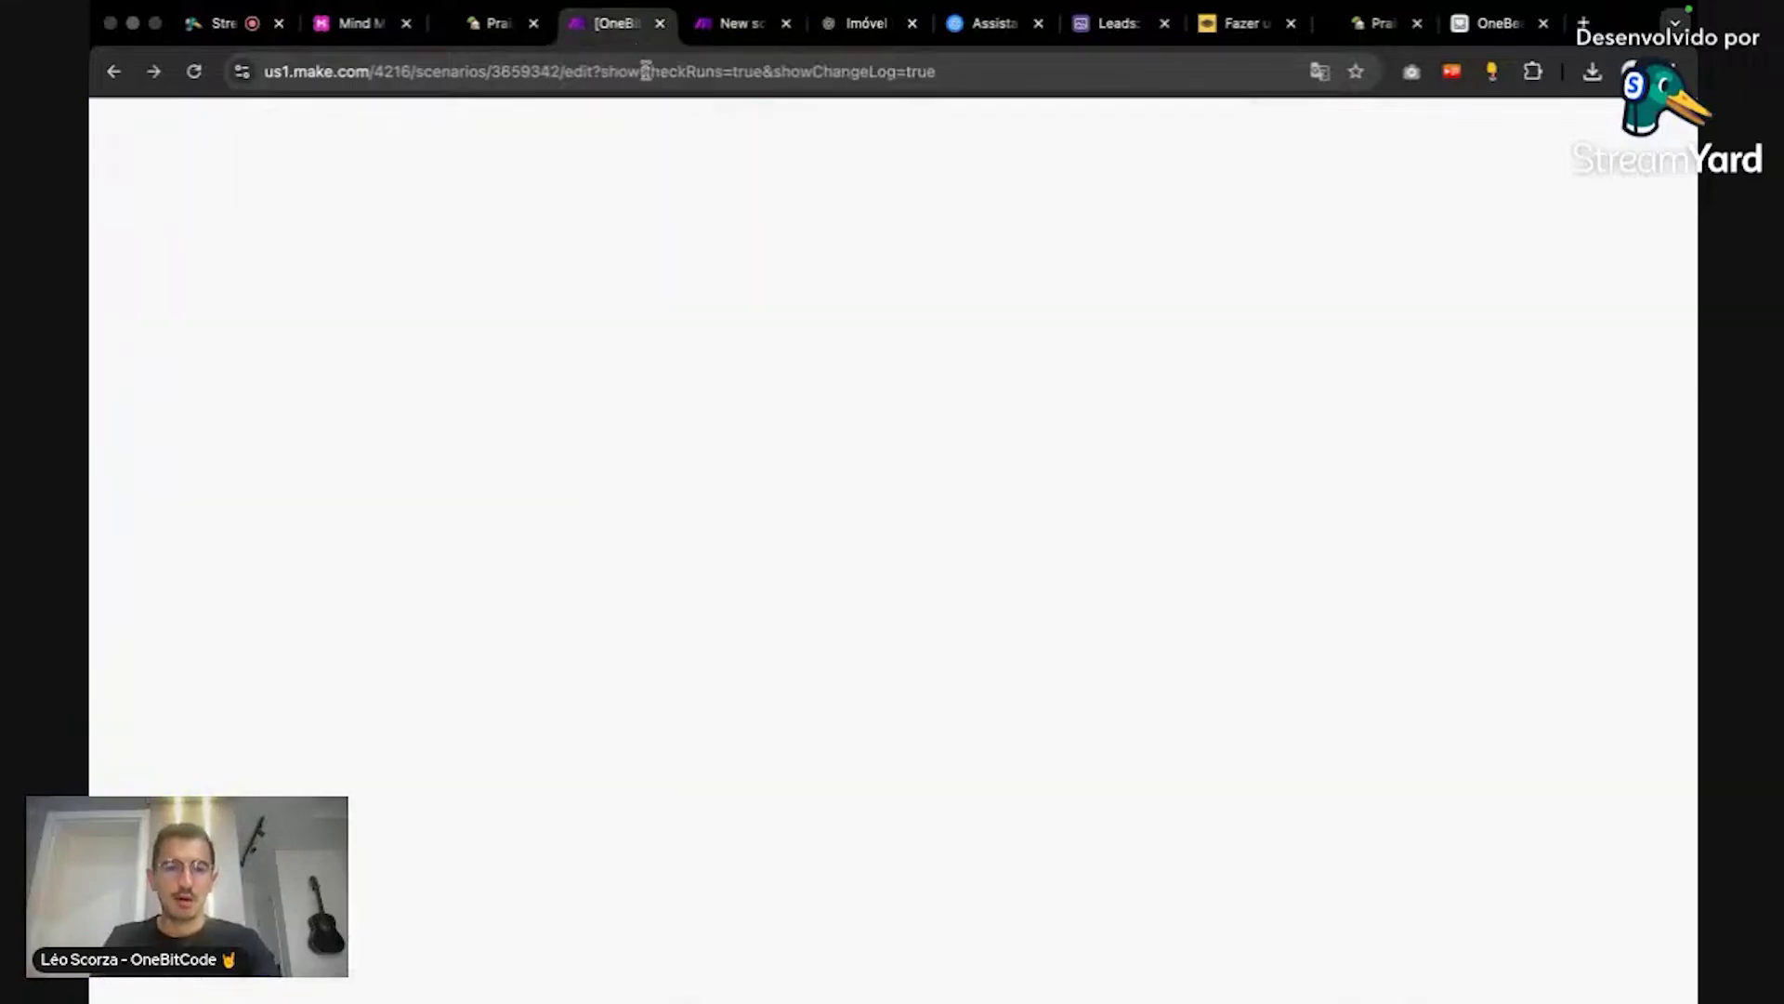
{"action": "left_click", "coordinate": [1089, 525]}
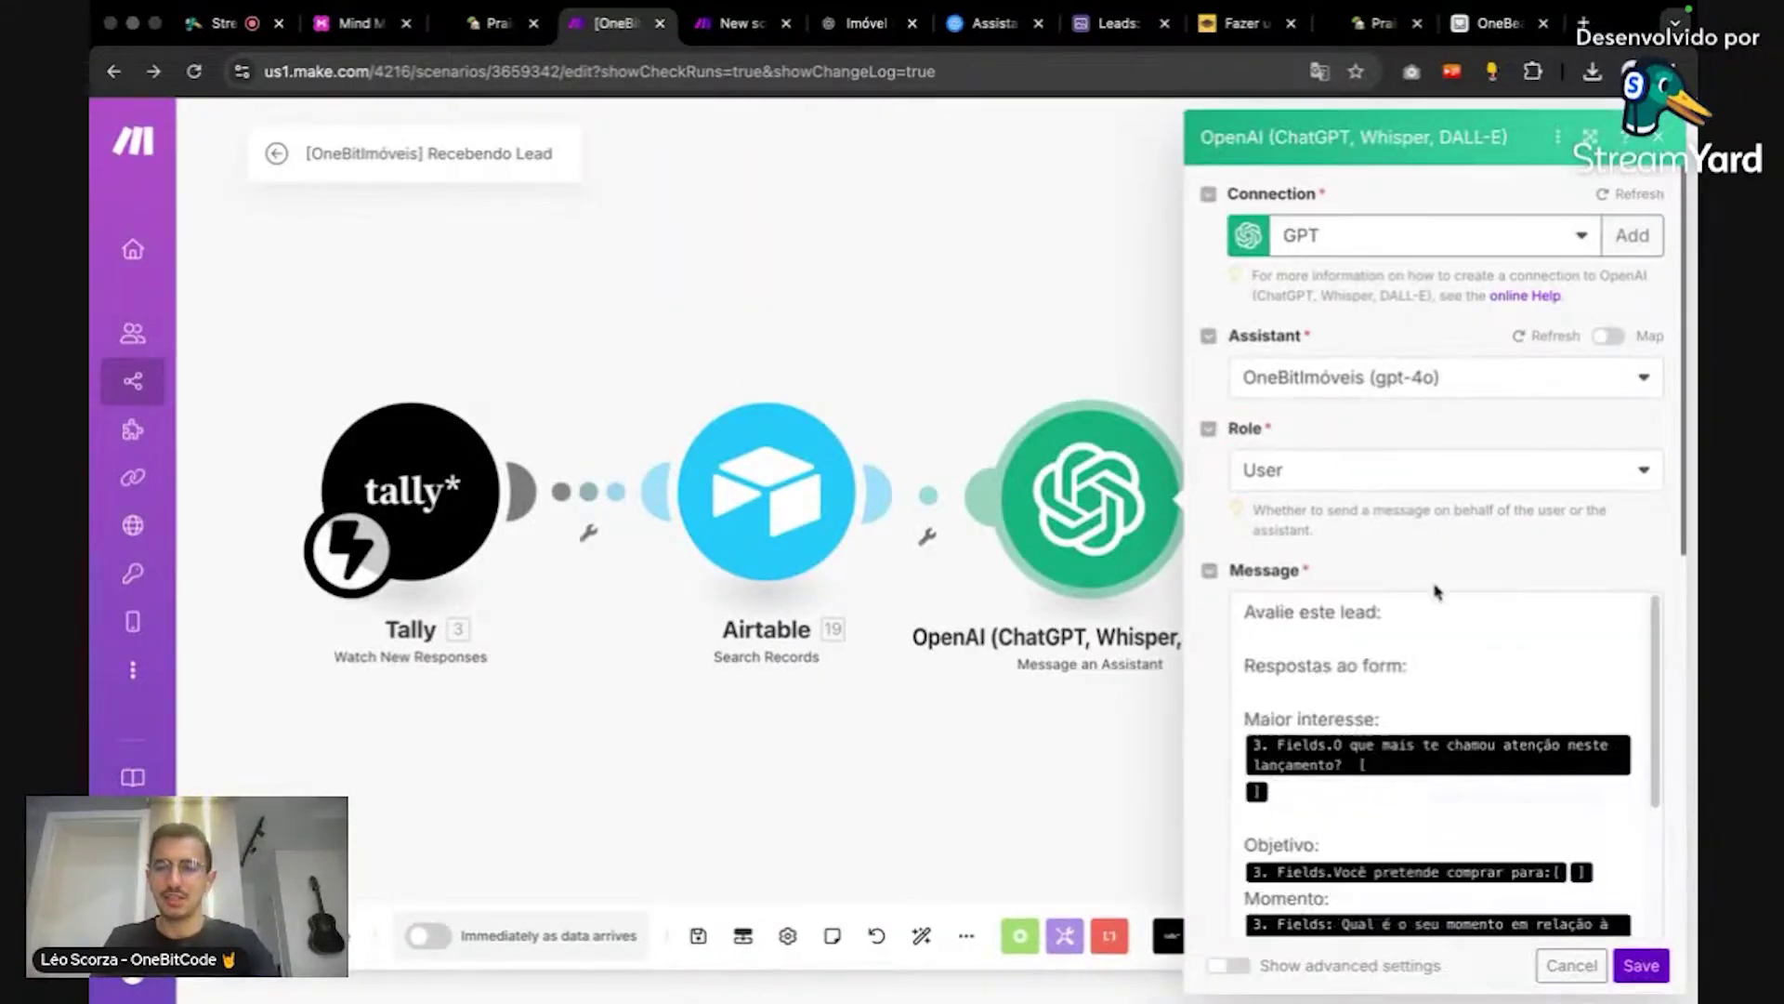
{"action": "left_click", "coordinate": [1440, 580]}
{"action": "key", "text": "ctrl+a"}
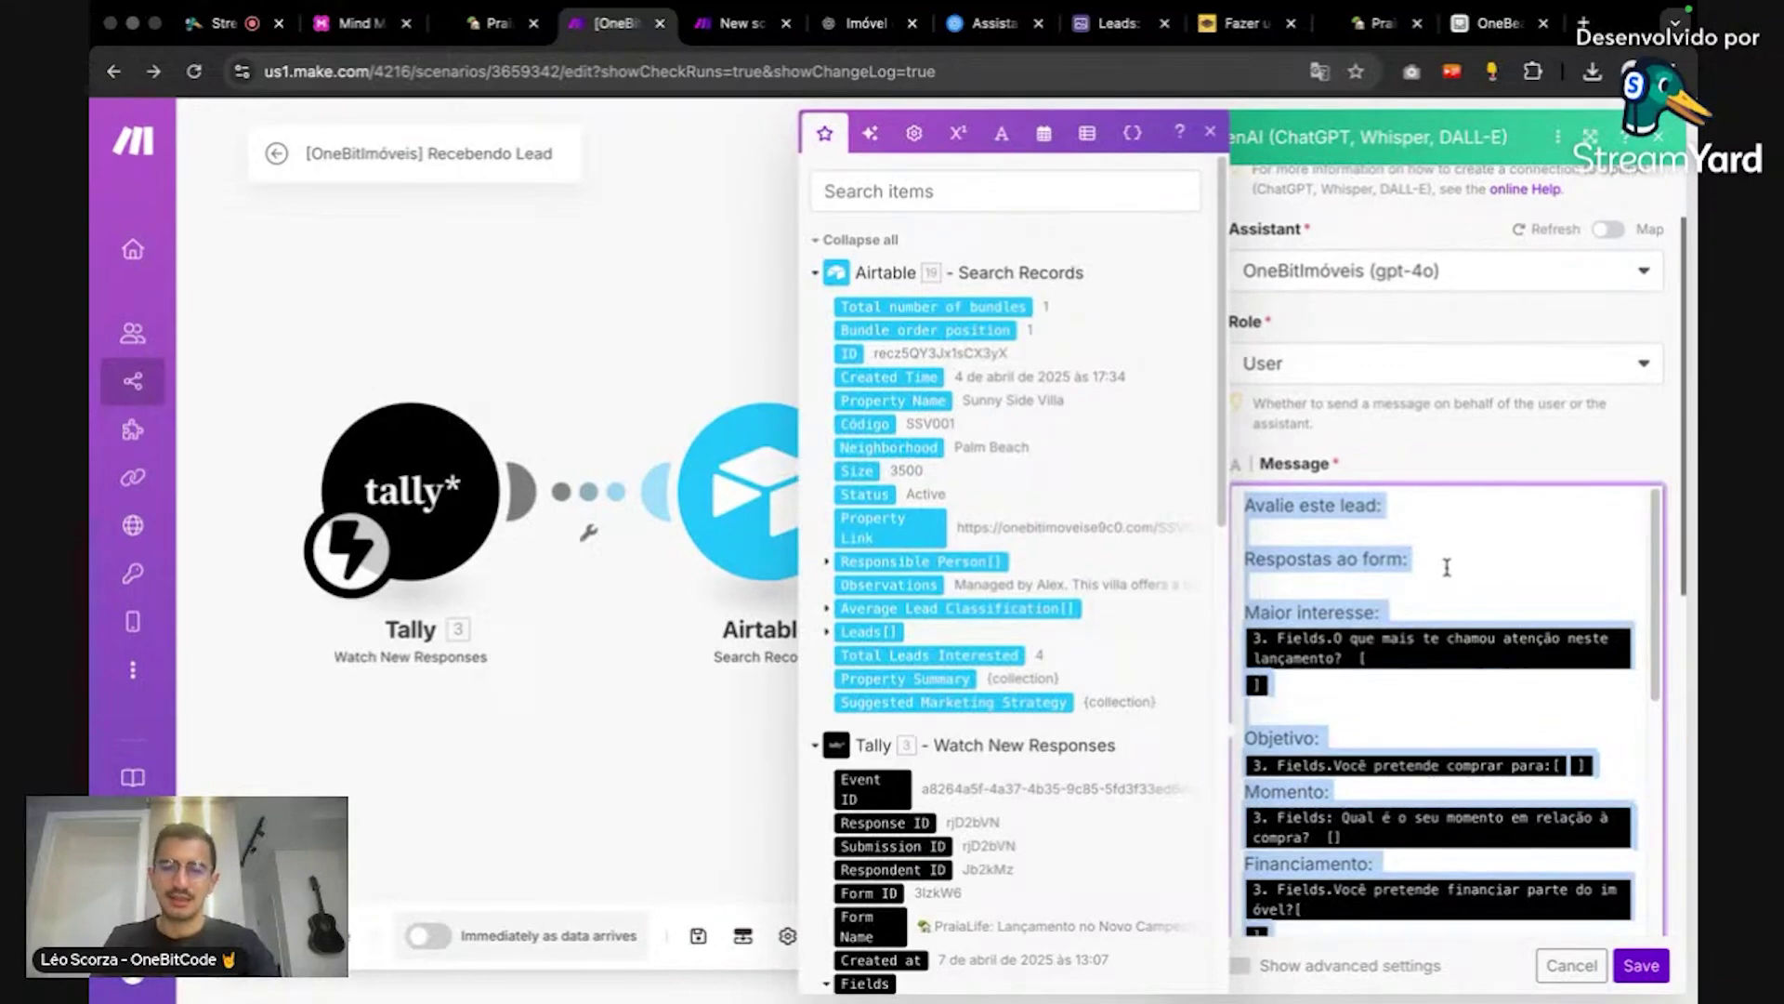
{"action": "left_click", "coordinate": [692, 208]}
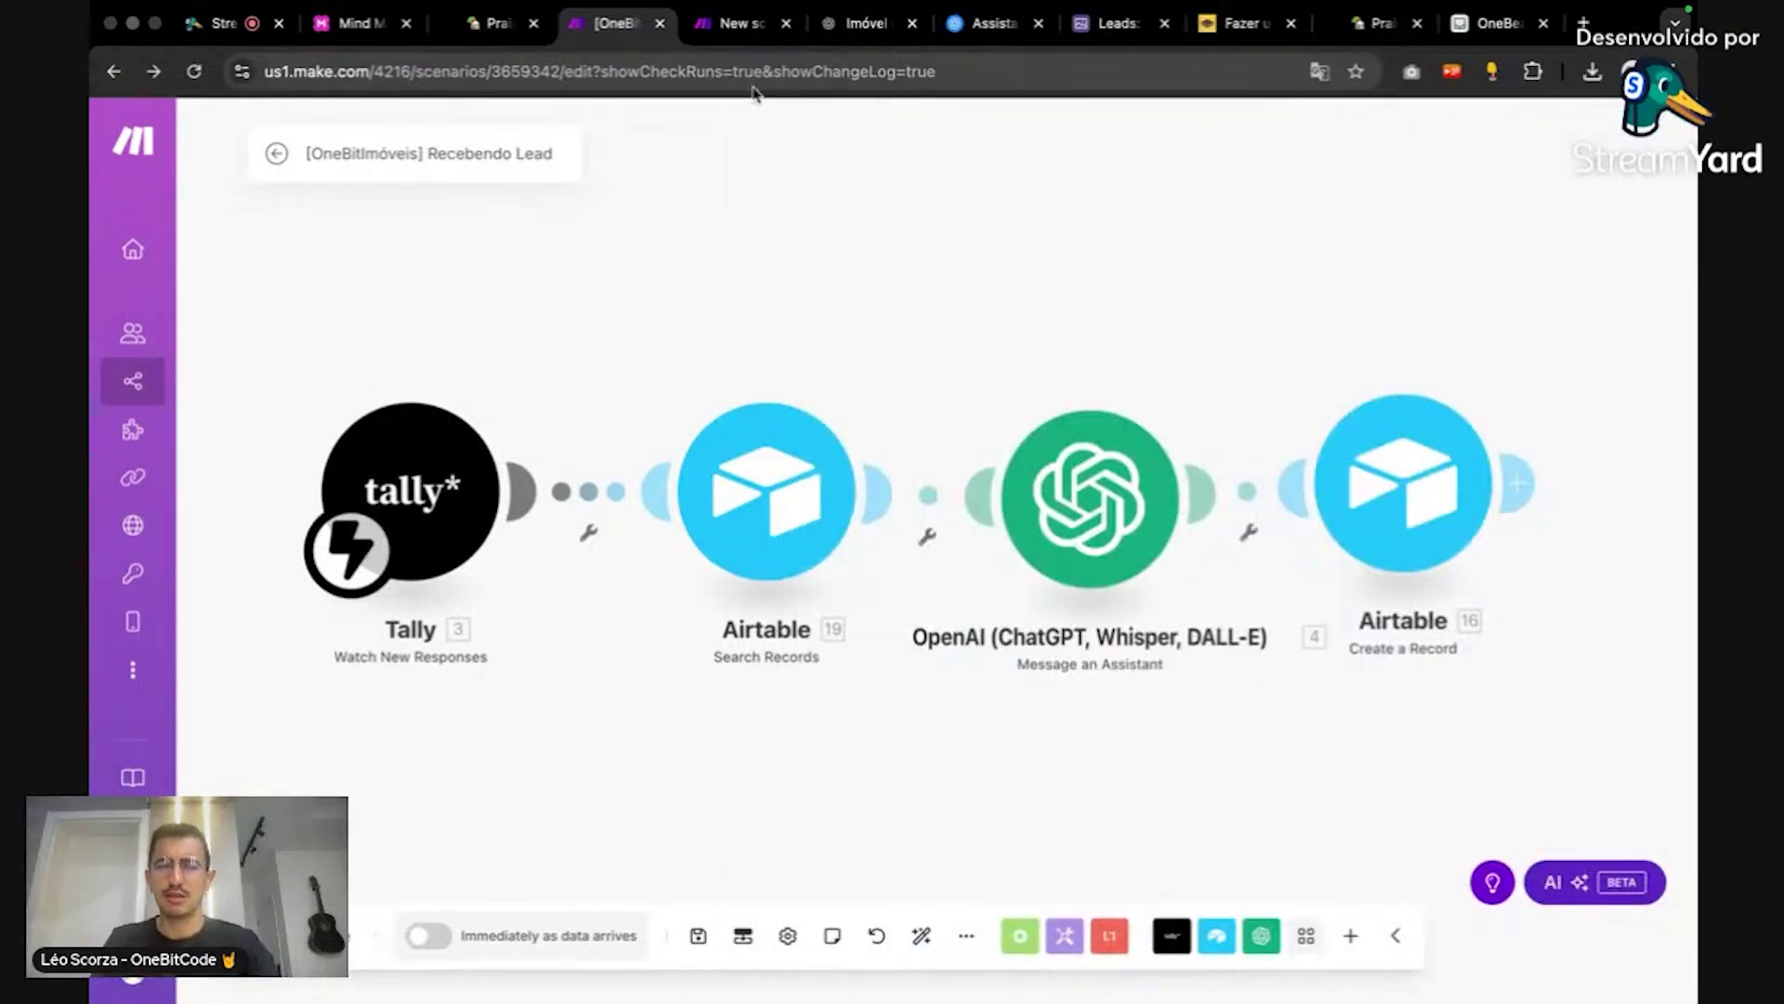
{"action": "left_click", "coordinate": [742, 25]}
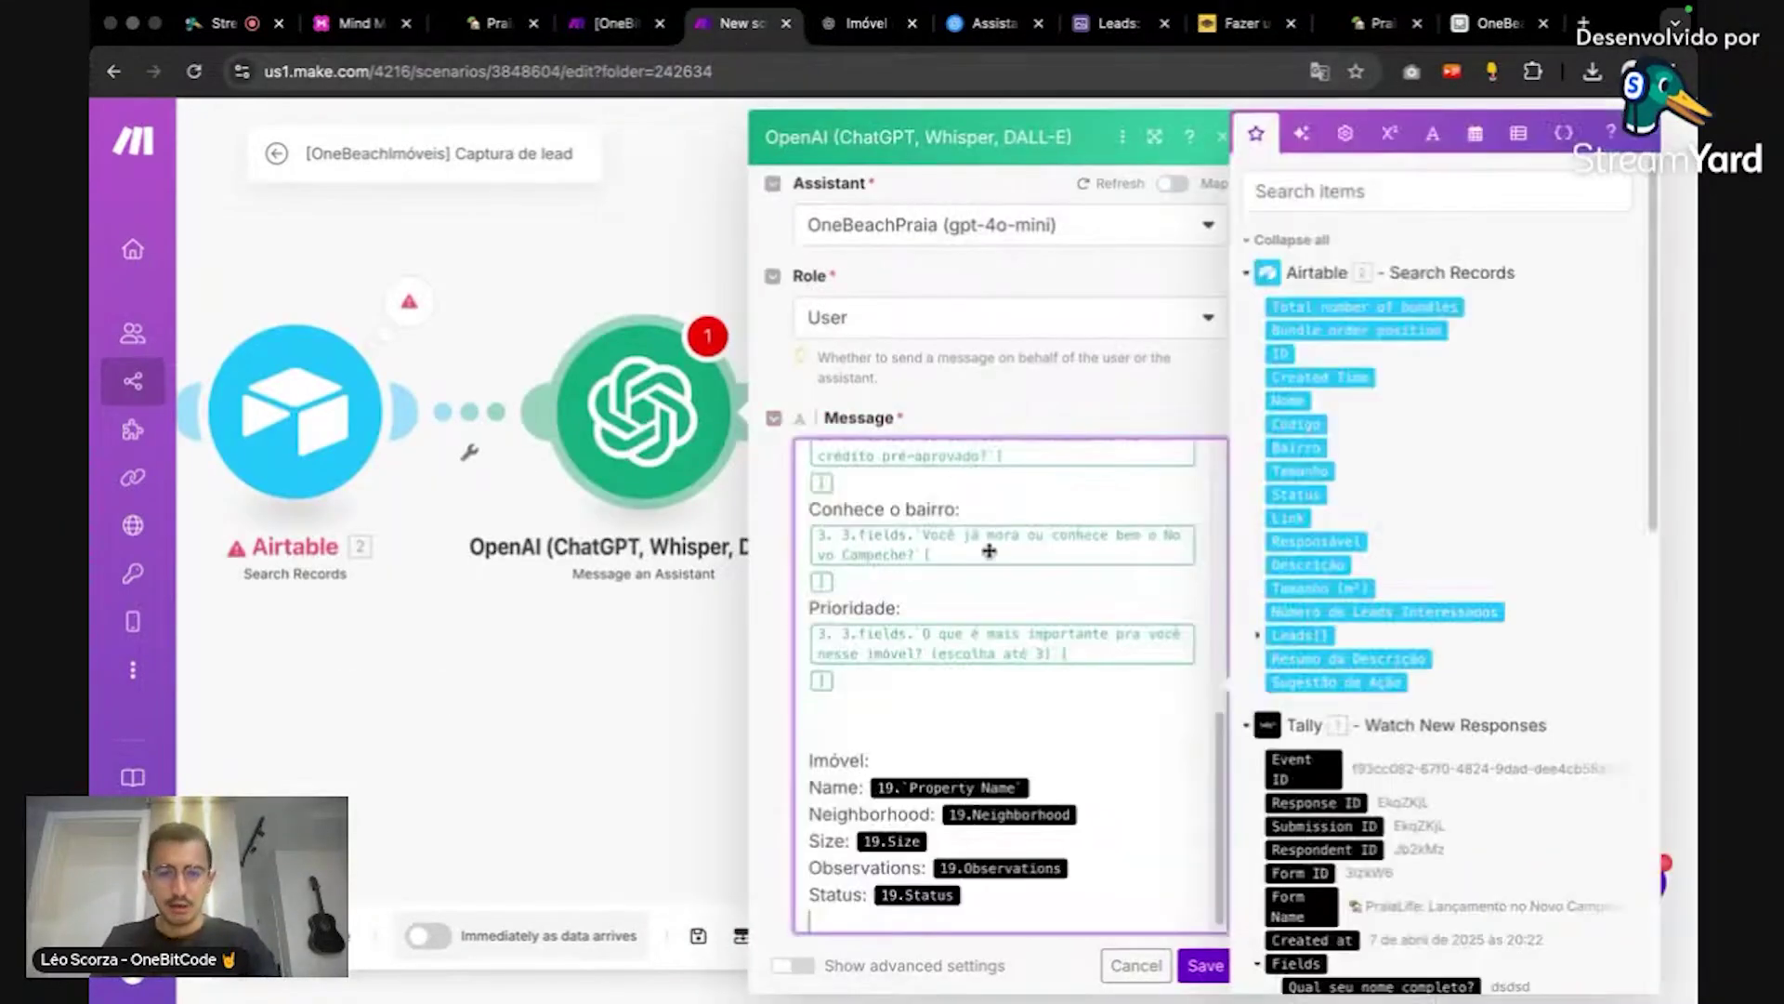
Step: Check the new module's Message, now beginning 'Avalie este lead:' with the mapped Tally answers
{"action": "scroll", "coordinate": [1078, 688], "scroll_direction": "up", "scroll_amount": 15}
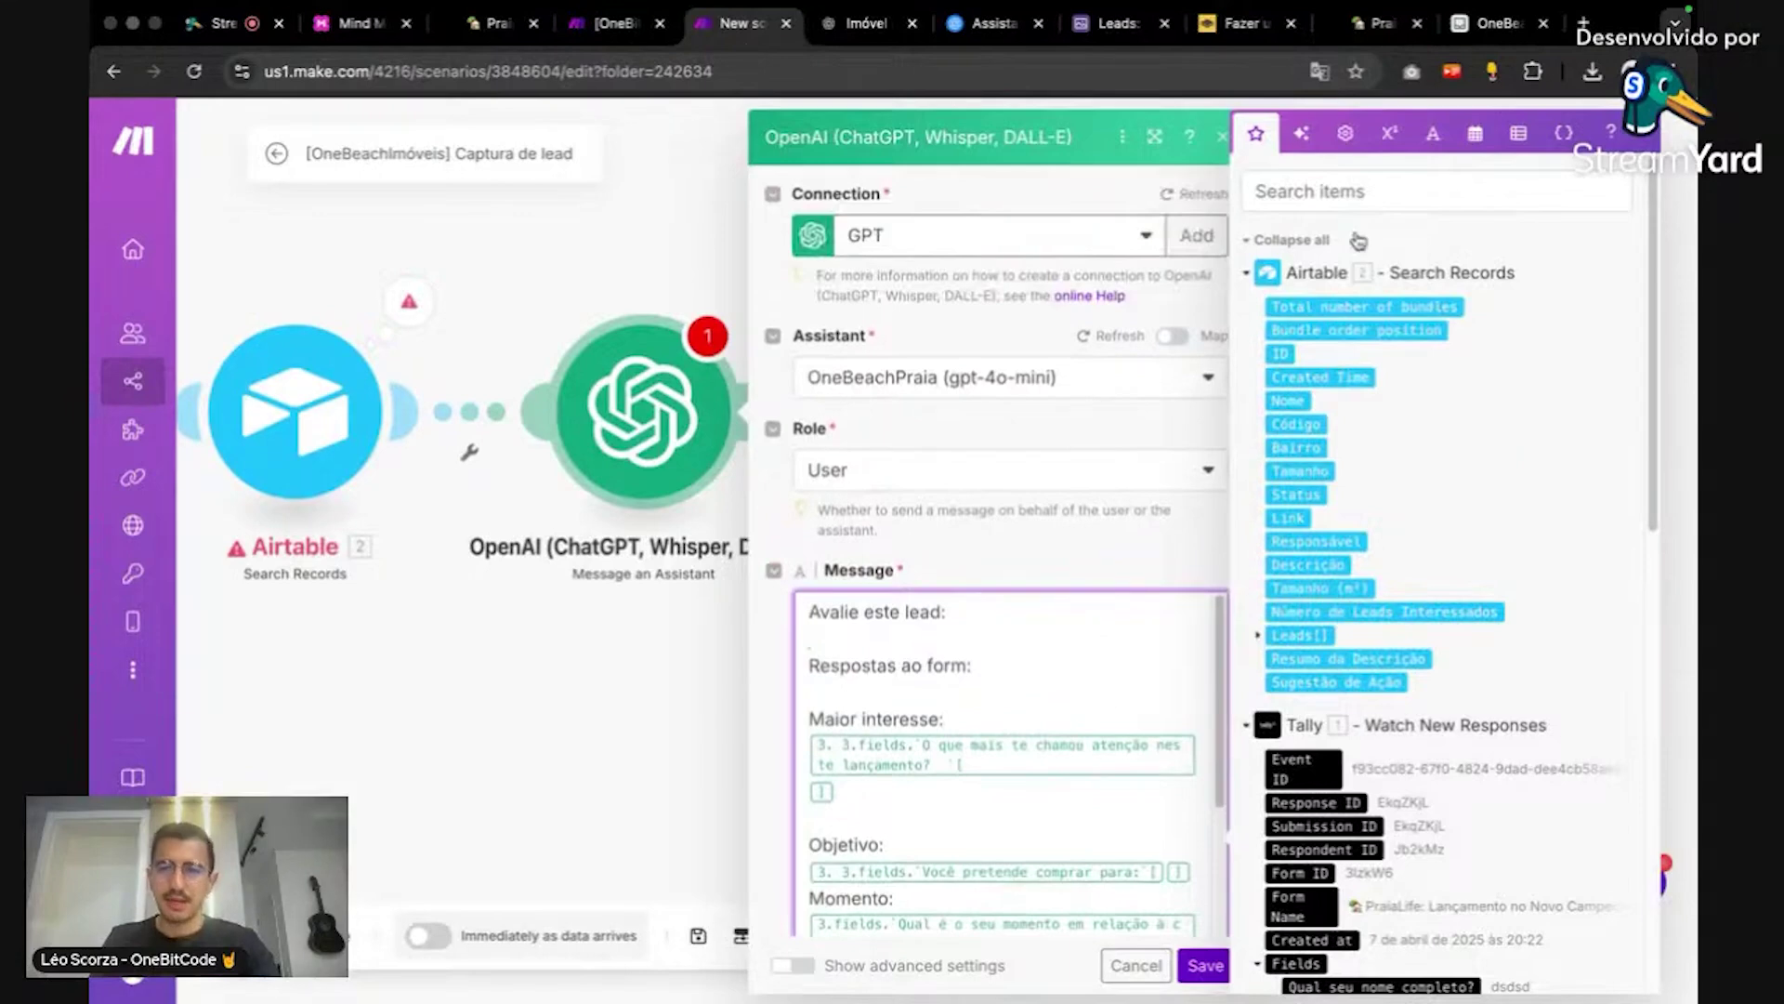
{"action": "left_click", "coordinate": [1636, 139]}
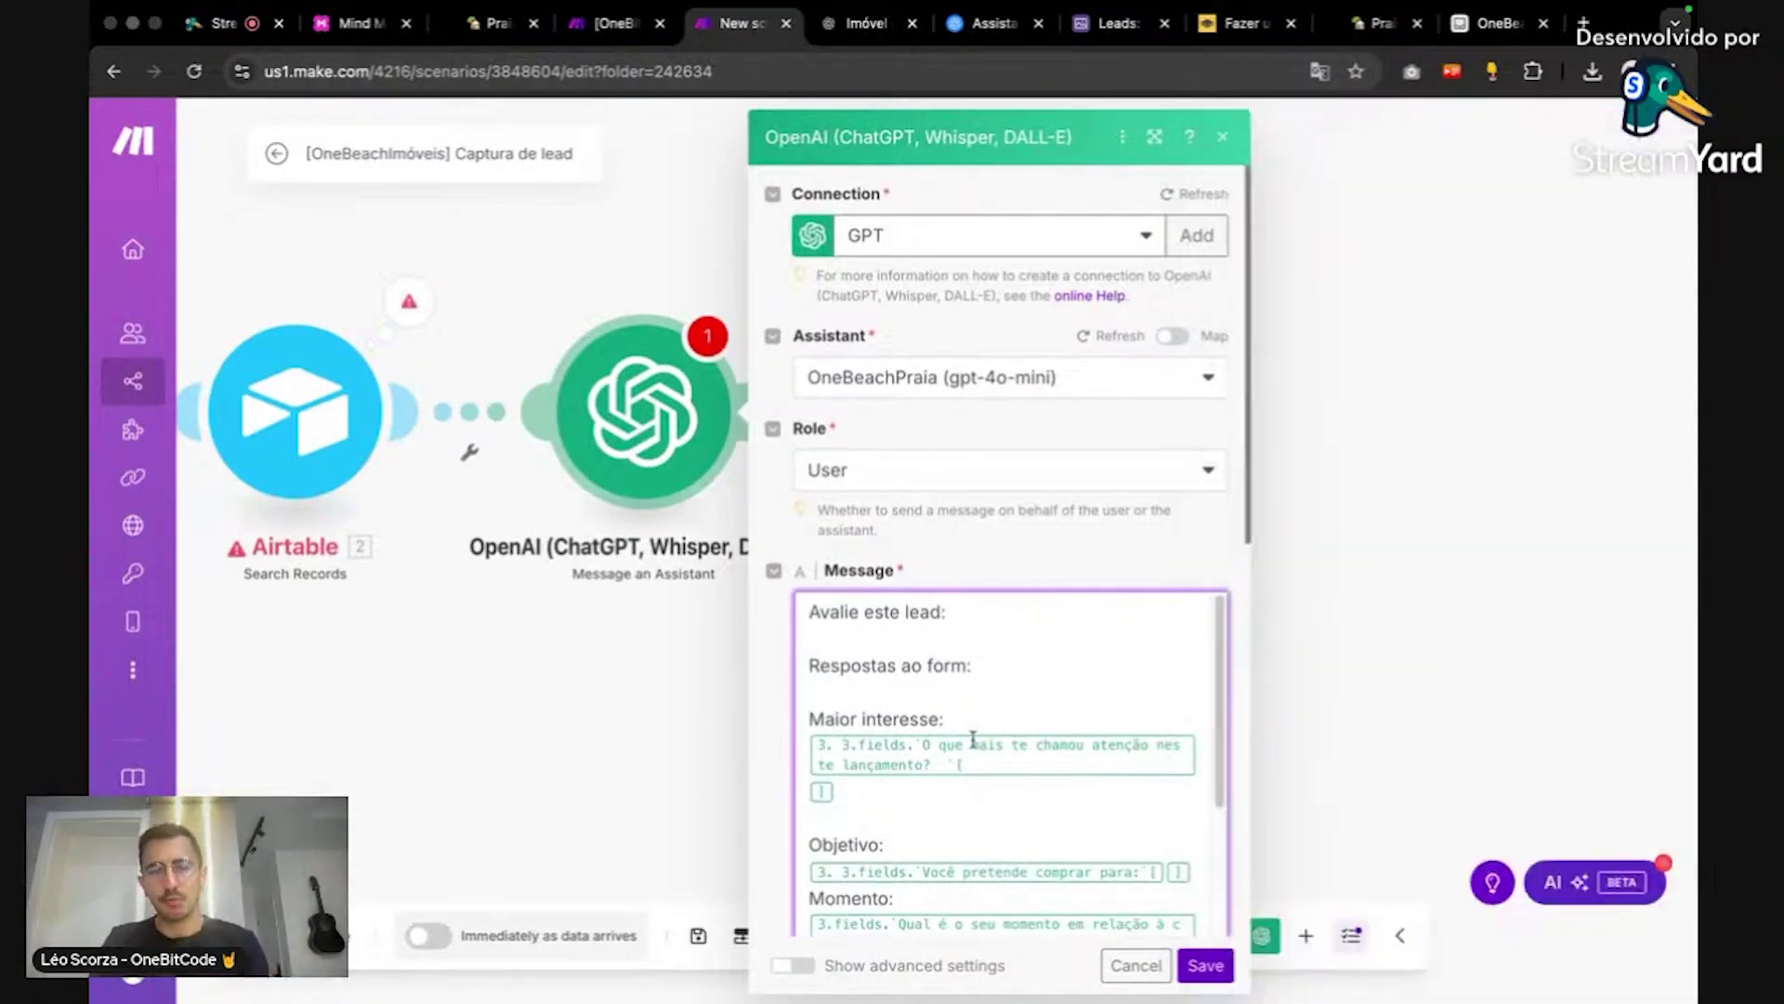
{"action": "left_click", "coordinate": [962, 22]}
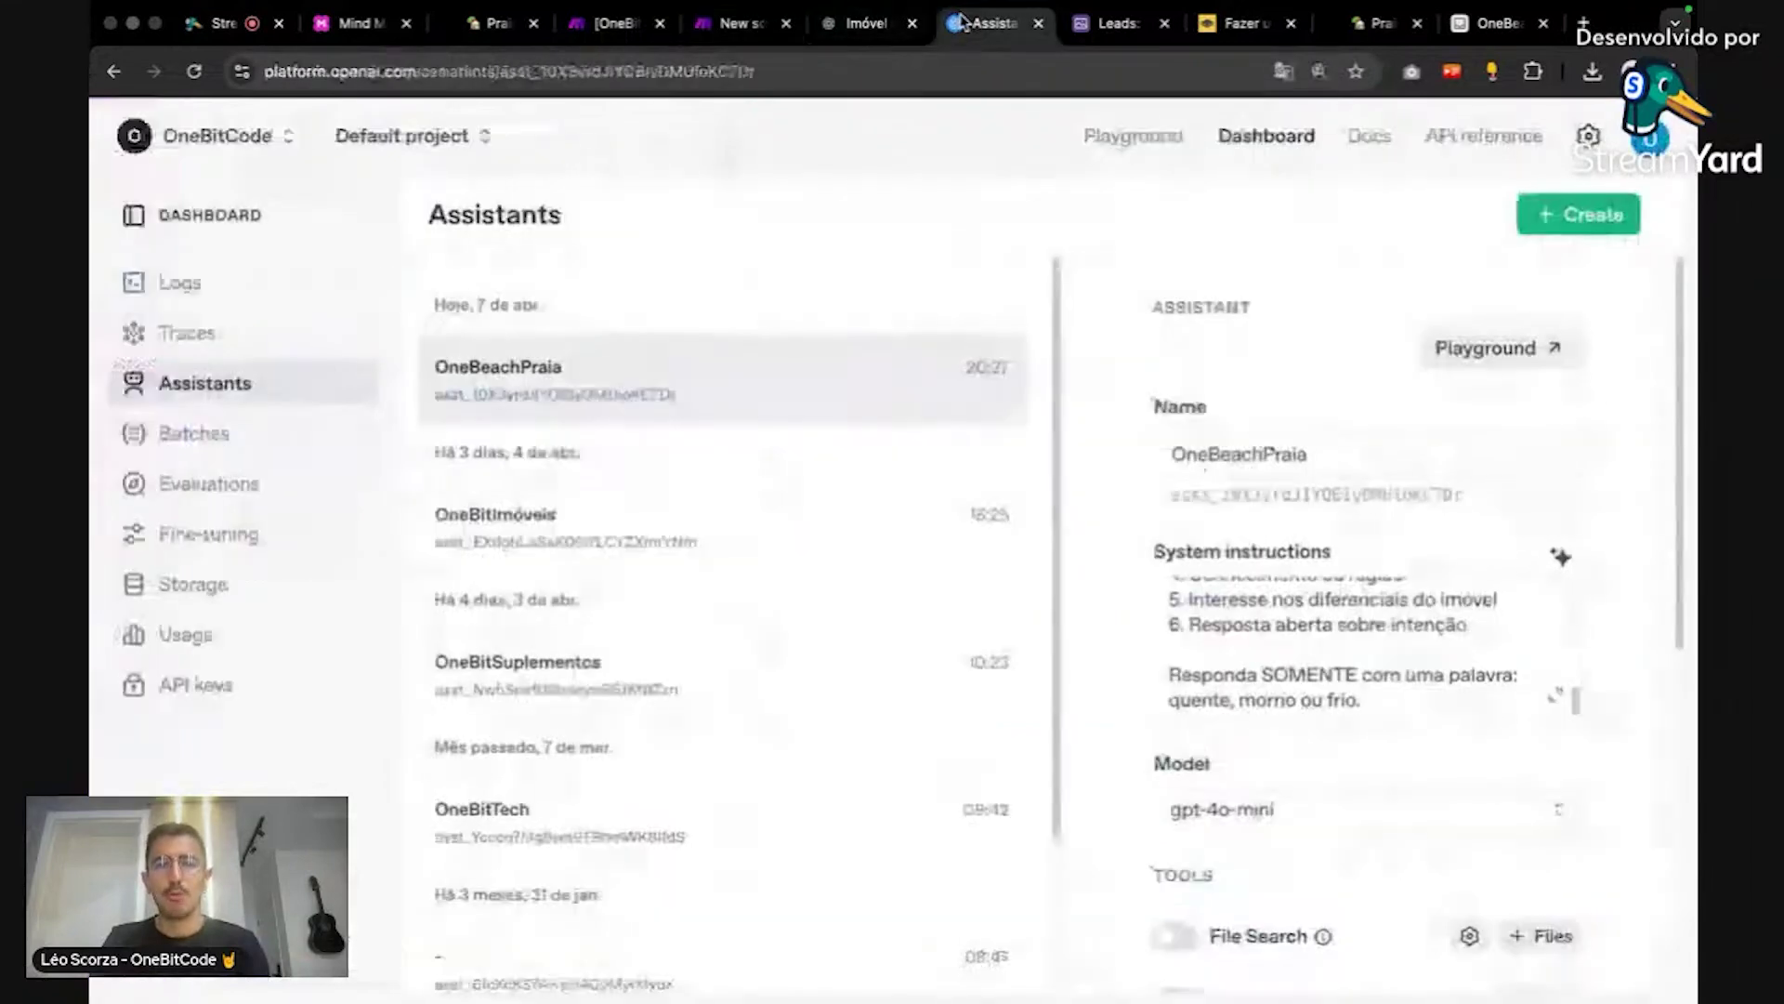
{"action": "left_click", "coordinate": [705, 33]}
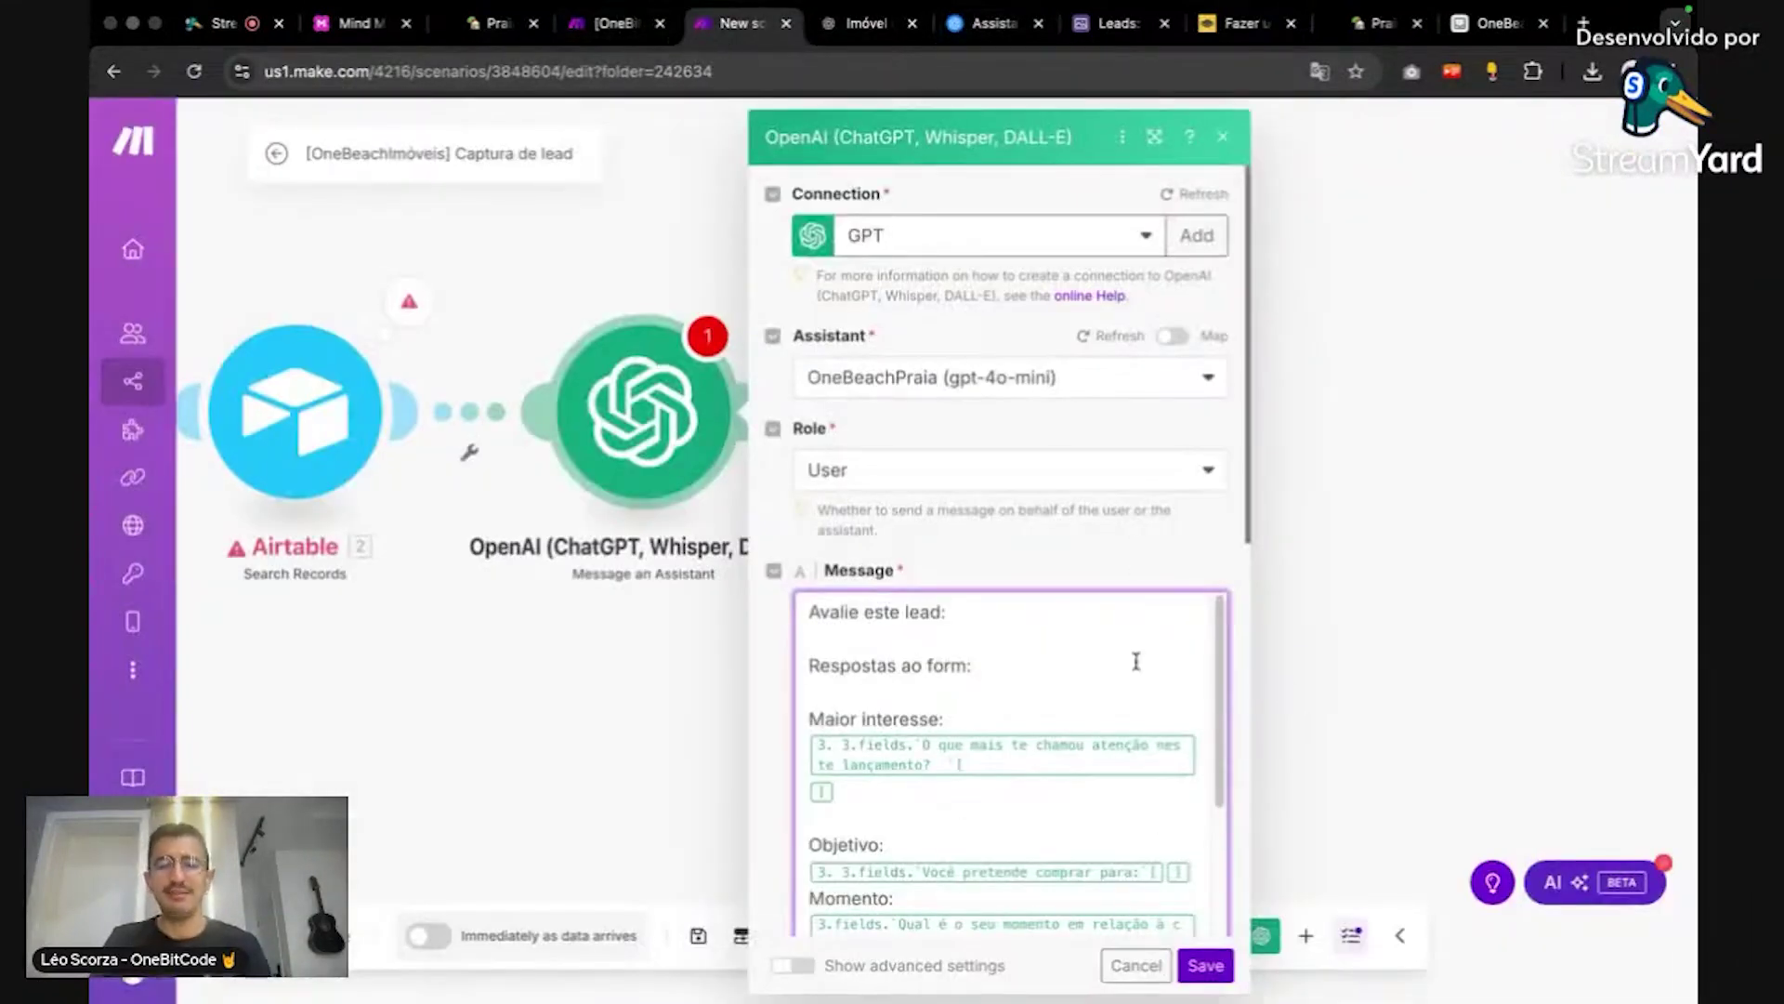
{"action": "scroll", "coordinate": [1132, 665], "scroll_direction": "down", "scroll_amount": 3}
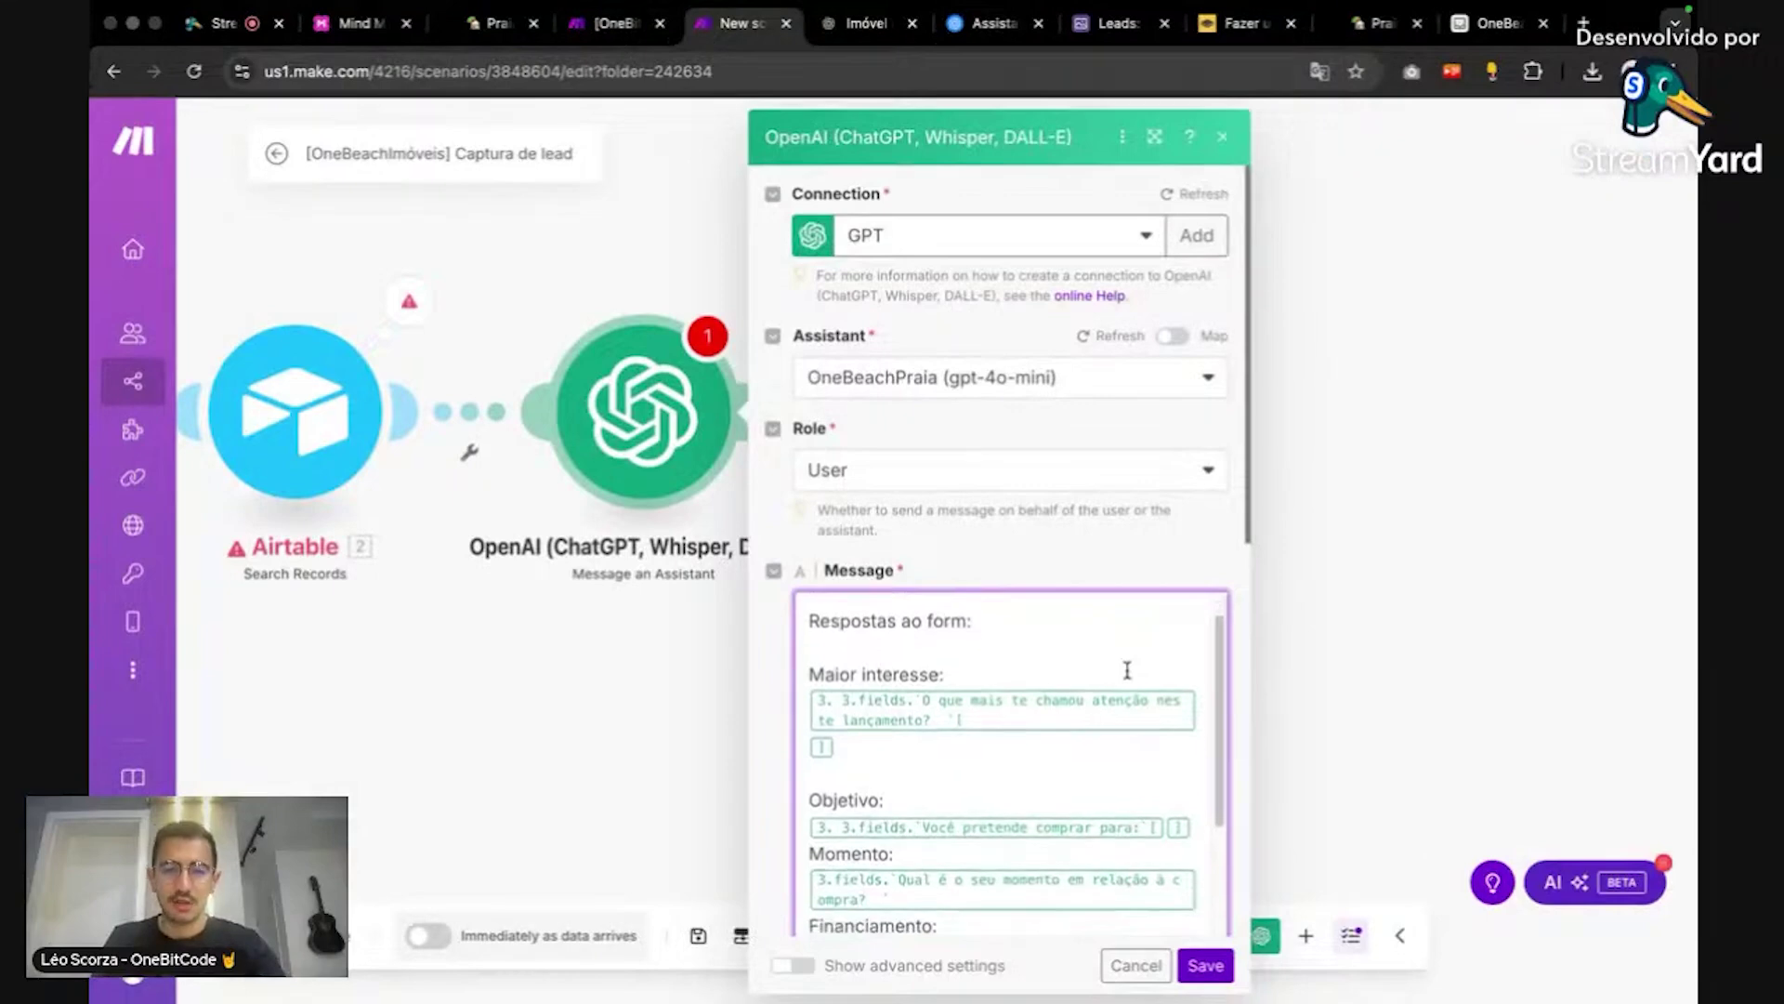
{"action": "scroll", "coordinate": [1127, 669], "scroll_direction": "up", "scroll_amount": 3}
{"action": "left_click_drag", "start_coordinate": [973, 665], "coordinate": [804, 597]}
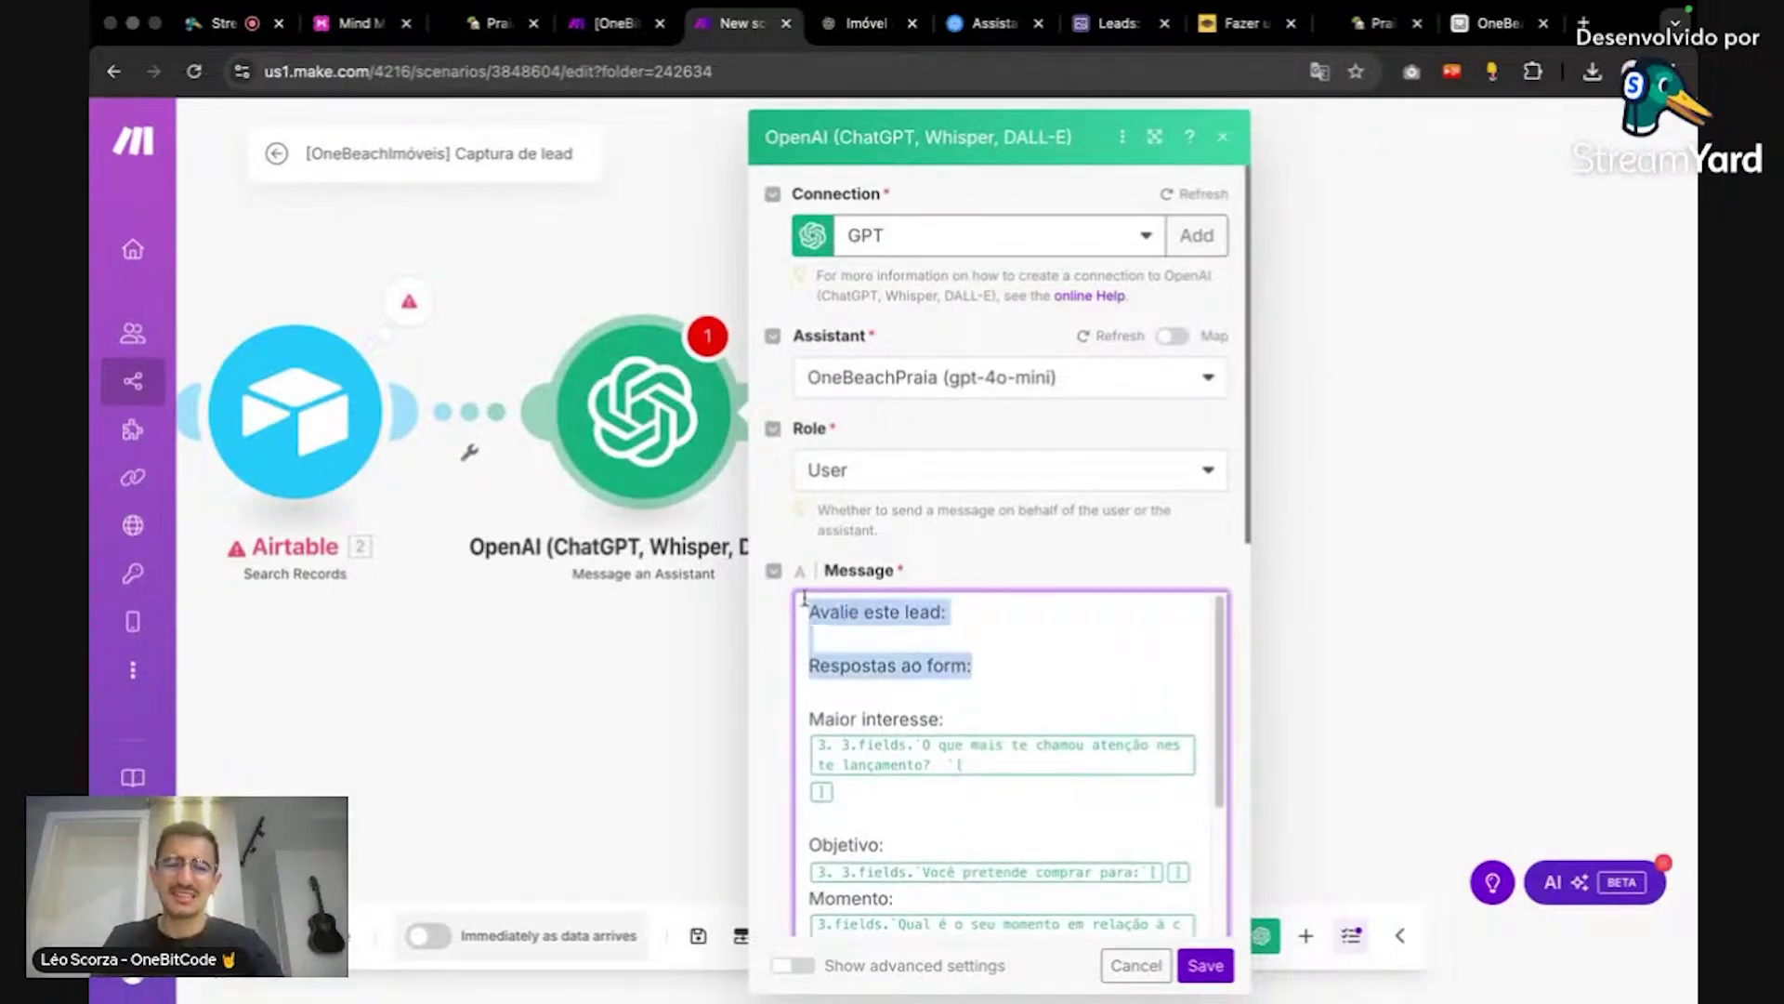
{"action": "left_click", "coordinate": [1016, 666]}
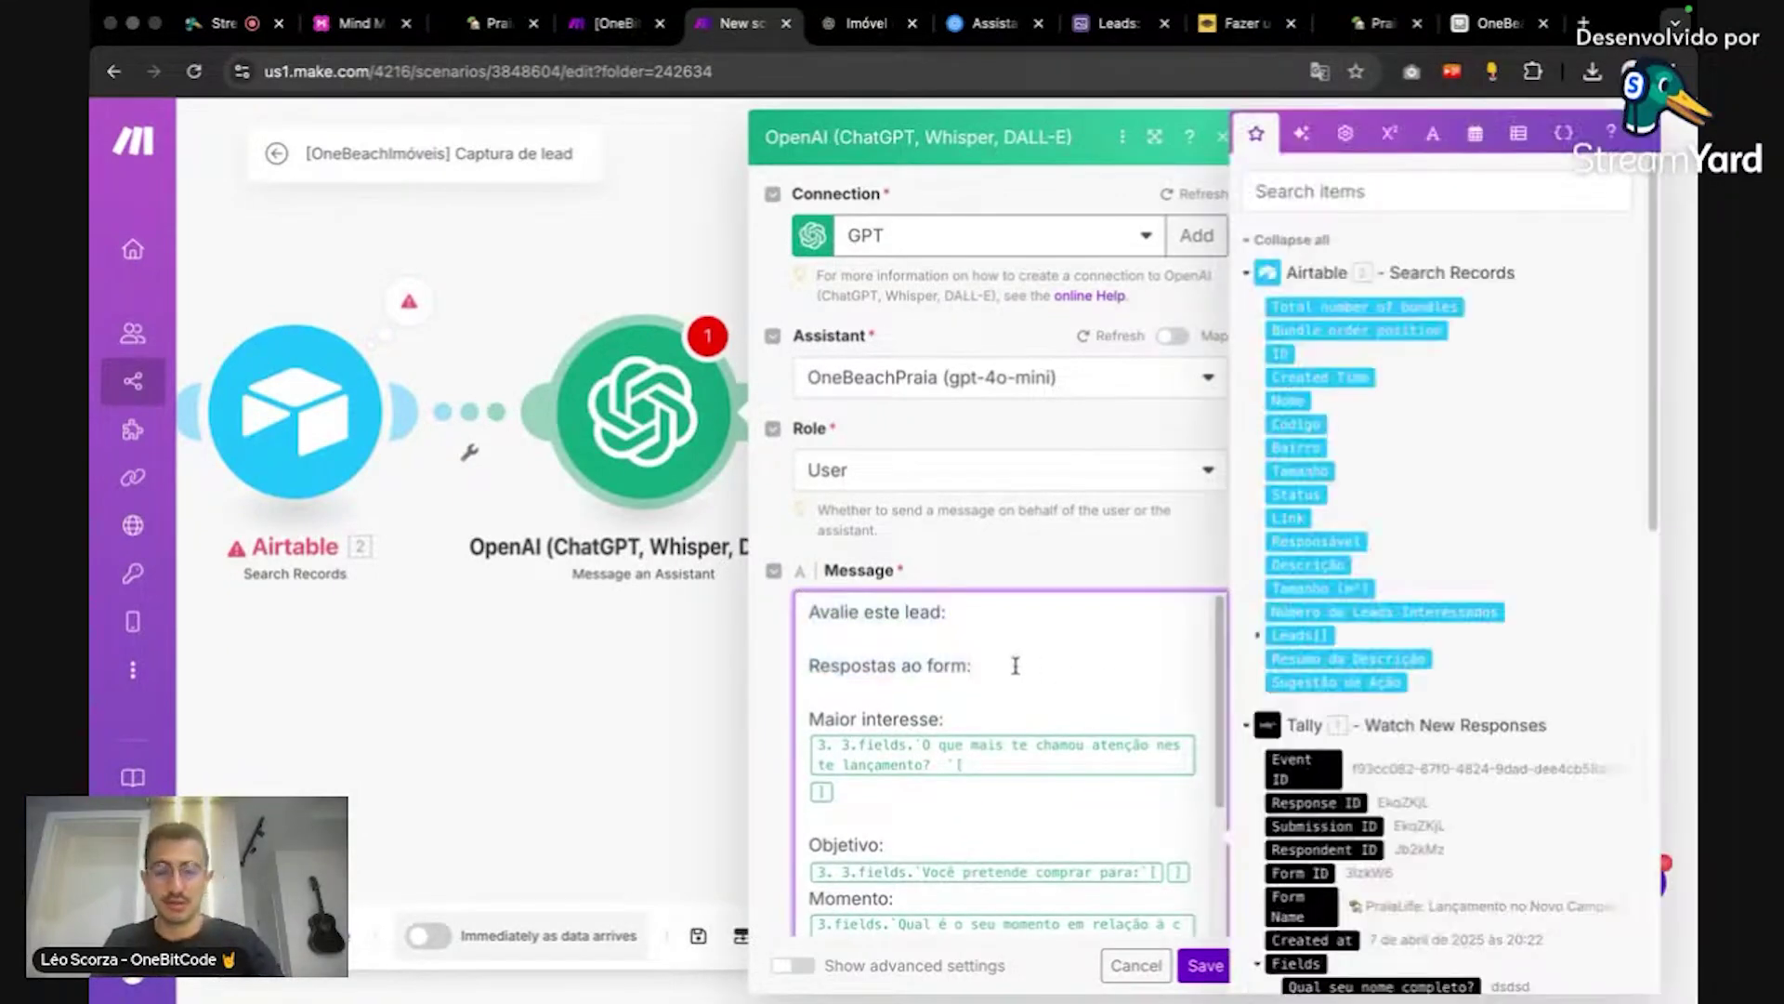
{"action": "scroll", "coordinate": [1016, 665], "scroll_direction": "down", "scroll_amount": 3}
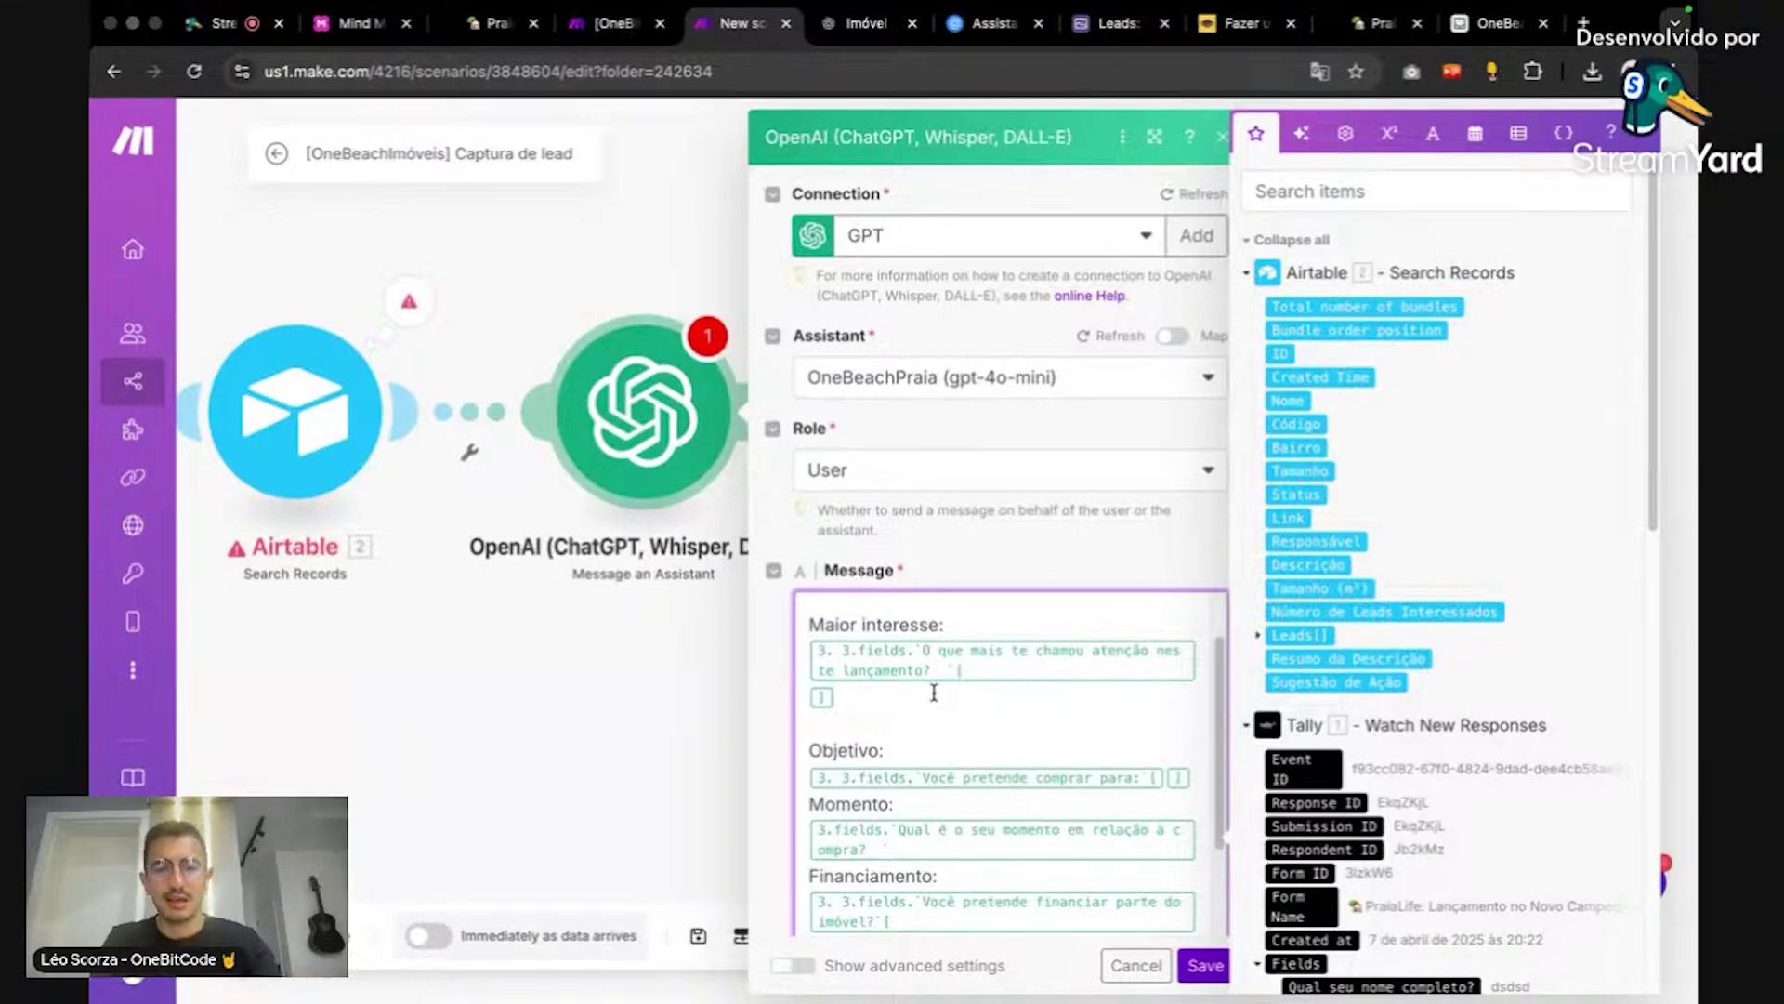
Step: Replace the old mappings for Maior interesse, Objetivo, Momento and Financiamento with this scenario's Tally answers
{"action": "key", "text": "BackSpace"}
{"action": "key", "text": "BackSpace"}
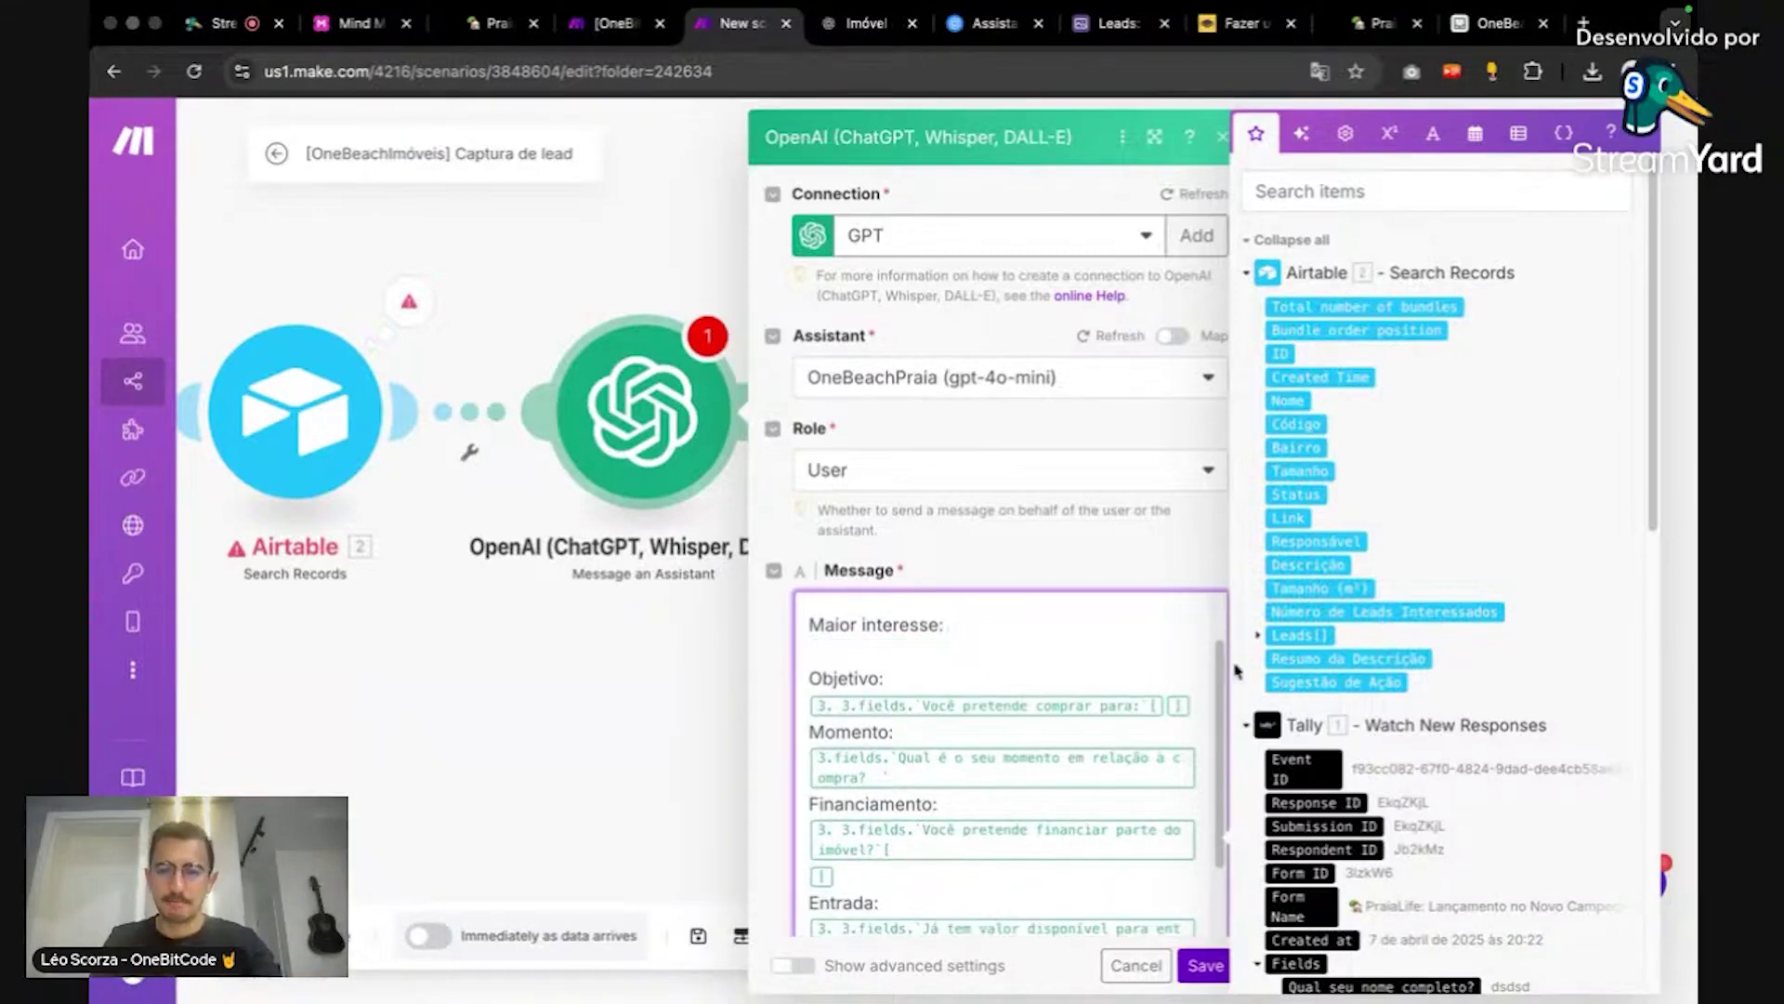
{"action": "scroll", "coordinate": [1482, 638], "scroll_direction": "down", "scroll_amount": 5}
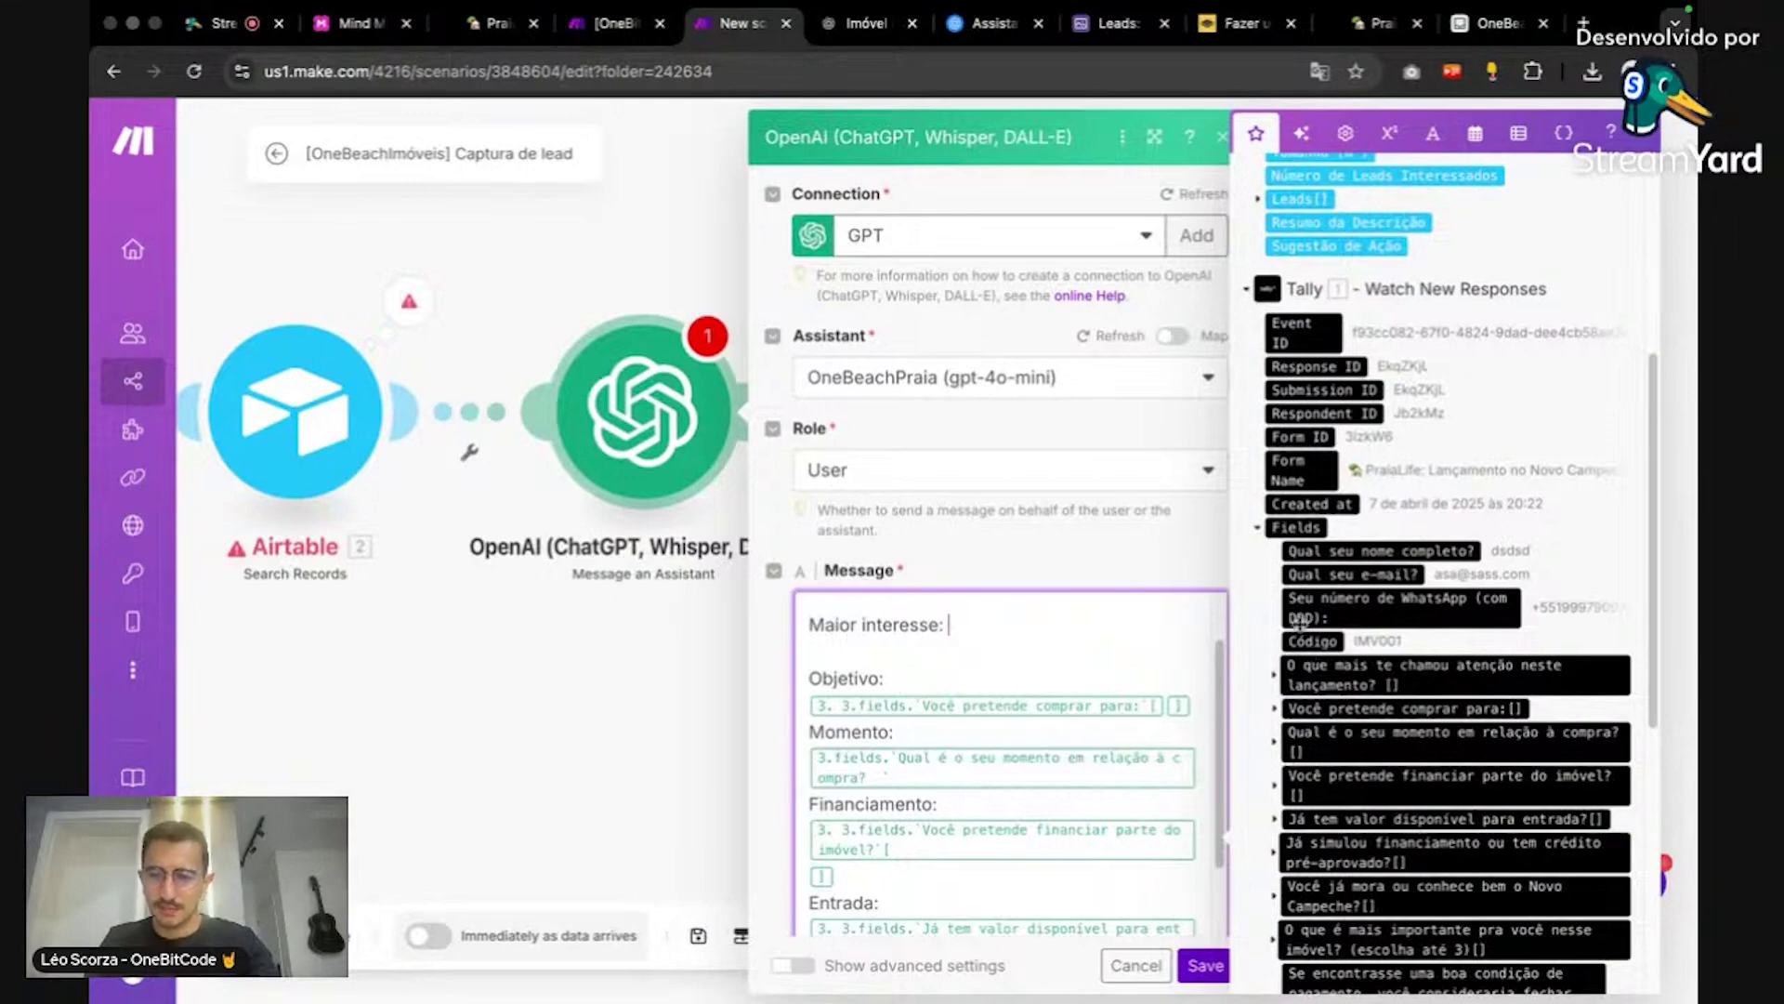
{"action": "left_click", "coordinate": [1271, 677]}
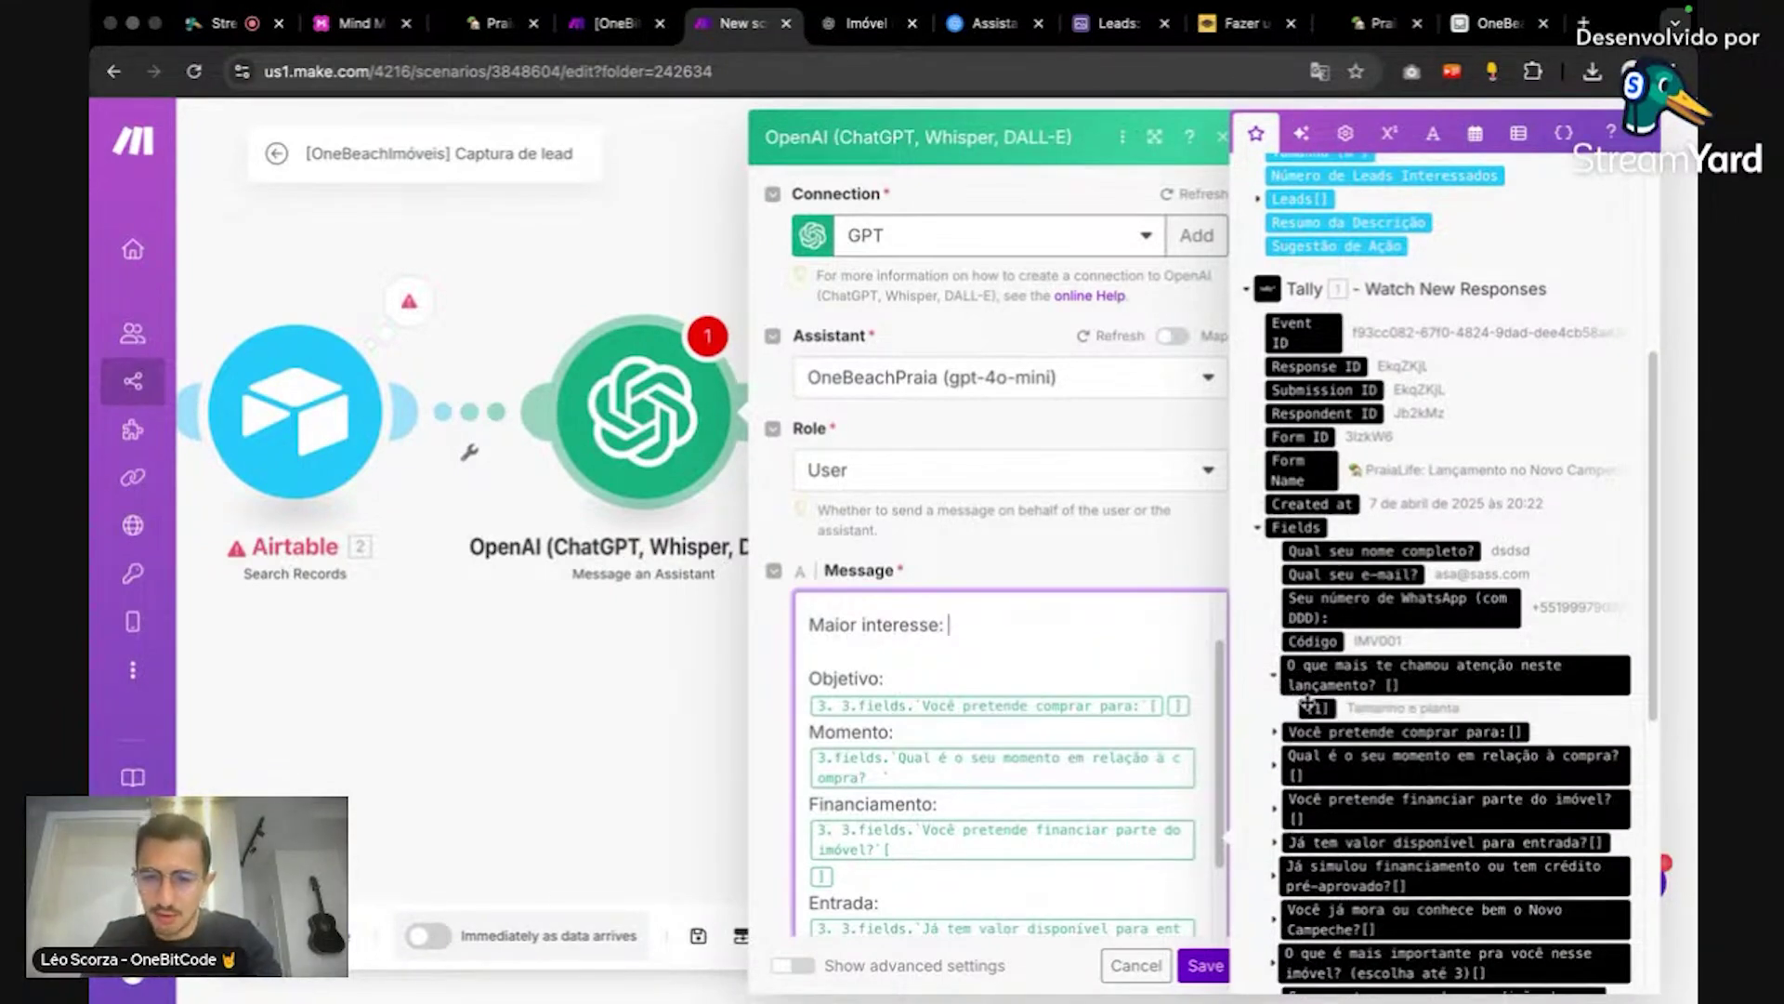
{"action": "left_click", "coordinate": [1308, 711]}
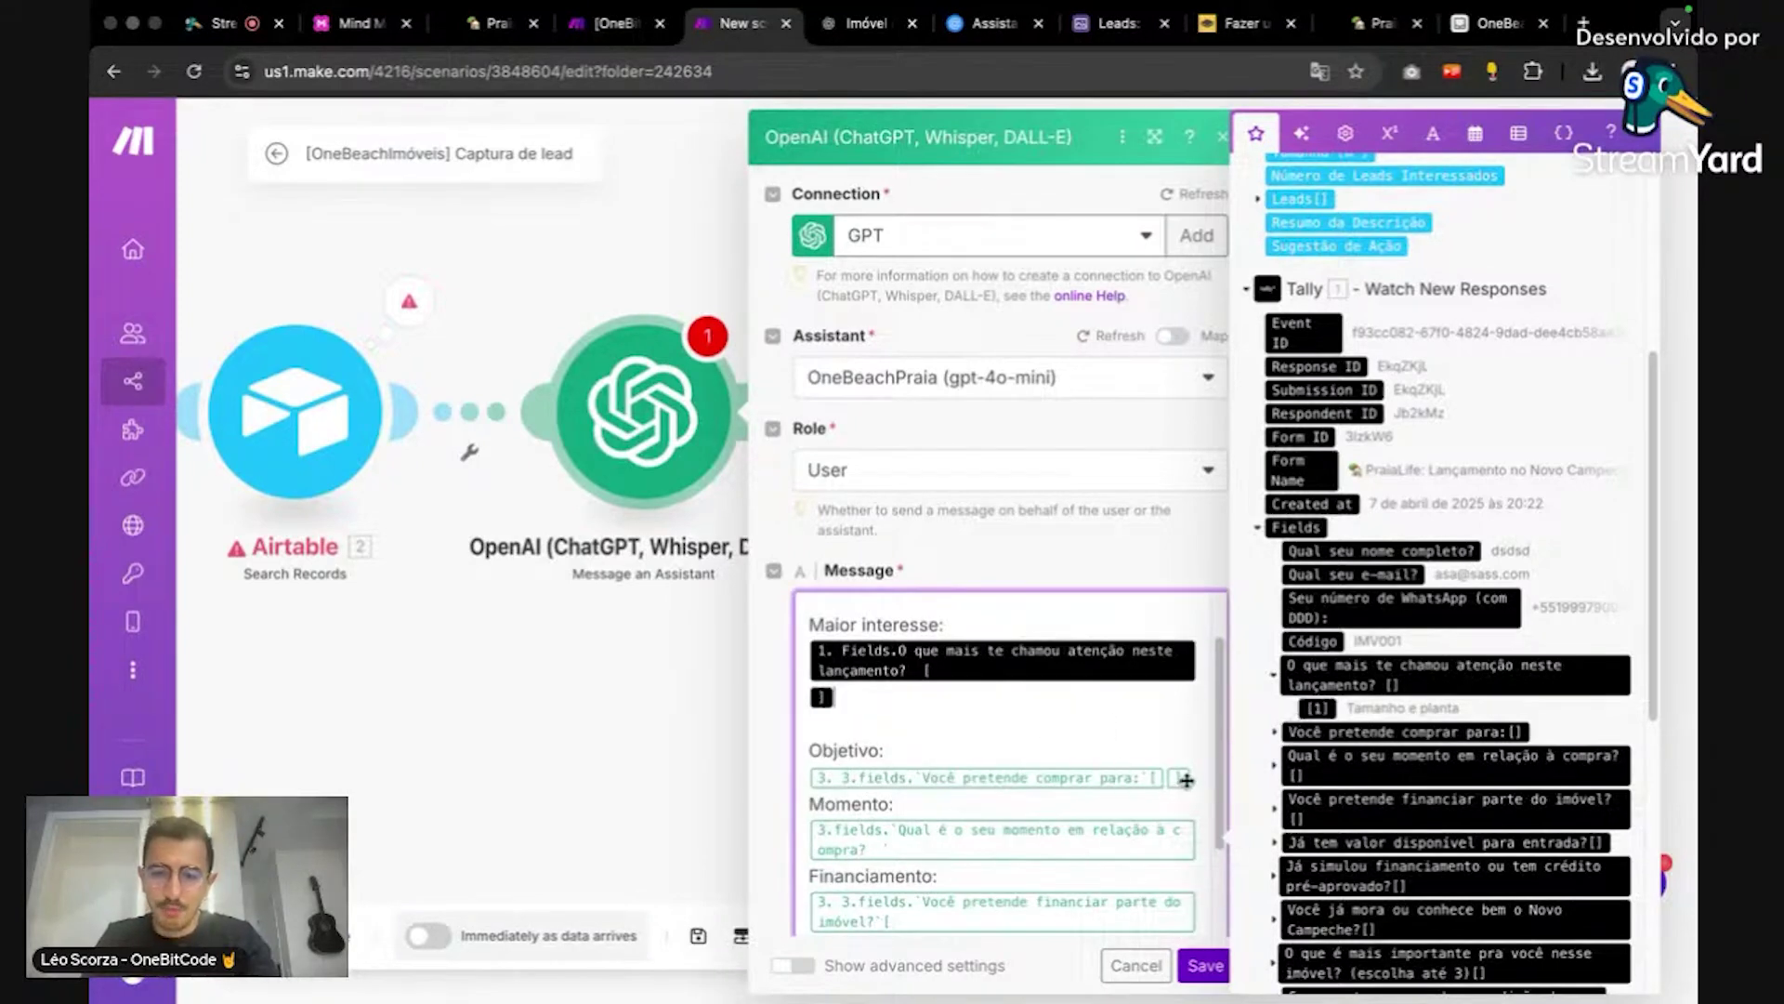
{"action": "key", "text": "BackSpace"}
{"action": "key", "text": "BackSpace"}
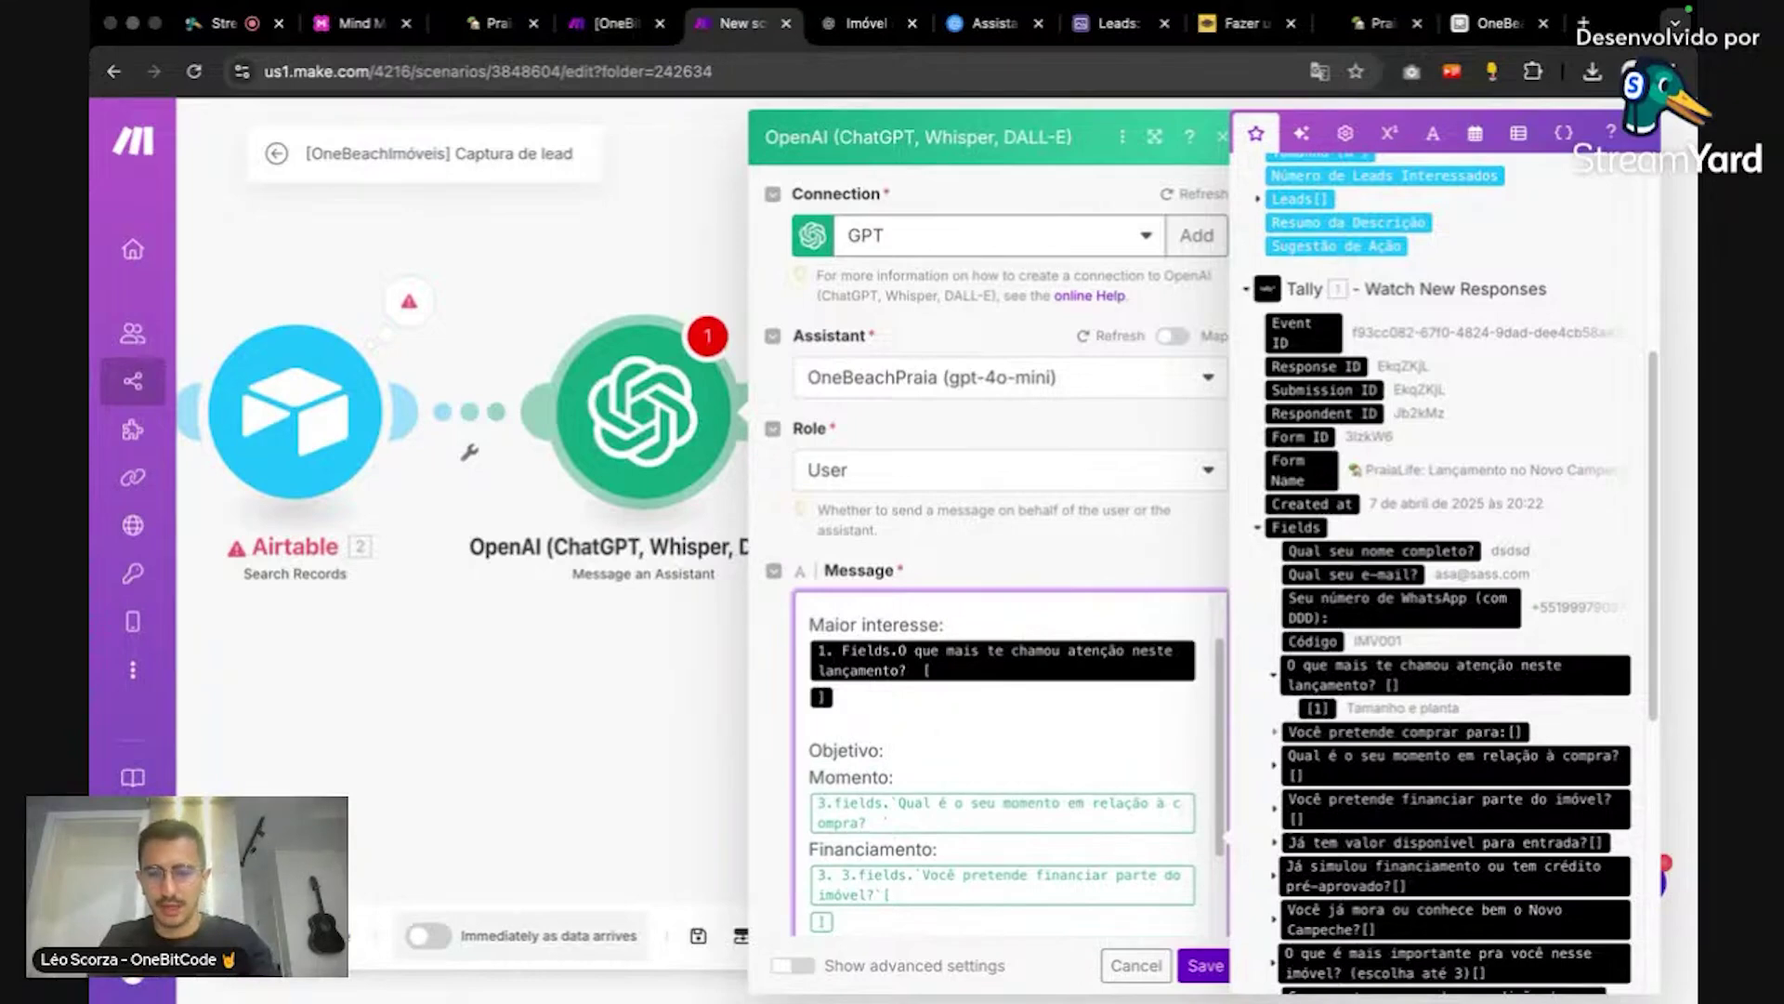
{"action": "left_click", "coordinate": [1277, 734]}
{"action": "left_click", "coordinate": [1275, 762]}
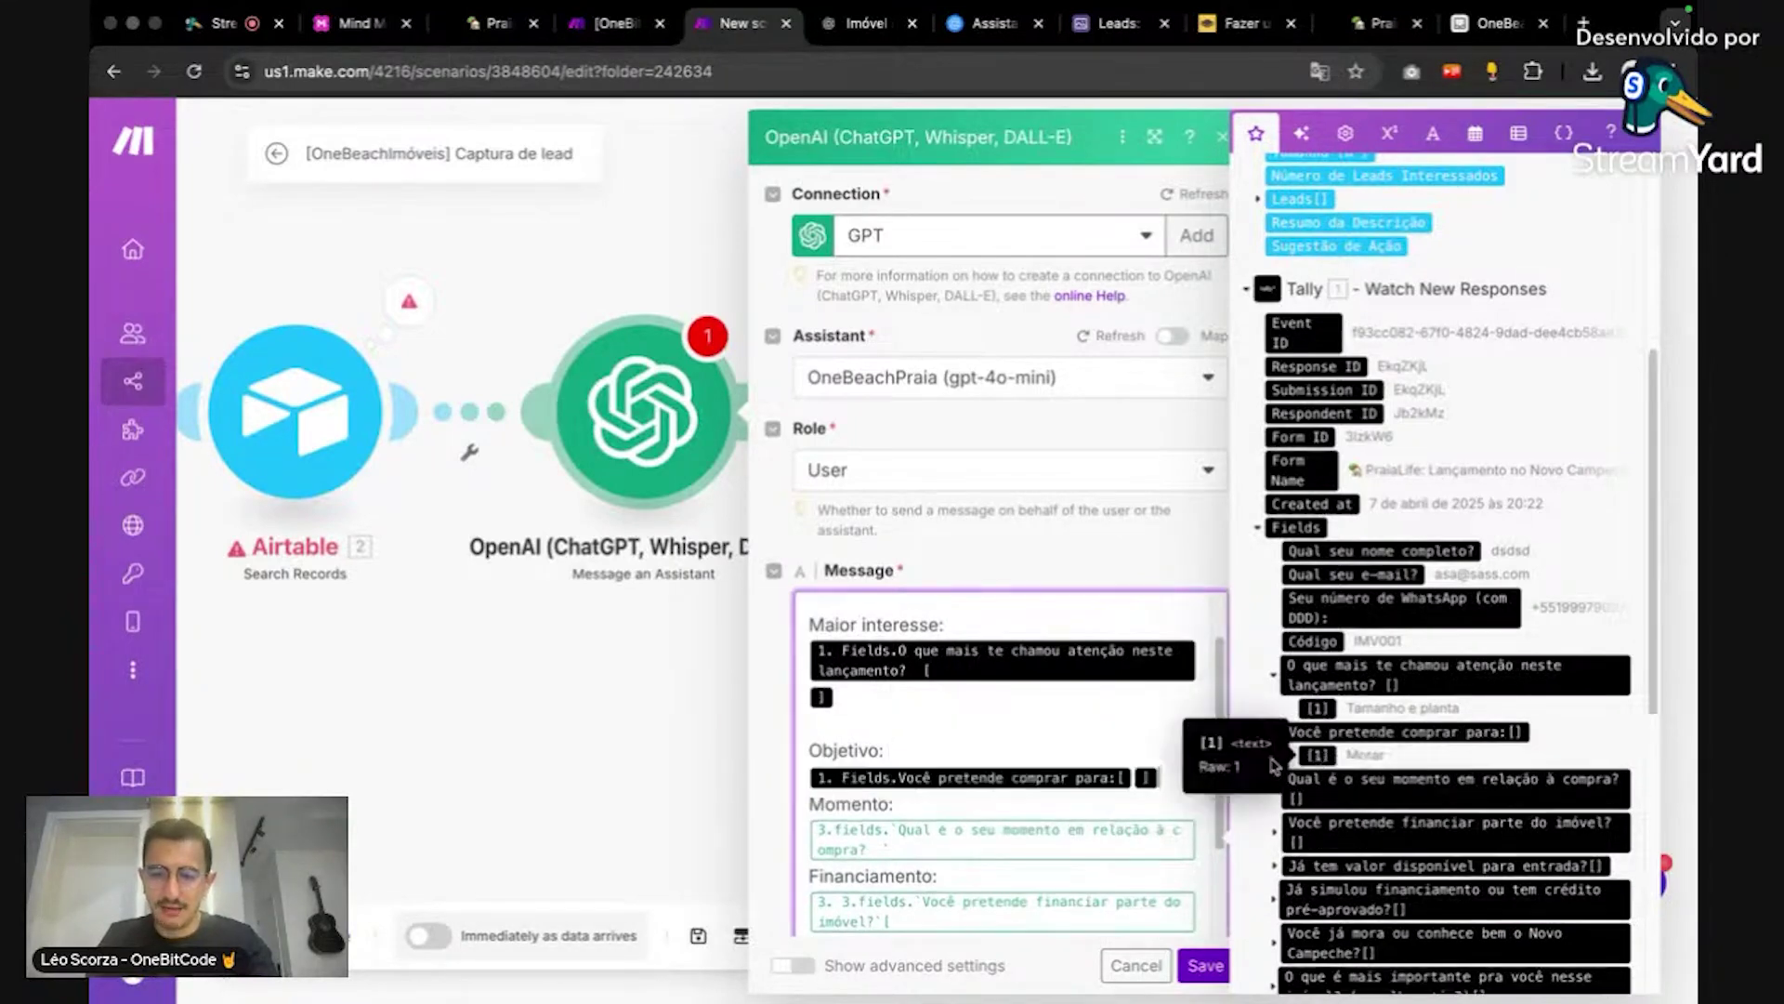
{"action": "scroll", "coordinate": [1035, 744], "scroll_direction": "down", "scroll_amount": 2}
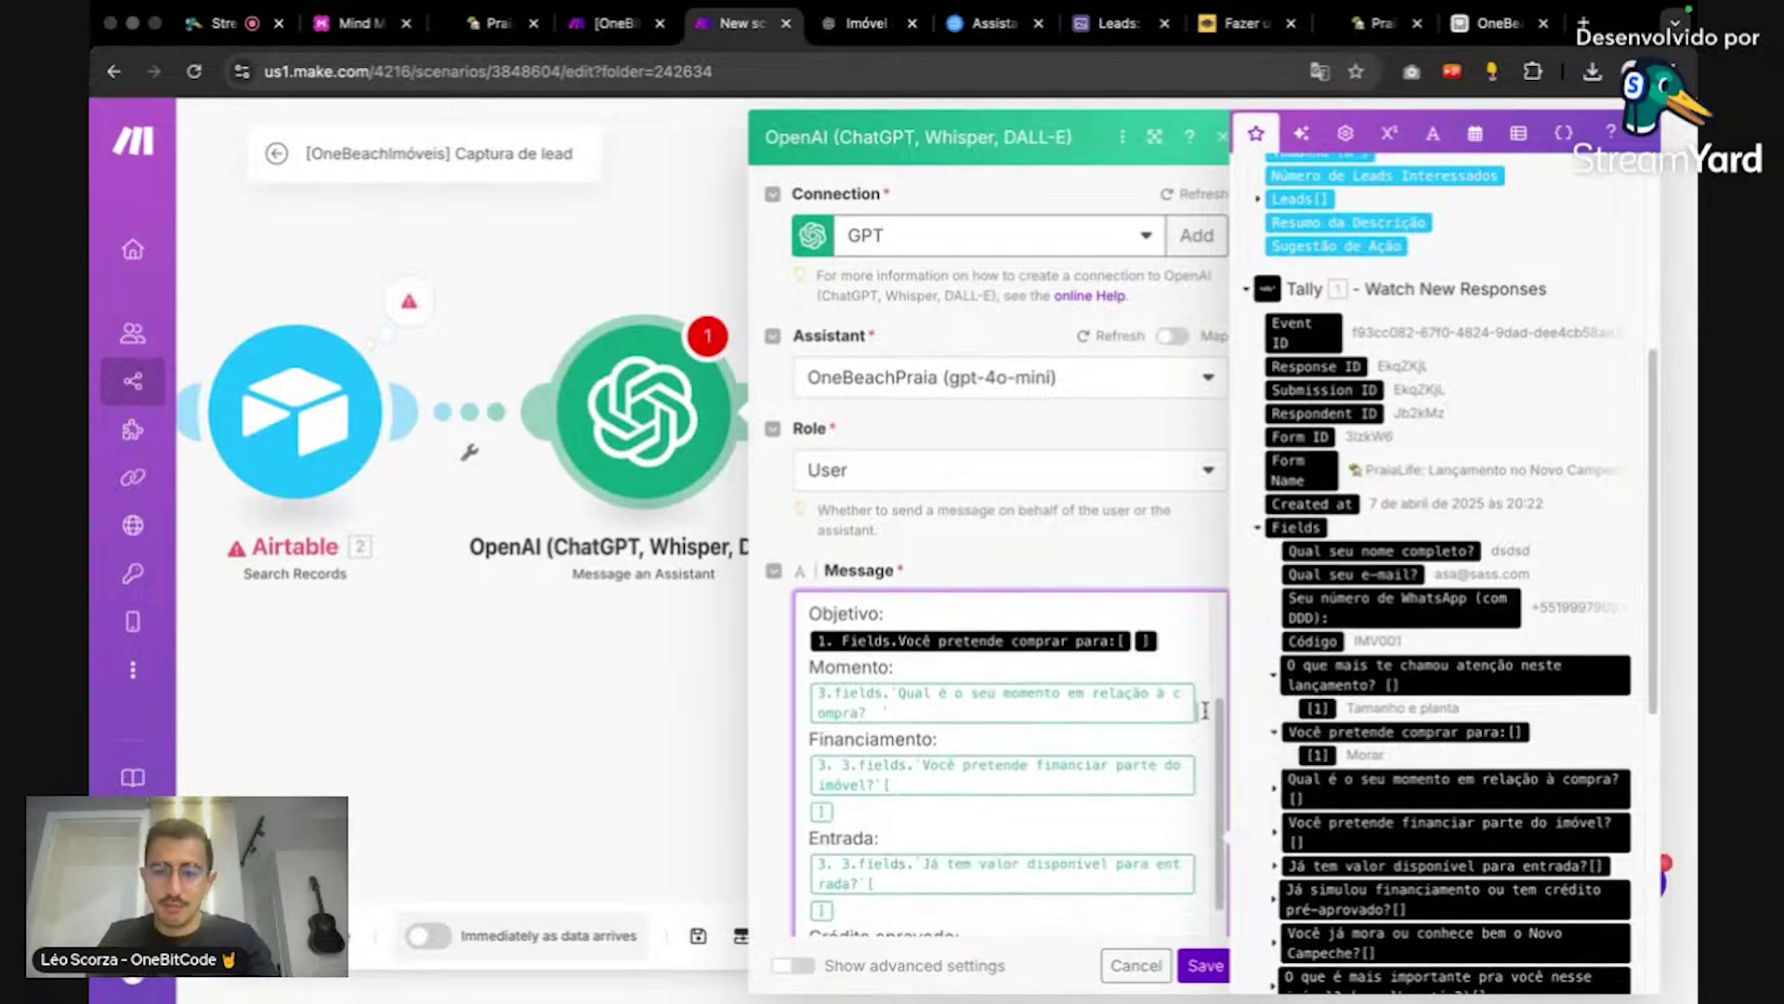
{"action": "left_click", "coordinate": [1206, 709]}
{"action": "key", "text": "BackSpace"}
{"action": "key", "text": "BackSpace"}
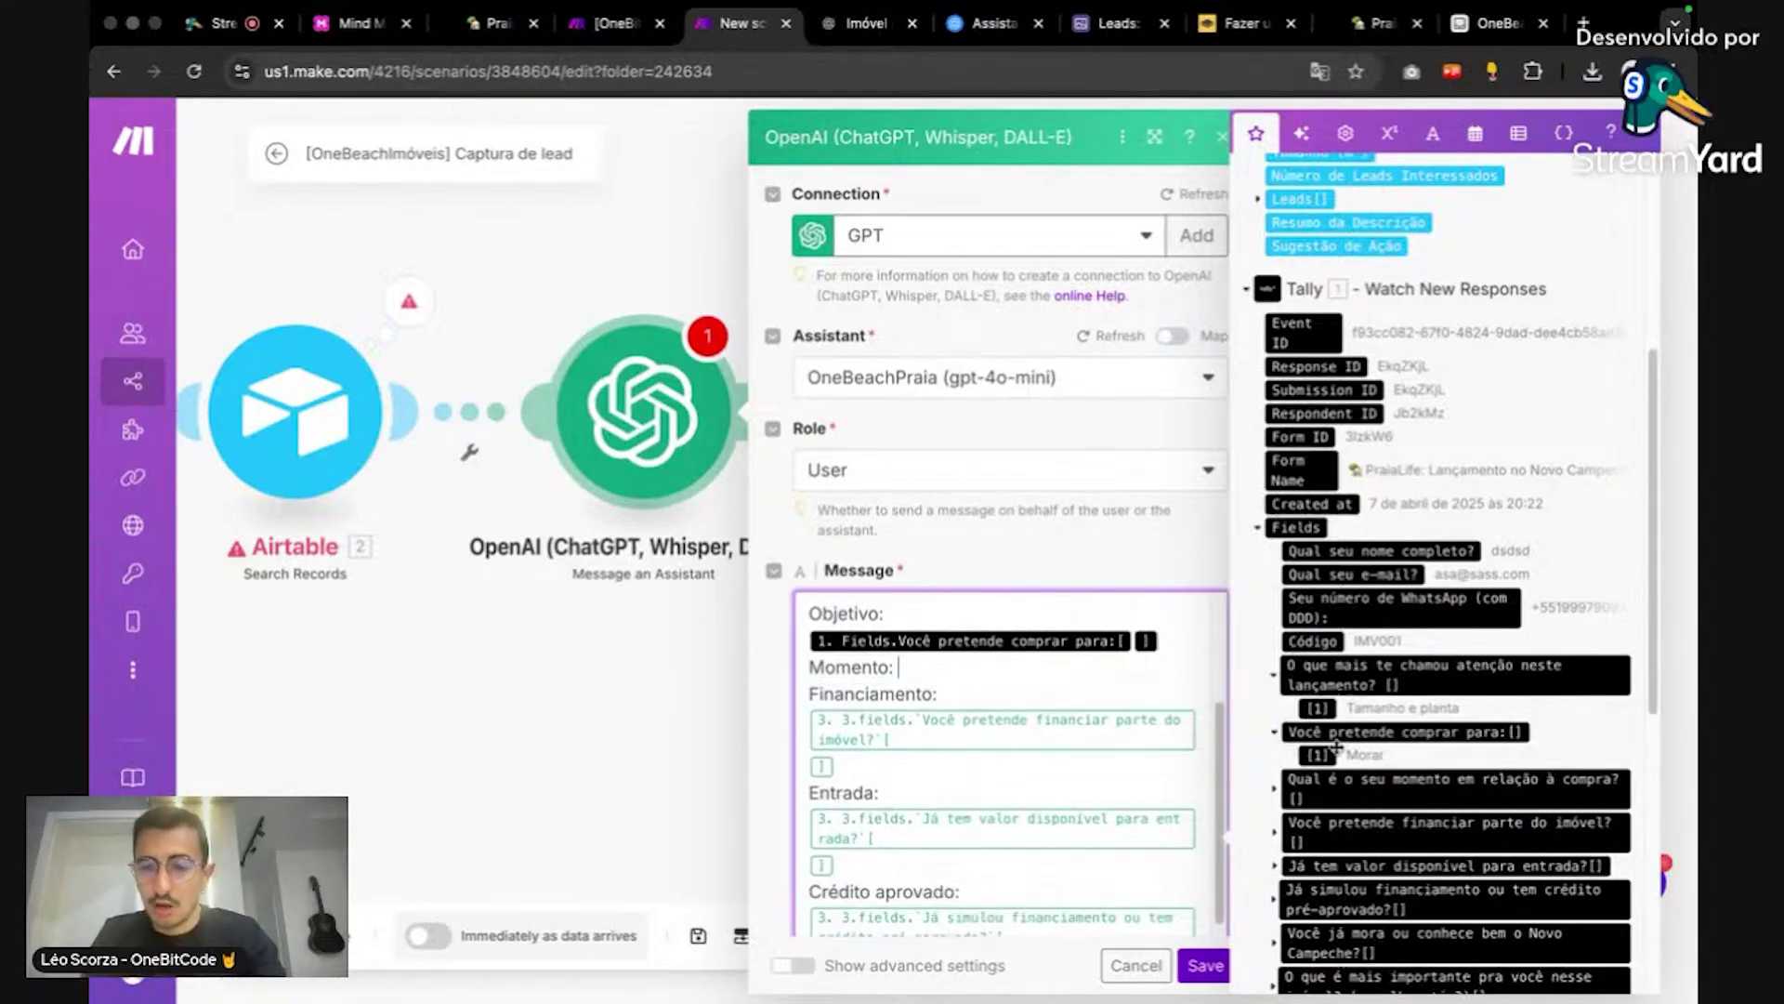
{"action": "scroll", "coordinate": [1336, 748], "scroll_direction": "down", "scroll_amount": 1}
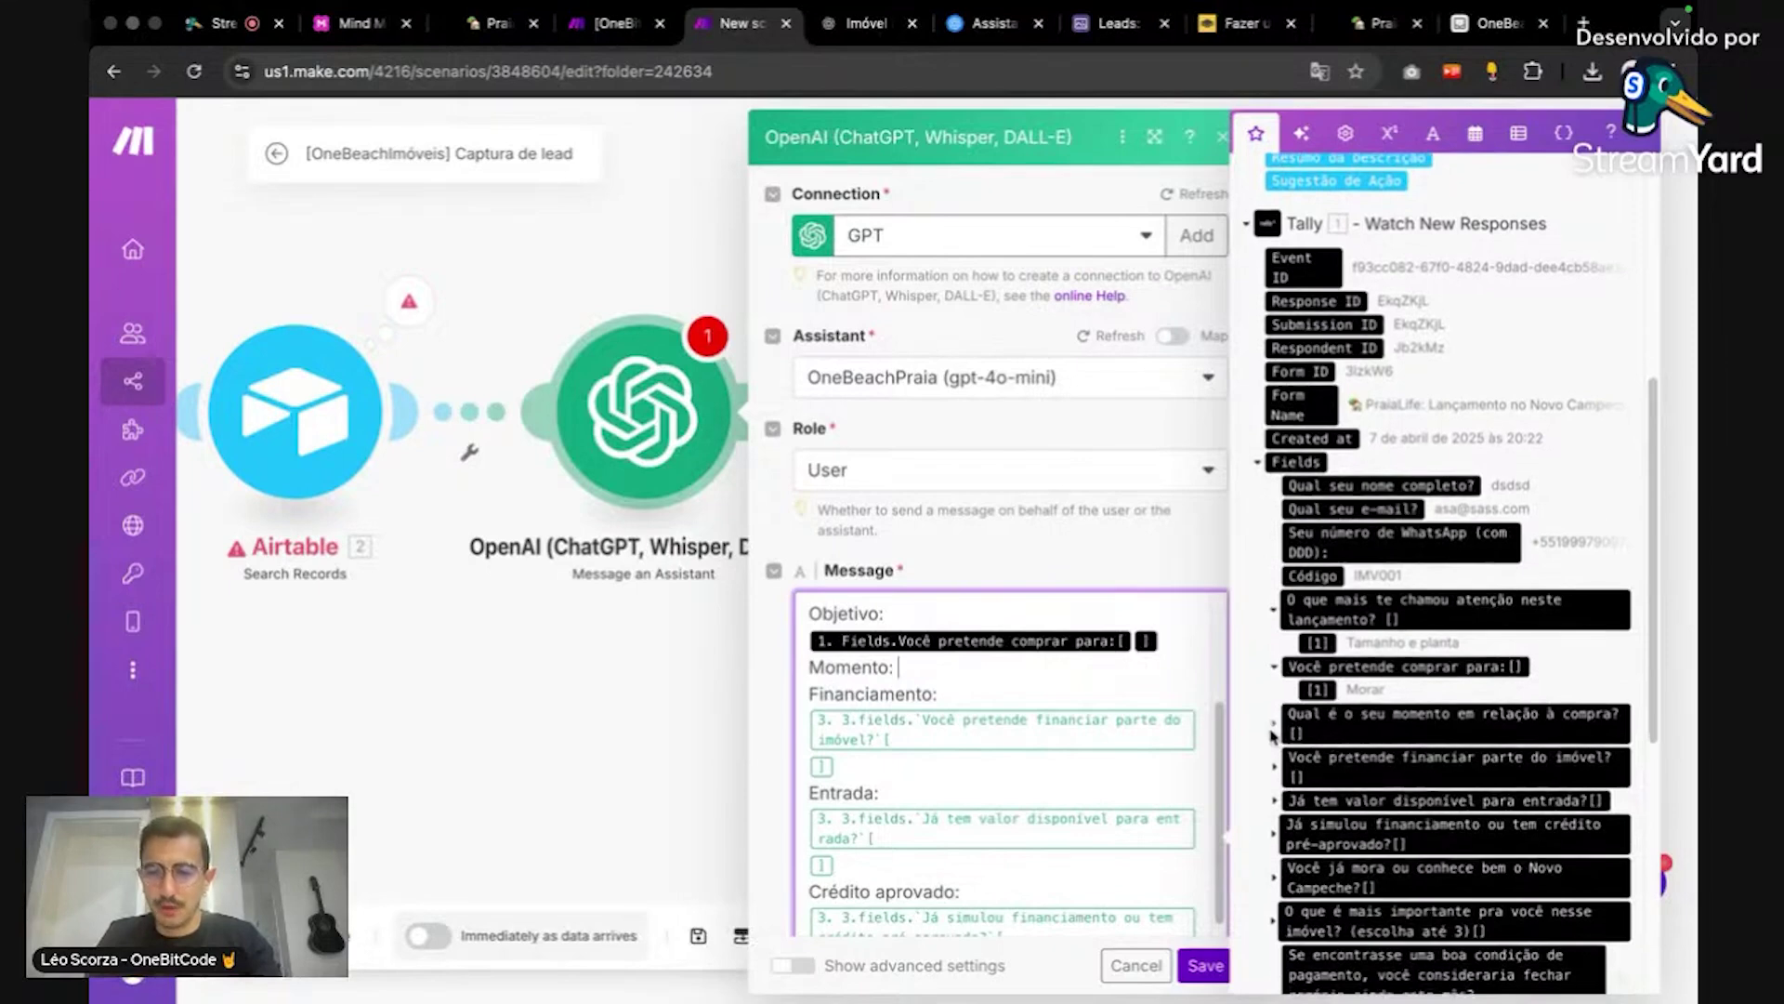
{"action": "left_click", "coordinate": [1274, 728]}
{"action": "left_click", "coordinate": [1314, 755]}
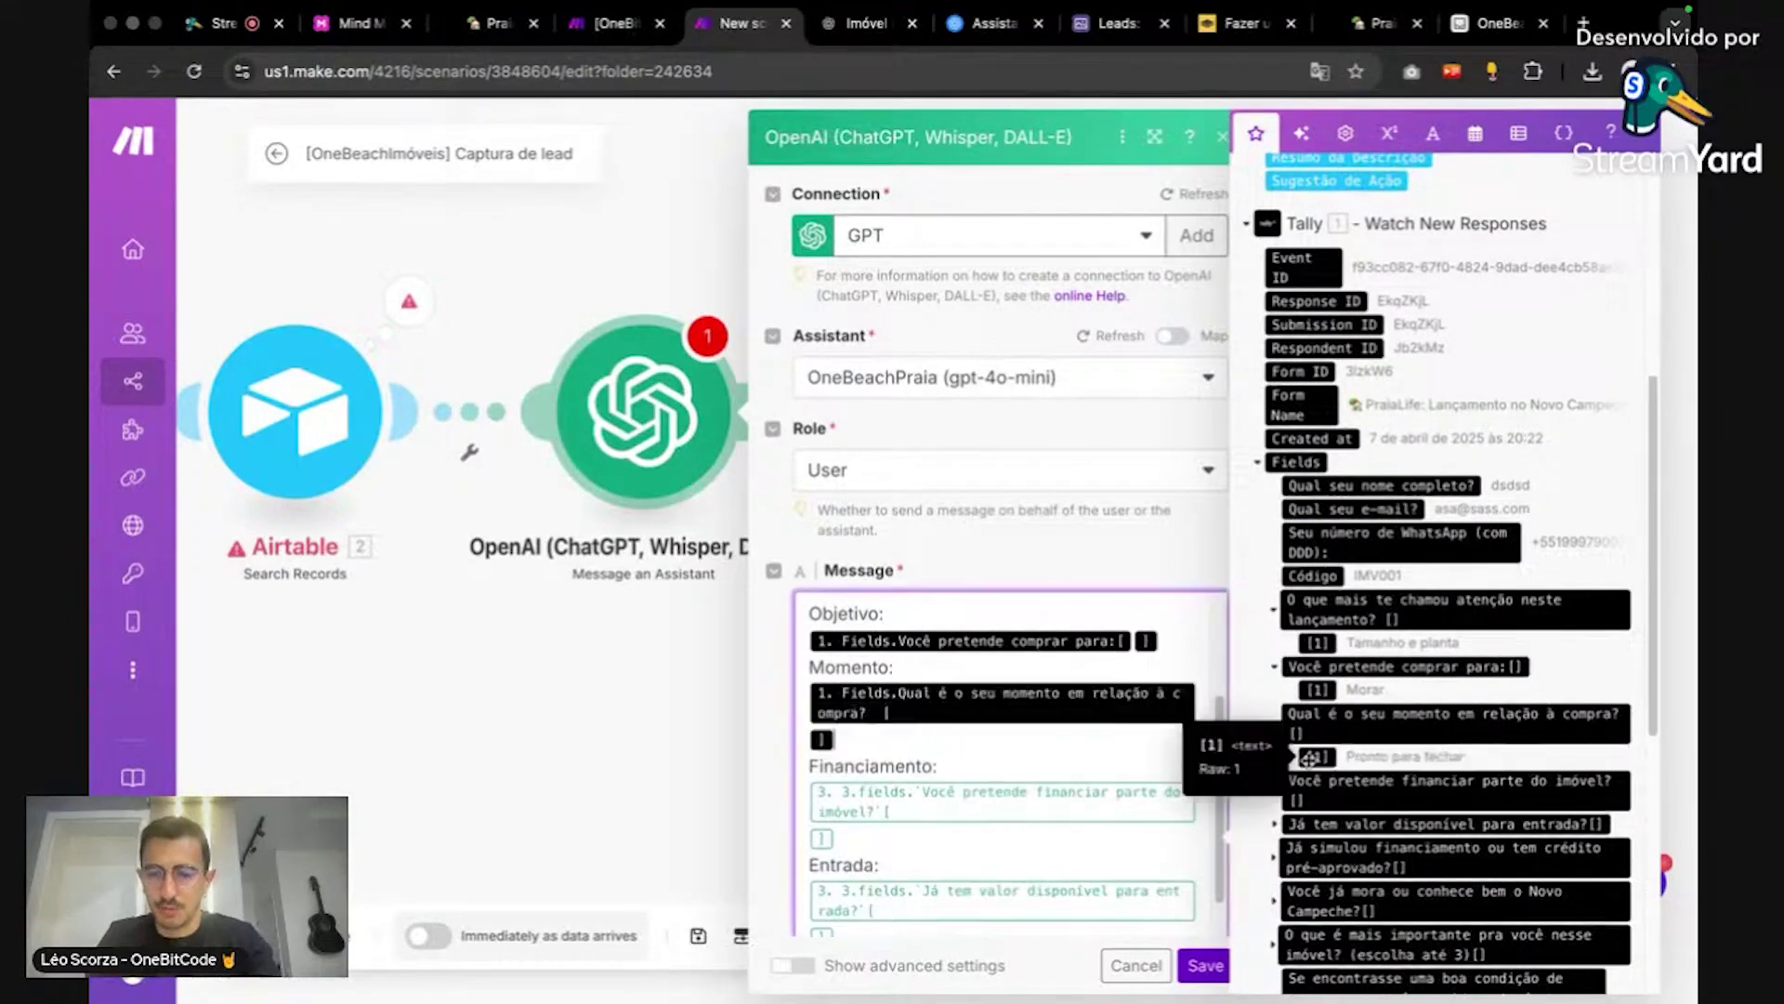
{"action": "left_click", "coordinate": [876, 834]}
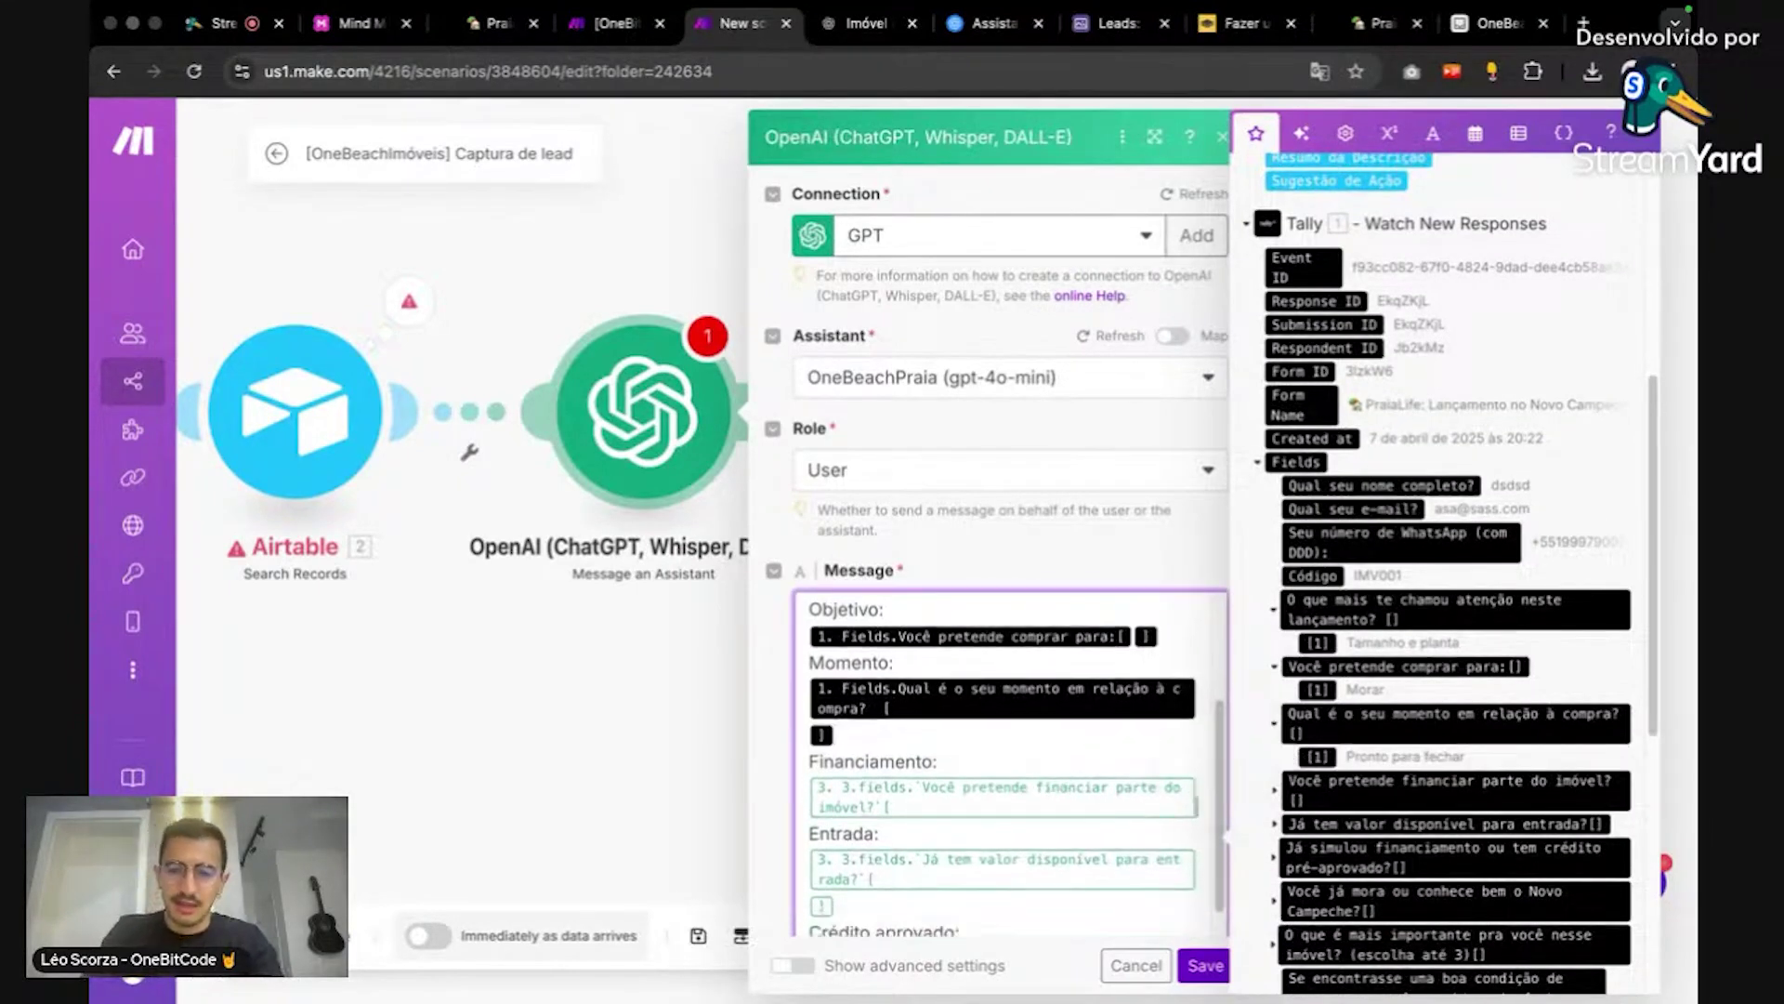
{"action": "key", "text": "BackSpace"}
{"action": "key", "text": "BackSpace"}
{"action": "scroll", "coordinate": [1440, 776], "scroll_direction": "down", "scroll_amount": 3}
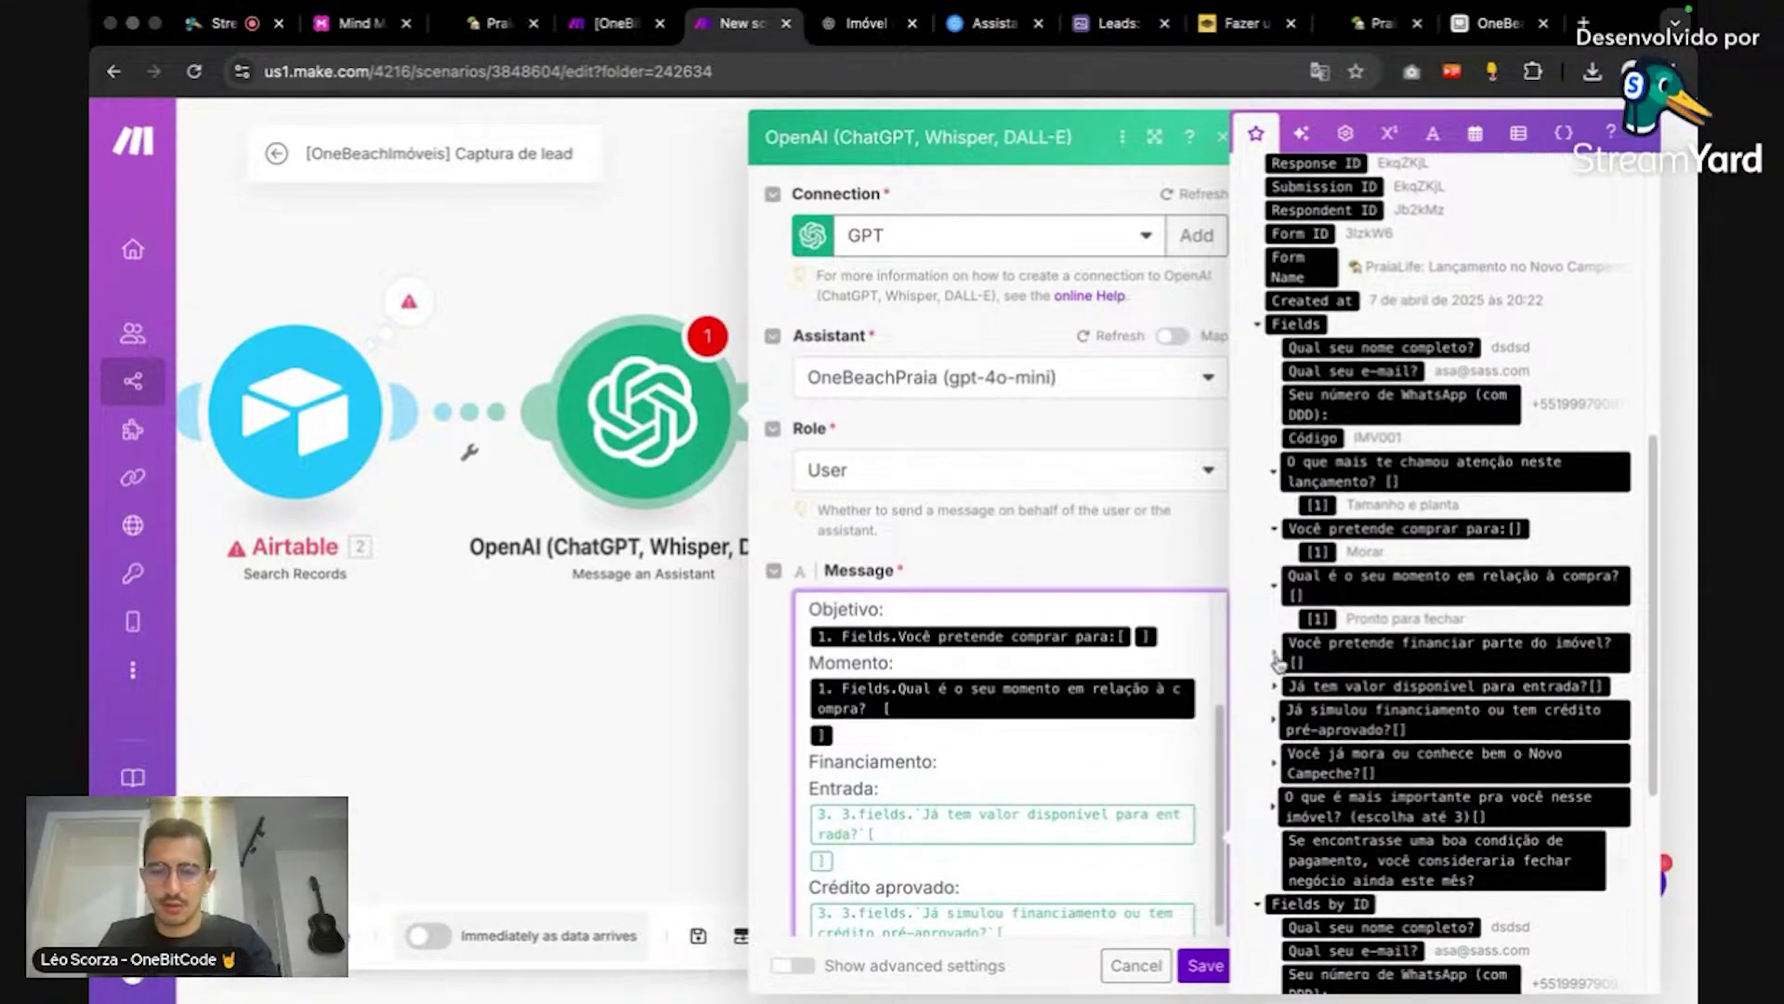
{"action": "left_click", "coordinate": [1275, 656]}
{"action": "left_click", "coordinate": [1312, 667]}
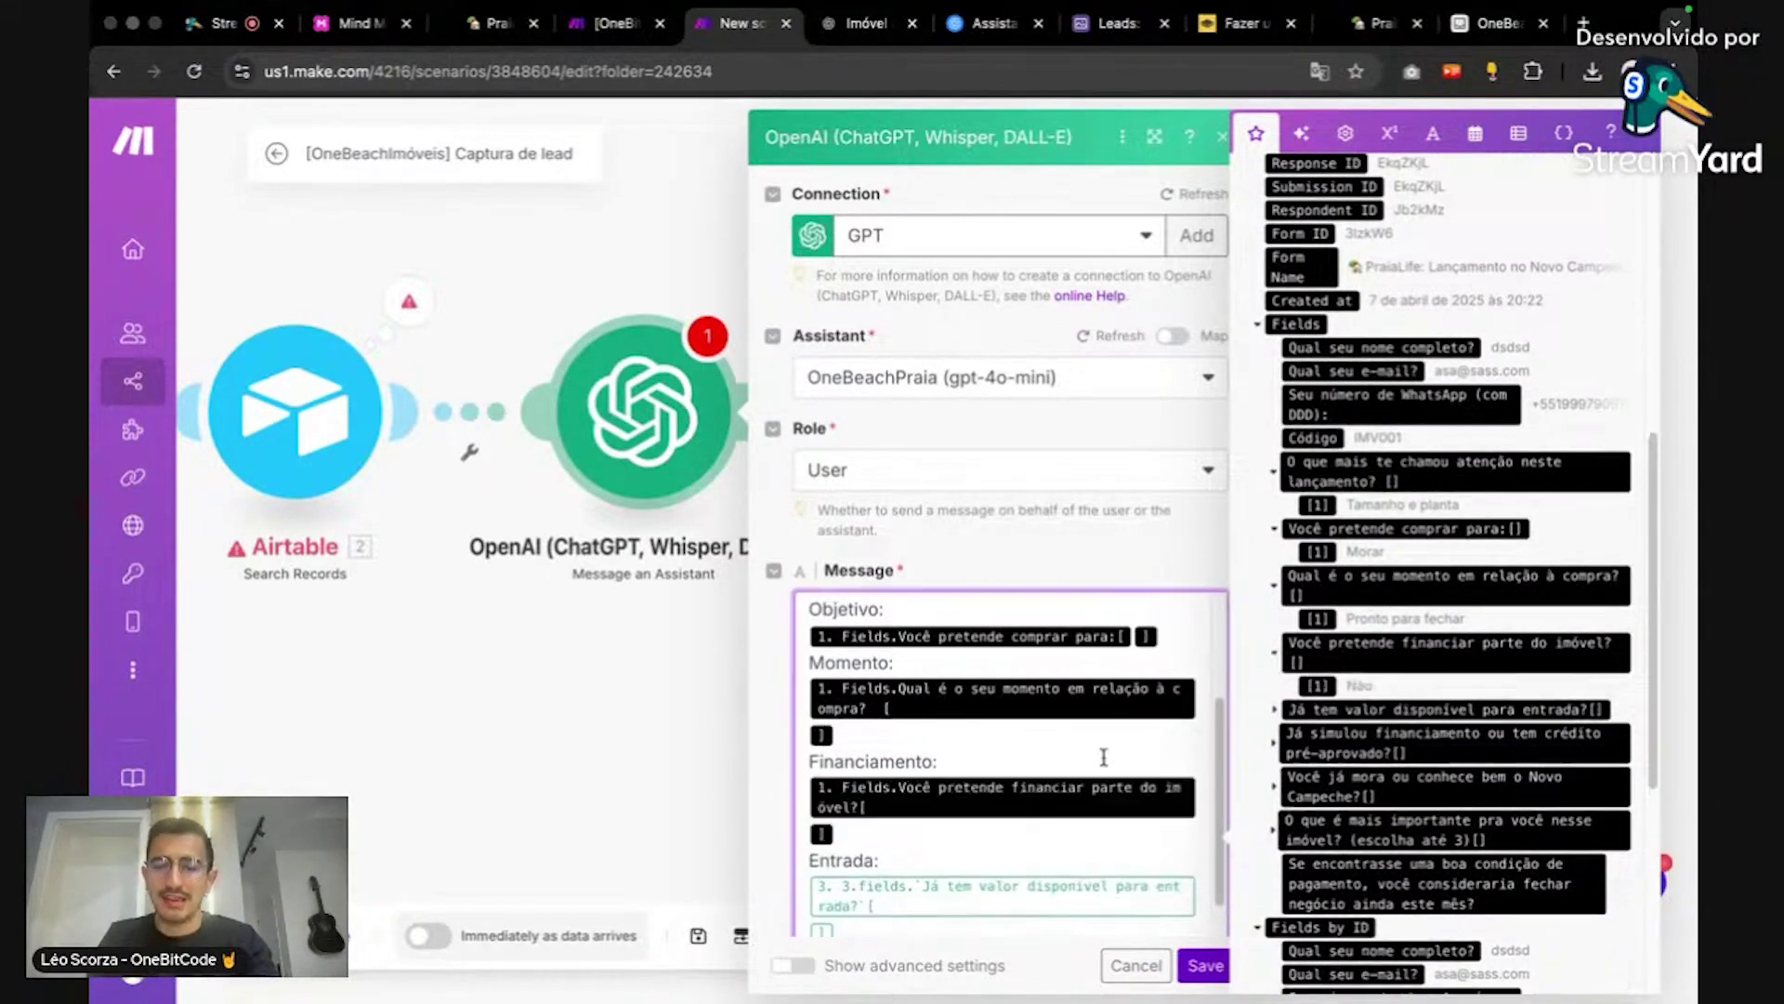
Step: Remap Entrada, Crédito aprovado, Conhece o bairro and Prioridade to the current Tally answer fields
{"action": "scroll", "coordinate": [1106, 759], "scroll_direction": "down", "scroll_amount": 1}
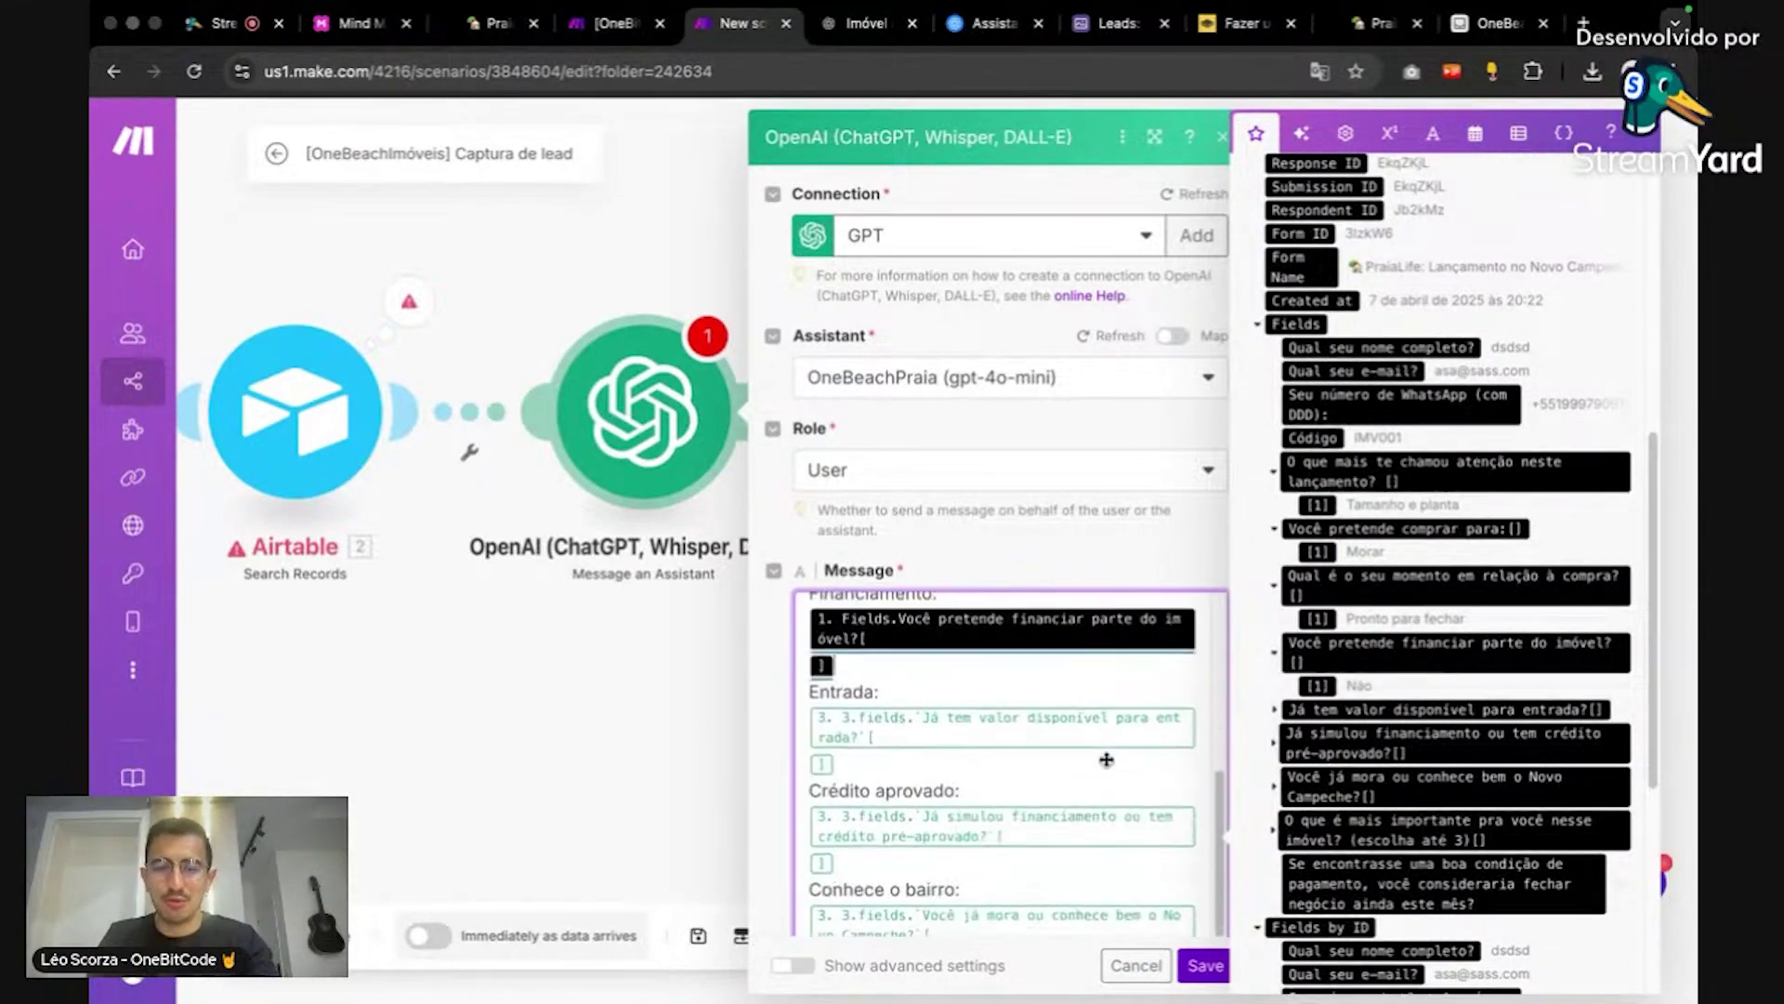
{"action": "left_click", "coordinate": [975, 762]}
{"action": "key", "text": "BackSpace"}
{"action": "key", "text": "BackSpace"}
{"action": "key", "text": "BackSpace"}
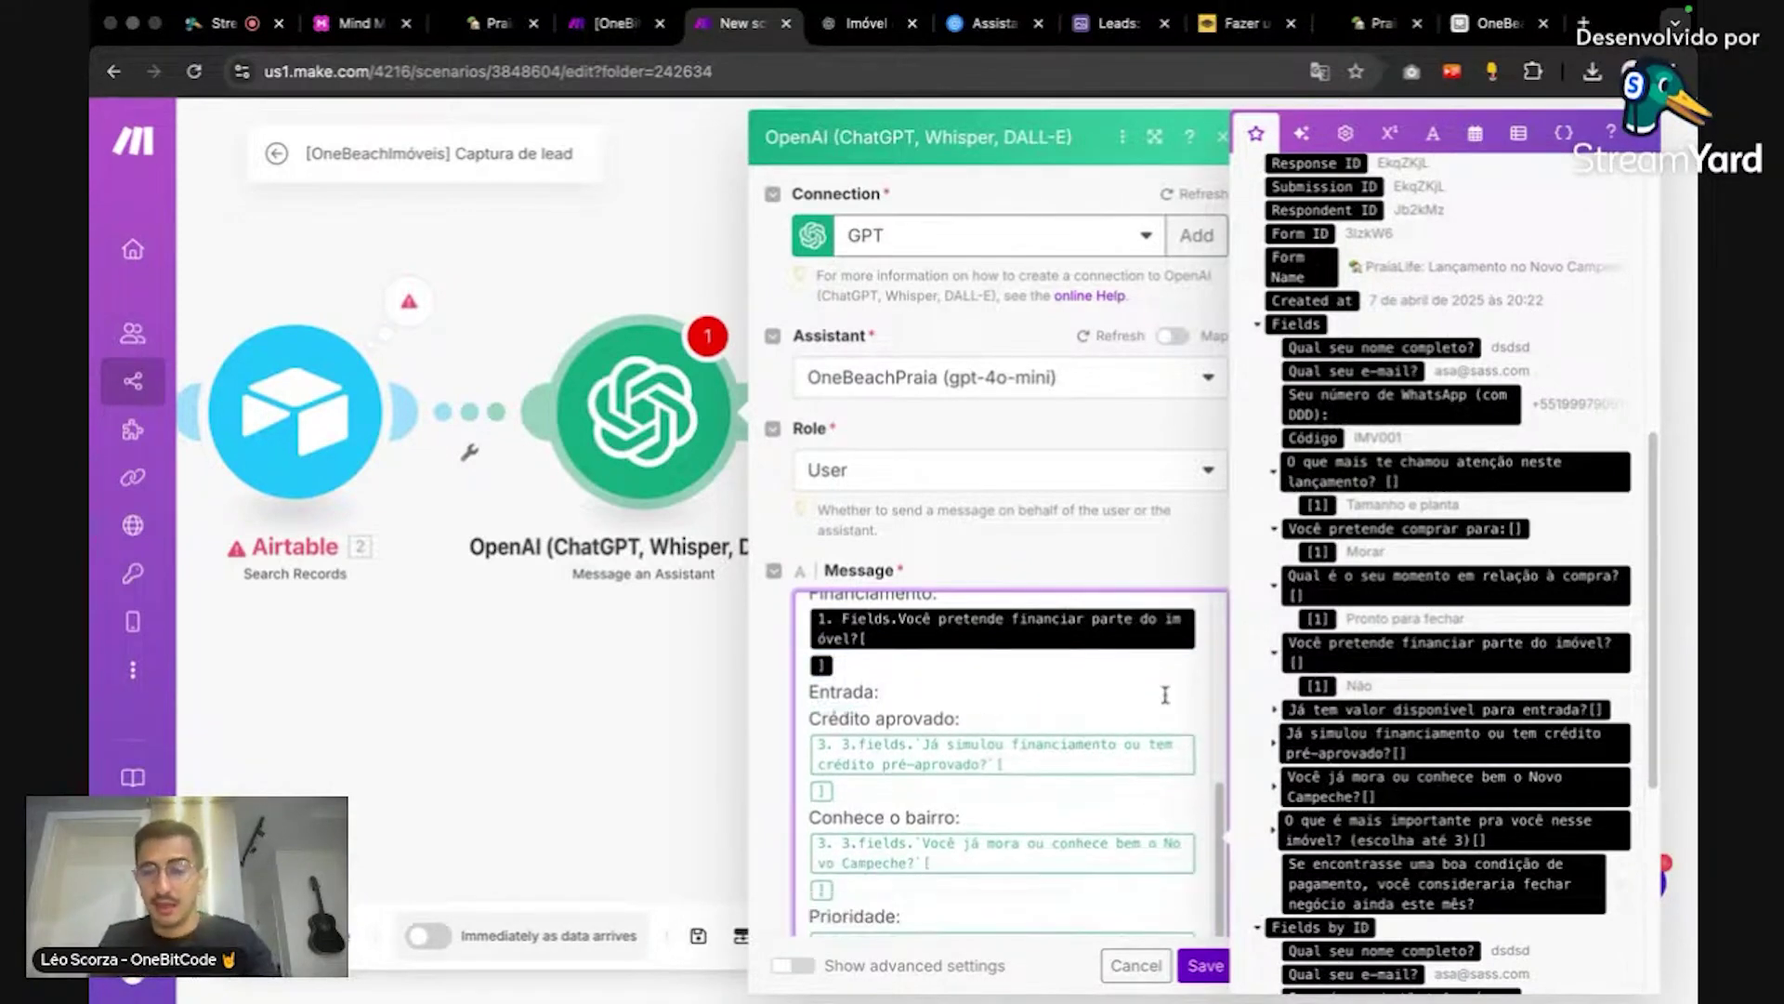
{"action": "left_click", "coordinate": [1274, 710]}
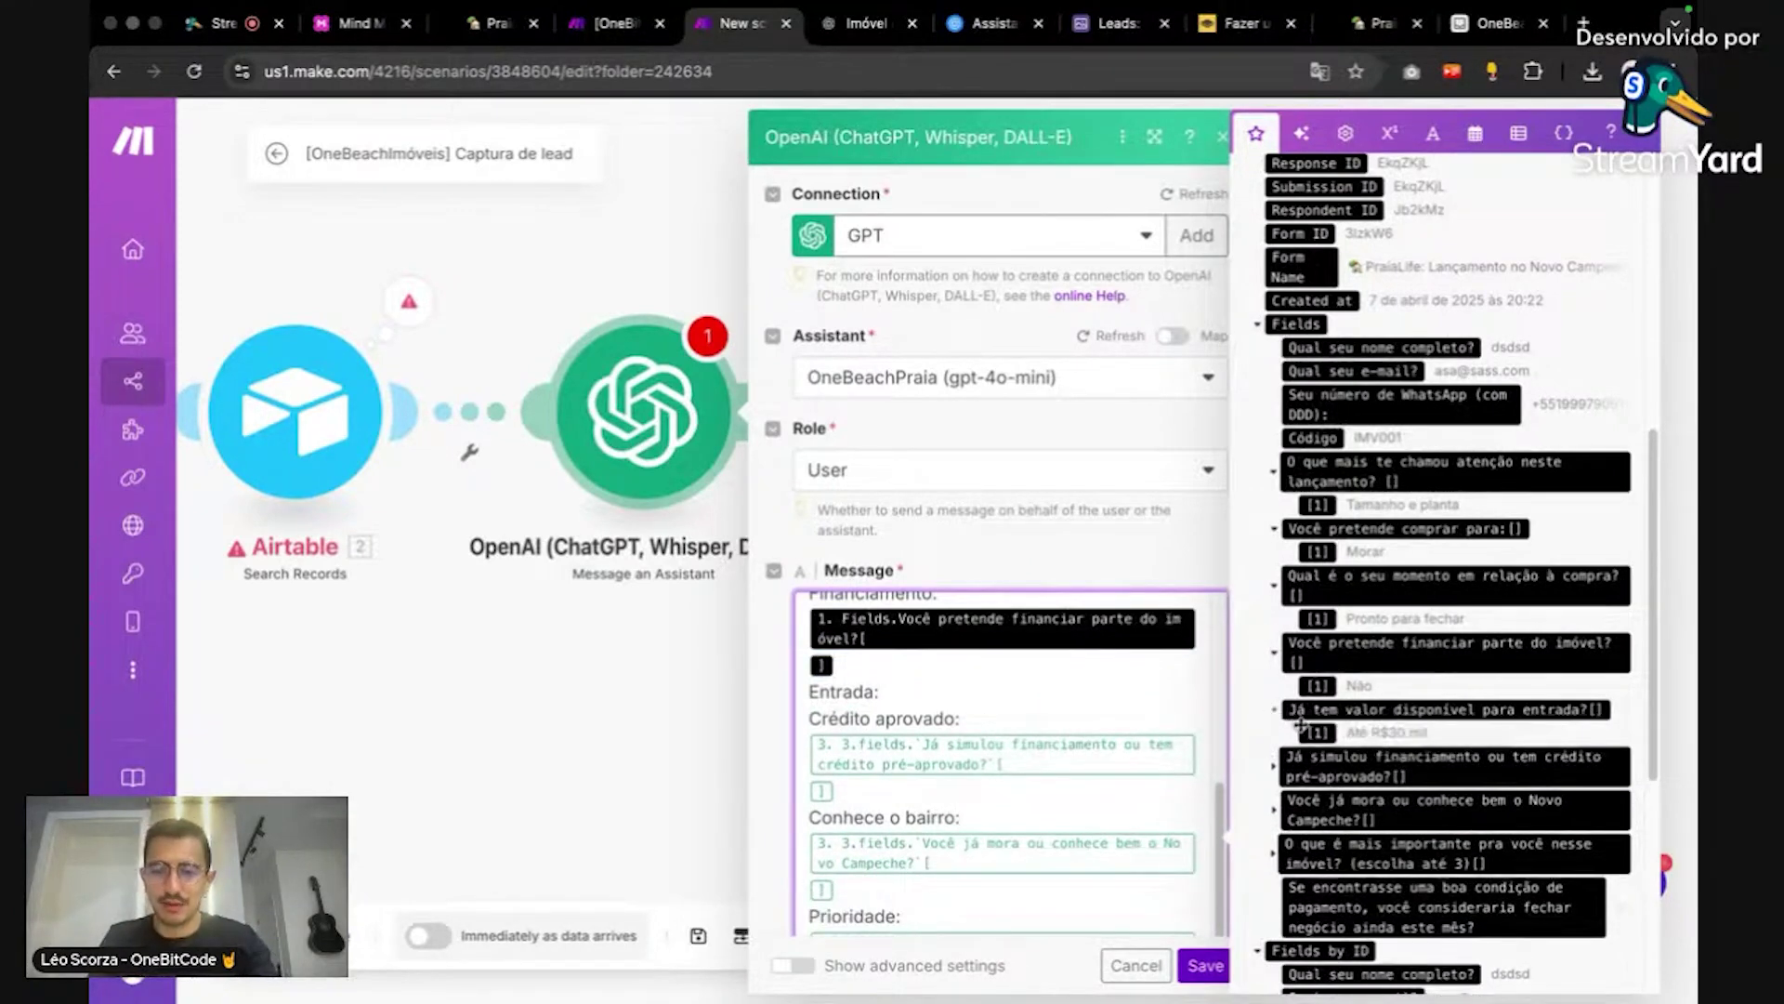
{"action": "left_click", "coordinate": [1306, 728]}
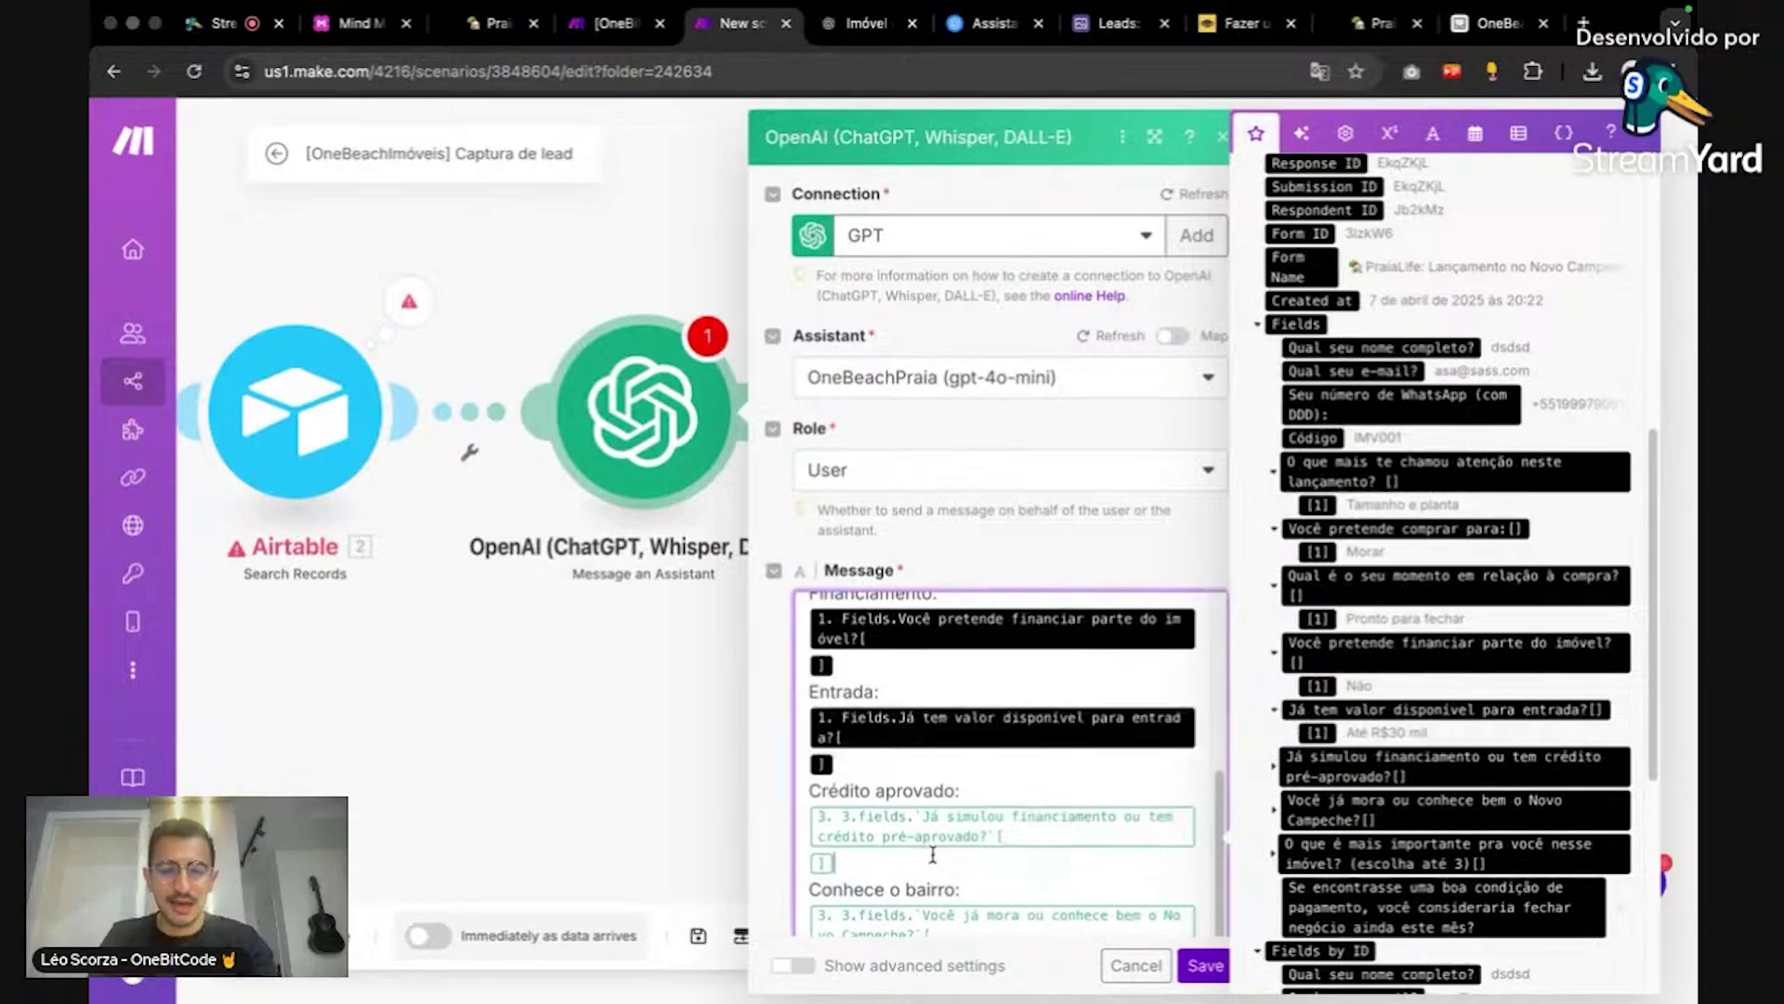
{"action": "key", "text": "BackSpace"}
{"action": "key", "text": "BackSpace"}
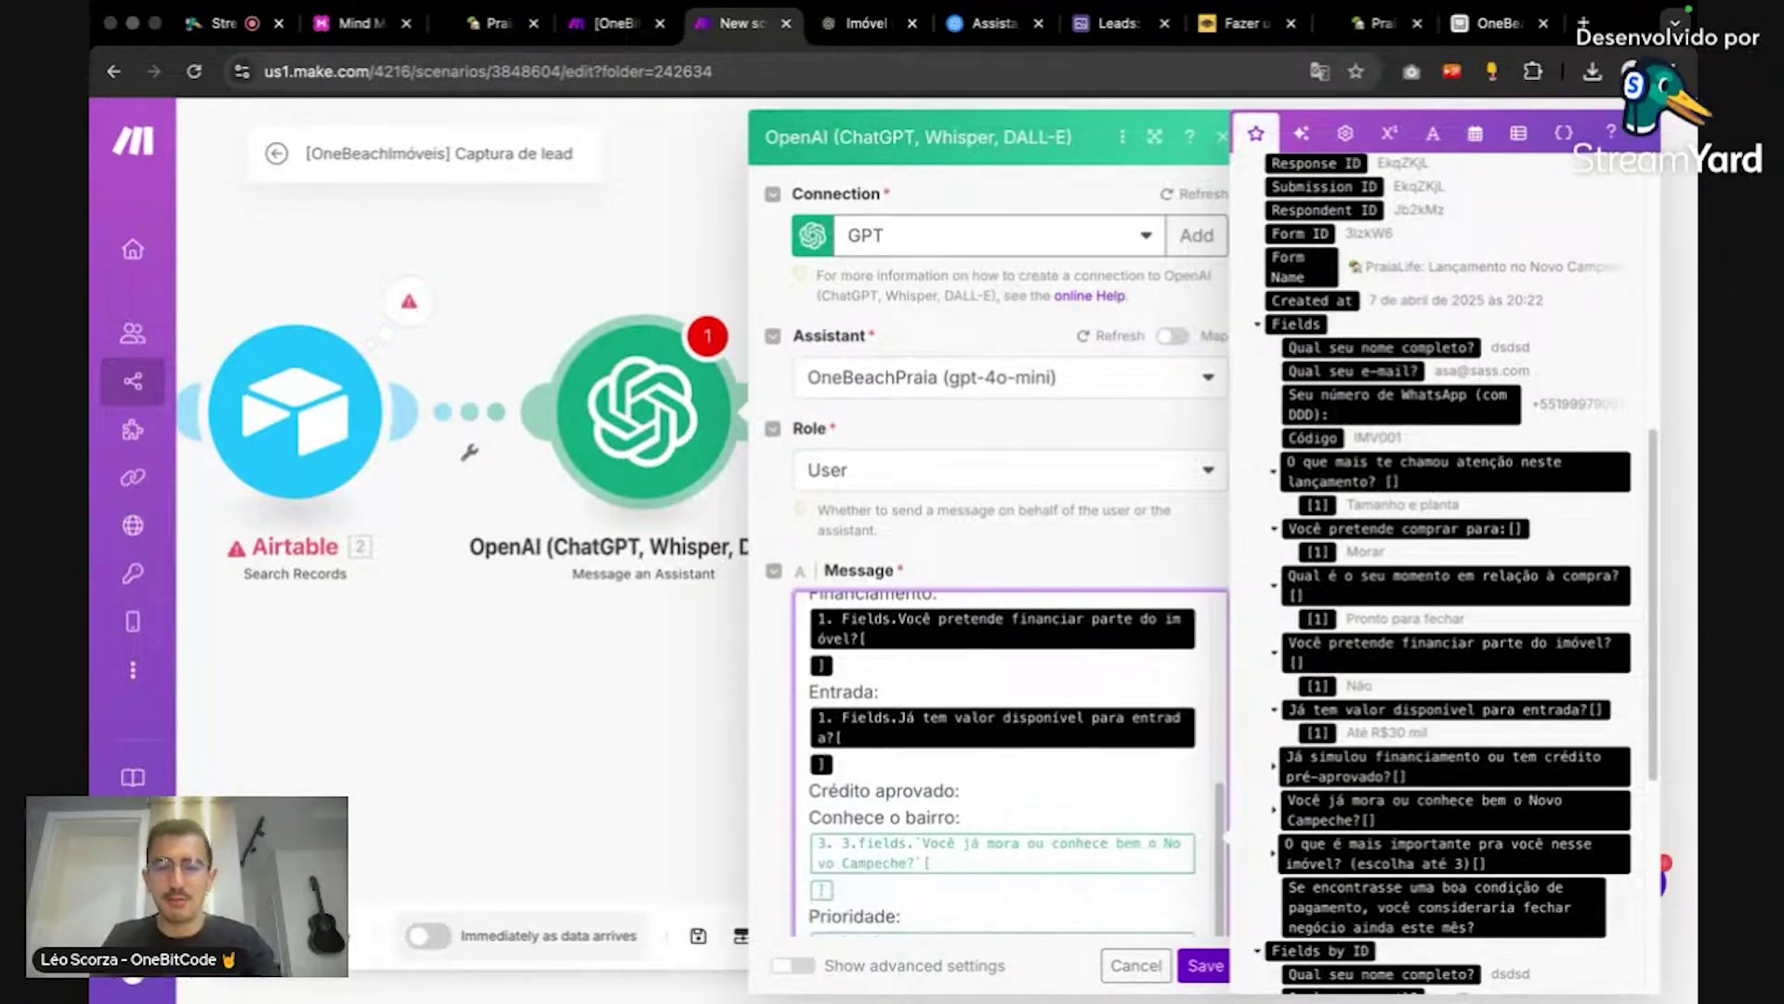
{"action": "left_click", "coordinate": [1273, 771]}
{"action": "left_click", "coordinate": [1317, 799]}
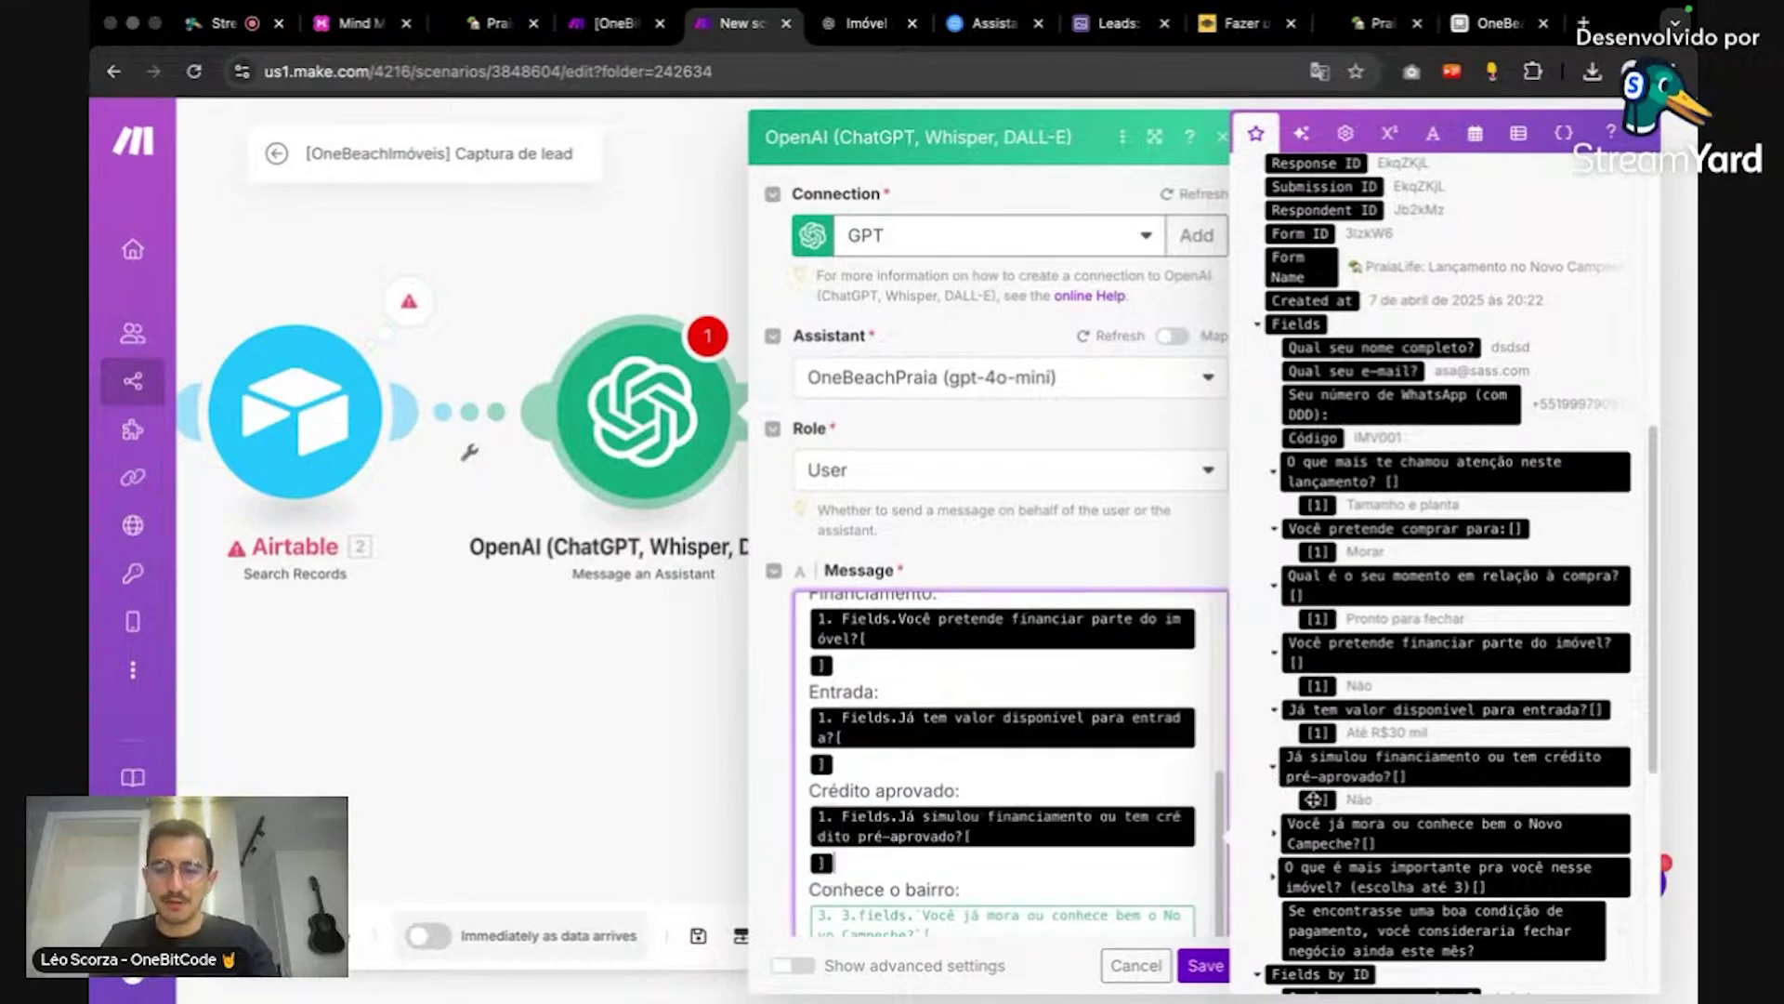
{"action": "scroll", "coordinate": [922, 811], "scroll_direction": "down", "scroll_amount": 3}
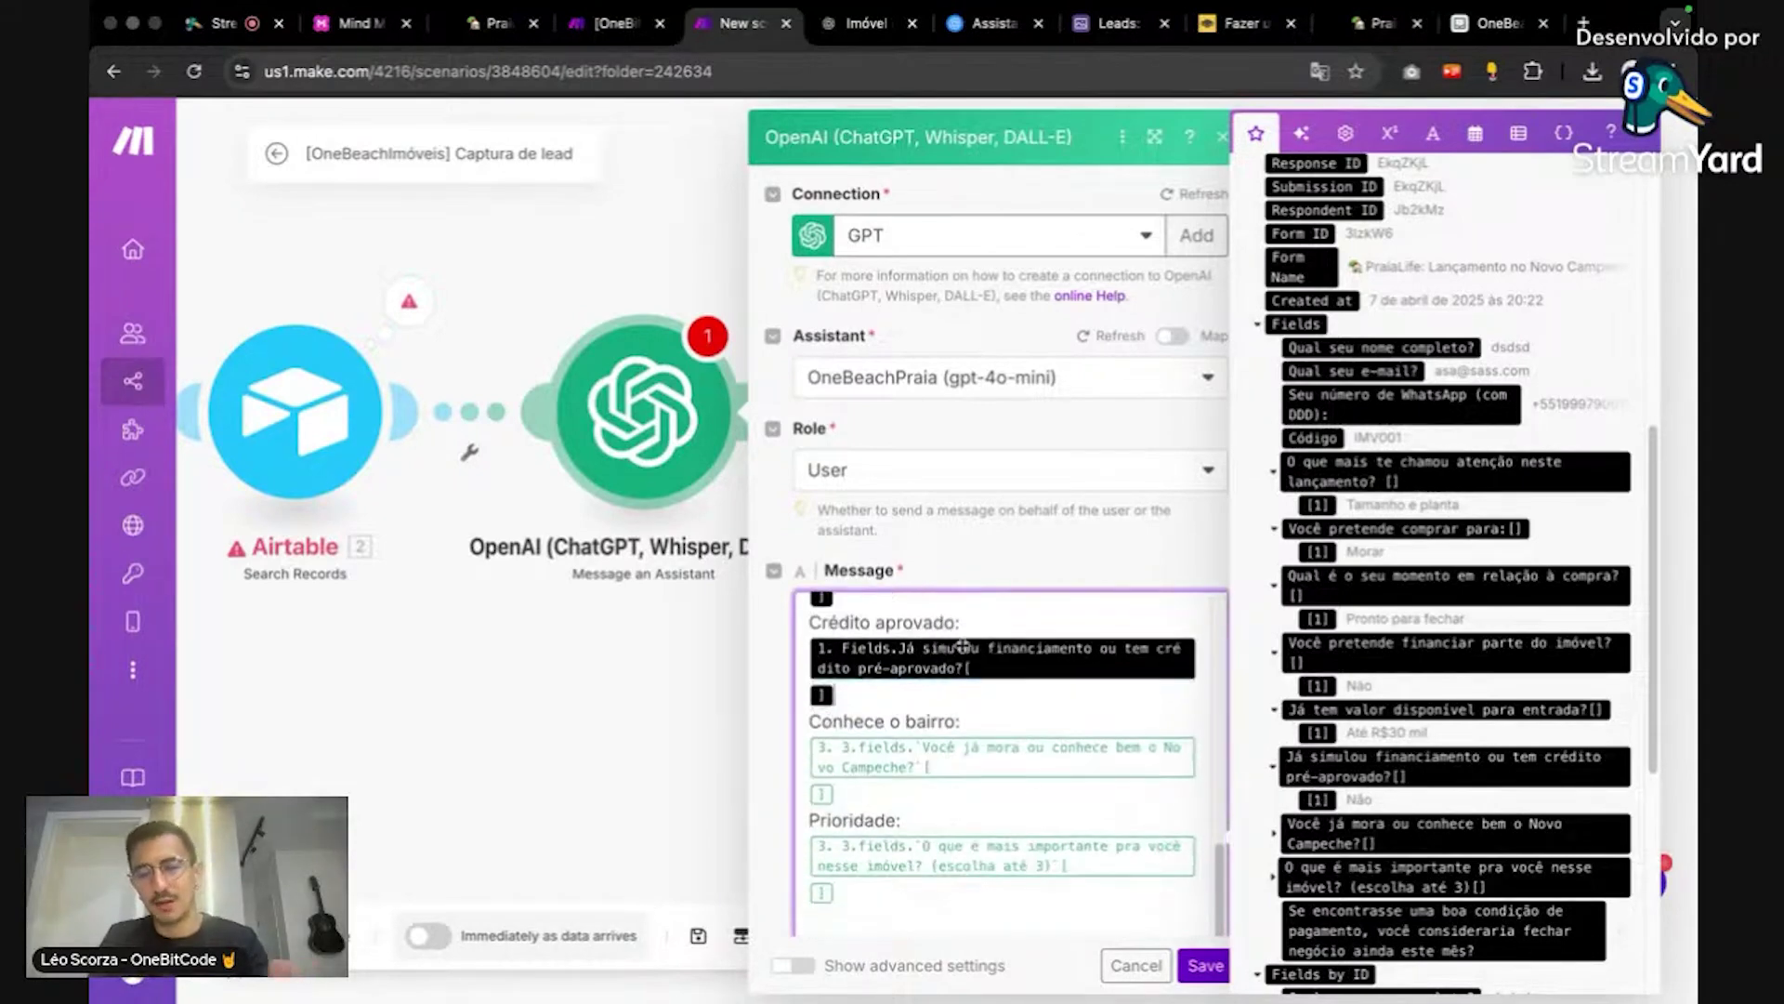
{"action": "key", "text": "BackSpace"}
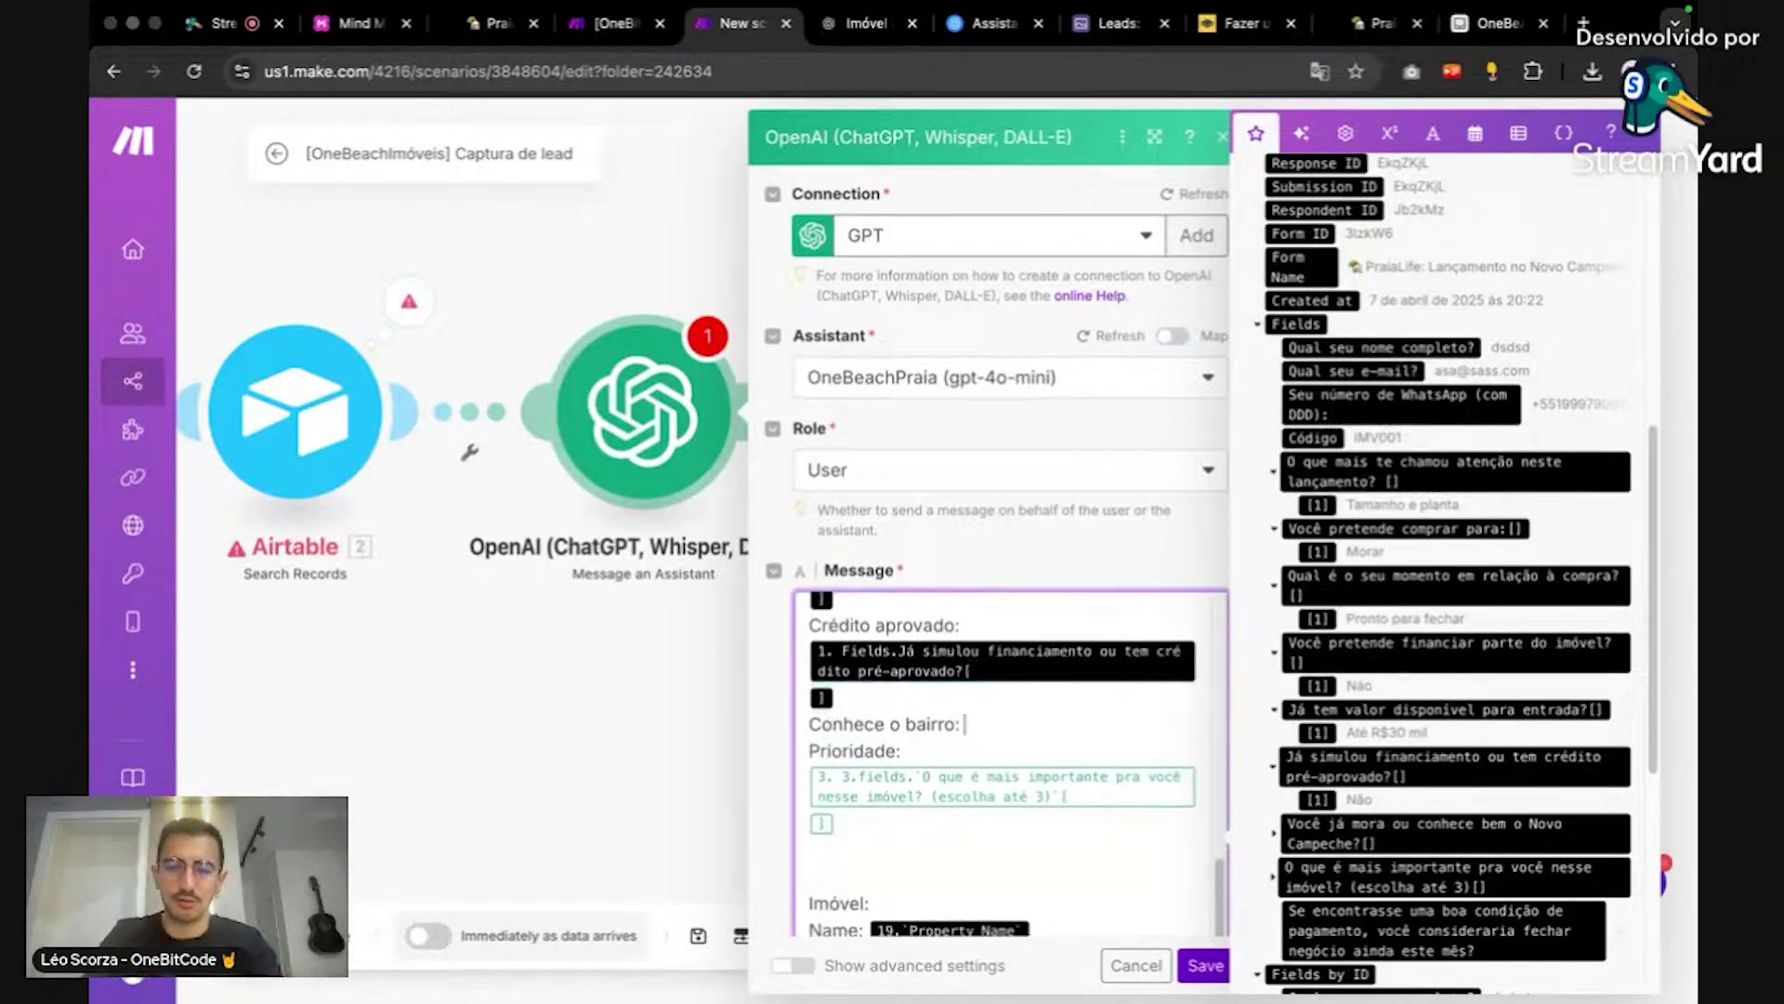
{"action": "scroll", "coordinate": [1370, 725], "scroll_direction": "down", "scroll_amount": 3}
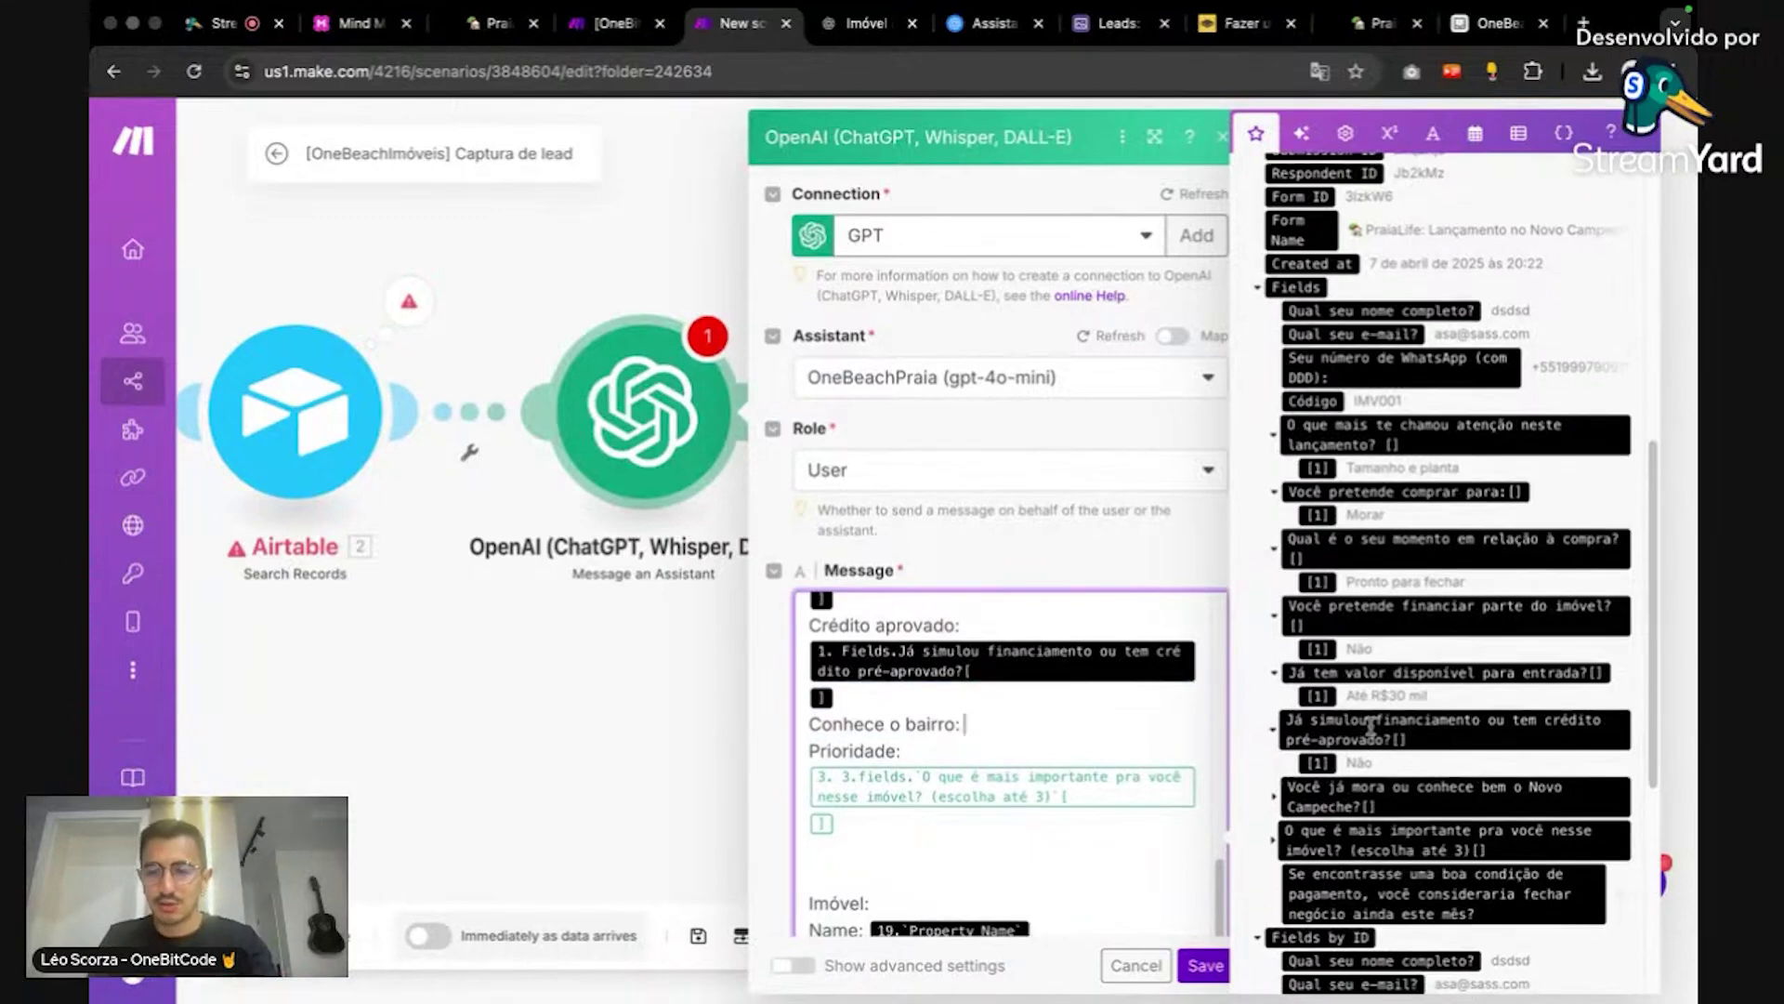
{"action": "left_click", "coordinate": [1274, 650]}
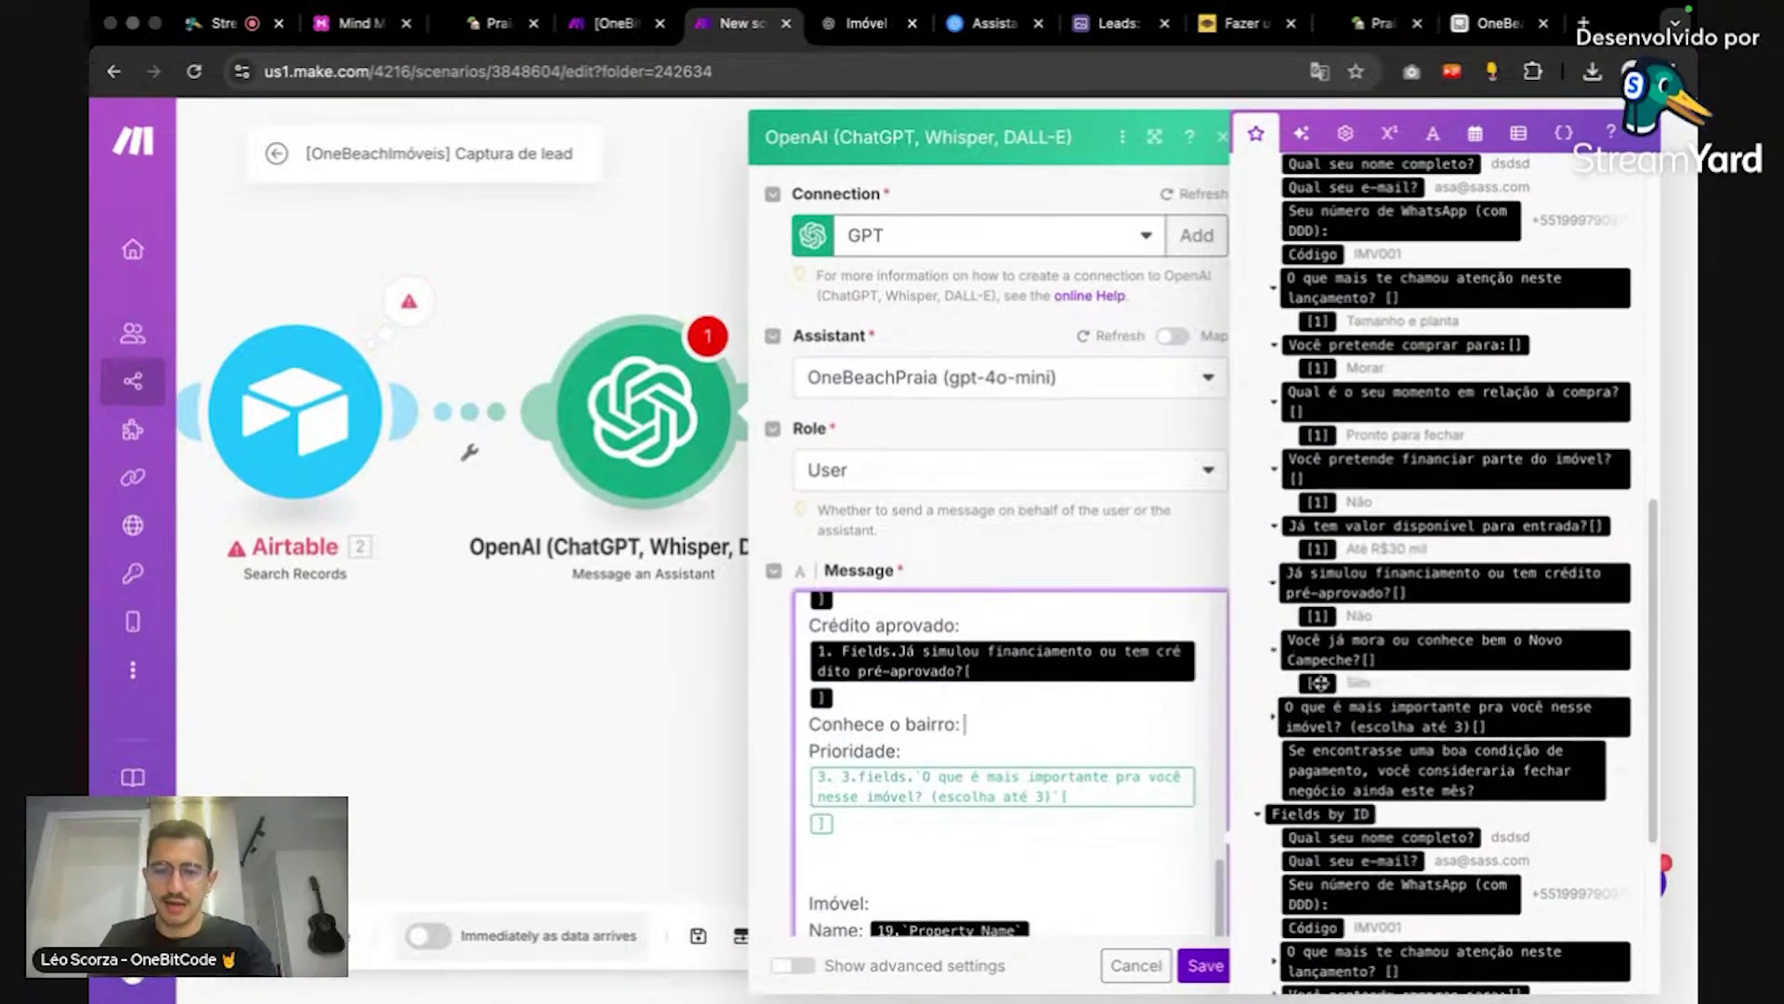
{"action": "left_click", "coordinate": [1449, 648]}
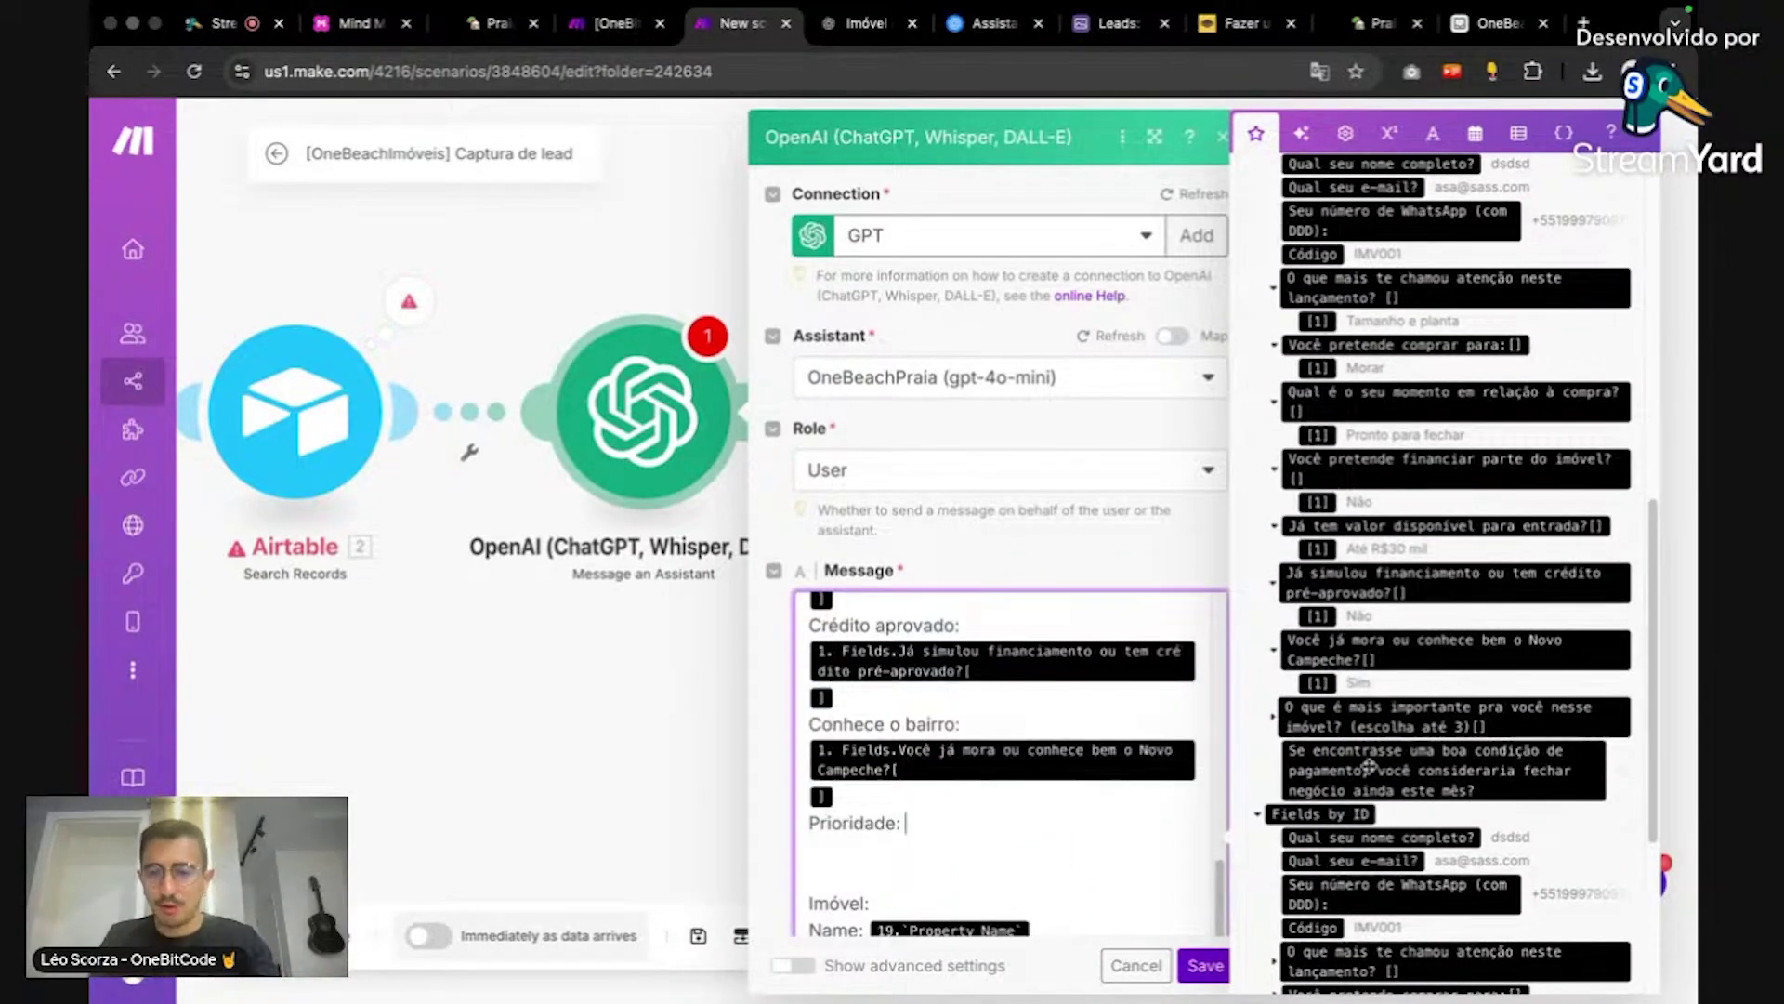
{"action": "left_click", "coordinate": [1279, 727]}
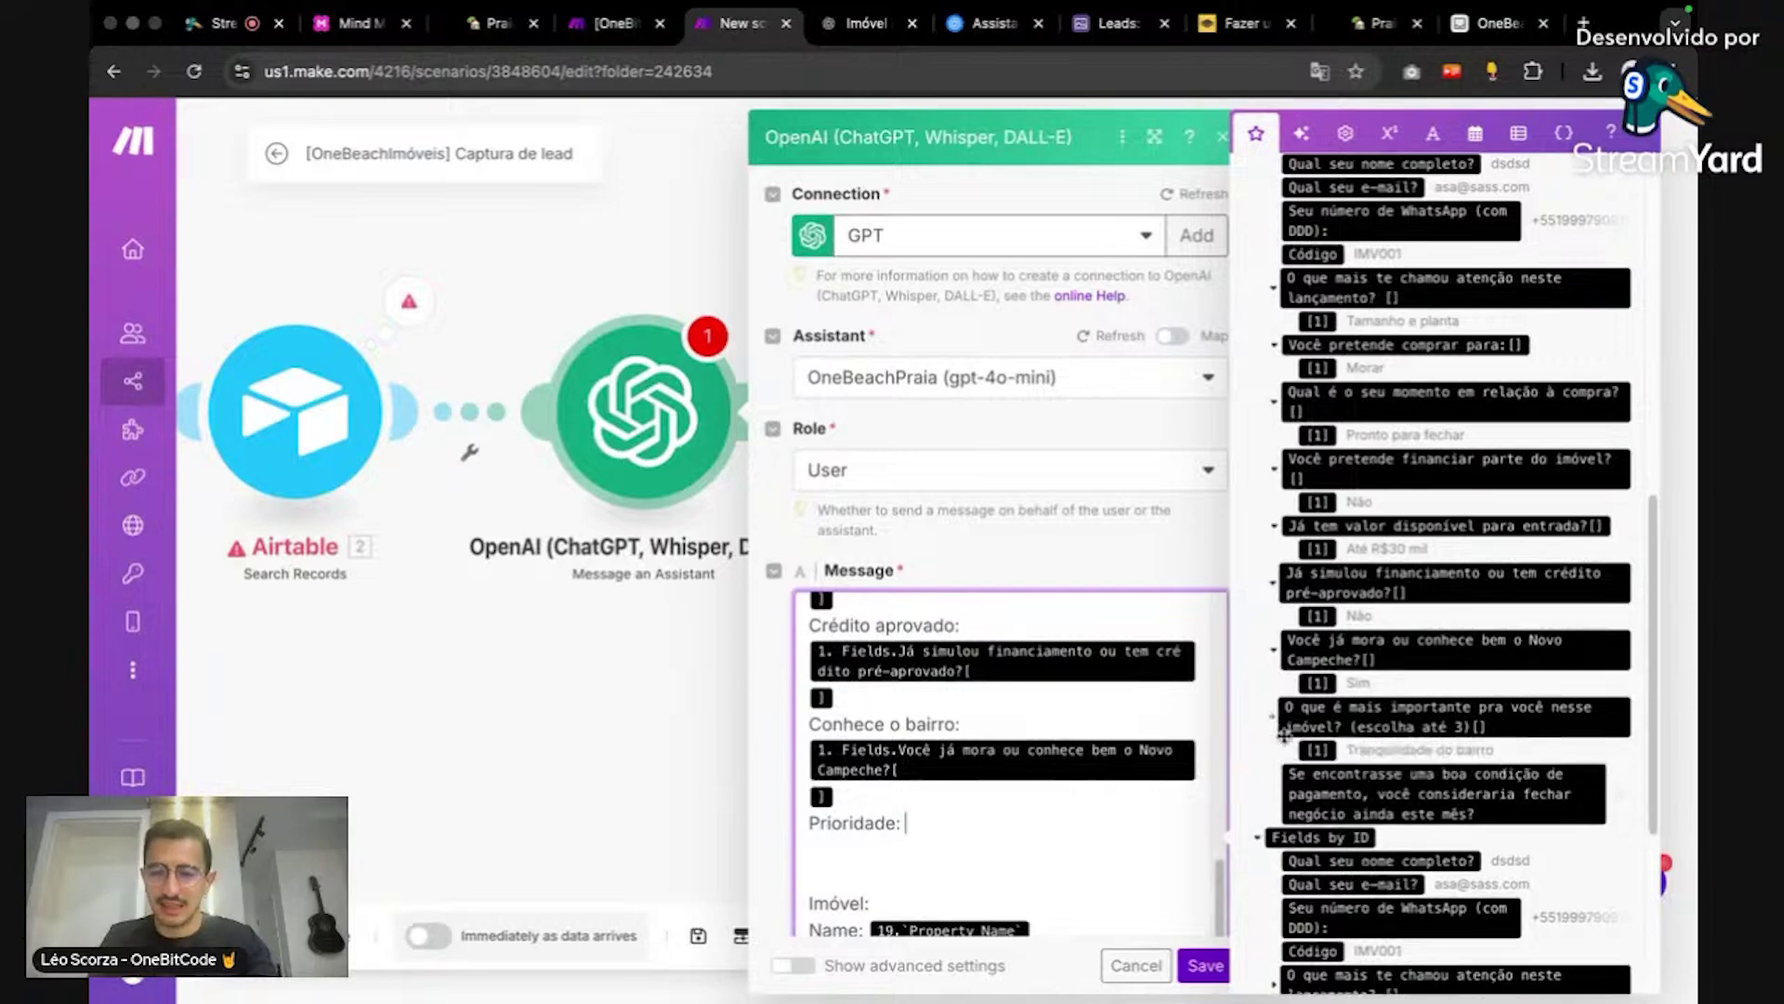
{"action": "left_click", "coordinate": [1348, 717]}
{"action": "scroll", "coordinate": [1113, 776], "scroll_direction": "down", "scroll_amount": 3}
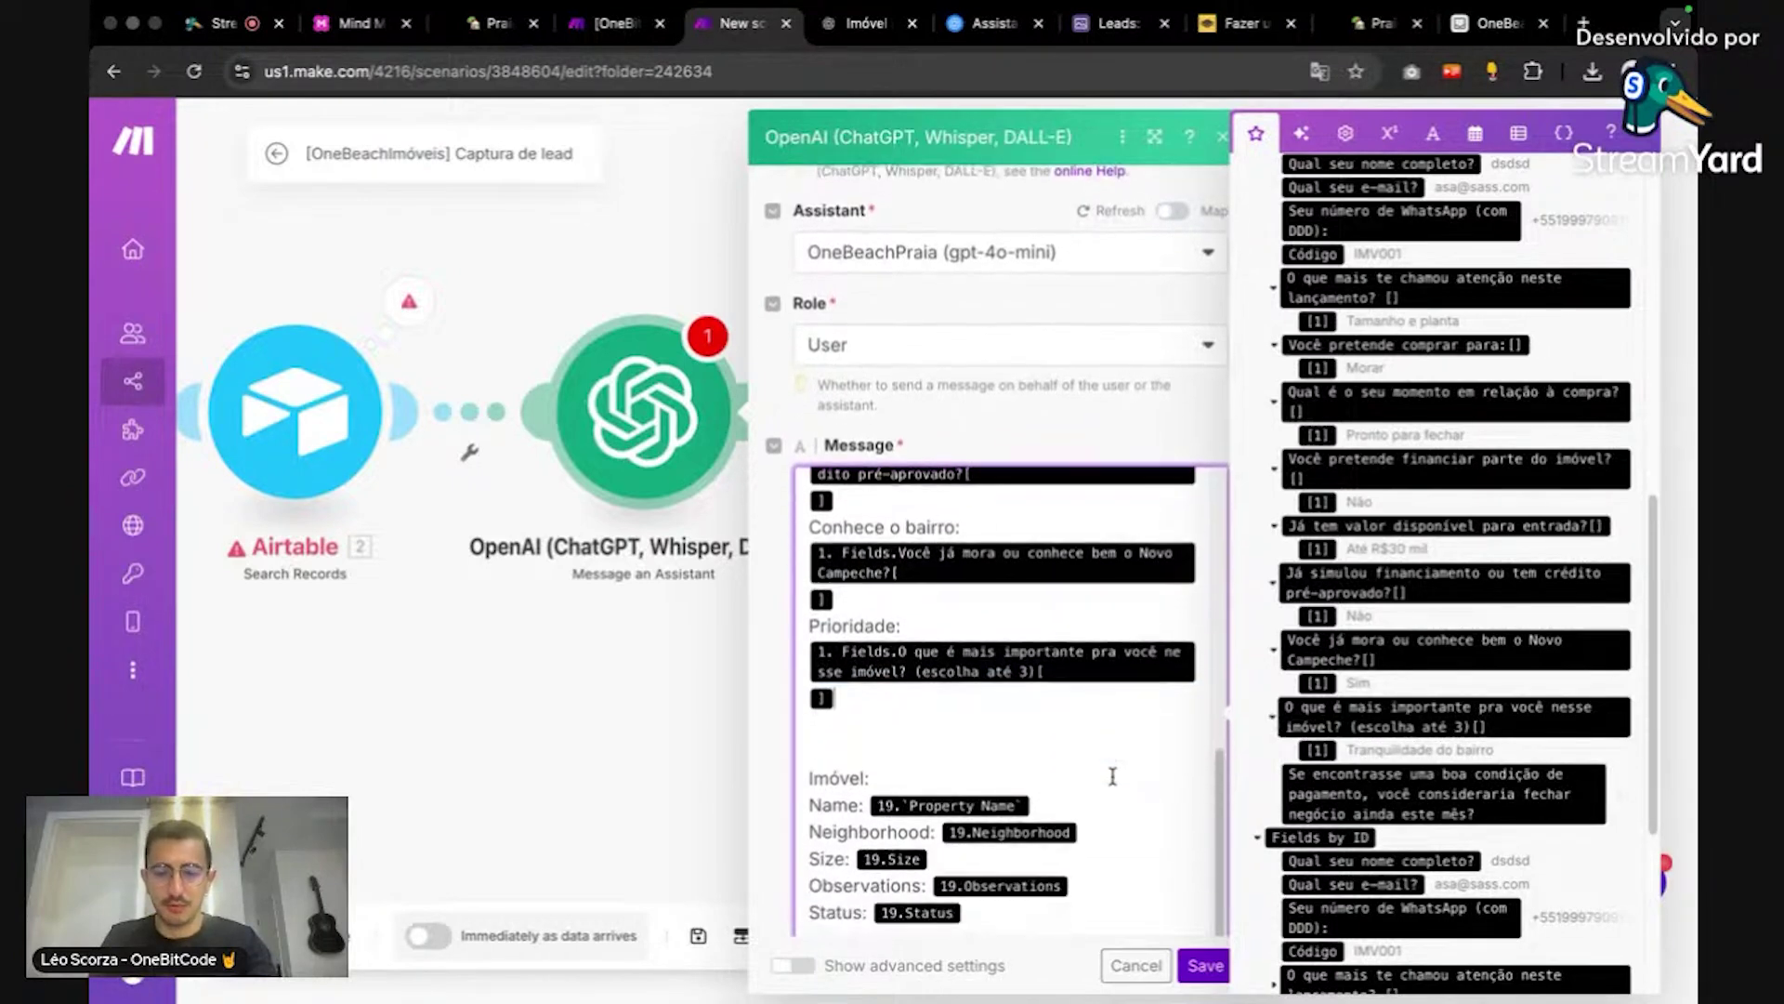
{"action": "scroll", "coordinate": [1113, 776], "scroll_direction": "down", "scroll_amount": 2}
Step: Delete the old mappings from the Name, Neighborhood, Size, Observations and Status lines
{"action": "left_click", "coordinate": [1102, 632]}
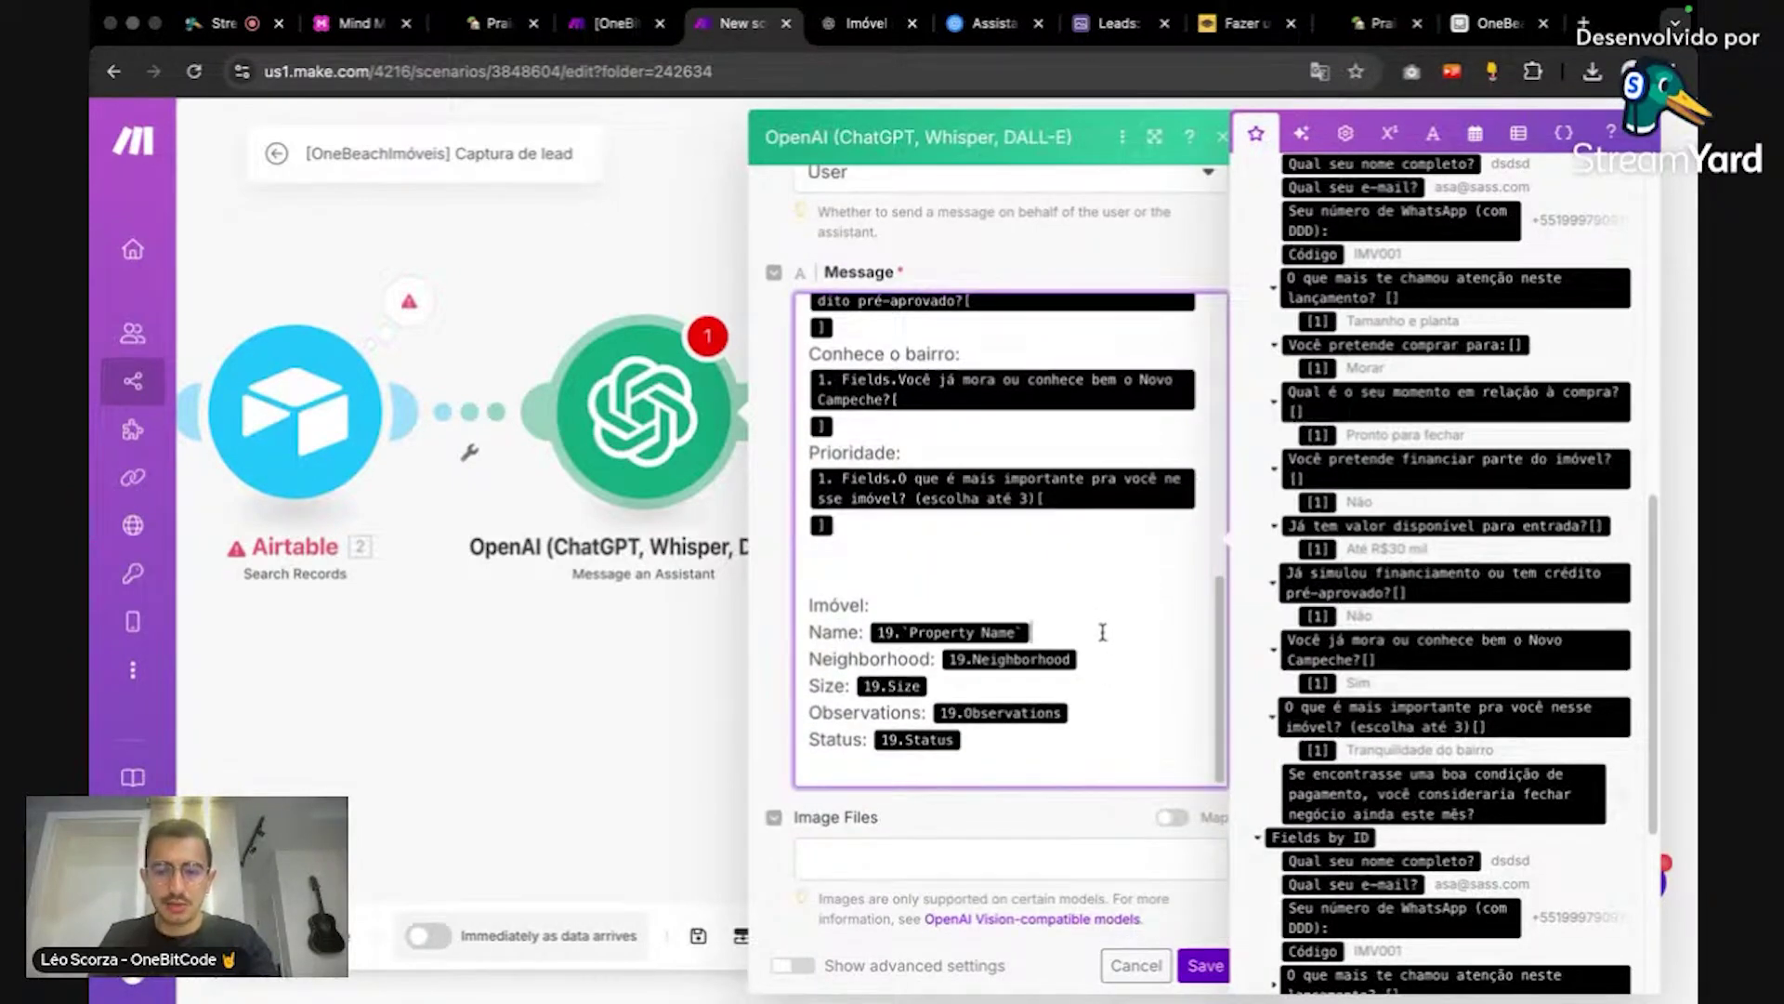
{"action": "key", "text": "BackSpace"}
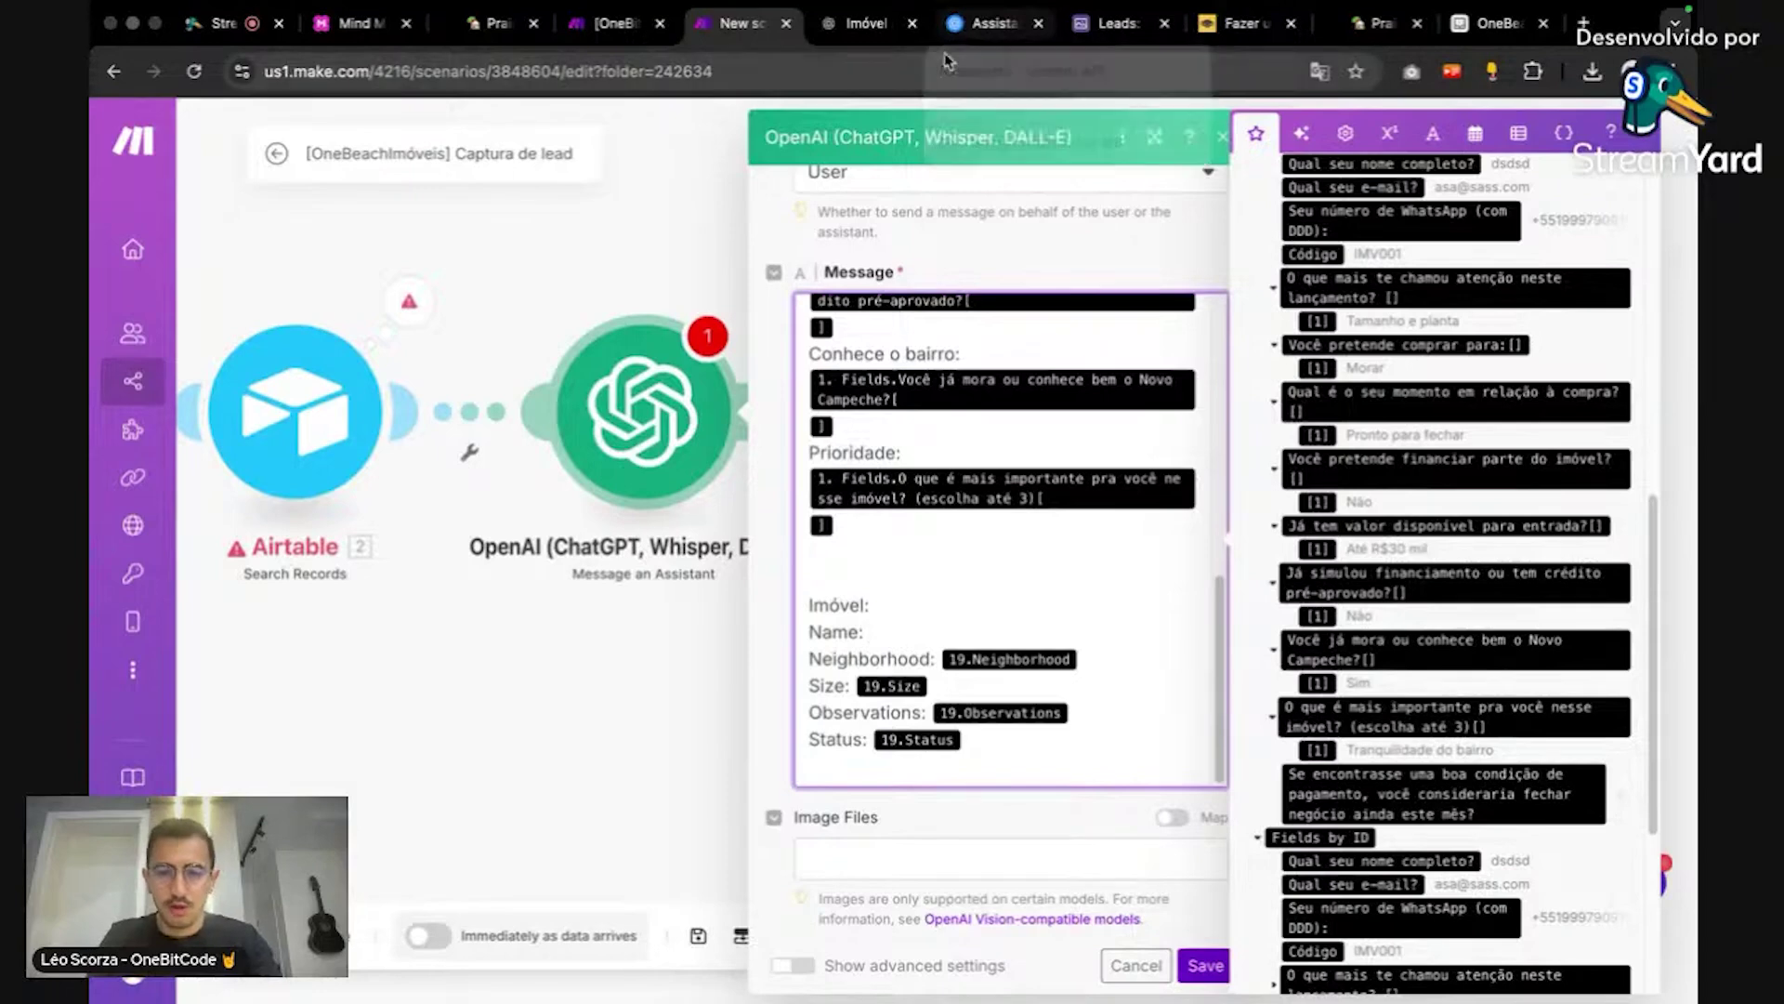
{"action": "left_click", "coordinate": [1100, 648]}
{"action": "key", "text": "BackSpace"}
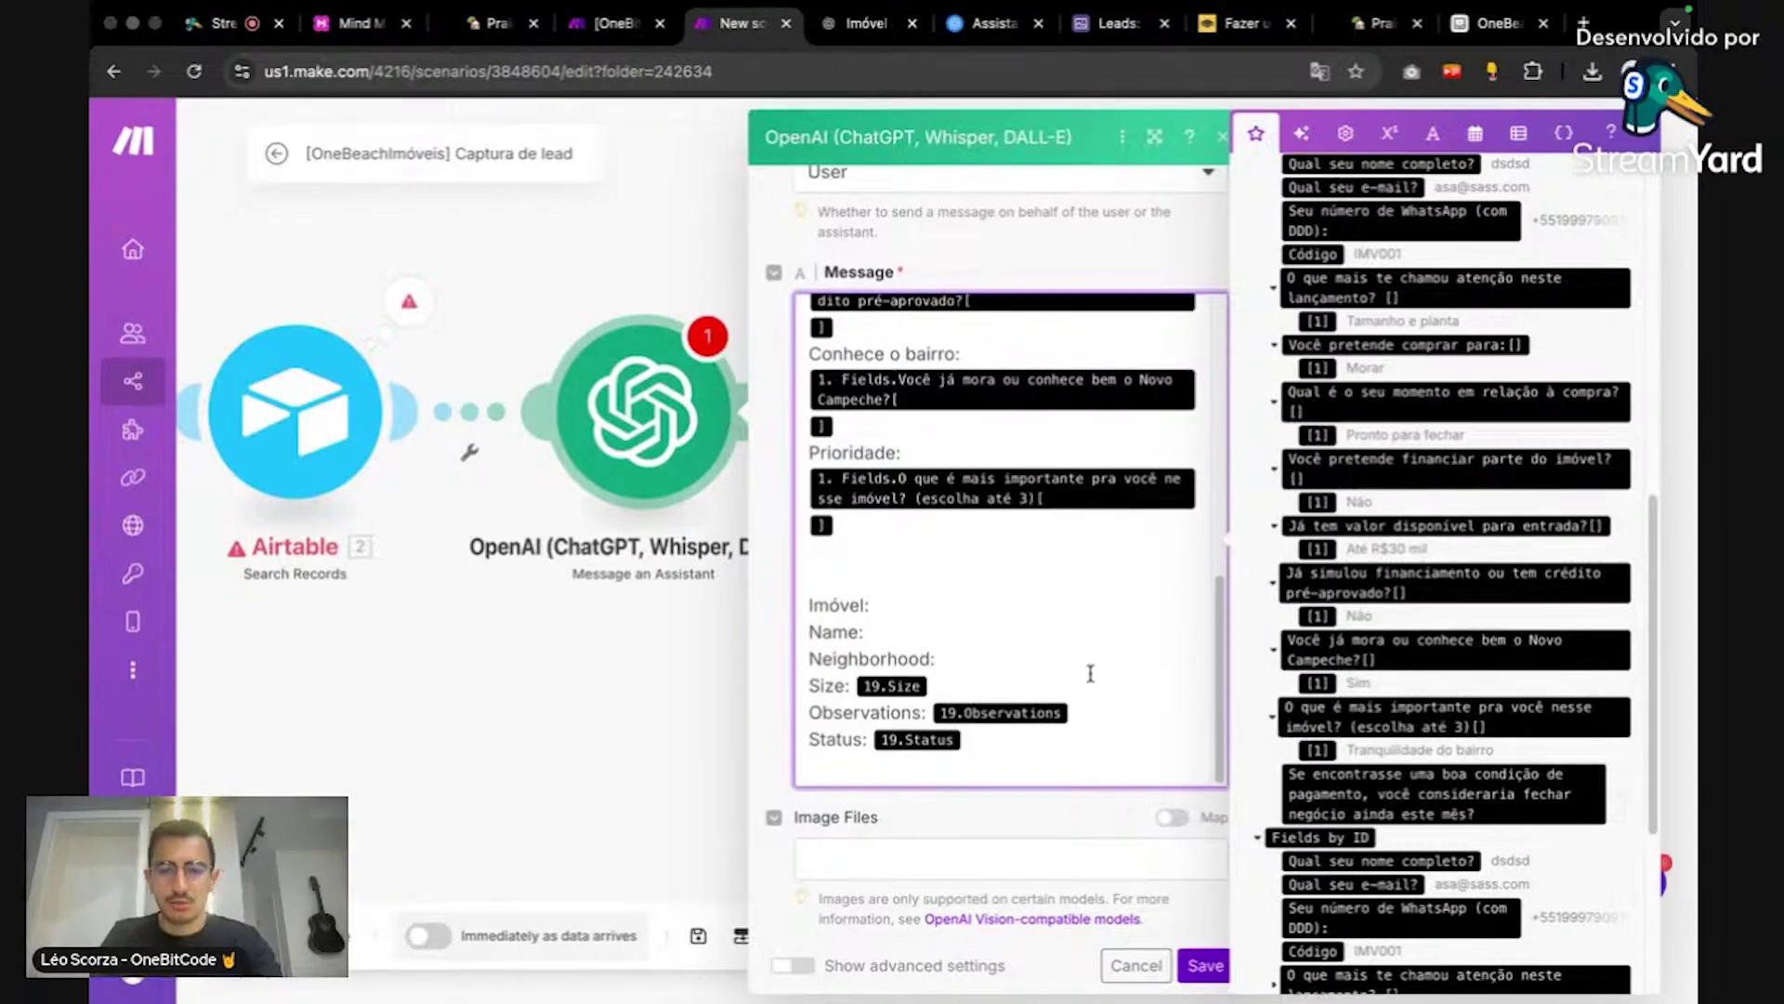
{"action": "key", "text": "BackSpace"}
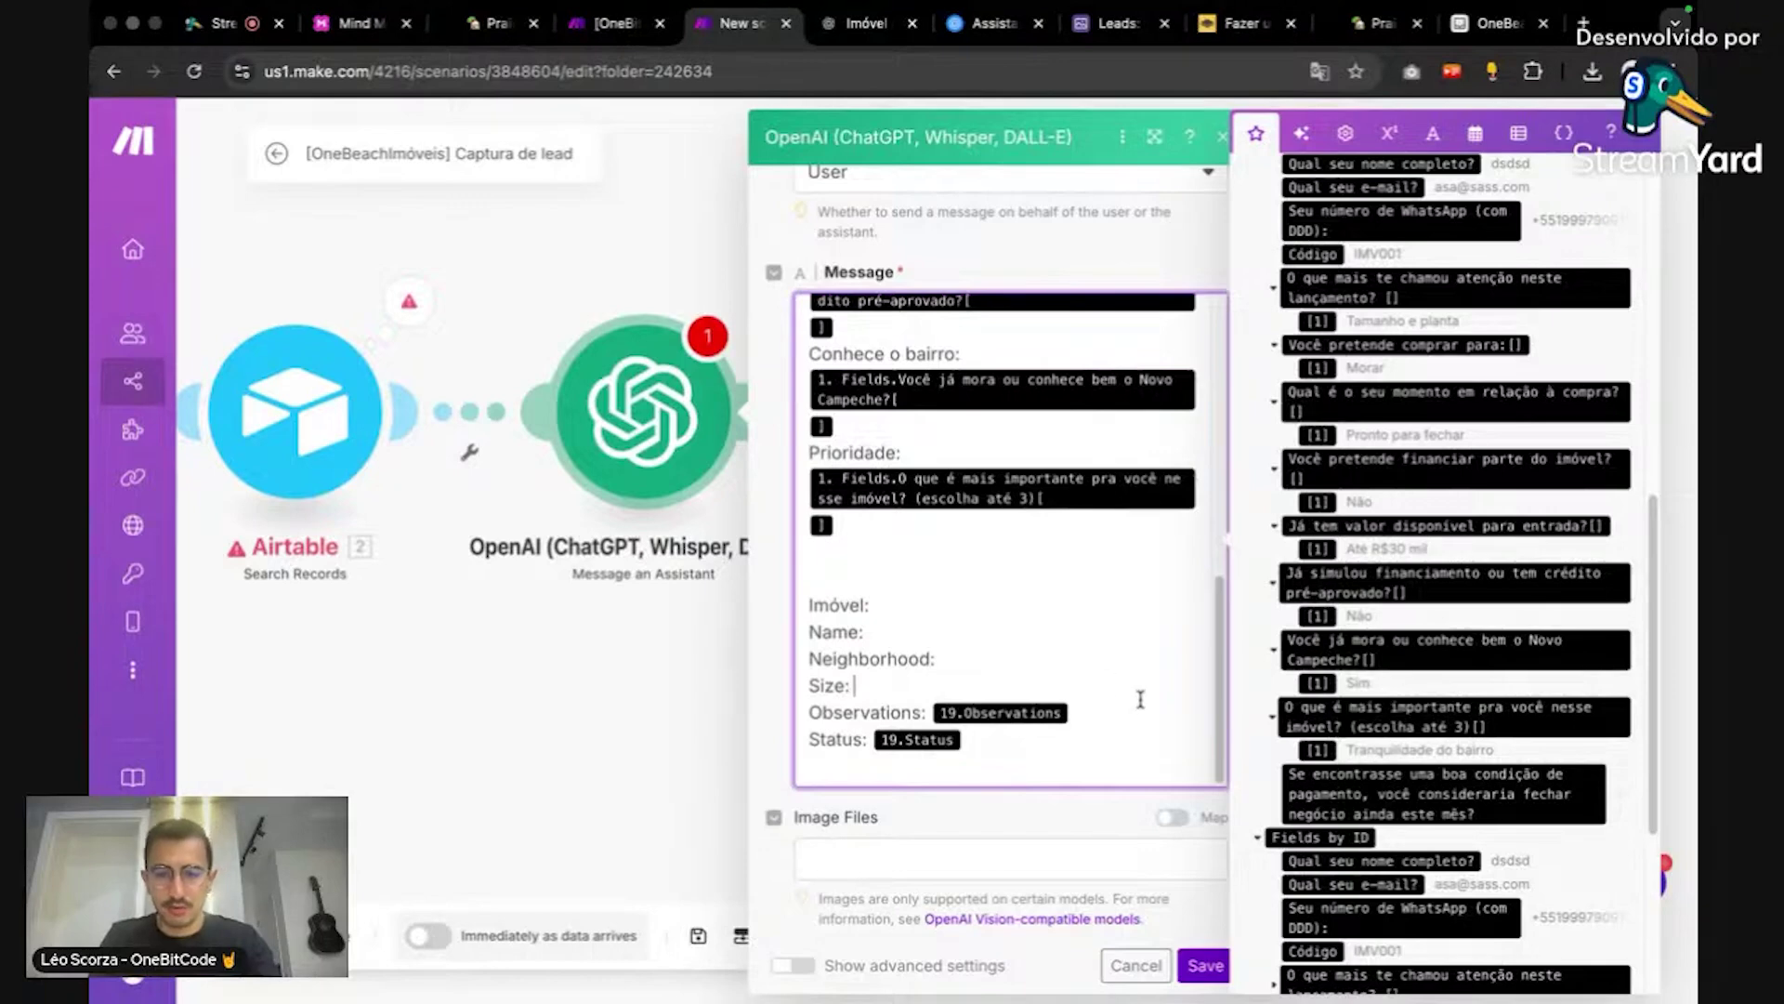
{"action": "left_click", "coordinate": [1136, 711]}
{"action": "key", "text": "BackSpace"}
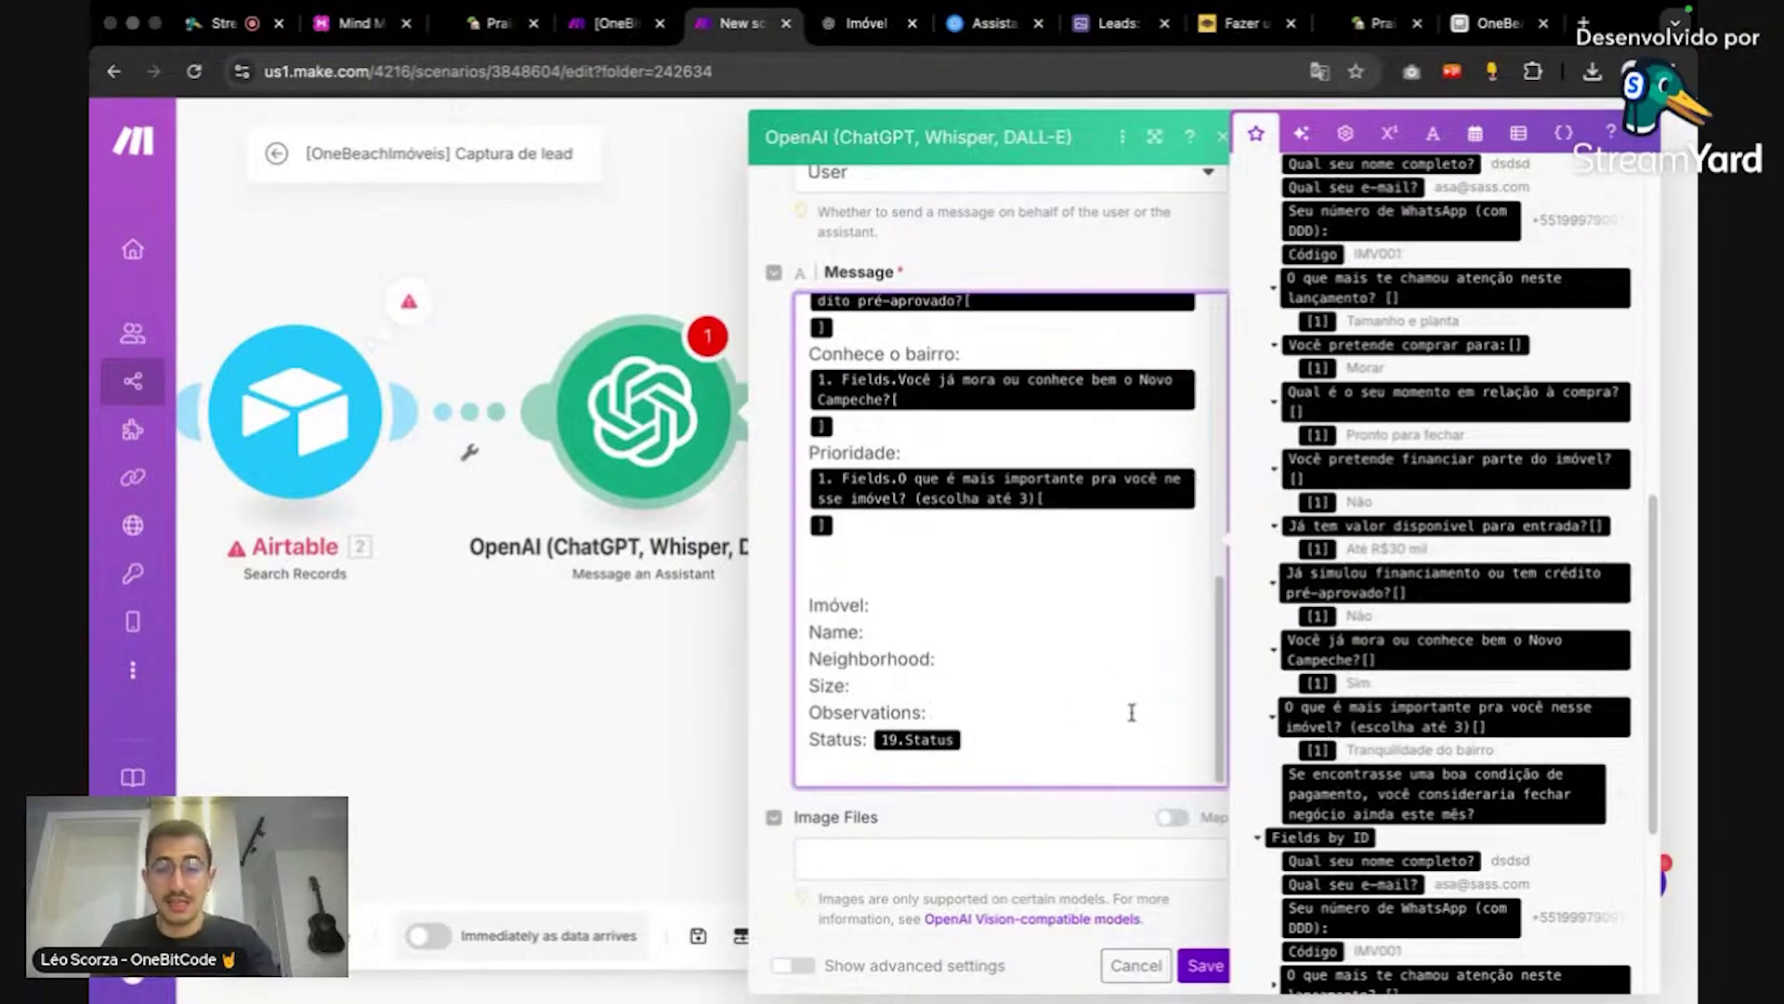
{"action": "left_click", "coordinate": [1101, 728]}
{"action": "key", "text": "BackSpace"}
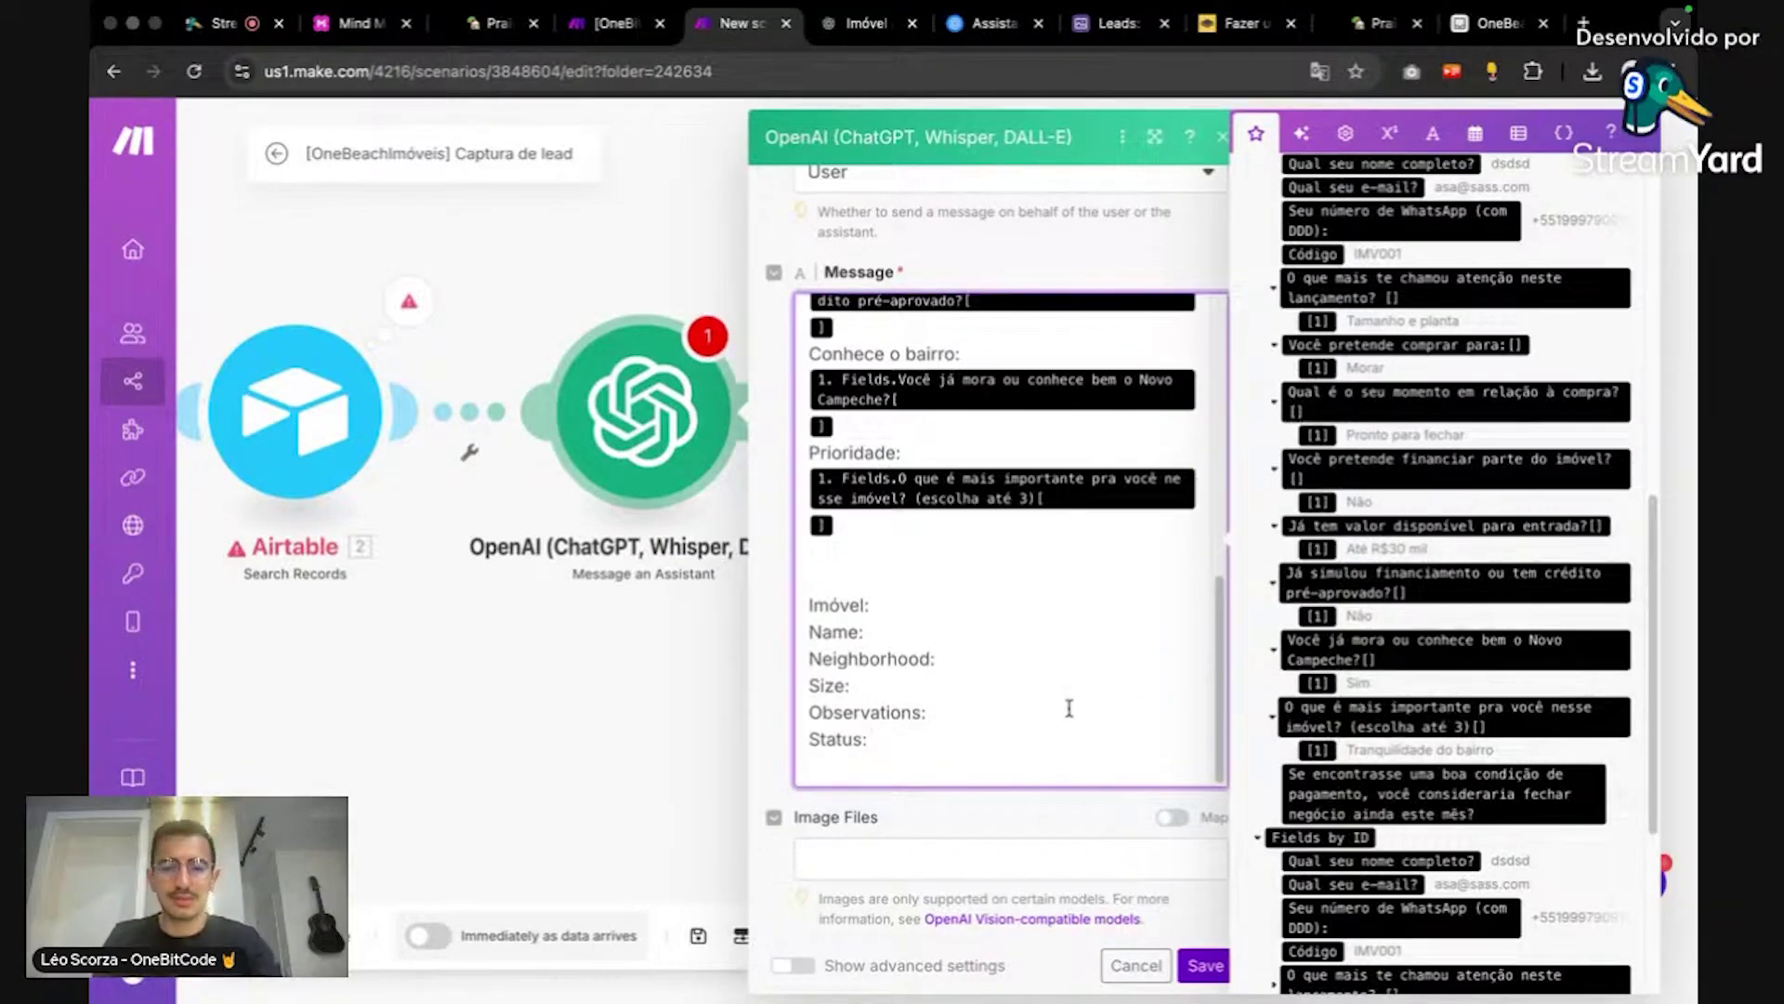
Step: Review the cleaned message and save the OpenAI module settings
{"action": "scroll", "coordinate": [788, 516], "scroll_direction": "down", "scroll_amount": 1}
{"action": "scroll", "coordinate": [690, 420], "scroll_direction": "down", "scroll_amount": 2}
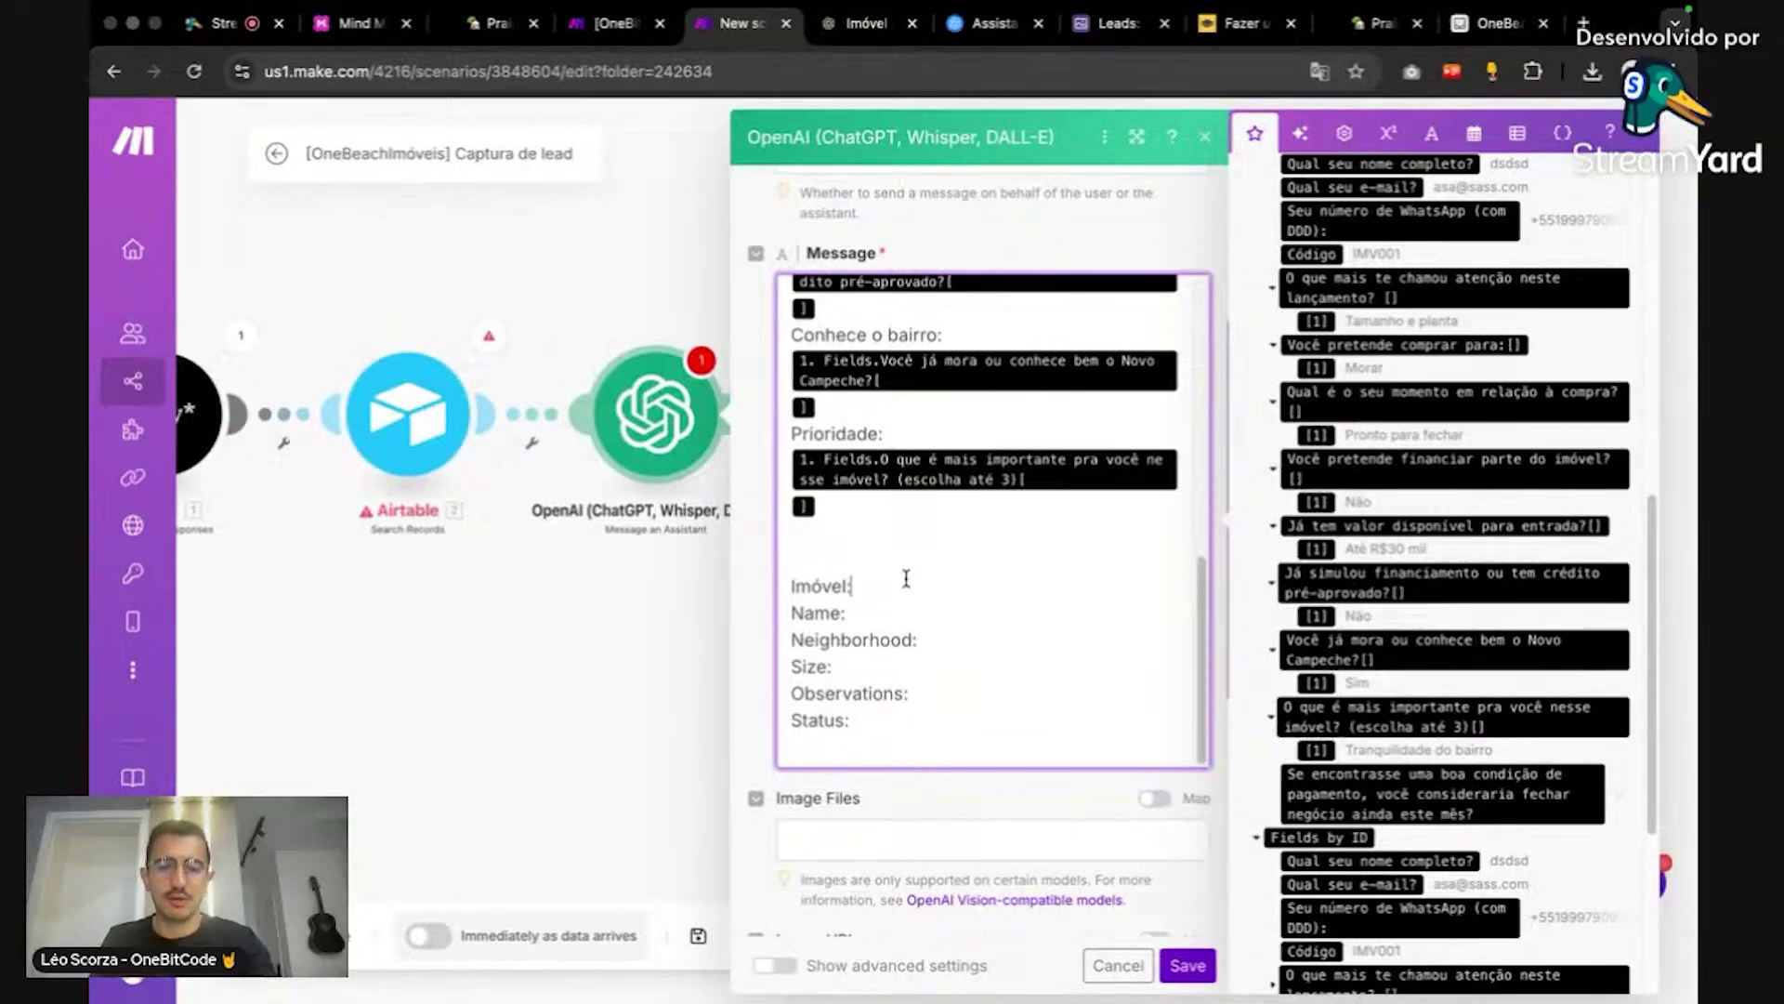
{"action": "scroll", "coordinate": [1515, 595], "scroll_direction": "up", "scroll_amount": 15}
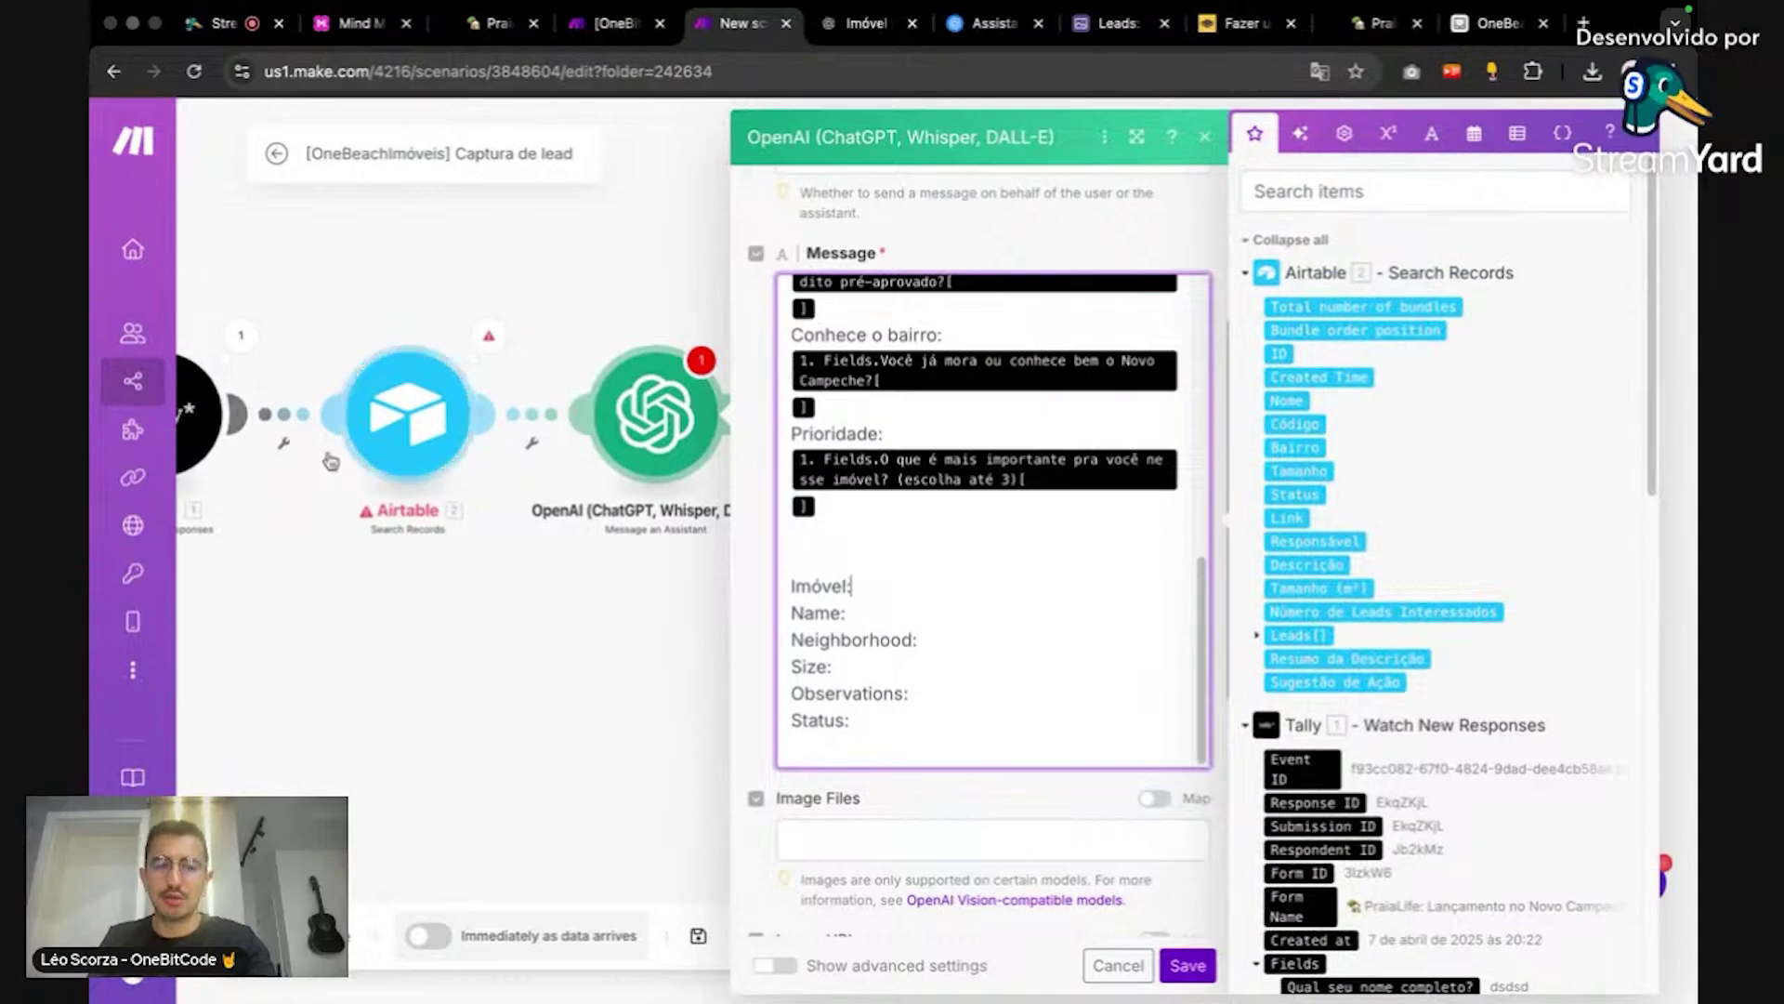
{"action": "left_click", "coordinate": [901, 578]}
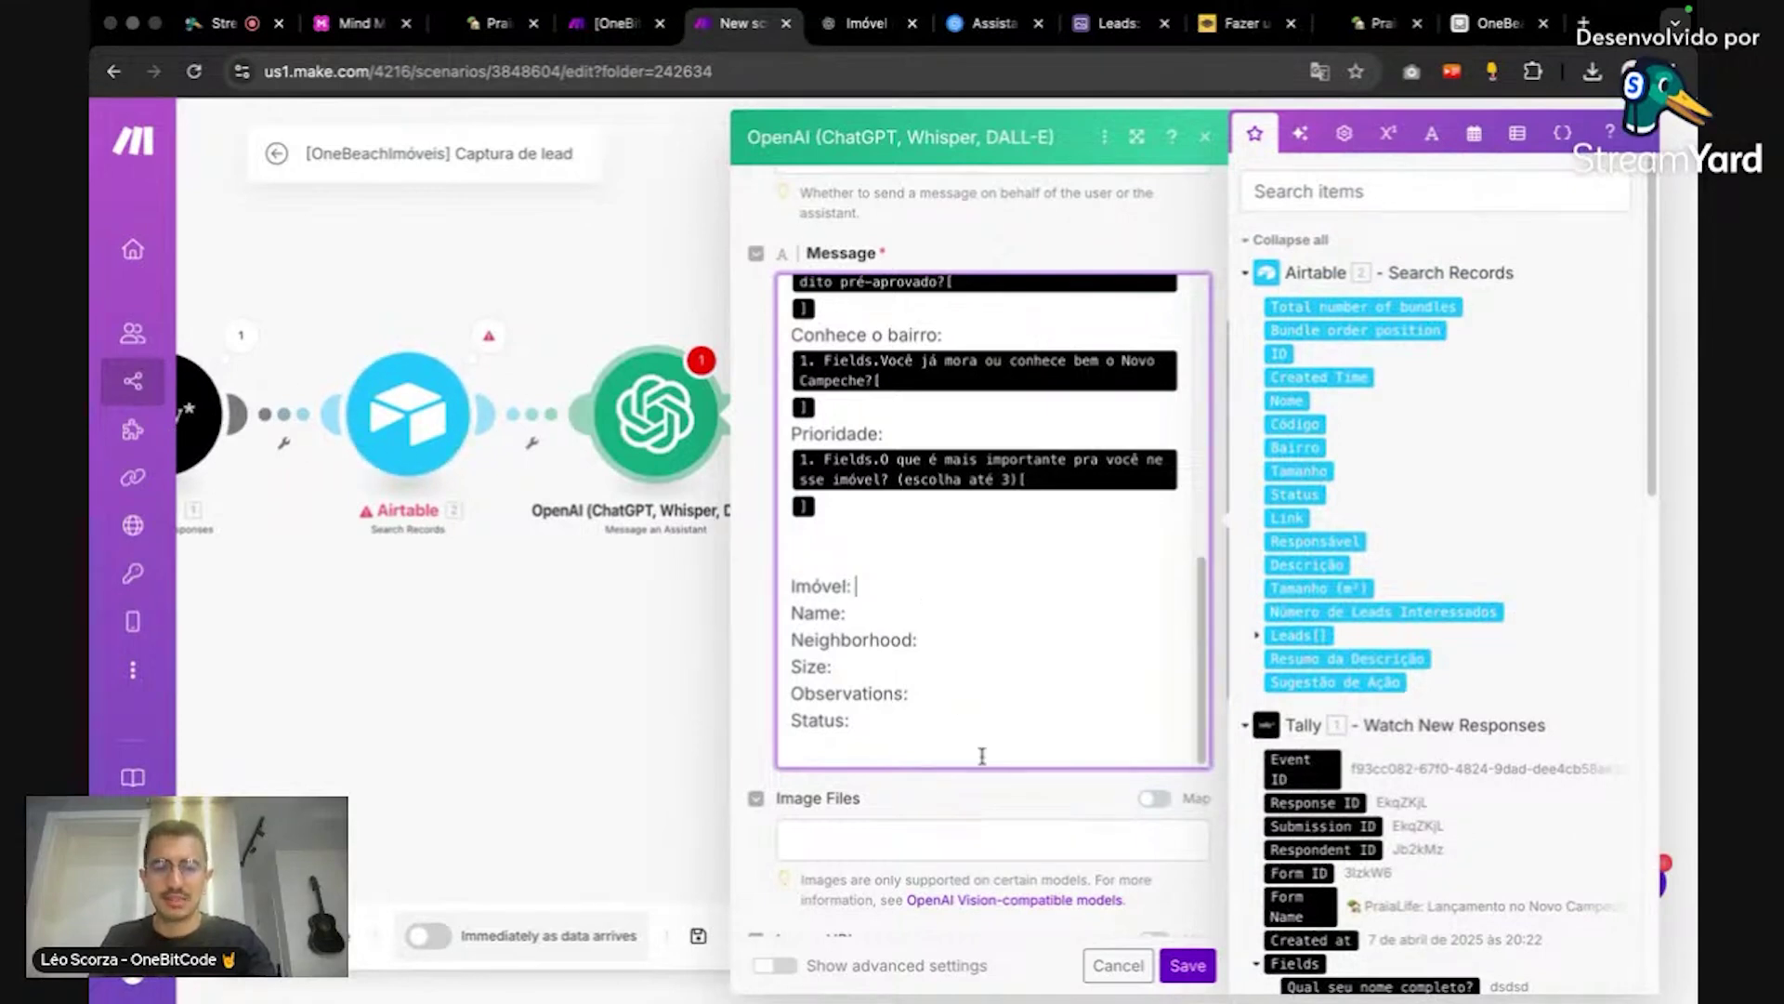
{"action": "left_click", "coordinate": [1182, 965]}
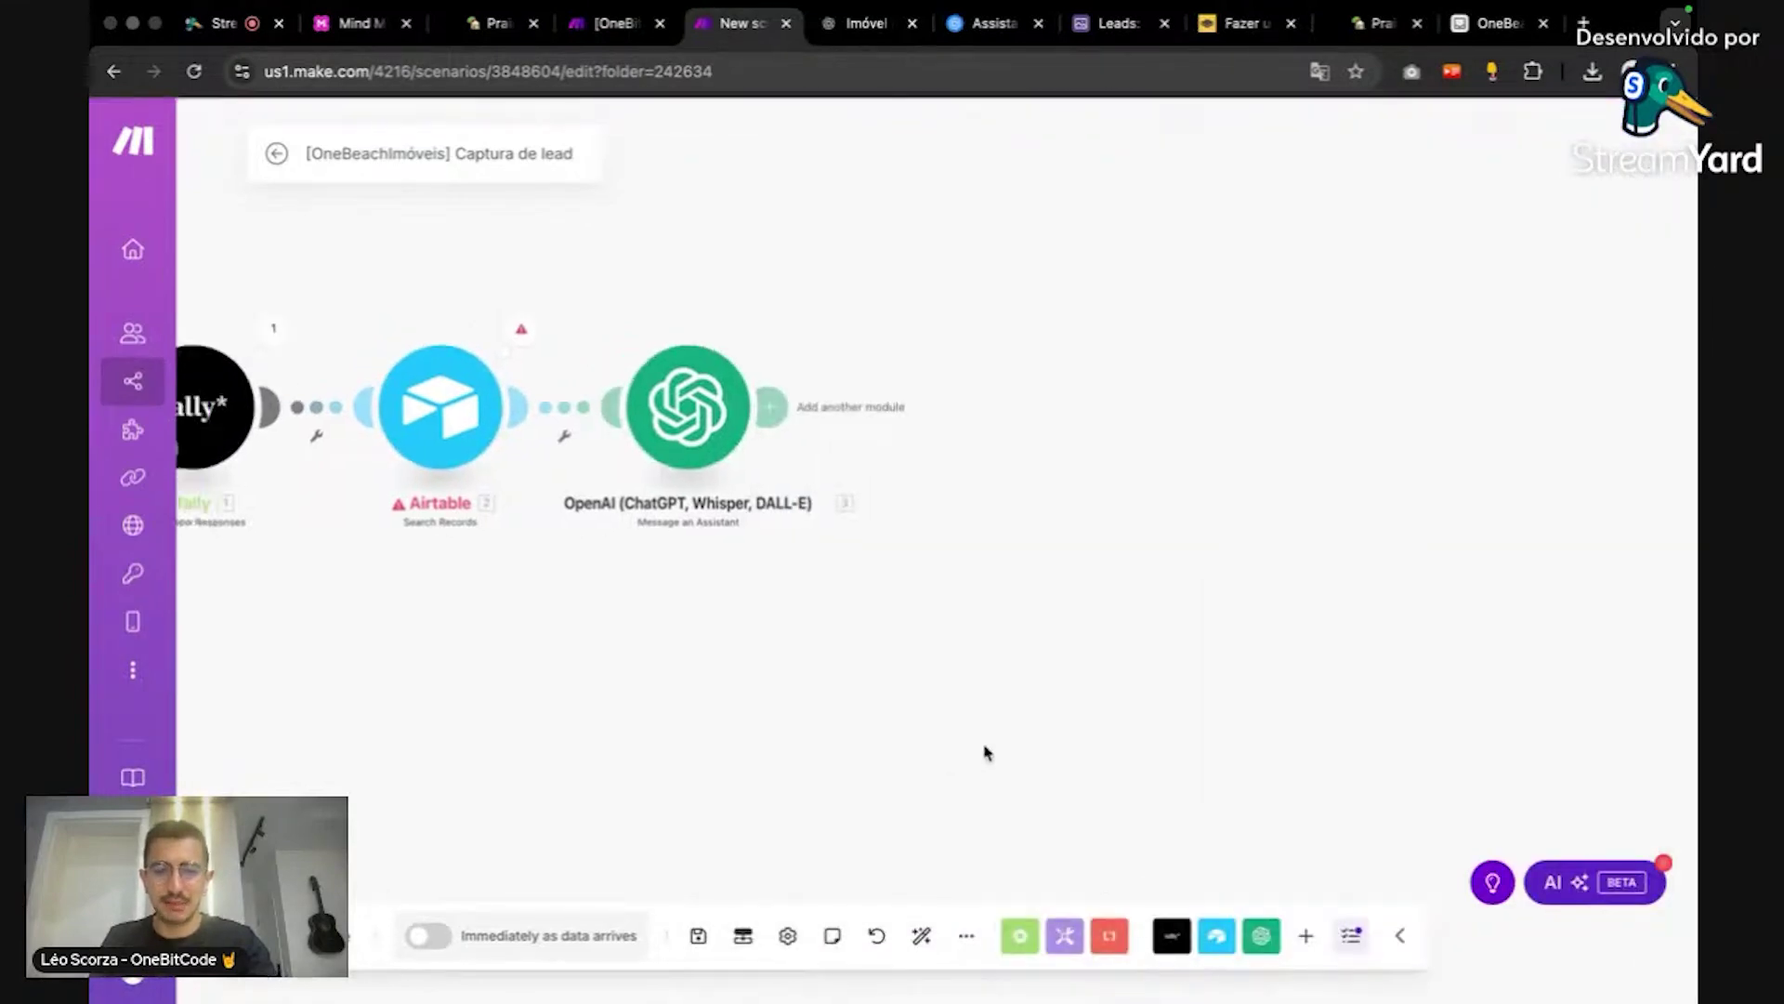
Step: Run only Airtable Search Records, returning record IMV001 'Casa na Árvore dos Sonhos'
{"action": "right_click", "coordinate": [790, 432]}
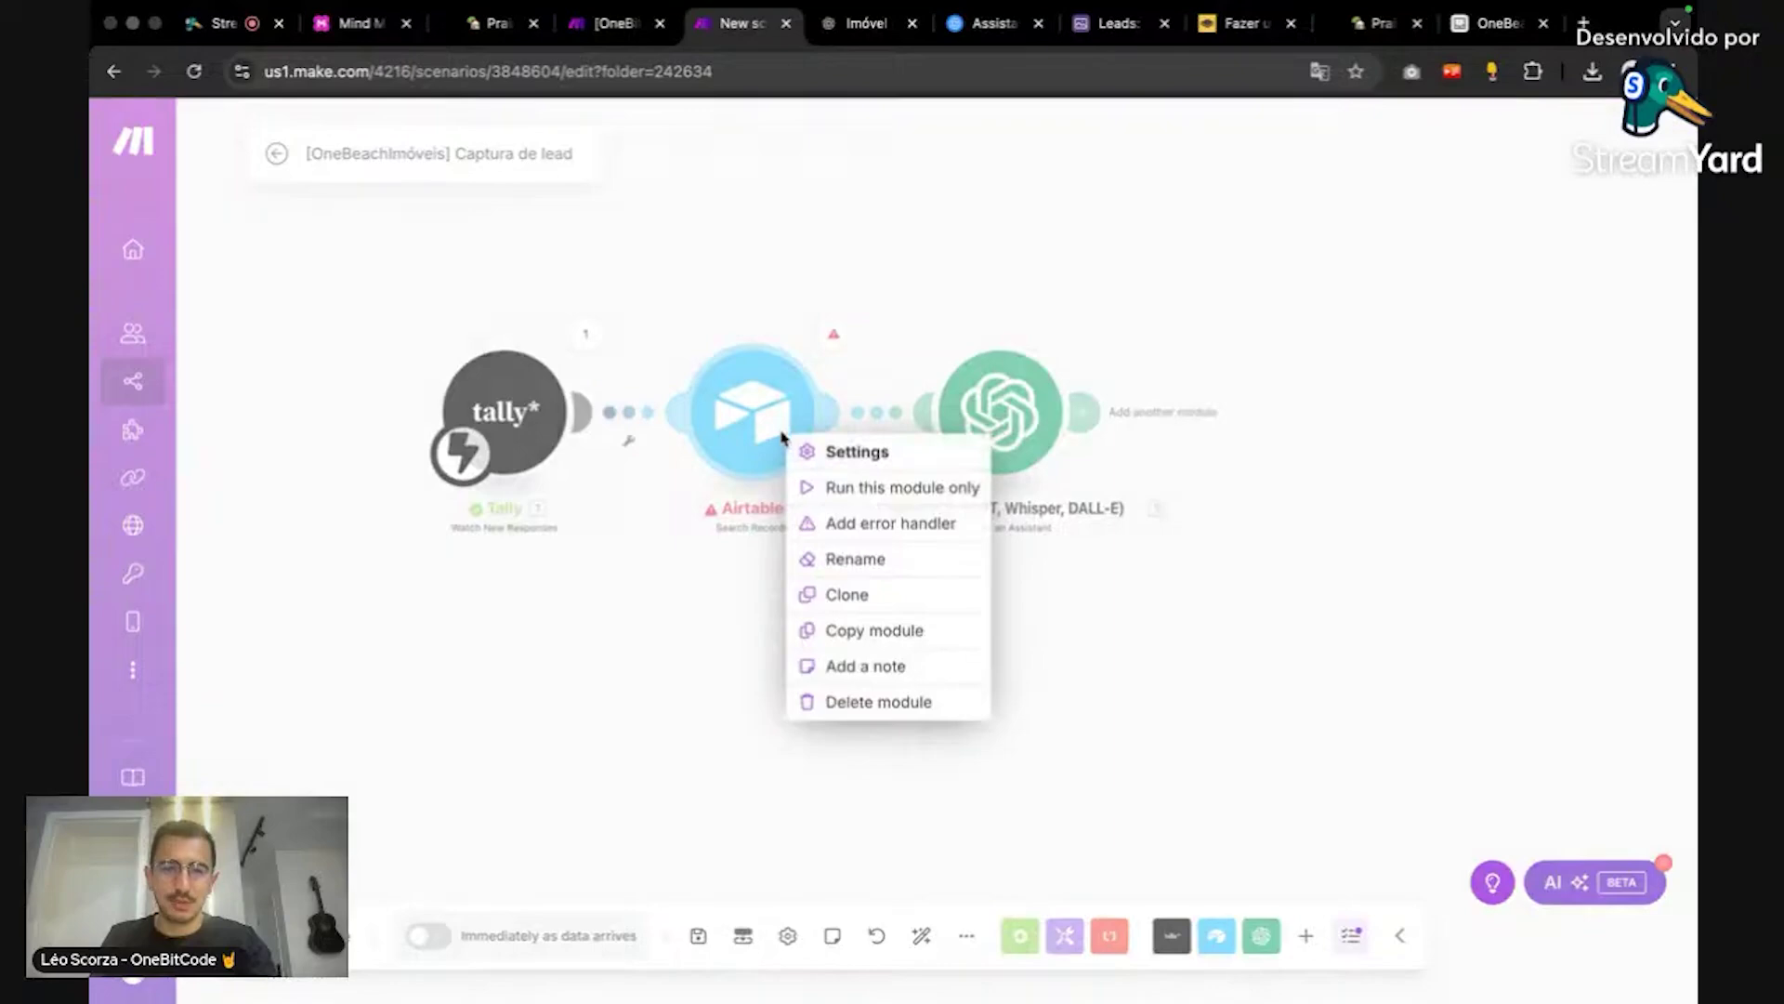
{"action": "left_click", "coordinate": [823, 486]}
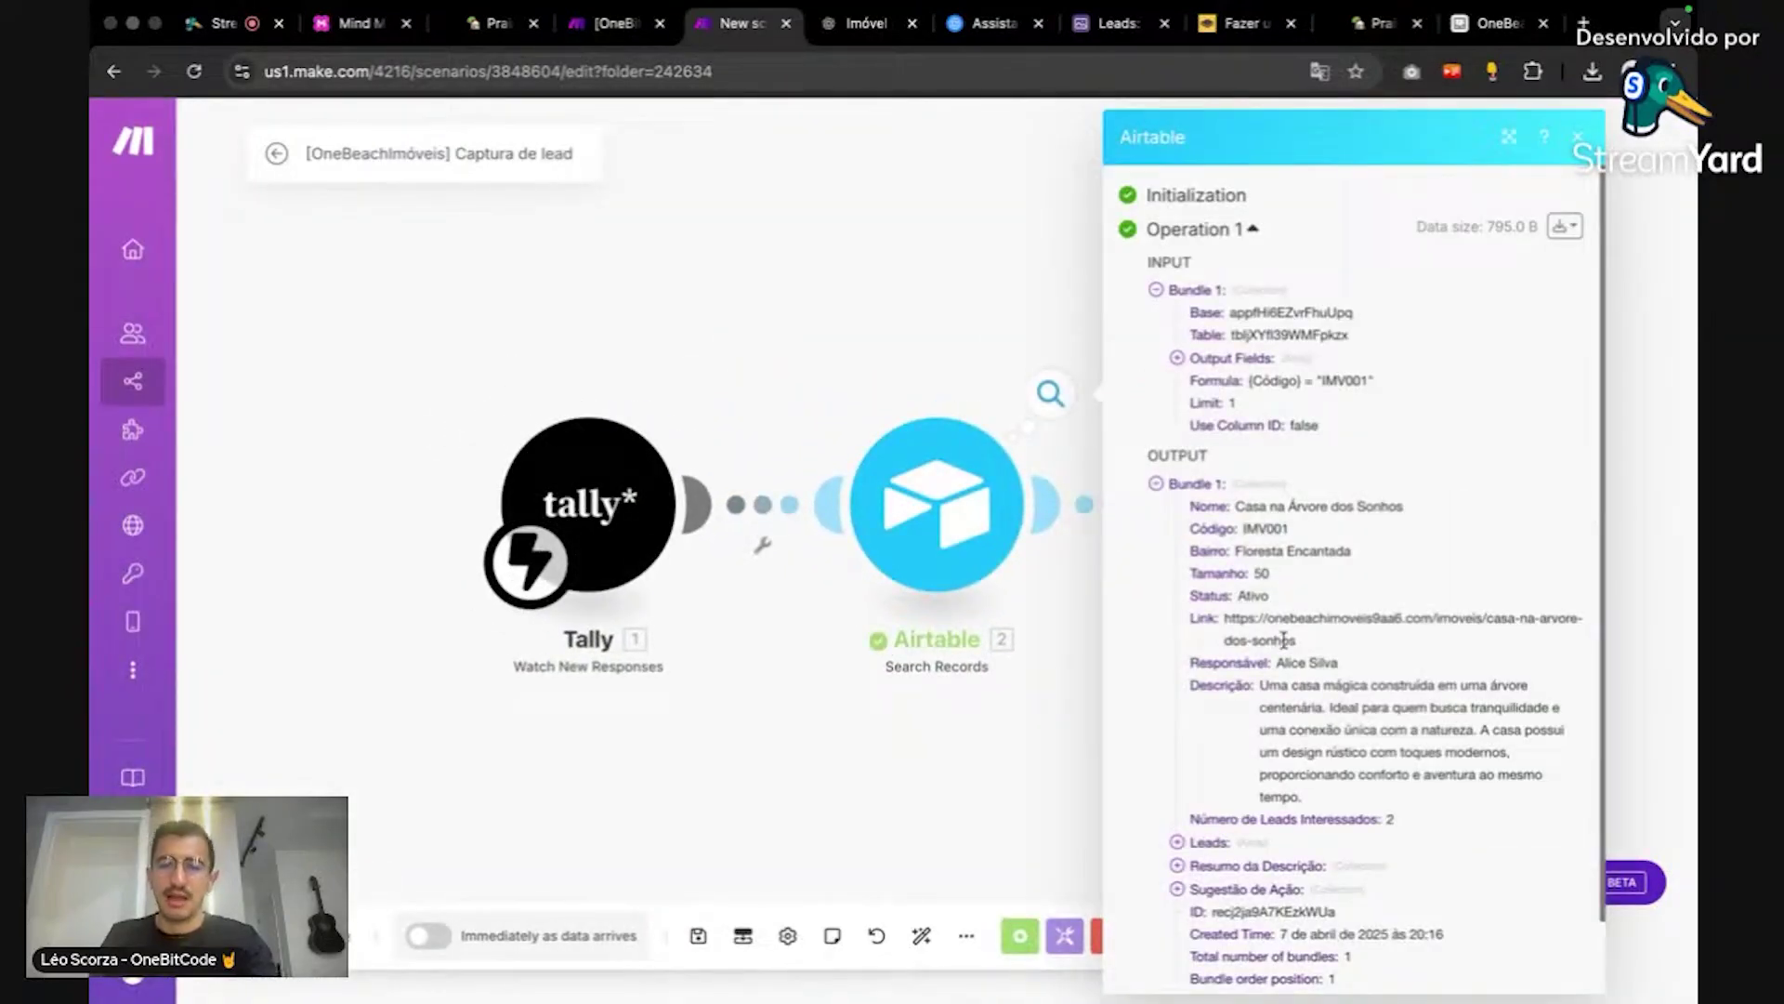
{"action": "left_click", "coordinate": [990, 513]}
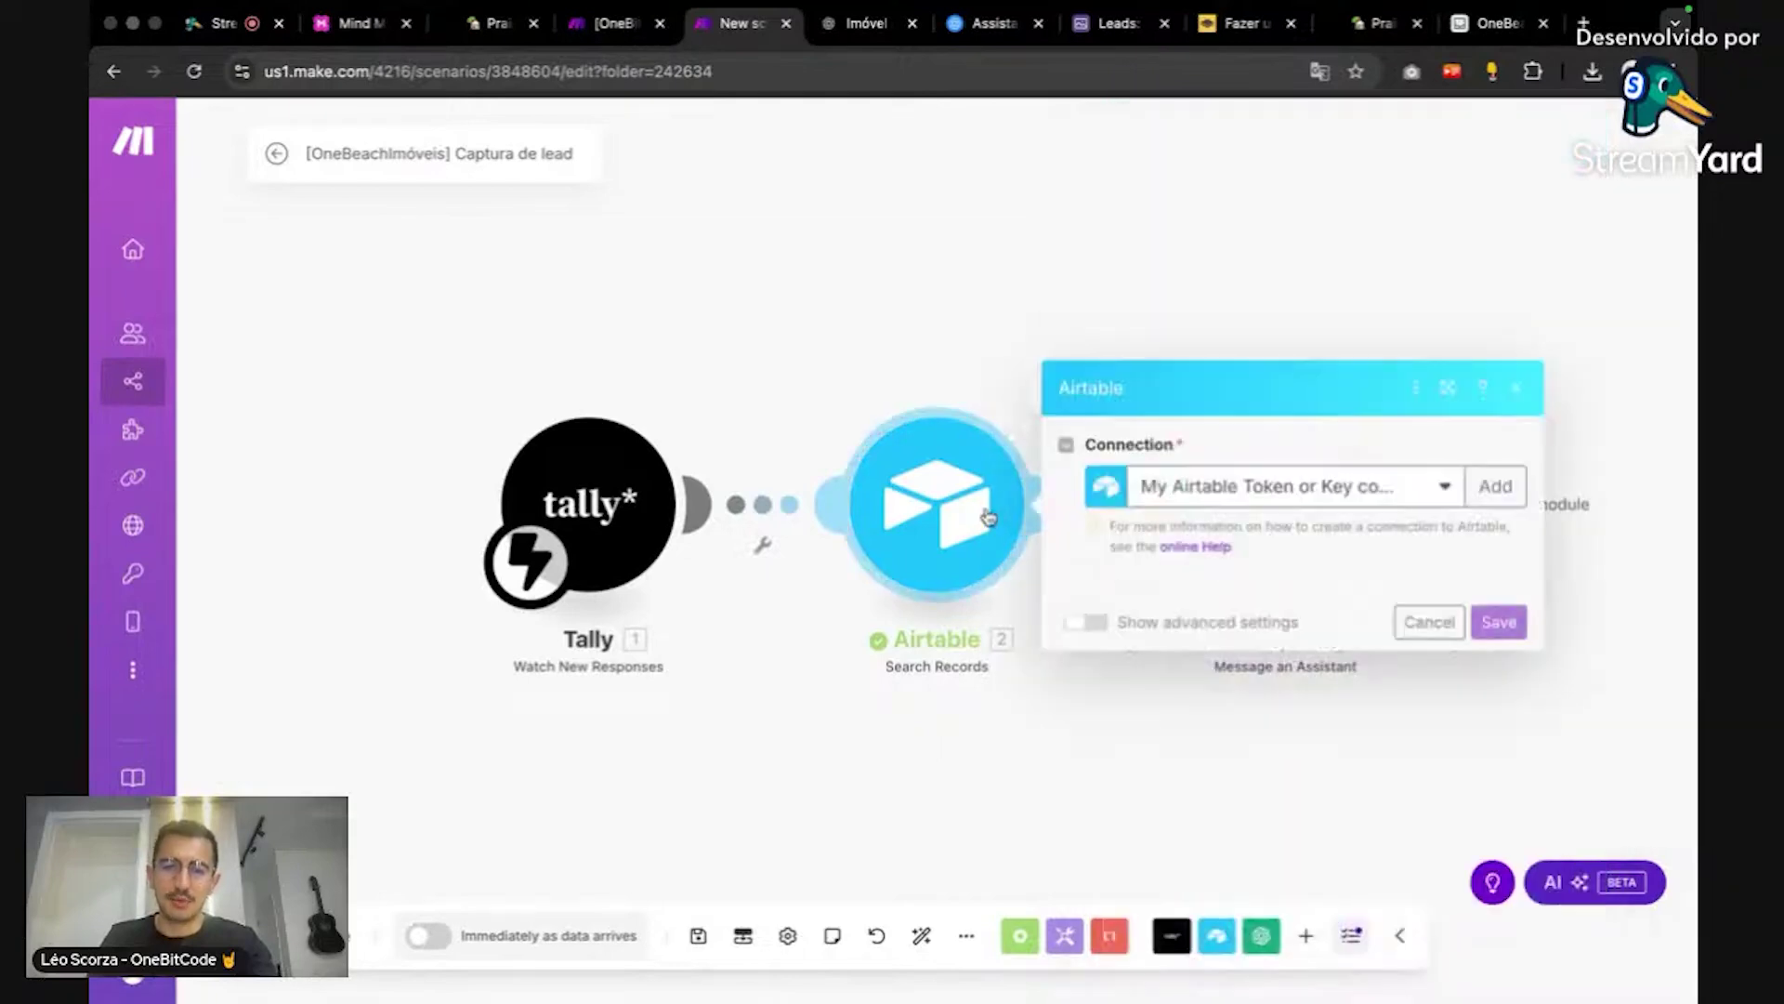
{"action": "scroll", "coordinate": [1279, 797], "scroll_direction": "down", "scroll_amount": 5}
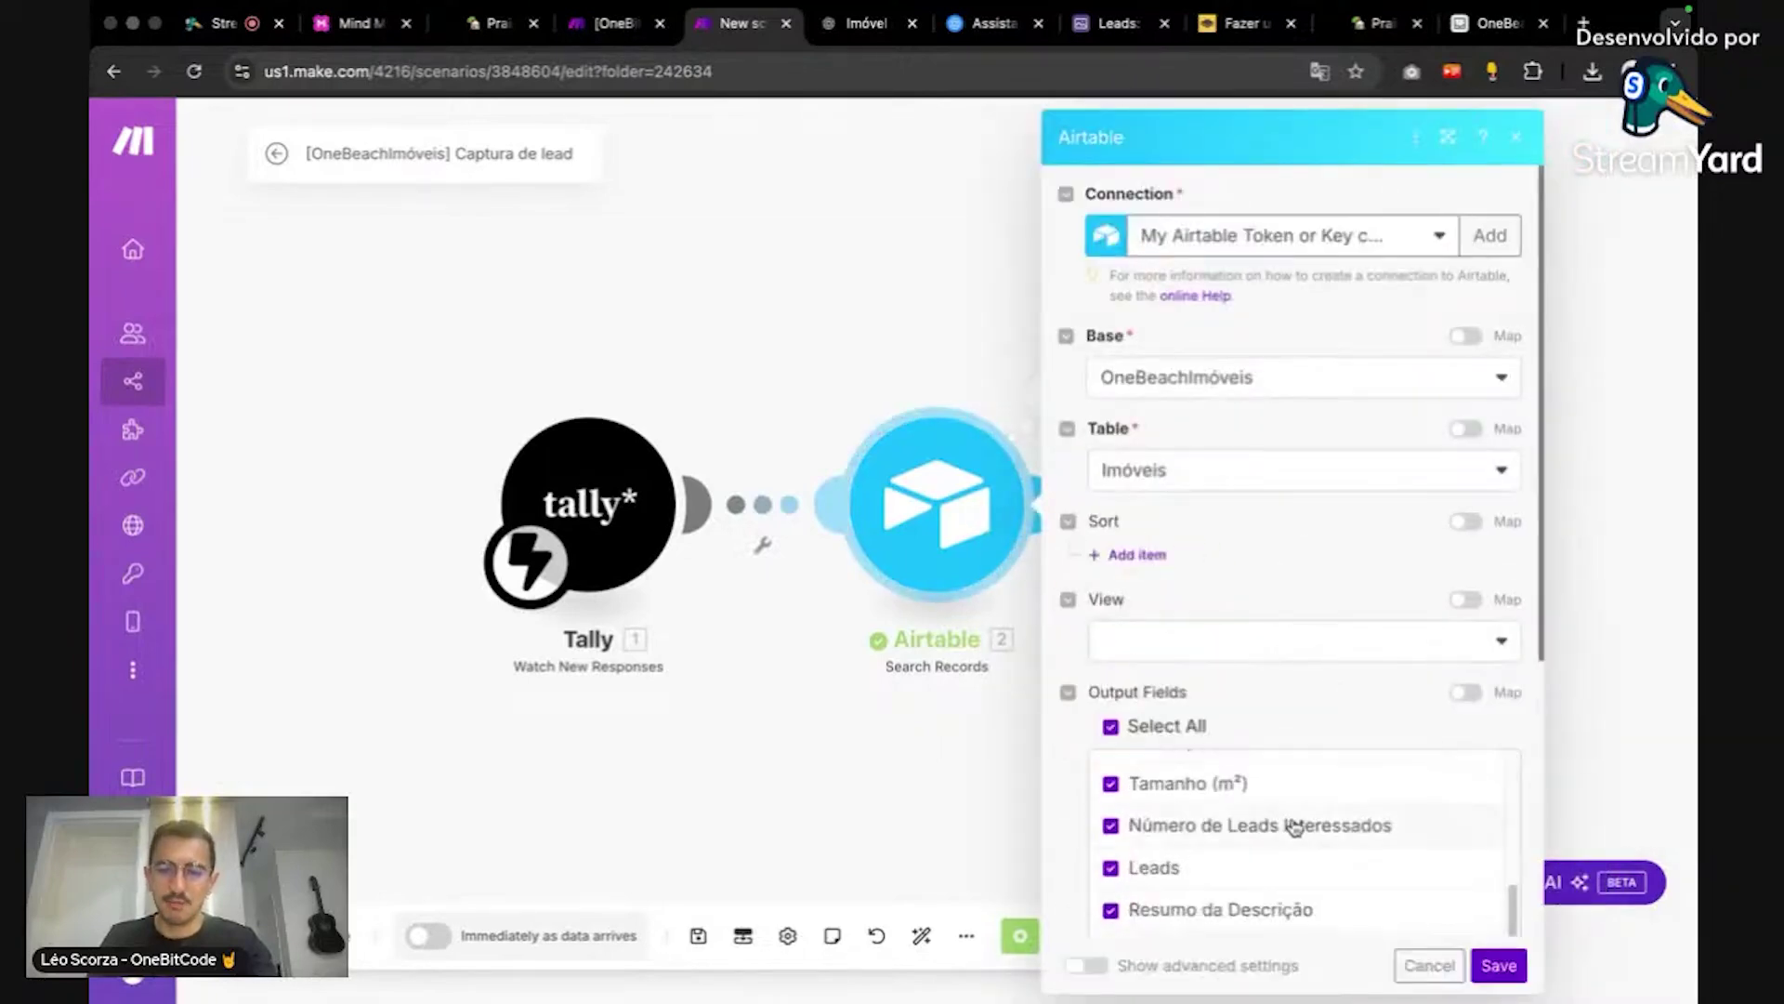
{"action": "left_click", "coordinate": [821, 361]}
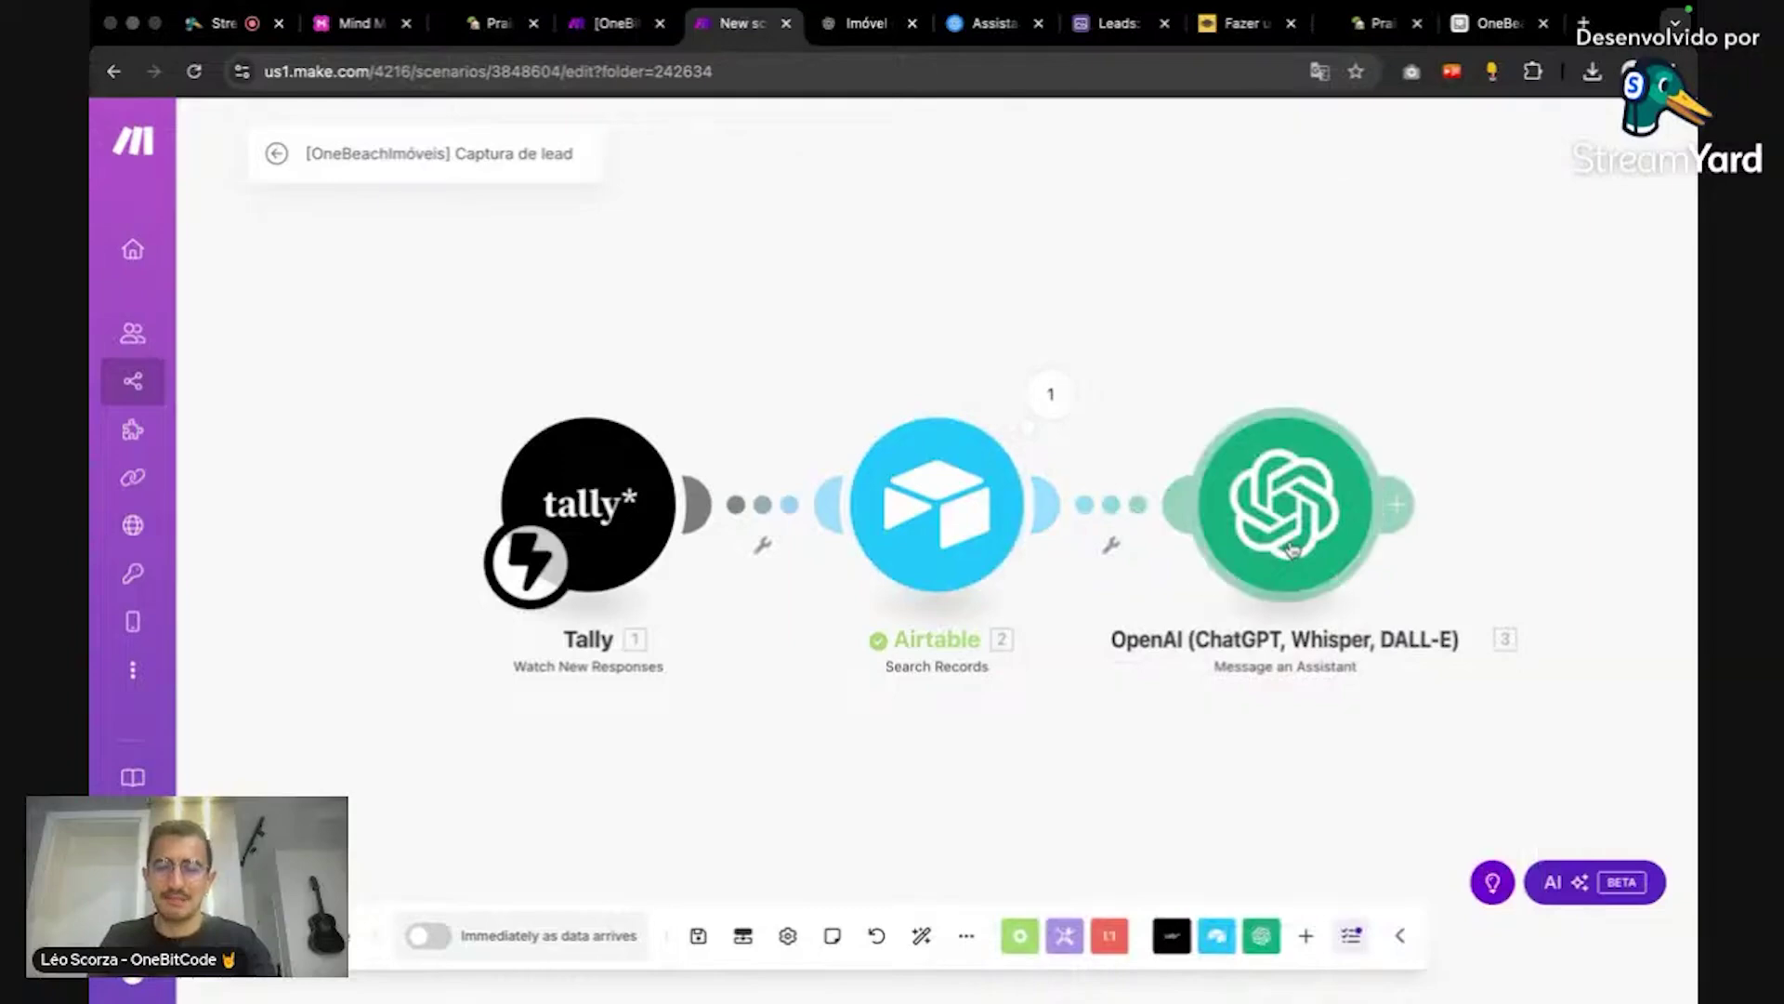
Step: Map Airtable's Nome and Bairro after the Name and Neighborhood labels in the message
{"action": "left_click", "coordinate": [1297, 515]}
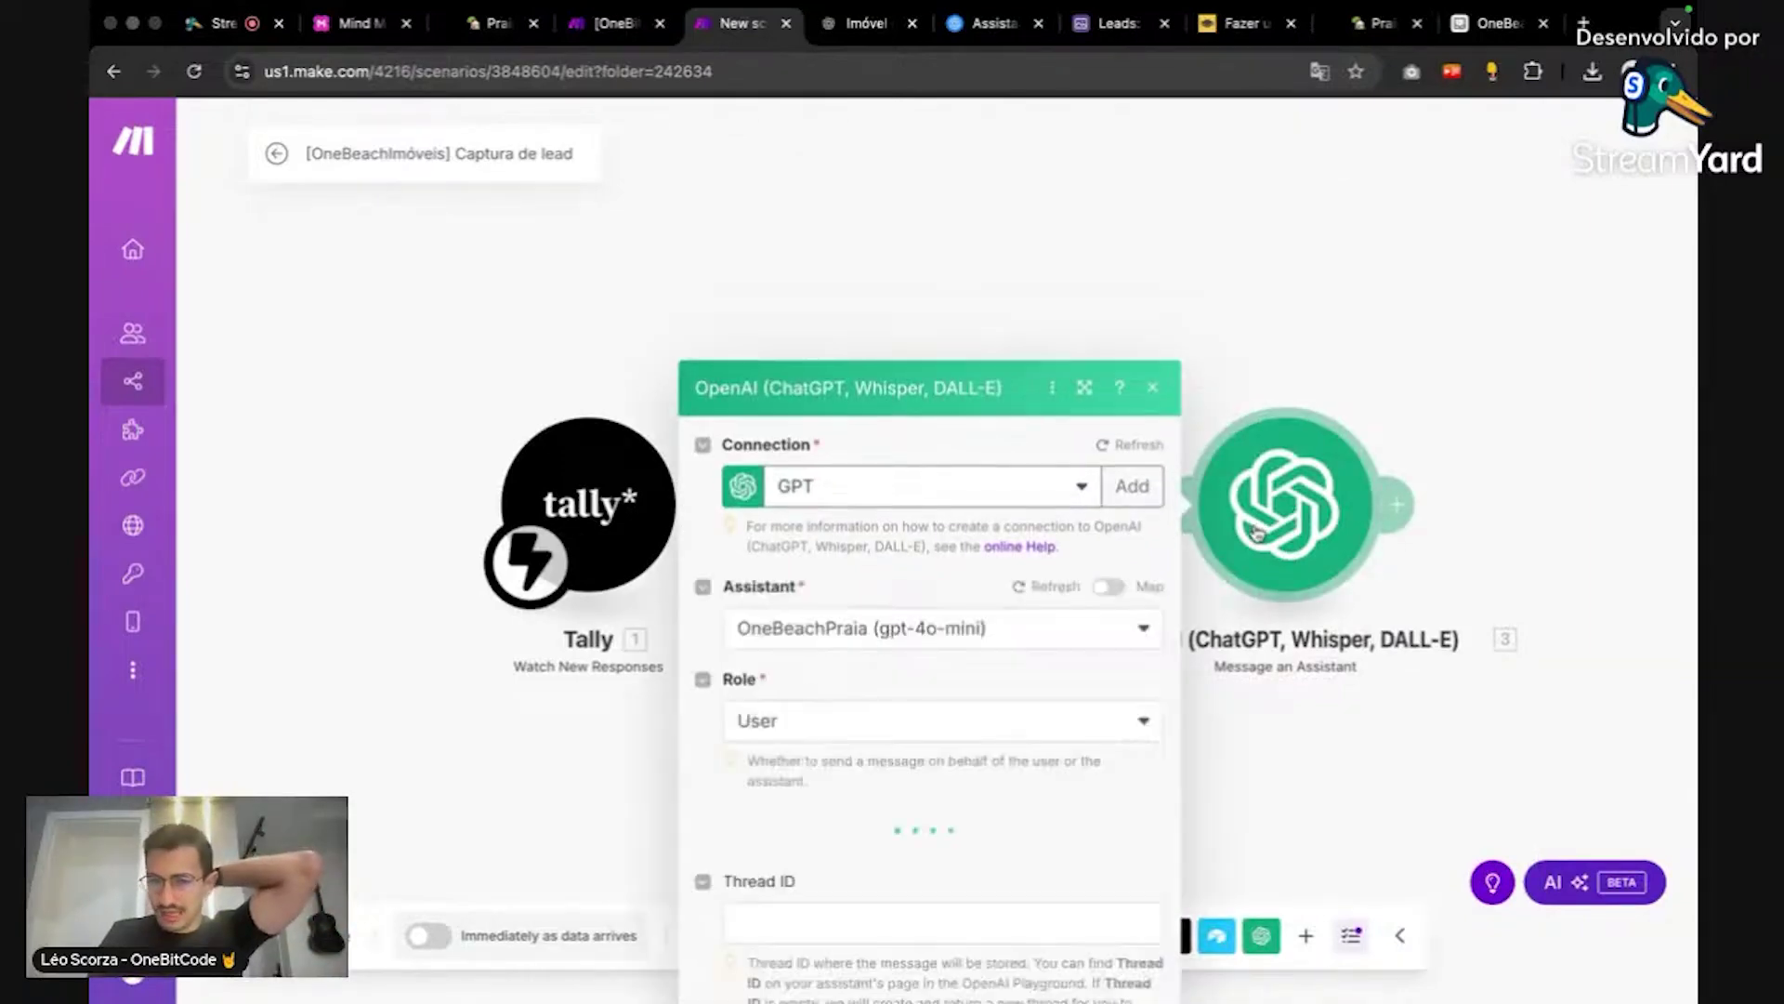
{"action": "scroll", "coordinate": [1060, 527], "scroll_direction": "down", "scroll_amount": 10}
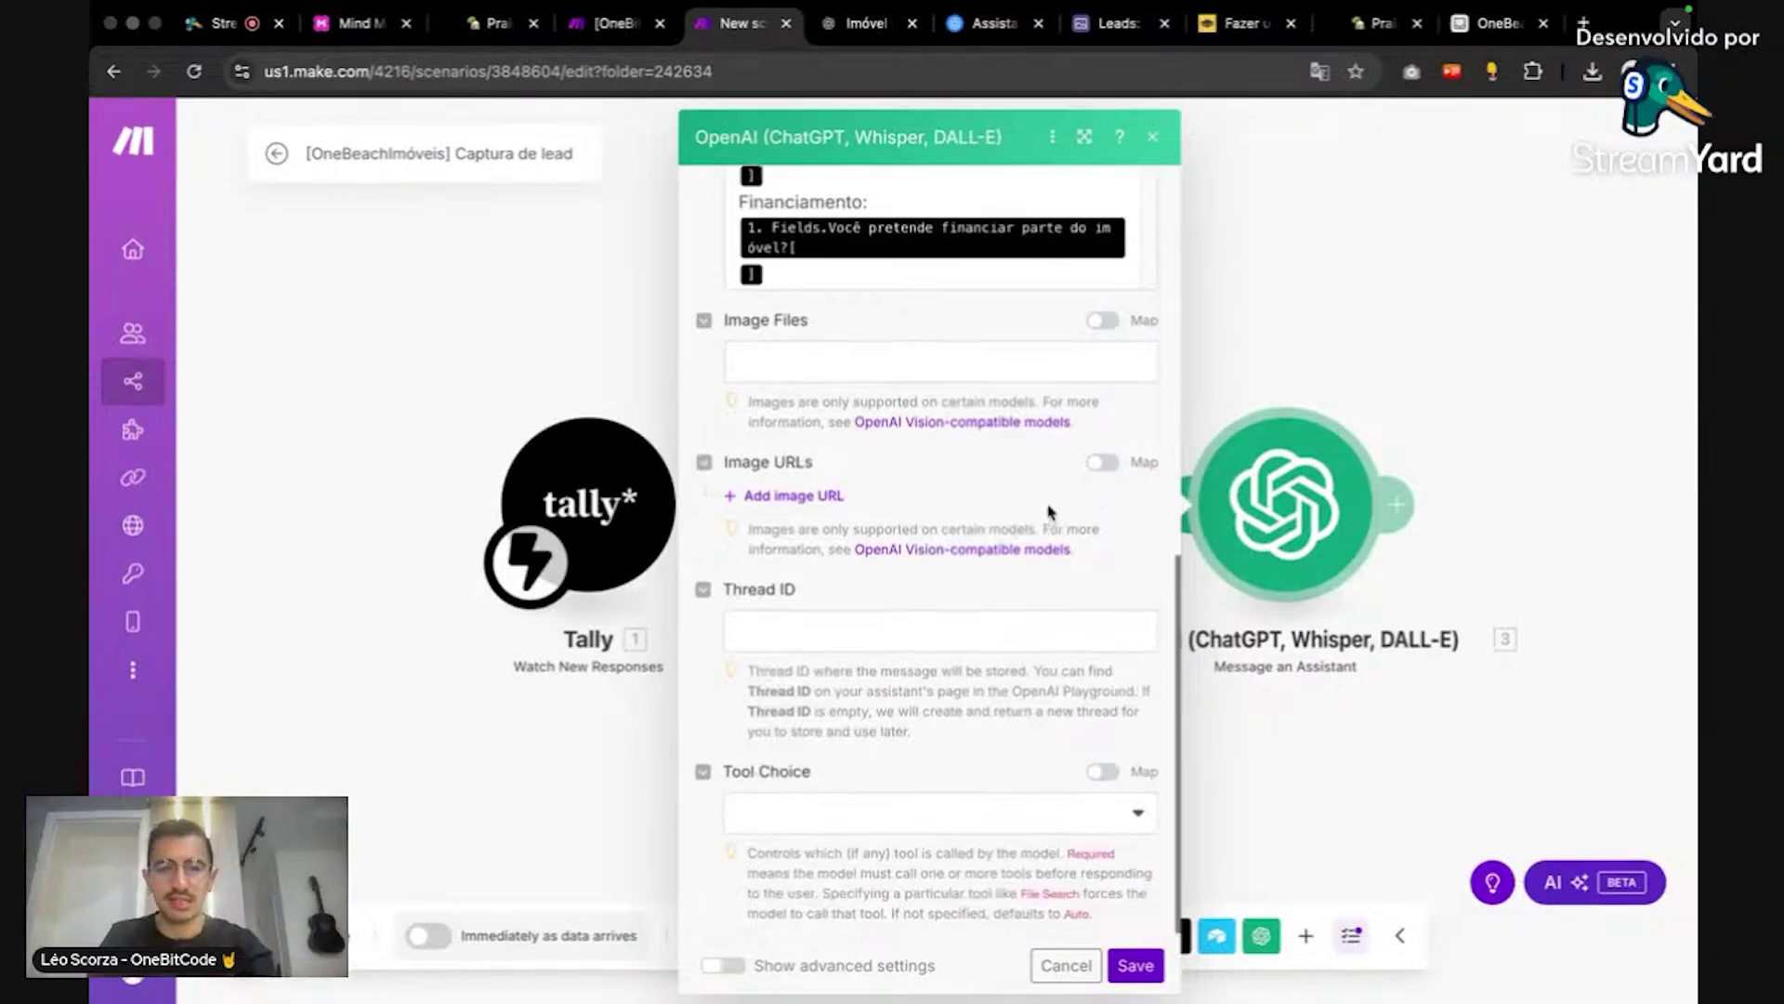
{"action": "scroll", "coordinate": [978, 312], "scroll_direction": "up", "scroll_amount": 6}
{"action": "scroll", "coordinate": [978, 312], "scroll_direction": "up", "scroll_amount": 5}
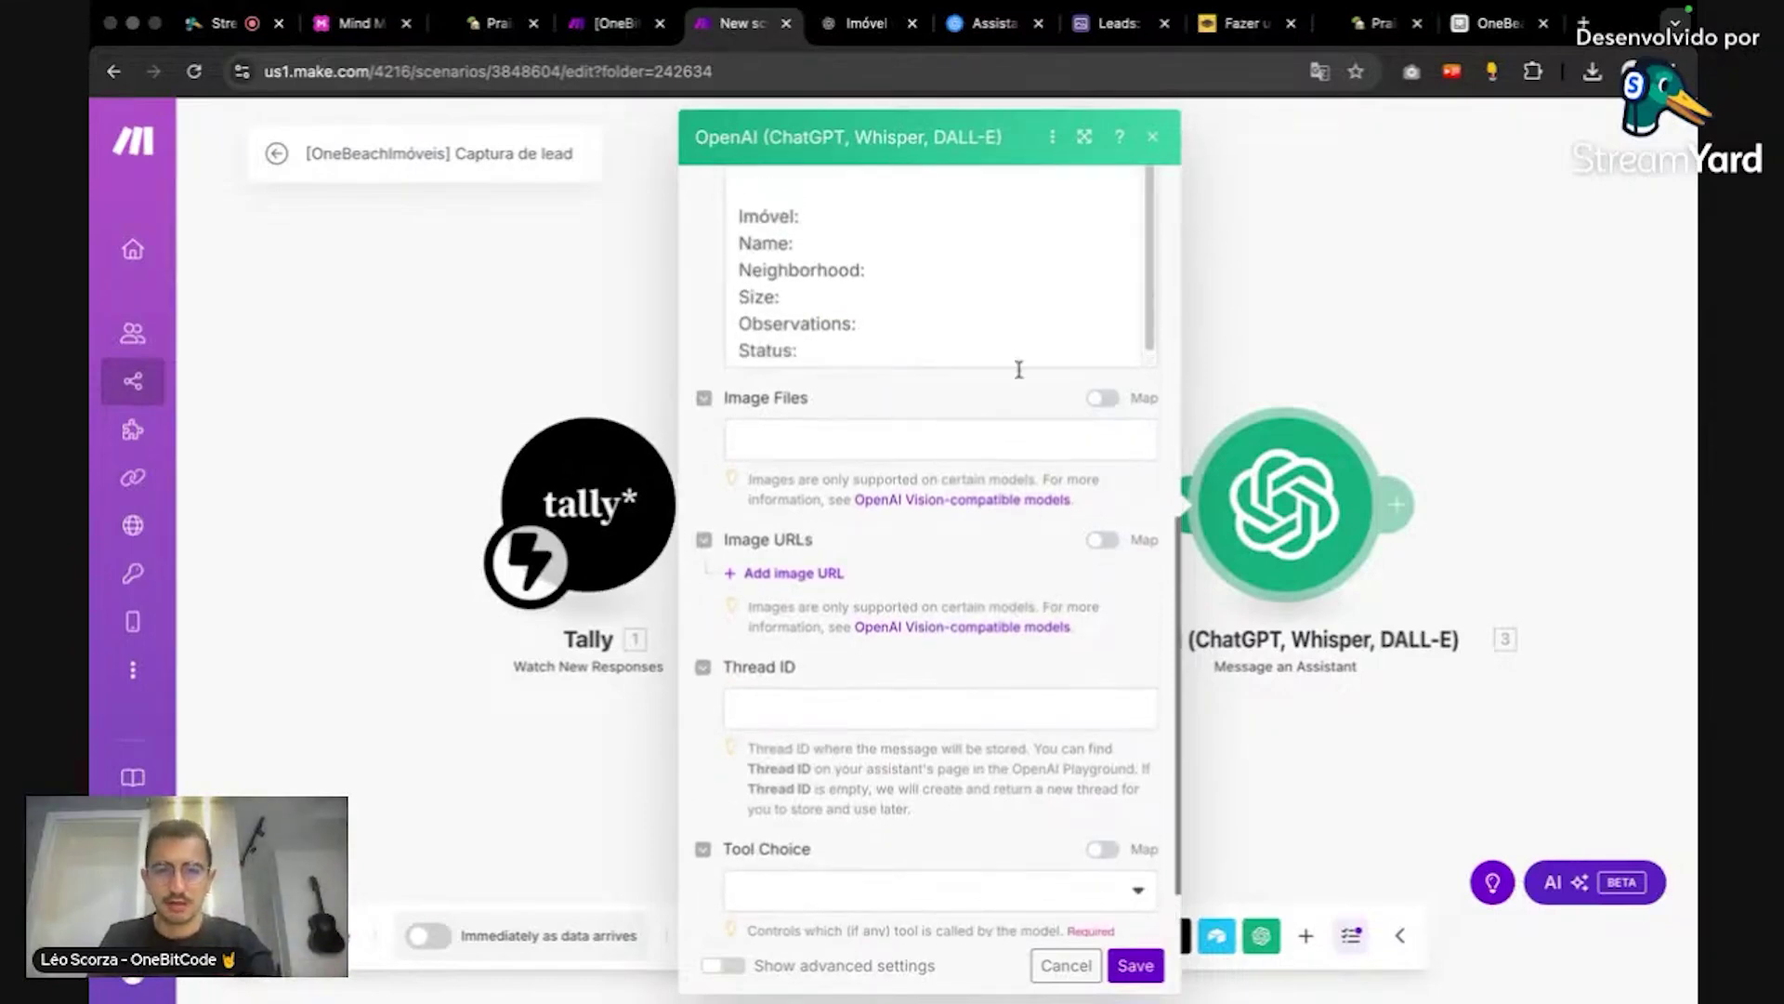
{"action": "left_click", "coordinate": [894, 266]}
{"action": "scroll", "coordinate": [1394, 702], "scroll_direction": "down", "scroll_amount": 1}
{"action": "scroll", "coordinate": [1297, 402], "scroll_direction": "up", "scroll_amount": 1}
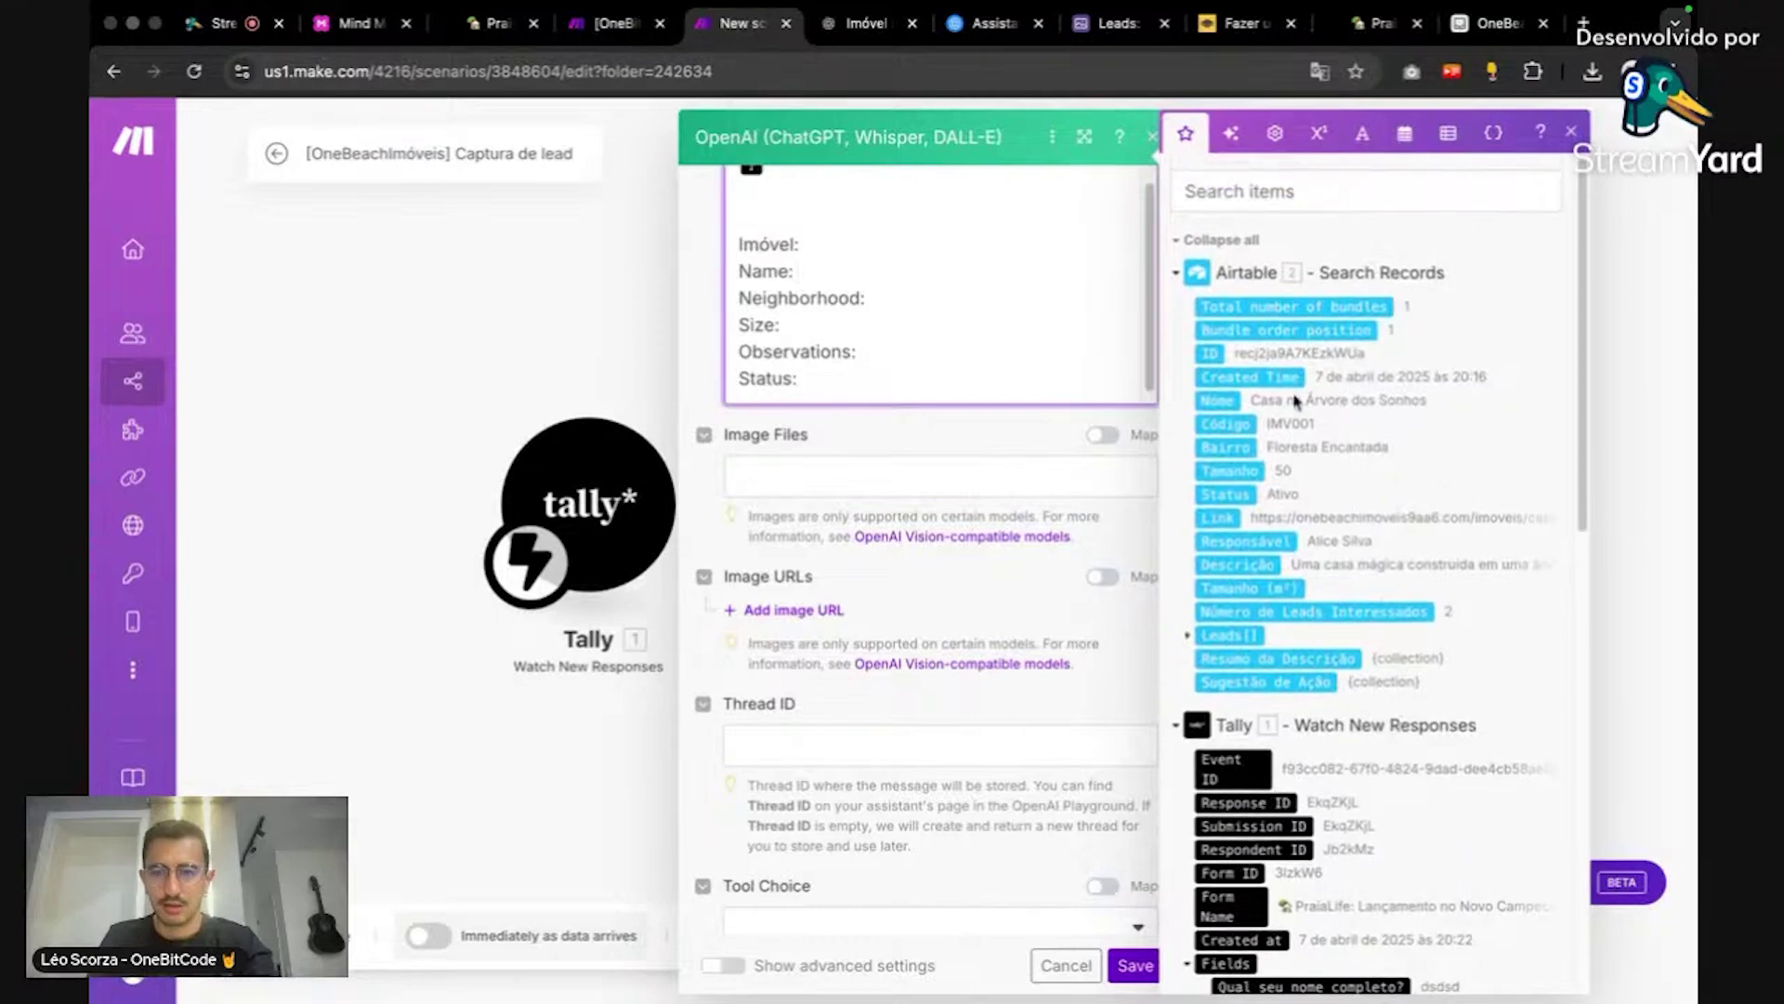
{"action": "left_click", "coordinate": [1223, 398]}
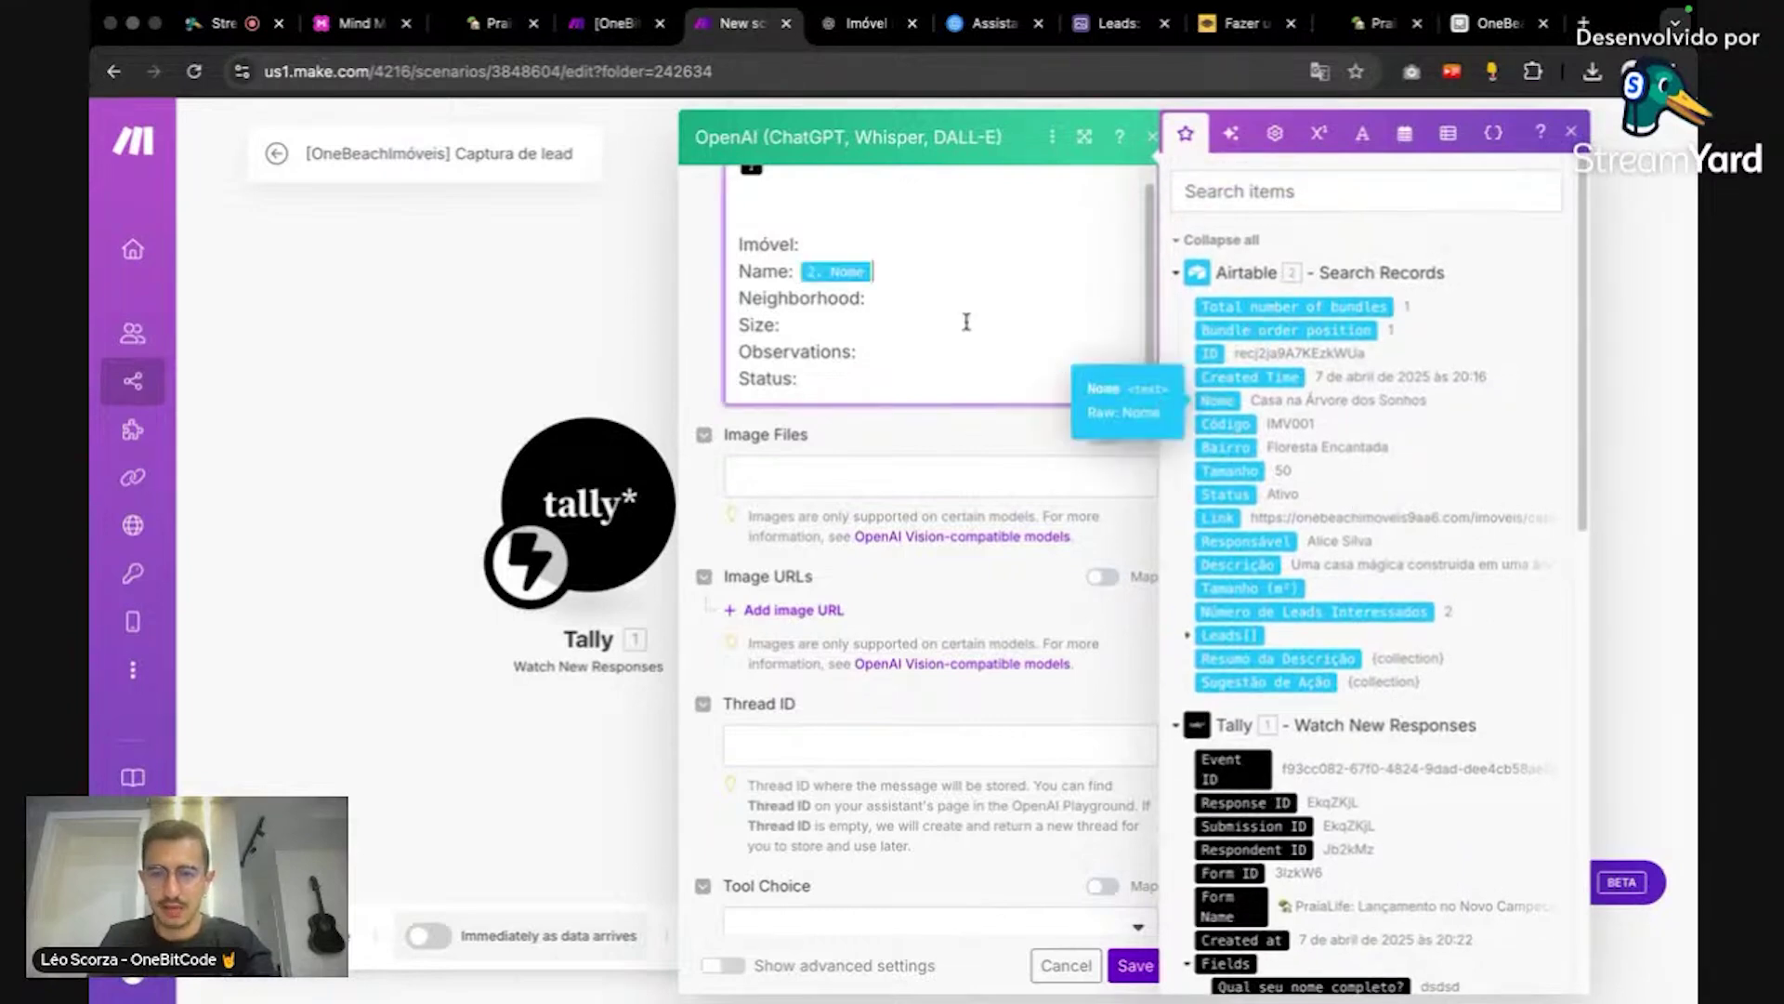
{"action": "left_click", "coordinate": [966, 303]}
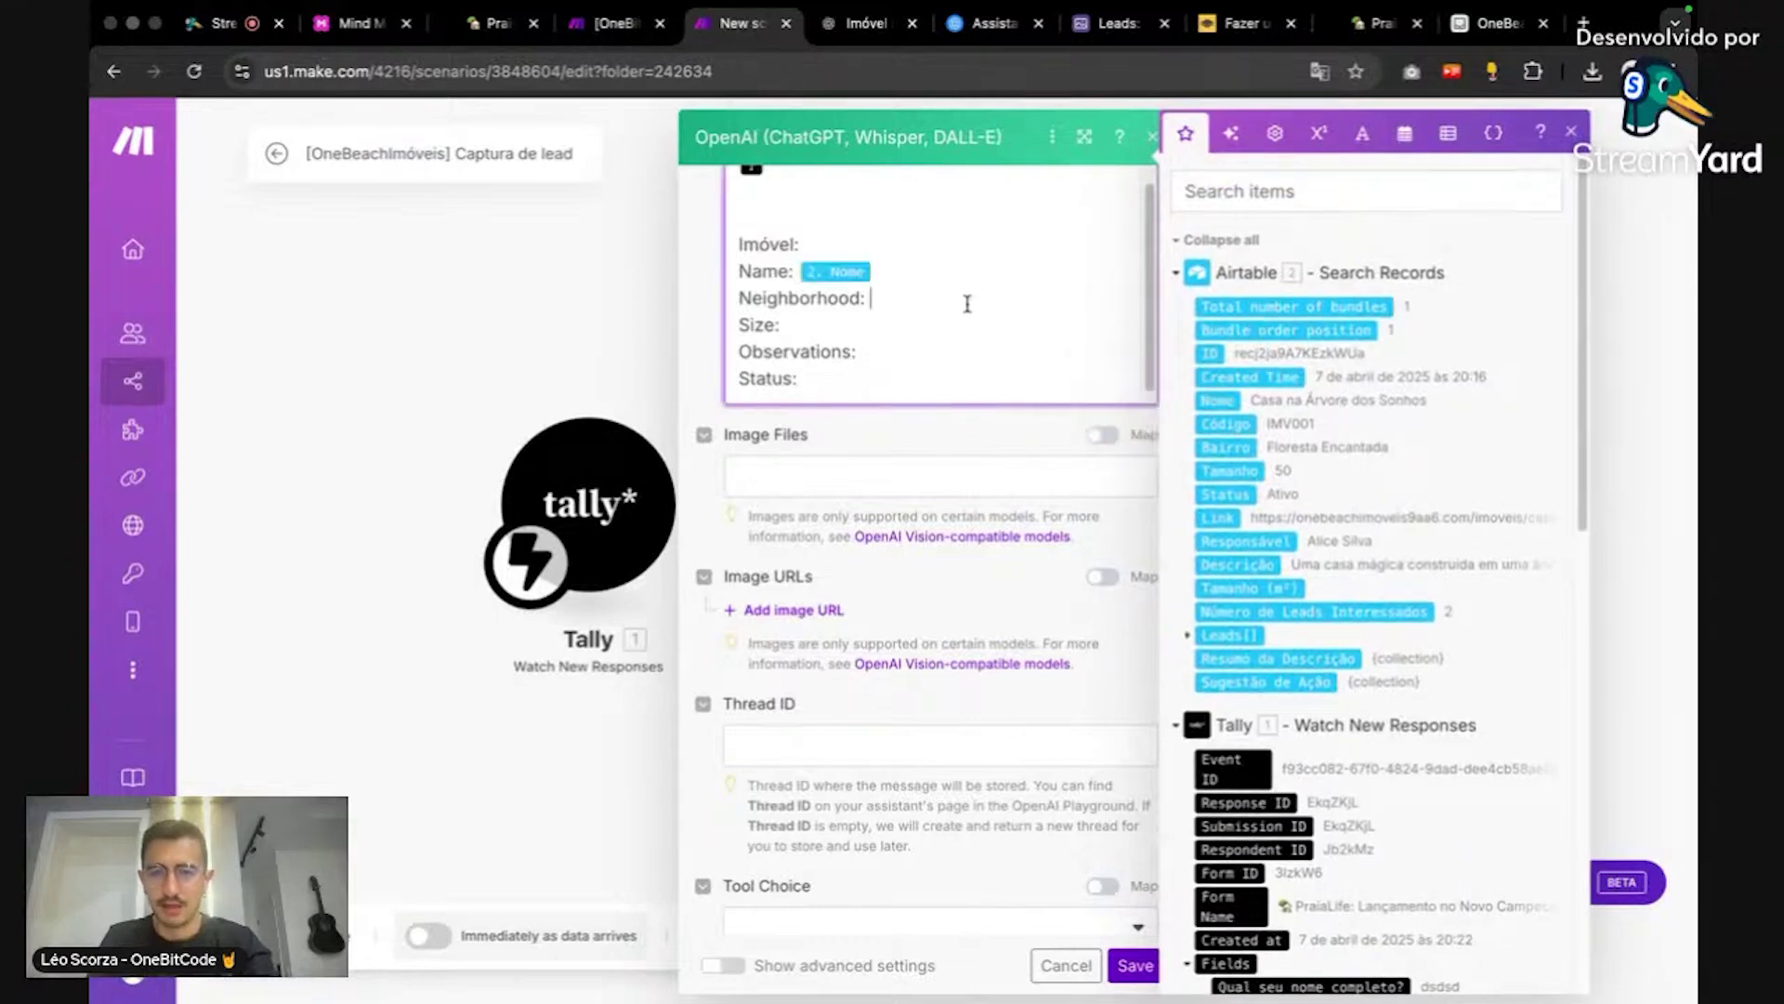
{"action": "left_click", "coordinate": [1227, 447]}
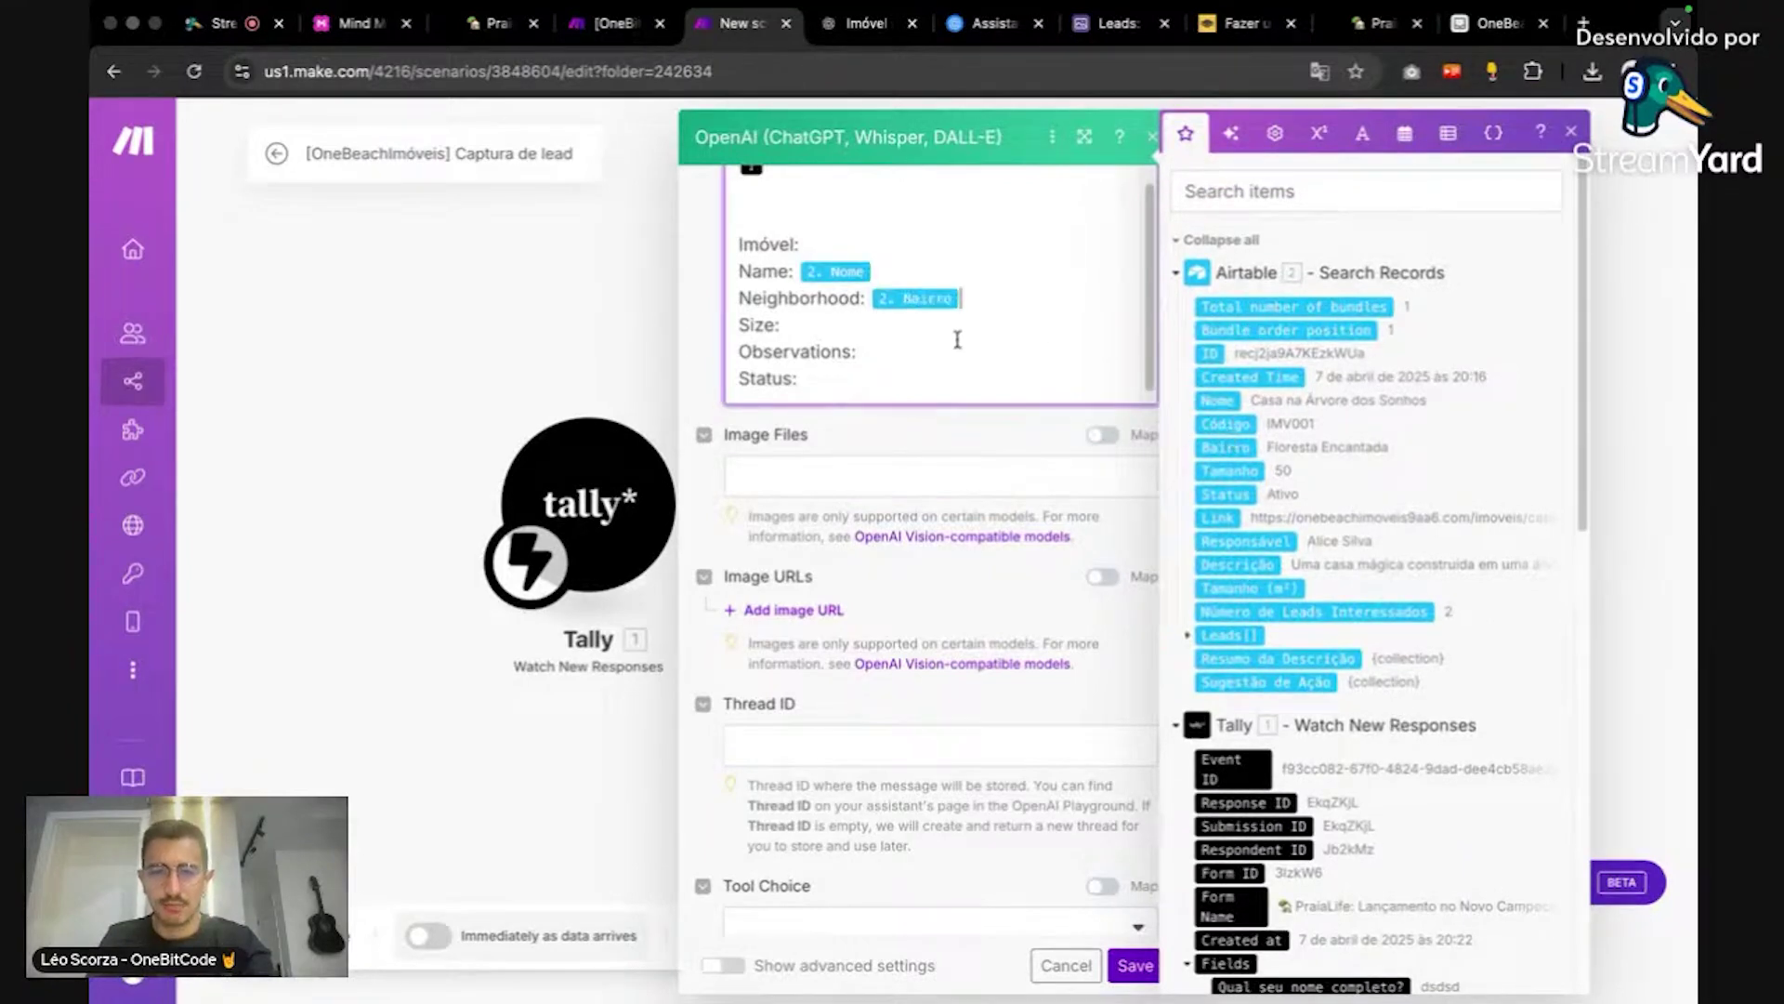
Step: Map Tamanho, Descrição and Status, and rename the Observations label to Description
{"action": "left_click", "coordinate": [1245, 469]}
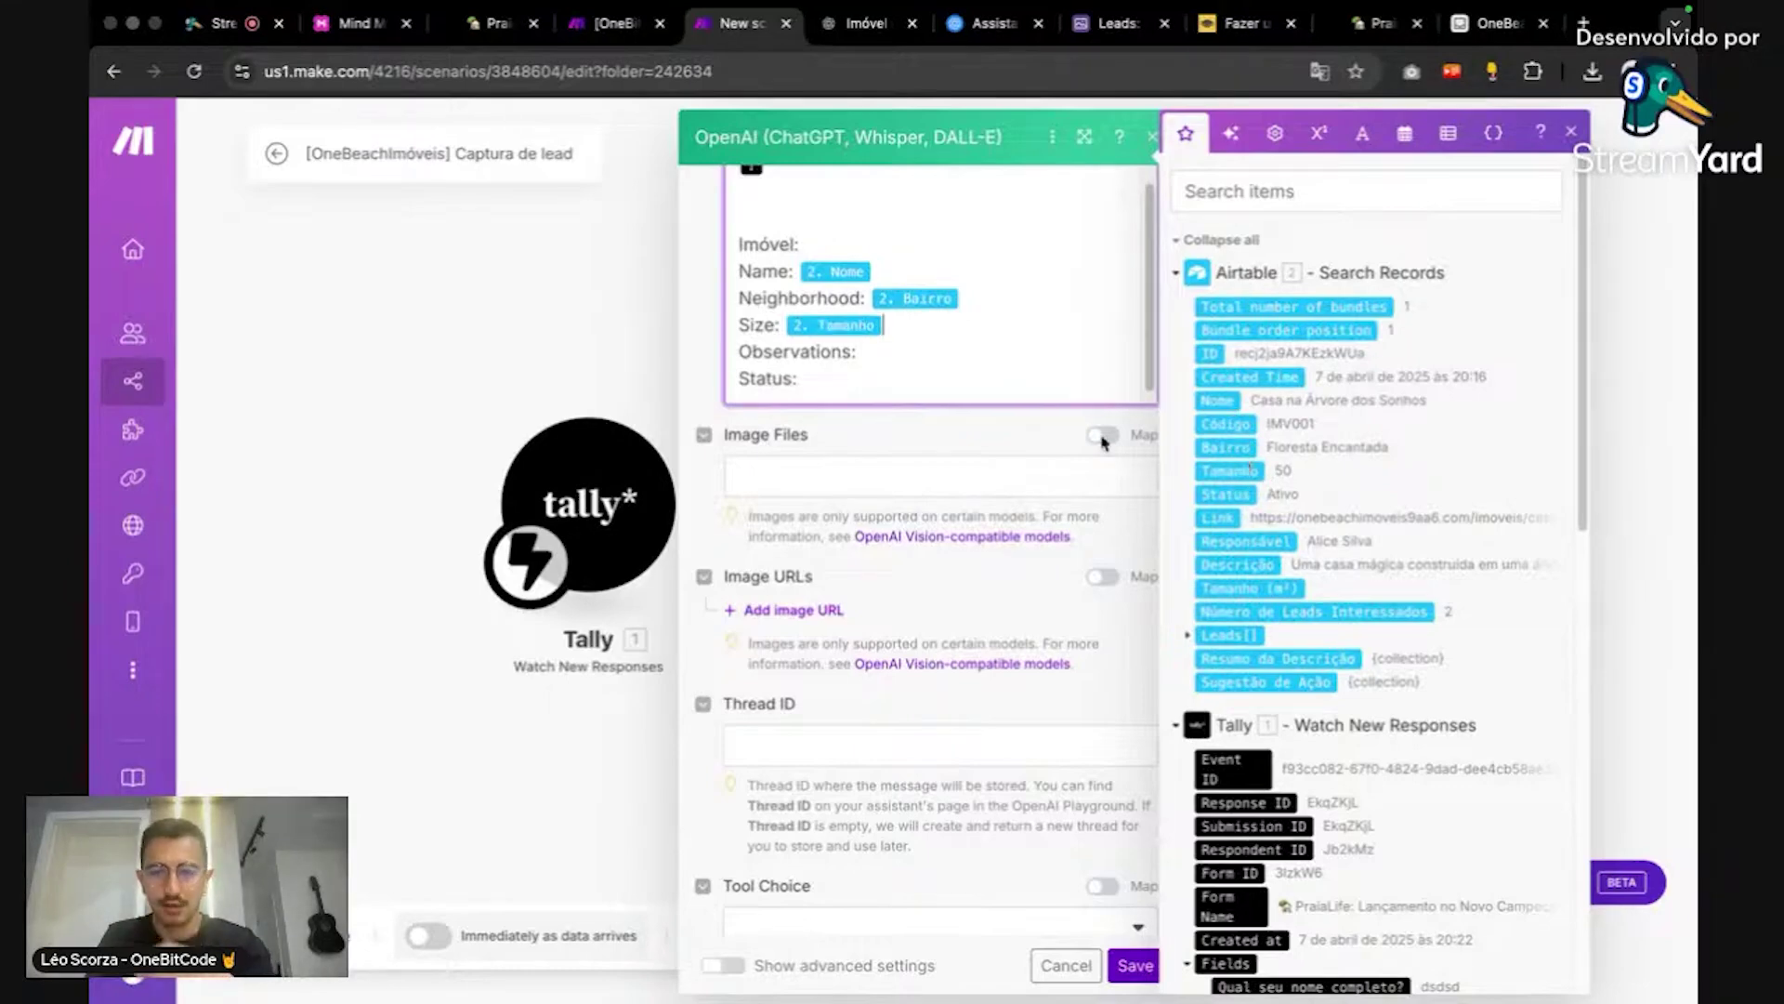
{"action": "left_click", "coordinate": [959, 354]}
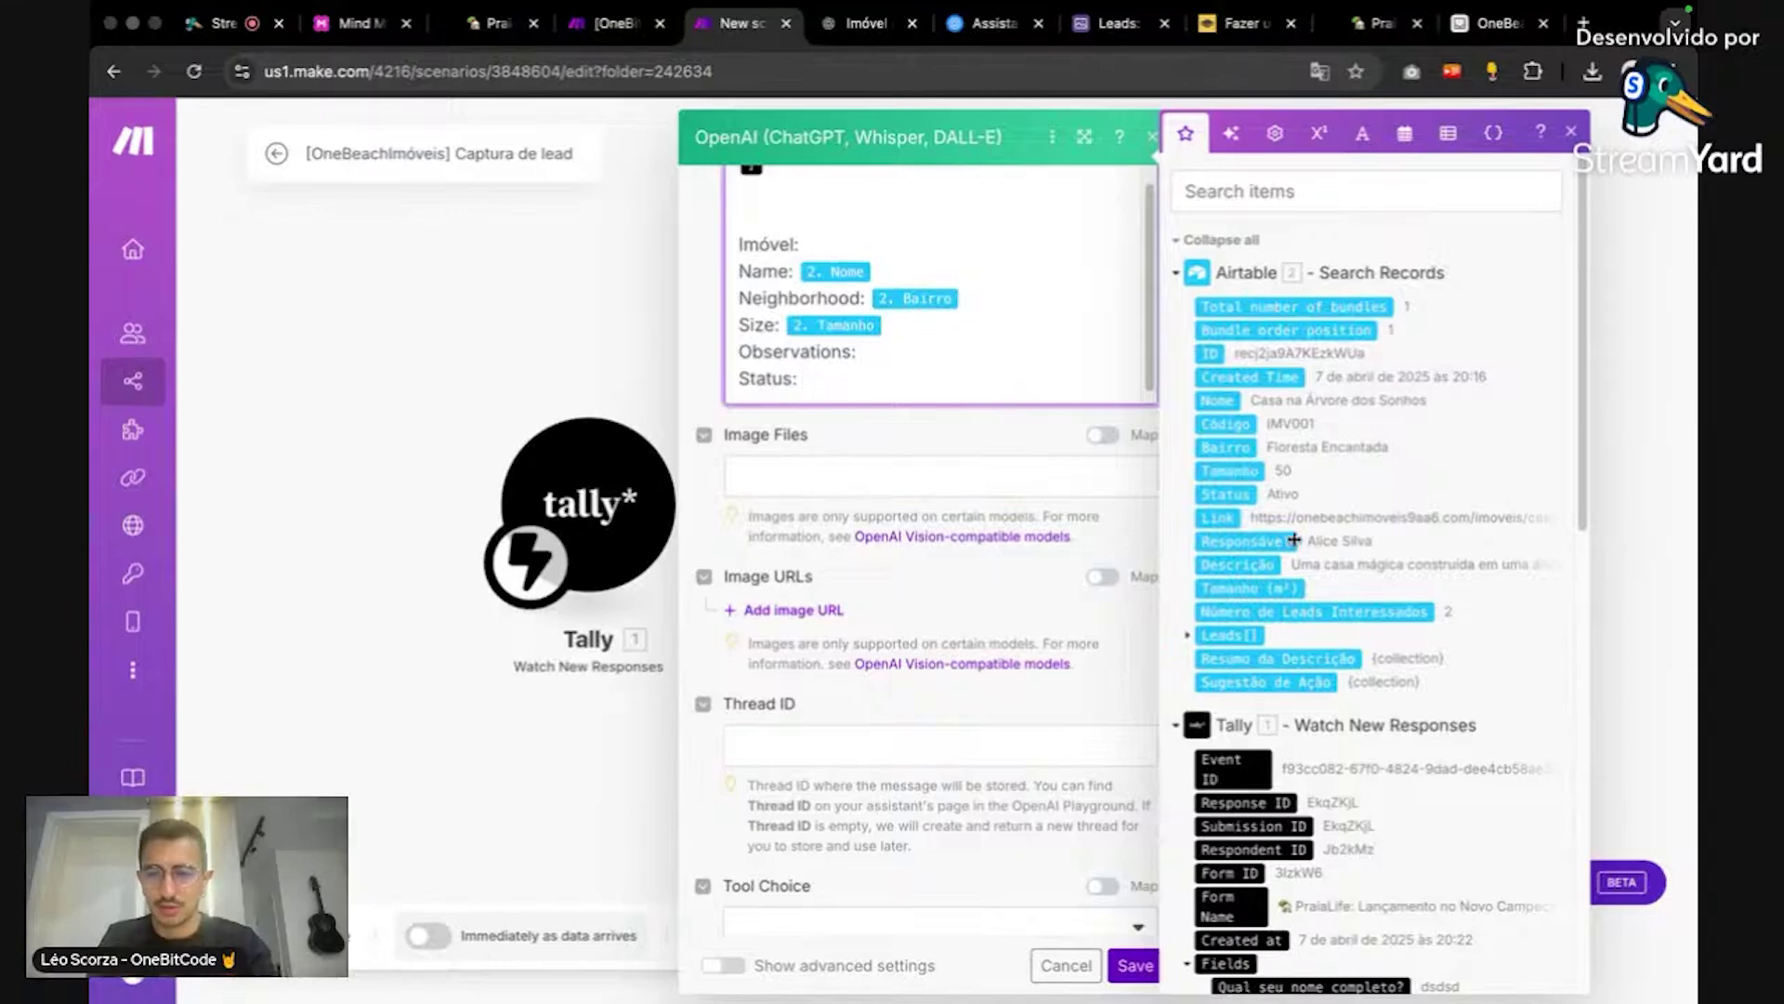
{"action": "left_click", "coordinate": [1260, 559]}
{"action": "double_click", "coordinate": [795, 346]}
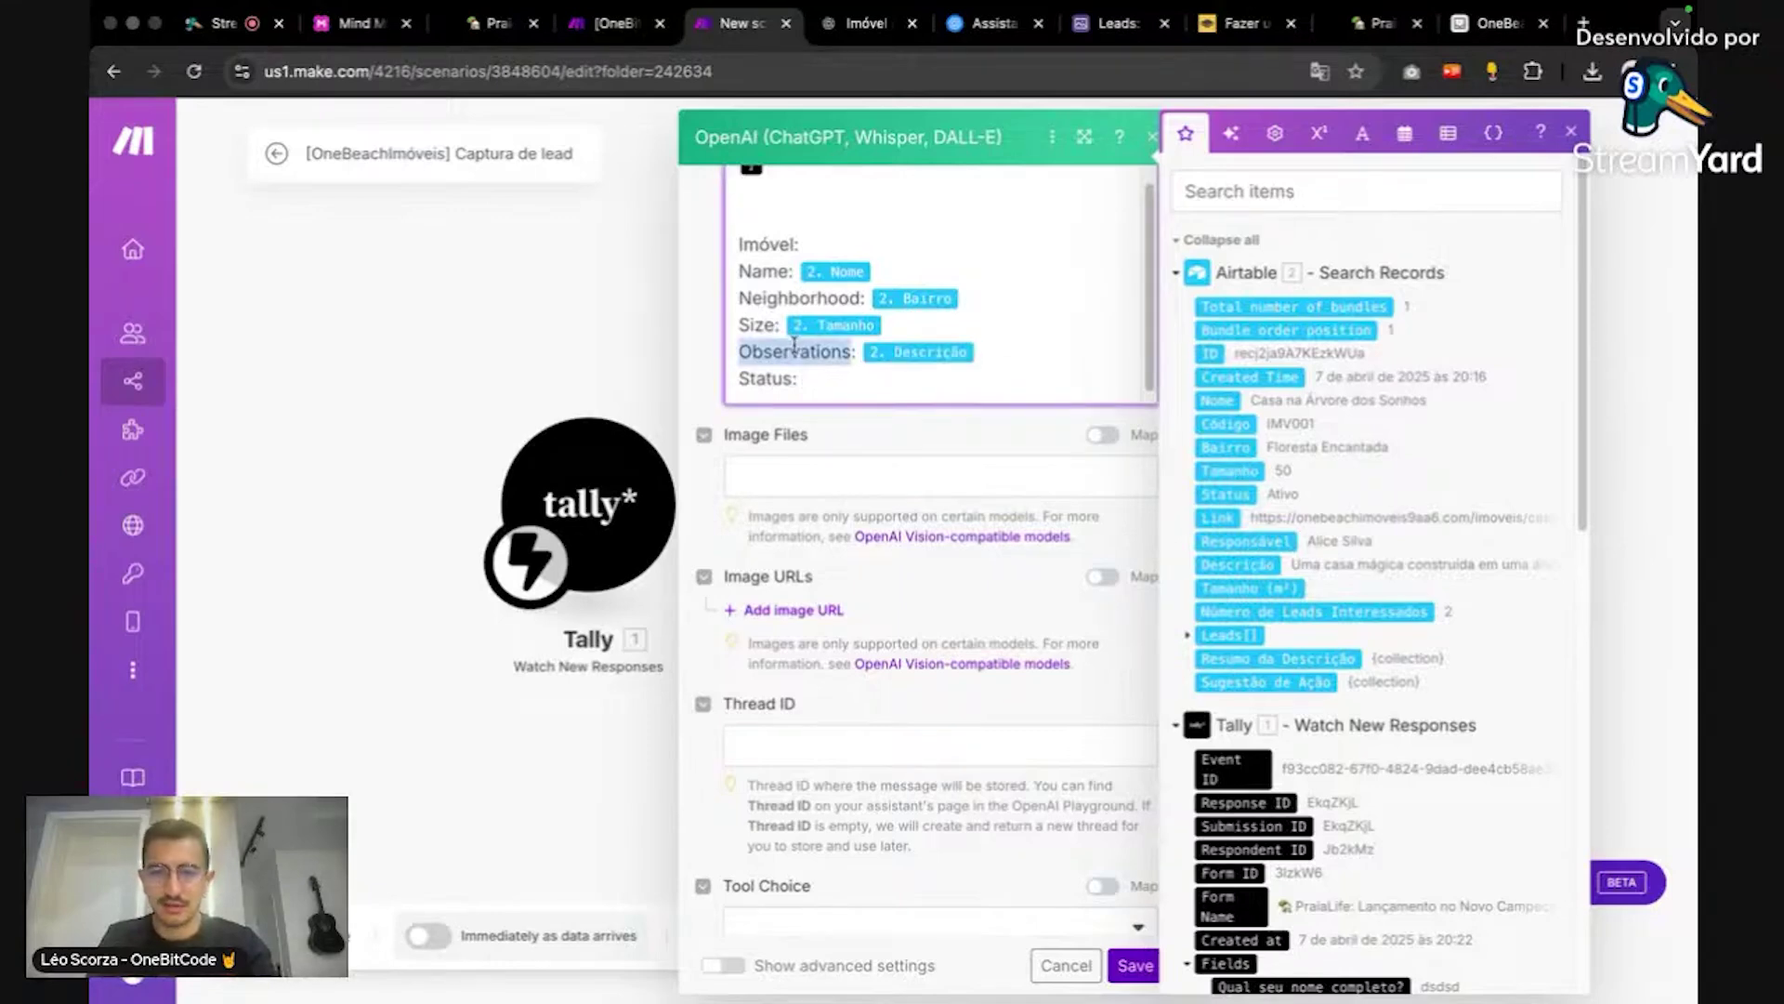
{"action": "type", "text": "Descriptio"}
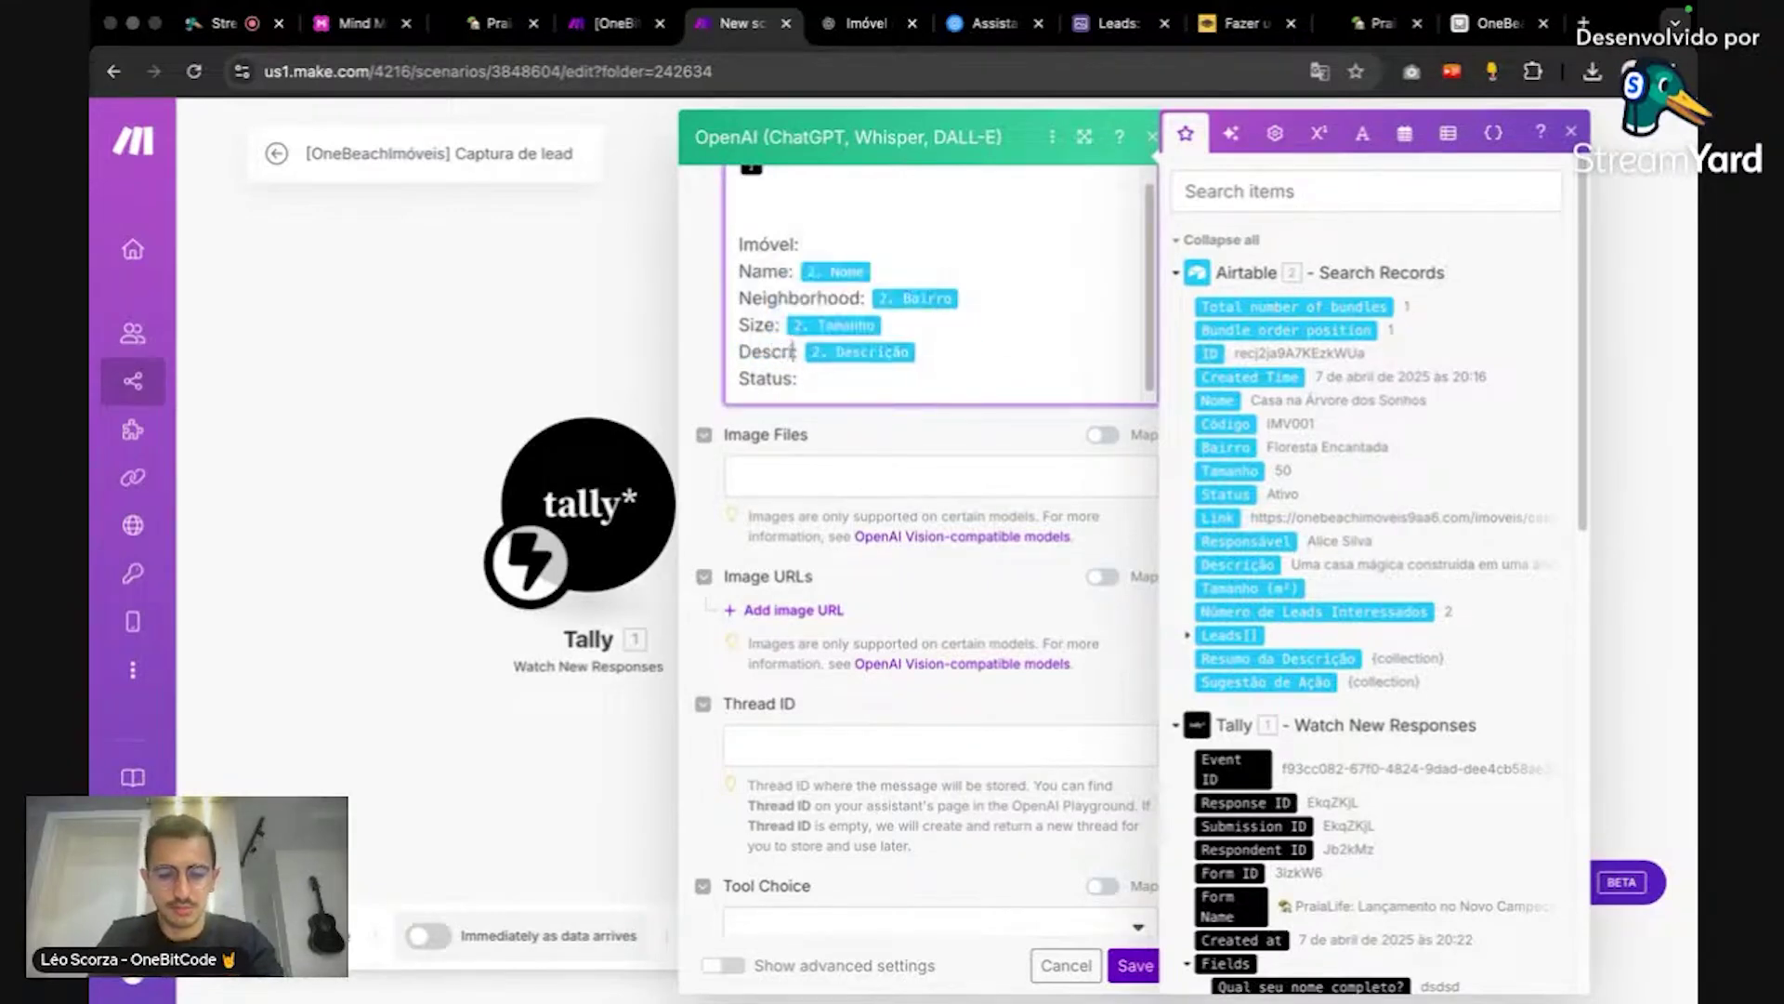
{"action": "type", "text": "n:"}
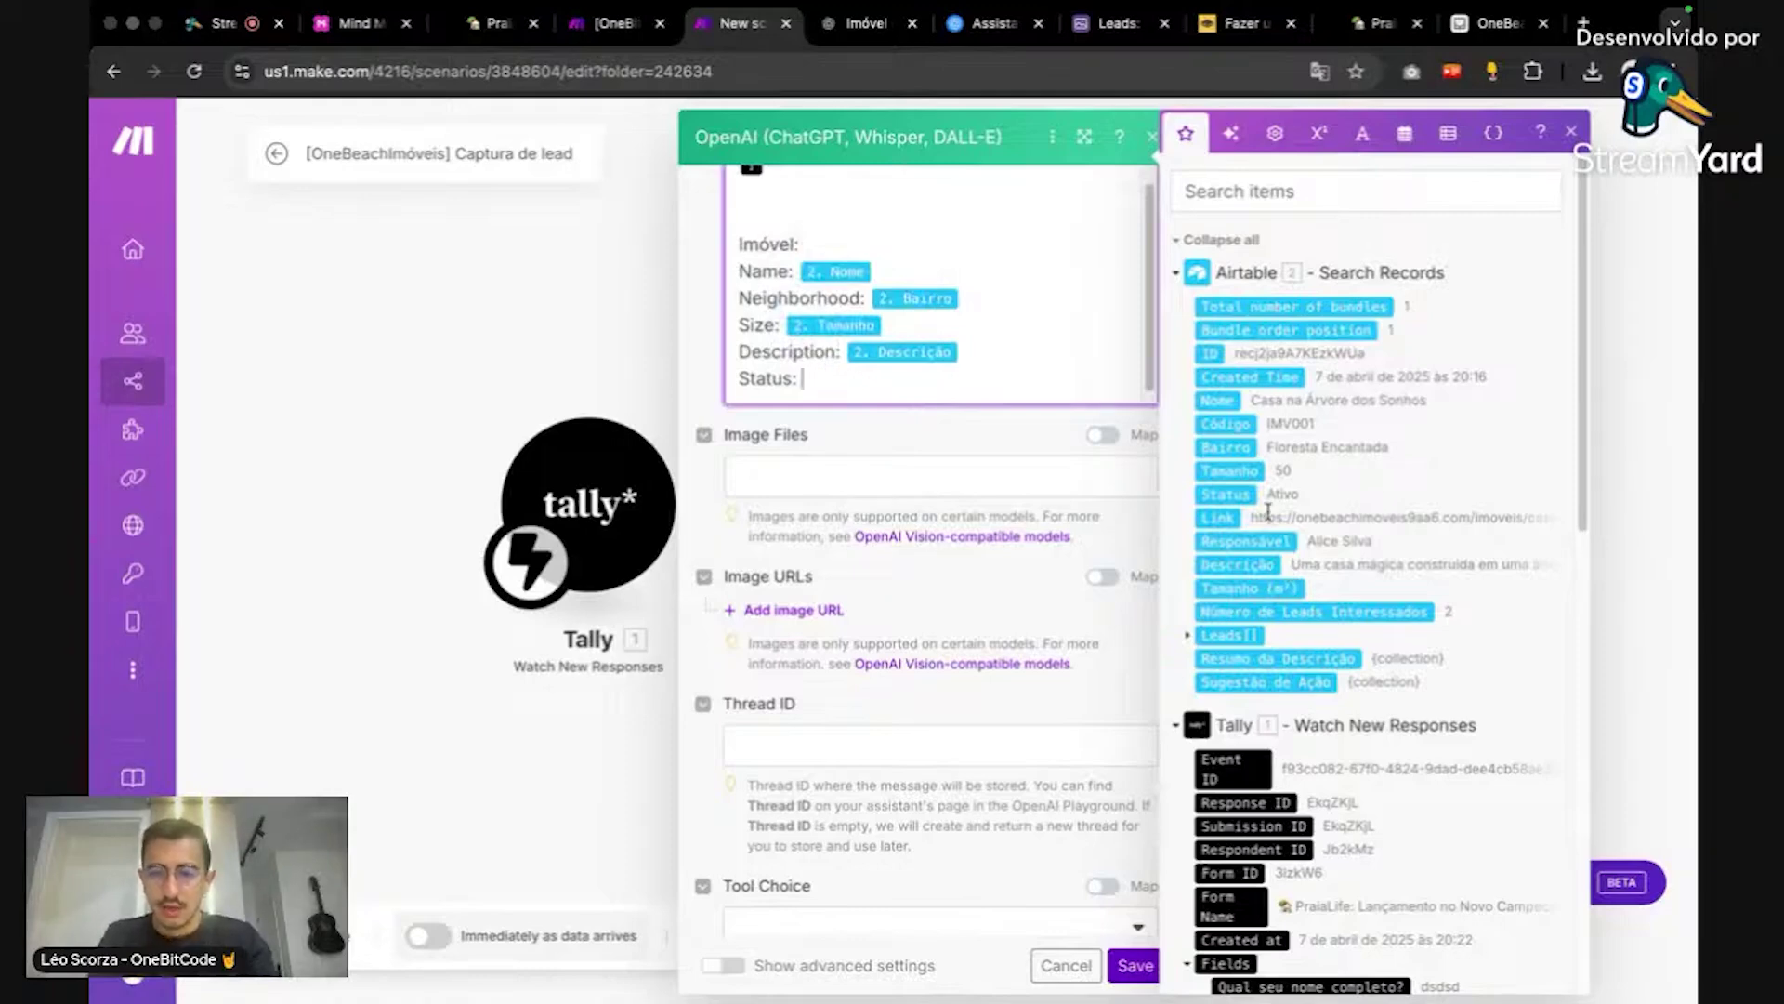
{"action": "left_click", "coordinate": [1227, 494]}
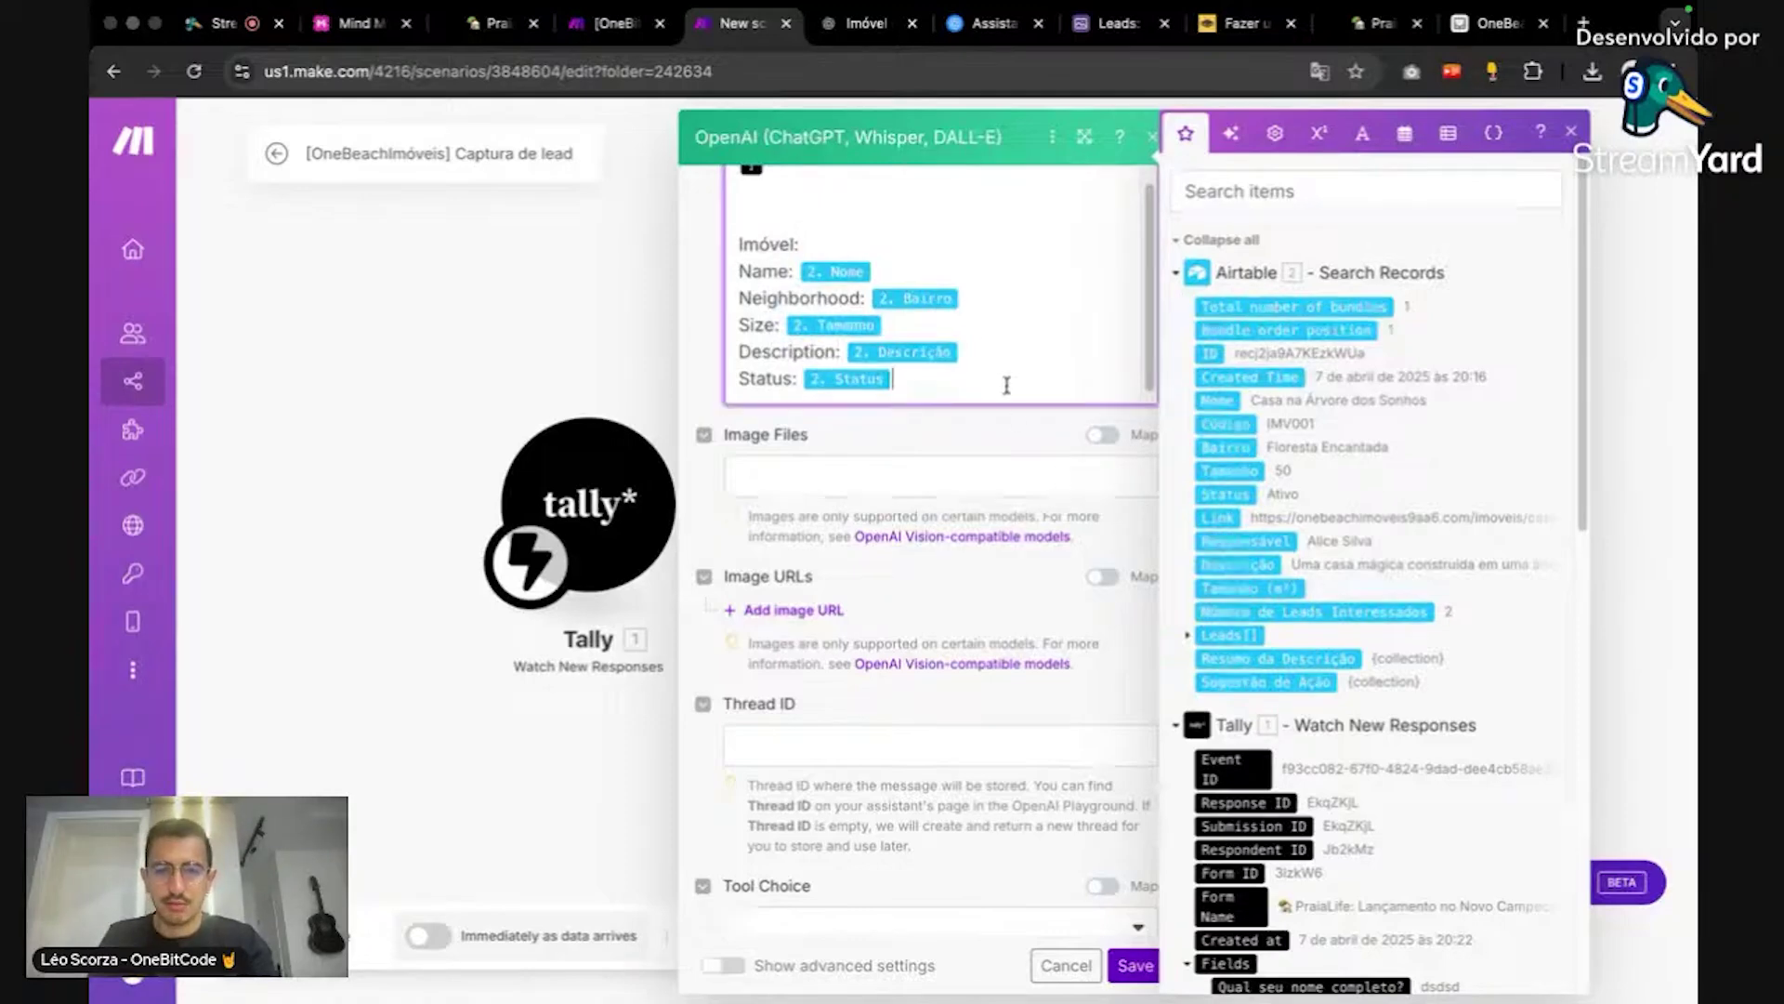
Step: Save the OpenAI module, reopen it to review the message, then bring up the OneBeachPraia assistant page
{"action": "left_click", "coordinate": [1013, 437]}
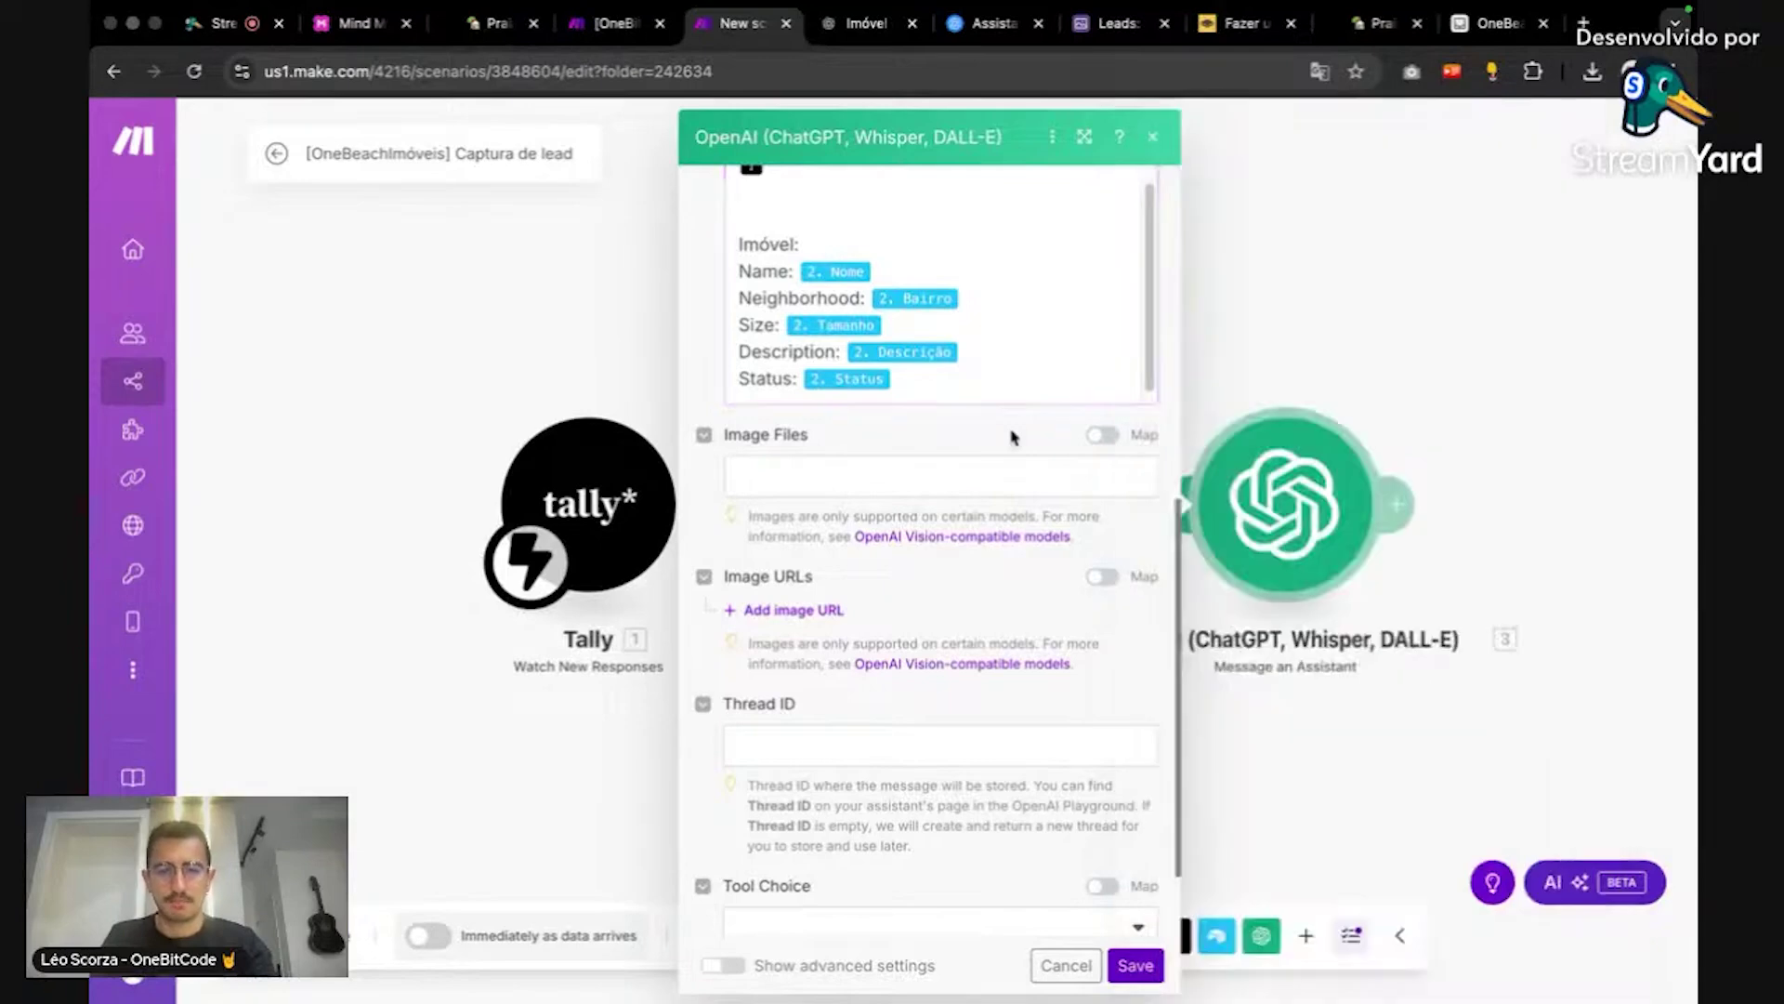
{"action": "scroll", "coordinate": [1096, 771], "scroll_direction": "down", "scroll_amount": 2}
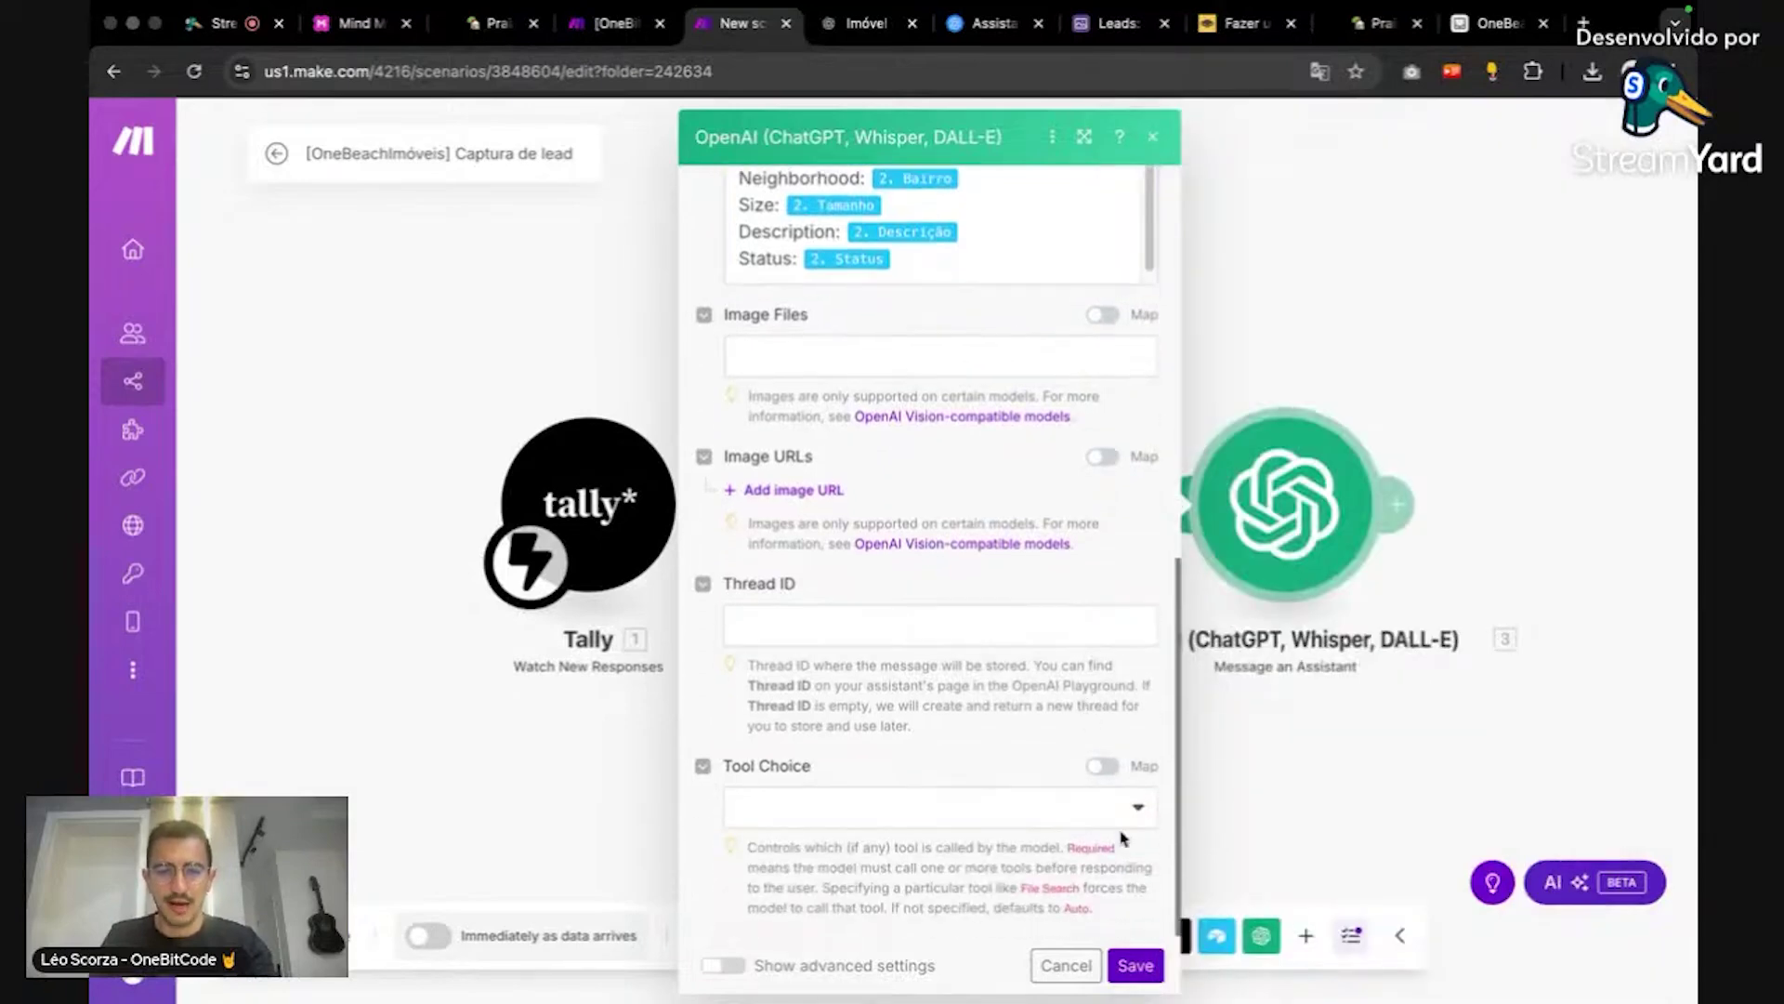
{"action": "left_click", "coordinate": [1134, 964]}
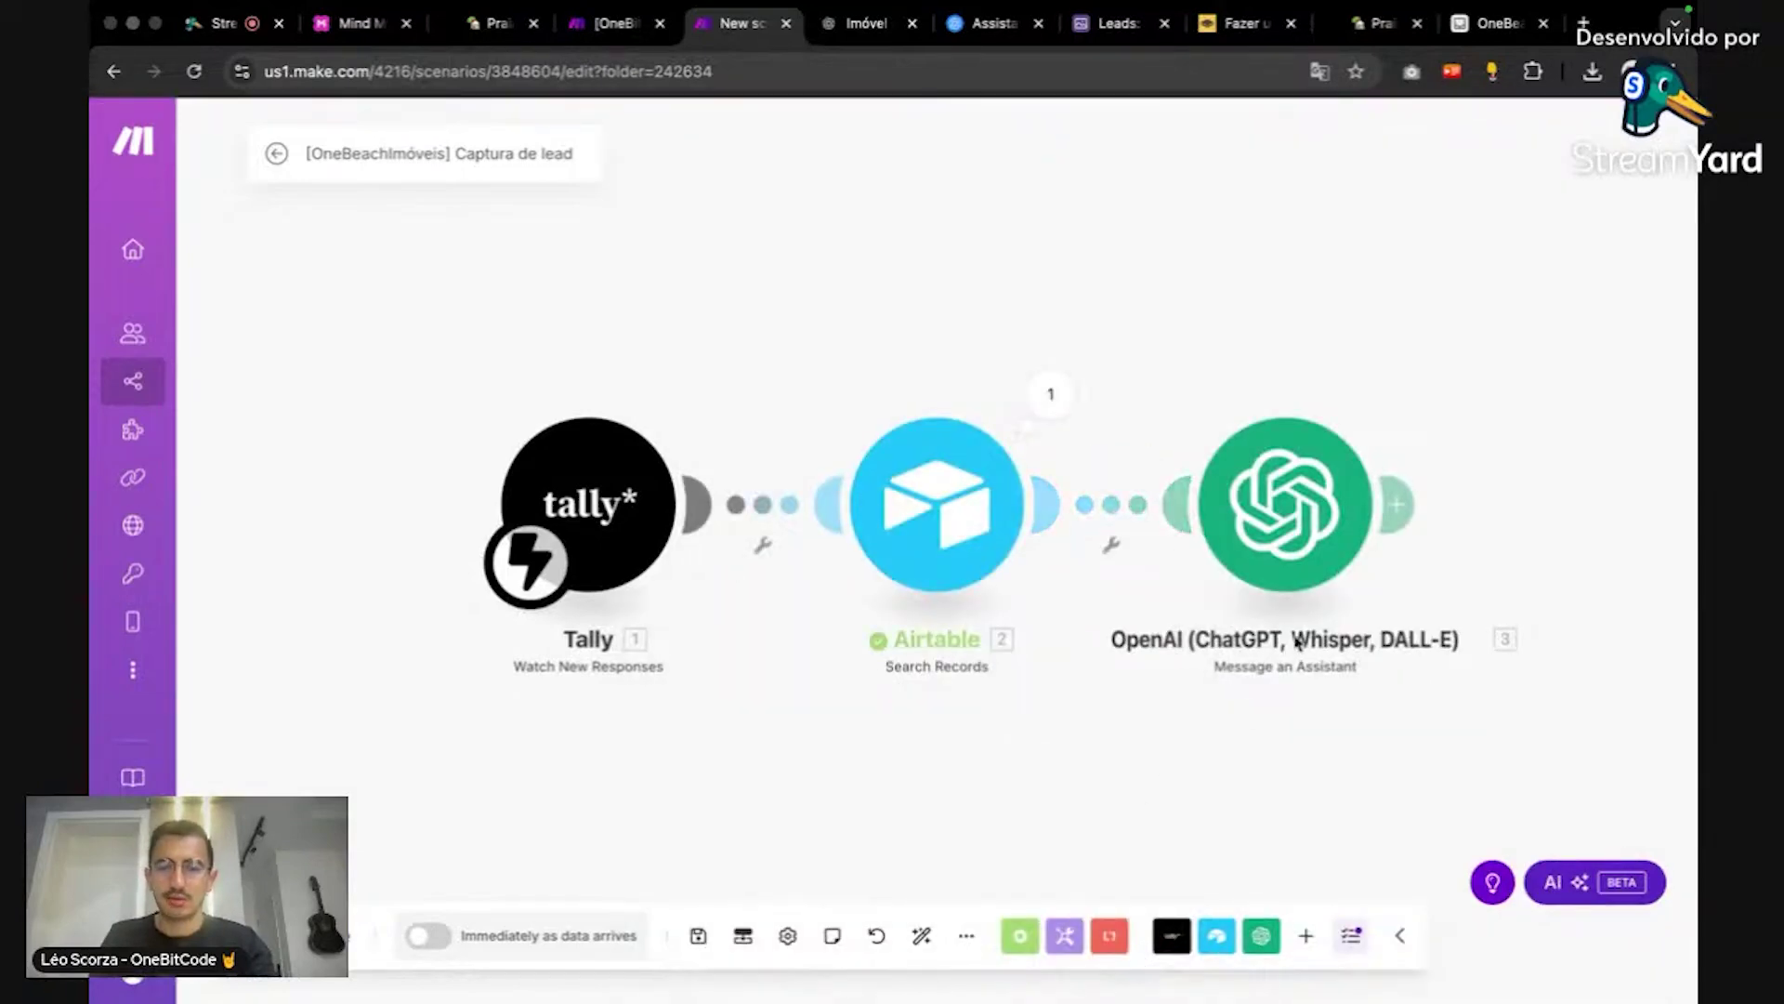
{"action": "left_click", "coordinate": [1278, 537]}
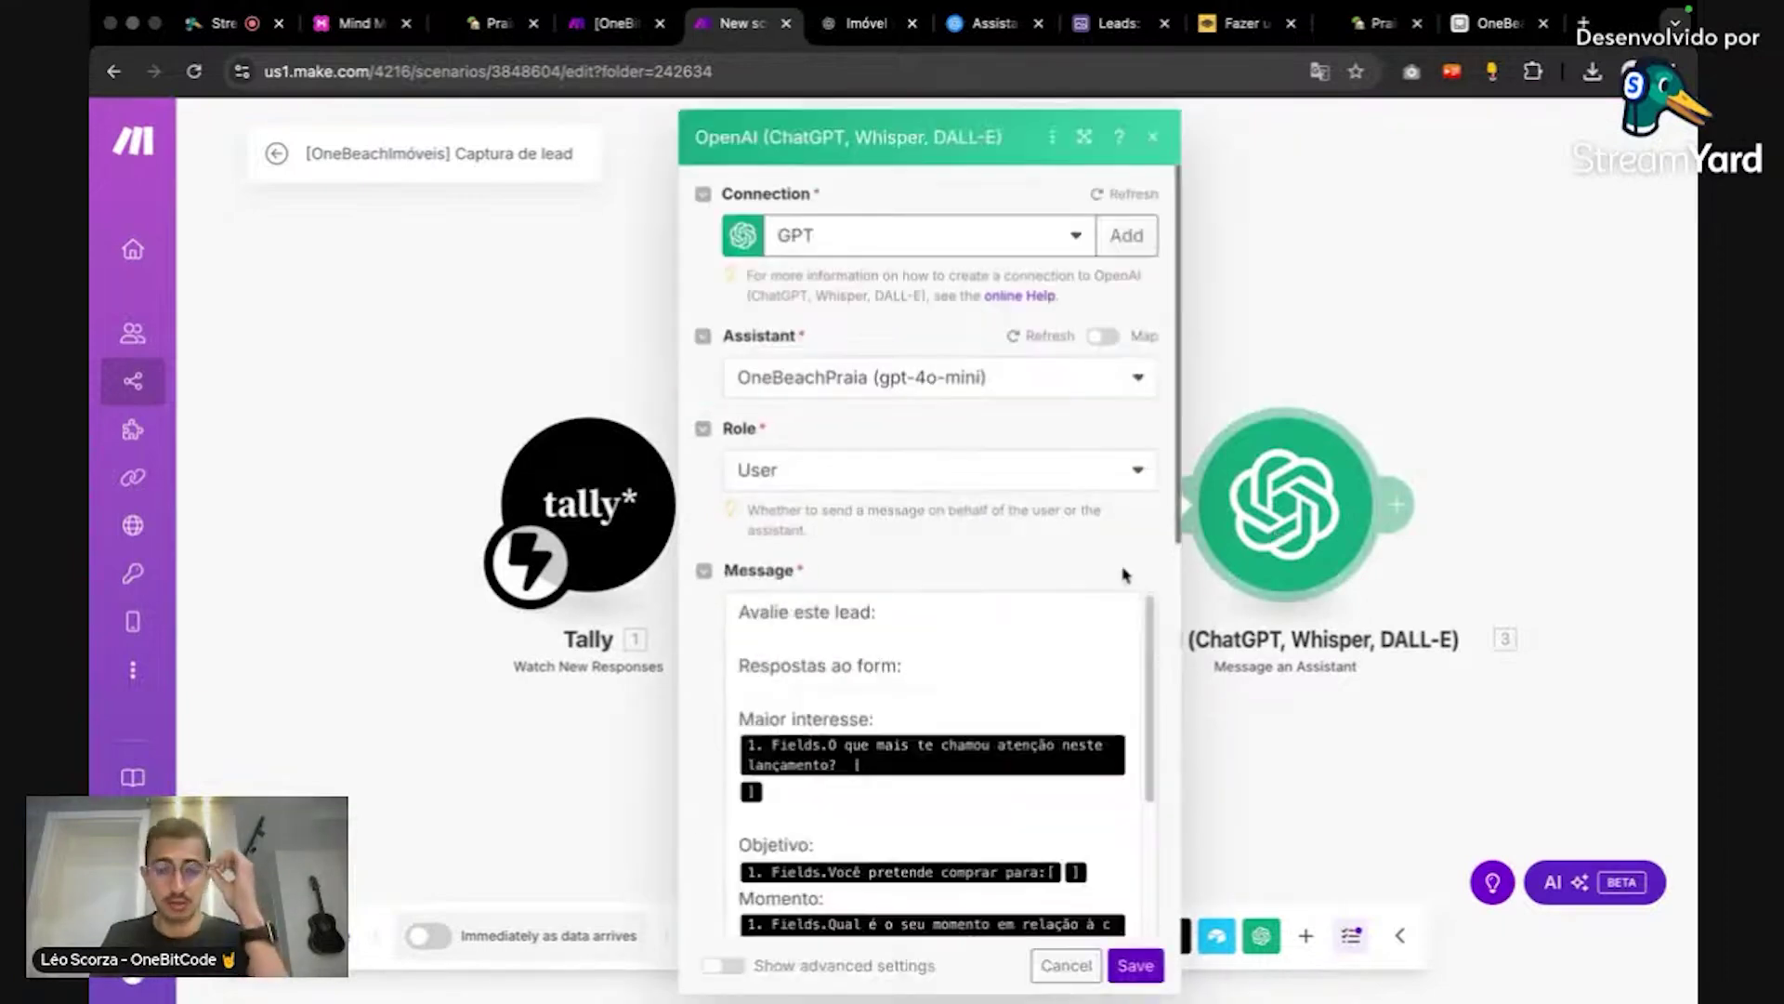
{"action": "scroll", "coordinate": [1124, 572], "scroll_direction": "down", "scroll_amount": 4}
{"action": "scroll", "coordinate": [1113, 569], "scroll_direction": "down", "scroll_amount": 4}
{"action": "scroll", "coordinate": [1112, 570], "scroll_direction": "down", "scroll_amount": 1}
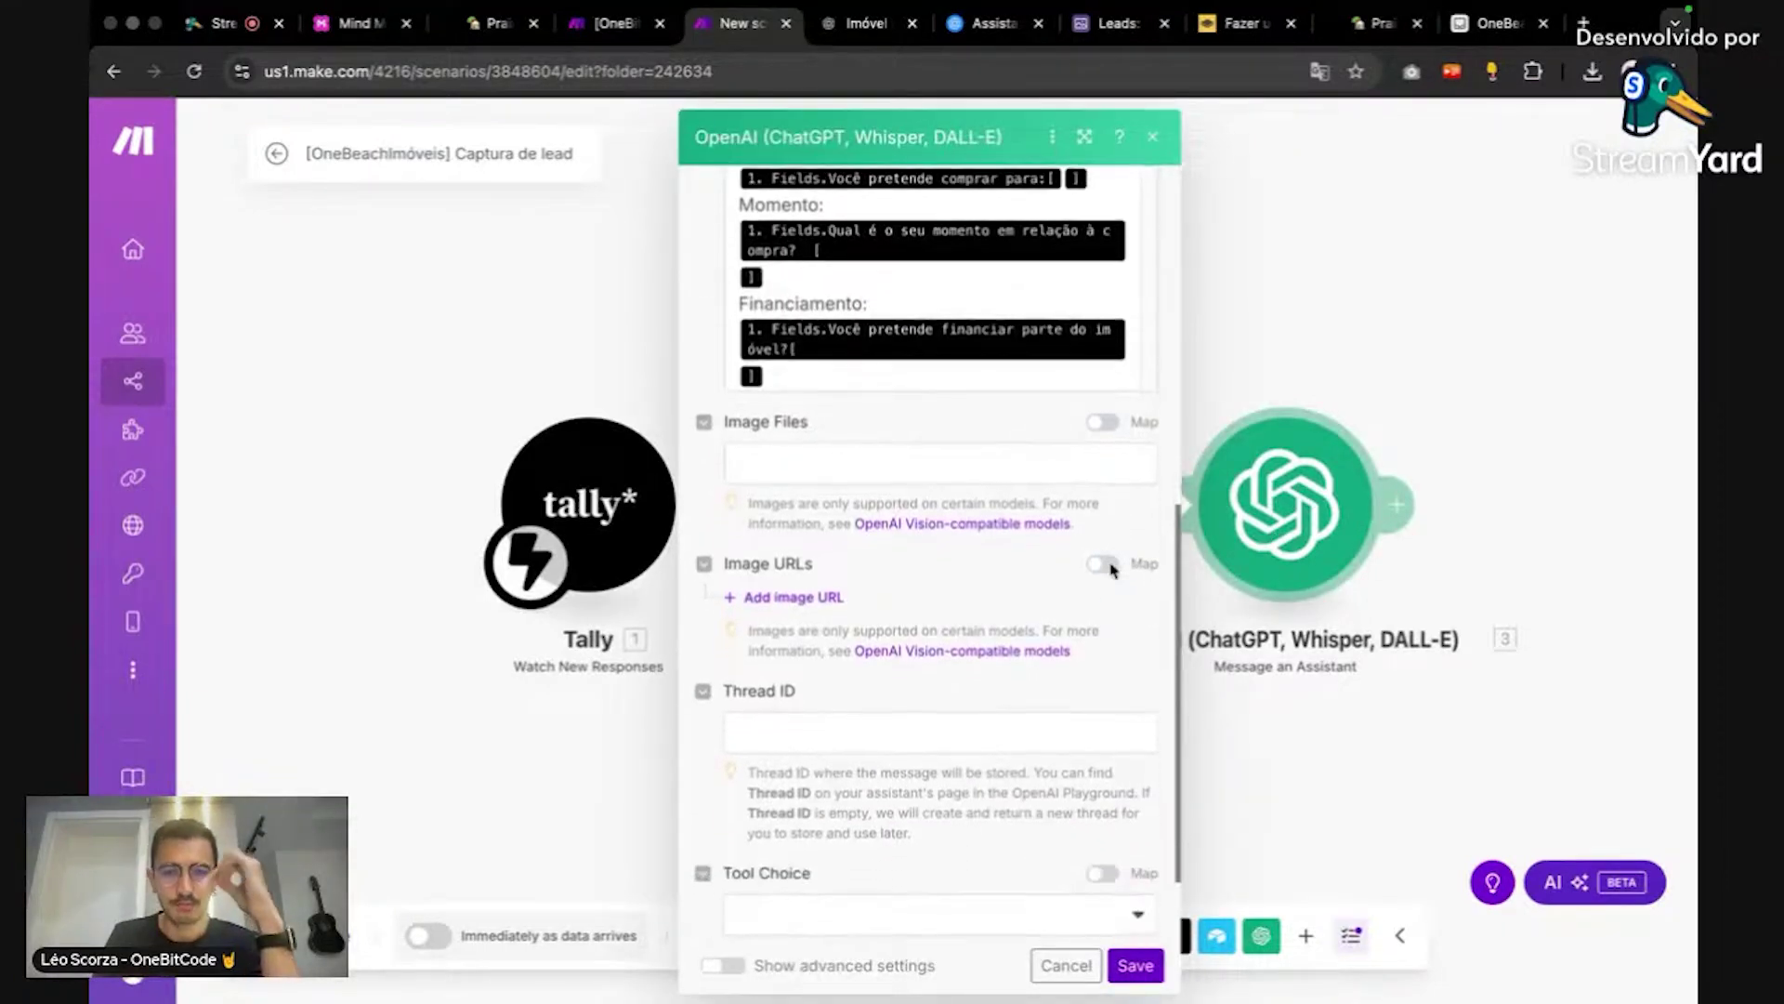
{"action": "scroll", "coordinate": [1112, 570], "scroll_direction": "up", "scroll_amount": 4}
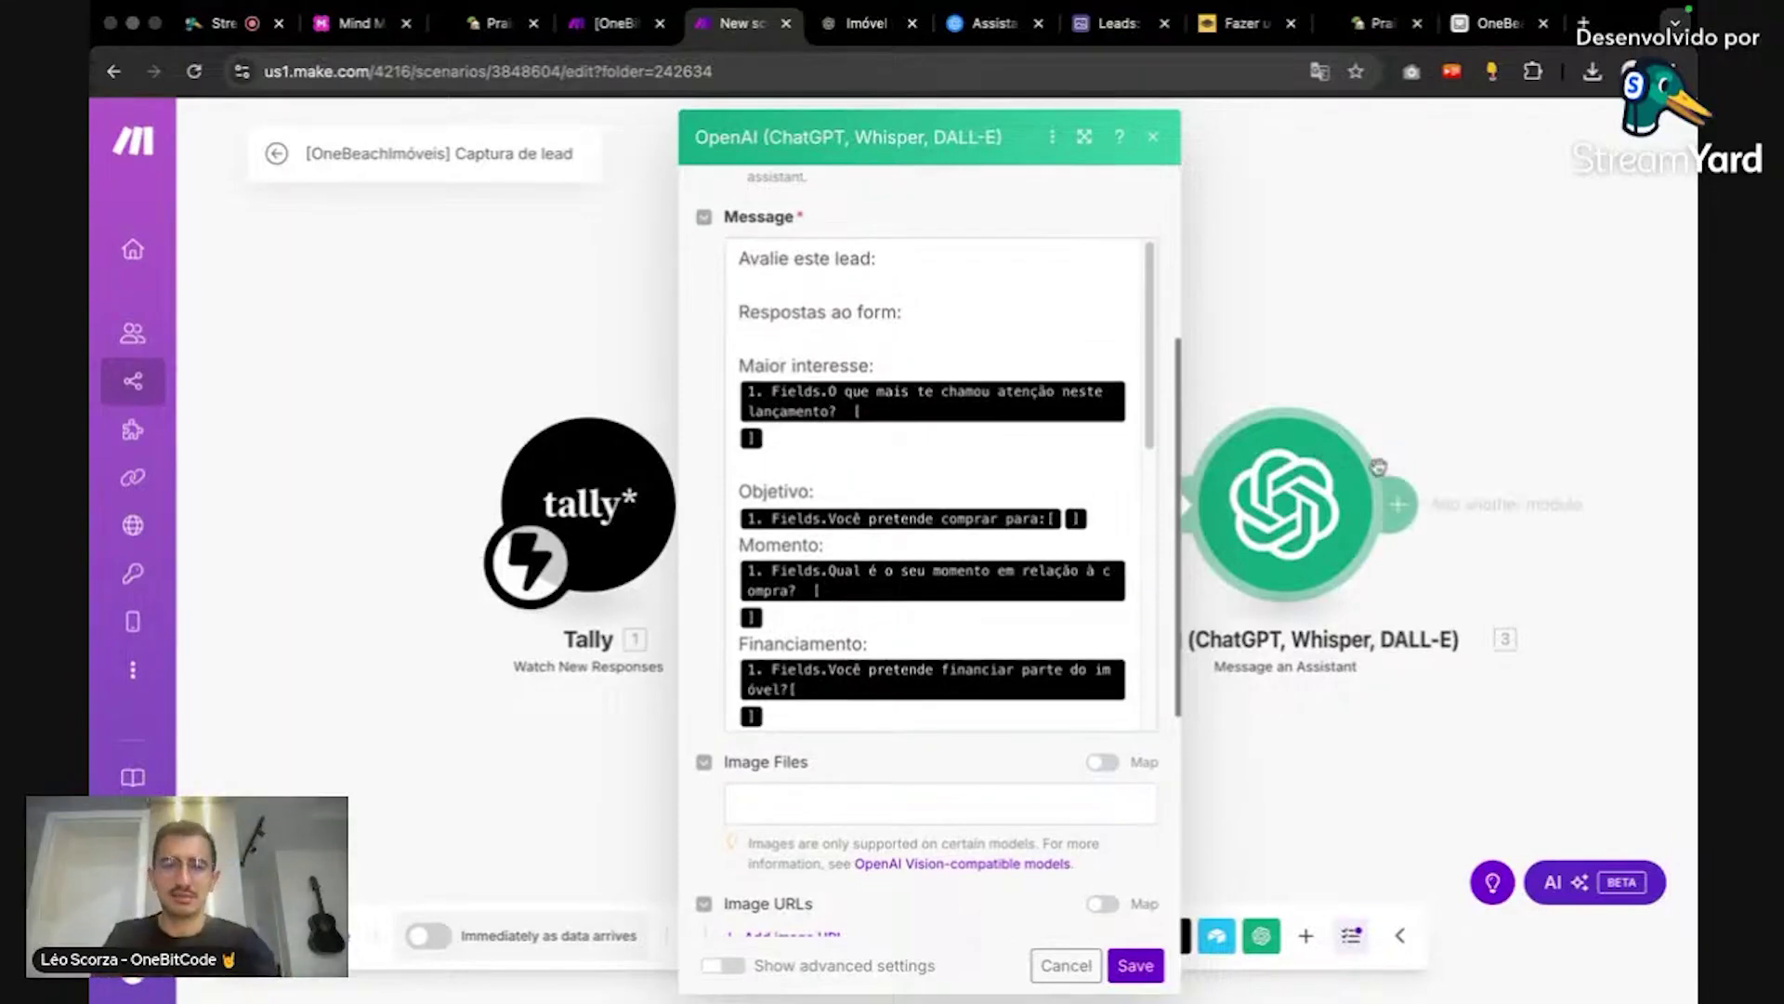
{"action": "left_click", "coordinate": [1003, 24]}
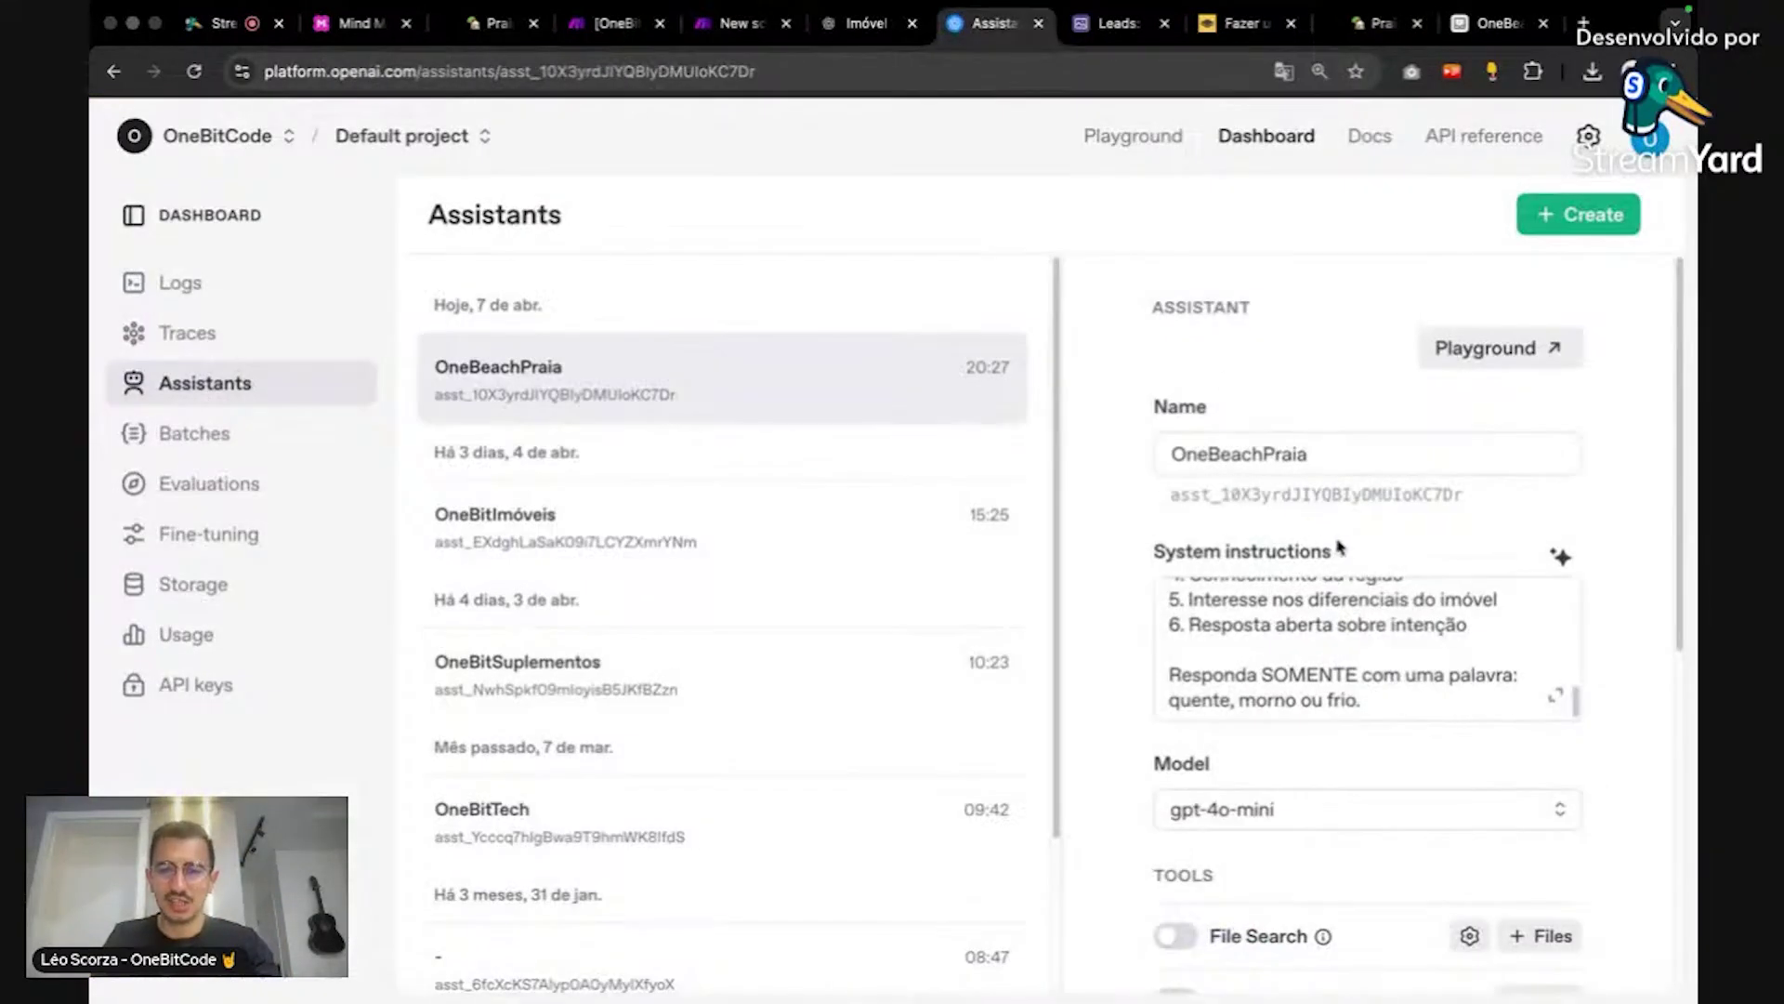
Step: Scroll OneBeachPraia's instructions to confirm the closing one-word quente, morno ou frio demand
{"action": "scroll", "coordinate": [1396, 640], "scroll_direction": "up", "scroll_amount": 5}
{"action": "scroll", "coordinate": [1396, 639], "scroll_direction": "down", "scroll_amount": 5}
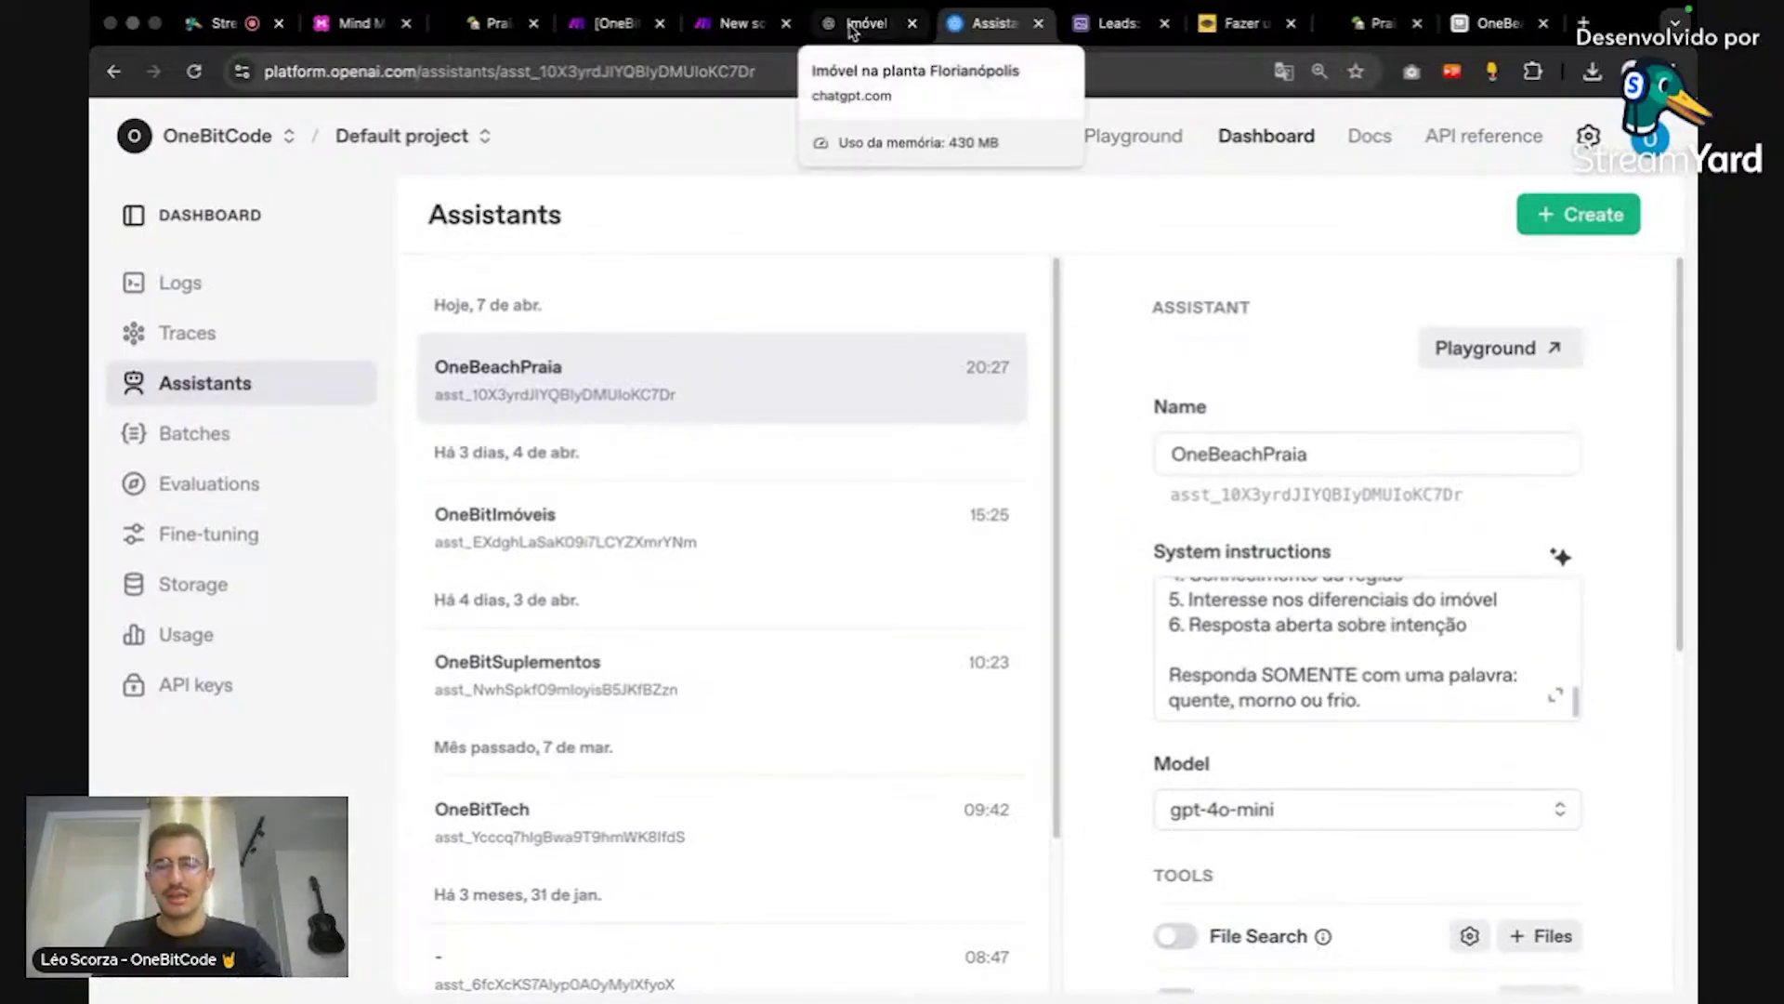
Step: Leave the OpenAI module and reopen the Airtable Search Records settings for the Imóveis table
{"action": "left_click", "coordinate": [734, 23]}
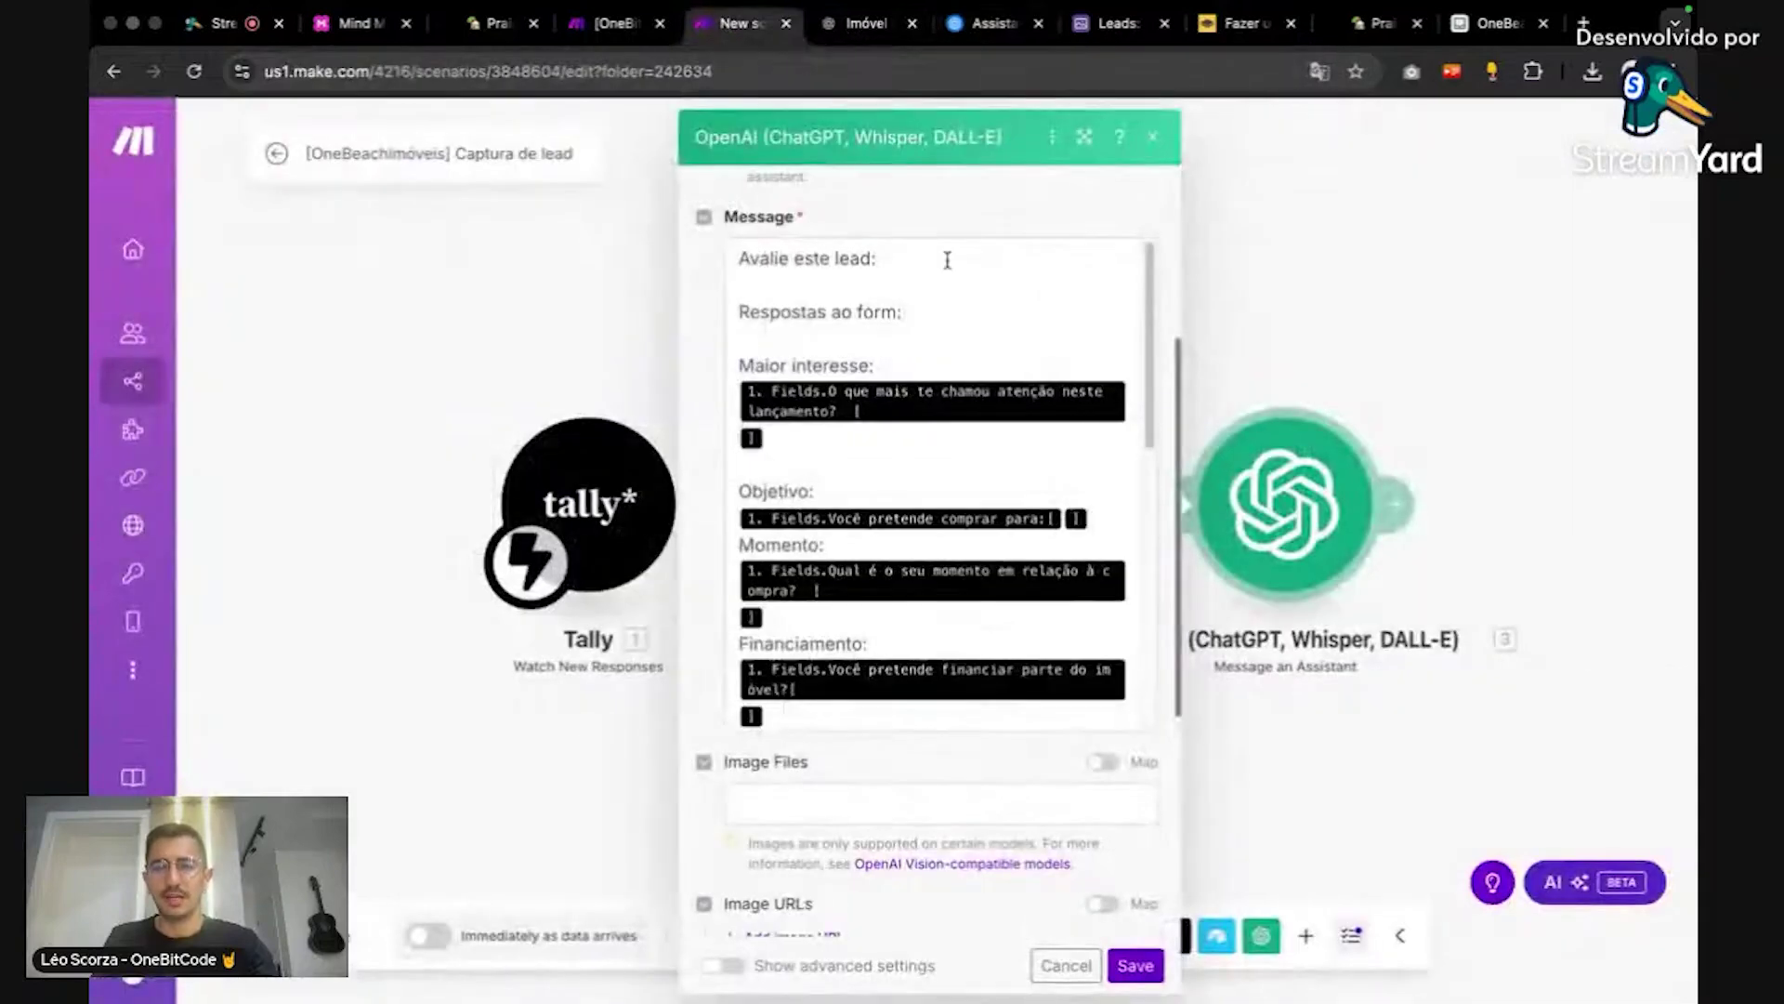
{"action": "left_click", "coordinate": [1278, 298]}
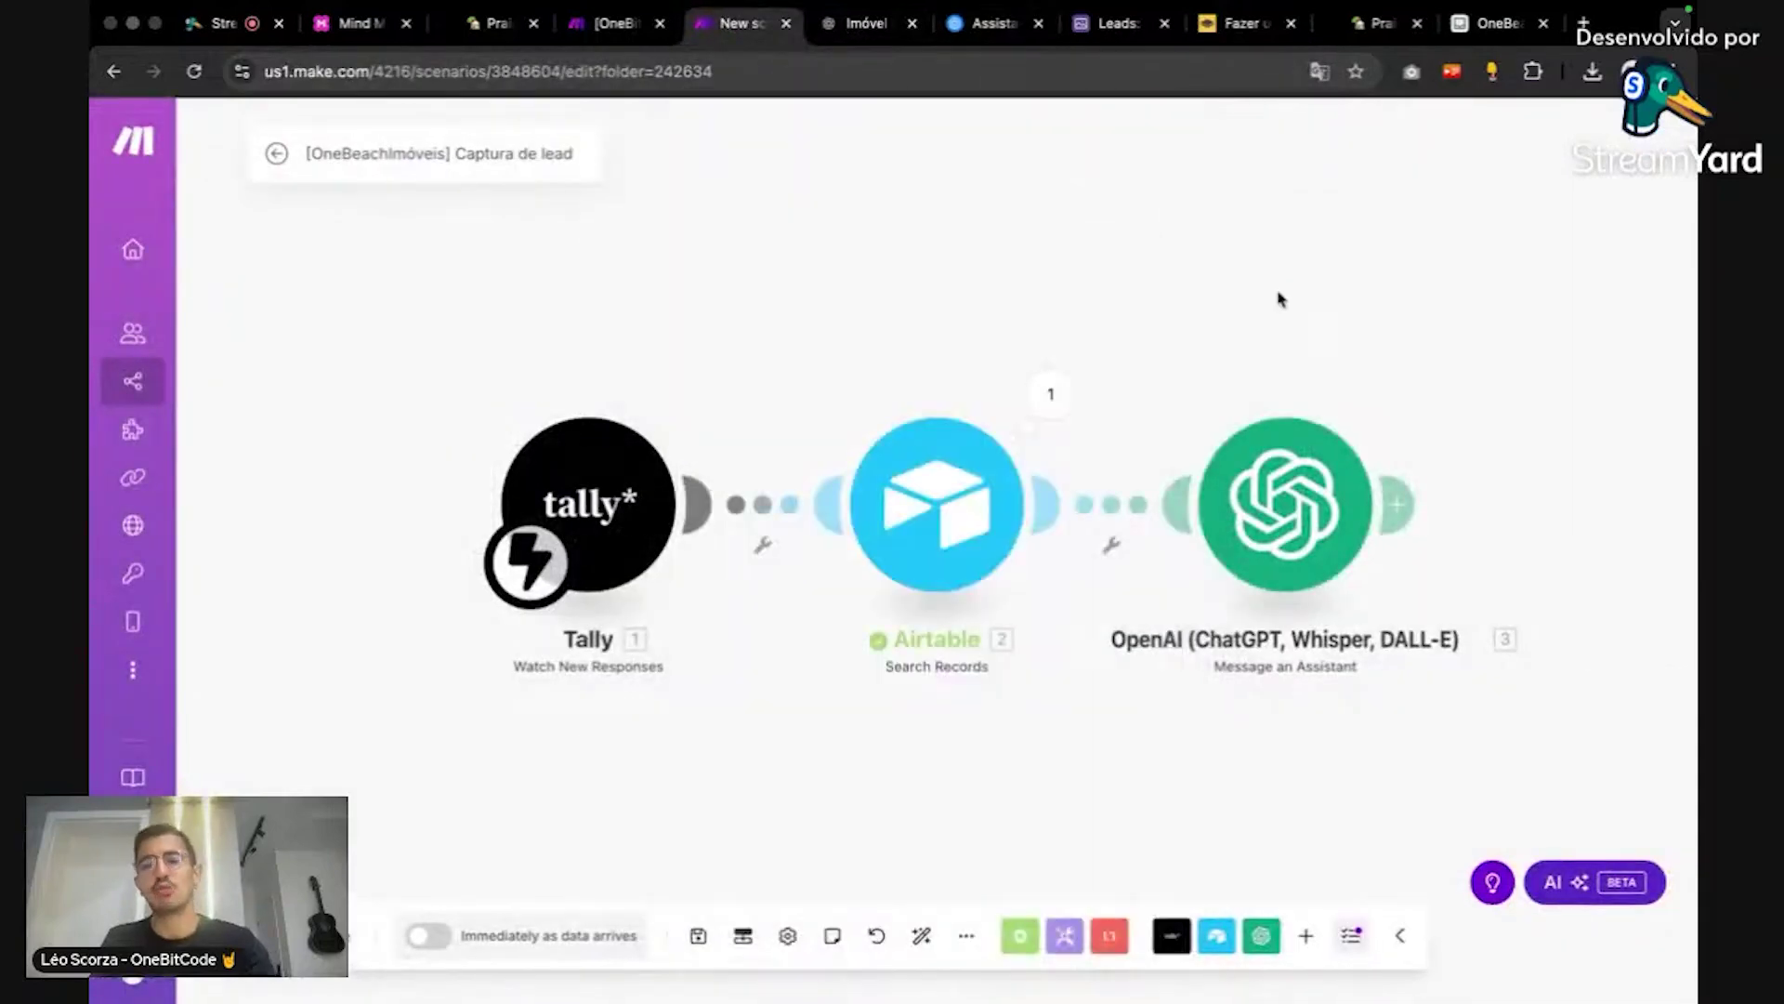
{"action": "left_click_drag", "start_coordinate": [1278, 298], "coordinate": [1199, 270]}
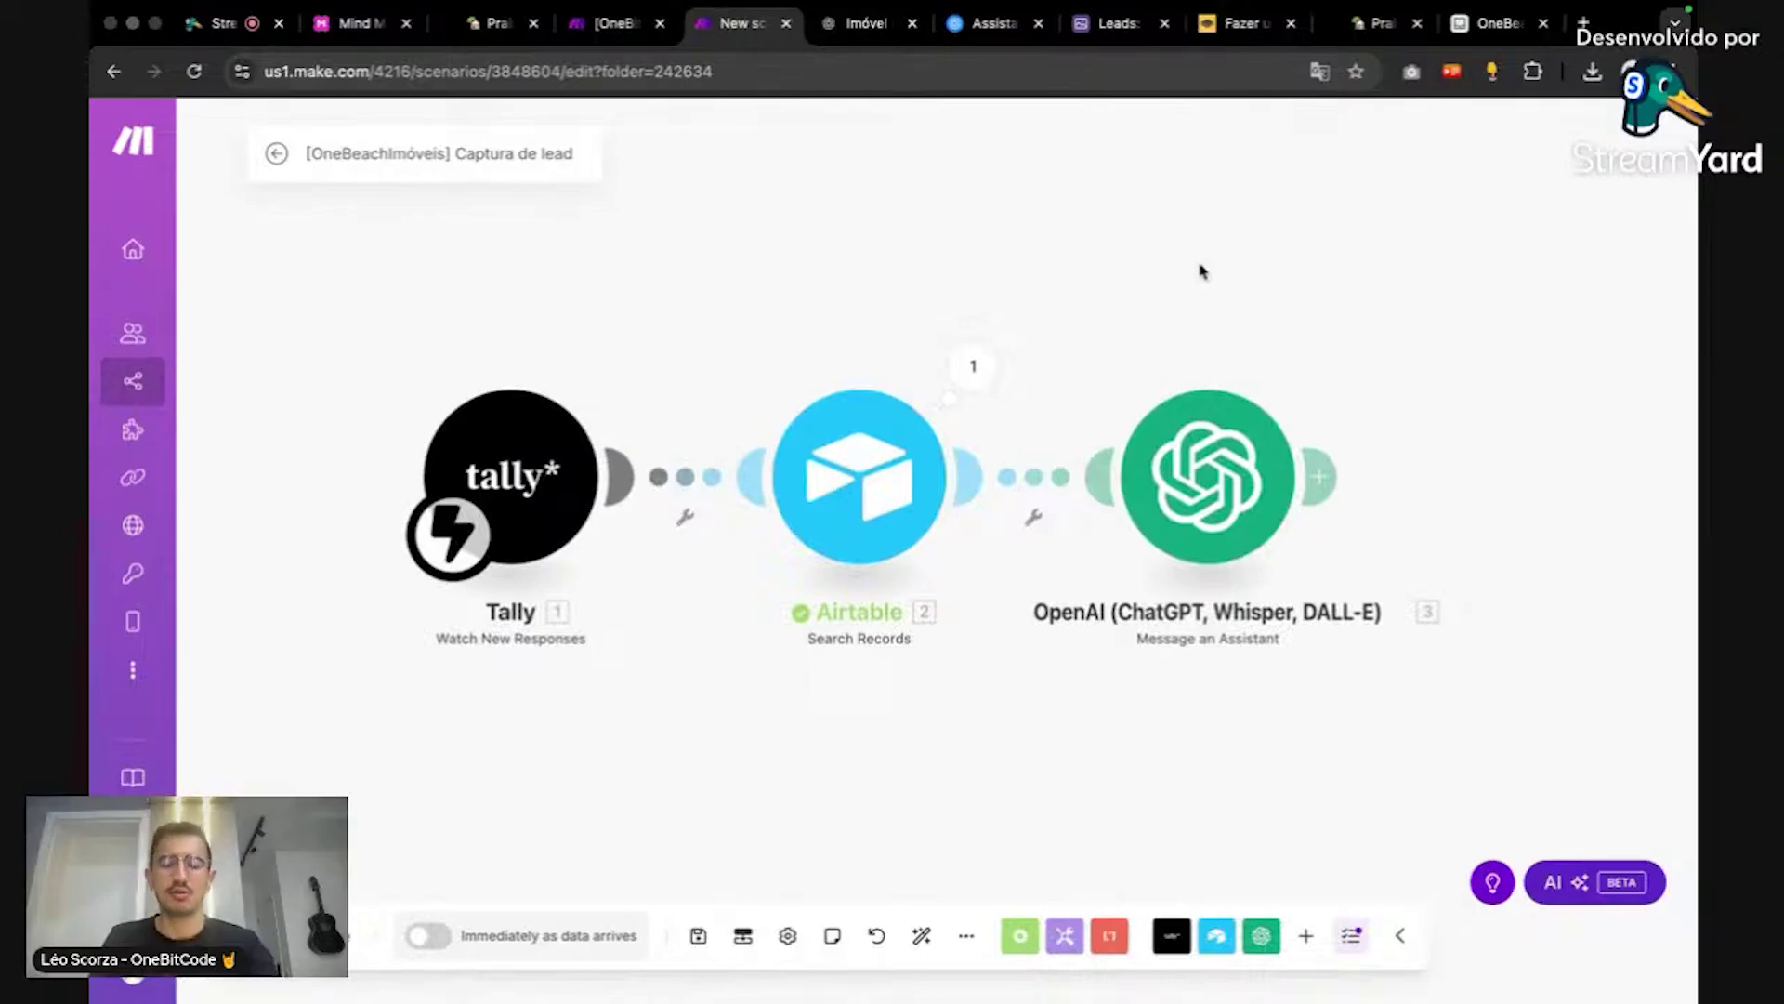
{"action": "left_click", "coordinate": [836, 462]}
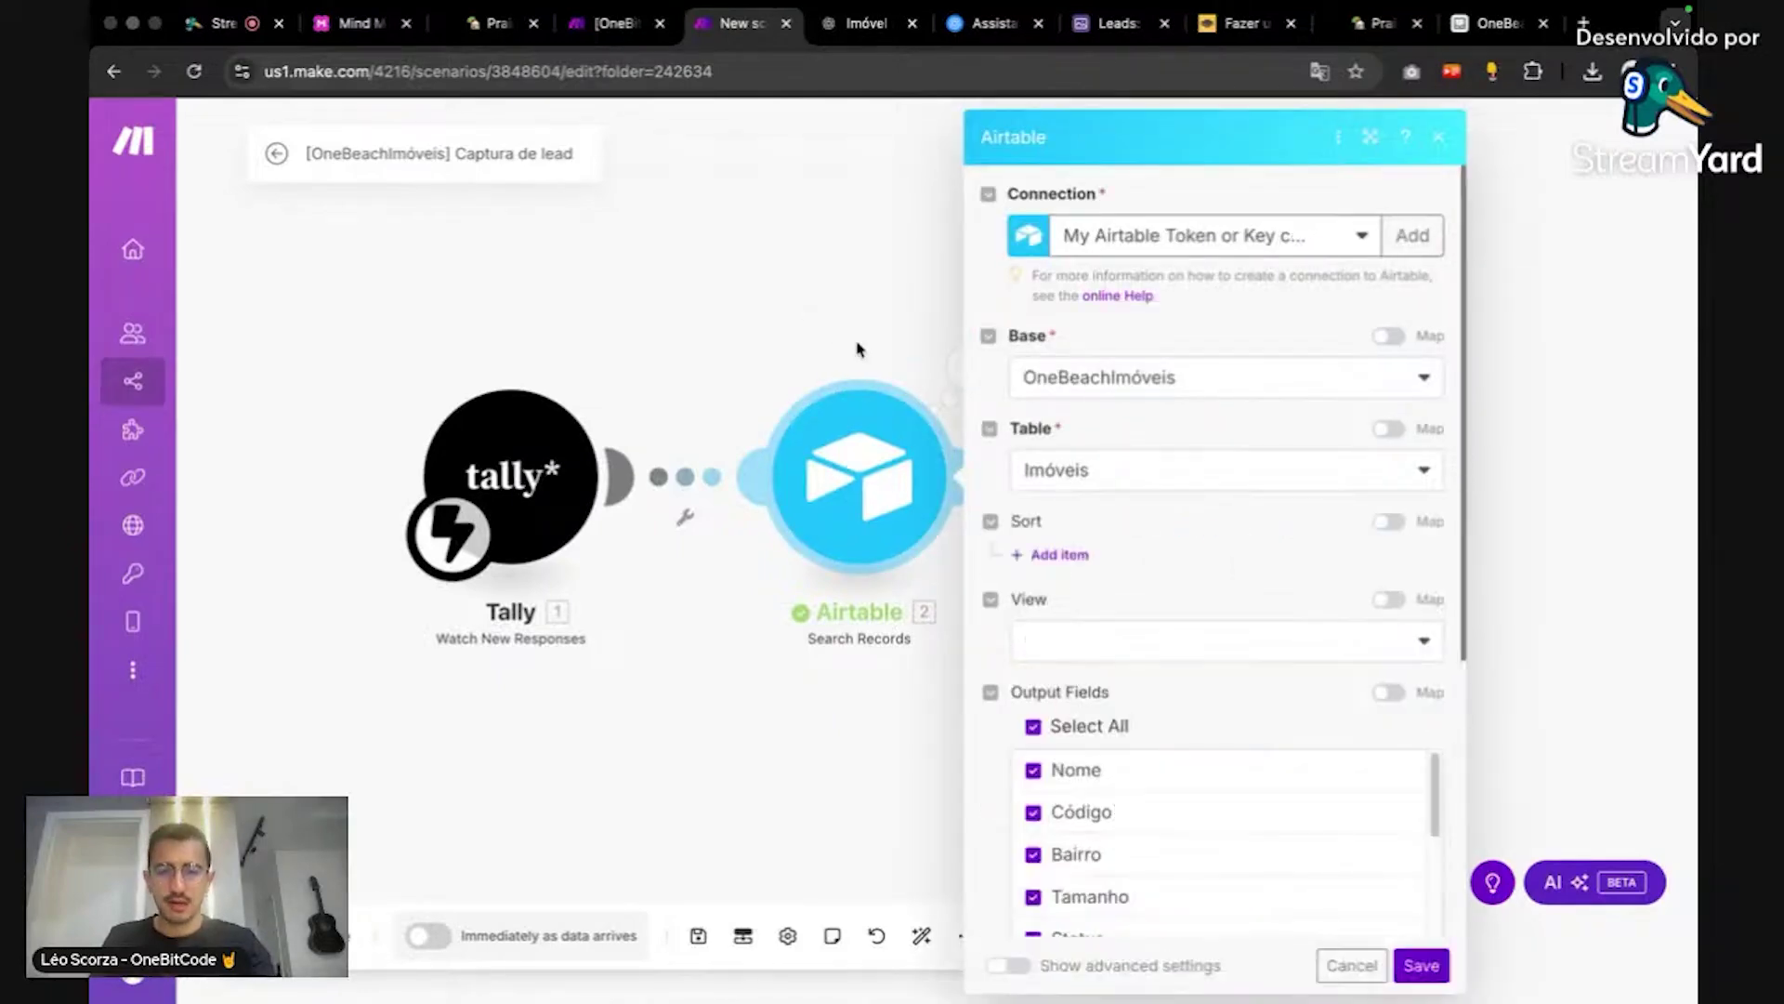
Step: Replace IMV001 in the Airtable search formula with the Tally Fields: Código answer
{"action": "scroll", "coordinate": [1259, 650], "scroll_direction": "down", "scroll_amount": 5}
{"action": "double_click", "coordinate": [1163, 663]}
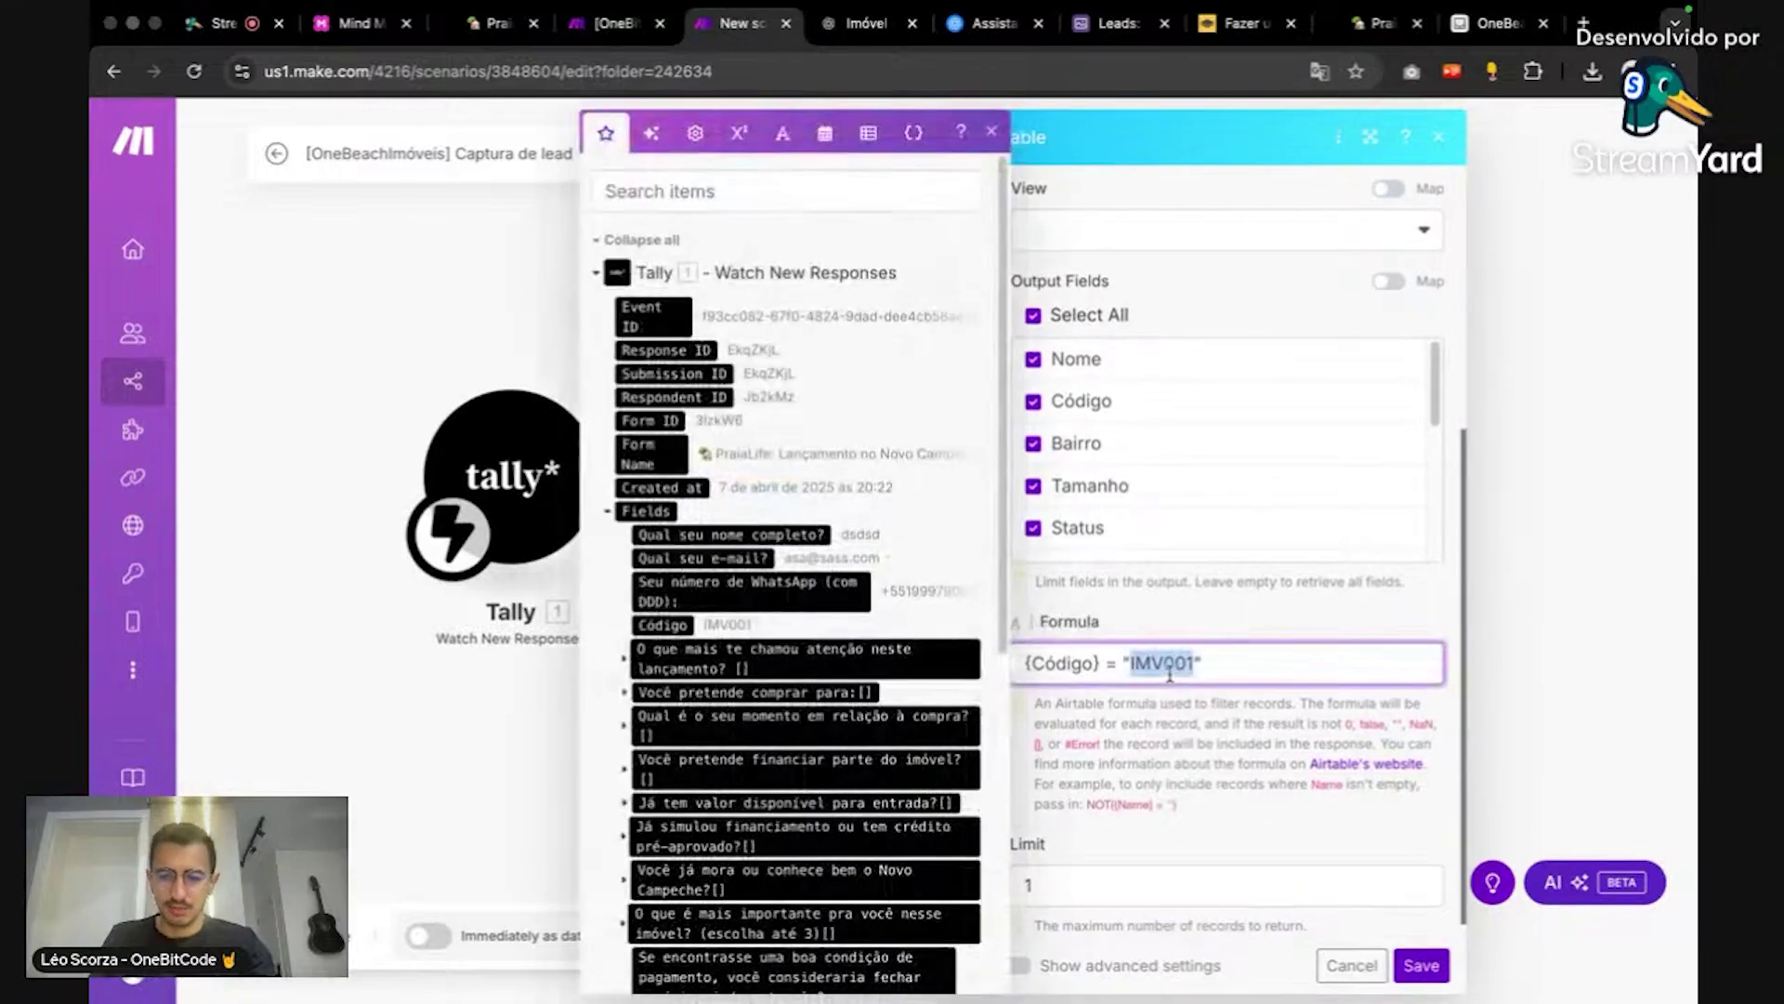
{"action": "key", "text": "BackSpace"}
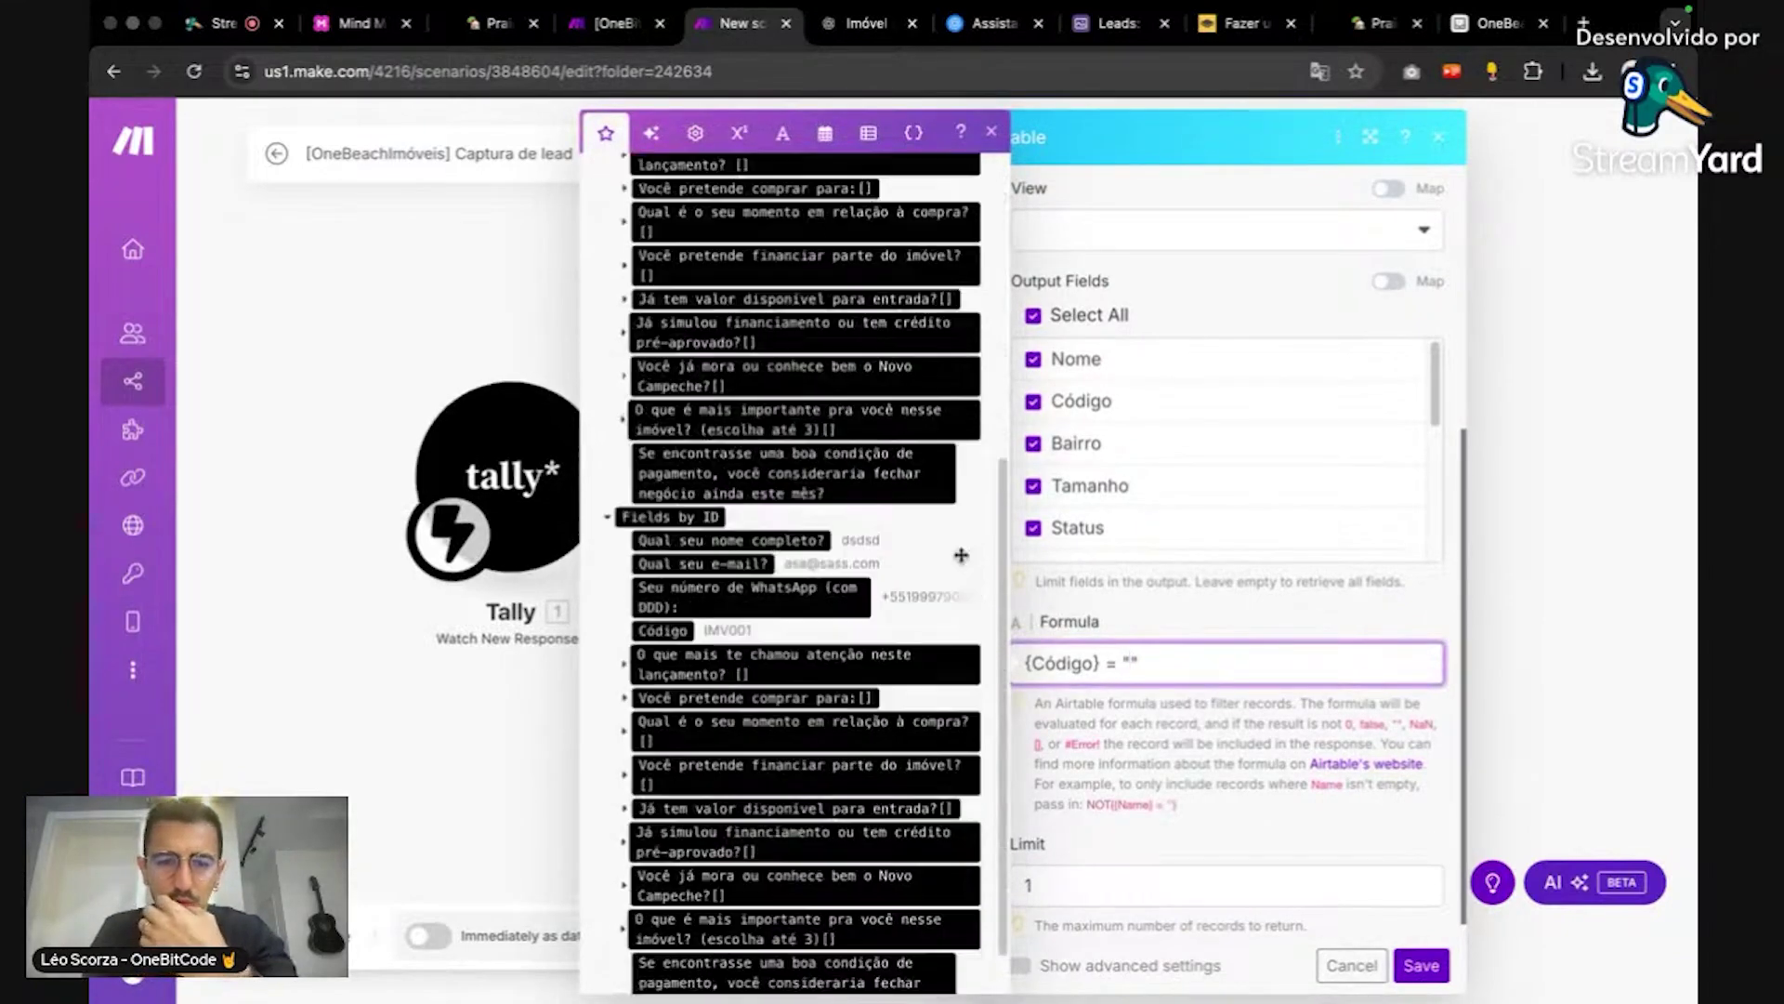
{"action": "scroll", "coordinate": [842, 459], "scroll_direction": "down", "scroll_amount": 3}
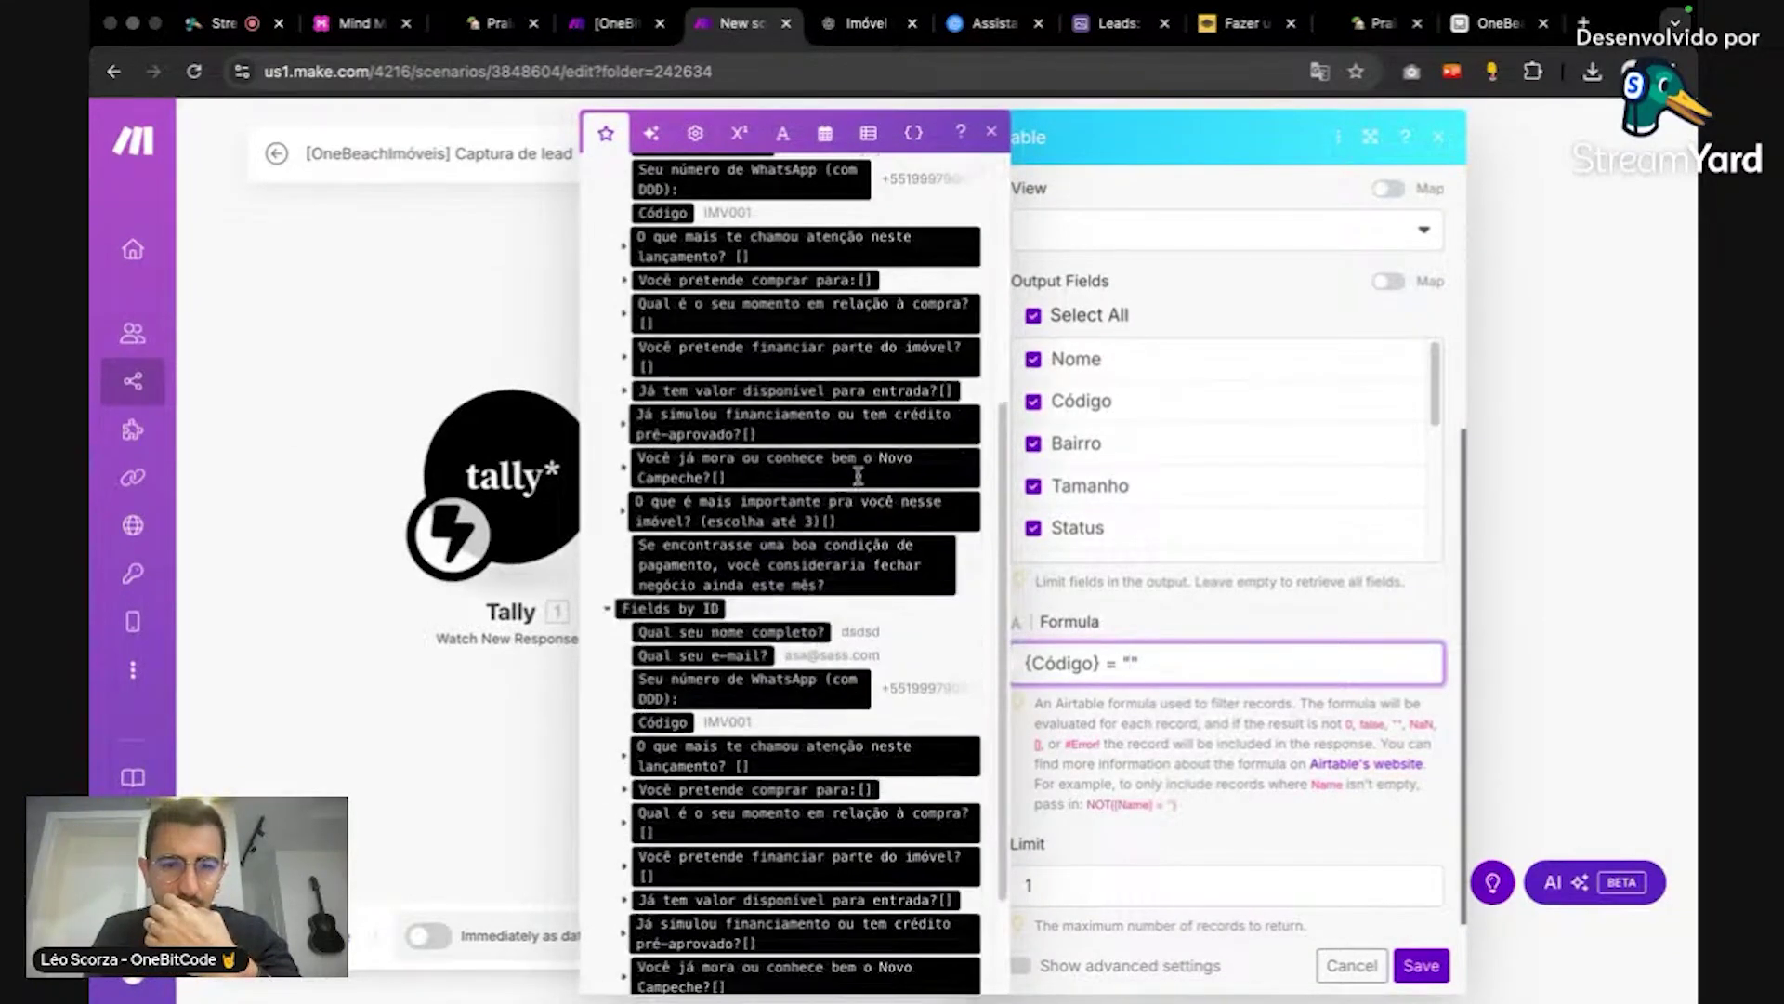
{"action": "left_click", "coordinate": [662, 329]}
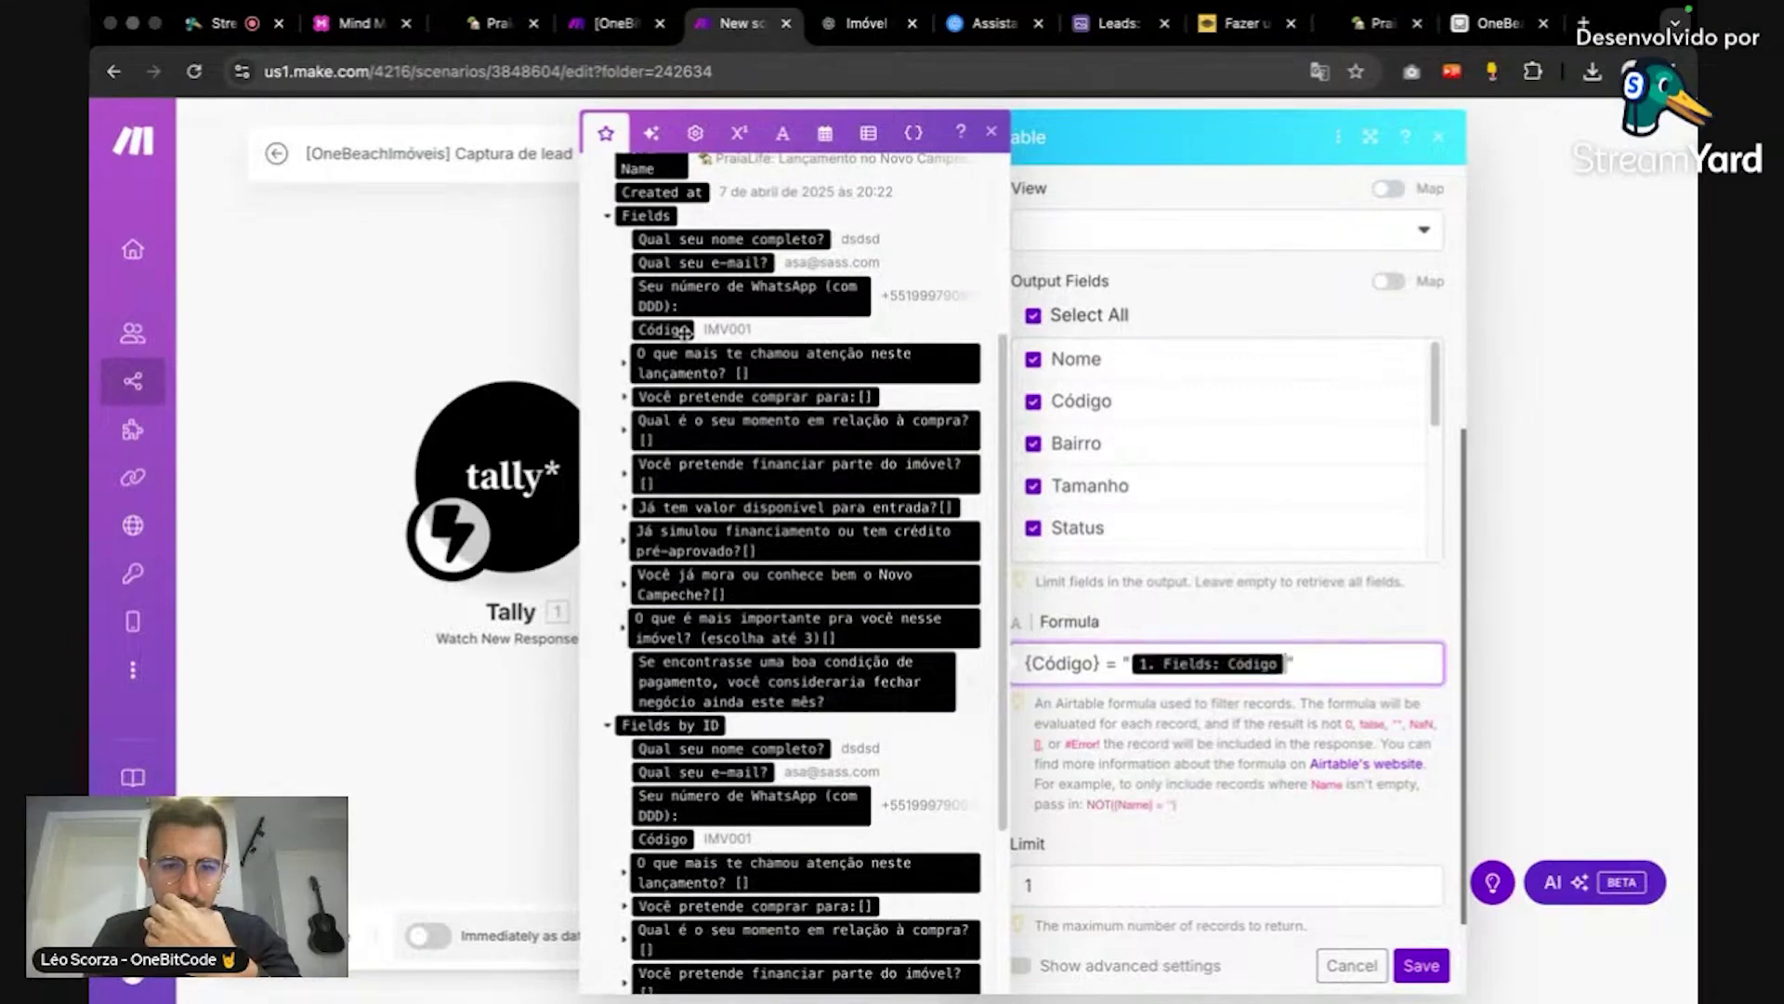
Step: Save the updated Airtable search settings and run the scenario once
{"action": "left_click", "coordinate": [1617, 476]}
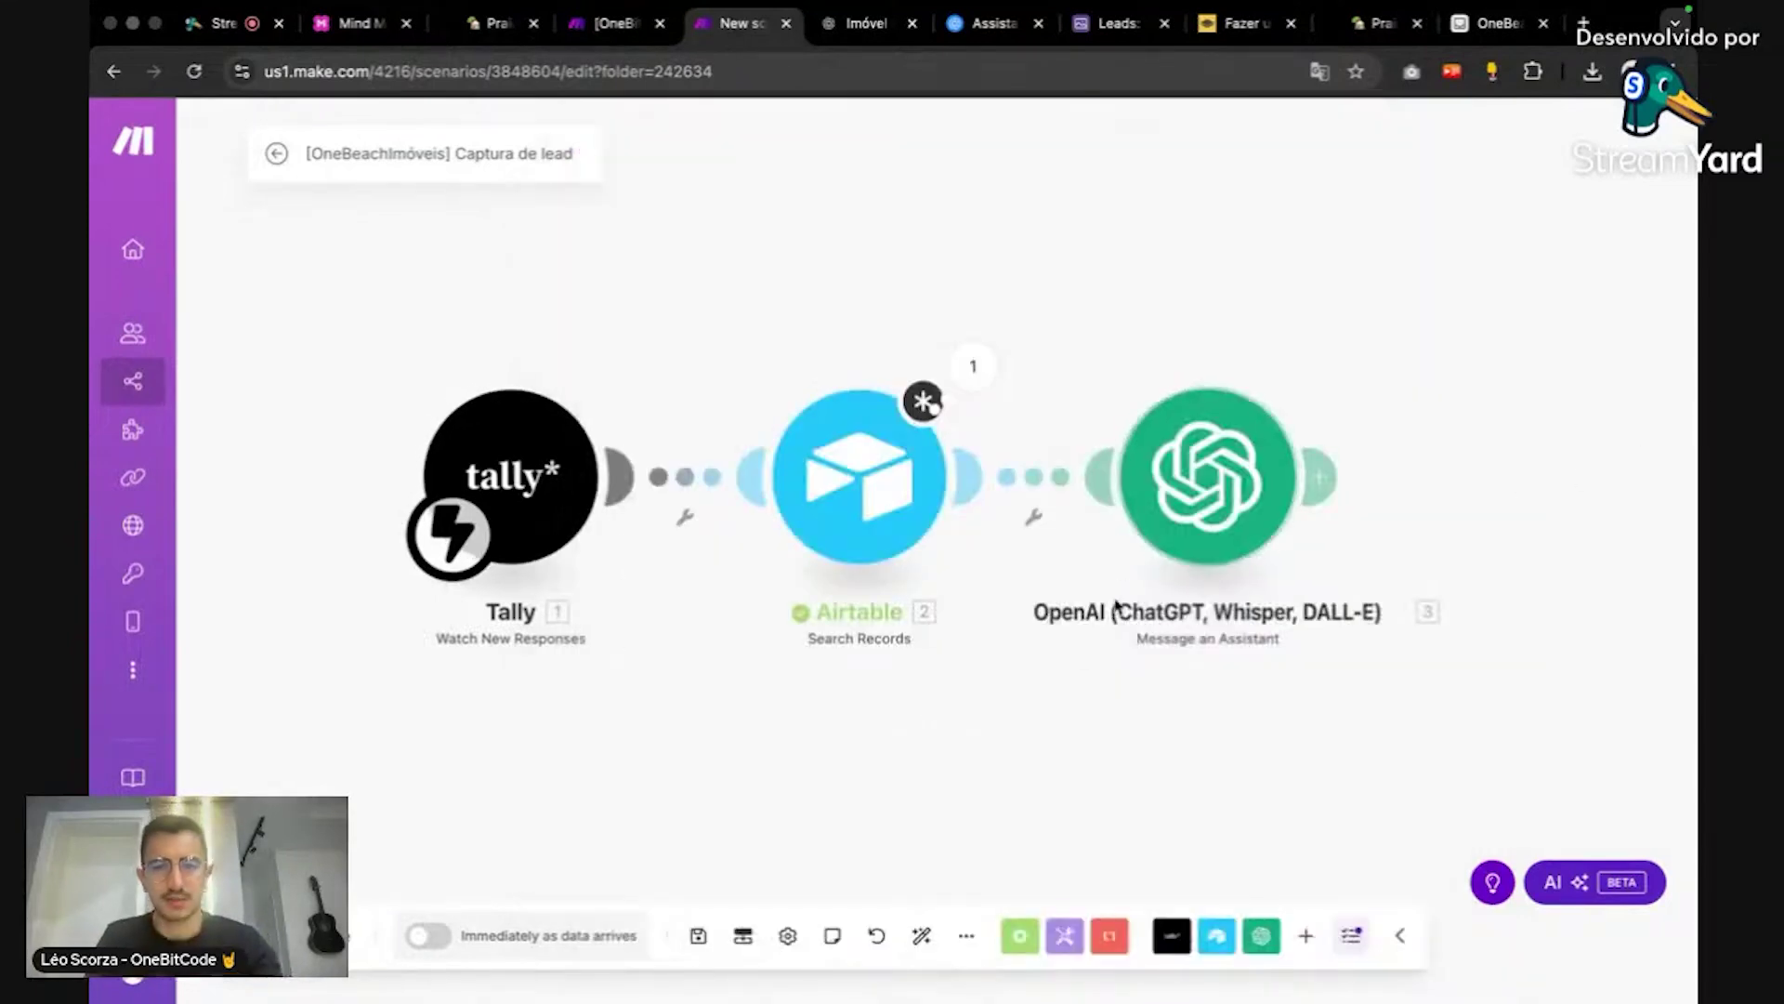
{"action": "left_click", "coordinate": [926, 426]}
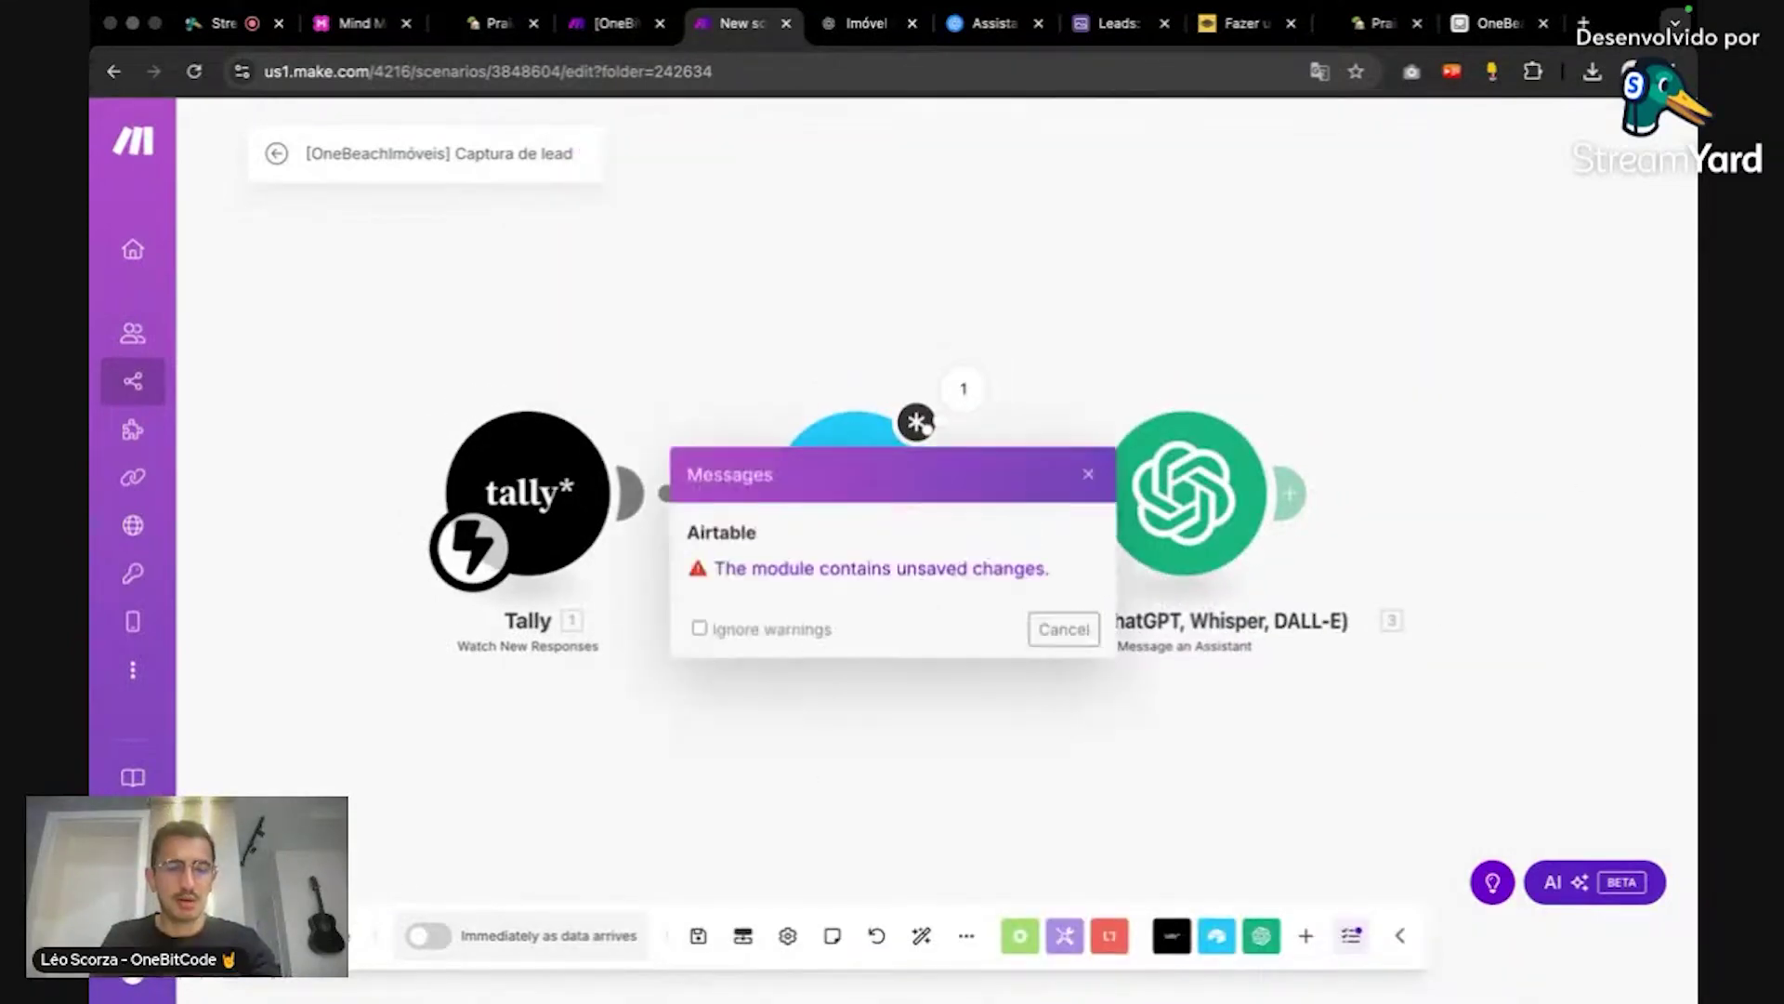
{"action": "left_click", "coordinate": [1073, 638]}
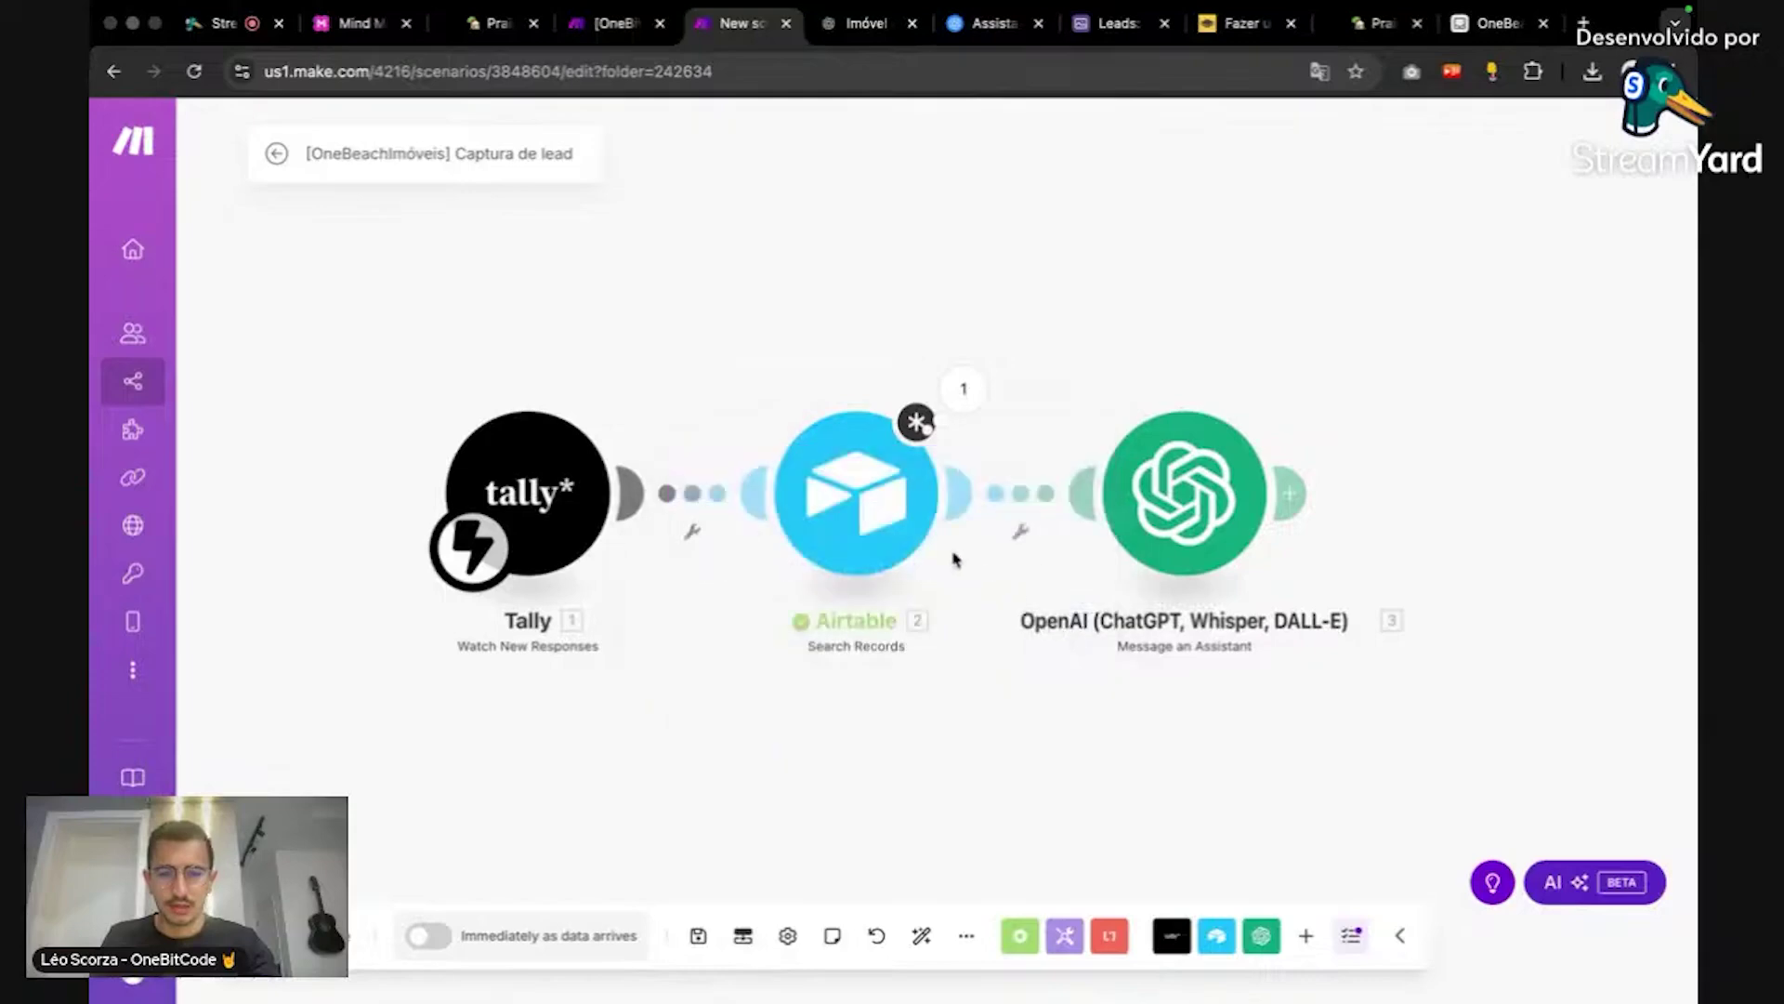
{"action": "left_click", "coordinate": [884, 526]}
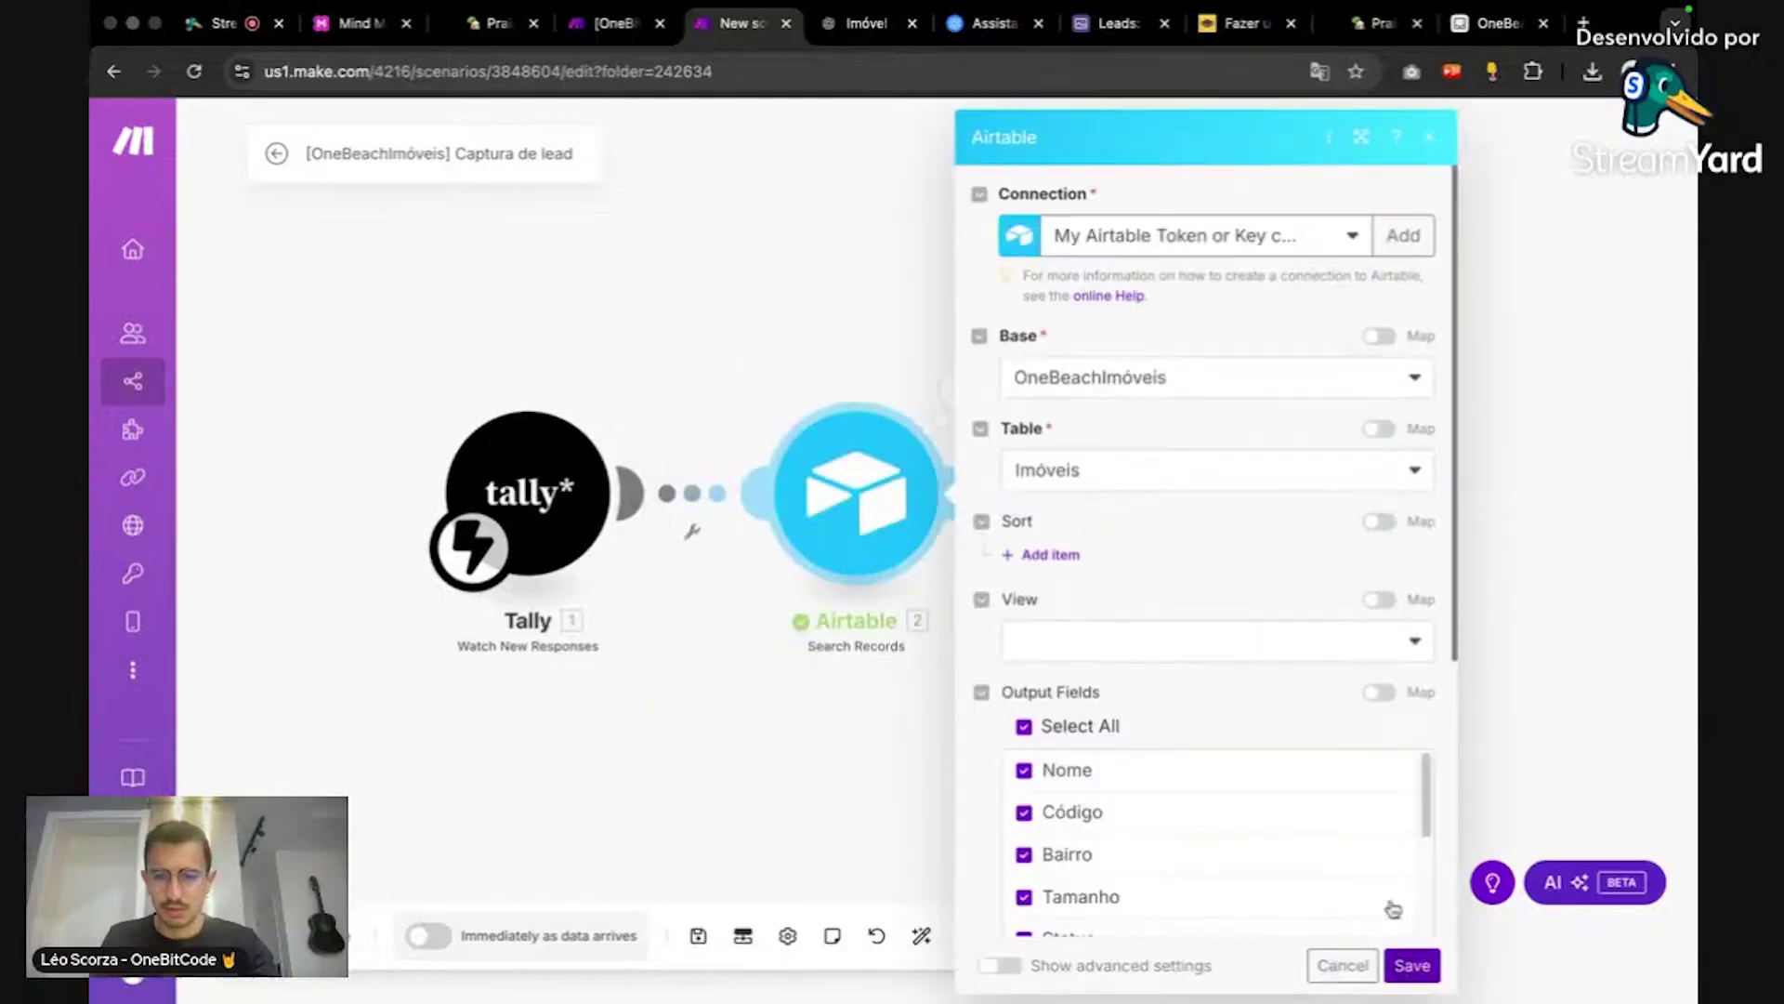
{"action": "scroll", "coordinate": [1390, 908], "scroll_direction": "down", "scroll_amount": 5}
{"action": "left_click", "coordinate": [1413, 966]}
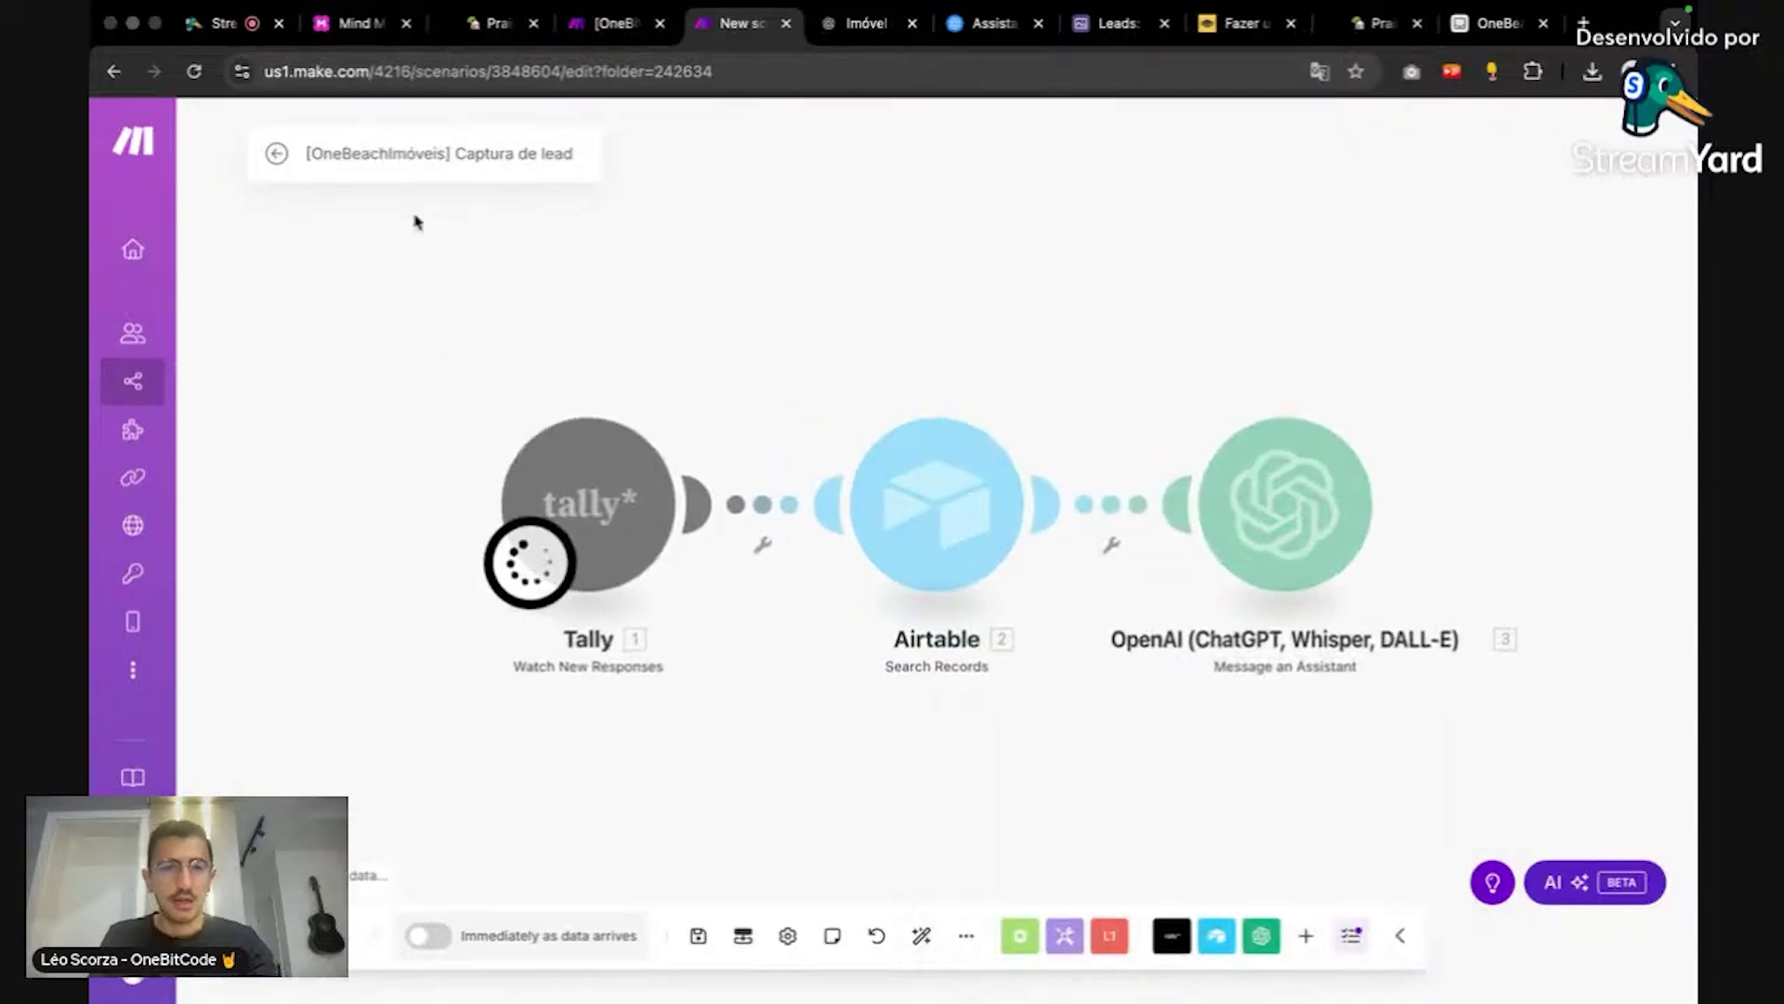
{"action": "left_click", "coordinate": [238, 37]}
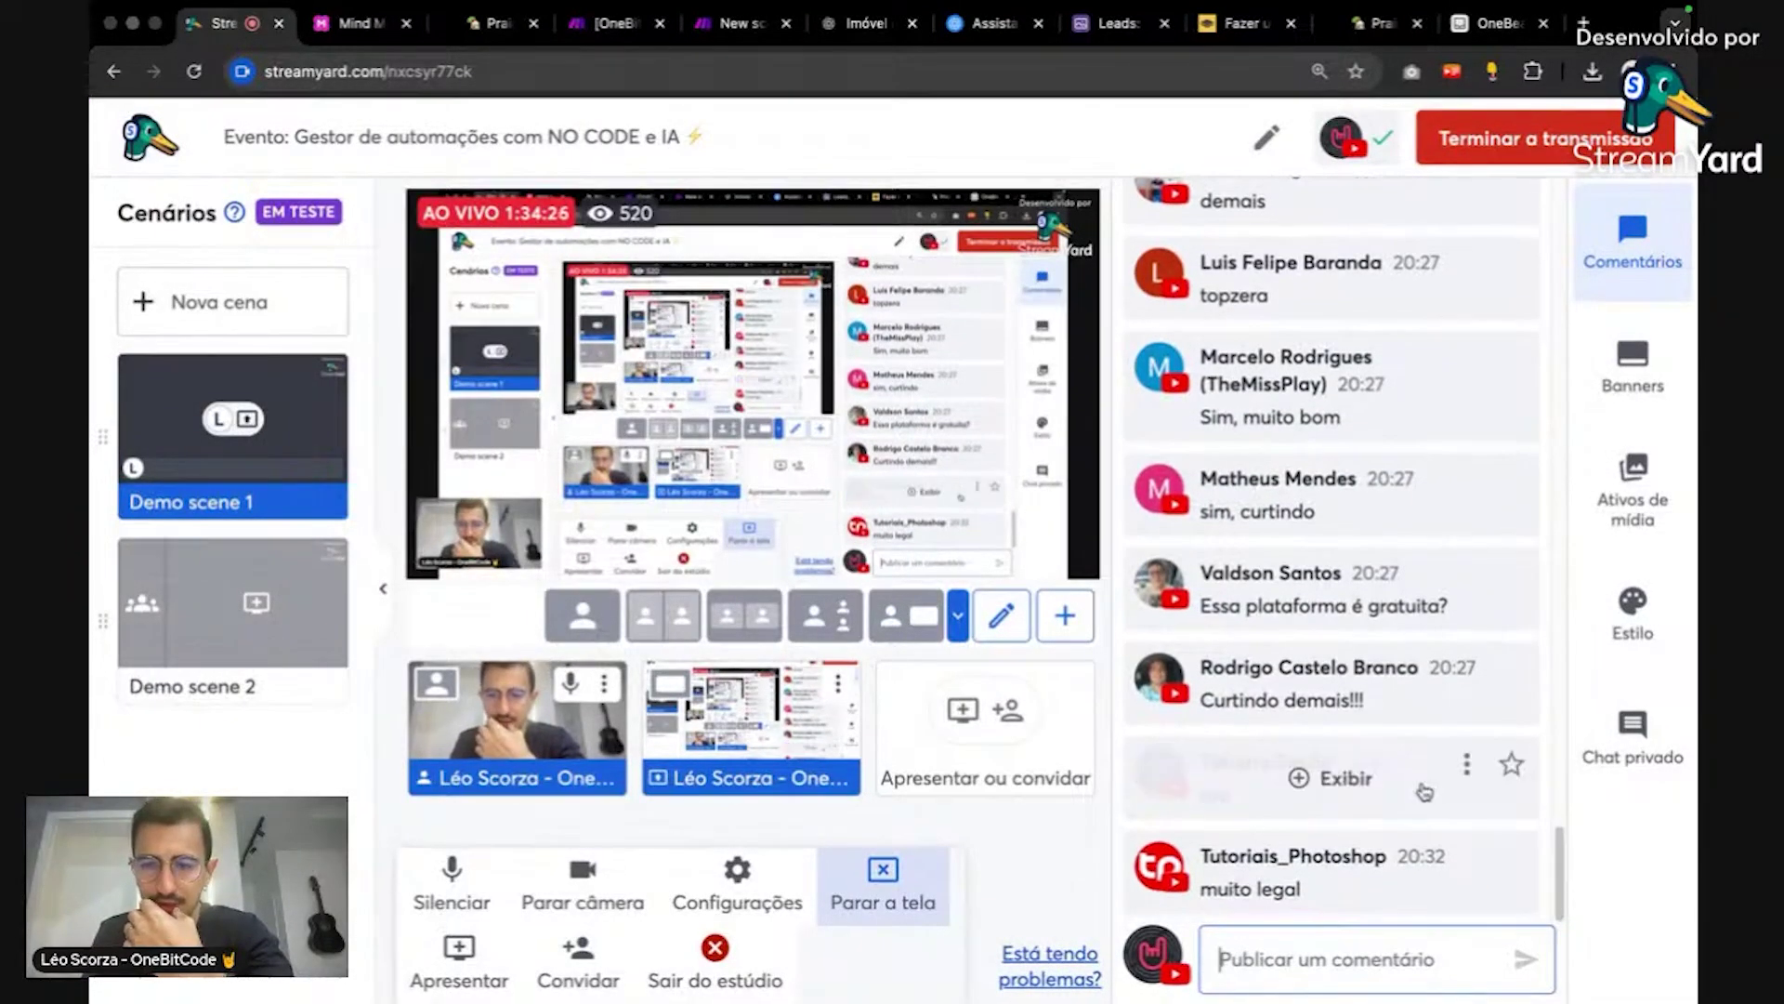
Step: Scroll the StreamYard Comentários chat and reveal the hidden comment with Exibir
{"action": "scroll", "coordinate": [1425, 791], "scroll_direction": "up", "scroll_amount": 1}
{"action": "scroll", "coordinate": [1425, 791], "scroll_direction": "up", "scroll_amount": 5}
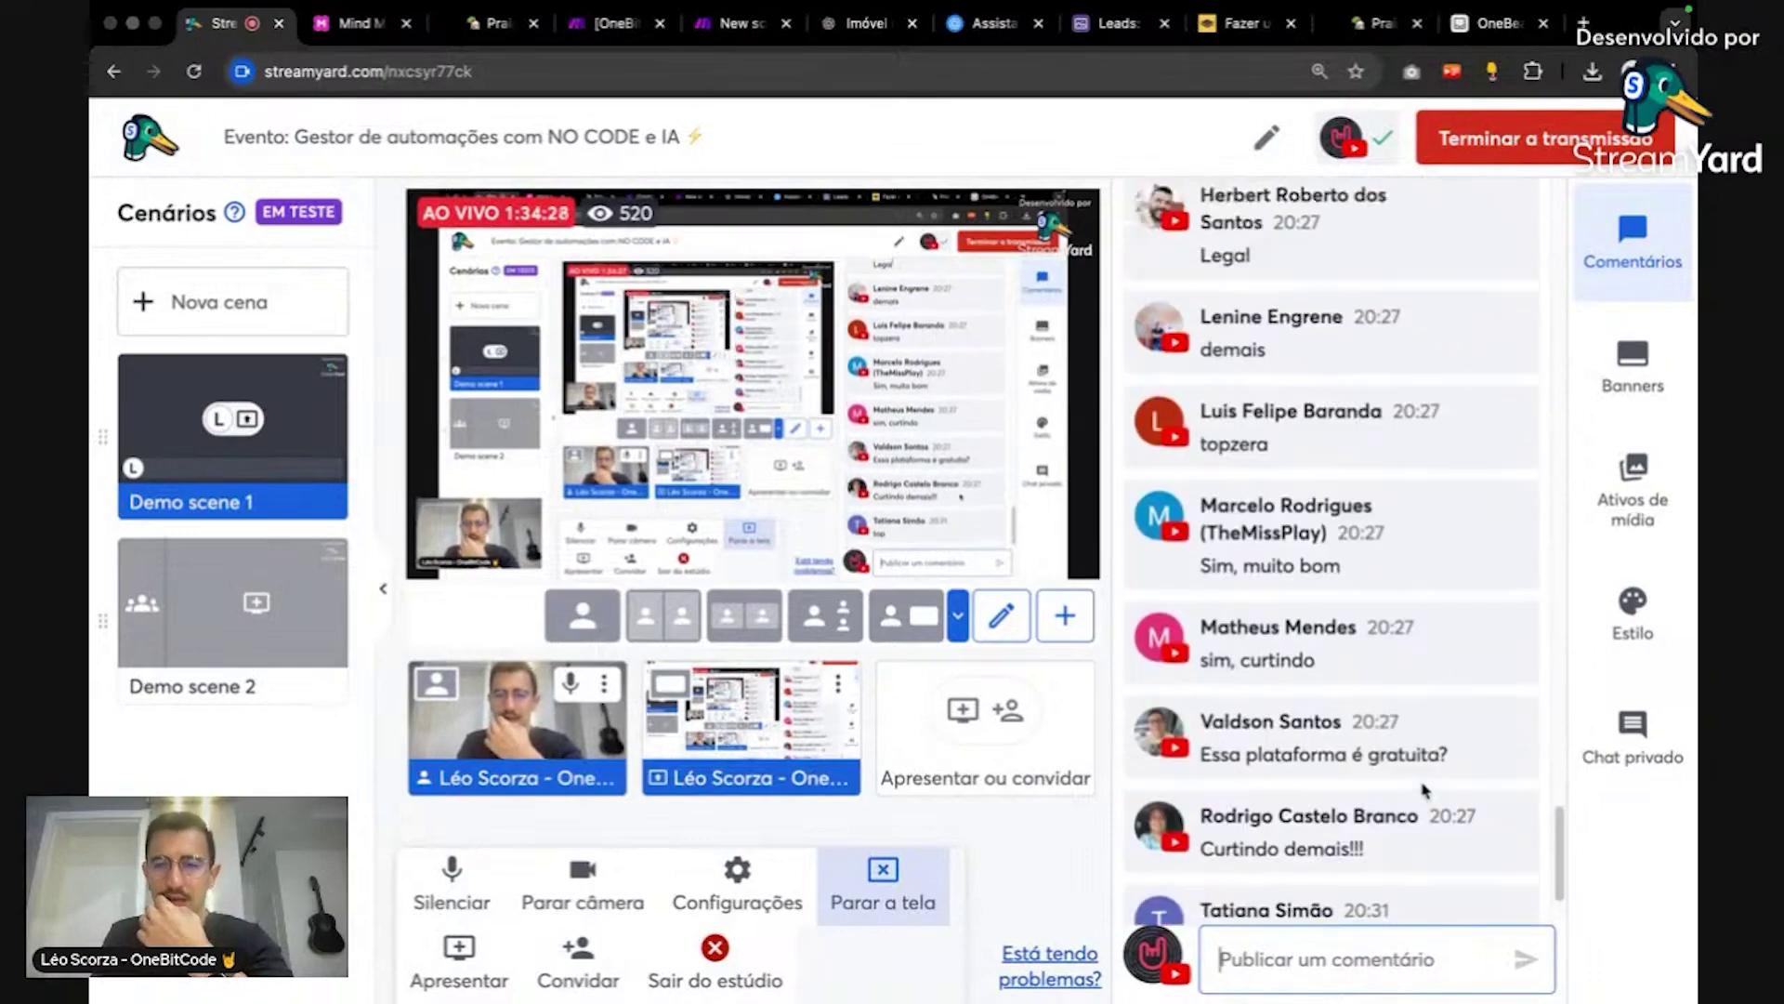
{"action": "scroll", "coordinate": [1425, 791], "scroll_direction": "up", "scroll_amount": 3}
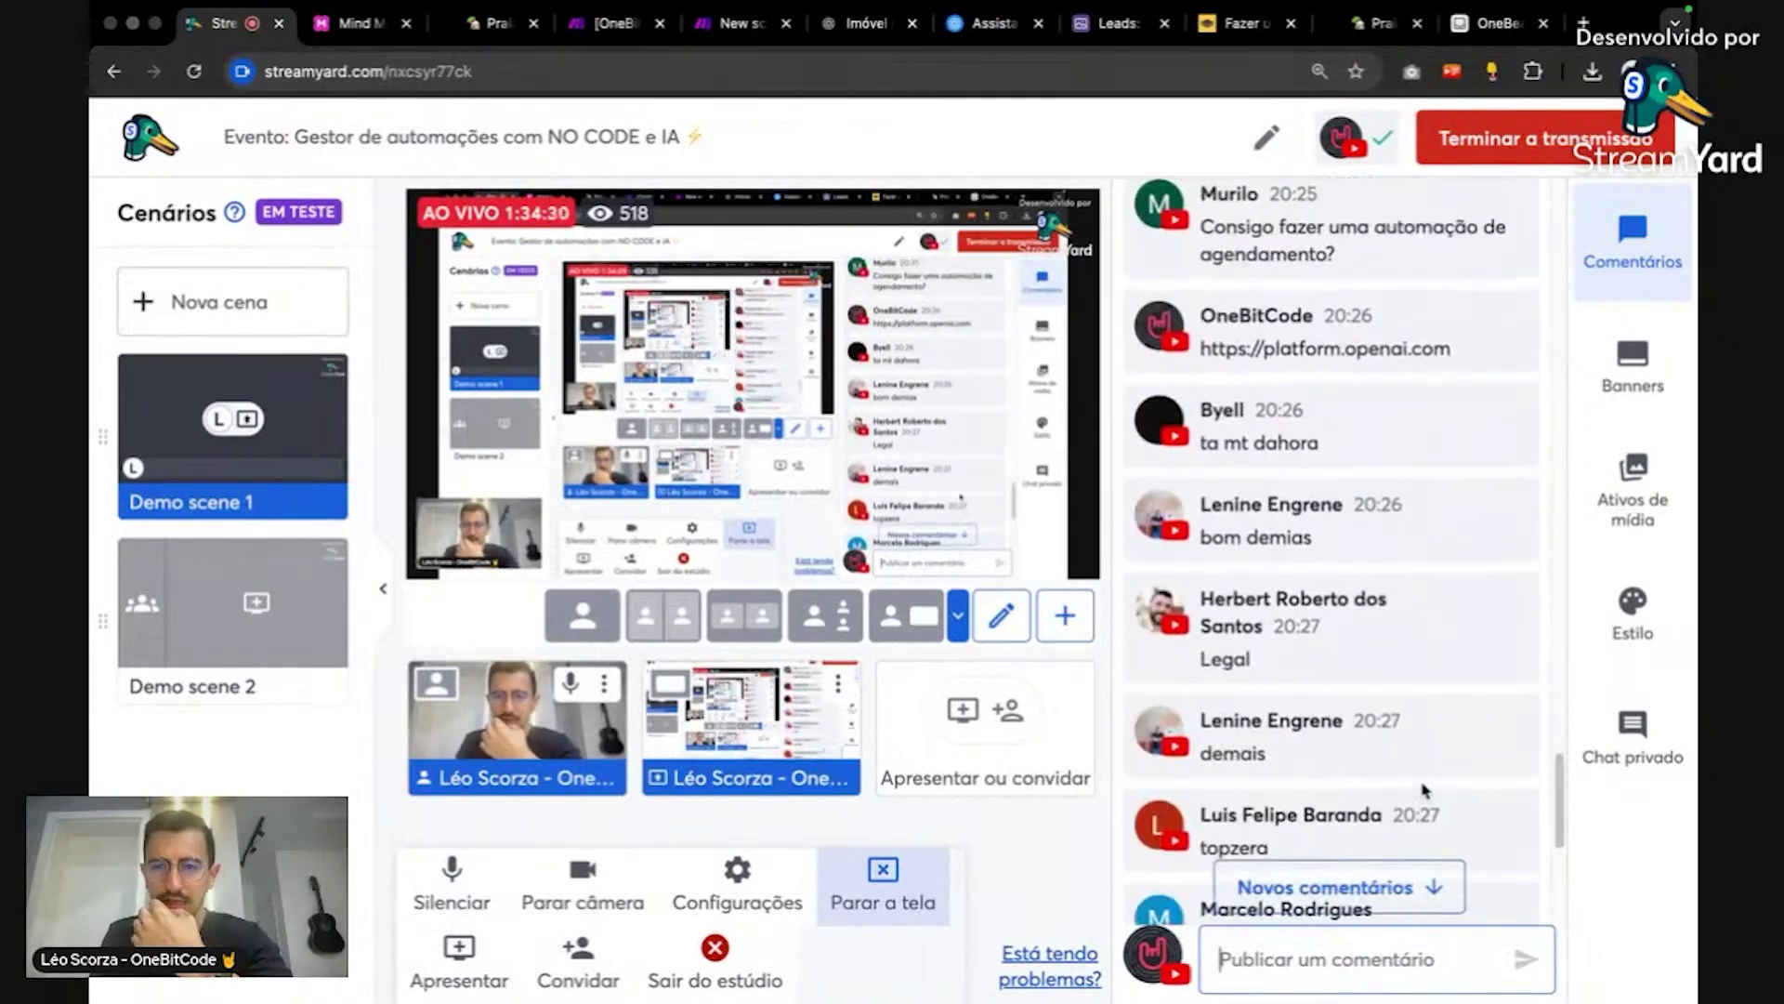
{"action": "scroll", "coordinate": [1425, 791], "scroll_direction": "down", "scroll_amount": 10}
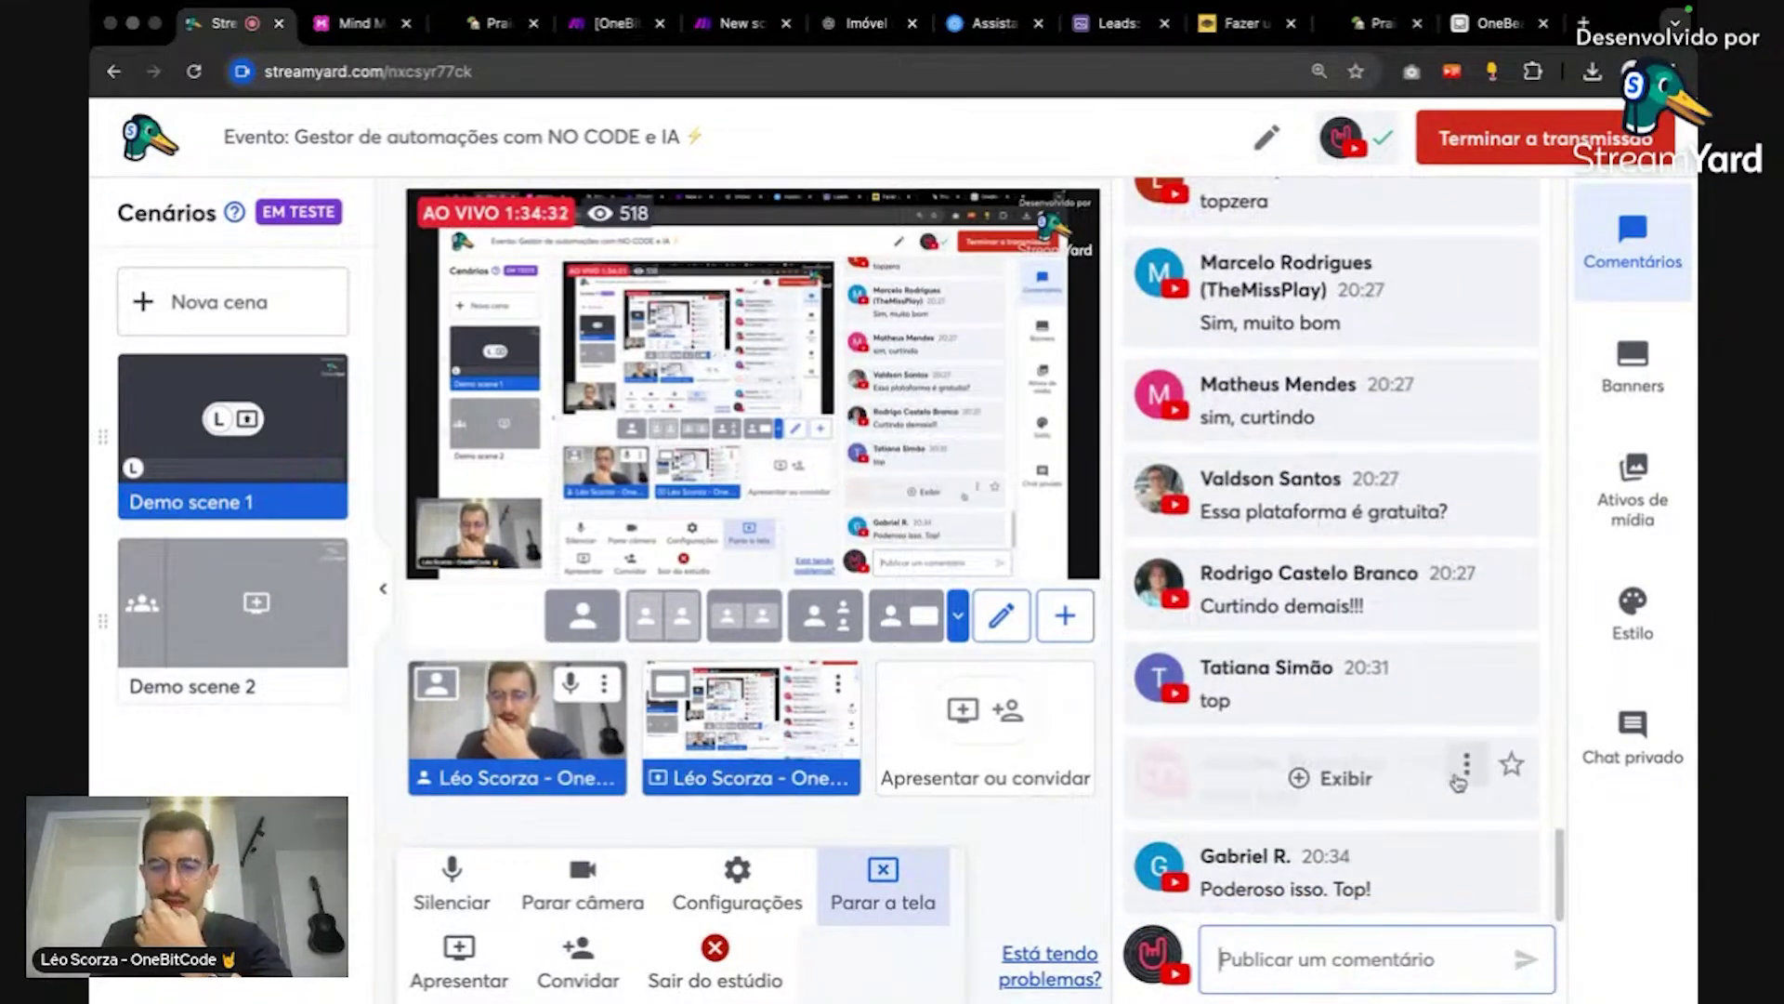
{"action": "mouse_move", "coordinate": [1461, 595]}
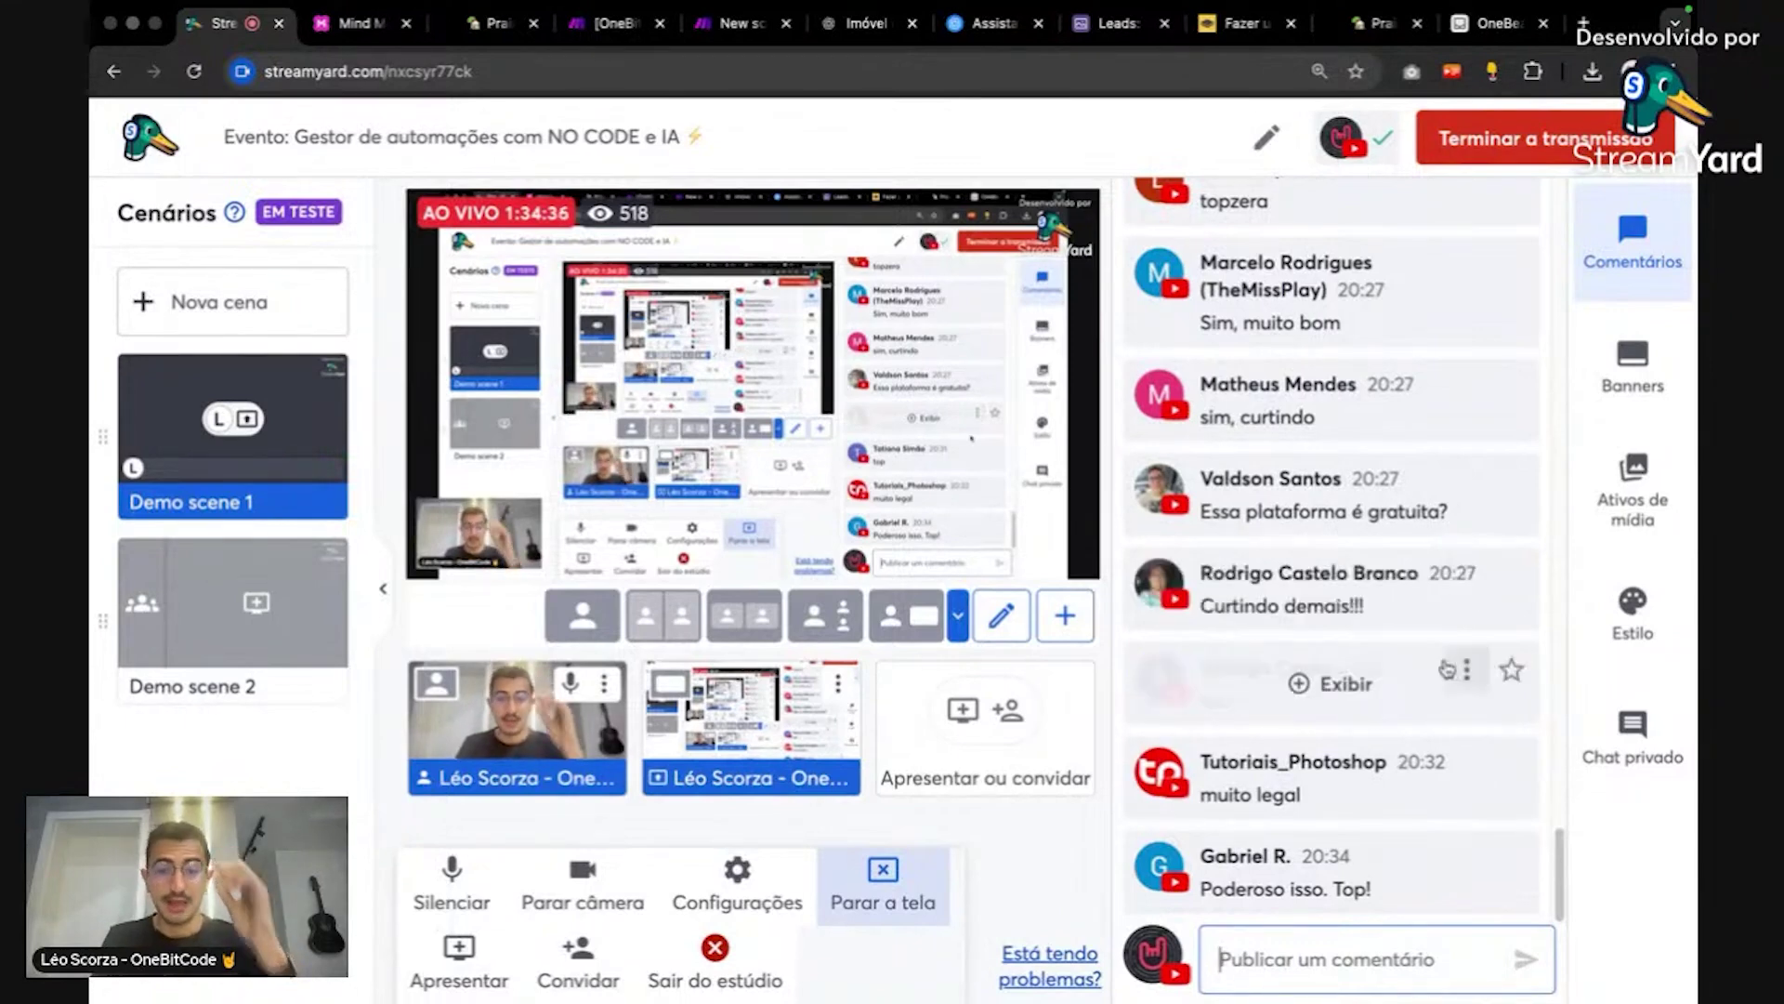
{"action": "mouse_move", "coordinate": [1398, 749]}
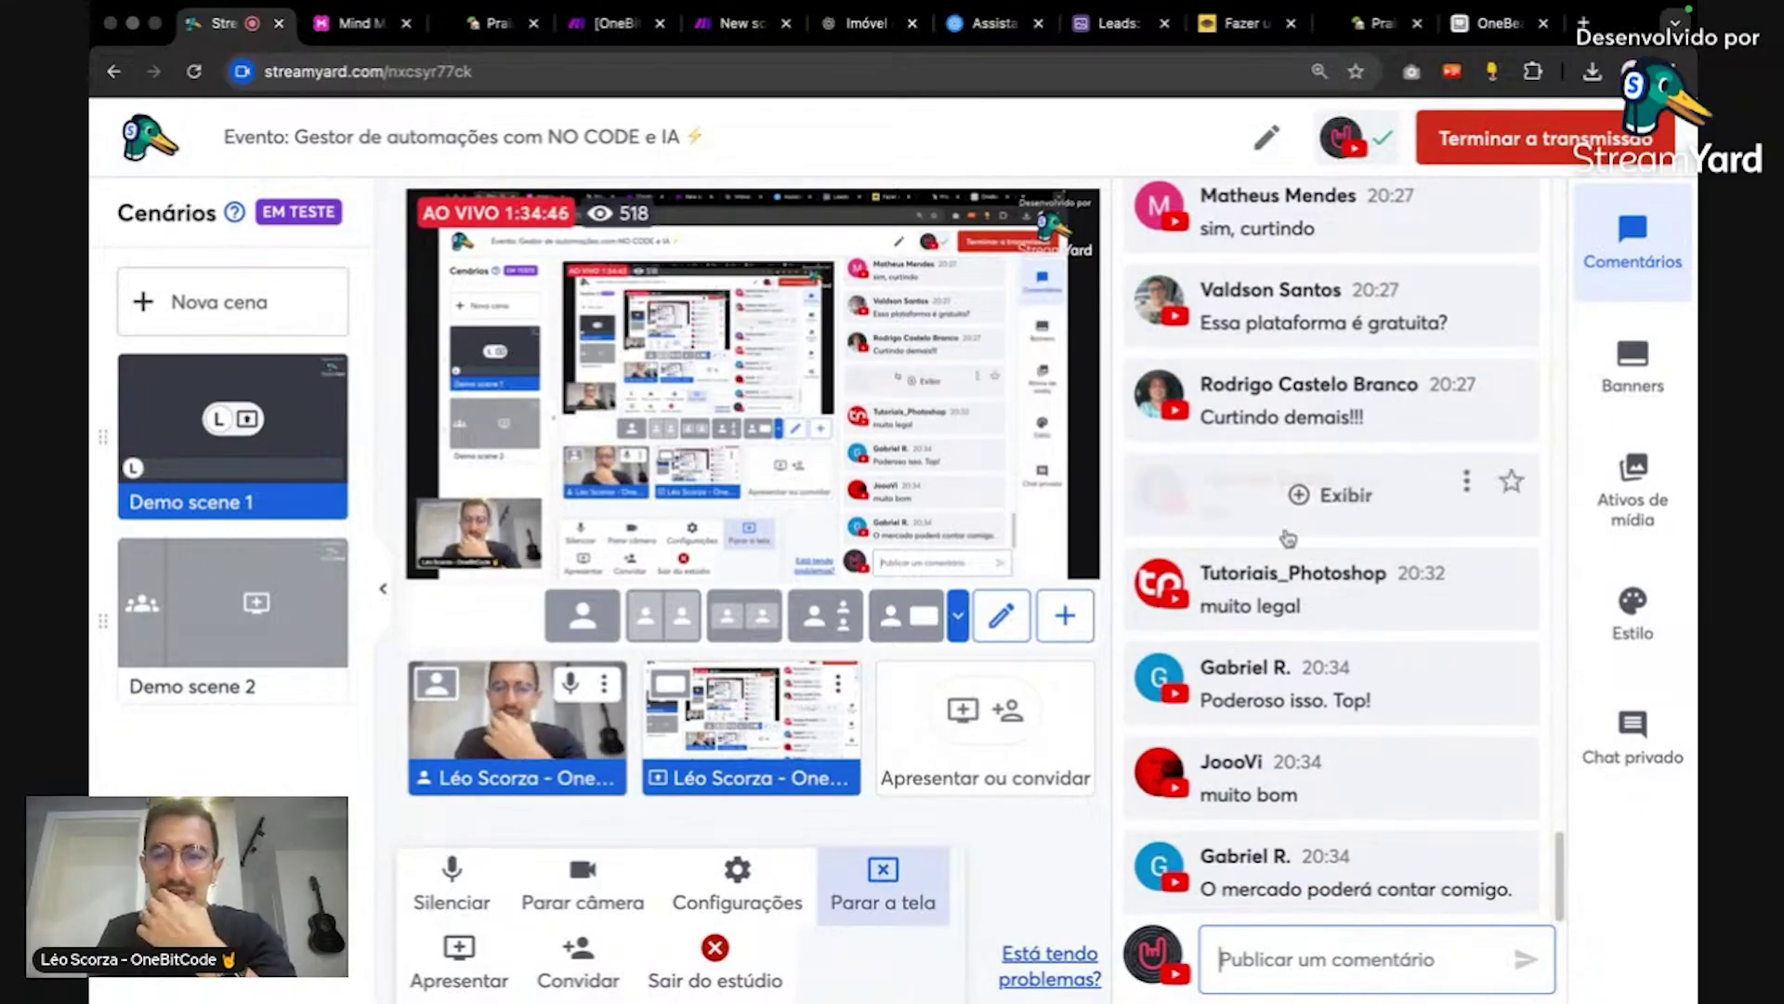
{"action": "scroll", "coordinate": [1364, 695], "scroll_direction": "up", "scroll_amount": 5}
{"action": "scroll", "coordinate": [1364, 695], "scroll_direction": "up", "scroll_amount": 5}
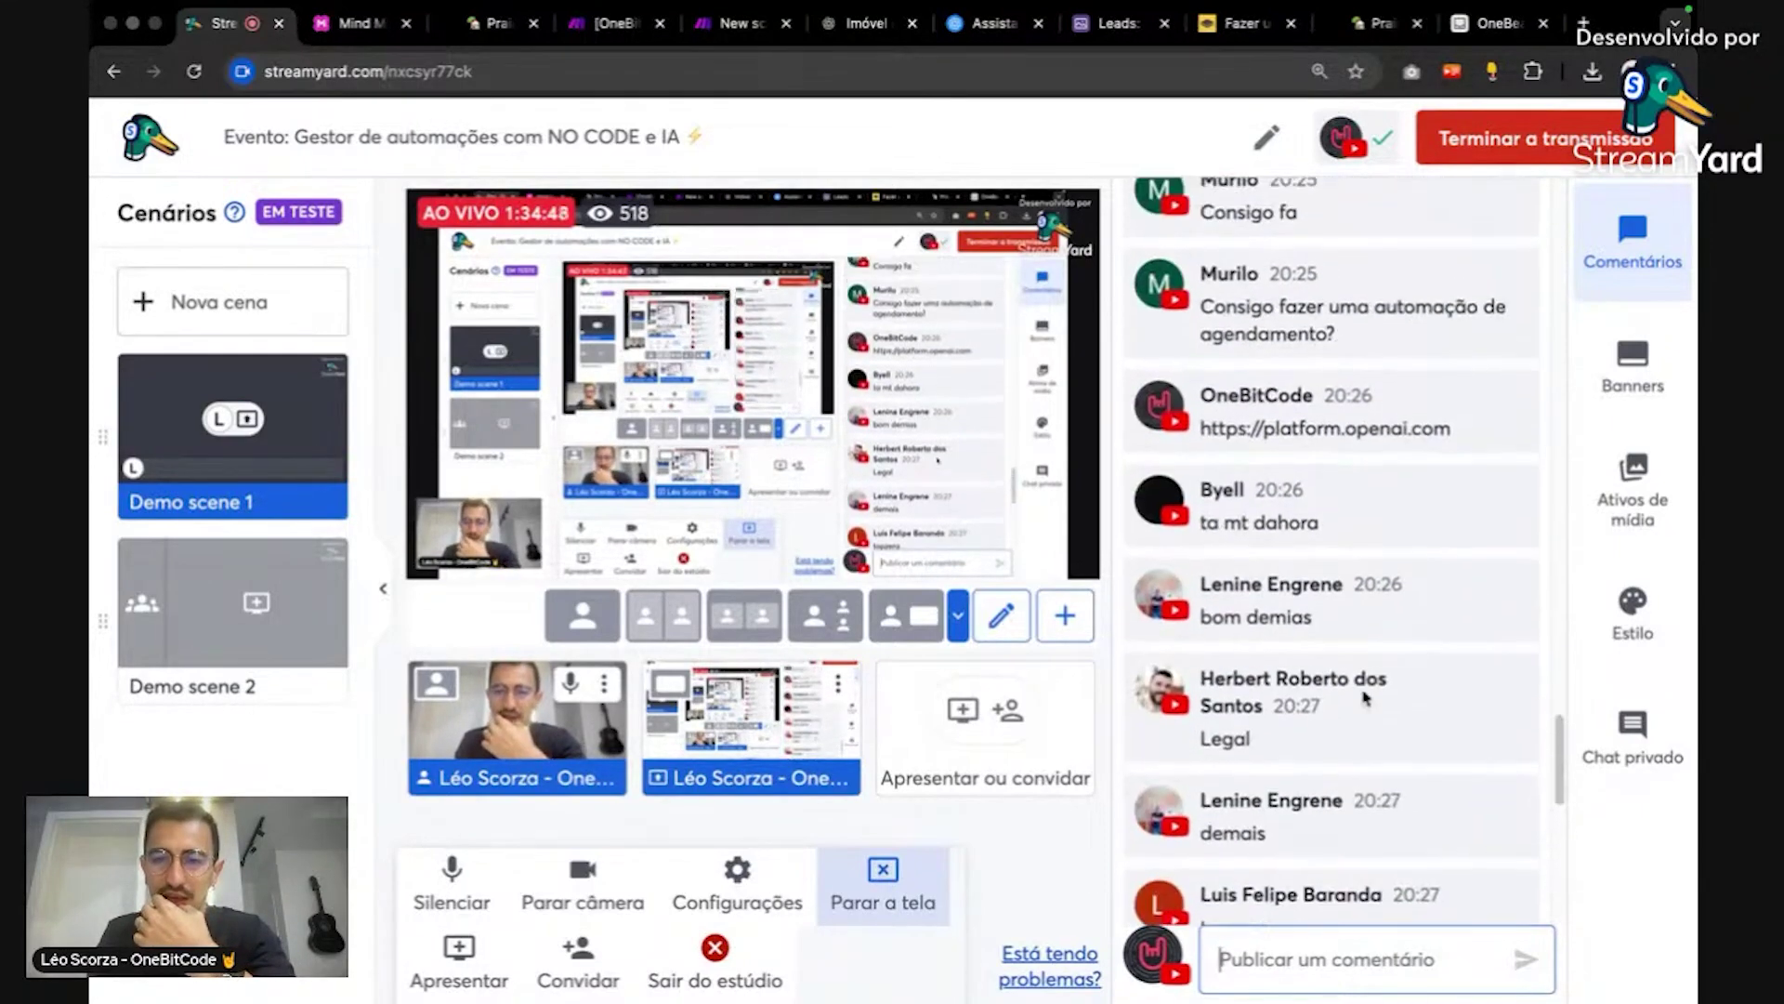
{"action": "scroll", "coordinate": [1364, 693], "scroll_direction": "down", "scroll_amount": 10}
{"action": "left_click", "coordinate": [1346, 684]}
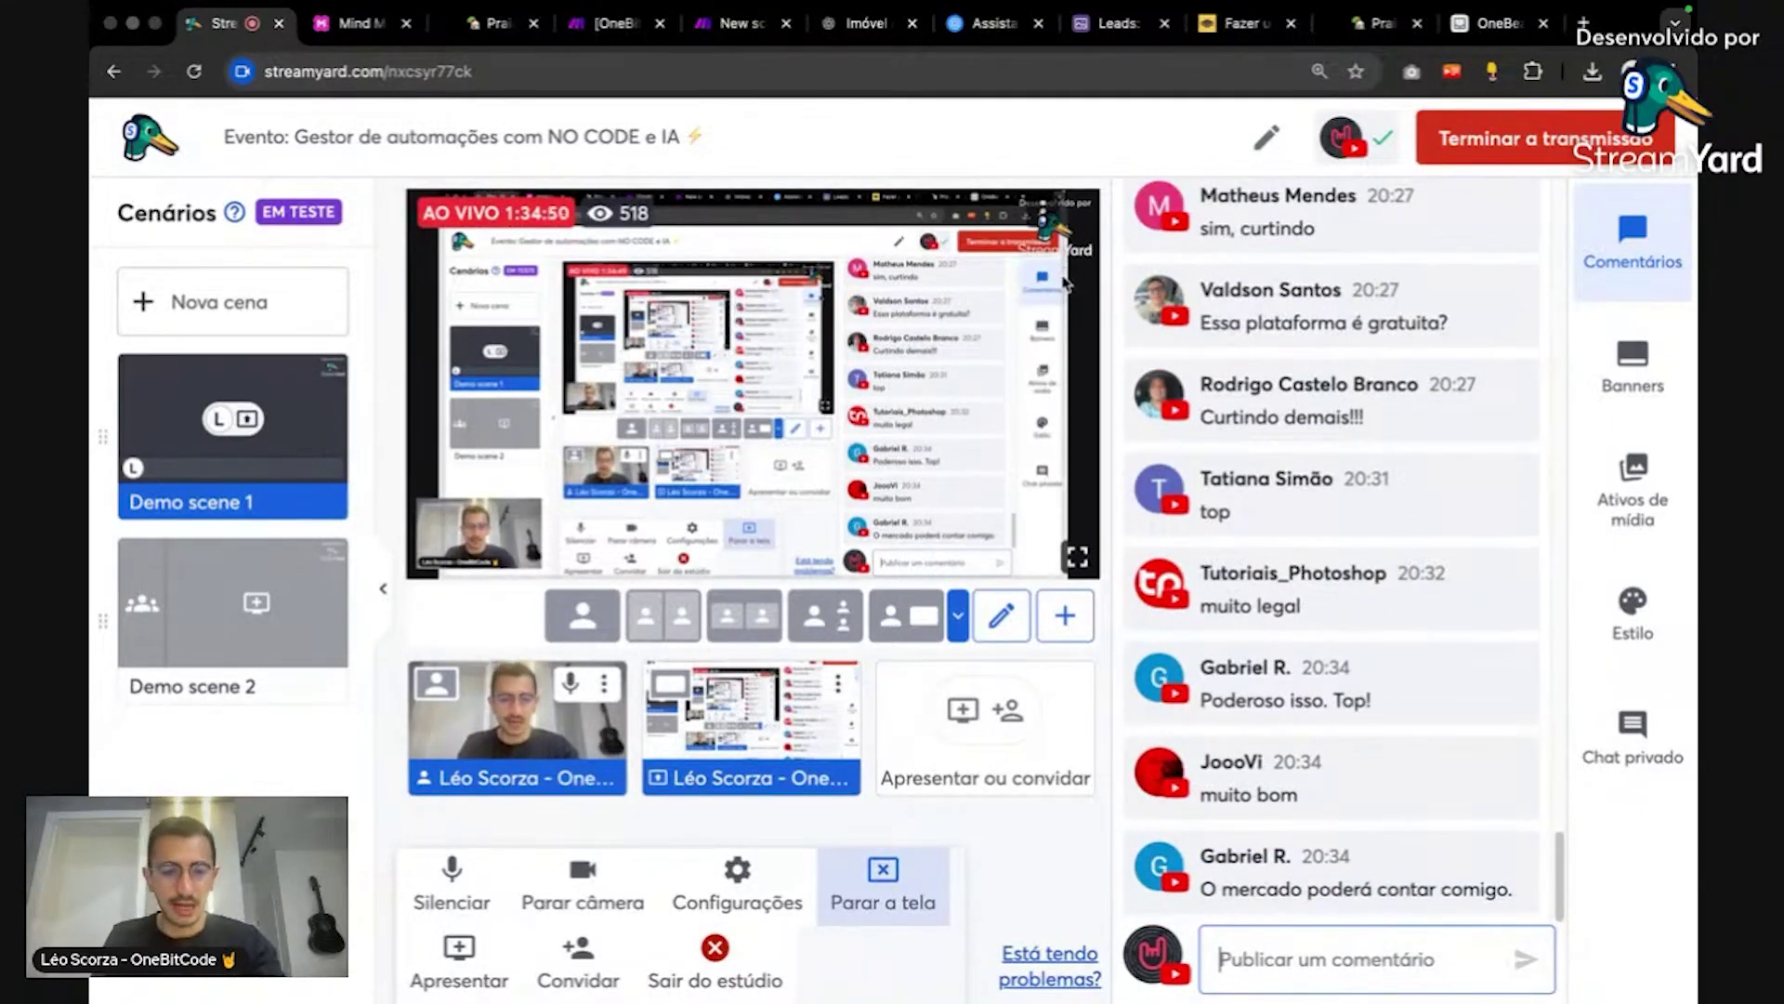
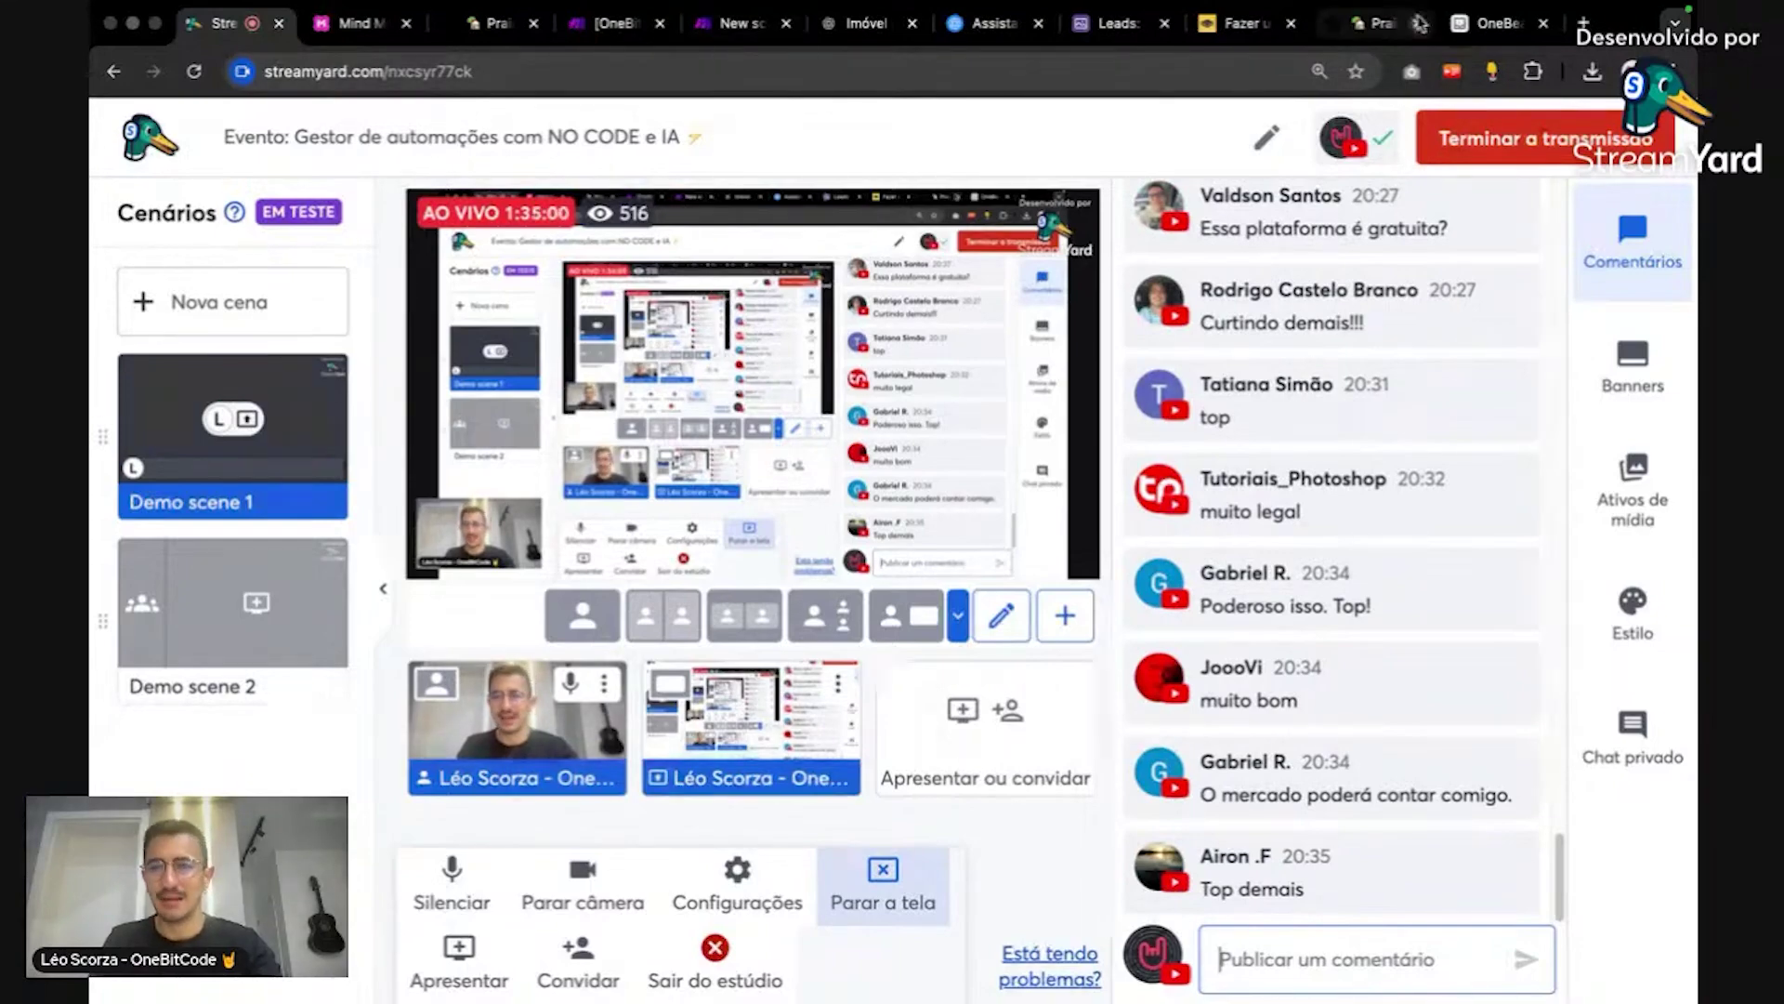
Step: Switch to the Tally form tab, briefly check the Airtable table, and reload the PraiaLife form
{"action": "left_click", "coordinate": [1384, 26]}
{"action": "left_click", "coordinate": [1514, 26]}
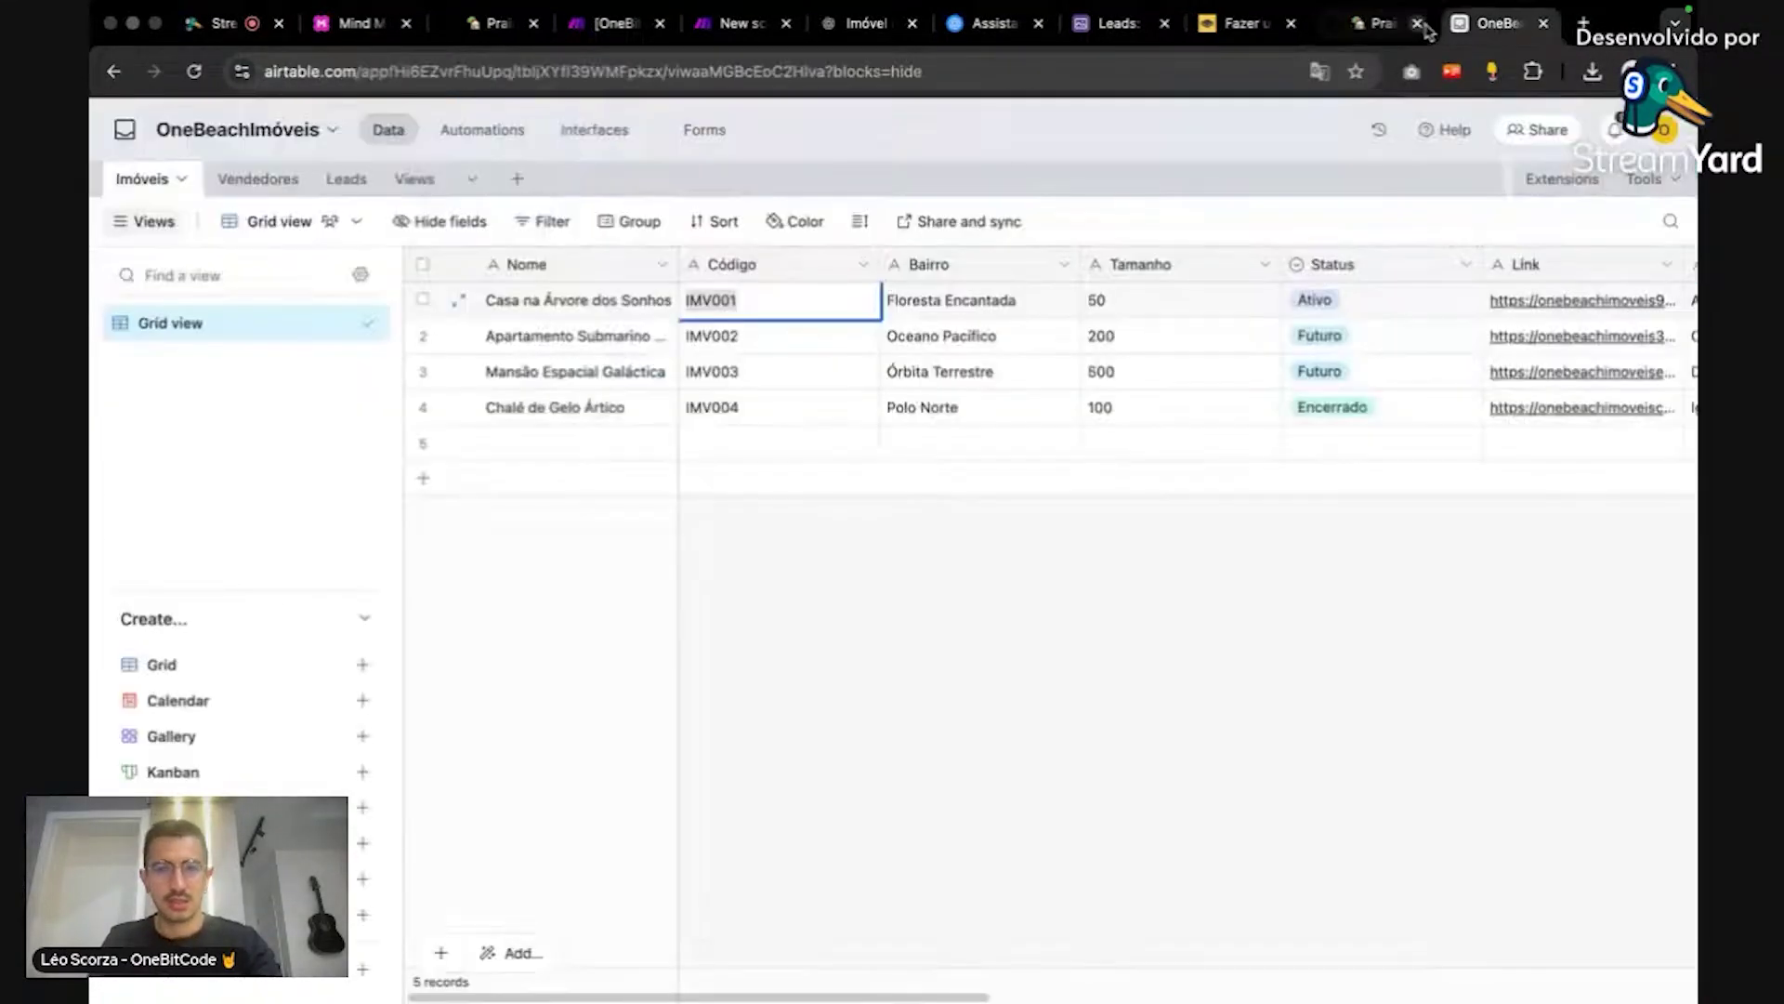
{"action": "left_click", "coordinate": [1366, 28]}
{"action": "key", "text": "super+r"}
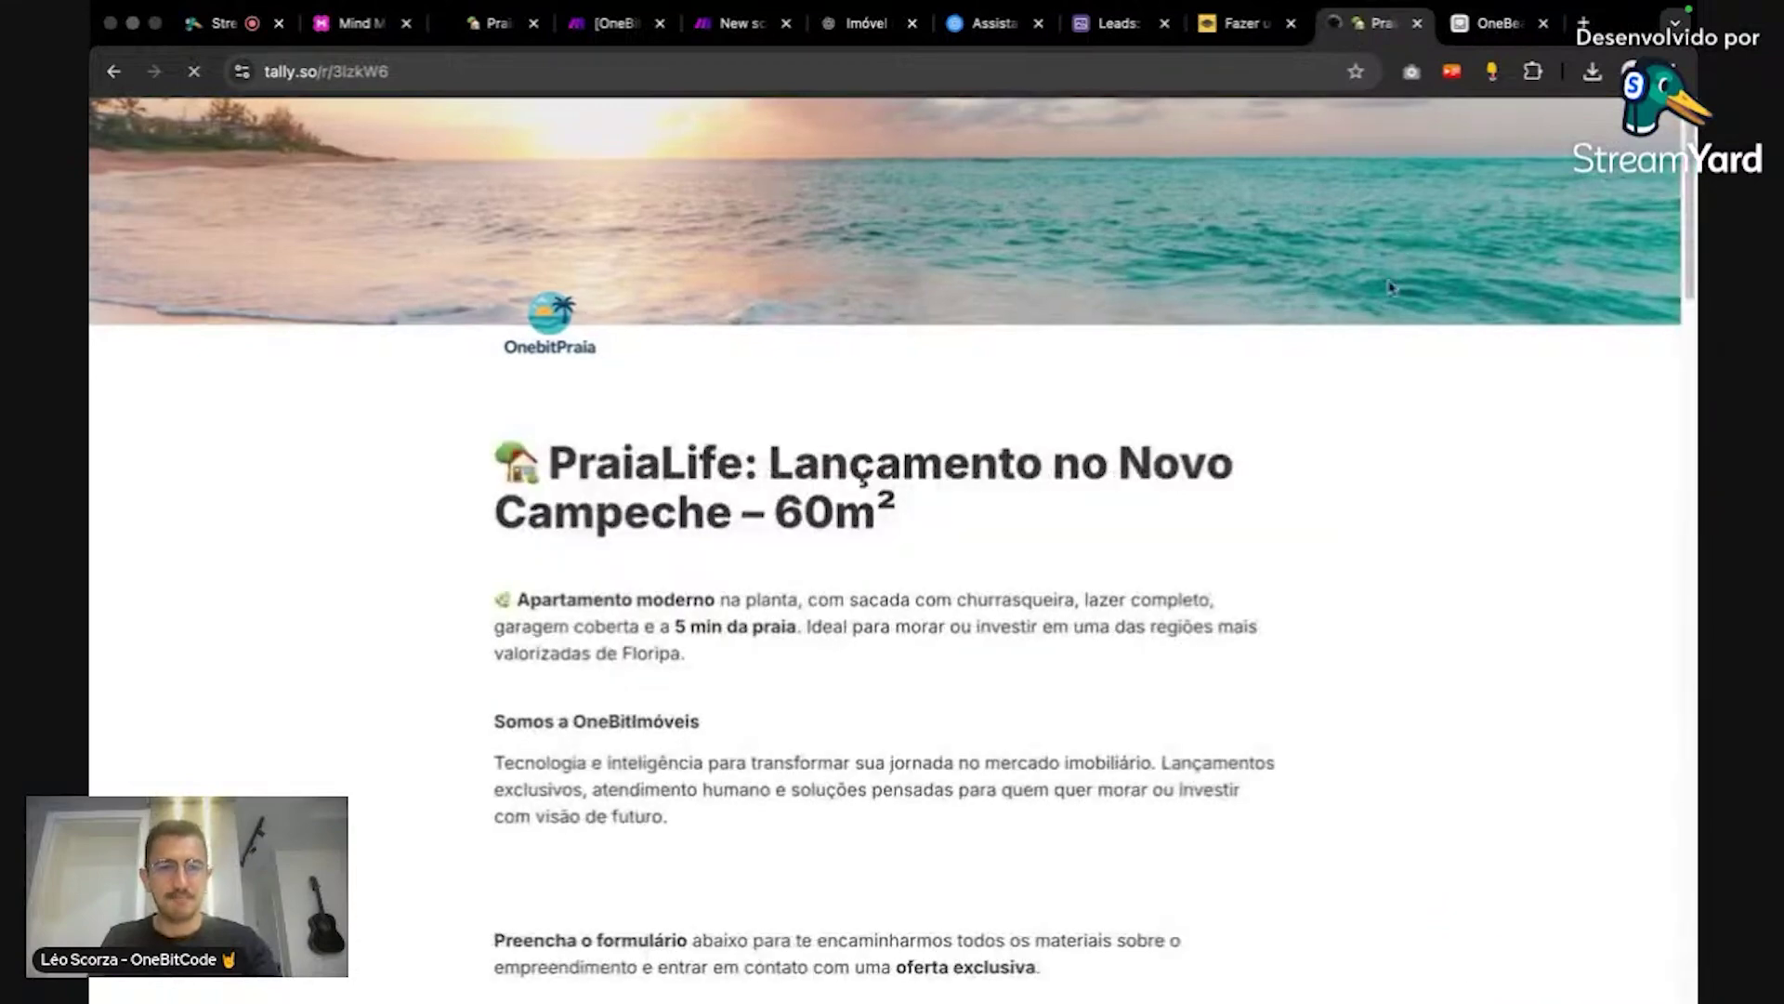
Step: Enter a test full name and a test e-mail address in the lead form
{"action": "scroll", "coordinate": [1048, 391], "scroll_direction": "down", "scroll_amount": 10}
{"action": "left_click", "coordinate": [755, 475]}
{"action": "type", "text": "asjknsajd"}
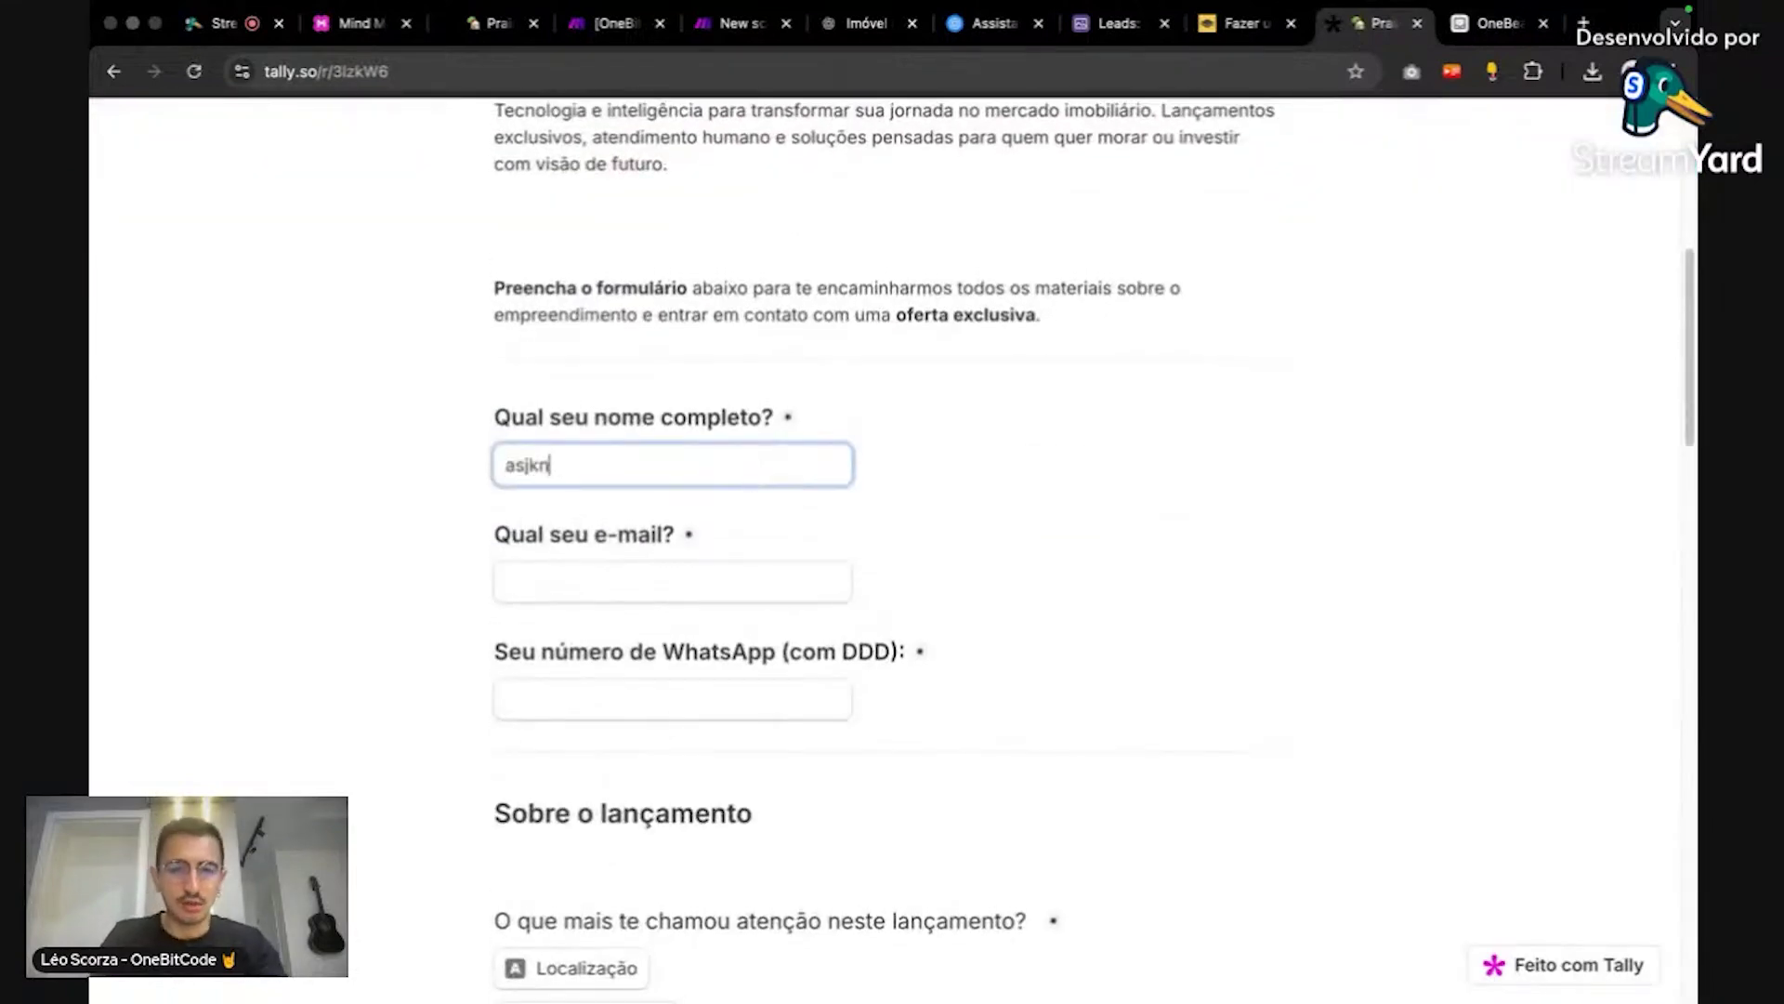
{"action": "key", "text": "Tab"}
{"action": "type", "text": "le@le"}
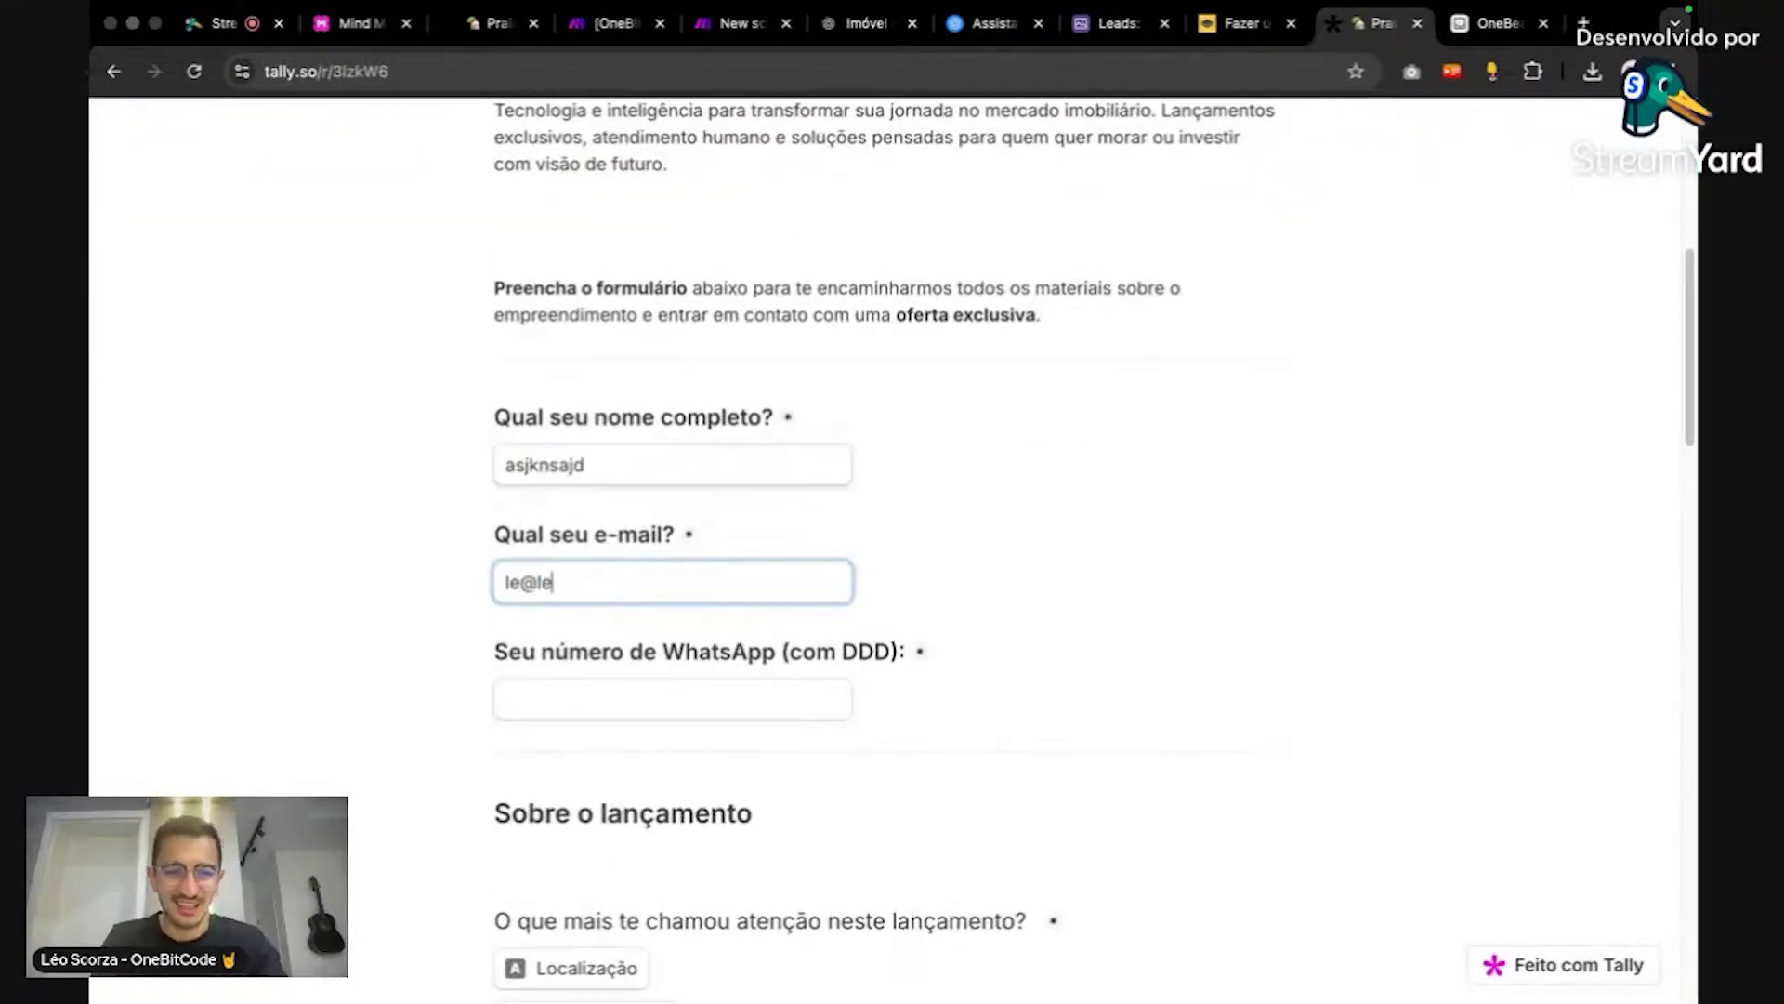
{"action": "type", "text": ".com"}
{"action": "left_click", "coordinate": [1117, 434]}
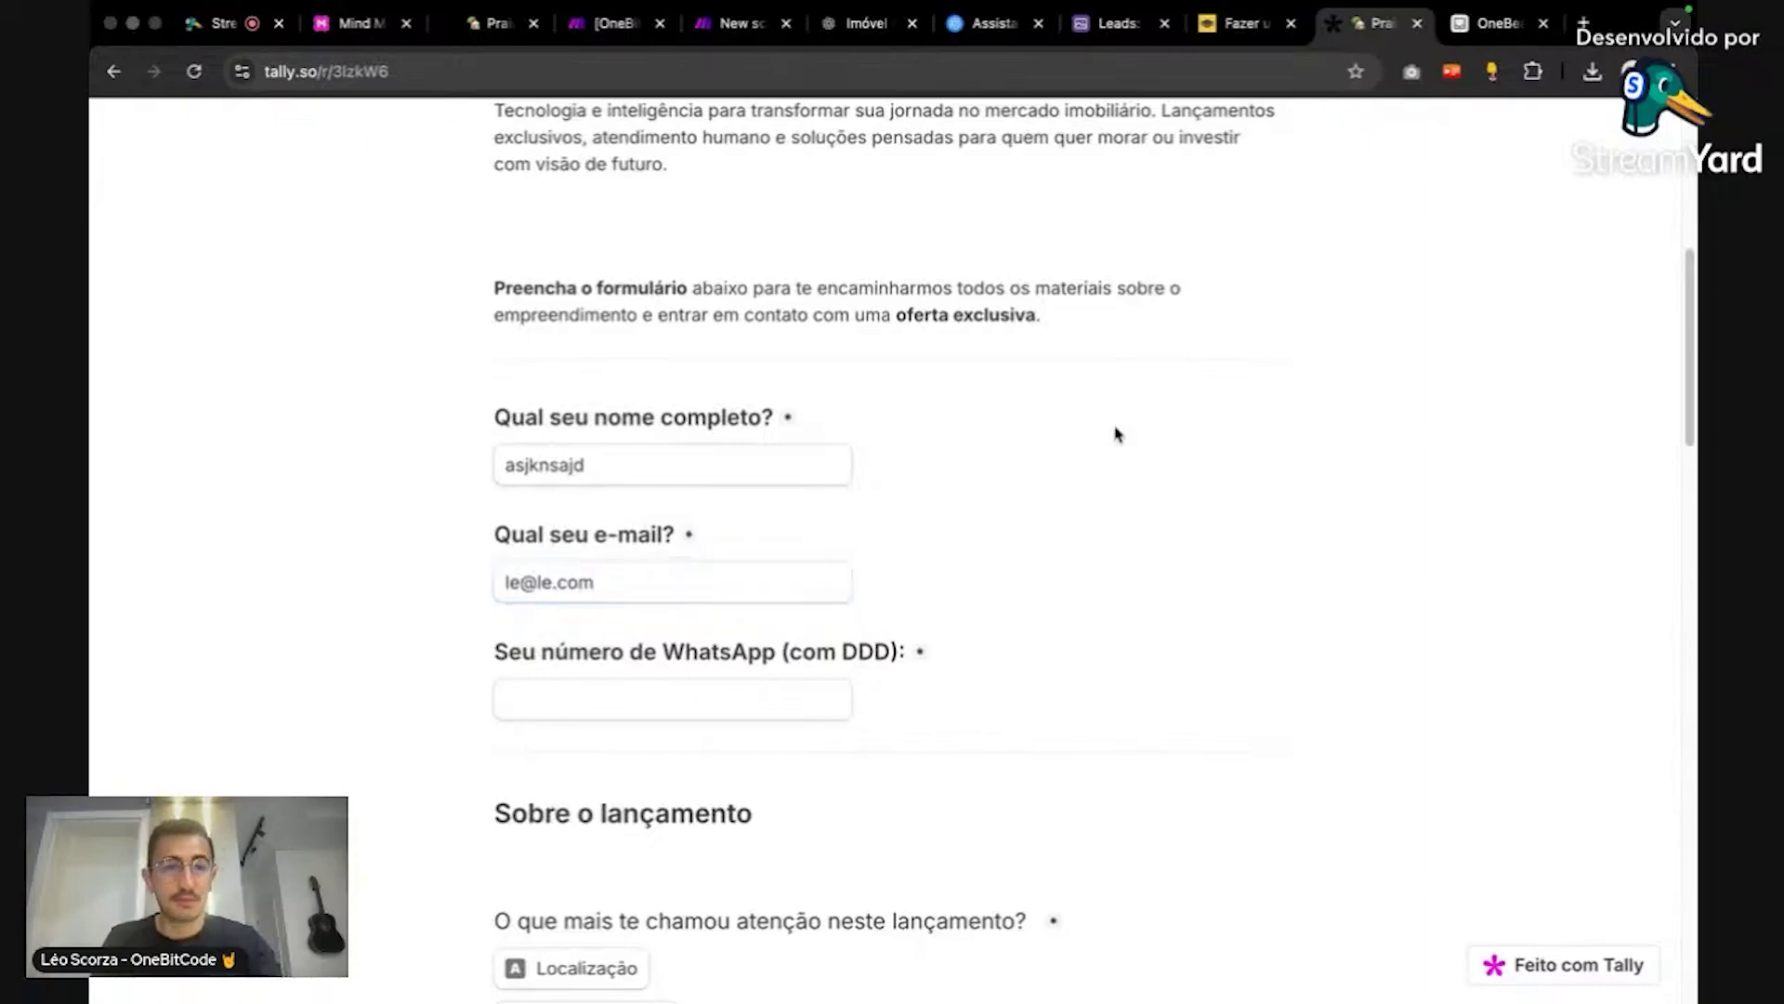
Step: Fill in a test WhatsApp number
{"action": "left_click", "coordinate": [863, 71]}
{"action": "left_click", "coordinate": [1369, 340]}
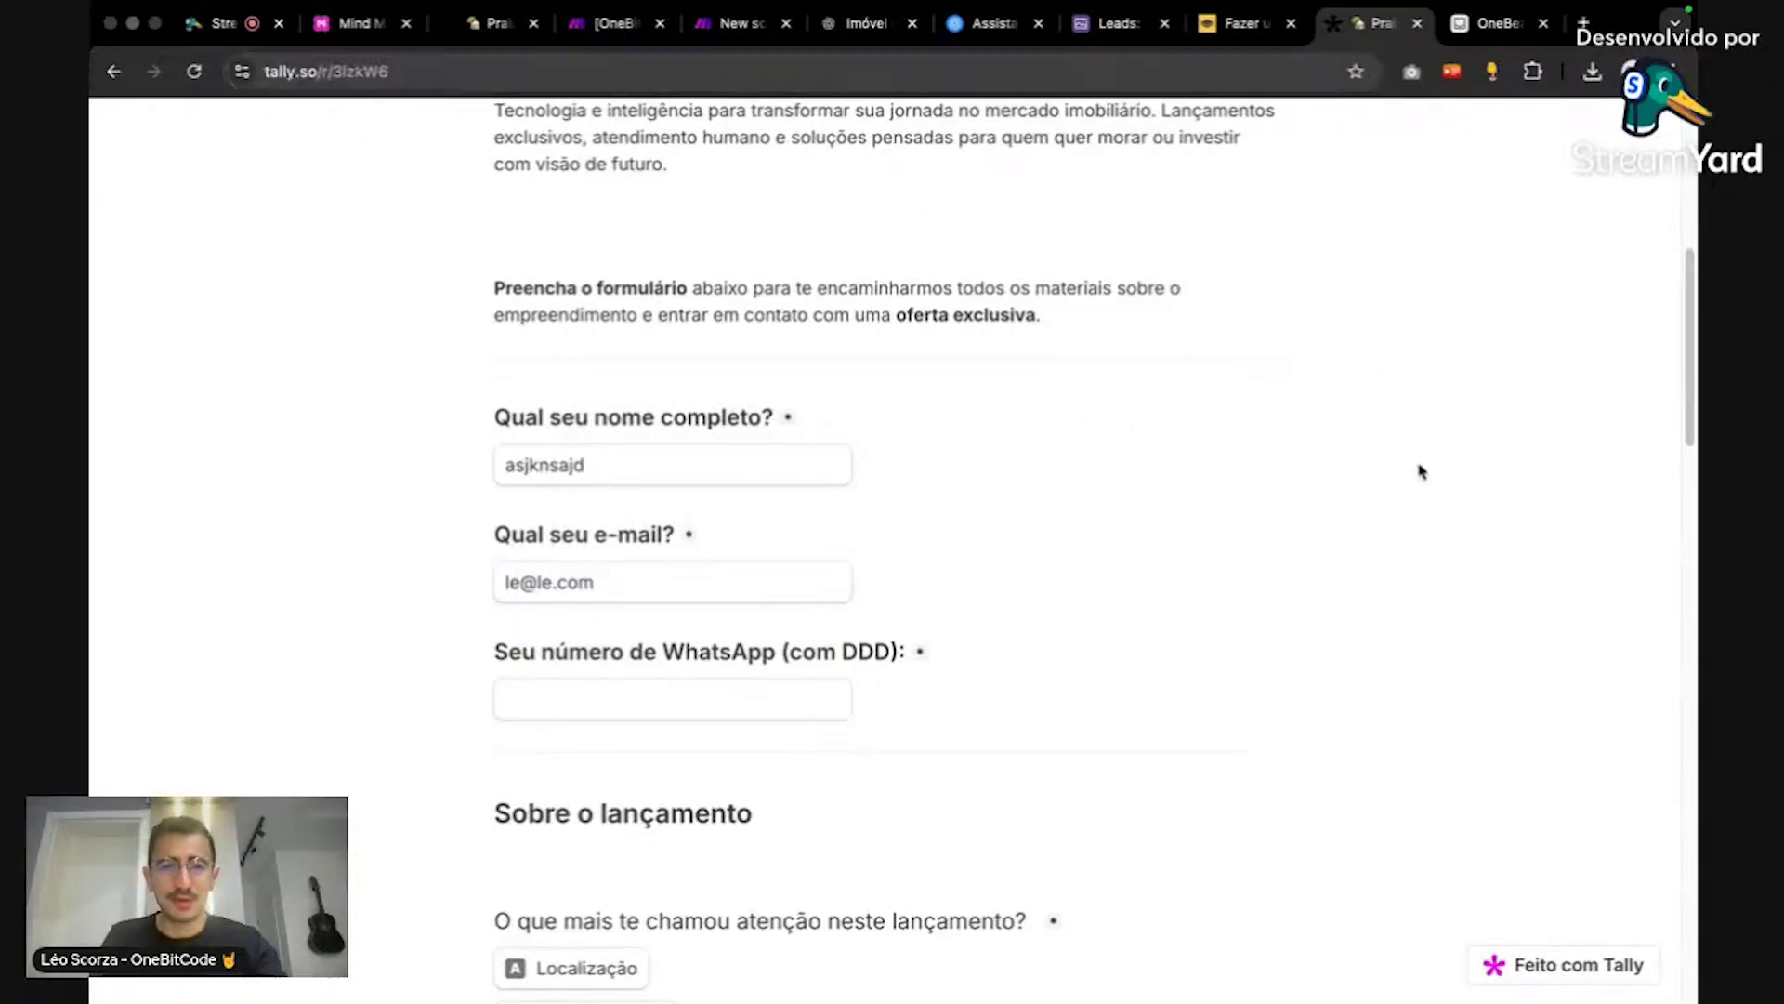
{"action": "scroll", "coordinate": [1075, 364], "scroll_direction": "down", "scroll_amount": 2}
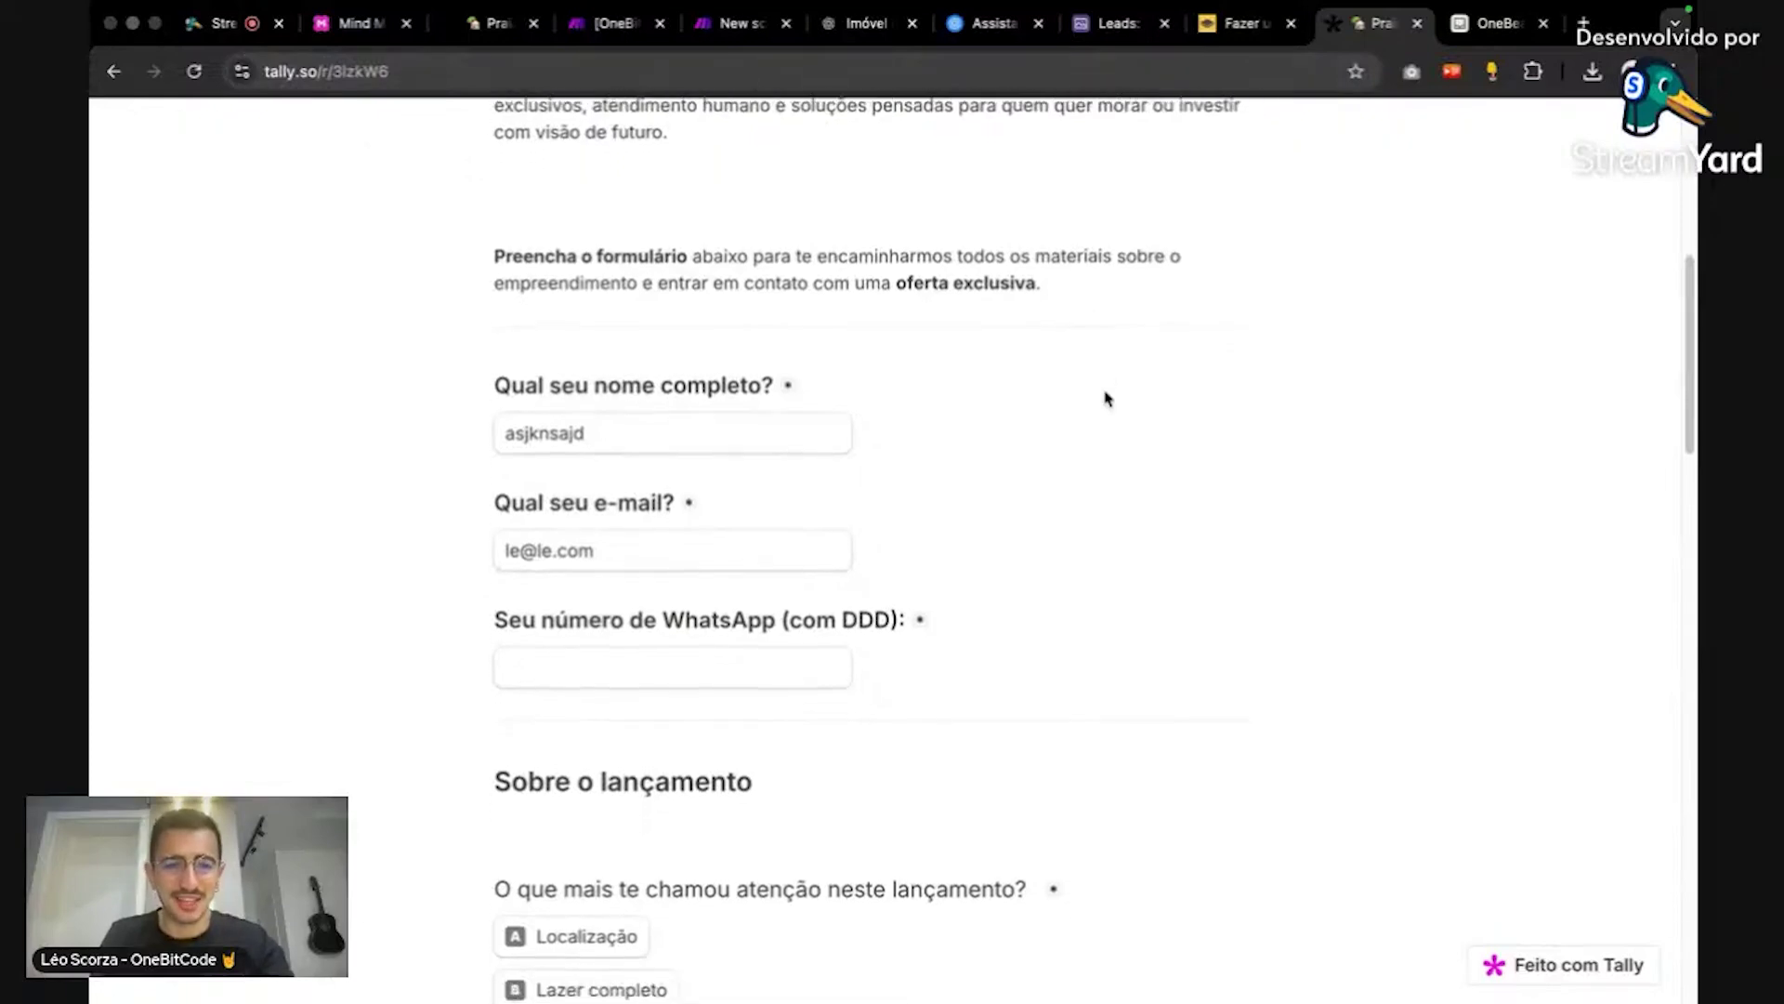
{"action": "scroll", "coordinate": [985, 474], "scroll_direction": "up", "scroll_amount": 5}
{"action": "scroll", "coordinate": [706, 701], "scroll_direction": "down", "scroll_amount": 4}
{"action": "left_click", "coordinate": [728, 621]}
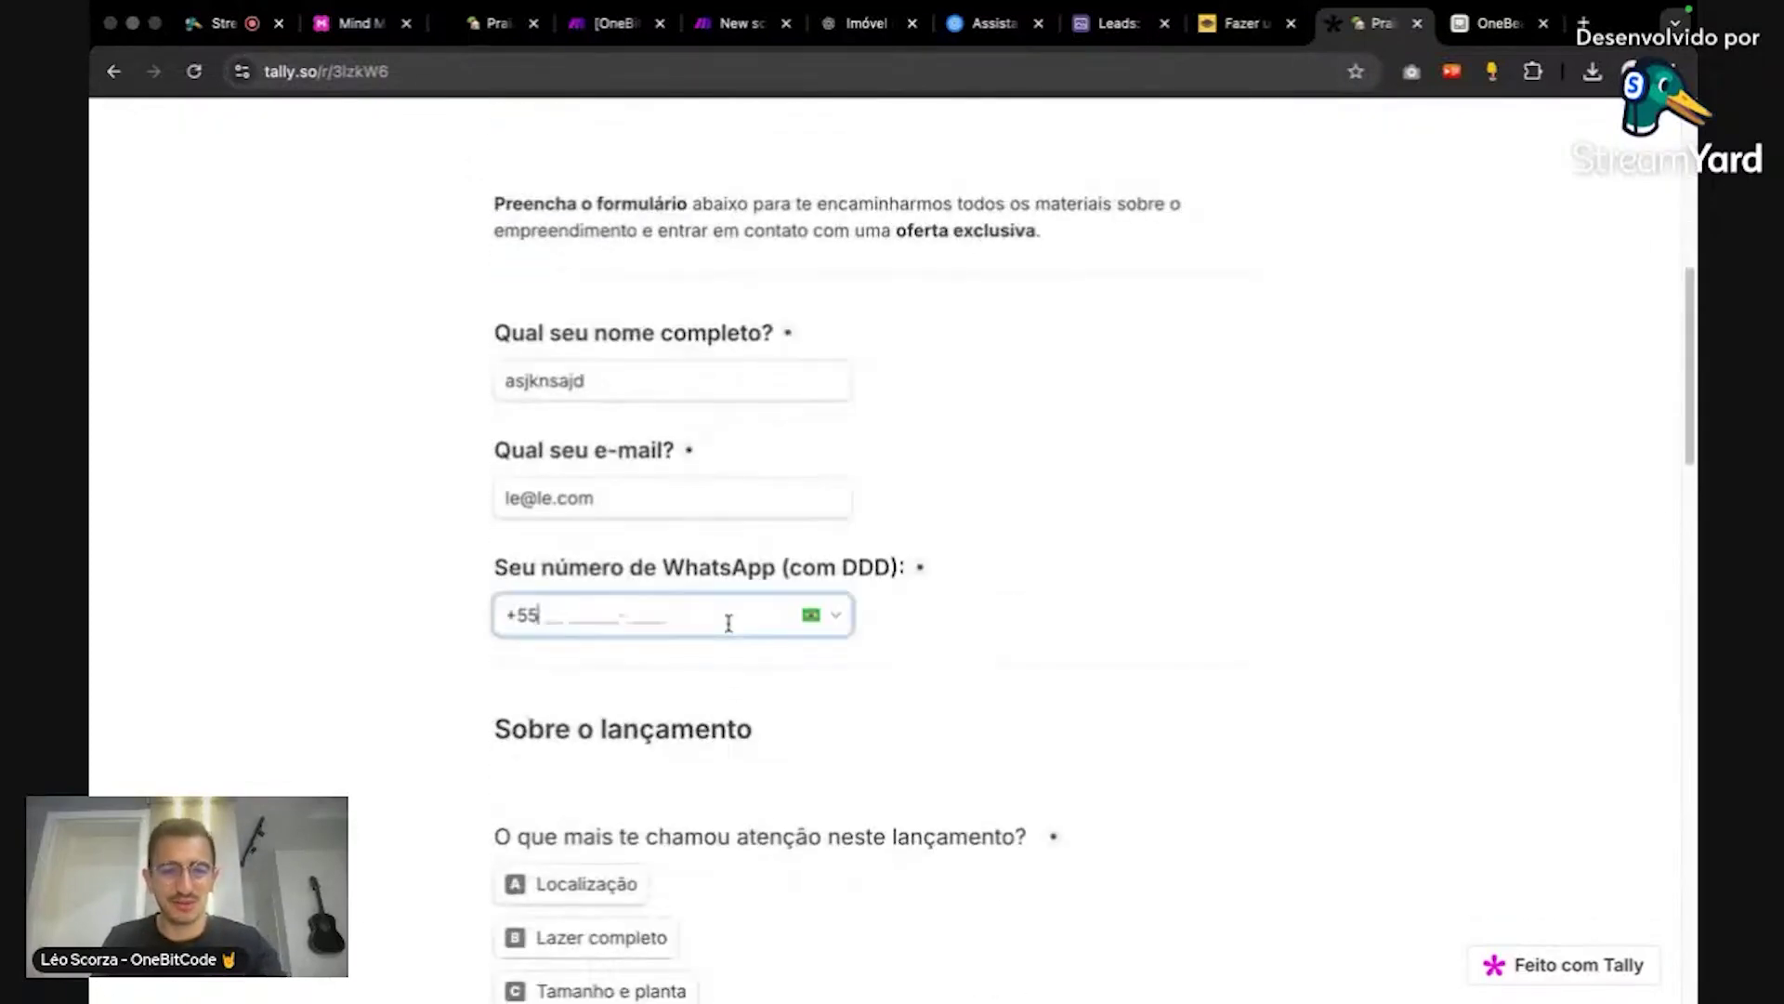
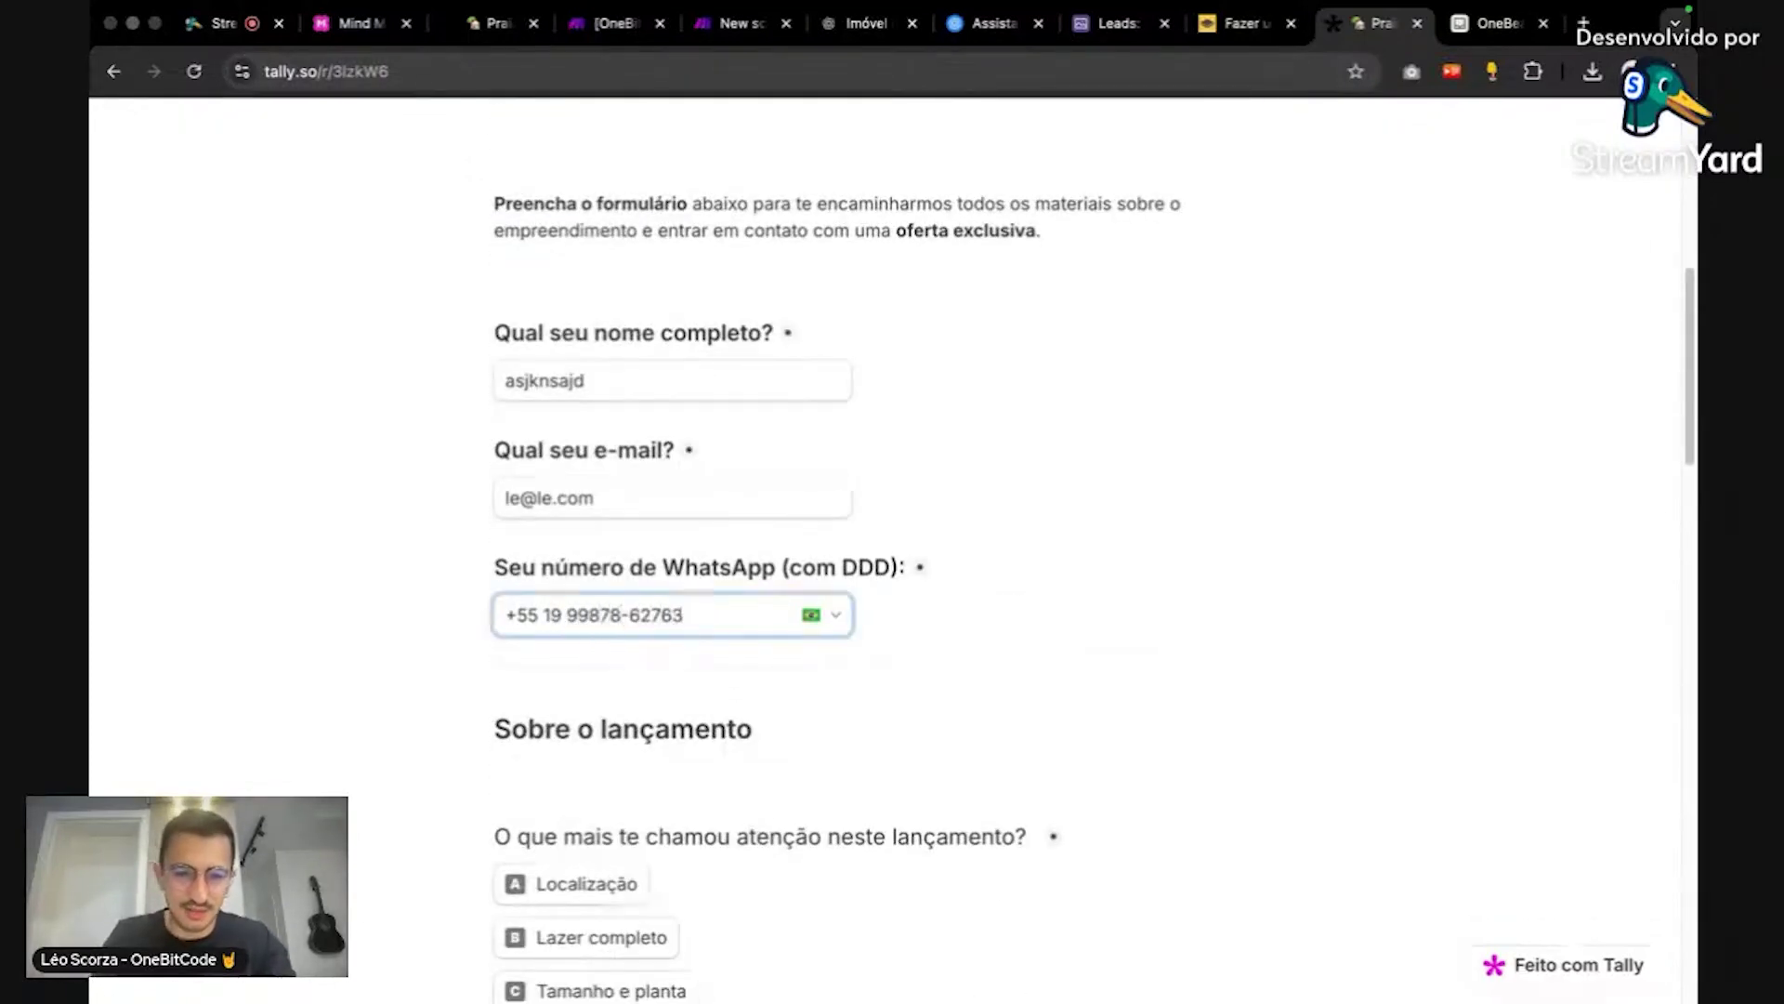
Step: Answer Lazer completo, Investir, Esperando algo que valha a pena, Ainda não sei and Até R$30 mil
{"action": "scroll", "coordinate": [1100, 673], "scroll_direction": "down", "scroll_amount": 4}
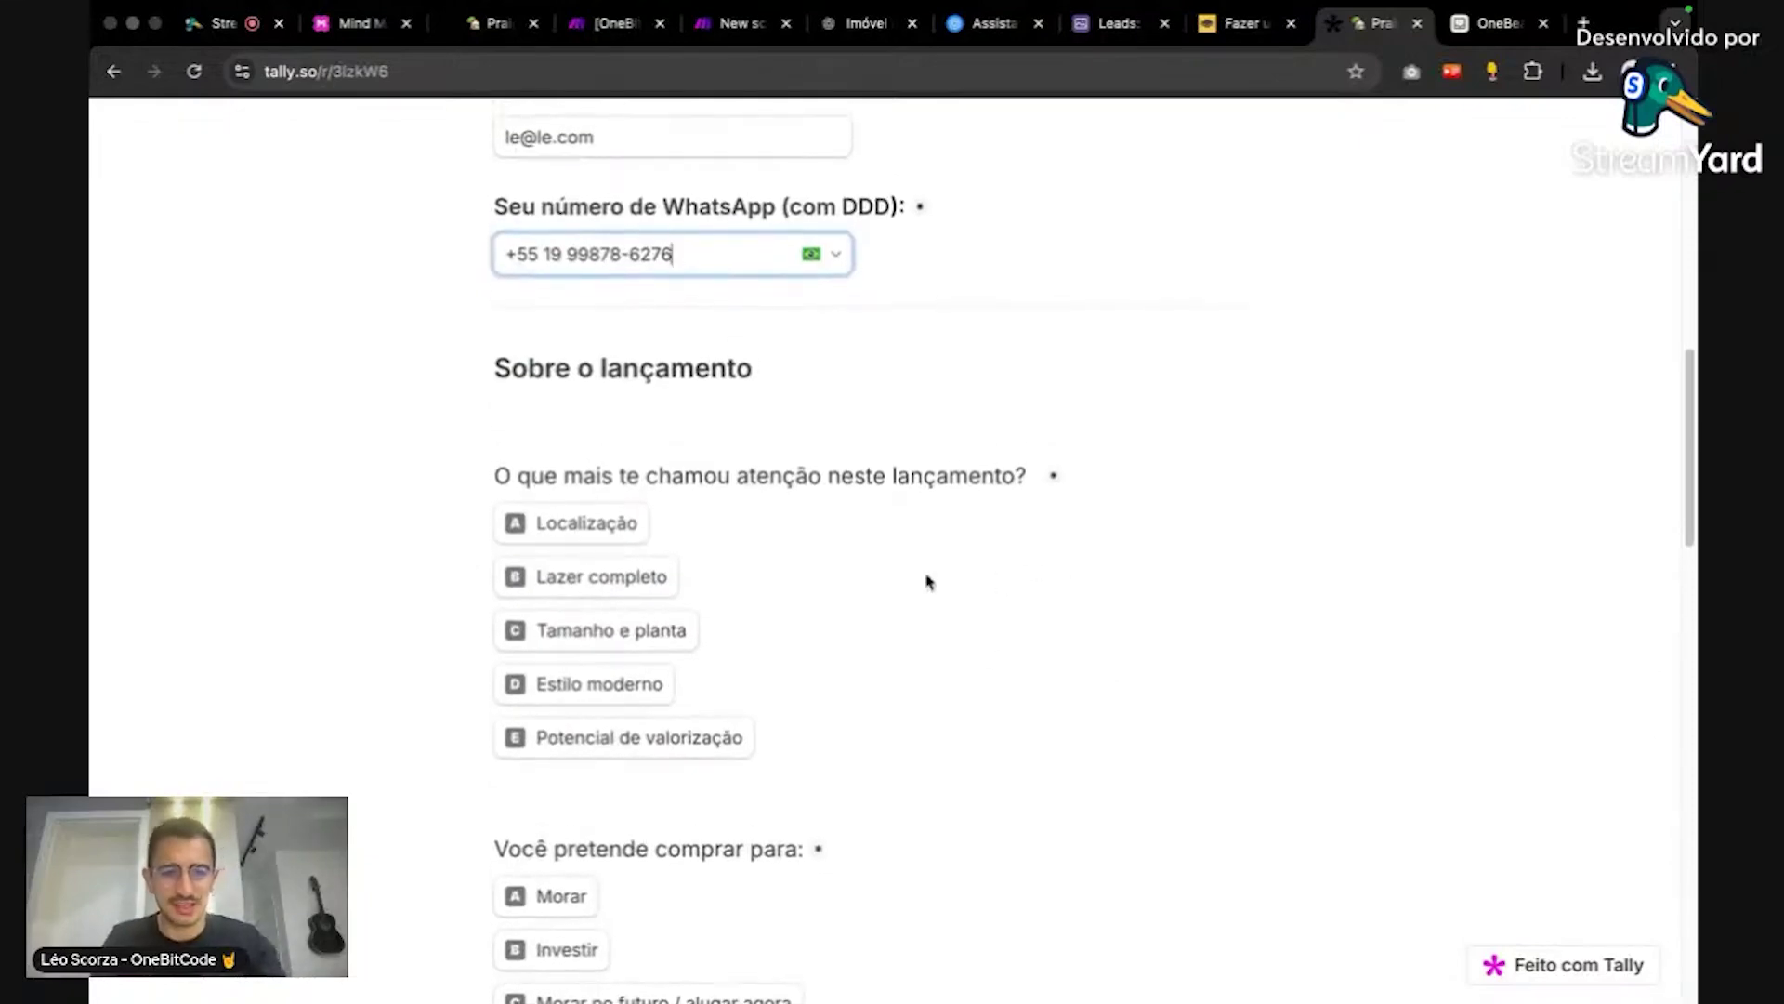
{"action": "left_click", "coordinate": [674, 586]}
{"action": "scroll", "coordinate": [692, 614], "scroll_direction": "down", "scroll_amount": 4}
{"action": "left_click", "coordinate": [595, 536]}
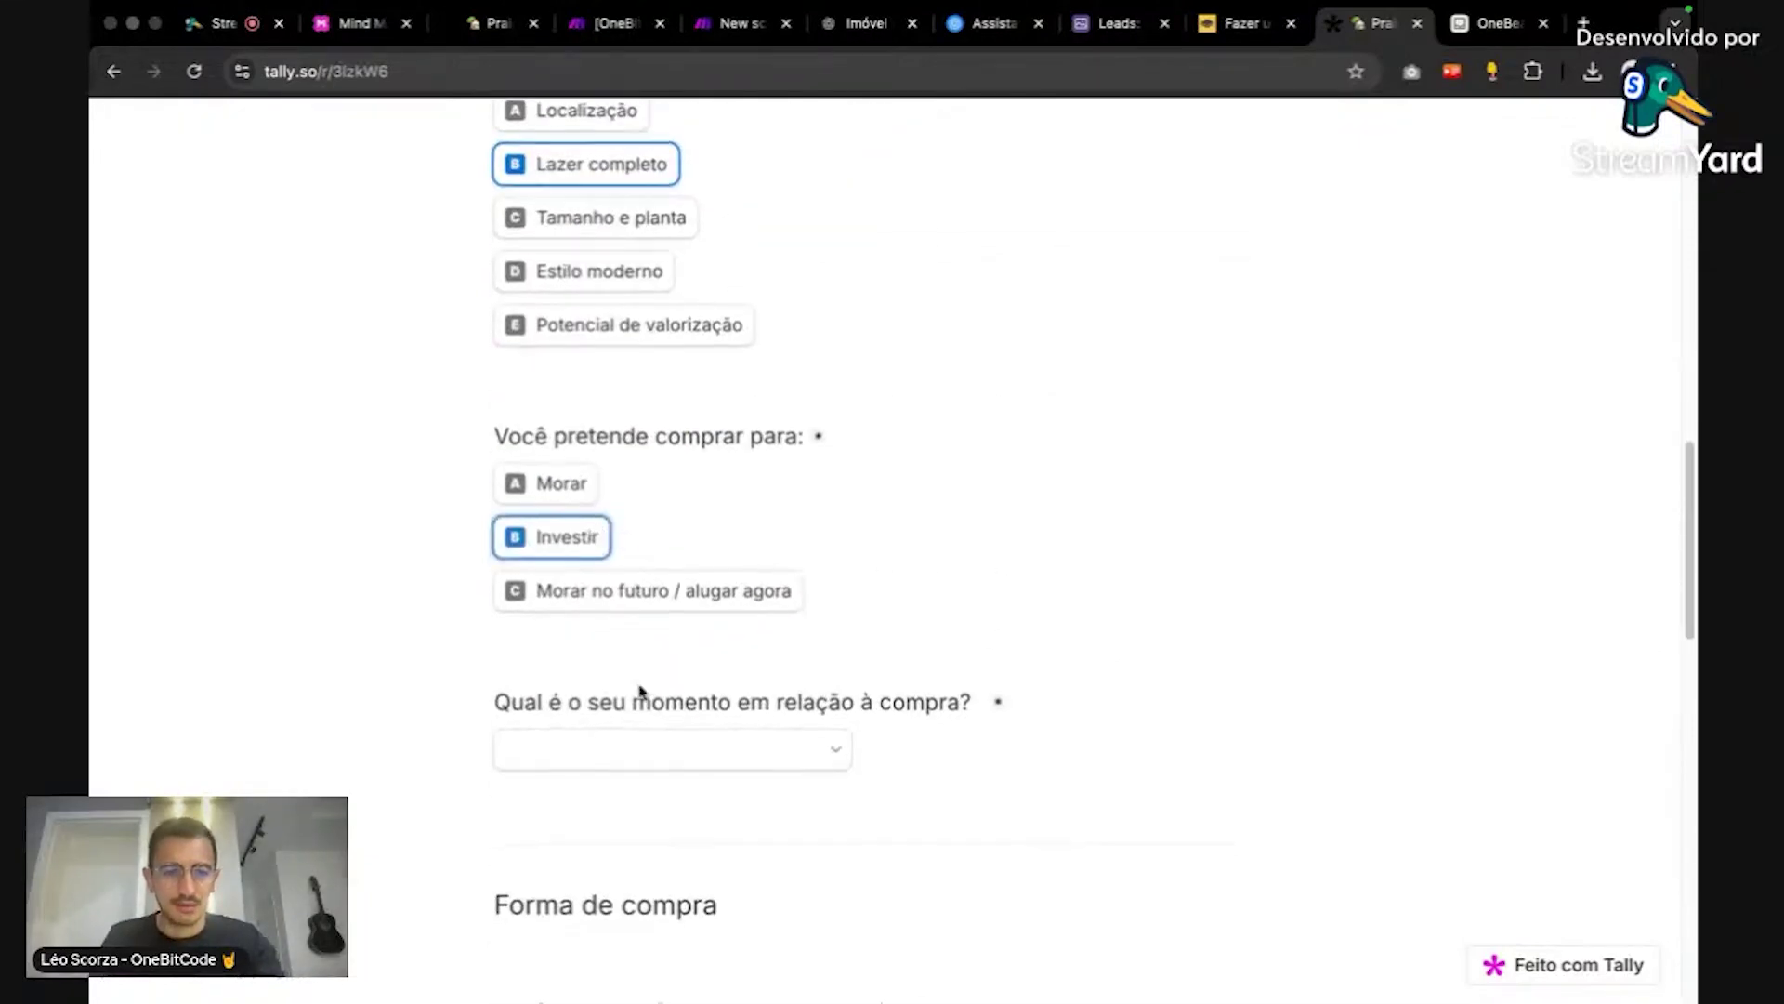
{"action": "left_click", "coordinate": [641, 749]}
{"action": "left_click", "coordinate": [642, 861]}
{"action": "scroll", "coordinate": [765, 697], "scroll_direction": "down", "scroll_amount": 5}
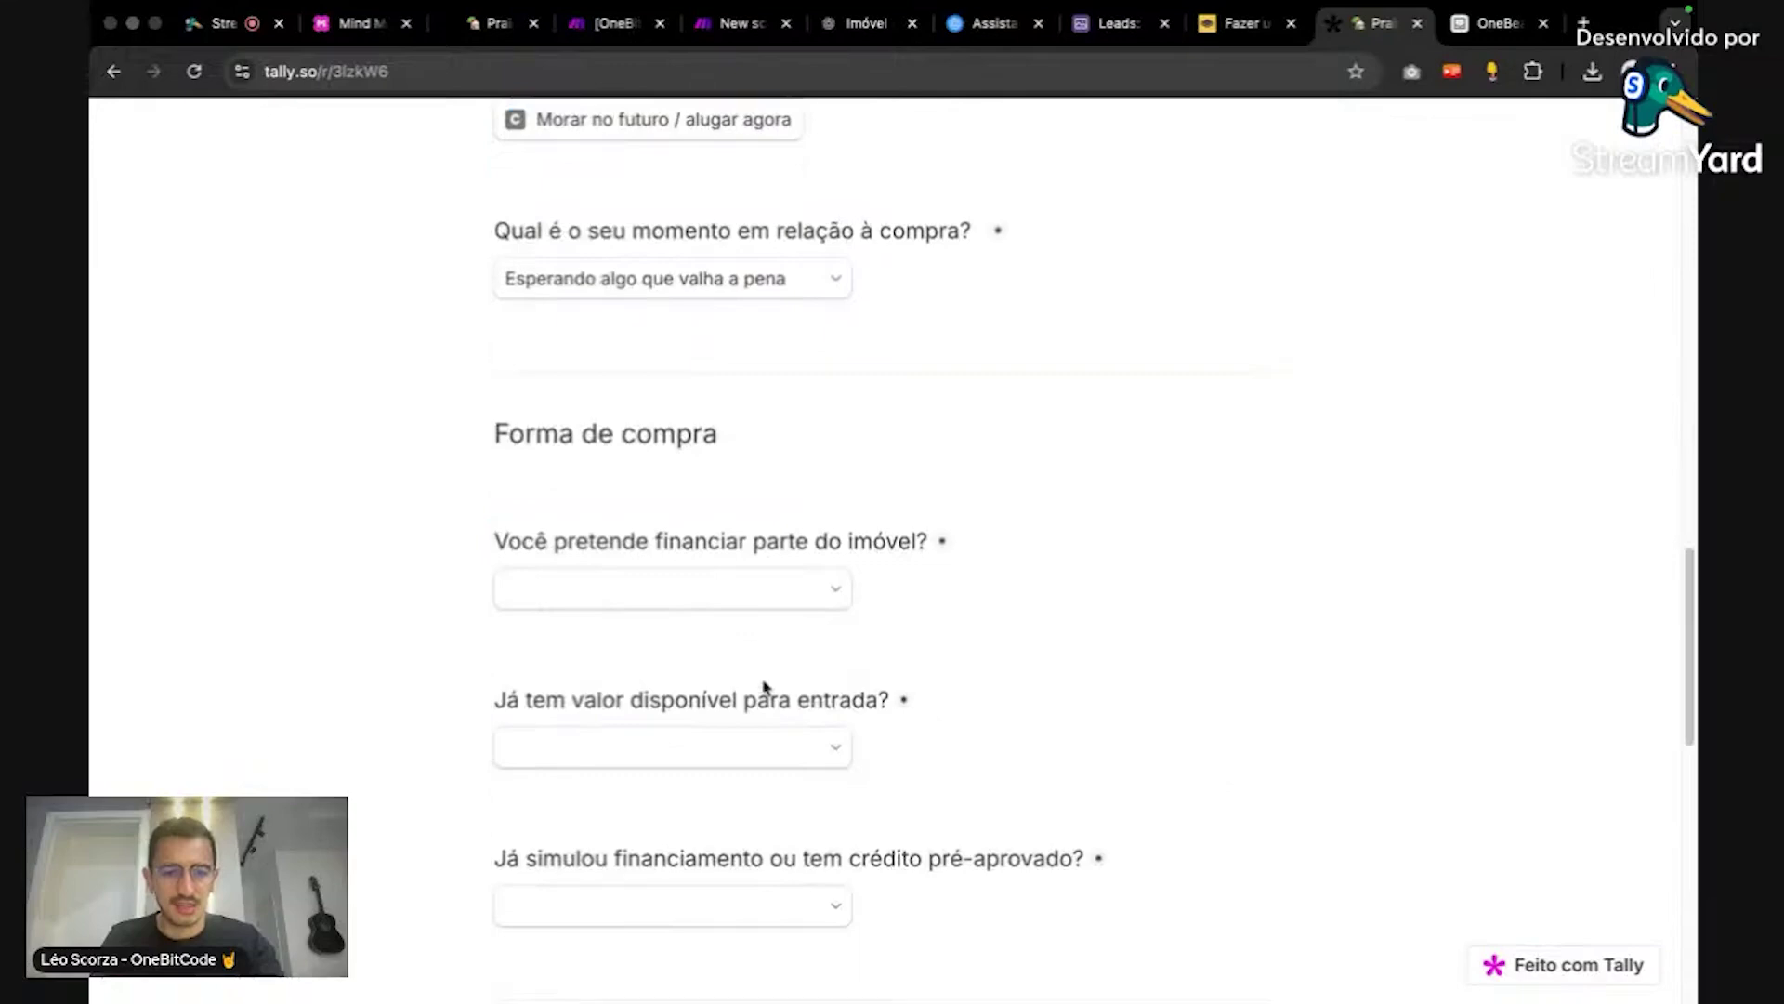
{"action": "left_click", "coordinate": [685, 584]}
{"action": "left_click", "coordinate": [665, 702]}
{"action": "left_click", "coordinate": [677, 744]}
{"action": "left_click", "coordinate": [678, 795]}
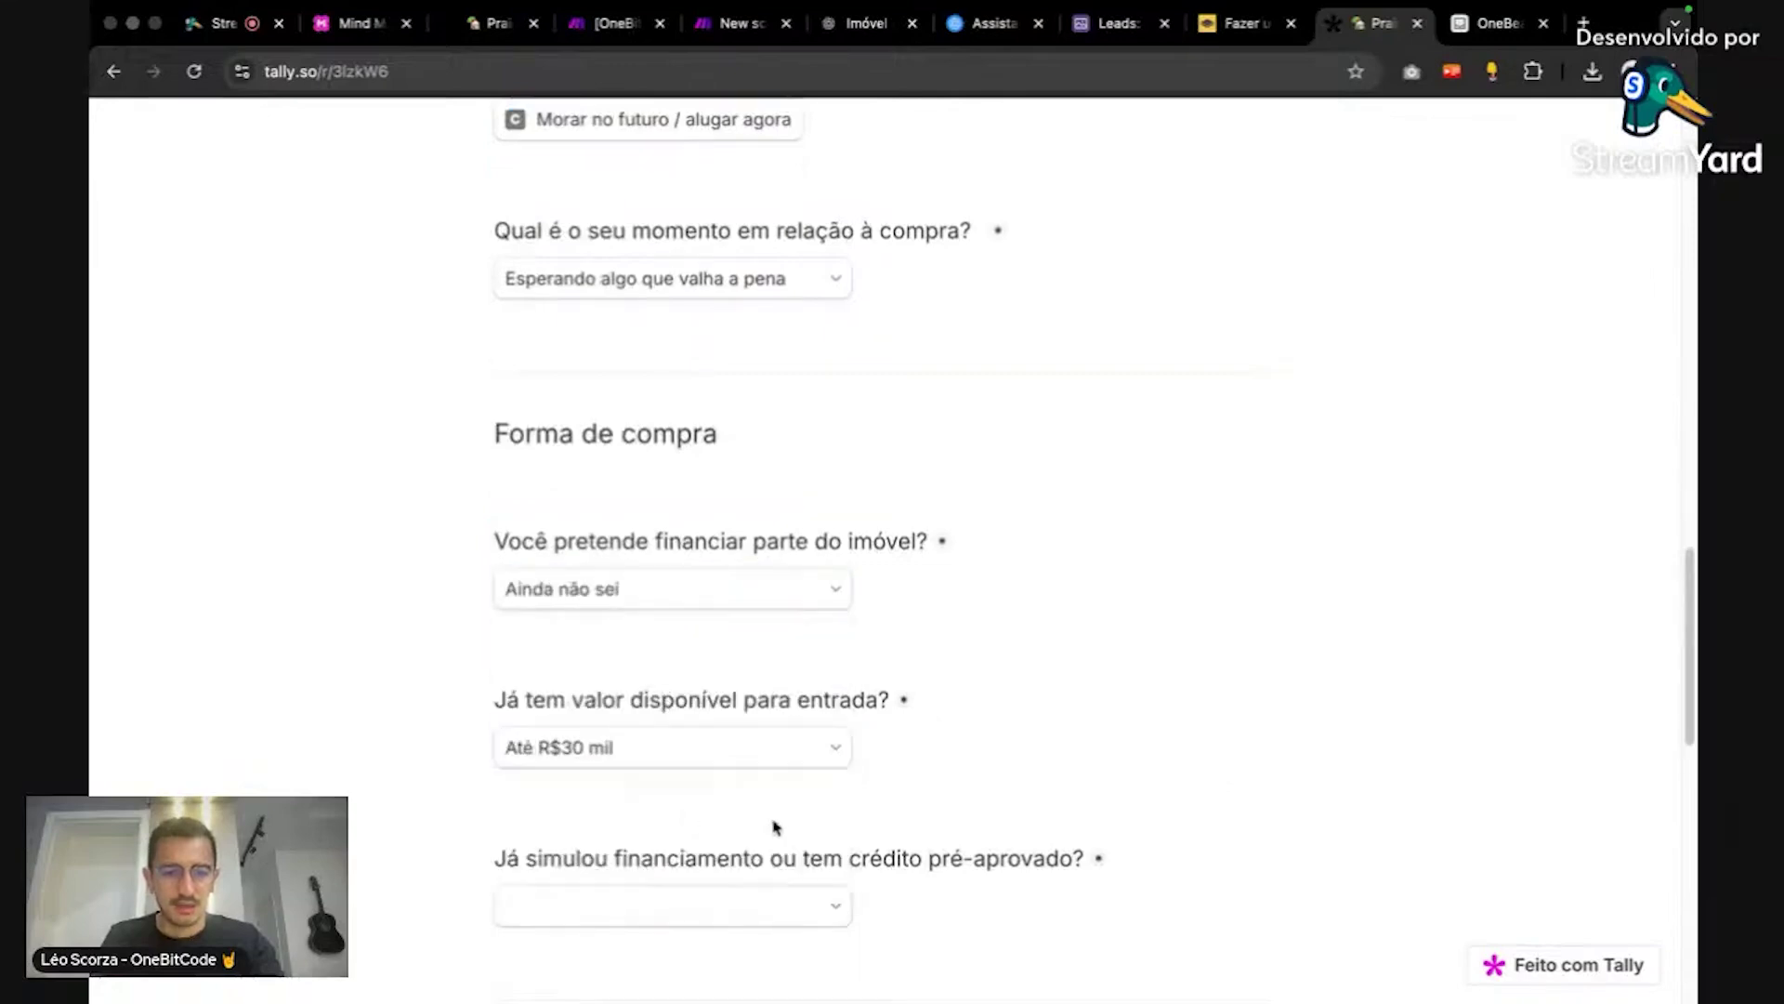
Step: Answer Não to pre-approved credit and Novo Campeche, pick Tranquilidade do bairro, and type 'n' for payment
{"action": "scroll", "coordinate": [774, 827], "scroll_direction": "down", "scroll_amount": 1}
{"action": "left_click", "coordinate": [728, 879]}
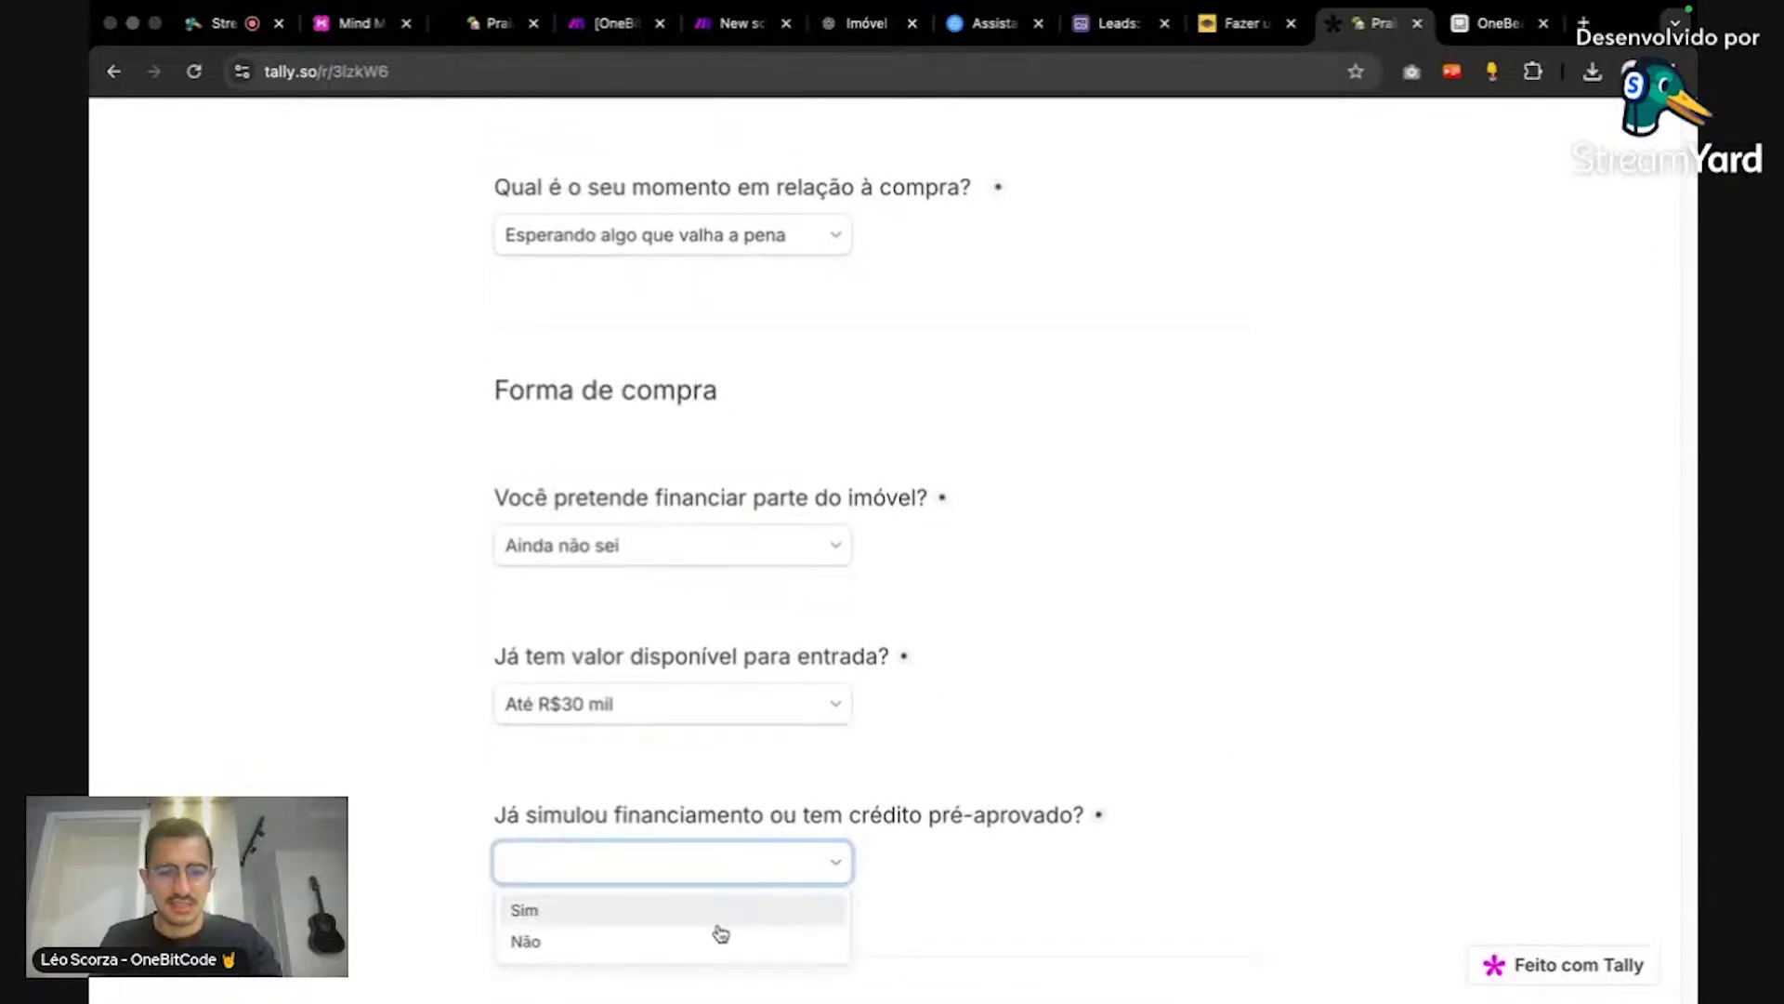
{"action": "left_click", "coordinate": [721, 938]}
{"action": "scroll", "coordinate": [765, 768], "scroll_direction": "down", "scroll_amount": 4}
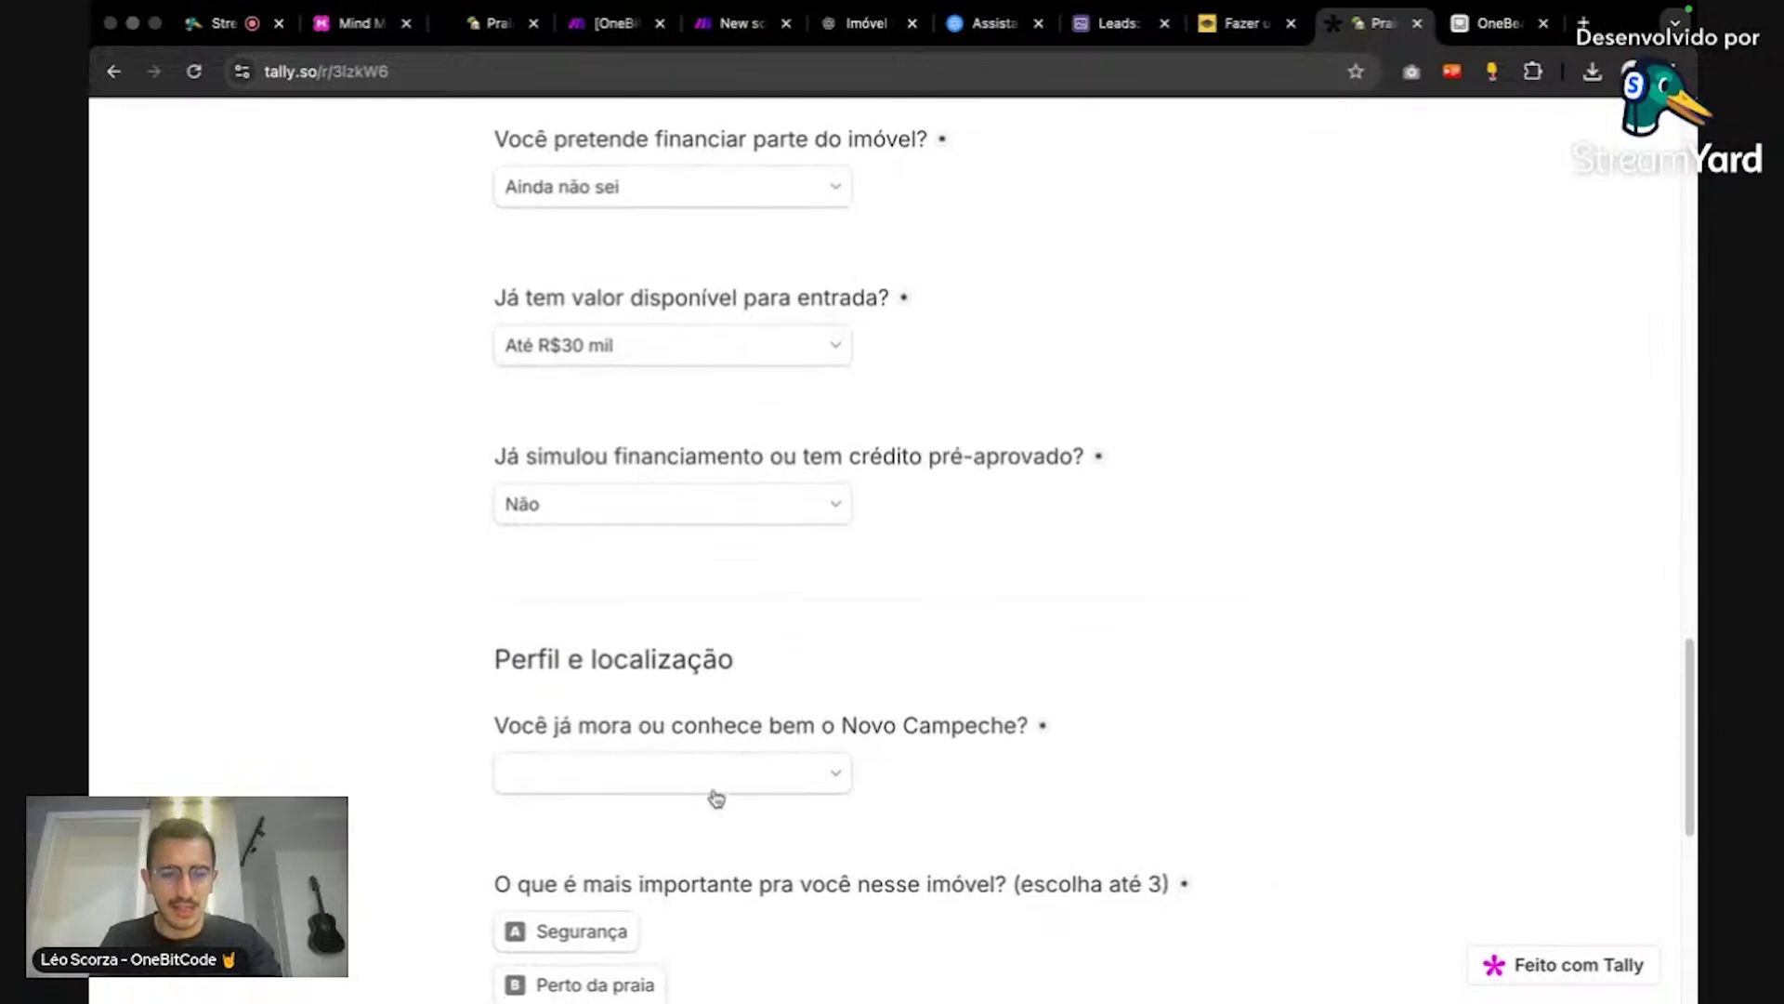
{"action": "left_click", "coordinate": [715, 795]}
{"action": "left_click", "coordinate": [699, 851]}
{"action": "scroll", "coordinate": [789, 781], "scroll_direction": "down", "scroll_amount": 5}
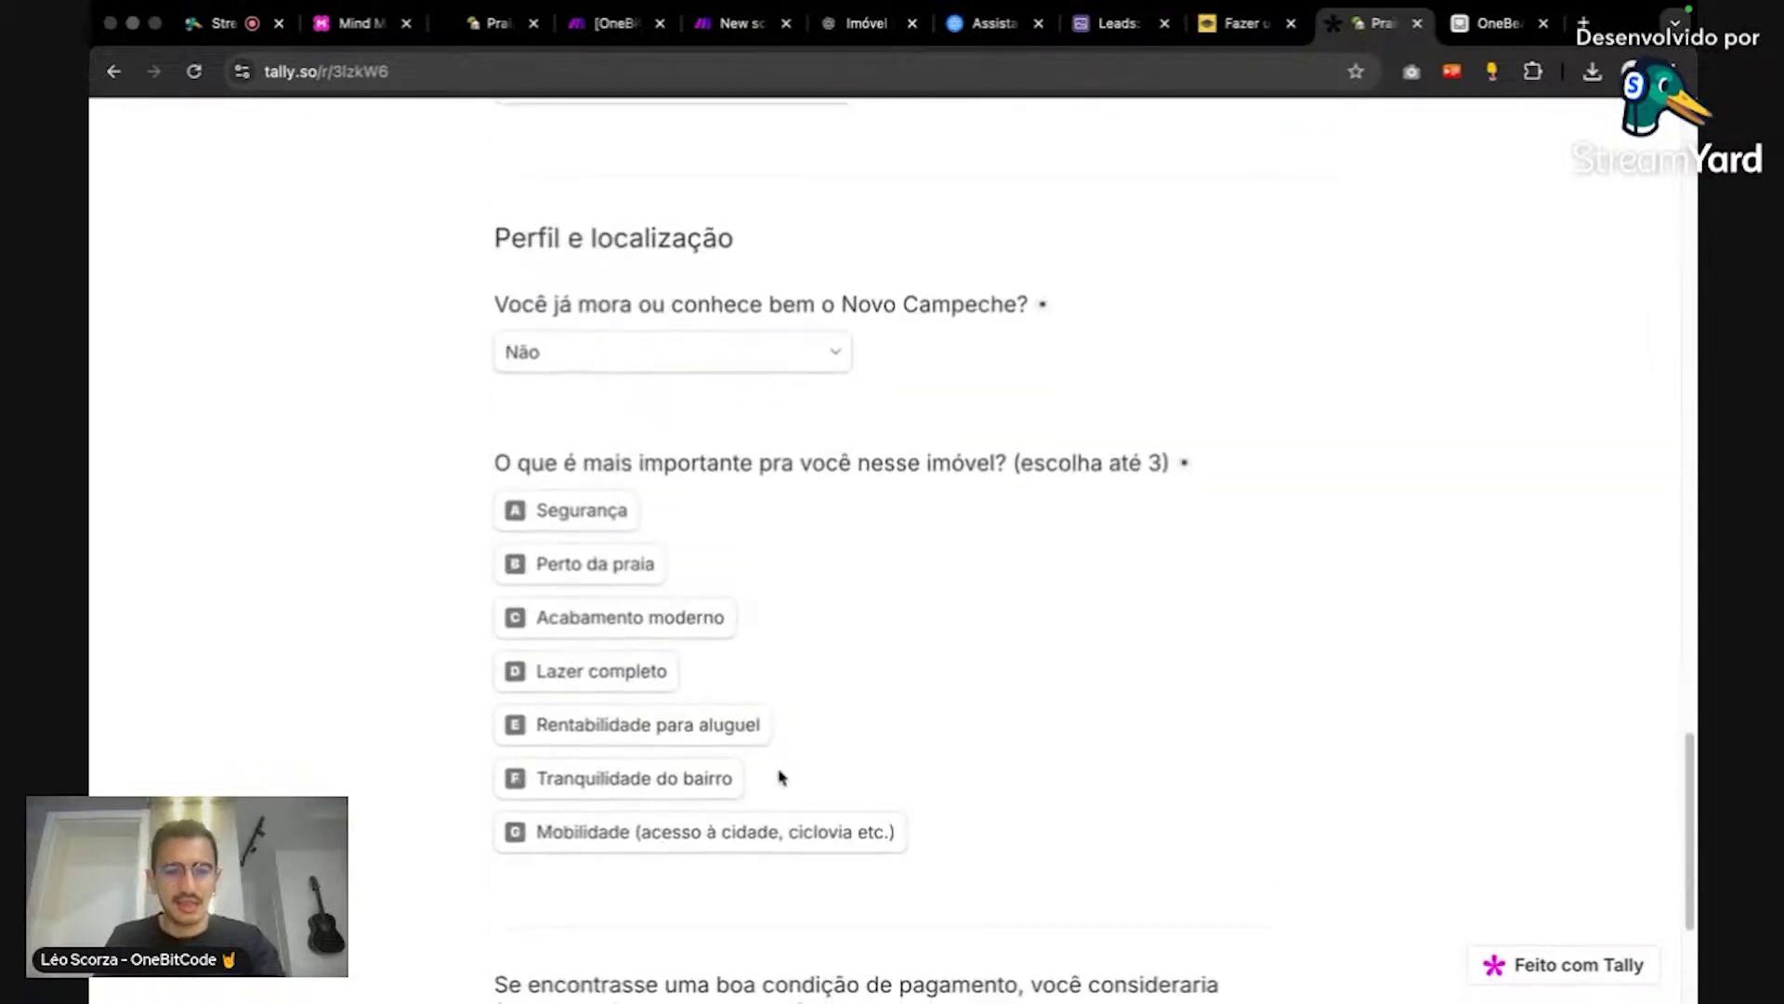
{"action": "left_click", "coordinate": [737, 789]}
{"action": "scroll", "coordinate": [1135, 765], "scroll_direction": "down", "scroll_amount": 4}
{"action": "left_click", "coordinate": [1009, 791]}
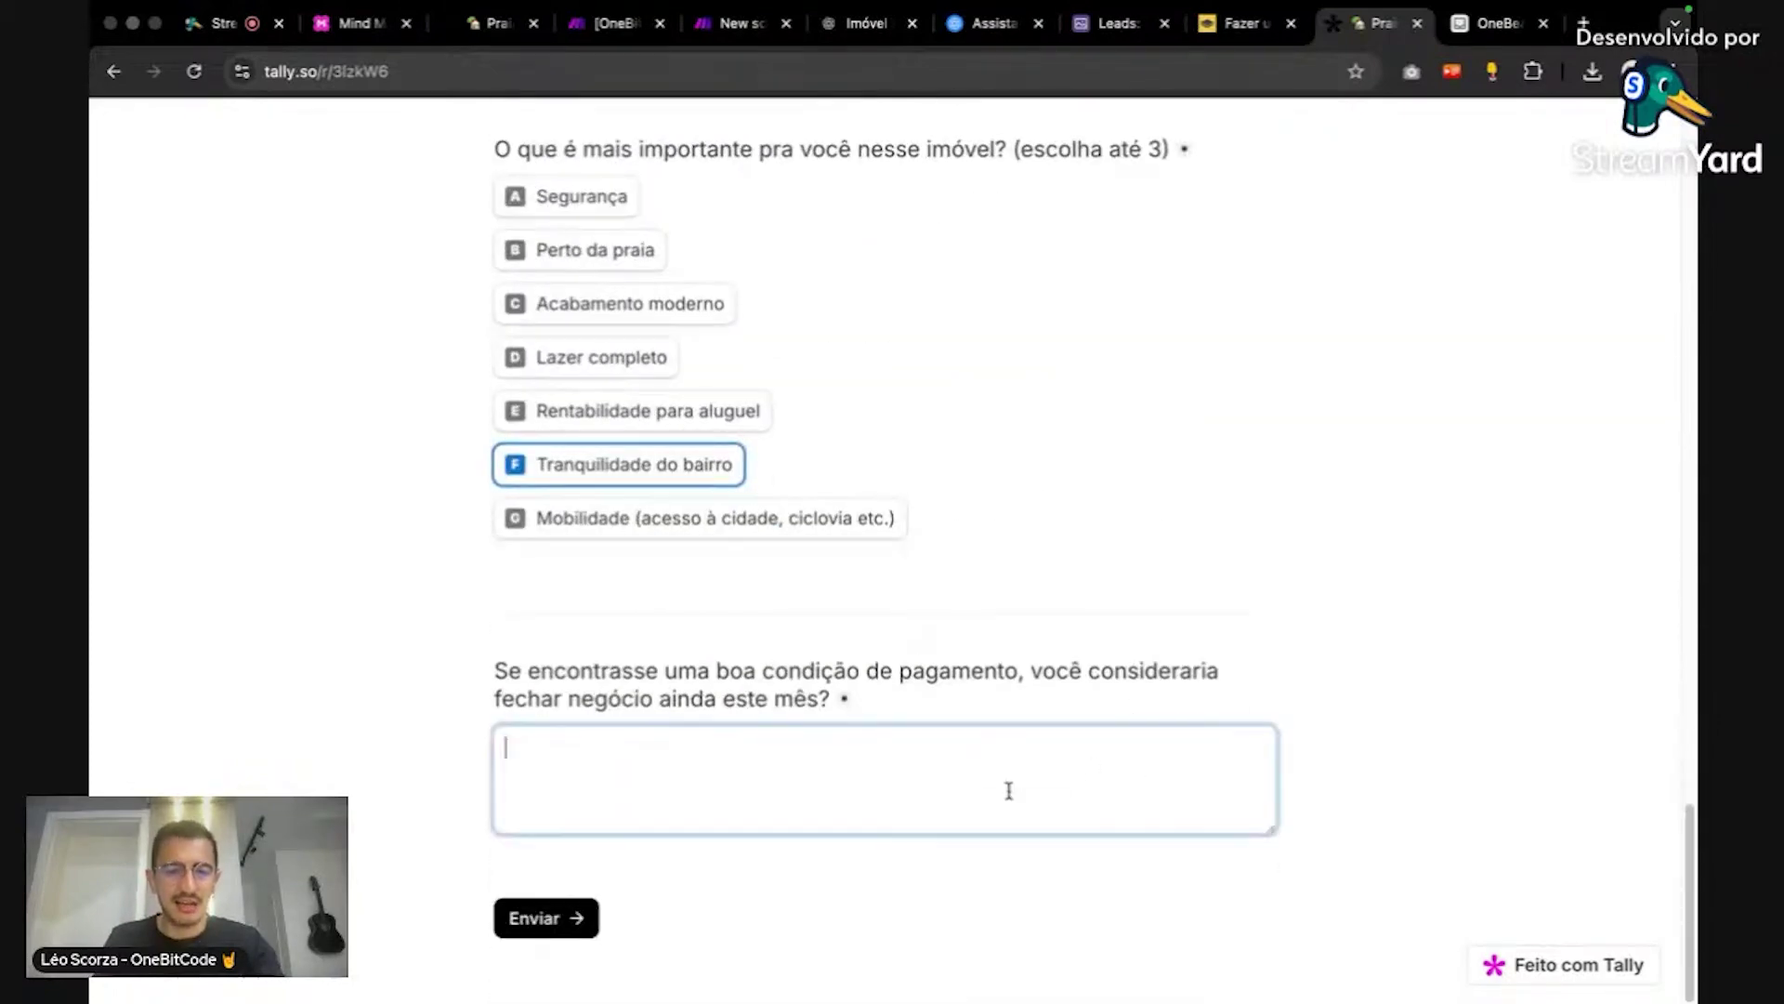
{"action": "type", "text": "nao sei"}
Step: Change the purchase purpose to Morar no futuro / alugar agora, leaving the buying-moment answer unchanged
{"action": "scroll", "coordinate": [1287, 618], "scroll_direction": "up", "scroll_amount": 20}
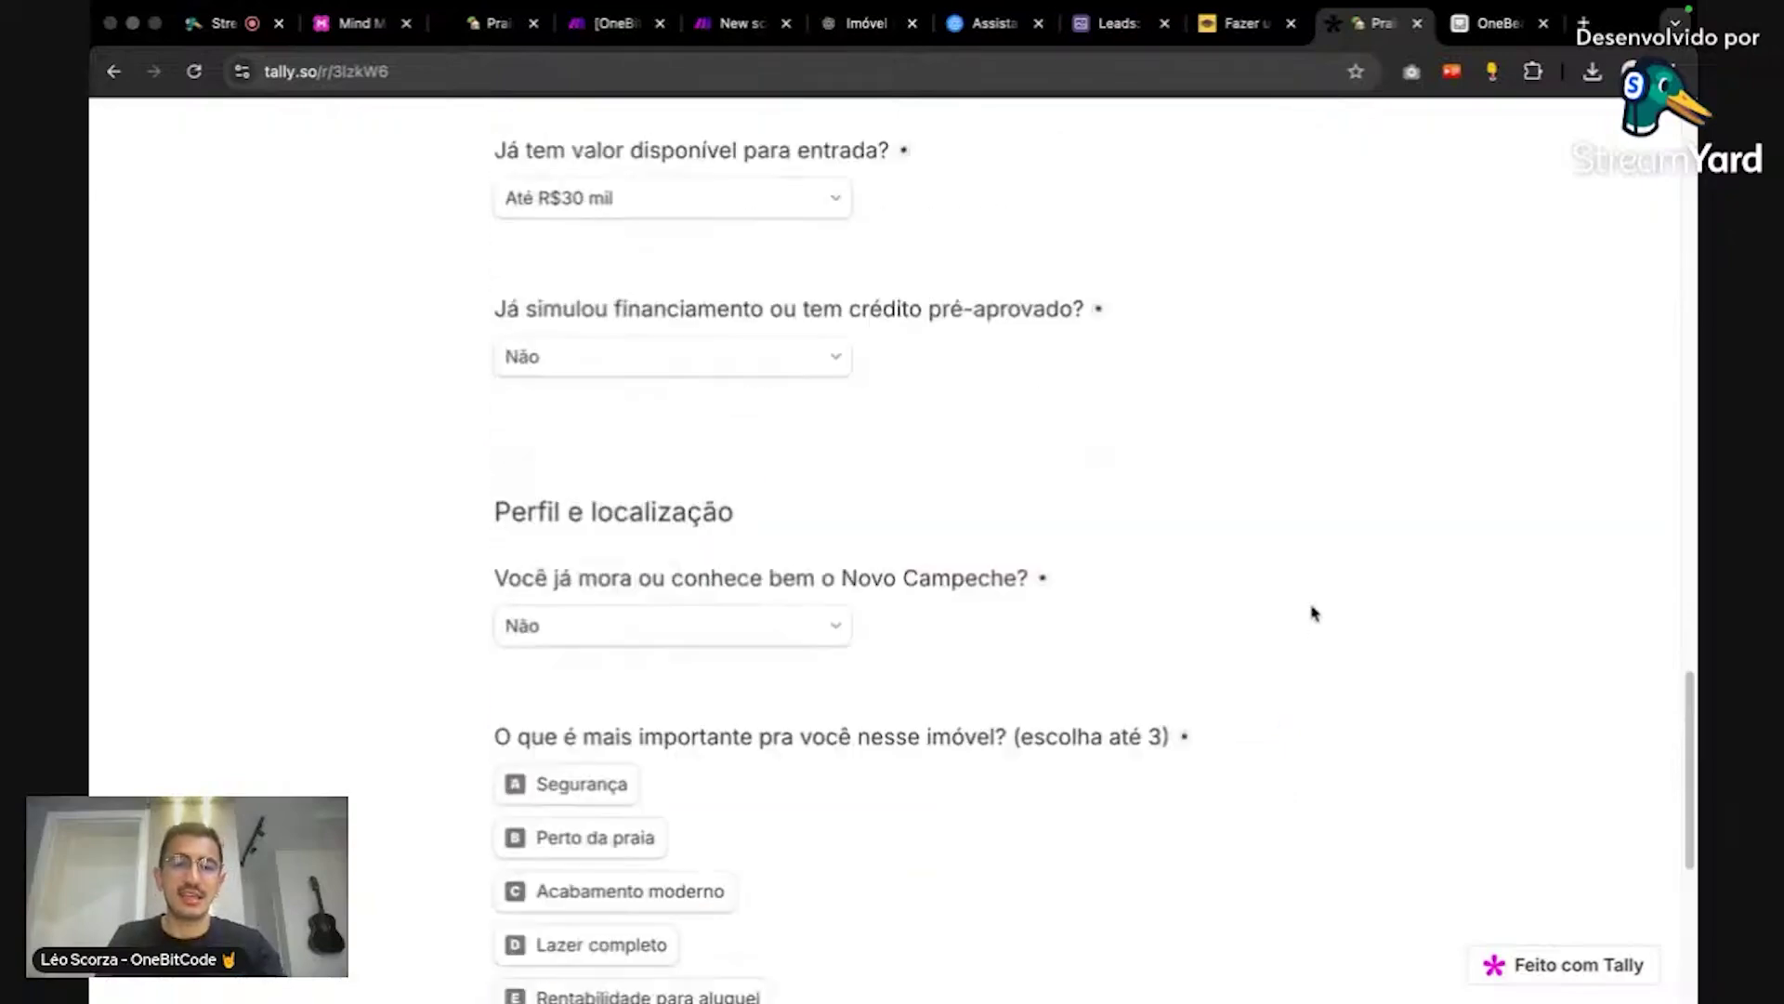
{"action": "scroll", "coordinate": [1087, 636], "scroll_direction": "up", "scroll_amount": 8}
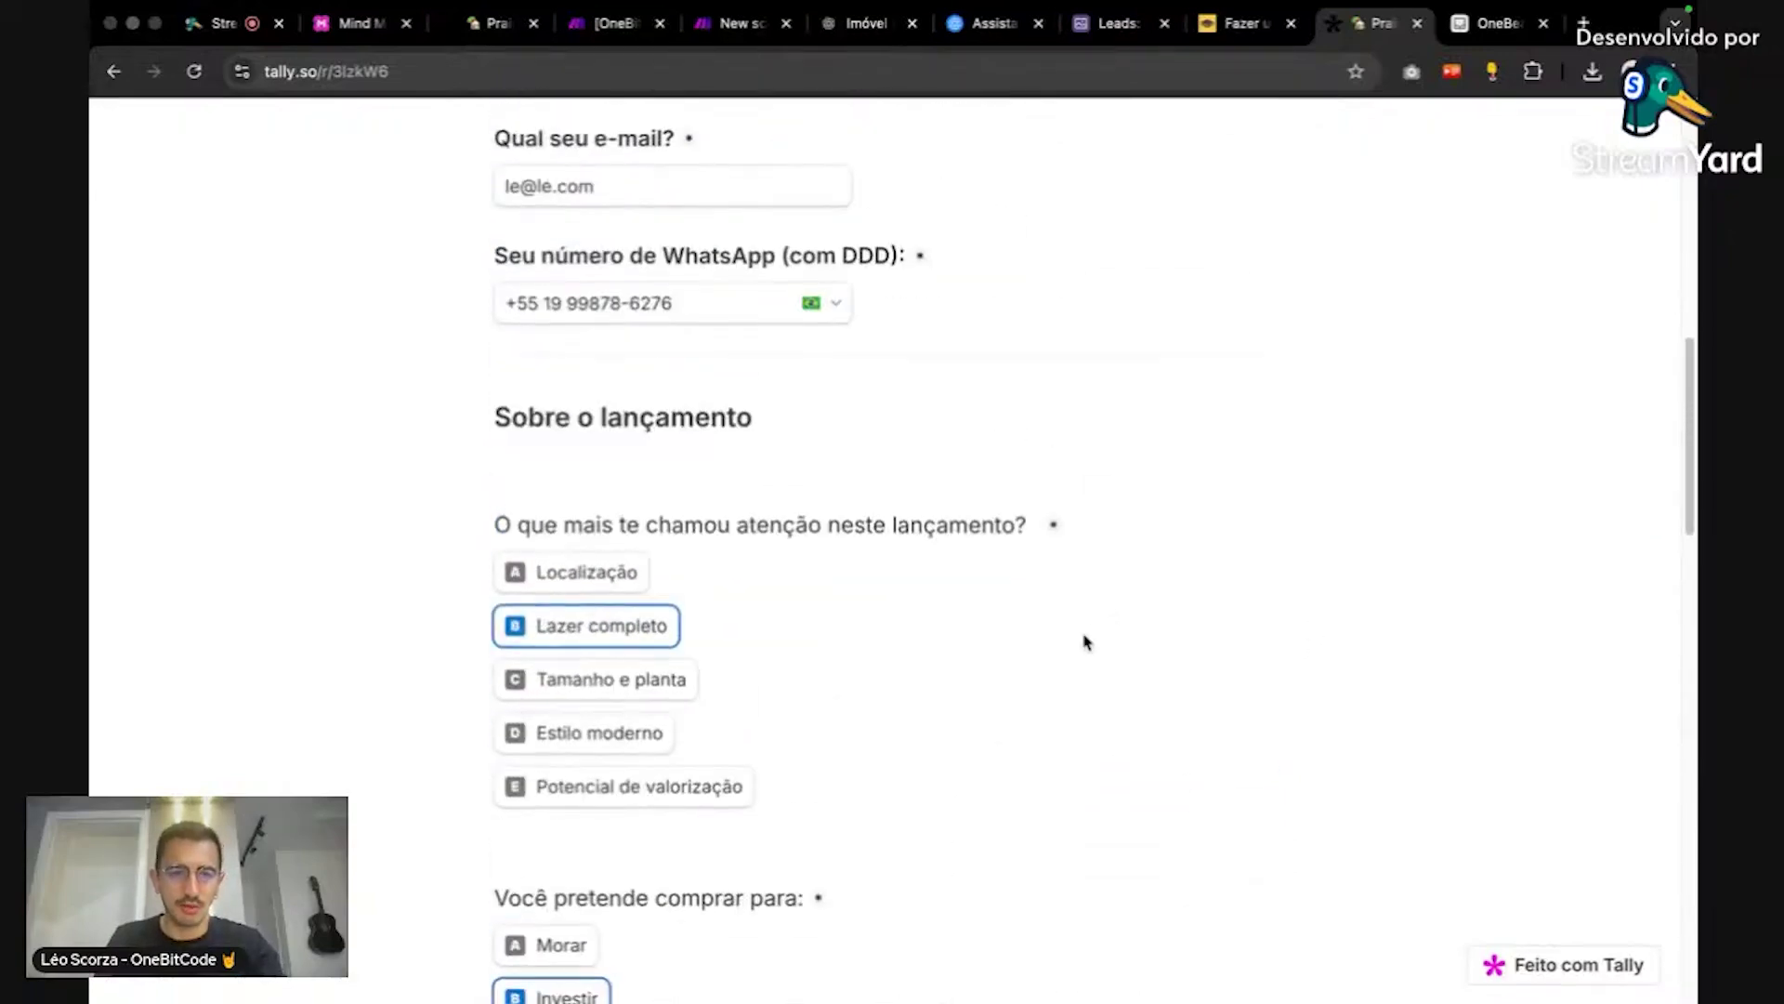
{"action": "scroll", "coordinate": [1085, 638], "scroll_direction": "down", "scroll_amount": 8}
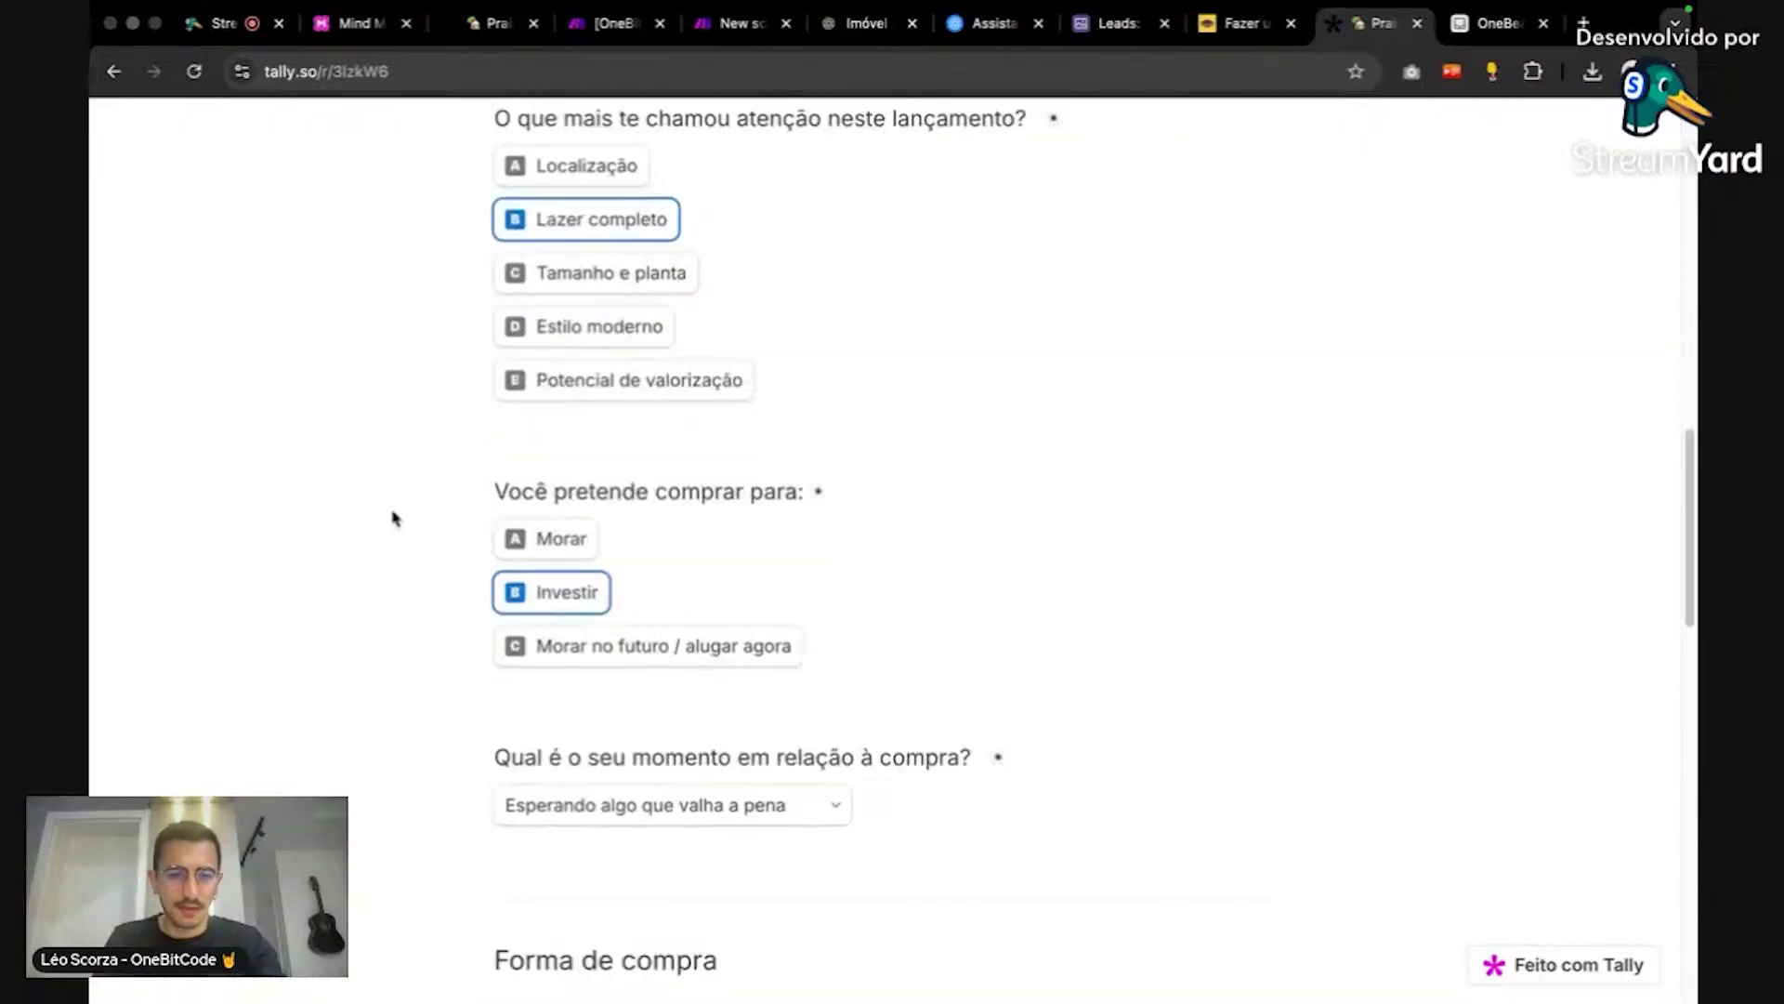
{"action": "left_click", "coordinate": [605, 649]}
{"action": "scroll", "coordinate": [1082, 636], "scroll_direction": "down", "scroll_amount": 4}
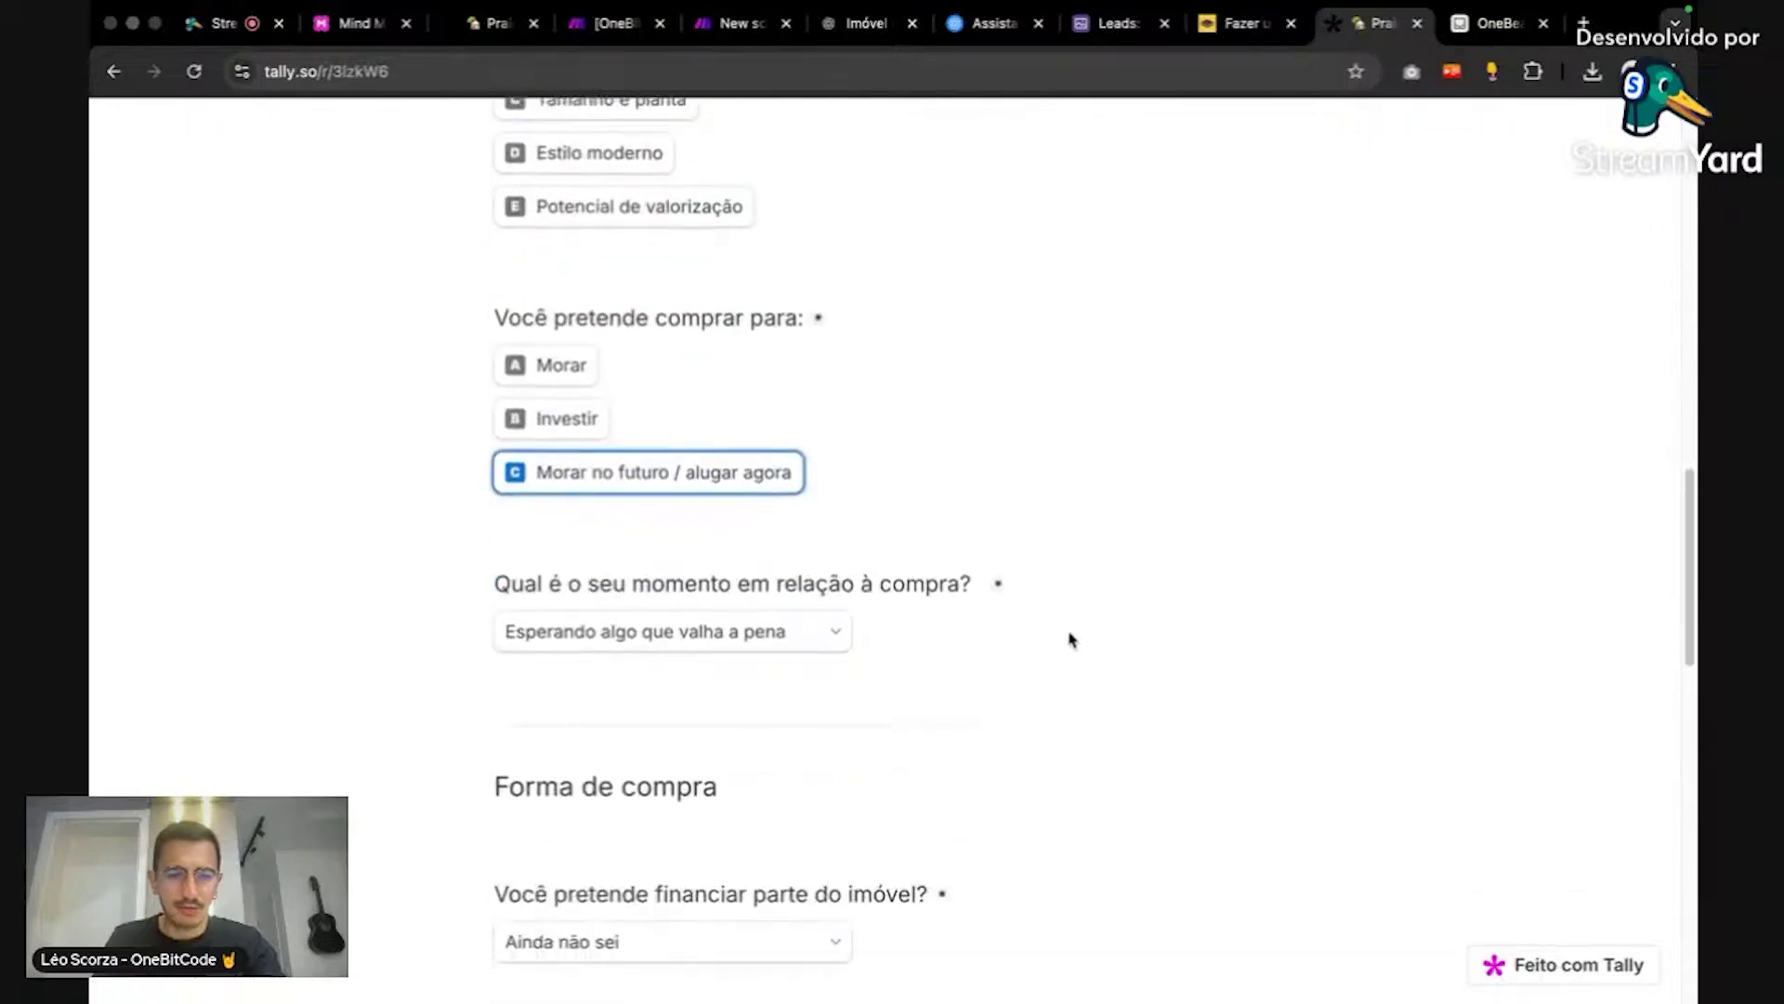
{"action": "left_click", "coordinate": [768, 444]}
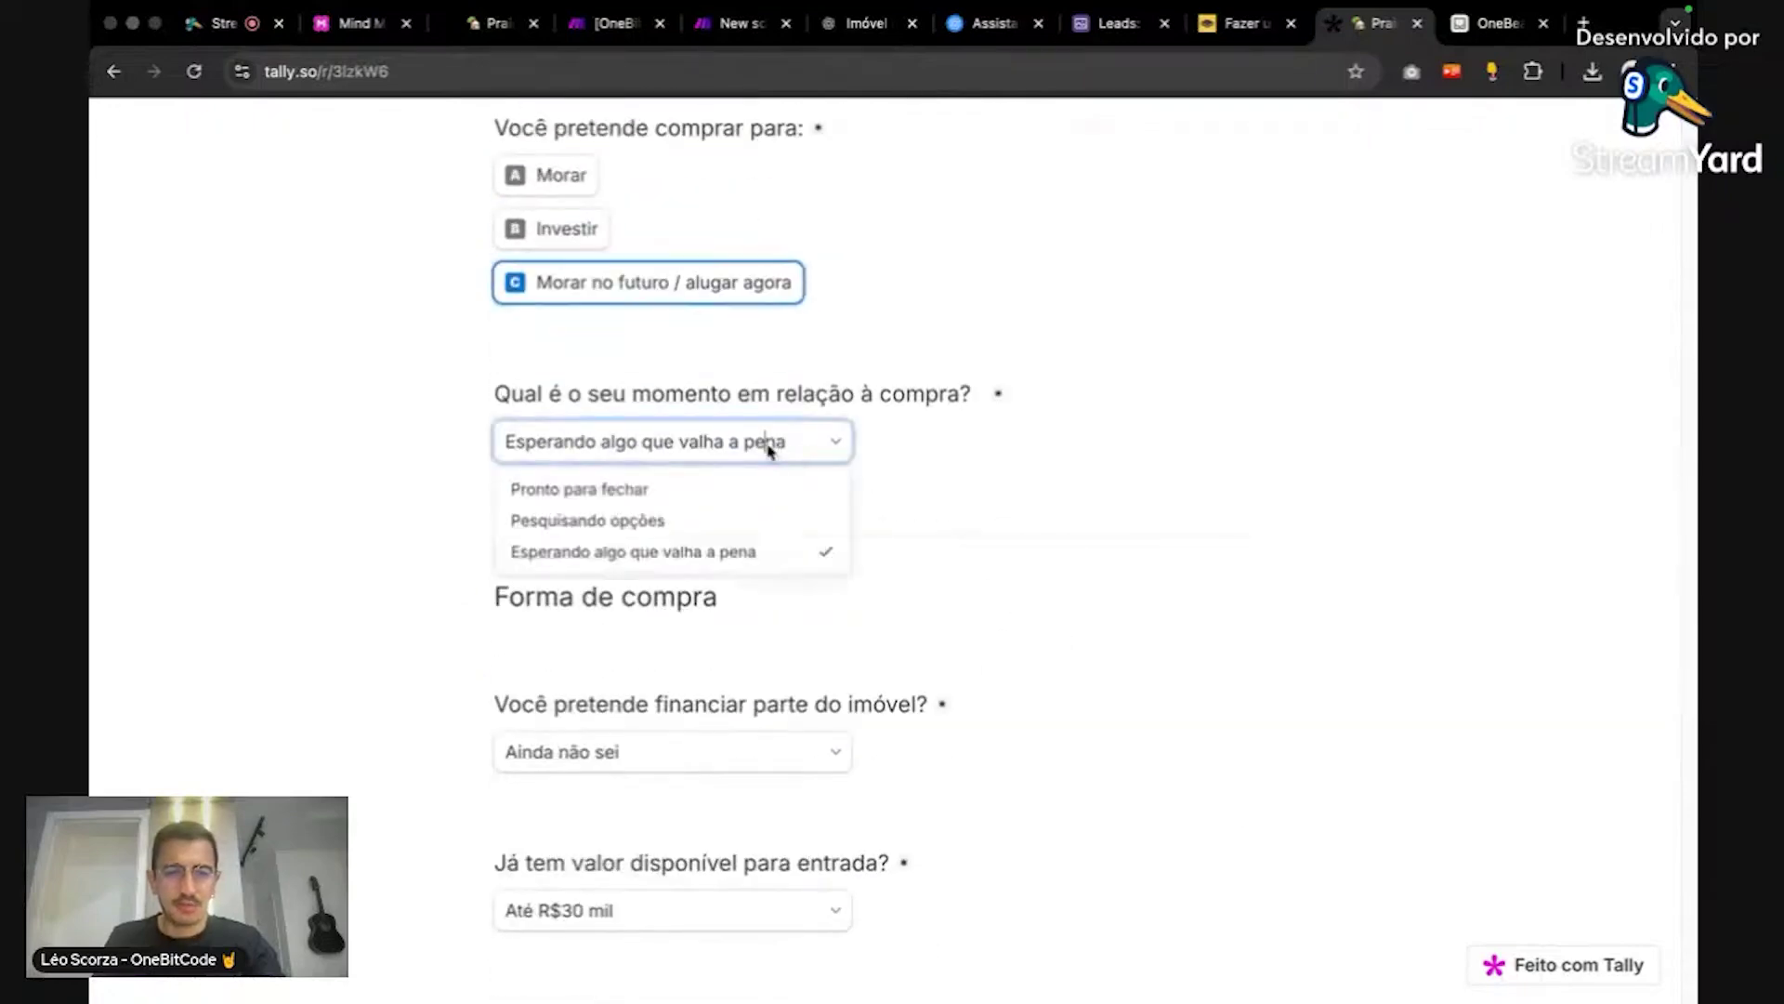
{"action": "left_click", "coordinate": [1054, 492]}
{"action": "scroll", "coordinate": [1119, 639], "scroll_direction": "down", "scroll_amount": 10}
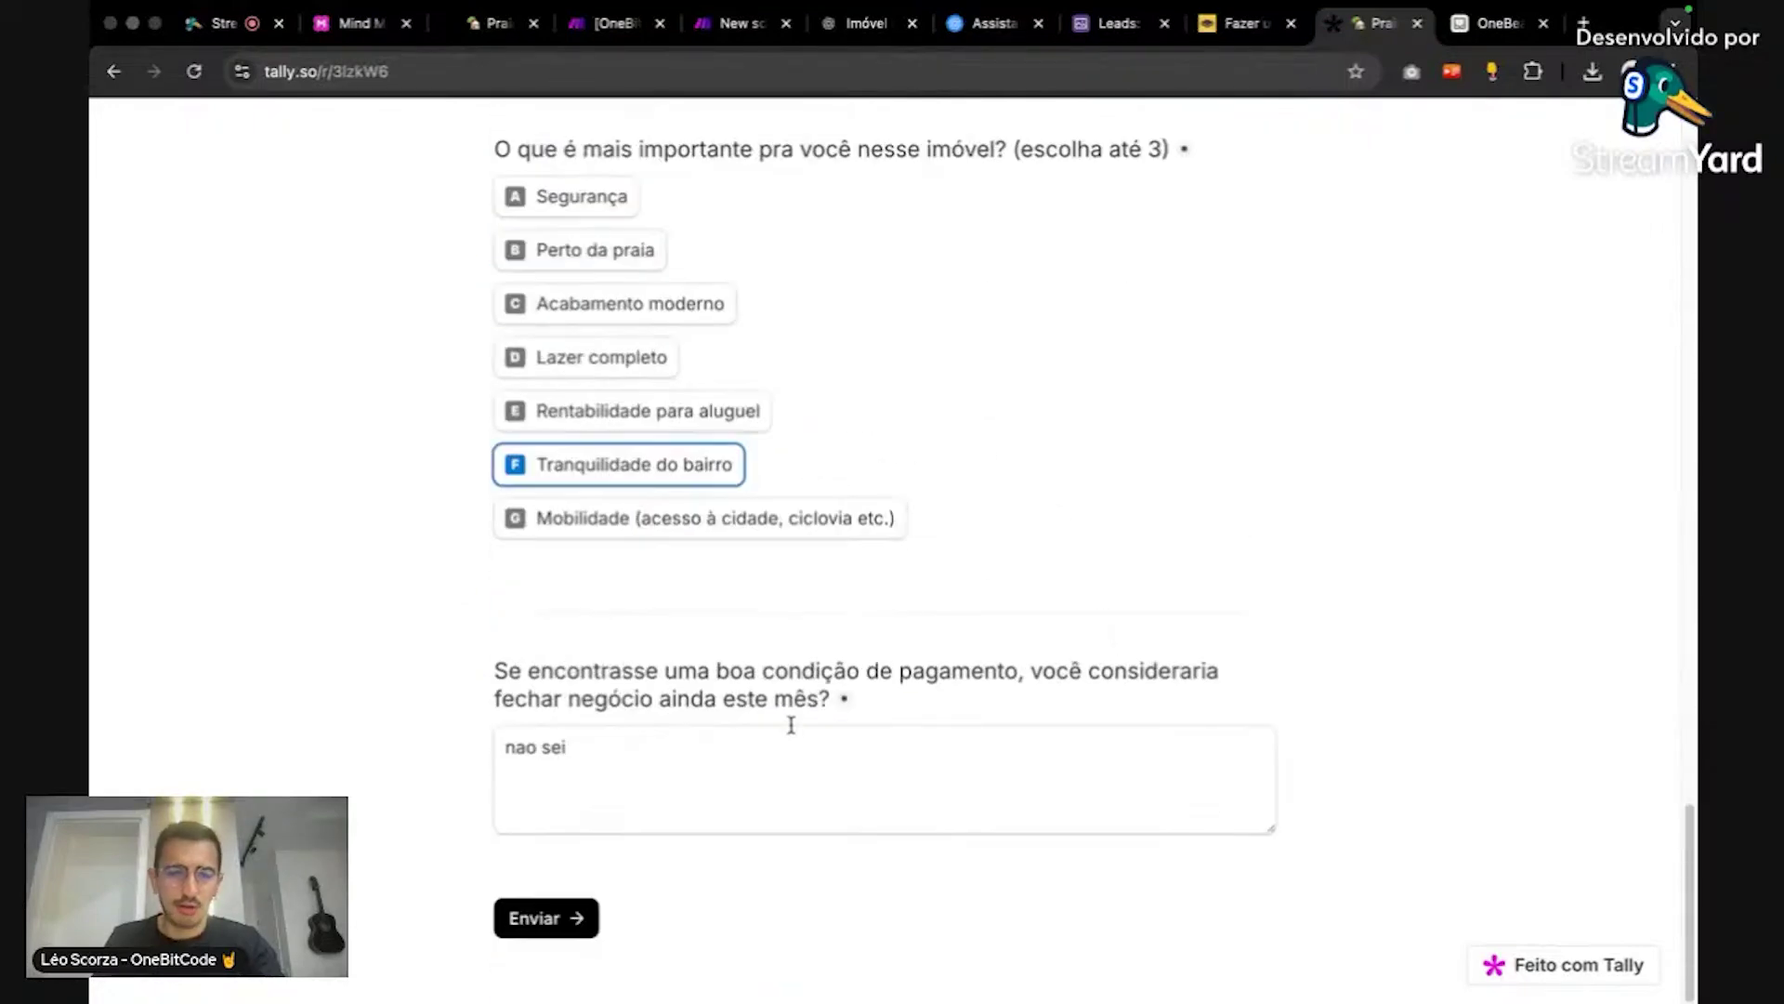
{"action": "left_click", "coordinate": [724, 33]}
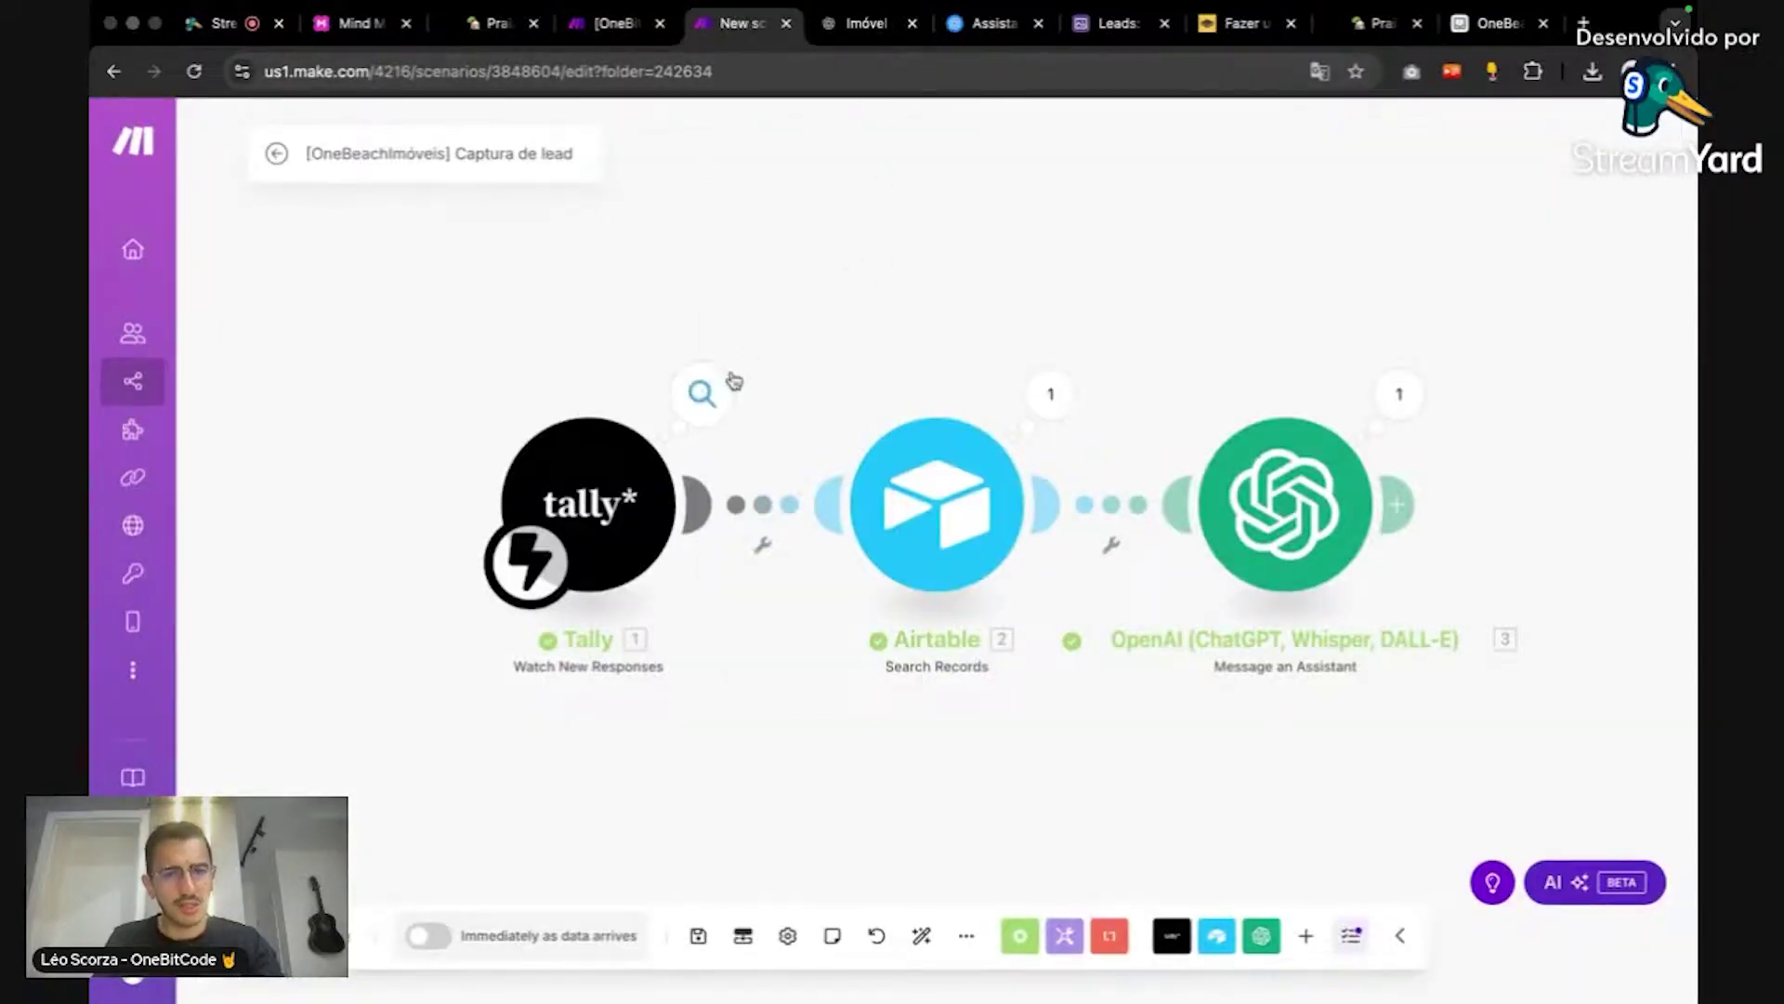
Step: Inspect the Tally module's submitted answers and the Airtable search result's property description
{"action": "left_click", "coordinate": [725, 381]}
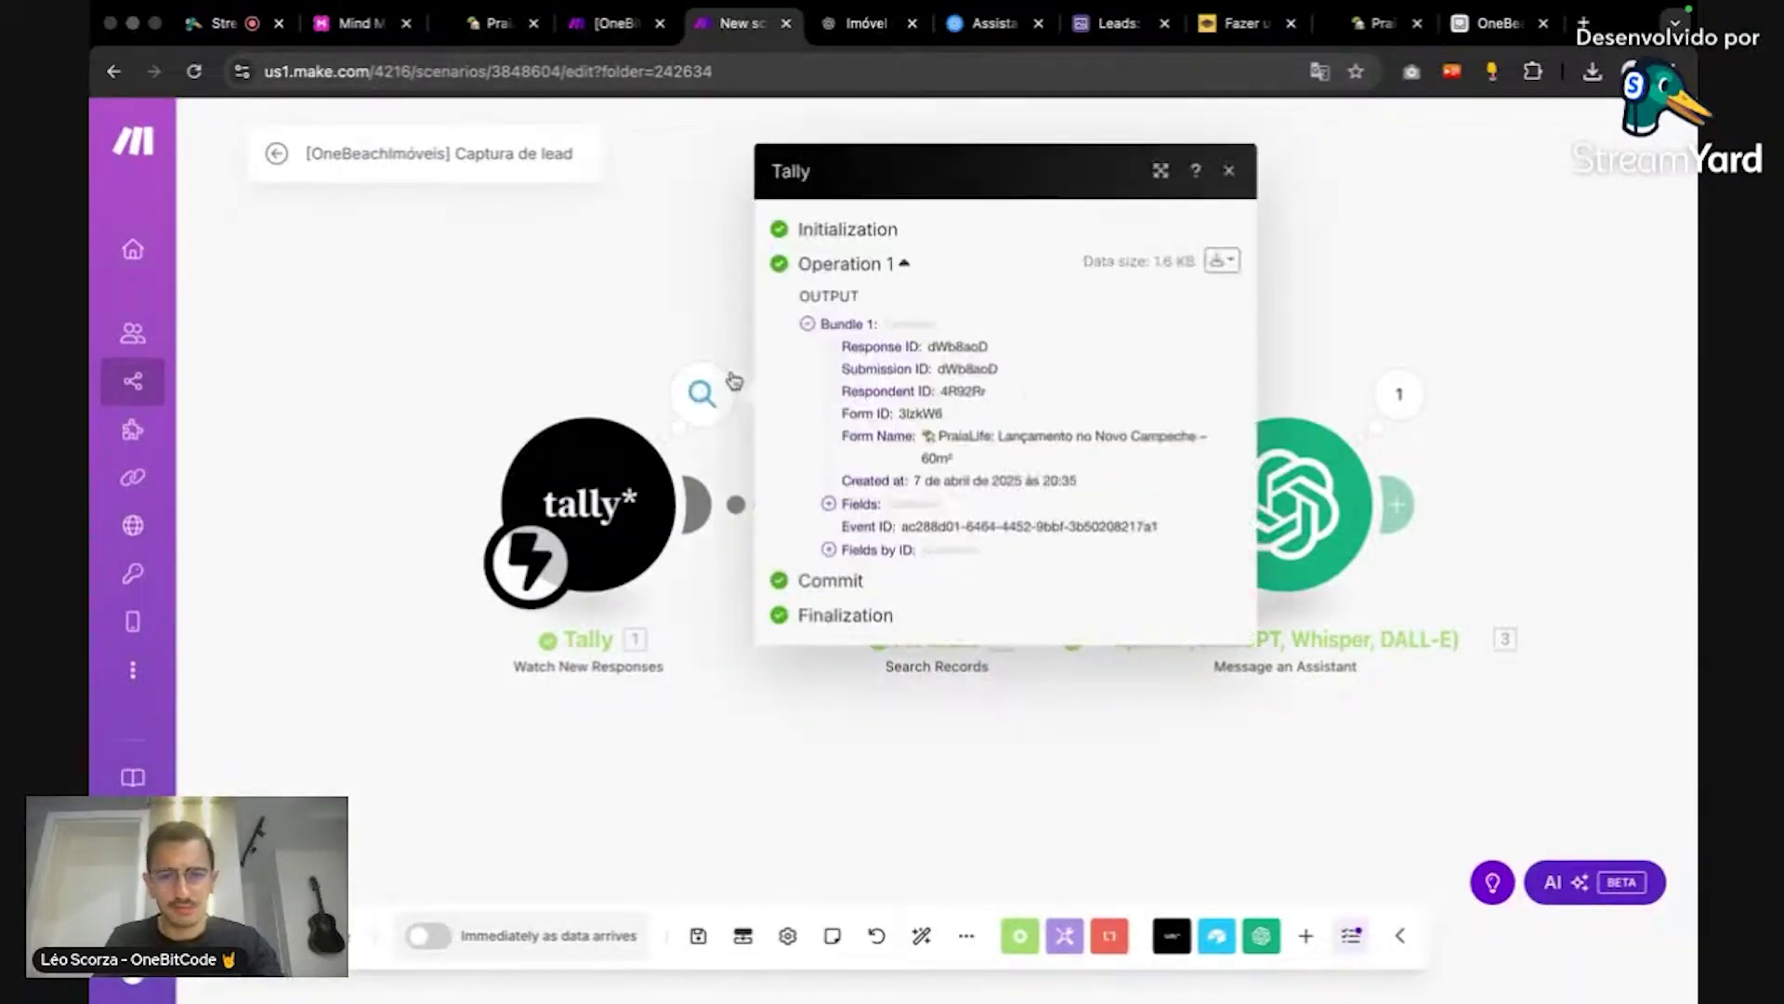
{"action": "left_click", "coordinate": [829, 504]}
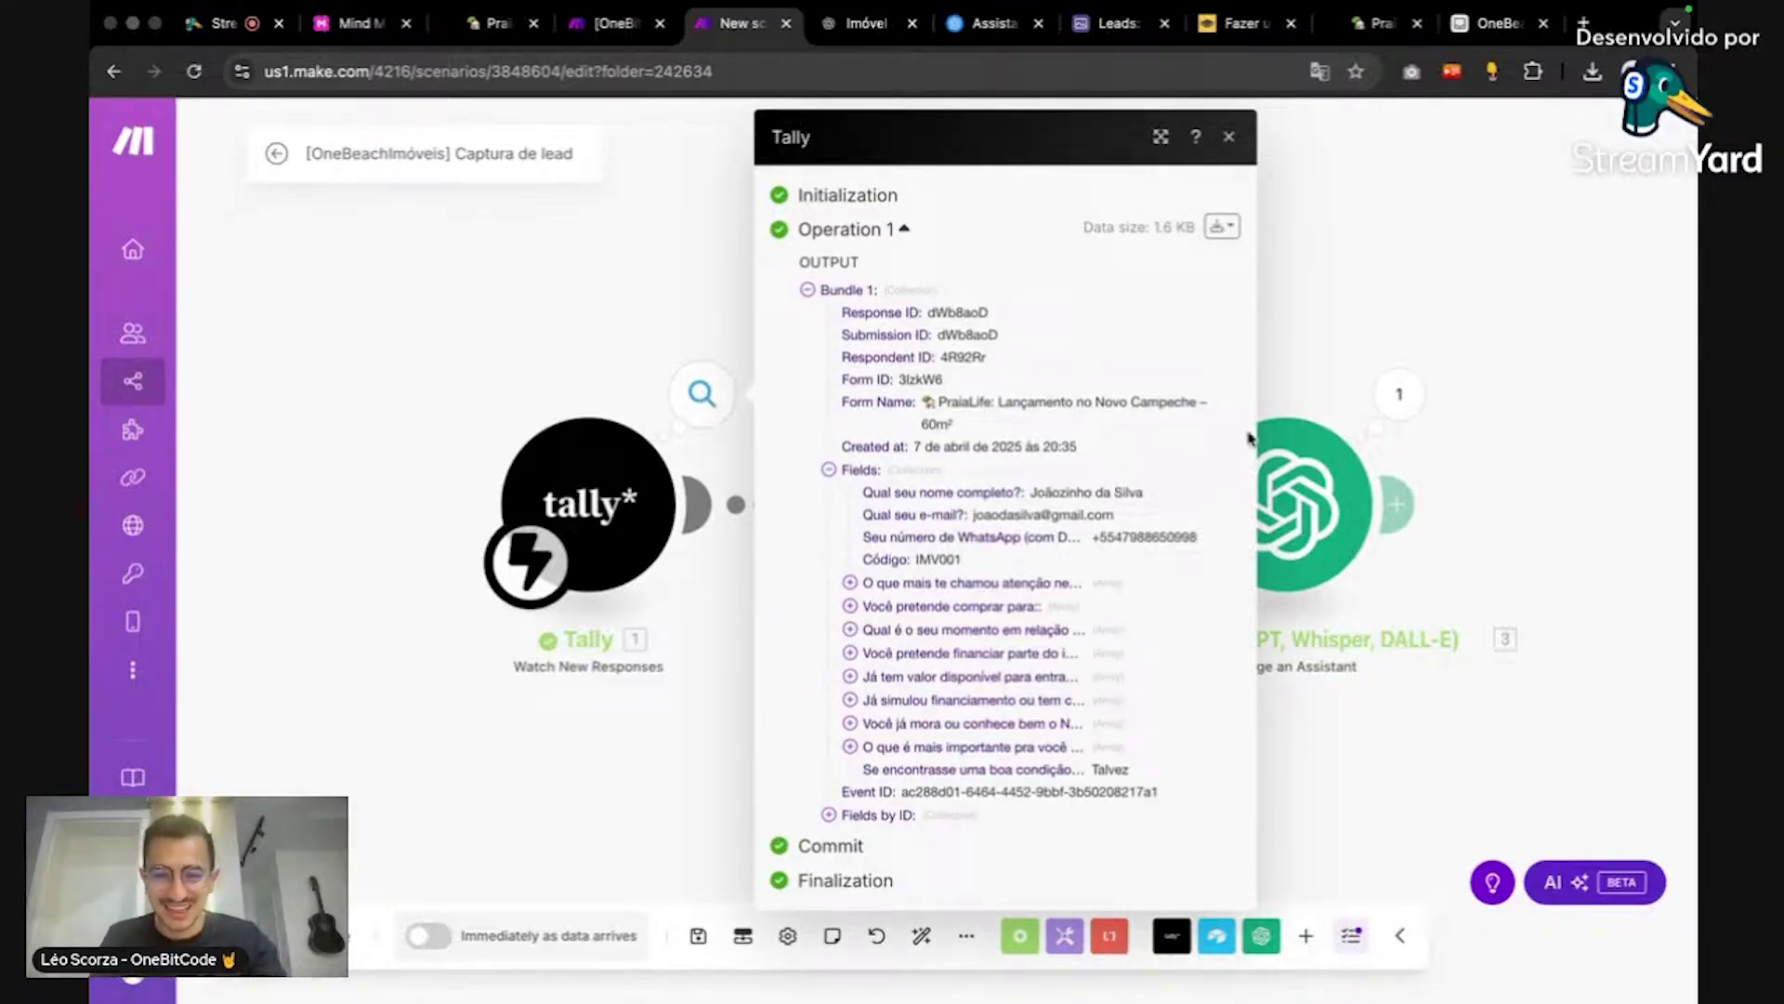
{"action": "left_click", "coordinate": [1445, 309]}
{"action": "left_click", "coordinate": [1051, 393]}
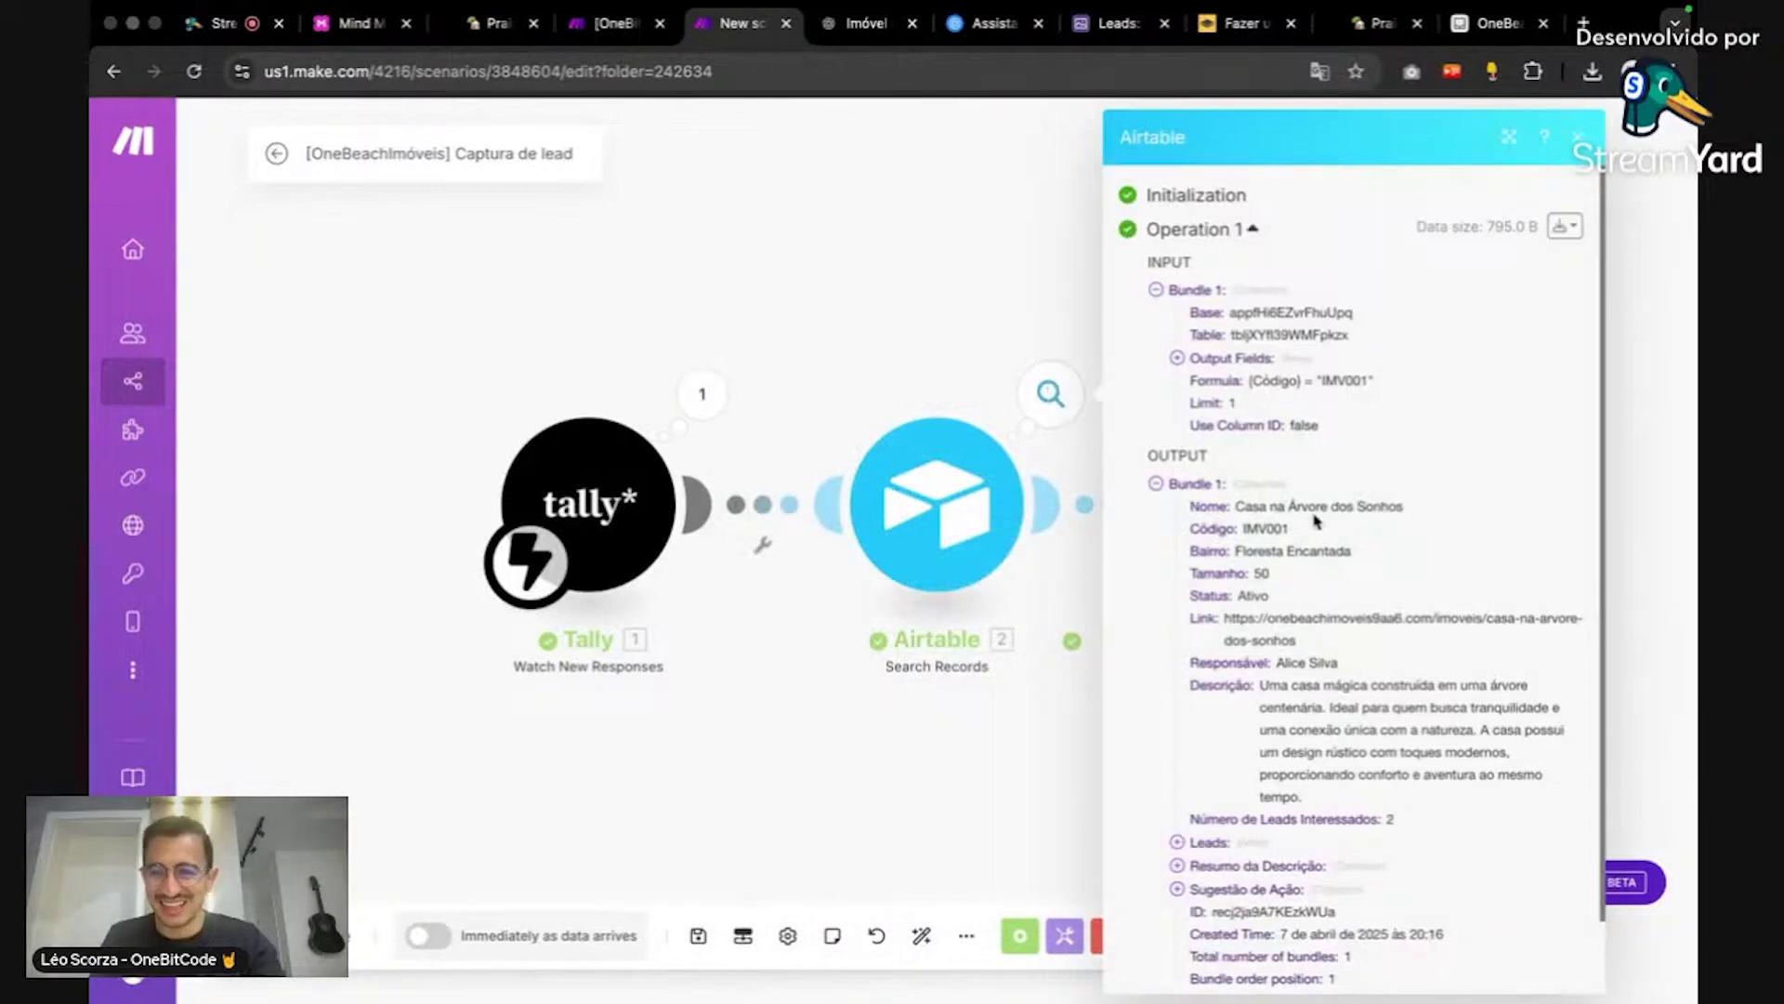
{"action": "scroll", "coordinate": [1355, 641], "scroll_direction": "down", "scroll_amount": 2}
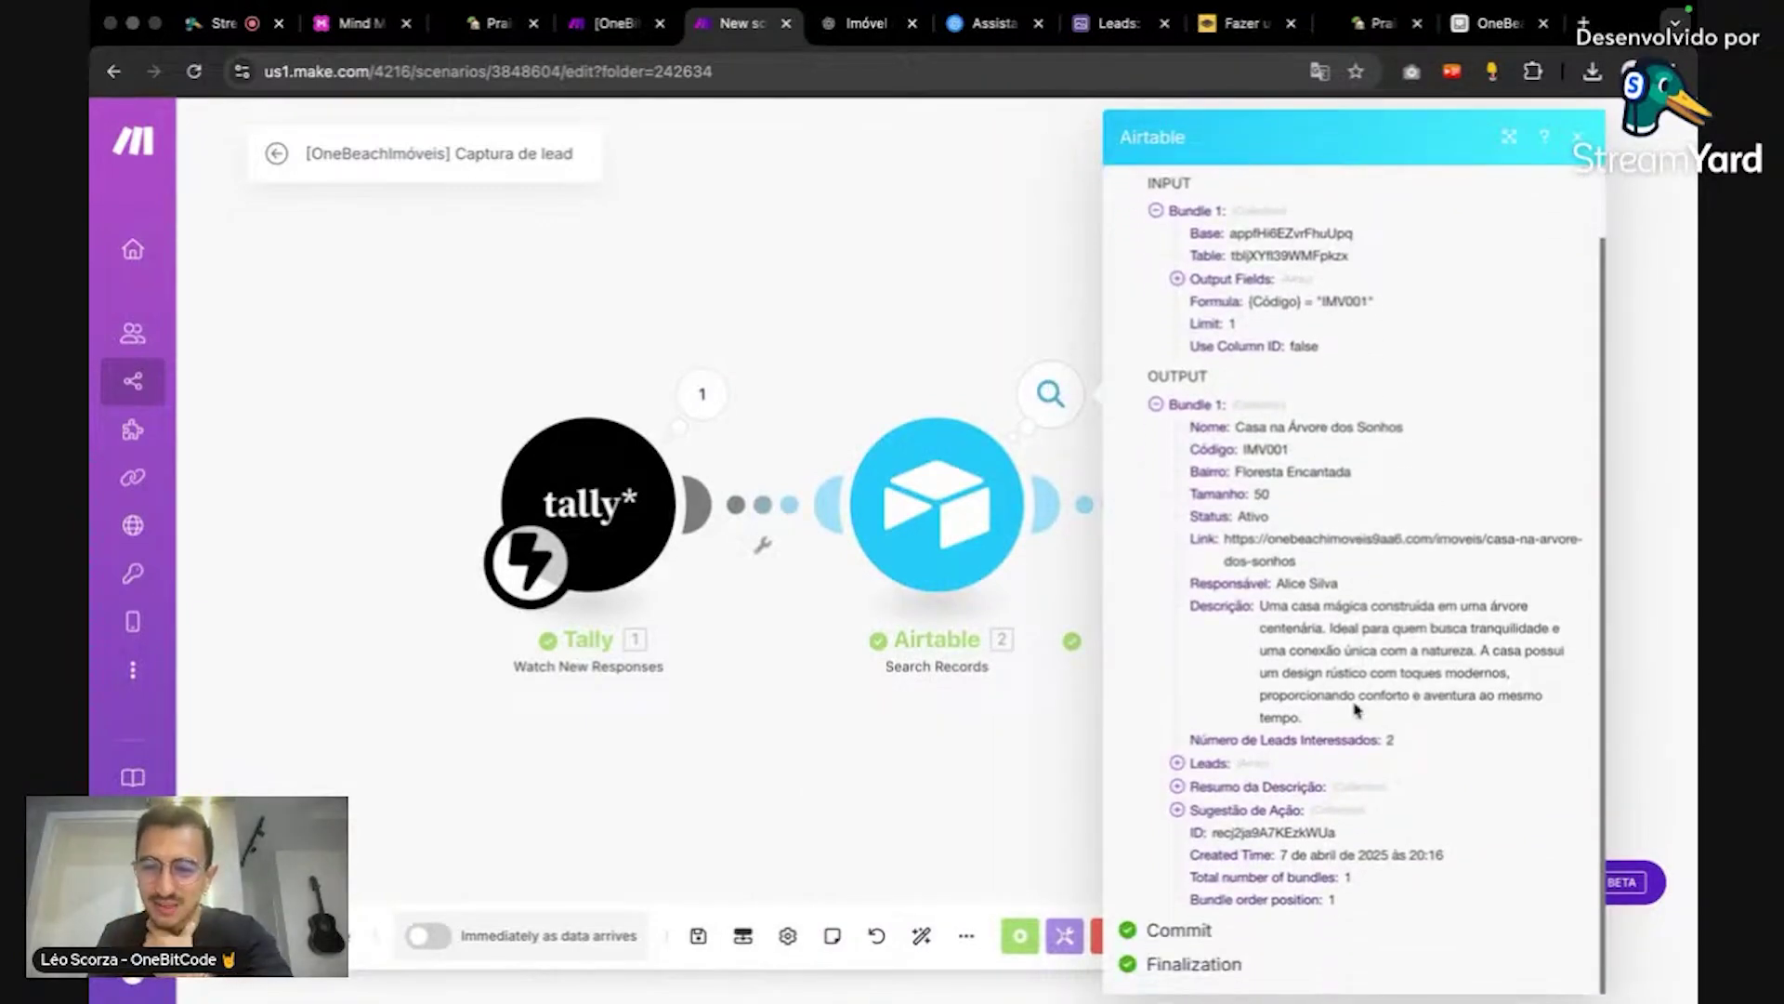
{"action": "triple_click", "coordinate": [1268, 636]}
{"action": "left_click", "coordinate": [1316, 663]}
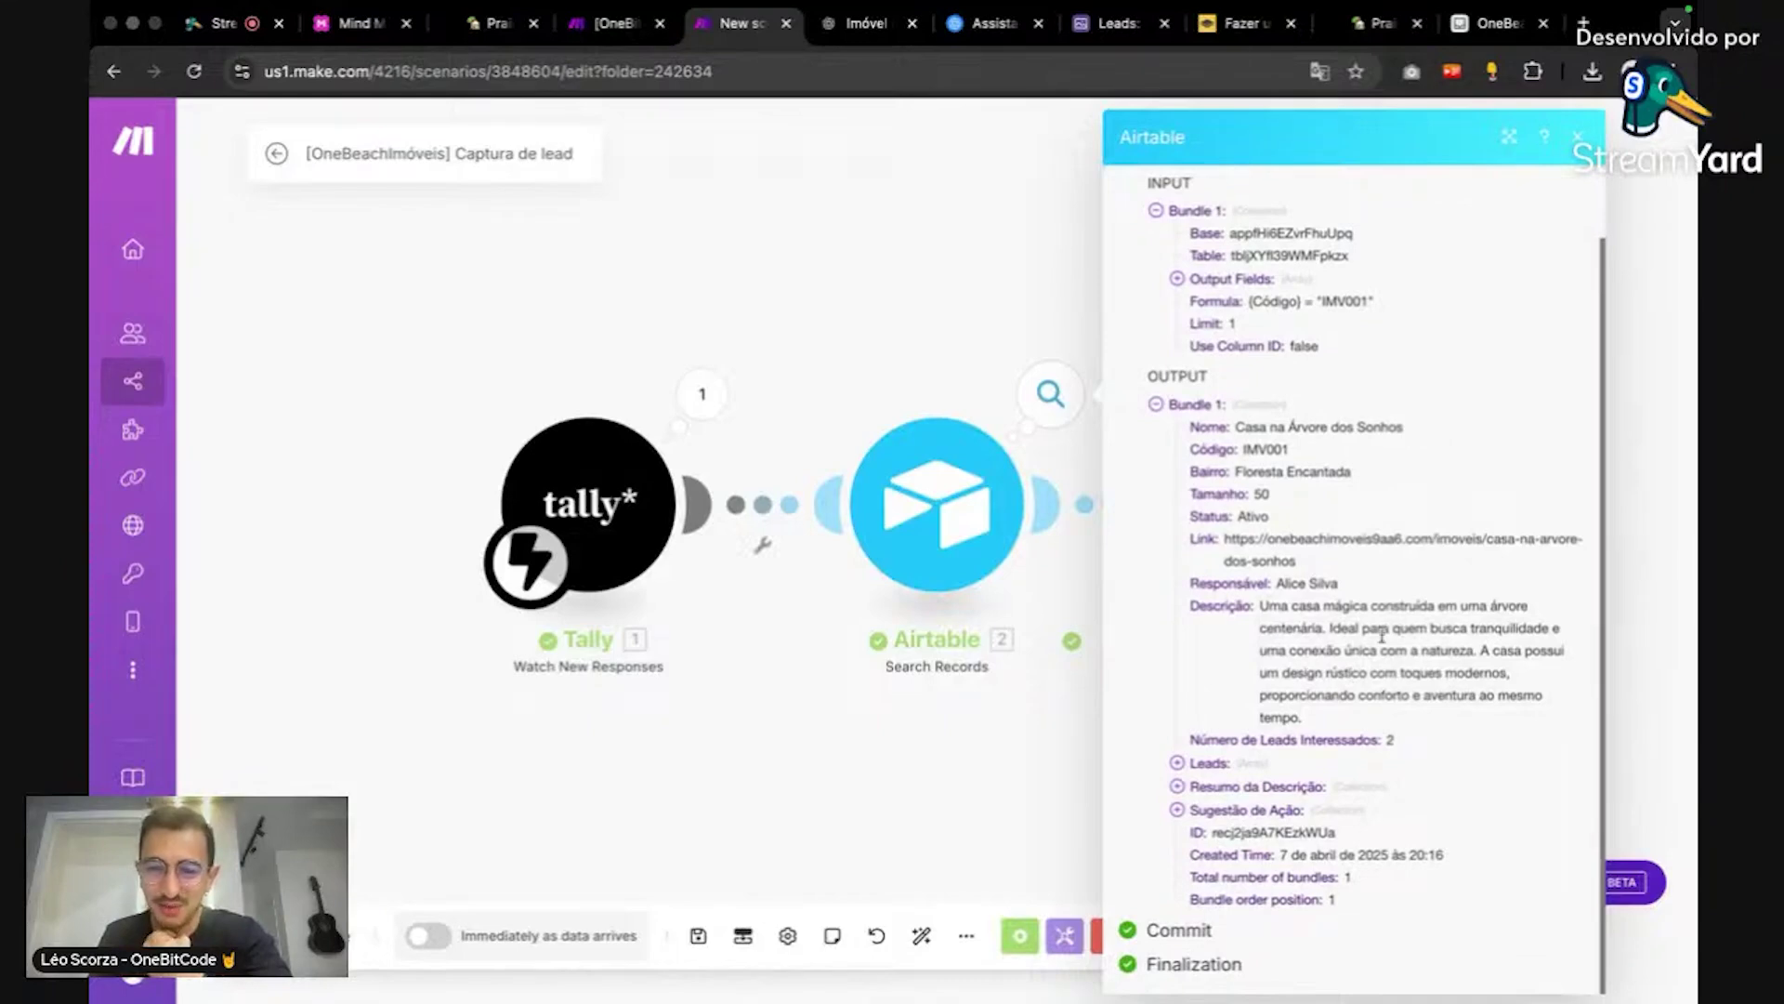
{"action": "left_click", "coordinate": [911, 327]}
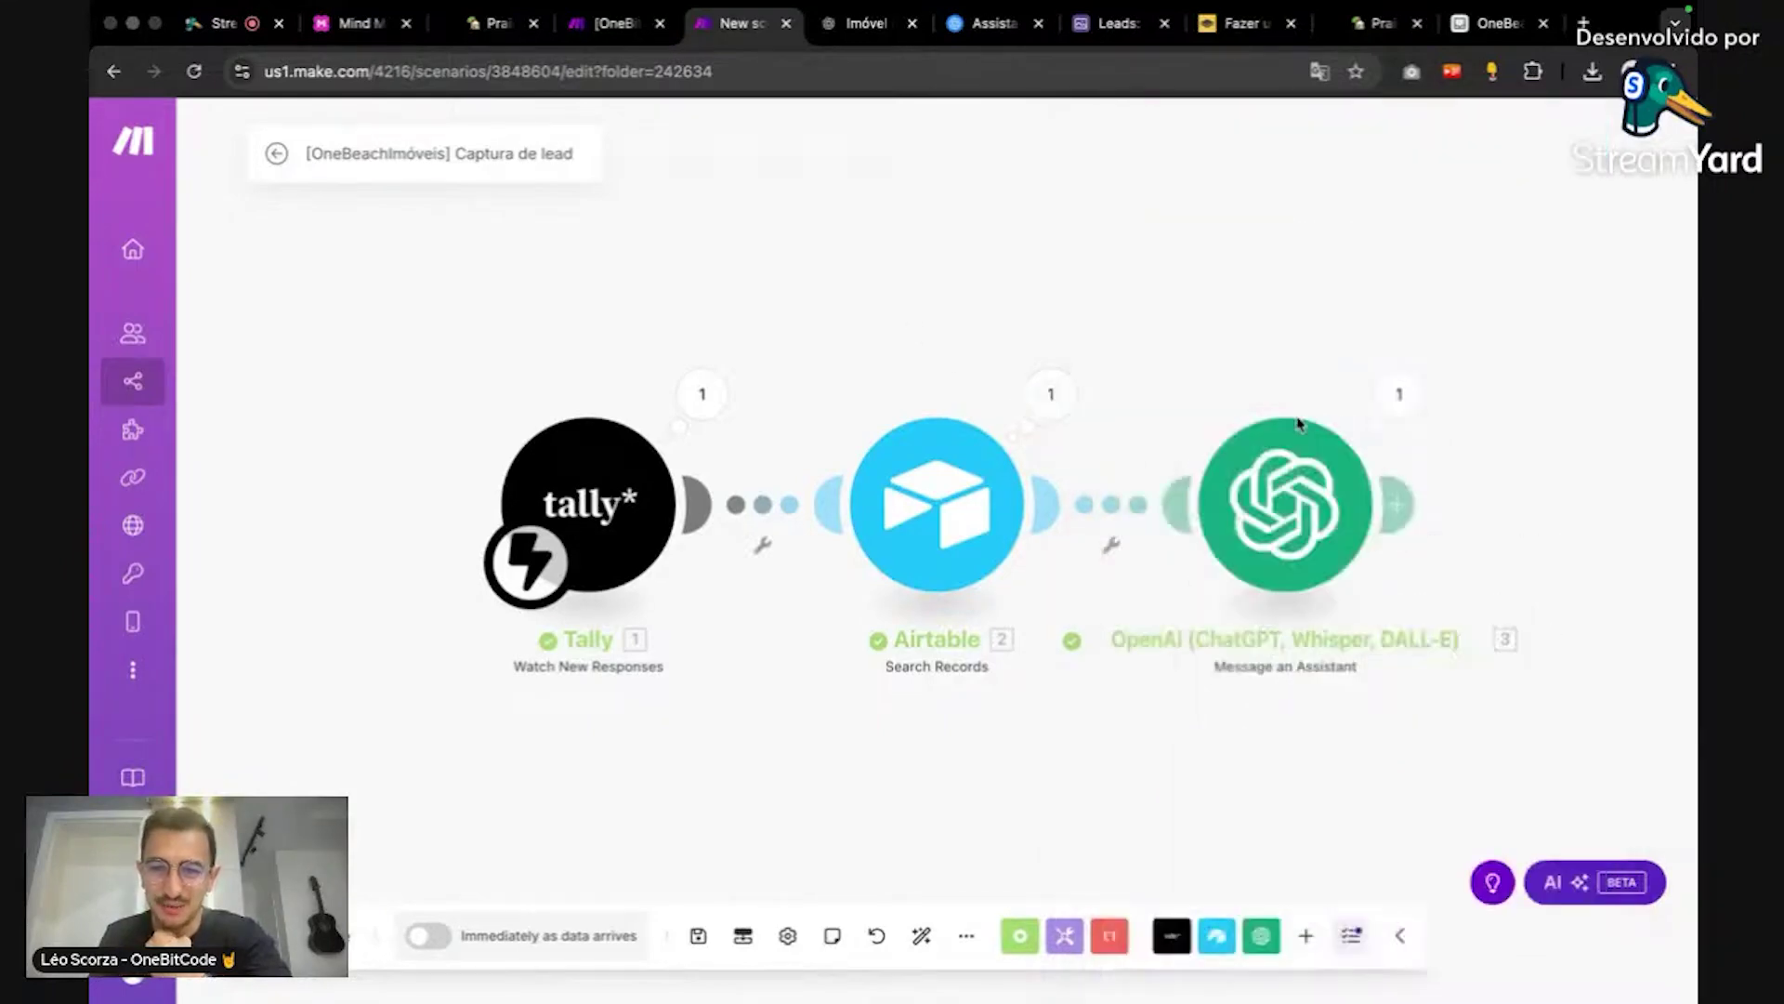
Step: Check the OpenAI step's output, which classifies the lead as morno, and its settings
{"action": "left_click", "coordinate": [1398, 392]}
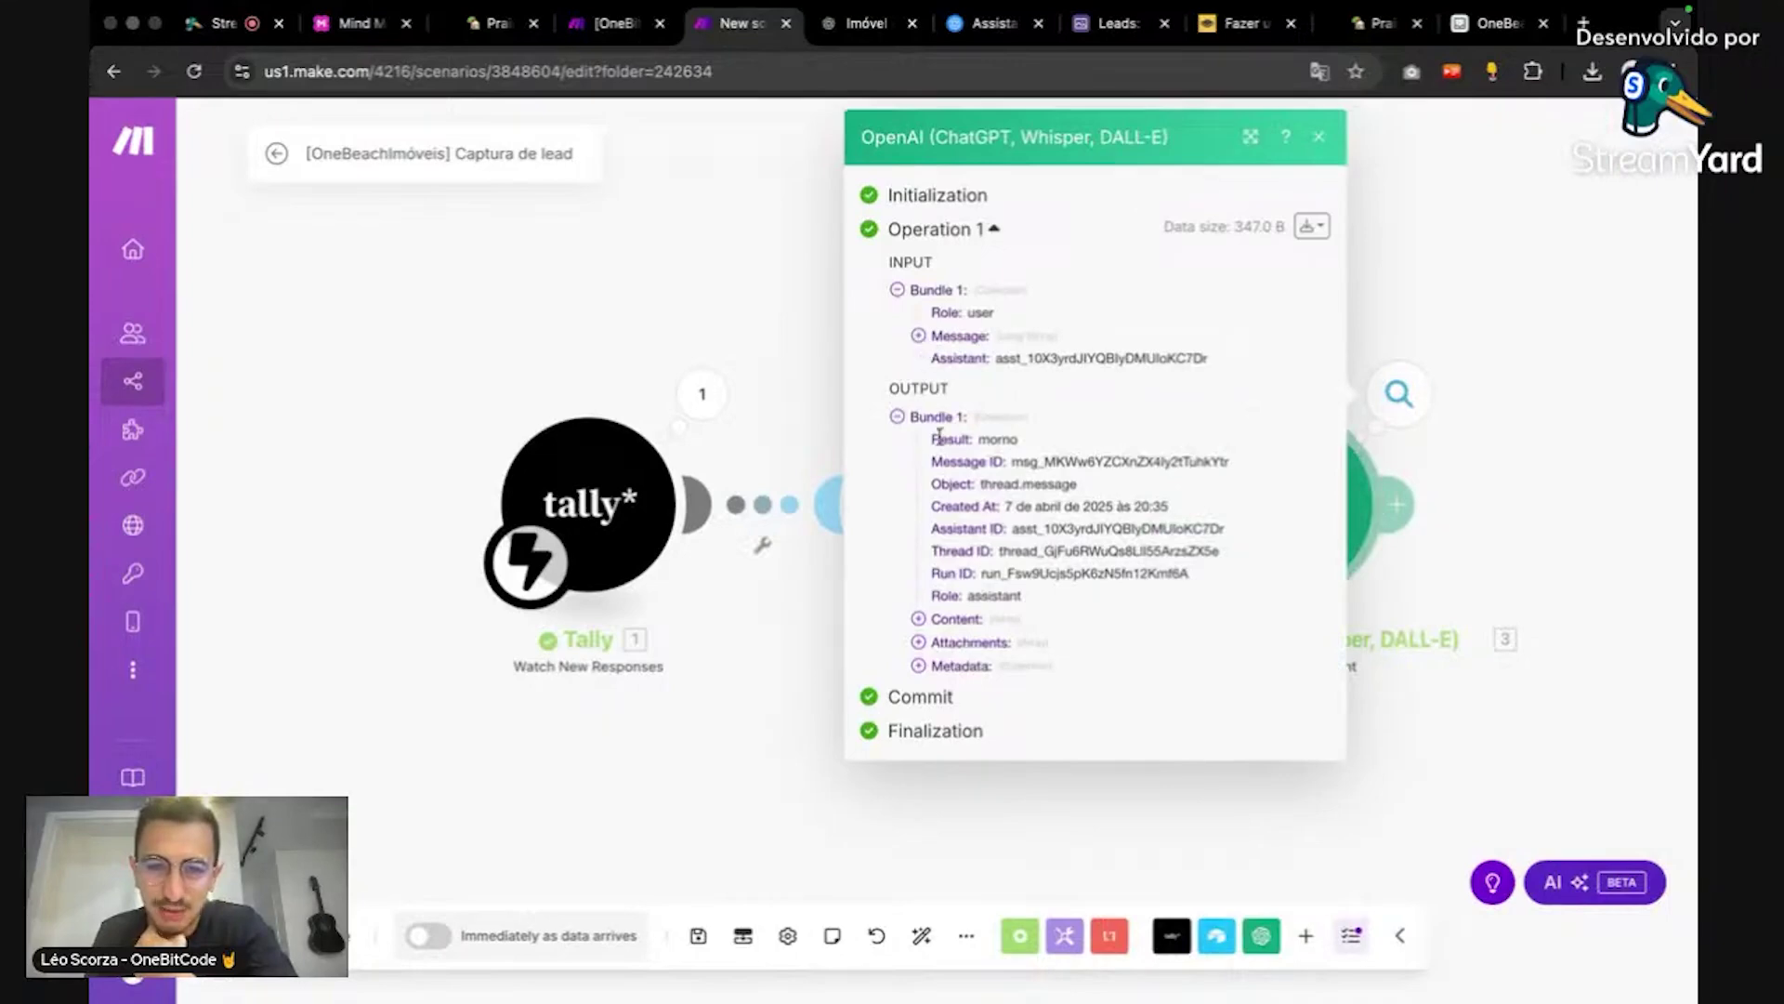
{"action": "double_click", "coordinate": [991, 440]}
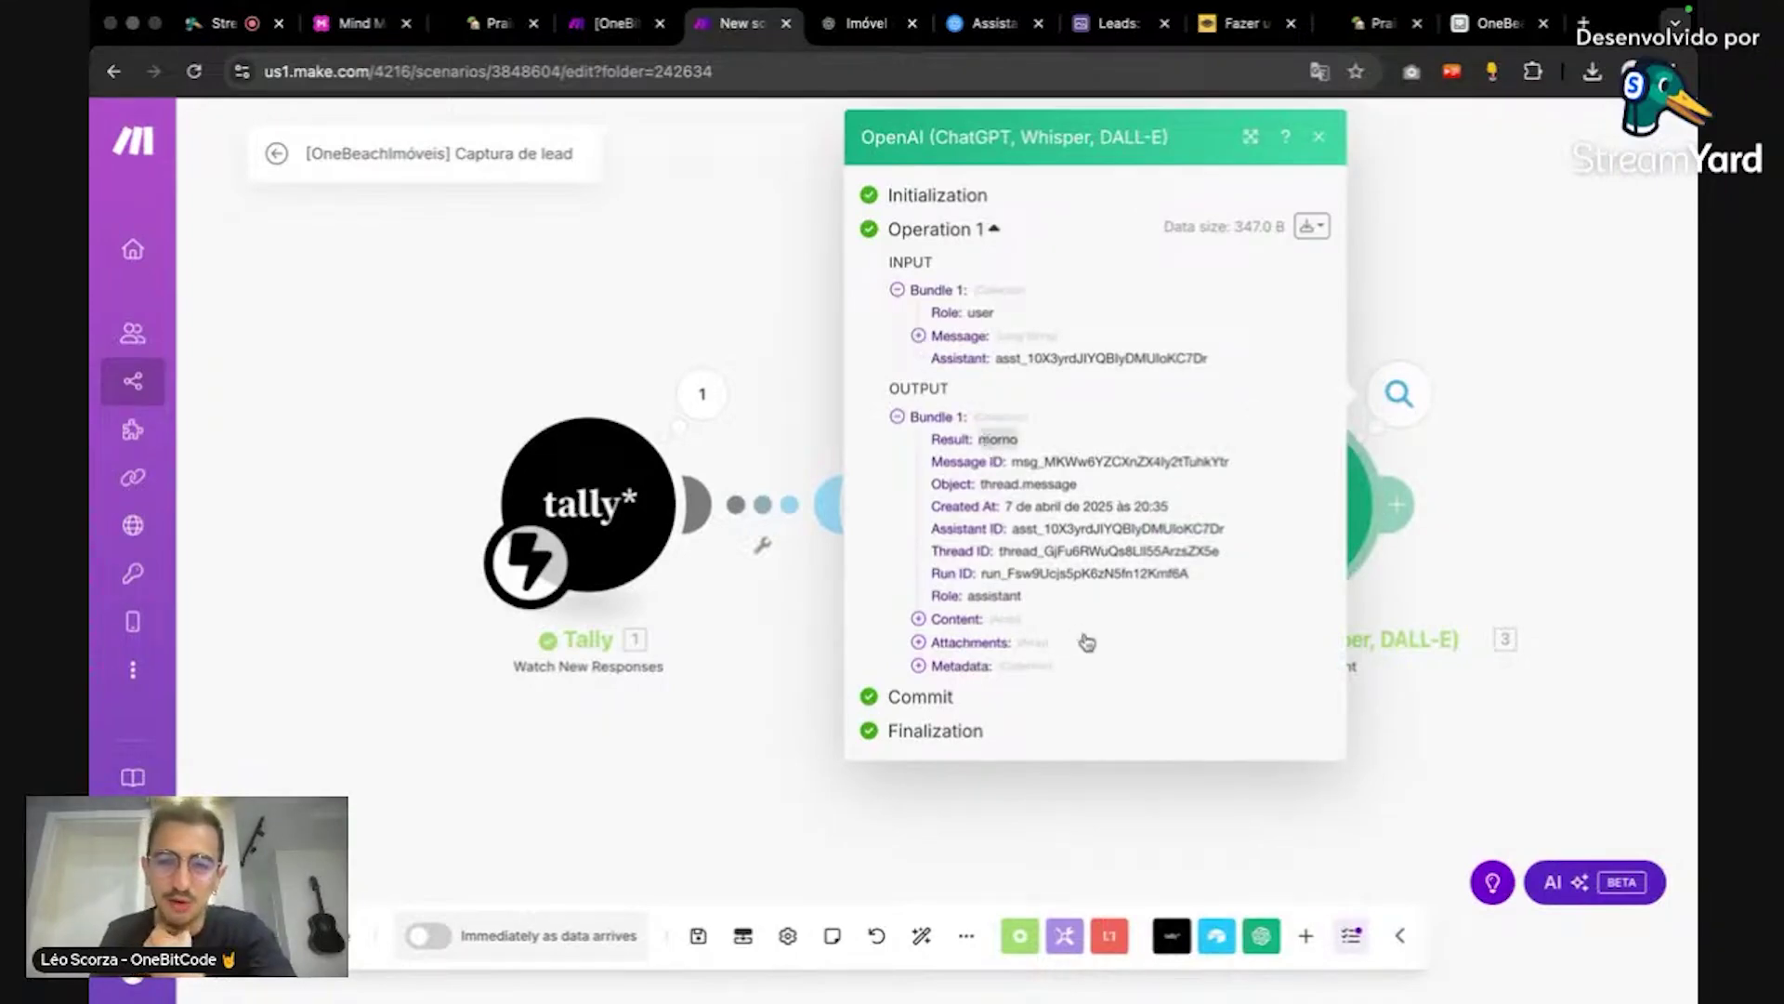
{"action": "left_click", "coordinate": [735, 308]}
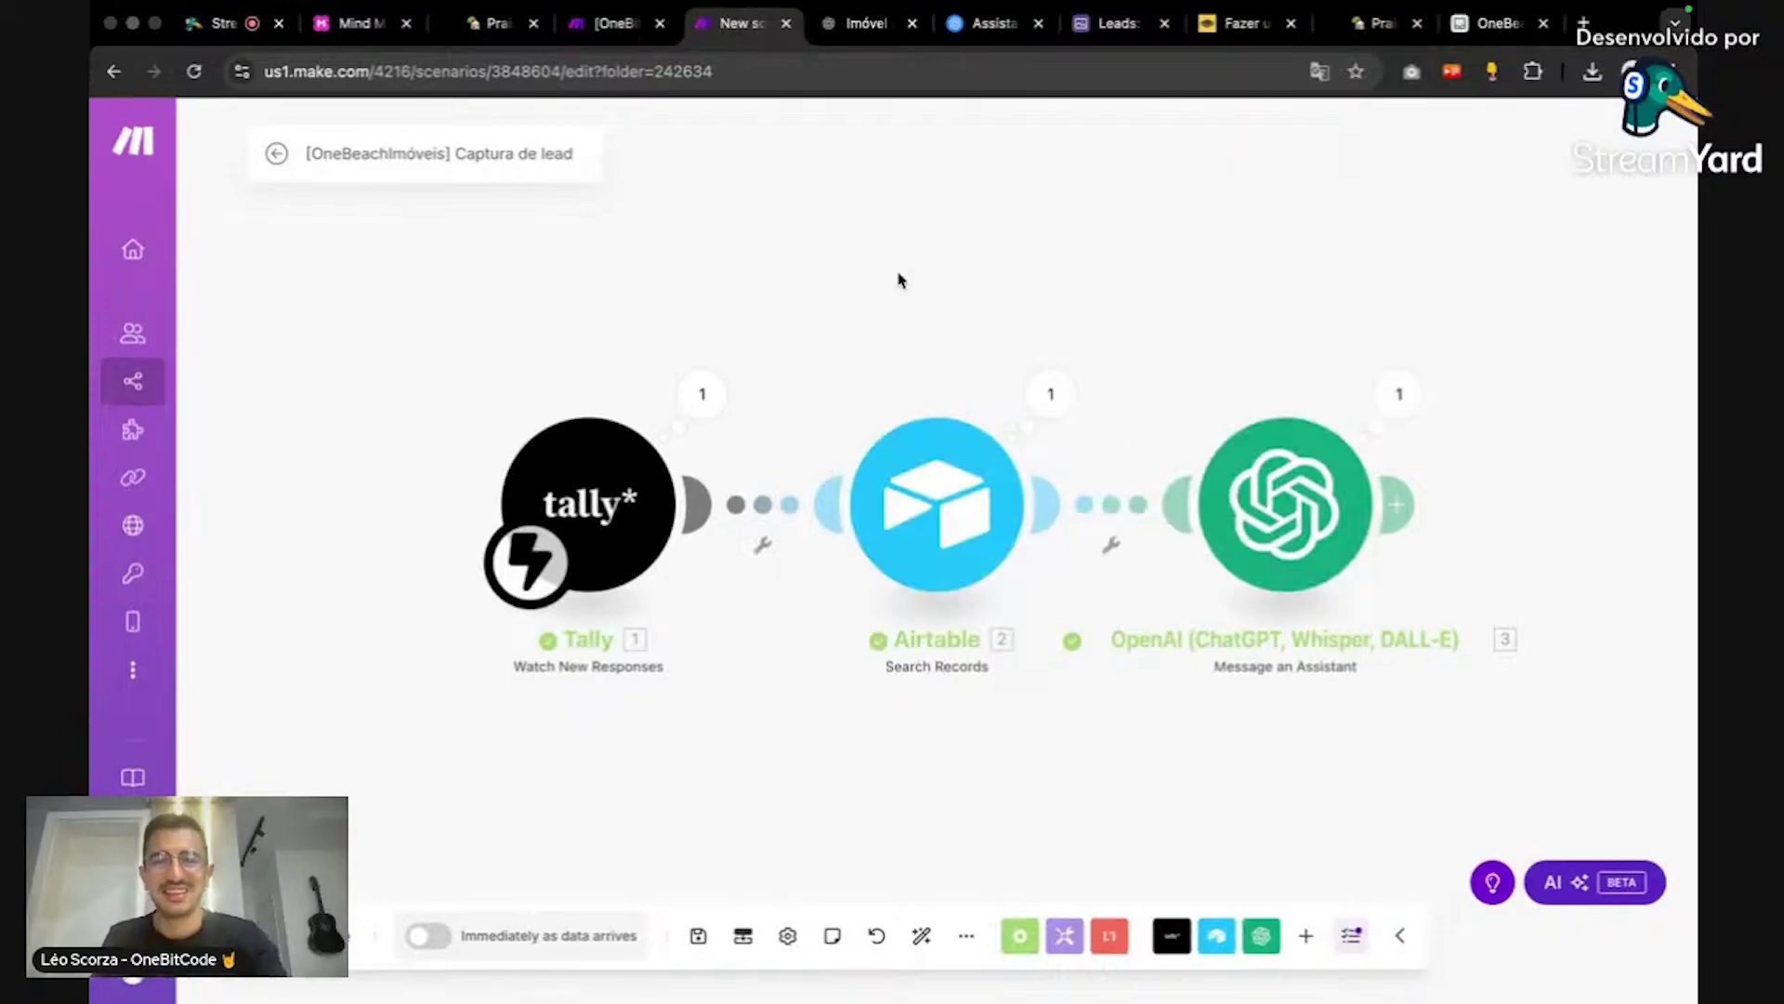
{"action": "left_click", "coordinate": [1238, 485]}
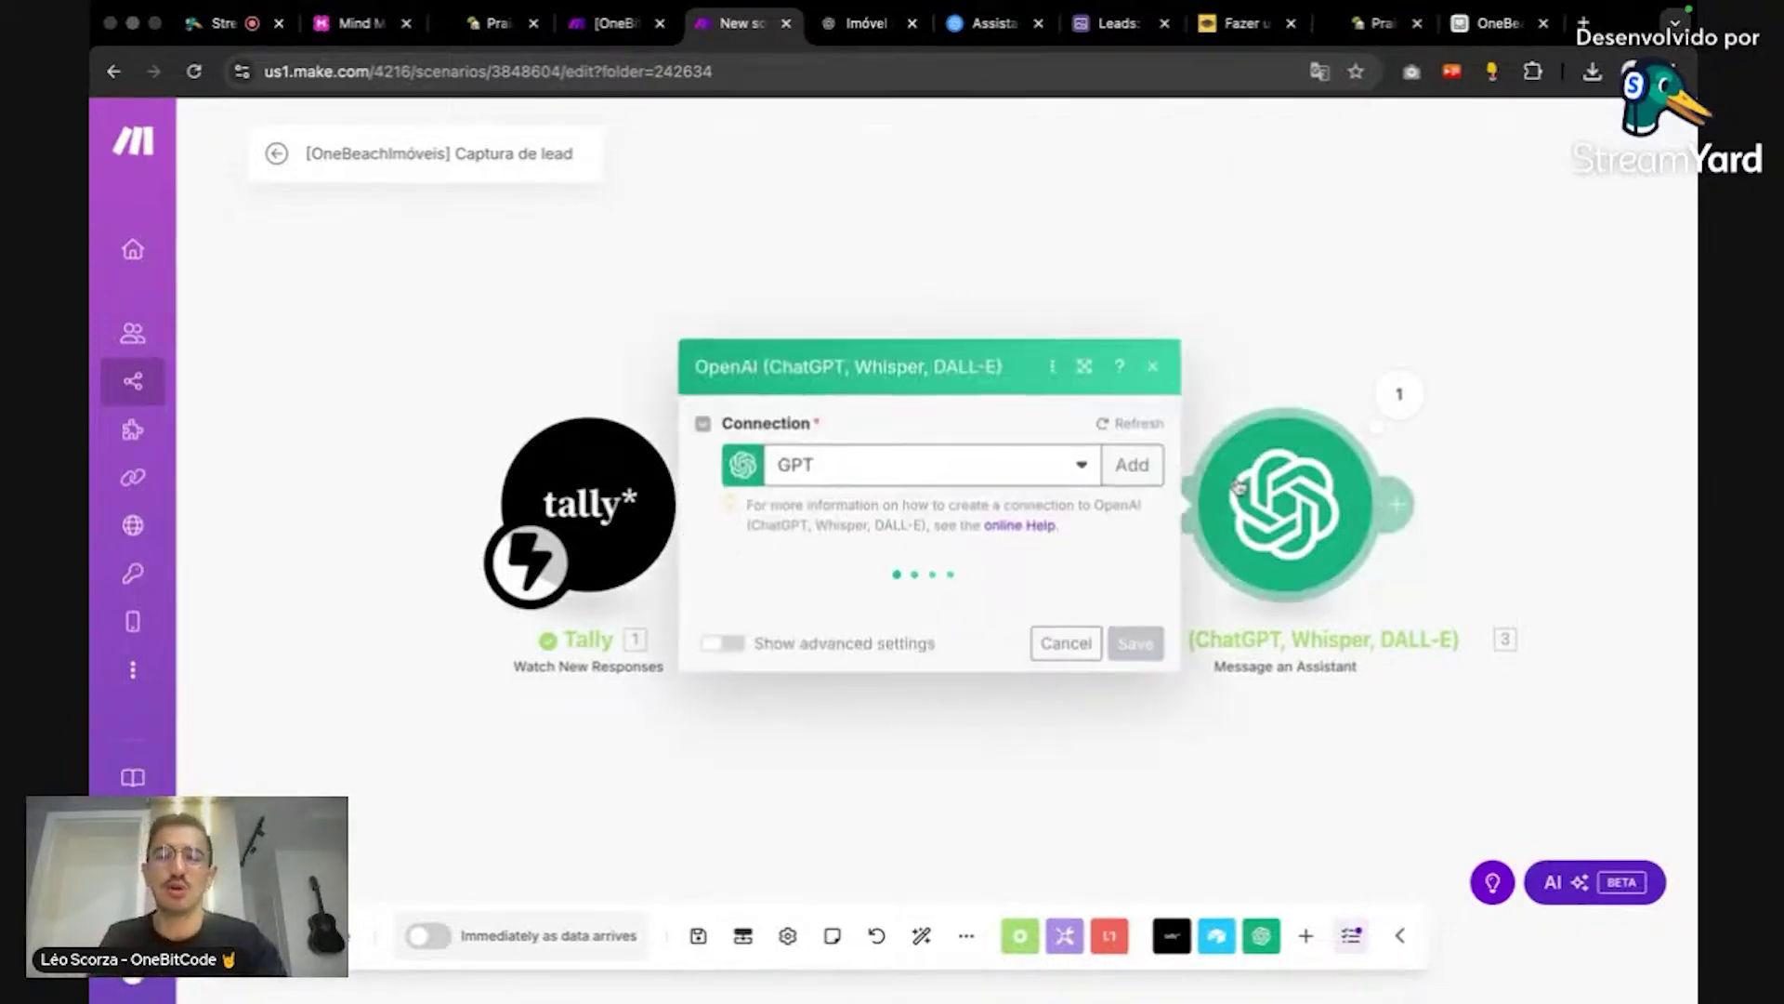
{"action": "left_click", "coordinate": [1331, 257]}
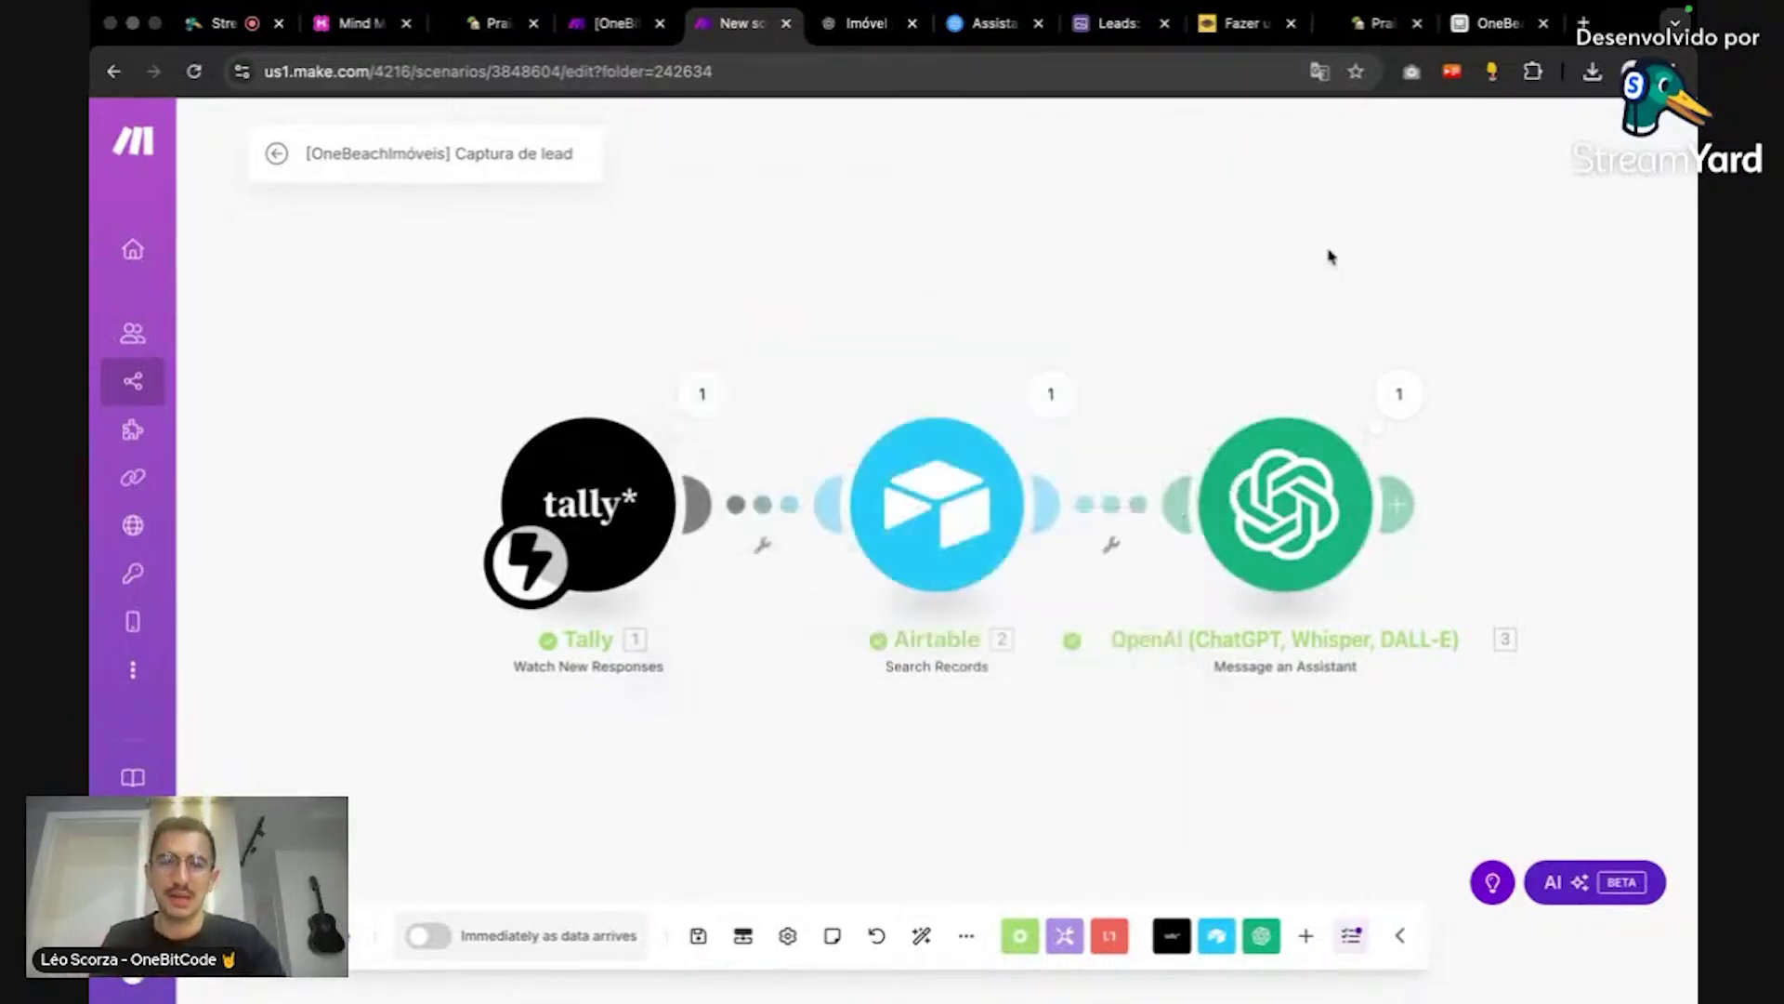
Step: Select the Residencial Horizonte Campeche description in the ChatGPT property example
{"action": "left_click", "coordinate": [845, 26]}
{"action": "scroll", "coordinate": [1036, 639], "scroll_direction": "up", "scroll_amount": 15}
{"action": "scroll", "coordinate": [1038, 637], "scroll_direction": "up", "scroll_amount": 20}
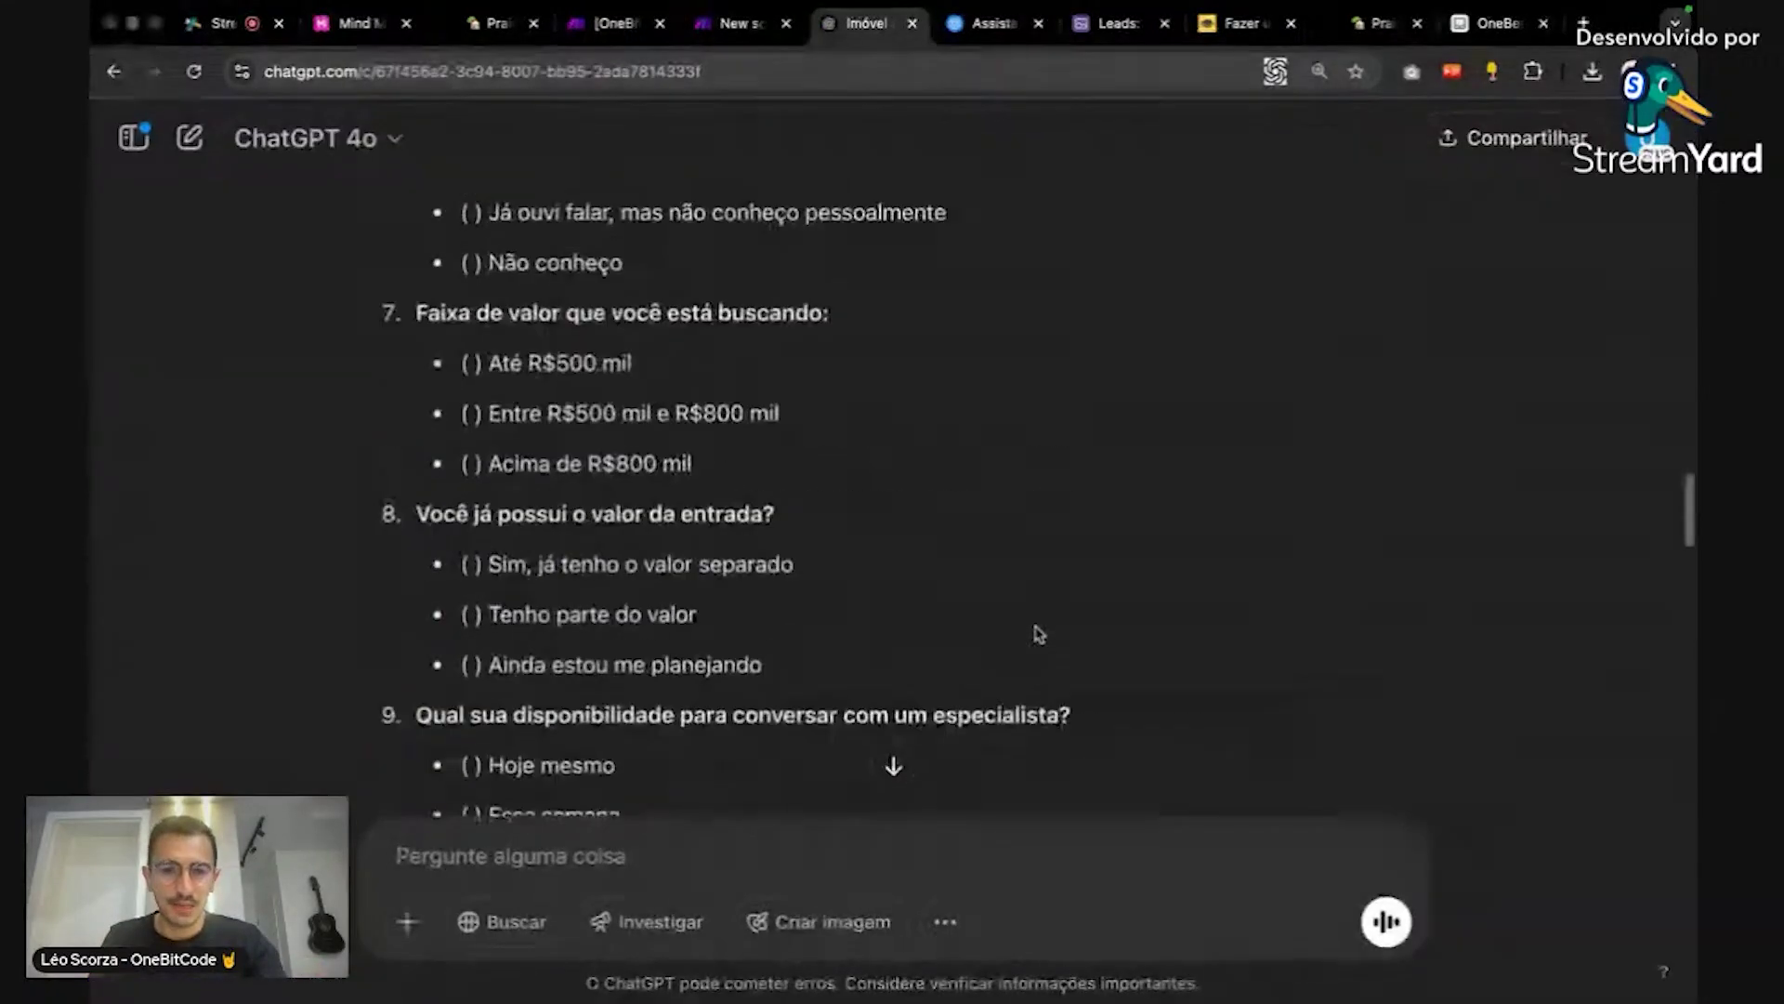
{"action": "scroll", "coordinate": [1038, 633], "scroll_direction": "up", "scroll_amount": 6}
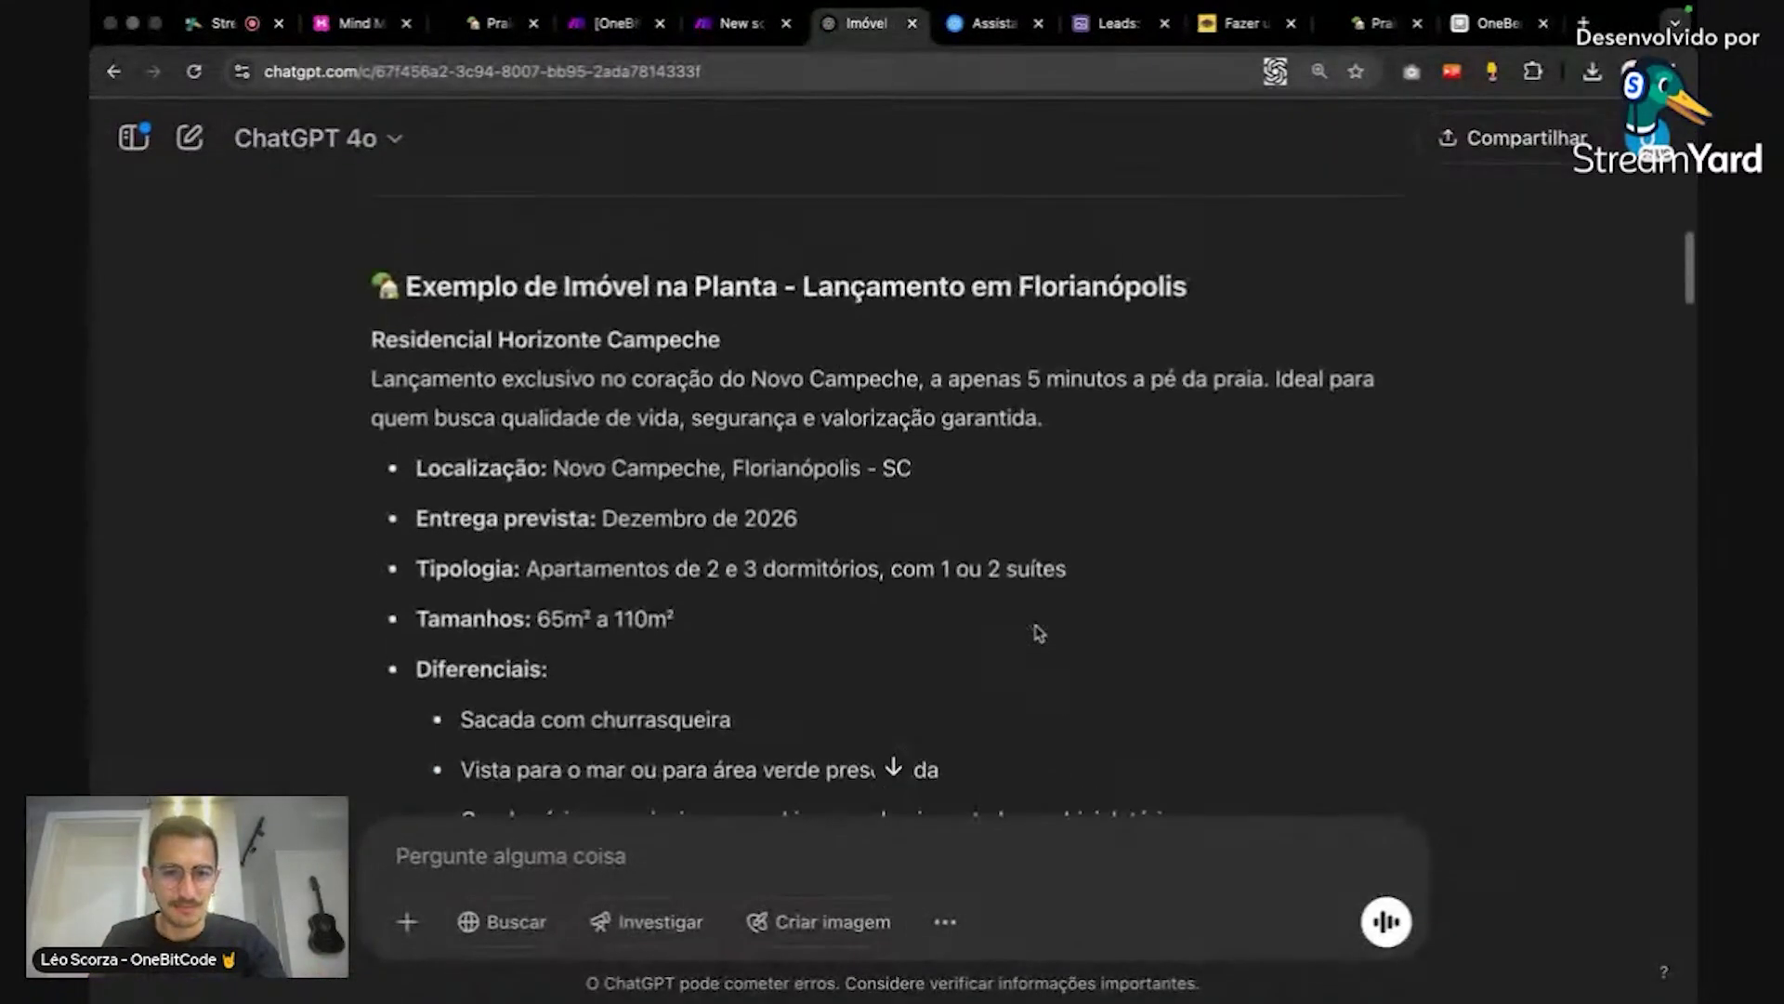
{"action": "left_click_drag", "start_coordinate": [374, 370], "coordinate": [1143, 437]}
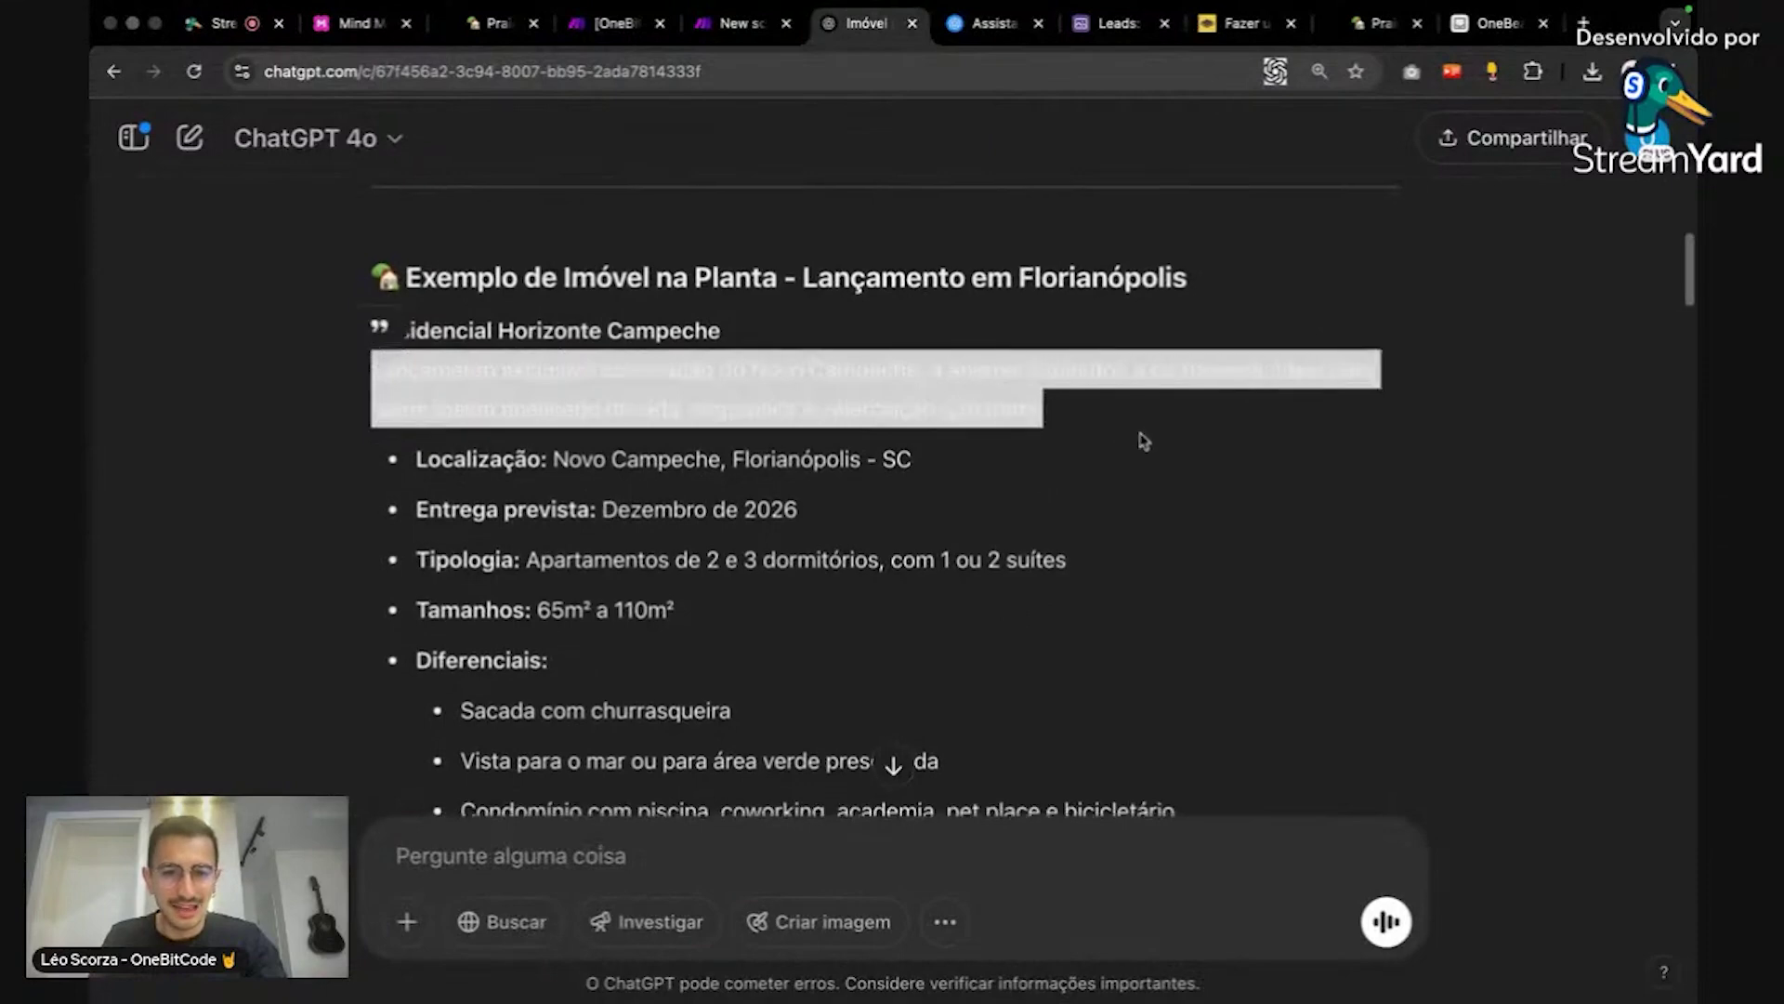
Step: Paste the copied launch text into row 1's Descrição cell in the Imóveis table
{"action": "left_click", "coordinate": [1453, 28]}
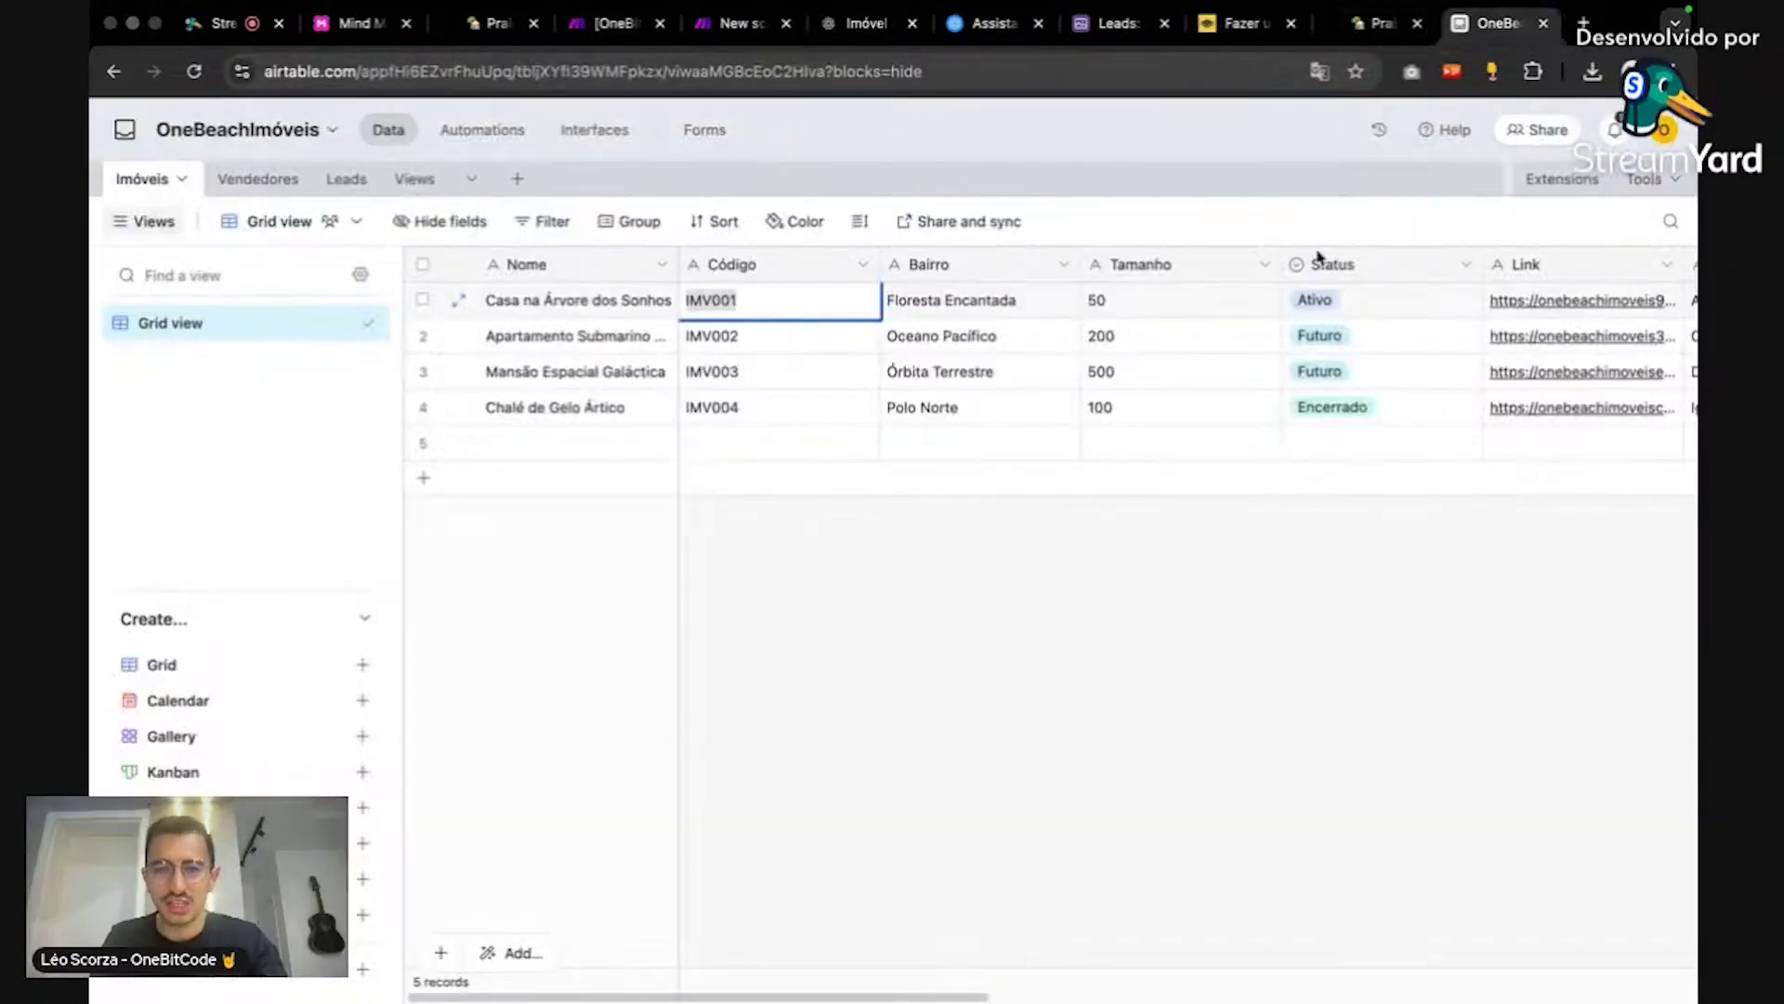
{"action": "left_click", "coordinate": [978, 309]}
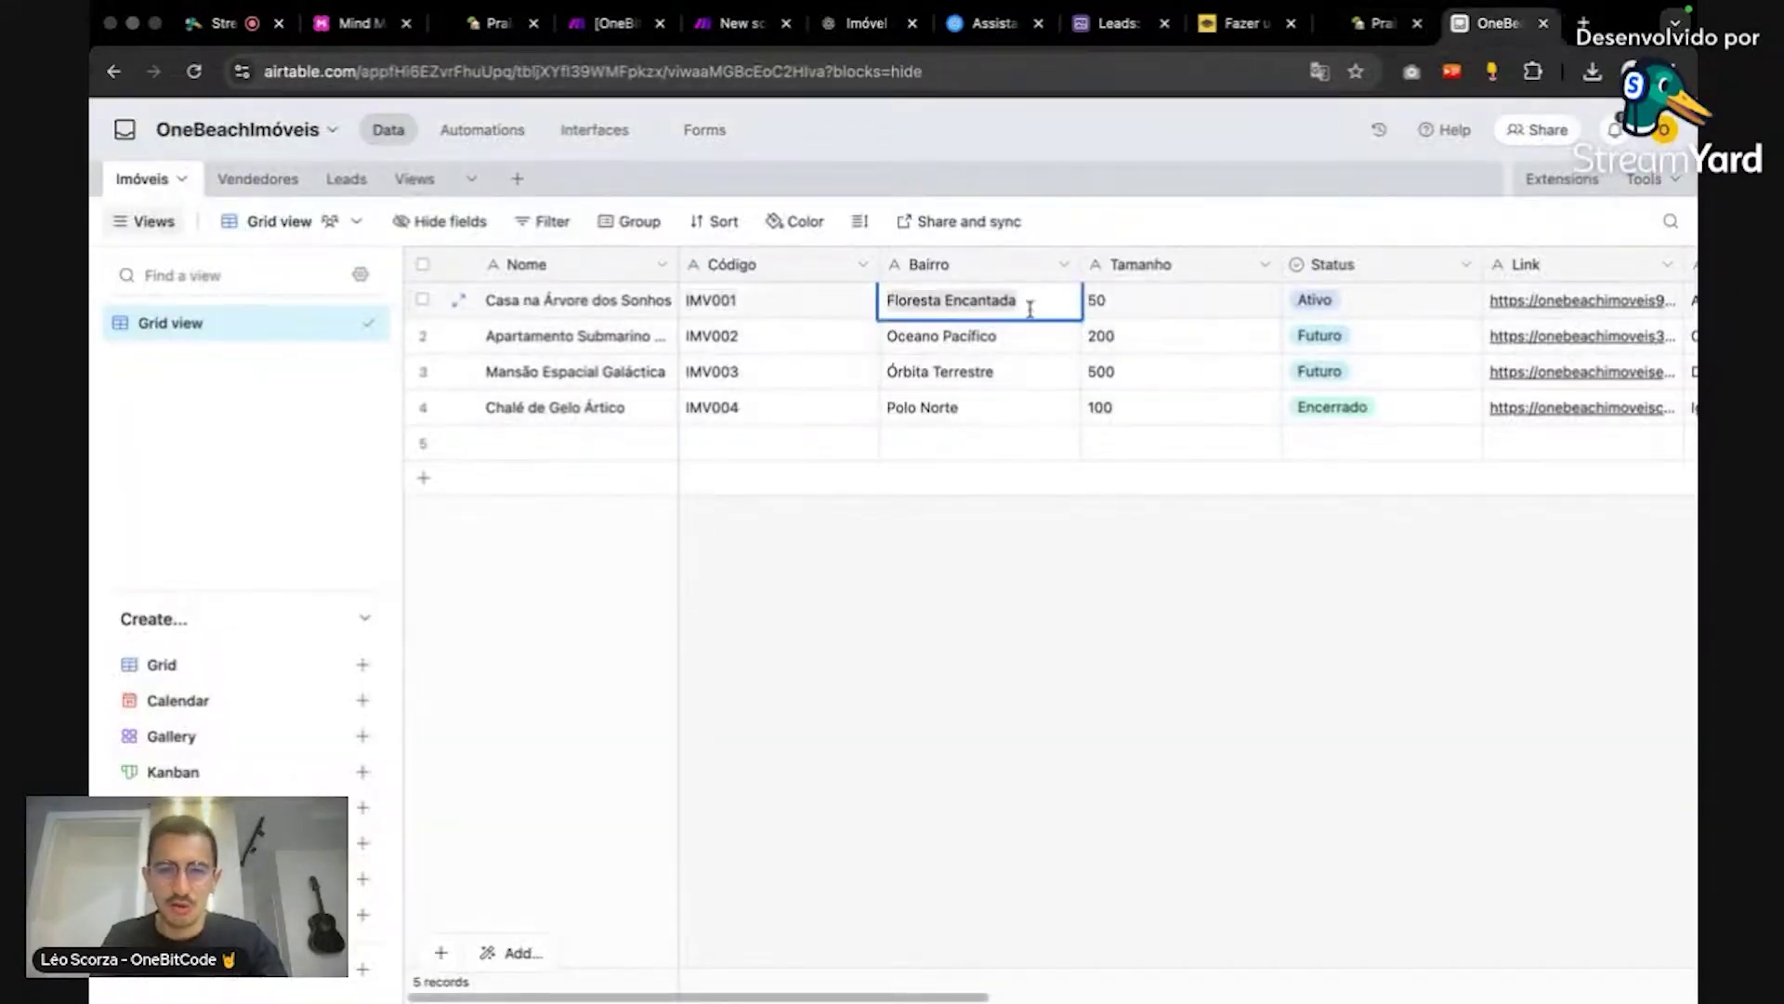
{"action": "left_click", "coordinate": [1120, 522]}
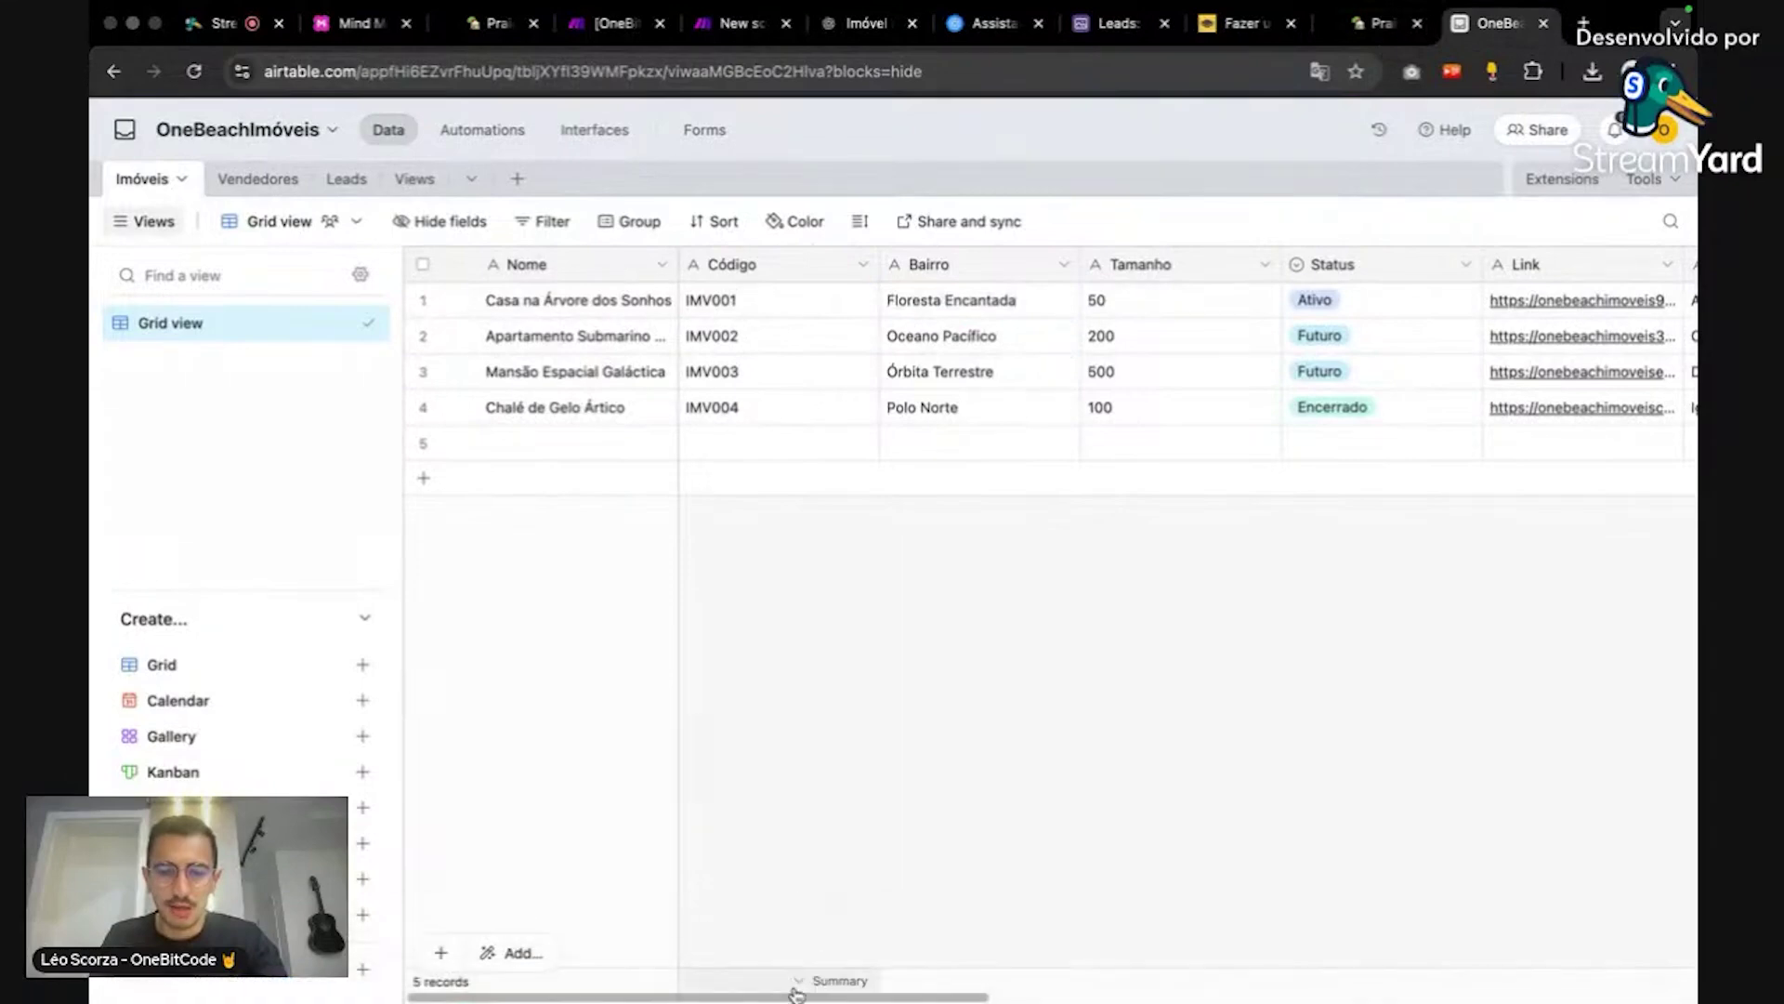
{"action": "left_click_drag", "start_coordinate": [797, 997], "coordinate": [1310, 952]}
{"action": "left_click", "coordinate": [850, 299]}
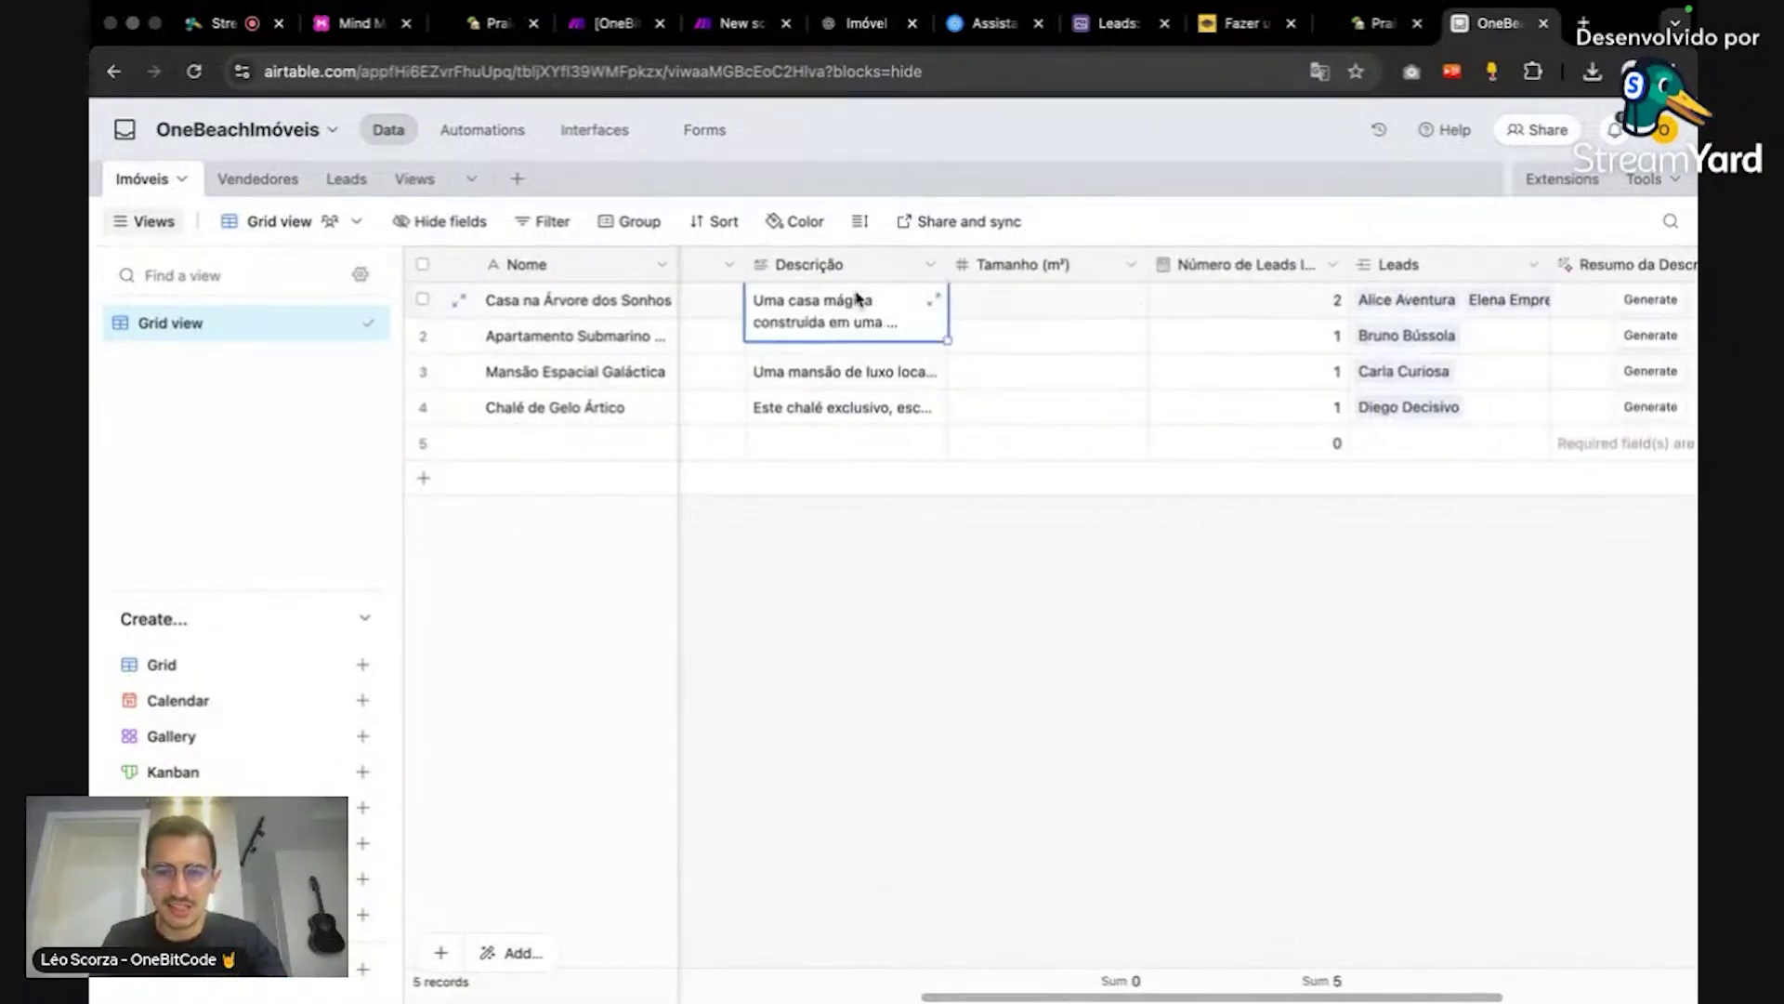
{"action": "type", "text": "Lançamento exclusivo no coração do Novo Campeche, a apenas 5 minutos a pé da praia. Ideal para quem busca qualidade de vida."}
{"action": "left_click", "coordinate": [997, 559]}
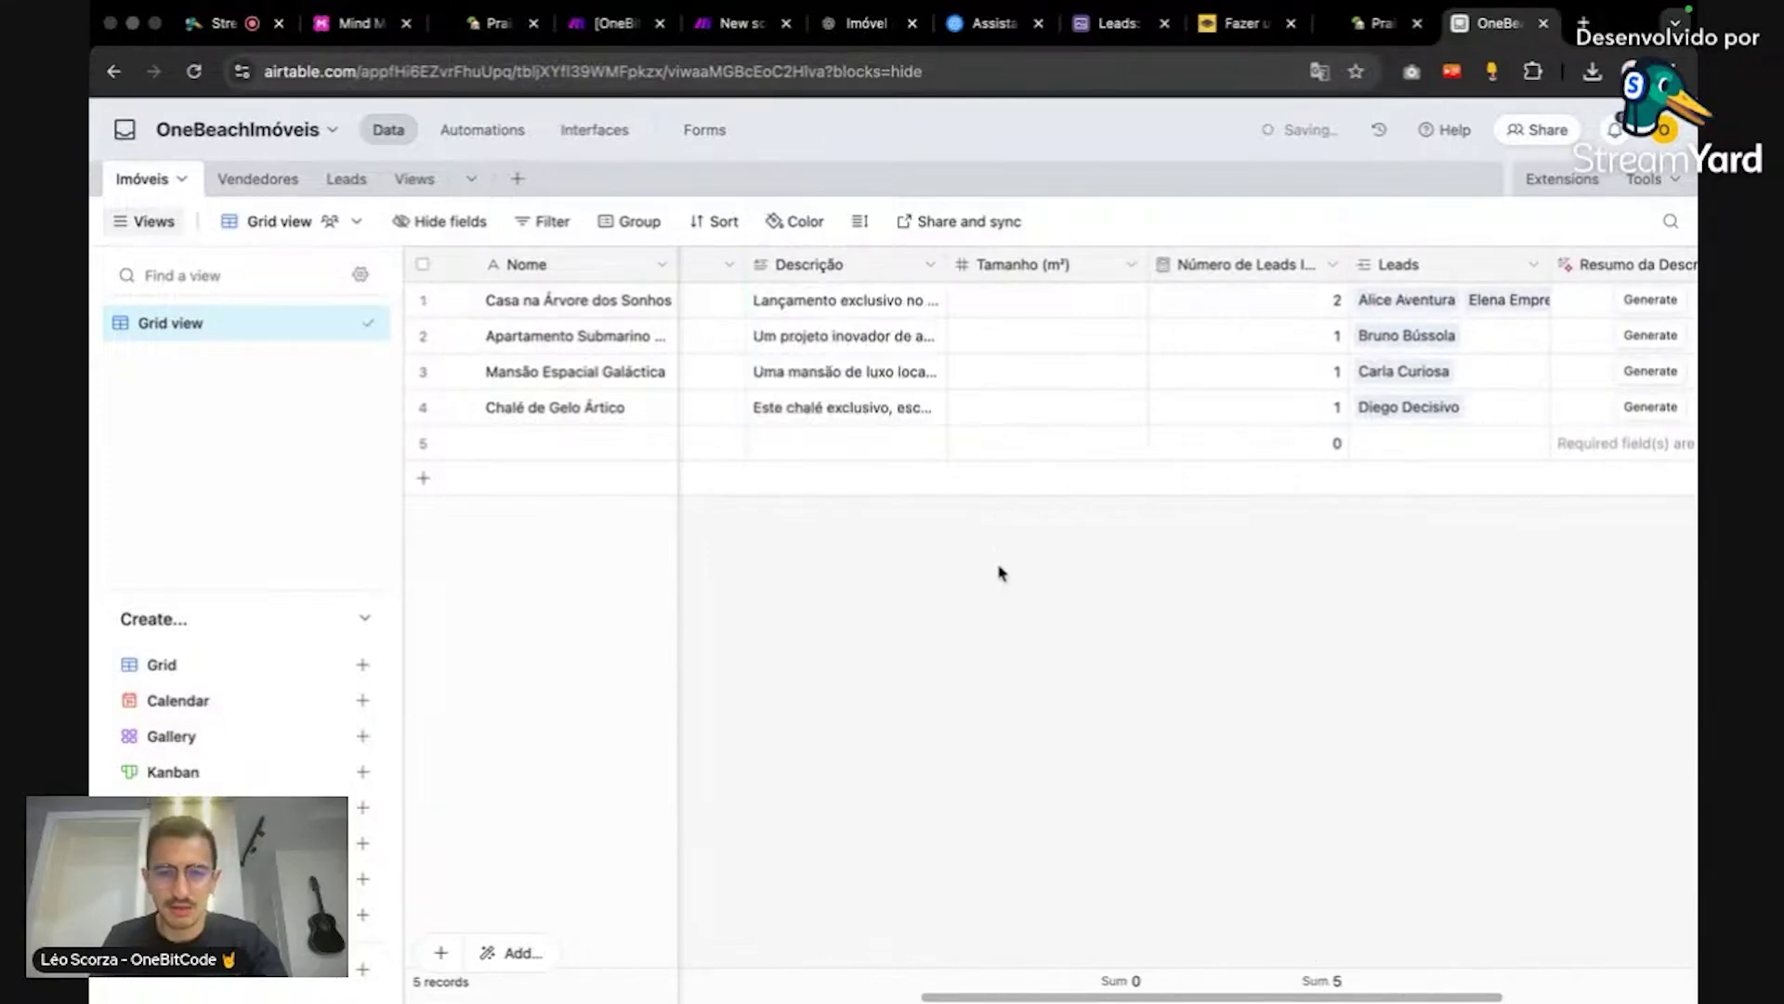
Step: Rename row 1's property from Casa na Árvore dos Sonhos to PraiaLife
{"action": "left_click_drag", "start_coordinate": [1068, 997], "coordinate": [554, 997]}
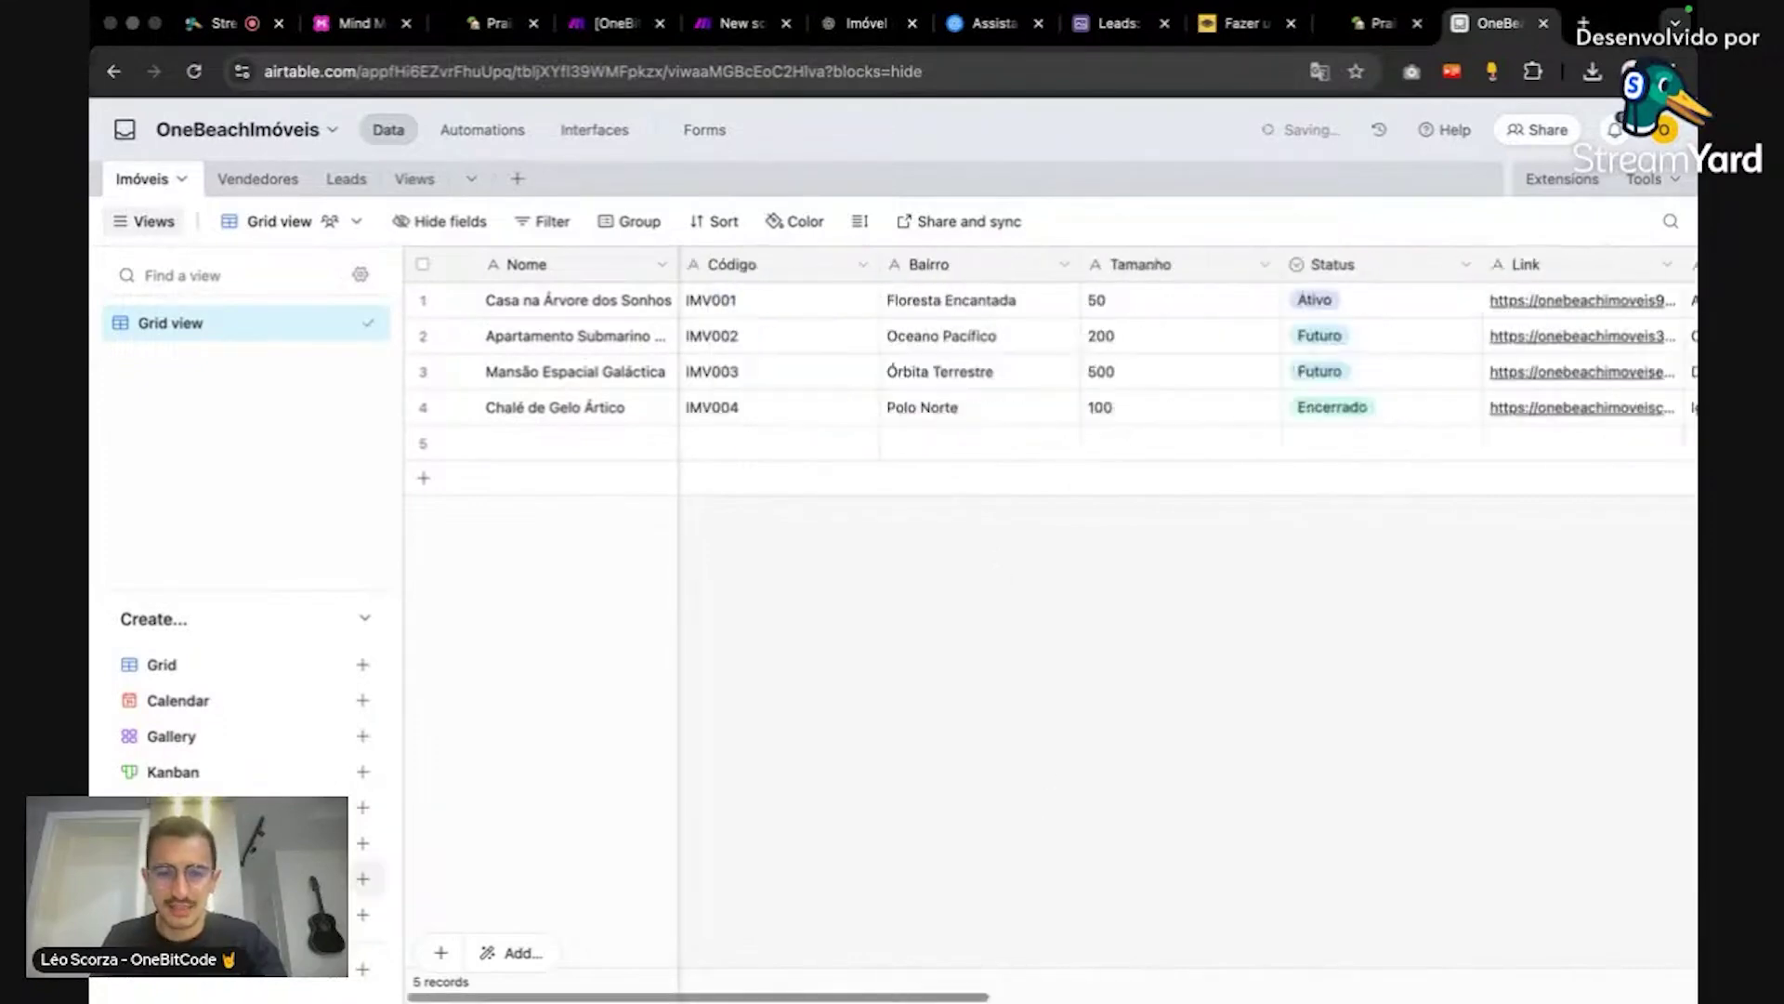
{"action": "left_click", "coordinate": [644, 298]}
{"action": "type", "text": "PraiaLife"}
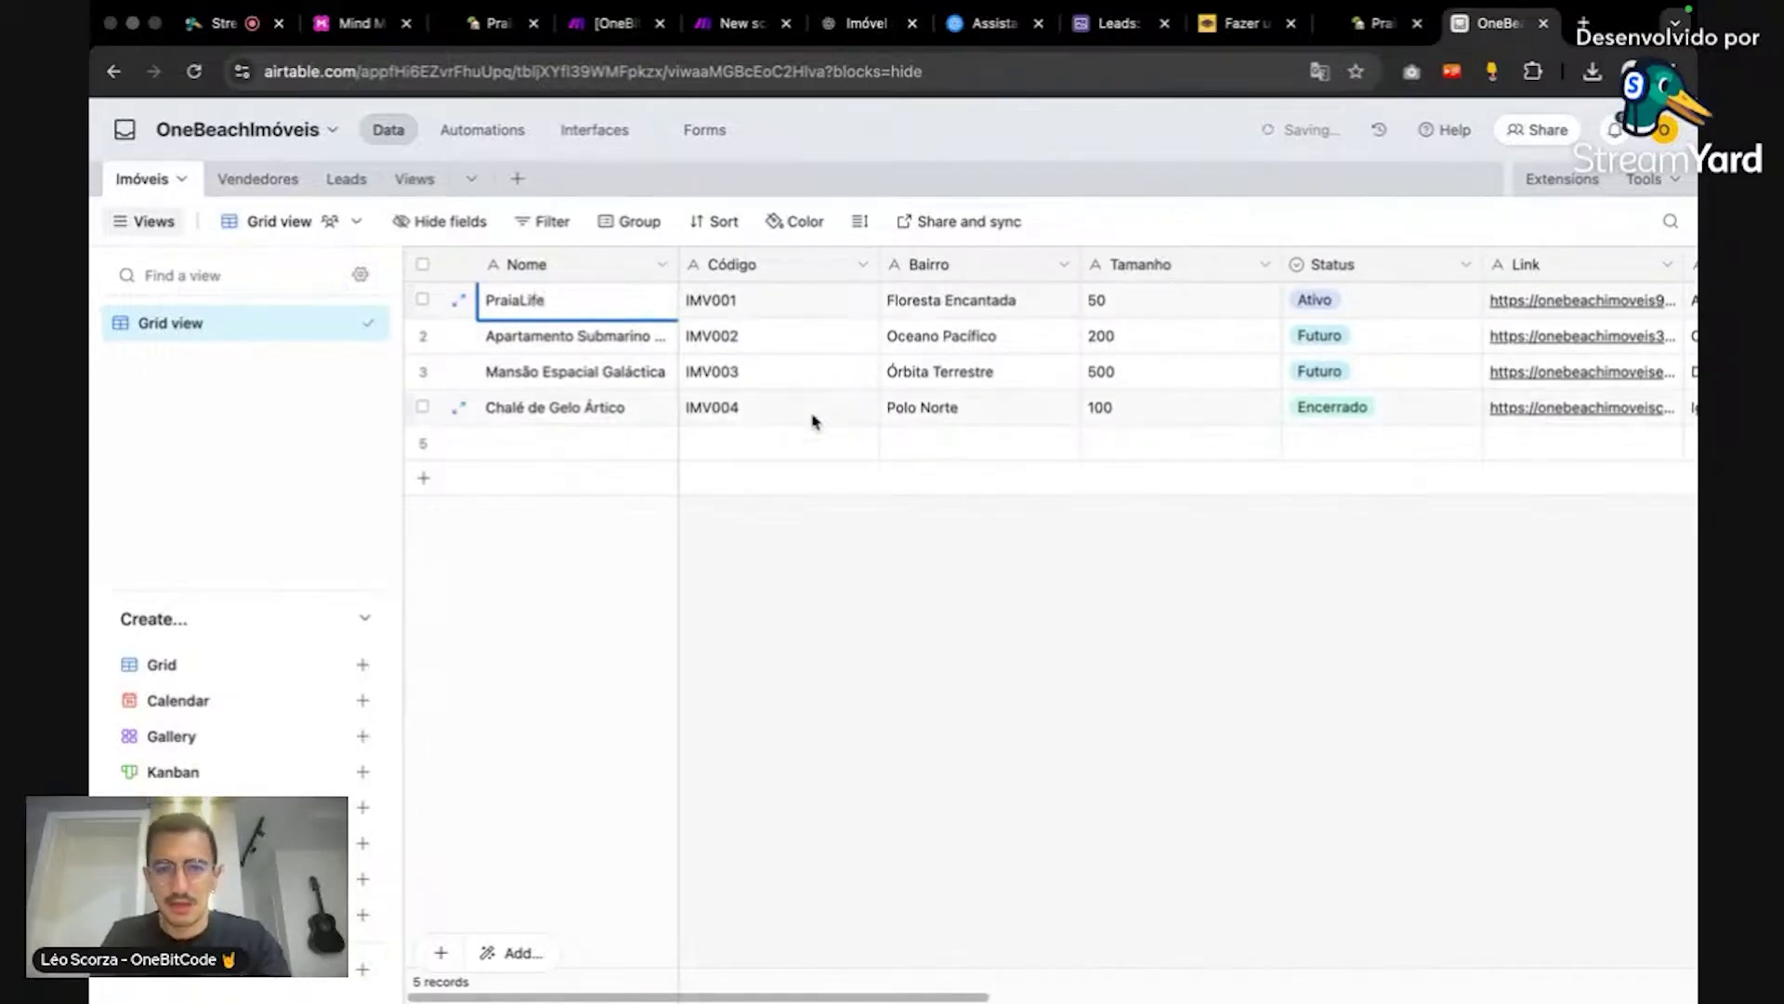
{"action": "left_click", "coordinate": [884, 549]}
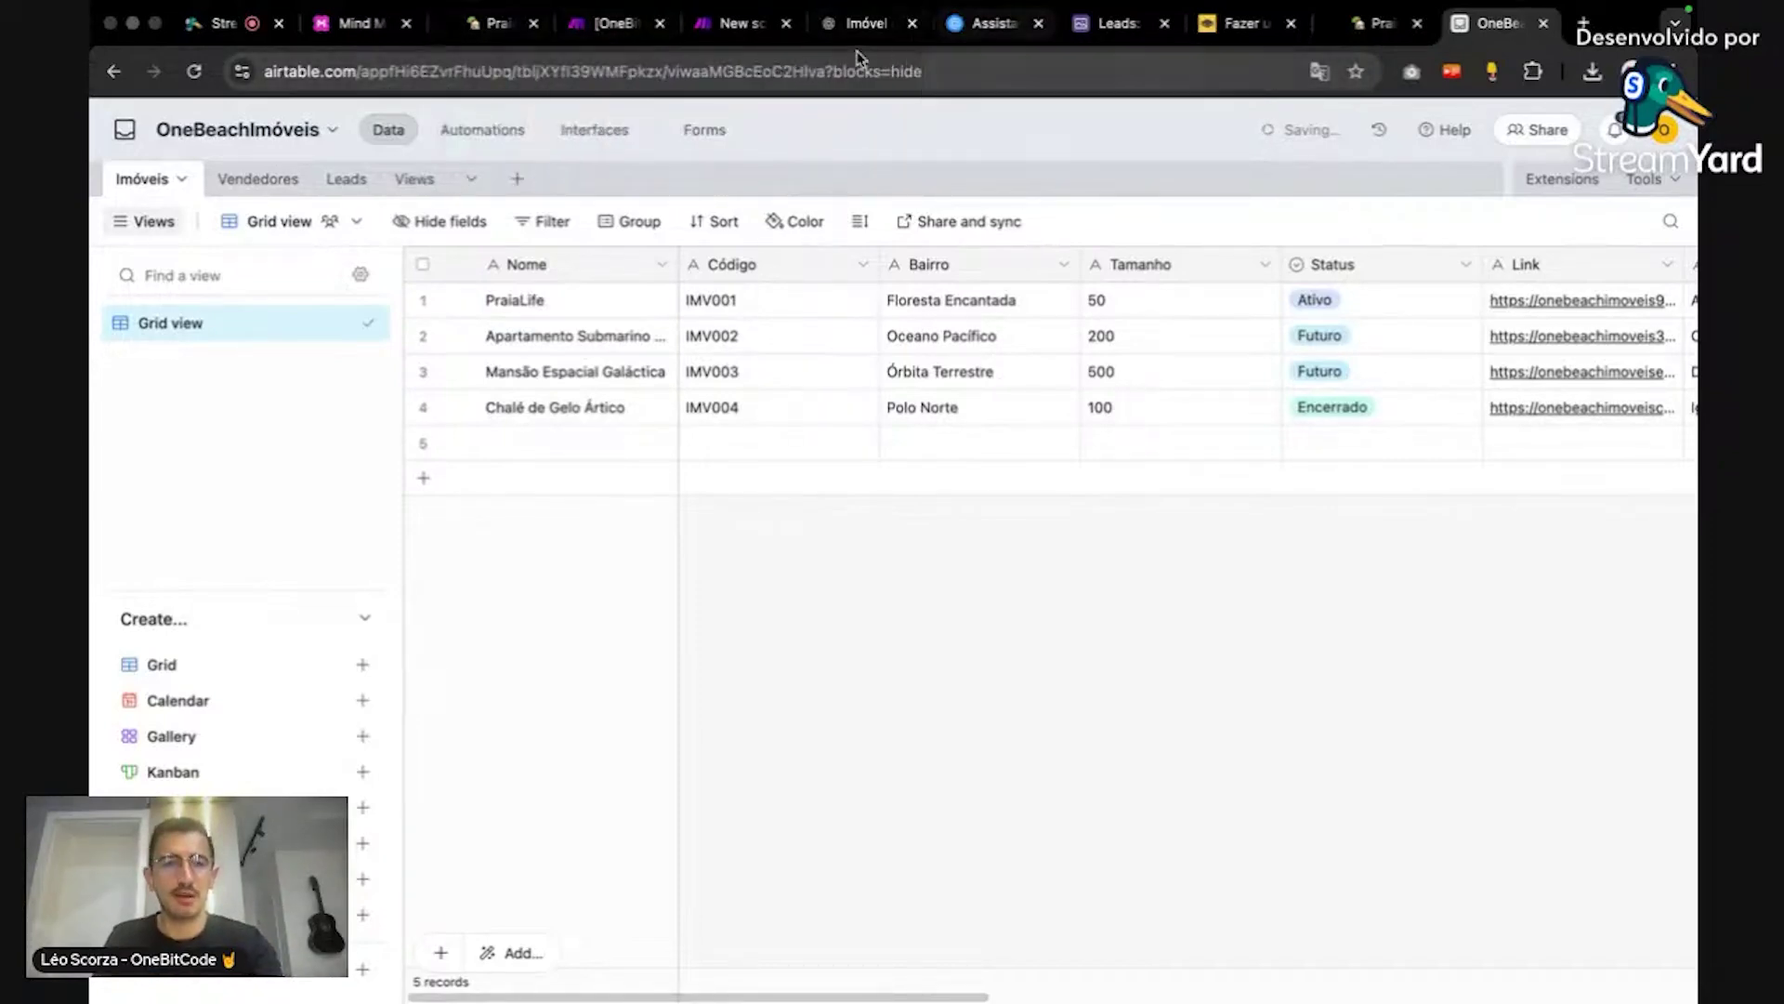
Step: Pan across the Tally, Airtable and OpenAI modules in the Make scenario, then go to StreamYard
{"action": "left_click", "coordinate": [724, 28]}
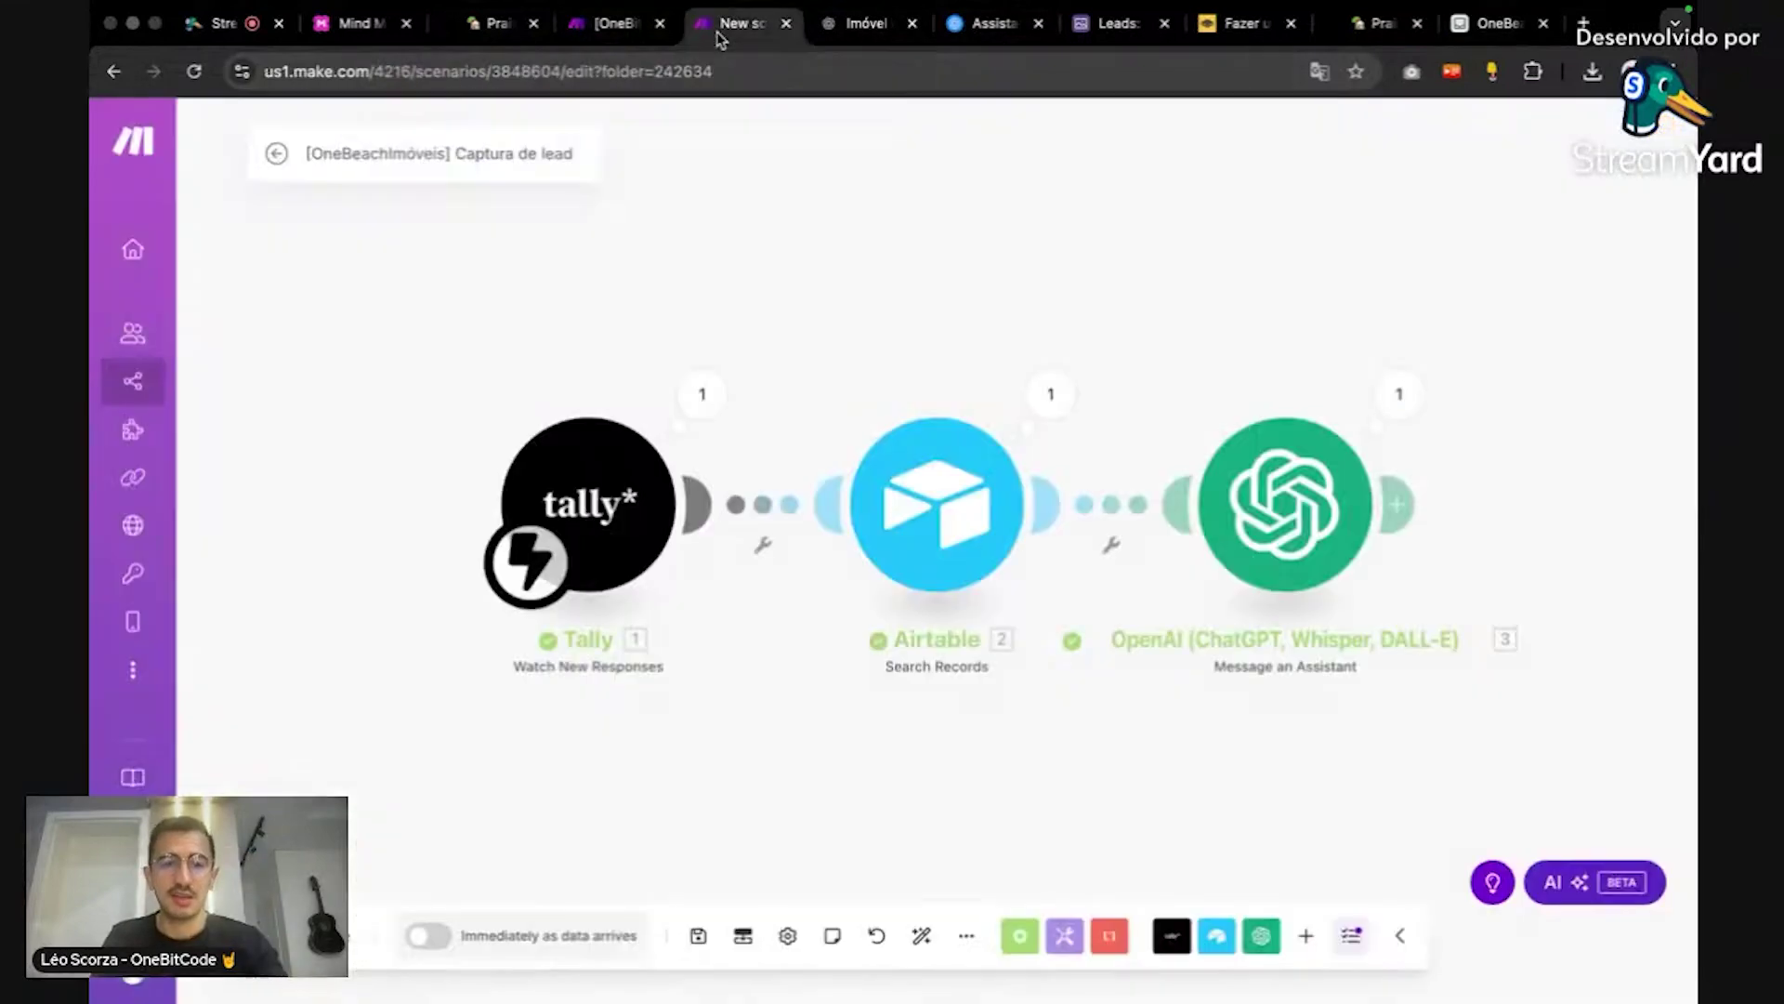
{"action": "left_click_drag", "start_coordinate": [1205, 292], "coordinate": [1006, 270]}
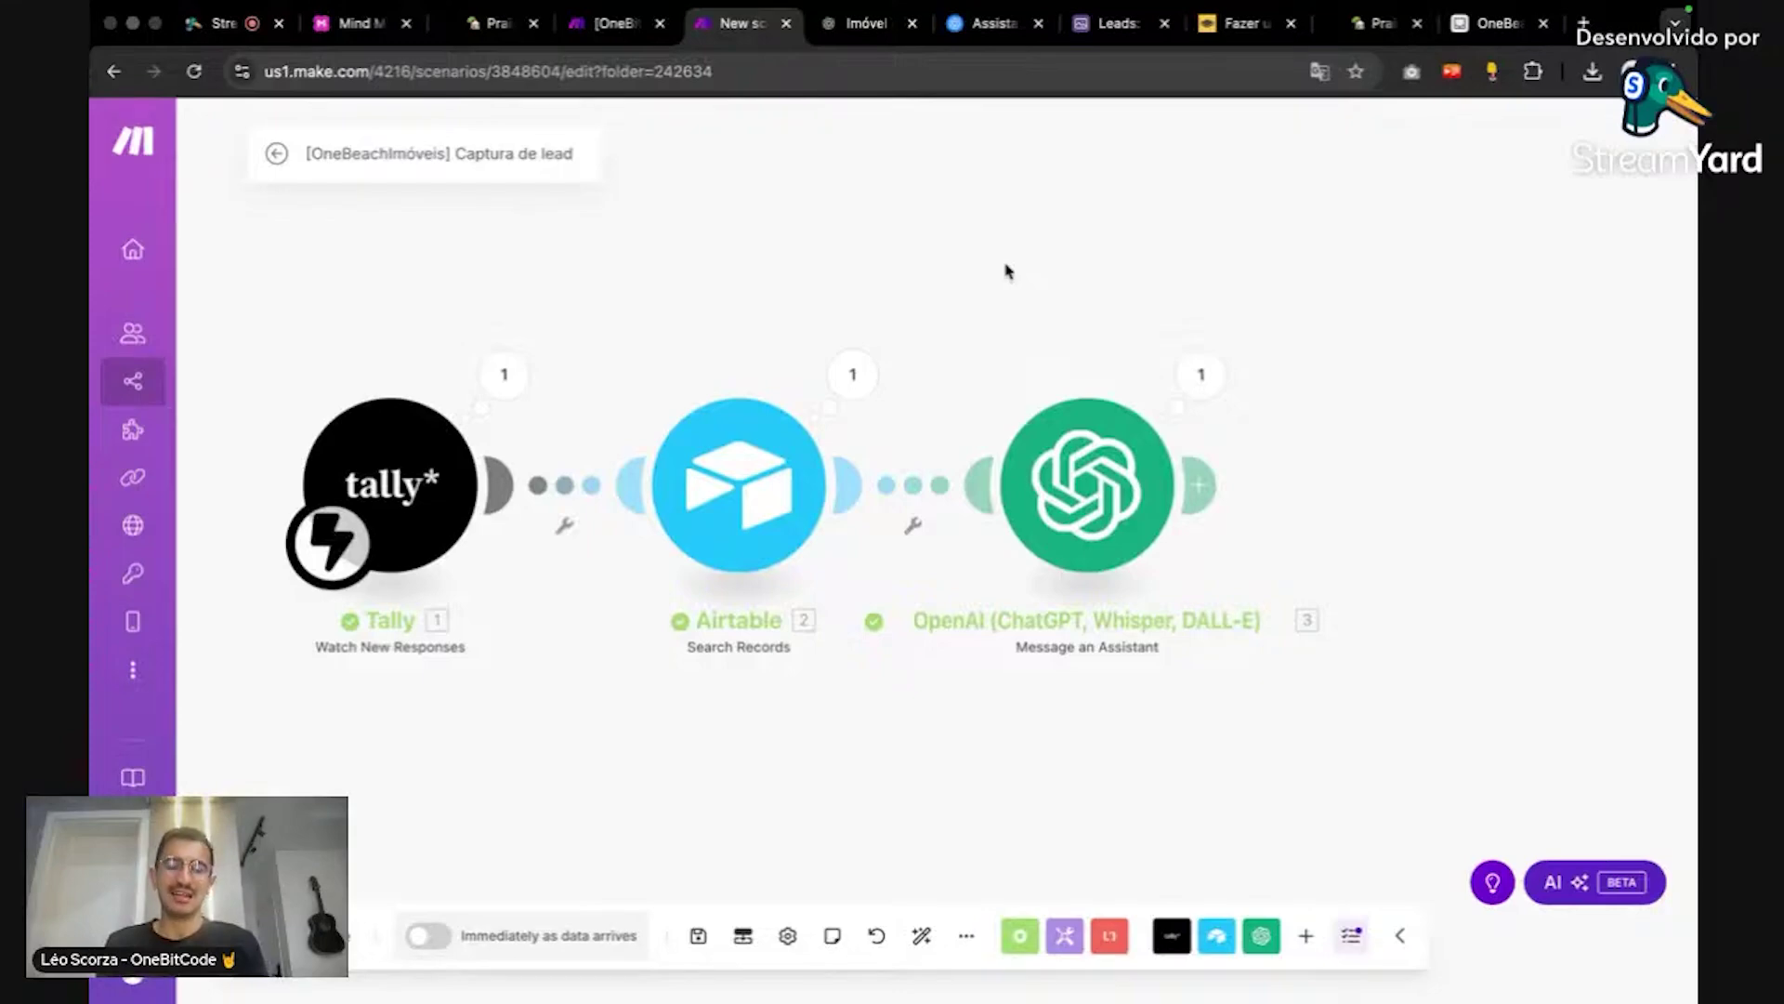
{"action": "scroll", "coordinate": [1329, 421], "scroll_direction": "right", "scroll_amount": 5}
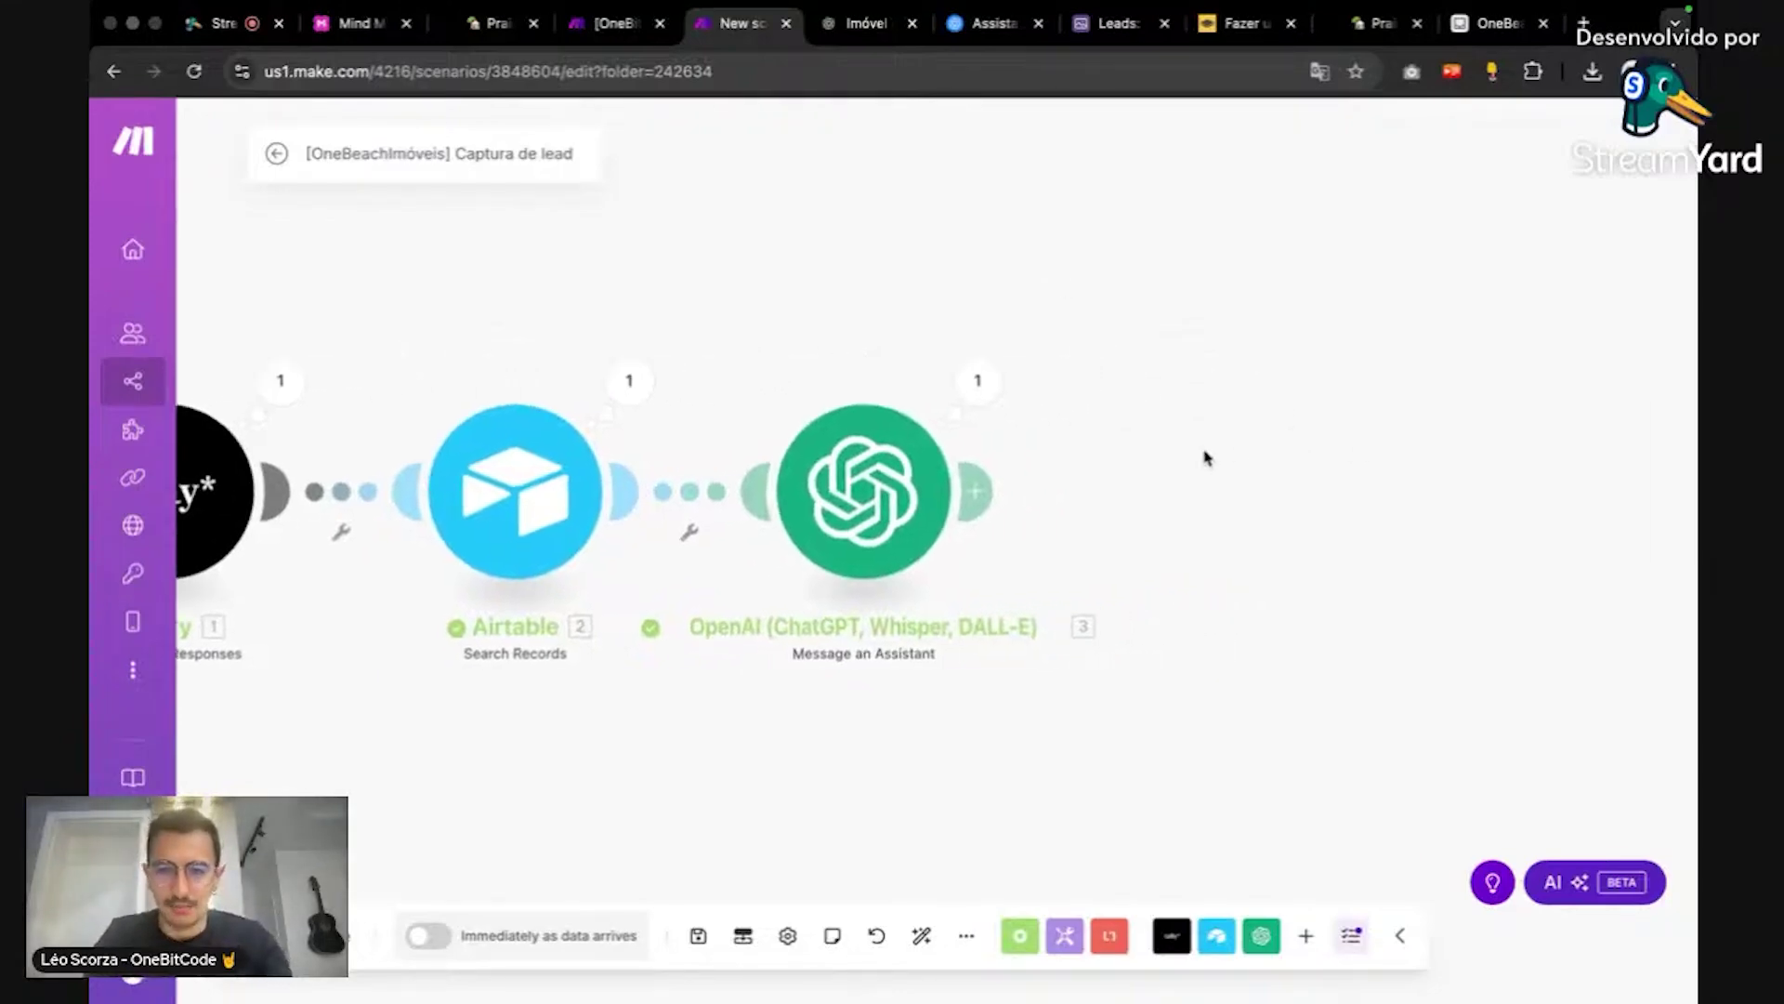
{"action": "left_click", "coordinate": [215, 28]}
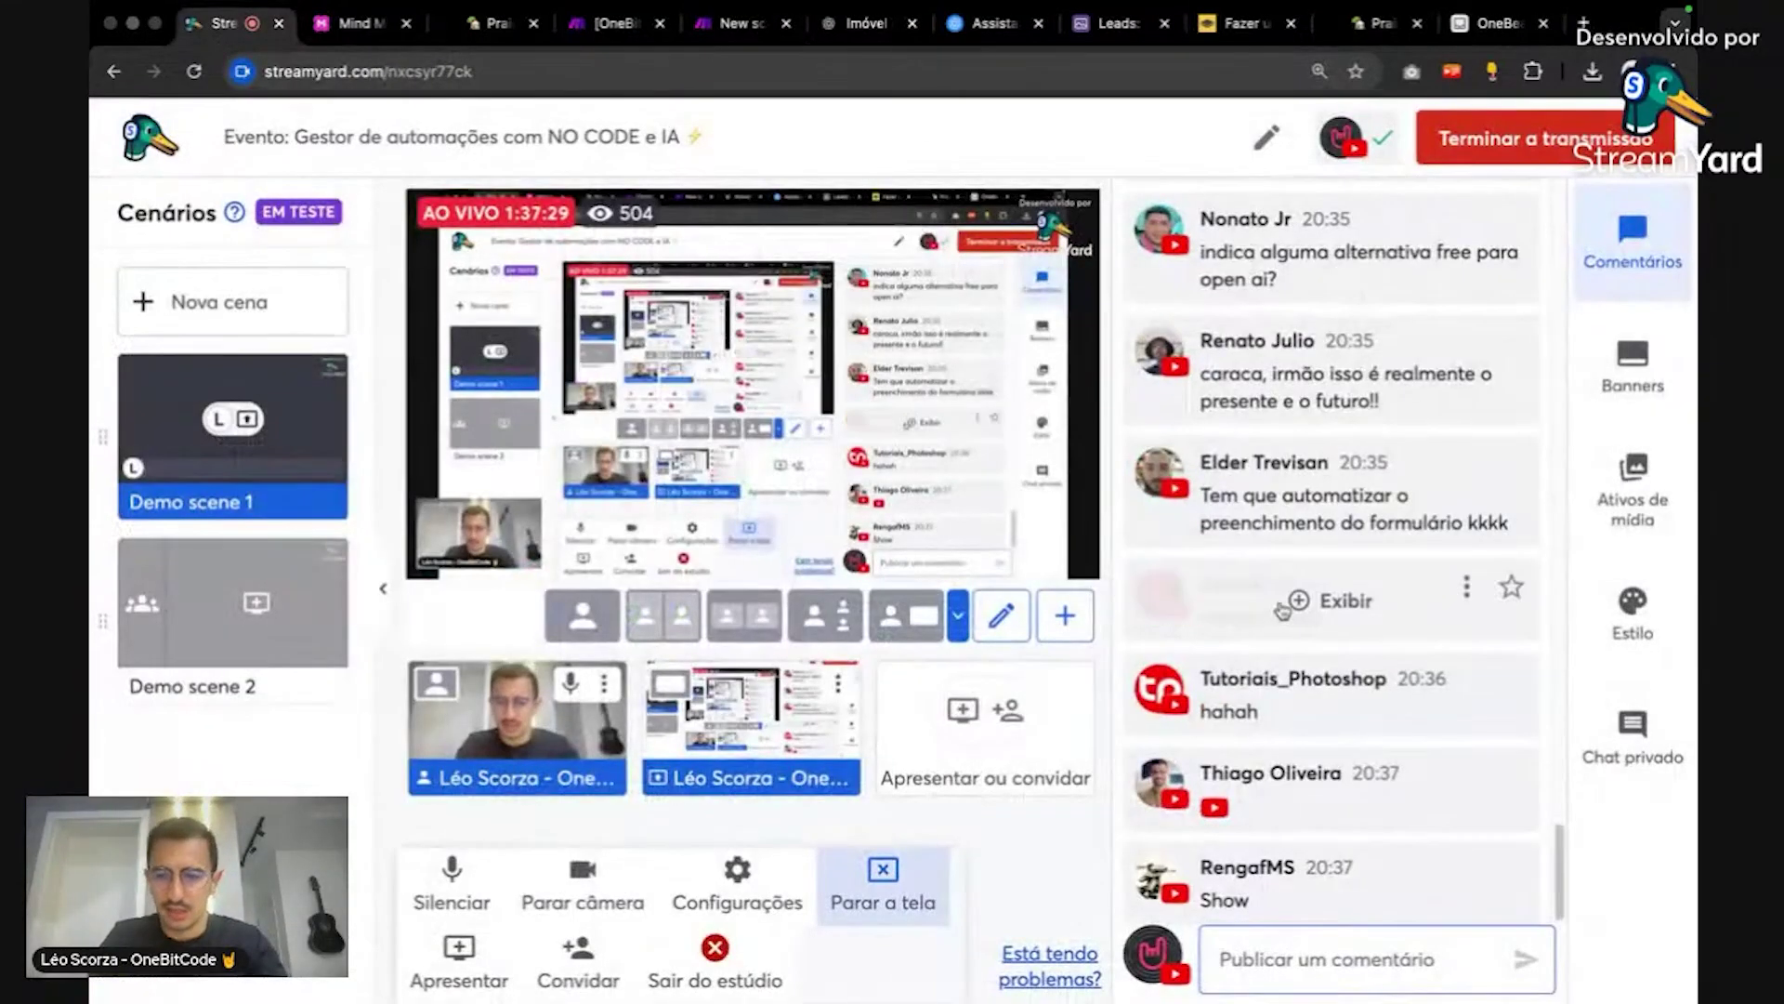
Step: Scroll through the viewers' Comentários chat, then go back to the Make scenario editor
{"action": "mouse_move", "coordinate": [1442, 762]}
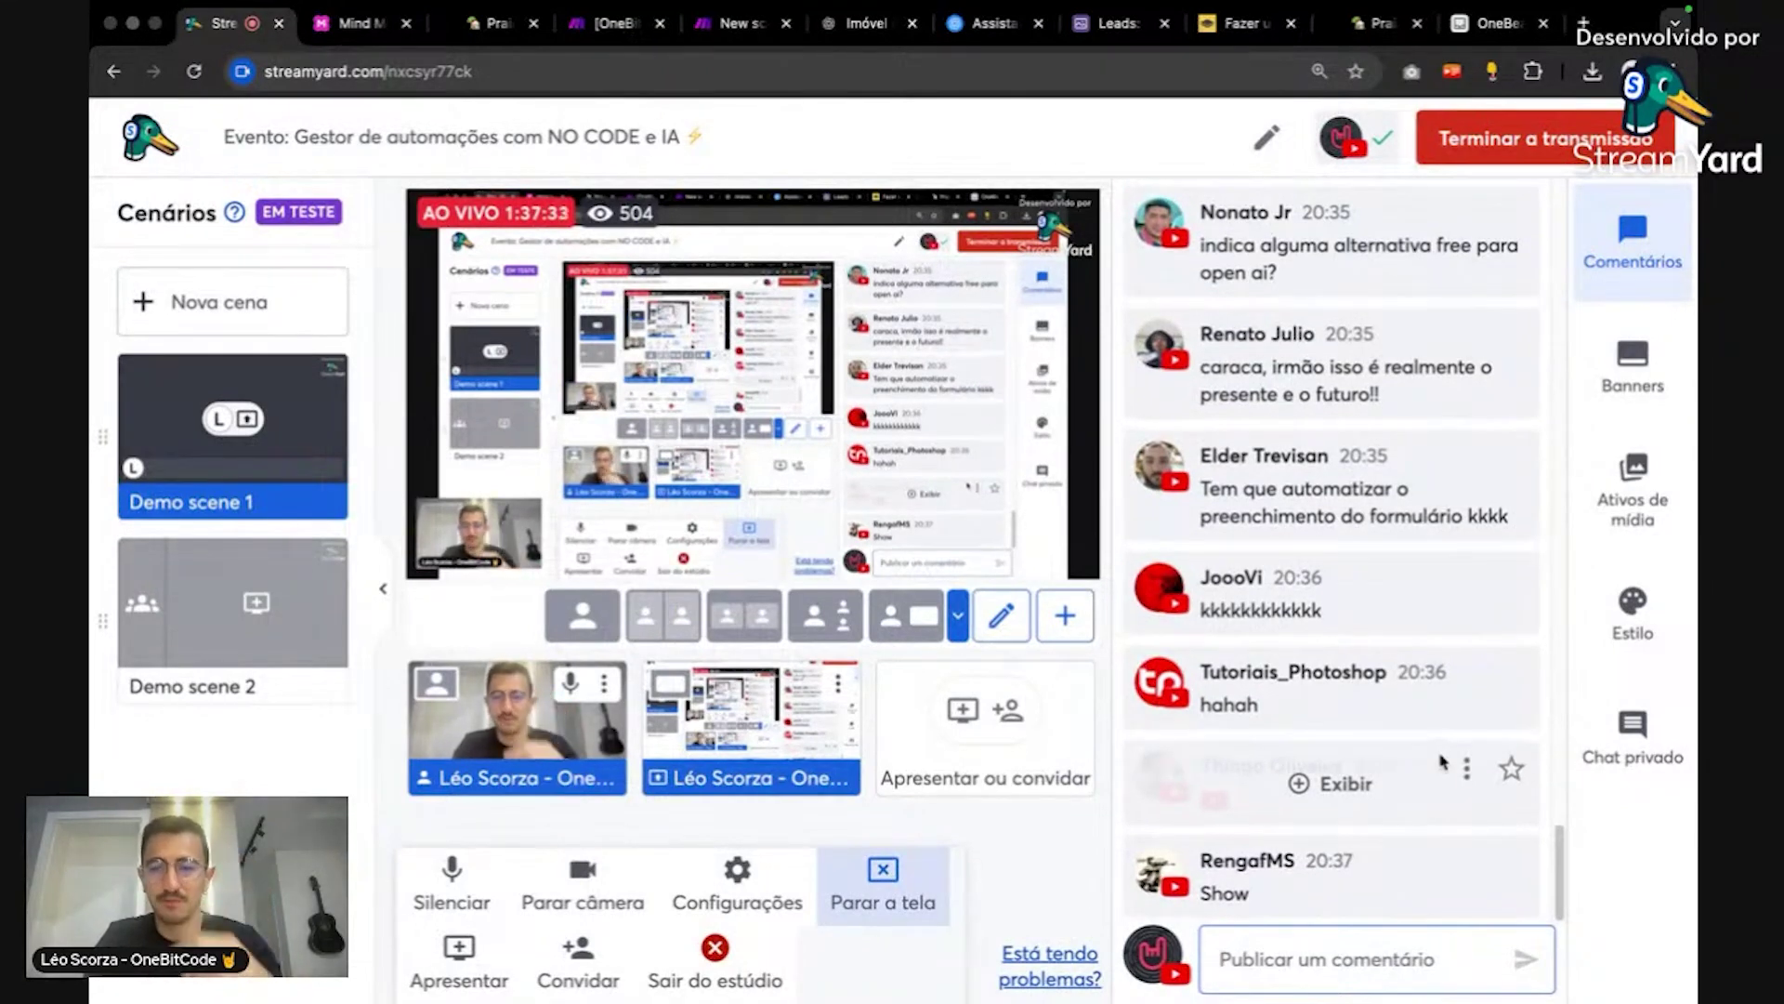
{"action": "scroll", "coordinate": [1445, 757], "scroll_direction": "up", "scroll_amount": 3}
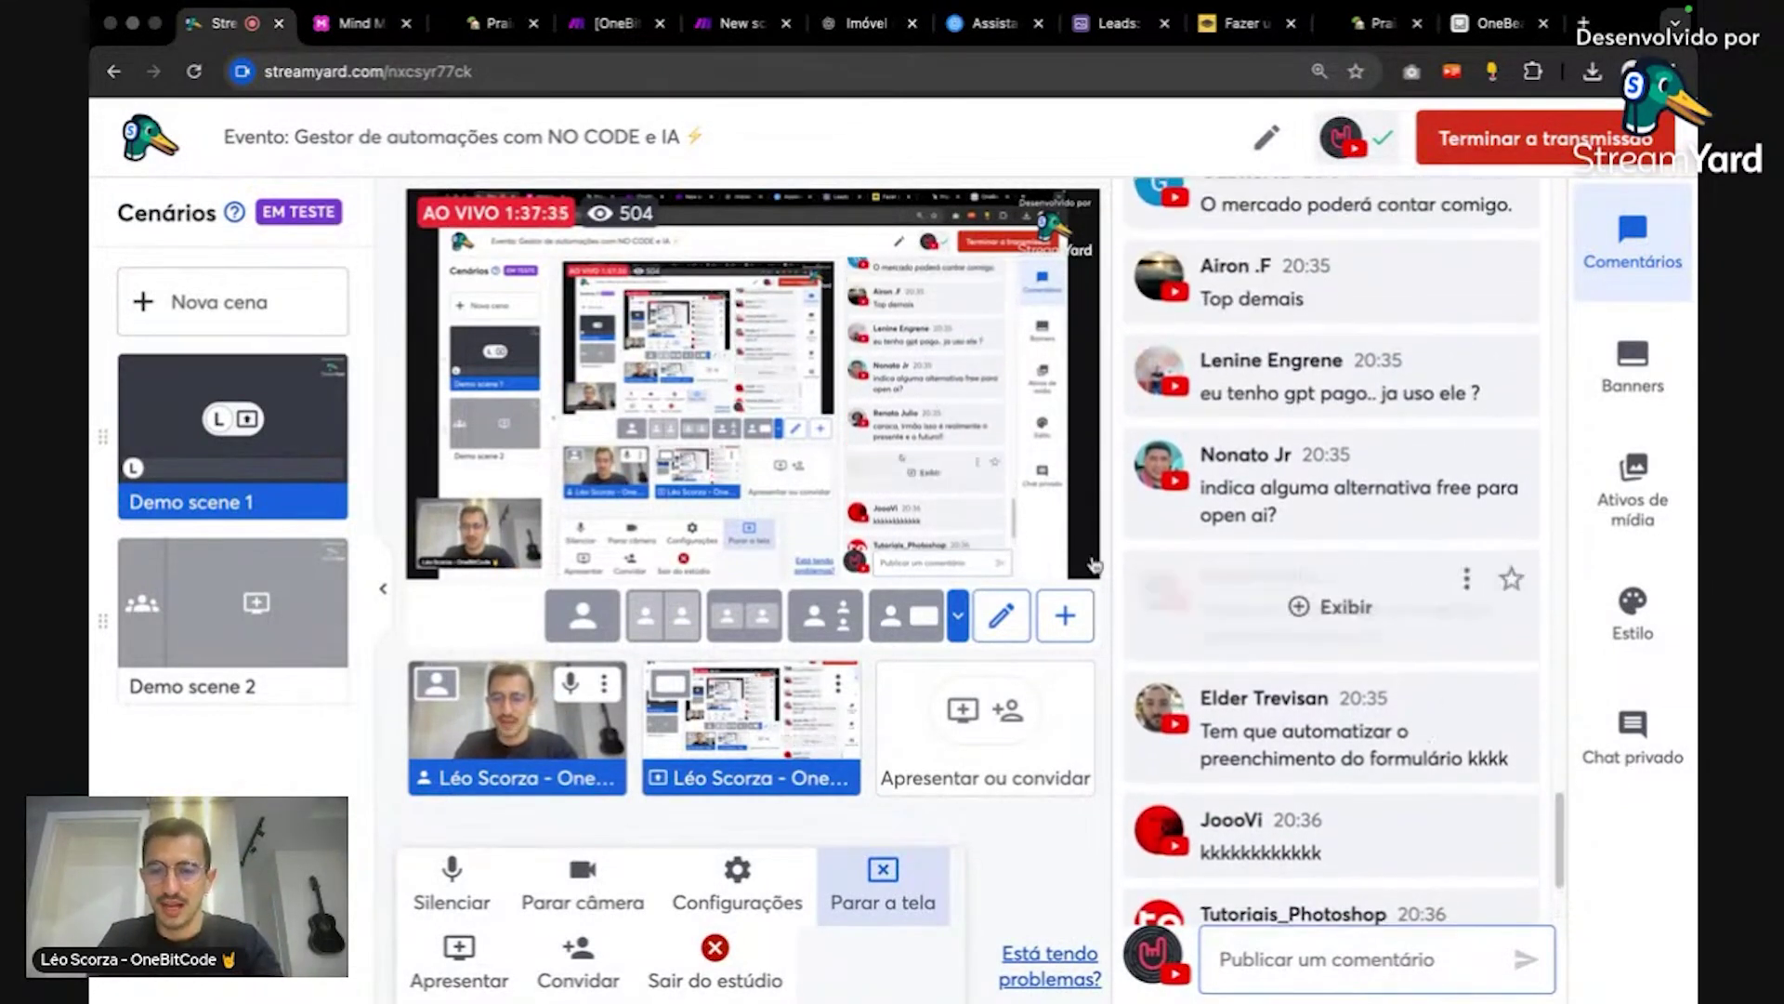
{"action": "scroll", "coordinate": [1403, 647], "scroll_direction": "up", "scroll_amount": 1}
{"action": "mouse_move", "coordinate": [1508, 297]}
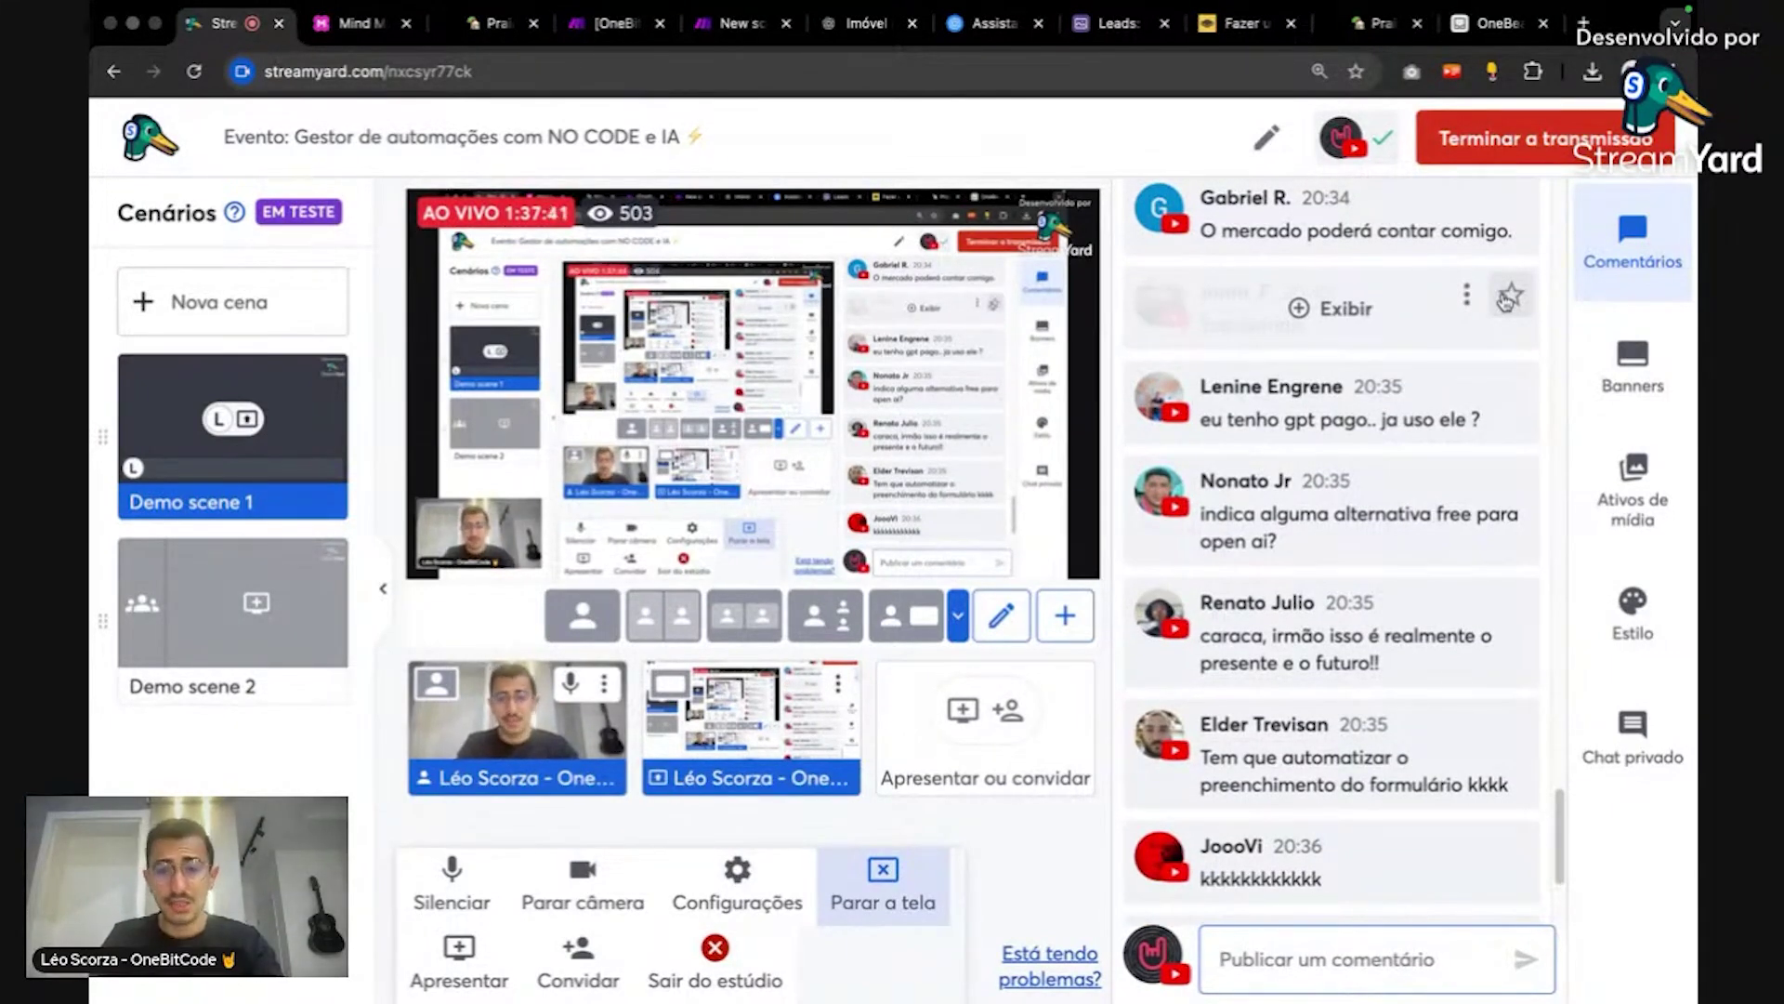
{"action": "scroll", "coordinate": [1420, 340], "scroll_direction": "up", "scroll_amount": 1}
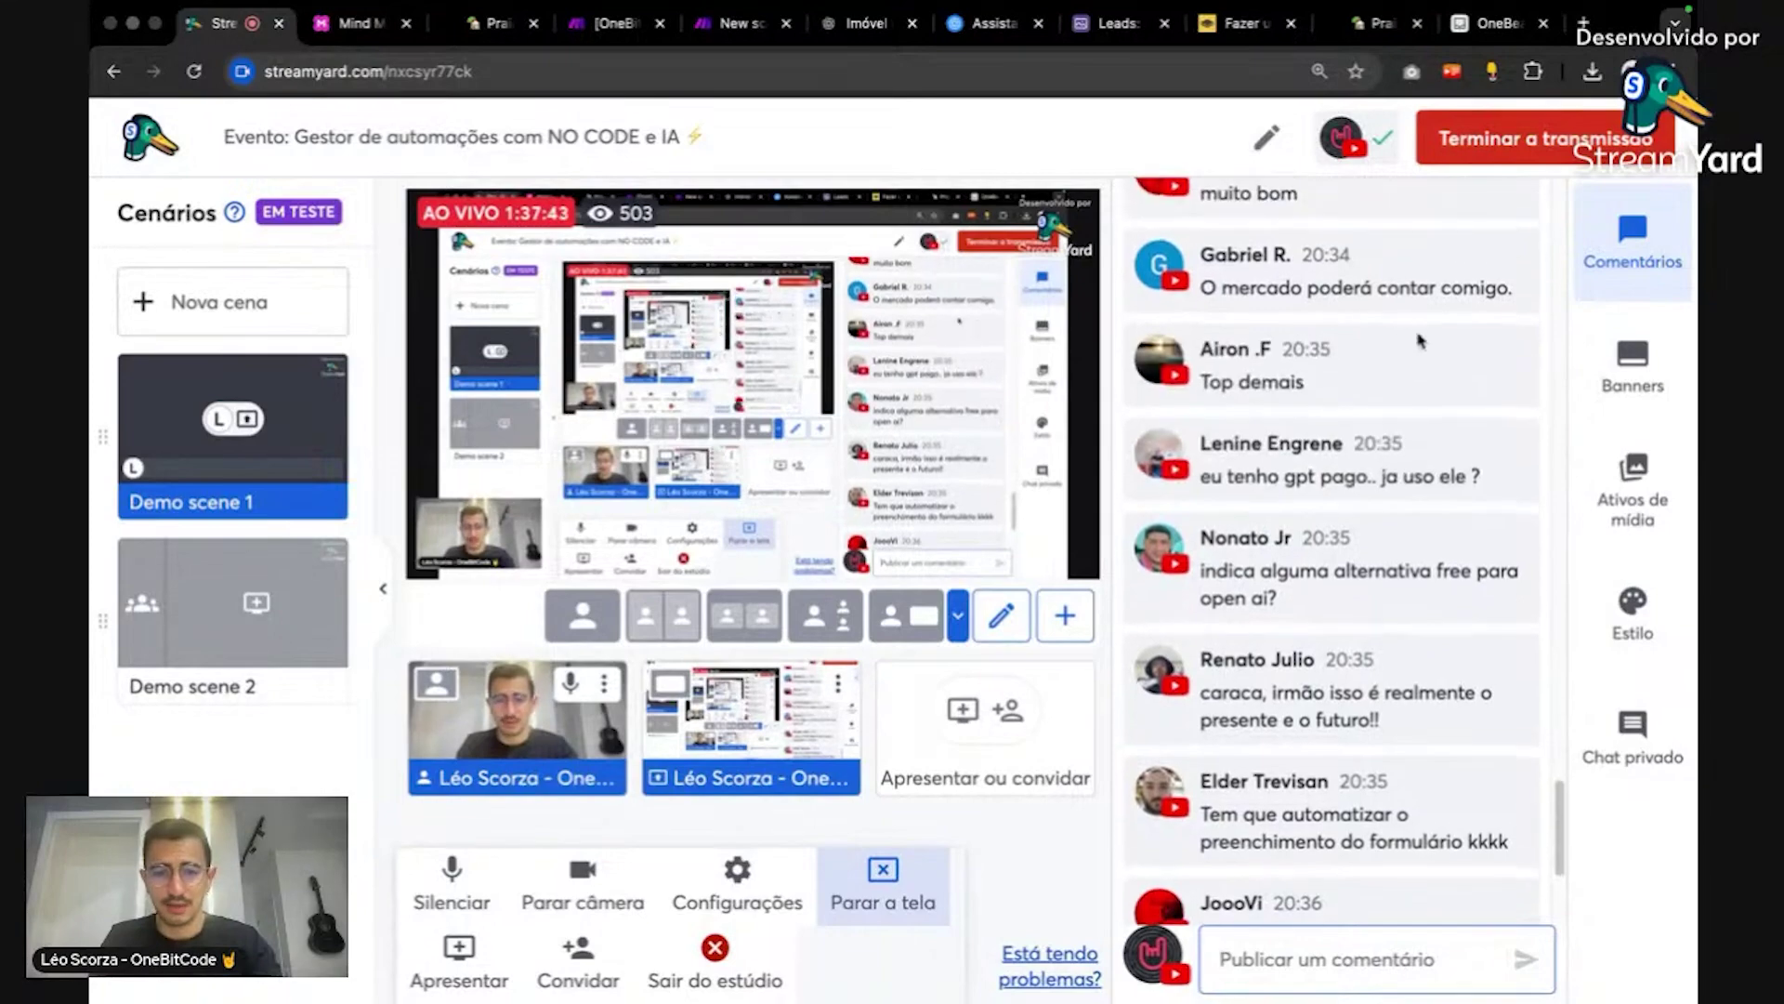
{"action": "scroll", "coordinate": [1420, 340], "scroll_direction": "down", "scroll_amount": 1}
{"action": "scroll", "coordinate": [1420, 340], "scroll_direction": "up", "scroll_amount": 2}
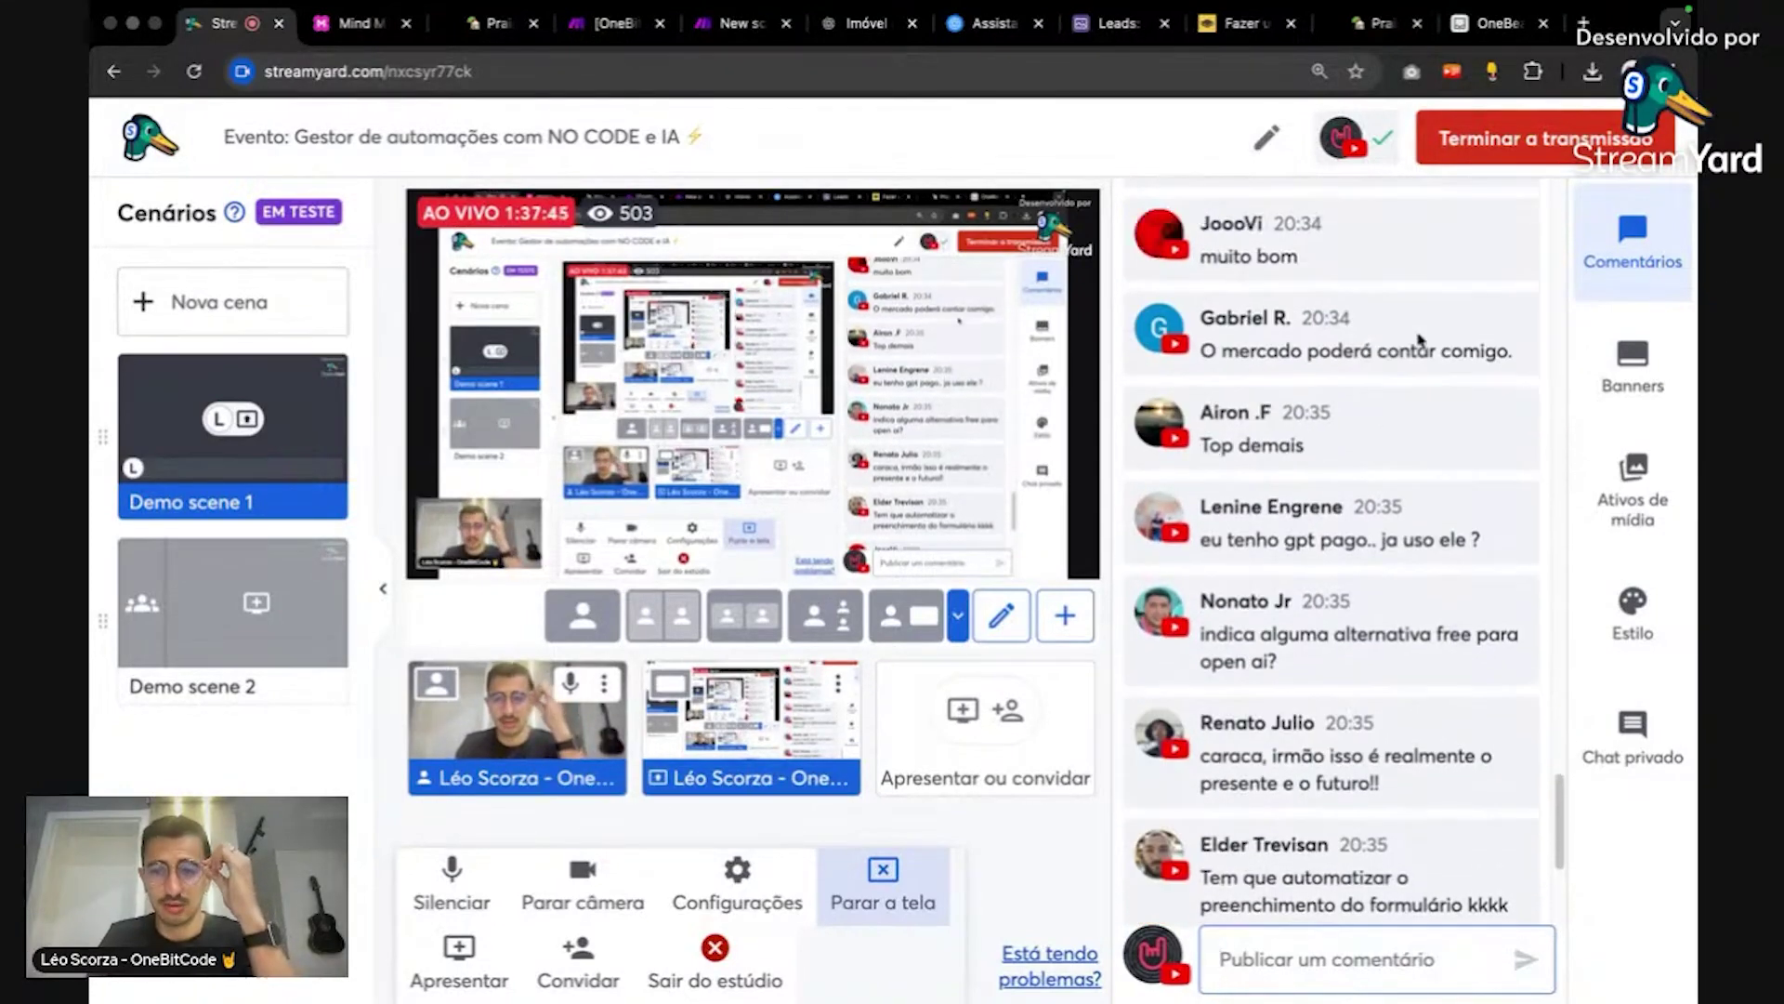
{"action": "scroll", "coordinate": [1420, 340], "scroll_direction": "up", "scroll_amount": 4}
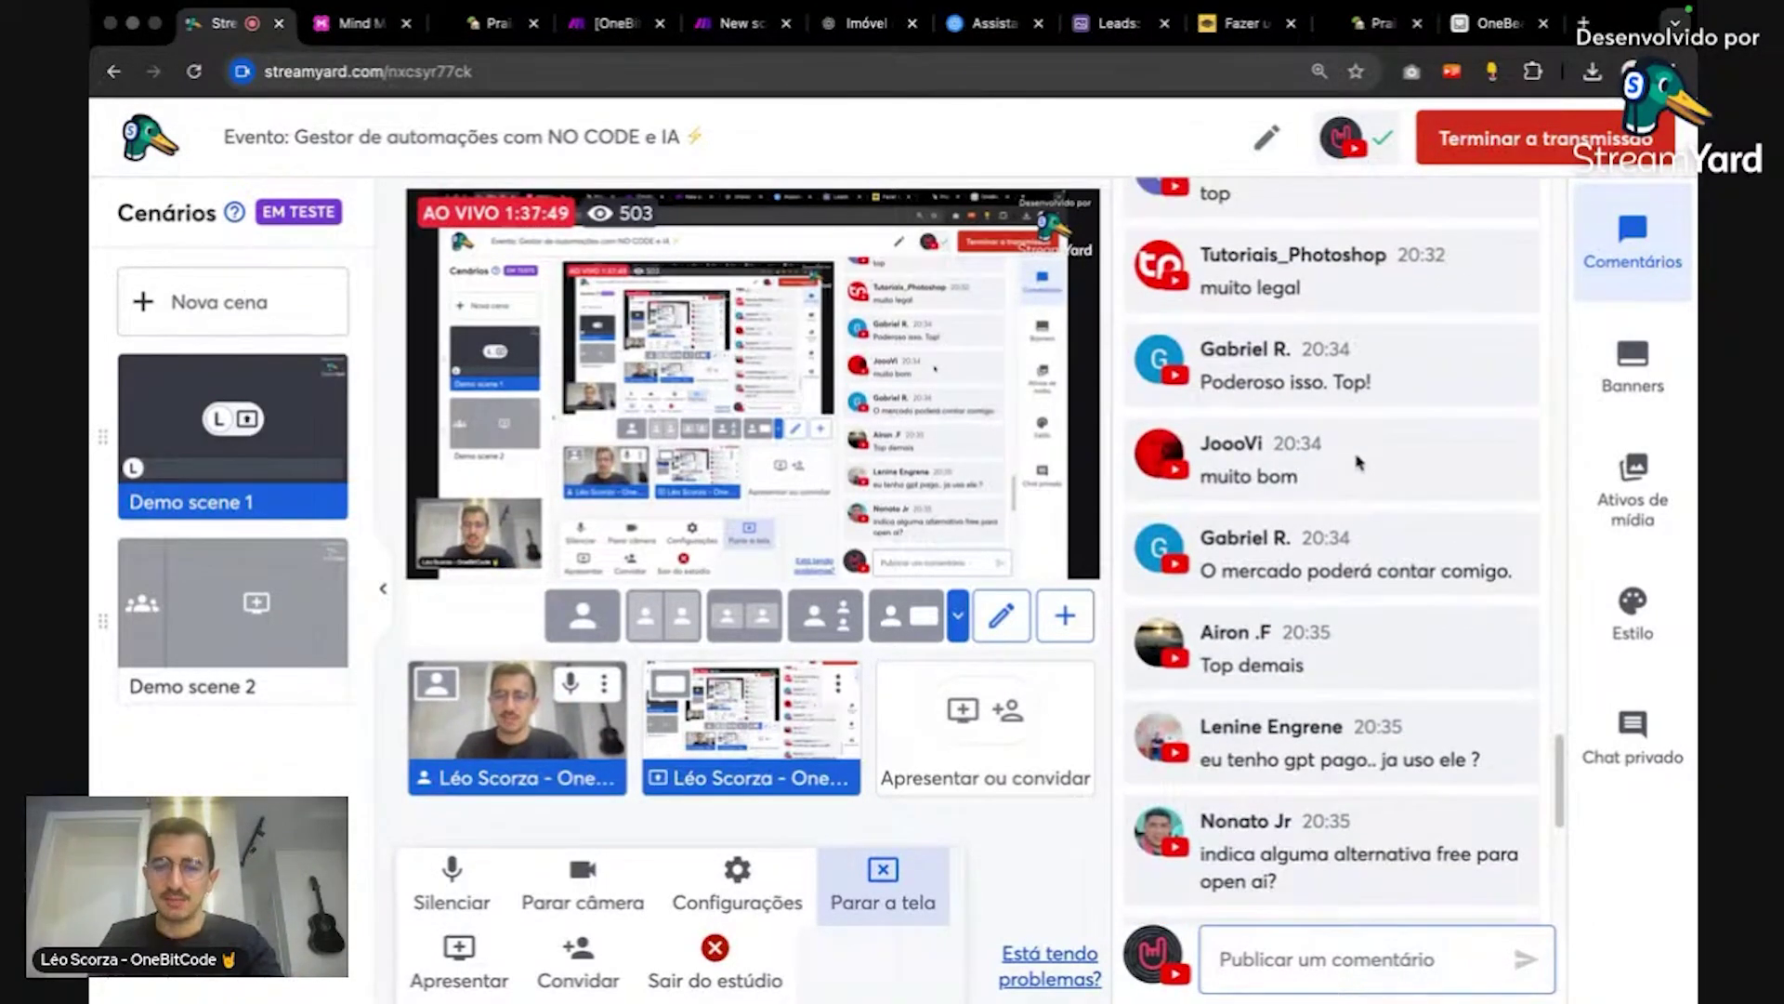
{"action": "scroll", "coordinate": [1359, 462], "scroll_direction": "down", "scroll_amount": 10}
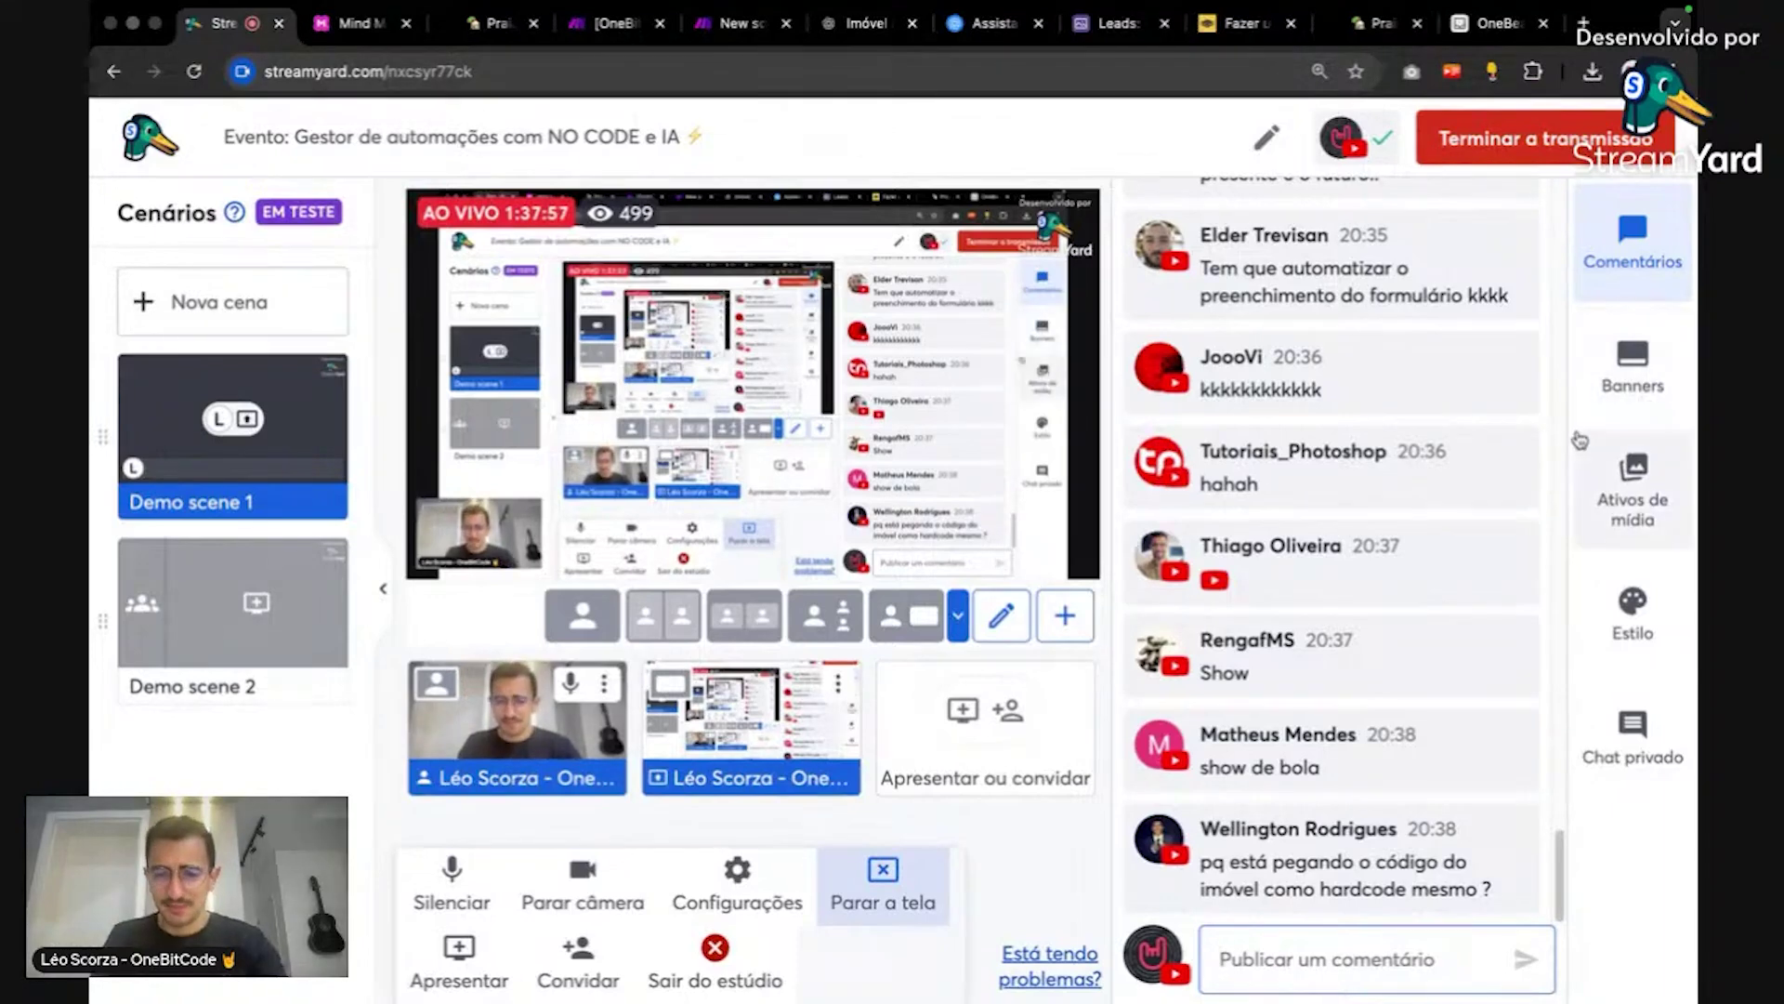
{"action": "mouse_move", "coordinate": [1499, 457]}
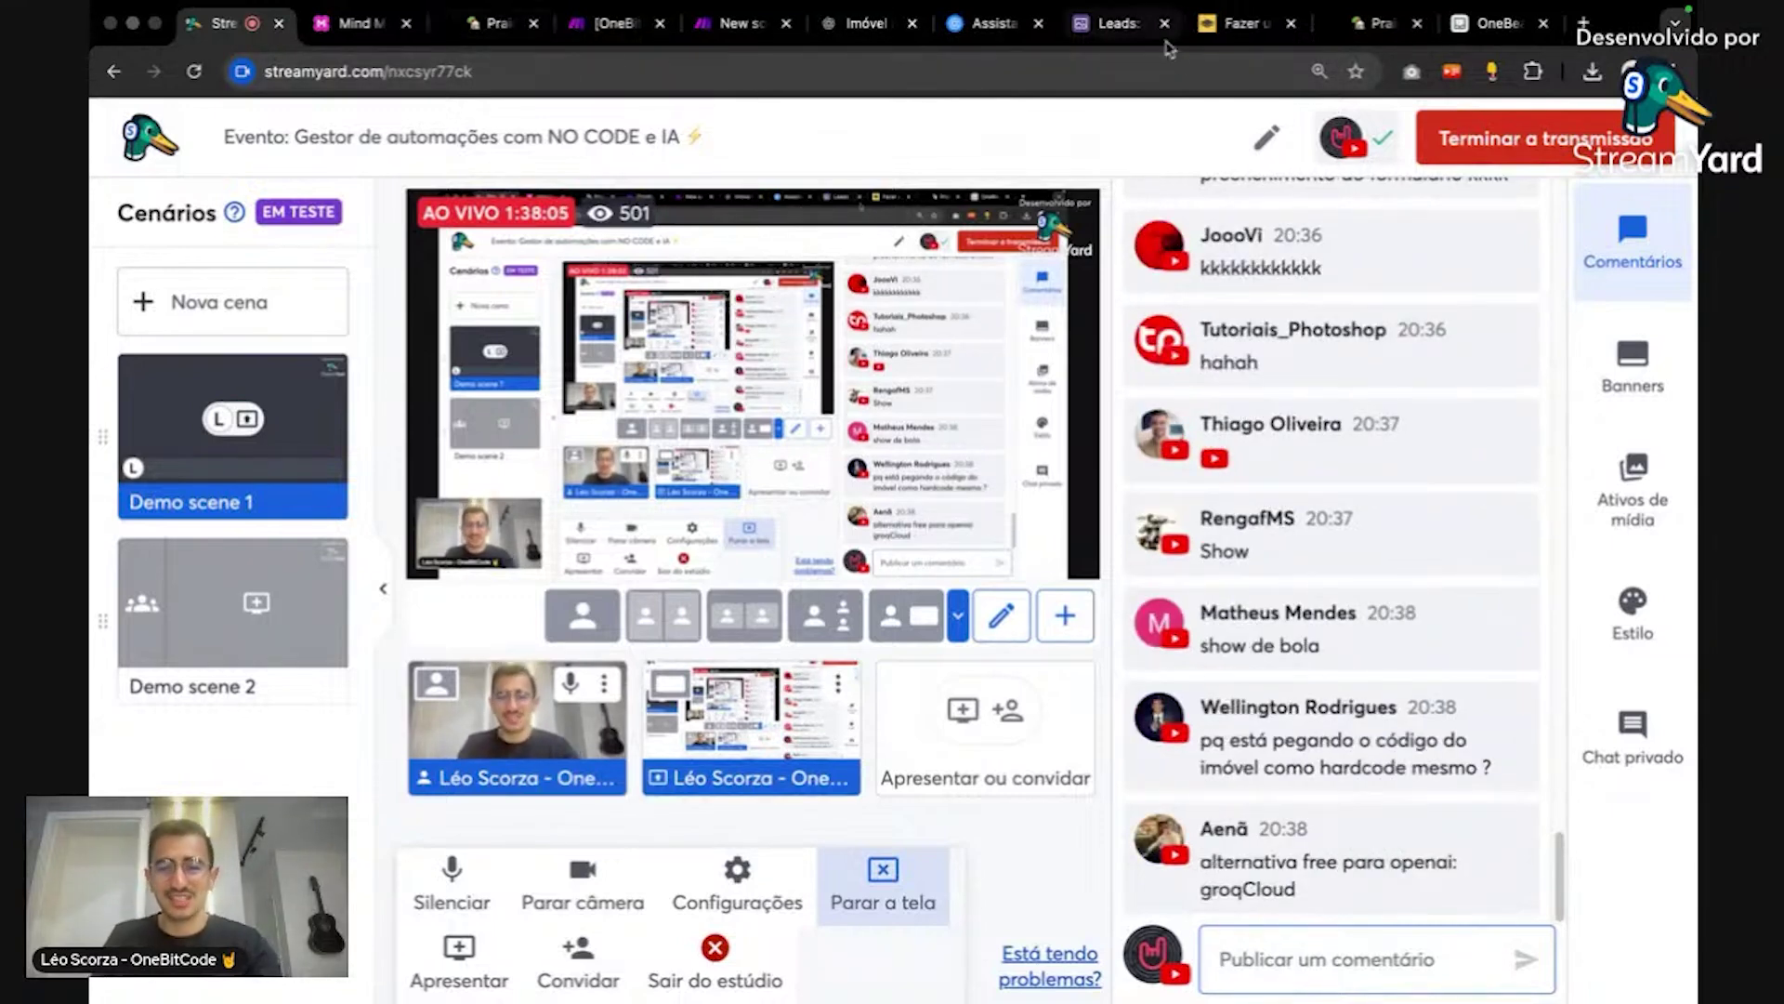
{"action": "mouse_move", "coordinate": [1290, 247]}
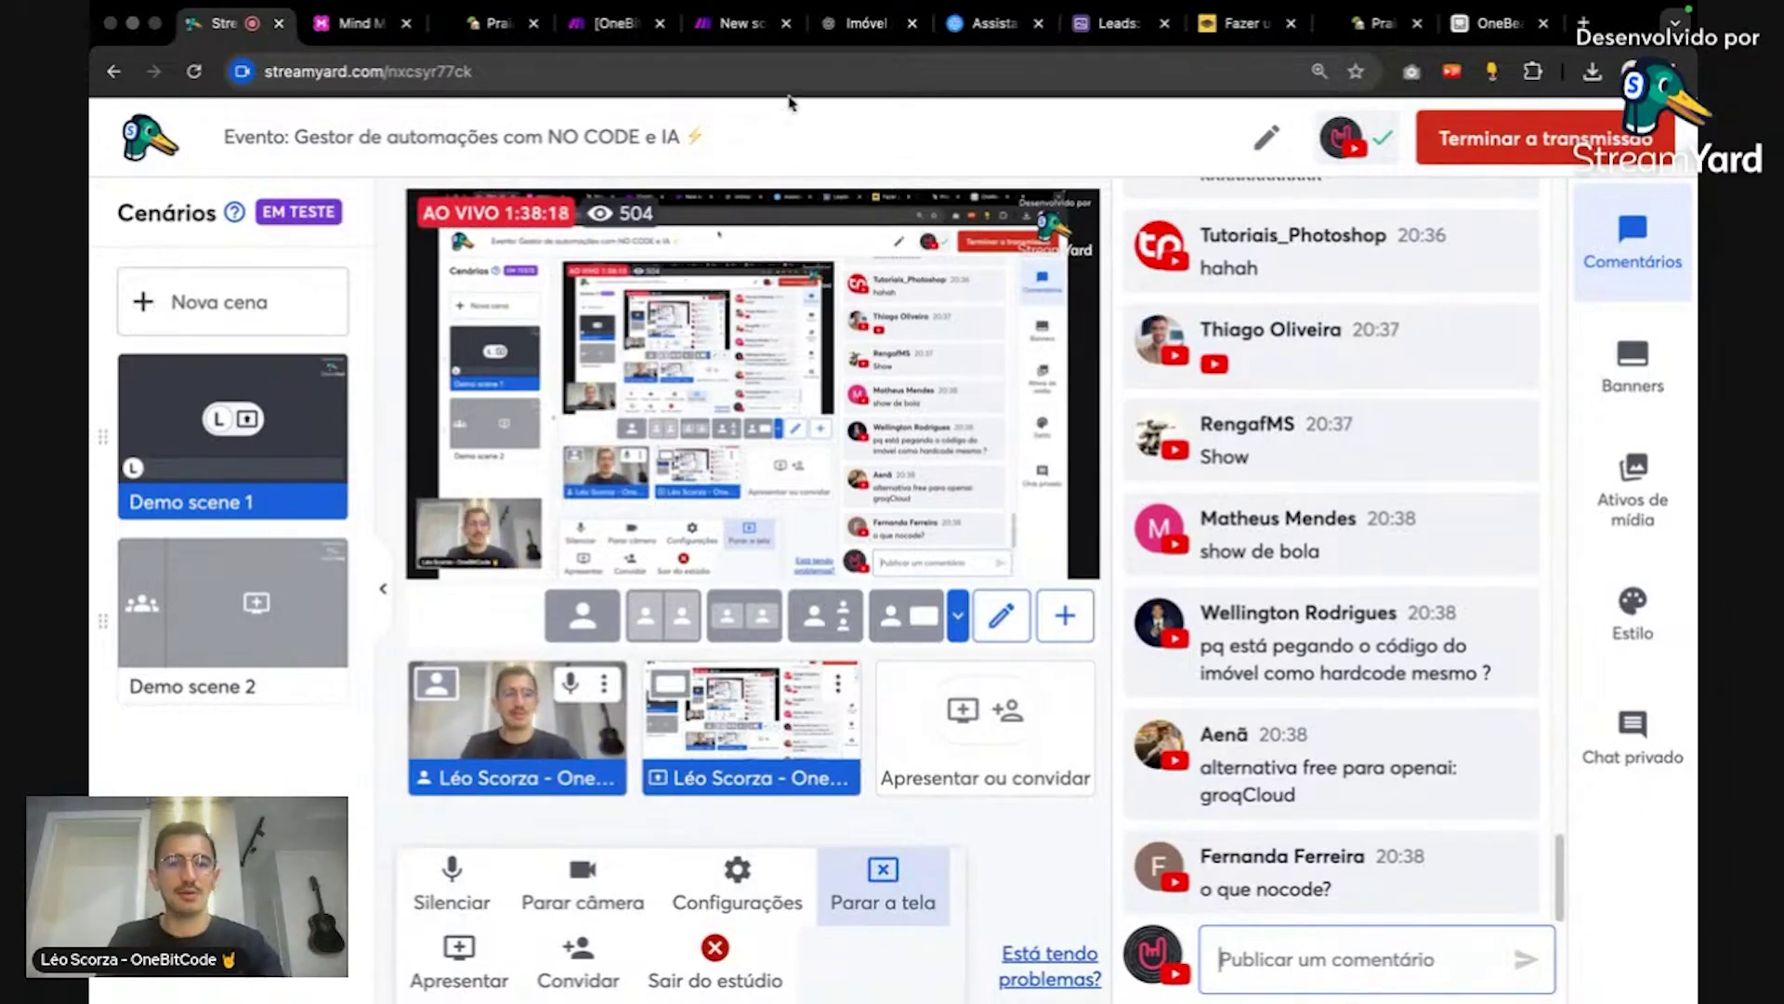
{"action": "left_click", "coordinate": [739, 25]}
{"action": "scroll", "coordinate": [1044, 378], "scroll_direction": "right", "scroll_amount": 3}
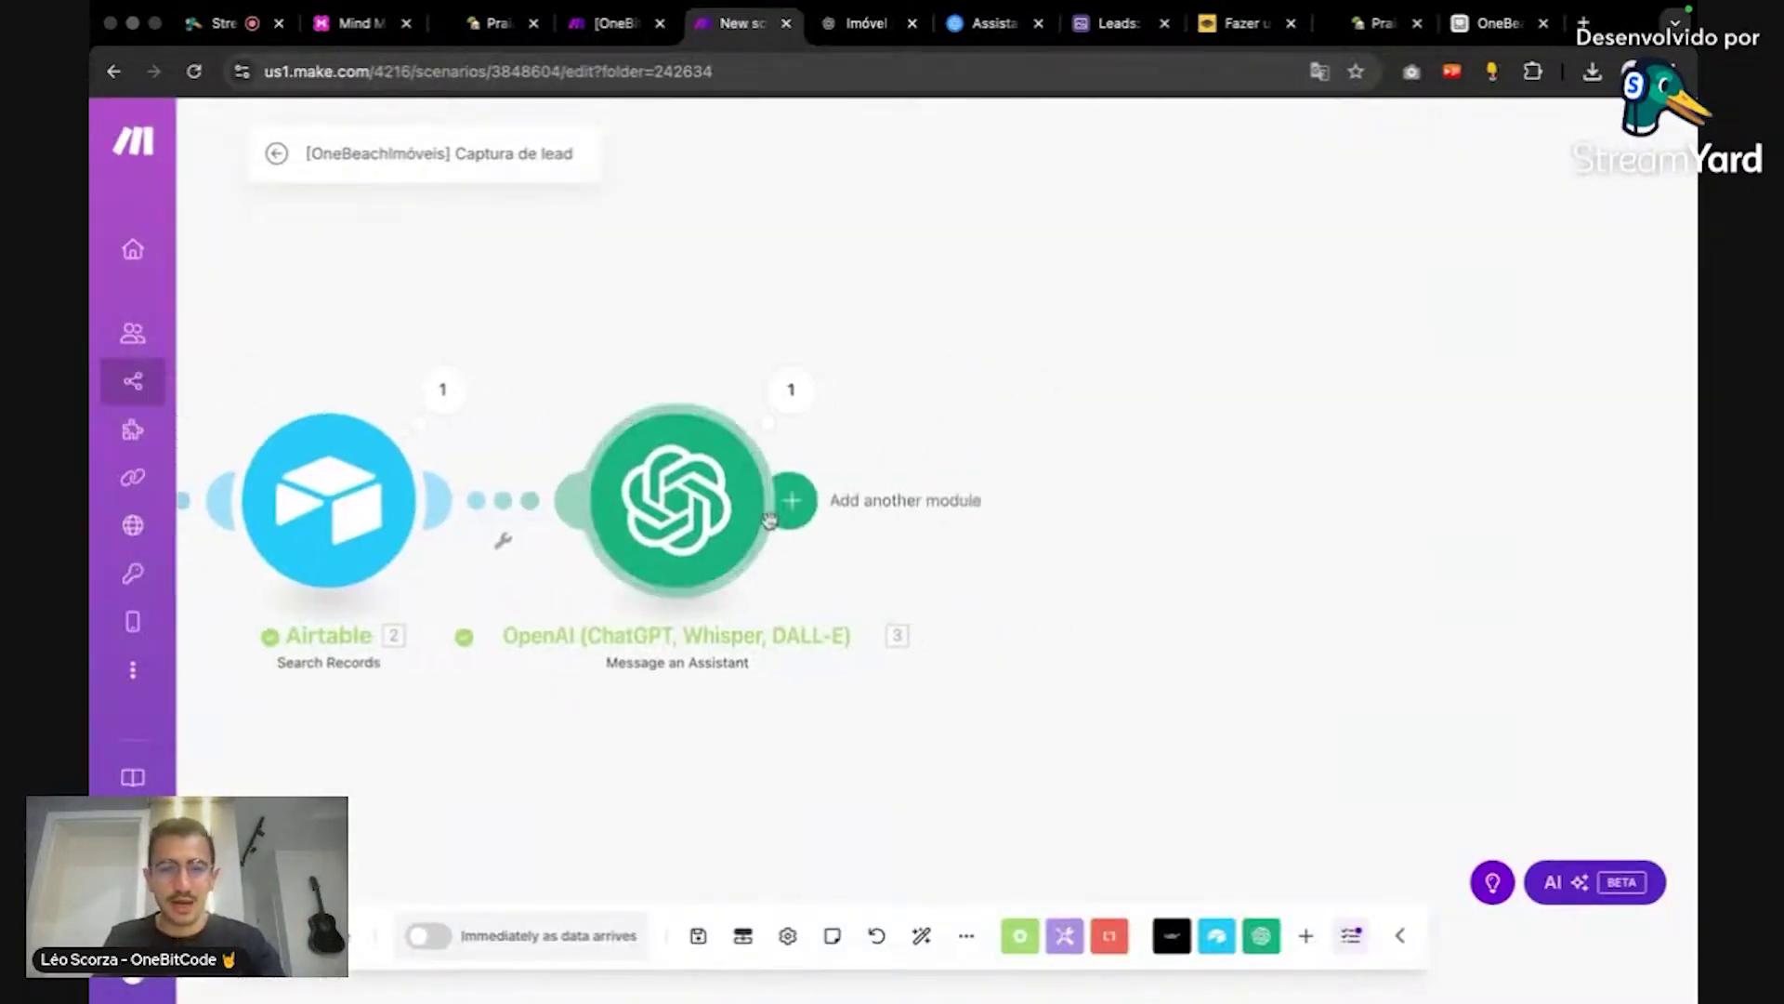
Step: Add an Airtable Create a Record module after OpenAI using My Airtable OAuth, base OneBeachImóveis, table Leads
{"action": "left_click", "coordinate": [790, 498]}
{"action": "left_click", "coordinate": [1338, 365]}
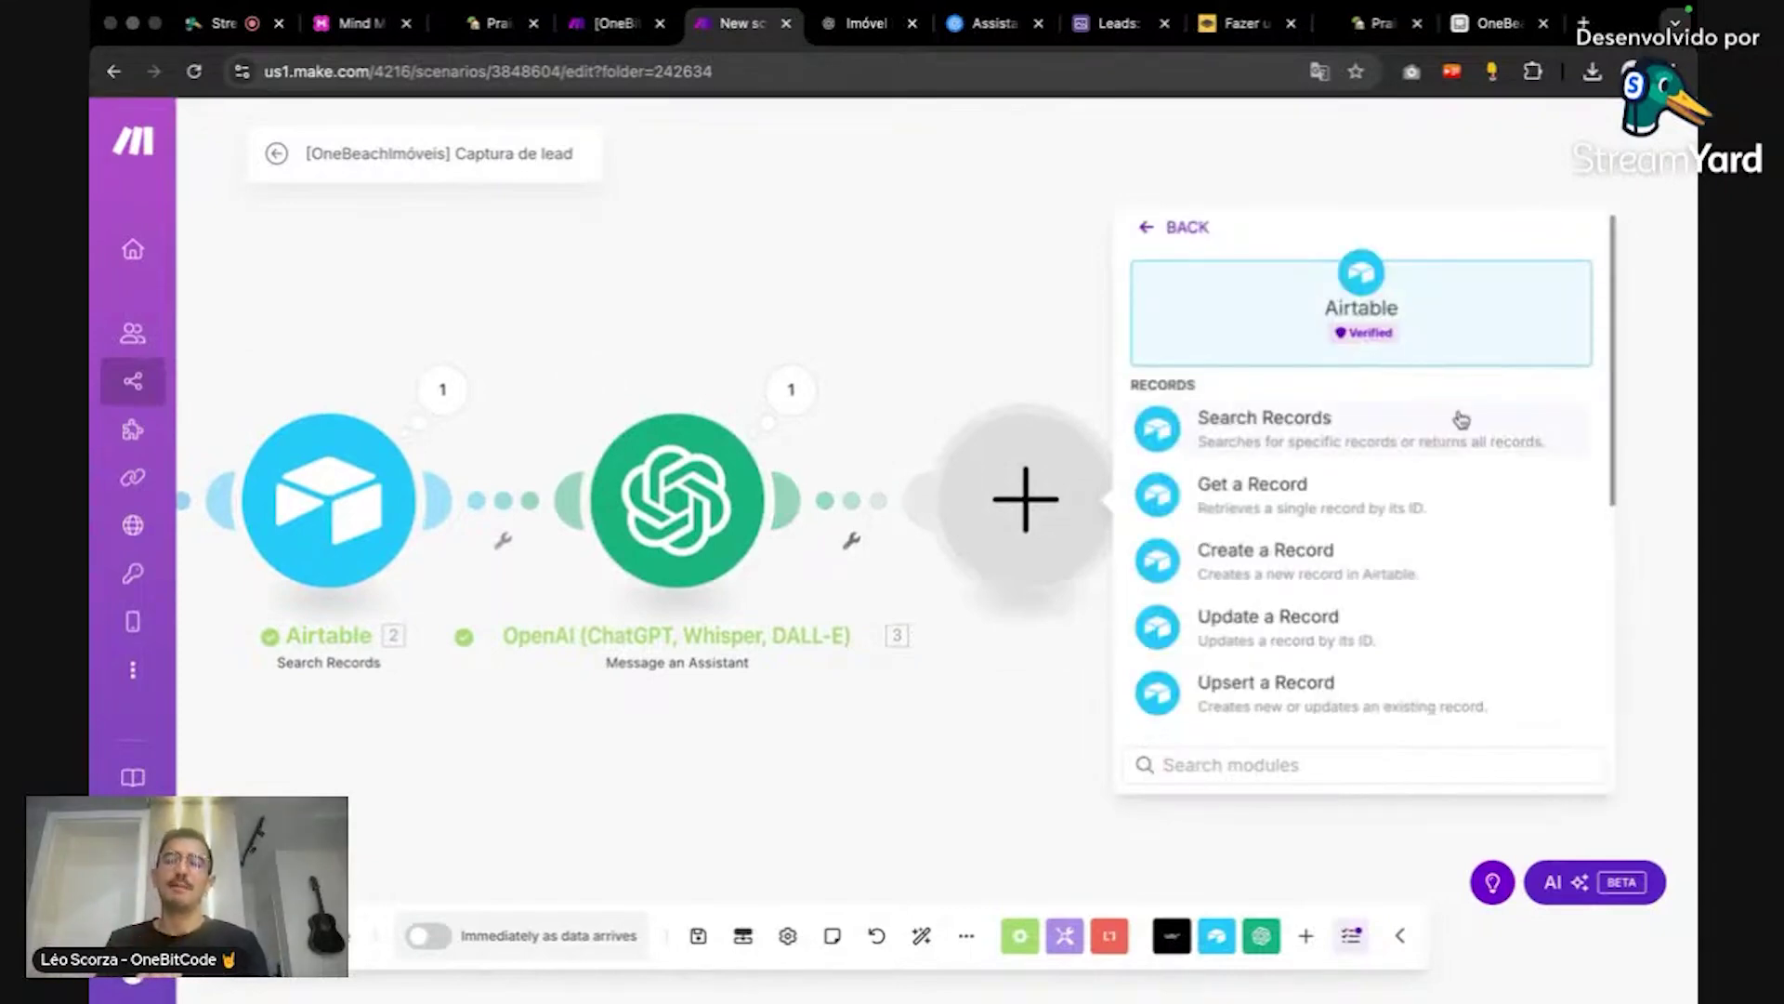
{"action": "left_click", "coordinate": [1346, 561]}
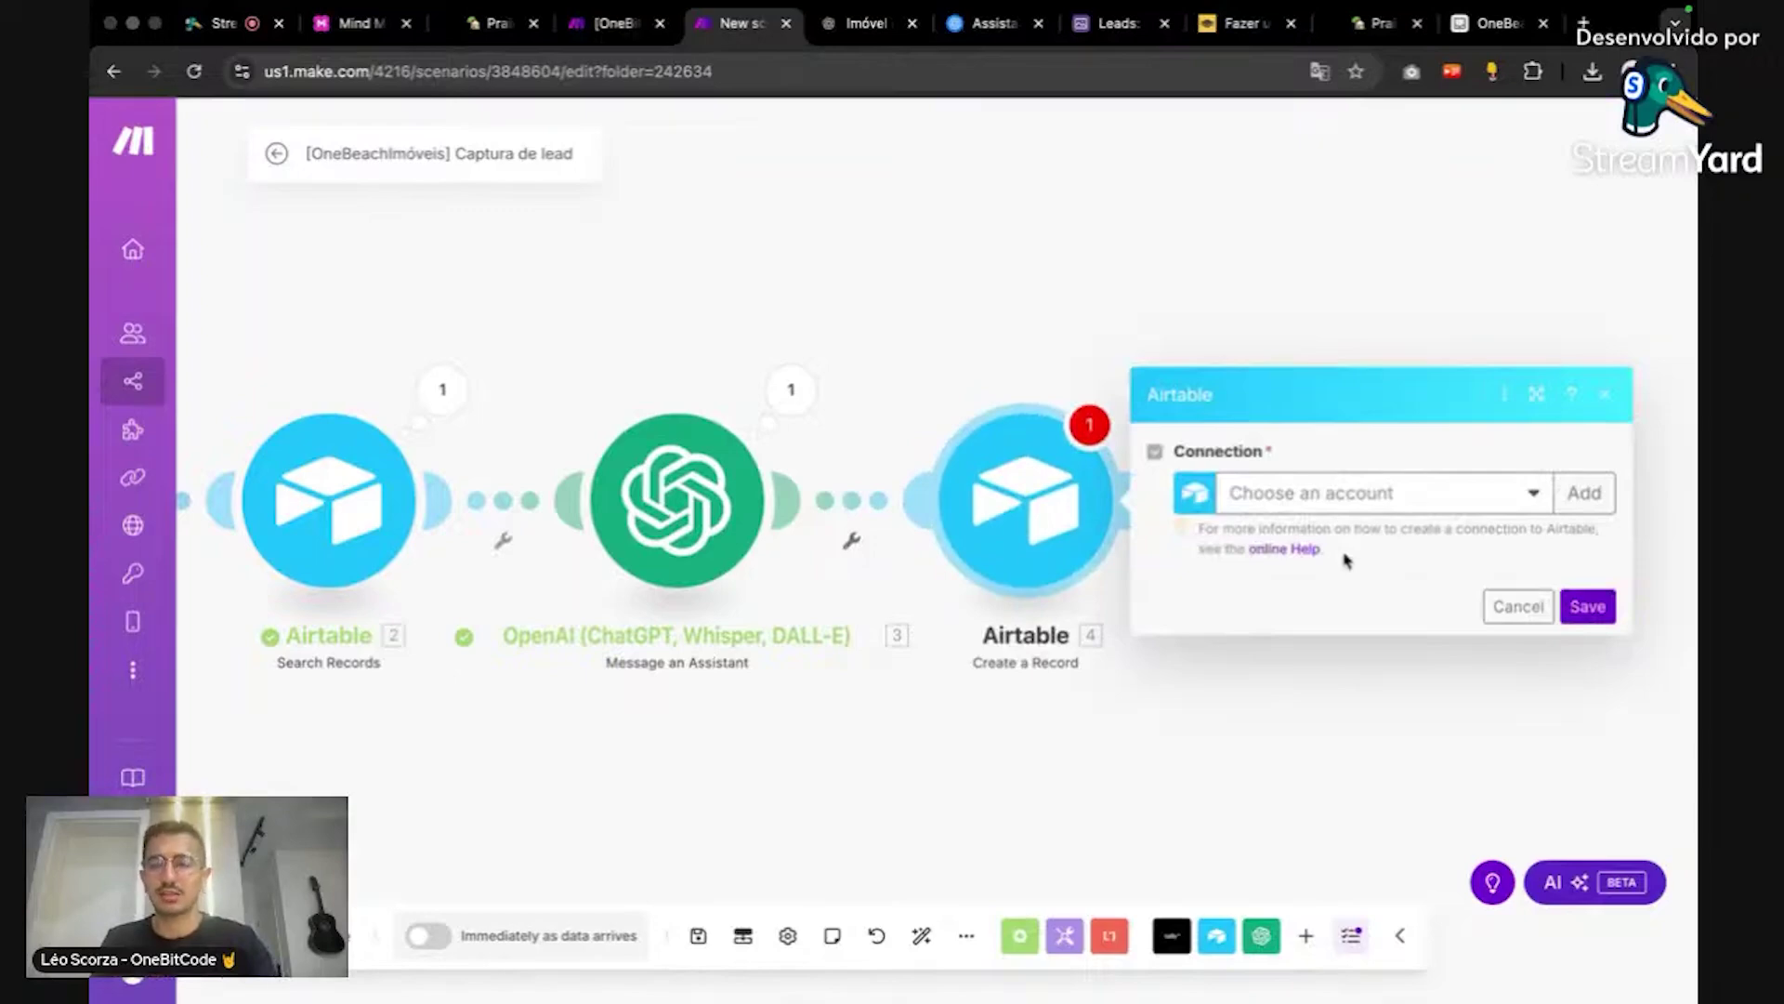
{"action": "left_click", "coordinate": [1442, 502]}
{"action": "left_click", "coordinate": [1440, 528]}
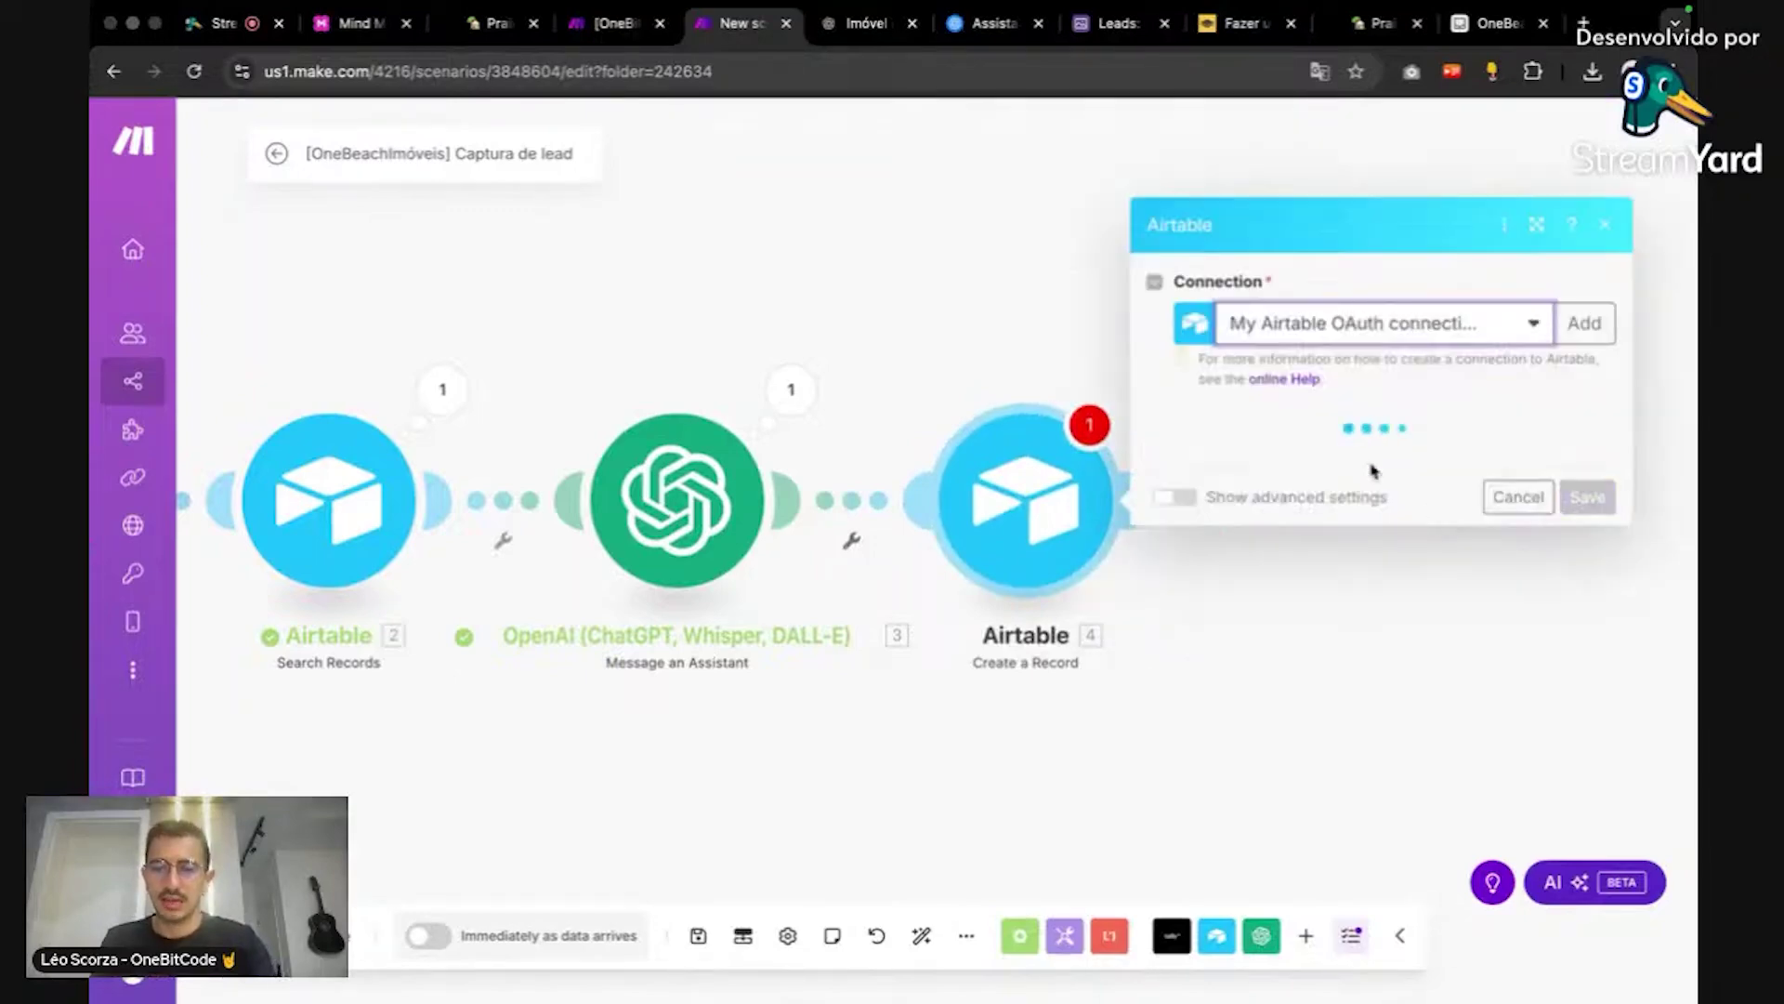
{"action": "left_click", "coordinate": [1438, 458]}
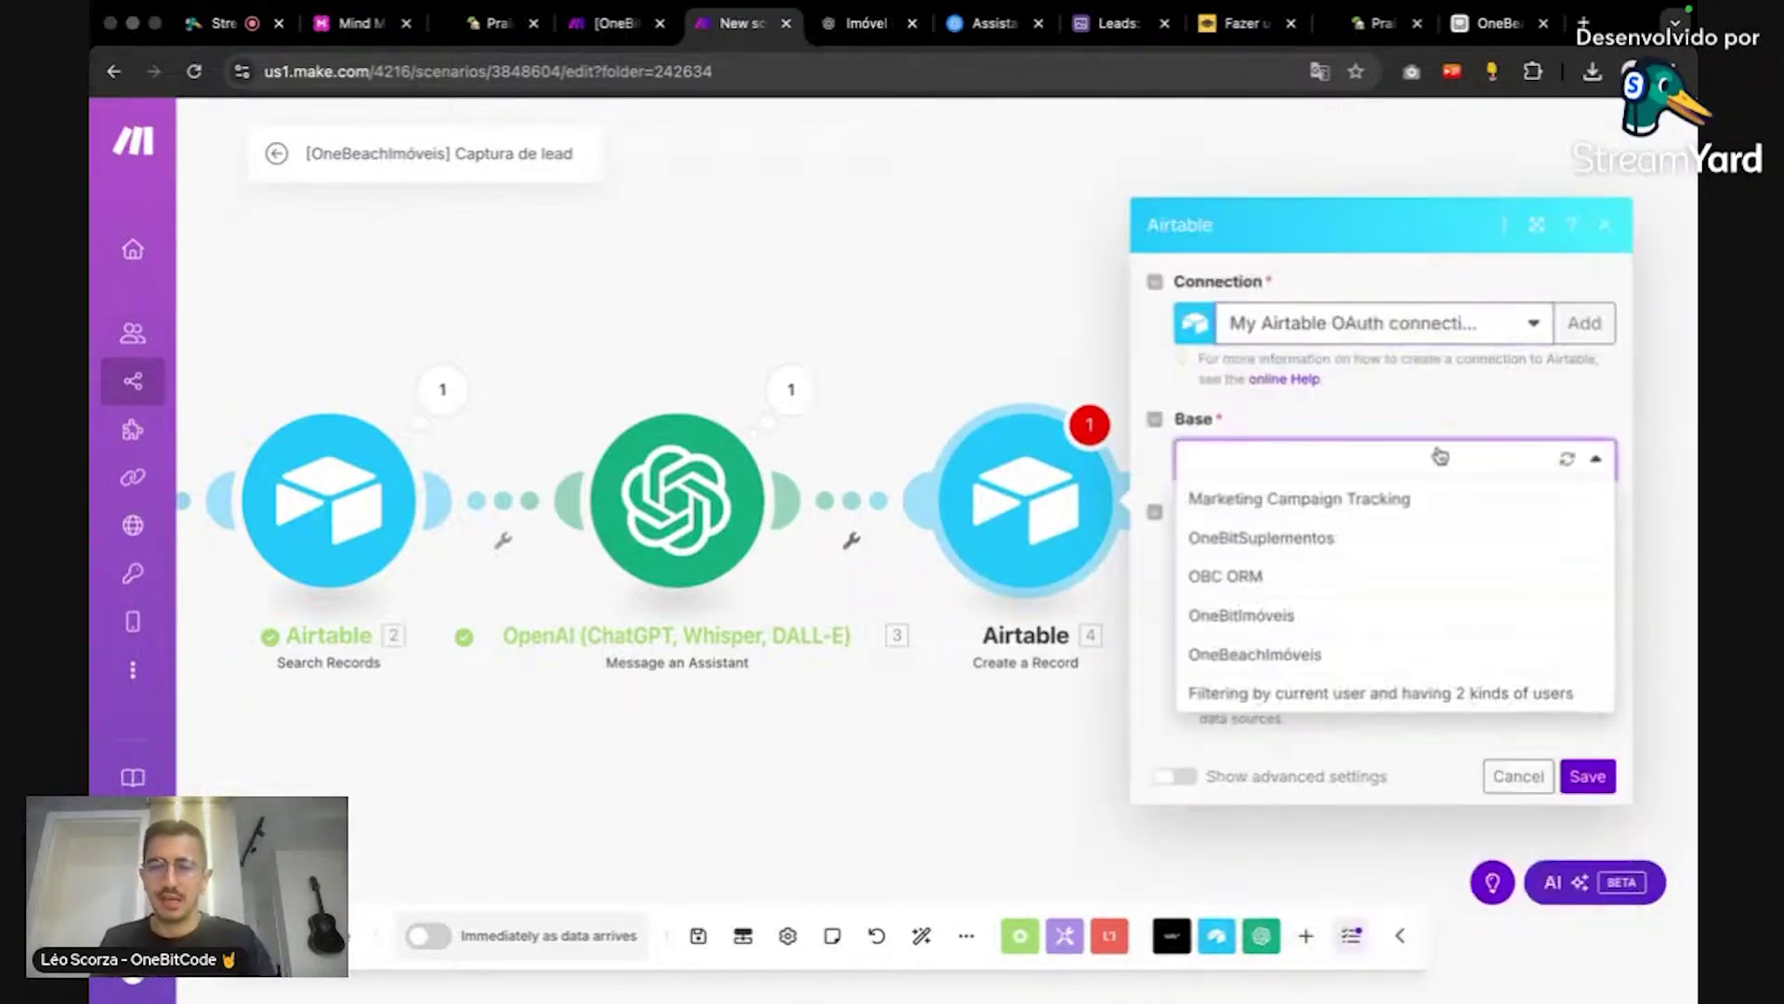
{"action": "left_click", "coordinate": [1381, 651]}
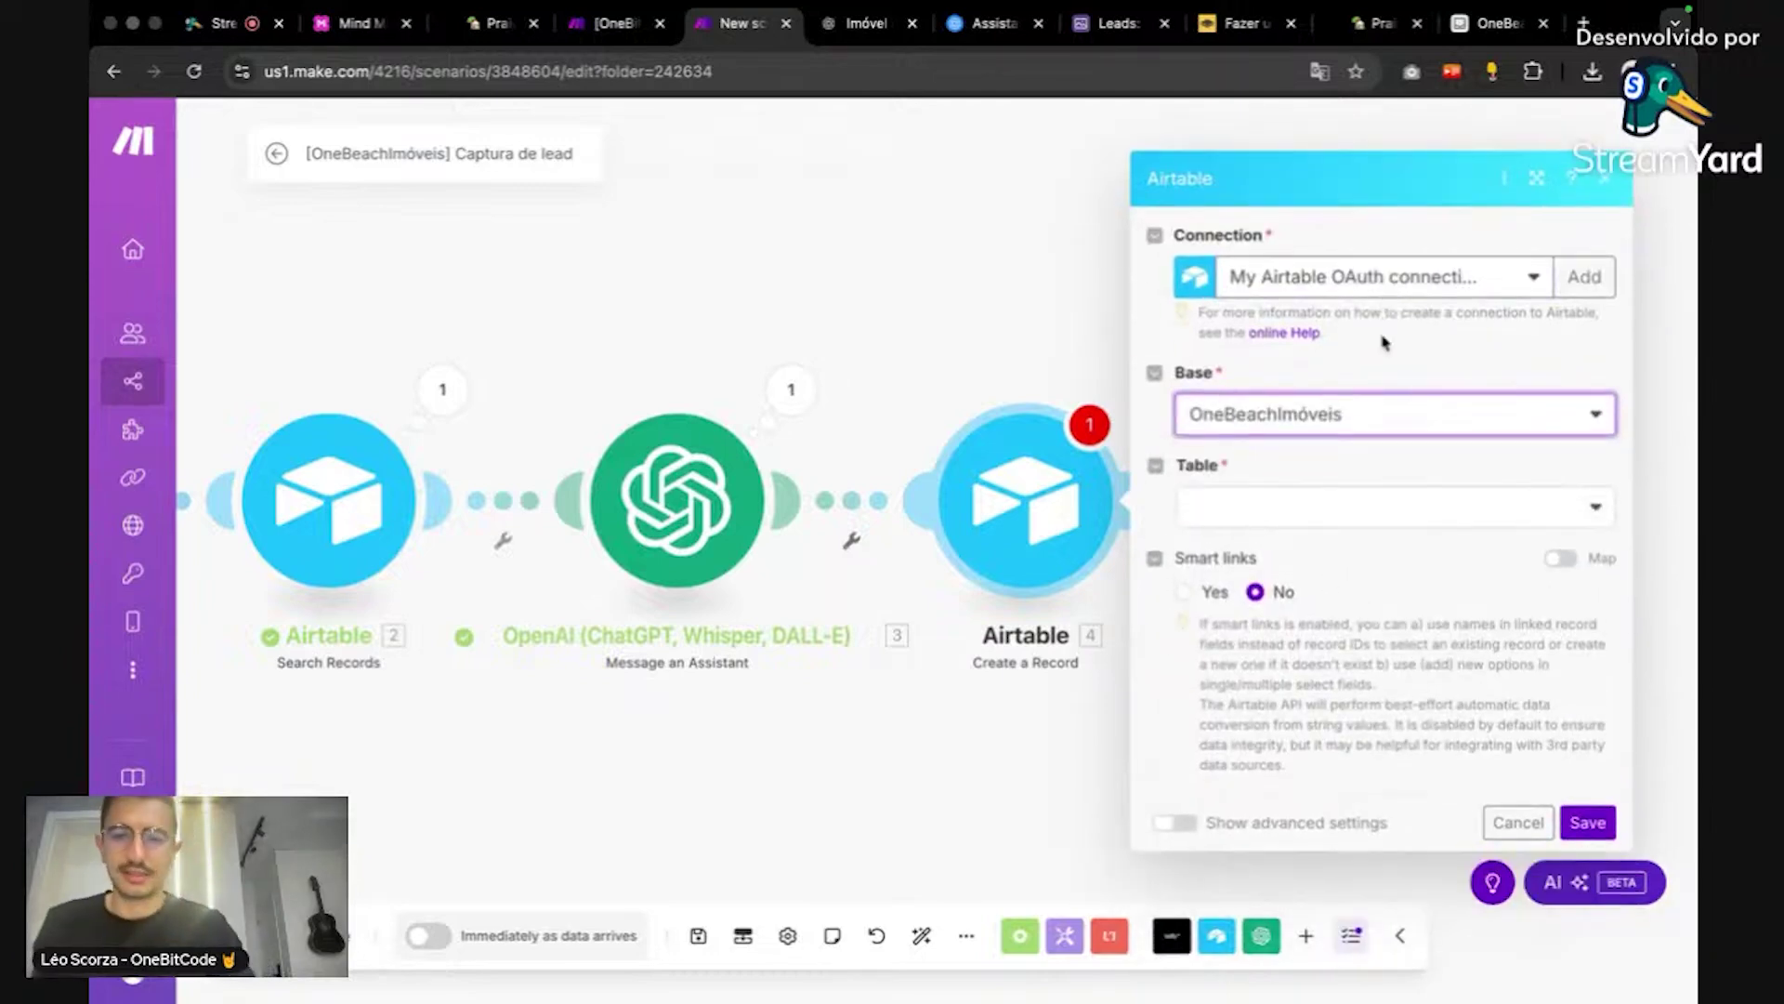
{"action": "left_click", "coordinate": [1465, 510]}
{"action": "left_click", "coordinate": [1408, 632]}
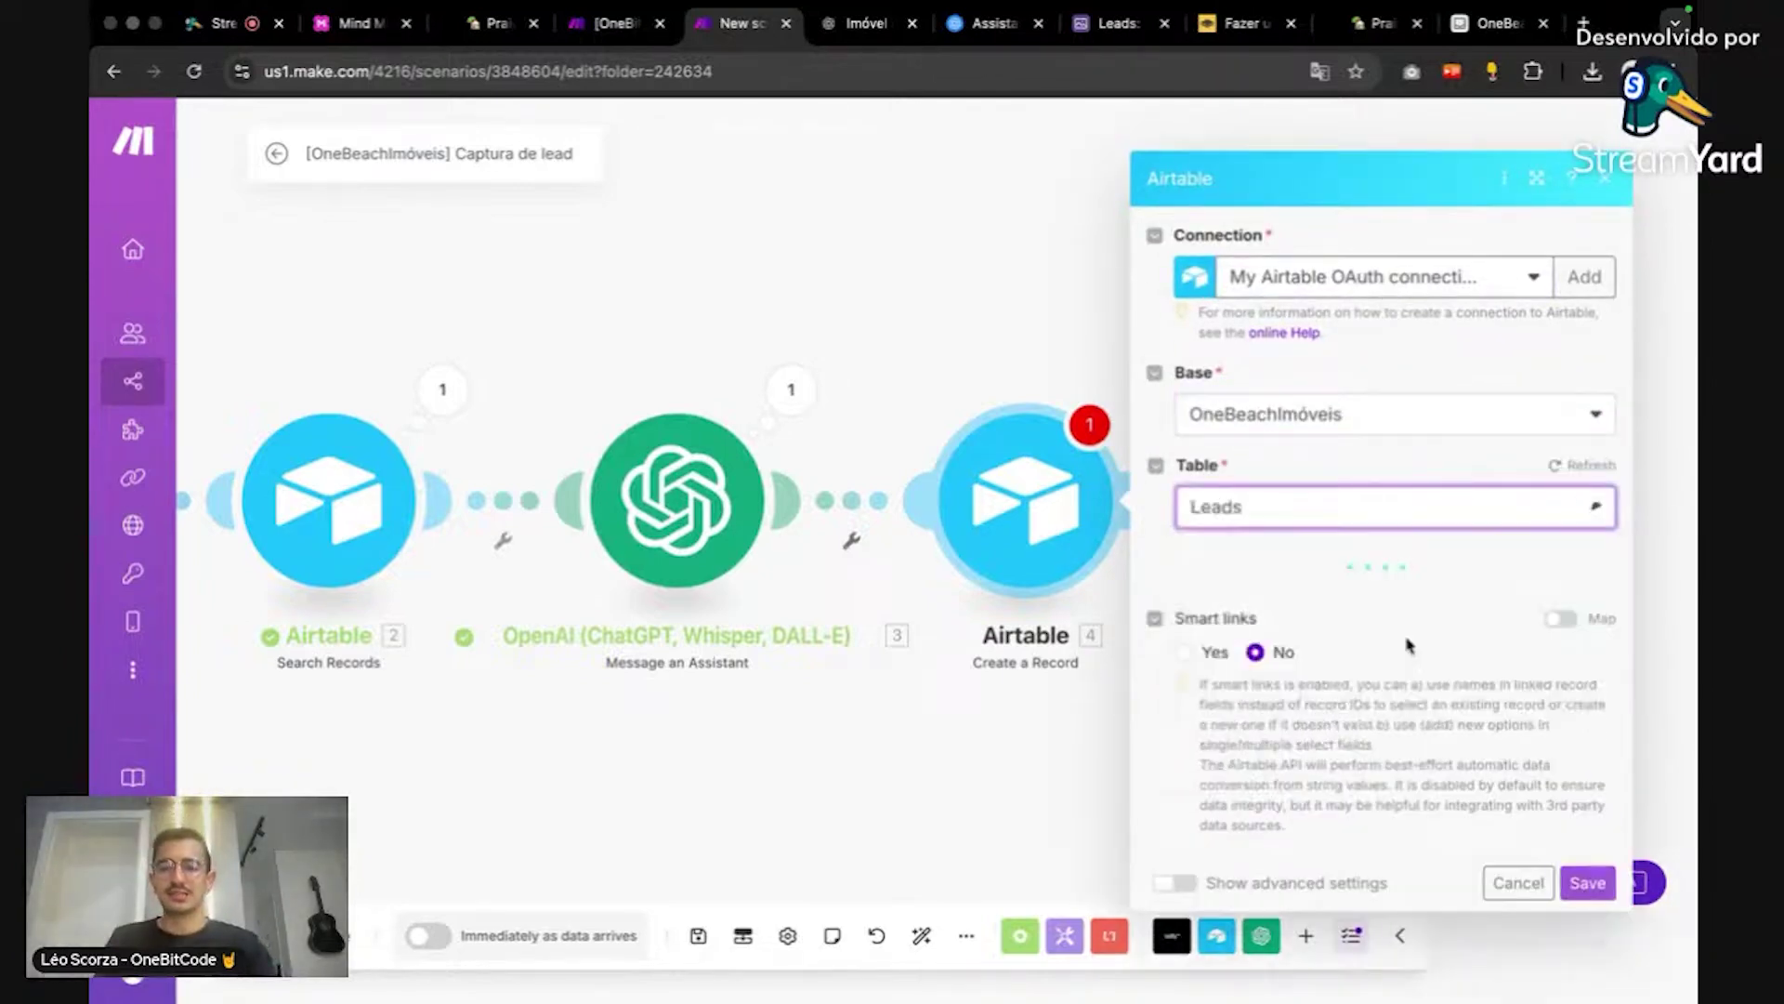
Step: Map the Tally full-name, e-mail and WhatsApp answers into Nome completo, E-mail and WhatsApp
{"action": "scroll", "coordinate": [1525, 538], "scroll_direction": "down", "scroll_amount": 2}
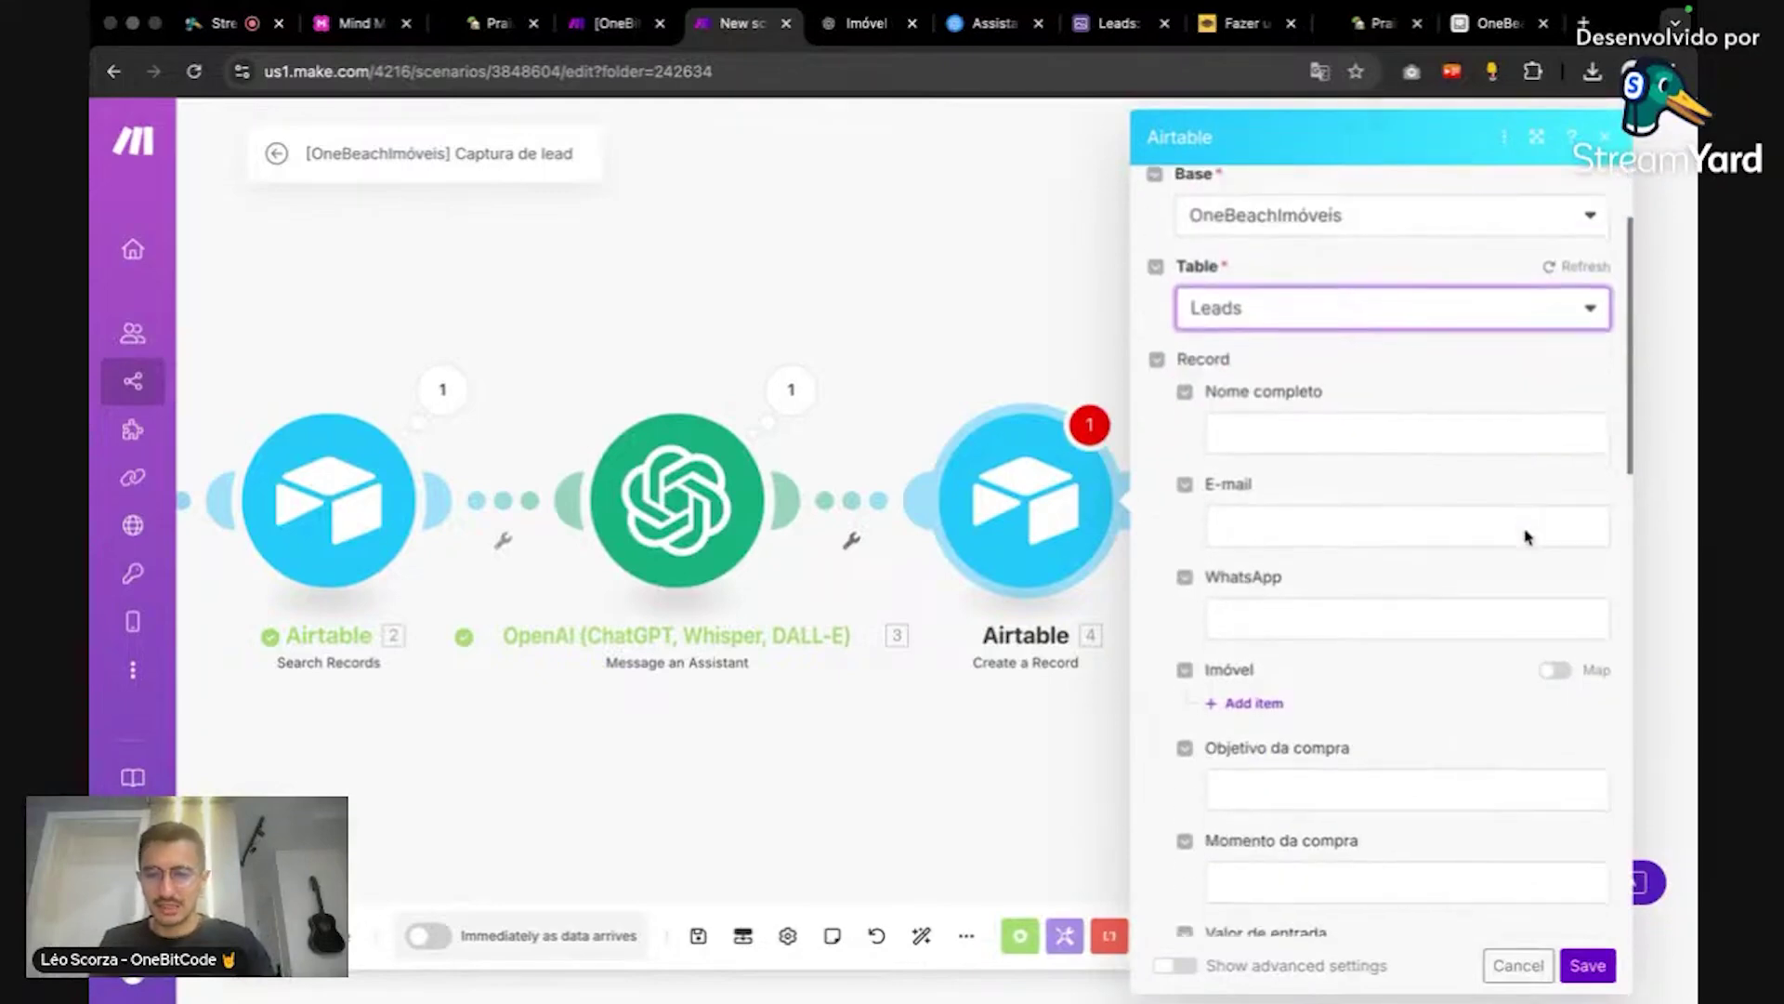
{"action": "left_click", "coordinate": [1424, 436]}
{"action": "left_click", "coordinate": [1460, 390]}
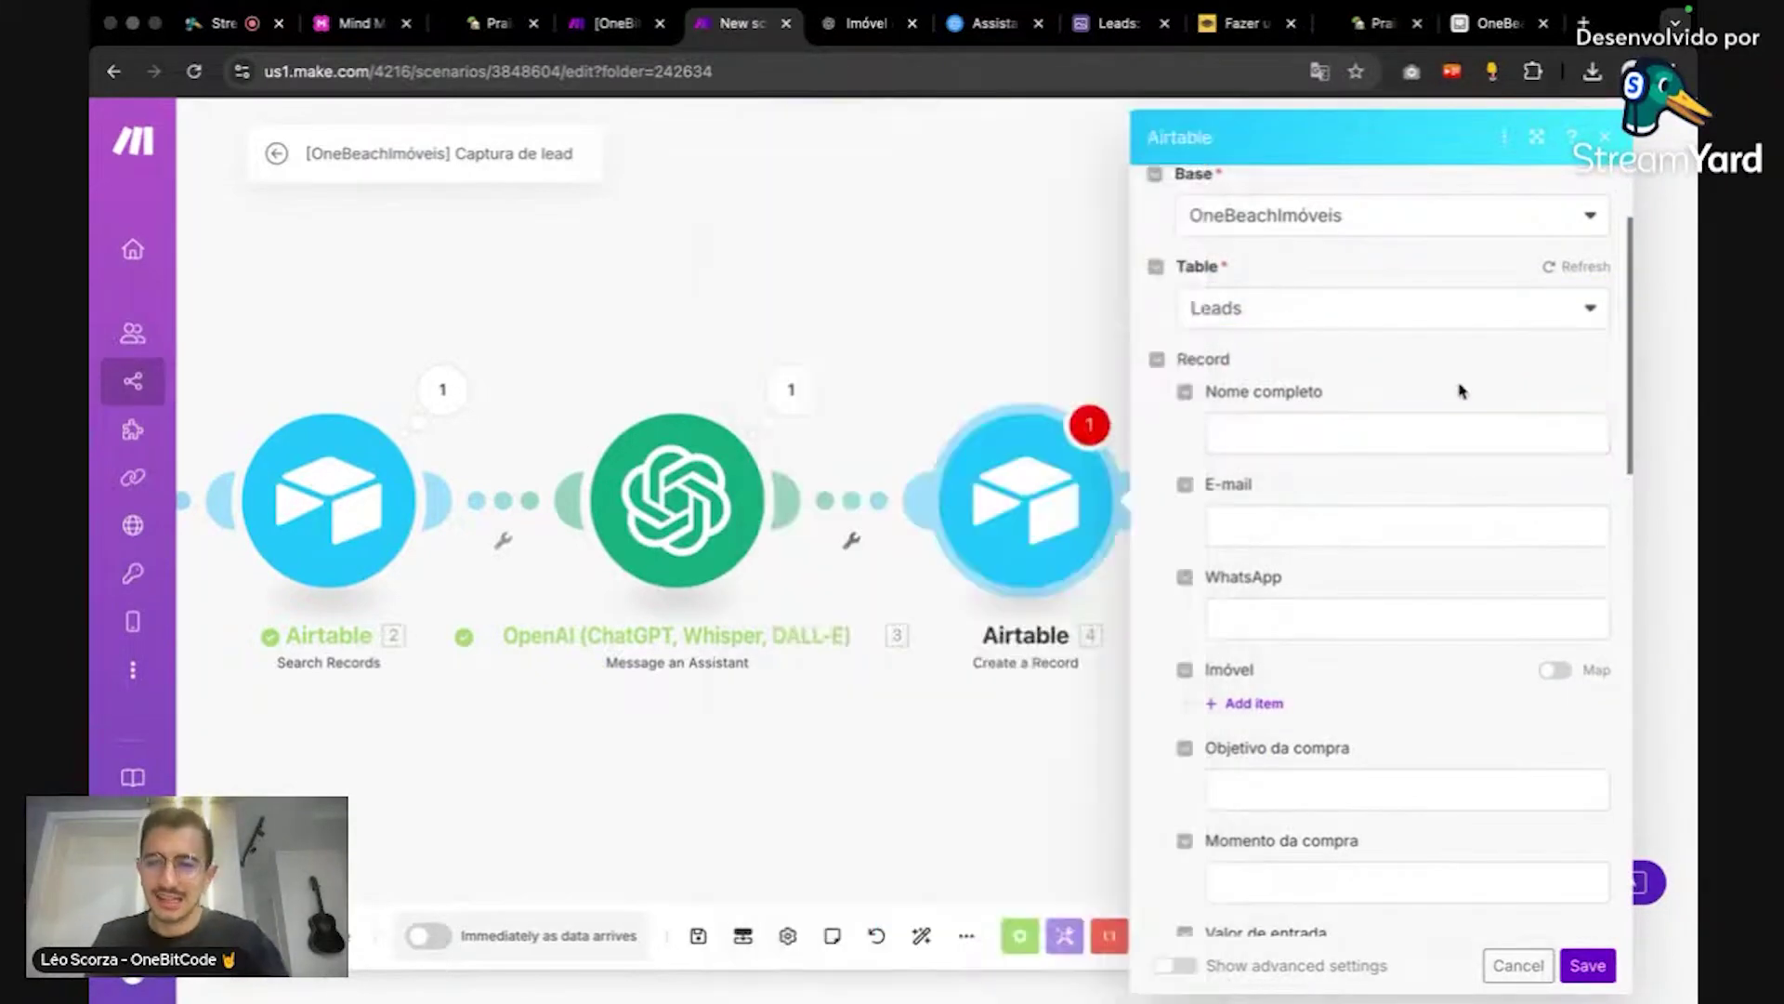
{"action": "left_click", "coordinate": [1442, 428]}
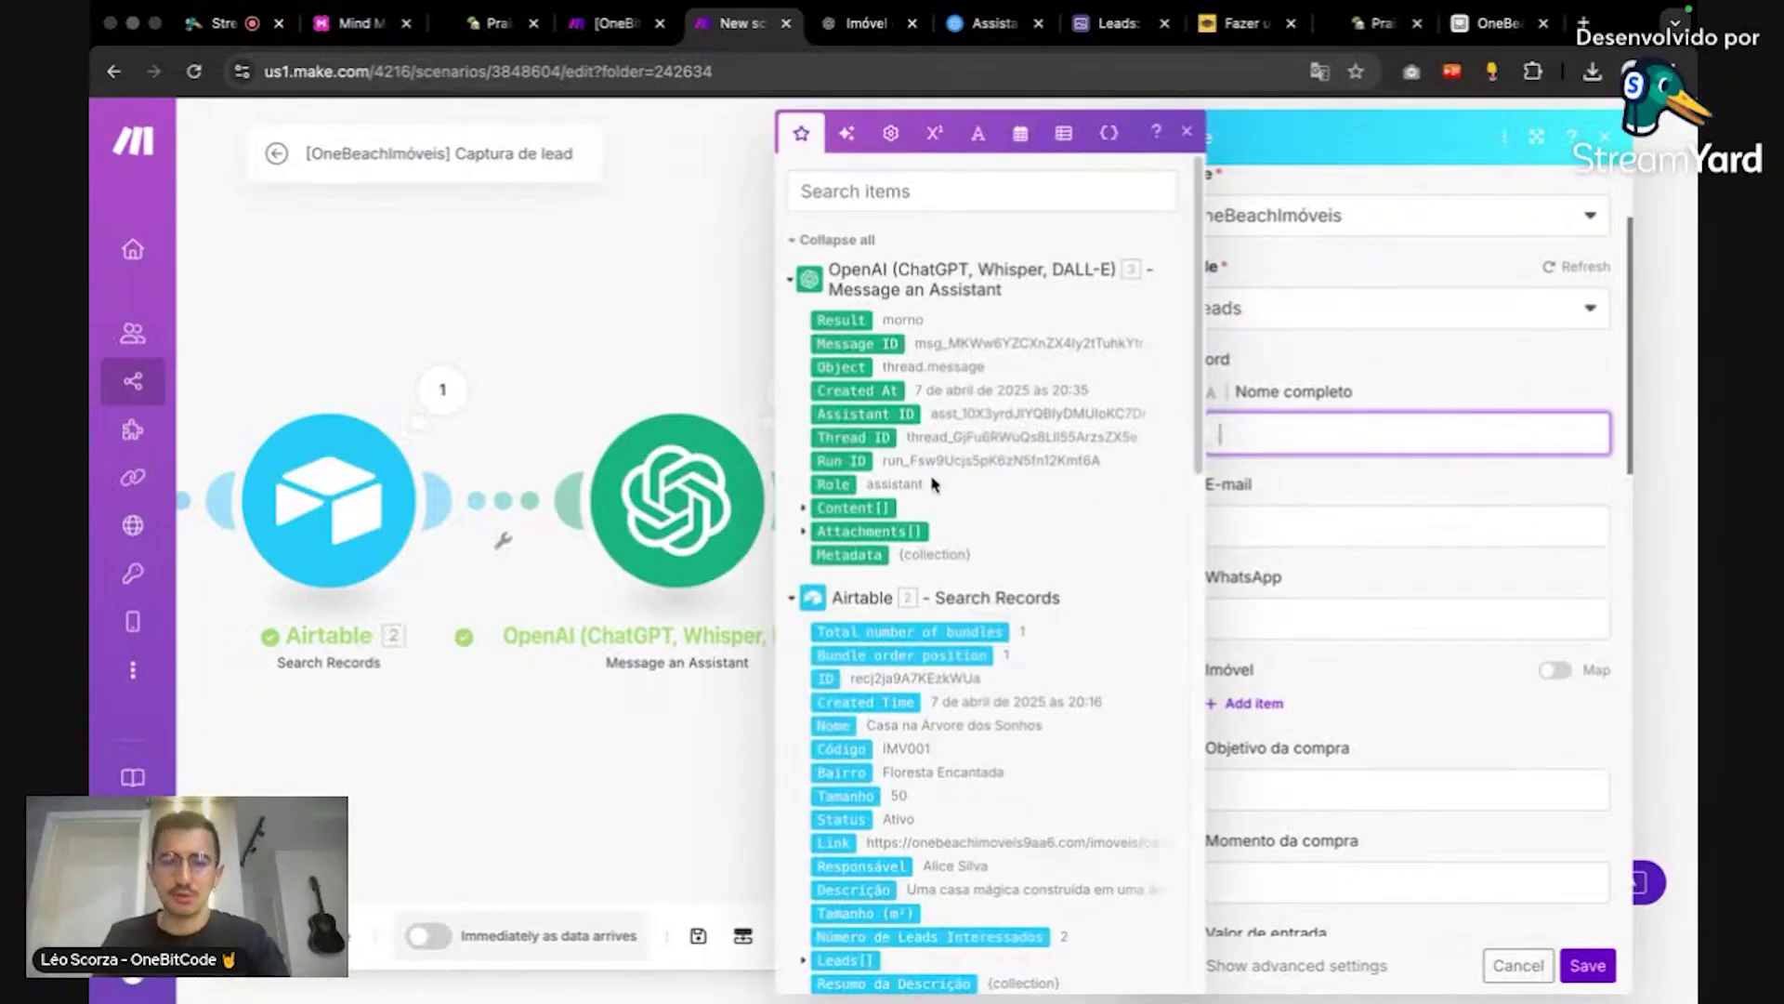
{"action": "scroll", "coordinate": [1018, 526], "scroll_direction": "down", "scroll_amount": 4}
{"action": "scroll", "coordinate": [1018, 527], "scroll_direction": "down", "scroll_amount": 5}
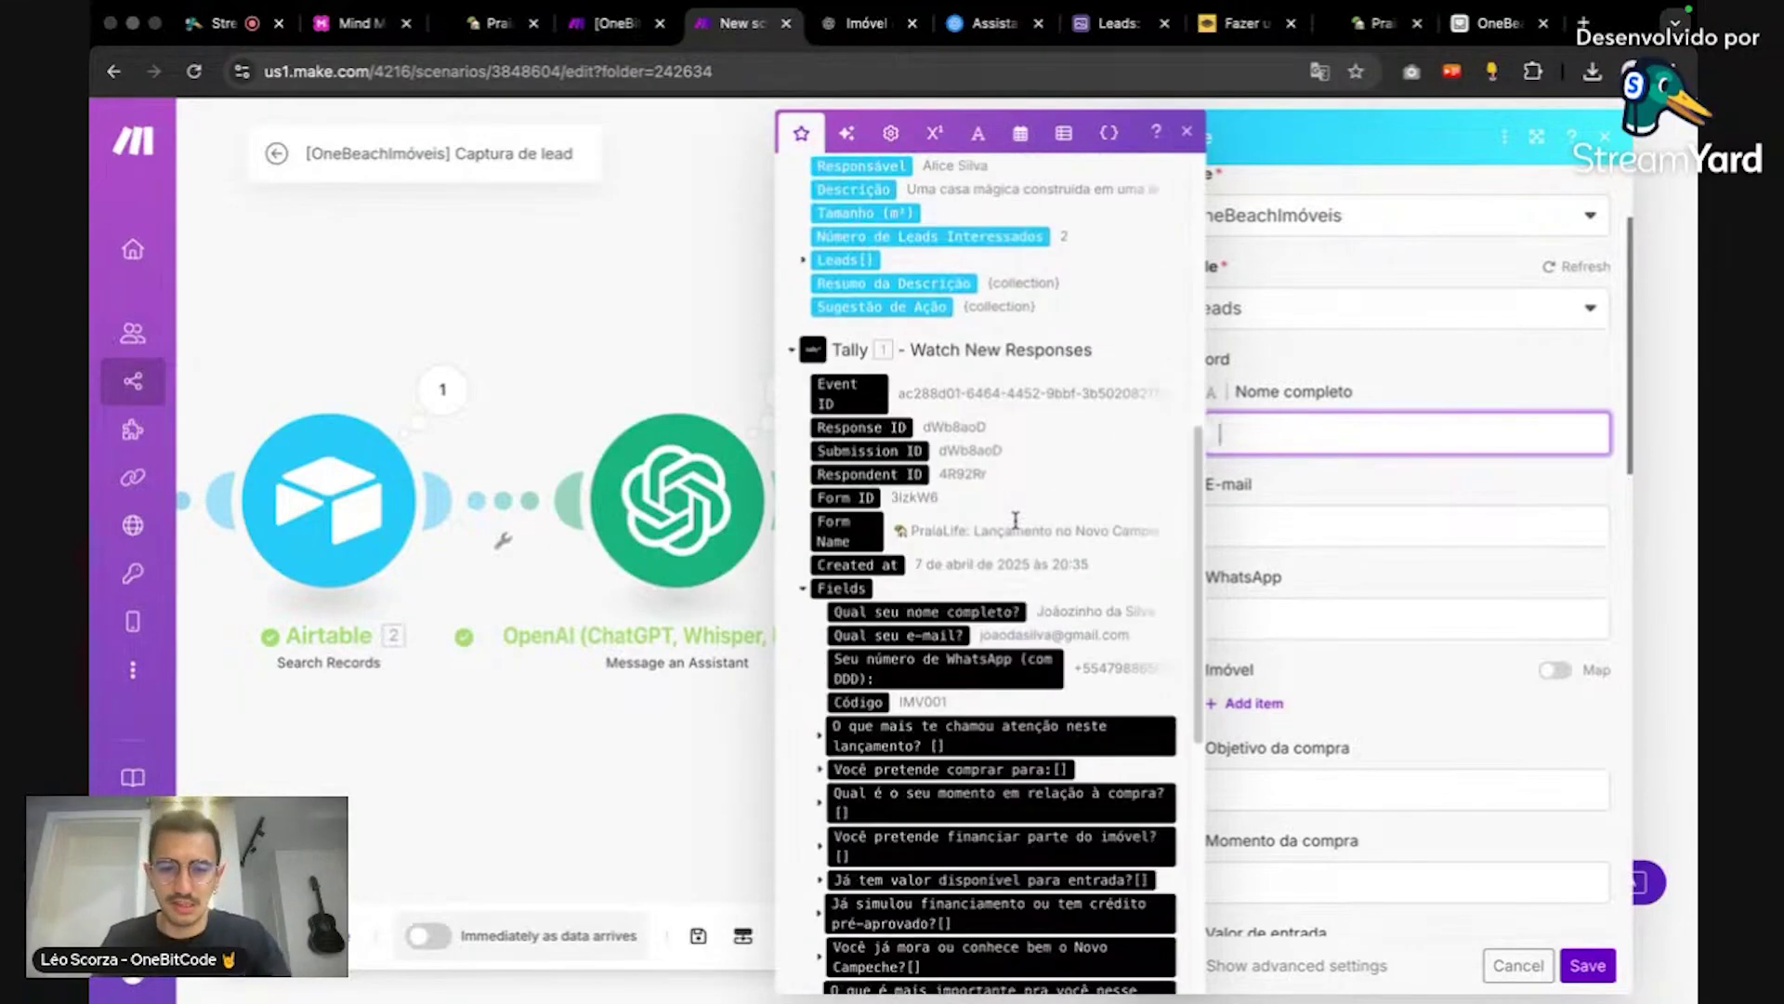
{"action": "left_click", "coordinate": [926, 611]}
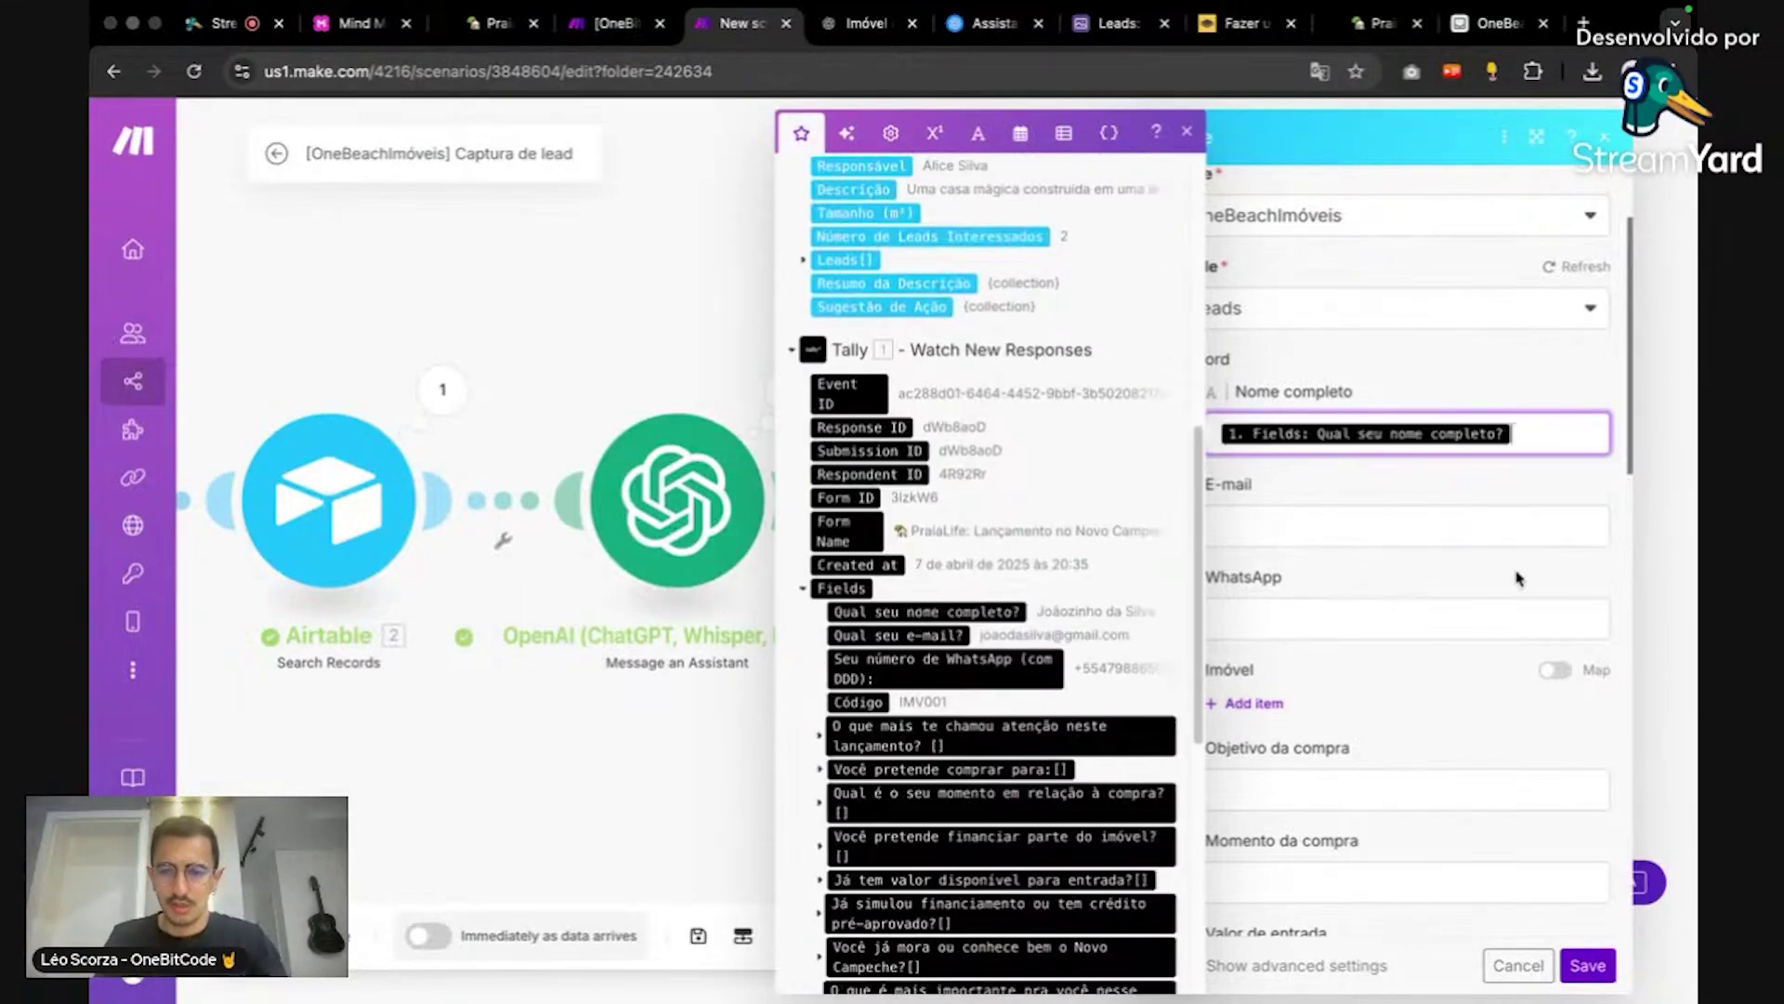
{"action": "left_click", "coordinate": [1420, 520]}
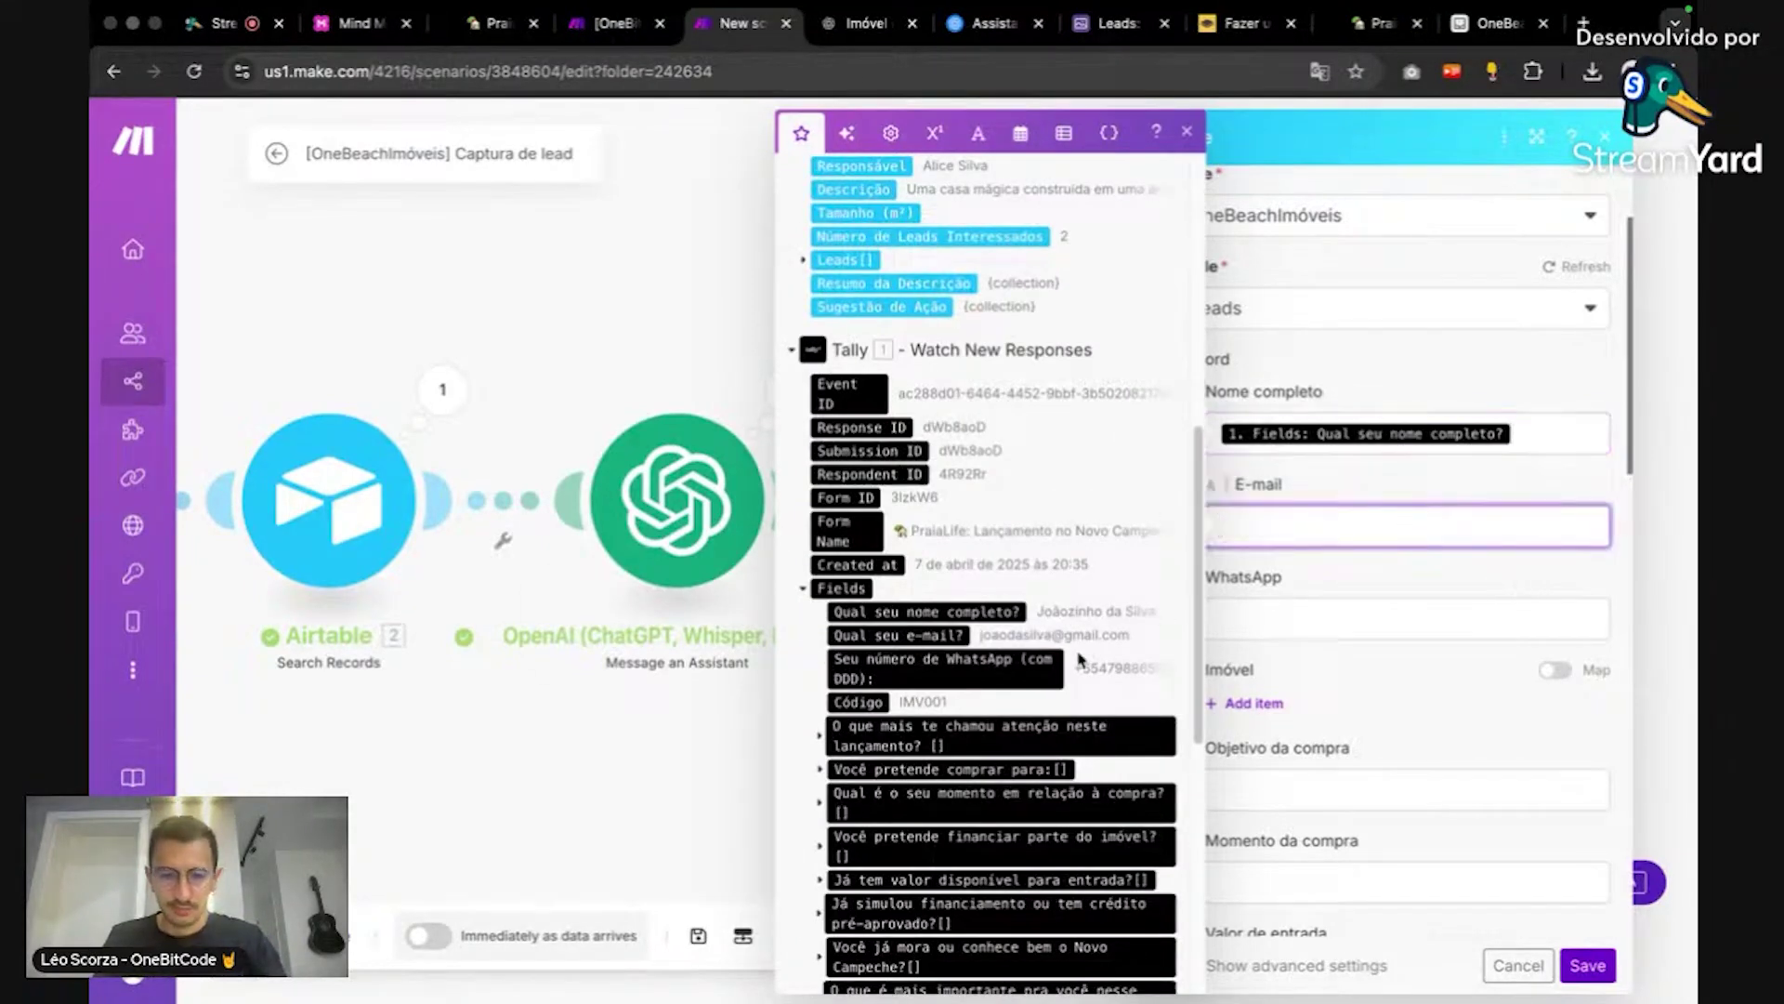
{"action": "left_click", "coordinate": [894, 636]}
{"action": "left_click", "coordinate": [1266, 614]}
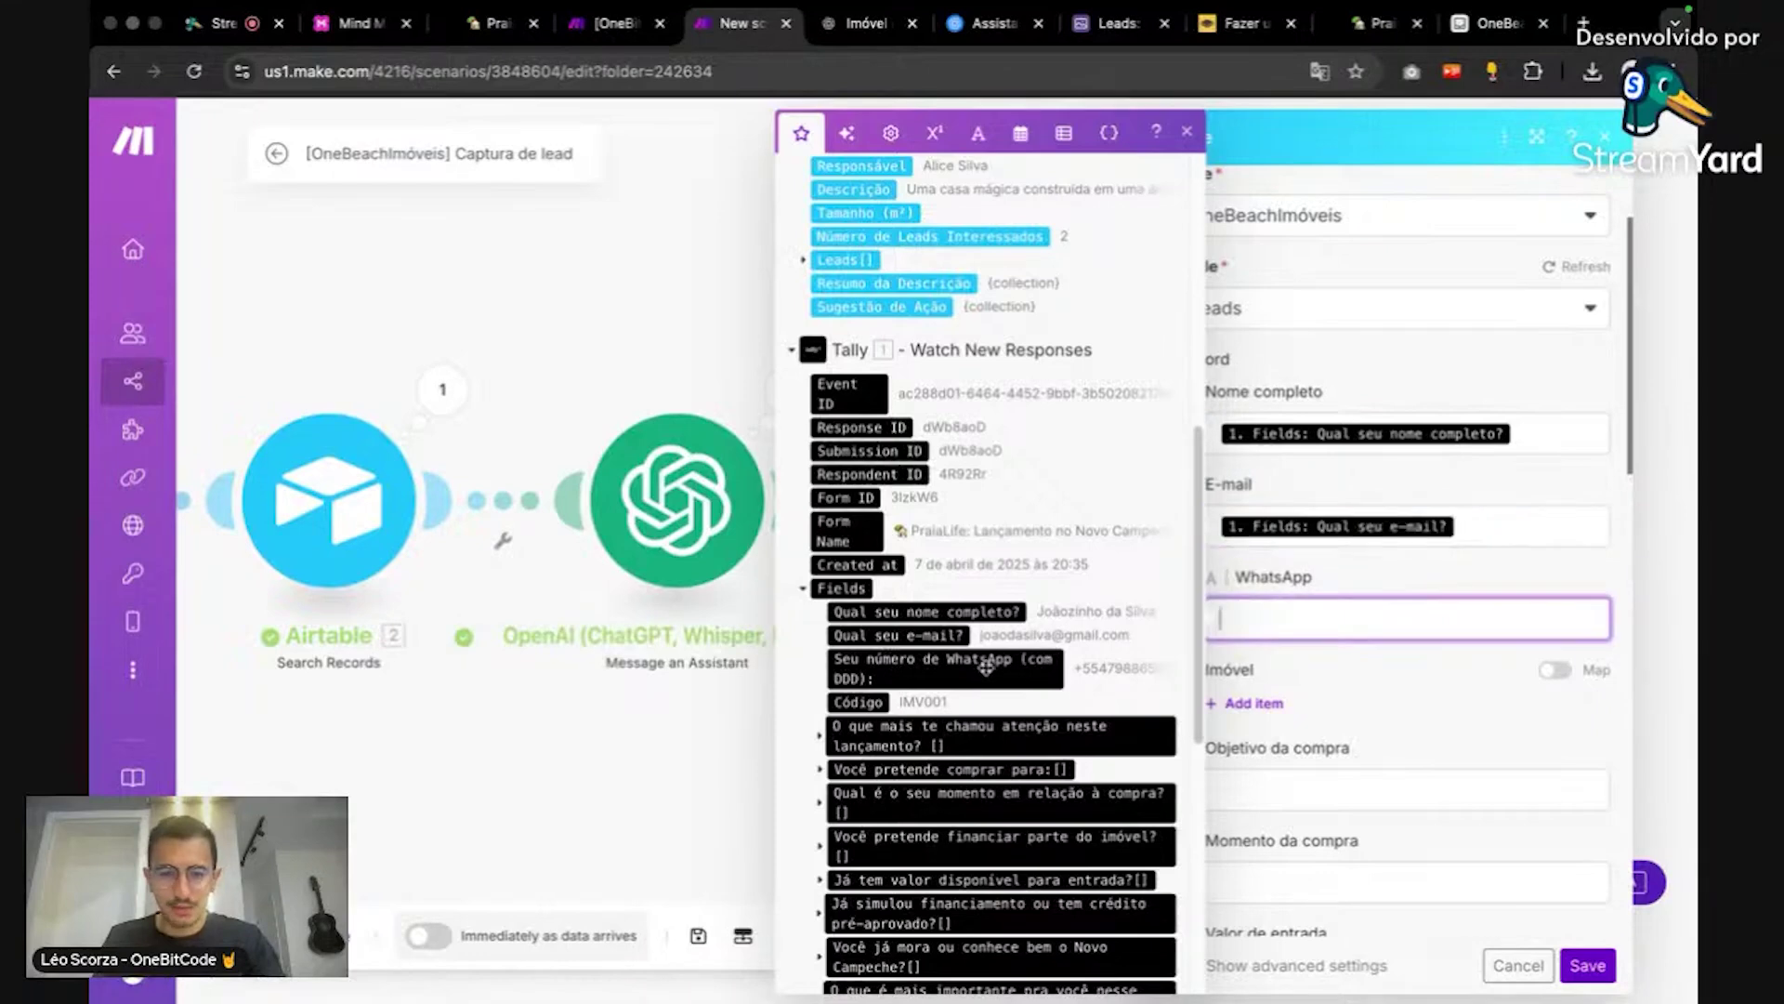
{"action": "left_click", "coordinate": [985, 665]}
Step: Link the Imóvel field by mapping the found property's ID into Record ID 1
{"action": "scroll", "coordinate": [1355, 578], "scroll_direction": "down", "scroll_amount": 2}
{"action": "left_click", "coordinate": [1348, 556]}
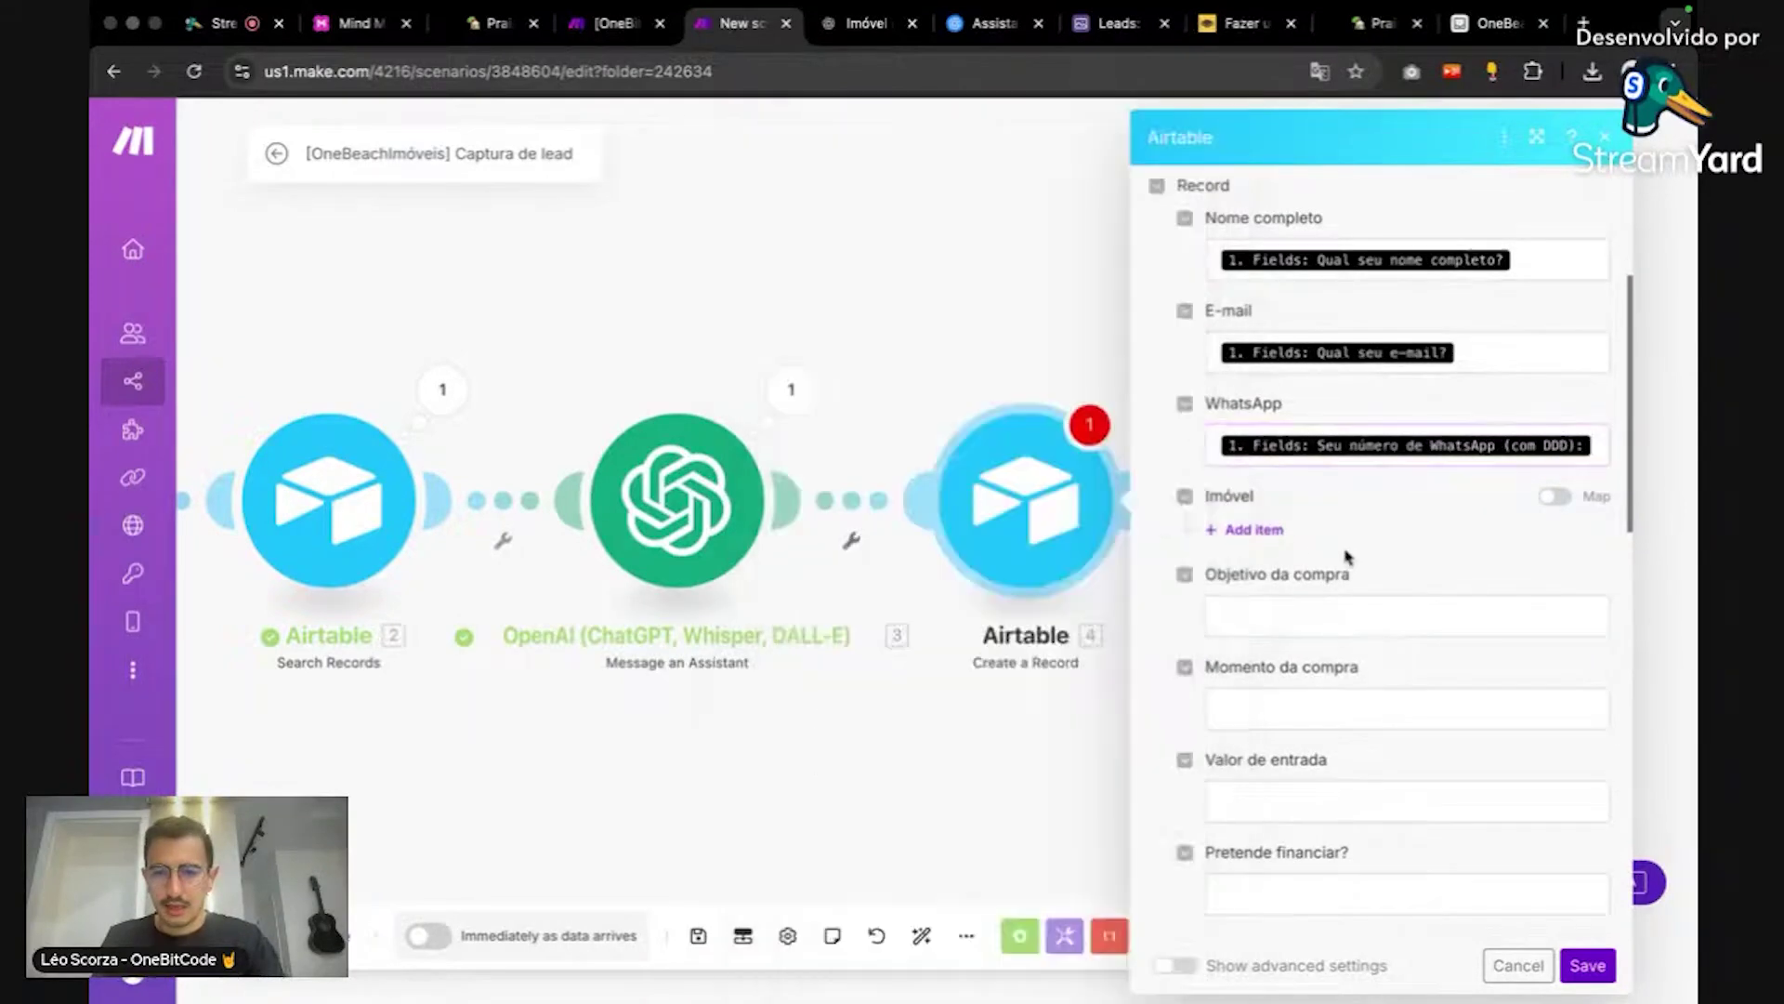
{"action": "left_click", "coordinate": [1253, 530]}
{"action": "left_click", "coordinate": [1295, 570]}
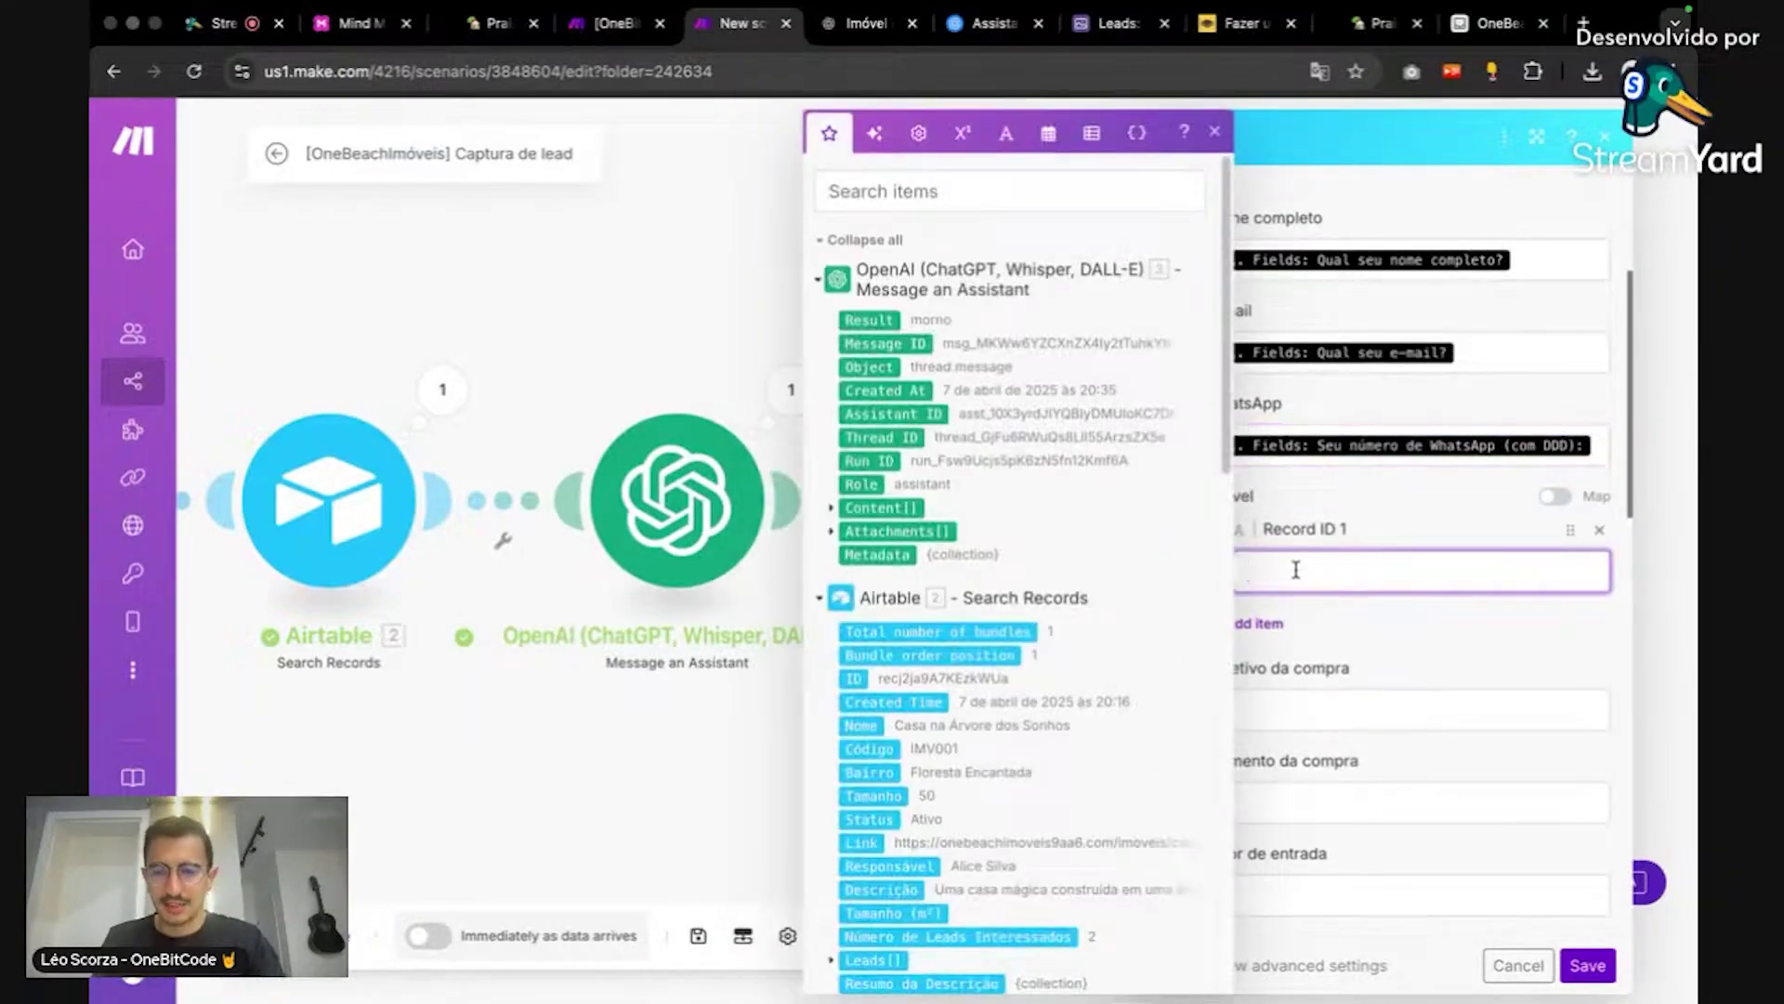
{"action": "scroll", "coordinate": [999, 599], "scroll_direction": "down", "scroll_amount": 1}
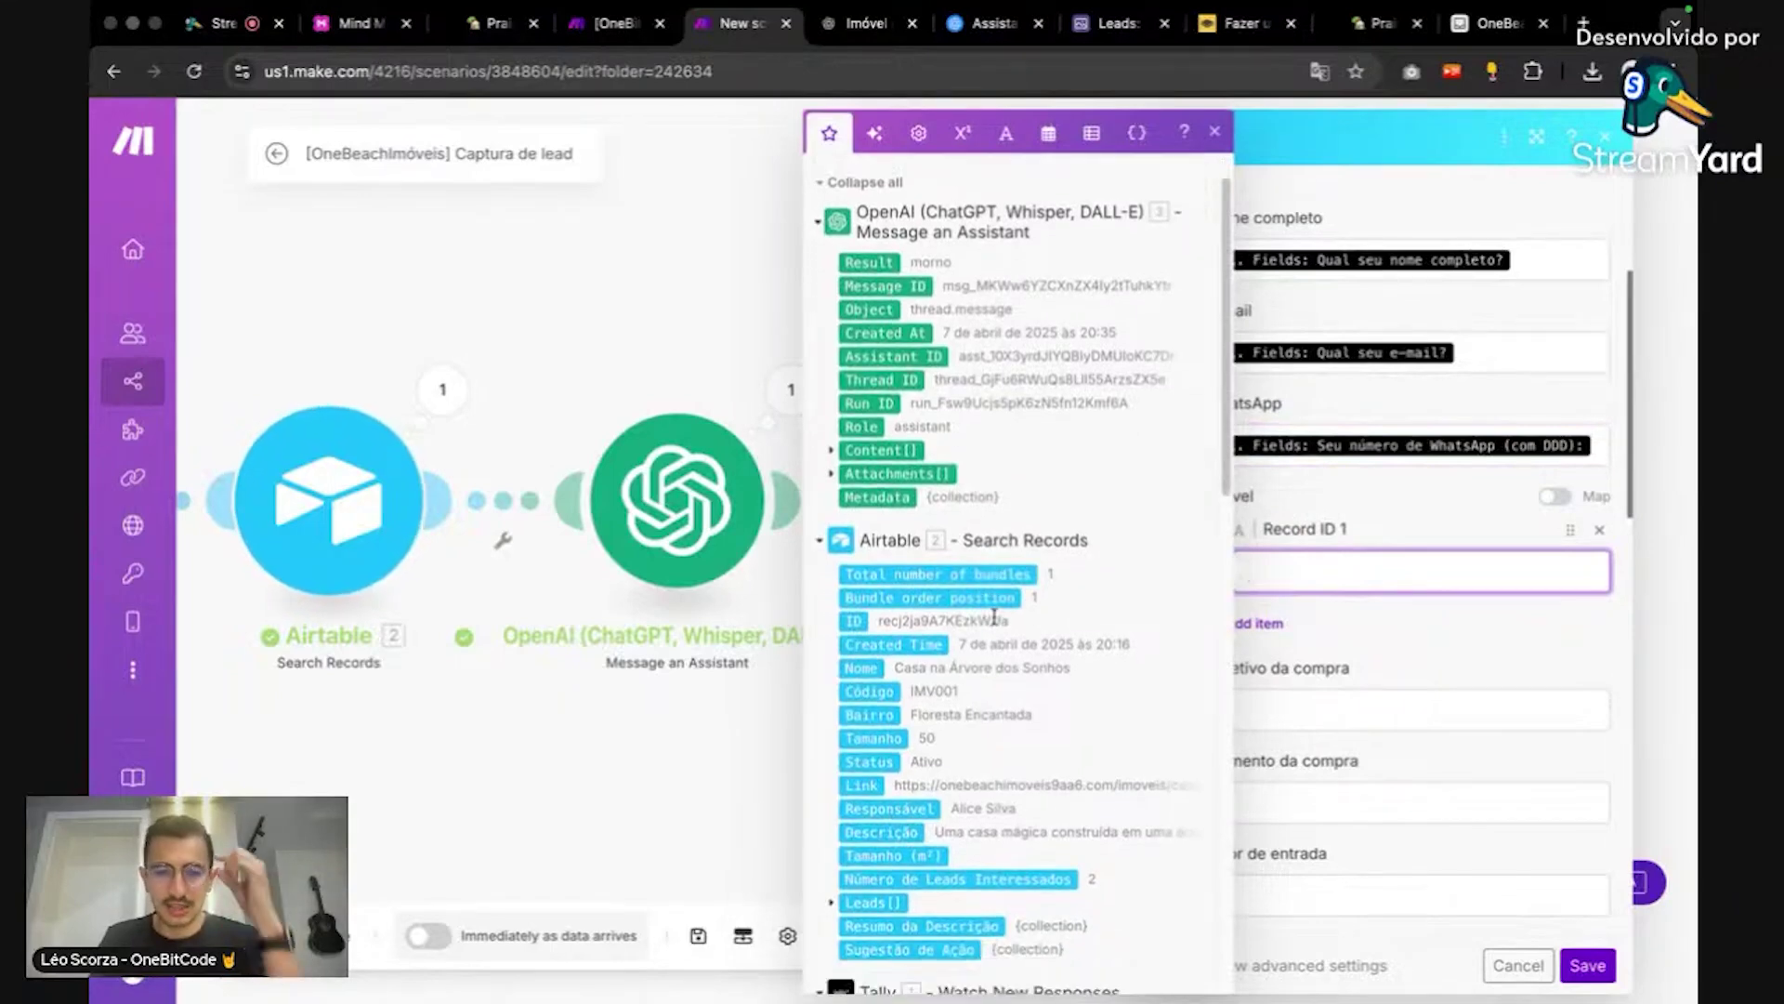
{"action": "left_click", "coordinate": [855, 621]}
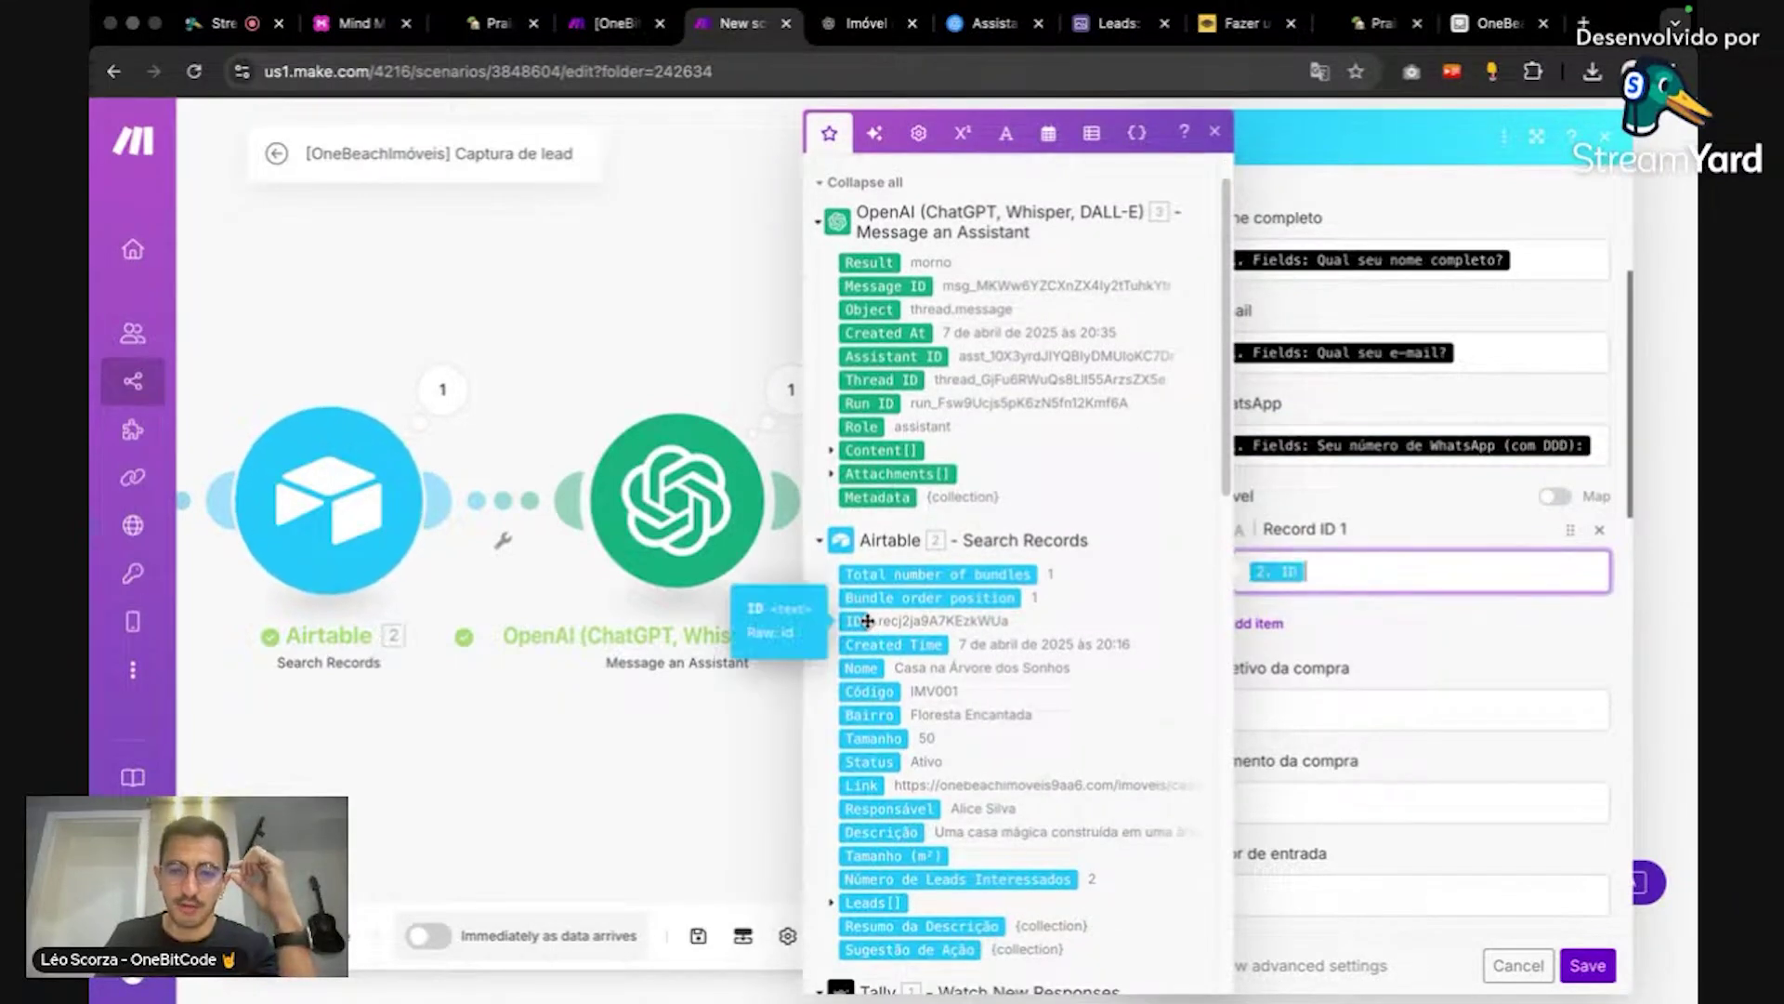
{"action": "left_click", "coordinate": [1349, 655]}
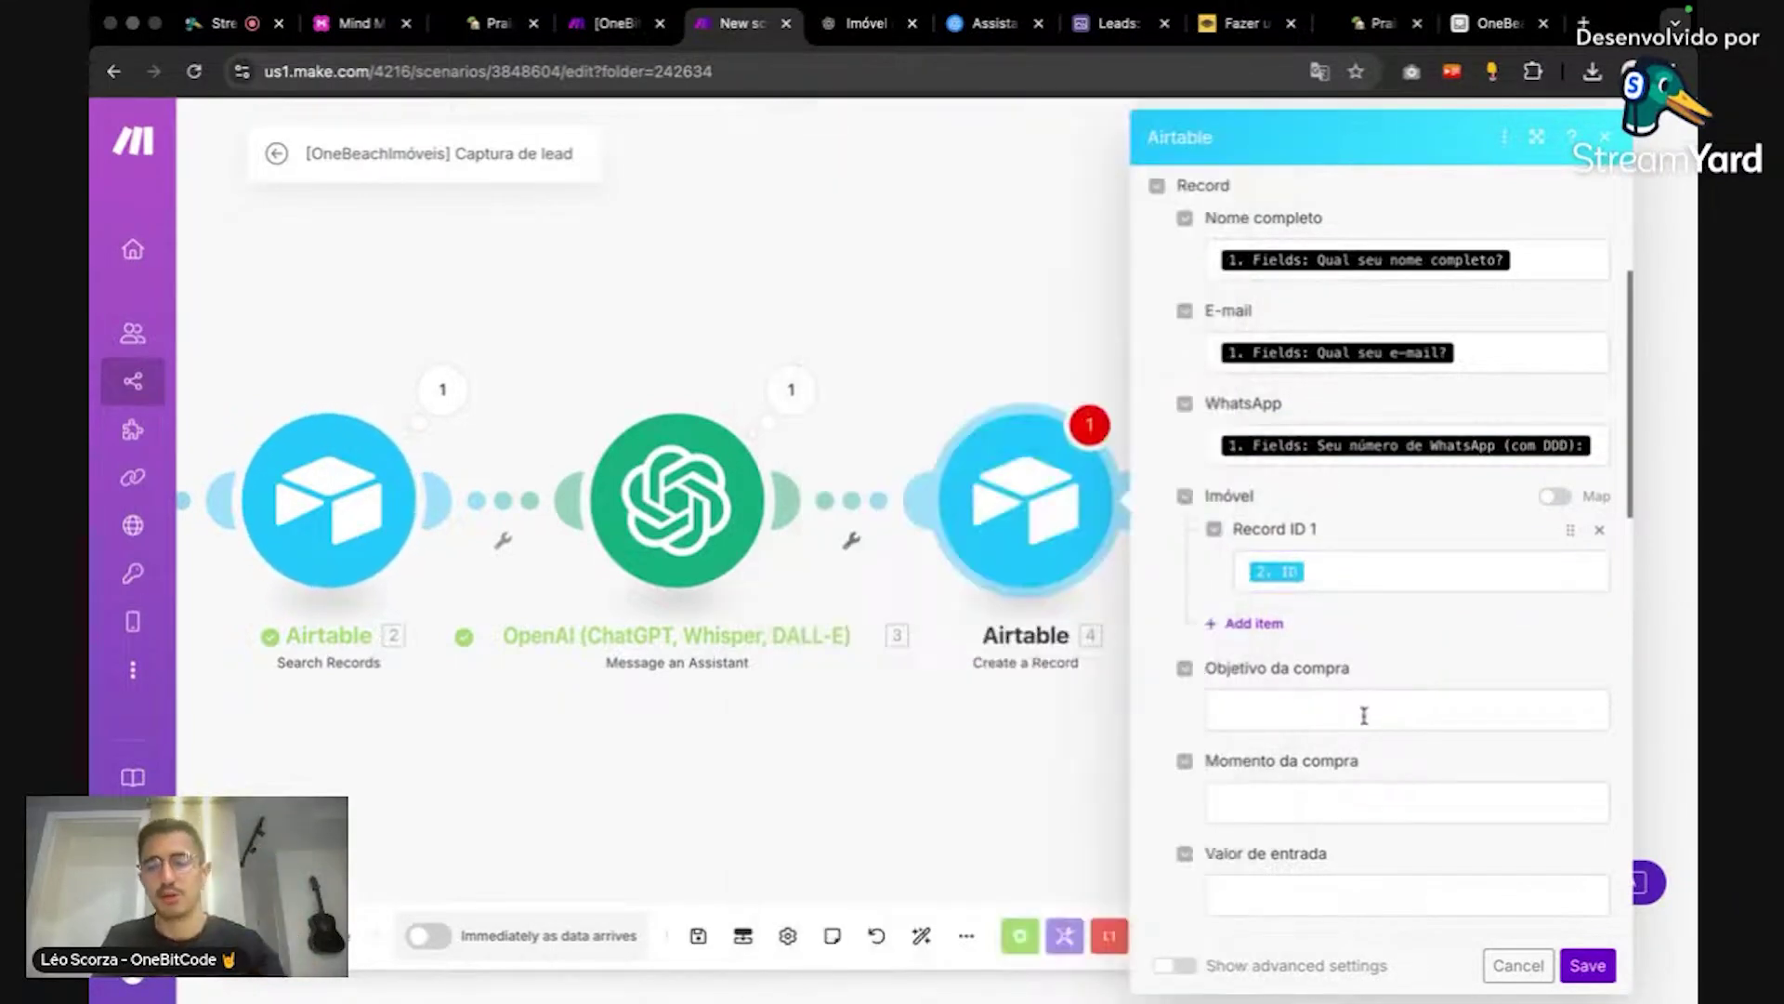
Step: Map the purchase-purpose and buying-moment answers into Objetivo da compra and Momento da compra
{"action": "scroll", "coordinate": [1362, 716], "scroll_direction": "down", "scroll_amount": 2}
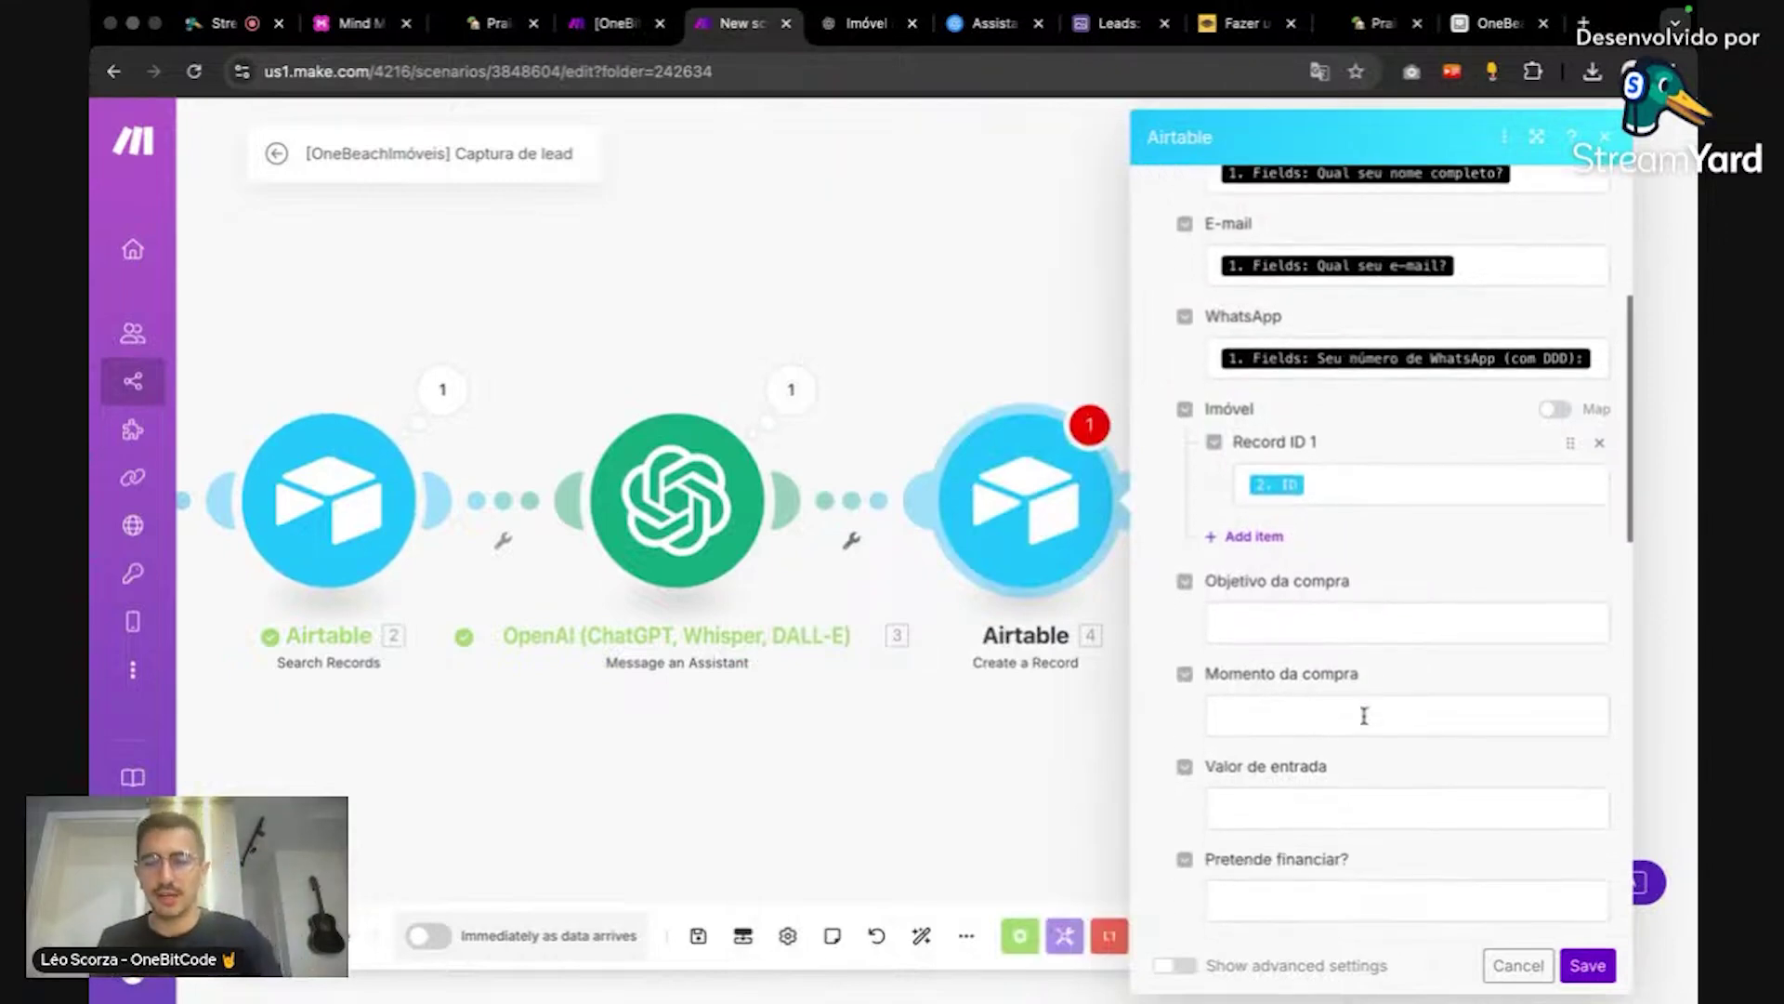
{"action": "left_click", "coordinate": [1321, 548]}
{"action": "scroll", "coordinate": [973, 661], "scroll_direction": "down", "scroll_amount": 10}
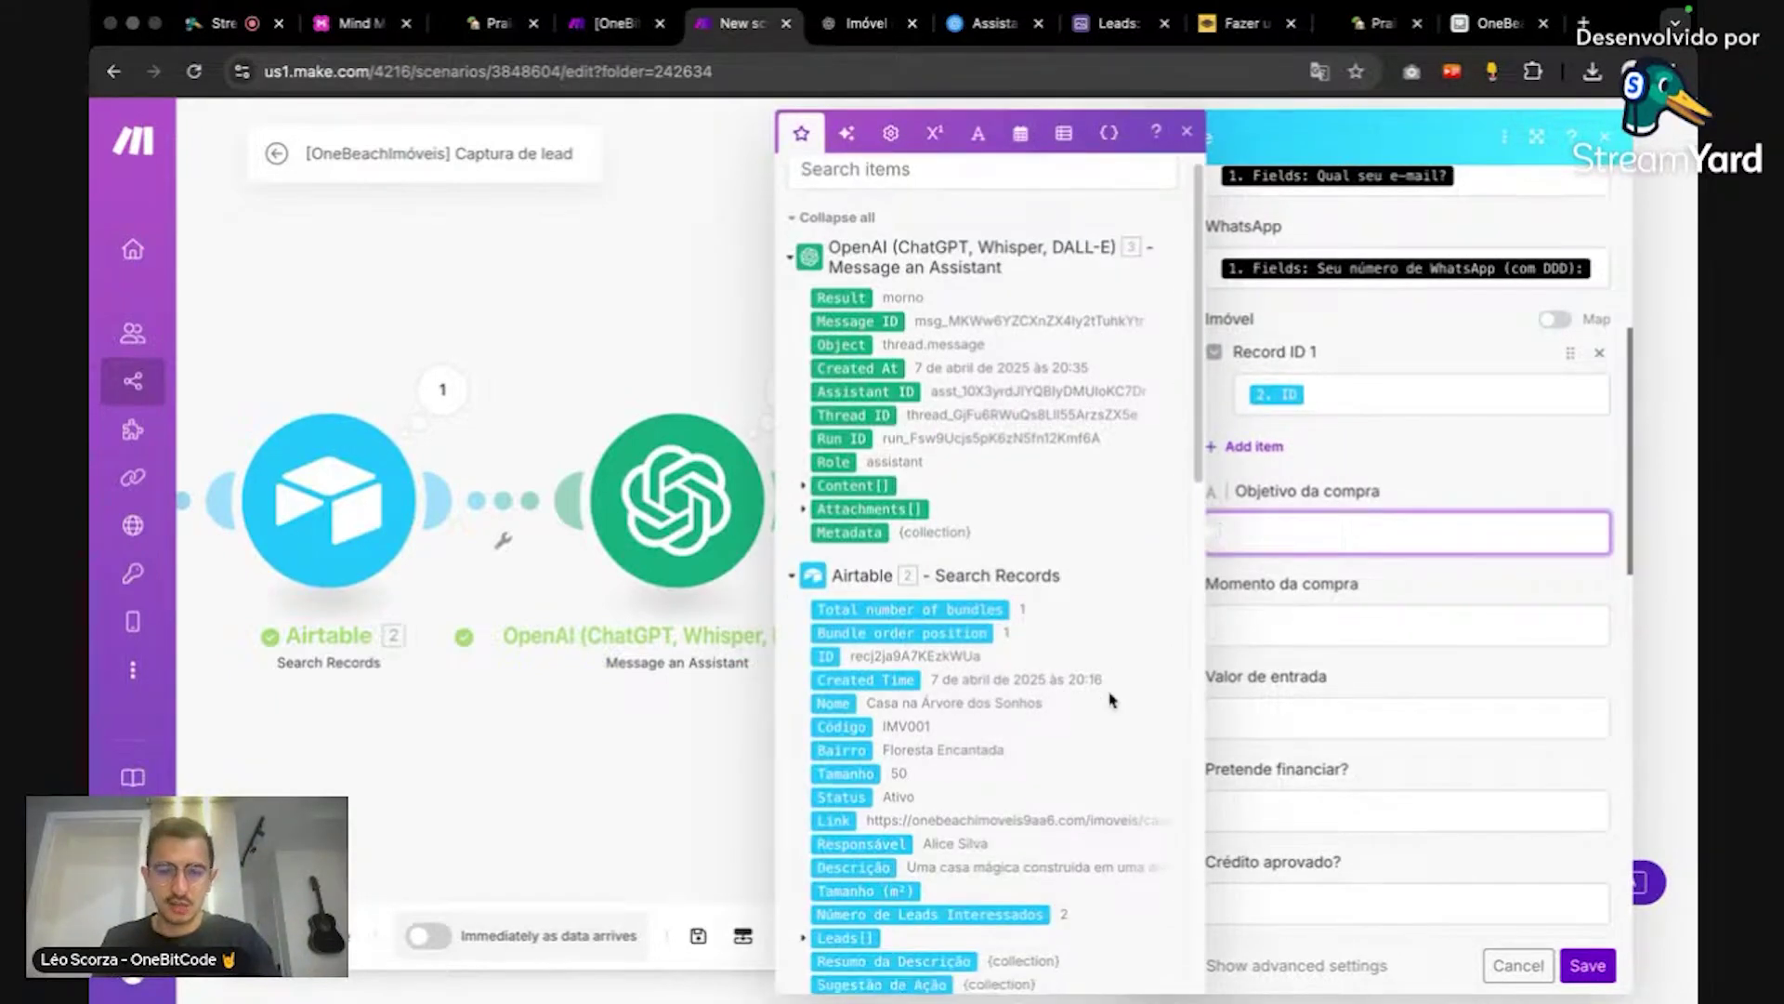
{"action": "scroll", "coordinate": [973, 662], "scroll_direction": "down", "scroll_amount": 5}
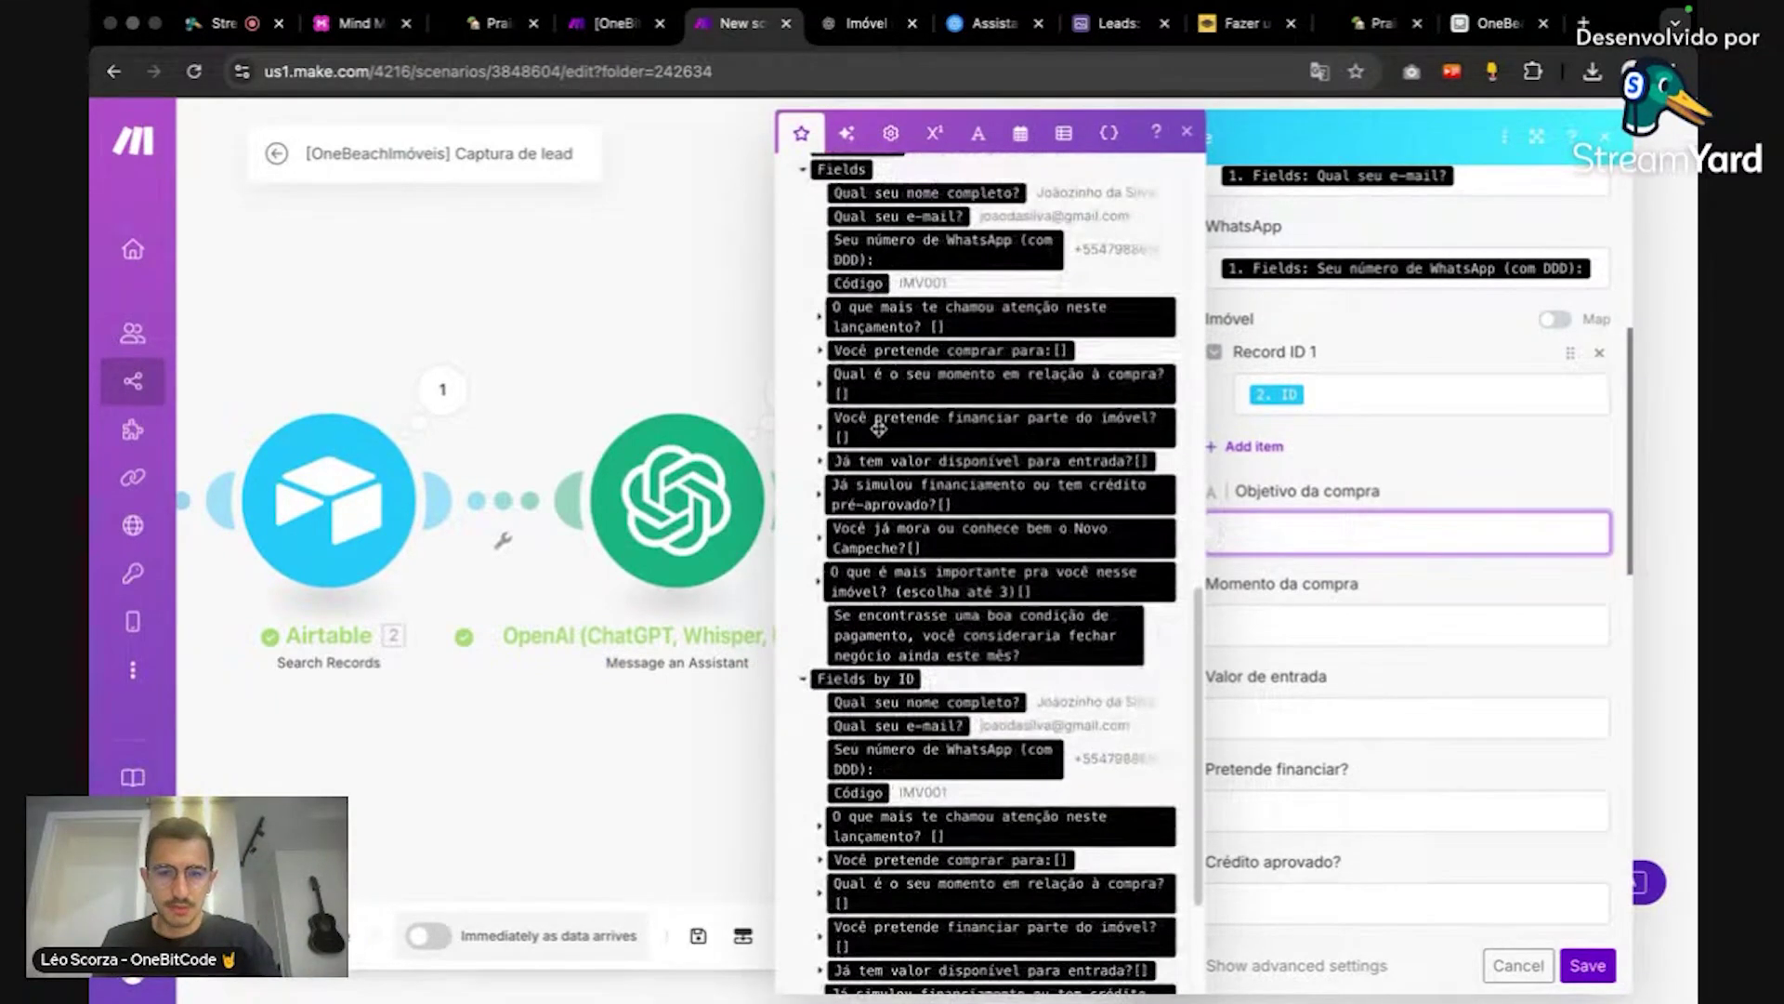
{"action": "left_click", "coordinate": [822, 318]}
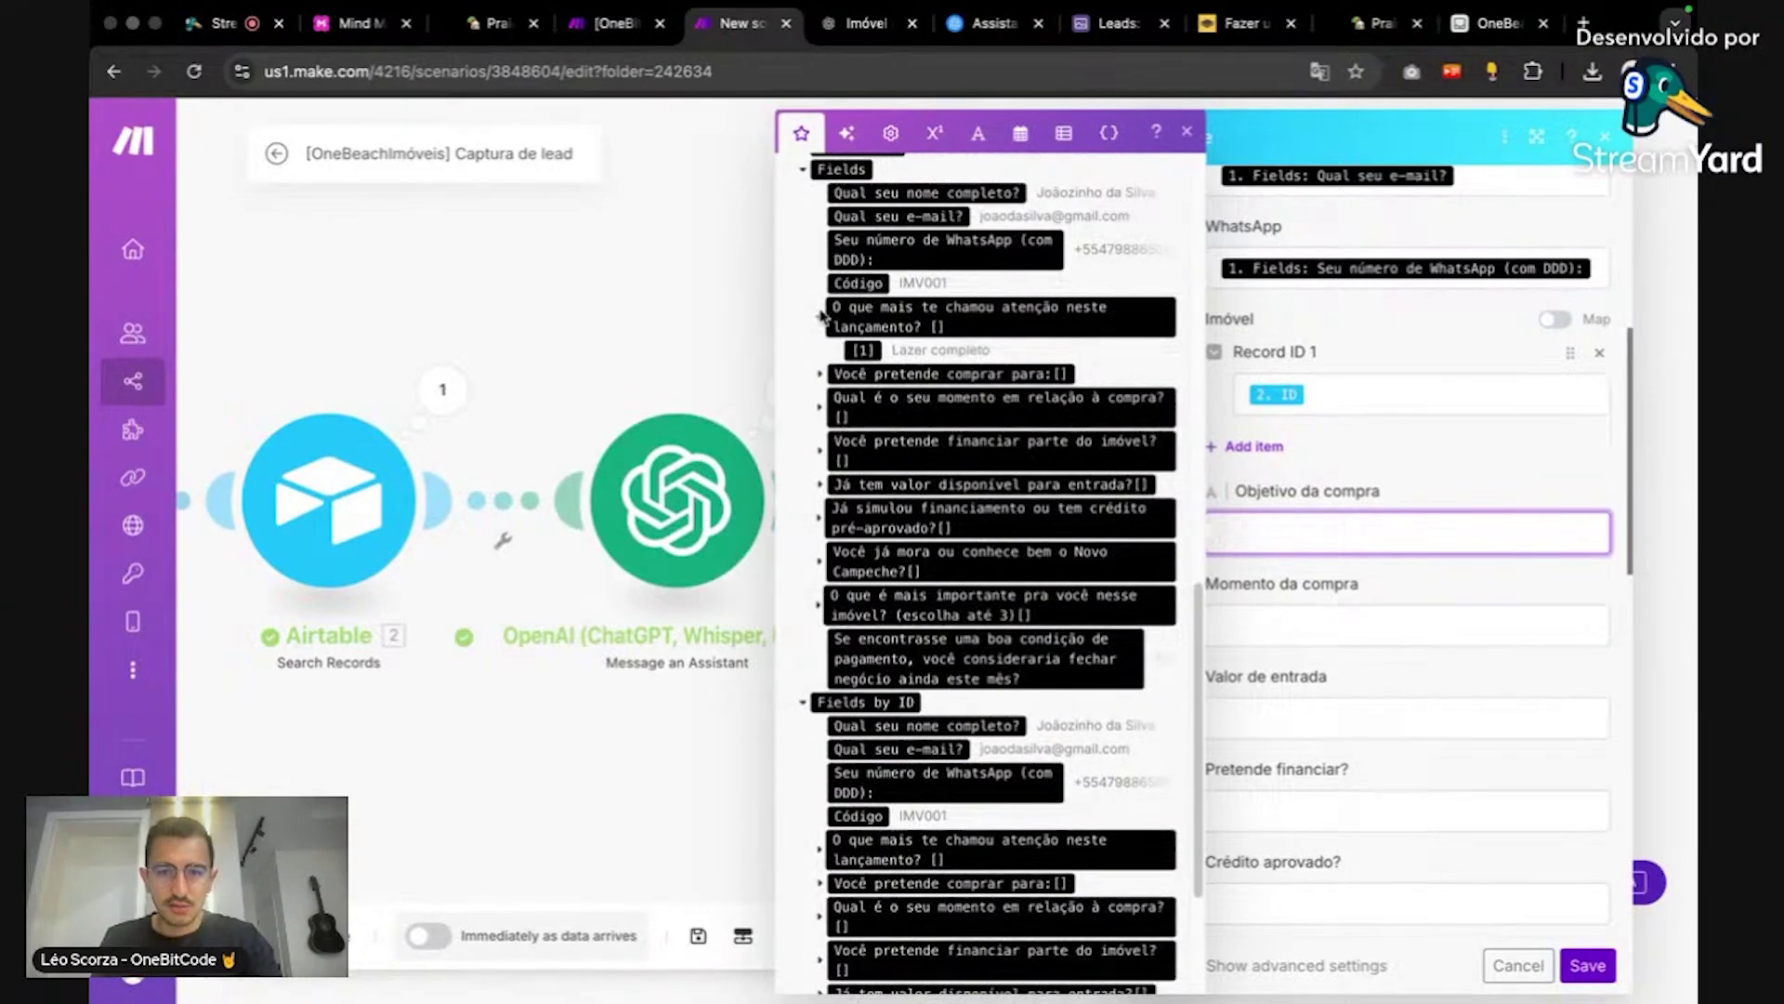
{"action": "left_click", "coordinate": [820, 374]}
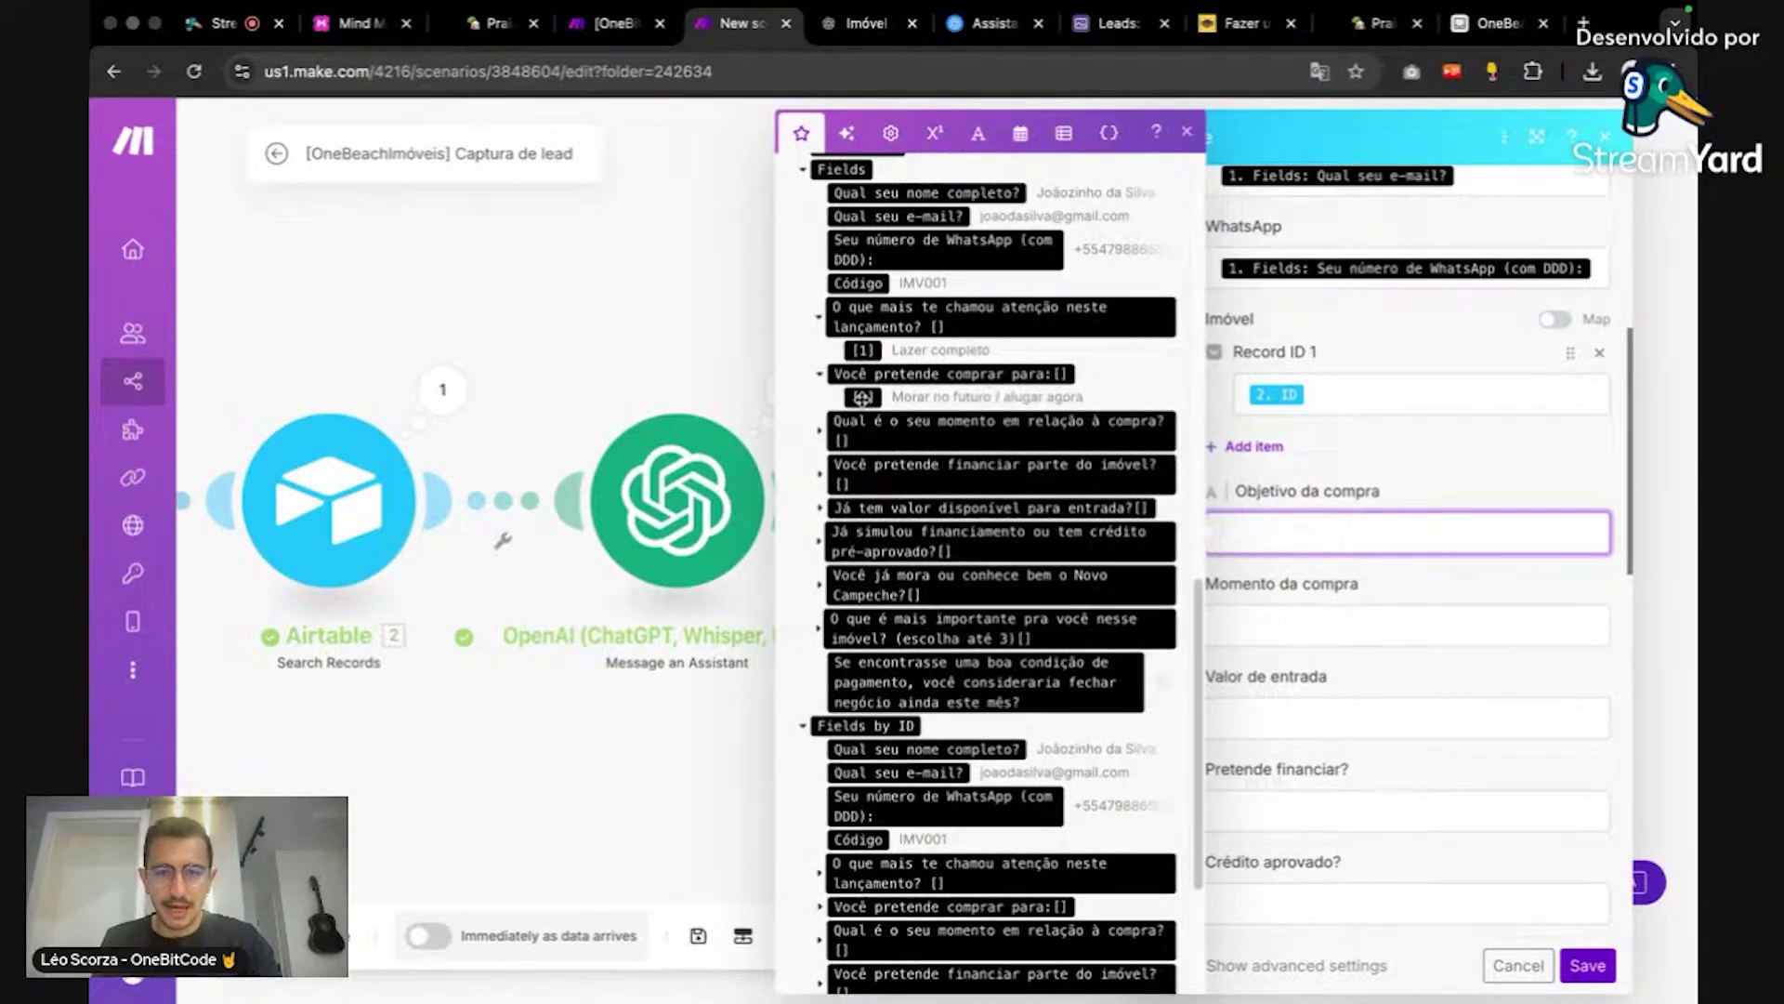
{"action": "left_click", "coordinate": [862, 397]}
{"action": "left_click", "coordinate": [1225, 618]}
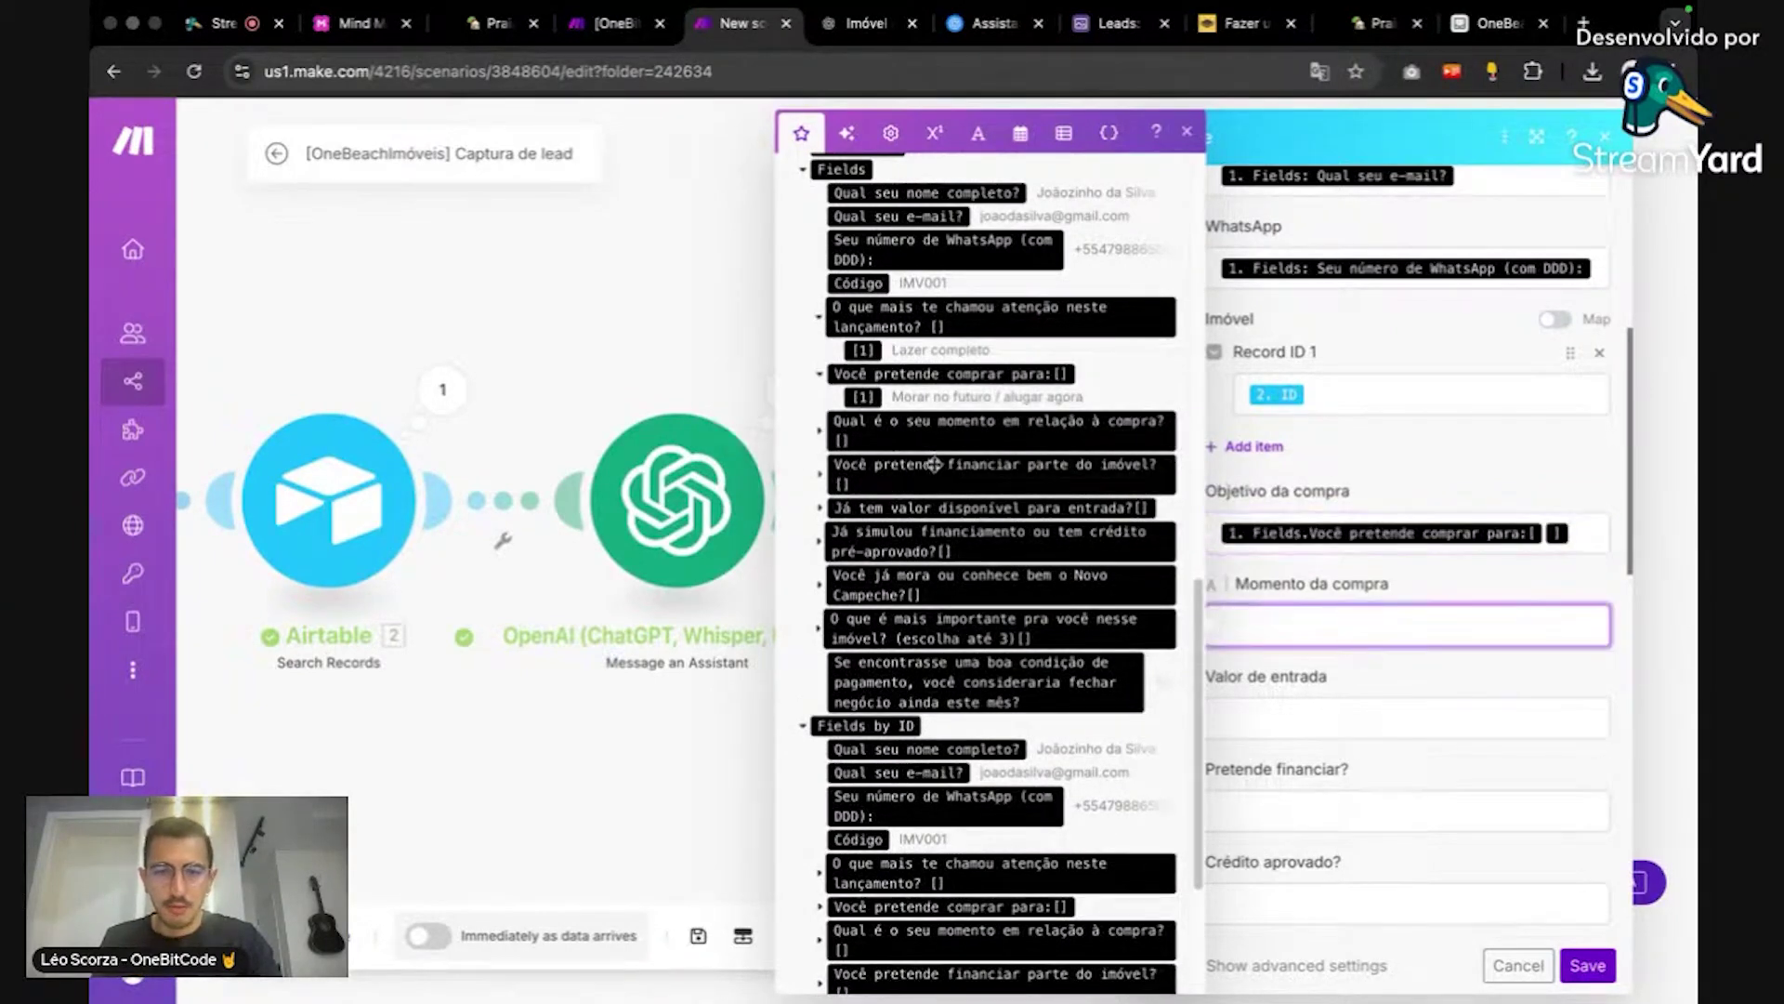
{"action": "left_click", "coordinate": [819, 431]}
{"action": "left_click", "coordinate": [862, 467]}
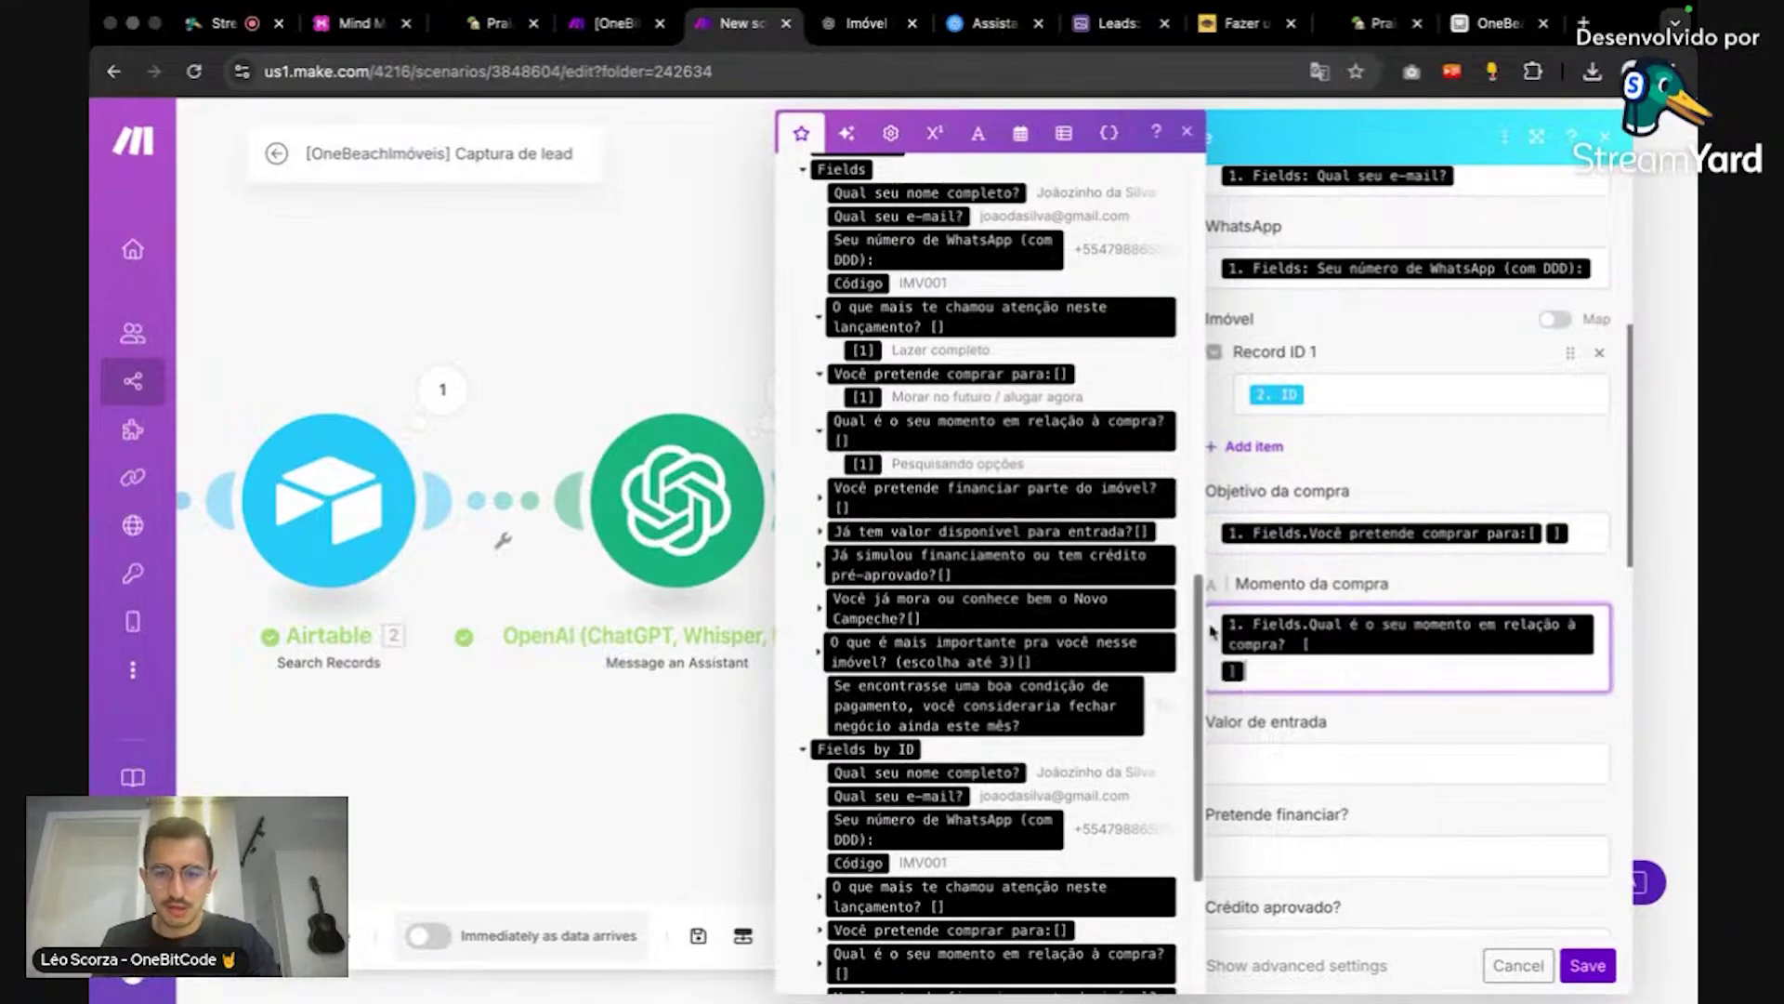
Step: Map the down-payment and financing-simulation answers into Valor de entrada, Pretende financiar? and Crédito aprovado
{"action": "left_click", "coordinate": [1290, 766]}
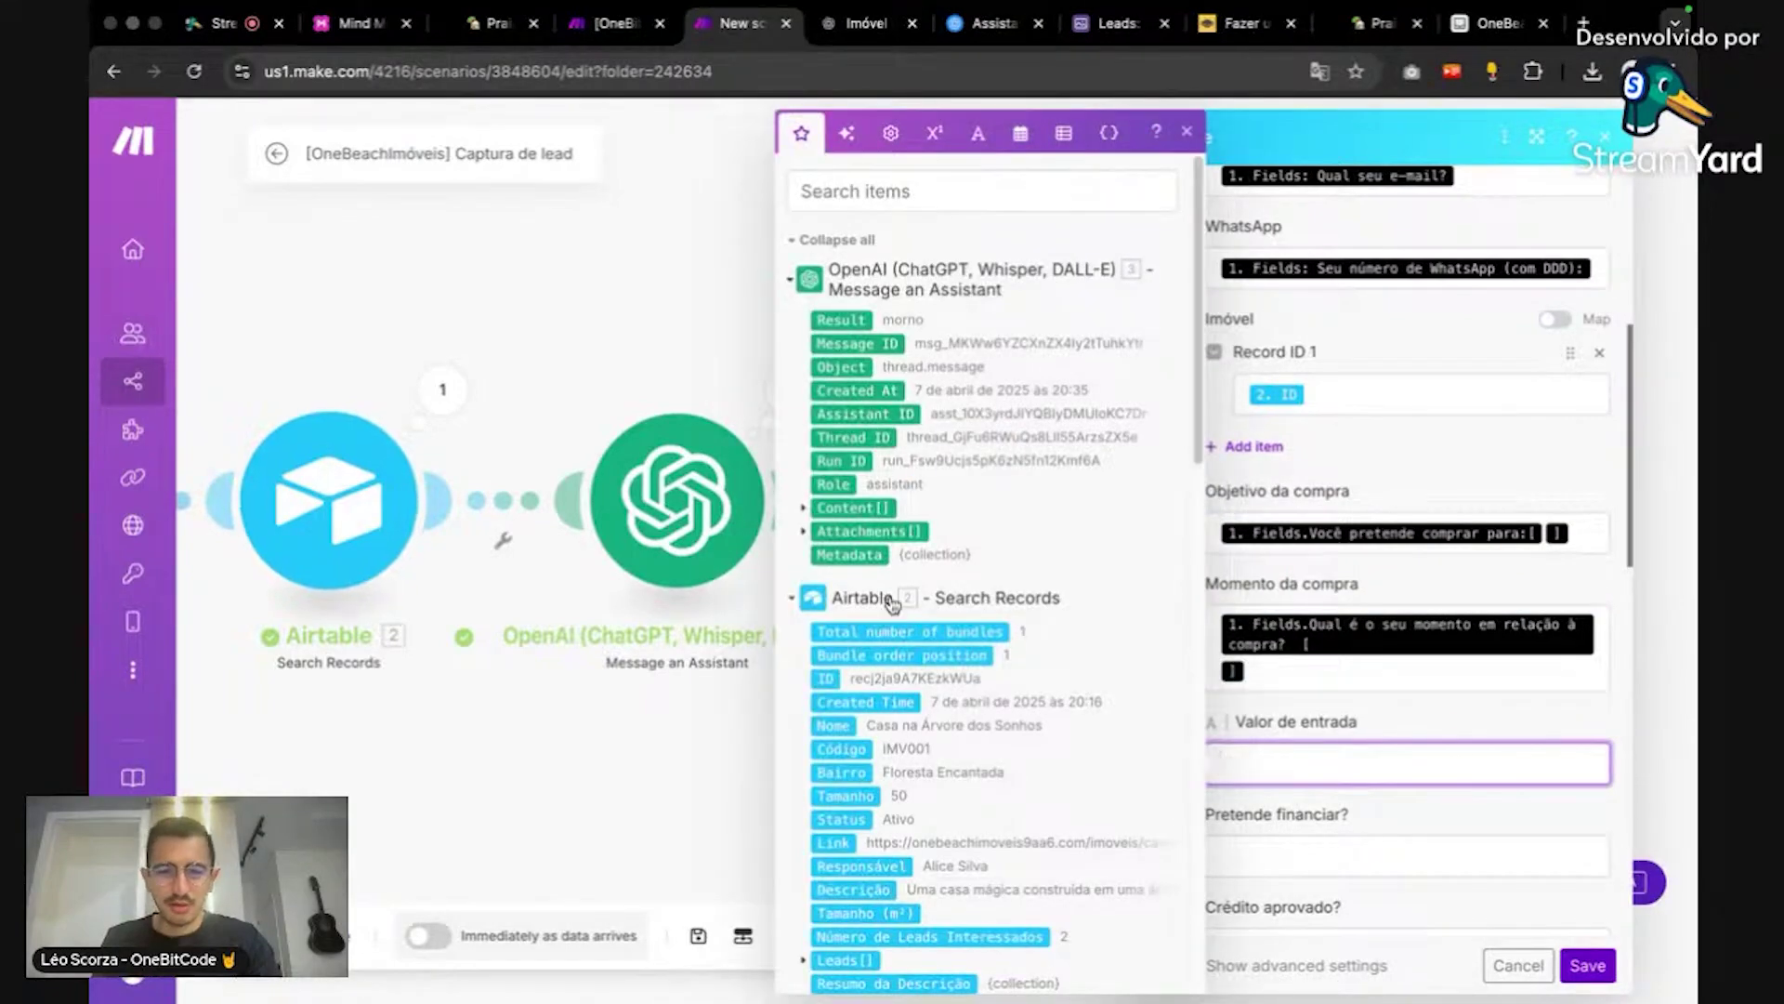
{"action": "scroll", "coordinate": [897, 596], "scroll_direction": "down", "scroll_amount": 5}
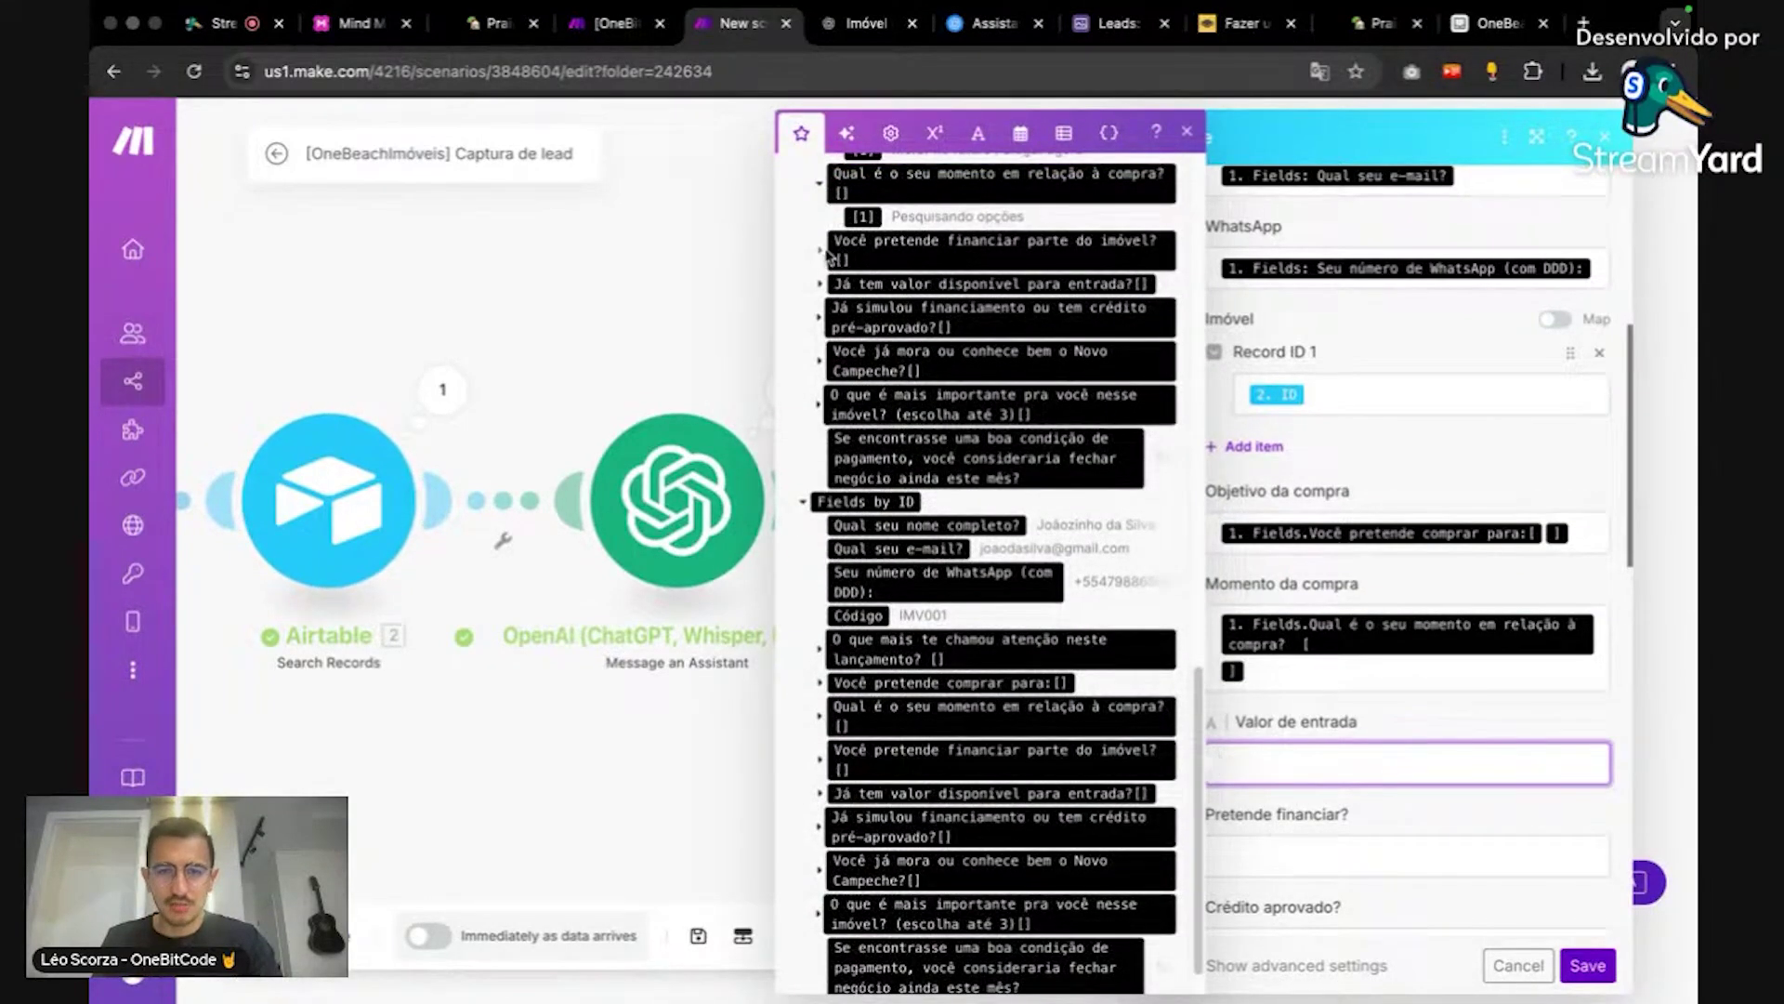
{"action": "left_click", "coordinate": [820, 250]}
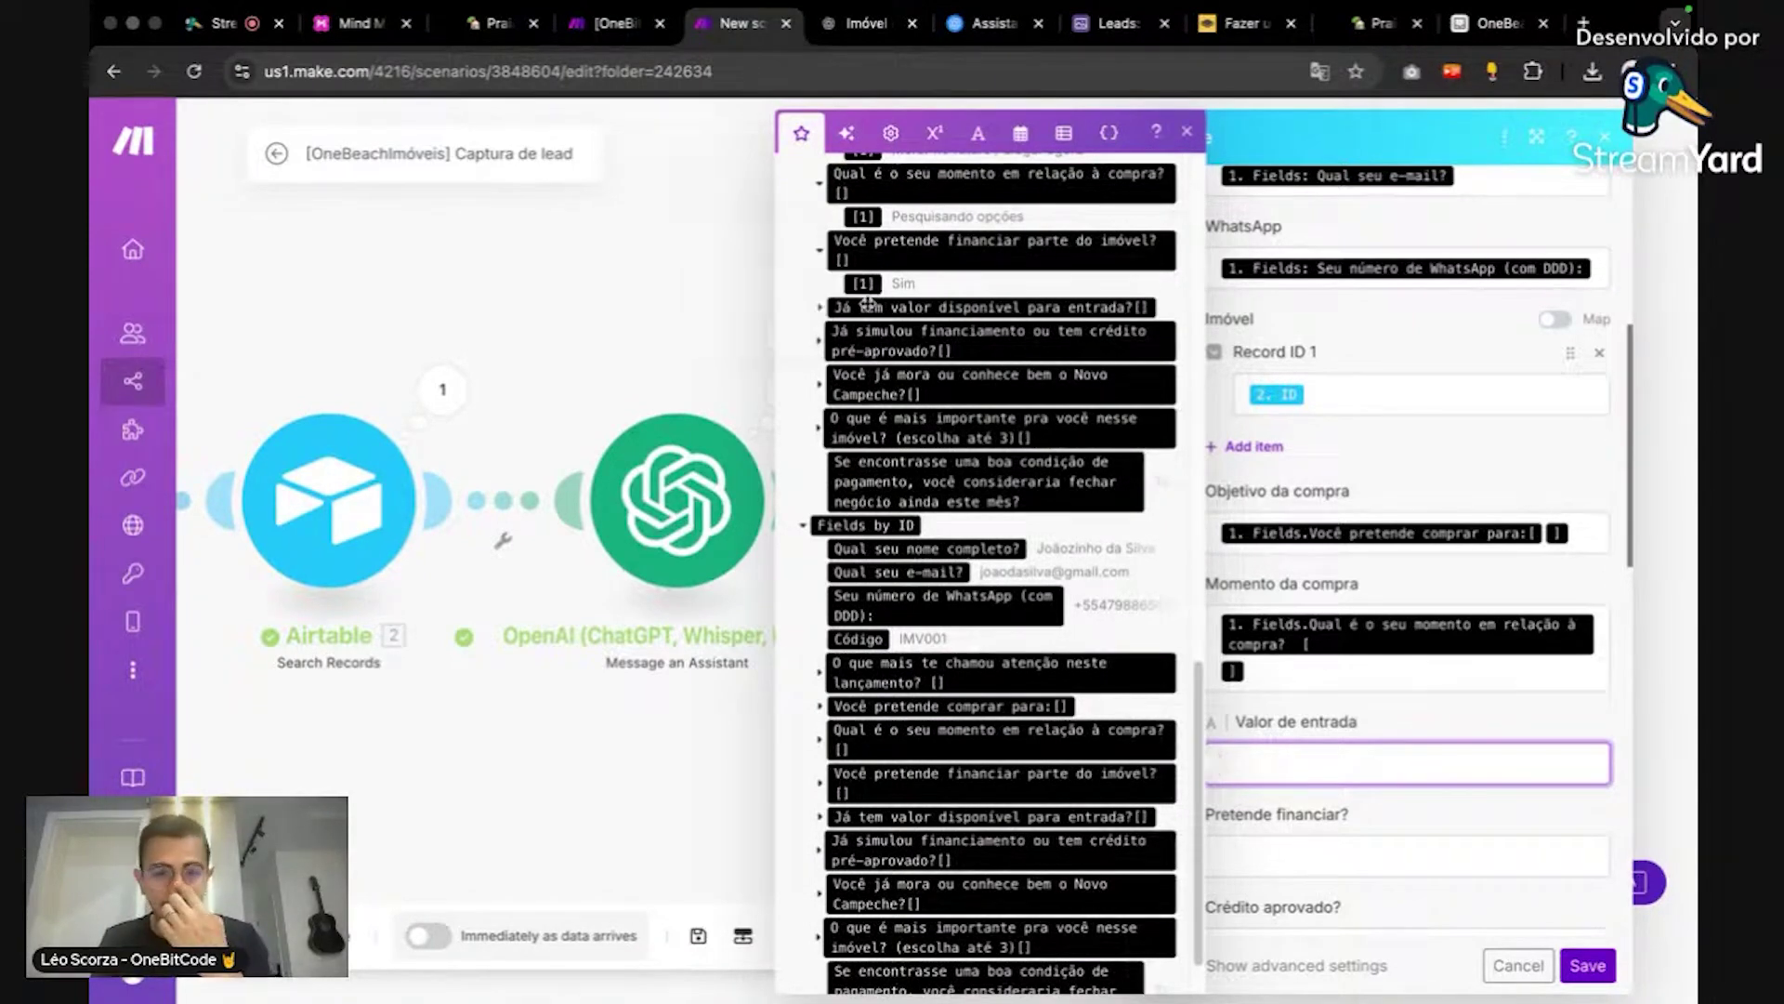
{"action": "left_click", "coordinate": [841, 310]}
{"action": "left_click", "coordinate": [843, 311]}
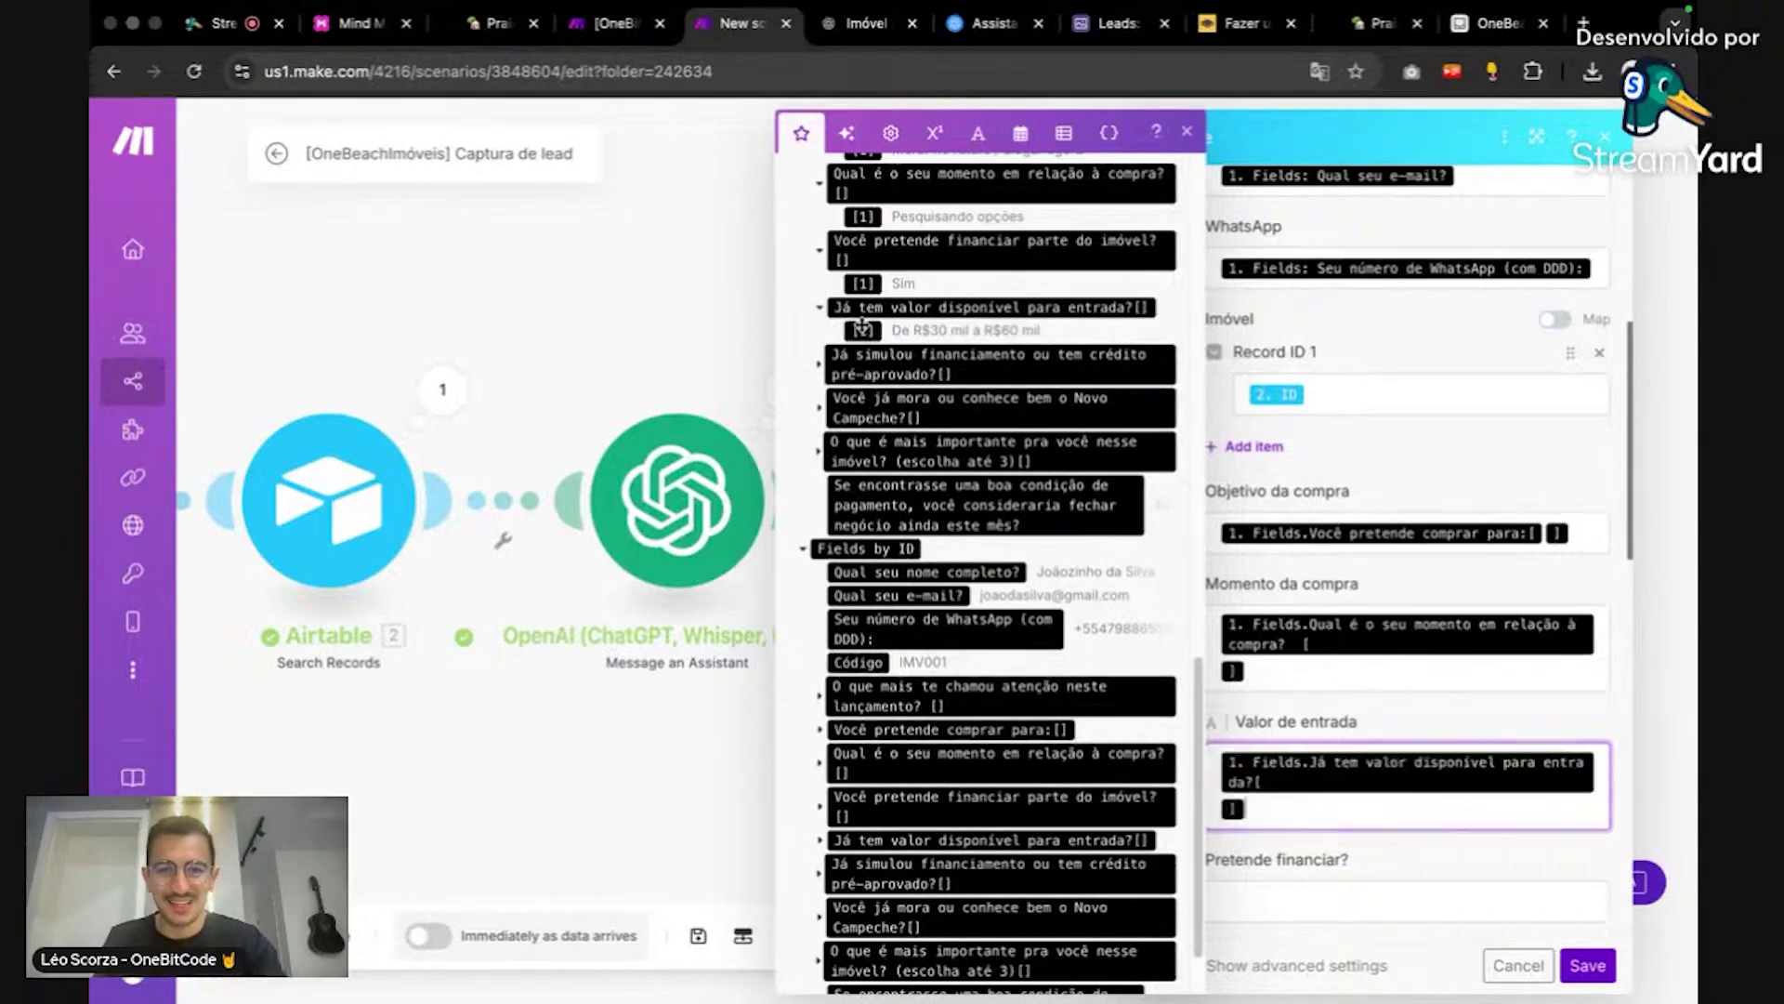
{"action": "left_click", "coordinate": [1342, 891]}
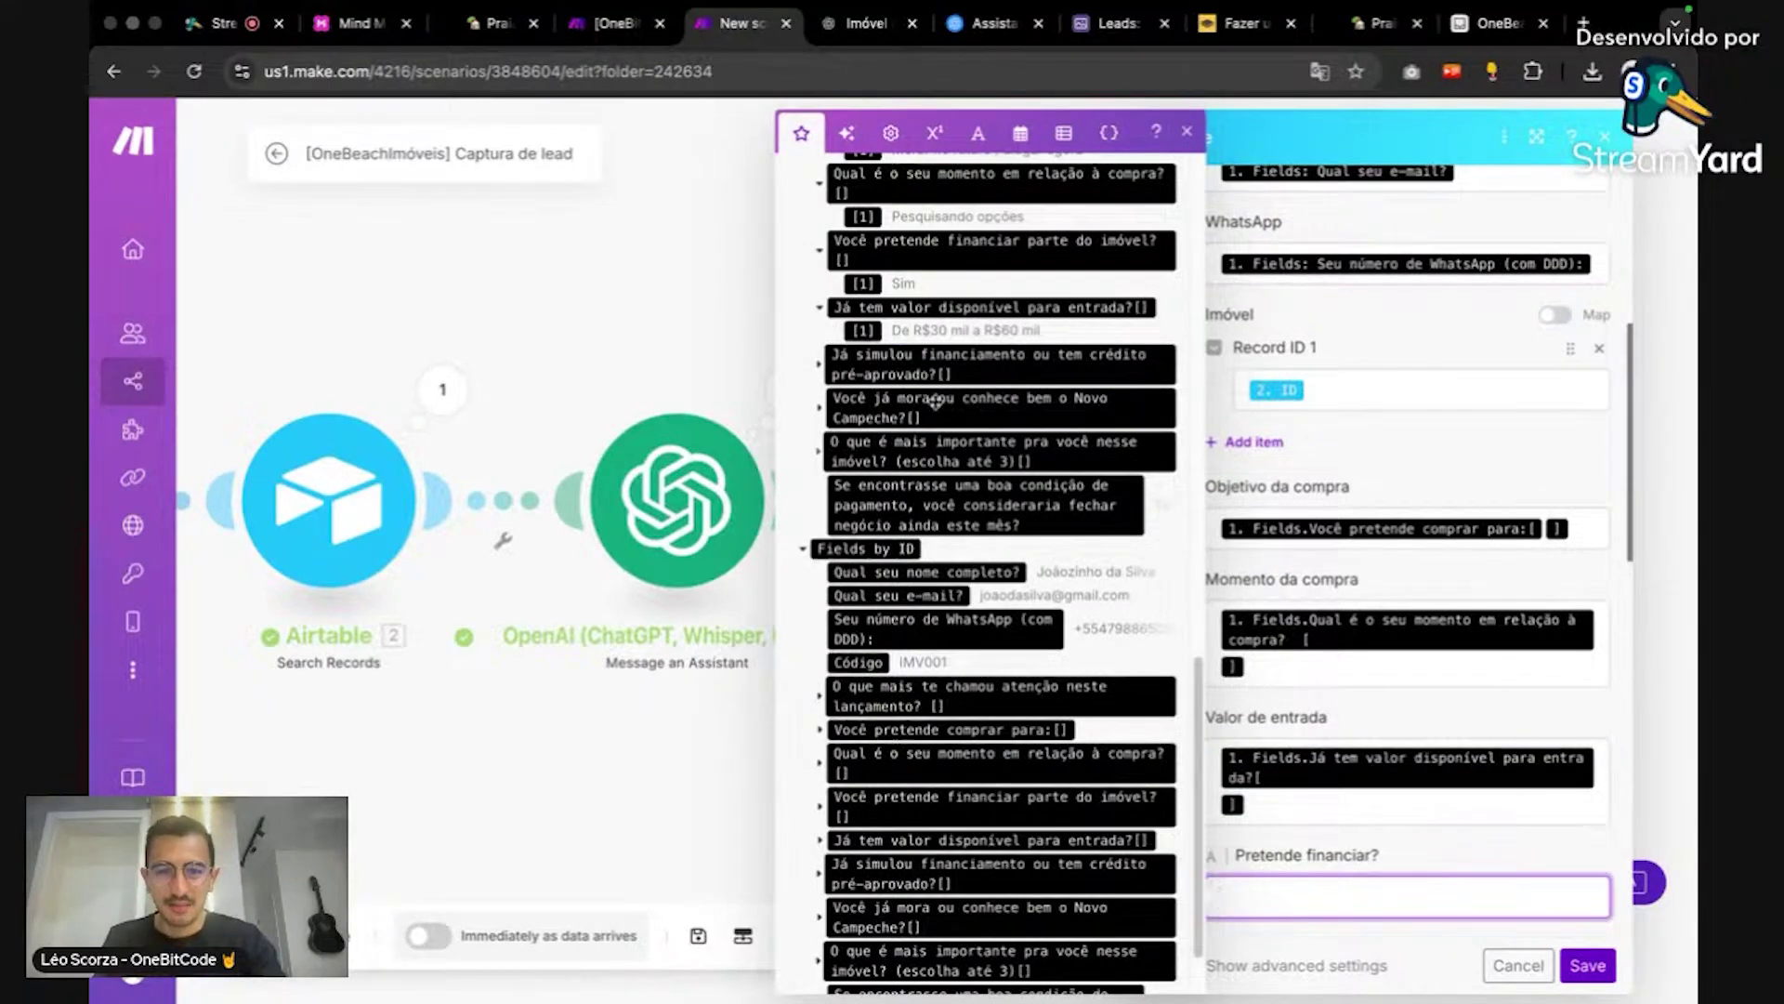
{"action": "left_click", "coordinate": [845, 309]}
{"action": "scroll", "coordinate": [1580, 799], "scroll_direction": "down", "scroll_amount": 5}
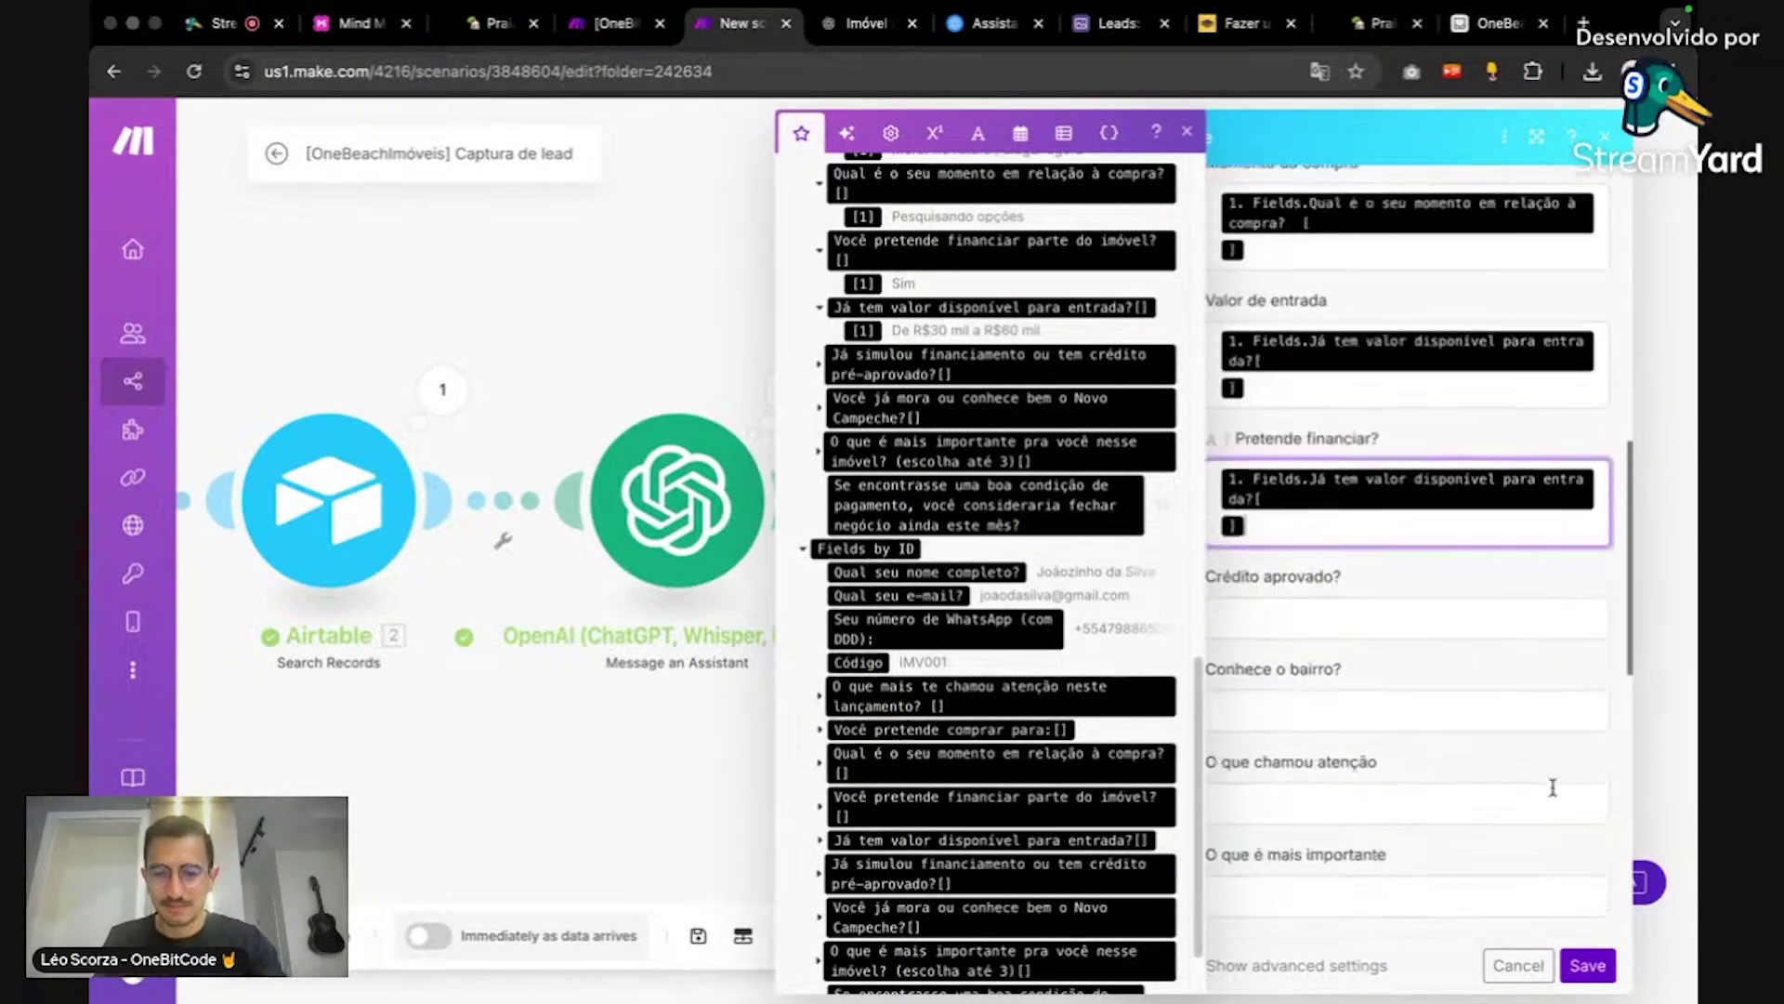
{"action": "left_click", "coordinate": [1333, 600]}
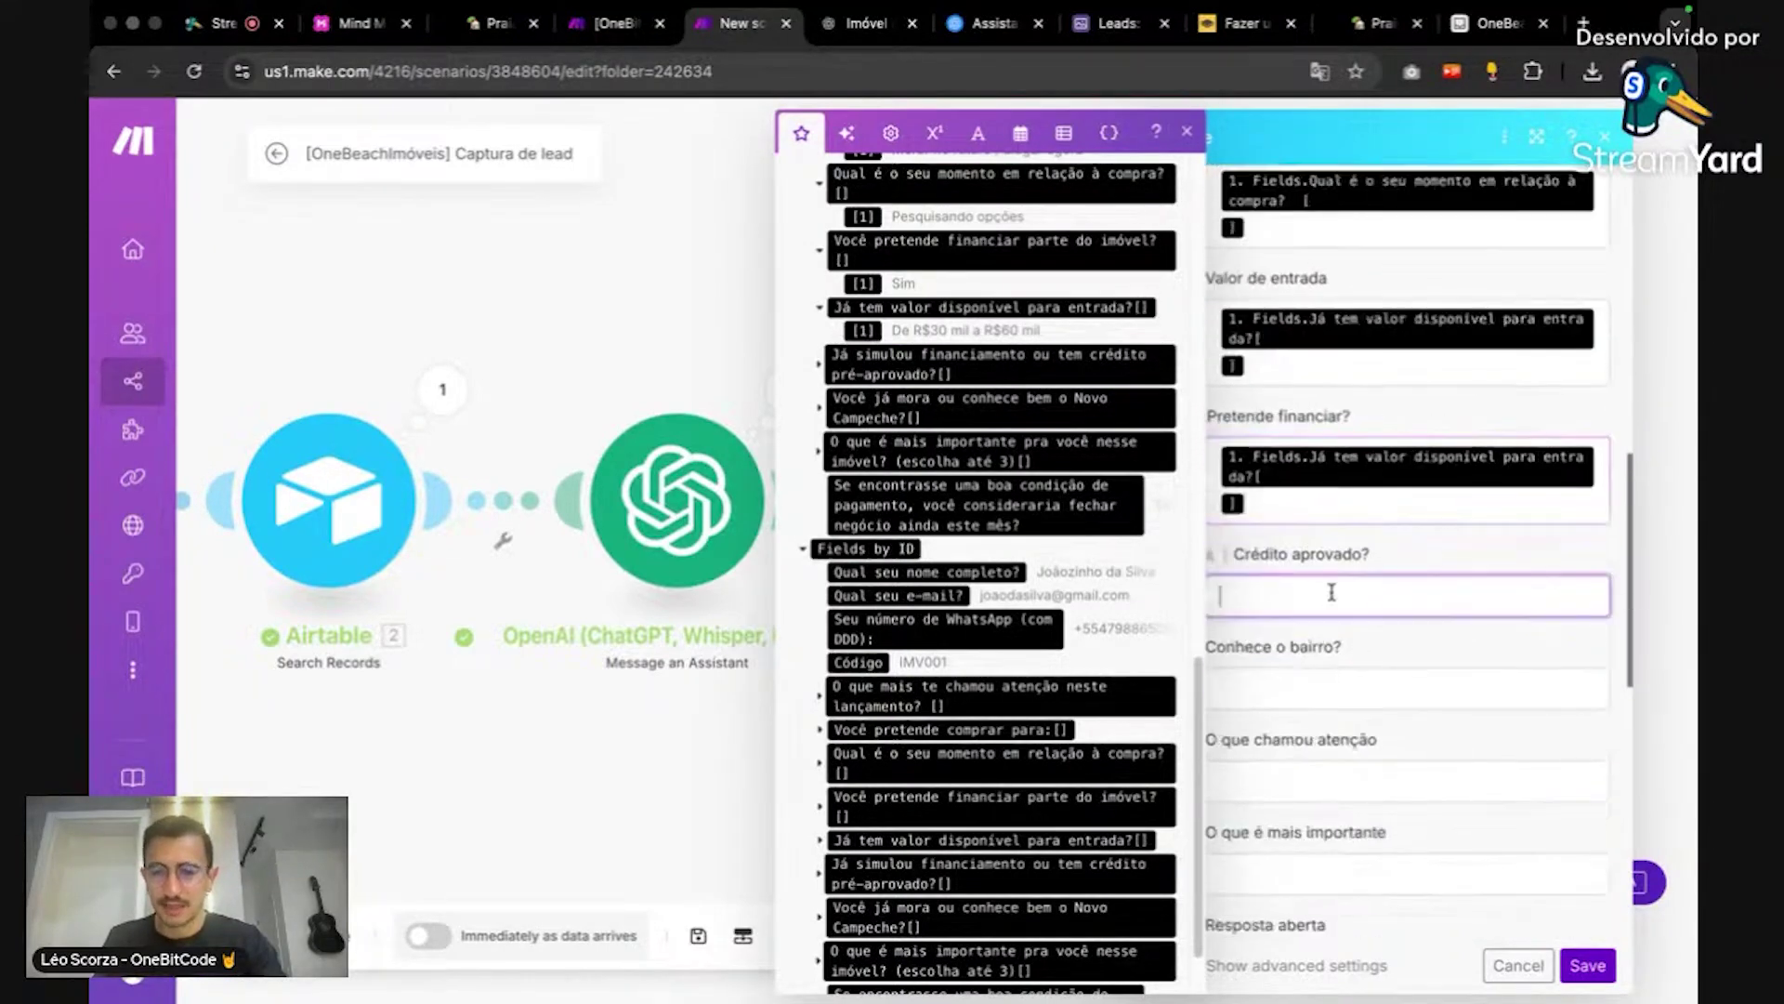
{"action": "left_click", "coordinate": [820, 365]}
{"action": "left_click", "coordinate": [863, 397]}
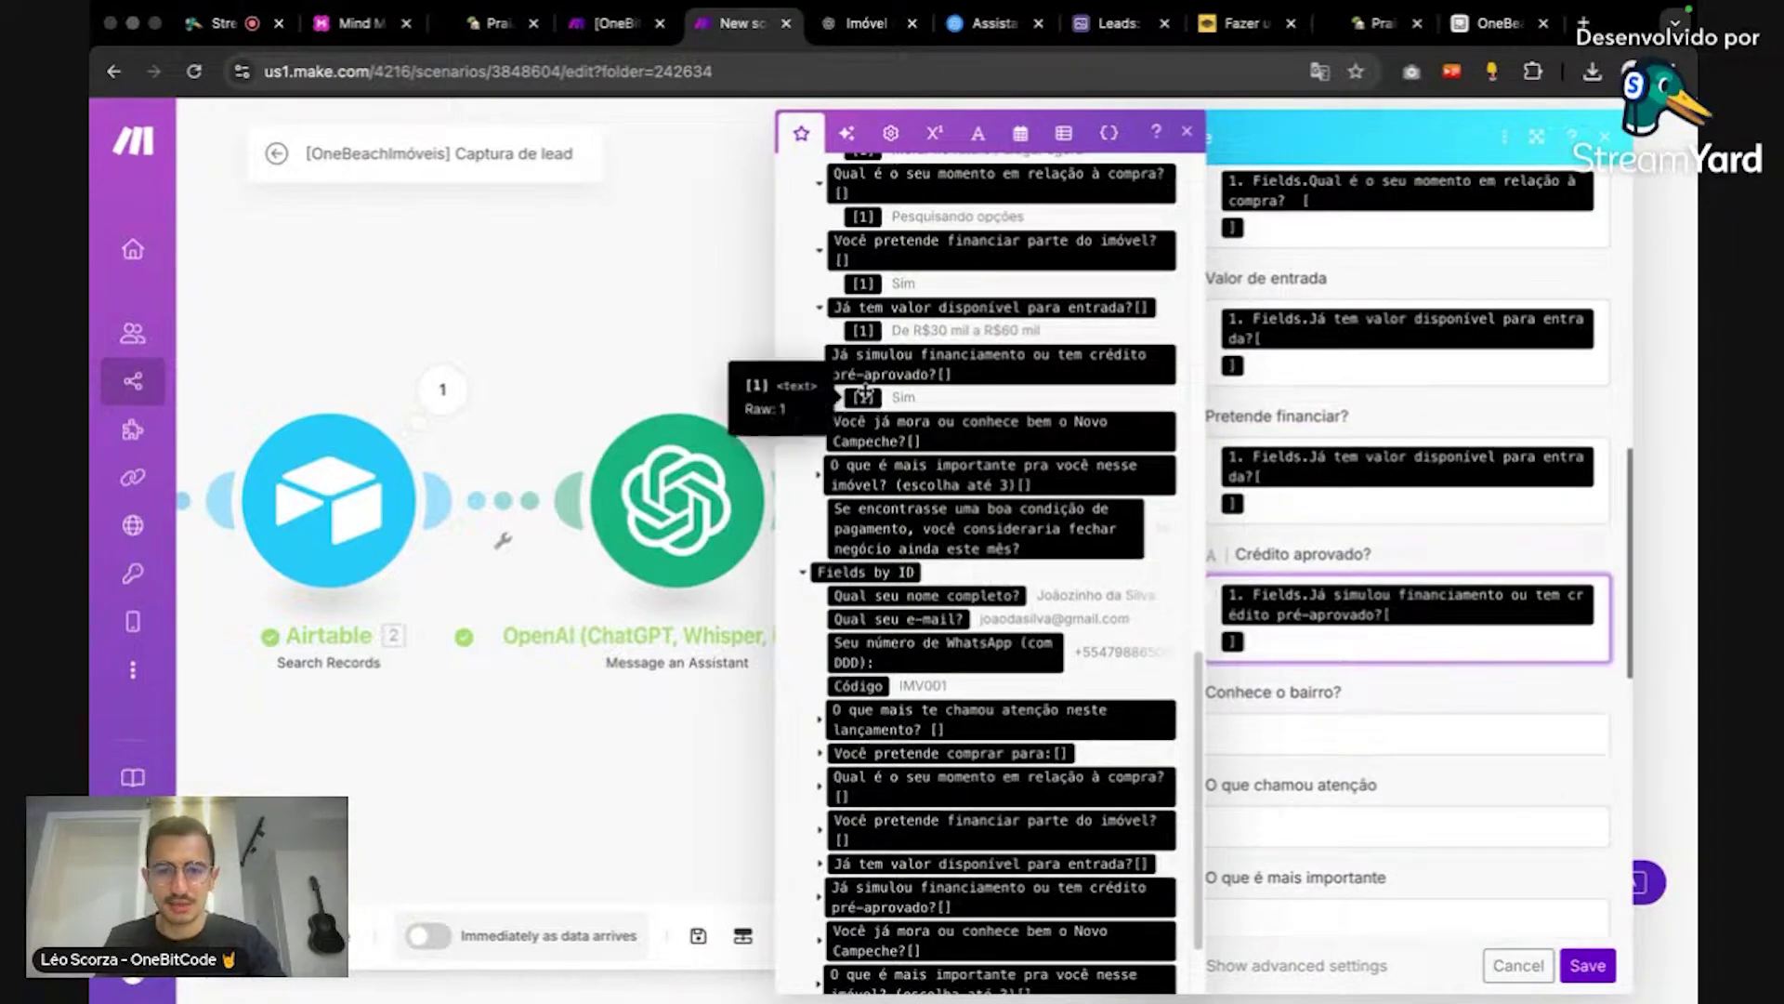
Step: Map the Novo Campeche and launch-highlight answers into Conhece o bairro and O que chamou atenção
{"action": "left_click", "coordinate": [1363, 736]}
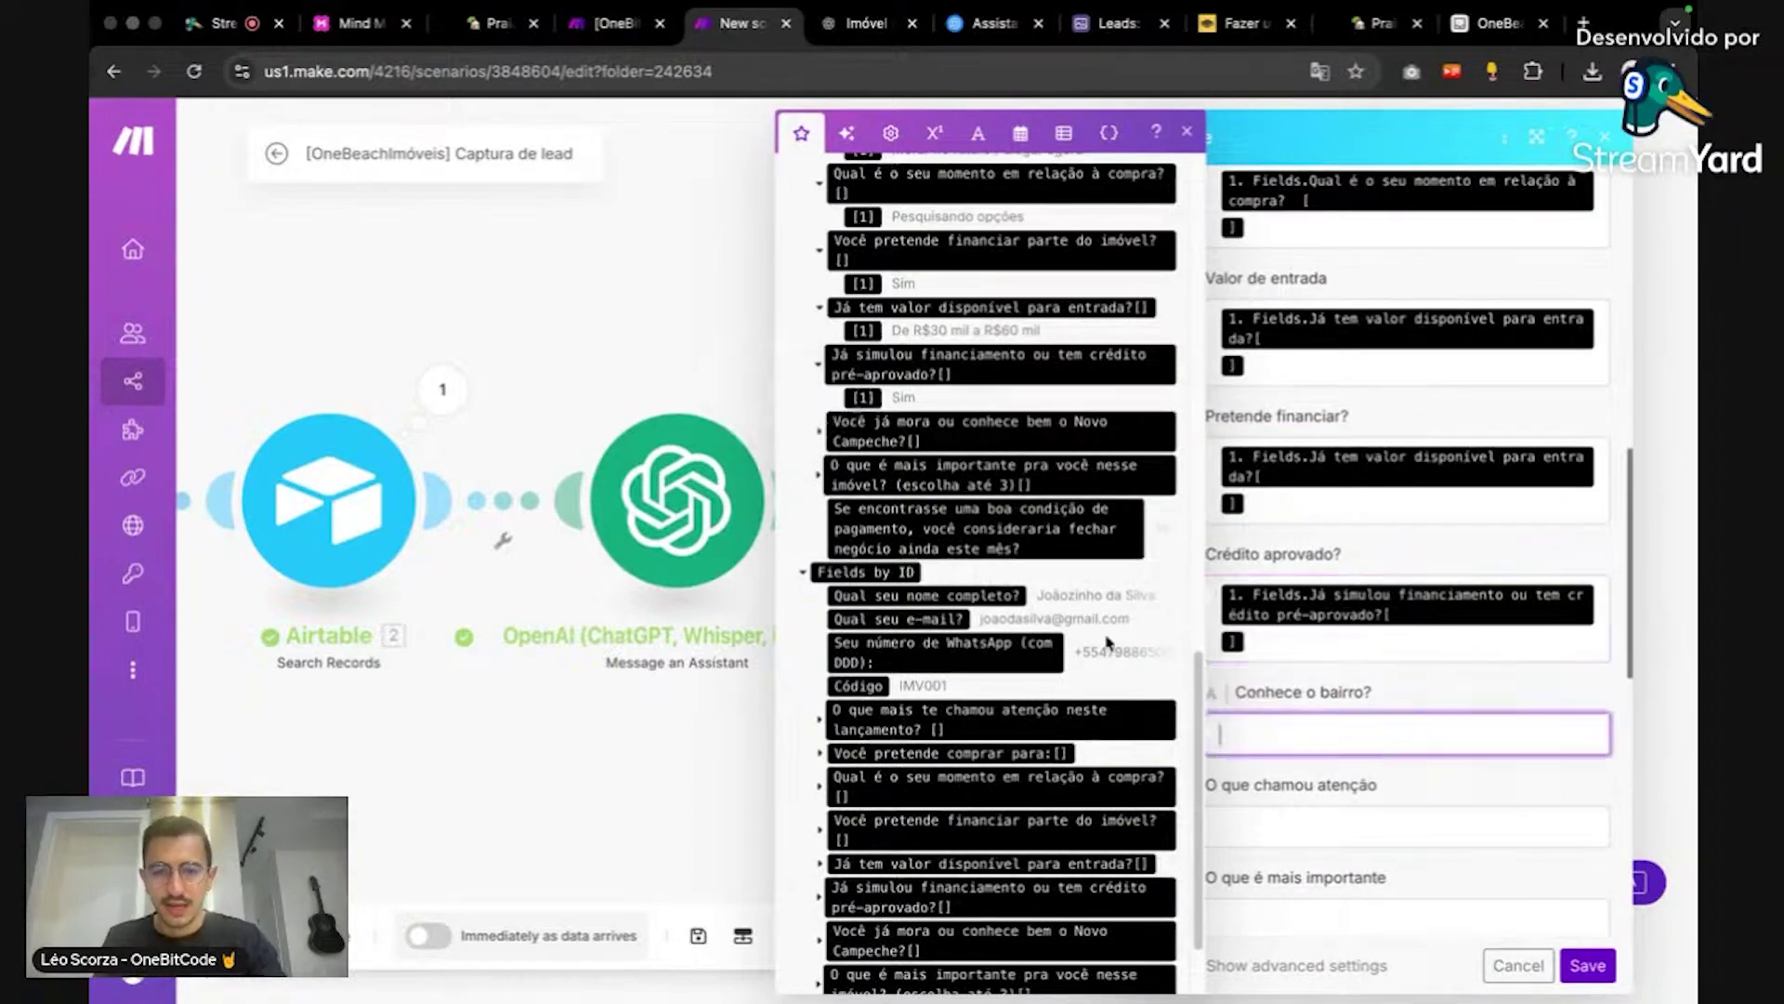
{"action": "left_click", "coordinate": [827, 433]}
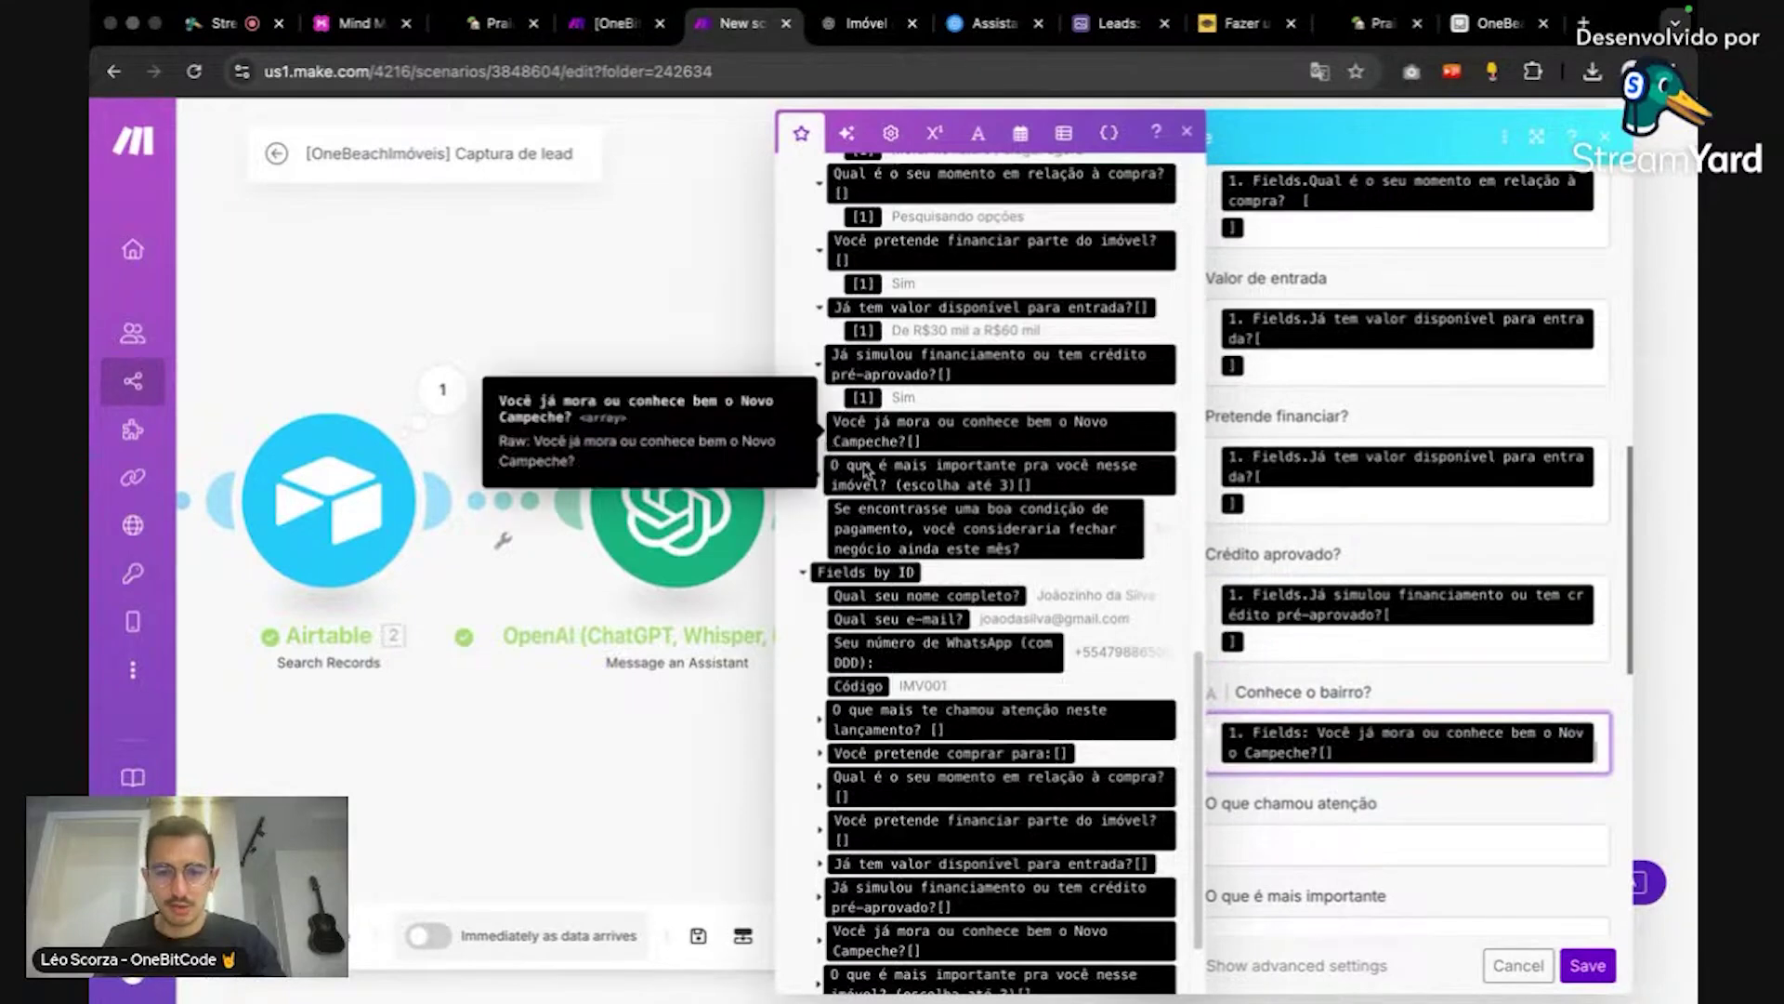
{"action": "key", "text": "BackSpace"}
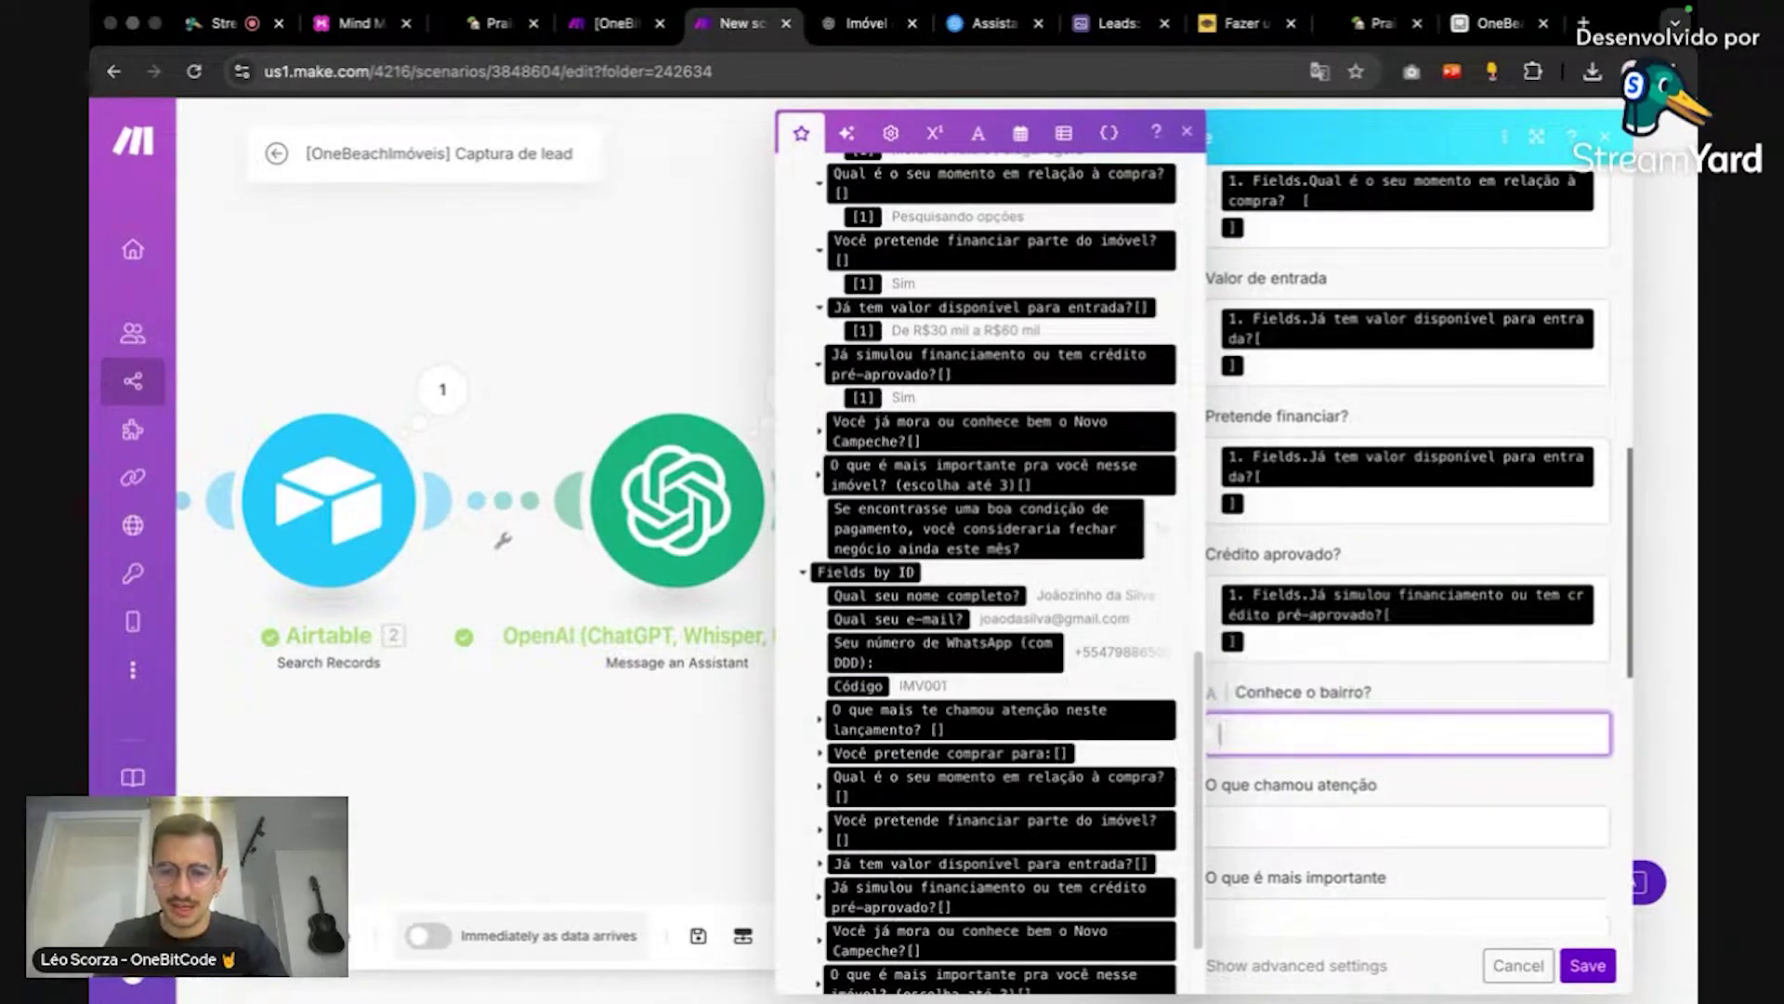
{"action": "left_click", "coordinate": [822, 435]}
{"action": "left_click", "coordinate": [860, 432]}
{"action": "left_click", "coordinate": [1329, 869]}
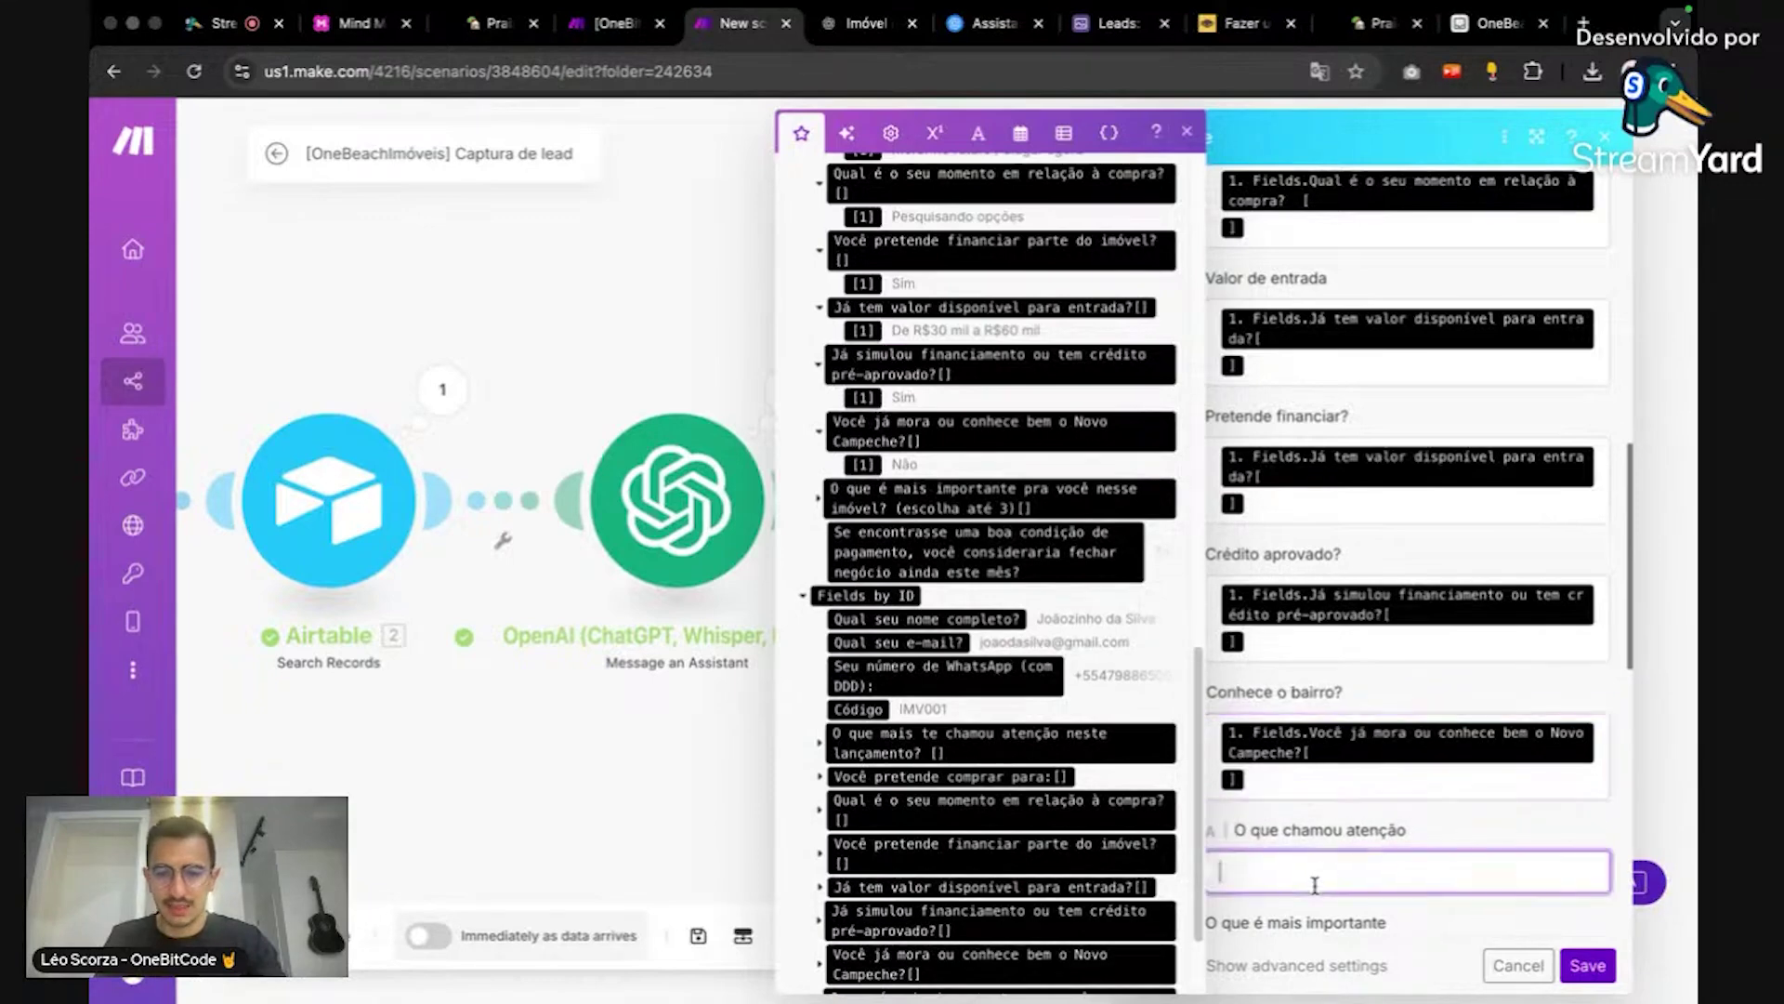
{"action": "scroll", "coordinate": [1364, 853], "scroll_direction": "down", "scroll_amount": 1}
{"action": "scroll", "coordinate": [1354, 776], "scroll_direction": "down", "scroll_amount": 3}
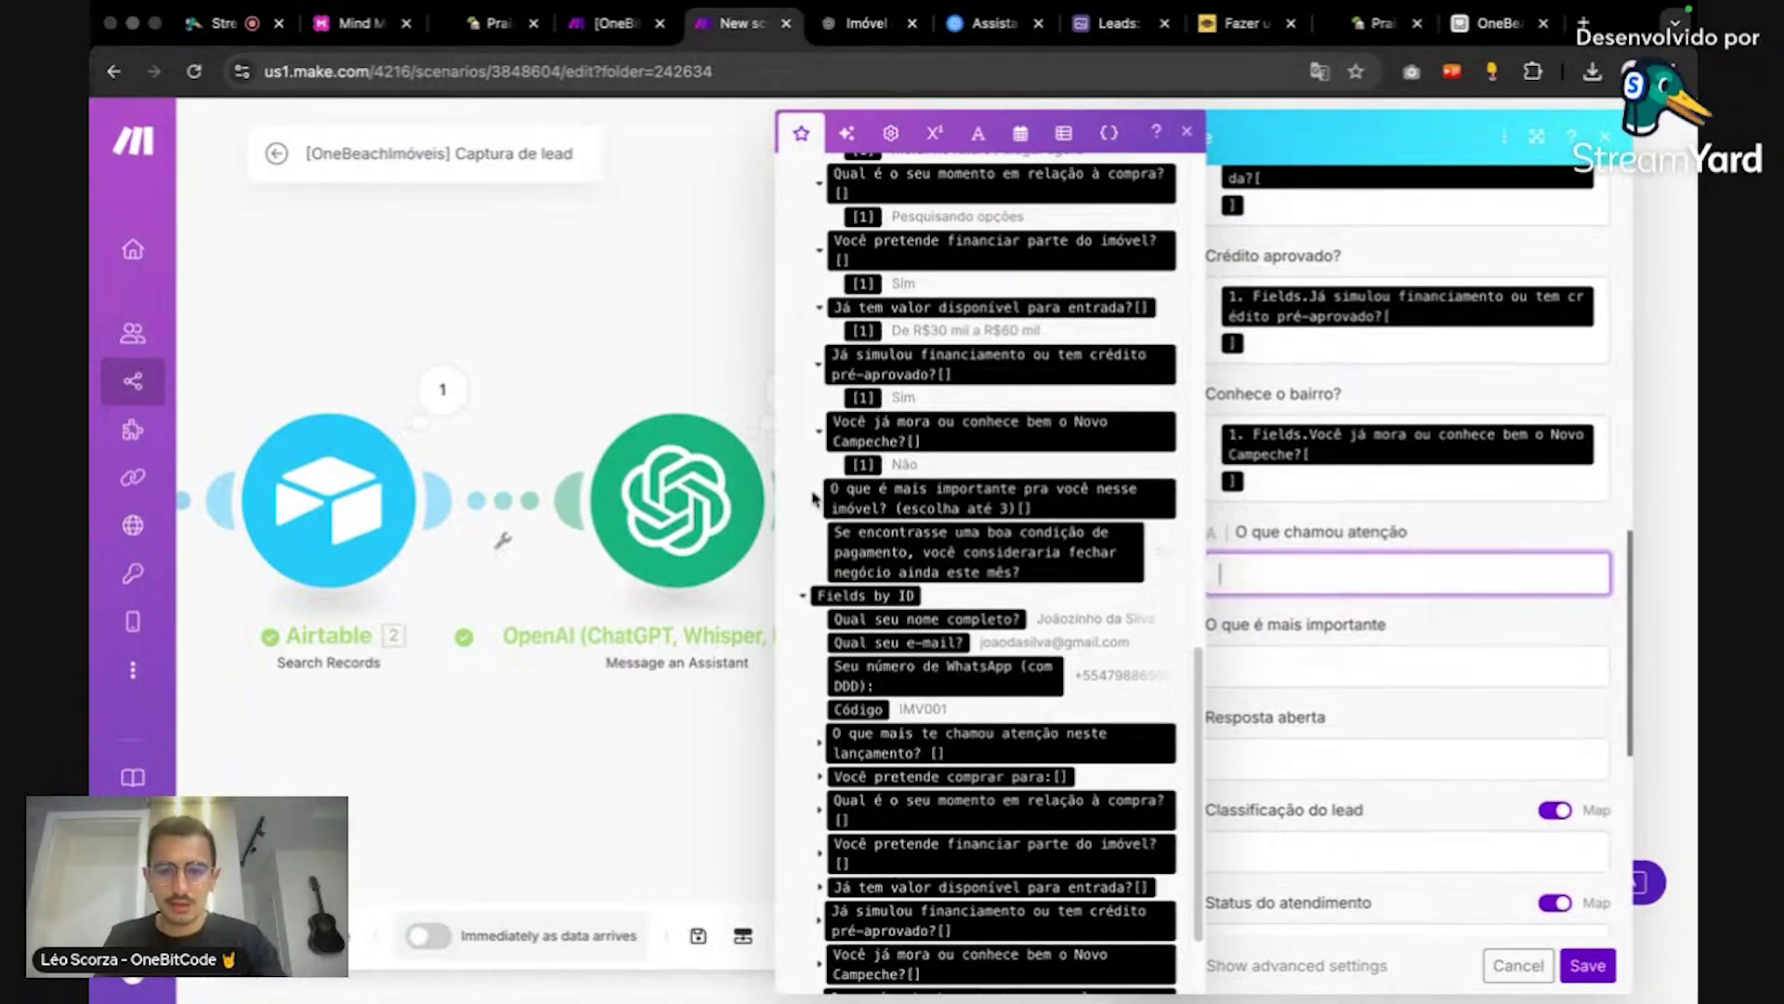
{"action": "scroll", "coordinate": [818, 493], "scroll_direction": "up", "scroll_amount": 5}
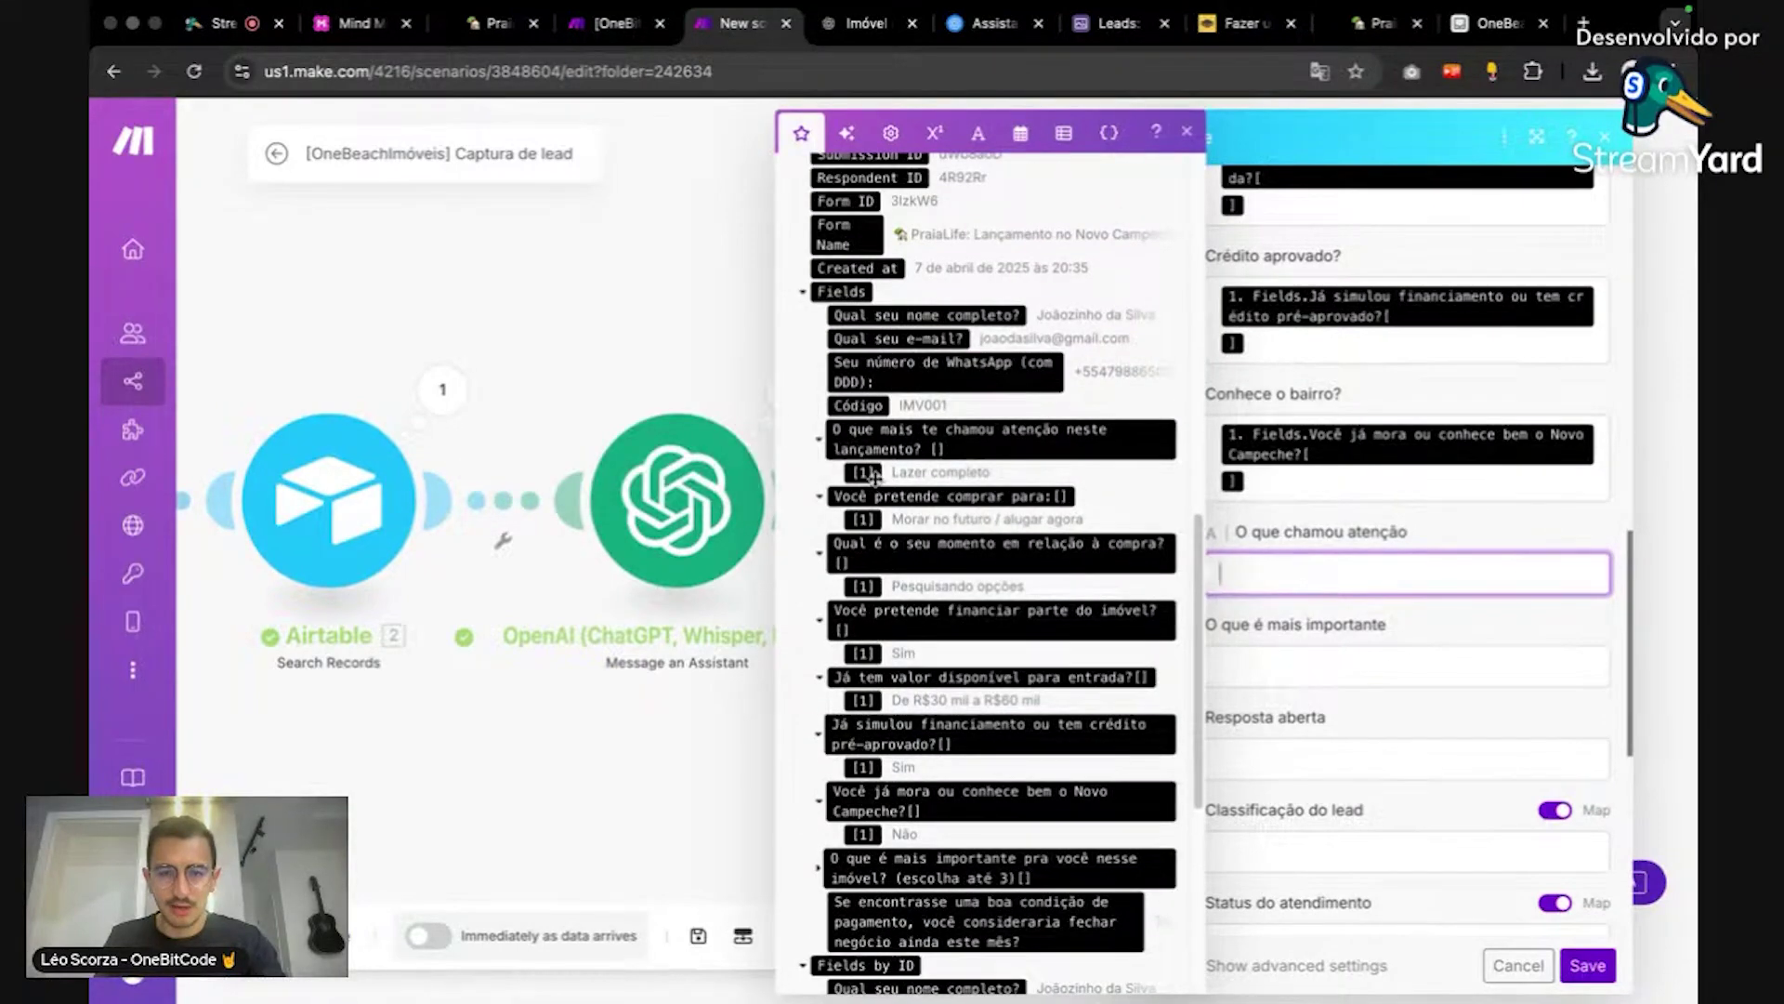
{"action": "left_click", "coordinate": [865, 472]}
Step: Map the what-matters-most and payment-condition answers into O que é mais importante and Resposta aberta
{"action": "left_click", "coordinate": [1289, 719]}
{"action": "scroll", "coordinate": [1028, 743], "scroll_direction": "down", "scroll_amount": 5}
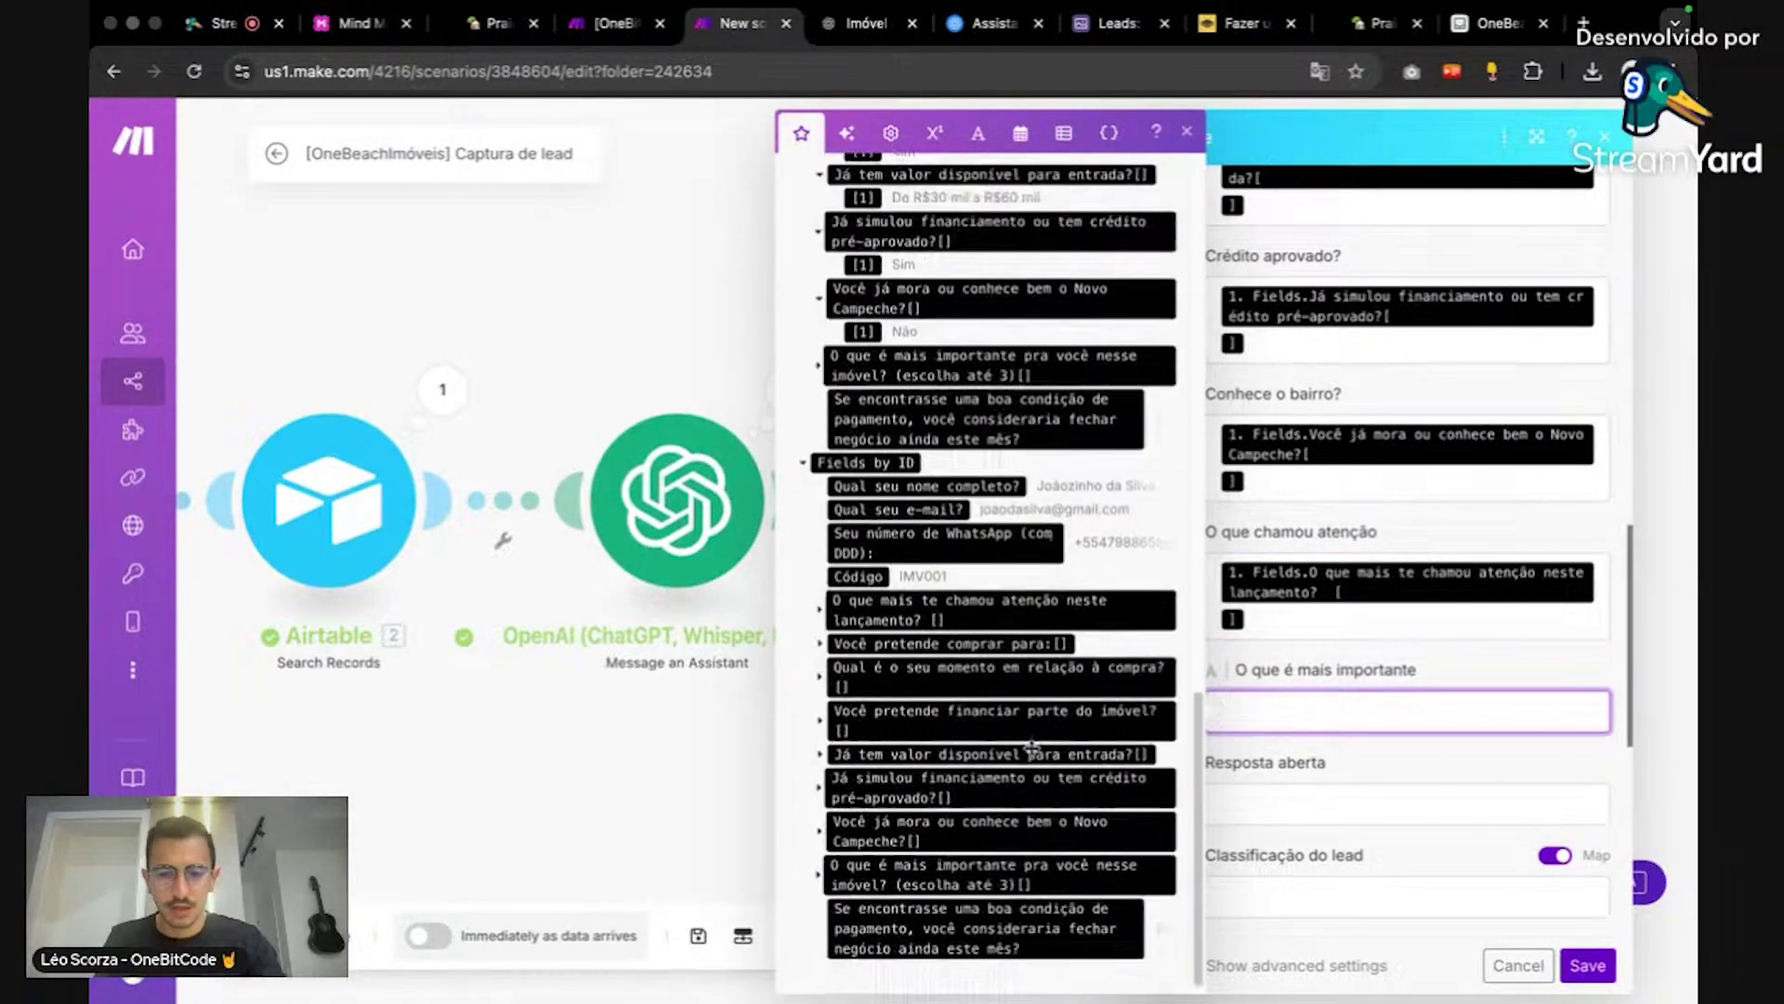
{"action": "left_click", "coordinate": [818, 361]}
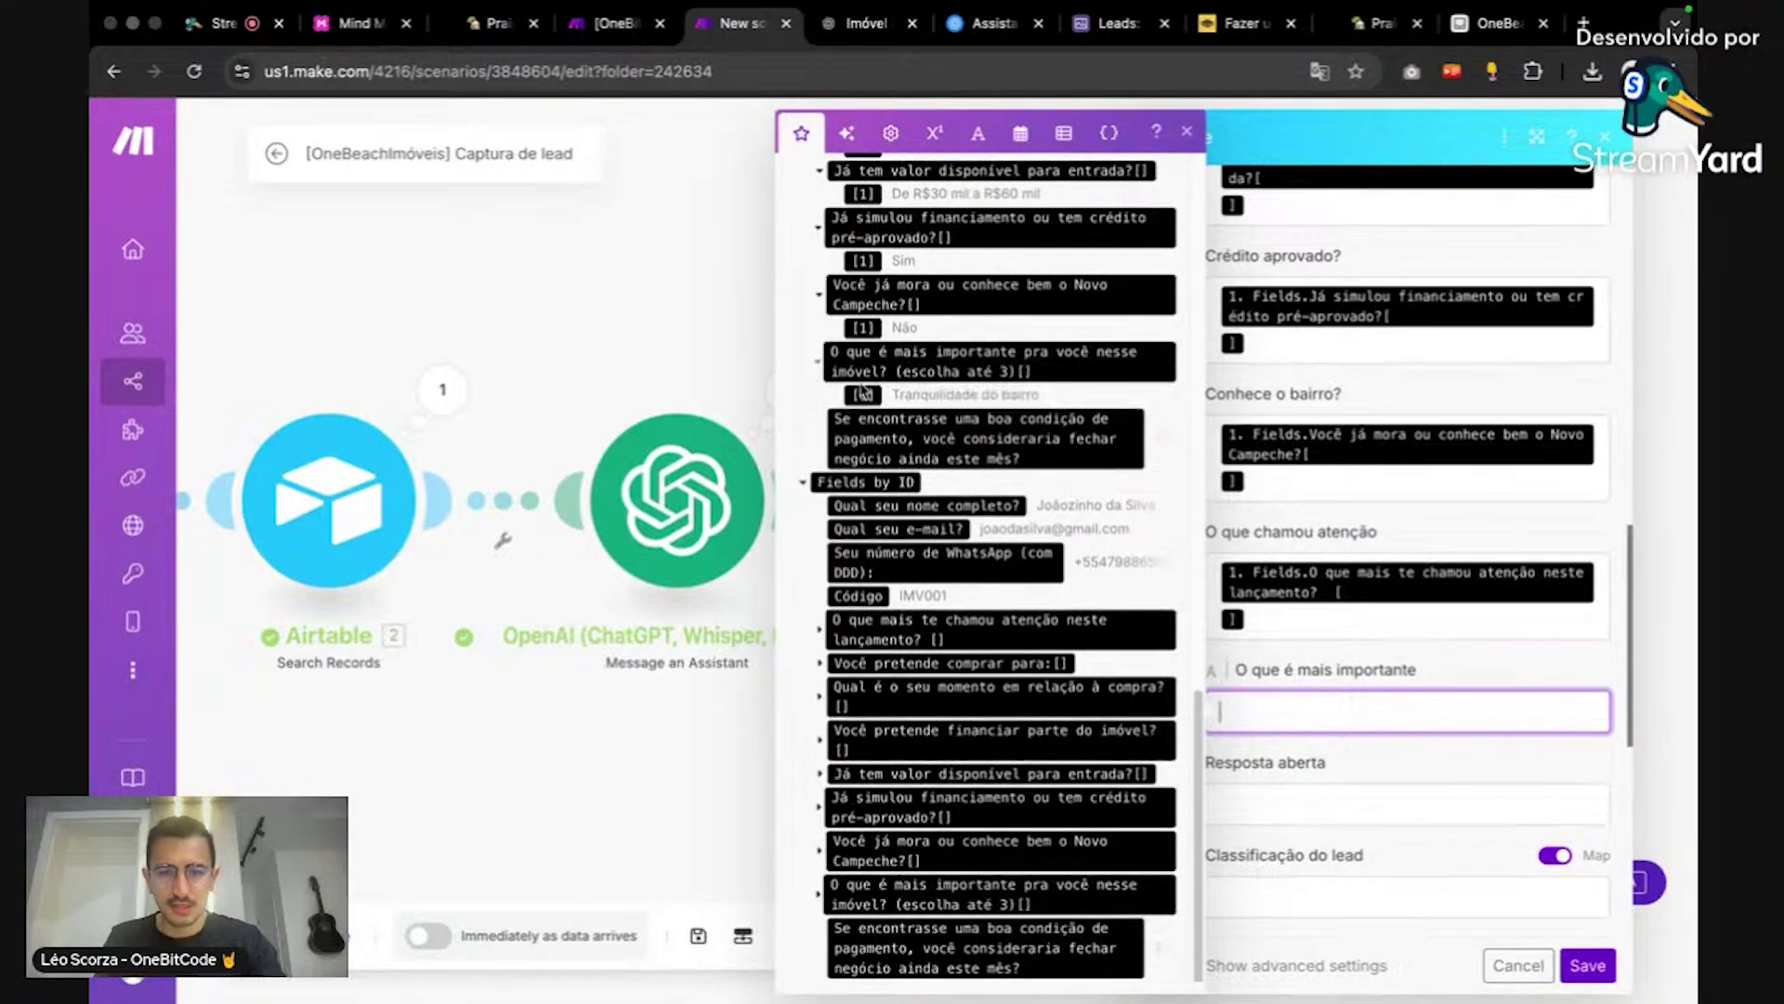
{"action": "left_click", "coordinate": [863, 395]}
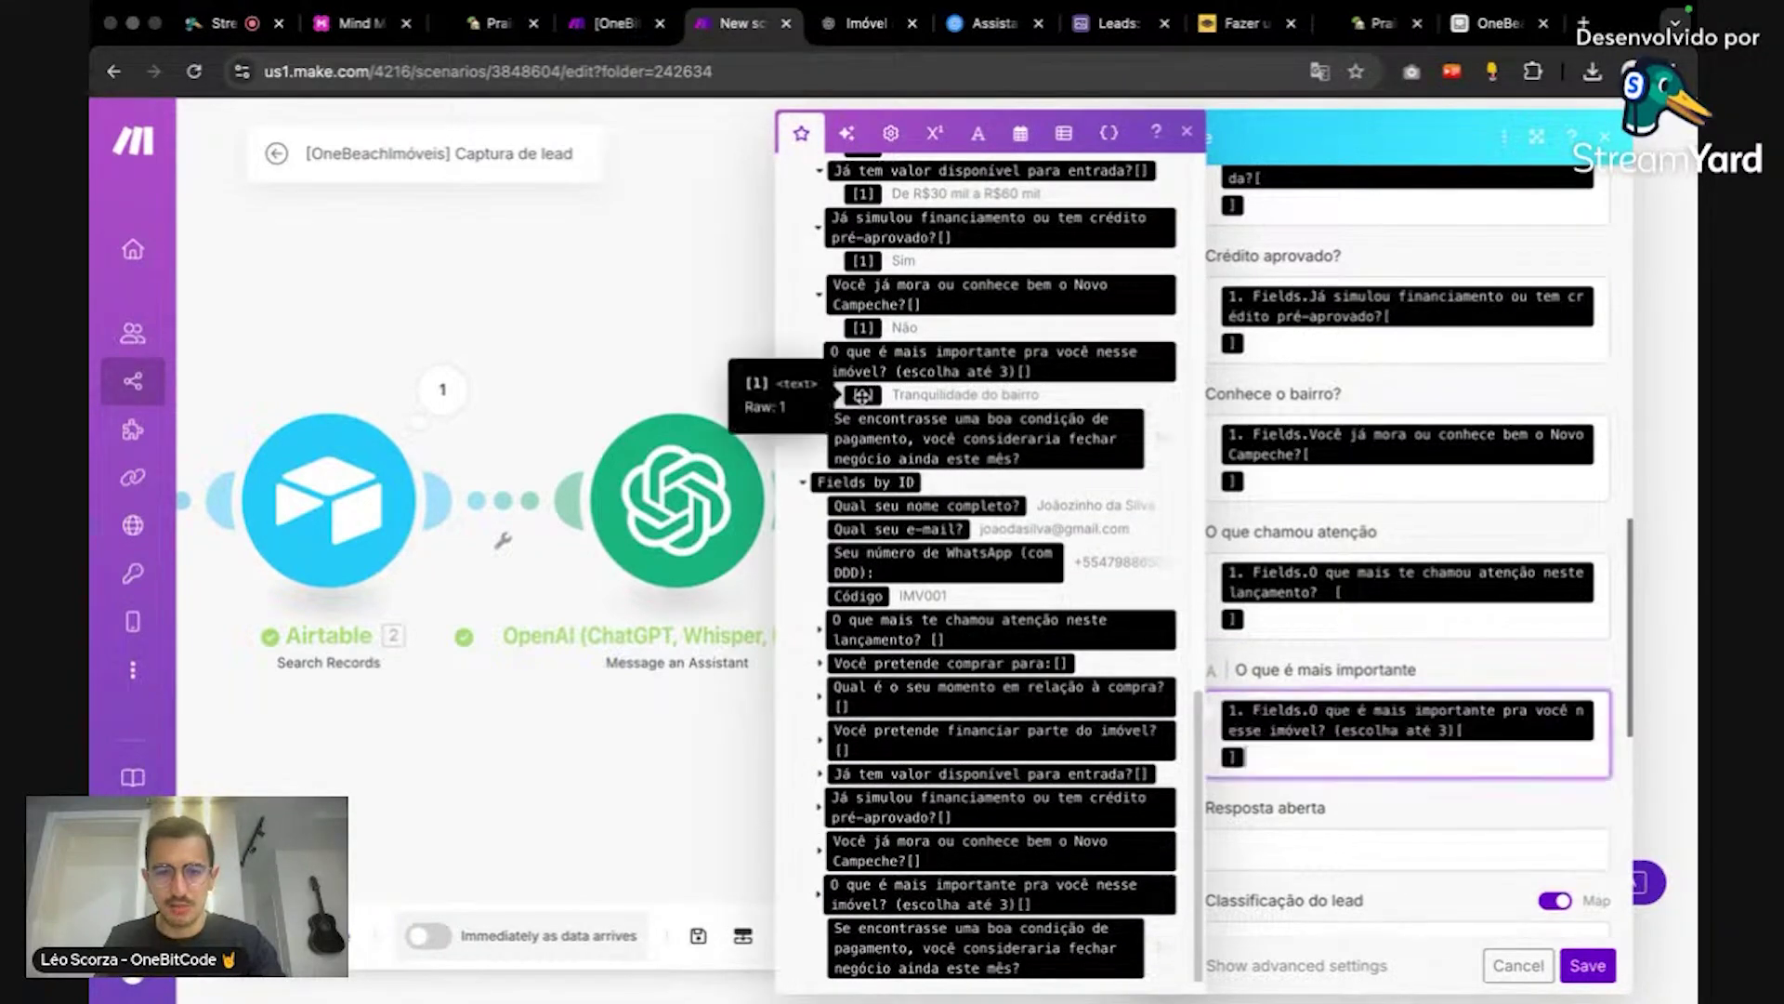
{"action": "left_click", "coordinate": [1386, 837]}
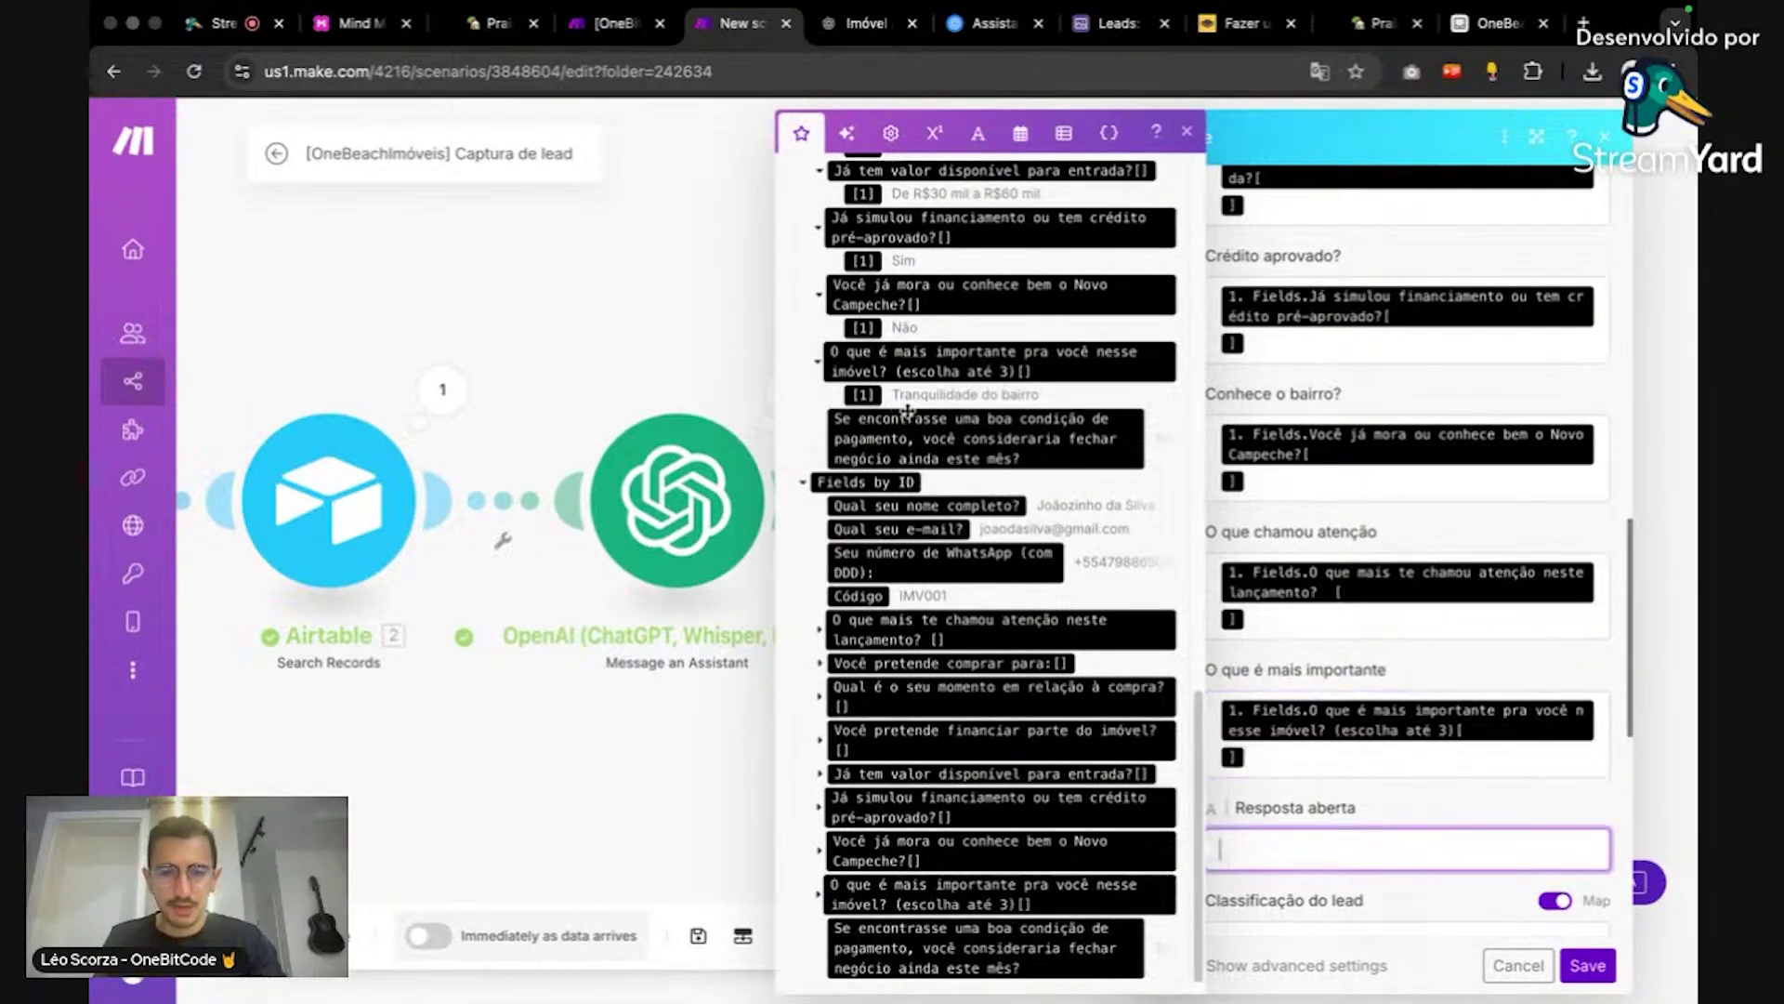
{"action": "left_click", "coordinate": [911, 414]}
{"action": "scroll", "coordinate": [1392, 697], "scroll_direction": "down", "scroll_amount": 1}
{"action": "scroll", "coordinate": [1391, 695], "scroll_direction": "down", "scroll_amount": 8}
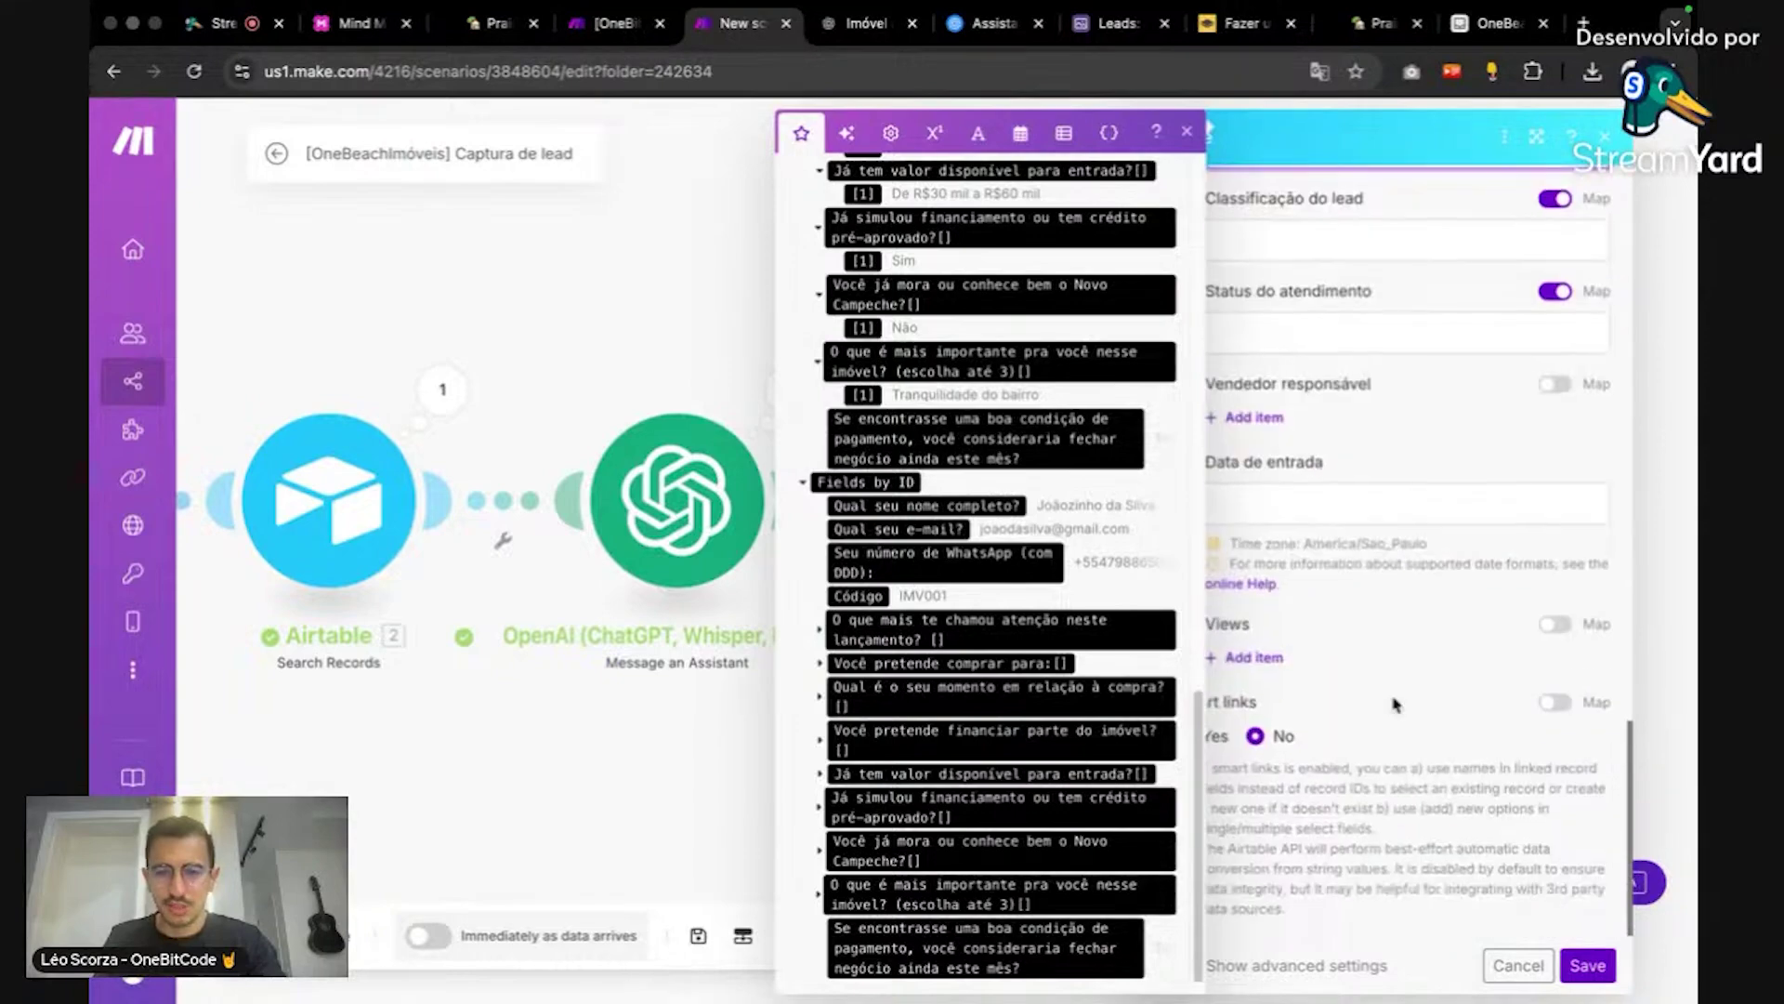
{"action": "scroll", "coordinate": [1338, 371], "scroll_direction": "up", "scroll_amount": 2}
Step: Map the OpenAI Result into Classificação do lead, then switch to the Airtable base
{"action": "left_click", "coordinate": [1334, 350]}
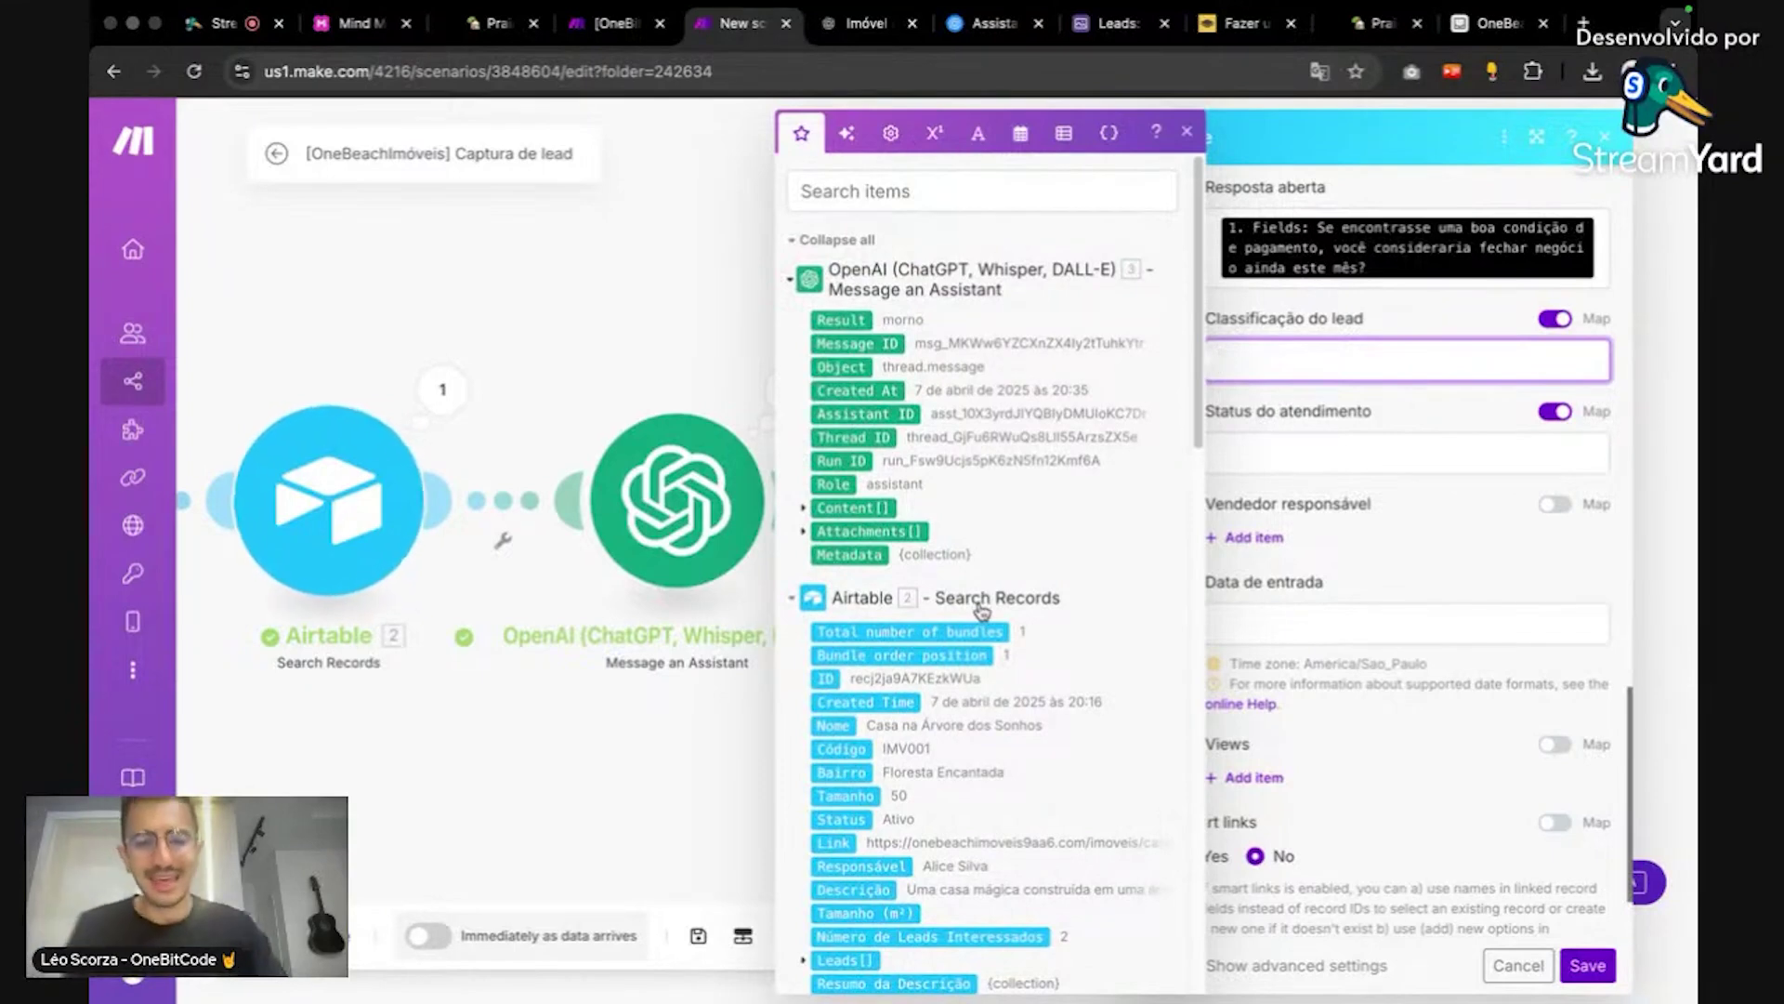
{"action": "scroll", "coordinate": [1038, 609], "scroll_direction": "down", "scroll_amount": 3}
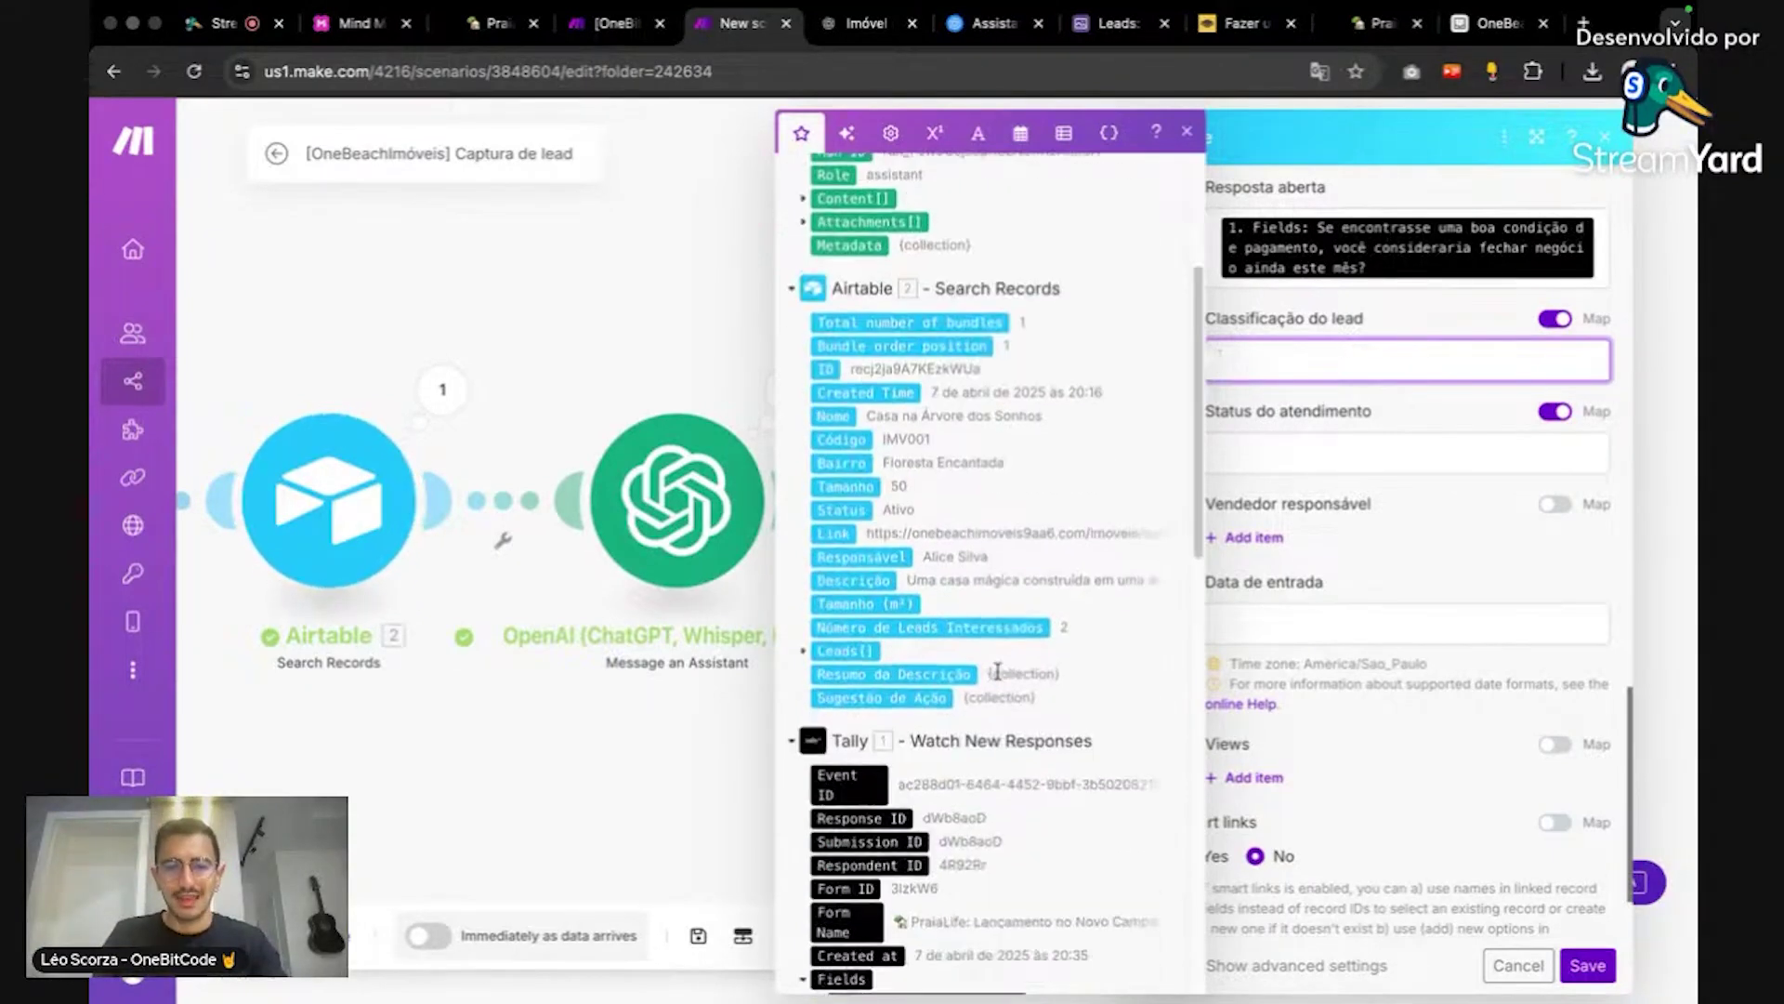
{"action": "scroll", "coordinate": [1013, 651], "scroll_direction": "up", "scroll_amount": 3}
{"action": "scroll", "coordinate": [1003, 669], "scroll_direction": "down", "scroll_amount": 1}
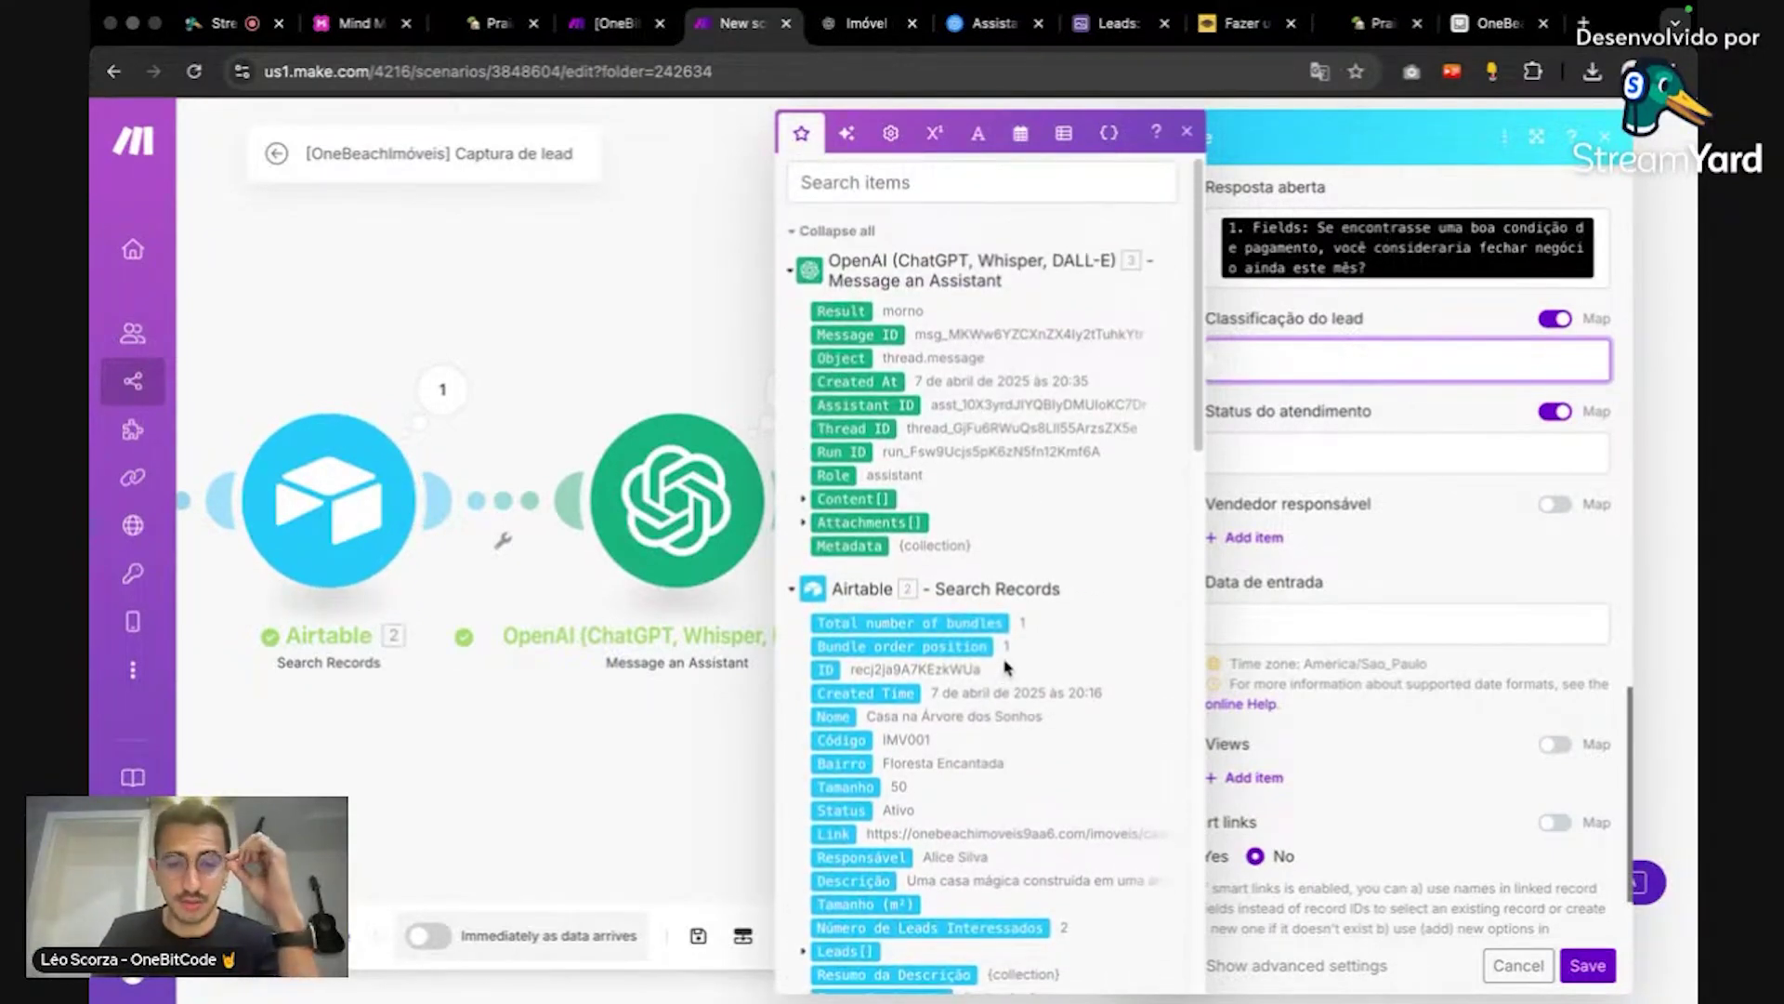
{"action": "scroll", "coordinate": [1005, 668], "scroll_direction": "down", "scroll_amount": 2}
{"action": "scroll", "coordinate": [1009, 662], "scroll_direction": "up", "scroll_amount": 1}
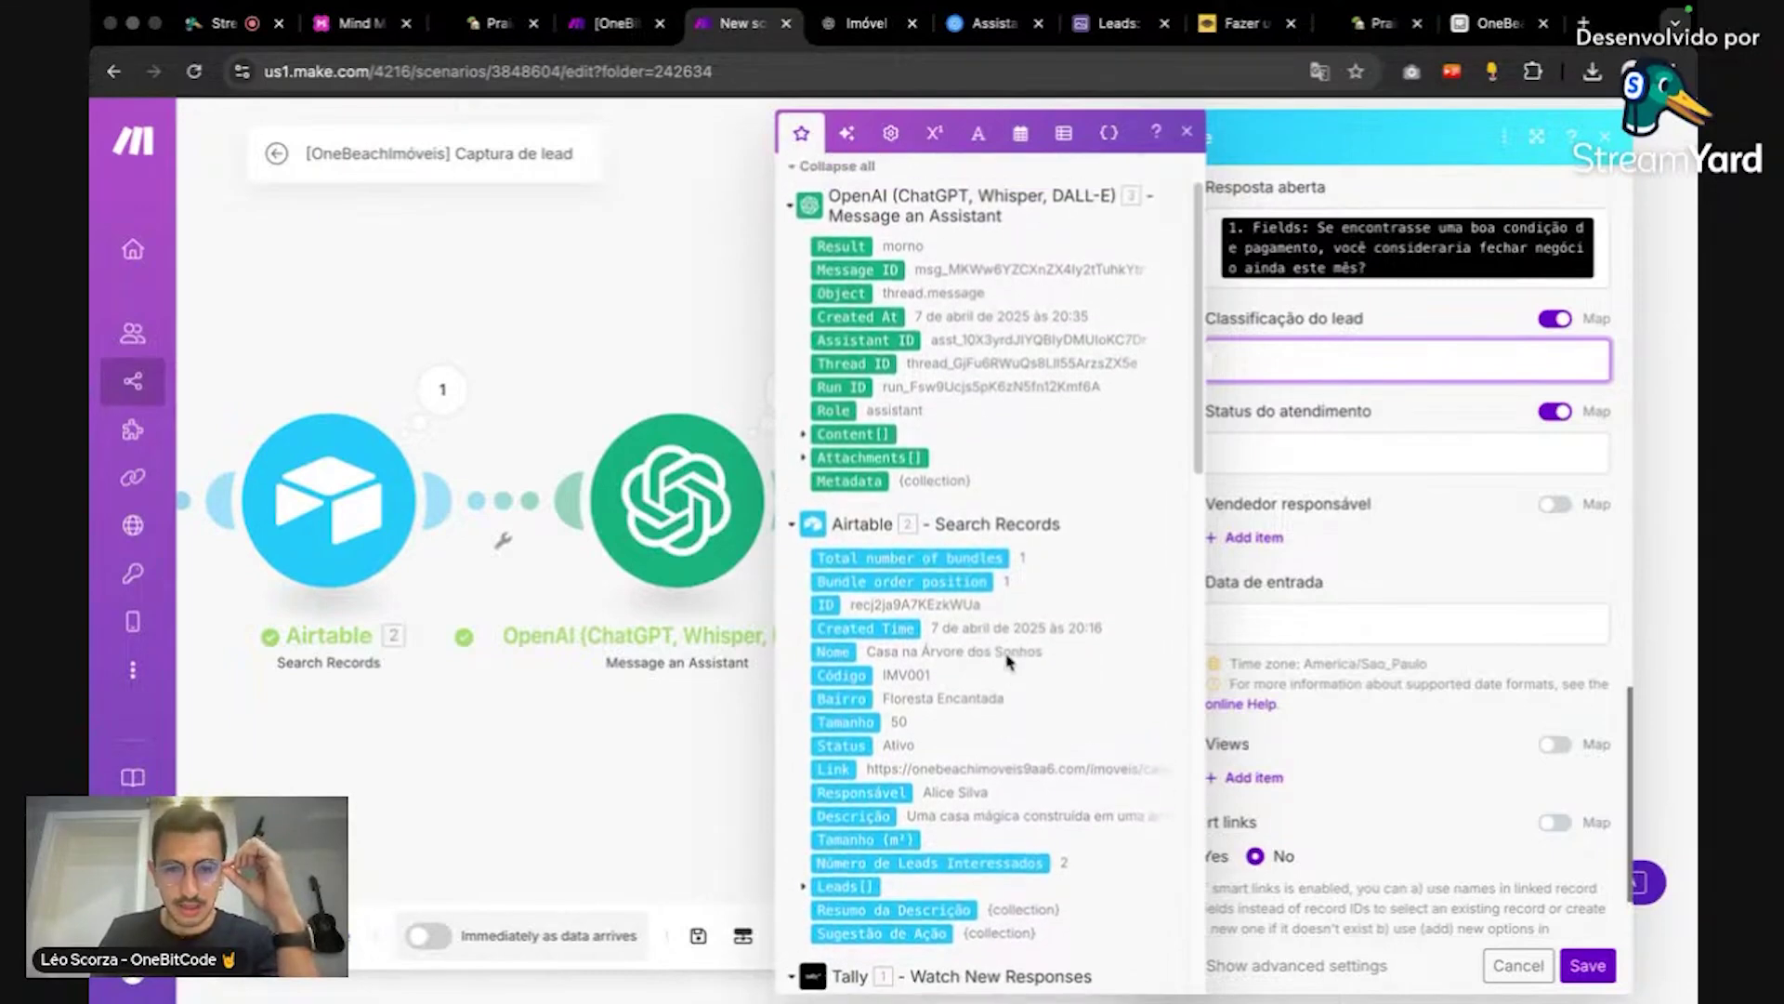
{"action": "left_click", "coordinate": [853, 251]}
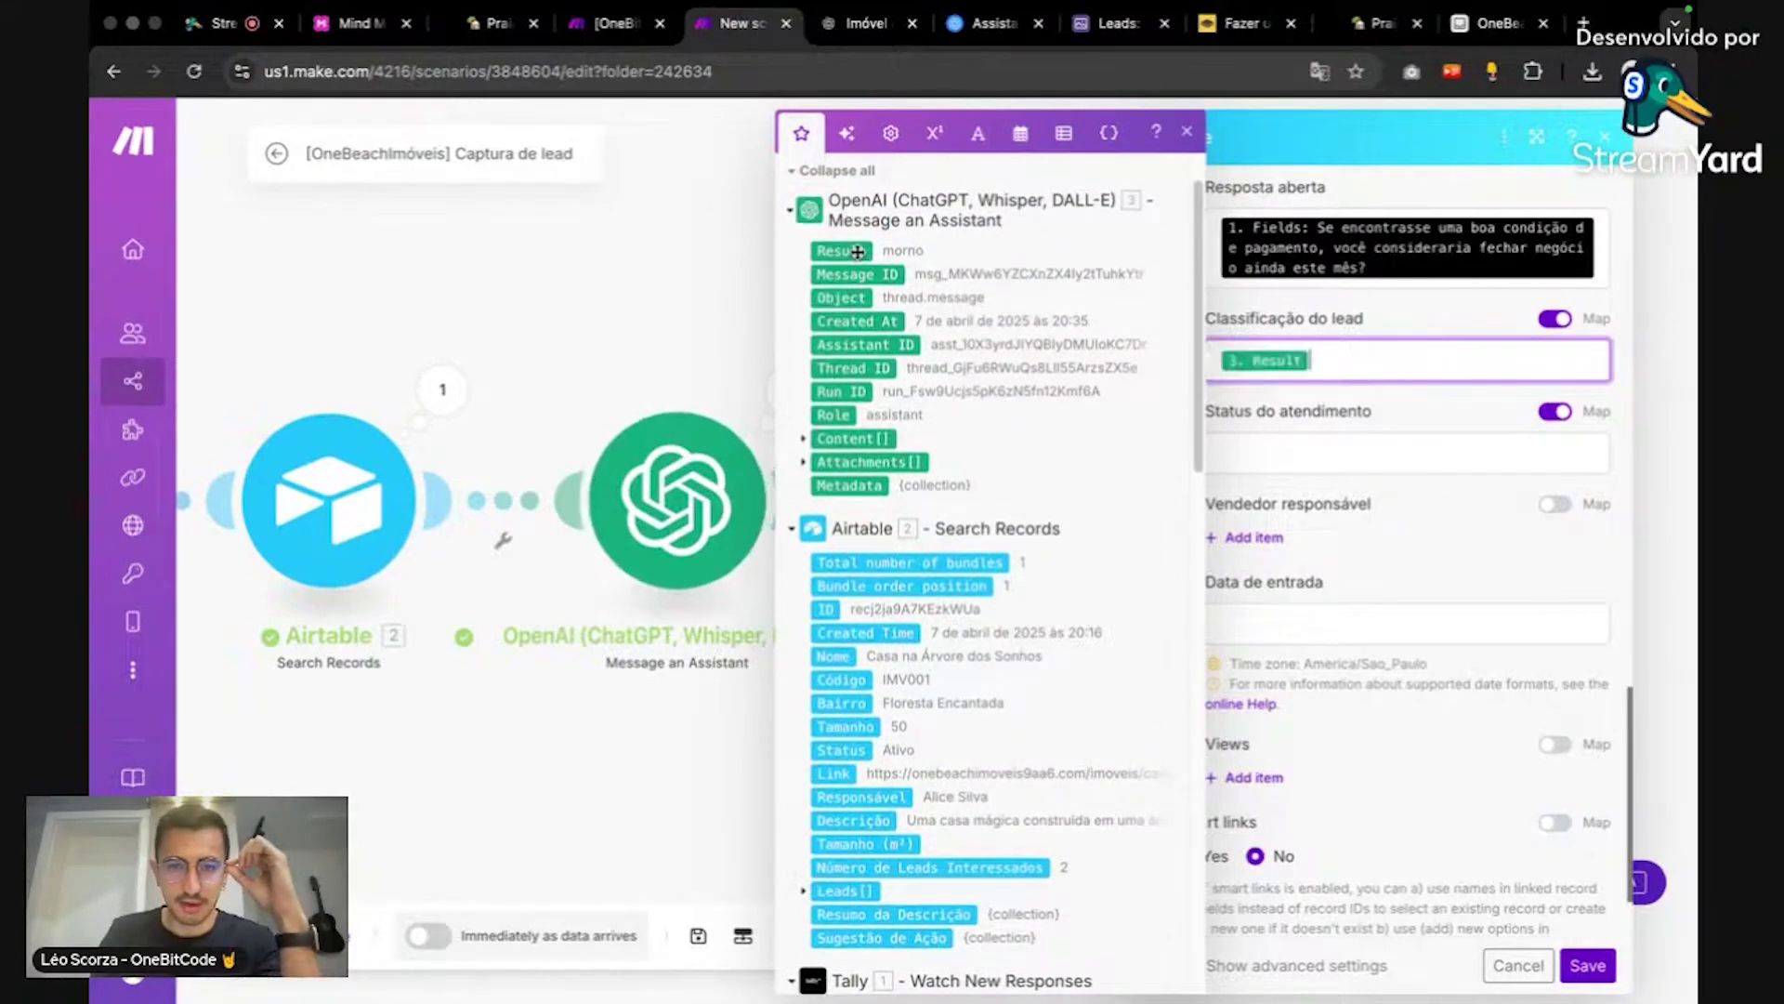
{"action": "left_click", "coordinate": [1405, 499]}
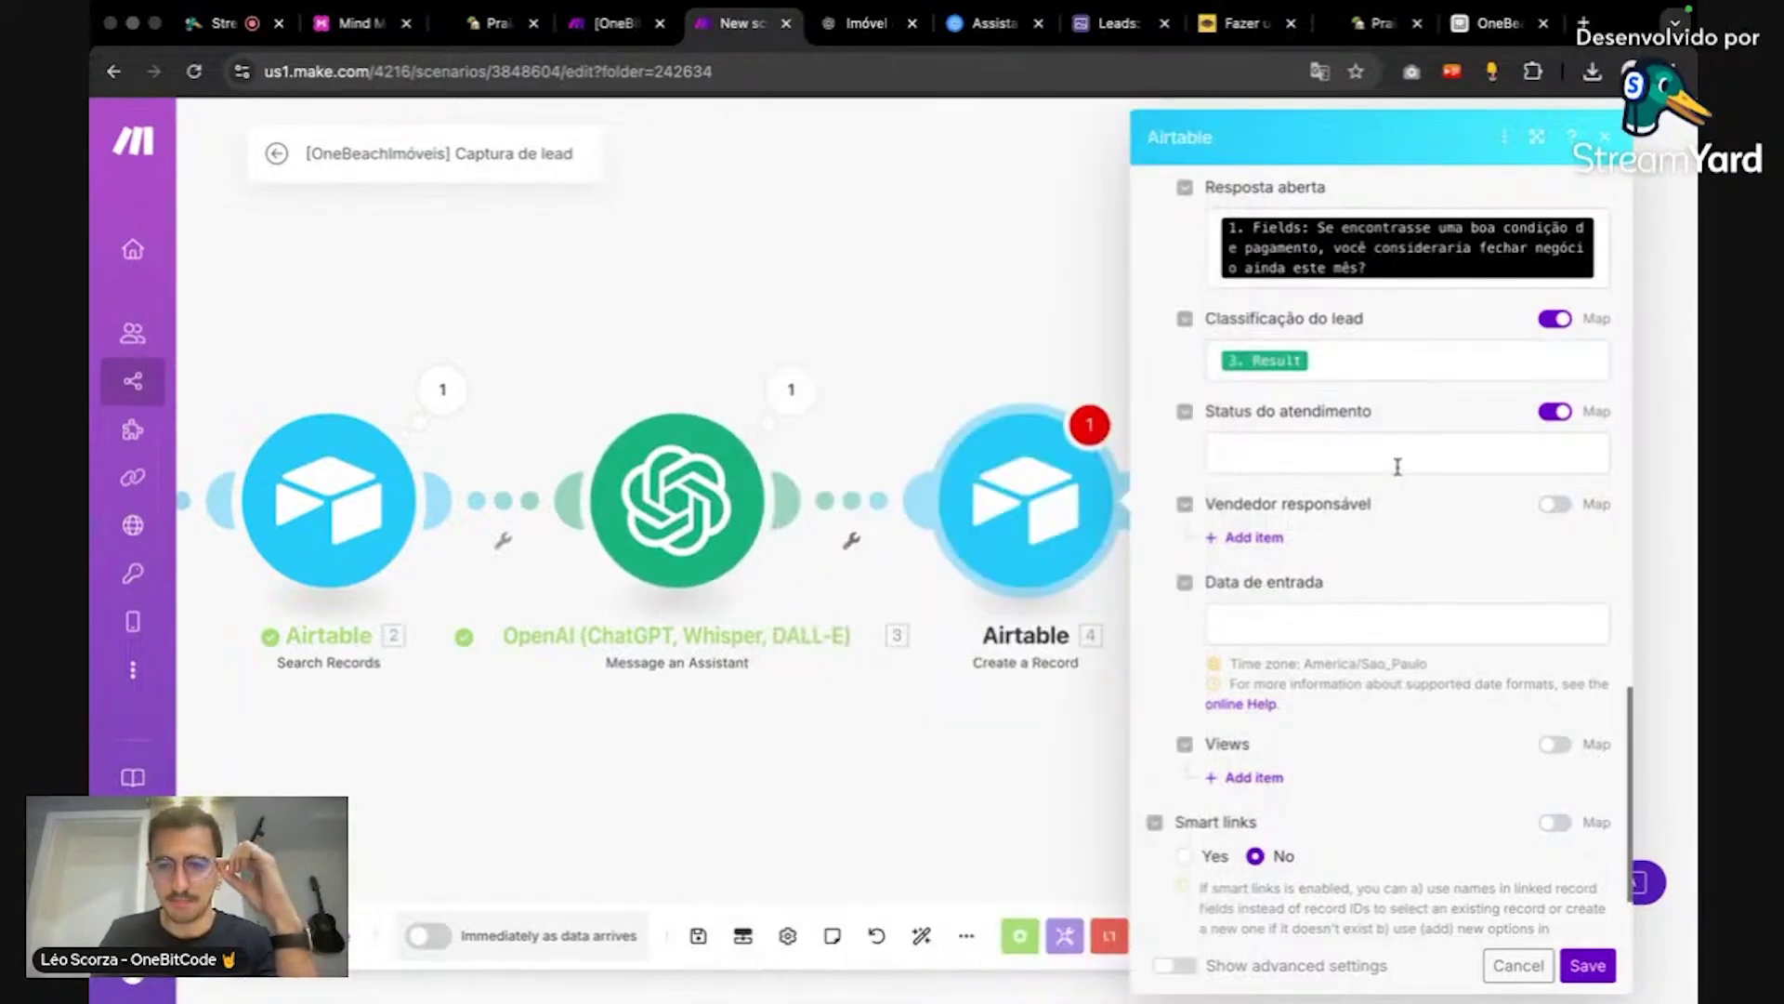
{"action": "left_click", "coordinate": [1398, 455]}
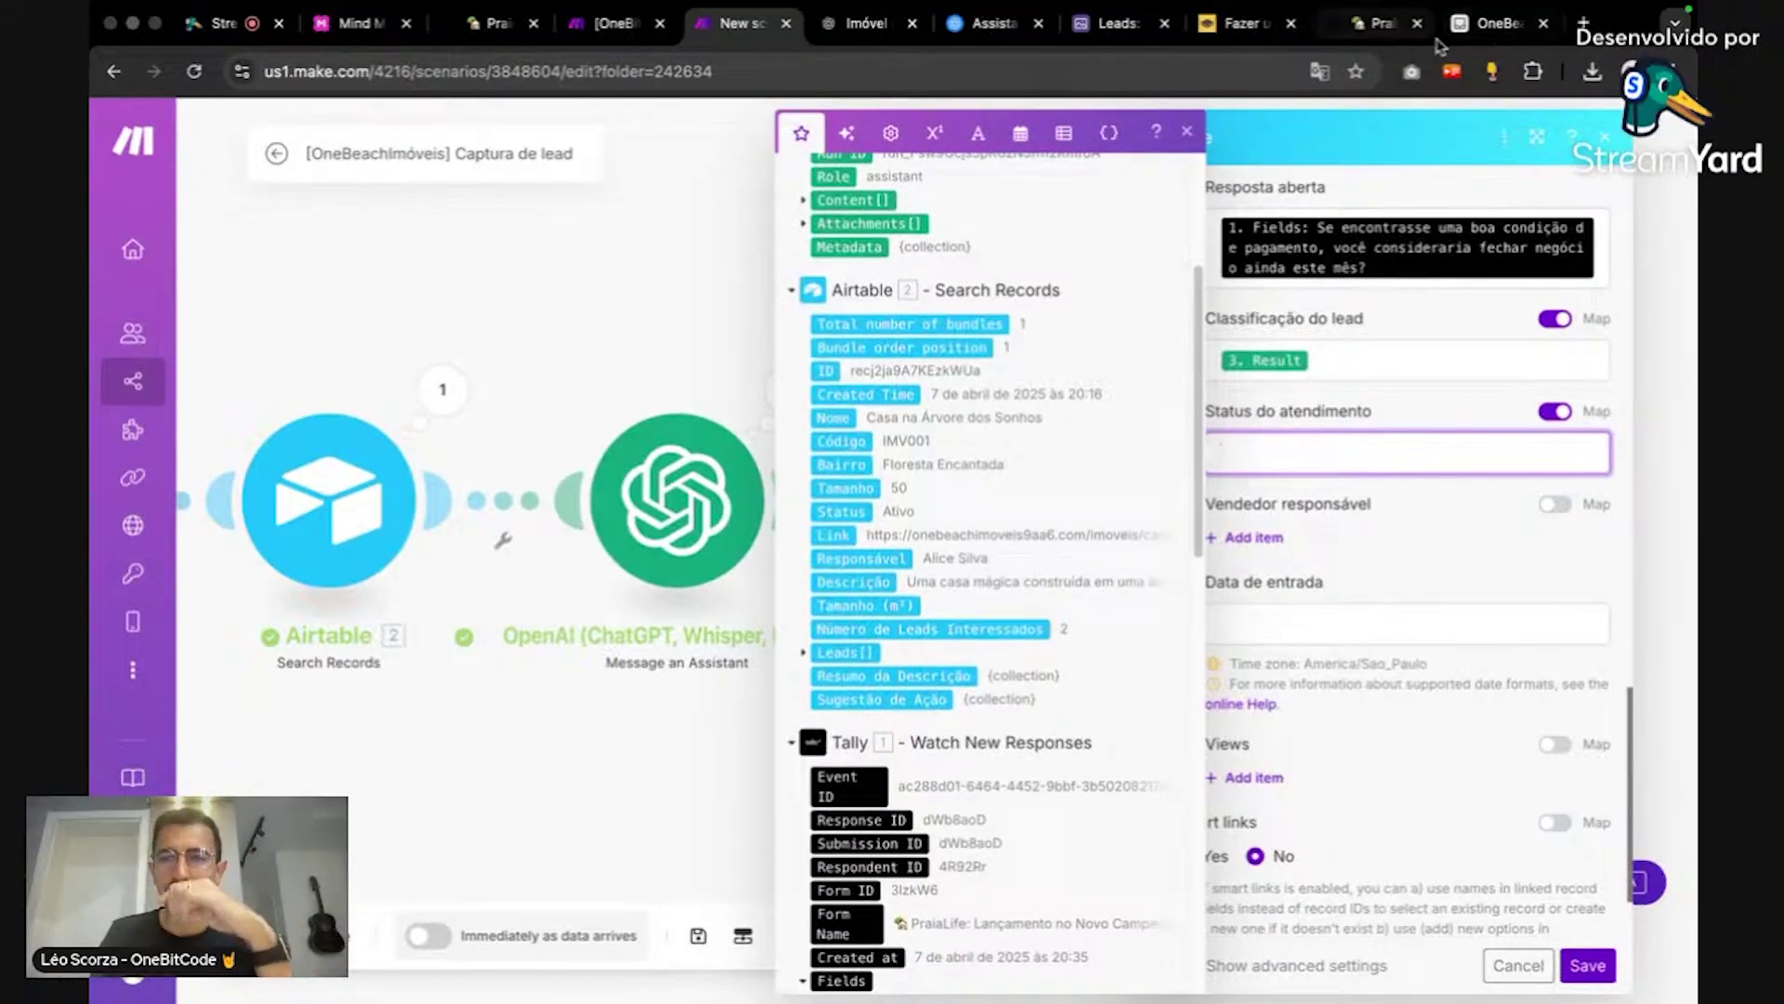
{"action": "left_click", "coordinate": [1493, 25]}
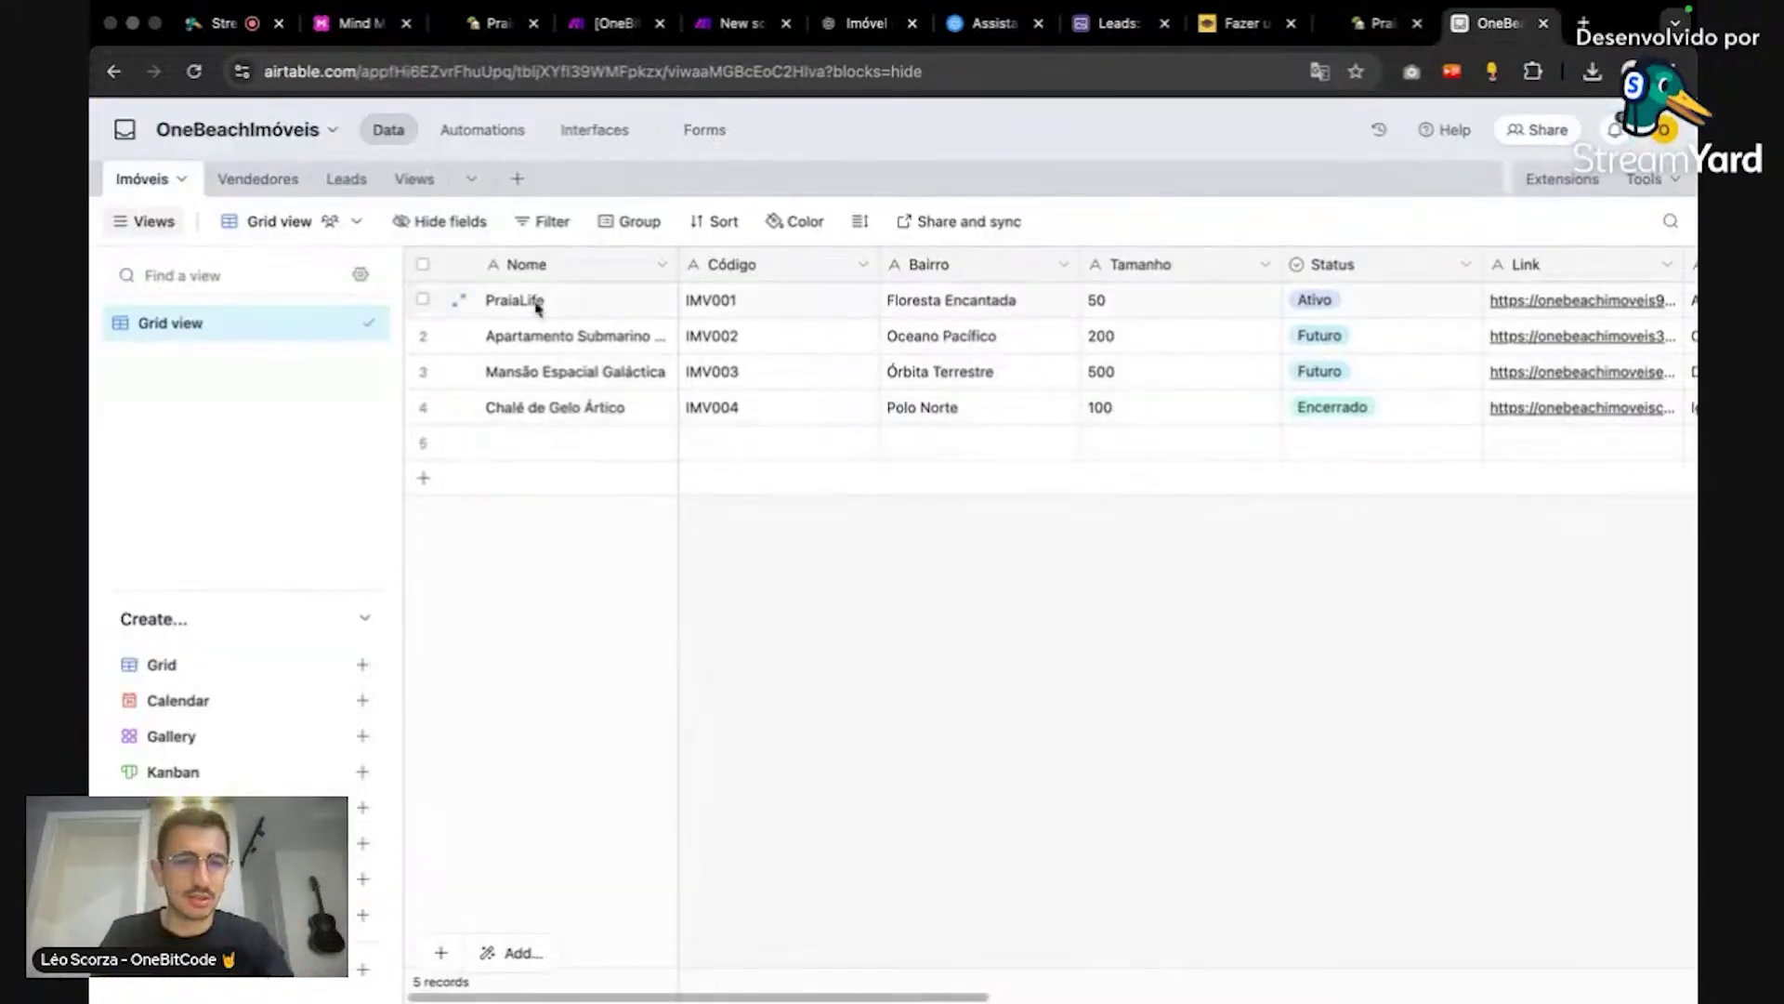
Step: Copy the 'Novo contato' option from the Leads table's Status do atendimento field, then return to Make
{"action": "left_click", "coordinate": [346, 178]}
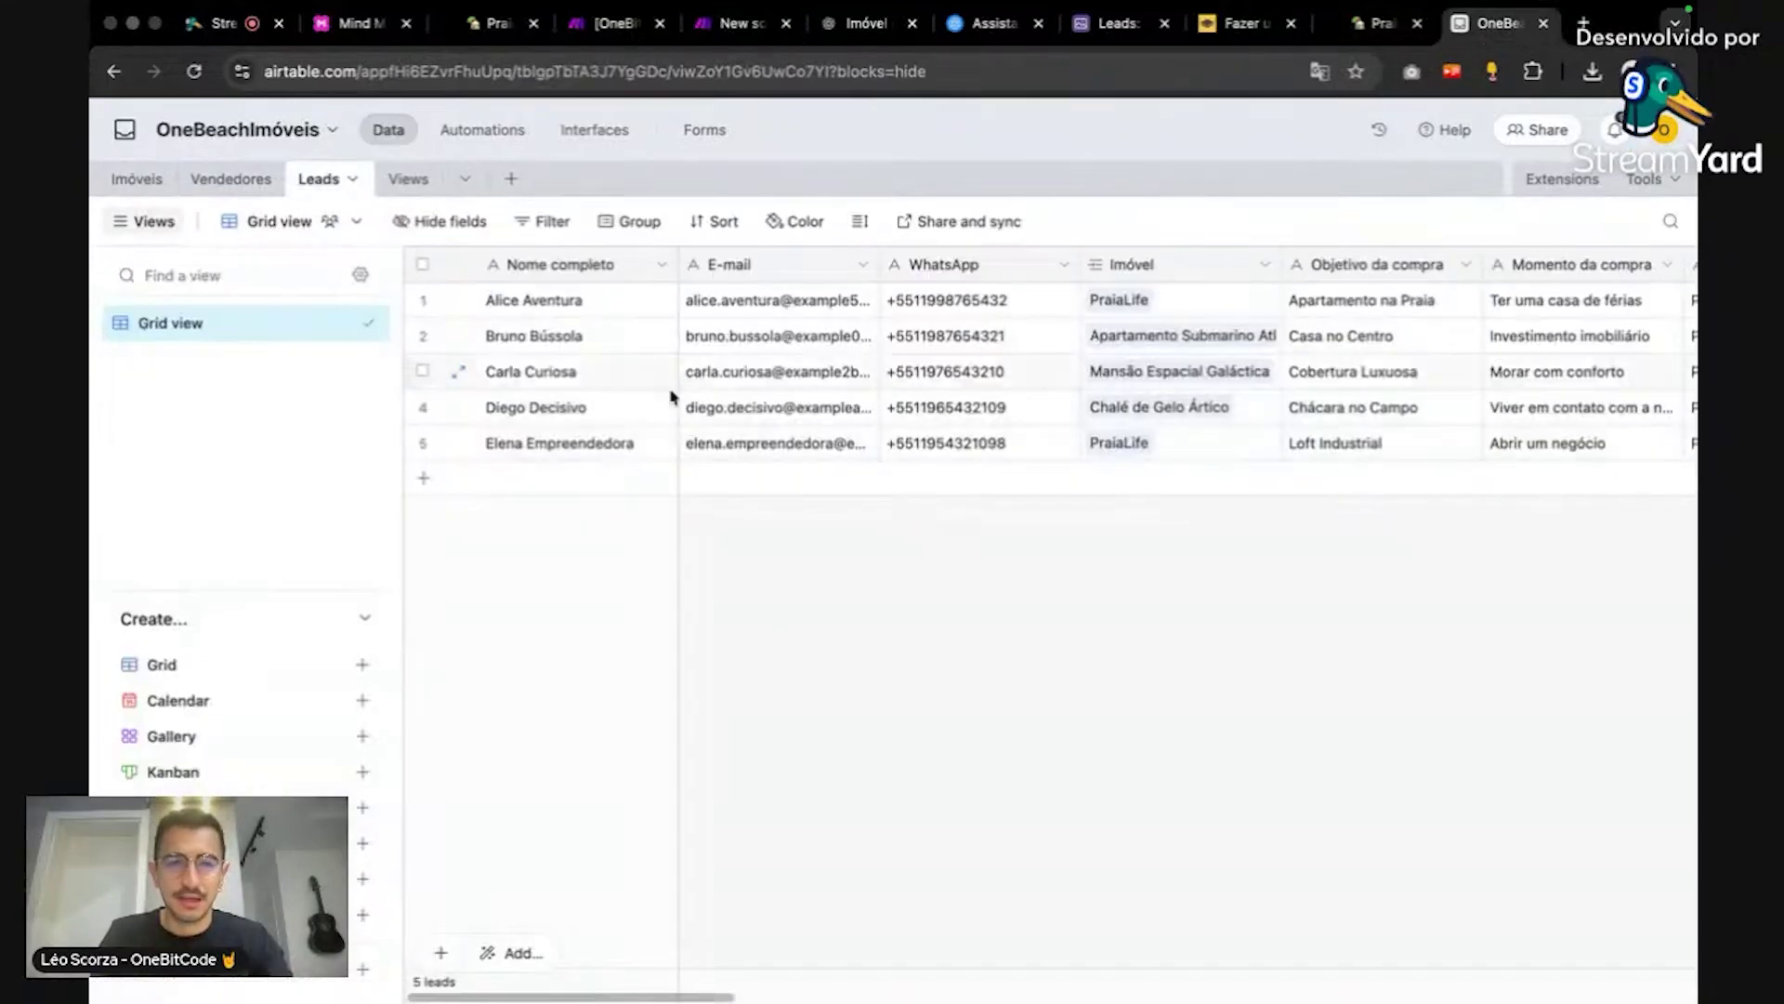
{"action": "left_click_drag", "start_coordinate": [678, 995], "coordinate": [1272, 873]}
{"action": "left_click", "coordinate": [1078, 265]}
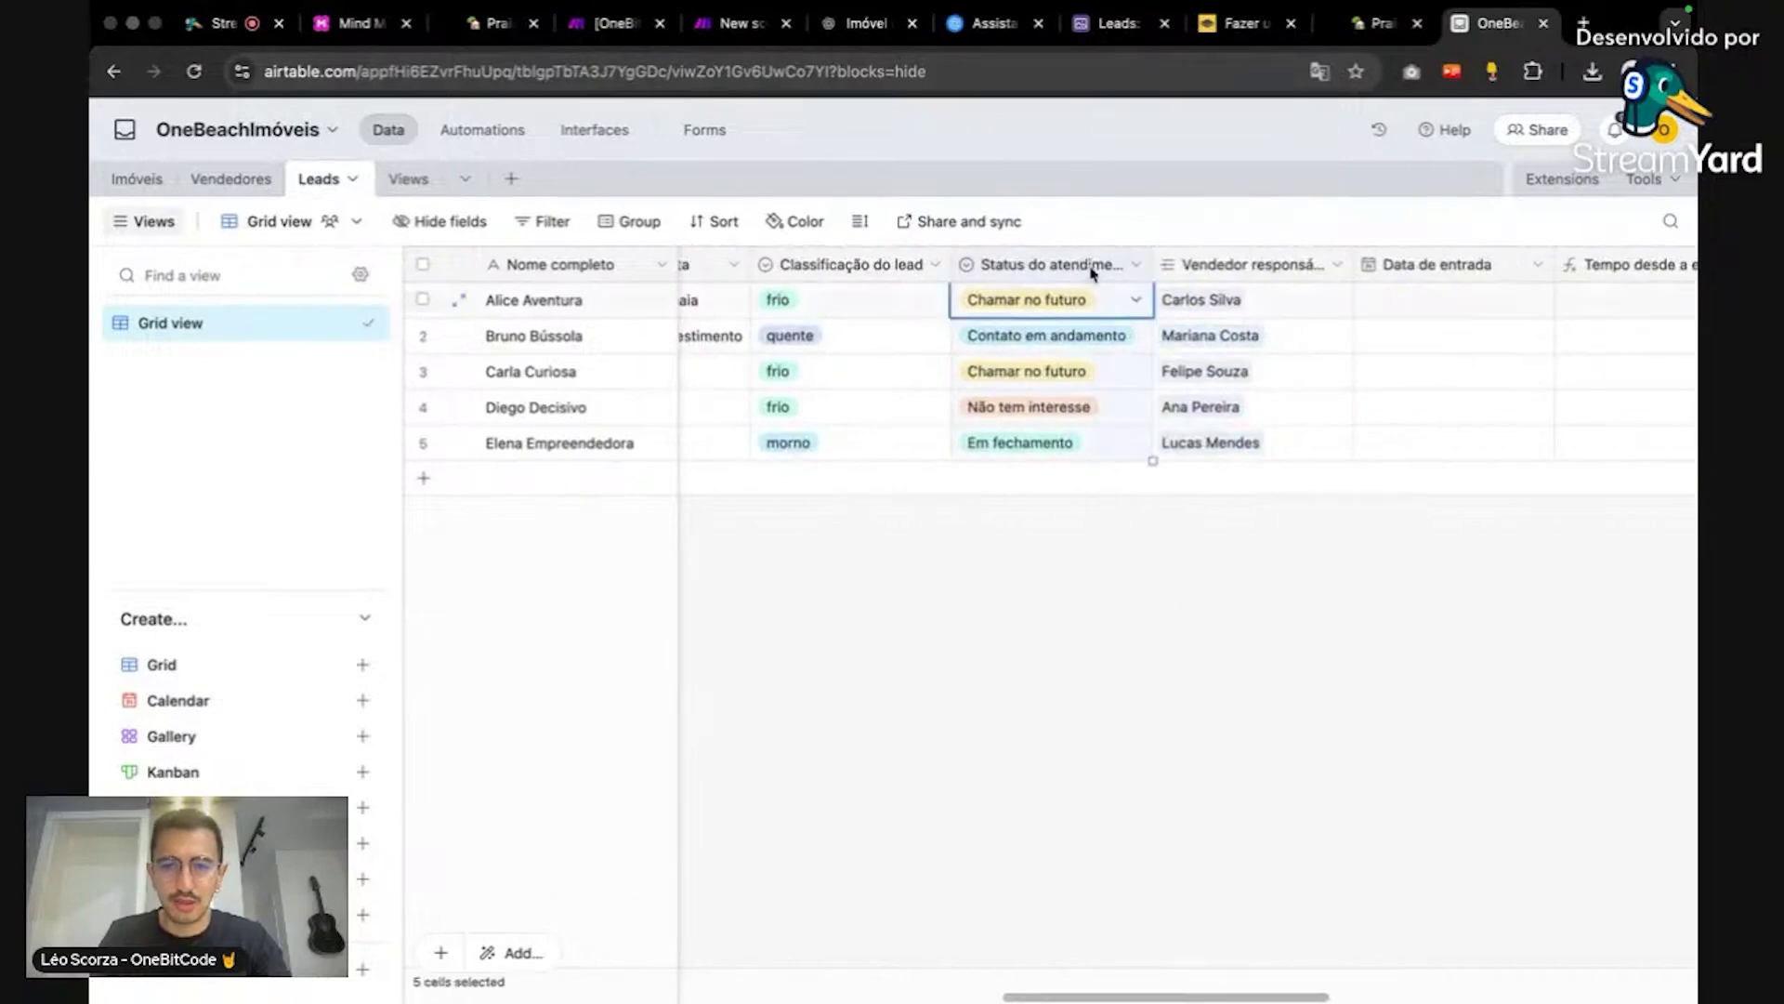
{"action": "left_click", "coordinate": [1132, 267]}
{"action": "left_click", "coordinate": [1131, 321]}
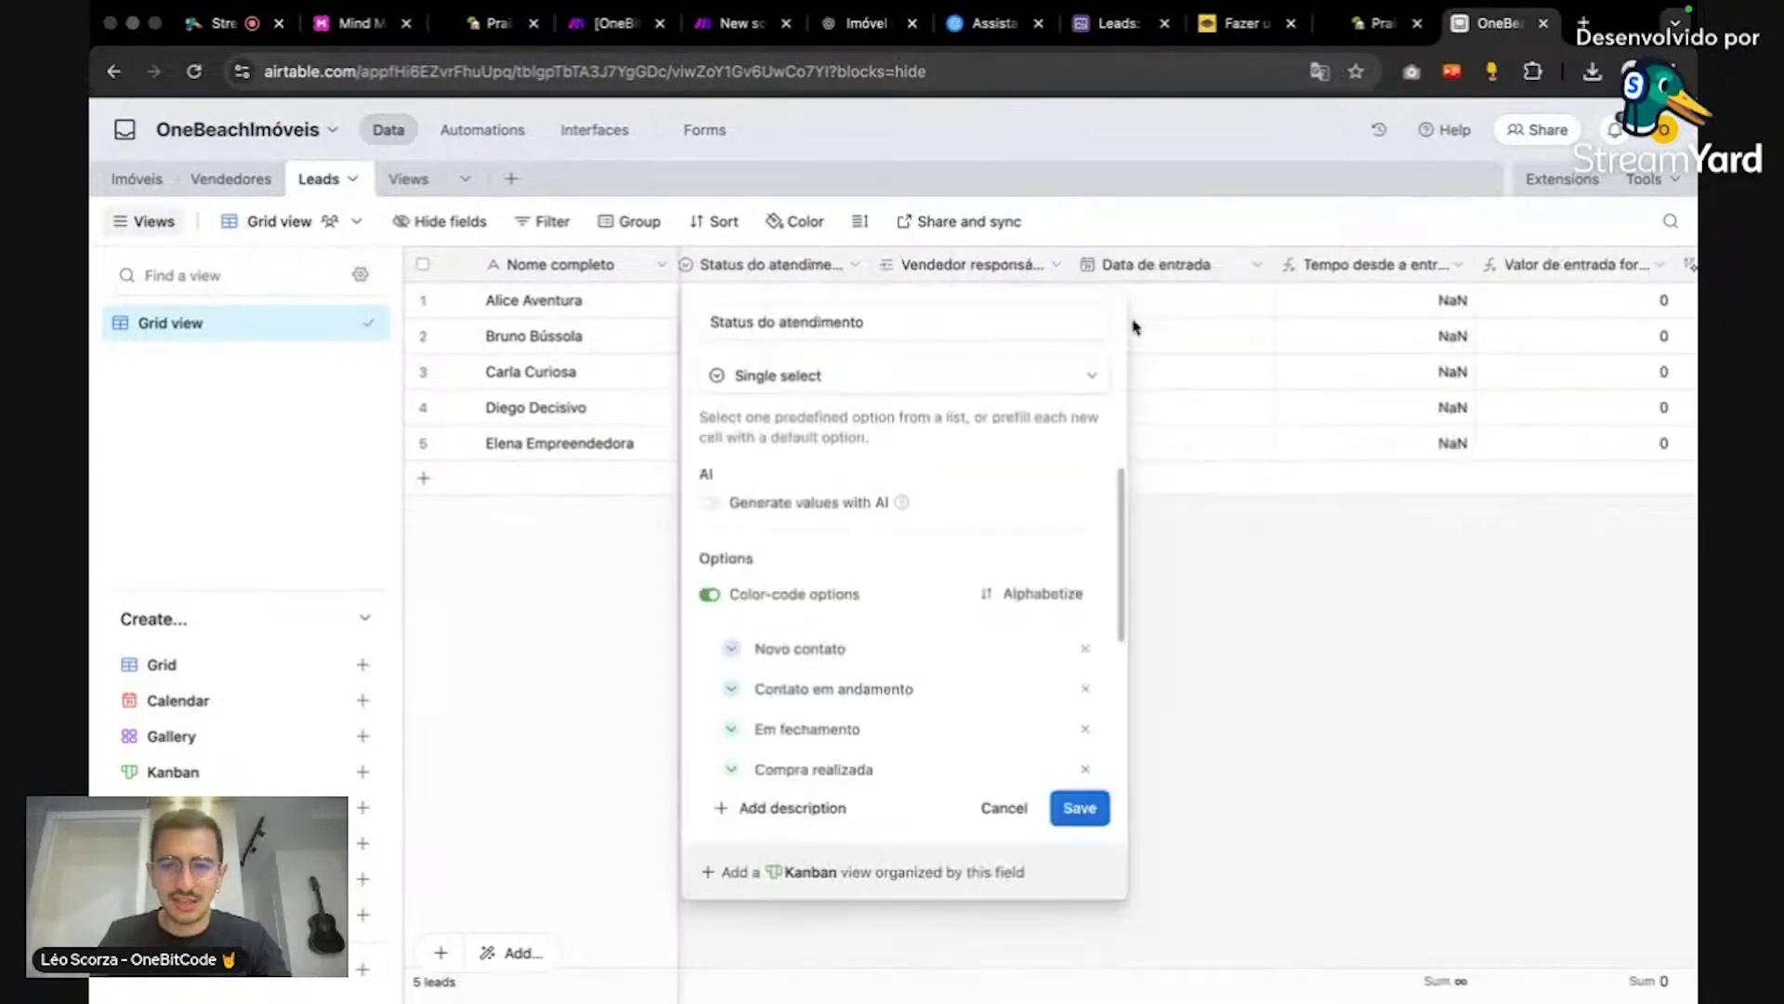
{"action": "scroll", "coordinate": [790, 650], "scroll_direction": "down", "scroll_amount": 2}
{"action": "left_click", "coordinate": [797, 576]}
{"action": "key", "text": "ctrl+c"}
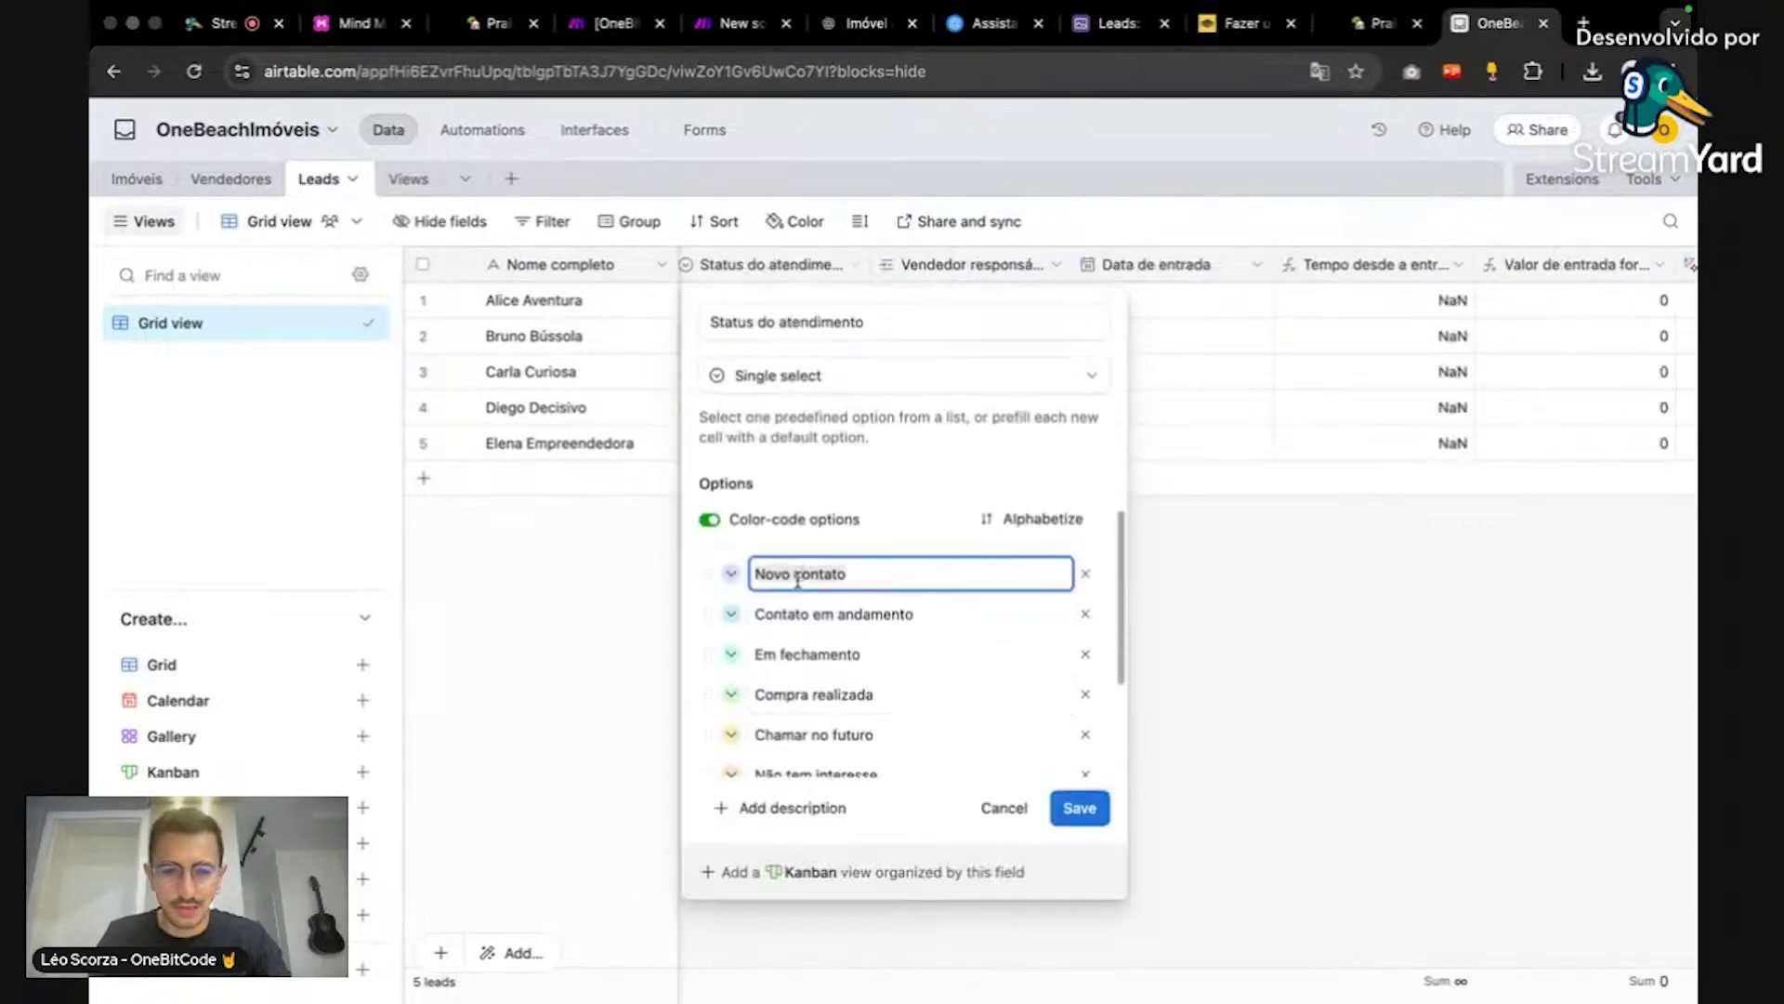
{"action": "left_click", "coordinate": [1248, 578]}
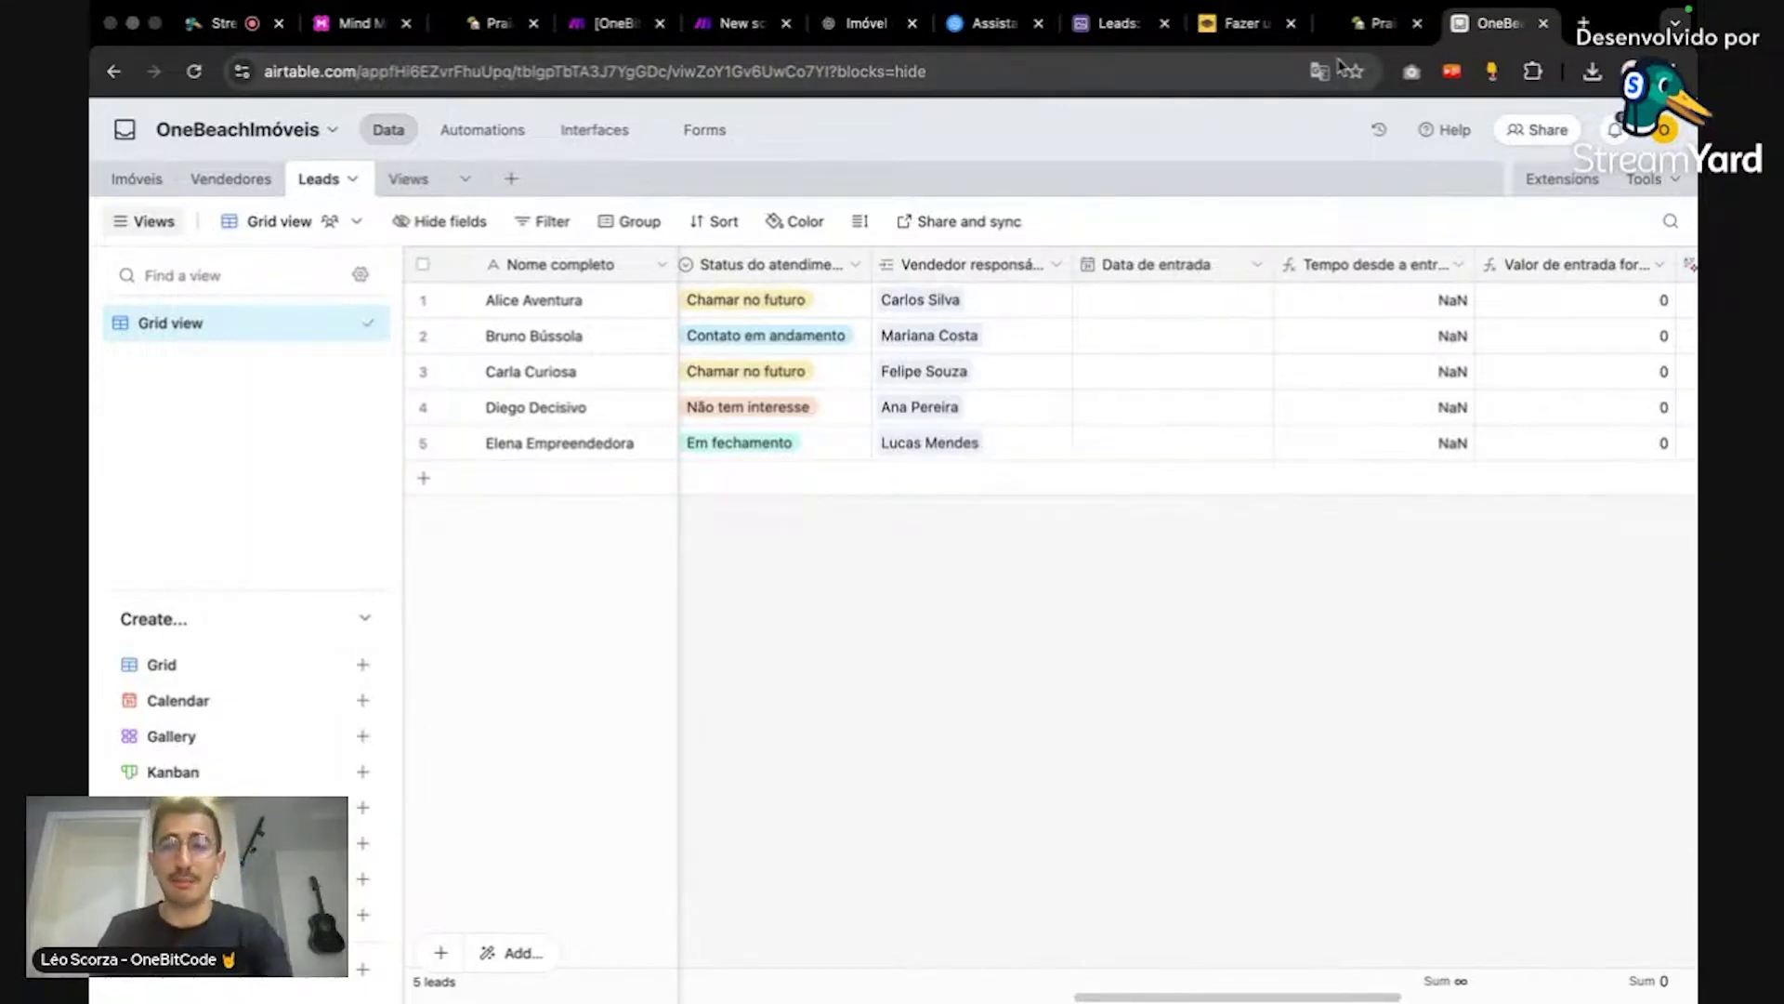
{"action": "left_click", "coordinate": [739, 23]}
Step: Turn off mapping for Status do atendimento and select the fixed option 'Novo contato'
{"action": "left_click", "coordinate": [1485, 455]}
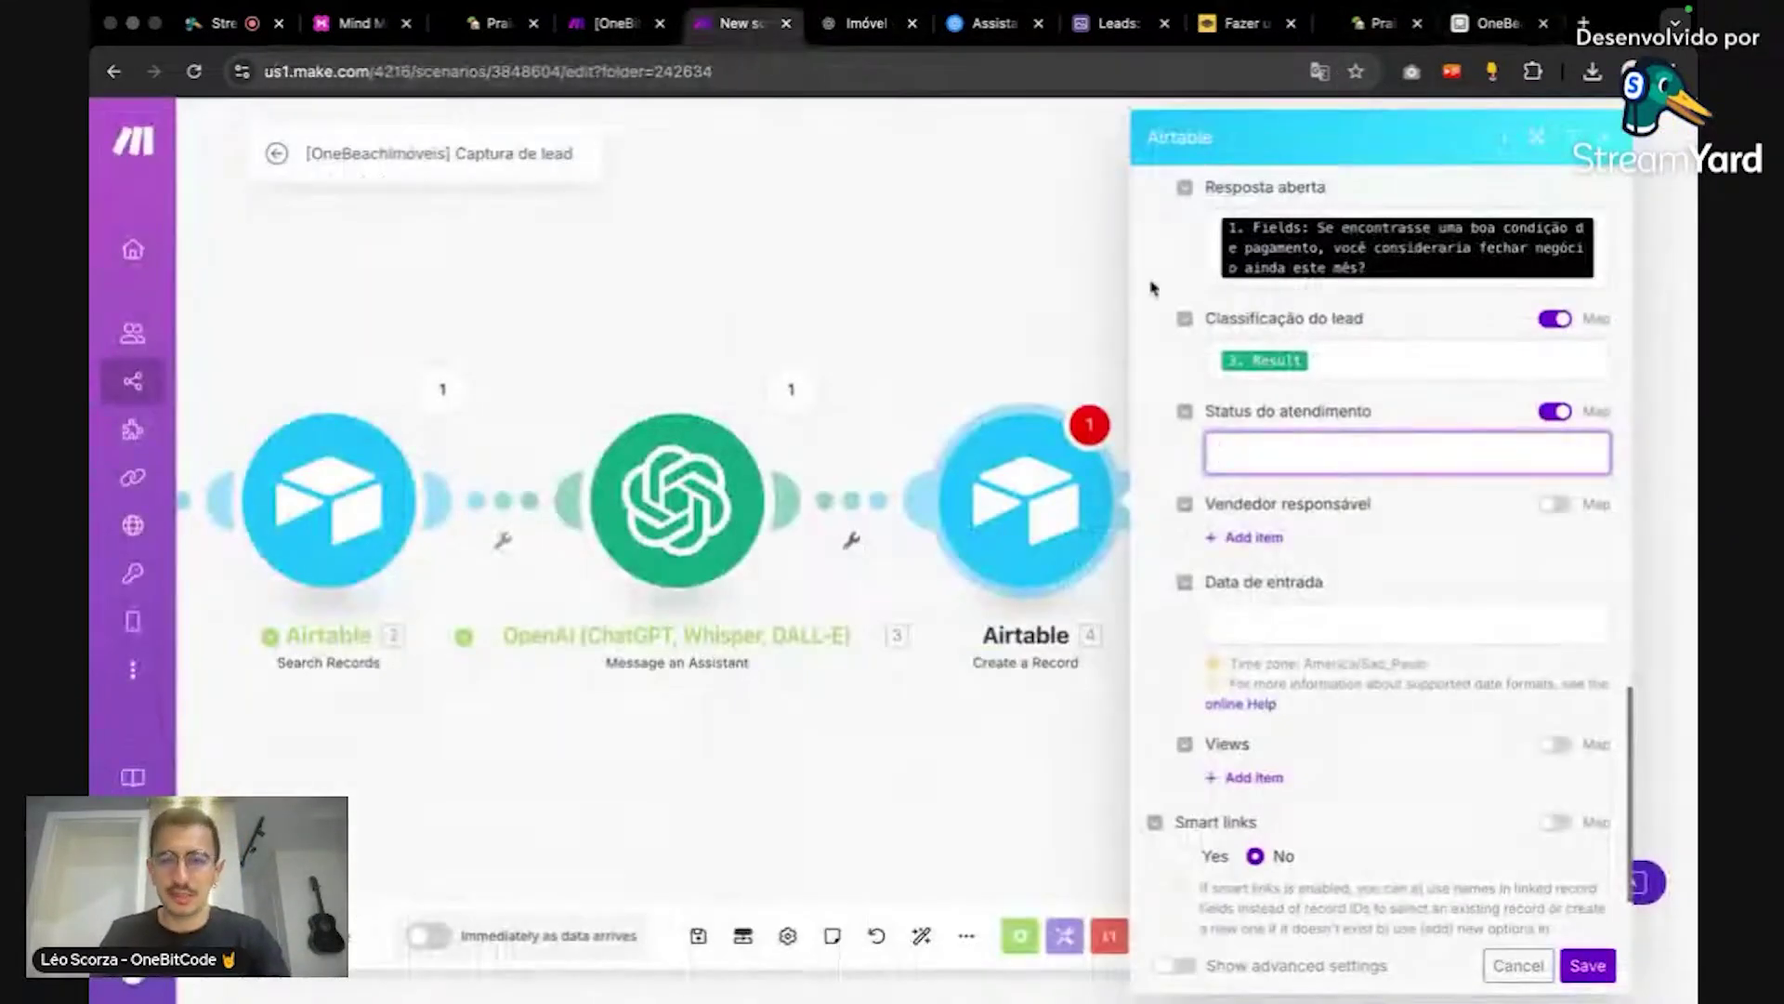
{"action": "key", "text": "ctrl+v"}
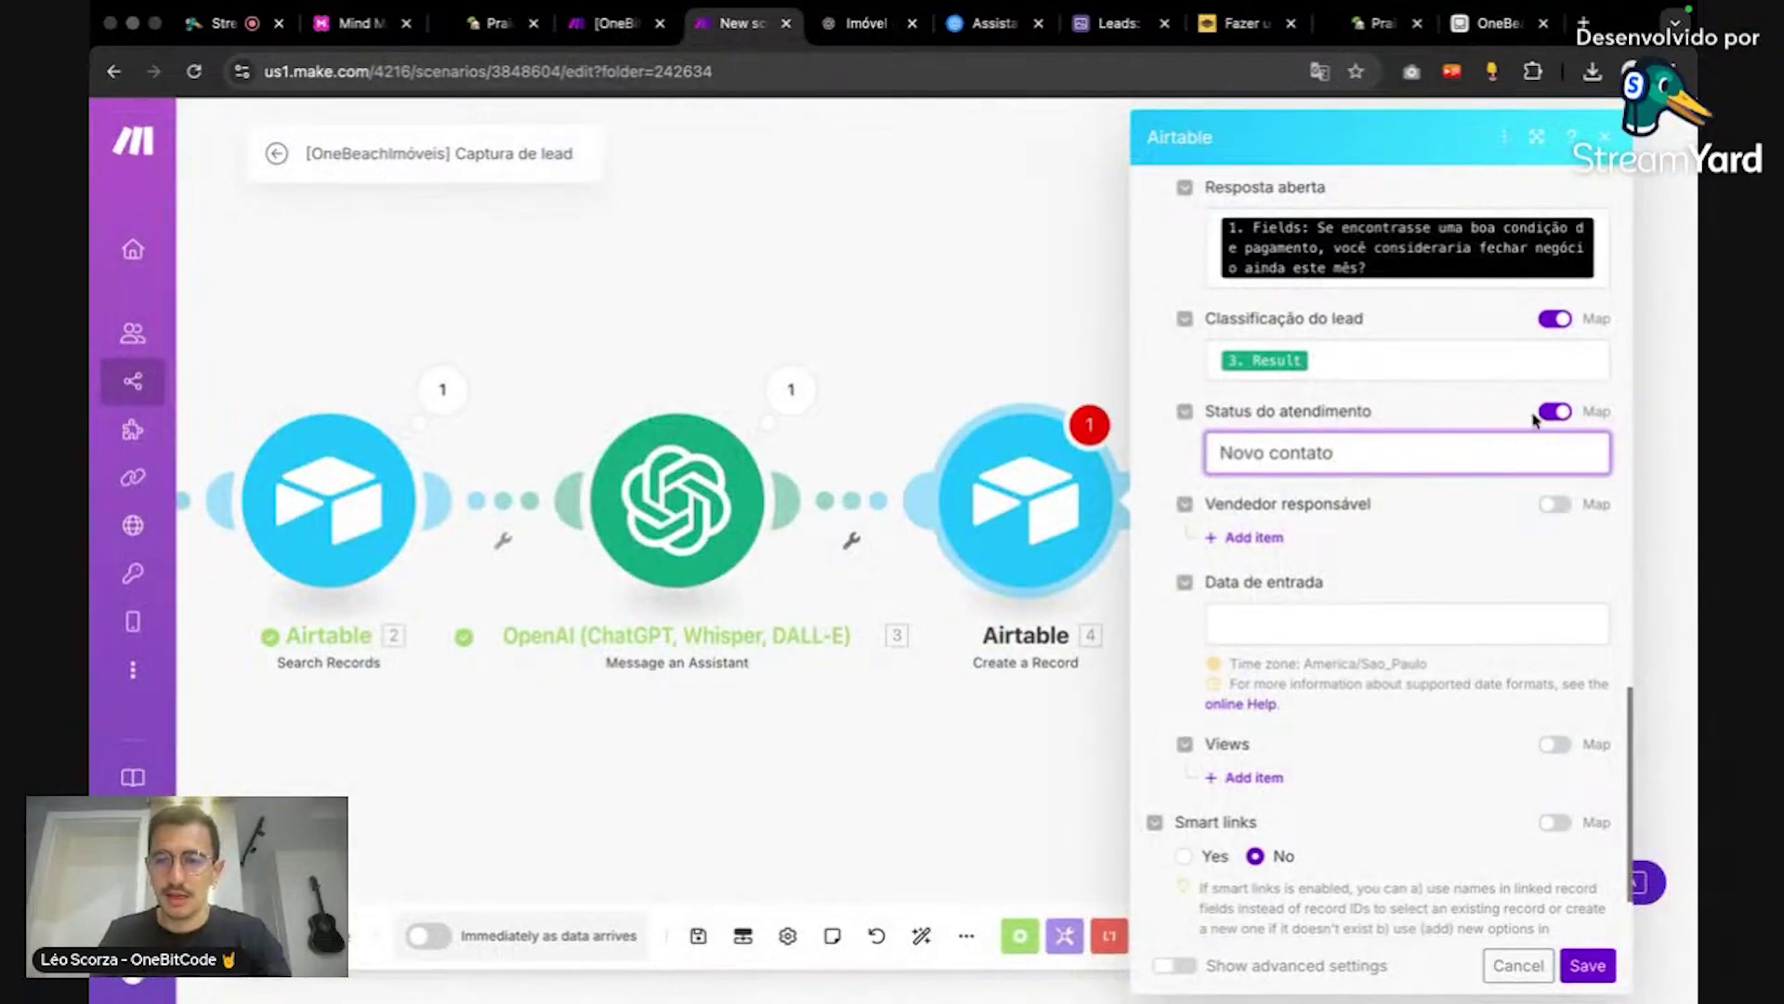
{"action": "left_click", "coordinate": [1551, 413]}
{"action": "left_click", "coordinate": [1528, 456]}
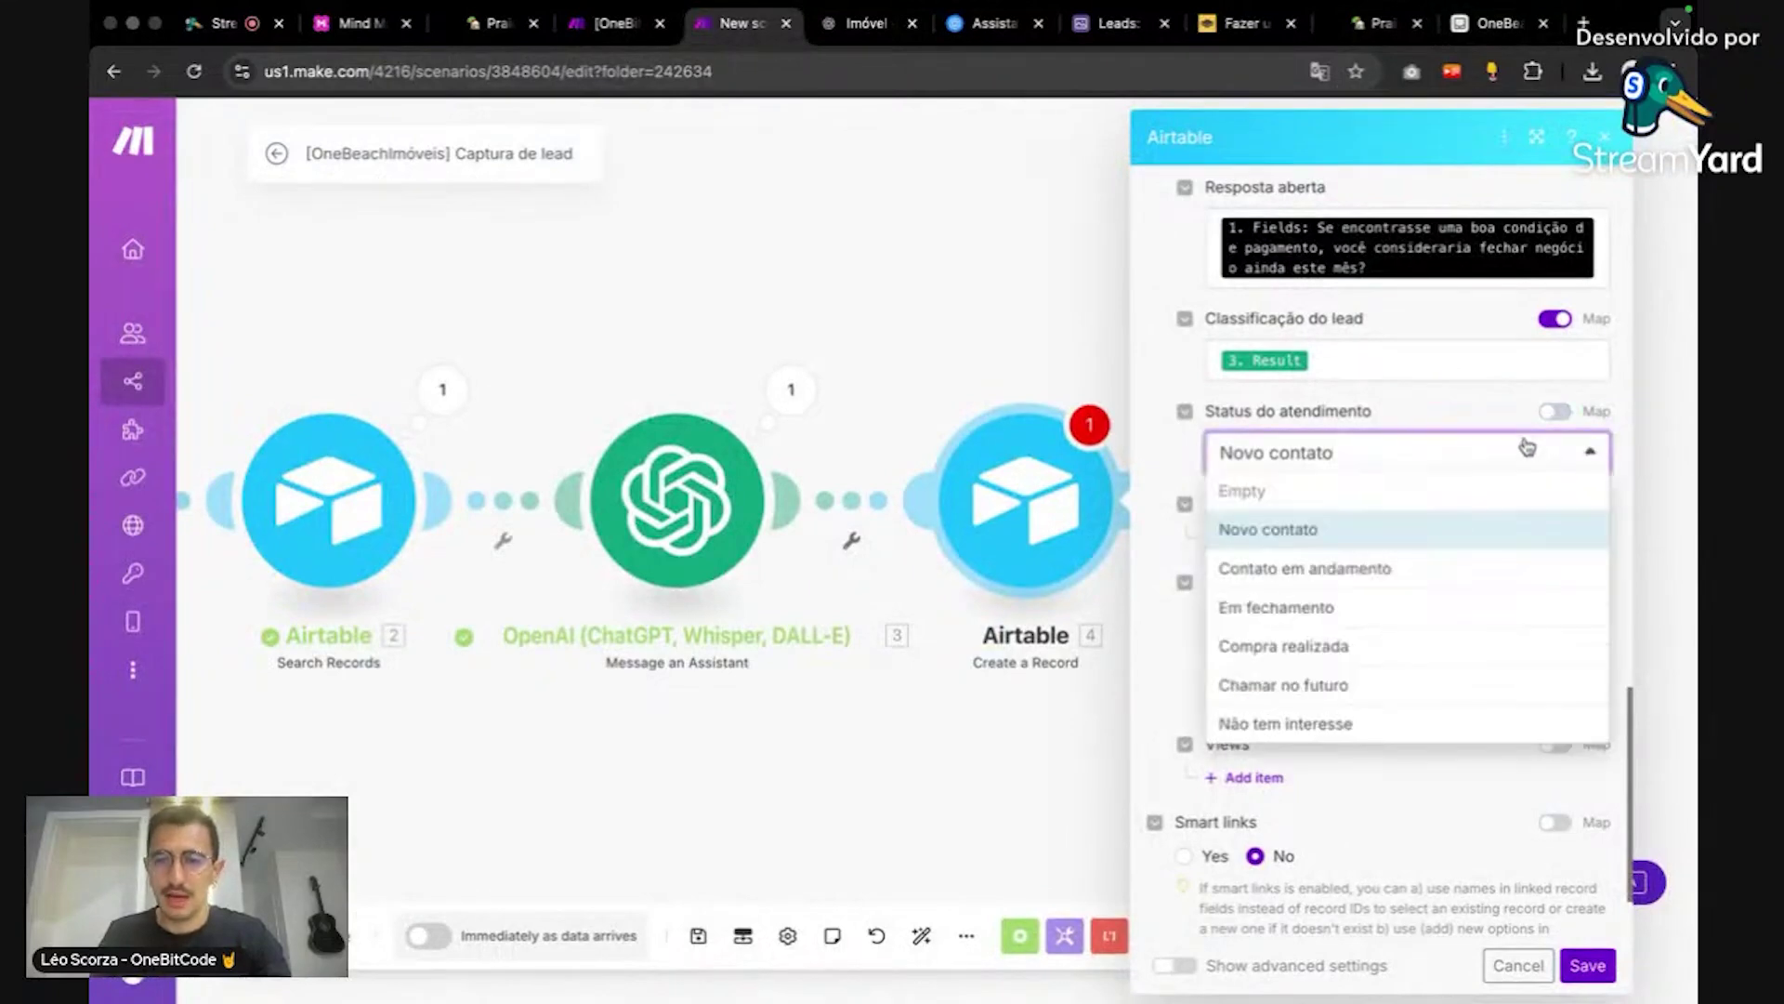
{"action": "left_click", "coordinate": [1497, 530]}
{"action": "left_click", "coordinate": [1496, 448]}
{"action": "left_click", "coordinate": [1484, 518]}
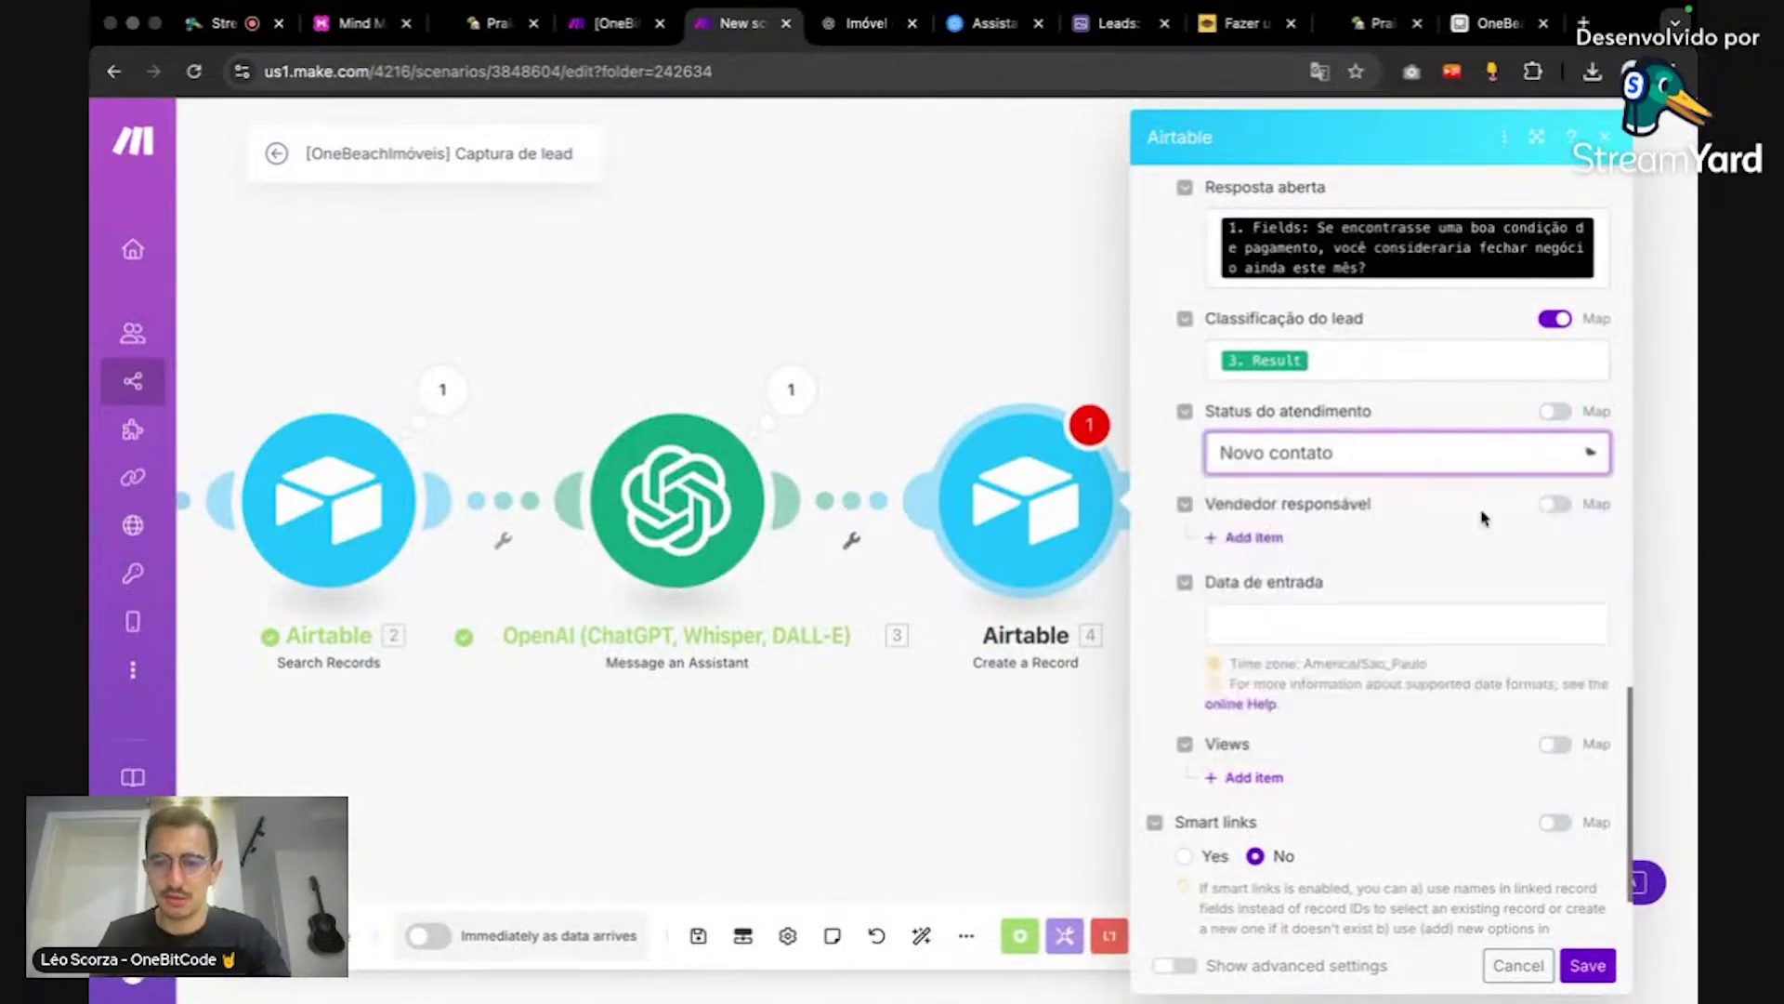
{"action": "left_click", "coordinate": [1474, 449]}
{"action": "left_click", "coordinate": [1462, 521]}
{"action": "scroll", "coordinate": [1460, 537], "scroll_direction": "down", "scroll_amount": 1}
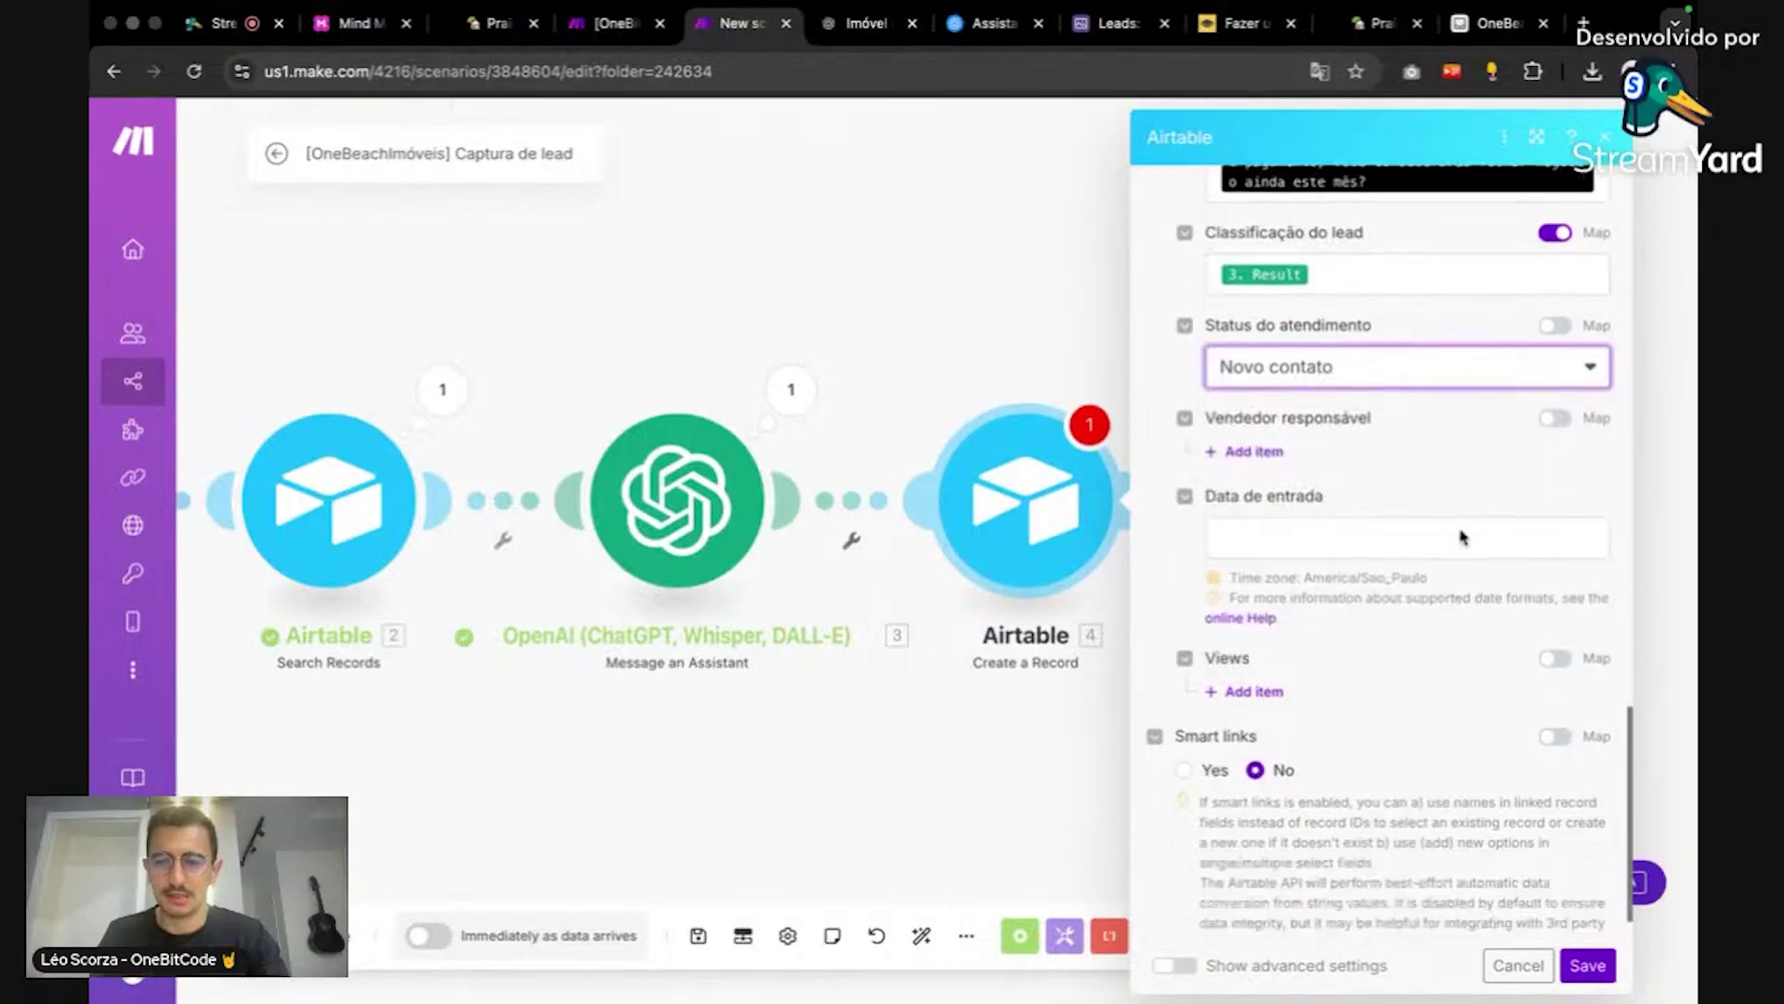
{"action": "scroll", "coordinate": [1450, 529], "scroll_direction": "up", "scroll_amount": 1}
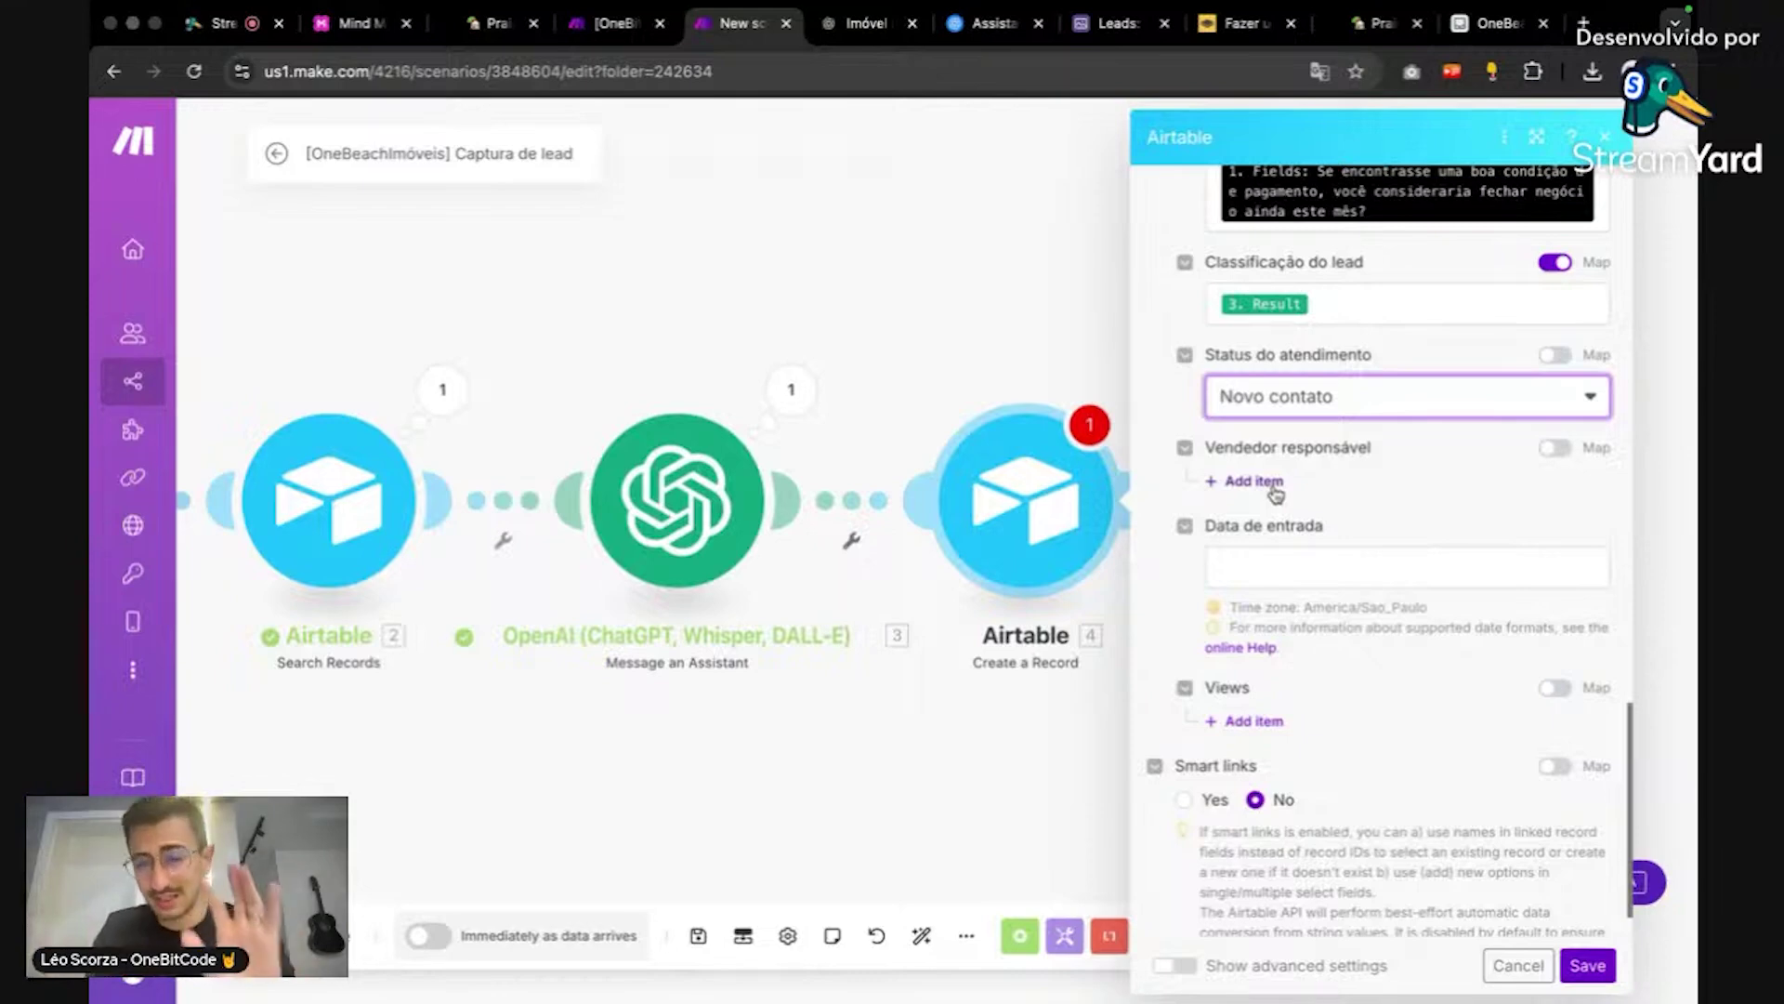
{"action": "scroll", "coordinate": [1389, 500], "scroll_direction": "down", "scroll_amount": 1}
Step: Fill Data de entrada with the timestamp variable from the Date and time variables
{"action": "left_click", "coordinate": [1383, 509]}
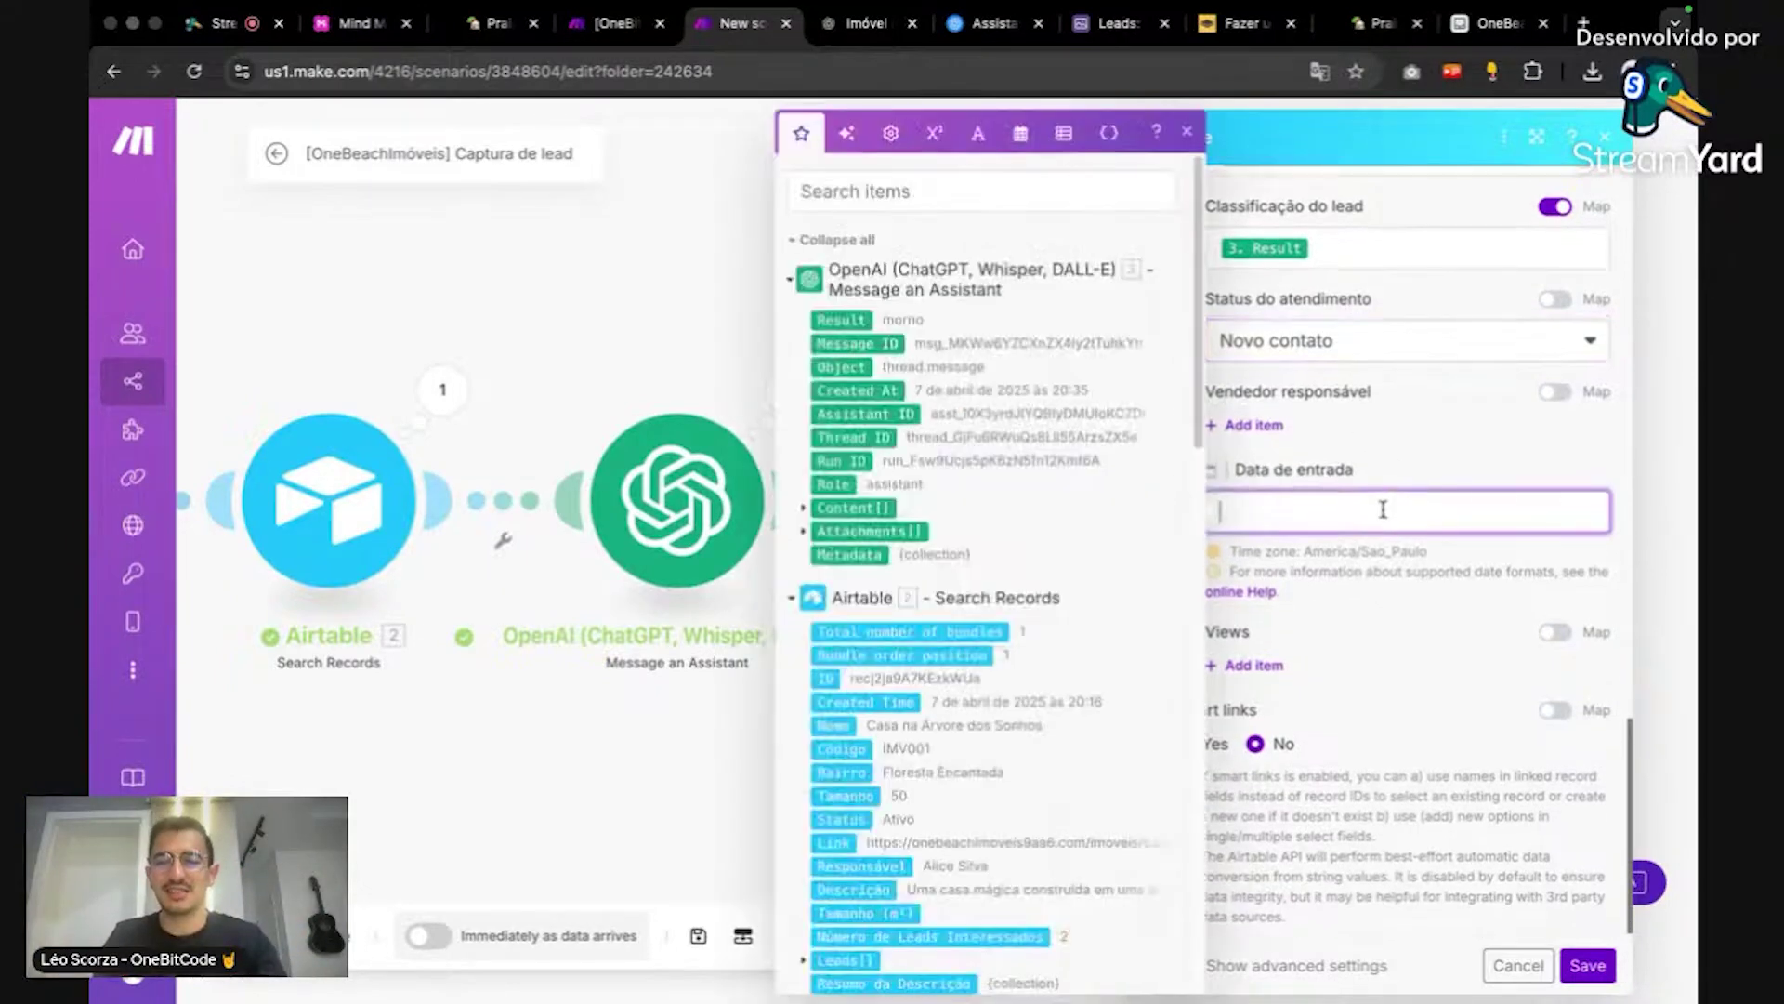
{"action": "left_click", "coordinate": [1019, 133]}
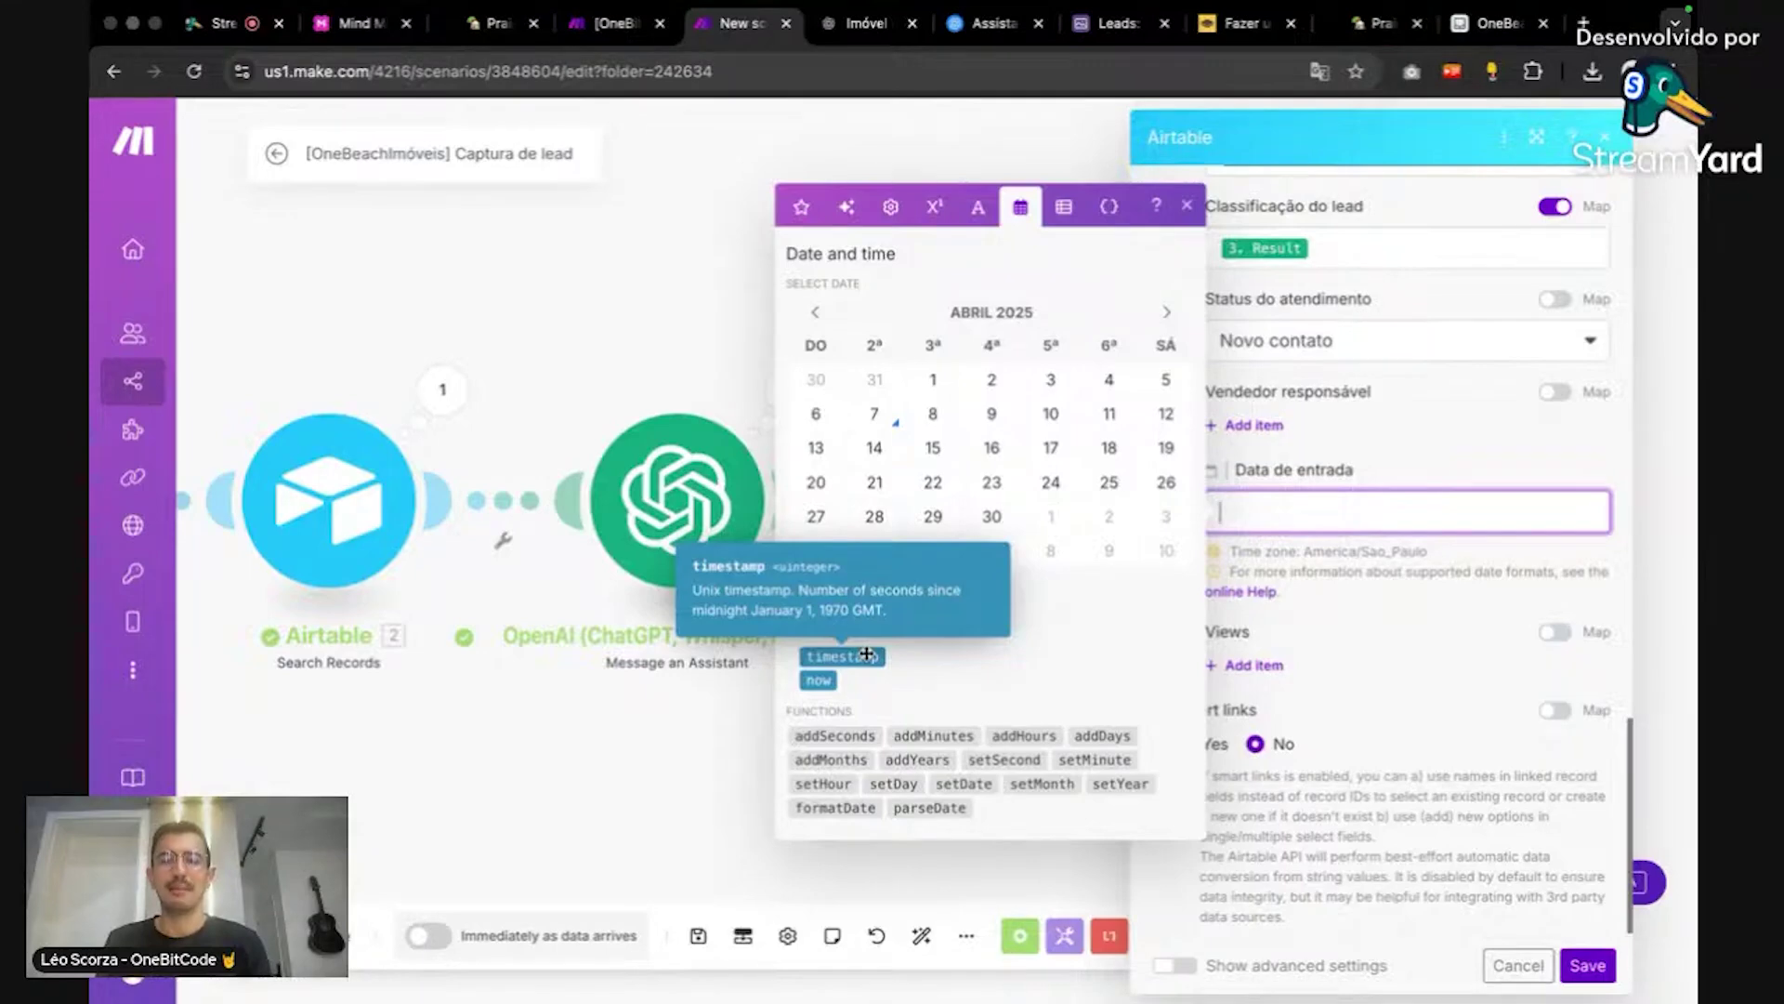
{"action": "left_click", "coordinate": [866, 654]}
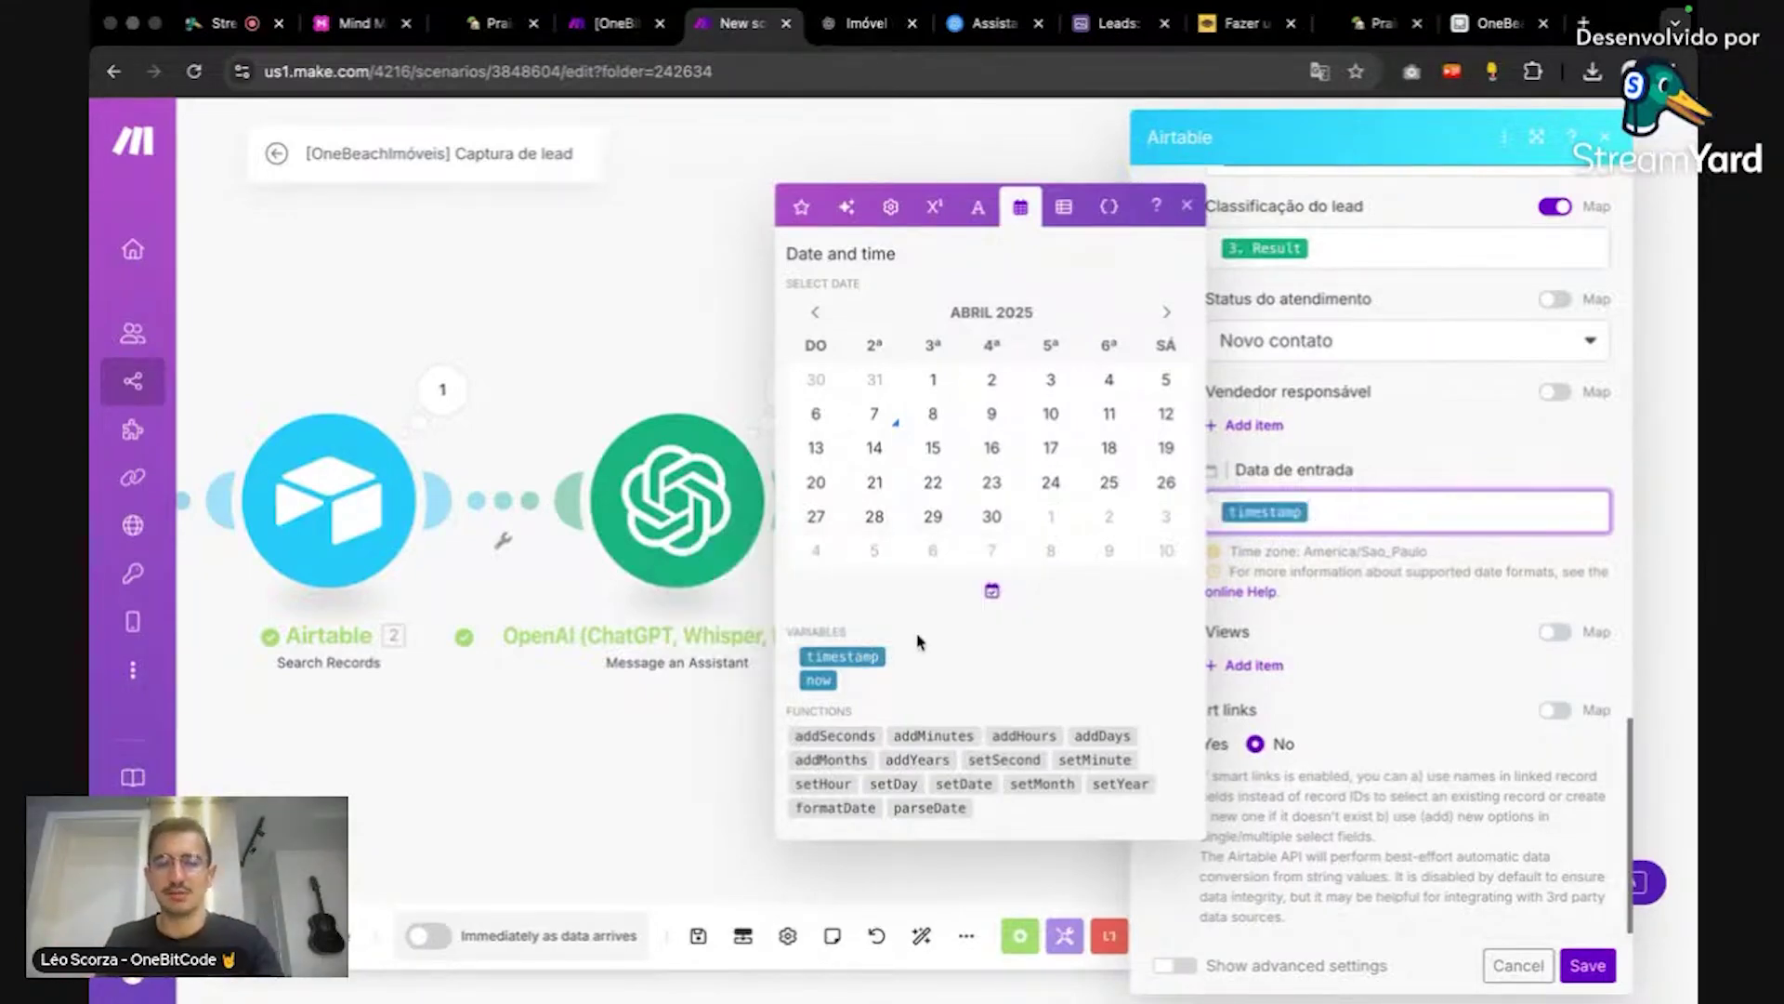
{"action": "key", "text": "BackSpace"}
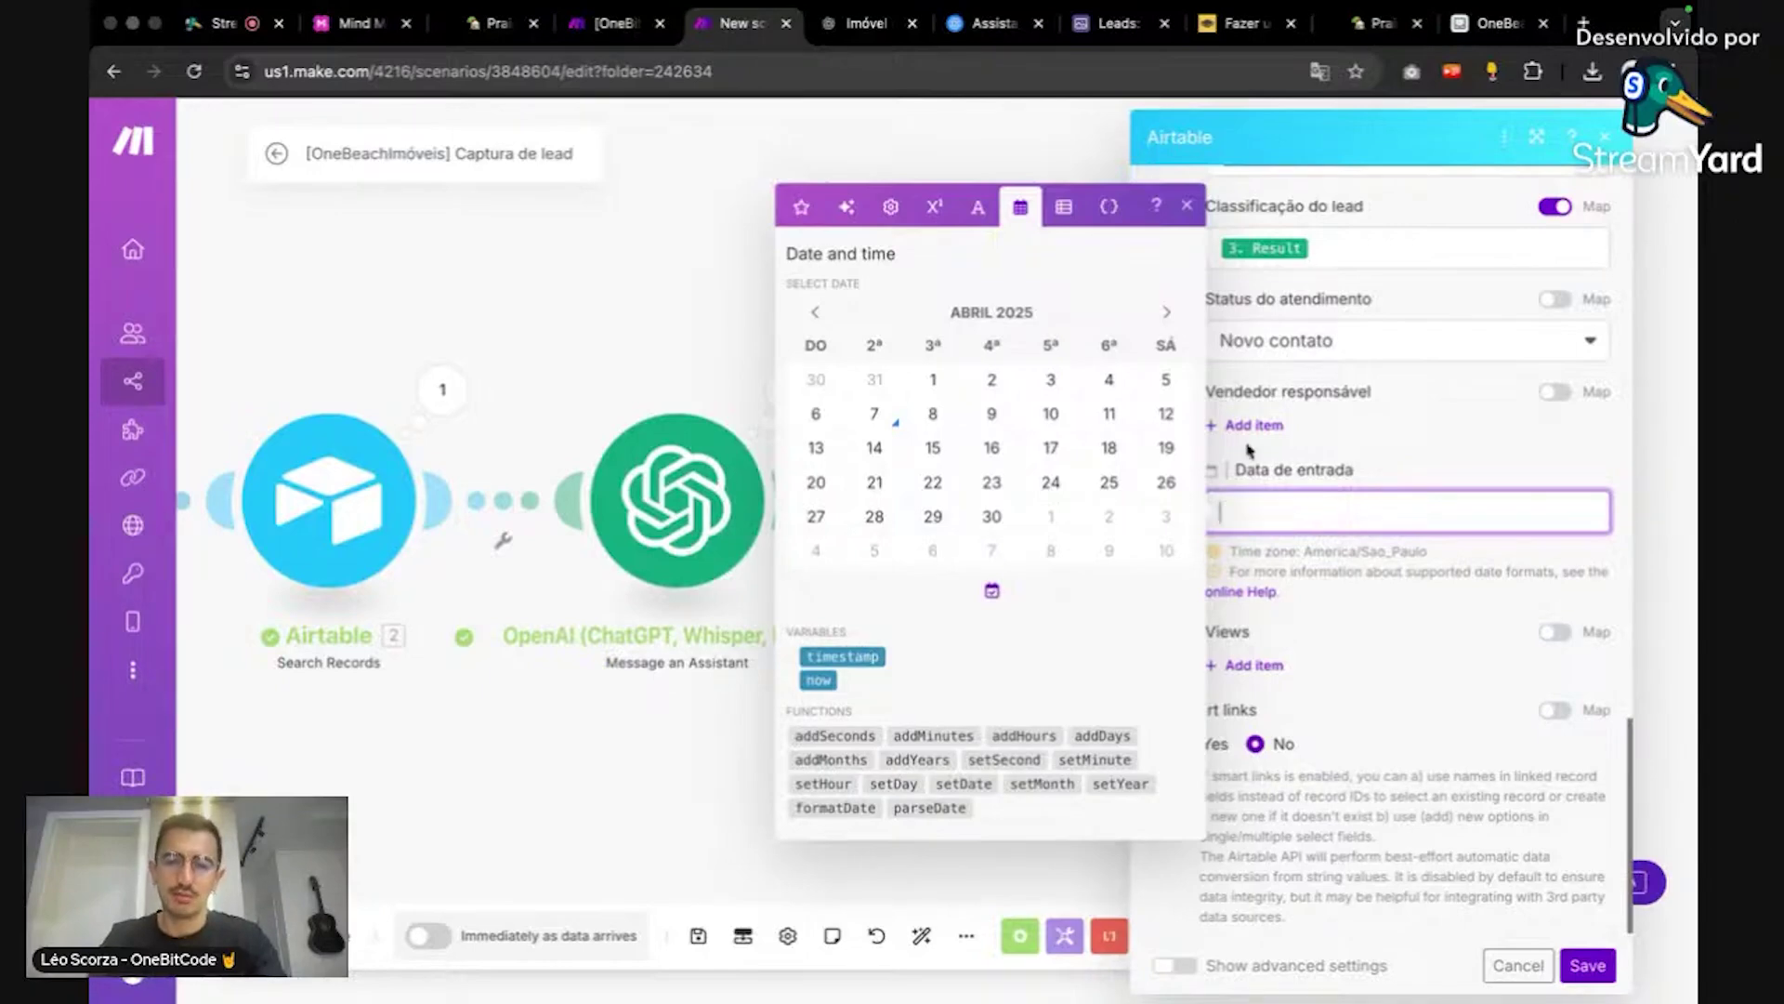
{"action": "left_click", "coordinate": [885, 655]}
{"action": "left_click", "coordinate": [1497, 676]}
Step: Review the mapped fields and save the Create a Record module
{"action": "scroll", "coordinate": [1496, 683], "scroll_direction": "up", "scroll_amount": 15}
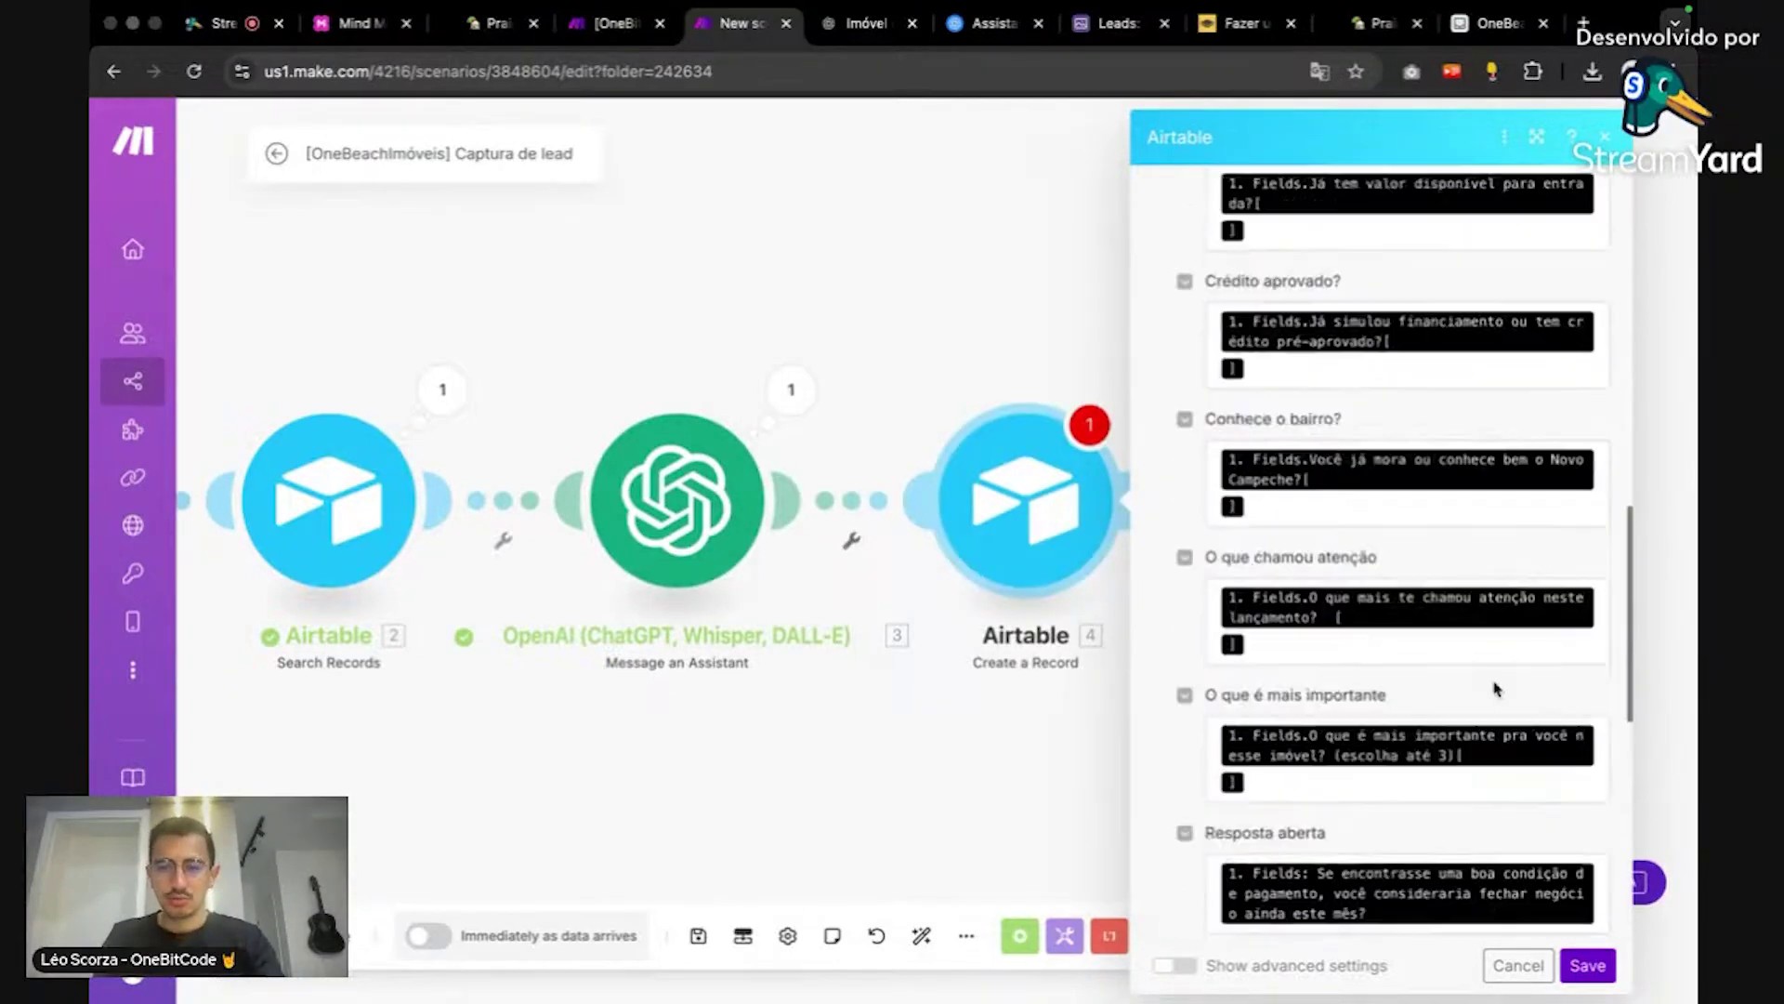
{"action": "scroll", "coordinate": [1495, 688], "scroll_direction": "down", "scroll_amount": 15}
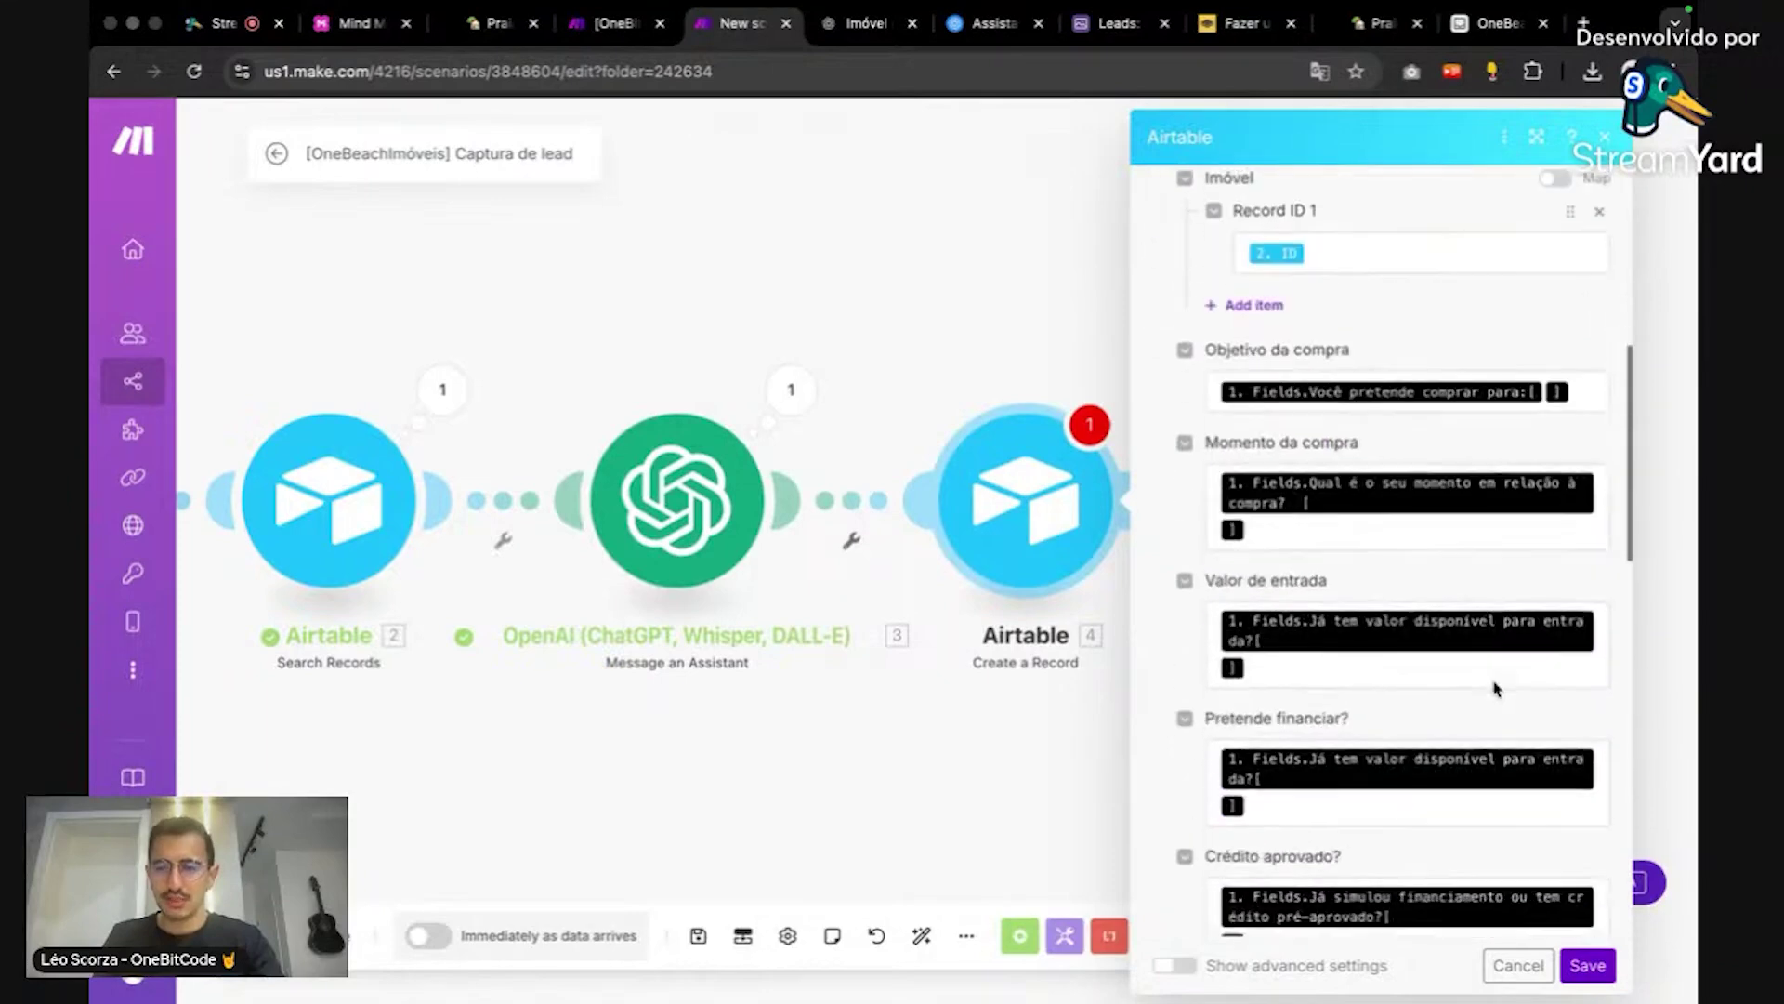
{"action": "scroll", "coordinate": [1495, 688], "scroll_direction": "down", "scroll_amount": 3}
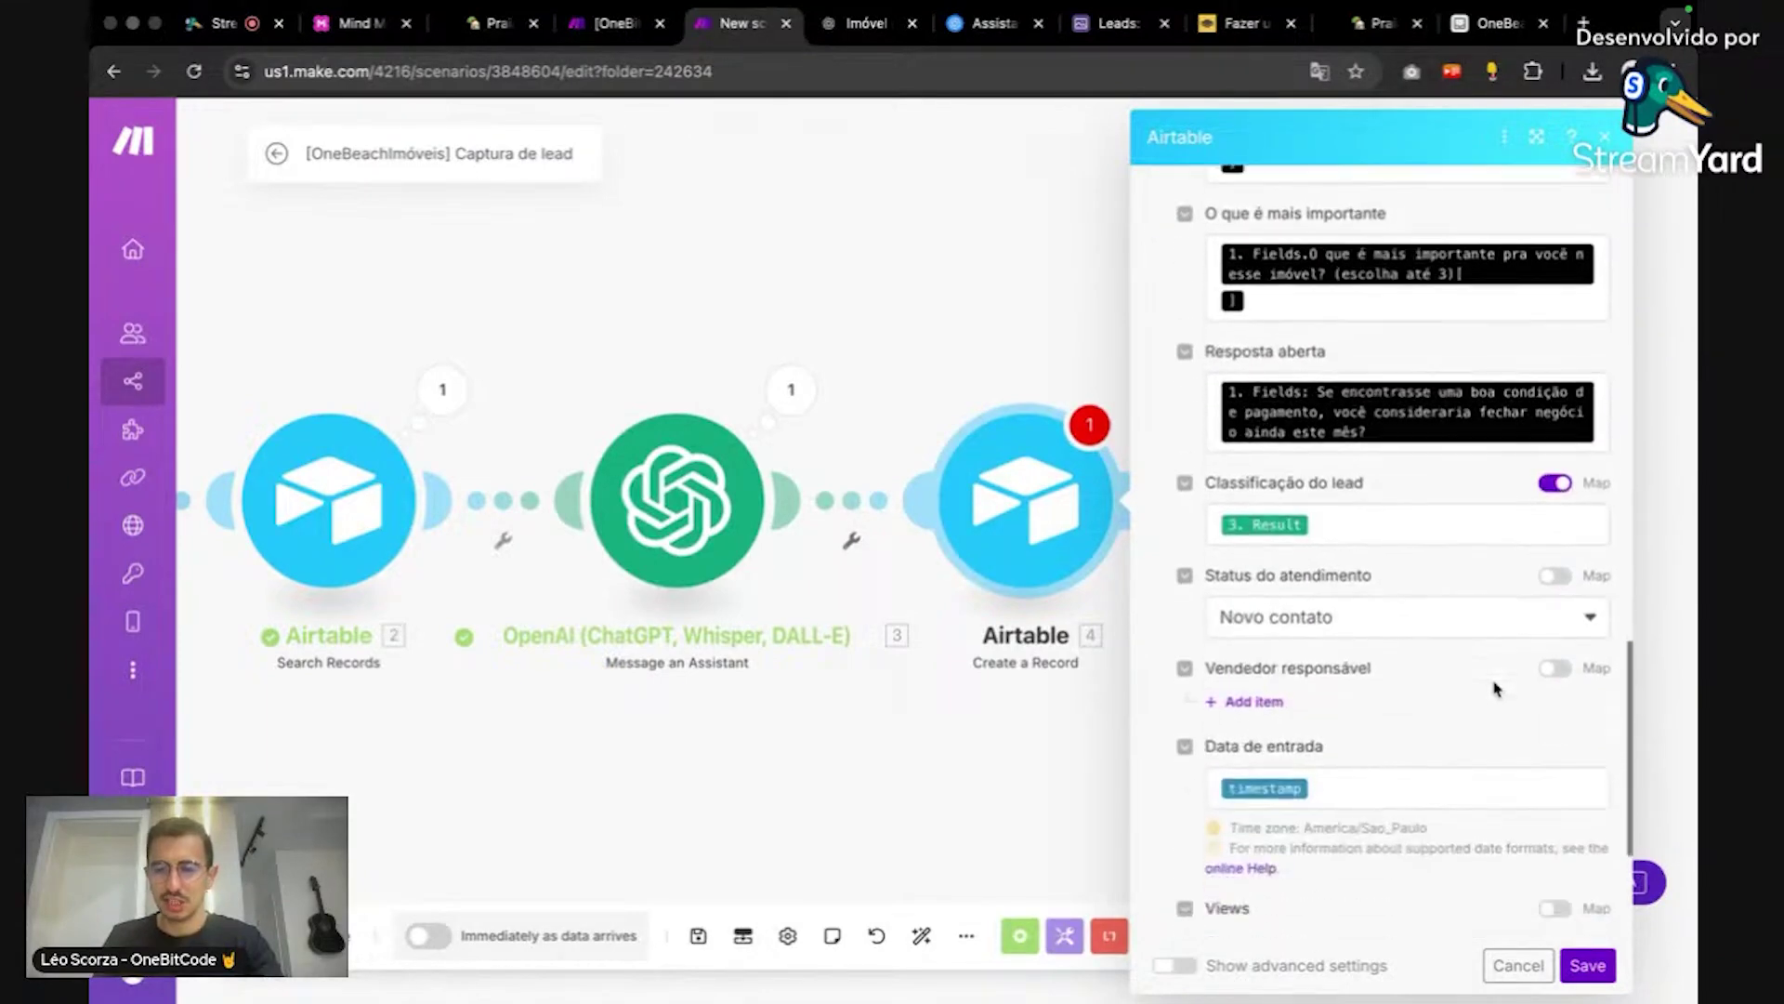
{"action": "scroll", "coordinate": [1502, 683], "scroll_direction": "down", "scroll_amount": 2}
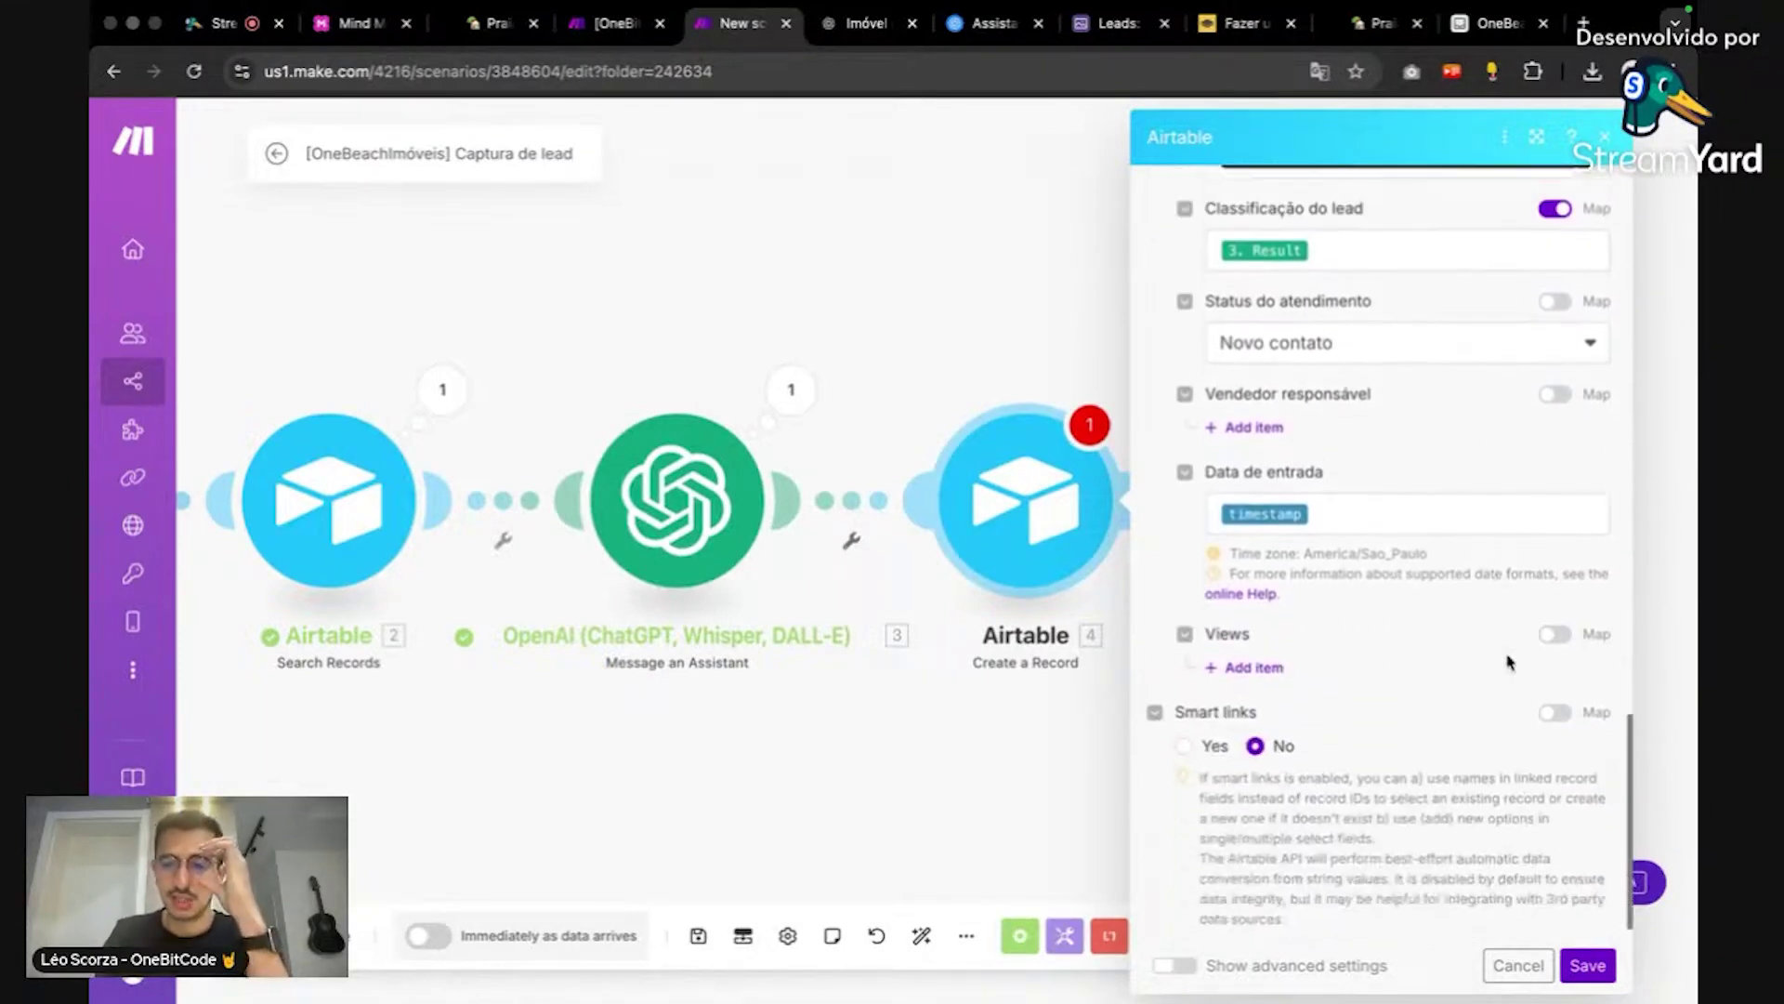
{"action": "scroll", "coordinate": [1512, 753], "scroll_direction": "up", "scroll_amount": 2}
{"action": "scroll", "coordinate": [1512, 757], "scroll_direction": "up", "scroll_amount": 15}
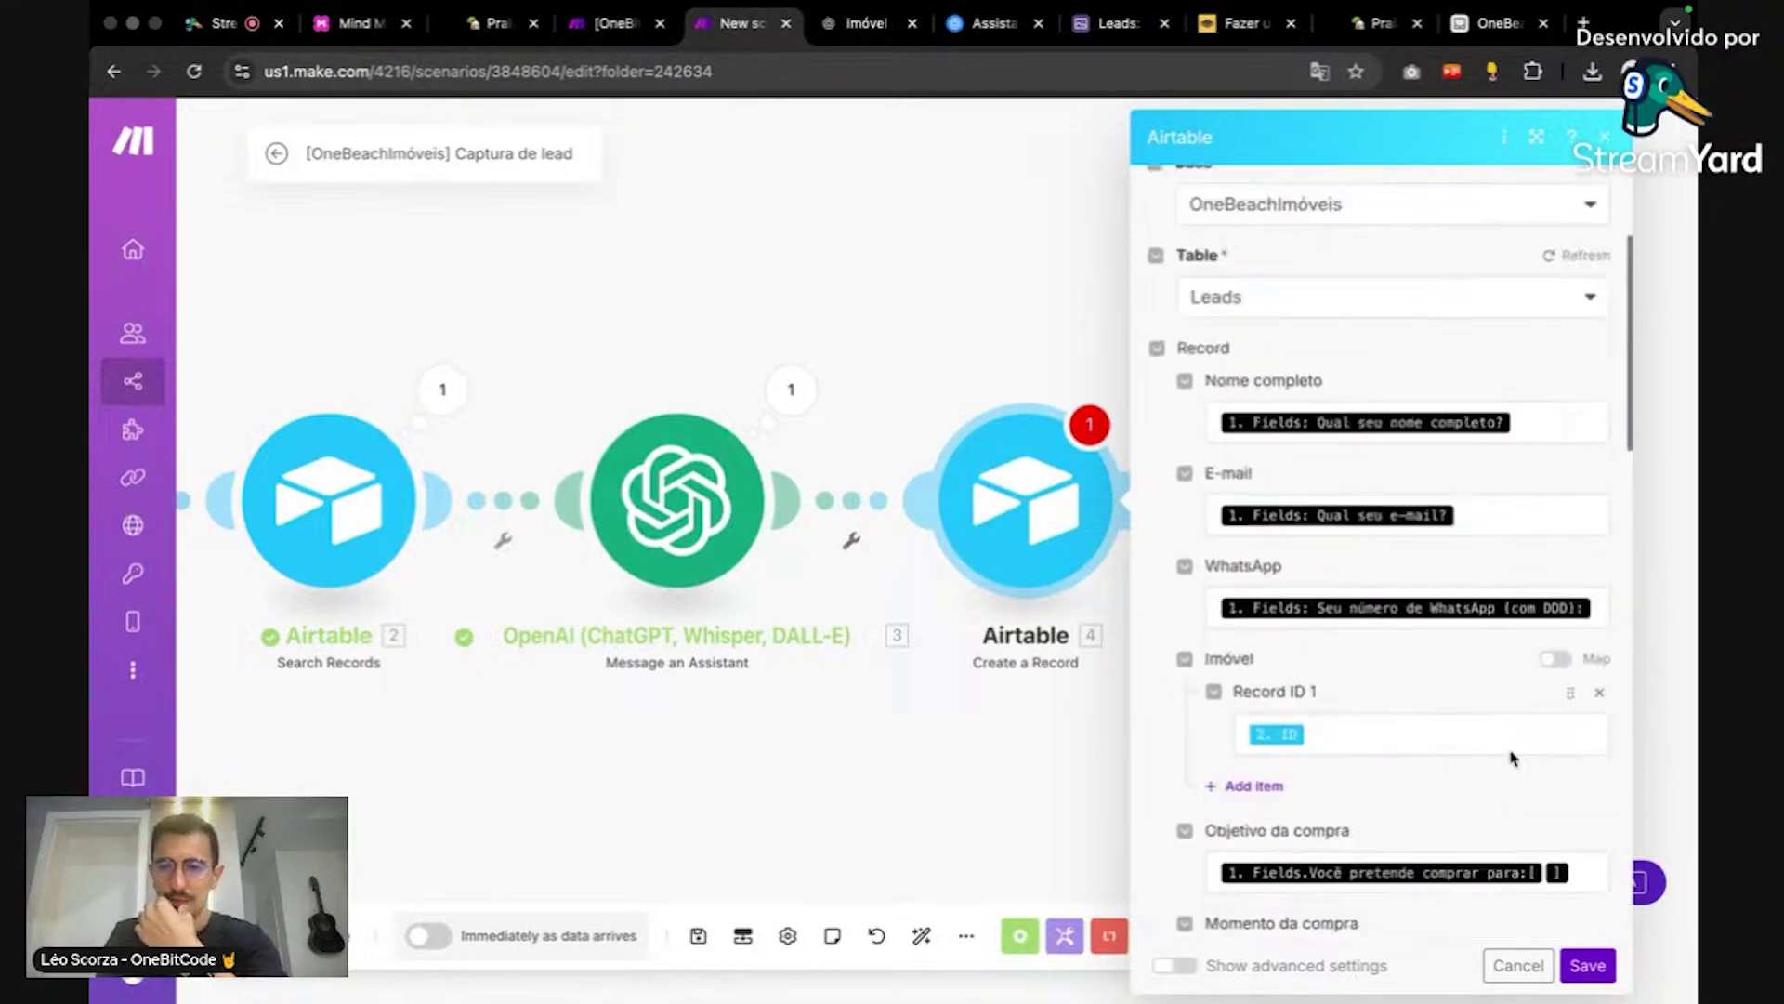
{"action": "left_click", "coordinate": [1590, 962]}
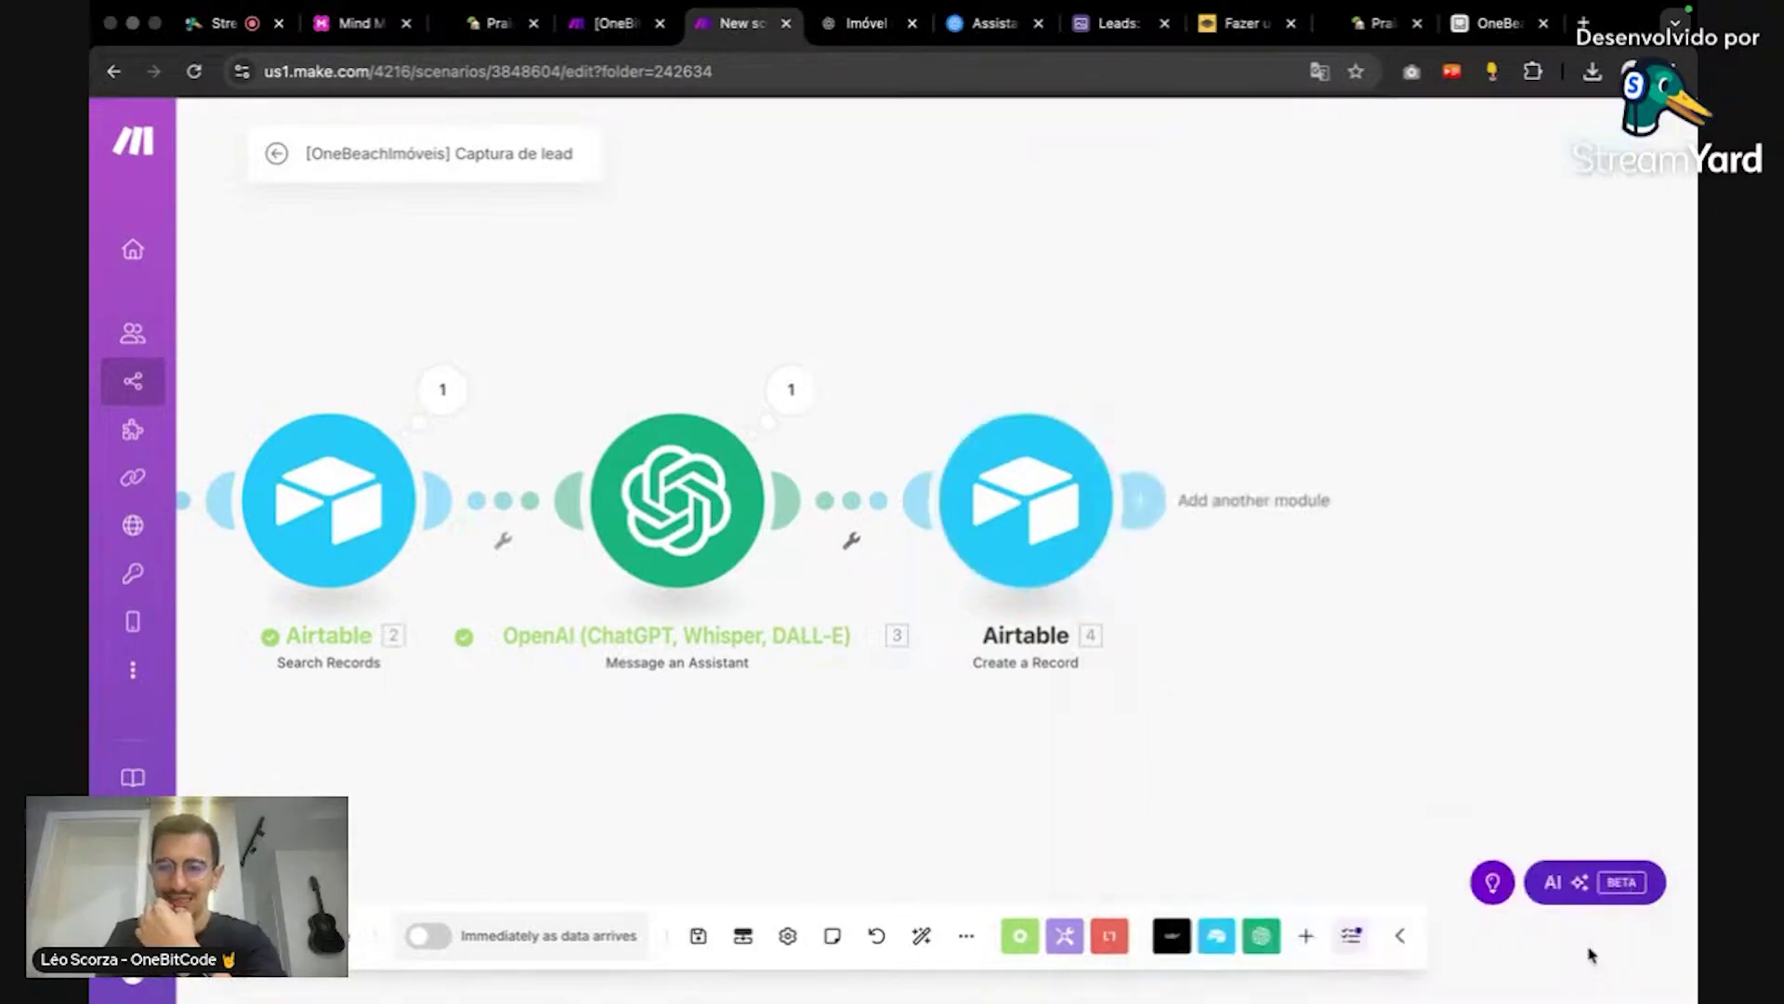
Step: Scroll across the Airtable Leads table's columns, then return to the Make scenario
{"action": "left_click", "coordinate": [1497, 23]}
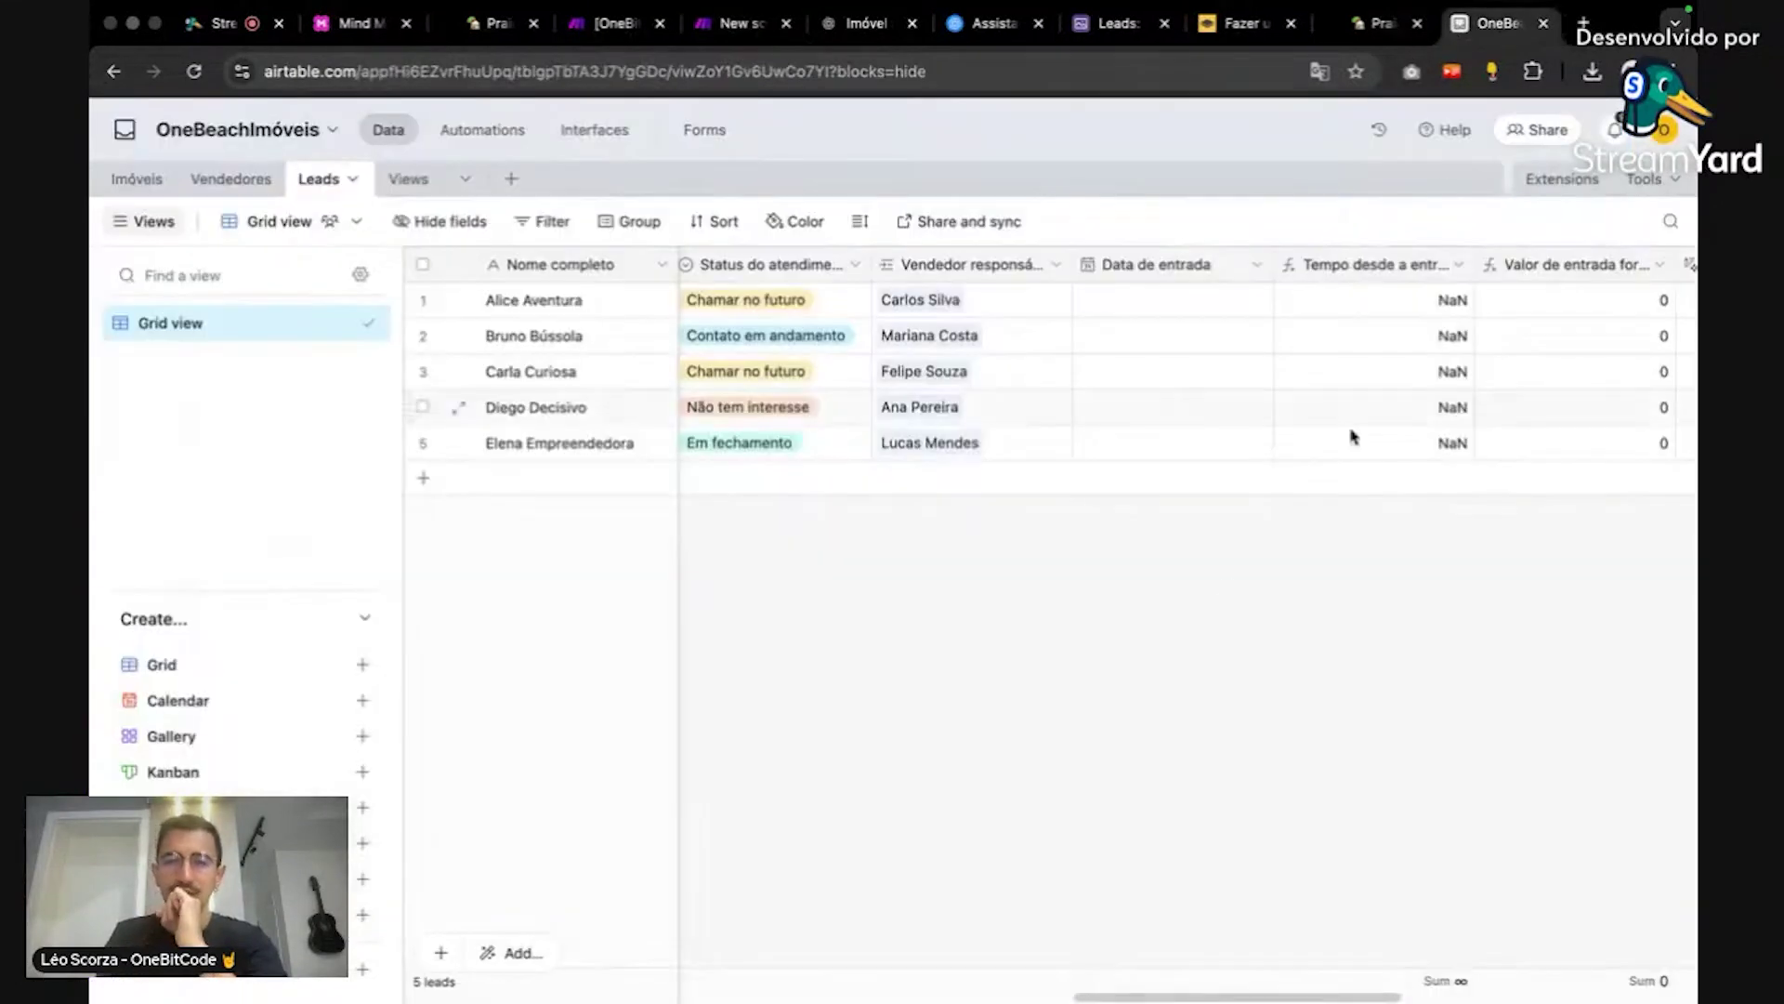
{"action": "mouse_move", "coordinate": [1115, 982]}
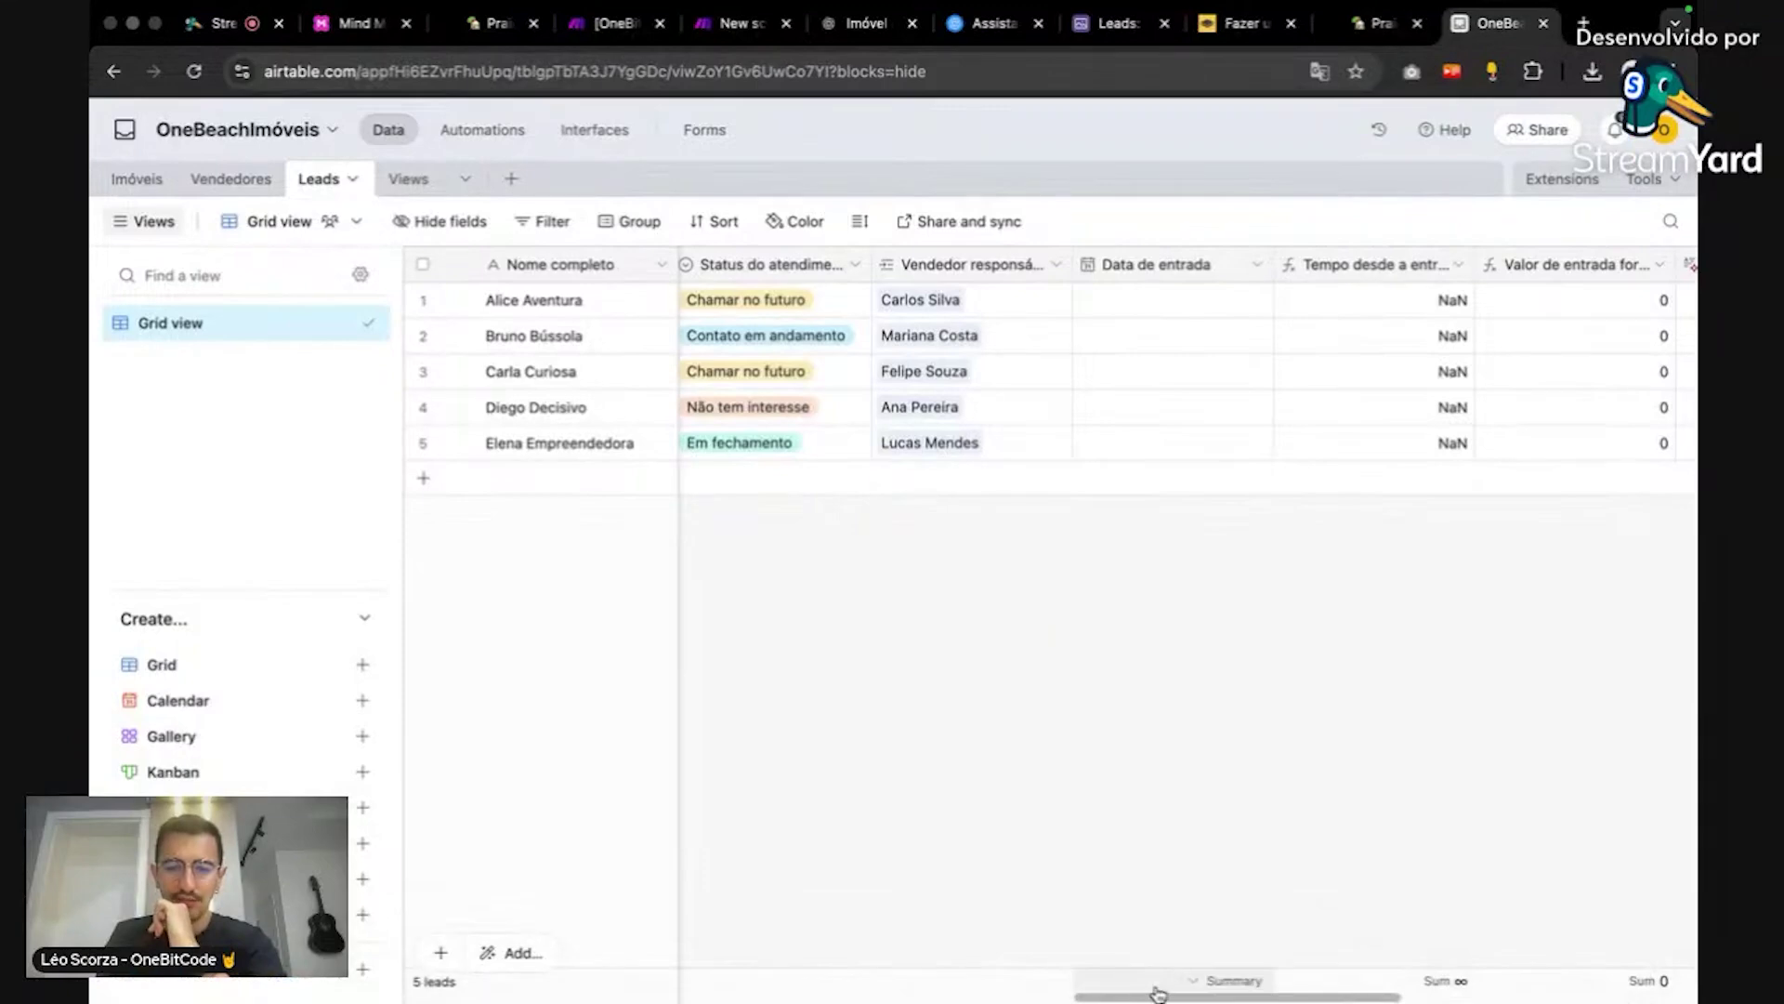
{"action": "scroll", "coordinate": [929, 957], "scroll_direction": "right", "scroll_amount": 10}
{"action": "scroll", "coordinate": [714, 952], "scroll_direction": "left", "scroll_amount": 10}
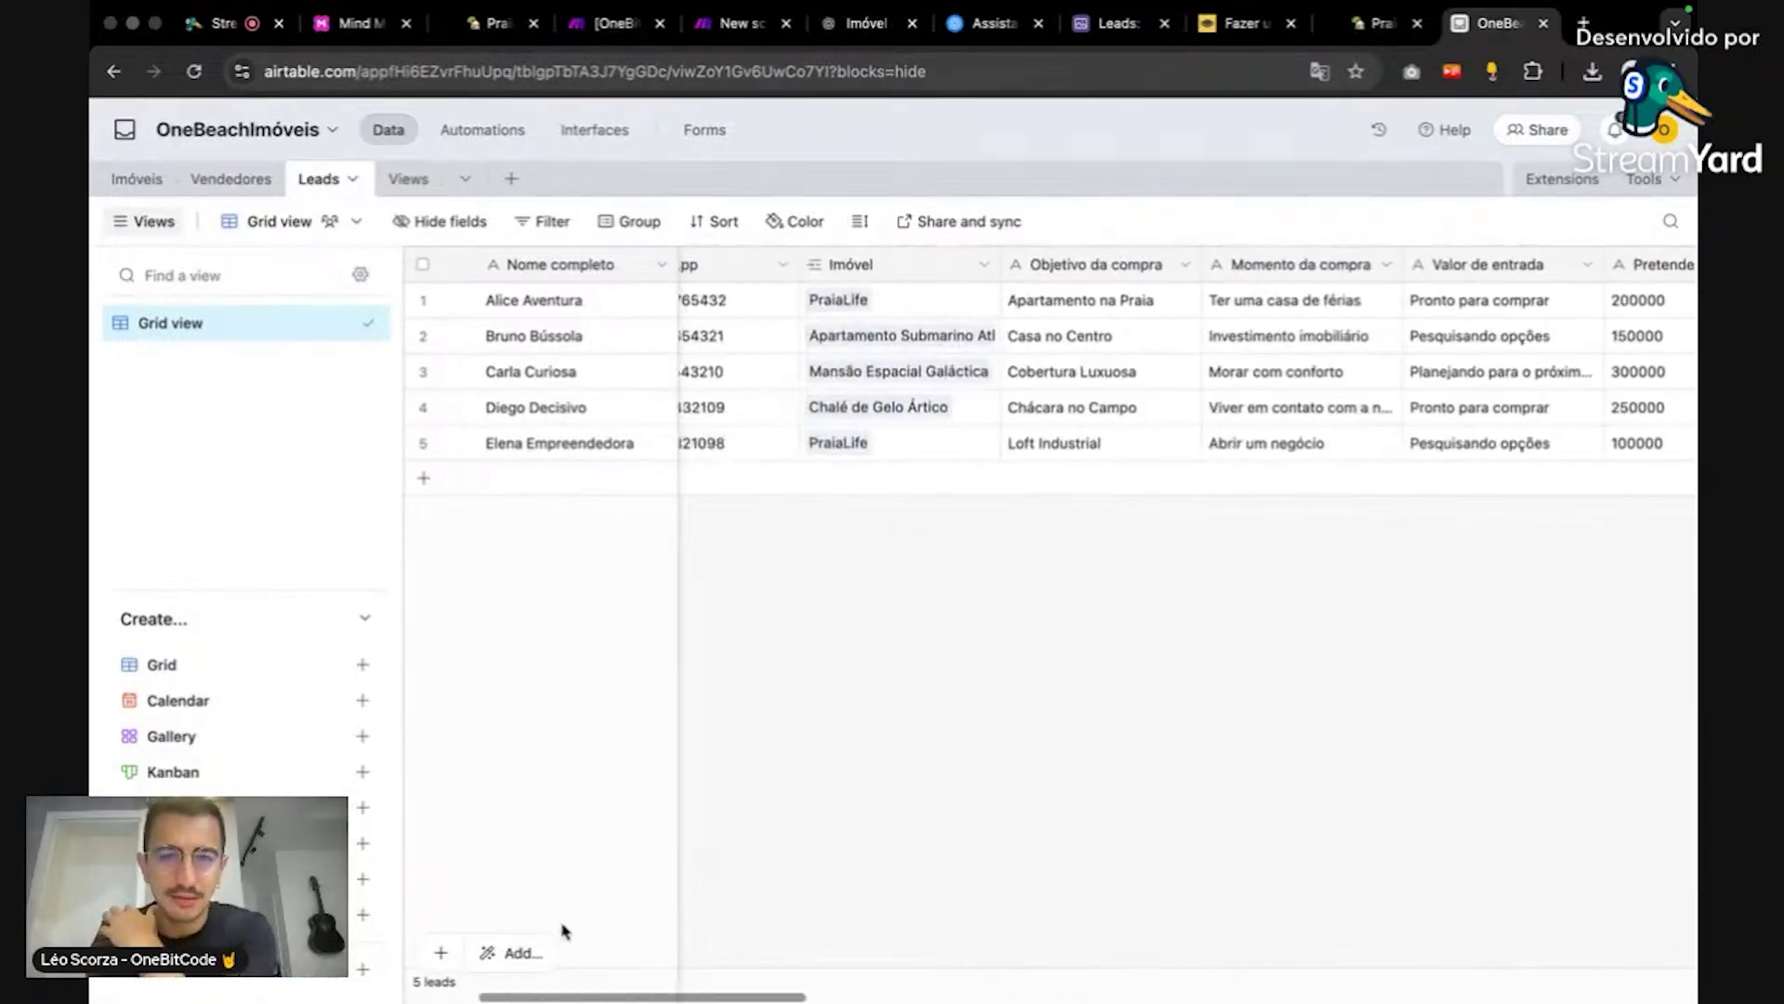
{"action": "scroll", "coordinate": [520, 916], "scroll_direction": "right", "scroll_amount": 6}
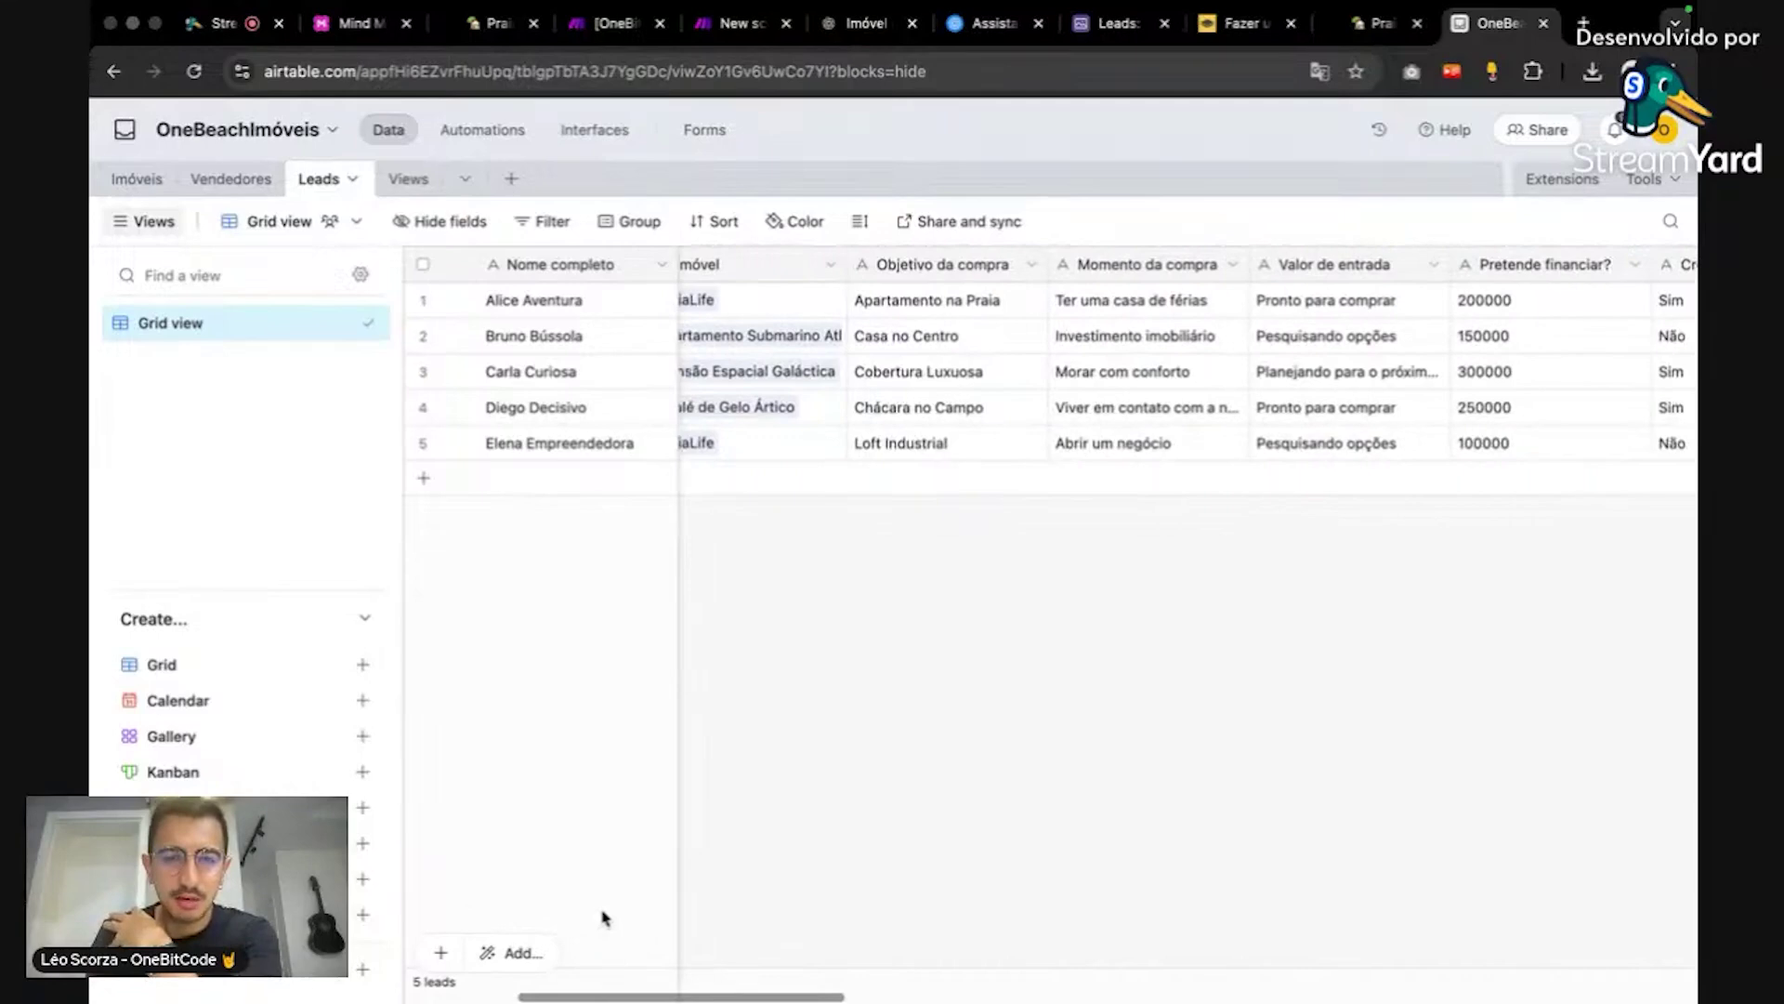
{"action": "scroll", "coordinate": [595, 920], "scroll_direction": "left", "scroll_amount": 2}
{"action": "scroll", "coordinate": [602, 921], "scroll_direction": "right", "scroll_amount": 5}
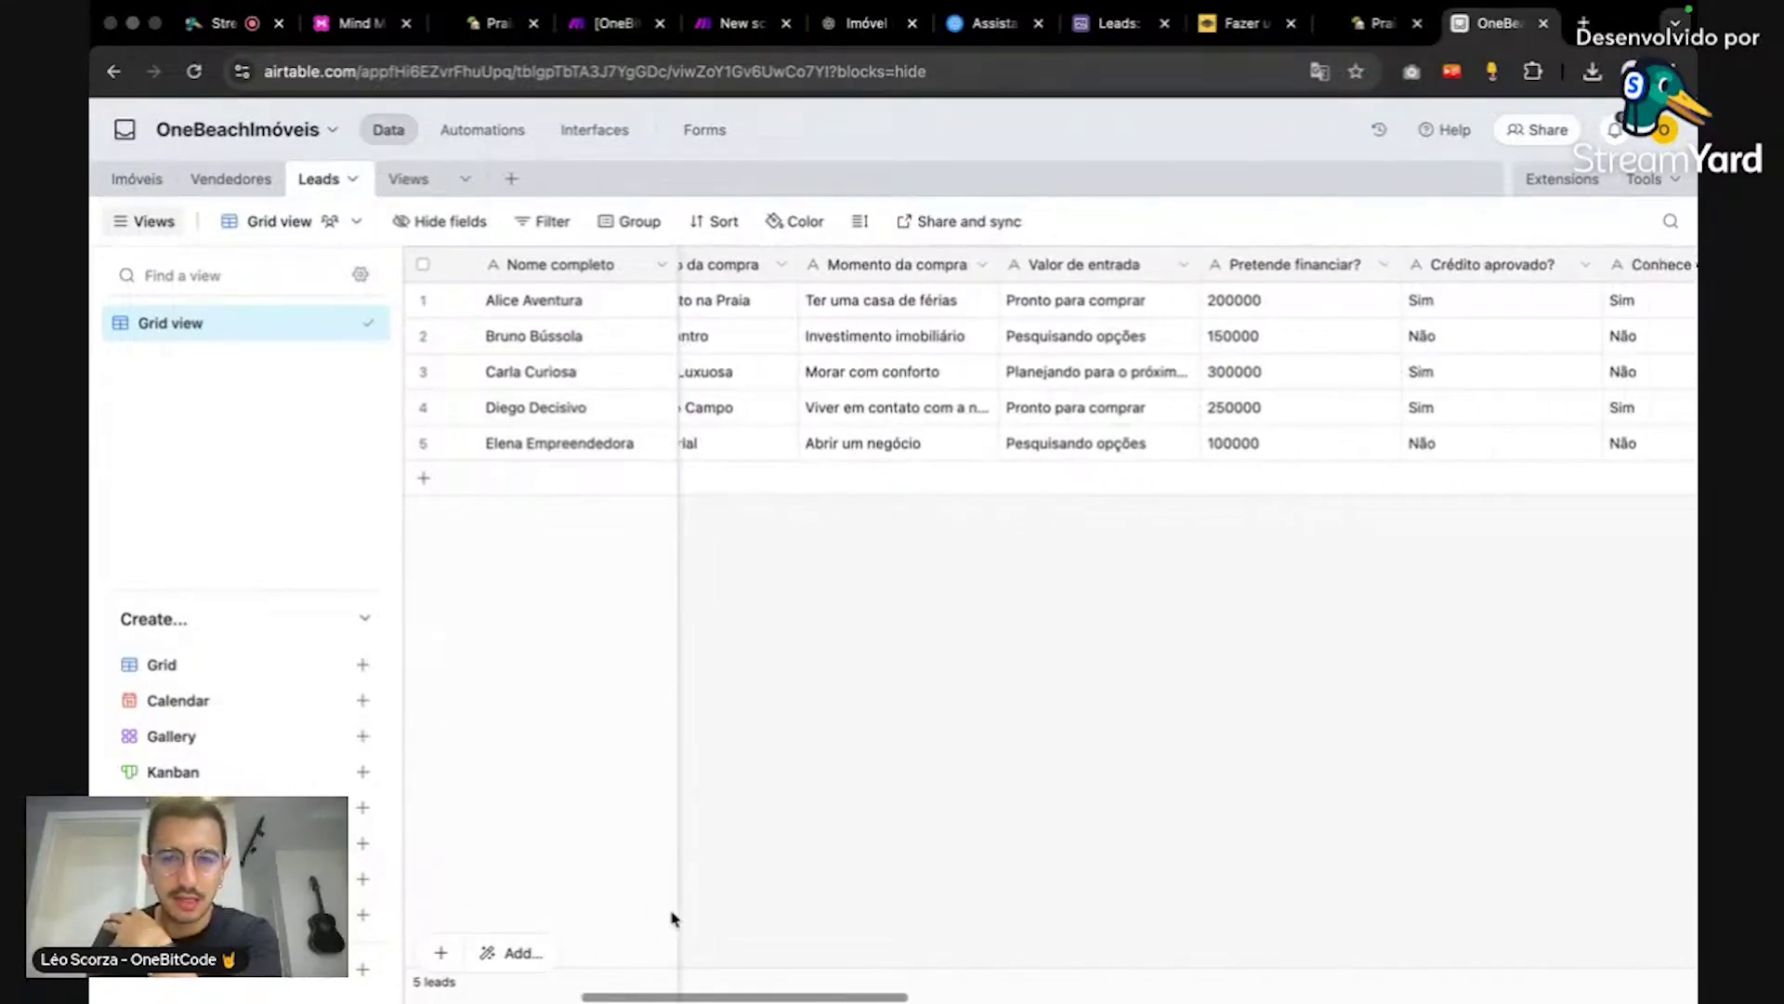
{"action": "scroll", "coordinate": [675, 918], "scroll_direction": "right", "scroll_amount": 5}
{"action": "scroll", "coordinate": [787, 920], "scroll_direction": "right", "scroll_amount": 8}
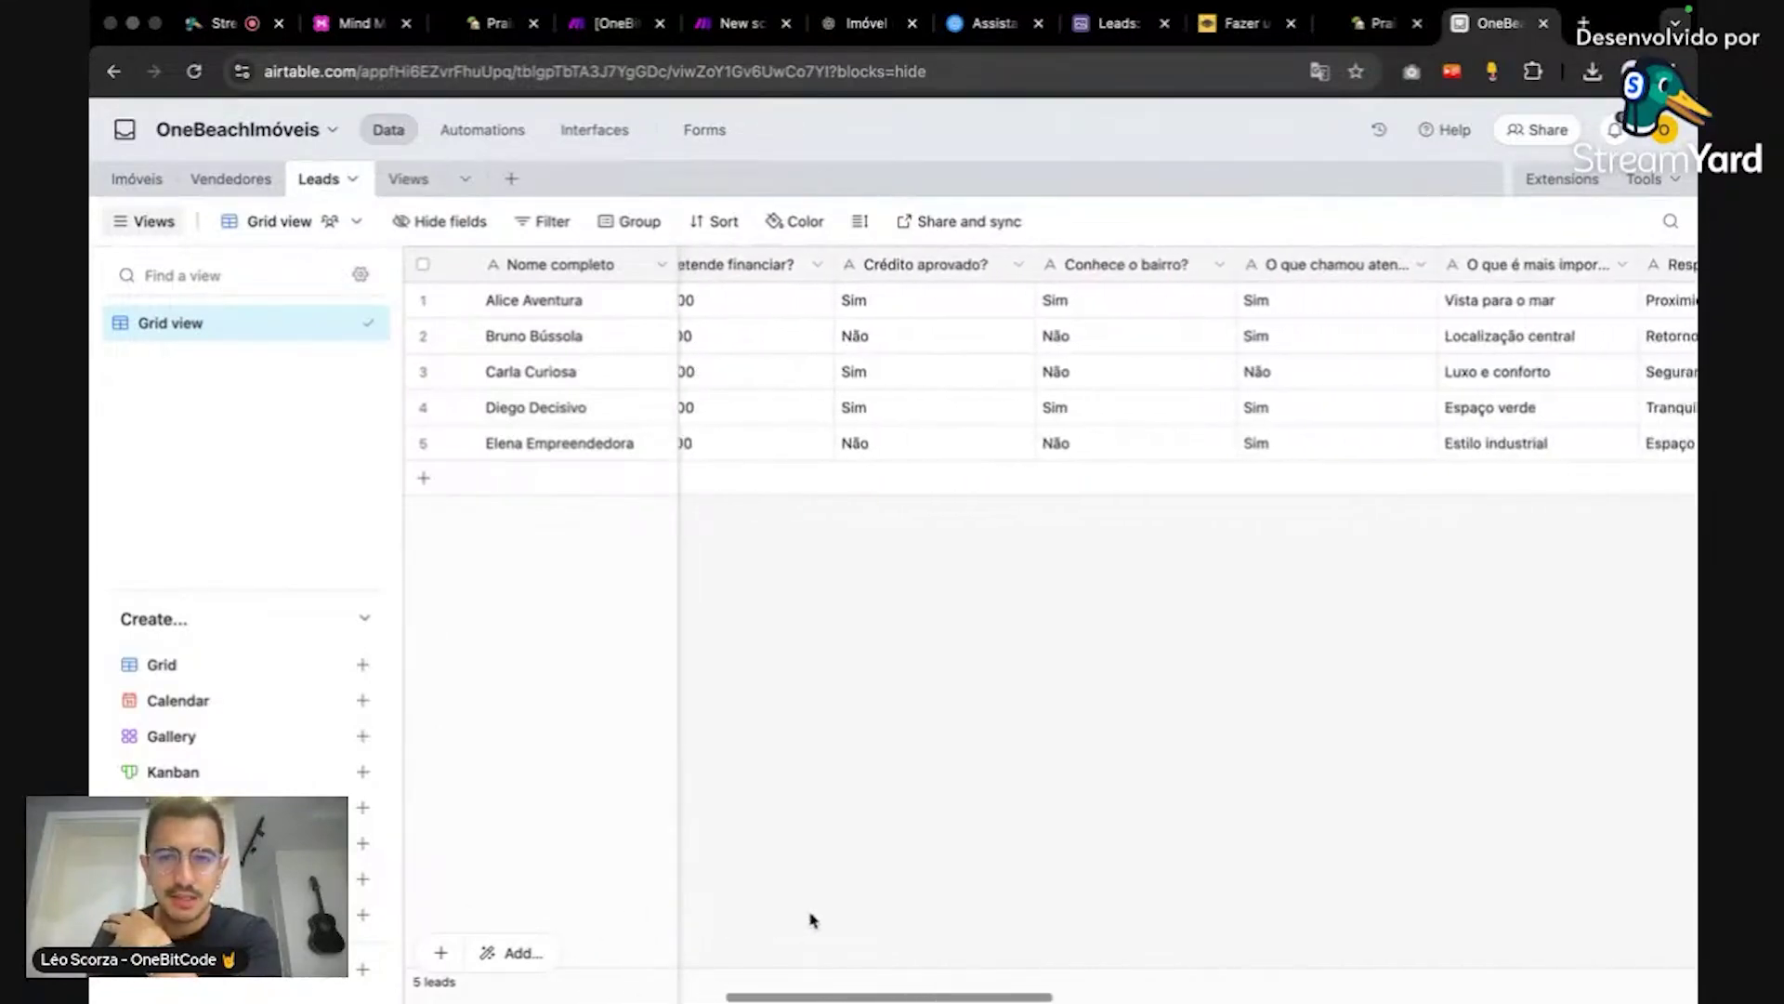
{"action": "scroll", "coordinate": [956, 915], "scroll_direction": "left", "scroll_amount": 6}
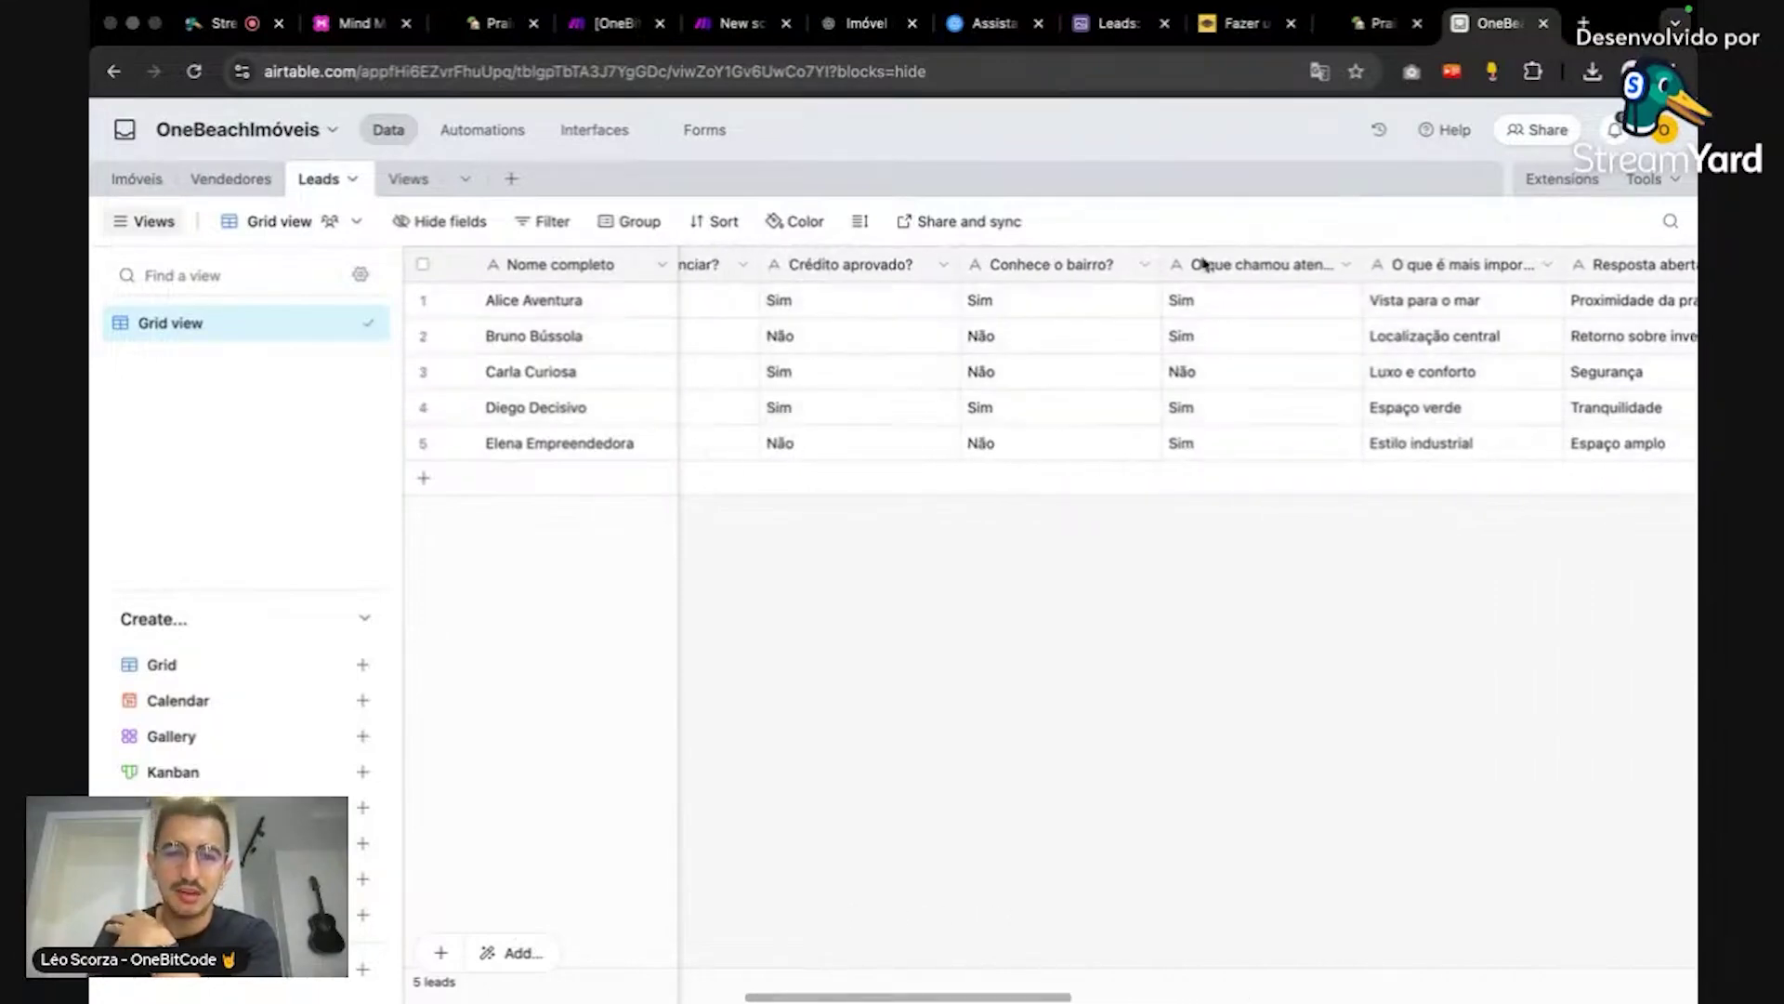
{"action": "left_click_drag", "start_coordinate": [1029, 999], "coordinate": [589, 892]}
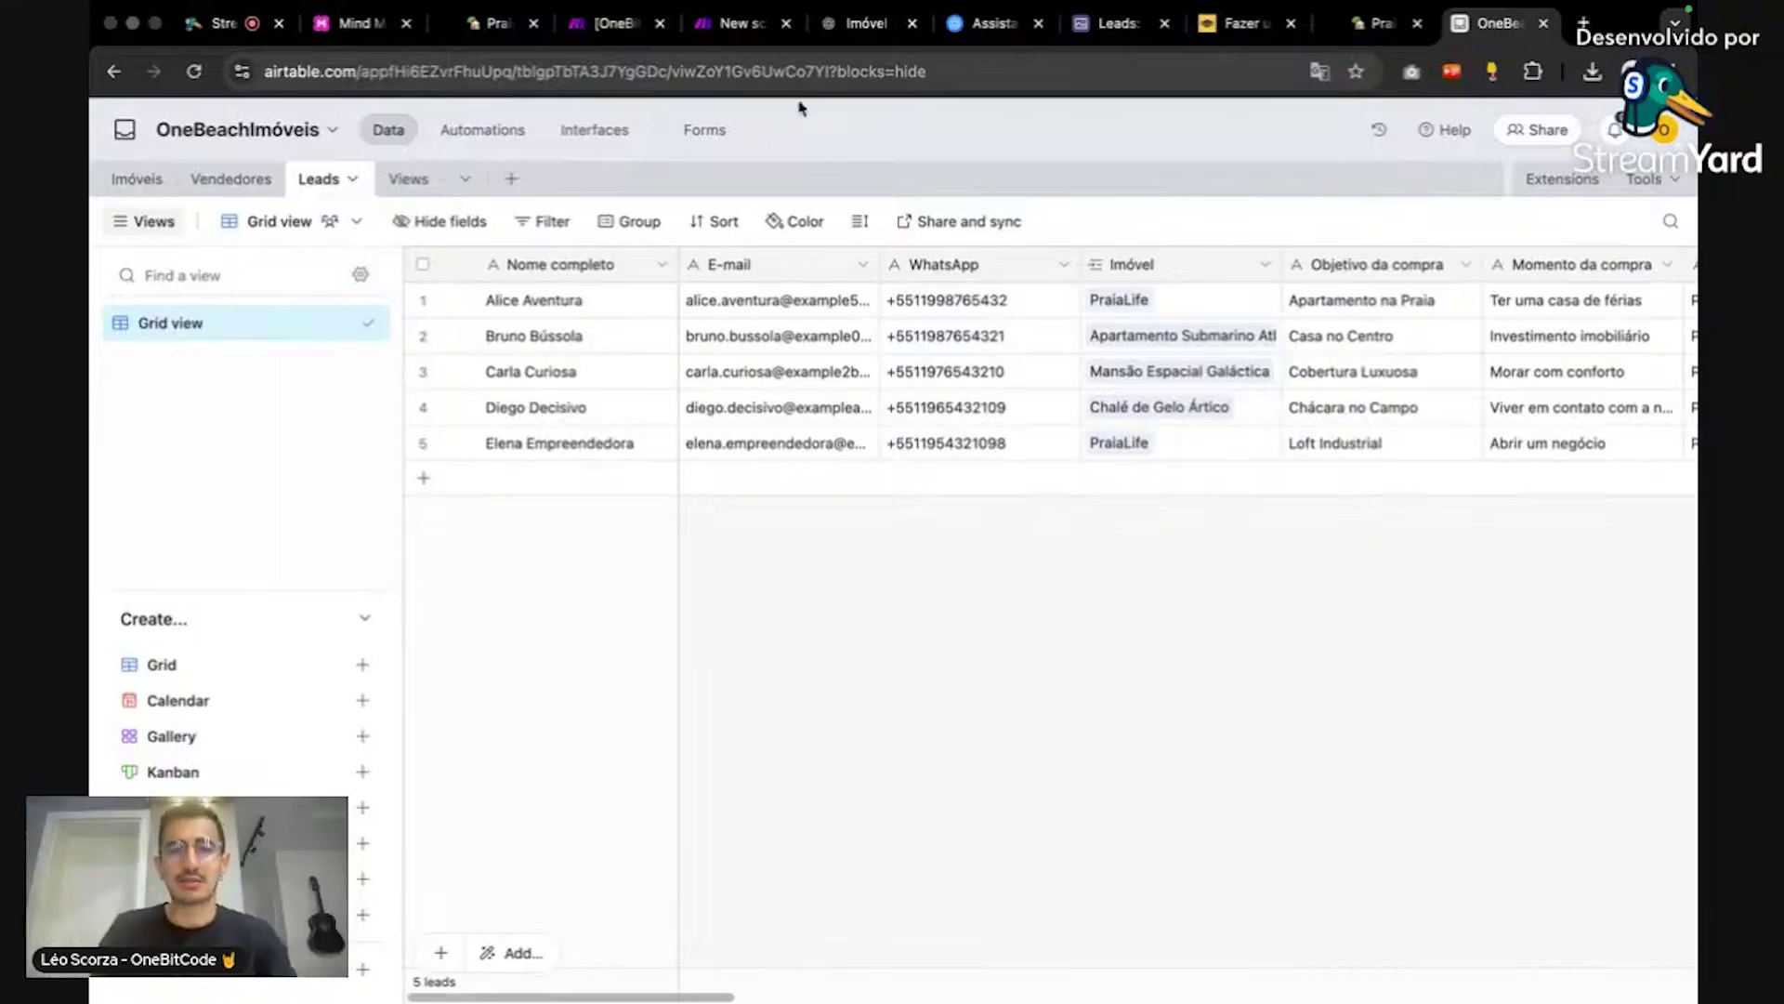
{"action": "left_click", "coordinate": [739, 23]}
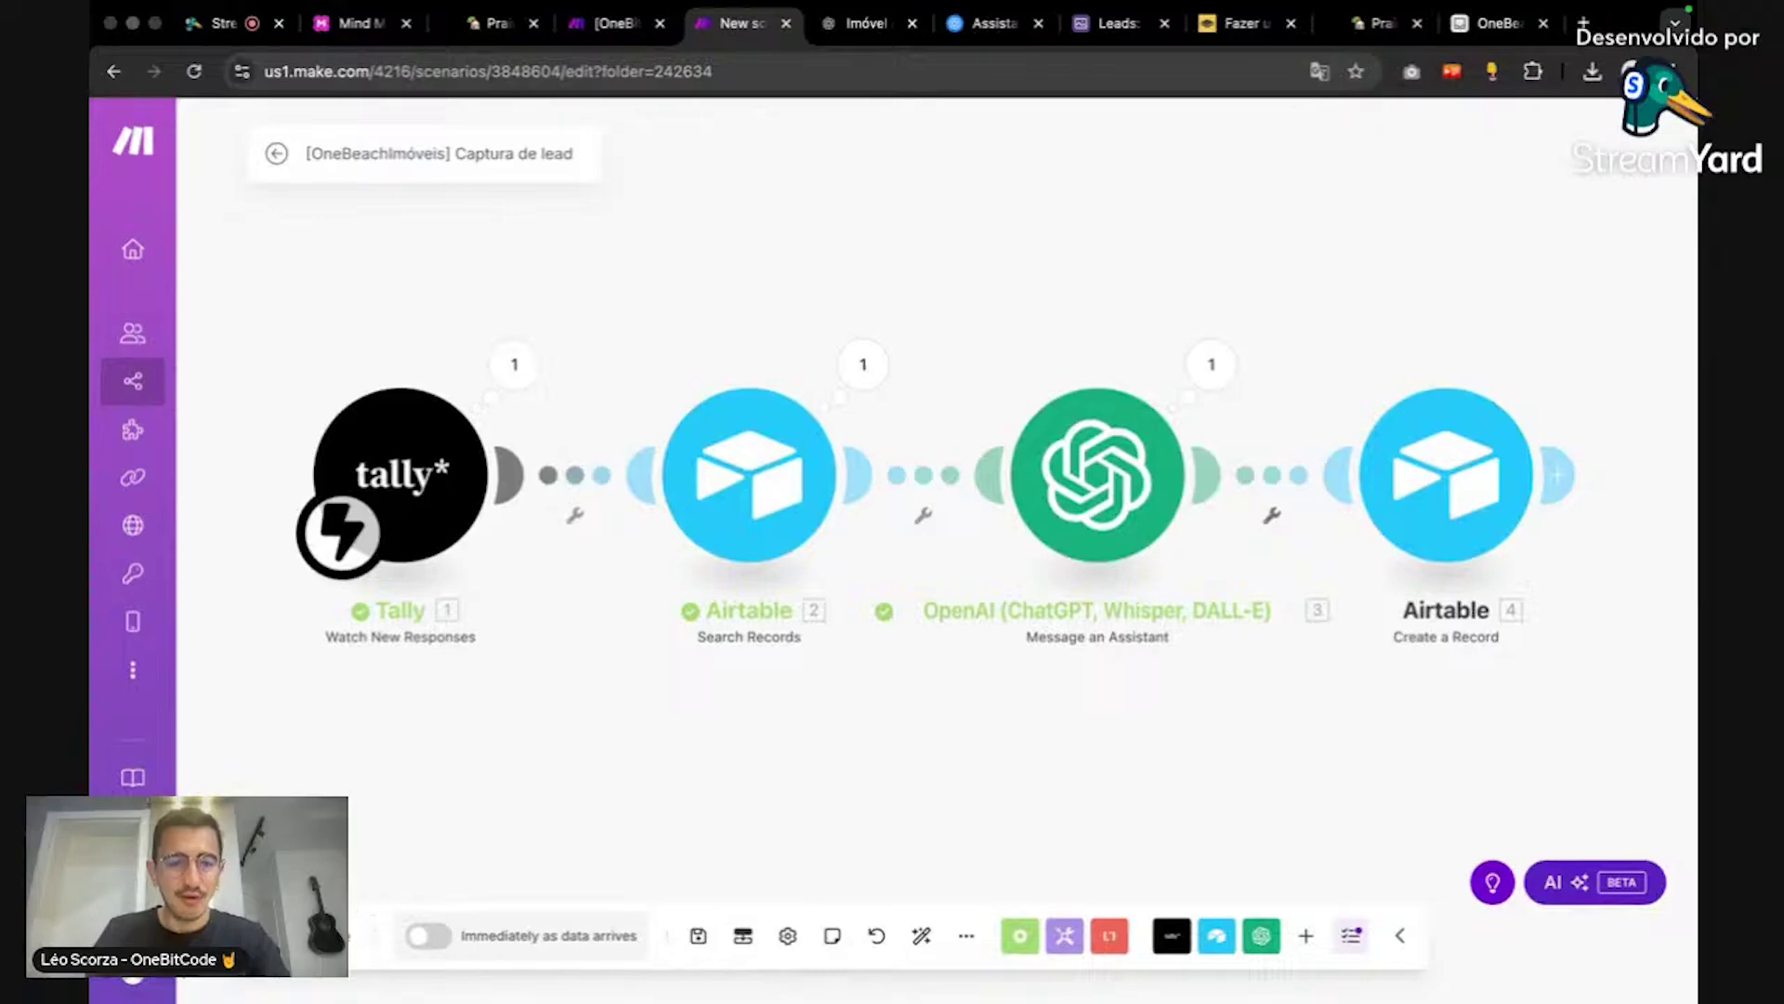
Step: Run the scenario once on the queued form data and inspect the Create a Record output
{"action": "left_click", "coordinate": [284, 936]}
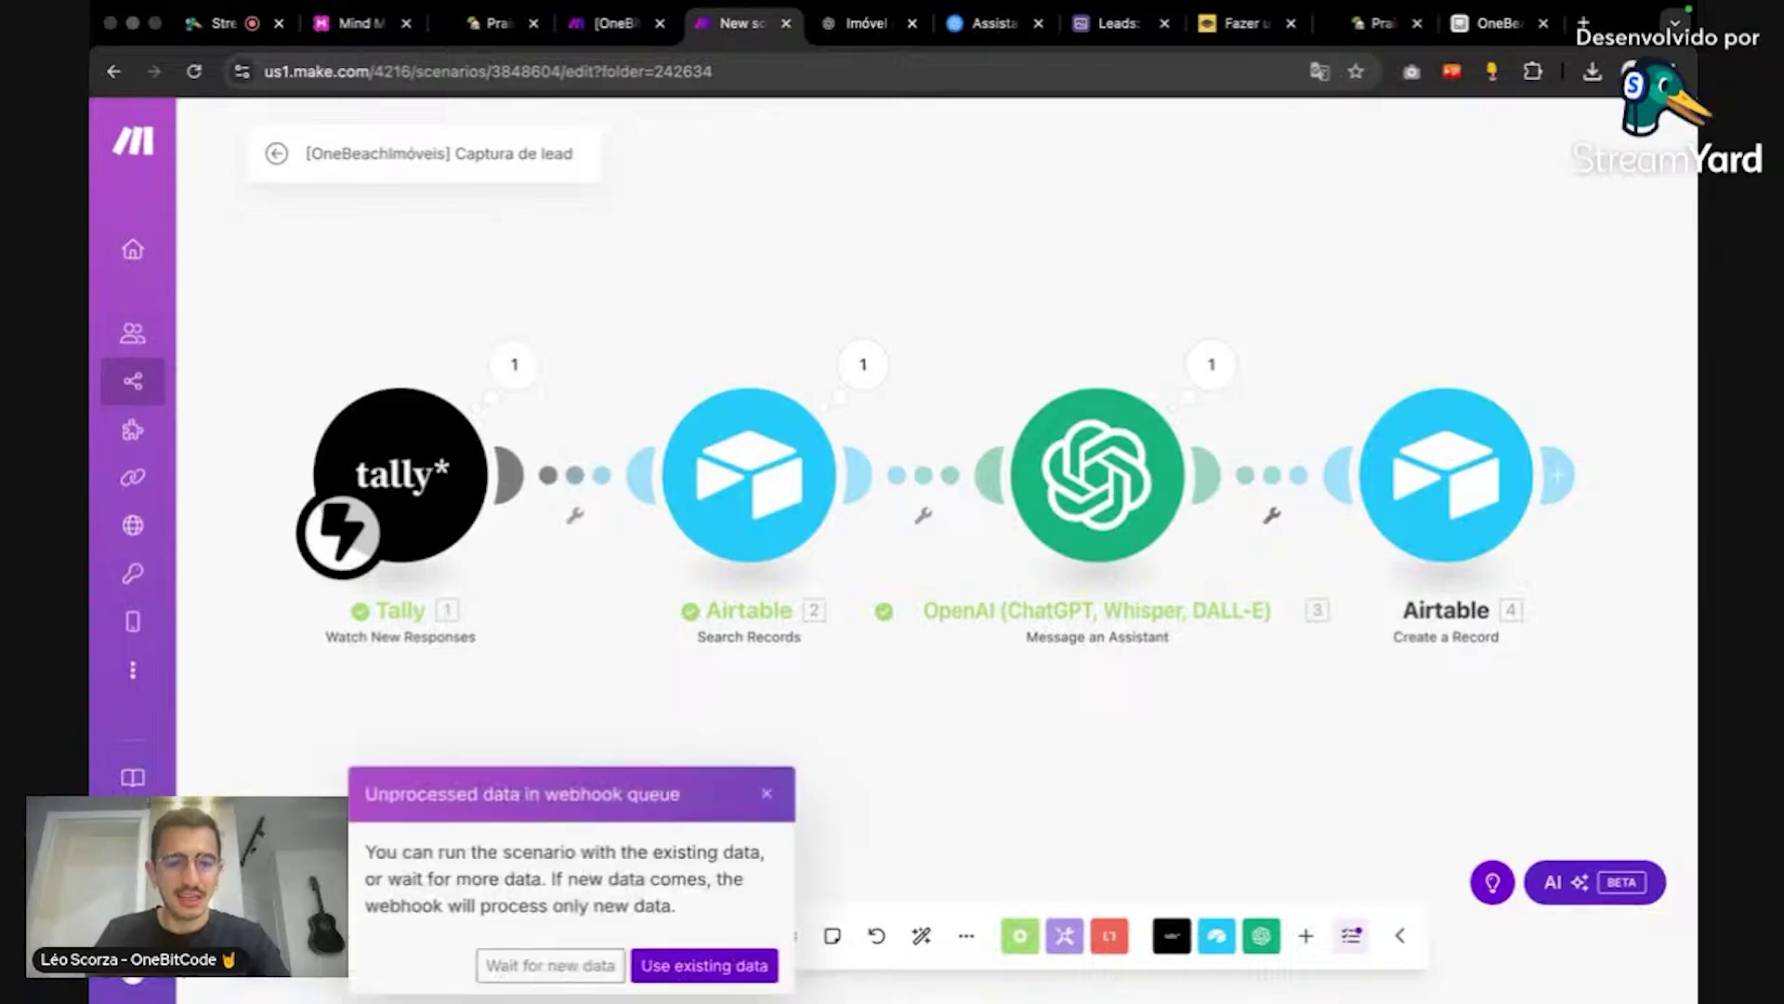
{"action": "left_click", "coordinate": [741, 967]}
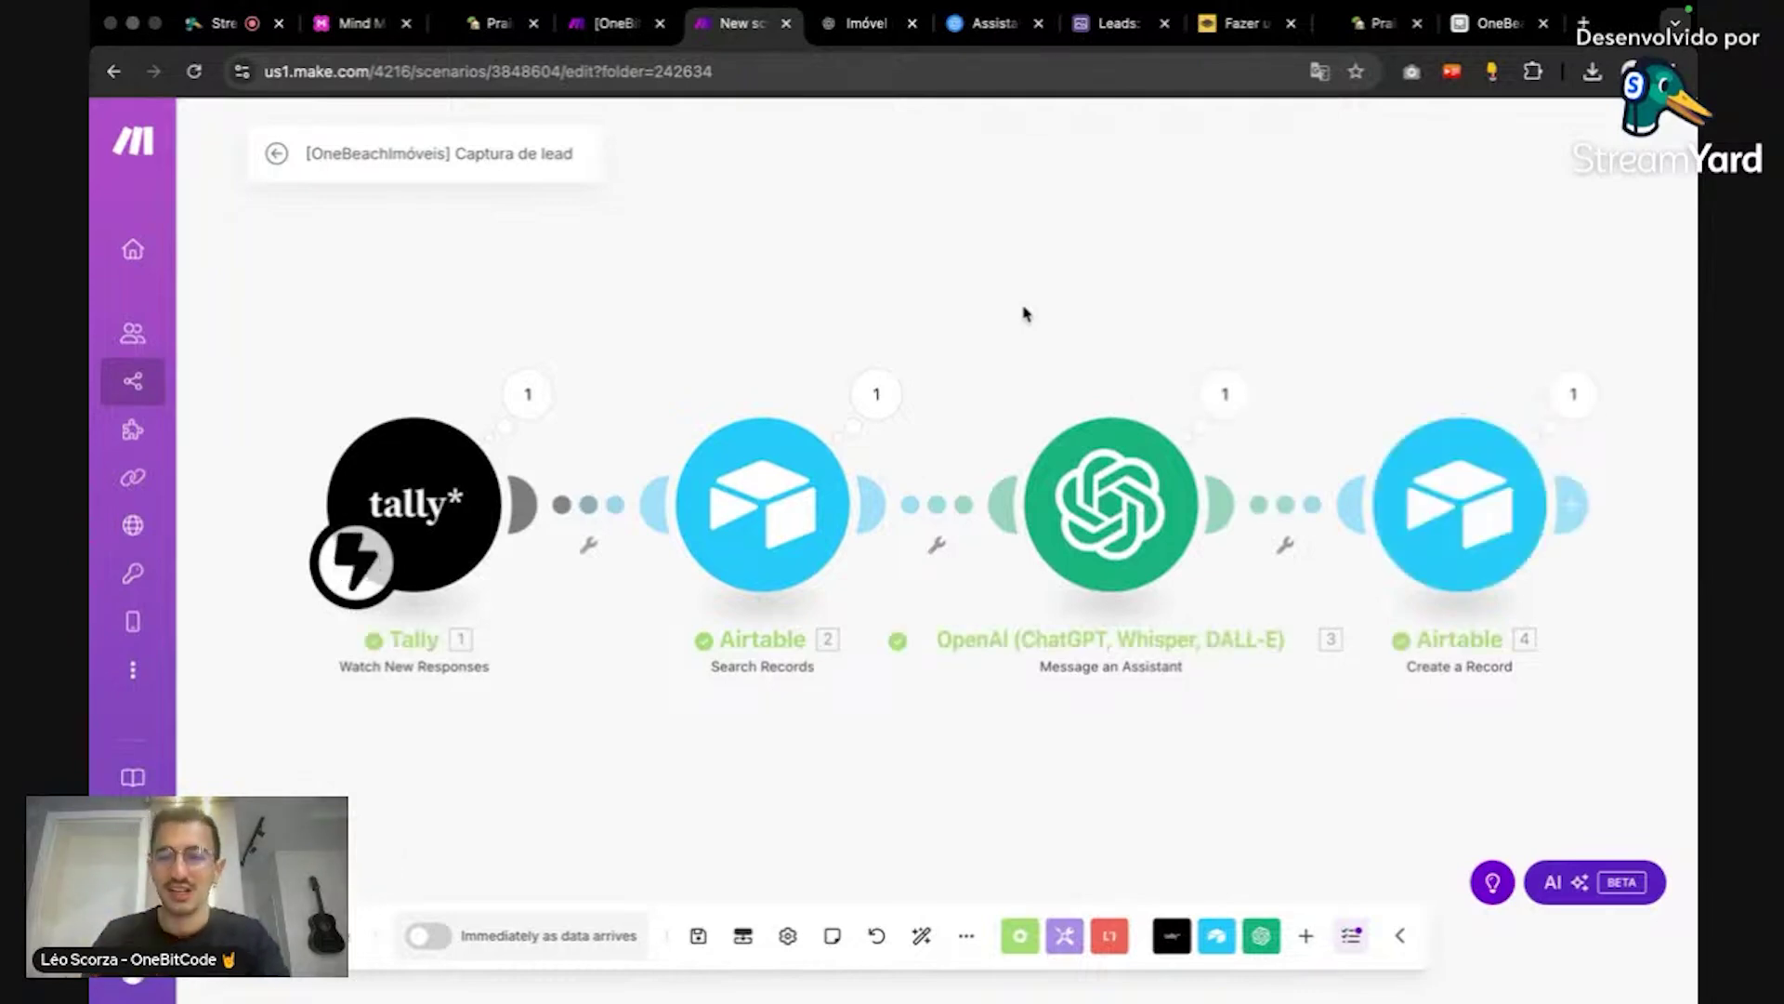
{"action": "left_click", "coordinate": [1556, 395]}
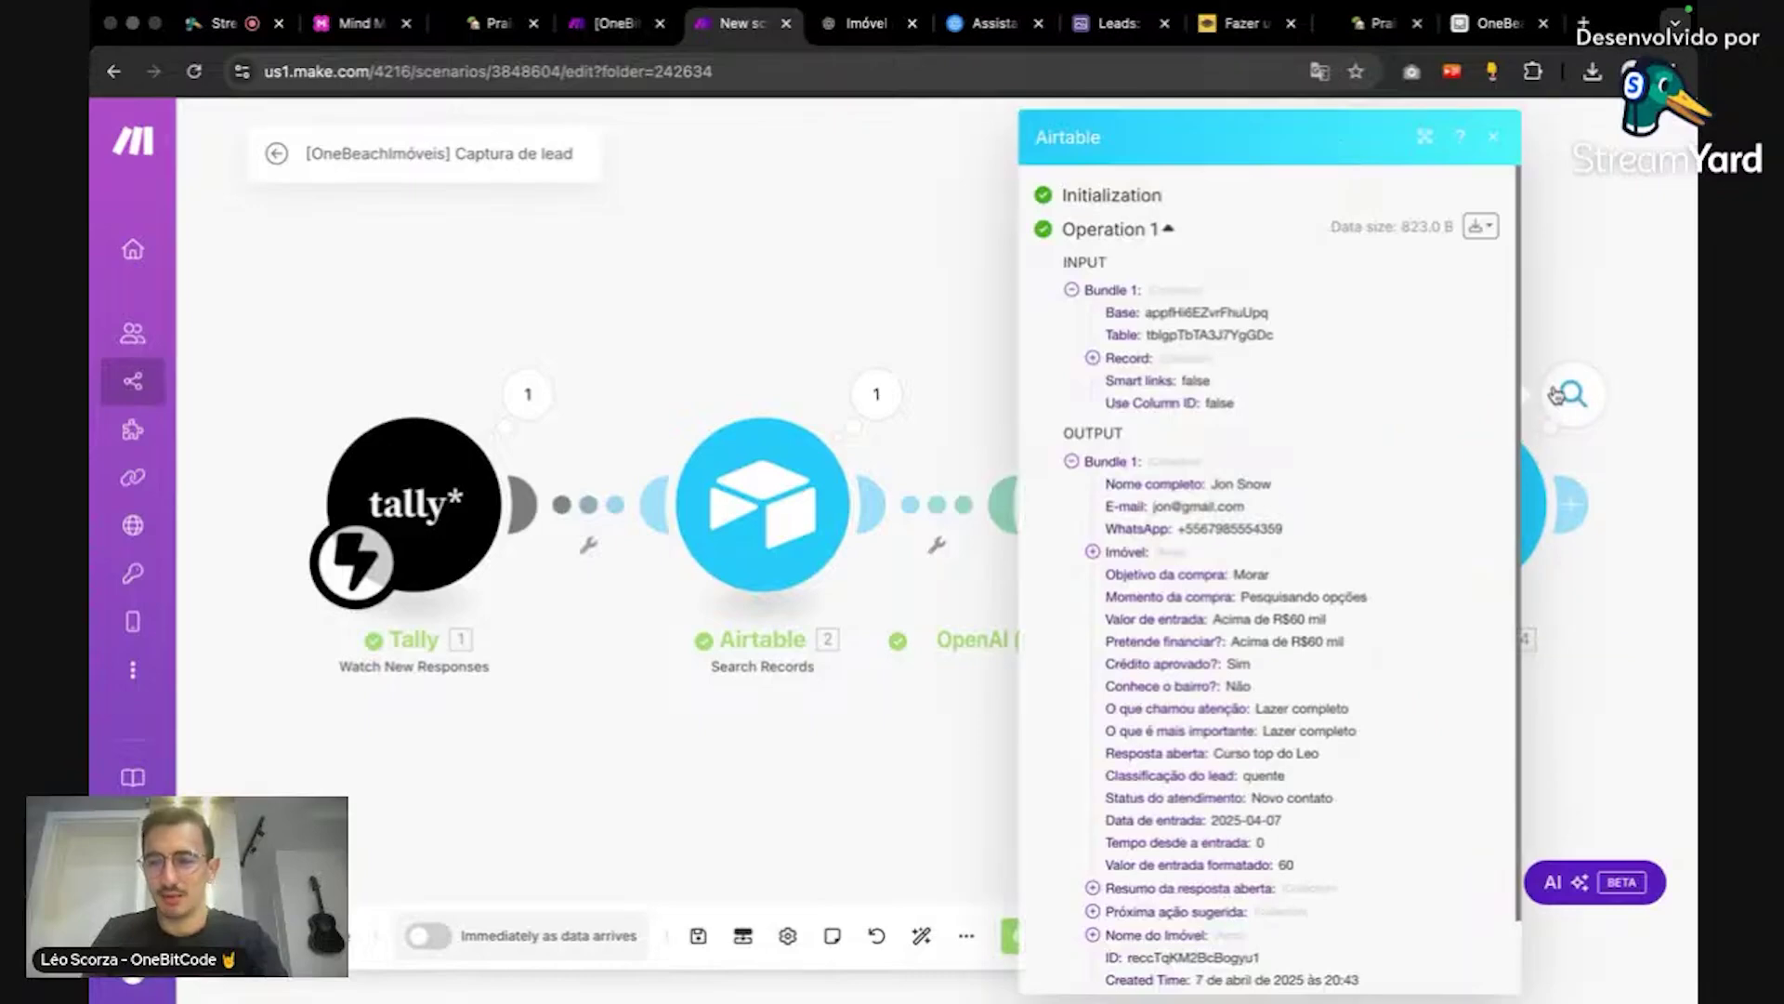
{"action": "scroll", "coordinate": [1394, 453], "scroll_direction": "down", "scroll_amount": 2}
{"action": "left_click", "coordinate": [1582, 251]}
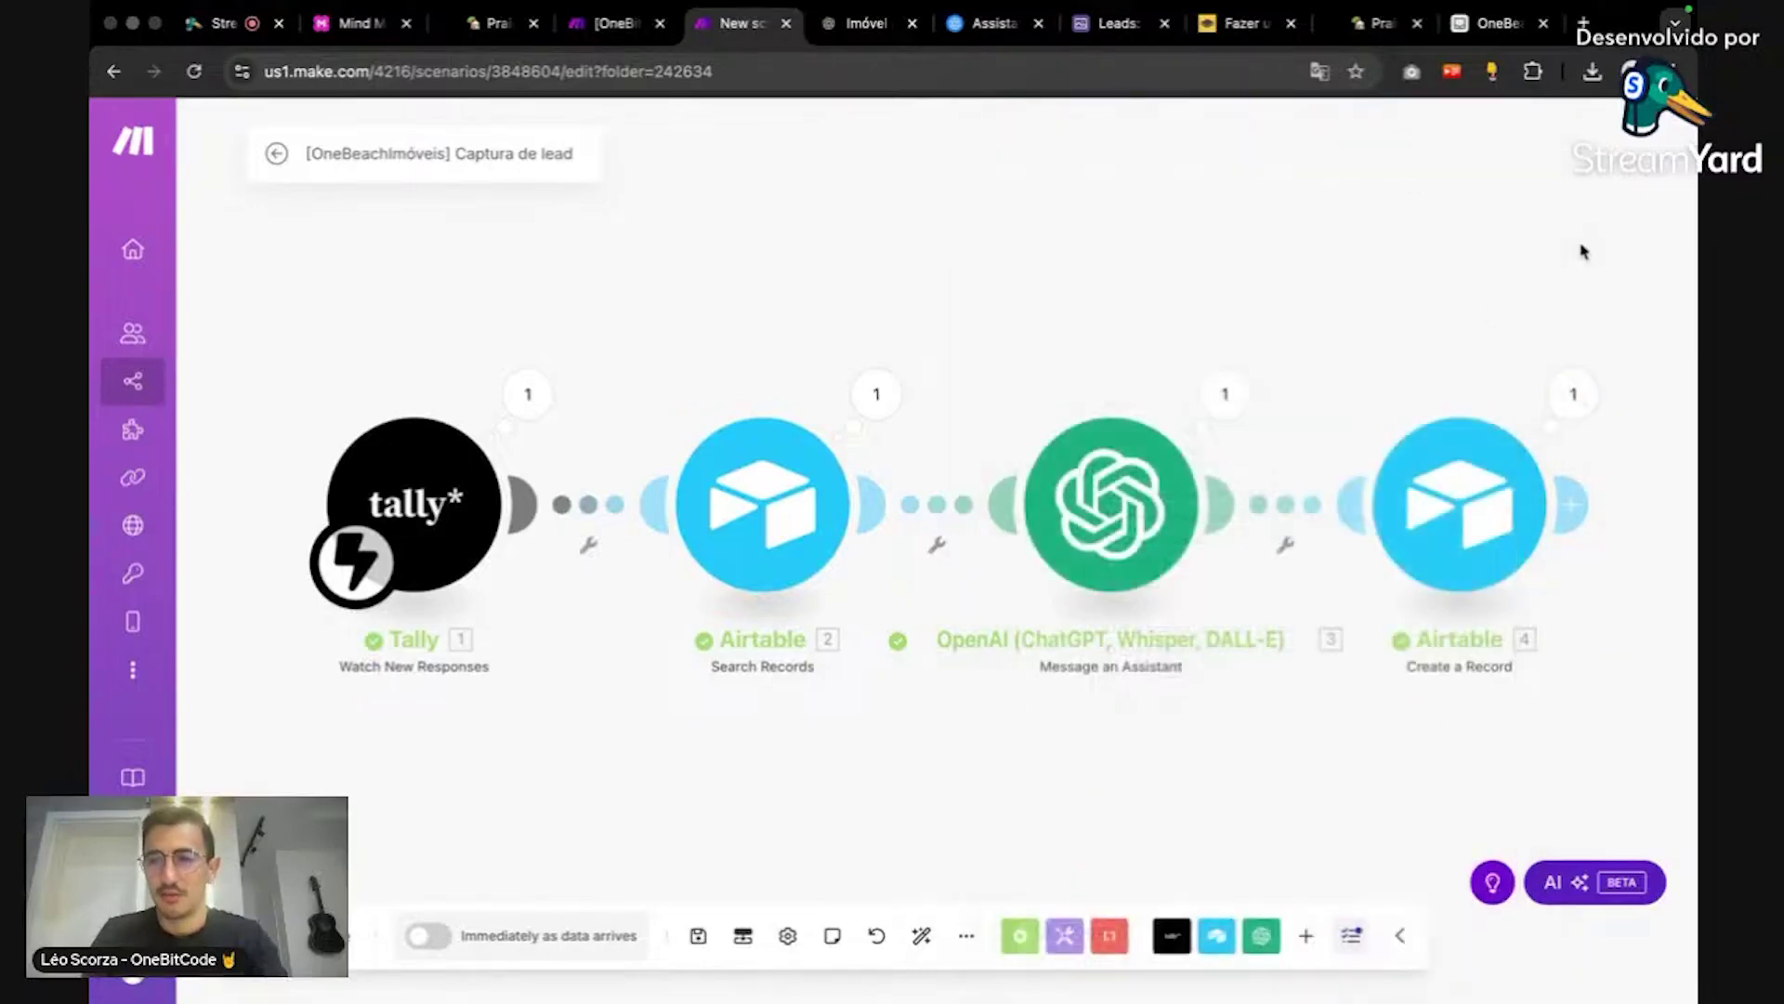
Step: Check the new sixth lead row in Airtable's Leads table
{"action": "left_click", "coordinate": [1498, 24]}
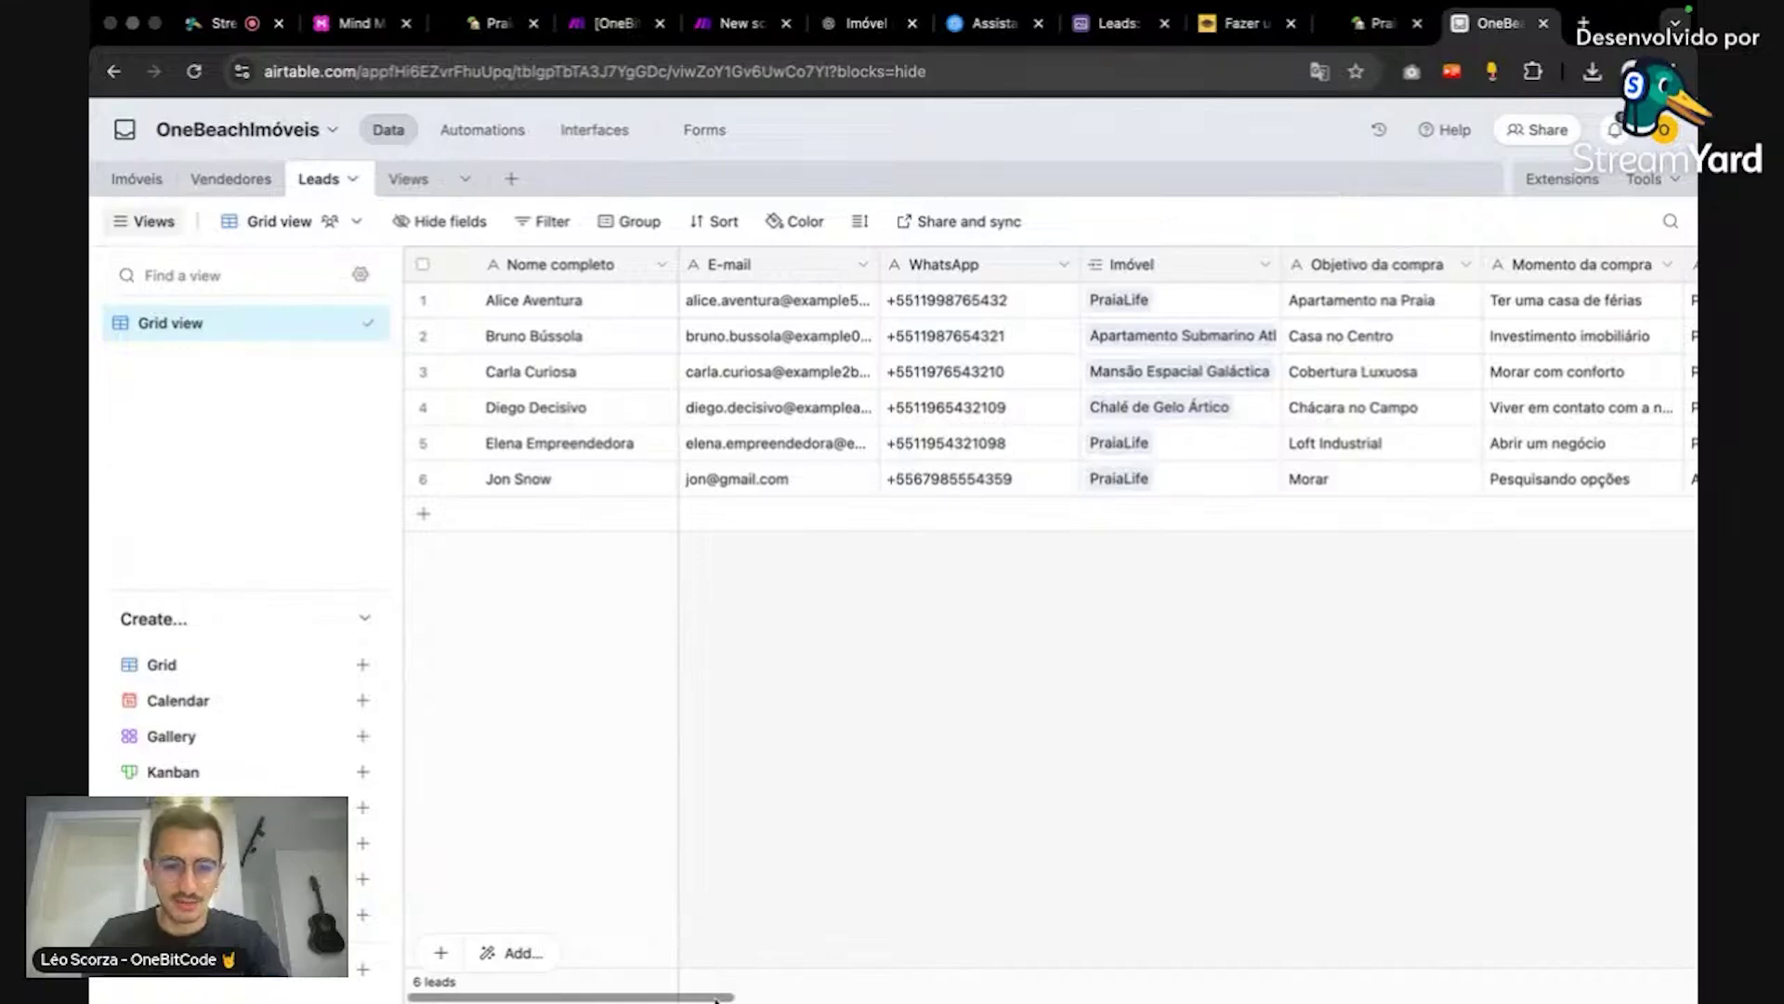
{"action": "left_click_drag", "start_coordinate": [716, 999], "coordinate": [721, 916]}
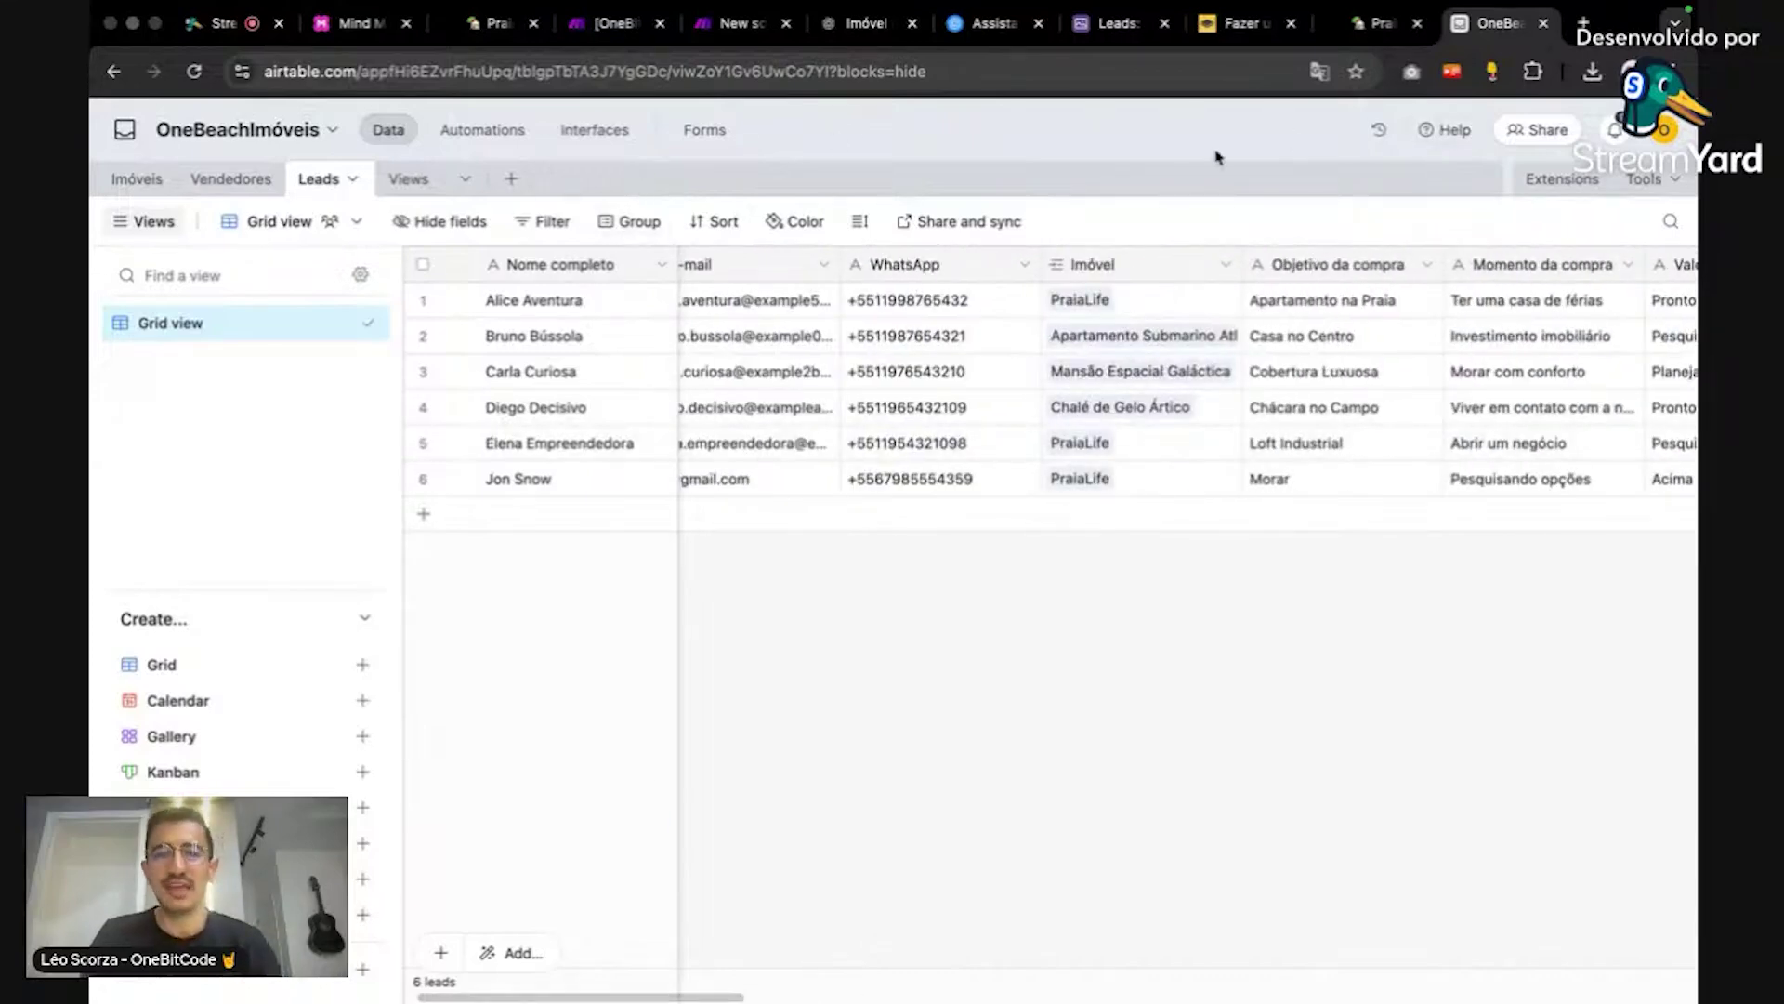
{"action": "left_click", "coordinate": [609, 129]}
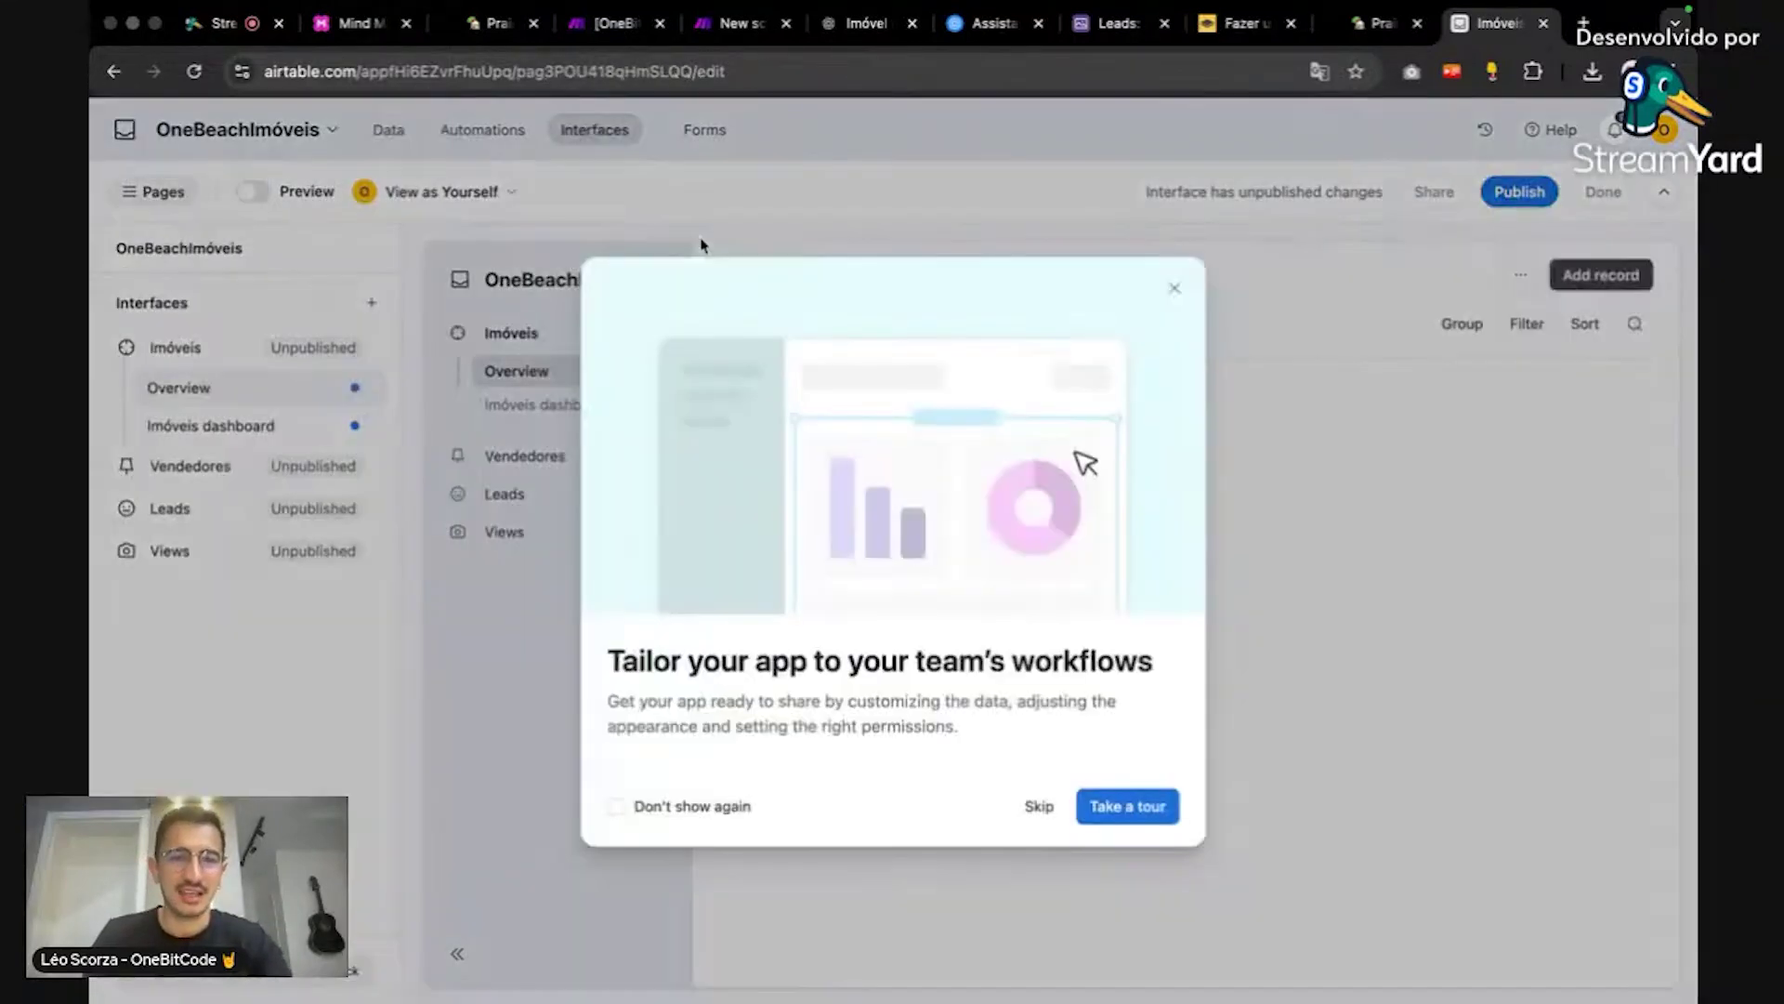
{"action": "left_click", "coordinate": [1175, 287]}
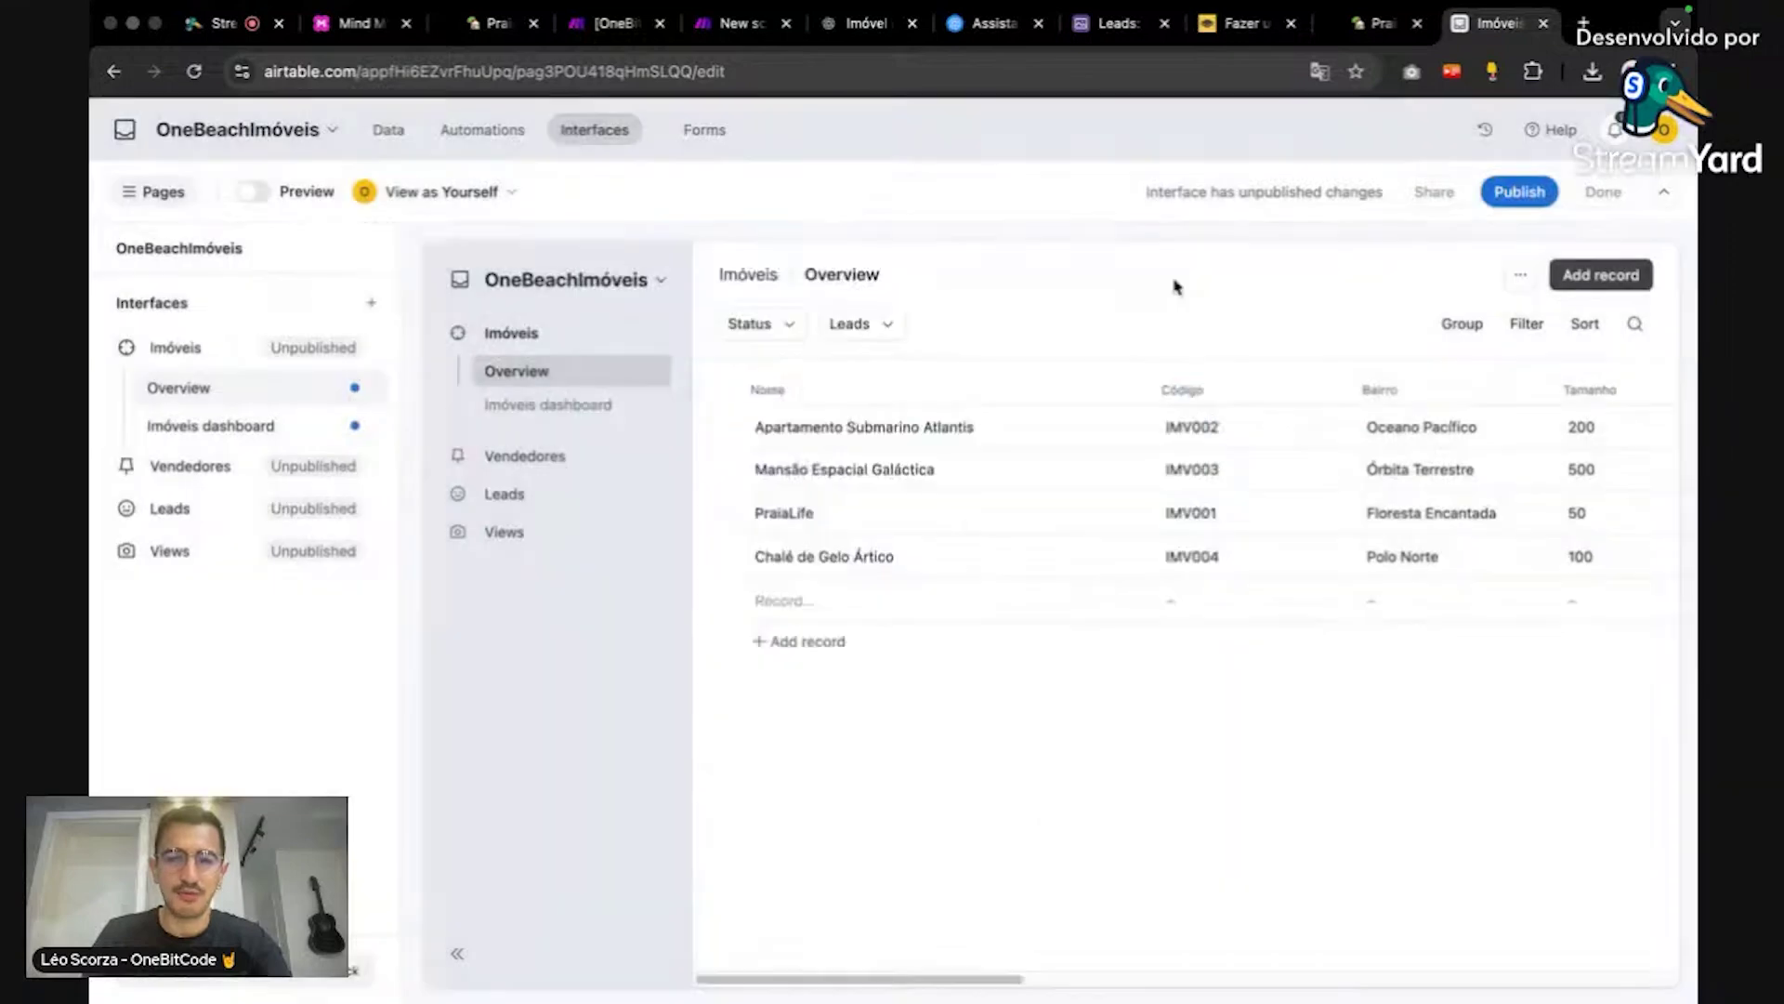
{"action": "left_click", "coordinate": [290, 200]}
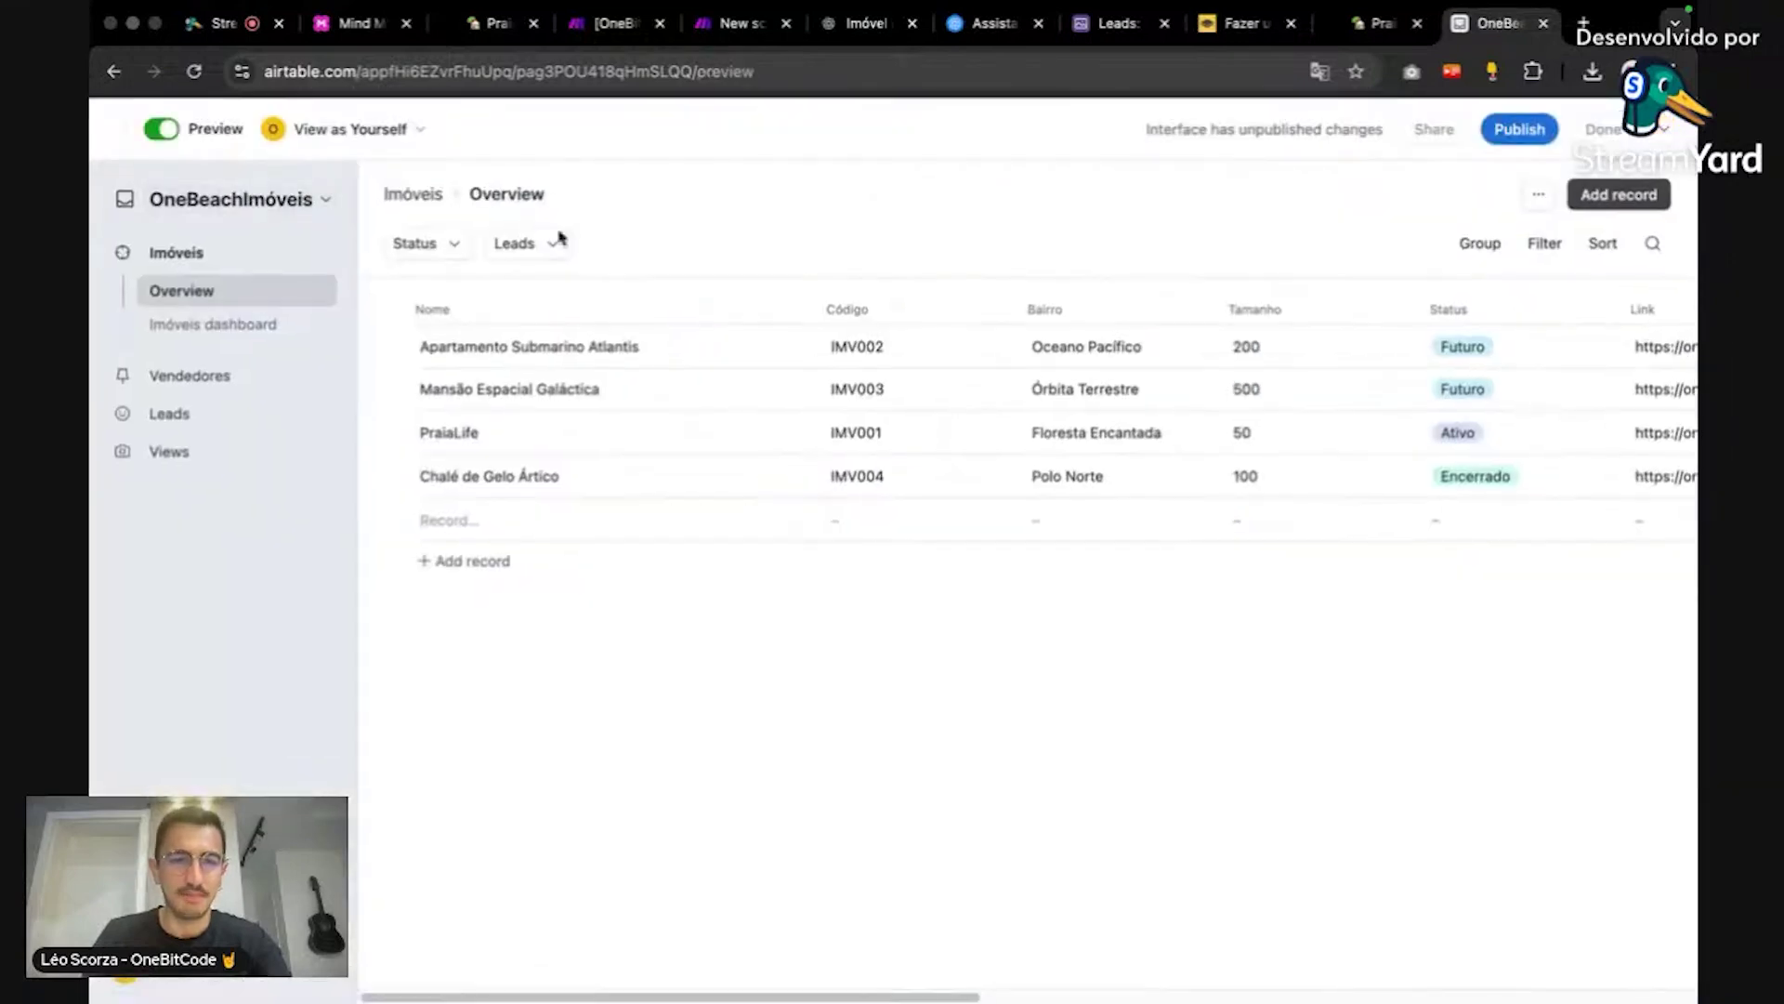
{"action": "left_click", "coordinate": [215, 412]}
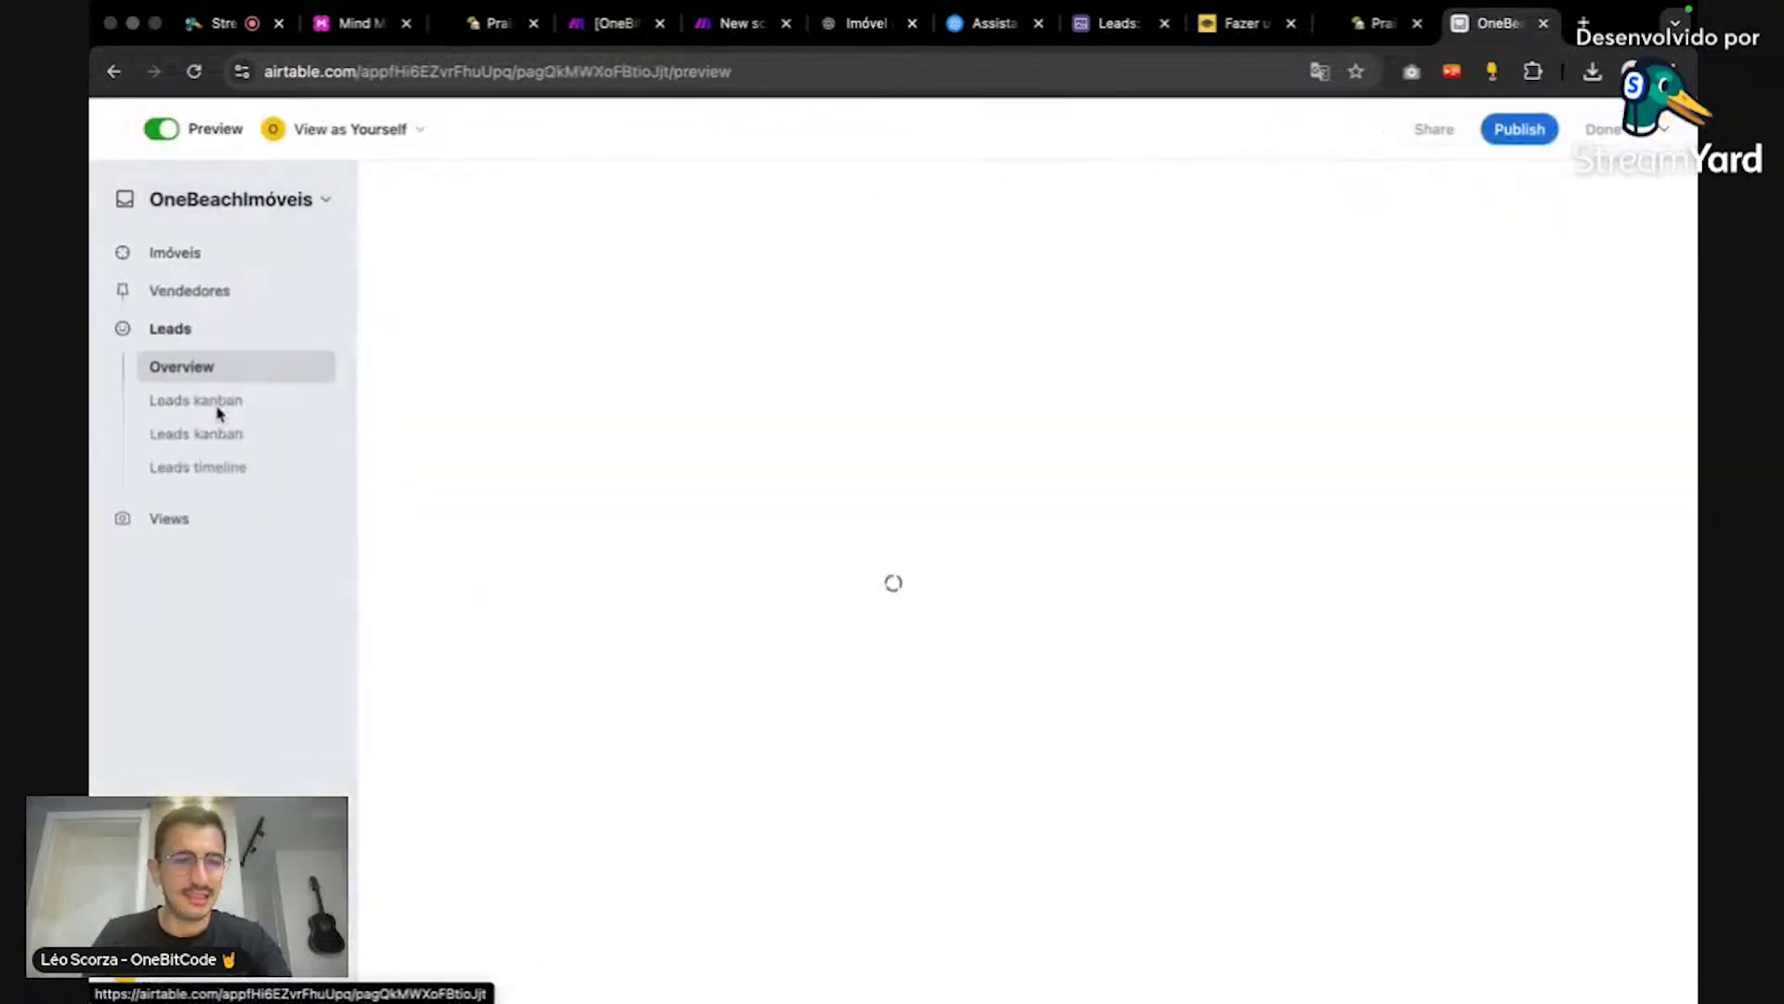
{"action": "left_click", "coordinate": [222, 401]}
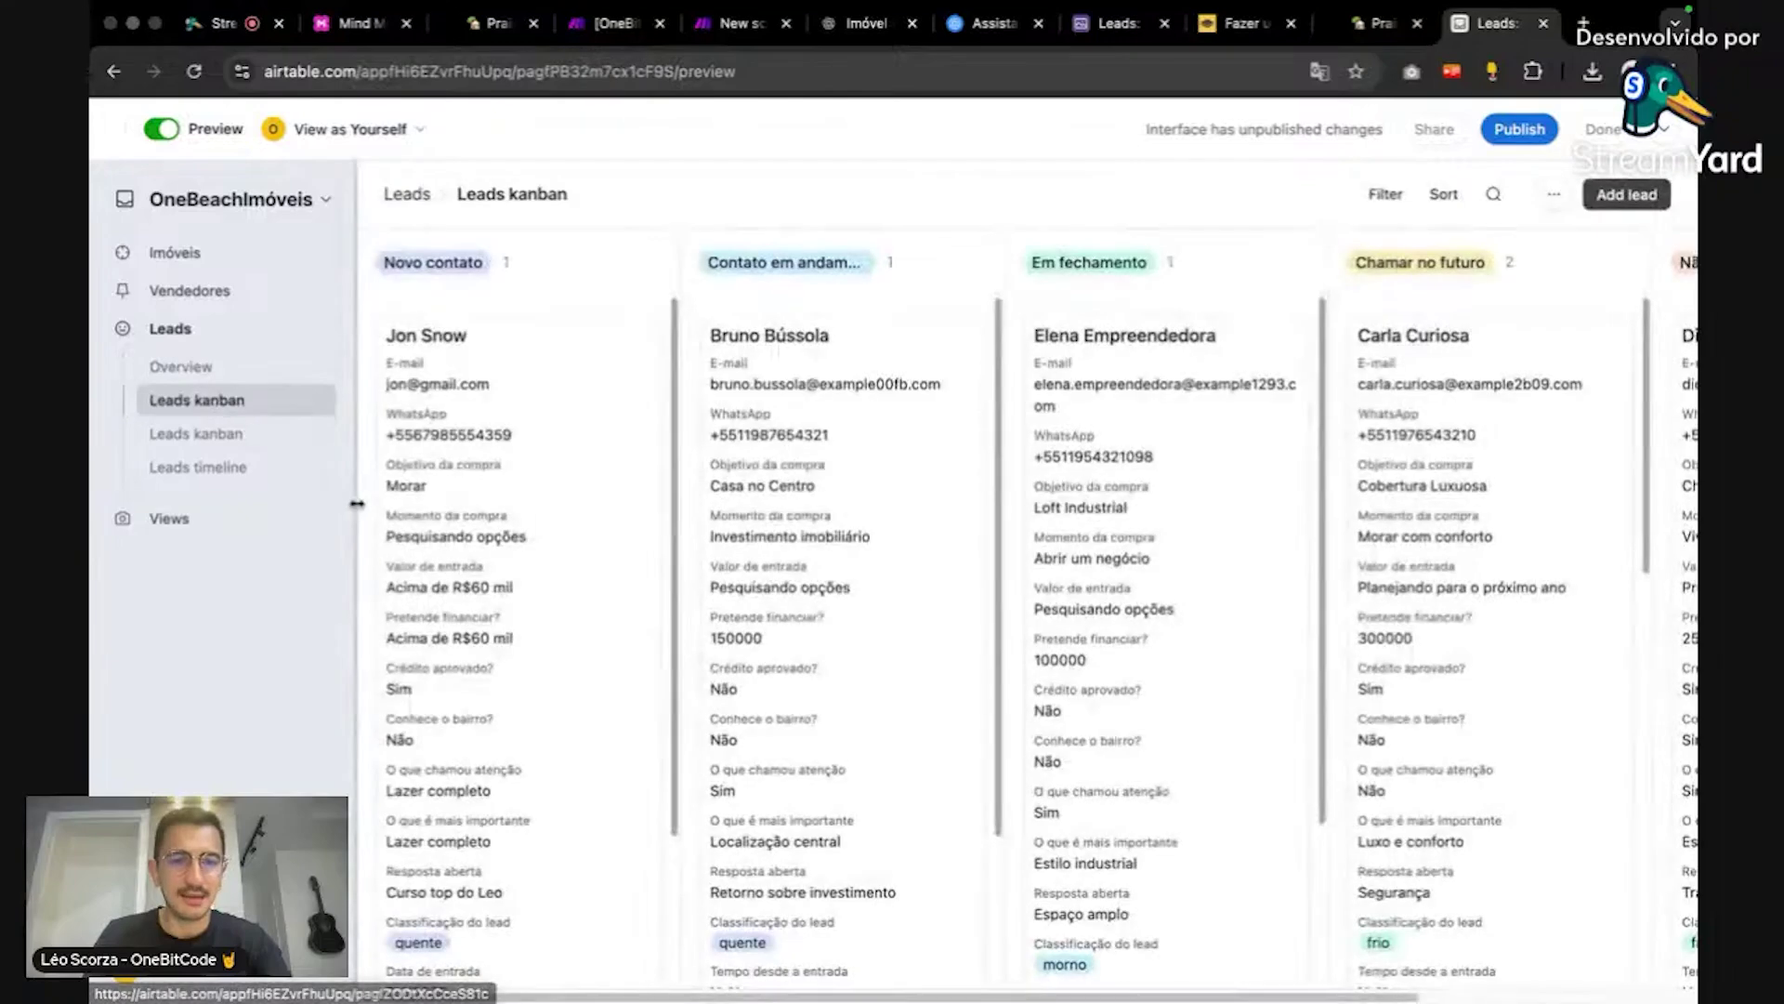
{"action": "scroll", "coordinate": [545, 455], "scroll_direction": "down", "scroll_amount": 4}
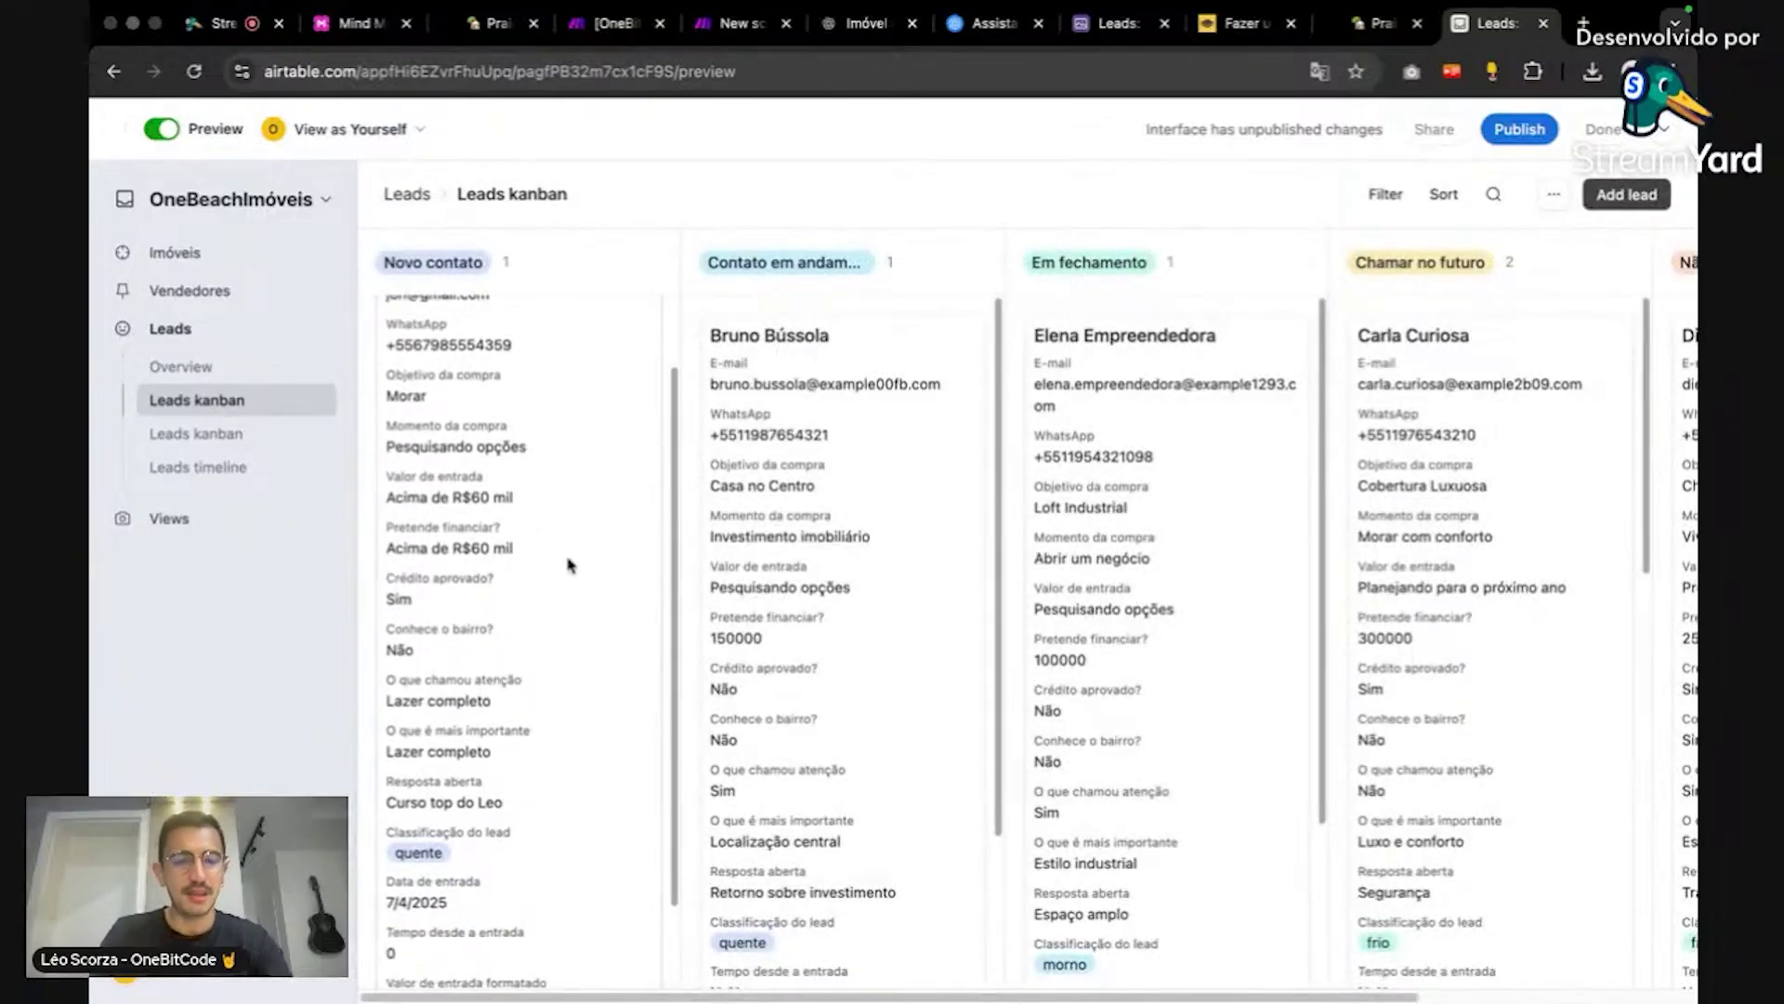
{"action": "scroll", "coordinate": [571, 565], "scroll_direction": "up", "scroll_amount": 5}
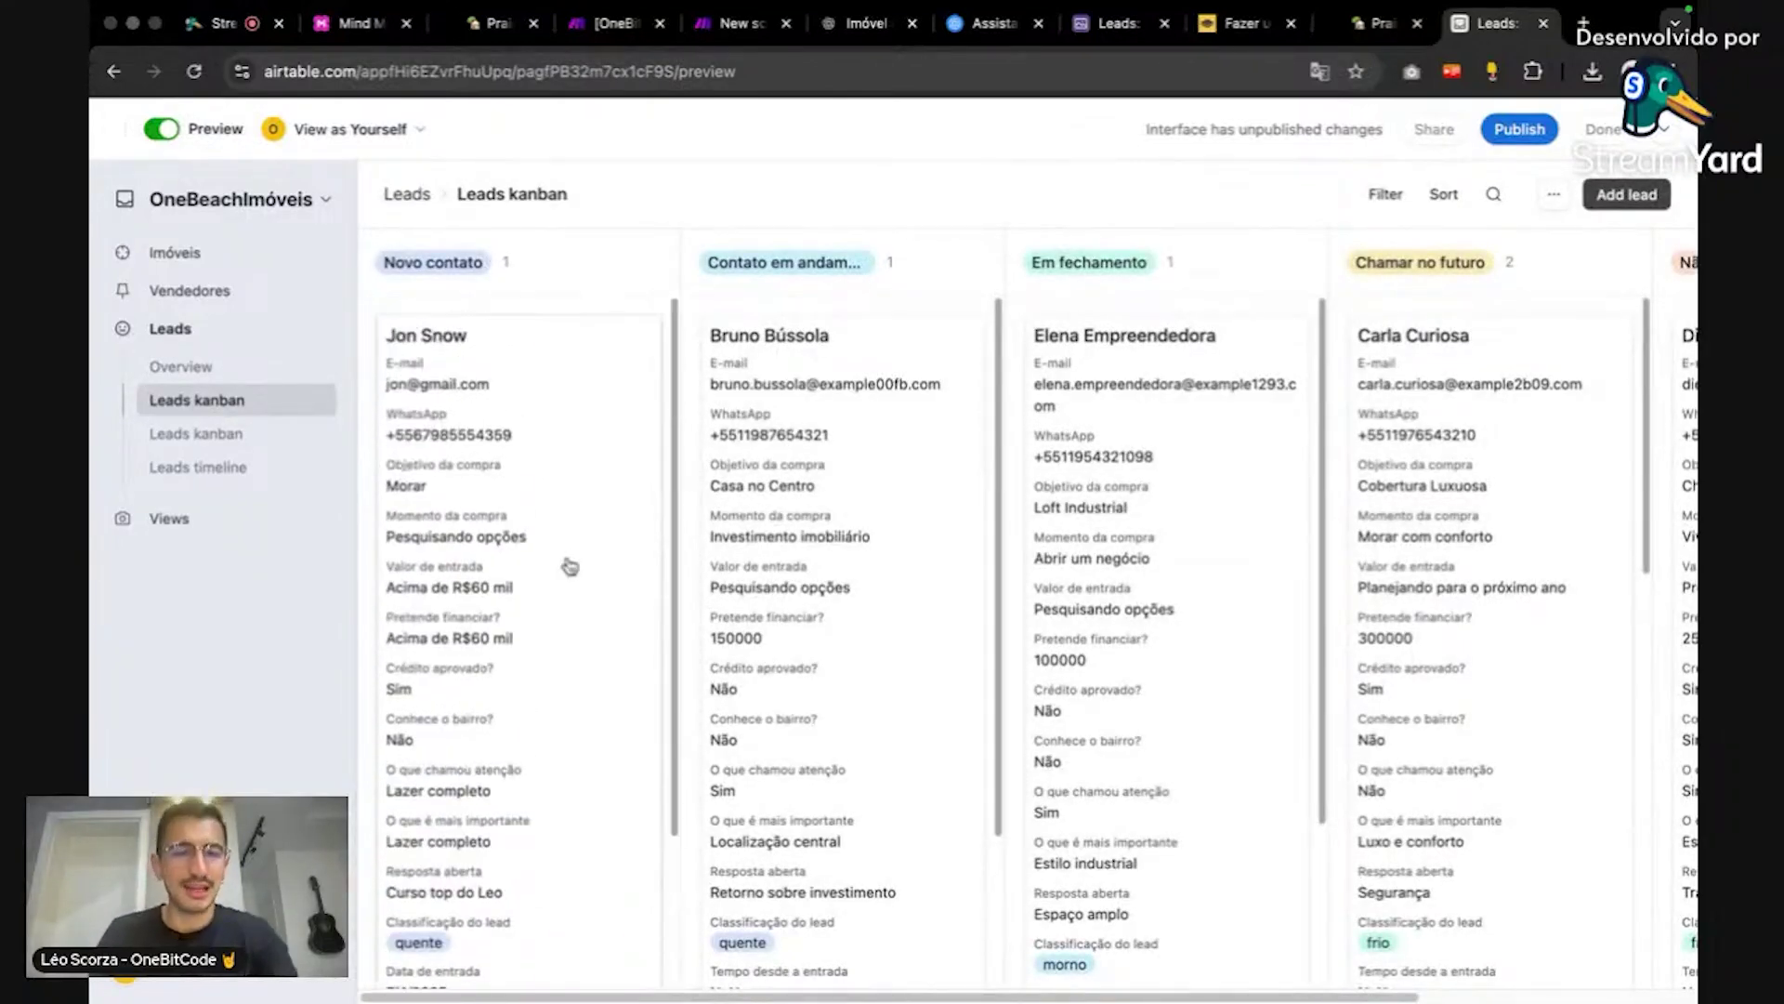
{"action": "scroll", "coordinate": [570, 566], "scroll_direction": "down", "scroll_amount": 5}
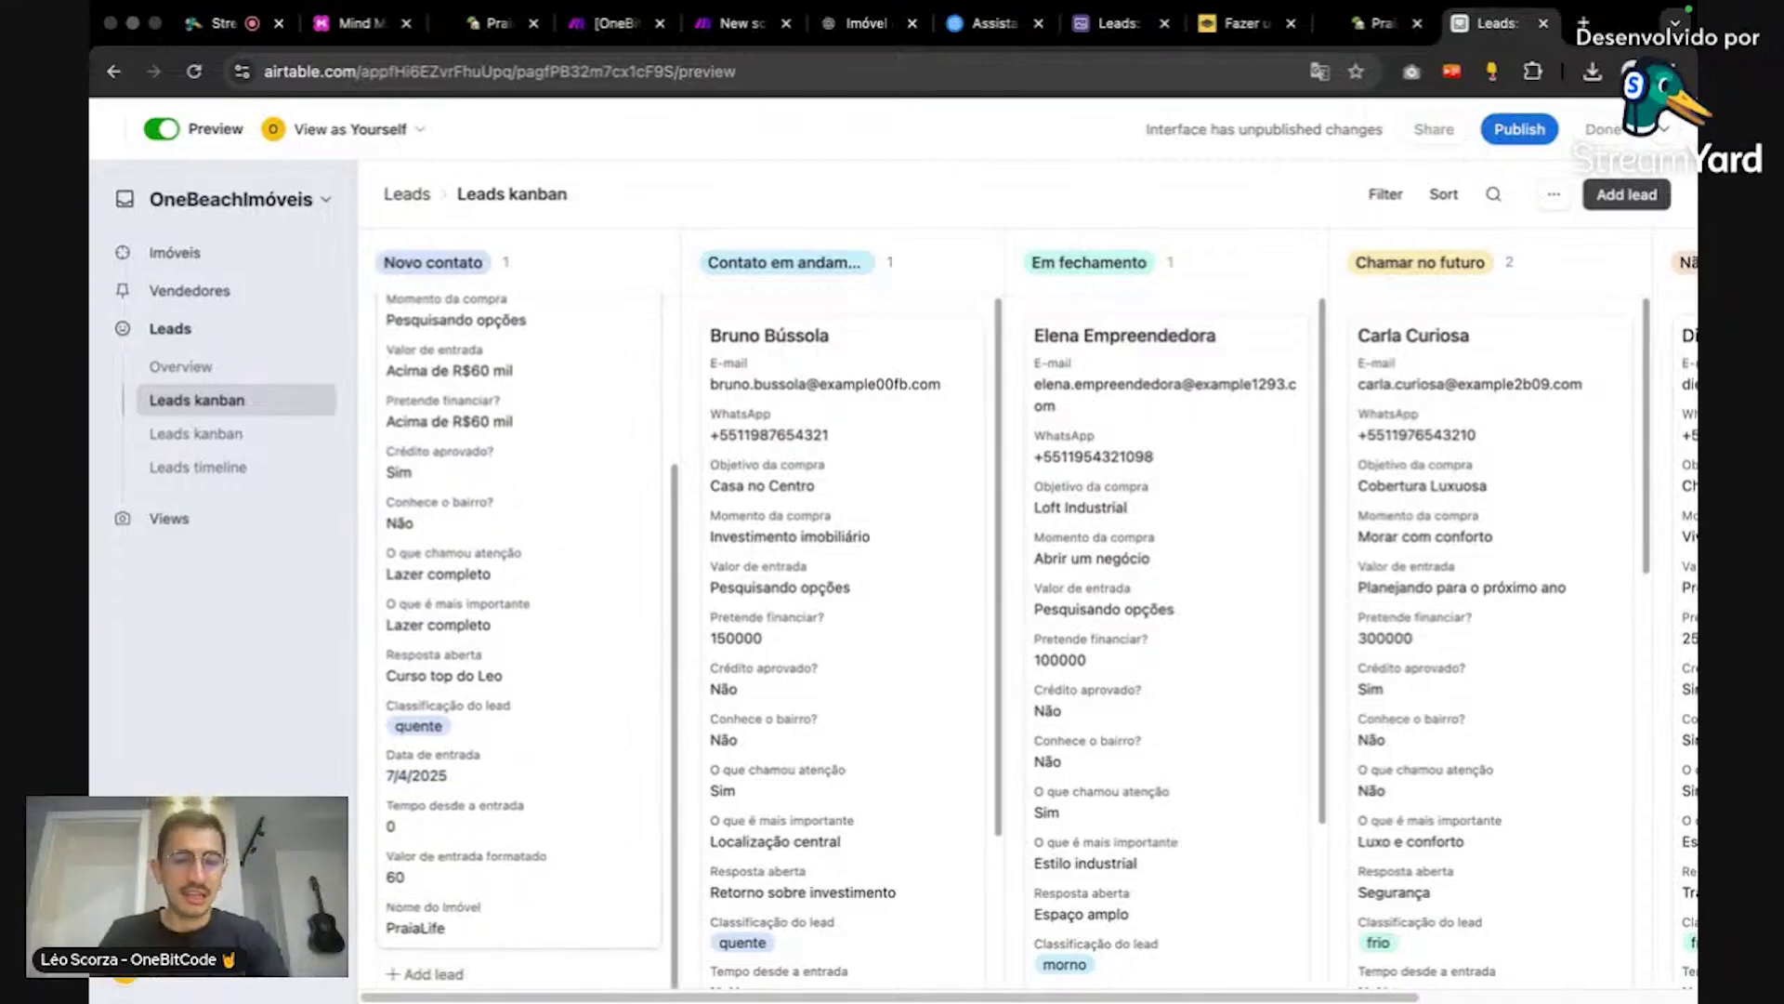
{"action": "scroll", "coordinate": [537, 641], "scroll_direction": "up", "scroll_amount": 1}
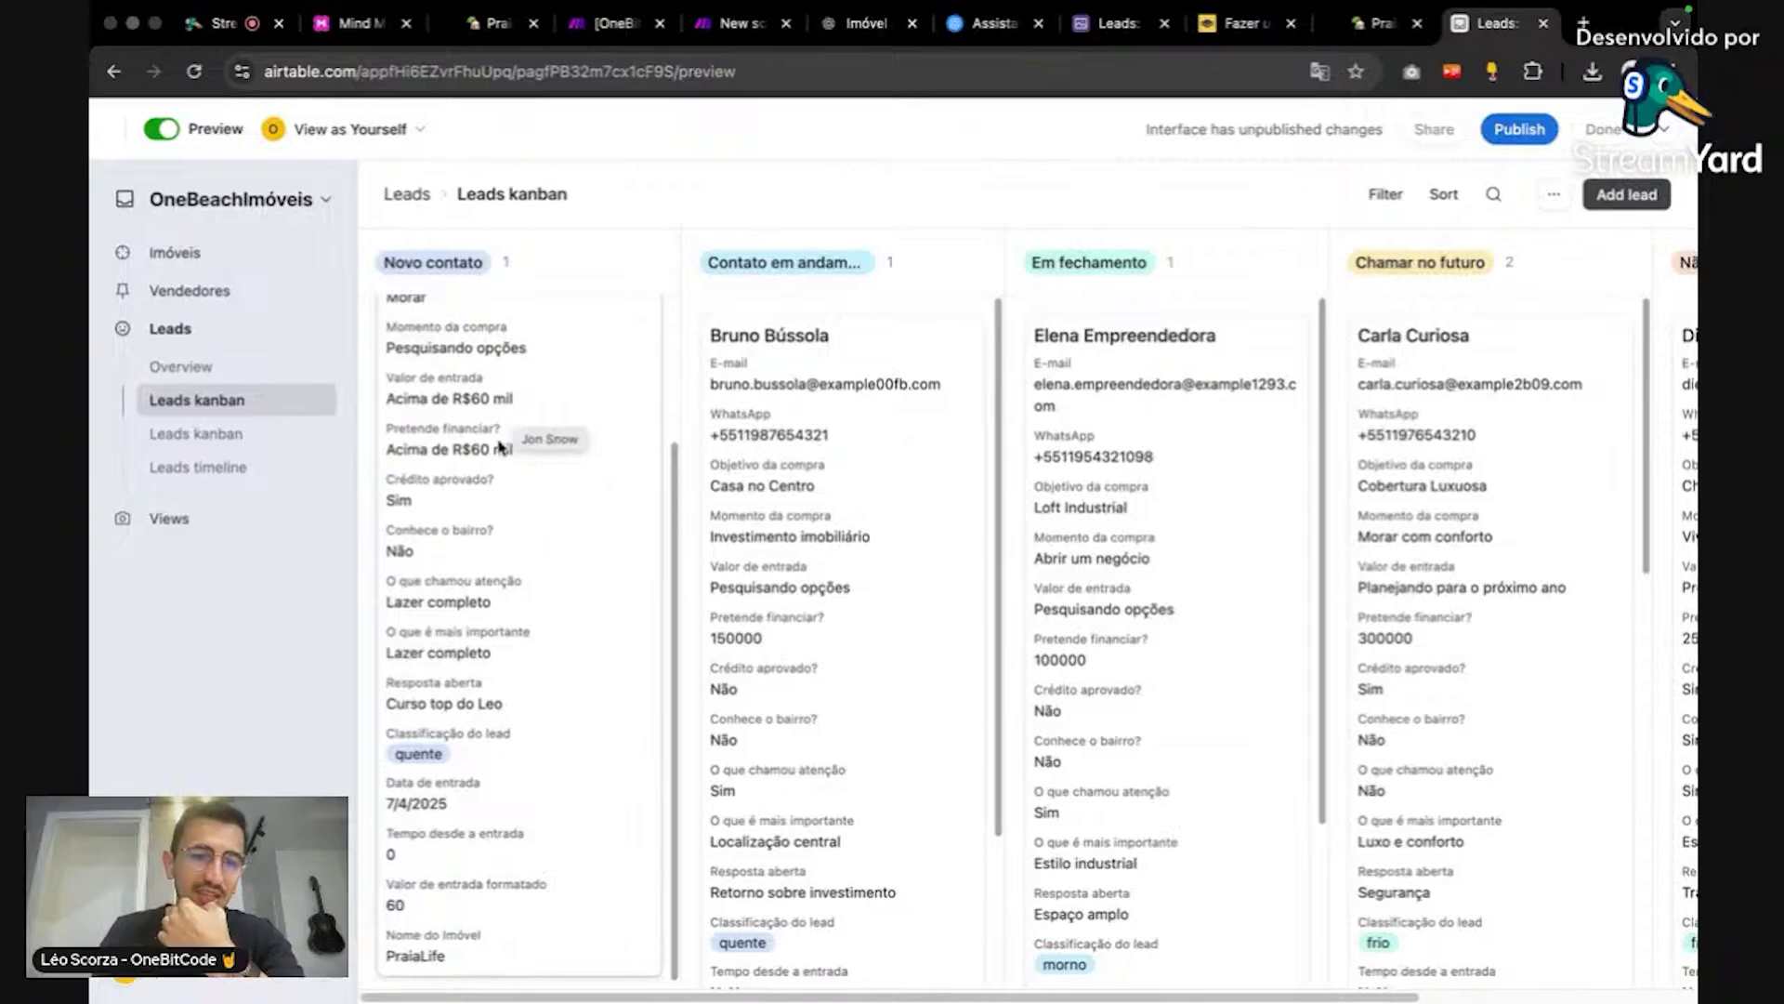
{"action": "left_click", "coordinate": [453, 451]}
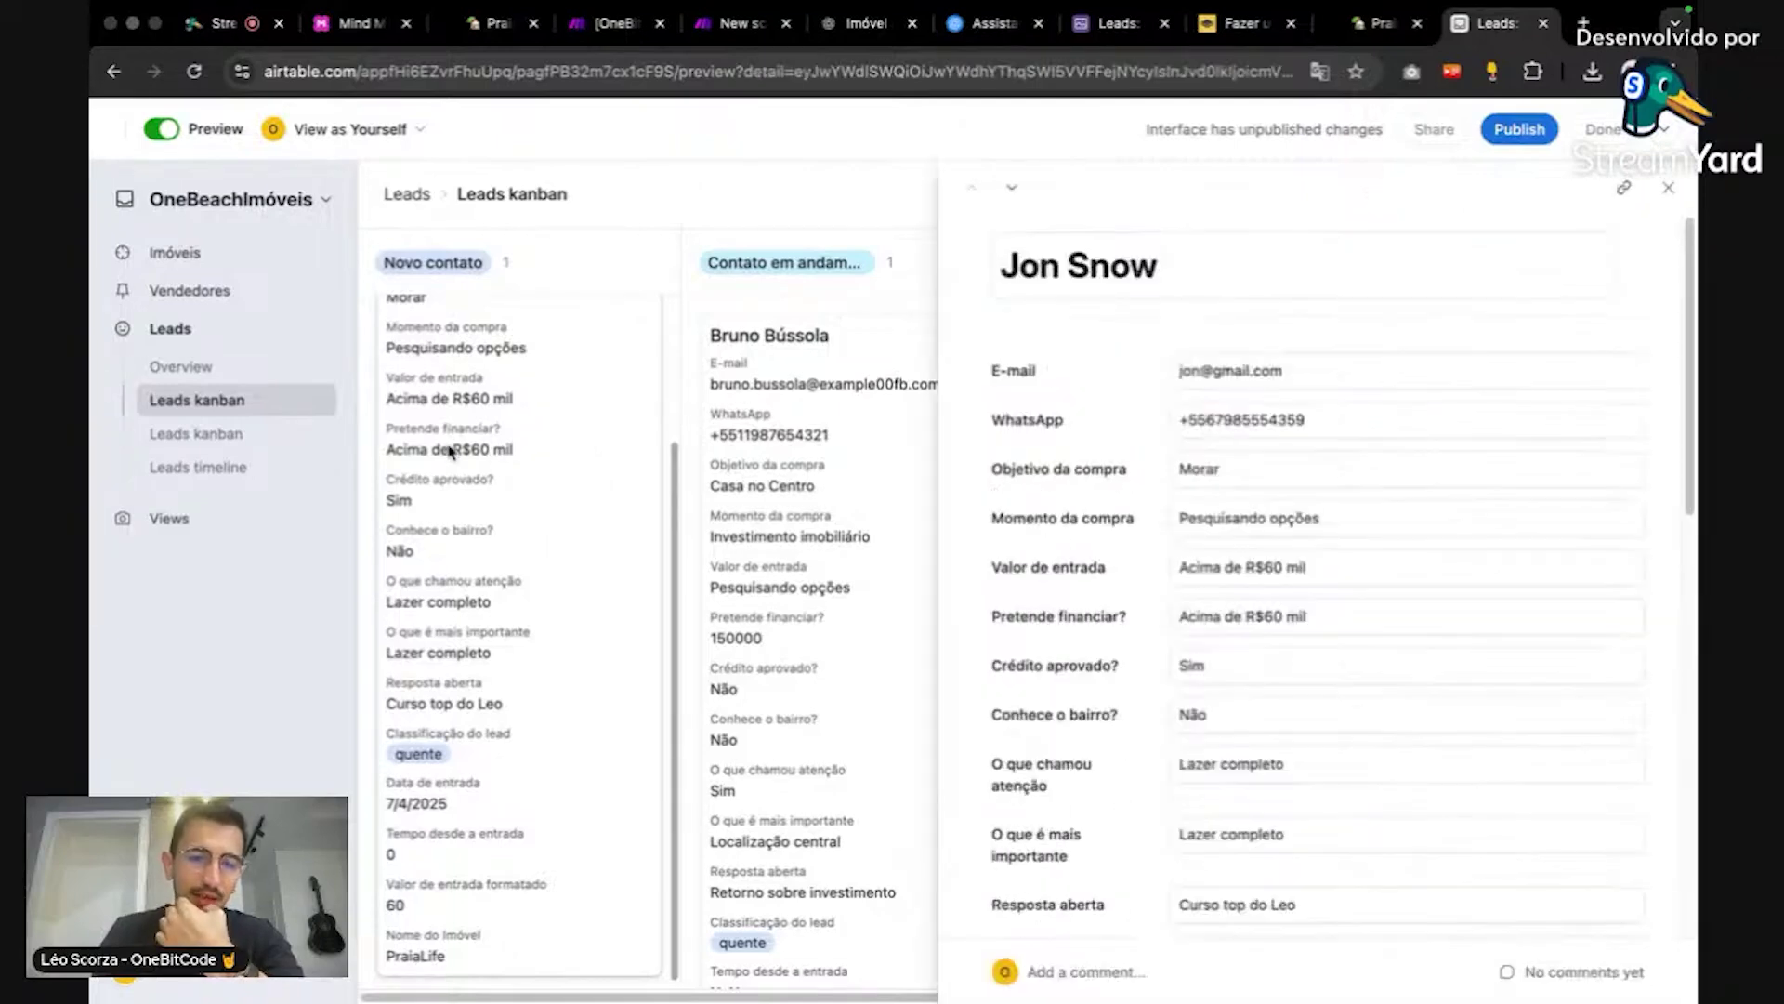
{"action": "triple_click", "coordinate": [1341, 611]}
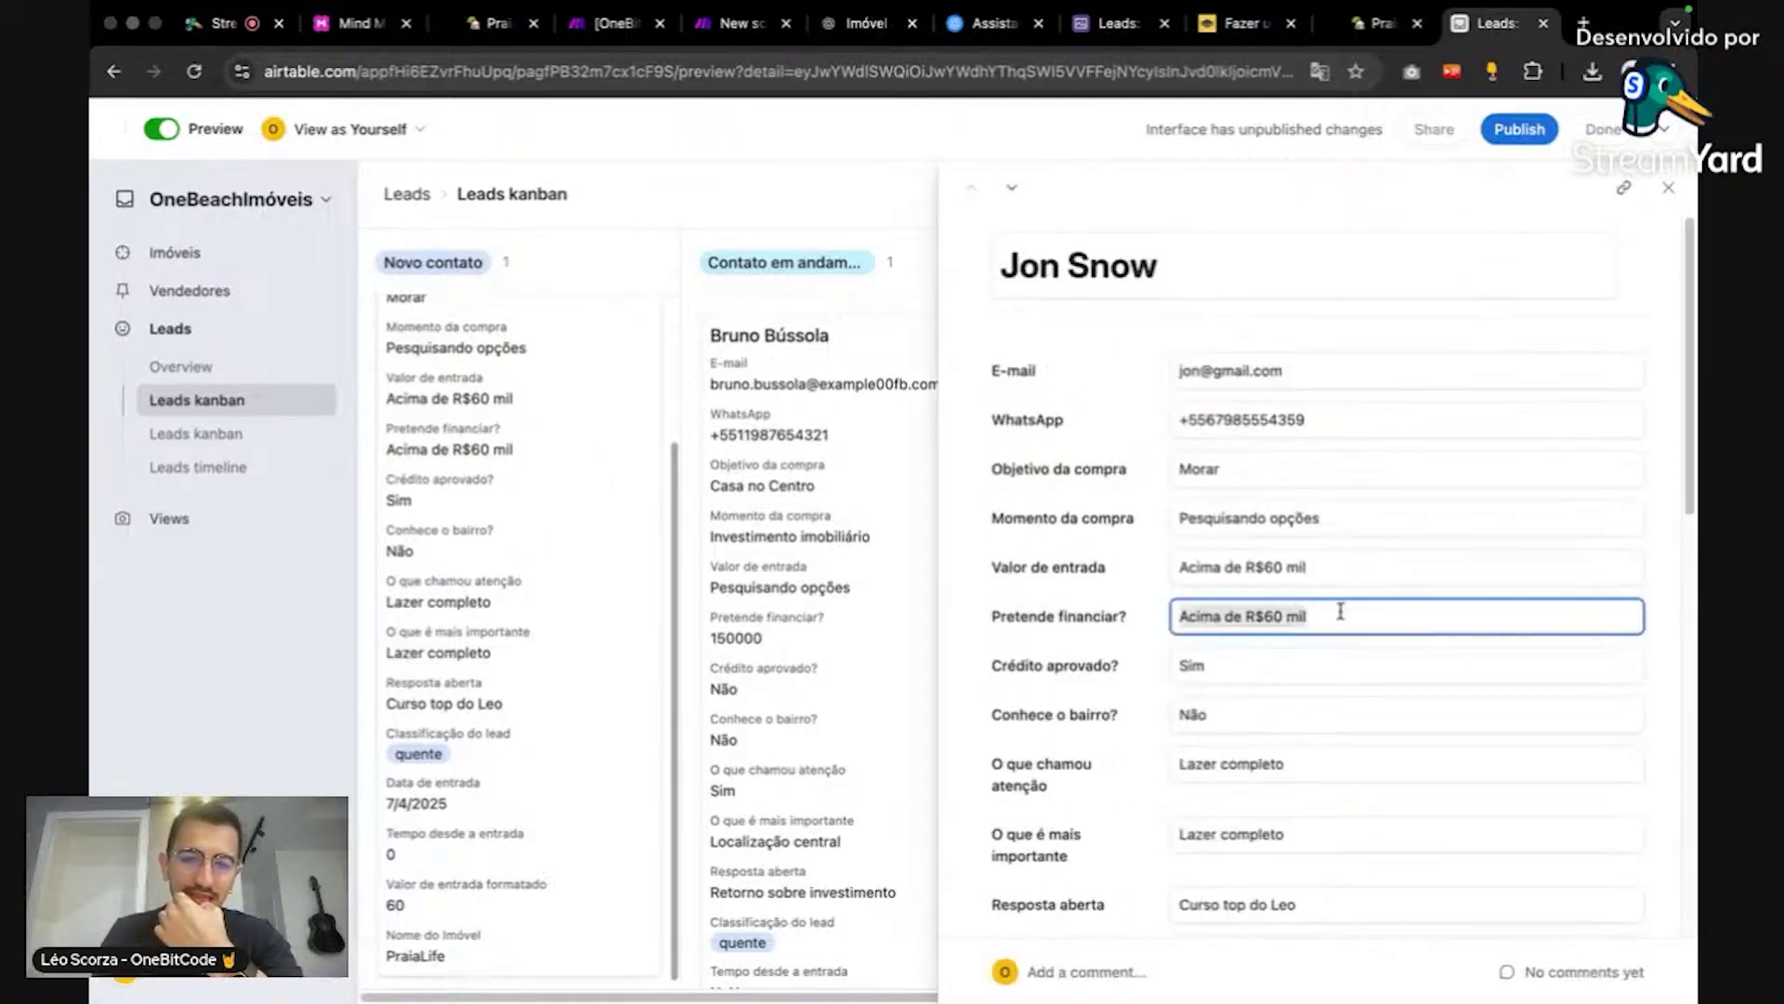
{"action": "left_click", "coordinate": [1338, 667]}
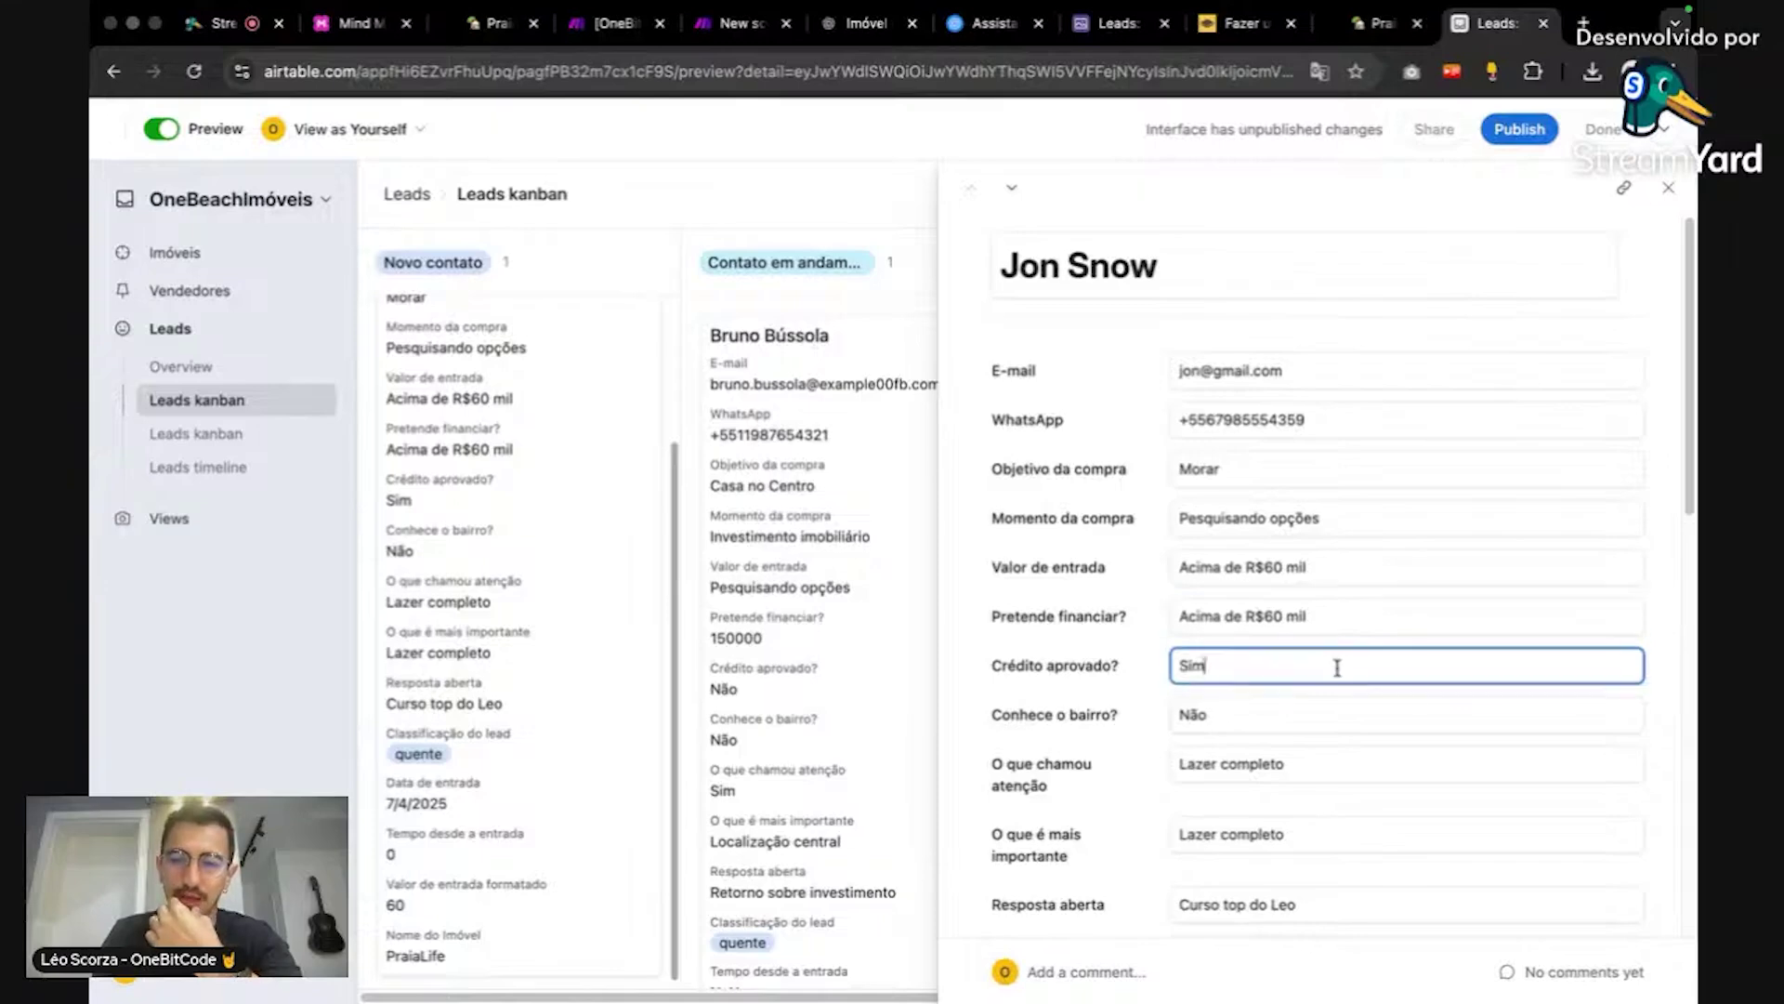
{"action": "double_click", "coordinate": [1358, 724]}
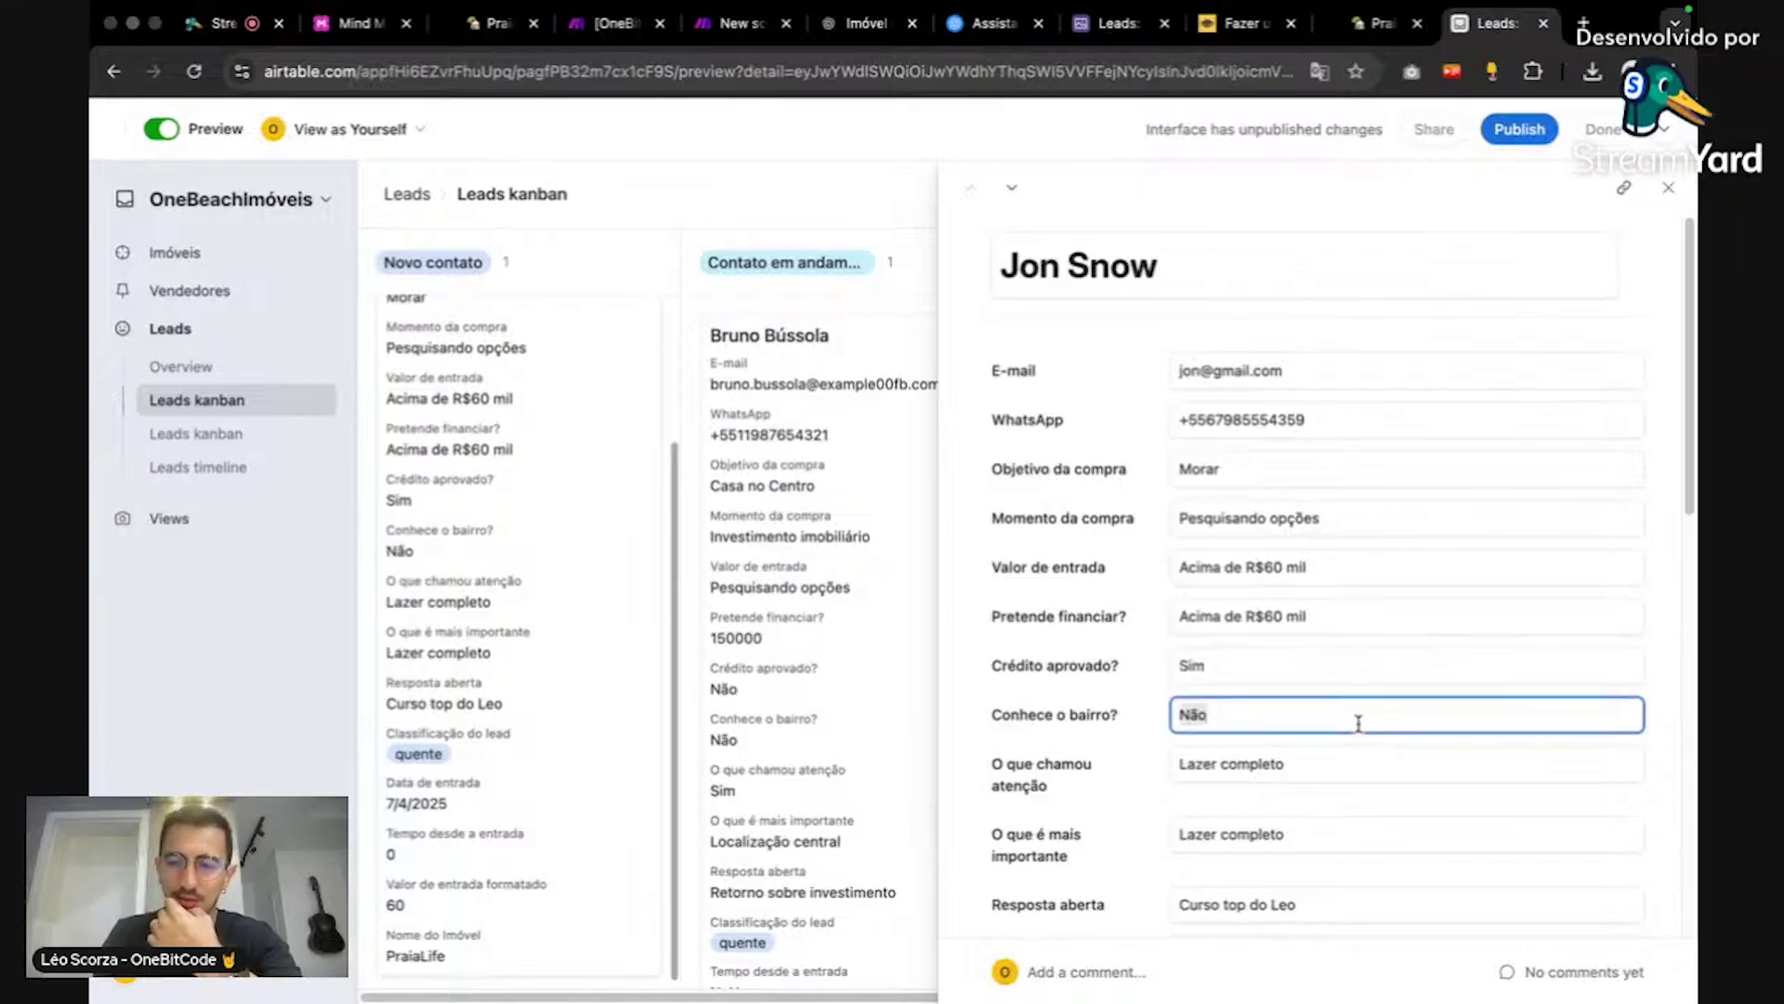
{"action": "scroll", "coordinate": [1373, 798], "scroll_direction": "down", "scroll_amount": 3}
{"action": "scroll", "coordinate": [1369, 790], "scroll_direction": "up", "scroll_amount": 3}
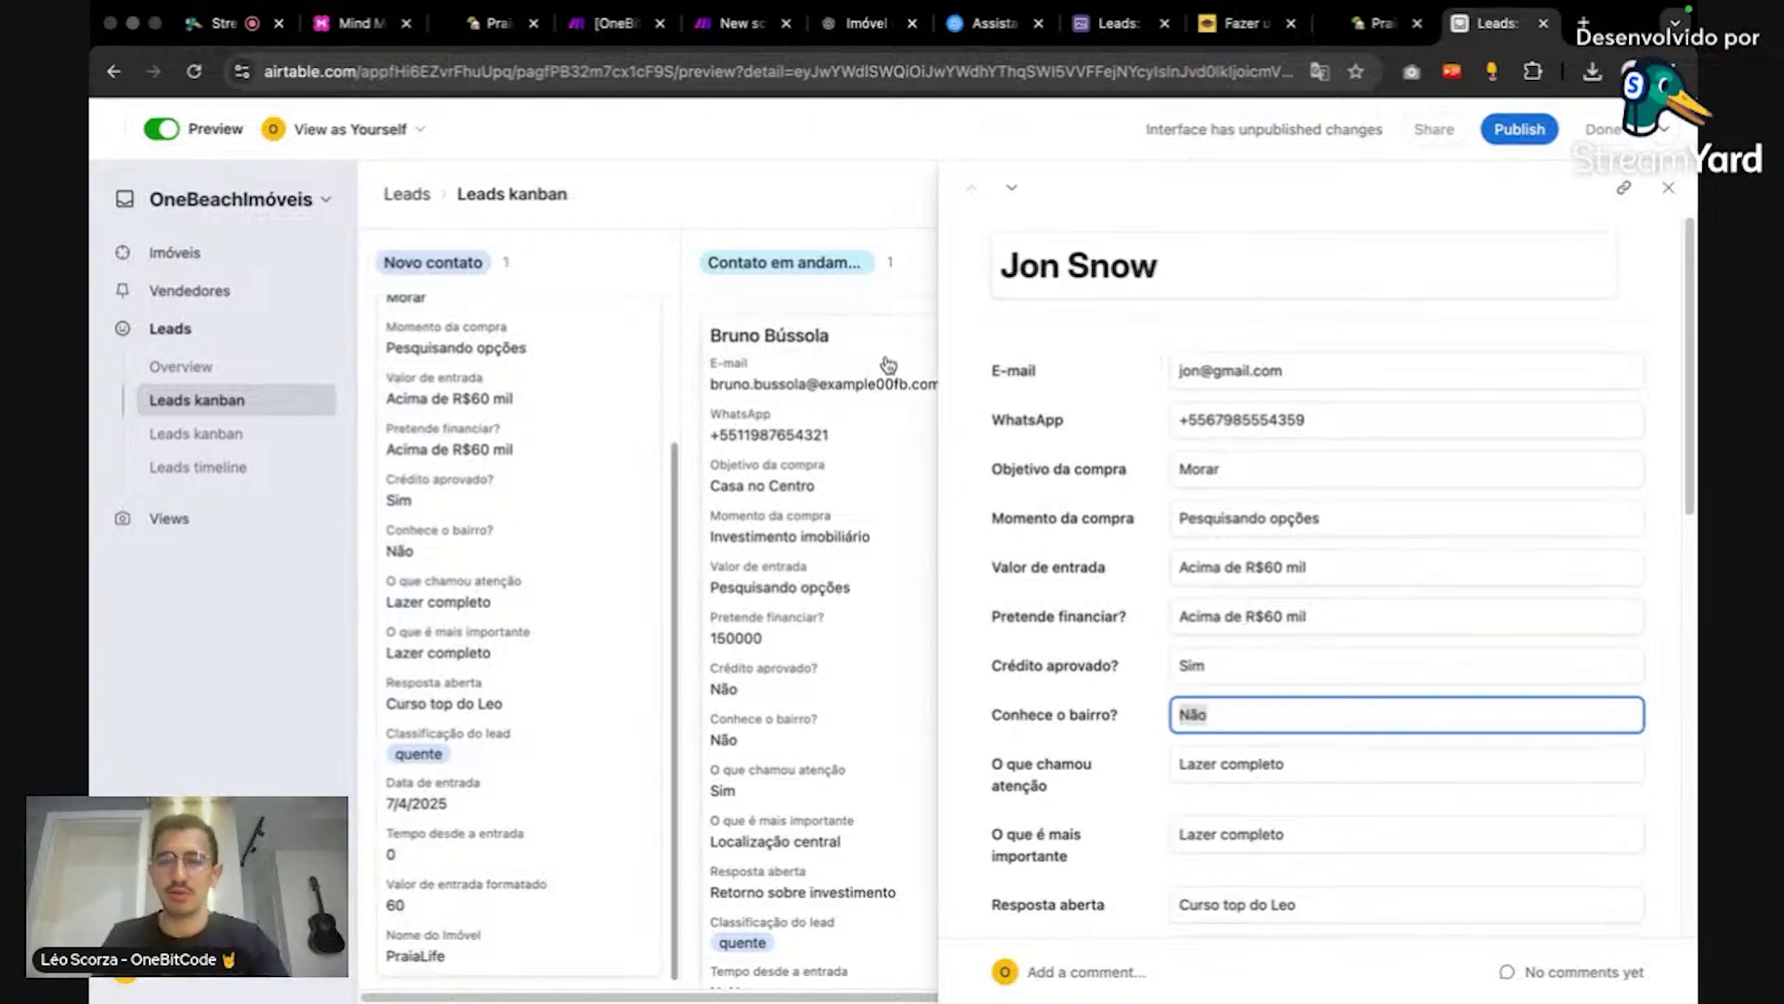
{"action": "left_click", "coordinate": [885, 304]}
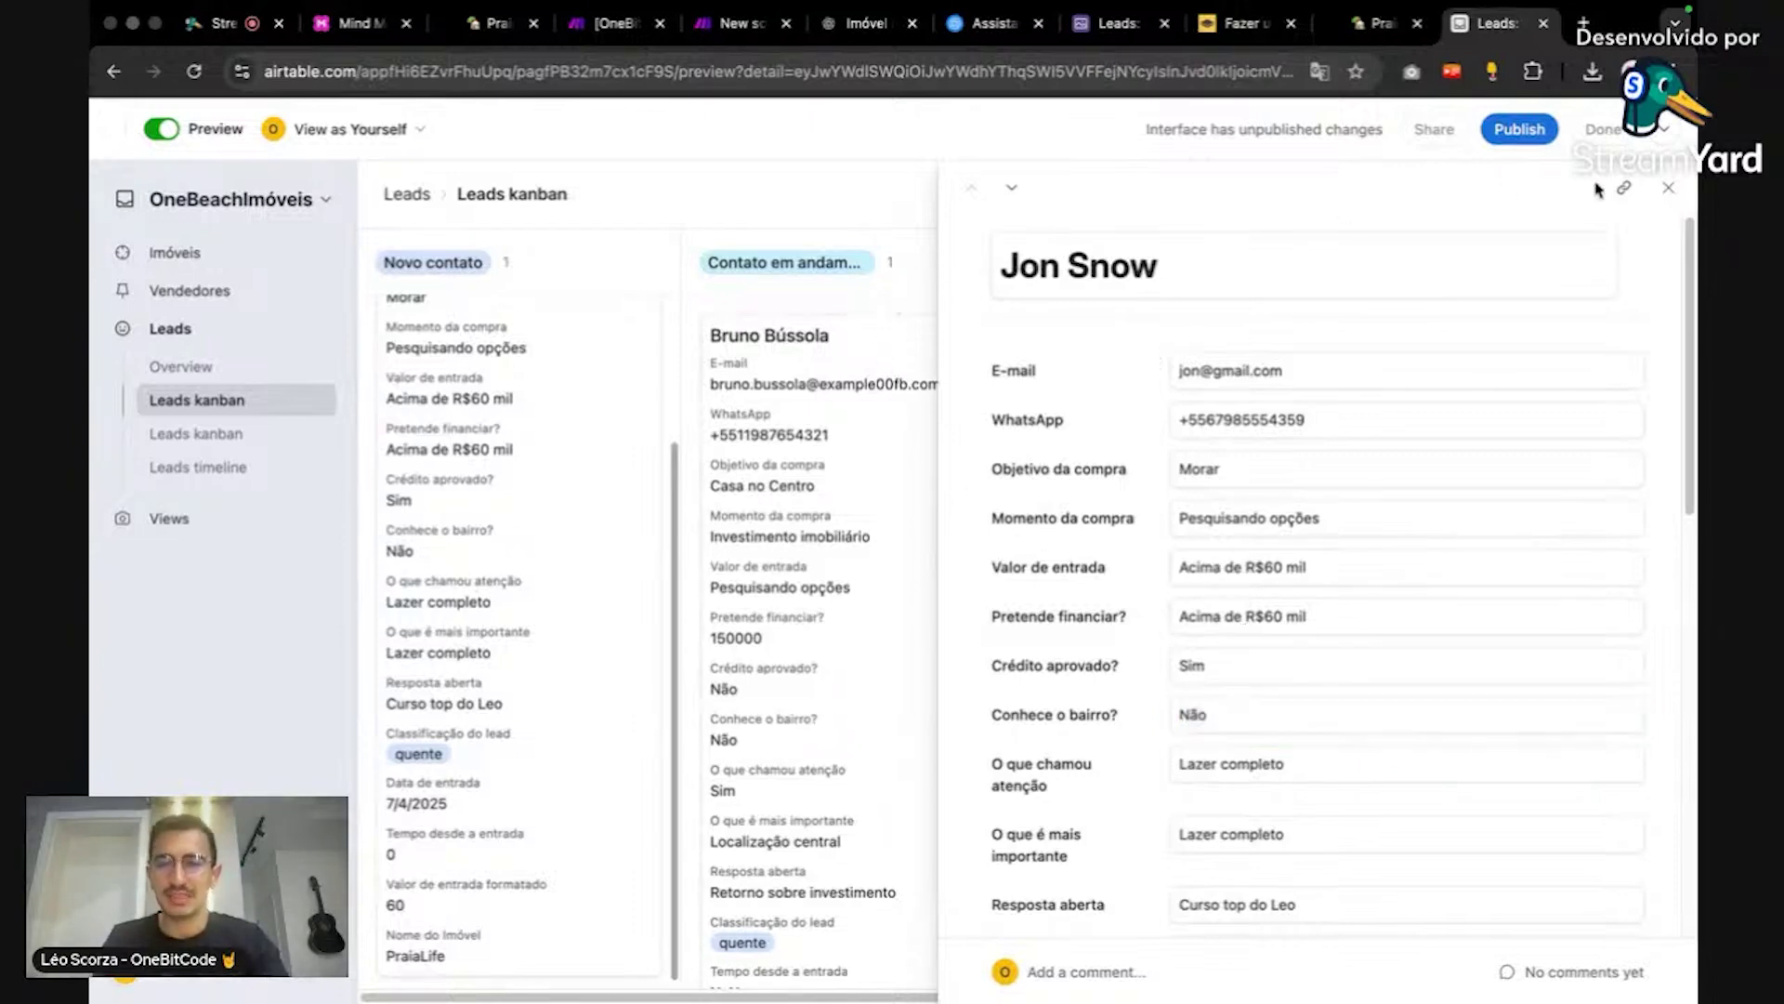
{"action": "left_click", "coordinate": [1668, 187]}
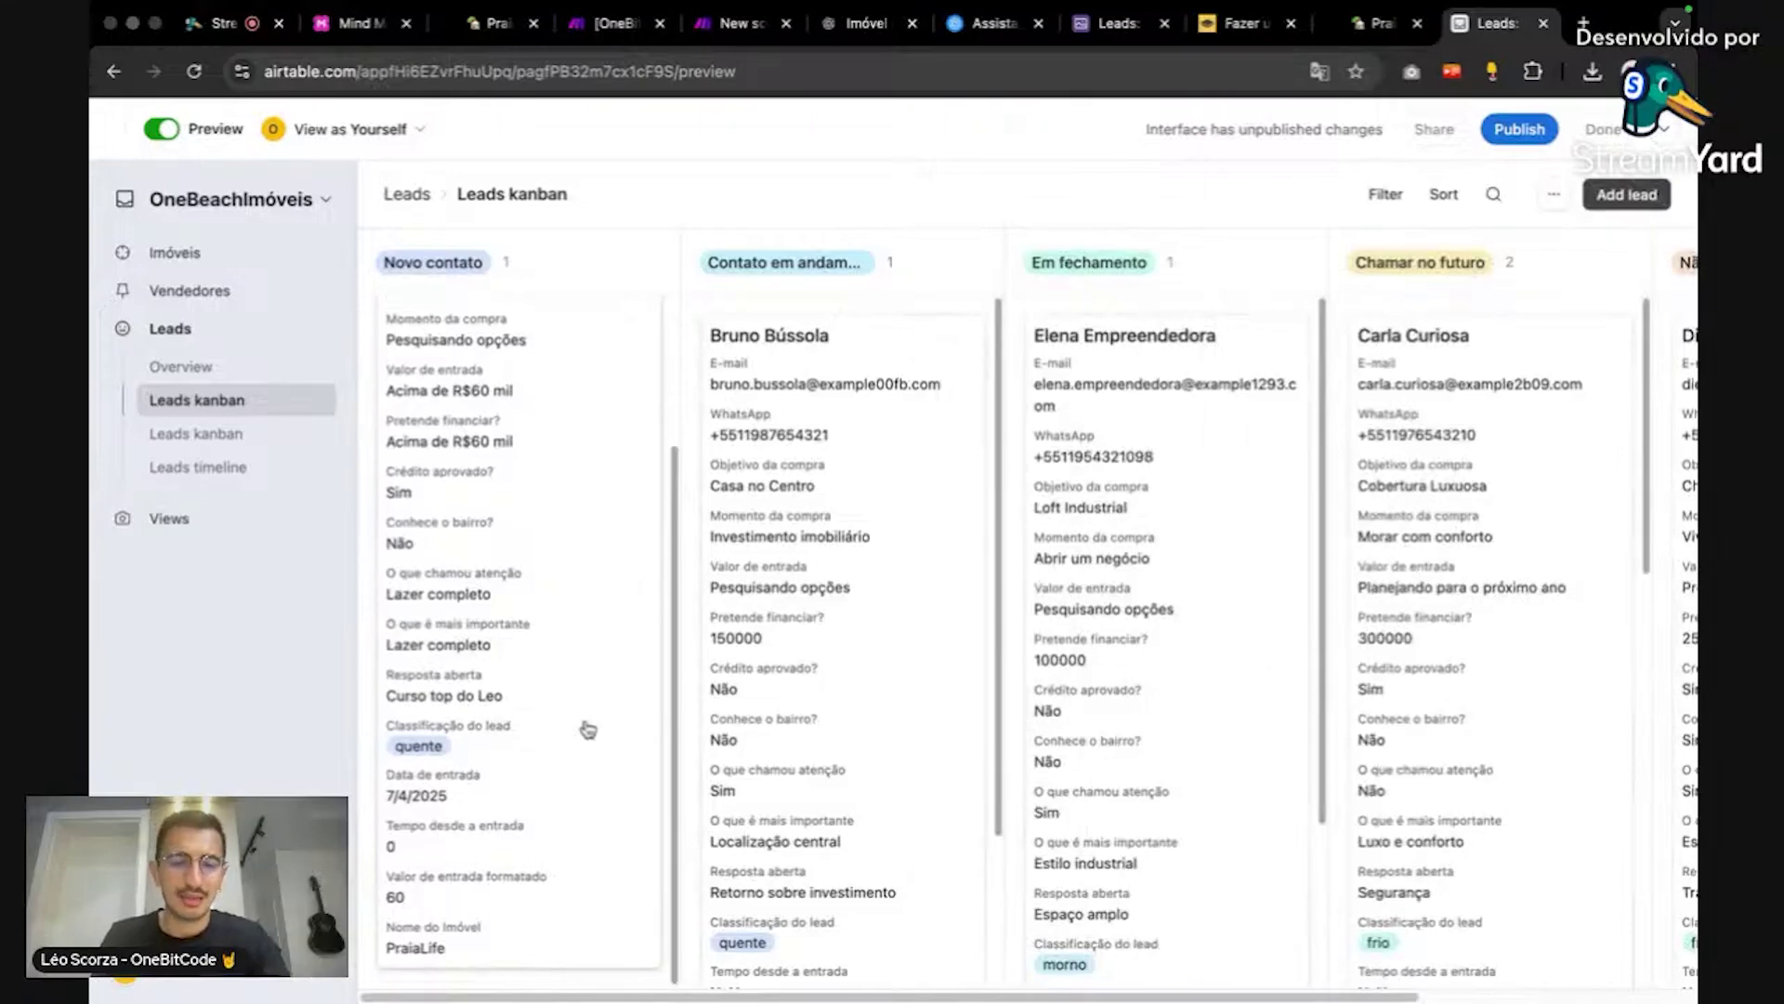
{"action": "scroll", "coordinate": [587, 725], "scroll_direction": "up", "scroll_amount": 4}
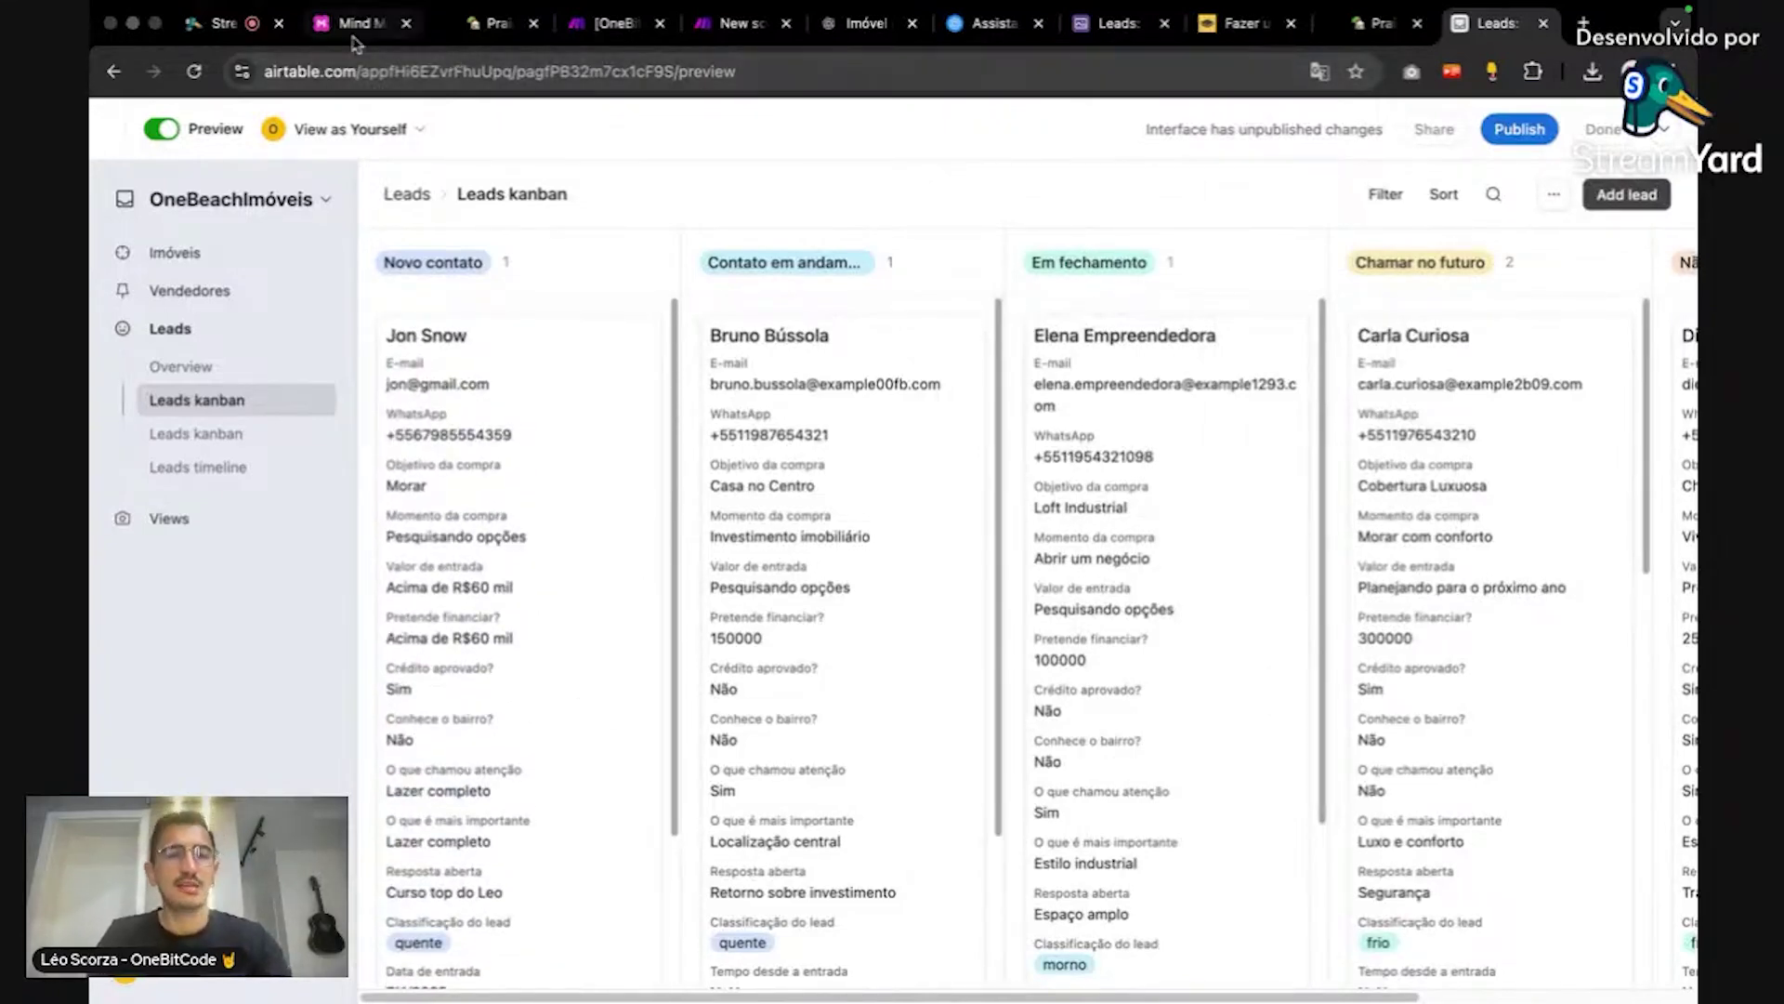
{"action": "left_click", "coordinate": [777, 24]}
Step: Remap Pretende financiar? to 'Você pretende financiar parte do imóvel?' and save the module
{"action": "left_click", "coordinate": [1431, 472]}
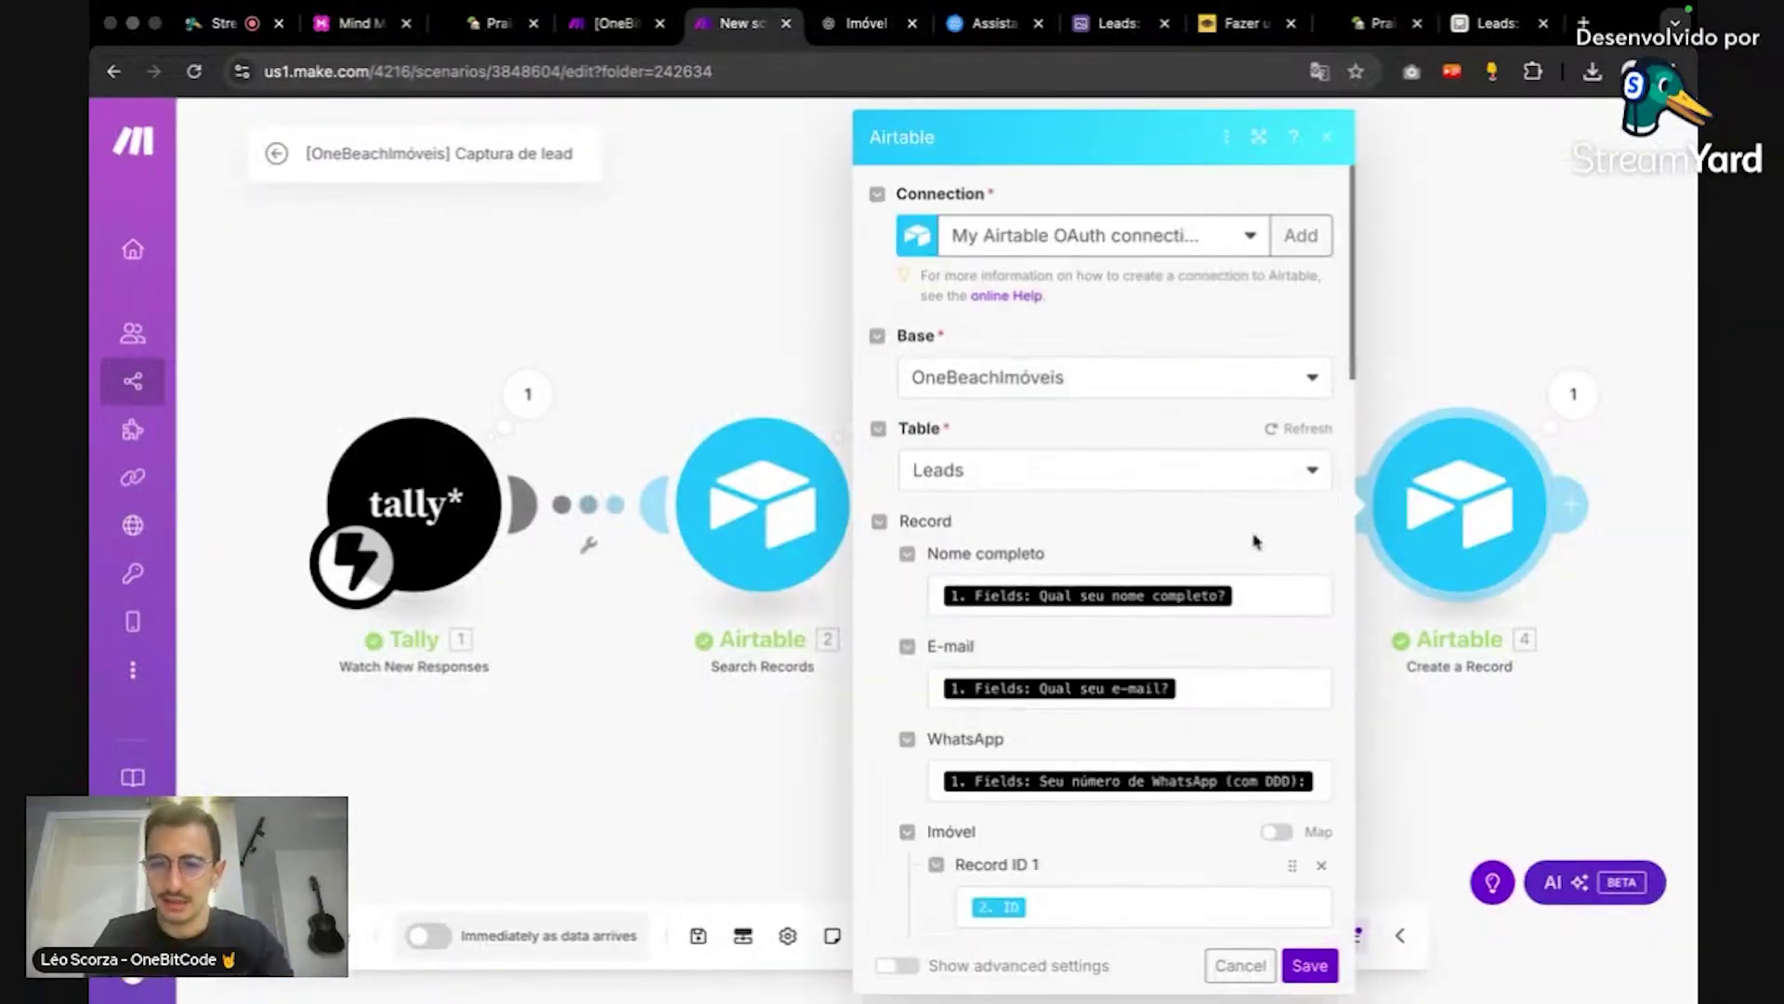
{"action": "scroll", "coordinate": [1266, 571], "scroll_direction": "down", "scroll_amount": 6}
{"action": "scroll", "coordinate": [1272, 575], "scroll_direction": "down", "scroll_amount": 3}
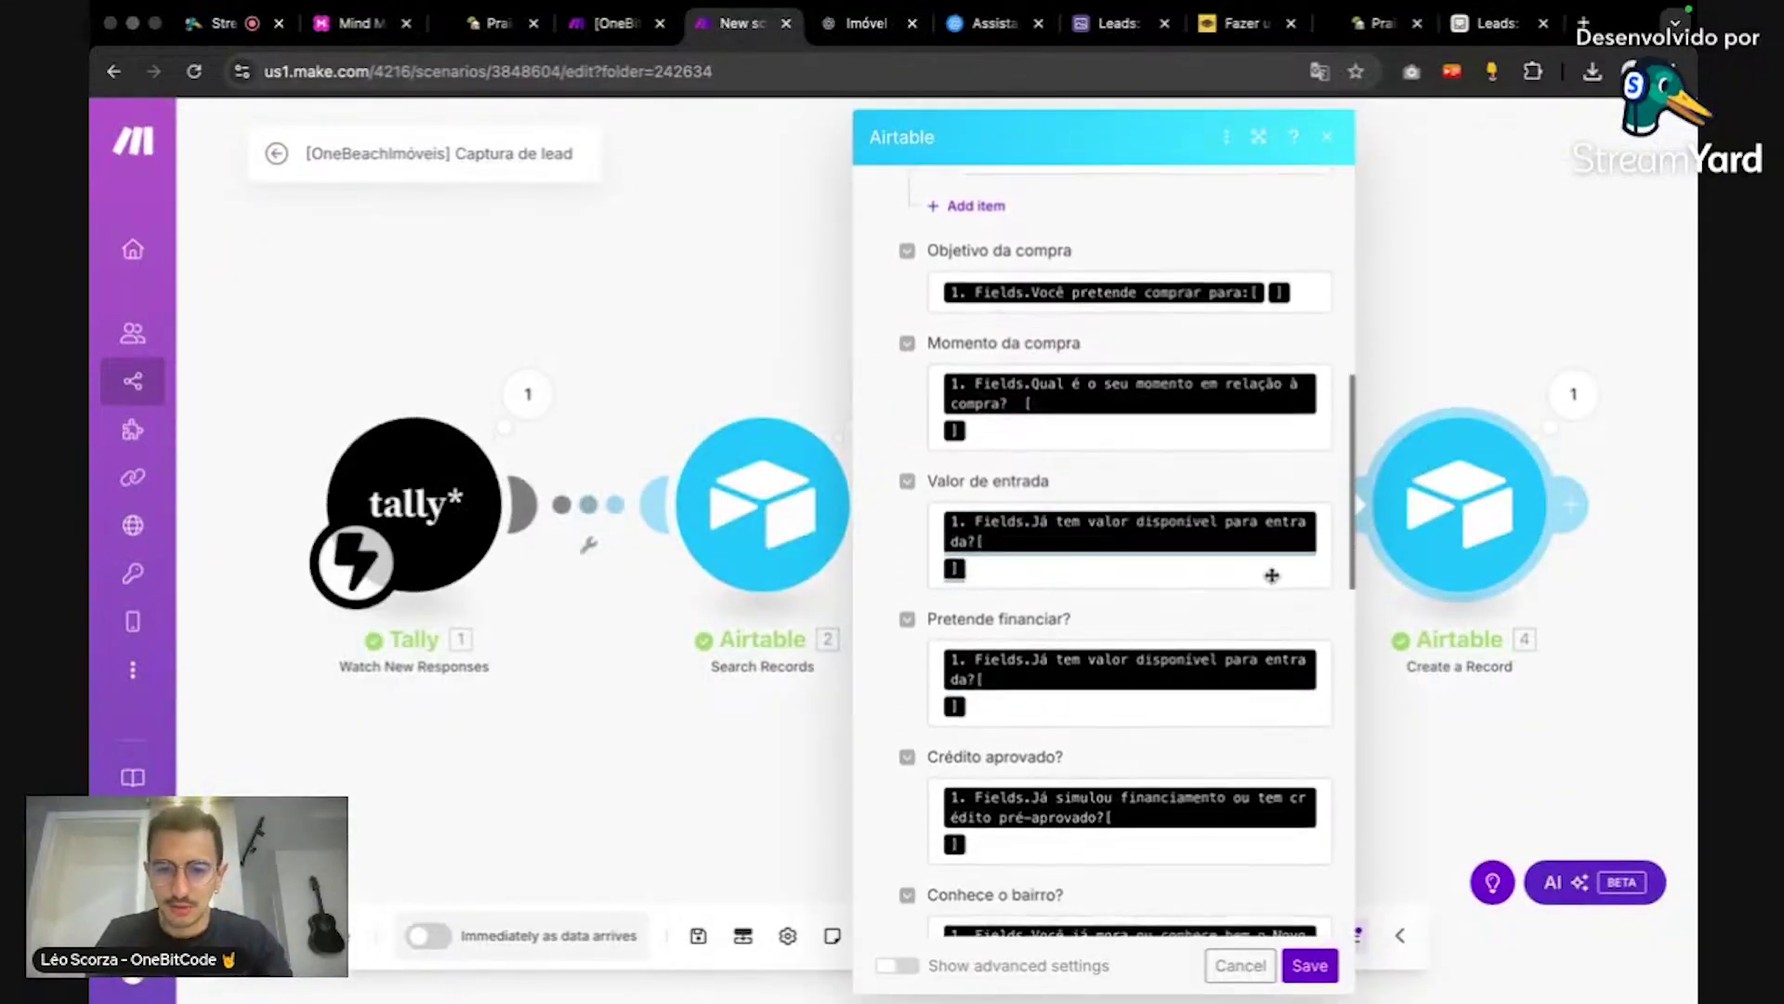
{"action": "left_click", "coordinate": [1096, 545]}
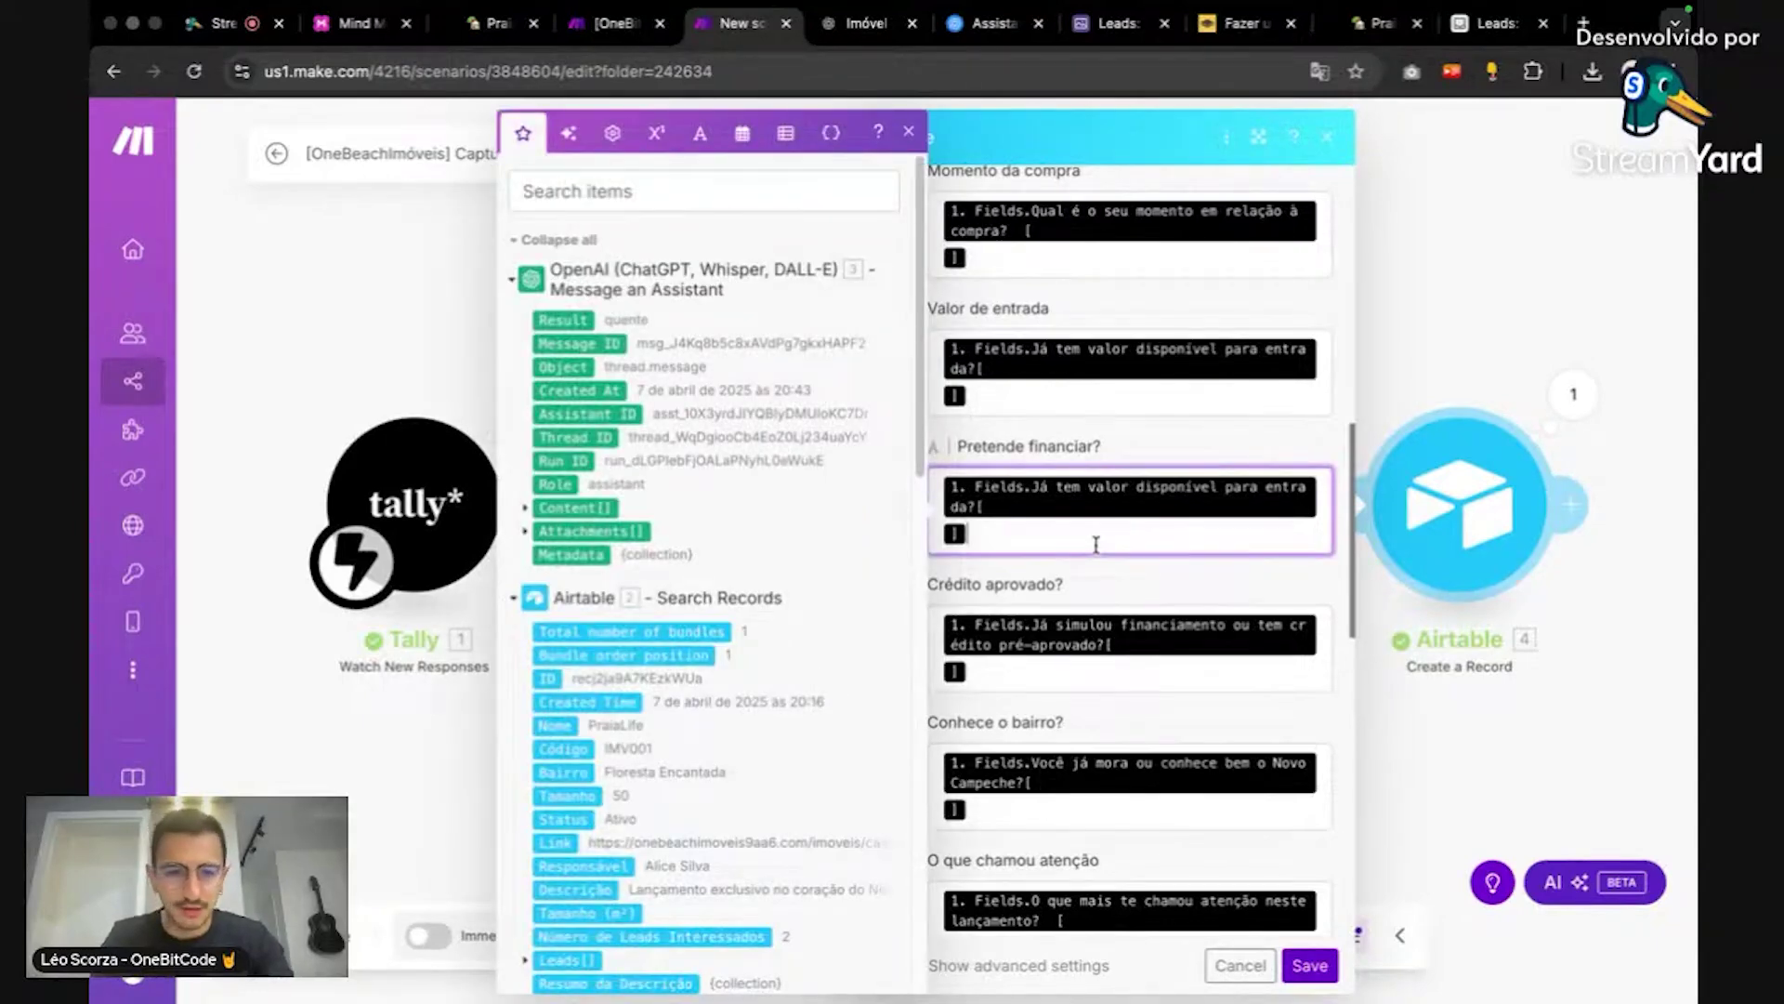
{"action": "key", "text": "BackSpace"}
{"action": "key", "text": "BackSpace"}
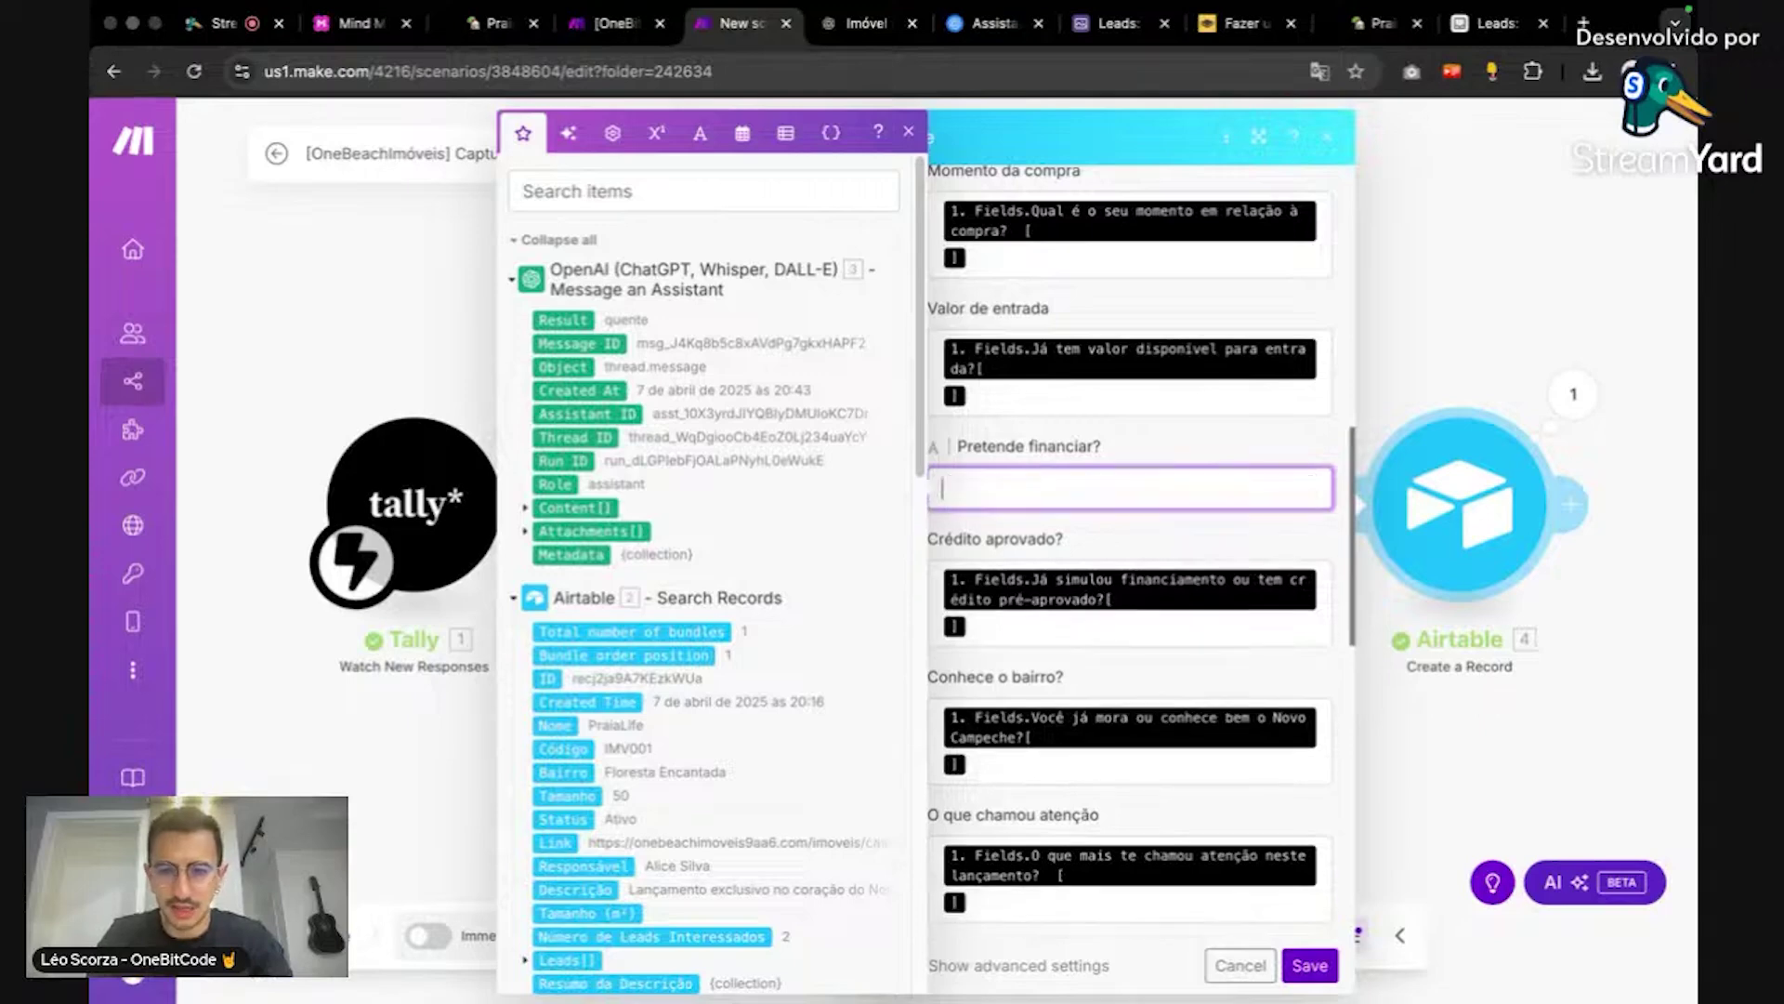
{"action": "scroll", "coordinate": [613, 571], "scroll_direction": "down", "scroll_amount": 10}
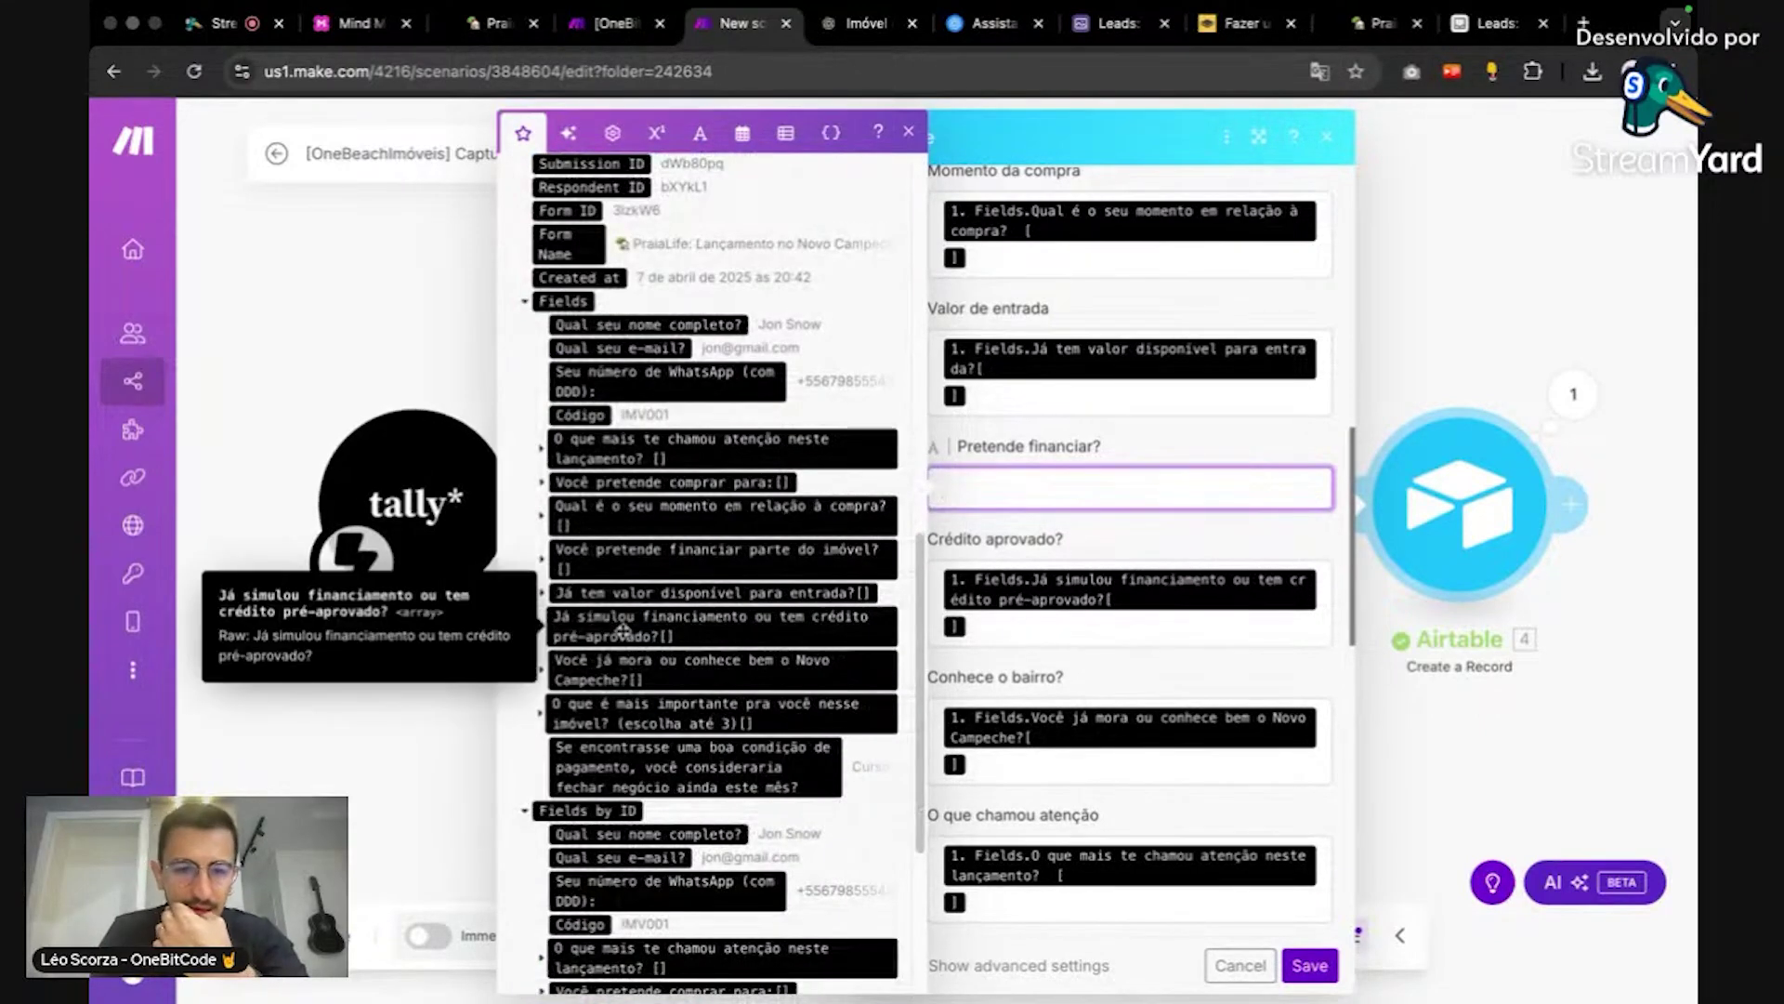
{"action": "left_click", "coordinate": [613, 569]}
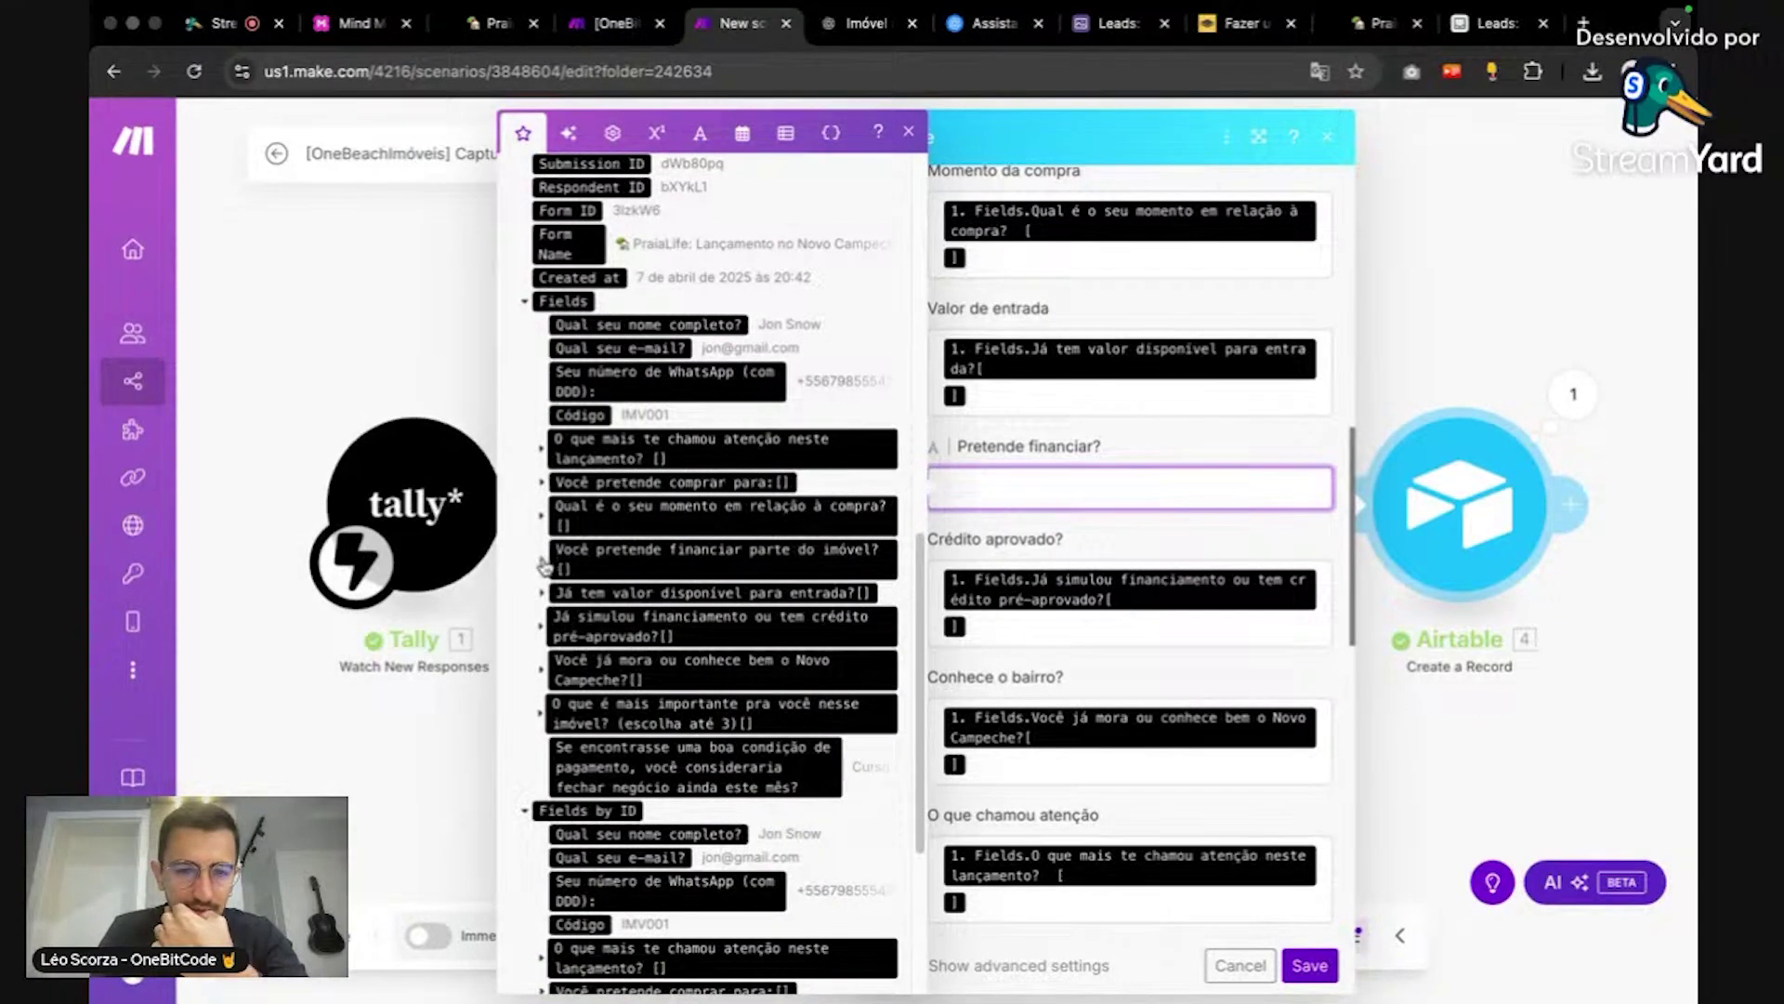
{"action": "left_click", "coordinate": [614, 594]}
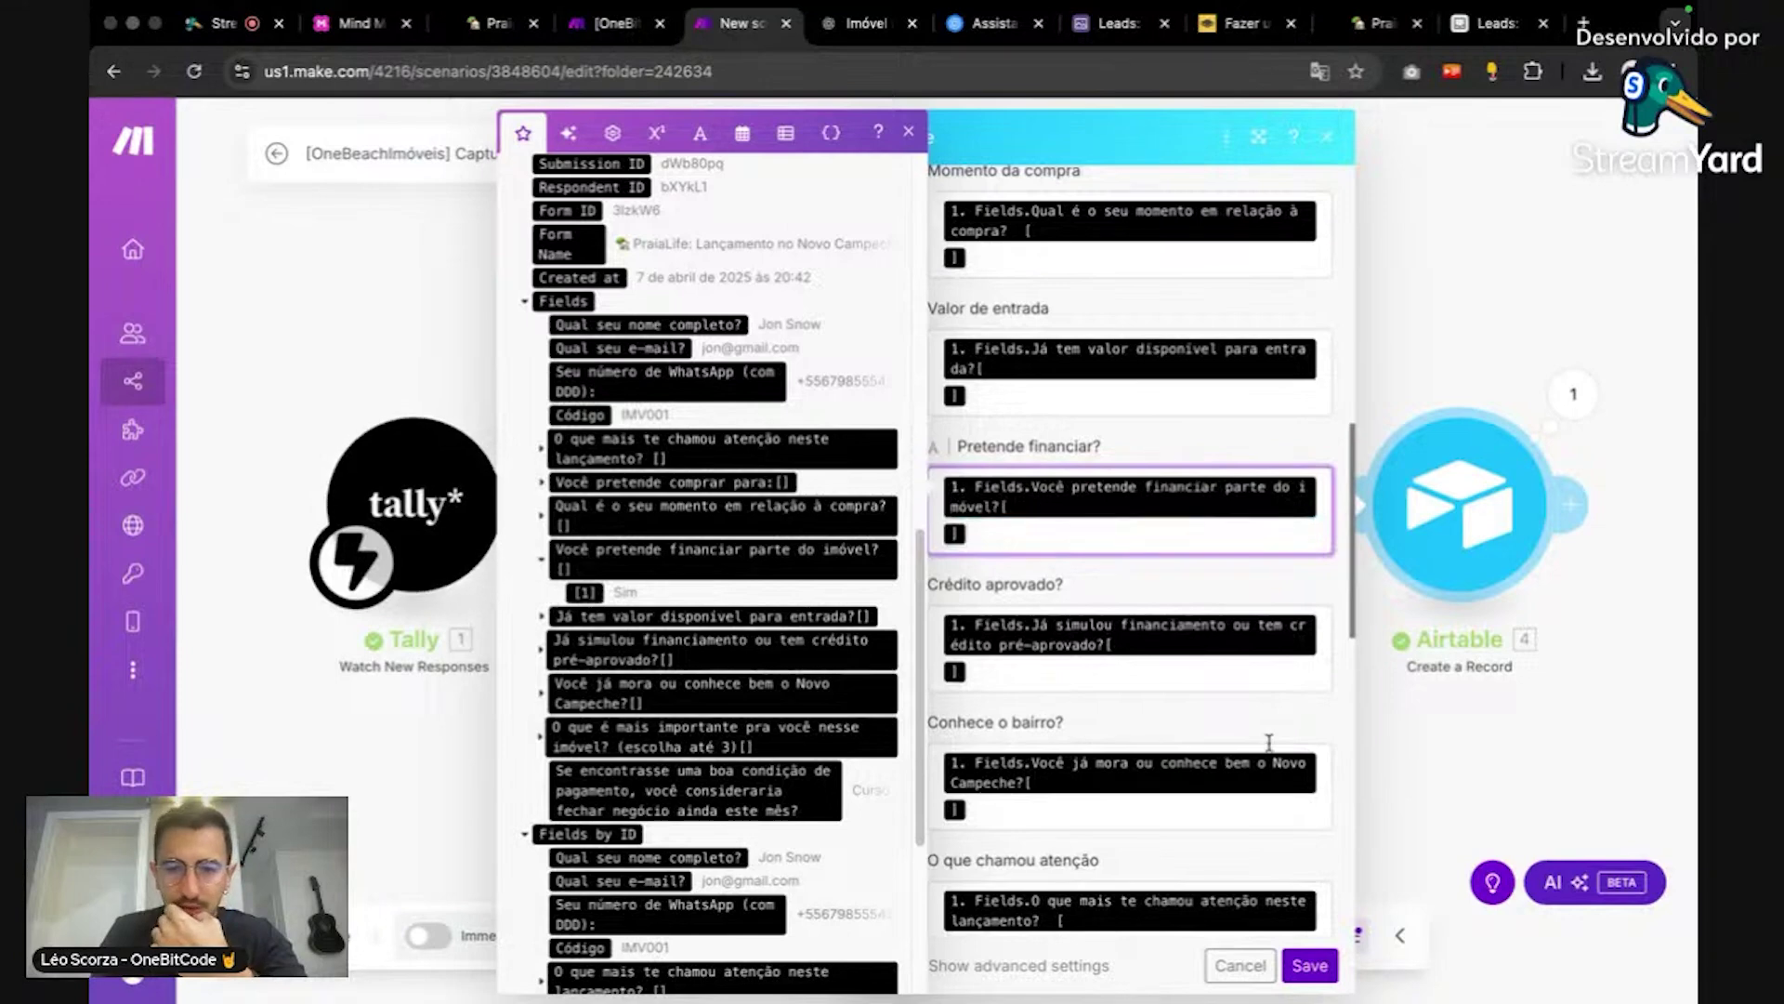
{"action": "left_click", "coordinate": [1218, 570]}
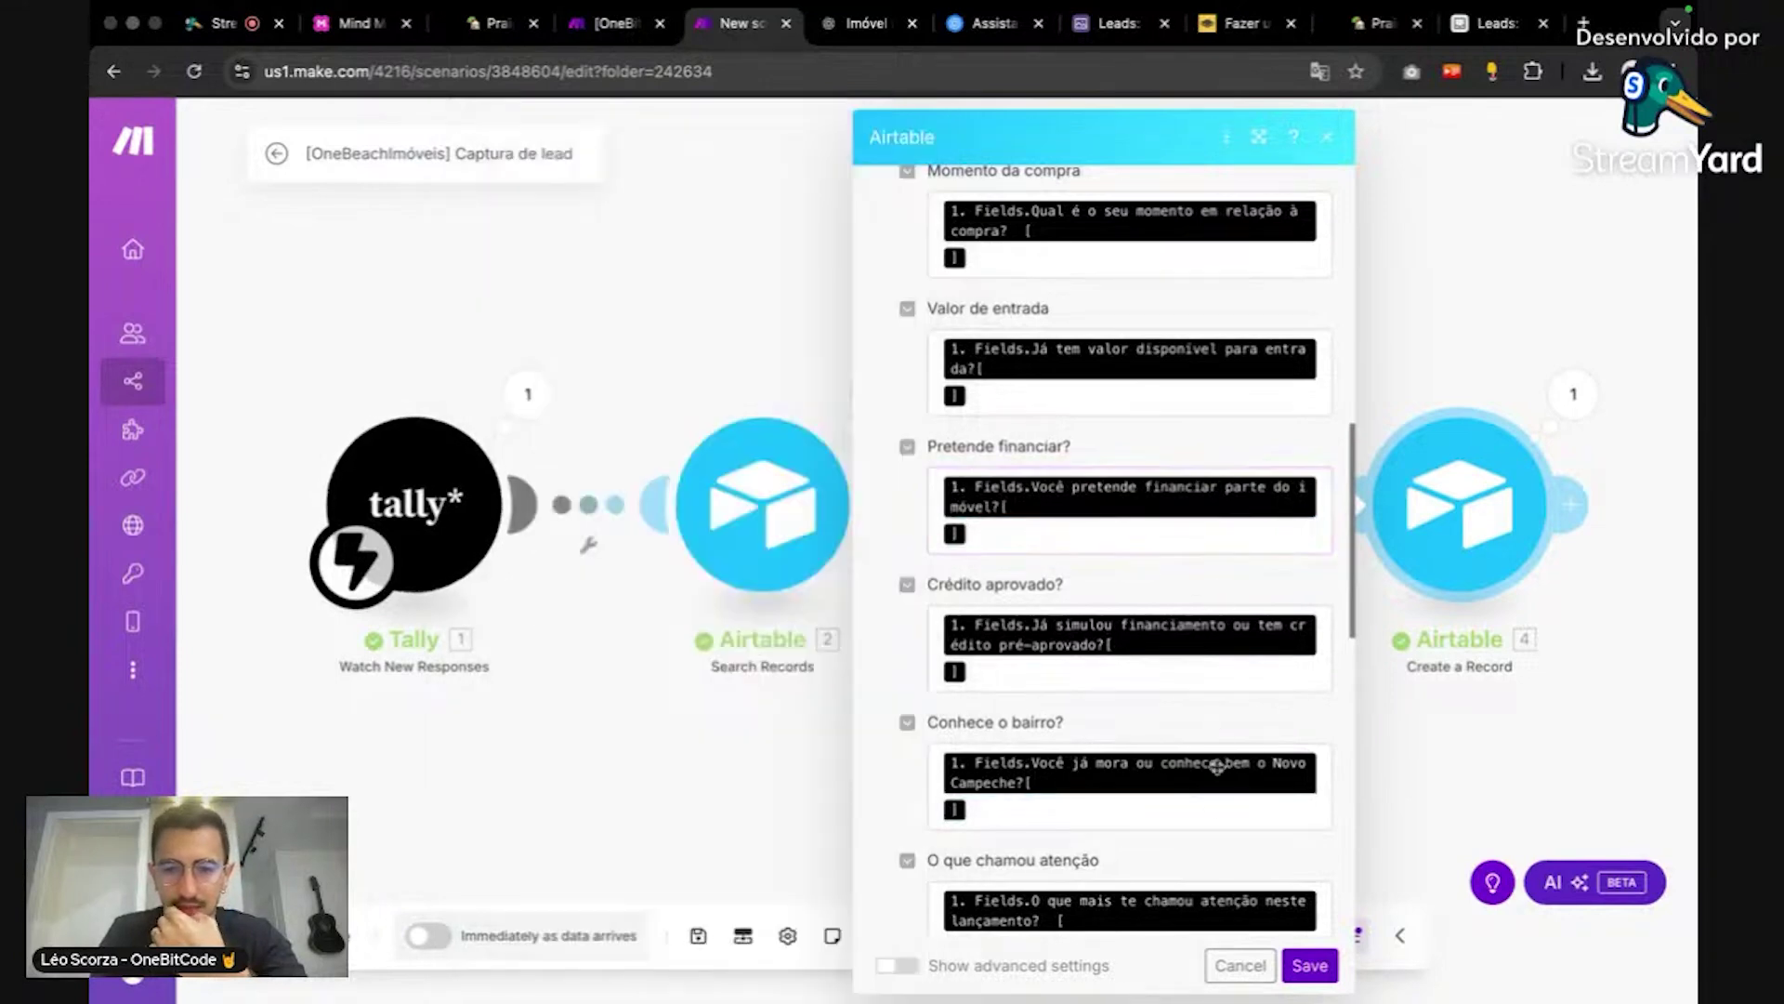
{"action": "left_click", "coordinate": [1309, 965]}
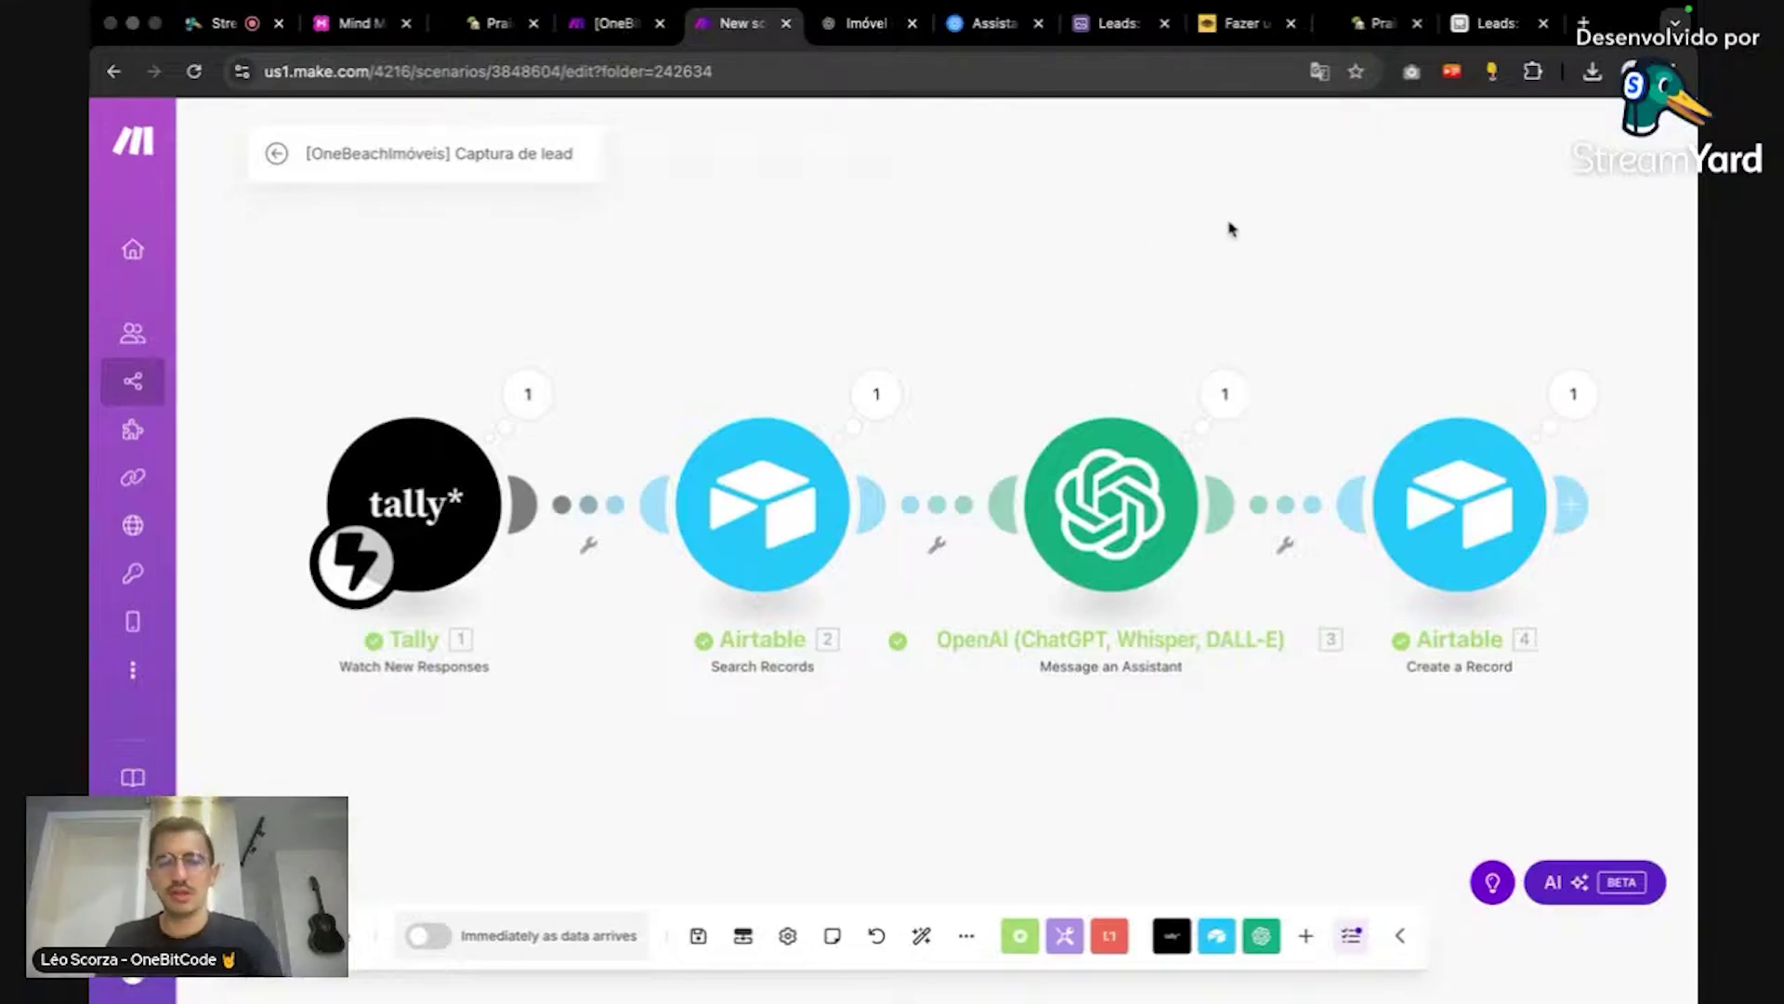
Step: Check the StreamYard broadcast's edit details, then return to the Airtable Leads kanban
{"action": "left_click", "coordinate": [221, 23]}
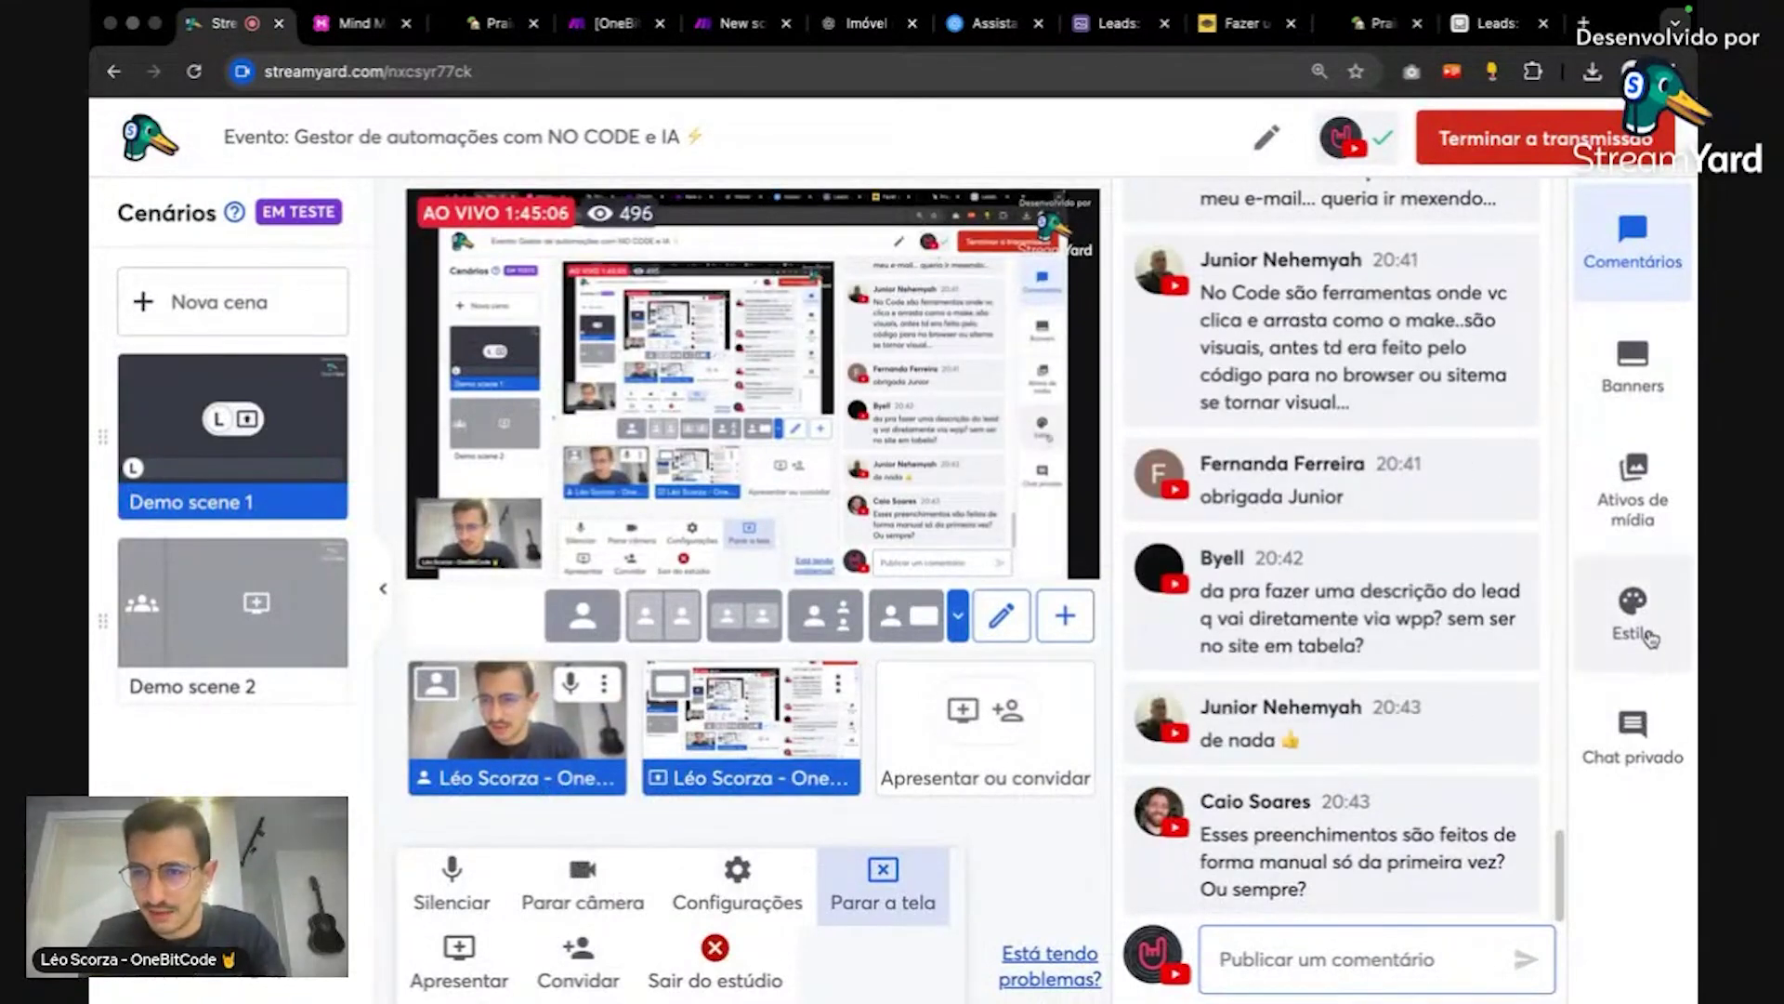
{"action": "left_click", "coordinate": [1265, 142]}
{"action": "left_click", "coordinate": [1239, 227]}
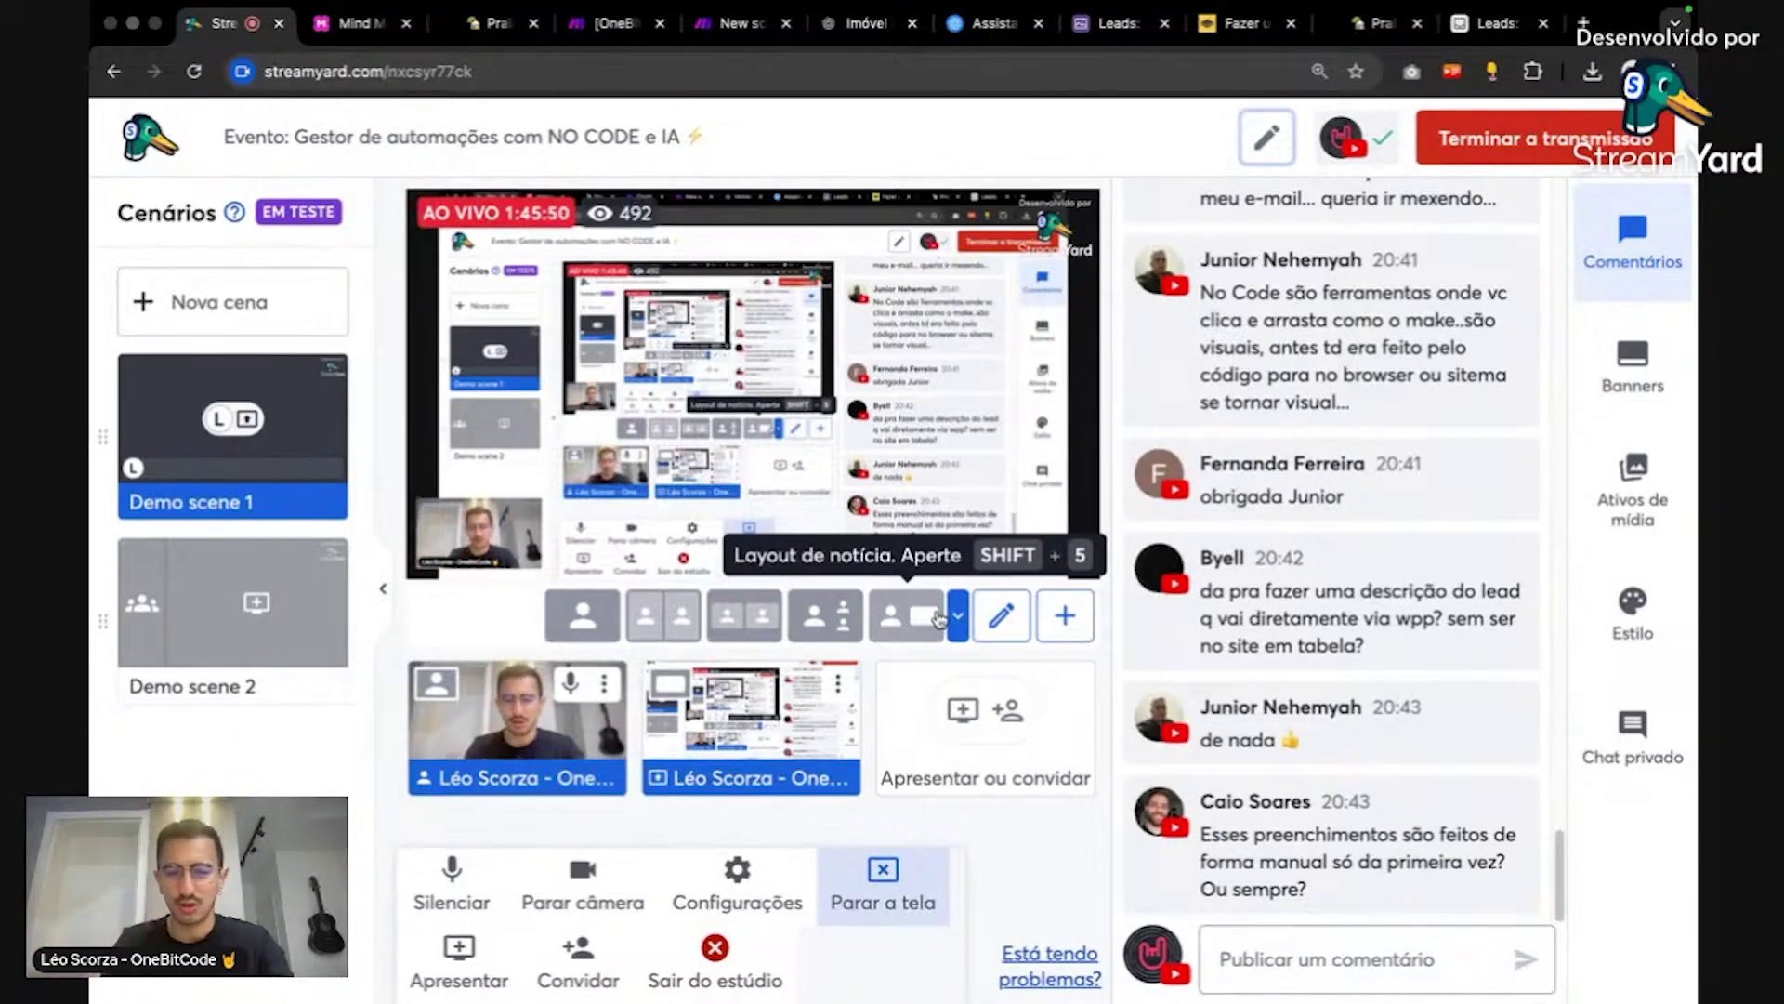
{"action": "left_click", "coordinate": [1488, 26]}
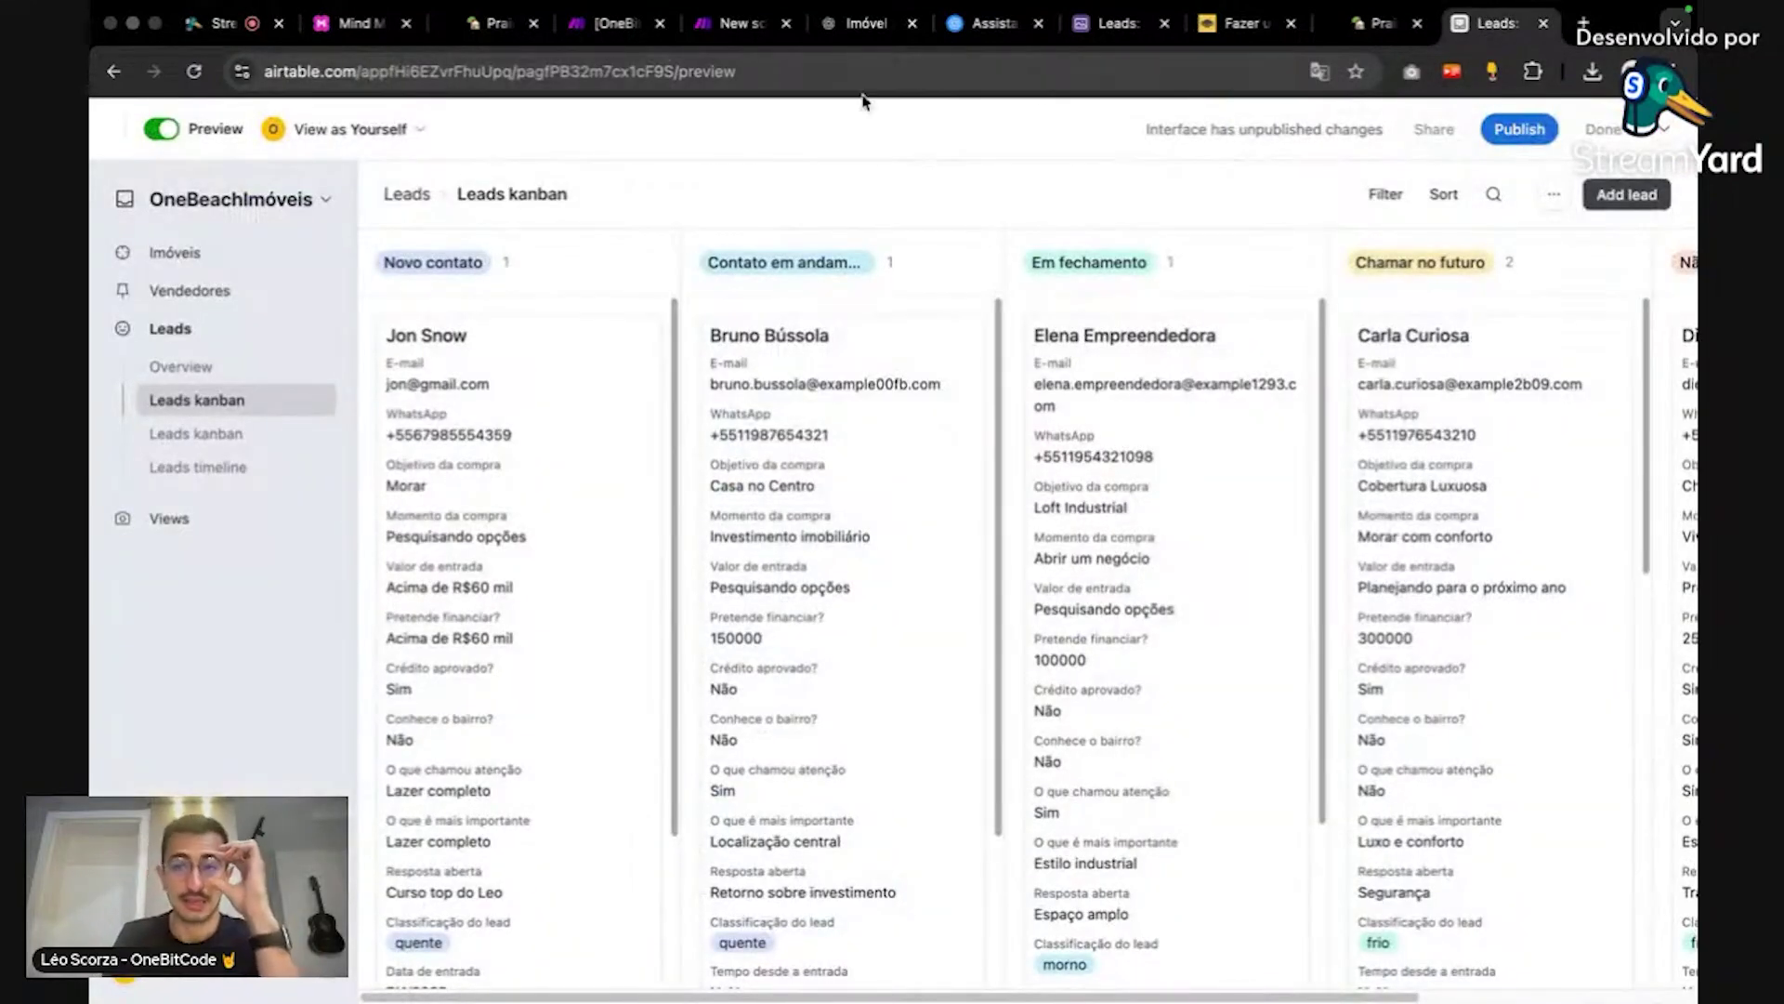
Step: Leave the interface preview and go to the base's Automations page
{"action": "left_click", "coordinate": [158, 131]}
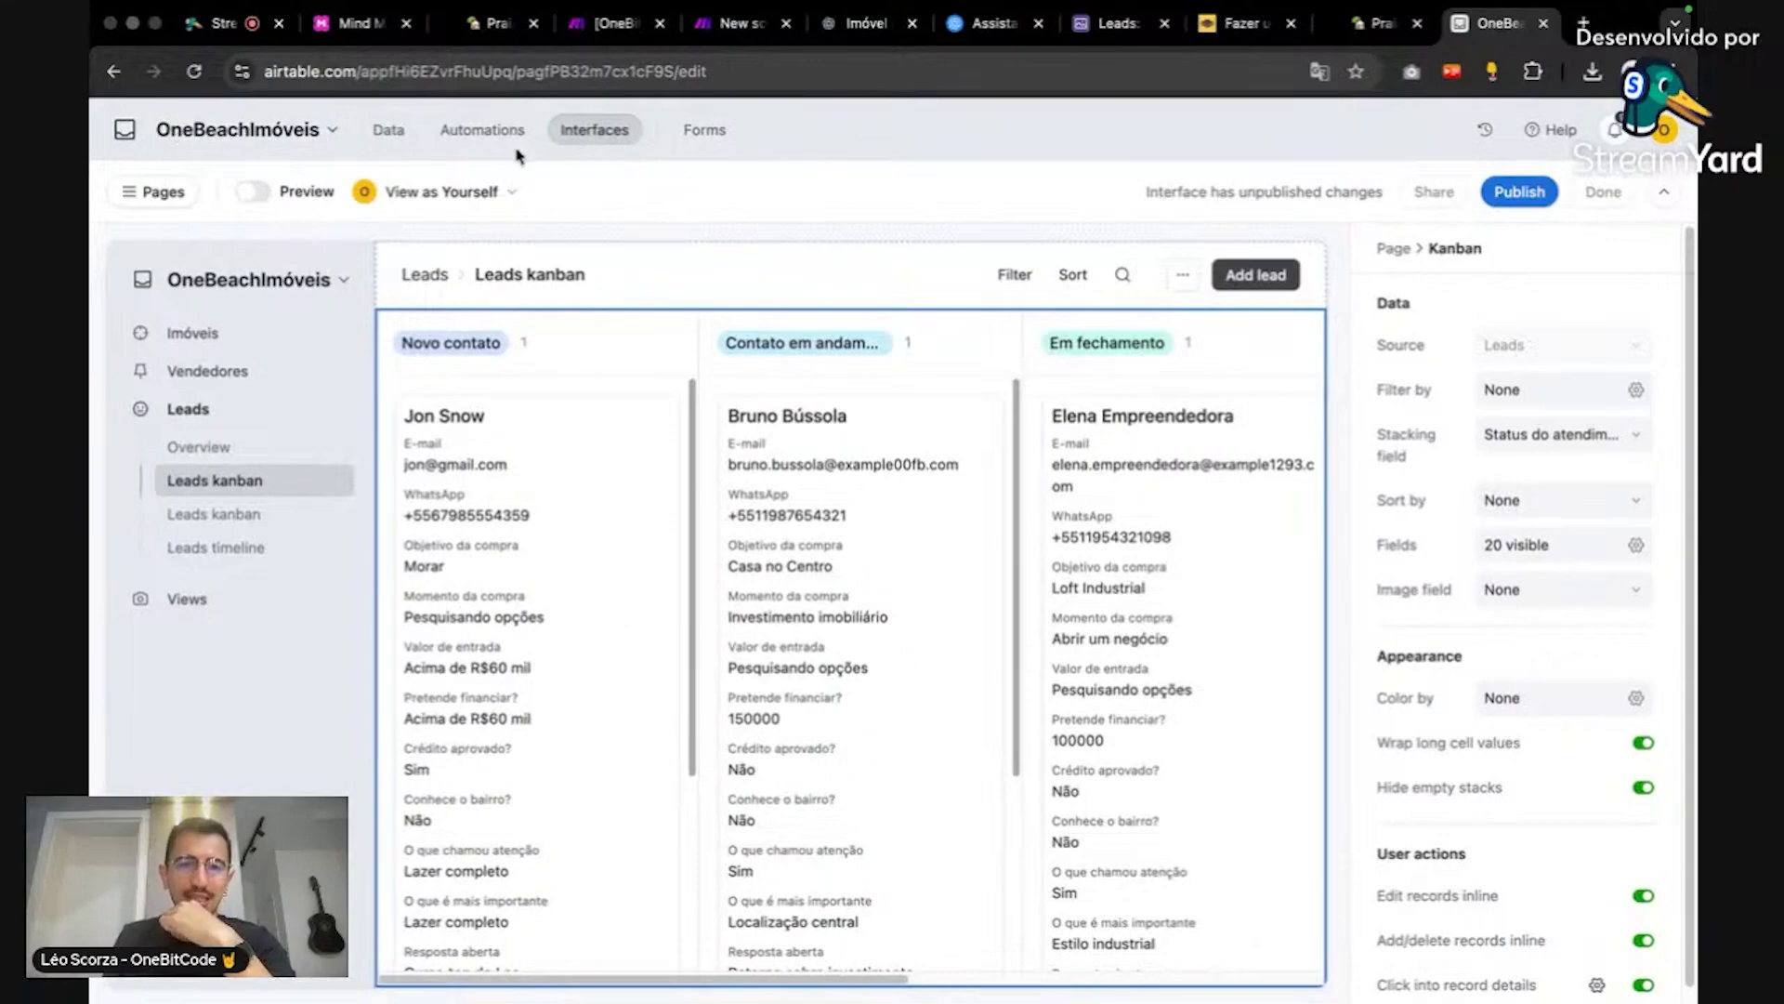
{"action": "left_click", "coordinate": [491, 130]}
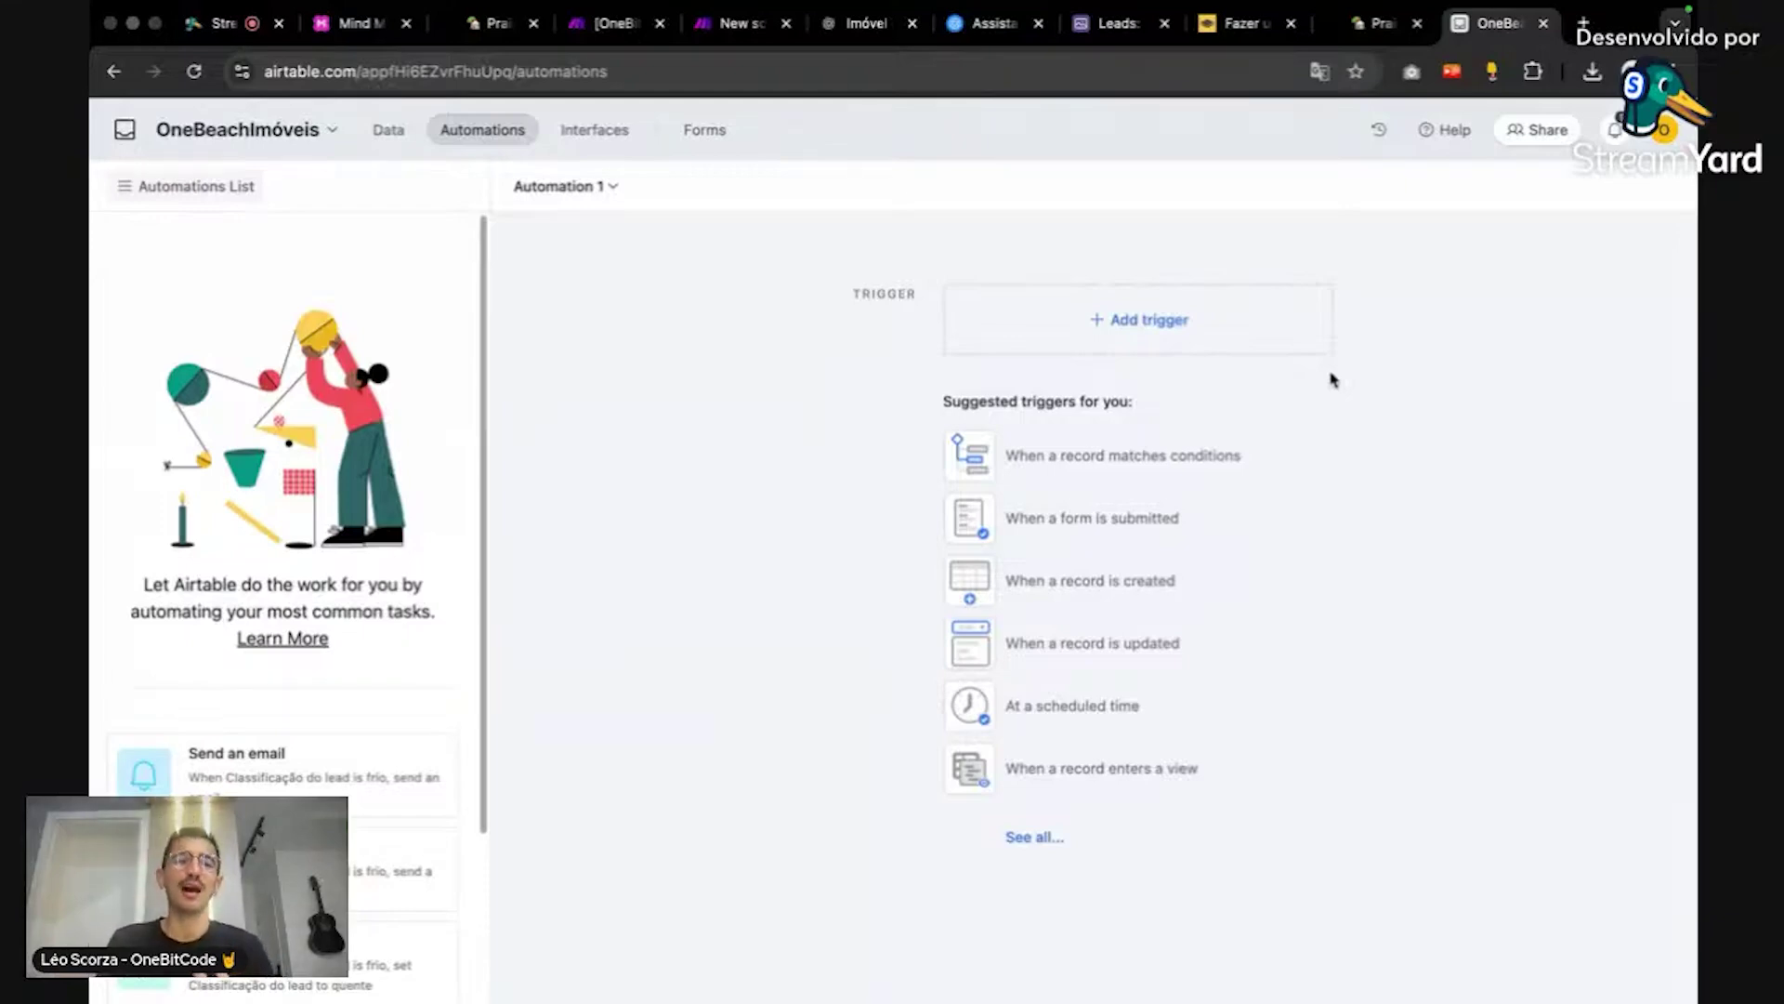
Step: Trigger Automation 1 when a record is created in the Leads table
{"action": "left_click", "coordinate": [1251, 315]}
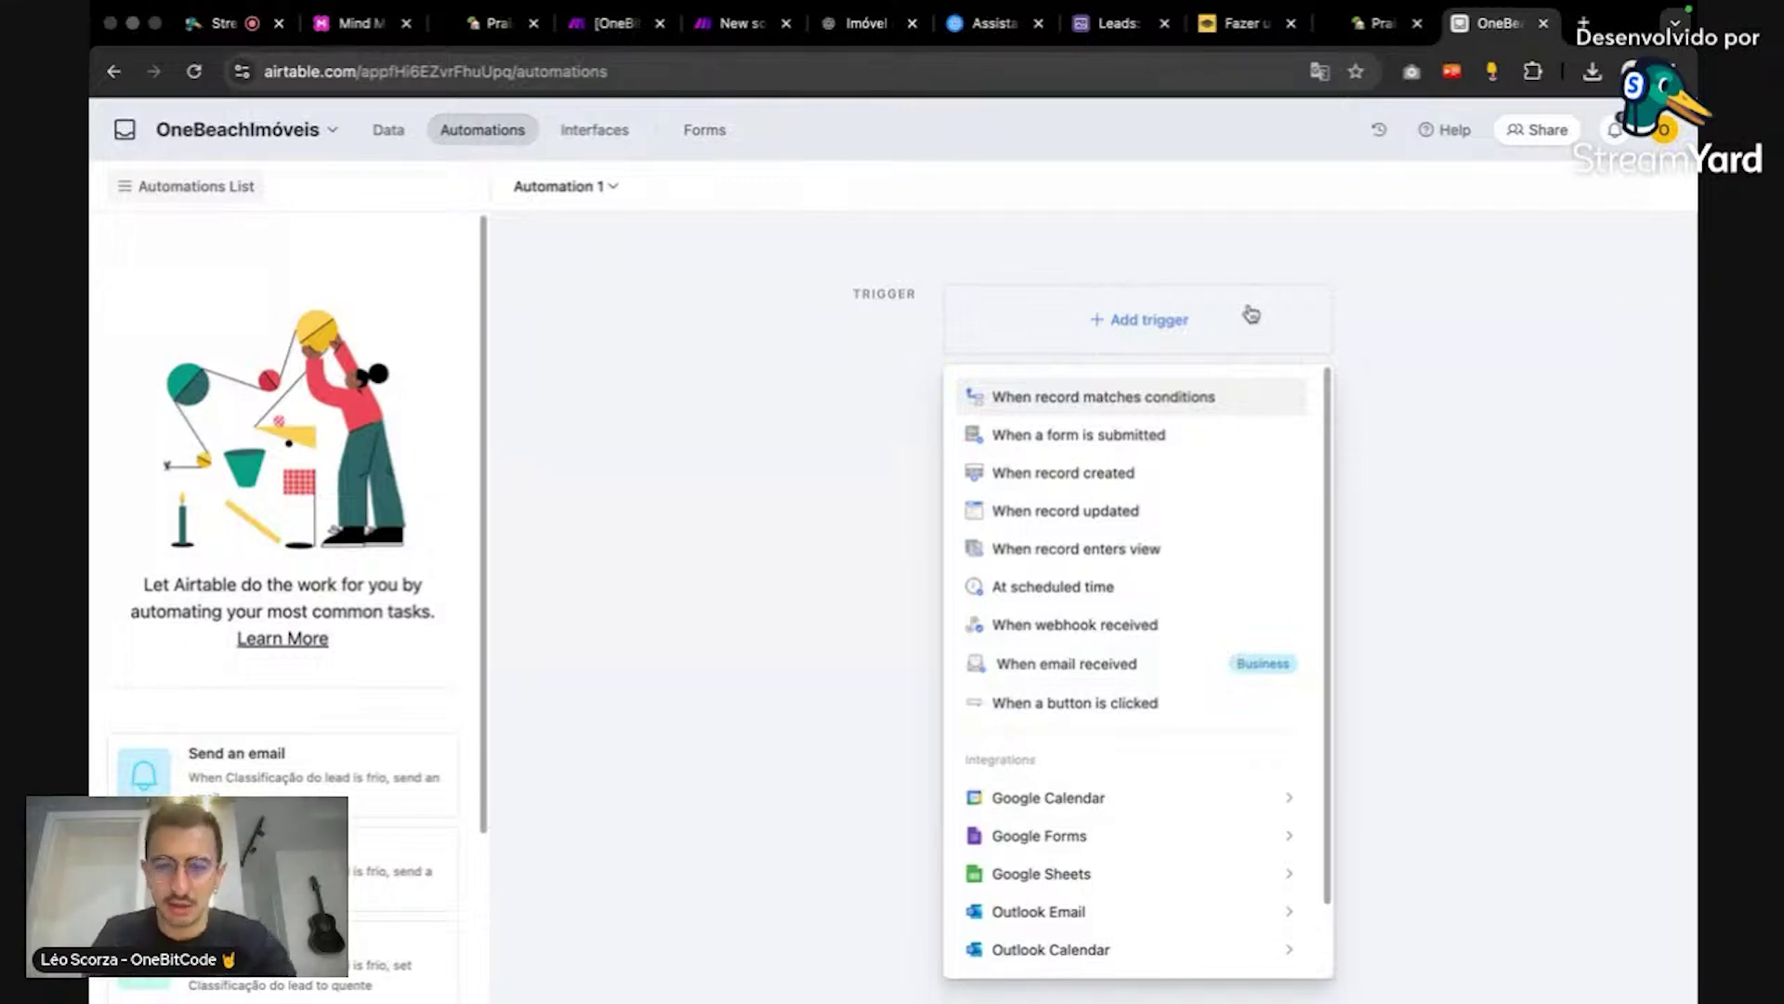
{"action": "left_click", "coordinate": [1223, 489]}
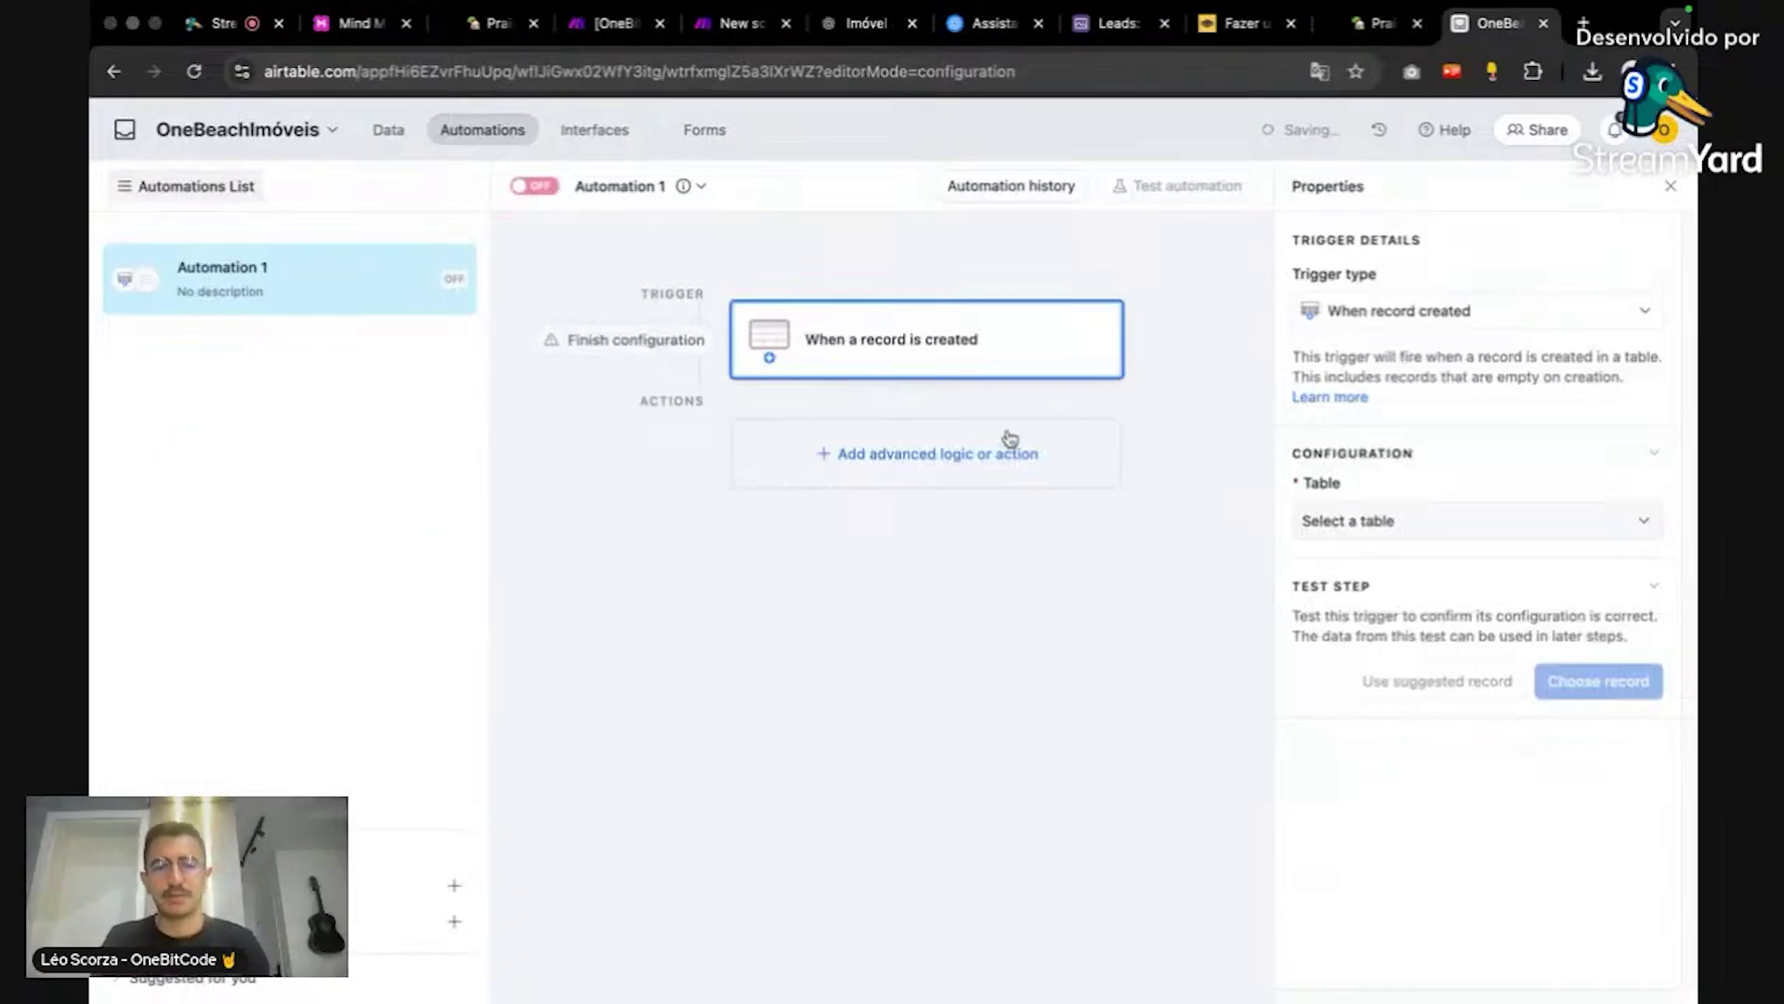
{"action": "left_click", "coordinate": [1402, 521]}
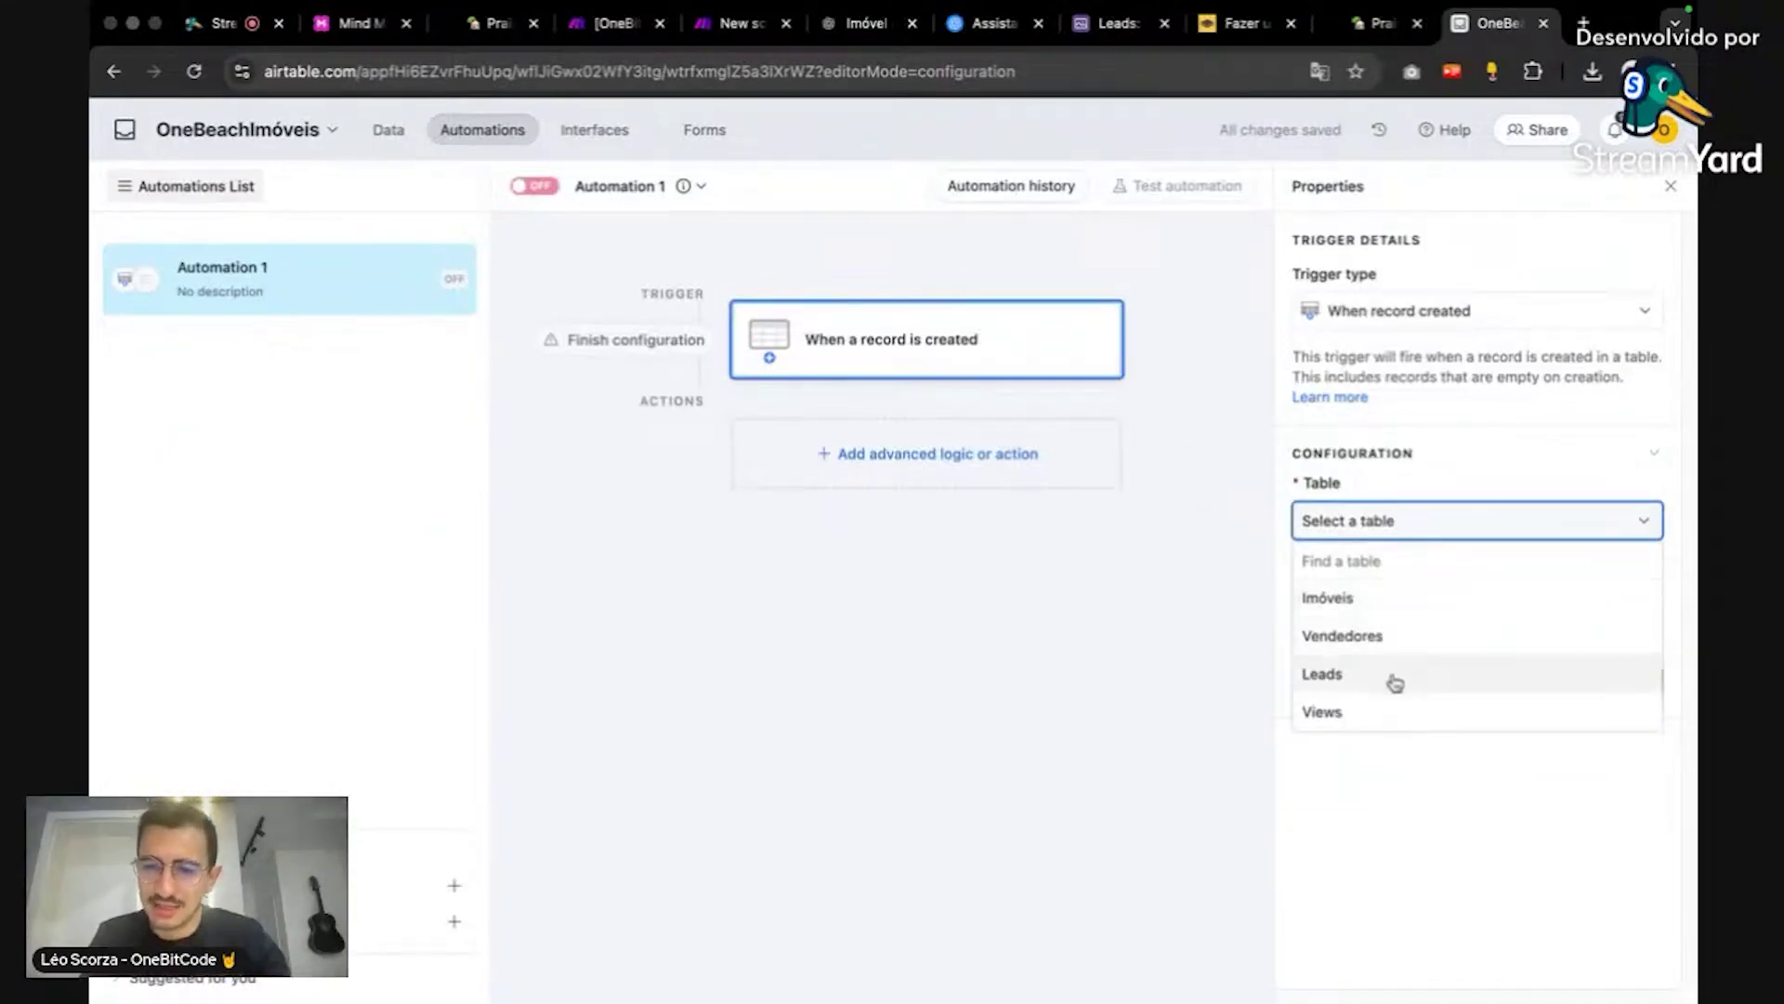
{"action": "left_click", "coordinate": [1391, 676]}
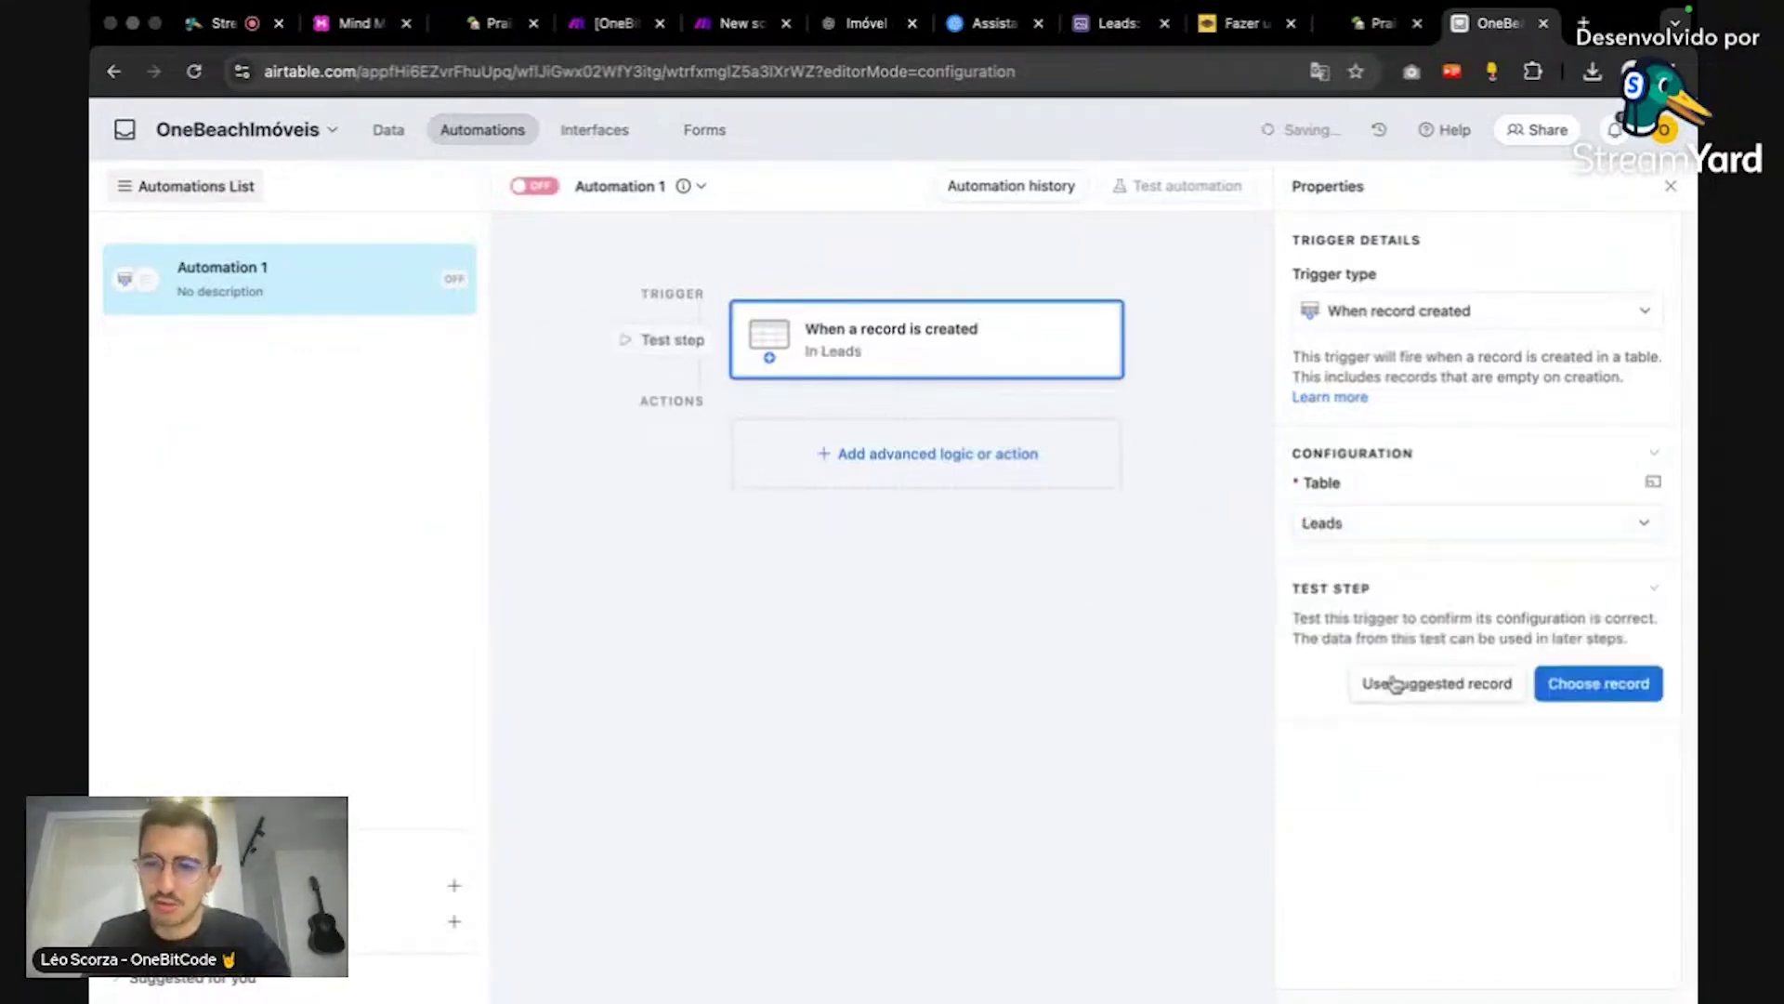
Step: Add a Run script action after the trigger
{"action": "left_click", "coordinate": [1075, 474]}
{"action": "scroll", "coordinate": [1019, 723], "scroll_direction": "down", "scroll_amount": 3}
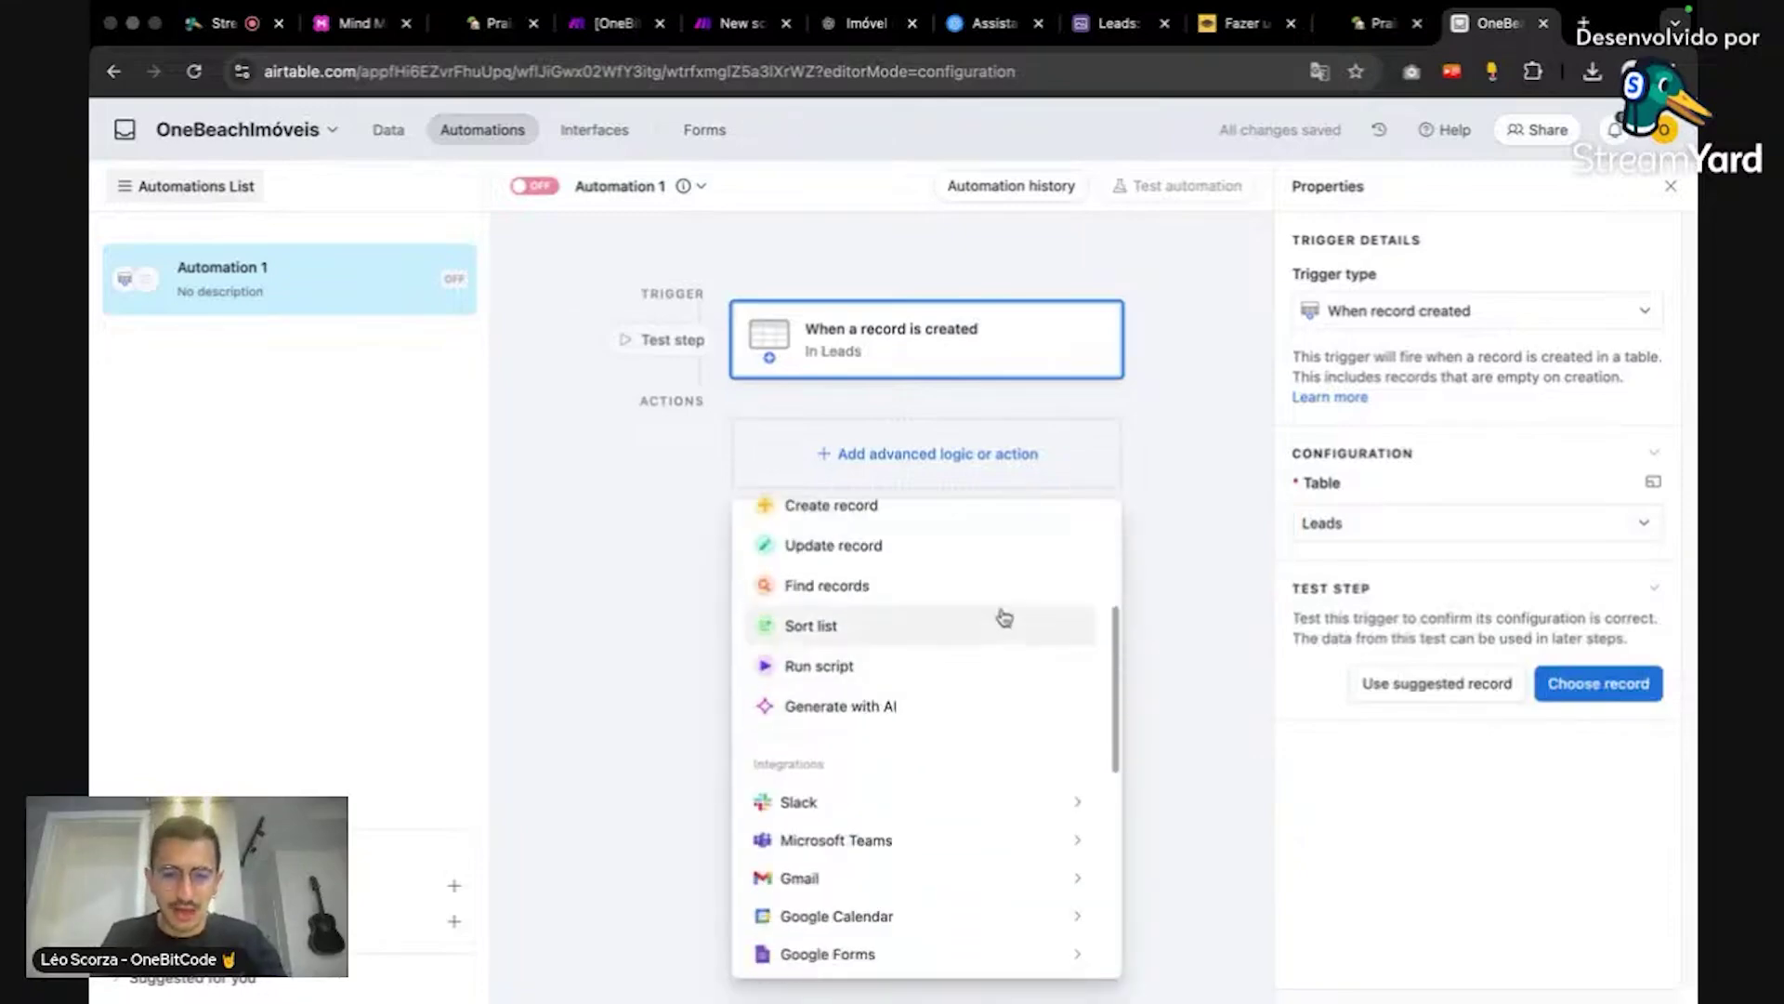
{"action": "left_click", "coordinate": [997, 665]}
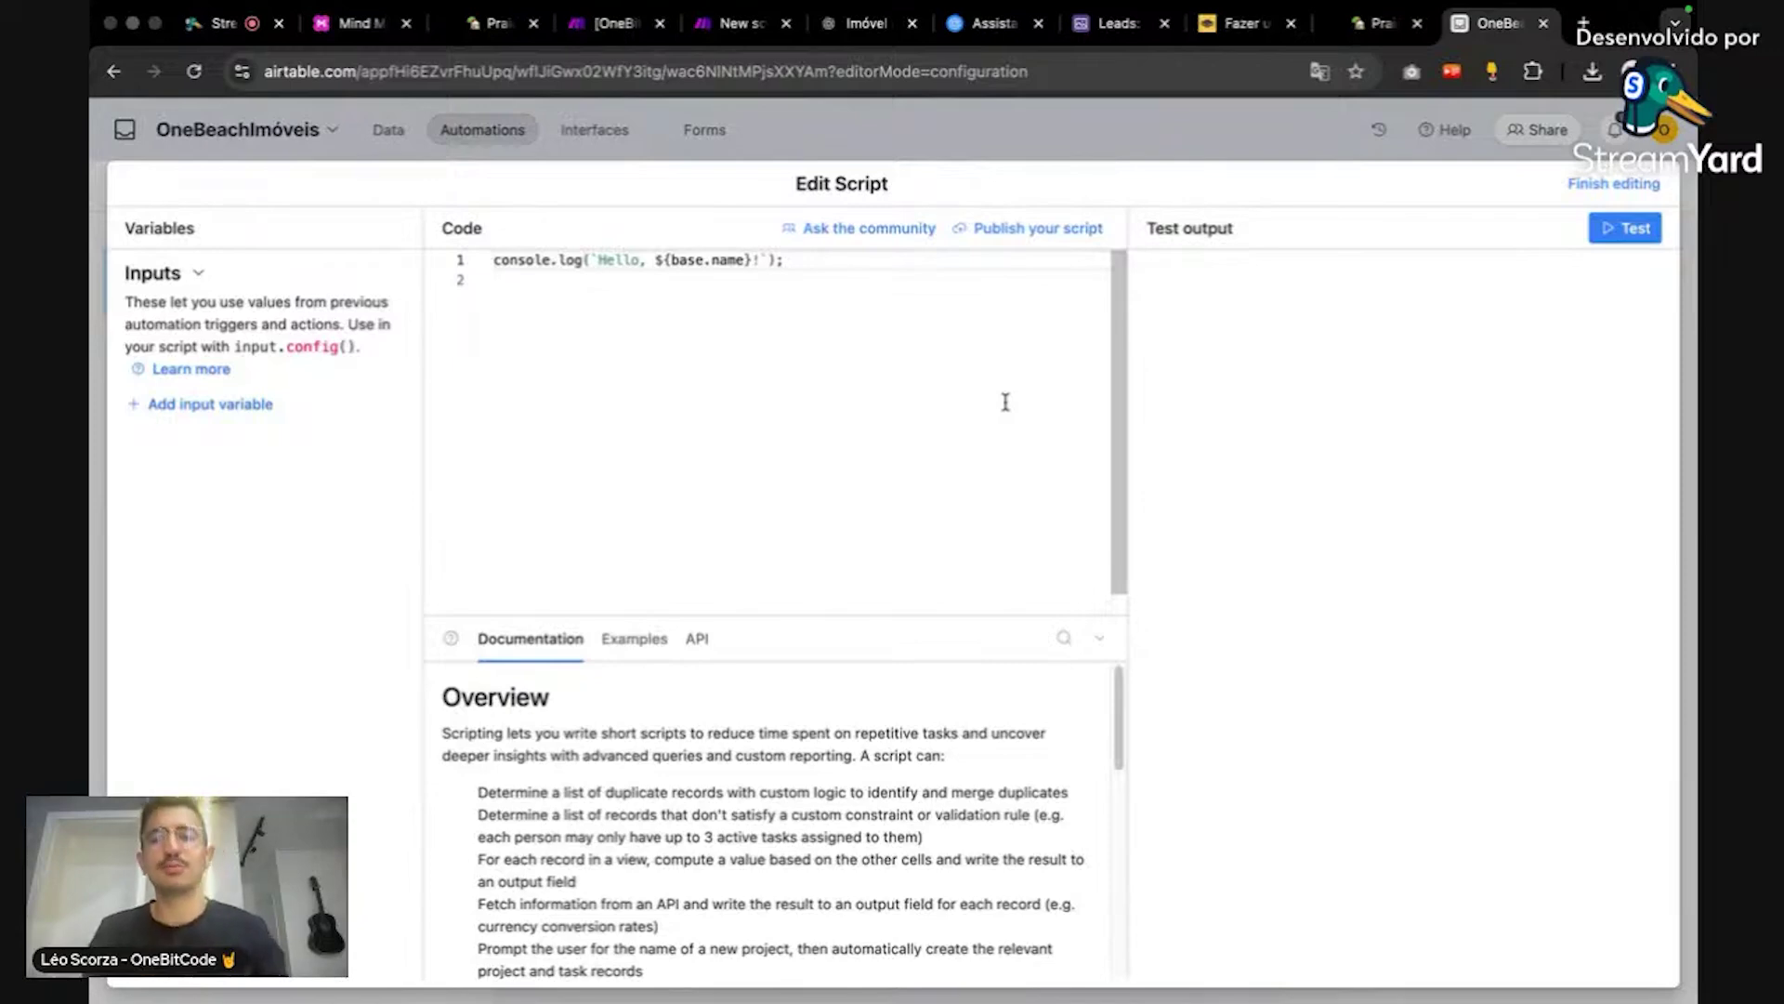
Step: Open the script editor and copy the 'Script final' round-robin code from the Notion guide
{"action": "left_click", "coordinate": [1005, 401]}
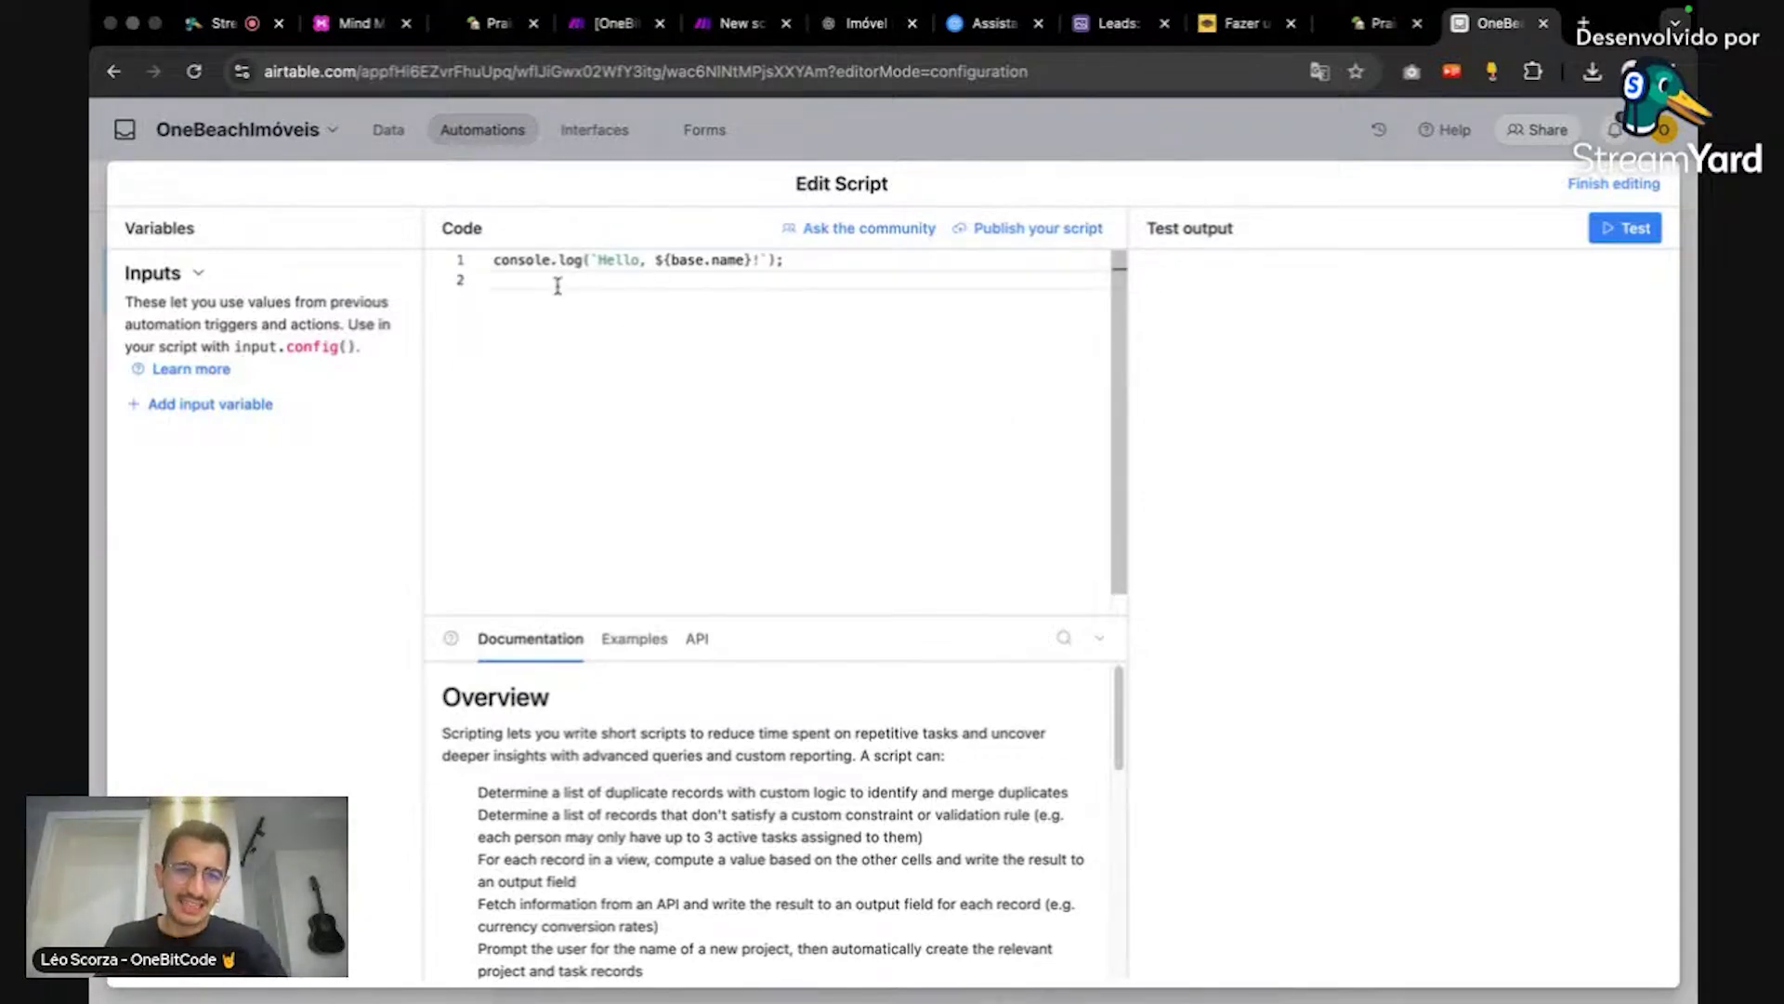
{"action": "key", "text": "super+Tab"}
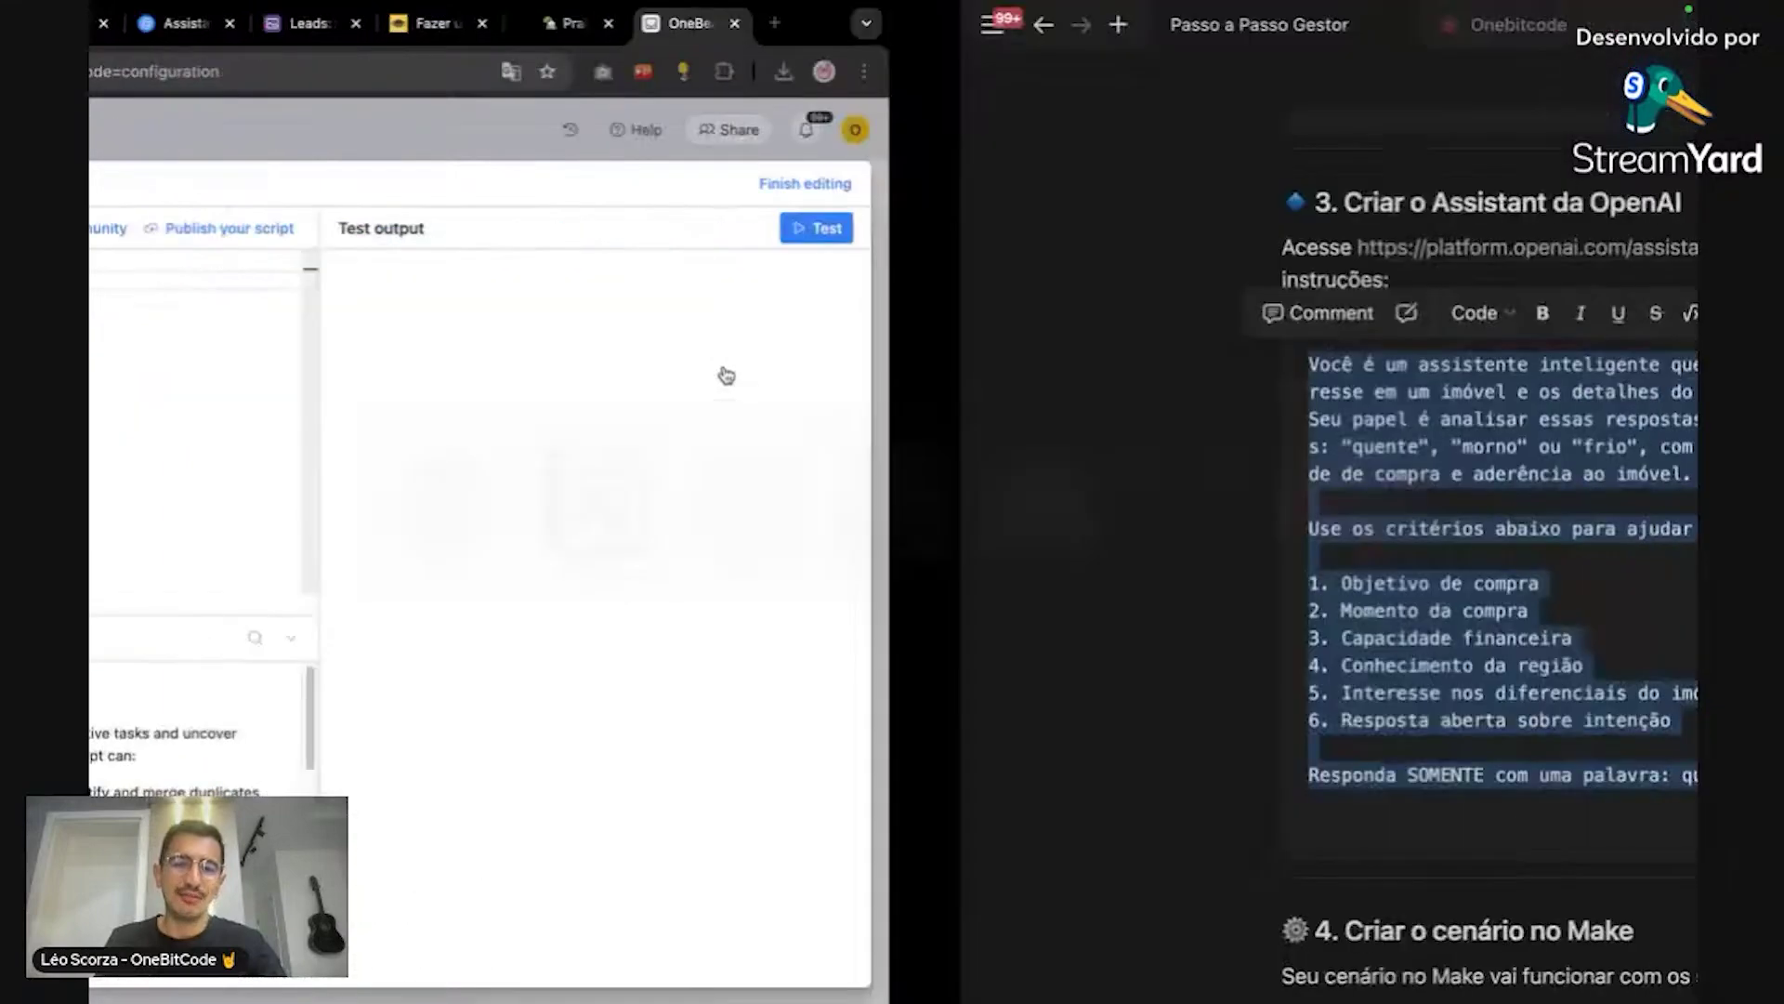
{"action": "scroll", "coordinate": [890, 541], "scroll_direction": "down", "scroll_amount": 20}
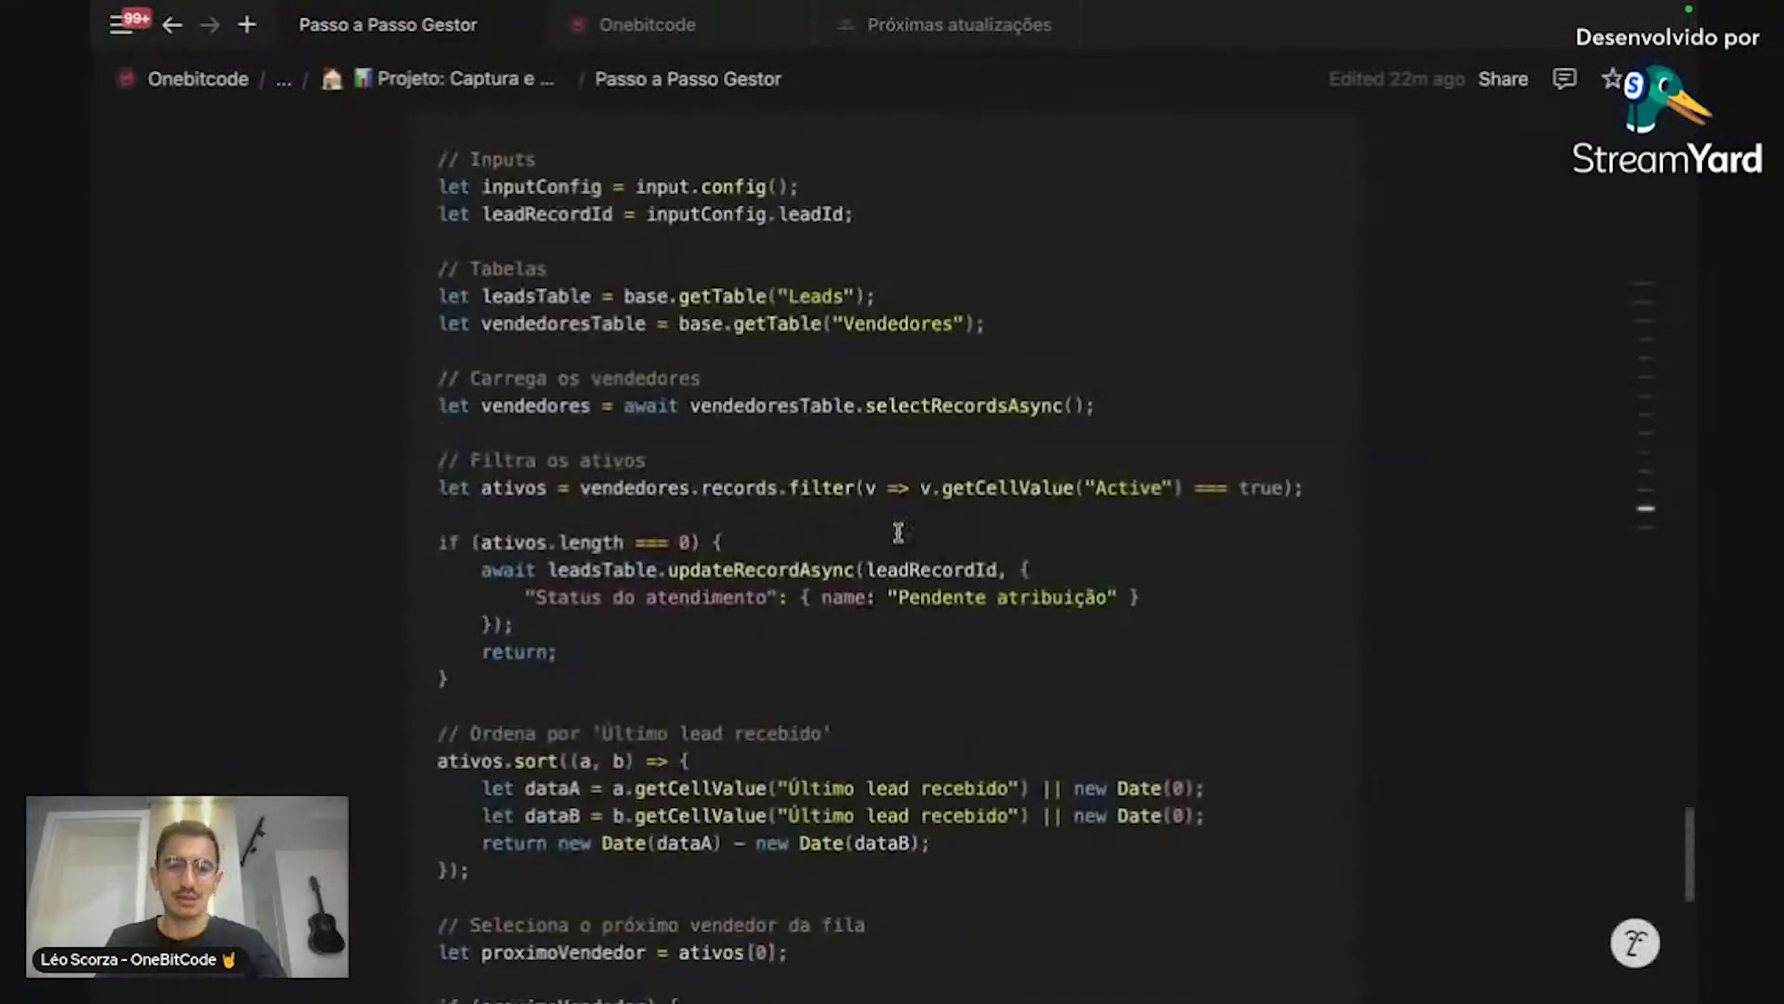
{"action": "scroll", "coordinate": [897, 532], "scroll_direction": "up", "scroll_amount": 8}
{"action": "scroll", "coordinate": [911, 523], "scroll_direction": "down", "scroll_amount": 10}
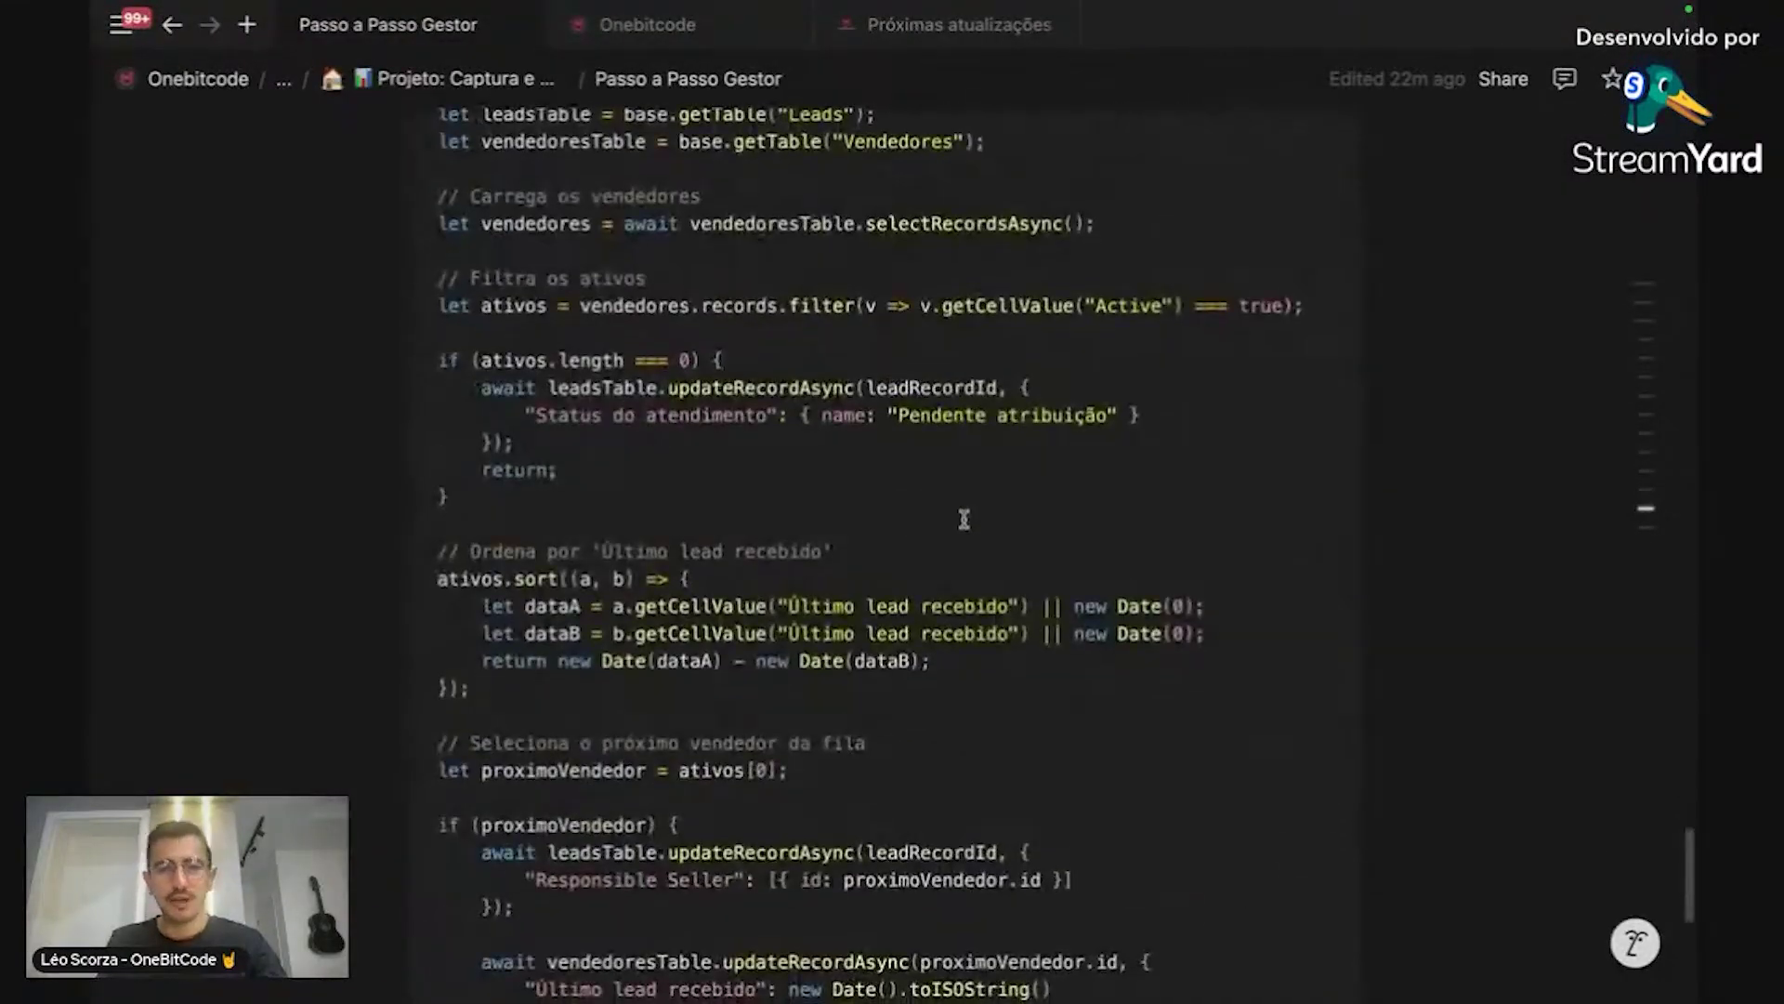
{"action": "scroll", "coordinate": [964, 519], "scroll_direction": "up", "scroll_amount": 3}
{"action": "left_click", "coordinate": [1199, 239]}
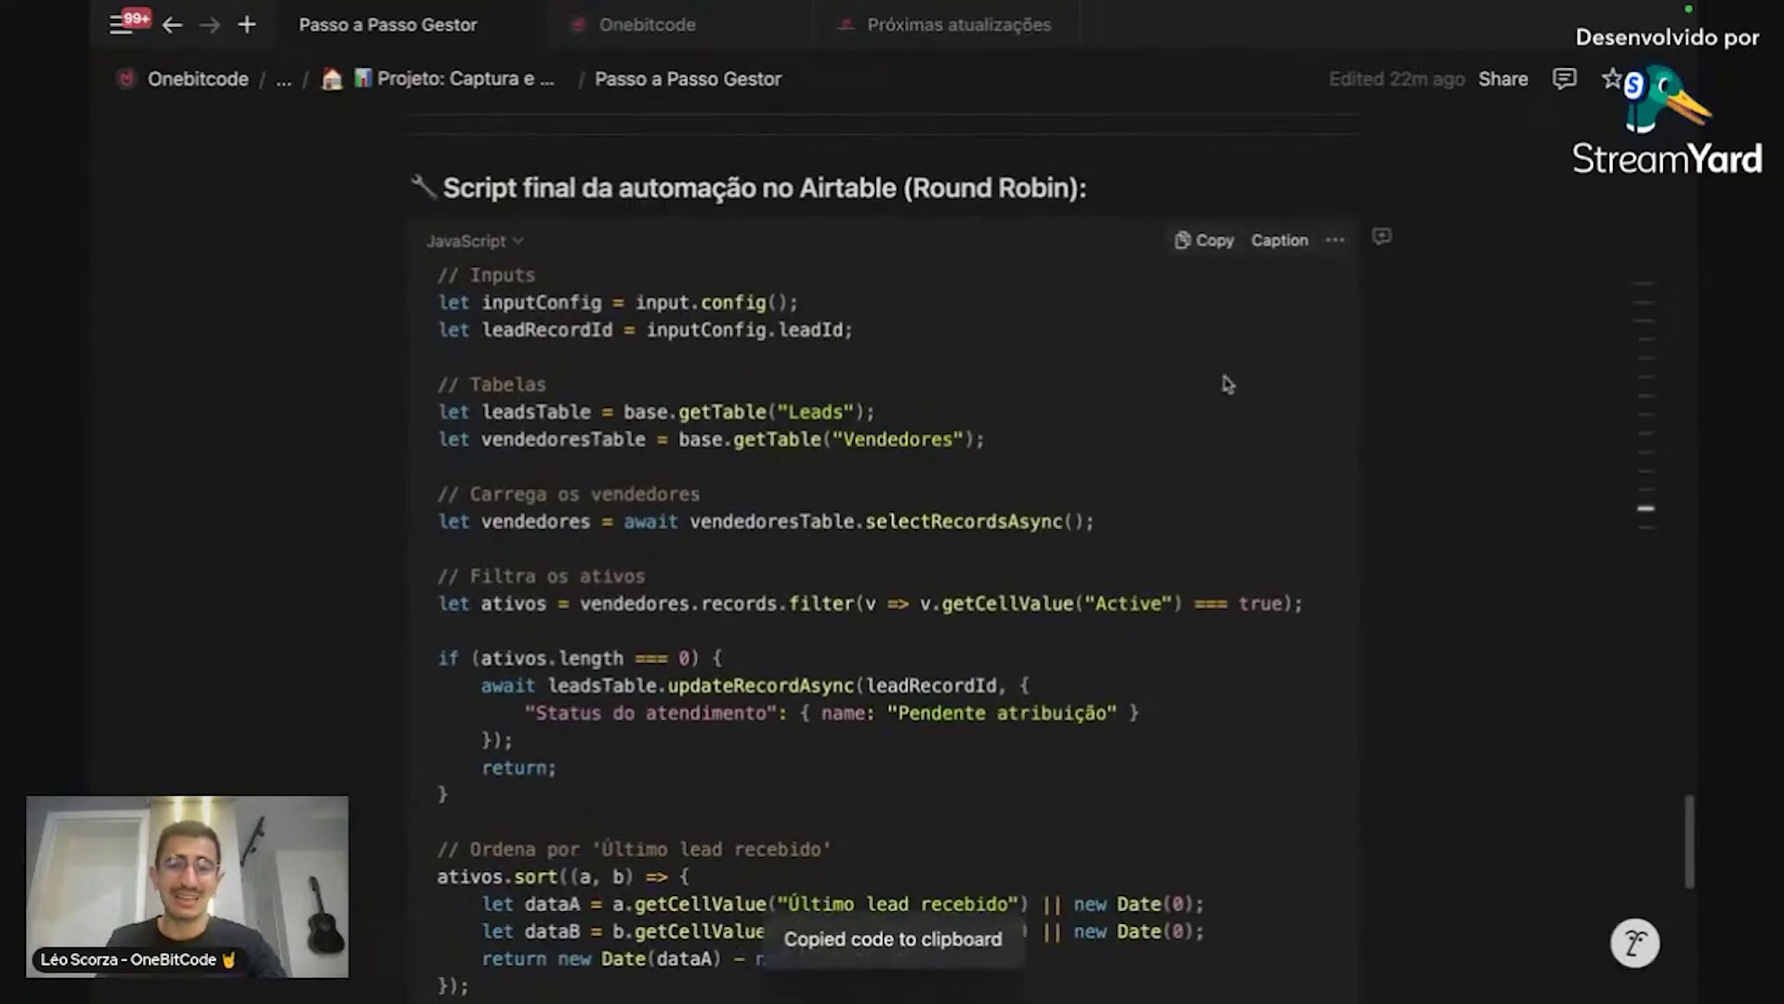
Step: Paste the round-robin script over the placeholder code and reset page zoom to 100%
{"action": "key", "text": "super+Tab"}
{"action": "key", "text": "ctrl+a"}
{"action": "key", "text": "ctrl+v"}
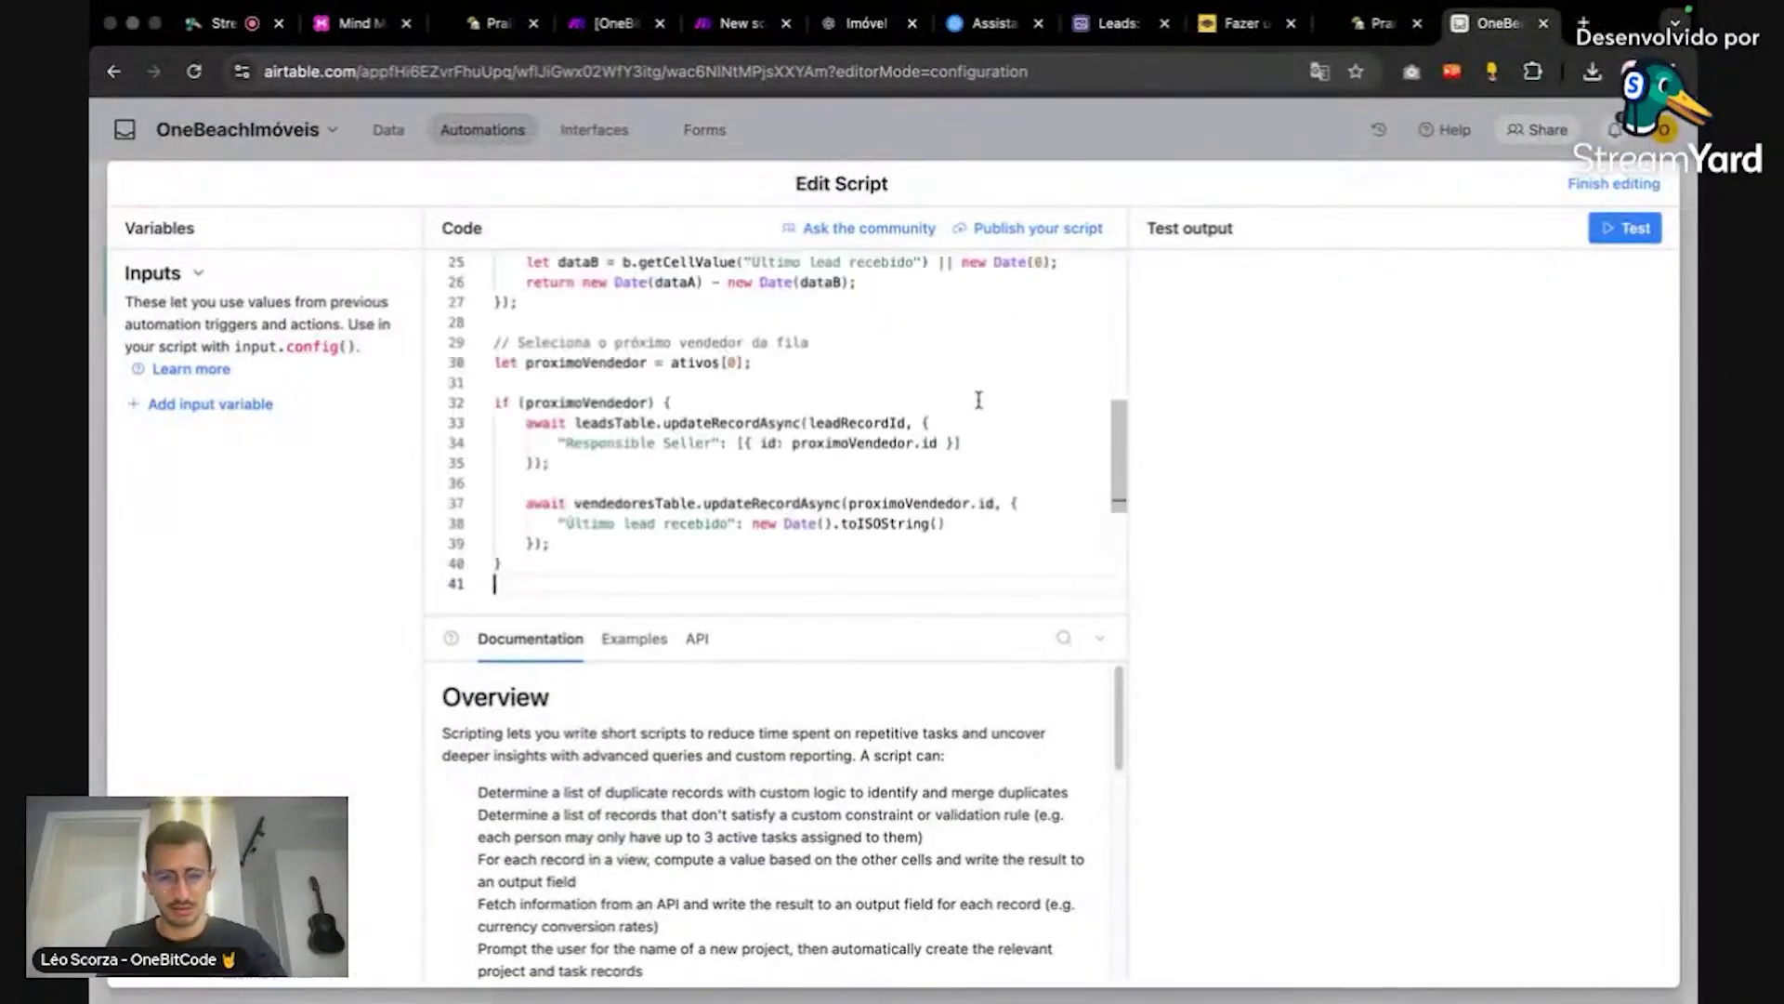
{"action": "scroll", "coordinate": [979, 398], "scroll_direction": "up", "scroll_amount": 2}
{"action": "scroll", "coordinate": [979, 397], "scroll_direction": "up", "scroll_amount": 4}
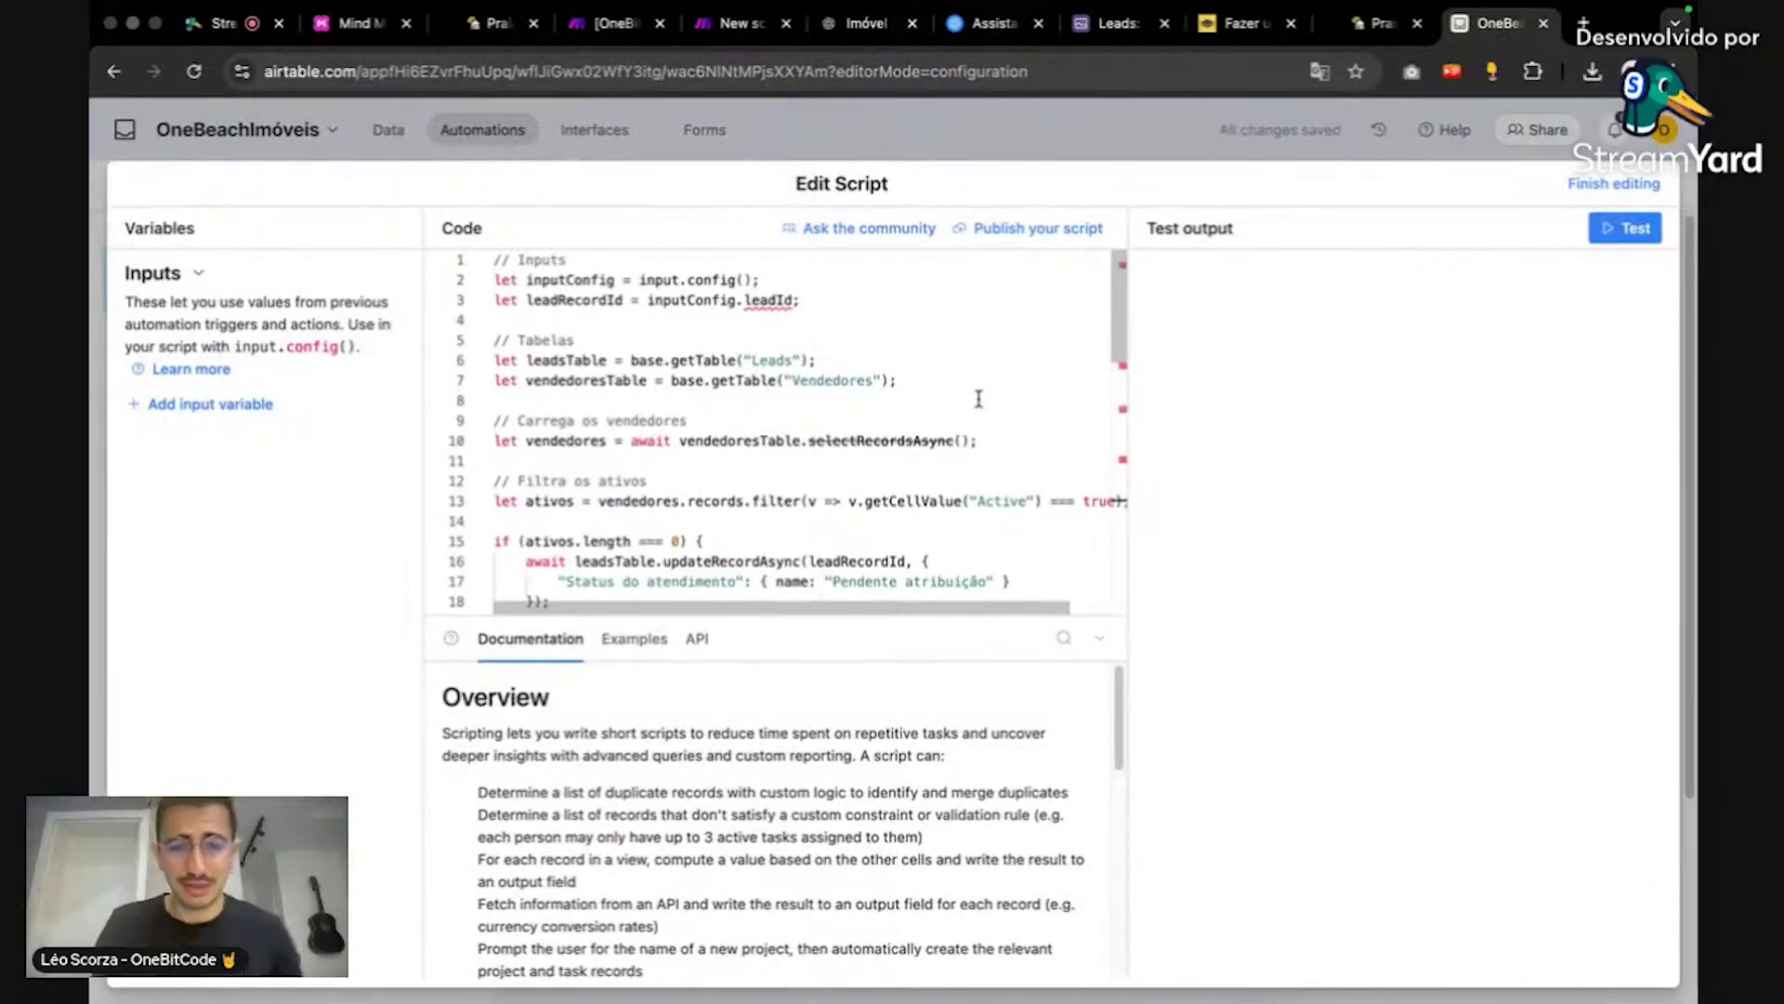
{"action": "key", "text": "super+equal"}
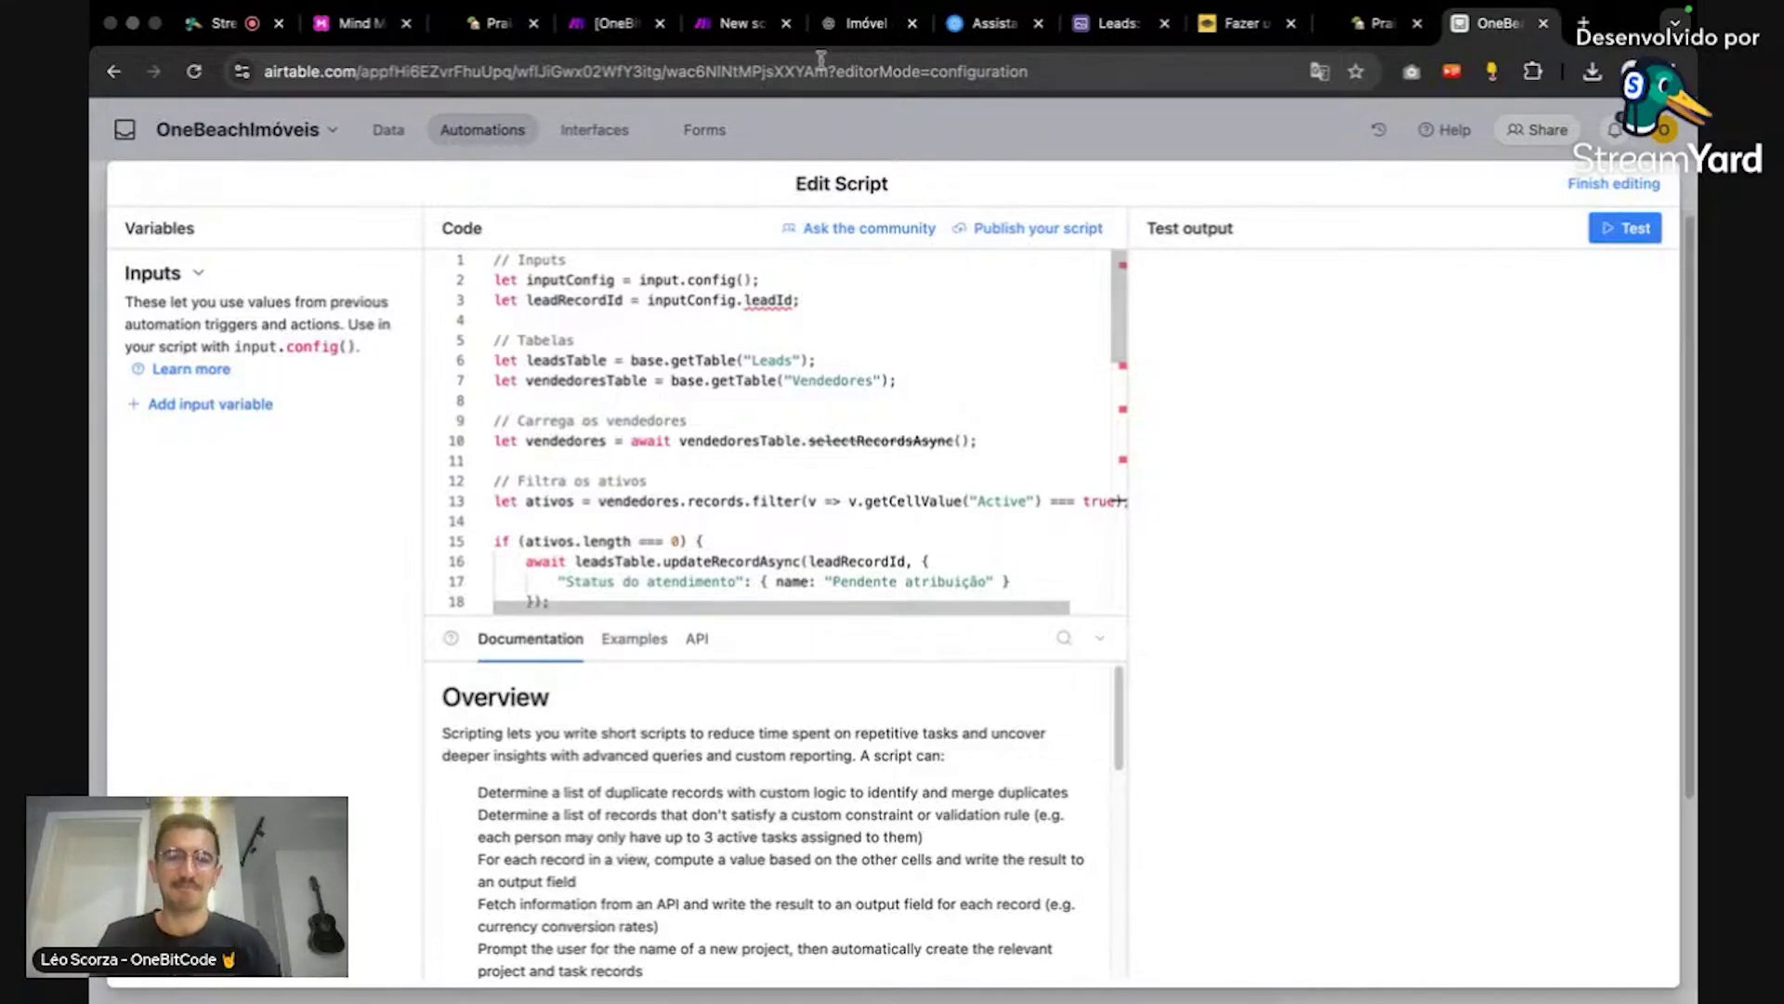
Step: Start a ChatGPT message describing the Airtable base with tables vendedores, leads and imóveis
{"action": "left_click", "coordinate": [864, 22]}
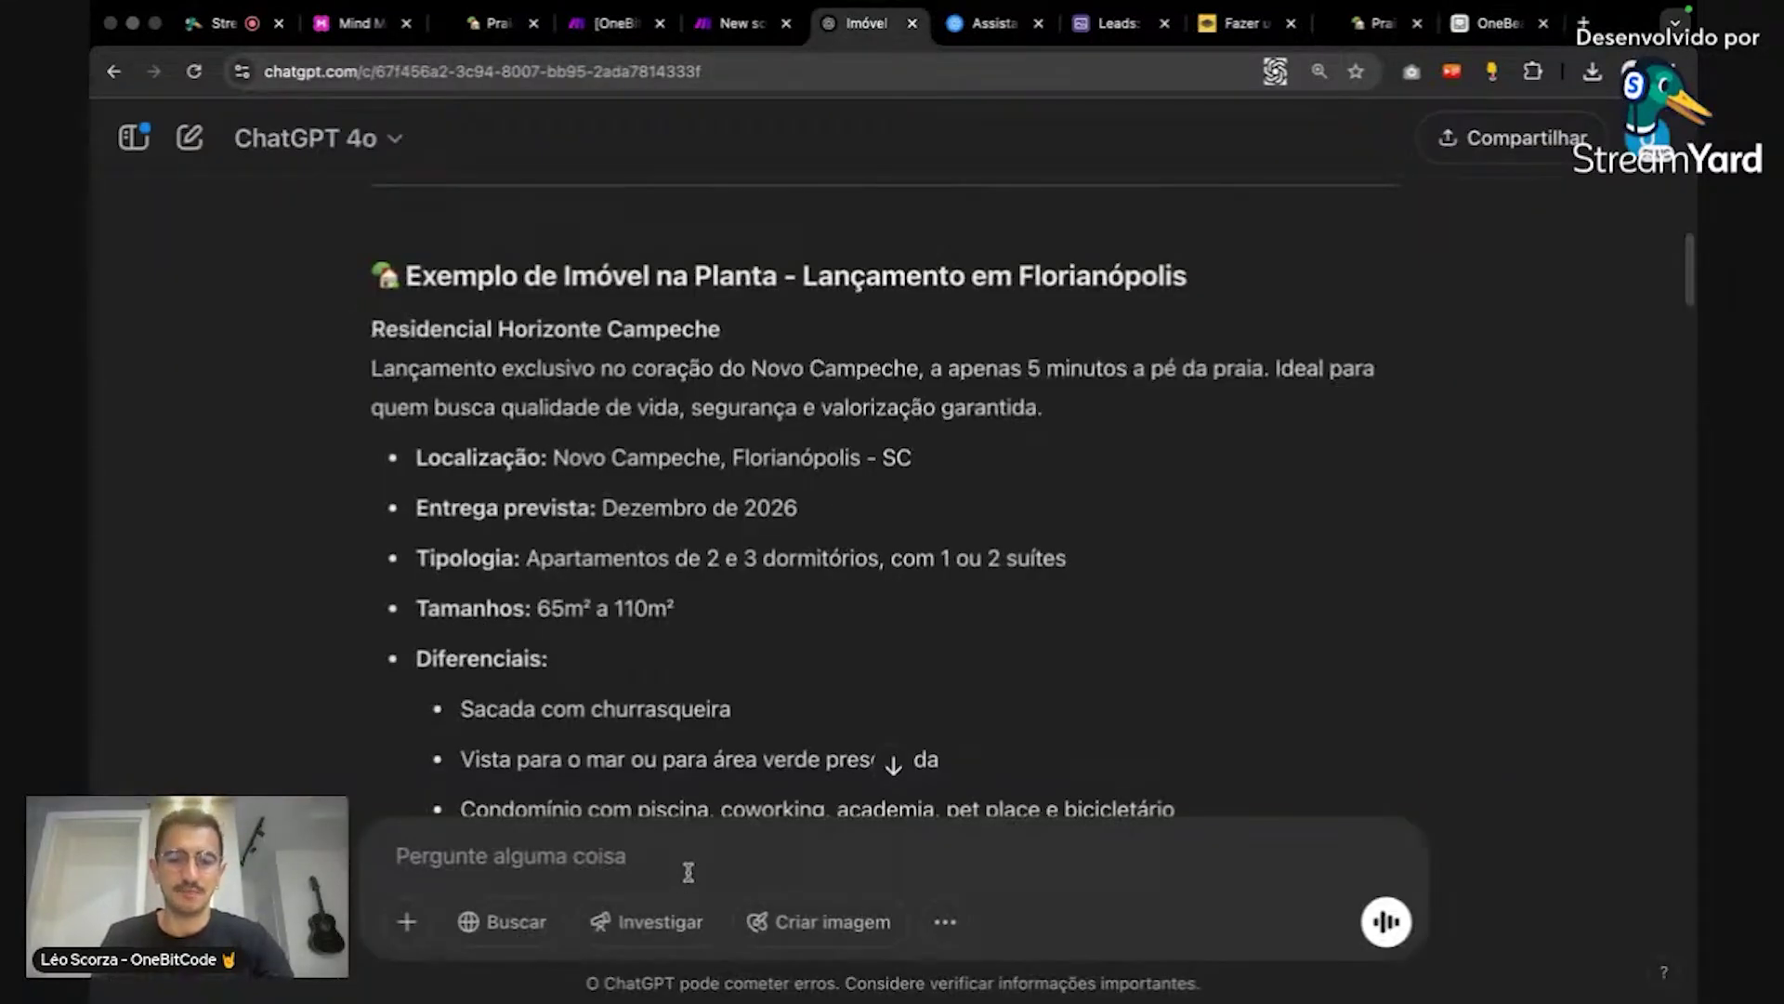
{"action": "left_click", "coordinate": [709, 846]}
{"action": "type", "text": "eucr"}
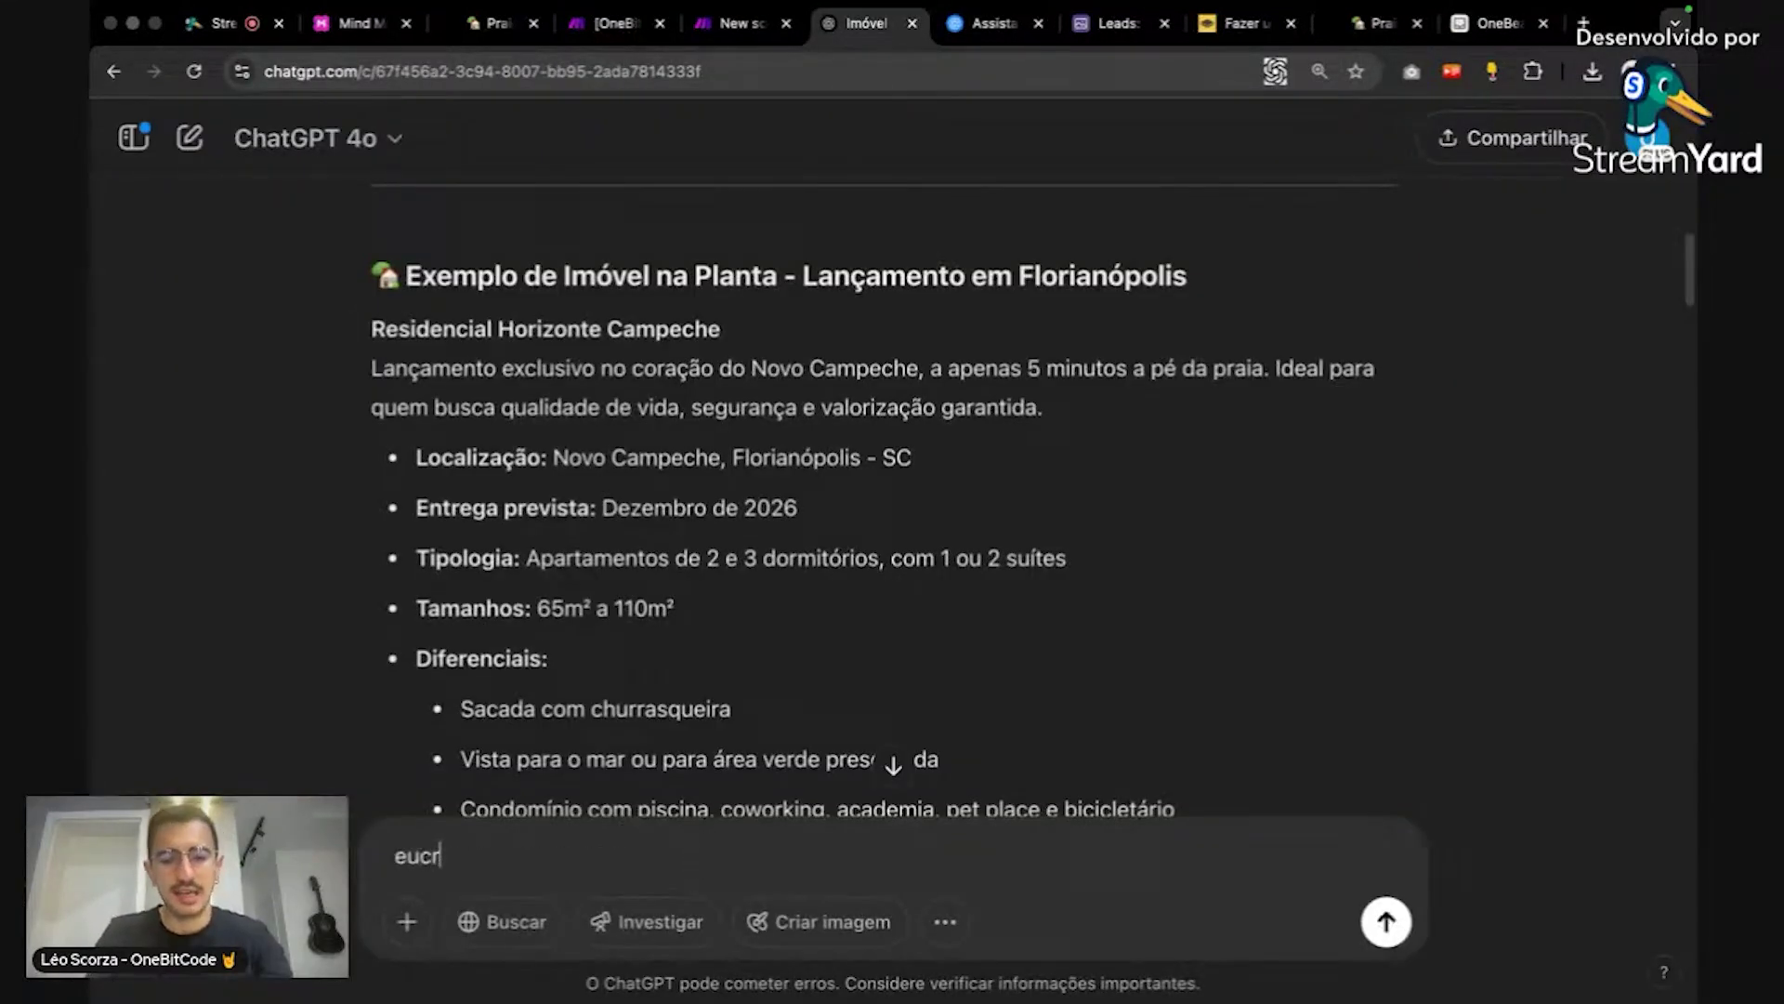
{"action": "key", "text": "BackSpace"}
{"action": "key", "text": "BackSpace"}
{"action": "key", "text": "BackSpace"}
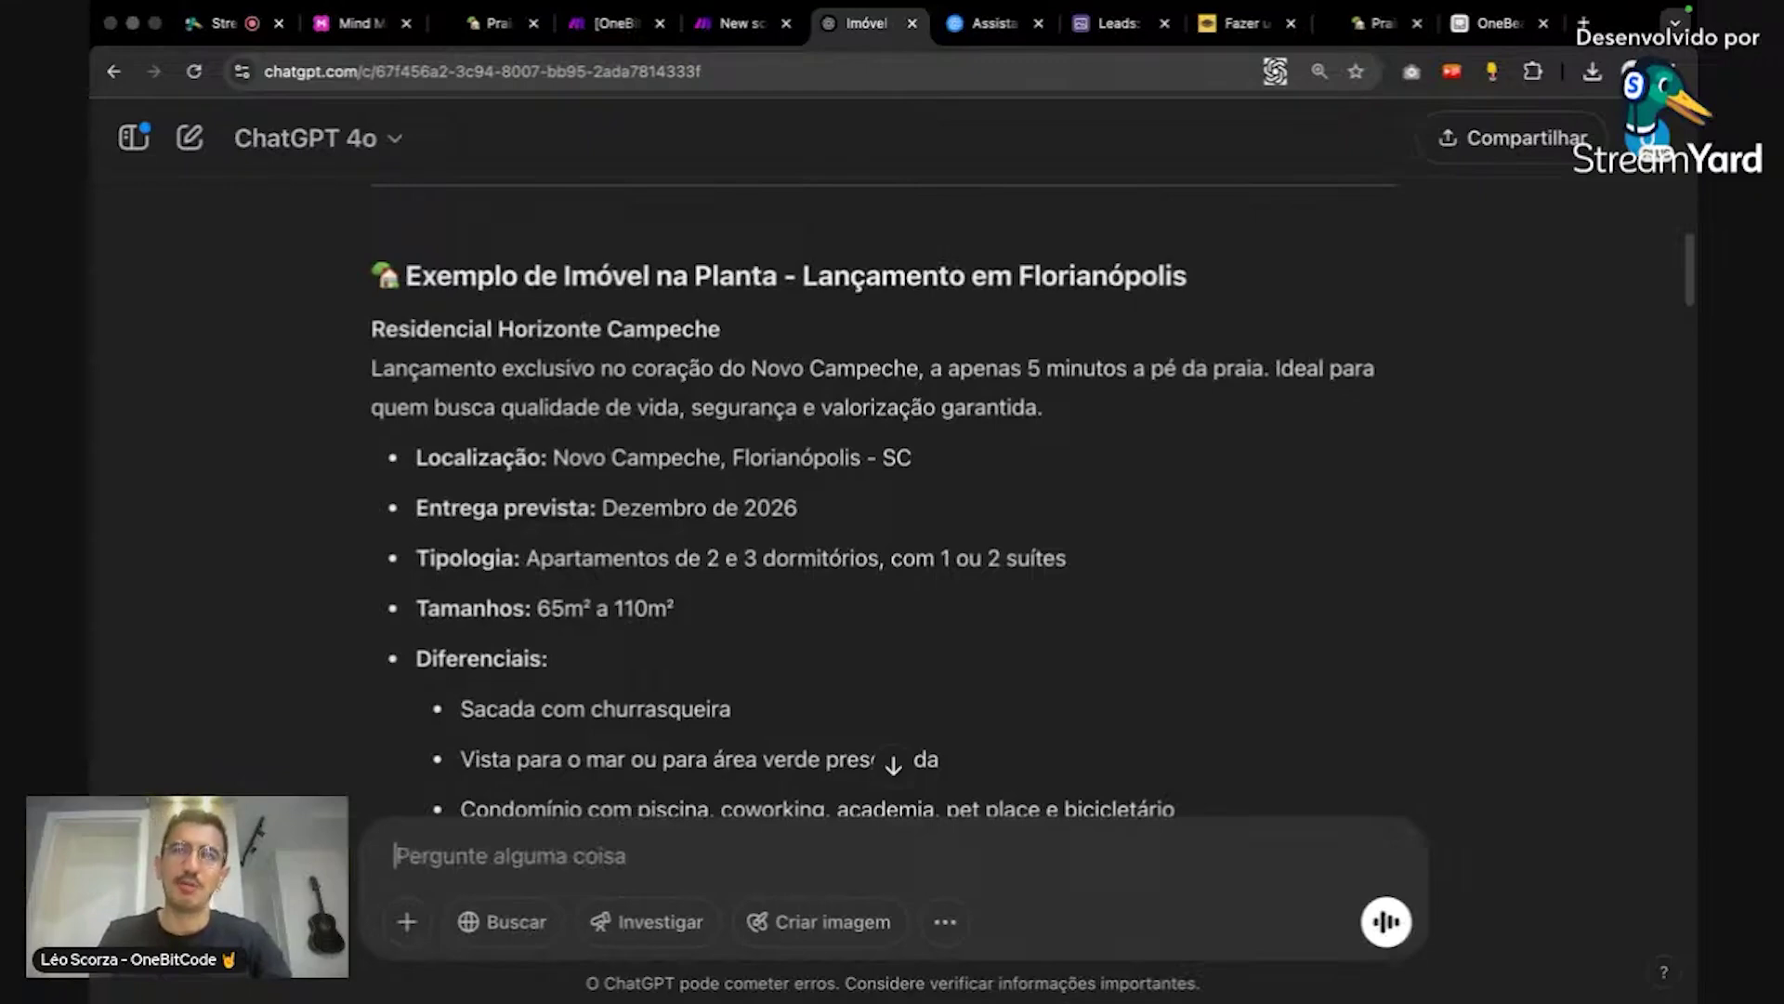
{"action": "key", "text": "Caps_Lock"}
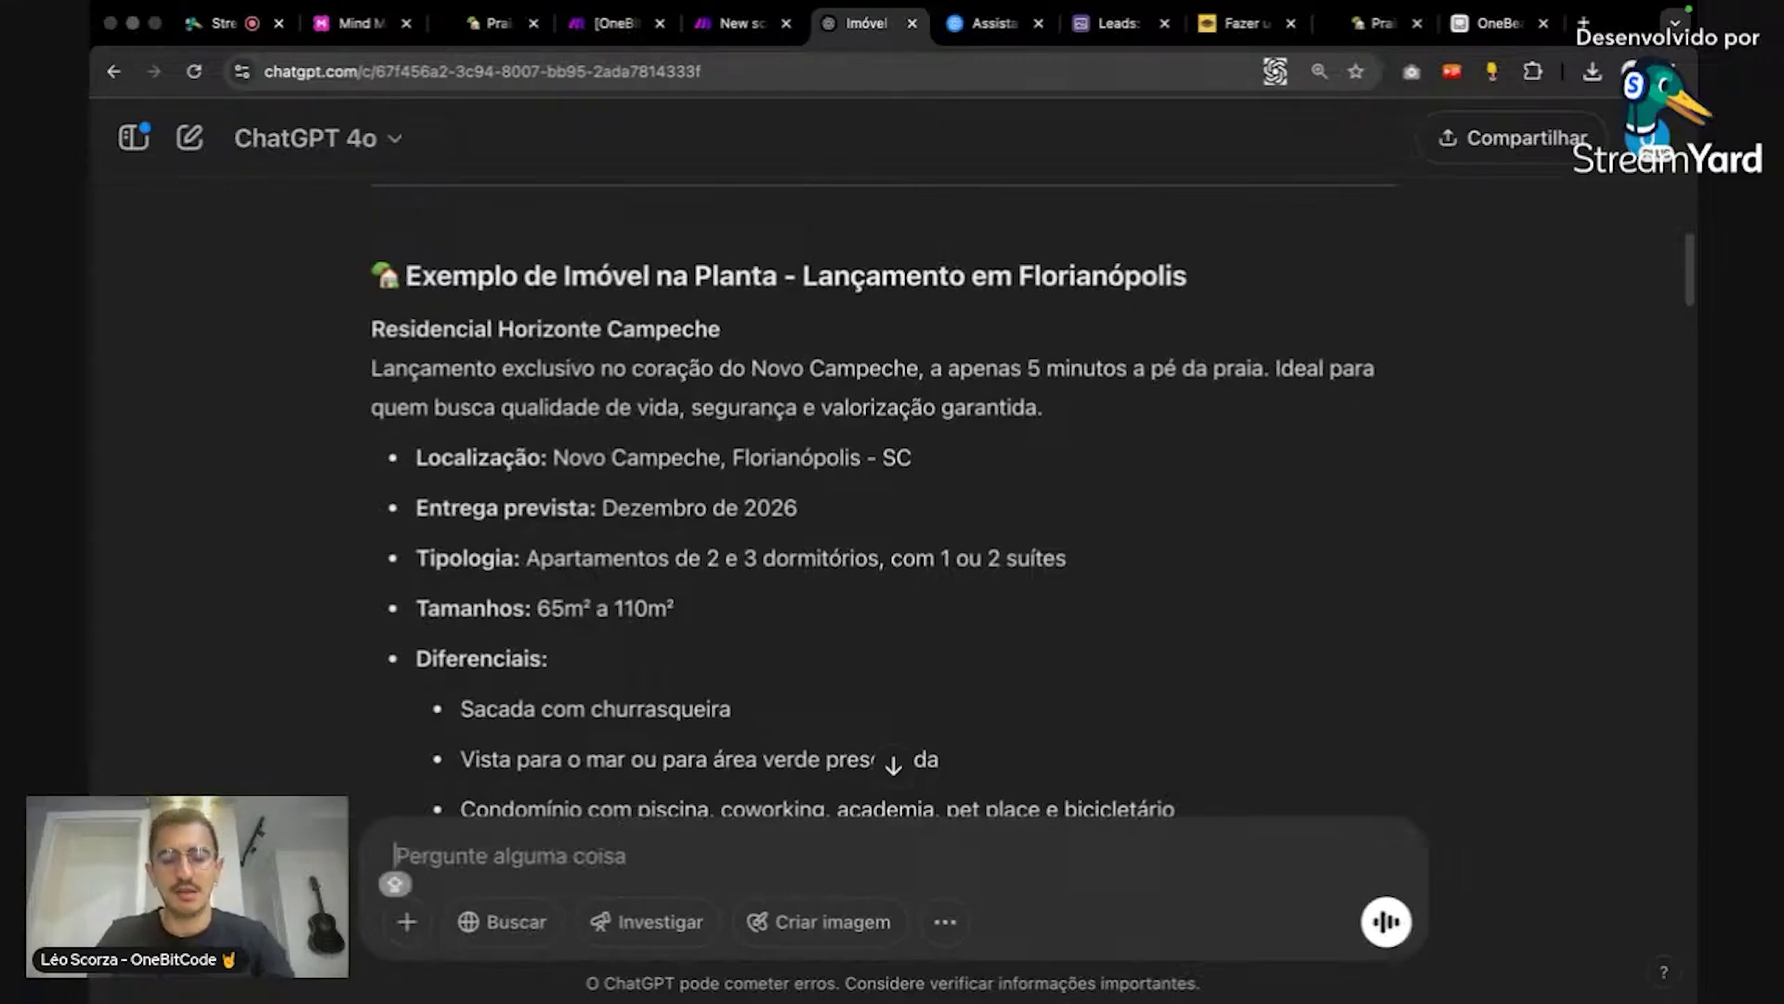
{"action": "type", "text": "Eu criei um ban"}
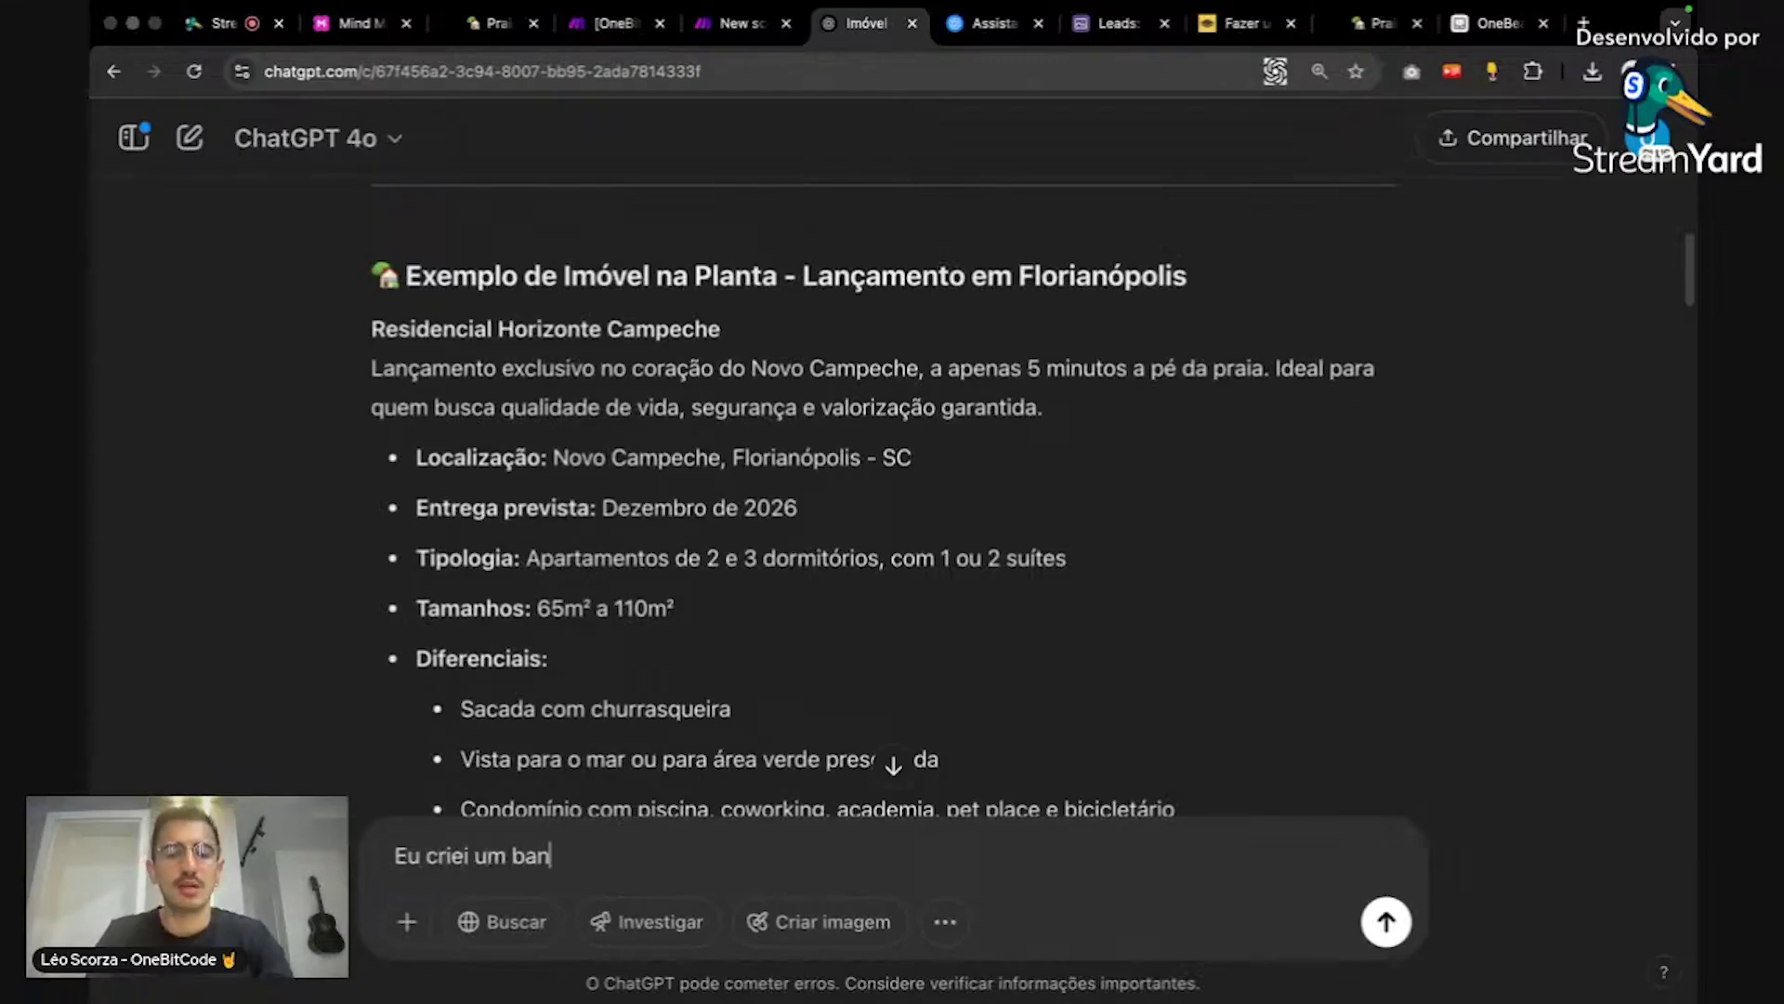
{"action": "type", "text": "co de dados no airtable com "}
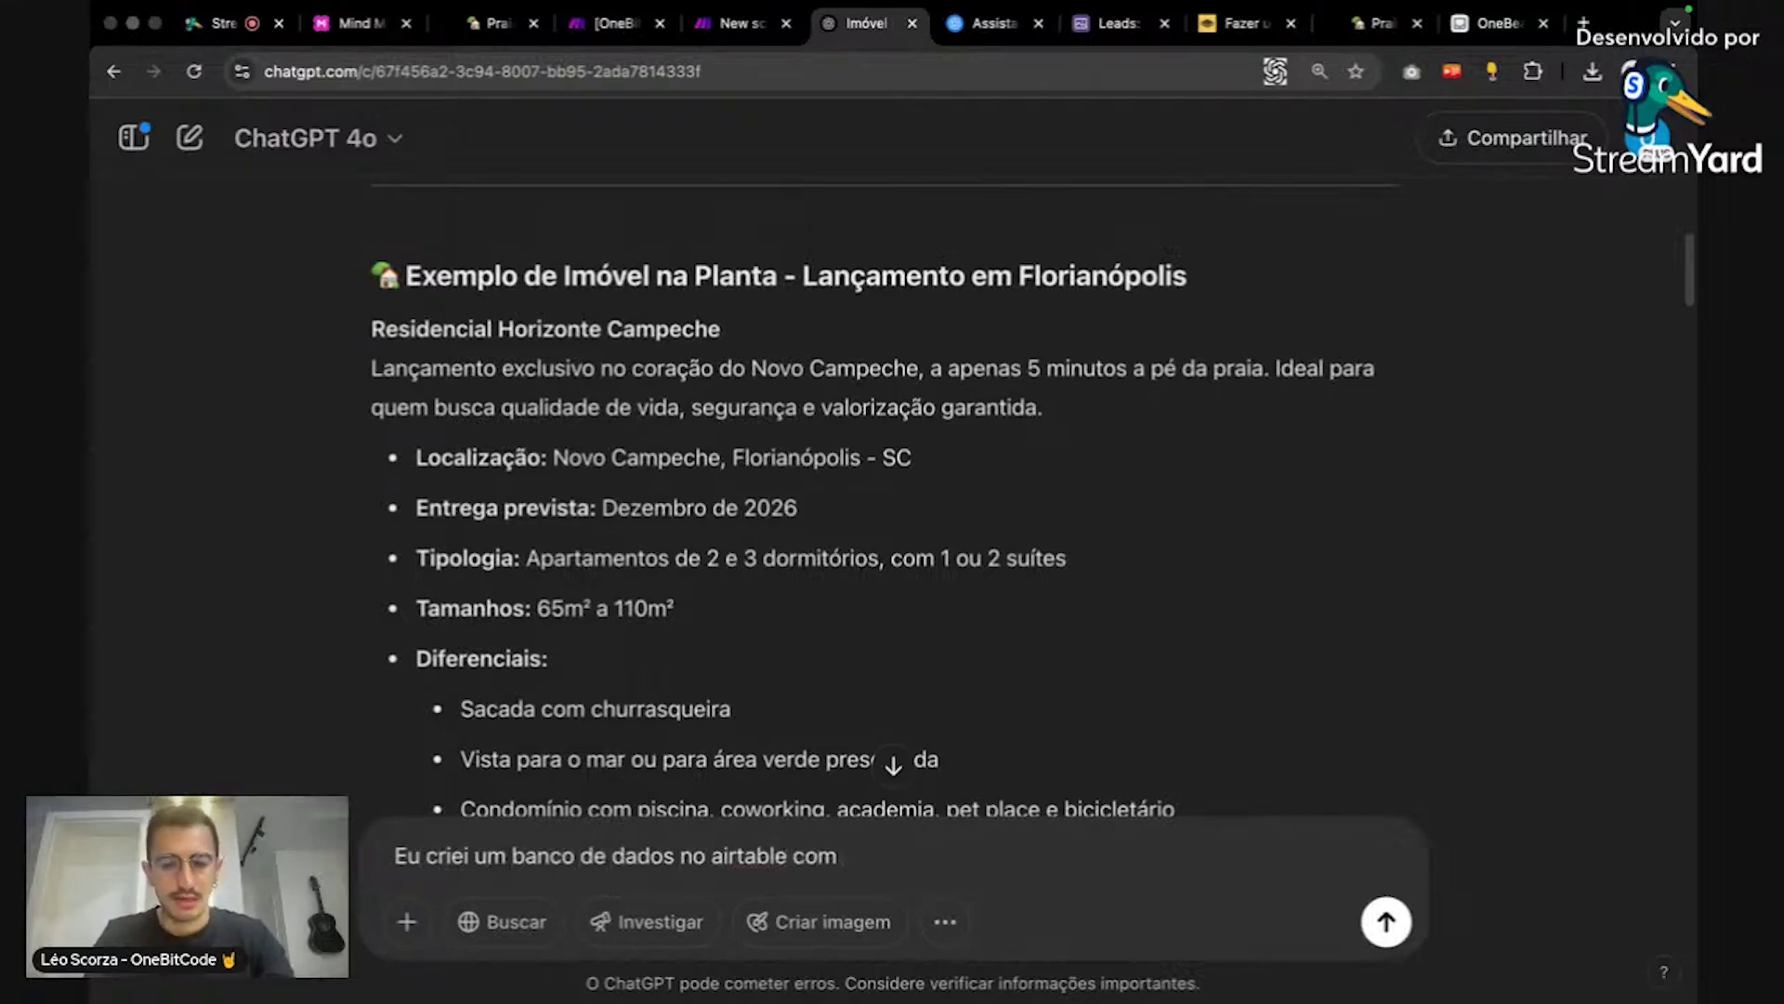
{"action": "type", "text": "as tabelas "}
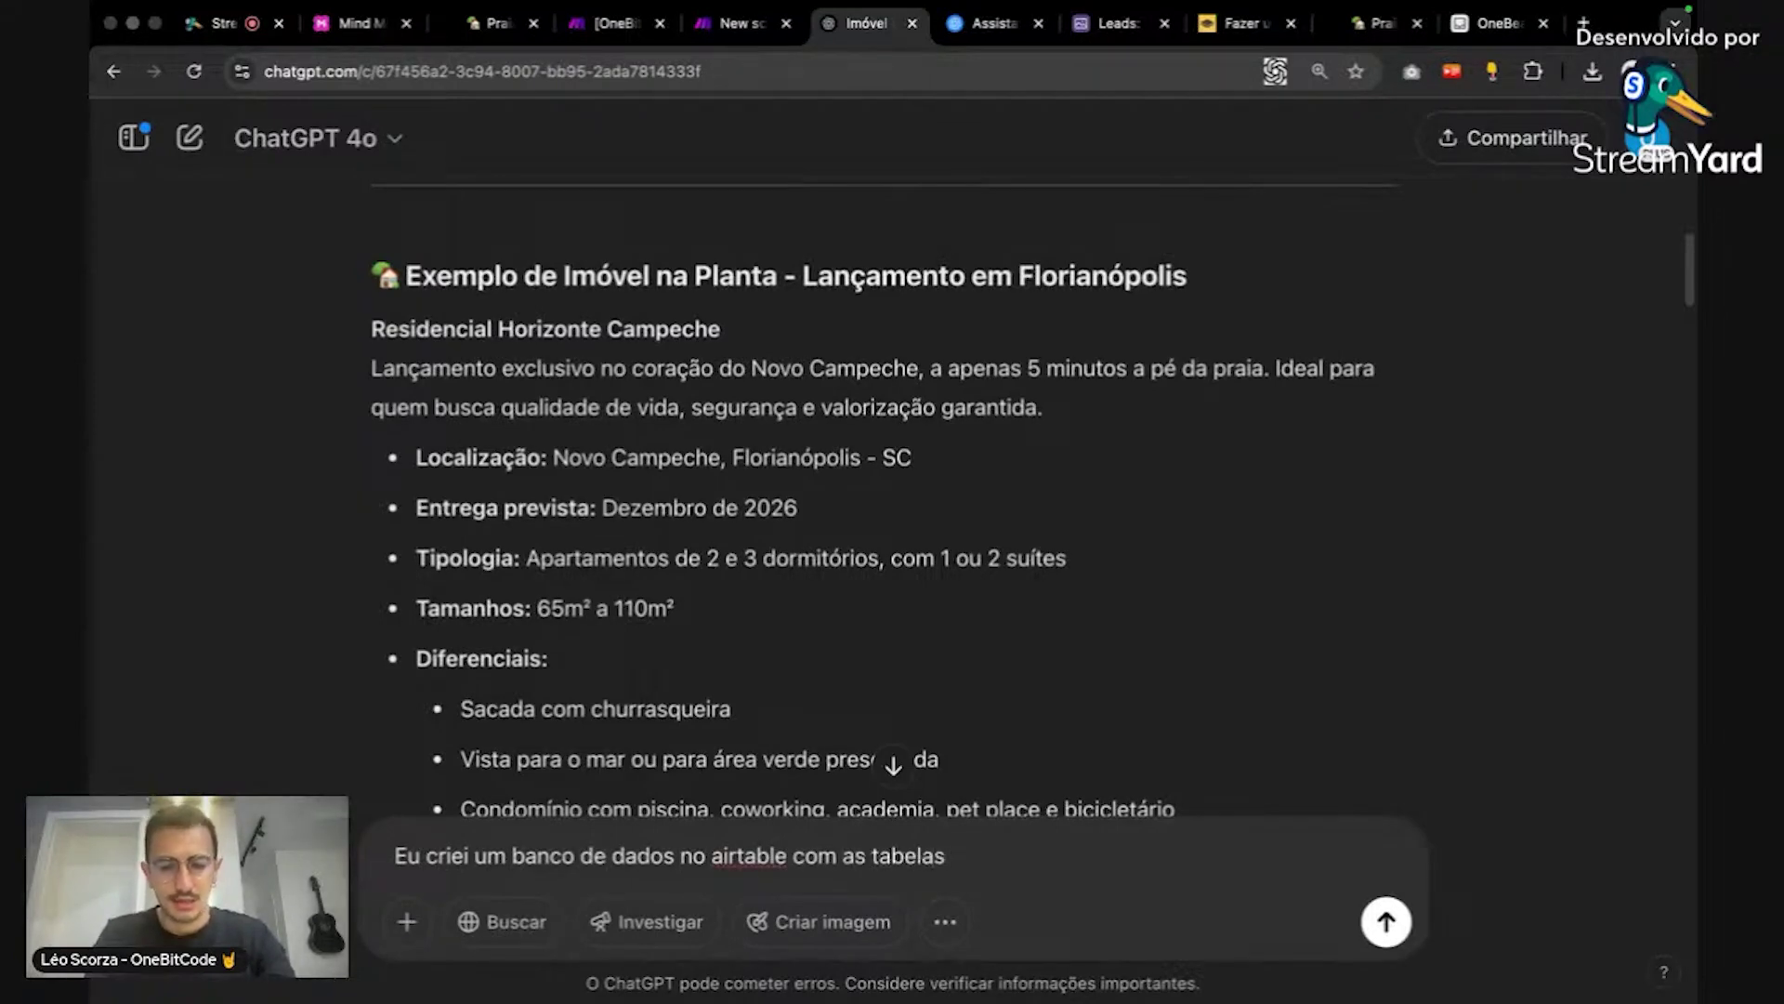
{"action": "type", "text": "vendedores, "}
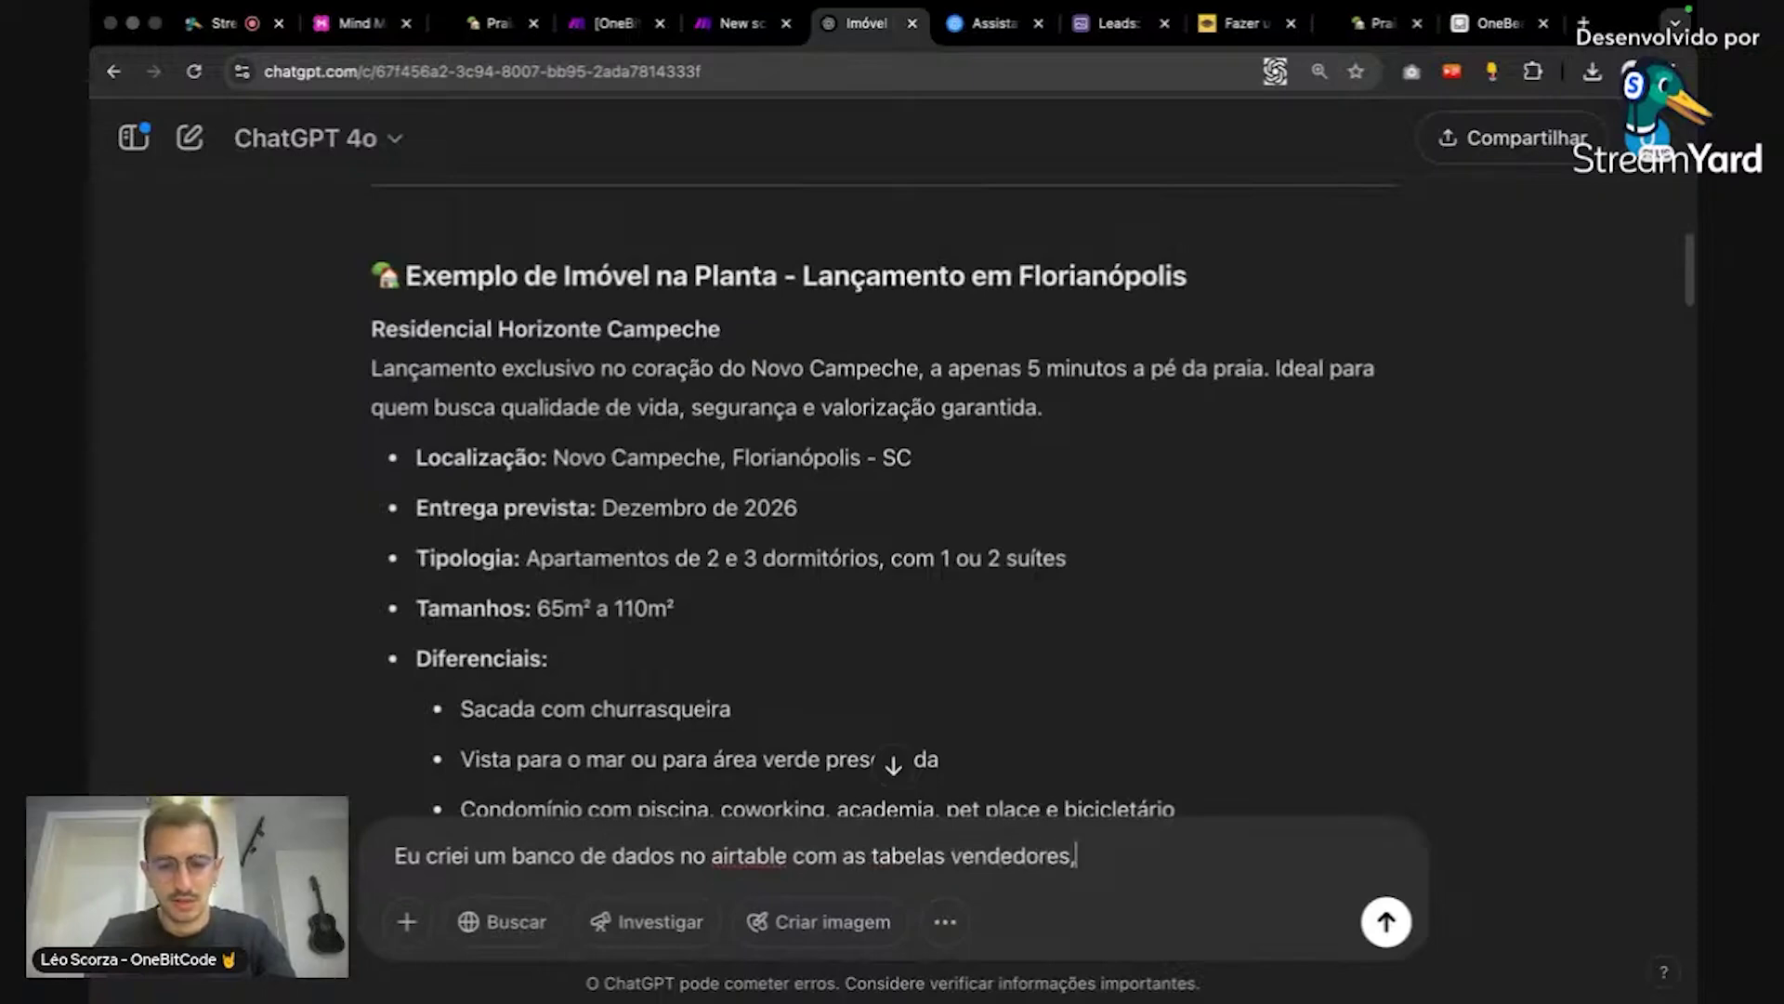
{"action": "type", "text": "leads, "}
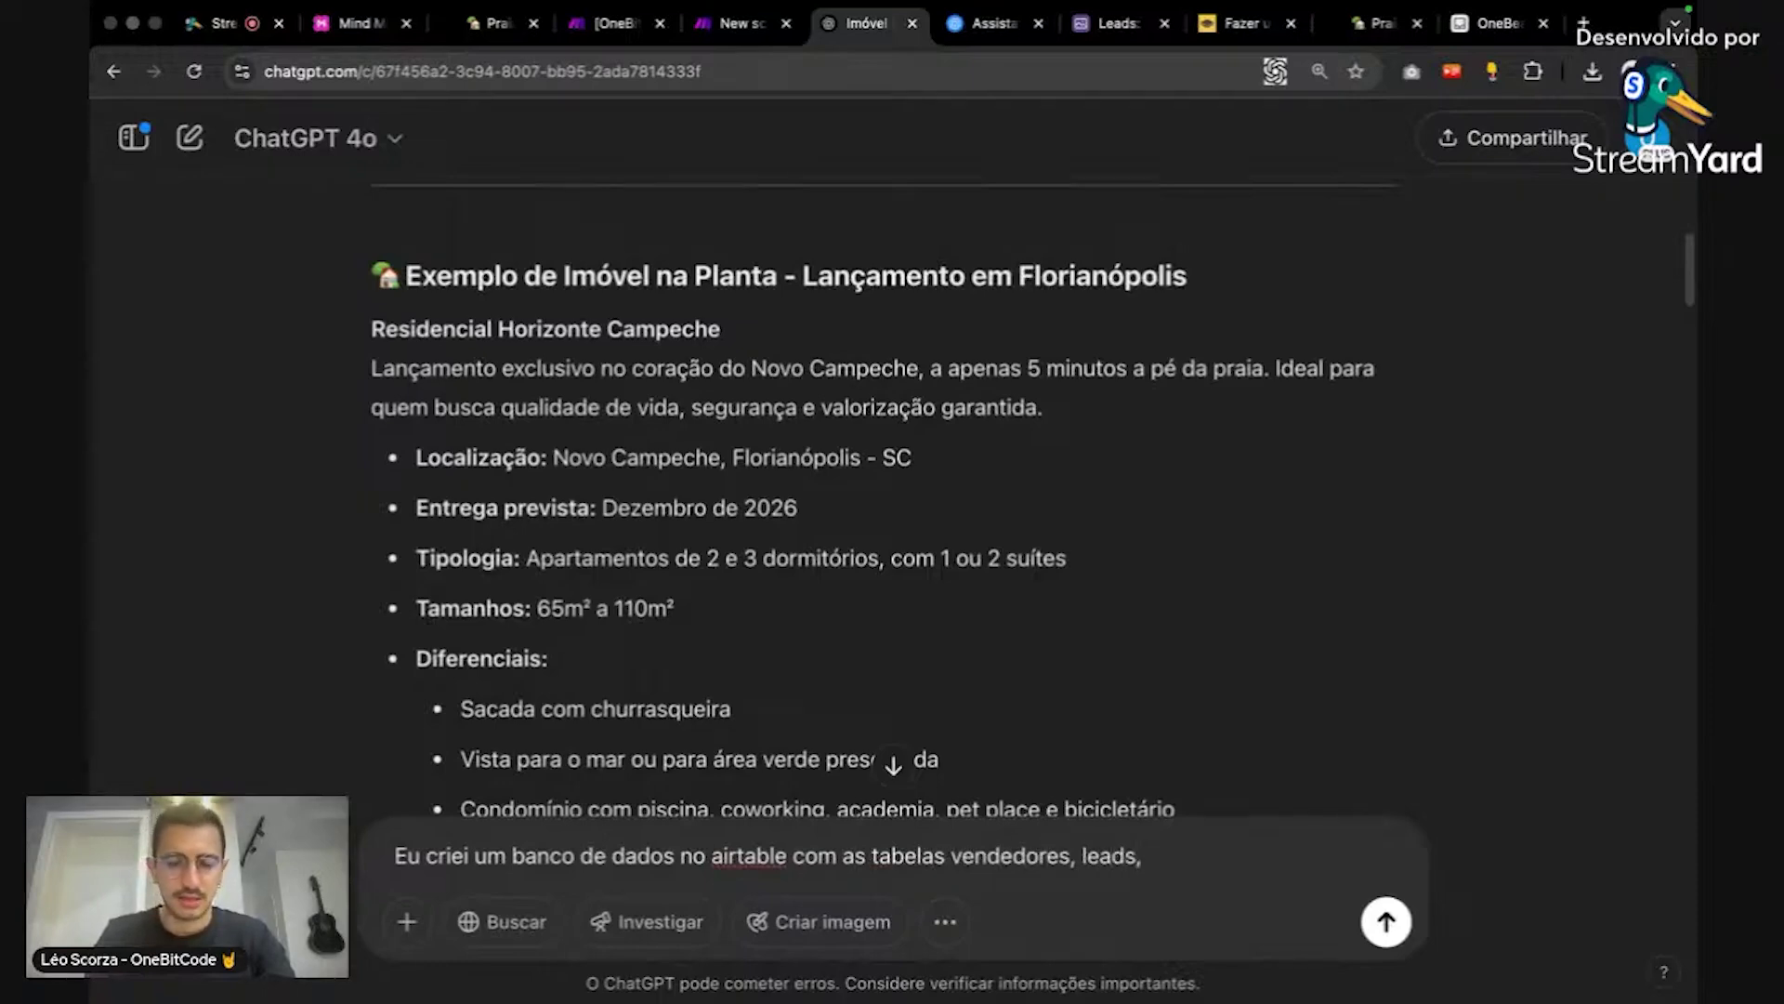
{"action": "type", "text": "imóveis, "}
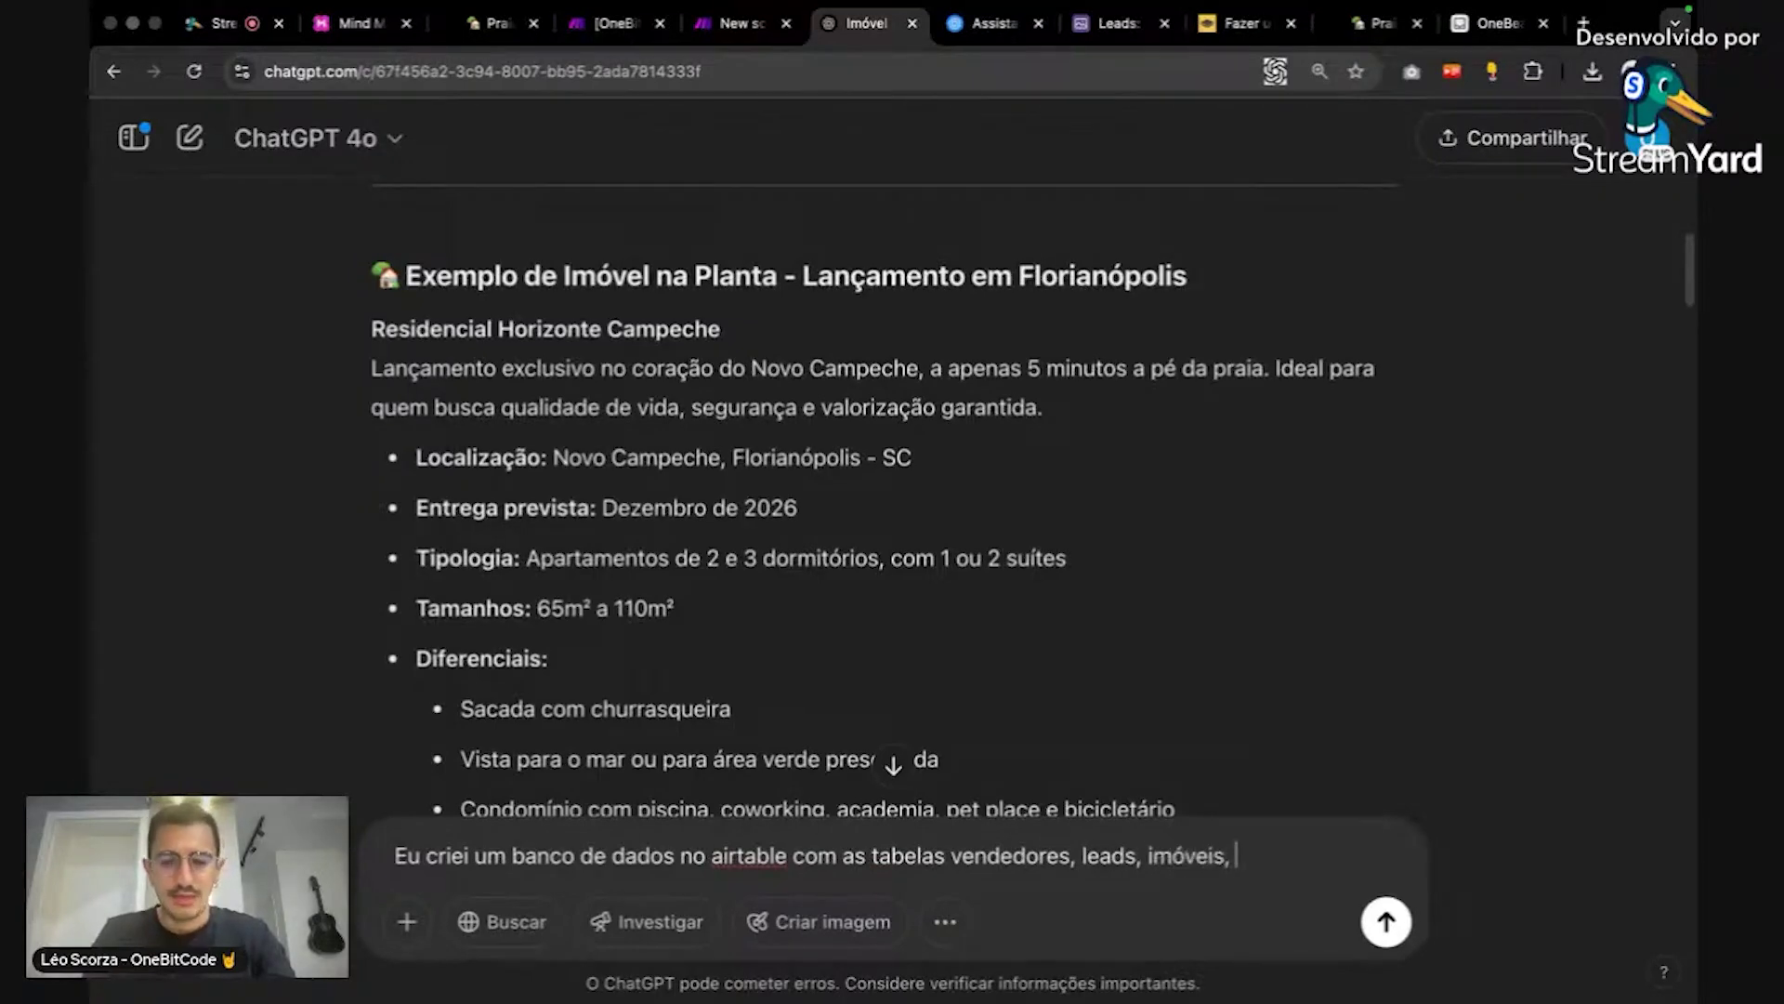
{"action": "type", "text": "na tab"}
{"action": "key", "text": "BackSpace"}
{"action": "key", "text": "BackSpace"}
{"action": "key", "text": "BackSpace"}
{"action": "key", "text": "BackSpace"}
{"action": "key", "text": "BackSpace"}
{"action": "key", "text": "BackSpace"}
{"action": "key", "text": "BackSpace"}
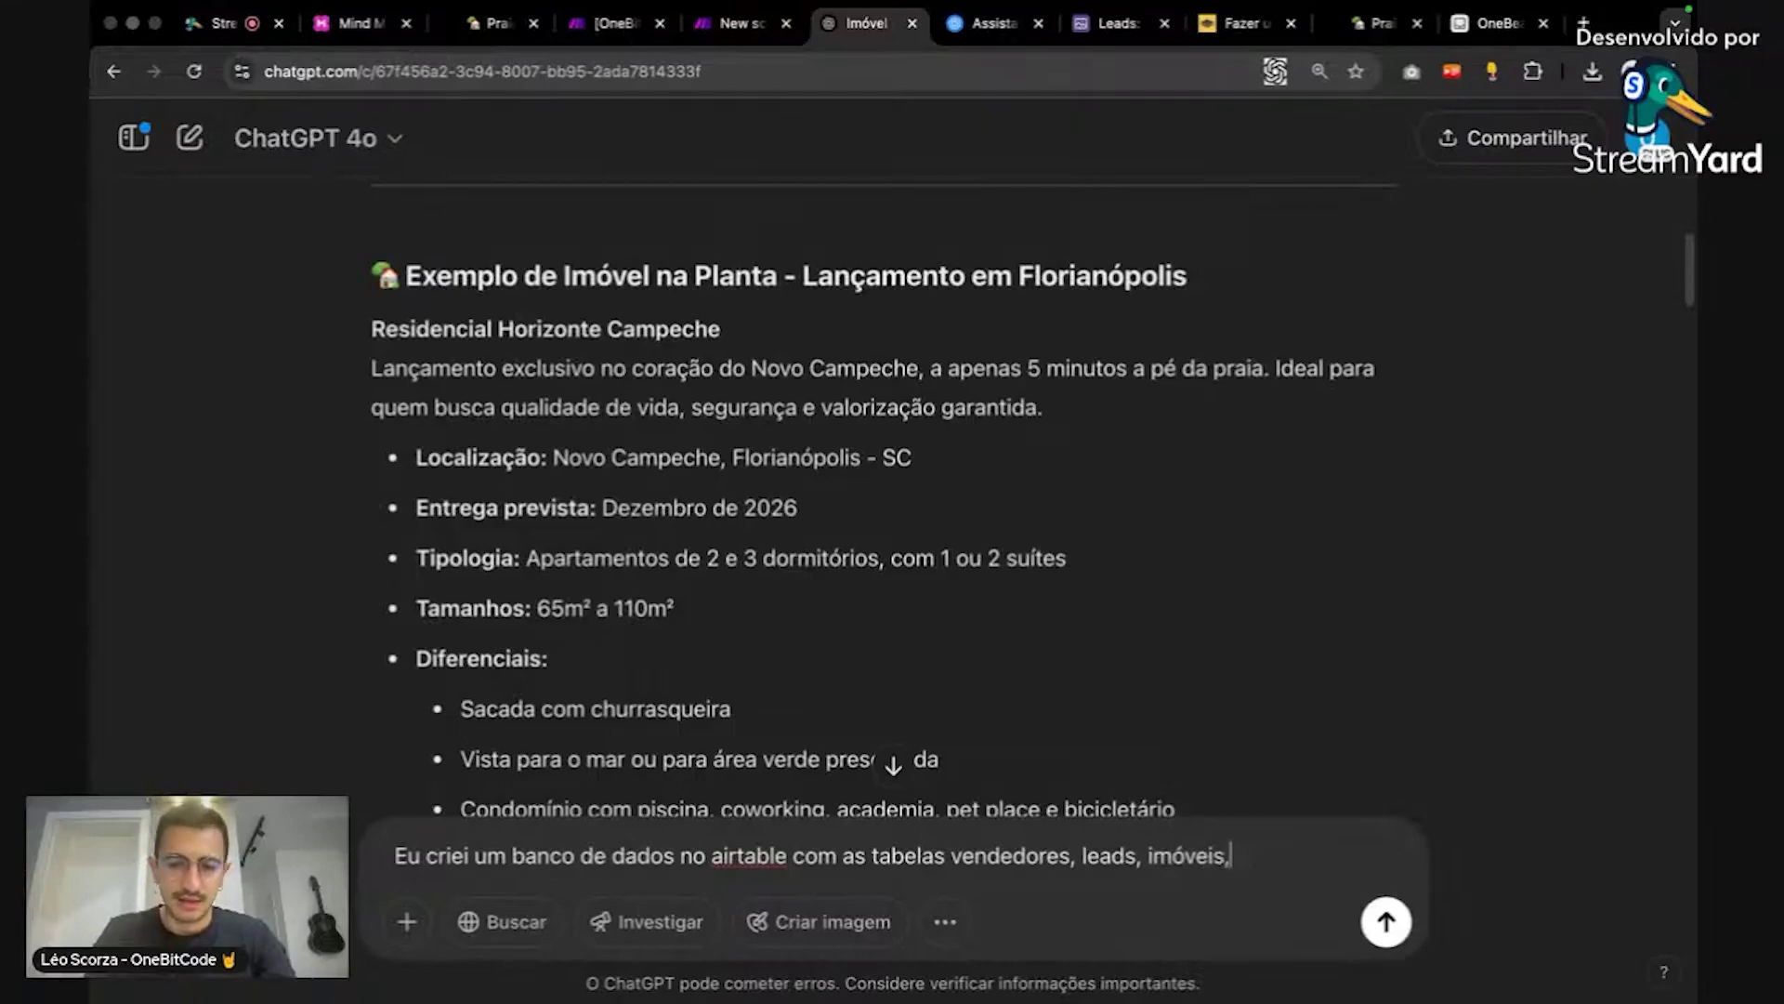
{"action": "key", "text": "BackSpace"}
Step: Ask for a script that auto-fills each new lead's vendedor field with the next seller in rotation
{"action": "type", "text": ". eu quero c"}
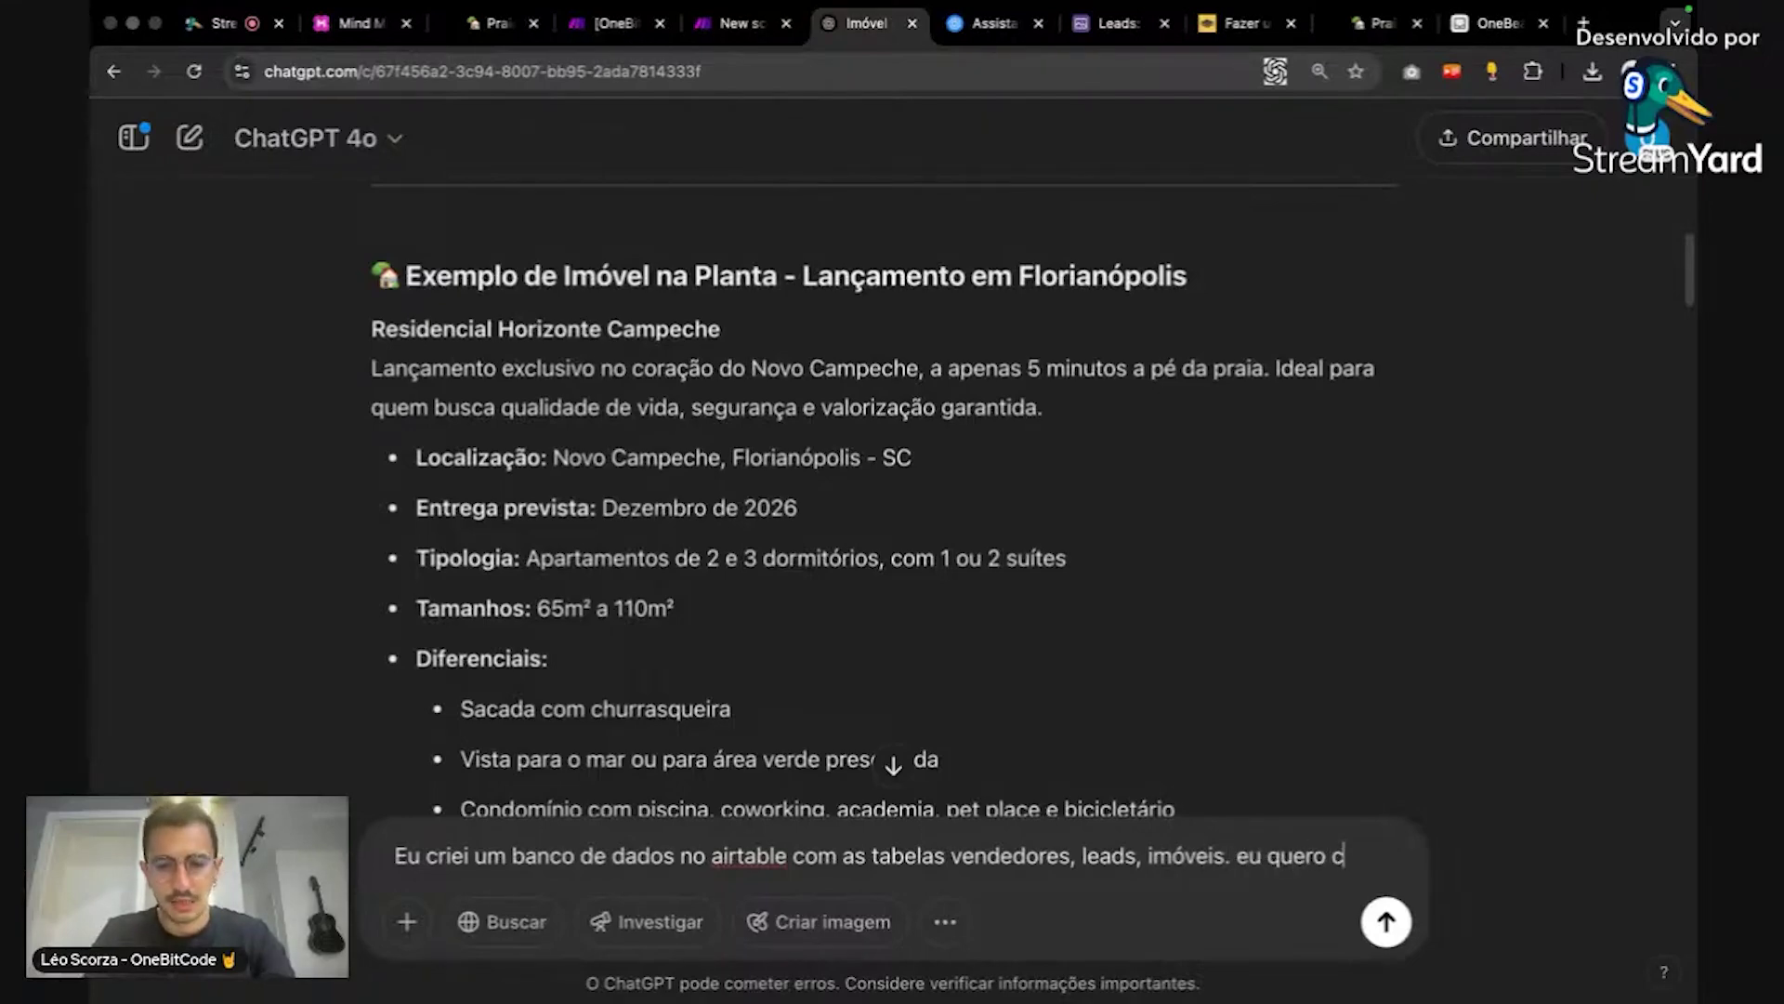
{"action": "type", "text": "riar ums cript"}
{"action": "key", "text": "BackSpace"}
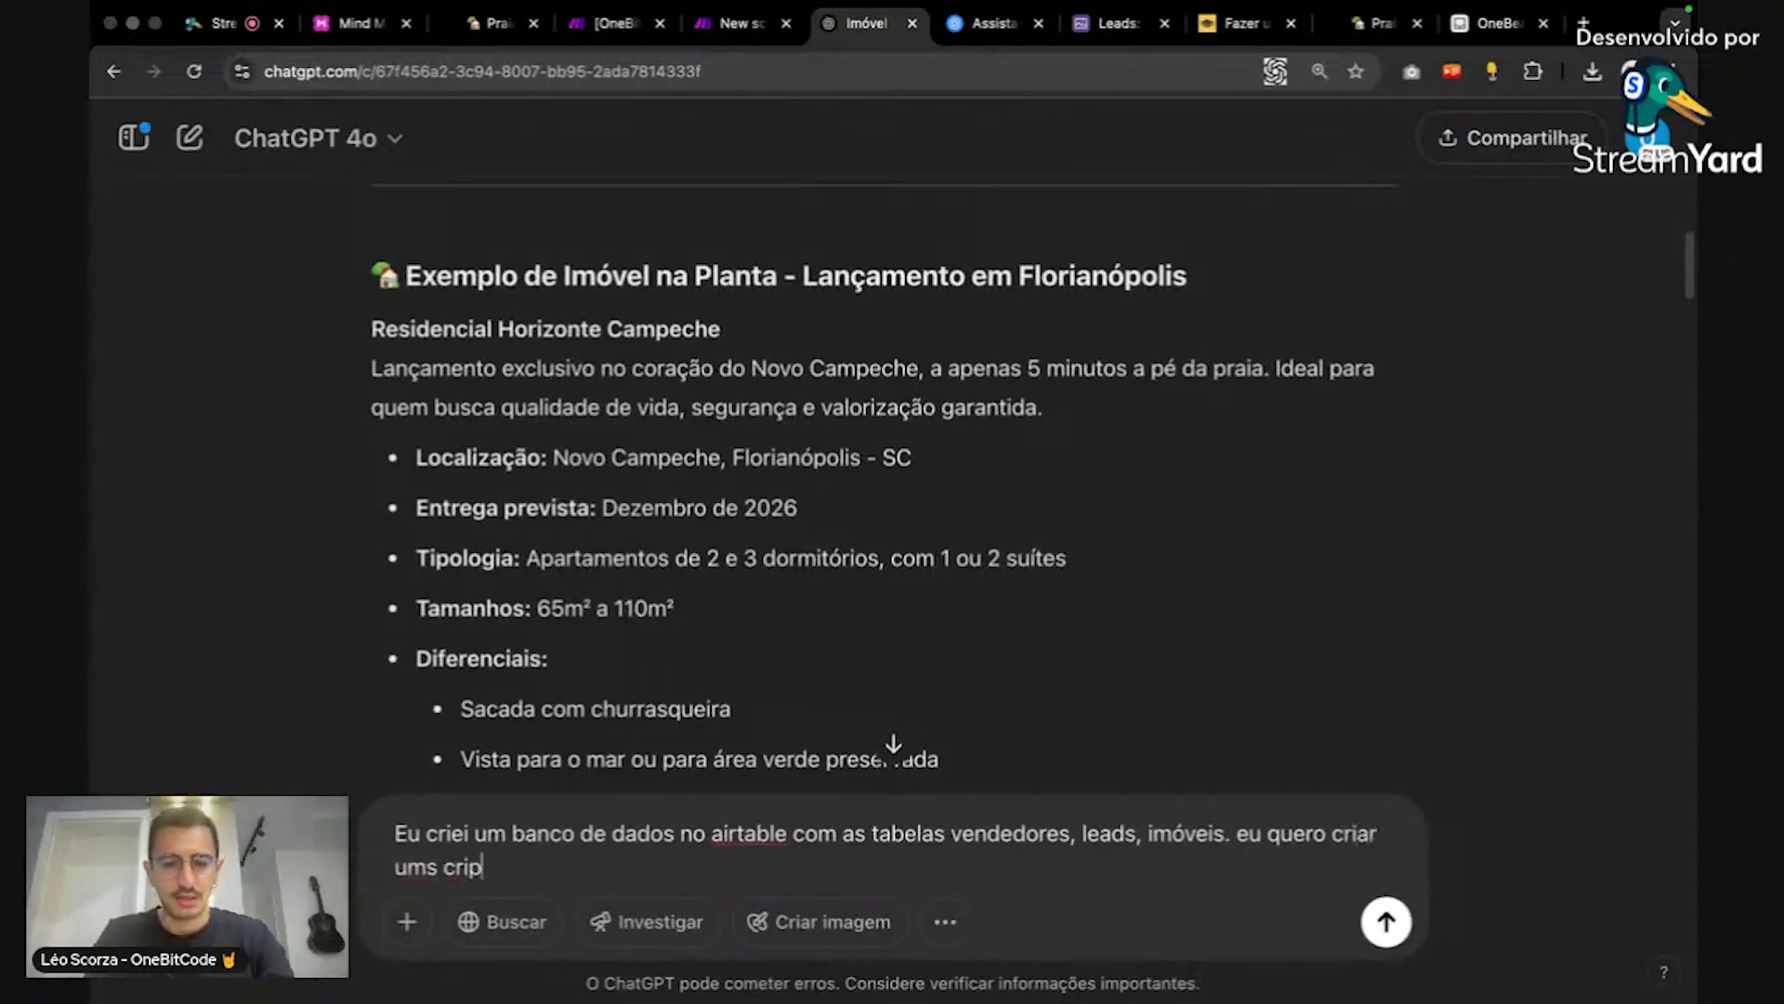
{"action": "key", "text": "BackSpace"}
{"action": "key", "text": "BackSpace"}
{"action": "key", "text": "BackSpace"}
{"action": "key", "text": "BackSpace"}
{"action": "key", "text": "BackSpace"}
{"action": "key", "text": "BackSpace"}
{"action": "type", "text": "scrip"}
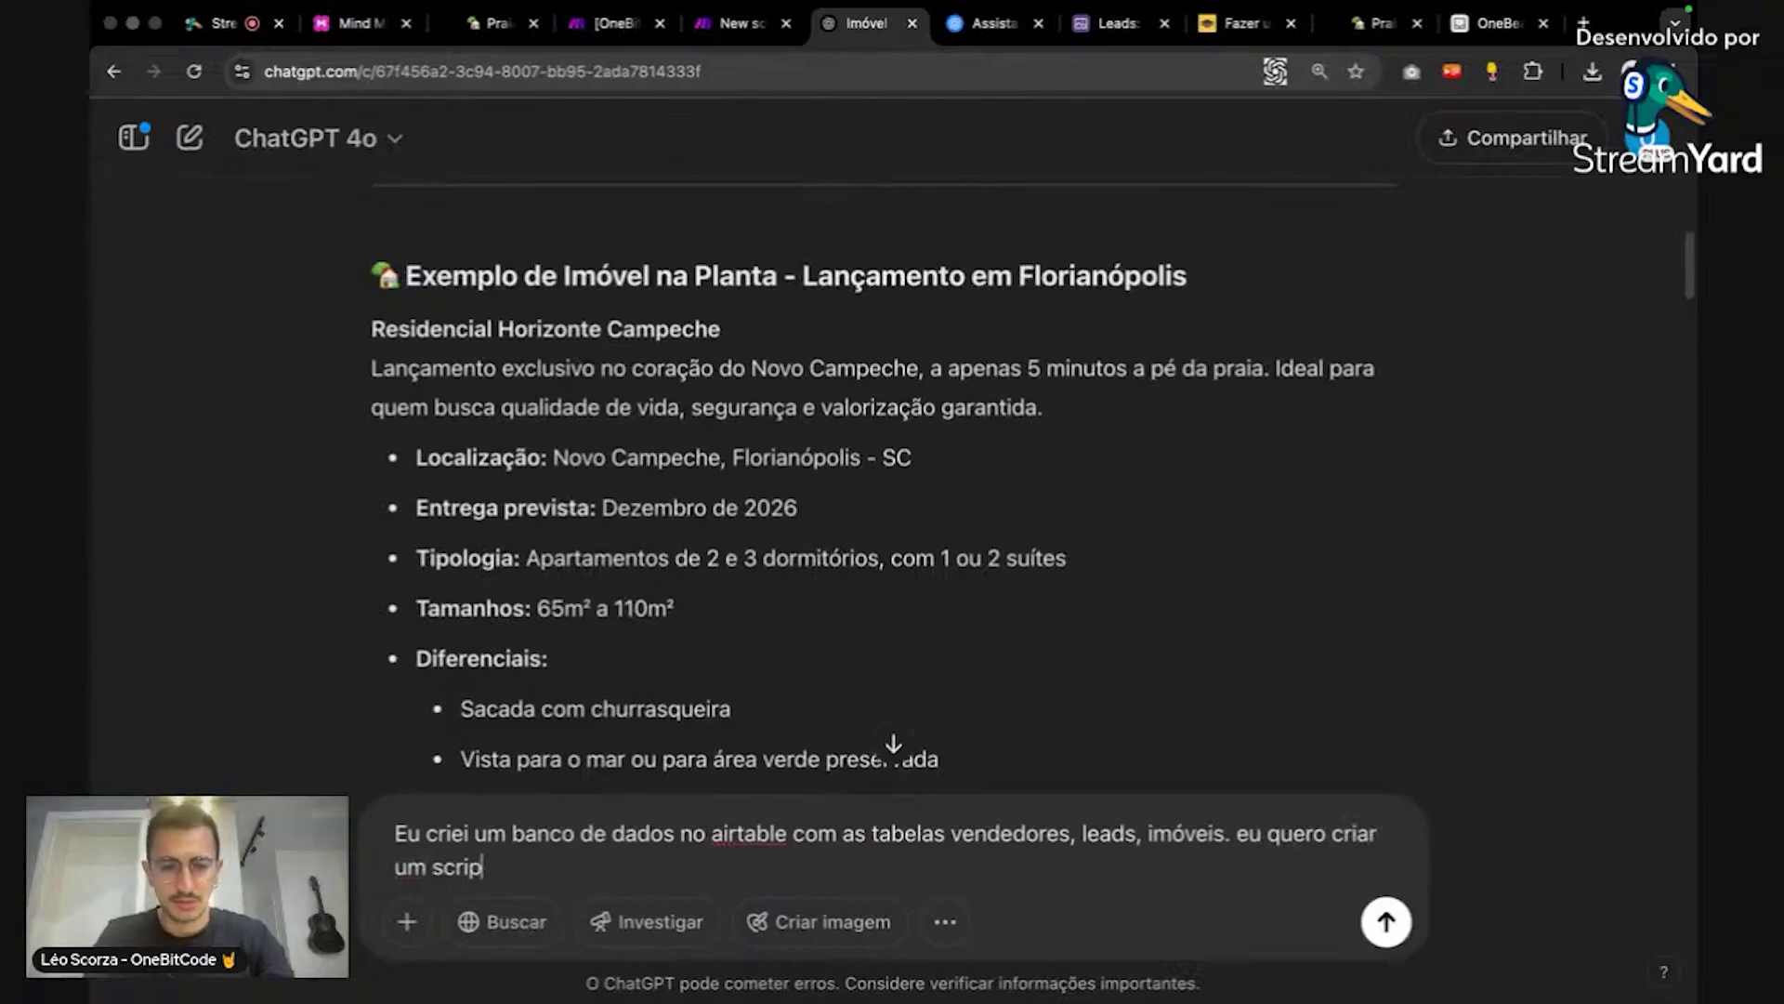
{"action": "type", "text": "t que "}
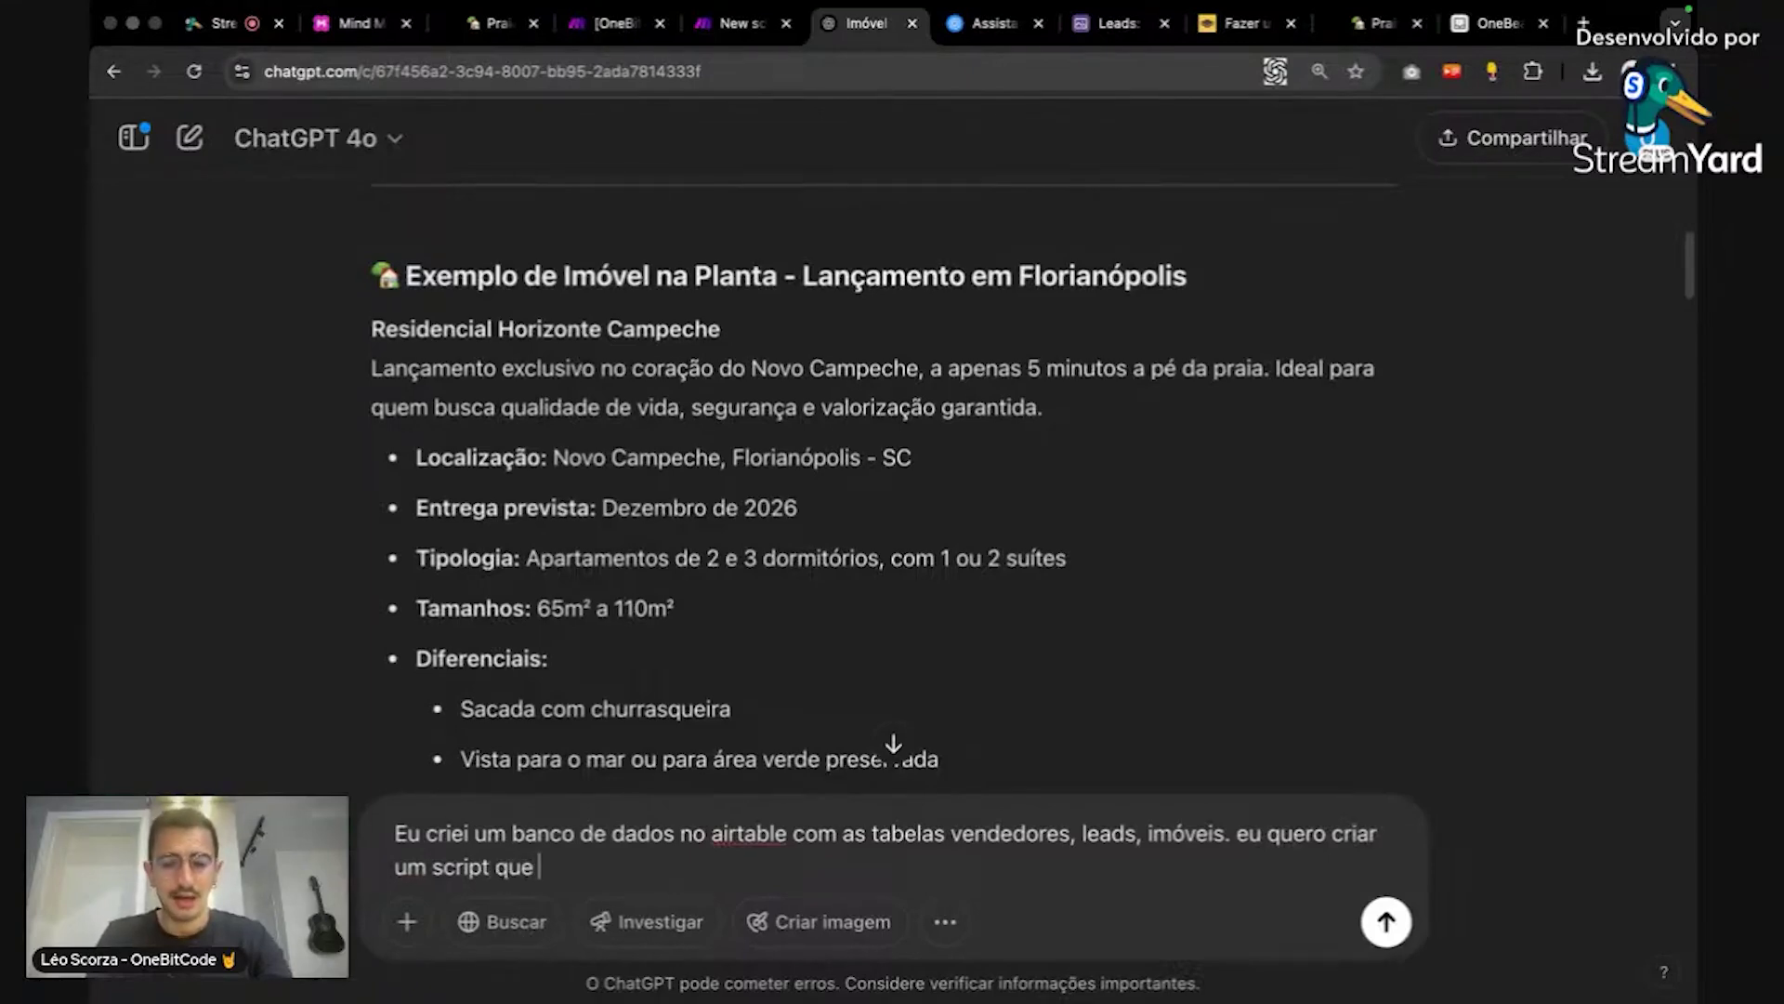
{"action": "type", "text": "ao criar um novo le"}
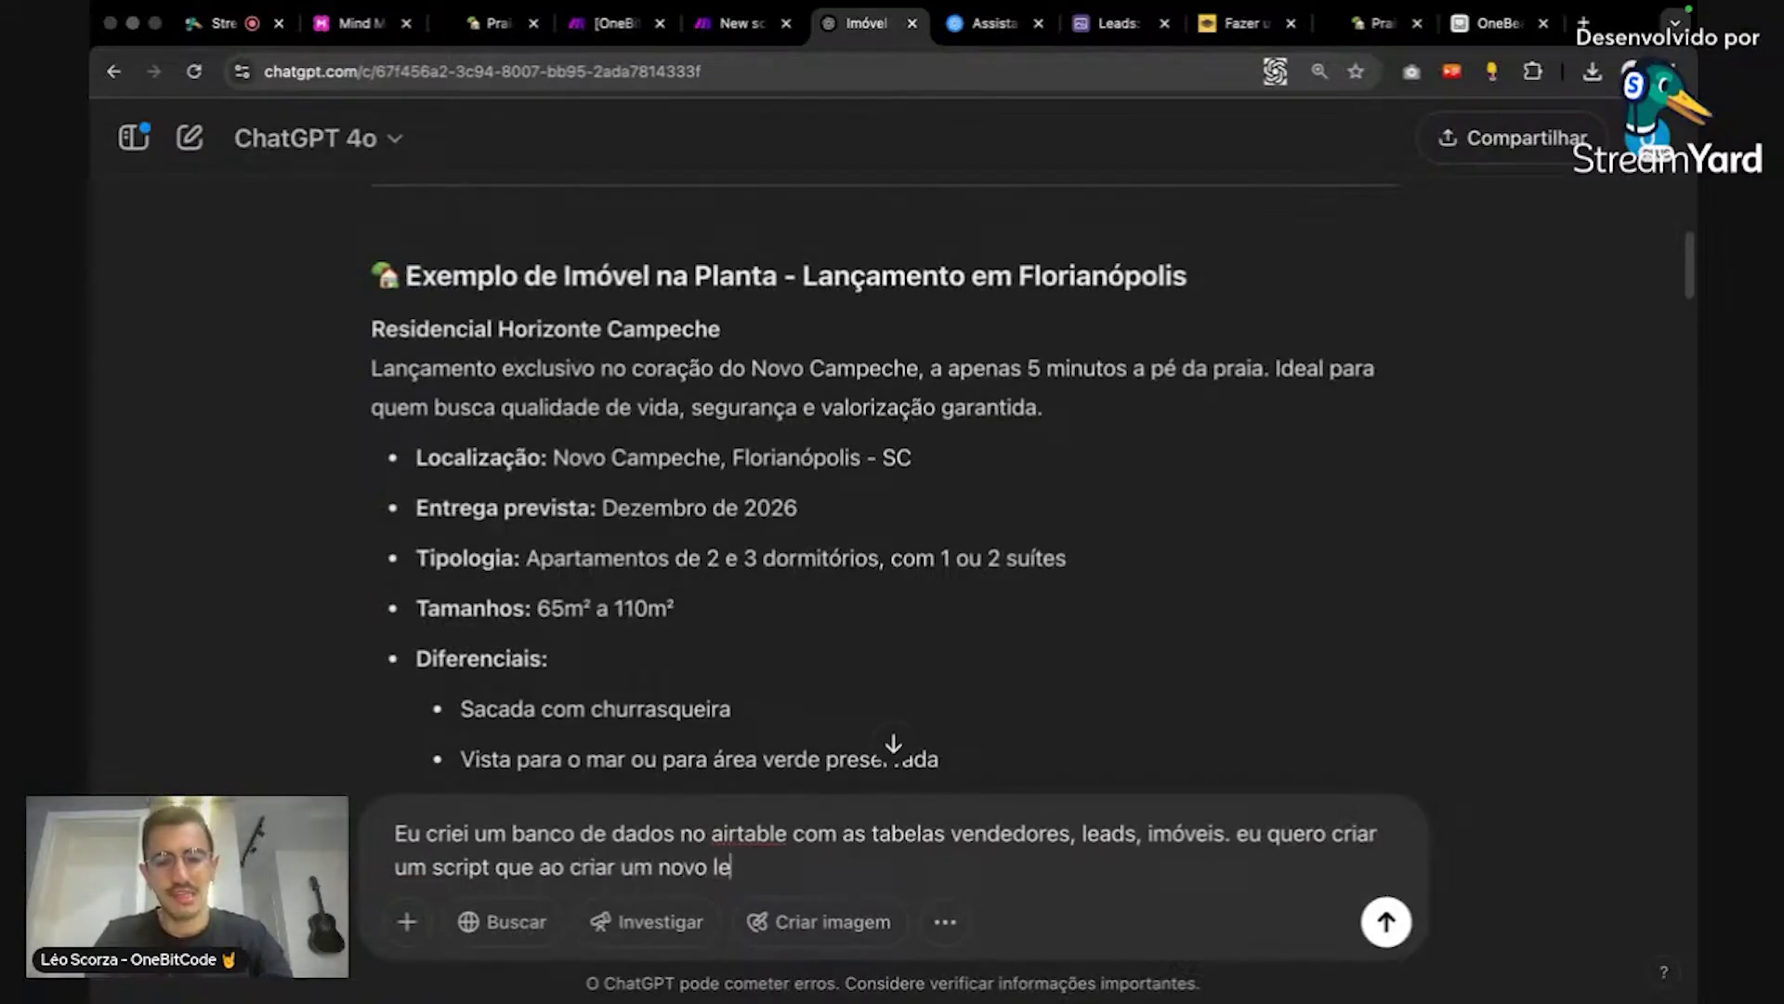
{"action": "type", "text": "ad"}
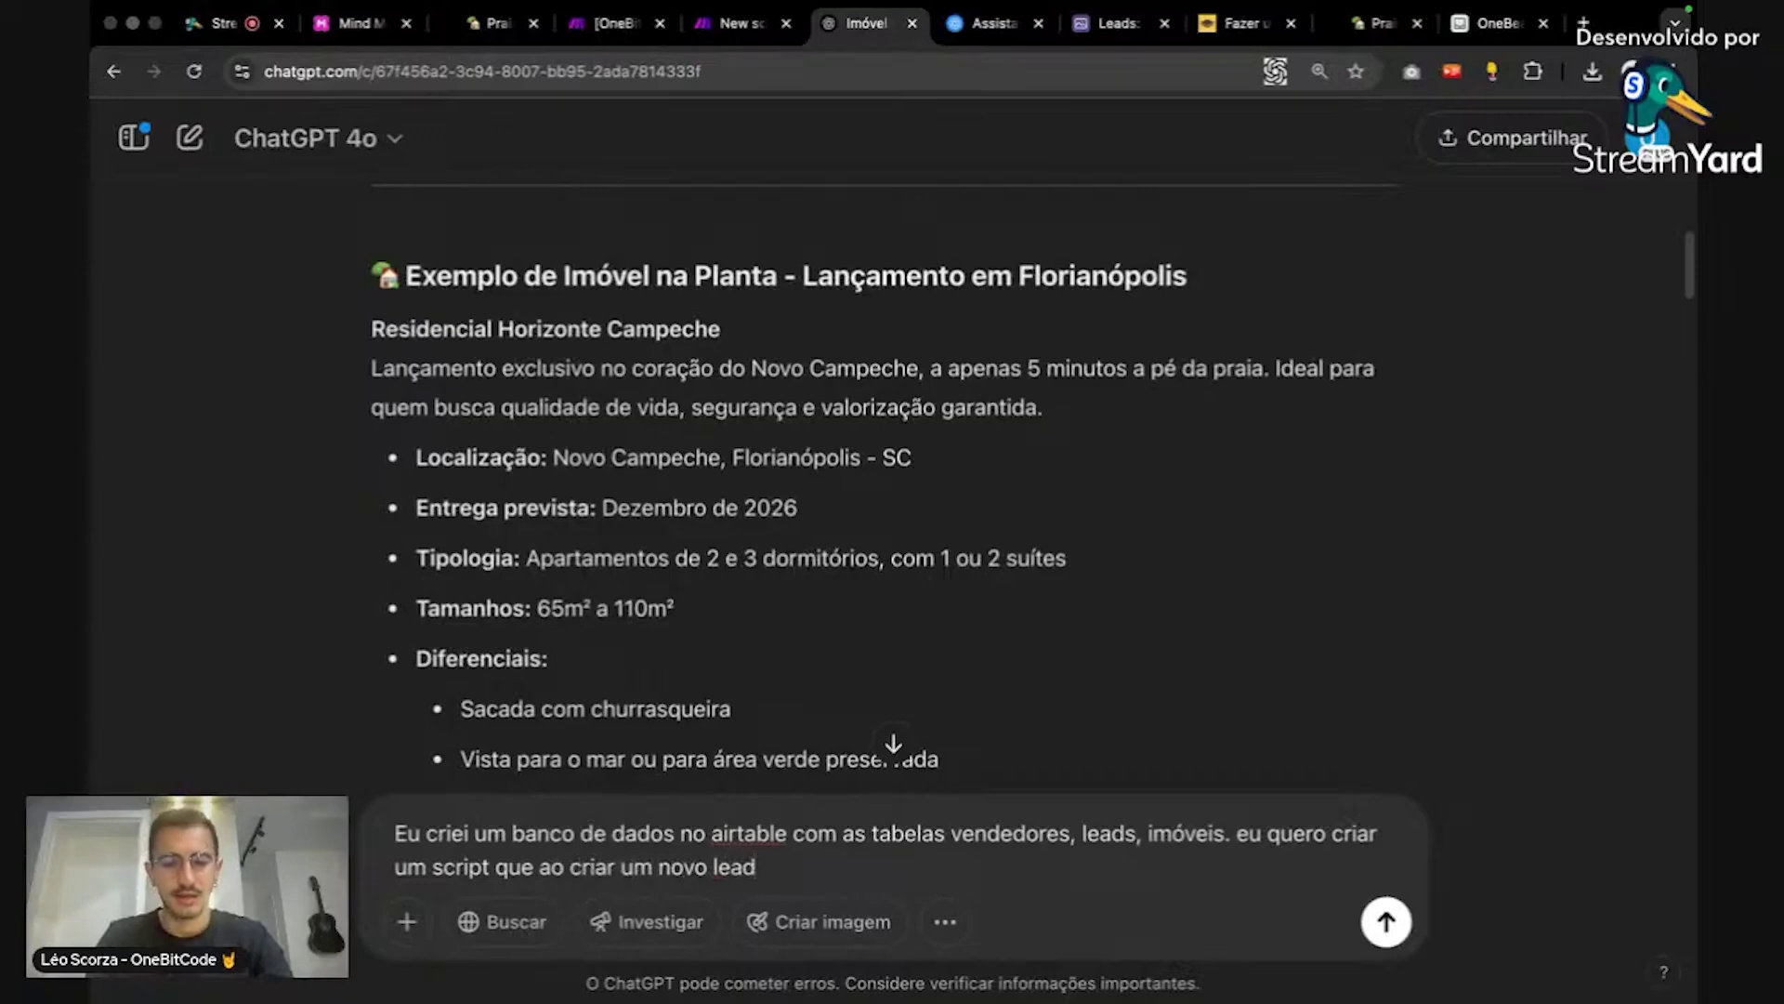
{"action": "type", "text": " seja automati"}
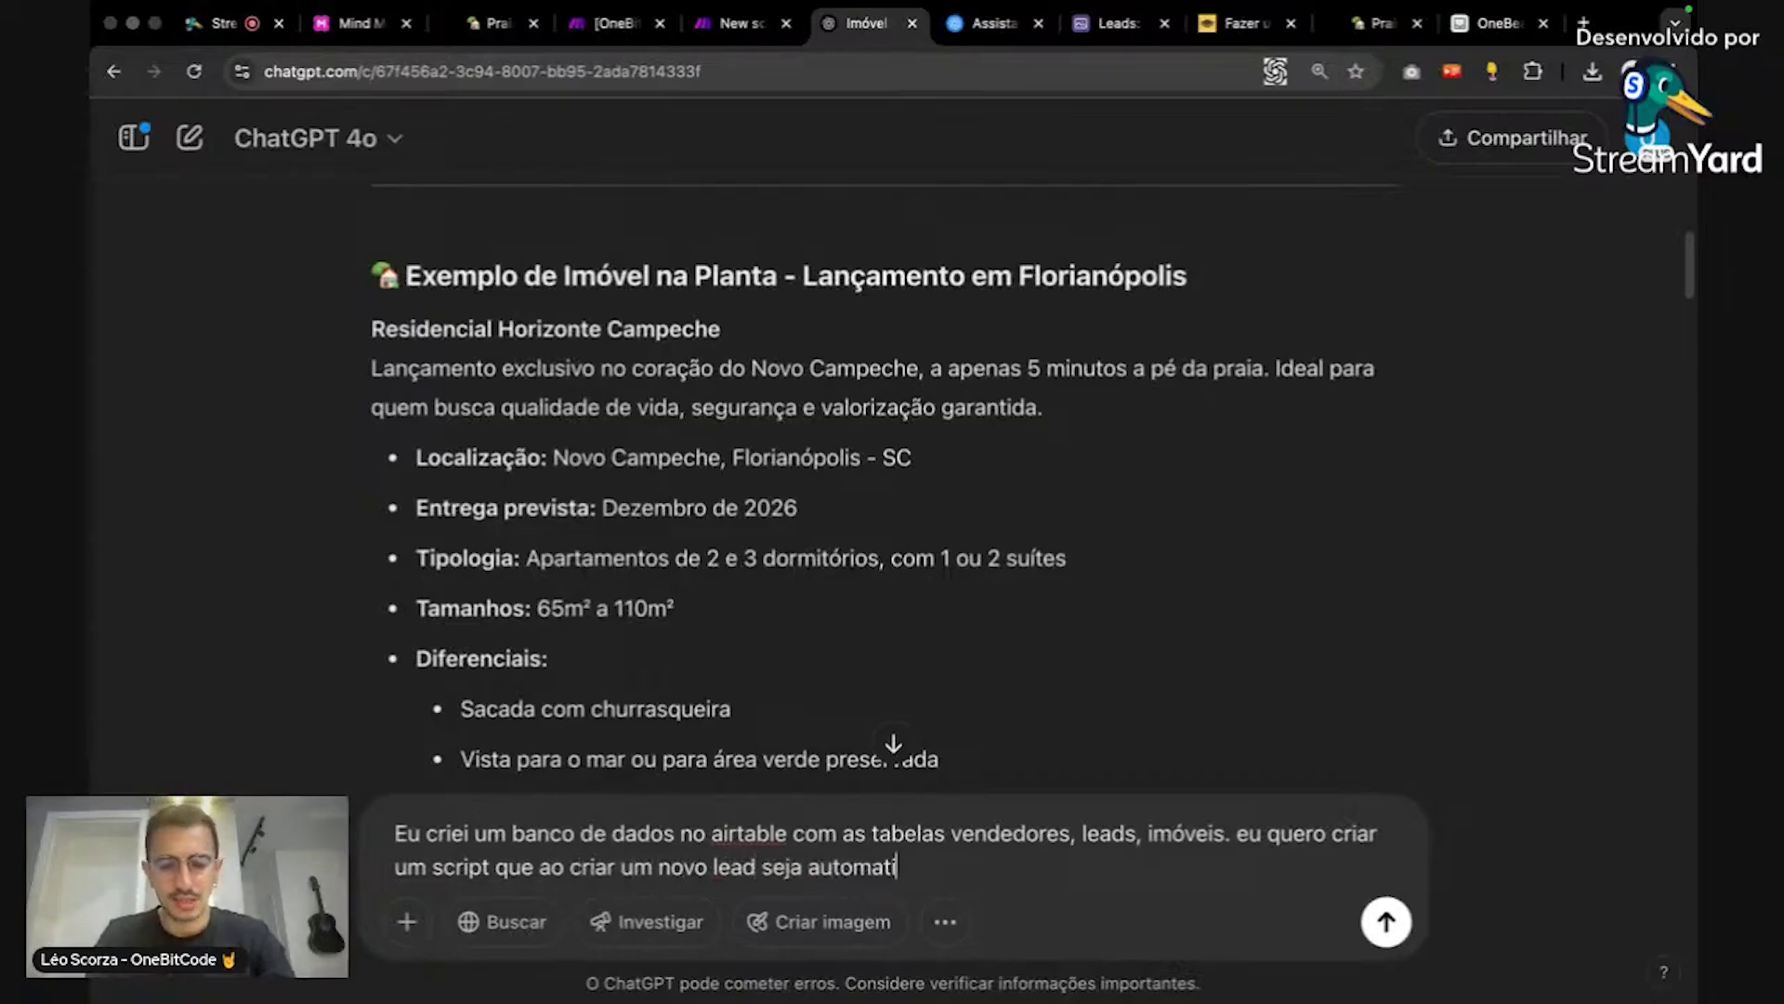
{"action": "type", "text": "camente preenchdio"}
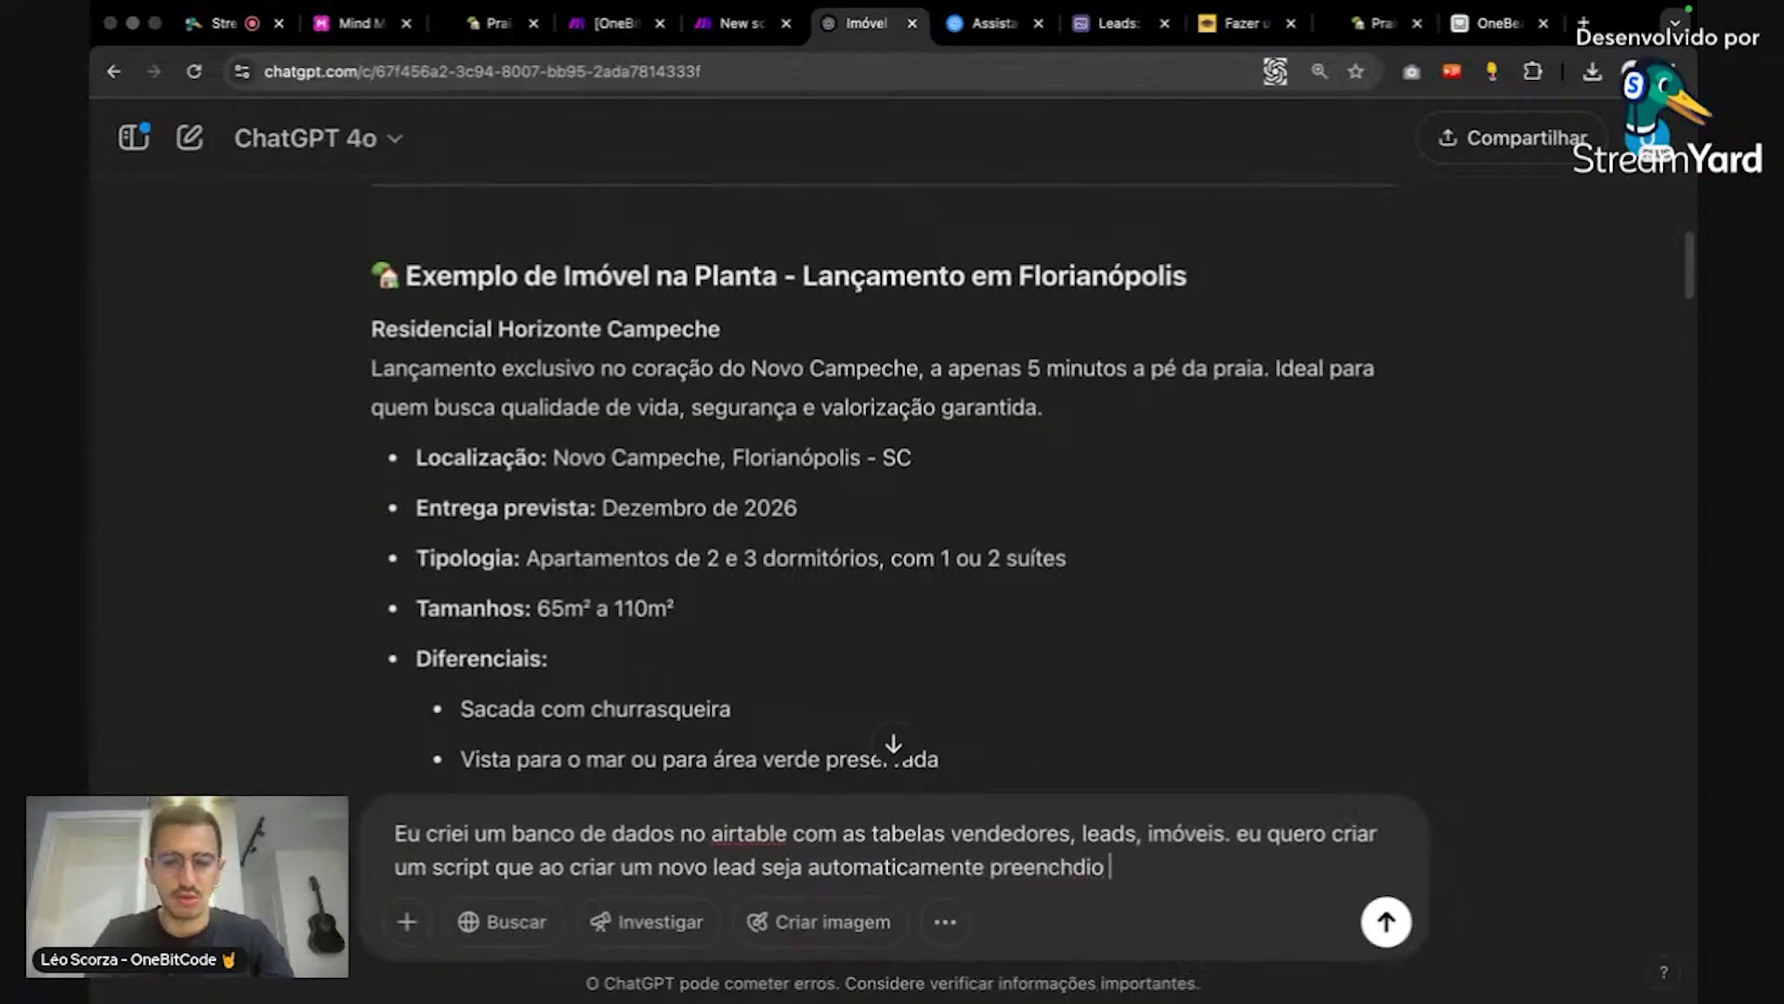
{"action": "key", "text": "BackSpace"}
{"action": "key", "text": "BackSpace"}
{"action": "key", "text": "BackSpace"}
{"action": "key", "text": "BackSpace"}
{"action": "type", "text": "ido o camp"}
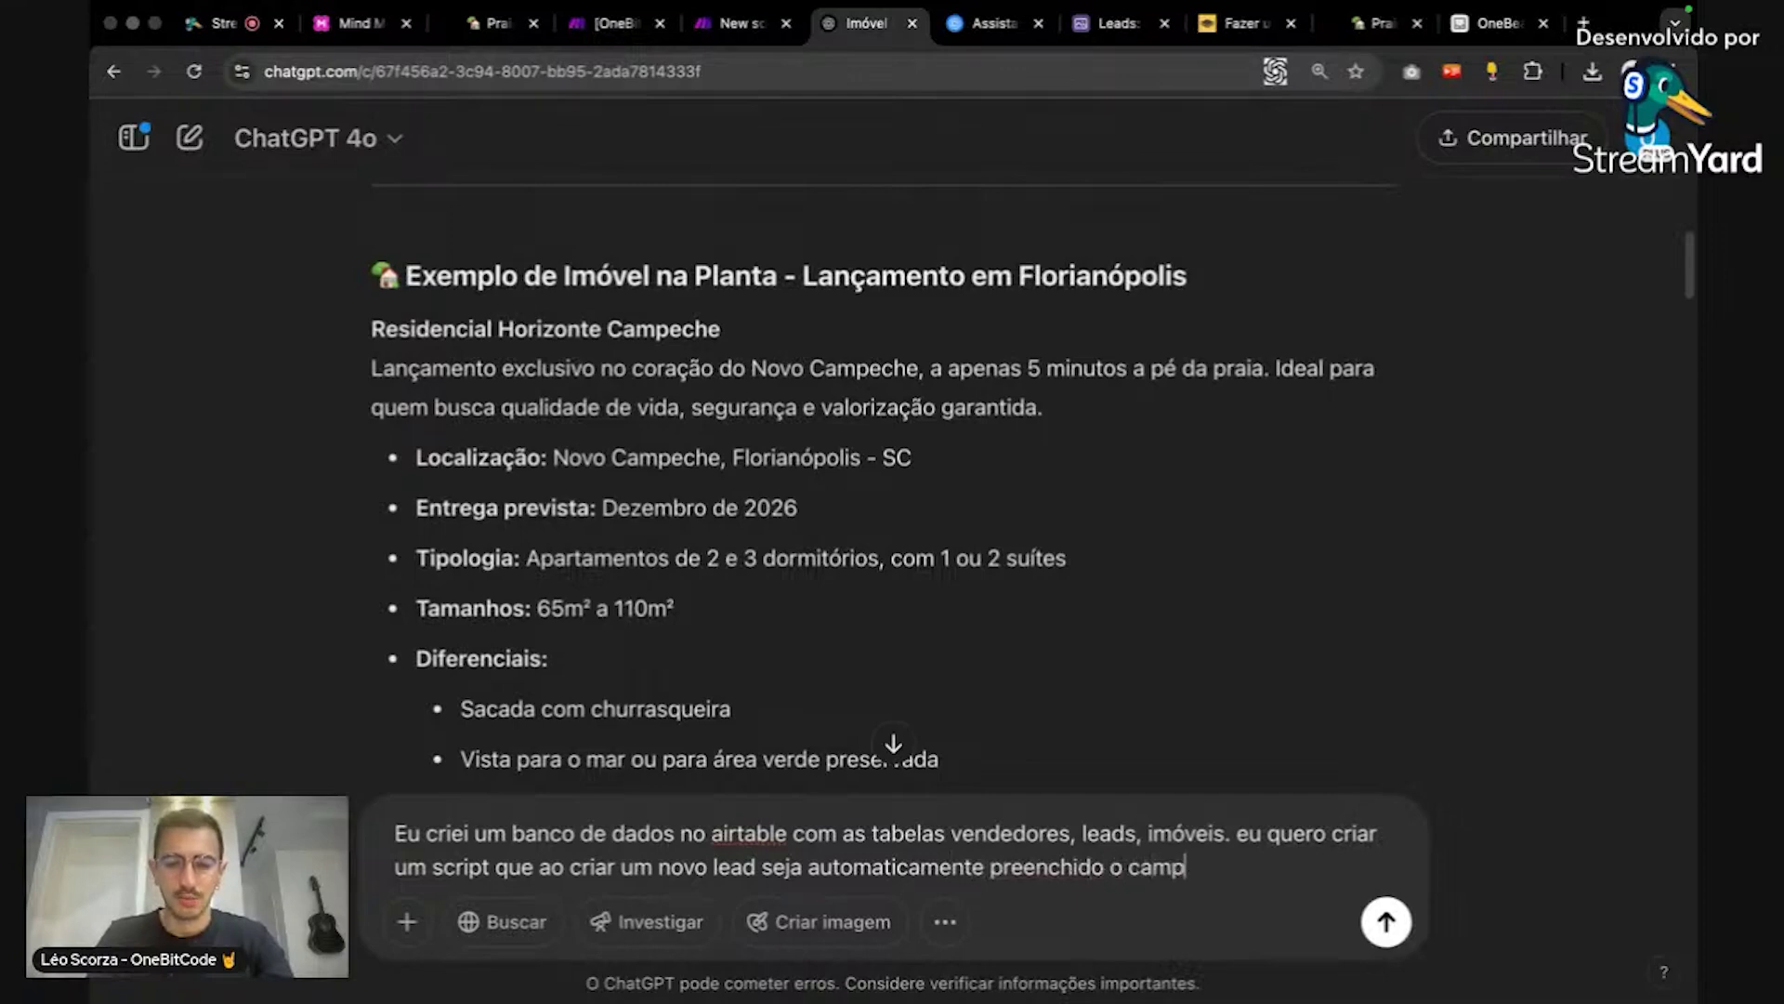
{"action": "type", "text": "o vendo"}
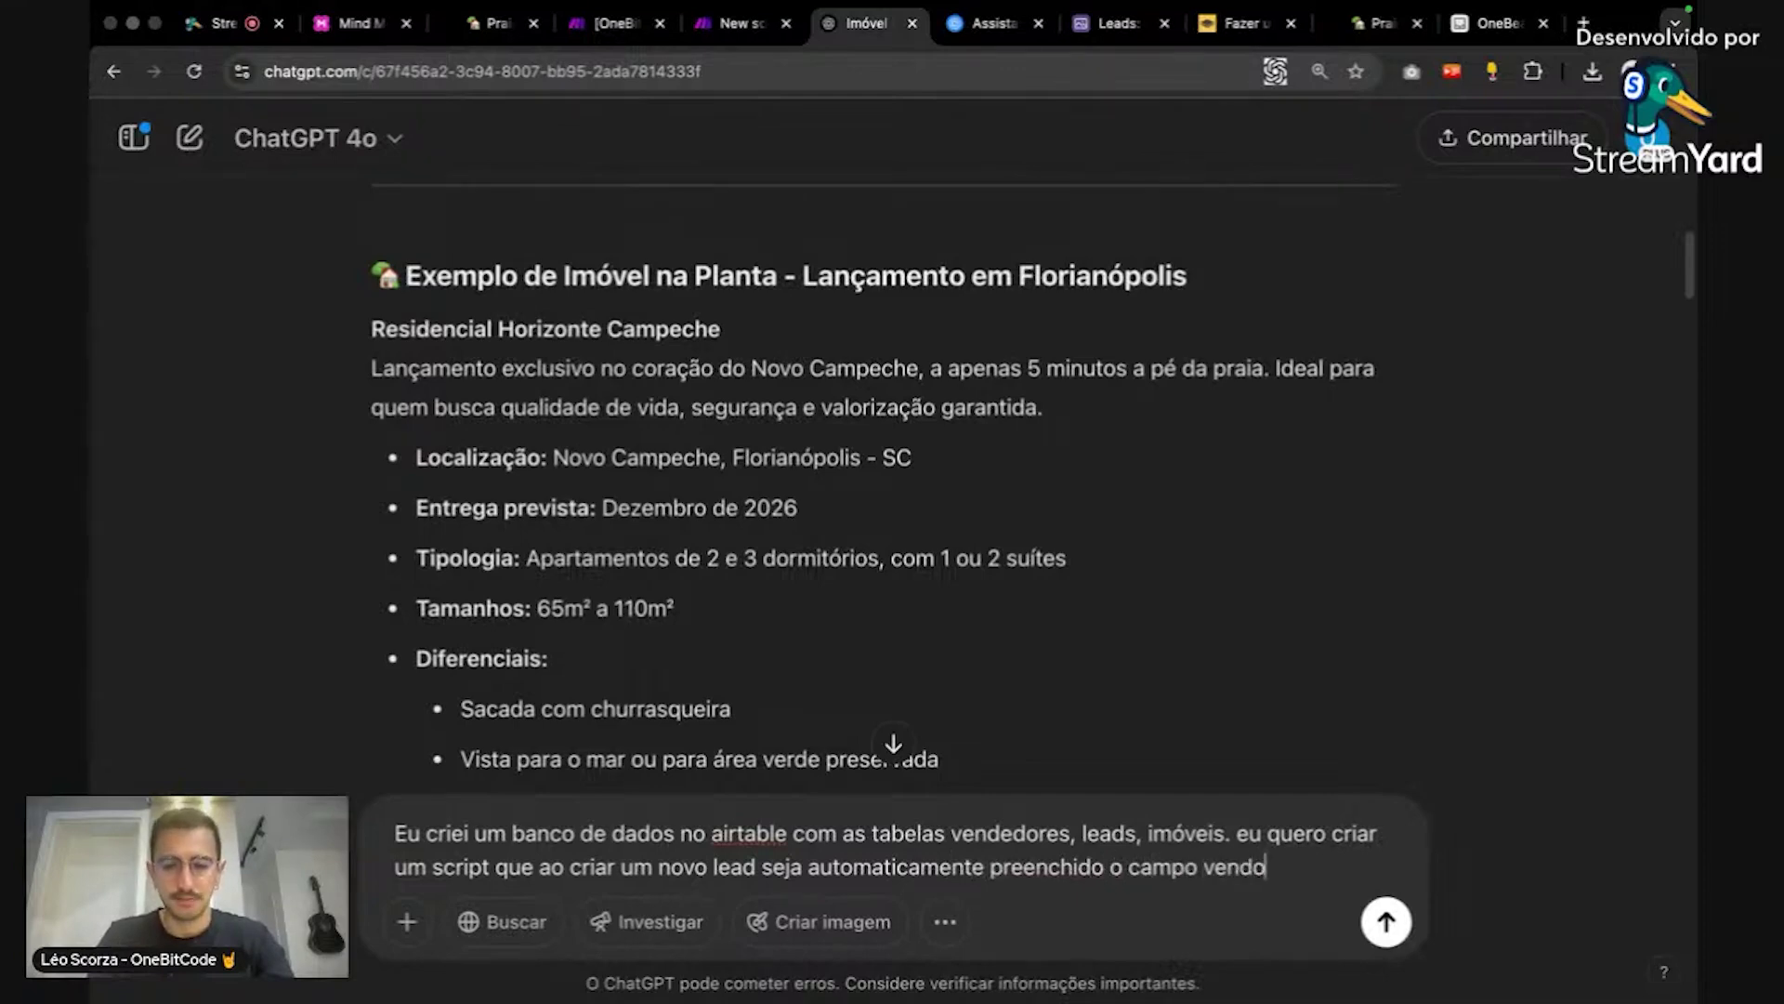
{"action": "type", "text": "r"}
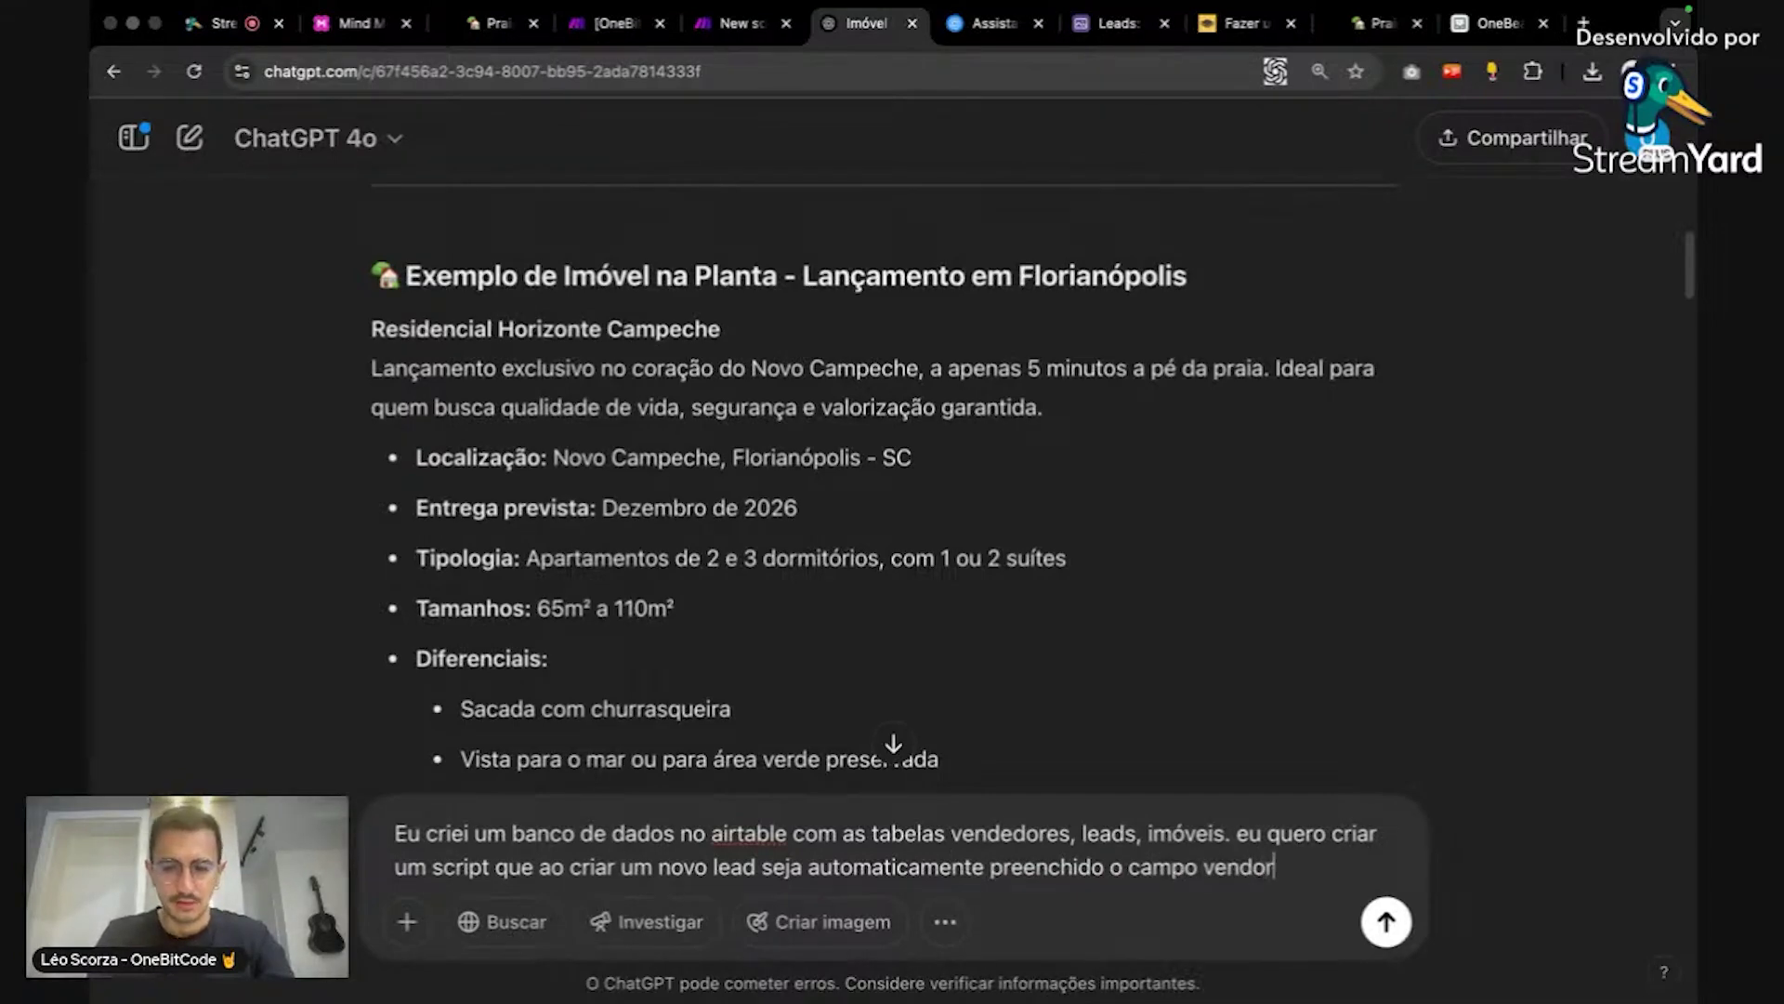
{"action": "key", "text": "BackSpace"}
{"action": "key", "text": "BackSpace"}
{"action": "type", "text": "edor em le"}
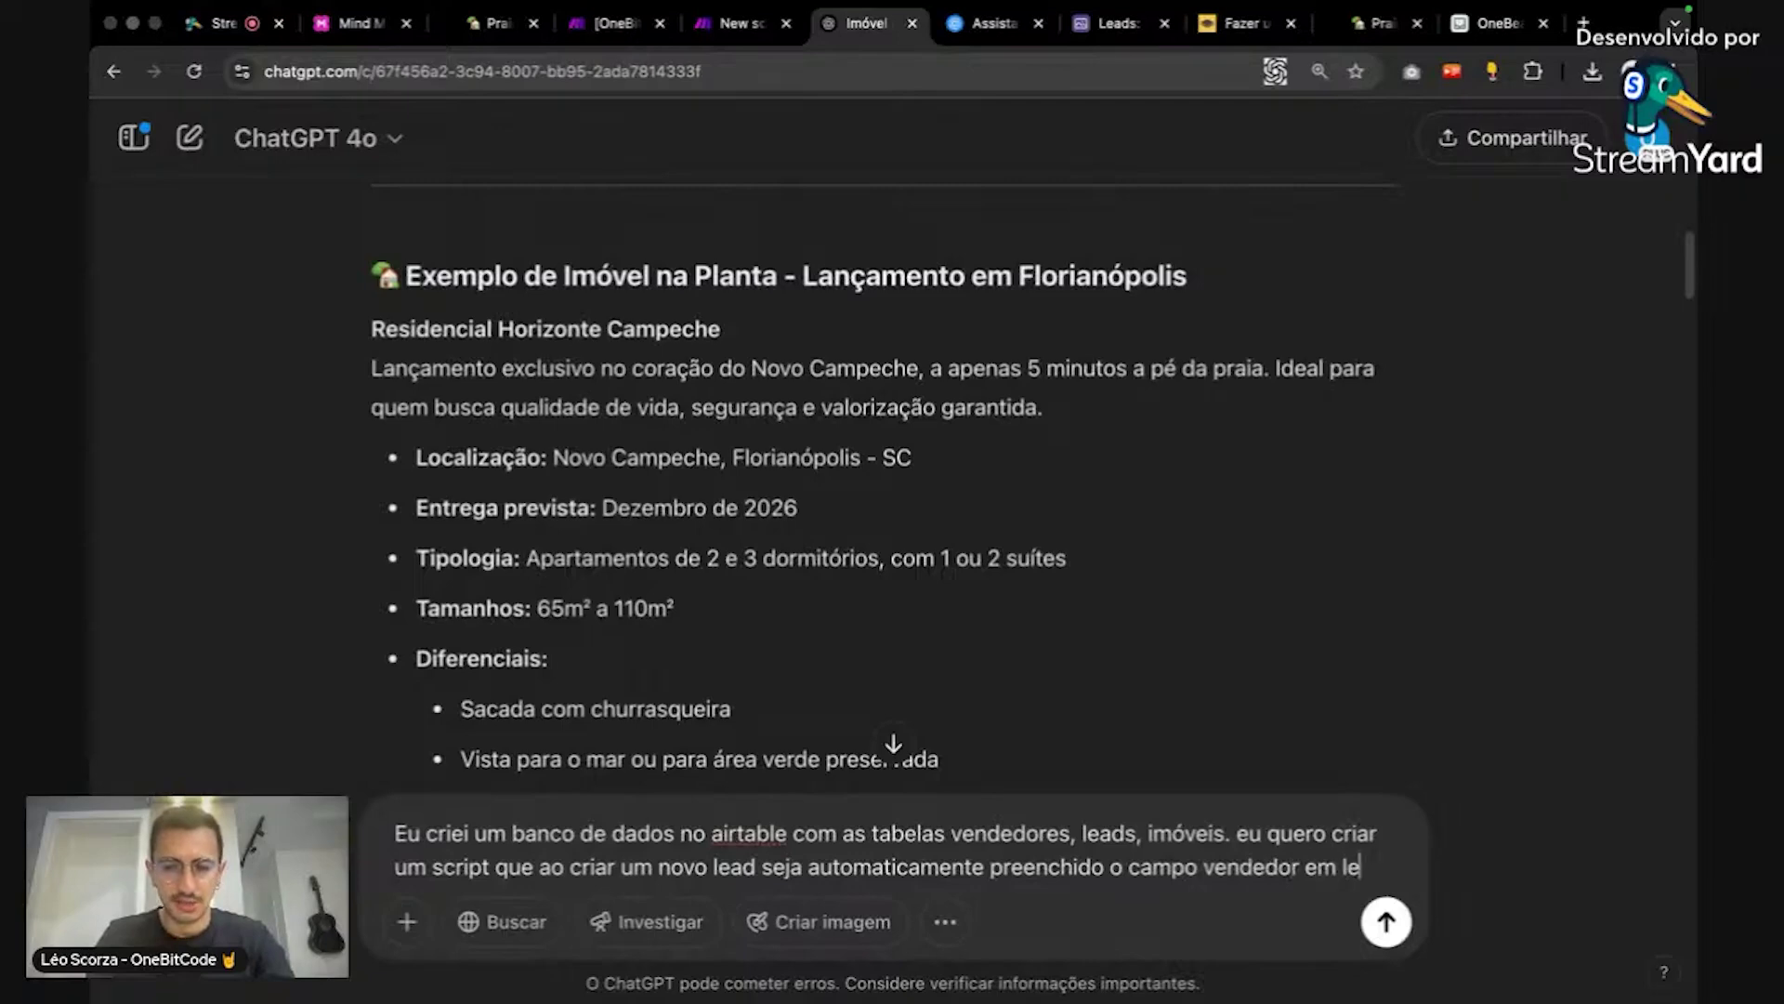
{"action": "type", "text": "ad com o 'p"}
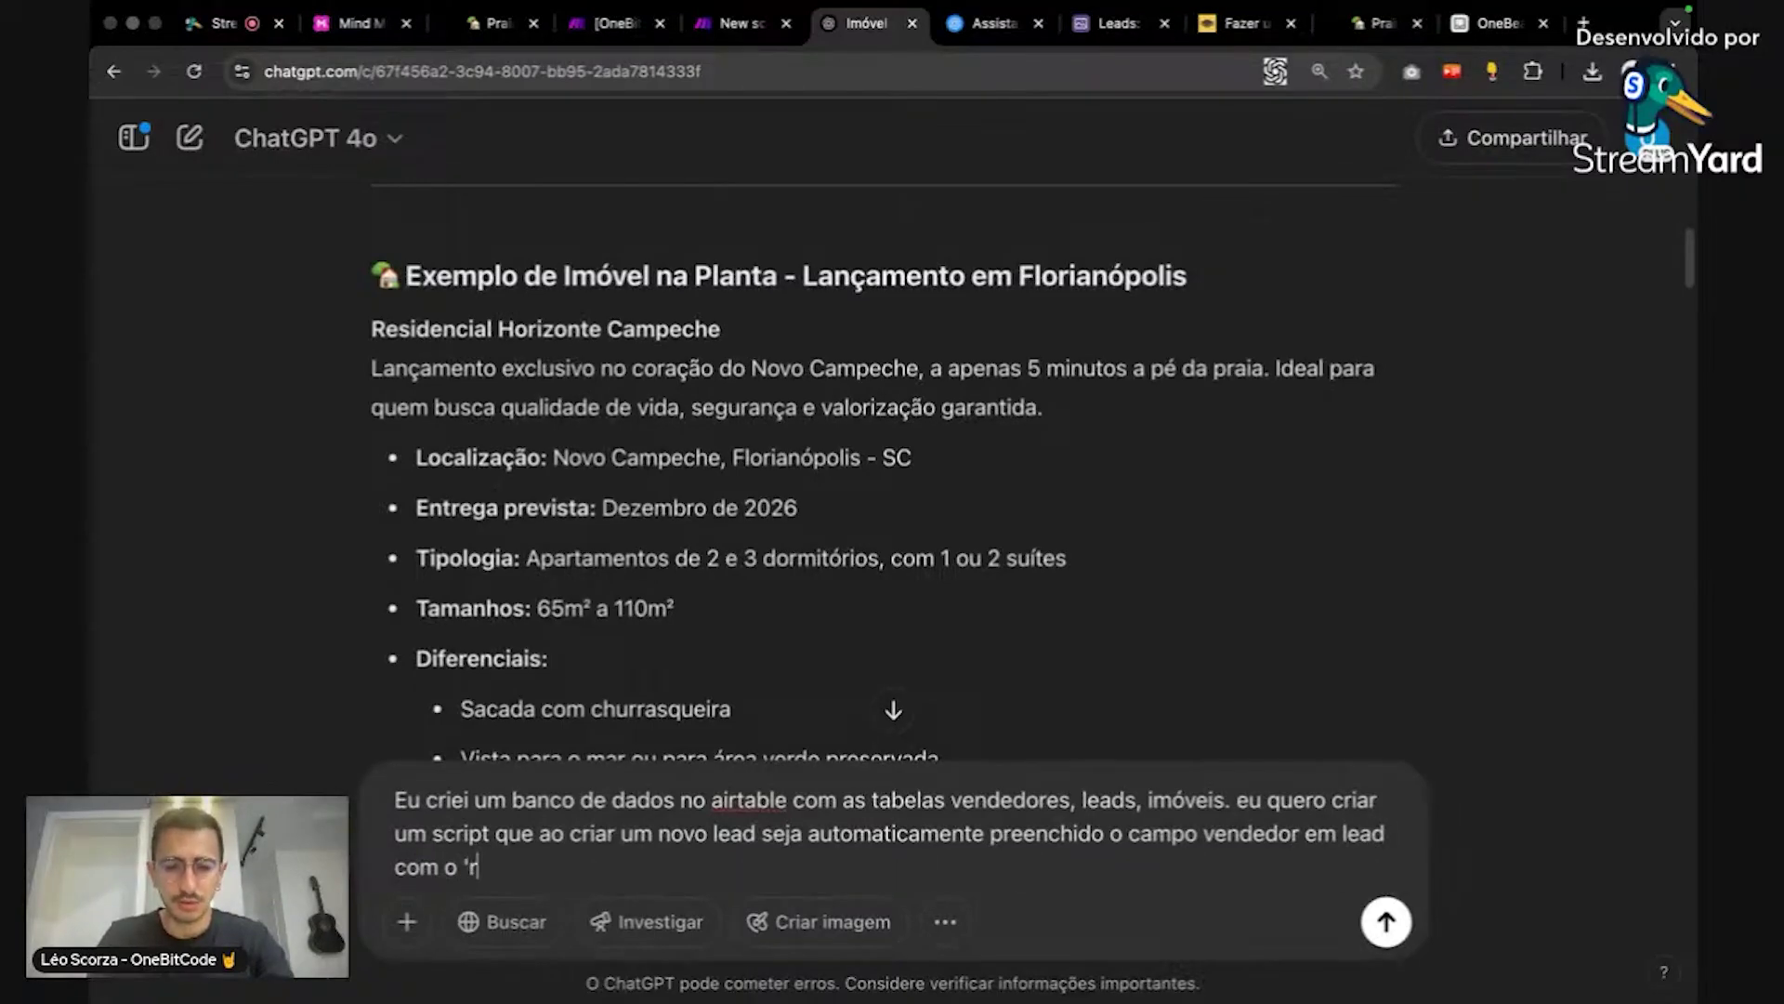
{"action": "key", "text": "BackSpace"}
{"action": "key", "text": "BackSpace"}
{"action": "type", "text": "próxi"}
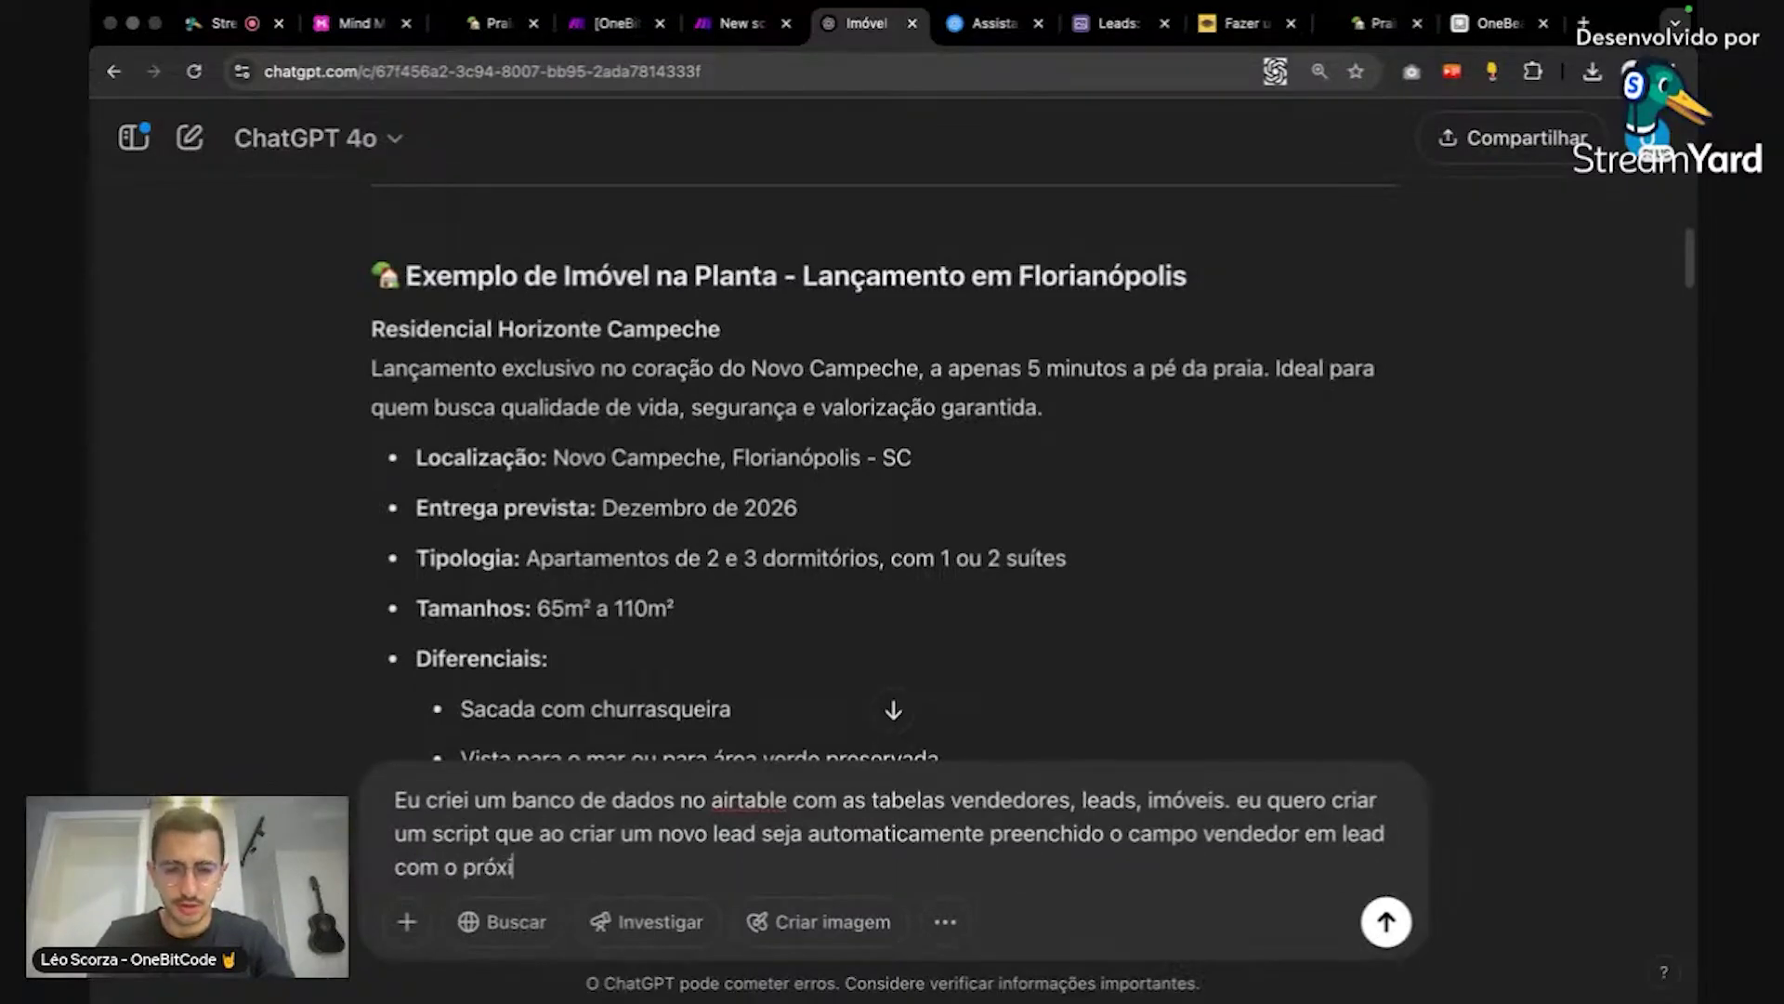
{"action": "type", "text": "mo vendedor que r"}
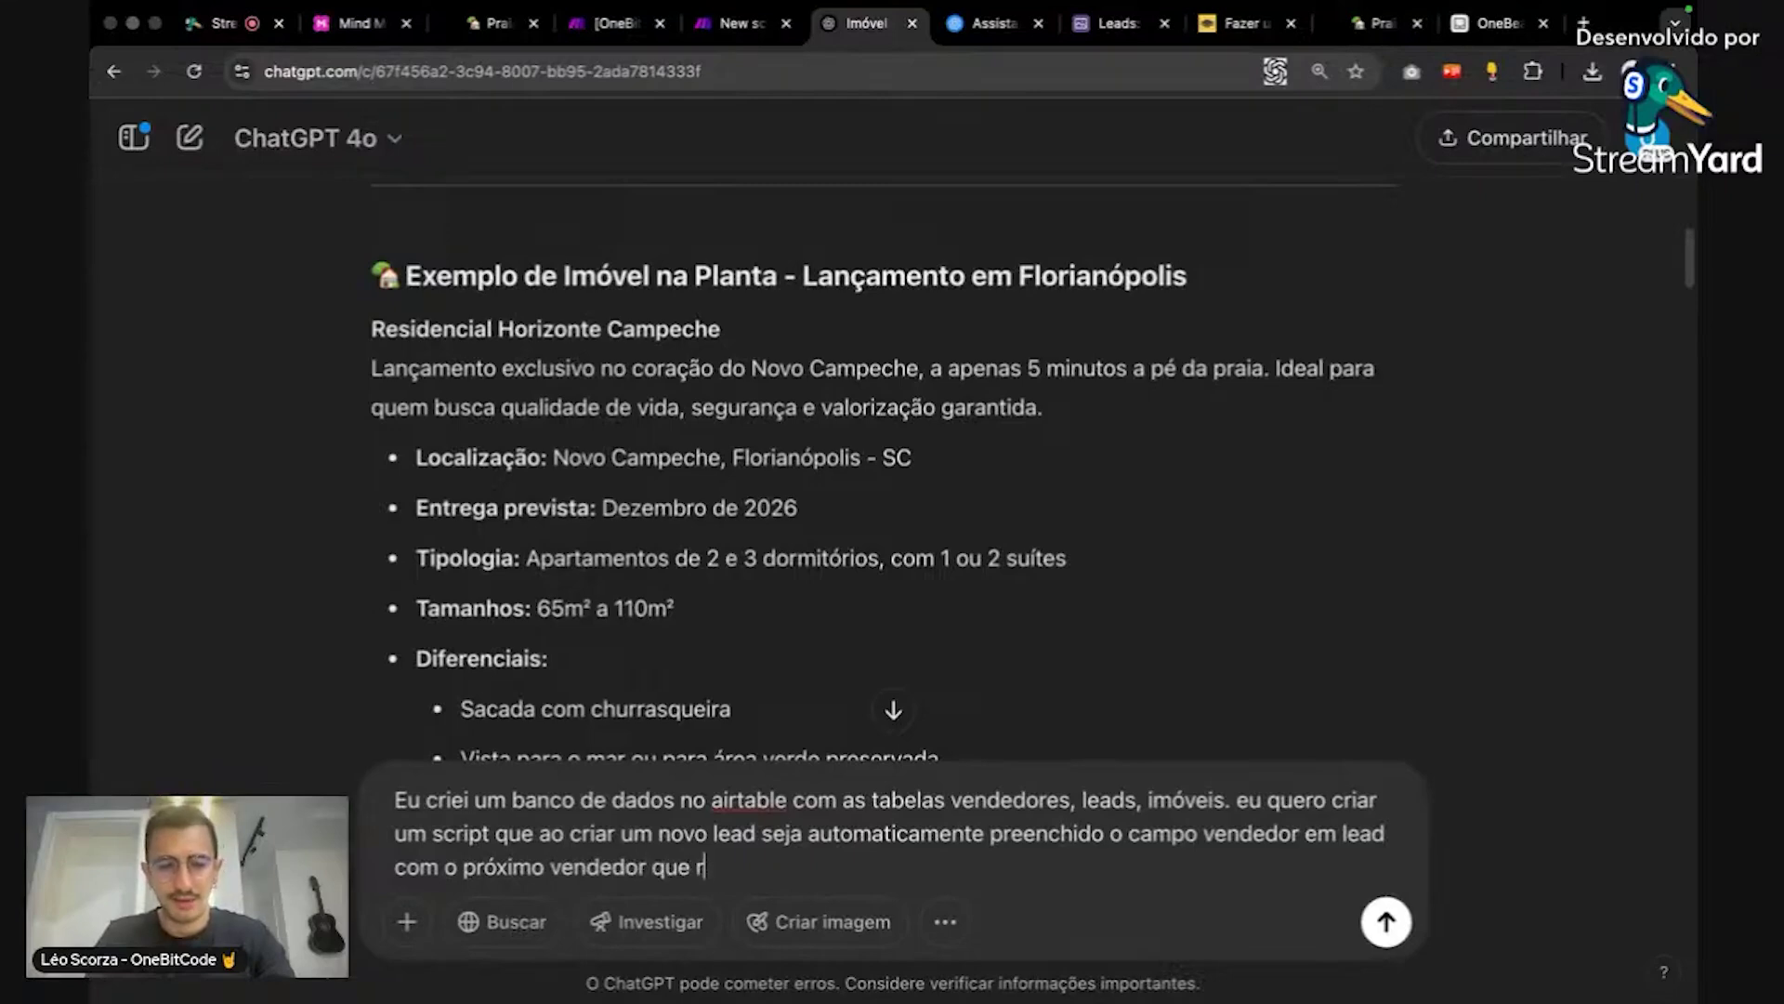
{"action": "key", "text": "BackSpace"}
{"action": "type", "text": "deve receber"}
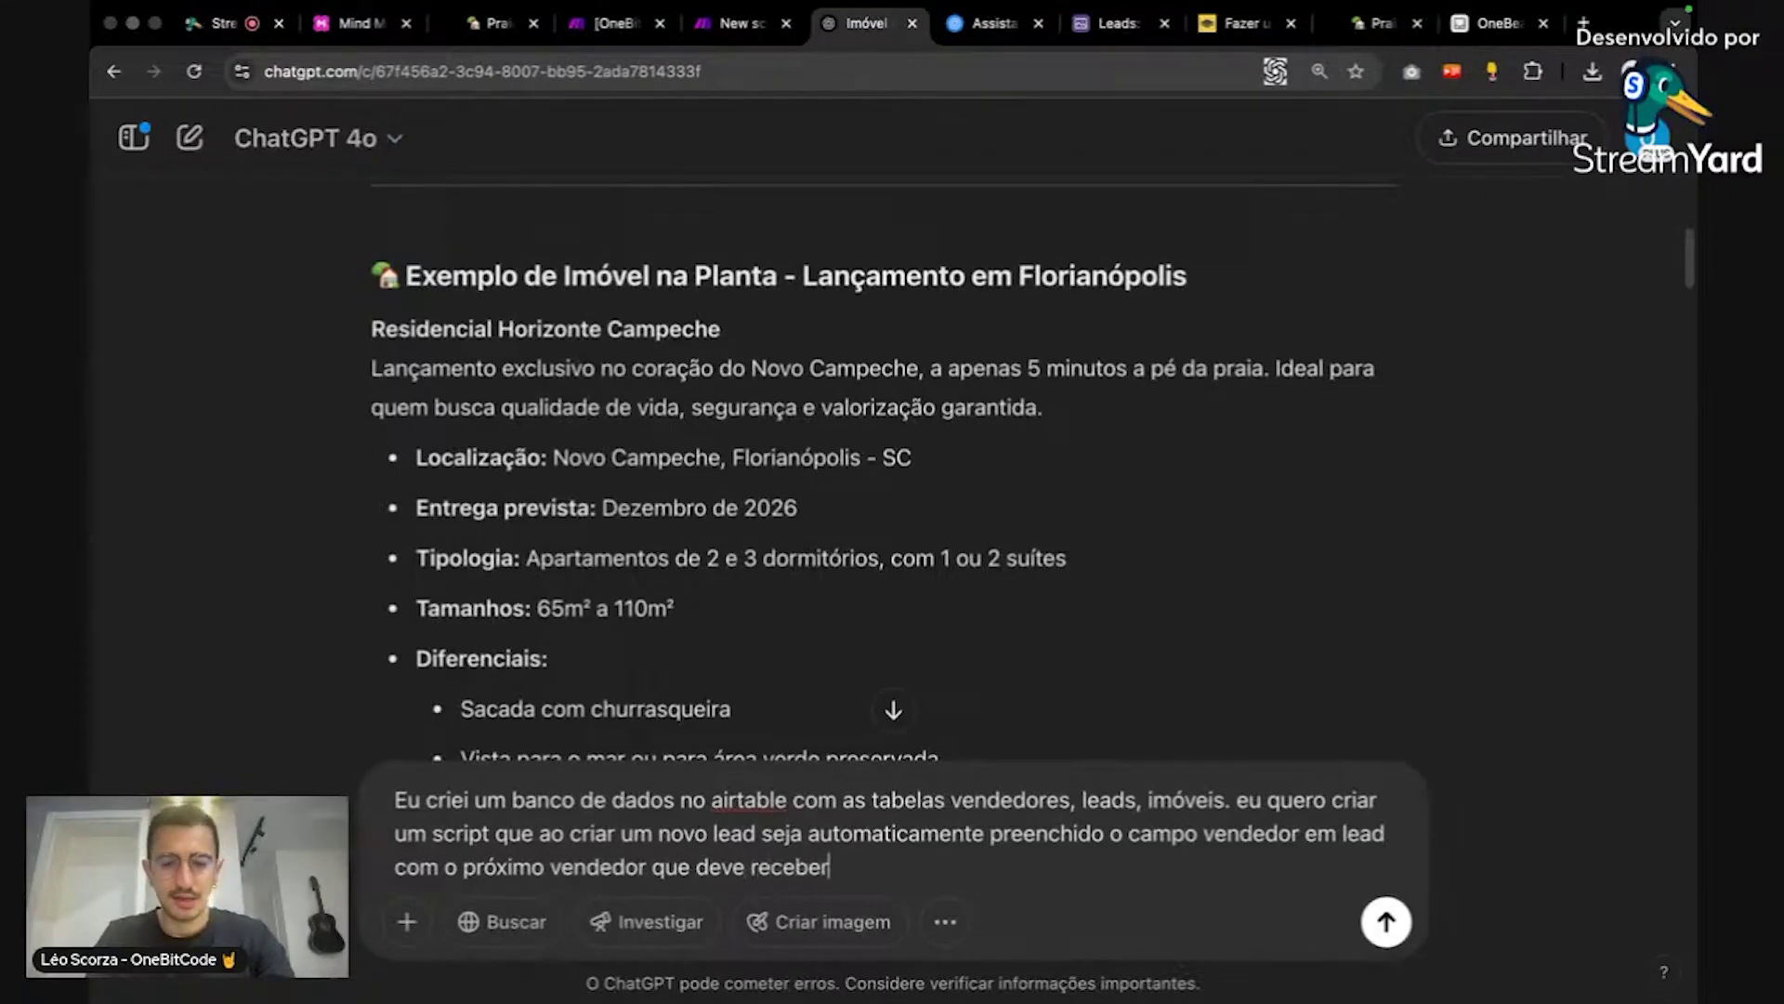
{"action": "type", "text": " um lead (a"}
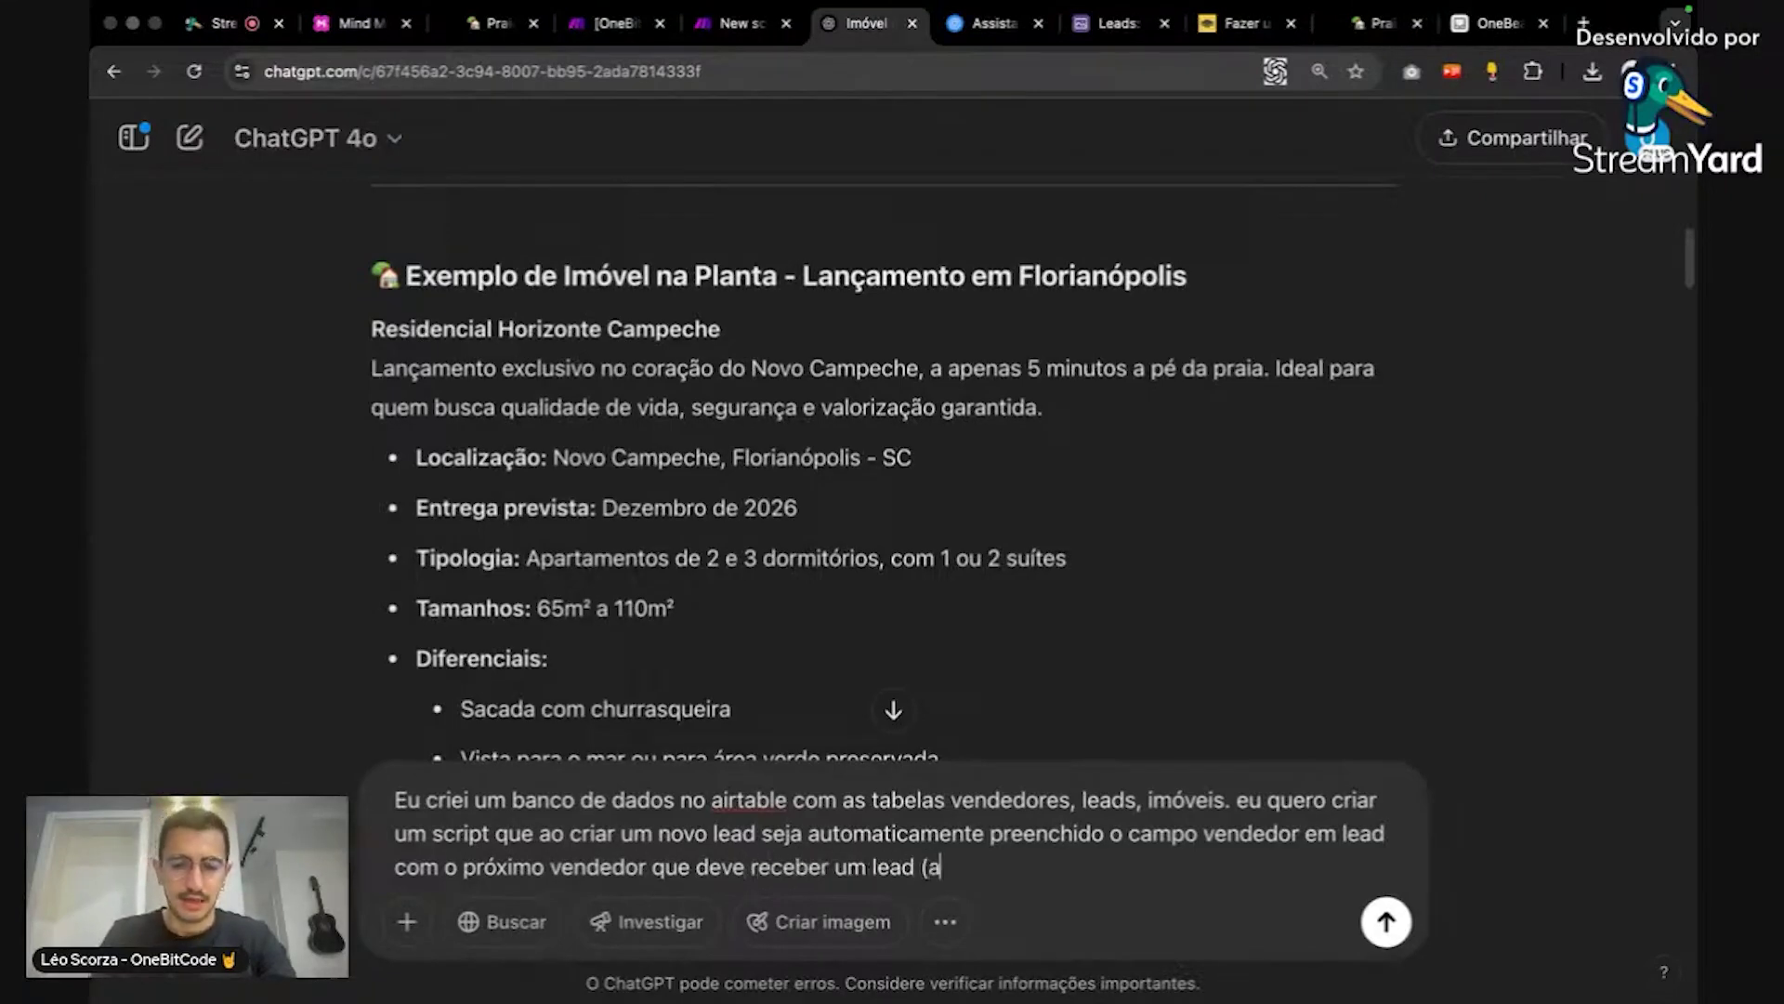
{"action": "type", "text": " cada novo lead o [ro"}
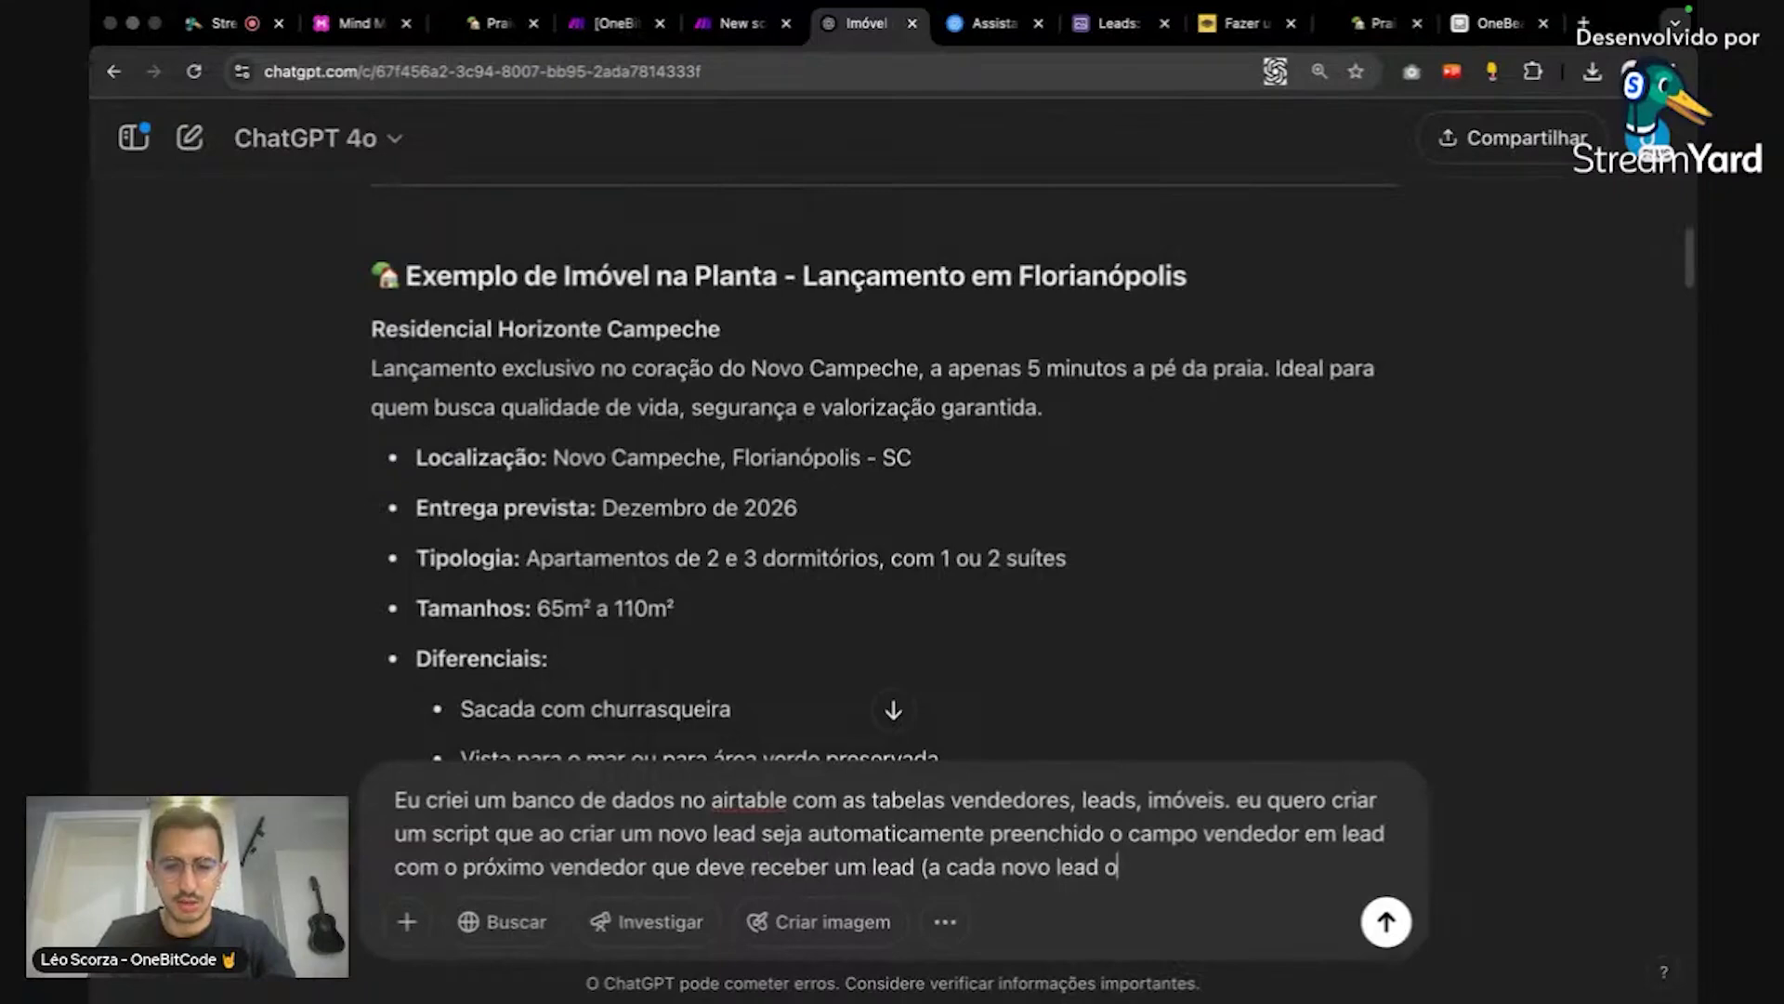
{"action": "key", "text": "BackSpace"}
{"action": "key", "text": "BackSpace"}
{"action": "key", "text": "BackSpace"}
{"action": "type", "text": "pro"}
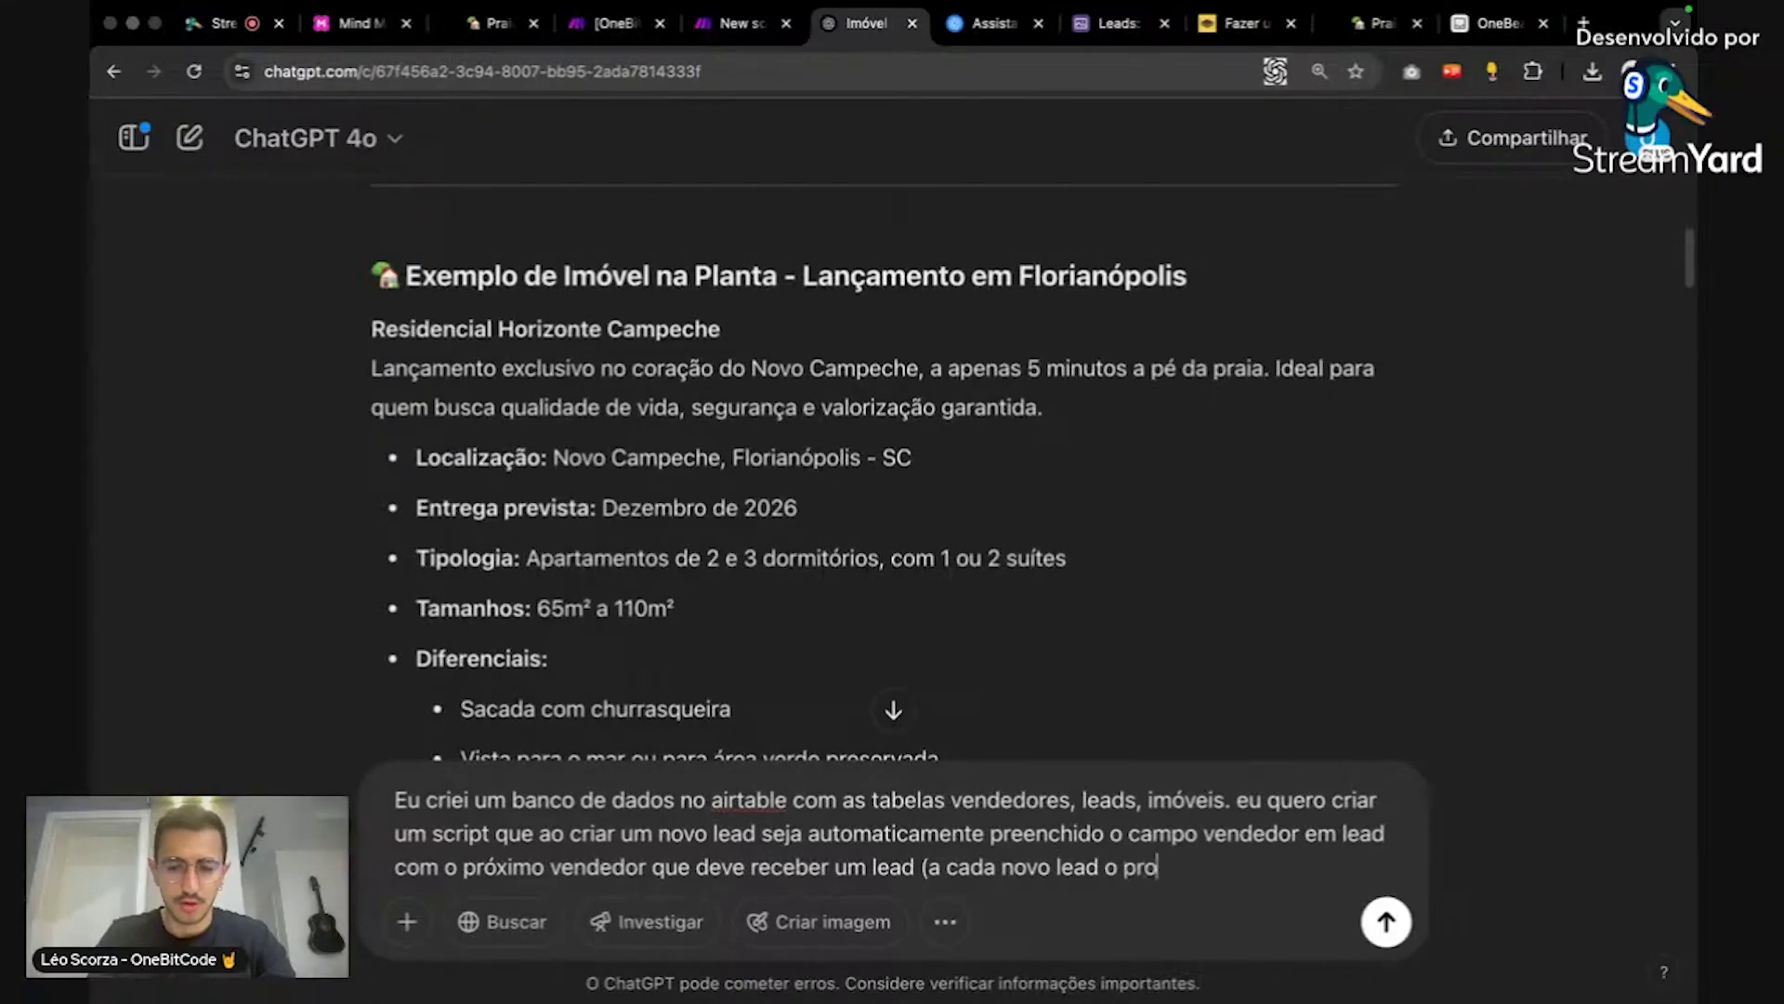
{"action": "type", "text": "ximo vendedor rece"}
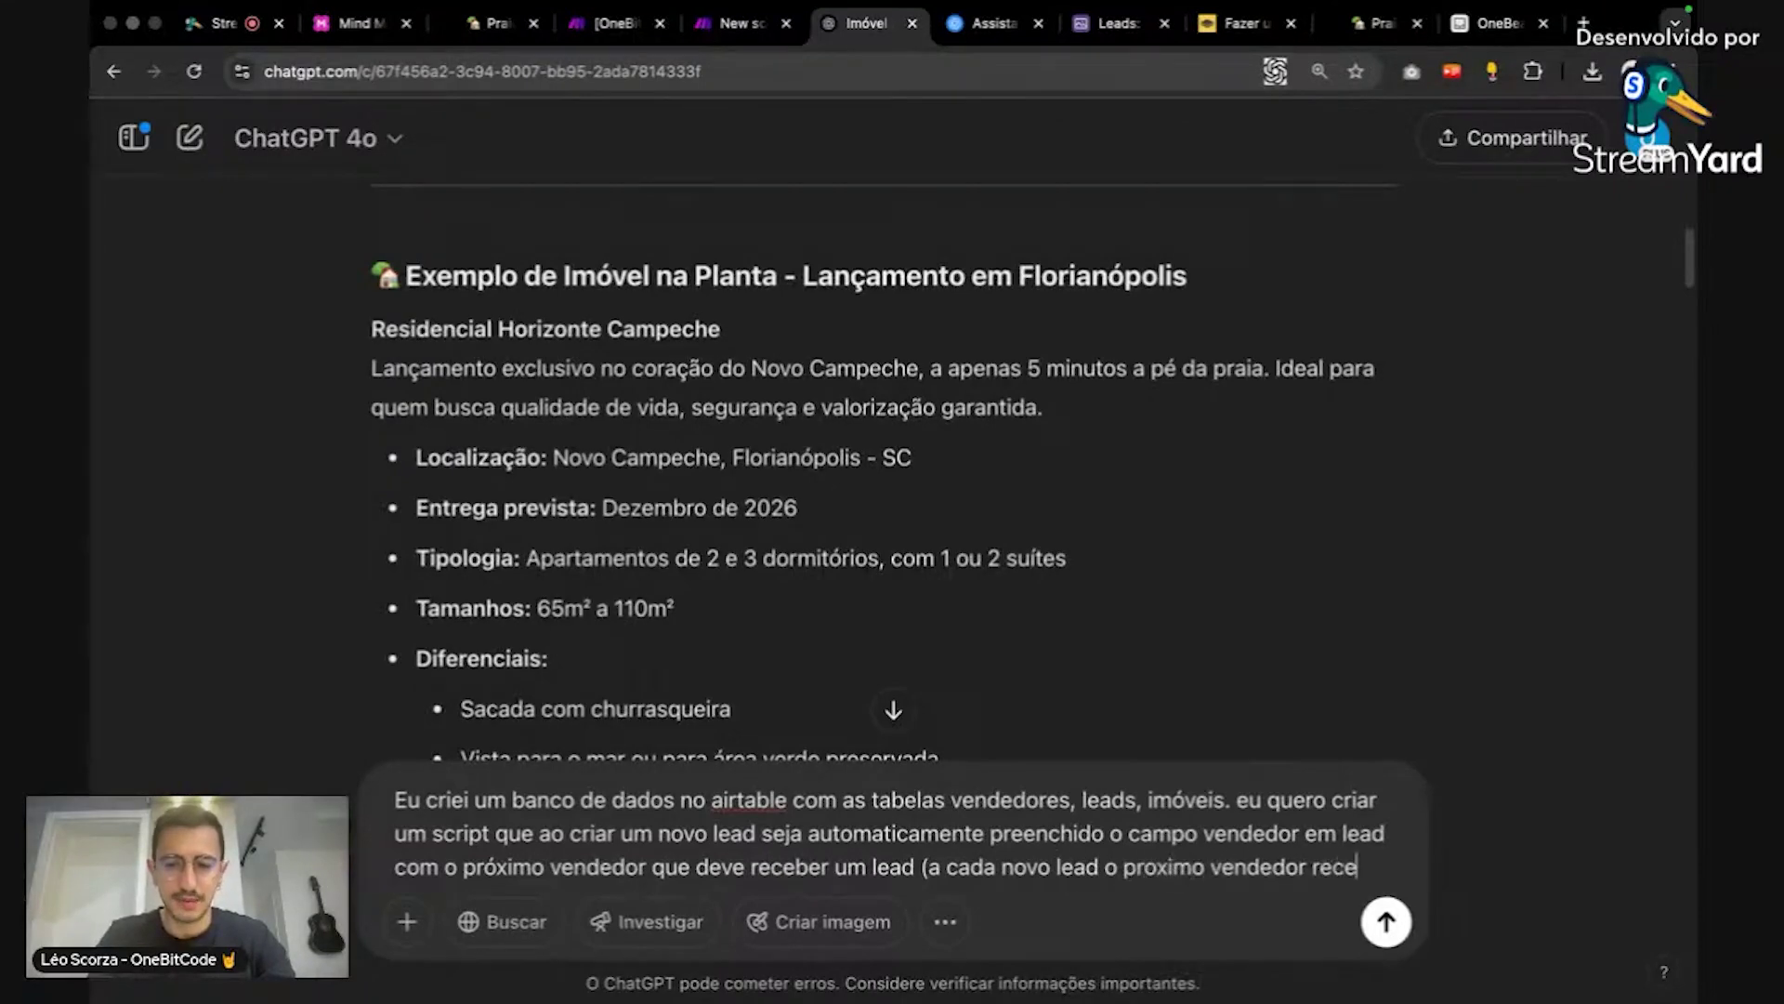
{"action": "type", "text": "be)"}
{"action": "key", "text": "shift+Return"}
{"action": "key", "text": "shift+Return"}
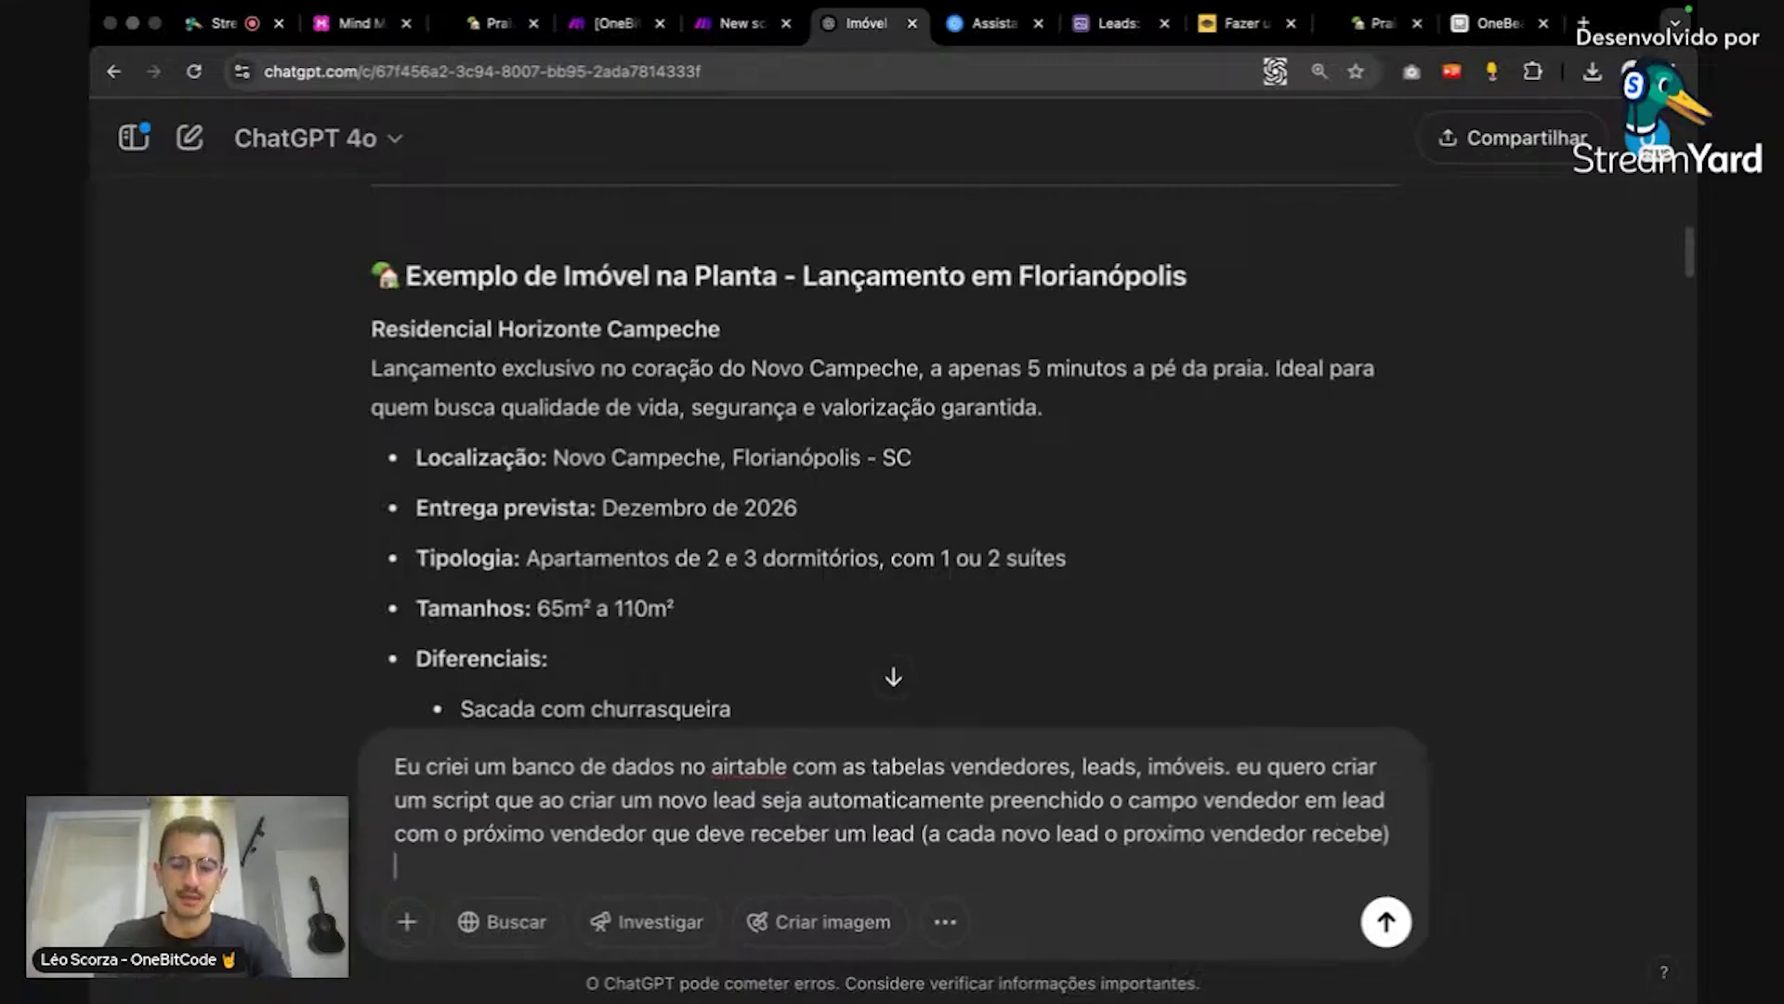
Step: Append 'gere o codigo', send the prompt, and read ChatGPT's round-robin JavaScript answer
{"action": "type", "text": "gere o codigo"}
{"action": "key", "text": "Return"}
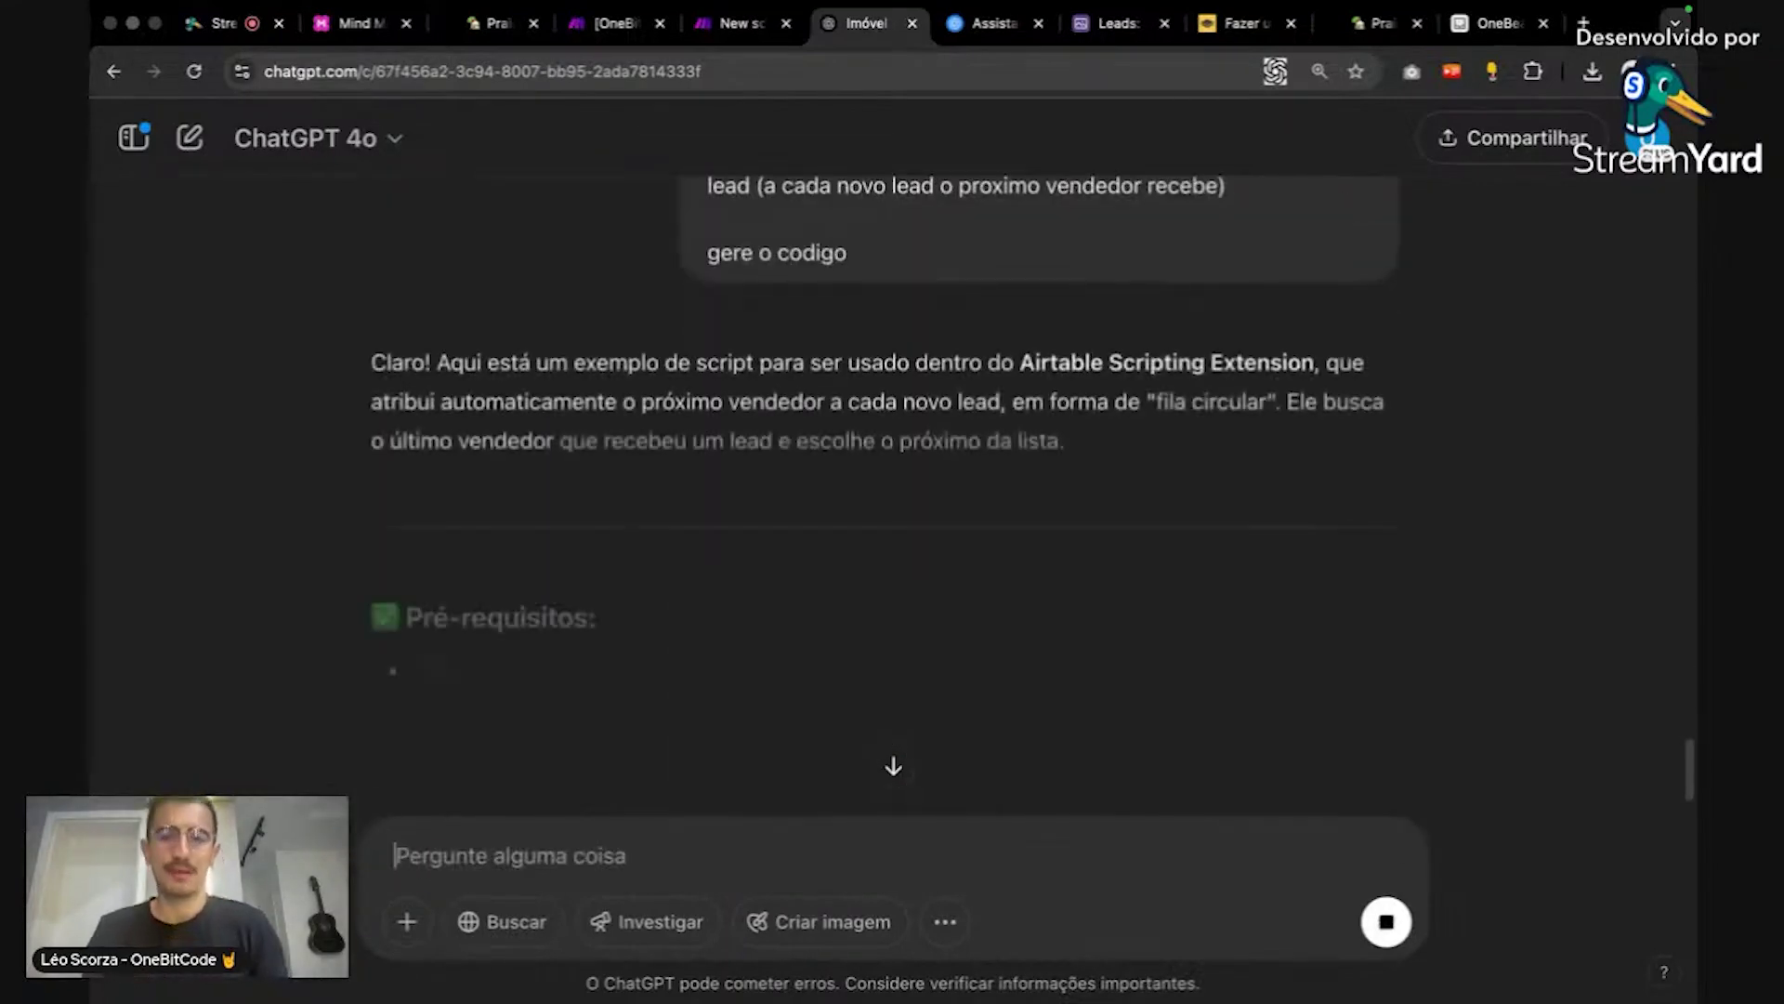
{"action": "scroll", "coordinate": [1018, 636], "scroll_direction": "down", "scroll_amount": 2}
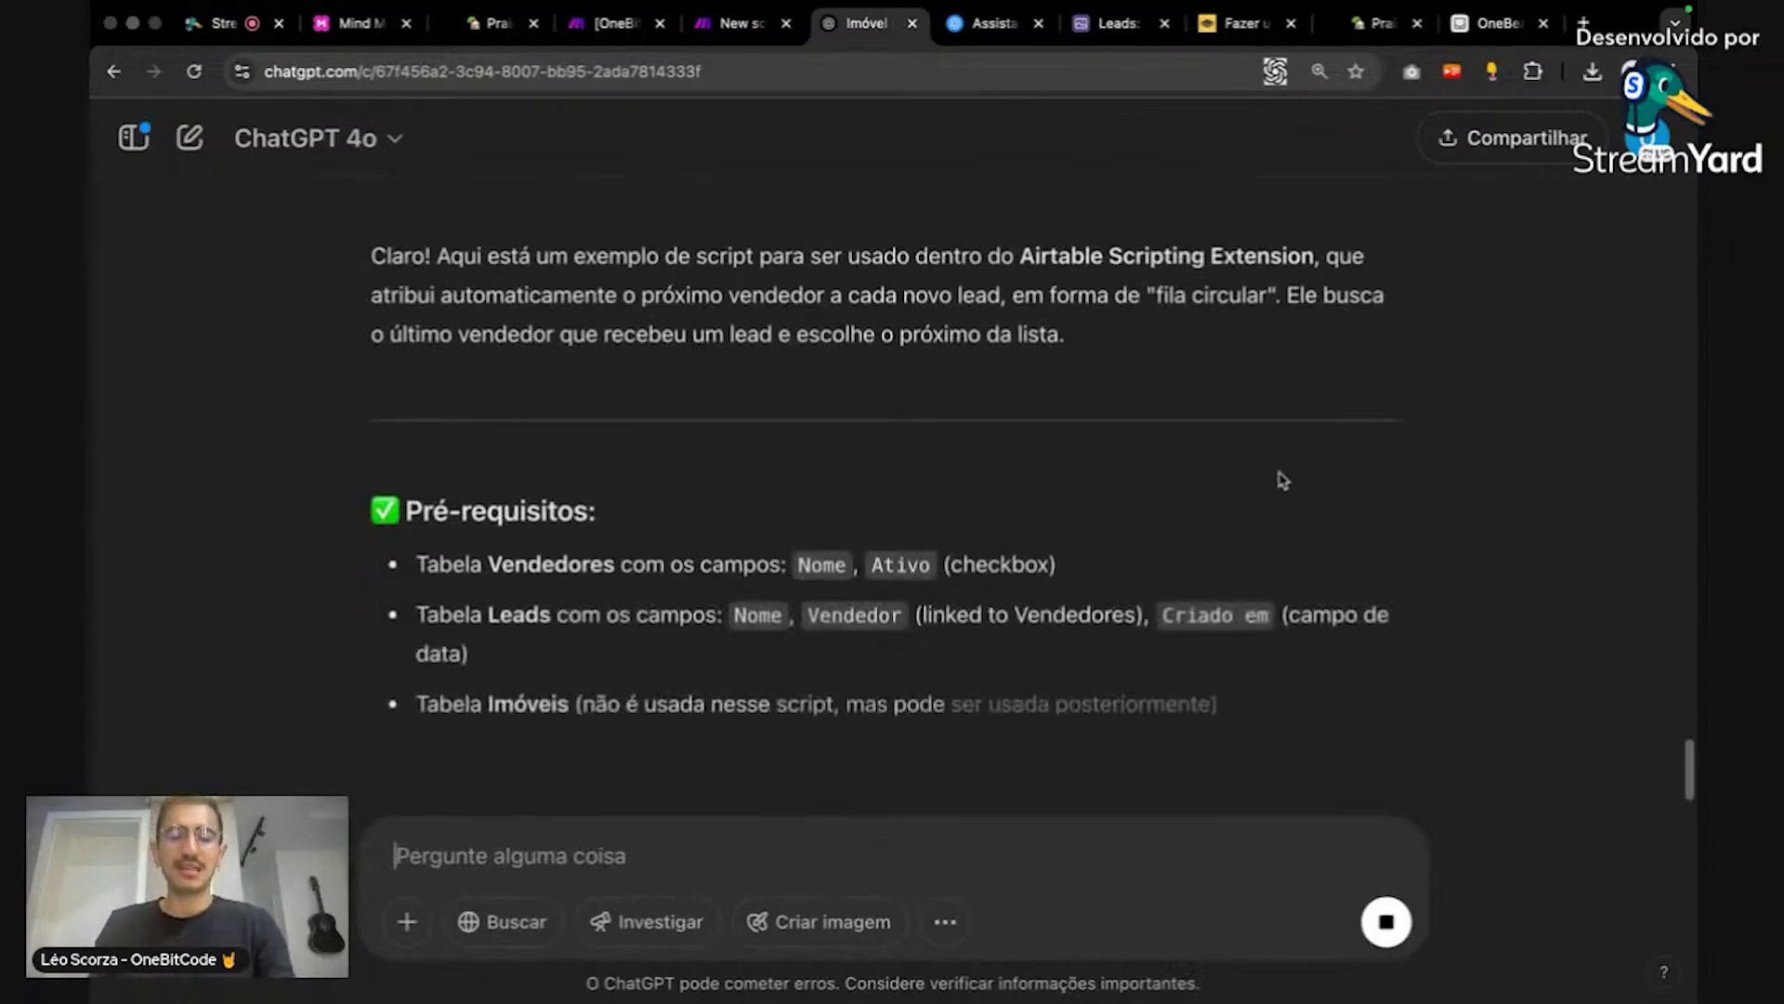
{"action": "scroll", "coordinate": [1292, 492], "scroll_direction": "down", "scroll_amount": 3}
{"action": "scroll", "coordinate": [1294, 493], "scroll_direction": "down", "scroll_amount": 5}
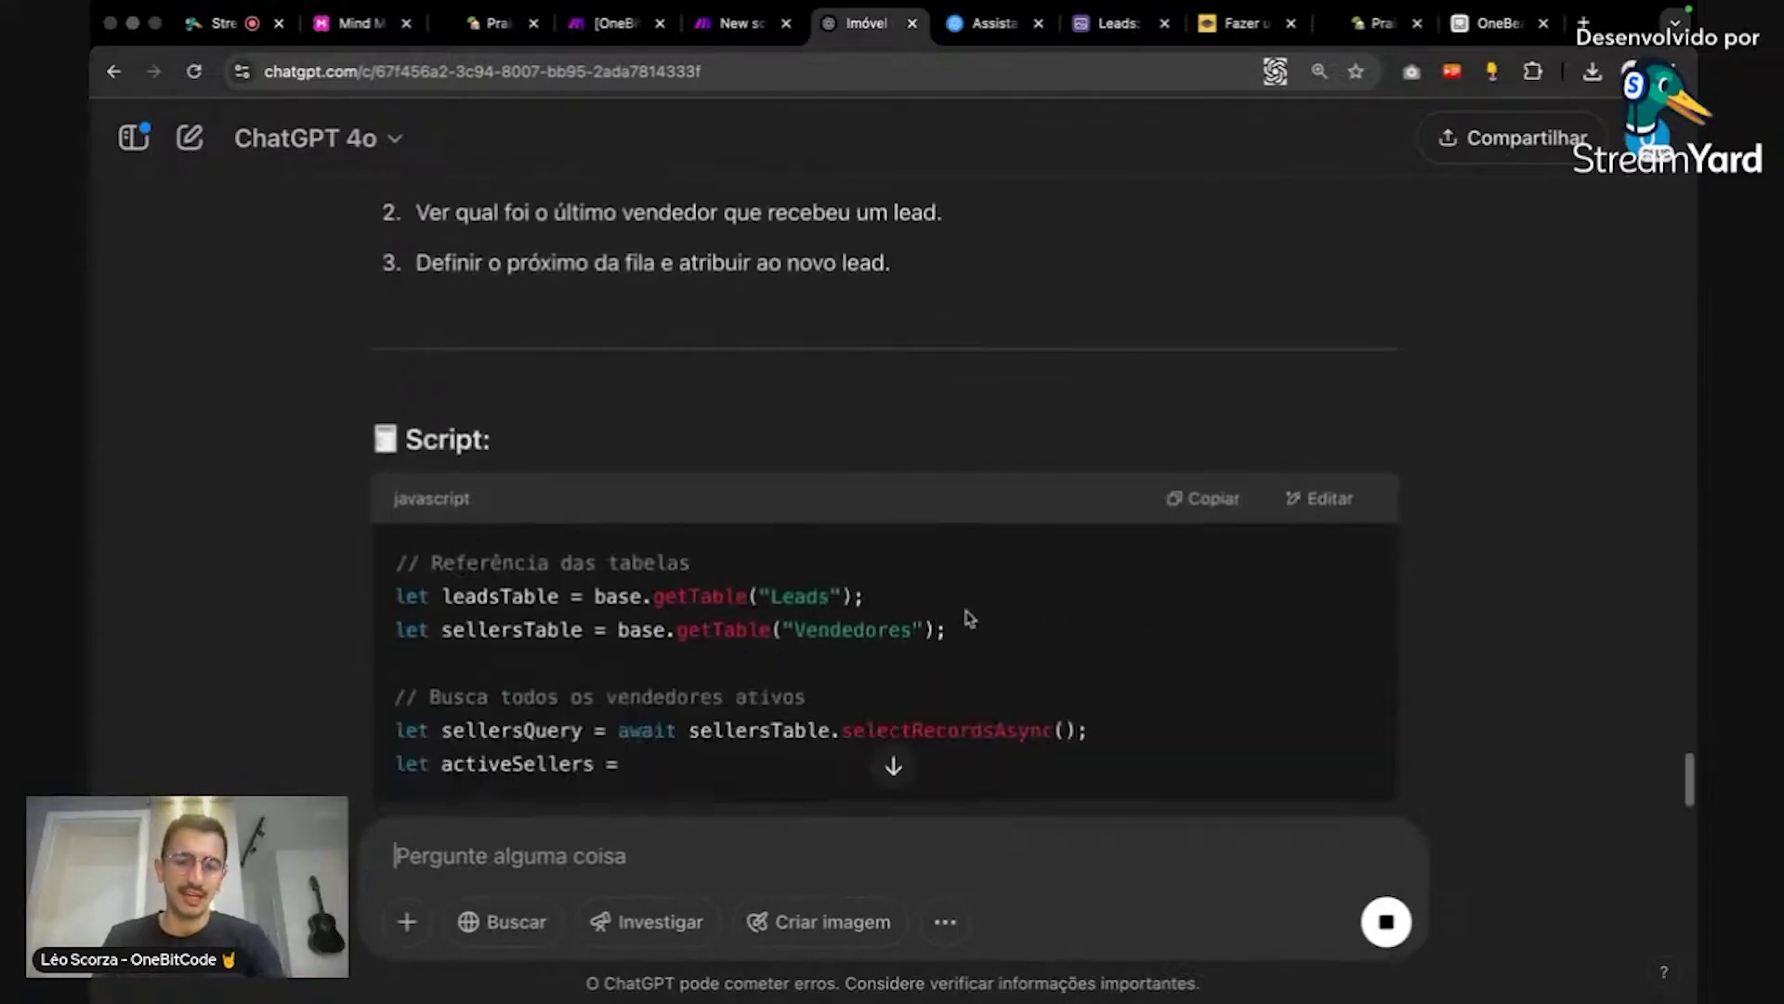
{"action": "scroll", "coordinate": [1143, 602], "scroll_direction": "down", "scroll_amount": 2}
{"action": "scroll", "coordinate": [1160, 597], "scroll_direction": "down", "scroll_amount": 2}
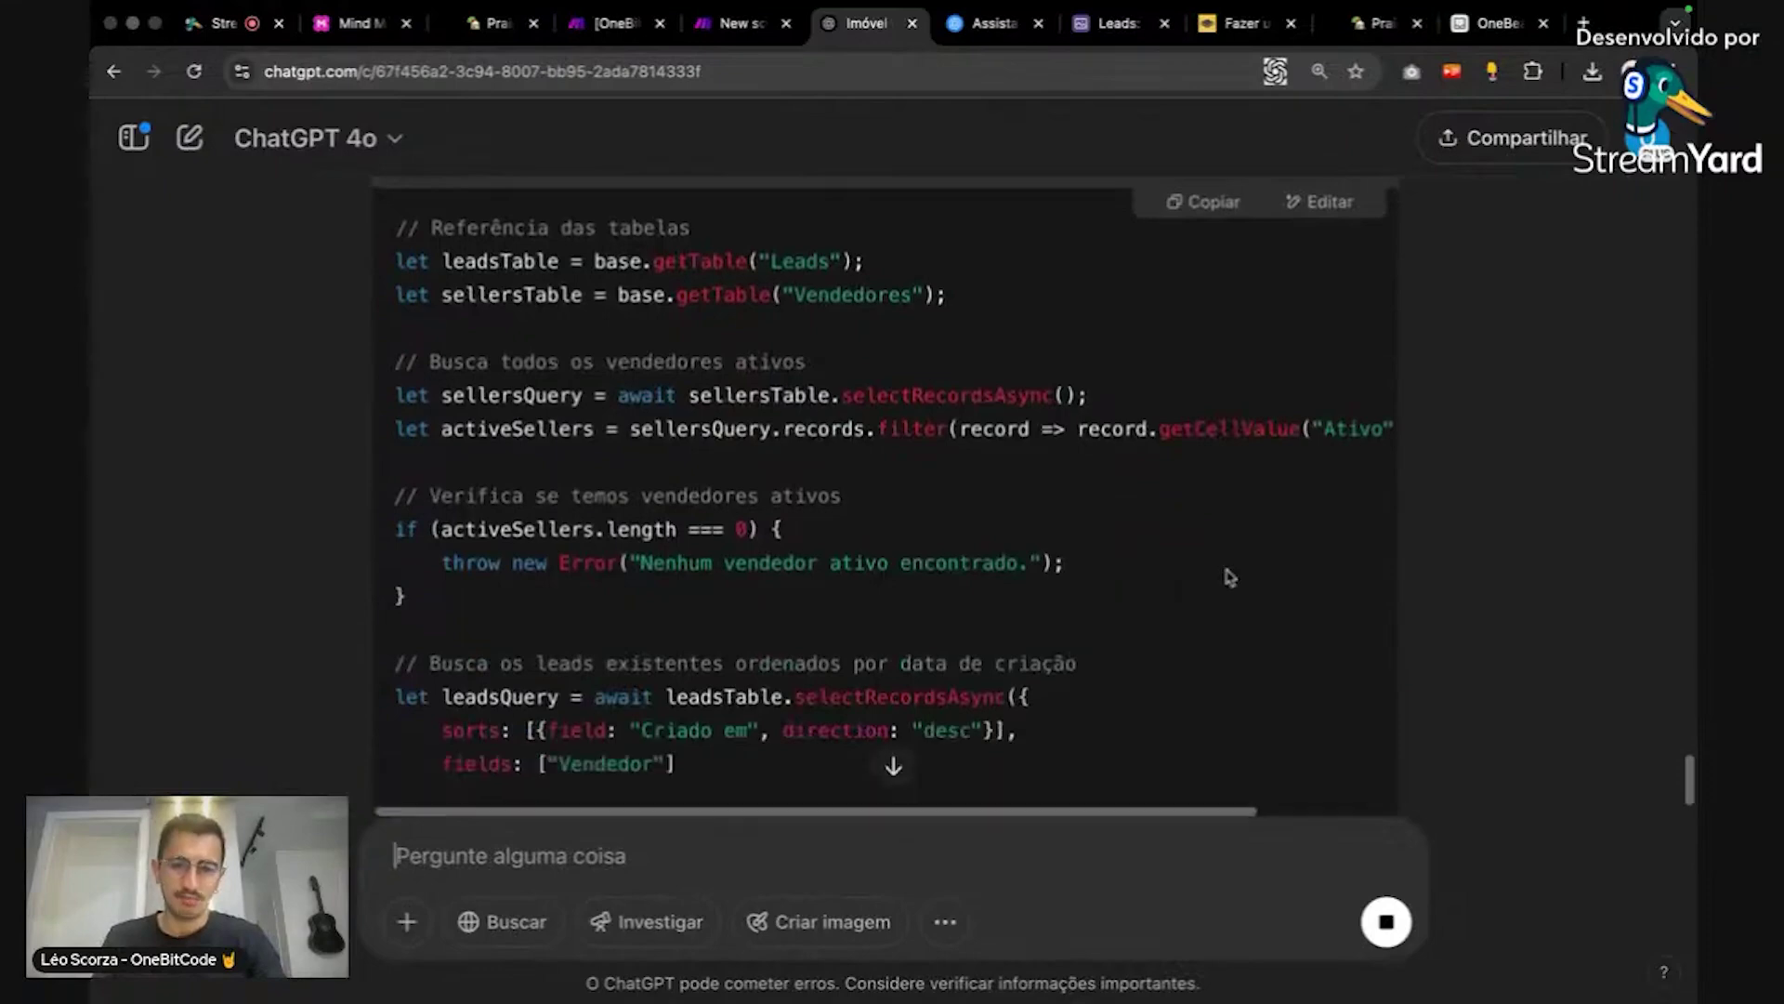
{"action": "scroll", "coordinate": [1224, 577], "scroll_direction": "down", "scroll_amount": 2}
{"action": "scroll", "coordinate": [1227, 578], "scroll_direction": "down", "scroll_amount": 2}
{"action": "scroll", "coordinate": [1229, 577], "scroll_direction": "down", "scroll_amount": 1}
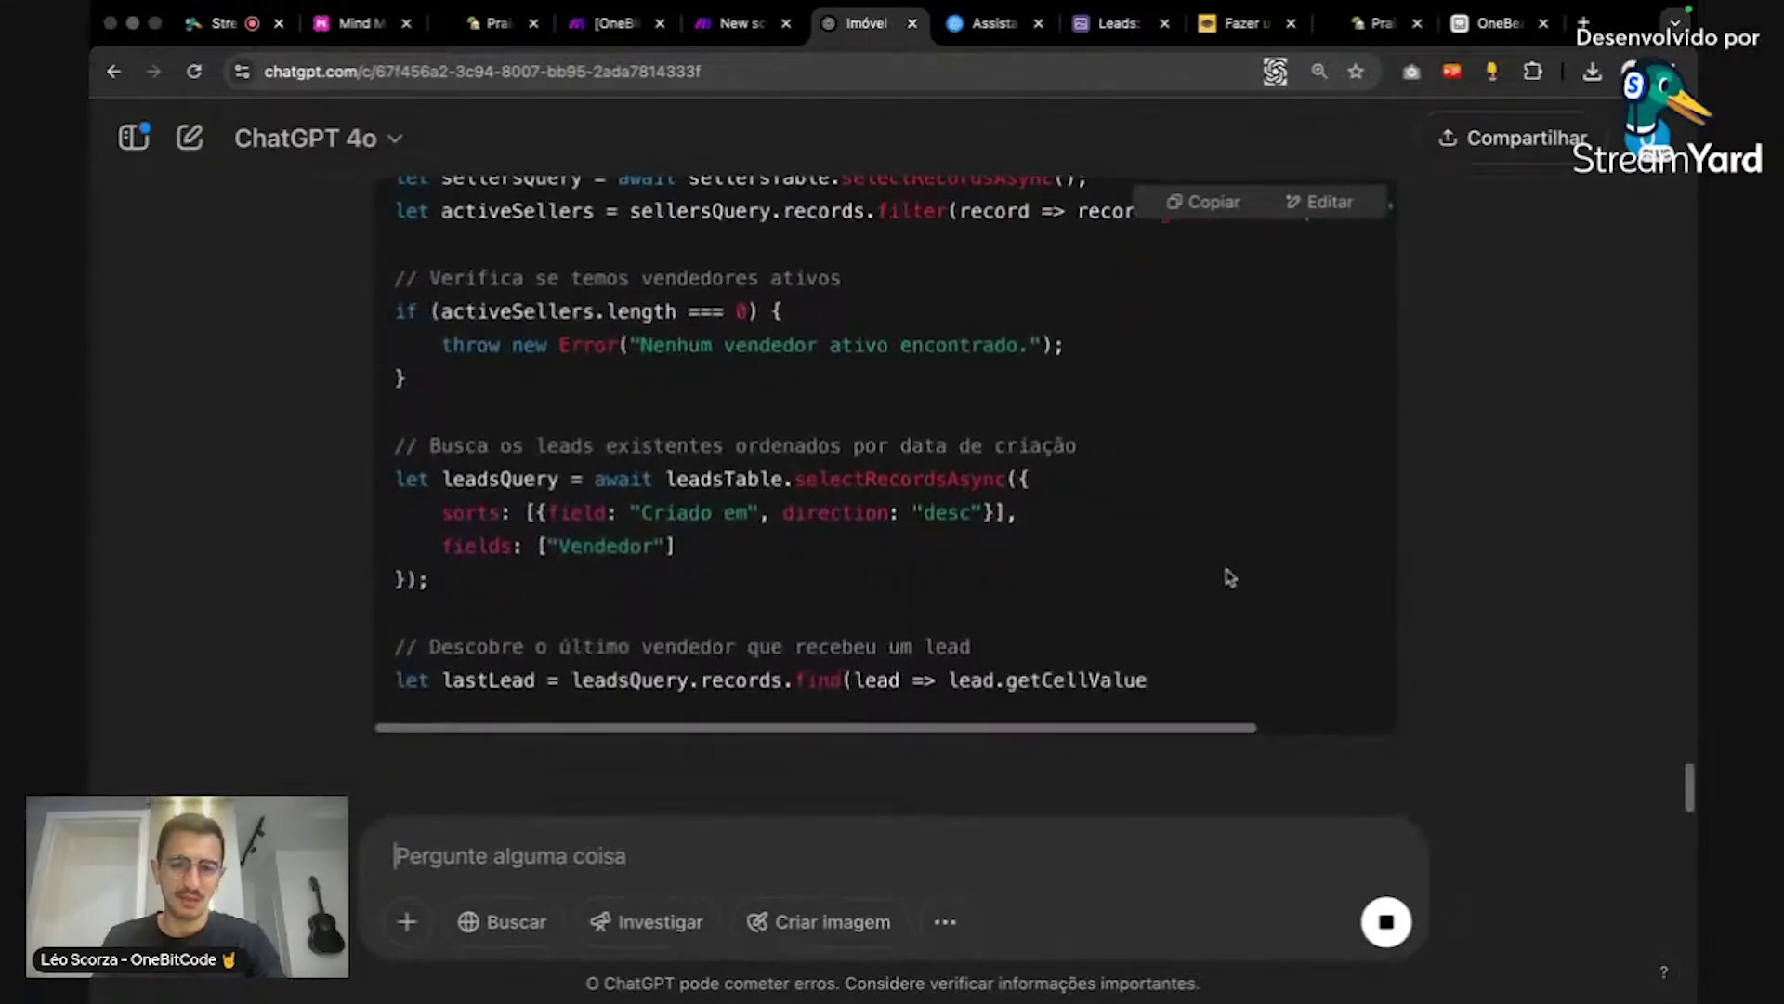
{"action": "scroll", "coordinate": [1229, 577], "scroll_direction": "down", "scroll_amount": 1}
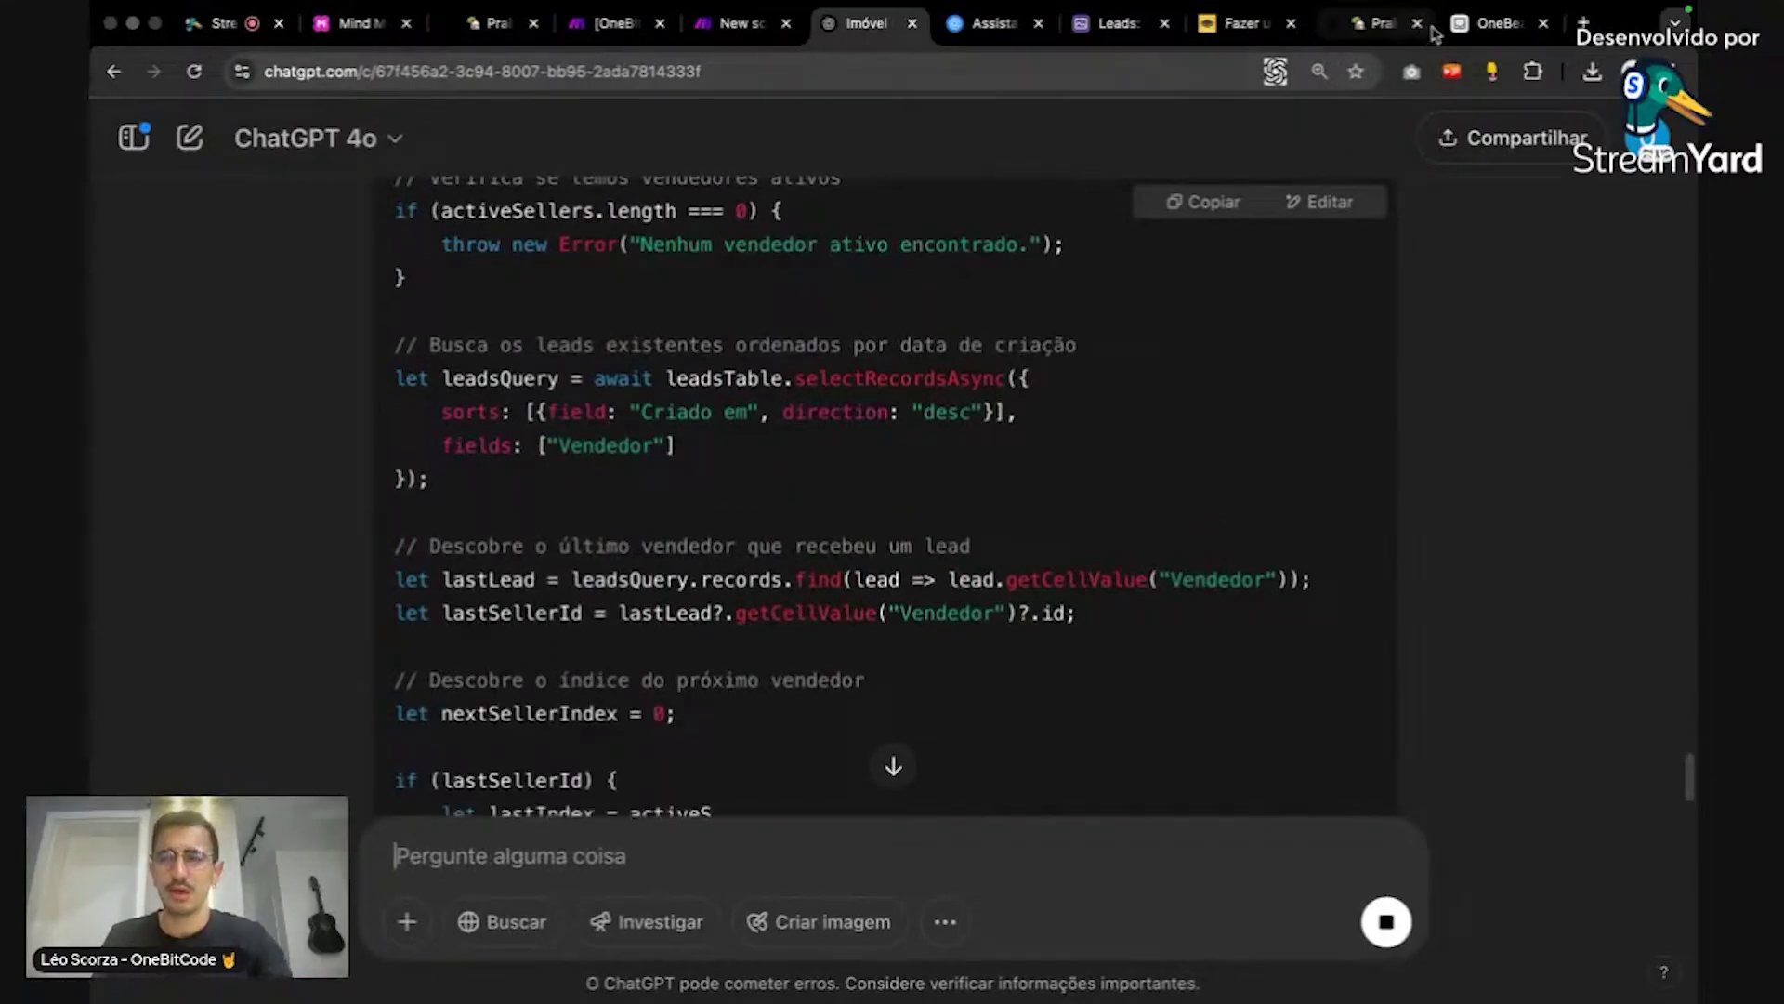
{"action": "left_click", "coordinate": [1461, 26]}
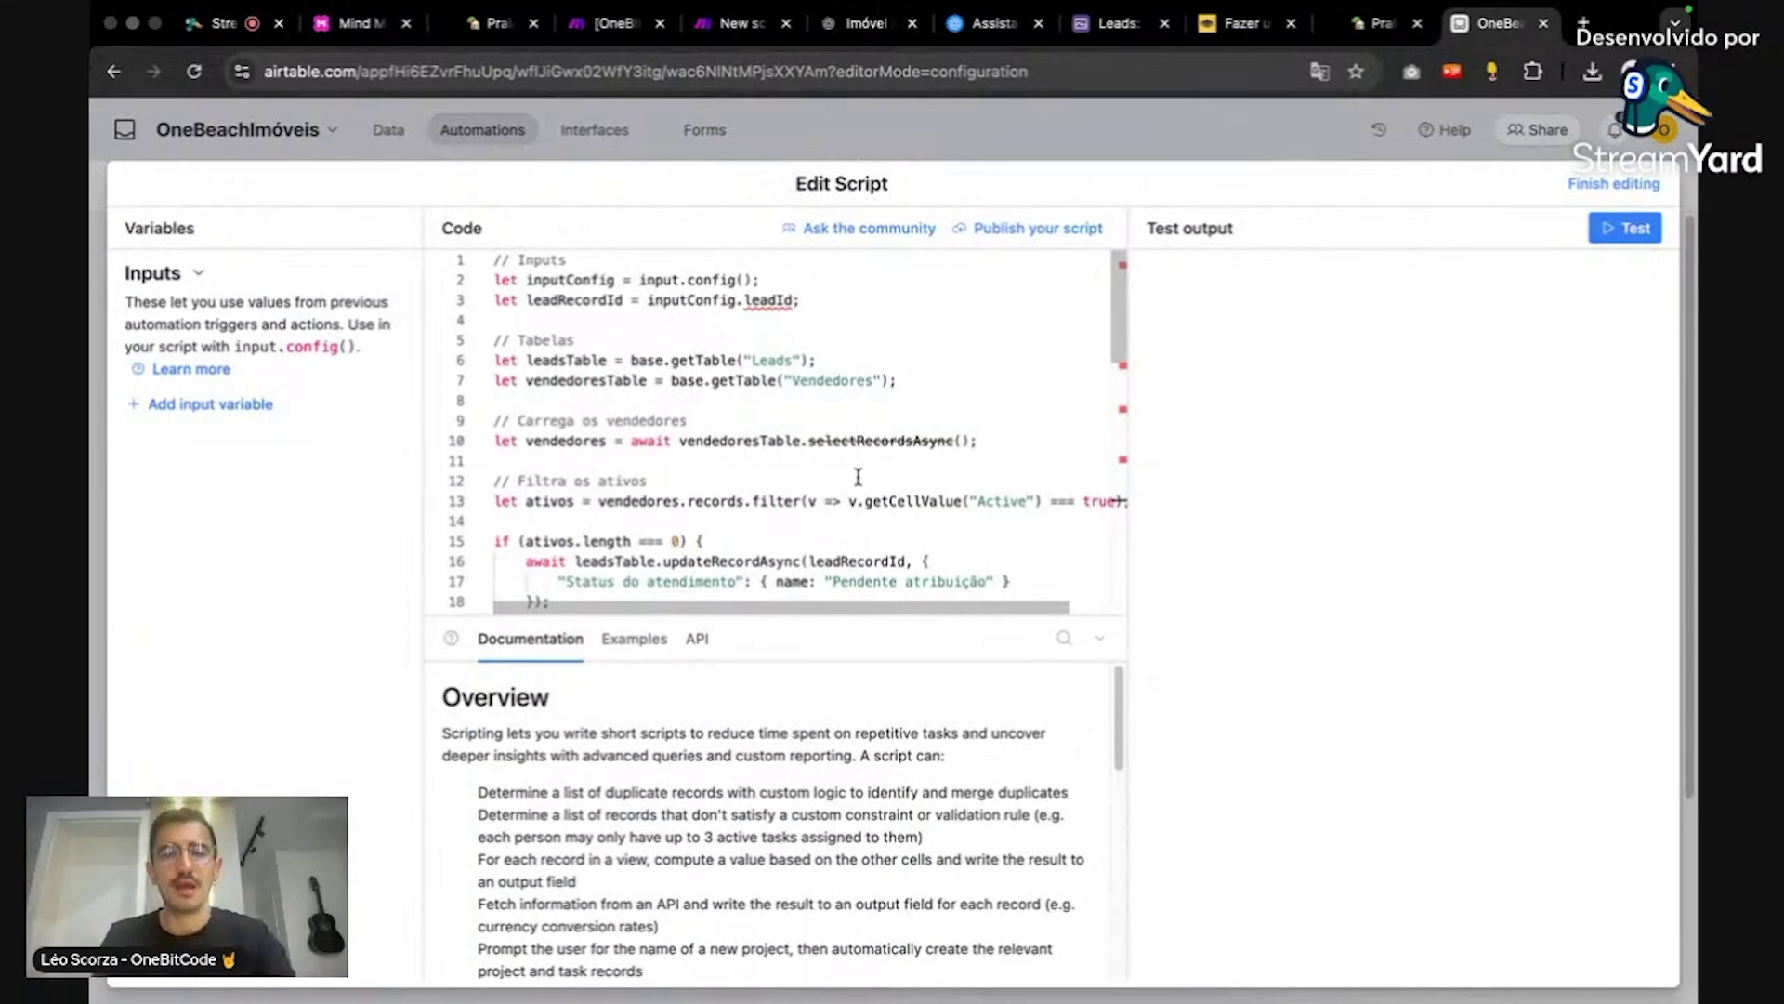
Step: Add a script input variable named leadId whose value is the triggering record's Airtable record ID
{"action": "scroll", "coordinate": [857, 477], "scroll_direction": "down", "scroll_amount": 10}
{"action": "scroll", "coordinate": [861, 467], "scroll_direction": "up", "scroll_amount": 10}
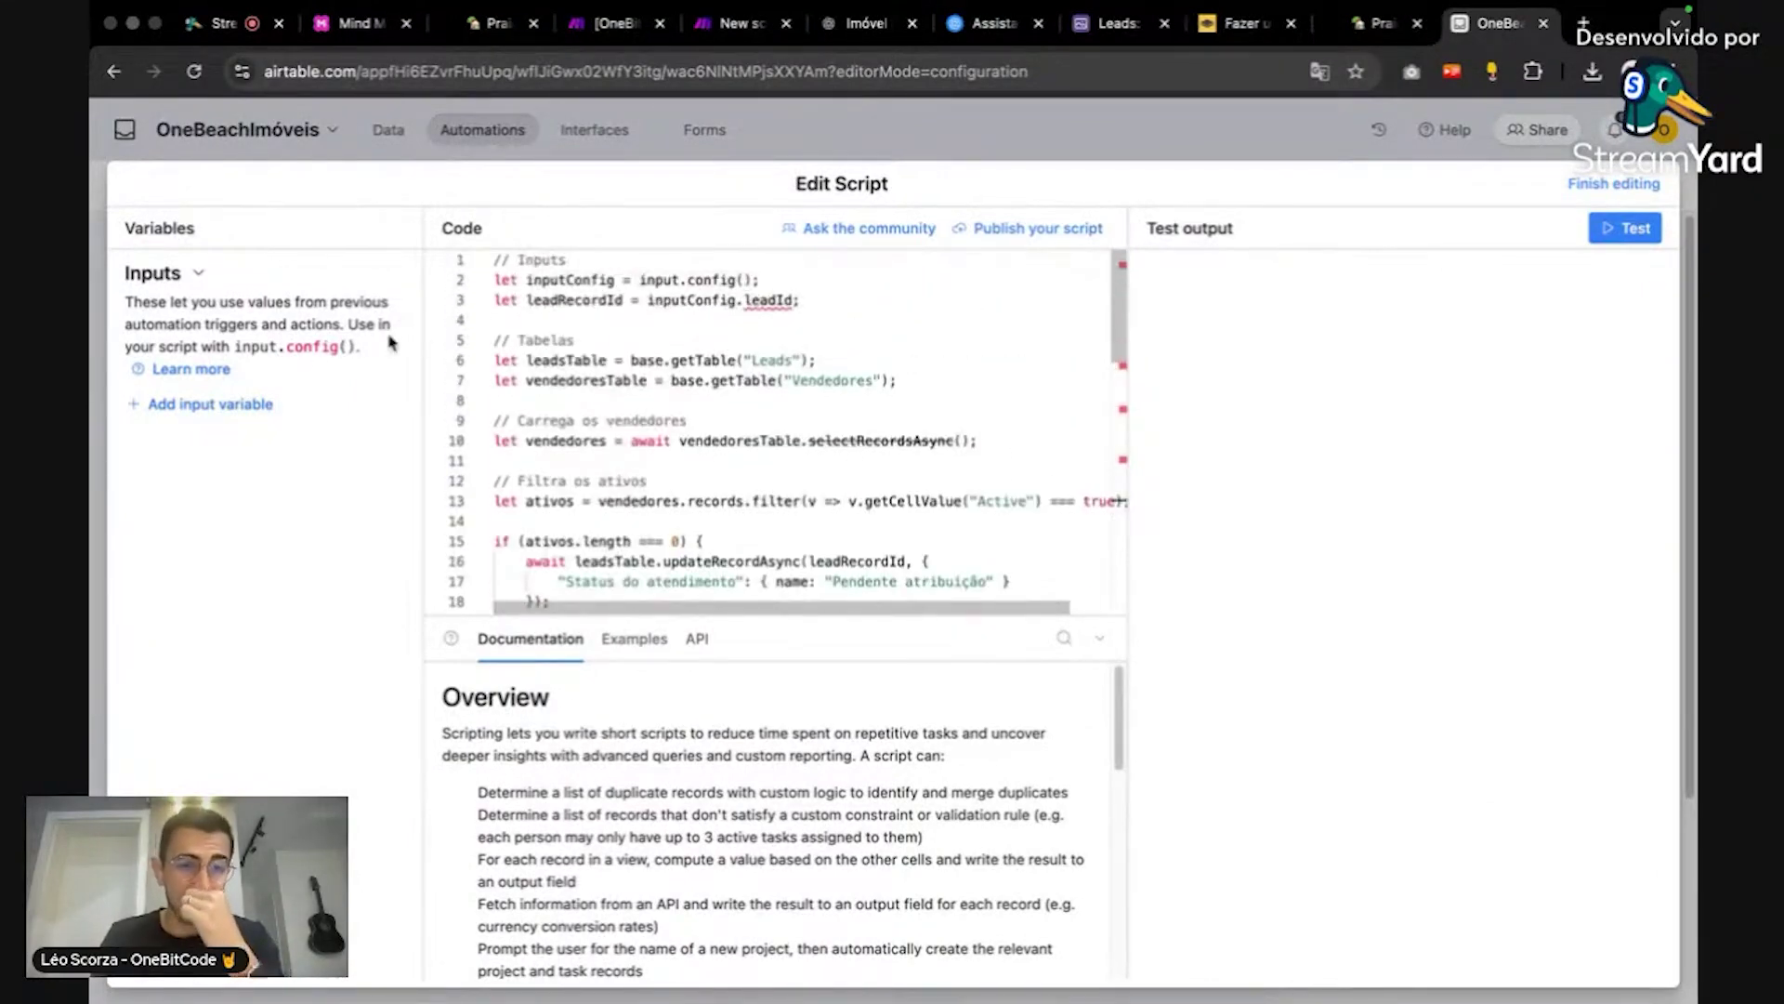
{"action": "left_click", "coordinate": [256, 408]}
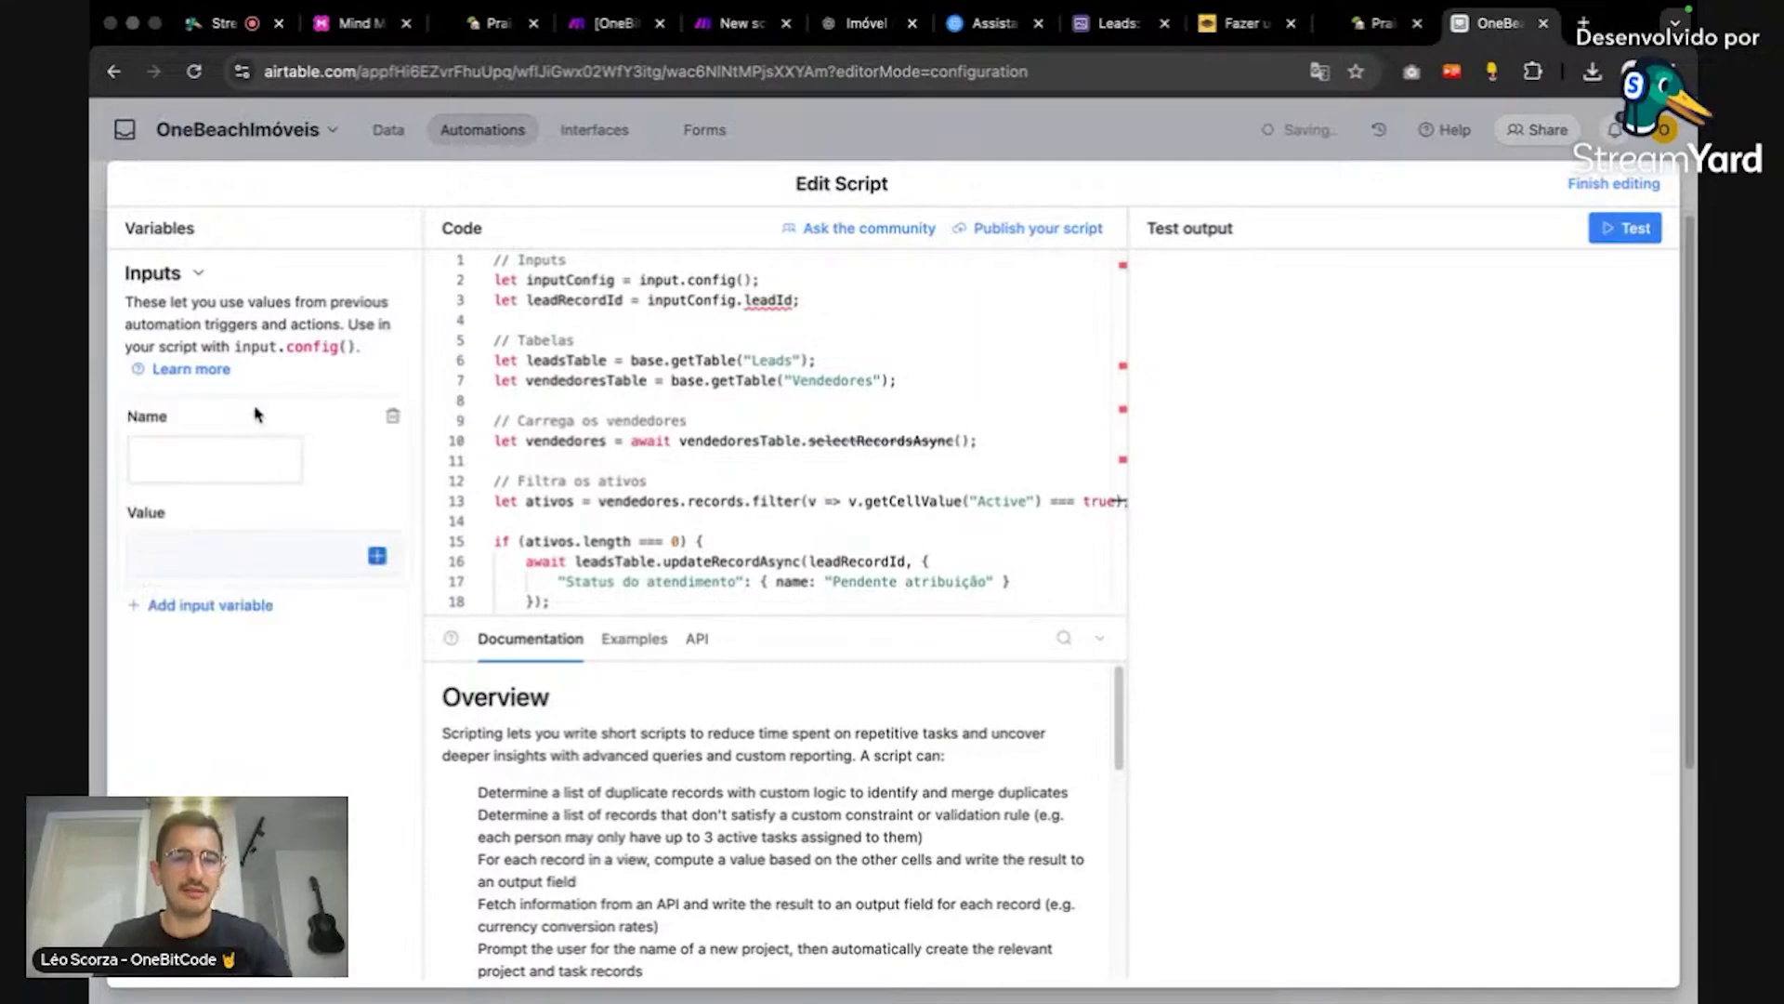
{"action": "double_click", "coordinate": [767, 301]}
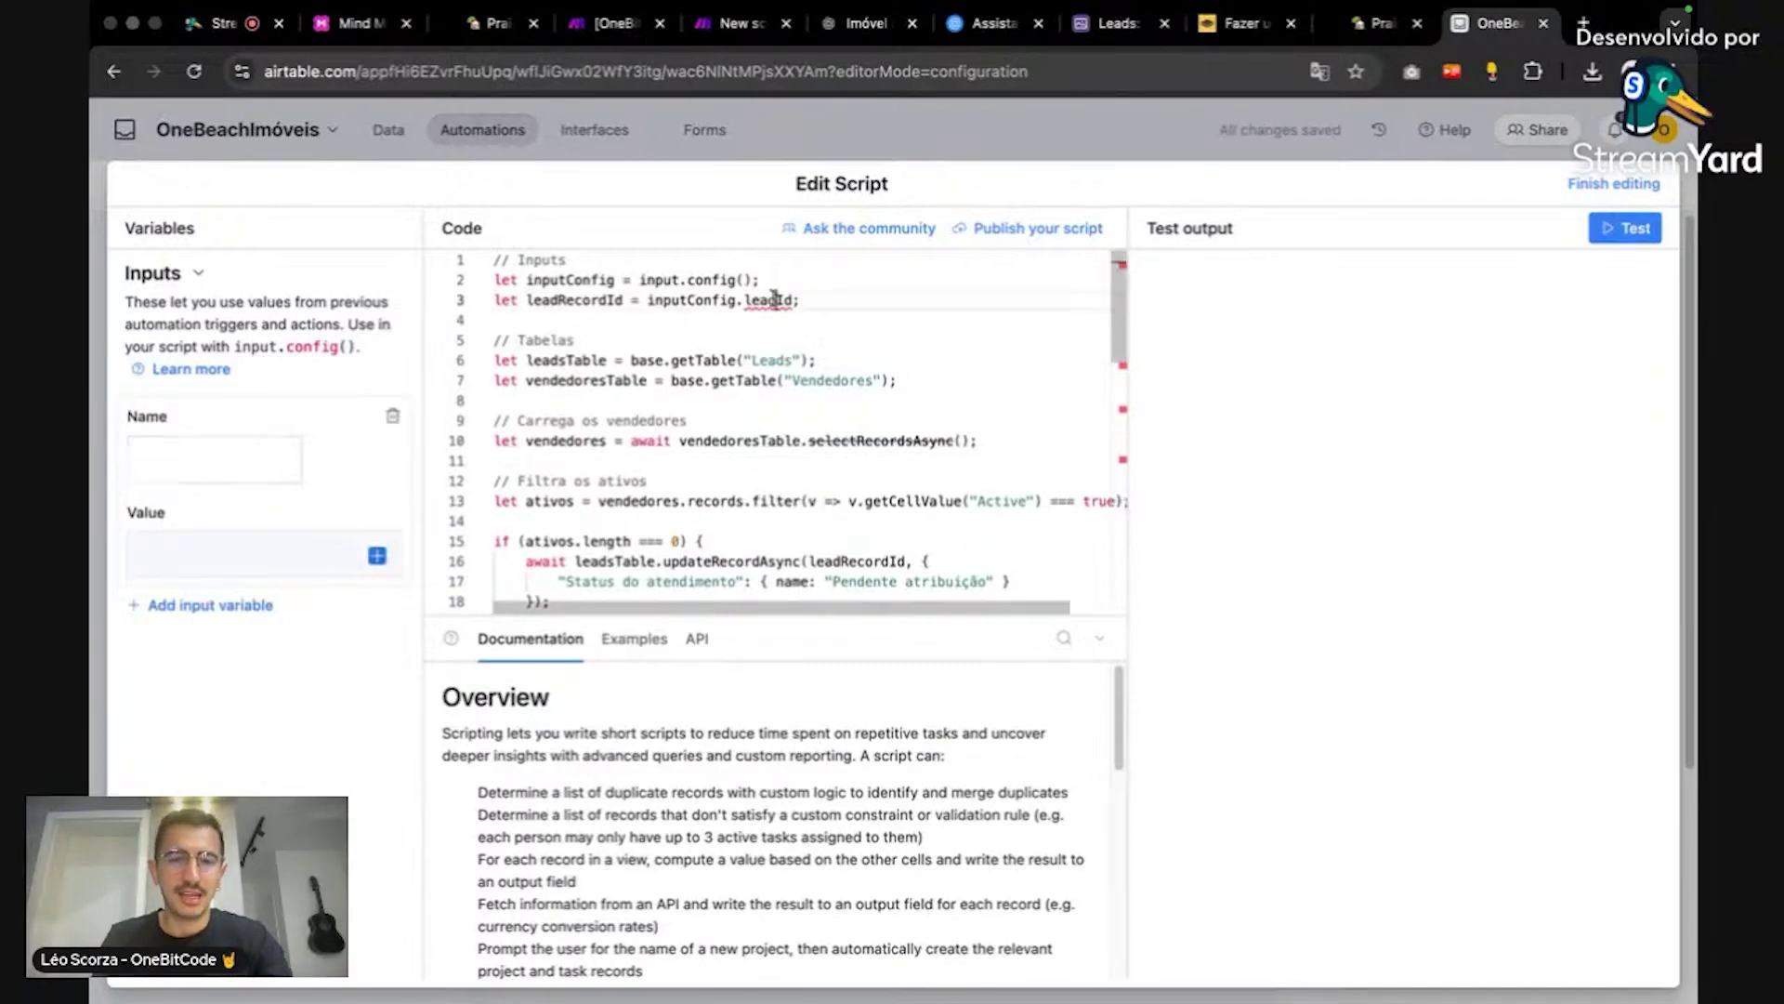
{"action": "key", "text": "ctrl+c"}
{"action": "left_click", "coordinate": [228, 446]}
{"action": "key", "text": "ctrl+v"}
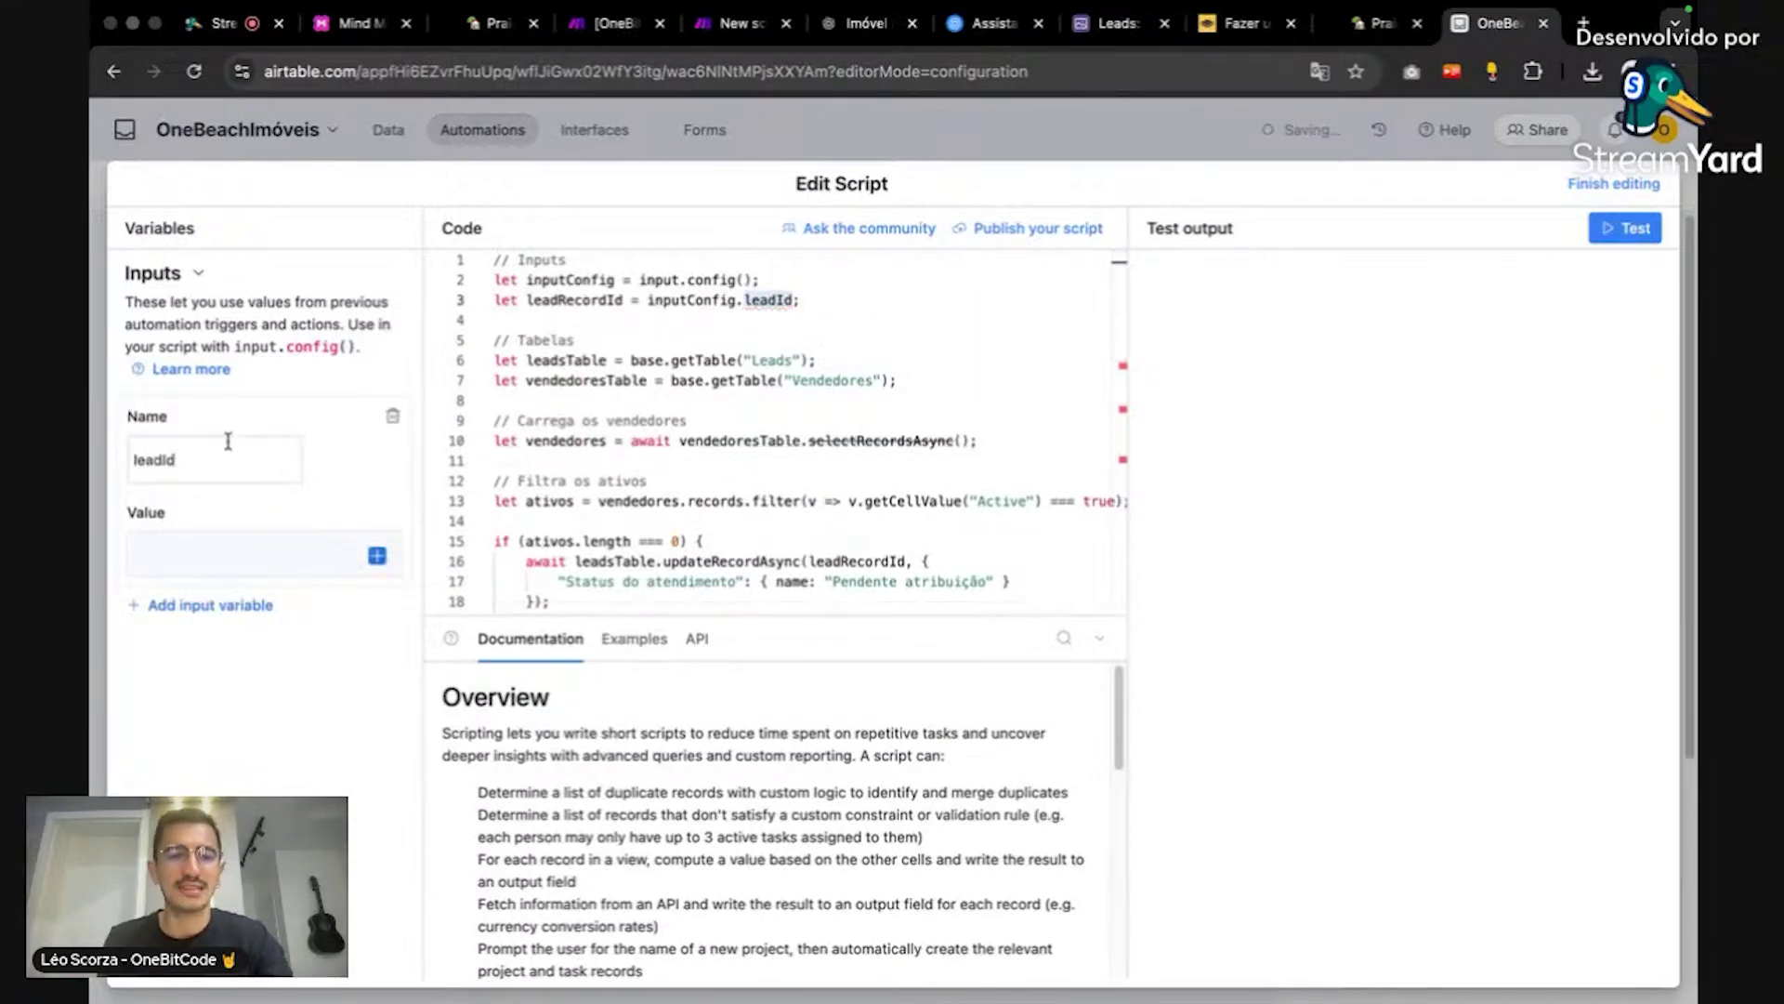
{"action": "left_click", "coordinate": [284, 559]}
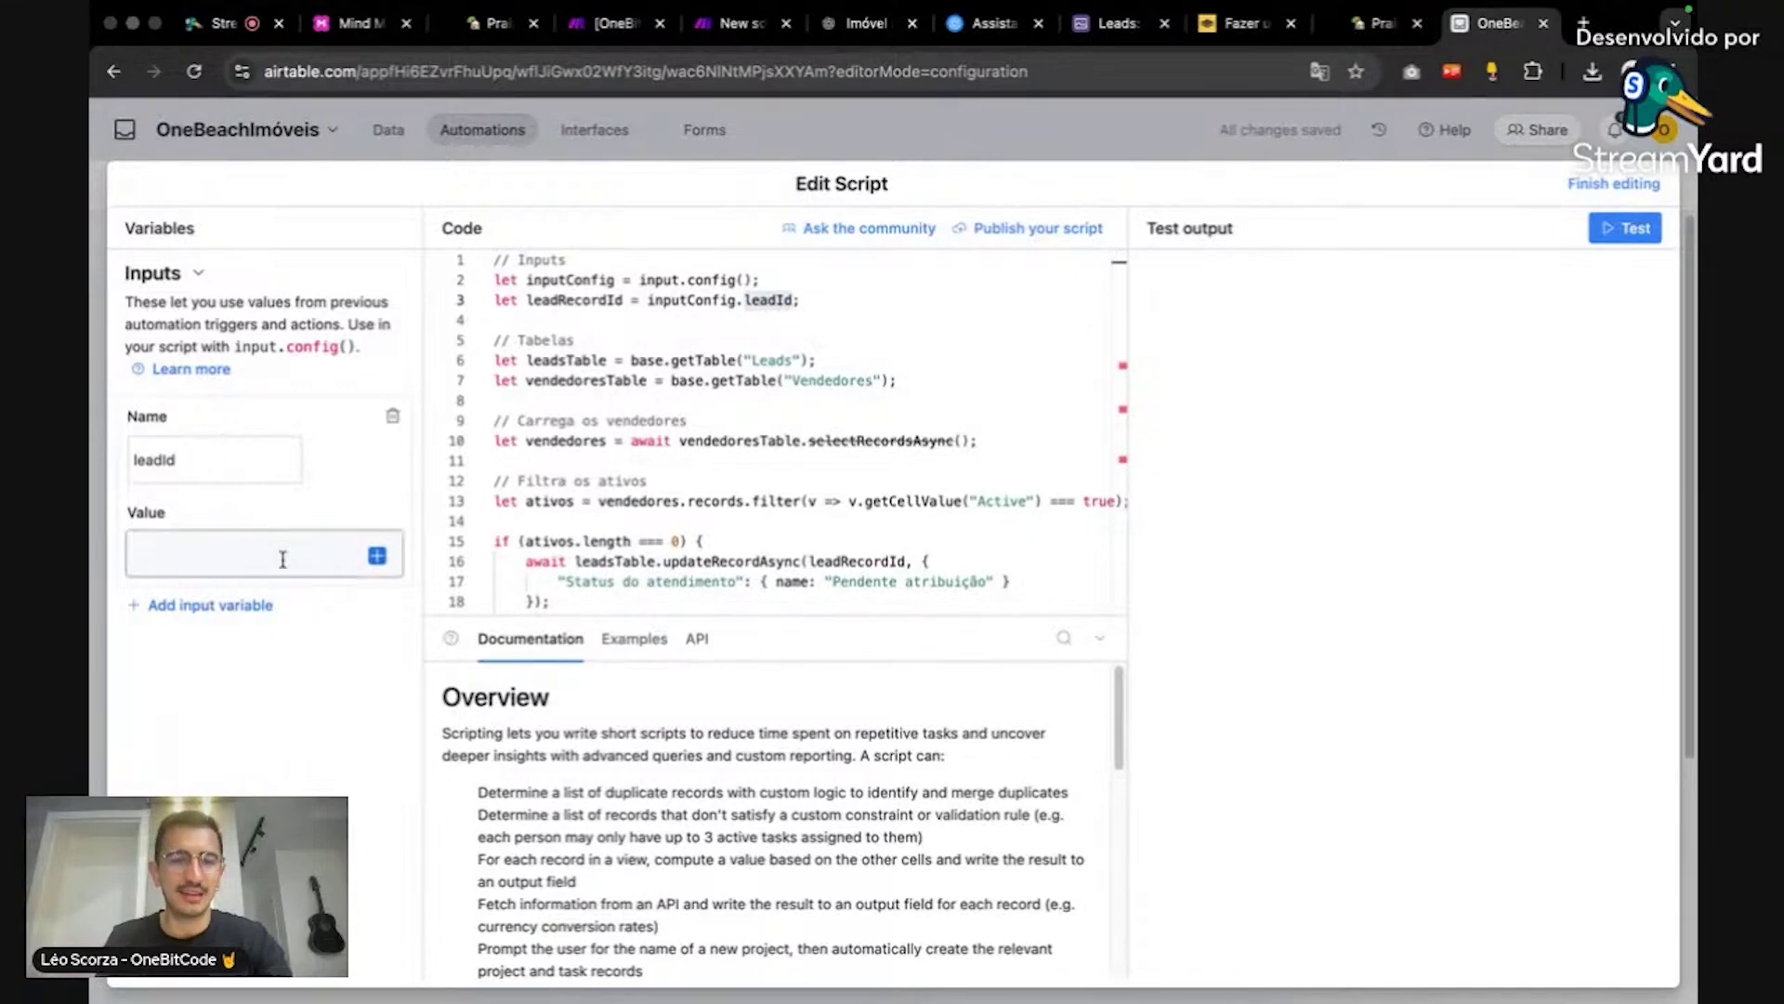
{"action": "left_click", "coordinate": [376, 555]}
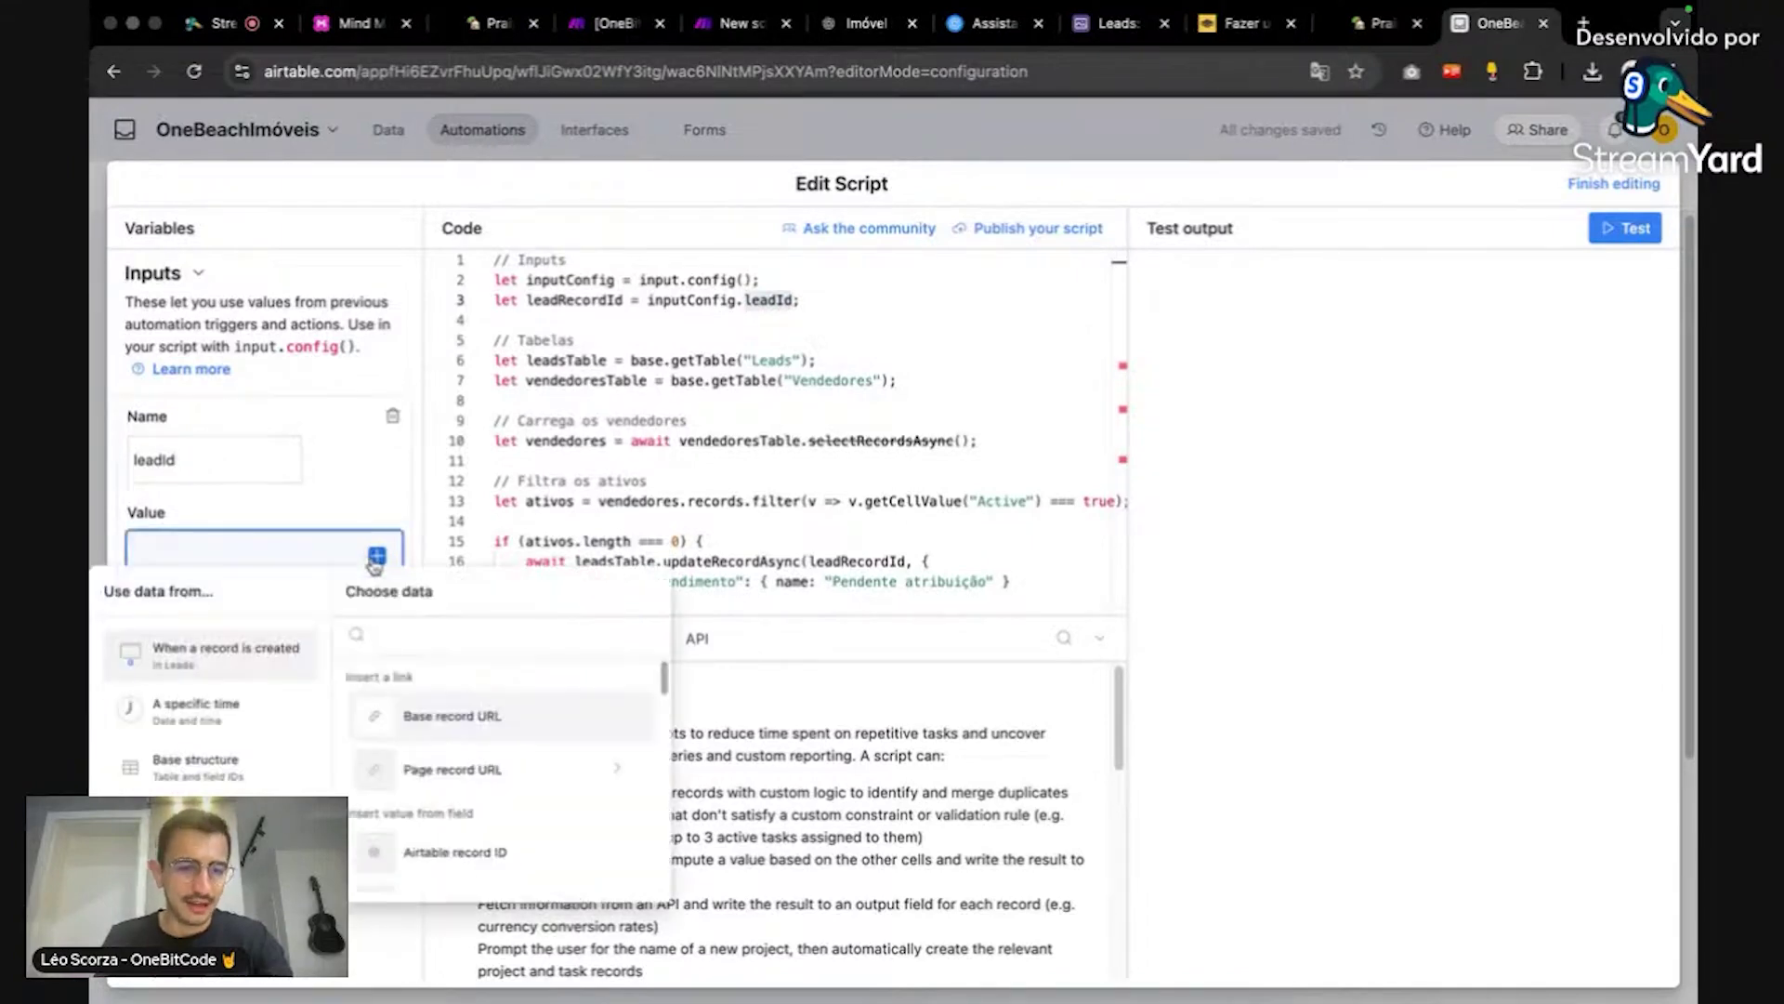
{"action": "scroll", "coordinate": [558, 729], "scroll_direction": "down", "scroll_amount": 1}
{"action": "left_click", "coordinate": [547, 816]}
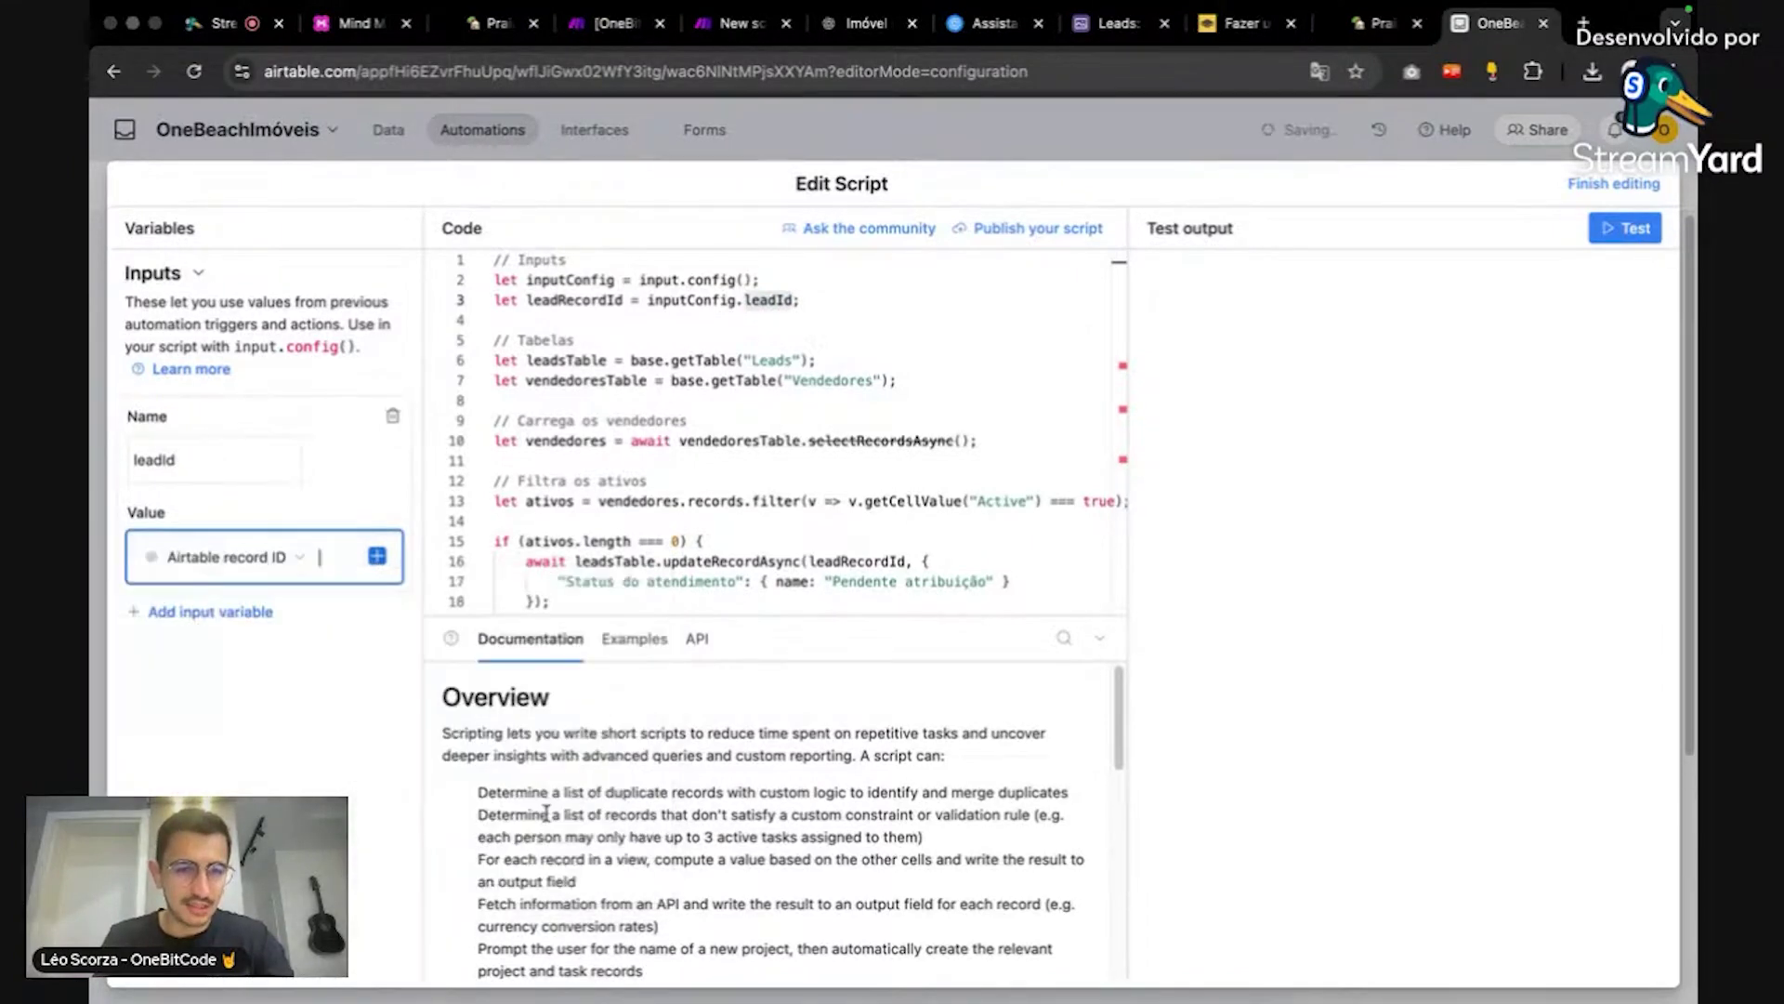
{"action": "left_click", "coordinate": [247, 450]}
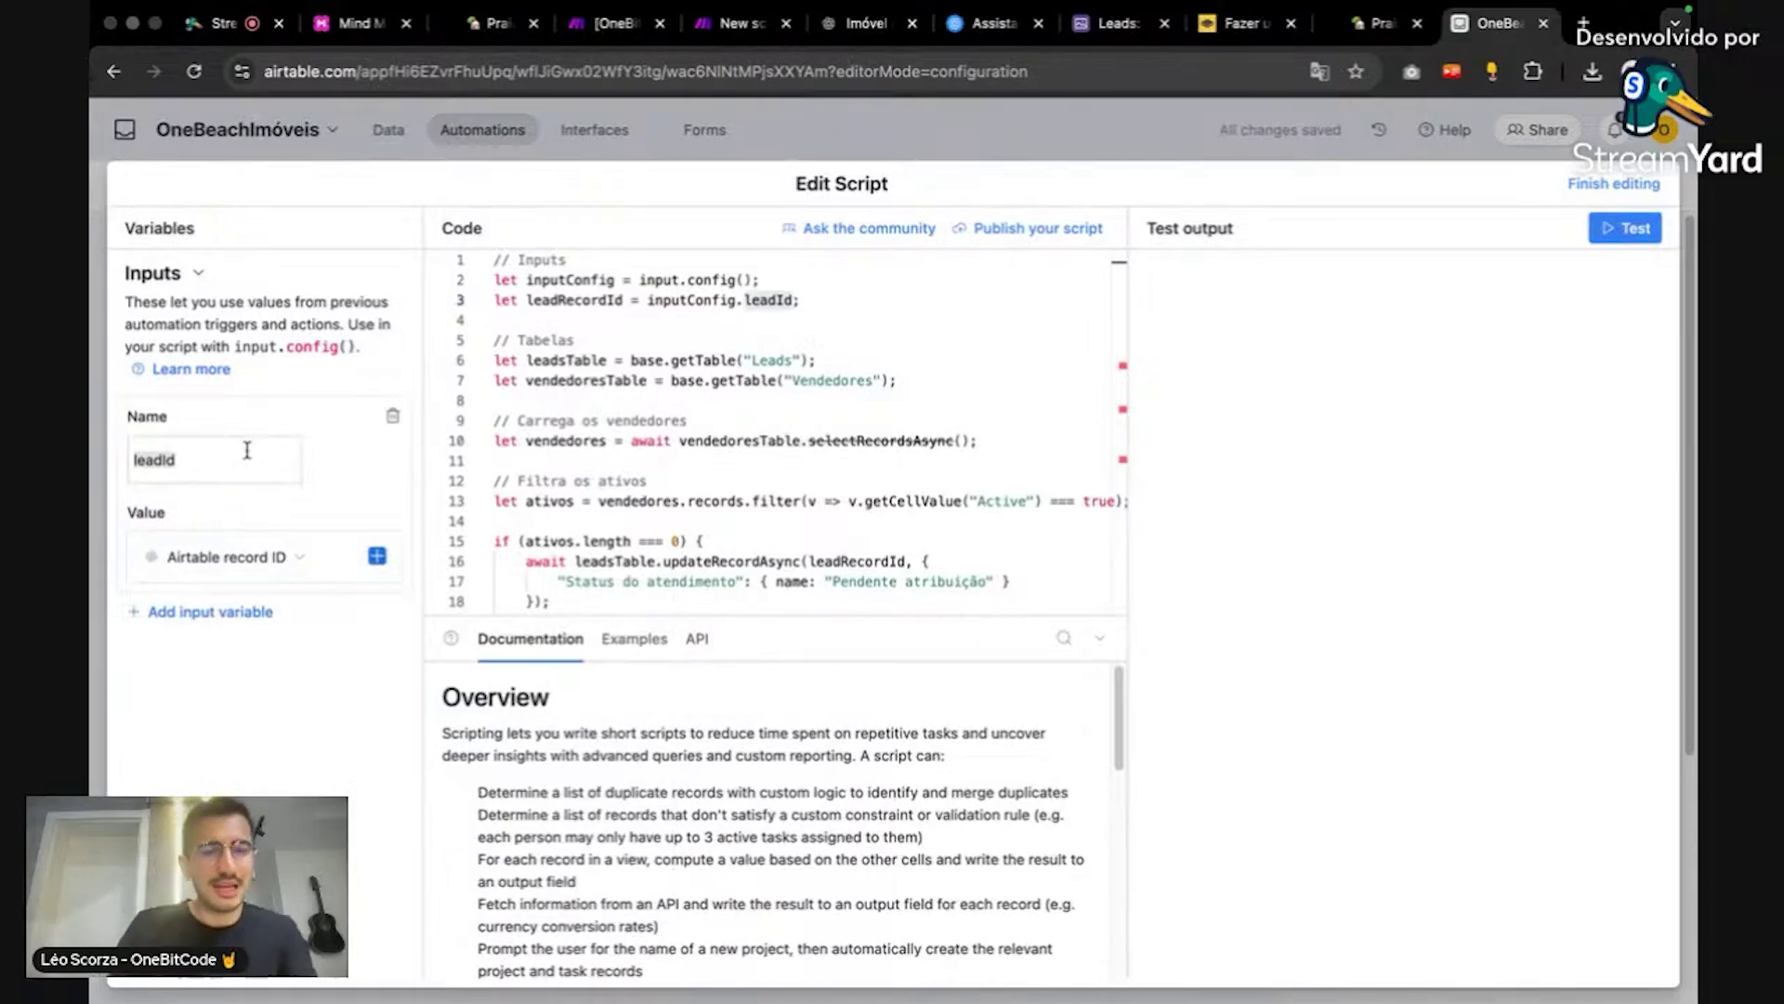
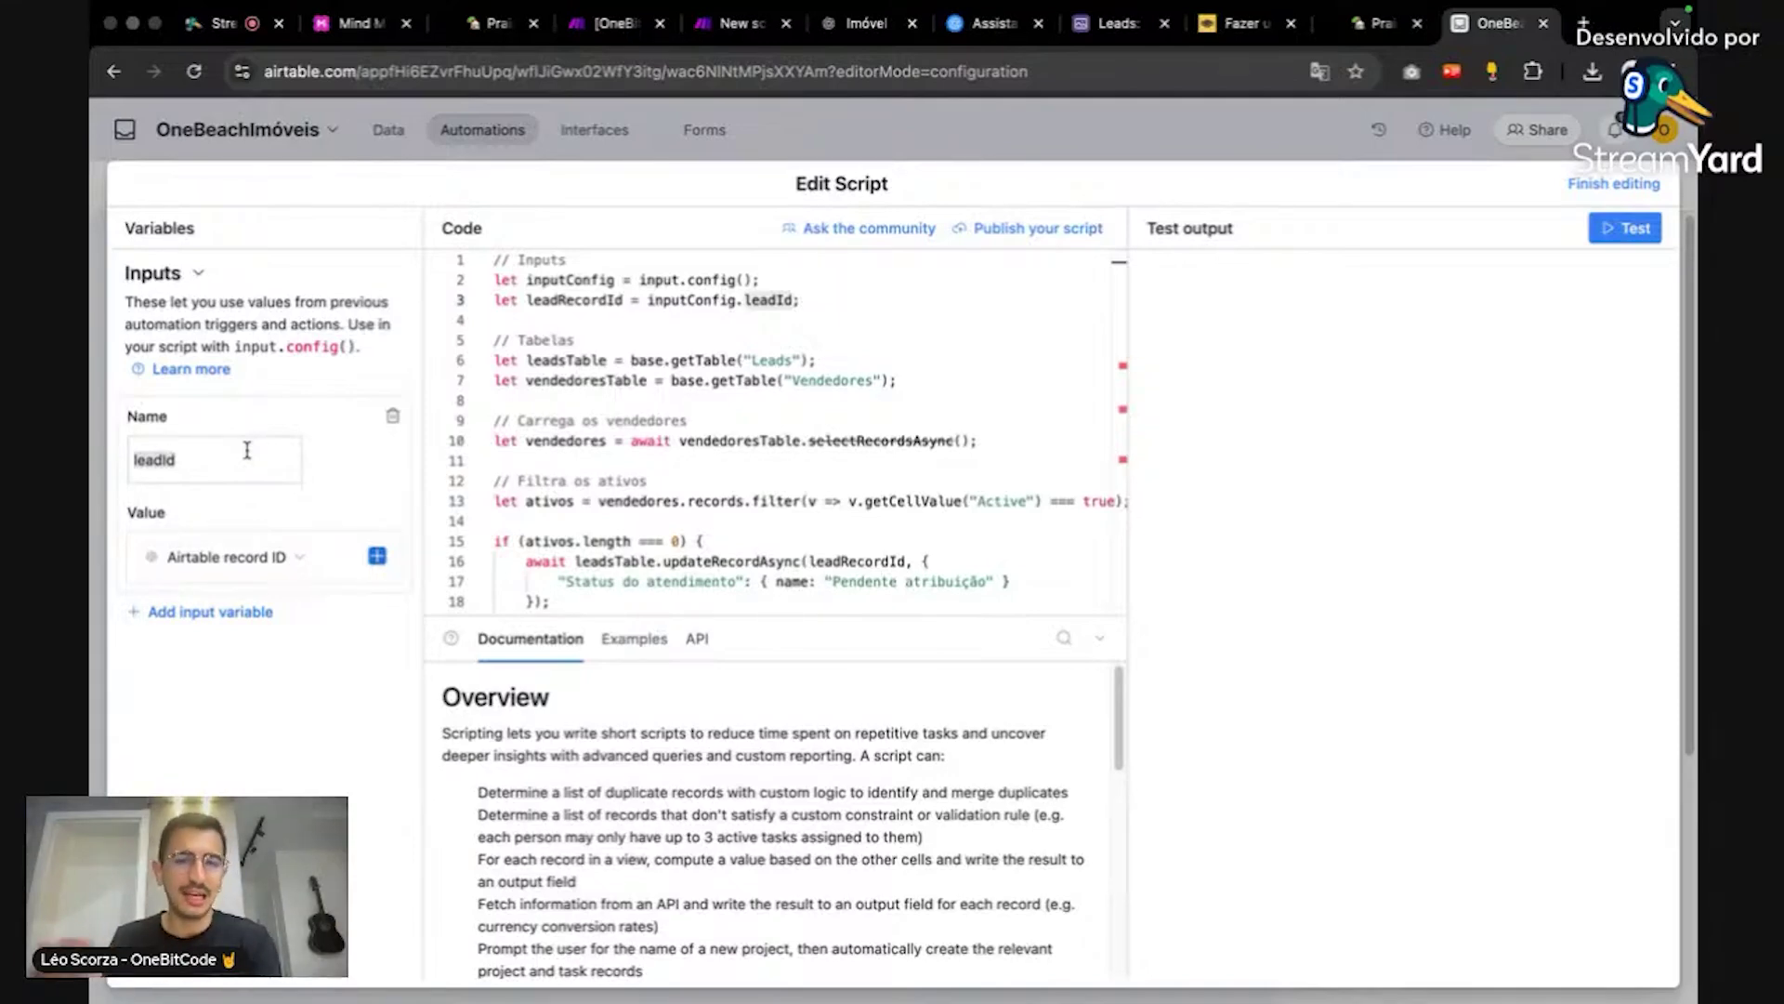
Step: Scroll through the lead-assignment script code in the Run a script editor
{"action": "left_click", "coordinate": [902, 414]}
{"action": "scroll", "coordinate": [903, 410], "scroll_direction": "down", "scroll_amount": 4}
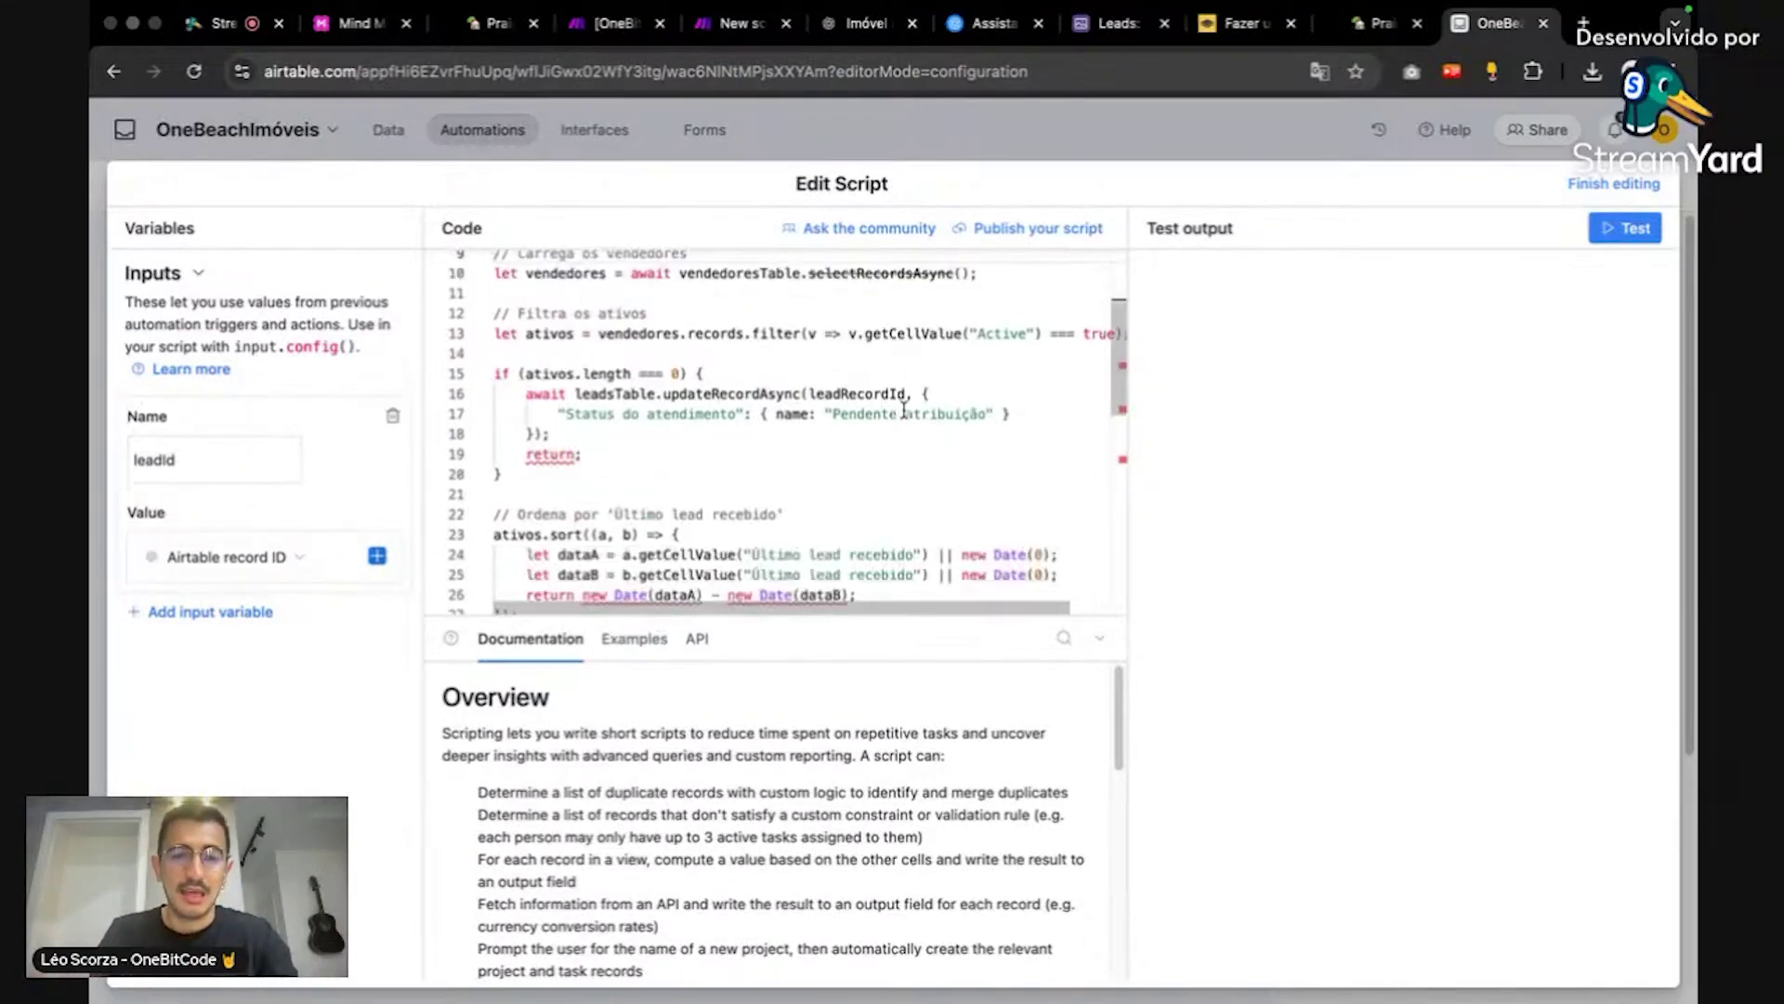
{"action": "scroll", "coordinate": [903, 410], "scroll_direction": "up", "scroll_amount": 3}
{"action": "scroll", "coordinate": [903, 410], "scroll_direction": "down", "scroll_amount": 1}
{"action": "scroll", "coordinate": [904, 410], "scroll_direction": "down", "scroll_amount": 1}
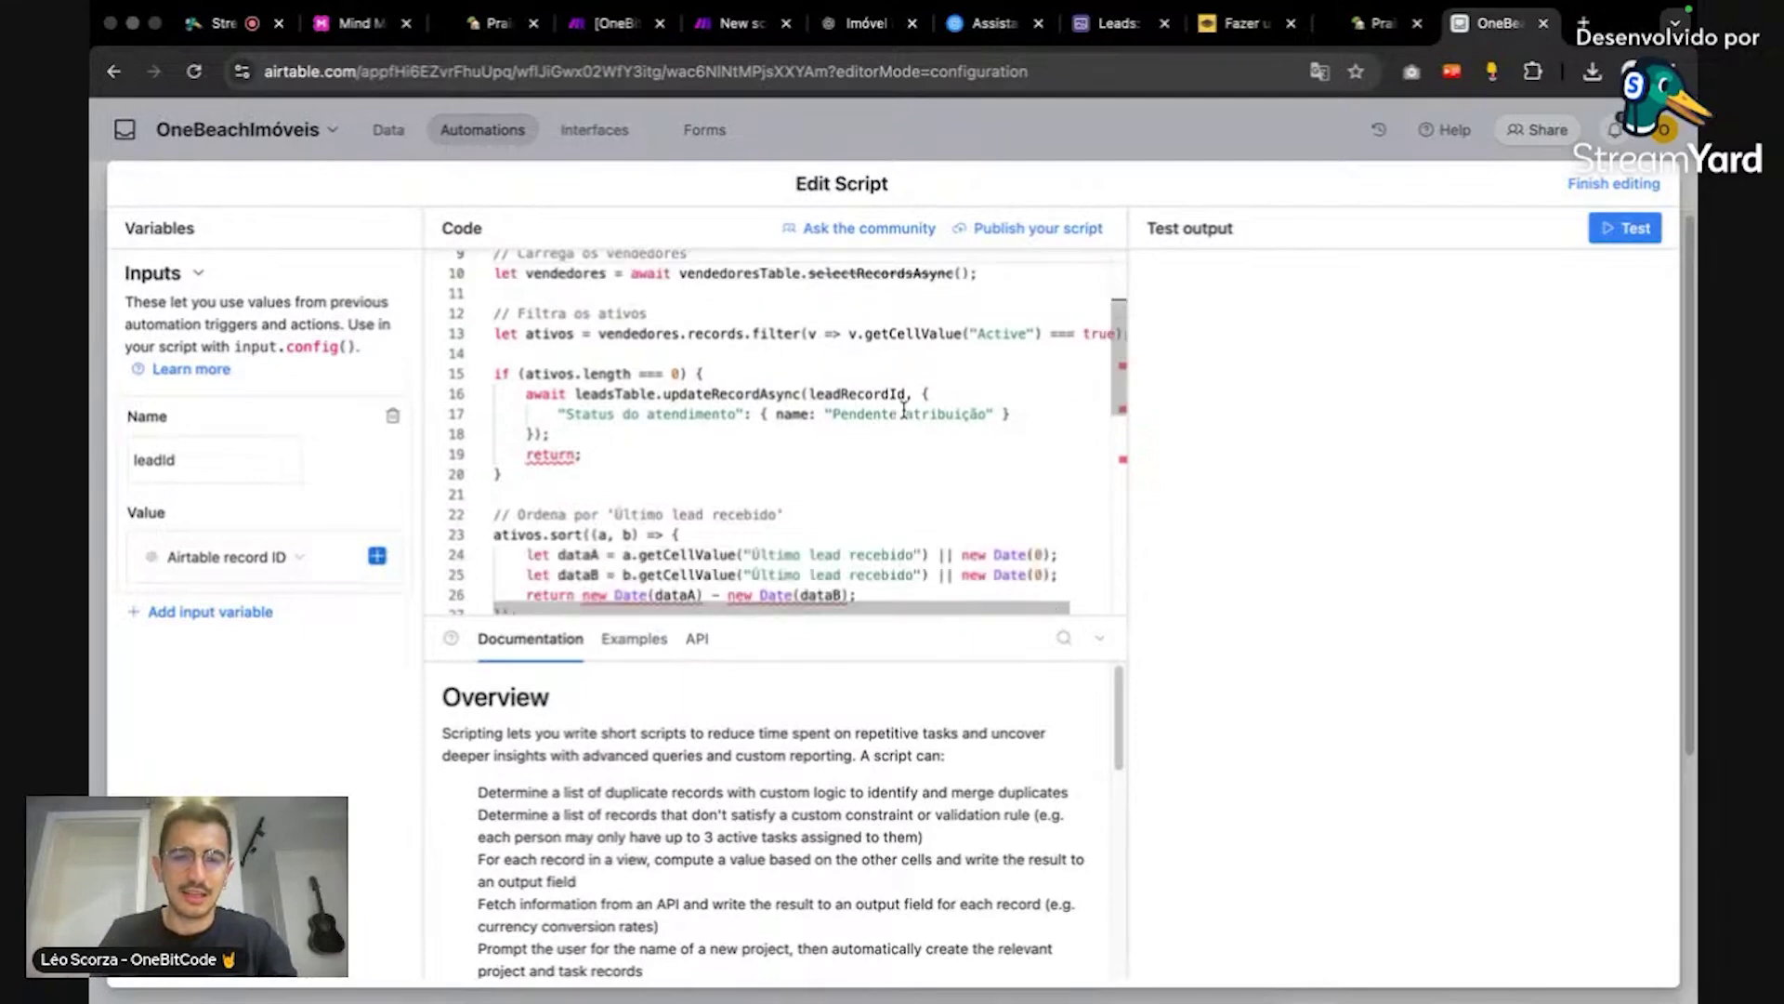
{"action": "scroll", "coordinate": [903, 409], "scroll_direction": "up", "scroll_amount": 1}
{"action": "scroll", "coordinate": [948, 381], "scroll_direction": "down", "scroll_amount": 5}
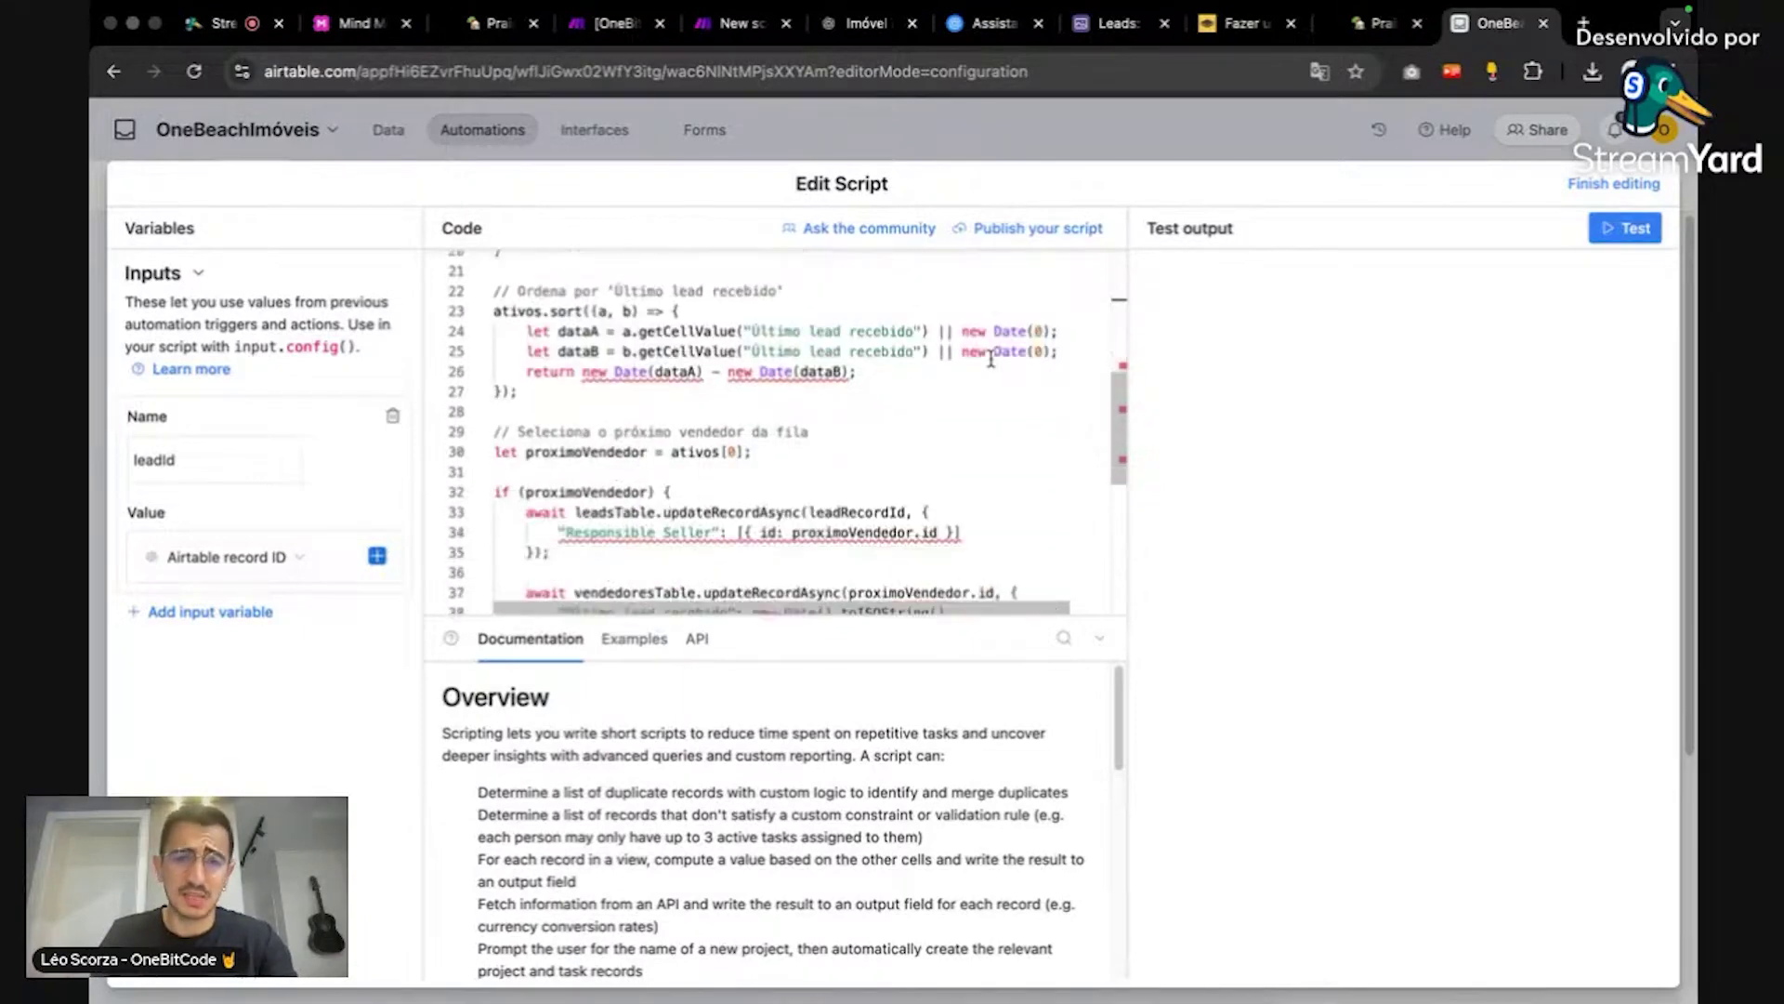
{"action": "scroll", "coordinate": [990, 359], "scroll_direction": "down", "scroll_amount": 1}
{"action": "scroll", "coordinate": [991, 359], "scroll_direction": "down", "scroll_amount": 1}
{"action": "scroll", "coordinate": [991, 360], "scroll_direction": "up", "scroll_amount": 3}
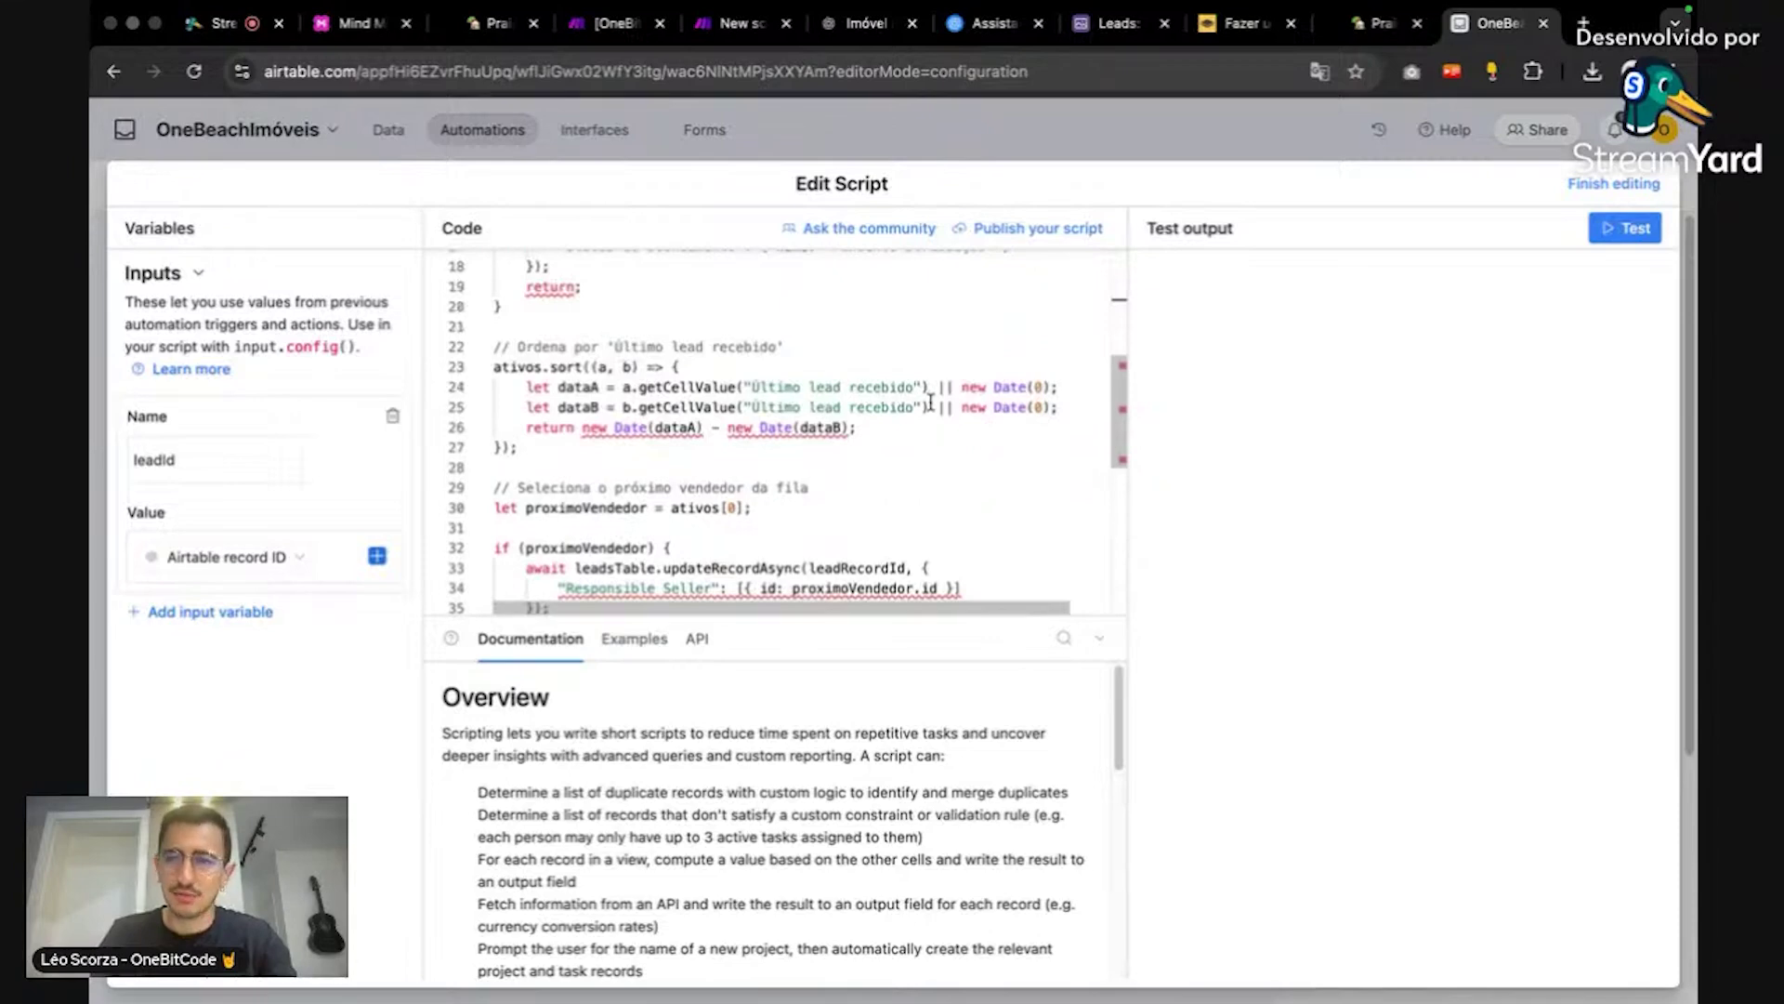
Step: Open the same Airtable automation page in a second browser tab
{"action": "left_click", "coordinate": [839, 70]}
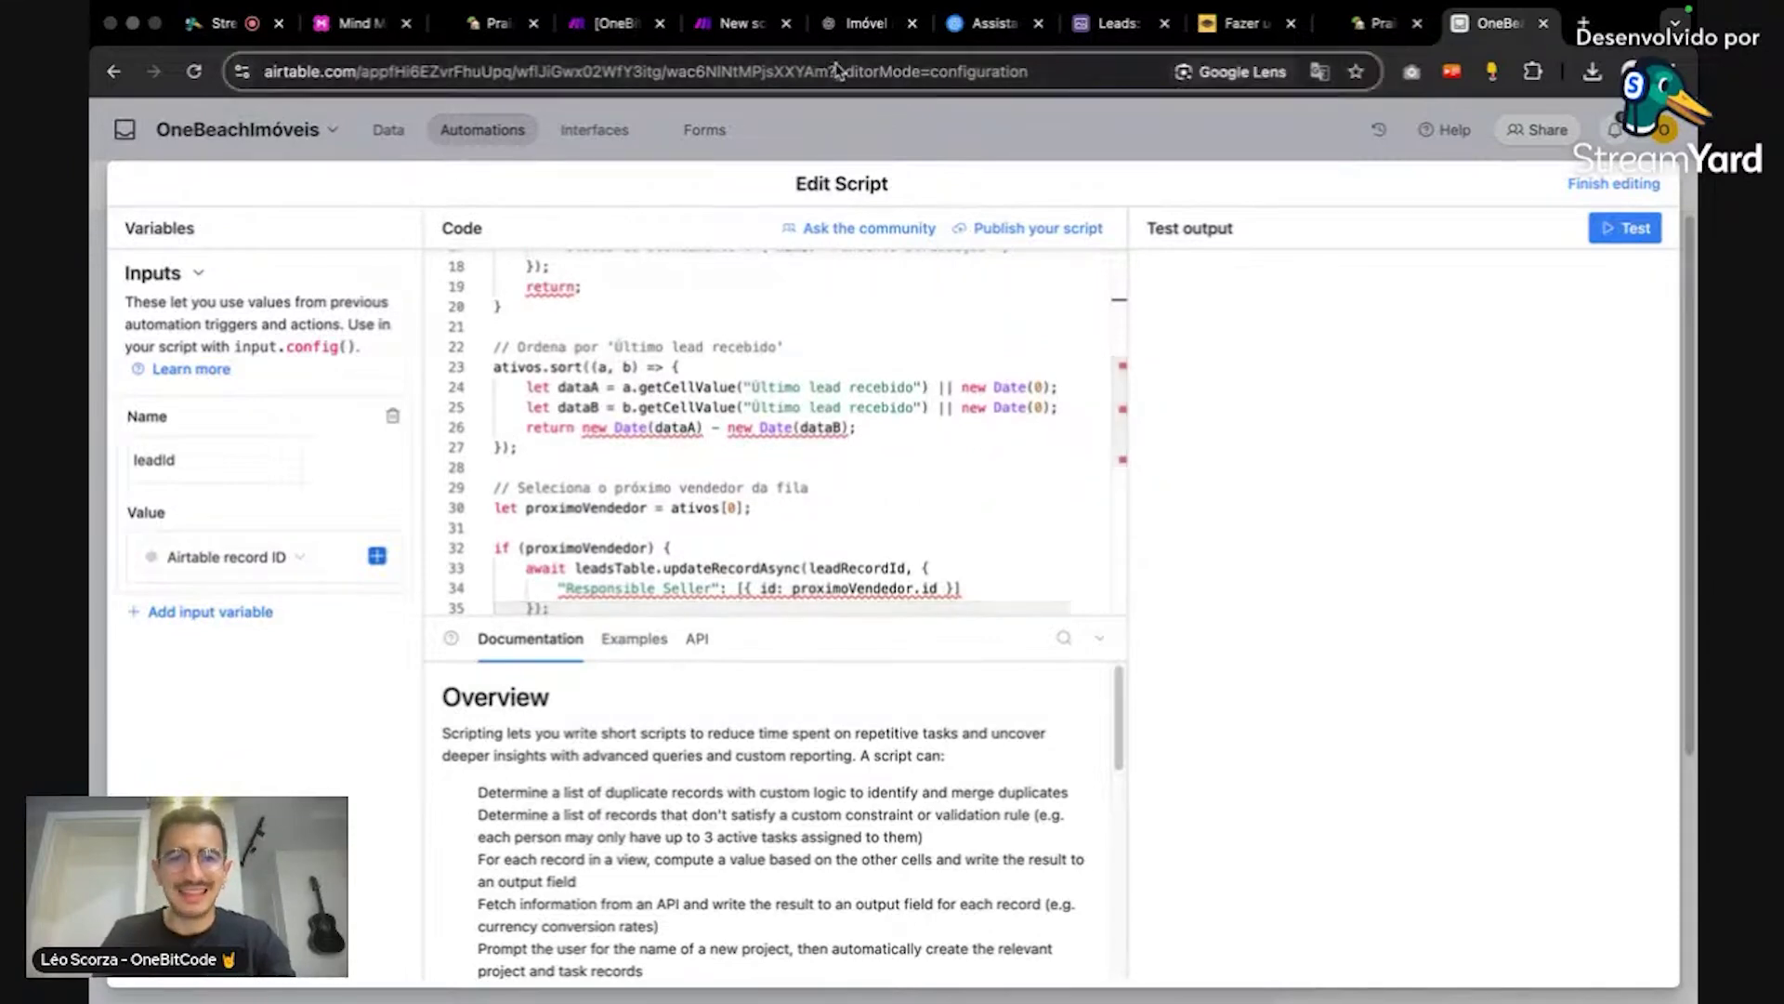
{"action": "key", "text": "super+t"}
{"action": "key", "text": "Return"}
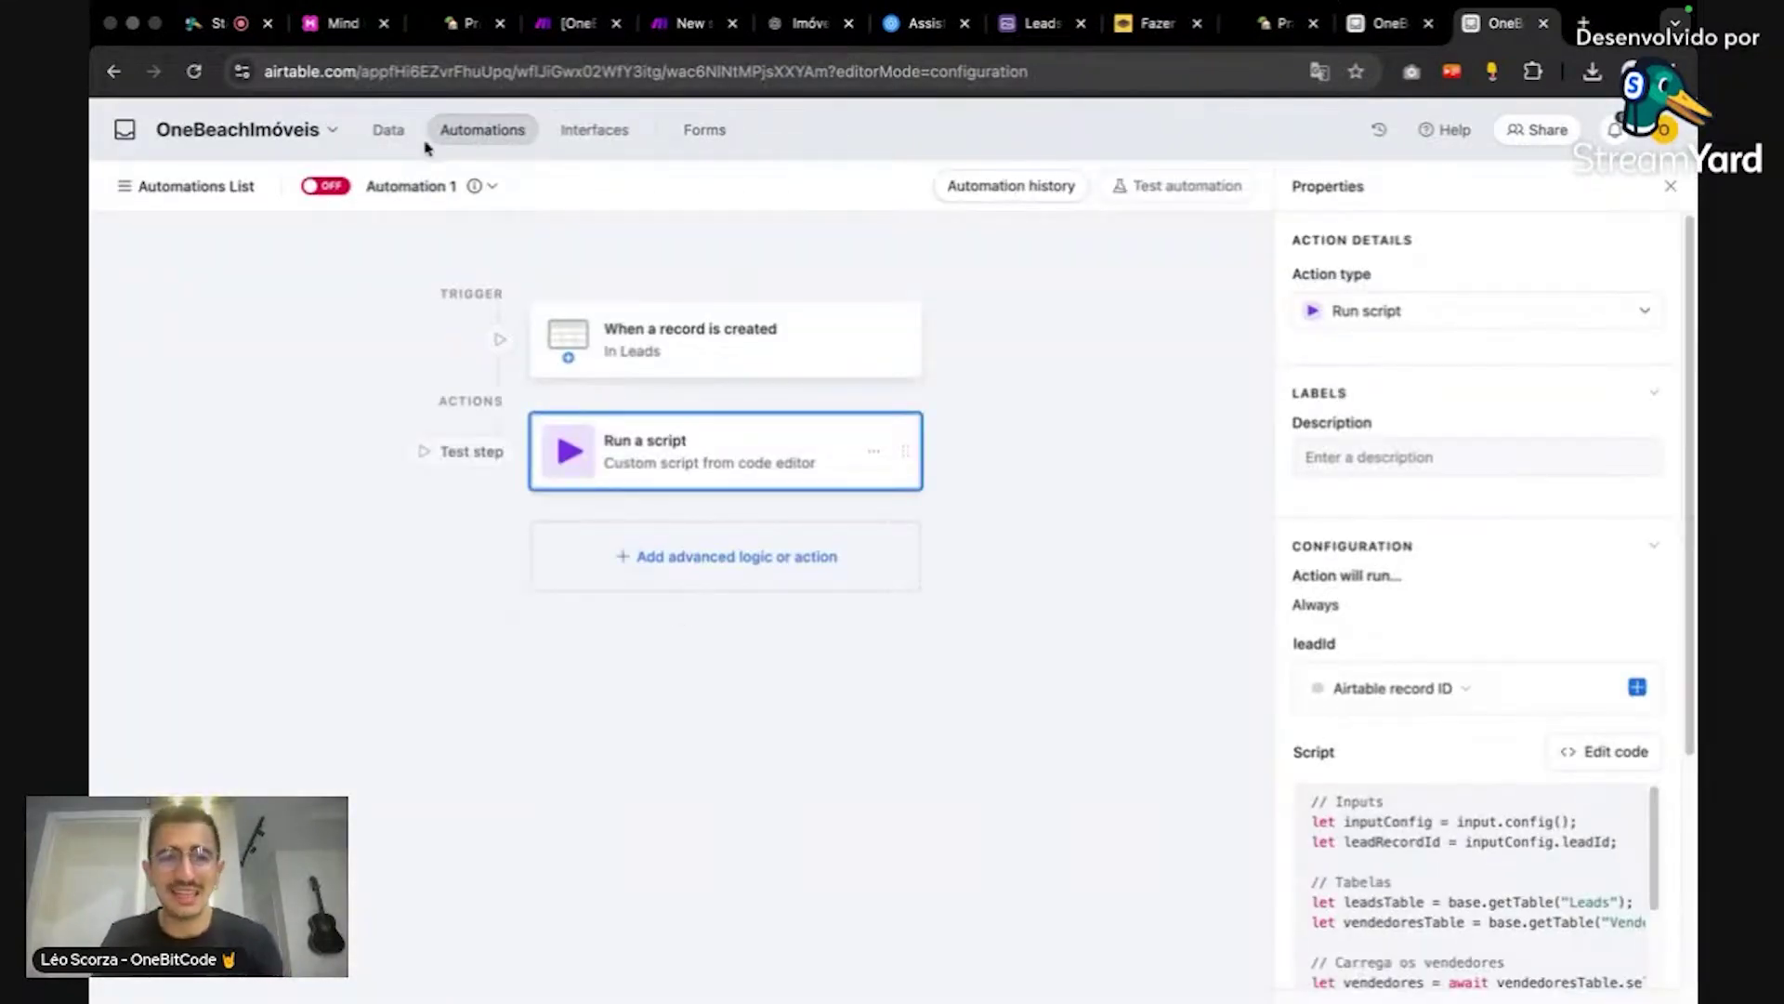
Step: Browse the Vendedores and Leads tables and open the Último lead recebido field settings
{"action": "left_click", "coordinate": [391, 137]}
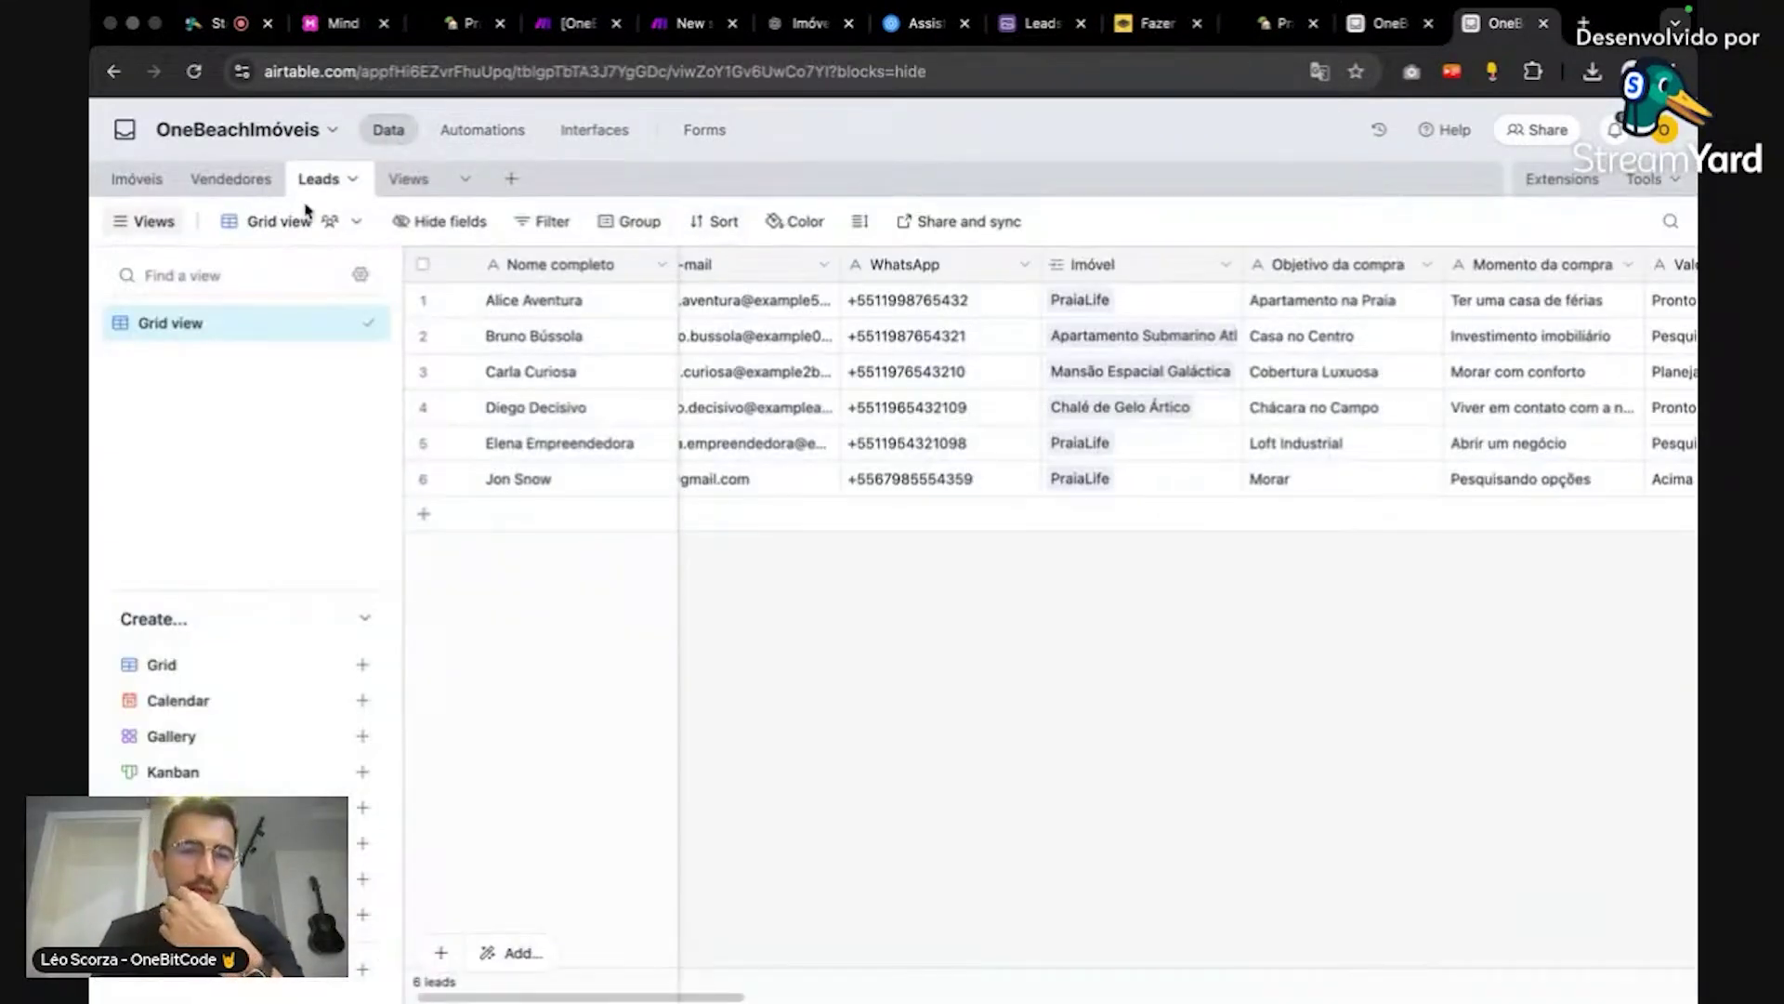
{"action": "left_click", "coordinate": [230, 179]}
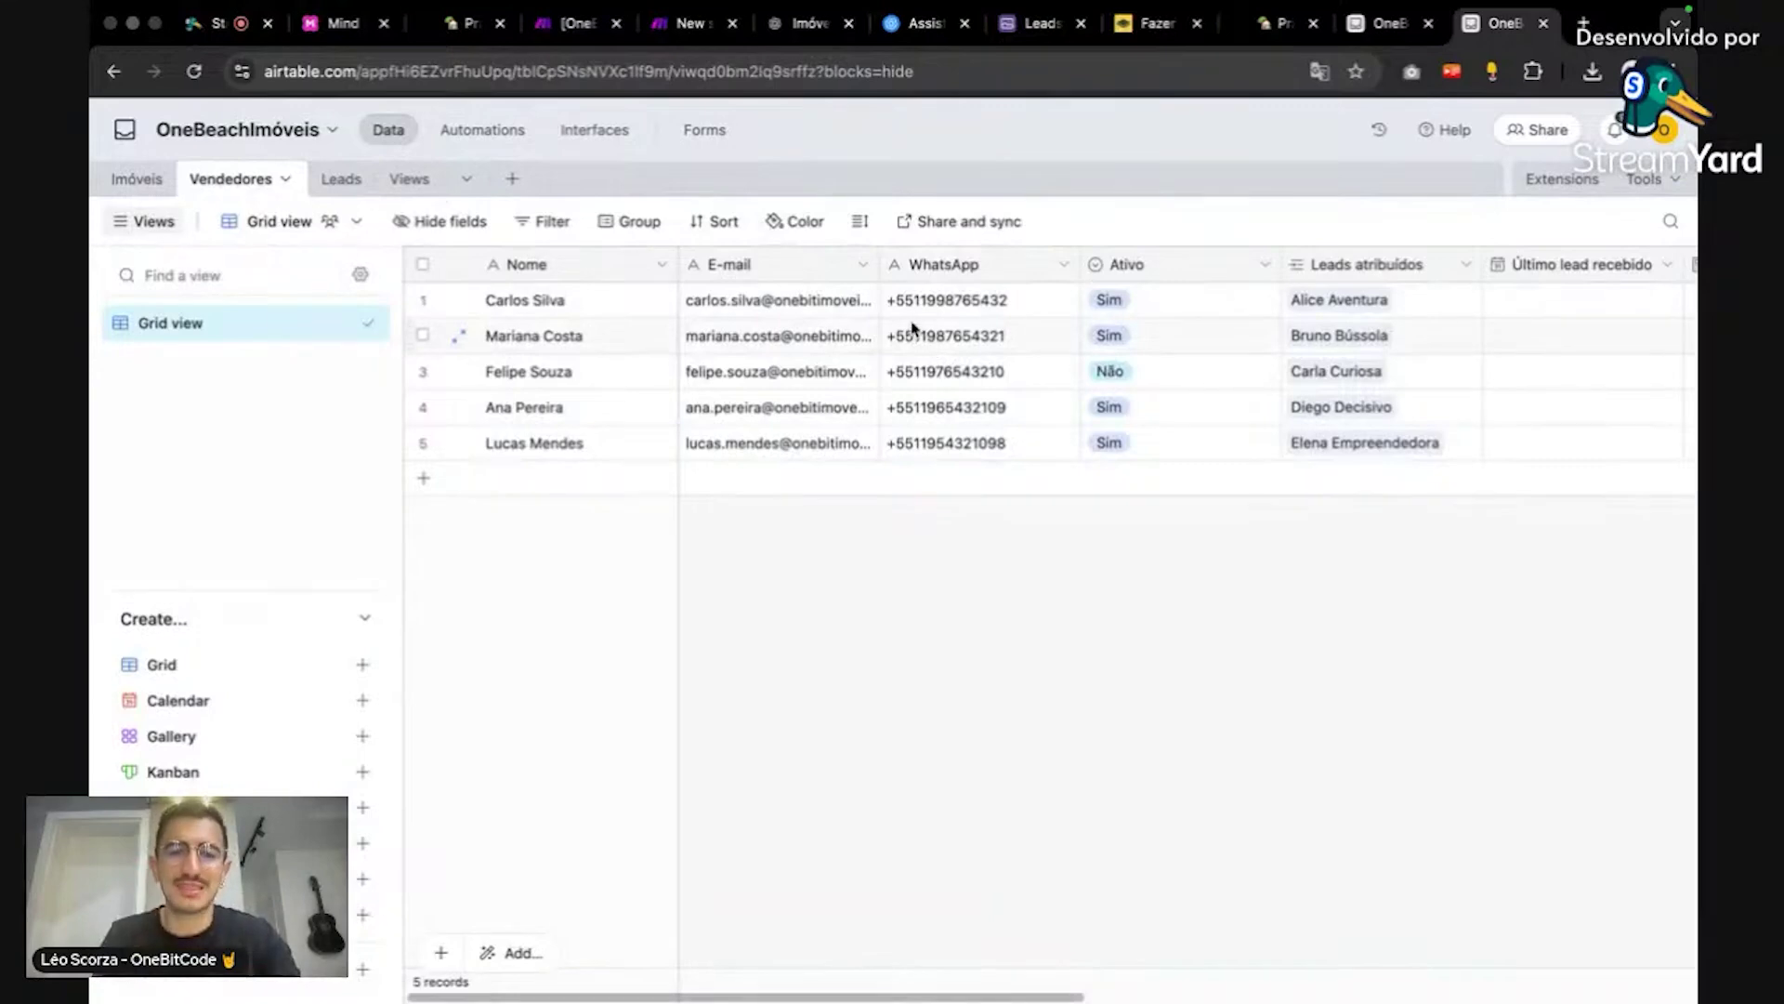
{"action": "left_click", "coordinate": [349, 180]}
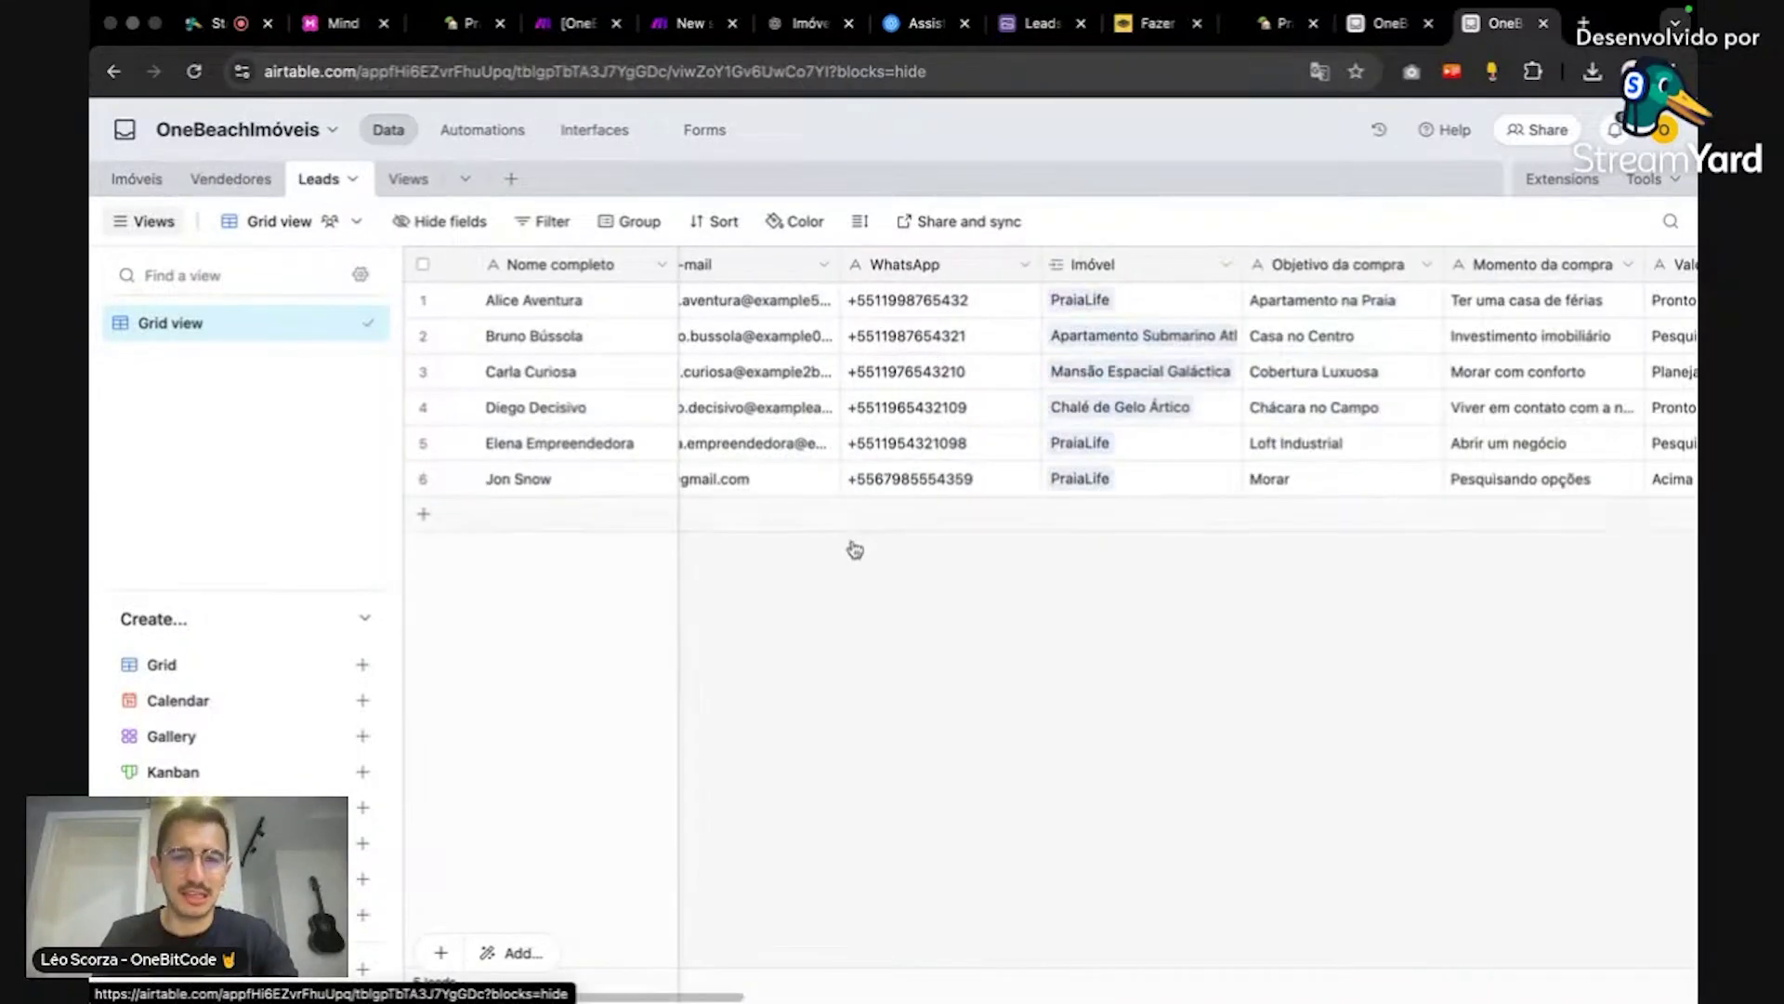
{"action": "left_click_drag", "start_coordinate": [758, 993], "coordinate": [1273, 992]}
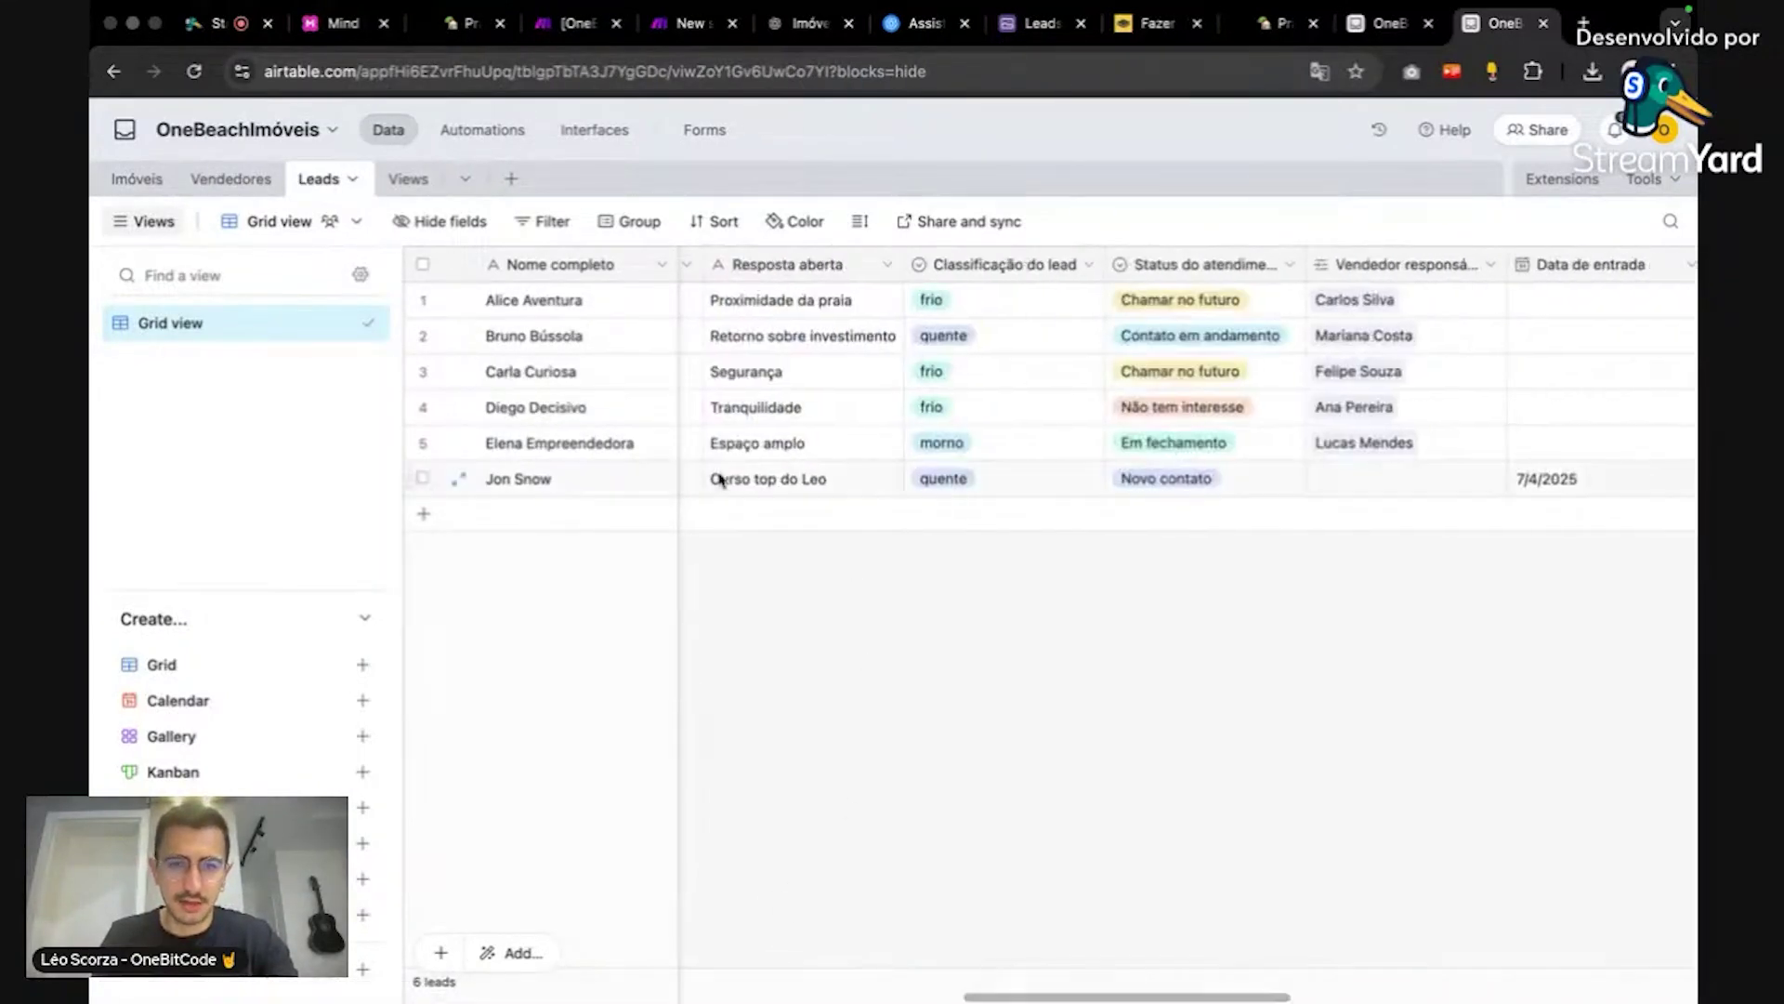
{"action": "left_click", "coordinate": [231, 179]}
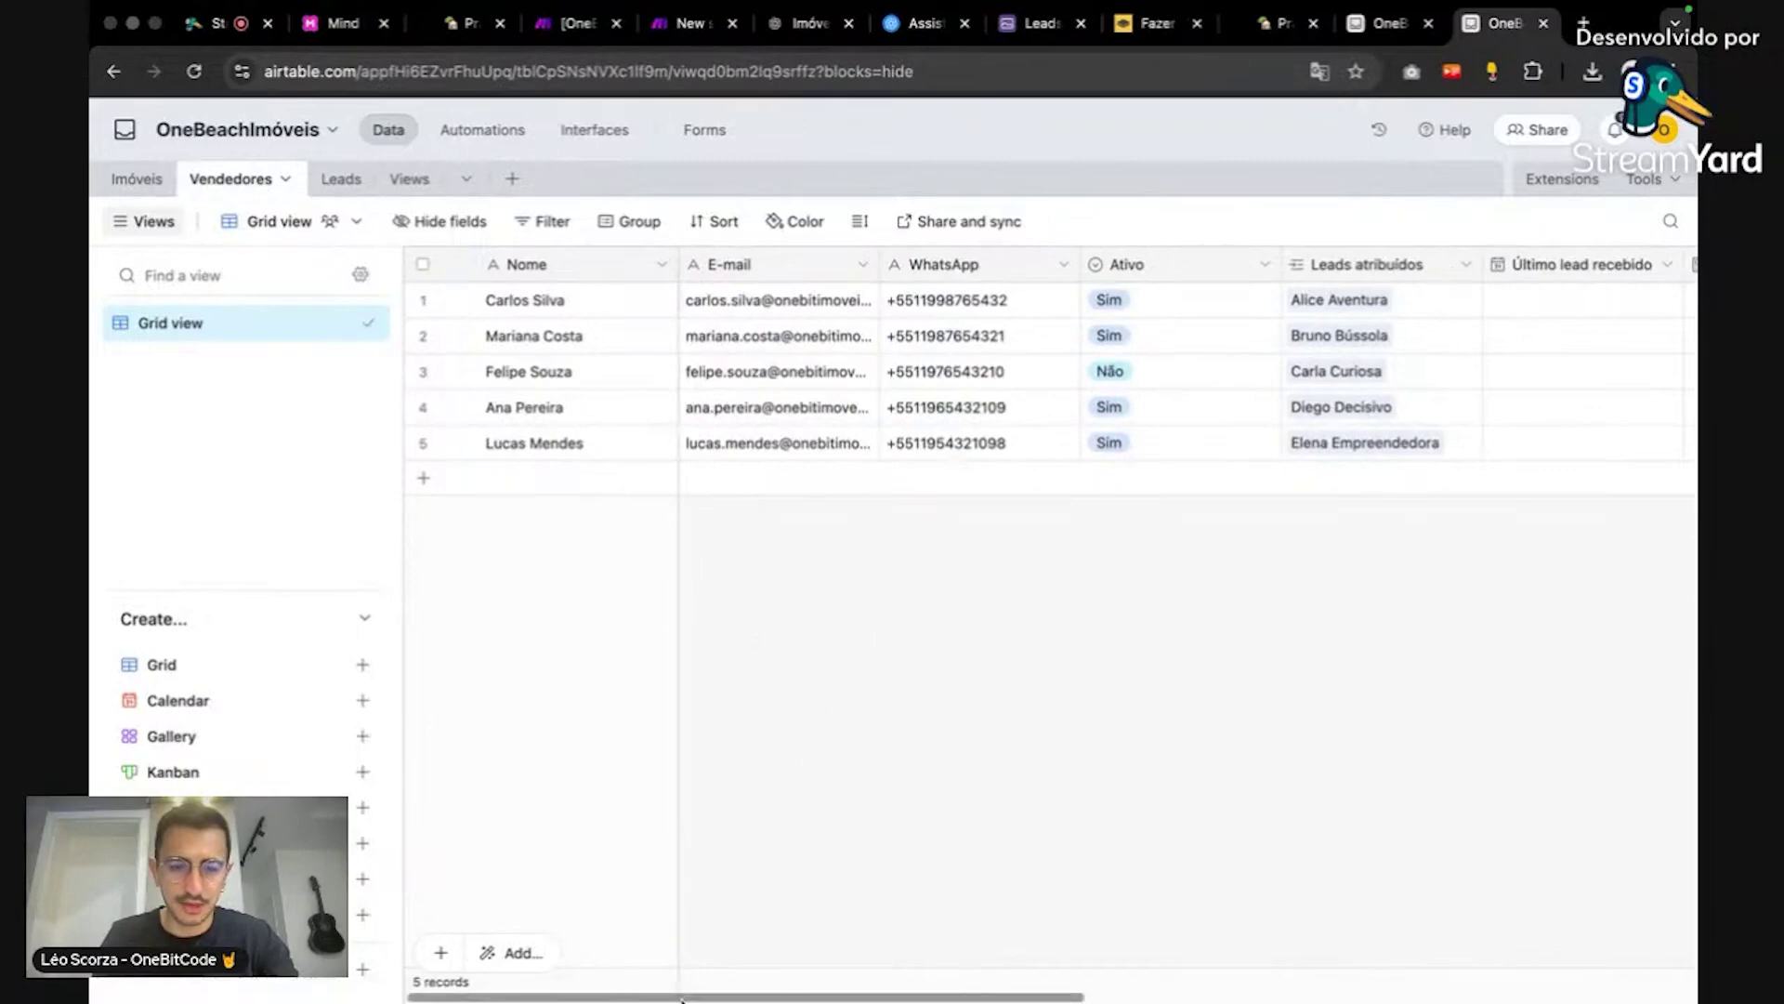
{"action": "left_click_drag", "start_coordinate": [734, 995], "coordinate": [992, 966]}
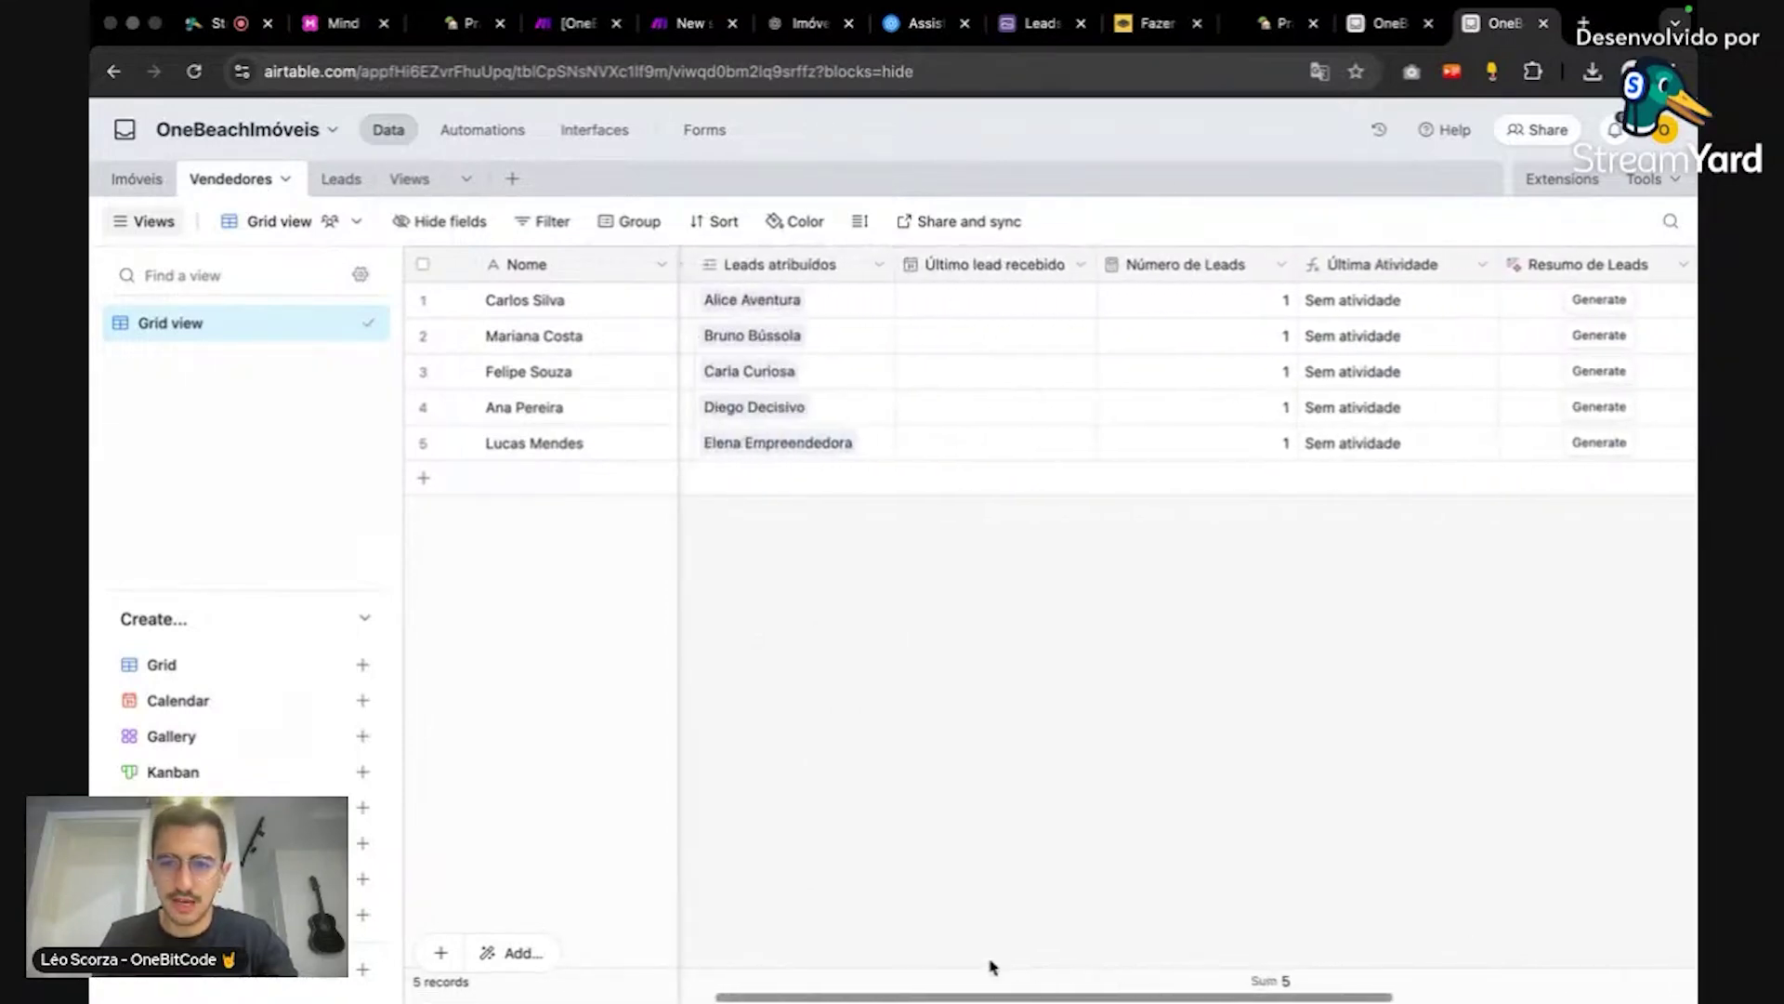
{"action": "double_click", "coordinate": [1078, 265]}
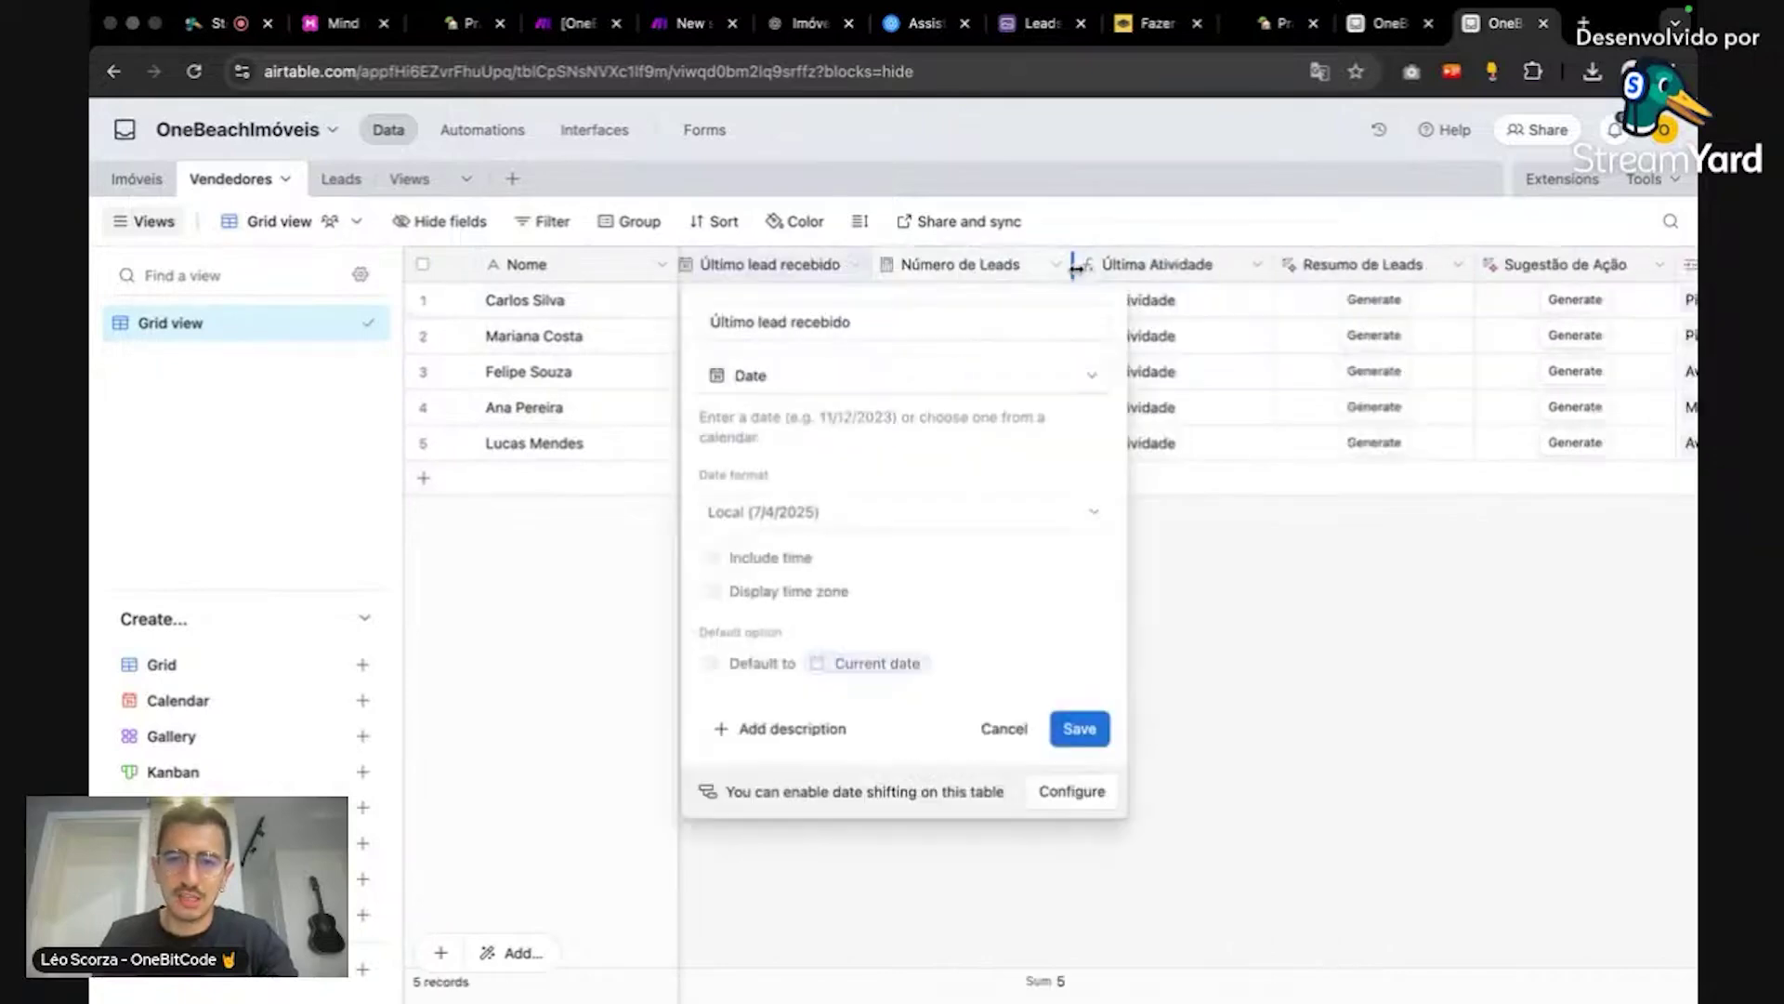
Step: Compare the script's Último lead recebido and Active field names against the table's fields
{"action": "left_click", "coordinate": [1426, 33]}
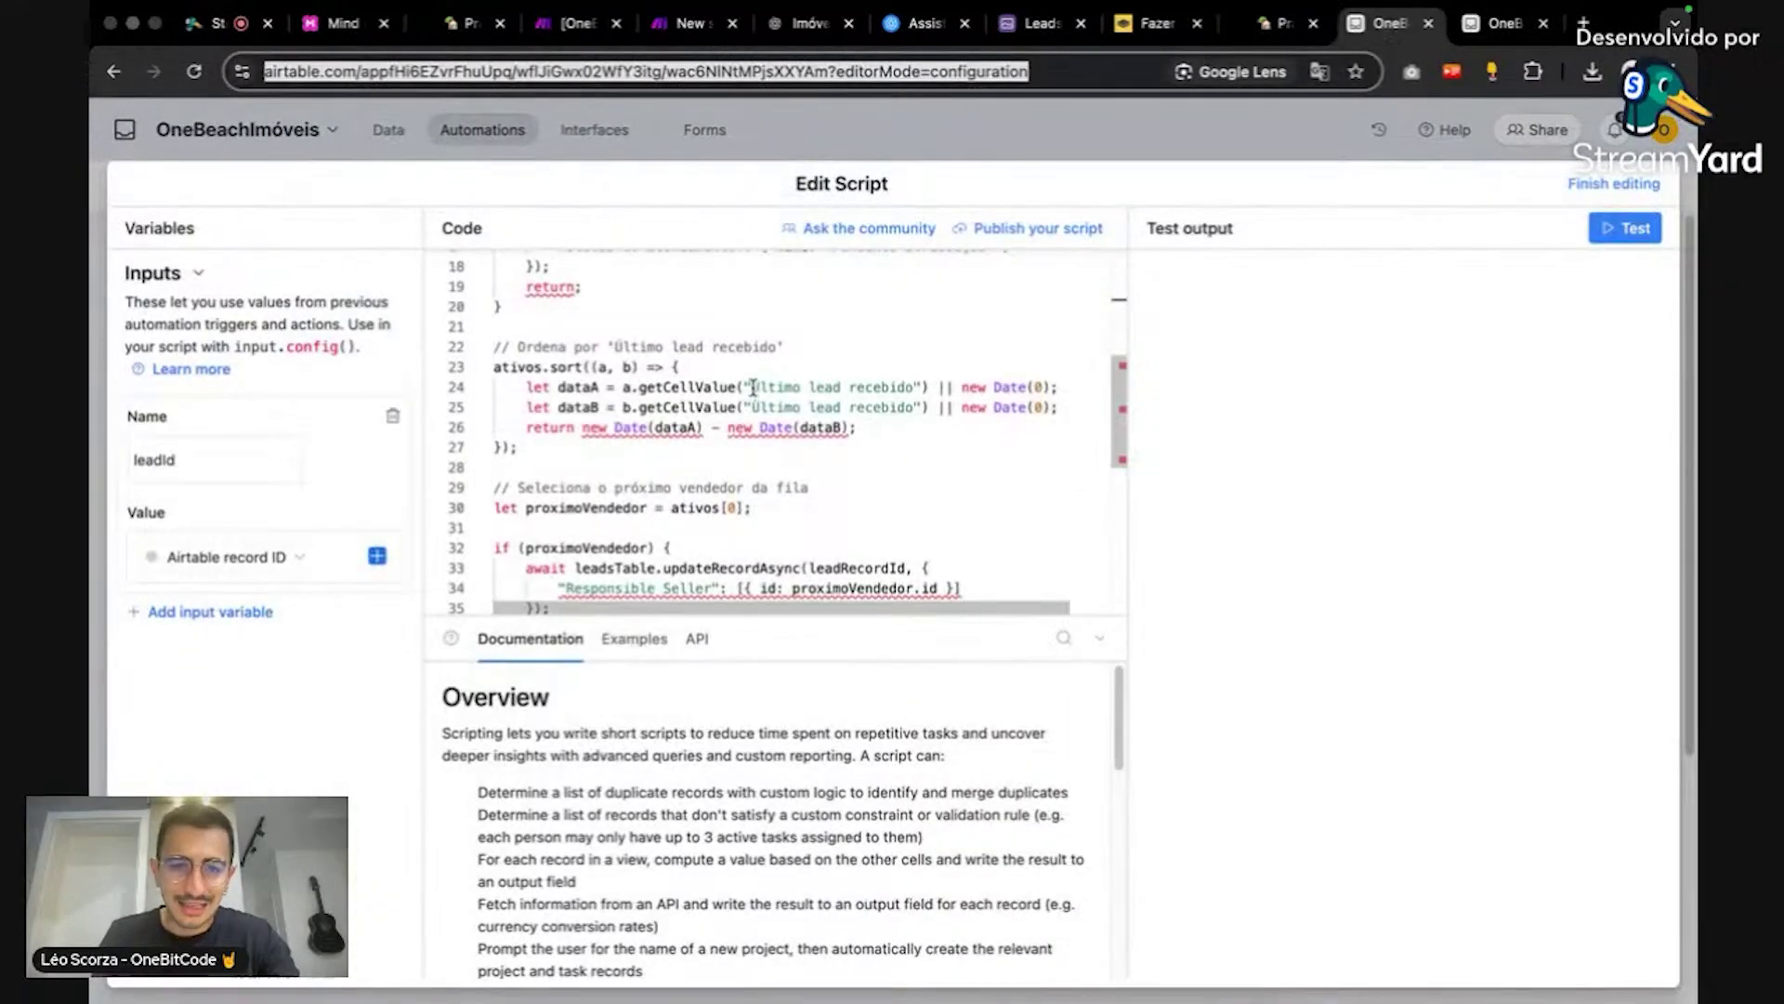
{"action": "left_click_drag", "start_coordinate": [752, 387], "coordinate": [926, 387]}
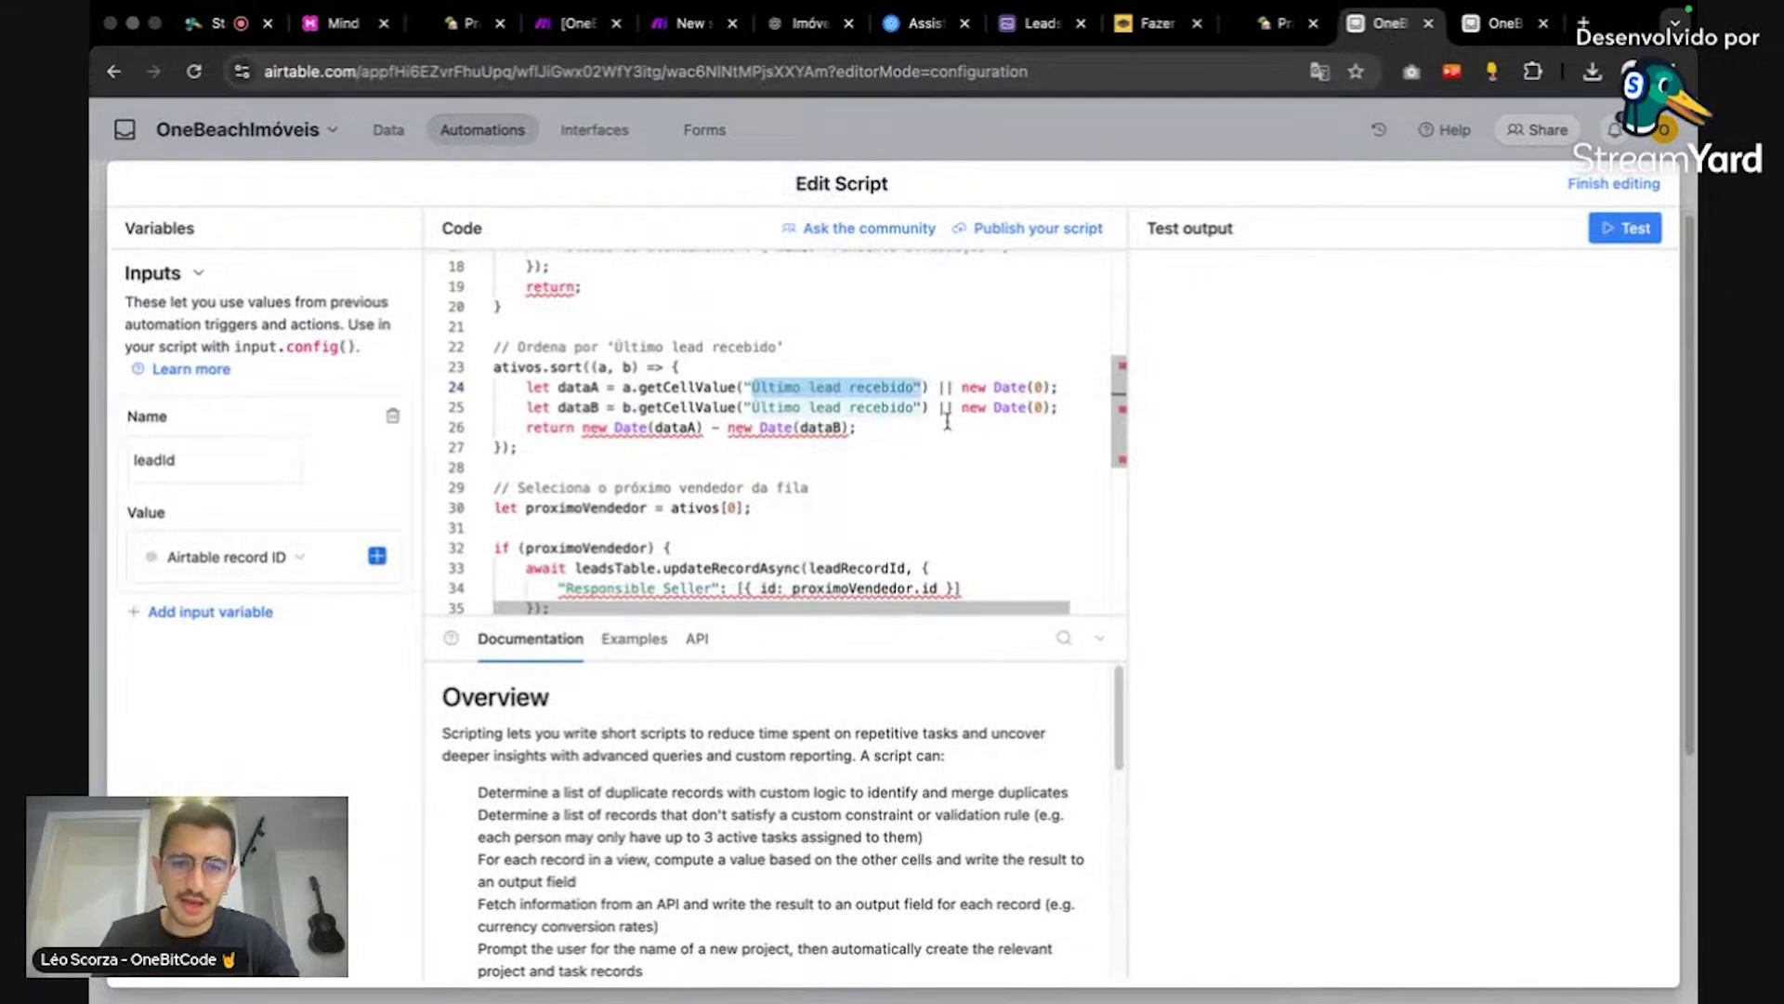
{"action": "scroll", "coordinate": [967, 444], "scroll_direction": "down", "scroll_amount": 3}
{"action": "scroll", "coordinate": [988, 456], "scroll_direction": "down", "scroll_amount": 3}
{"action": "scroll", "coordinate": [988, 456], "scroll_direction": "up", "scroll_amount": 10}
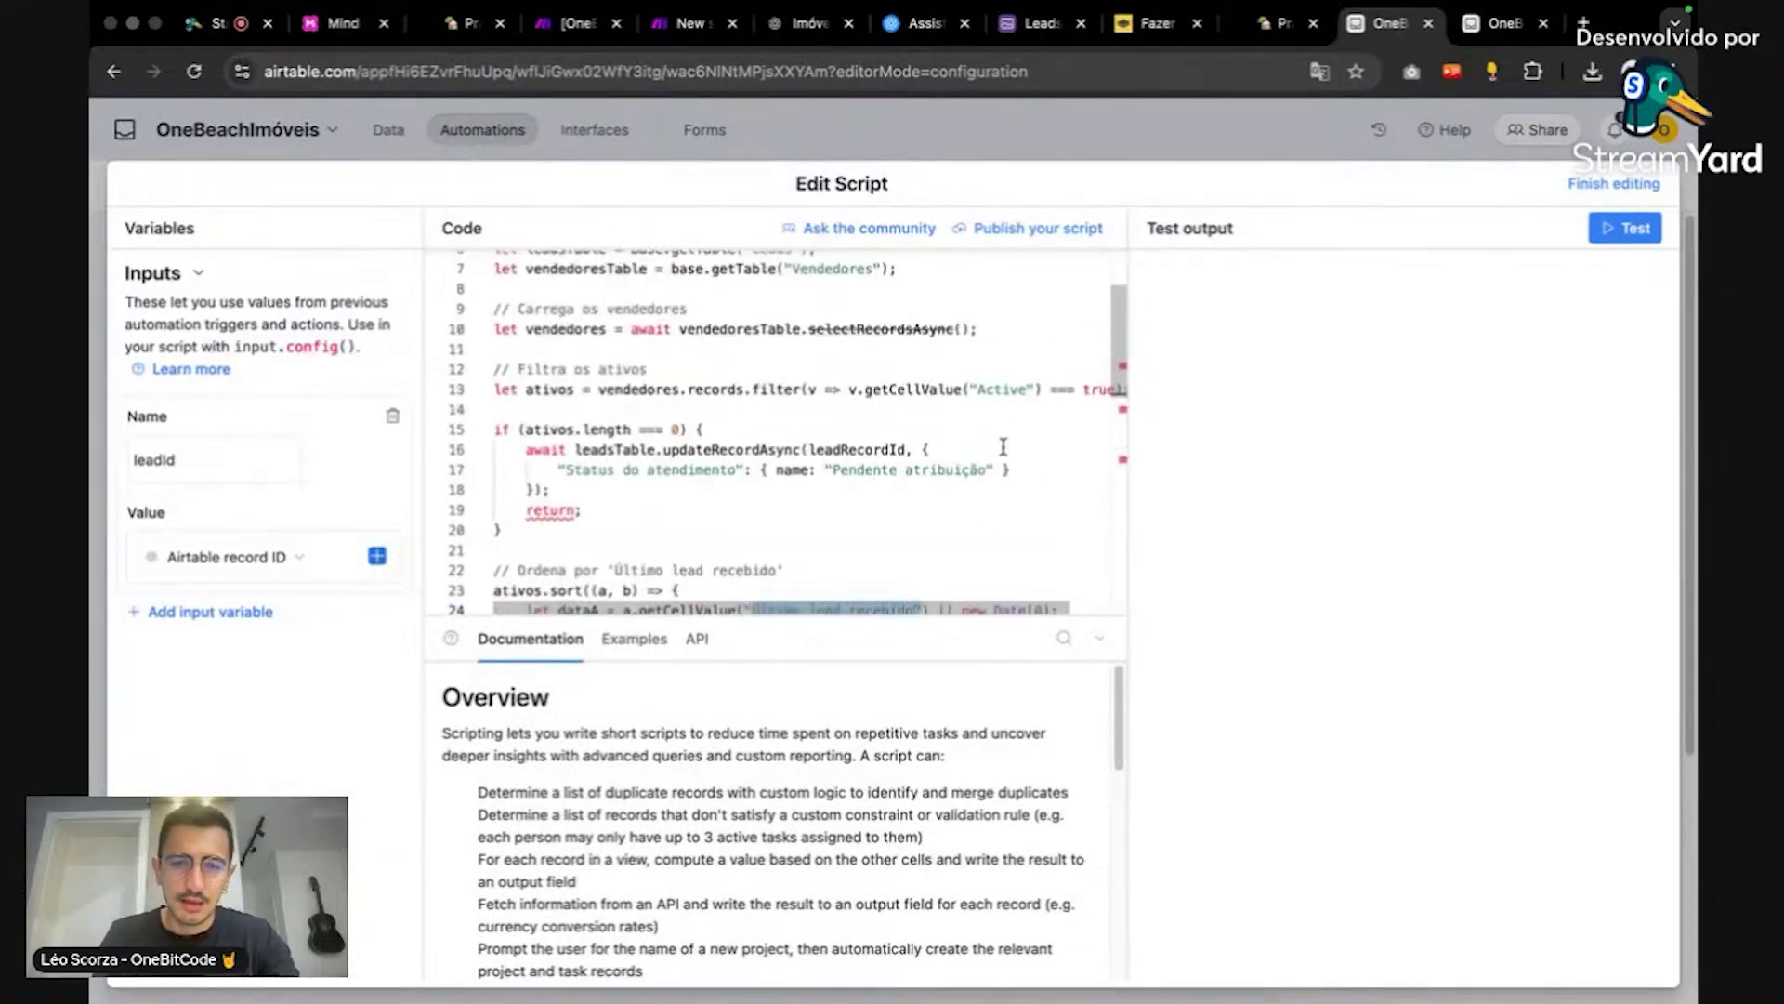
{"action": "scroll", "coordinate": [1023, 450], "scroll_direction": "up", "scroll_amount": 3}
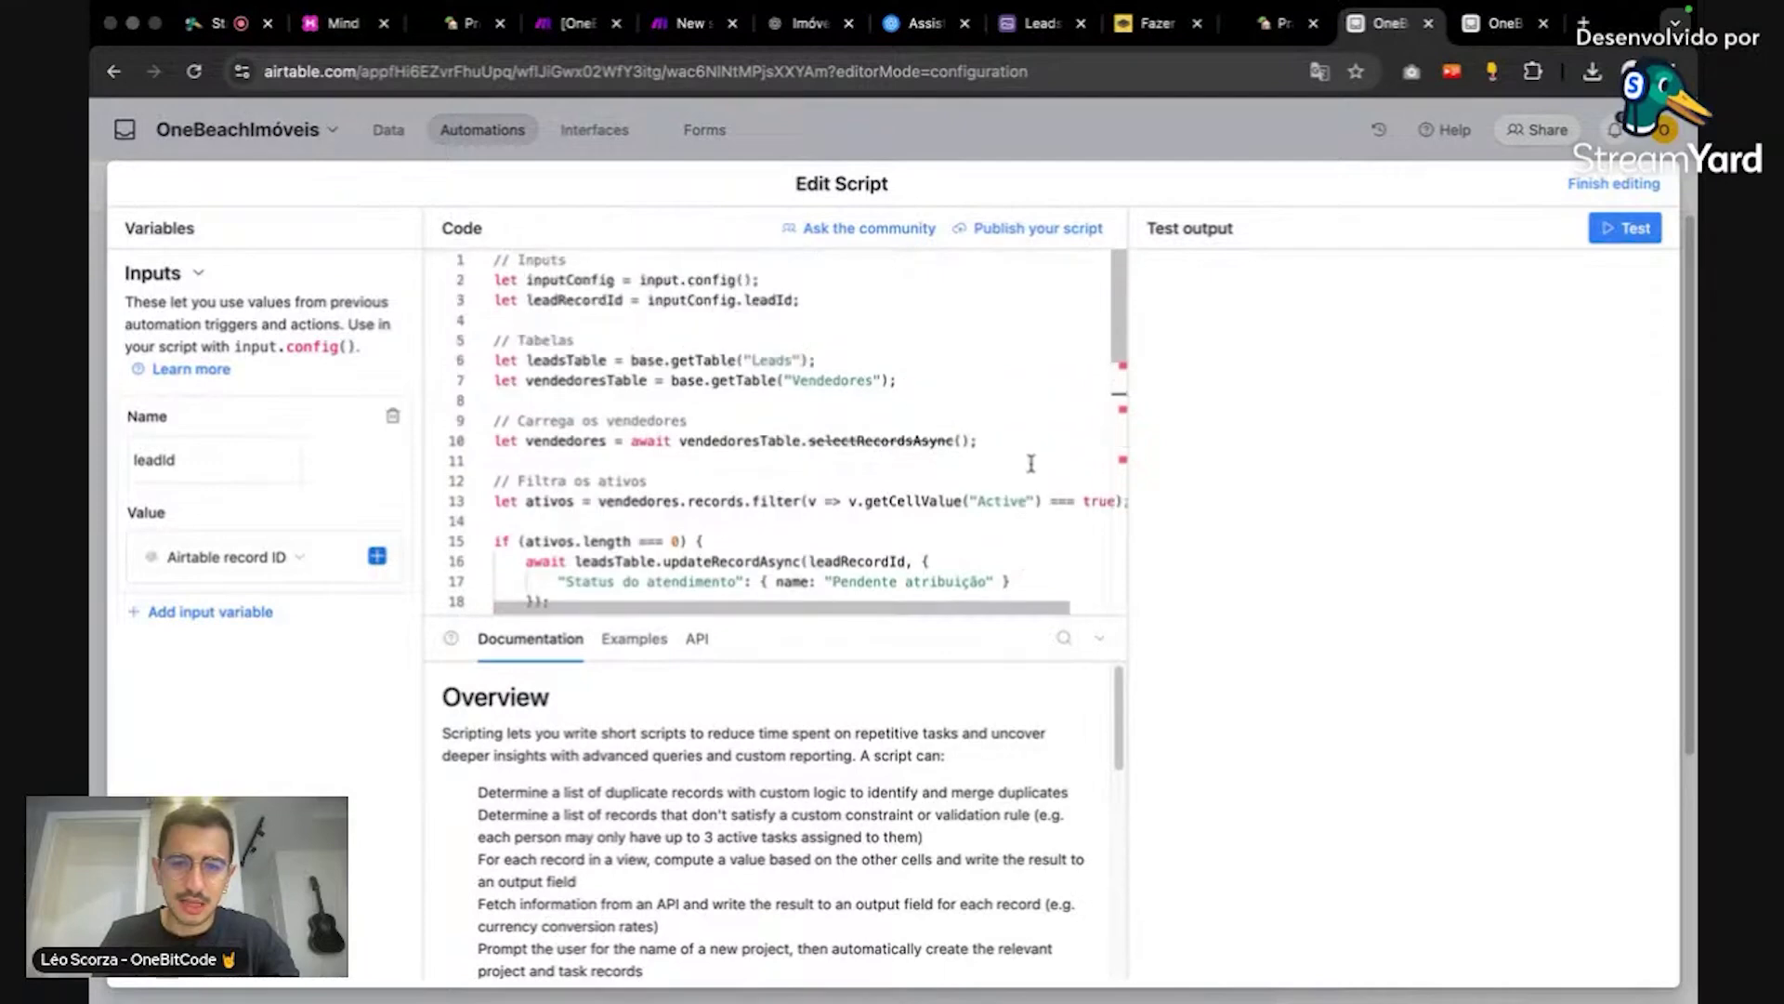
{"action": "left_click", "coordinate": [1028, 502]}
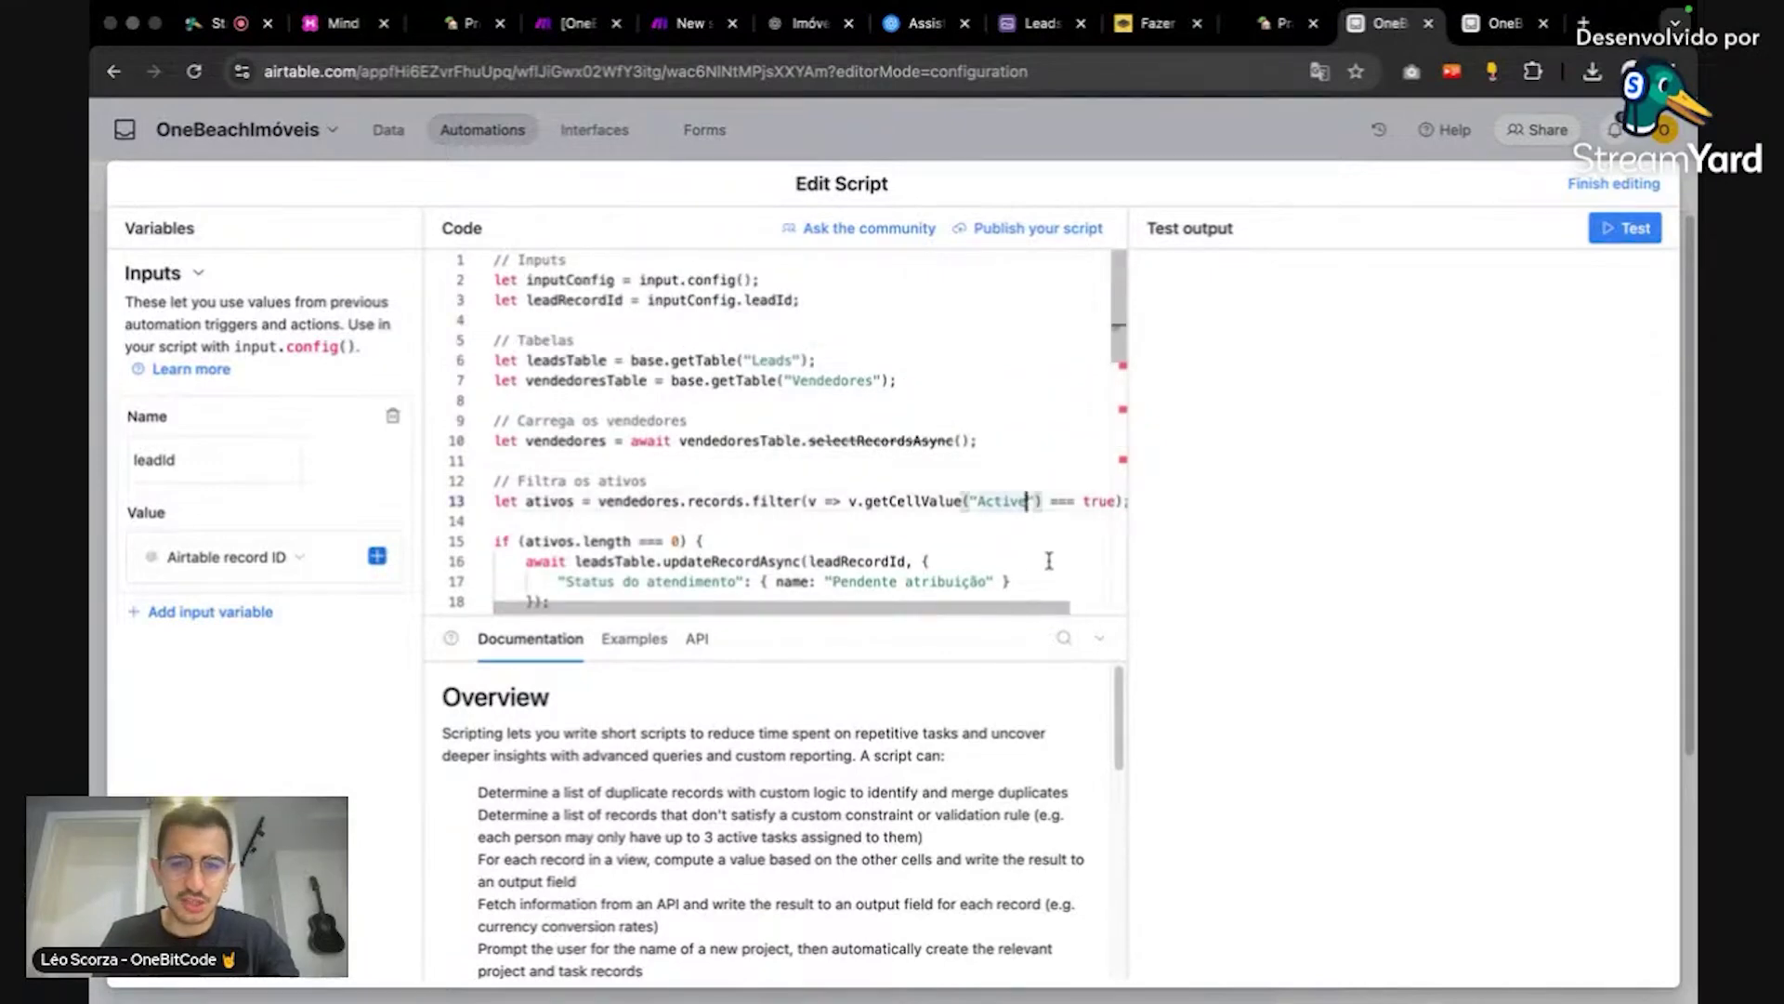
Step: Close the Vendedores field settings popup and go back to the script
{"action": "left_click", "coordinate": [1471, 25]}
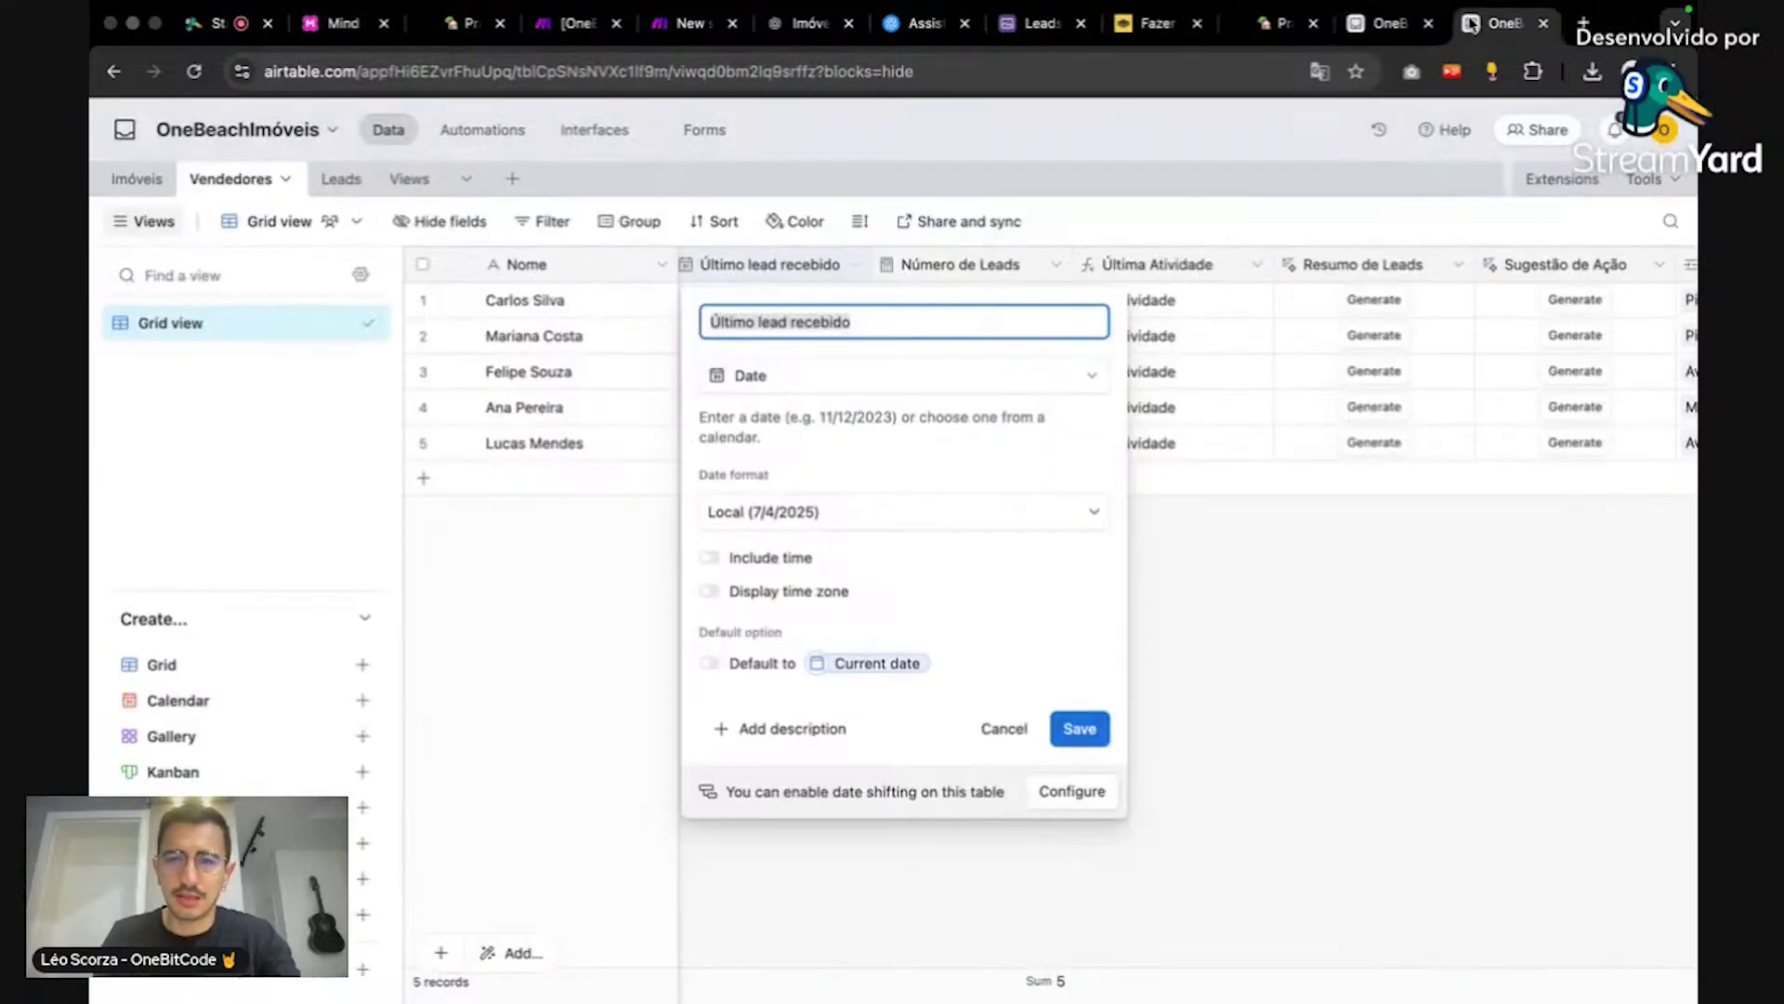
{"action": "left_click", "coordinate": [1204, 626]}
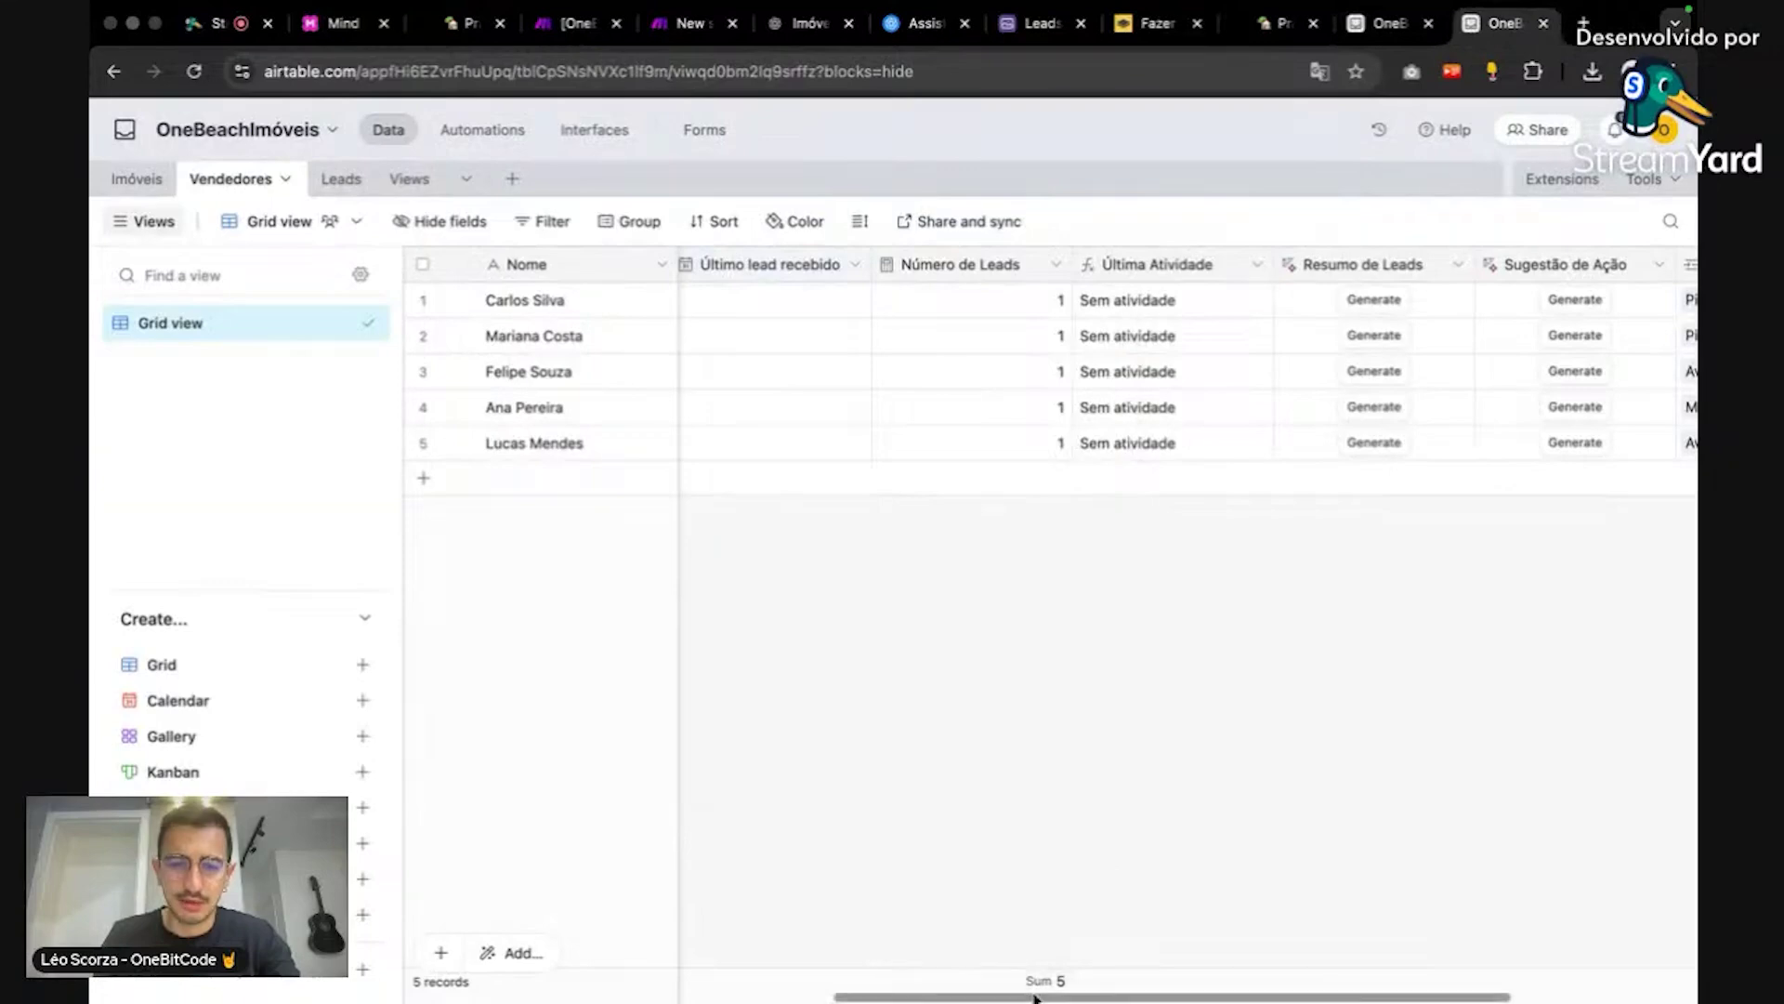
{"action": "scroll", "coordinate": [673, 962], "scroll_direction": "left", "scroll_amount": 5}
{"action": "scroll", "coordinate": [673, 961], "scroll_direction": "left", "scroll_amount": 3}
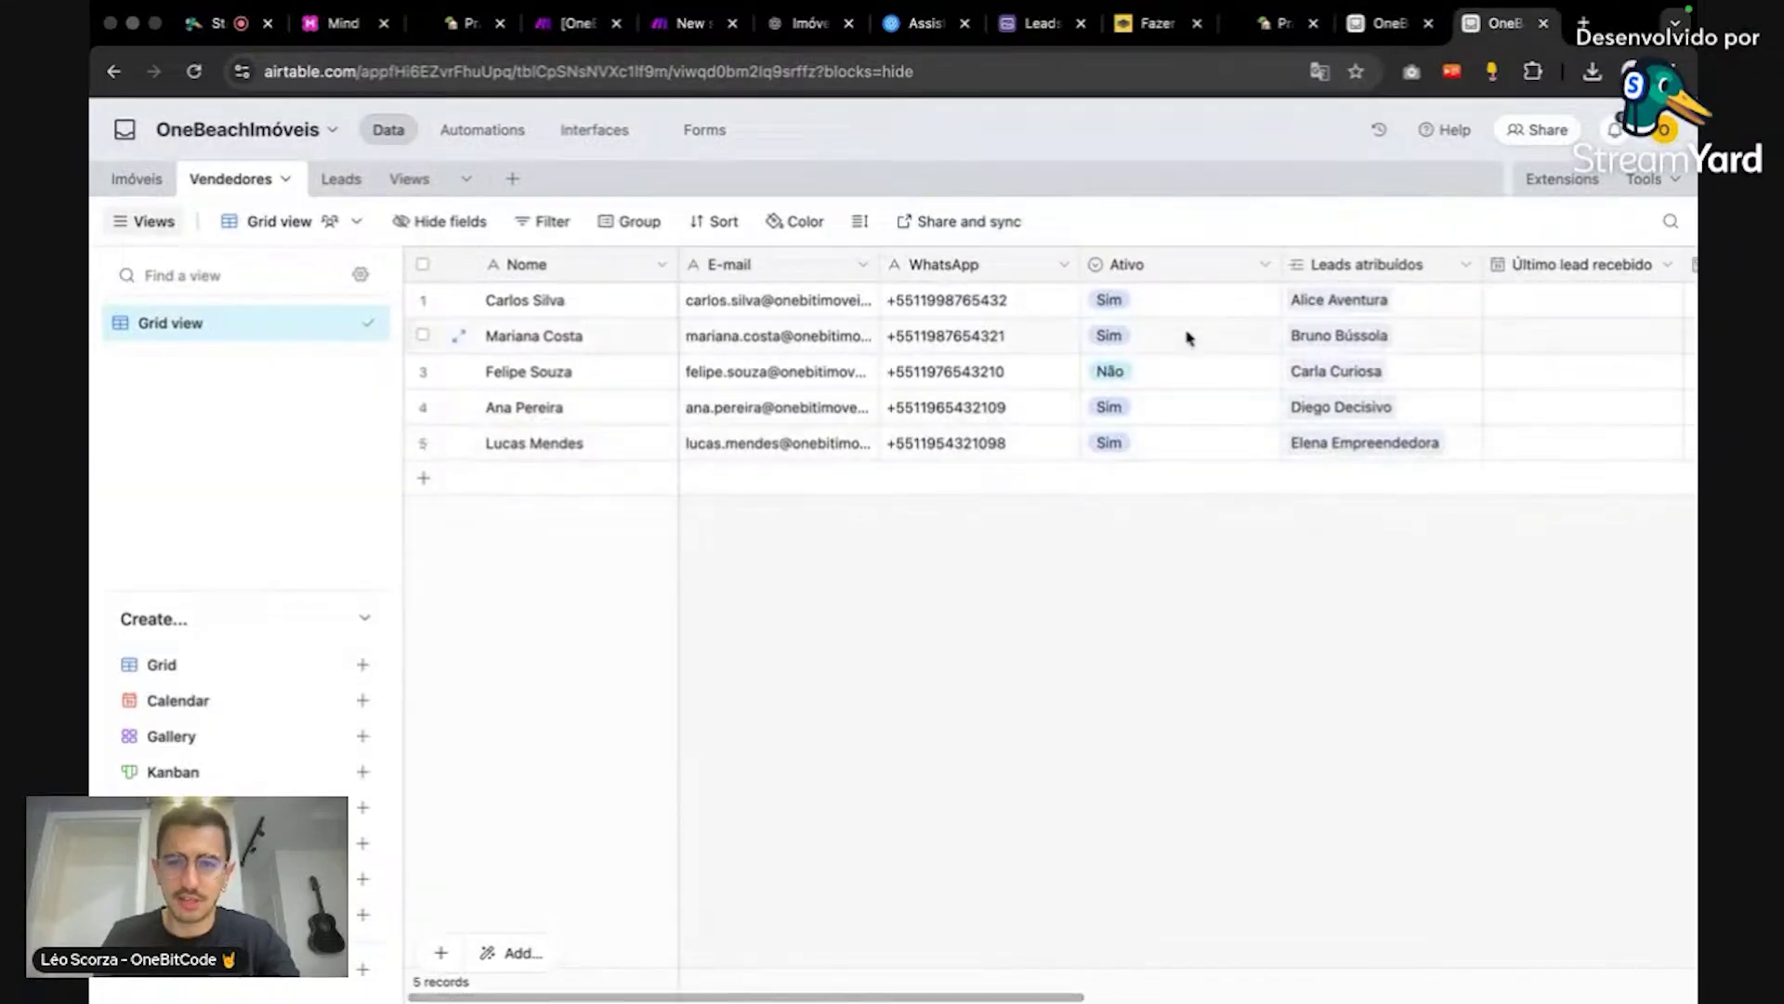
{"action": "left_click", "coordinate": [1385, 25]}
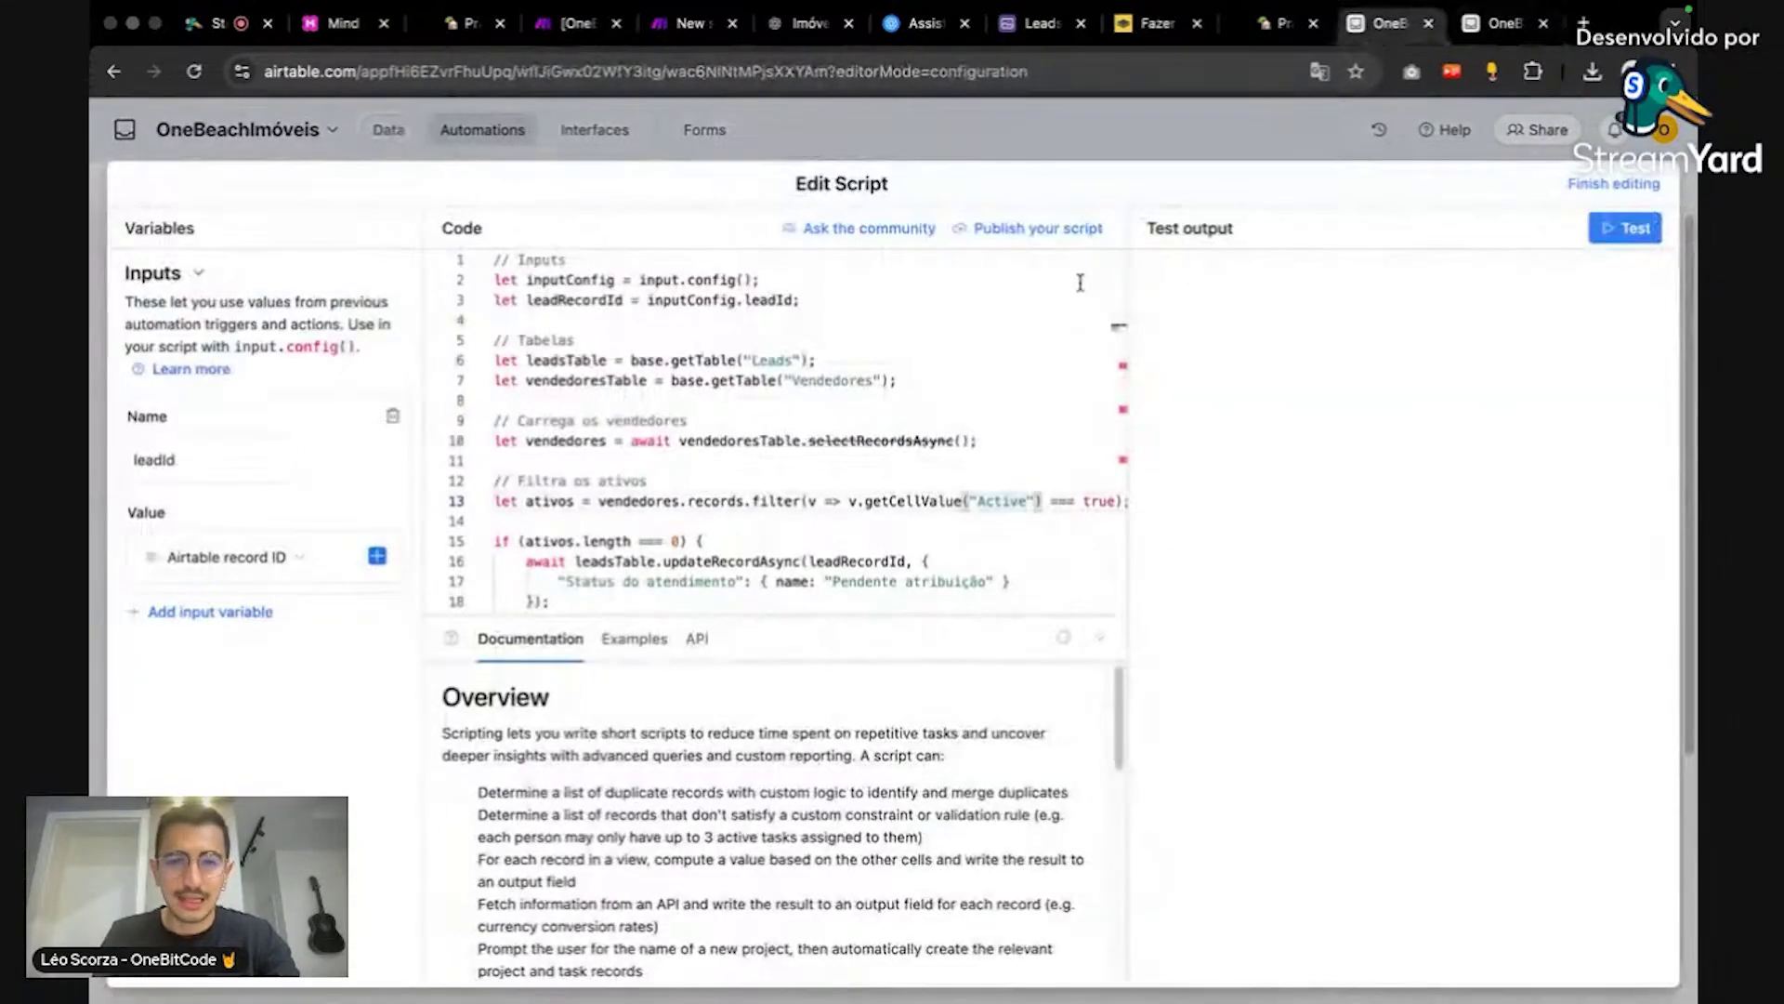
Step: Change the filter field name on line 13 from Active to Ativo
{"action": "double_click", "coordinate": [1002, 502]}
{"action": "type", "text": "ativo"}
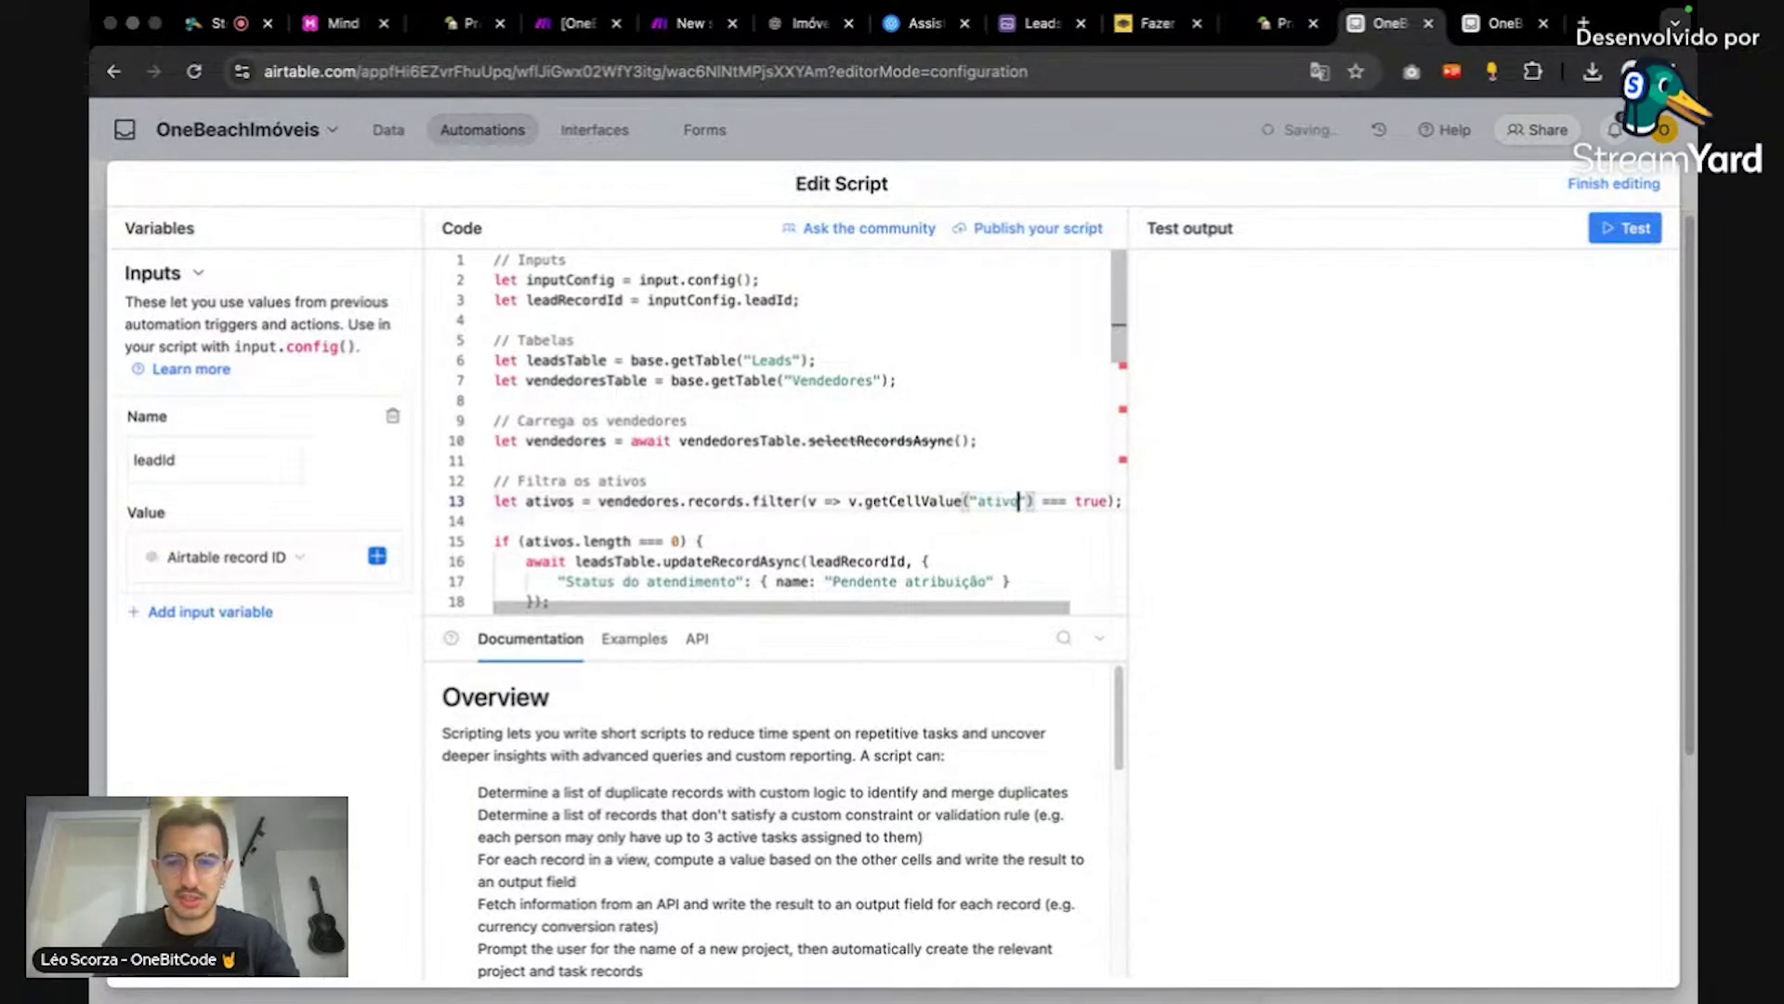
{"action": "key", "text": "BackSpace"}
{"action": "key", "text": "BackSpace"}
{"action": "key", "text": "BackSpace"}
{"action": "key", "text": "BackSpace"}
{"action": "key", "text": "BackSpace"}
{"action": "type", "text": "Ativ"}
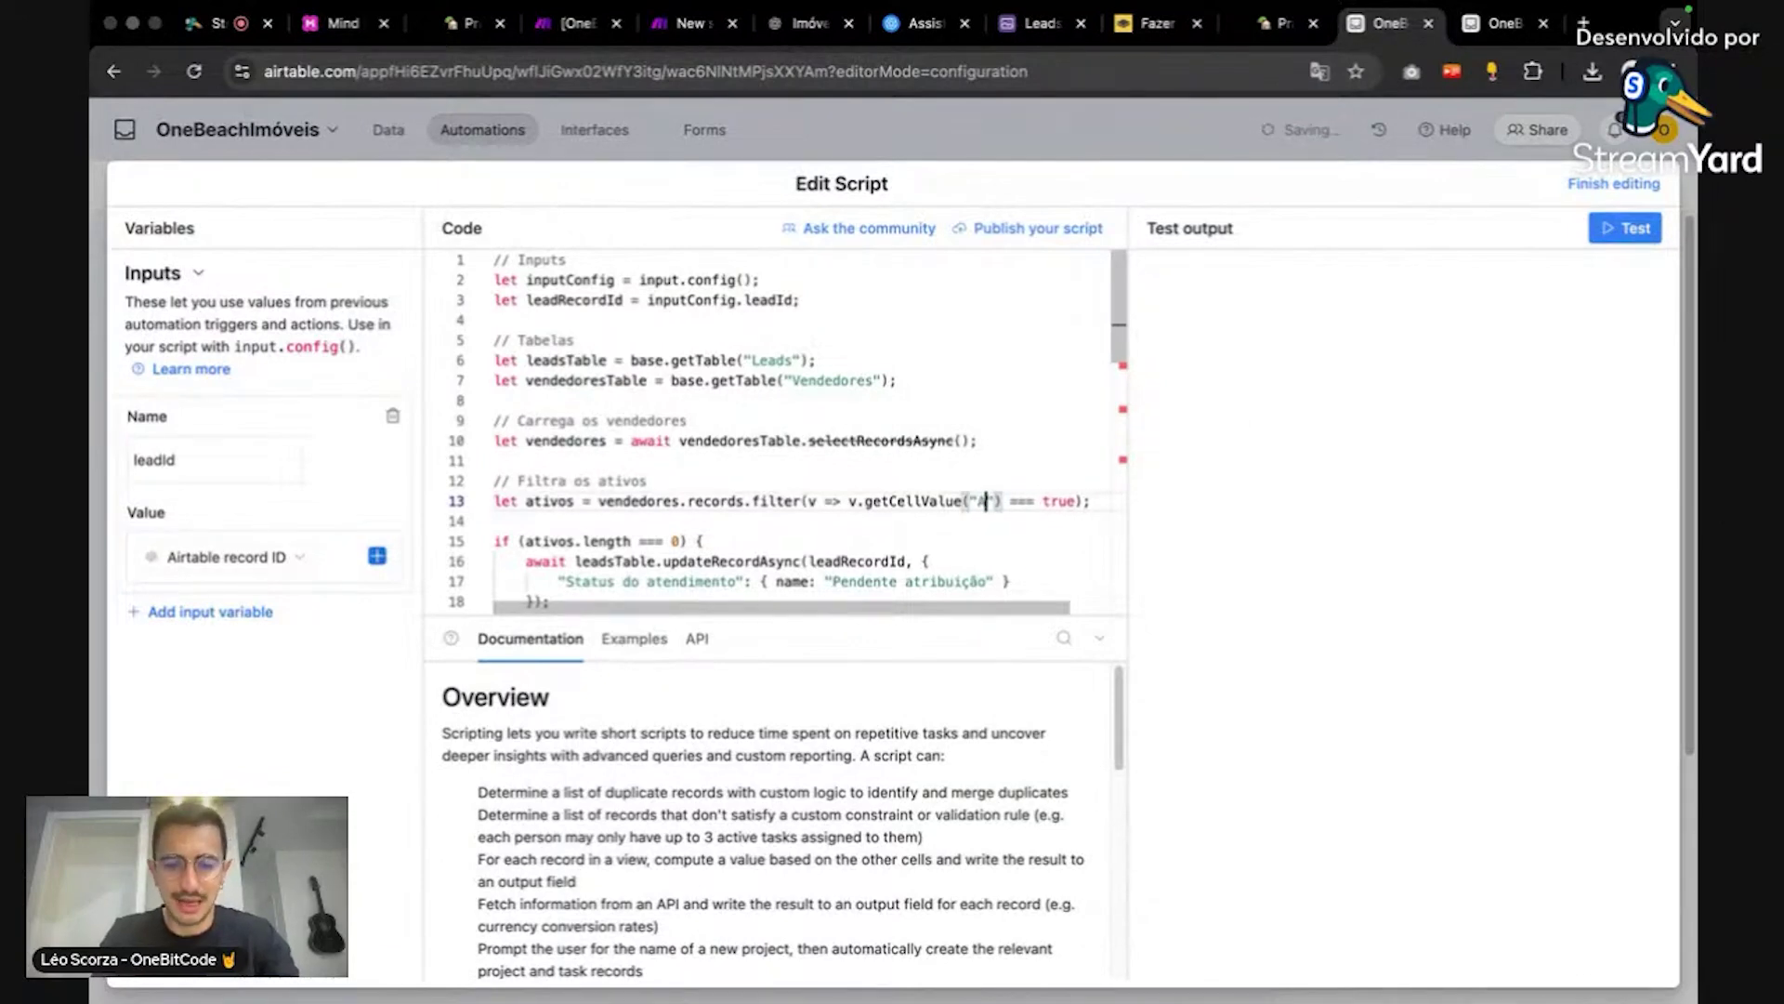
{"action": "type", "text": "o"}
{"action": "scroll", "coordinate": [976, 405], "scroll_direction": "down", "scroll_amount": 10}
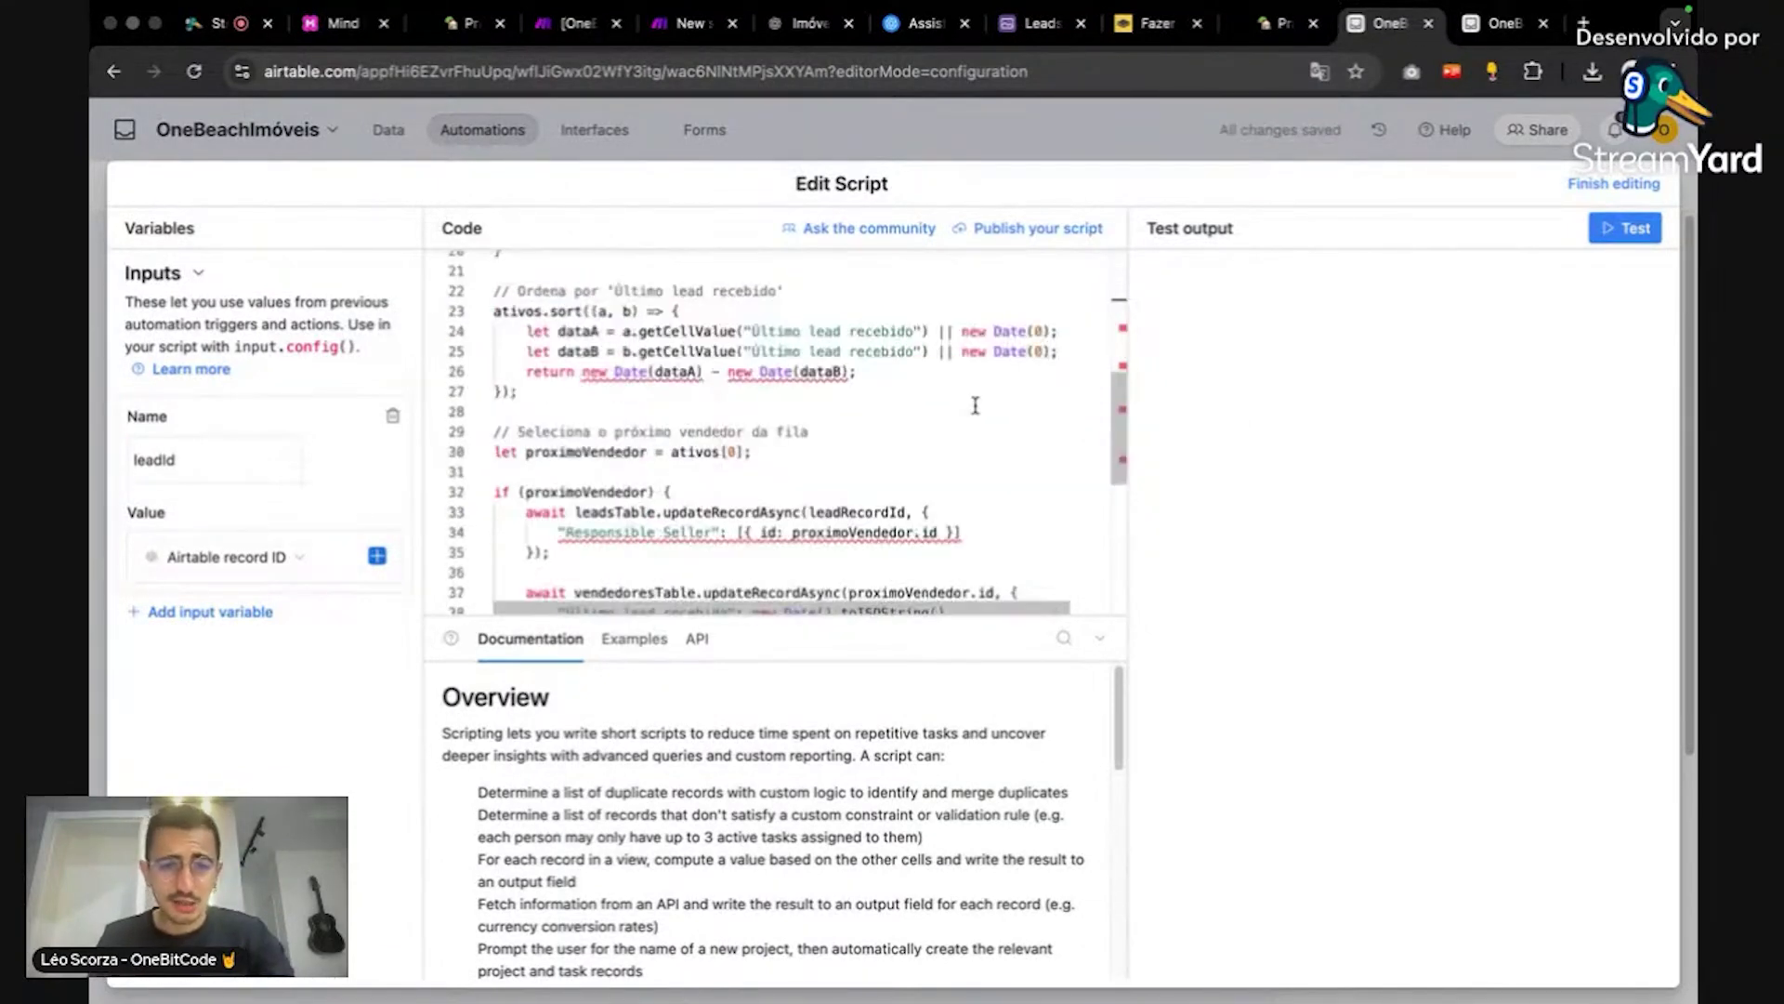
{"action": "scroll", "coordinate": [975, 405], "scroll_direction": "up", "scroll_amount": 5}
{"action": "left_click", "coordinate": [976, 406]}
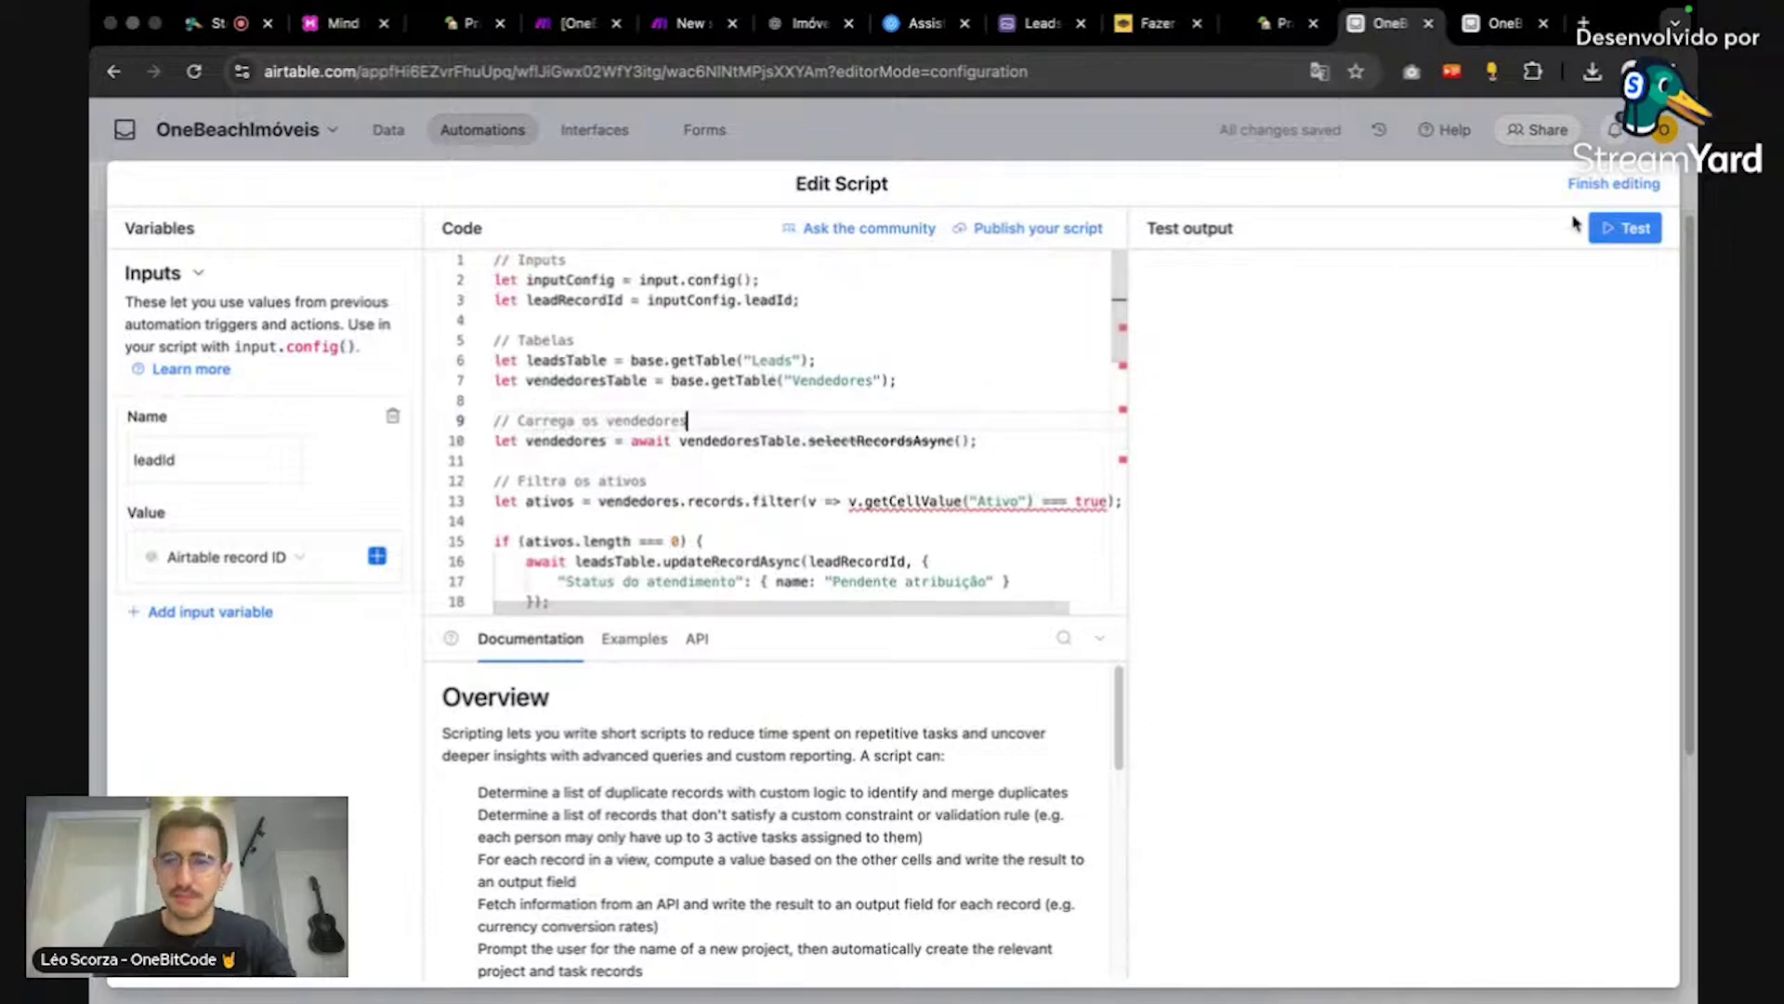
Step: Run the automation test on both steps using a sample lead record
{"action": "left_click", "coordinate": [1628, 237]}
{"action": "left_click", "coordinate": [1129, 707]}
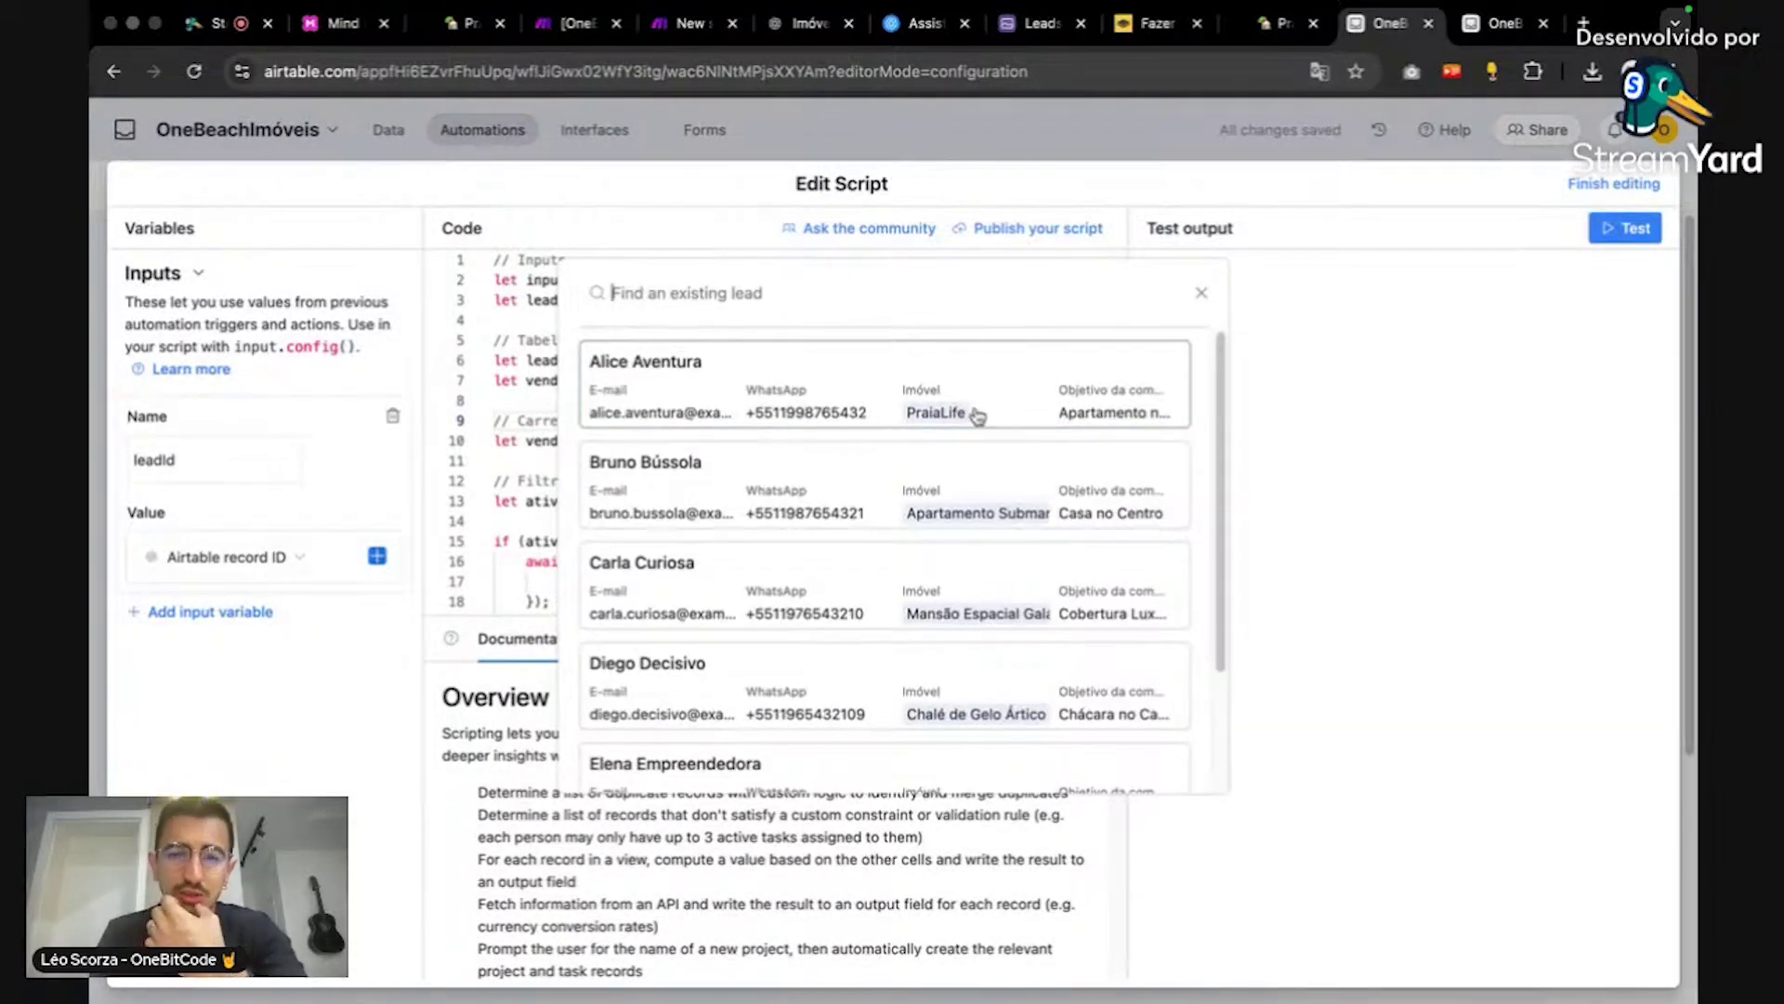
{"action": "left_click", "coordinate": [977, 416]}
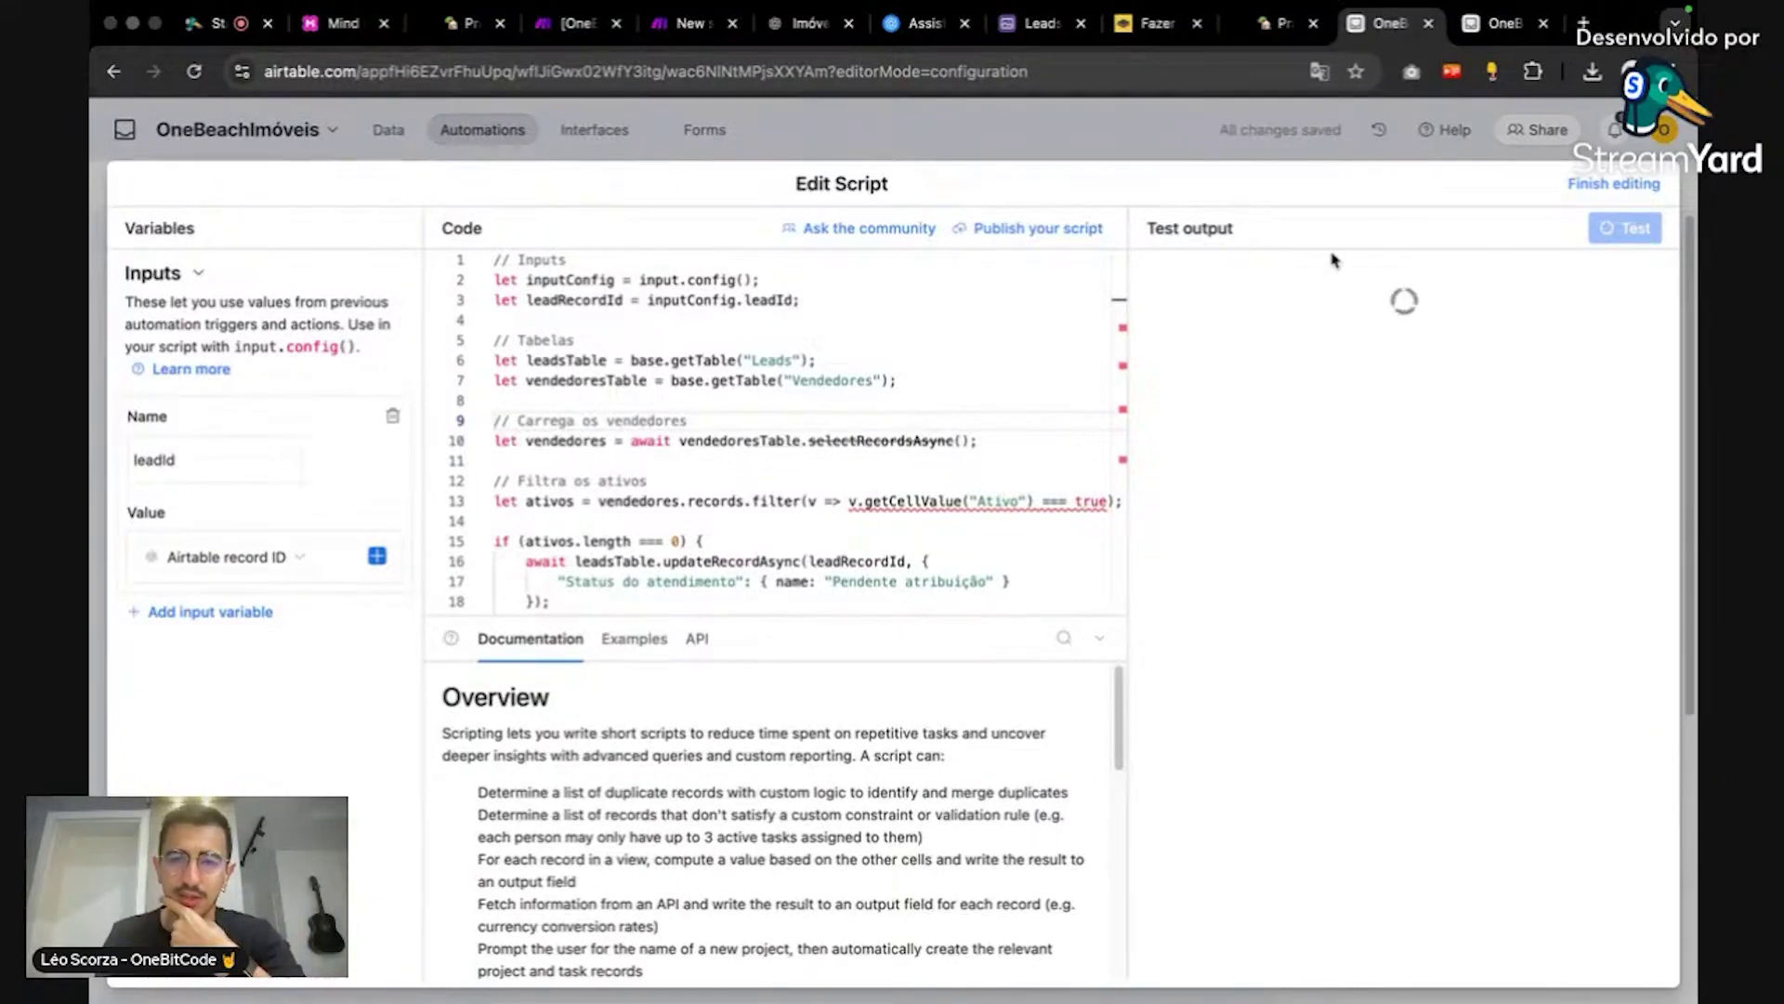
Step: Read through the script to line 41, then switch to the StreamYard studio
{"action": "scroll", "coordinate": [953, 484], "scroll_direction": "down", "scroll_amount": 10}
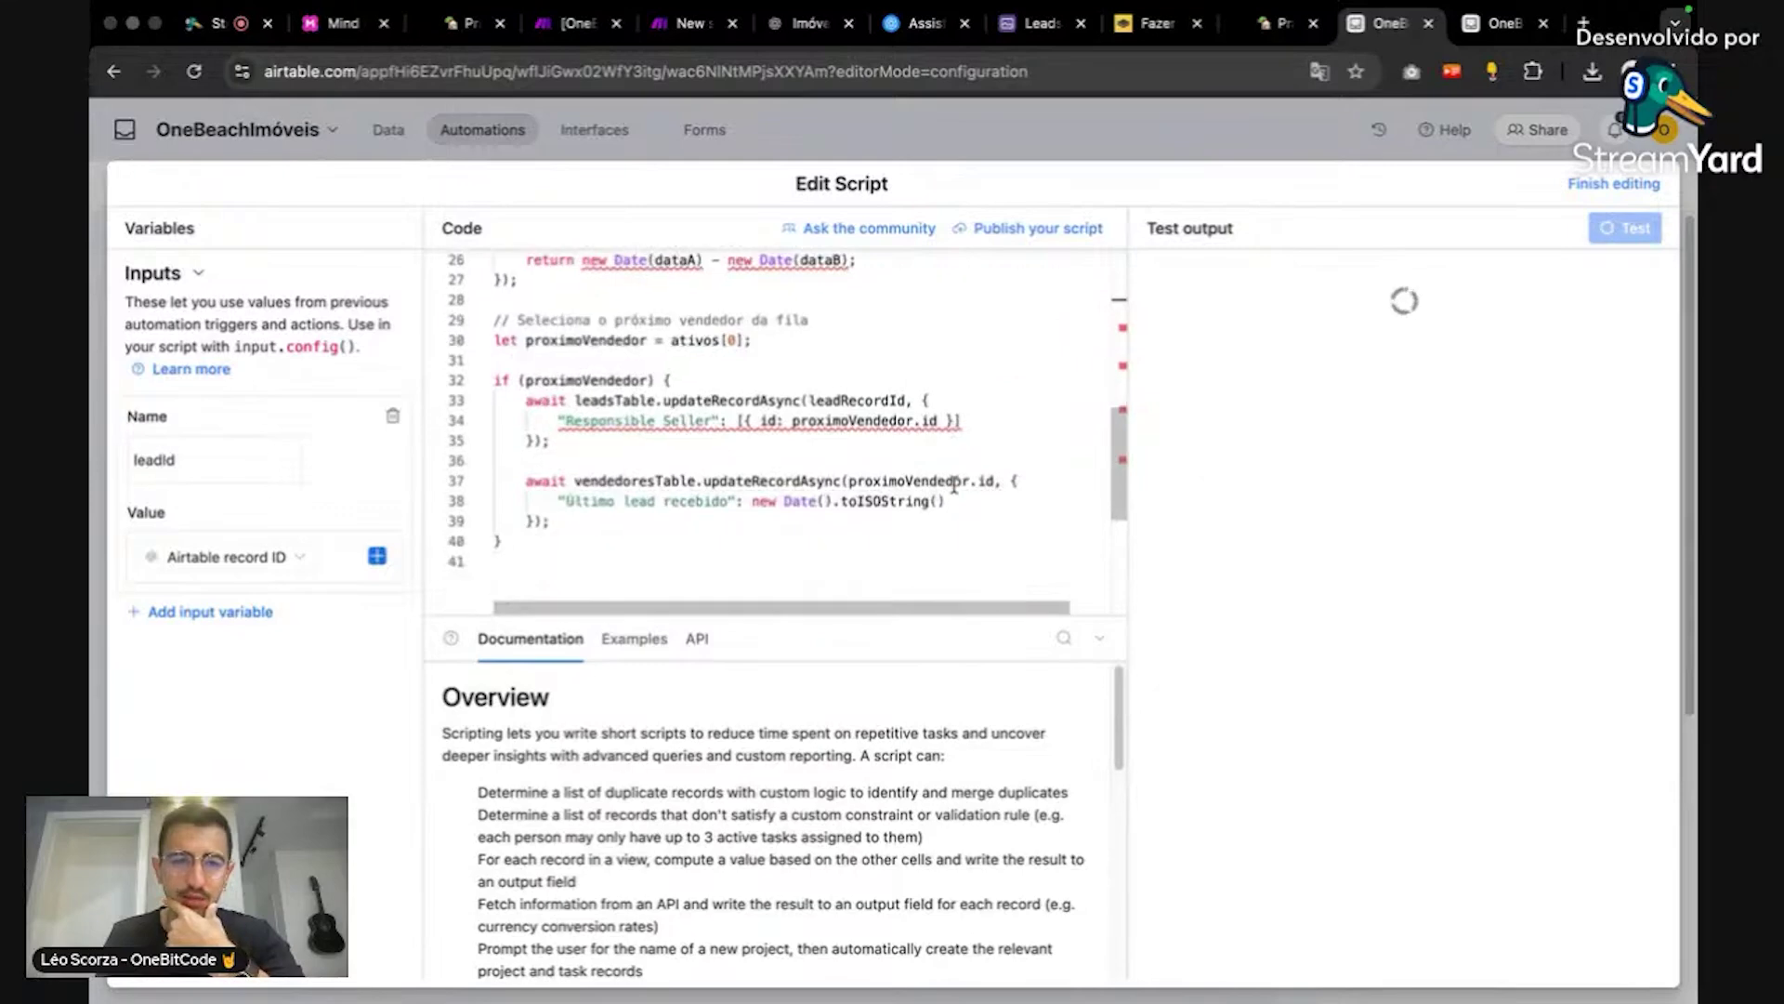
{"action": "scroll", "coordinate": [953, 485], "scroll_direction": "up", "scroll_amount": 3}
{"action": "scroll", "coordinate": [954, 483], "scroll_direction": "up", "scroll_amount": 7}
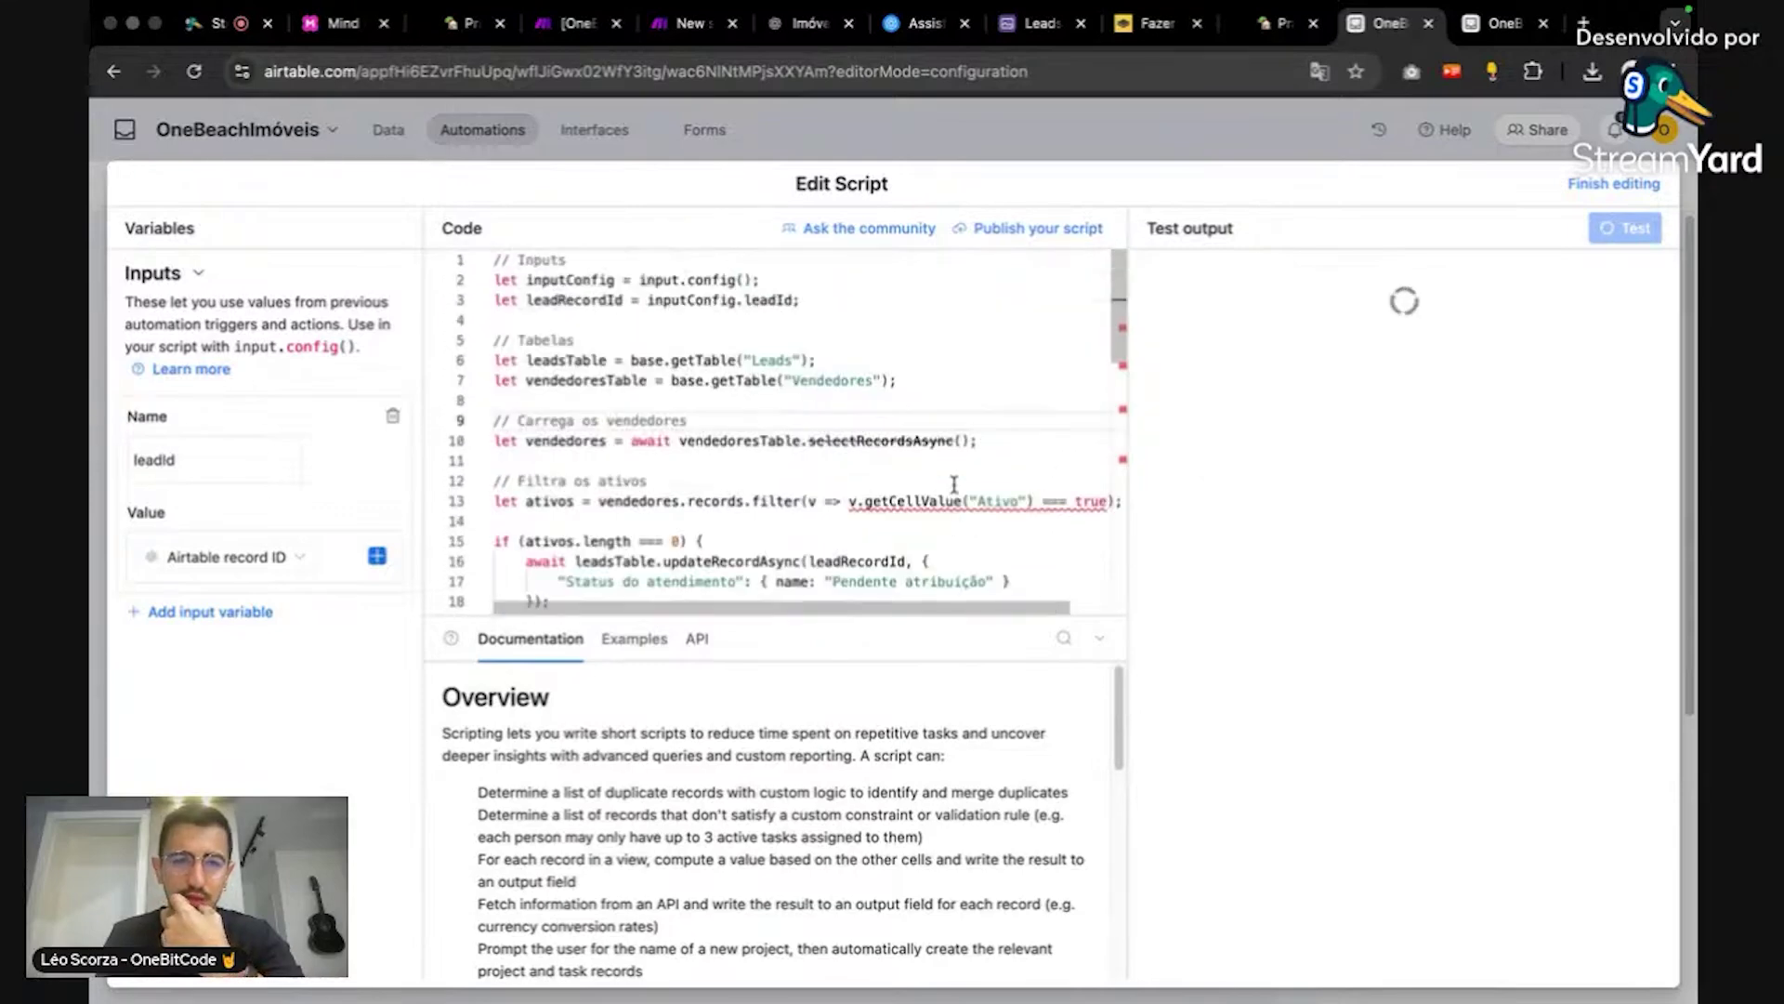
{"action": "scroll", "coordinate": [954, 483], "scroll_direction": "down", "scroll_amount": 15}
{"action": "scroll", "coordinate": [954, 485], "scroll_direction": "up", "scroll_amount": 8}
{"action": "scroll", "coordinate": [954, 484], "scroll_direction": "down", "scroll_amount": 4}
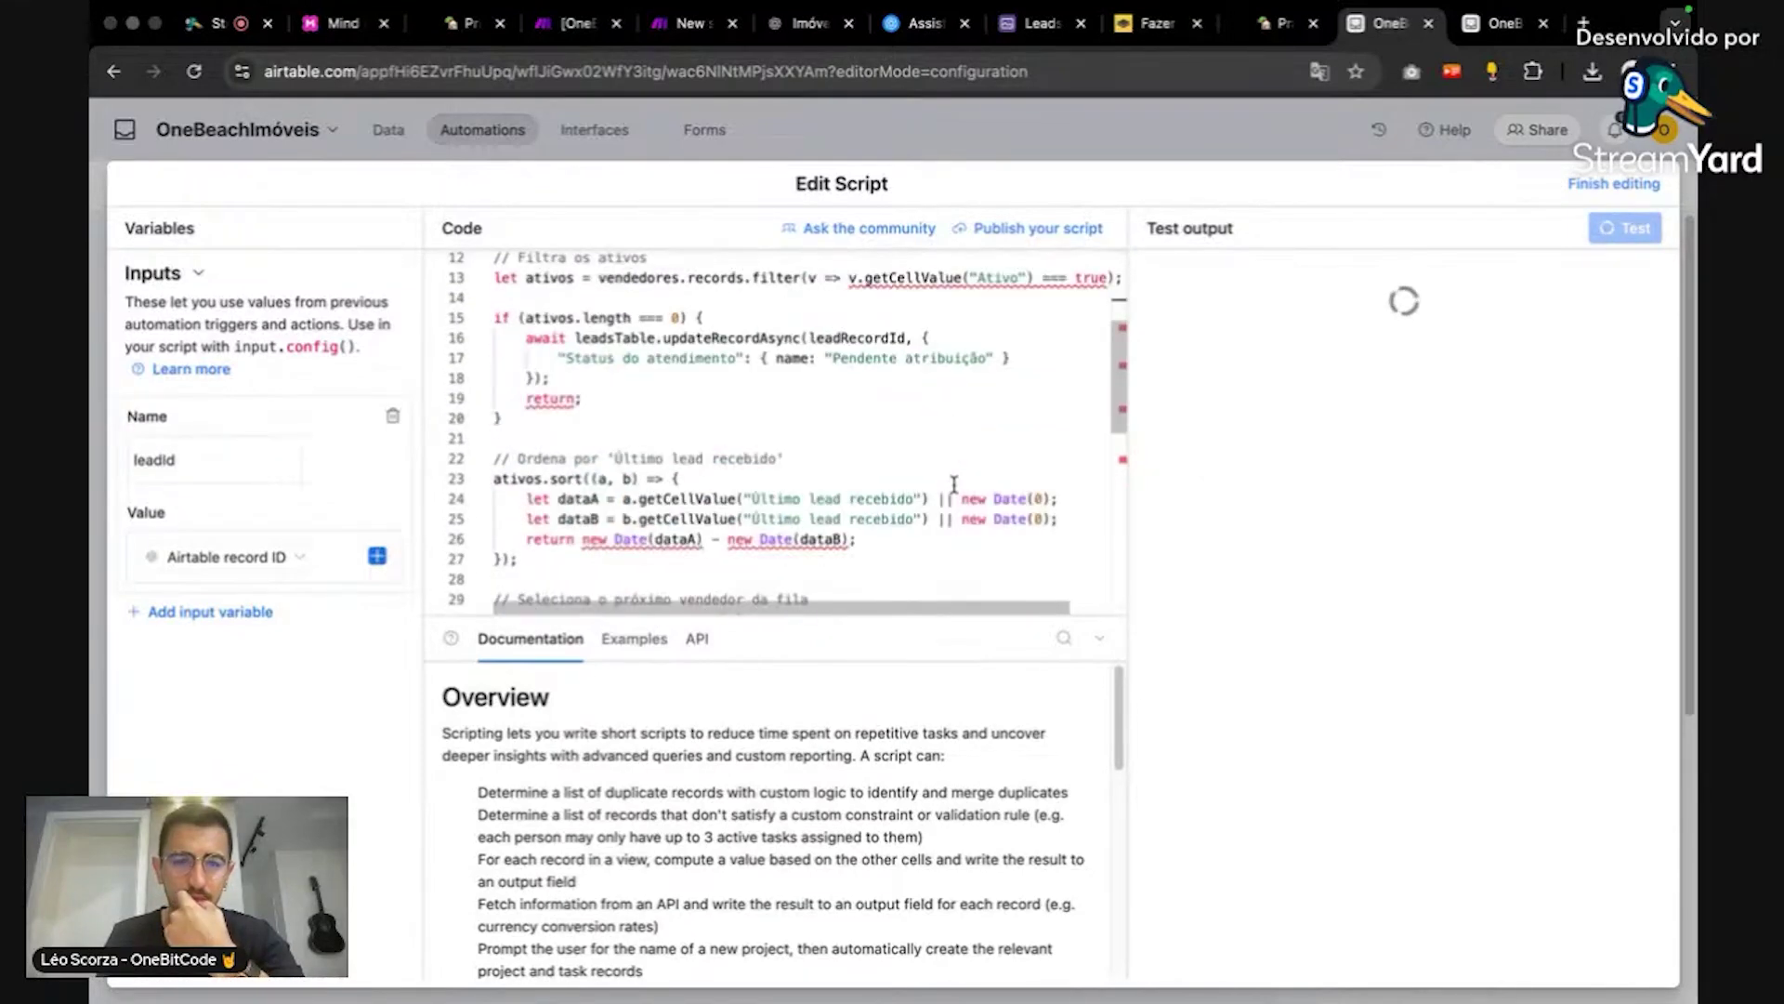
{"action": "scroll", "coordinate": [954, 484], "scroll_direction": "down", "scroll_amount": 4}
{"action": "scroll", "coordinate": [955, 476], "scroll_direction": "up", "scroll_amount": 2}
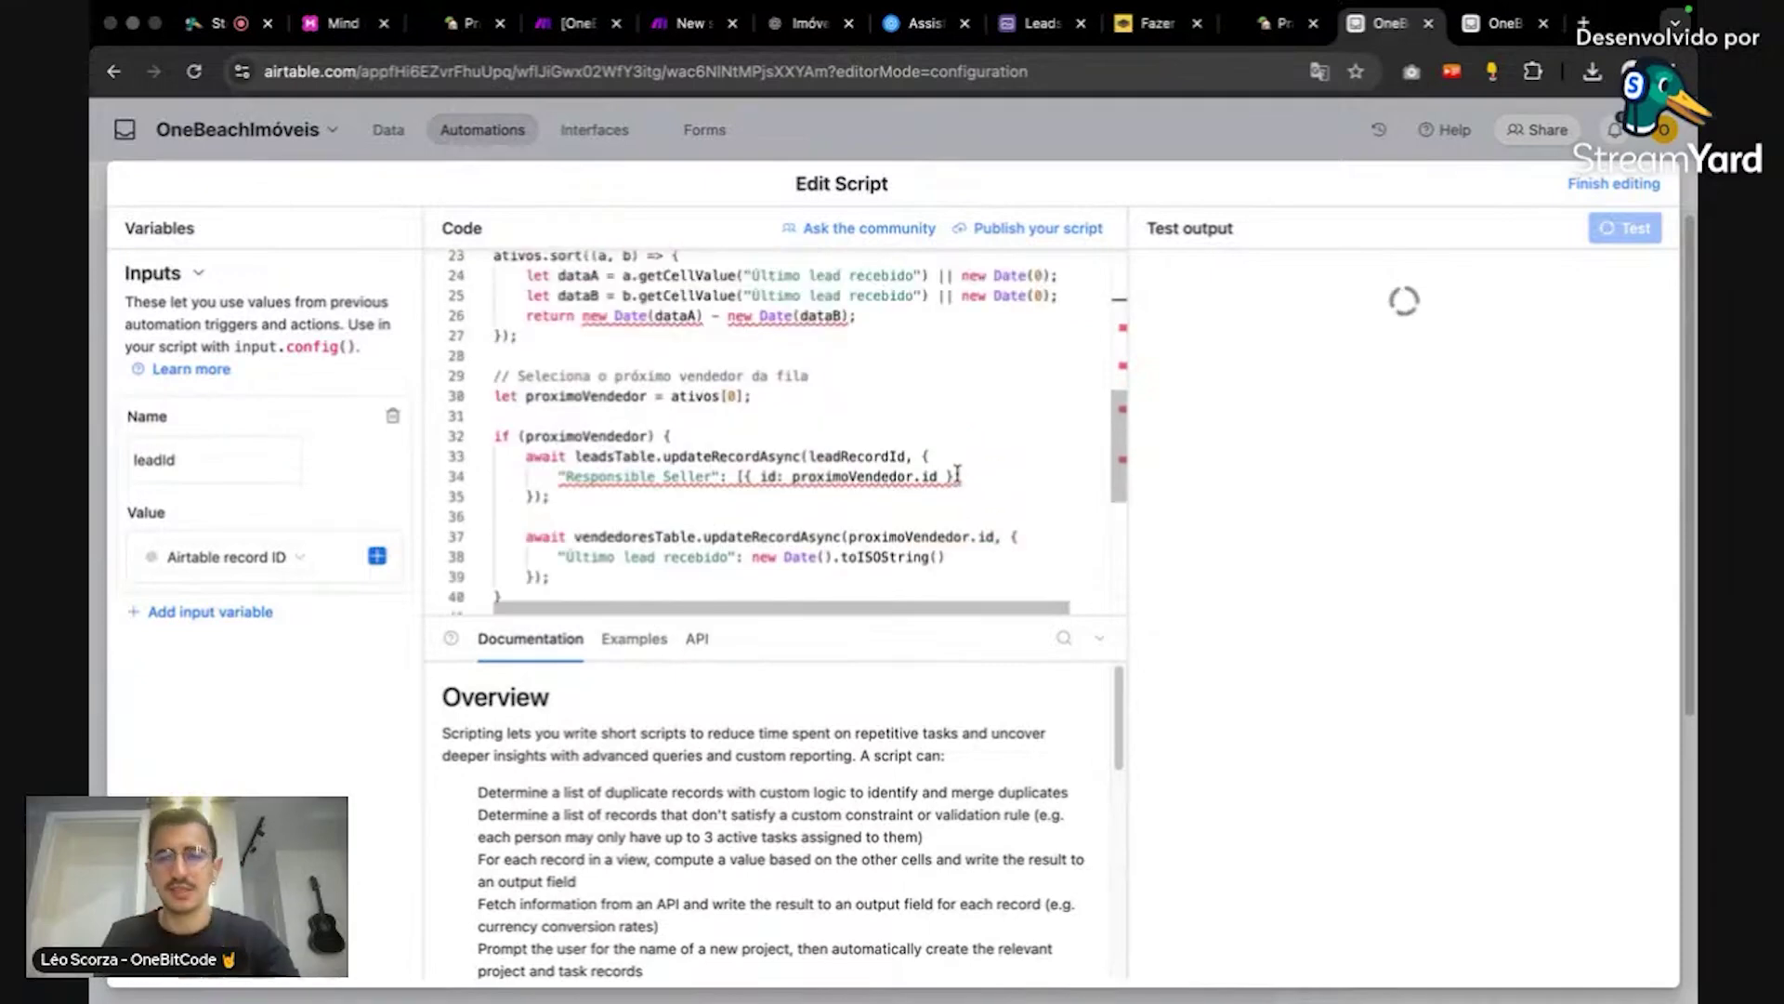
{"action": "scroll", "coordinate": [957, 474], "scroll_direction": "down", "scroll_amount": 3}
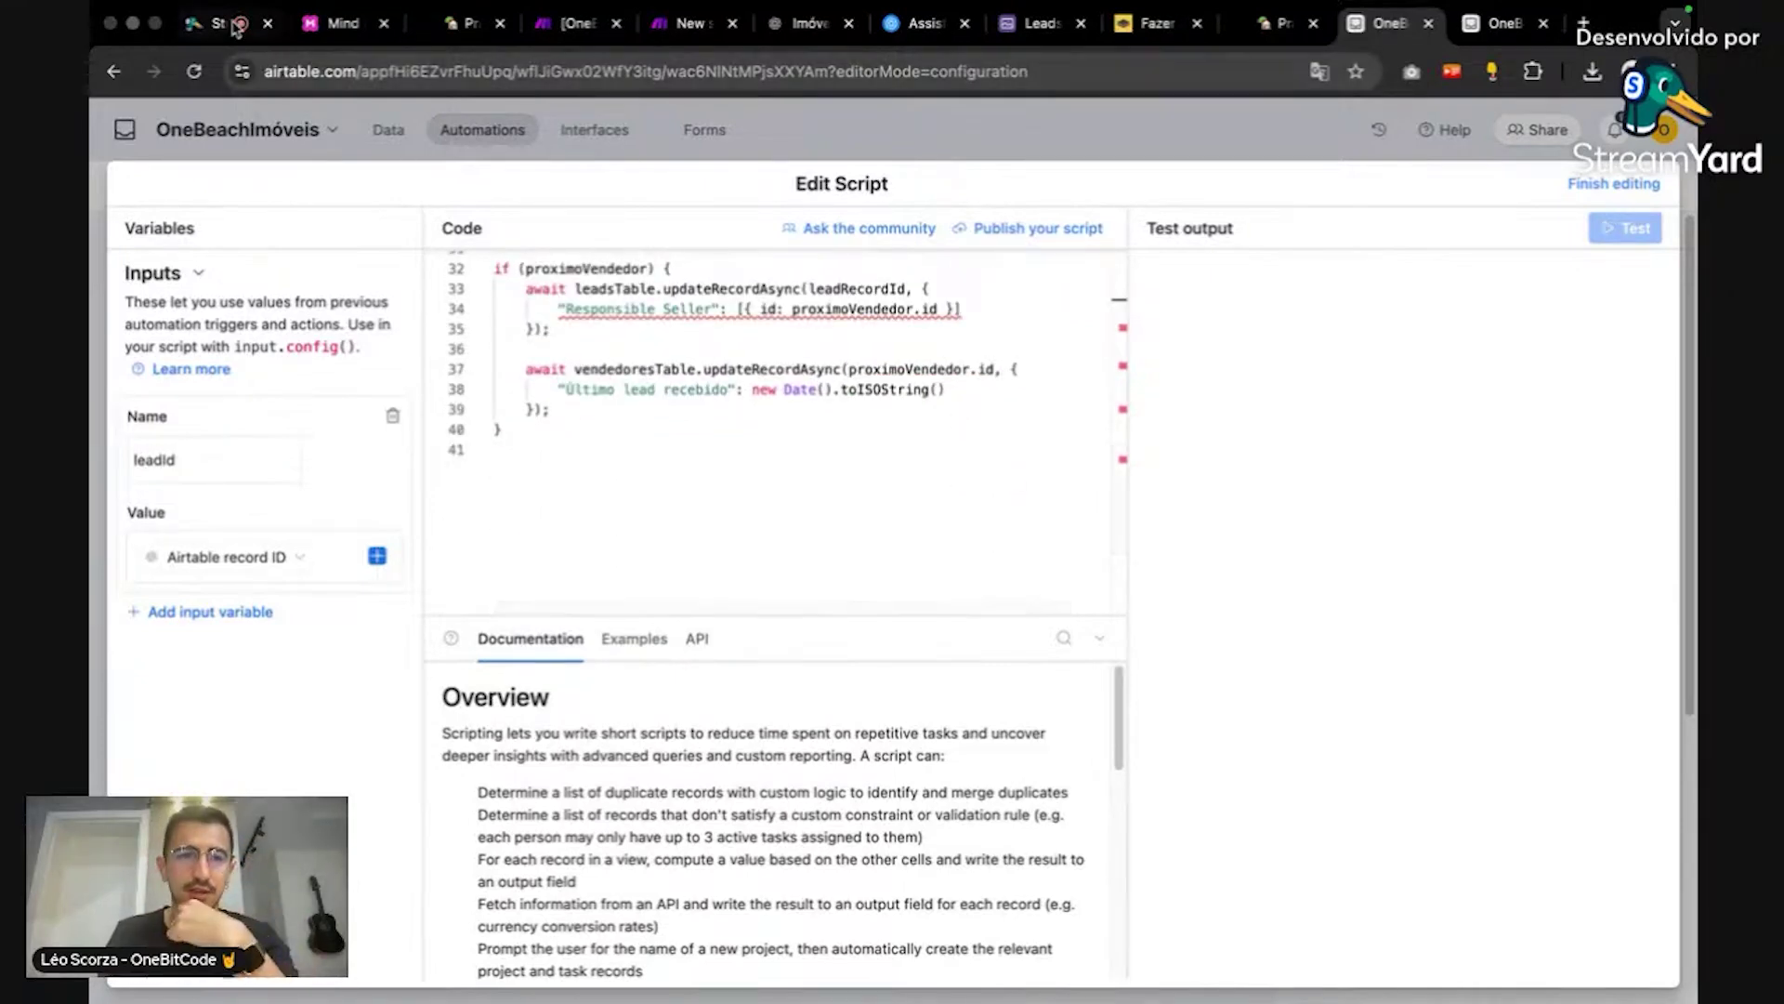
{"action": "key", "text": "super+1"}
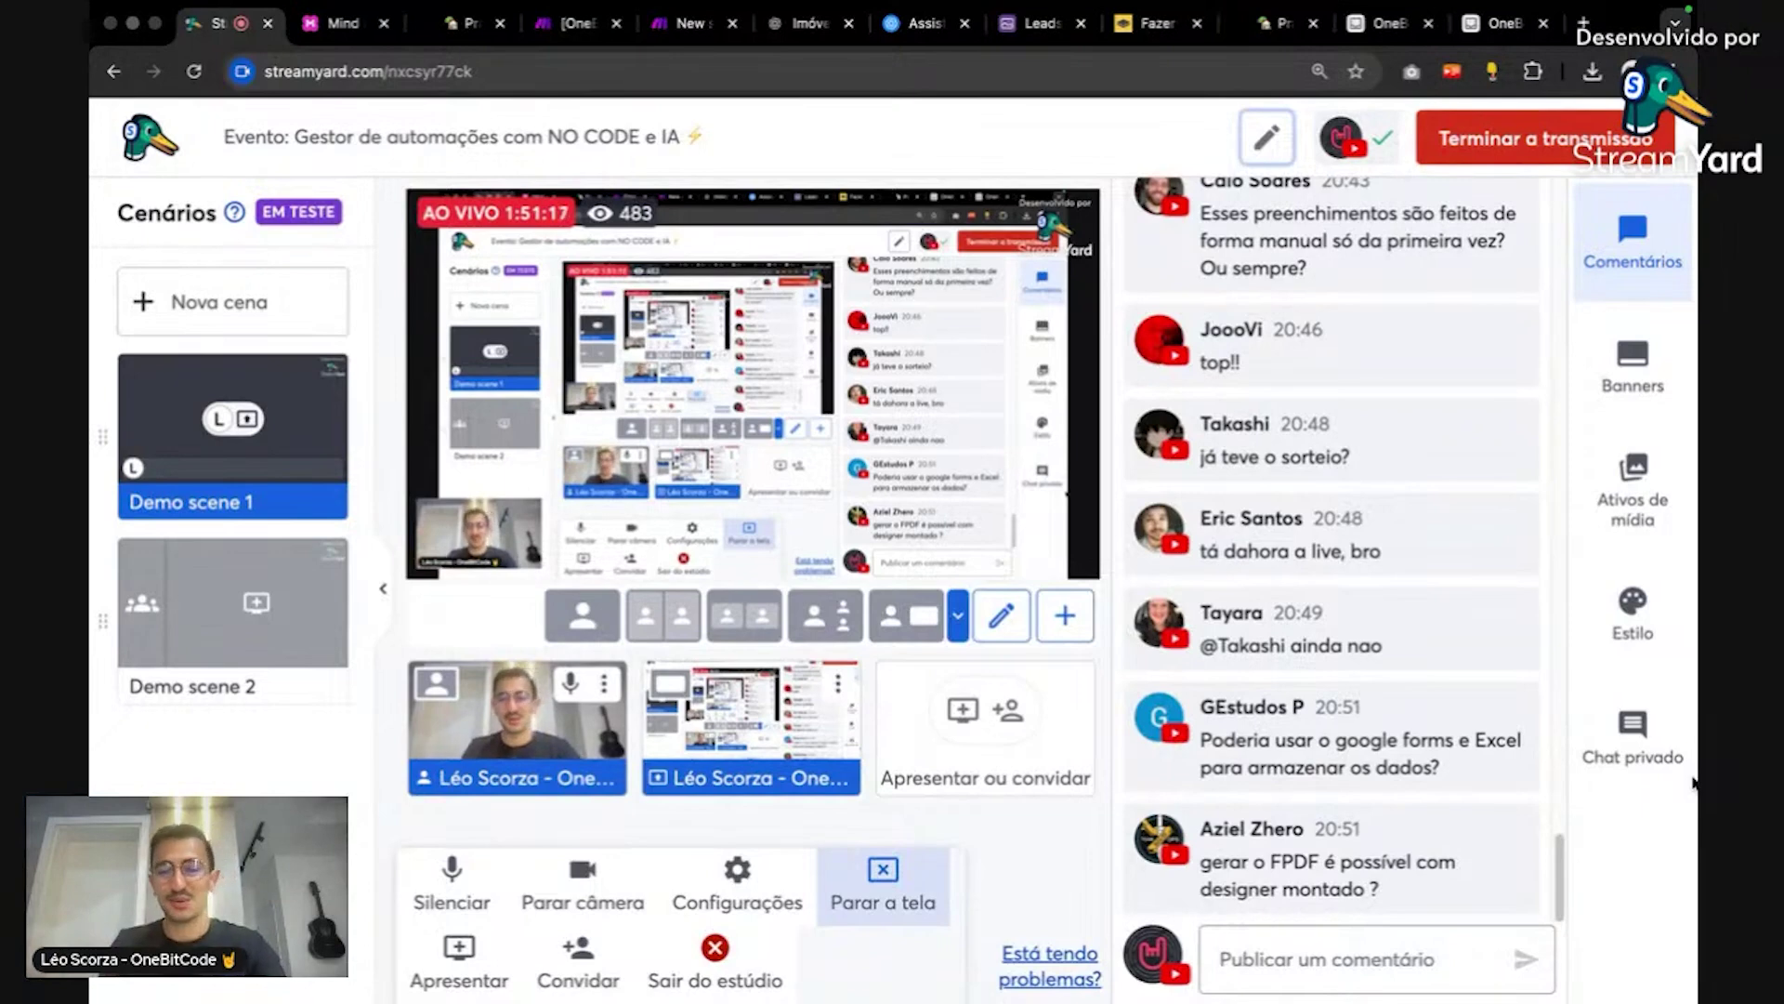
{"action": "scroll", "coordinate": [1454, 822], "scroll_direction": "up", "scroll_amount": 3}
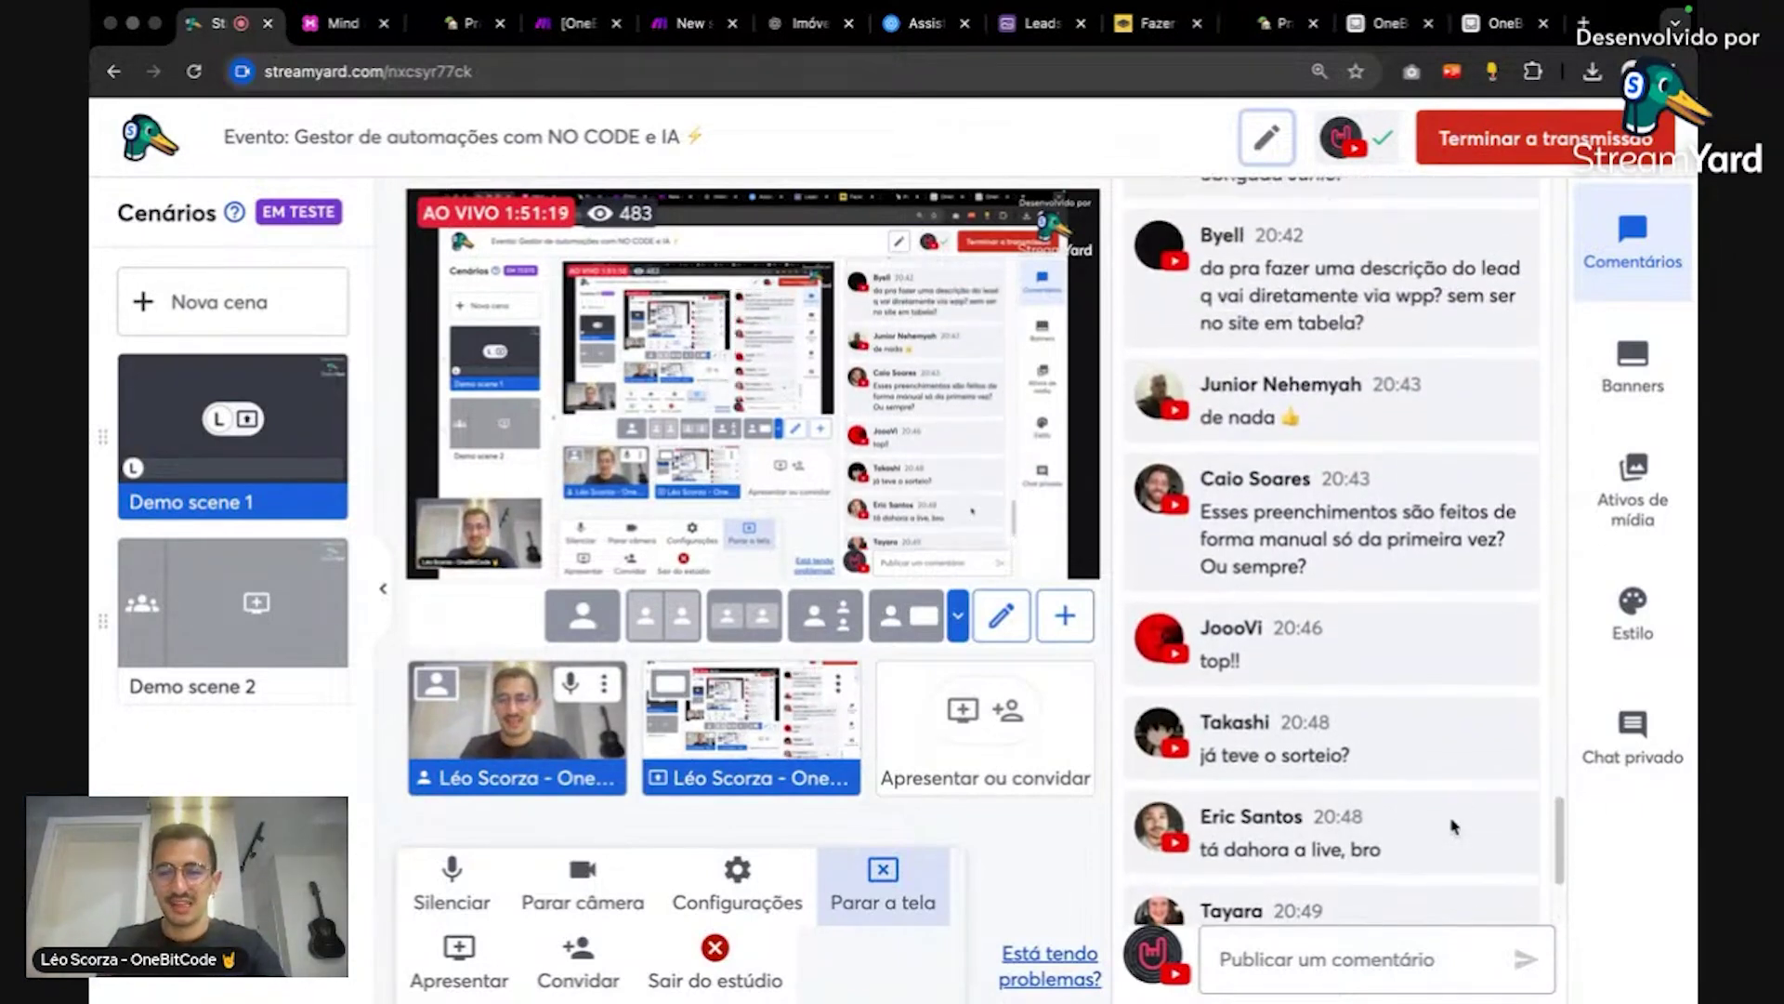
{"action": "scroll", "coordinate": [1454, 823], "scroll_direction": "up", "scroll_amount": 1}
{"action": "mouse_move", "coordinate": [1461, 807]}
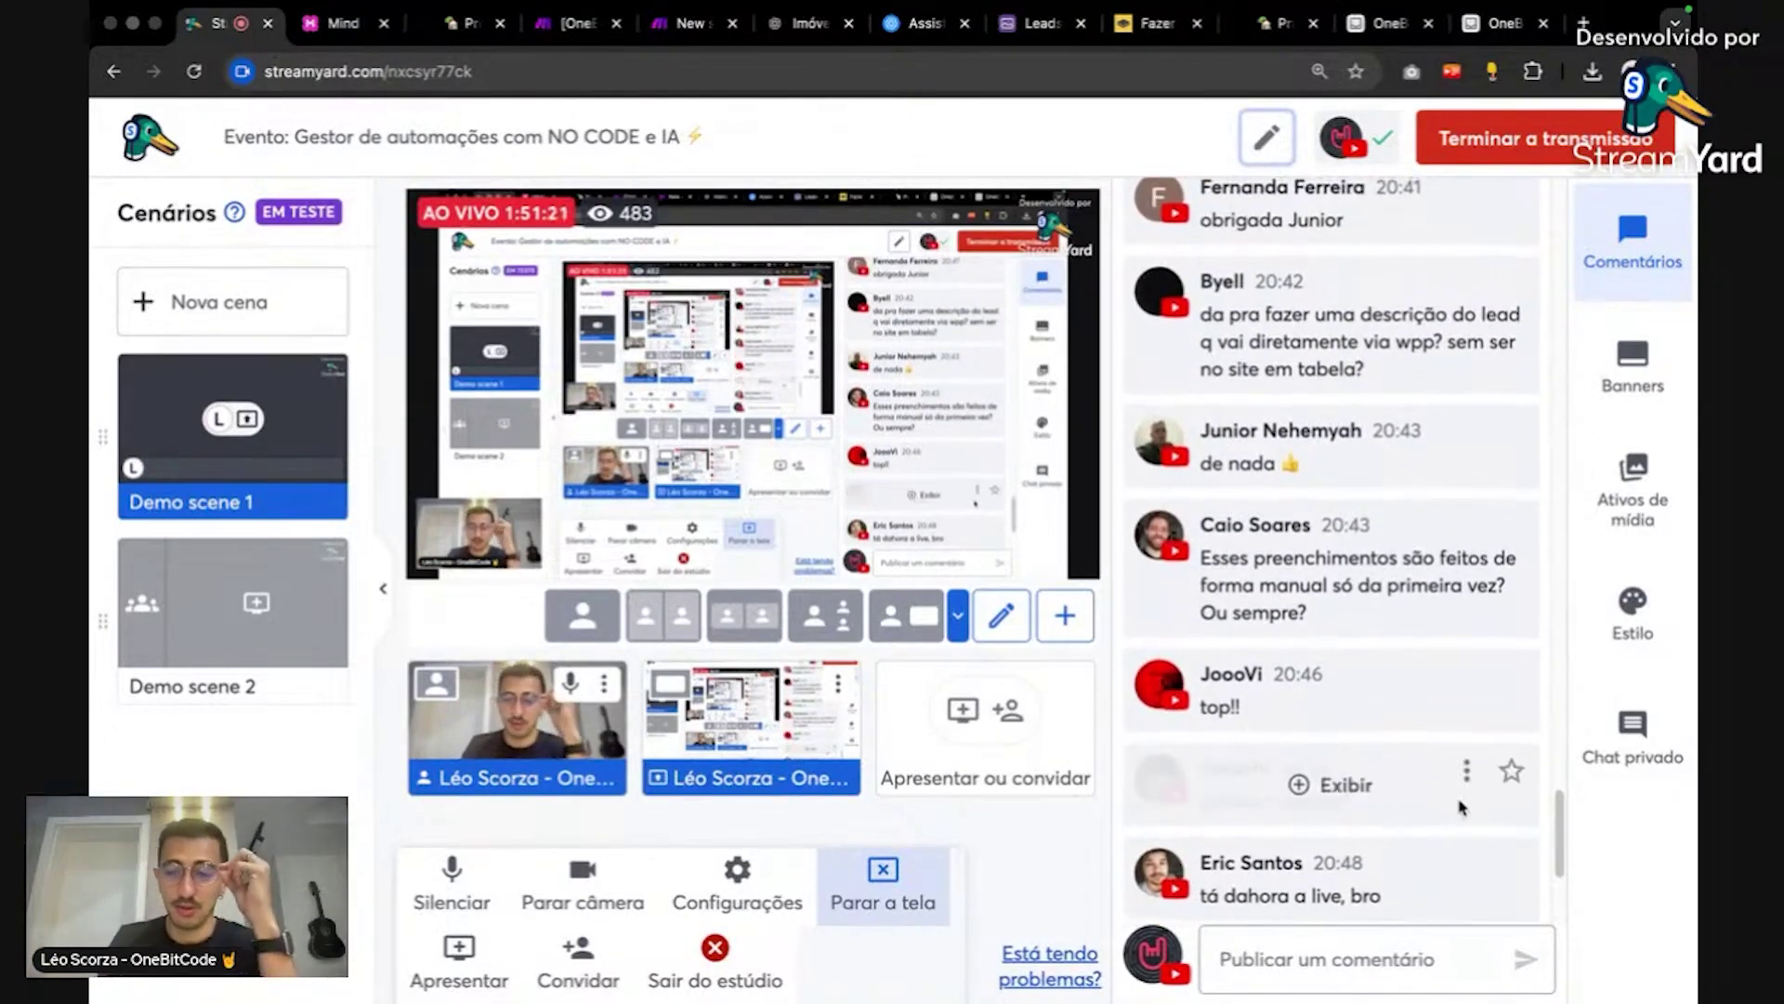
{"action": "scroll", "coordinate": [1461, 807], "scroll_direction": "up", "scroll_amount": 1}
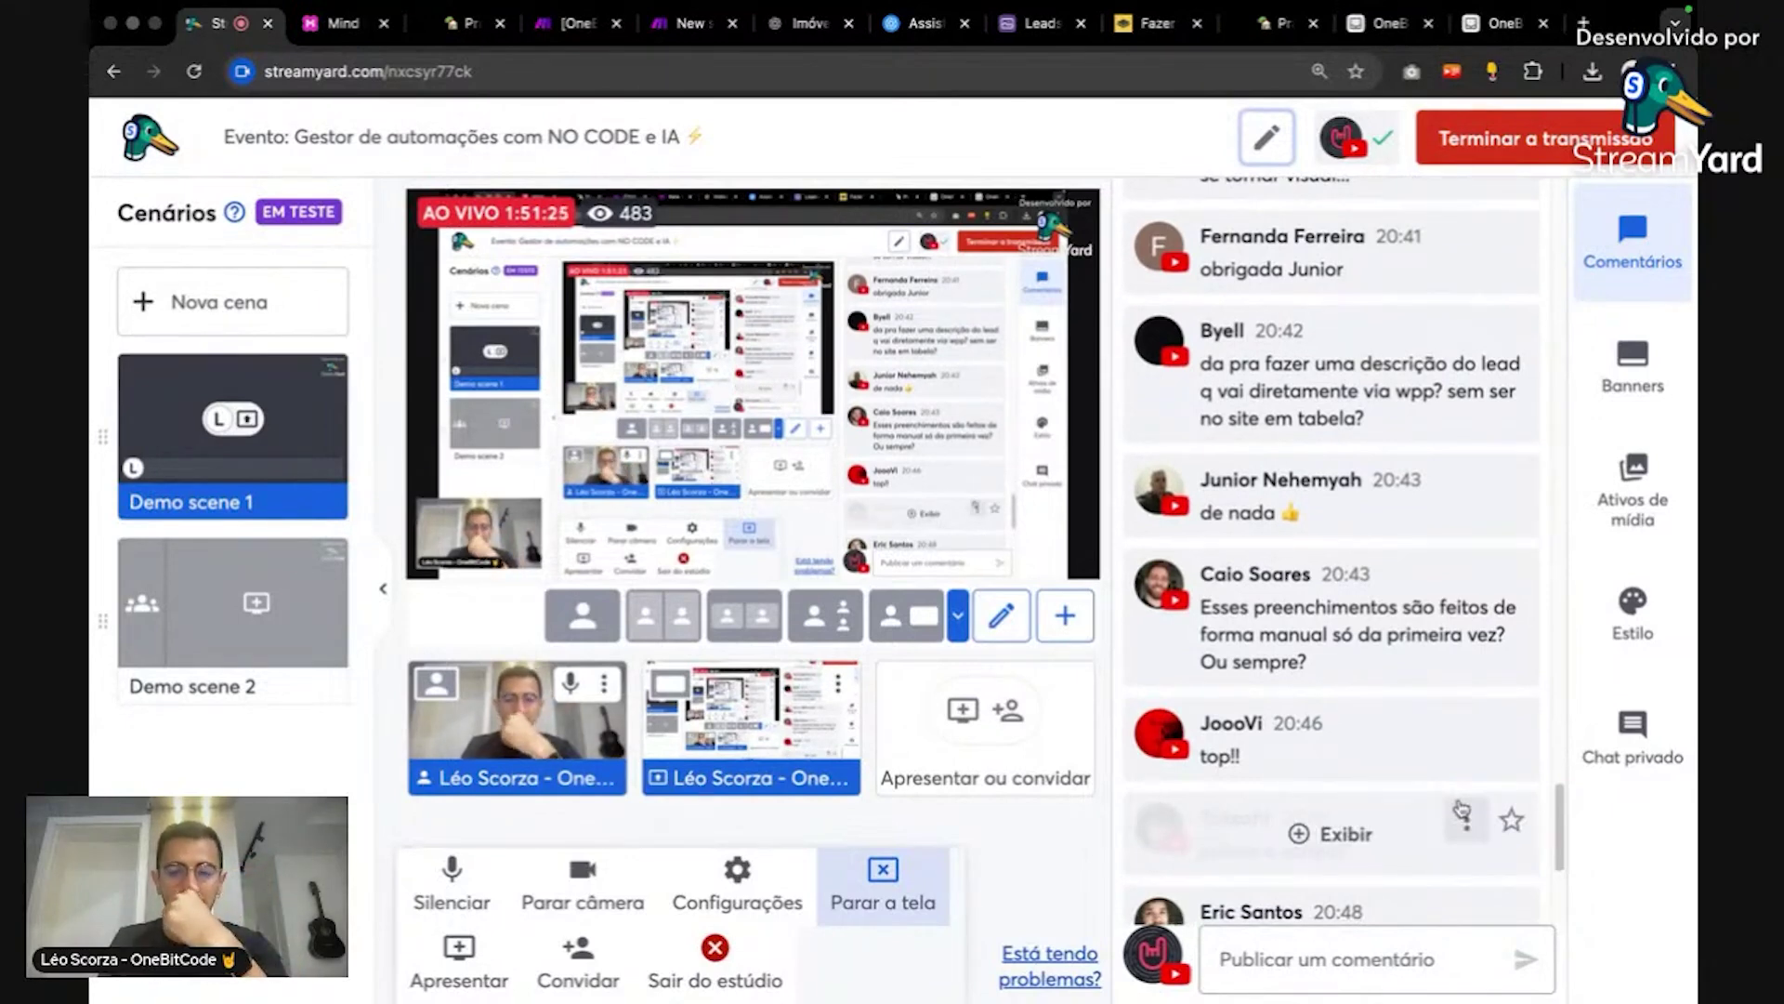
{"action": "scroll", "coordinate": [1461, 811], "scroll_direction": "up", "scroll_amount": 3}
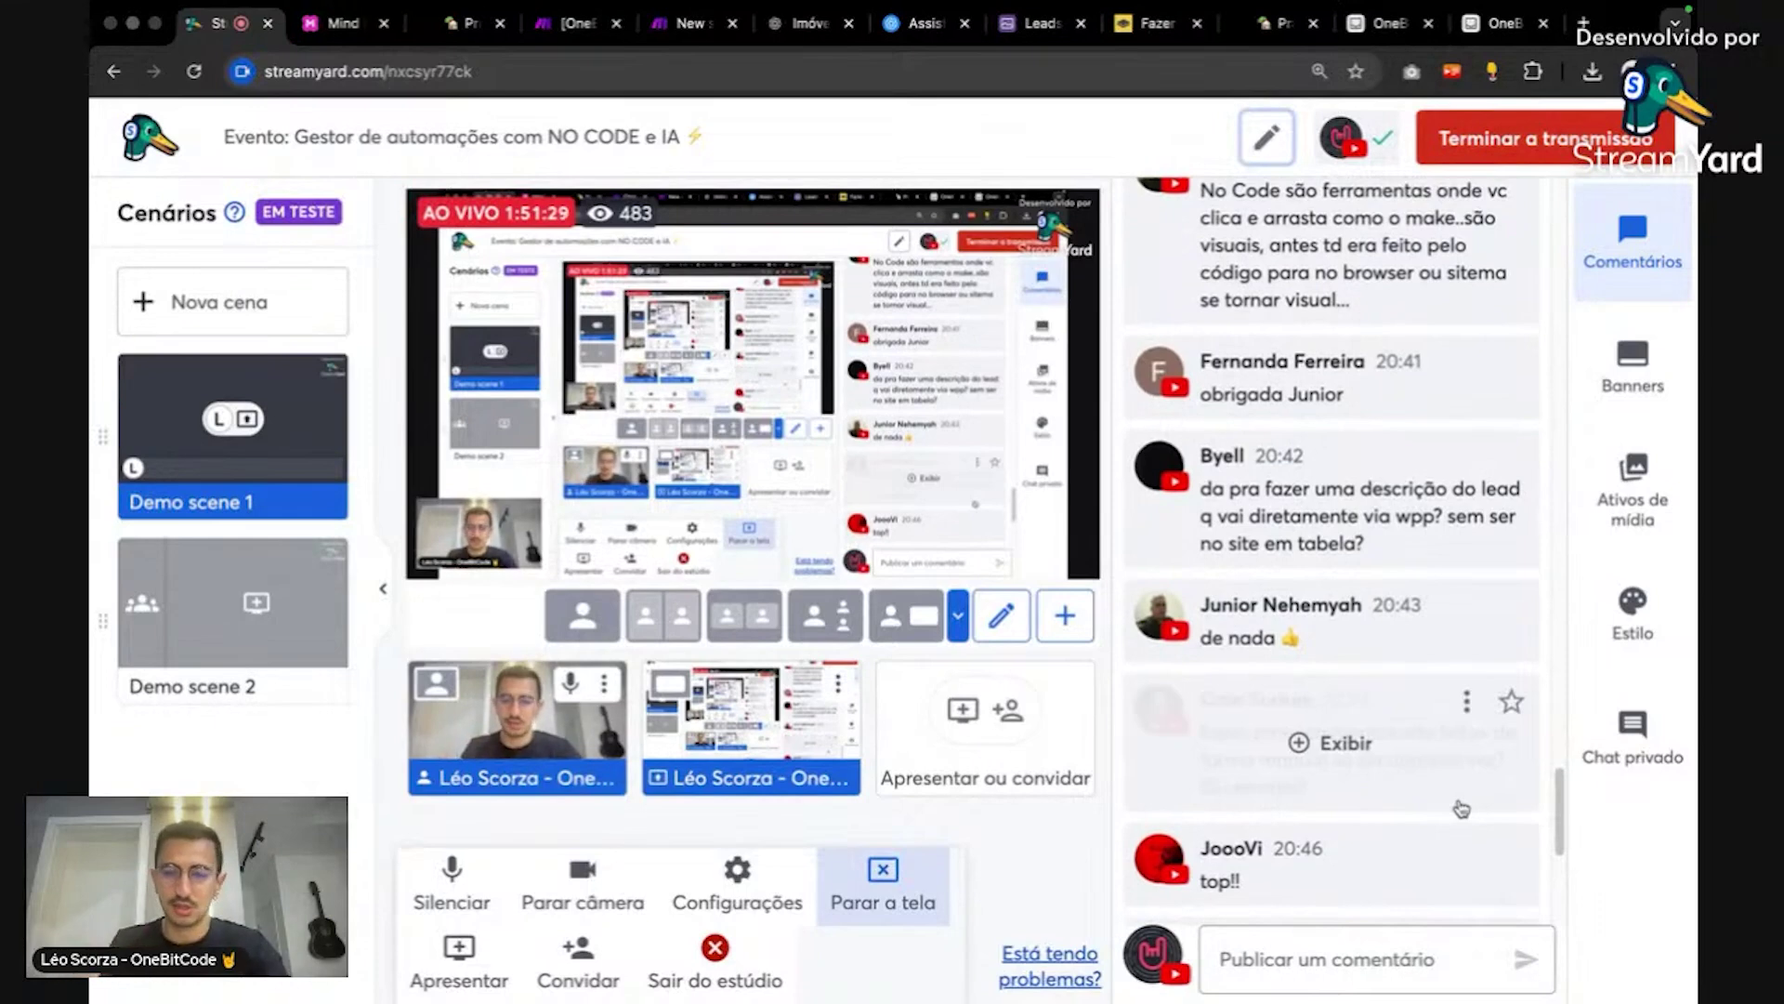
{"action": "scroll", "coordinate": [1460, 808], "scroll_direction": "up", "scroll_amount": 1}
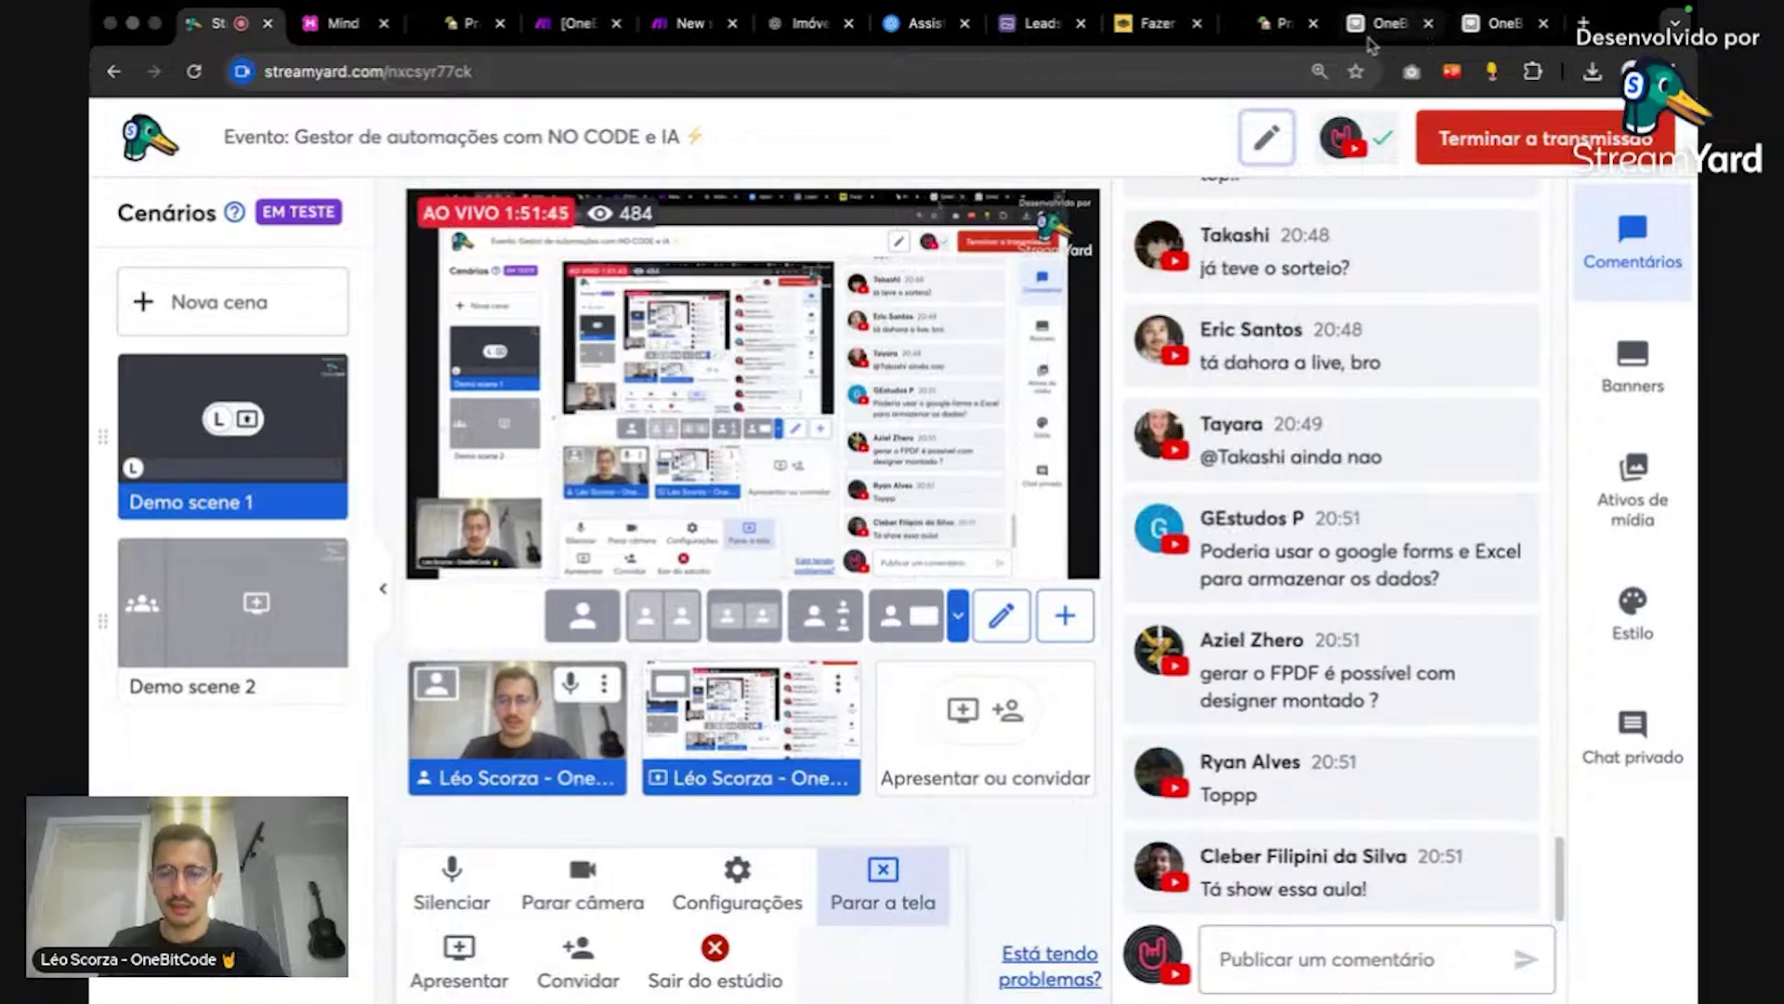
Step: Review the seller records query and the line-16 field-value error from the test
{"action": "left_click", "coordinate": [1394, 24]}
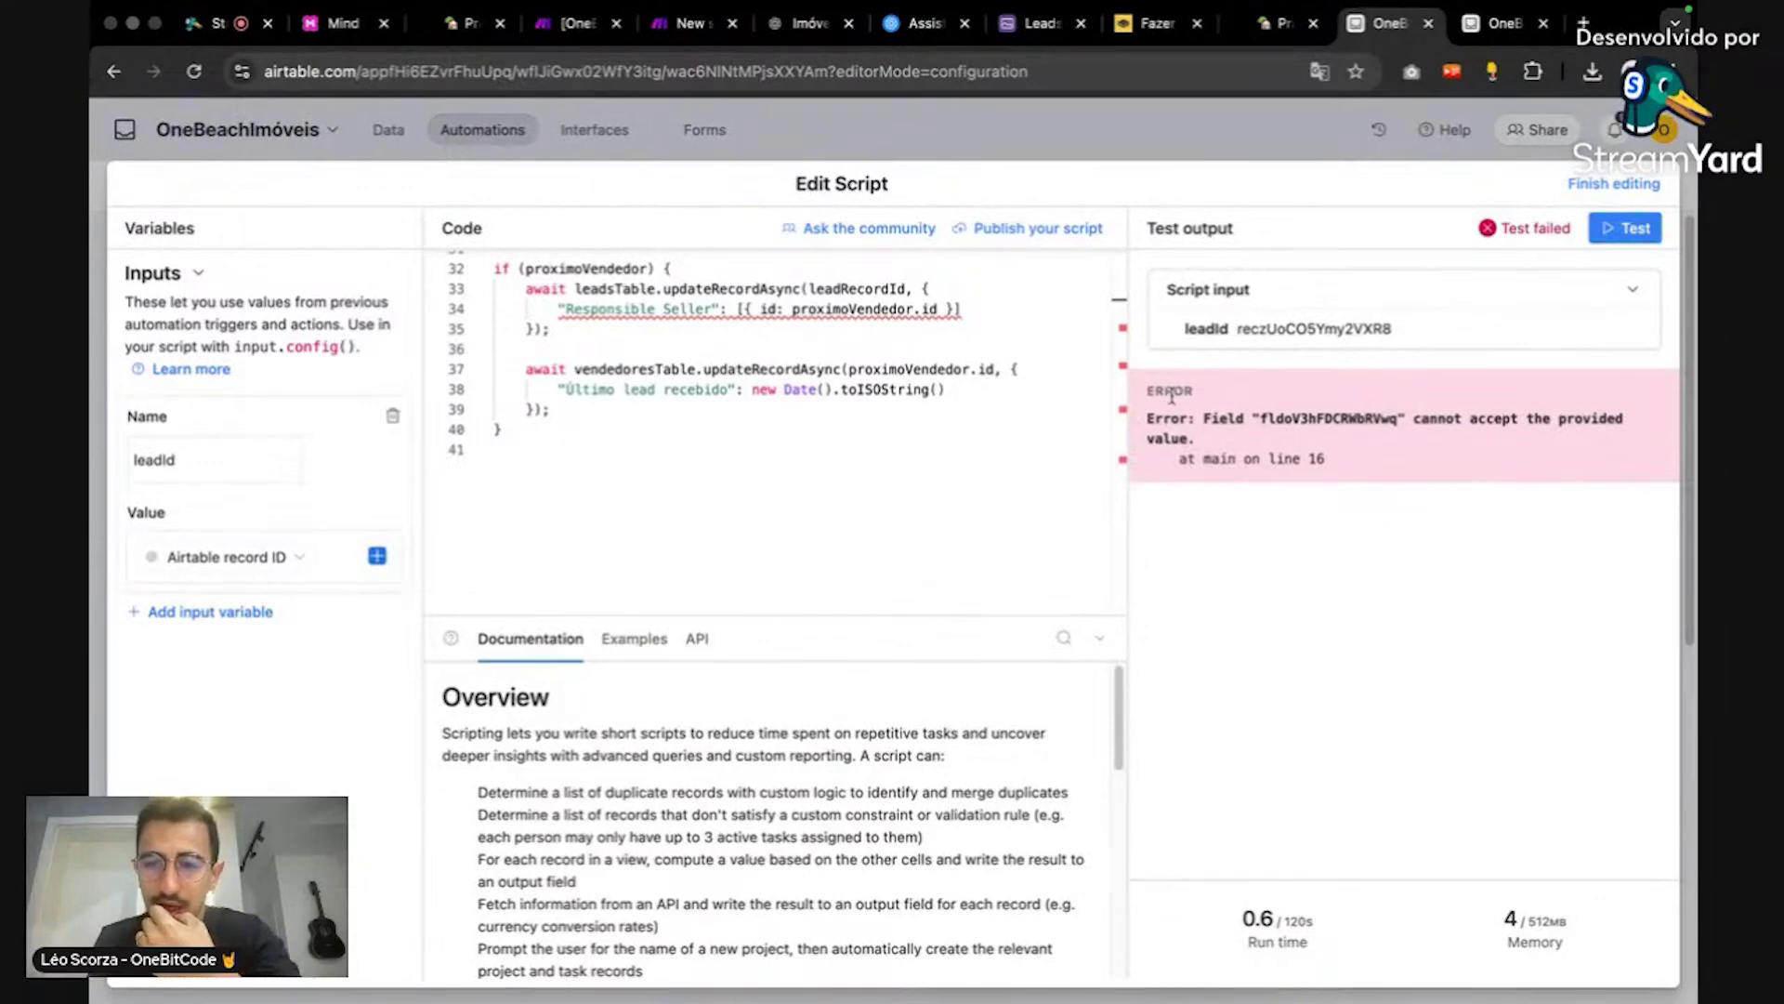
{"action": "scroll", "coordinate": [806, 379], "scroll_direction": "up", "scroll_amount": 10}
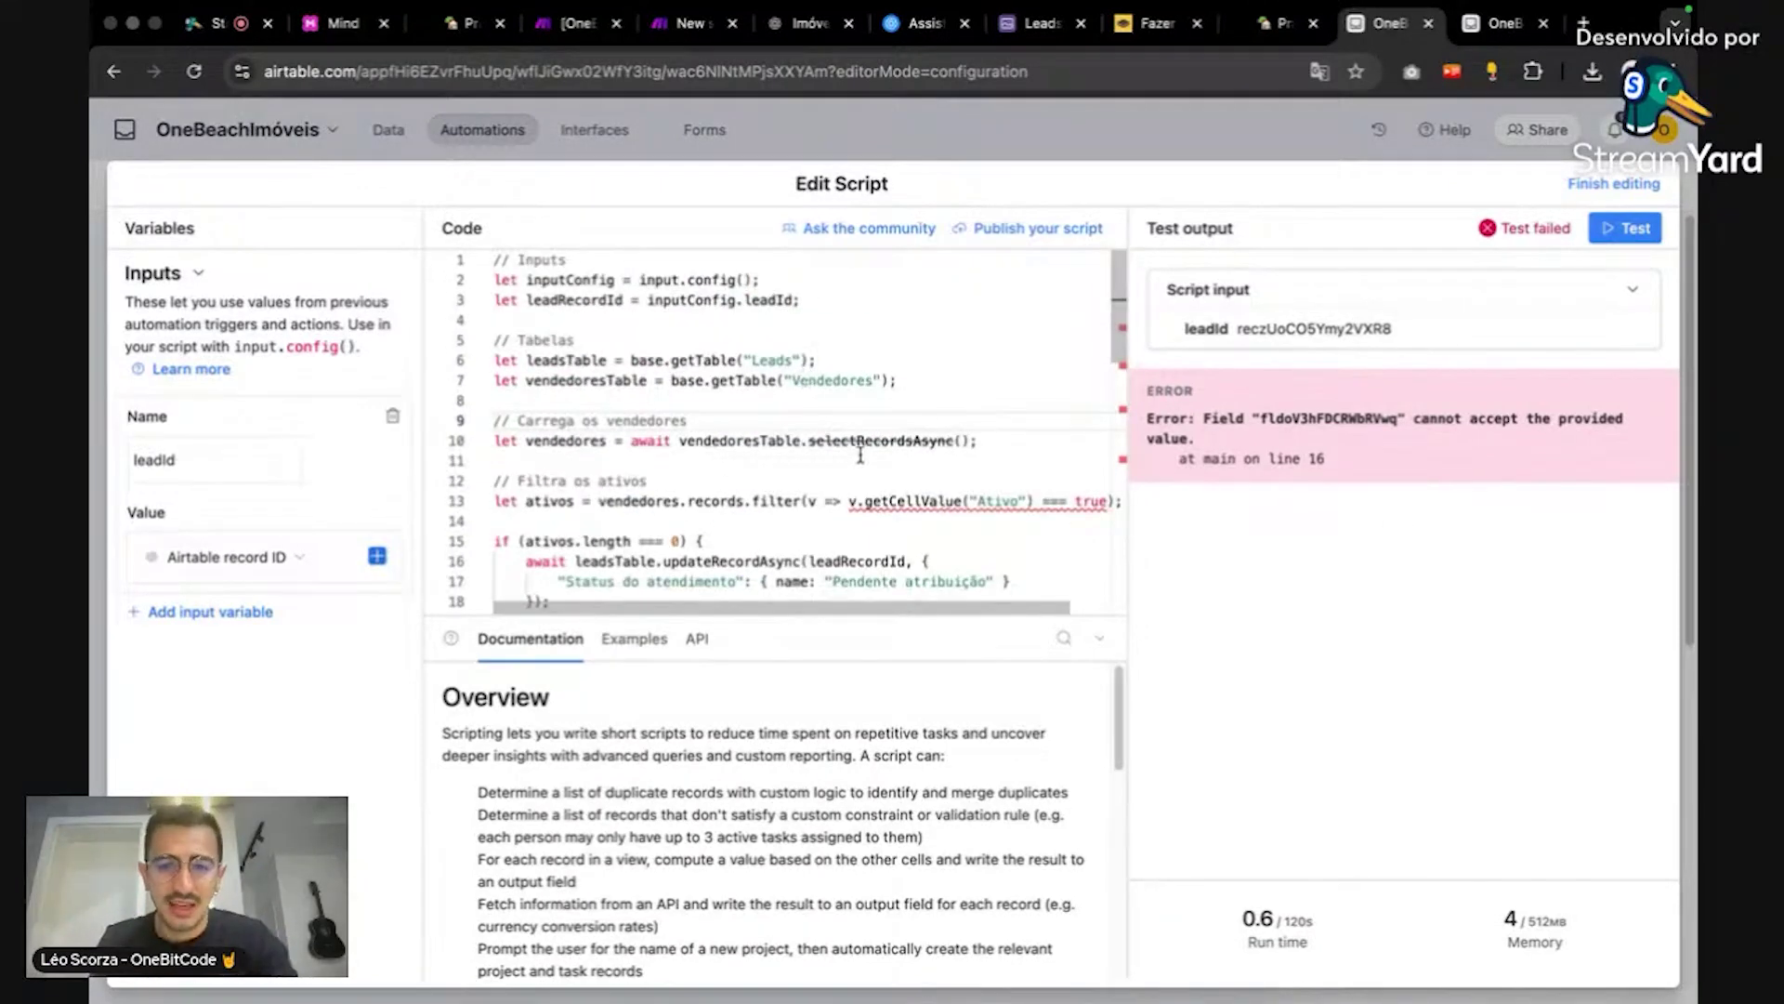
{"action": "left_click", "coordinate": [874, 441]}
{"action": "scroll", "coordinate": [961, 394], "scroll_direction": "down", "scroll_amount": 1}
{"action": "scroll", "coordinate": [961, 394], "scroll_direction": "down", "scroll_amount": 1}
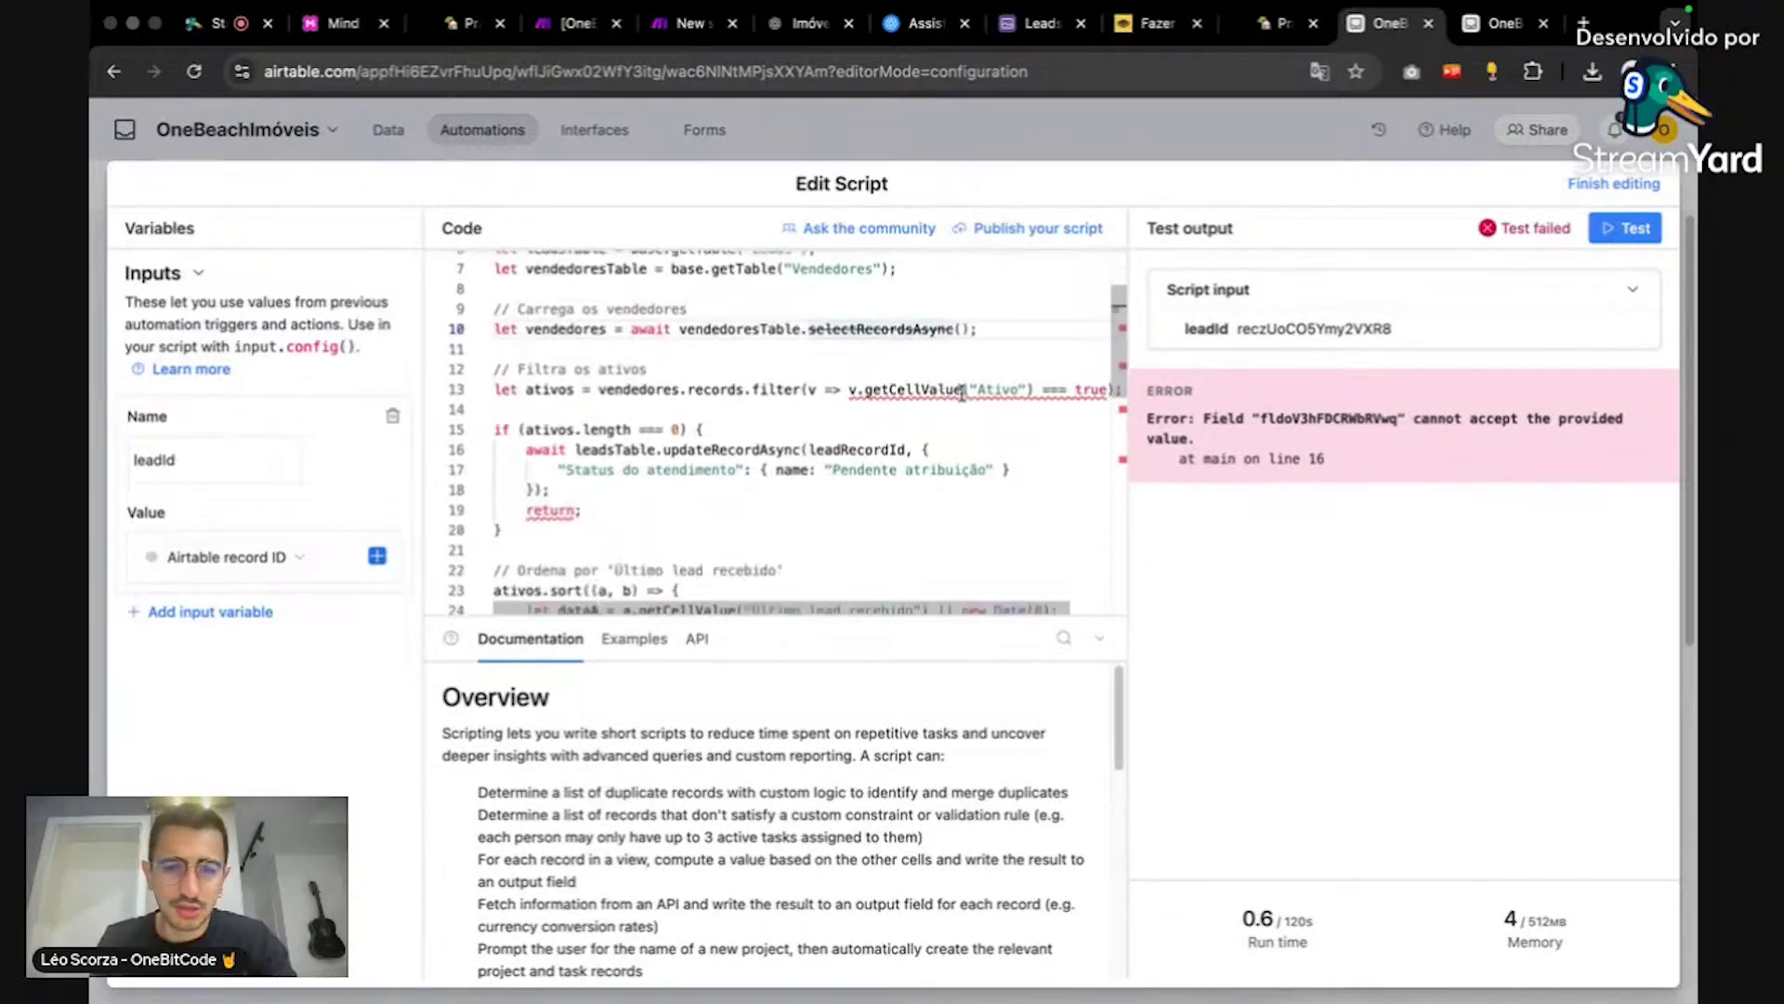
{"action": "scroll", "coordinate": [962, 394], "scroll_direction": "up", "scroll_amount": 2}
{"action": "scroll", "coordinate": [962, 394], "scroll_direction": "down", "scroll_amount": 6}
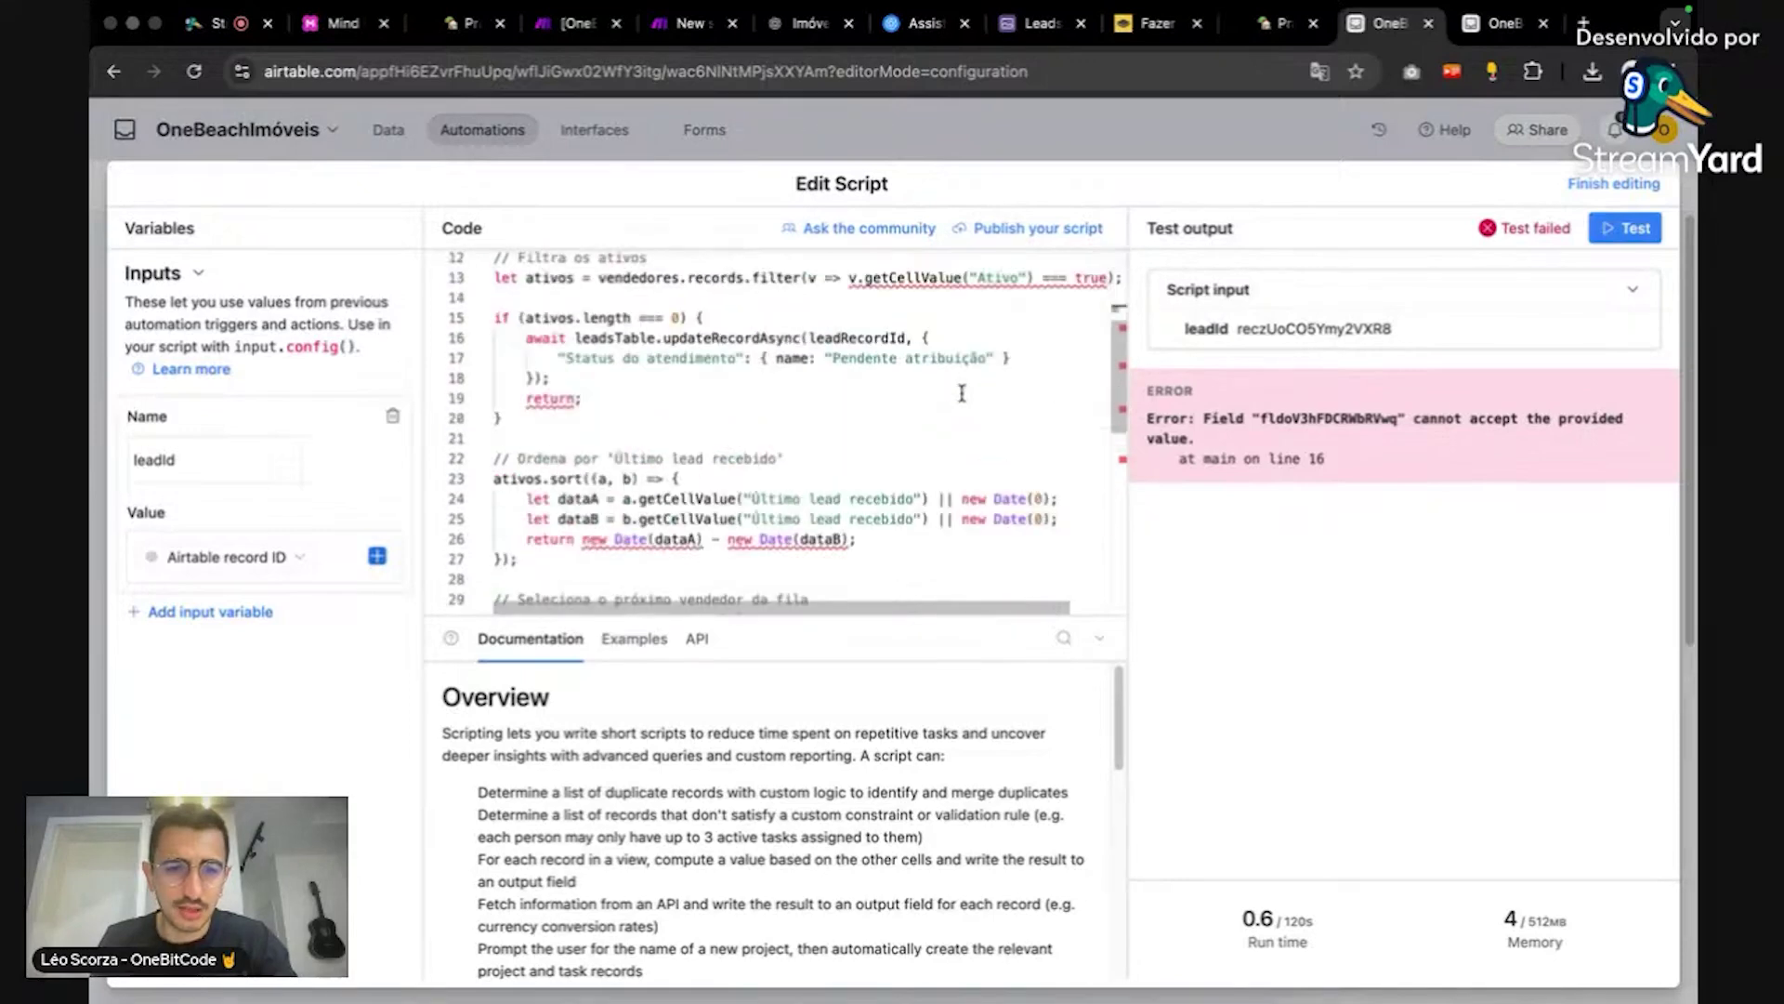
{"action": "scroll", "coordinate": [1003, 343], "scroll_direction": "down", "scroll_amount": 1}
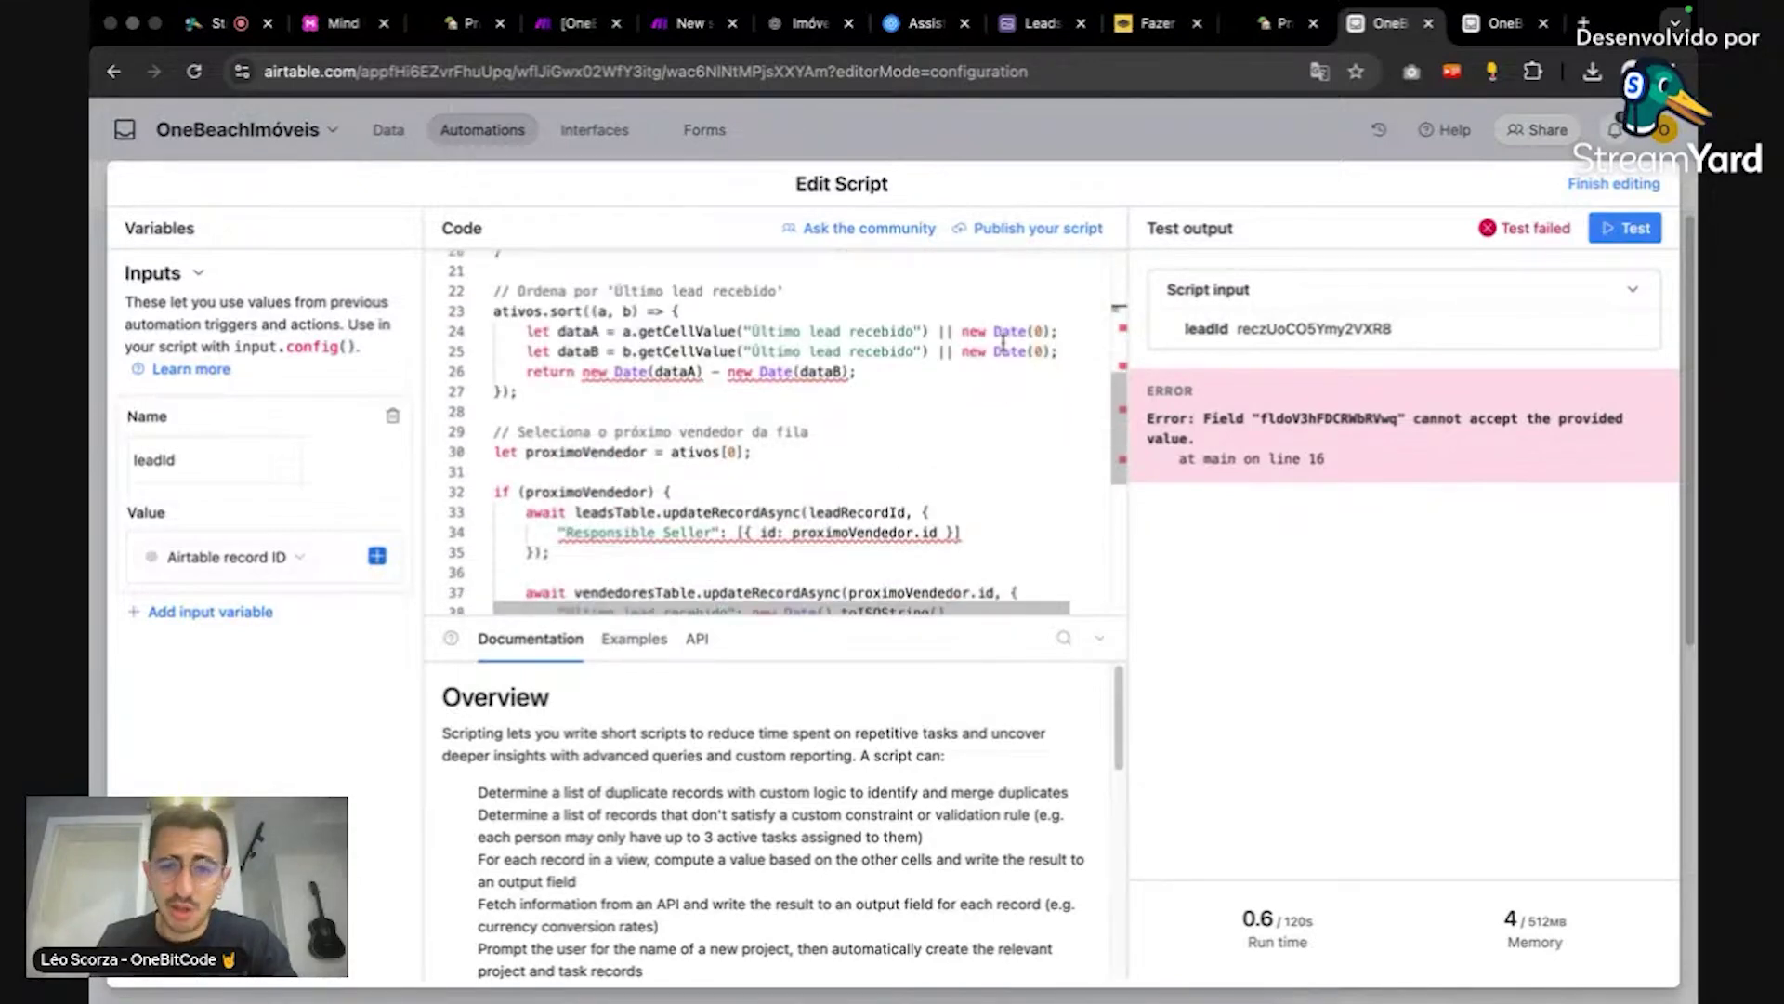
{"action": "scroll", "coordinate": [1002, 343], "scroll_direction": "down", "scroll_amount": 3}
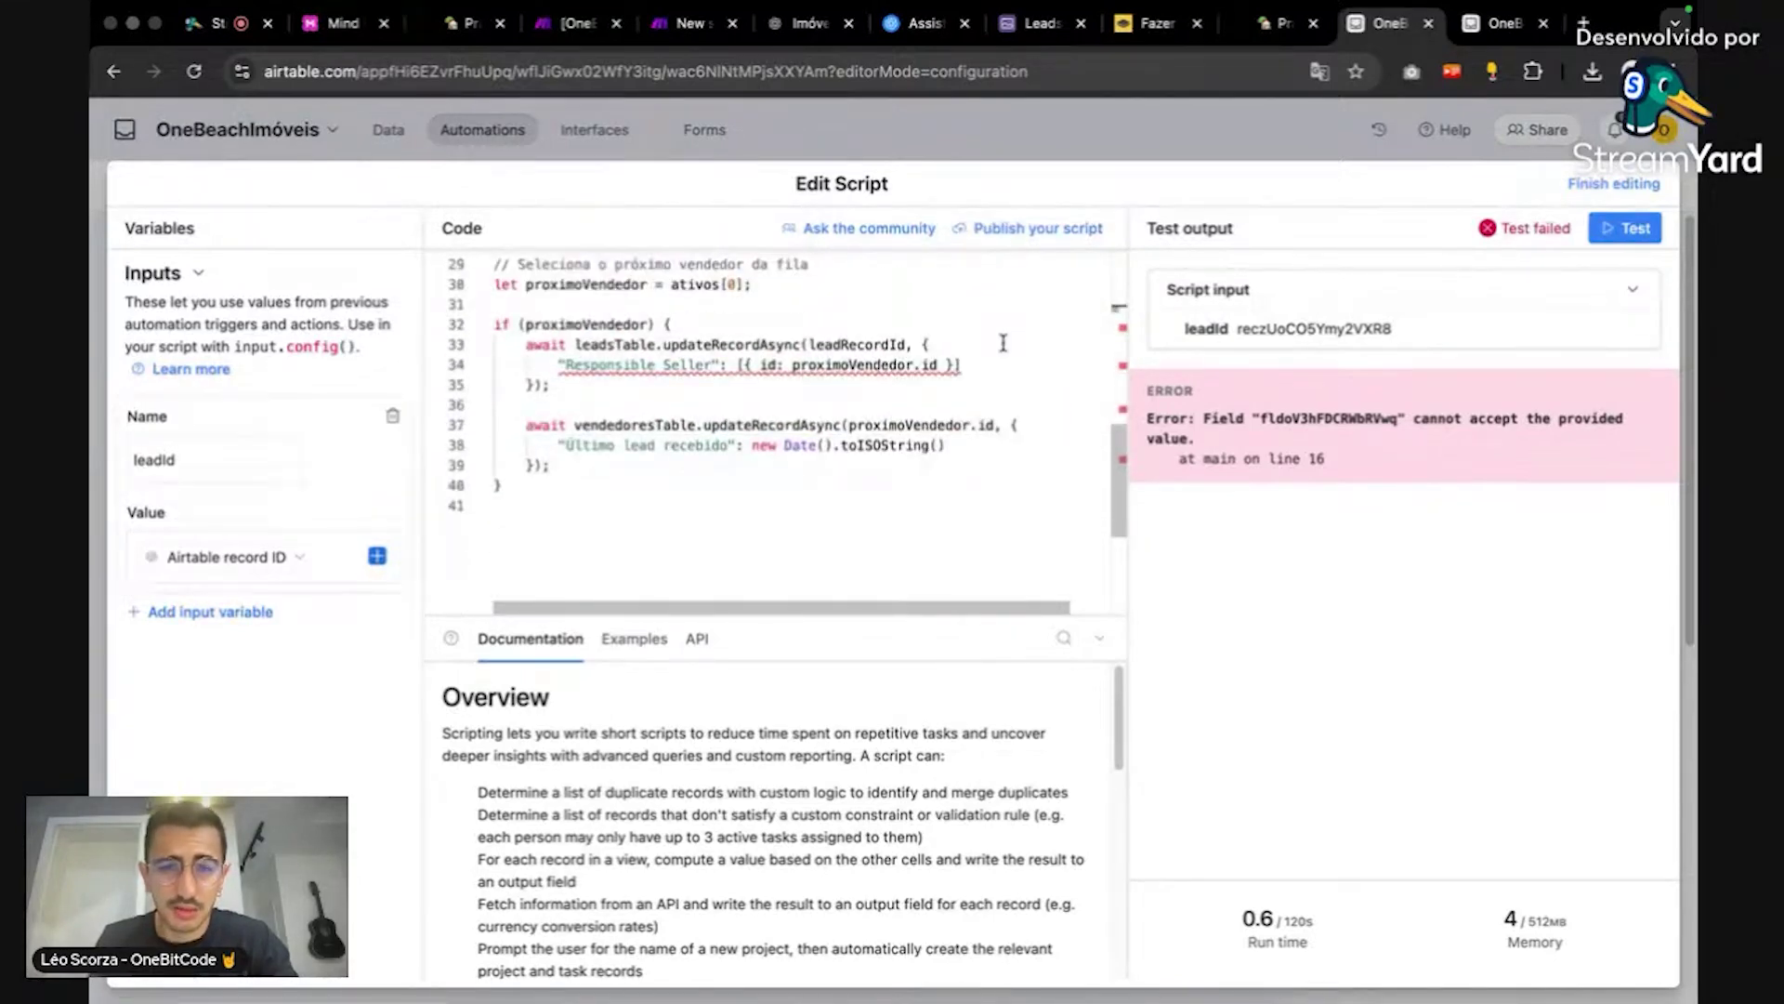
Step: Check where proximoVendedor is used, then select the entire script for copying
{"action": "left_click", "coordinate": [914, 364]}
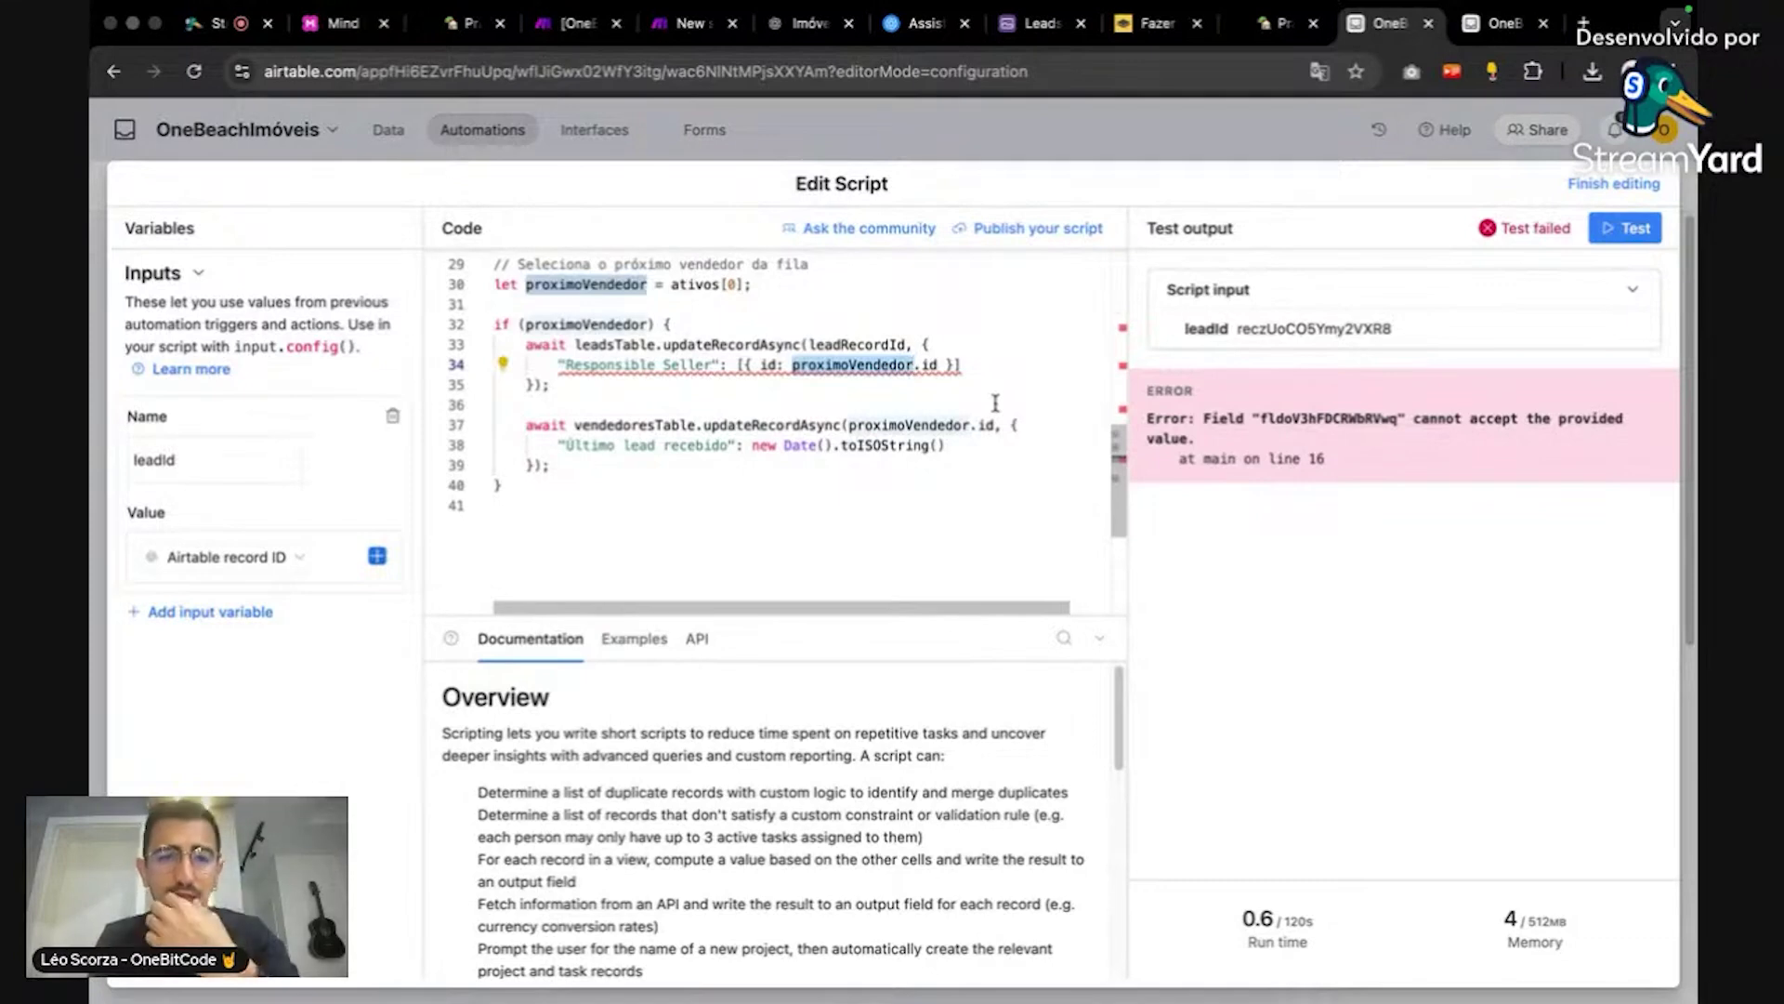
{"action": "scroll", "coordinate": [995, 403], "scroll_direction": "up", "scroll_amount": 2}
{"action": "scroll", "coordinate": [995, 402], "scroll_direction": "down", "scroll_amount": 2}
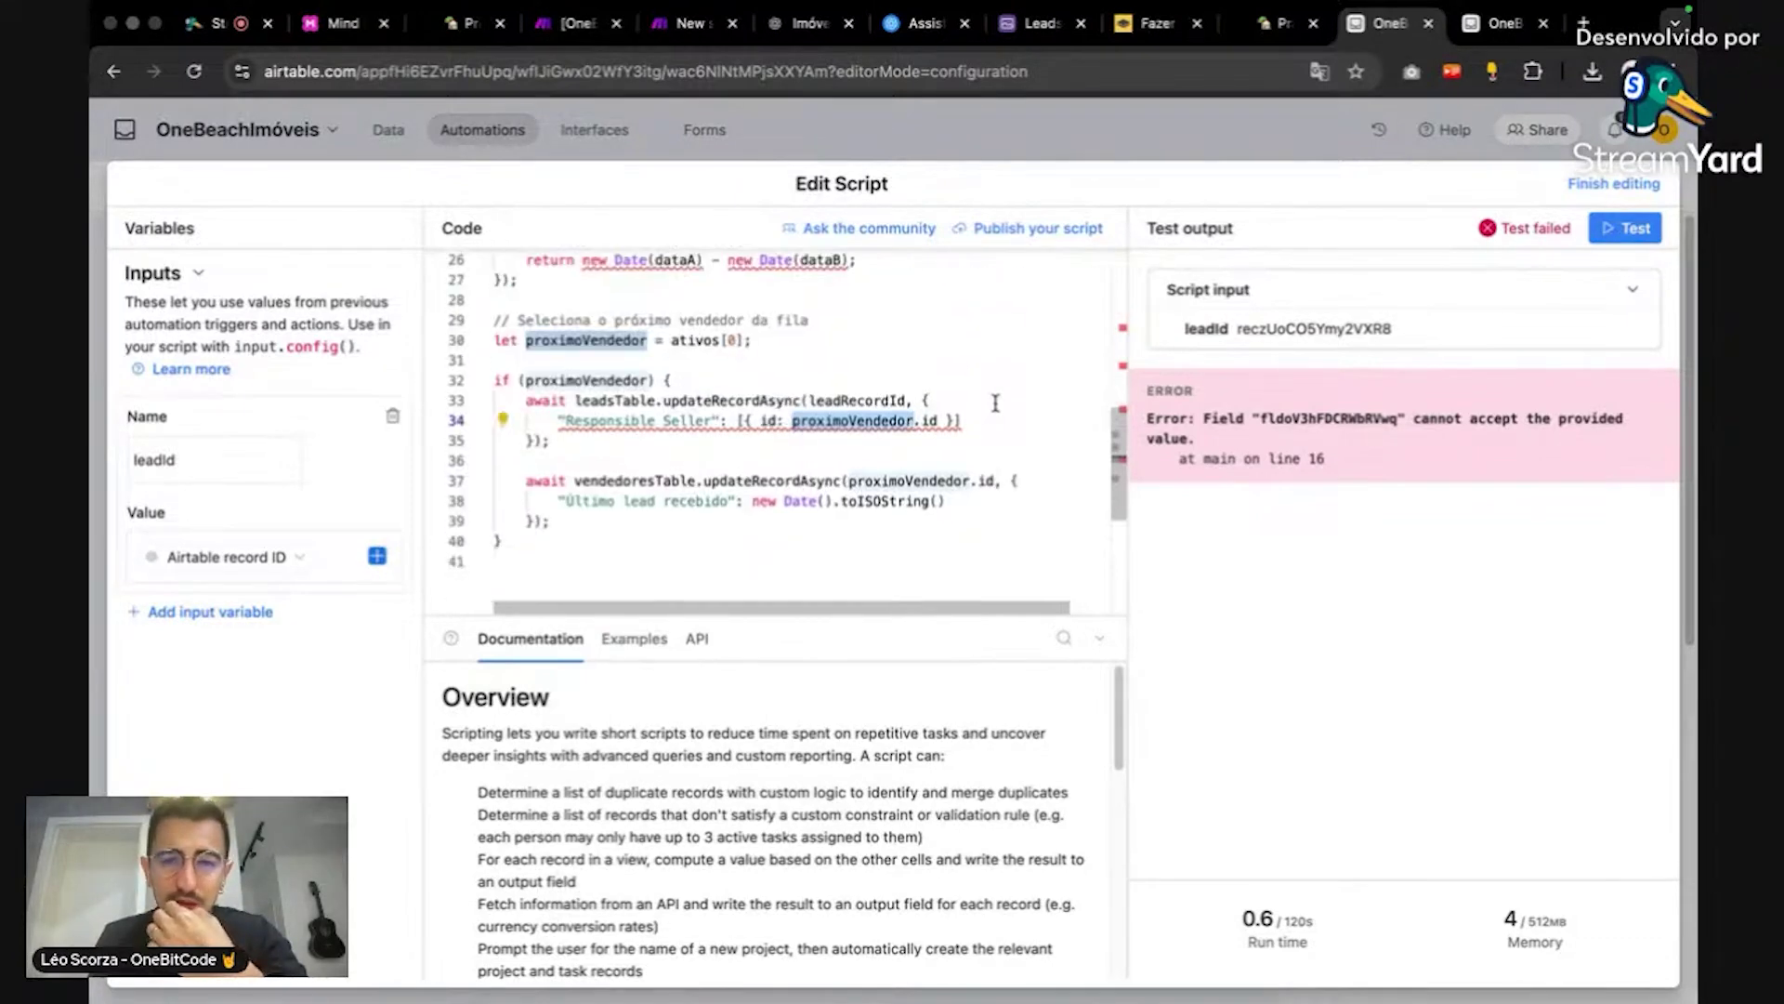
{"action": "scroll", "coordinate": [995, 403], "scroll_direction": "up", "scroll_amount": 3}
{"action": "scroll", "coordinate": [995, 402], "scroll_direction": "down", "scroll_amount": 3}
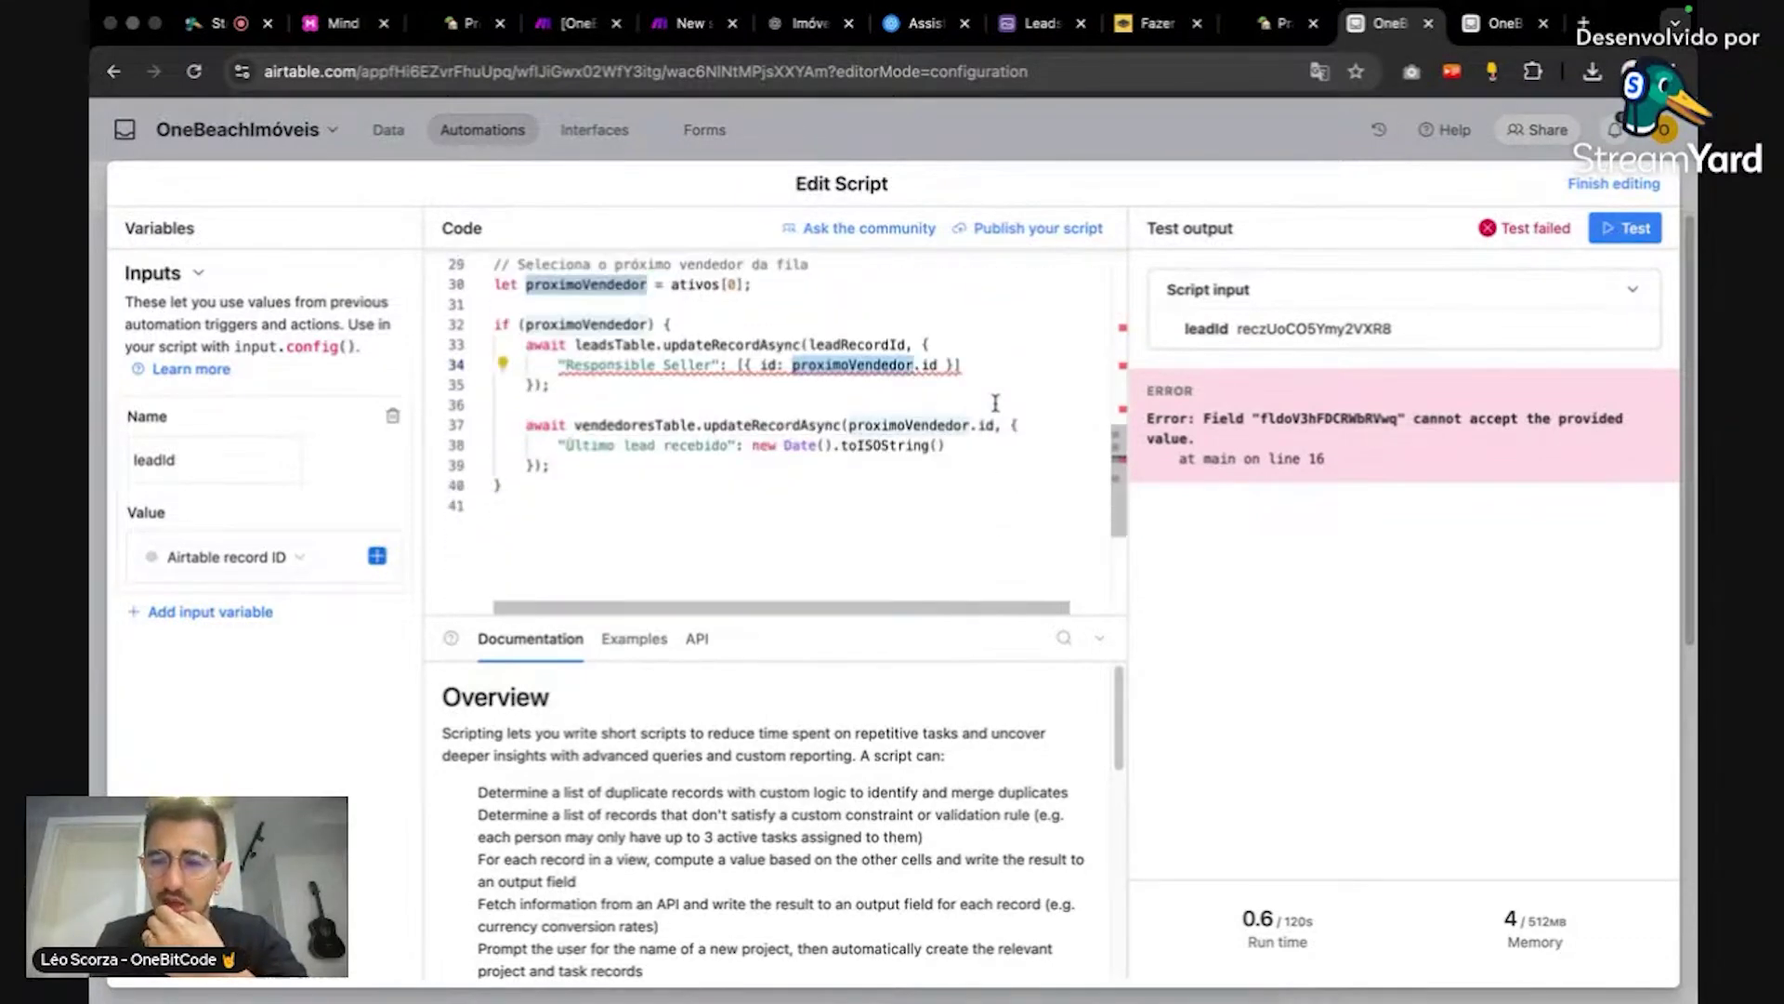
{"action": "left_click", "coordinate": [995, 403]}
{"action": "key", "text": "super+a"}
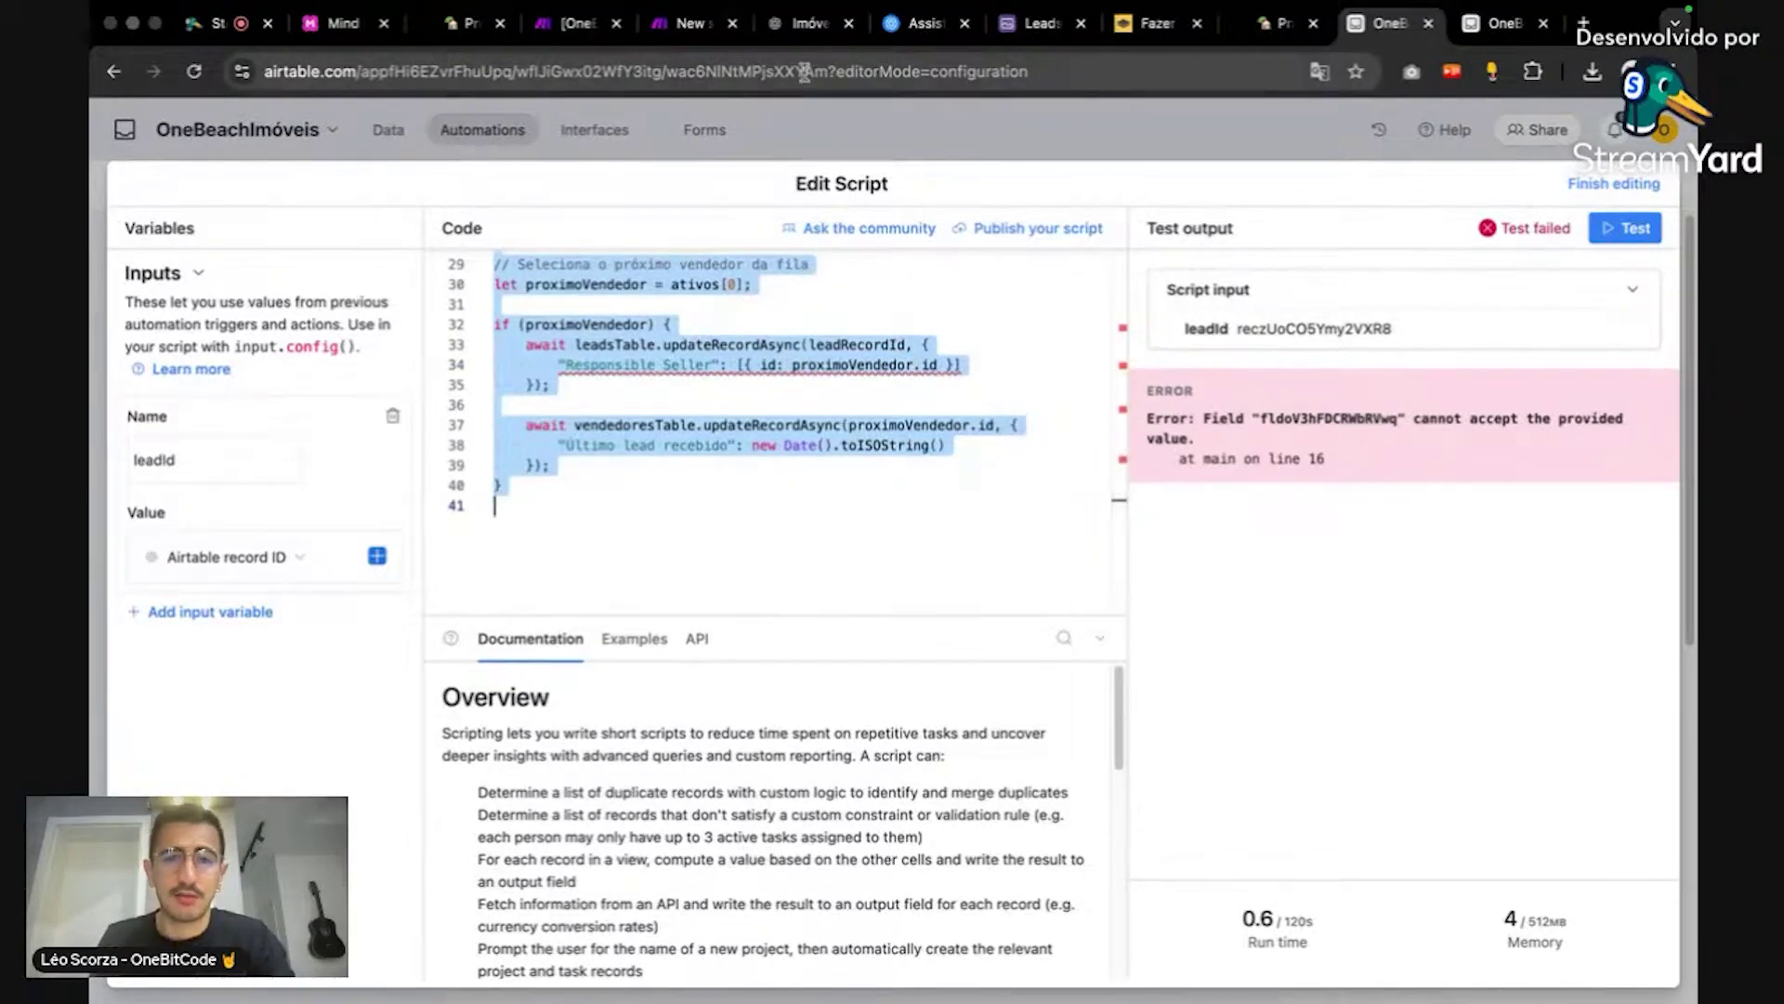
{"action": "left_click", "coordinate": [792, 35]}
Step: Write 'Usei o seguinte script:' and paste the full Airtable script on the next line
{"action": "type", "text": "U"}
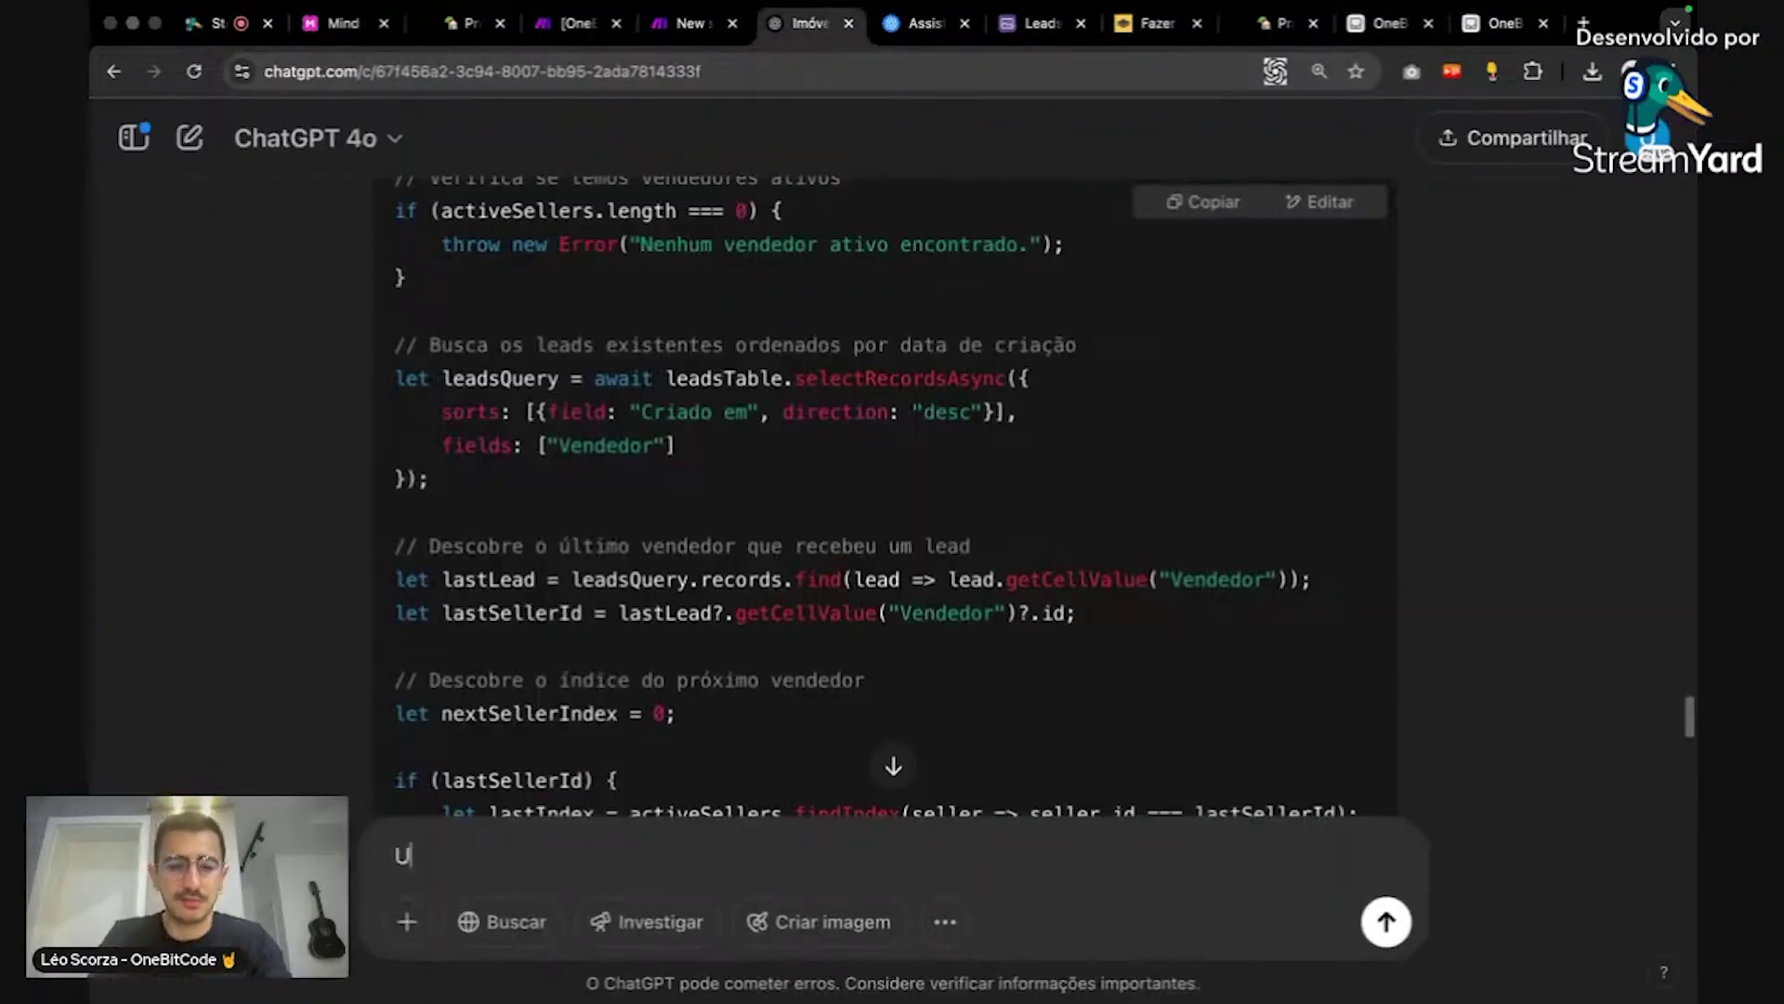
{"action": "type", "text": "sei o seug"}
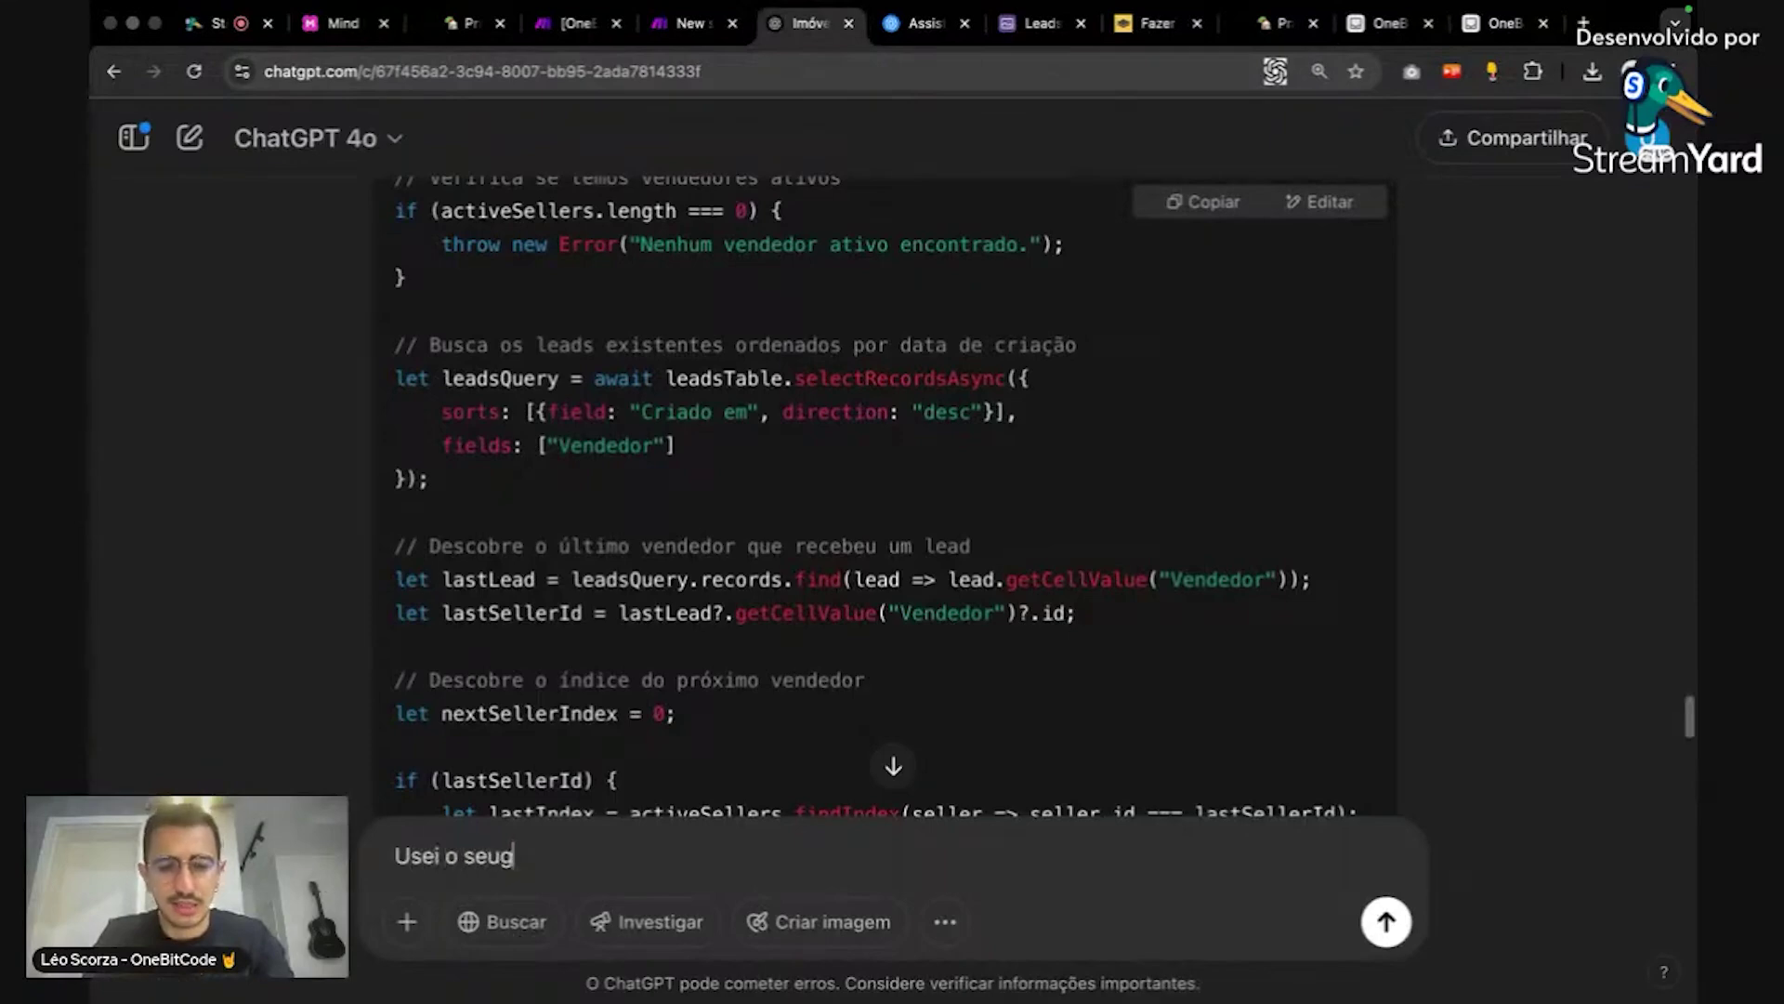
{"action": "type", "text": "integuinte script:"}
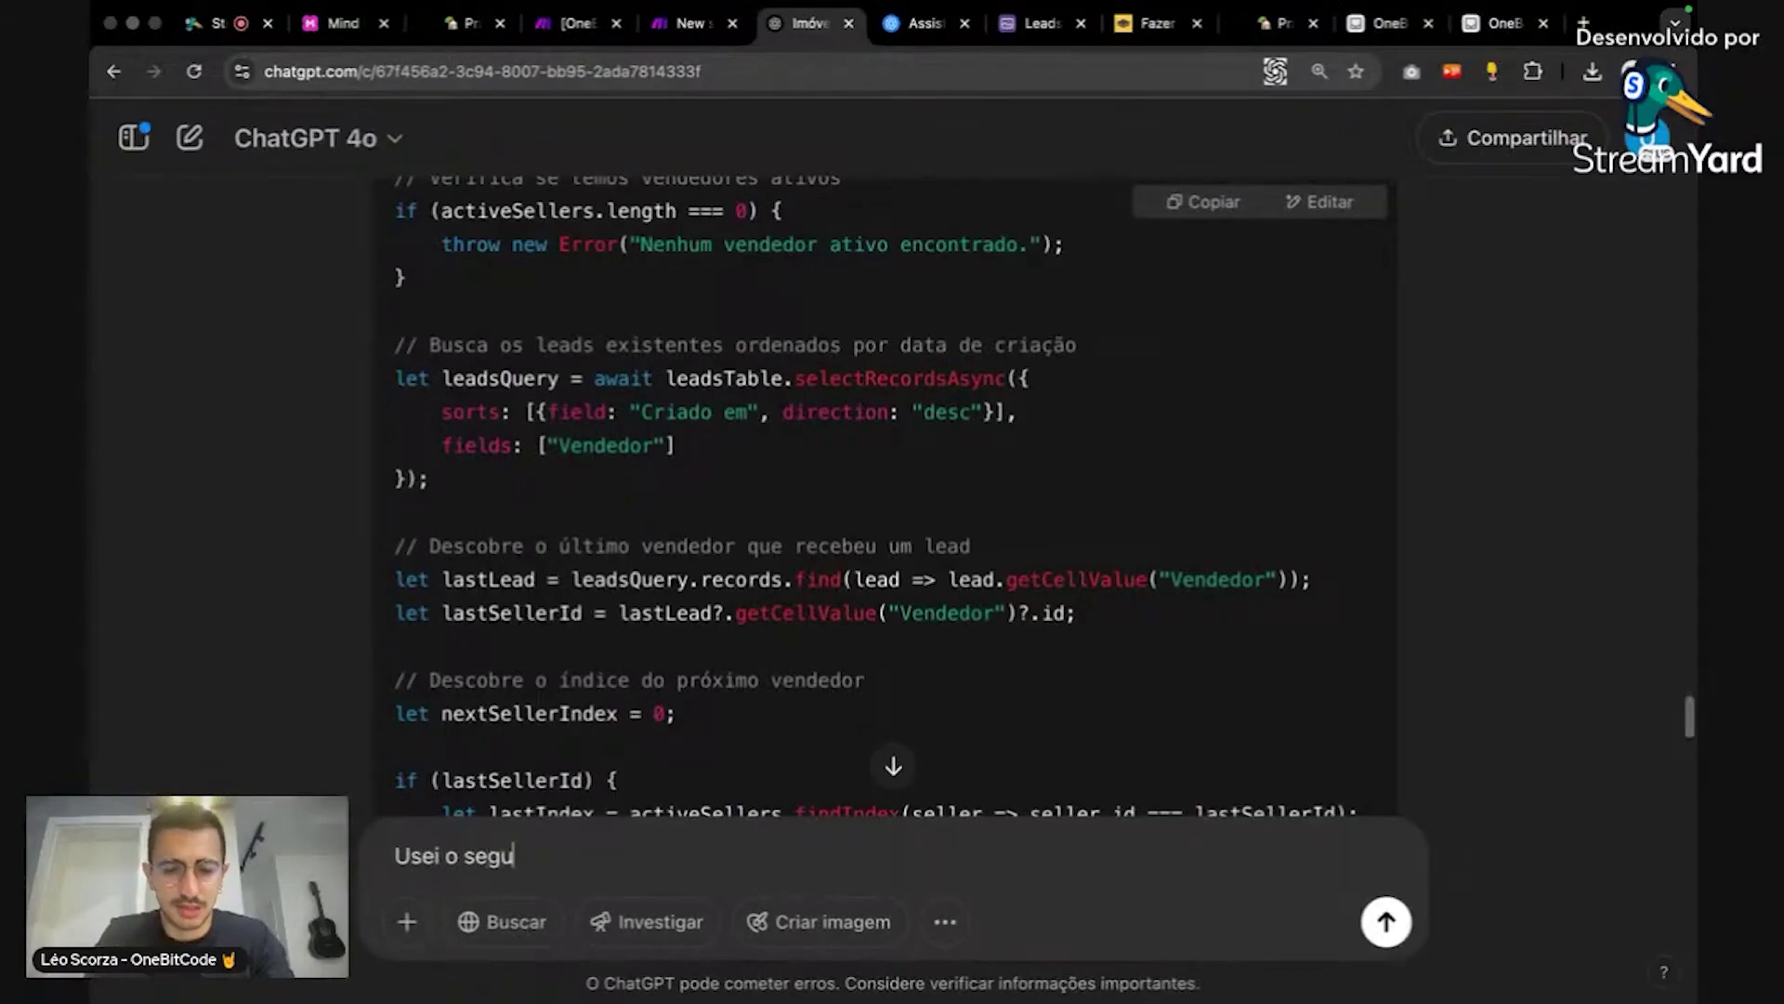
{"action": "key", "text": "shift+Return"}
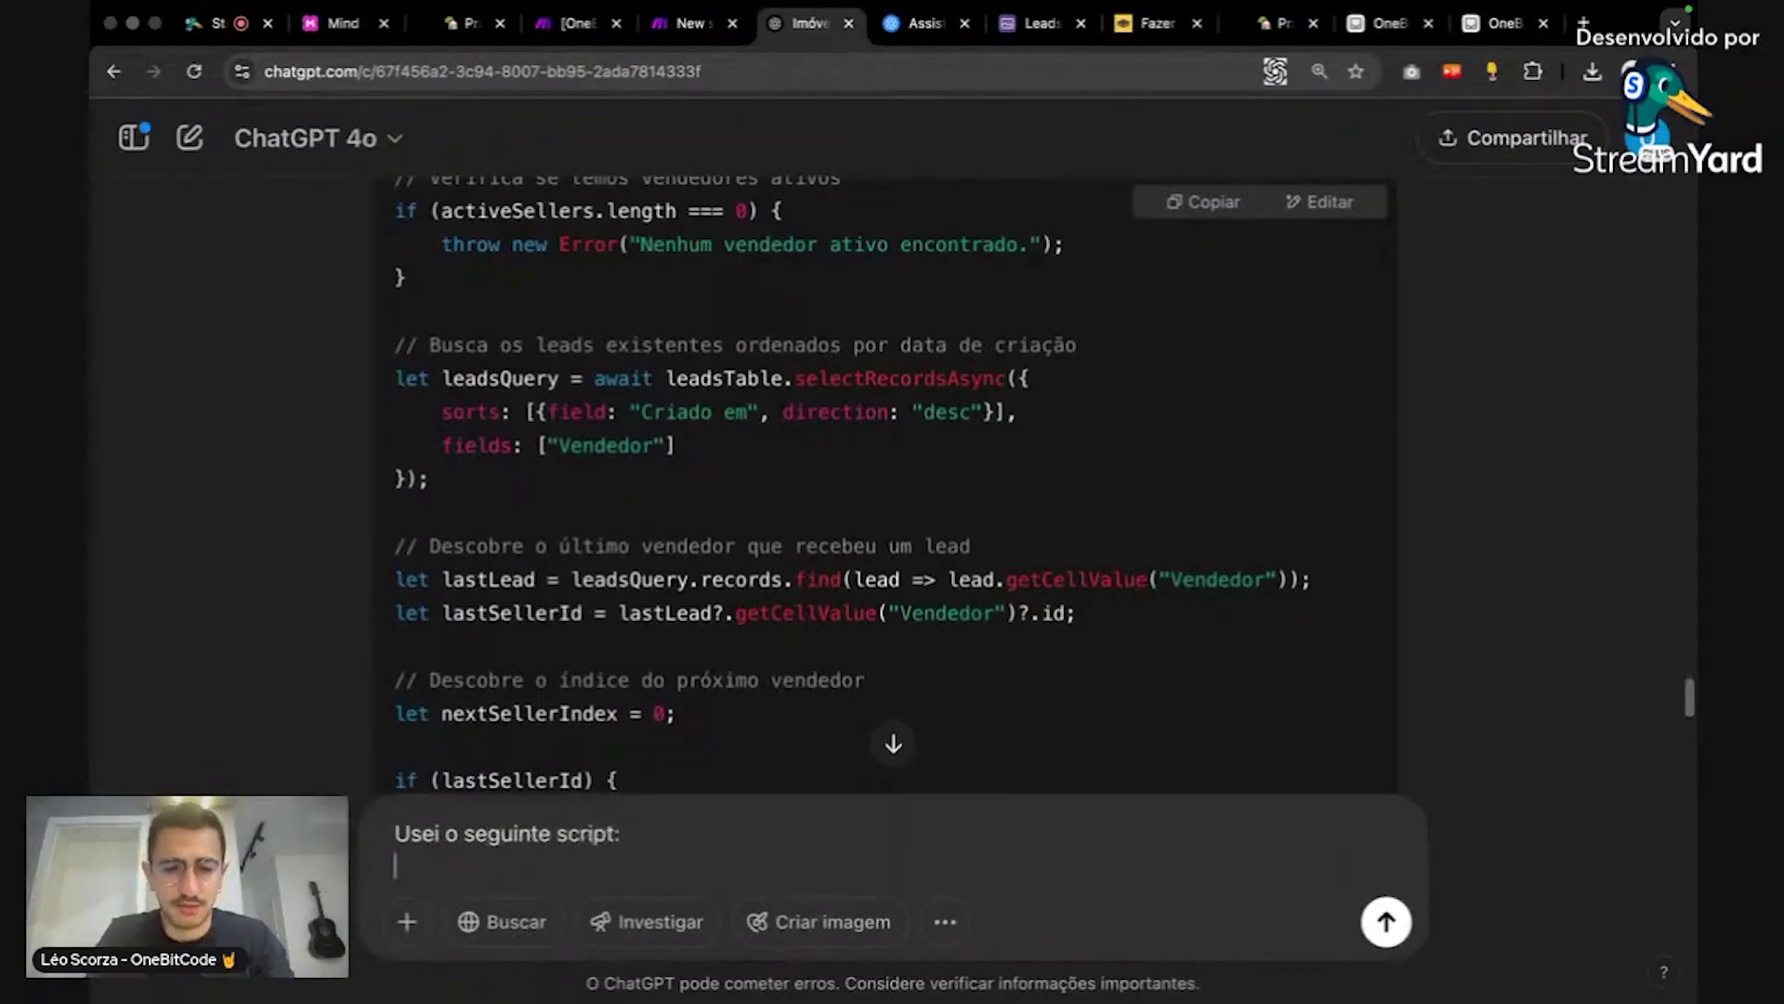
{"action": "key", "text": "super+v"}
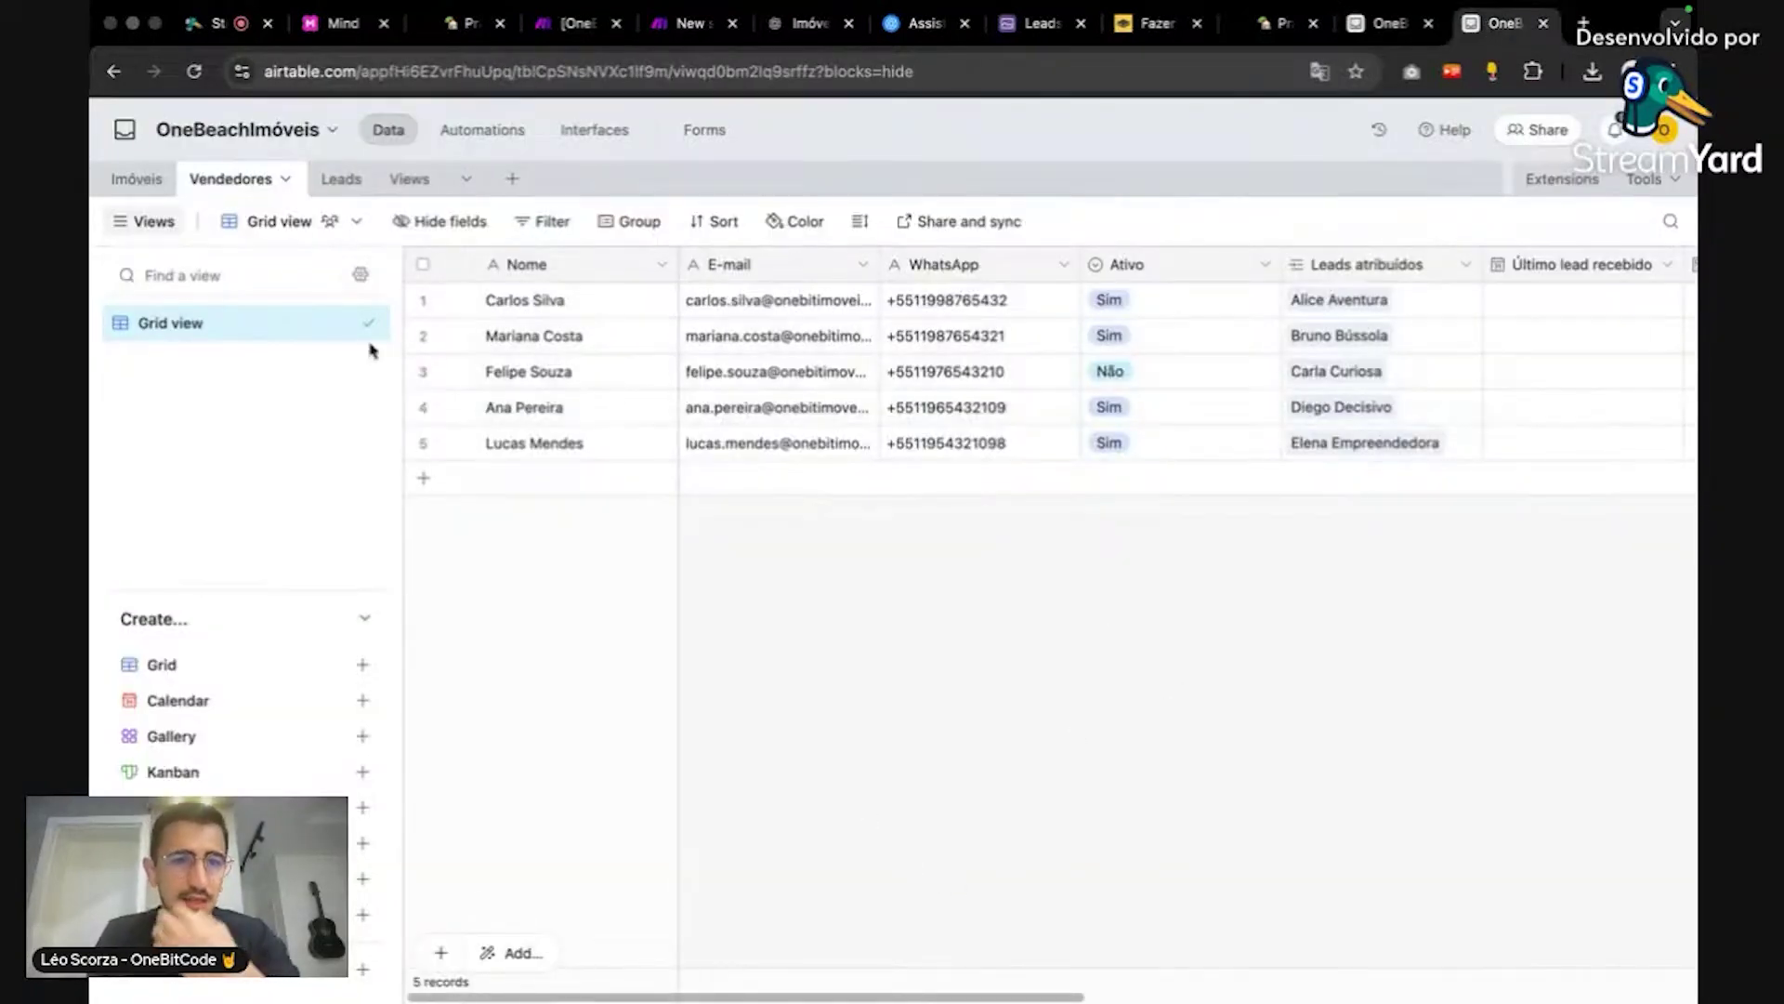
Step: Download the Vendedores and Leads grid views as CSV files
{"action": "left_click", "coordinate": [340, 228]}
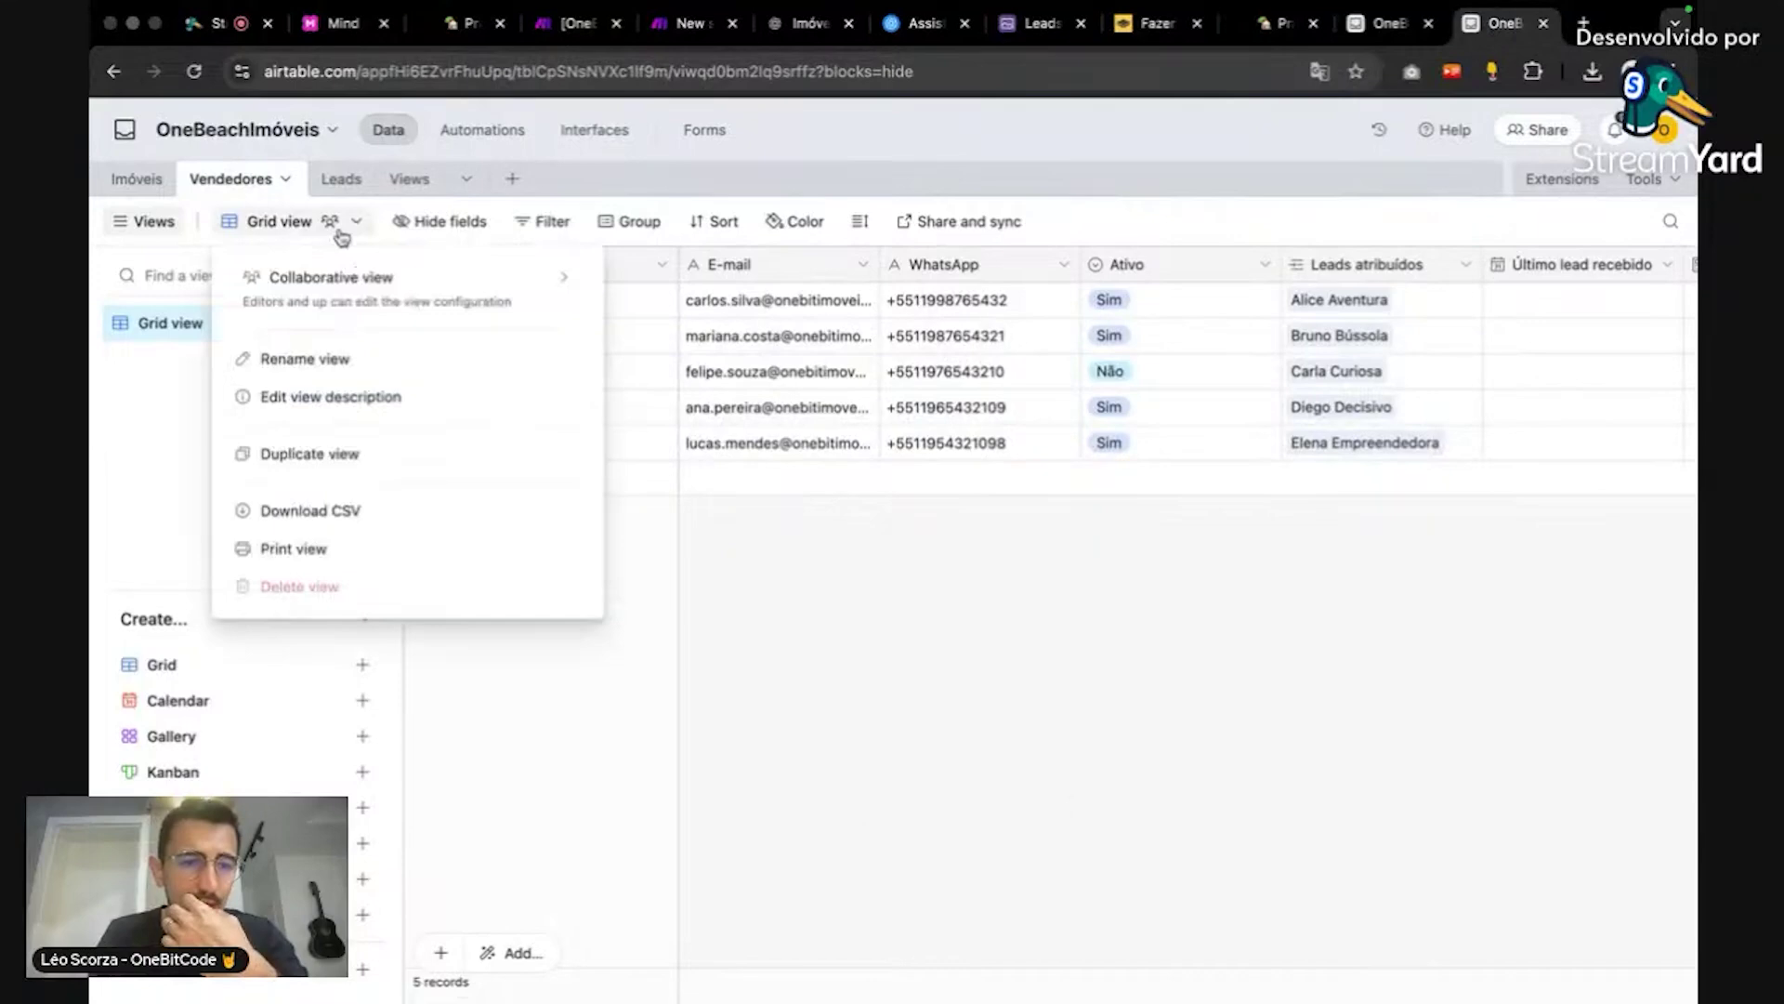
{"action": "left_click", "coordinate": [384, 511]}
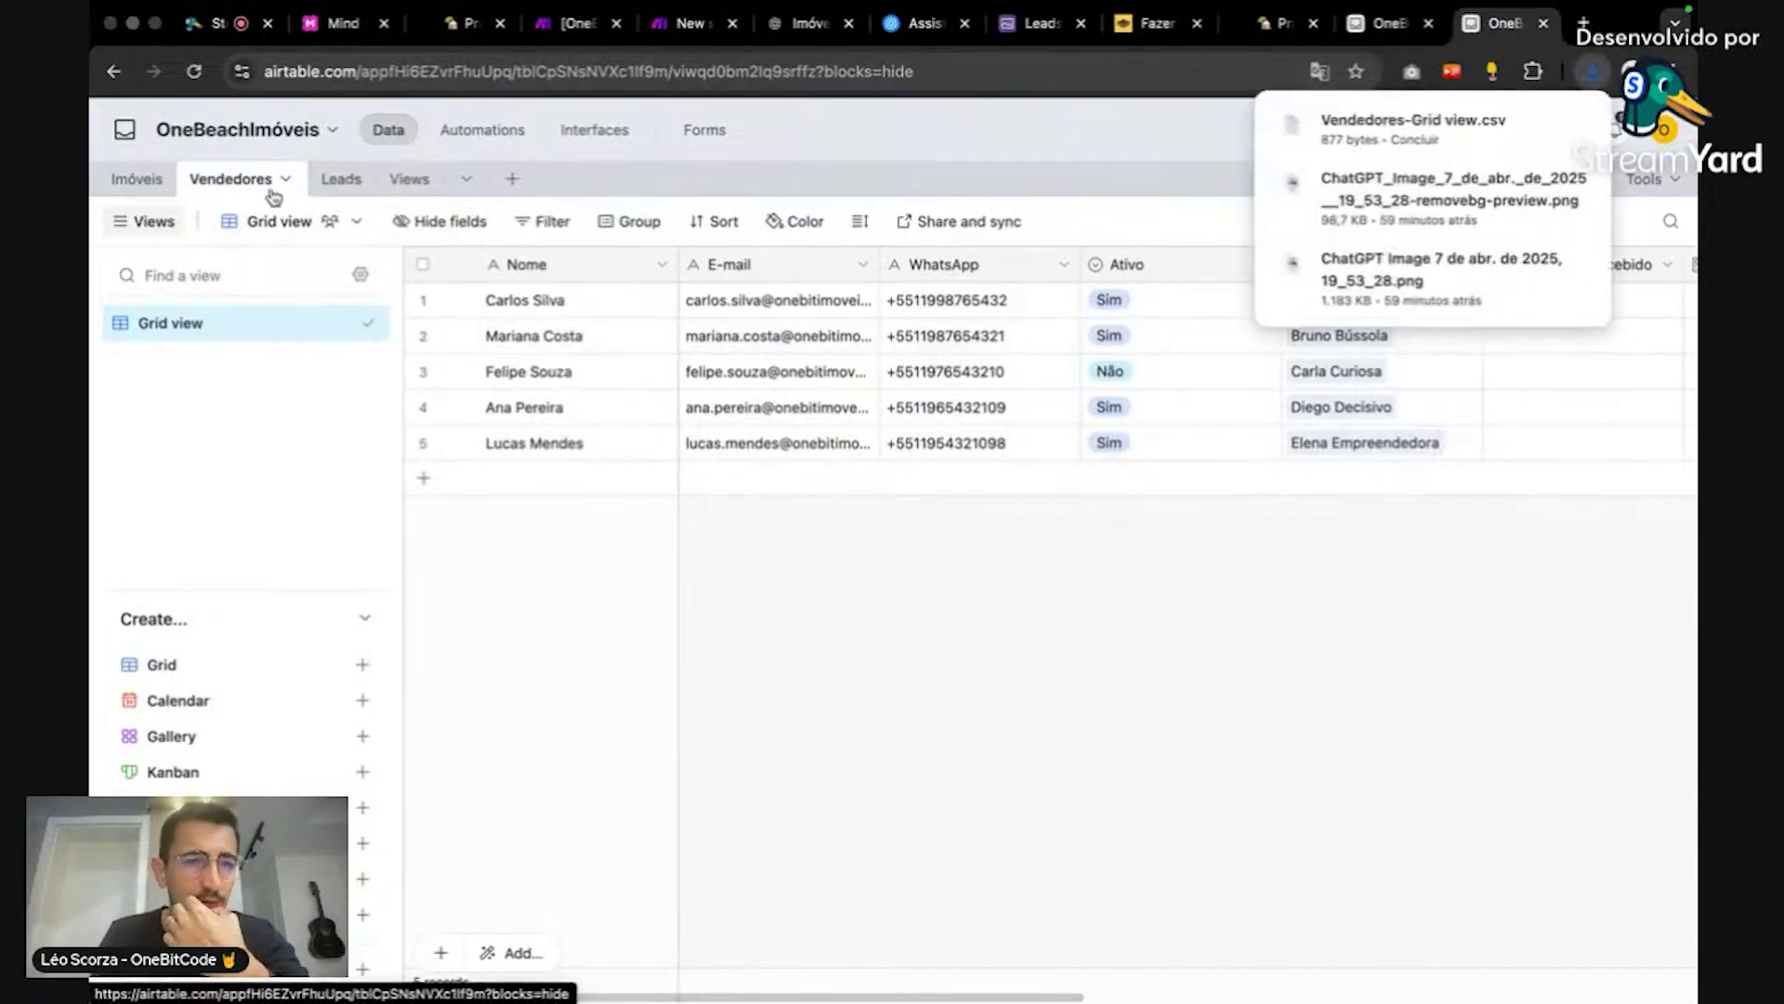
{"action": "left_click", "coordinate": [341, 181]}
{"action": "left_click", "coordinate": [357, 221]}
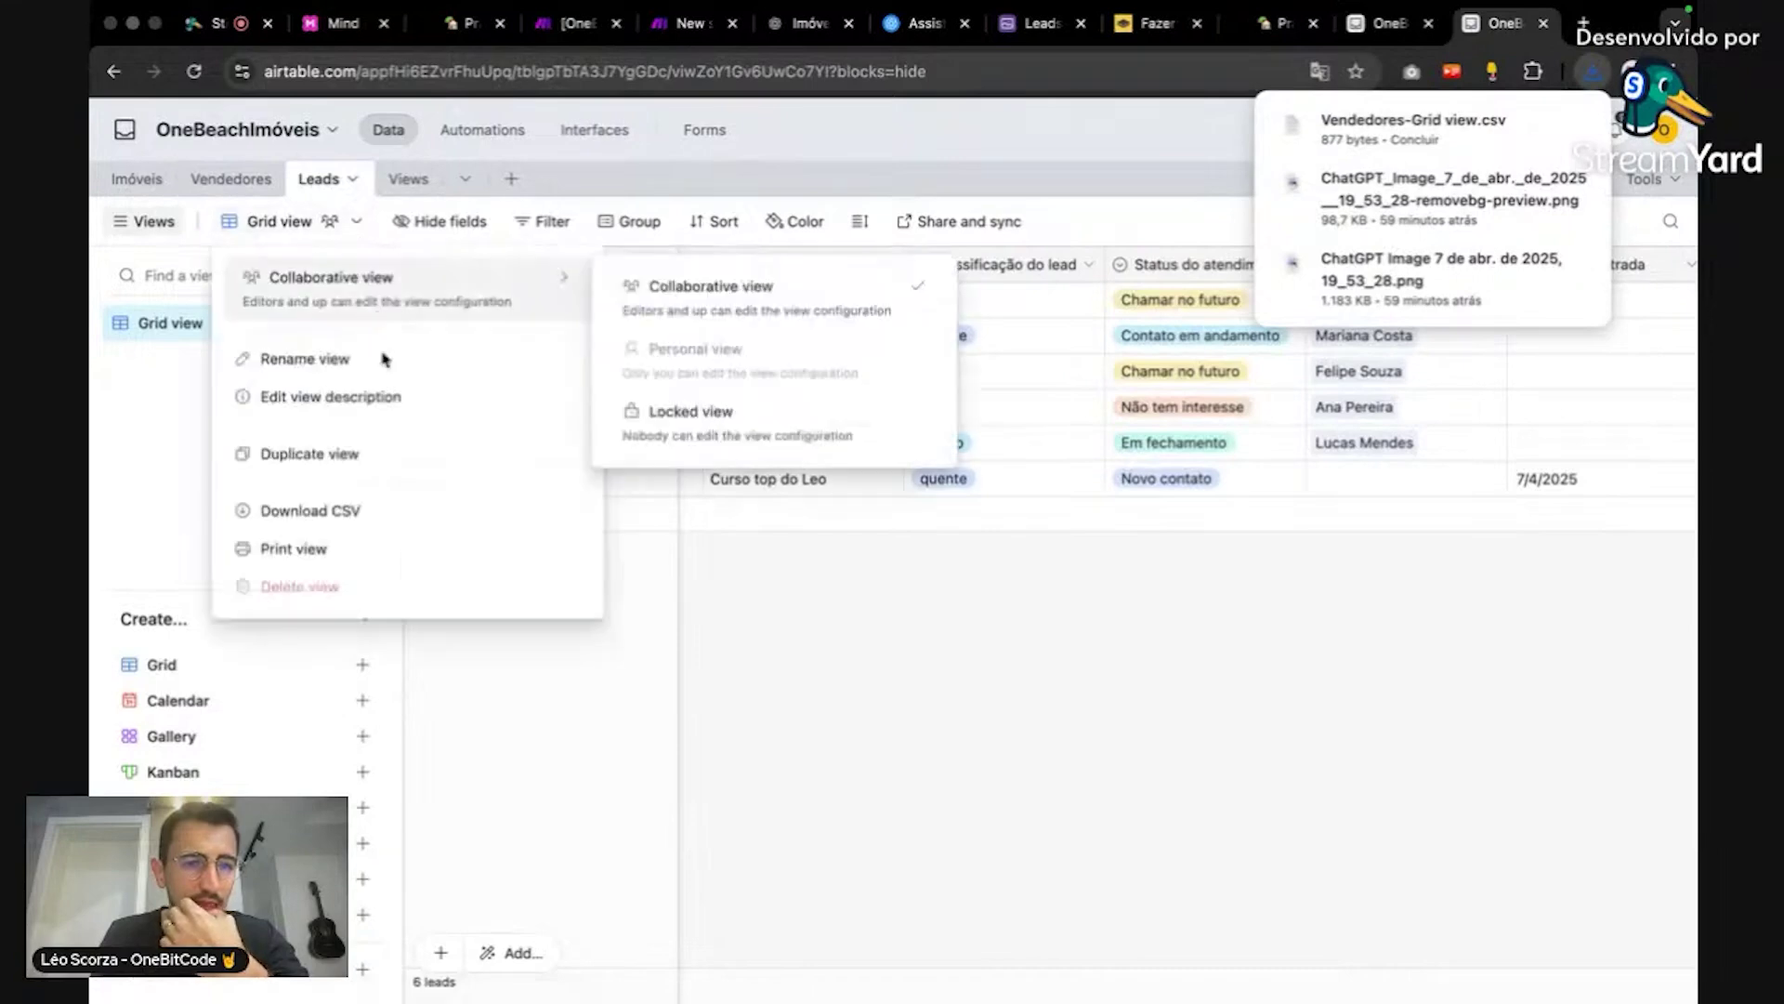
{"action": "left_click", "coordinate": [382, 509]}
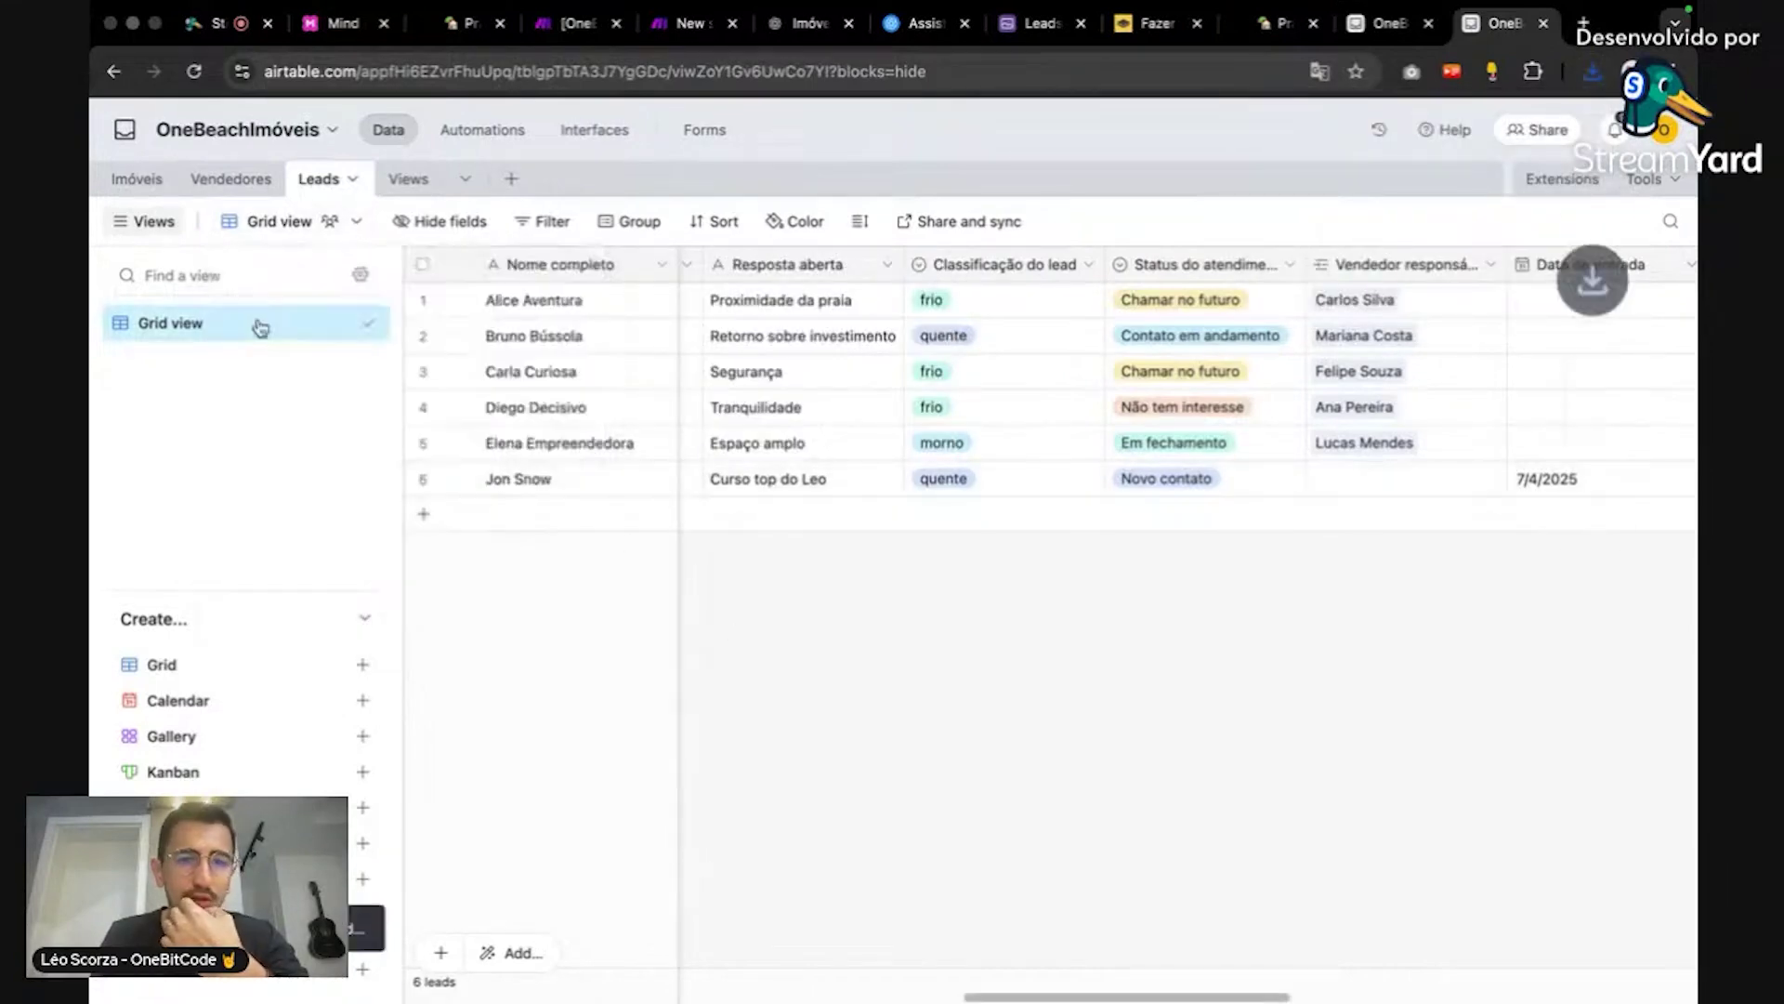
{"action": "left_click", "coordinate": [775, 36]}
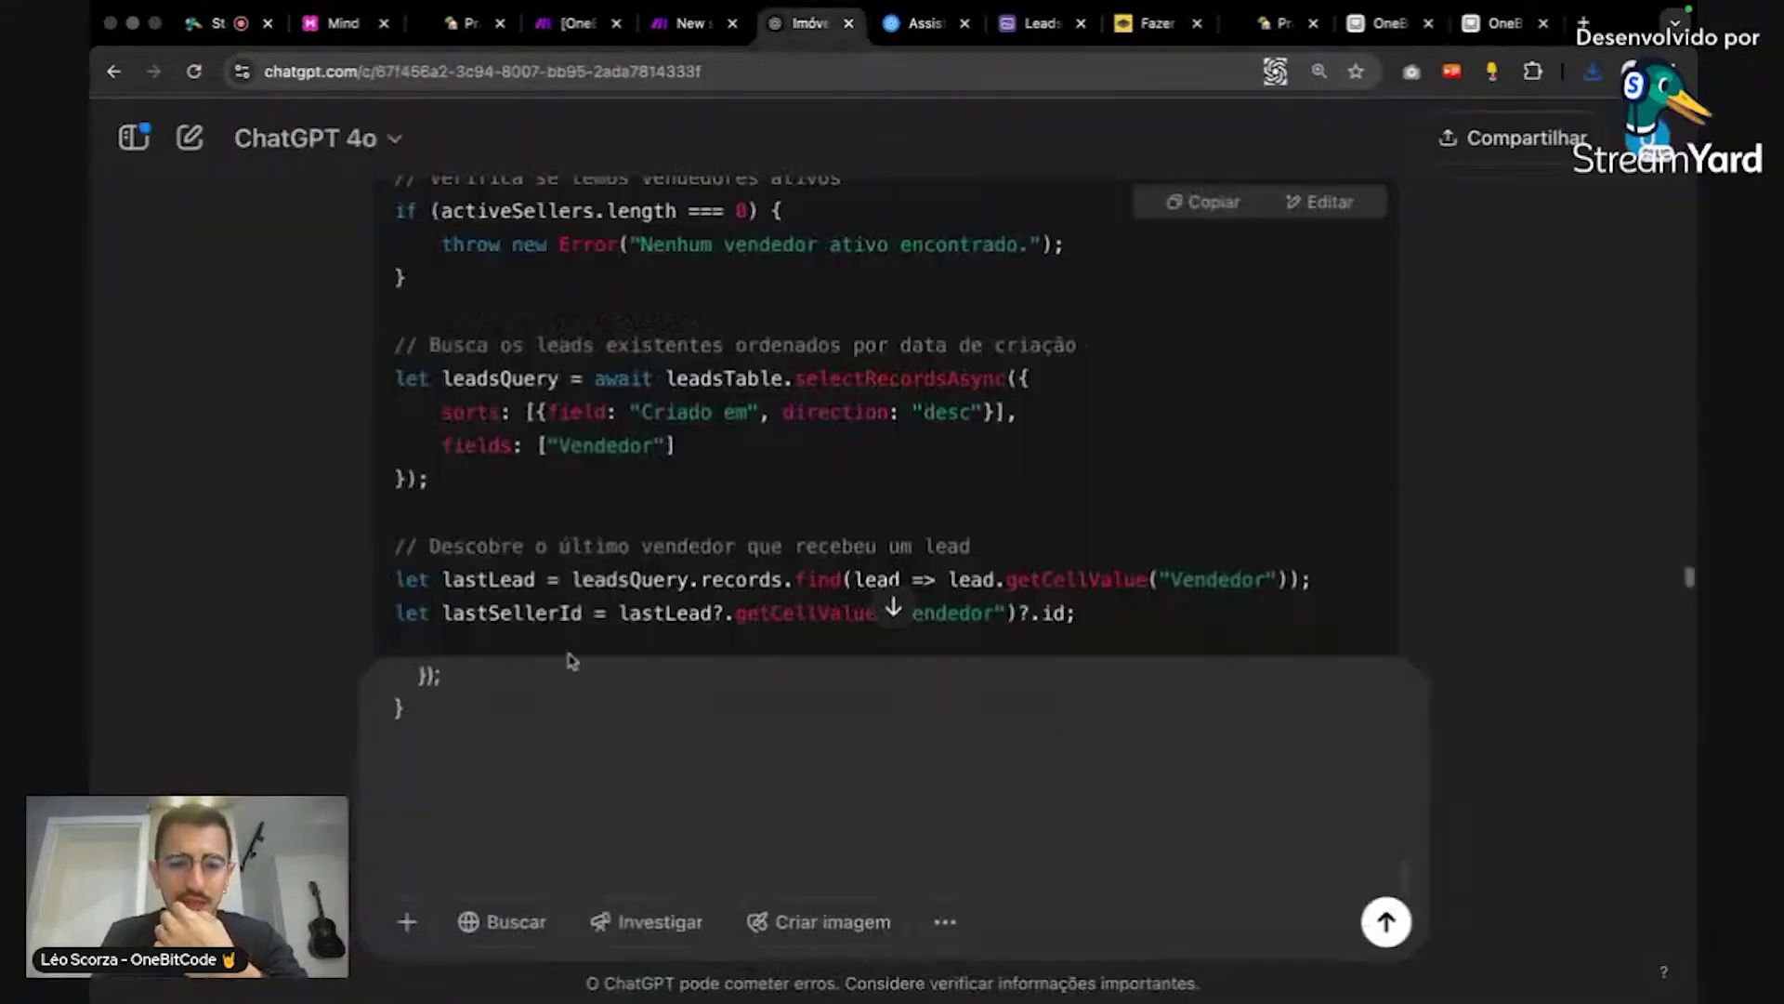
Step: Attach Leads-Grid view.csv and Vendedores-Grid view.csv from Downloads to the prompt
{"action": "left_click", "coordinate": [408, 922]}
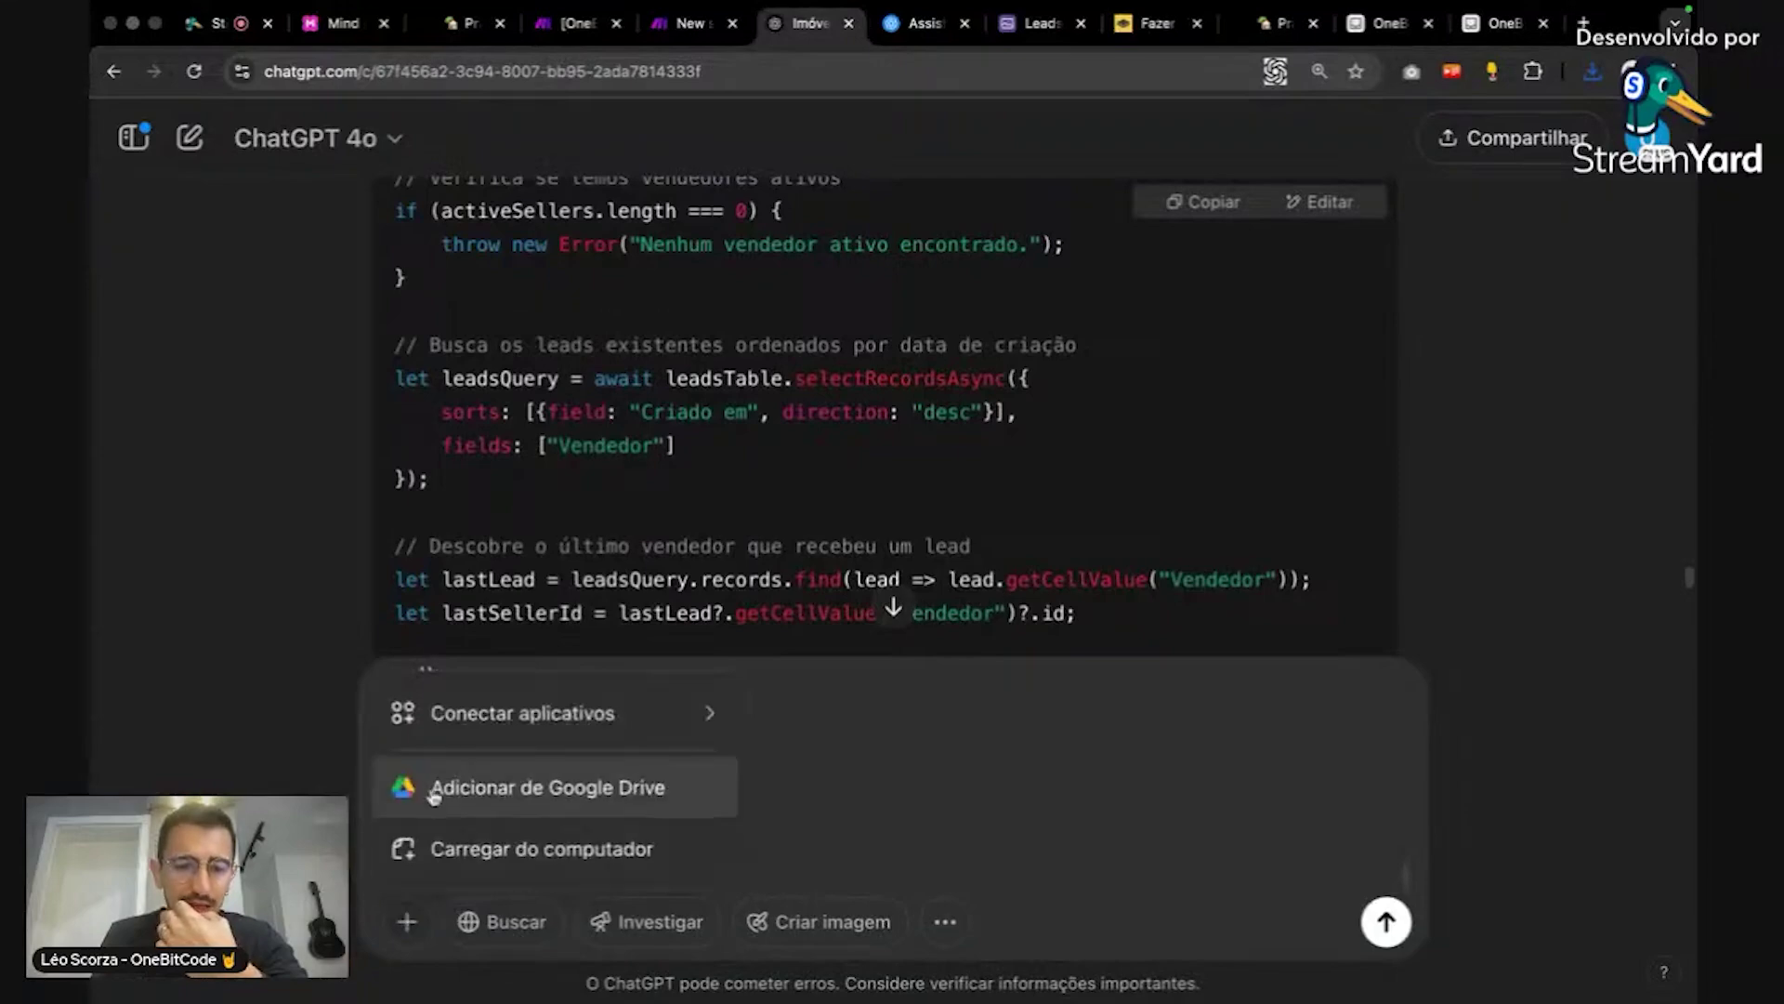
{"action": "left_click", "coordinate": [466, 839]}
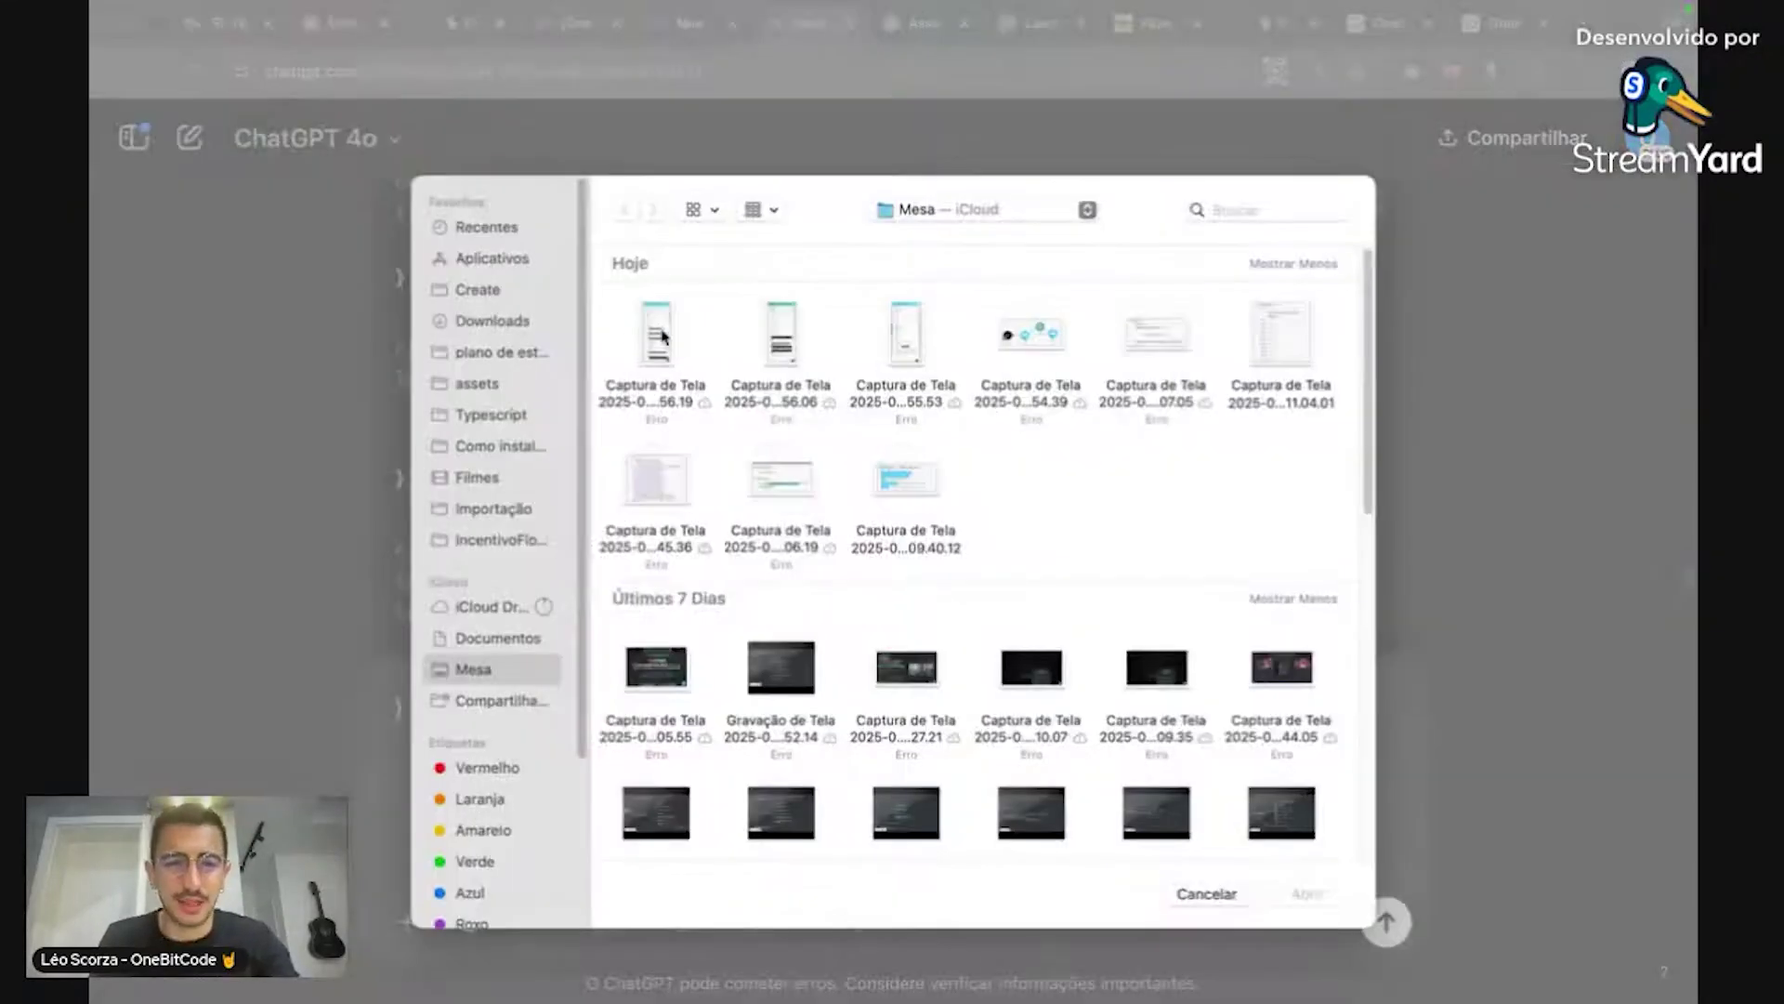
{"action": "left_click", "coordinate": [491, 321]}
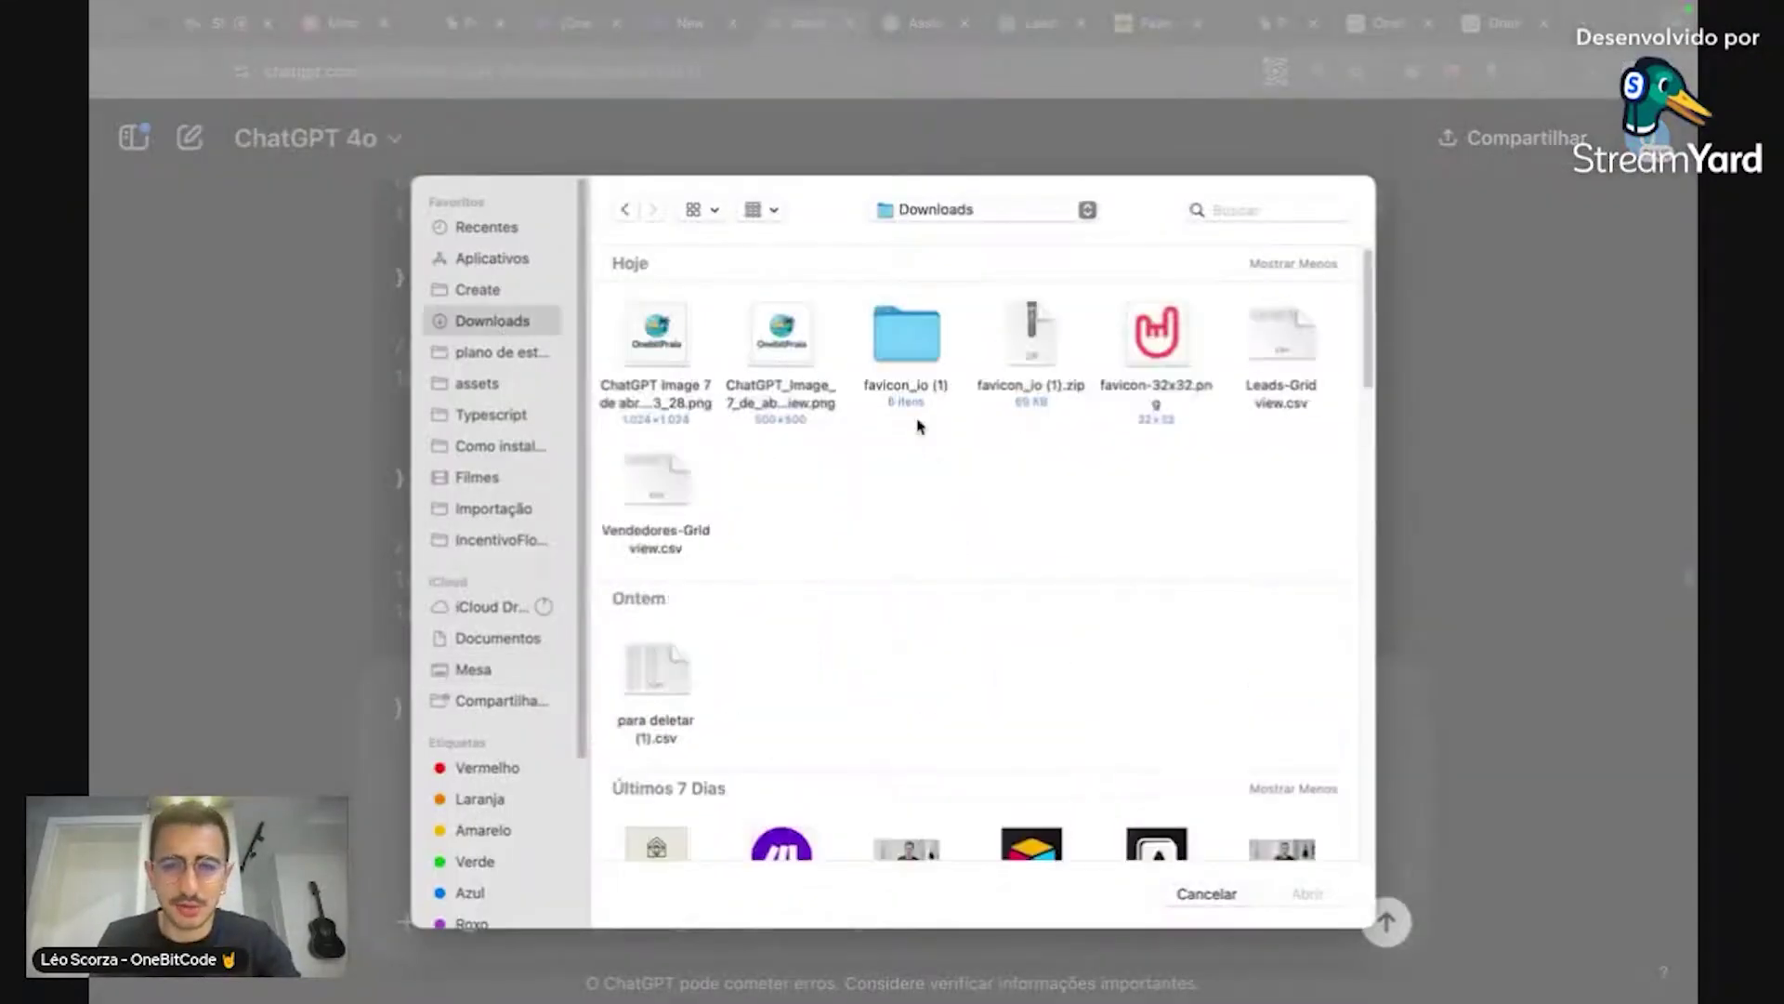
{"action": "left_click", "coordinate": [1299, 342]}
{"action": "left_click", "coordinate": [676, 483], "text": "super"}
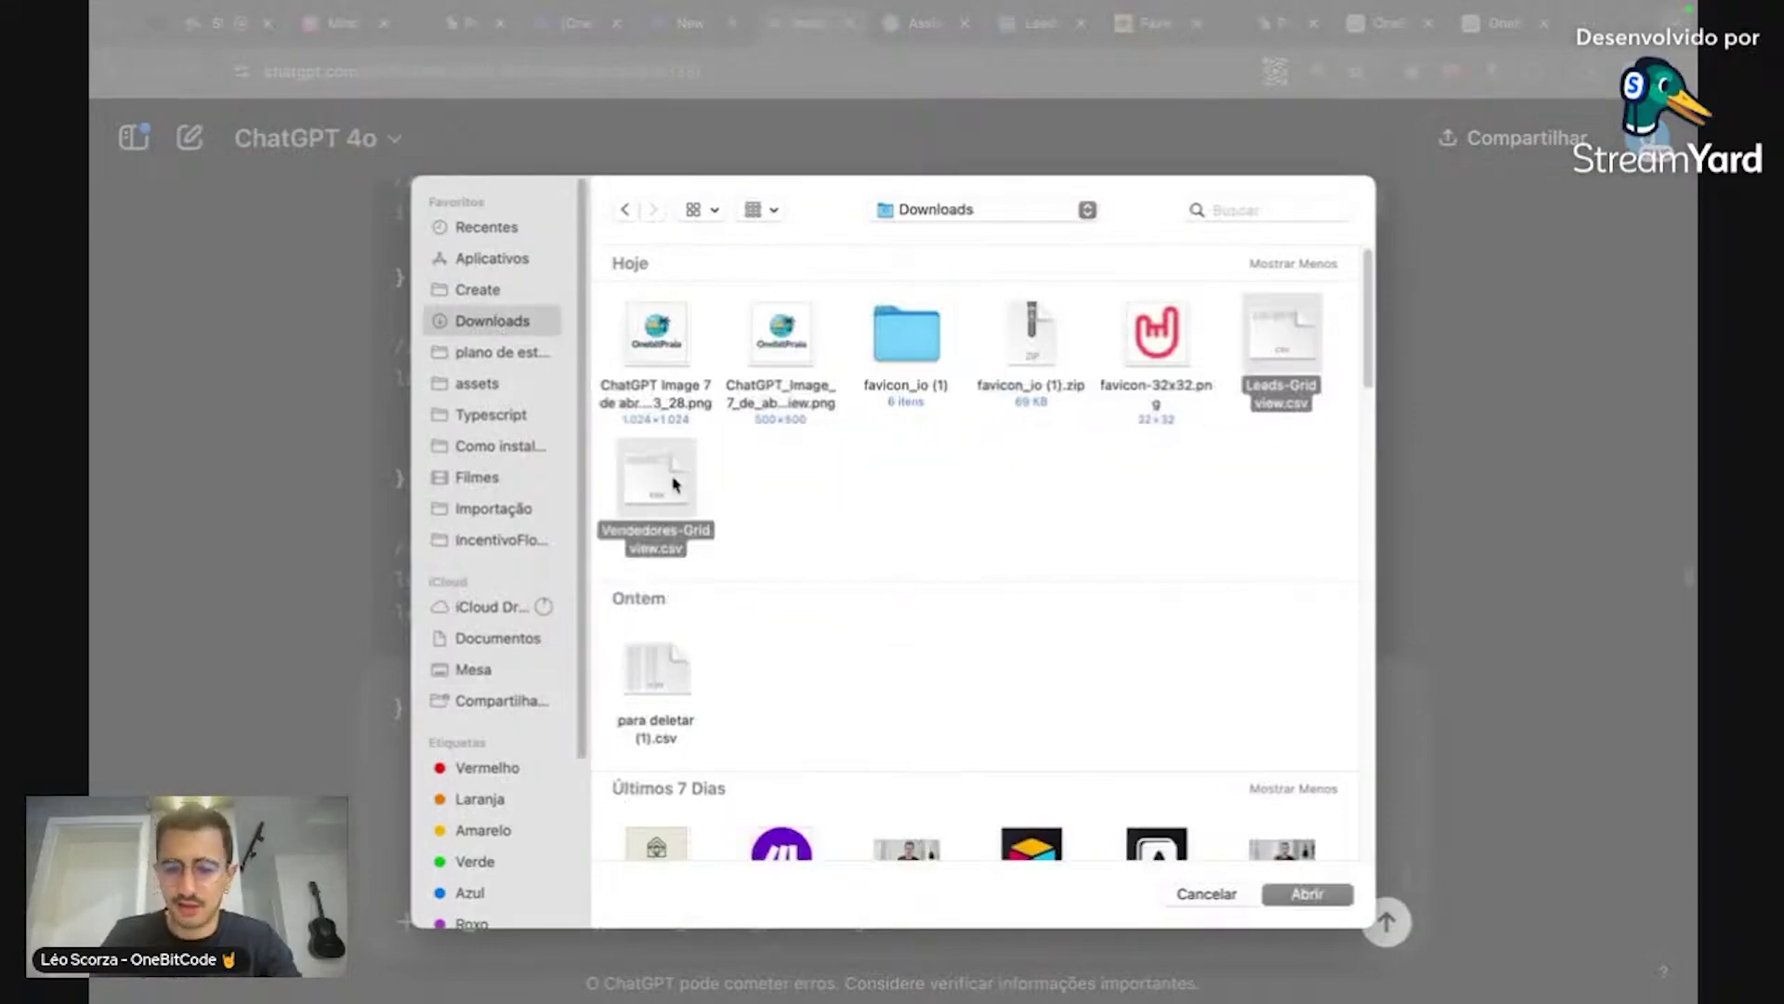
{"action": "key", "text": "Return"}
{"action": "scroll", "coordinate": [836, 747], "scroll_direction": "up", "scroll_amount": 10}
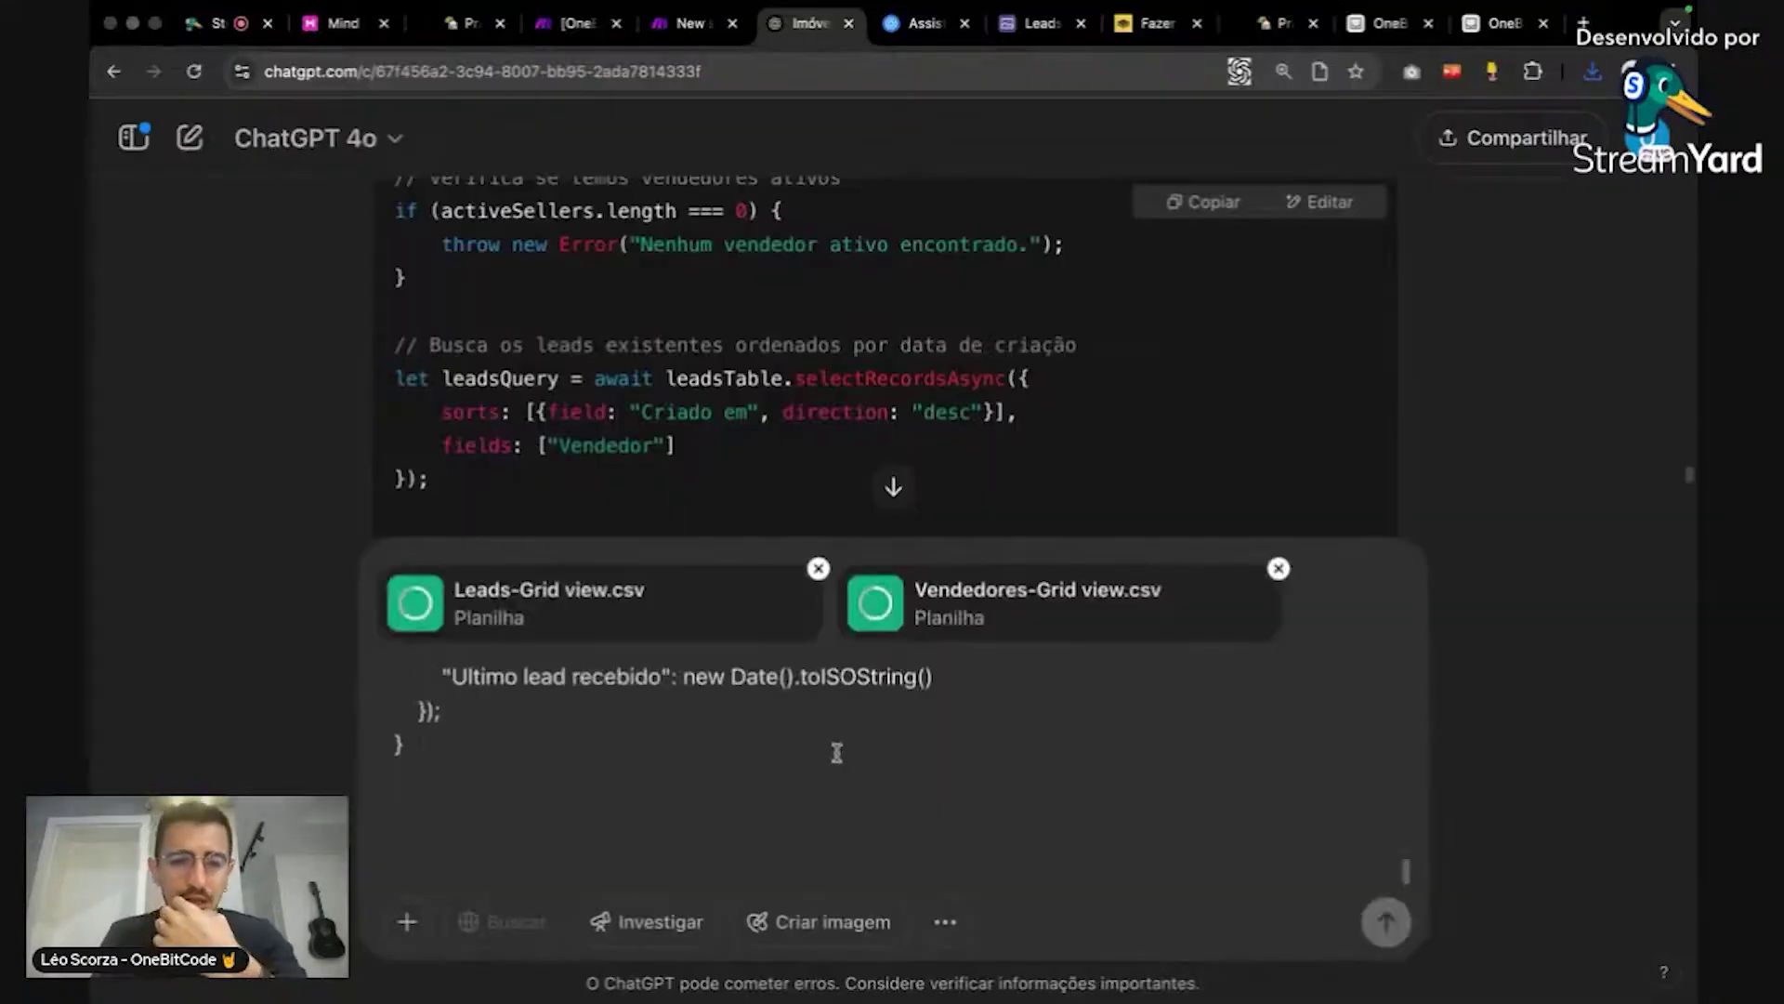
{"action": "scroll", "coordinate": [834, 749], "scroll_direction": "down", "scroll_amount": 10}
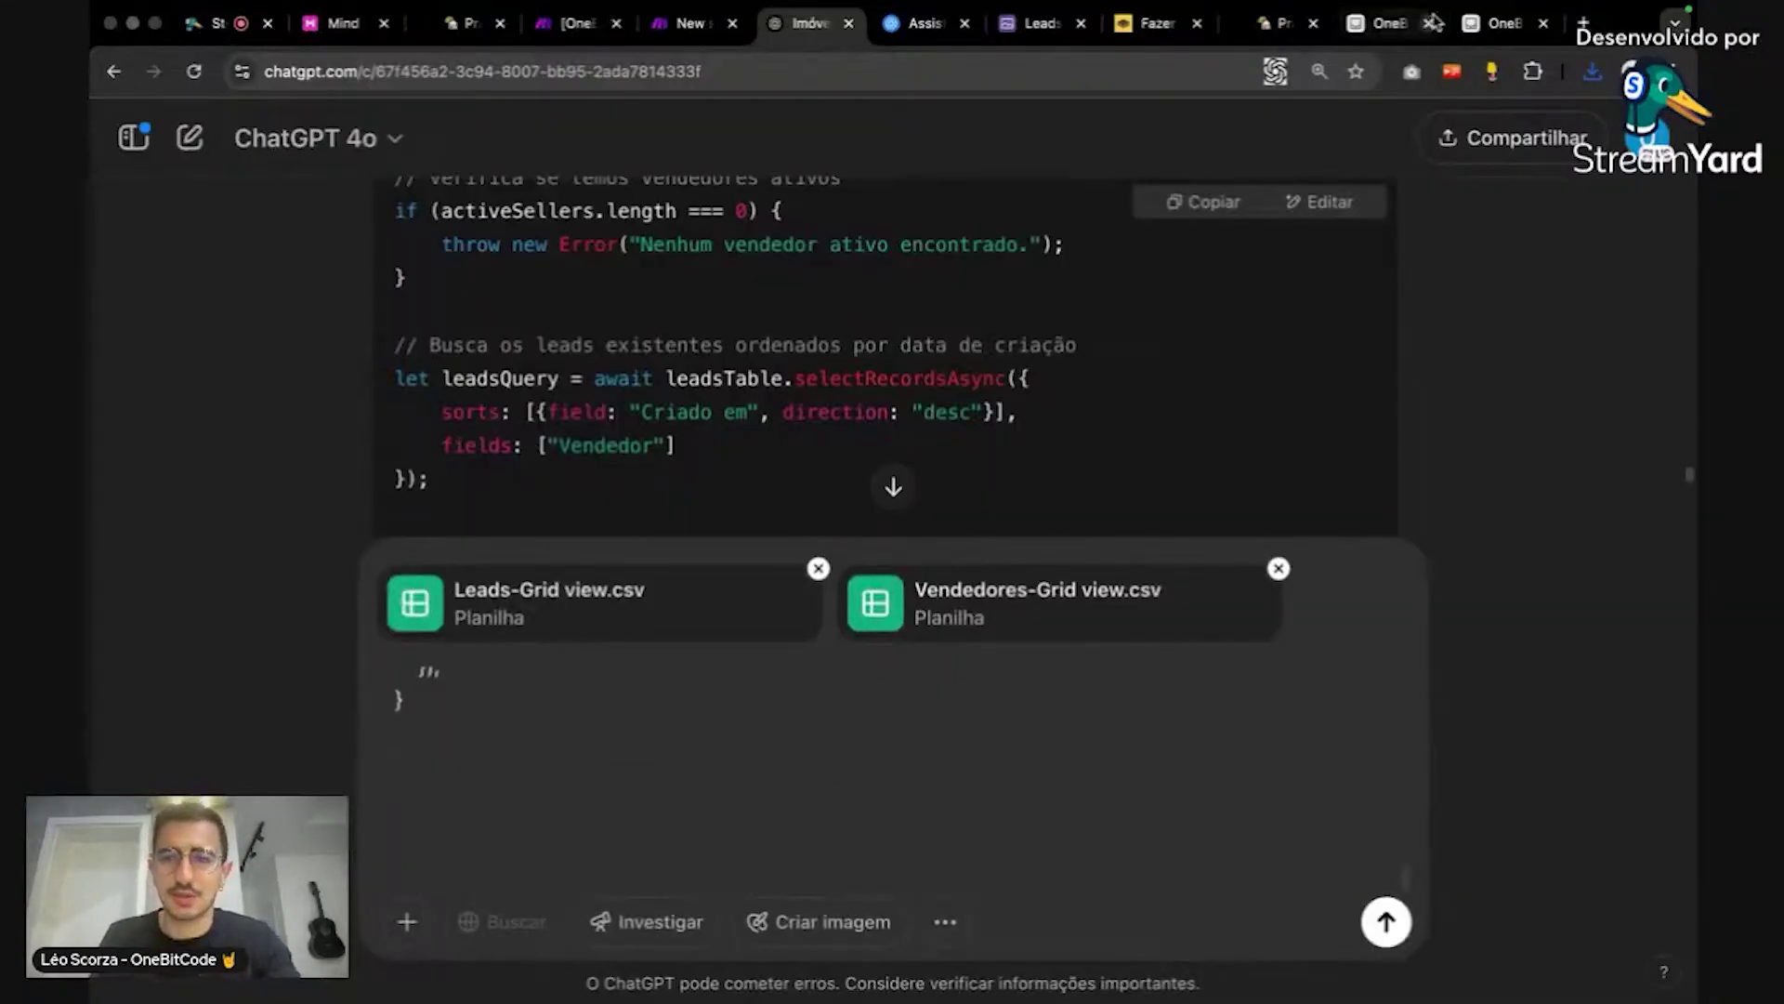
Step: Copy the Airtable test error, paste it into the ChatGPT message and send it
{"action": "left_click", "coordinate": [1502, 24]}
{"action": "left_click", "coordinate": [1389, 23]}
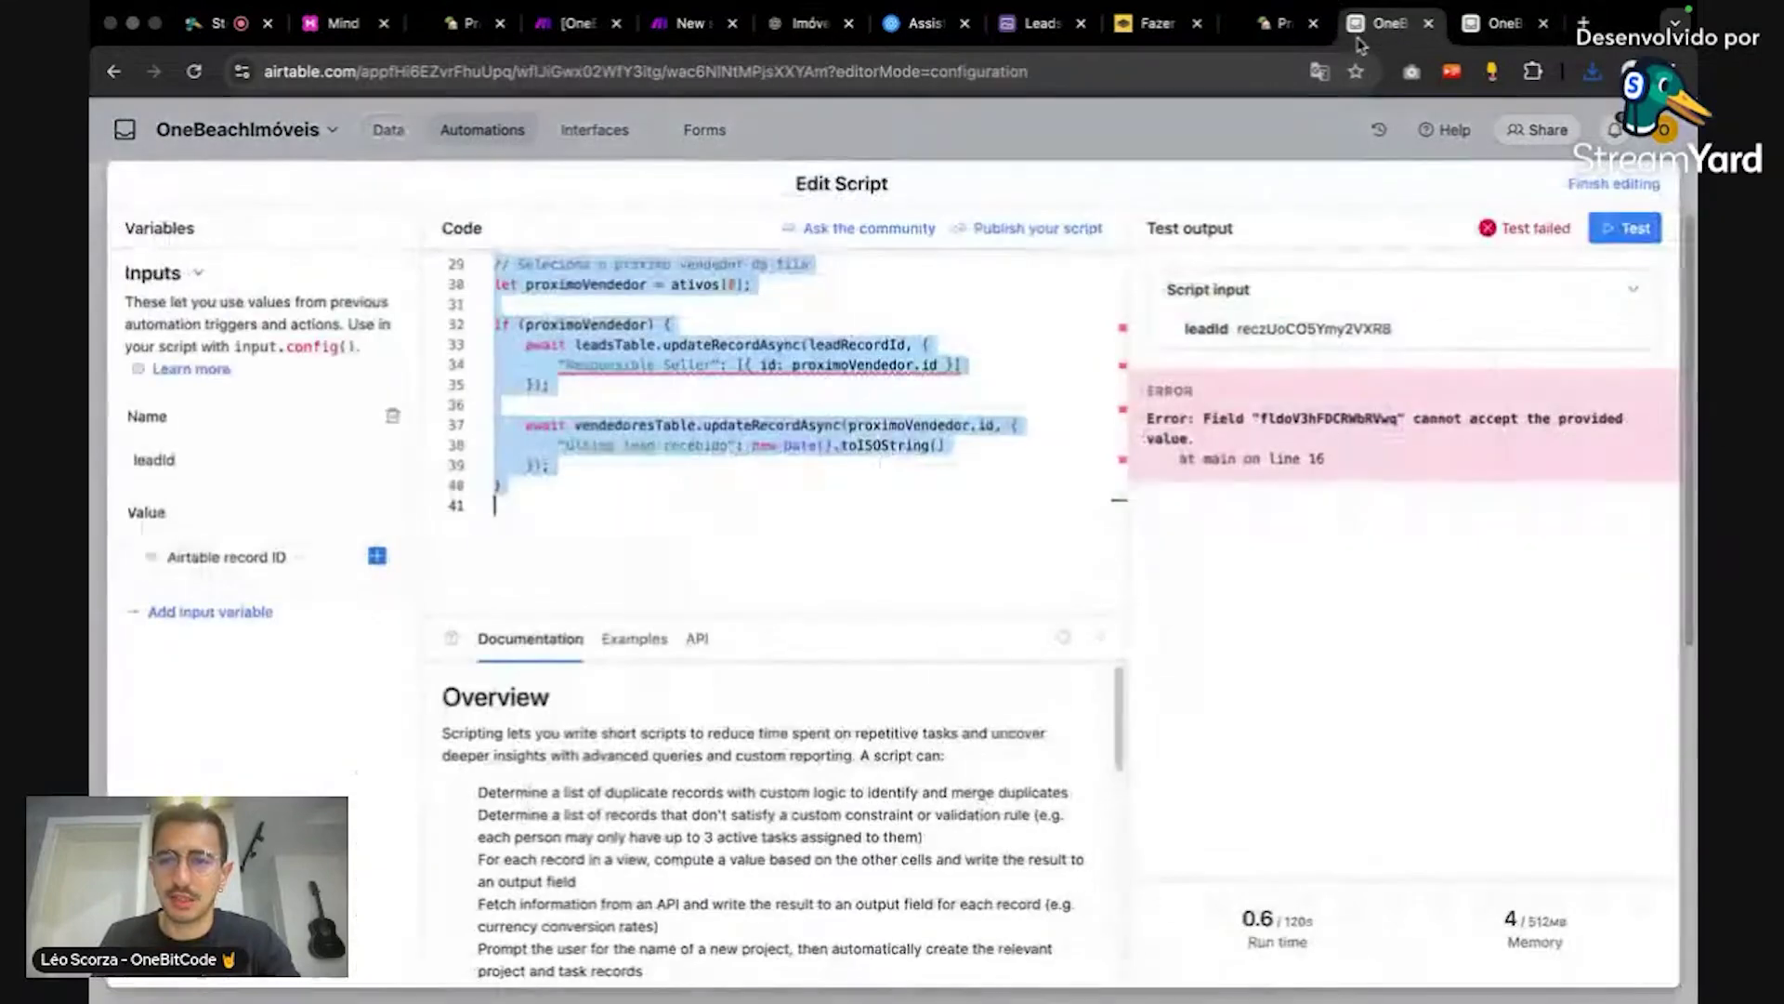
{"action": "left_click", "coordinate": [1173, 433]}
{"action": "left_click_drag", "start_coordinate": [1164, 420], "coordinate": [1335, 462]}
{"action": "key", "text": "super+c"}
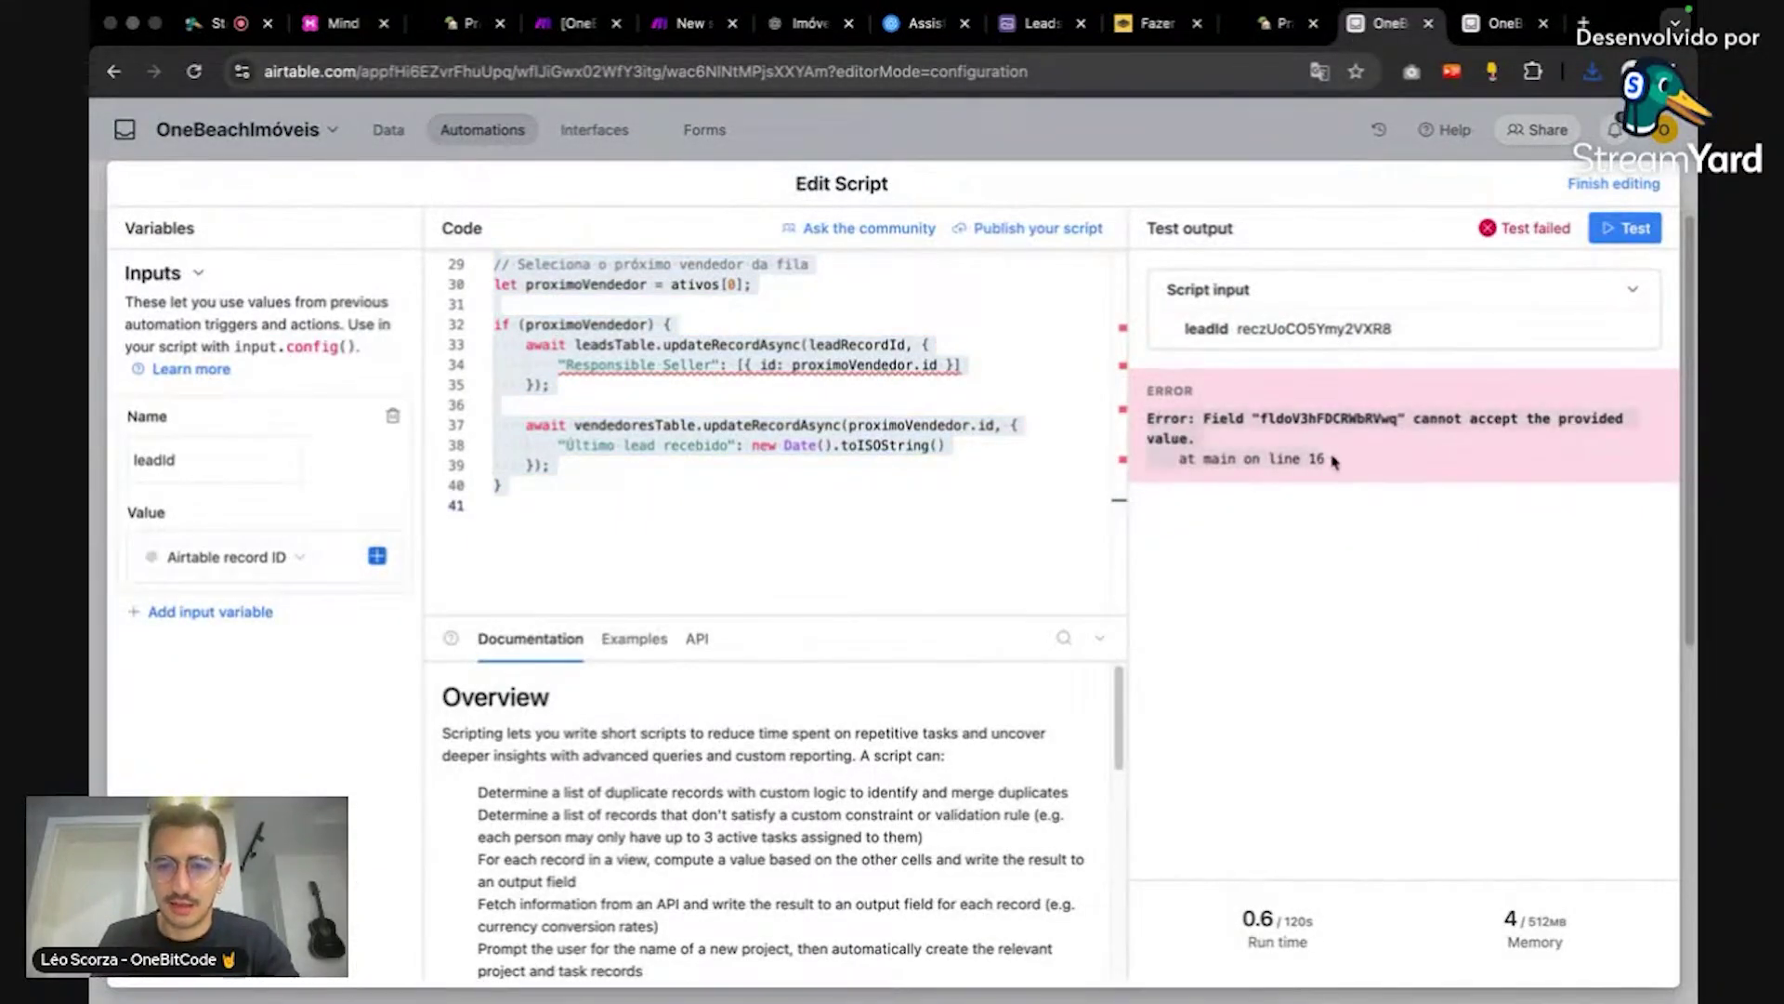
{"action": "left_click", "coordinate": [801, 24]}
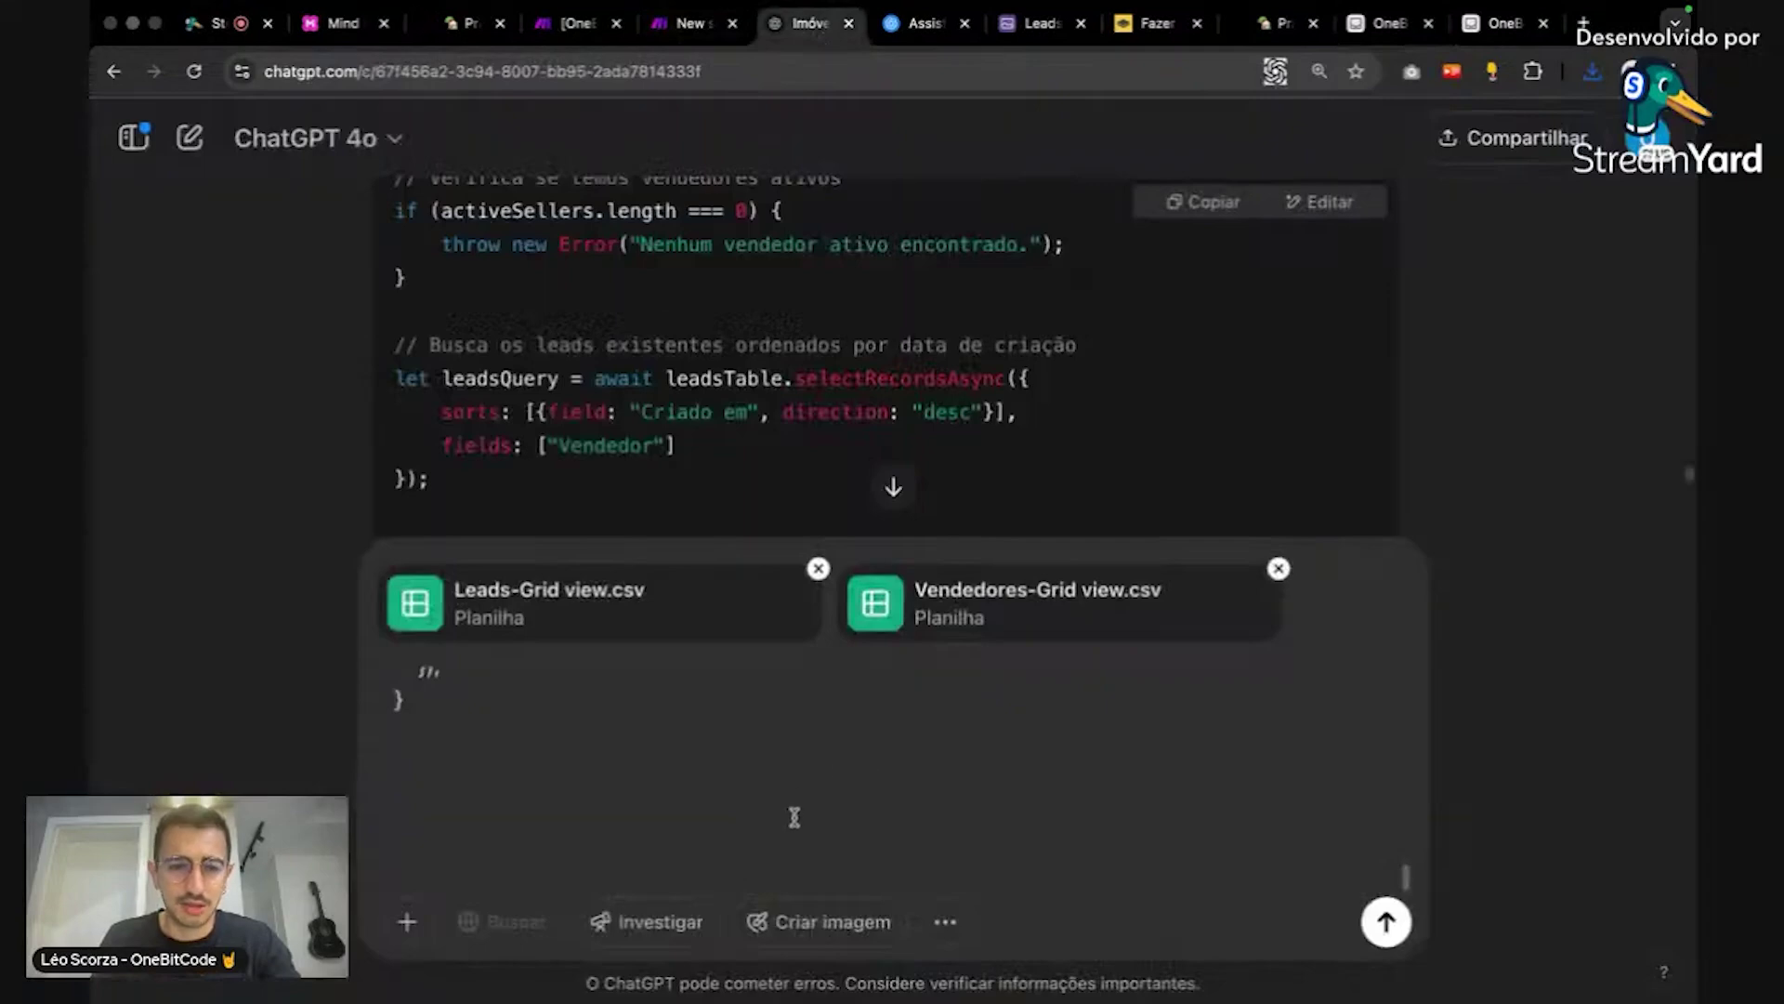
{"action": "key", "text": "super+v"}
{"action": "key", "text": "Return"}
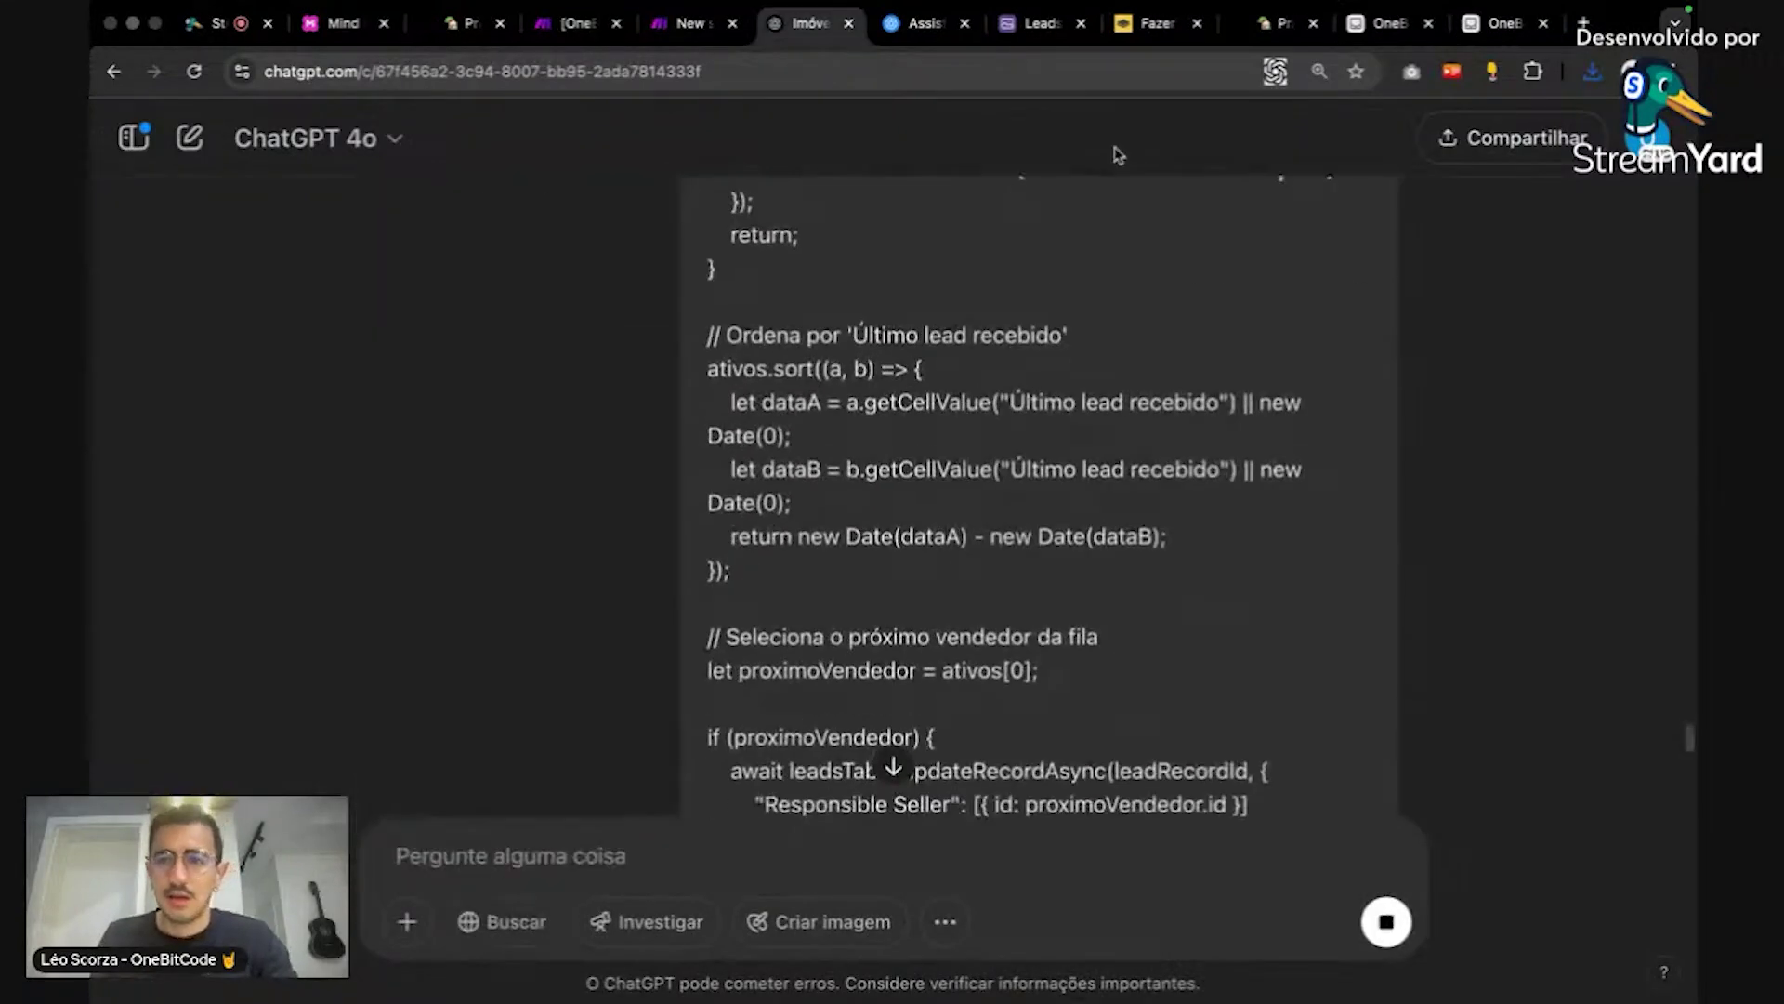
Step: Inspect the no-active-sellers block and its Pendente atribuição status value on line 17
{"action": "left_click", "coordinate": [1385, 25]}
{"action": "scroll", "coordinate": [928, 445], "scroll_direction": "up", "scroll_amount": 5}
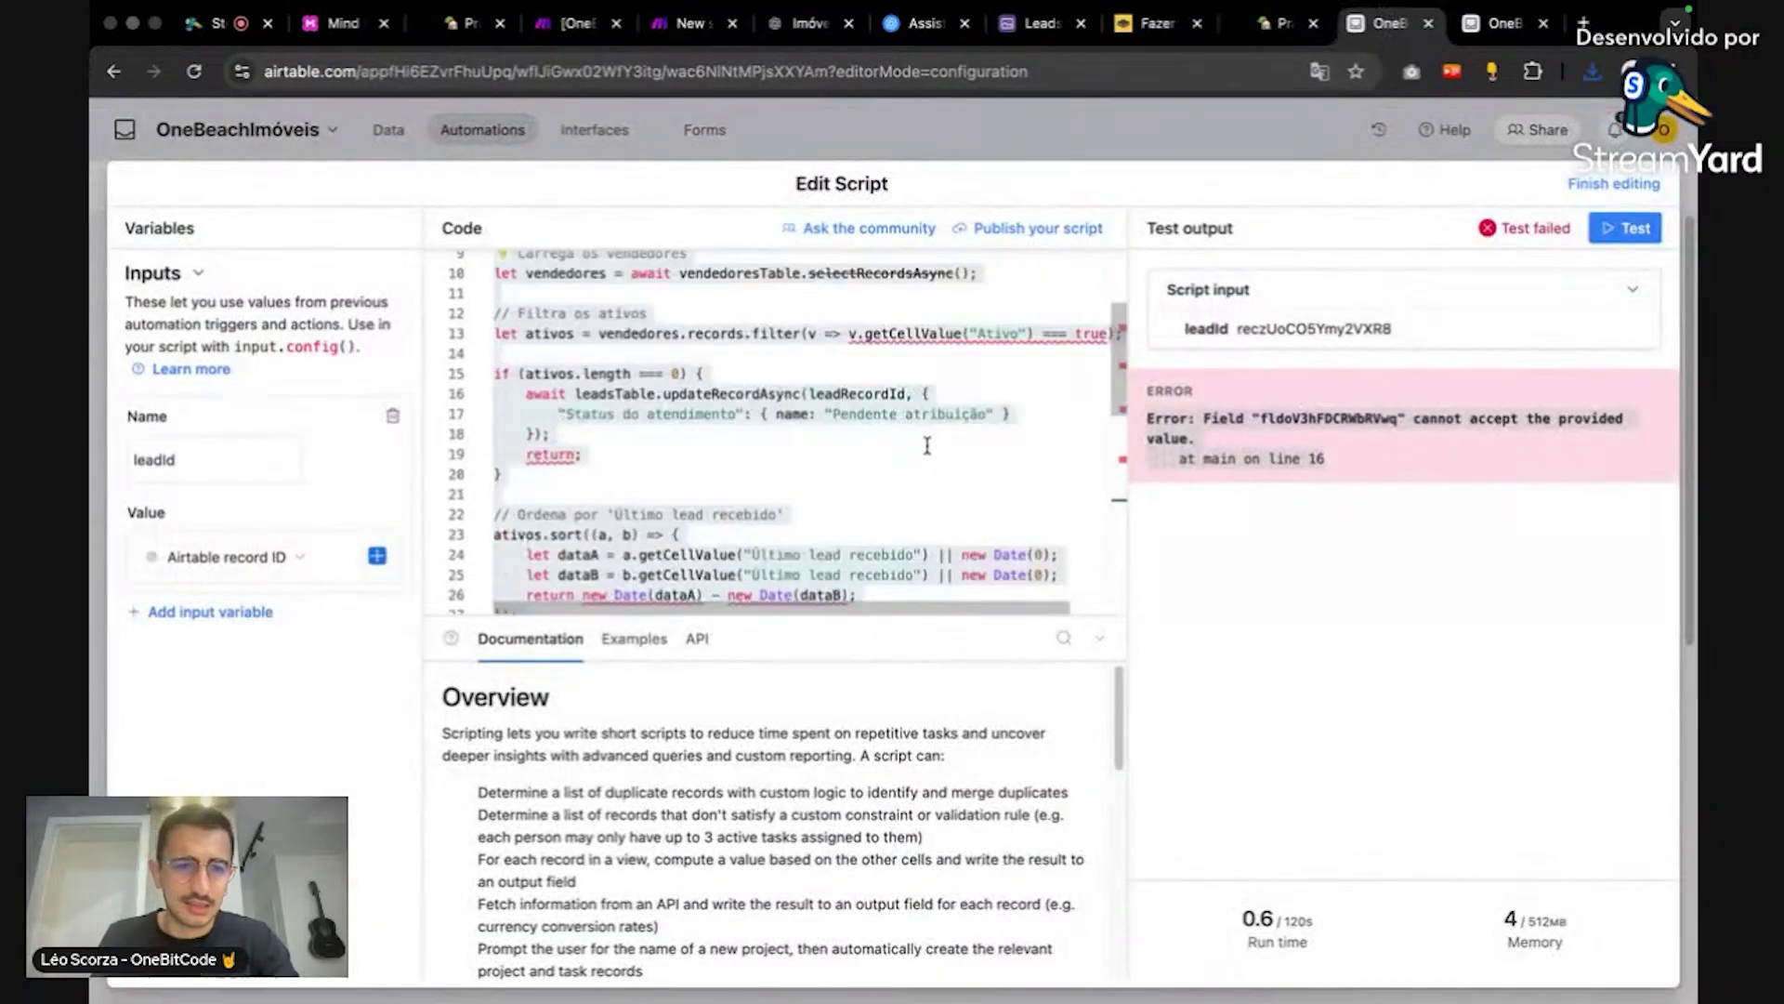
{"action": "left_click", "coordinate": [634, 402]}
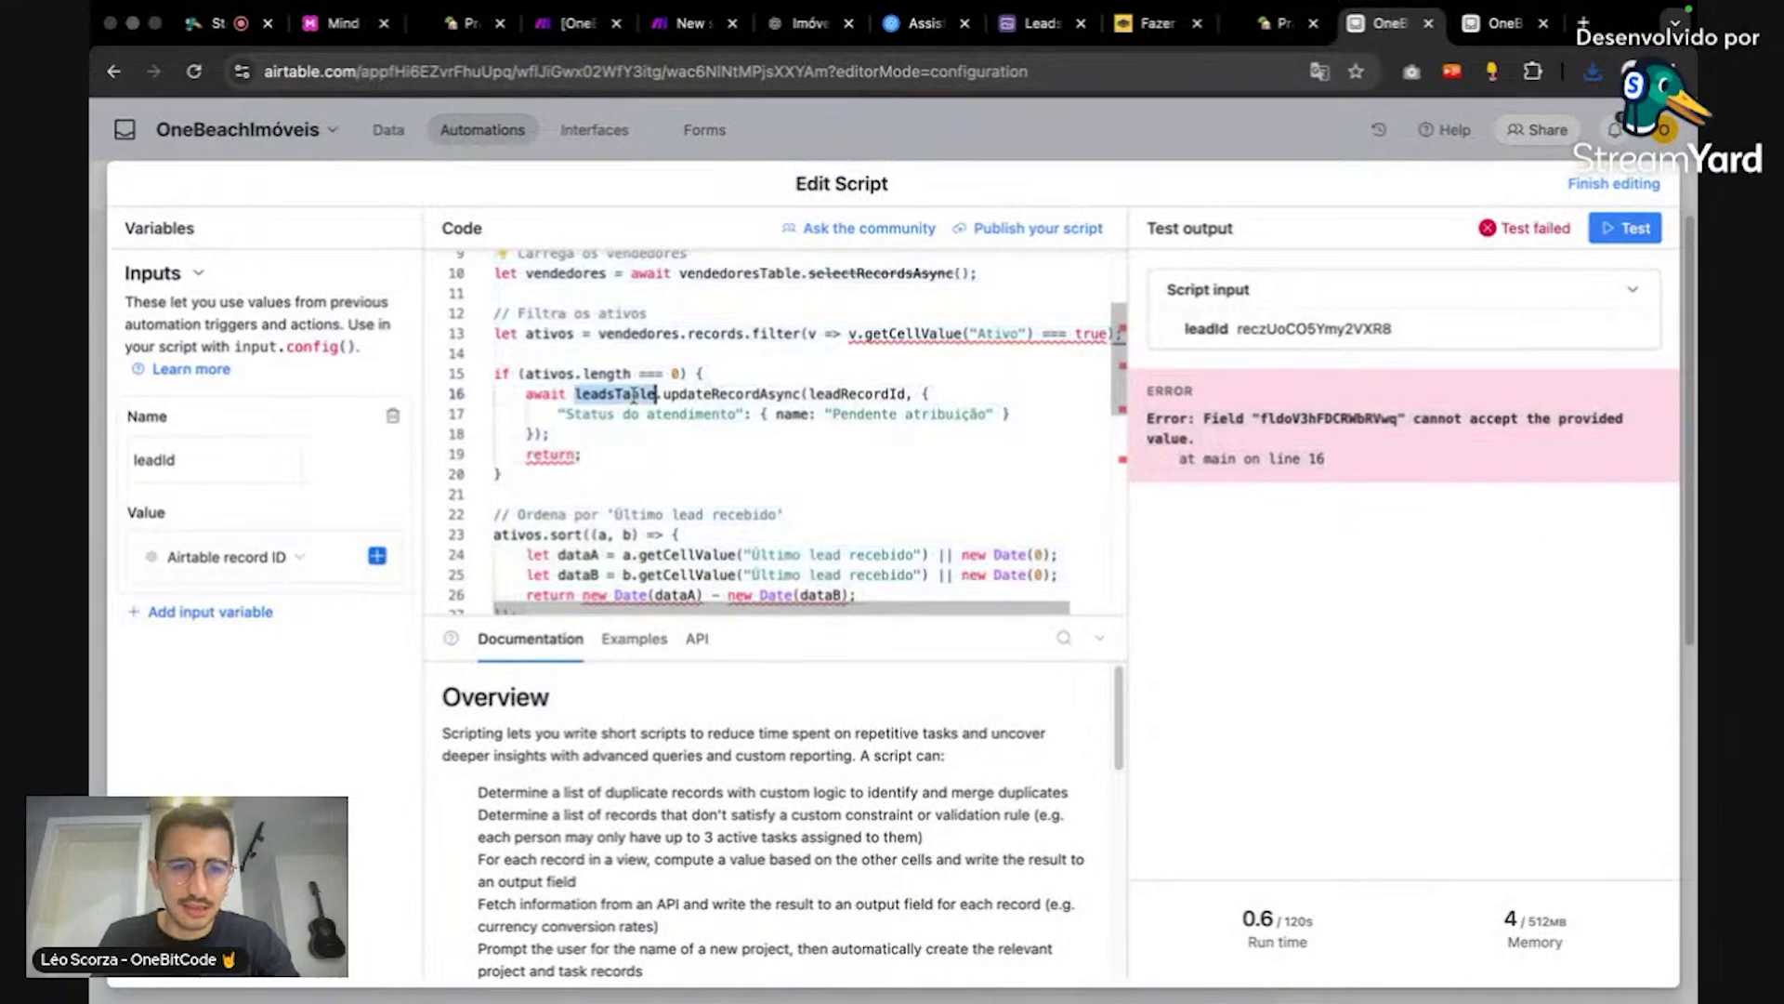
{"action": "left_click", "coordinate": [708, 460]}
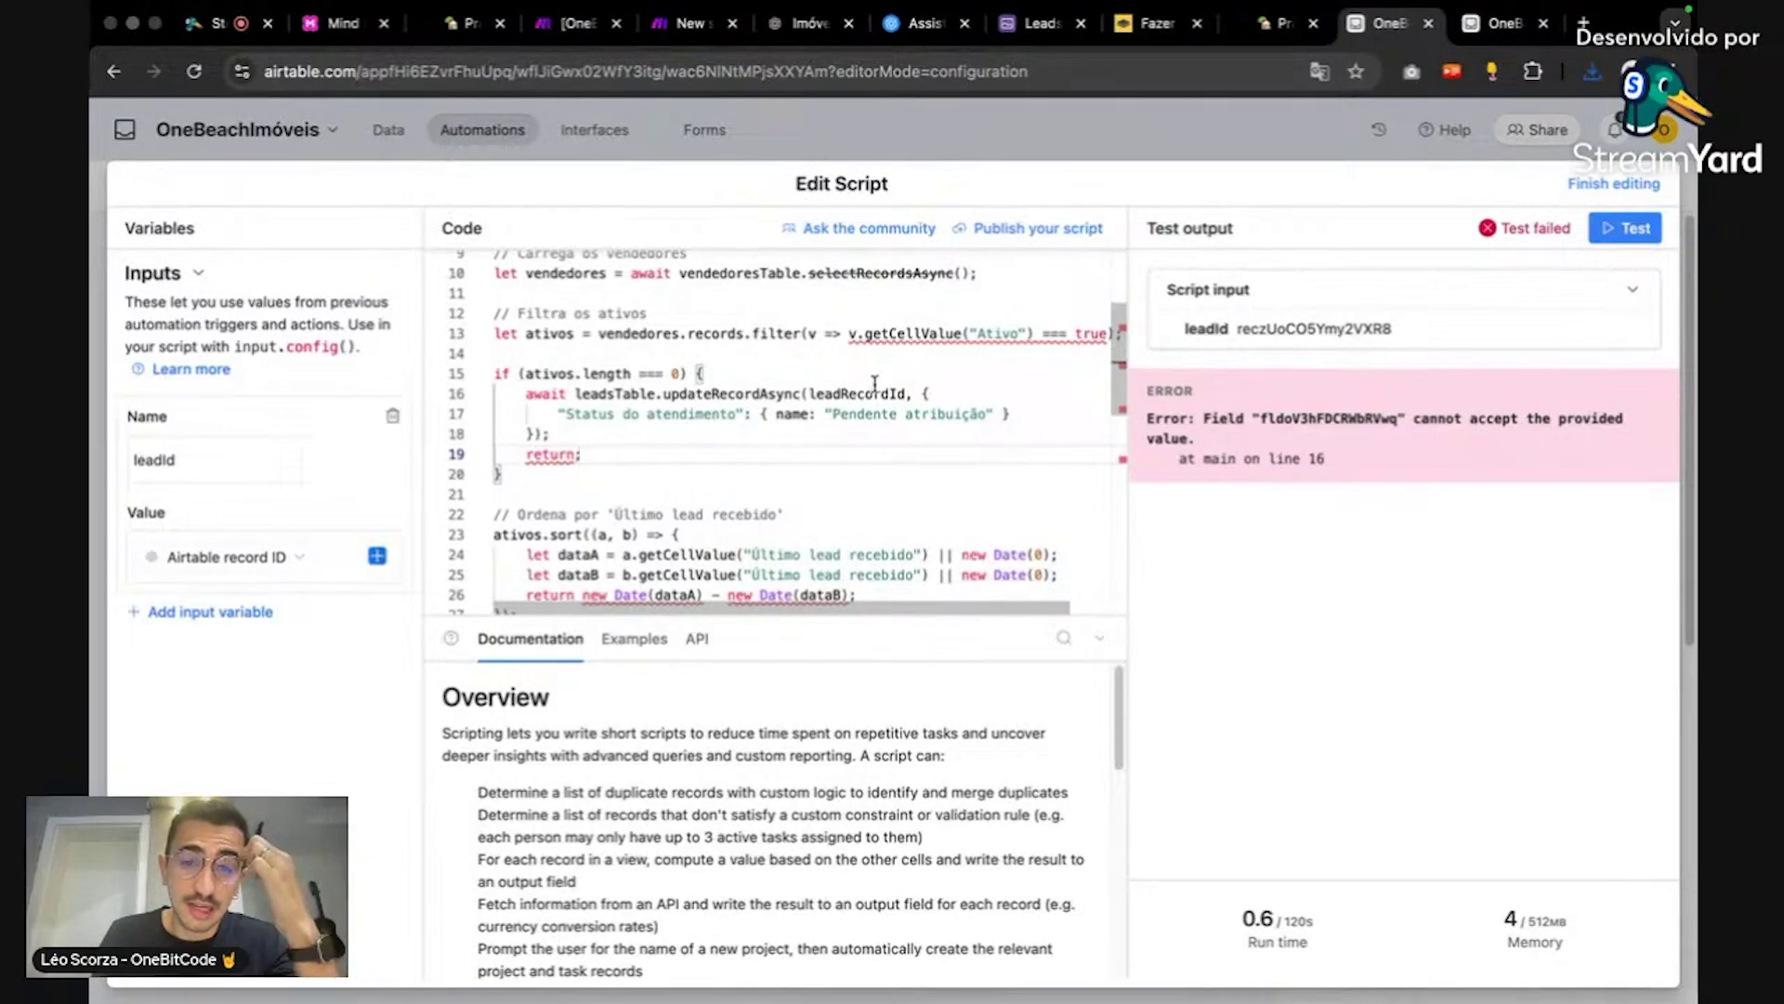
{"action": "mouse_move", "coordinate": [872, 388]}
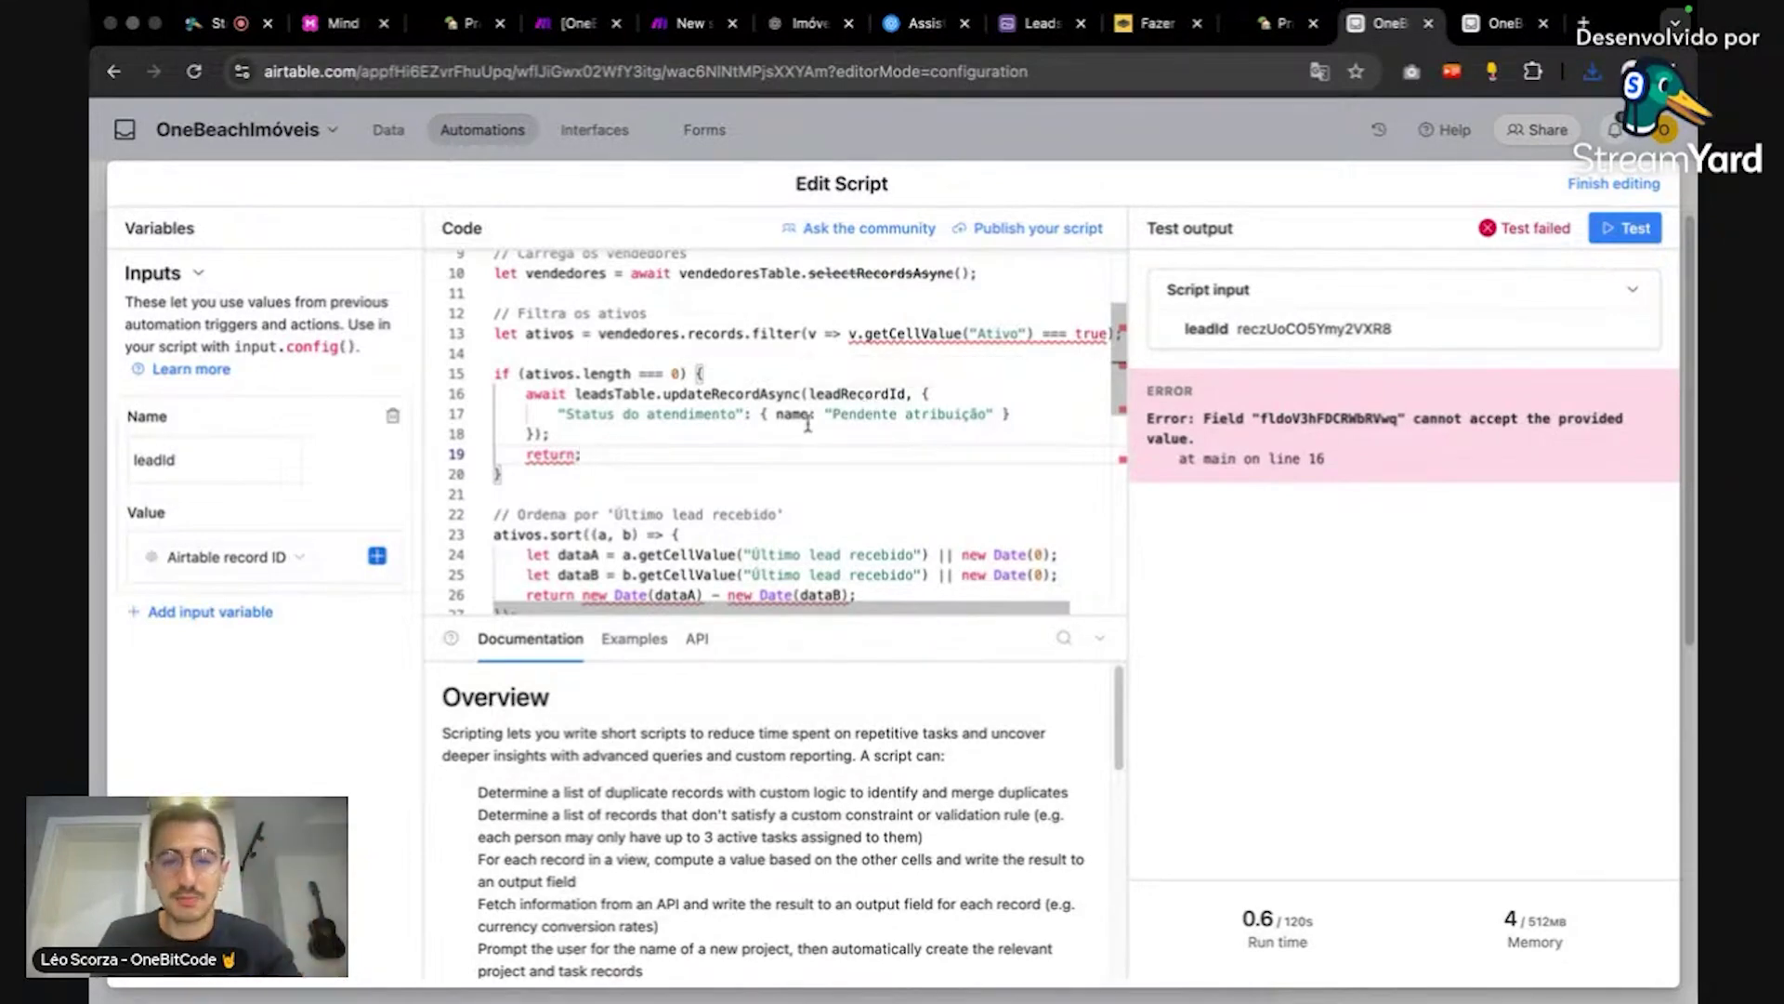
{"action": "left_click", "coordinate": [853, 413]}
{"action": "left_click_drag", "start_coordinate": [854, 412], "coordinate": [963, 412]}
{"action": "left_click", "coordinate": [981, 435]}
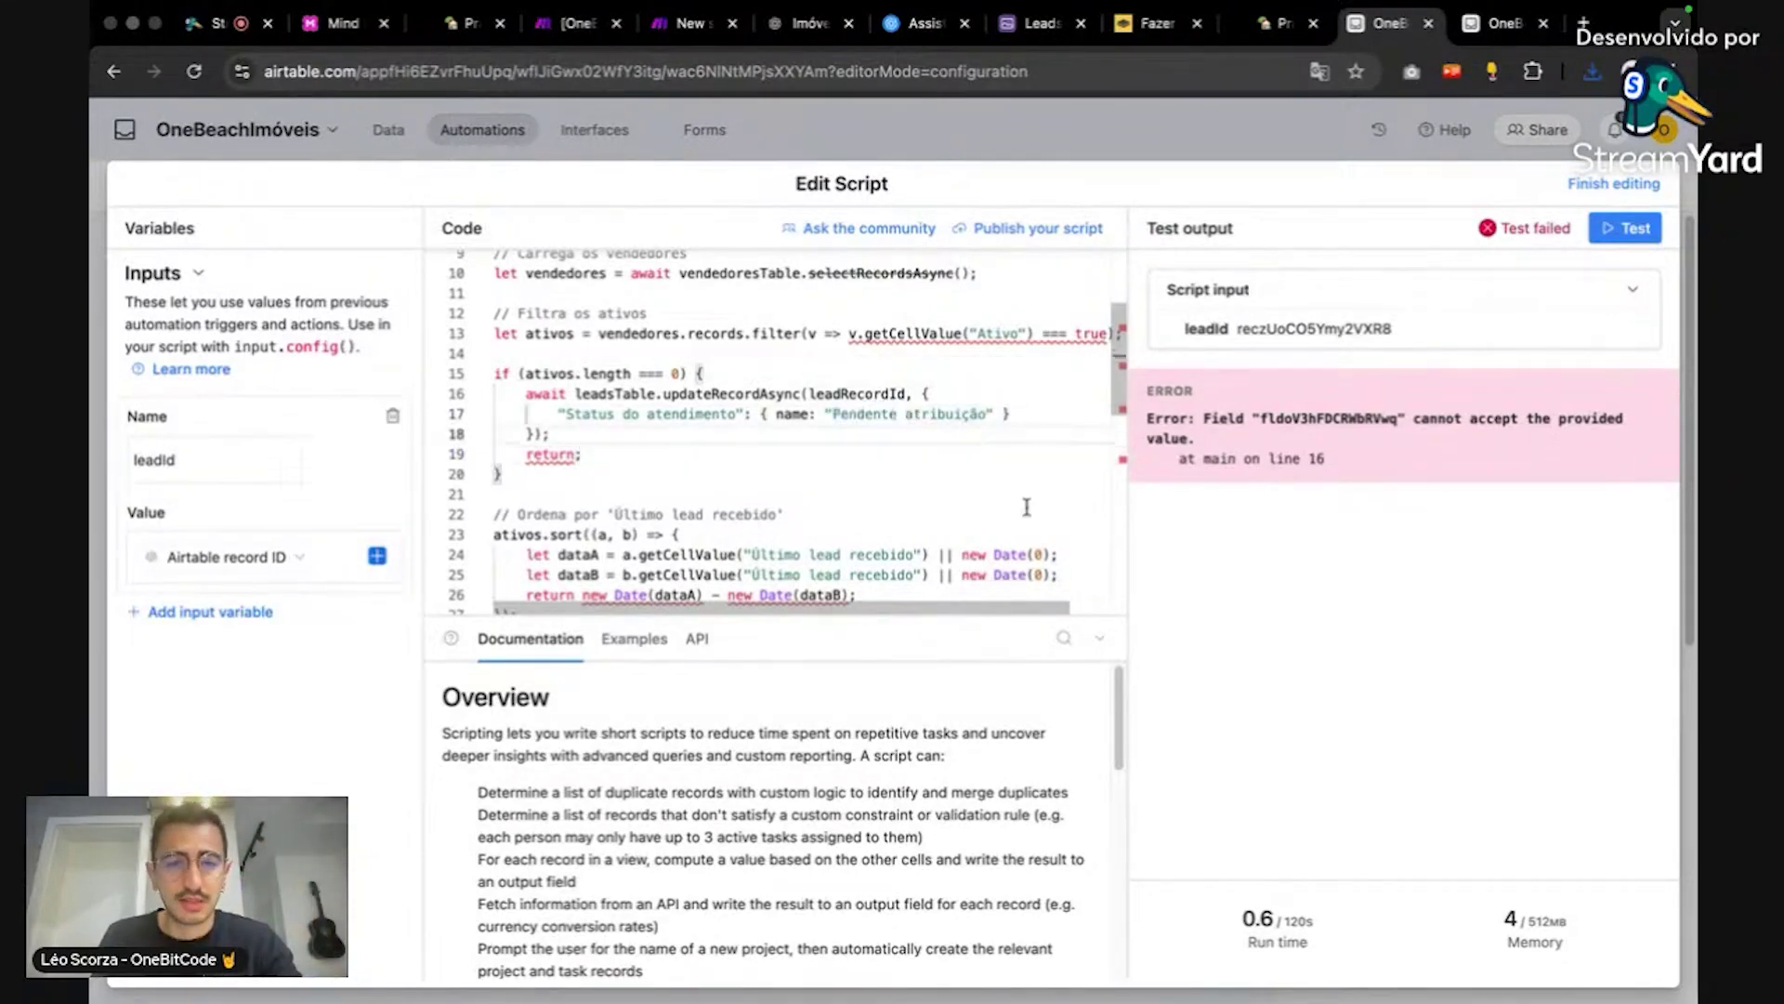
{"action": "left_click", "coordinate": [1501, 24]}
Step: Add 'Pendente atribuição' as a seventh Status do atendimento option and save the field
{"action": "left_click", "coordinate": [1285, 268]}
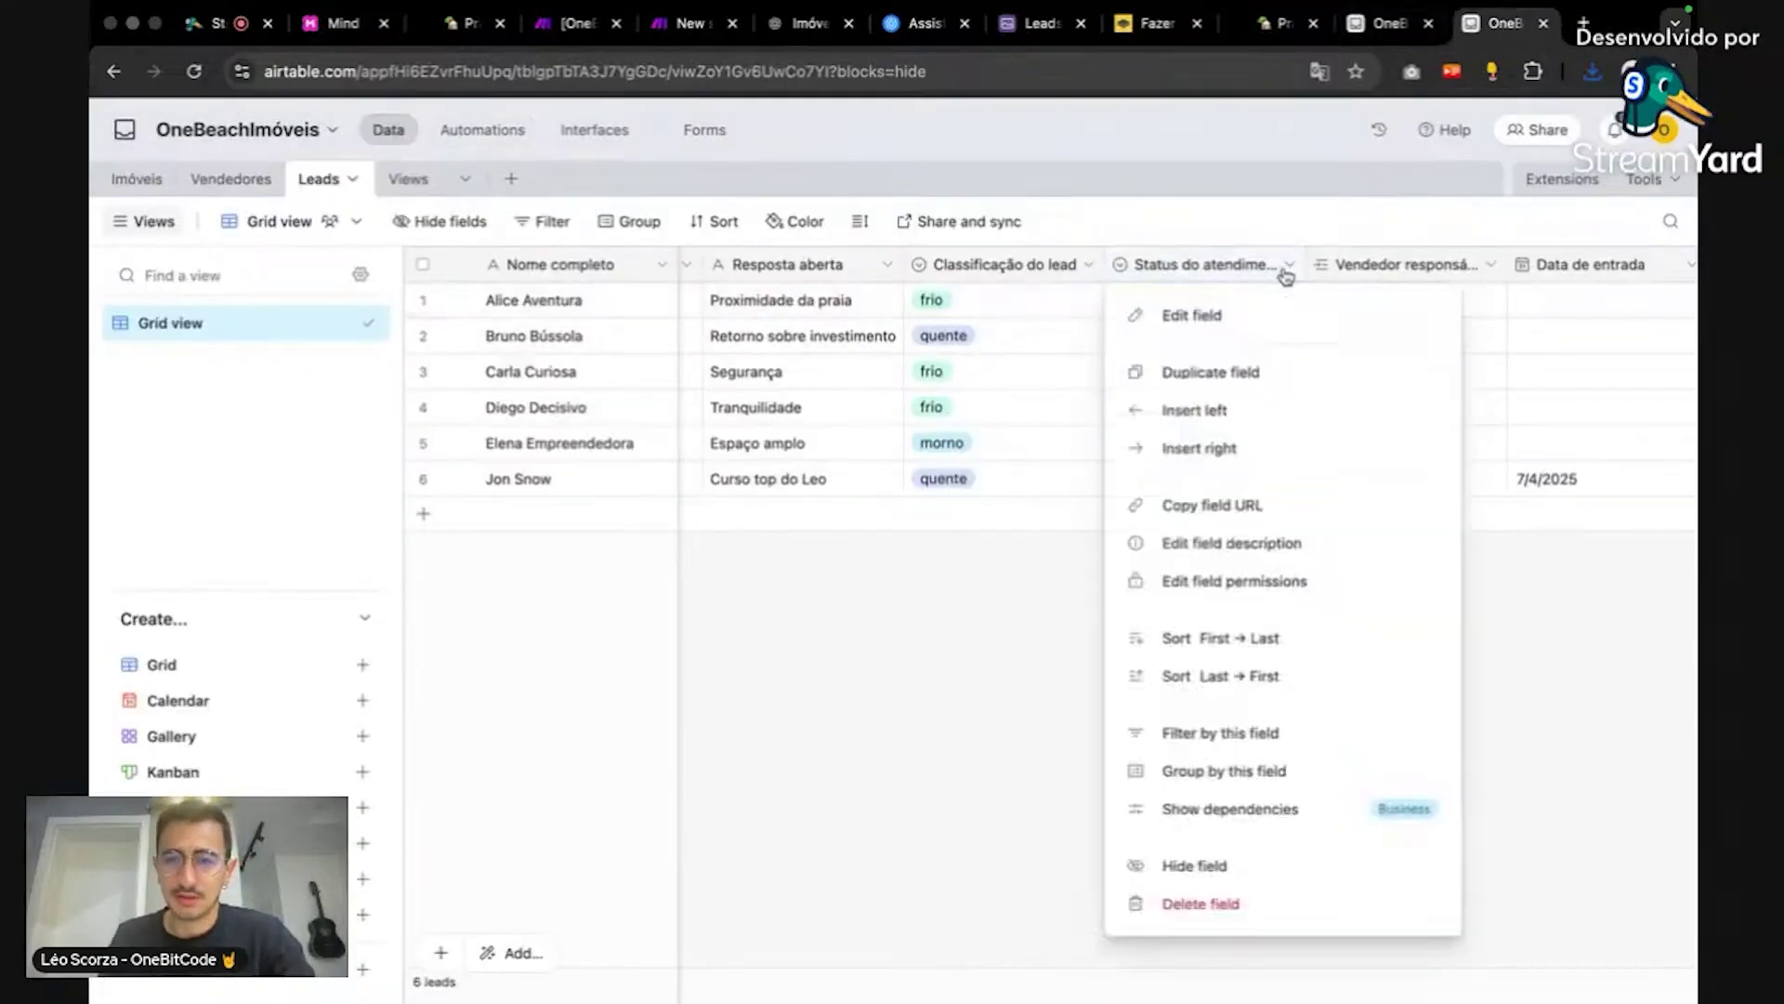
{"action": "left_click", "coordinate": [1275, 302]}
{"action": "scroll", "coordinate": [1027, 625], "scroll_direction": "down", "scroll_amount": 5}
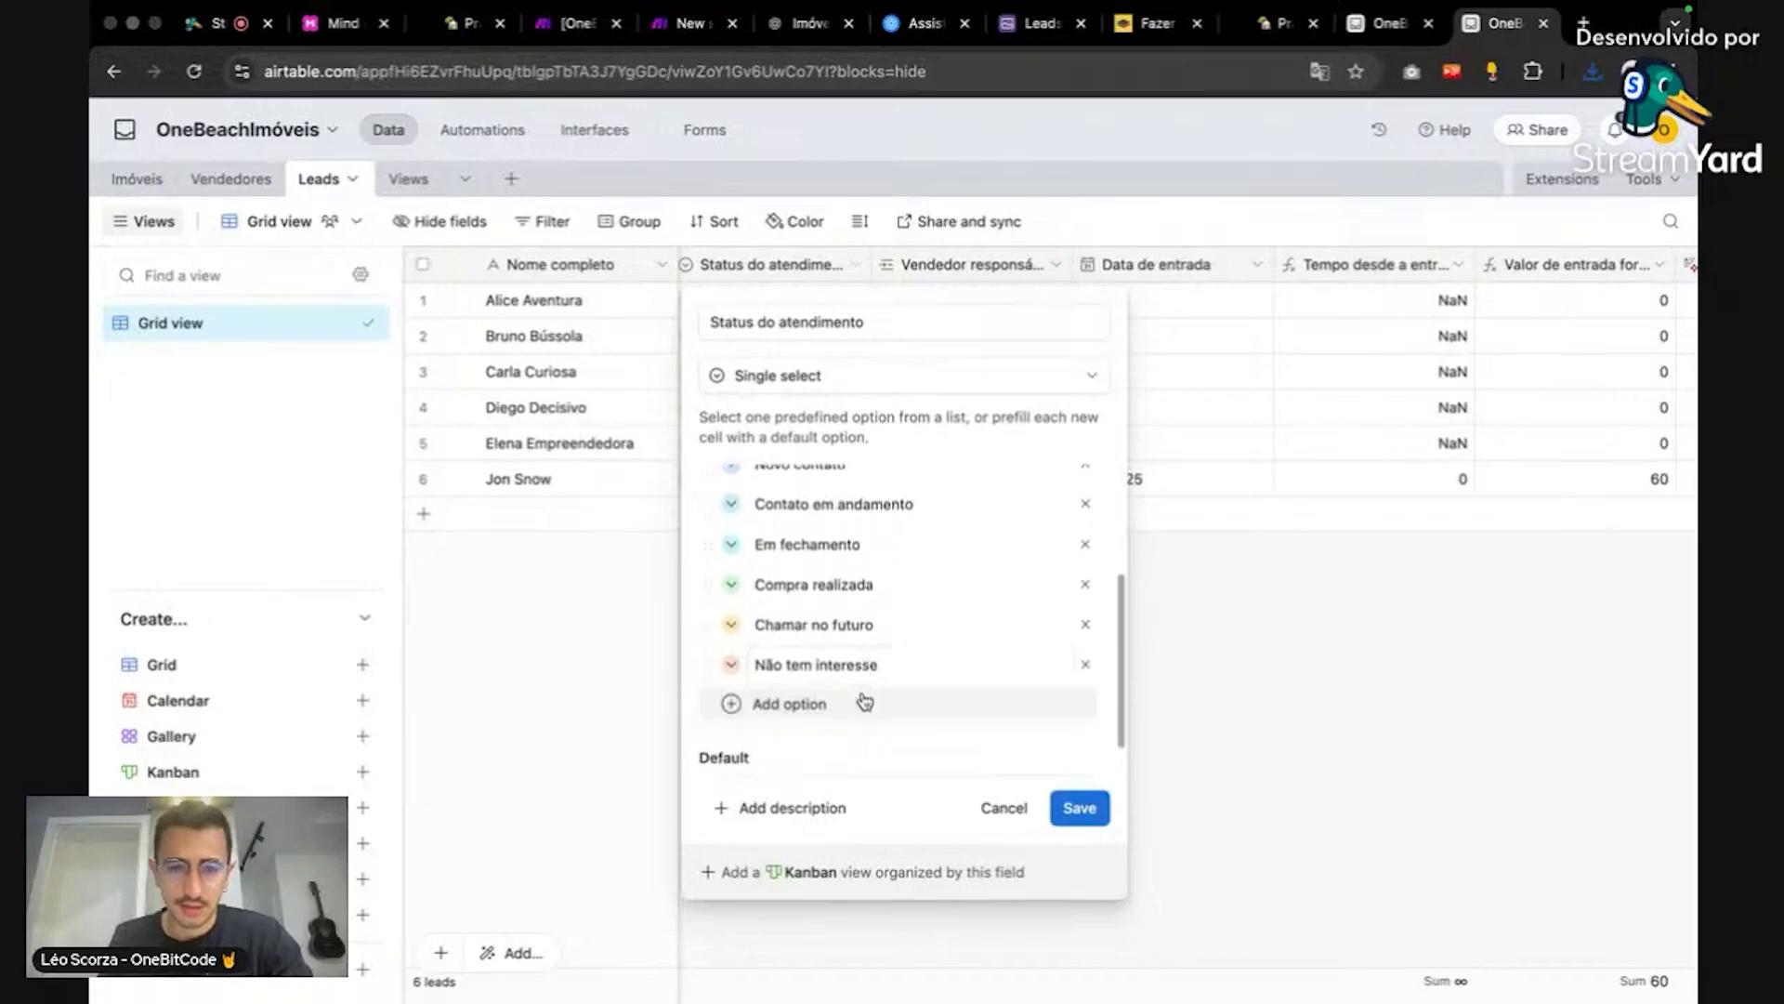
{"action": "left_click", "coordinate": [860, 703]}
{"action": "type", "text": "Pendente atribuição"}
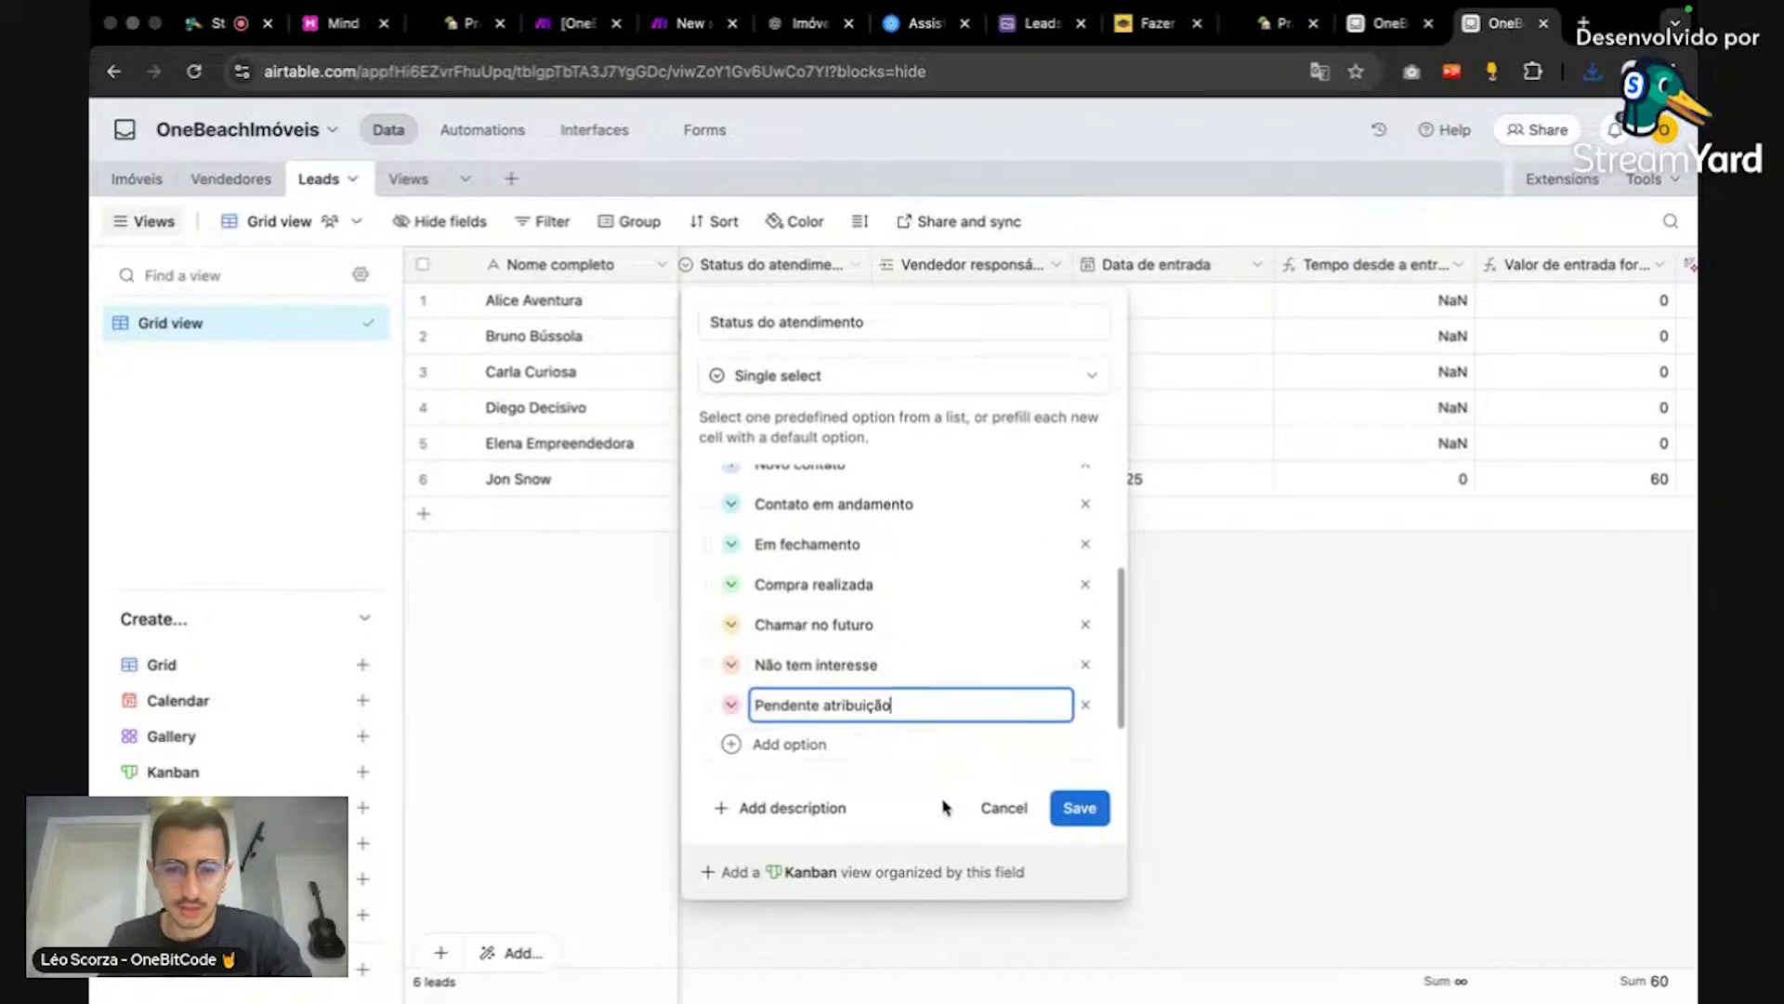
{"action": "left_click", "coordinate": [946, 807]}
{"action": "scroll", "coordinate": [981, 669], "scroll_direction": "up", "scroll_amount": 1}
{"action": "scroll", "coordinate": [980, 669], "scroll_direction": "up", "scroll_amount": 1}
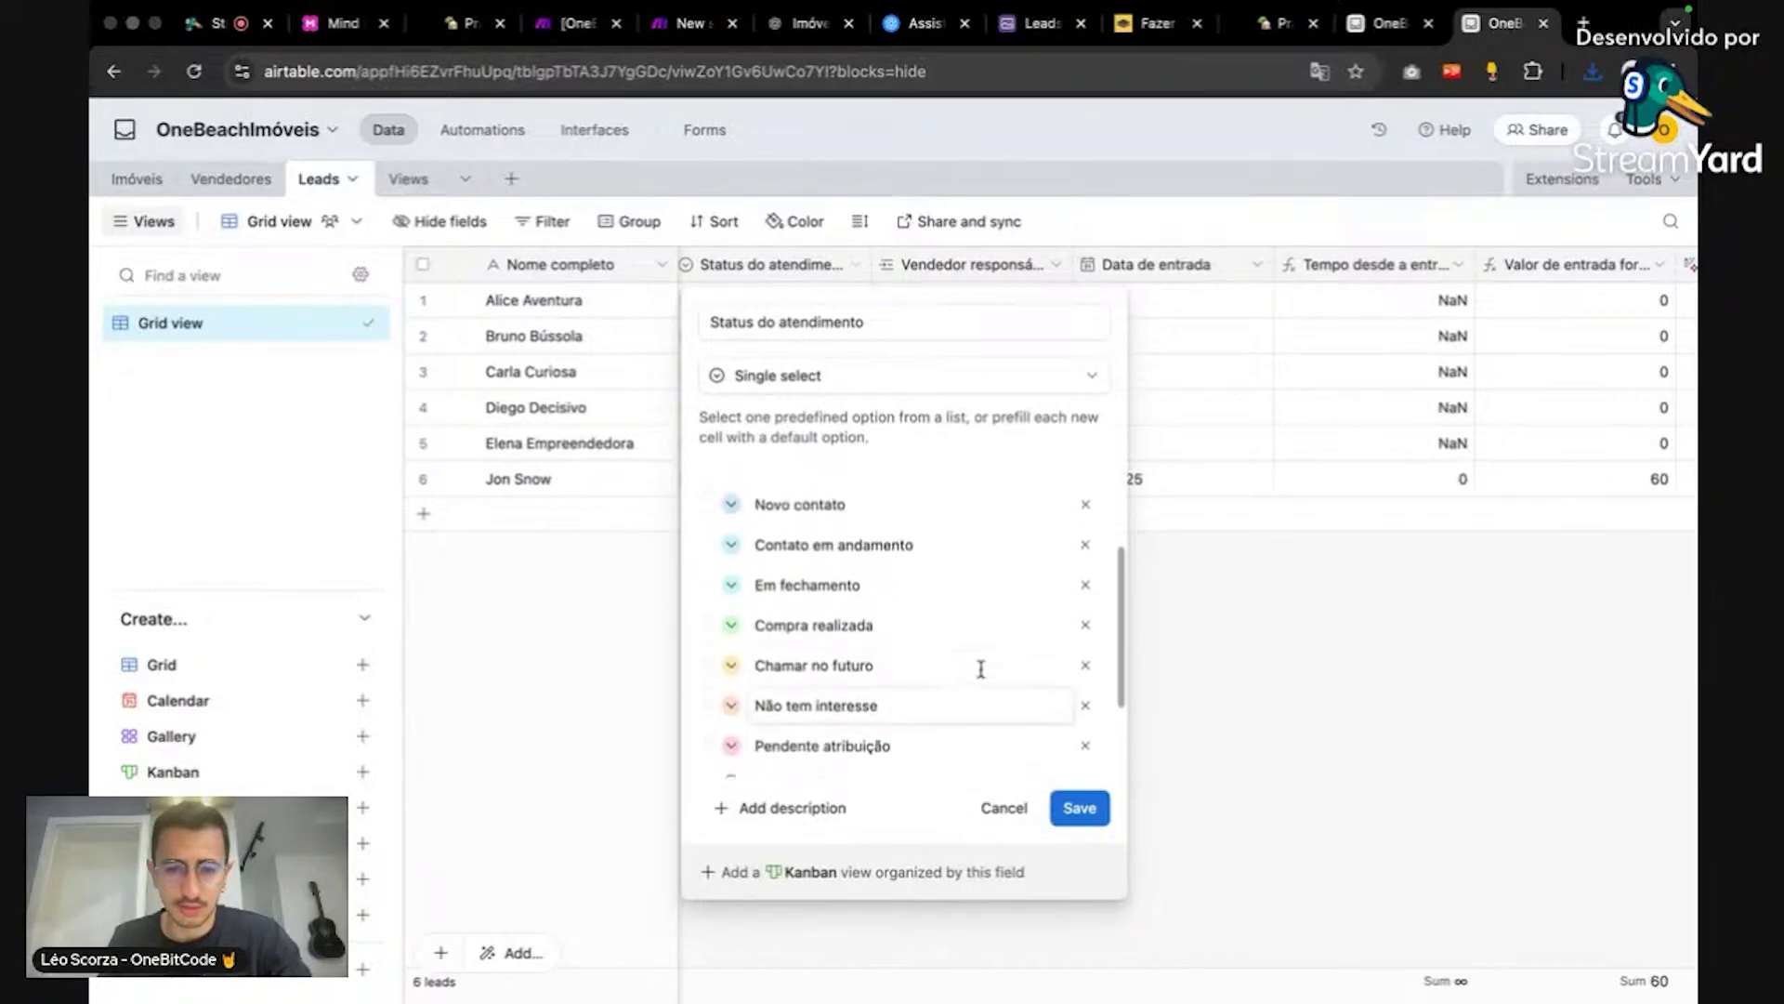
{"action": "left_click", "coordinate": [1066, 814]}
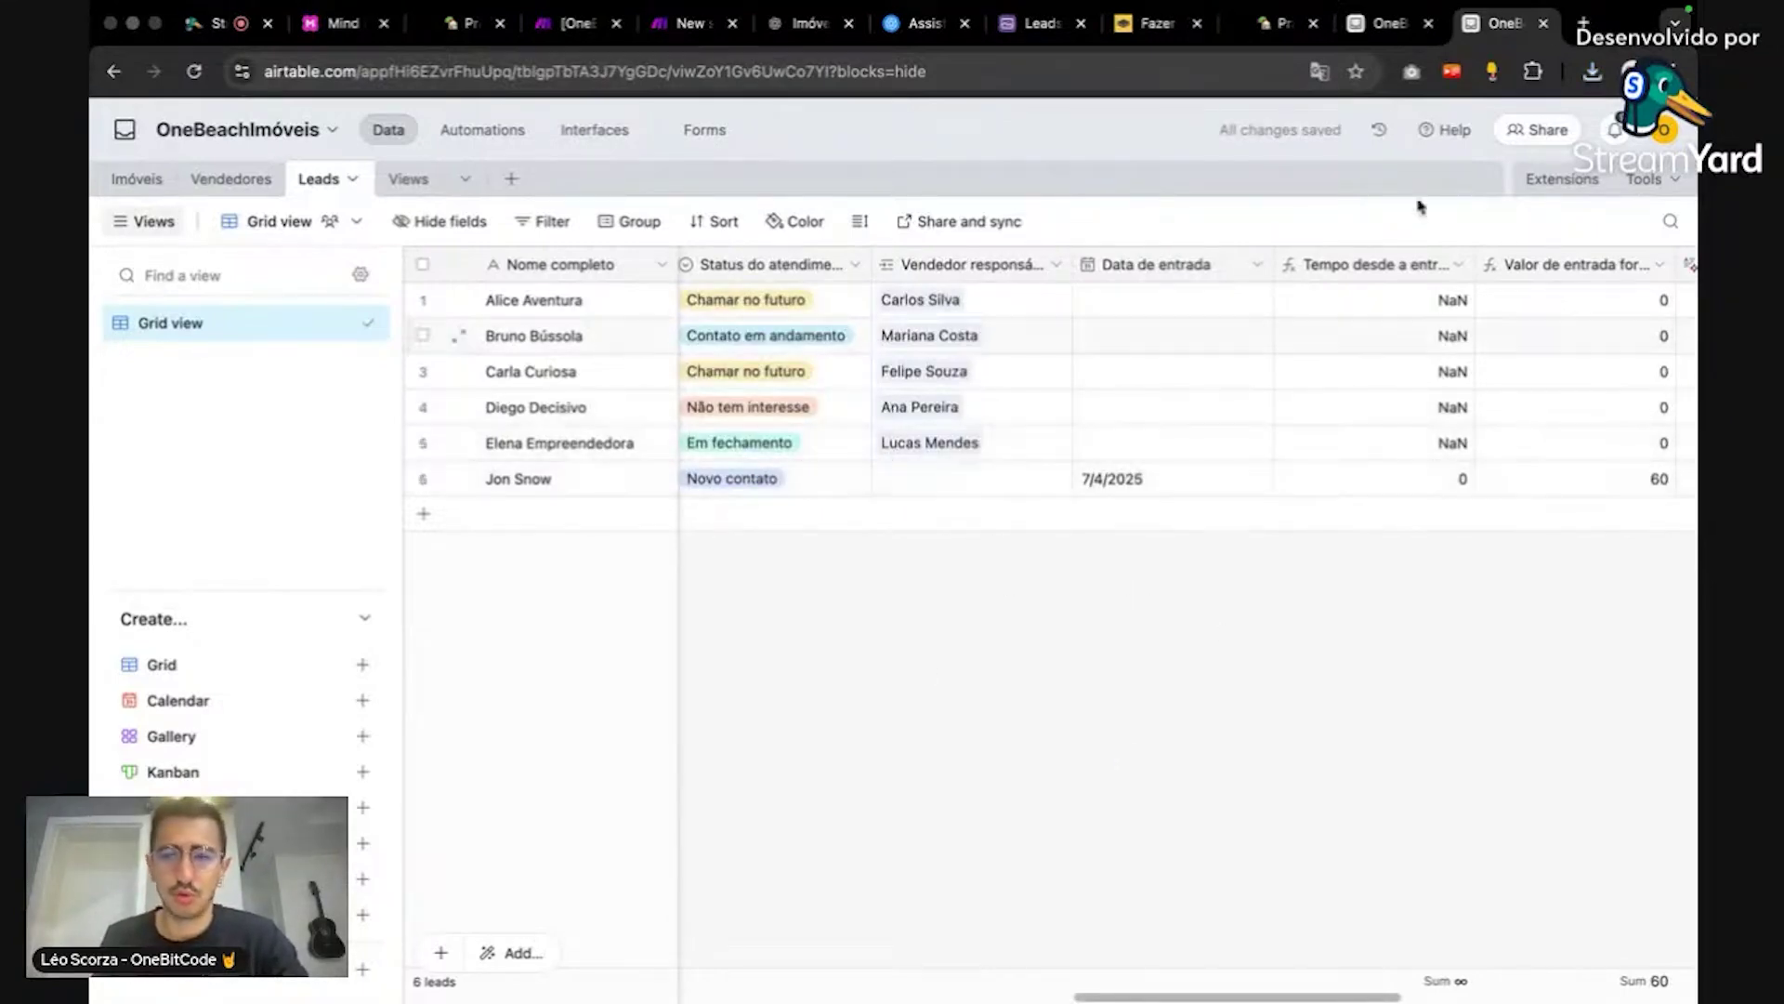
Step: Read the top of ChatGPT's revised script, including its field-listing console.log line
{"action": "left_click", "coordinate": [1382, 28]}
{"action": "left_click", "coordinate": [809, 23]}
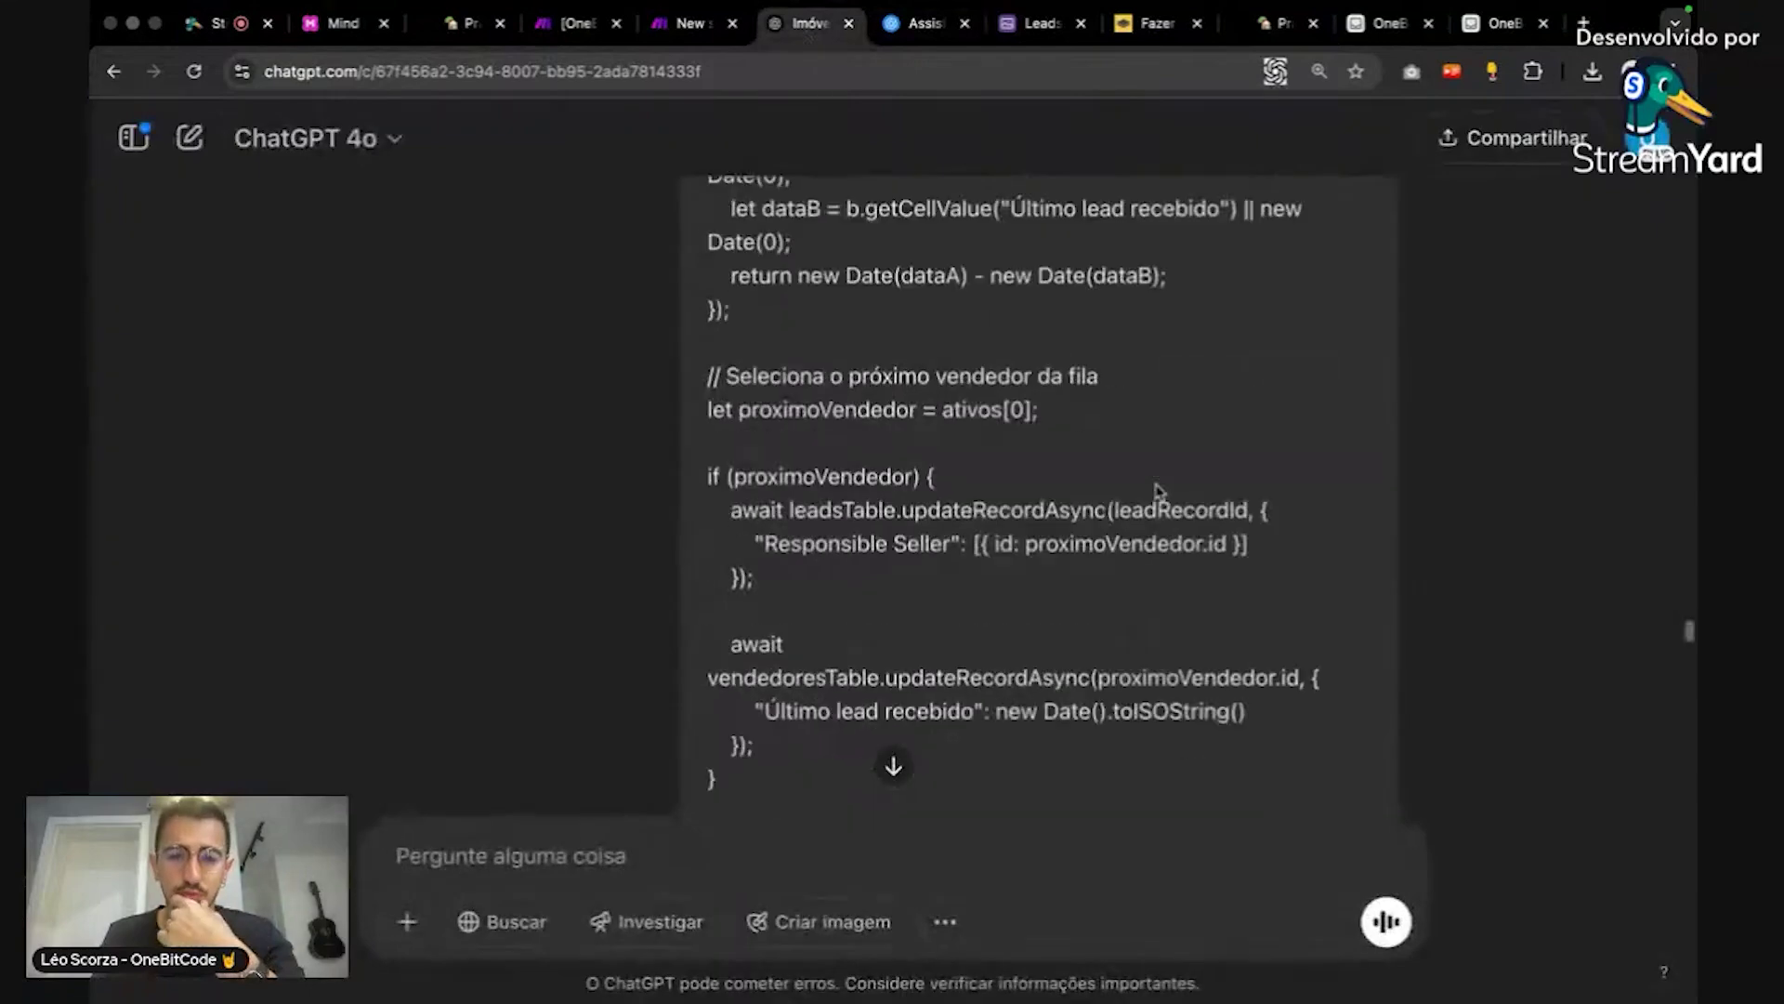
{"action": "scroll", "coordinate": [1221, 455], "scroll_direction": "up", "scroll_amount": 10}
{"action": "scroll", "coordinate": [1232, 443], "scroll_direction": "up", "scroll_amount": 1}
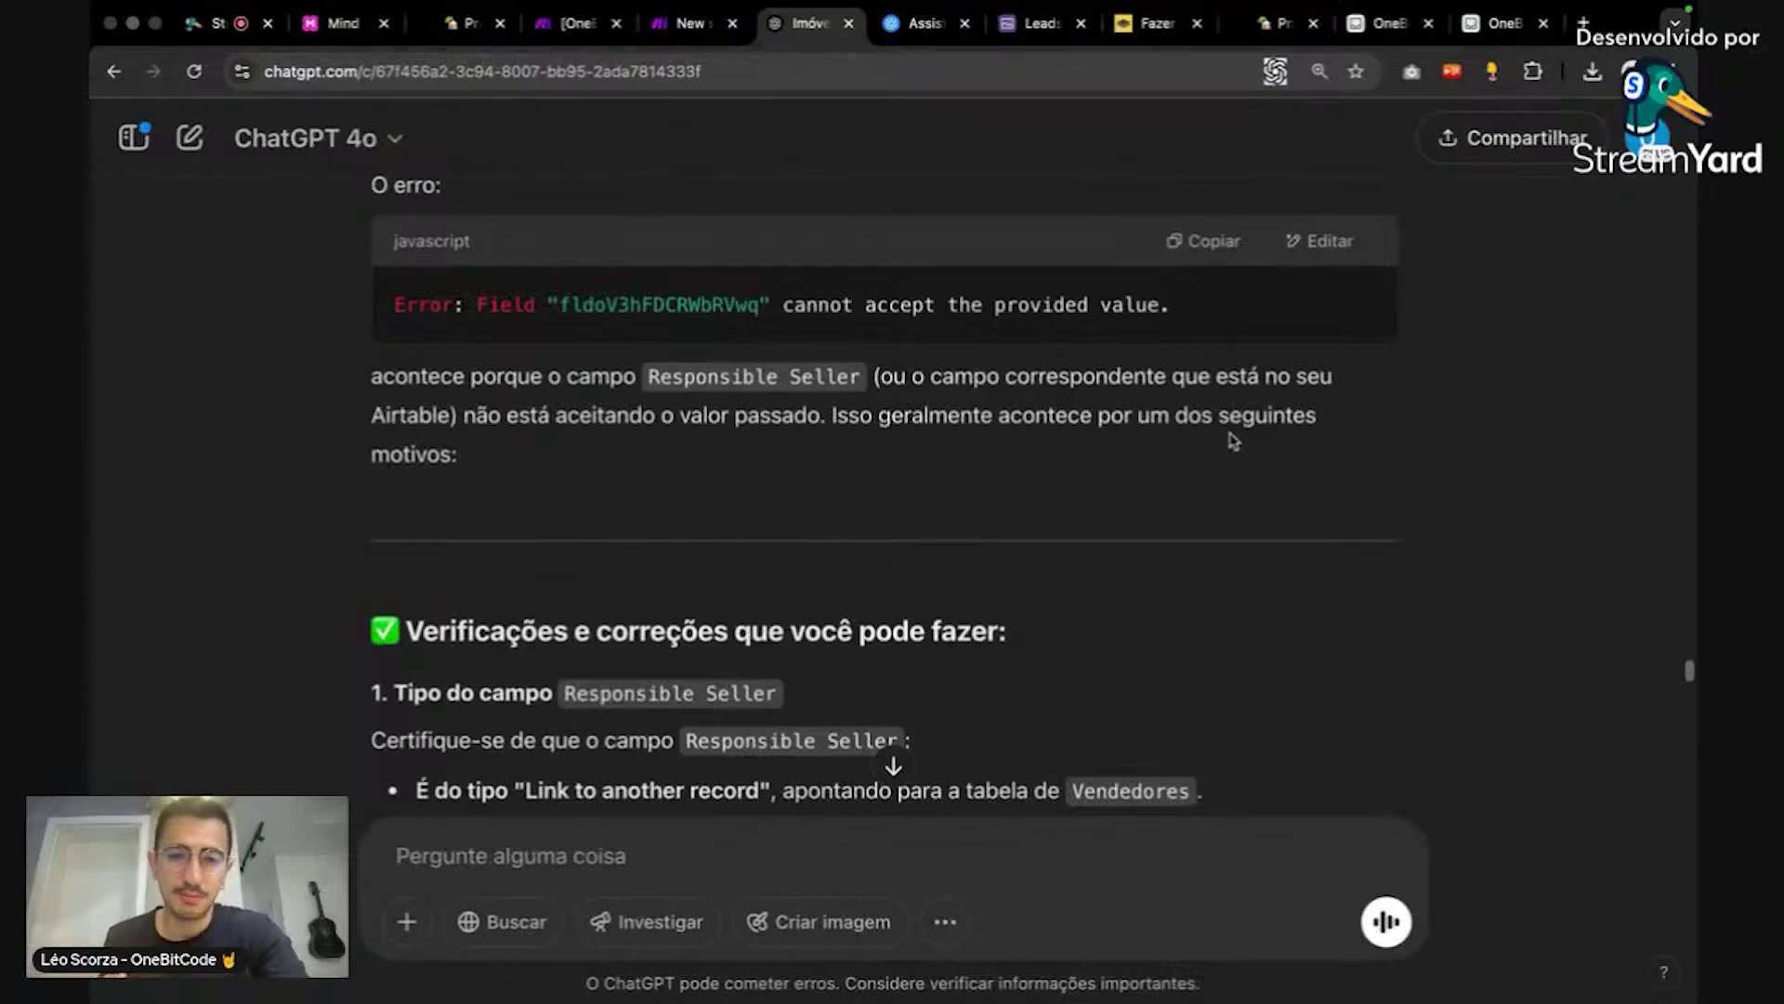
{"action": "scroll", "coordinate": [1234, 442], "scroll_direction": "down", "scroll_amount": 5}
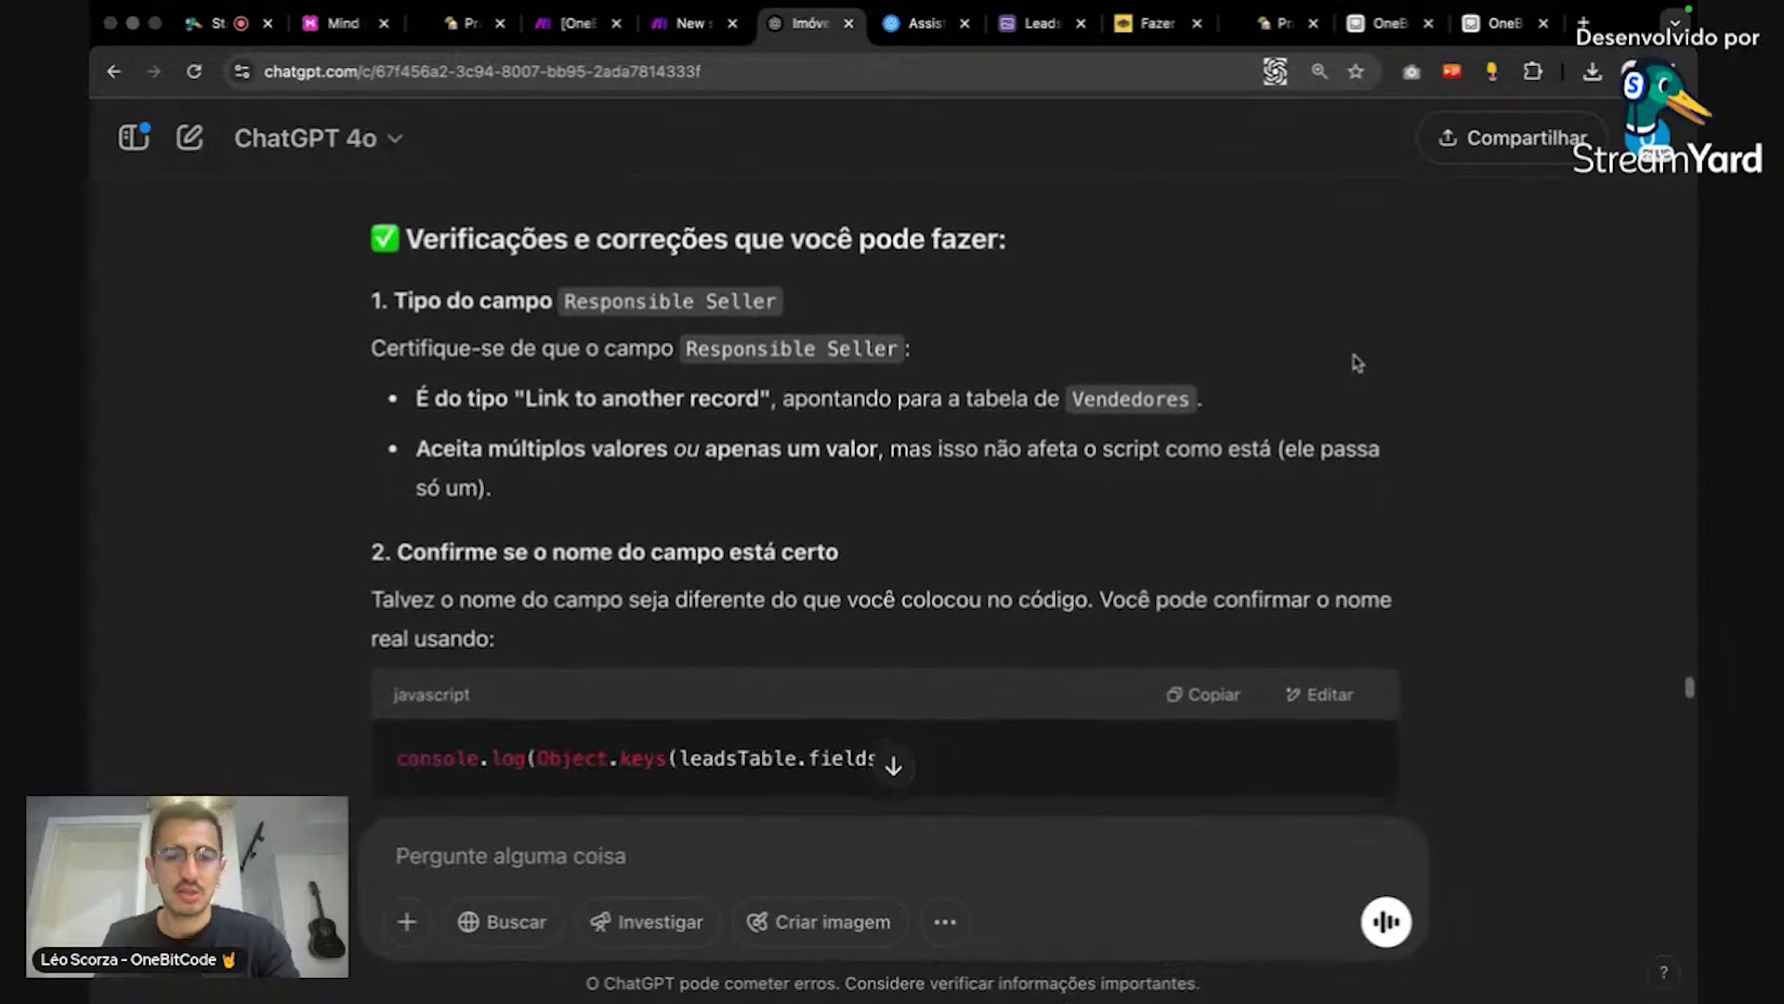
{"action": "scroll", "coordinate": [1358, 363], "scroll_direction": "down", "scroll_amount": 1}
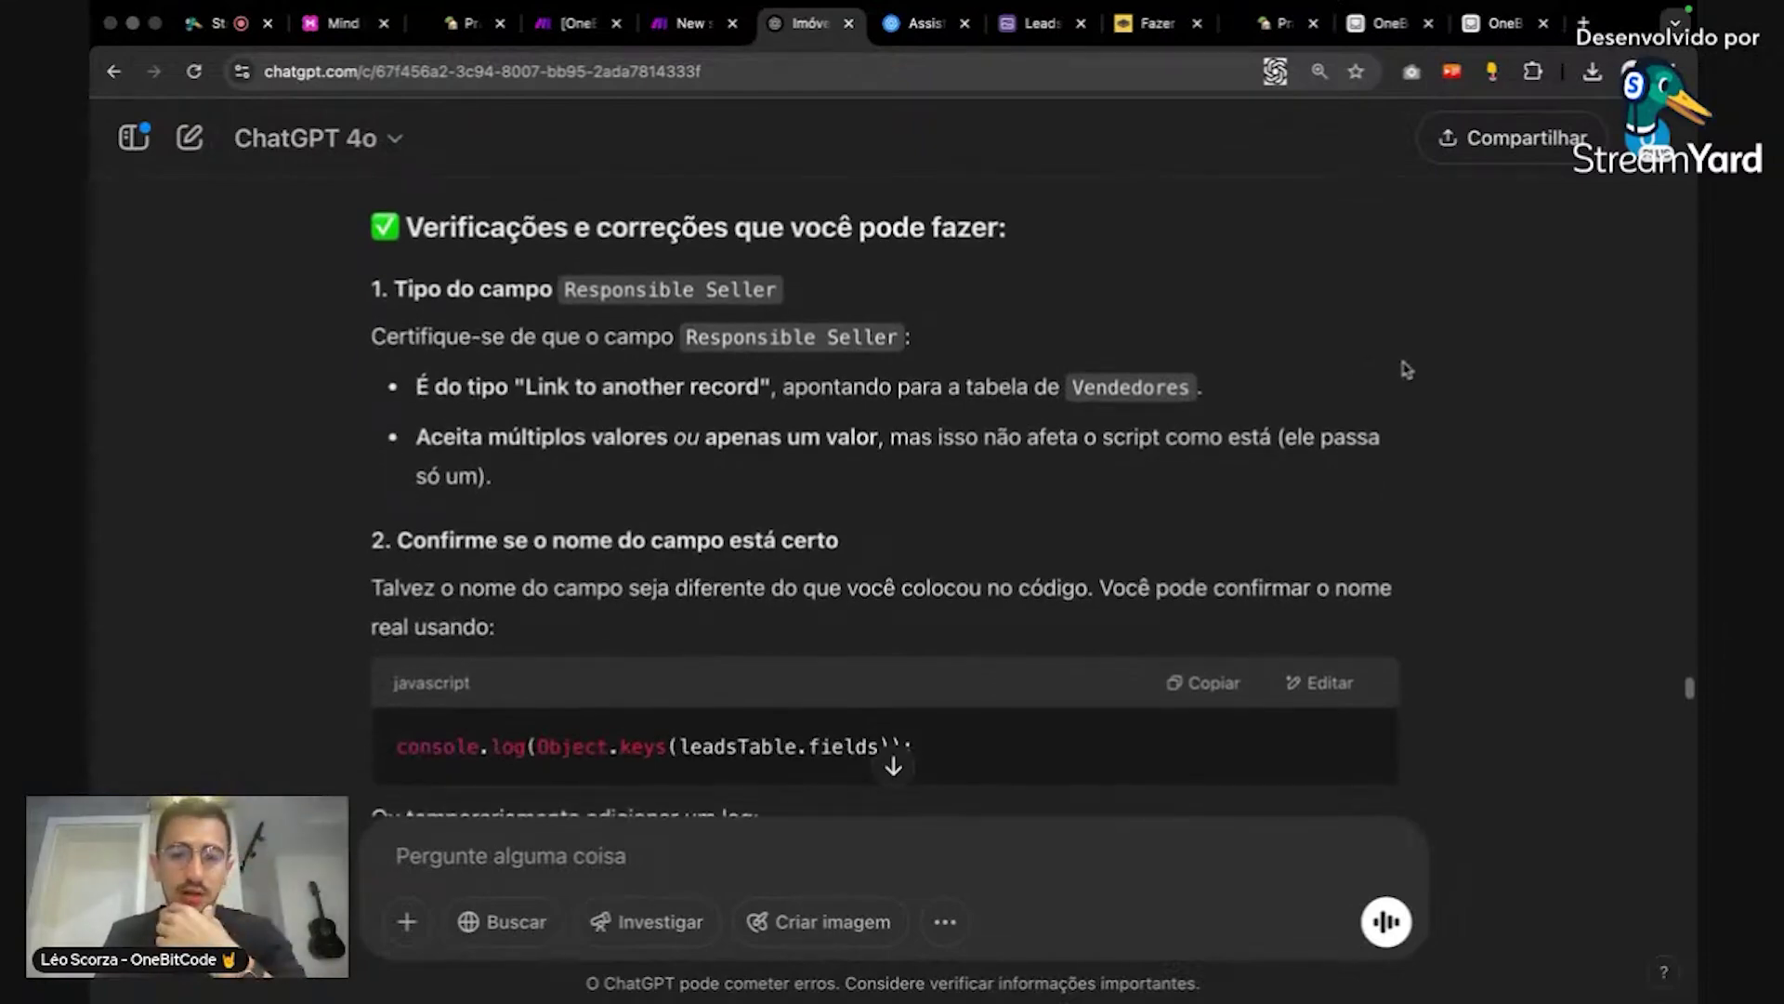
{"action": "scroll", "coordinate": [1406, 370], "scroll_direction": "down", "scroll_amount": 1}
{"action": "scroll", "coordinate": [1406, 370], "scroll_direction": "down", "scroll_amount": 3}
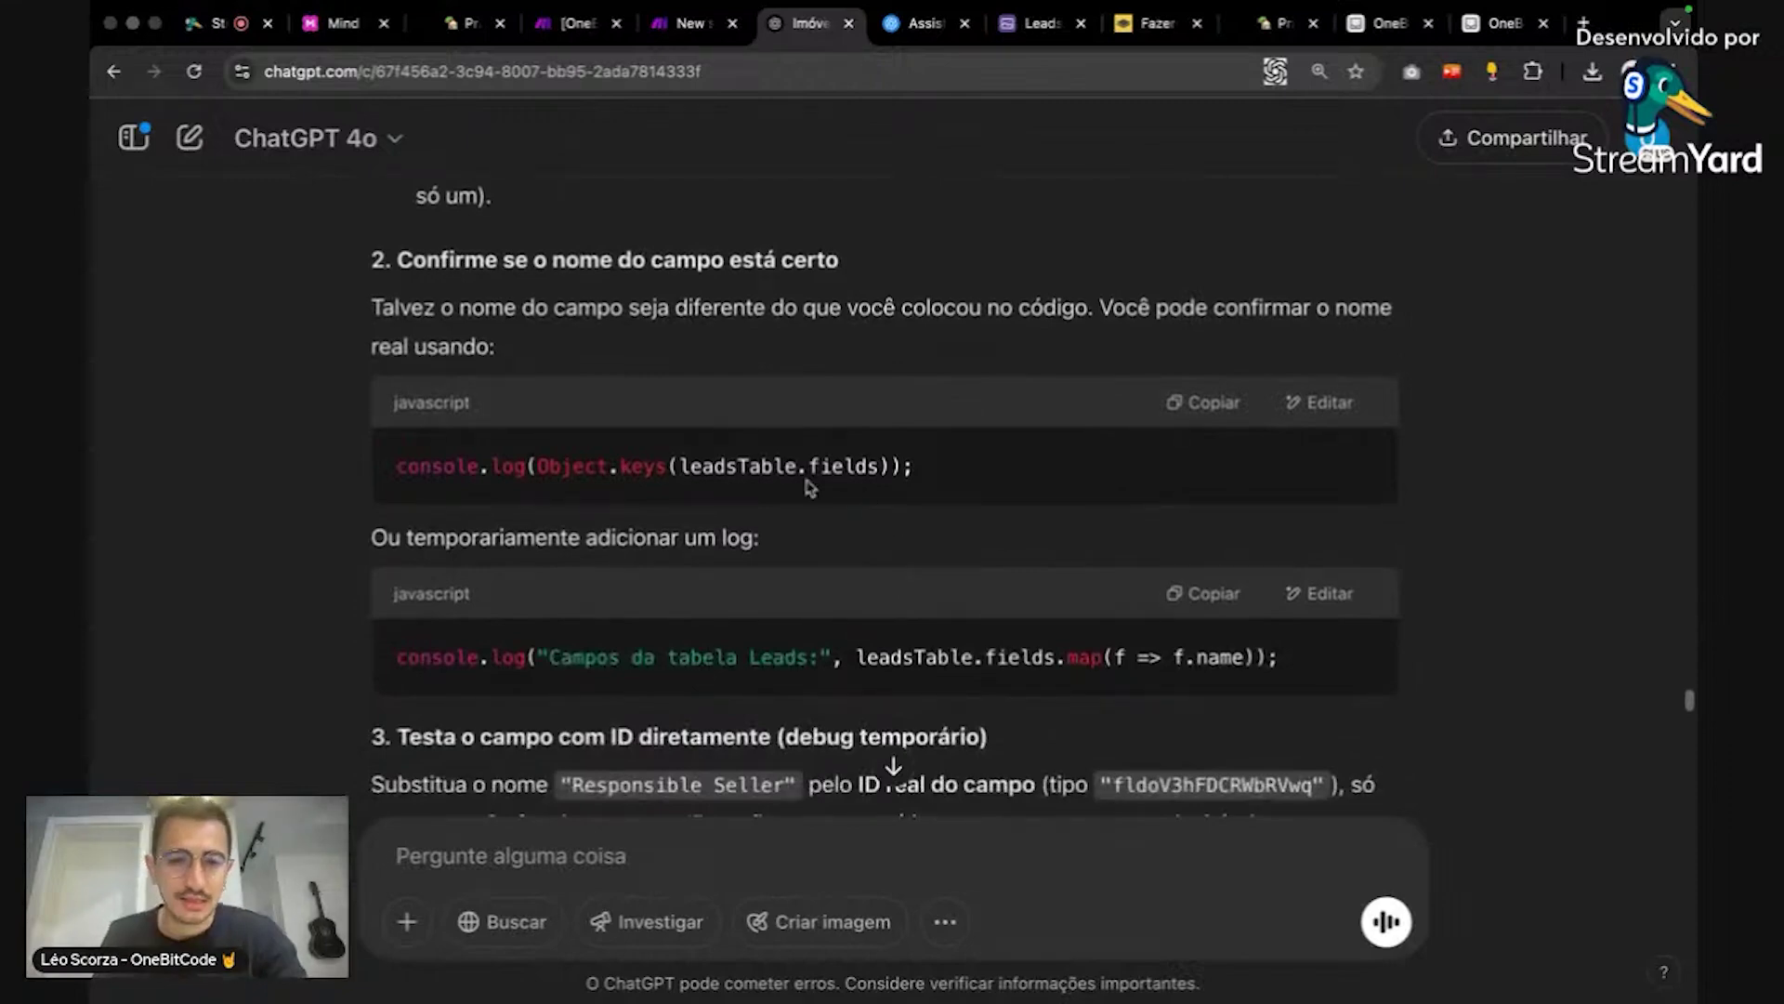
{"action": "triple_click", "coordinate": [765, 475]}
{"action": "double_click", "coordinate": [759, 469]}
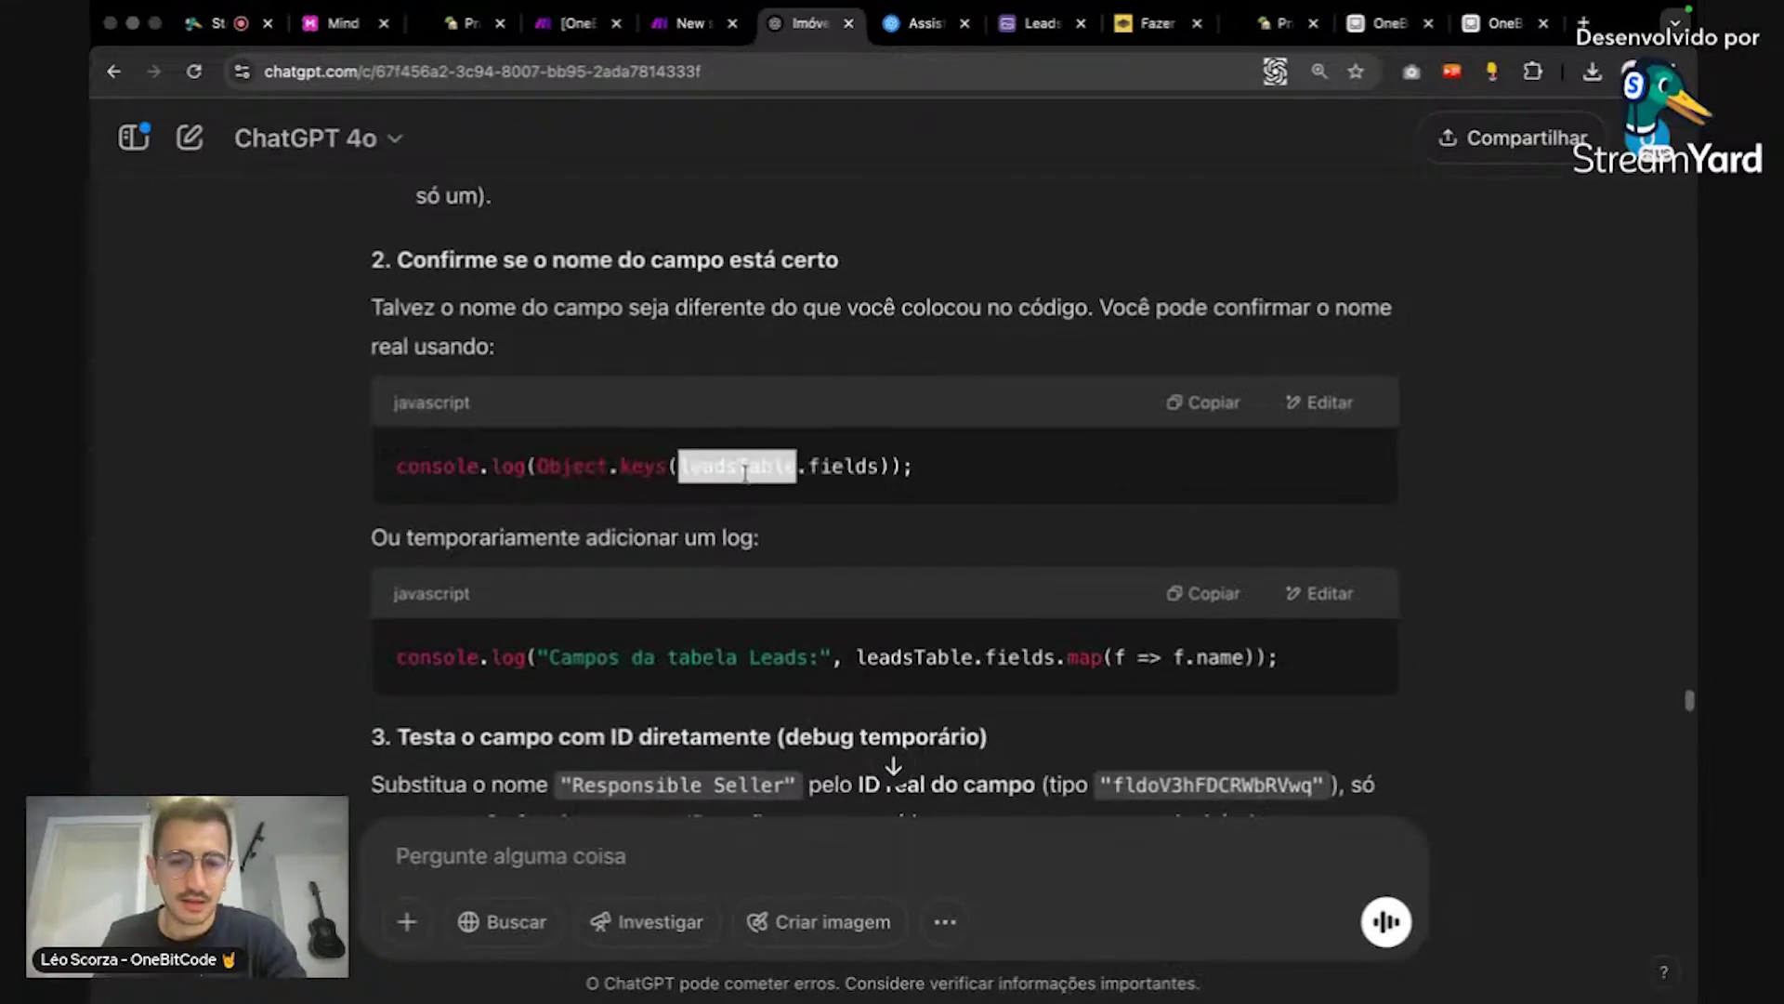
{"action": "left_click", "coordinate": [1035, 479]}
Step: Scroll through the rest of the revised logging script to its end
{"action": "scroll", "coordinate": [1137, 499], "scroll_direction": "down", "scroll_amount": 1}
{"action": "scroll", "coordinate": [1137, 499], "scroll_direction": "down", "scroll_amount": 3}
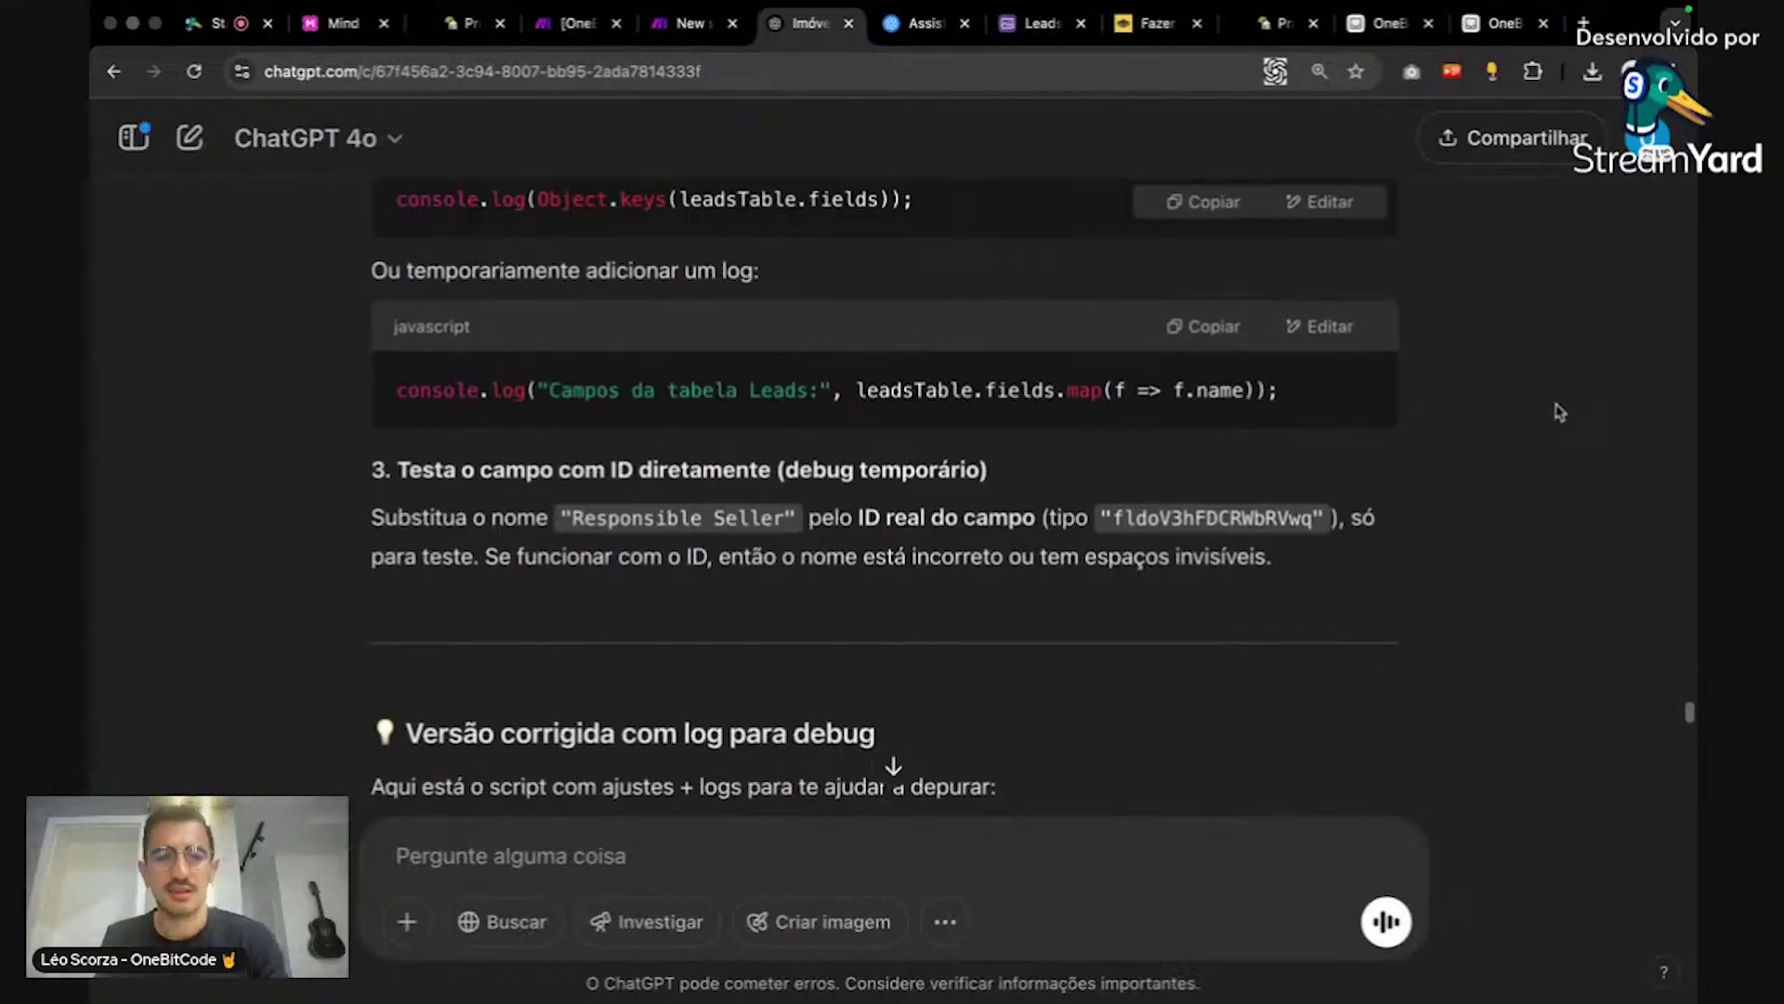
{"action": "scroll", "coordinate": [1150, 405], "scroll_direction": "down", "scroll_amount": 1}
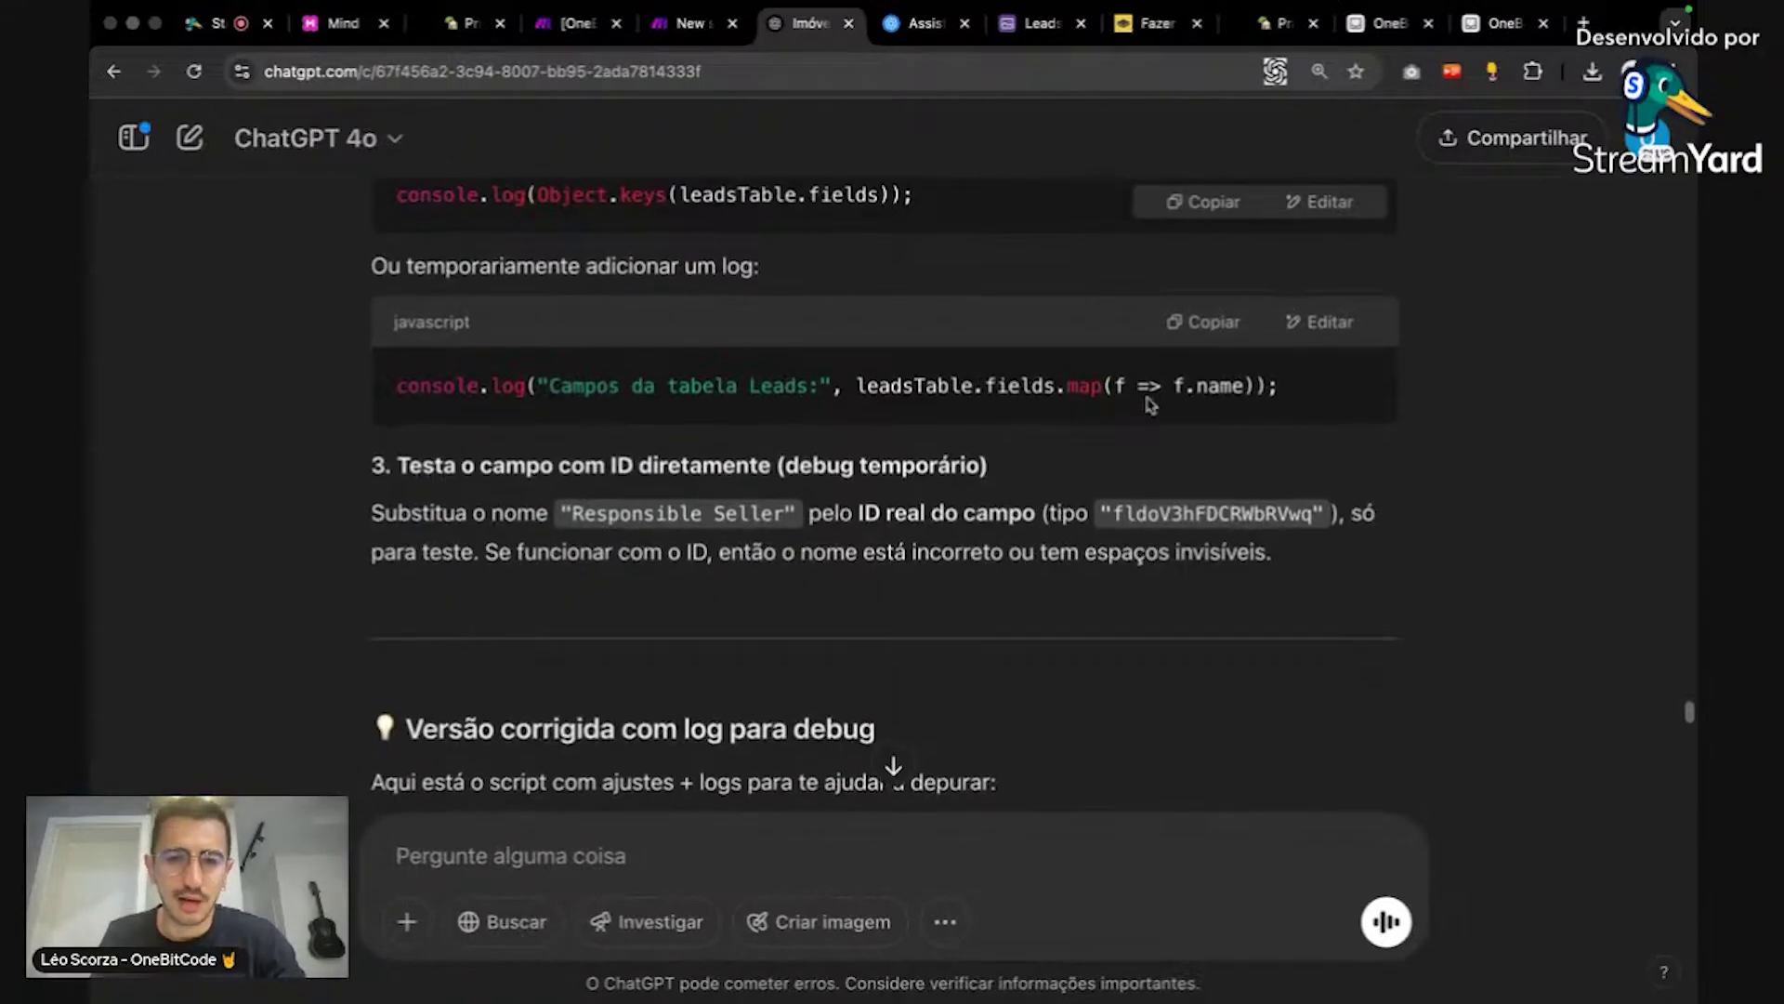
{"action": "triple_click", "coordinate": [1116, 385]}
{"action": "left_click", "coordinate": [1566, 402]}
{"action": "scroll", "coordinate": [1564, 406], "scroll_direction": "down", "scroll_amount": 4}
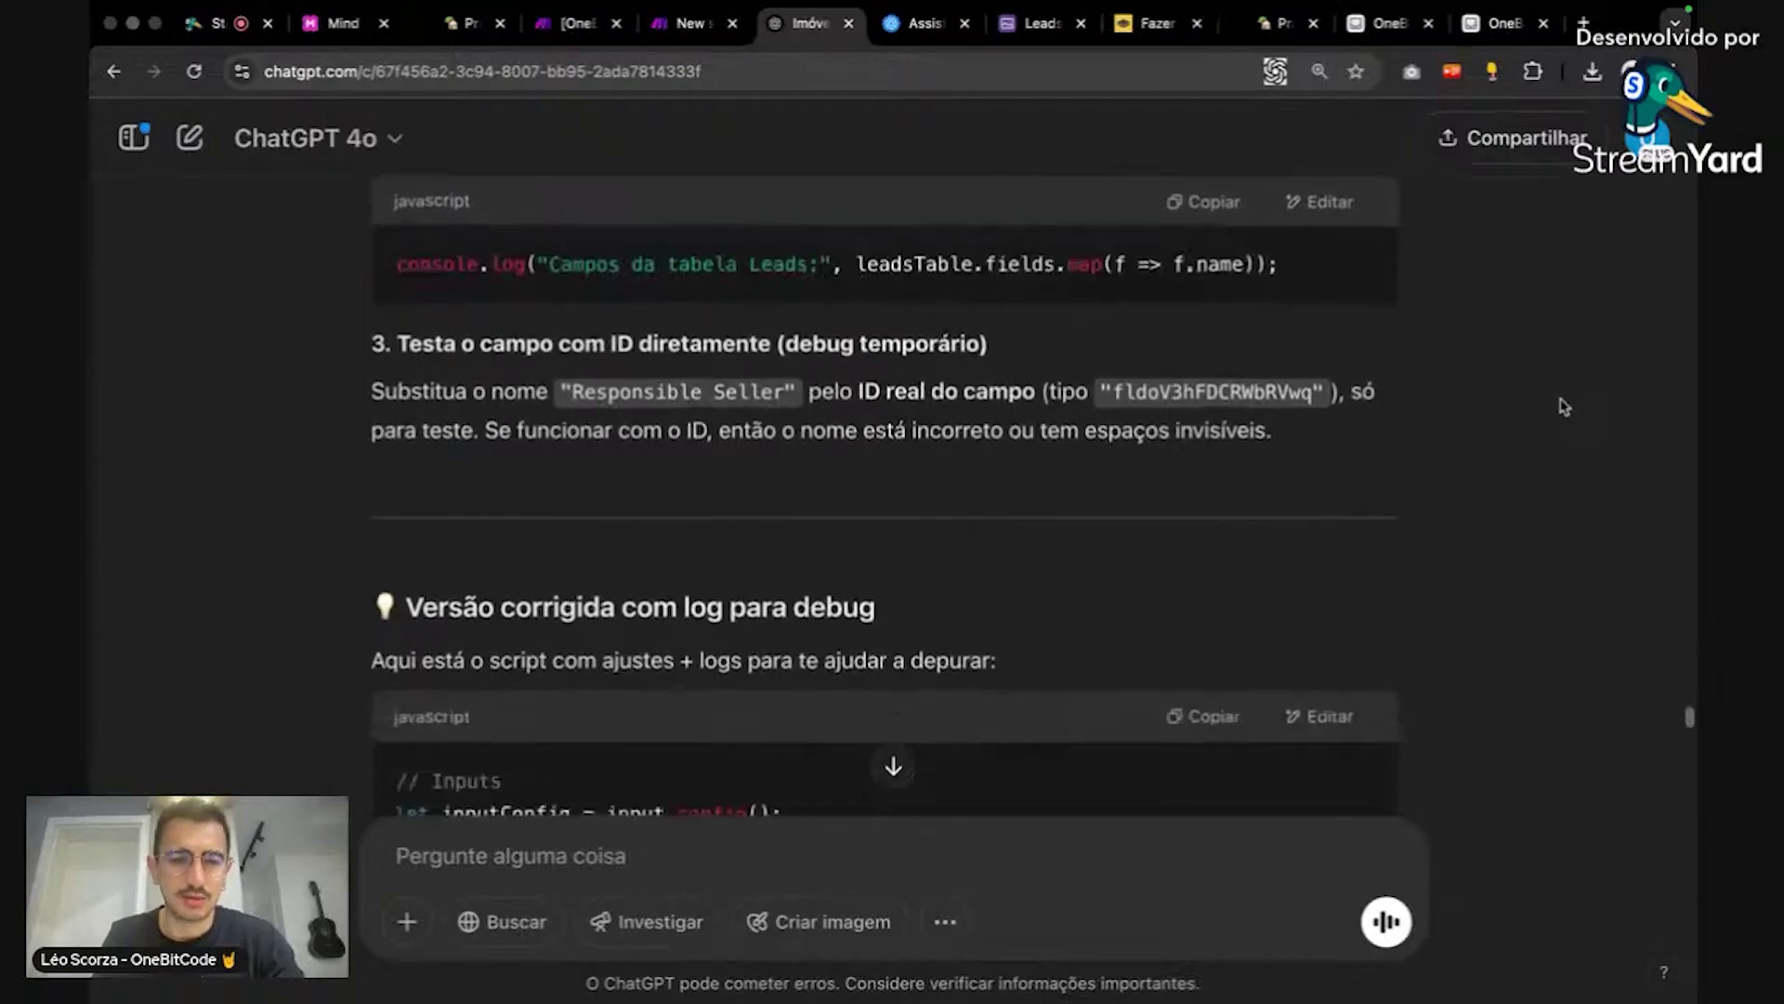
{"action": "scroll", "coordinate": [1564, 406], "scroll_direction": "down", "scroll_amount": 5}
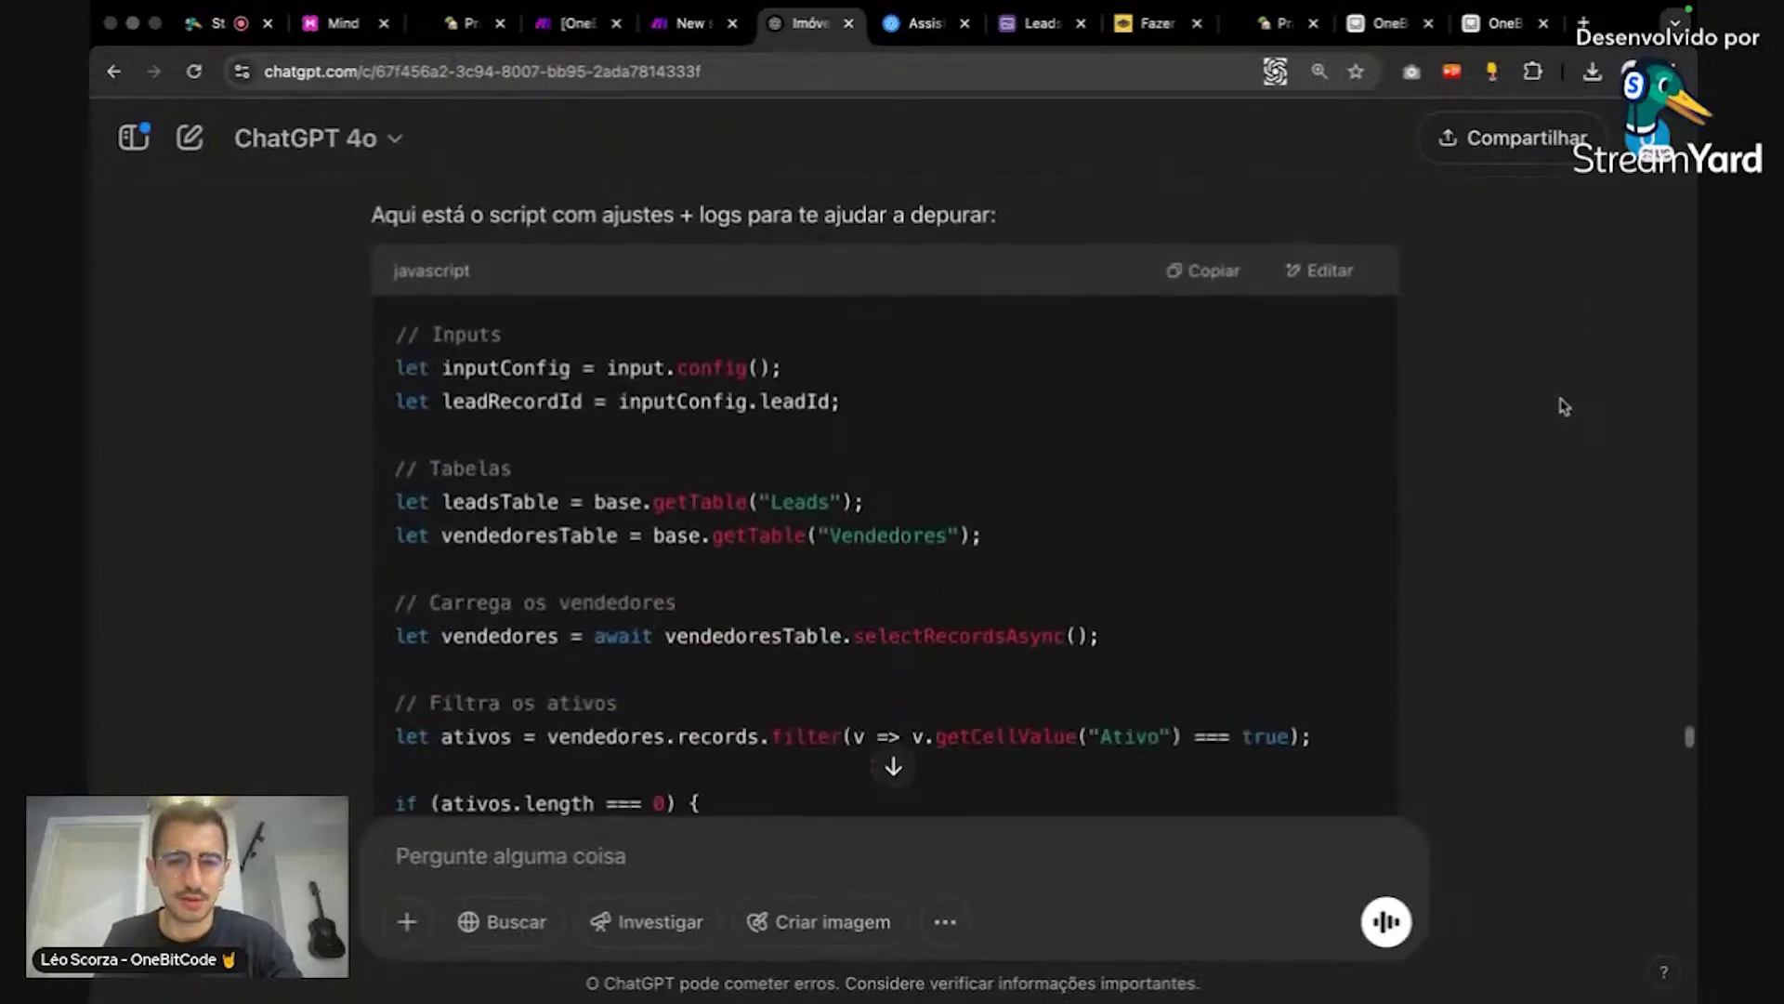
{"action": "scroll", "coordinate": [1564, 407], "scroll_direction": "down", "scroll_amount": 1}
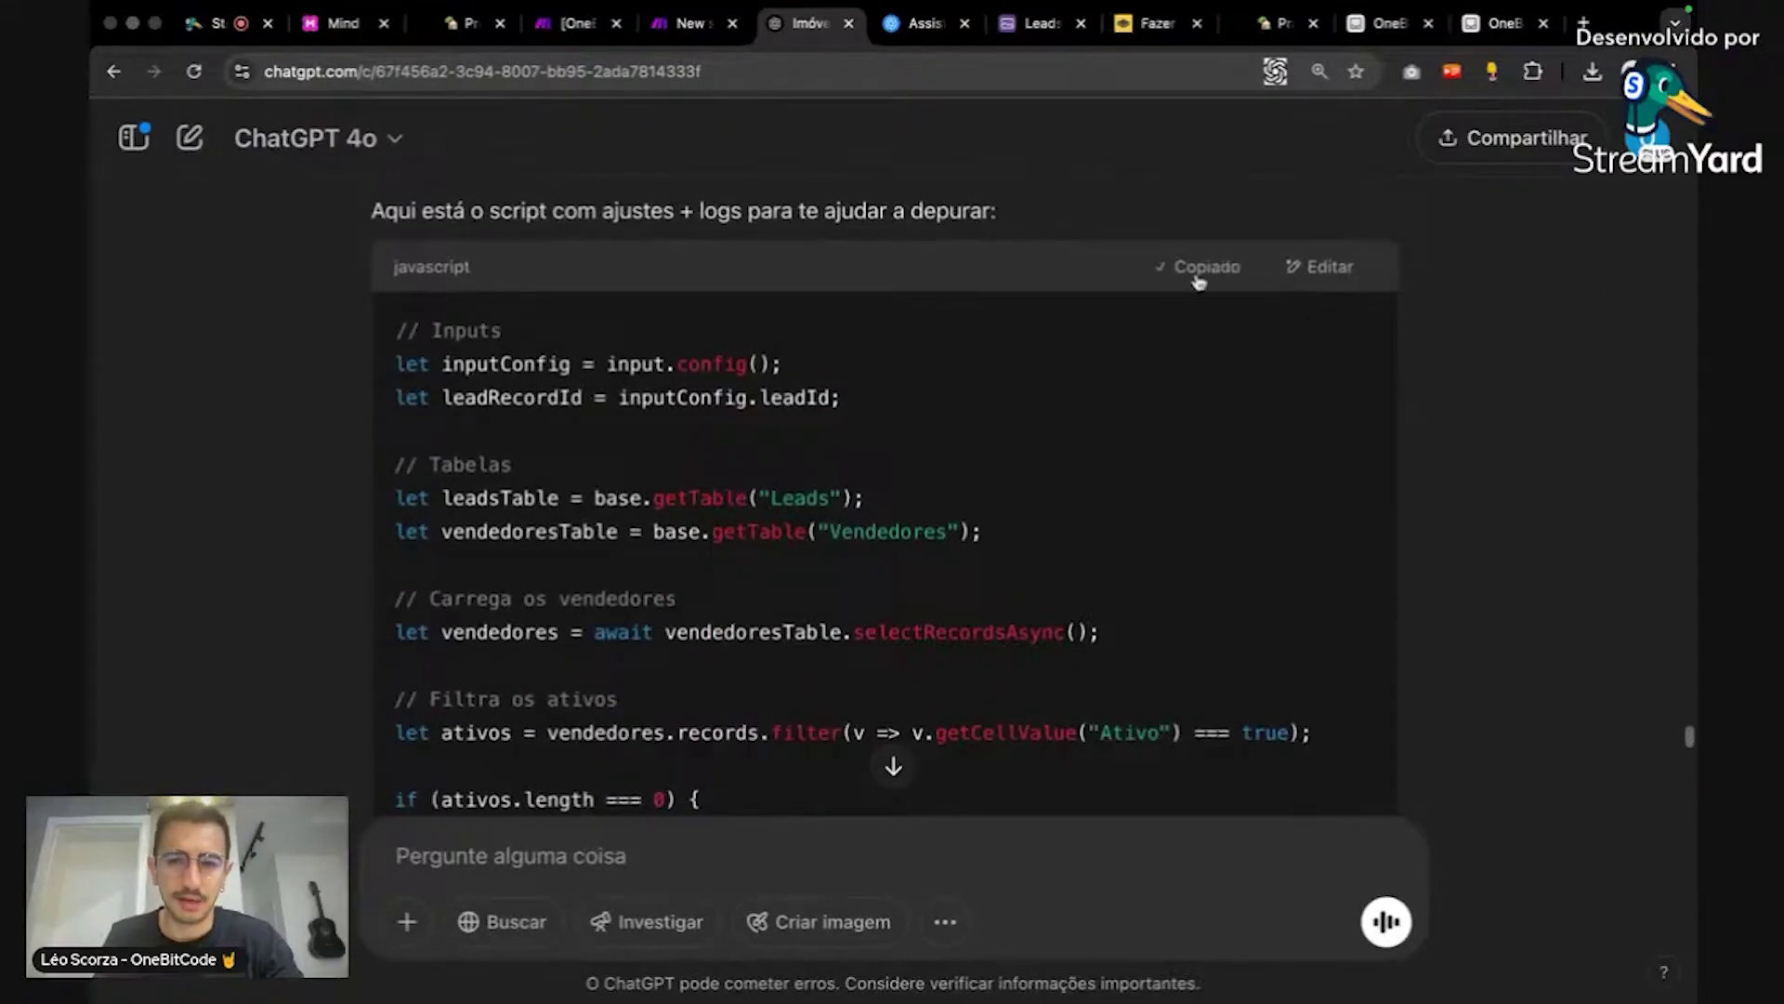
{"action": "scroll", "coordinate": [1254, 410], "scroll_direction": "down", "scroll_amount": 12}
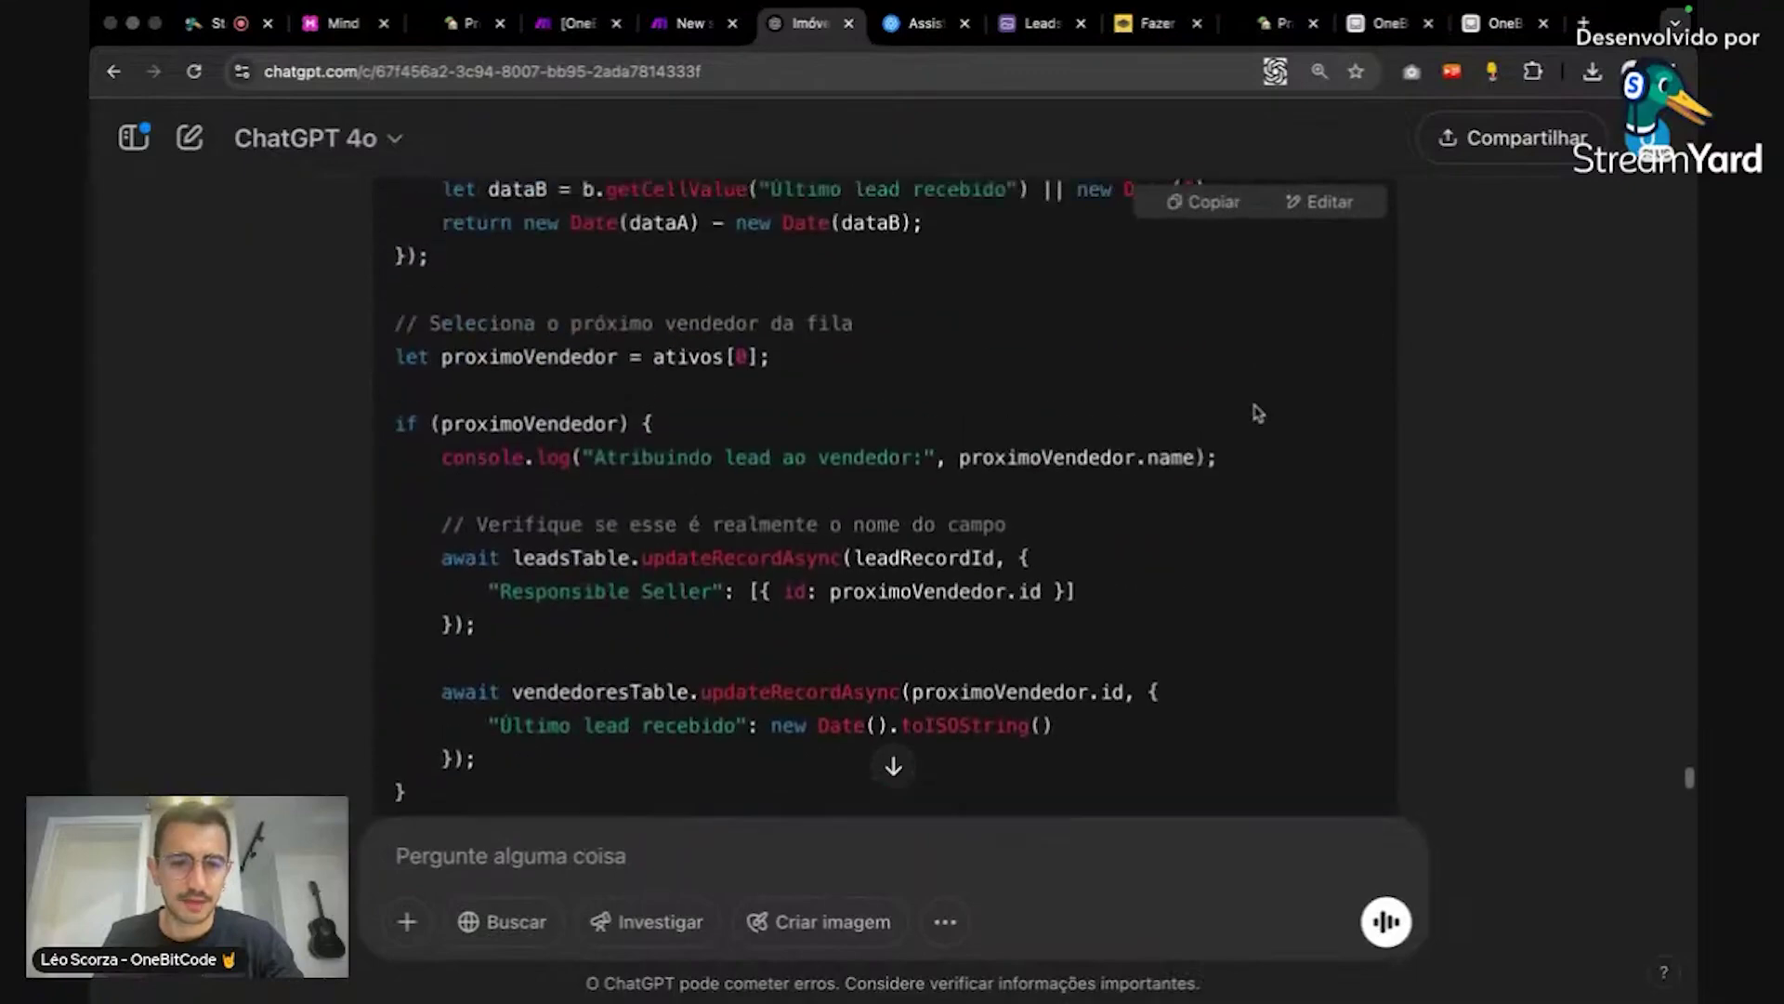
{"action": "scroll", "coordinate": [1256, 413], "scroll_direction": "down", "scroll_amount": 2}
{"action": "scroll", "coordinate": [1256, 412], "scroll_direction": "up", "scroll_amount": 7}
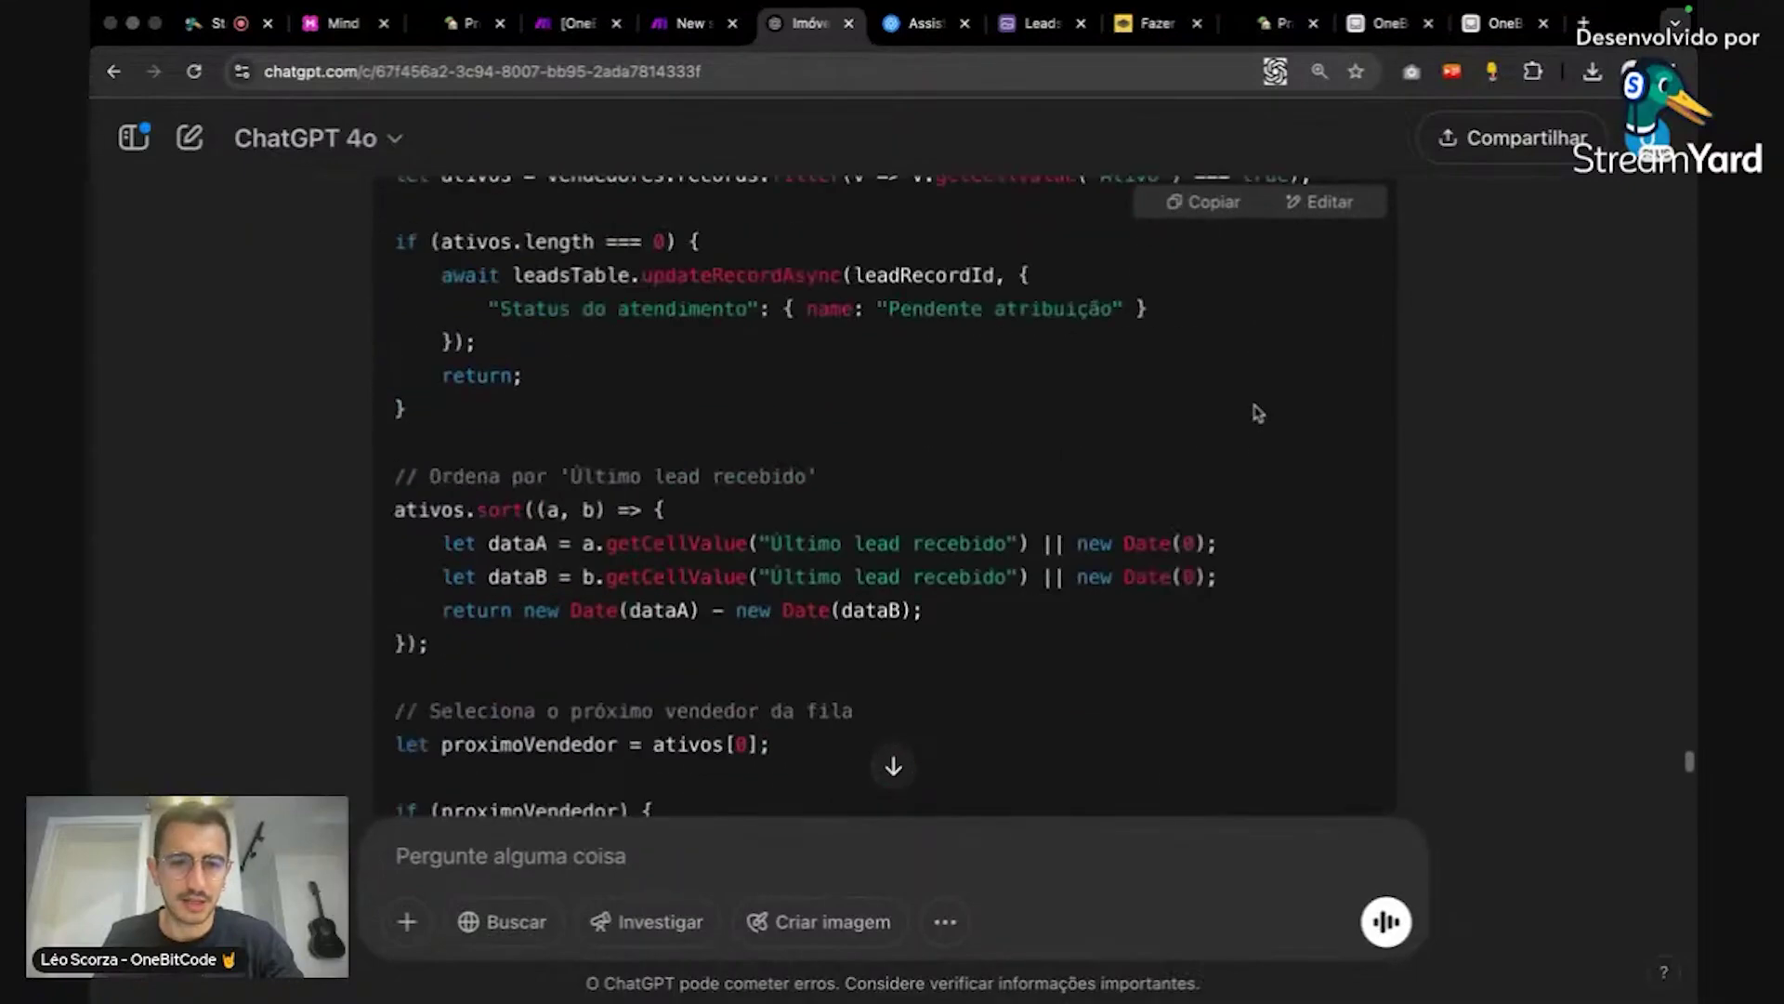
{"action": "scroll", "coordinate": [1256, 413], "scroll_direction": "up", "scroll_amount": 1}
{"action": "scroll", "coordinate": [1256, 412], "scroll_direction": "down", "scroll_amount": 4}
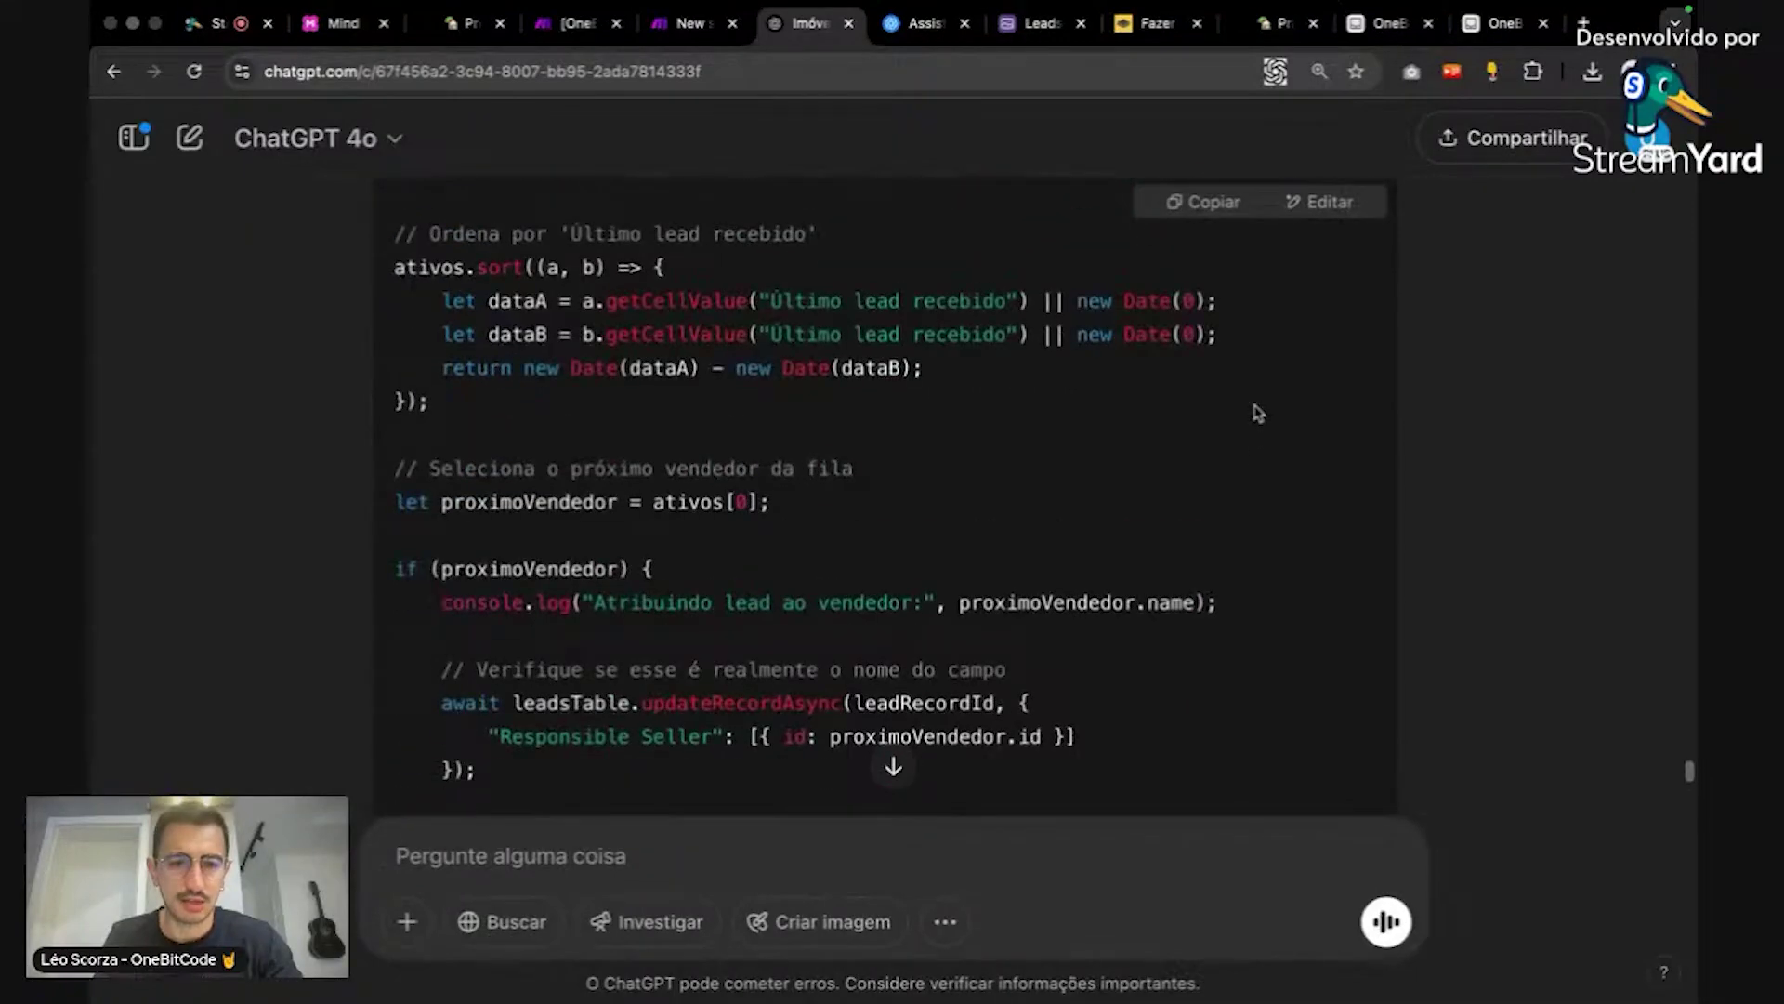
{"action": "scroll", "coordinate": [1256, 412], "scroll_direction": "up", "scroll_amount": 3}
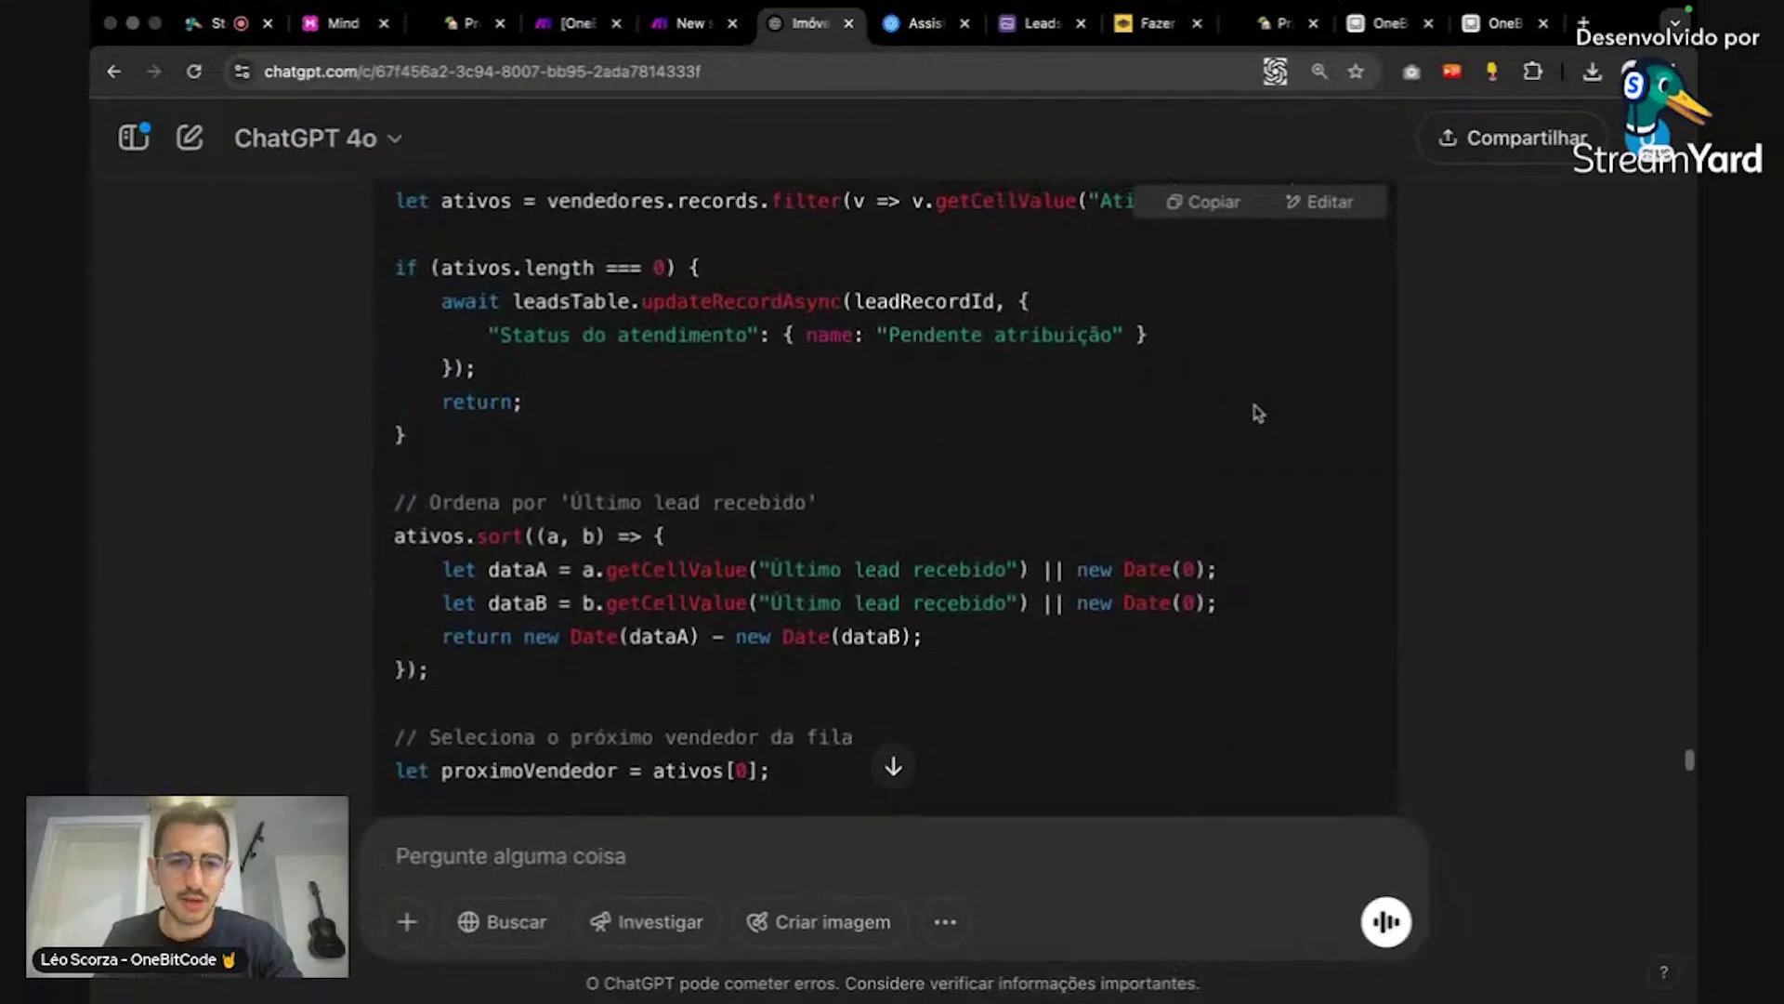
{"action": "scroll", "coordinate": [1257, 413], "scroll_direction": "up", "scroll_amount": 2}
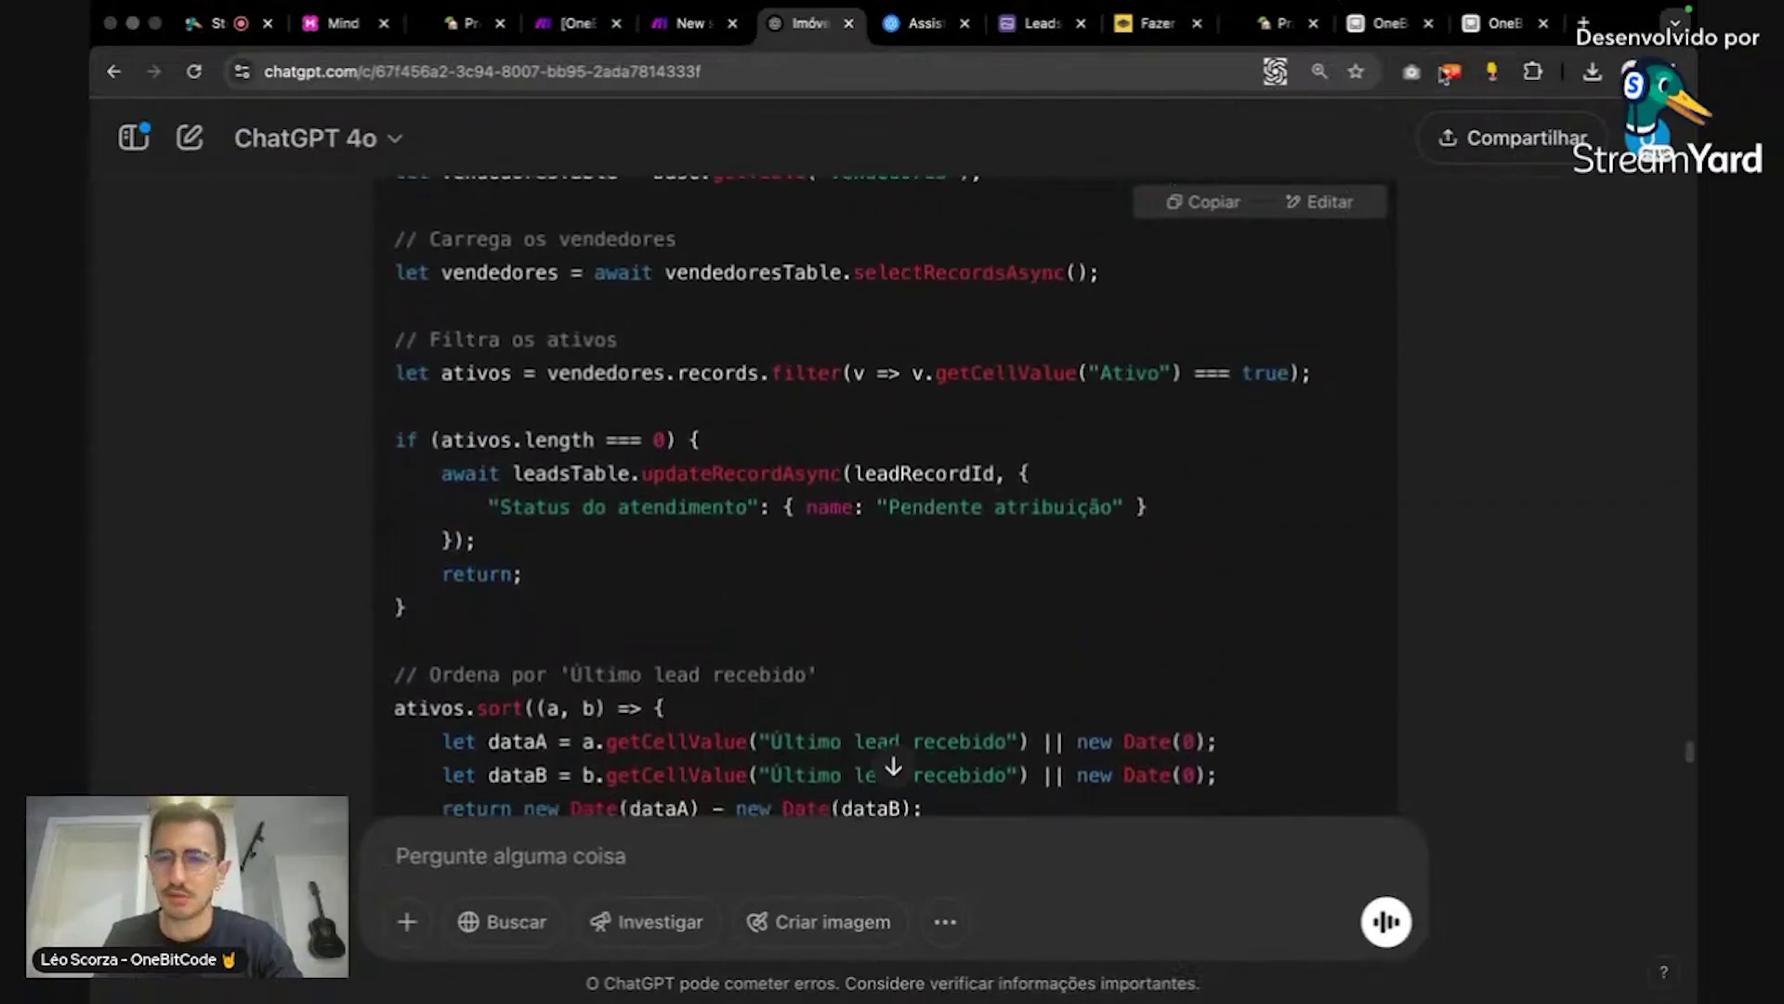
{"action": "left_click", "coordinate": [1389, 23]}
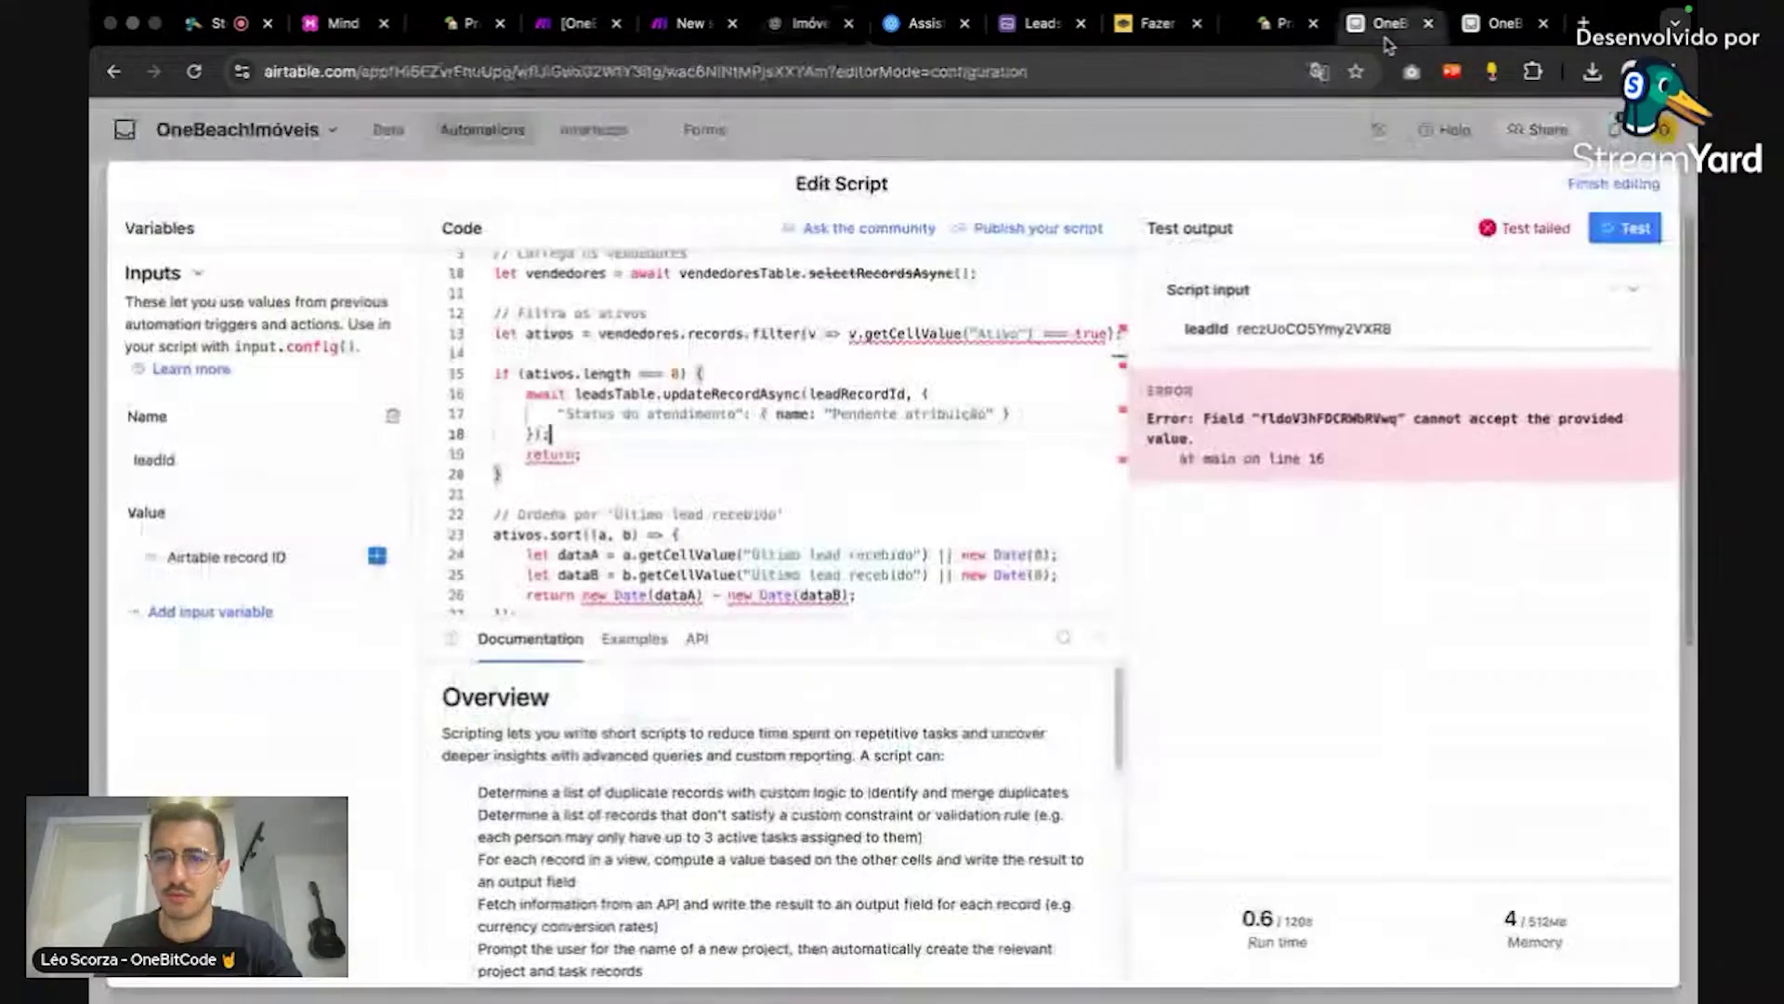
Step: Test the updated assignment script until it reports 'Test ran successfully'
{"action": "left_click", "coordinate": [1635, 232]}
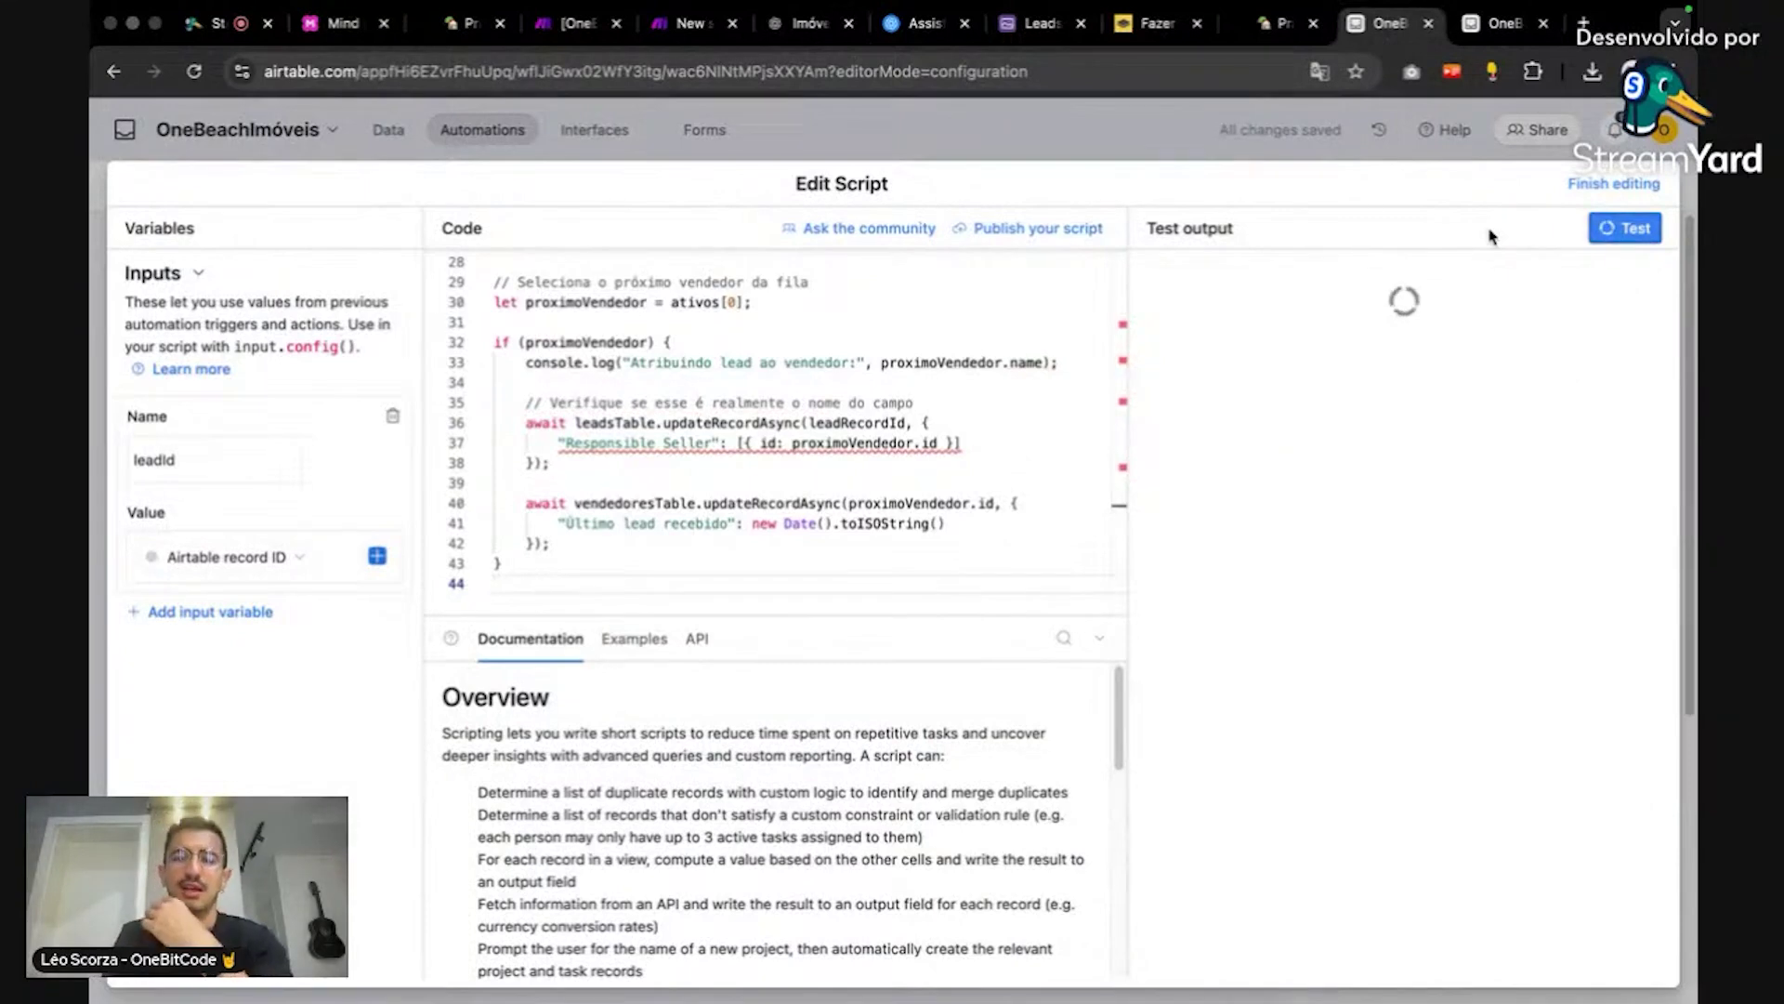
{"action": "scroll", "coordinate": [923, 442], "scroll_direction": "down", "scroll_amount": 3}
{"action": "scroll", "coordinate": [923, 441], "scroll_direction": "up", "scroll_amount": 4}
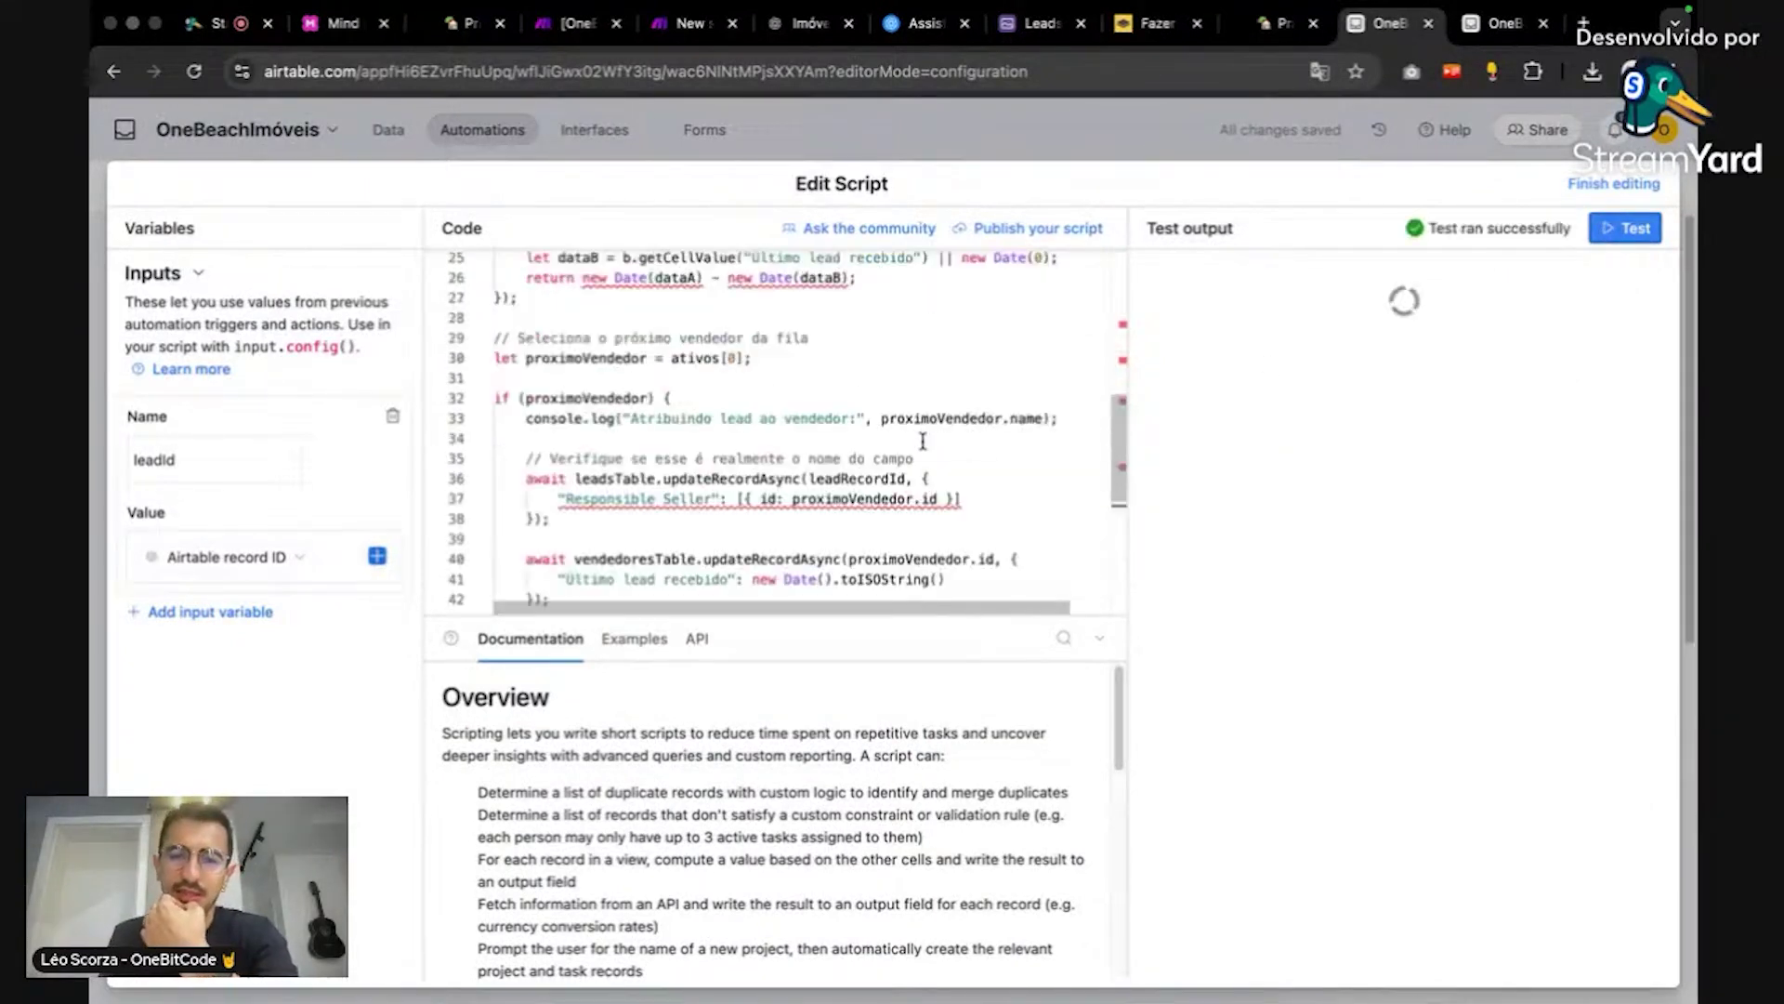
{"action": "scroll", "coordinate": [923, 442], "scroll_direction": "up", "scroll_amount": 5}
{"action": "scroll", "coordinate": [923, 442], "scroll_direction": "down", "scroll_amount": 2}
{"action": "scroll", "coordinate": [923, 442], "scroll_direction": "up", "scroll_amount": 2}
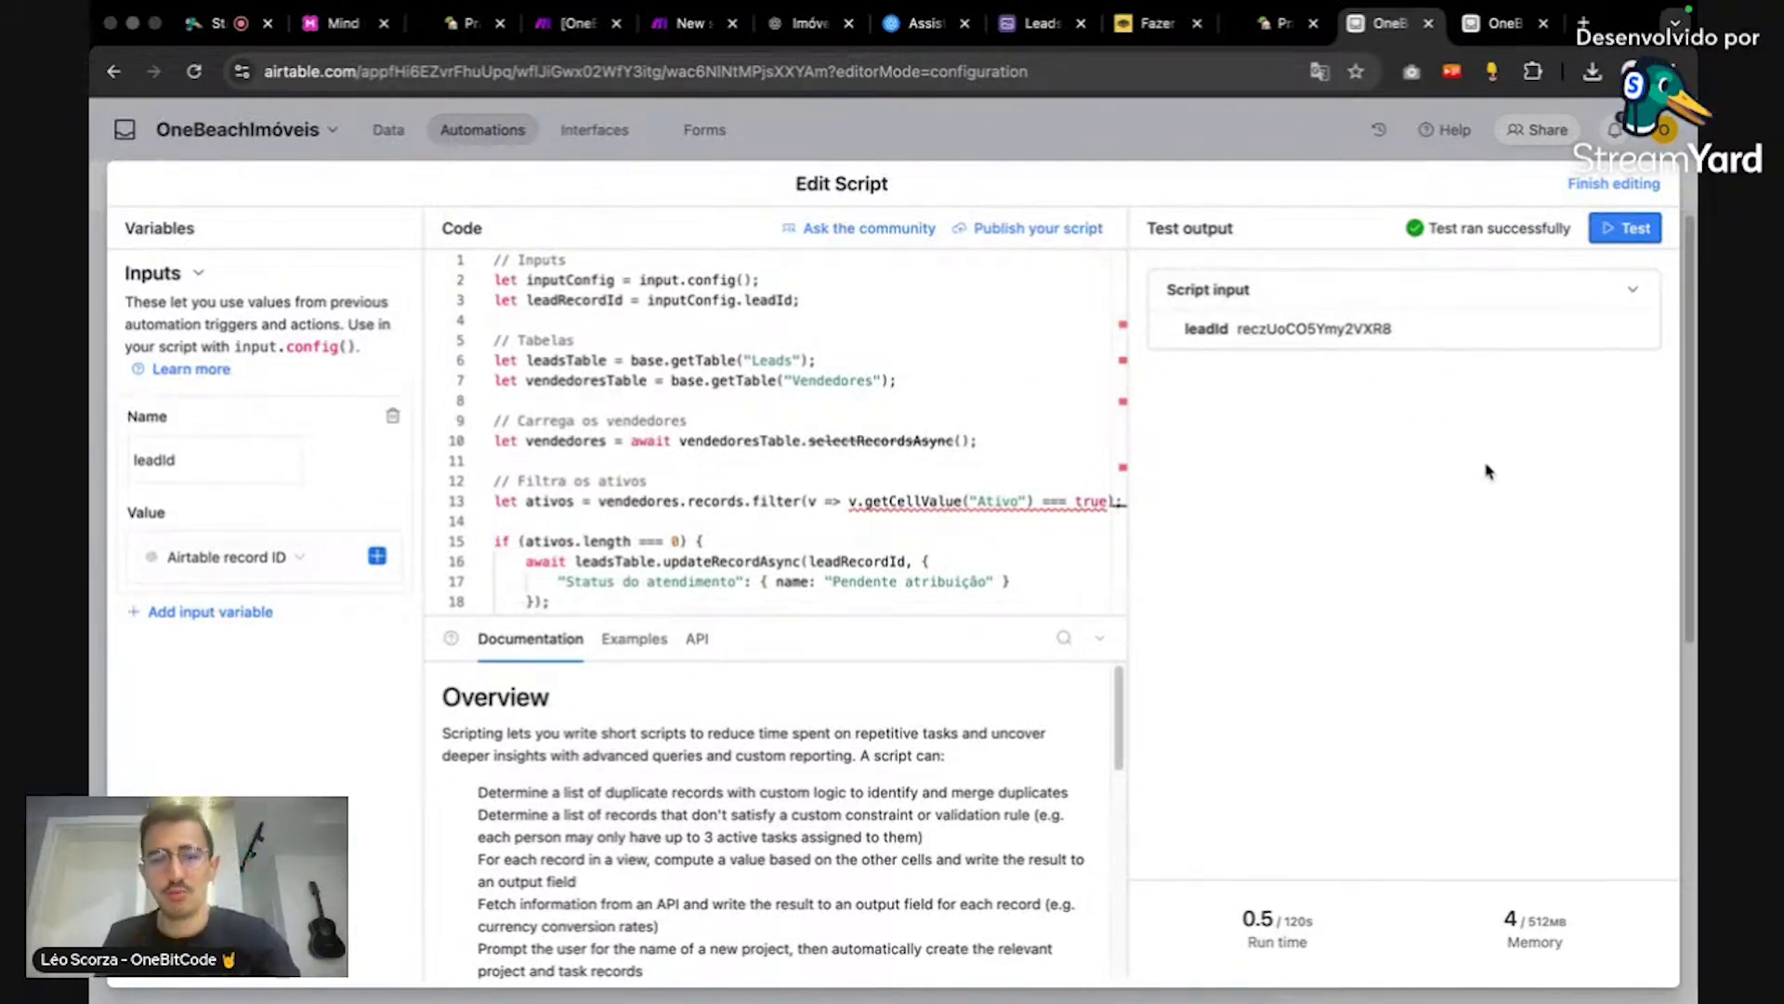
{"action": "scroll", "coordinate": [1035, 464], "scroll_direction": "down", "scroll_amount": 3}
{"action": "scroll", "coordinate": [1035, 463], "scroll_direction": "down", "scroll_amount": 5}
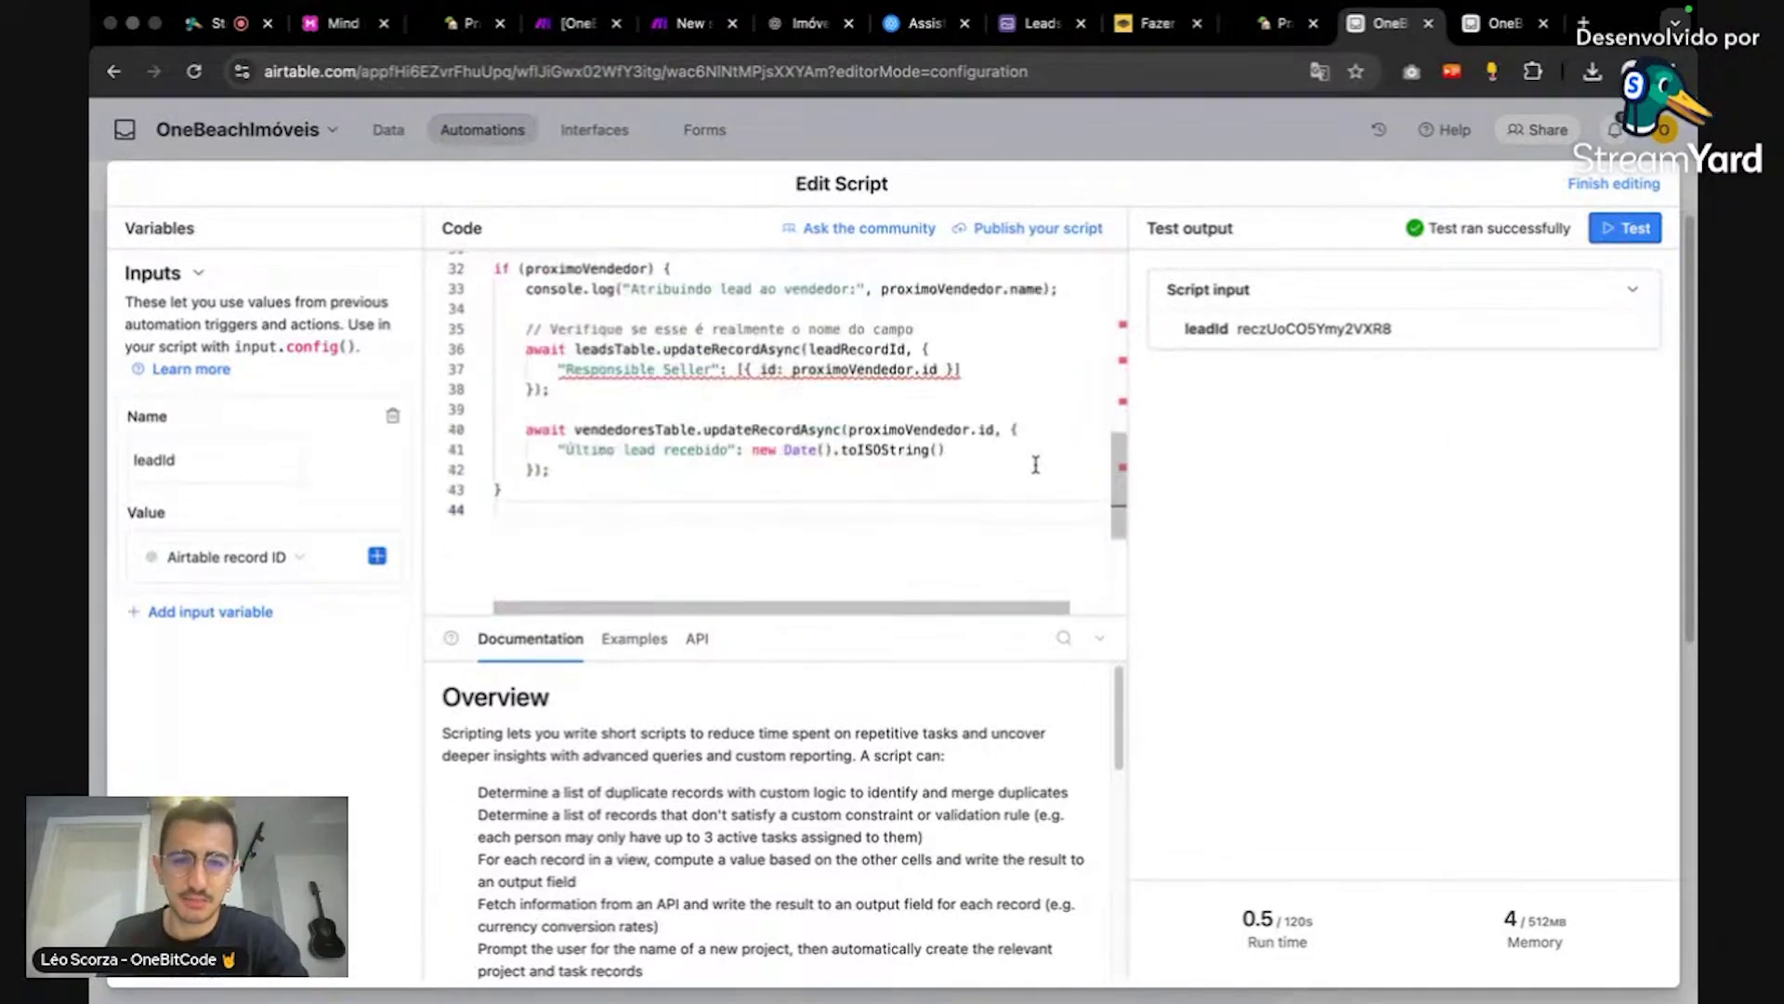
{"action": "scroll", "coordinate": [1035, 464], "scroll_direction": "up", "scroll_amount": 10}
Step: Close the script editor and switch Automation 1 on
{"action": "left_click", "coordinate": [1611, 184]}
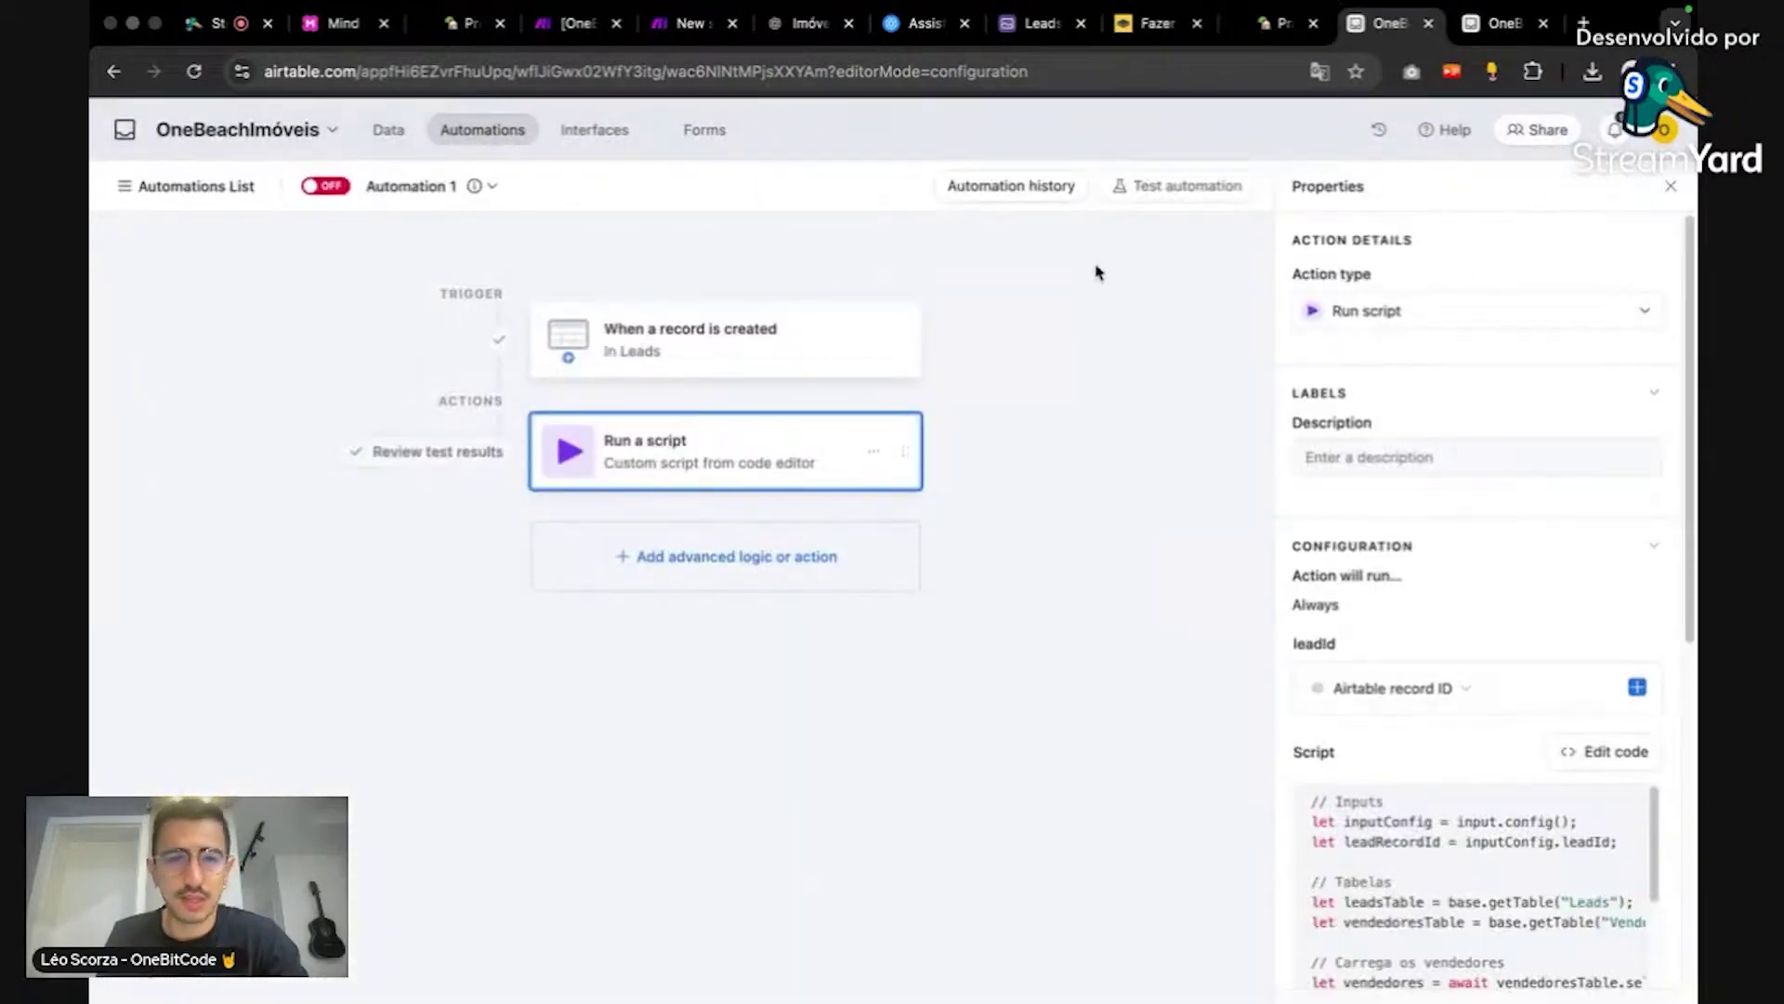
{"action": "left_click", "coordinate": [341, 191]}
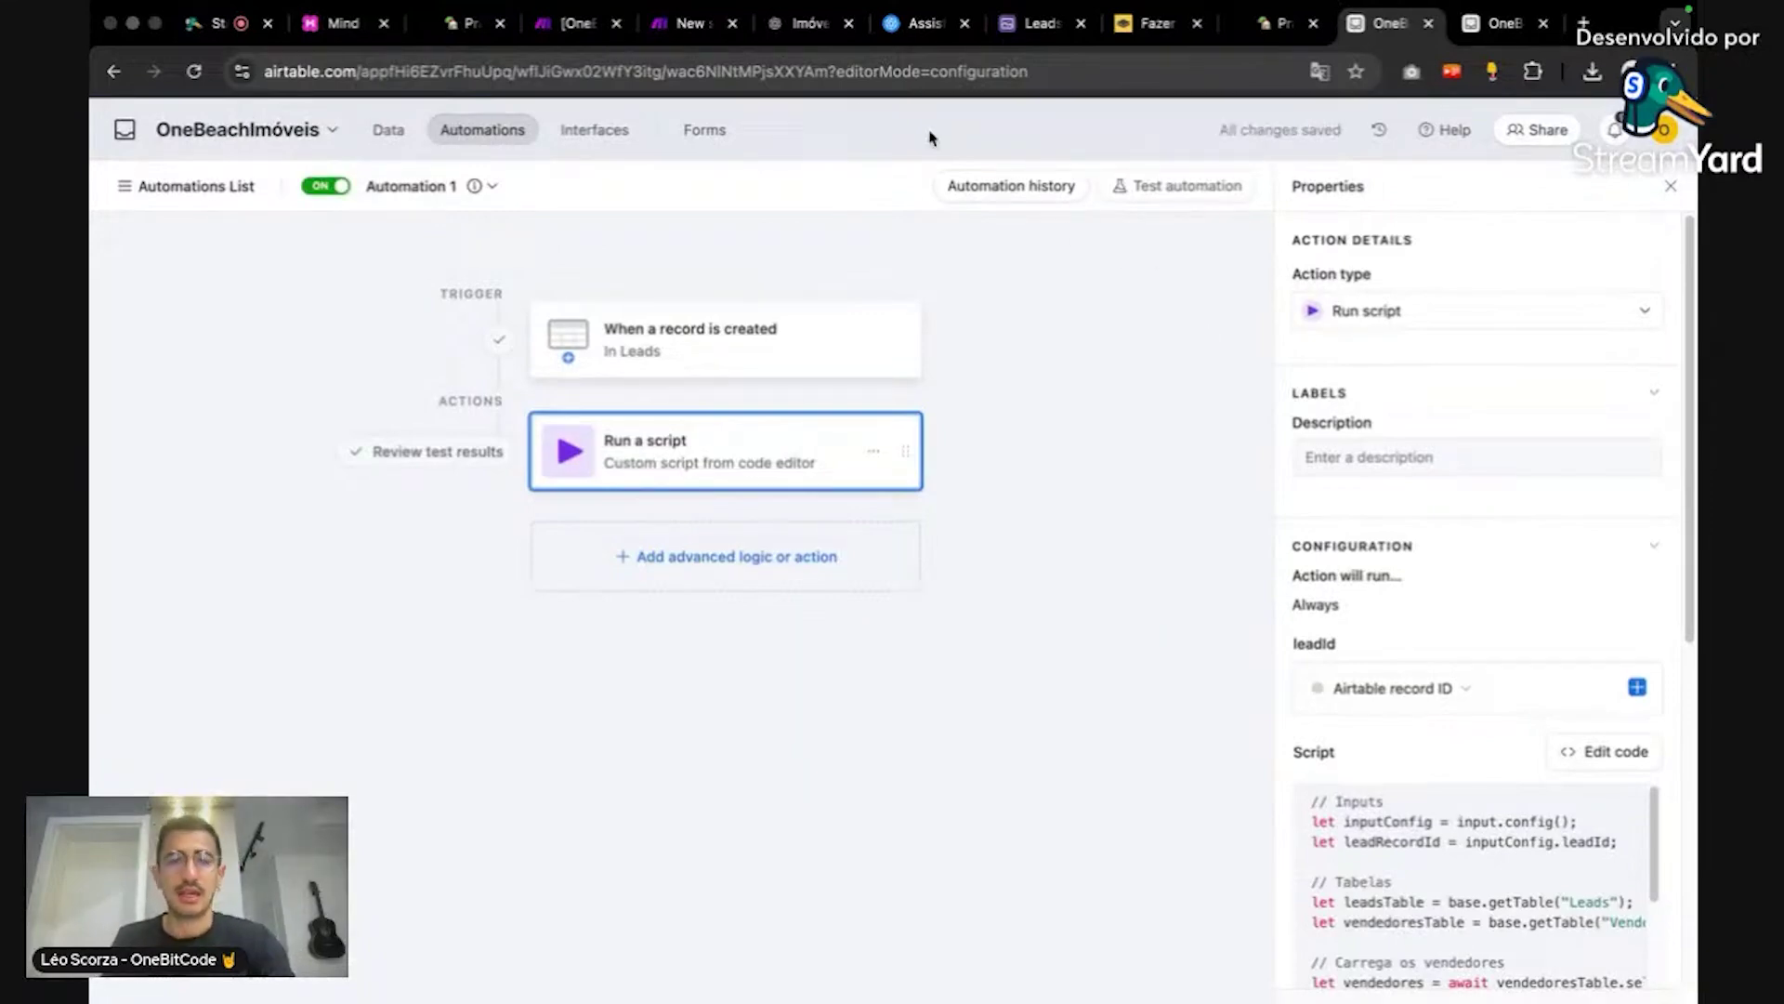
{"action": "left_click", "coordinate": [585, 25]}
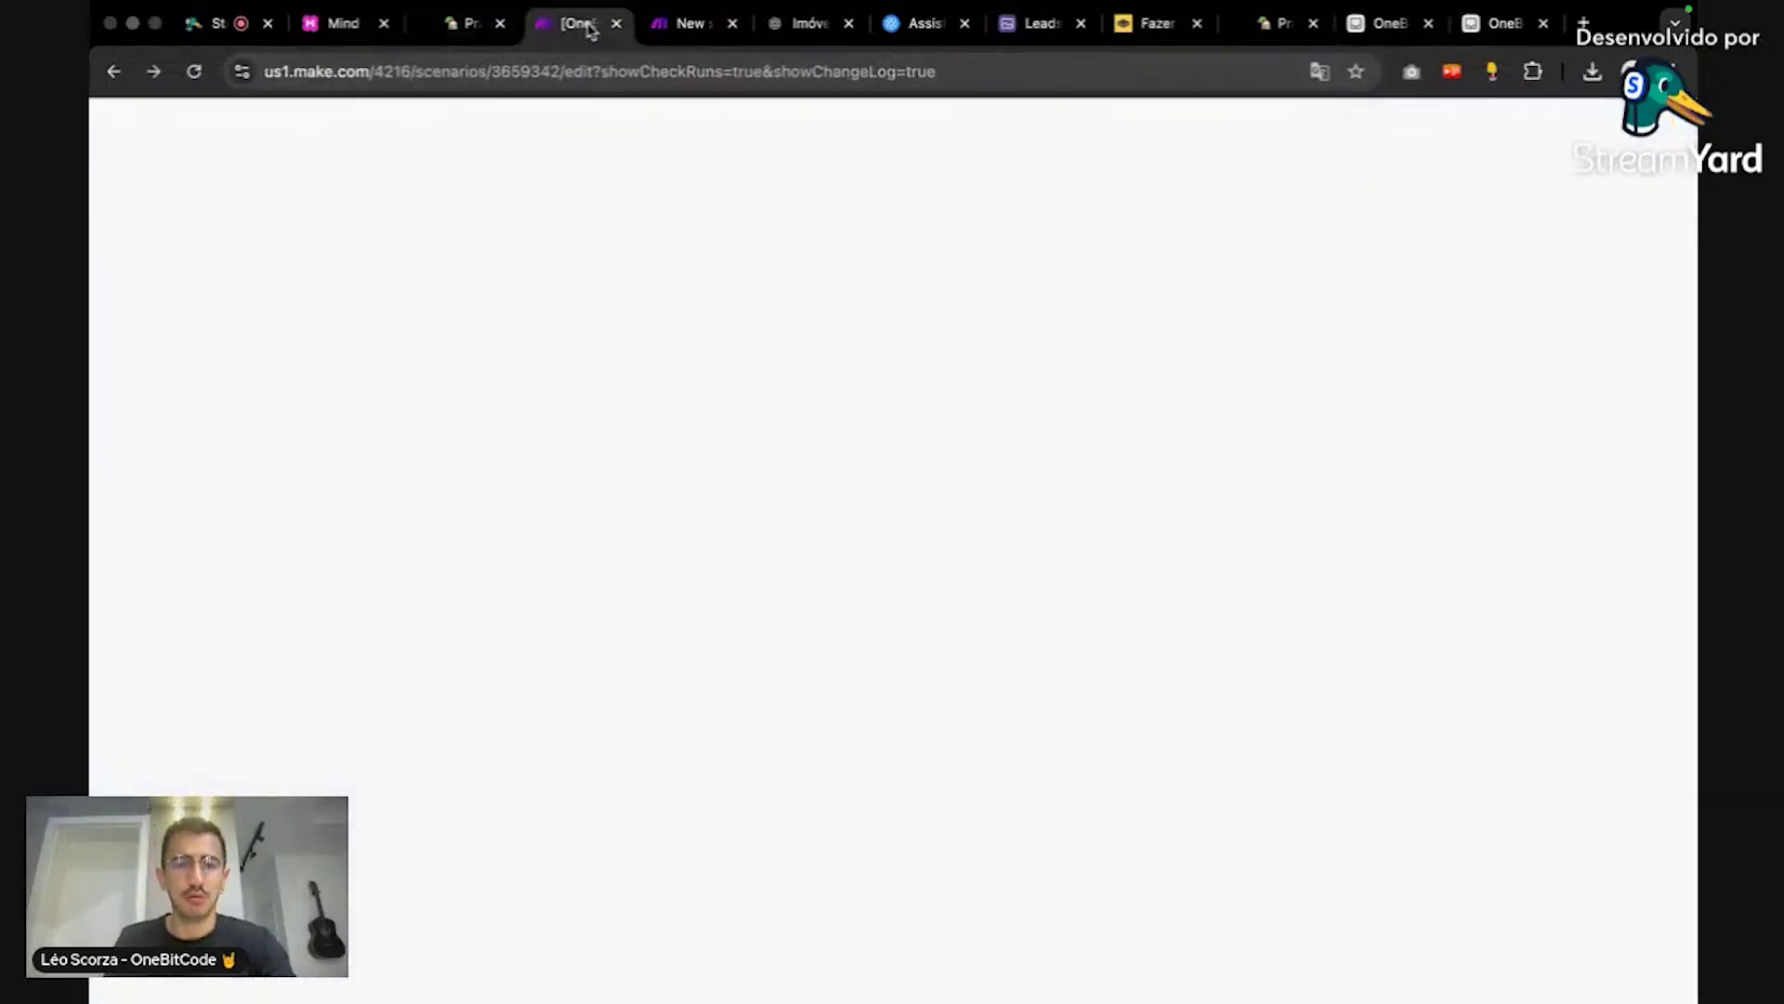
Step: Run Make's Captura de lead scenario on the existing webhook data, then return to Airtable Leads
{"action": "left_click", "coordinate": [688, 28]}
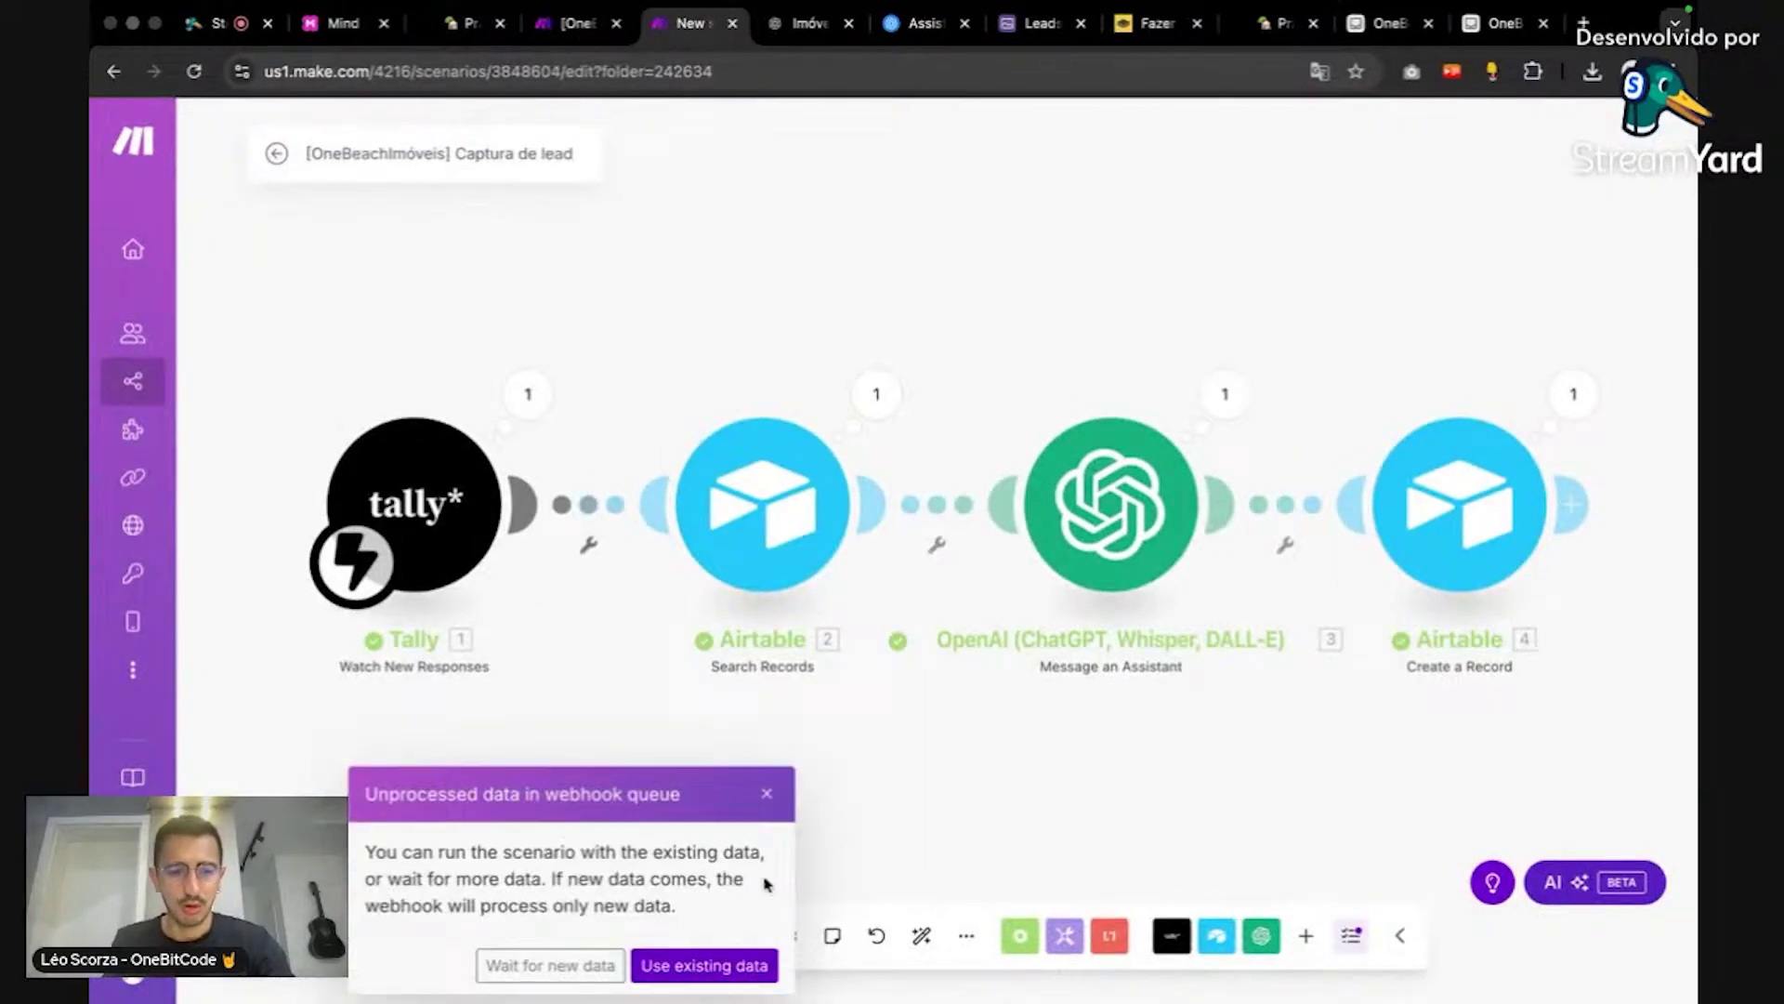
{"action": "left_click", "coordinate": [760, 968]}
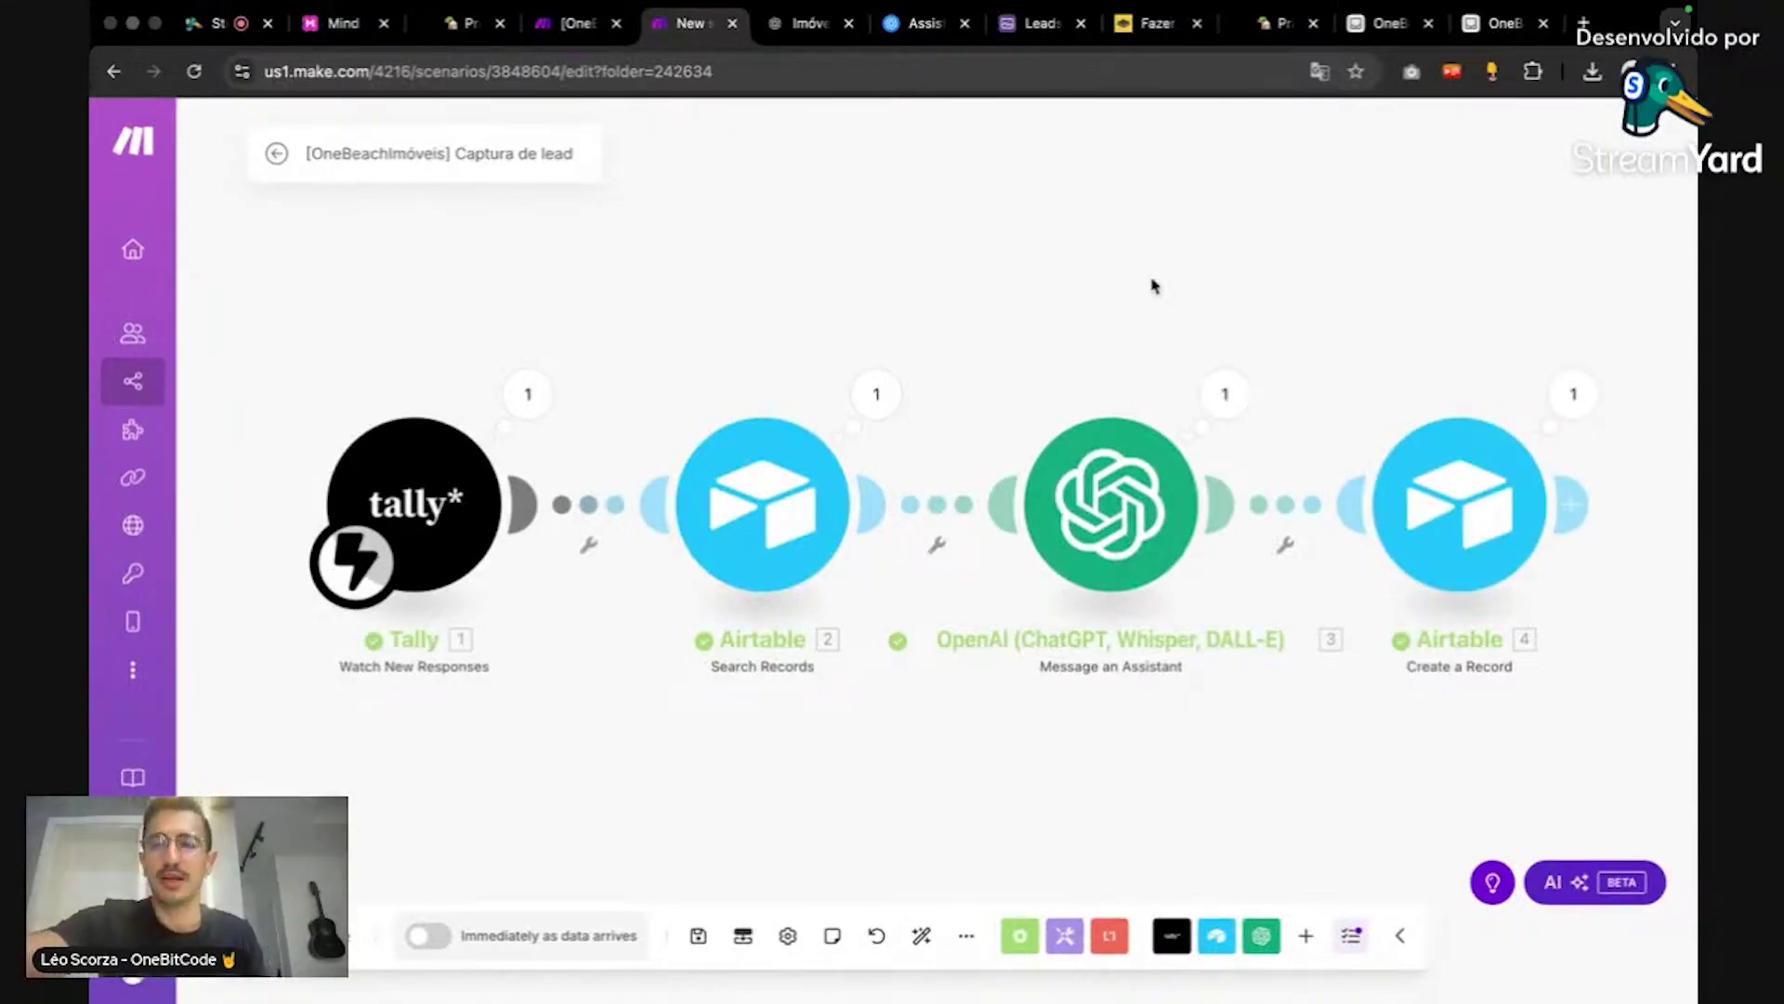
{"action": "left_click", "coordinate": [1469, 13]}
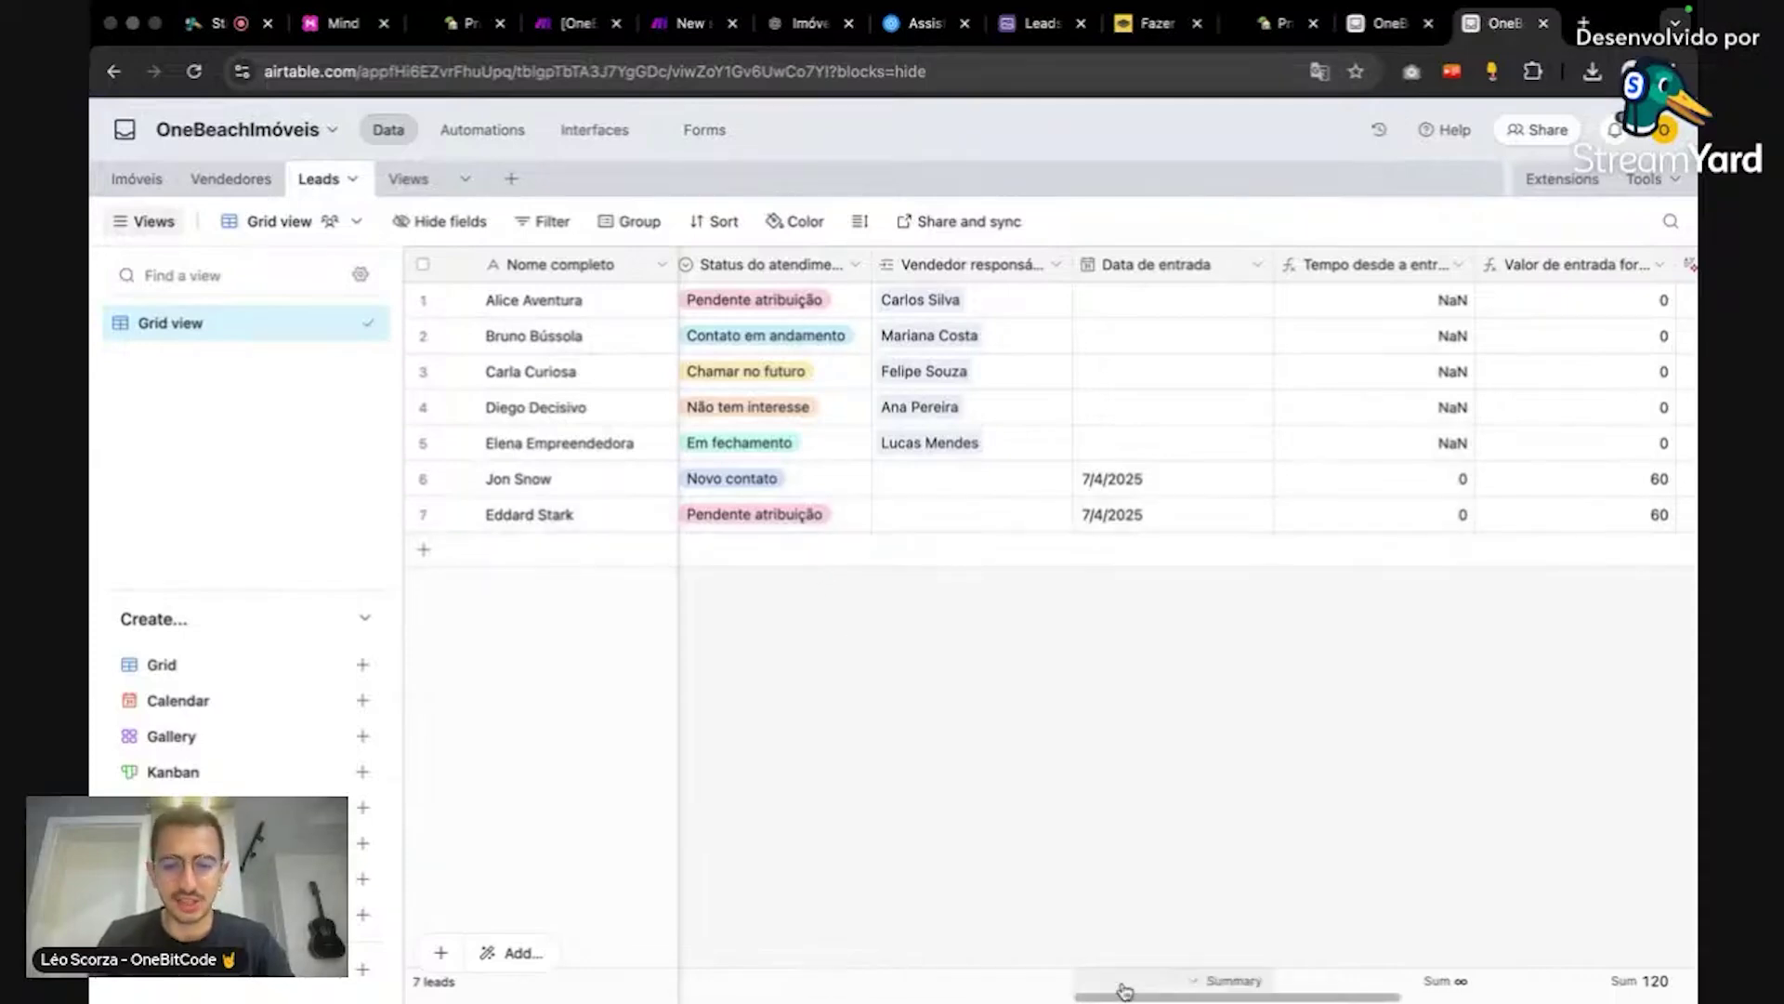
Step: Scroll the Leads grid to confirm the newest lead is Pendente atribuição with no seller
{"action": "left_click_drag", "start_coordinate": [1136, 997], "coordinate": [518, 941]}
{"action": "scroll", "coordinate": [1063, 911], "scroll_direction": "right", "scroll_amount": 10}
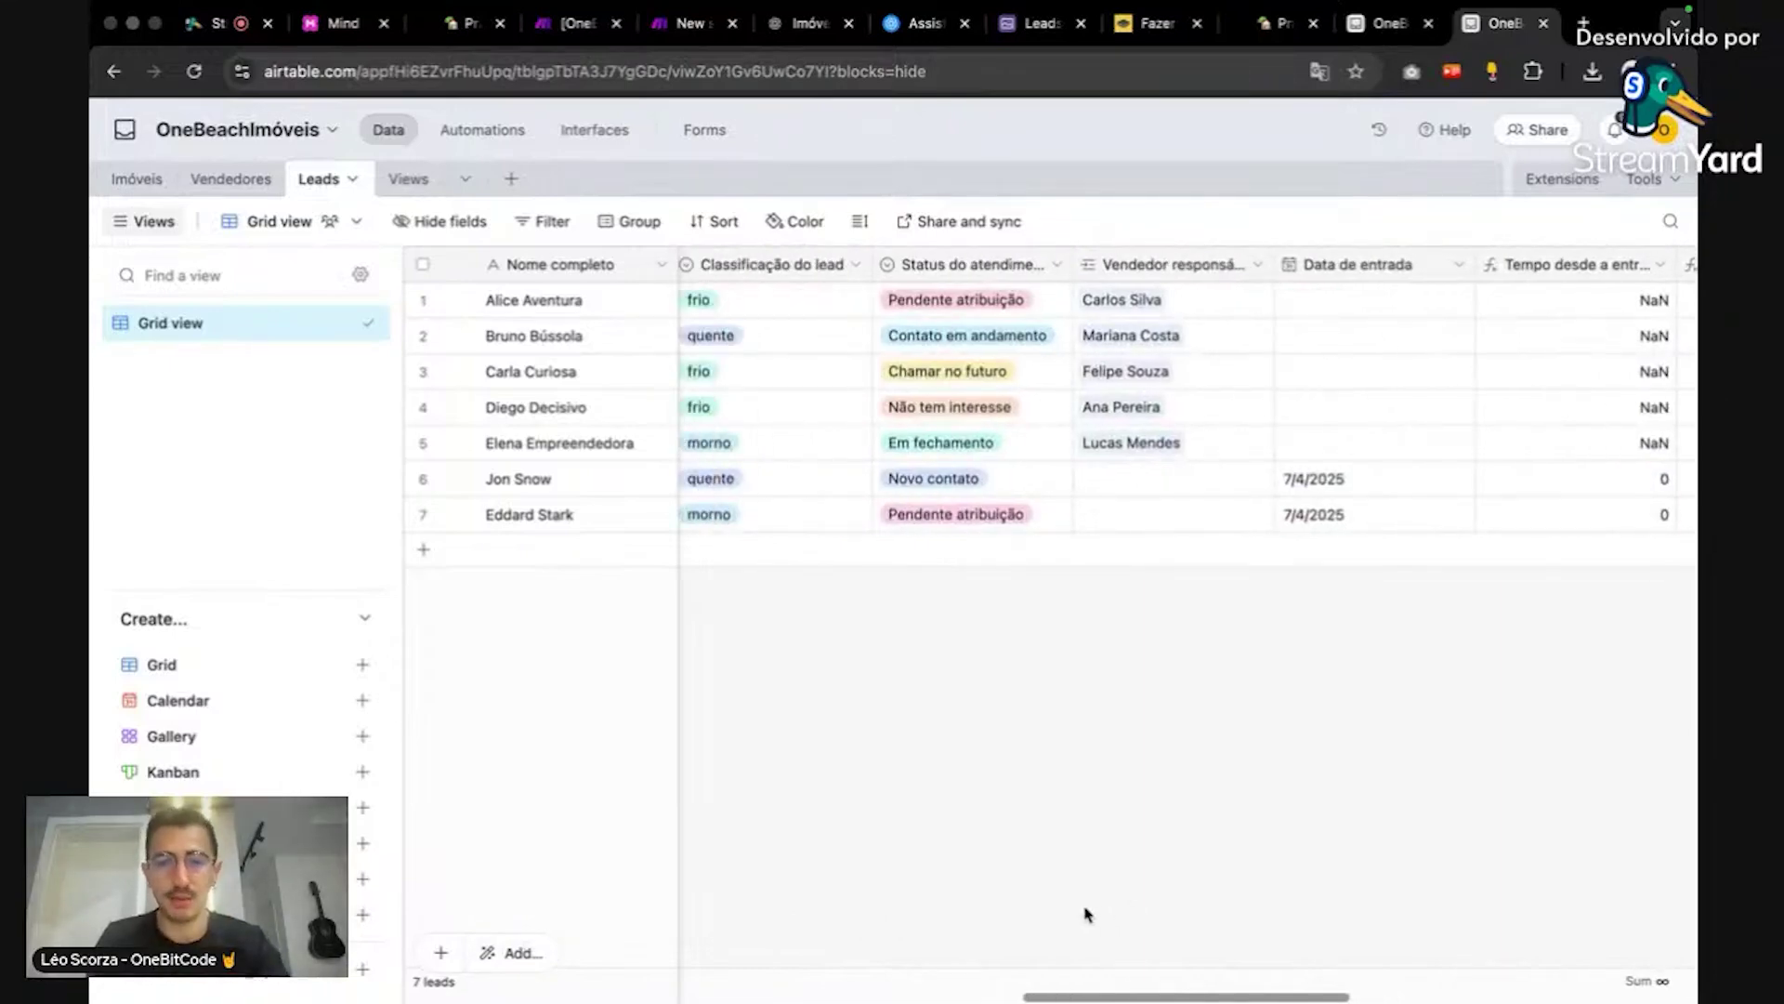
{"action": "scroll", "coordinate": [1087, 914], "scroll_direction": "left", "scroll_amount": 1}
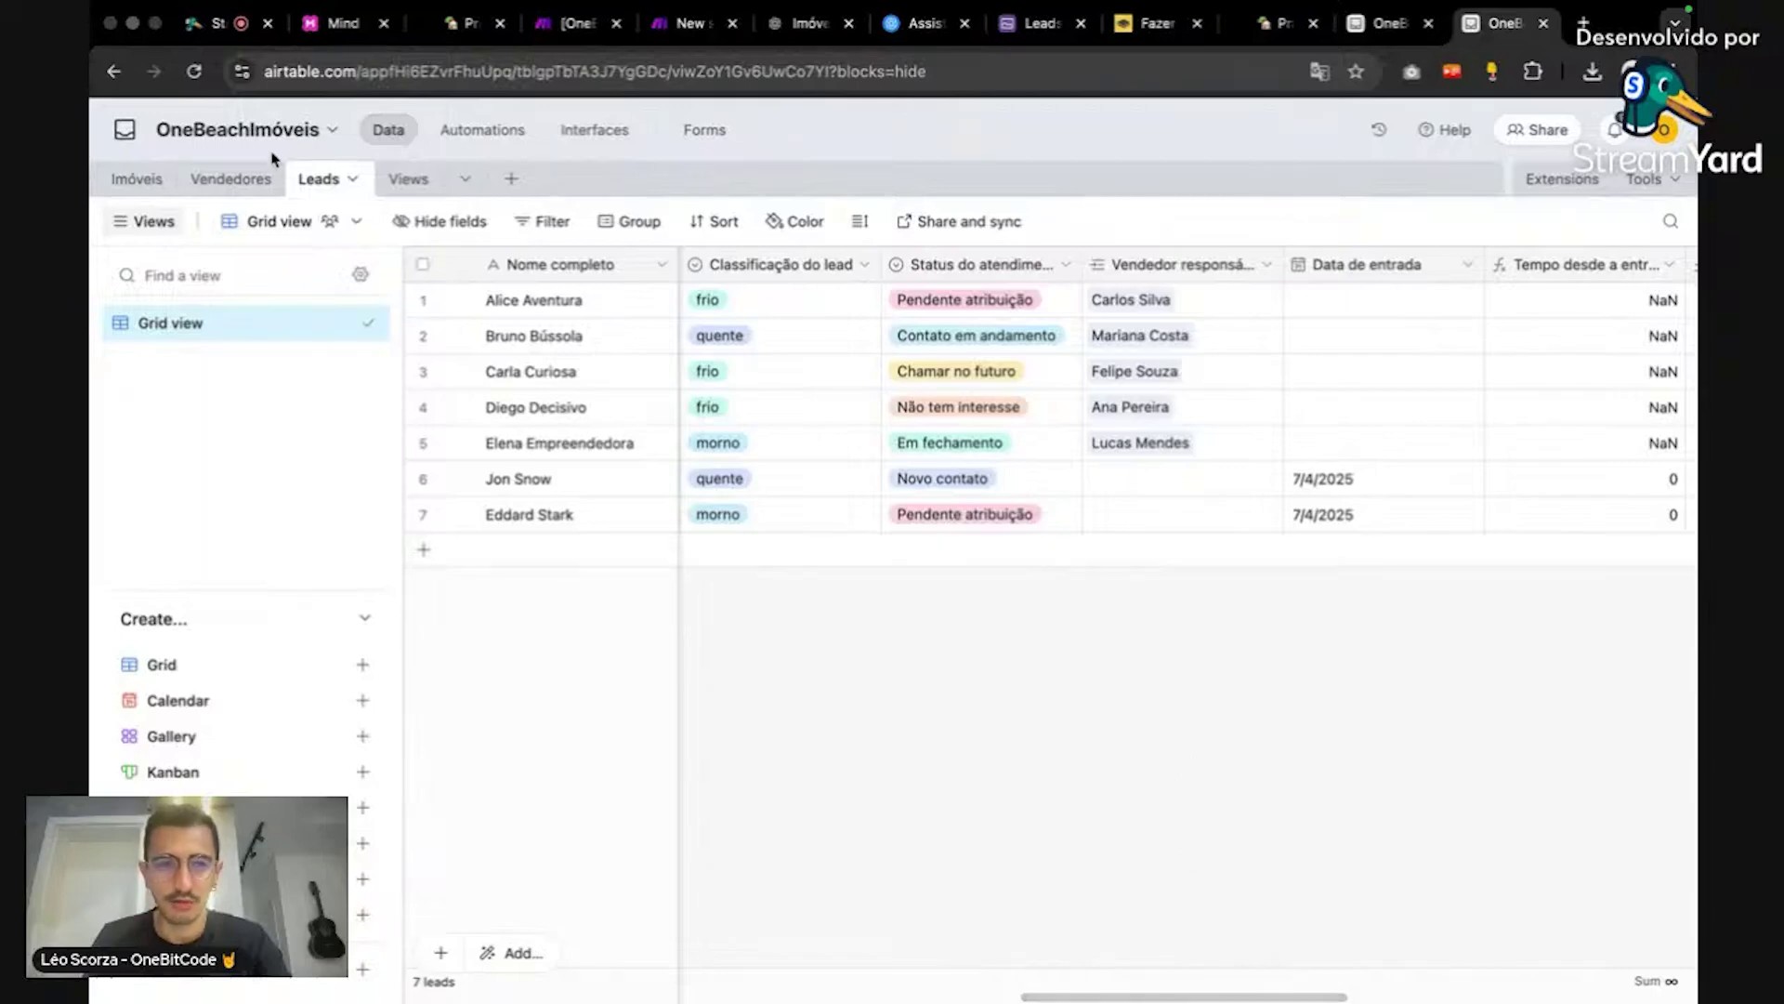
Step: Inspect the Vendedores table's Ativo field options without changes, then return to the automation
{"action": "left_click", "coordinate": [259, 186]}
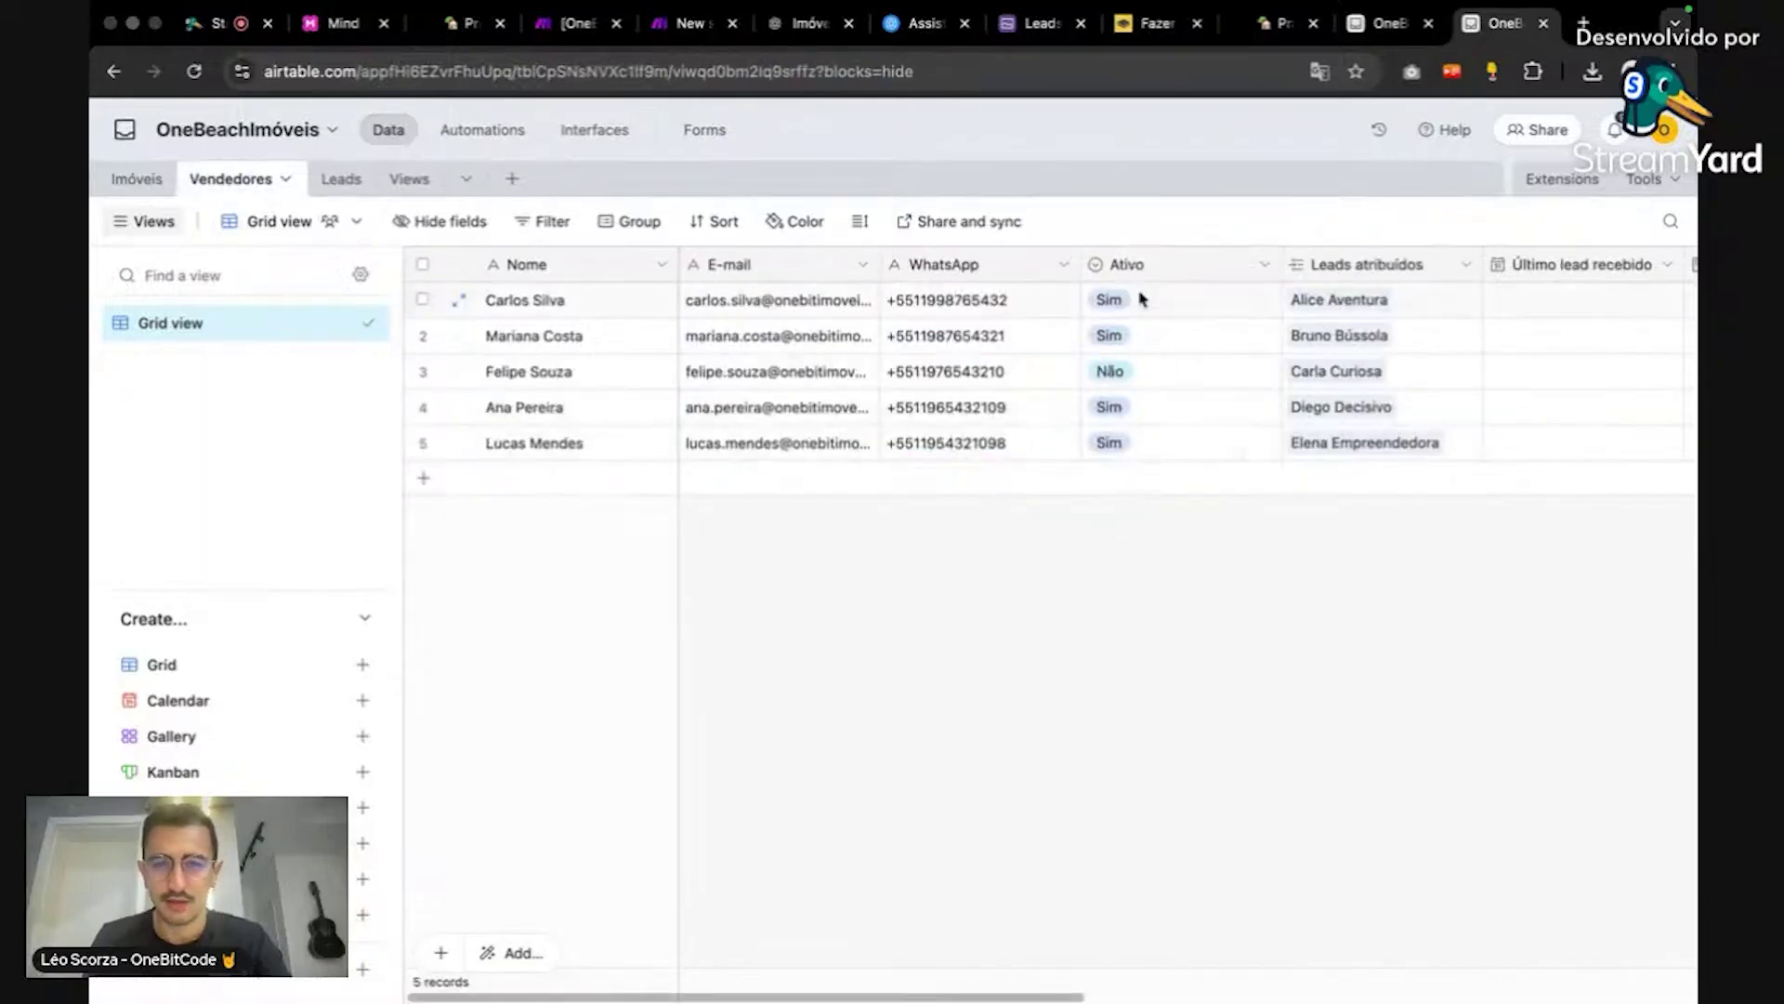
{"action": "double_click", "coordinate": [1152, 270]}
{"action": "left_click", "coordinate": [885, 327]}
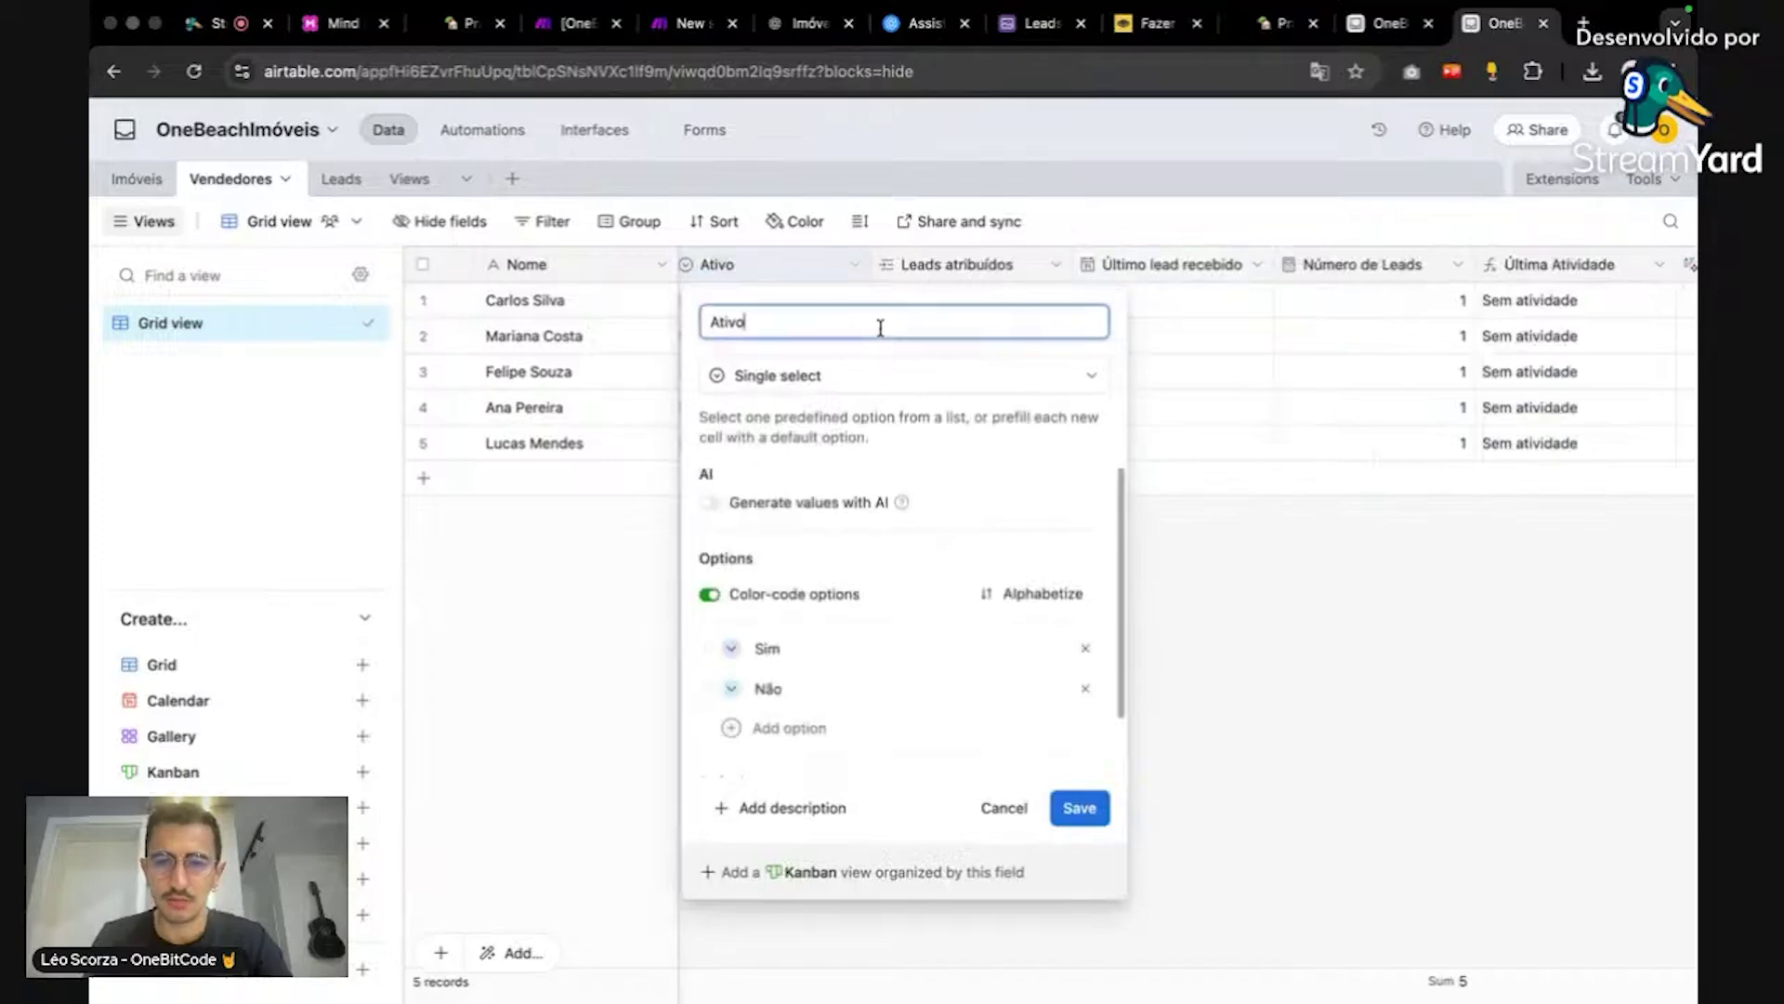
{"action": "left_click", "coordinate": [1246, 638]}
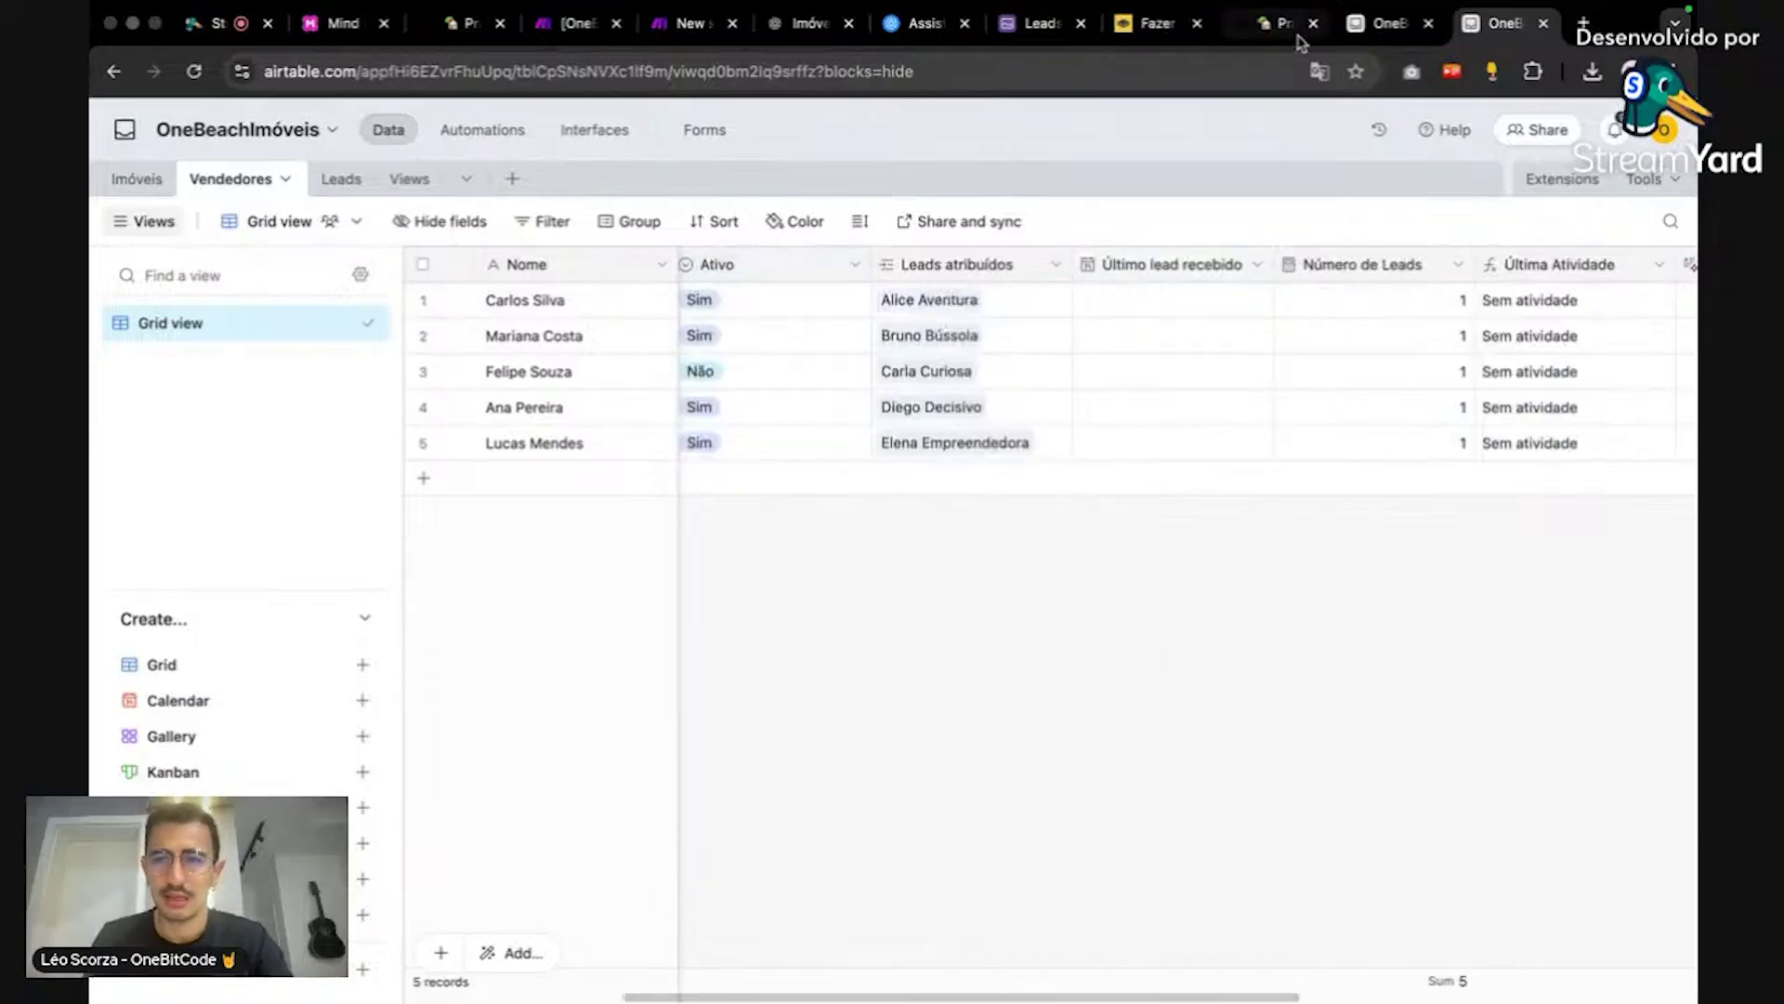
{"action": "left_click", "coordinate": [1349, 34]}
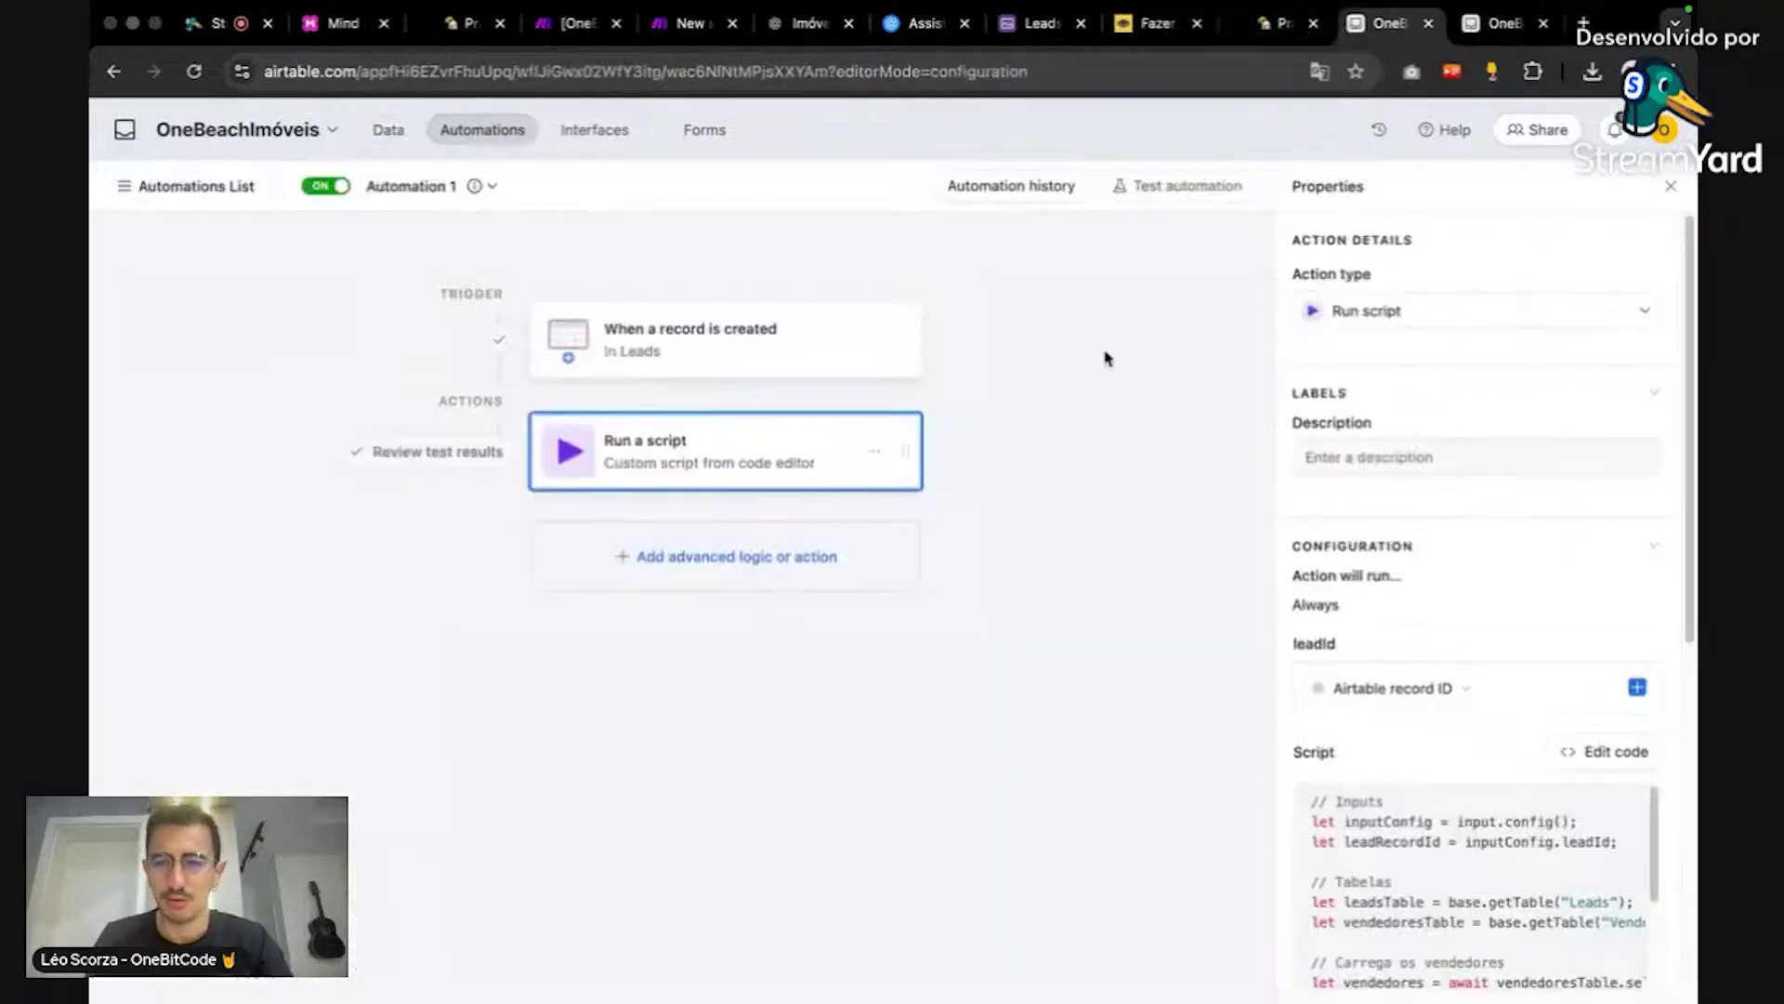
Step: Open the script code and cross-check the Ativo field settings in the Vendedores table
{"action": "left_click", "coordinate": [1566, 758]}
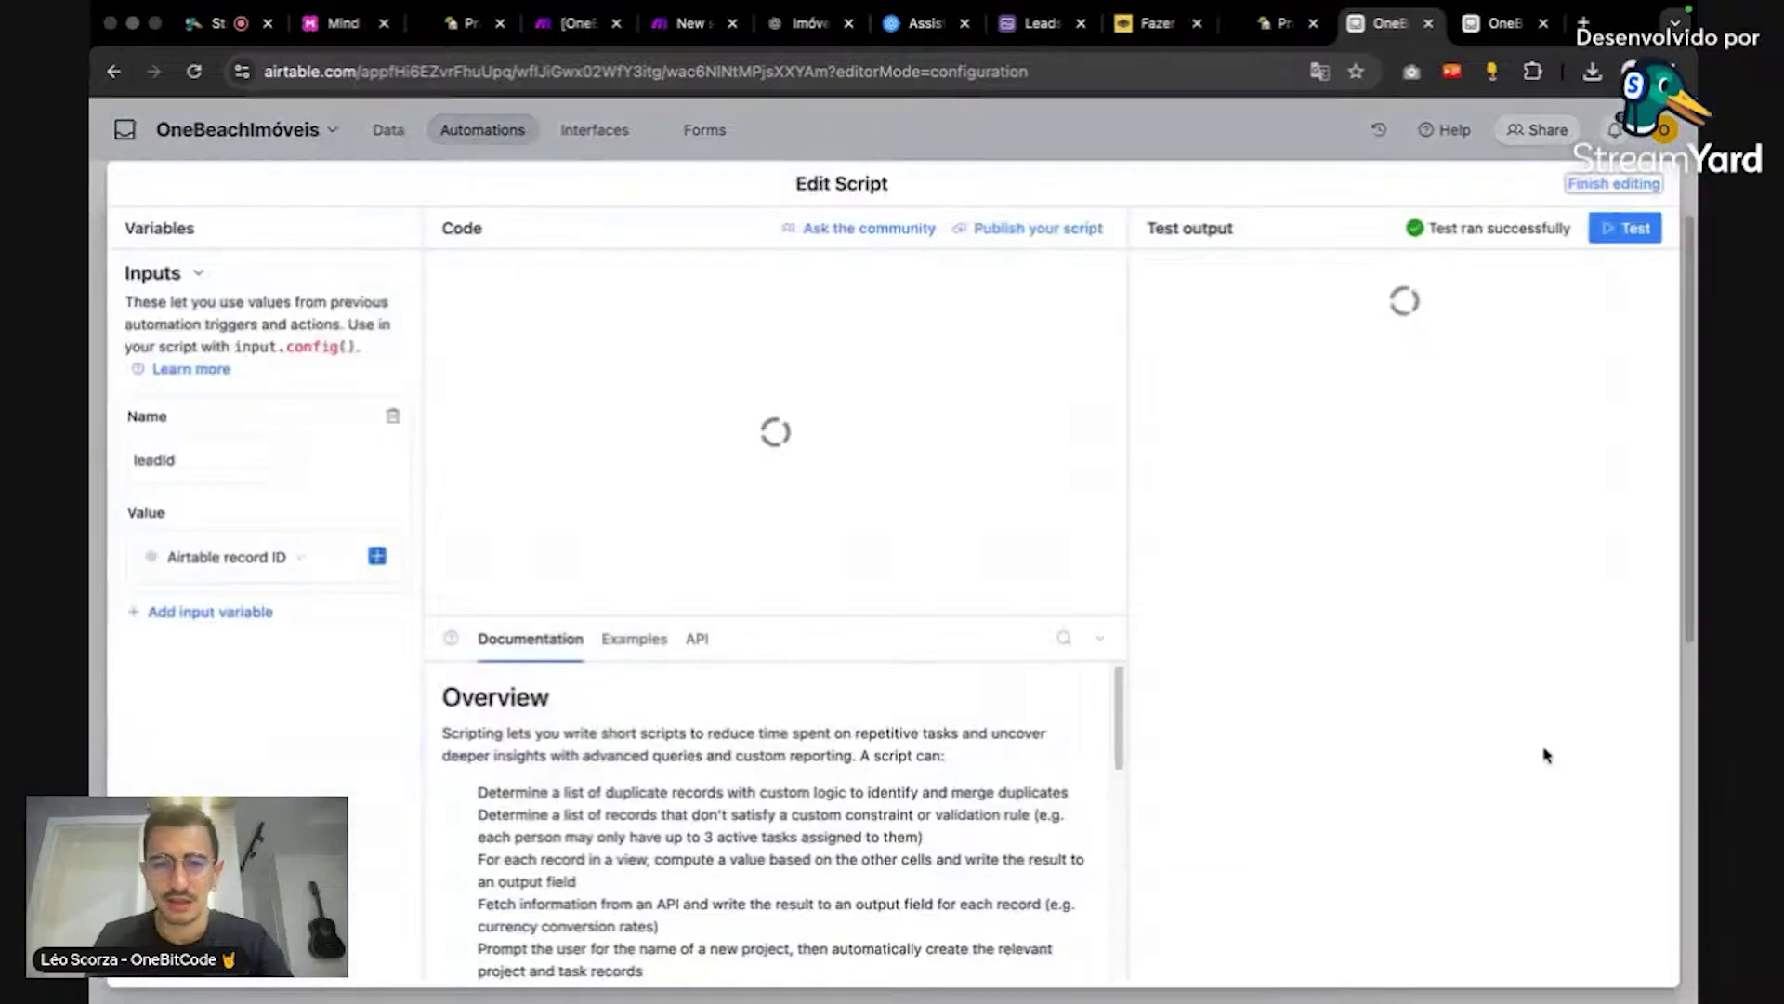
{"action": "scroll", "coordinate": [987, 449], "scroll_direction": "down", "scroll_amount": 1}
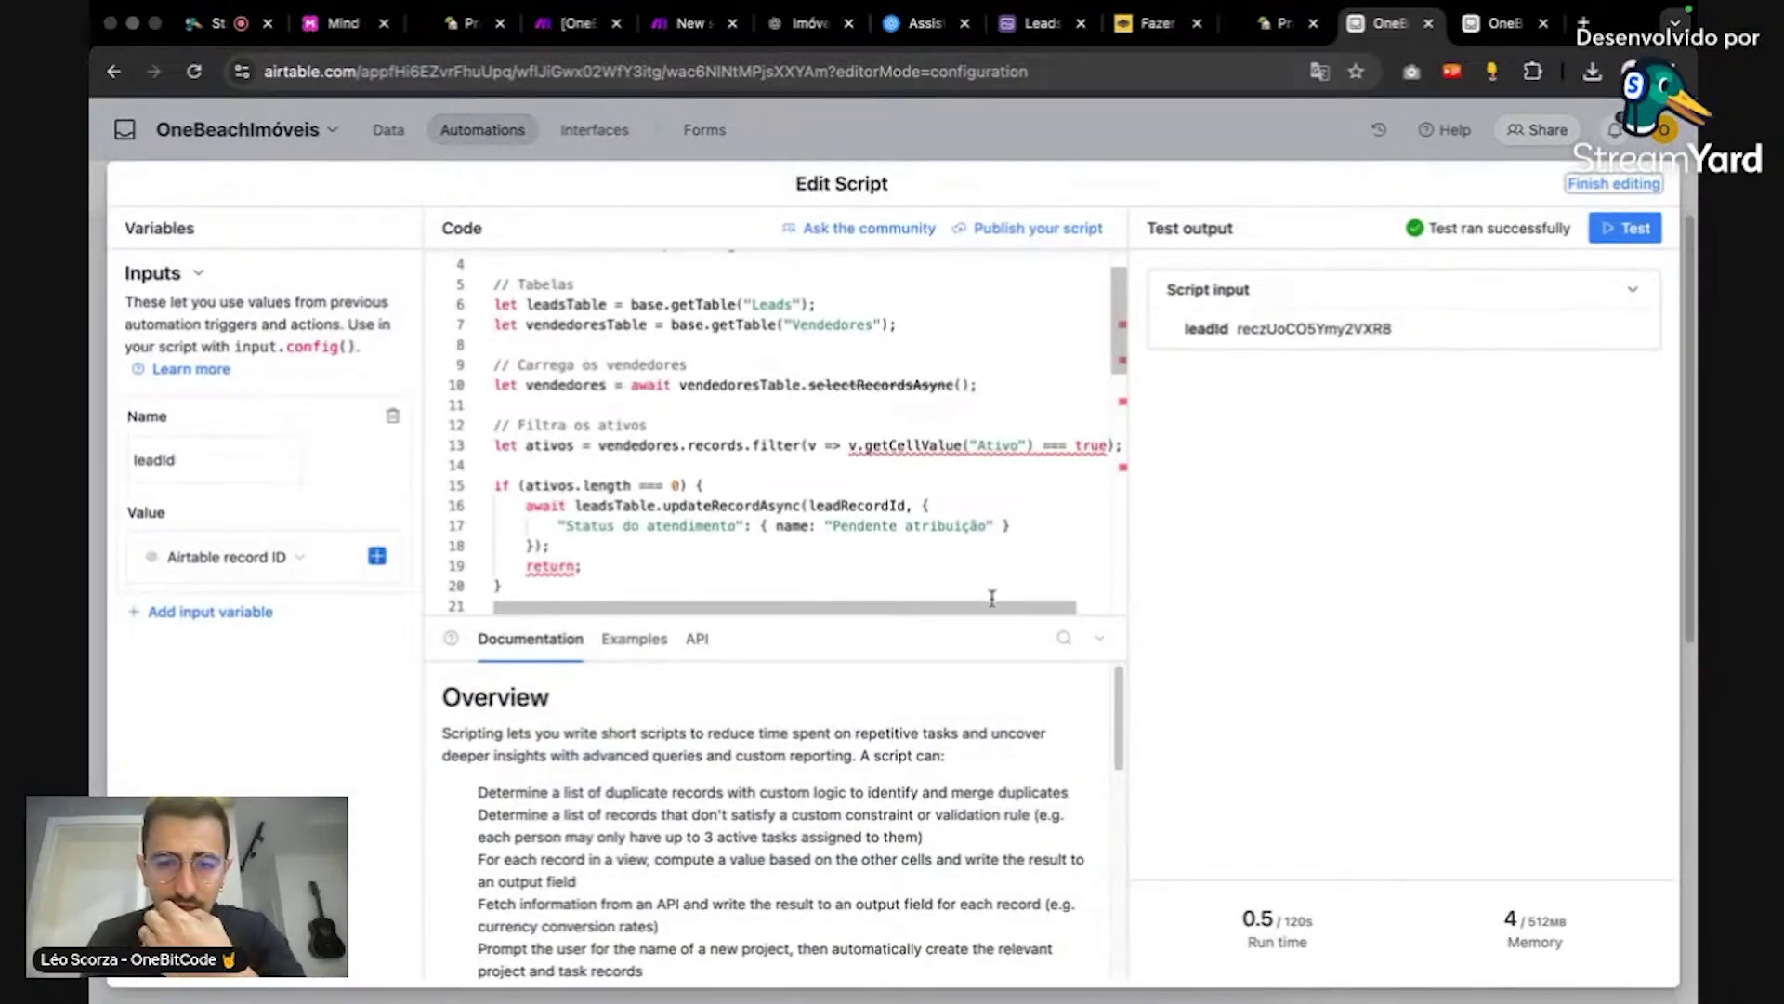
{"action": "left_click_drag", "start_coordinate": [994, 607], "coordinate": [1011, 610]}
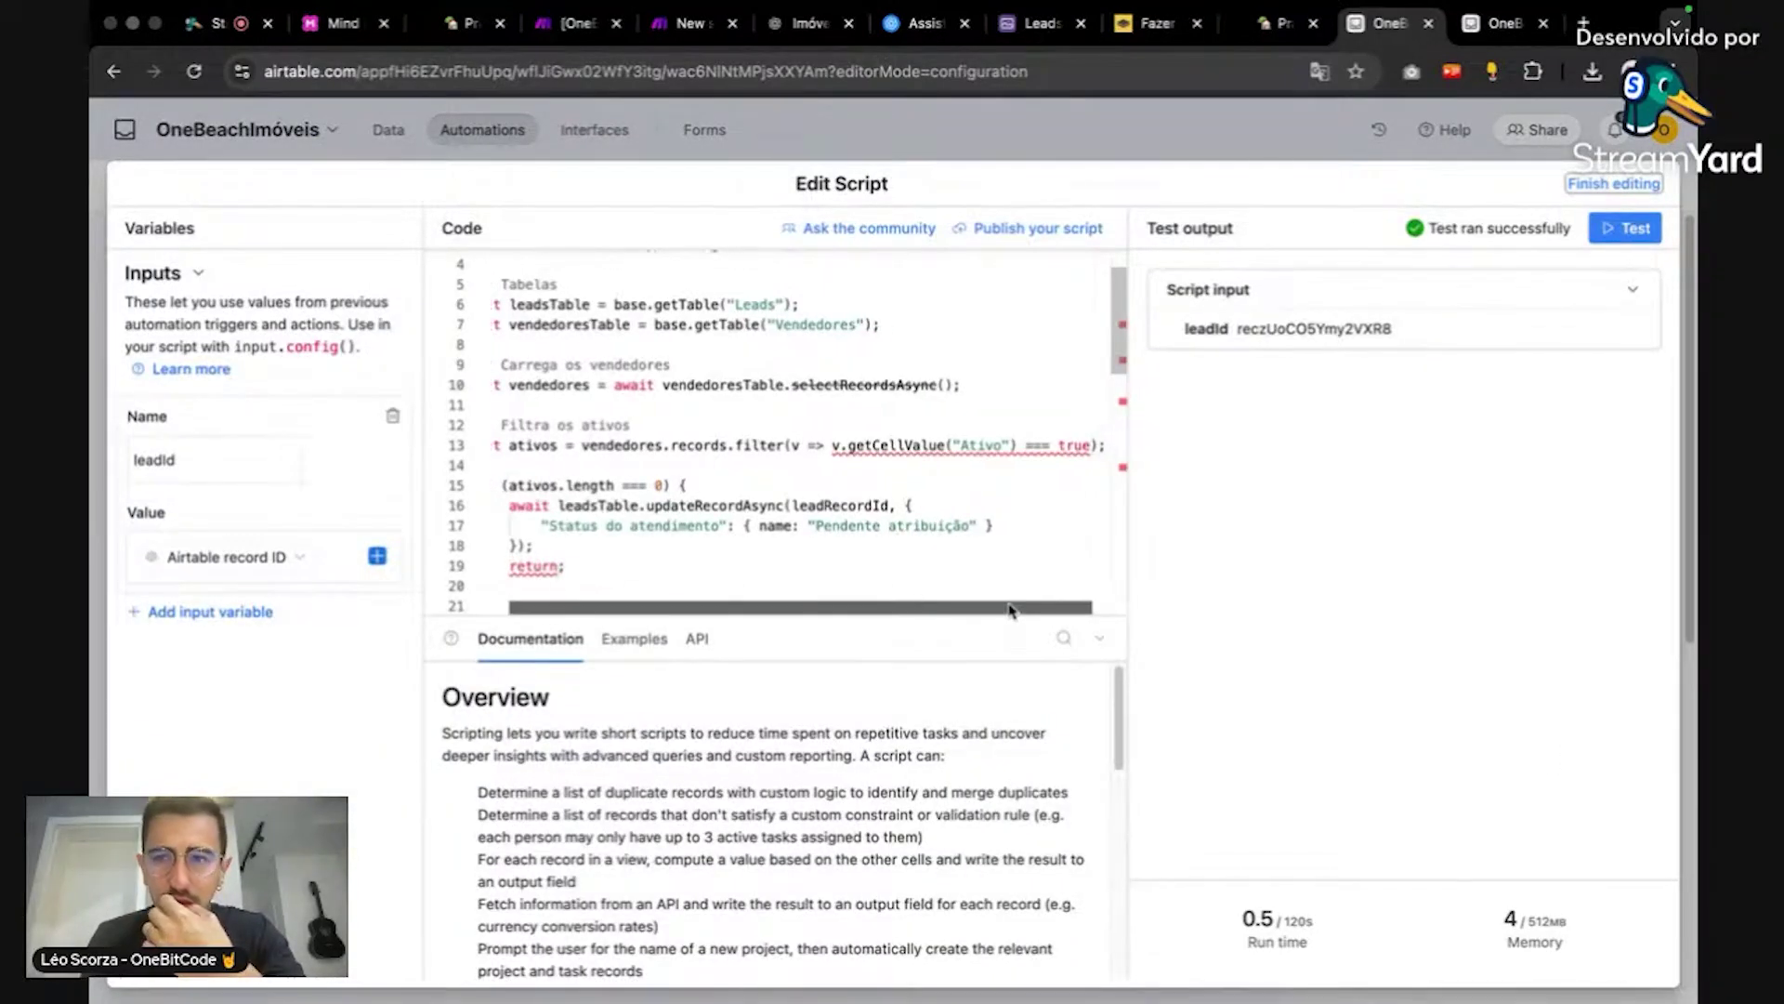
{"action": "key", "text": "ctrl+Tab"}
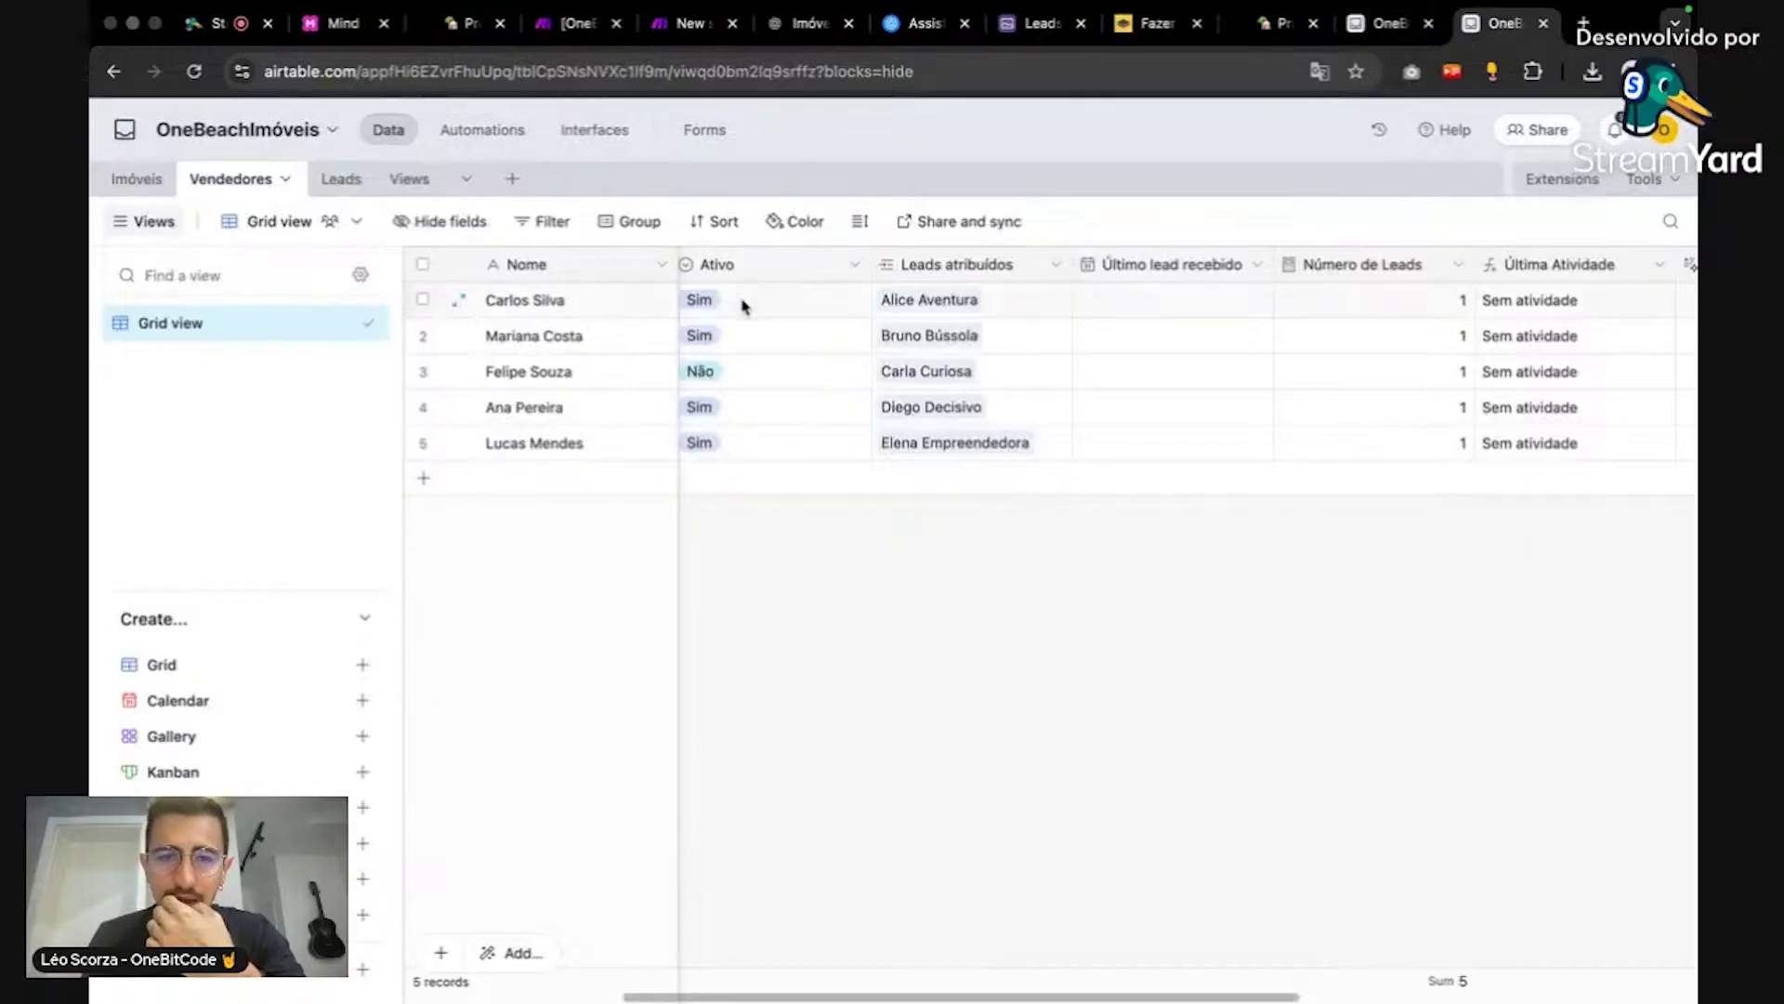
{"action": "left_click", "coordinate": [789, 267]}
{"action": "right_click", "coordinate": [836, 271]}
{"action": "left_click", "coordinate": [883, 313]}
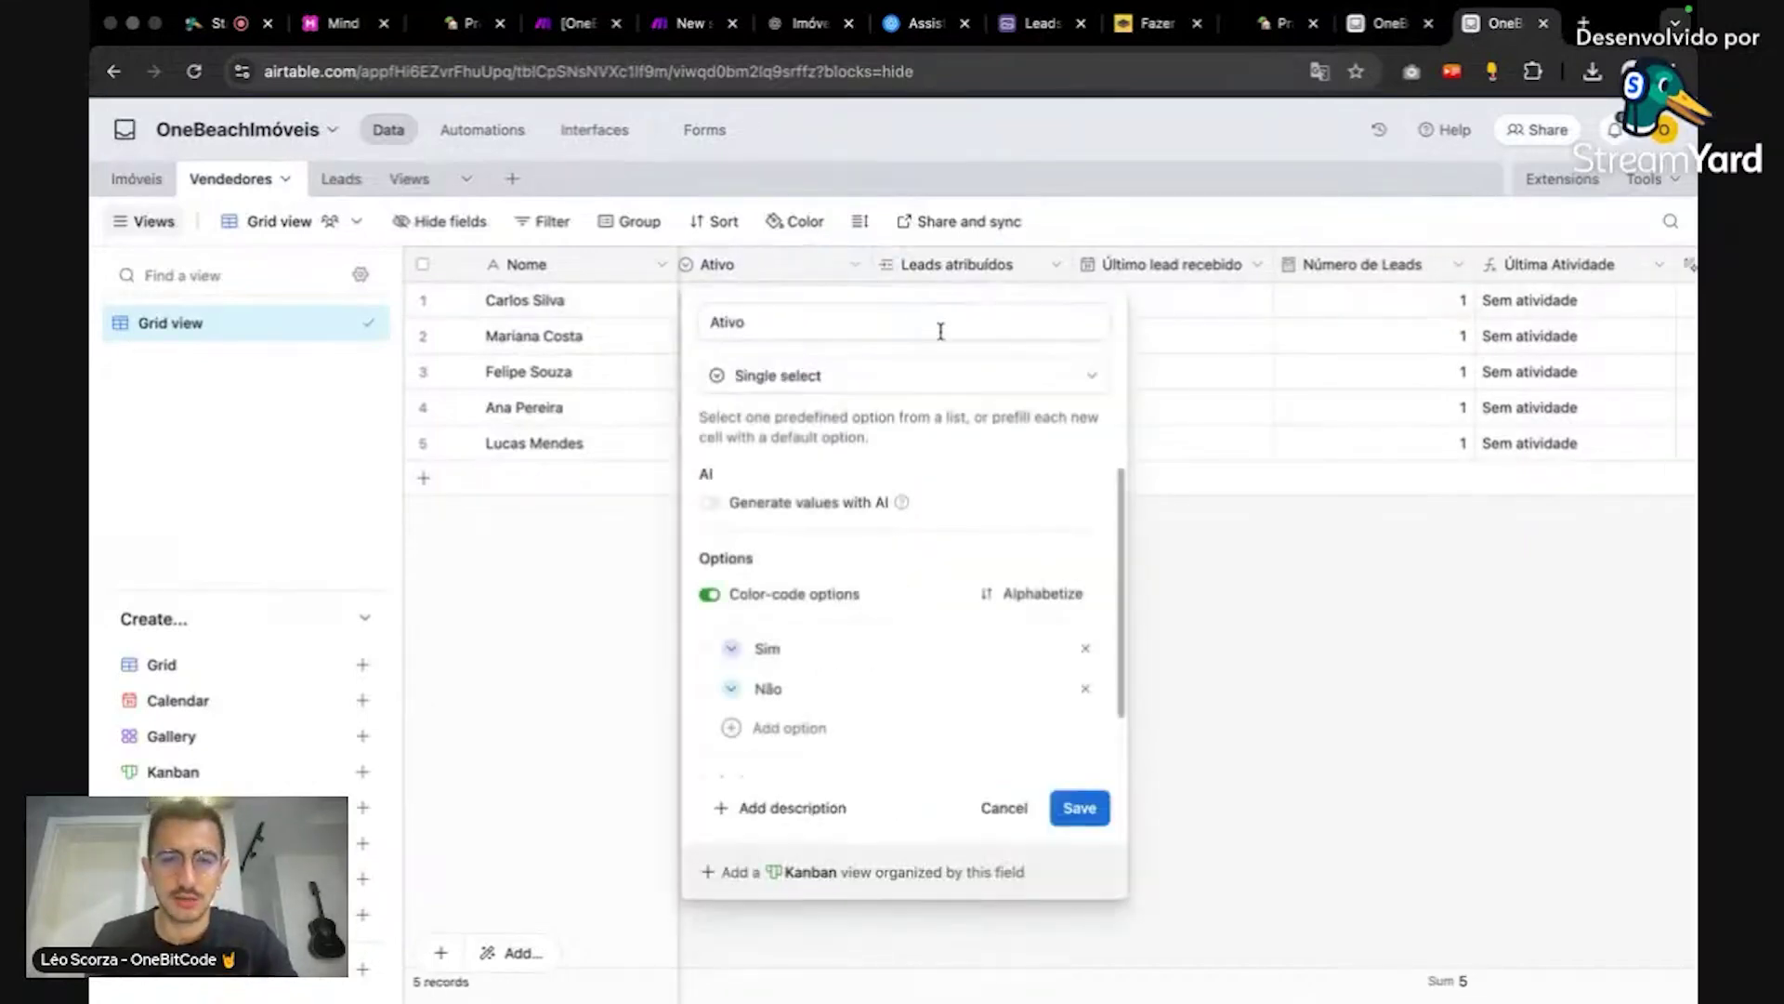
{"action": "left_click", "coordinate": [1219, 660]}
{"action": "key", "text": "ctrl+shift+Tab"}
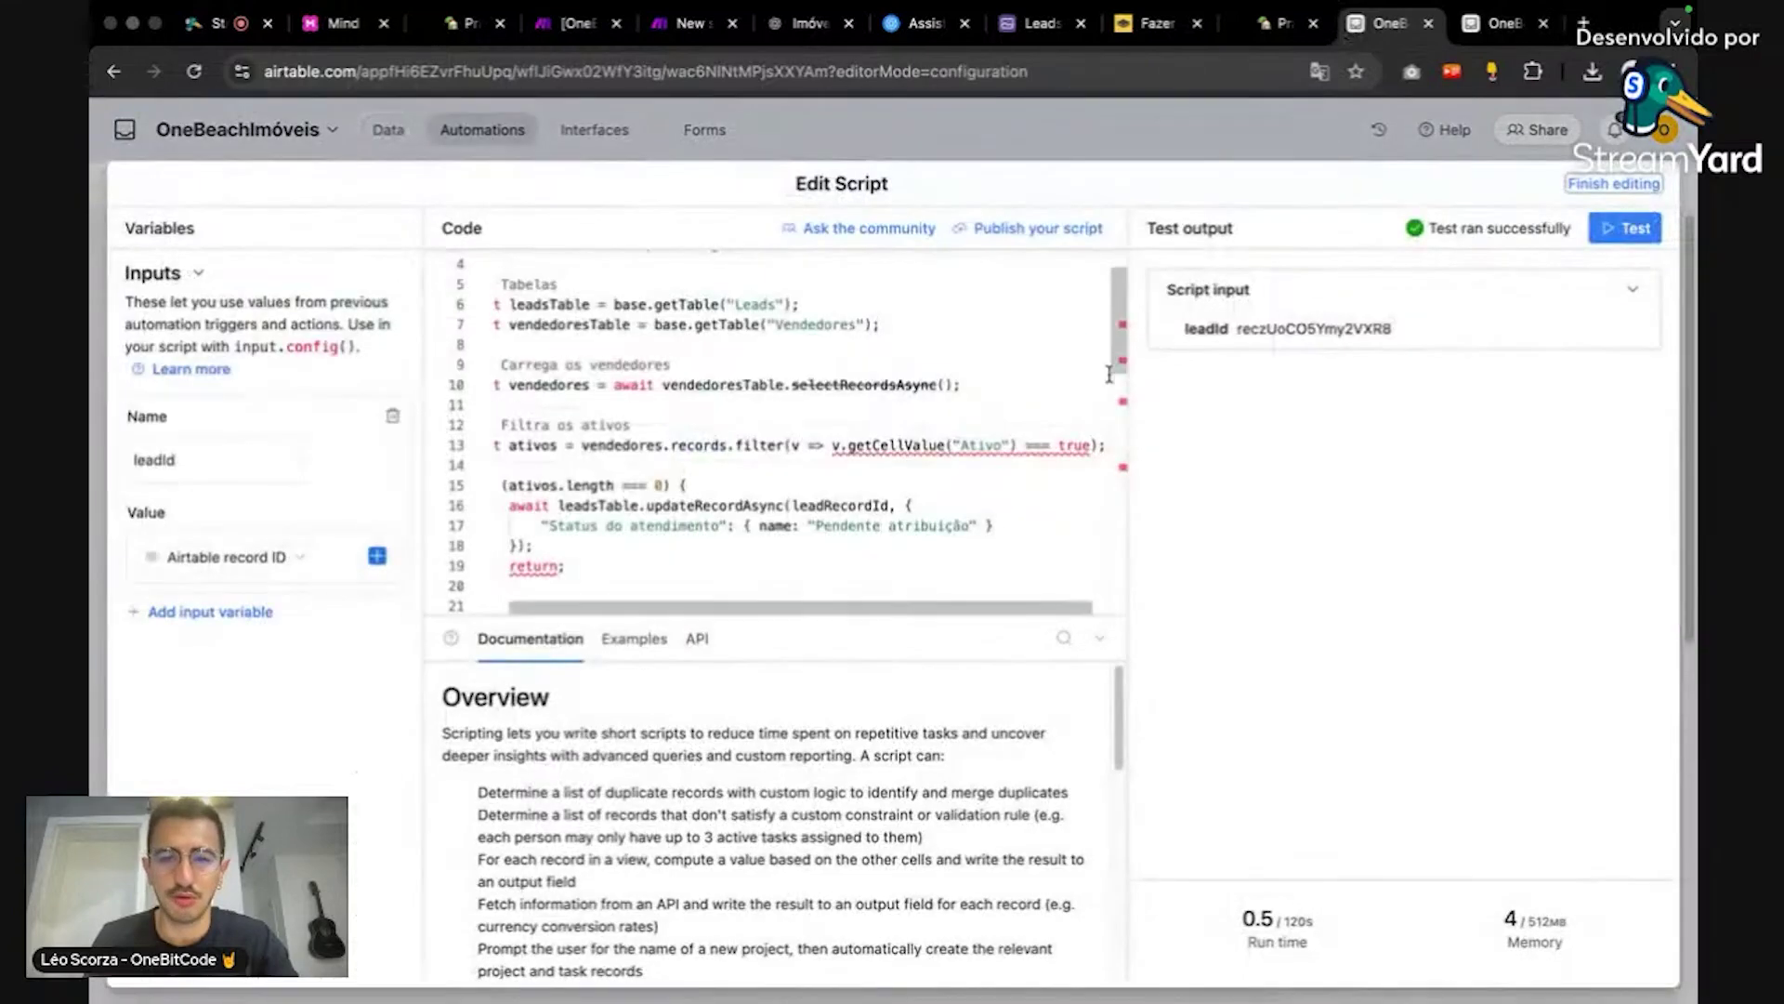
Step: Change line 13's Ativo check from === true to == "Sim"
{"action": "double_click", "coordinate": [1073, 445]}
{"action": "type", "text": "\""}
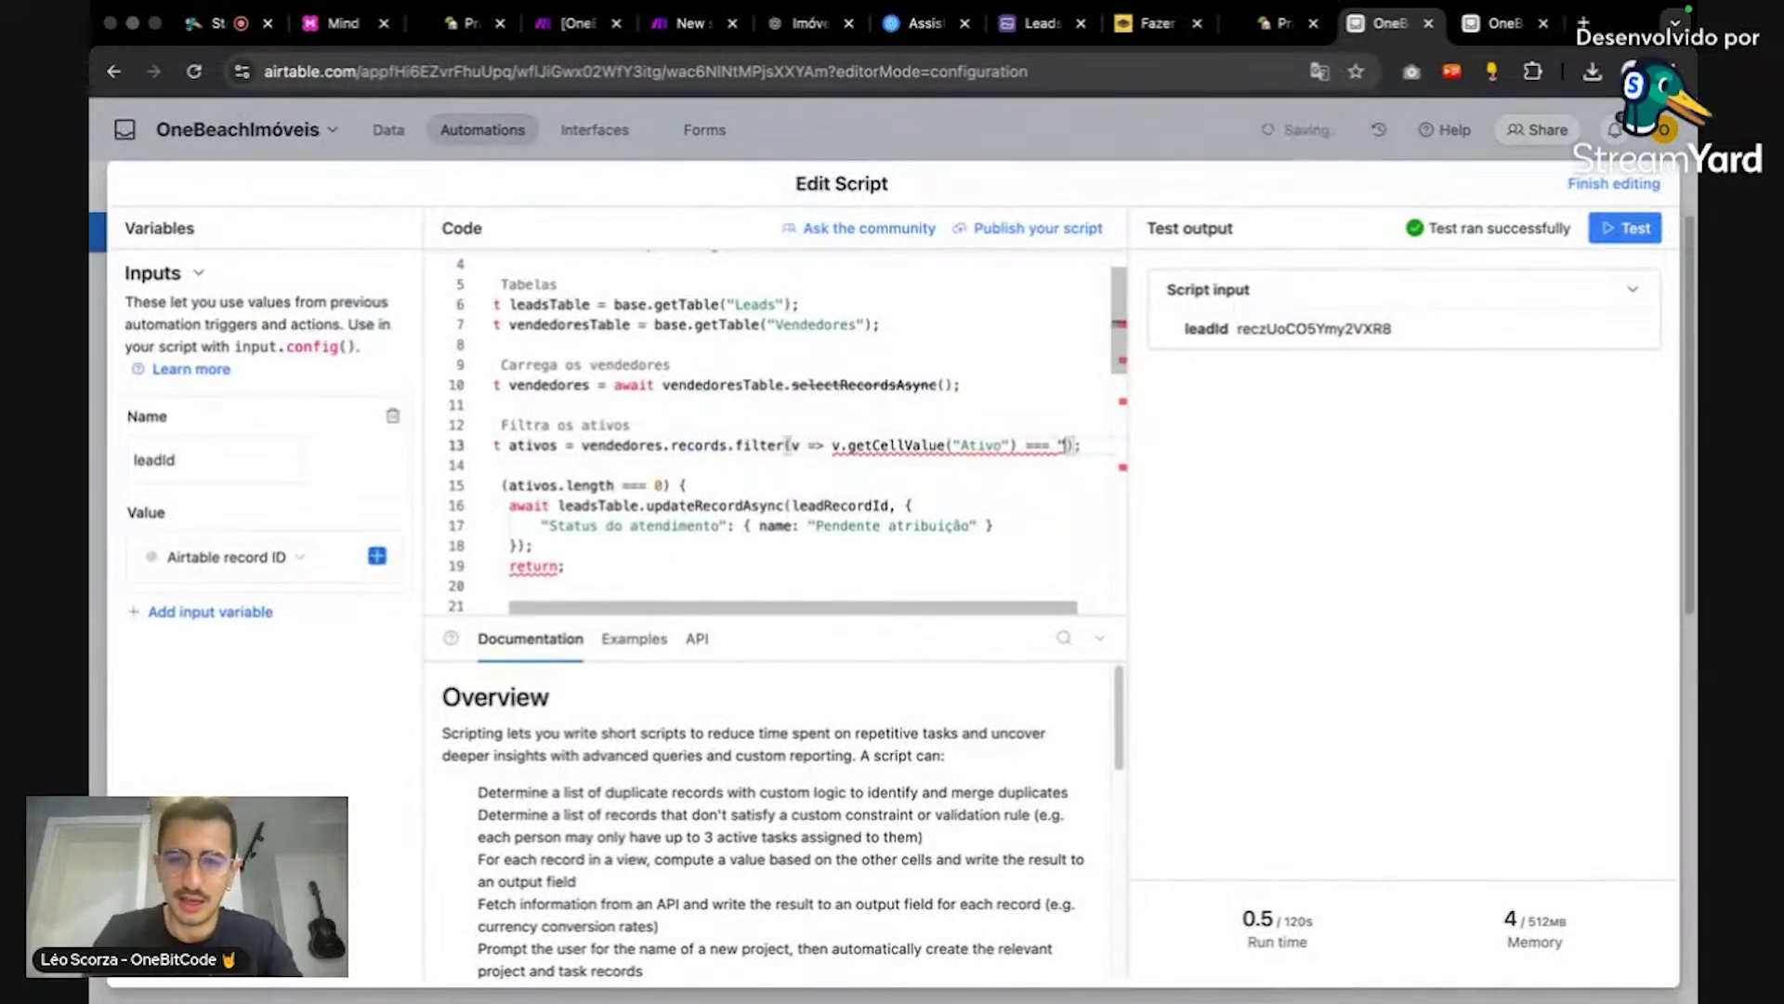
{"action": "type", "text": "\""}
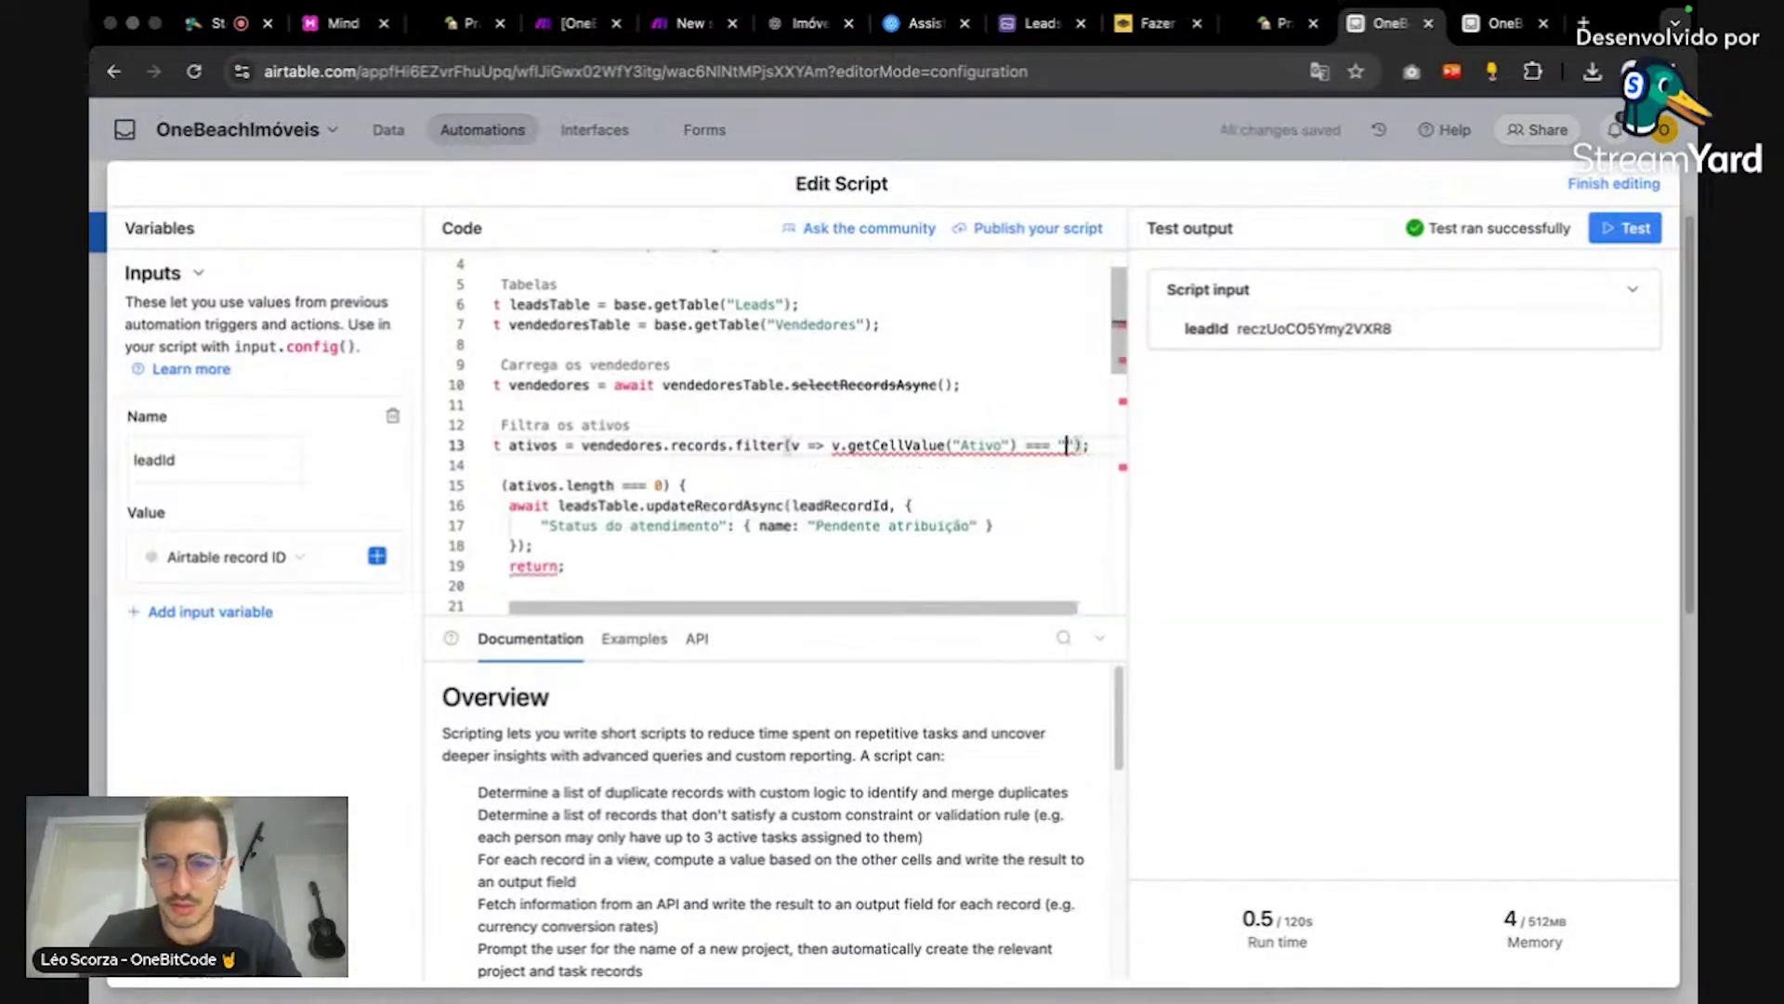
{"action": "type", "text": "Sim"}
{"action": "left_click", "coordinate": [1054, 445]}
{"action": "key", "text": "BackSpace"}
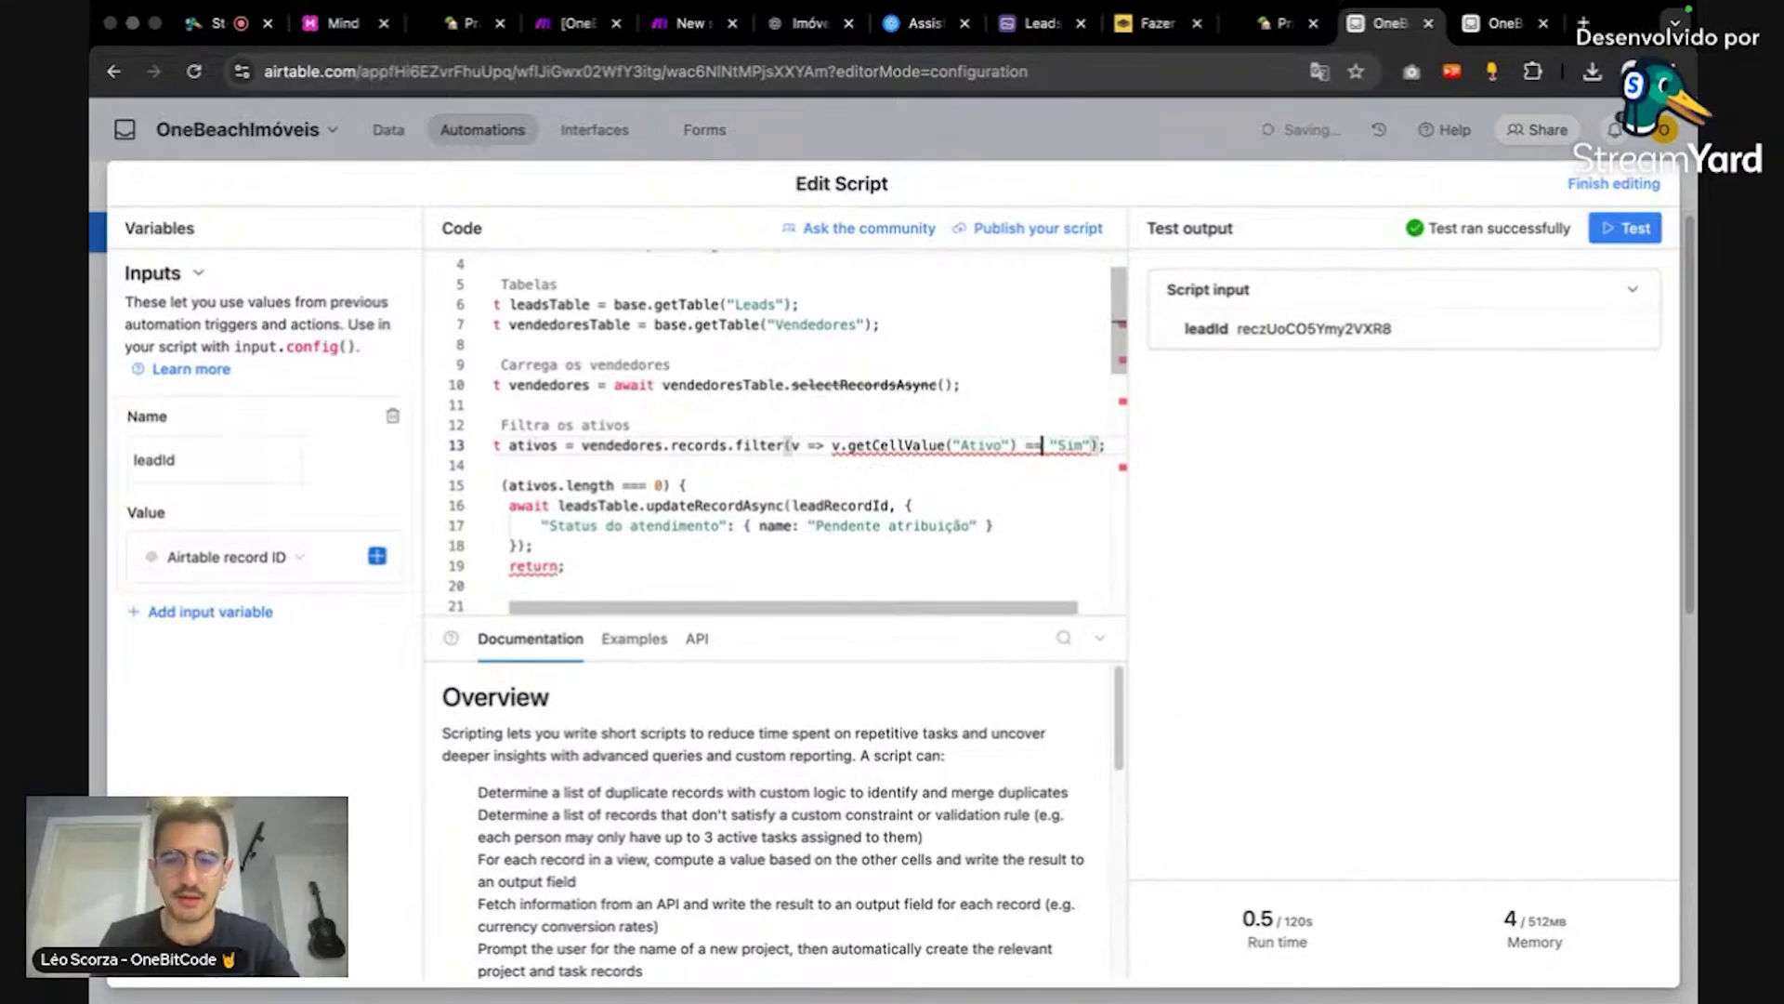
{"action": "left_click", "coordinate": [1059, 546]}
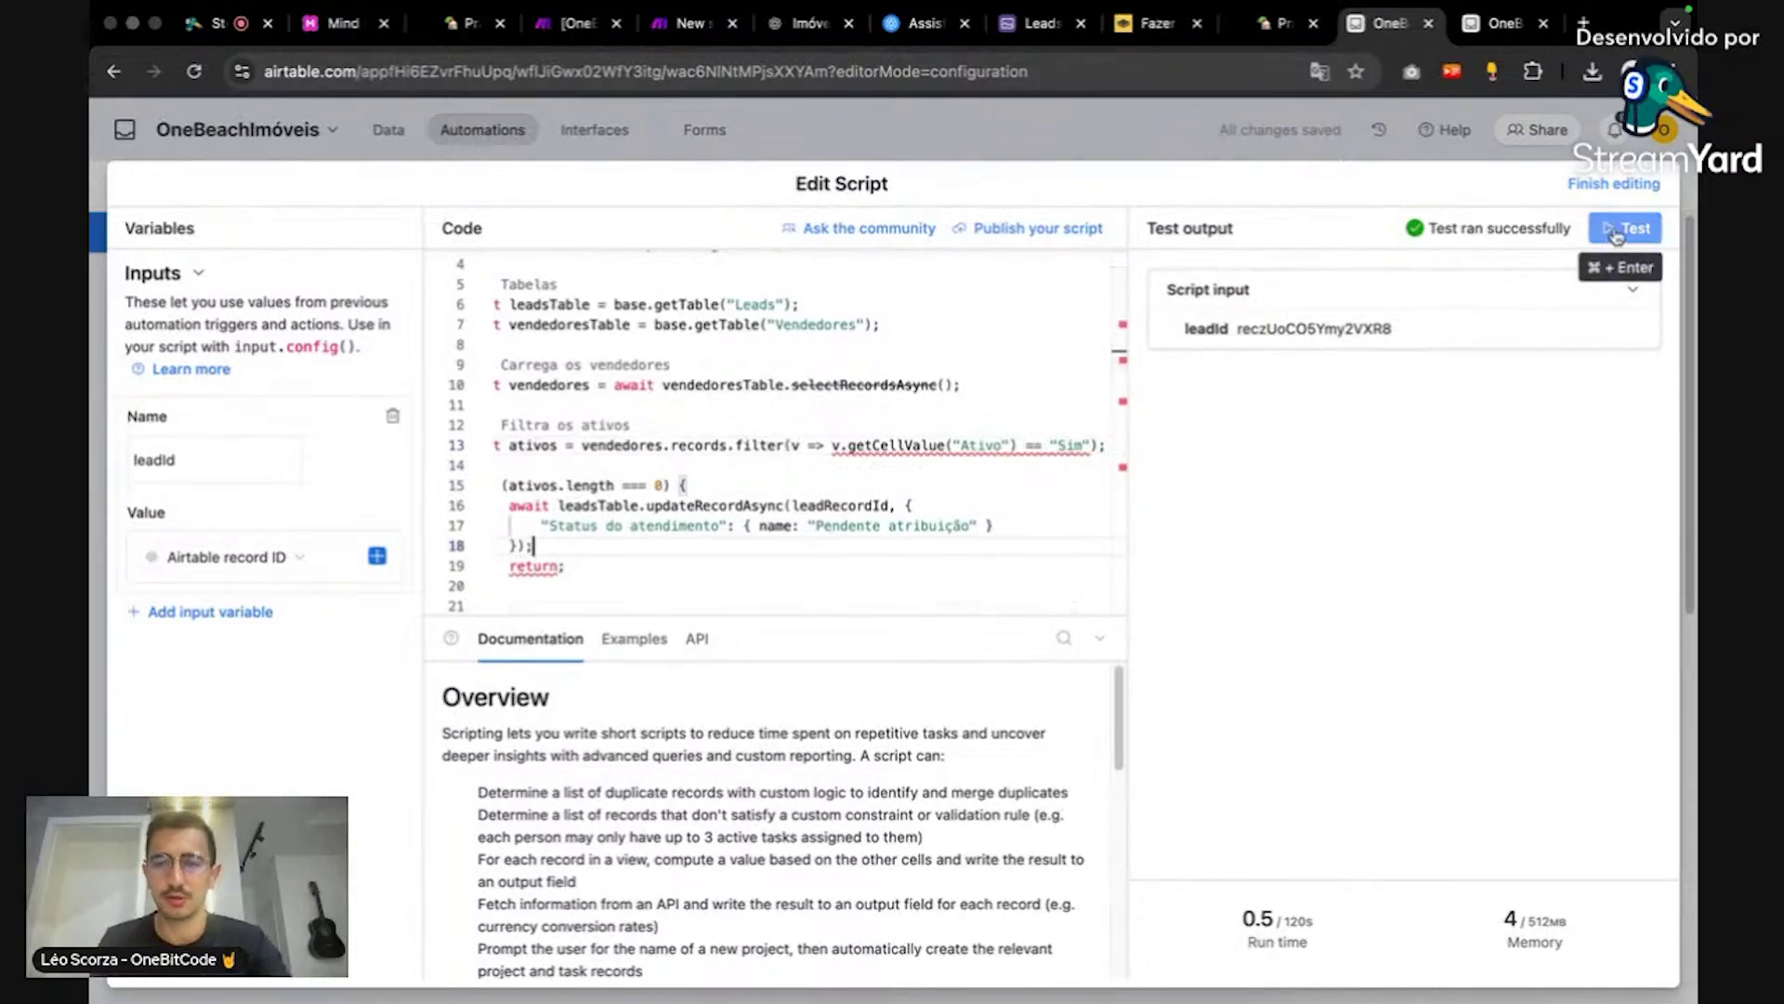
Step: Test the edited script successfully and close the script editor
{"action": "left_click", "coordinate": [1622, 228]}
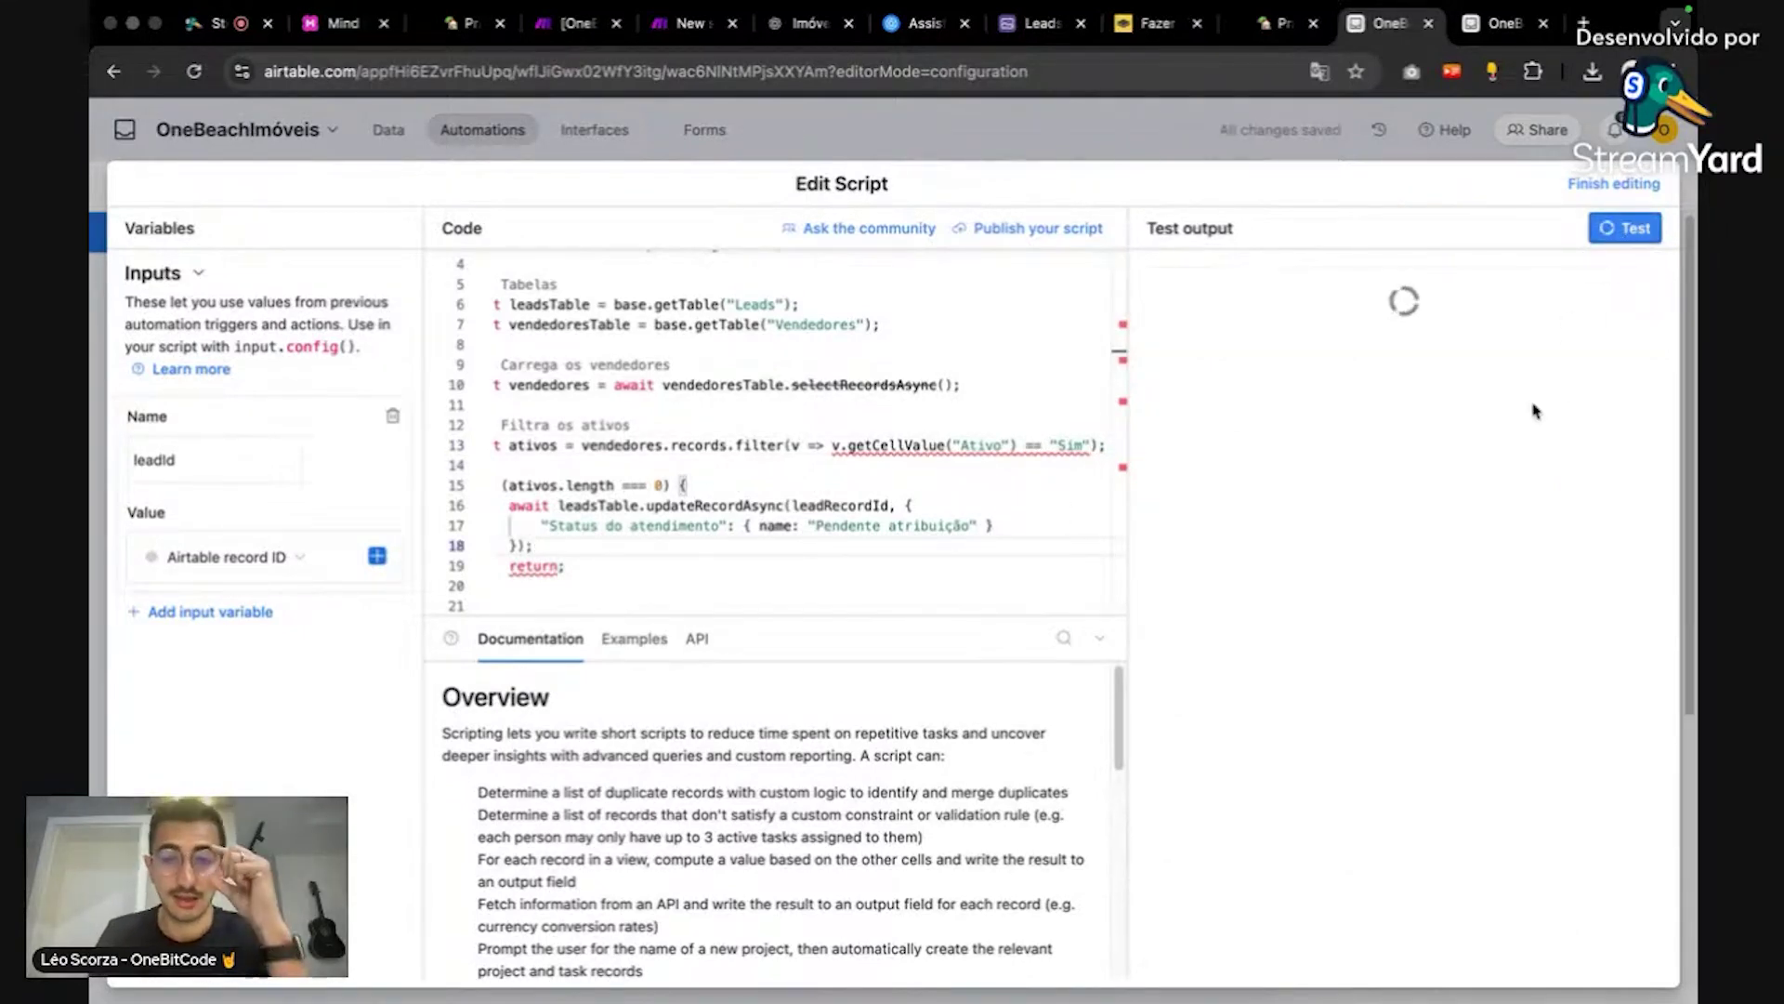
{"action": "left_click", "coordinate": [1501, 23]}
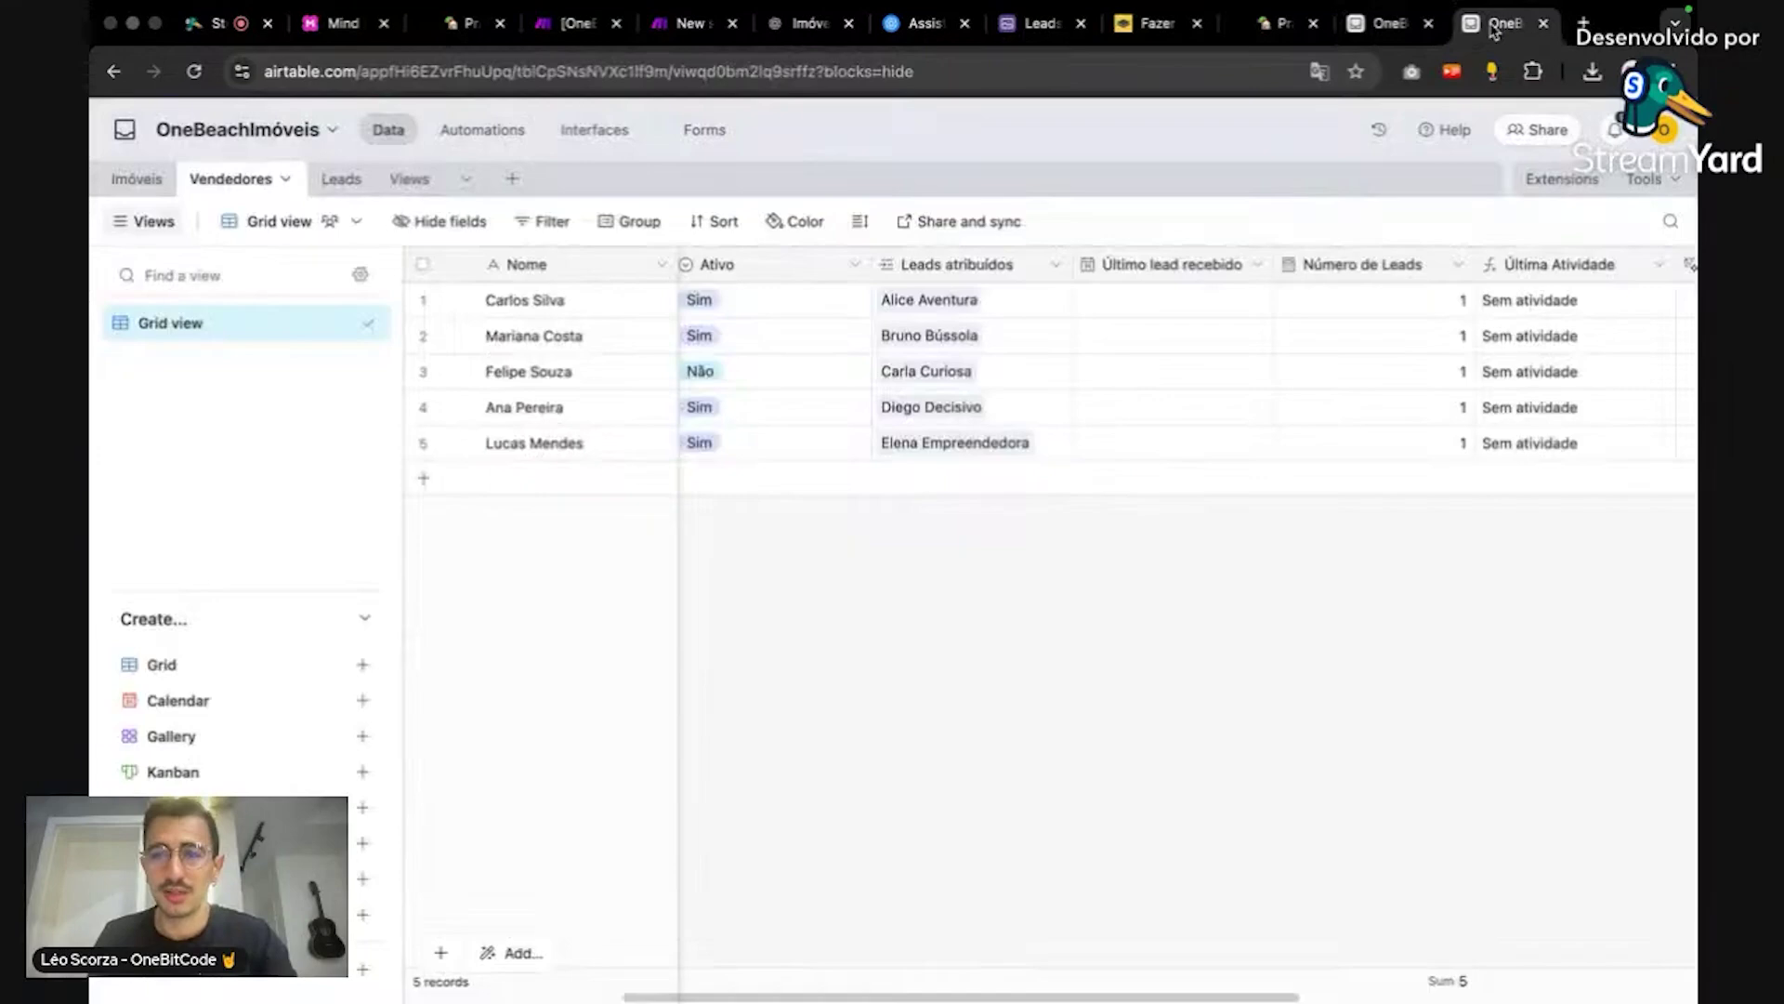
{"action": "left_click", "coordinate": [1389, 23]}
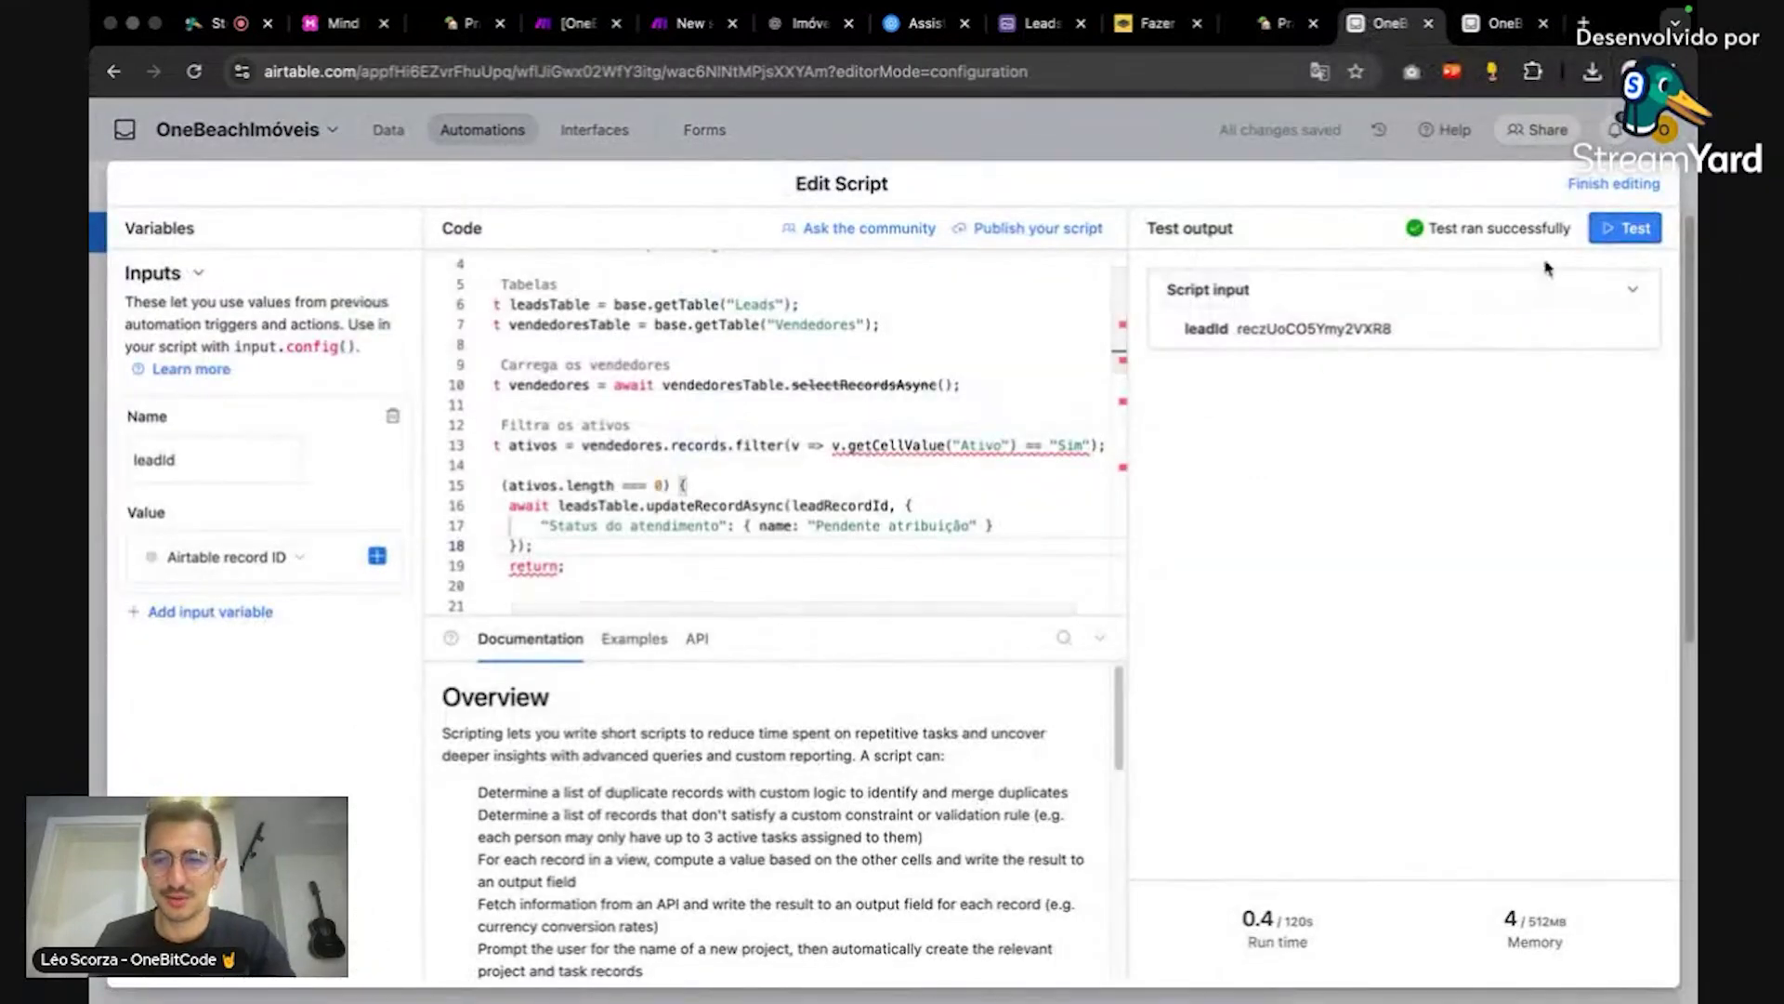
{"action": "left_click", "coordinate": [1616, 185]}
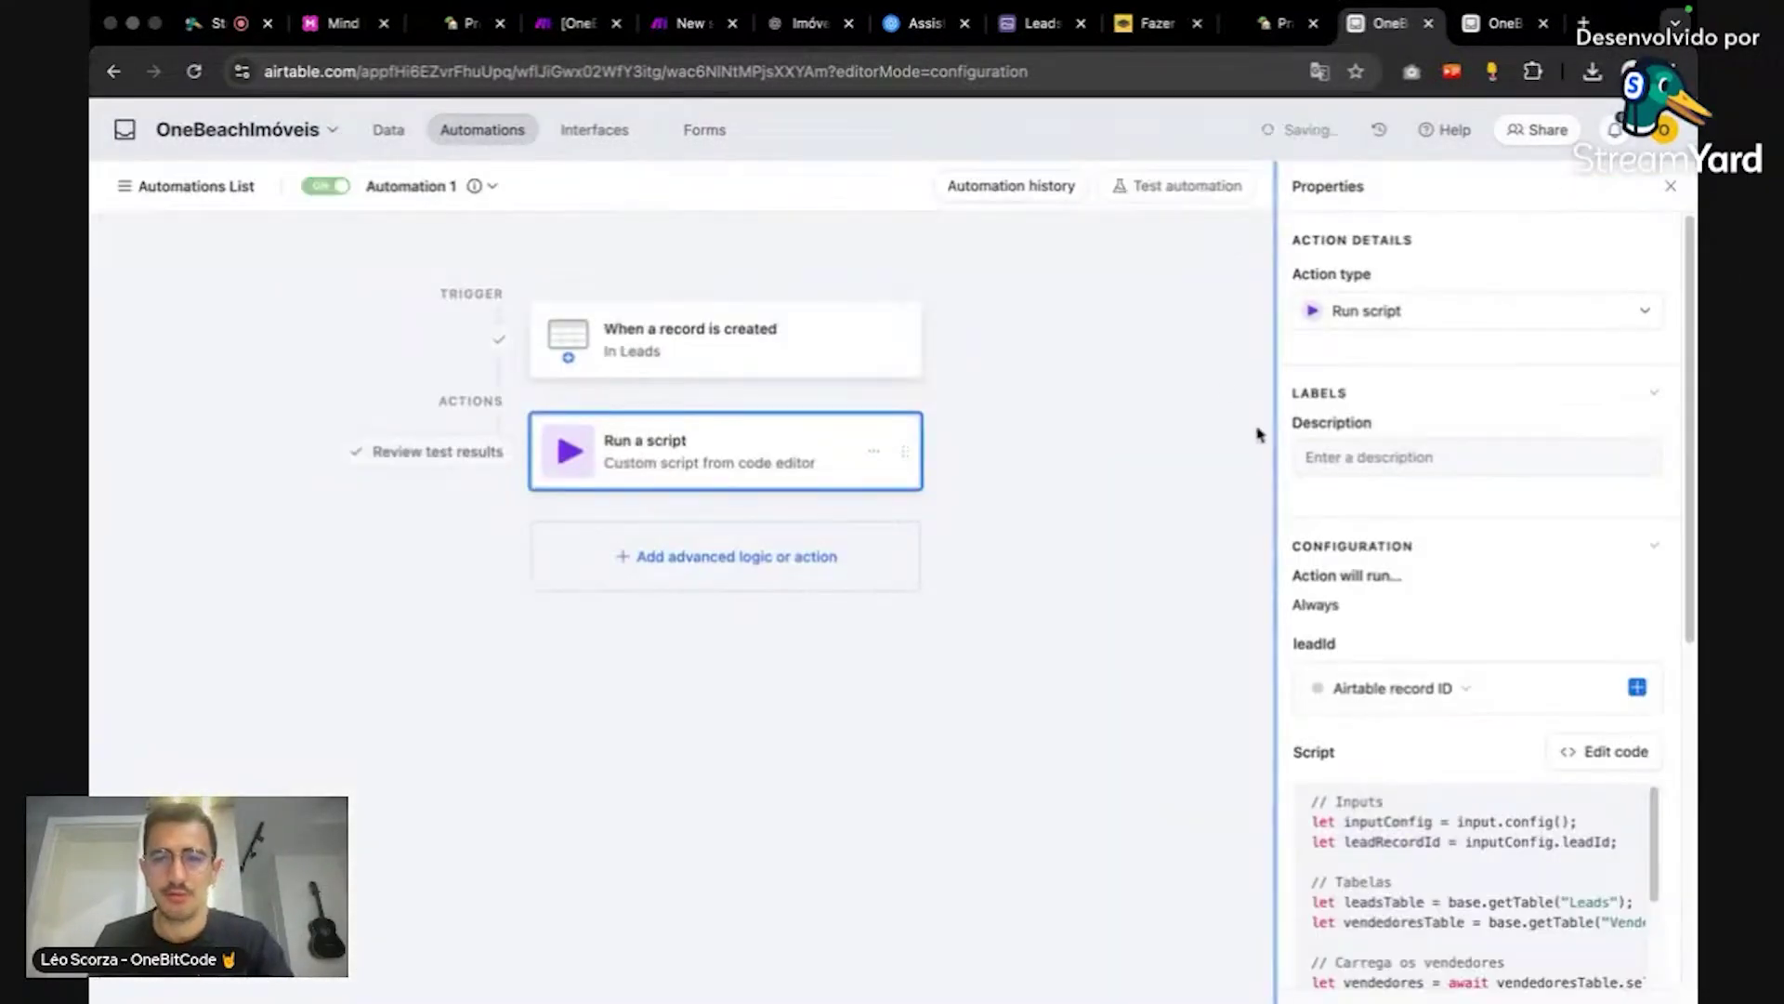
{"action": "left_click", "coordinate": [676, 28]}
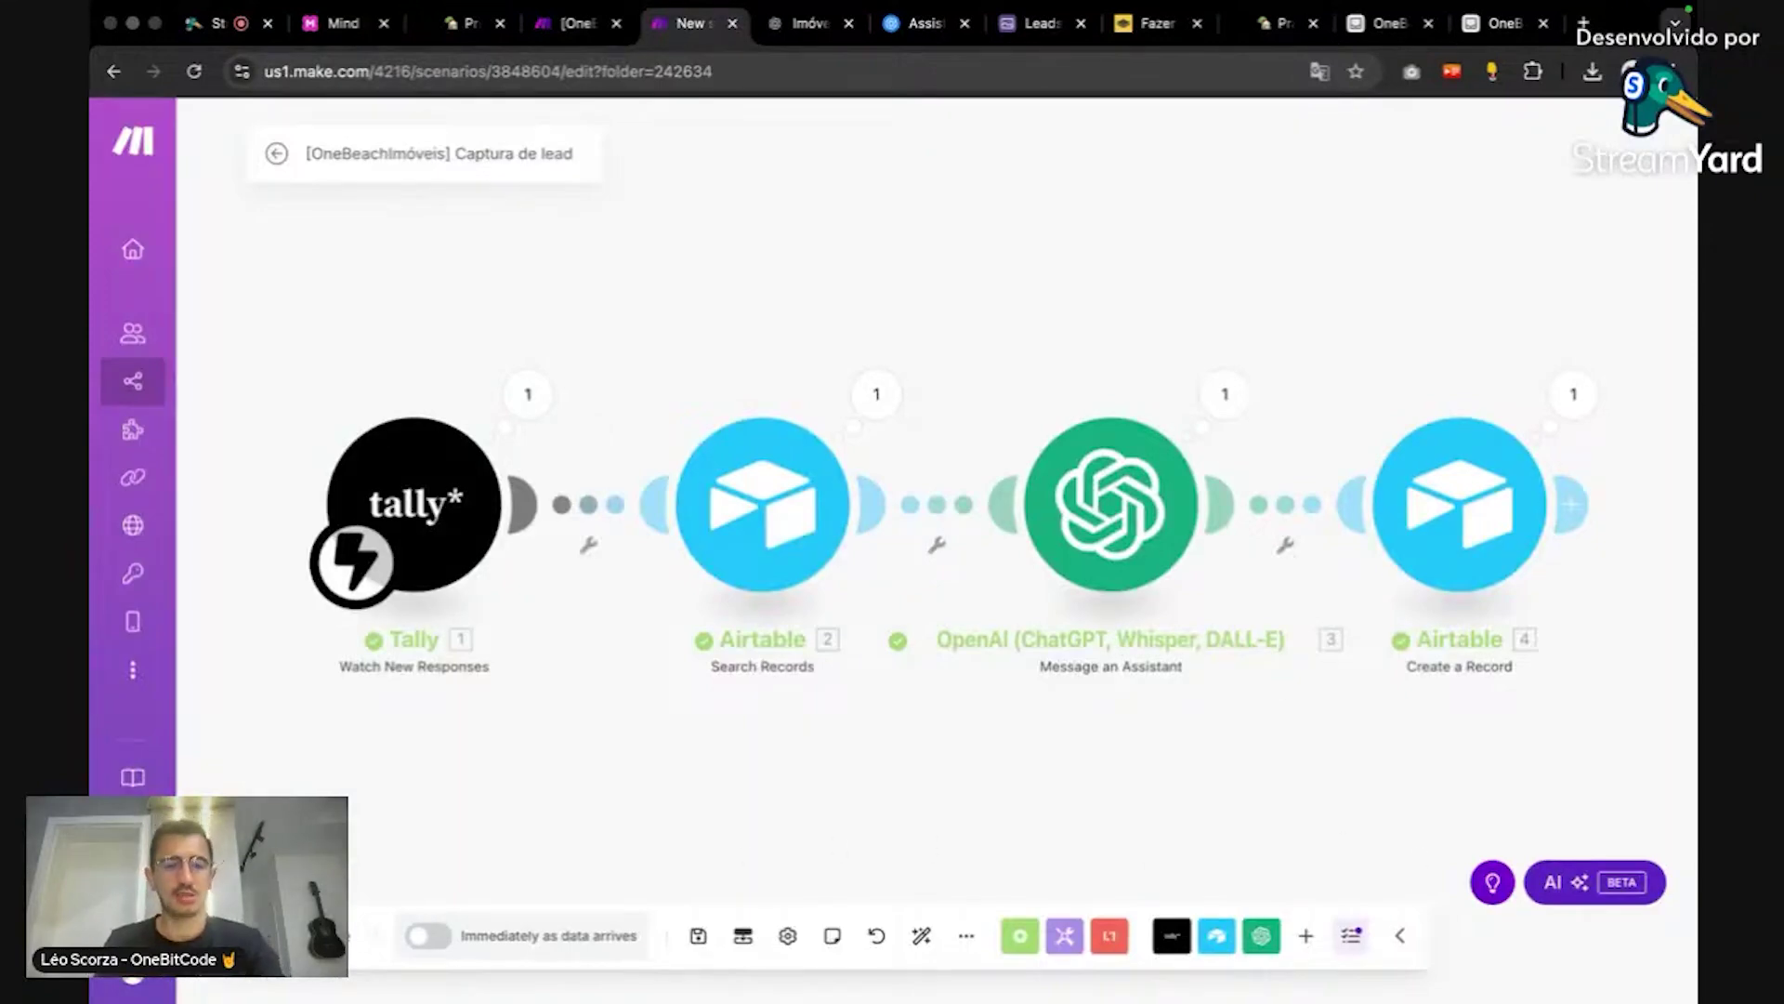
Step: Rerun the Captura de lead scenario with its existing webhook data
{"action": "left_click", "coordinate": [667, 967]}
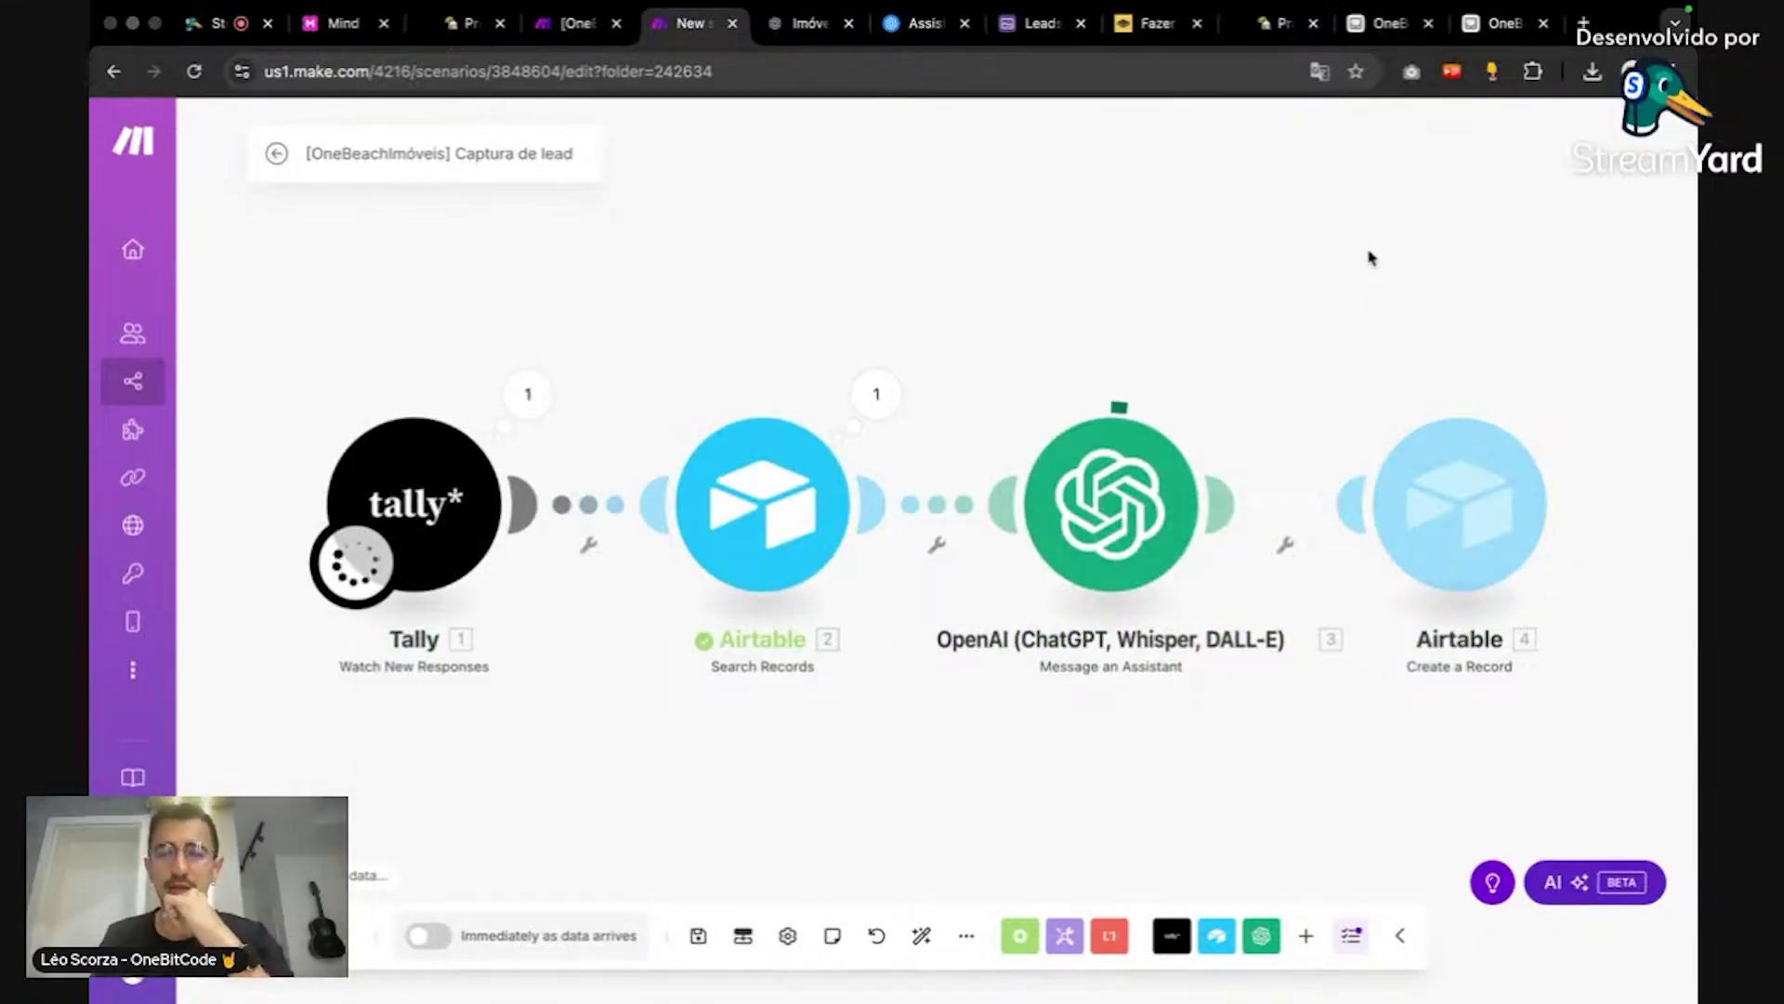
{"action": "left_click", "coordinate": [1482, 26]}
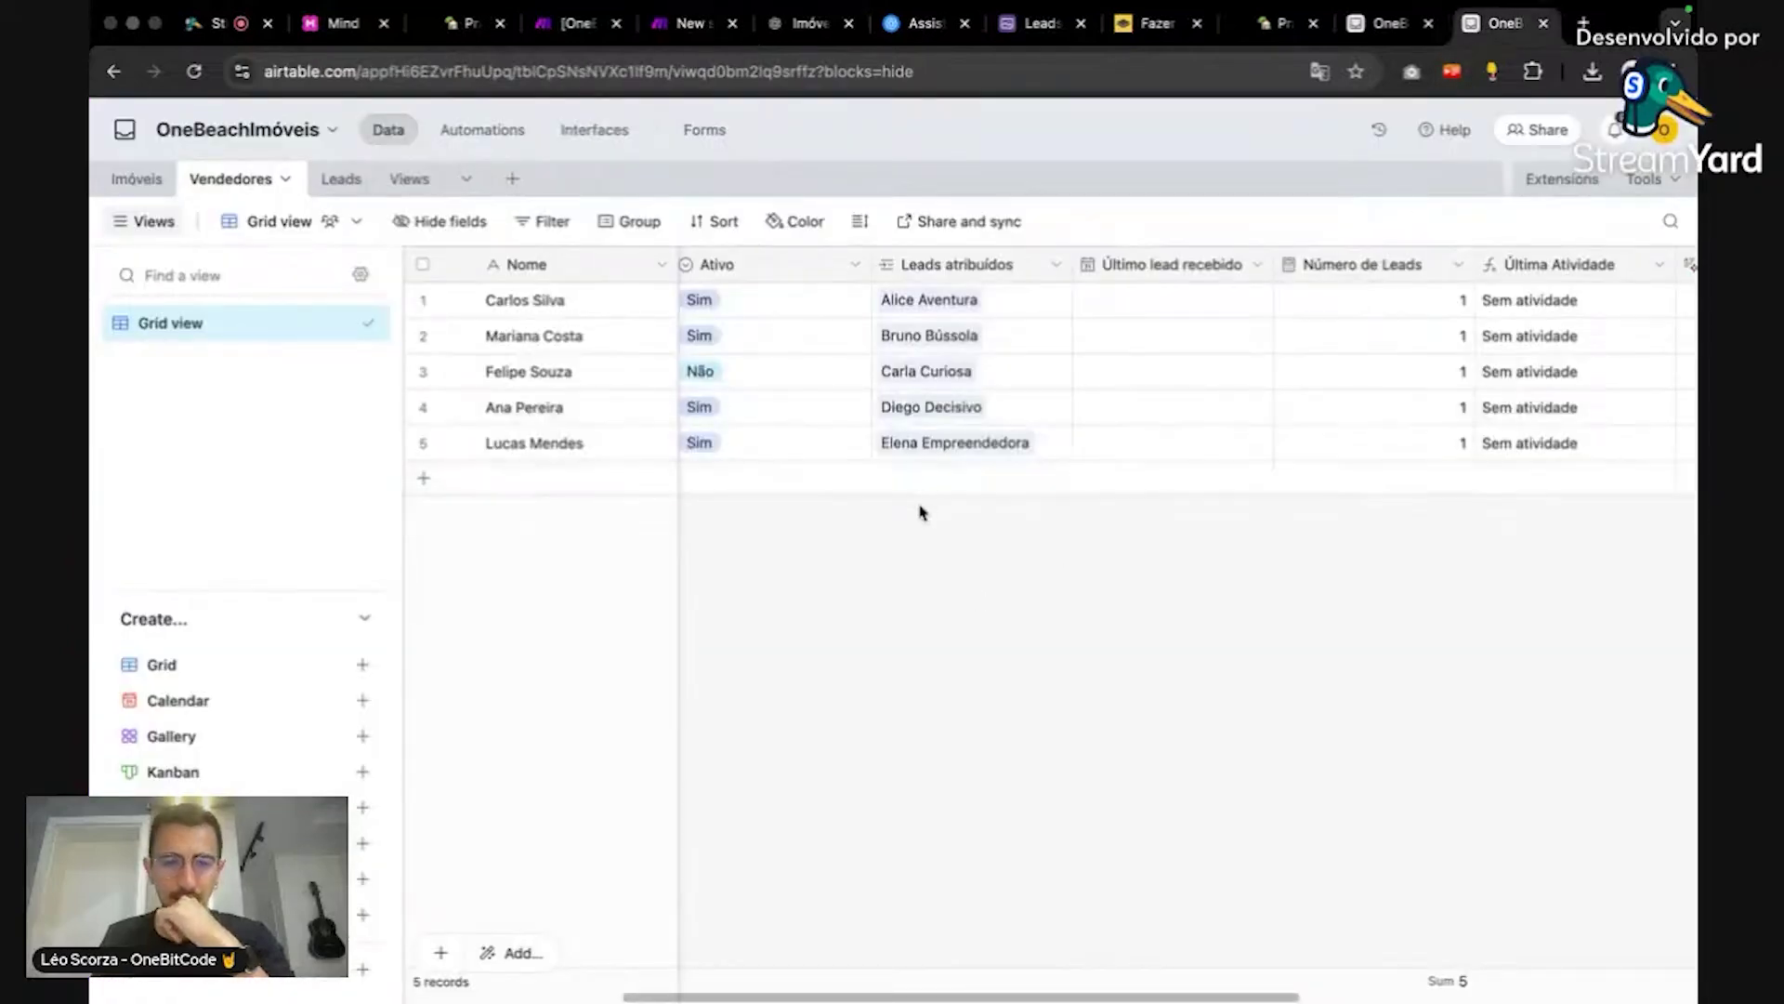
Step: Check the Leads table's two newest leads and read their Resposta aberta answers in rows 7 and 8
{"action": "scroll", "coordinate": [945, 943], "scroll_direction": "left", "scroll_amount": 5}
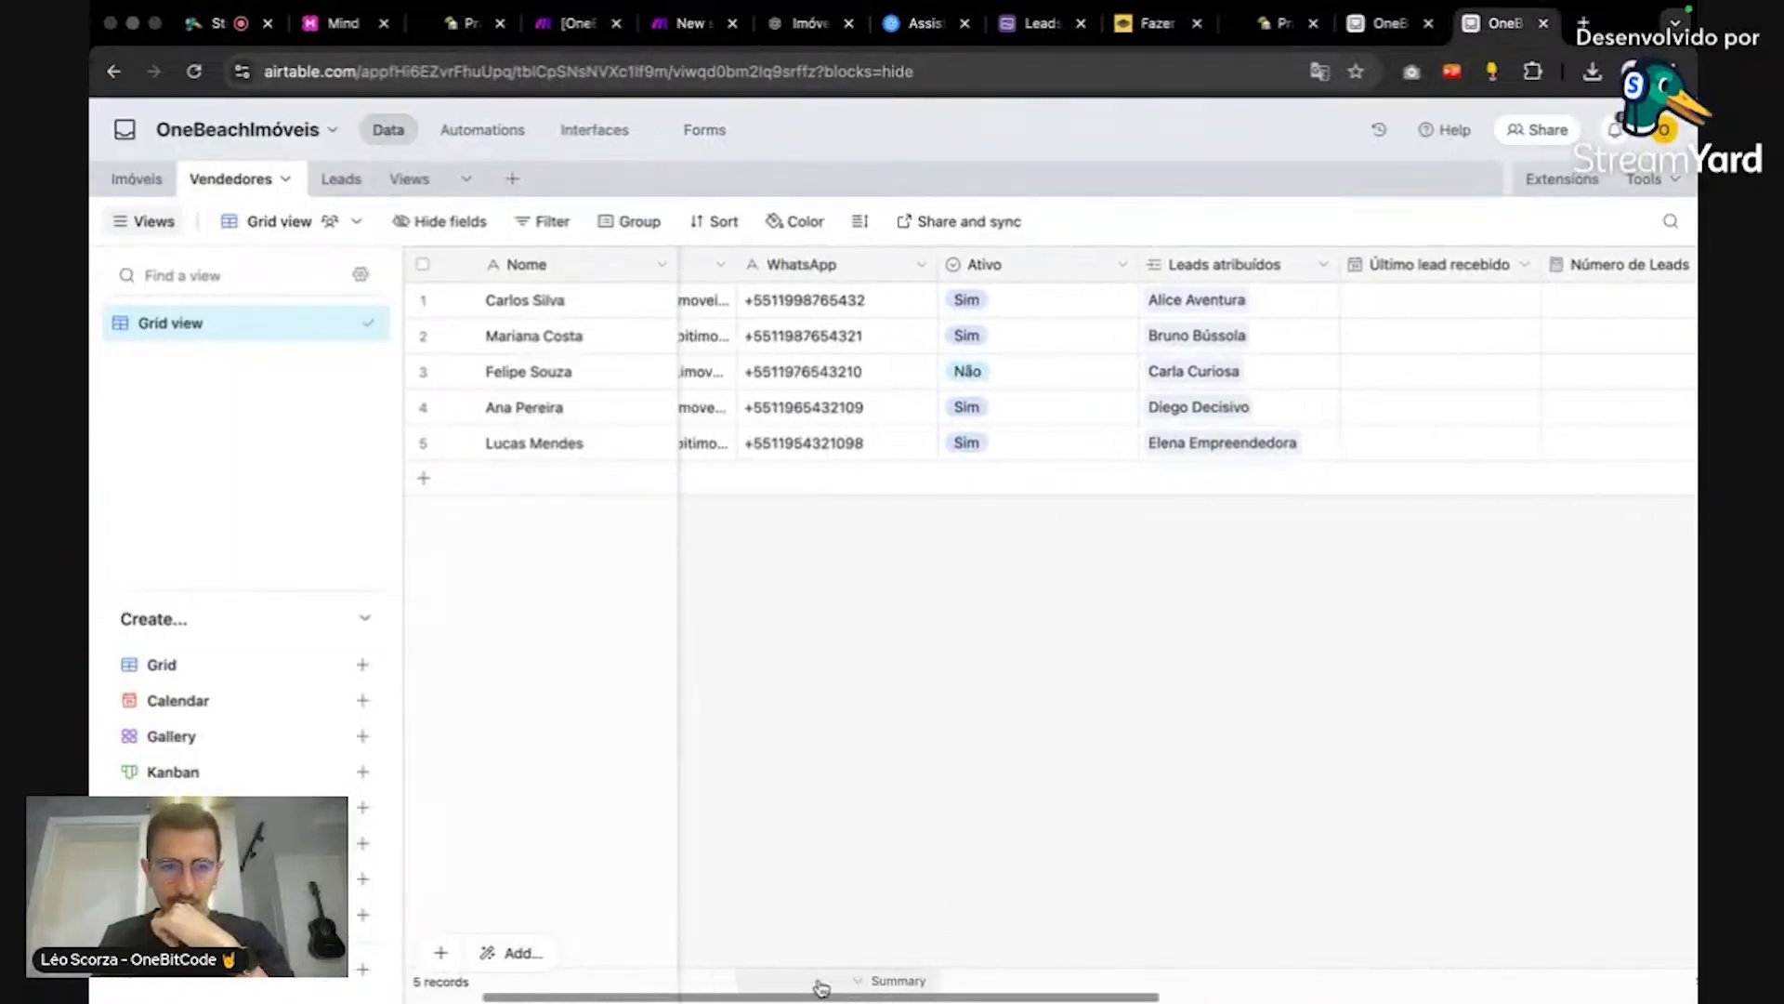
{"action": "left_click", "coordinate": [341, 179]}
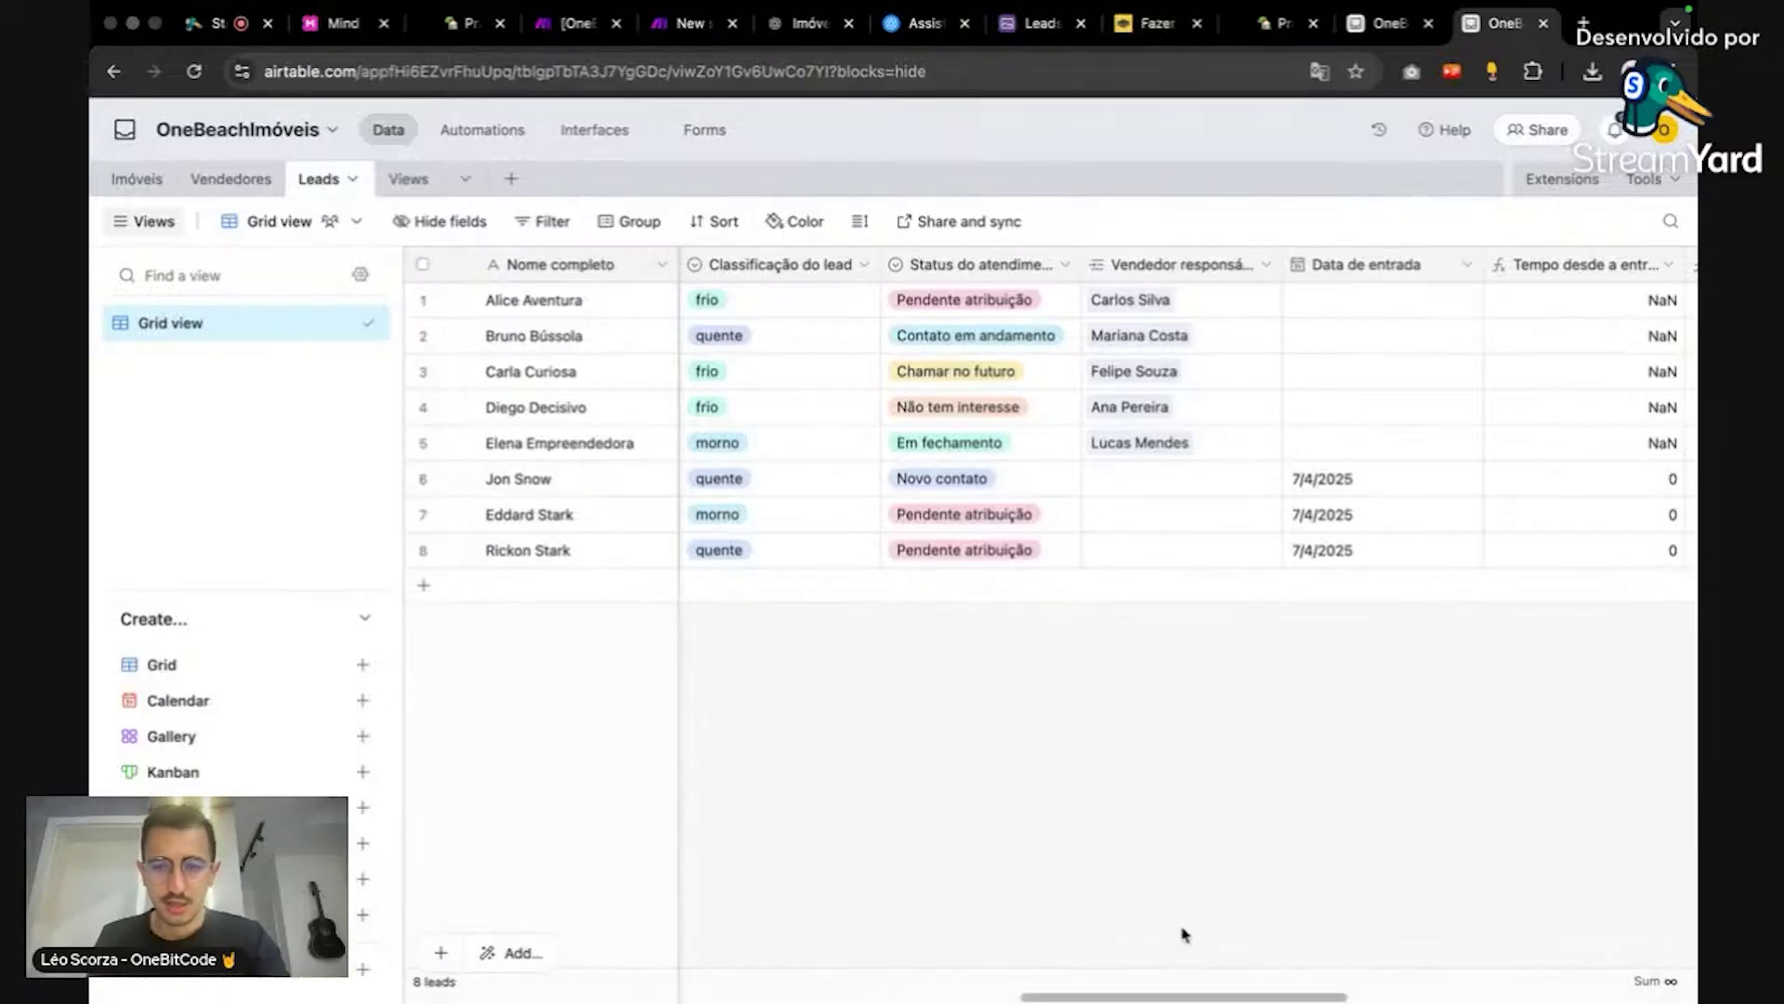
{"action": "left_click_drag", "start_coordinate": [1179, 996], "coordinate": [1048, 966]}
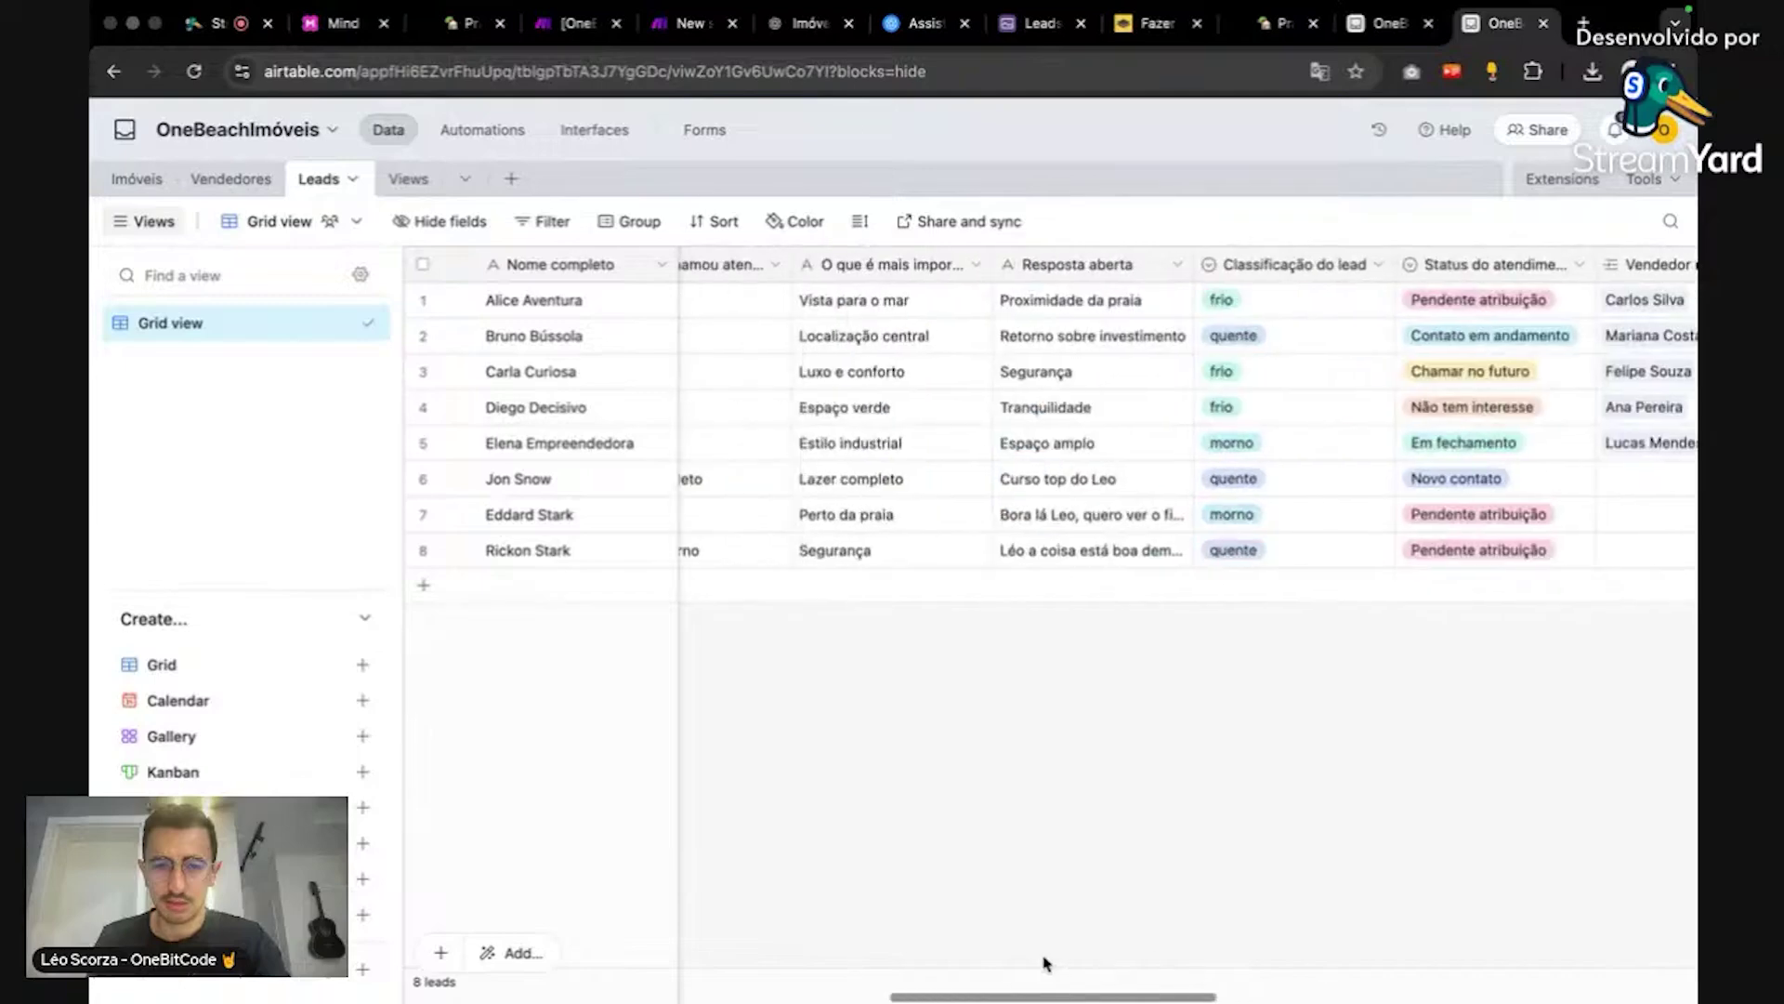
{"action": "double_click", "coordinate": [1125, 558]}
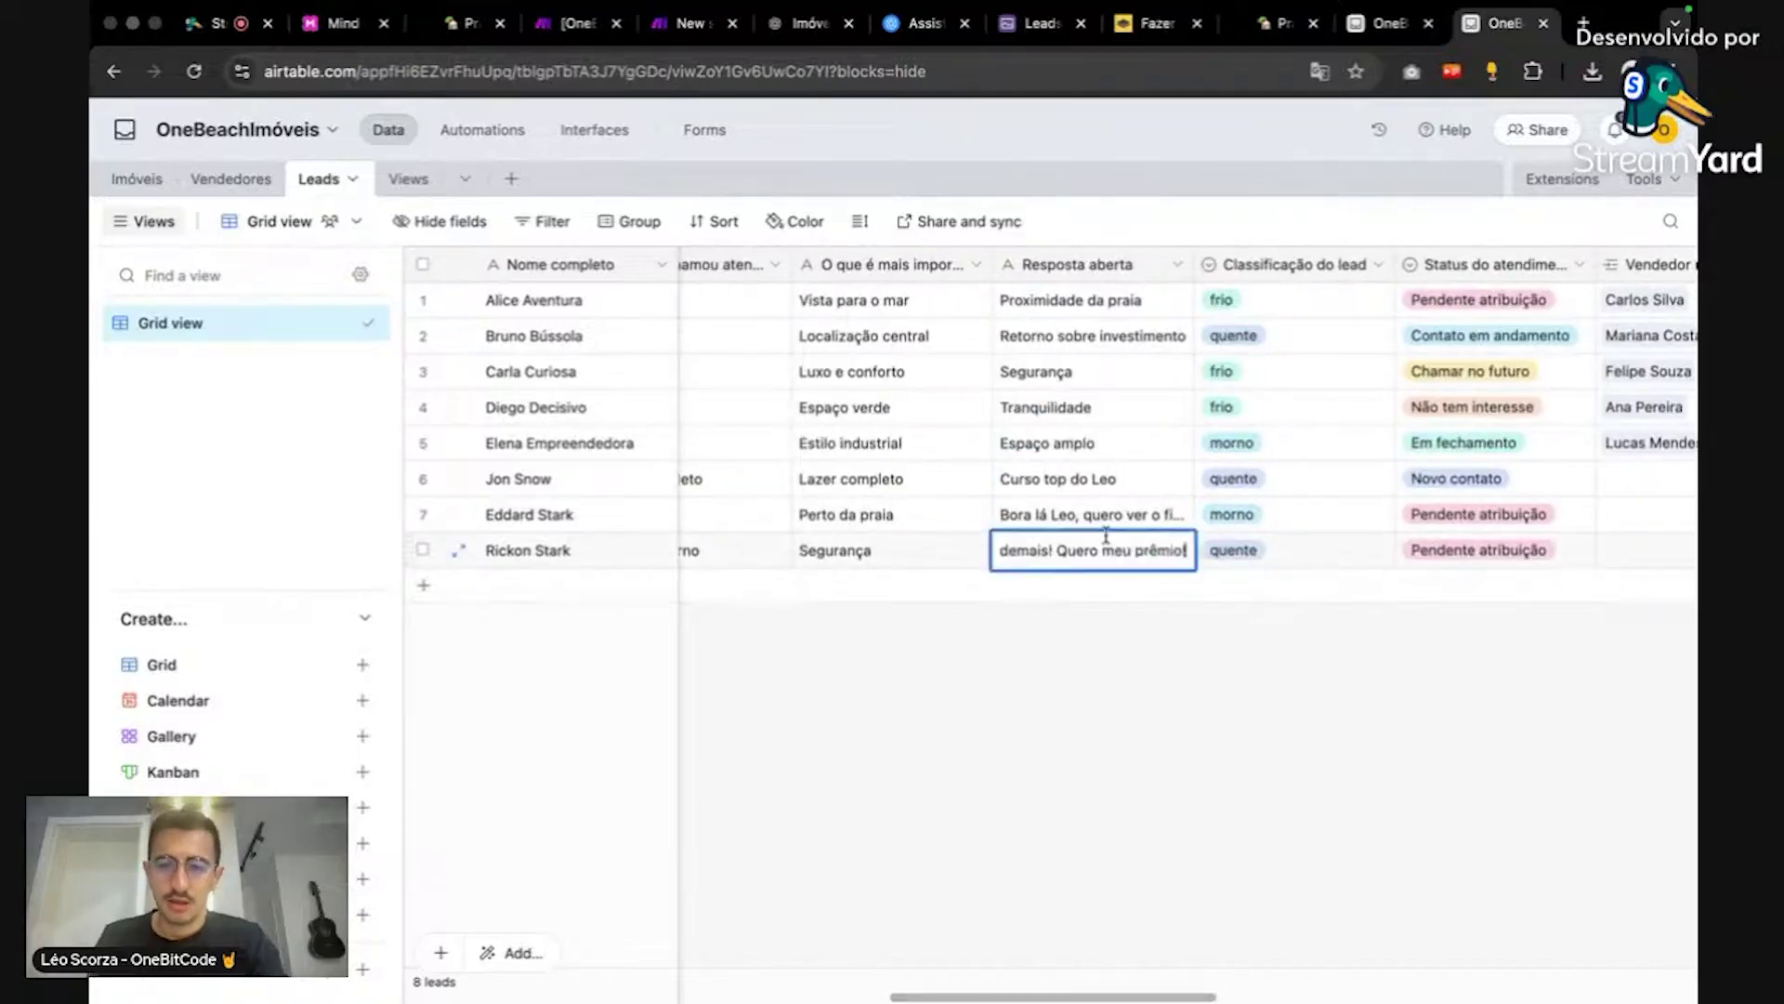
{"action": "left_click", "coordinate": [1111, 521]}
{"action": "left_click", "coordinate": [1112, 520]}
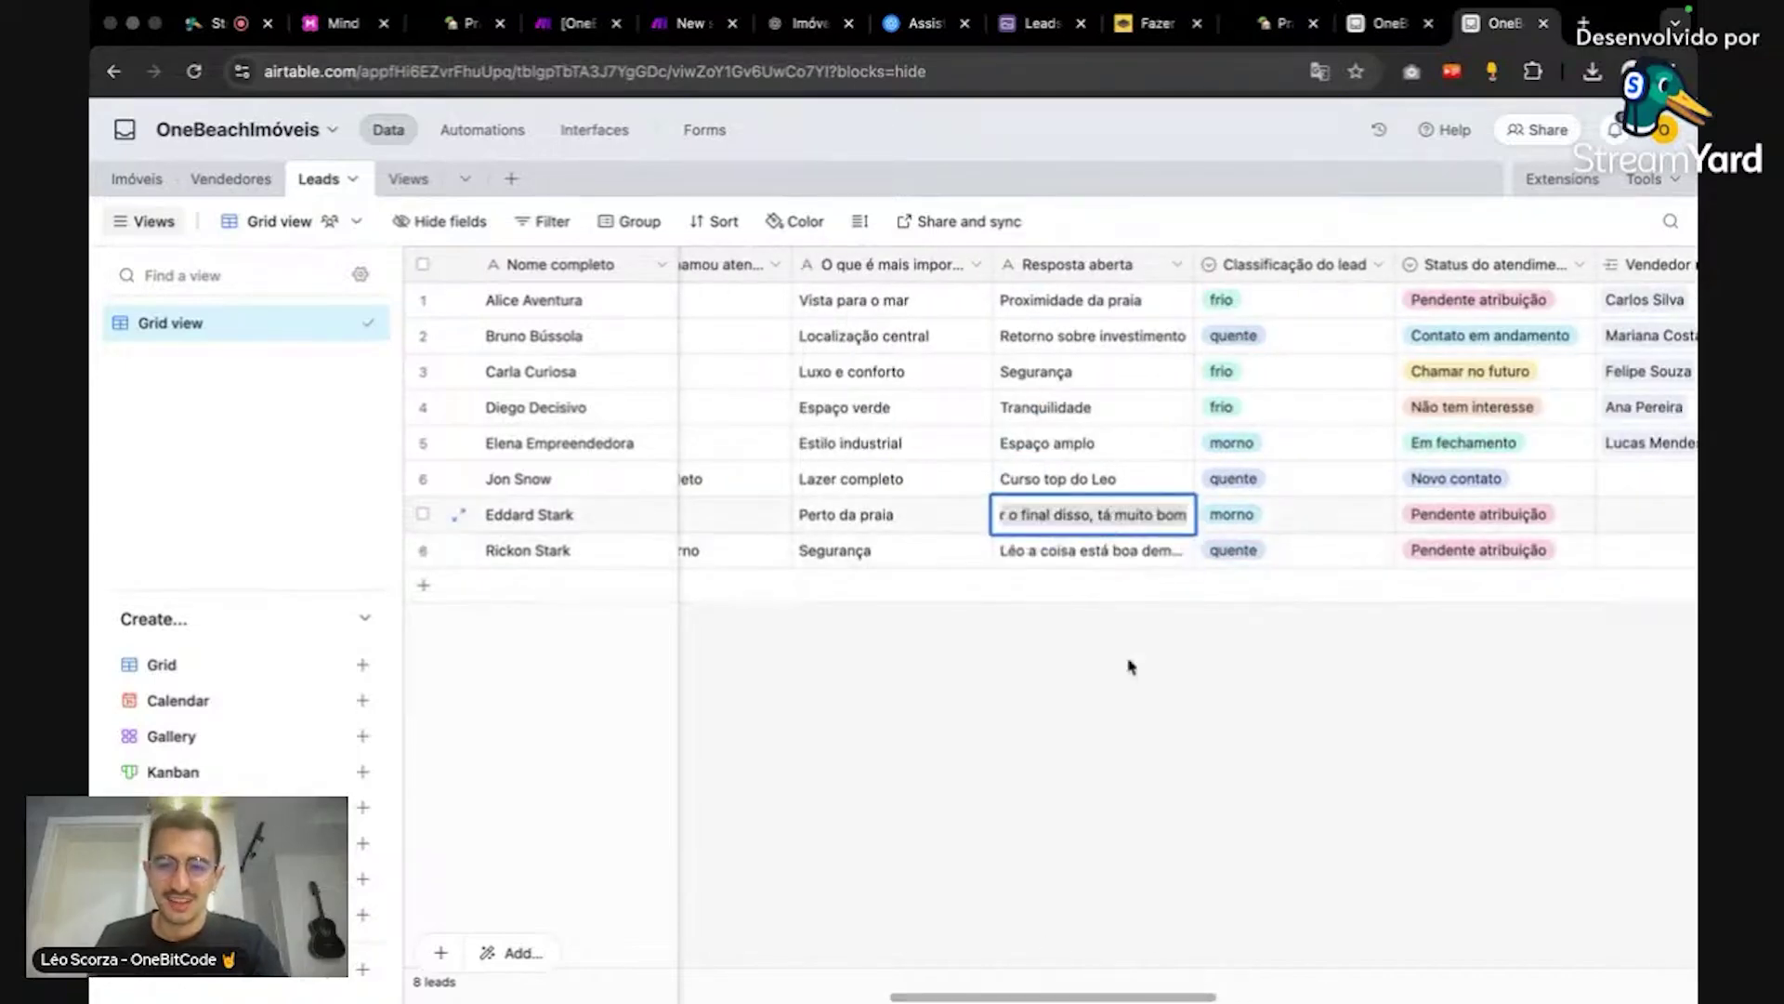
{"action": "left_click", "coordinate": [1130, 665]}
{"action": "left_click", "coordinate": [1140, 513]}
{"action": "left_click", "coordinate": [1139, 513]}
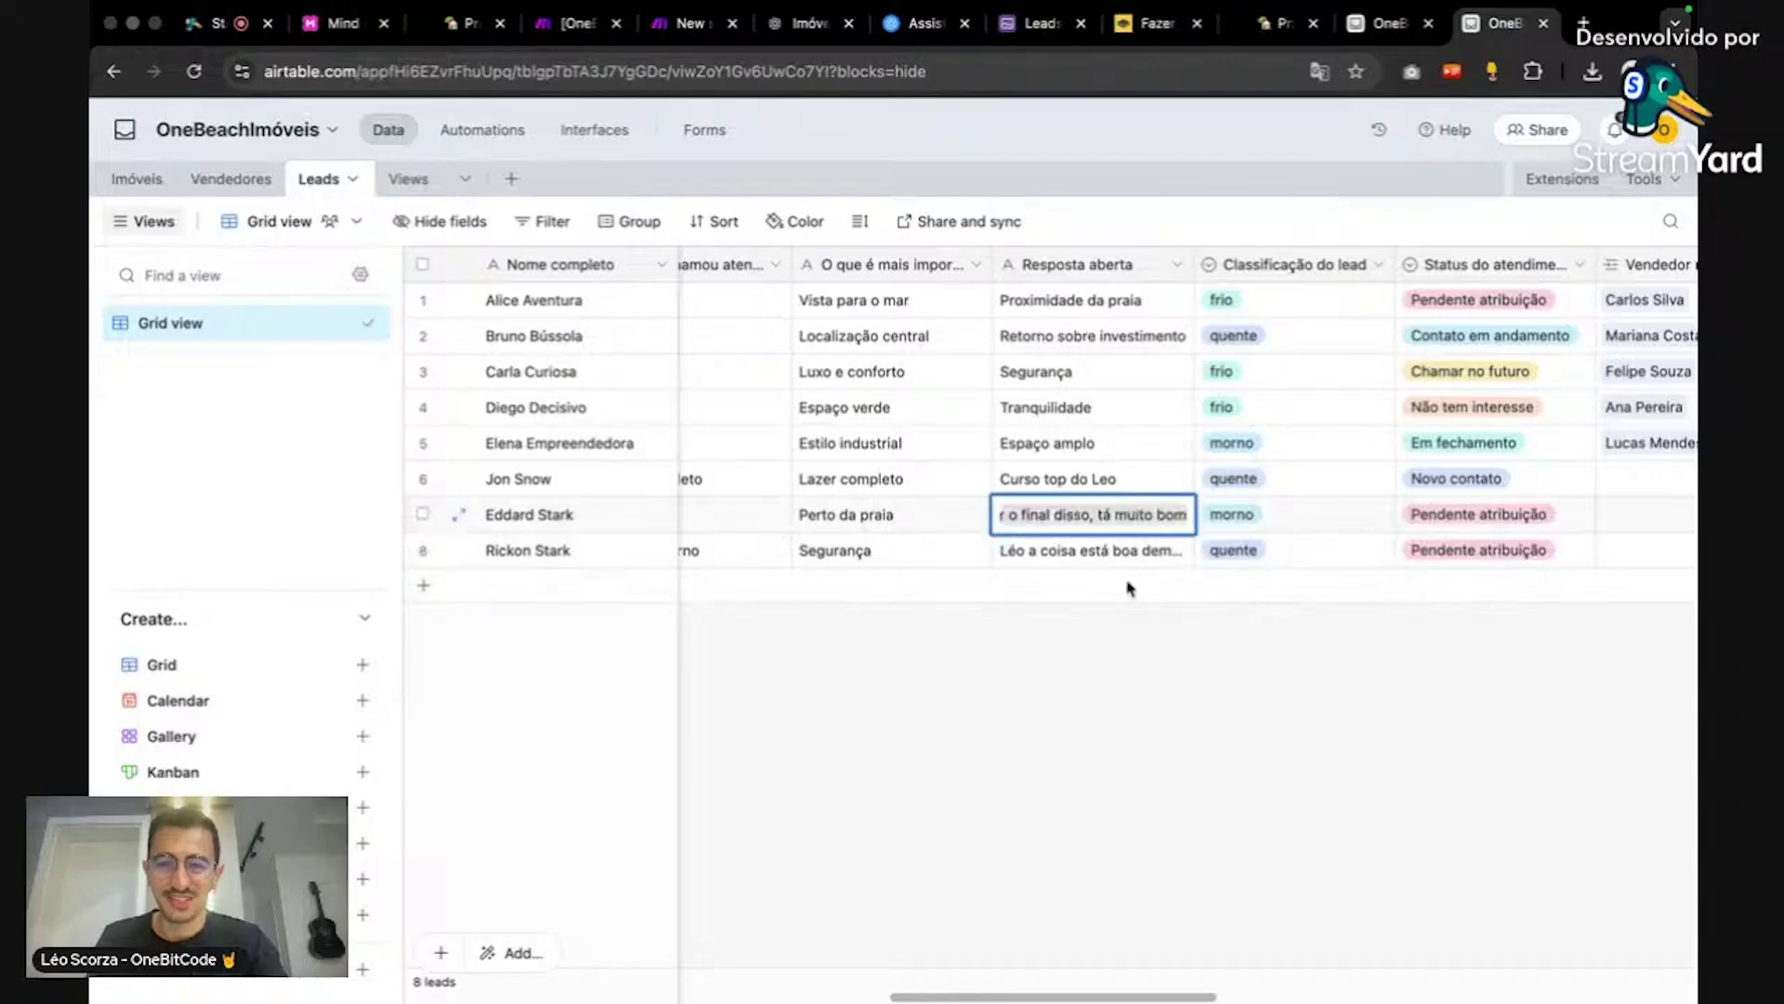
{"action": "left_click", "coordinate": [1126, 688]}
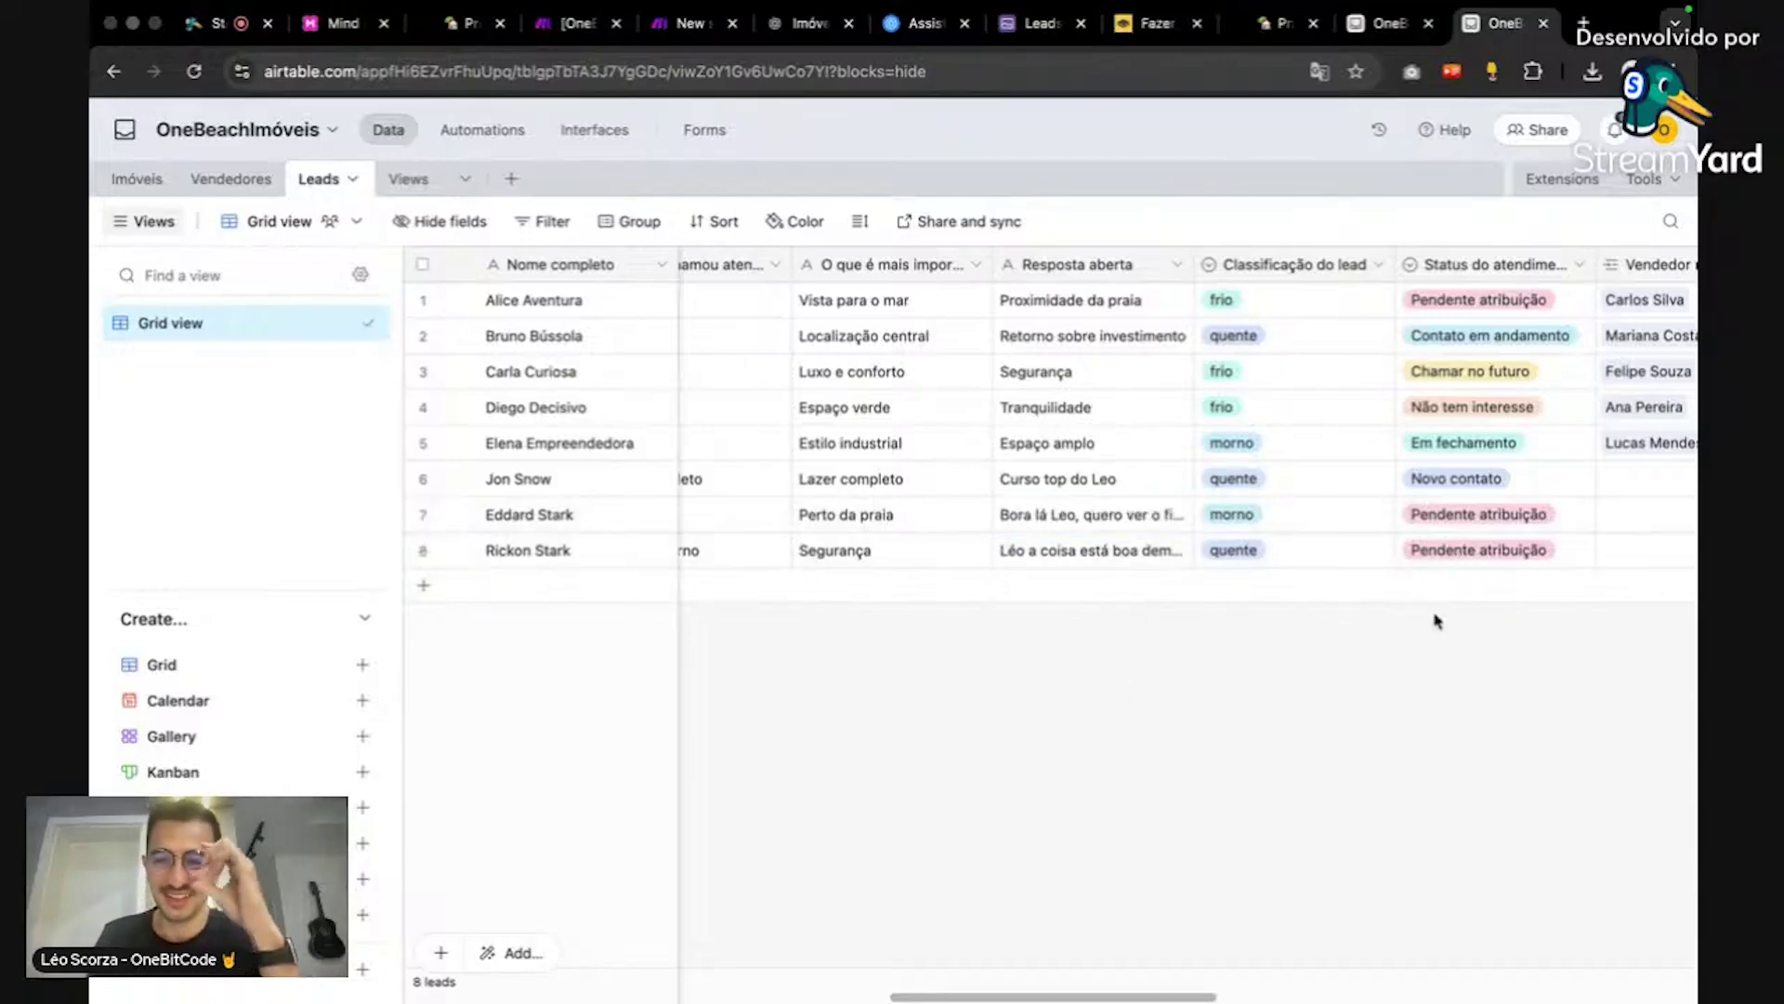
{"action": "left_click", "coordinate": [1390, 23]}
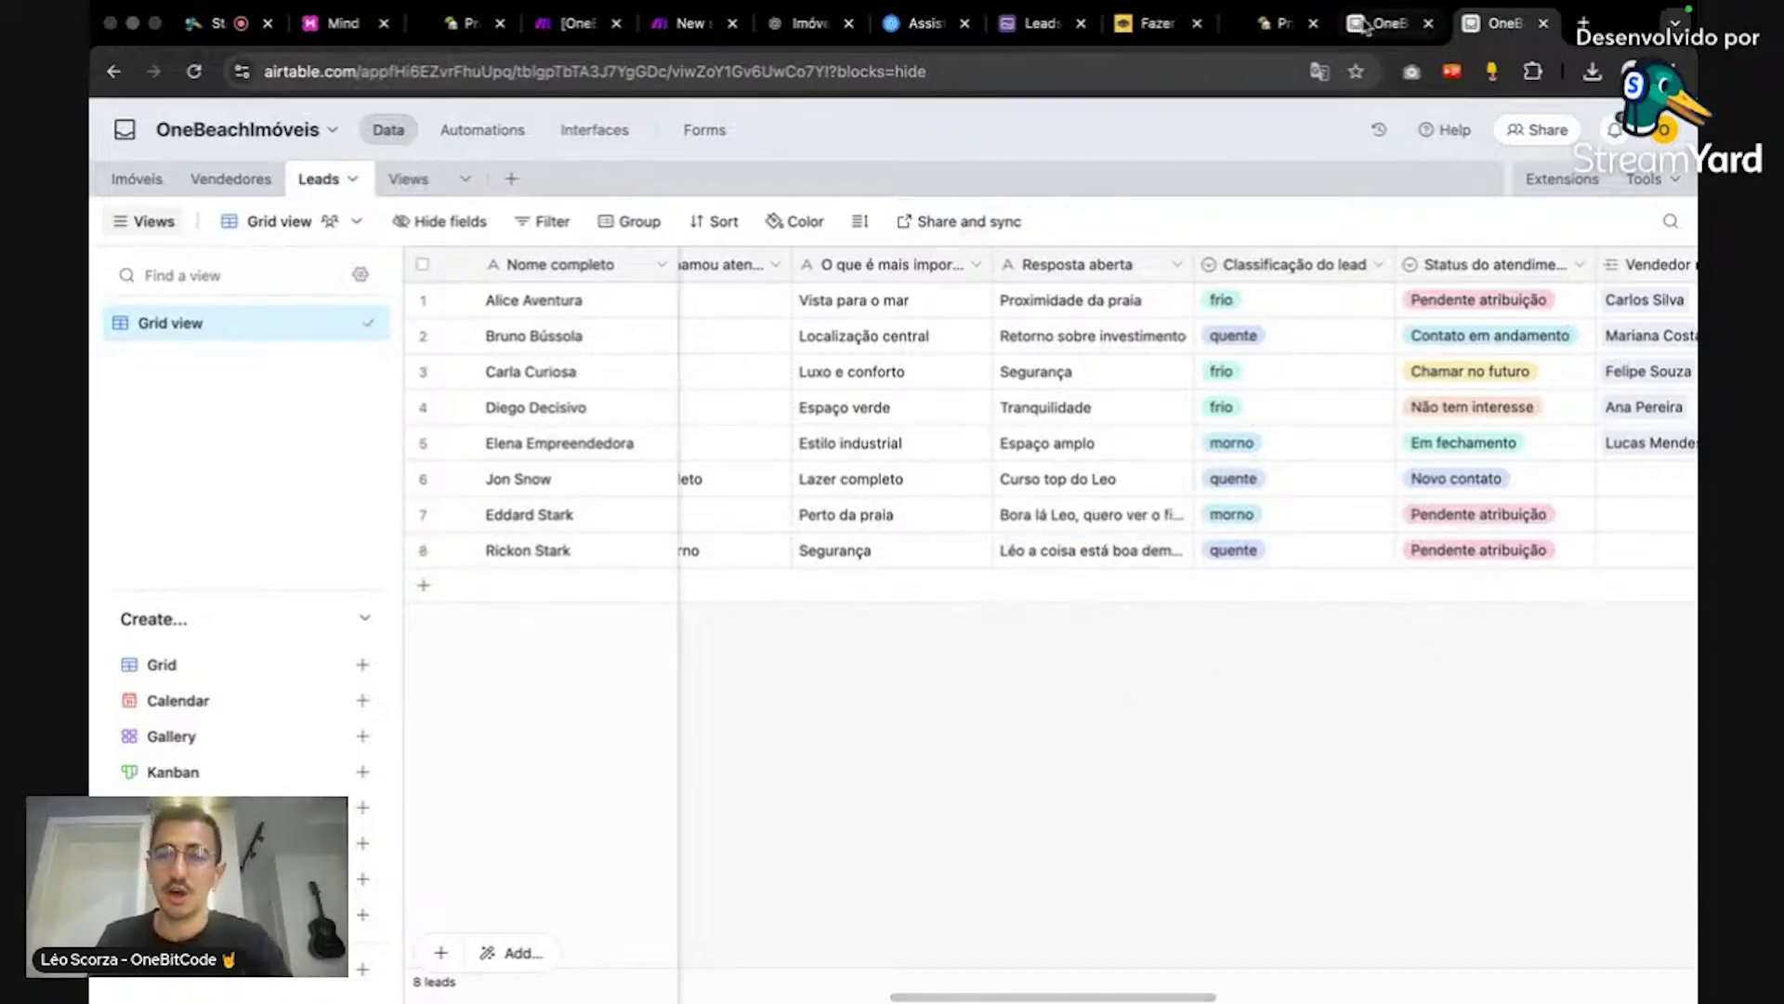
Step: Expand the latest run's Run a script step and view its execution log
{"action": "left_click", "coordinate": [1009, 191]}
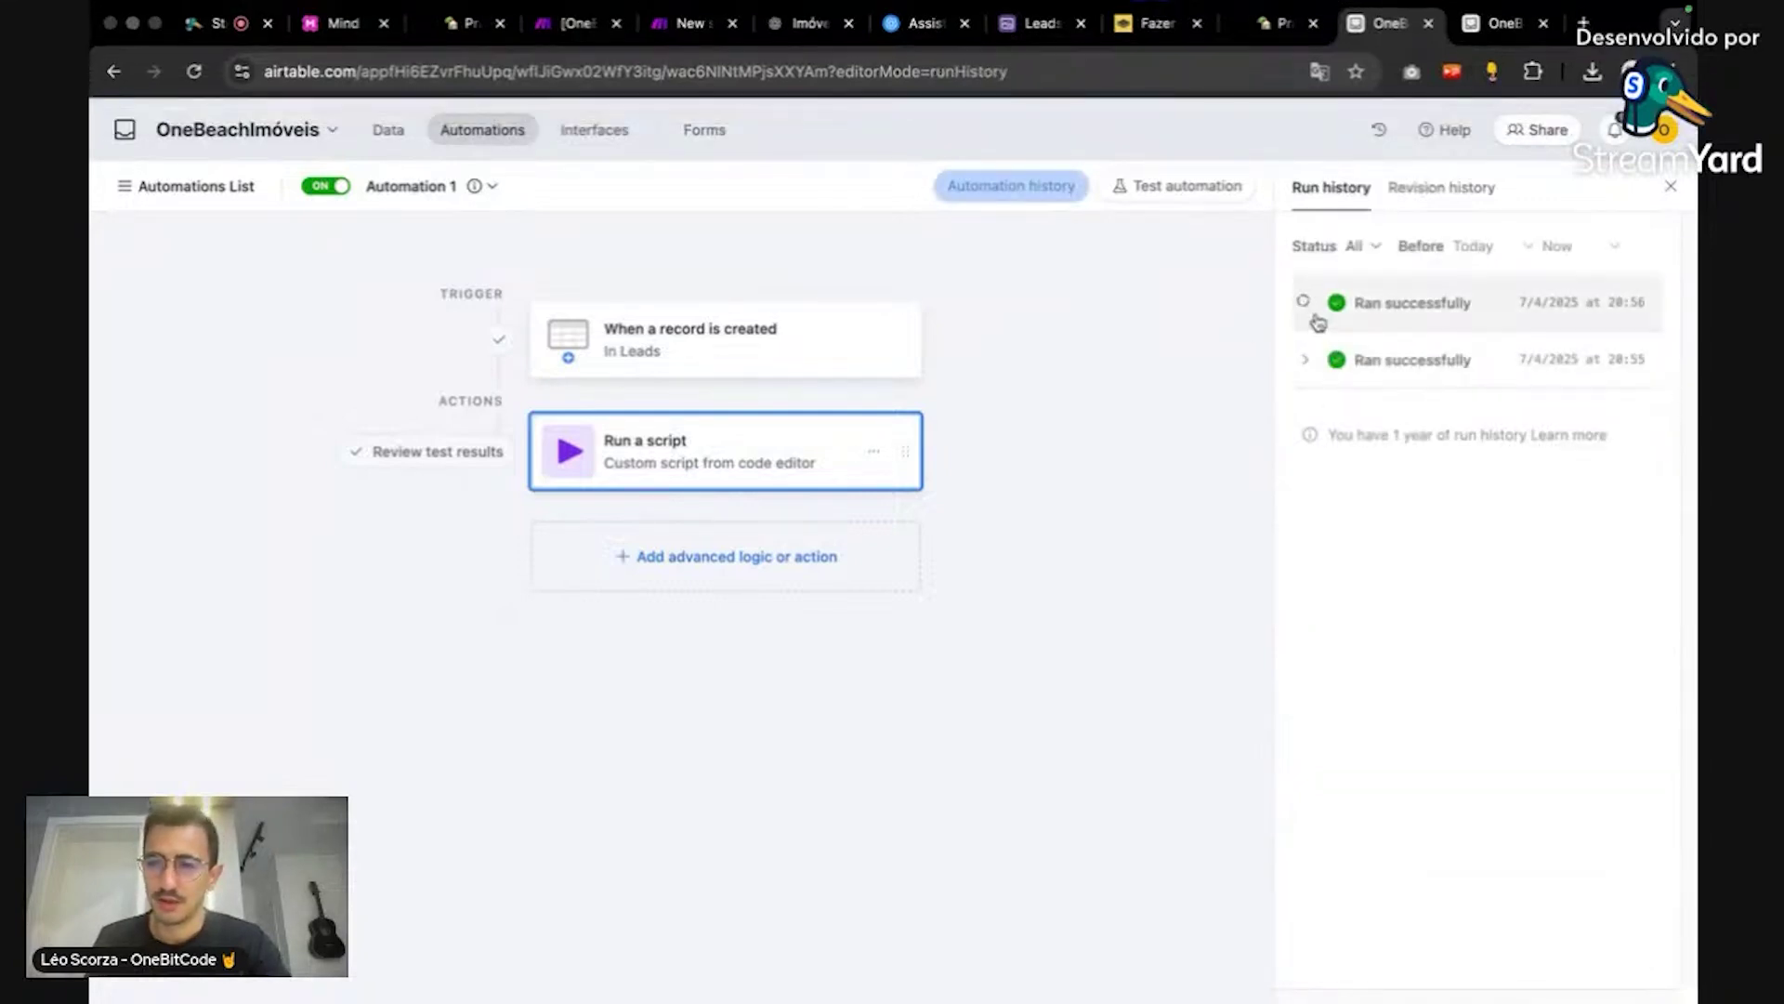
{"action": "left_click", "coordinate": [1366, 436]}
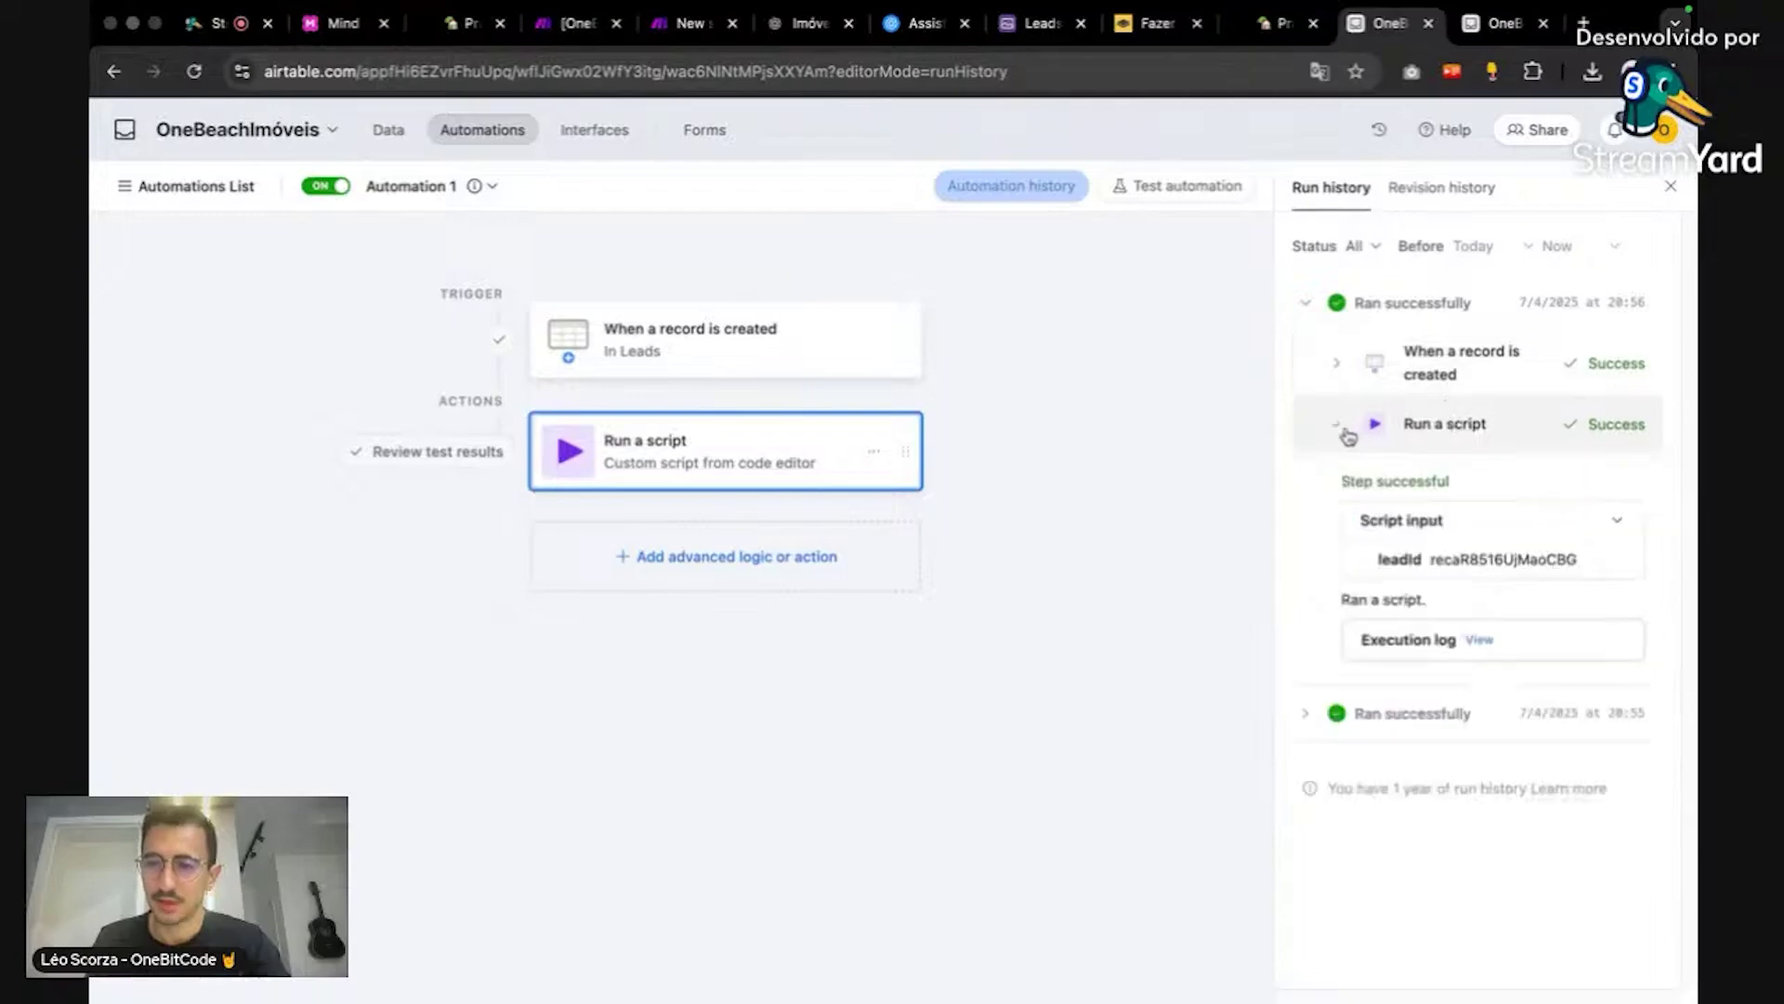
{"action": "left_click", "coordinate": [1478, 640]}
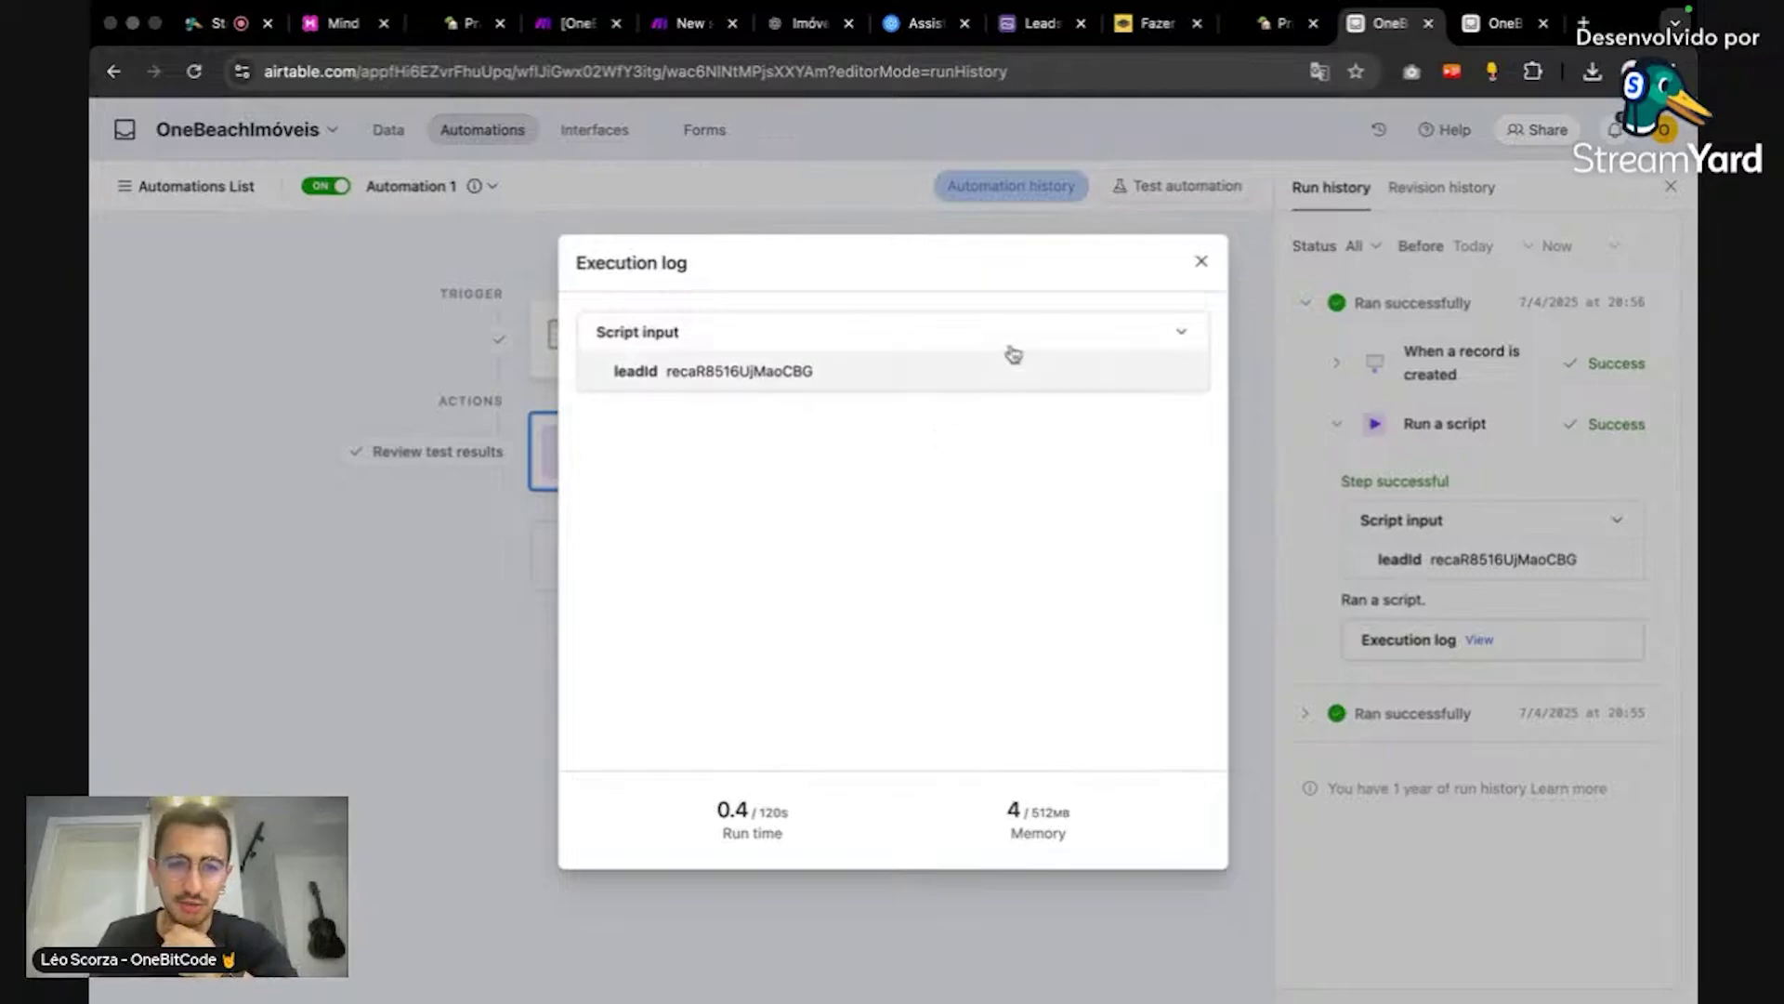
{"action": "left_click", "coordinate": [1366, 605]}
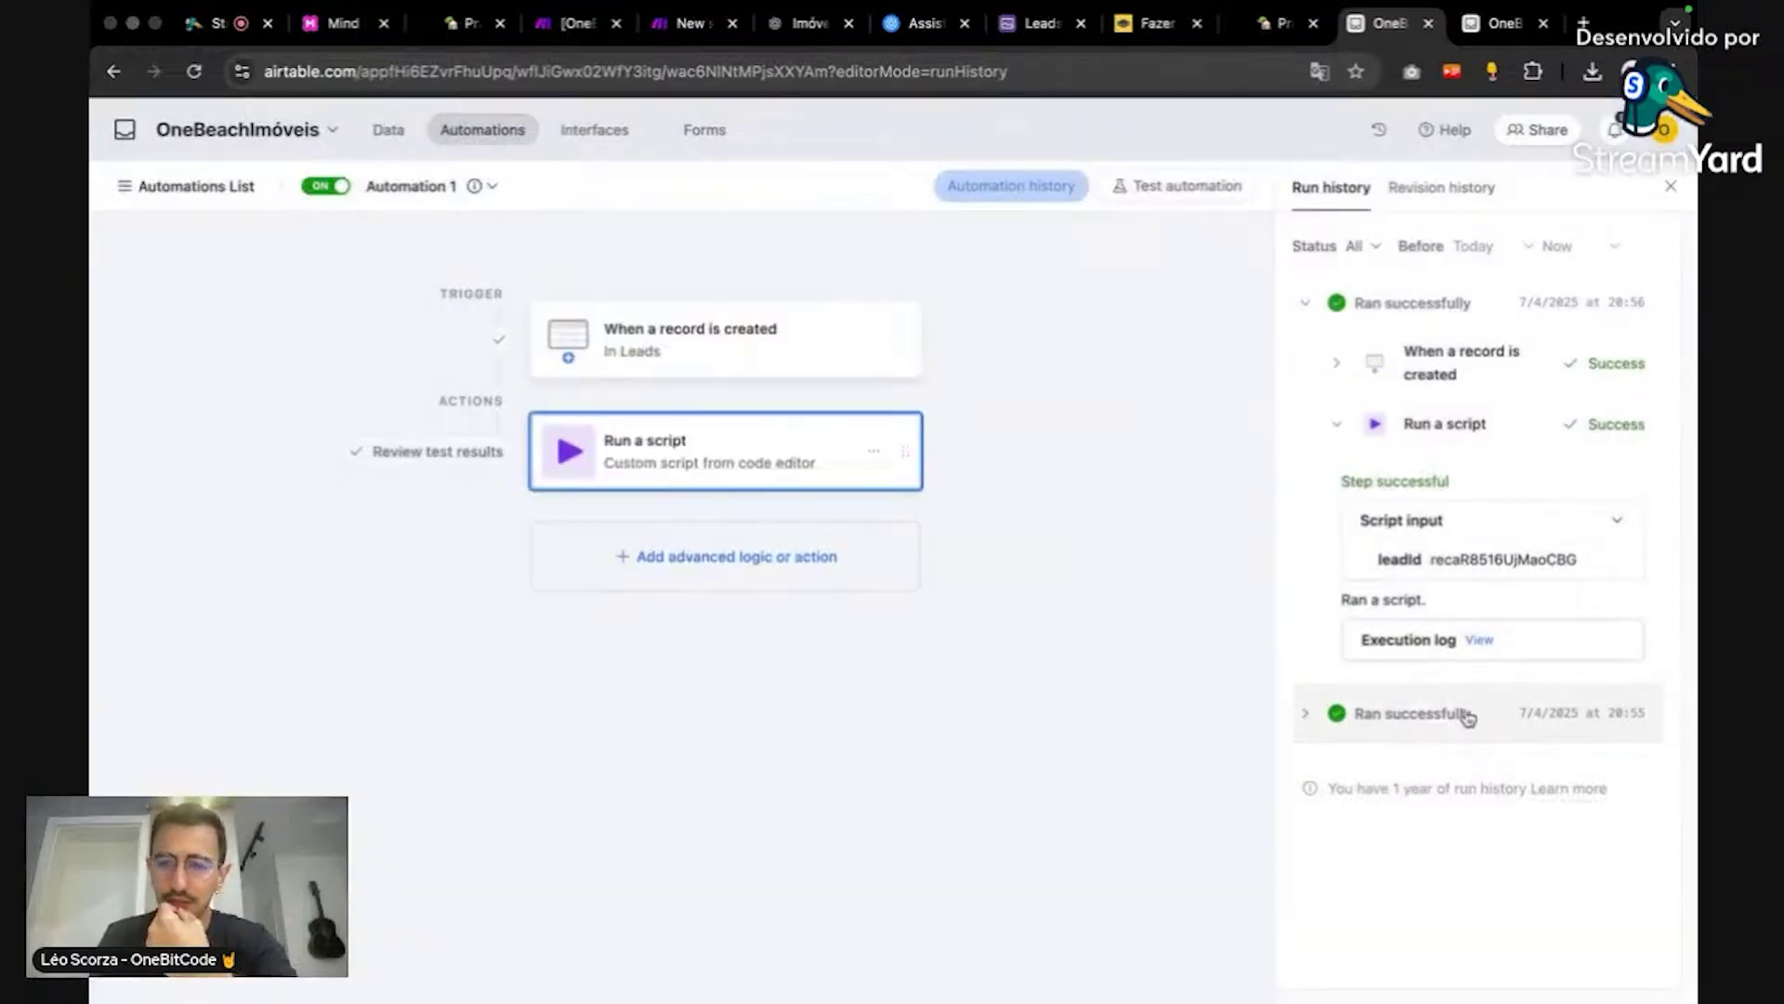
Step: Reopen the Run a script code and review the ativos getCellValue filter on line 13
{"action": "left_click", "coordinate": [1103, 541]}
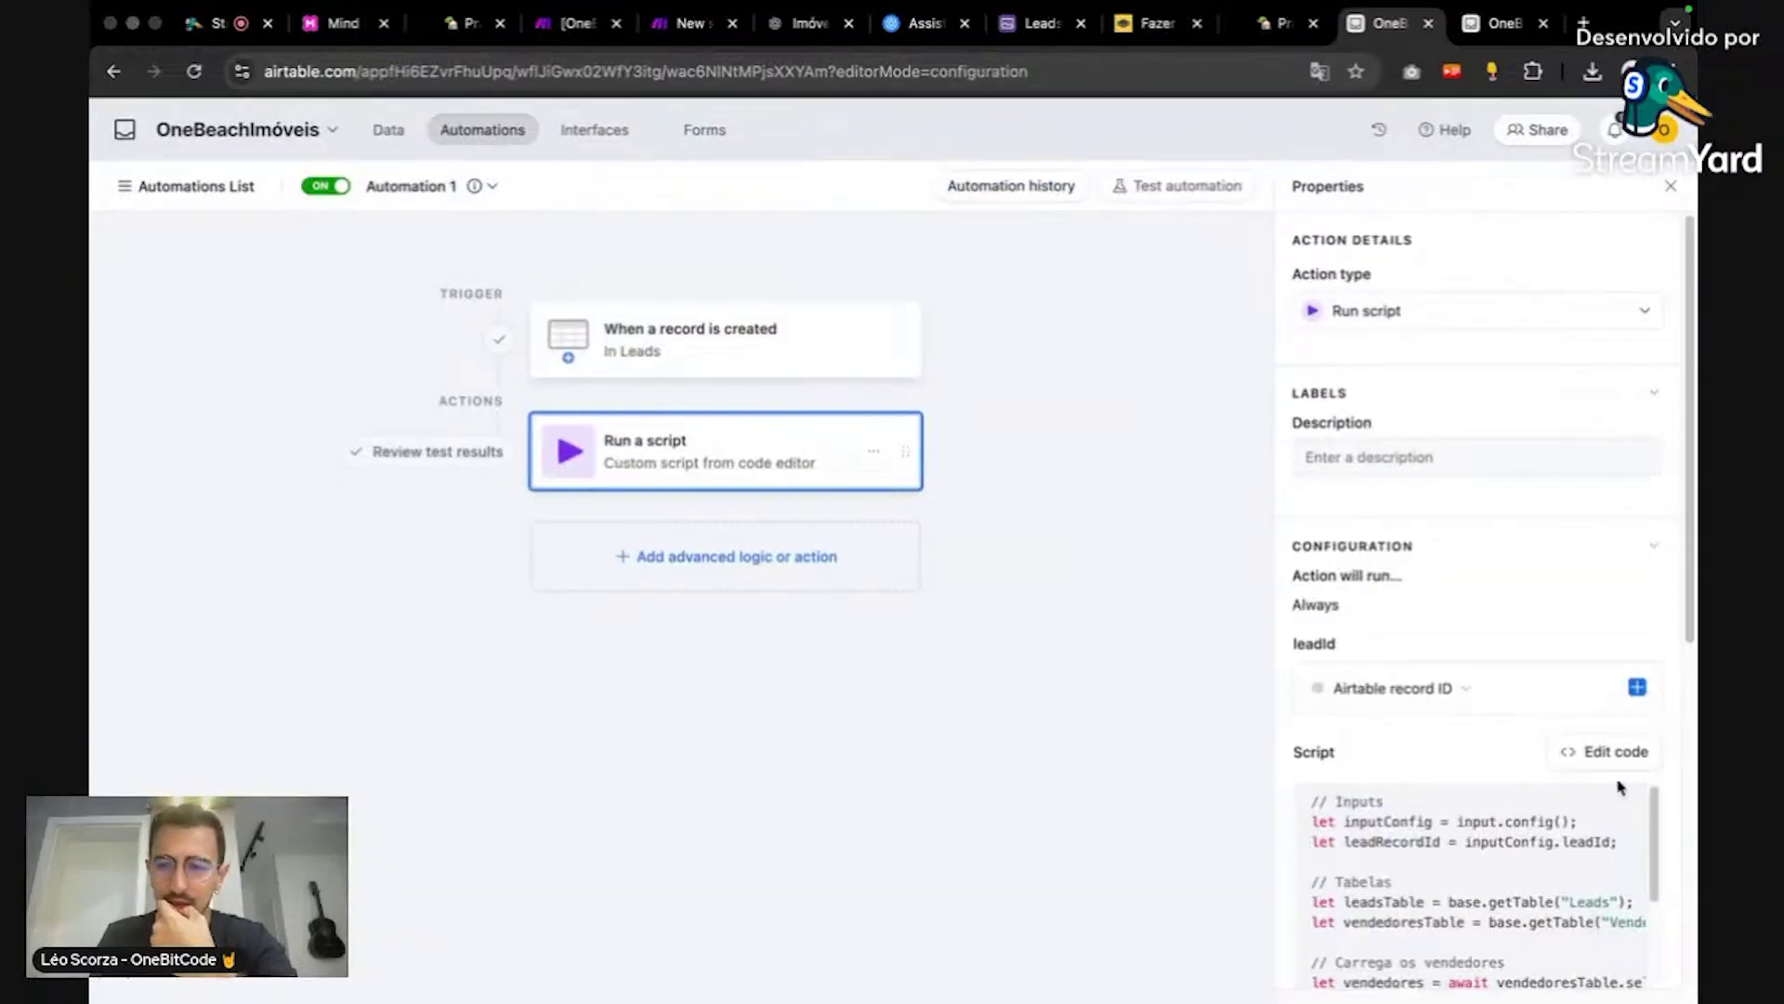
{"action": "left_click", "coordinate": [1615, 753]}
{"action": "scroll", "coordinate": [961, 518], "scroll_direction": "down", "scroll_amount": 2}
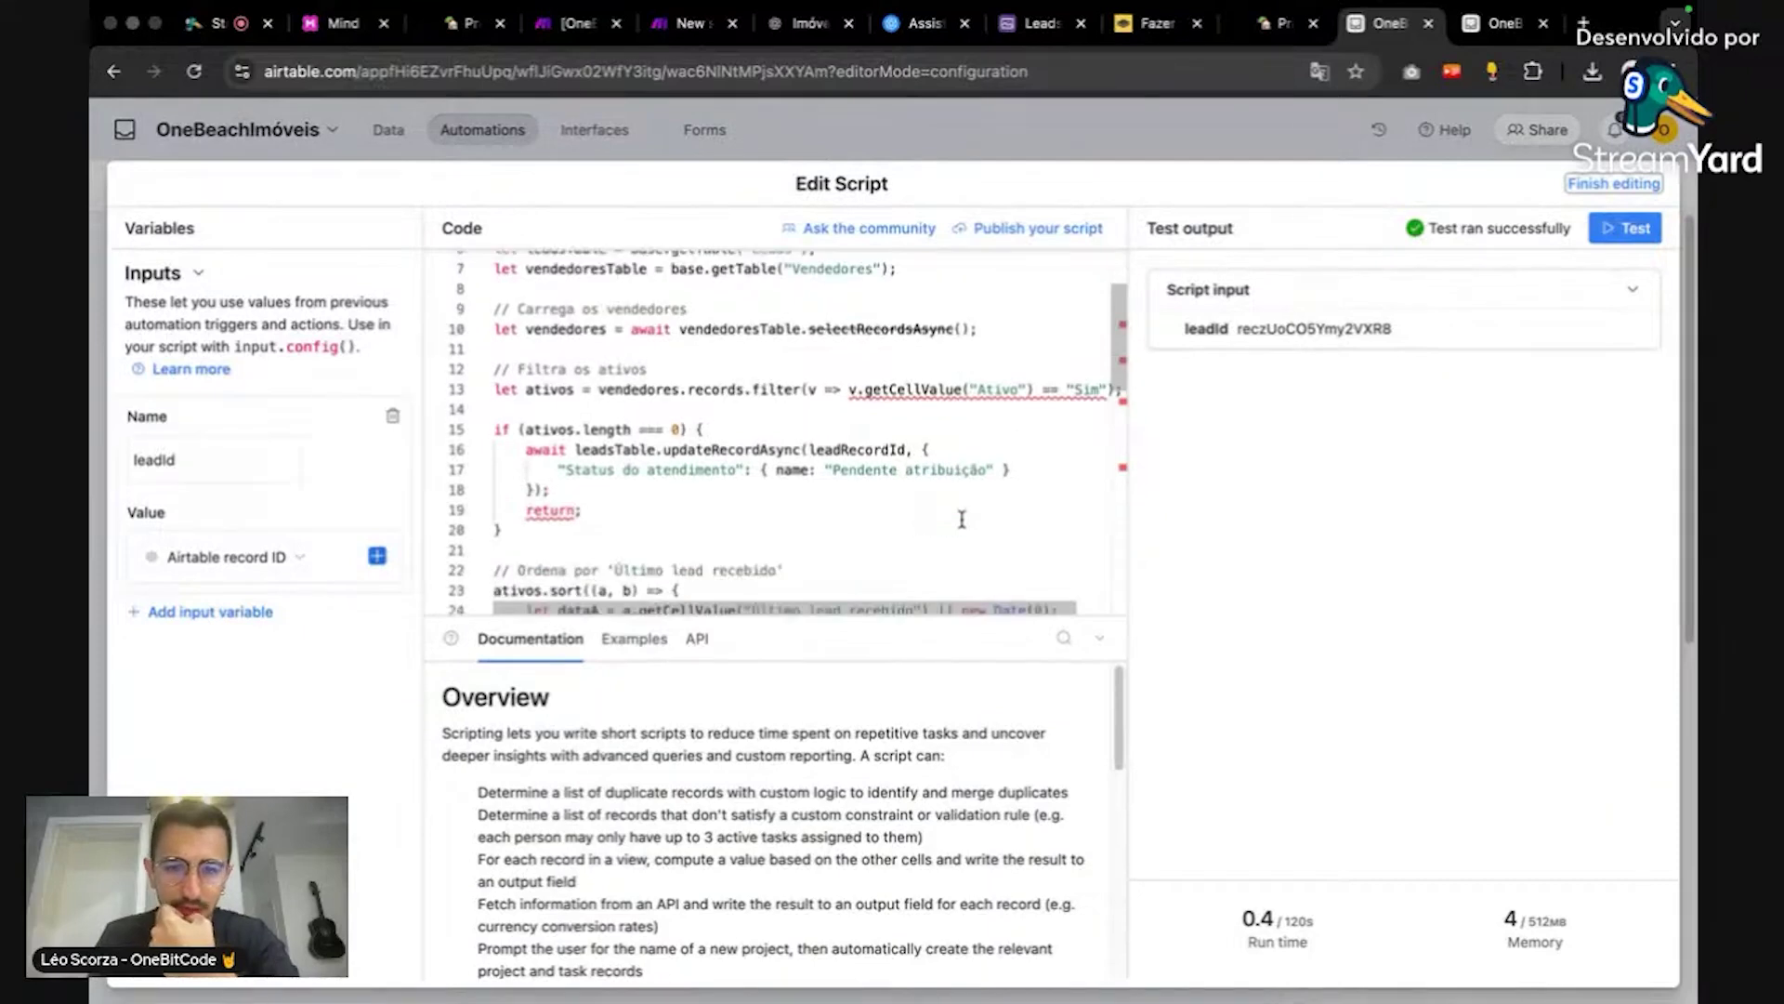
{"action": "triple_click", "coordinate": [836, 472]}
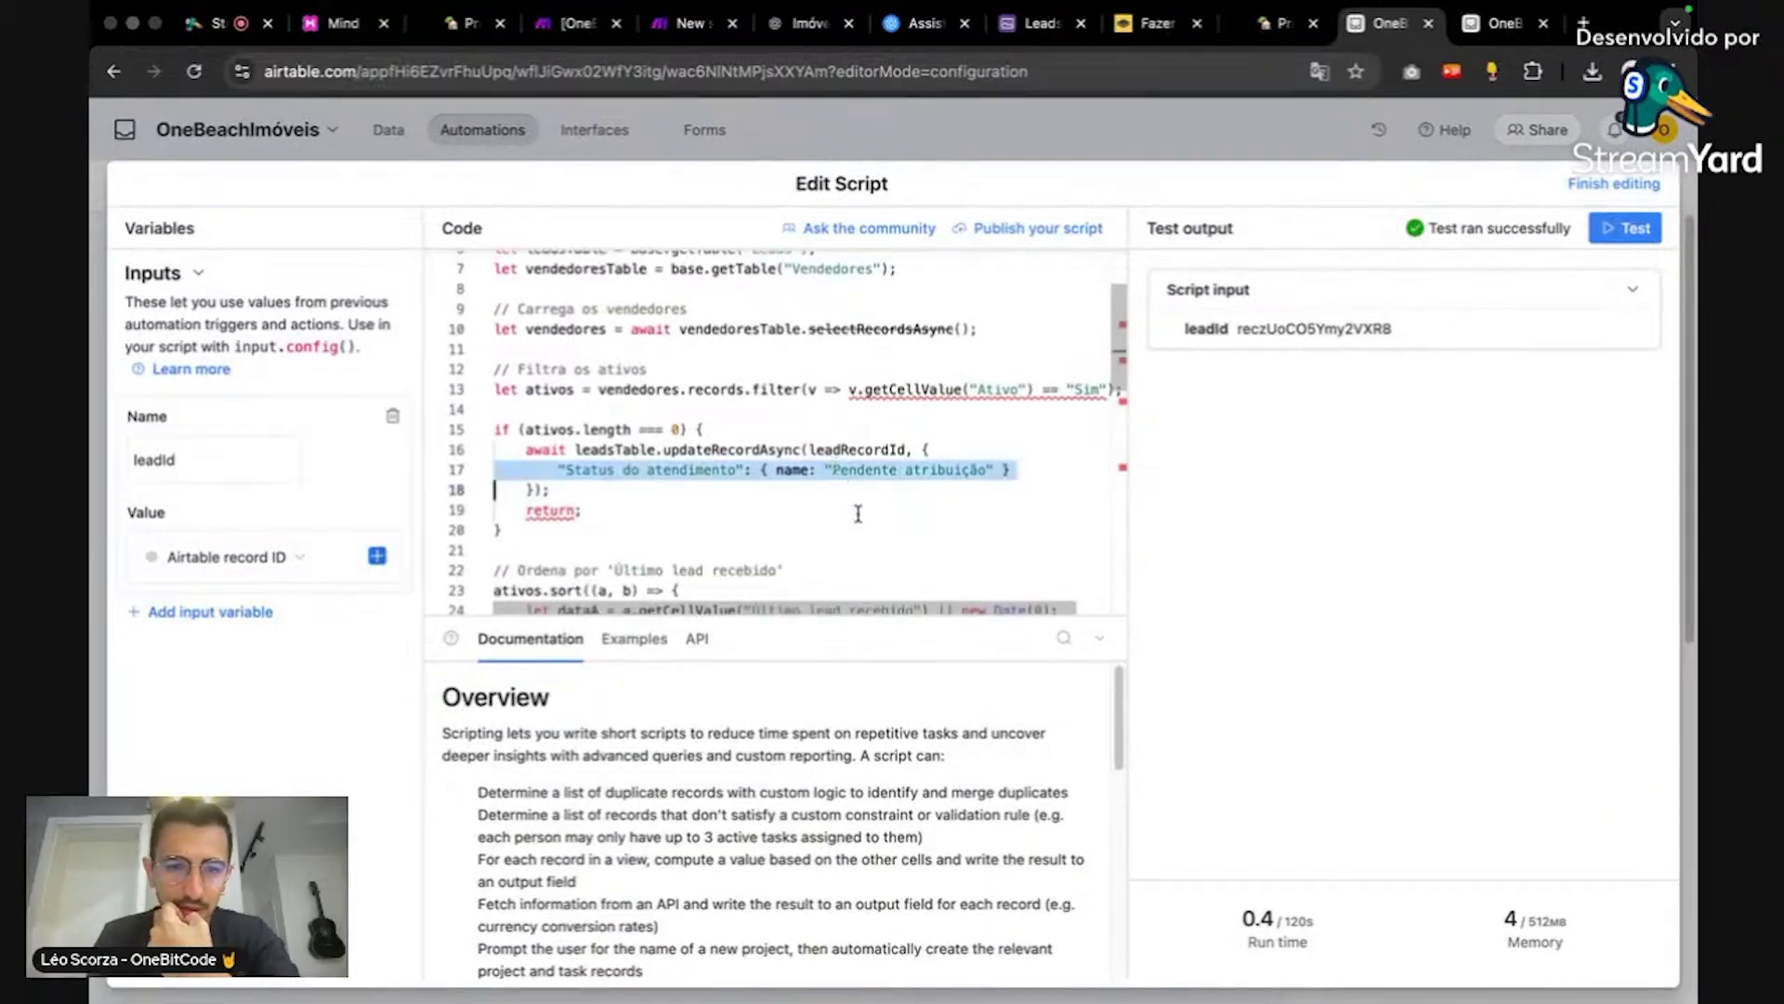
{"action": "left_click", "coordinate": [803, 526]}
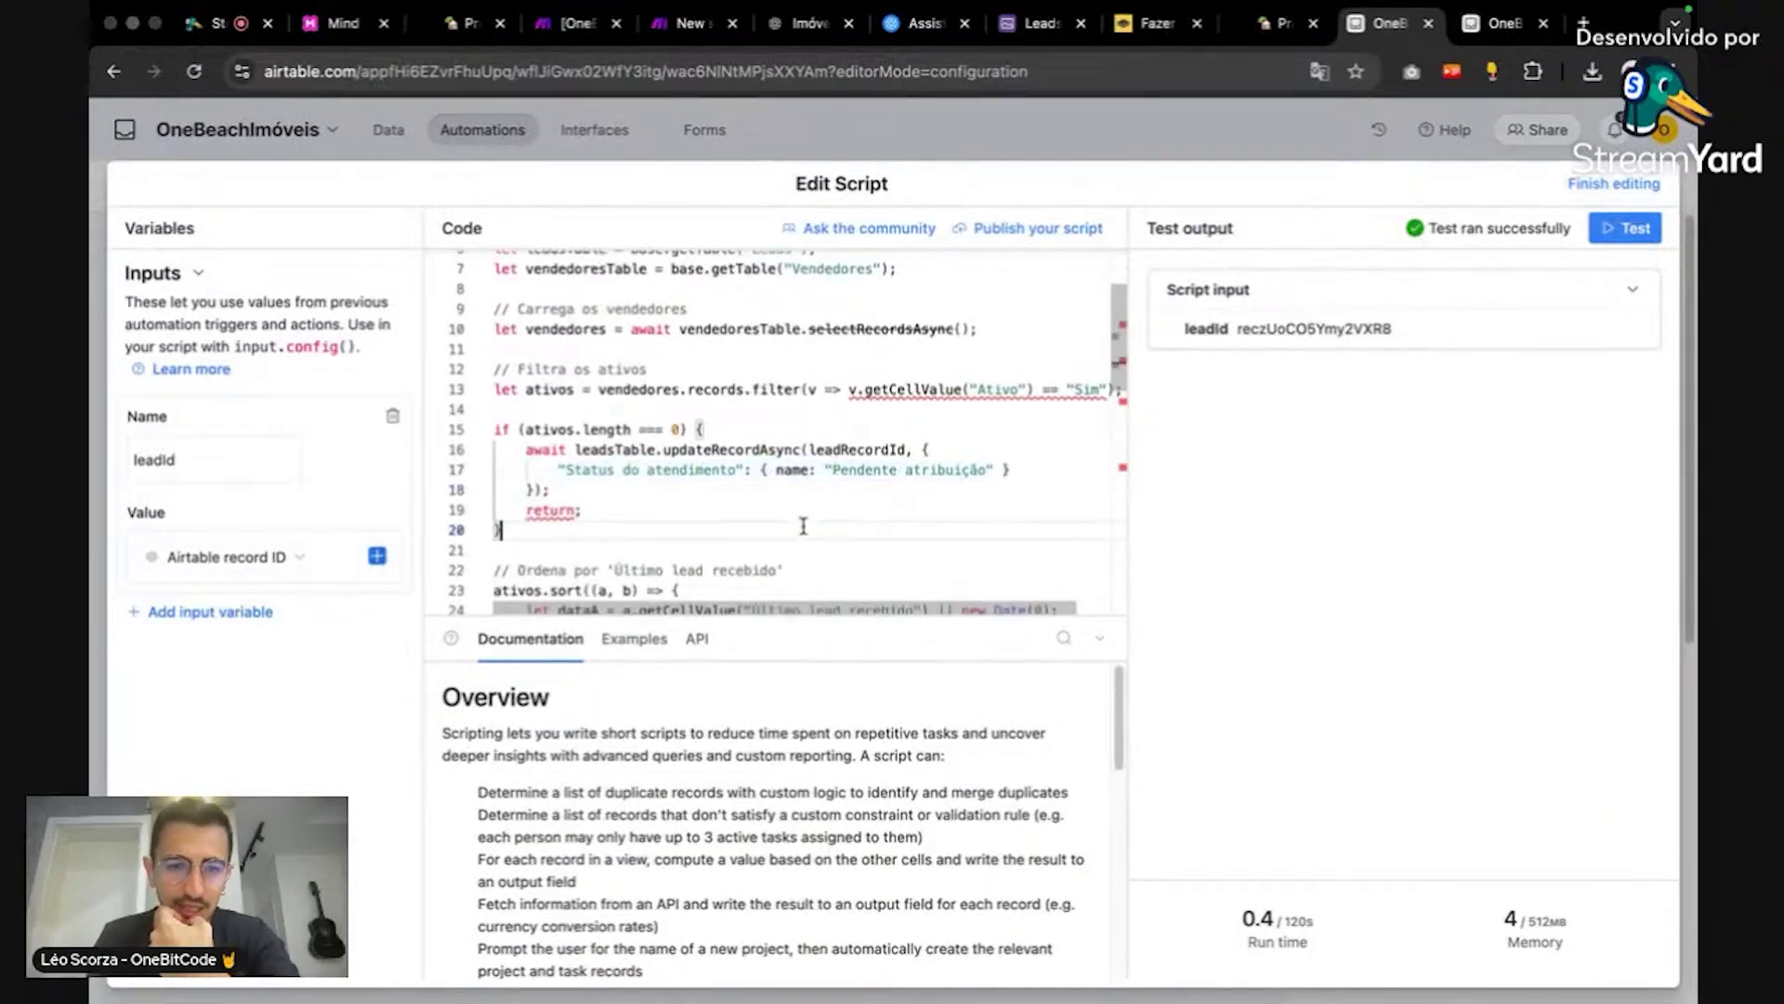
{"action": "double_click", "coordinate": [548, 430]}
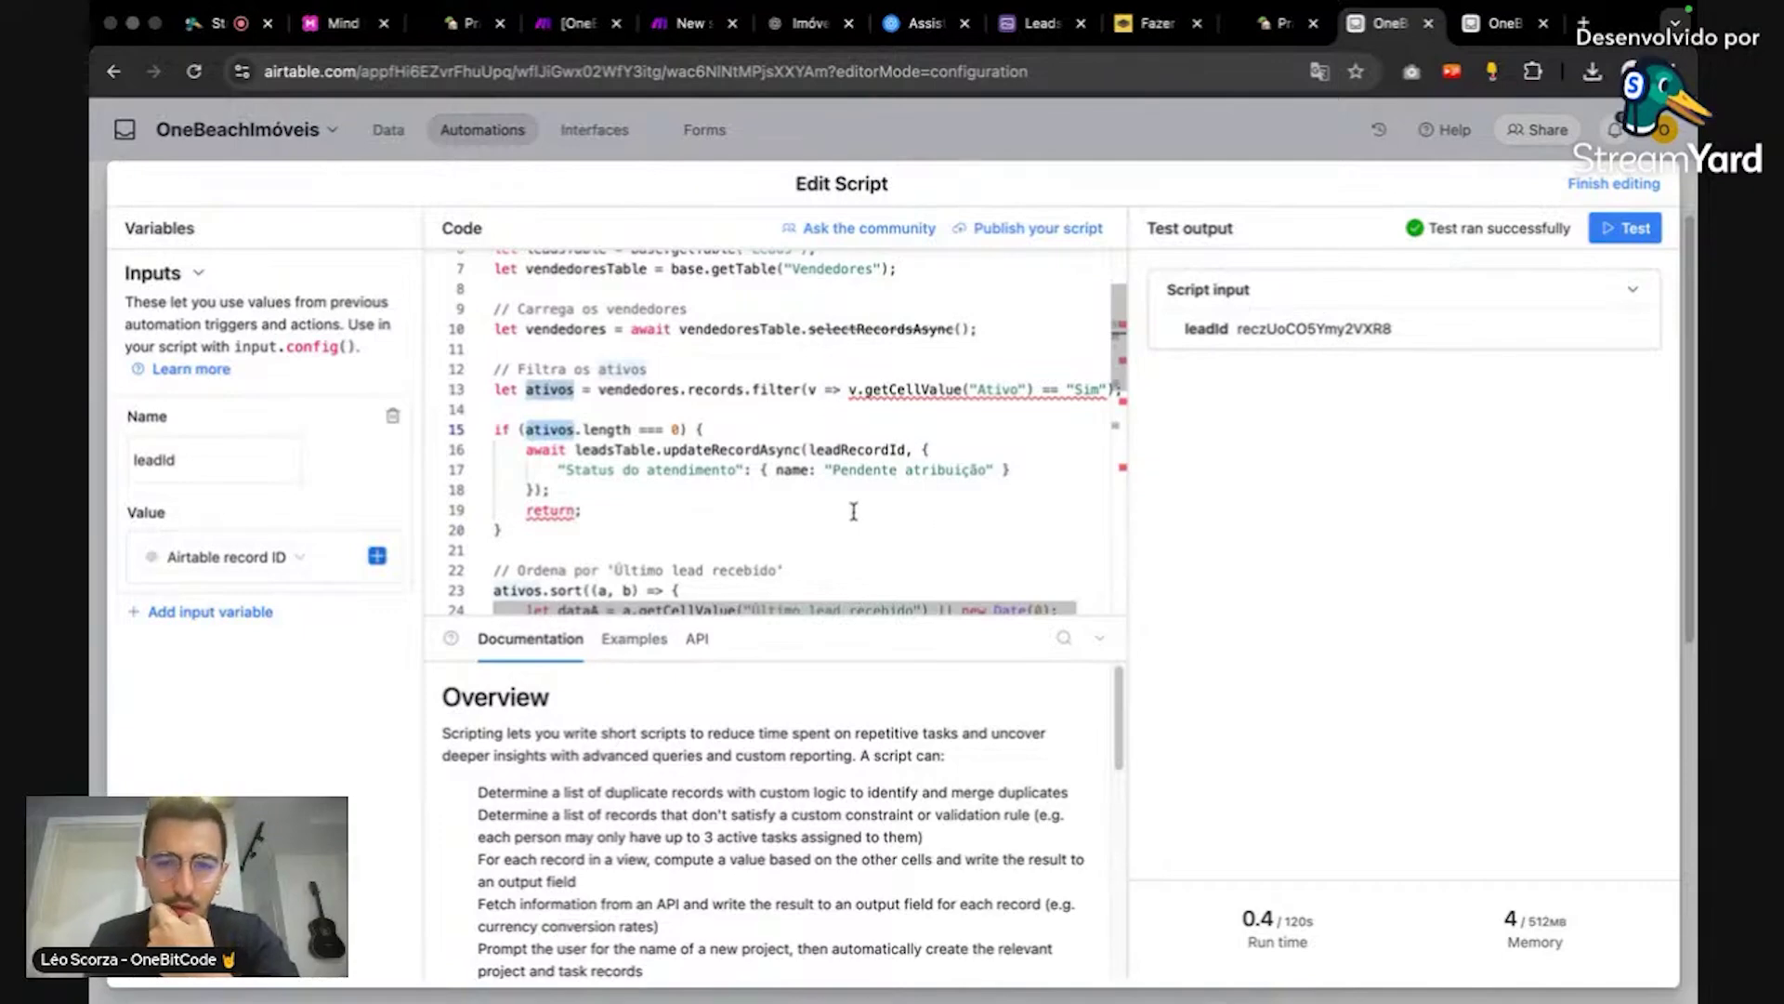
{"action": "left_click", "coordinate": [864, 388]}
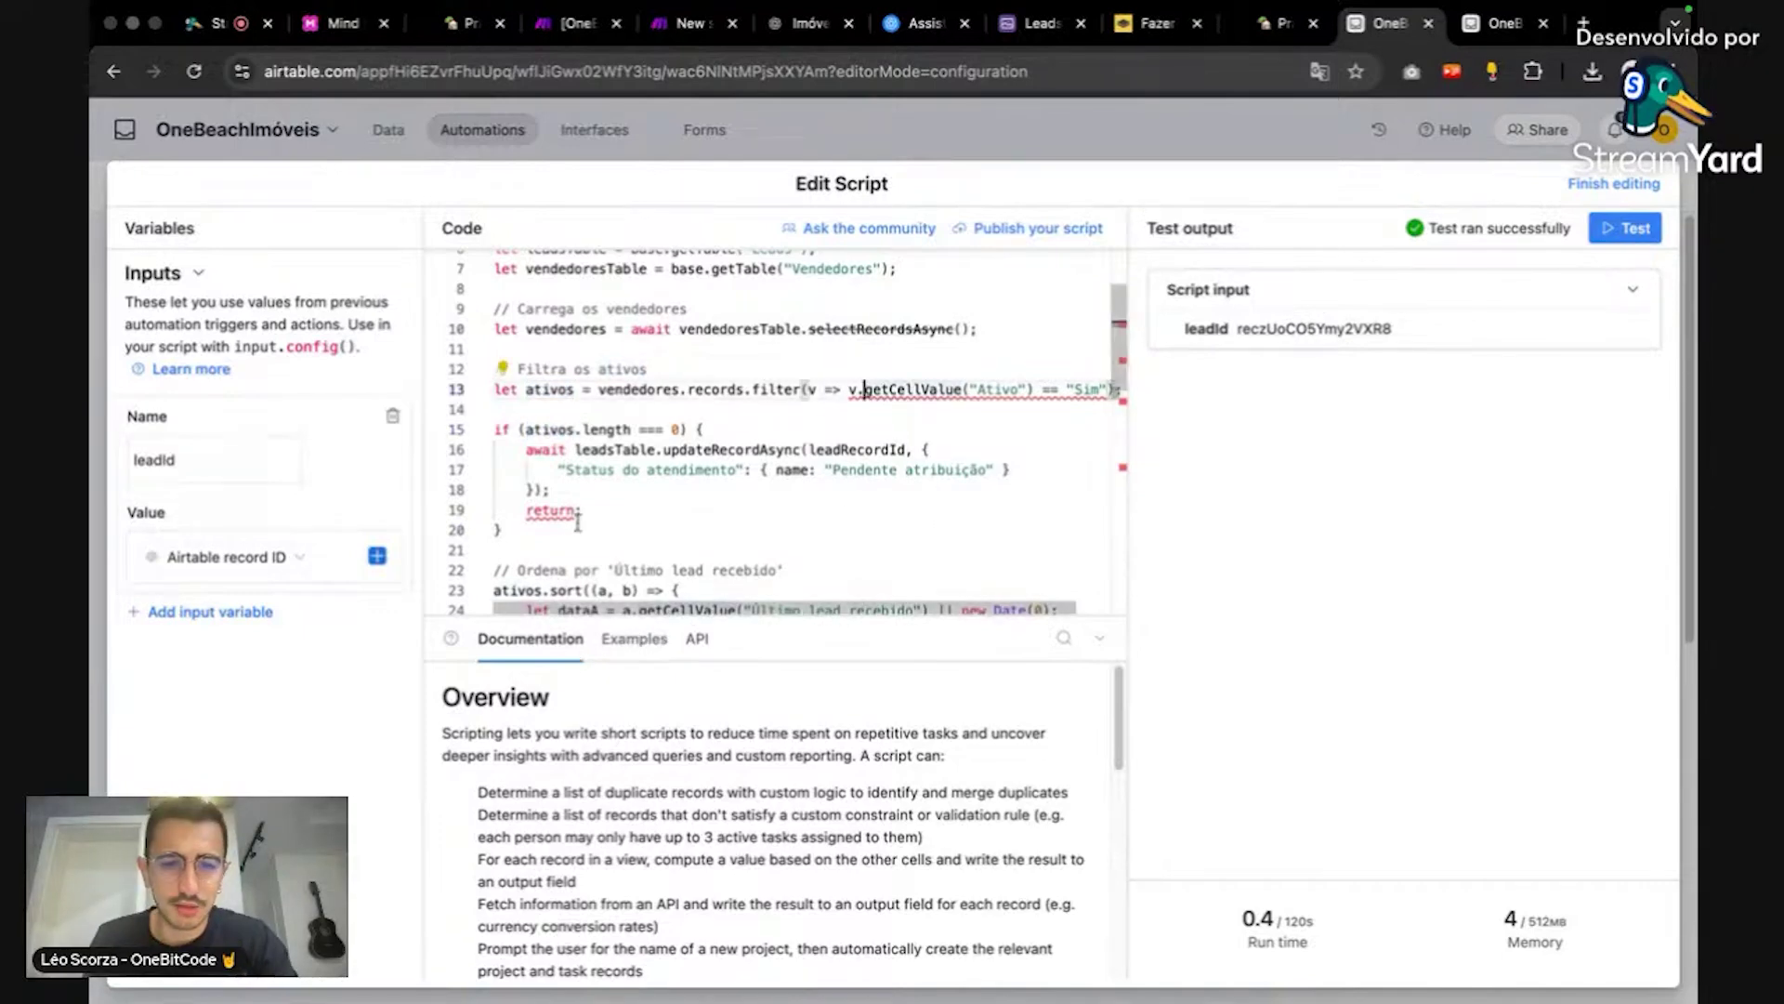
{"action": "double_click", "coordinate": [884, 388]}
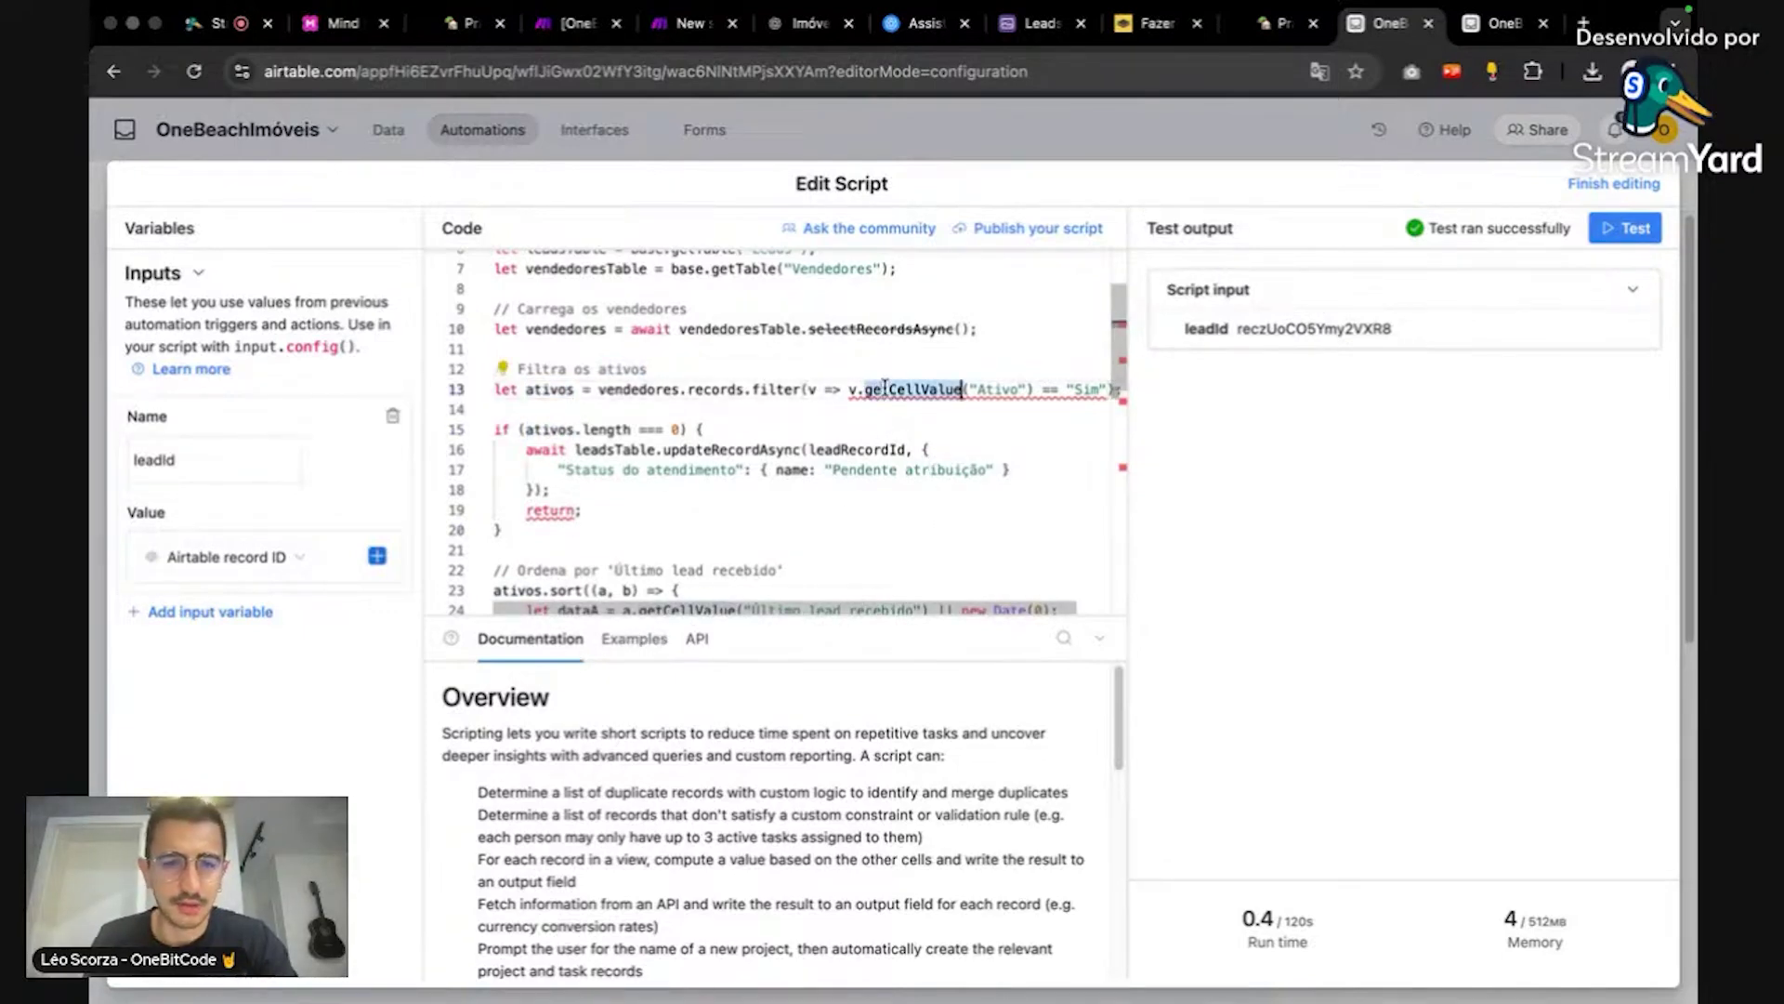
{"action": "scroll", "coordinate": [890, 404], "scroll_direction": "up", "scroll_amount": 3}
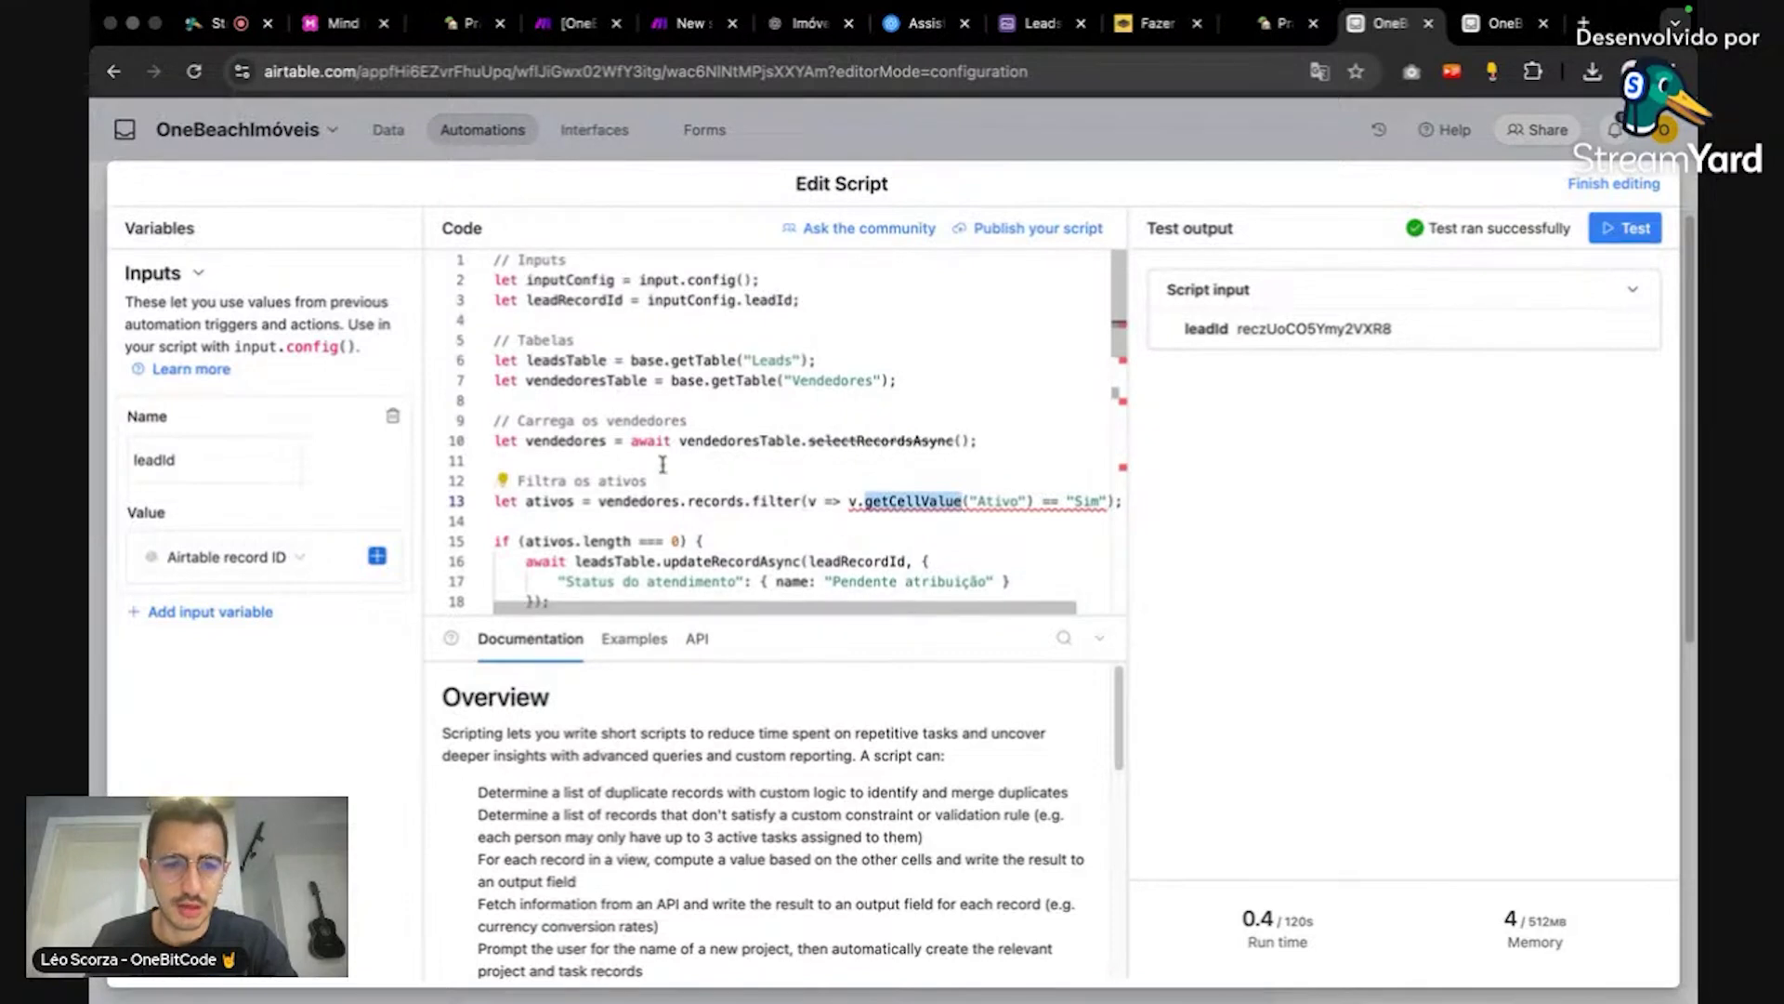
Step: Add console.log(vendedores) after the sellers-loading line and test to inspect the logged sellers
{"action": "left_click", "coordinate": [1017, 440]}
{"action": "key", "text": "Return"}
{"action": "type", "text": "console."}
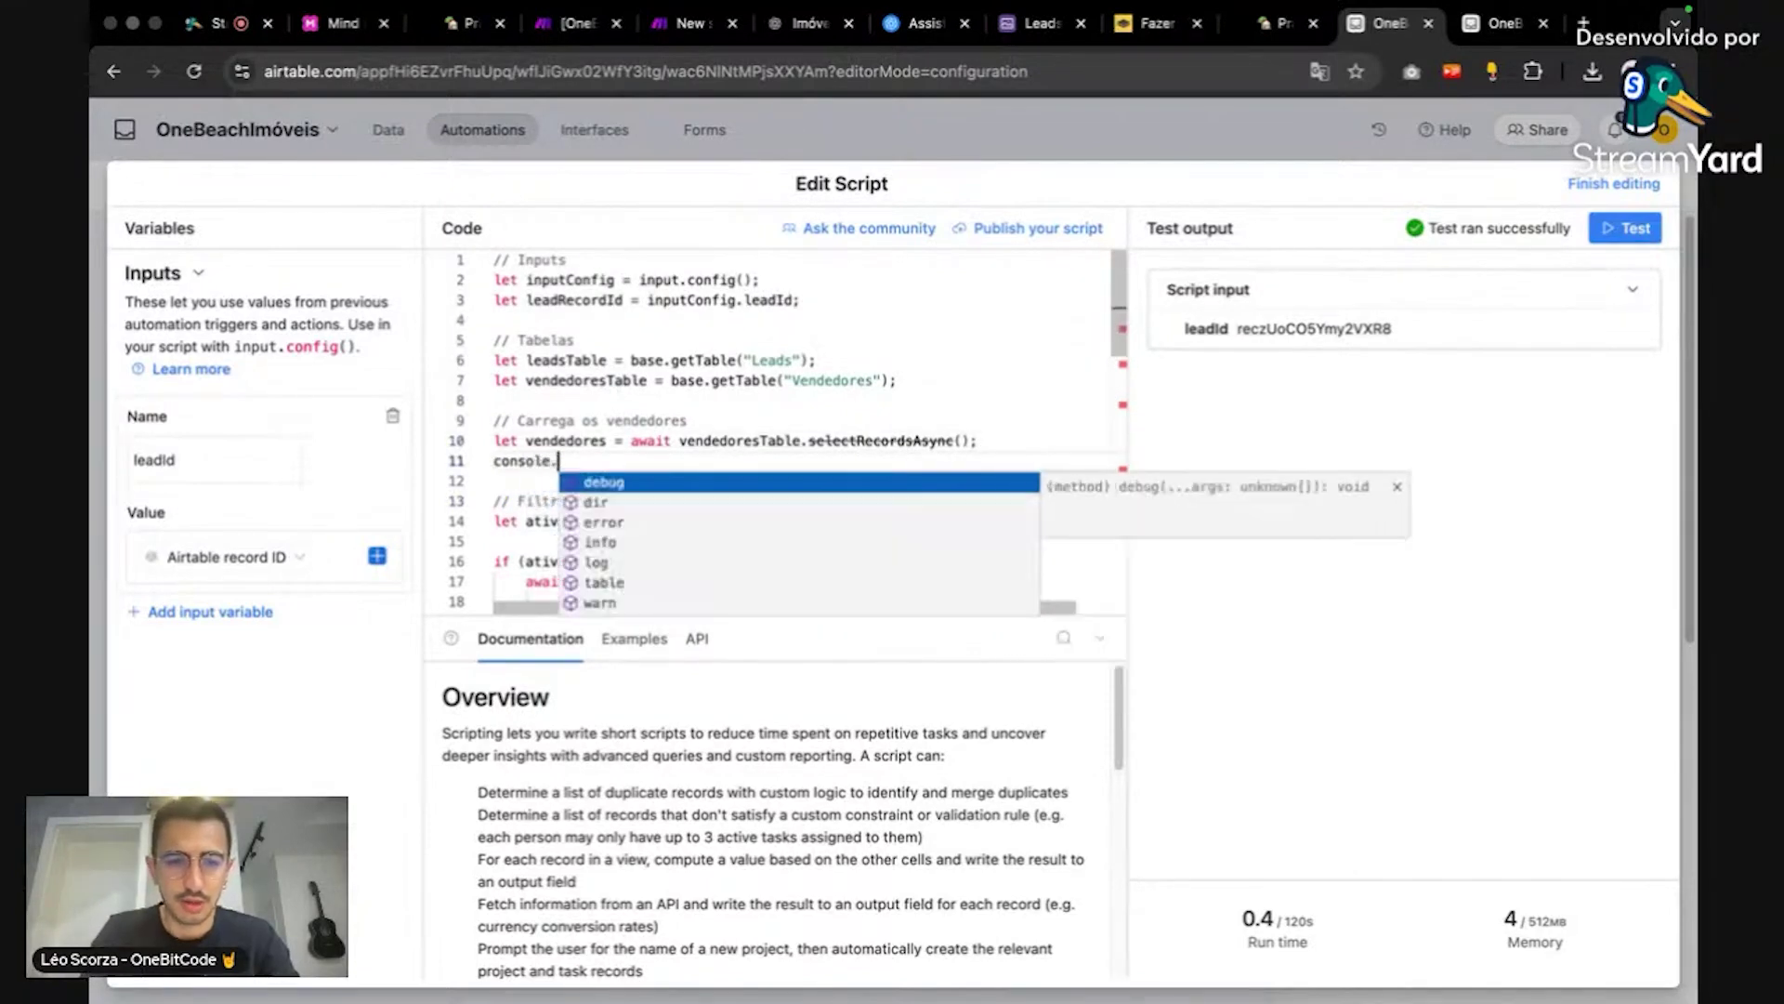
{"action": "type", "text": "log(vendedores"}
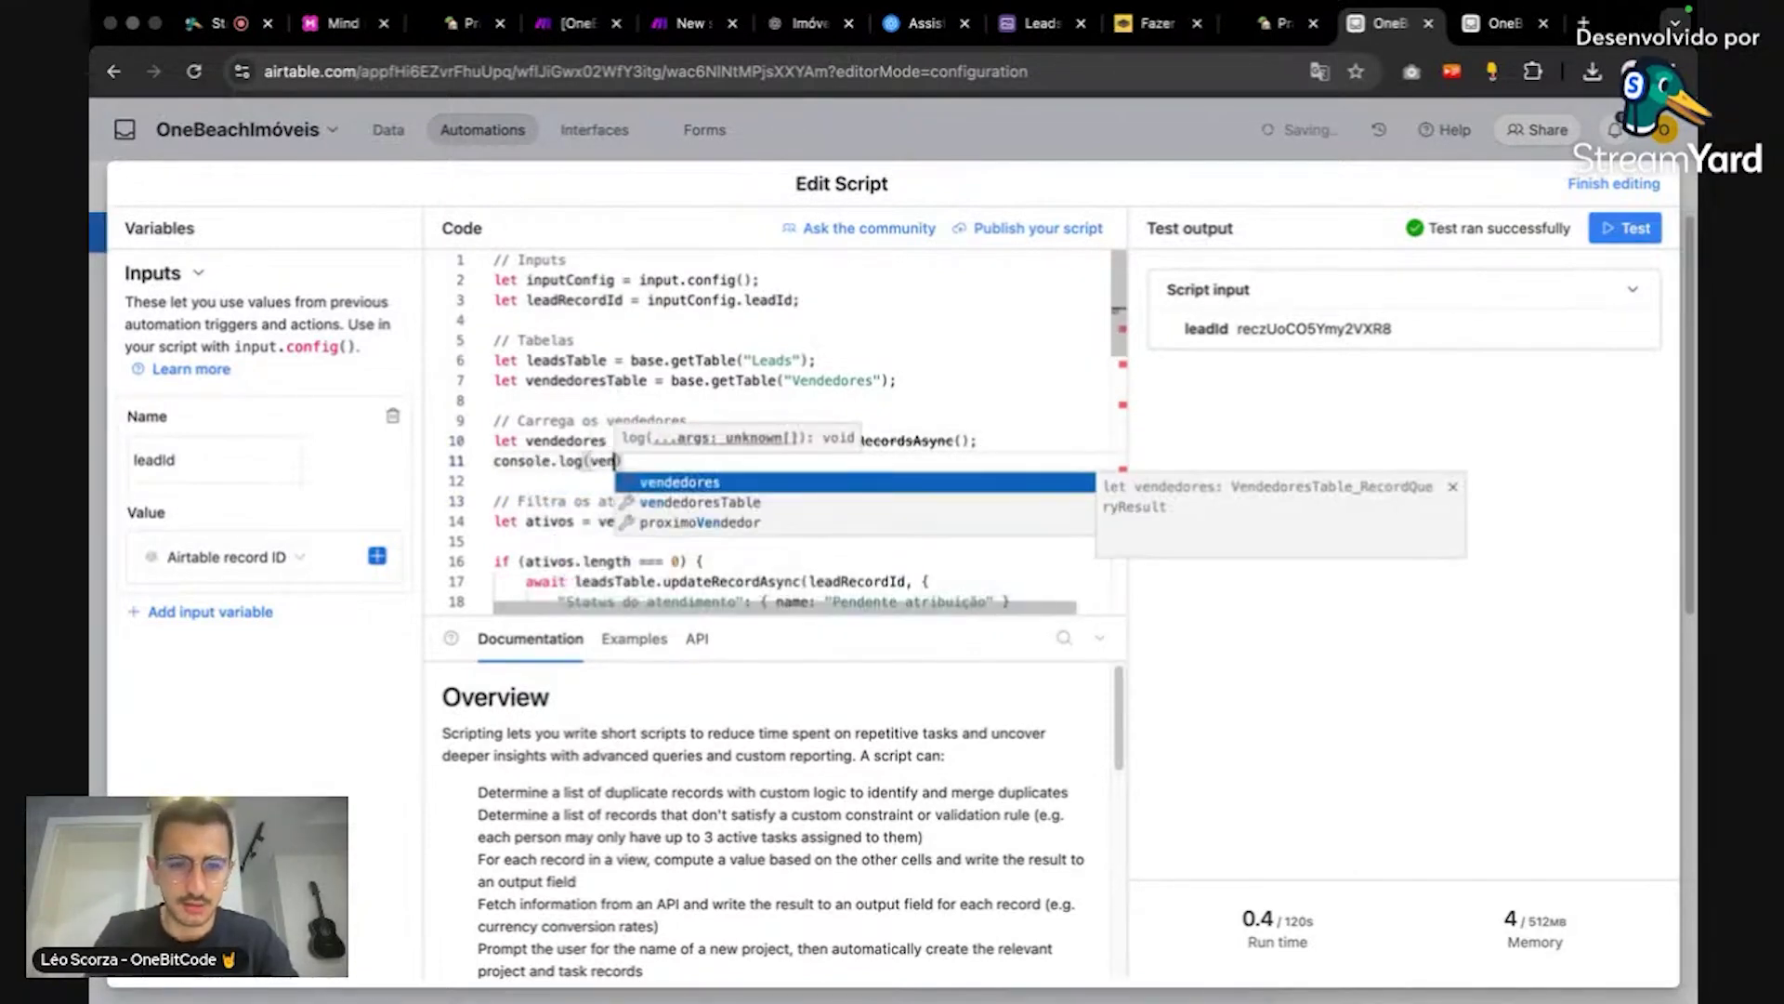
{"action": "type", "text": ")"}
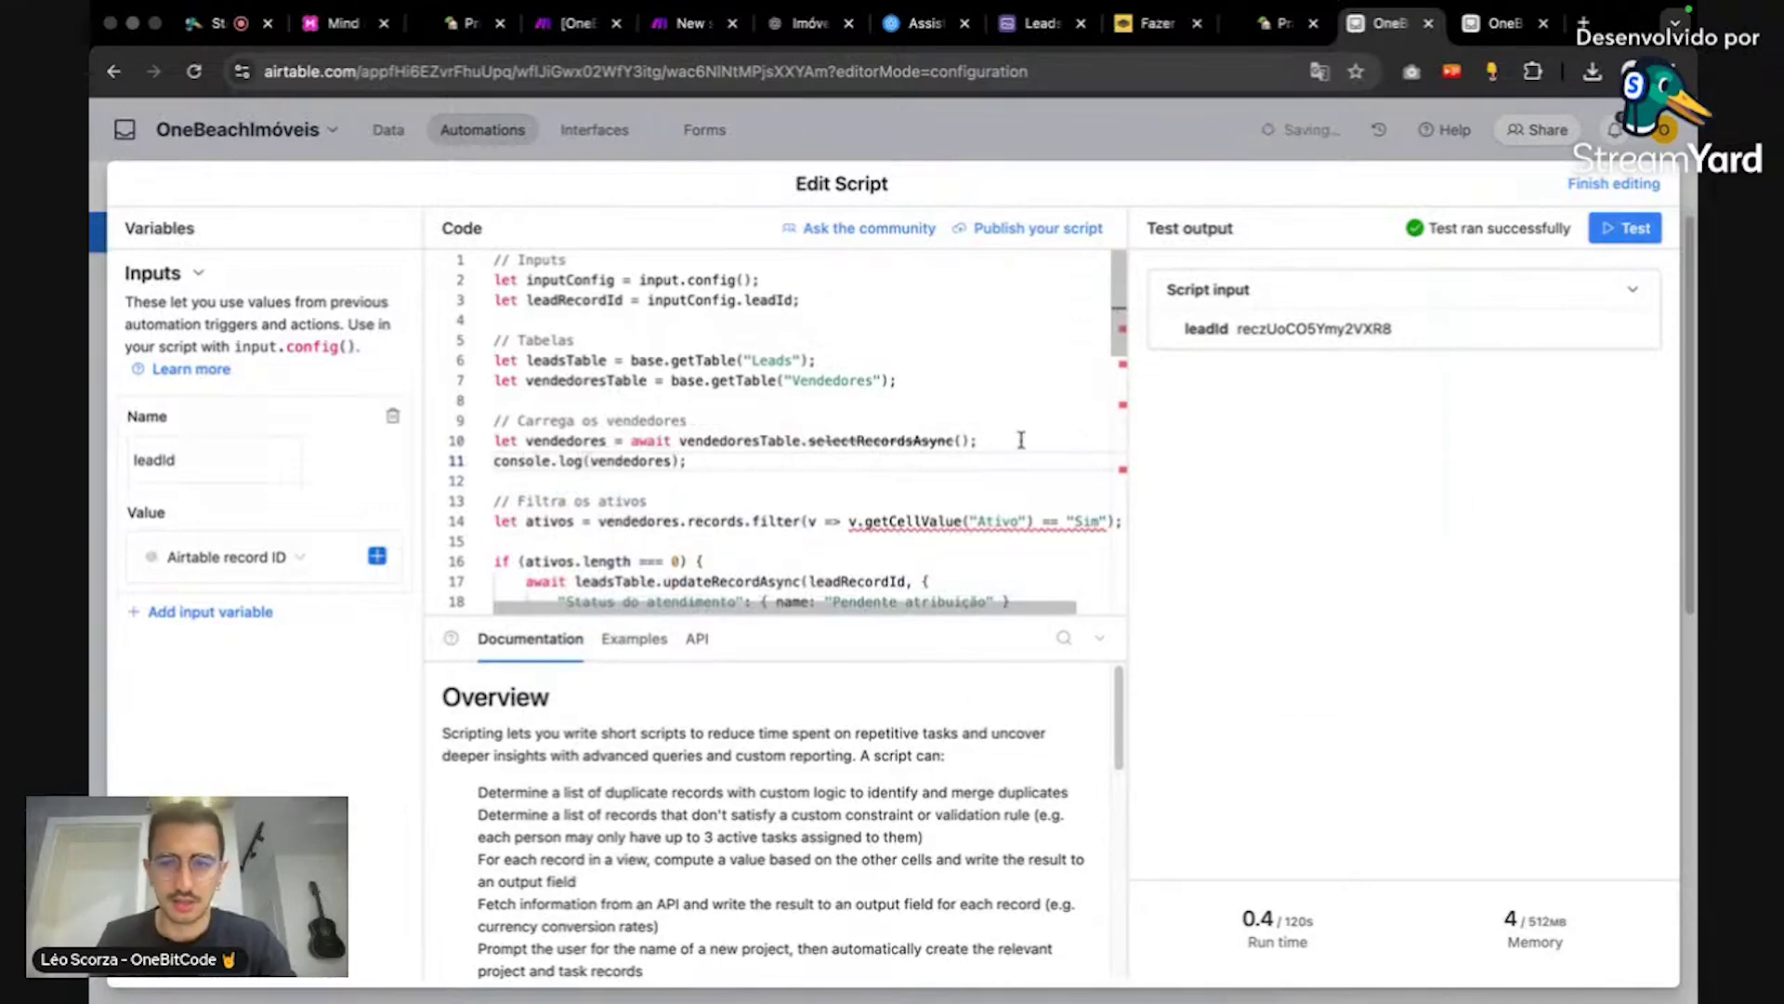
{"action": "left_click", "coordinate": [1626, 230]}
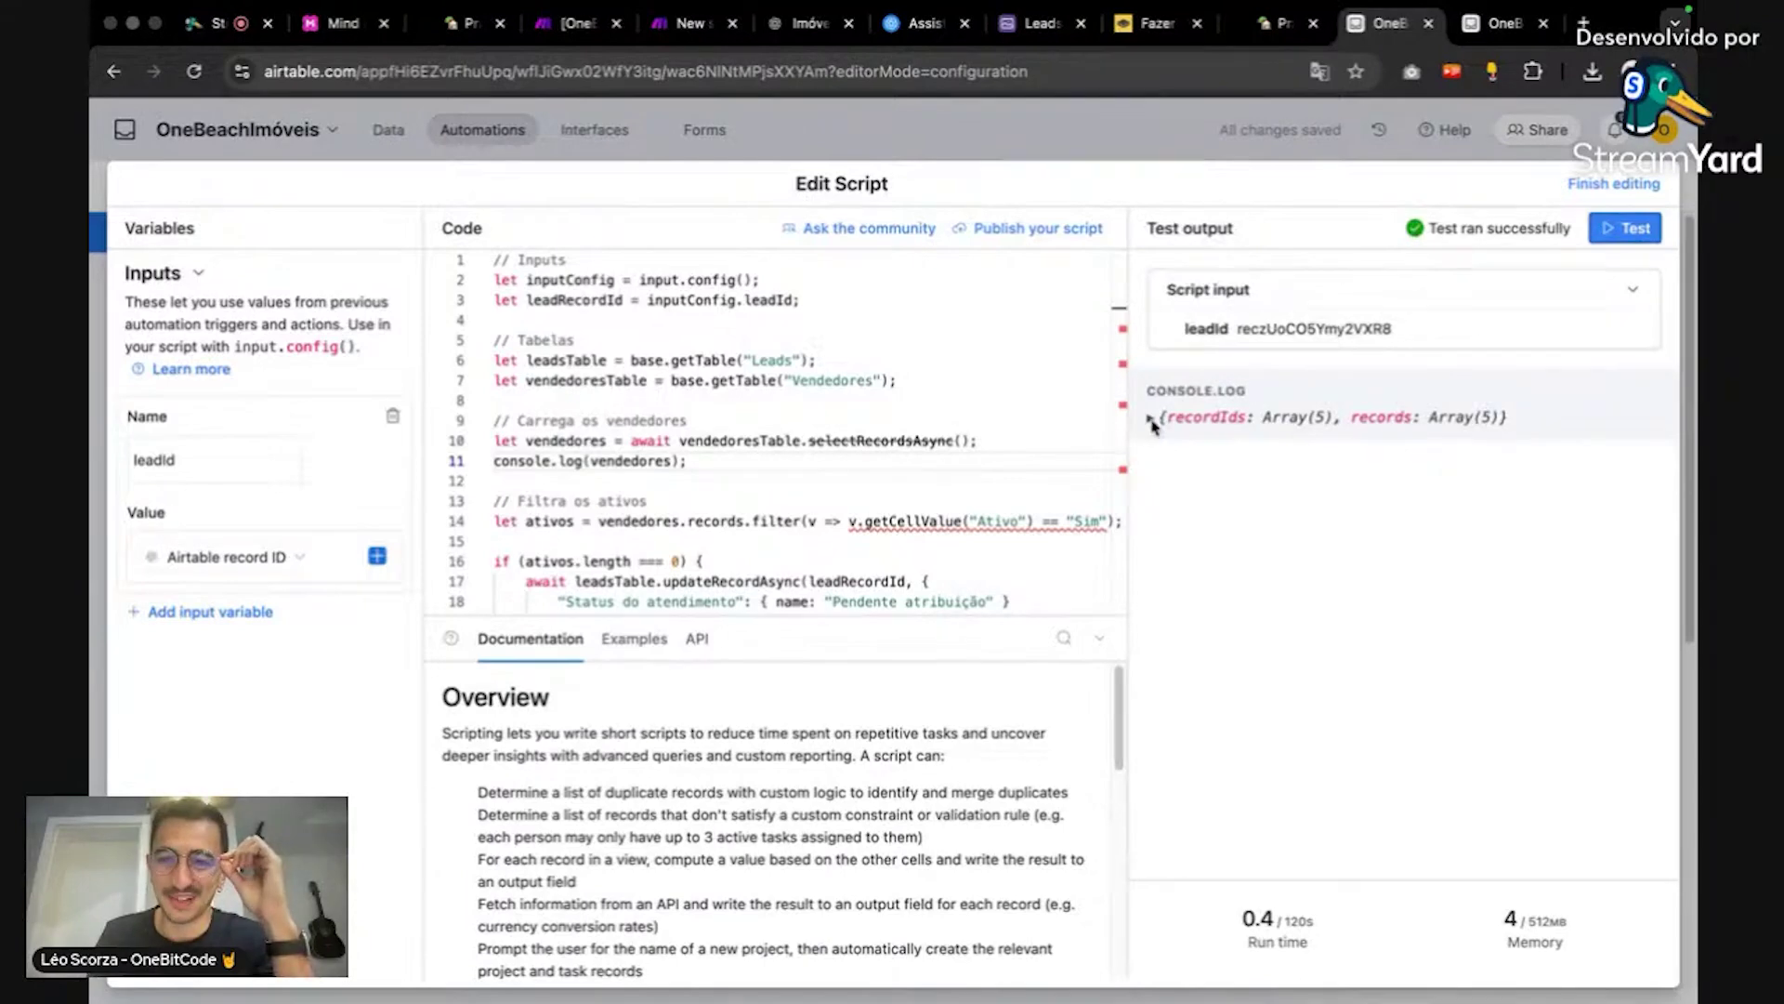
{"action": "left_click", "coordinate": [1152, 419]}
{"action": "scroll", "coordinate": [813, 460], "scroll_direction": "down", "scroll_amount": 2}
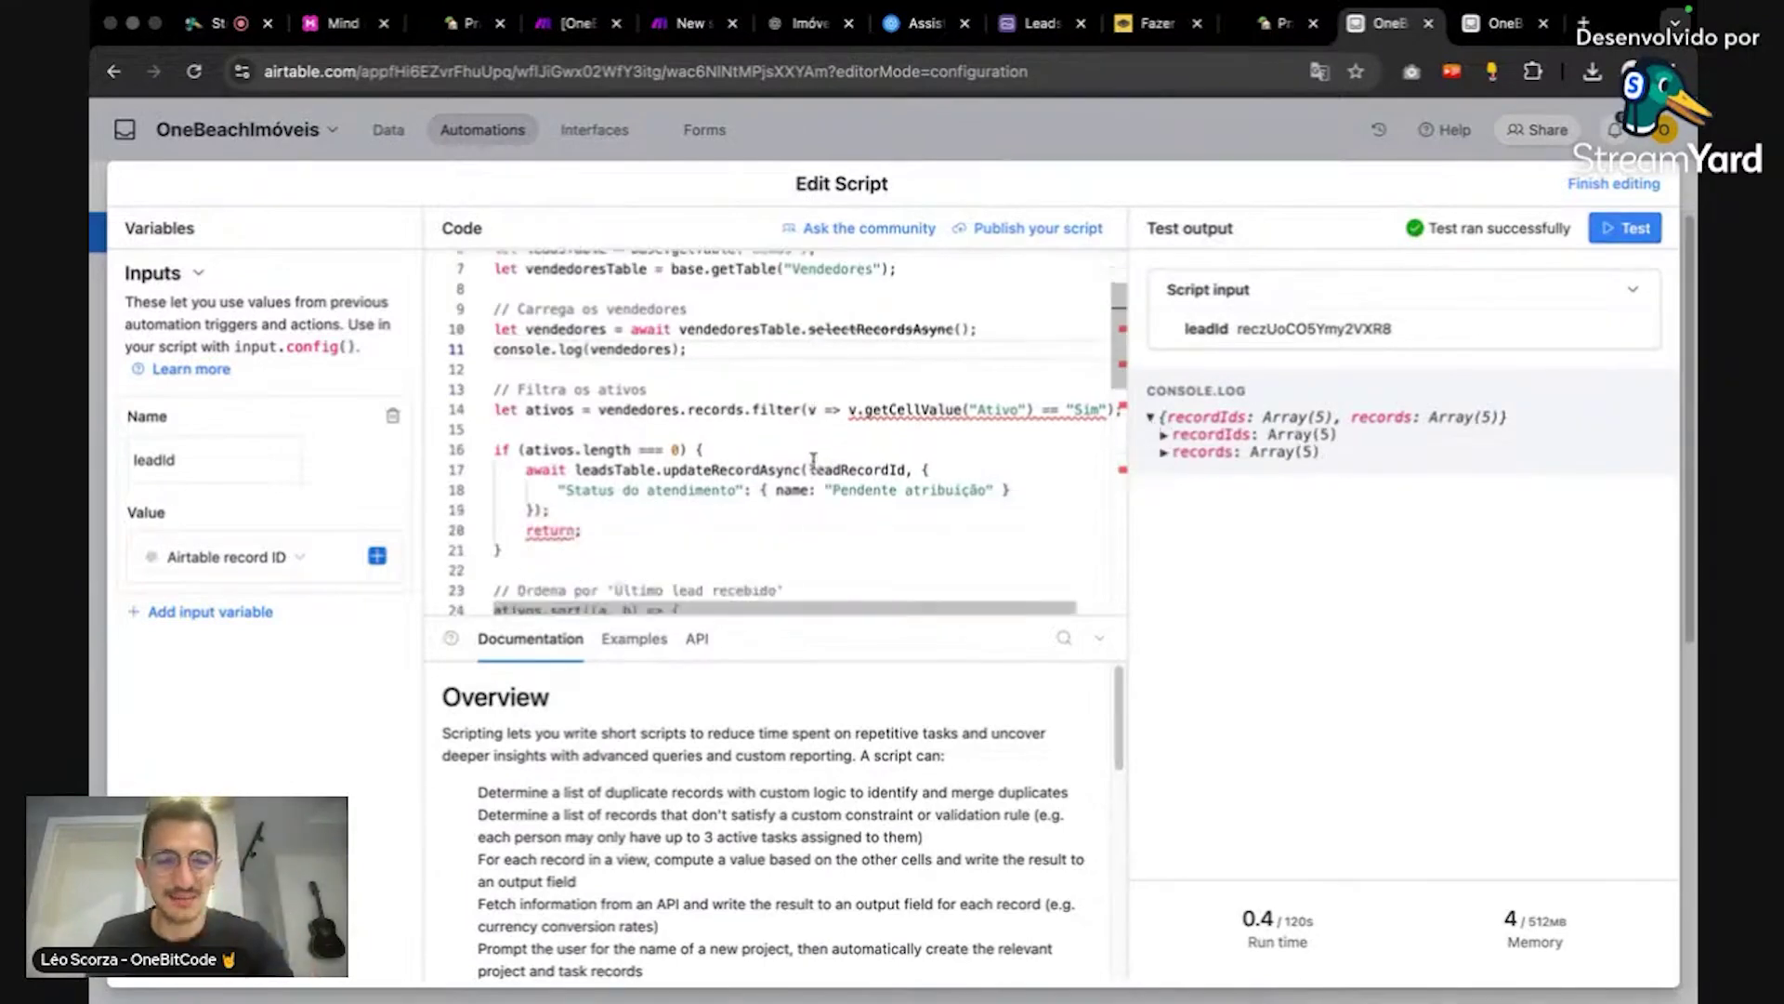
Step: Duplicate the log line below the filter and change it to console.log(ativos)
{"action": "double_click", "coordinate": [740, 329]}
{"action": "triple_click", "coordinate": [735, 341]}
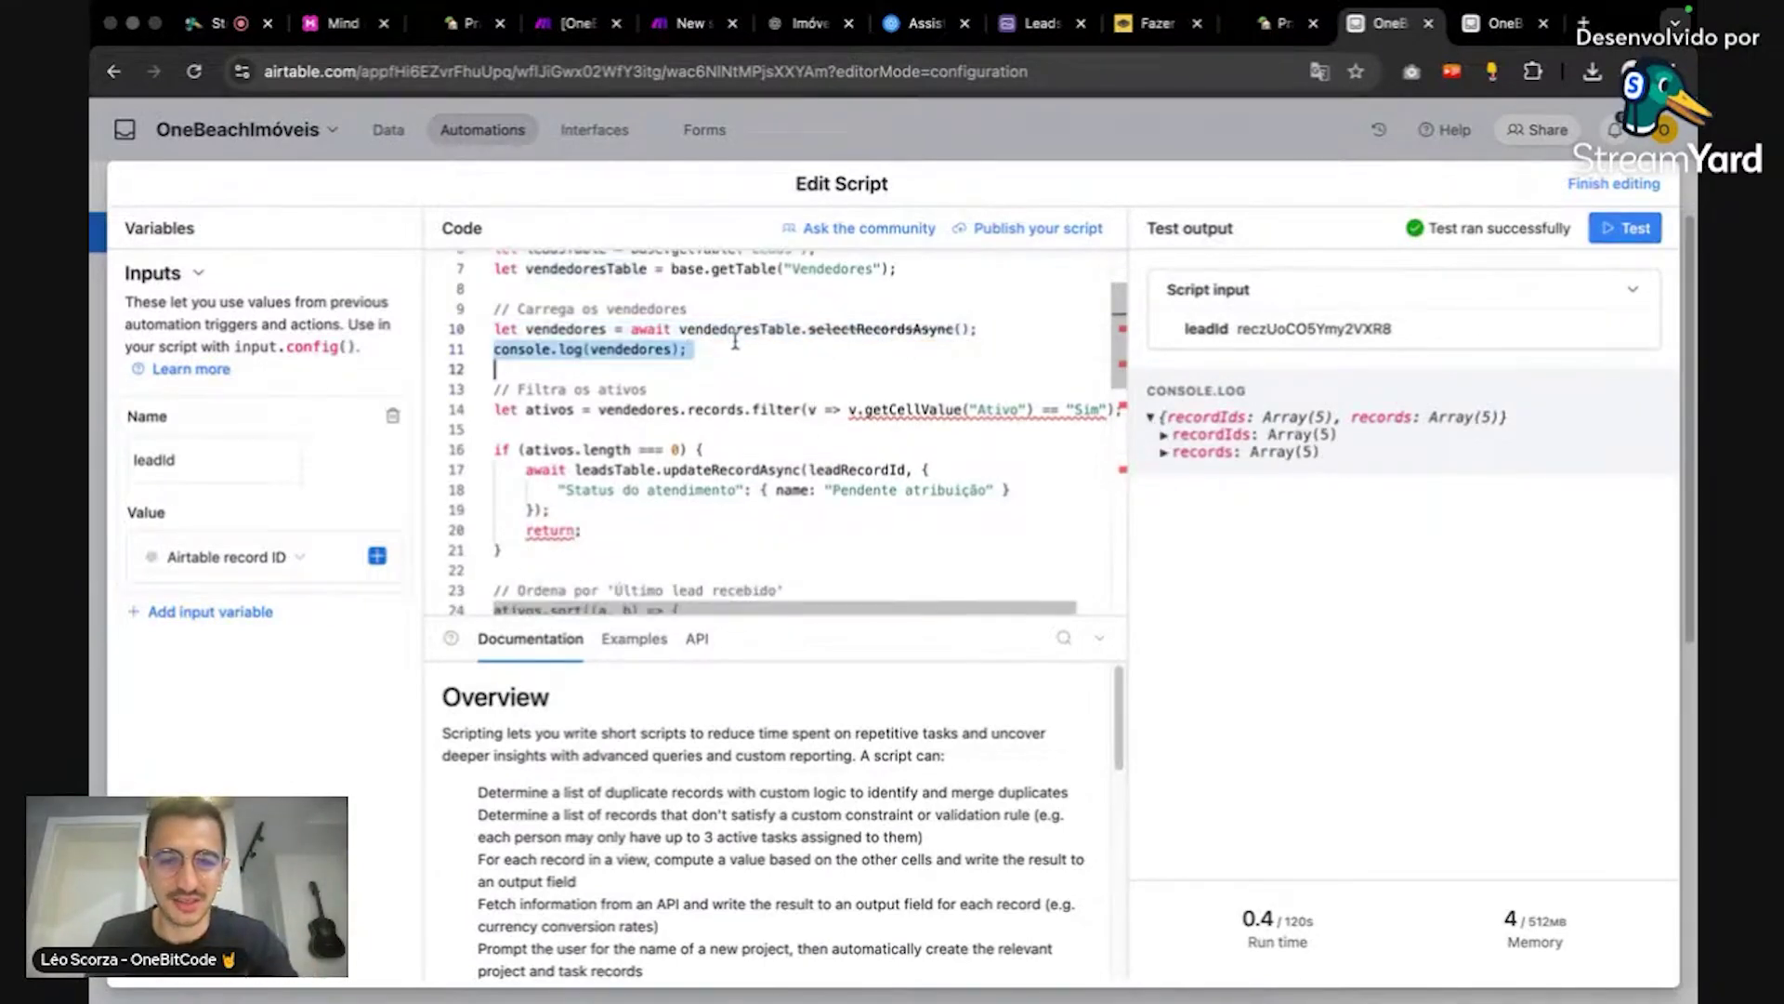
{"action": "left_click", "coordinate": [665, 450]}
{"action": "left_click", "coordinate": [709, 432]}
{"action": "key", "text": "Return"}
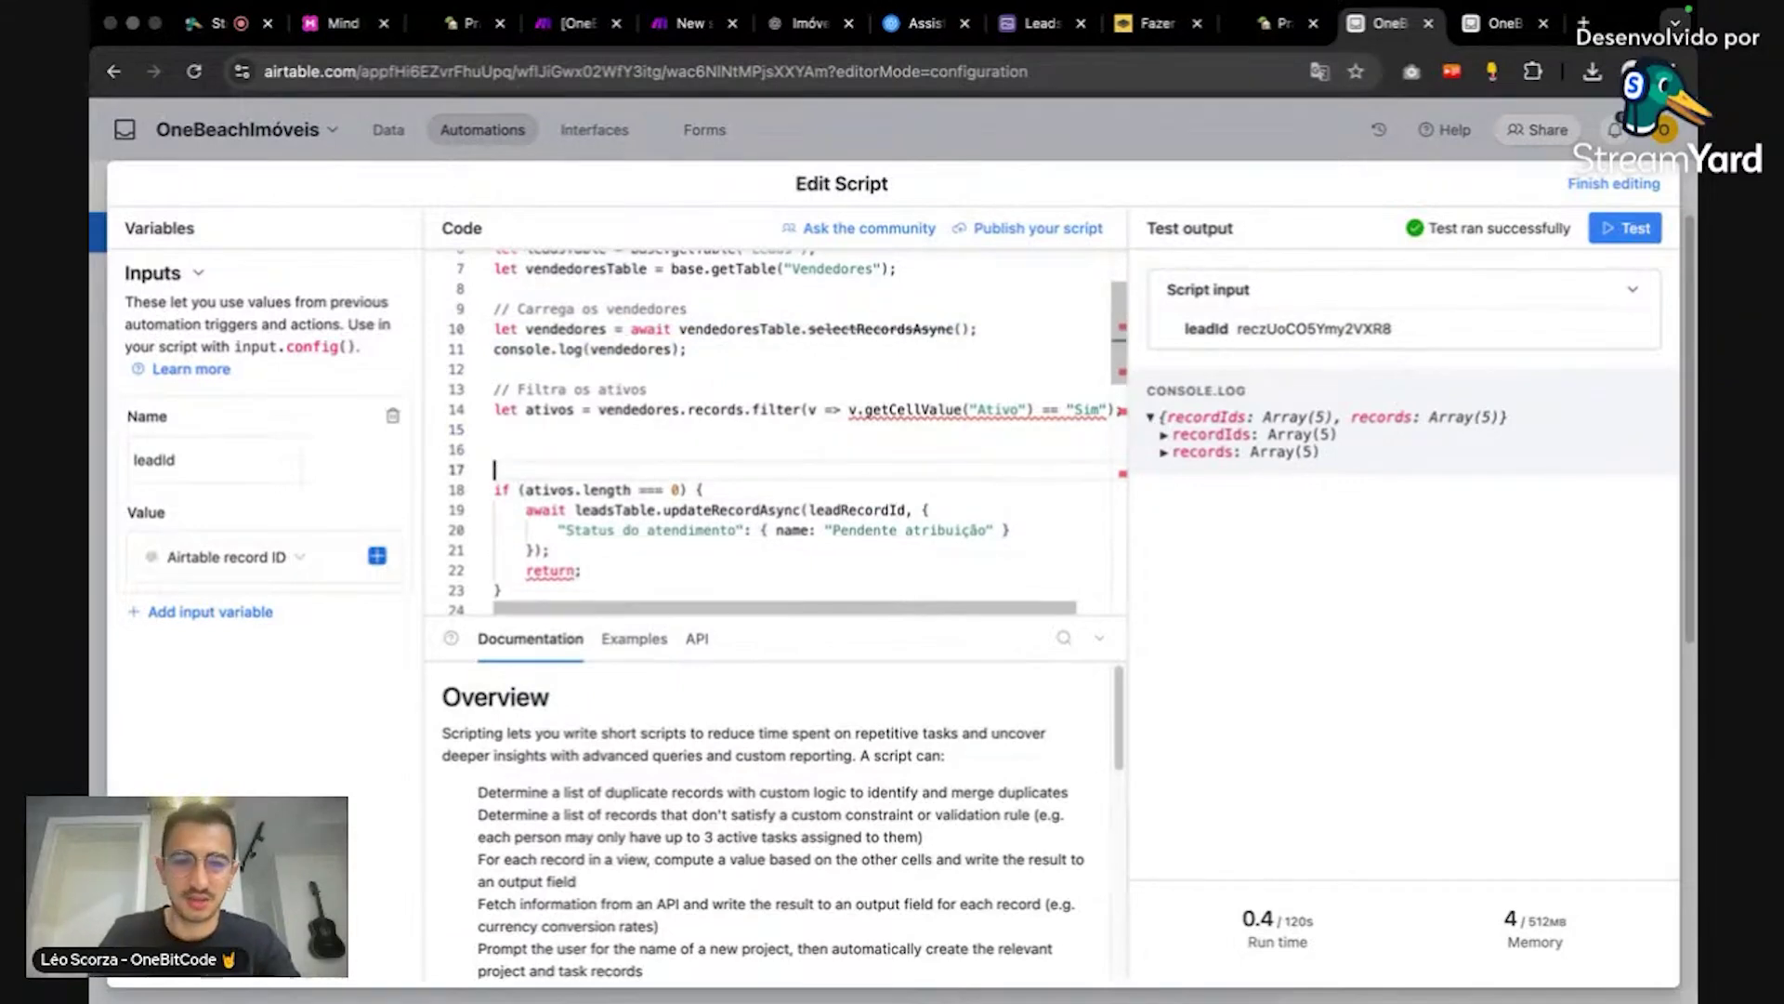
{"action": "type", "text": "console.log(vendedores);"}
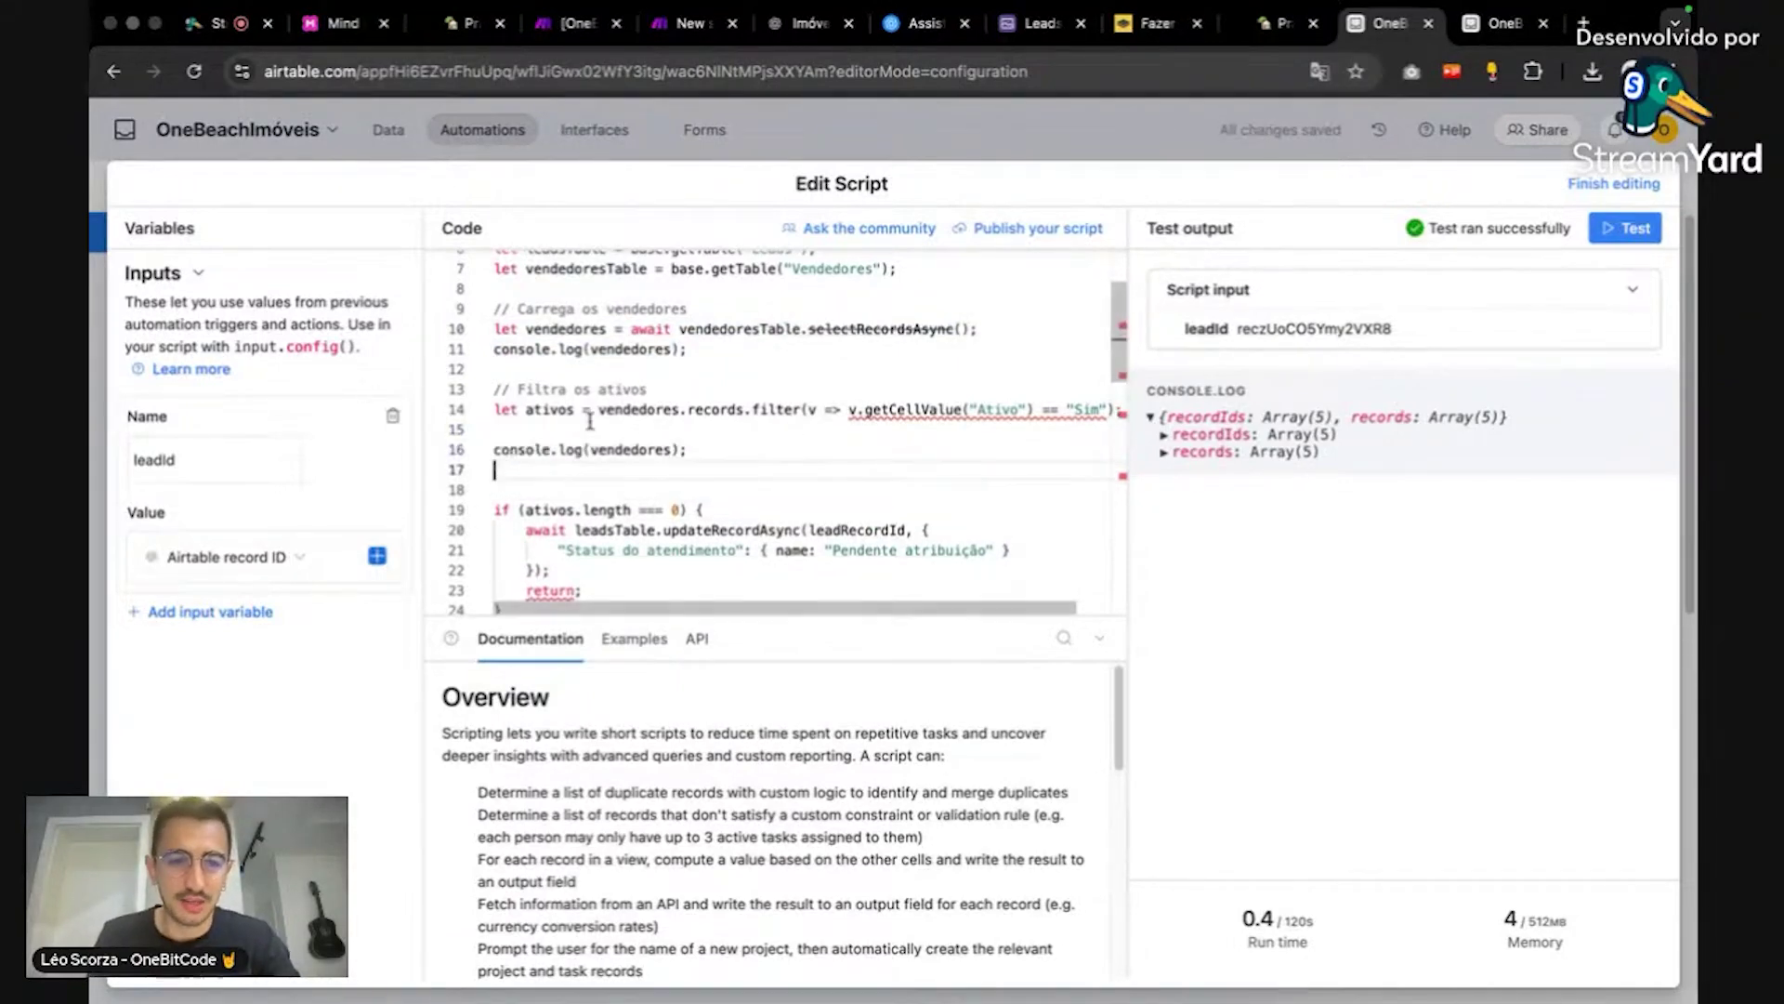
{"action": "double_click", "coordinate": [559, 413]}
{"action": "key", "text": "ctrl+c"}
{"action": "double_click", "coordinate": [621, 450]}
{"action": "key", "text": "ctrl+v"}
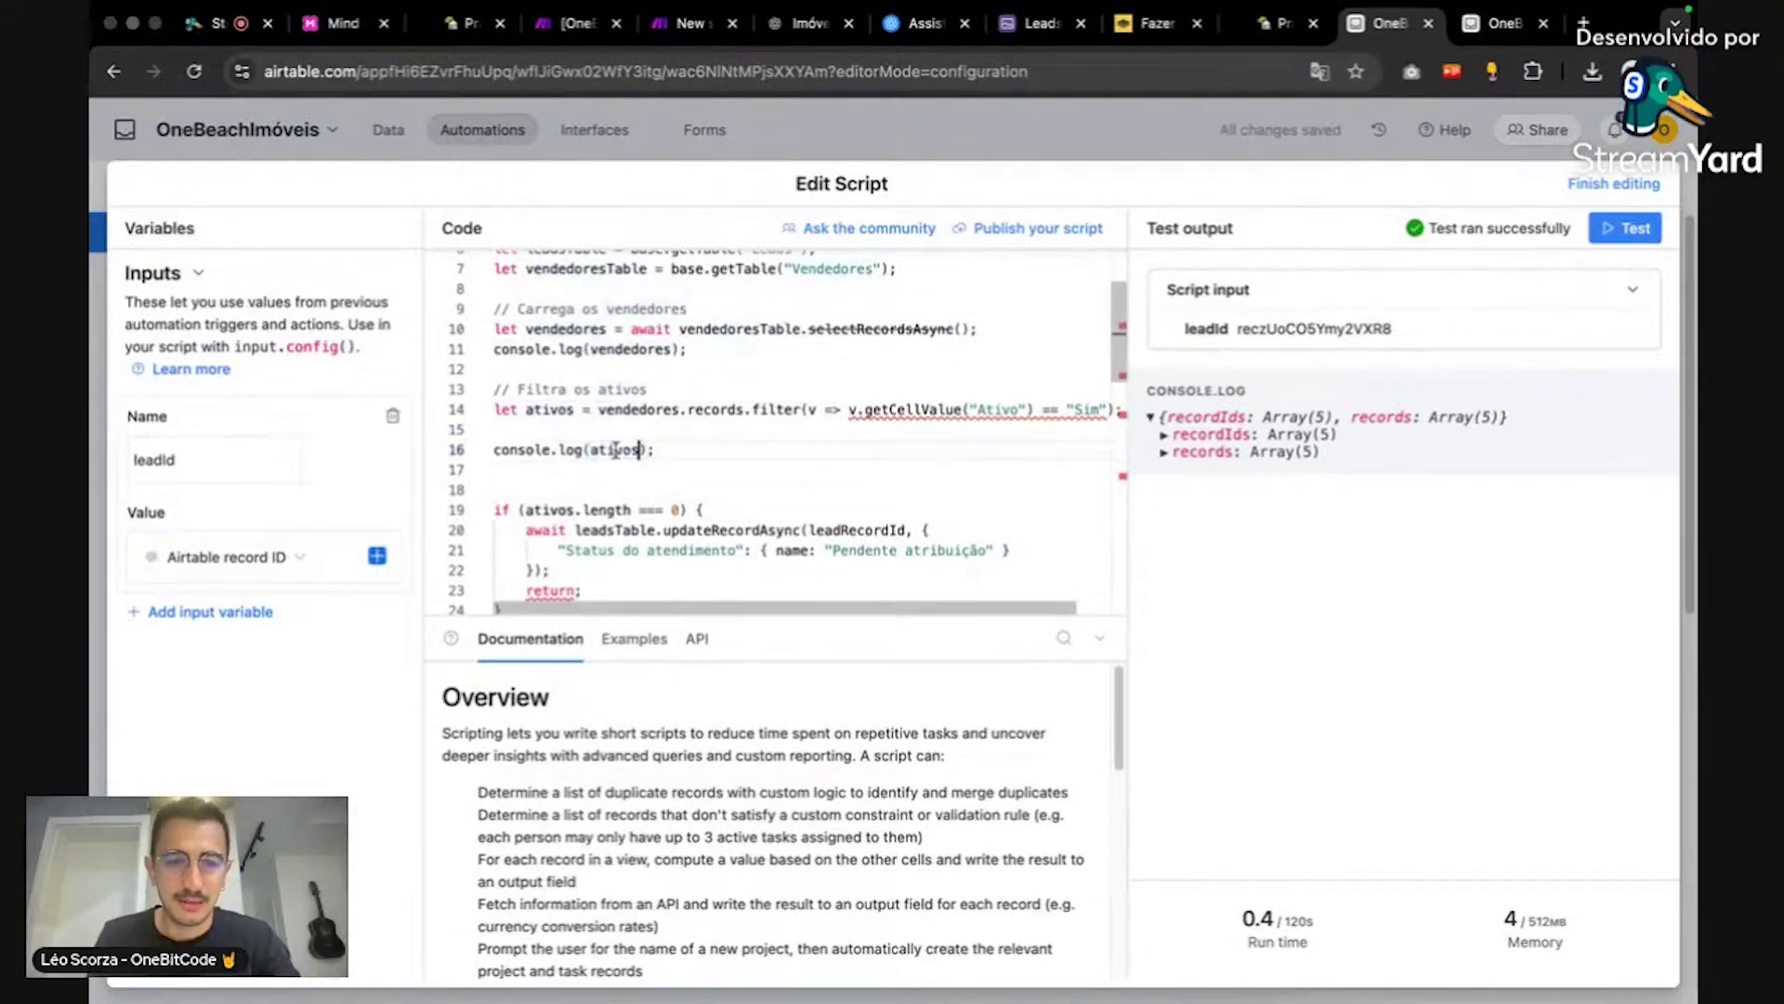
Step: Retest to show ativos is an empty array, then select the filter line
{"action": "left_click", "coordinate": [1625, 228]}
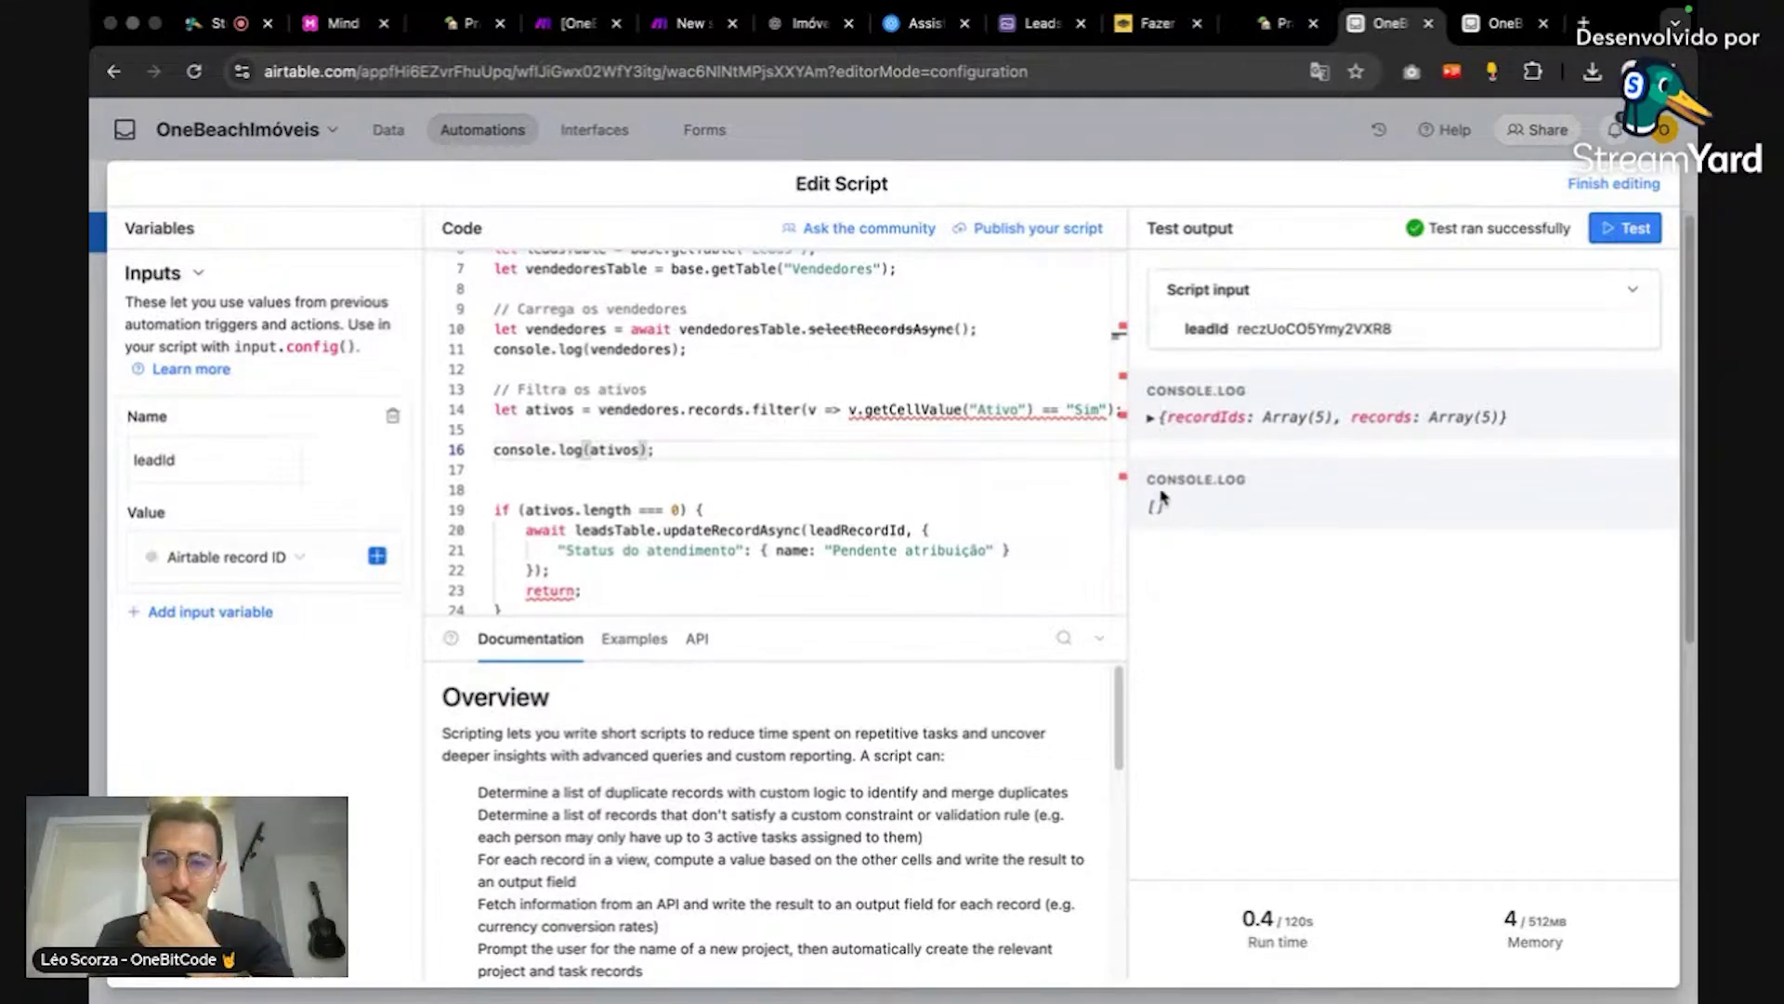
{"action": "scroll", "coordinate": [733, 434], "scroll_direction": "up", "scroll_amount": 1}
{"action": "scroll", "coordinate": [733, 434], "scroll_direction": "down", "scroll_amount": 1}
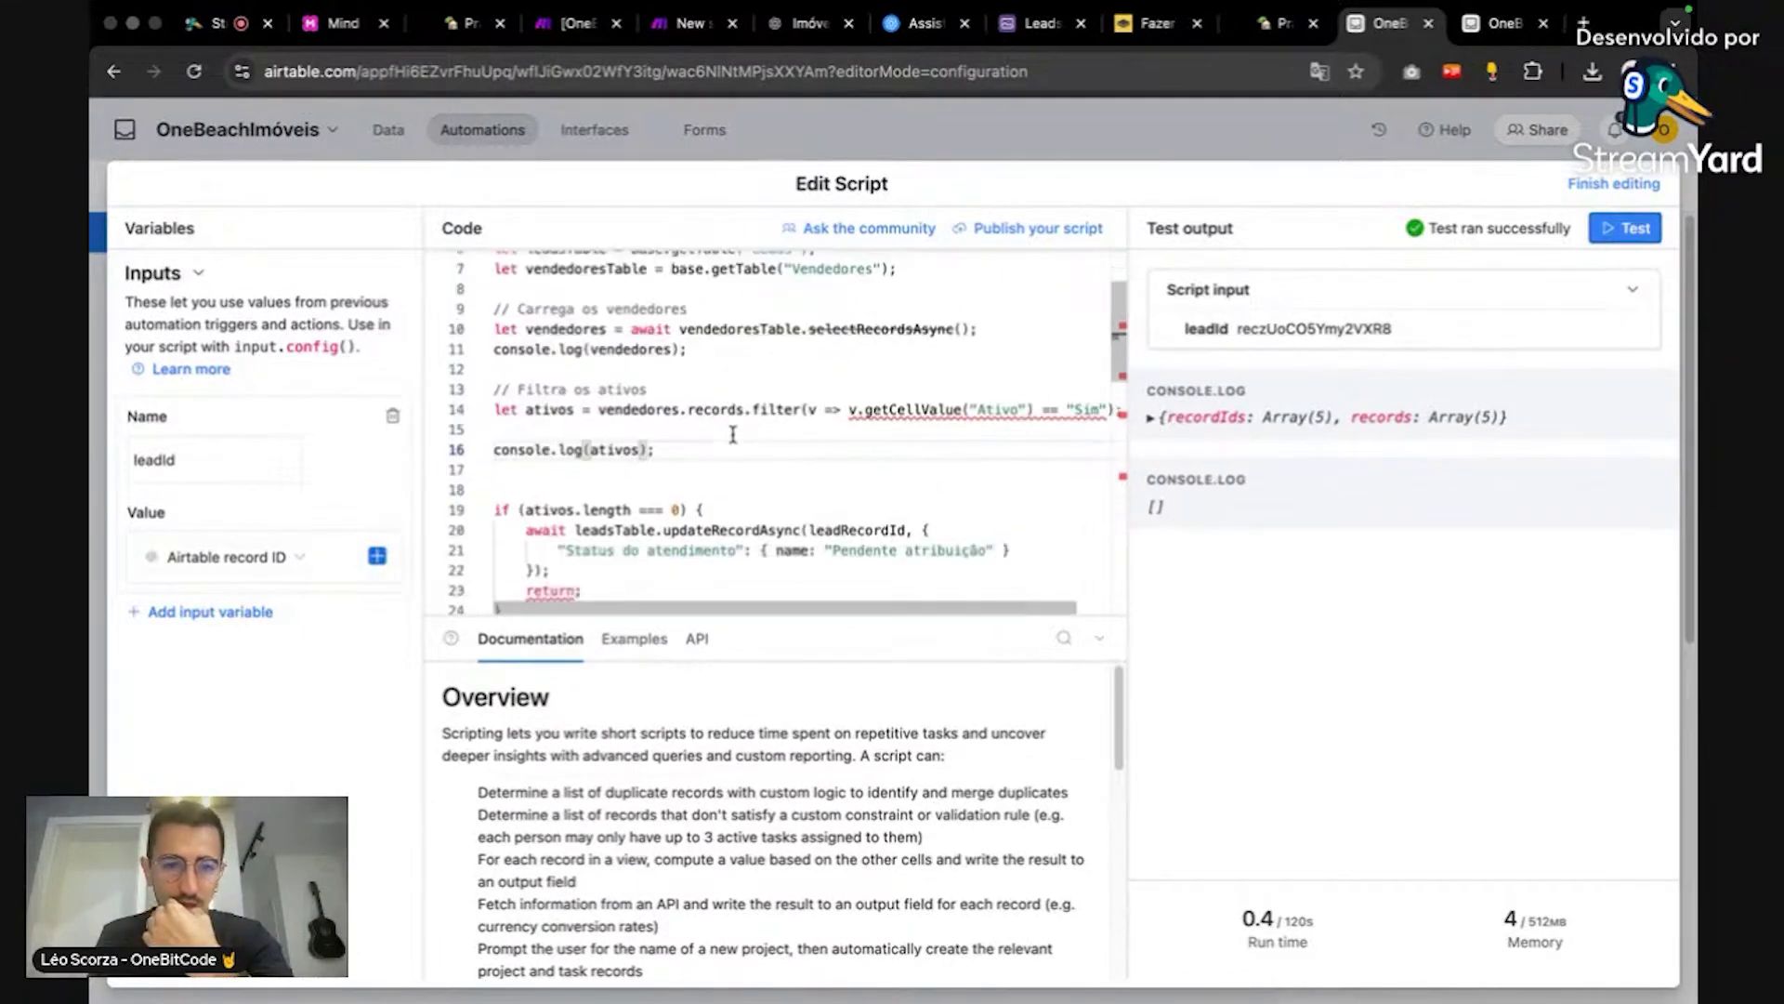
{"action": "triple_click", "coordinate": [896, 414]}
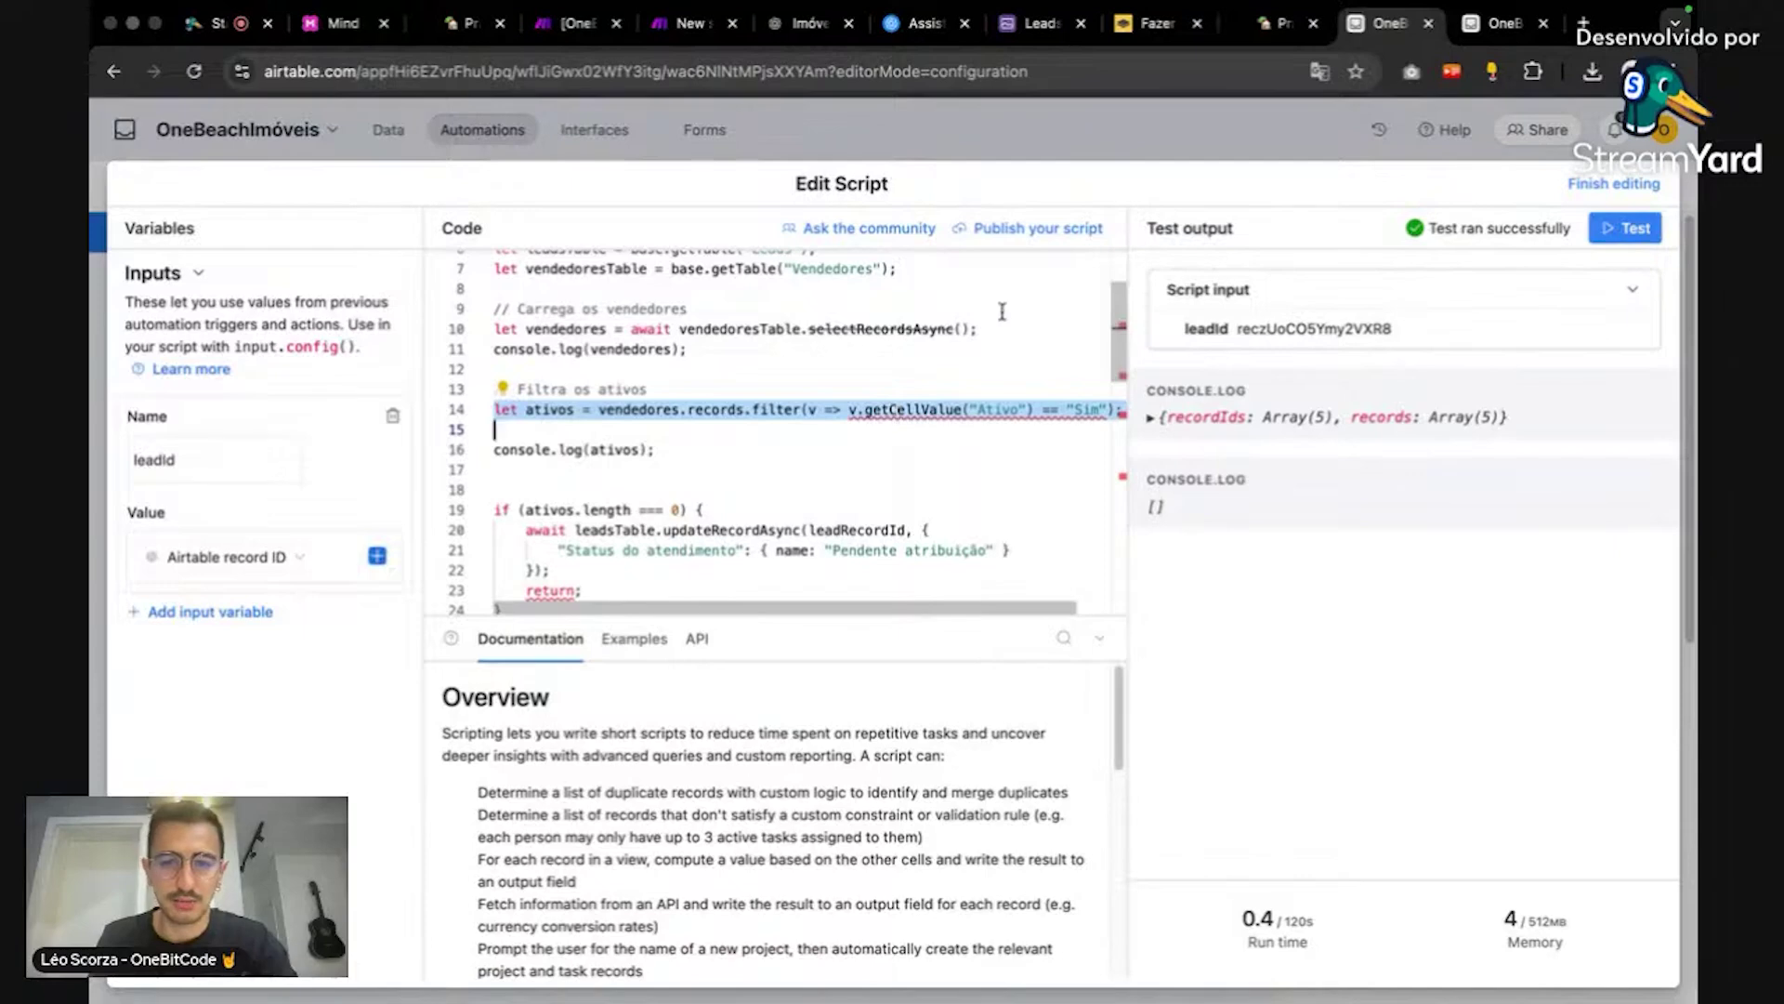
Step: Ask ChatGPT 'ele nao consegue pegar os vendedores:' along with the pasted Ativo filter line
{"action": "key", "text": "super+6"}
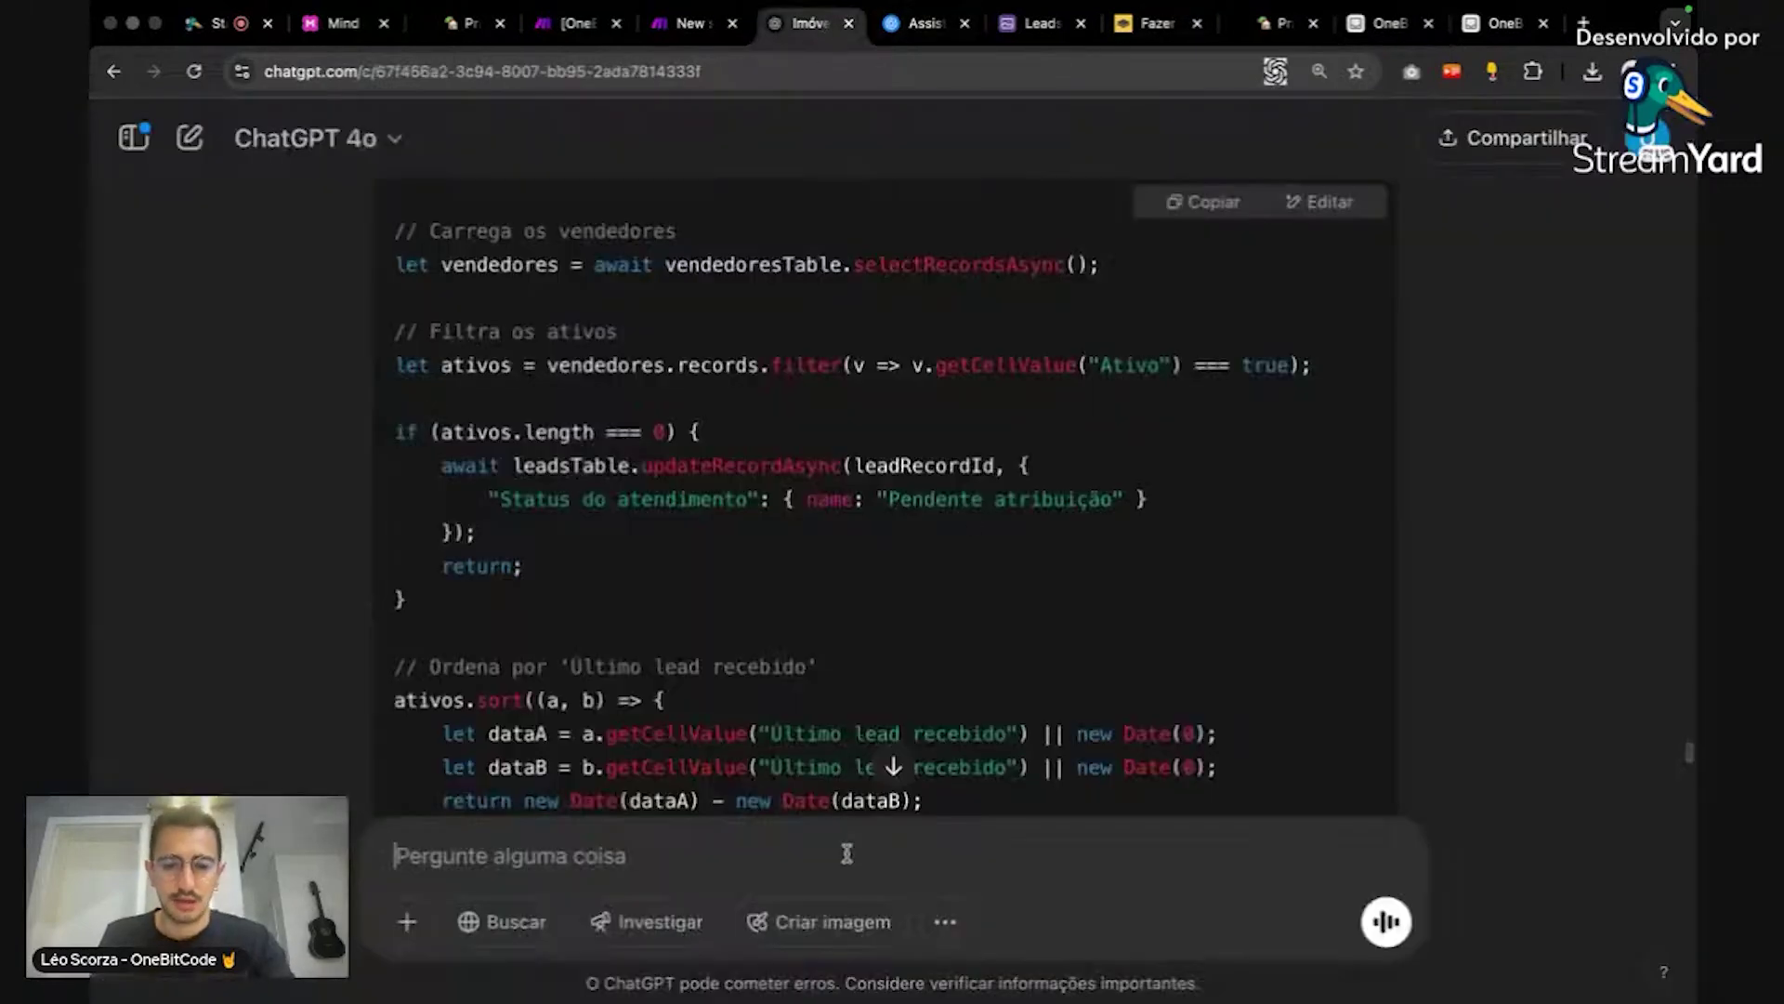
{"action": "type", "text": "ele nao consegue"}
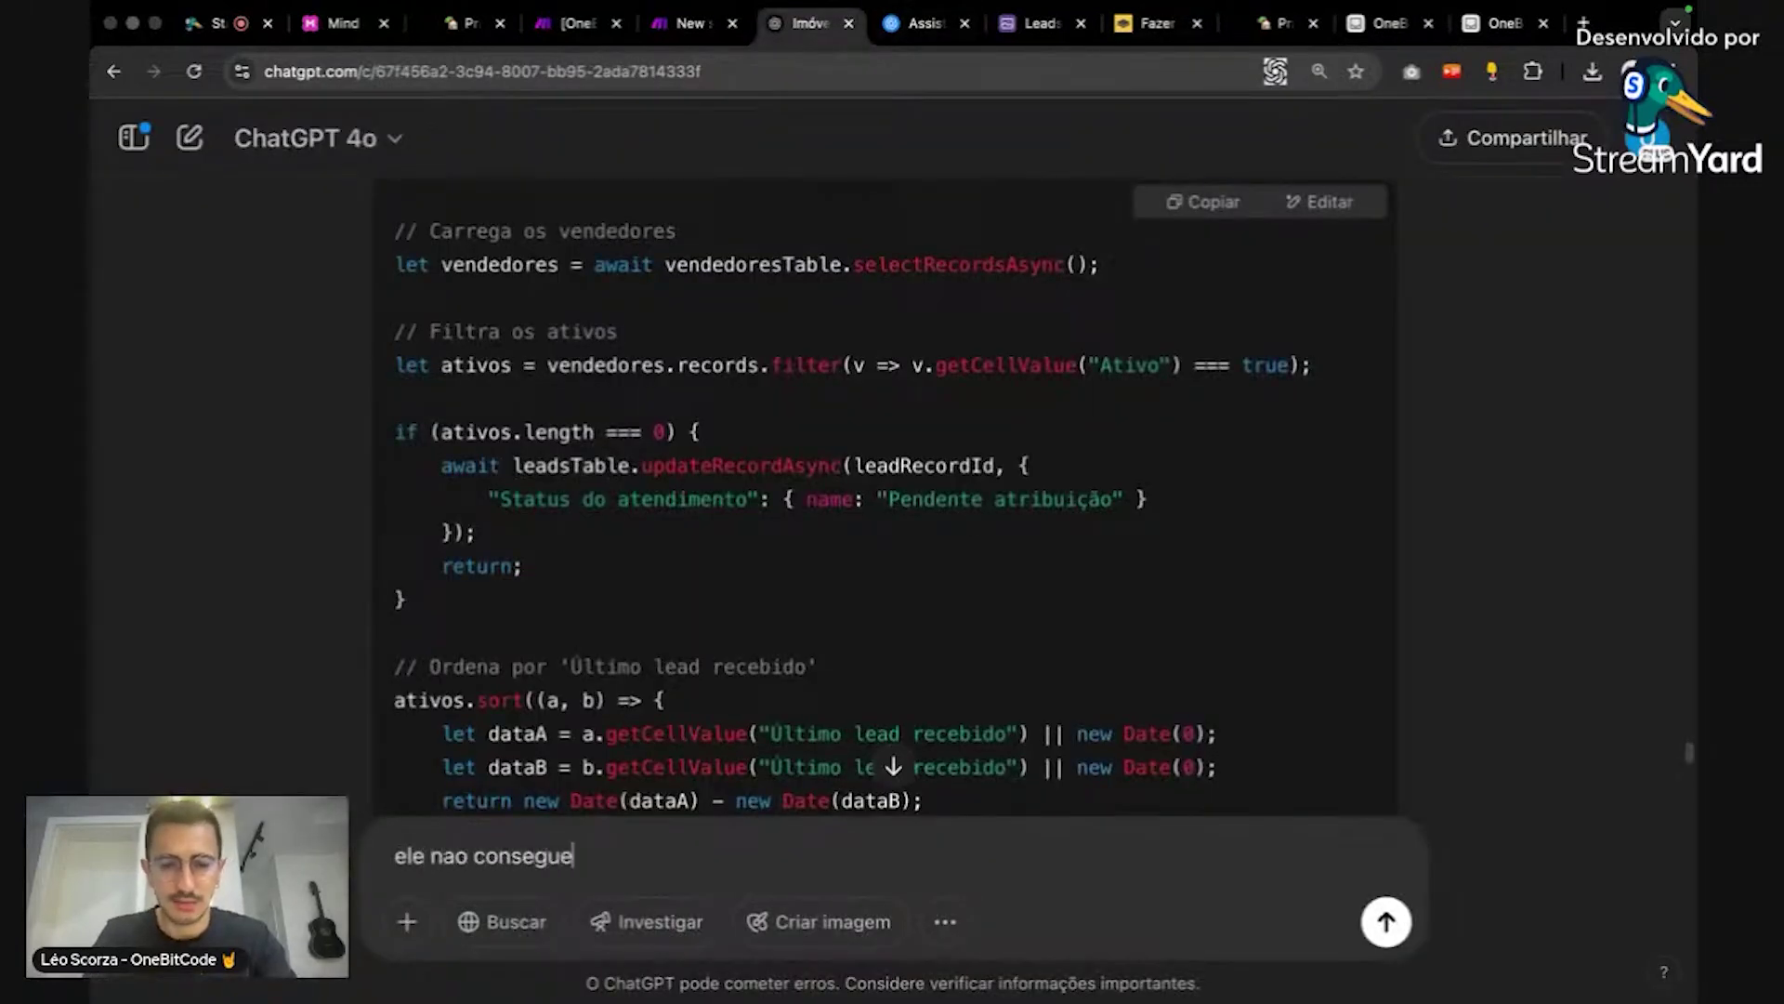
{"action": "type", "text": " pegar os vende"}
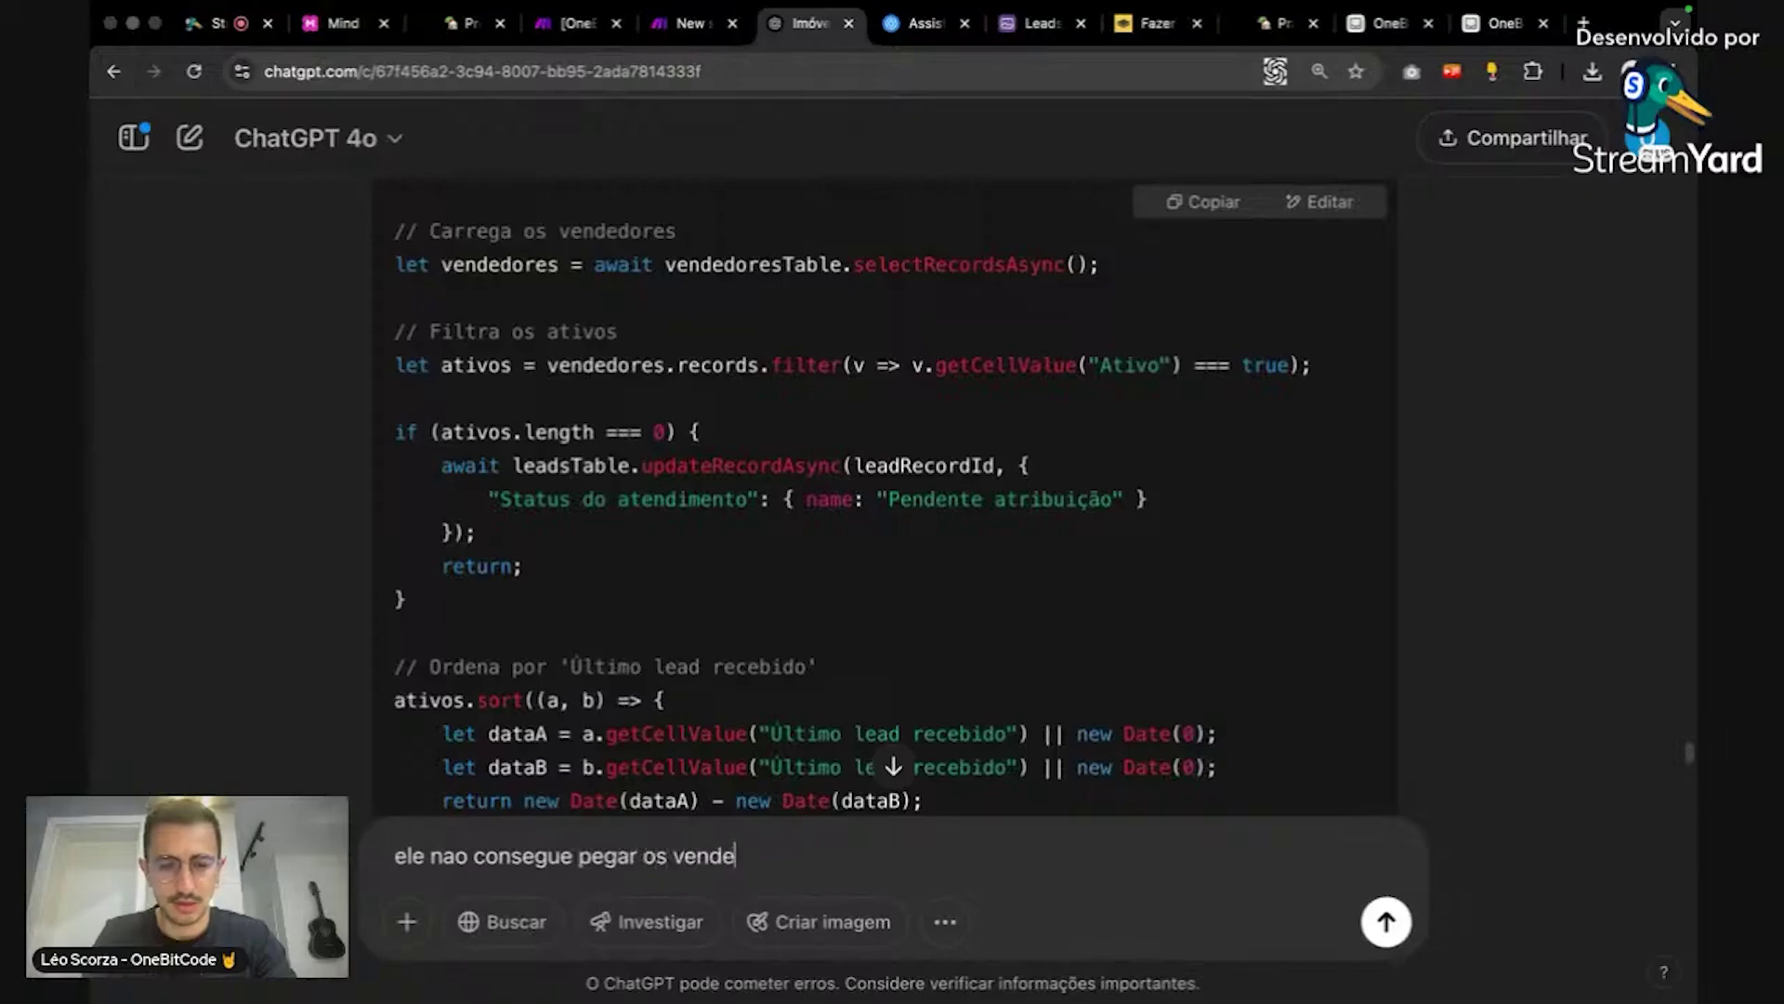
{"action": "type", "text": "dores:"}
{"action": "key", "text": "shift+Return"}
{"action": "key", "text": "shift+Return"}
{"action": "key", "text": "ctrl+v"}
{"action": "key", "text": "Return"}
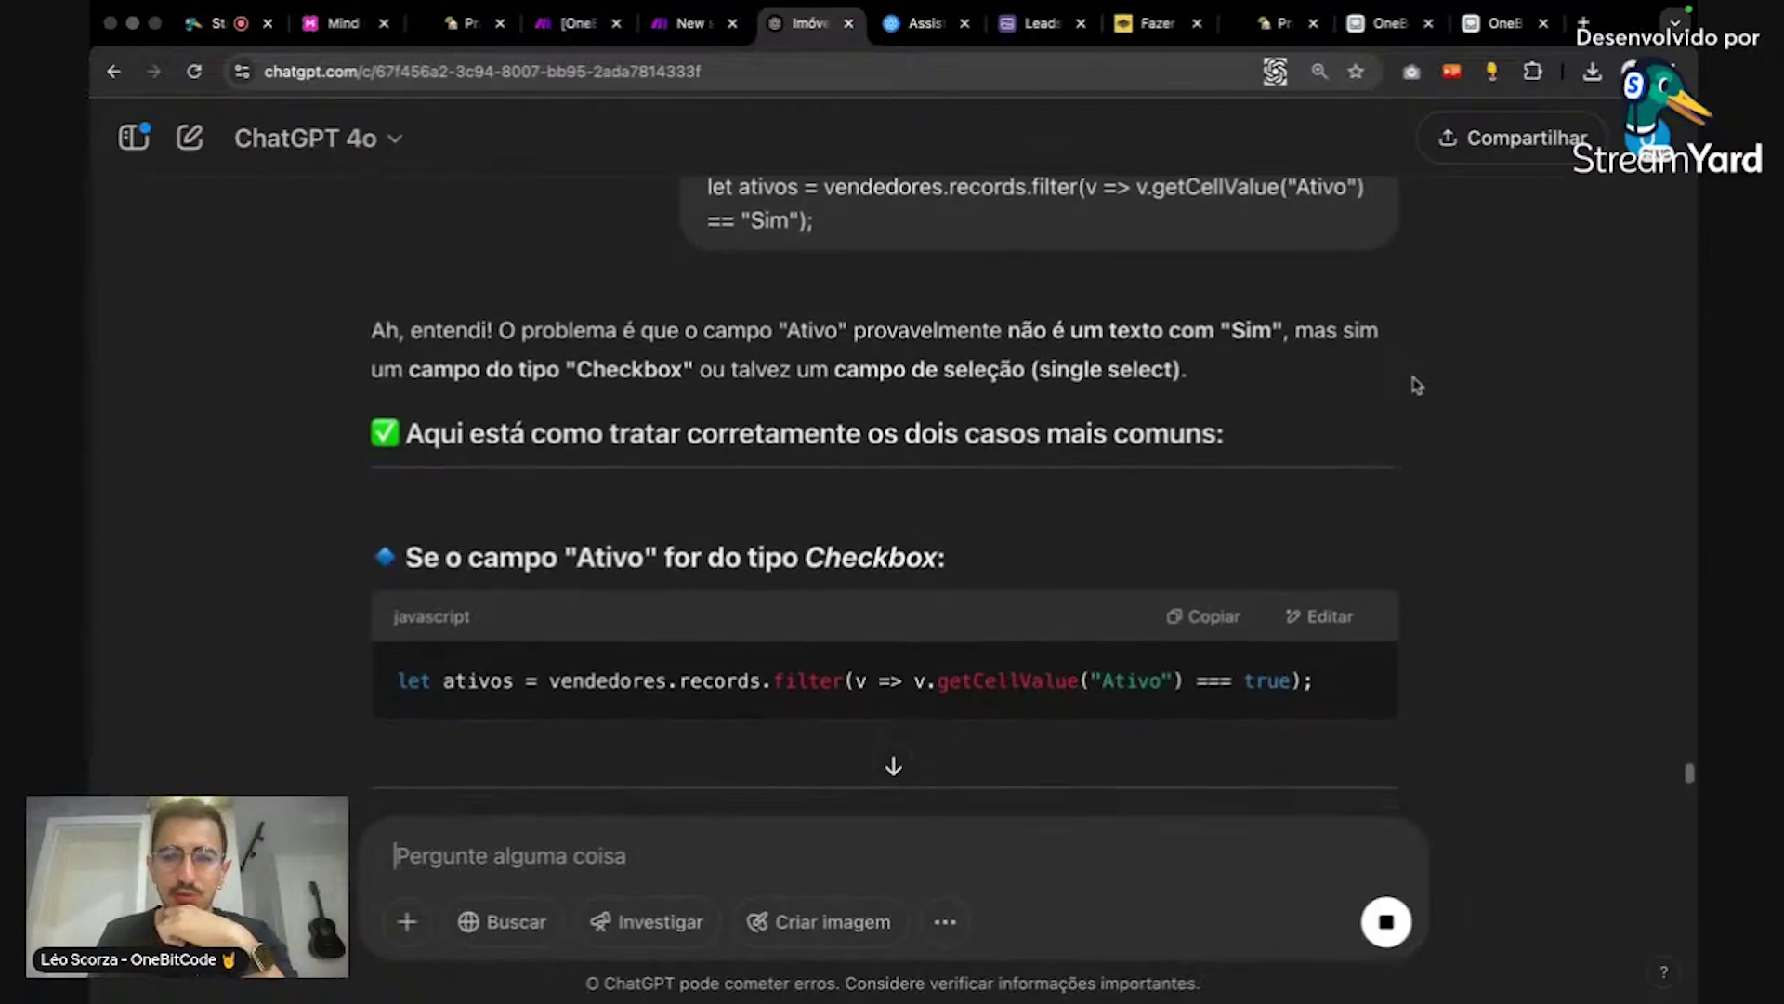
Step: In the Vendedores table, change the Ativo field's type to Checkbox and confirm the change
{"action": "left_click", "coordinate": [1487, 33]}
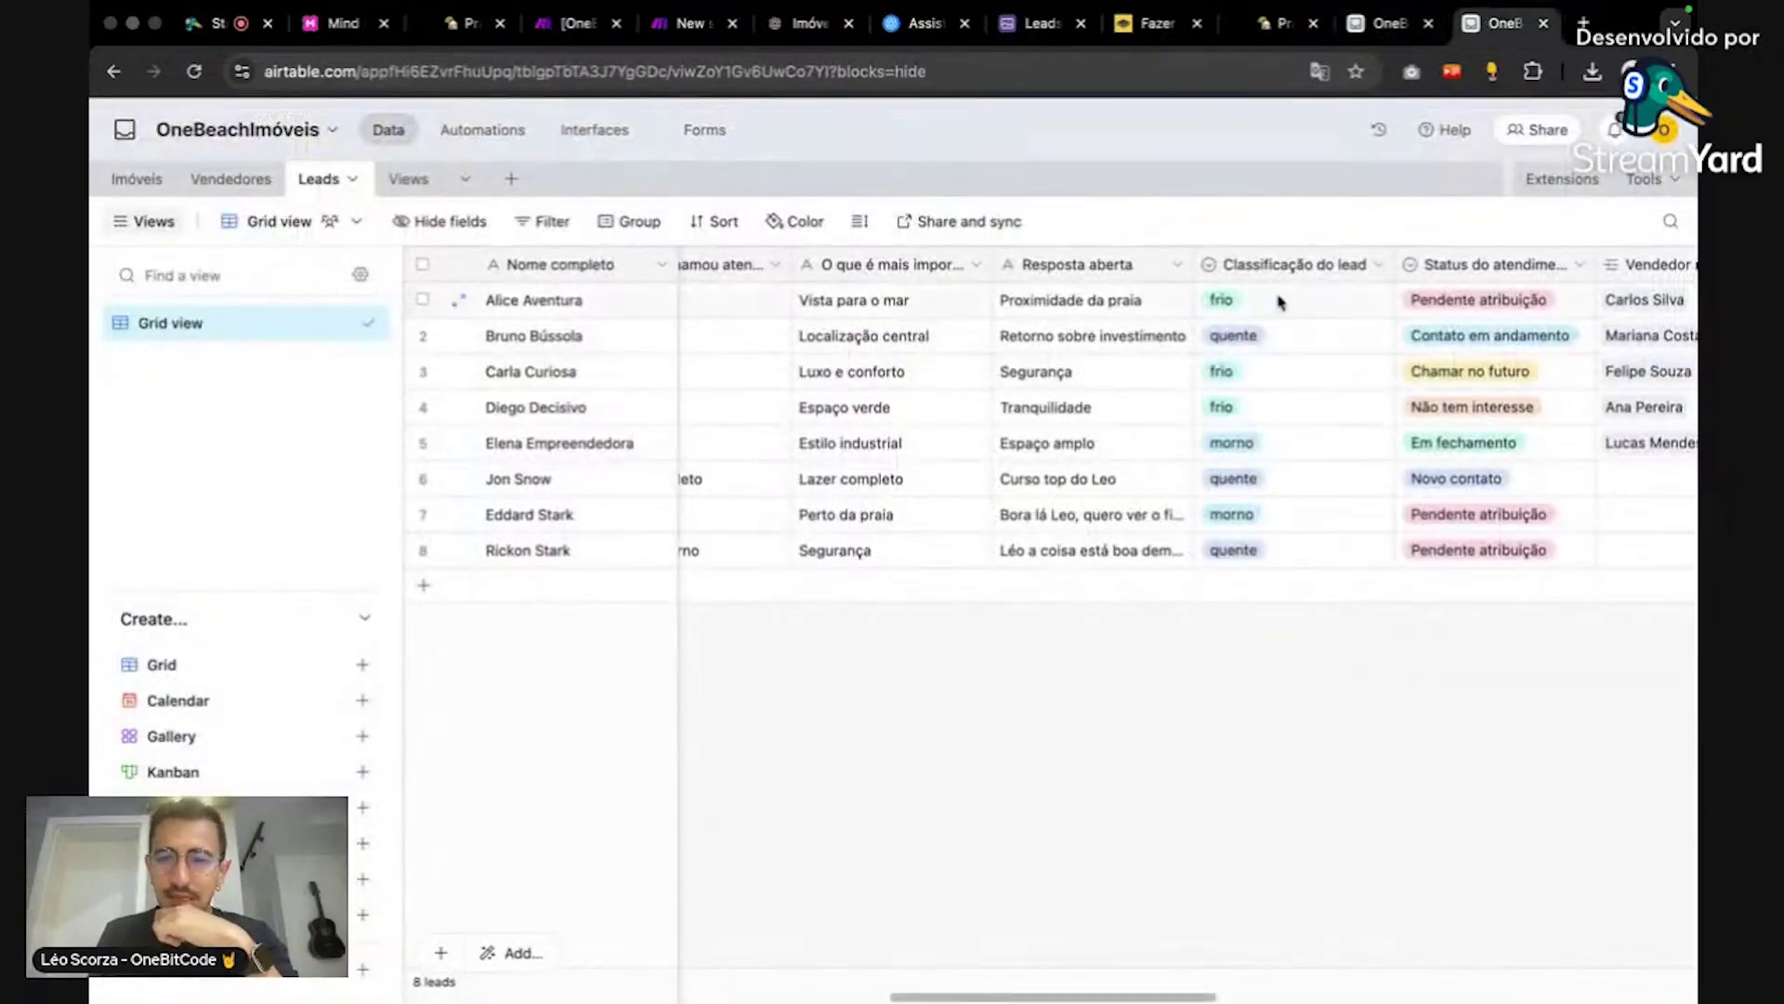
{"action": "left_click", "coordinate": [1375, 28]}
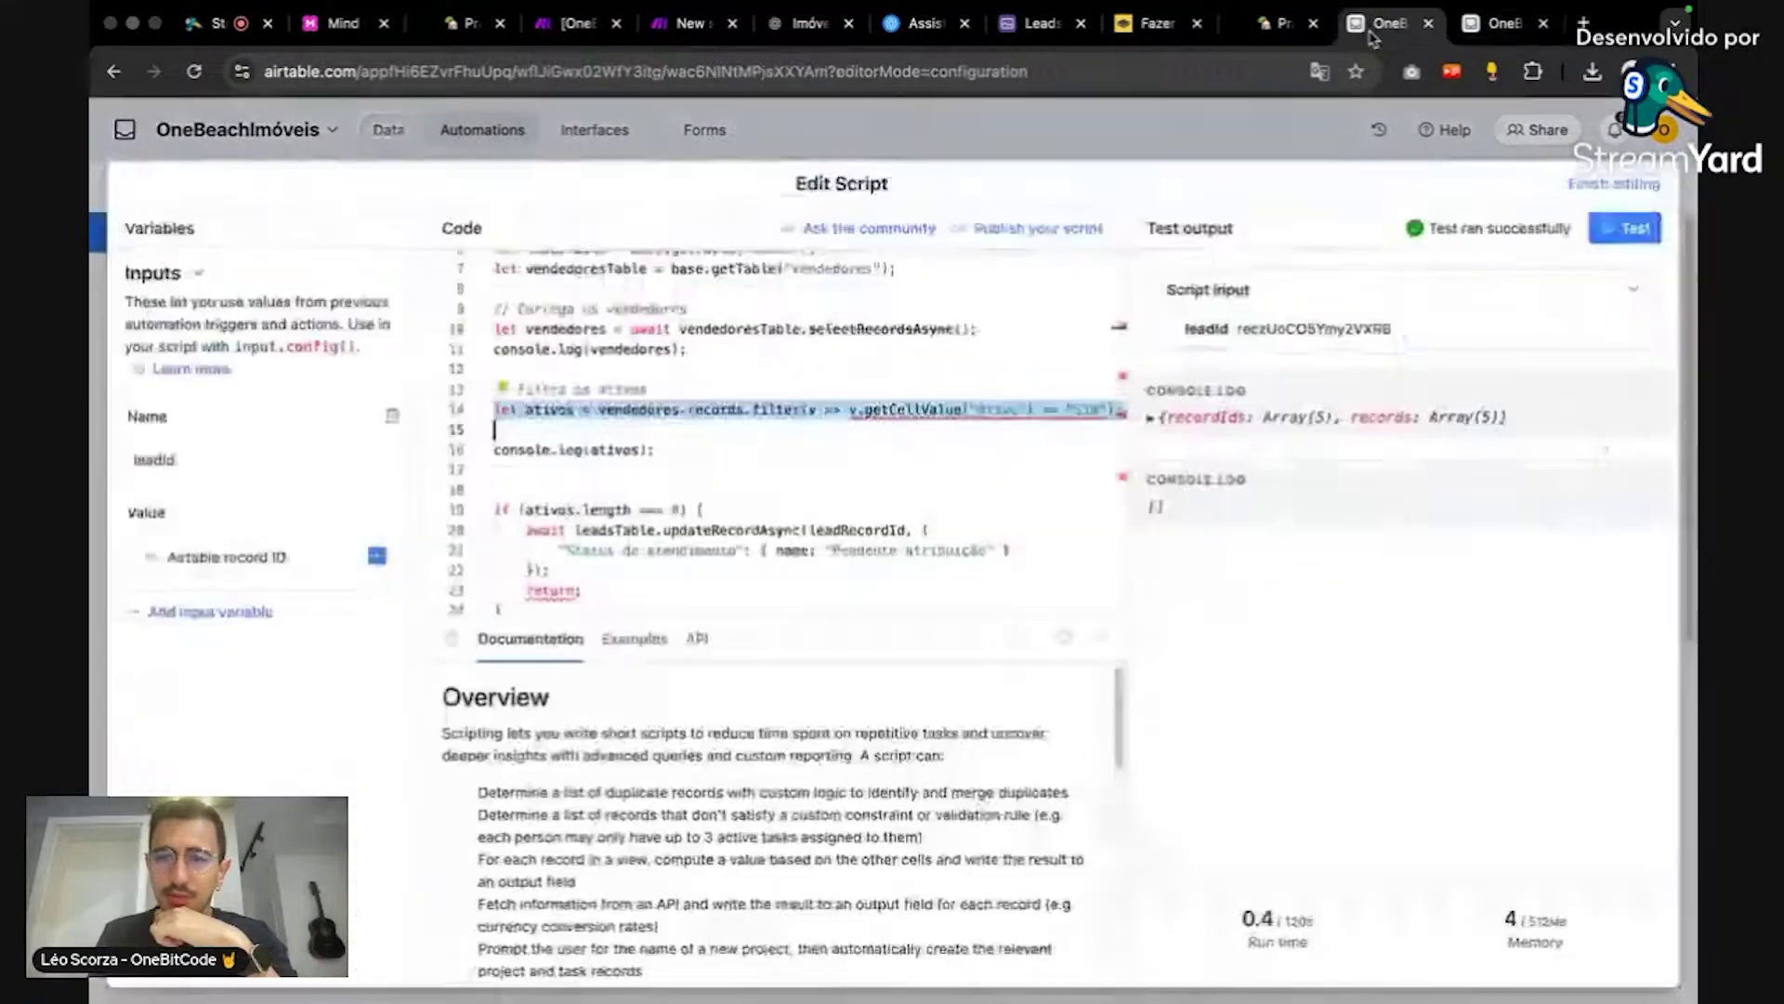
{"action": "left_click", "coordinate": [1481, 39]}
{"action": "left_click", "coordinate": [231, 179]}
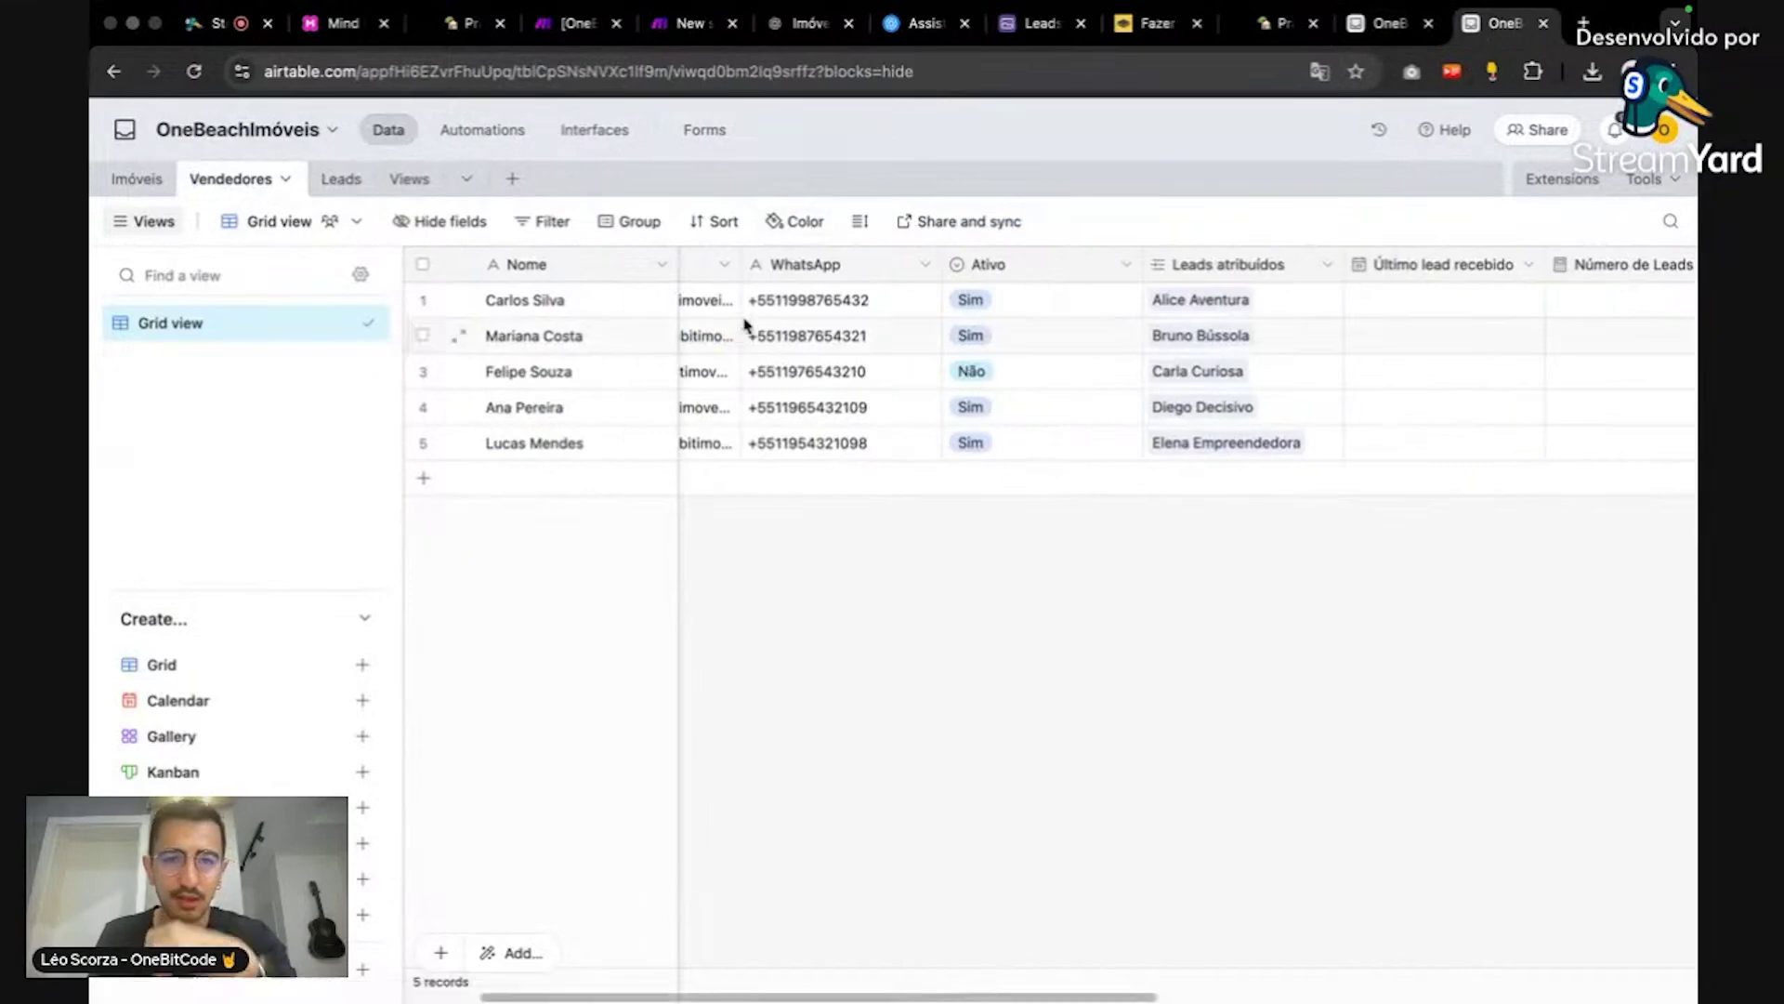
{"action": "left_click", "coordinate": [1123, 265]}
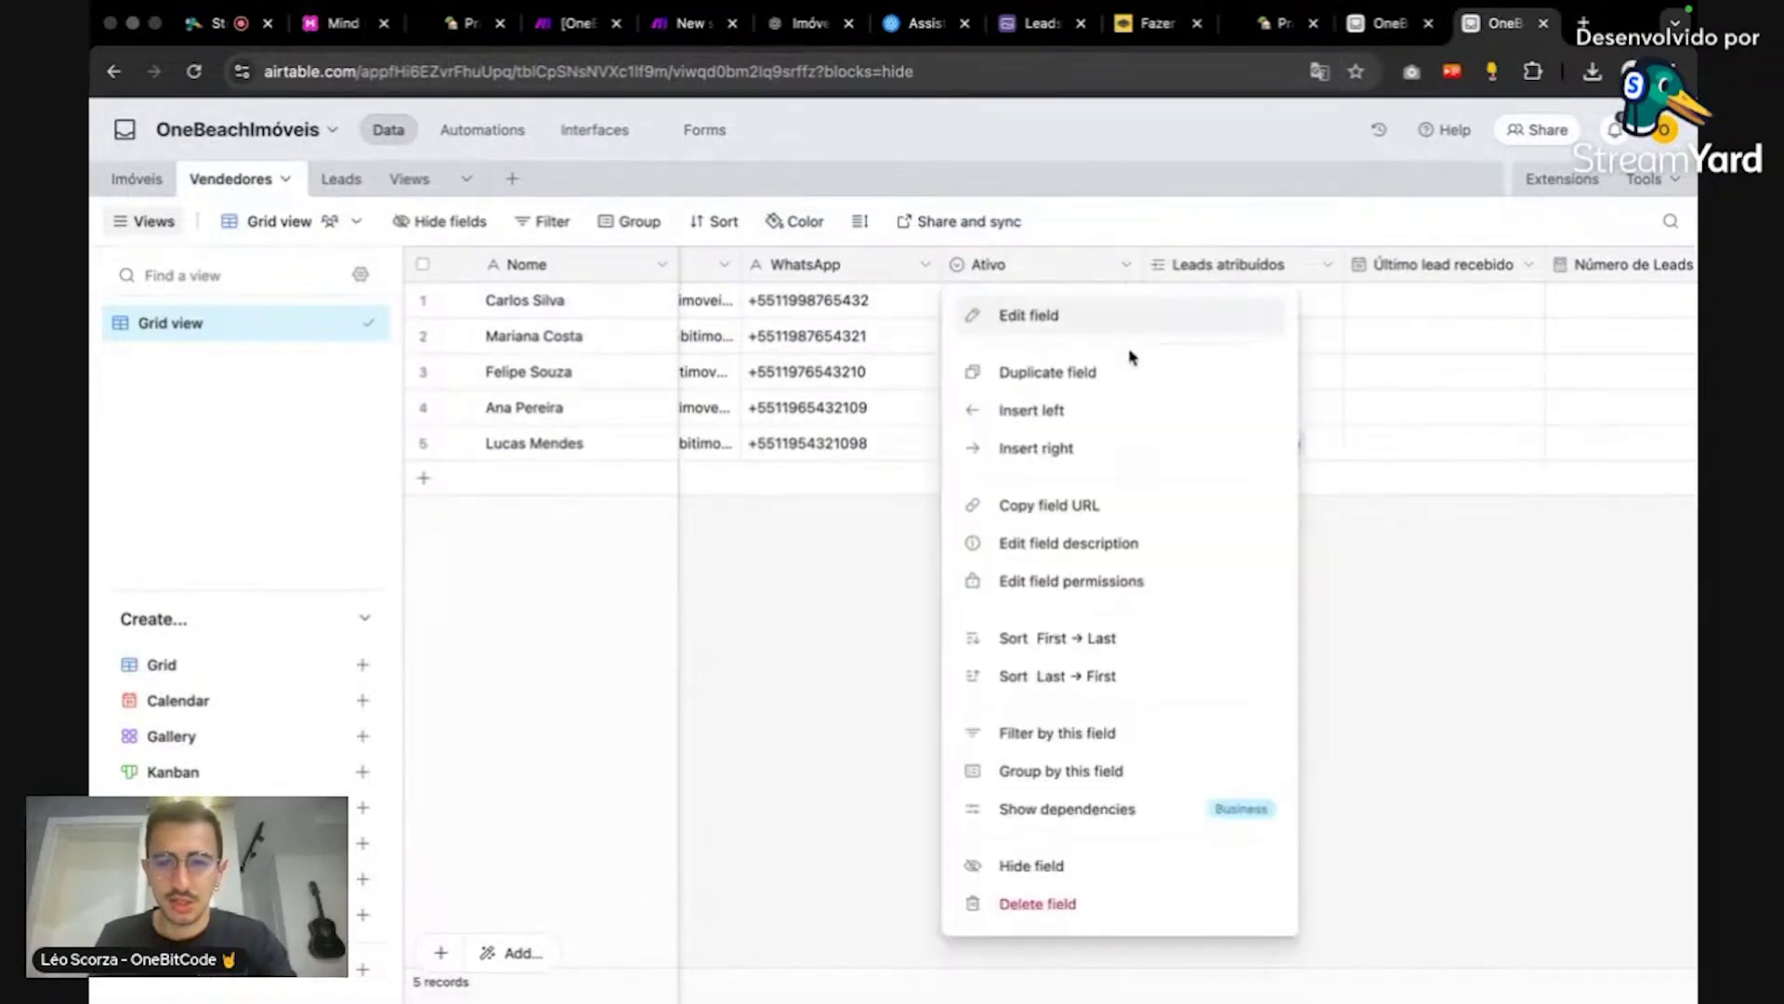
{"action": "left_click", "coordinate": [1119, 316]}
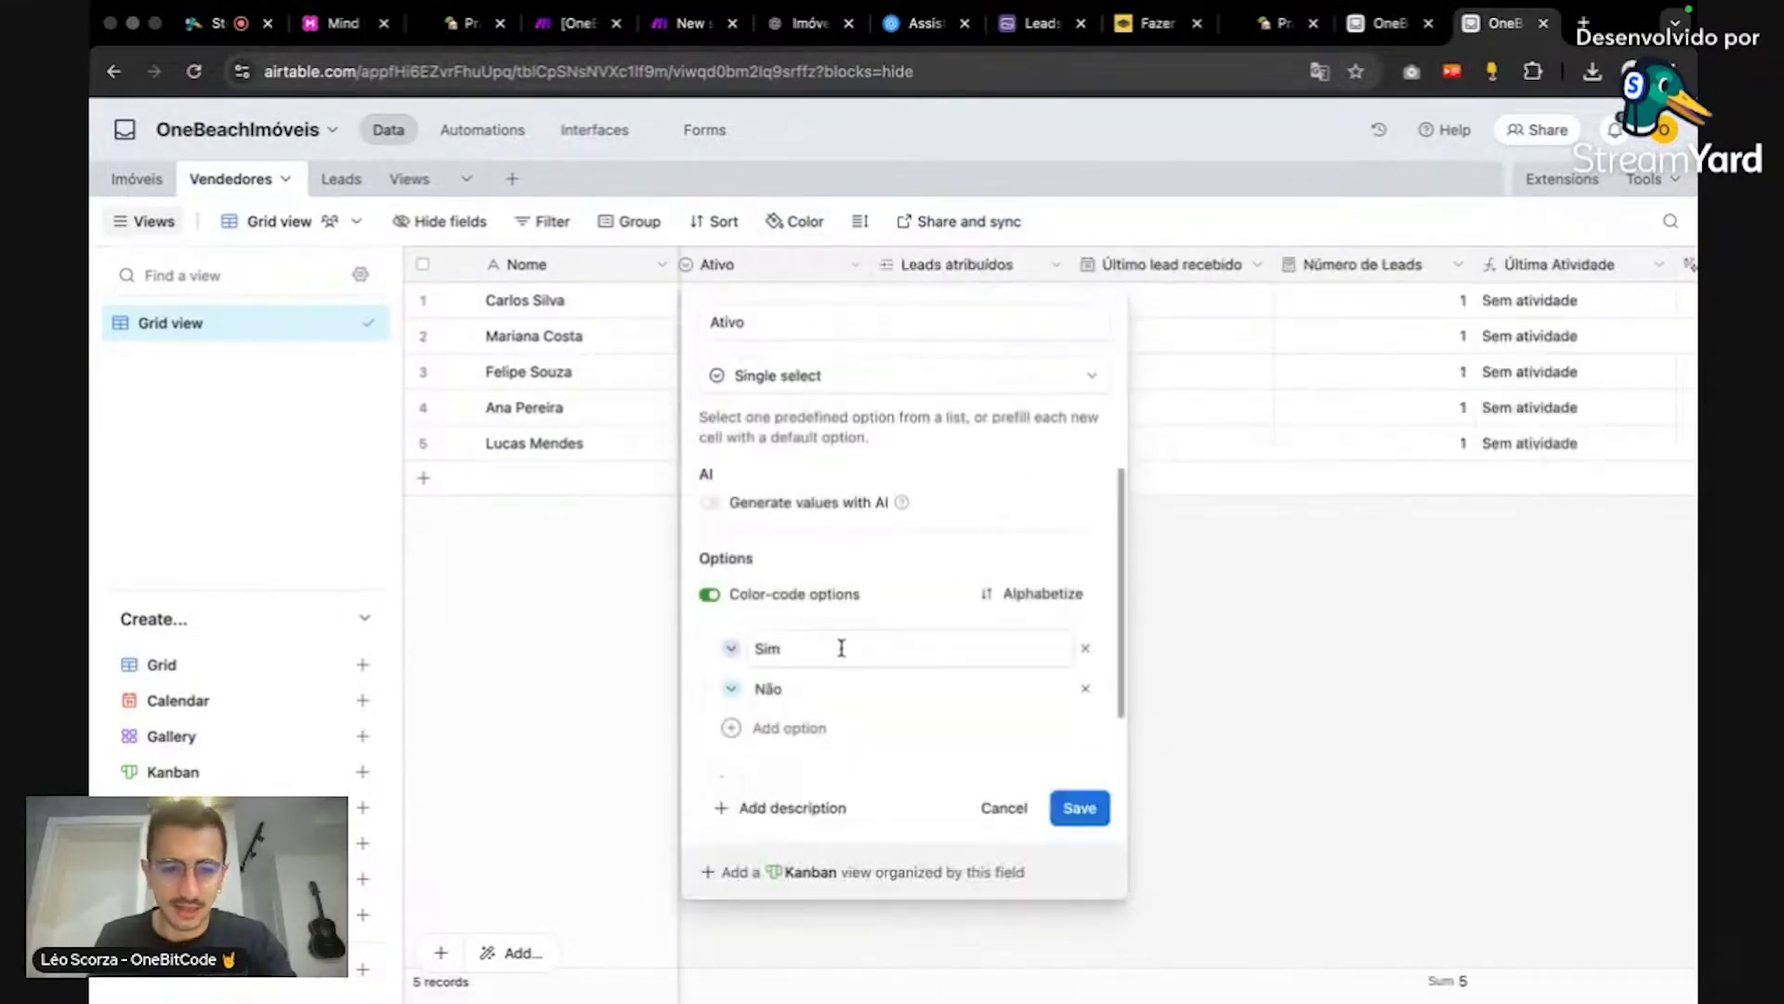
{"action": "scroll", "coordinate": [839, 559], "scroll_direction": "down", "scroll_amount": 1}
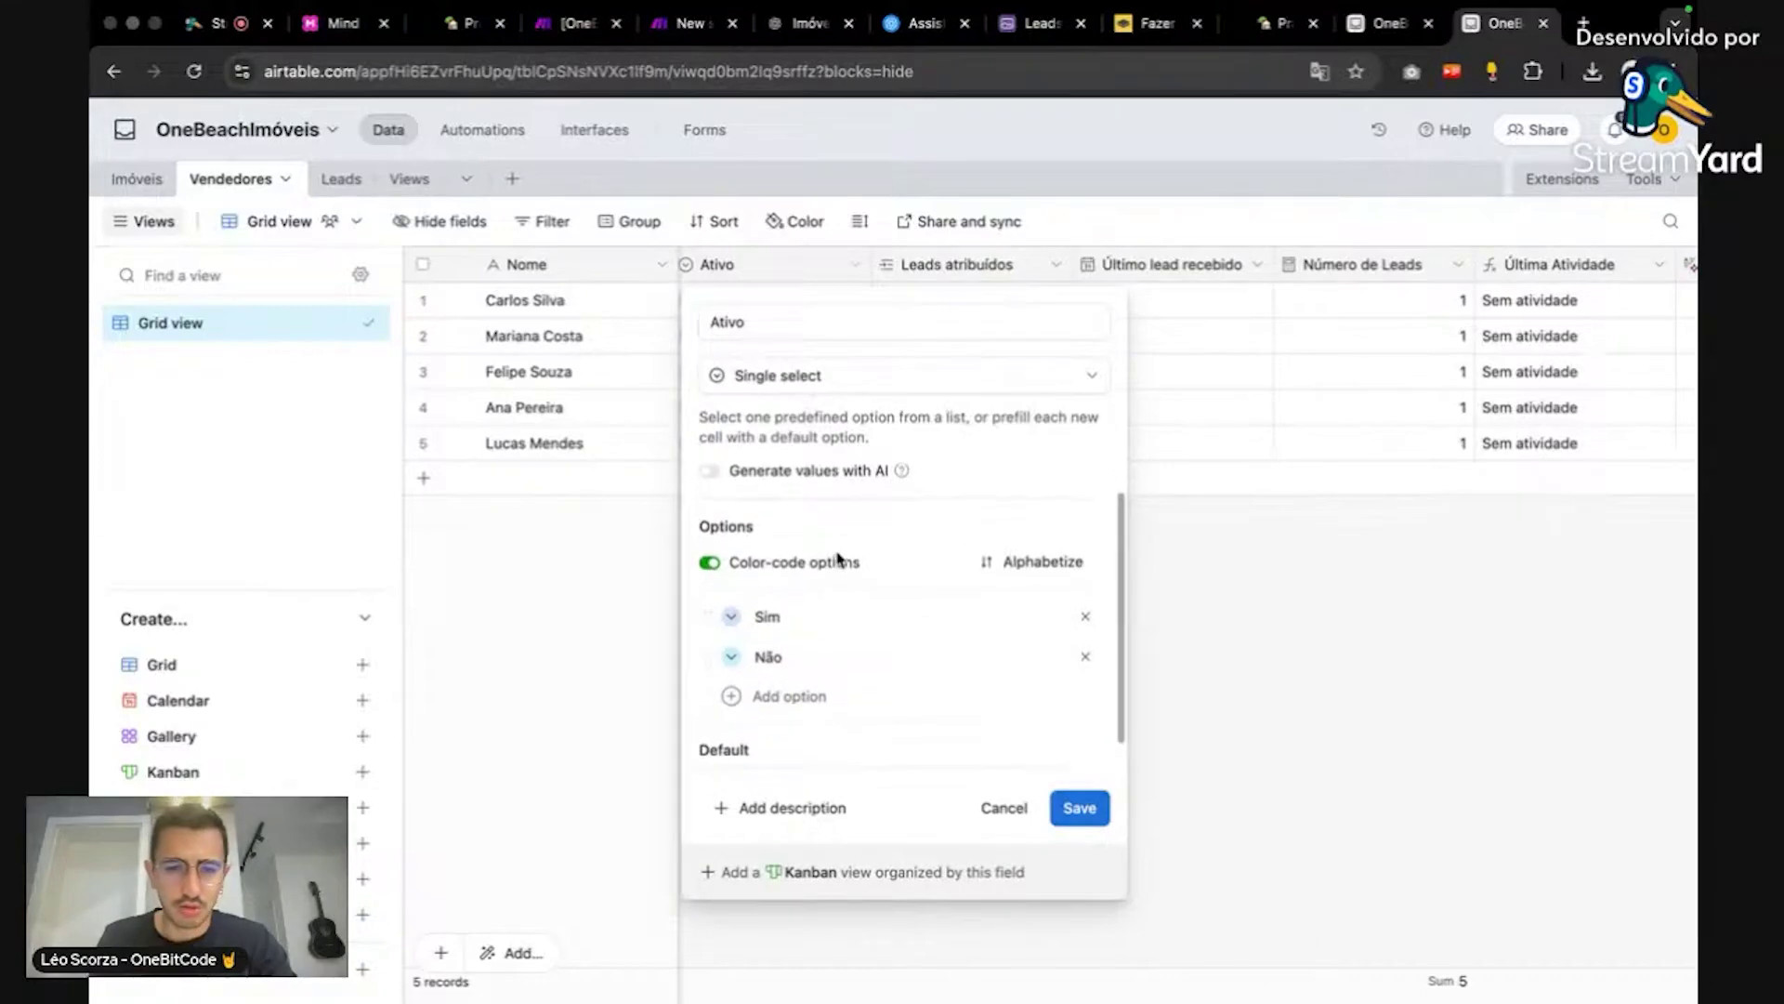
{"action": "scroll", "coordinate": [820, 568], "scroll_direction": "down", "scroll_amount": 1}
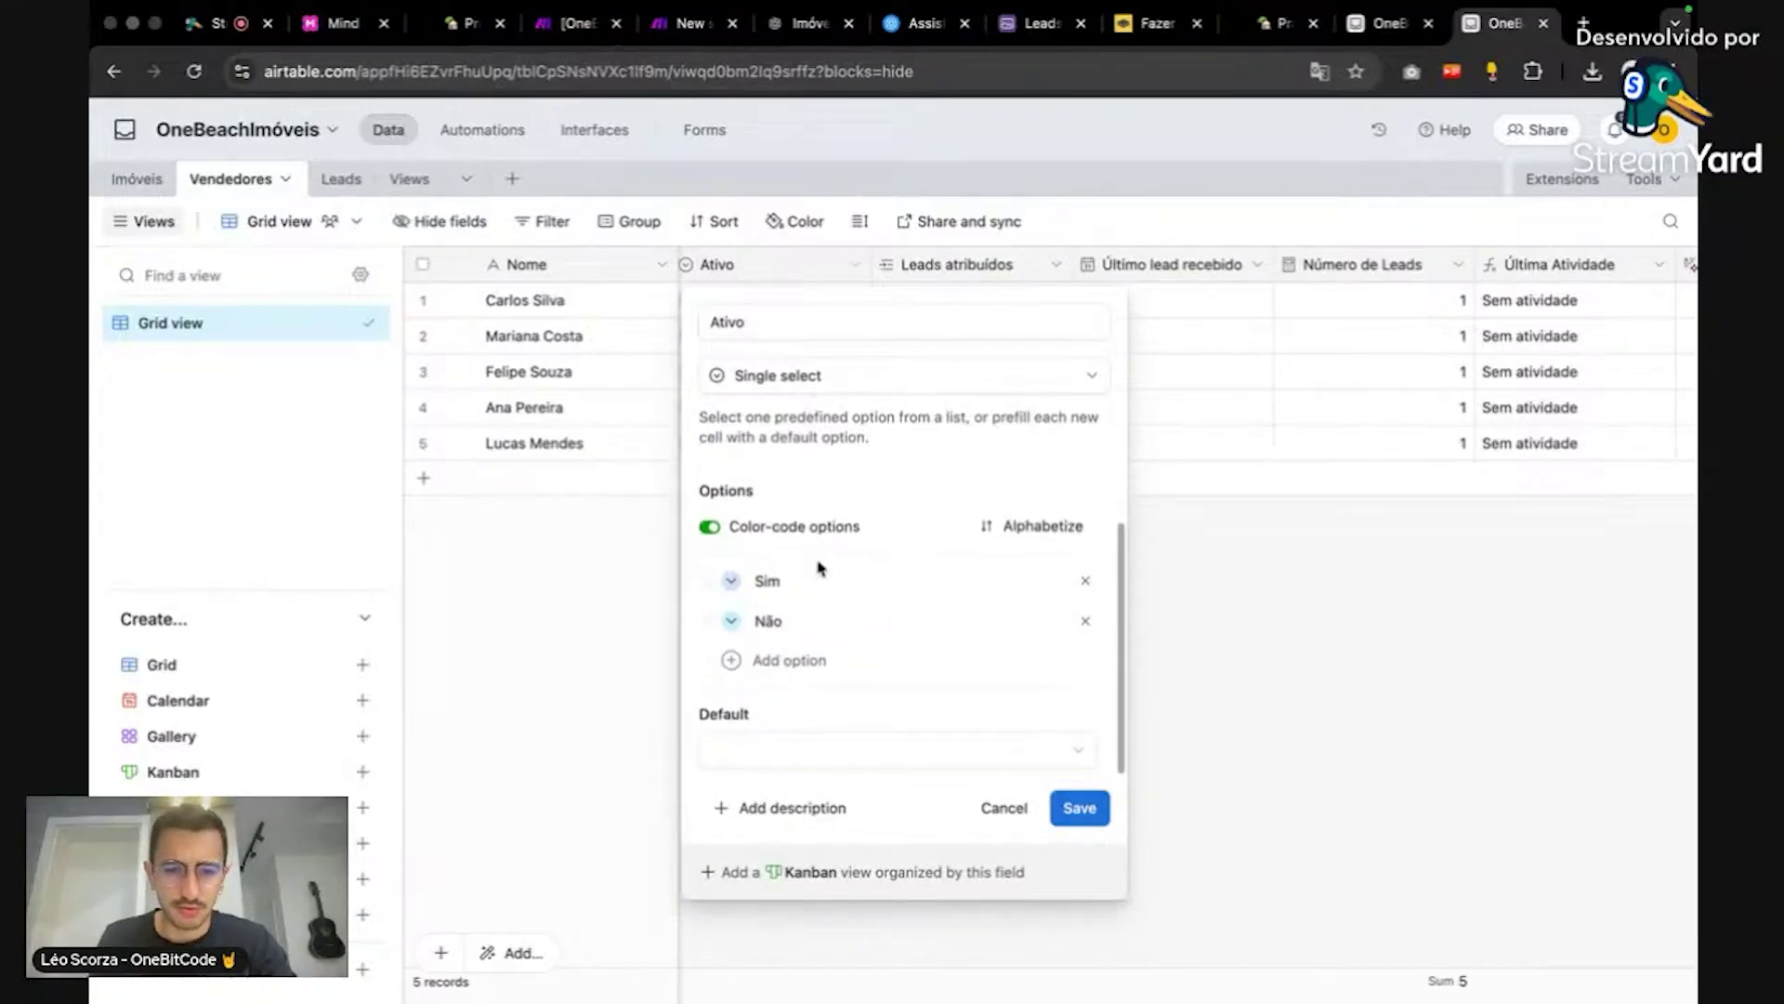
{"action": "left_click", "coordinate": [857, 375]}
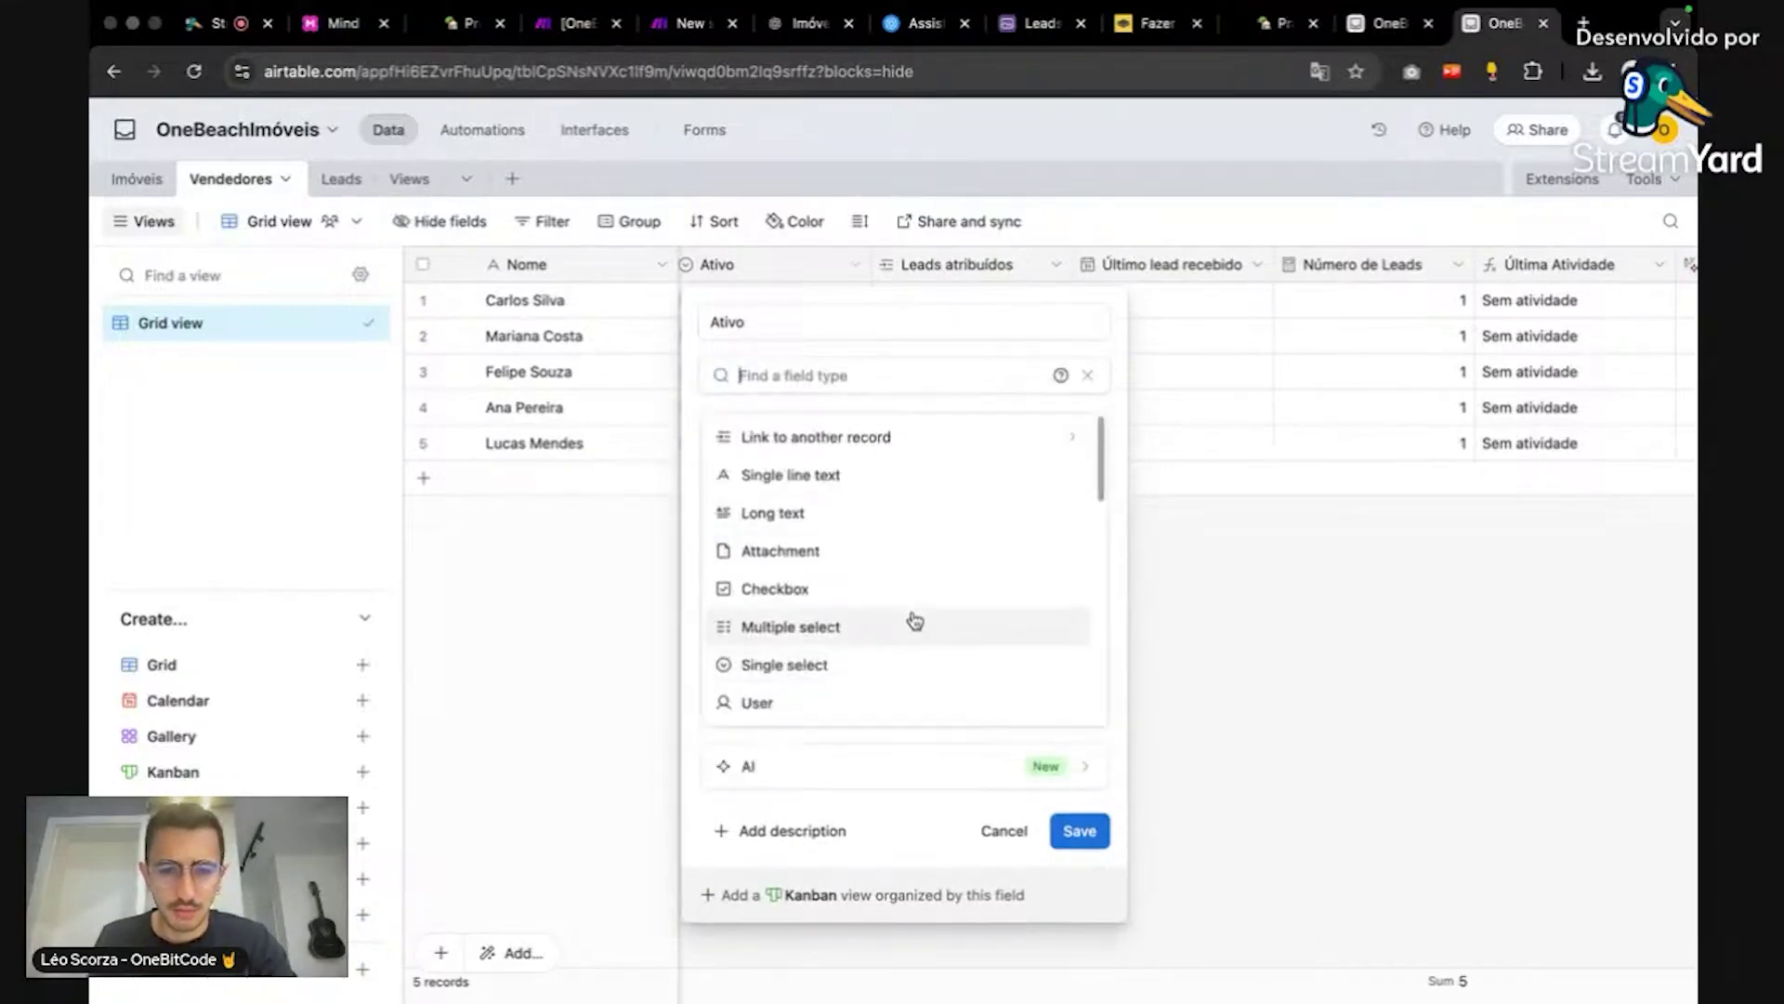
{"action": "left_click", "coordinate": [917, 610]}
{"action": "left_click", "coordinate": [744, 476]}
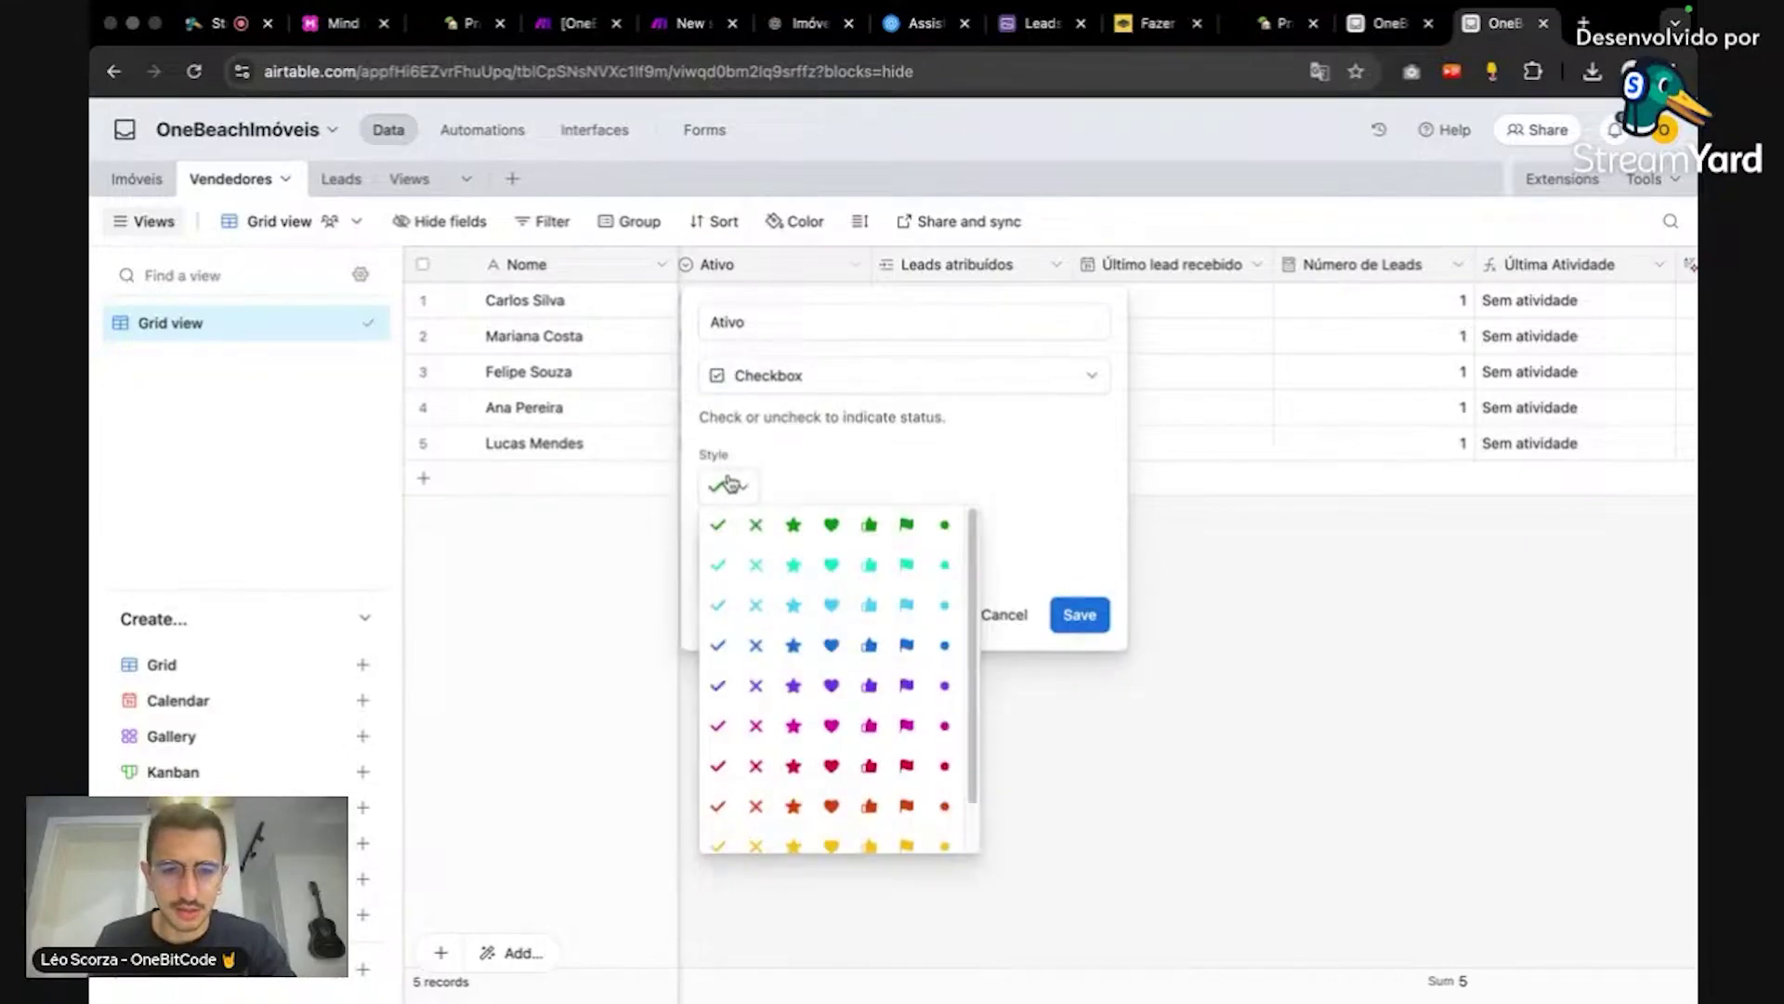
{"action": "left_click", "coordinate": [1003, 516]}
{"action": "left_click", "coordinate": [1081, 615]}
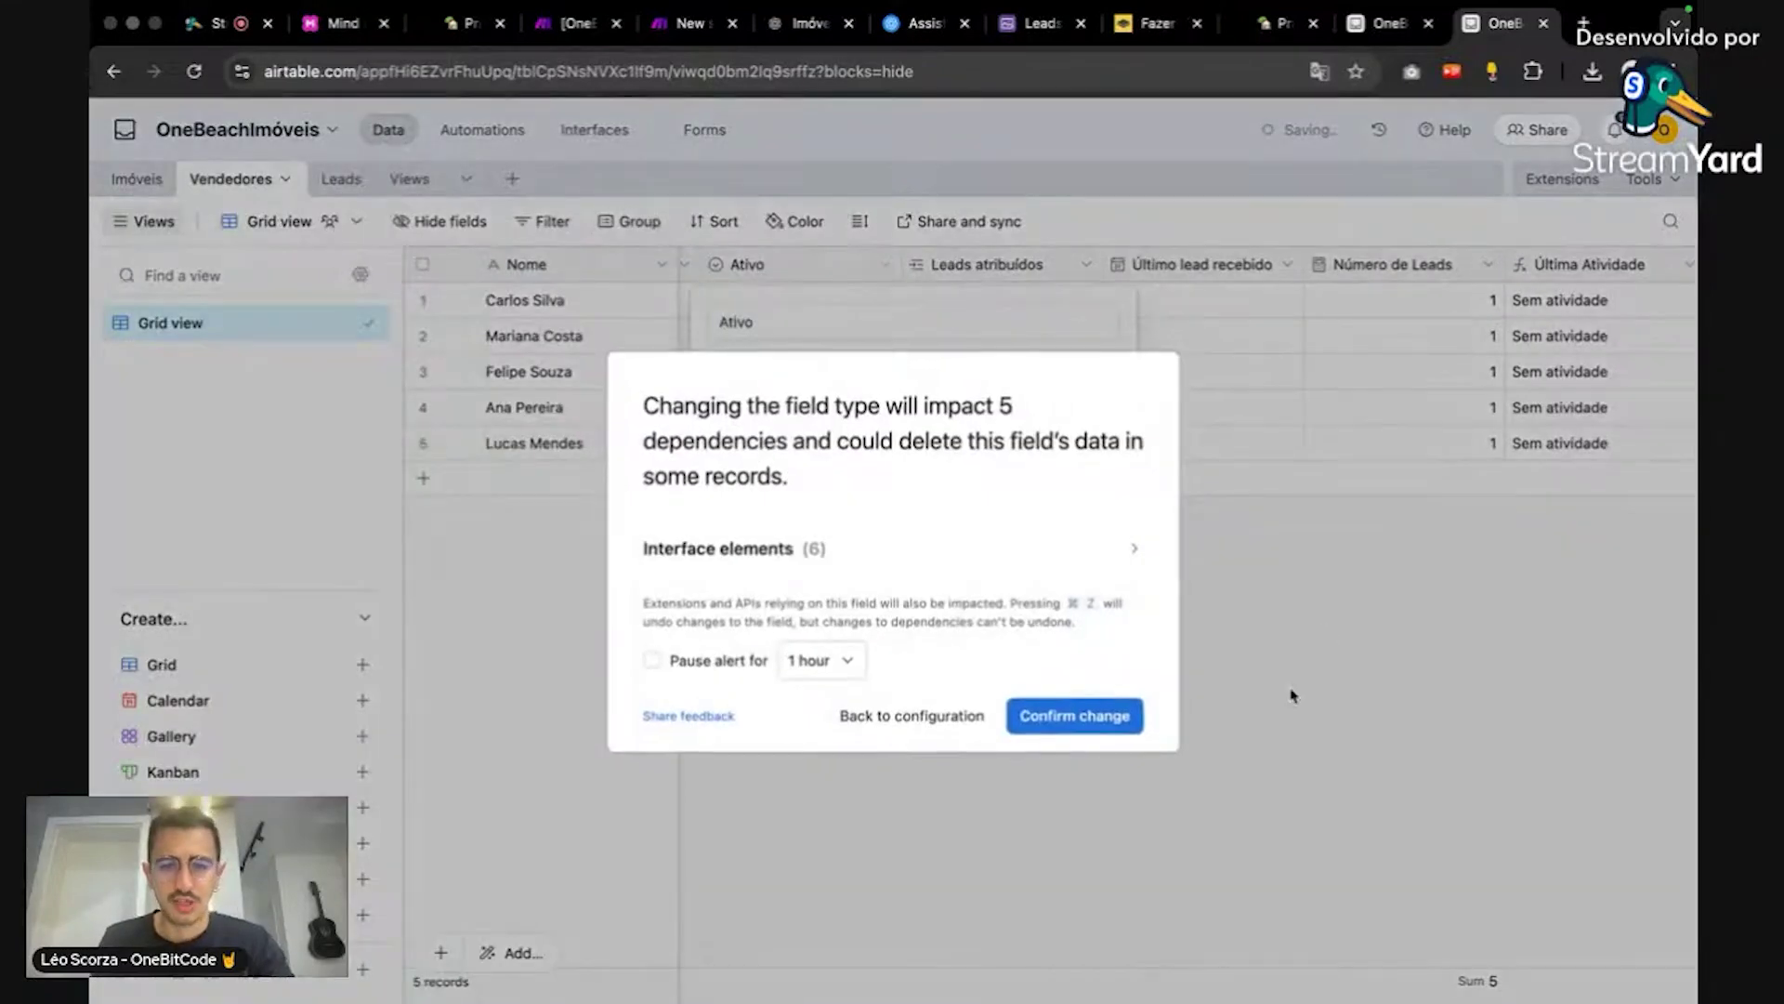
{"action": "left_click", "coordinate": [1114, 724]}
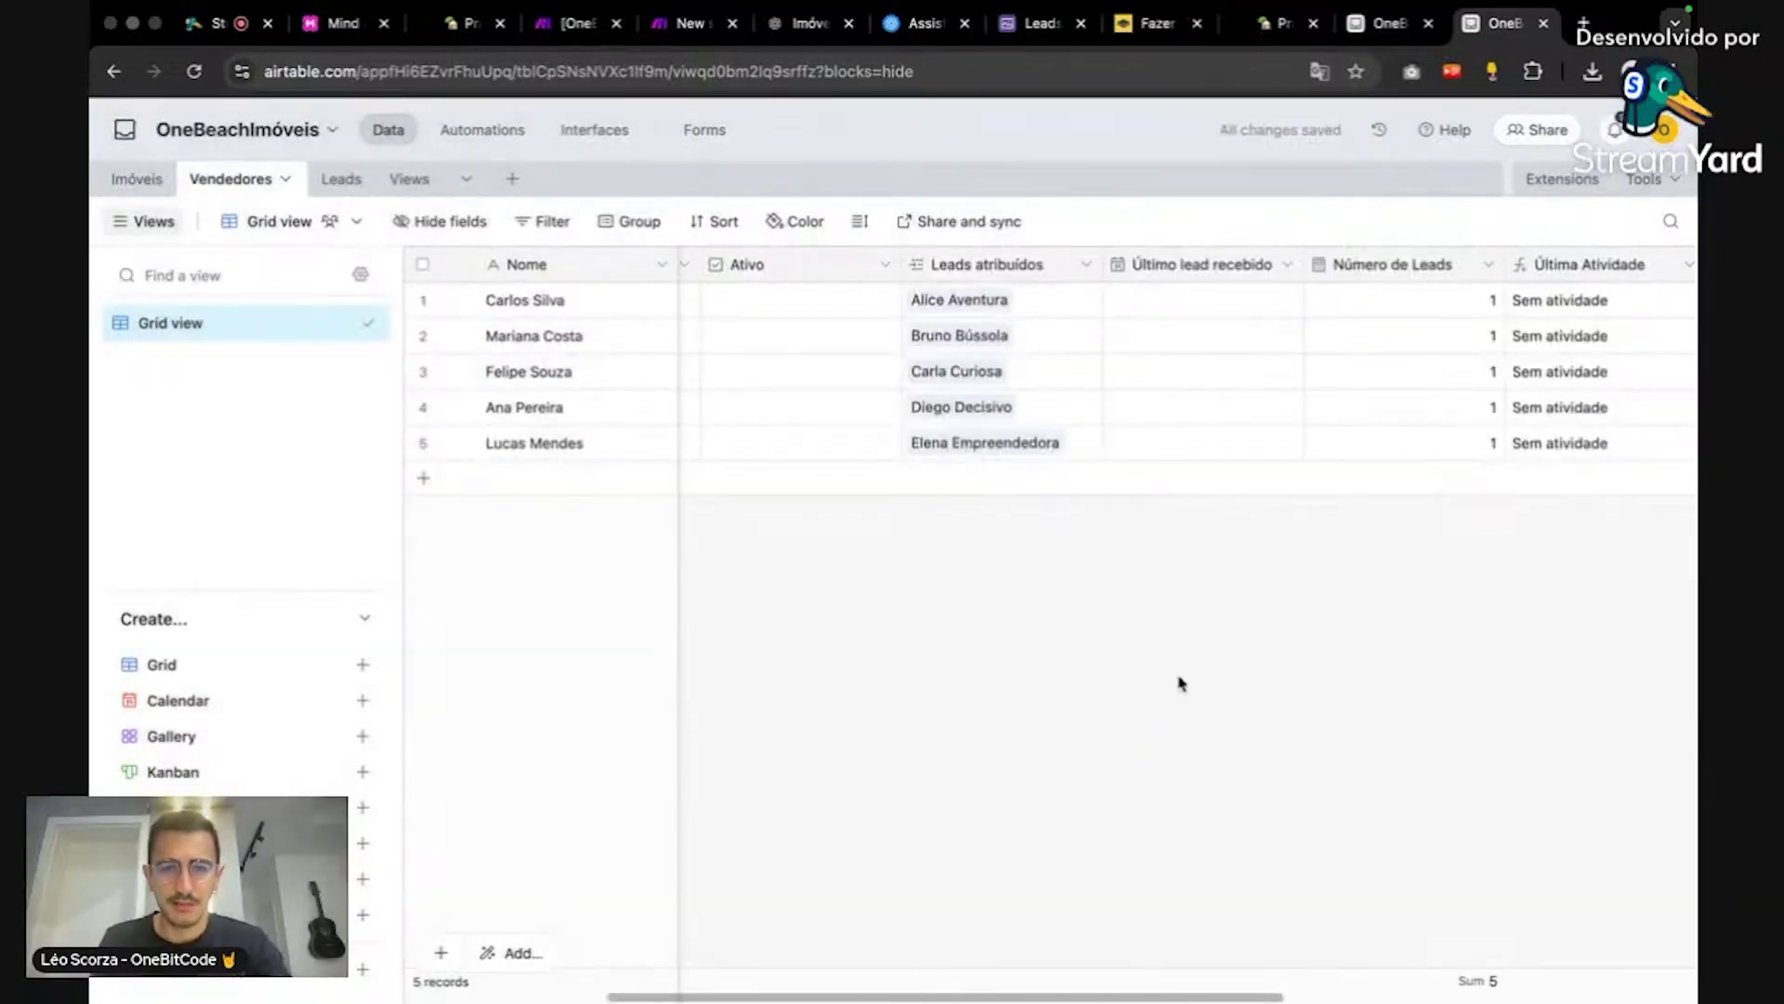
Step: Tick Ativo for the sellers, then go back to the script editor
{"action": "left_click", "coordinate": [802, 299]}
{"action": "left_click", "coordinate": [801, 335]}
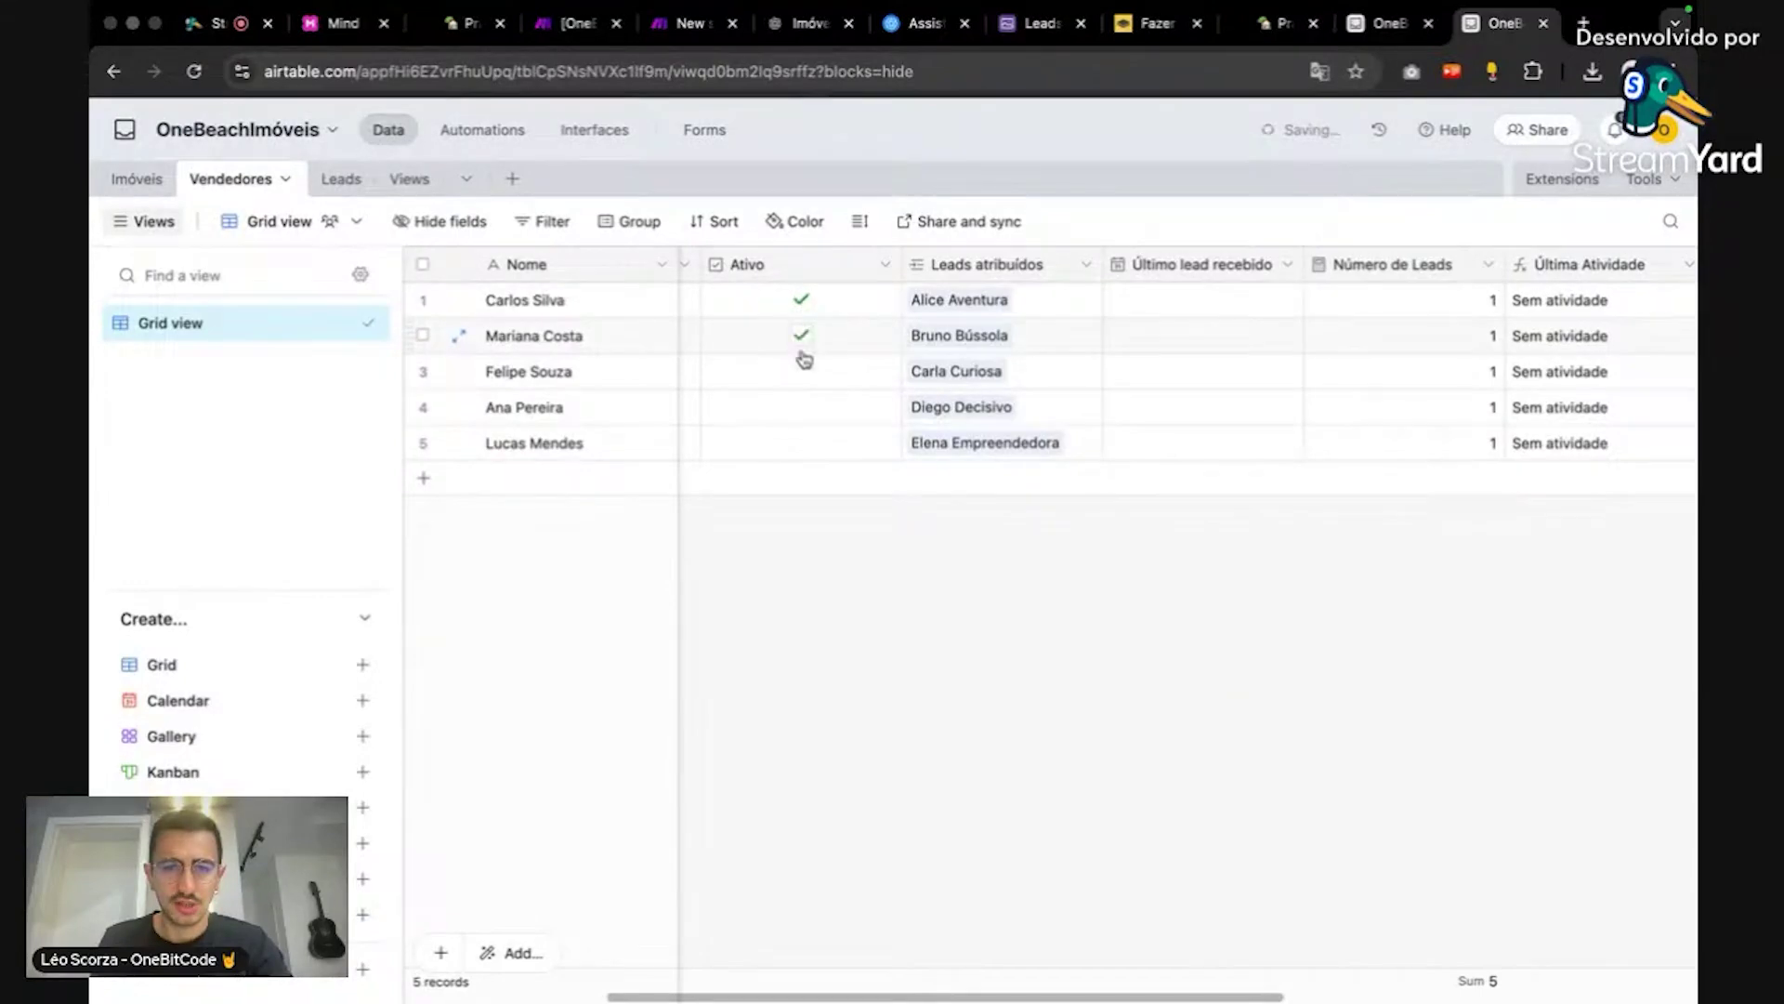
{"action": "left_click", "coordinate": [801, 370]}
{"action": "left_click", "coordinate": [801, 407]}
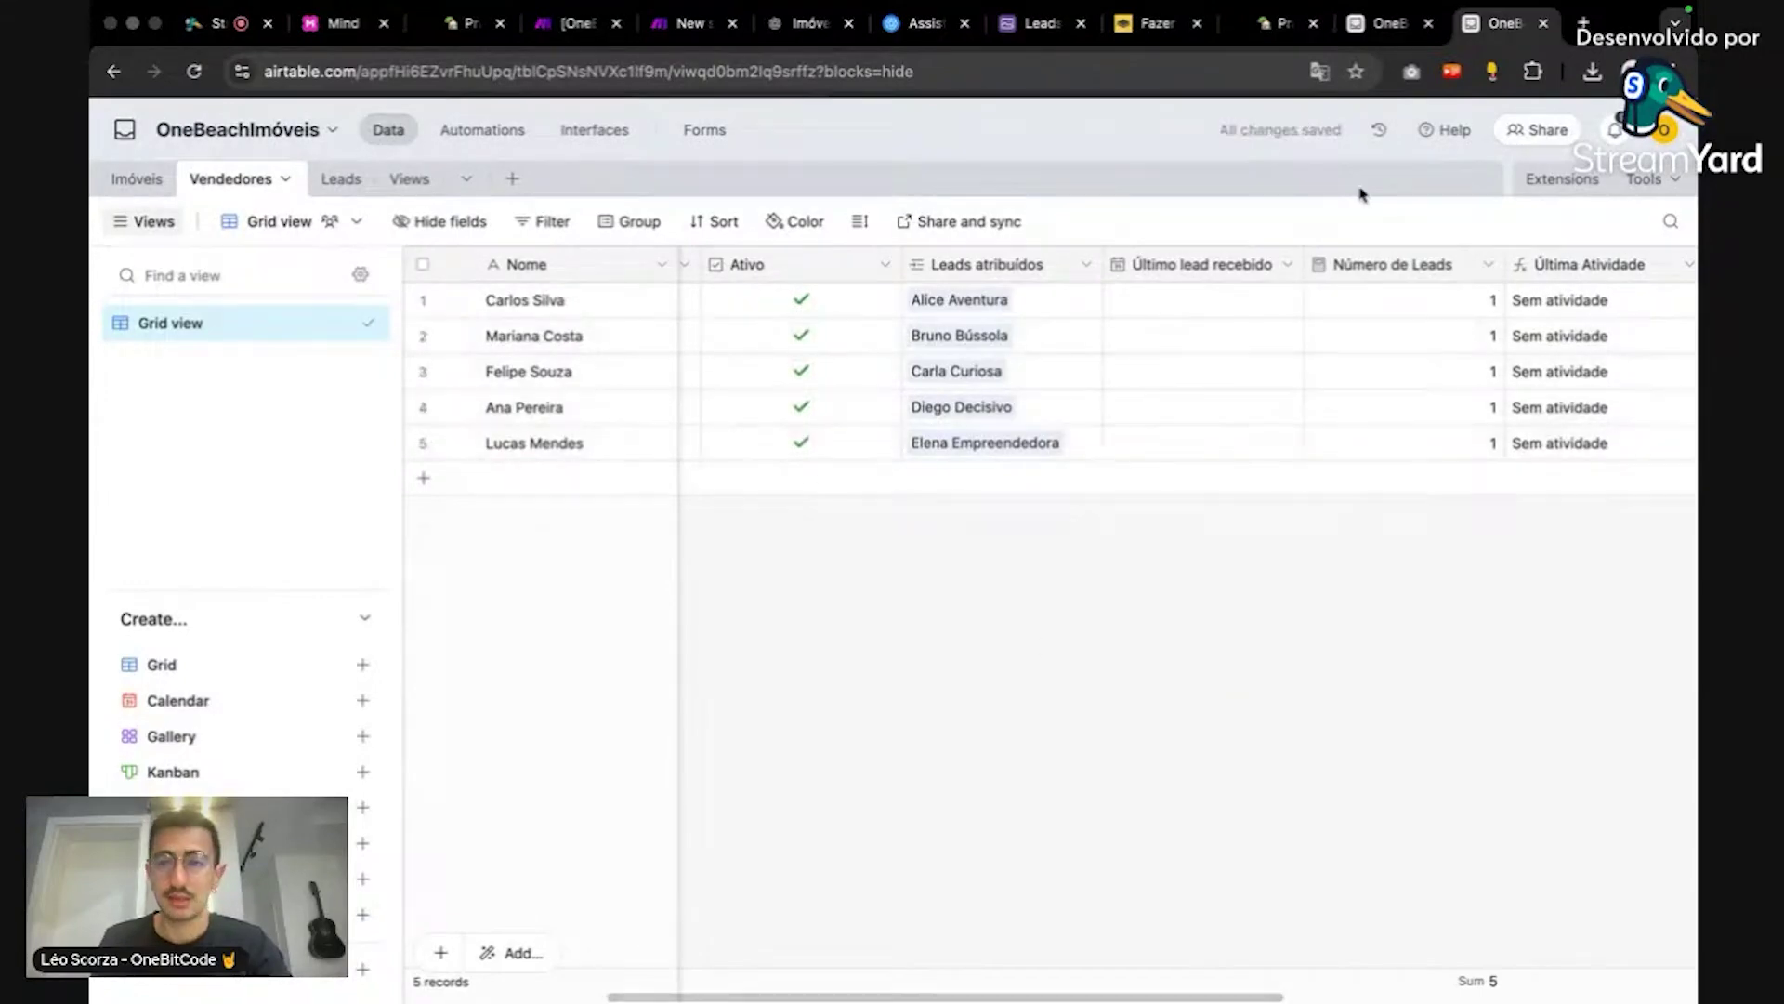
{"action": "left_click", "coordinate": [1389, 23]}
Step: Delete the leftover console.log lines for vendedores and ativos
{"action": "left_click", "coordinate": [1003, 438]}
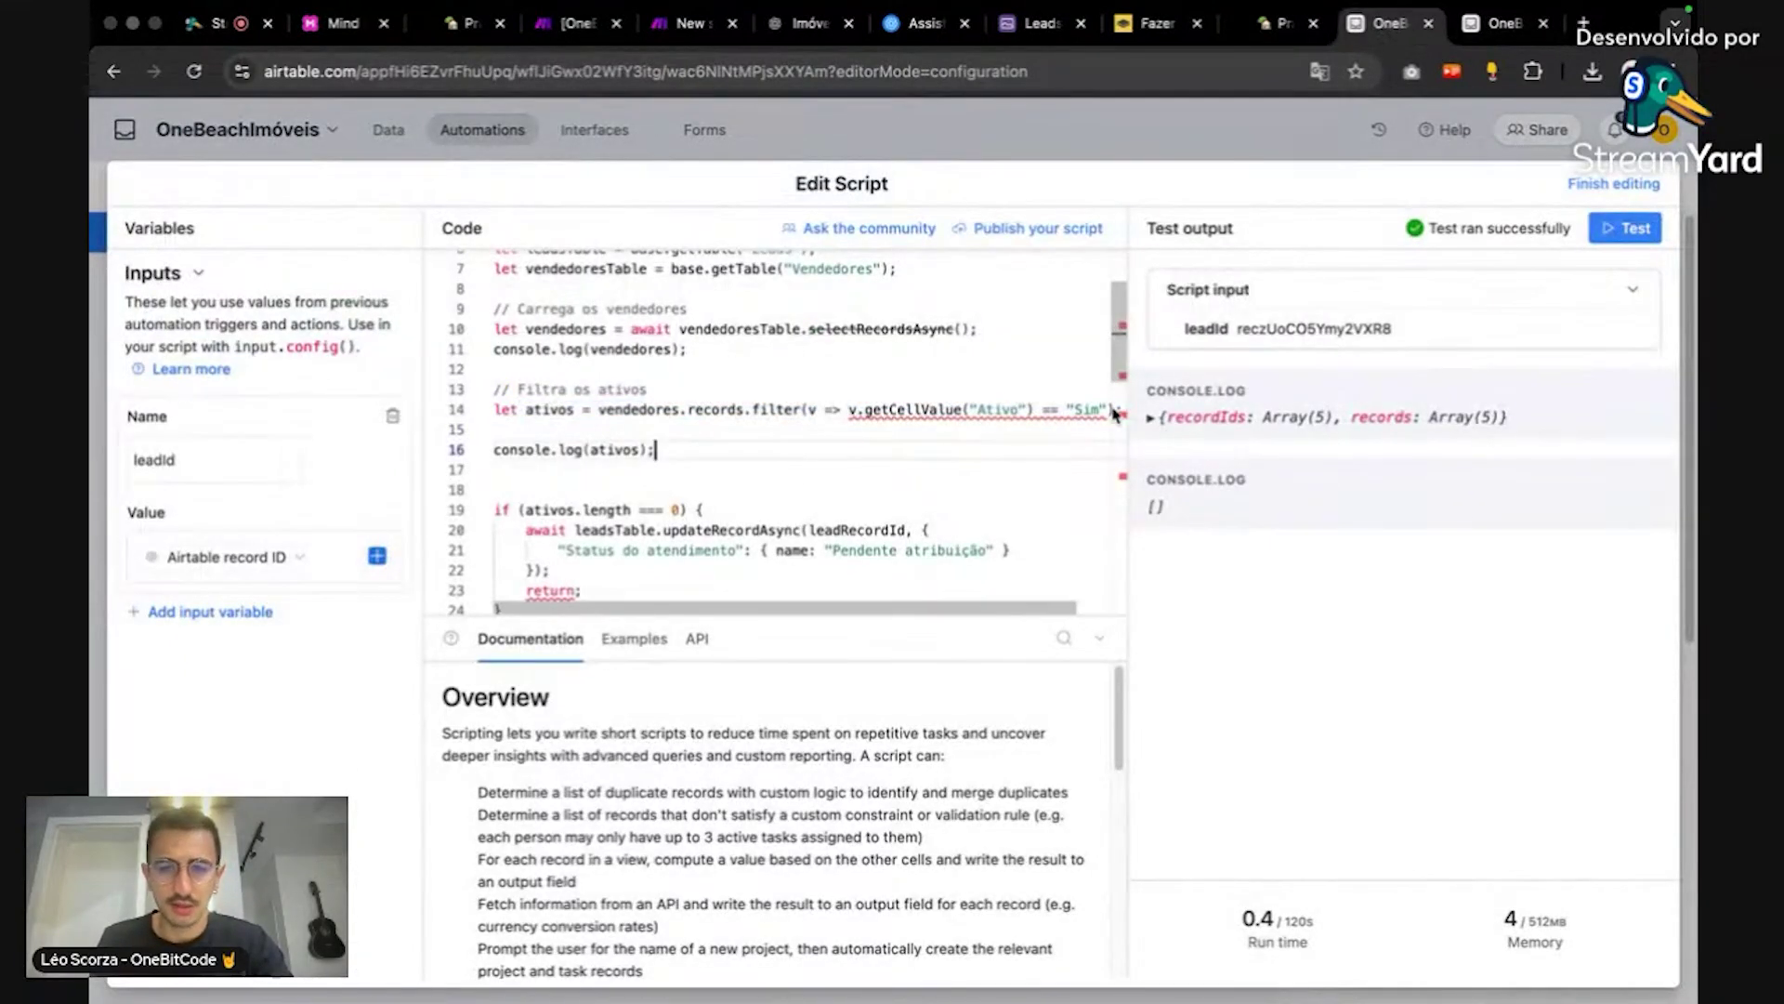
{"action": "key", "text": "super+shift+k"}
{"action": "key", "text": "BackSpace"}
{"action": "key", "text": "BackSpace"}
{"action": "key", "text": "Up"}
{"action": "key", "text": "Up"}
{"action": "key", "text": "Up"}
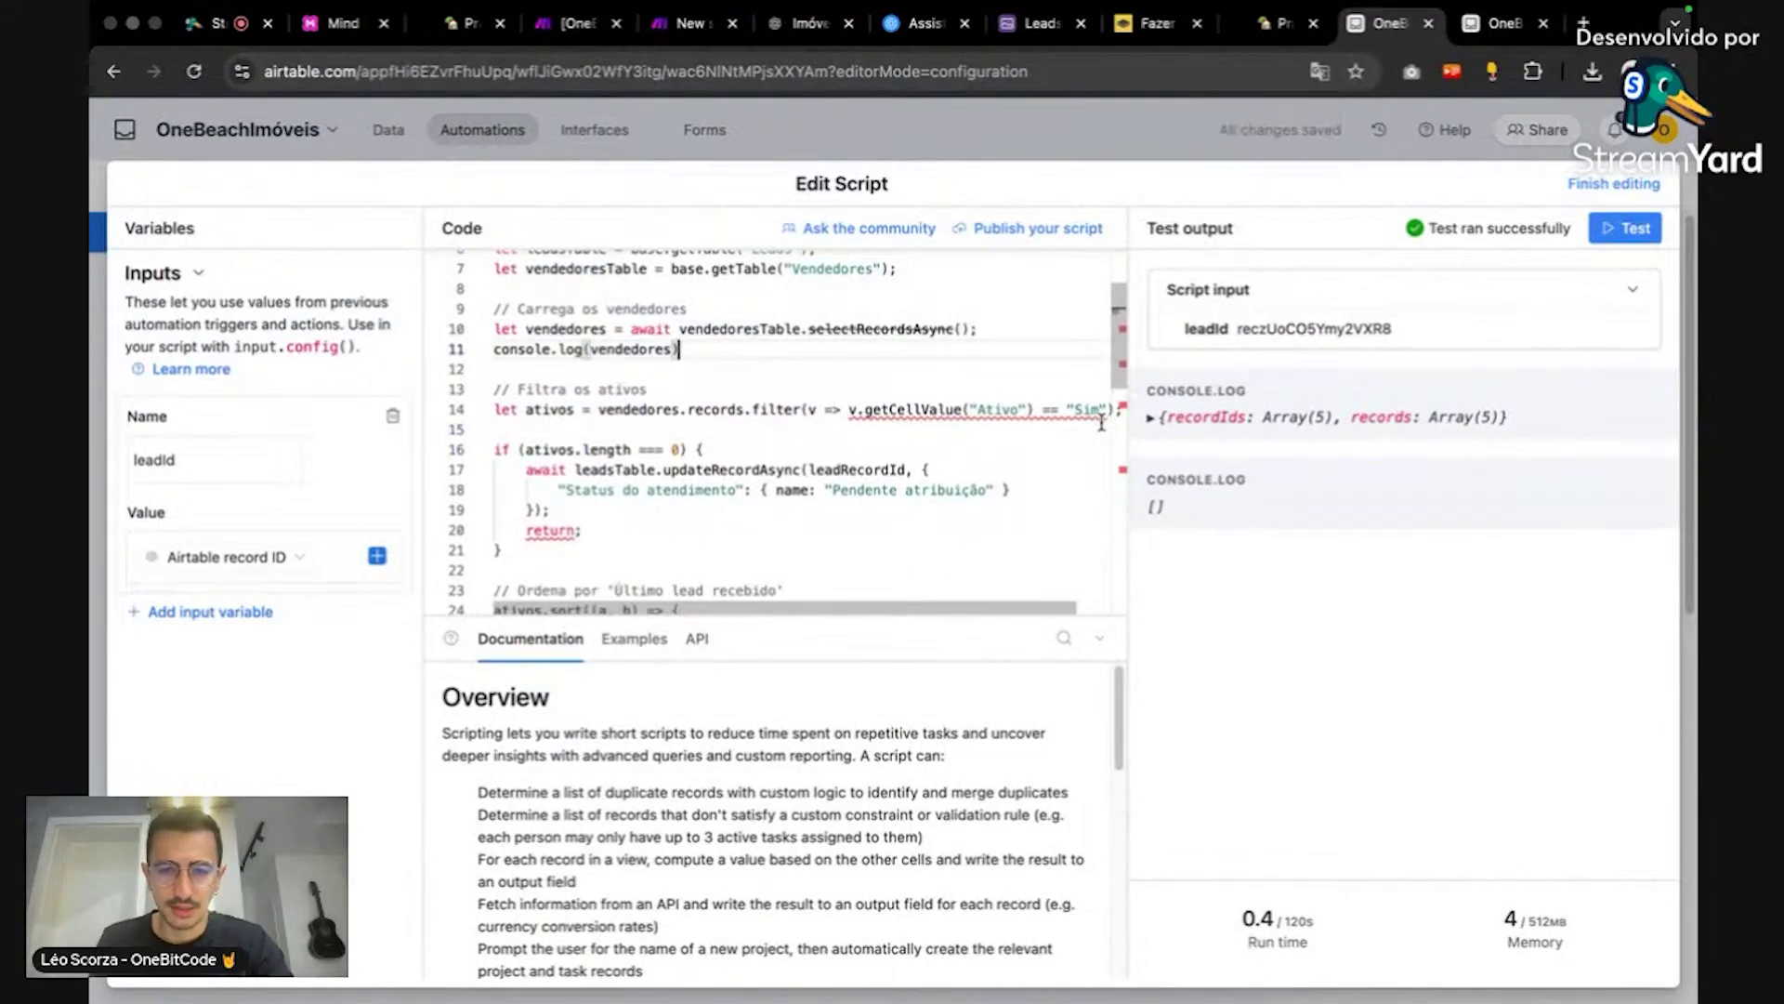
{"action": "key", "text": "BackSpace"}
{"action": "key", "text": "BackSpace"}
{"action": "key", "text": "BackSpace"}
{"action": "key", "text": "BackSpace"}
{"action": "key", "text": "BackSpace"}
{"action": "key", "text": "BackSpace"}
{"action": "key", "text": "BackSpace"}
{"action": "key", "text": "BackSpace"}
{"action": "key", "text": "BackSpace"}
{"action": "key", "text": "BackSpace"}
{"action": "key", "text": "BackSpace"}
{"action": "key", "text": "BackSpace"}
{"action": "key", "text": "BackSpace"}
{"action": "key", "text": "BackSpace"}
{"action": "key", "text": "BackSpace"}
{"action": "key", "text": "BackSpace"}
{"action": "key", "text": "BackSpace"}
{"action": "key", "text": "BackSpace"}
{"action": "key", "text": "BackSpace"}
{"action": "key", "text": "BackSpace"}
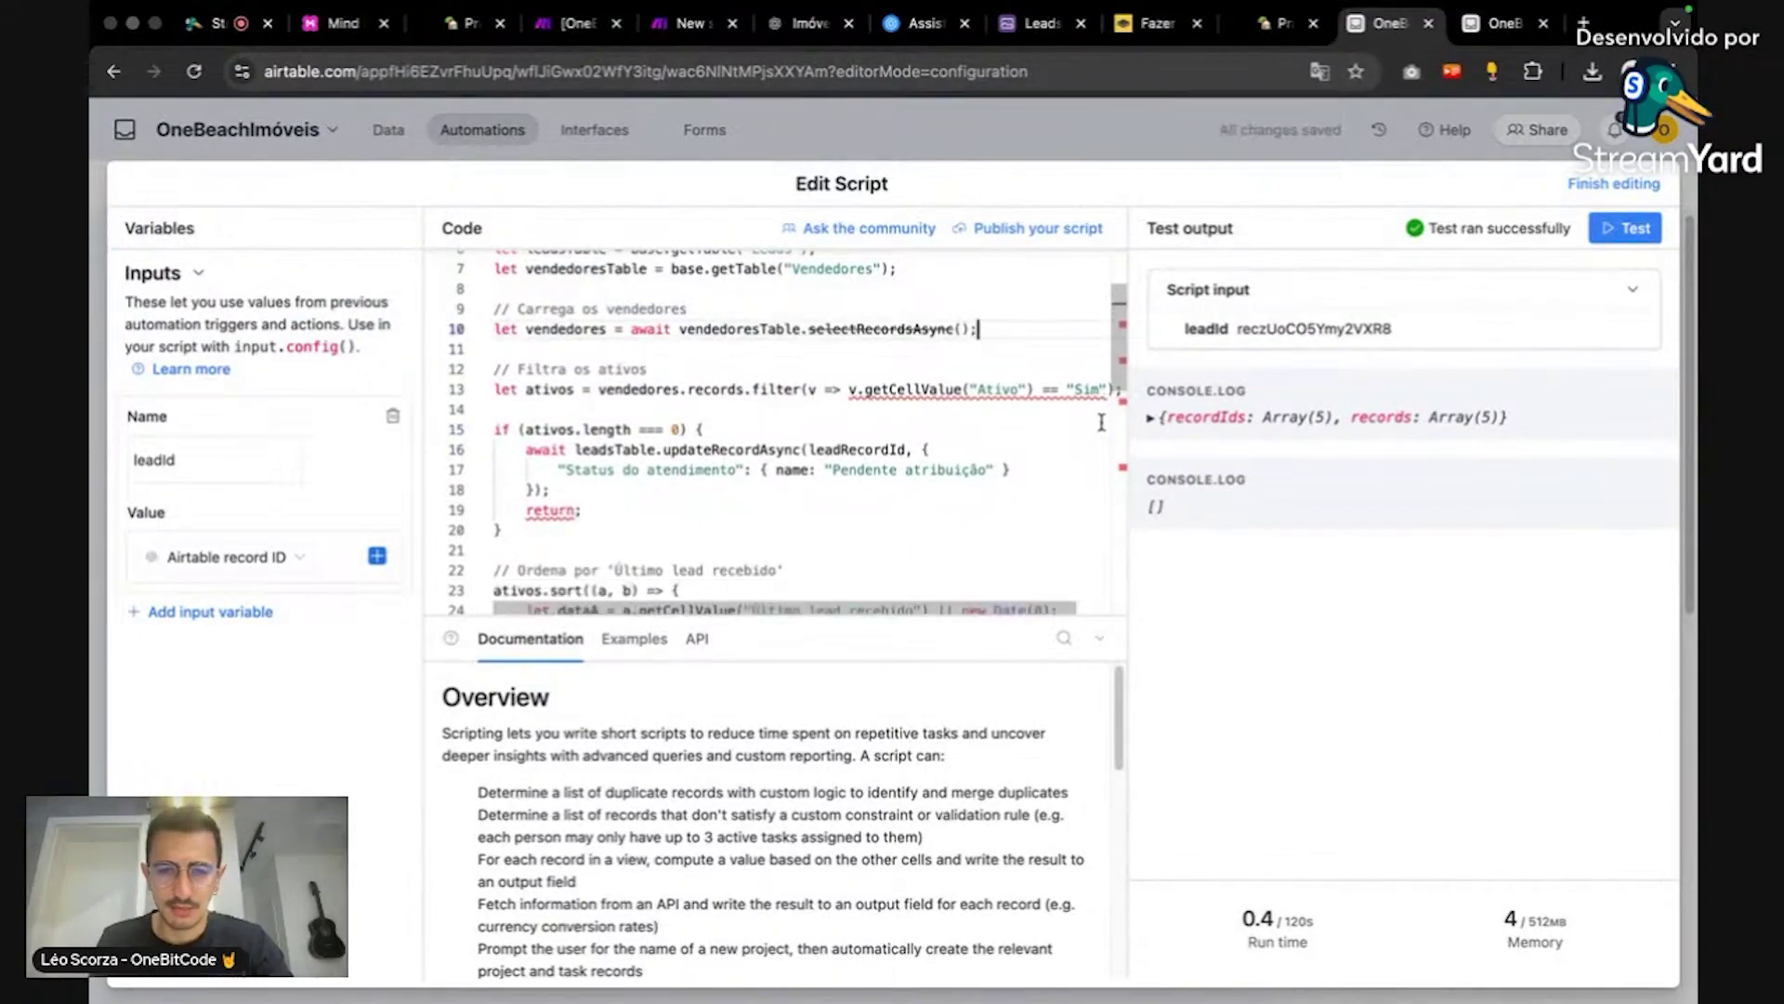
Step: Replace the filter's == "Sim" comparison with === true, following the reference script
{"action": "key", "text": "super+Tab"}
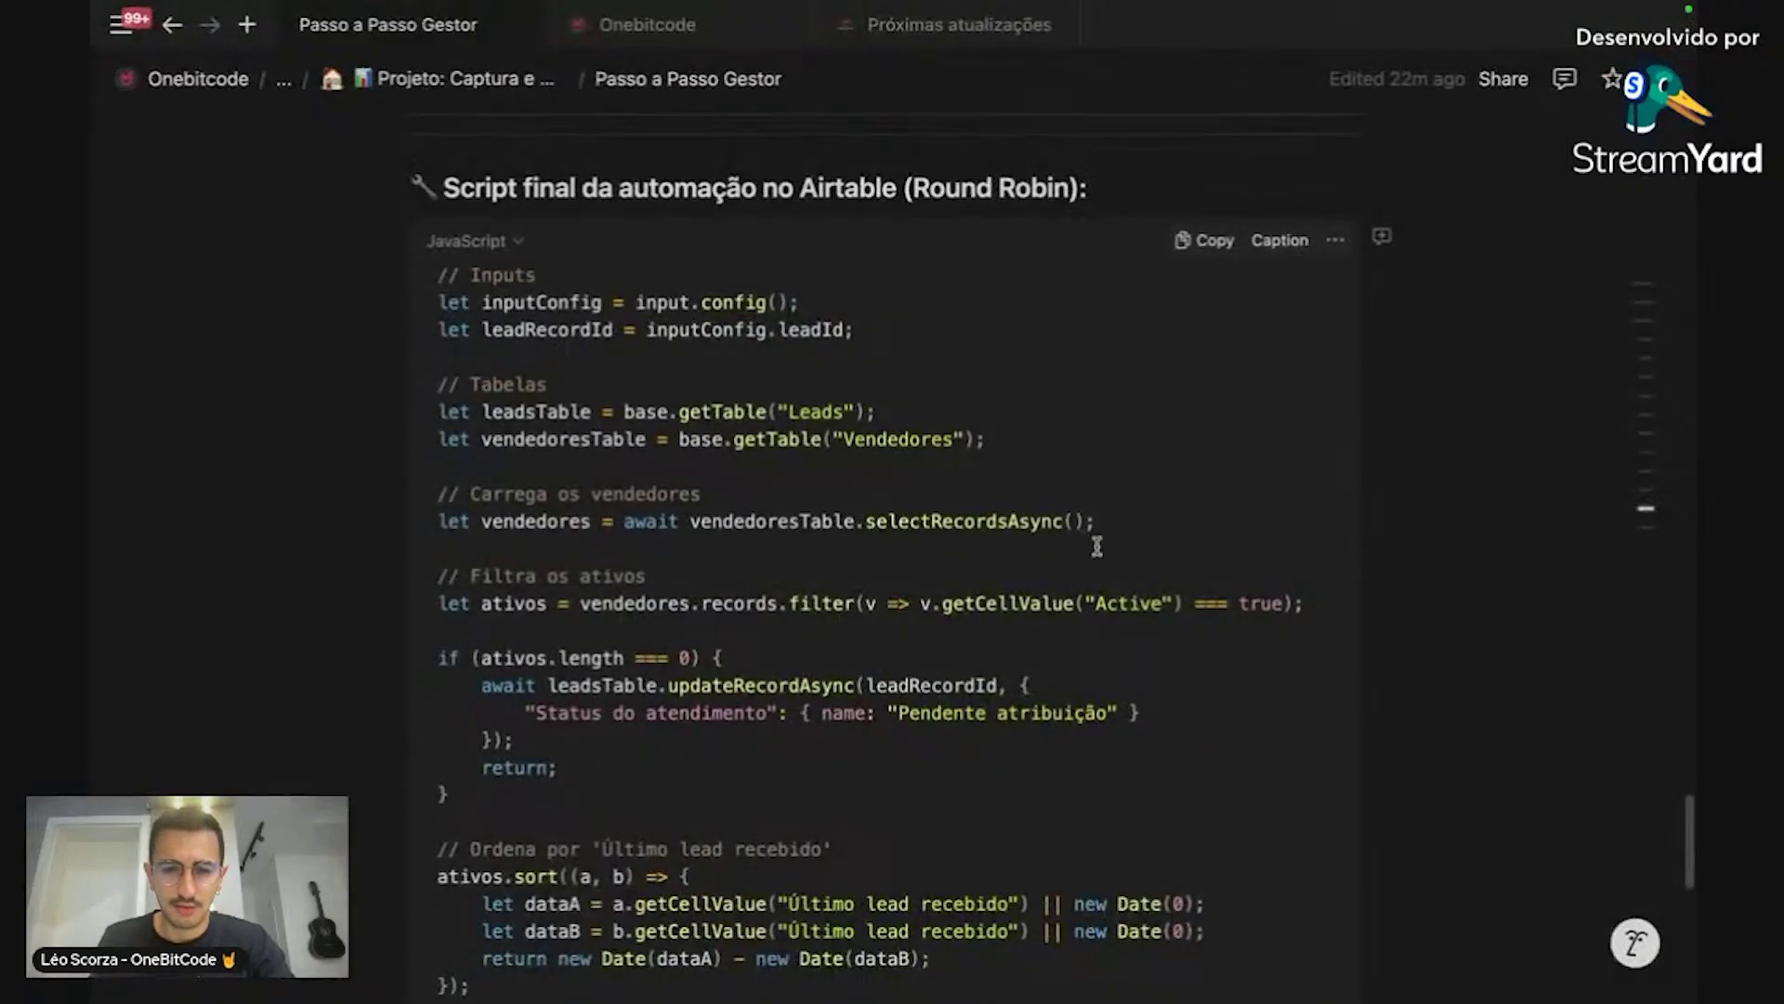
{"action": "double_click", "coordinate": [1240, 601]}
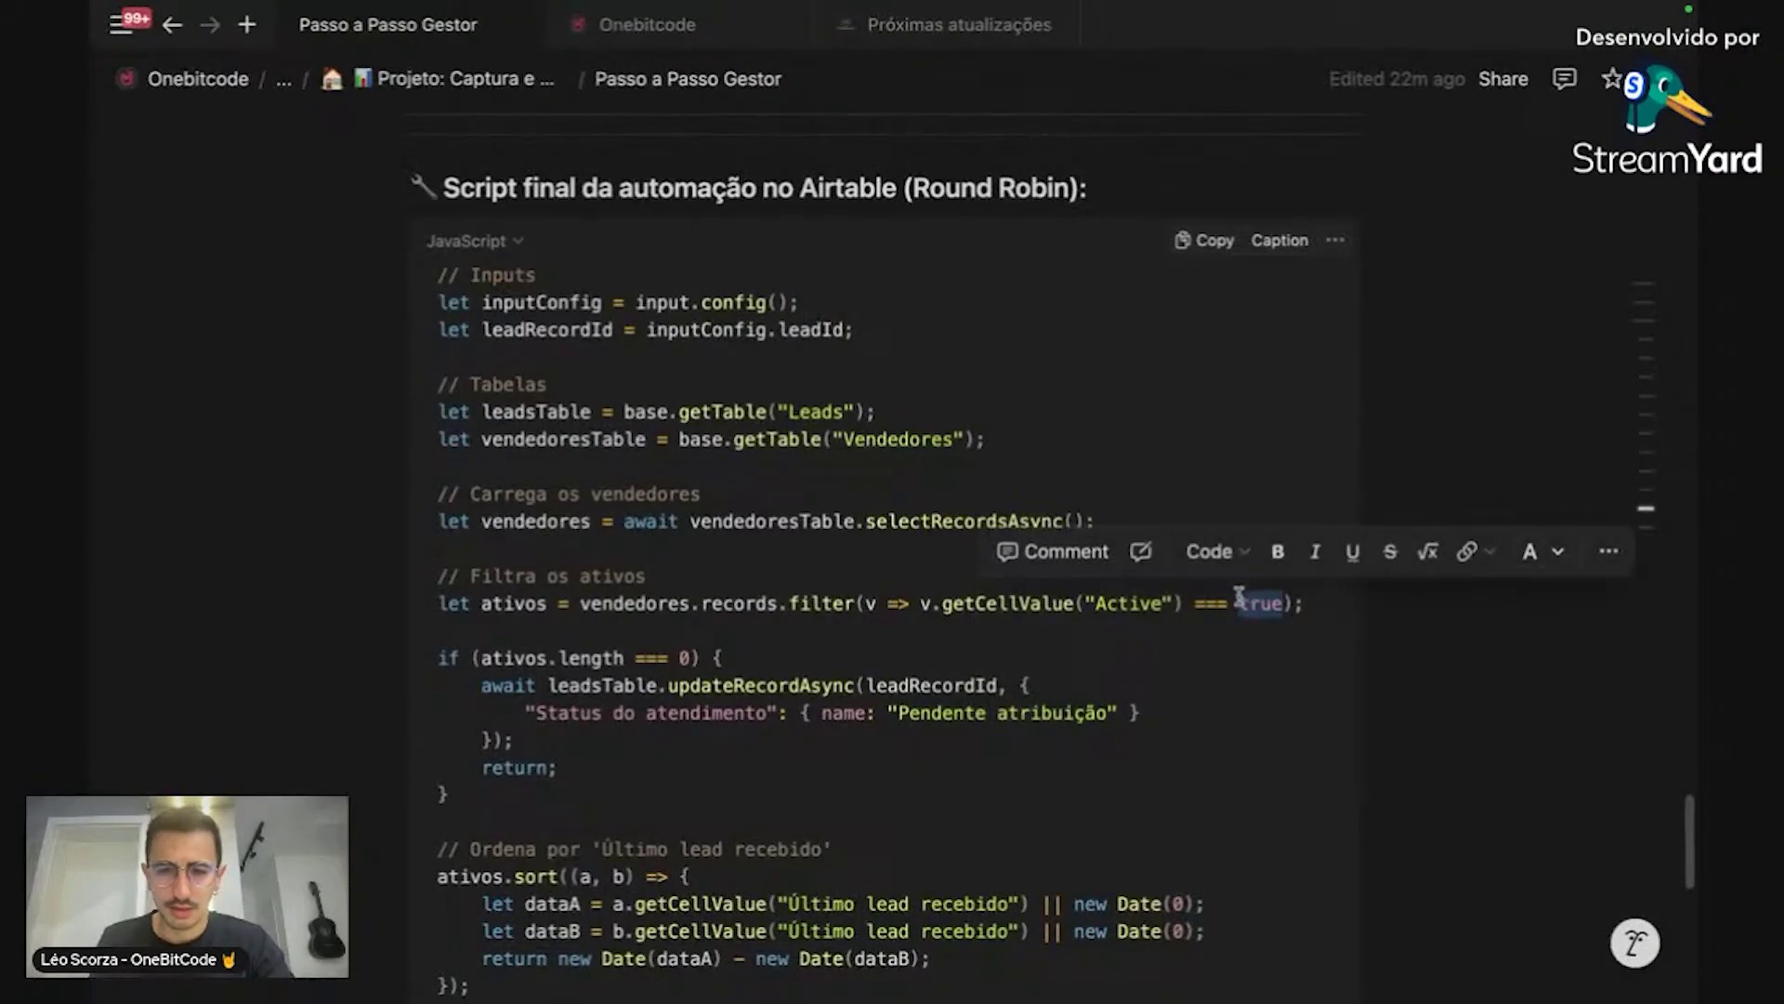
{"action": "left_click_drag", "start_coordinate": [1194, 600], "coordinate": [1265, 604]}
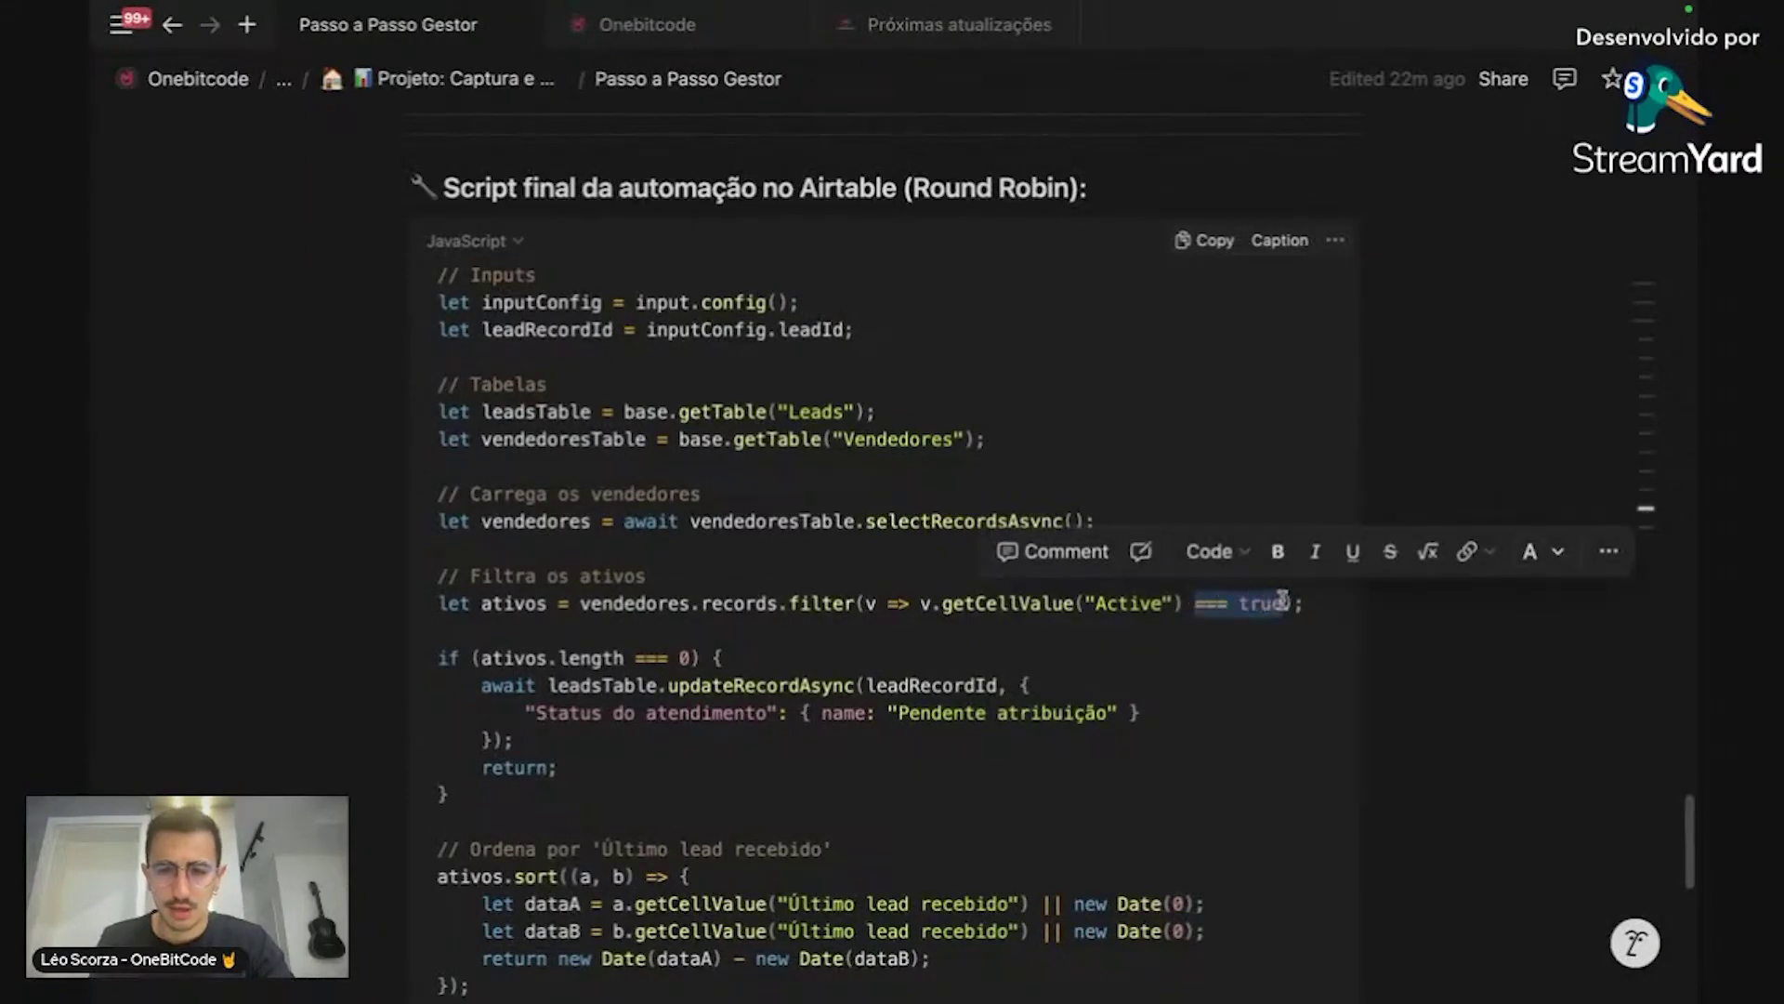
{"action": "key", "text": "super+Tab"}
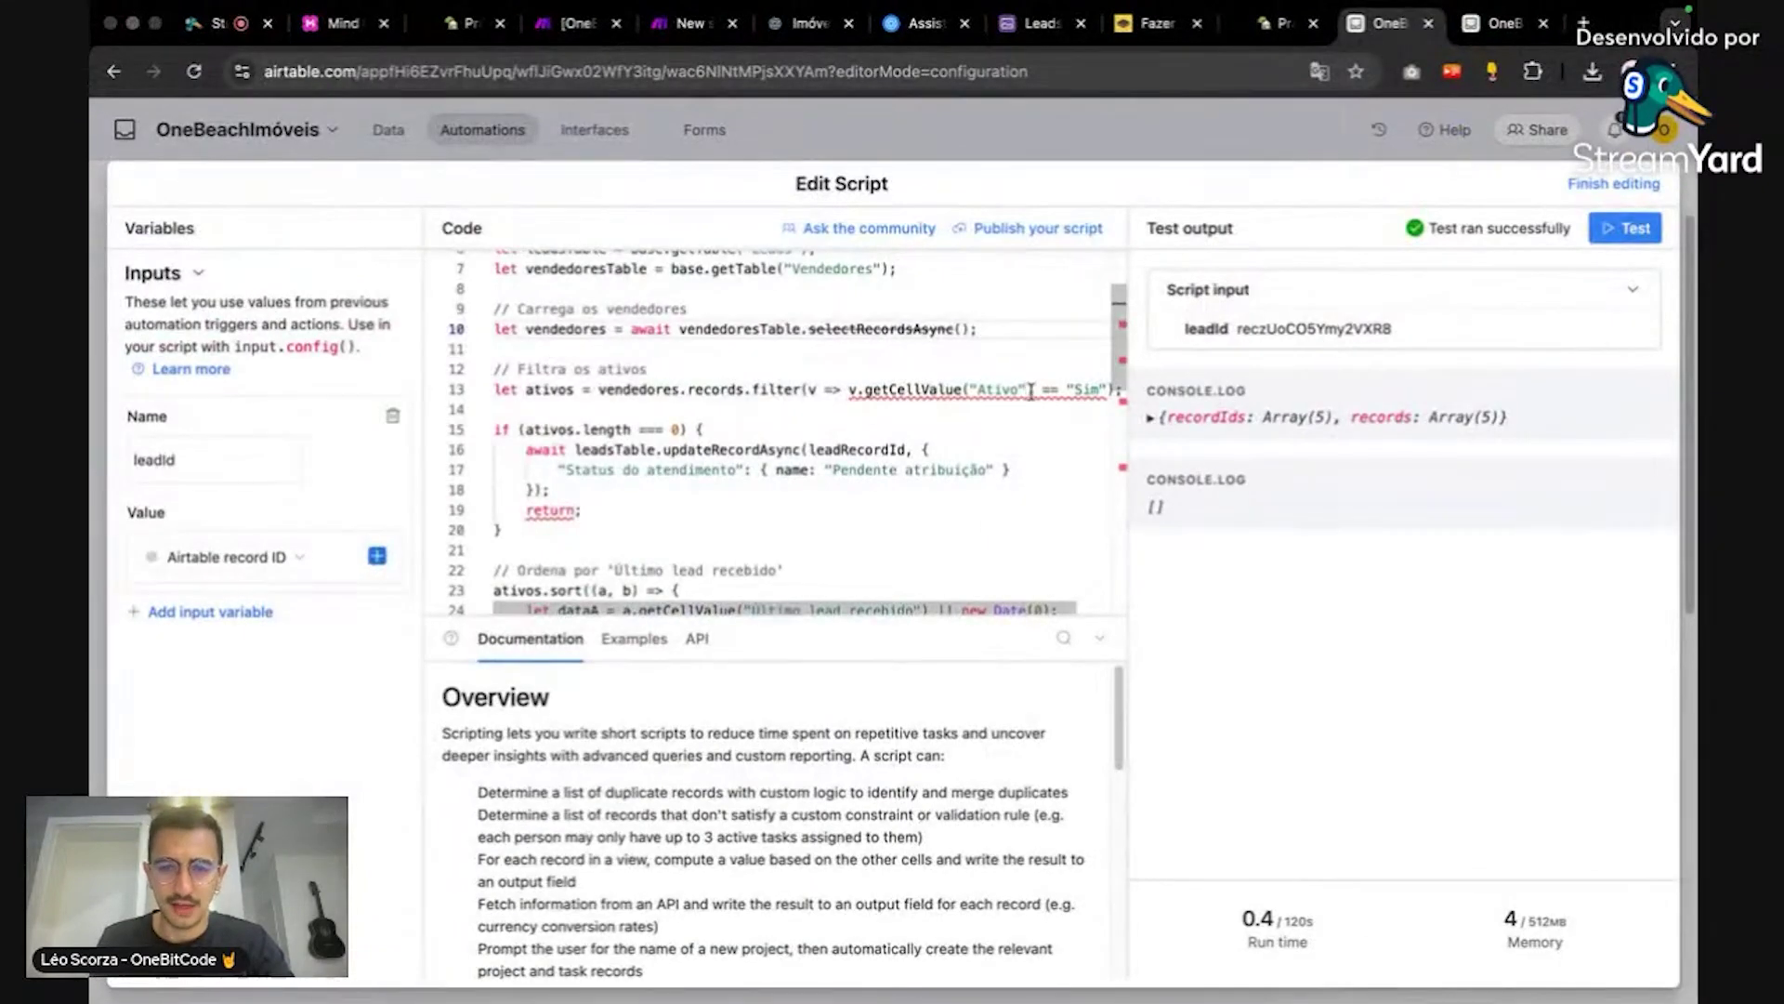
{"action": "left_click", "coordinate": [1047, 429]}
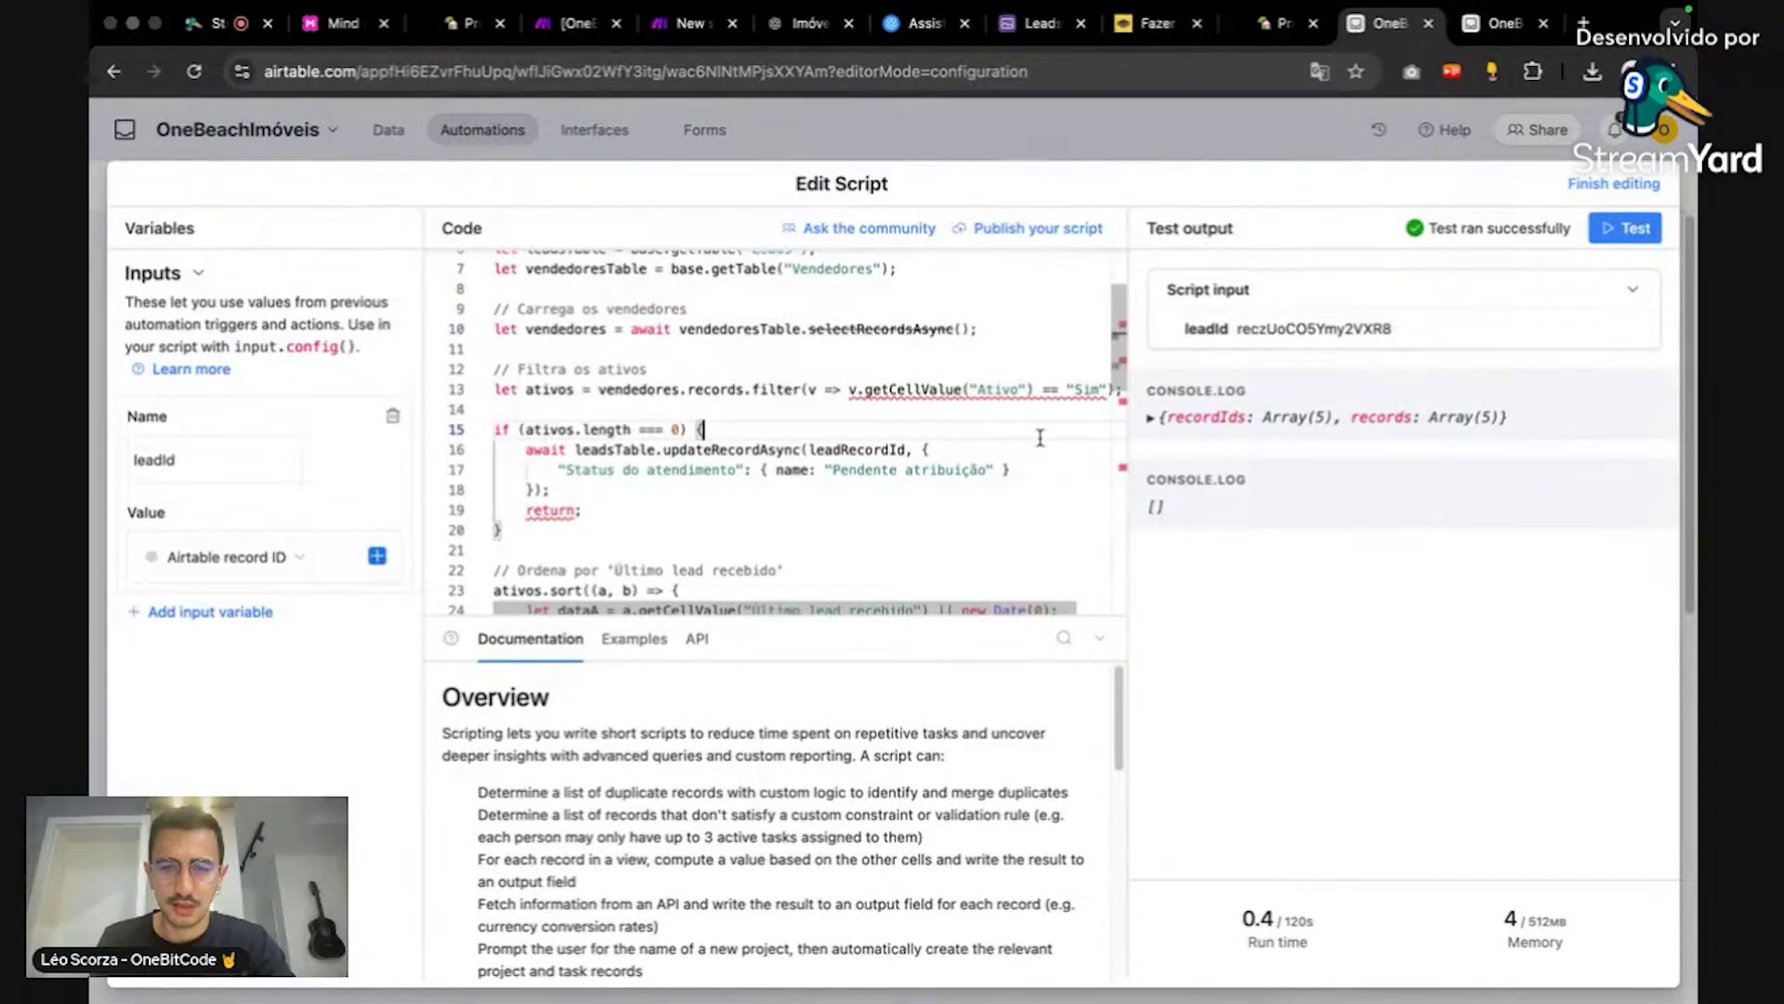
{"action": "left_click_drag", "start_coordinate": [1045, 395], "coordinate": [1093, 392]}
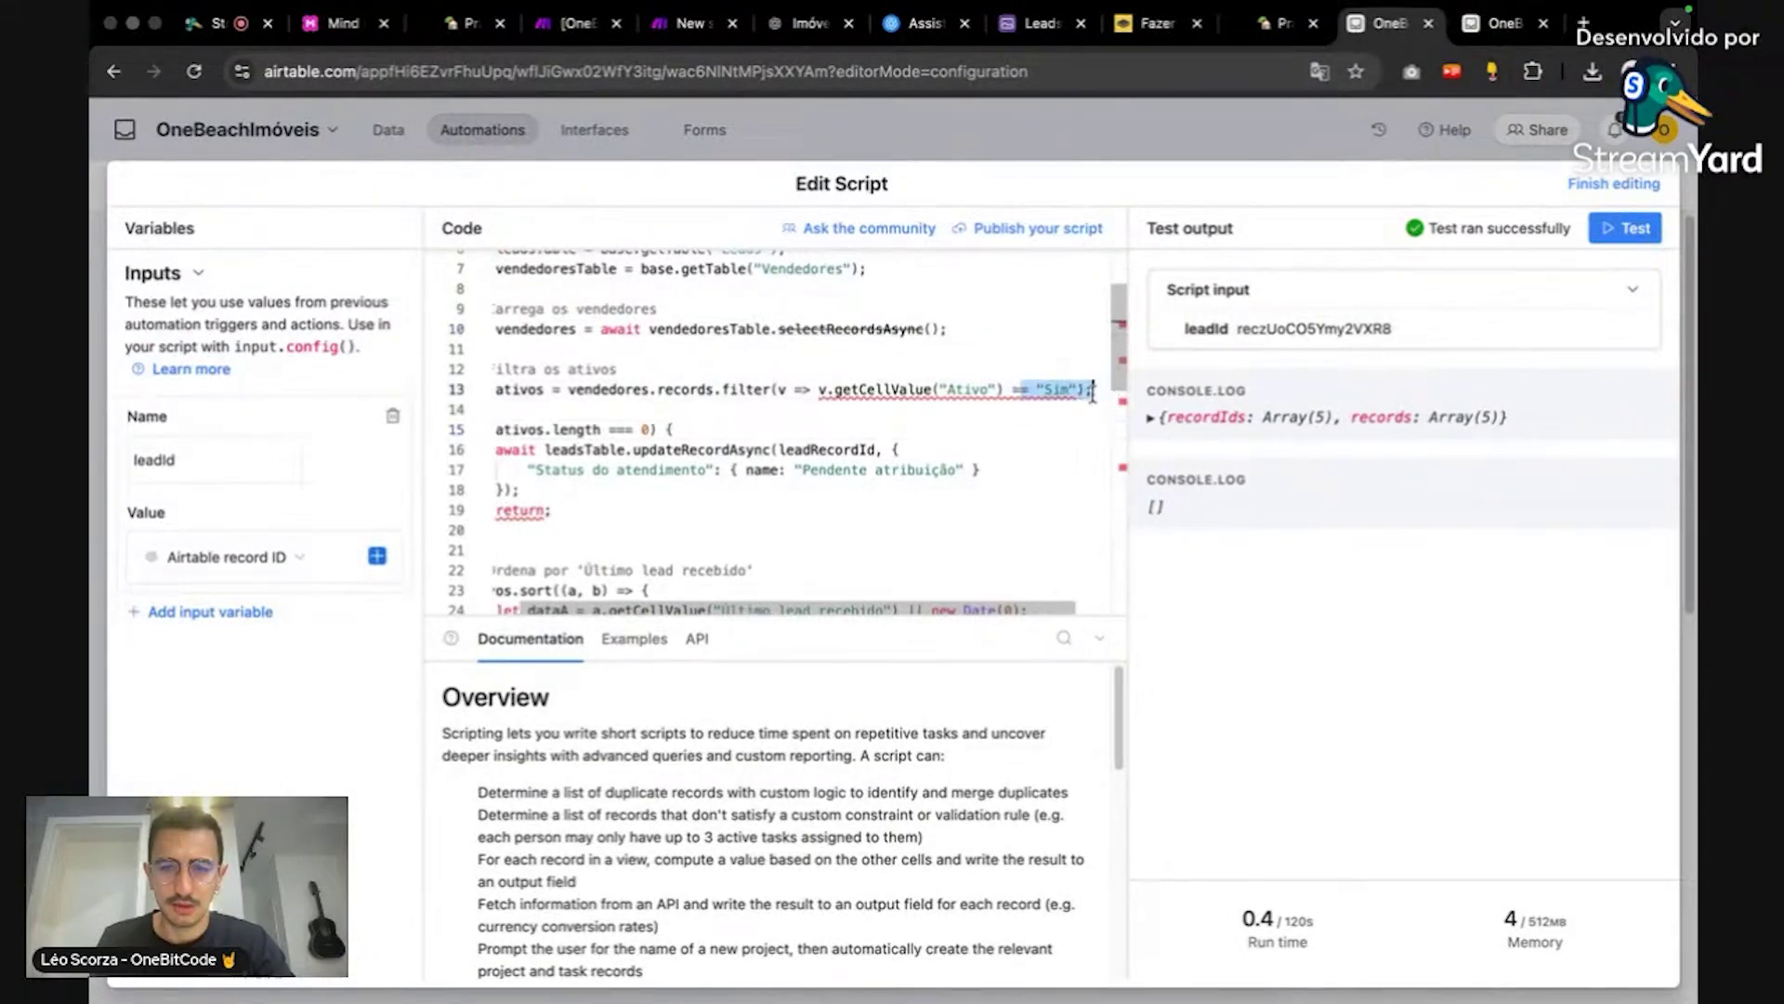
{"action": "key", "text": "BackSpace"}
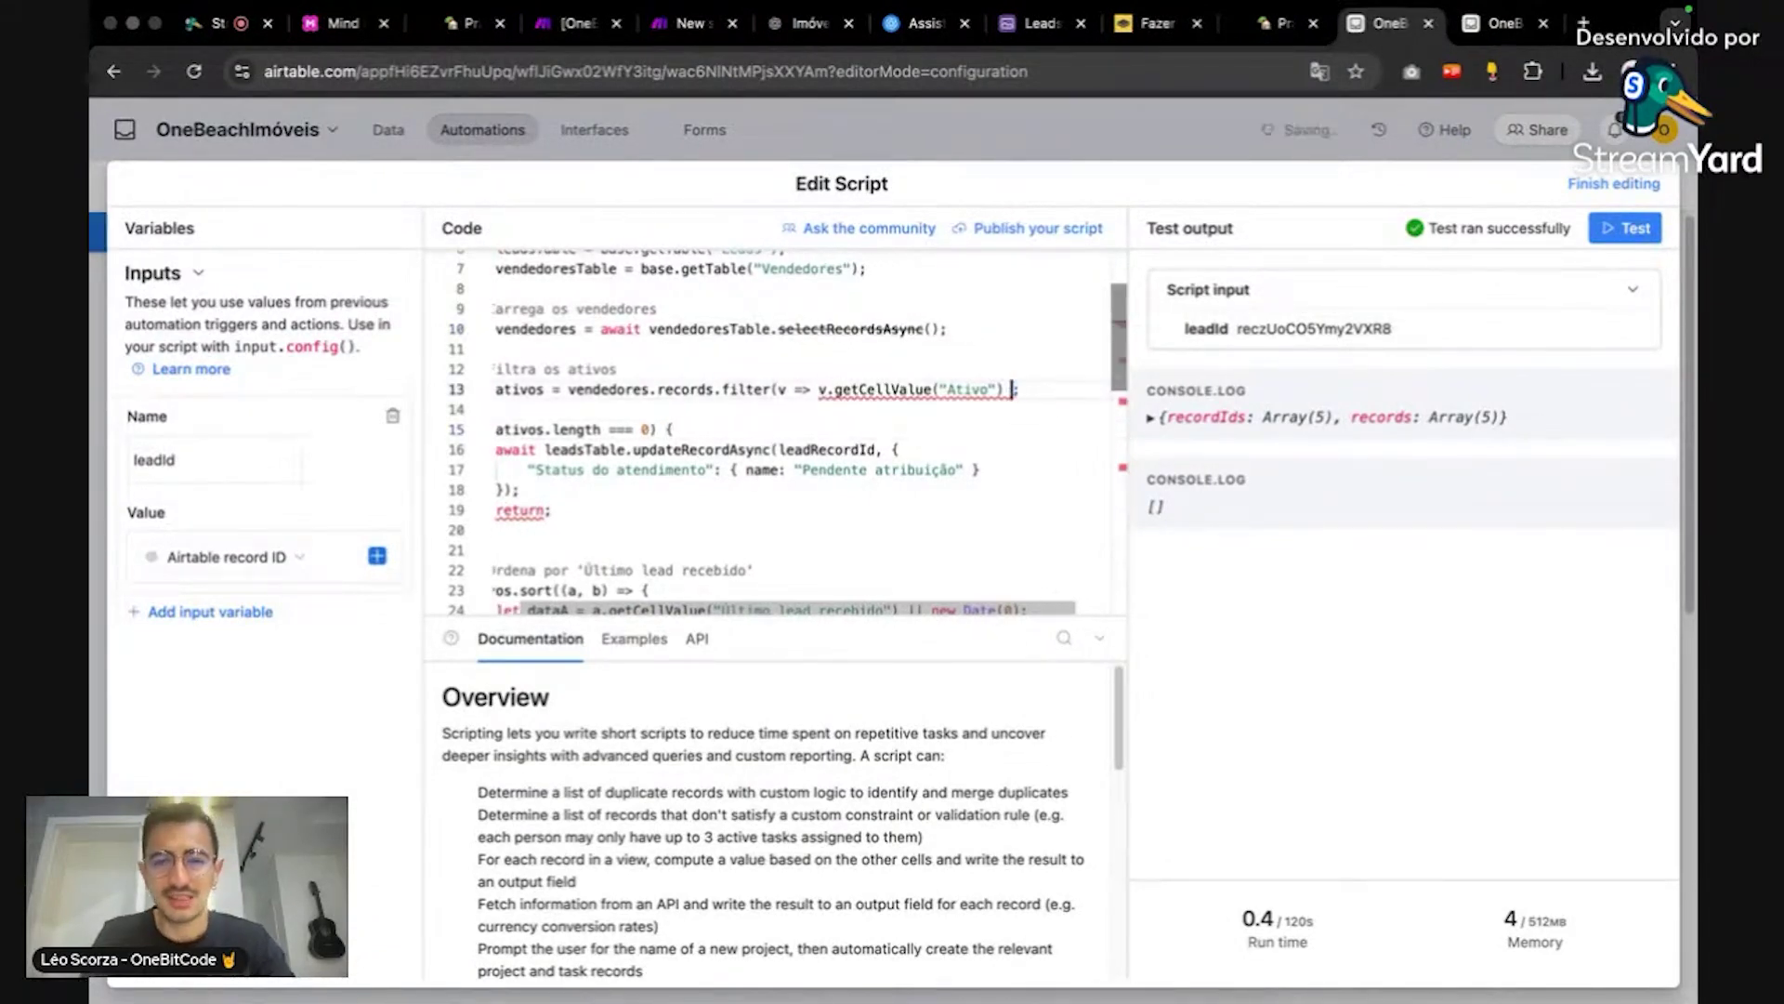
{"action": "left_click_drag", "start_coordinate": [780, 390], "coordinate": [1003, 390]}
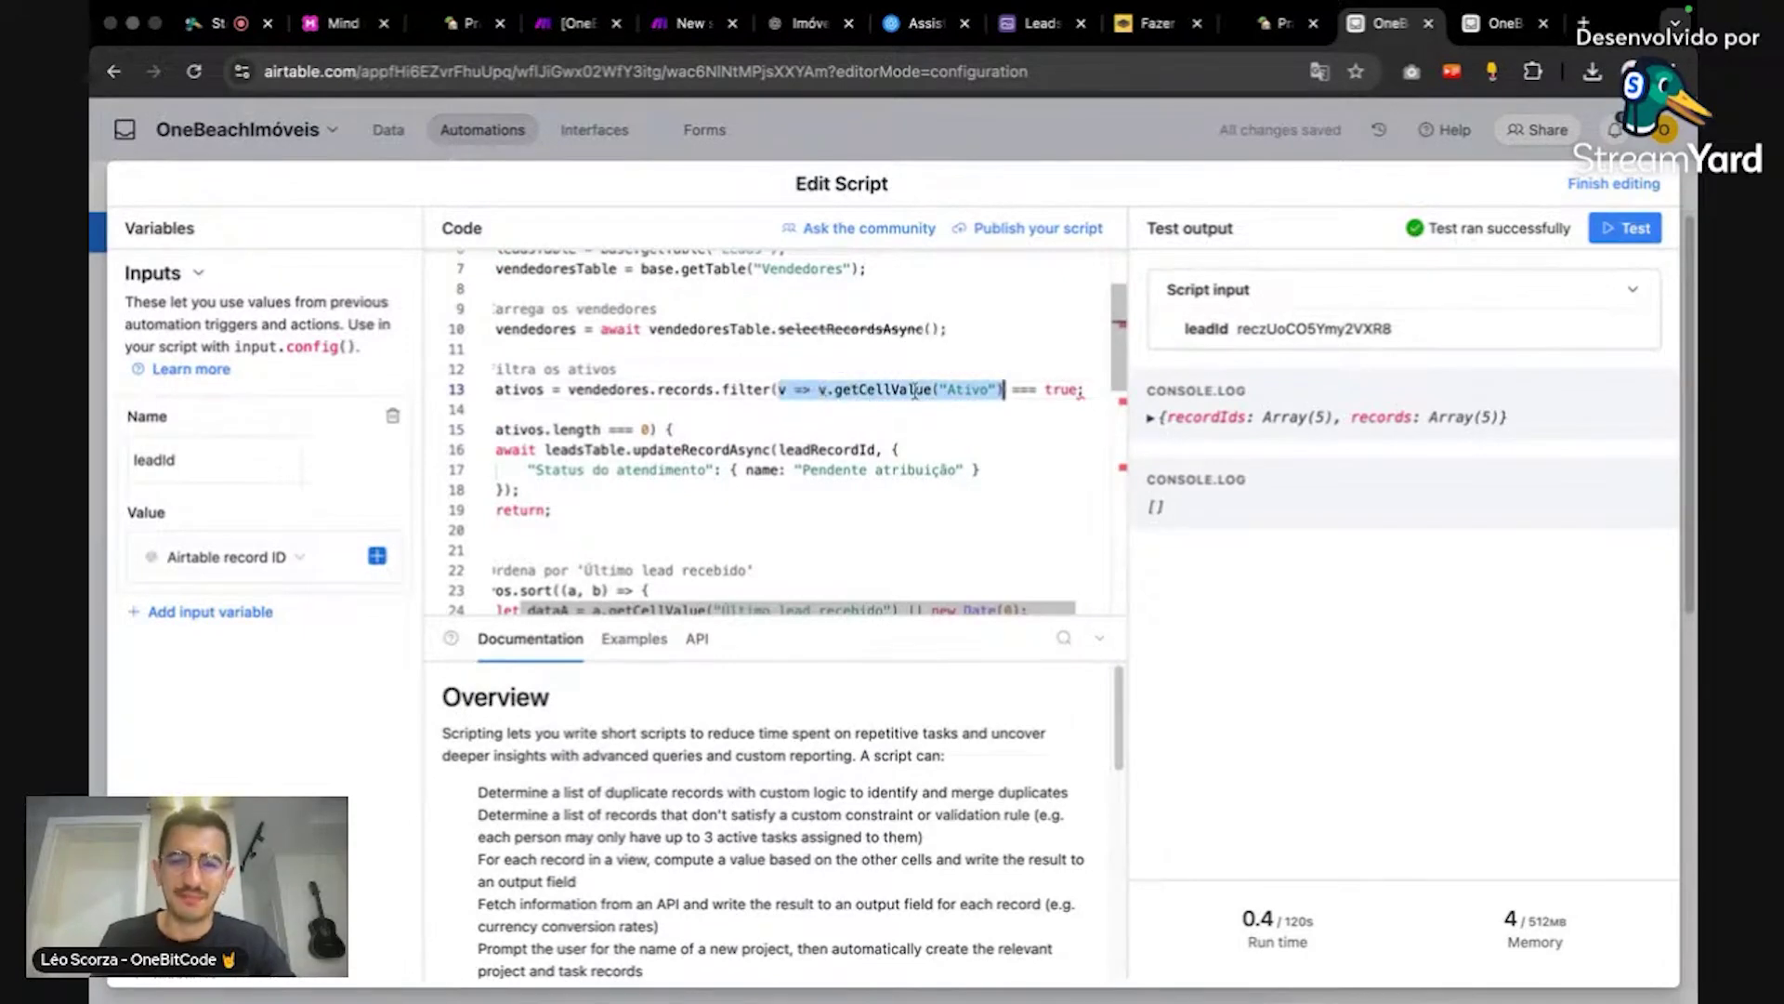
{"action": "left_click", "coordinate": [1076, 389]}
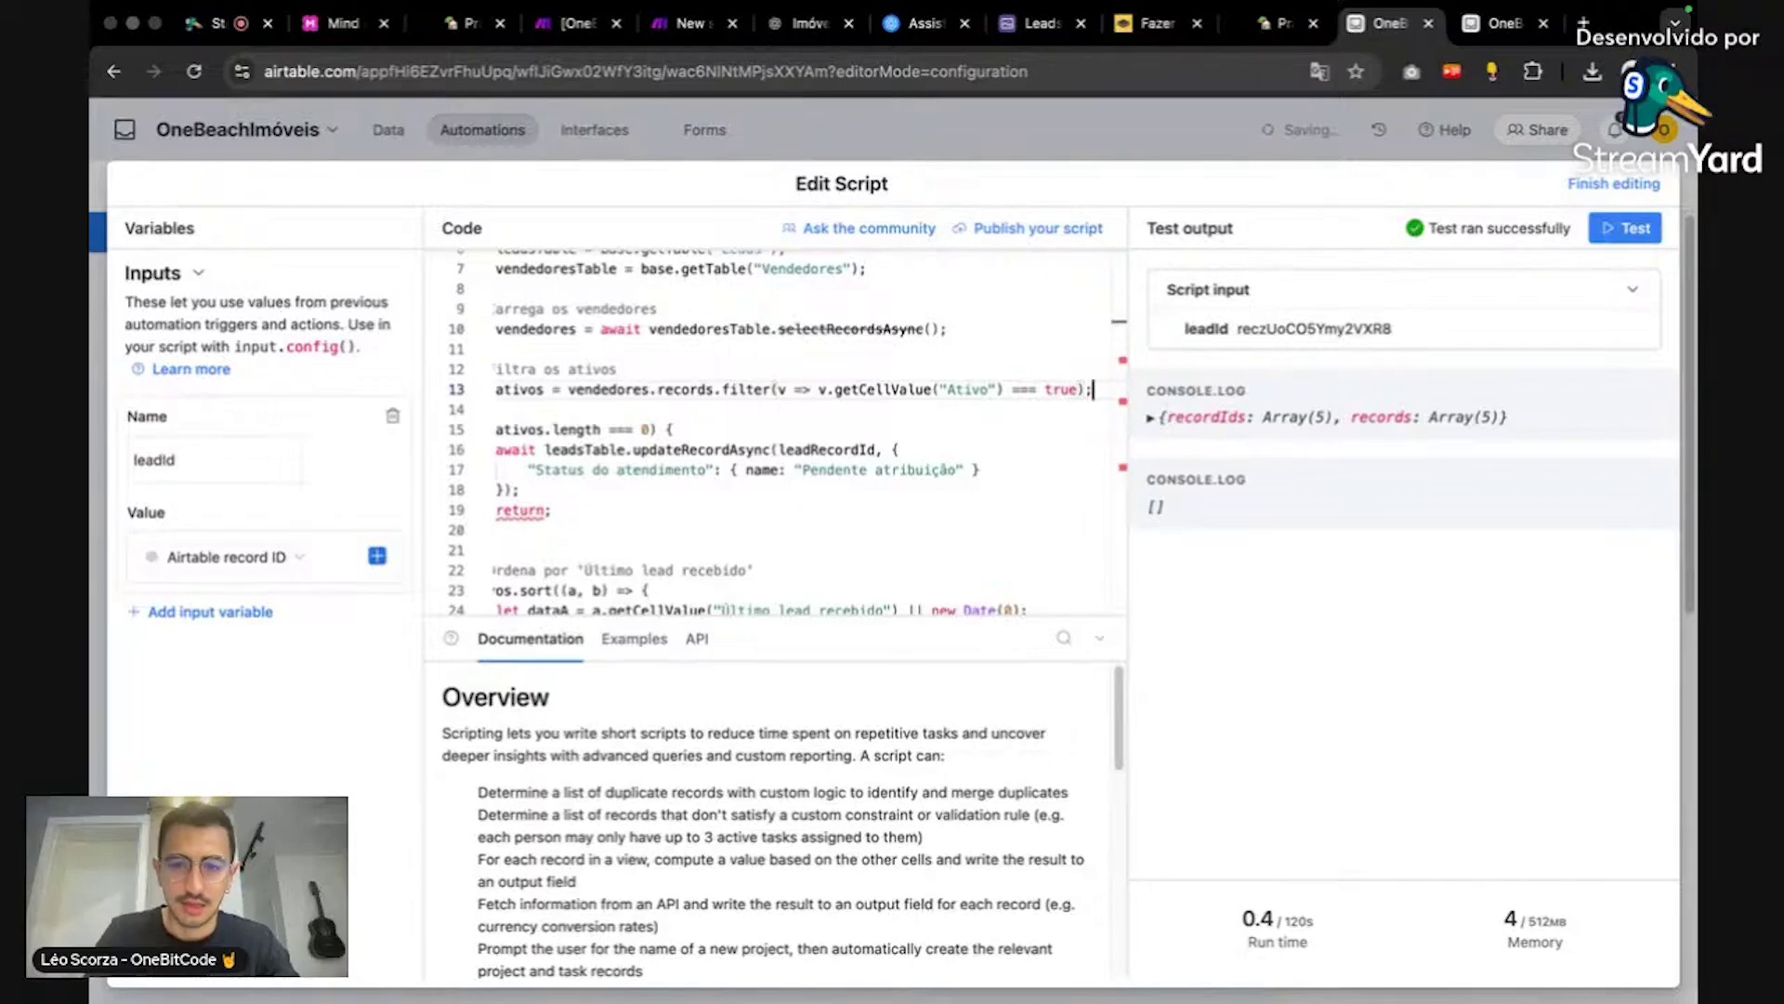
Step: Add console.log(ativos); after the filter, test, and locate the failing Responsible Seller field
{"action": "key", "text": "Return"}
{"action": "type", "text": "console.lo"}
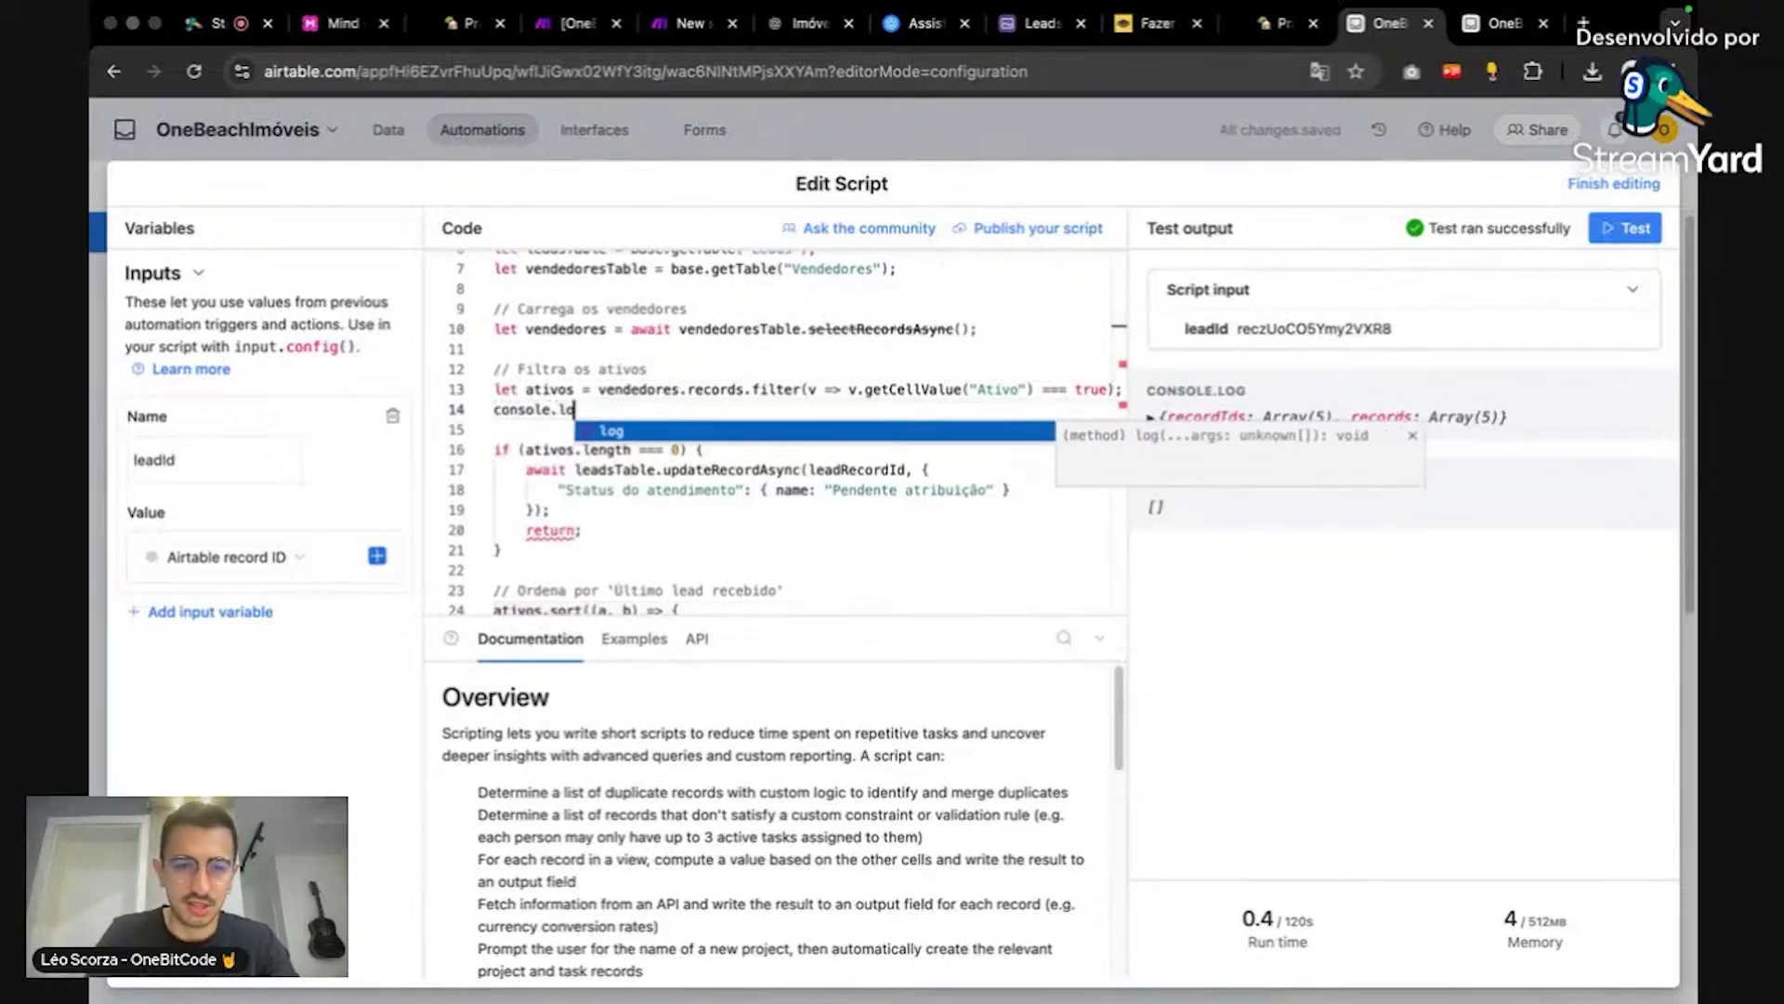
{"action": "type", "text": "g(ativos)"}
{"action": "left_click", "coordinate": [1613, 229]}
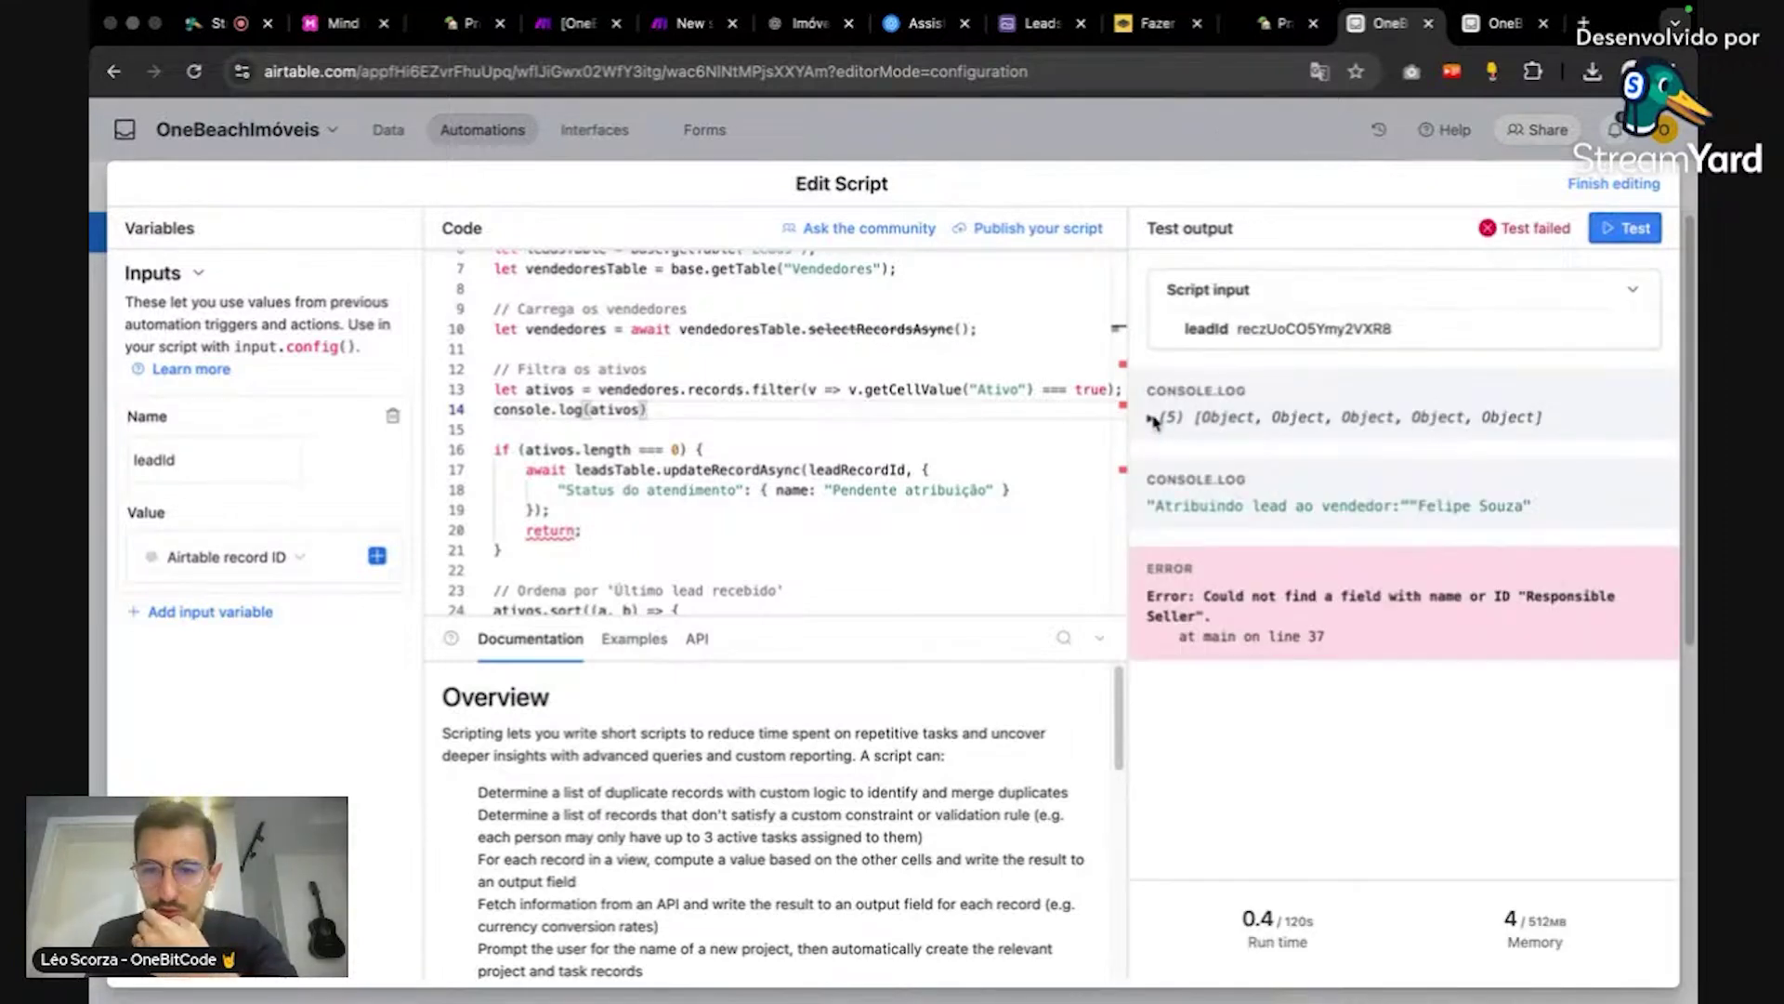
{"action": "type", "text": ";"}
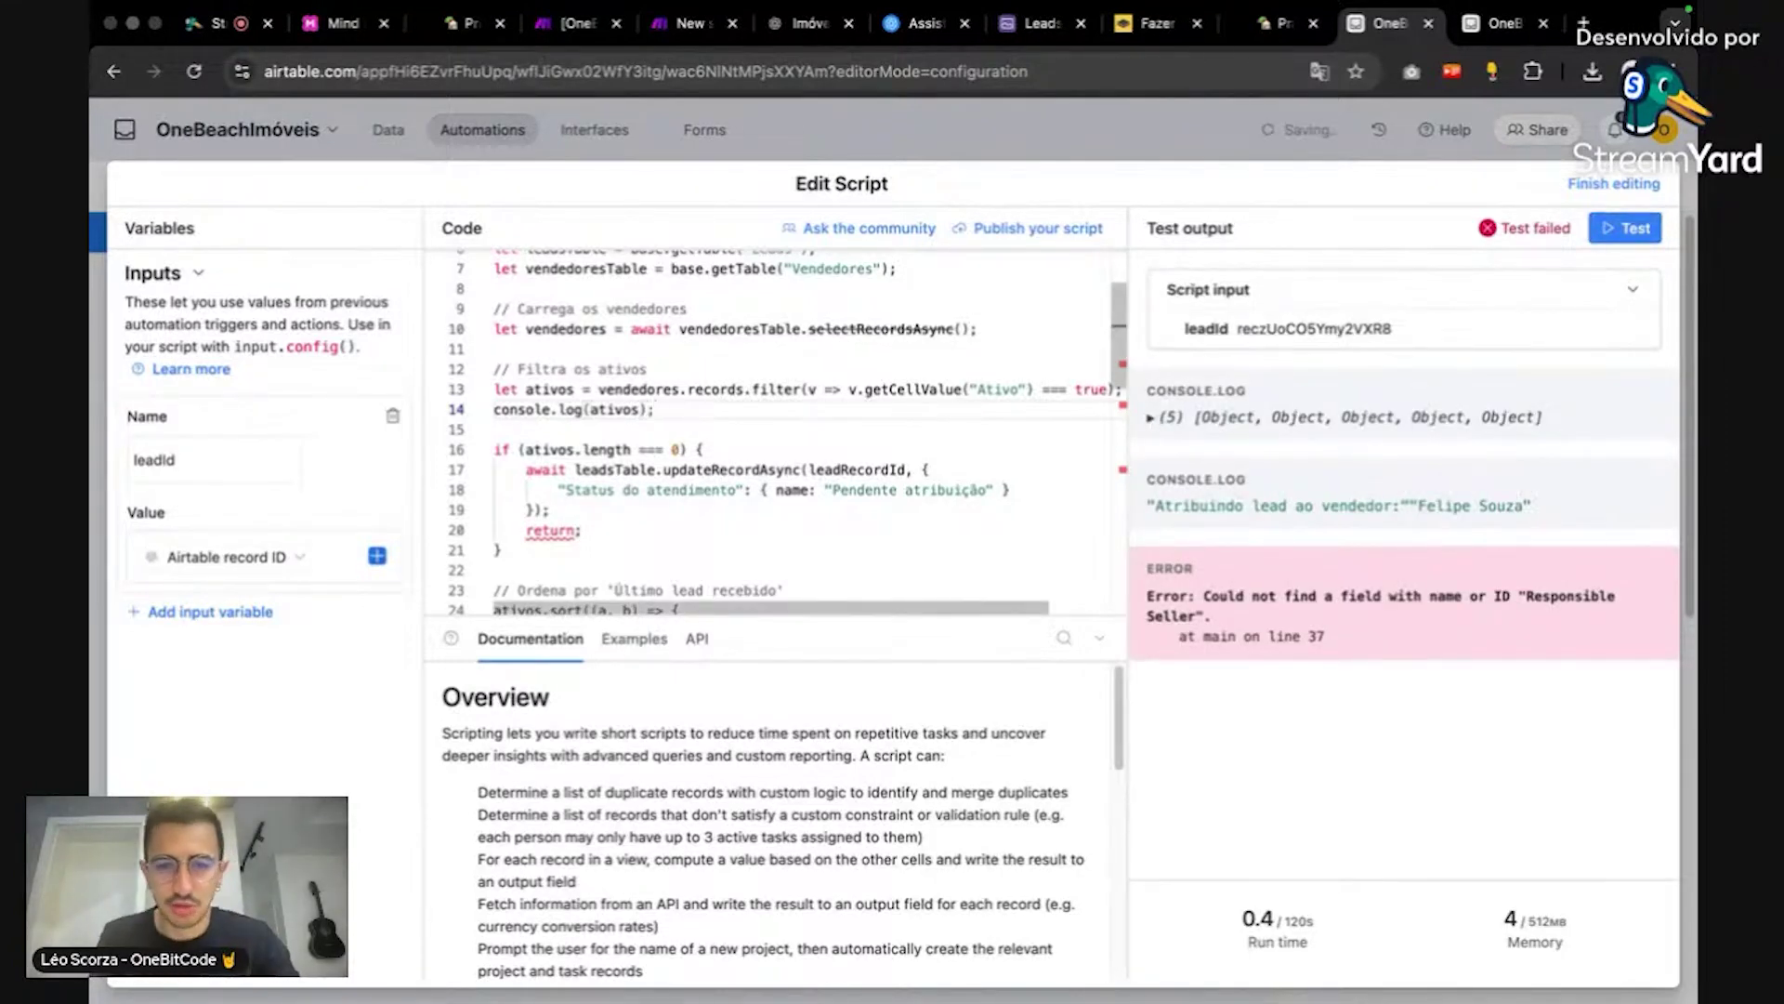
{"action": "scroll", "coordinate": [832, 440], "scroll_direction": "down", "scroll_amount": 2}
{"action": "scroll", "coordinate": [830, 440], "scroll_direction": "up", "scroll_amount": 2}
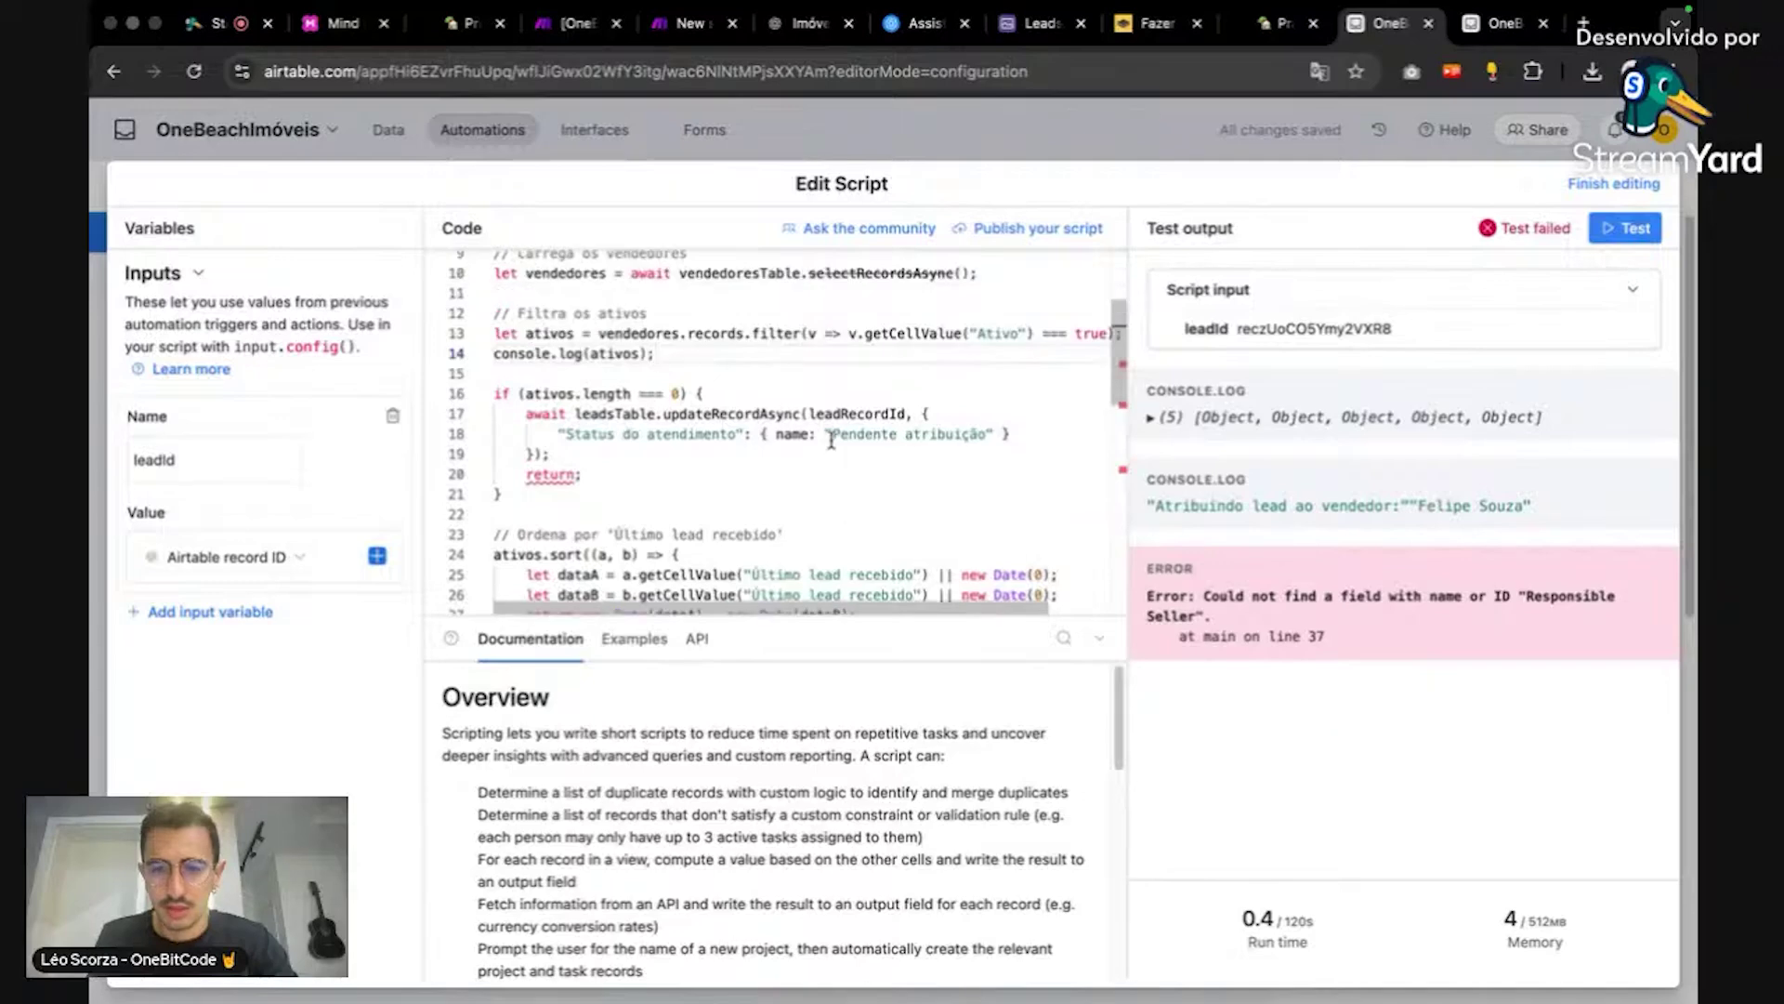
{"action": "scroll", "coordinate": [817, 450], "scroll_direction": "down", "scroll_amount": 5}
{"action": "scroll", "coordinate": [790, 478], "scroll_direction": "down", "scroll_amount": 3}
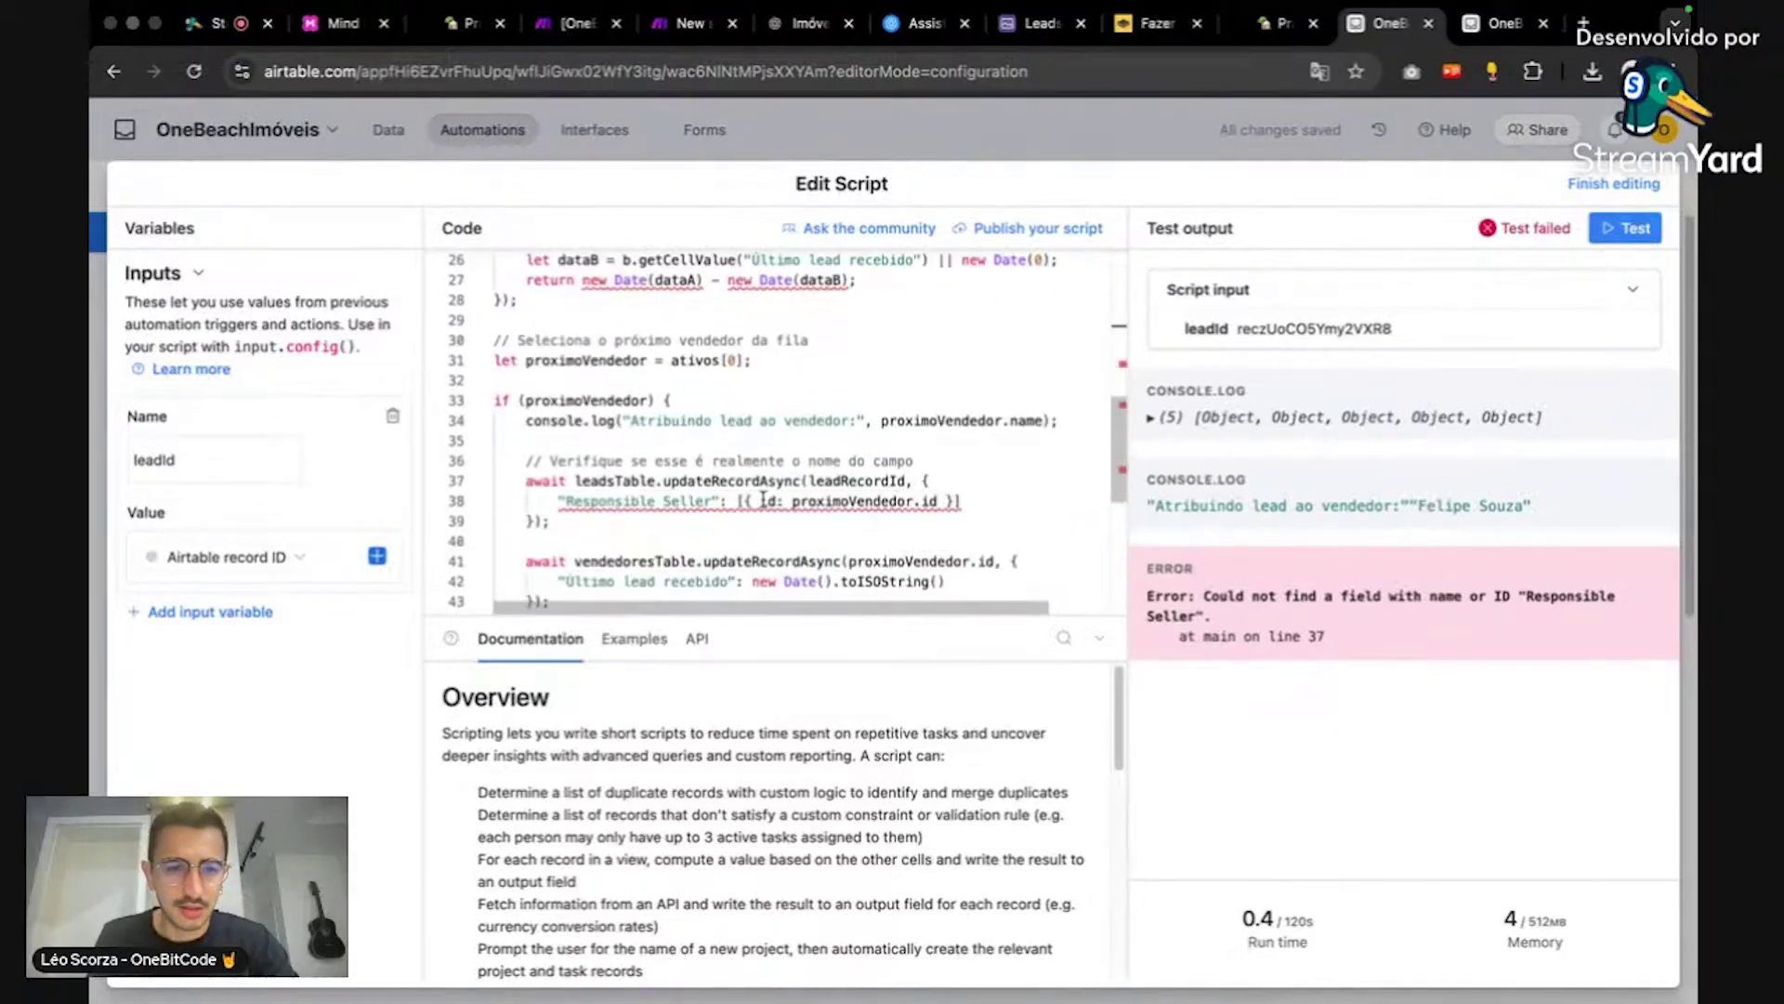
{"action": "mouse_move", "coordinate": [724, 476]}
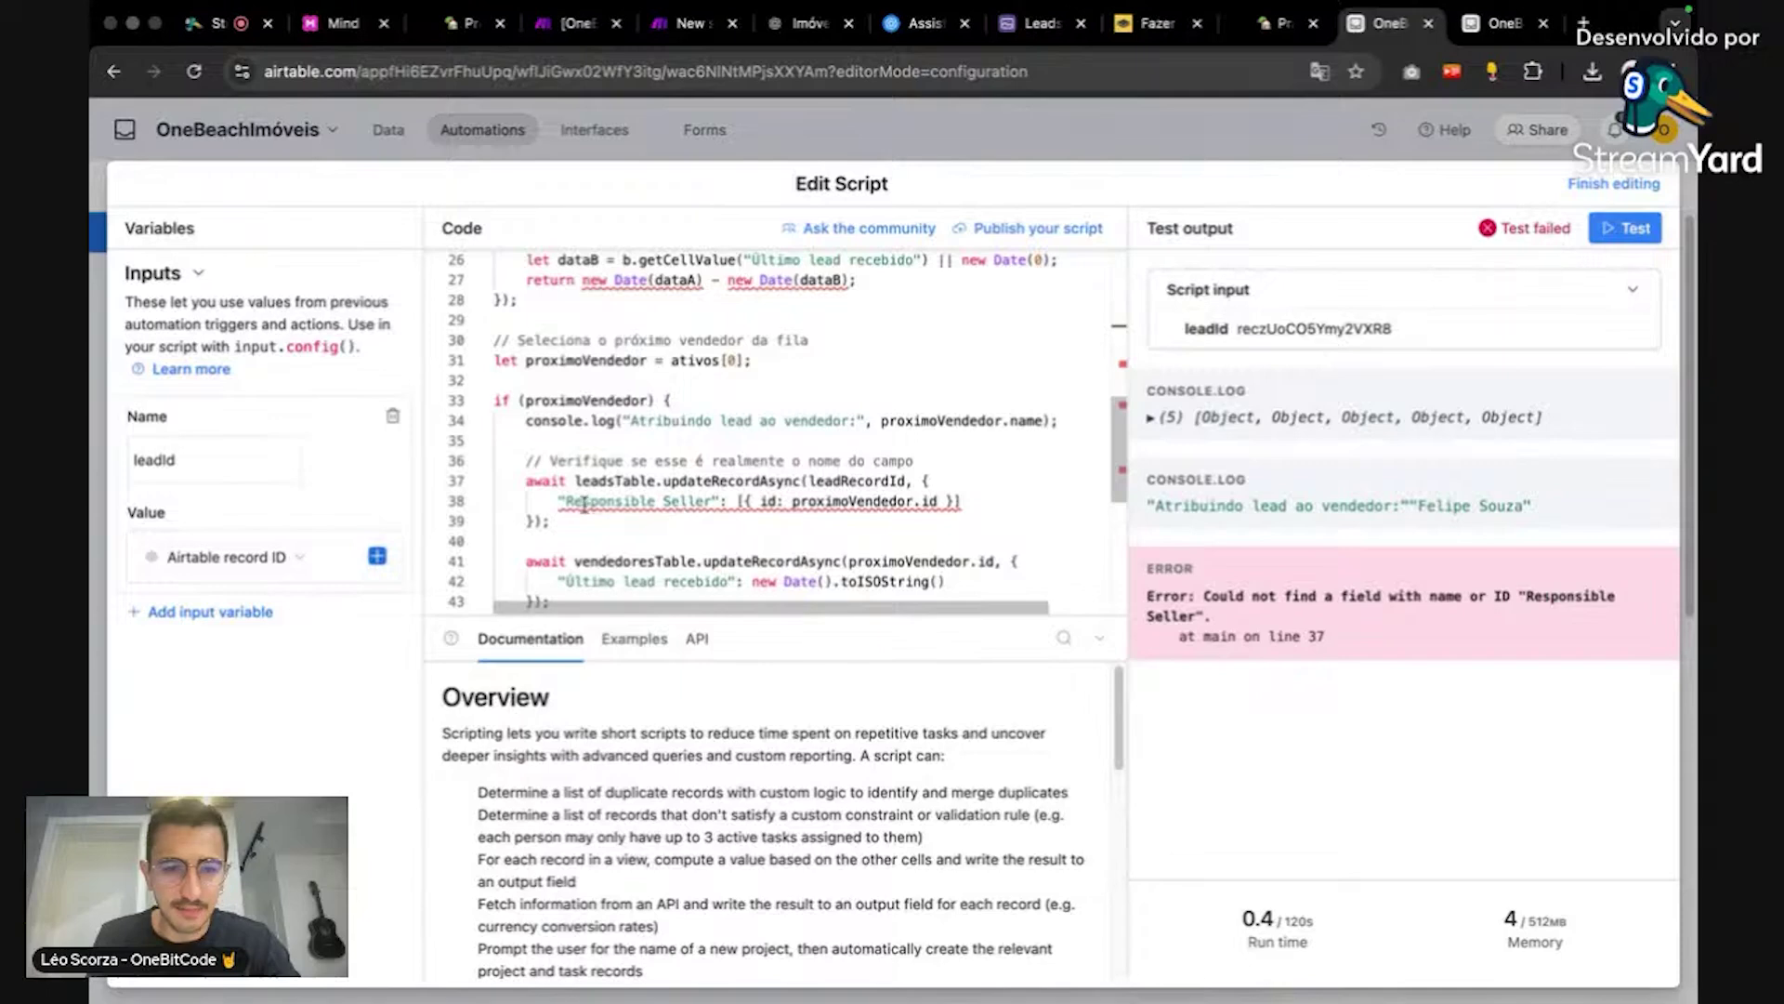
{"action": "left_click_drag", "start_coordinate": [566, 502], "coordinate": [704, 502]}
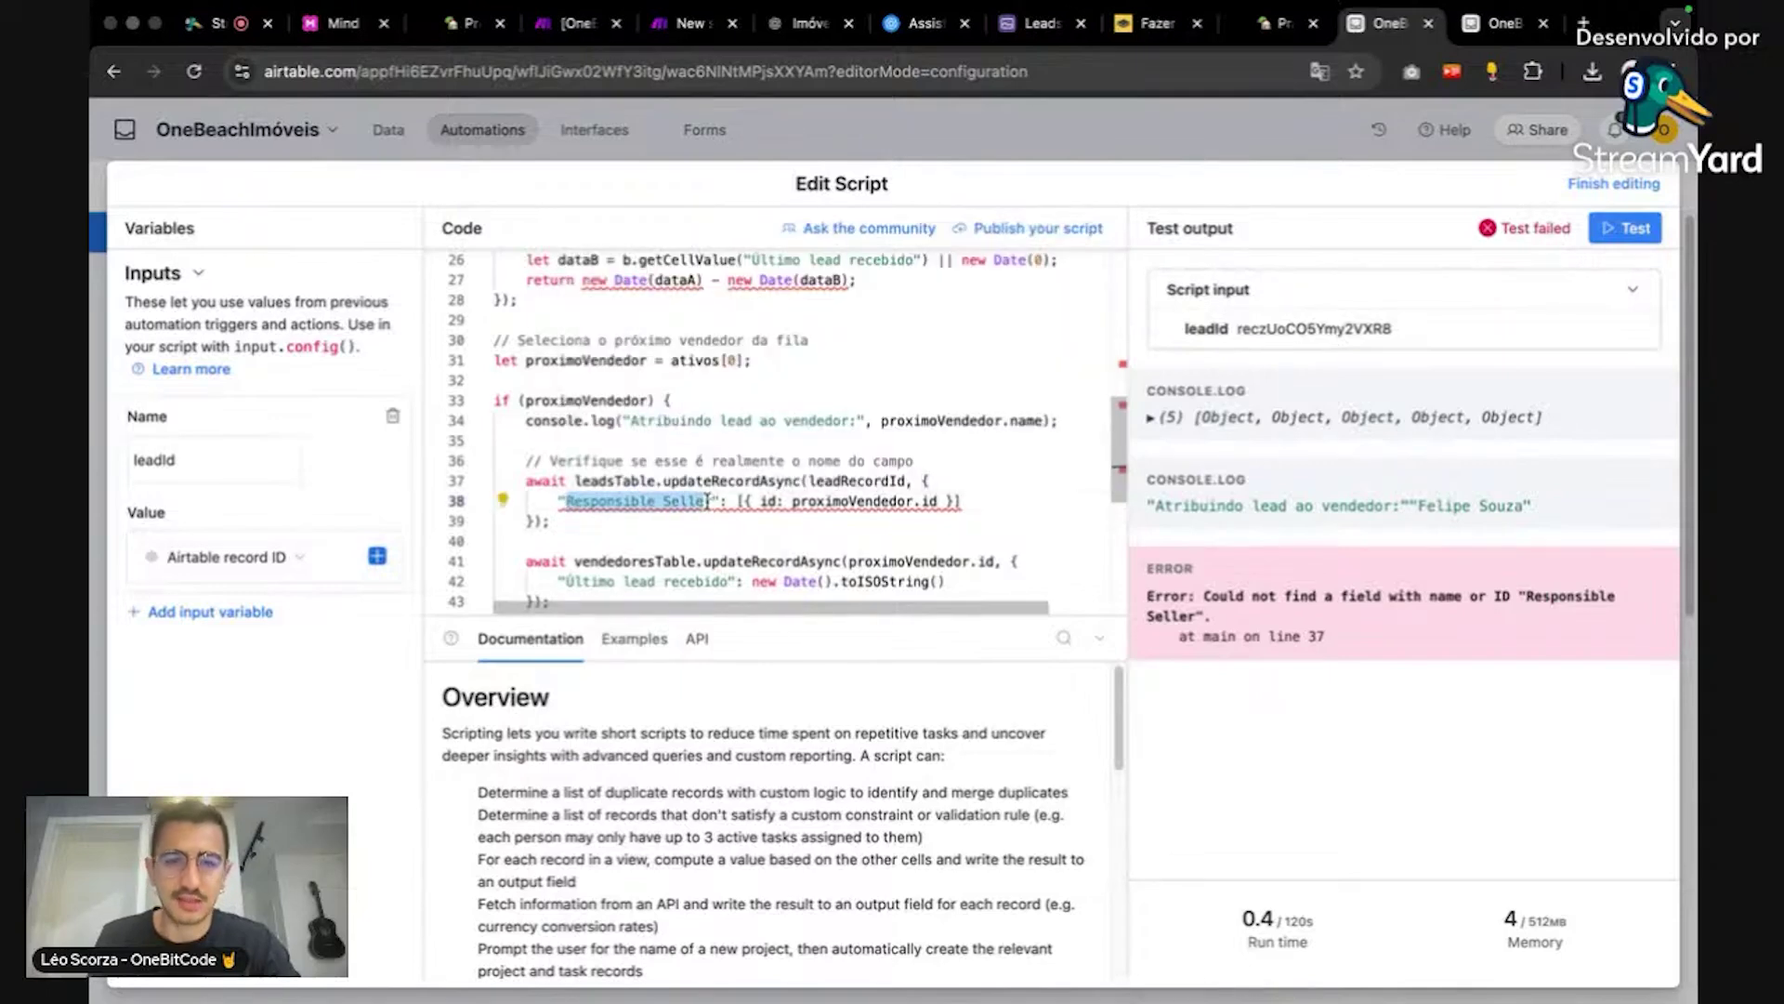
Step: Replace 'Responsible Seller' on line 38 with 'Vendedor responsável' from Leads, then retest
{"action": "left_click", "coordinate": [1503, 23]}
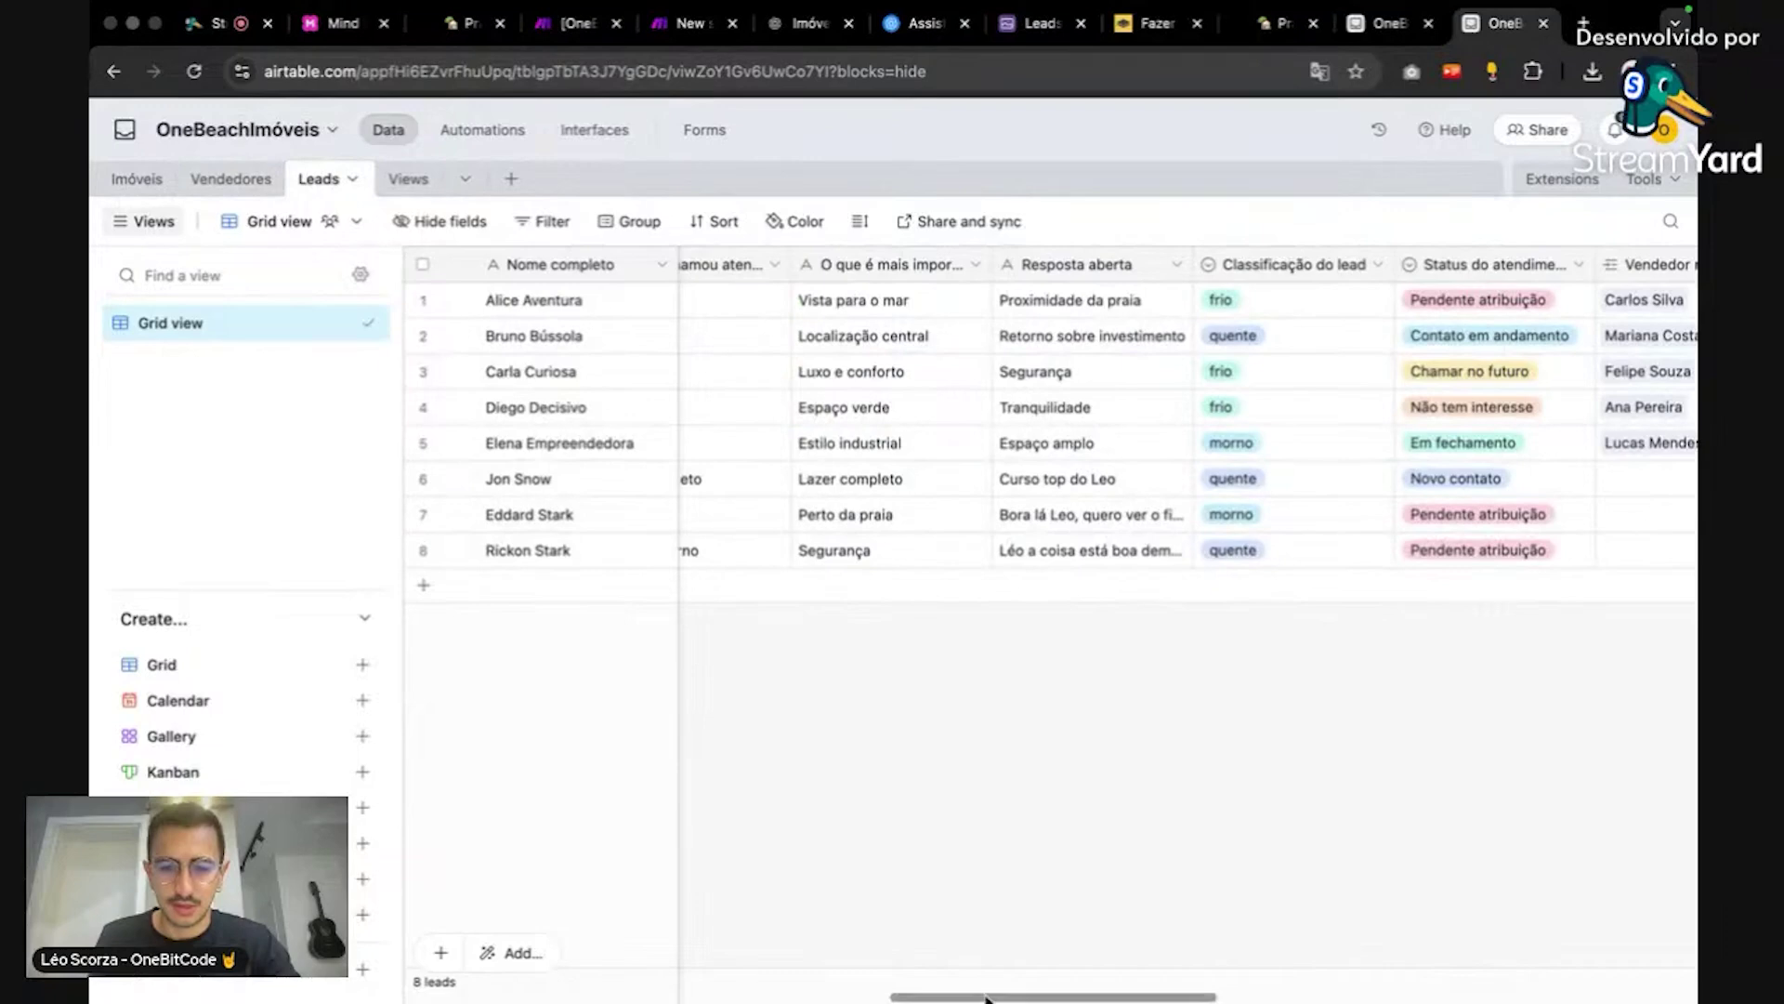
{"action": "left_click_drag", "start_coordinate": [987, 999], "coordinate": [1181, 985]}
{"action": "left_click", "coordinate": [890, 266]}
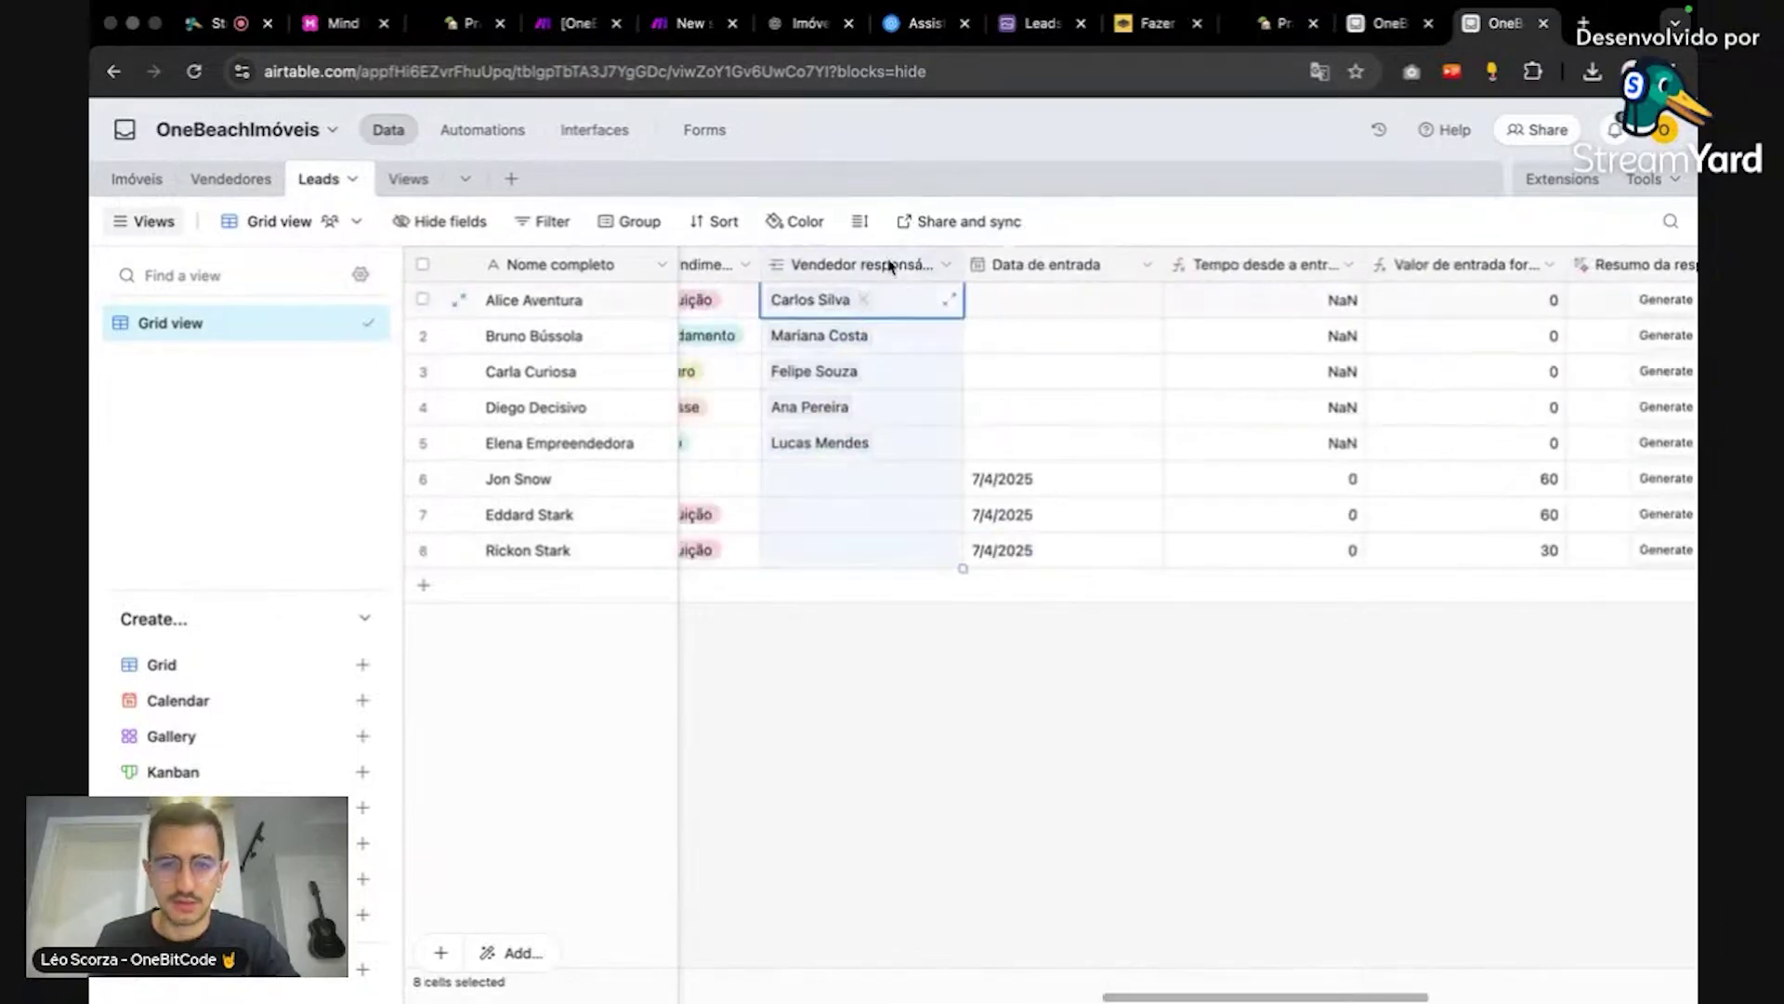
{"action": "double_click", "coordinate": [889, 266]}
{"action": "triple_click", "coordinate": [892, 321]}
{"action": "key", "text": "super+c"}
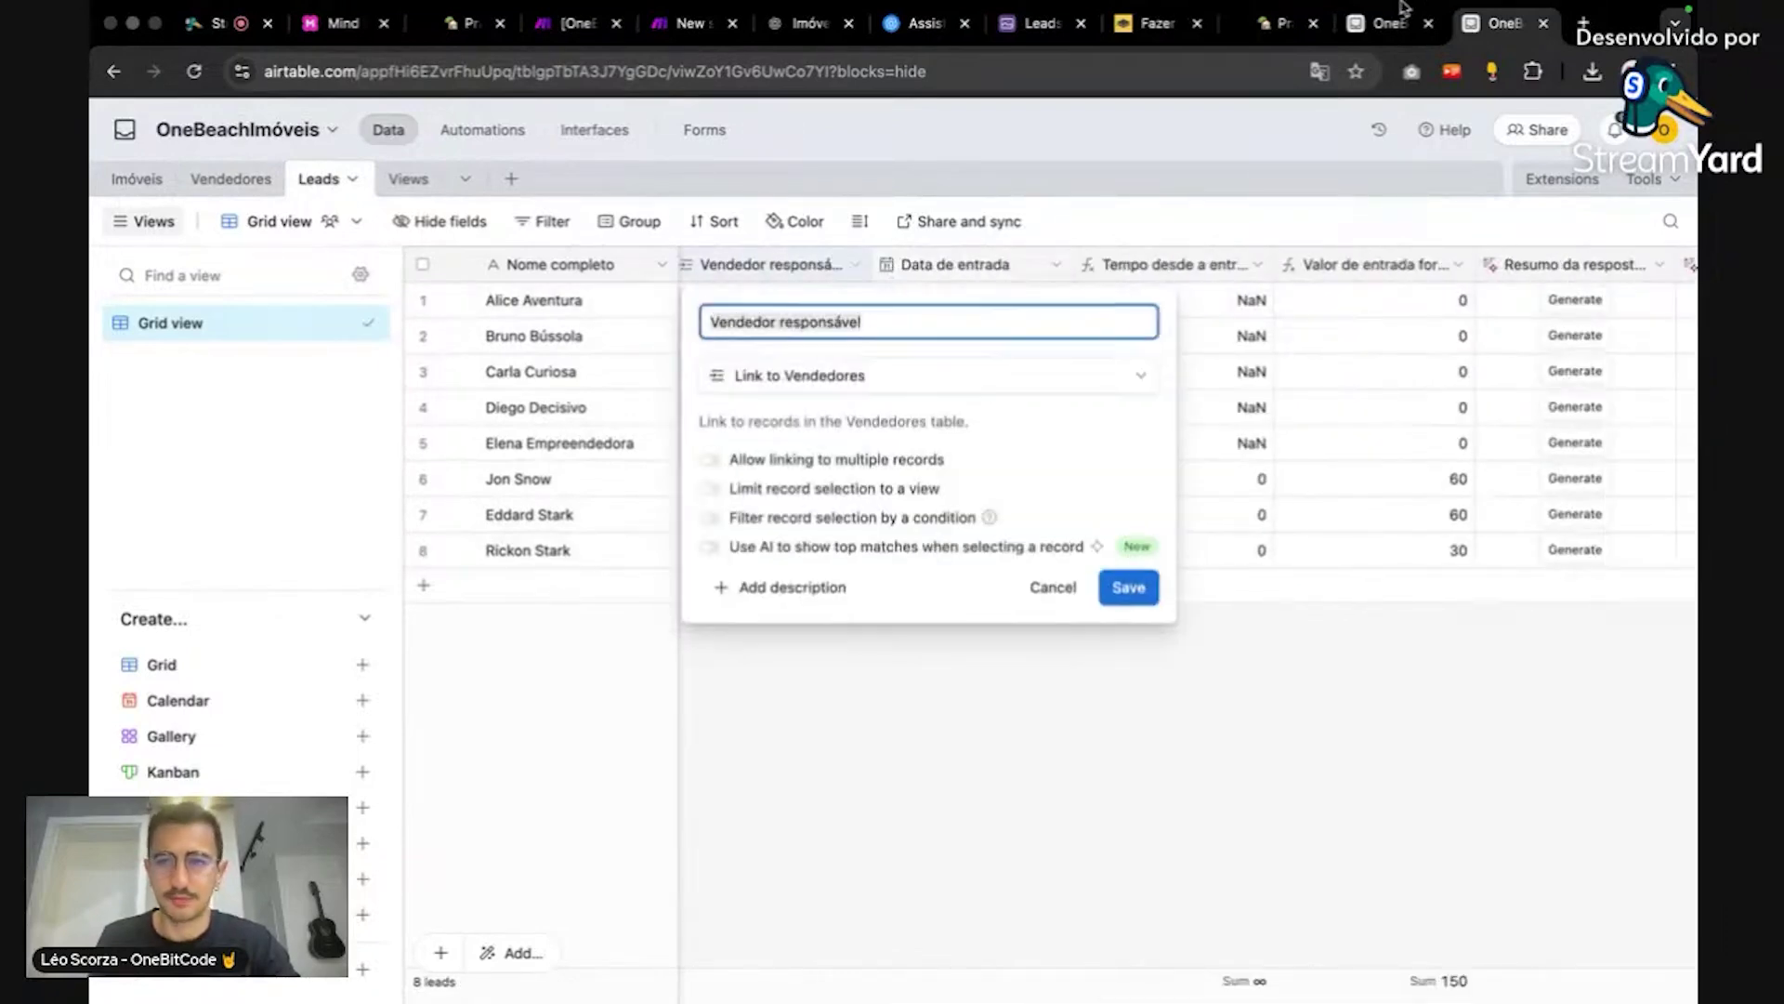
{"action": "left_click", "coordinate": [1390, 43]}
{"action": "key", "text": "super+v"}
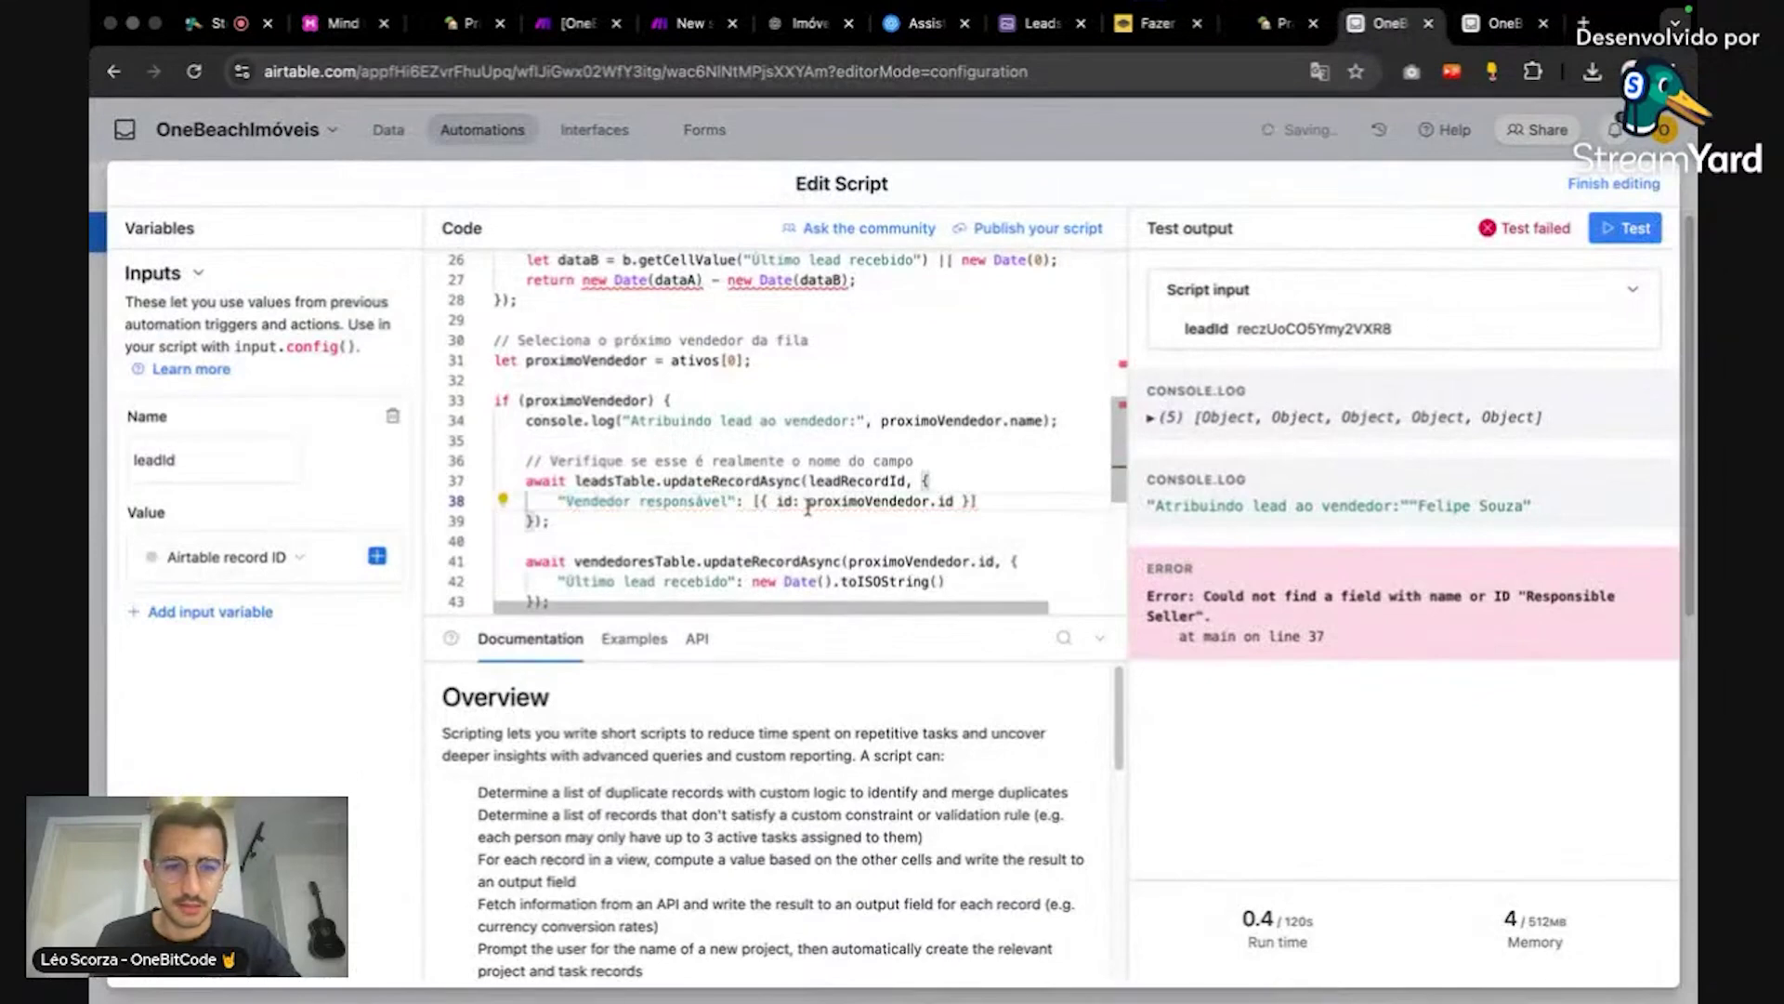
{"action": "scroll", "coordinate": [792, 515], "scroll_direction": "down", "scroll_amount": 3}
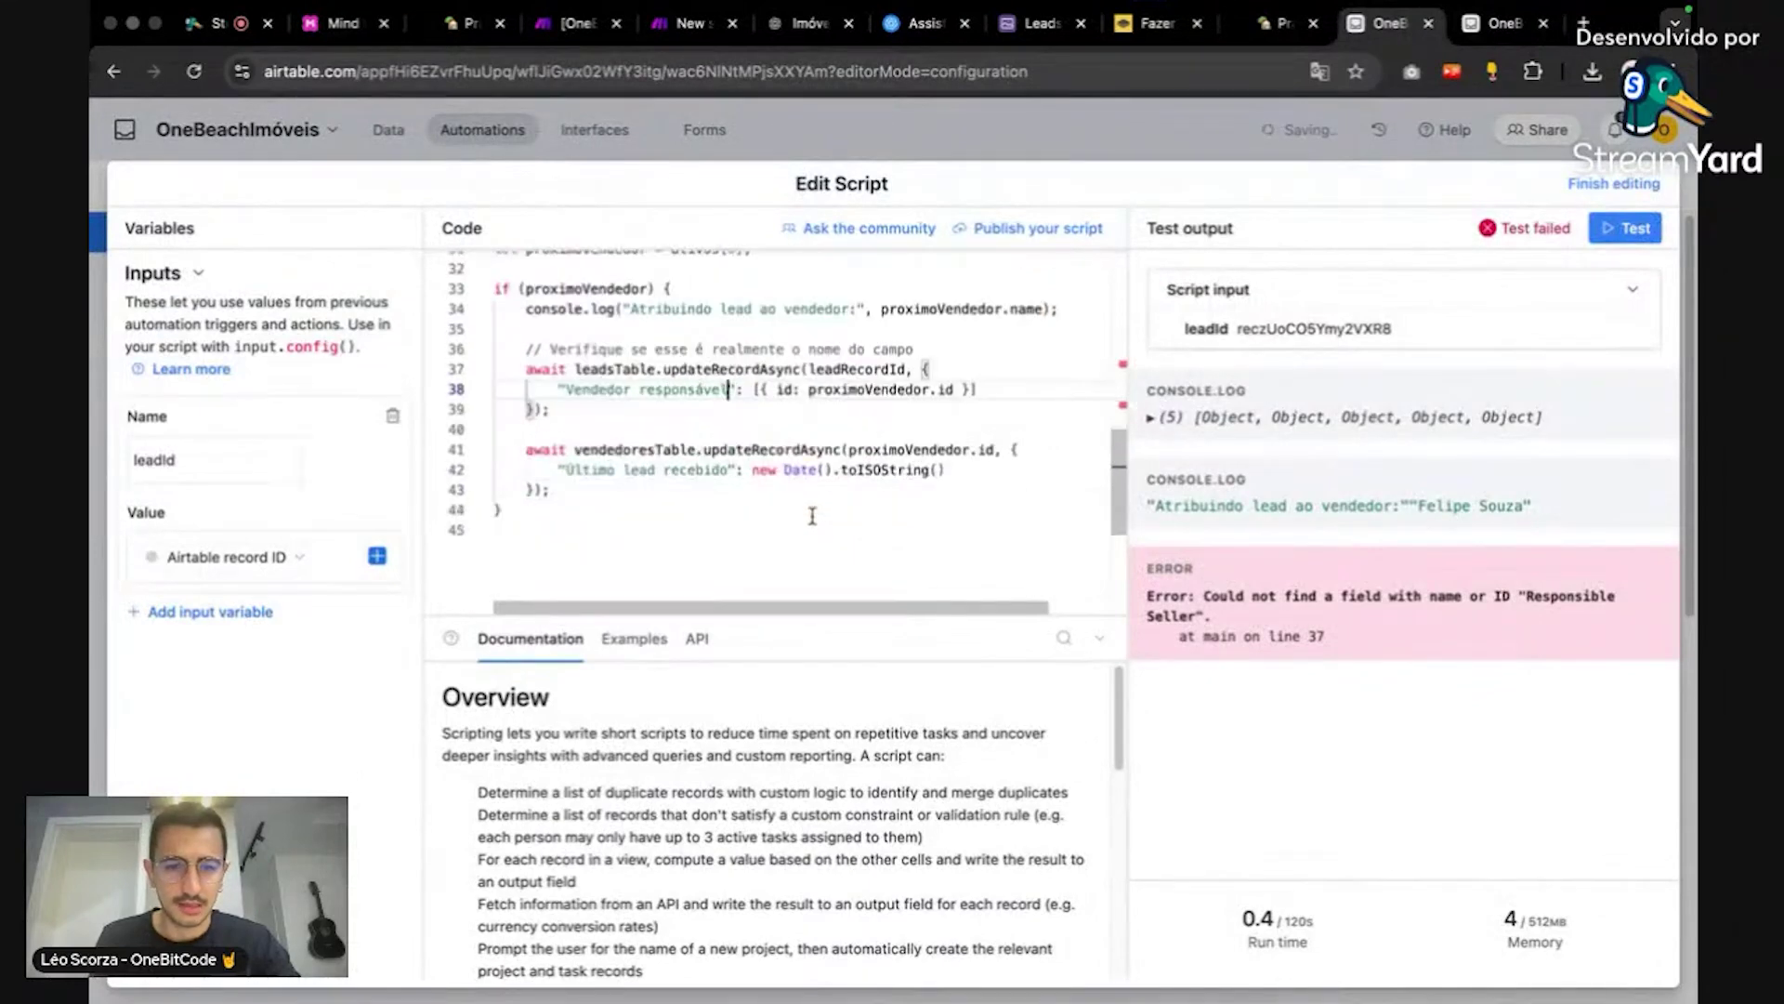
{"action": "left_click", "coordinate": [1628, 230]}
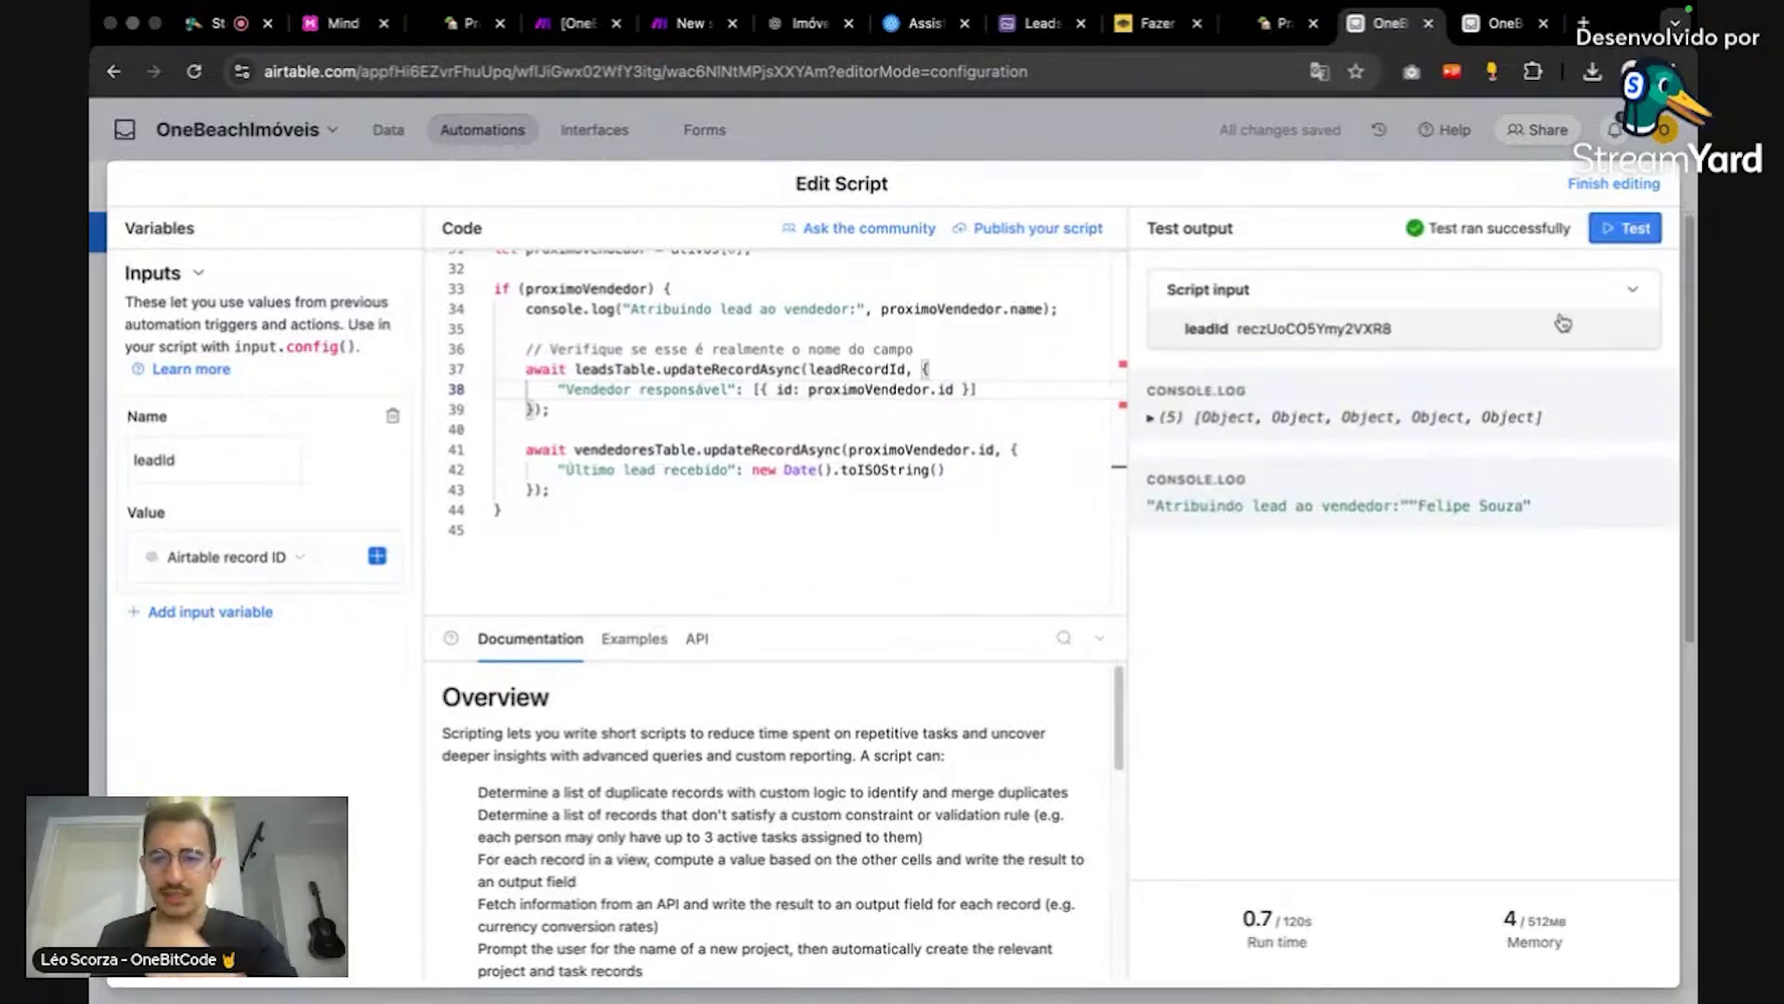
Step: Publish the Airtable automation changes and run Captura de lead once using existing webhook data
{"action": "left_click", "coordinate": [1619, 183]}
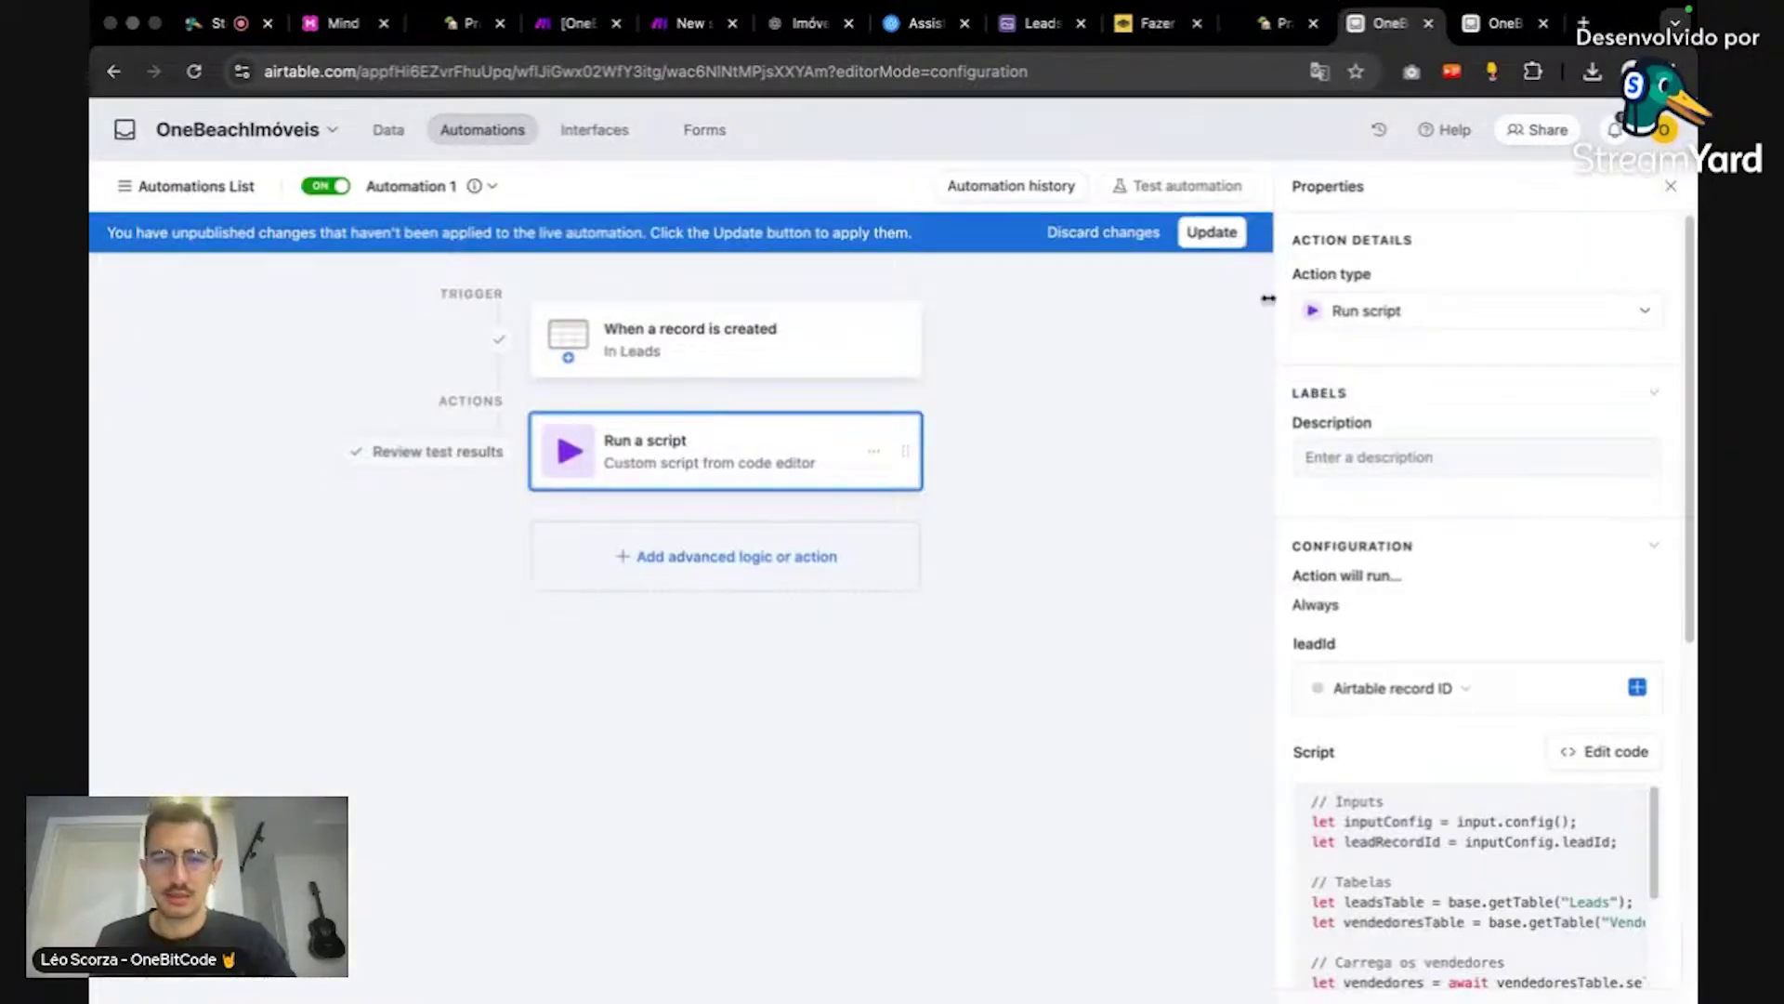
{"action": "left_click", "coordinate": [1213, 234]}
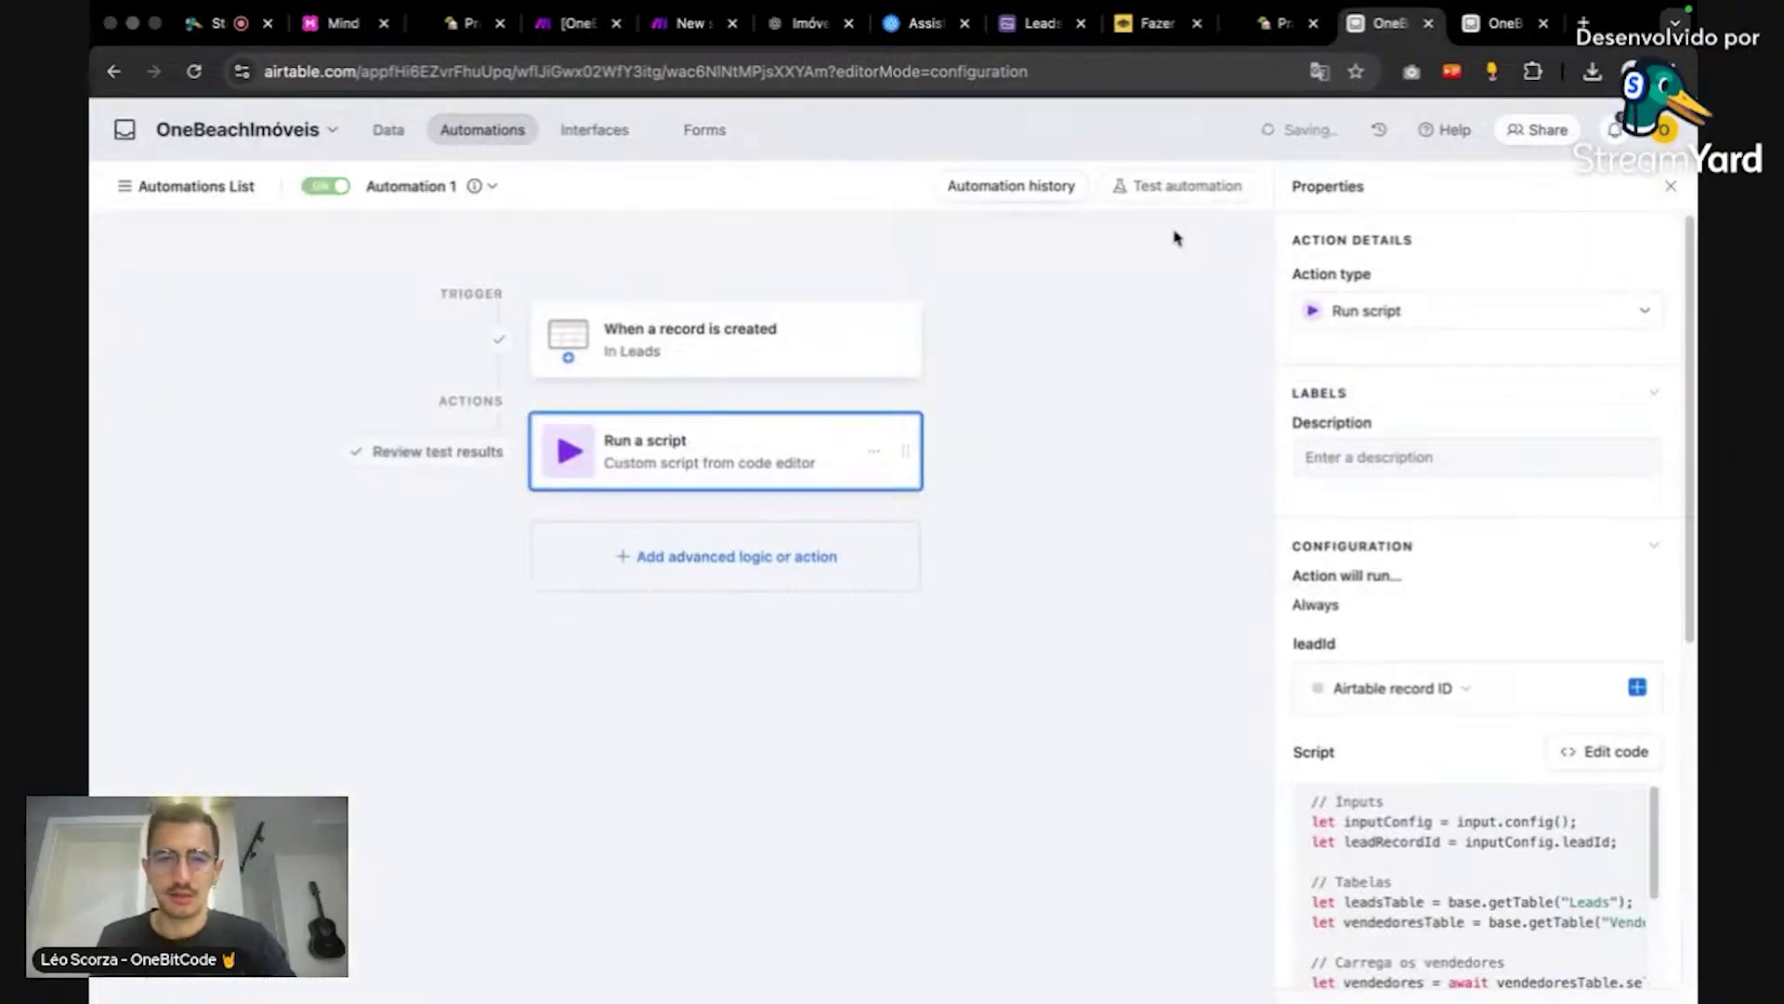
{"action": "left_click", "coordinate": [674, 36]}
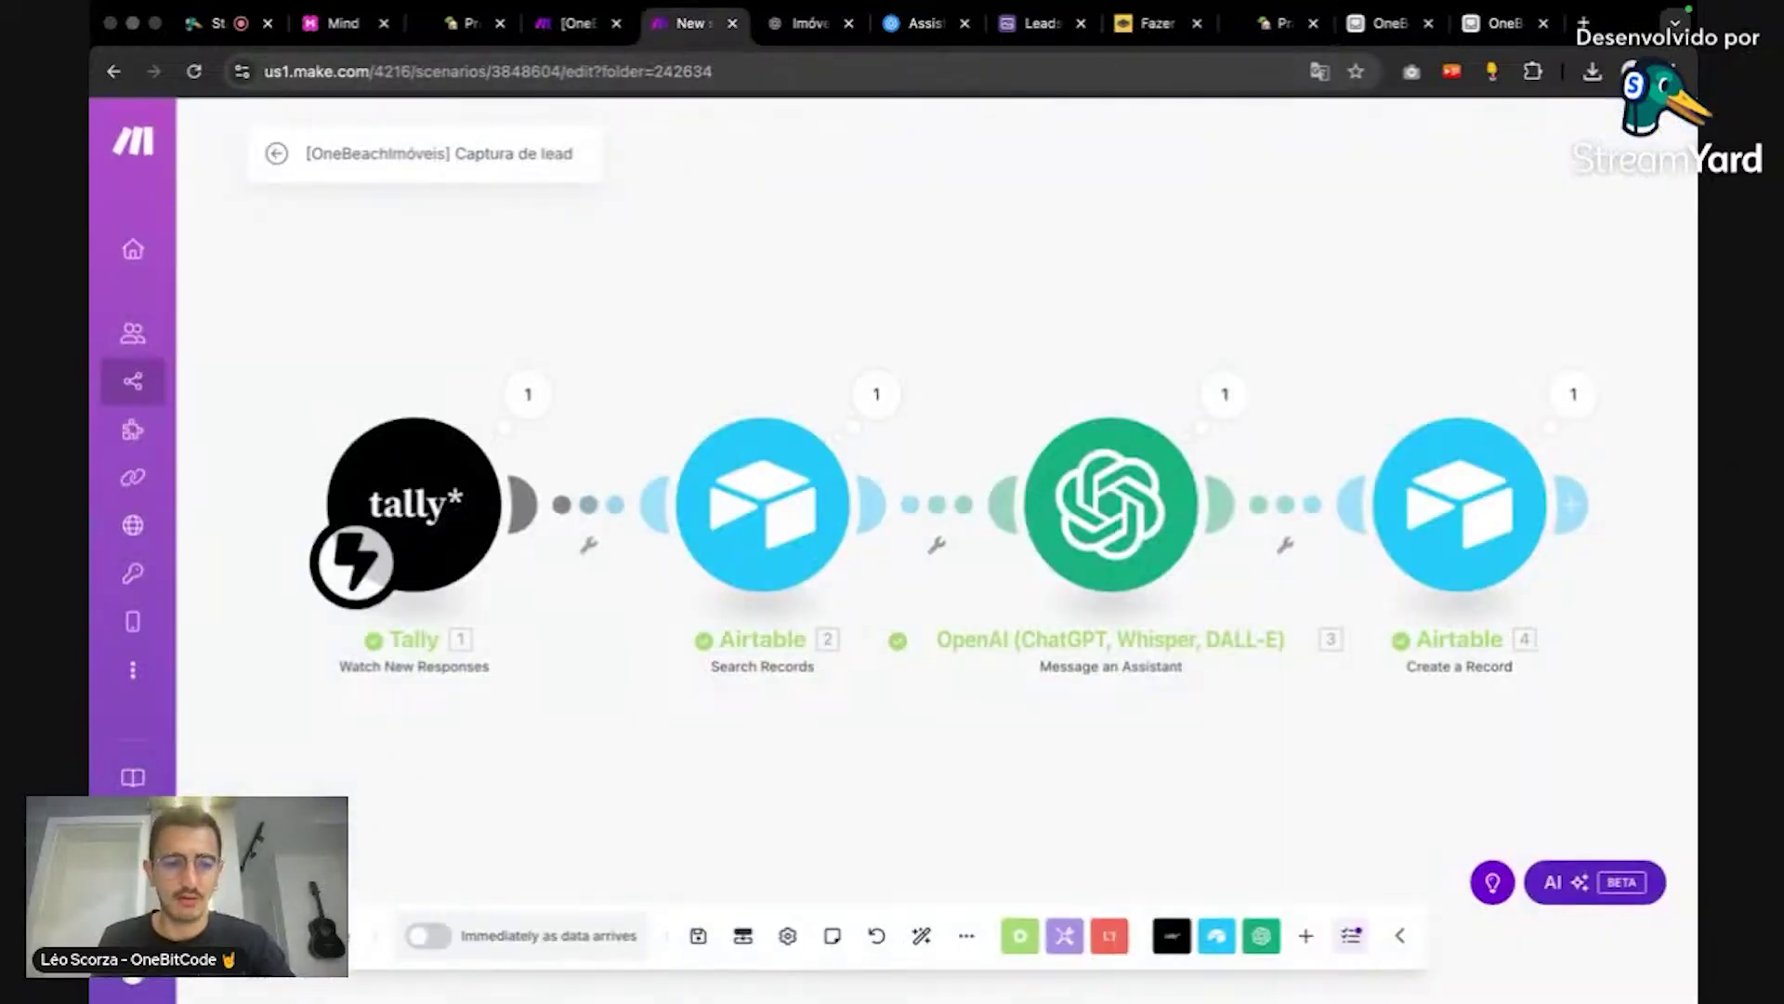
{"action": "left_click", "coordinate": [307, 935]}
{"action": "left_click", "coordinate": [674, 966]}
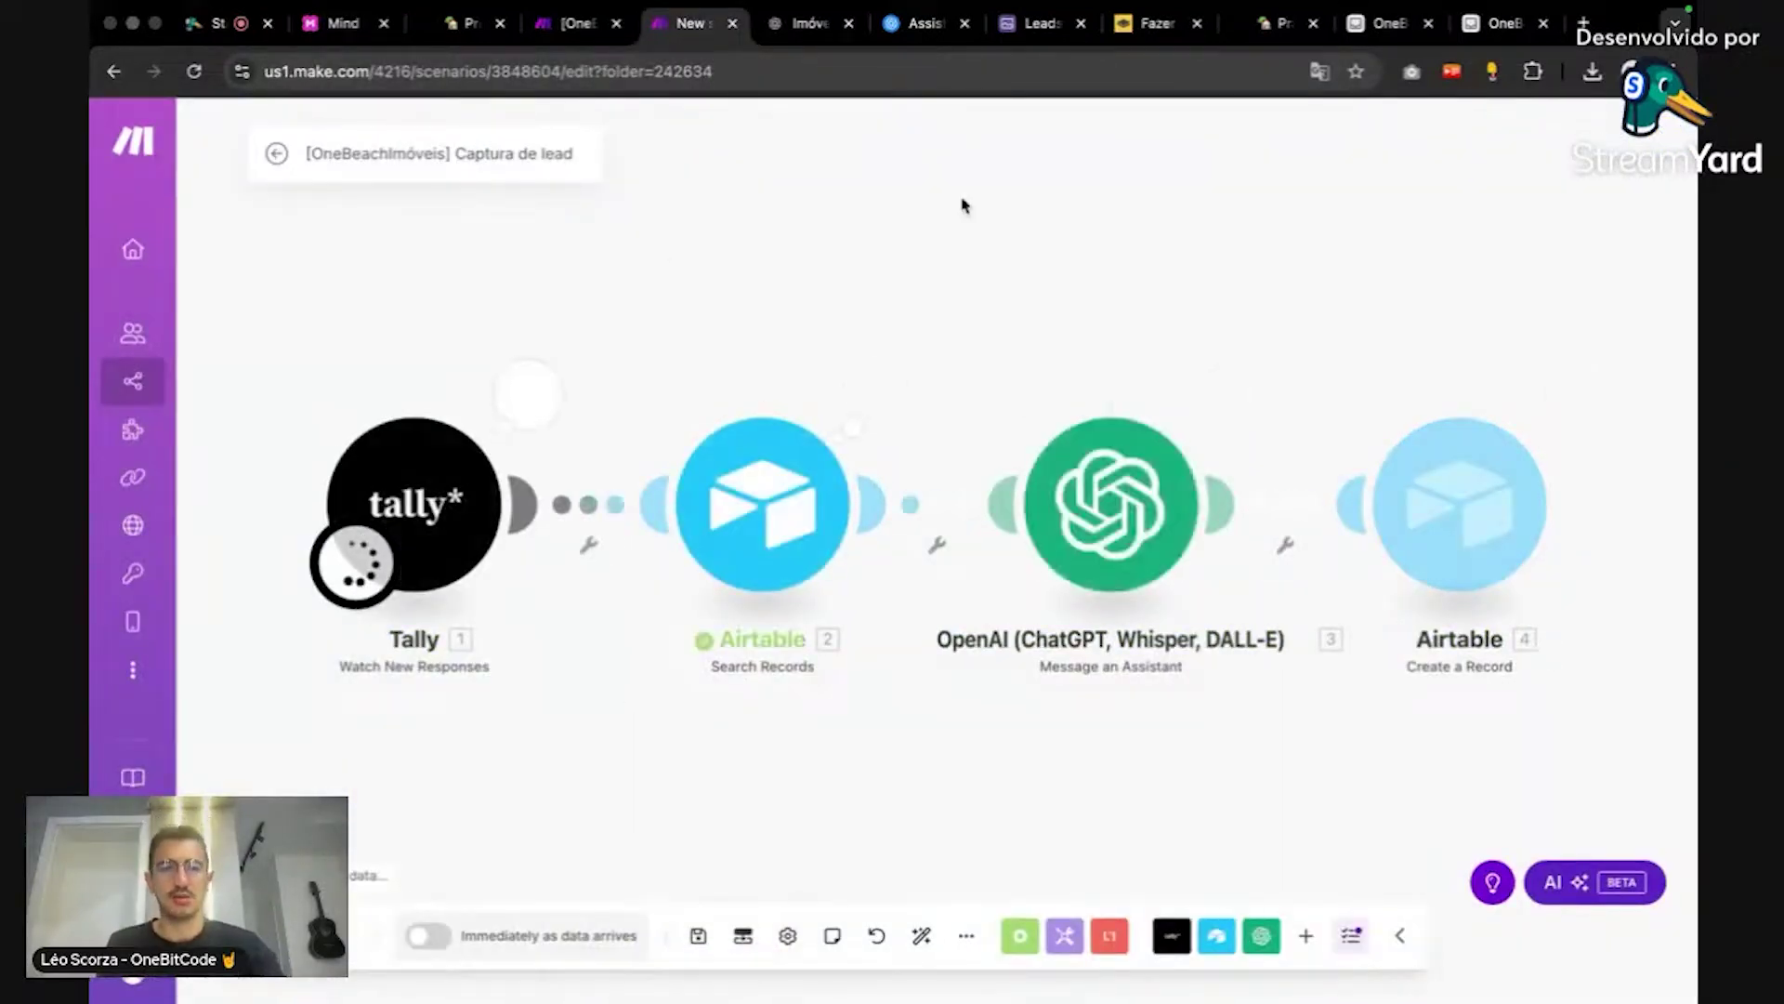
{"action": "left_click", "coordinate": [213, 23]}
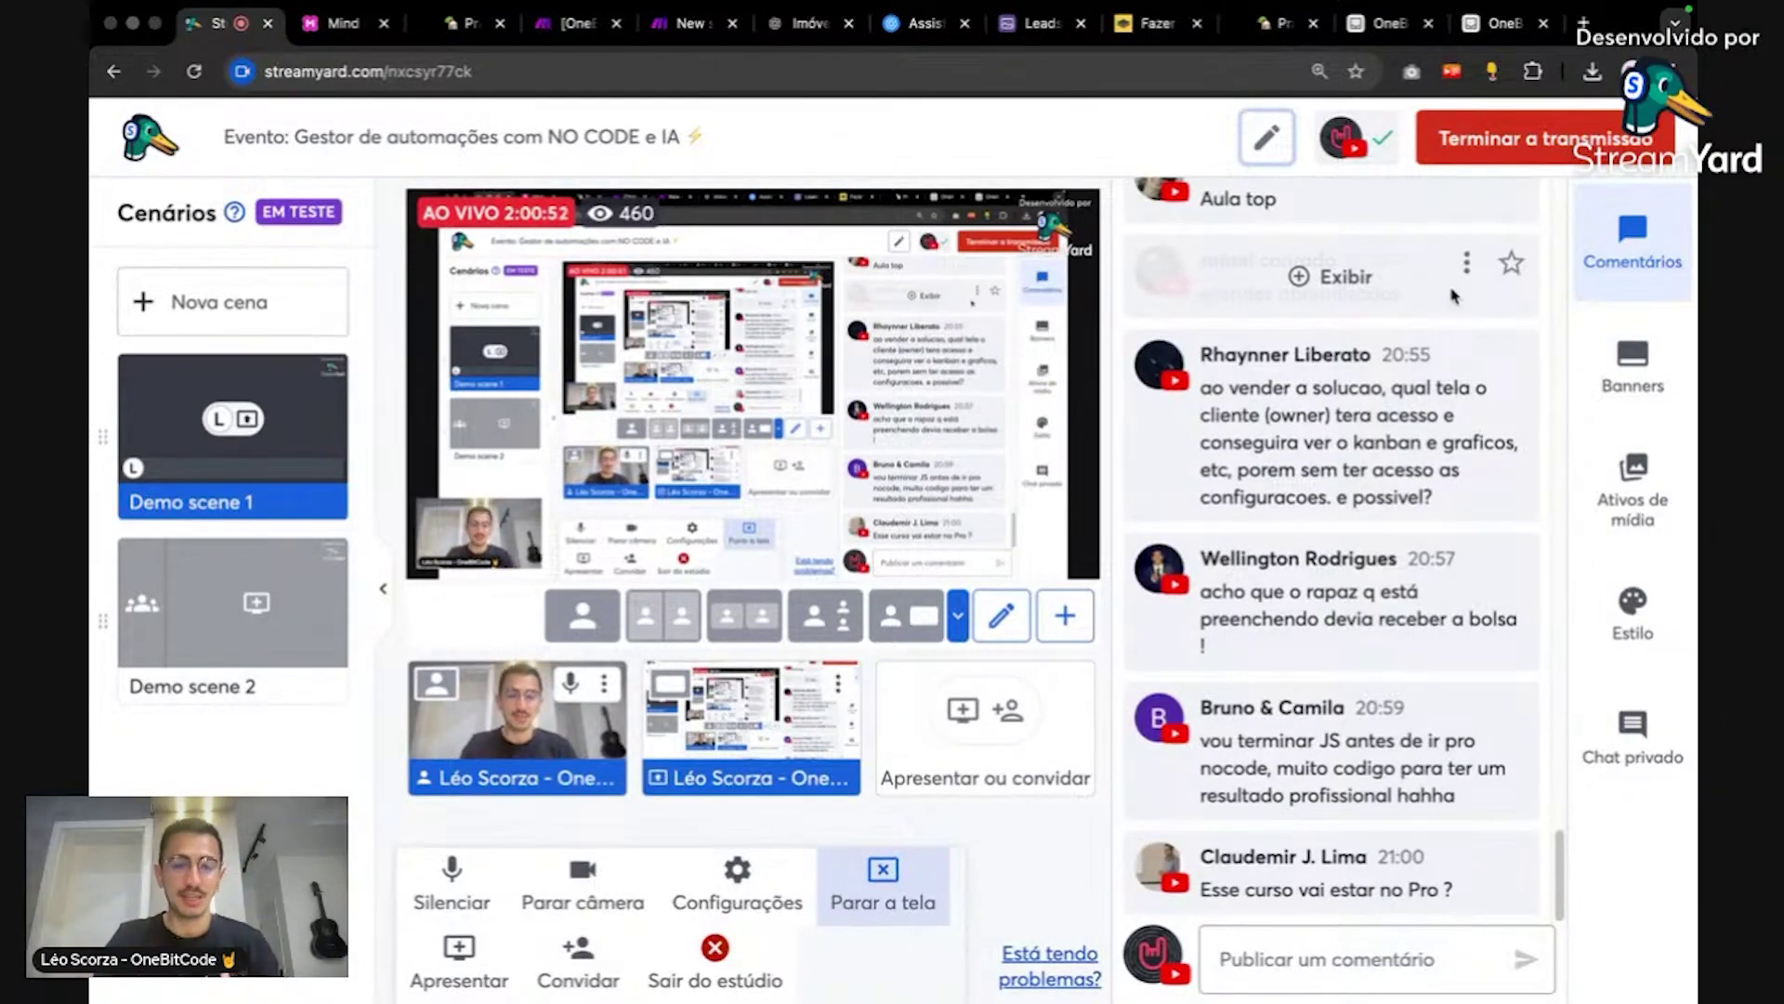
Step: Return to the Airtable Leads grid to see the sellers assigned to the newest leads
{"action": "key", "text": "ctrl+shift+Tab"}
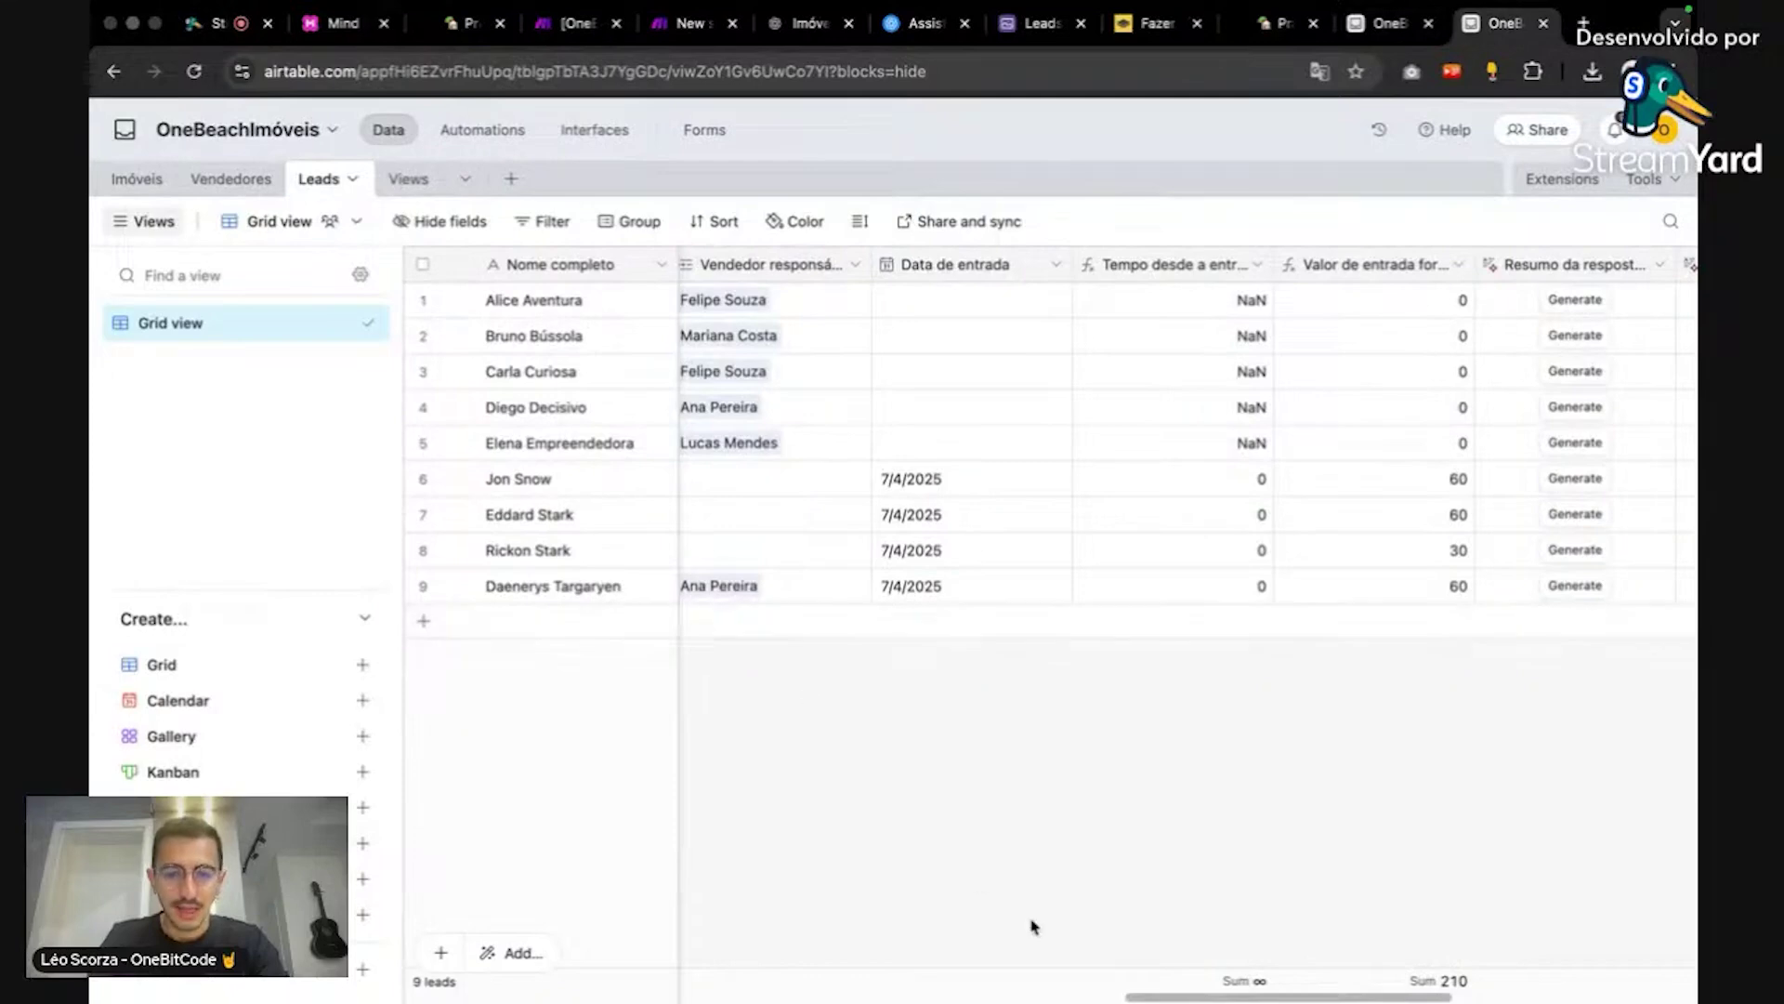
{"action": "left_click_drag", "start_coordinate": [1163, 997], "coordinate": [1043, 997]}
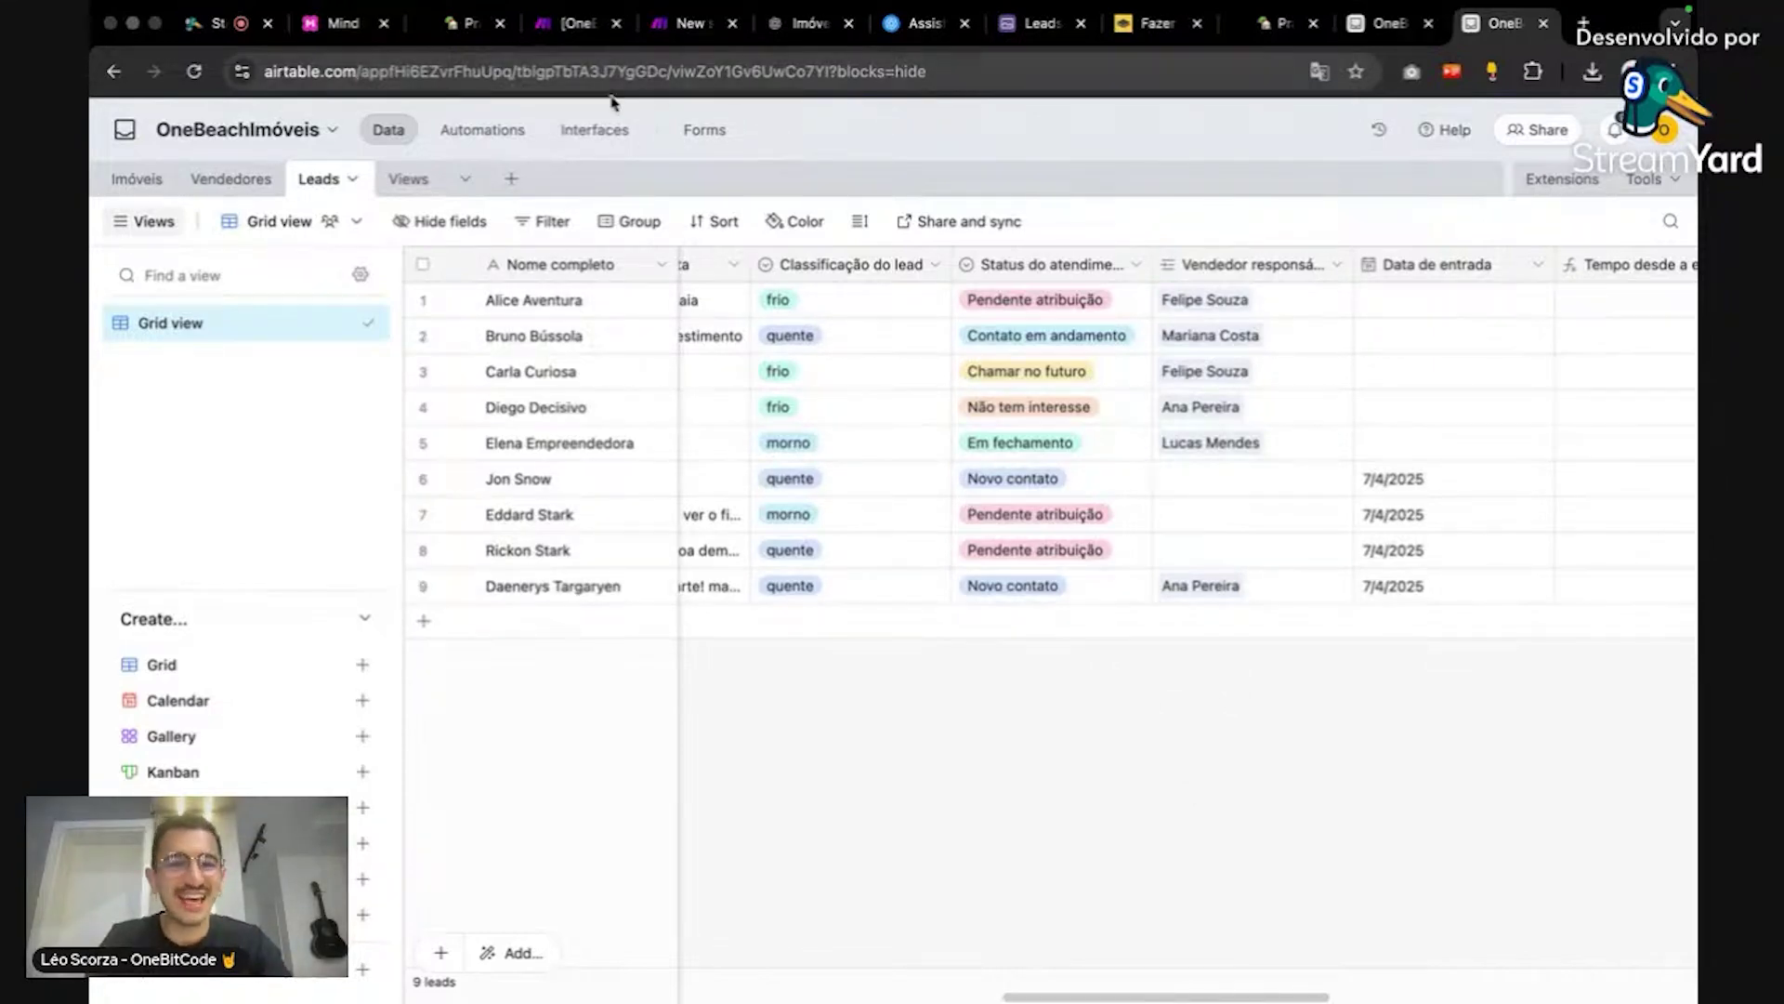
Step: Open Interfaces, skip the tour, turn on Preview and open the Leads kanban board
{"action": "left_click", "coordinate": [592, 129]}
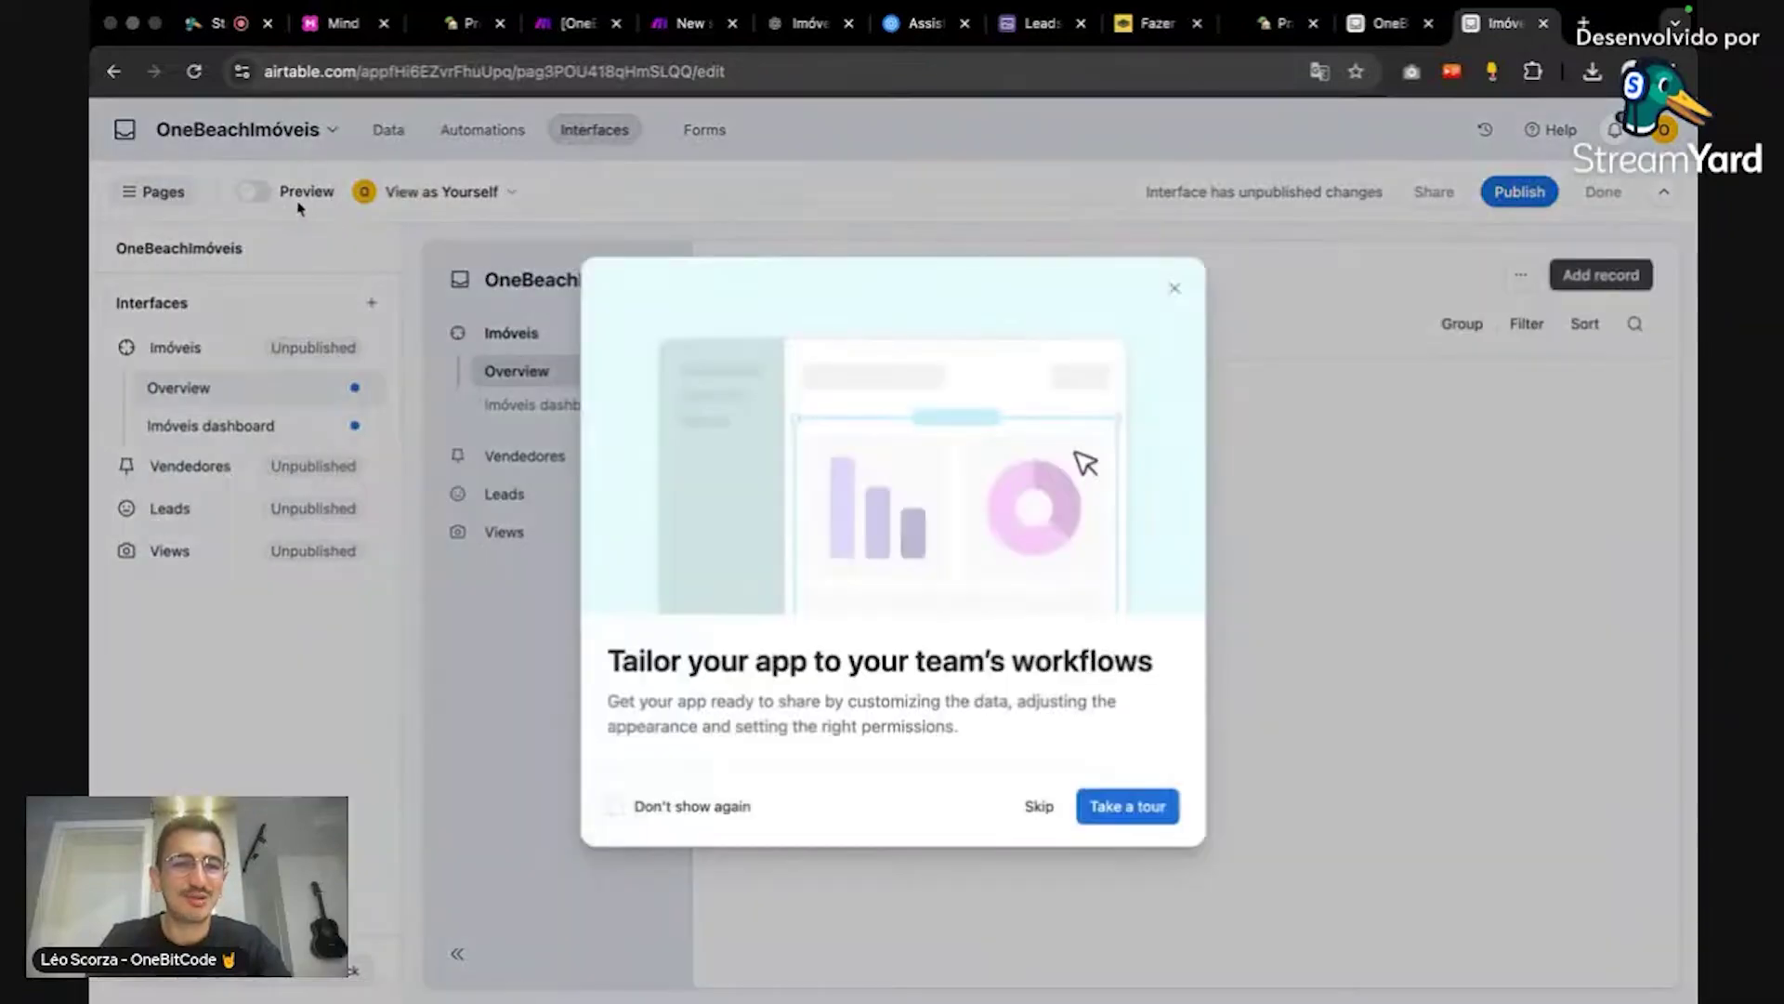
{"action": "left_click", "coordinate": [1177, 292]}
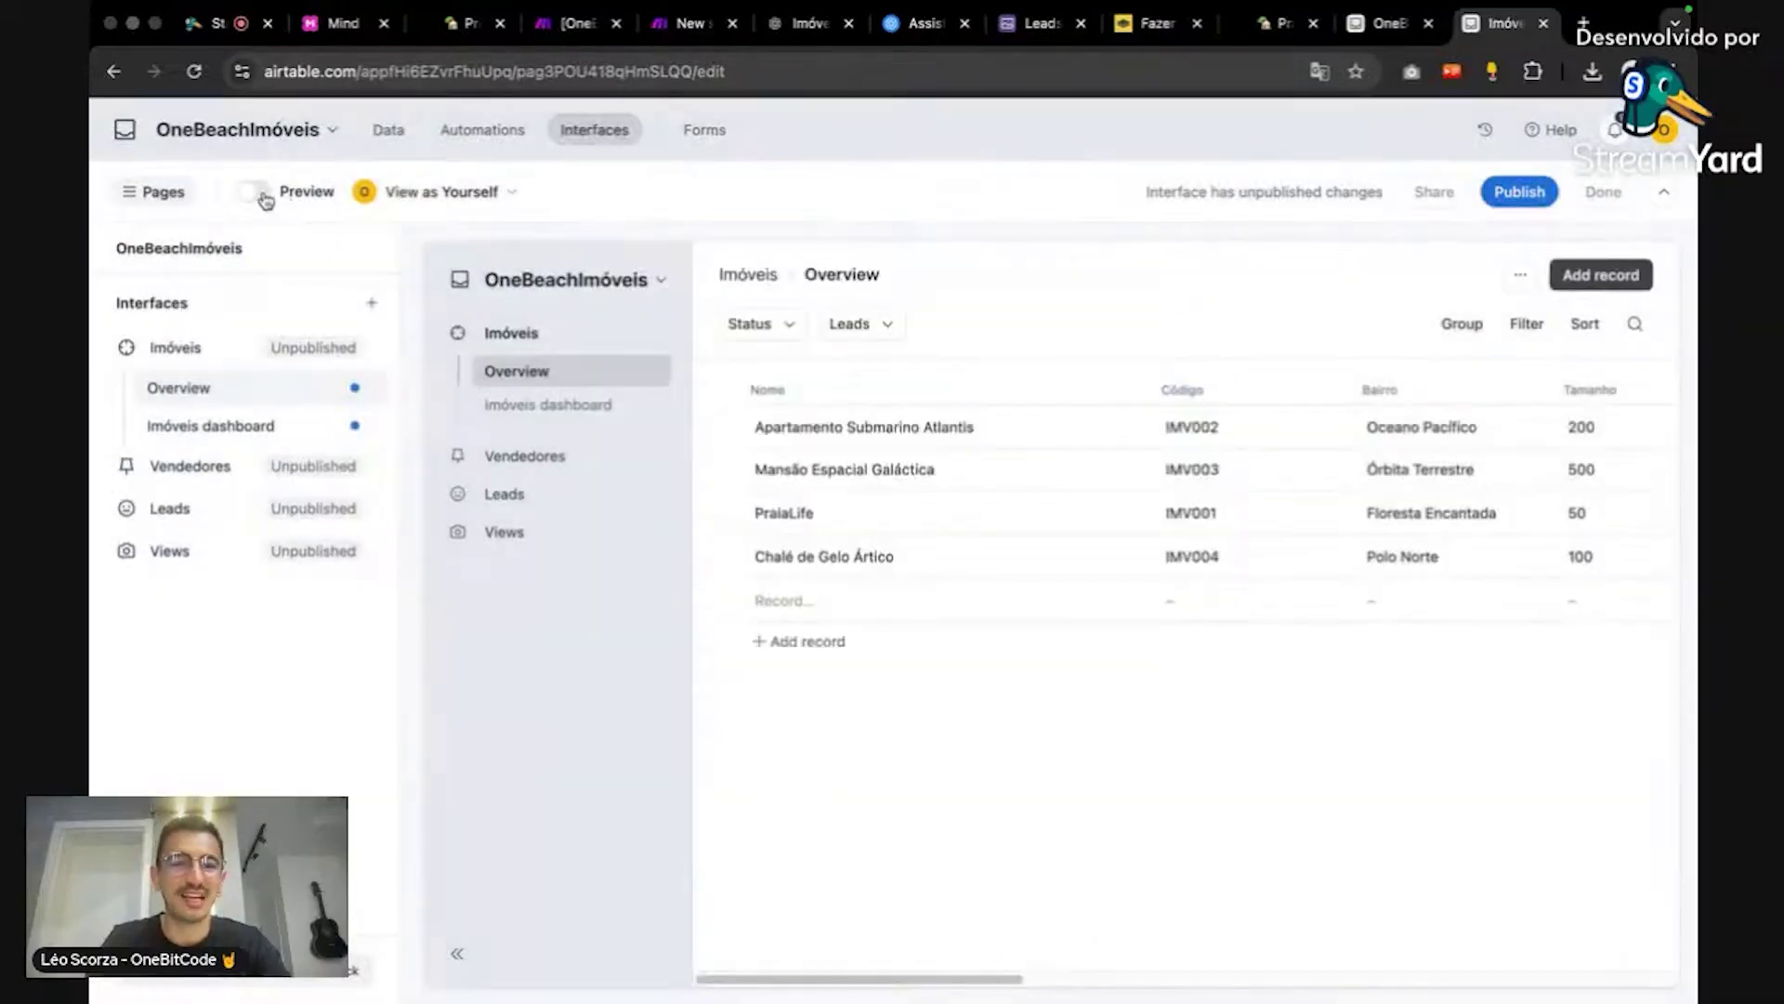
{"action": "left_click", "coordinate": [252, 191]}
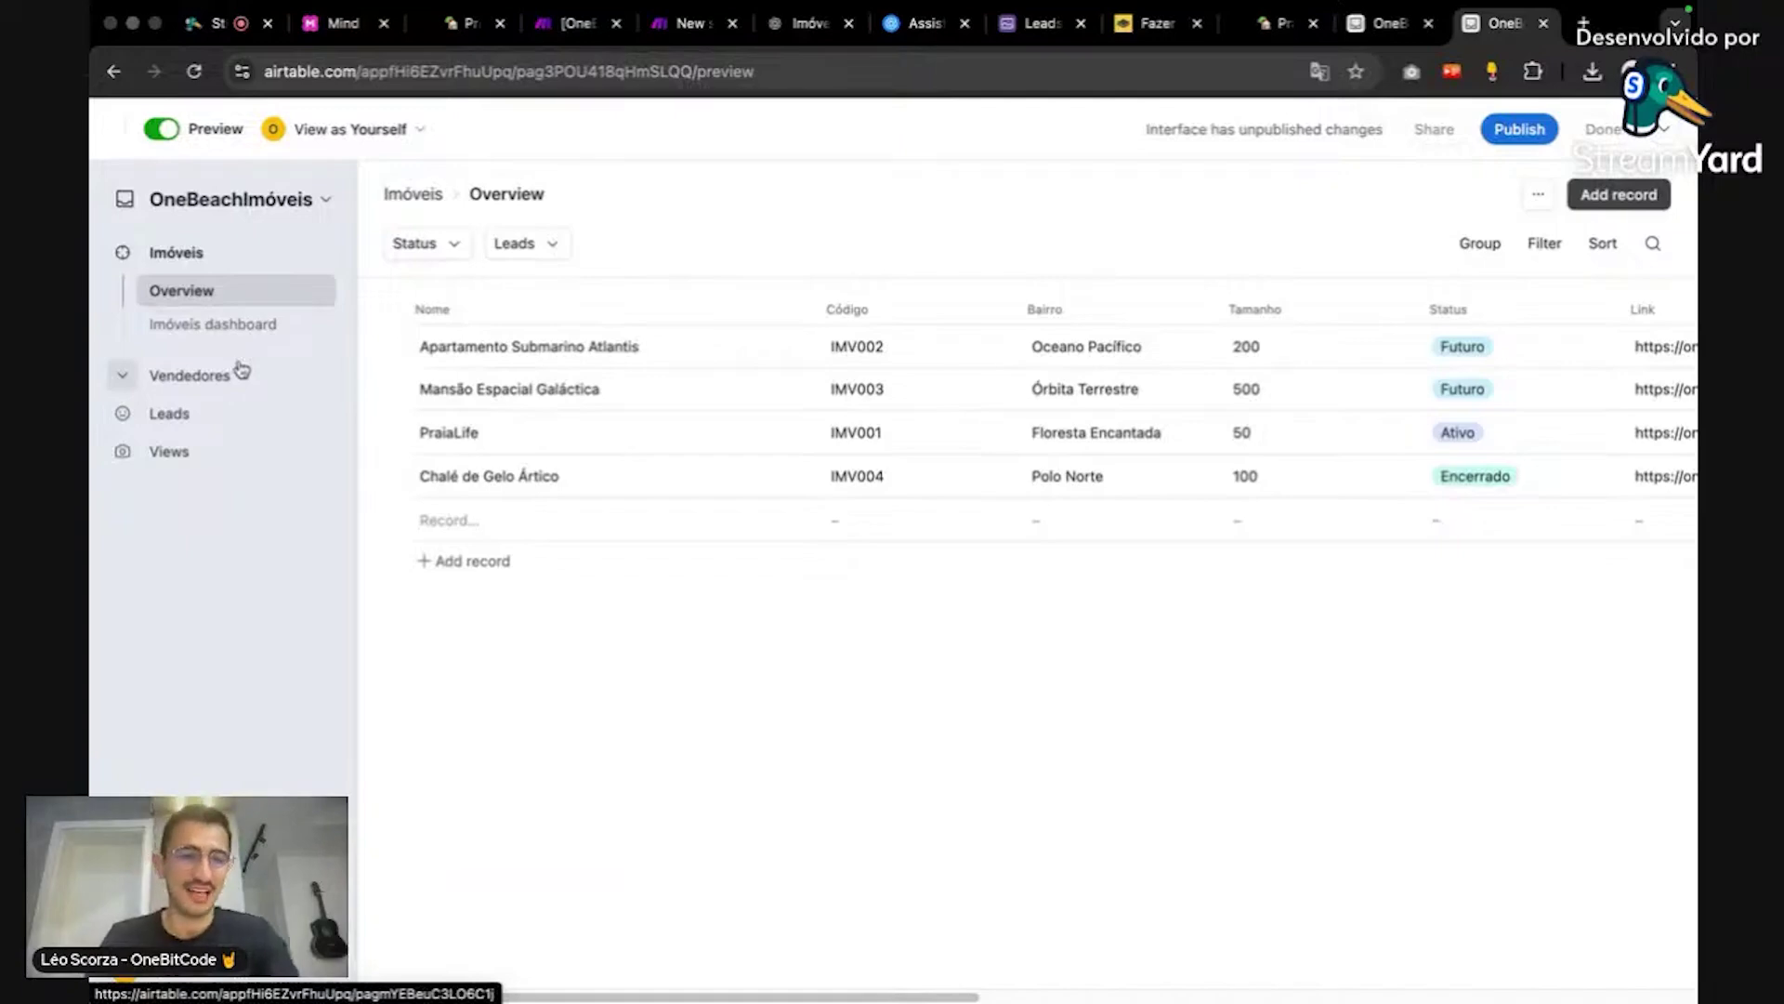
{"action": "left_click", "coordinate": [227, 411]}
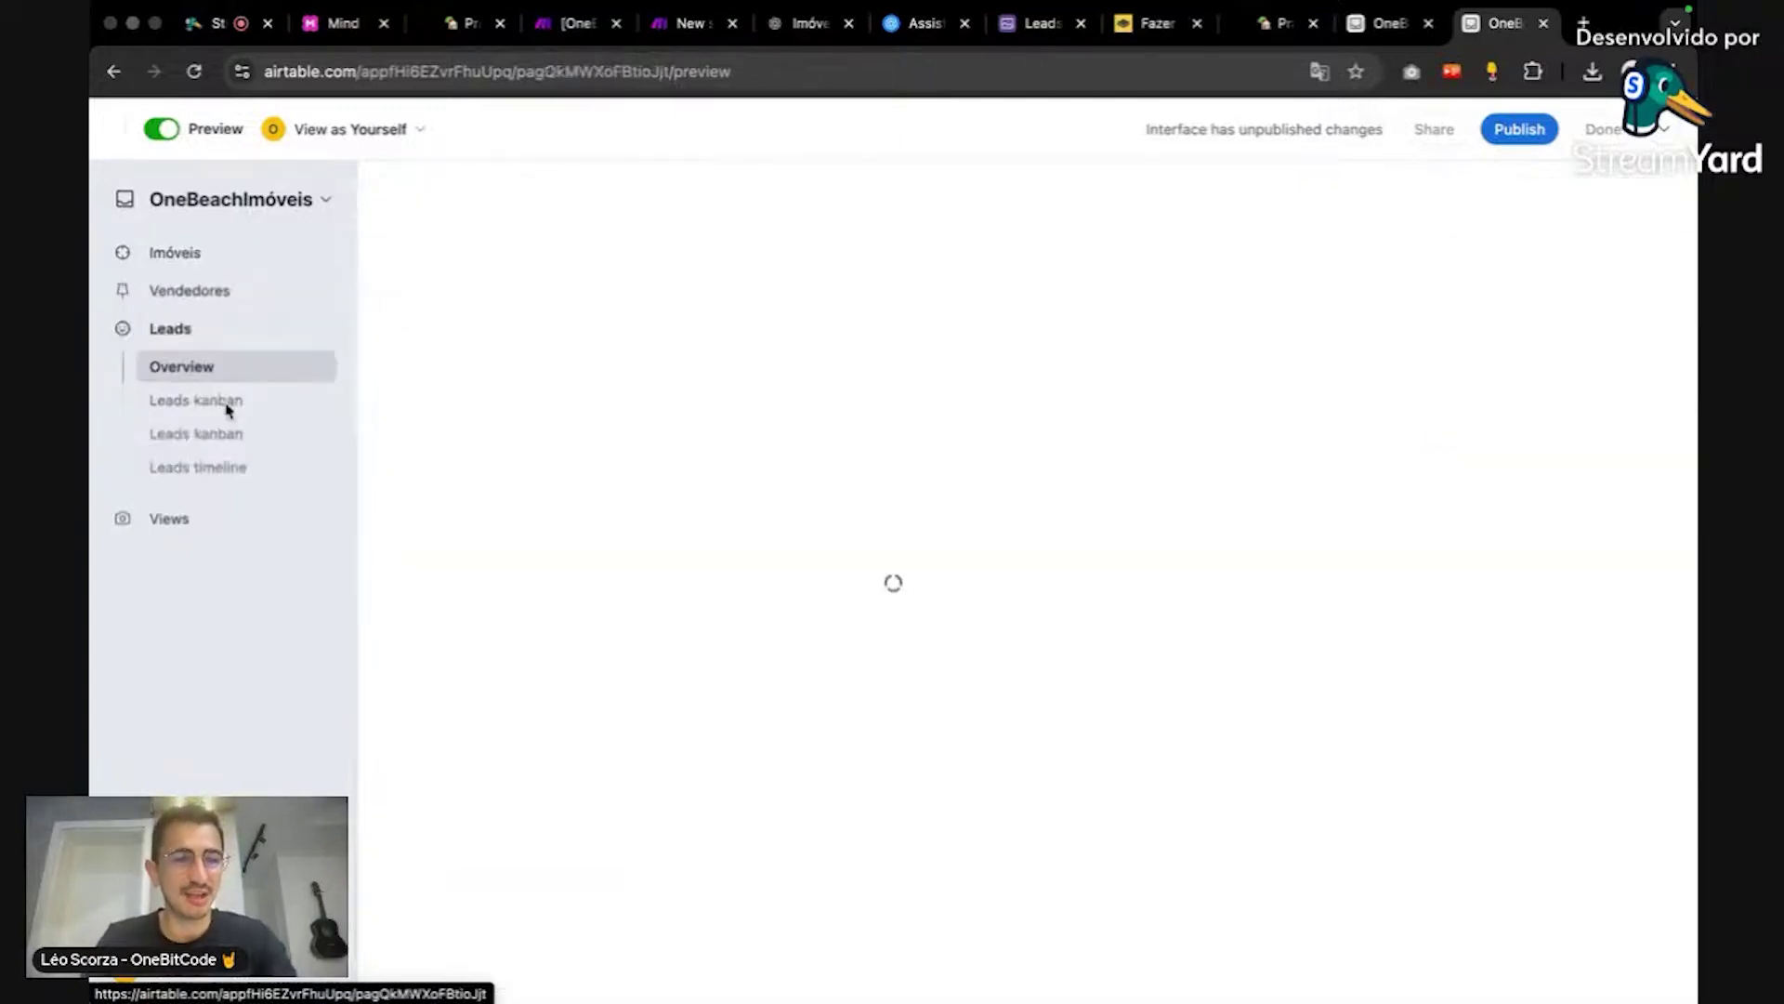
{"action": "left_click", "coordinate": [232, 401]}
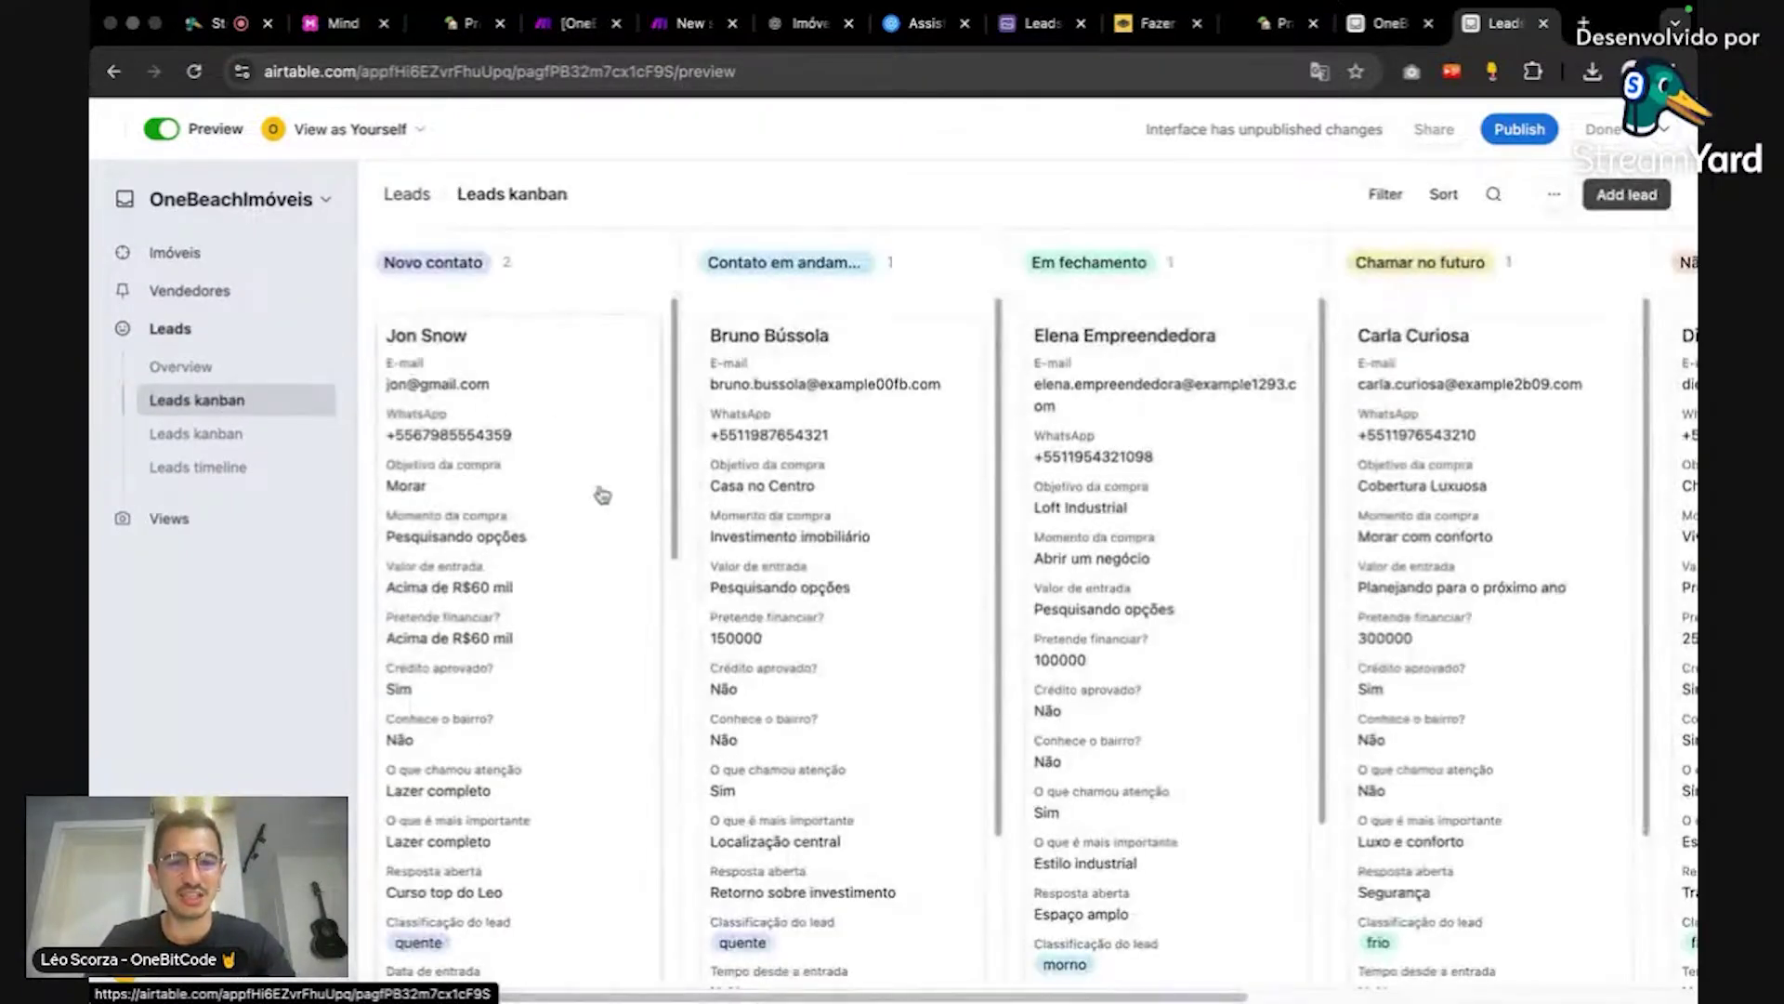
{"action": "scroll", "coordinate": [737, 569], "scroll_direction": "down", "scroll_amount": 1}
{"action": "scroll", "coordinate": [616, 609], "scroll_direction": "down", "scroll_amount": 5}
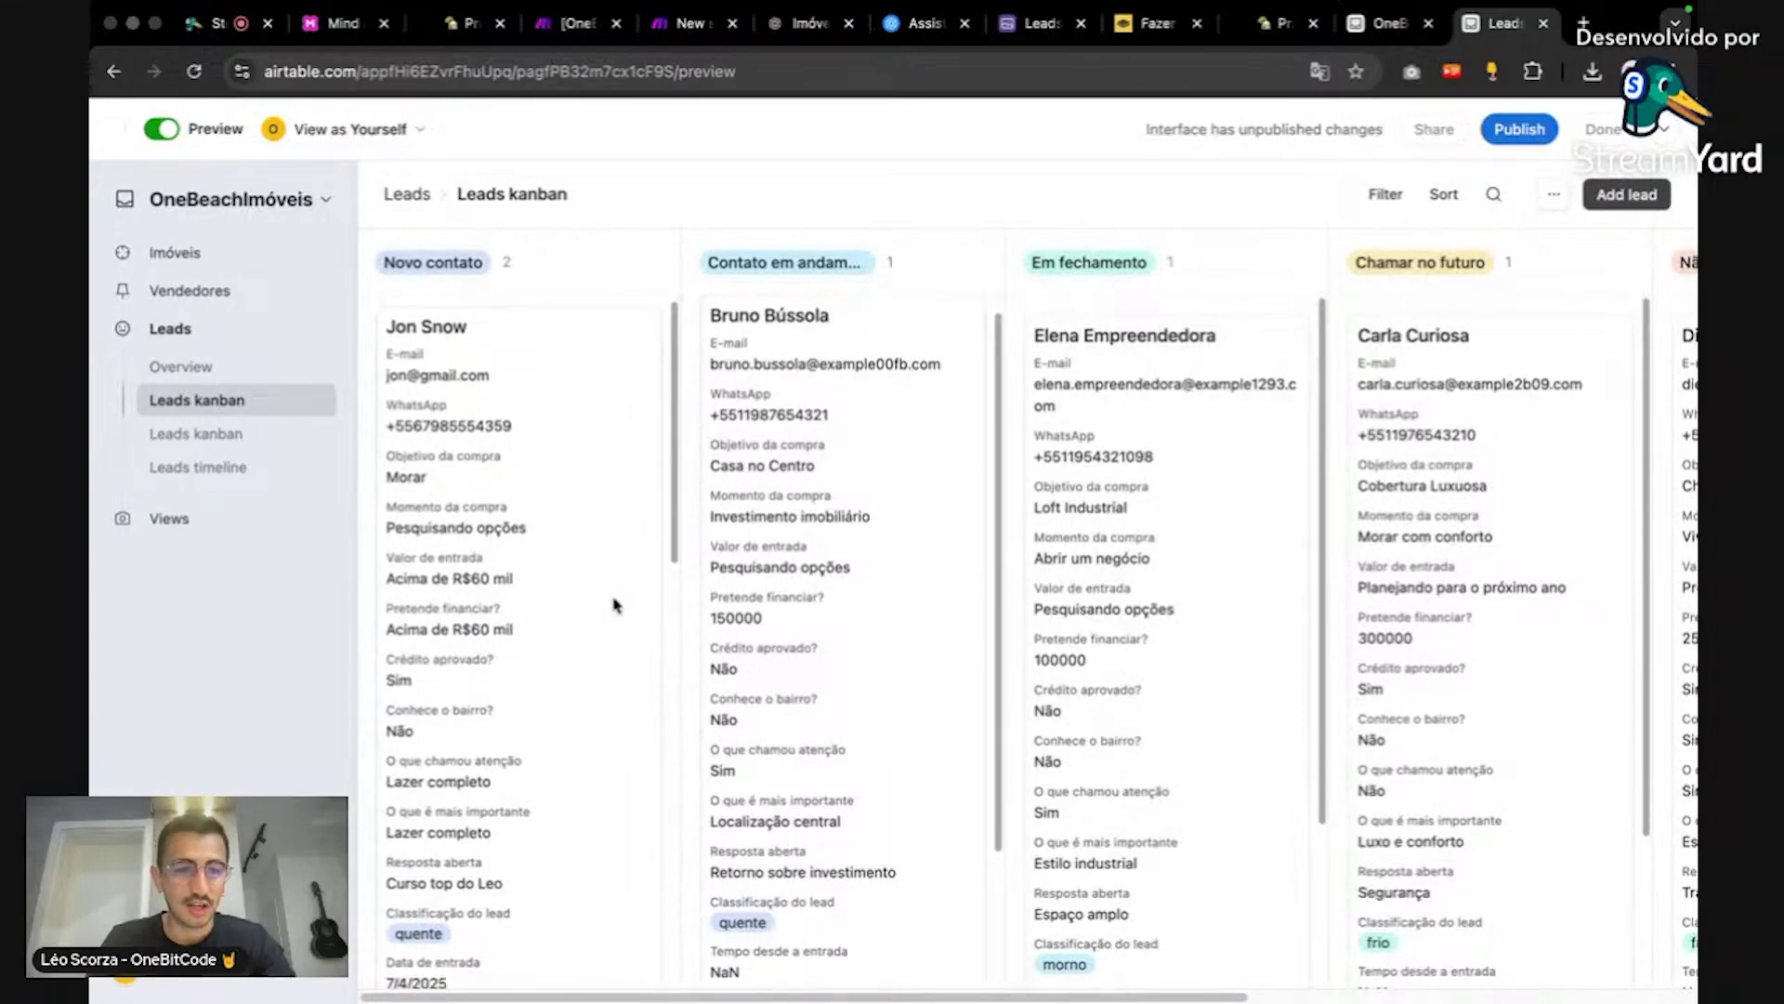
{"action": "scroll", "coordinate": [549, 498], "scroll_direction": "down", "scroll_amount": 10}
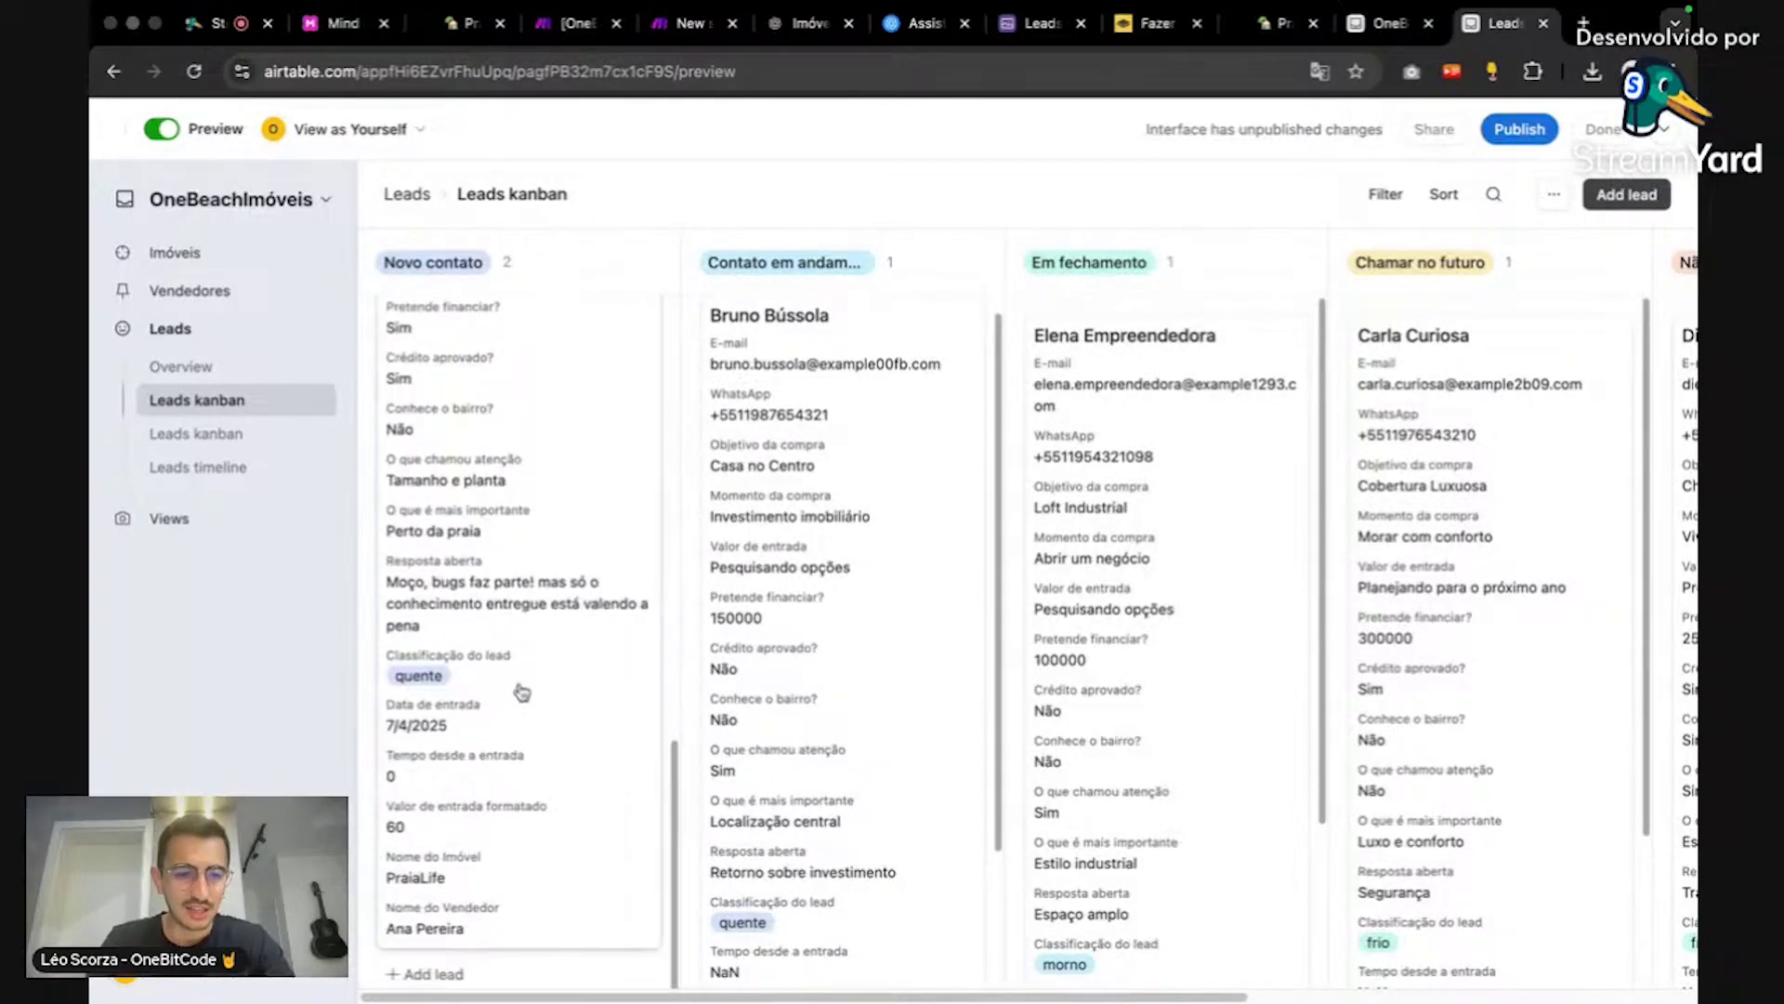
{"action": "scroll", "coordinate": [502, 715], "scroll_direction": "up", "scroll_amount": 5}
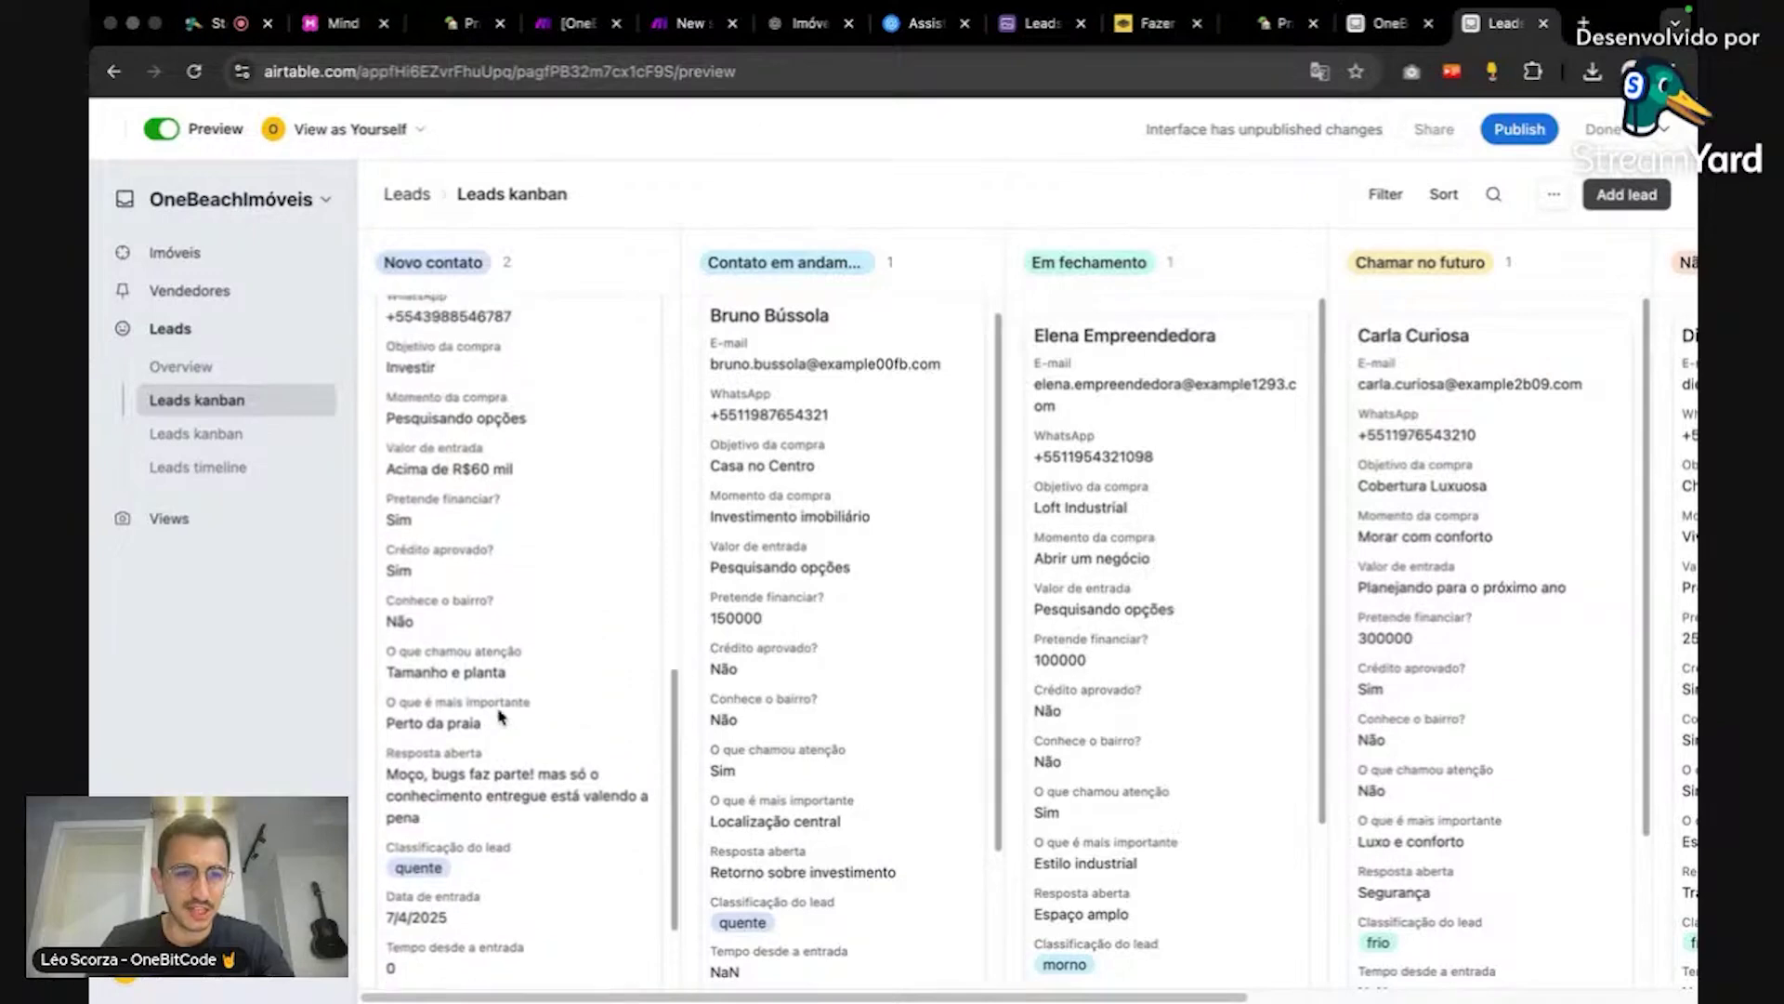
{"action": "scroll", "coordinate": [502, 716], "scroll_direction": "down", "scroll_amount": 4}
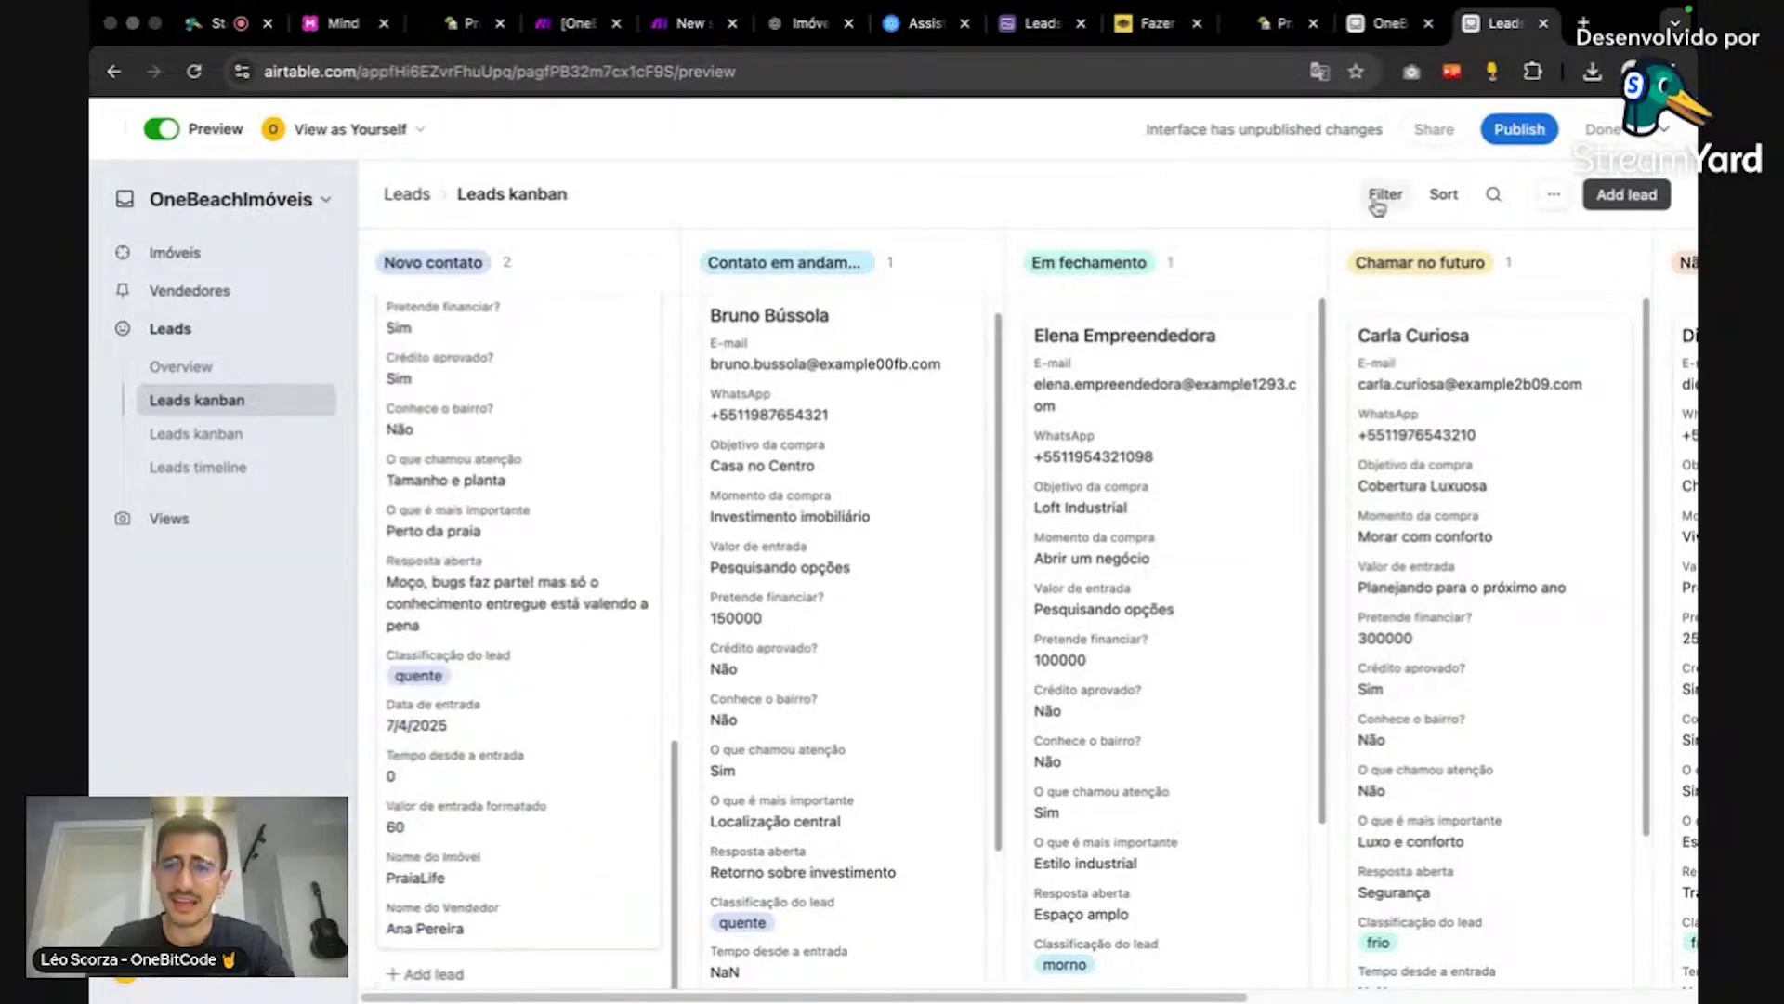
Step: Filter the kanban so Vendedor responsável has any of a single chosen seller
{"action": "left_click", "coordinate": [1385, 194]}
{"action": "left_click", "coordinate": [1172, 282]}
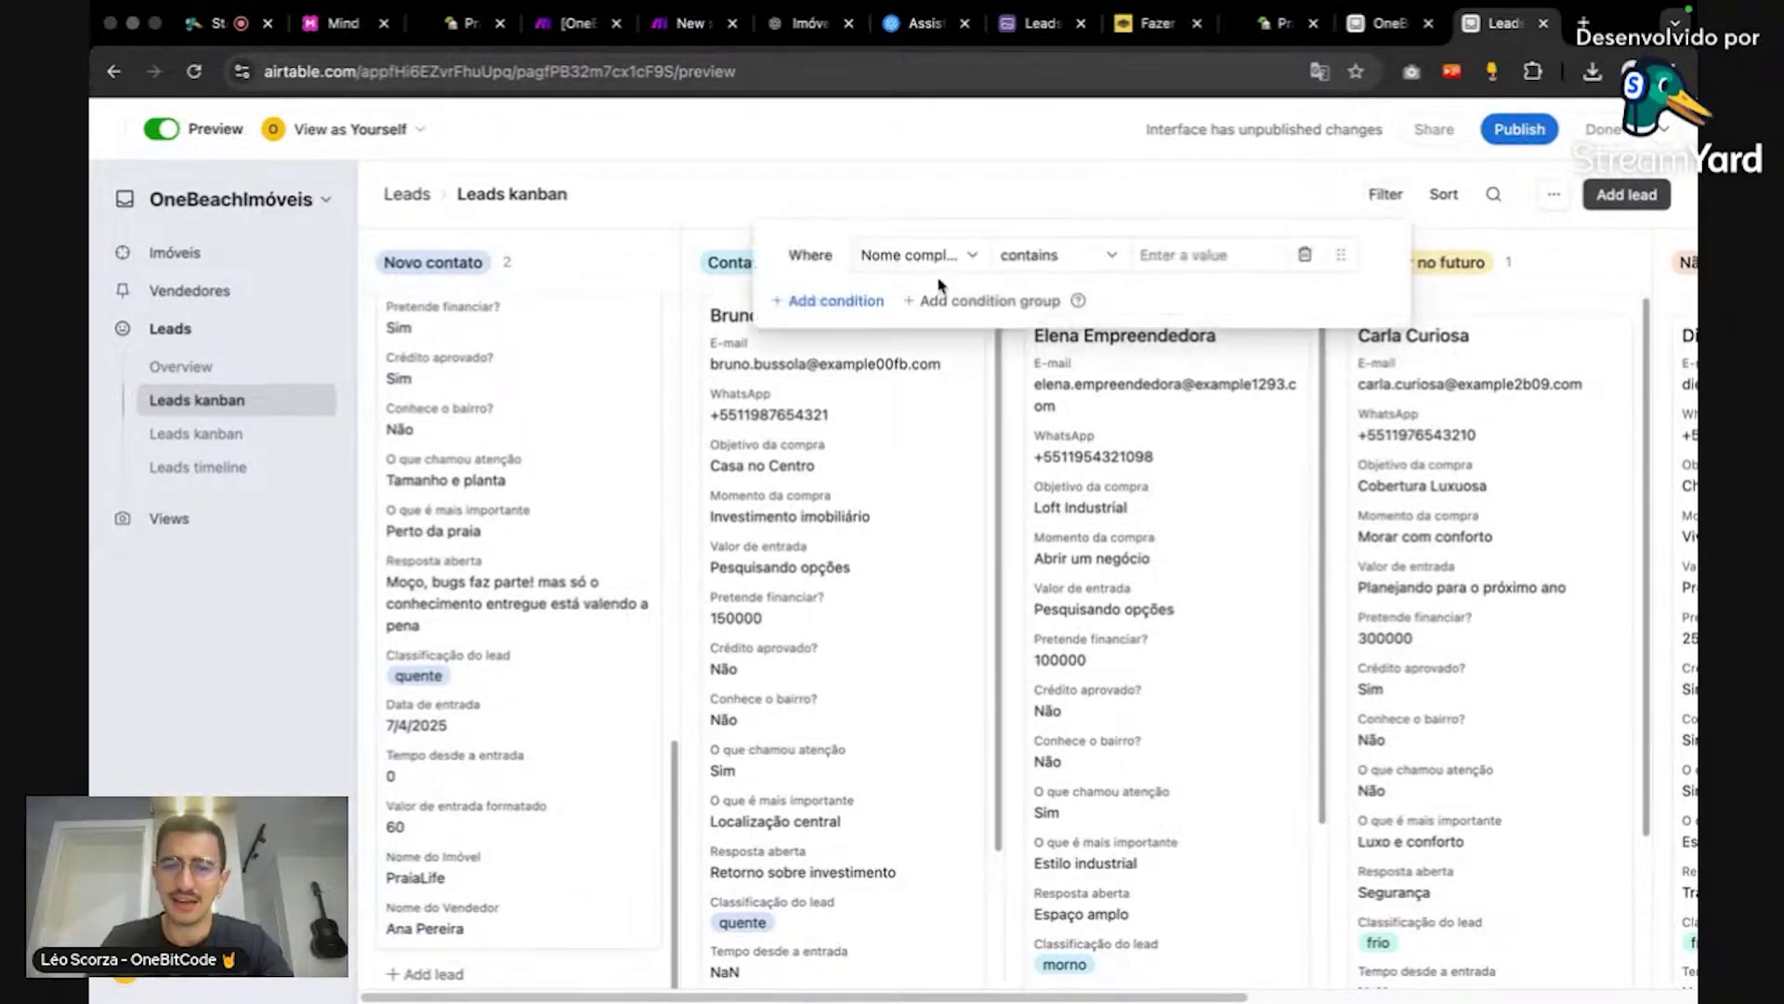
{"action": "left_click", "coordinate": [939, 251]}
{"action": "scroll", "coordinate": [999, 441], "scroll_direction": "down", "scroll_amount": 10}
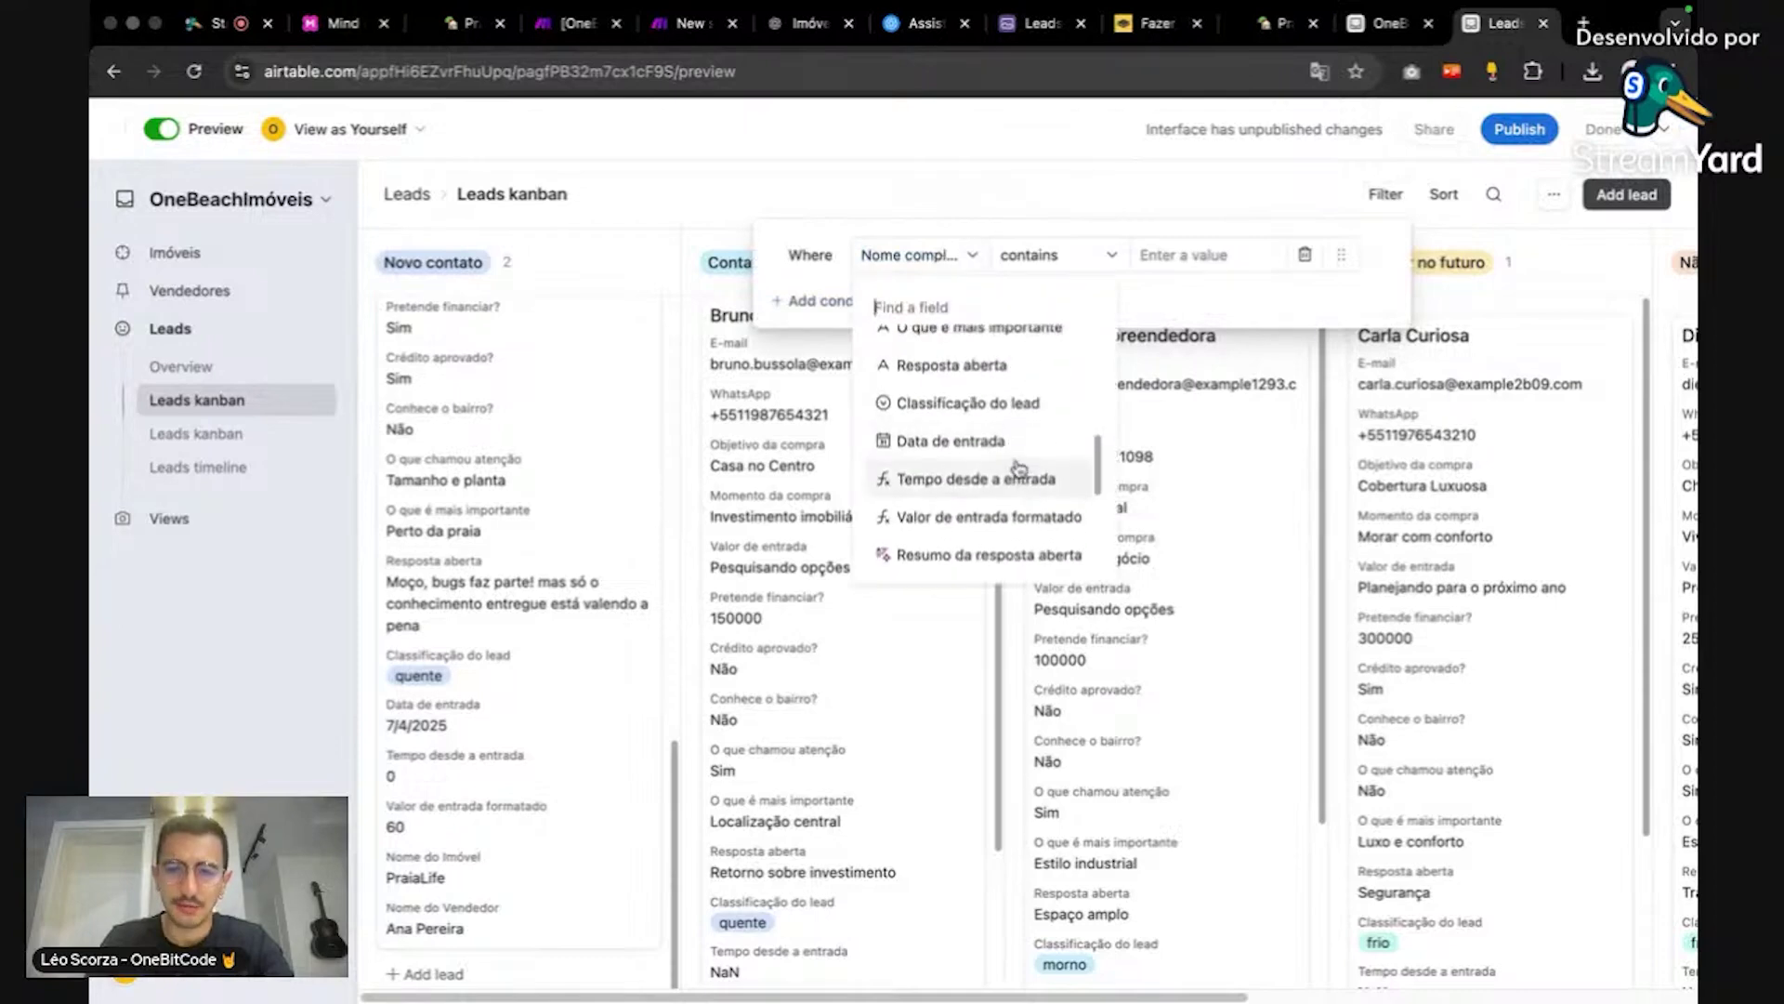
{"action": "type", "text": "vend"}
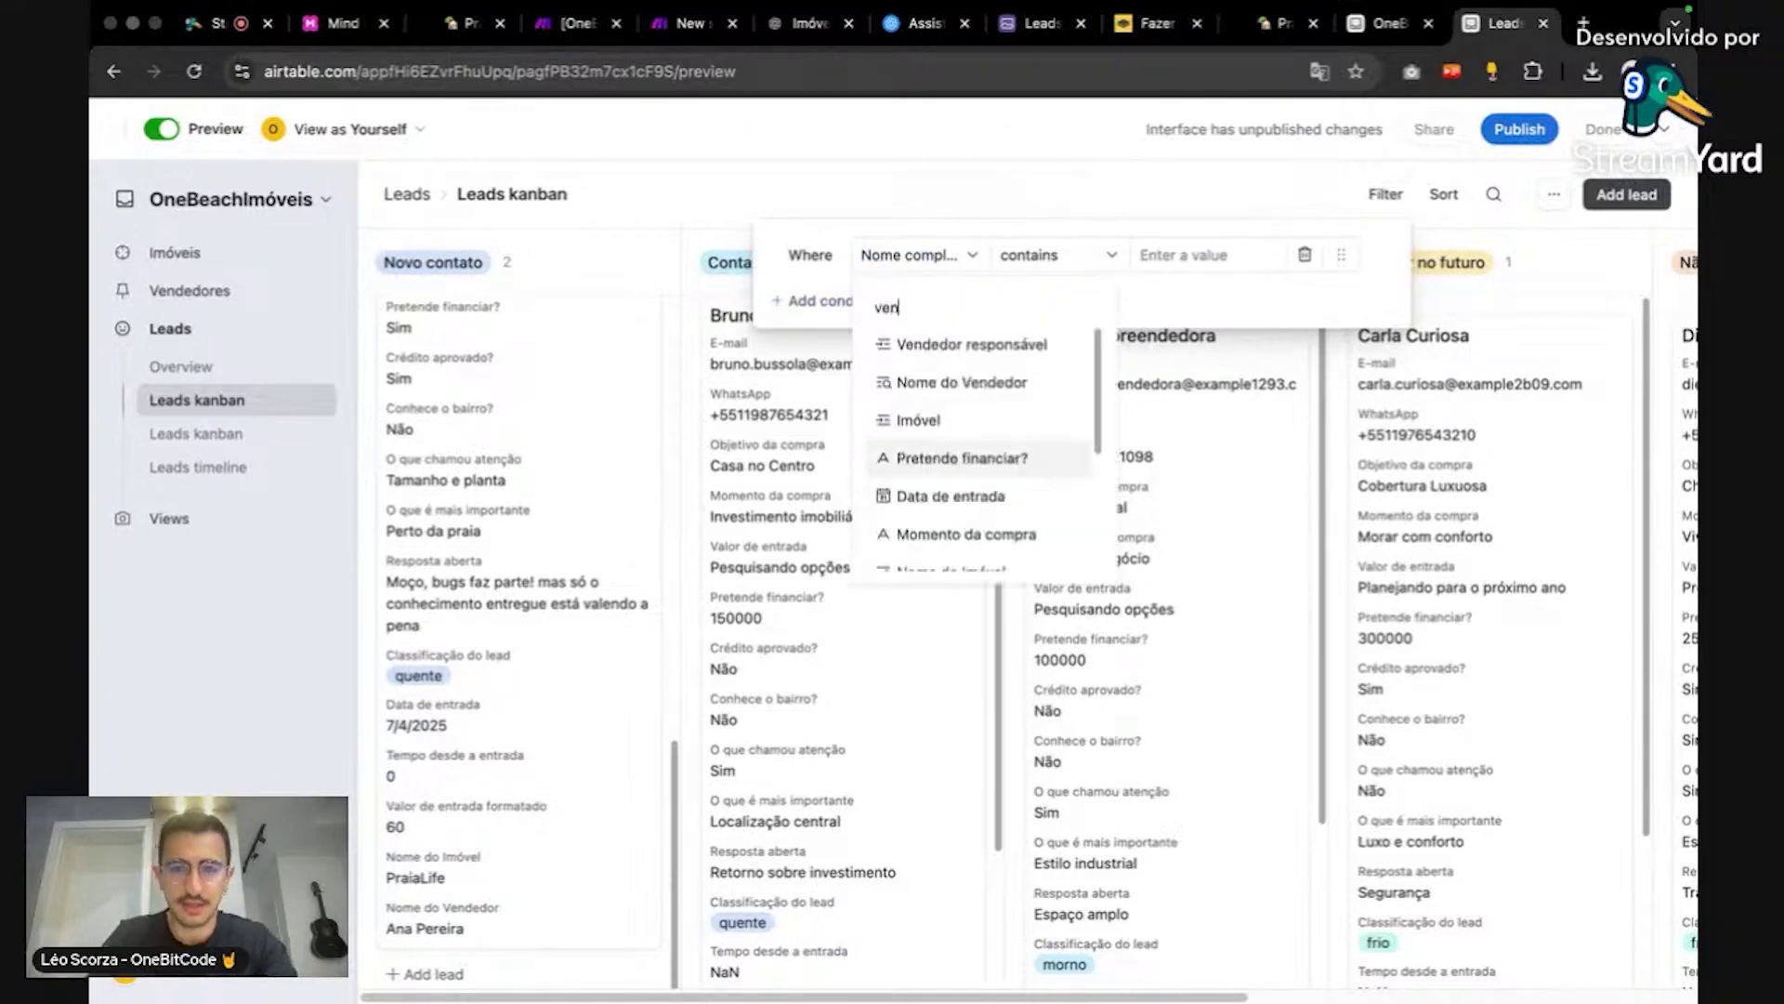
{"action": "left_click", "coordinate": [1005, 352]}
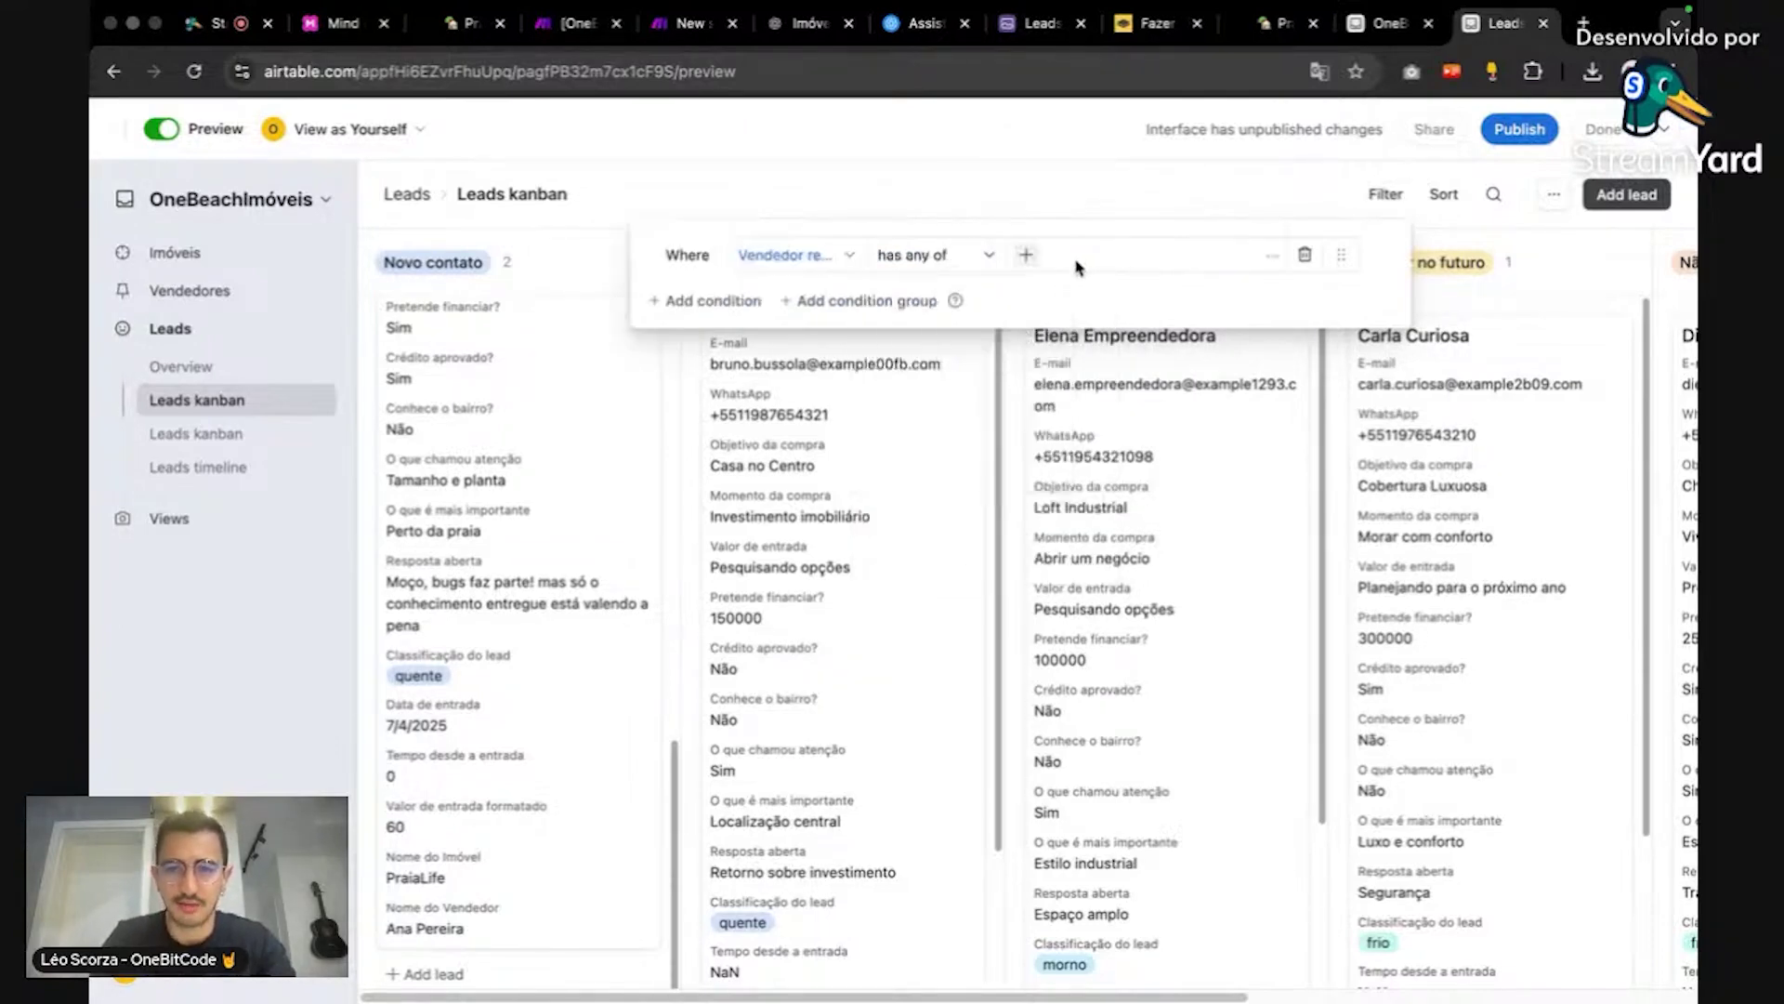
{"action": "left_click", "coordinate": [1027, 255]}
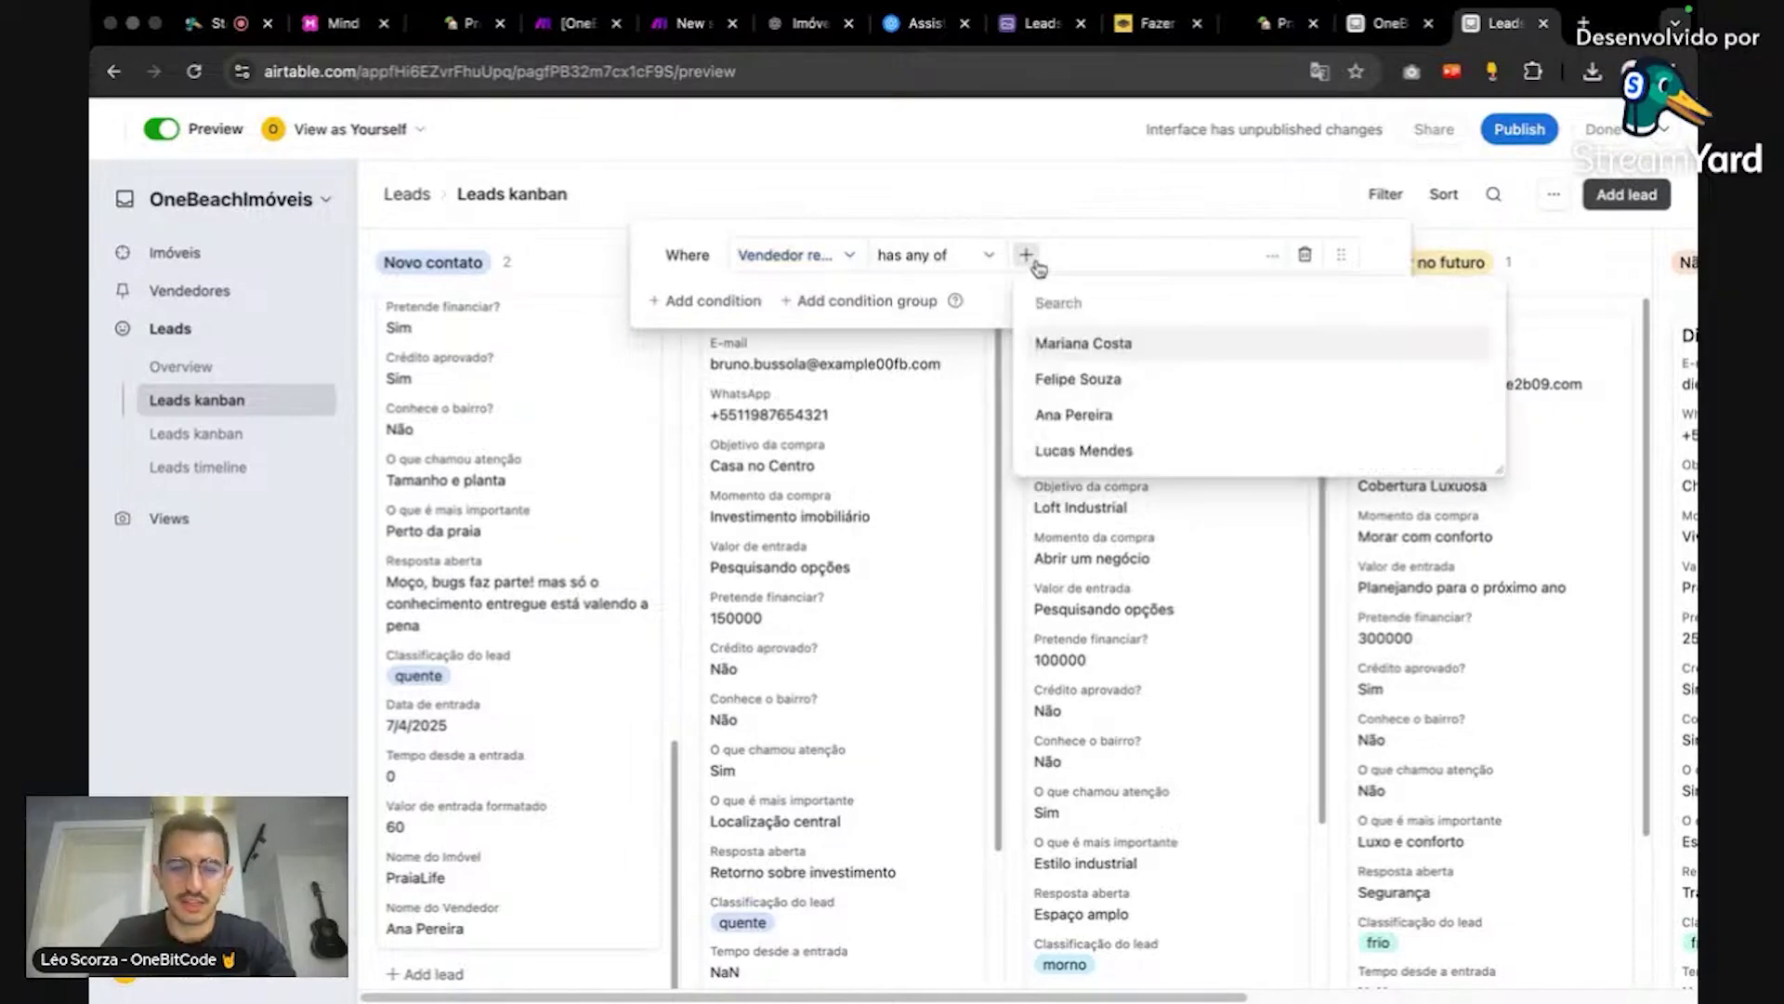
{"action": "type", "text": "An"}
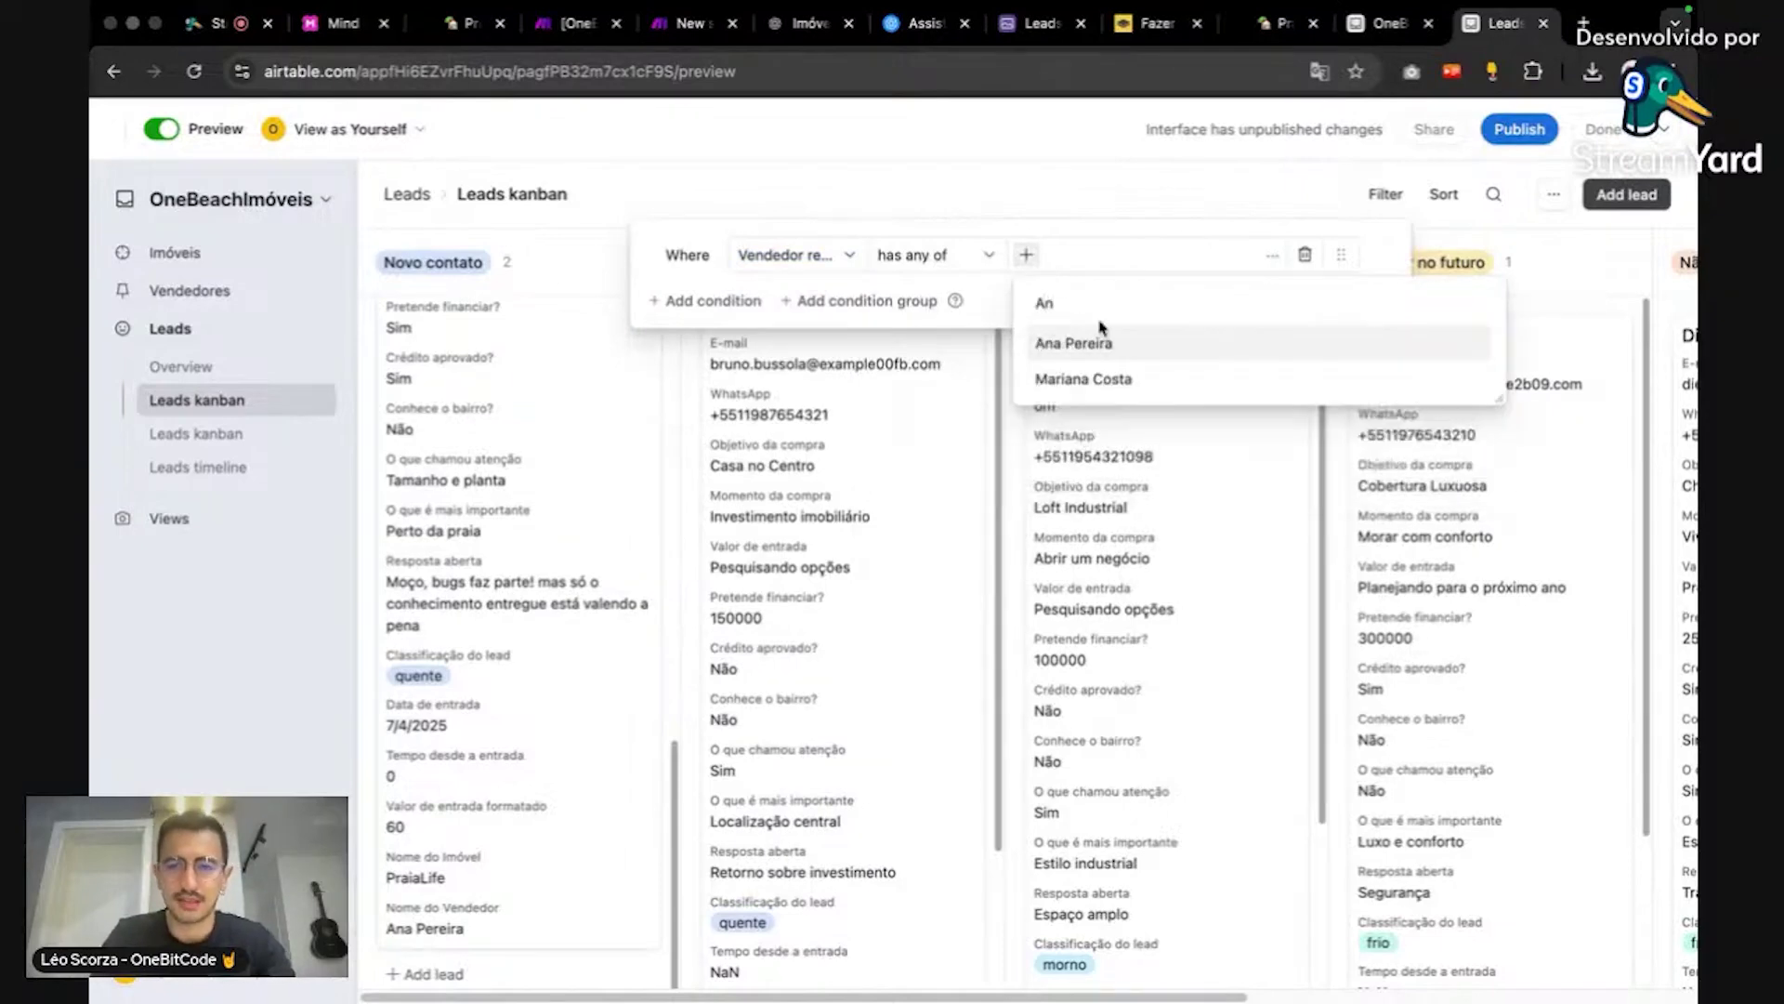
{"action": "left_click", "coordinate": [1100, 330]}
{"action": "left_click", "coordinate": [1491, 281]}
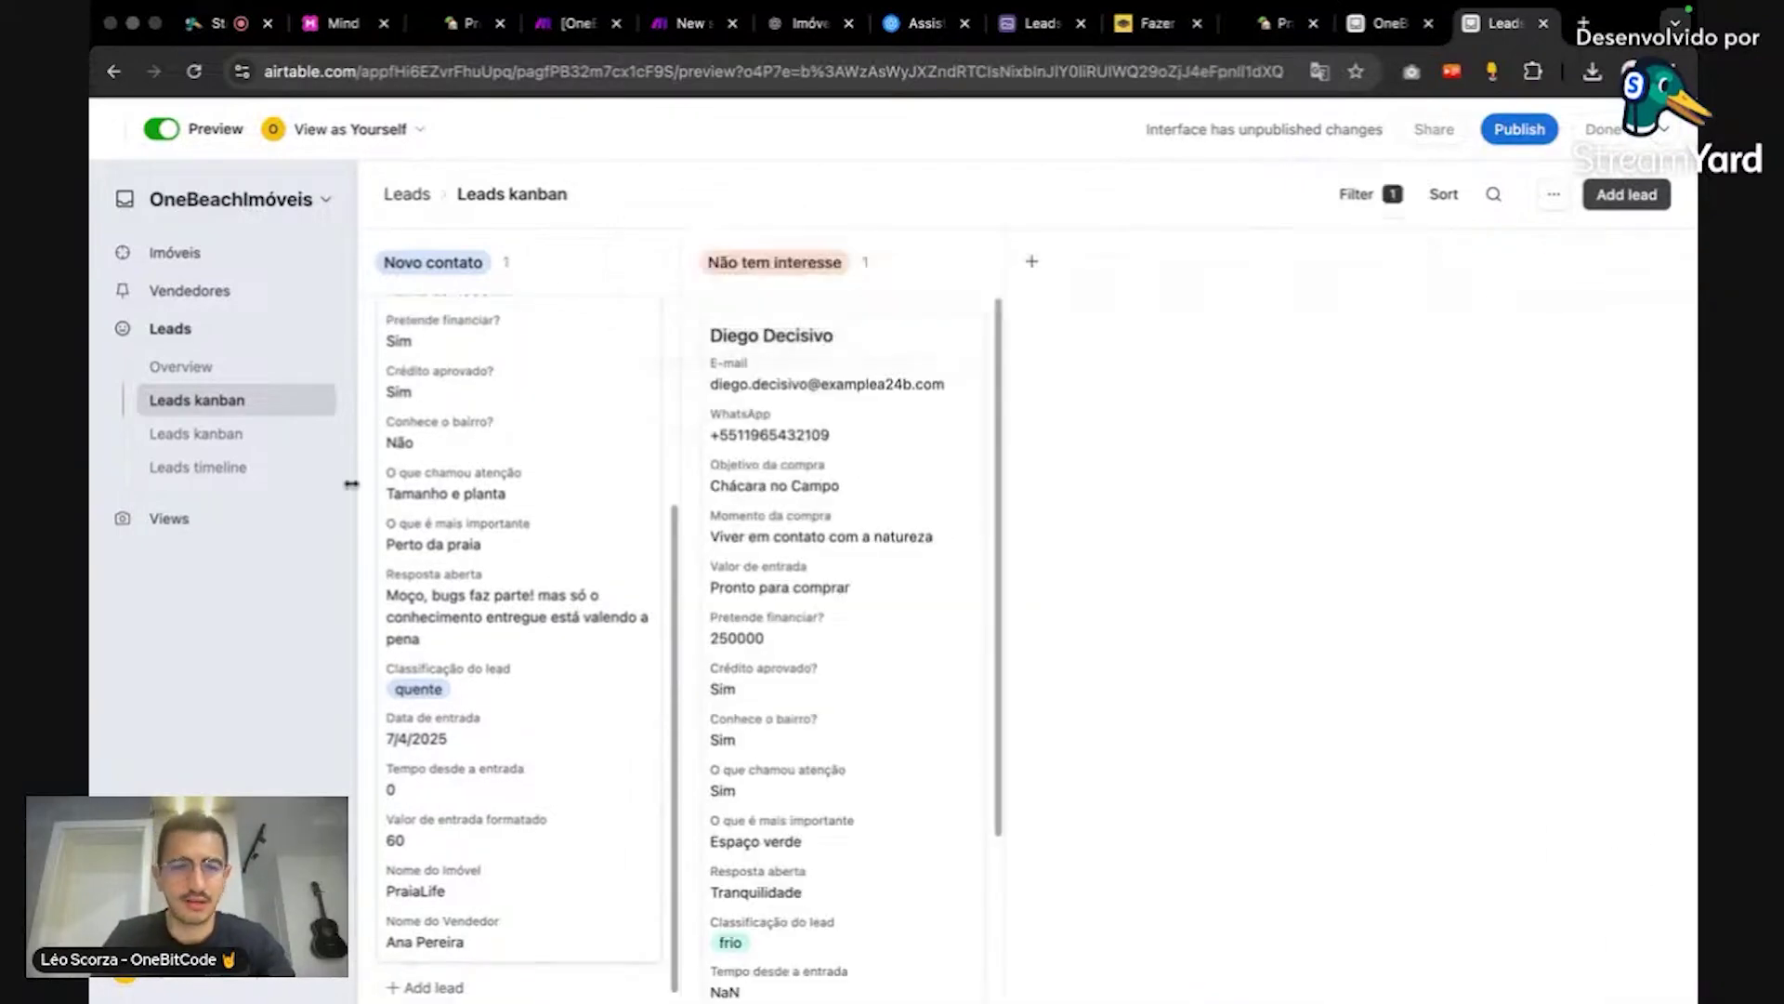
{"action": "scroll", "coordinate": [424, 499], "scroll_direction": "up", "scroll_amount": 5}
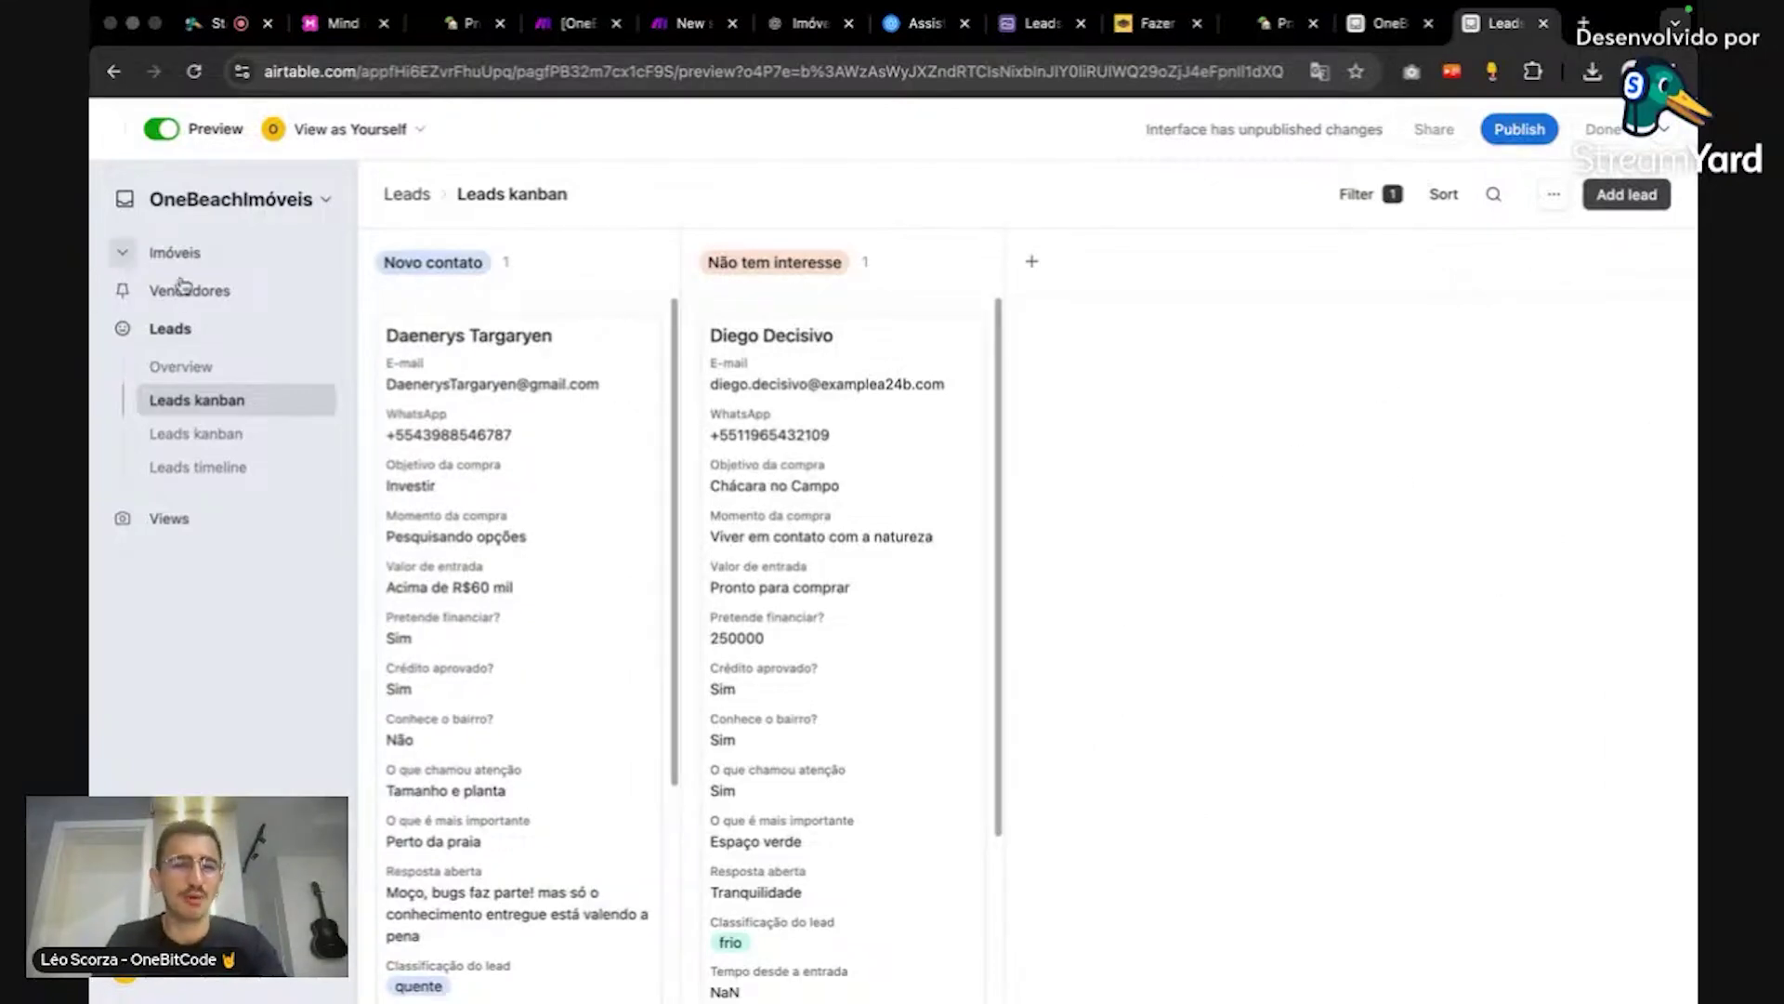
Step: Browse the Leads Overview, Views, Imóveis and Vendedores dashboards, then return to StreamYard
{"action": "left_click", "coordinate": [151, 368]}
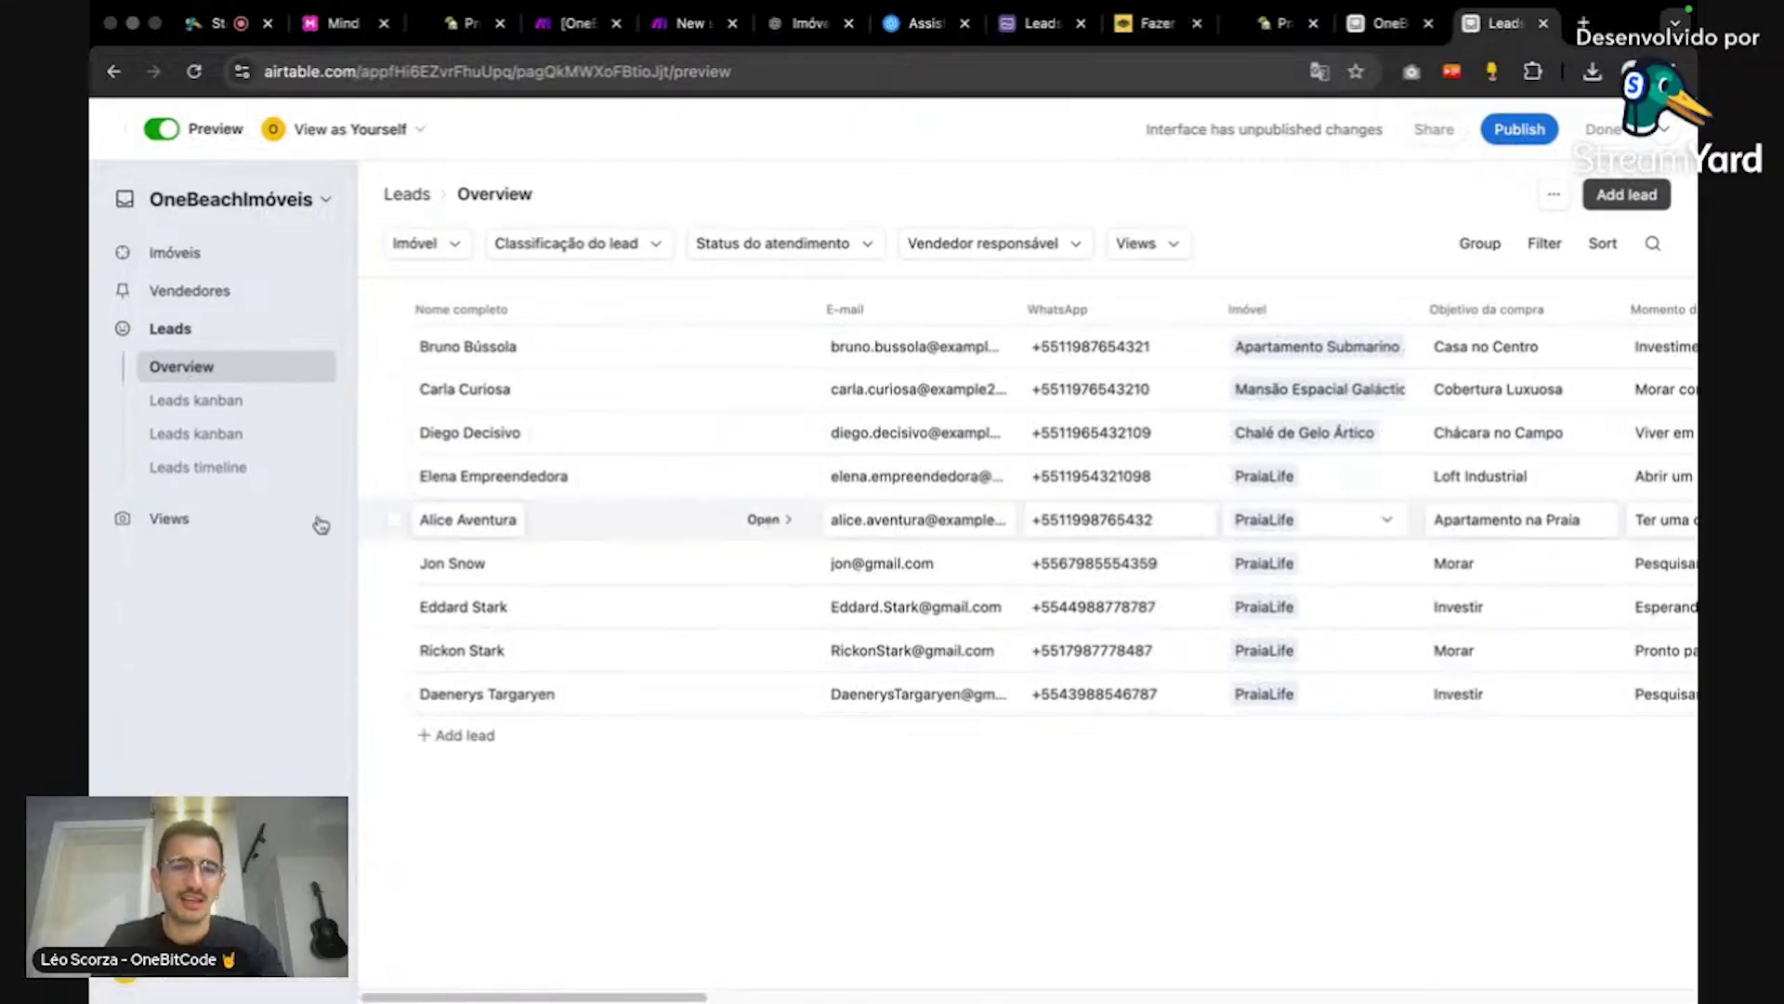
{"action": "left_click", "coordinate": [130, 518]}
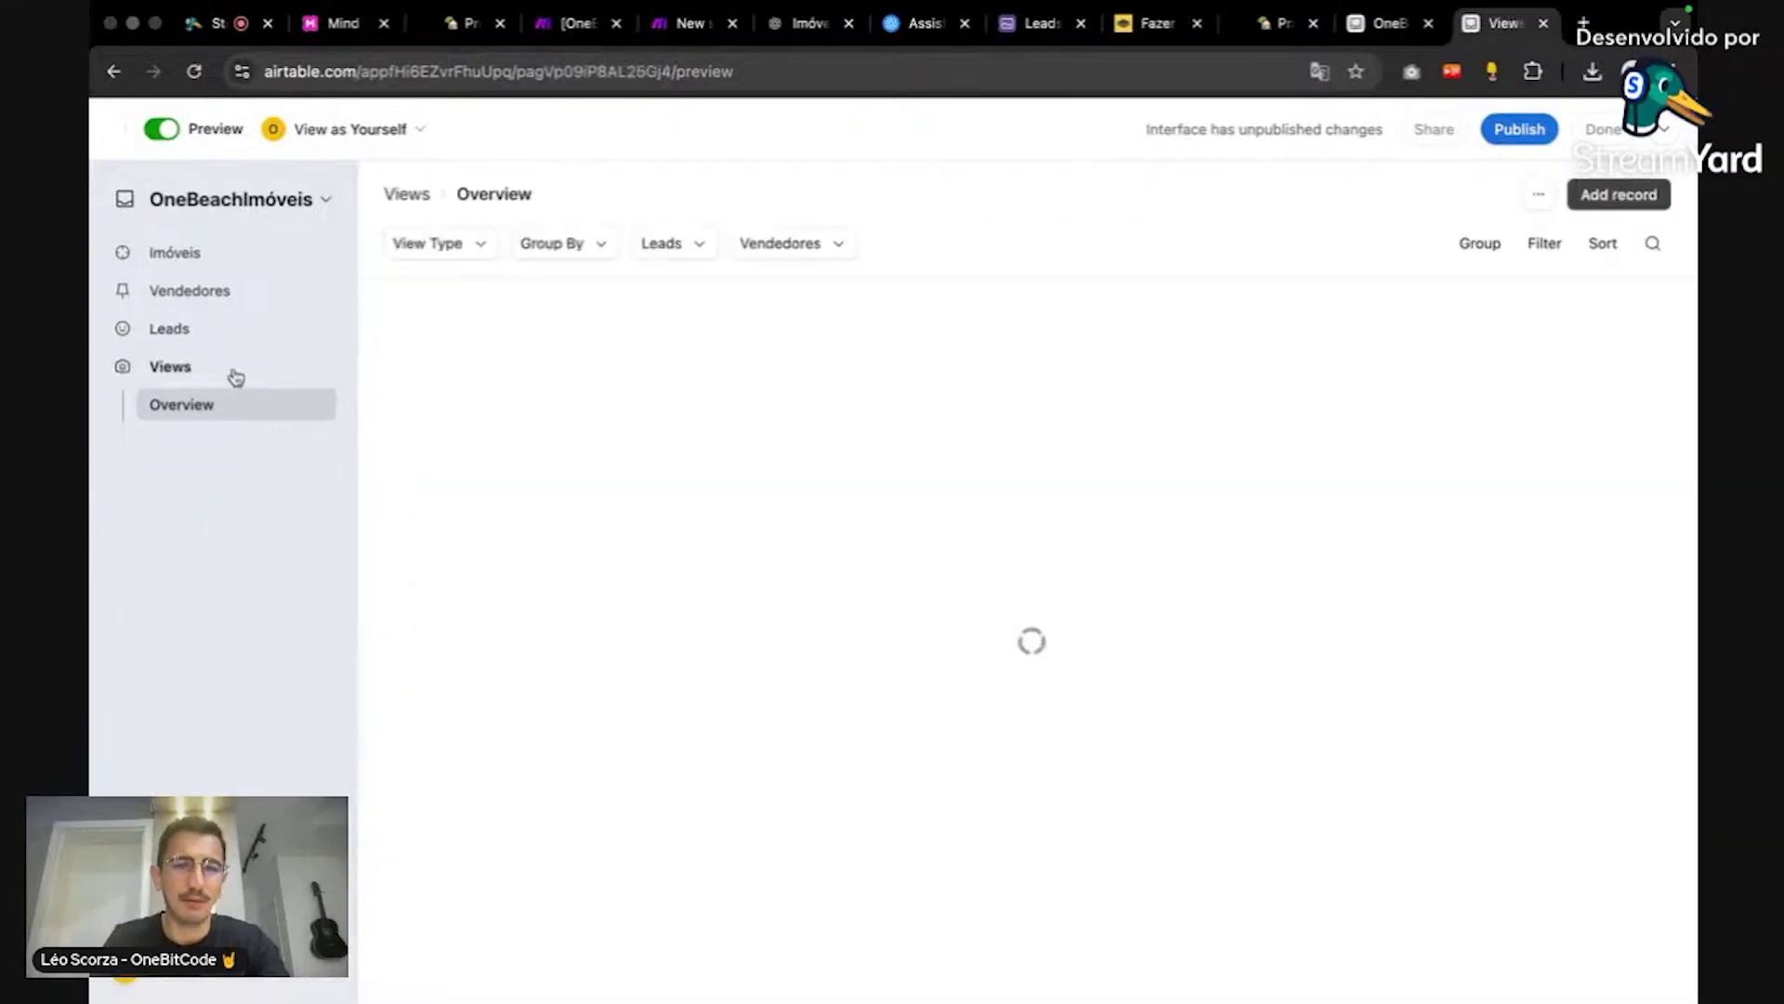
{"action": "left_click", "coordinate": [241, 260]}
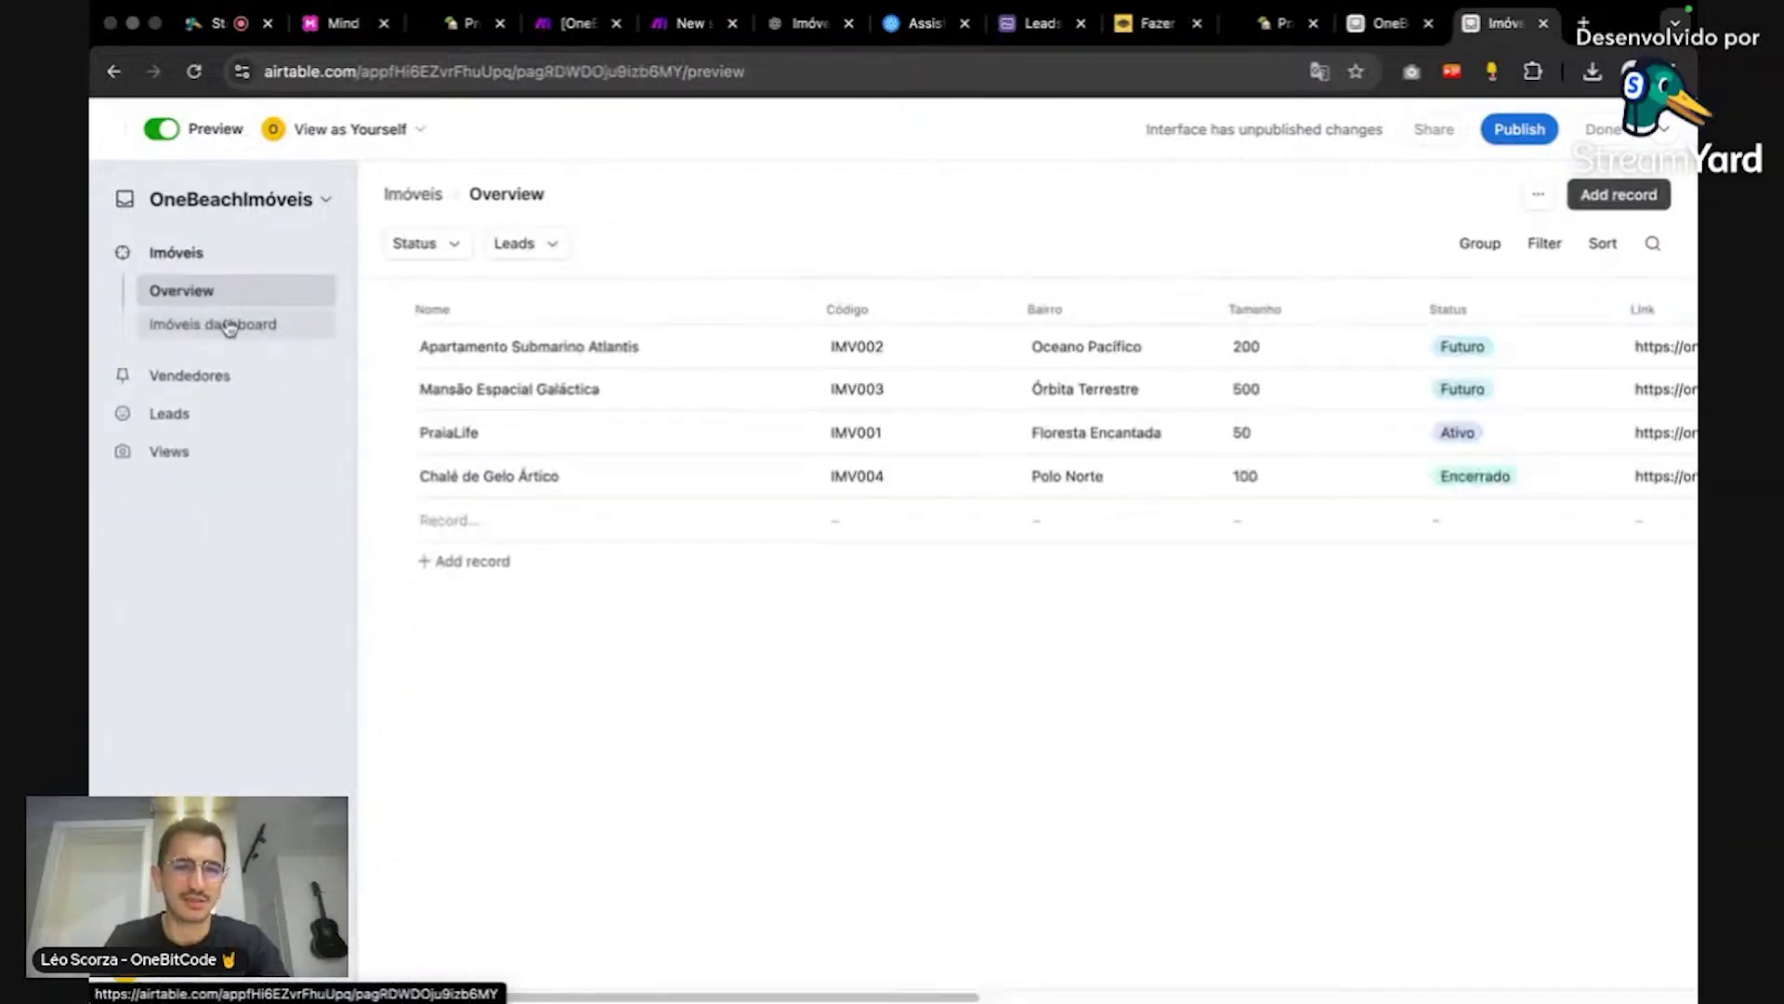
{"action": "left_click", "coordinate": [238, 325]}
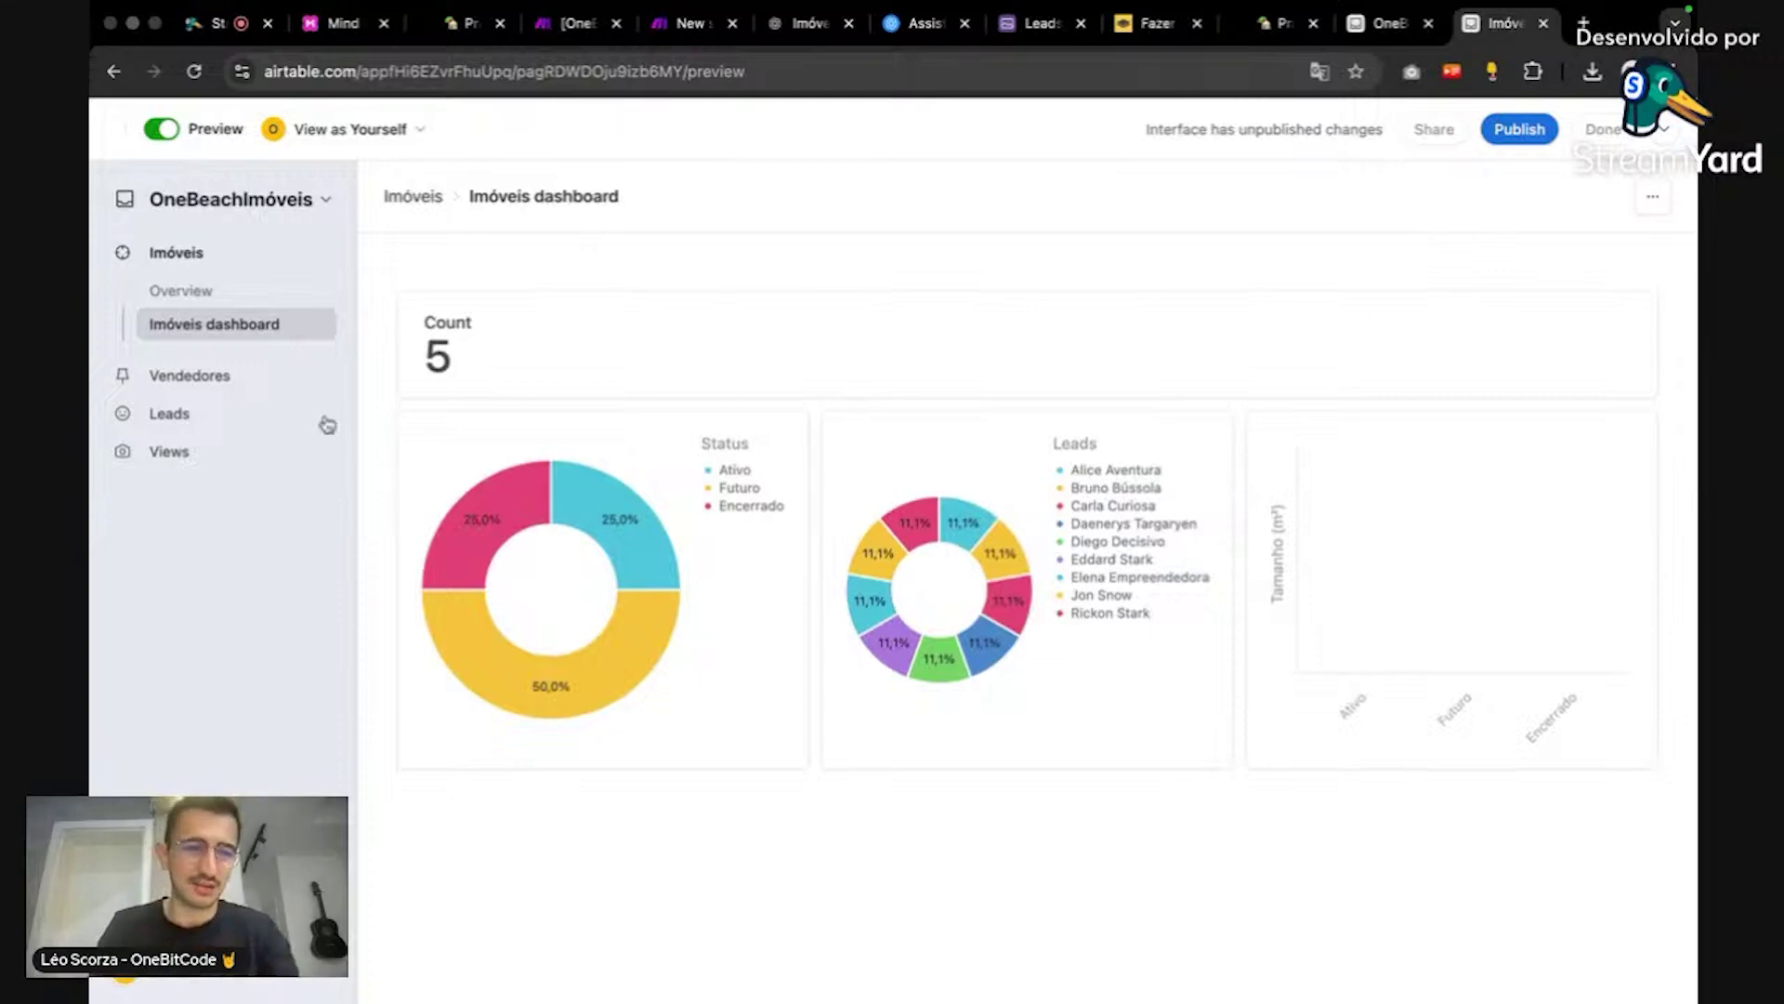
{"action": "left_click", "coordinate": [211, 376]}
{"action": "left_click", "coordinate": [223, 373]}
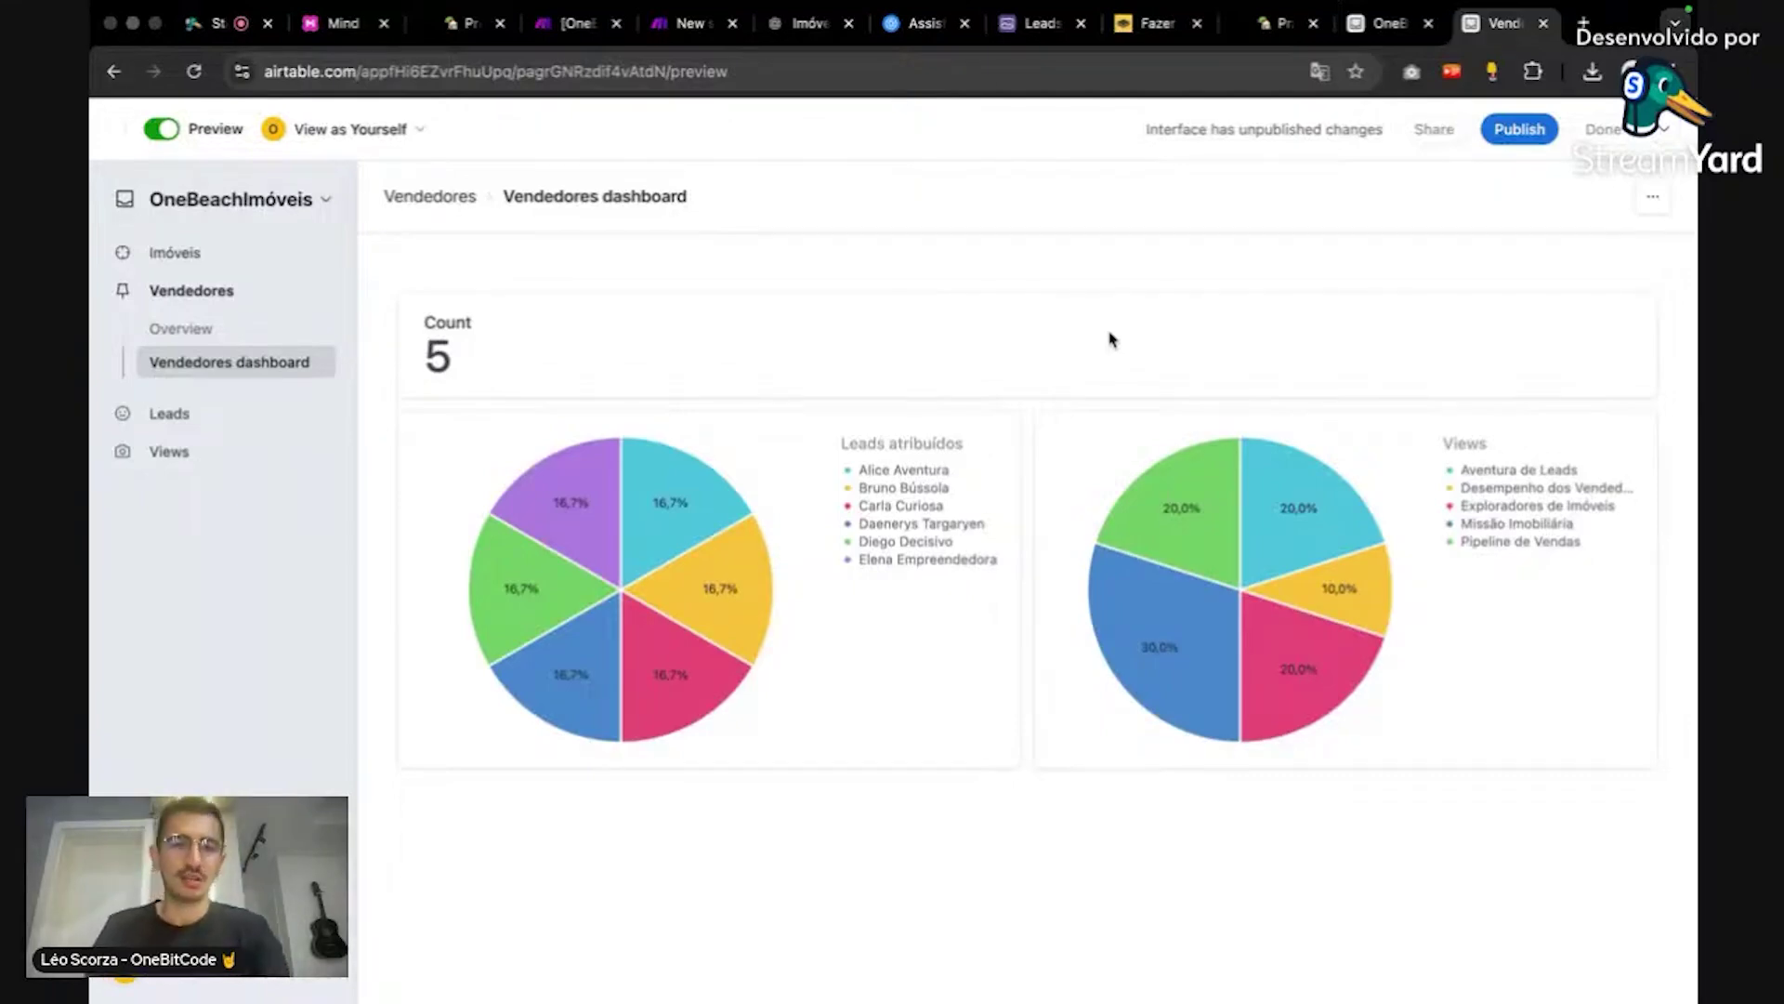
{"action": "left_click", "coordinate": [210, 26]}
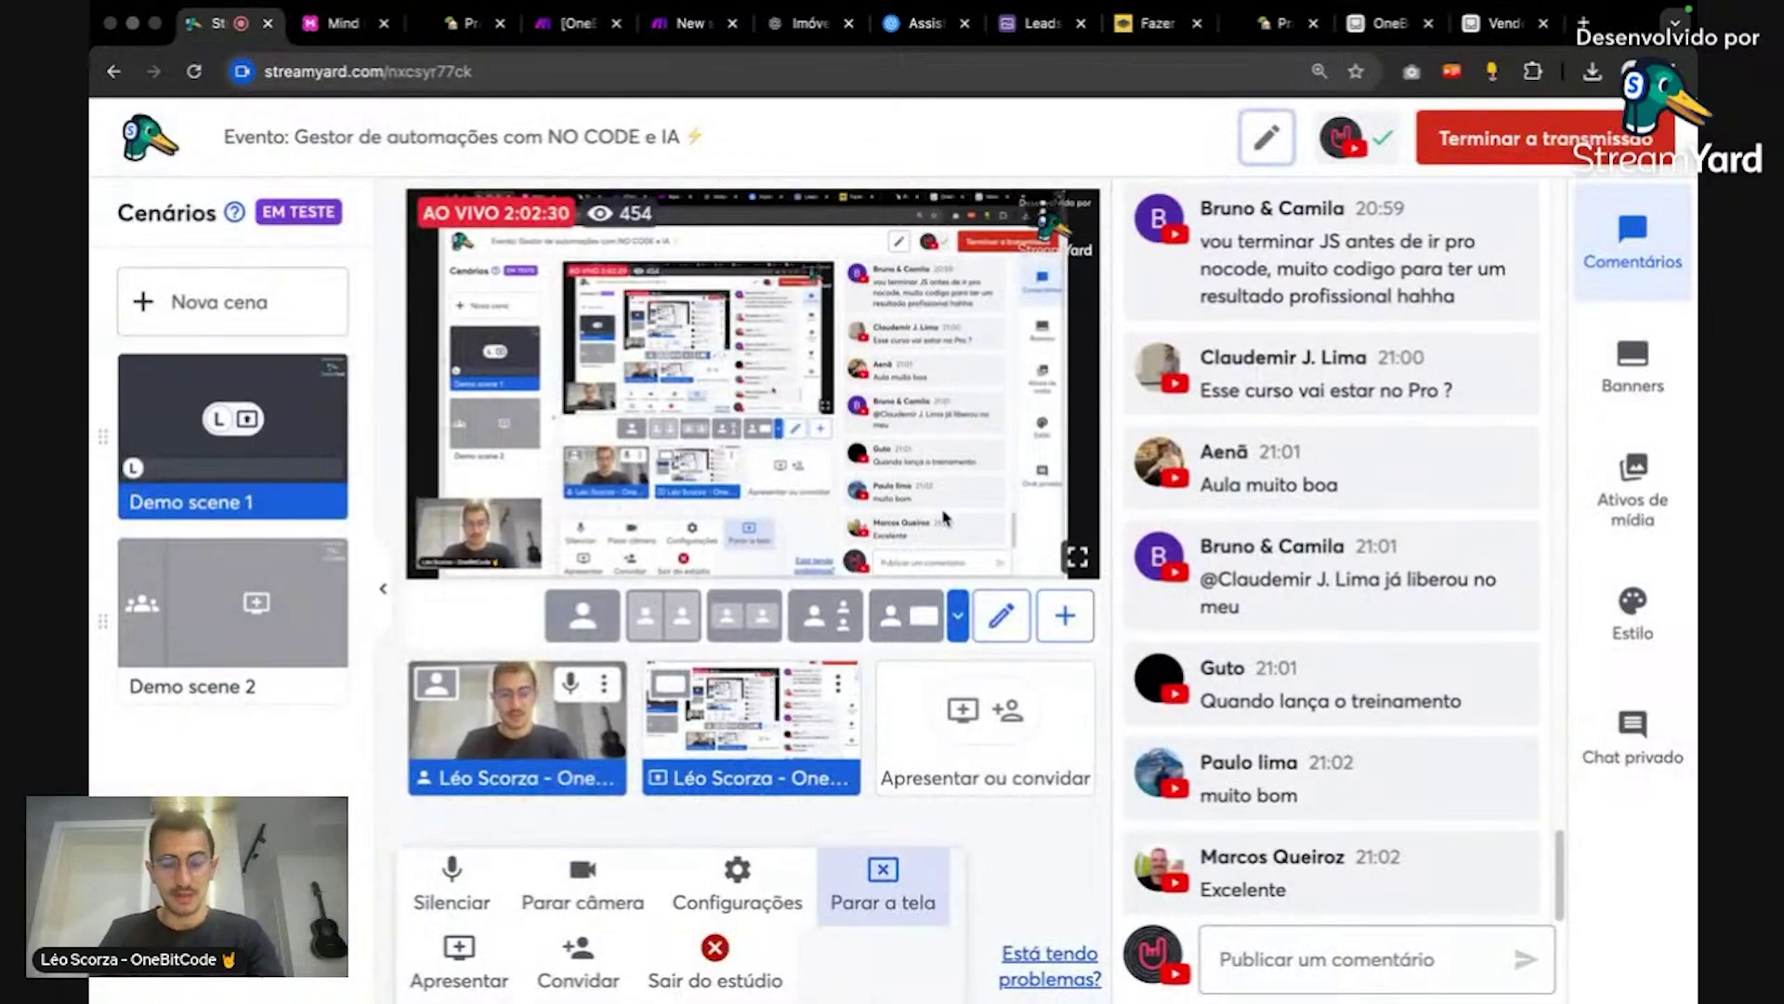